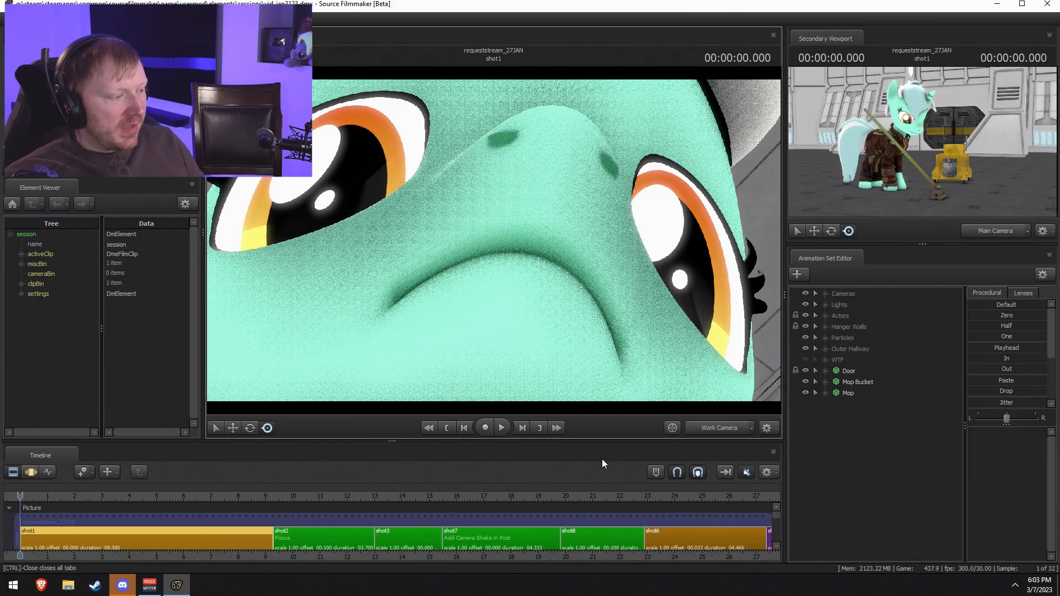
Step: Inspect shot1 through the work camera and scrub through its opening seconds, returning near the start
mouse_move(539, 218)
left_mouse_down()
mouse_move(533, 226)
mouse_move(537, 194)
mouse_move(533, 216)
left_mouse_up()
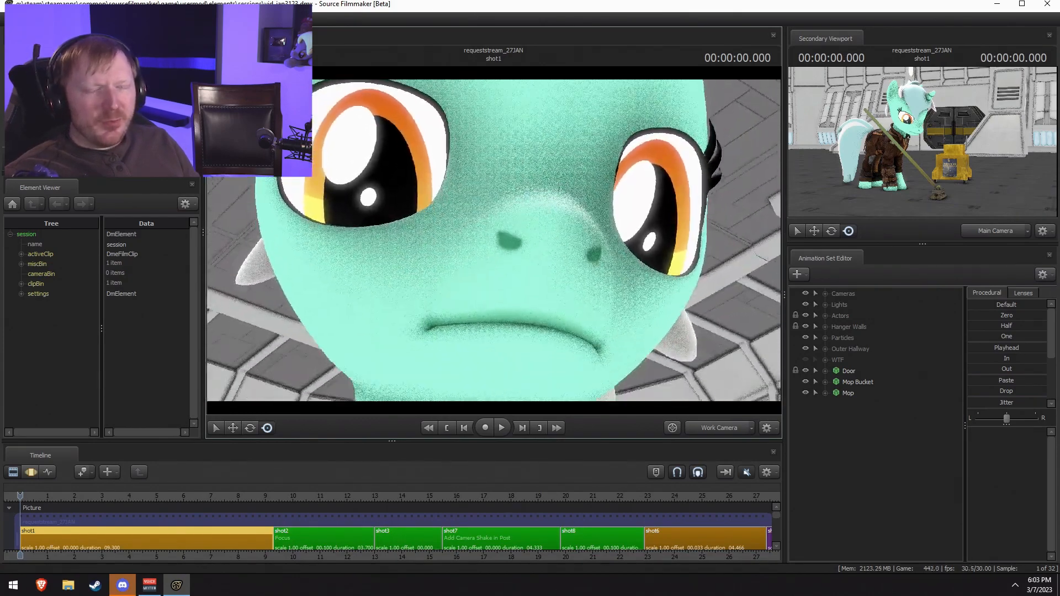
left_click_drag(454, 194, 494, 240)
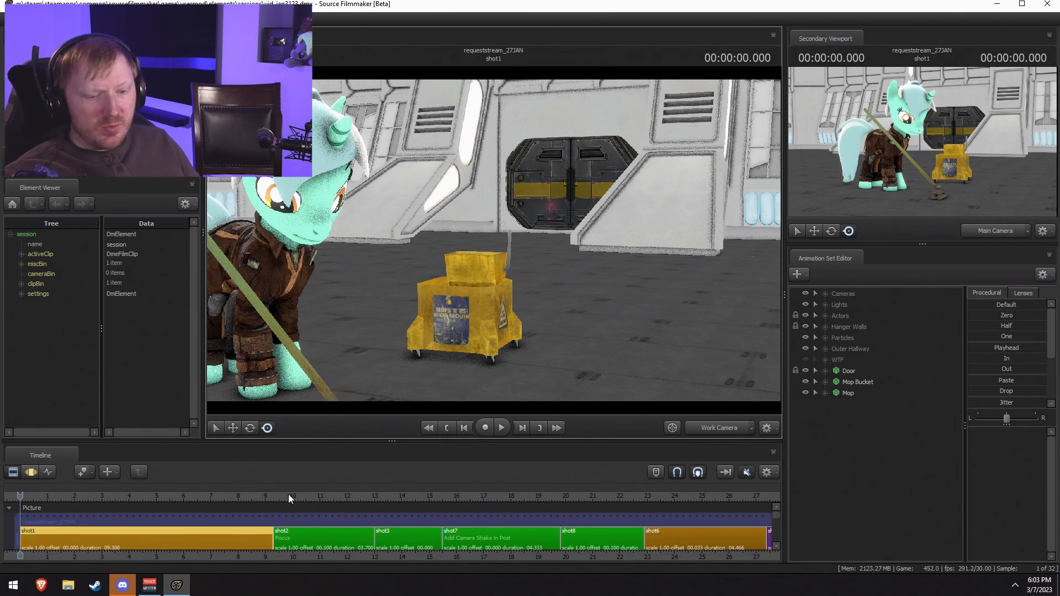
left_click_drag(282, 495, 14, 429)
key("space")
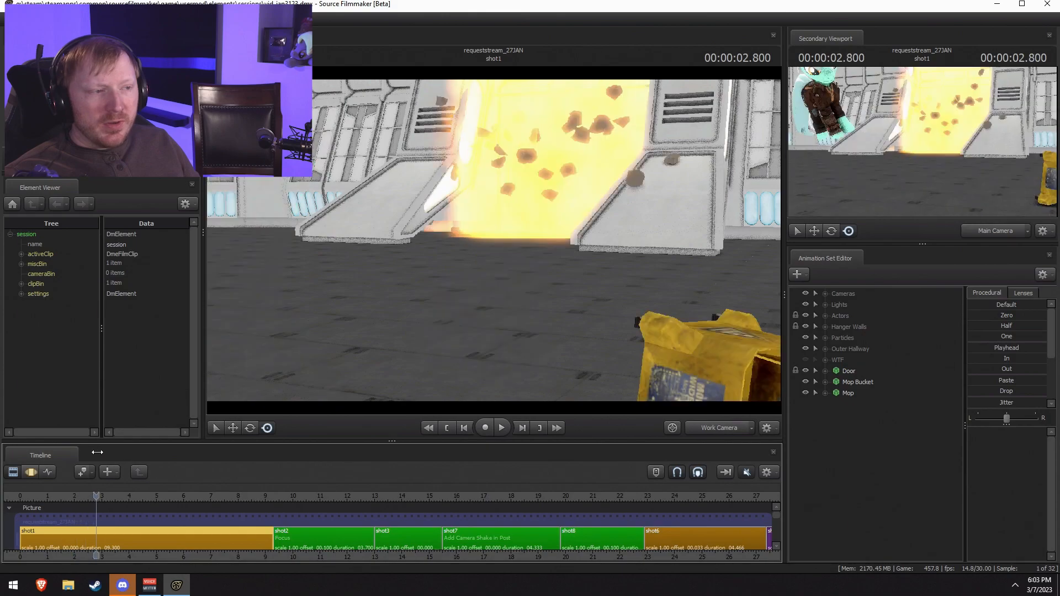
left_click_drag(75, 462, 18, 455)
key("space")
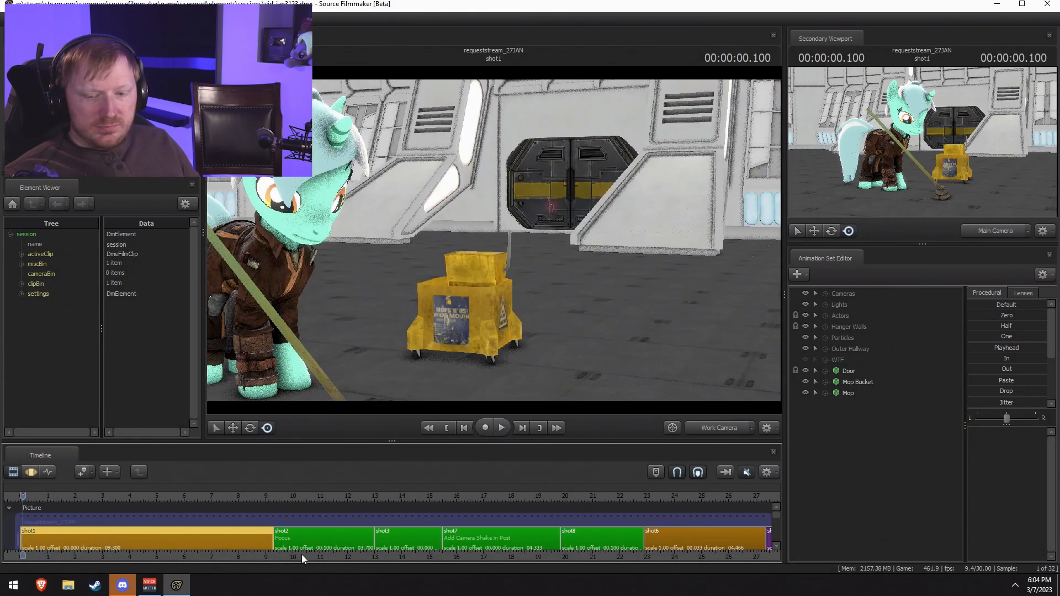
Step: Switch the primary viewport to the Main Camera and play the opening of shot1
left_click_drag(513, 555, 479, 546)
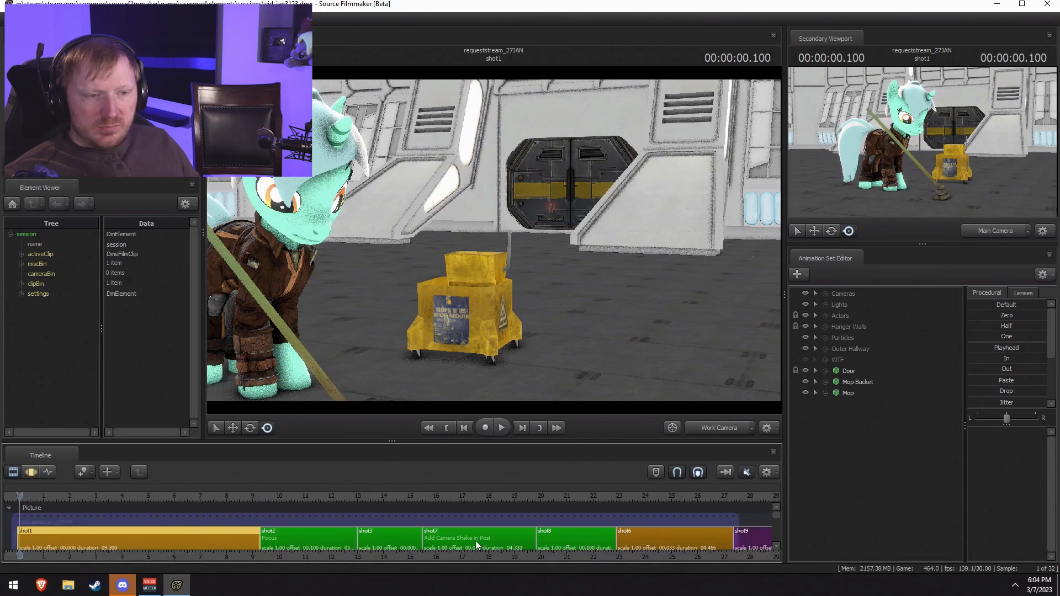
left_click(730, 432)
key("space")
key("space")
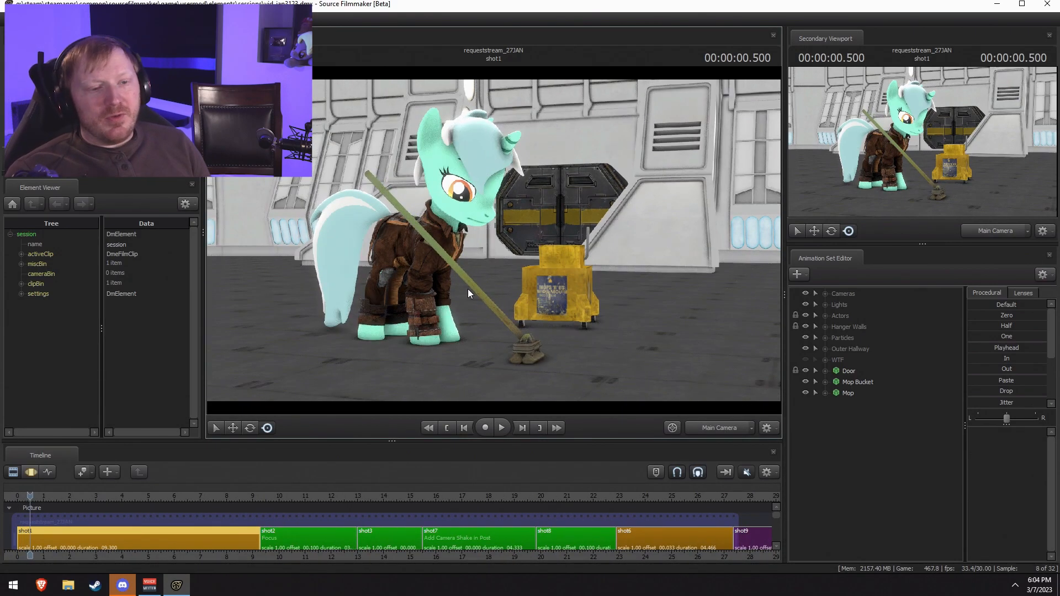
key("space")
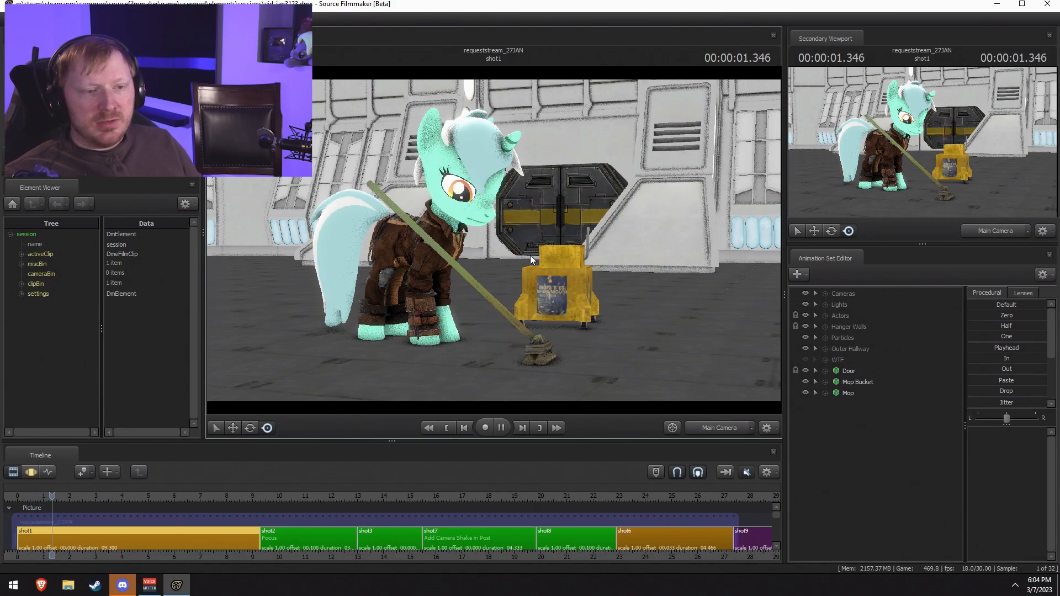
key("space")
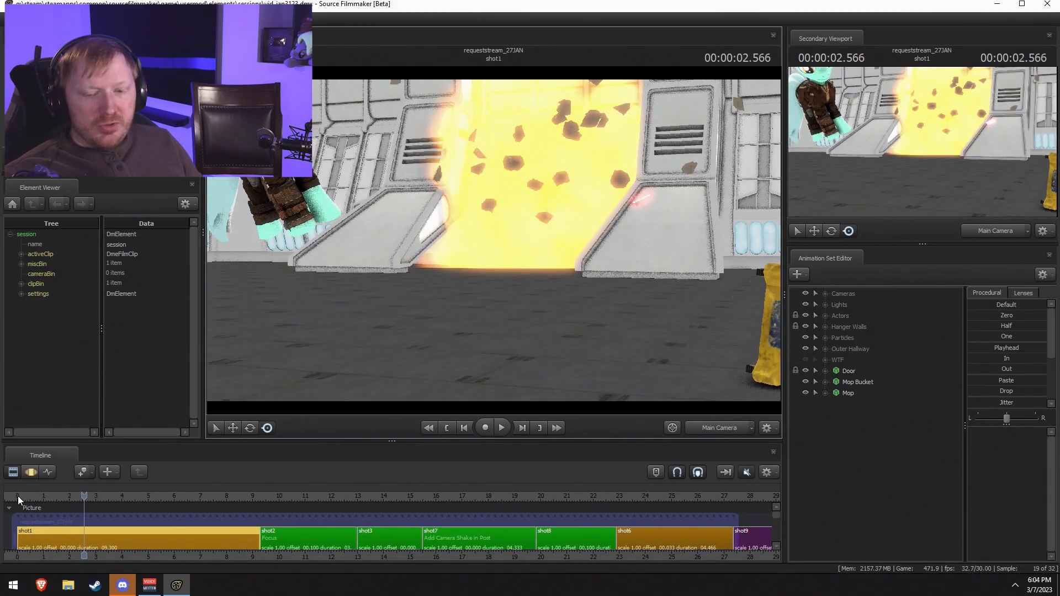
Step: Scrub and replay the door explosion in shot1 around the two-second mark, checking the mop and bucket motion
left_click(52, 495)
left_click_drag(52, 495, 69, 495)
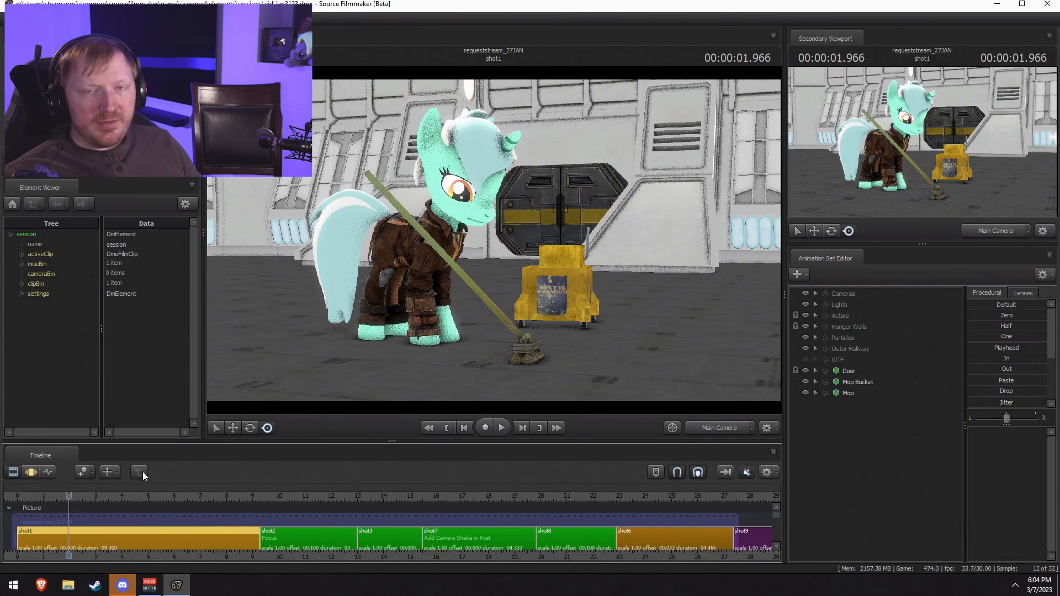
key("space")
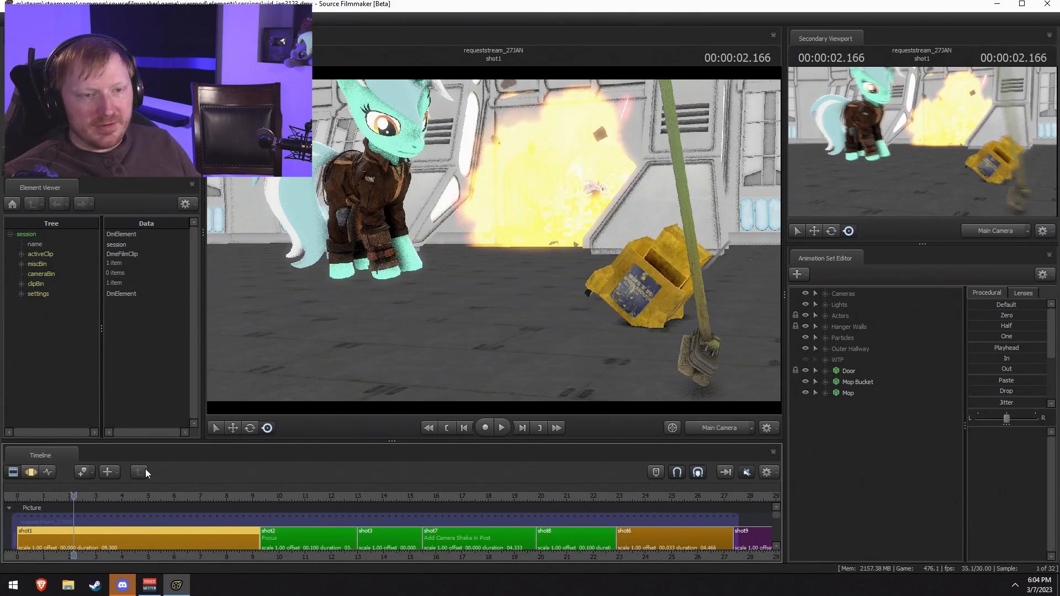
key("space")
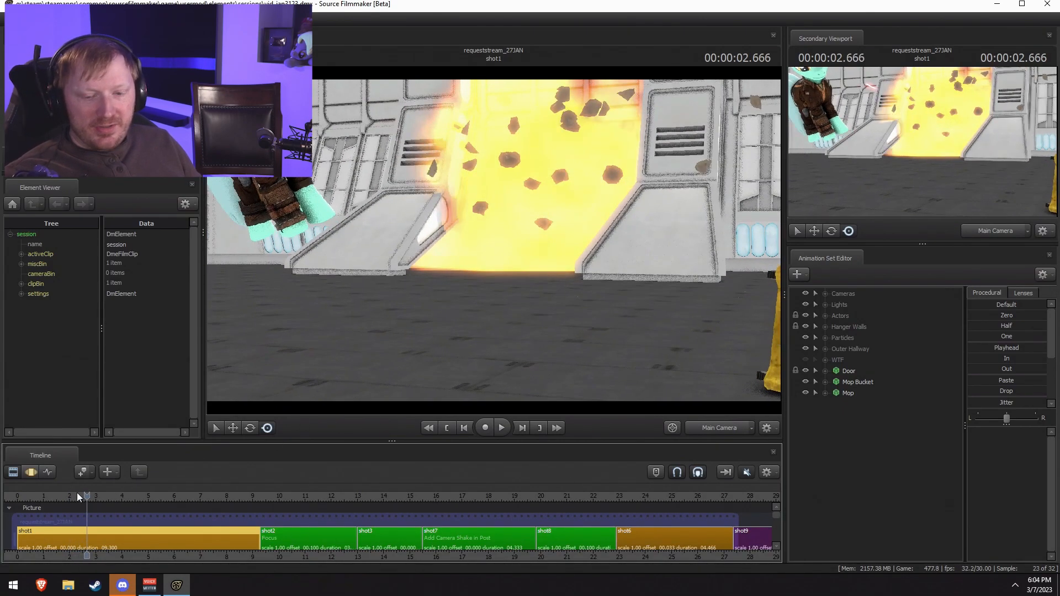
left_click(48, 495)
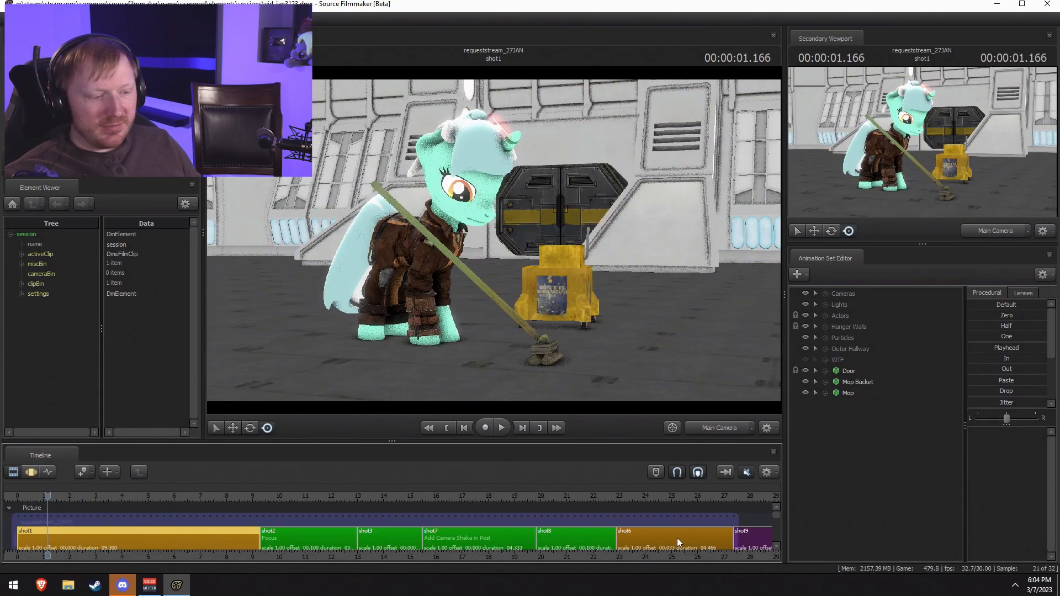
Step: Go to shot6 on the timeline and play it through to its end
left_click(641, 507)
middle_click_drag(644, 535, 409, 529)
scroll(468, 531, "up", 3)
scroll(468, 531, "up", 2)
key("space")
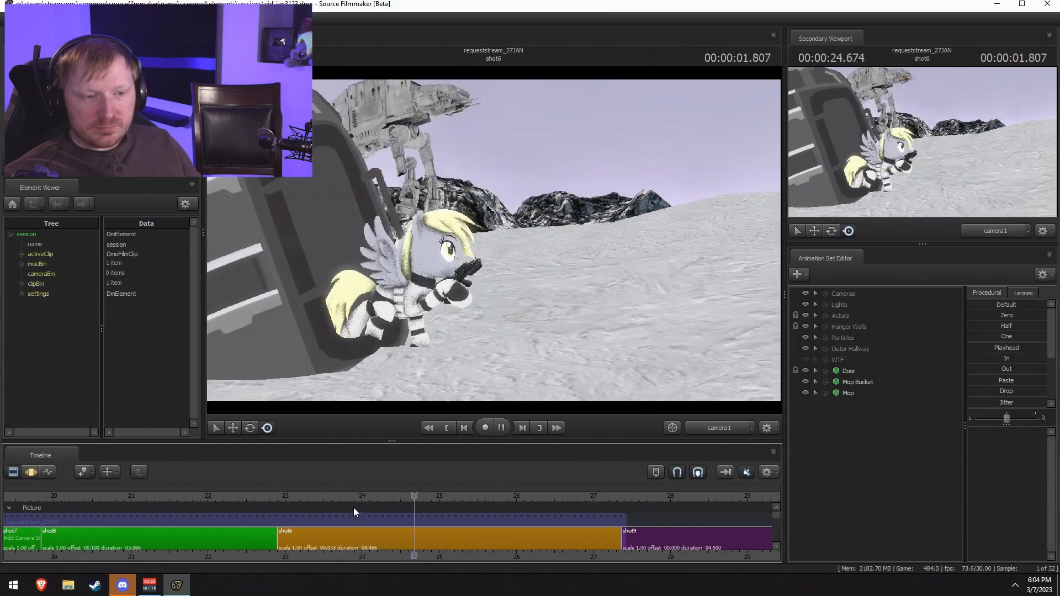
key("space")
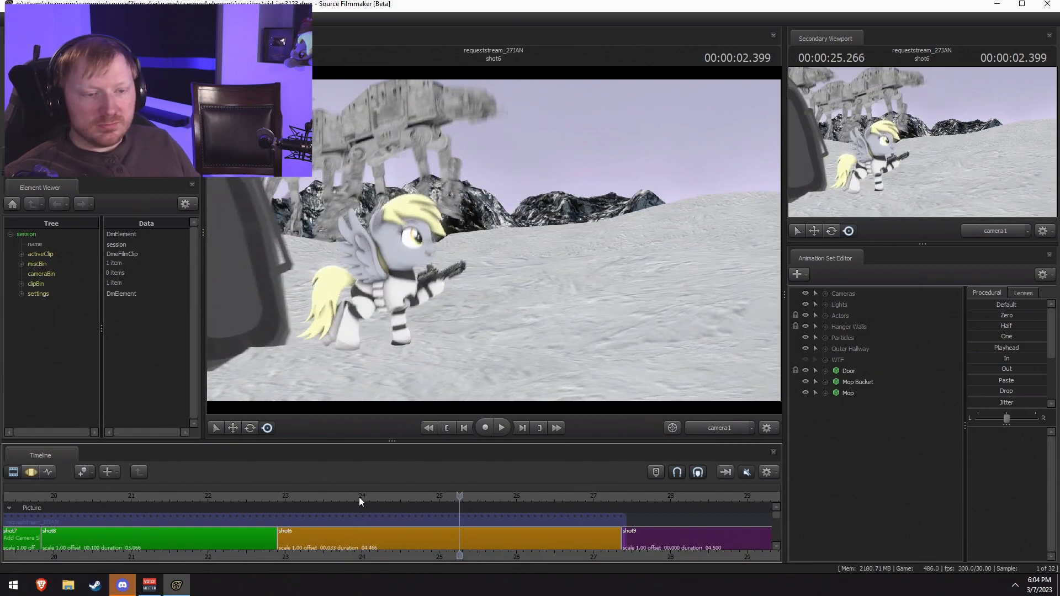
key("space")
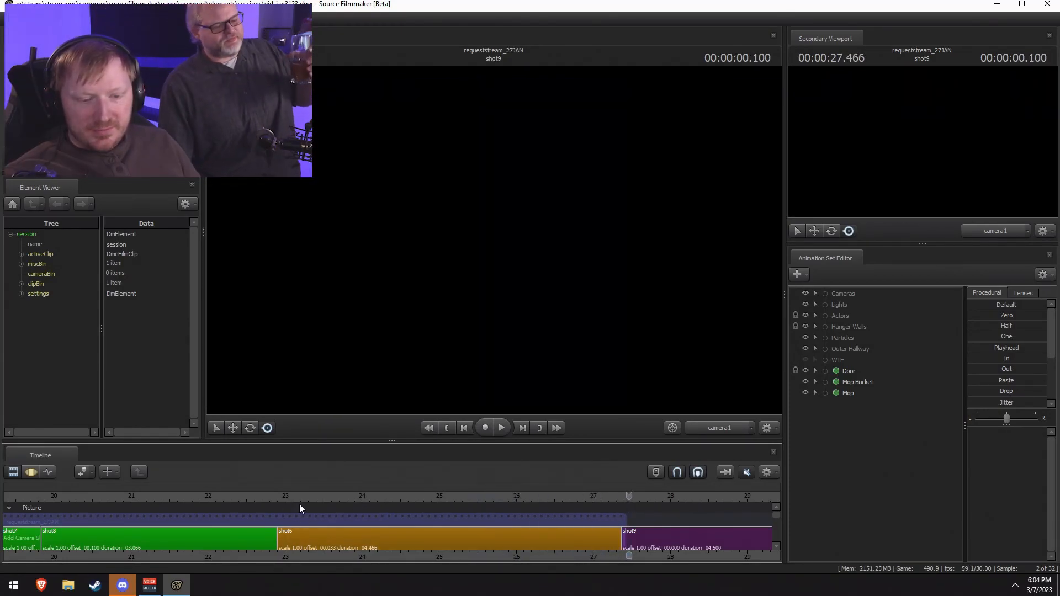
Step: Replay shot6 from its beginning, pausing partway through to check the character running with the rifle
left_click(291, 496)
key("space")
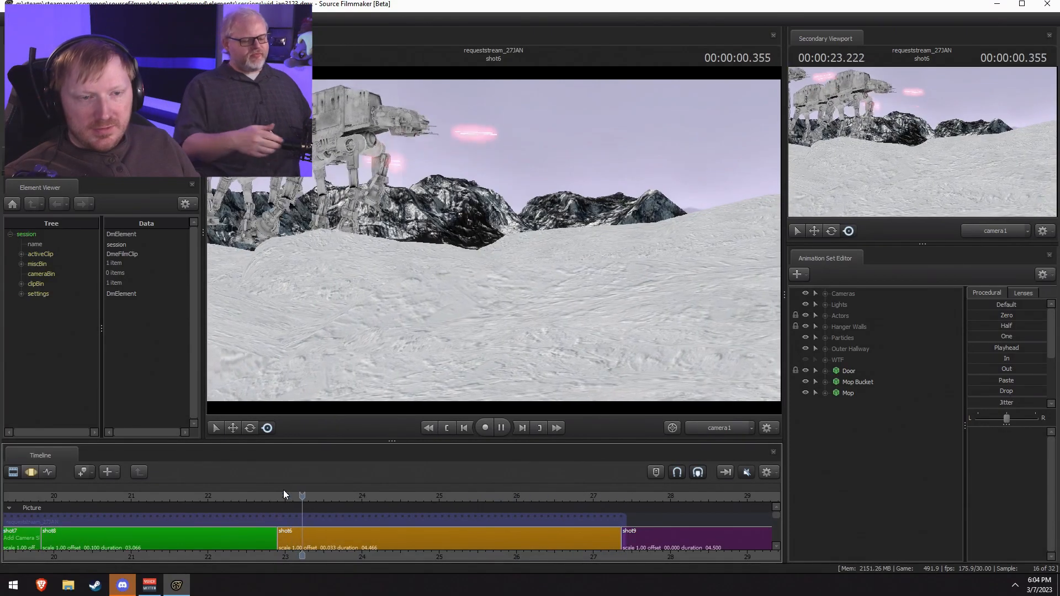
key("space")
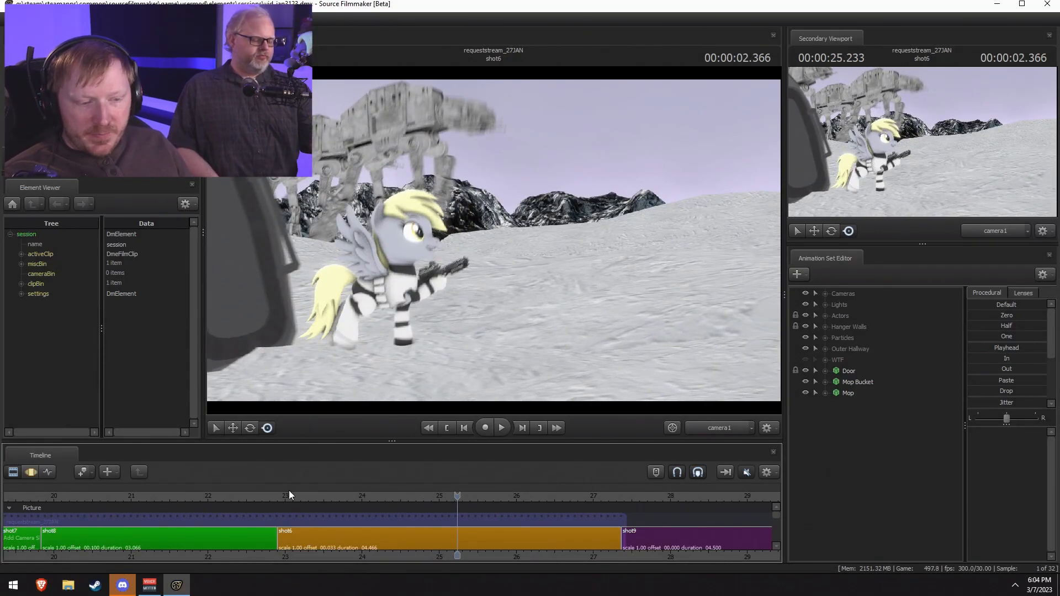
scroll(323, 550, "up", 2)
key("space")
key("space")
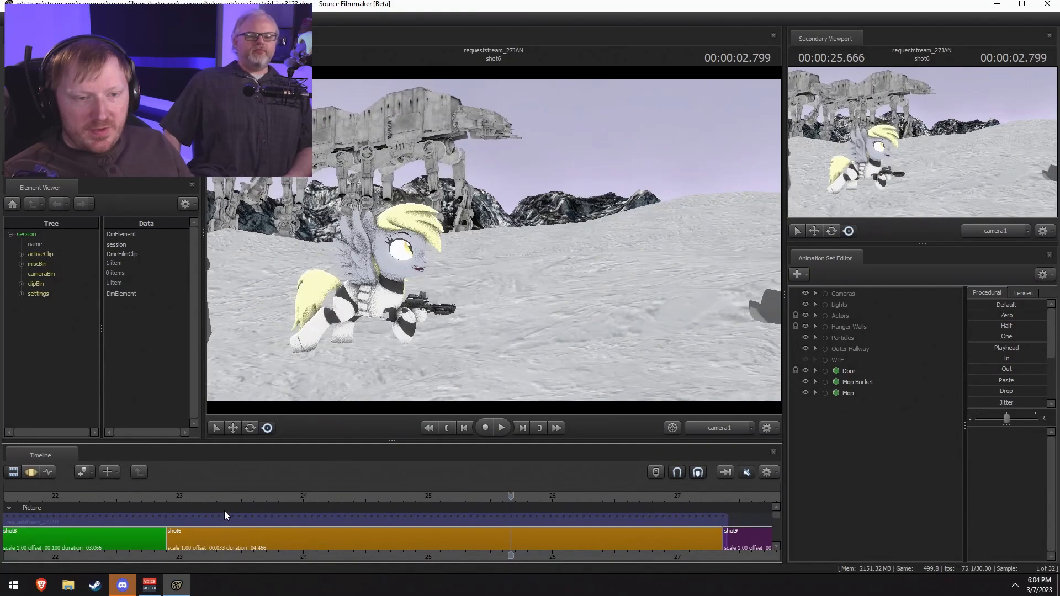
Step: Replay shot6 from its first second to near its end, reviewing the escape pod and the running character
left_click(163, 496)
key("space")
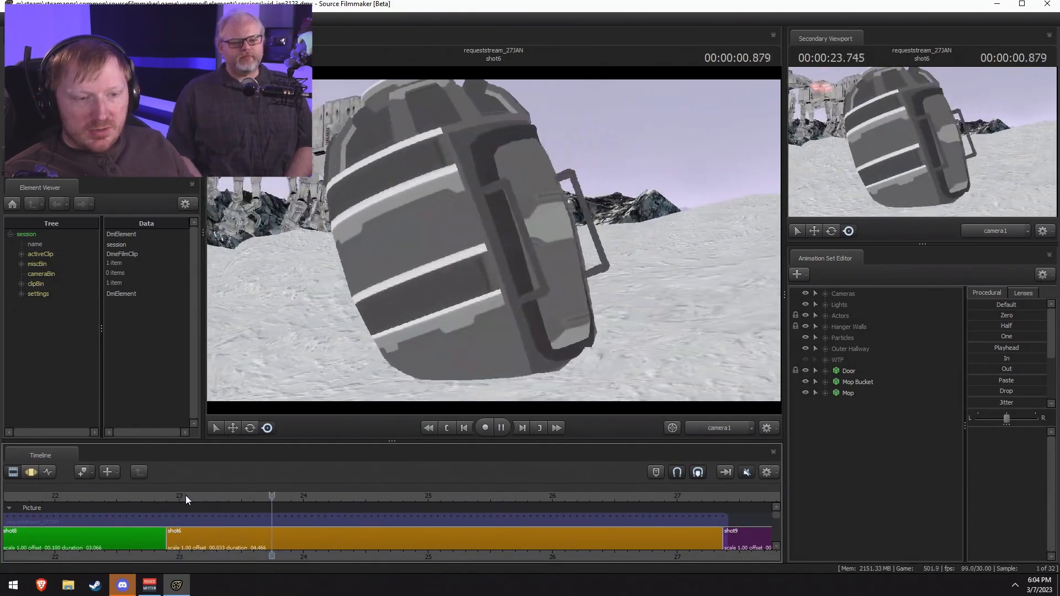
left_click(188, 496)
key("space")
key("space")
left_click(187, 496)
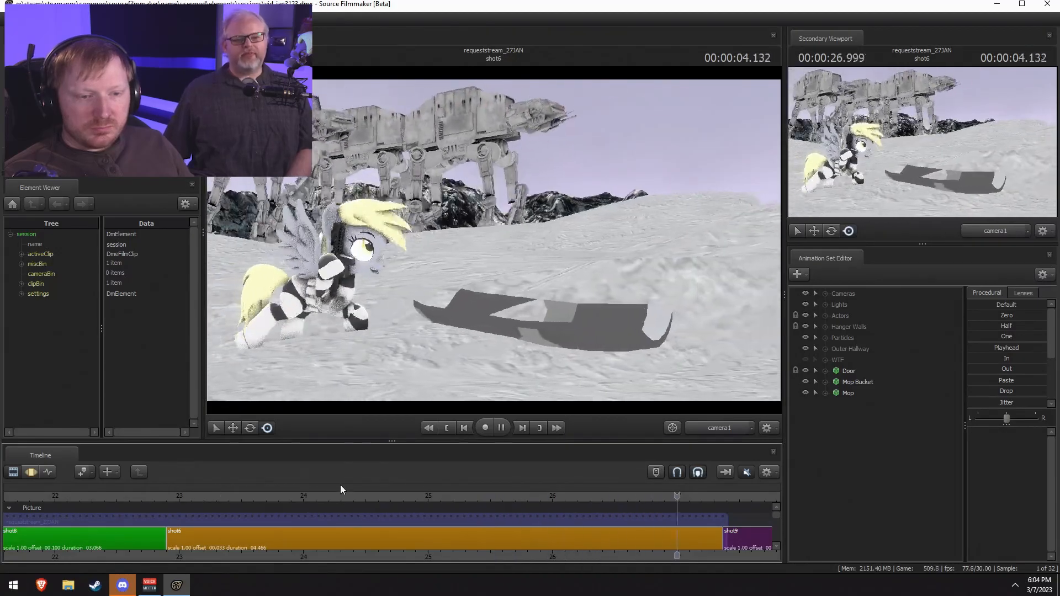
key("space")
Step: Expand the Actors group of shot6 and switch the timeline to the Motion Editor
left_click_drag(229, 494, 398, 500)
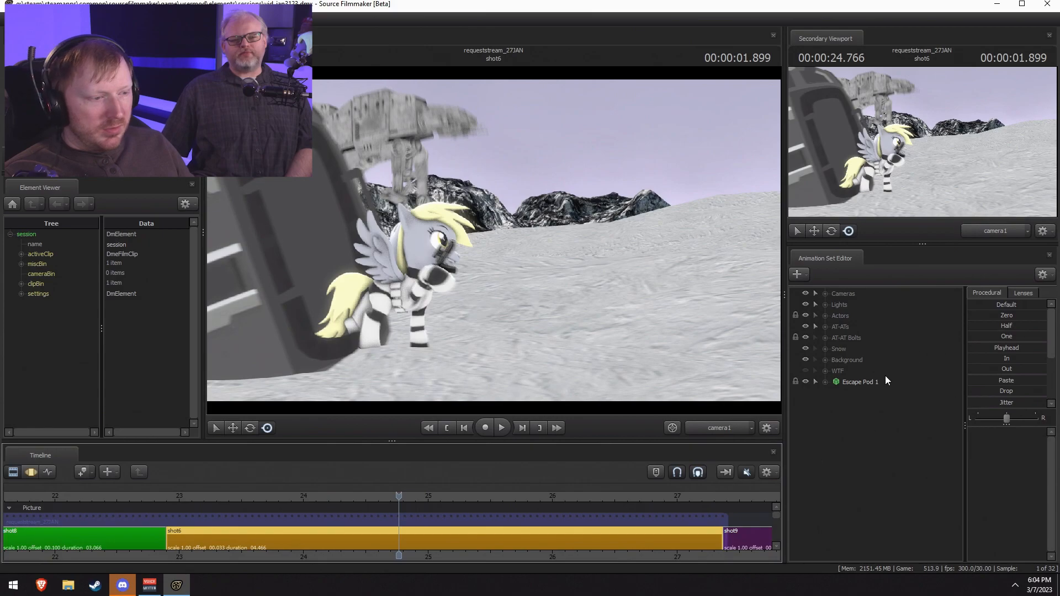
left_click(828, 316)
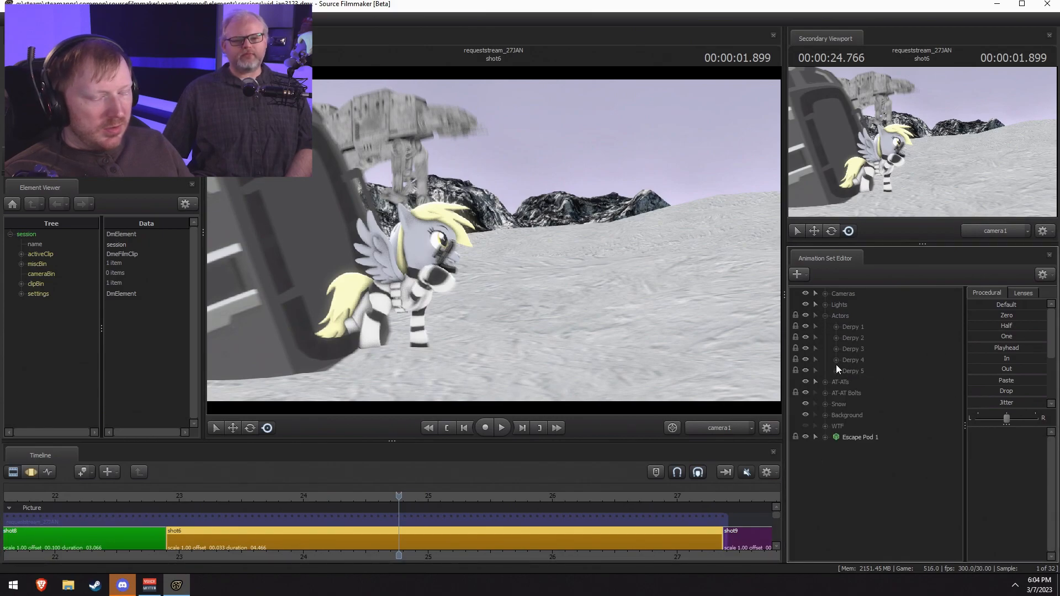
key("F3")
key("space")
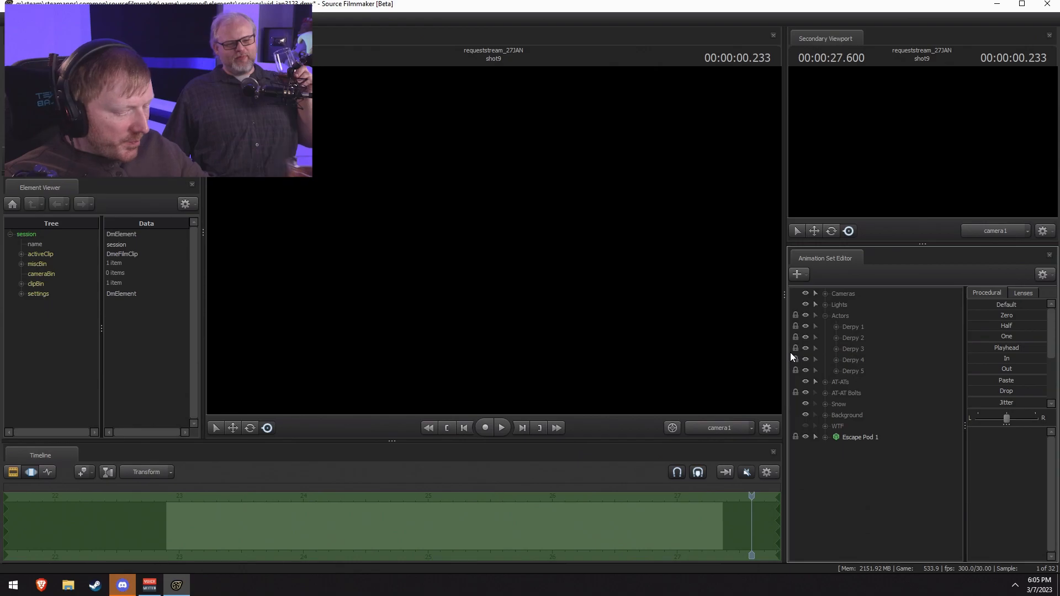
Step: Step back frame by frame from shot9 to 00:00:04.233 in shot6 and return the timeline to the Clip Editor
key("Left")
key("Left")
key("Left")
key("Left")
key("Left")
key("Left")
key("Left")
key("Left")
key("Left")
key("Left")
key("Left")
key("Left")
key("Left")
key("Left")
key("Left")
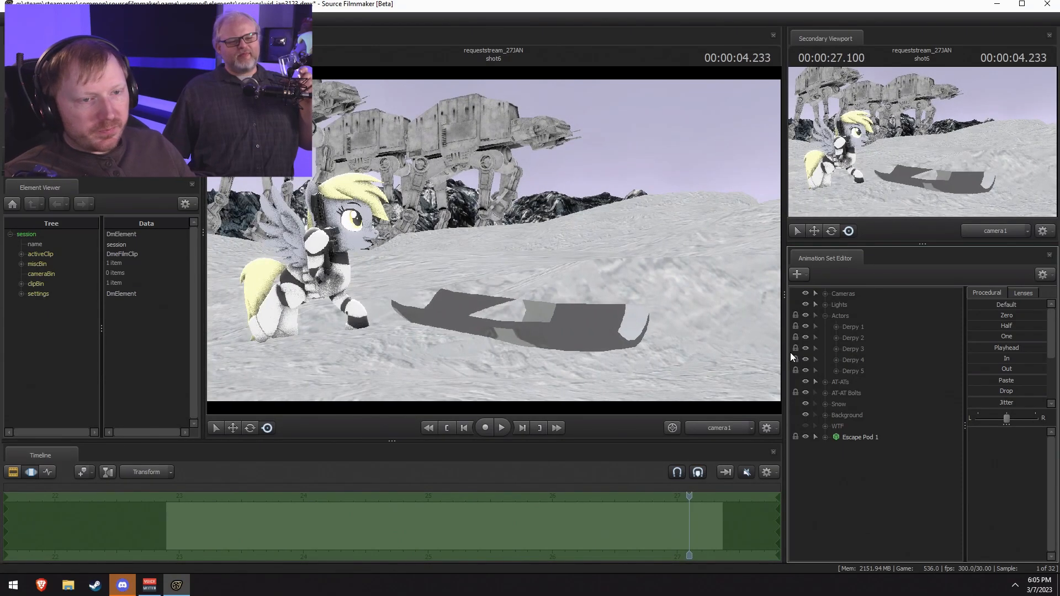
key("F2")
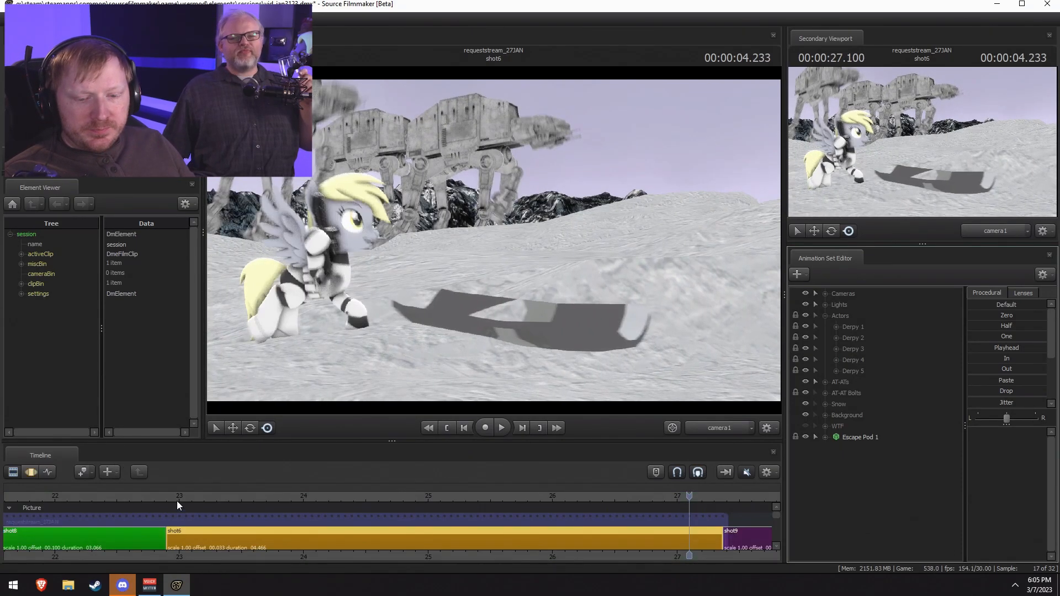
Step: Scrub shot6 to 00:00:01.899 and play the character's run from there
left_click(183, 499)
left_click_drag(182, 500, 398, 496)
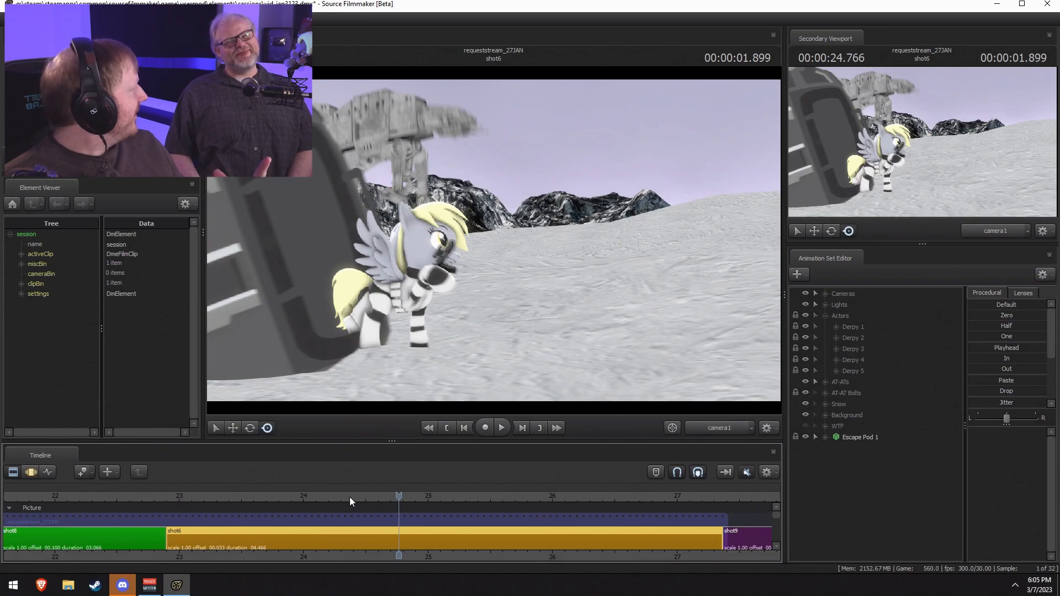
key("space")
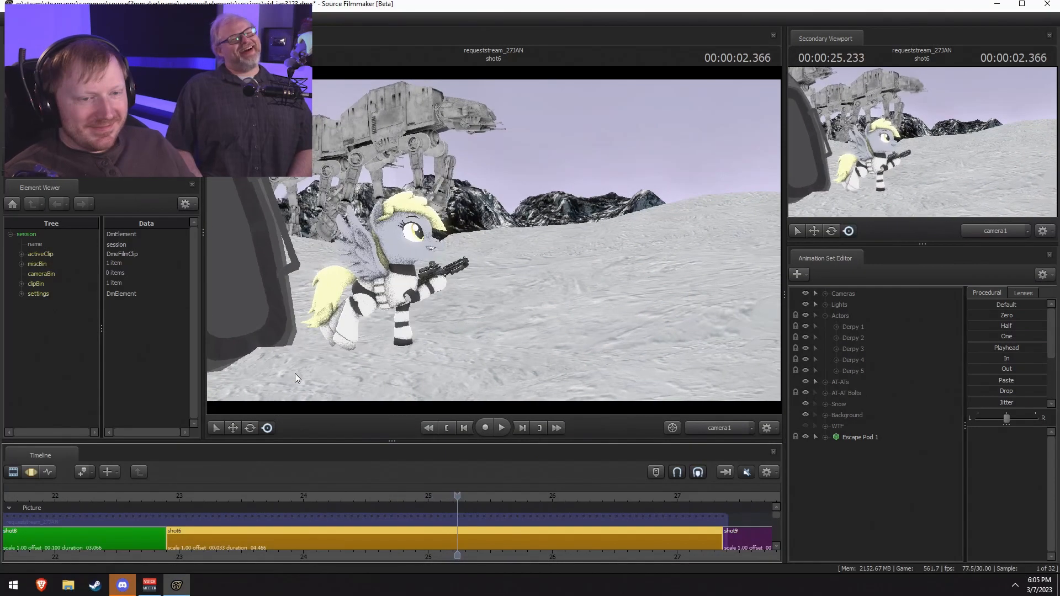
key("space")
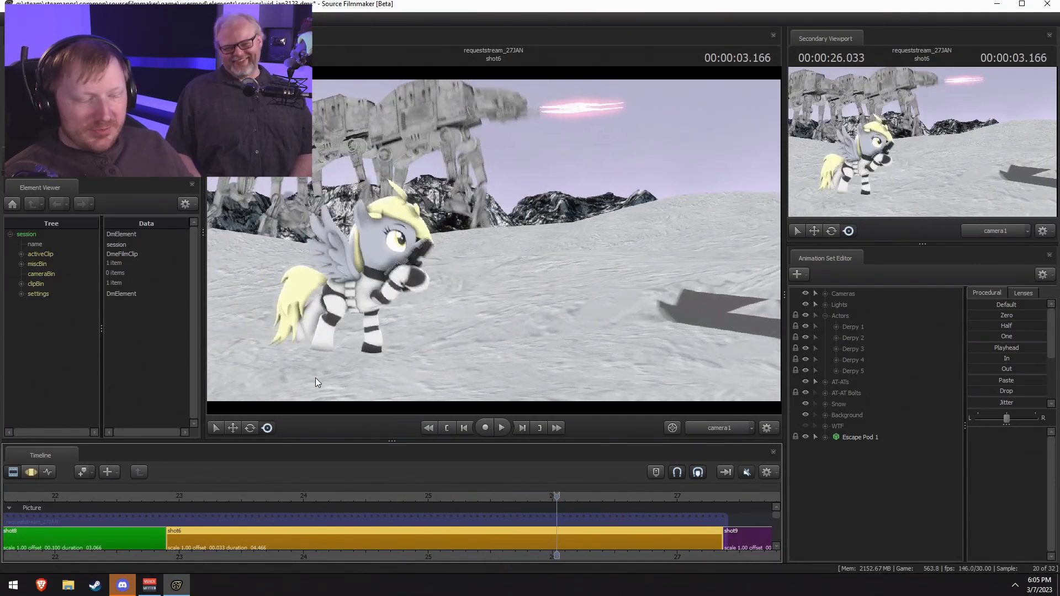
Step: At 00:00:02.599 in shot6, select the Derpy 1 model inside its group and display its motion in the Motion Editor
left_click_drag(463, 495, 485, 497)
double_click(496, 531)
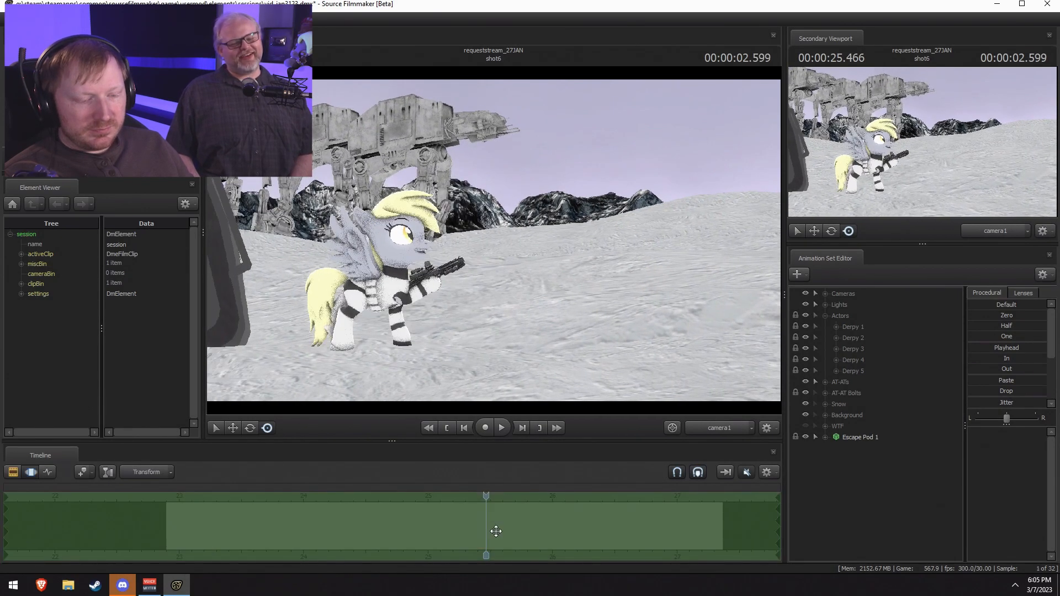
key("F2")
left_click(837, 327)
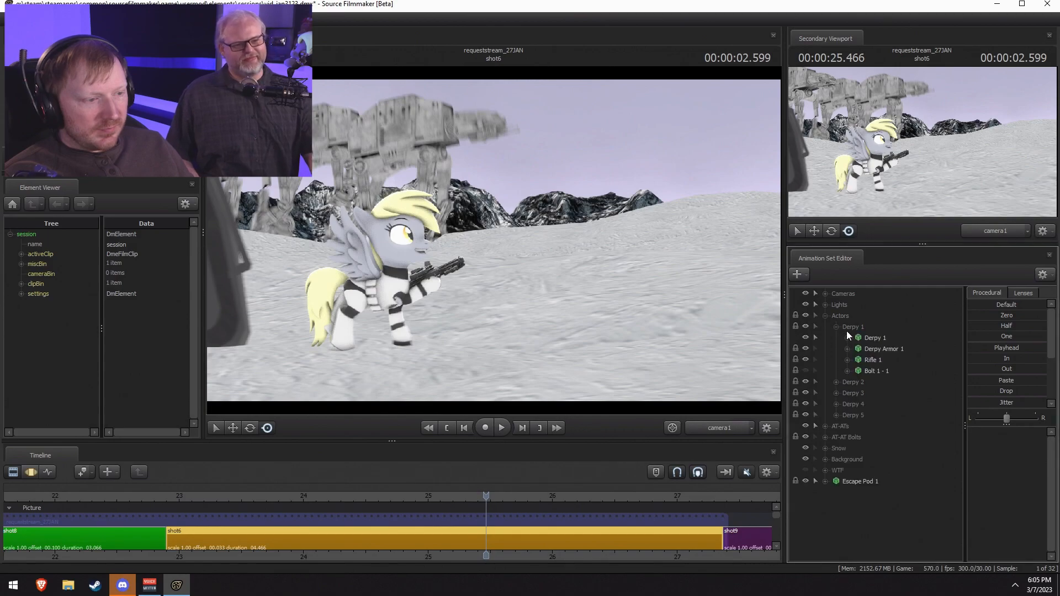
left_click(866, 339)
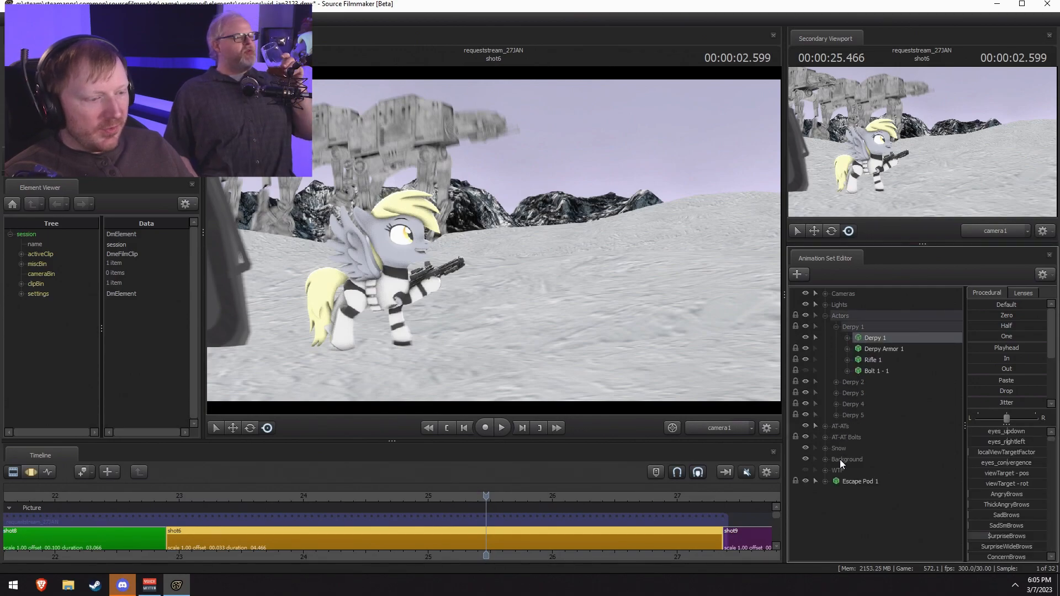
key("F3")
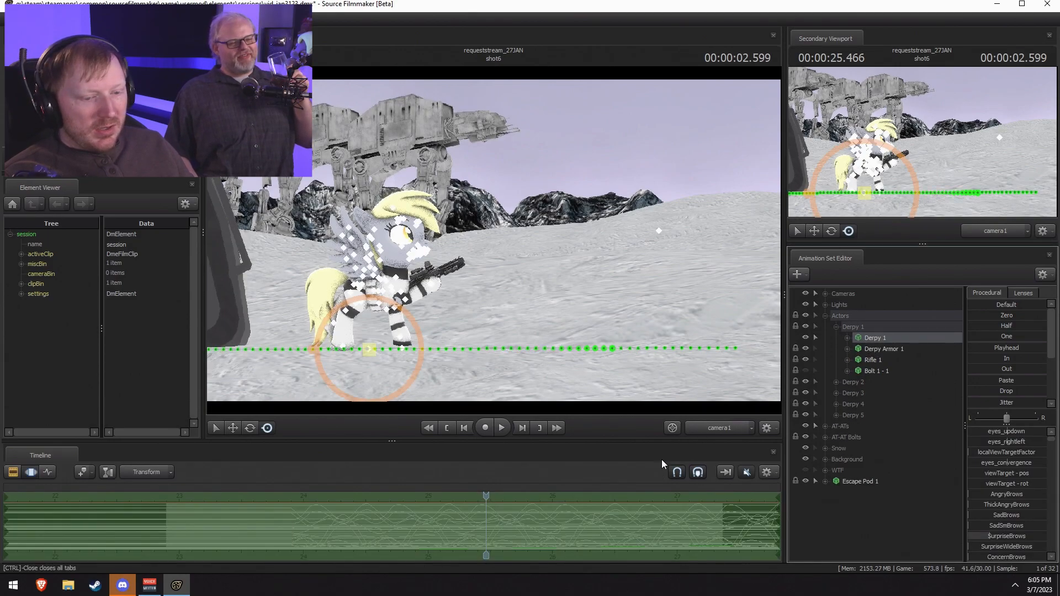
Step: Select Bolt 1 - 1, move to 00:00:01.666 in shot6 and switch the primary viewport to the work camera
mouse_move(355, 528)
left_mouse_down()
mouse_move(298, 529)
mouse_move(530, 546)
mouse_move(638, 537)
mouse_move(541, 535)
mouse_move(665, 534)
mouse_move(297, 516)
mouse_move(394, 512)
left_mouse_up()
key("F2")
key("F4")
left_click(878, 371)
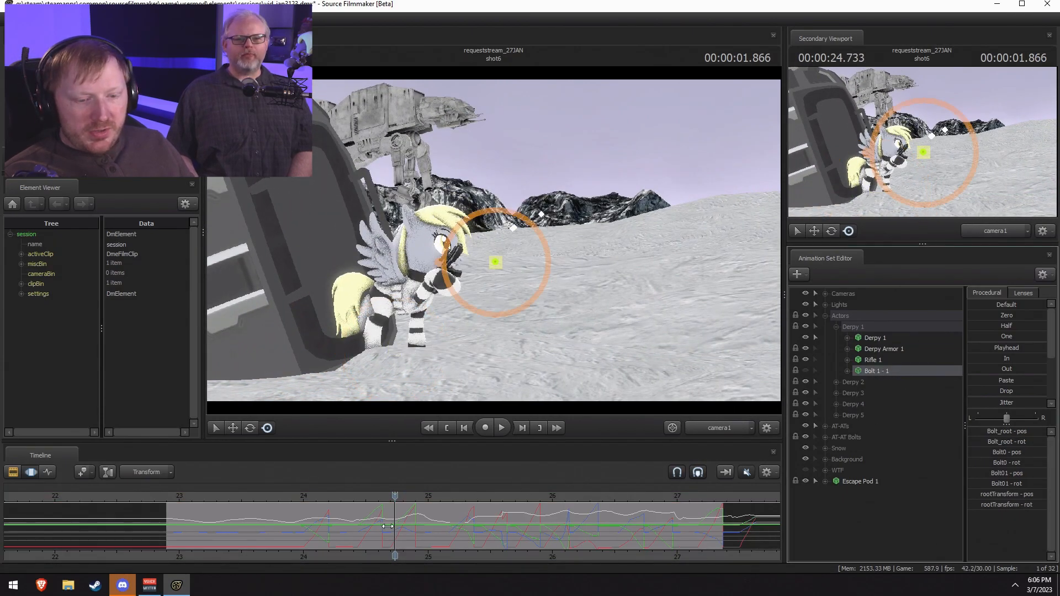
left_click_drag(342, 534, 371, 522)
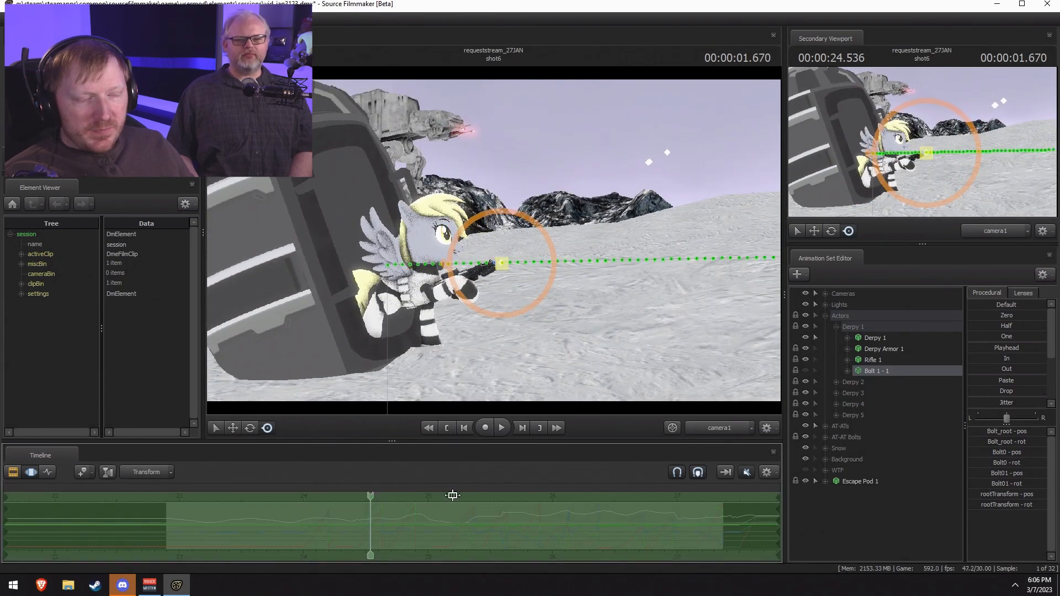
left_click(690, 428)
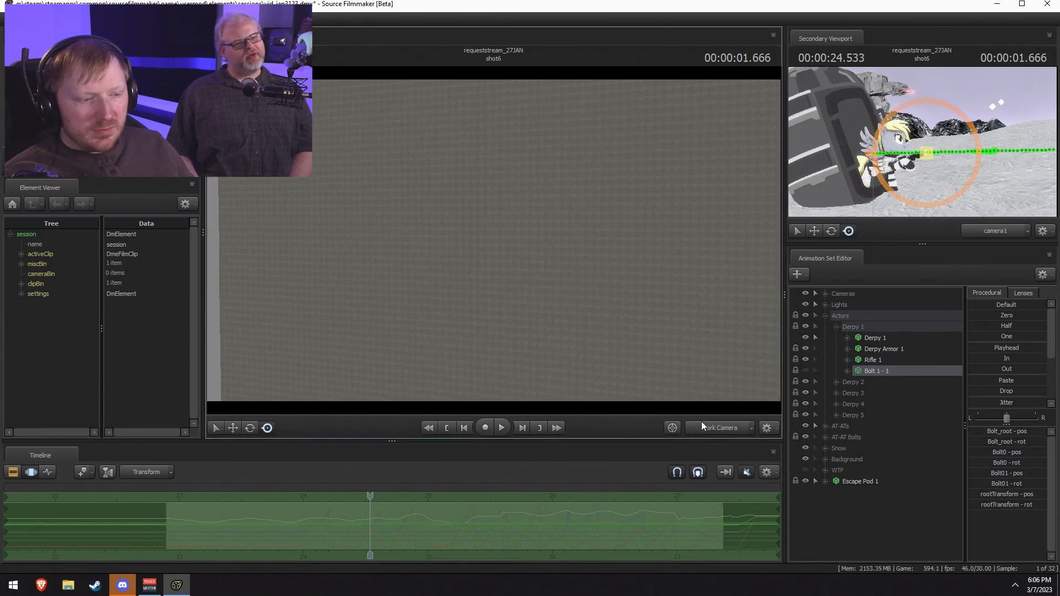
Step: Reframe the work camera toward the AT-ATs and play shot6 up to 00:00:04.099
left_click(723, 430)
left_click(722, 431, "ctrl")
left_click_drag(577, 305, 637, 210)
left_click_drag(519, 265, 430, 217)
key("space")
key("space")
key("space")
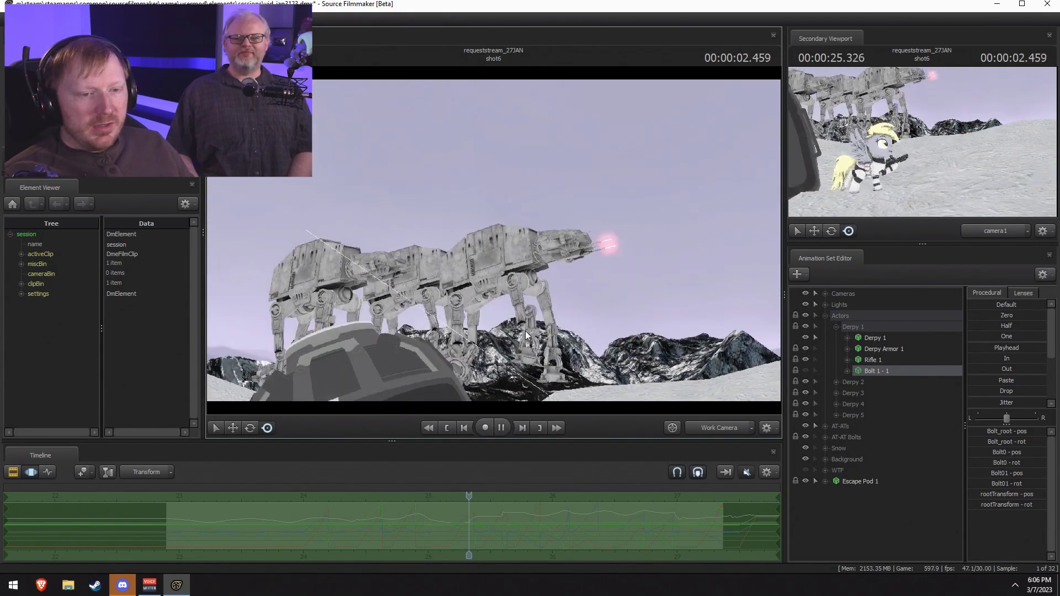
key("space")
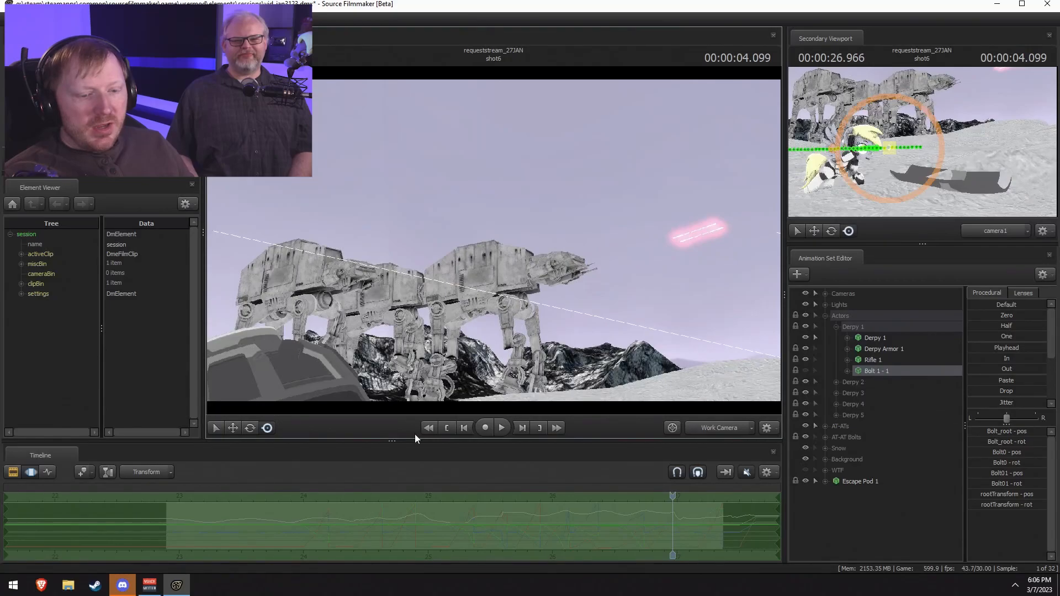
Step: In the Clip Editor, scrub shot6 back to 00:00:00.099 and play it through camera1 to 00:00:01.733
key("F2")
left_click_drag(293, 498, 404, 452)
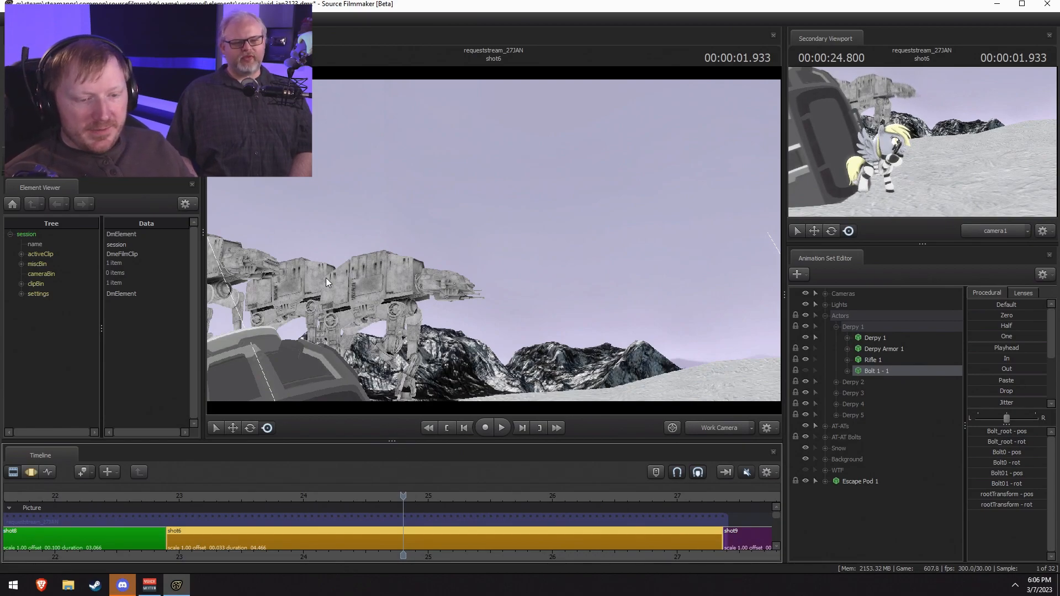
left_click_drag(403, 496, 216, 472)
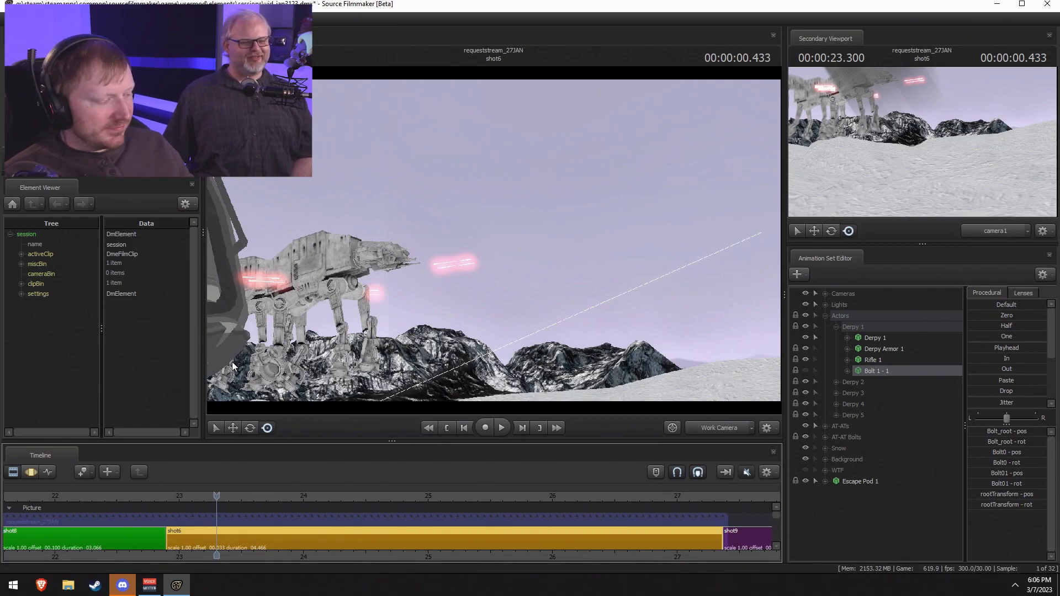
left_click_drag(201, 493, 176, 493)
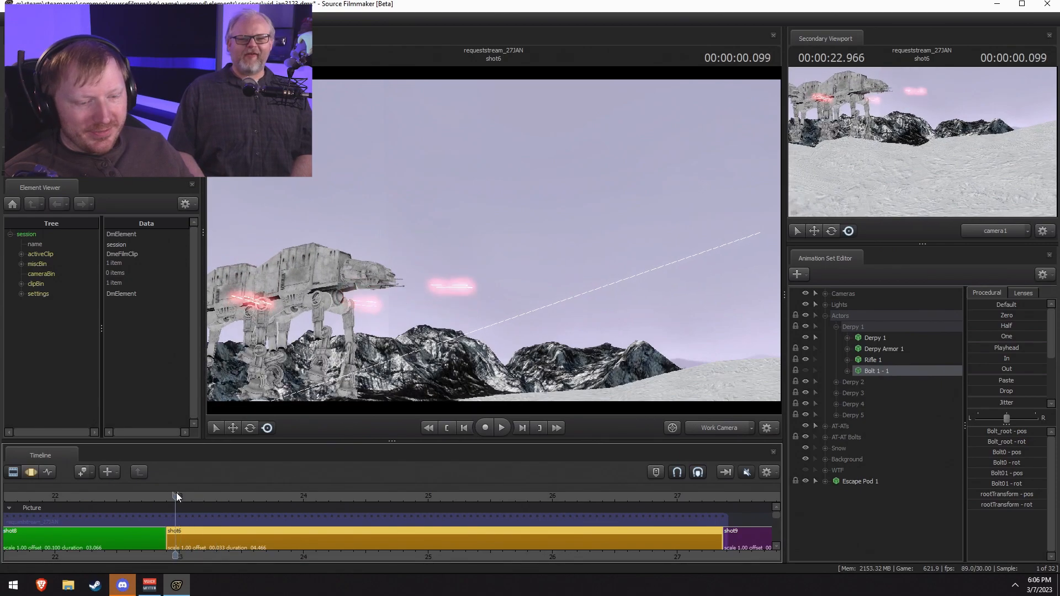
key("space")
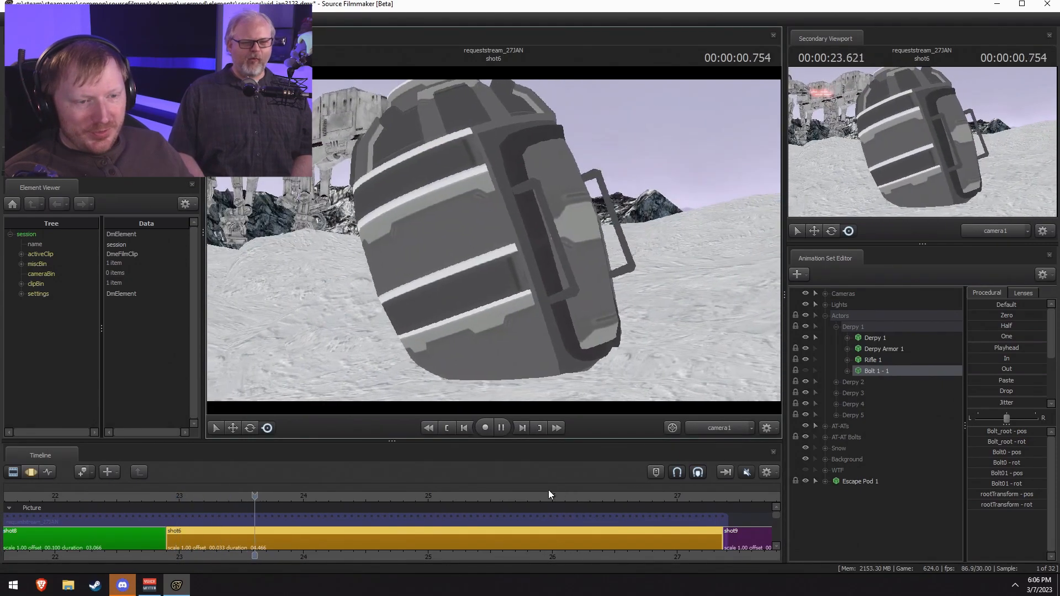
key("space")
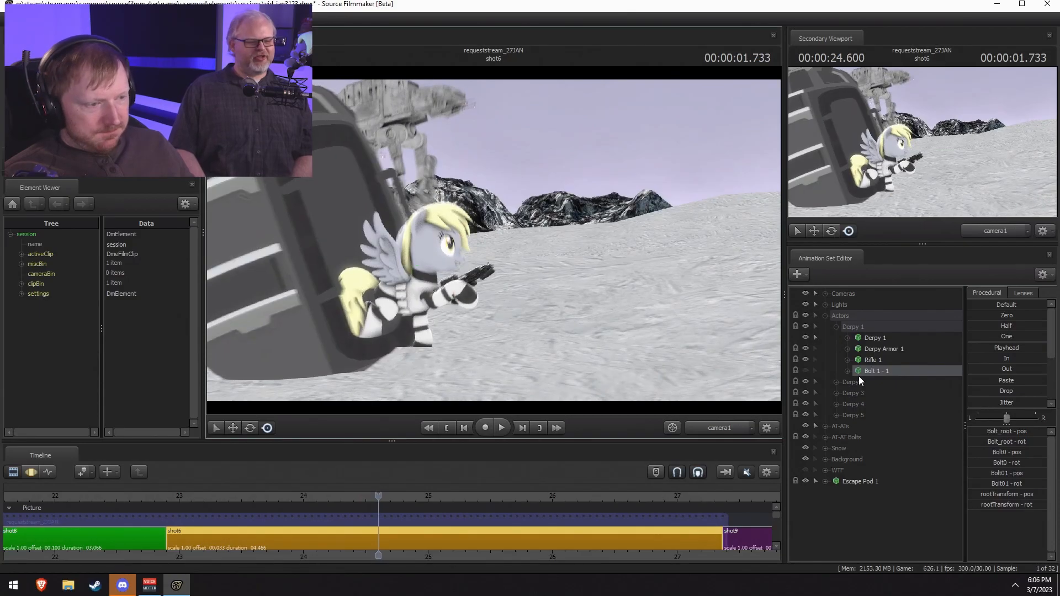
Step: Play shot6 on into shot9 in the Motion Editor and scrub back to 00:00:01.566 in shot6
key("F3")
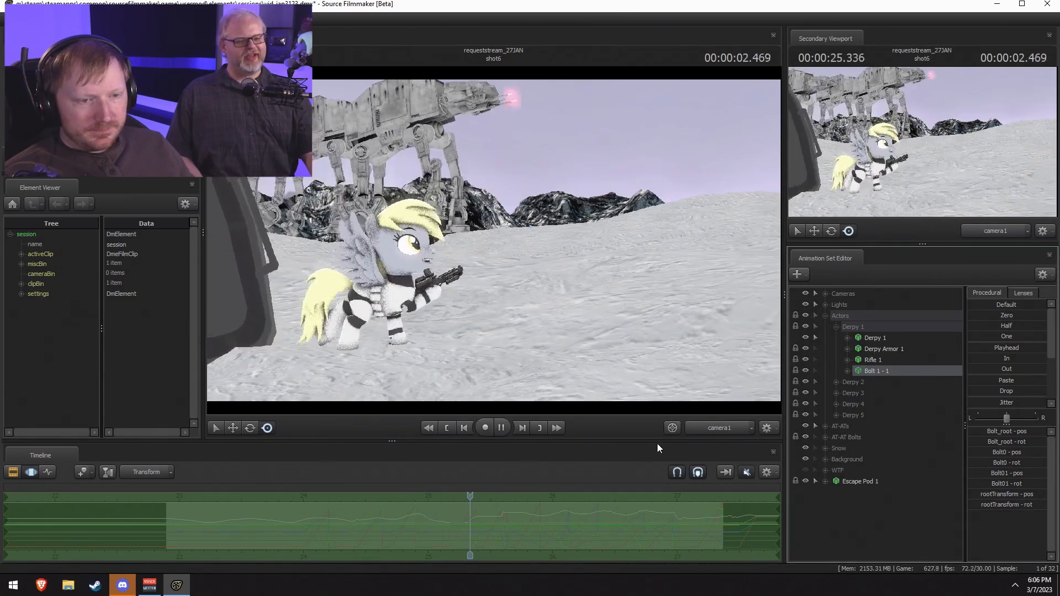
left_click(254, 492)
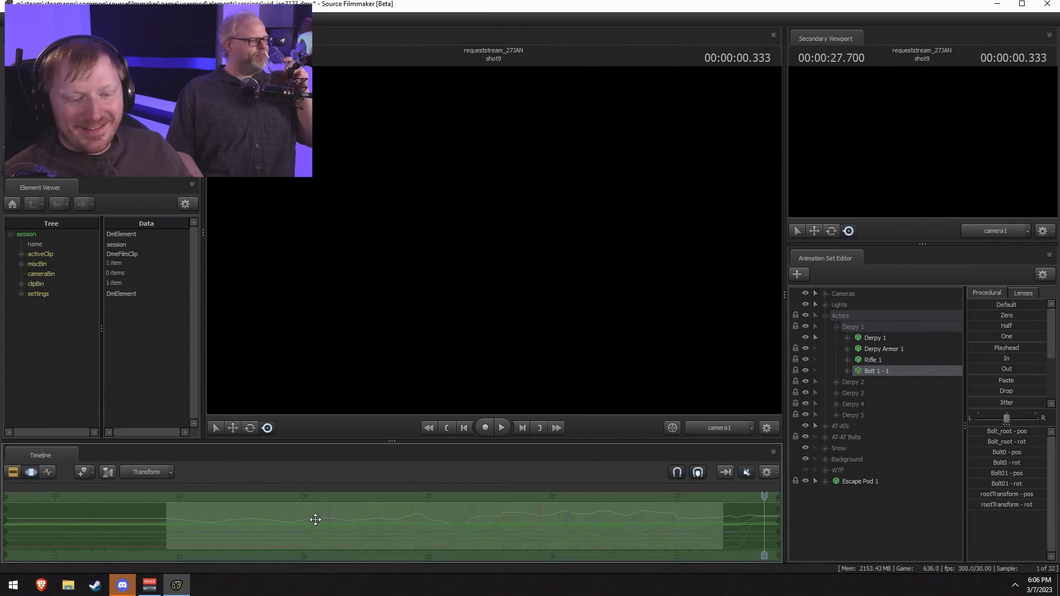
key("F3")
left_click_drag(308, 495, 358, 495)
key("F4")
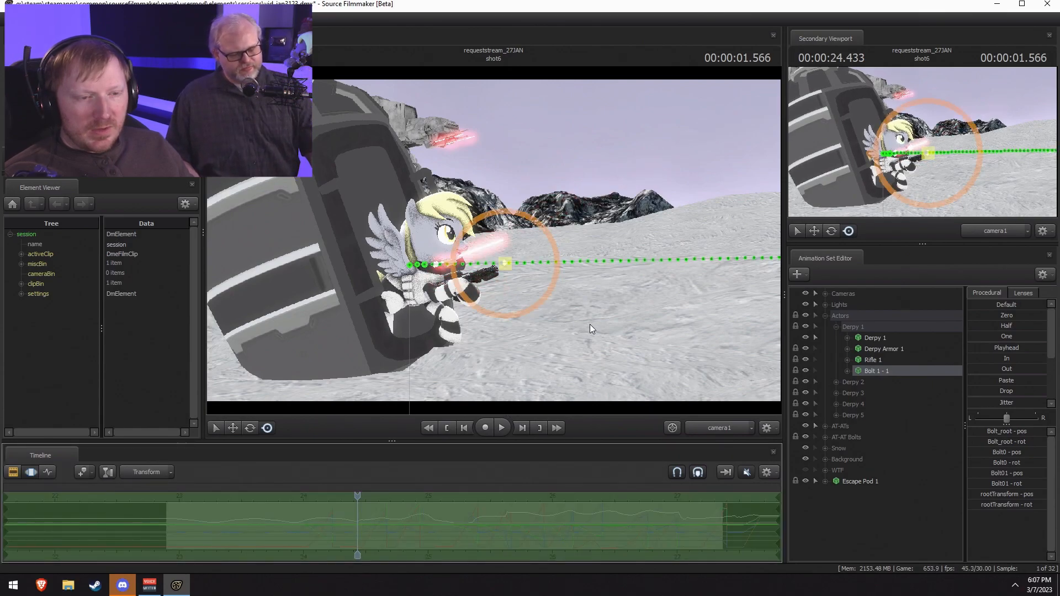
Step: Switch the primary viewport to the work camera and frame Derpy, the rifle and the bolt up close
left_click(716, 429)
key("w")
left_click_drag(678, 346, 494, 240)
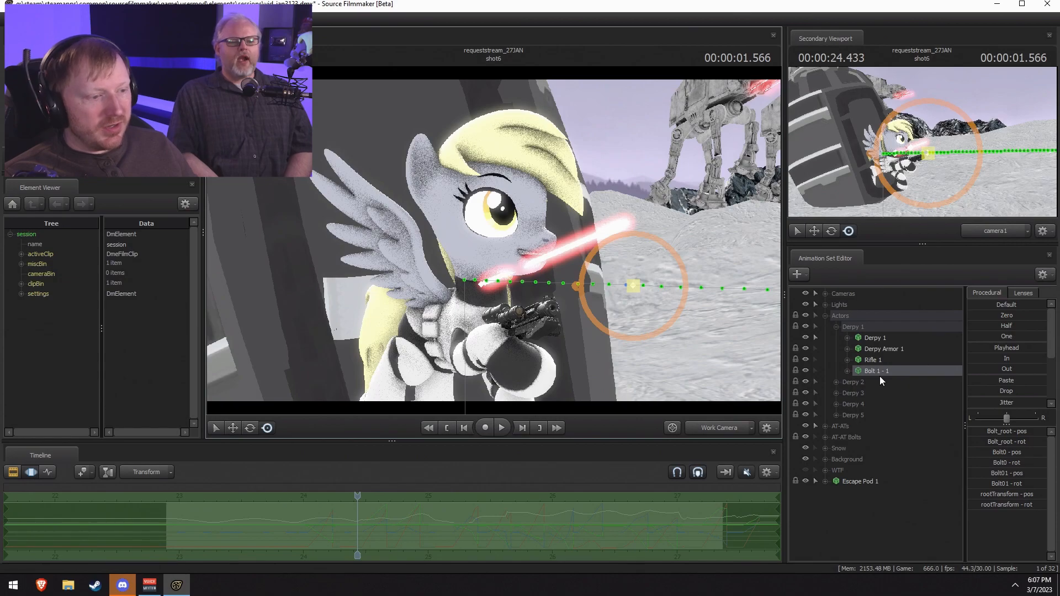
Step: Expand the Body and Unknown control groups of Bolt 1 - 1 and look through the control groups of Rifle 1
left_click(847, 370)
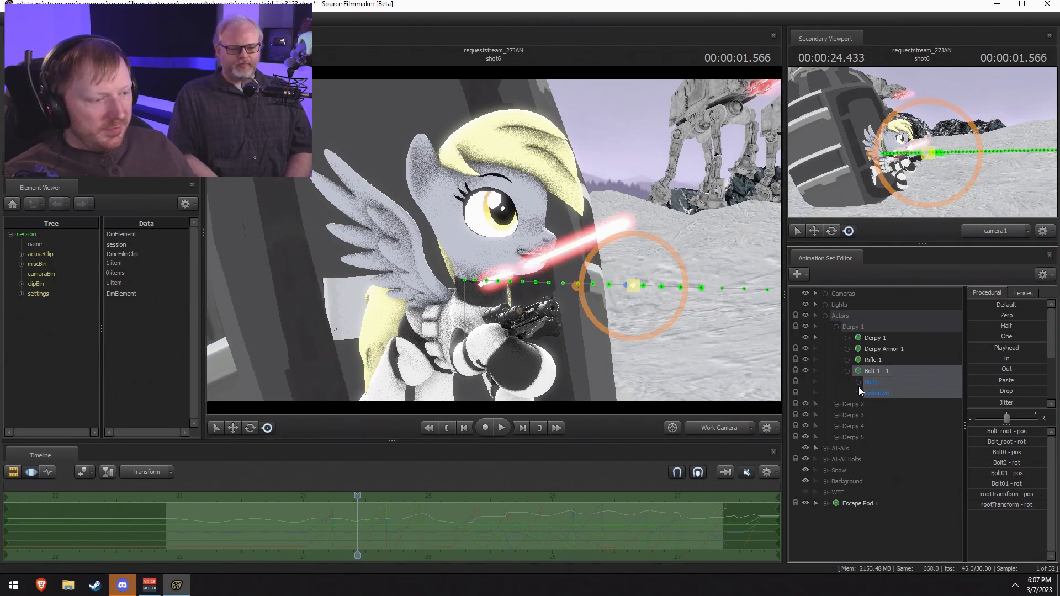
left_click(859, 391)
left_click(859, 382)
left_click(847, 359)
left_click(859, 383)
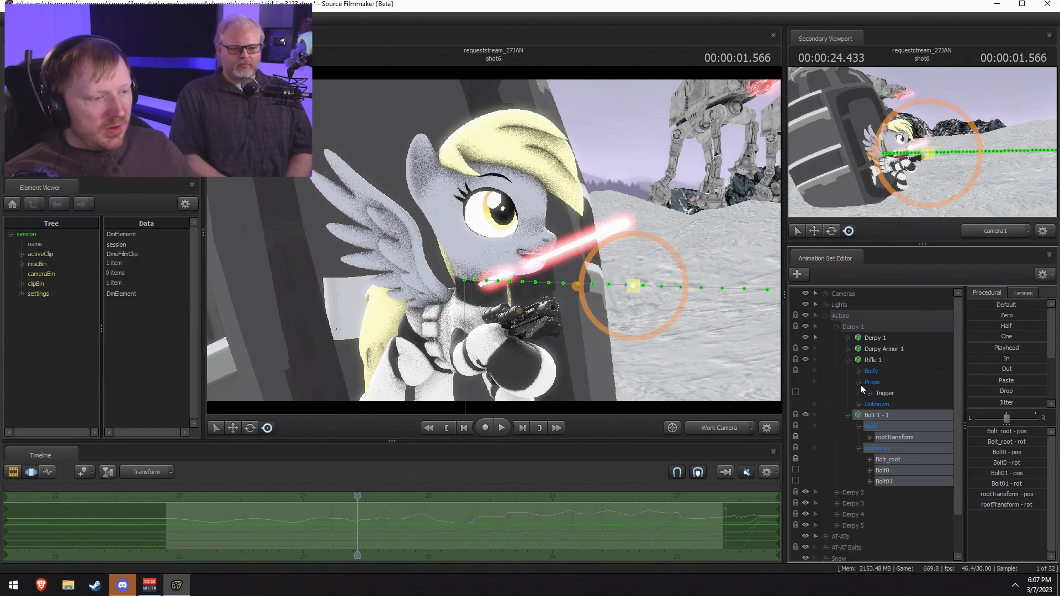
left_click(859, 405)
left_click(858, 405)
left_click(858, 382)
left_click(859, 372)
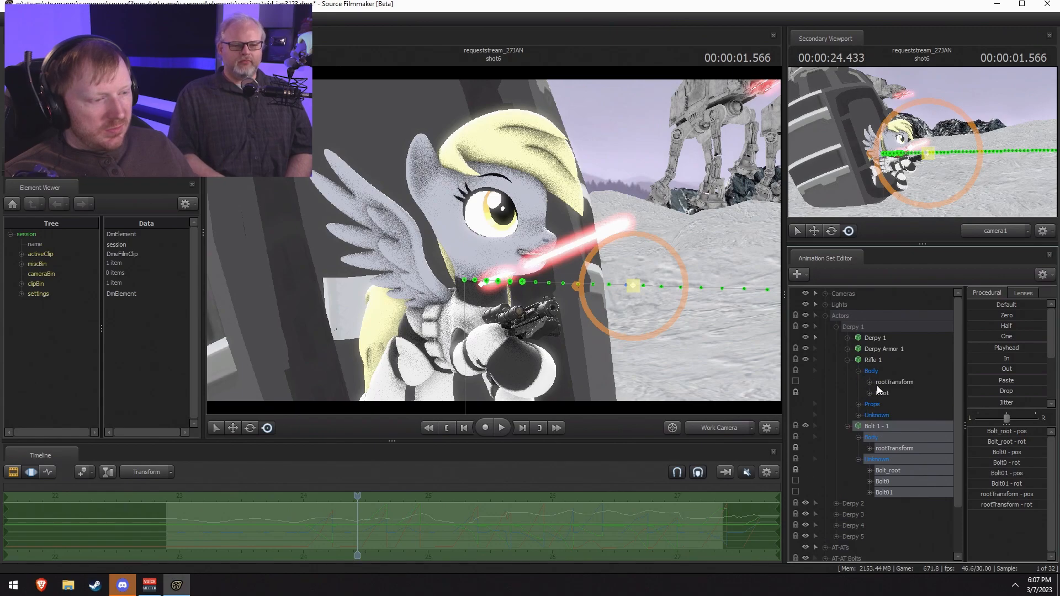
Step: Select the rifle's Root, then Bolt_root and Bolt0 of Bolt 1 - 1 to compare their motion paths
left_click(881, 383)
left_click(882, 393)
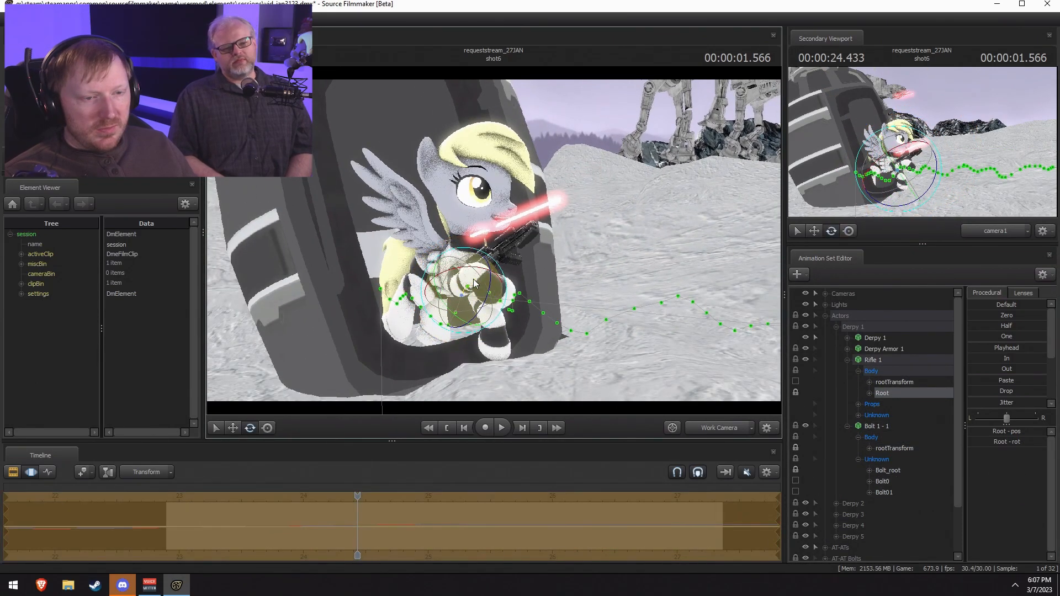
left_click(859, 416)
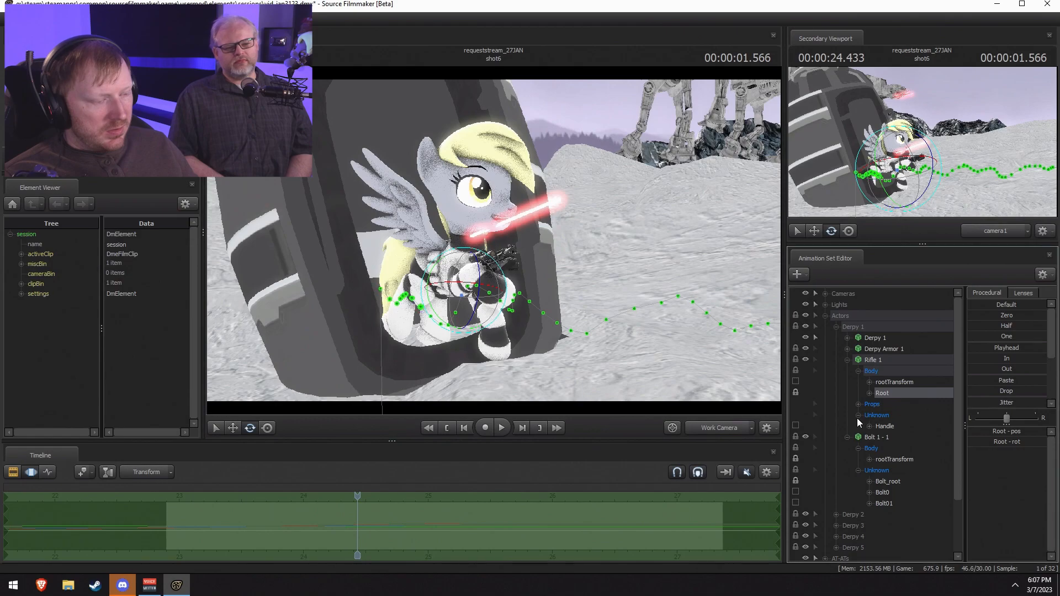
scroll(879, 438, "down", 2)
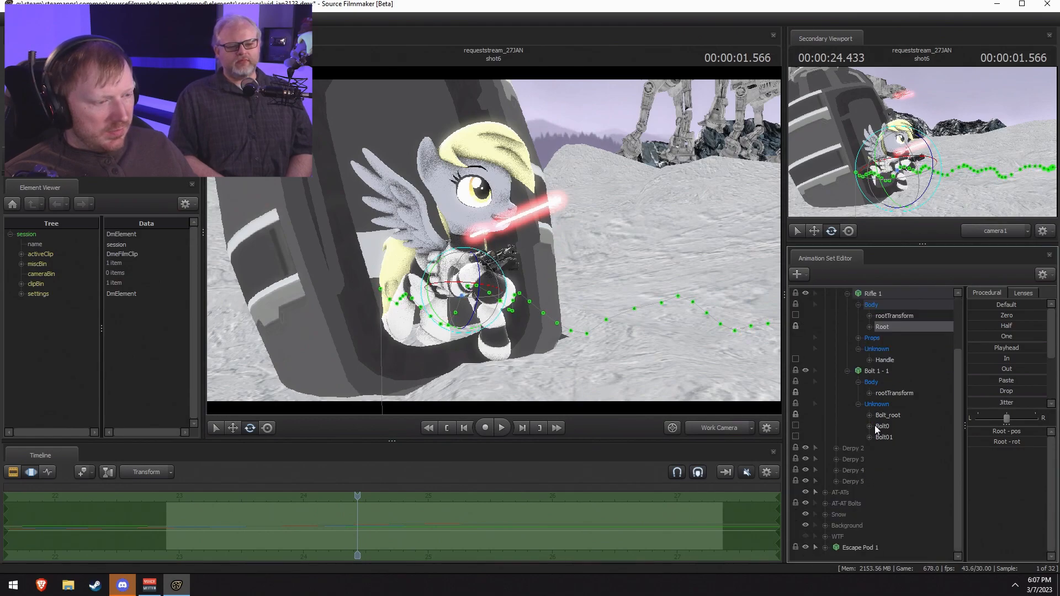
left_click(884, 415)
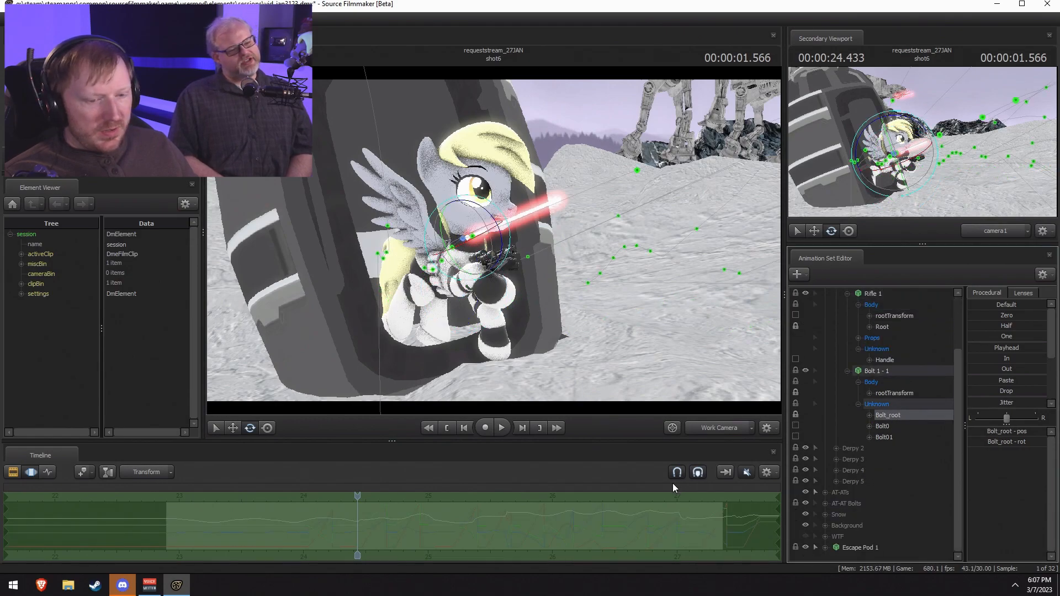
left_click(893, 426)
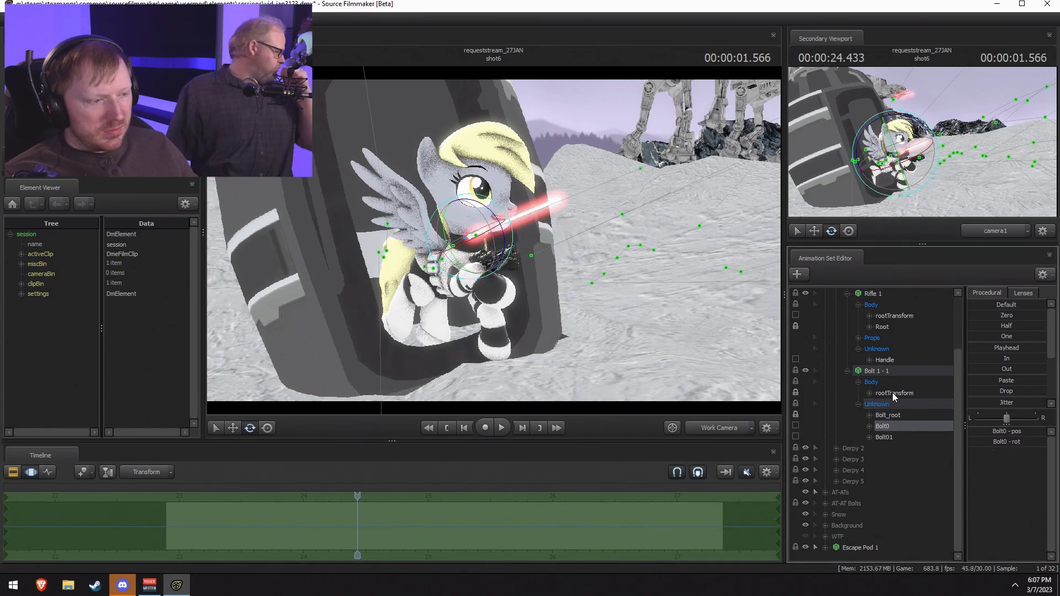
Step: Apply the Playhead preset to Bolt_root of Bolt 1 - 1, then try the Zero preset on it and undo that
left_click(889, 415)
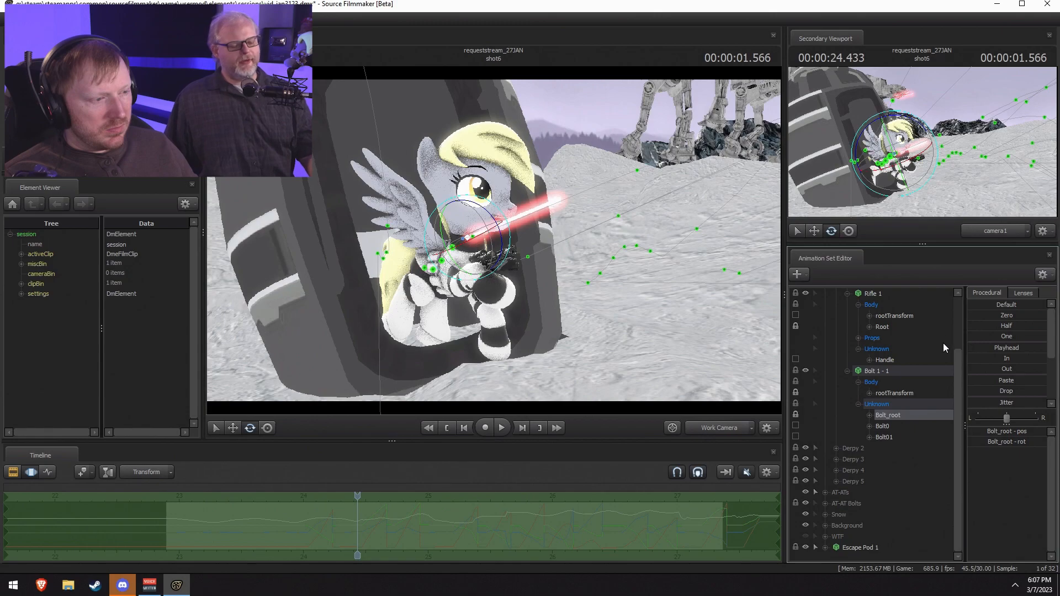
left_click(973, 347)
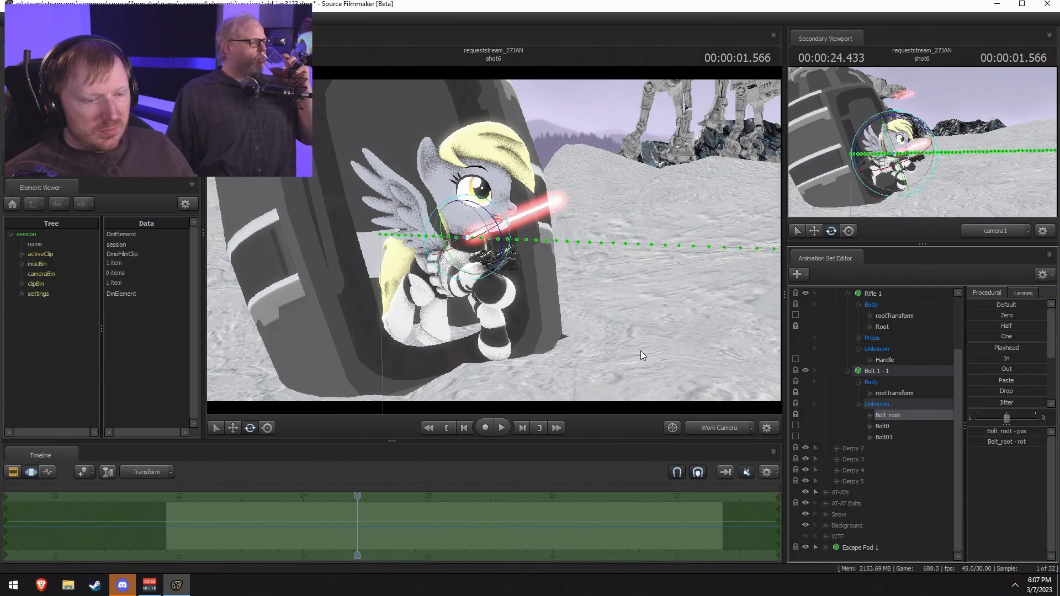
left_click(1006, 315)
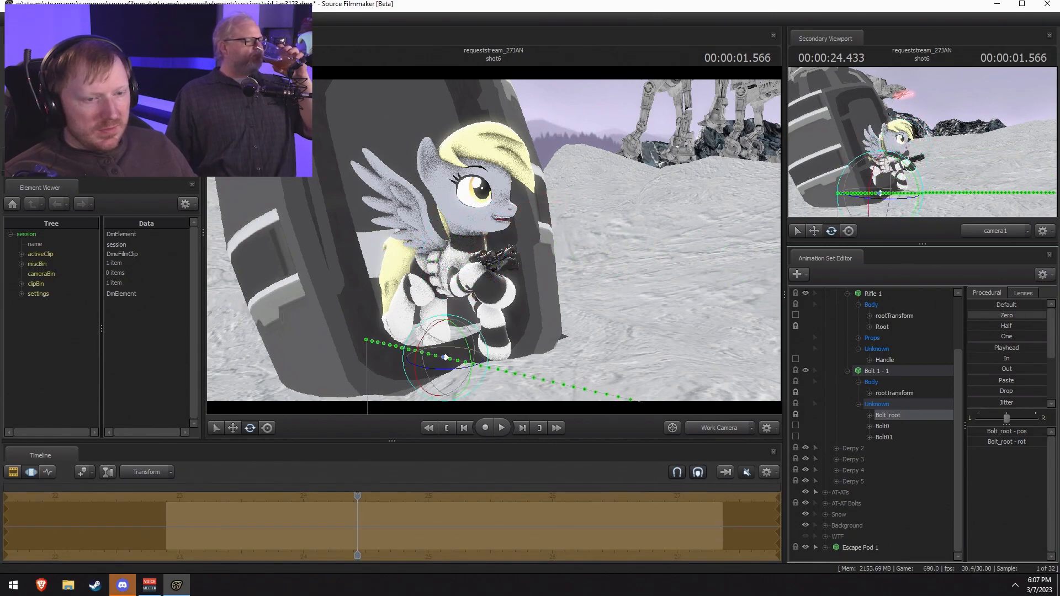
key("ctrl+z")
Step: Apply the Zero preset to rootTransform of Bolt 1 - 1 and check its Bolt0, Bolt01 and Bolt_root controls
left_click(884, 426)
left_click(889, 439)
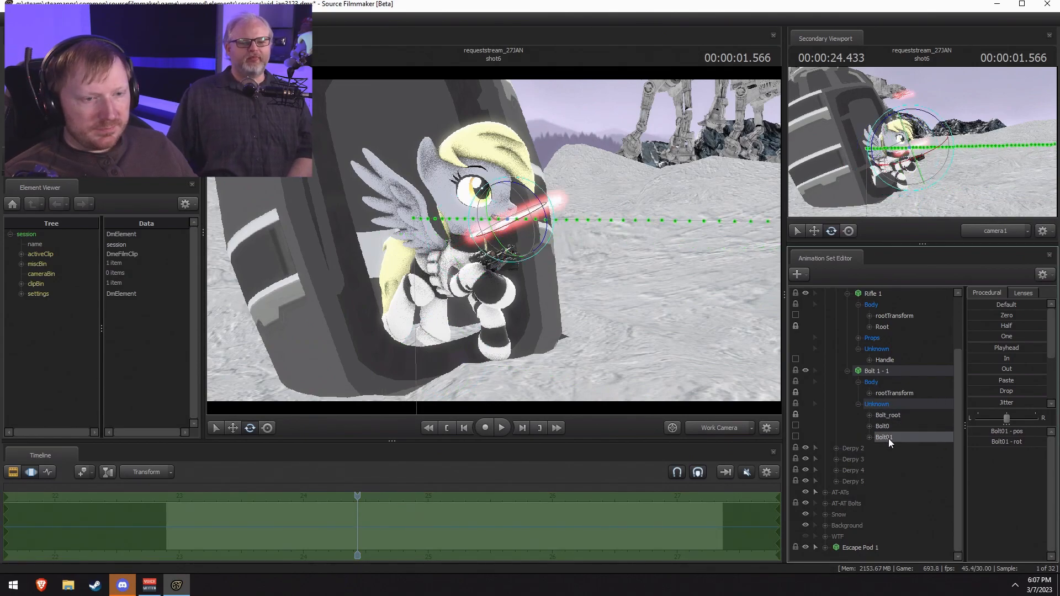
left_click(890, 392)
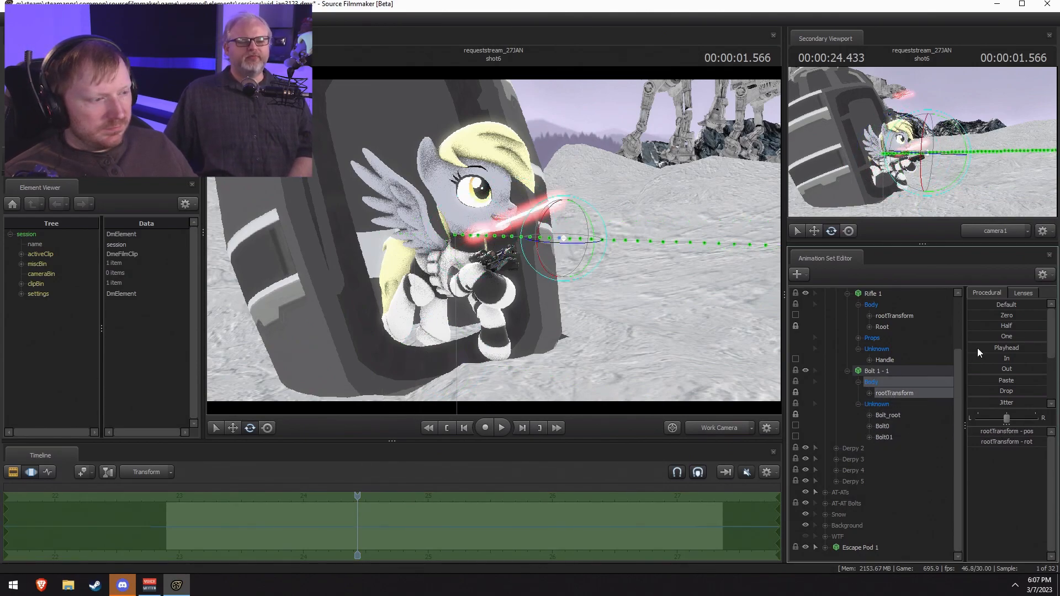
left_click(974, 316)
left_click(880, 424)
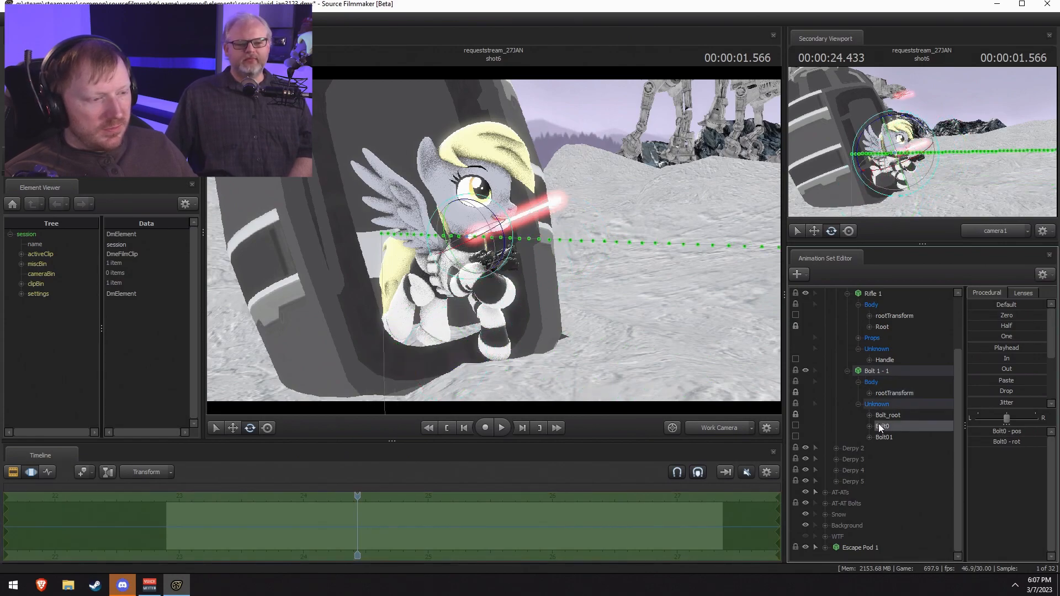
left_click(894, 414)
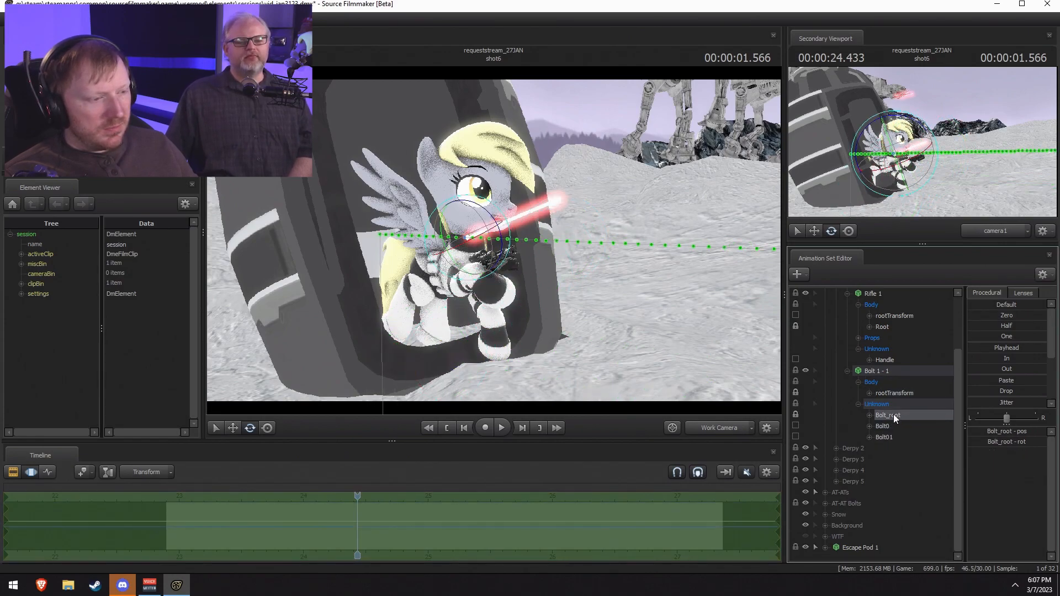
Step: Lock Bolt_root to the rifle's Root and apply the Zero preset to Bolt_root
left_click(883, 328)
left_click_drag(494, 241, 569, 247)
key("w")
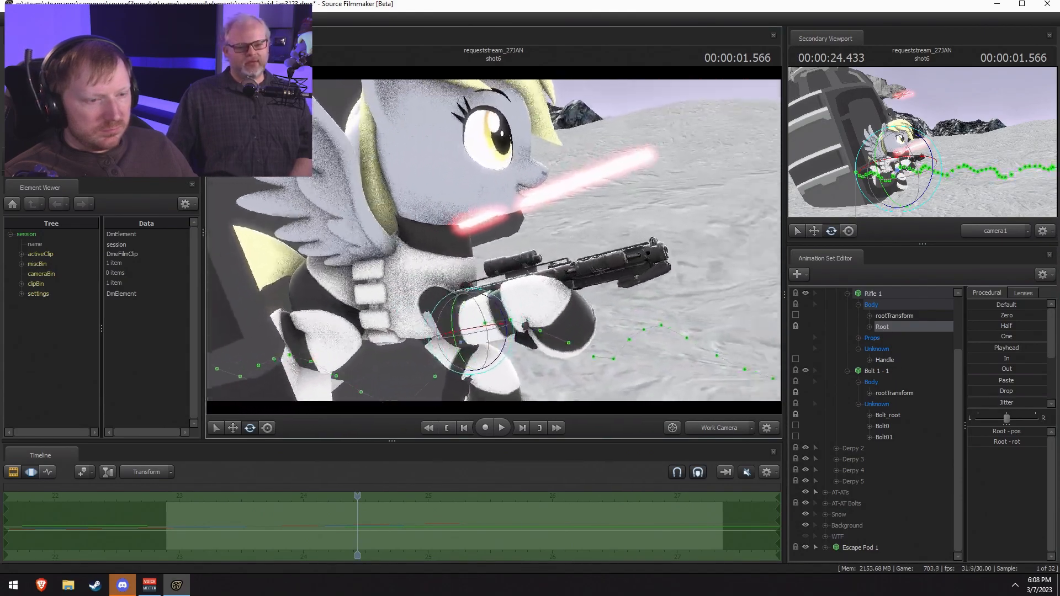
left_click_drag(611, 279, 633, 280)
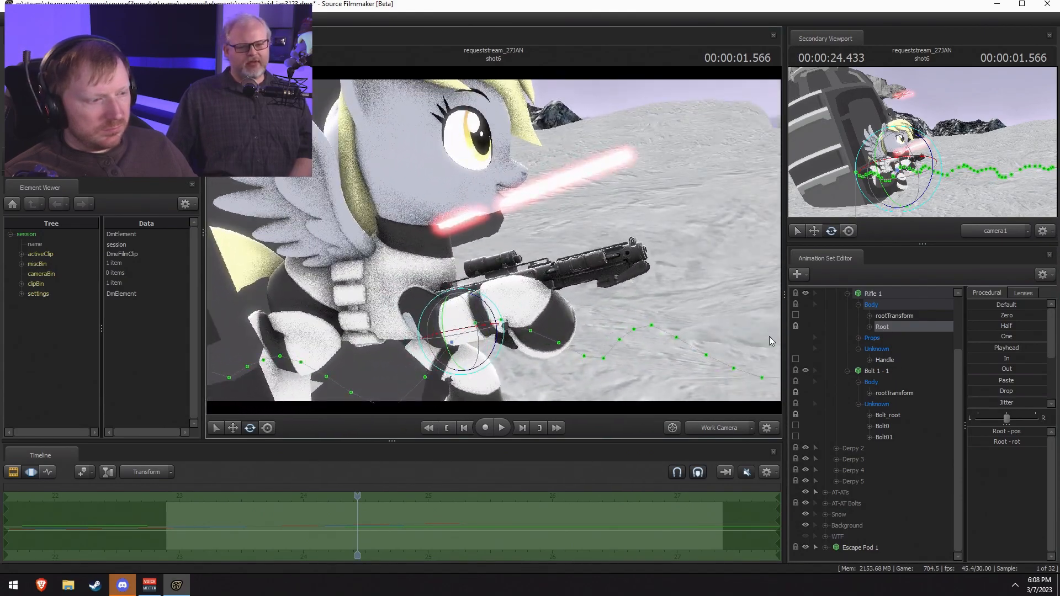
left_click(903, 415)
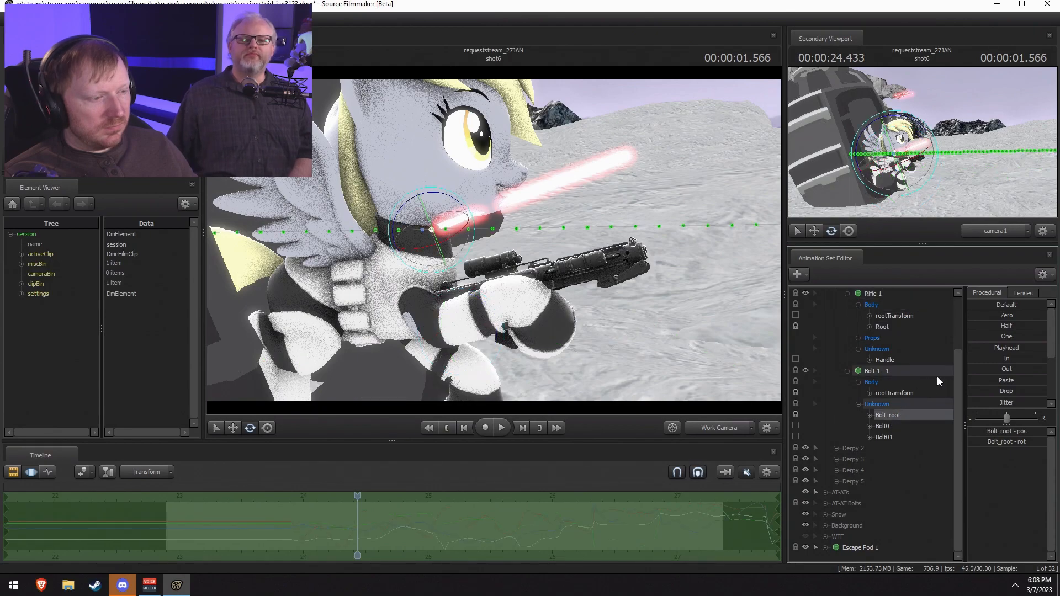
left_click(974, 319)
Step: Move Bolt_root so the bolt lines up with the barrel at the rifle's muzzle
left_click_drag(497, 248, 434, 225)
key("w")
key("w")
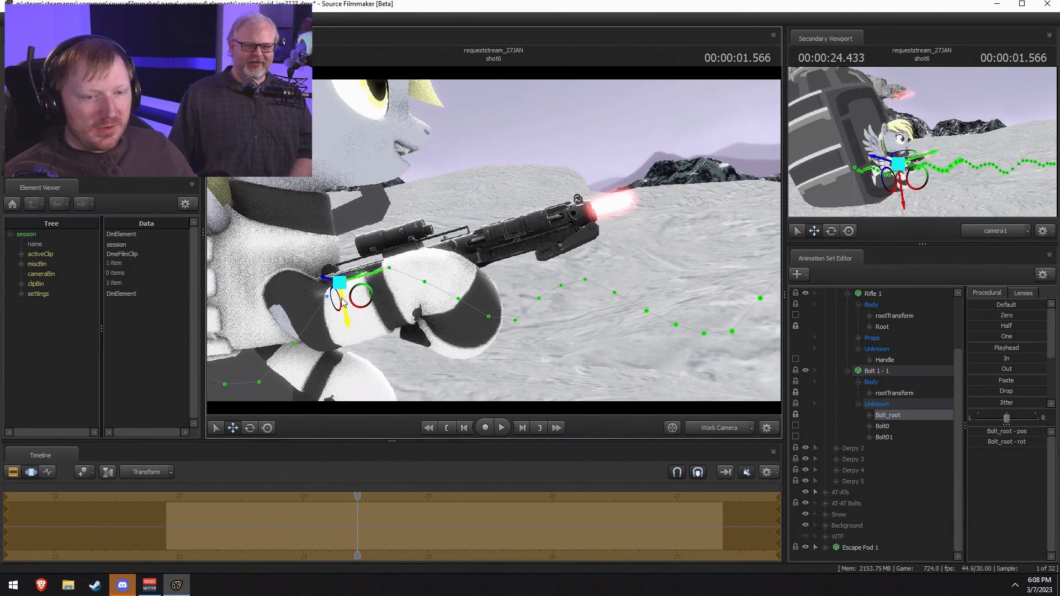
key("d")
left_click_drag(495, 246, 351, 244)
left_click_drag(693, 246, 296, 252)
Step: Play shot6 to 00:00:02.466 in the work camera to check how Bolt_root follows the rifle
key("F2")
key("F3")
left_click_drag(489, 178, 496, 244)
key("F2")
key("F3")
key("space")
key("space")
left_click_drag(630, 290, 484, 330)
key("space")
key("space")
key("space")
key("space")
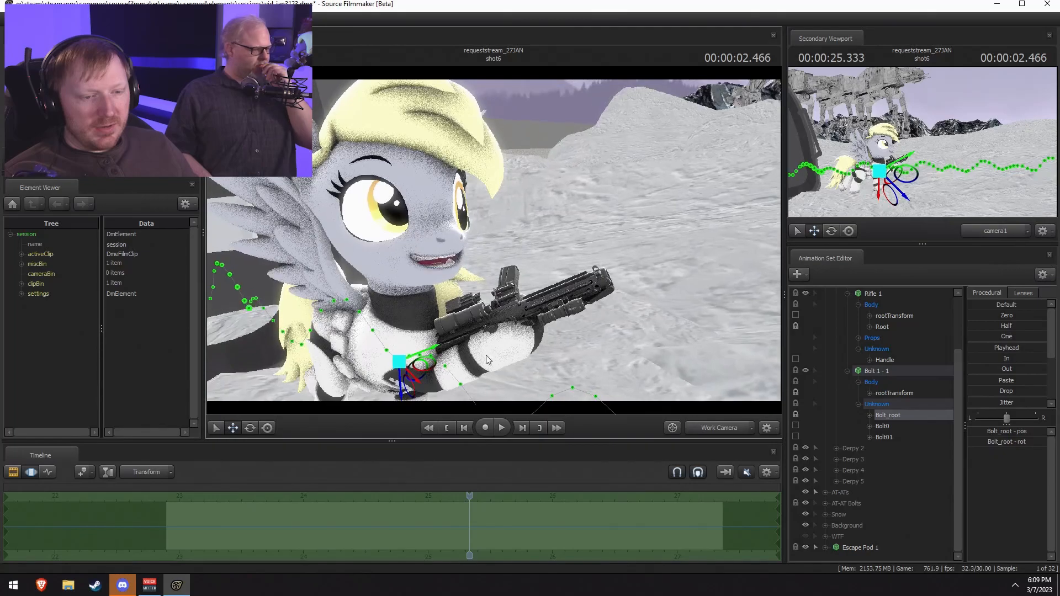
Step: Scrub shot6 back to 00:00:02.033 and examine Derpy's running pose with the rifle from the side
left_click_drag(468, 488, 416, 486)
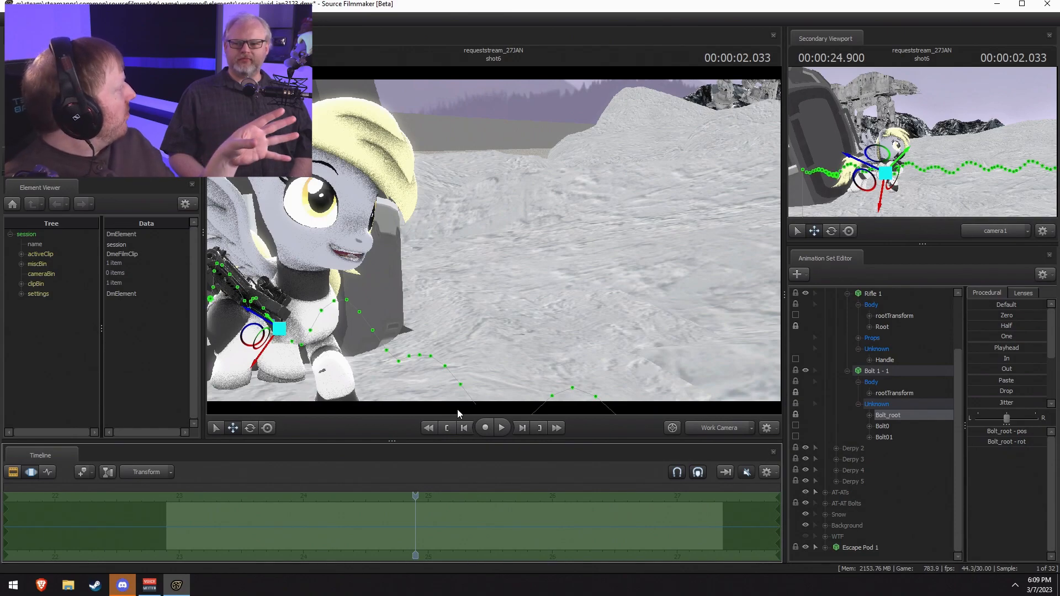
left_click_drag(457, 409, 381, 414)
left_click_drag(529, 255, 547, 137)
left_click_drag(667, 232, 509, 244)
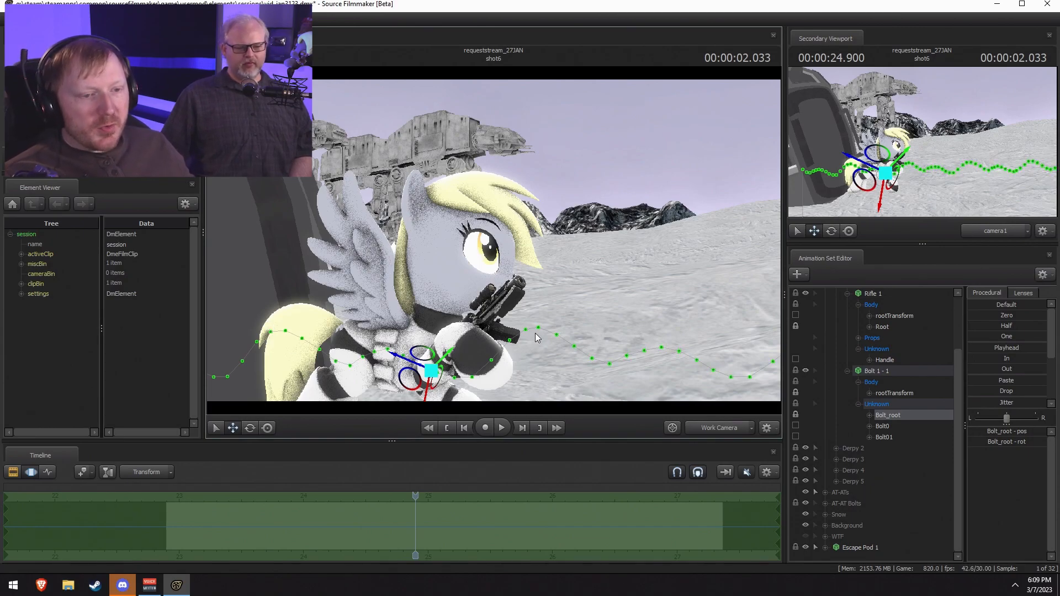
left_click_drag(535, 333, 494, 241)
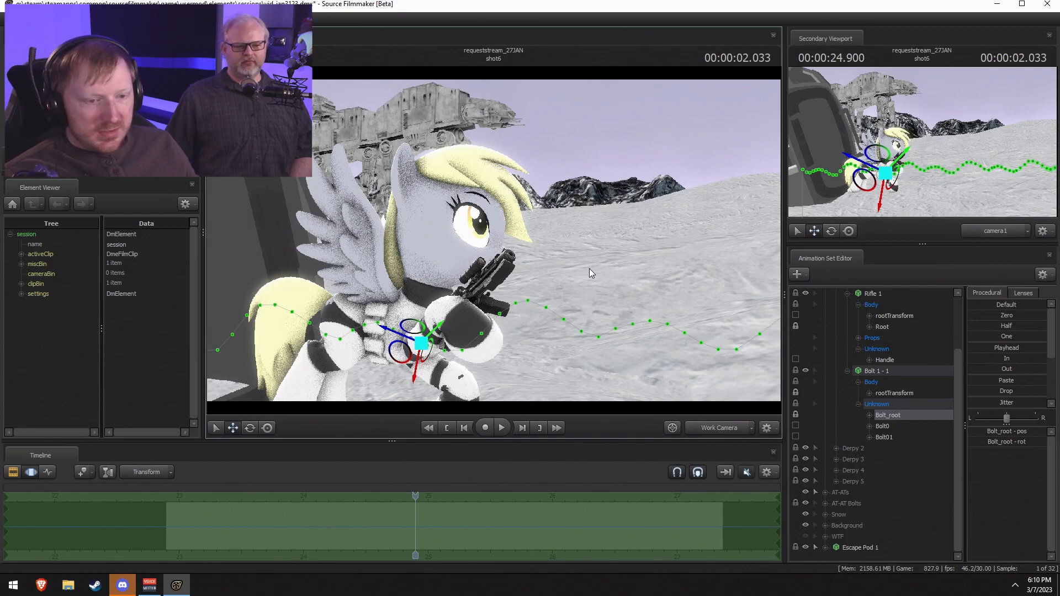
left_click_drag(569, 283, 494, 241, "alt")
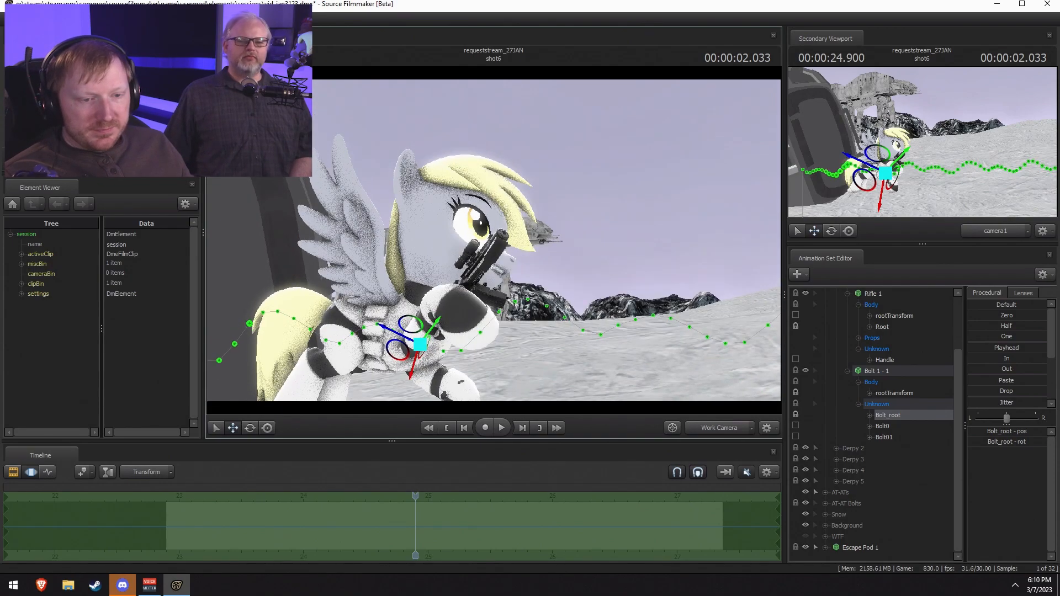
Step: Scrub shot6 back to 00:00:01.866 and view Derpy beside the escape pod
mouse_move(415, 494)
left_mouse_down()
mouse_move(369, 492)
mouse_move(409, 494)
mouse_move(396, 494)
left_mouse_up()
left_click_drag(486, 288, 485, 331)
key("z")
key("f")
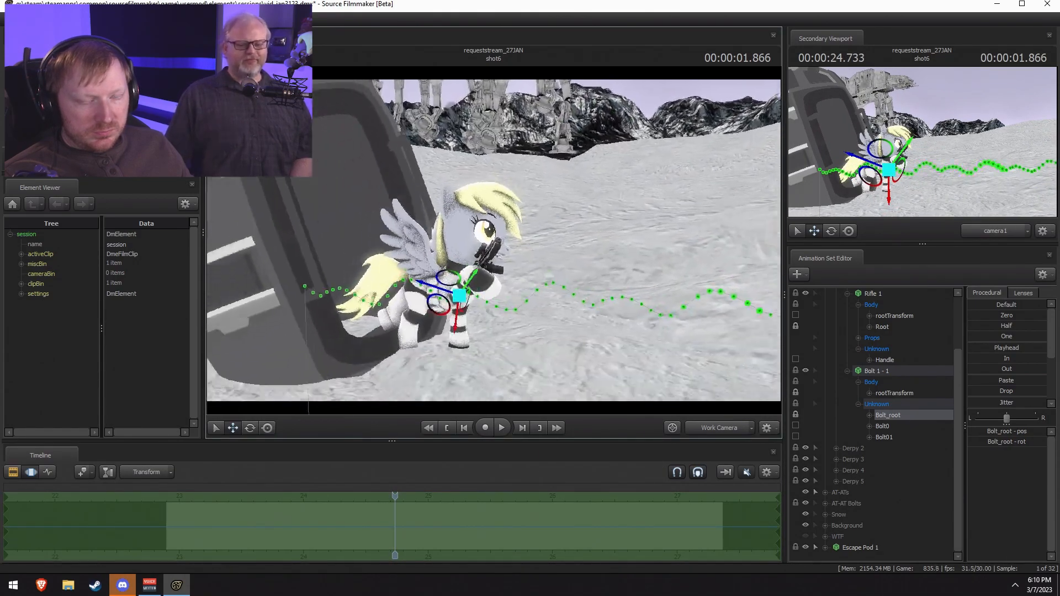
Step: Set a time selection from about 24.1 to 24.5 seconds, where Derpy leaves the escape pod with the rifle raised
mouse_move(379, 523)
left_mouse_down("shift")
mouse_move(398, 520)
mouse_move(311, 518)
mouse_move(361, 512)
mouse_move(346, 508)
left_mouse_up("shift")
left_click(408, 520, "shift")
scroll(407, 520, "down", 2)
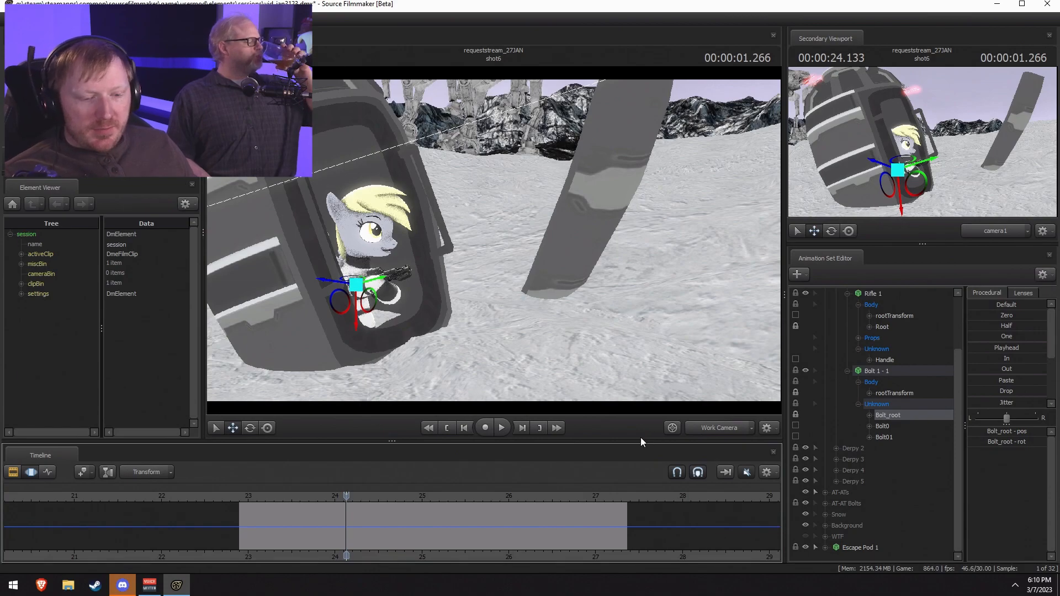
scroll(376, 529, "up", 3)
left_click_drag(347, 526, 395, 522)
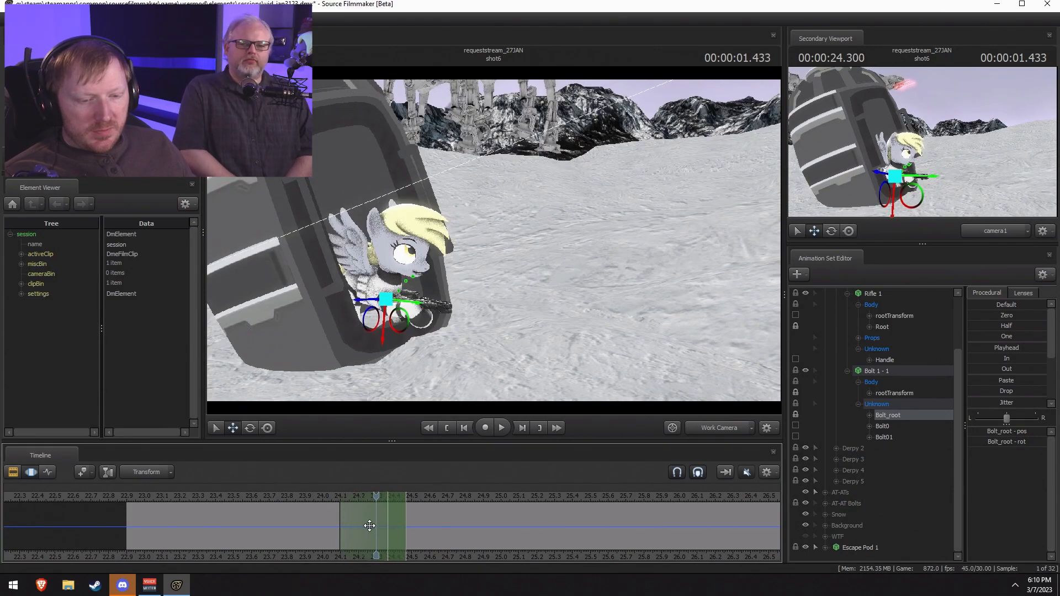
Step: Turn on Bolt0's lock over a hard-edged time selection from about 24.1 to 24.5 seconds
left_click_drag(574, 341, 496, 247, "alt")
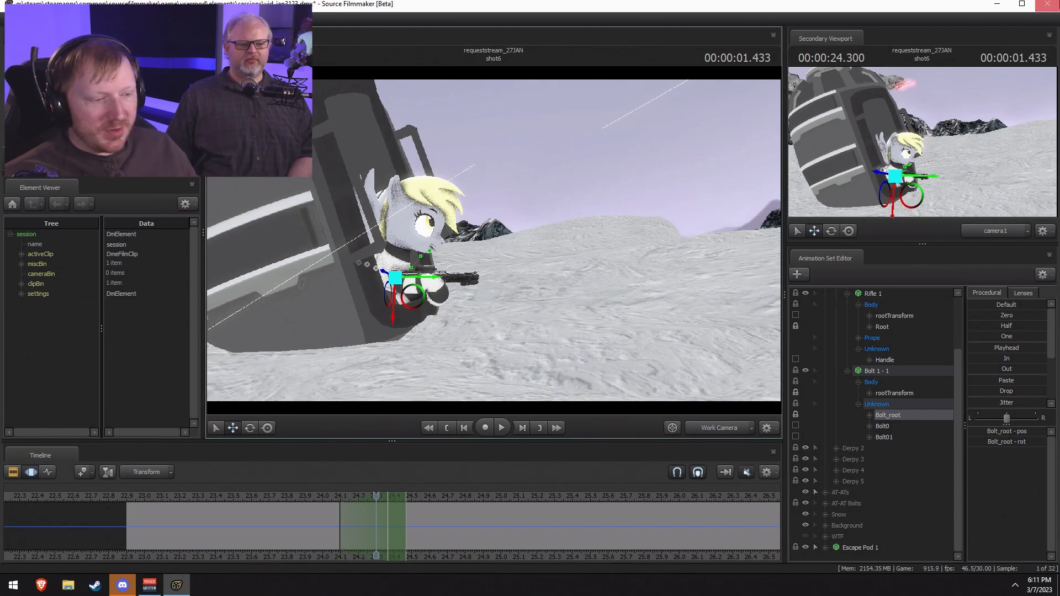
left_click_drag(371, 502, 389, 502)
left_click_drag(505, 249, 505, 248)
key("s")
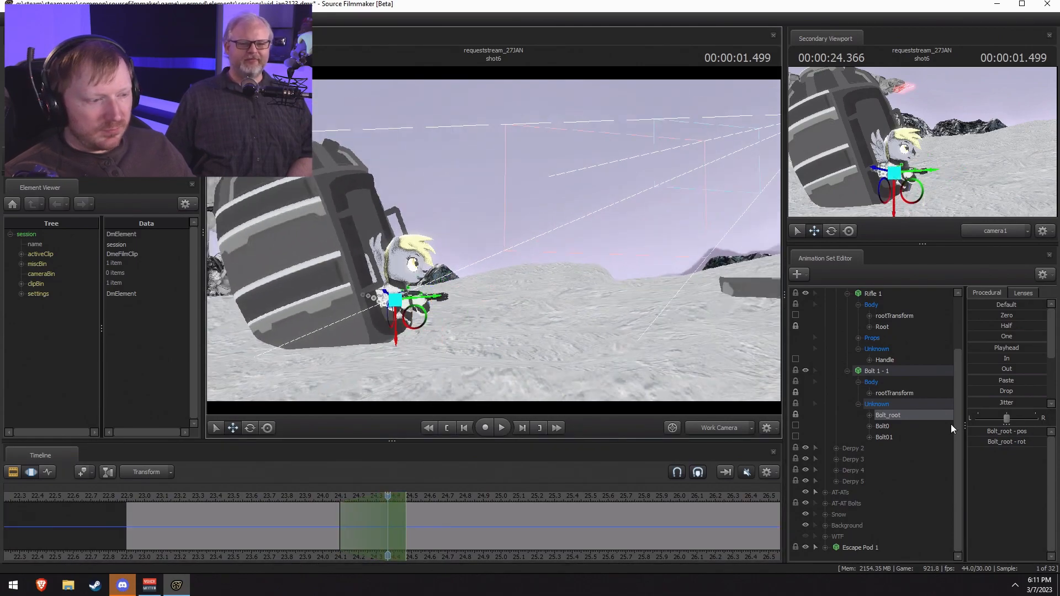
left_click(898, 425)
left_click_drag(429, 299, 909, 299)
left_click_drag(340, 514, 388, 511)
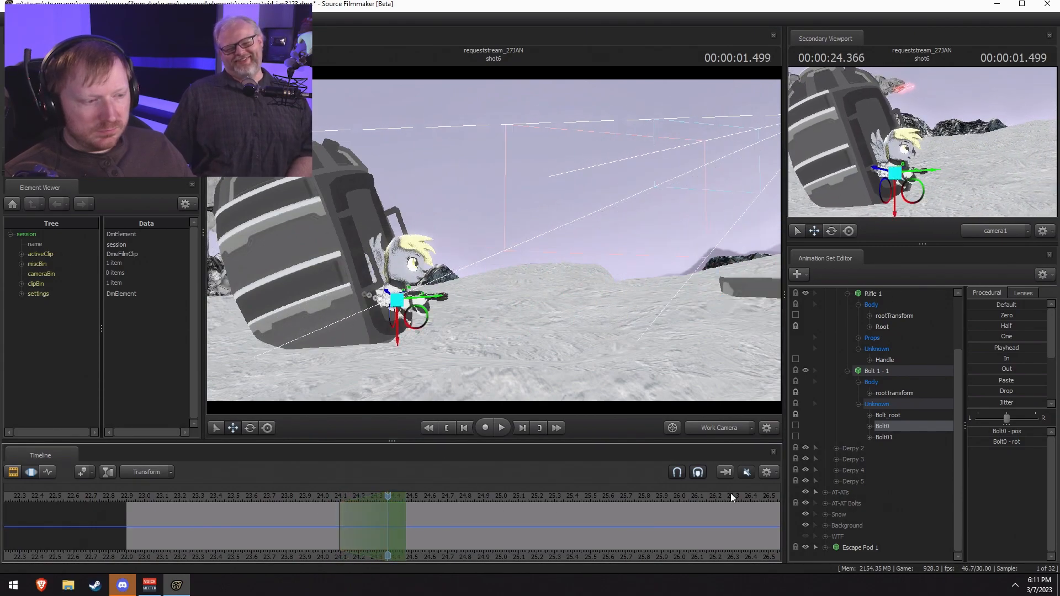
left_click(796, 426)
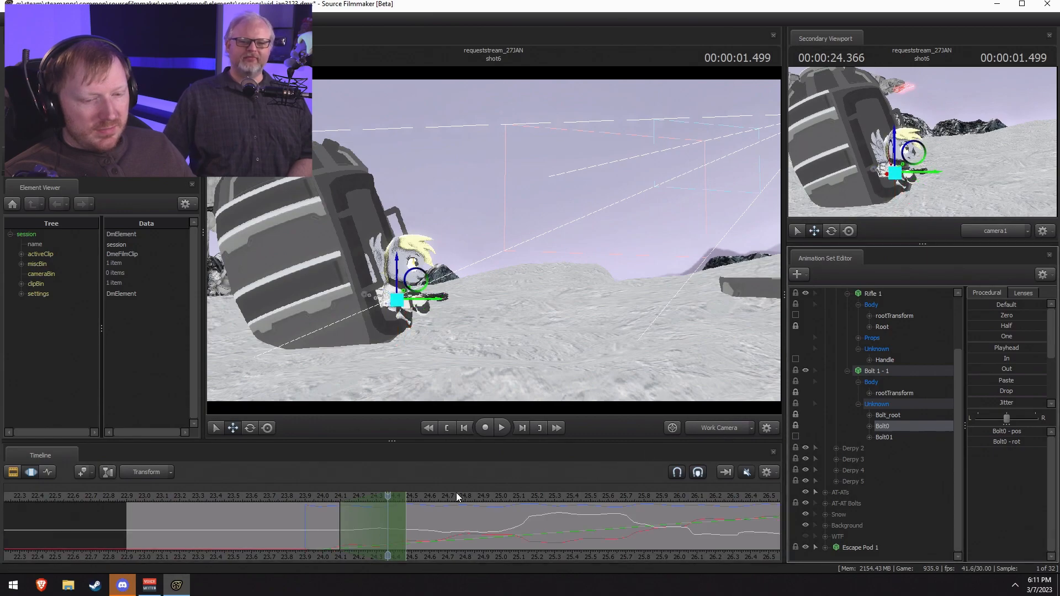
left_click_drag(328, 526, 377, 520)
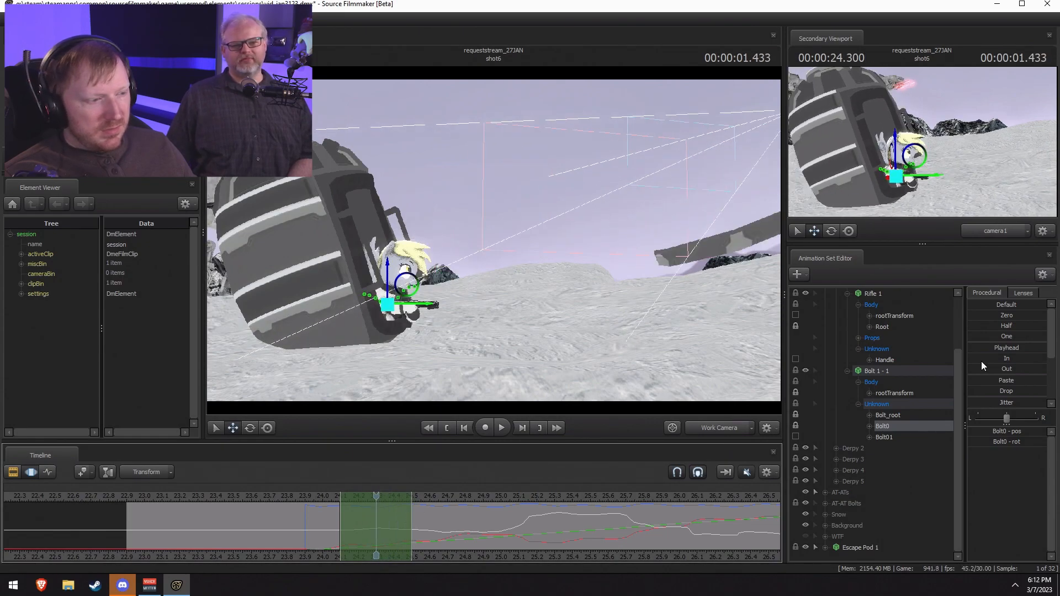
Step: Play the time selection from an overhead view to check how Bolt0 moves relative to the rifle
key("F2")
key("F3")
left_click_drag(411, 523, 340, 523, "shift")
left_click_drag(385, 308, 480, 418)
key("space")
key("space")
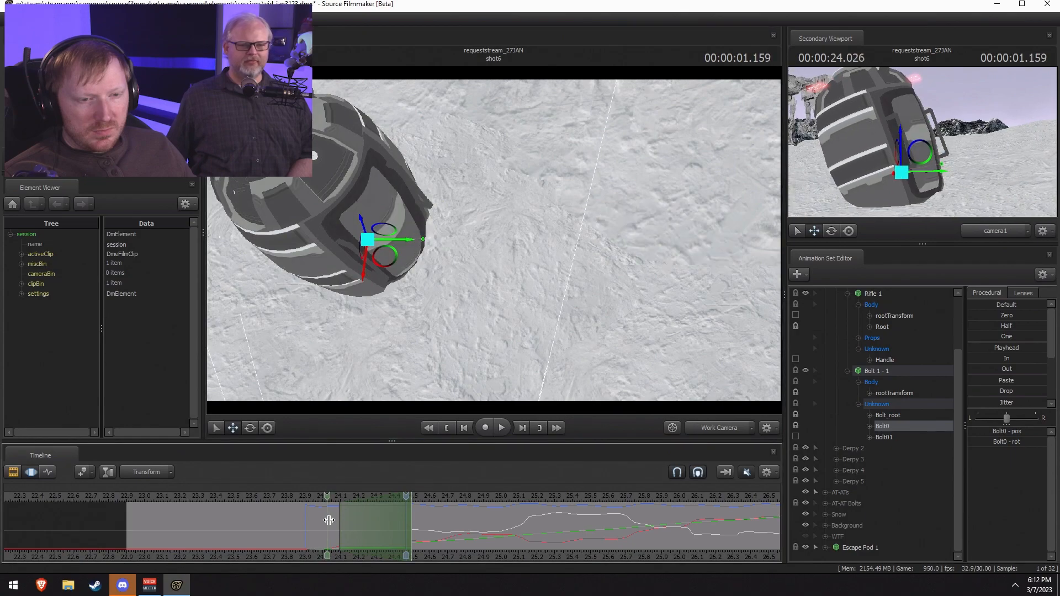
Step: Try to hold Bolt0 at its position from the start of the time selection
key("ctrl+c")
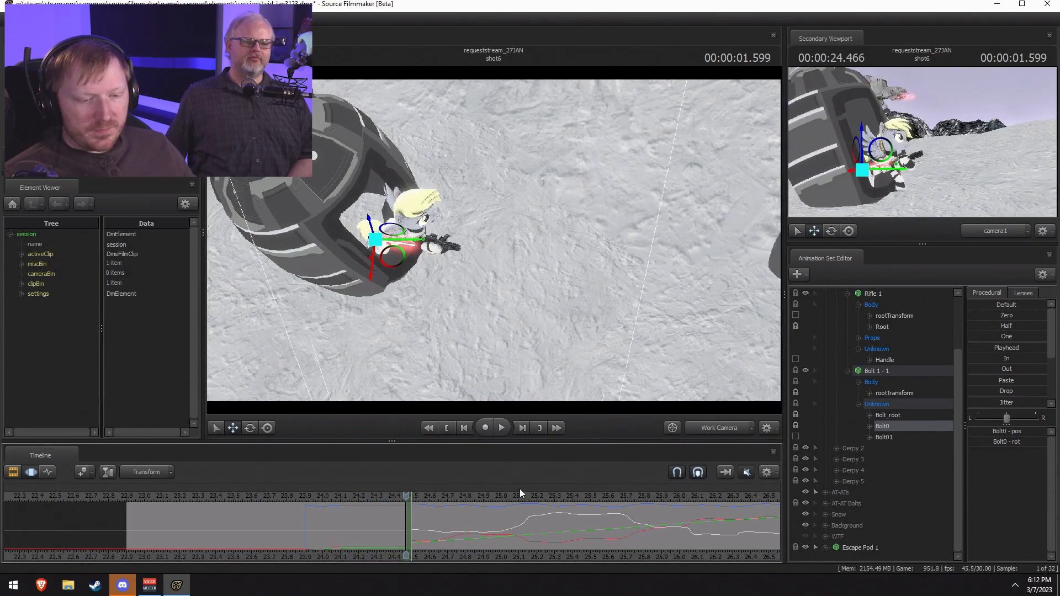
key("ctrl+v")
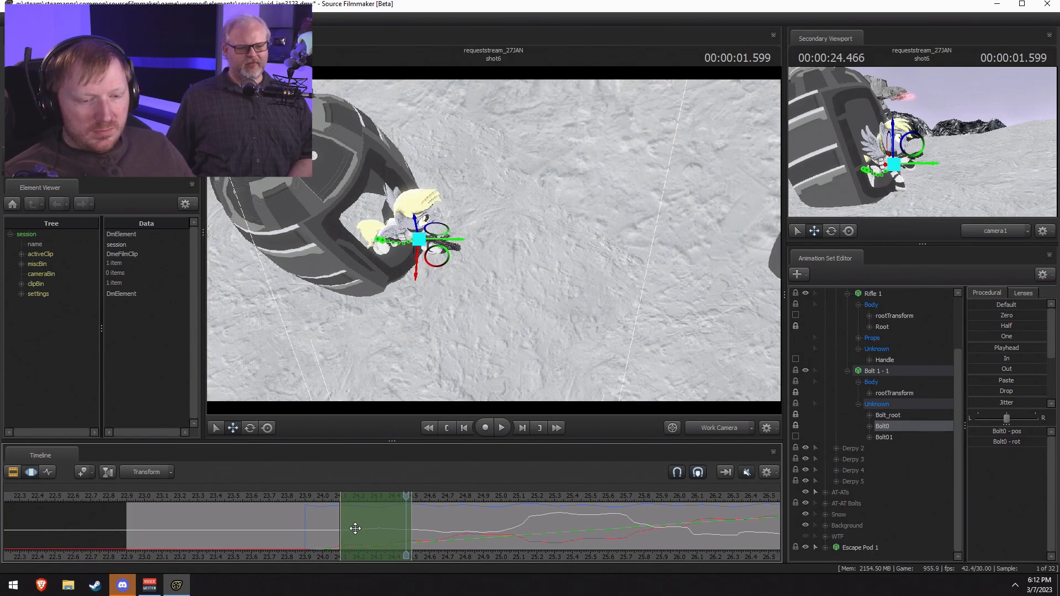
key("ctrl+v")
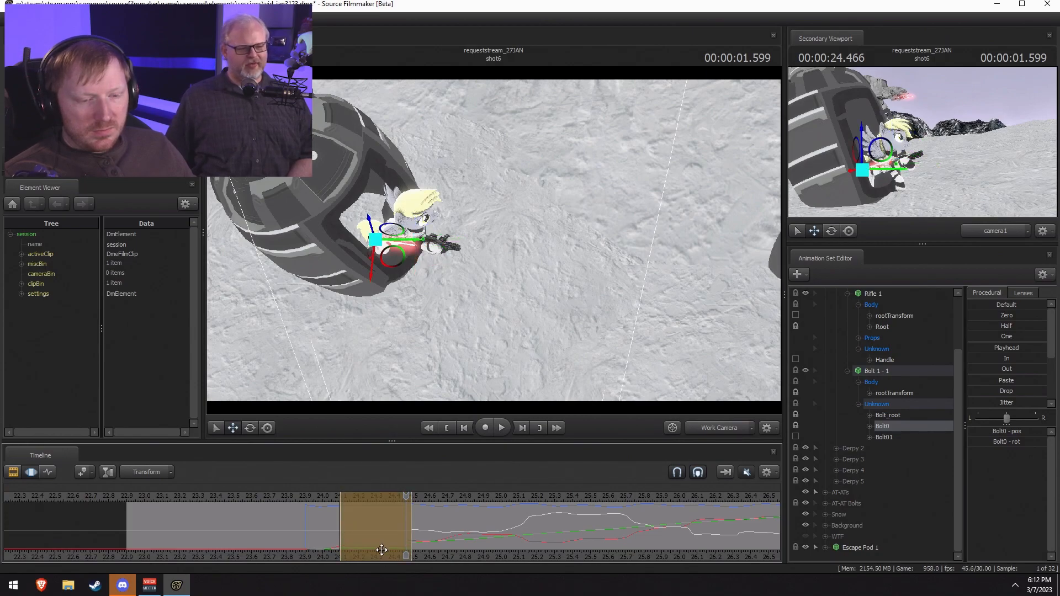
key("ctrl+z")
key("ctrl+y")
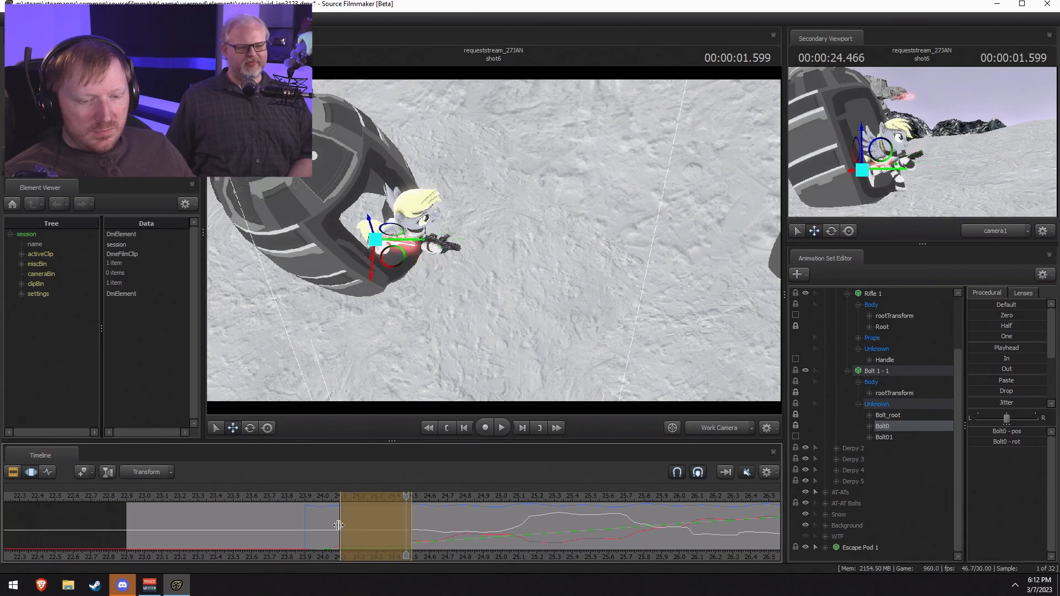
Step: Fade the Bolt0 adjustment in gradually across the time selection from 24.1 to 24.5 seconds
left_click(343, 521)
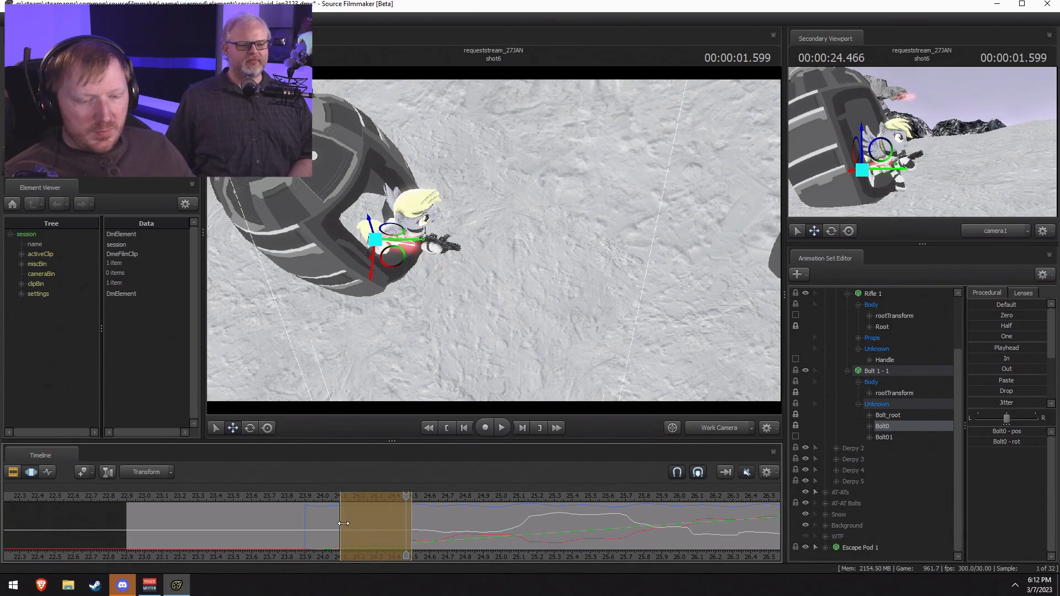
left_click_drag(344, 524, 411, 524)
left_click_drag(482, 351, 493, 243)
left_click_drag(428, 250, 438, 531)
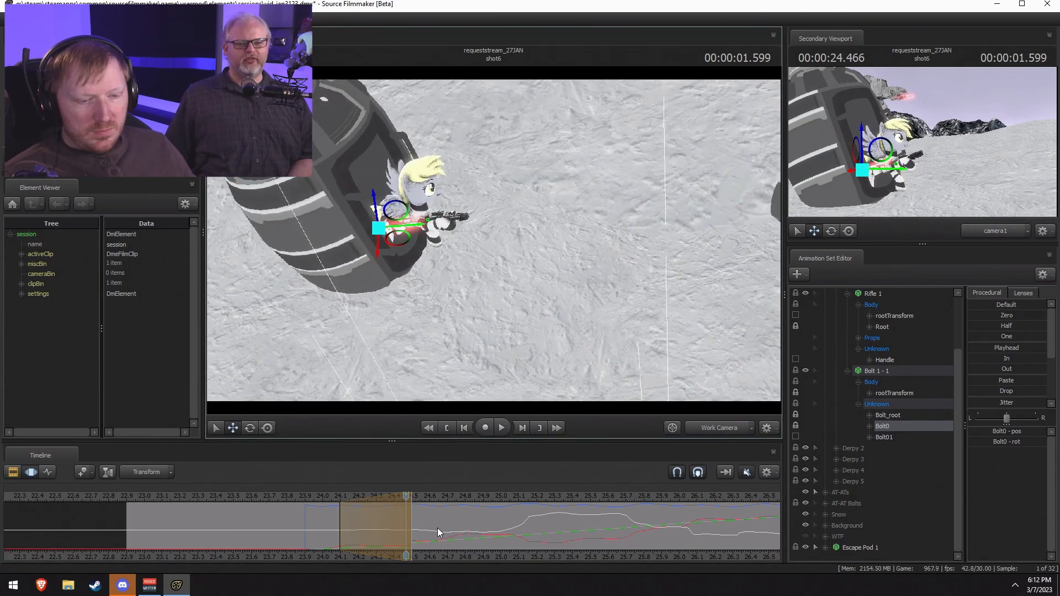
left_click_drag(454, 238, 431, 243)
Step: Try to move Bolt01 forward past the rifle's muzzle, and undo the move
left_click(885, 437)
left_click_drag(490, 242, 490, 214, "alt")
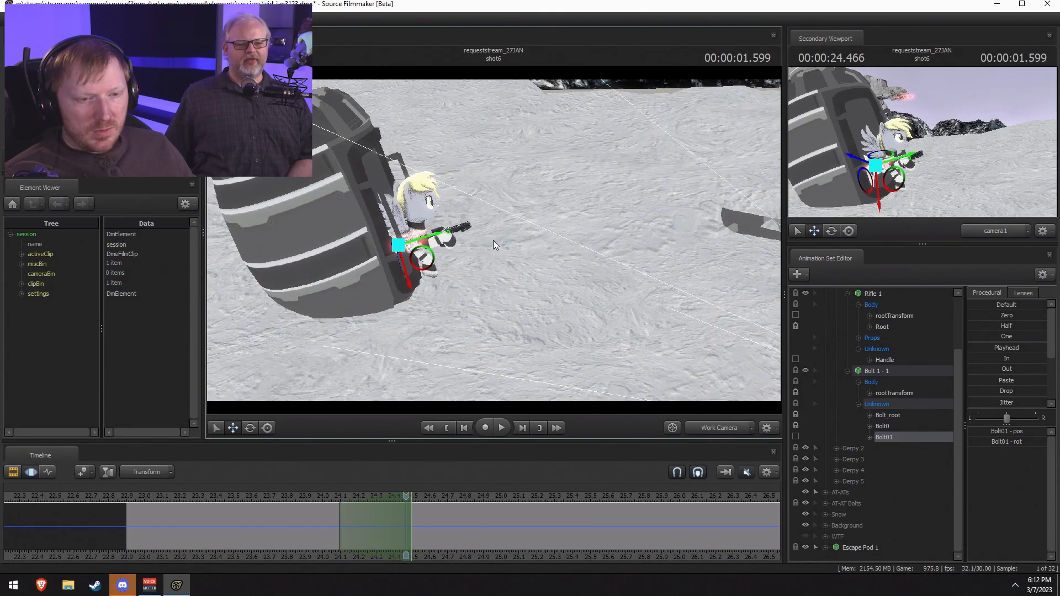
left_click_drag(433, 235, 508, 257)
key("ctrl+z")
Step: Try turning off Bolt0's lock over the faded time selection, and undo the change
left_click(914, 428)
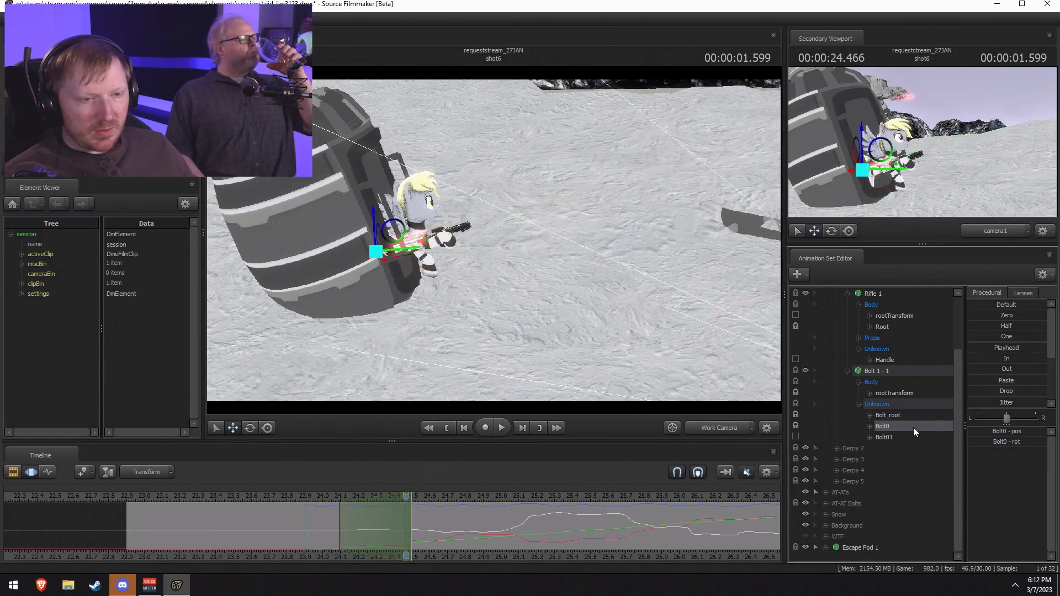
left_click(906, 414)
mouse_move(628, 310)
left_mouse_down("alt")
mouse_move(644, 353)
mouse_move(629, 309)
left_mouse_up("alt")
left_click(795, 426)
left_click(883, 426)
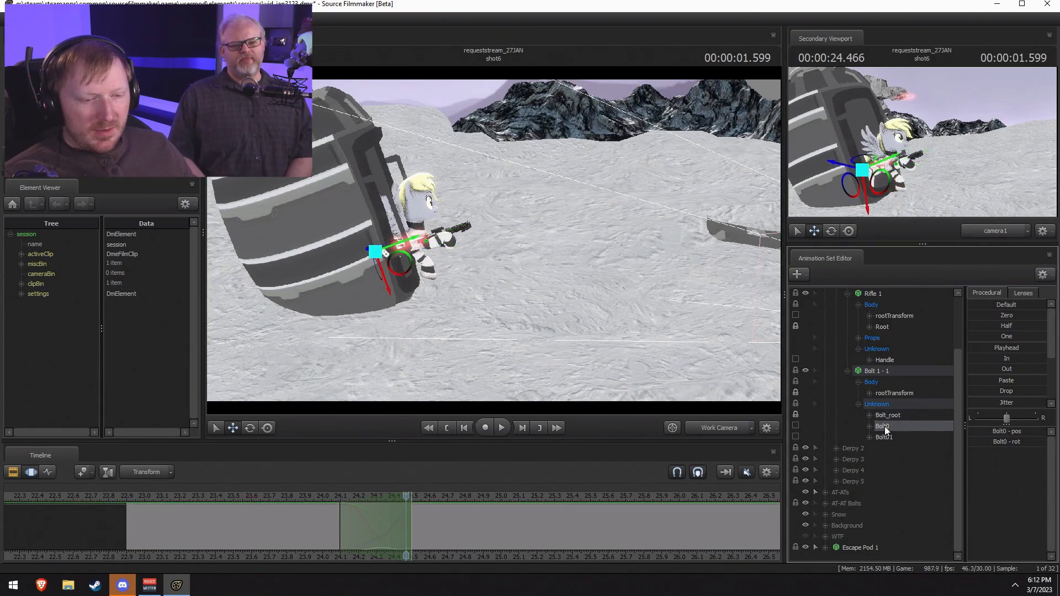
key("ctrl+v")
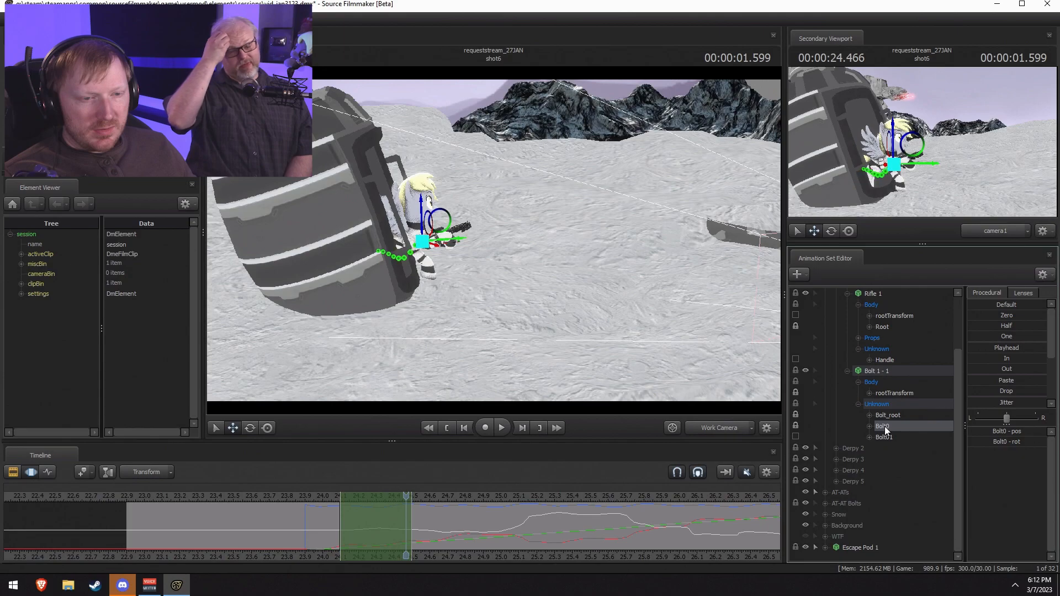
Step: Turn off Bolt0's lock and apply the Playhead preset to Bolt0 across the whole shot at 00:00:01.399
left_click_drag(406, 519, 370, 521)
left_click(798, 425)
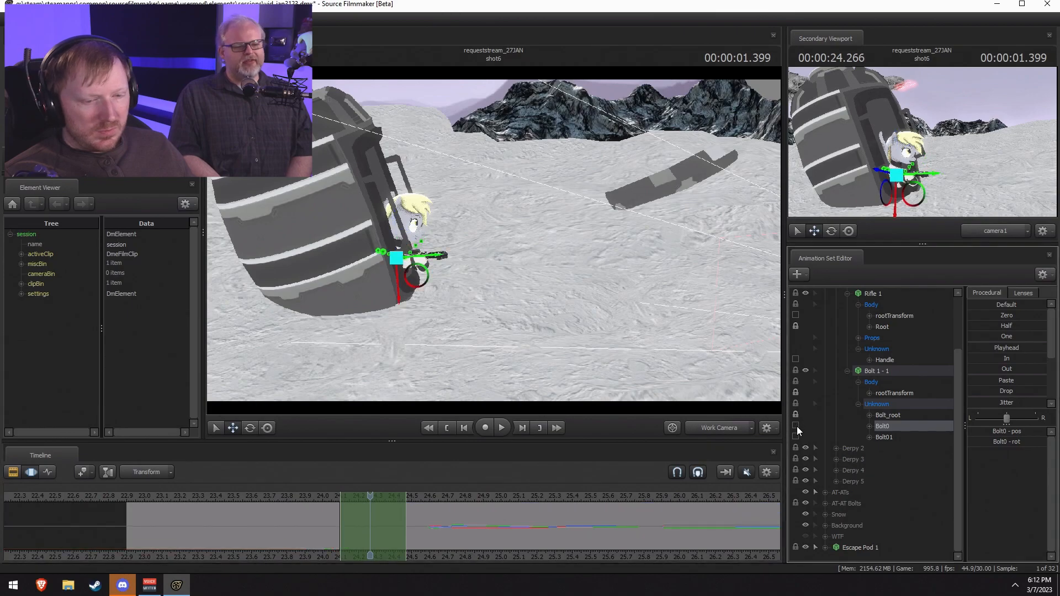
left_click(524, 523)
key("ctrl+a")
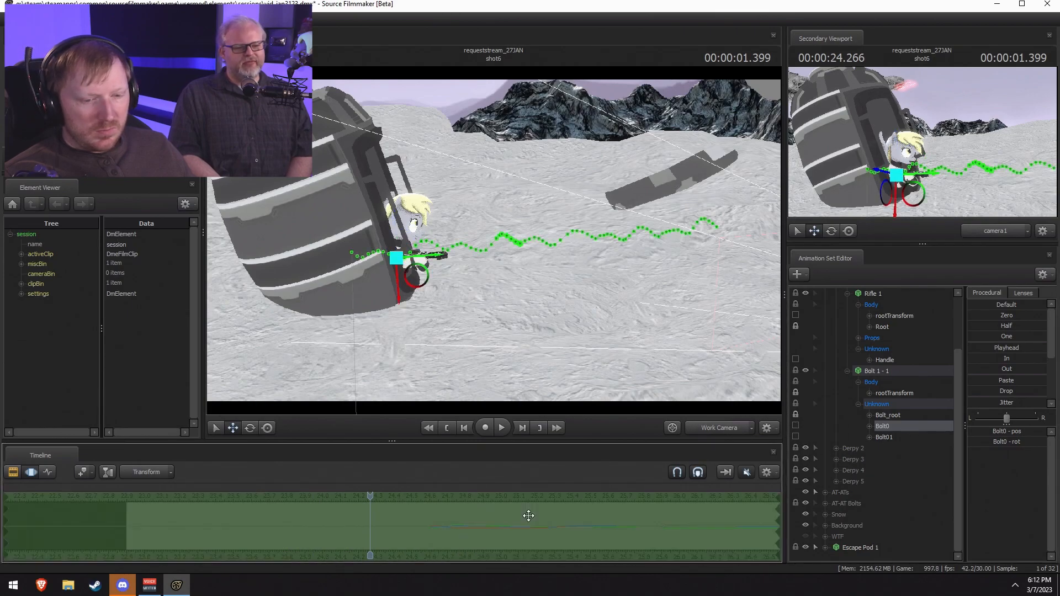
left_click(995, 348)
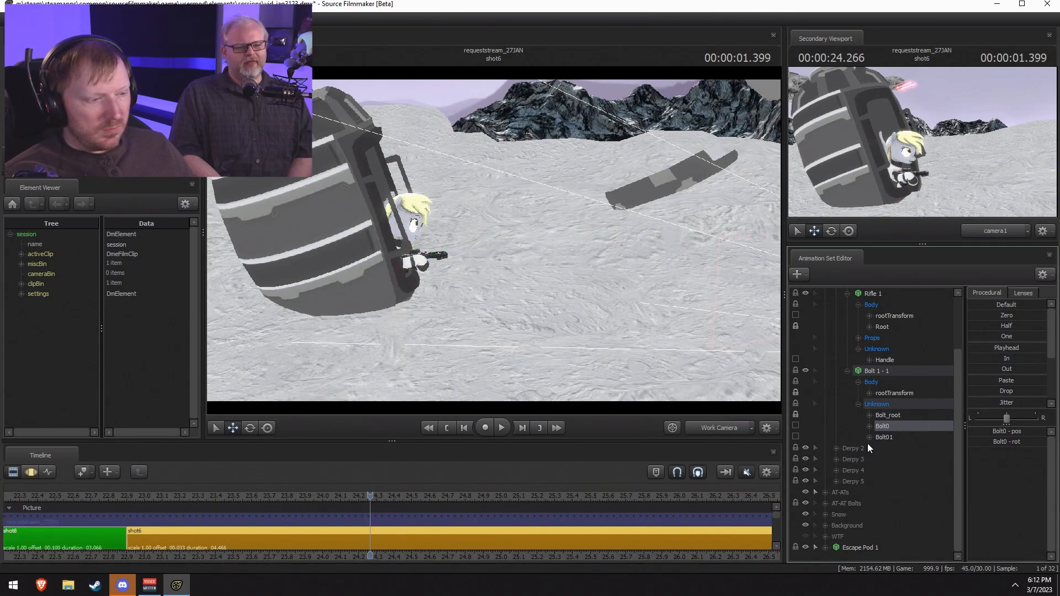
Step: Turn off Bolt_root's lock over a time selection from about 24.2 to 24.5 seconds
left_click(873, 416)
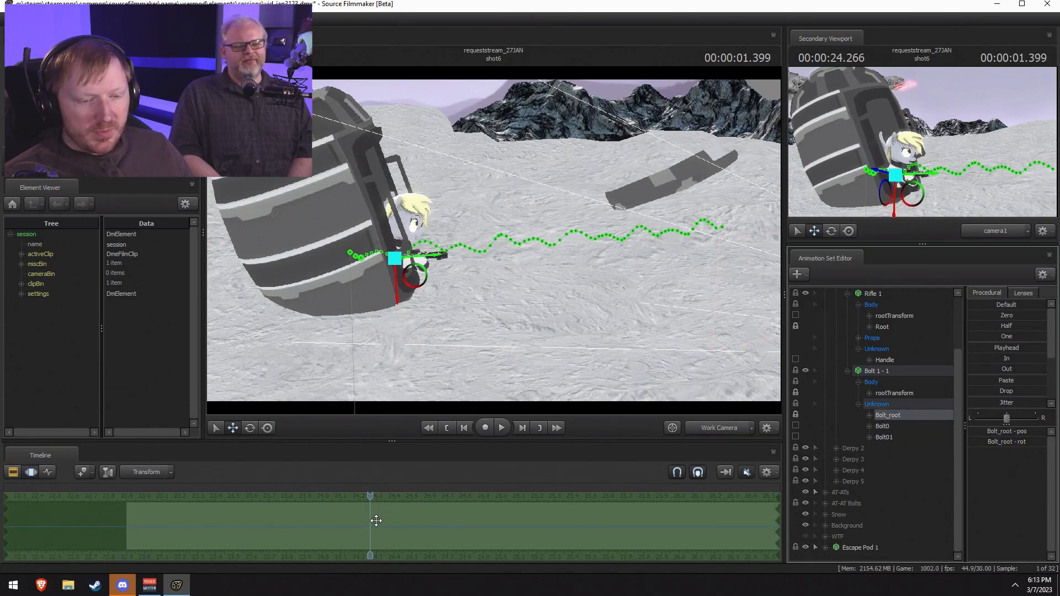
left_click_drag(353, 530, 415, 536, "shift")
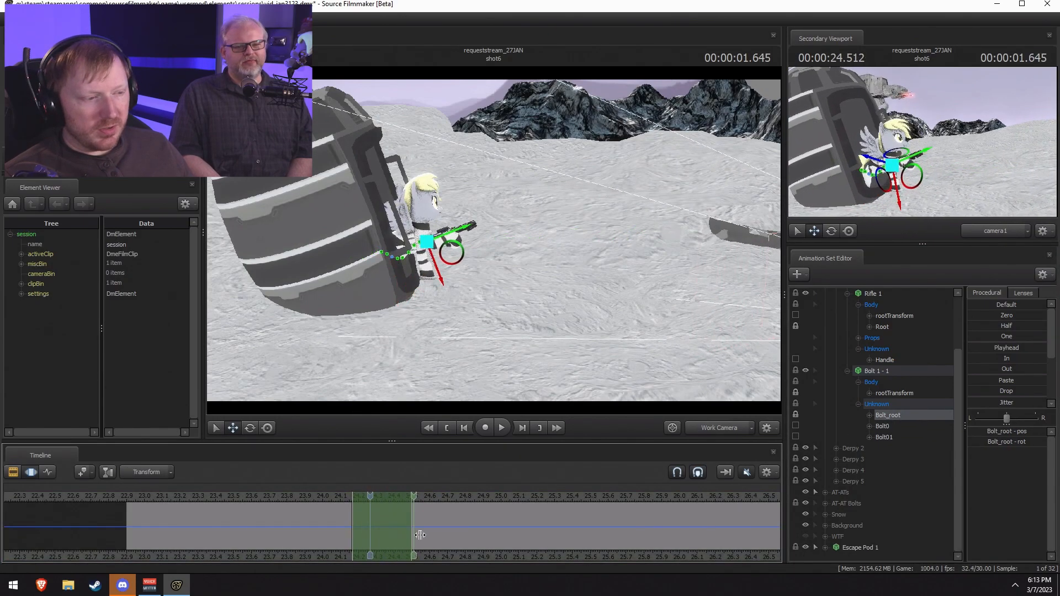
left_click(796, 415)
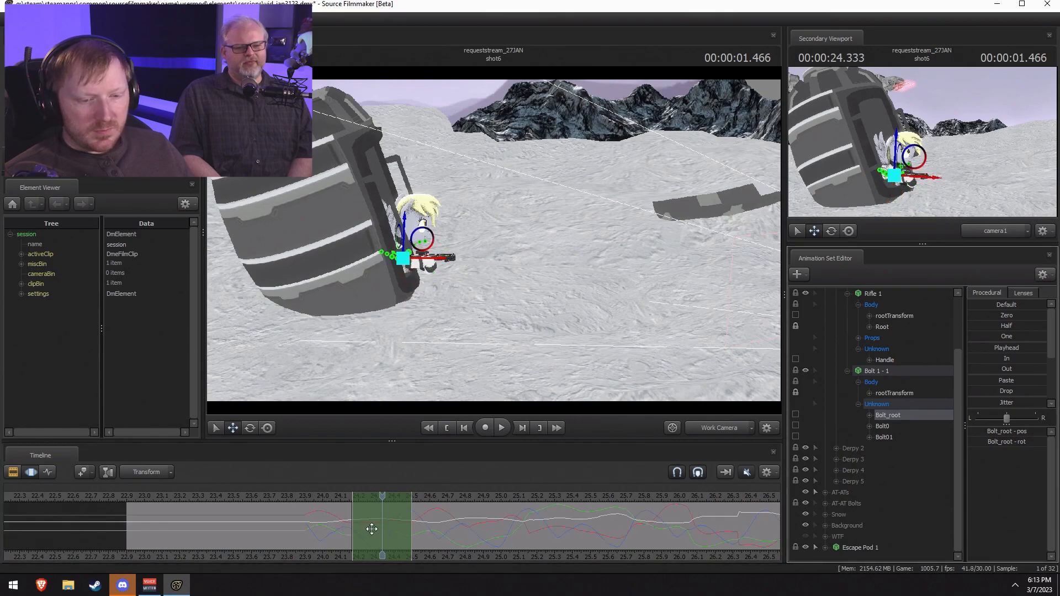
left_click_drag(353, 521, 418, 525, "shift")
Step: Apply the In preset to Bolt_root over the time selection and fade its leading edge
left_click_drag(347, 505, 441, 505)
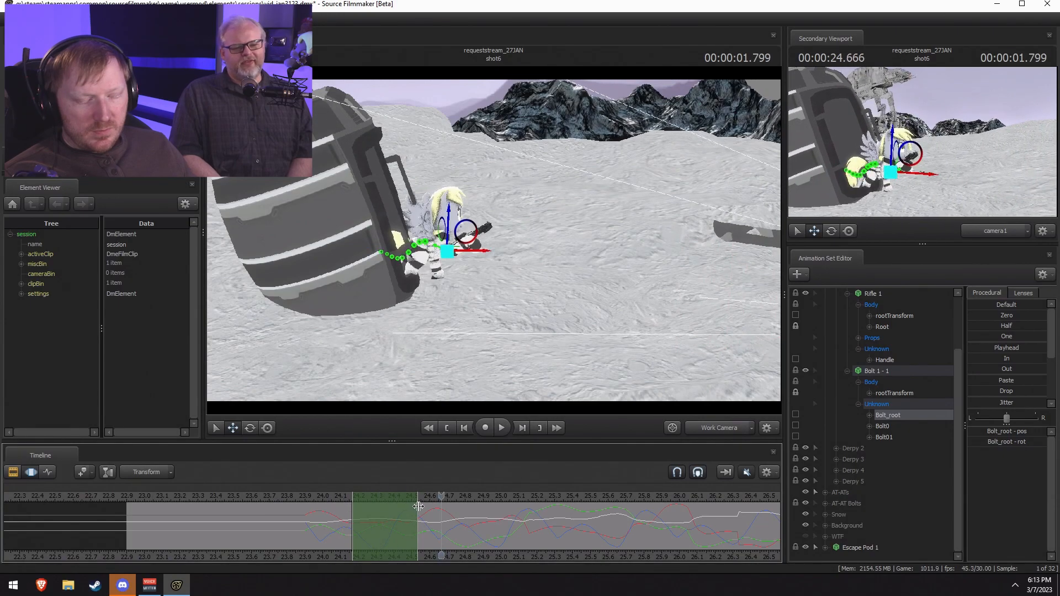
left_click_drag(981, 359, 1045, 359)
key("F2")
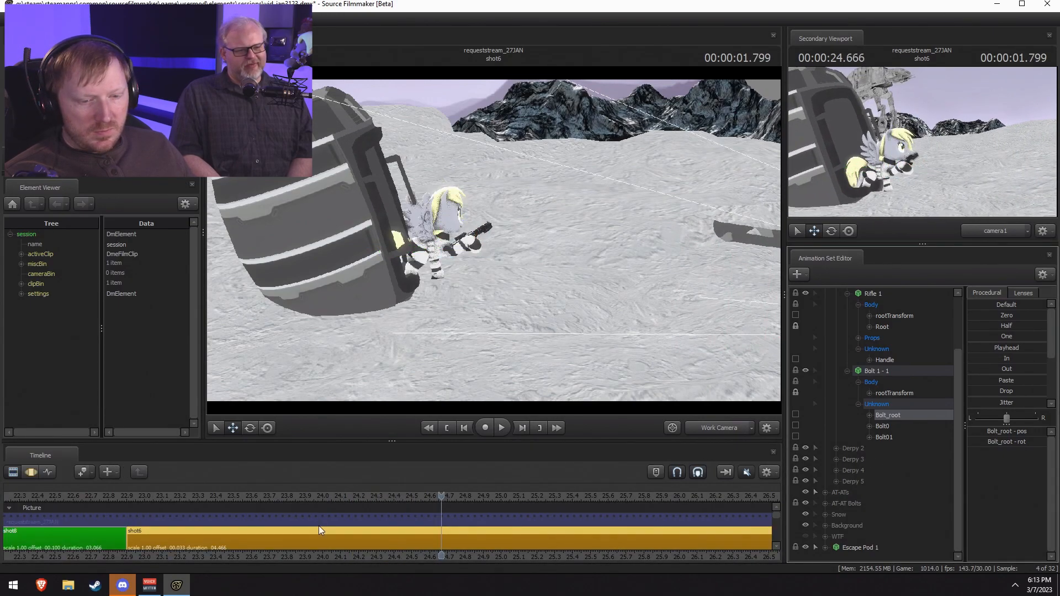
key("F3")
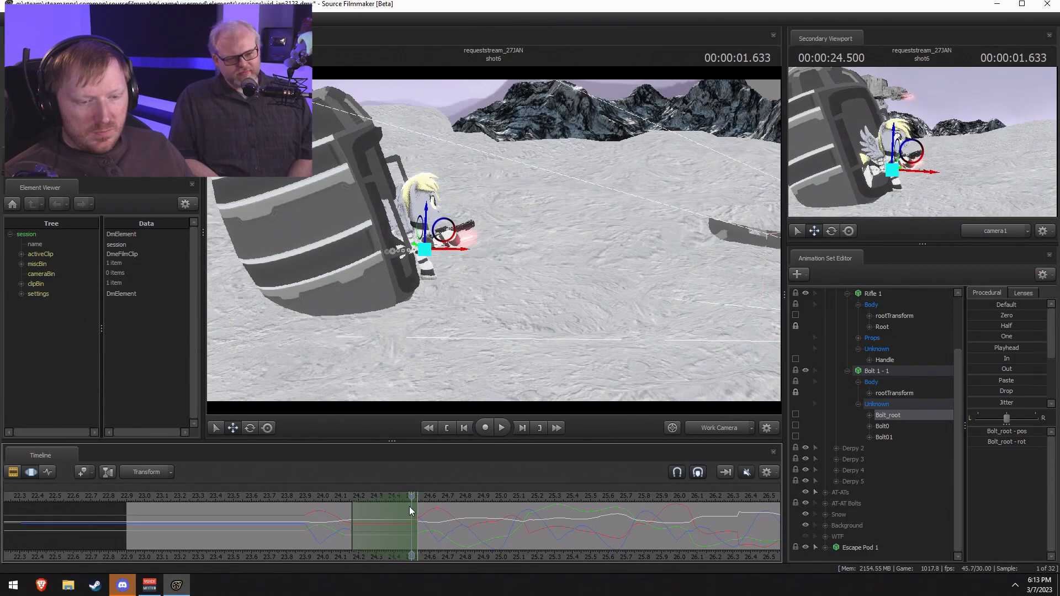
Step: Try to send Bolt0 far ahead of the rifle over the faded time selection, and play the result
left_click(884, 427)
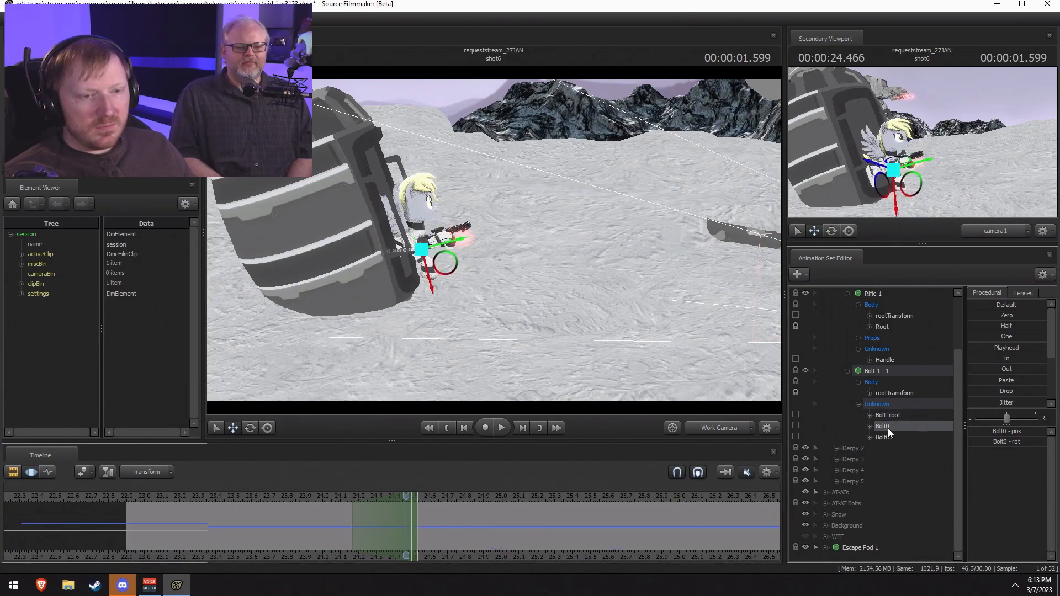
left_click_drag(750, 376, 717, 353)
left_click_drag(497, 321, 1047, 145, "alt")
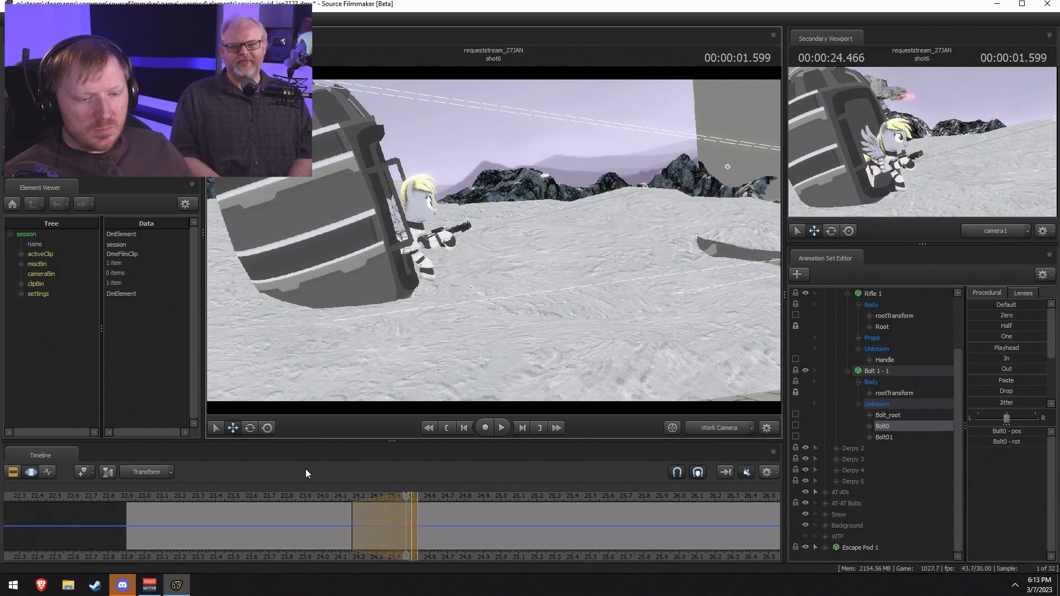
left_click(318, 497)
key("space")
key("space")
left_click_drag(351, 514, 418, 513)
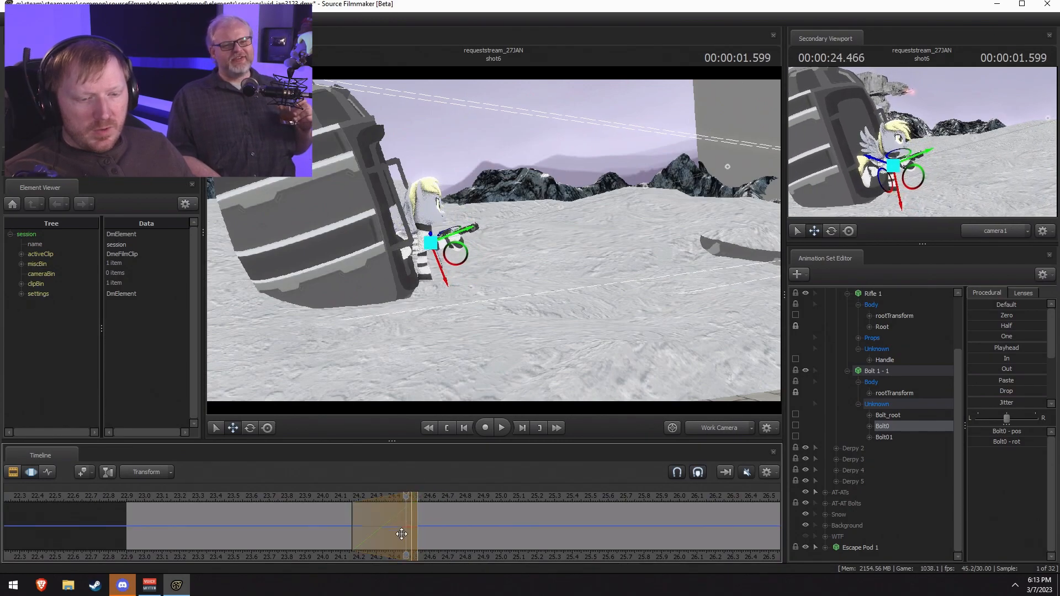
Step: Undo the Bolt0 move and the Bolt_root changes back to where Bolt_root is still locked to the rifle
key("ctrl+z")
key("ctrl+z")
key("ctrl+z")
key("ctrl+z")
key("ctrl+z")
key("ctrl+z")
key("ctrl+z")
key("ctrl+z")
Step: Turn off Bolt_root's lock over a new time selection from about 24.5 to 24.8 seconds
key("F2")
key("F3")
key("shift")
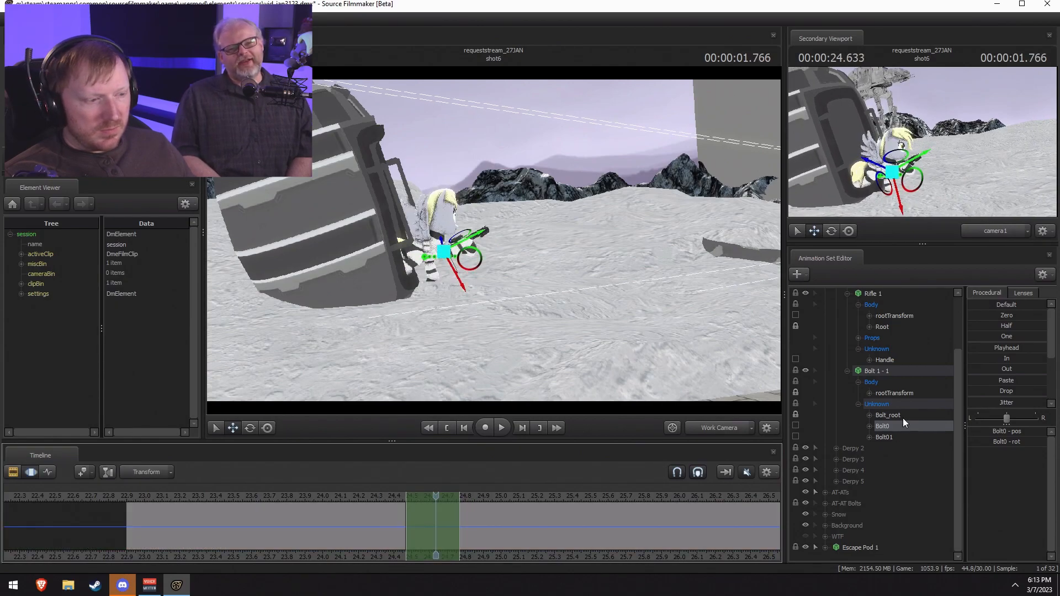
left_click(904, 418)
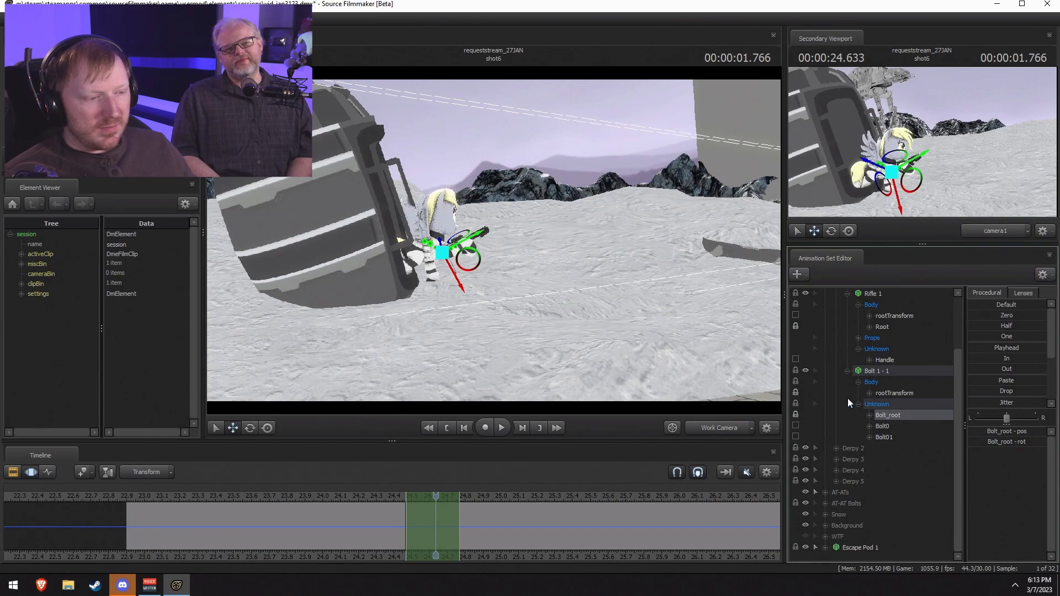
left_click(795, 415)
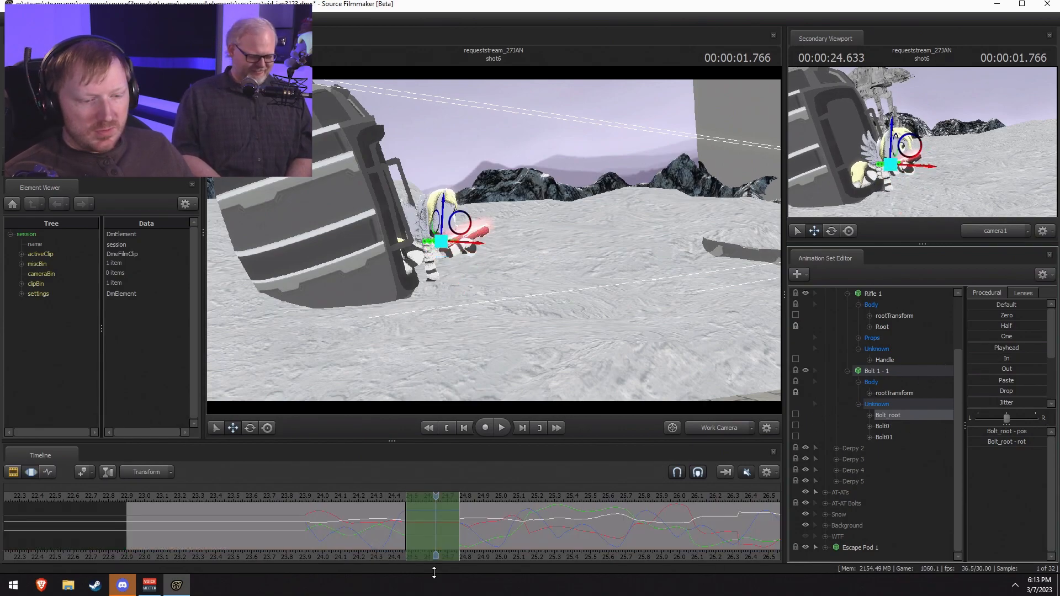
middle_click_drag(465, 556, 390, 531)
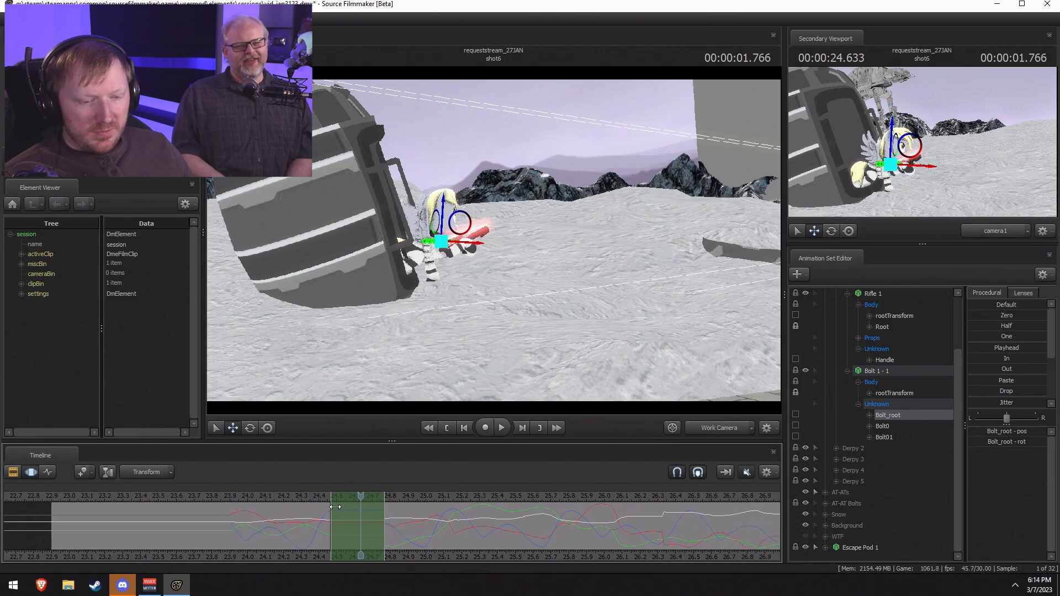
Step: Fade the time selection's leading edge up to about 24.73 seconds and send Bolt0 far ahead of the rifle at that point
key("shift")
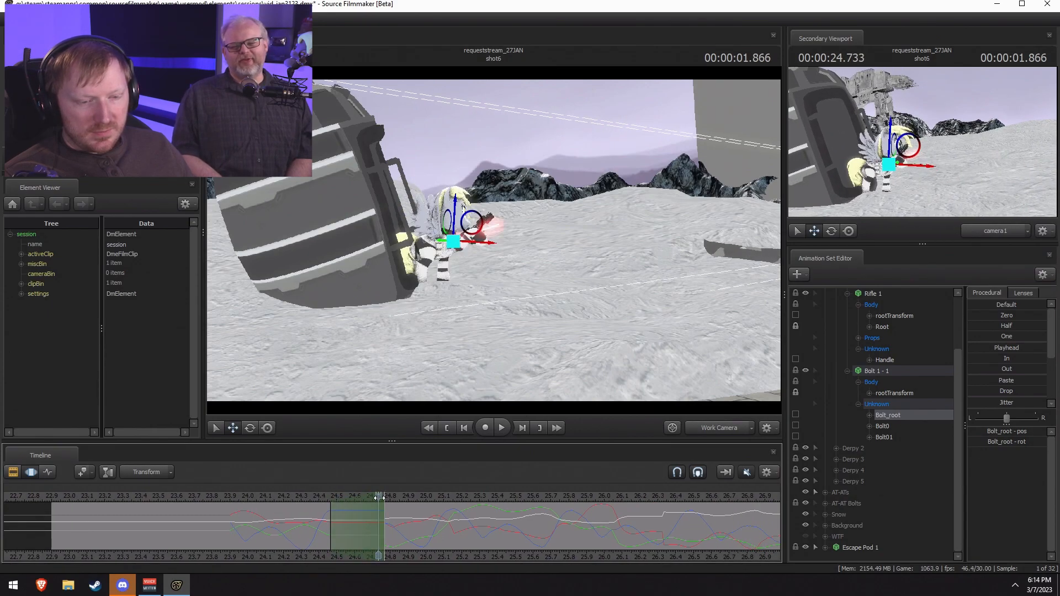
left_click_drag(495, 382, 508, 400)
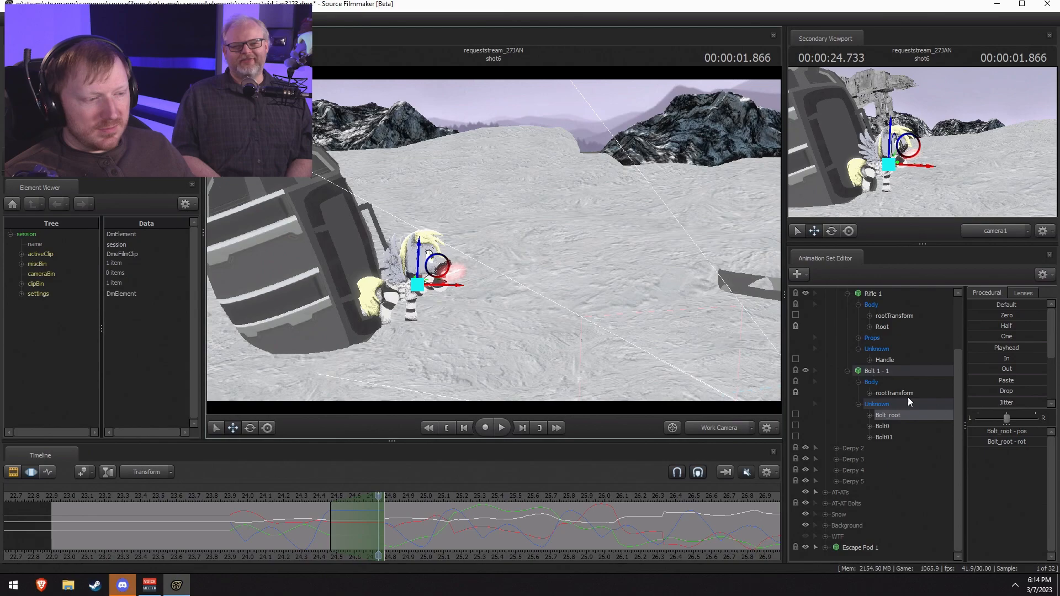
left_click(904, 426)
left_click_drag(458, 269, 911, 175)
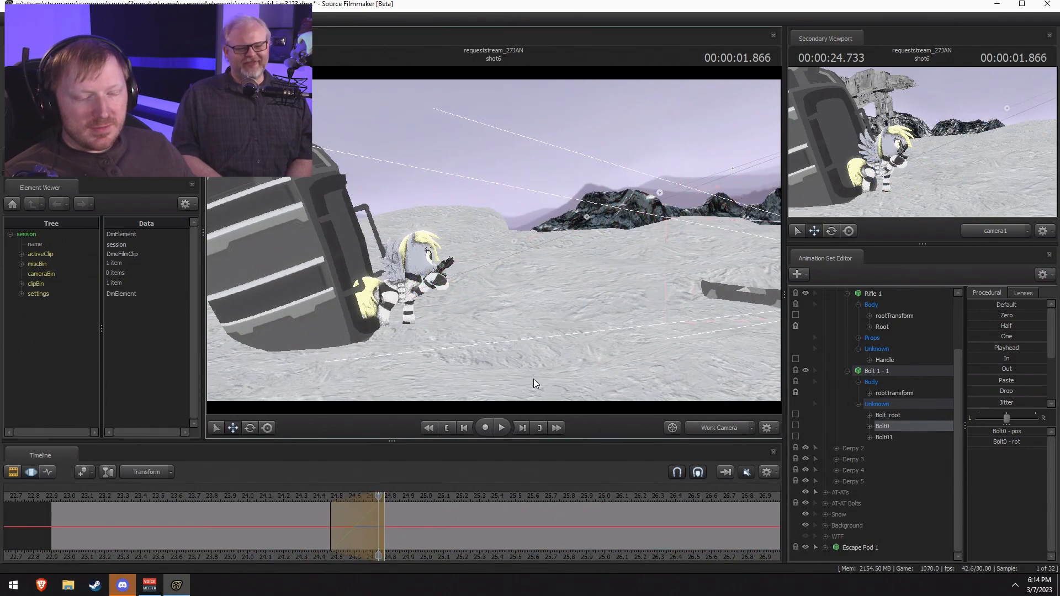
Step: Play the first shot from shortly before 24.5 seconds to check the bolt's flight
left_click_drag(317, 496, 331, 501)
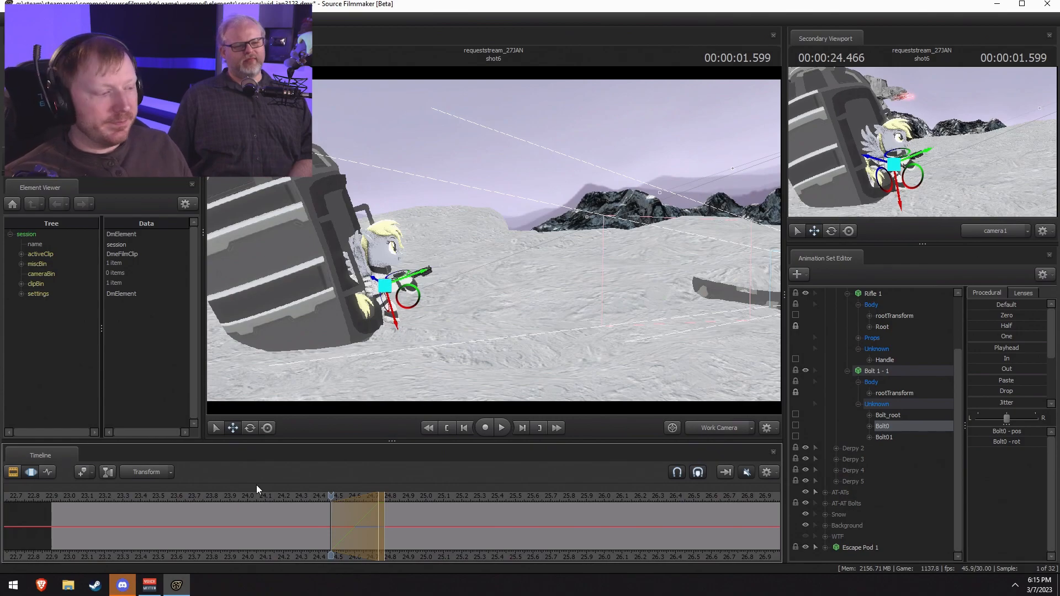
left_click_drag(332, 495, 280, 495)
key("space")
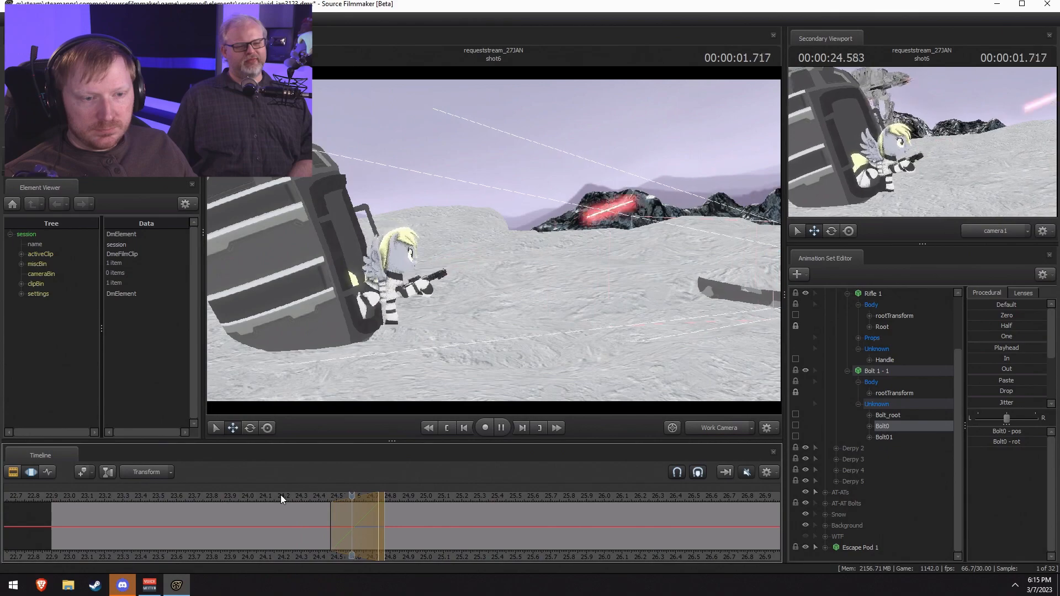
key("space")
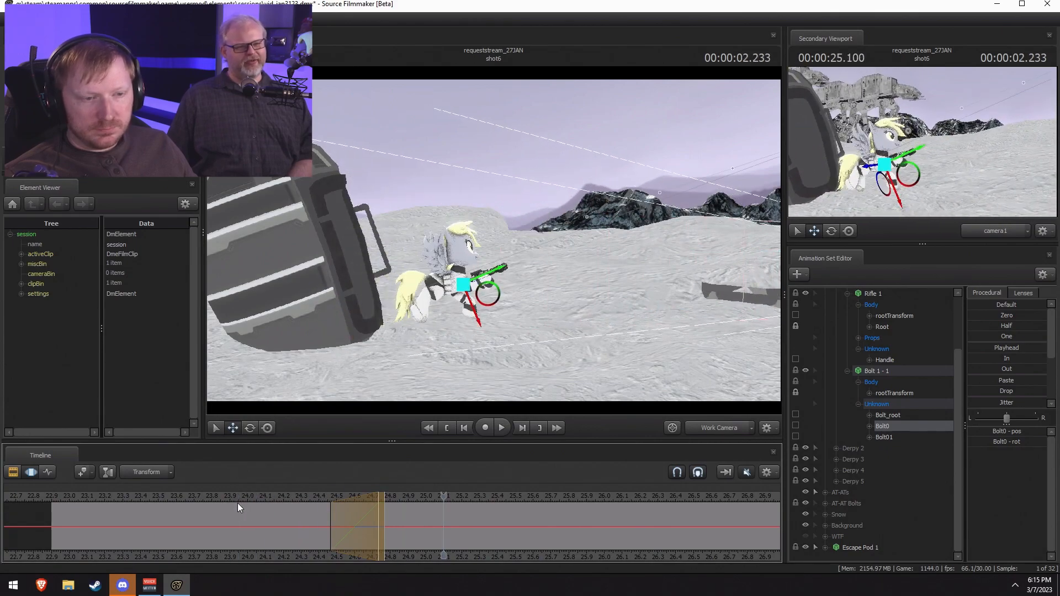
Step: Select about 24.77 to 25.03 seconds for Bolt_root and try the In preset on it
left_click_drag(448, 539, 409, 547)
left_click(889, 414)
scroll(454, 539, "up", 3)
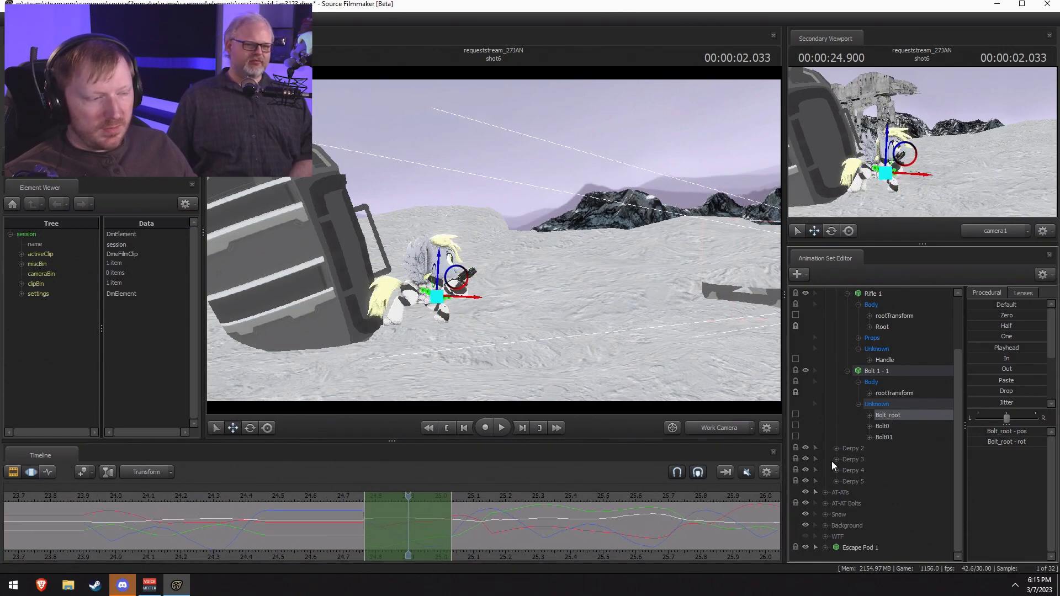
left_click_drag(985, 358, 1045, 358)
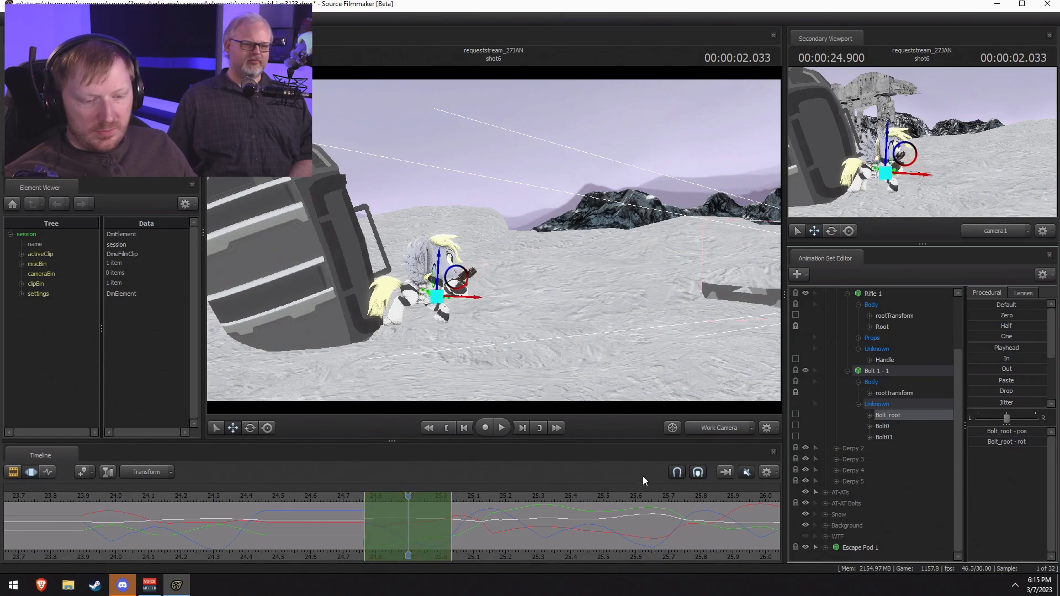
Step: Hold Bolt_root over the time selection at its first-frame pose, at about 24.77 seconds, using the Playhead preset
left_click(364, 500)
key("Right")
key("Left")
key("Right")
key("Left")
key("Right")
key("Left")
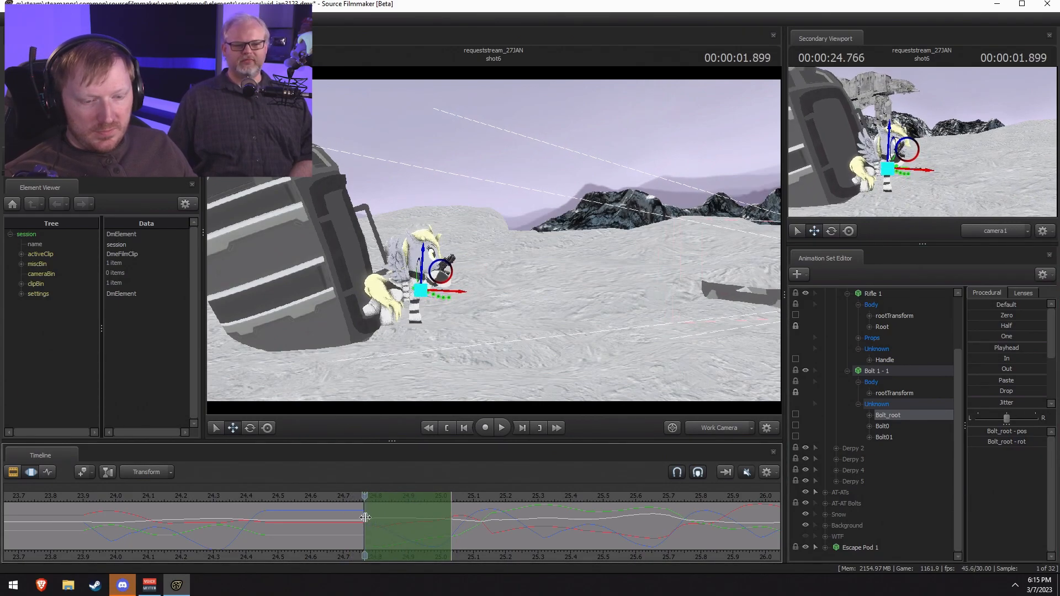
scroll(358, 530, "up", 6)
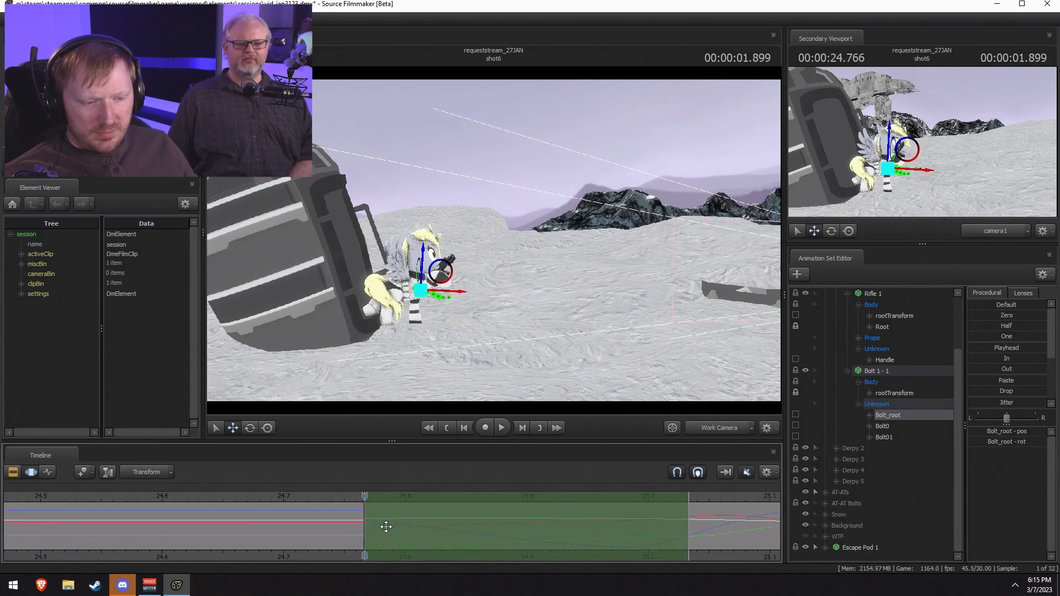
scroll(395, 524, "down", 5)
key("F2")
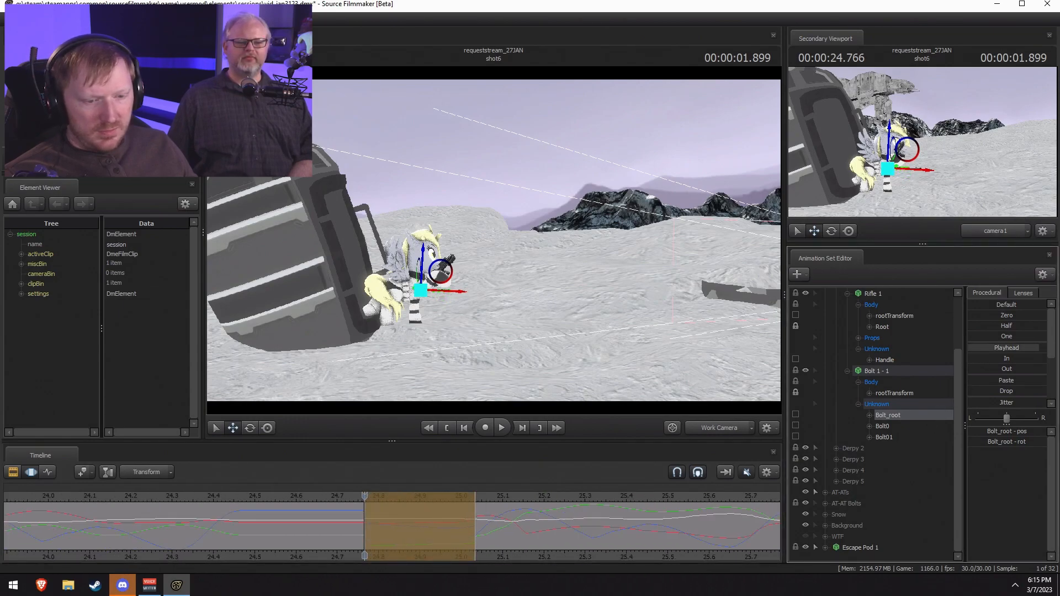
key("F2")
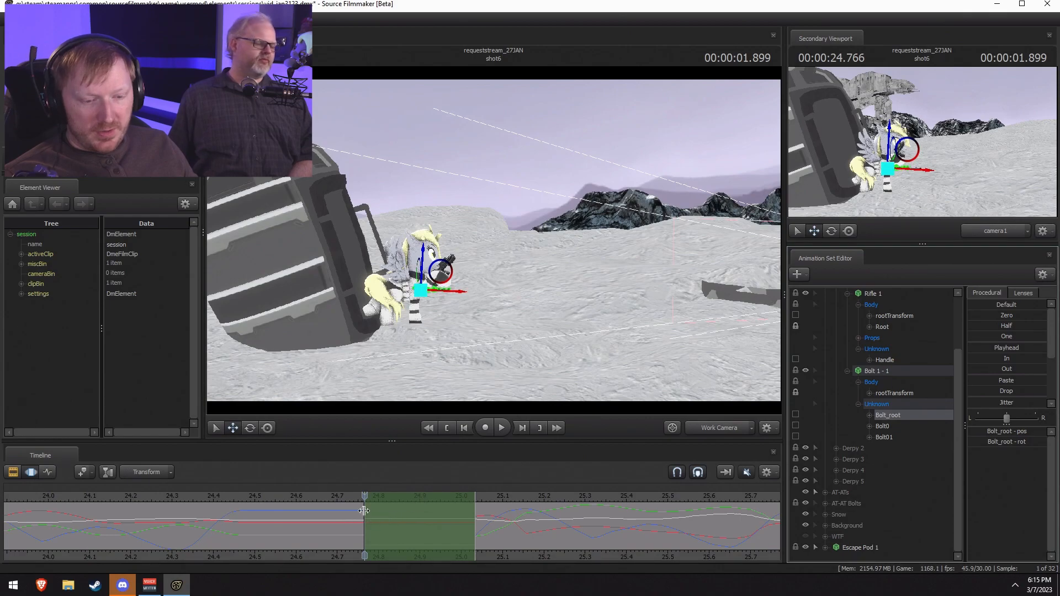
Step: Fade the selection's leading edge up to 25.0 seconds, send Bolt0 far ahead of the rifle there, and play the result
left_click_drag(368, 515, 461, 511)
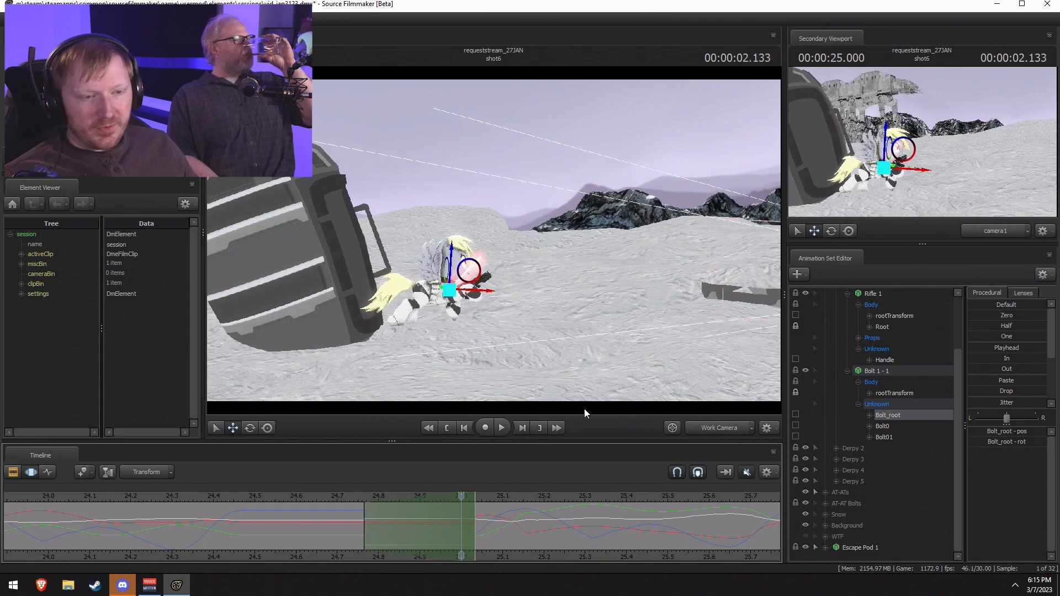
left_click(893, 427)
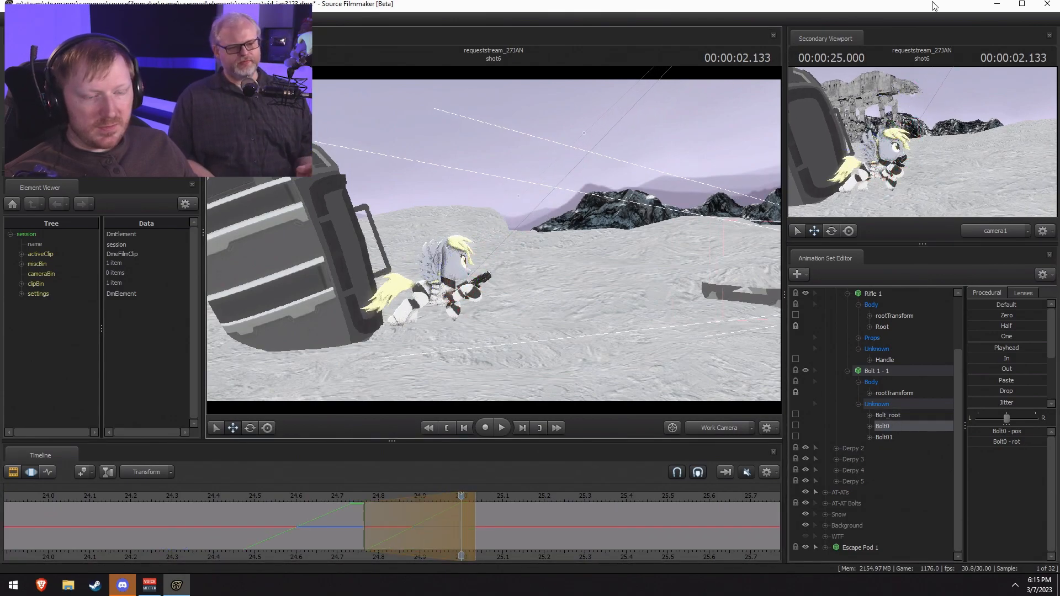
left_click(330, 502)
mouse_move(330, 502)
left_mouse_down()
mouse_move(377, 517)
mouse_move(337, 507)
left_mouse_up()
key("space")
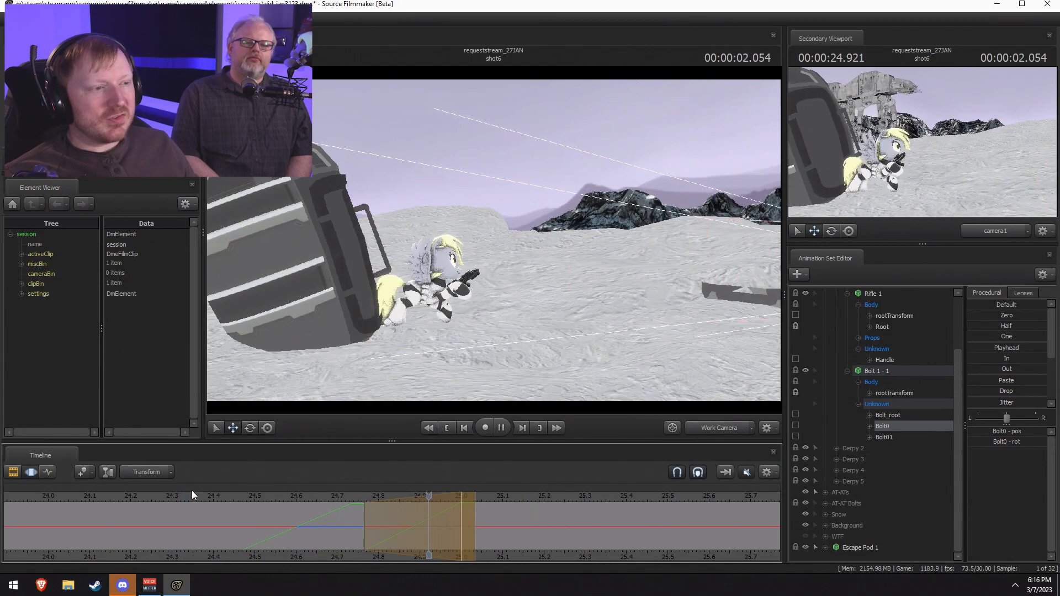
key("space")
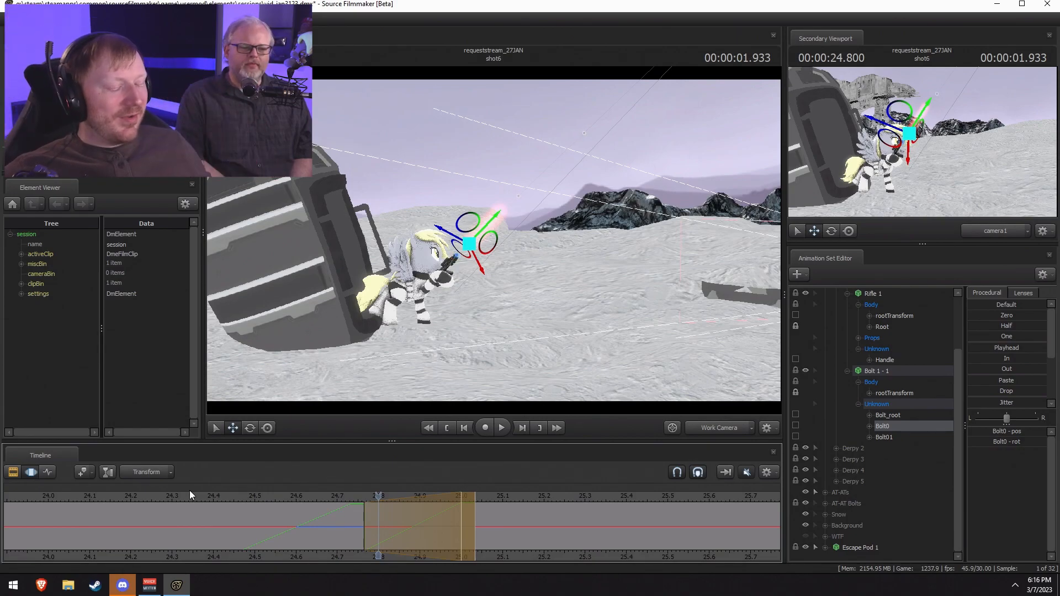
Step: Replay the first two shots to check how the bolts leave the rifle
left_click_drag(359, 531, 488, 562)
middle_click_drag(478, 558, 322, 543)
key("F2")
key("F3")
left_click_drag(107, 501, 98, 494)
key("space")
key("space")
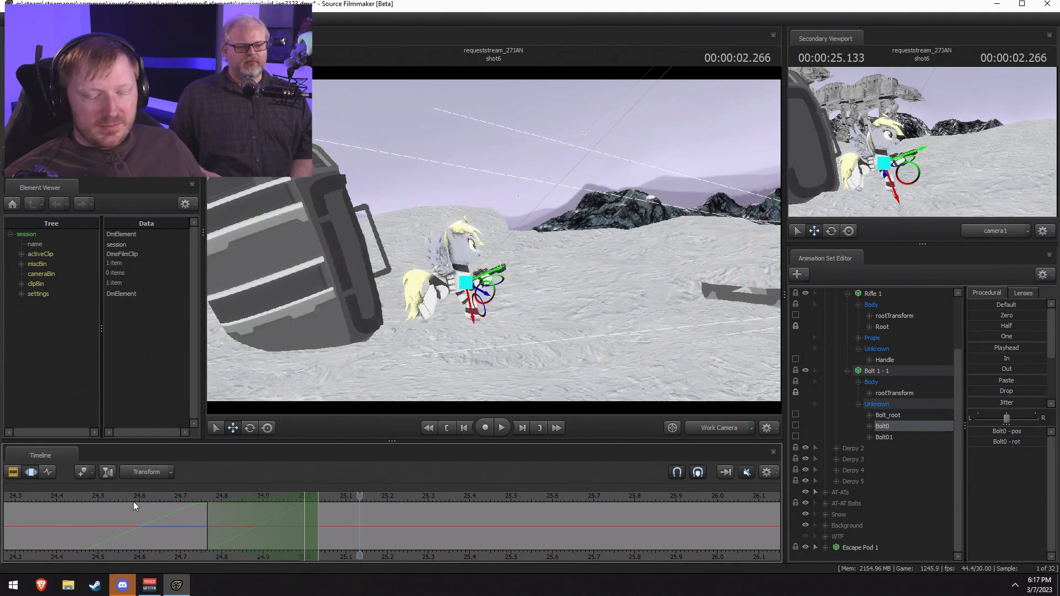
key("space")
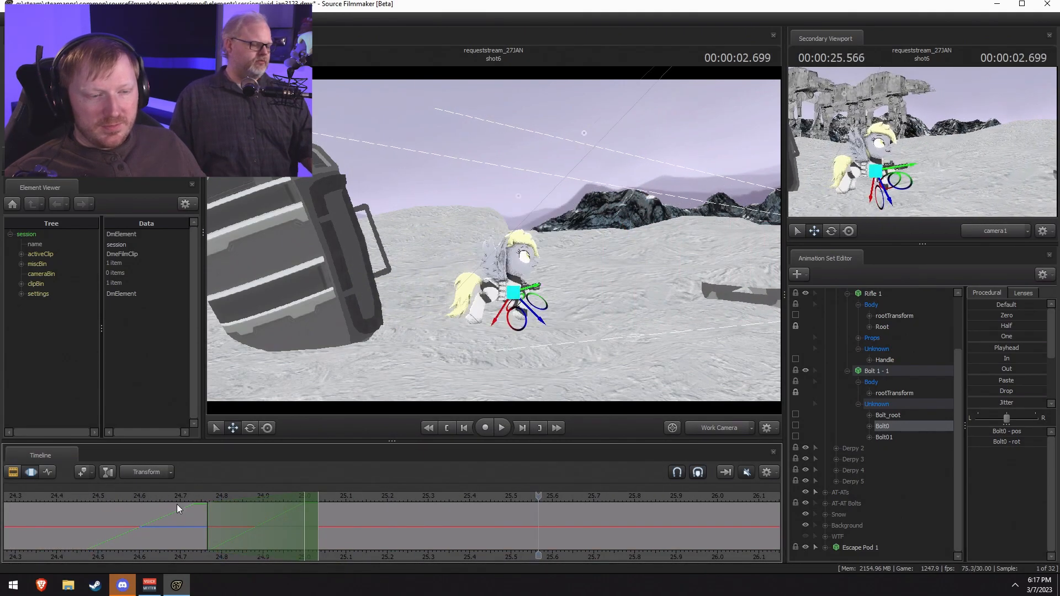
Step: Select about 25.17 to 25.47 seconds for Bolt_root and apply the In preset
middle_click_drag(298, 540, 28, 502)
left_click(37, 496)
left_click_drag(37, 495, 218, 532)
left_click(889, 416)
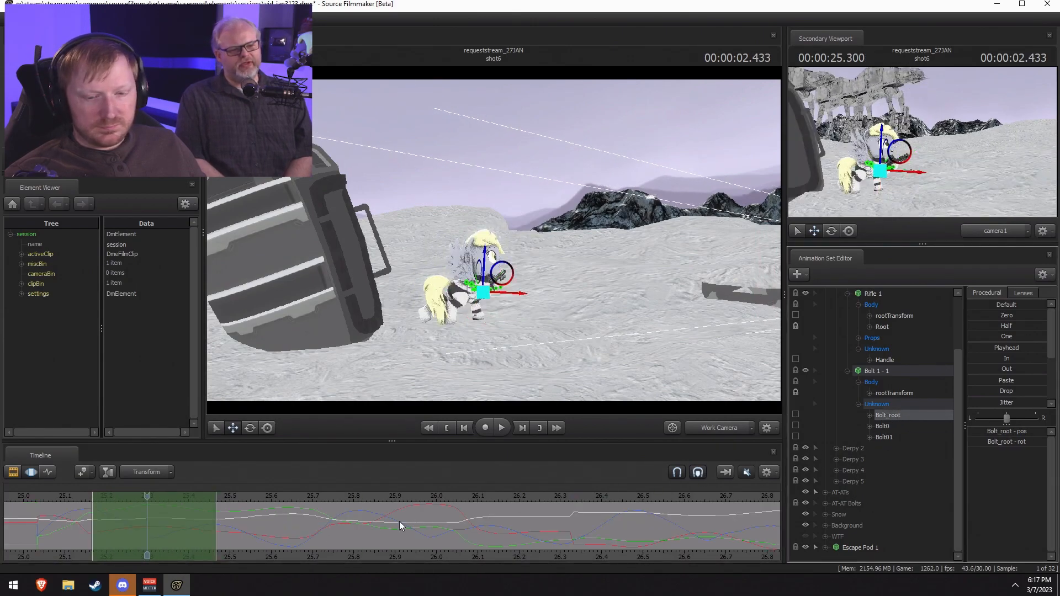
left_click_drag(973, 357, 1046, 361)
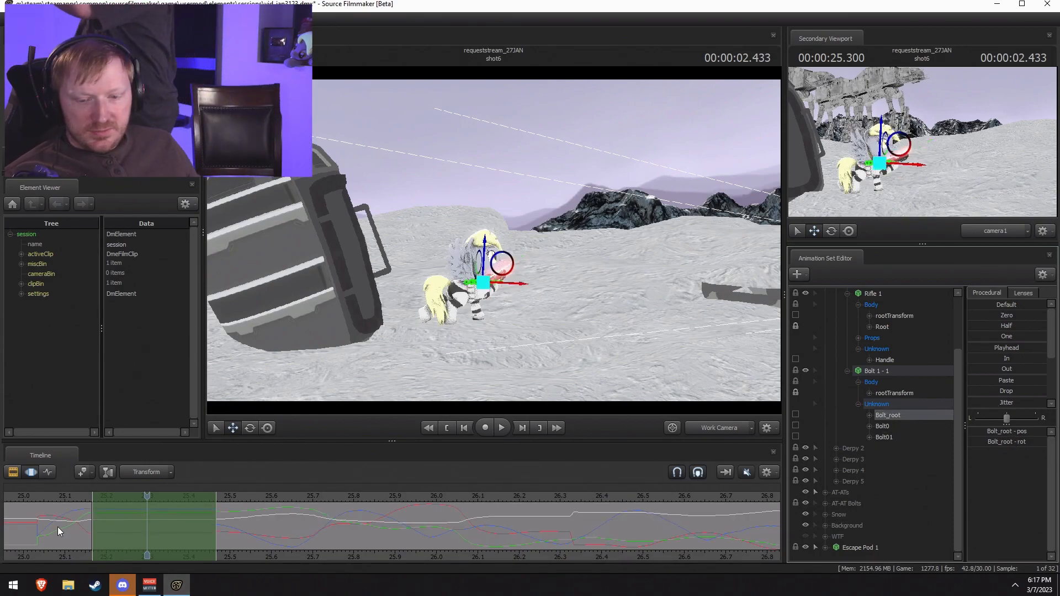
Step: Fade the third selection's leading edge up to about 25.43 seconds and send Bolt0 far ahead of the rifle there
left_click_drag(95, 514, 210, 511)
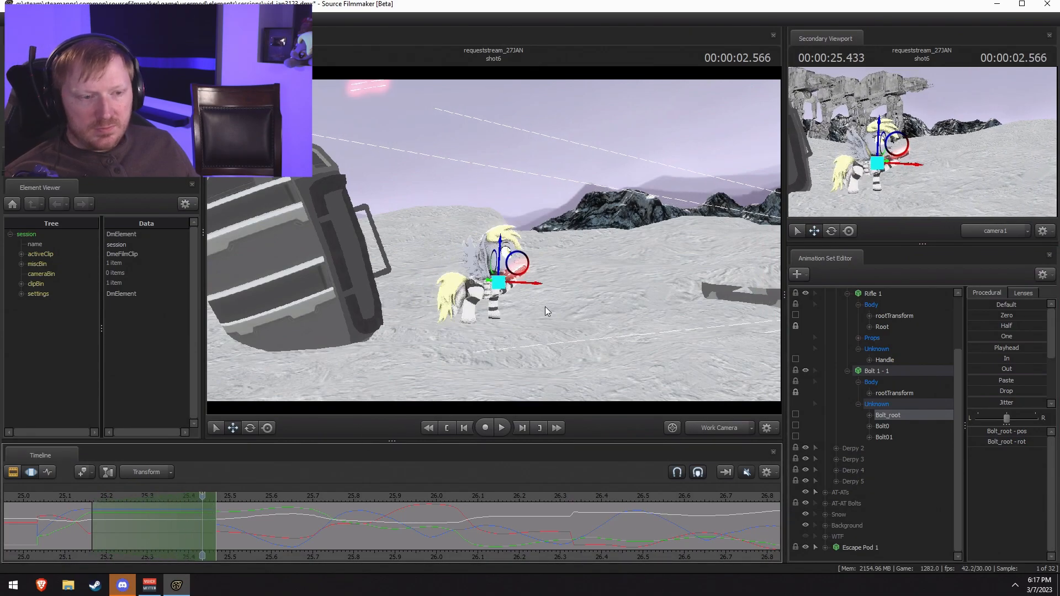
left_click(895, 430)
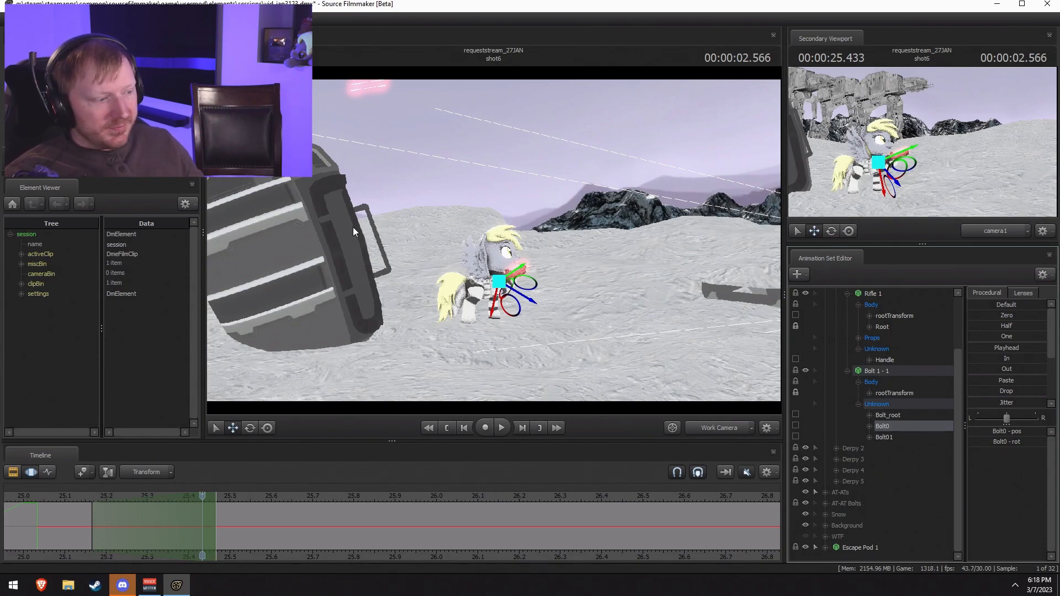
left_click(181, 516)
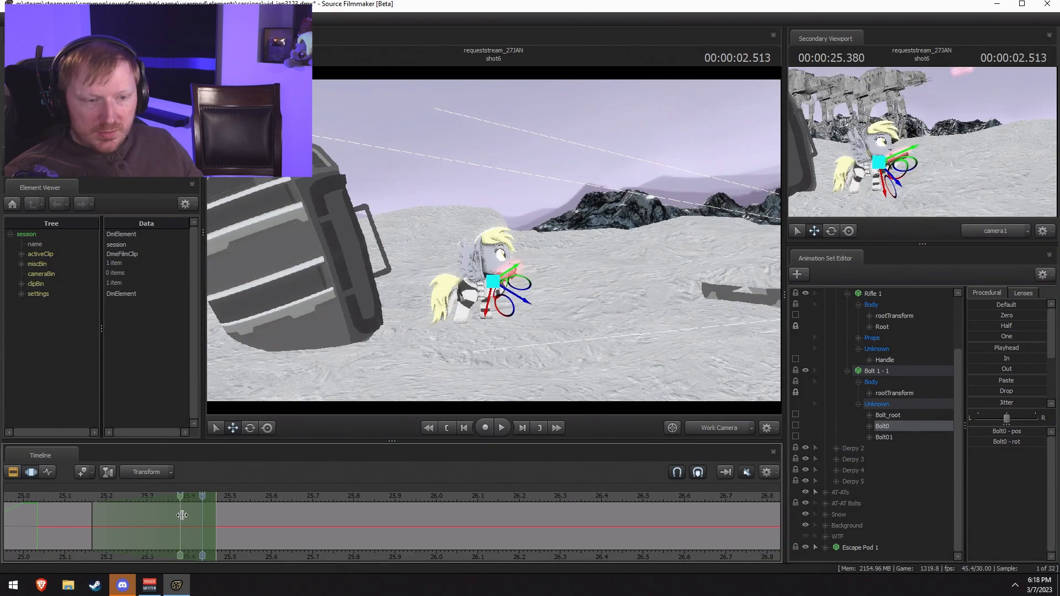
left_click_drag(621, 246, 298, 234, "alt")
left_click_drag(527, 260, 494, 243)
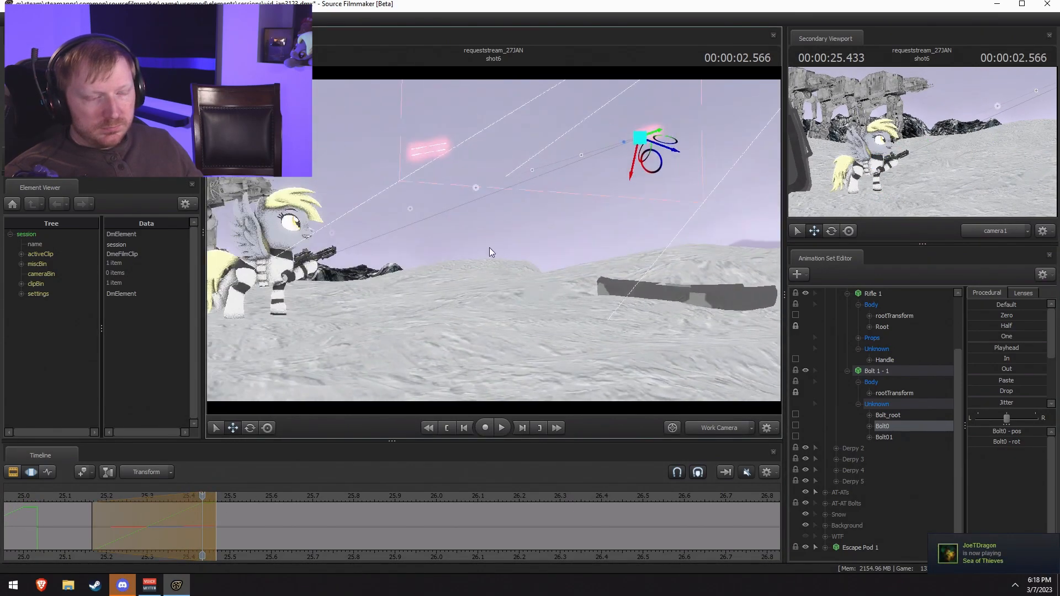
Step: Play the third shot, and then all three shots from about 24.4 seconds
left_click(85, 498)
key("space")
left_click(68, 498)
key("space")
left_click(71, 497)
key("space")
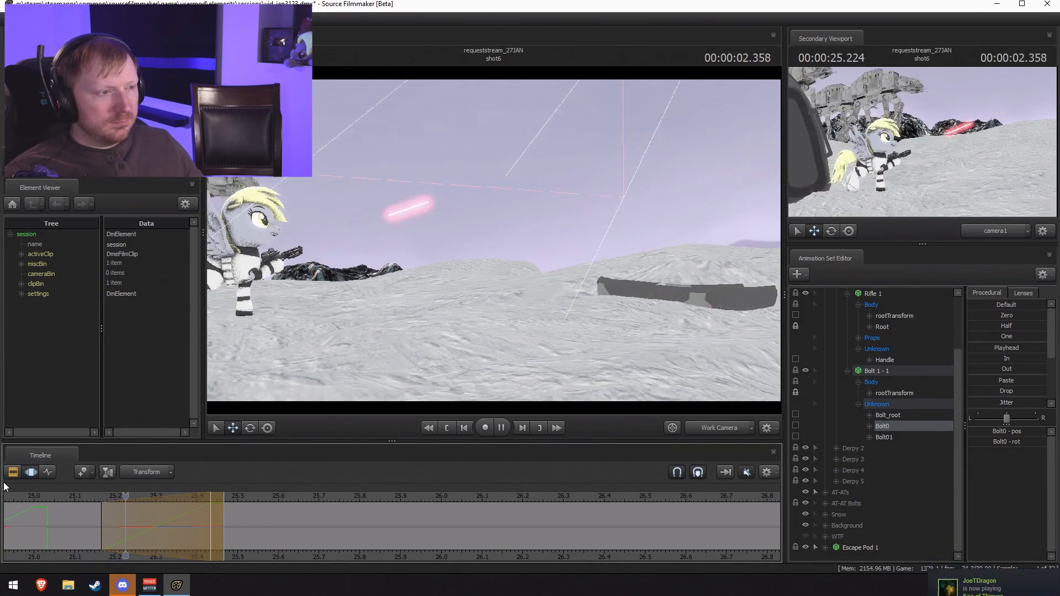
left_click(19, 494)
left_click(18, 495)
middle_click_drag(51, 538, 307, 574)
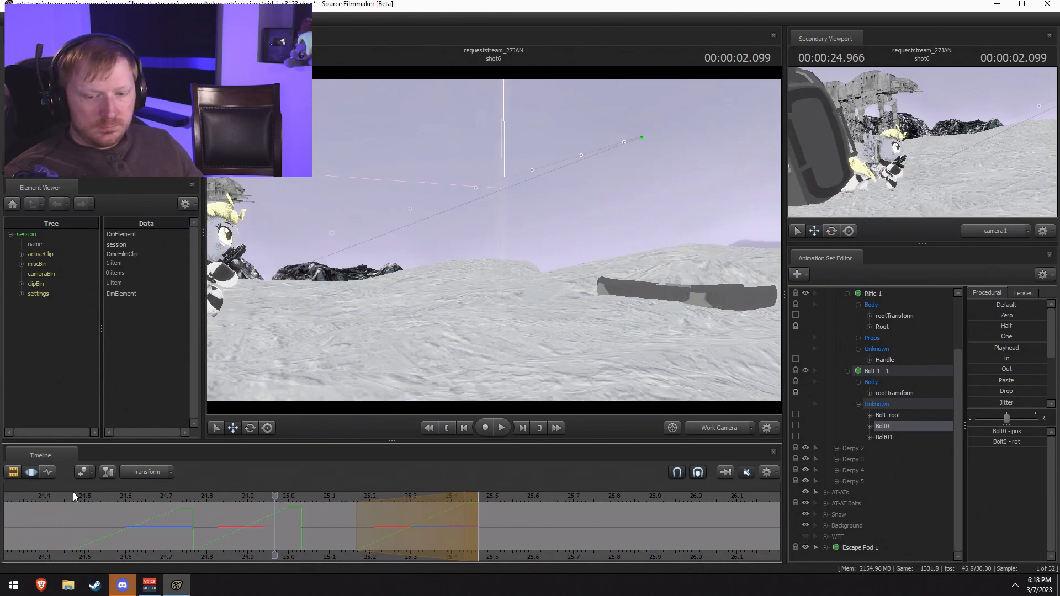
left_click(56, 498)
key("space")
key("space")
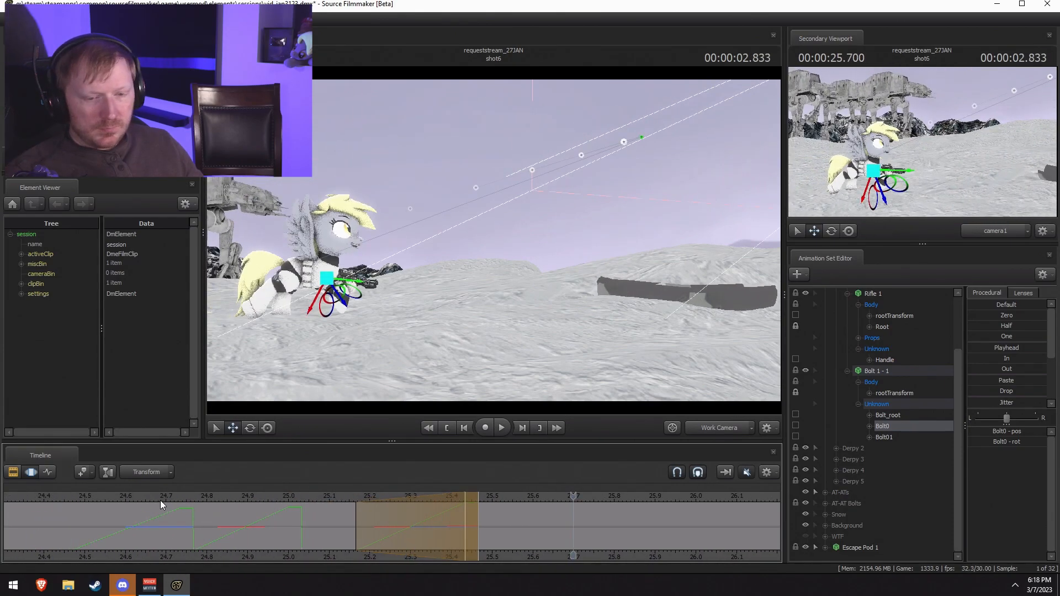
Step: Push Bolt0 even farther from the rifle at the end of the third shot and play the result
left_click_drag(362, 496, 467, 516)
left_click_drag(492, 243, 502, 240, "alt")
left_click_drag(637, 164, 858, 123)
left_click_drag(554, 187, 419, 346)
key("space")
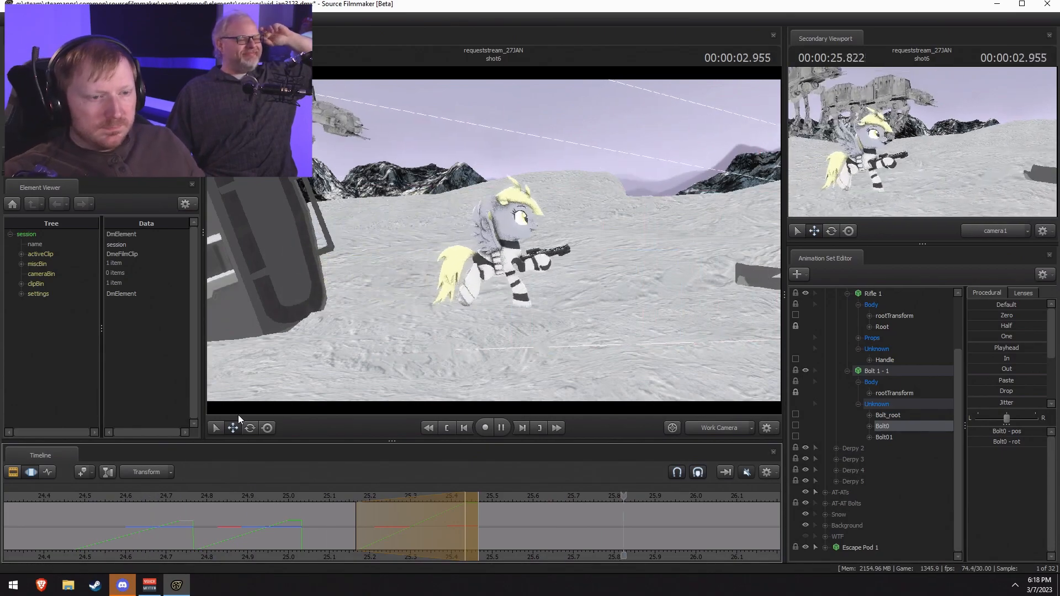
key("space")
Step: Select about 25.77 to 26.03 seconds for Bolt_root and apply the In preset
middle_click_drag(615, 558, 256, 538)
mouse_move(138, 528)
left_mouse_down()
mouse_move(334, 548)
mouse_move(291, 546)
left_mouse_up()
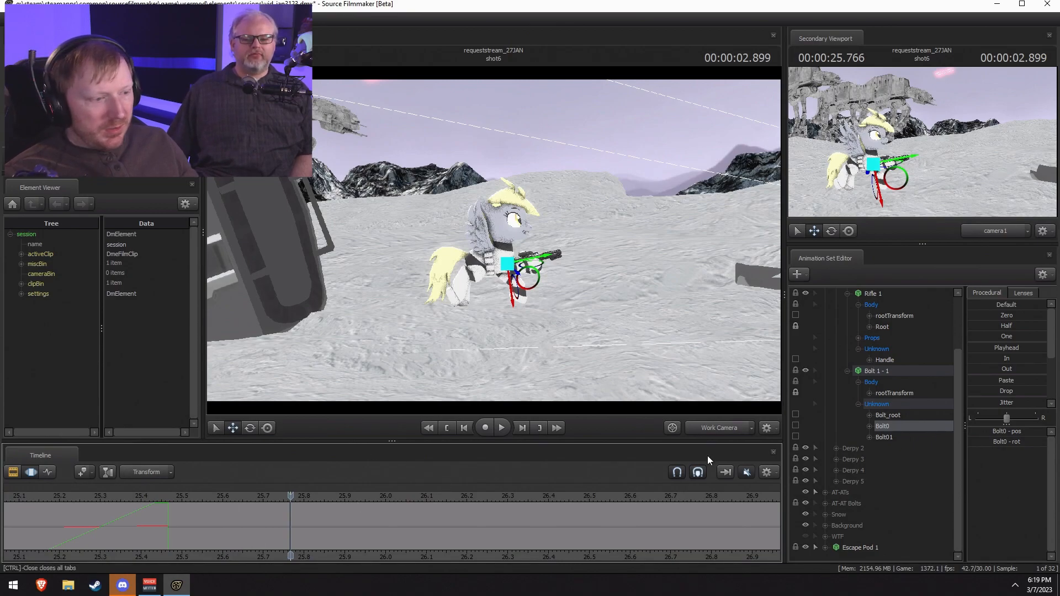
left_click(884, 414)
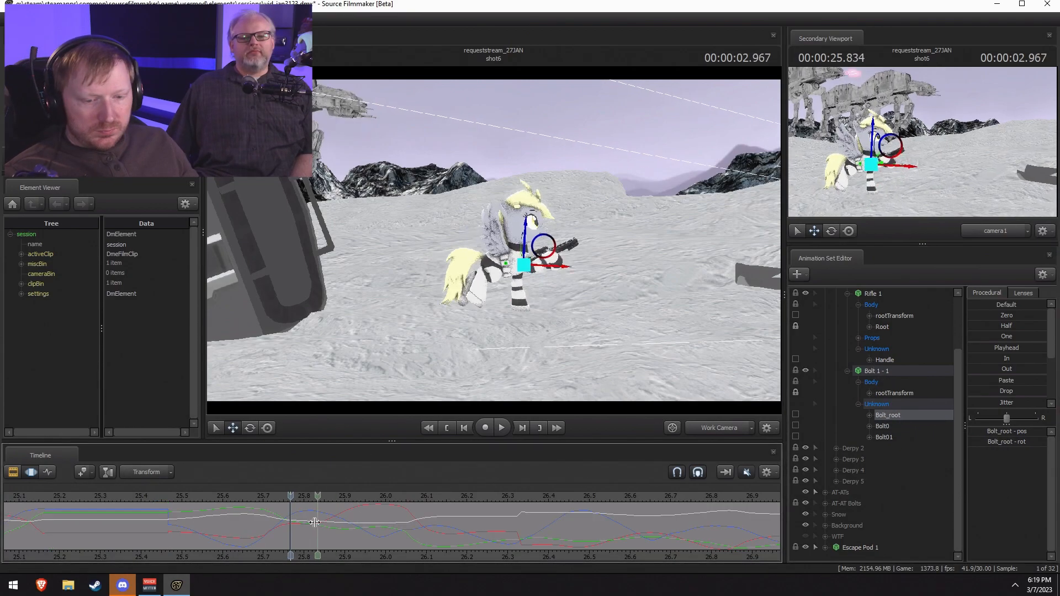
left_click_drag(290, 525, 406, 529, "shift")
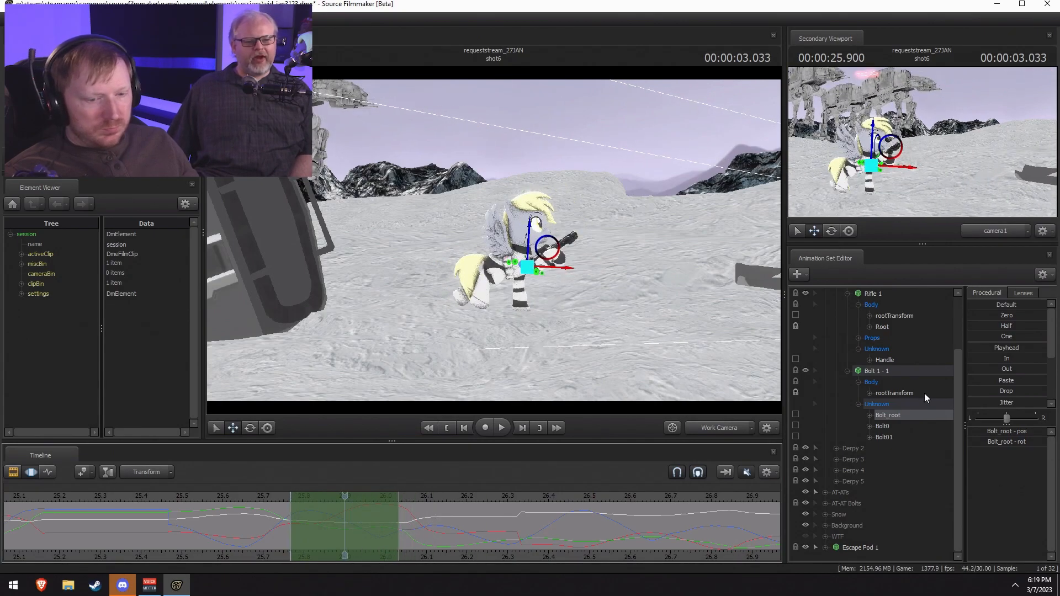
left_click(979, 356)
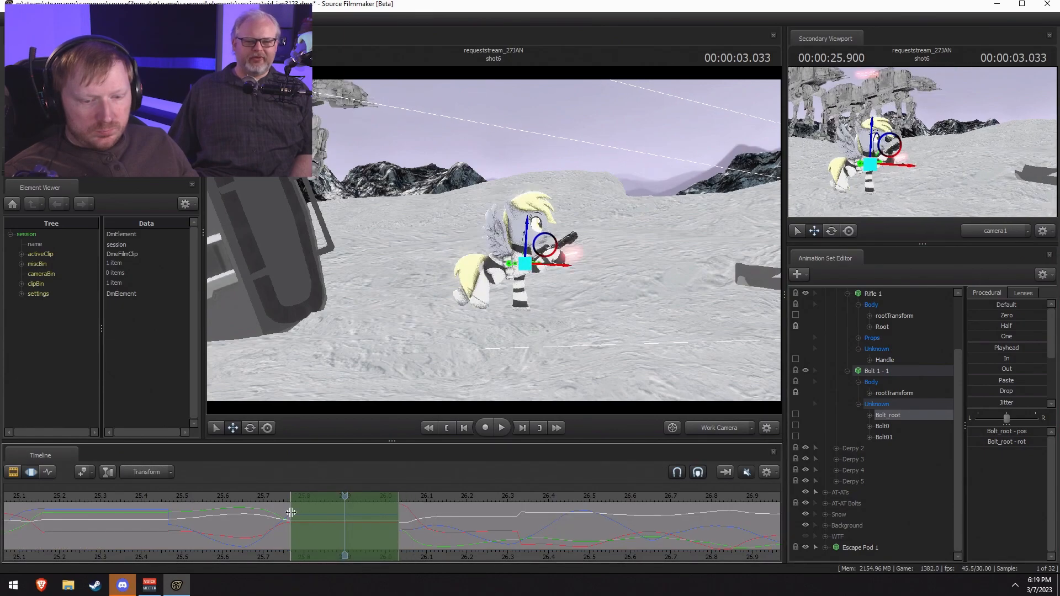
Step: Fade the fourth selection's leading edge up to 26.0 seconds, send Bolt0 far ahead of the rifle there, and play the result
left_click_drag(292, 513, 387, 527)
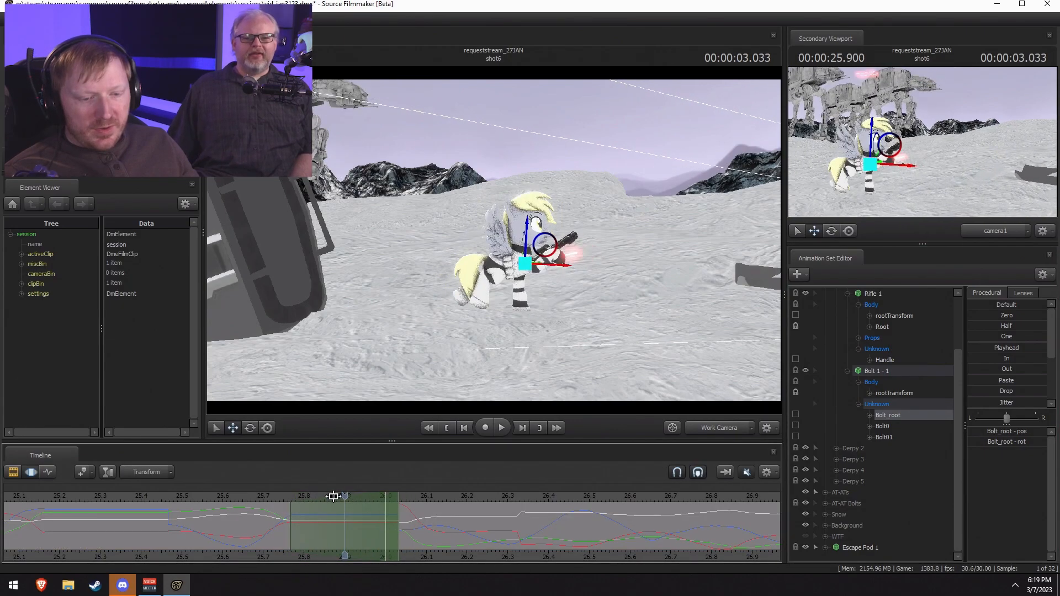
left_click_drag(345, 500, 385, 508)
left_click(879, 426)
left_click_drag(635, 298, 640, 375)
mouse_move(488, 346)
left_mouse_down()
mouse_move(488, 298)
mouse_move(485, 344)
left_mouse_up()
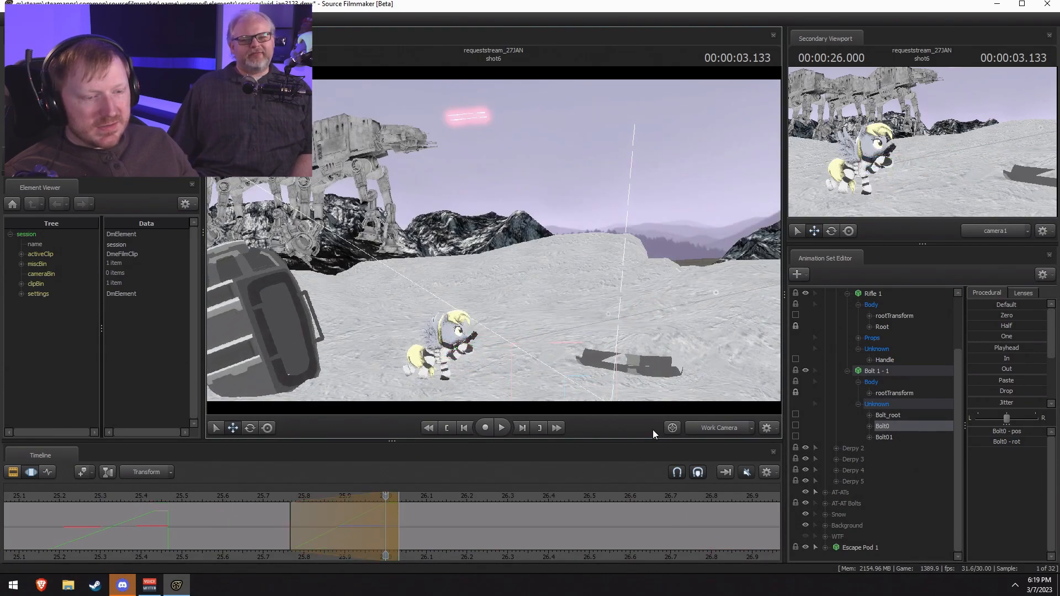
key("space")
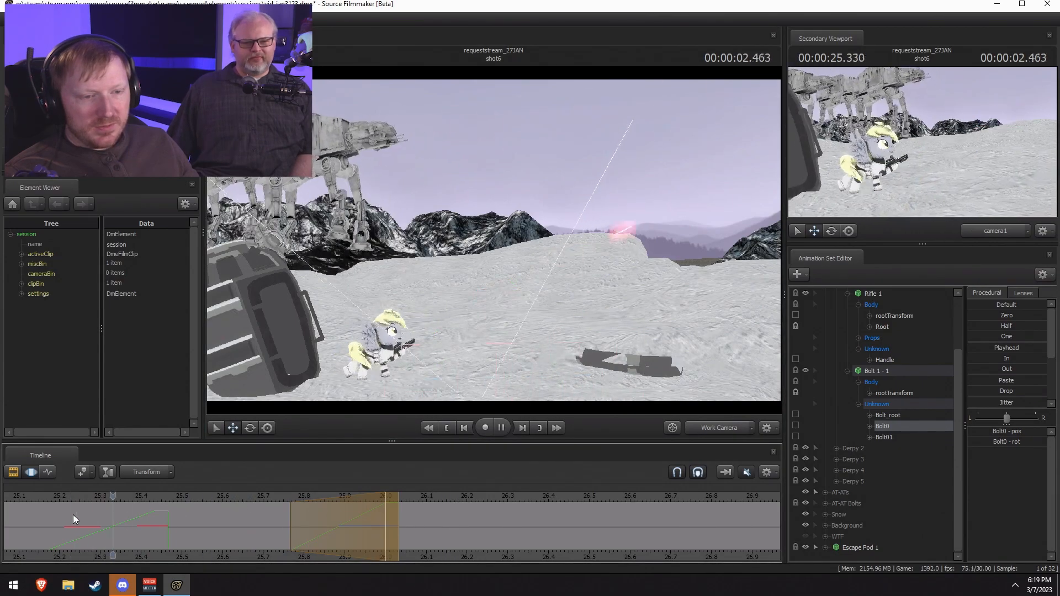
Step: Push Bolt0 farther ahead of the rifle at 26.0 seconds for the fourth shot
key("space")
scroll(94, 510, "down", 2)
left_click(121, 495)
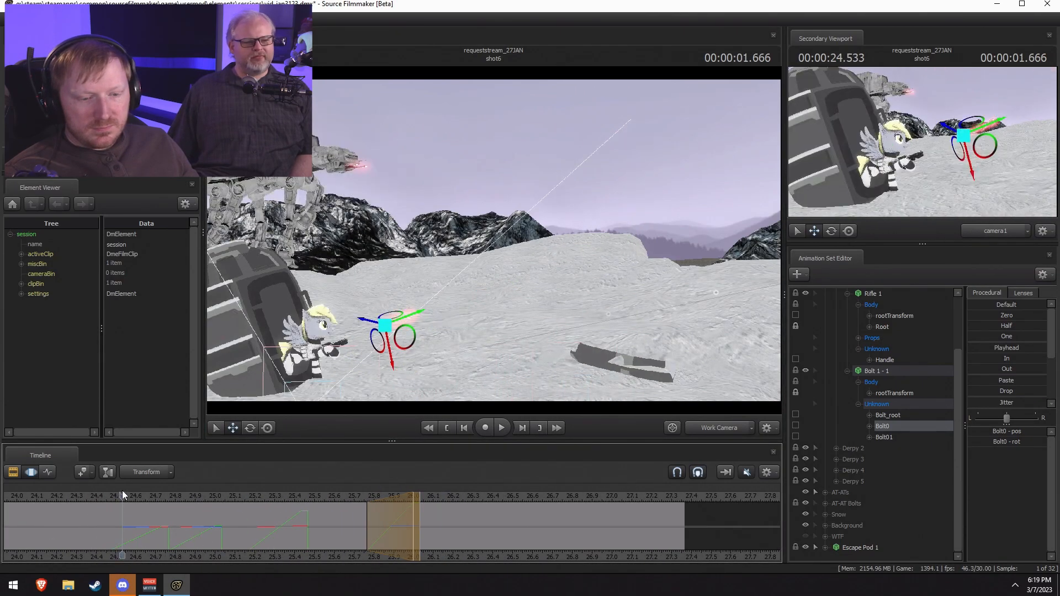
left_click_drag(395, 508, 412, 509)
left_click_drag(449, 297, 745, 262)
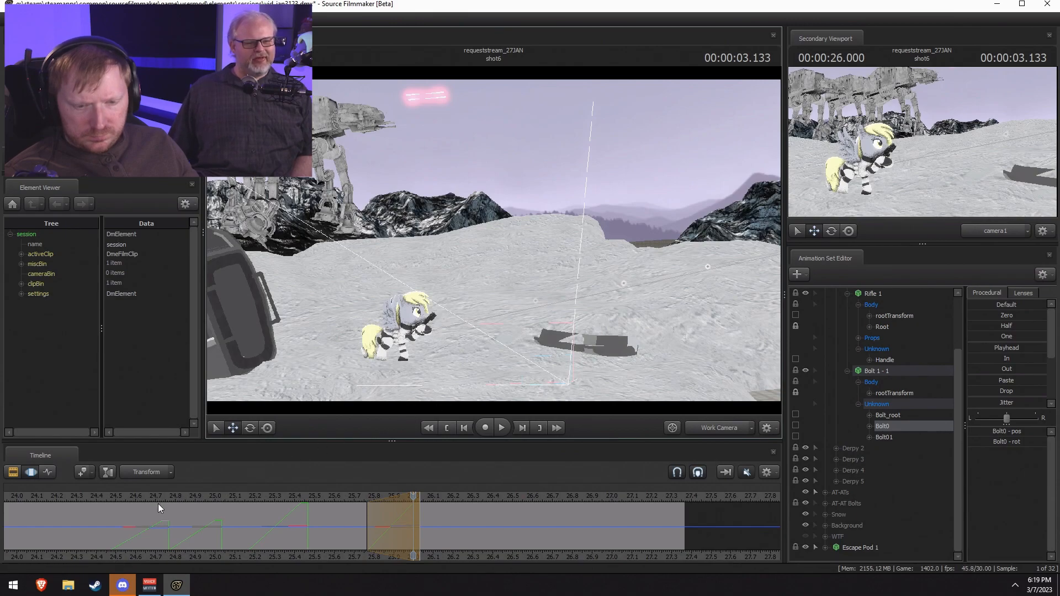
Step: Play all four shots from about 24.4 seconds, replay the fourth from about 25.5 seconds, and commit the pending Bolt0 edit
left_click(93, 496)
key("space")
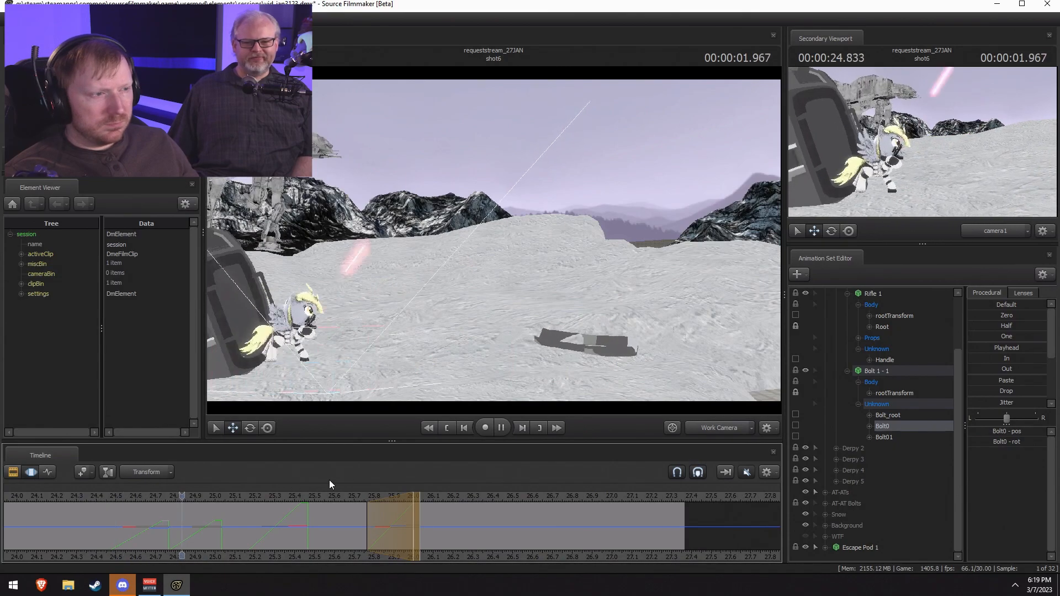
key("space")
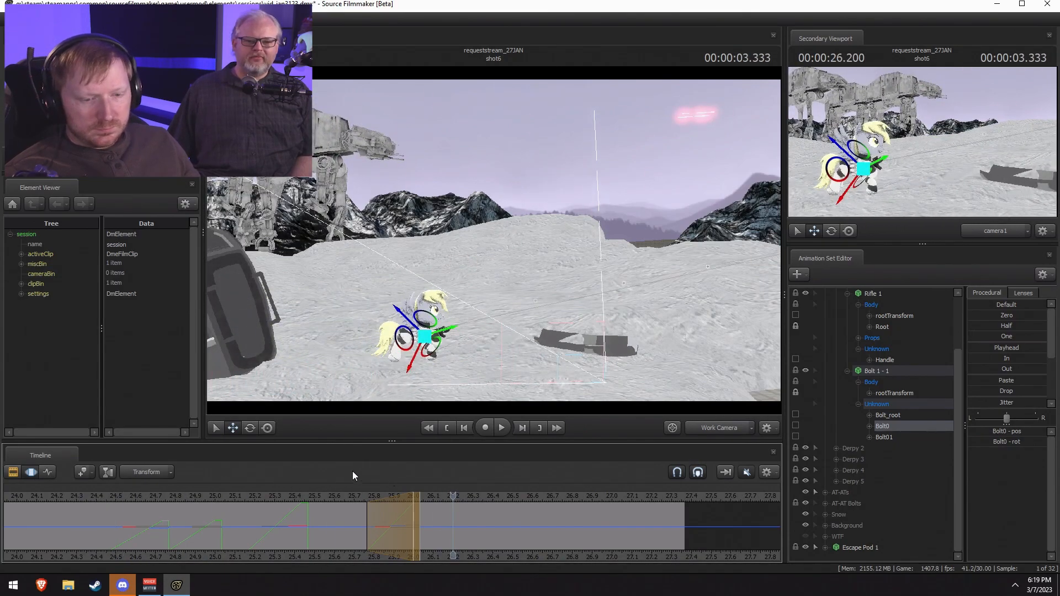
left_click(322, 507)
key("space")
key("space")
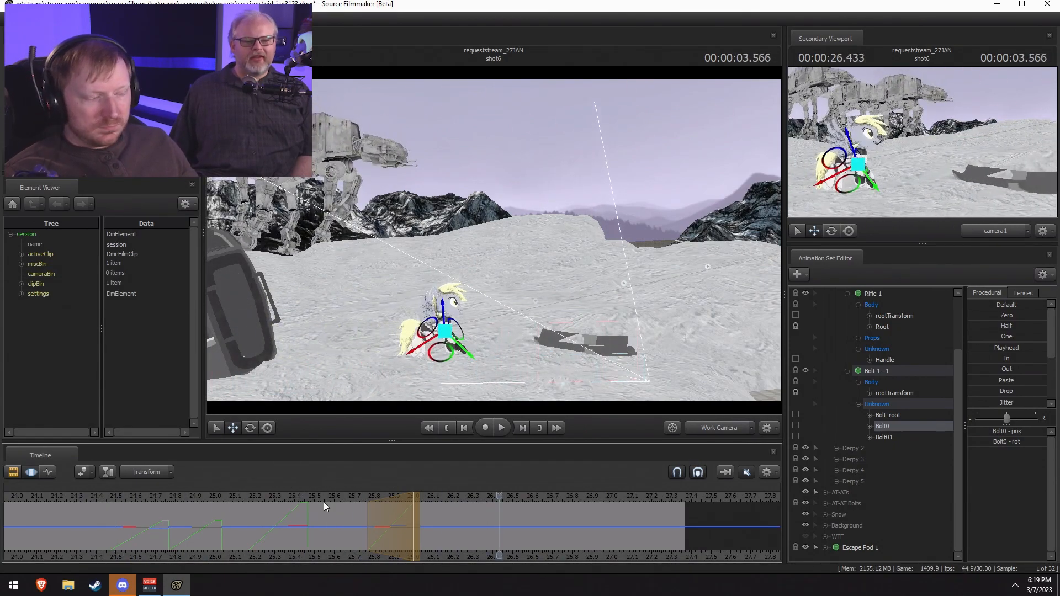
key("F2")
key("F3")
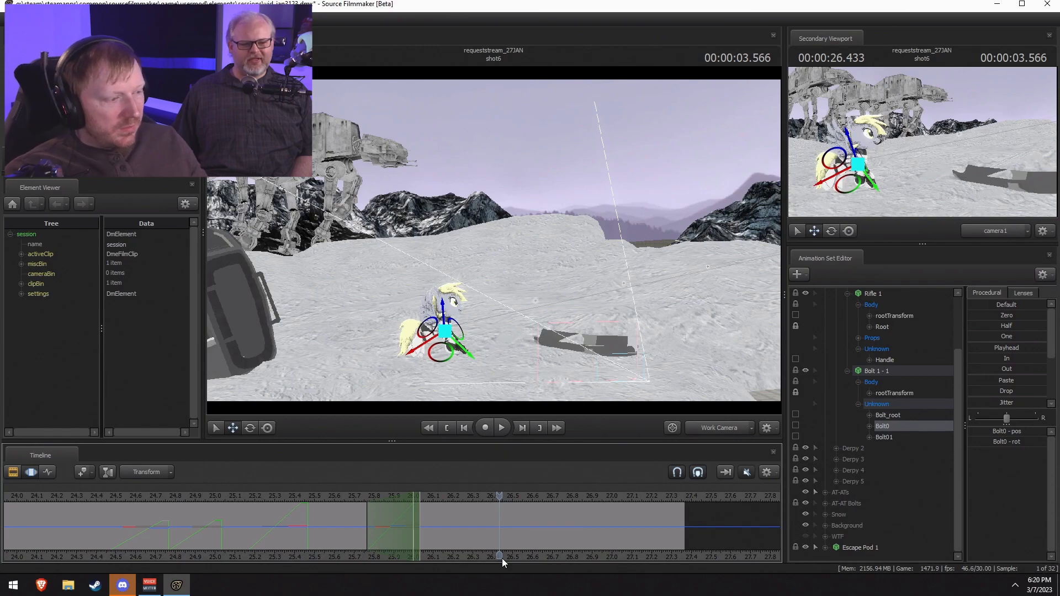
Step: Replay the fourth shot from about 25.4 seconds and scrub through the bolt's flight up to about 25.9 seconds
left_click(292, 497)
key("space")
left_click(295, 495)
left_click(348, 495)
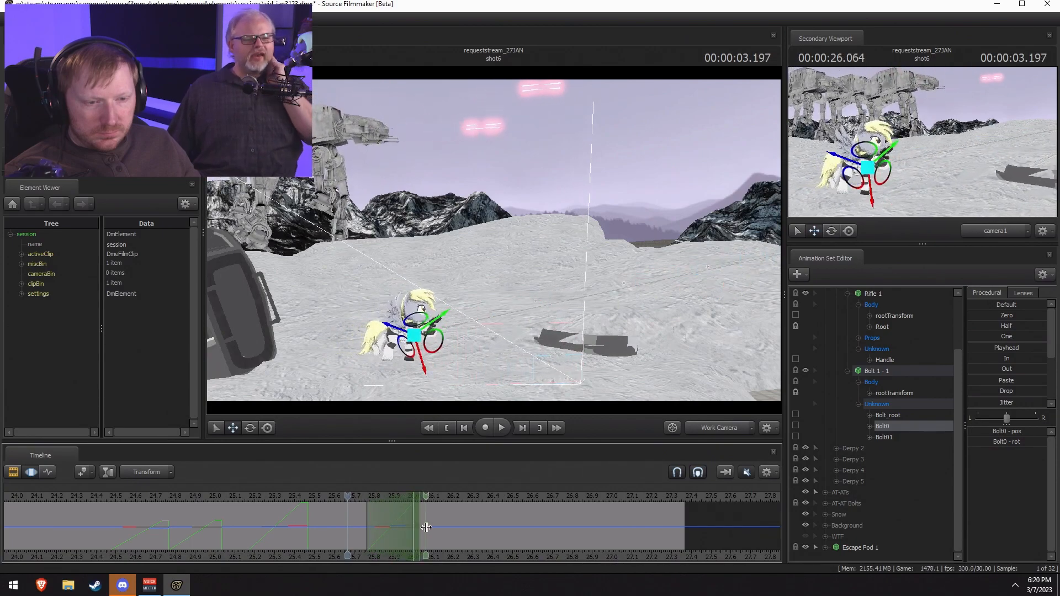
scroll(481, 525, "up", 3)
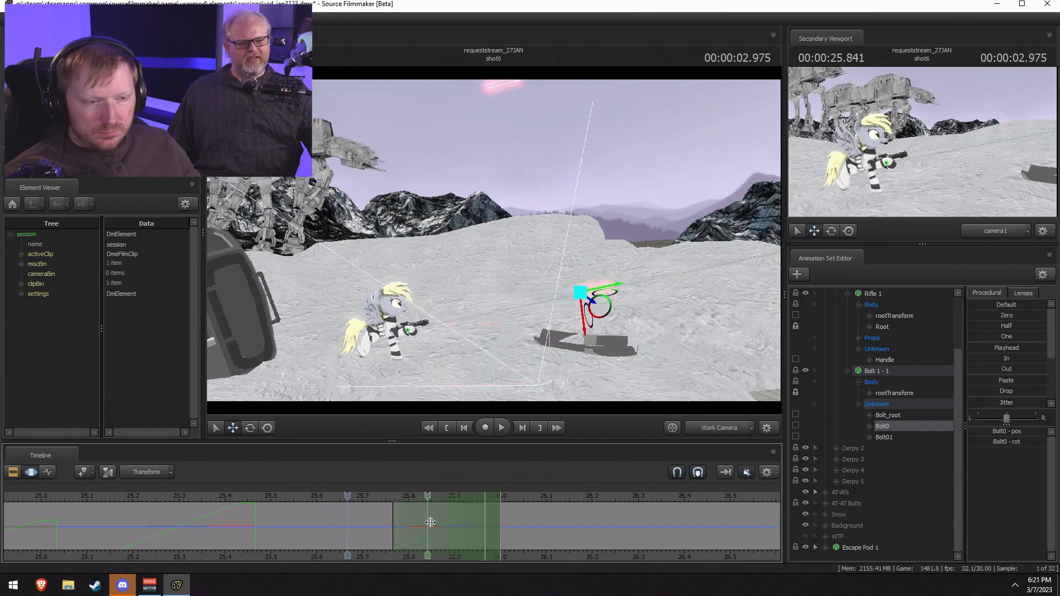
left_click(577, 527)
middle_click_drag(422, 538, 326, 526)
left_click(363, 533)
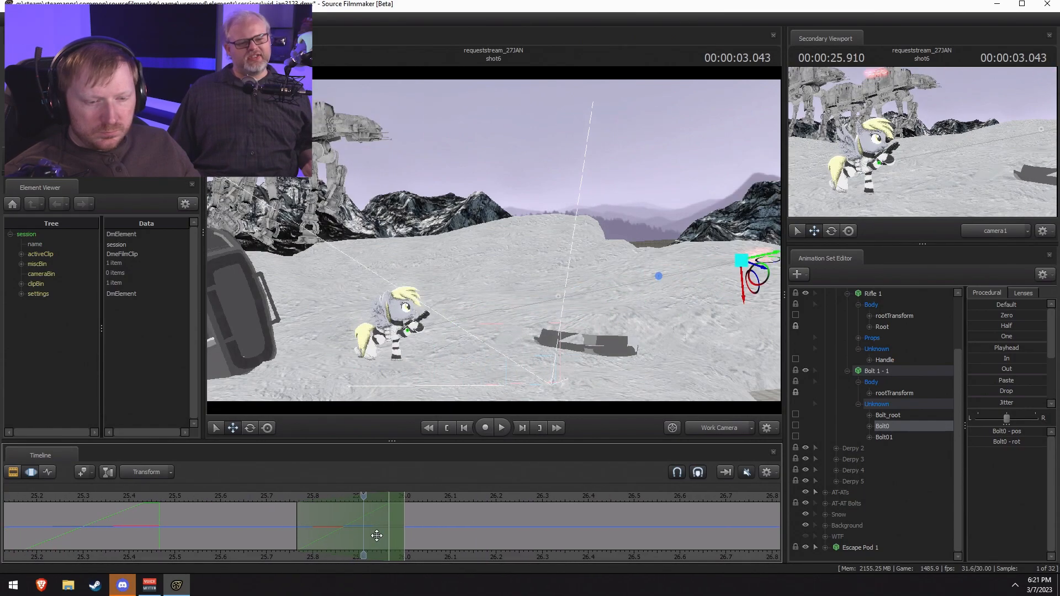
Step: Narrow the time selection to about 26.0 to 26.03 seconds and select Bolt_root together with Bolt0
left_click_drag(376, 534, 384, 533, "alt")
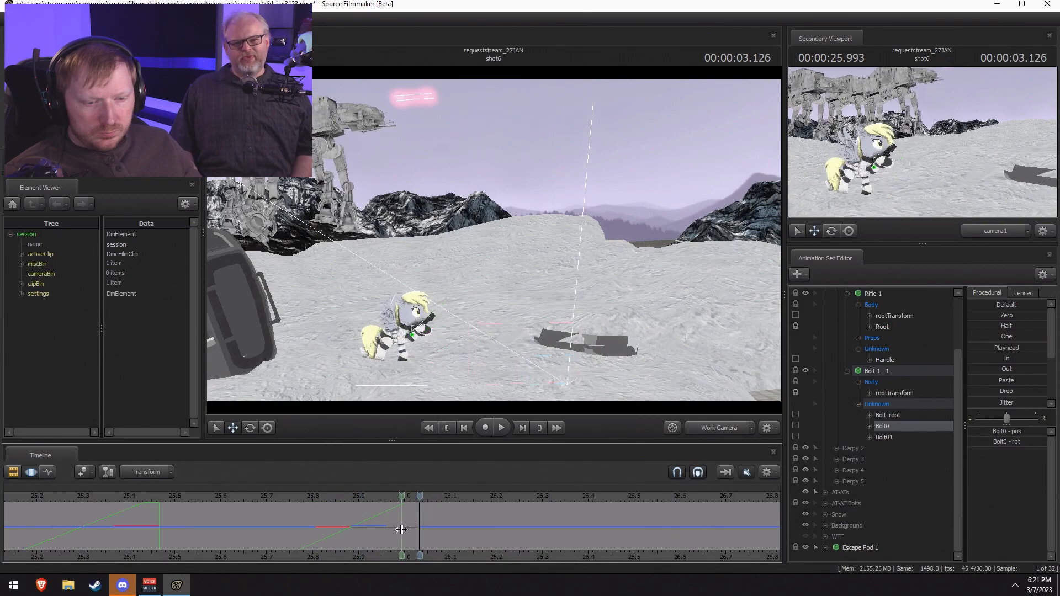
left_click(411, 528)
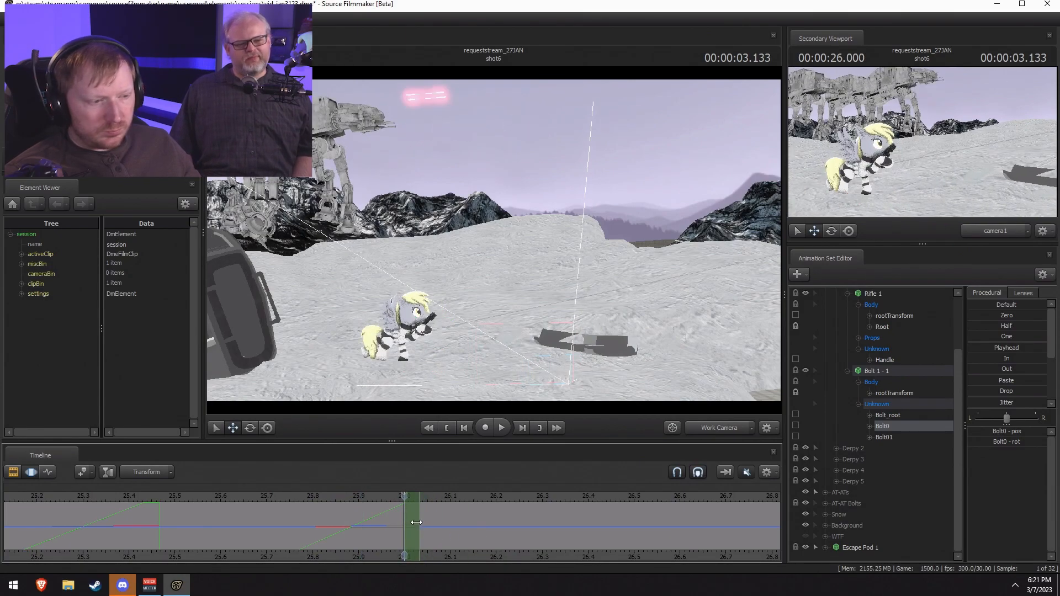
left_click_drag(420, 518, 399, 518)
middle_click_drag(397, 526, 322, 522)
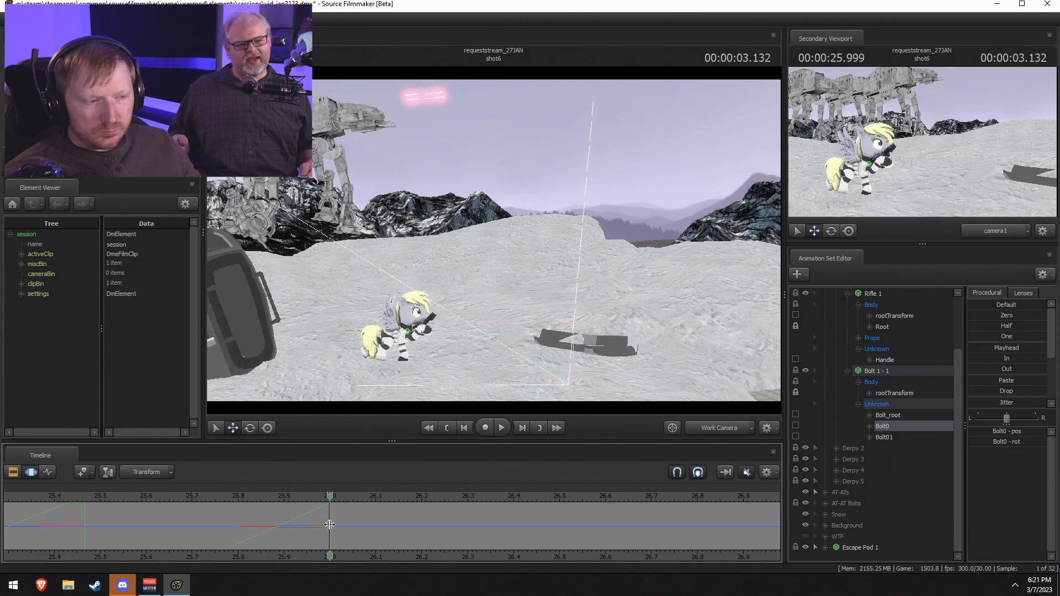
left_click(888, 417, "ctrl")
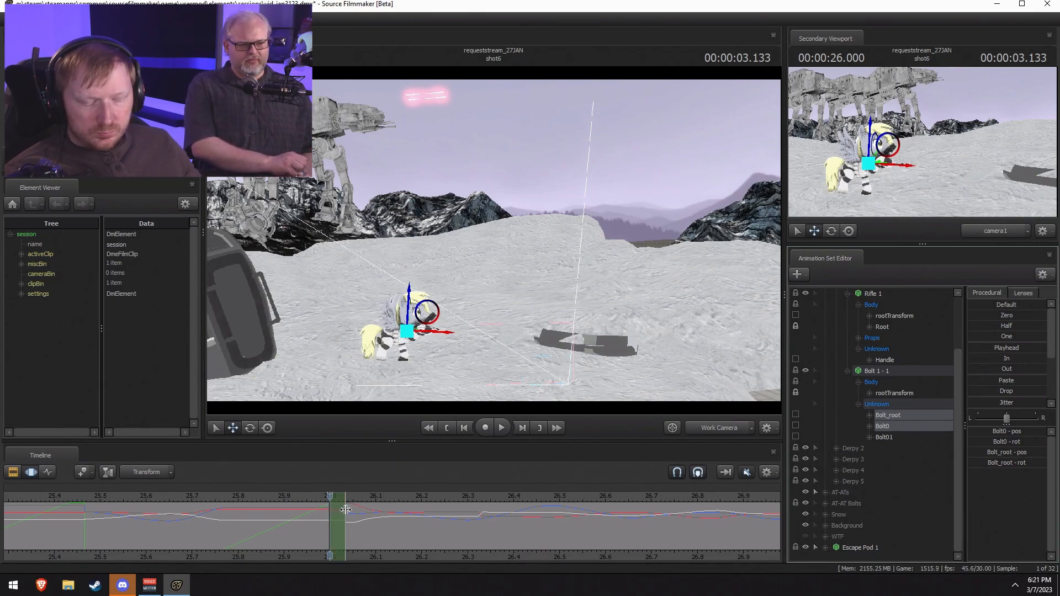
Step: Select about 26.1 to 26.37 seconds and hold Bolt_root across it at its pose from the start of that range
left_click_drag(331, 509, 363, 514)
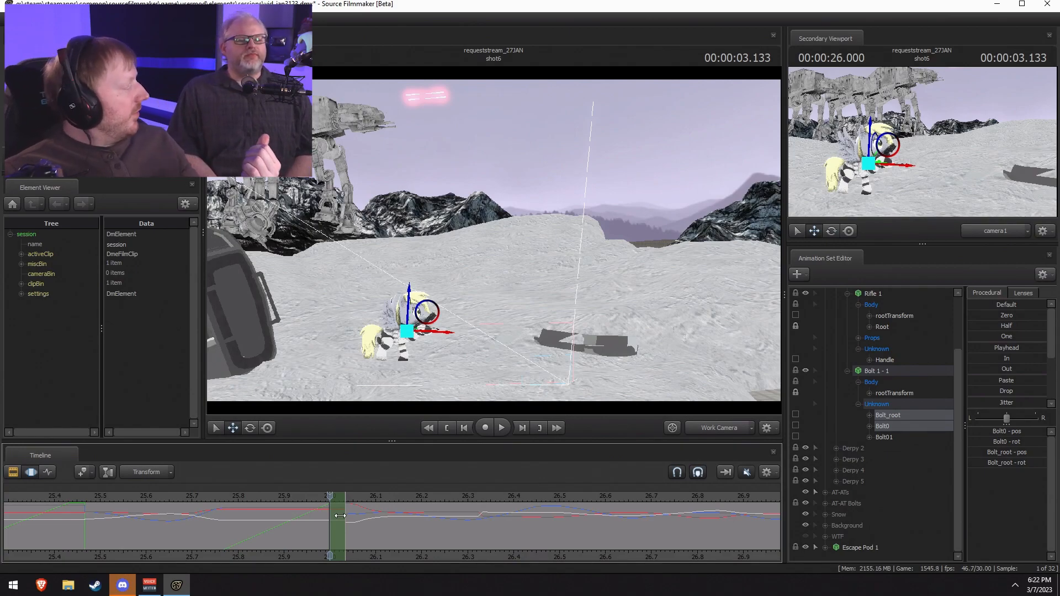
left_click_drag(330, 555, 368, 554)
mouse_move(532, 338)
left_mouse_down()
mouse_move(500, 370)
mouse_move(514, 376)
left_mouse_up()
key("w")
left_click_drag(331, 521, 406, 524)
scroll(452, 529, "down", 2)
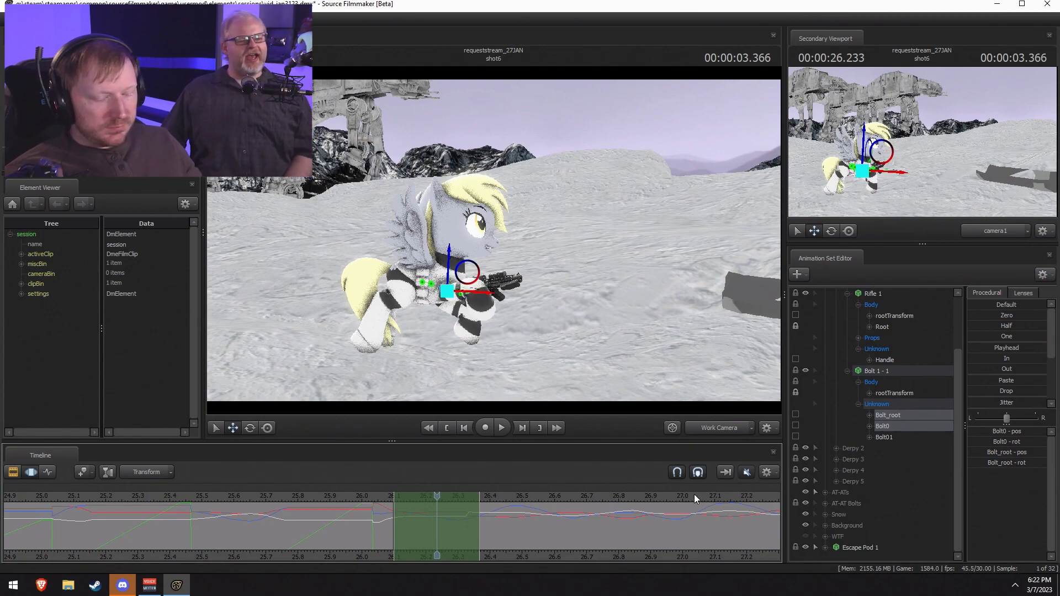
mouse_move(406, 522)
left_mouse_down()
mouse_move(514, 517)
mouse_move(436, 522)
mouse_move(486, 519)
mouse_move(450, 533)
mouse_move(399, 522)
left_mouse_up()
key("space")
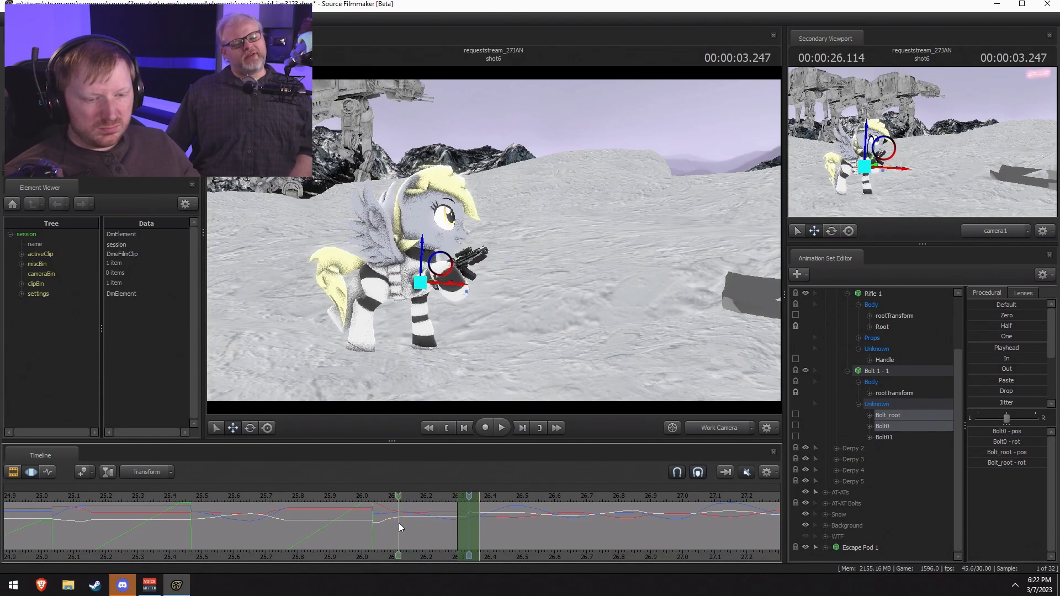
left_click(400, 524)
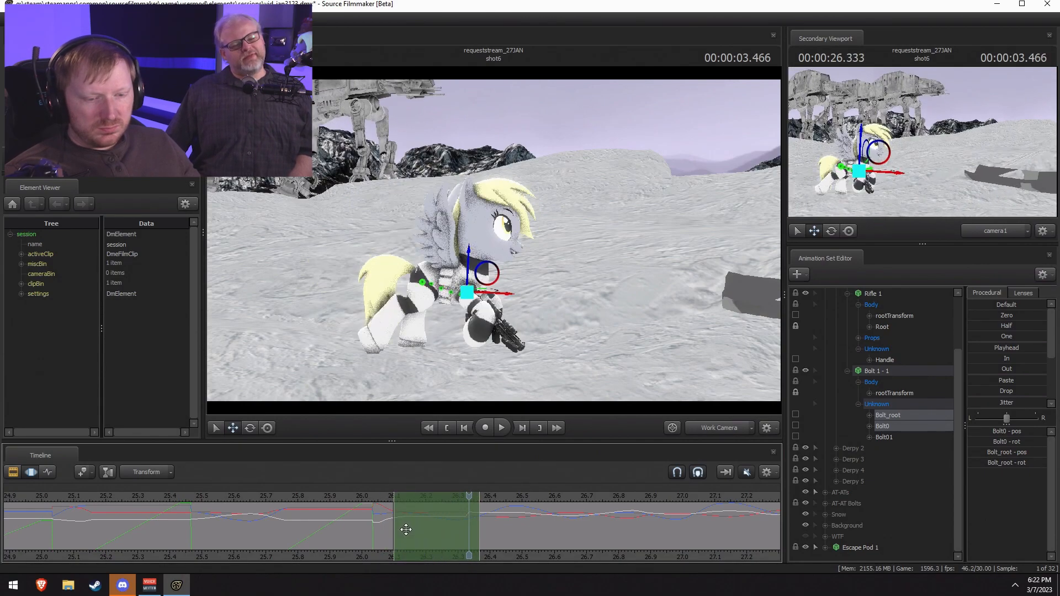
left_click(893, 416)
left_click(982, 382)
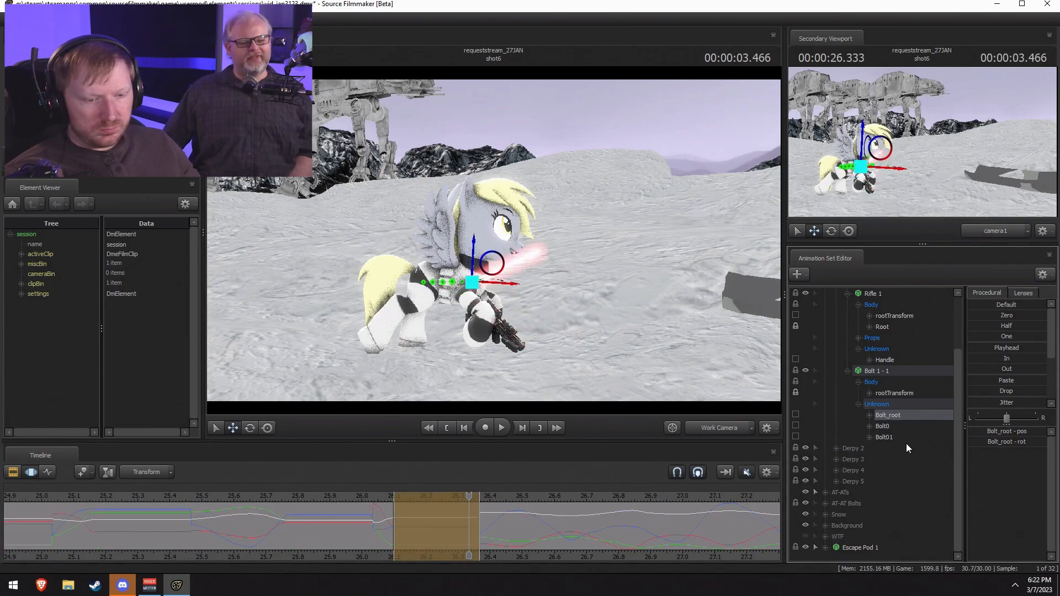
Step: Fade the fifth selection's leading edge up to about 26.33 seconds and send Bolt0 far ahead of the rifle there
left_click(894, 425)
right_click_drag(664, 326, 426, 331)
left_click_drag(411, 332, 889, 227)
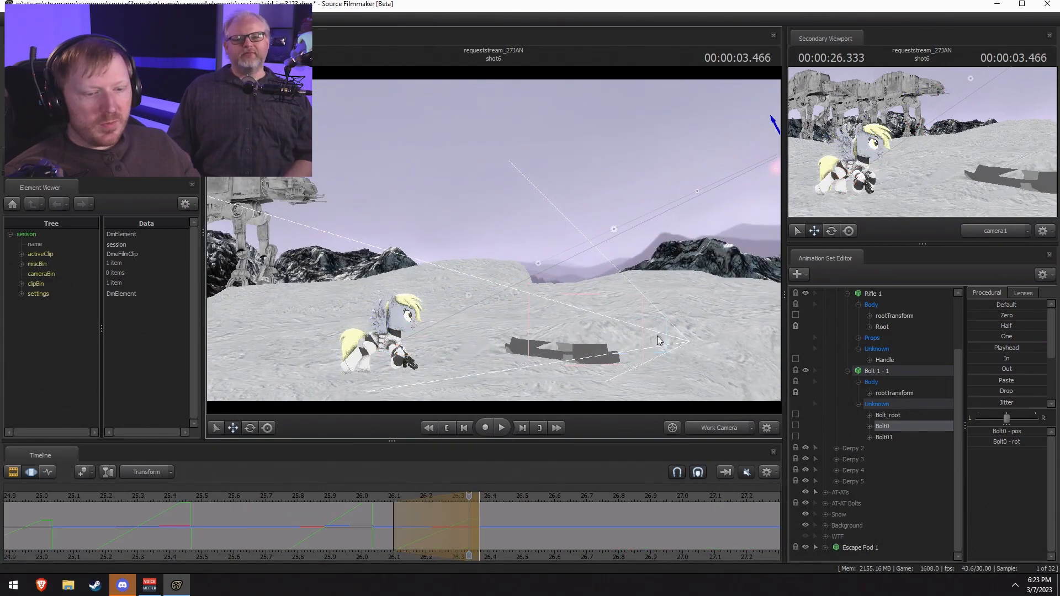
key("ctrl+z")
left_click_drag(531, 276, 482, 246)
key("s")
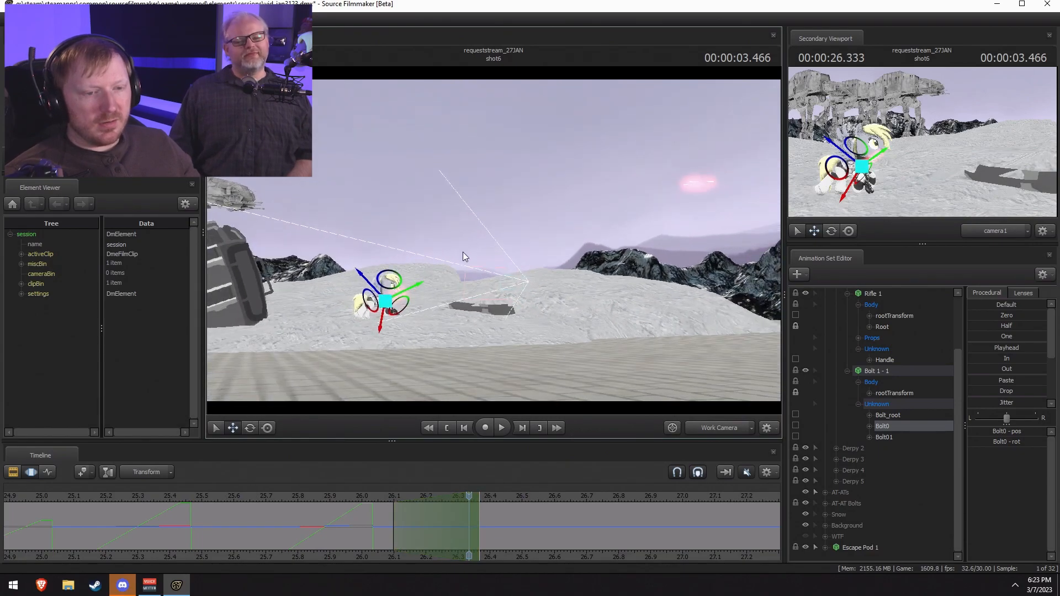
left_click_drag(418, 288, 794, 207)
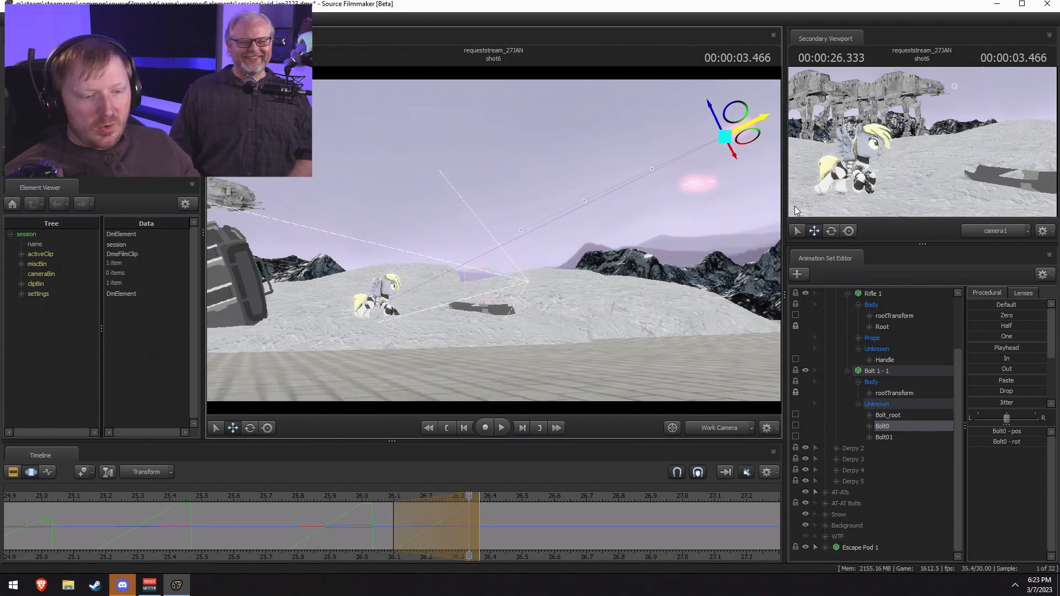
Step: Play the fifth shot from about 26.0 seconds, and review the run of shots from about 25.0 and 25.83 seconds
left_click(363, 501)
key("space")
key("space")
left_click_drag(309, 495, 206, 509)
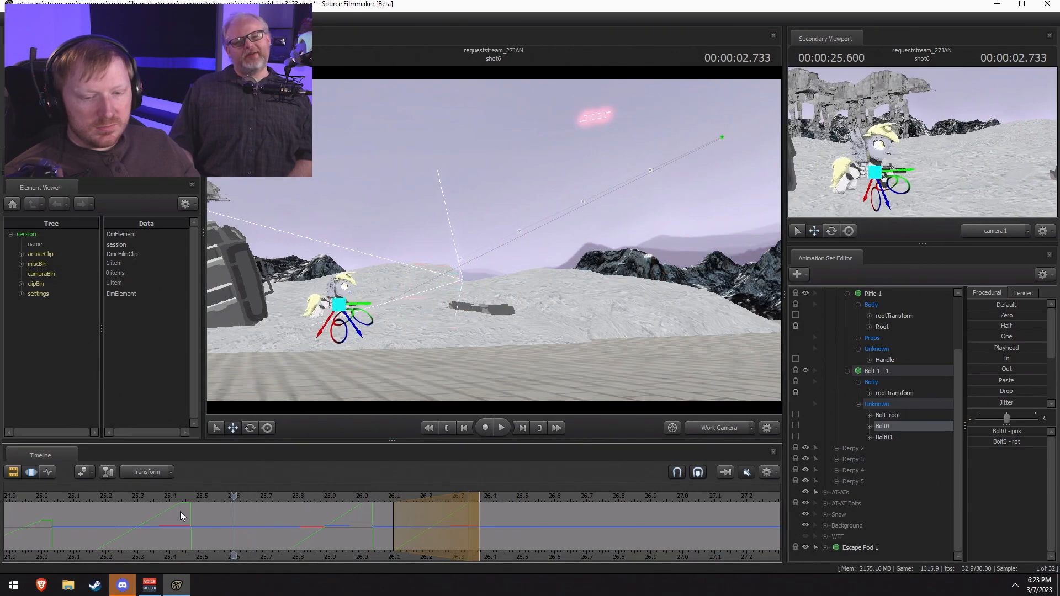
left_click(31, 493)
key("space")
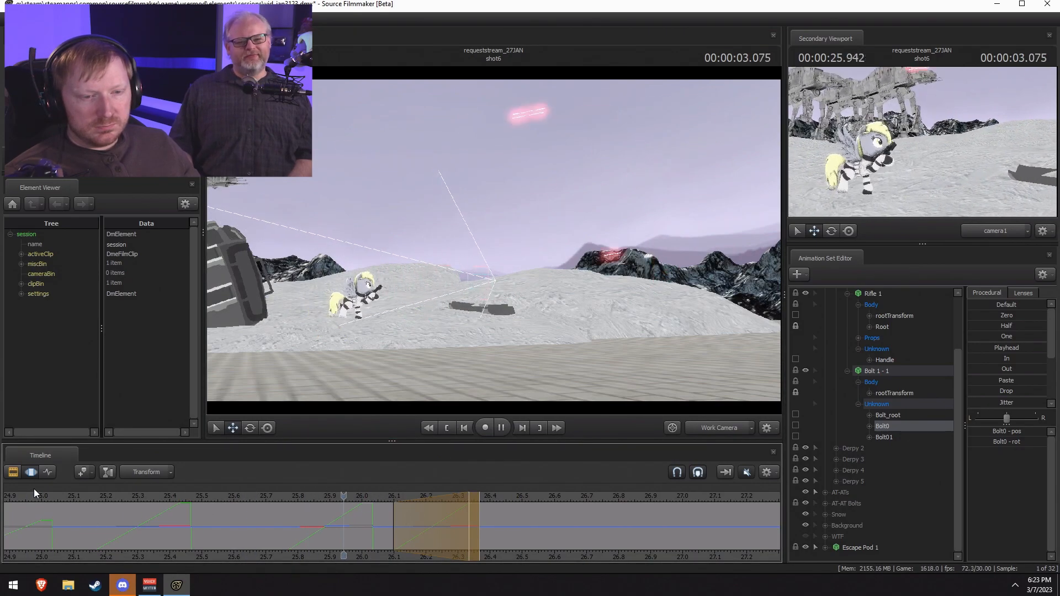
left_click(309, 497)
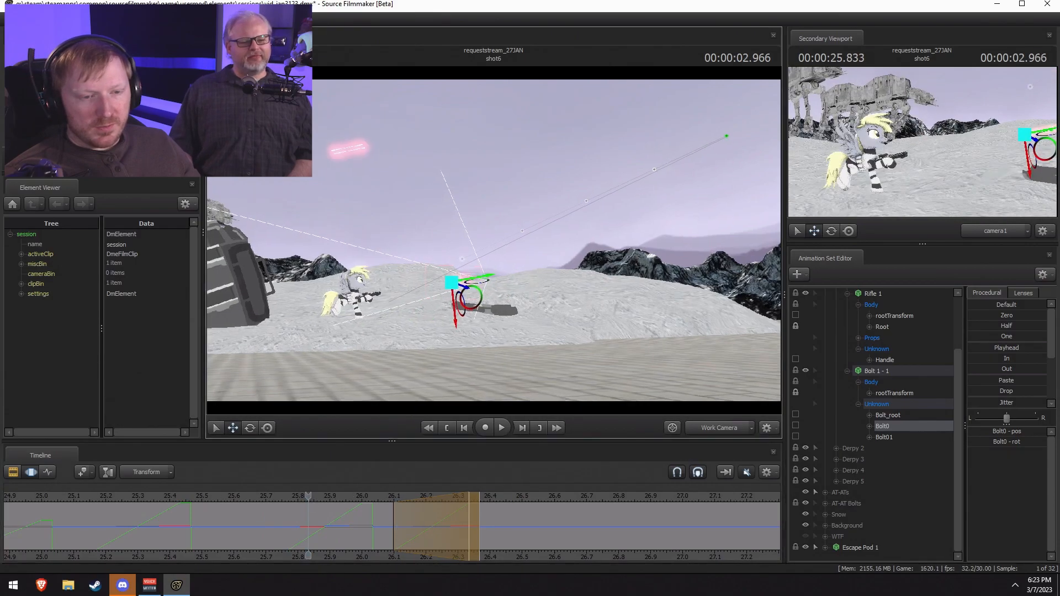
key("space")
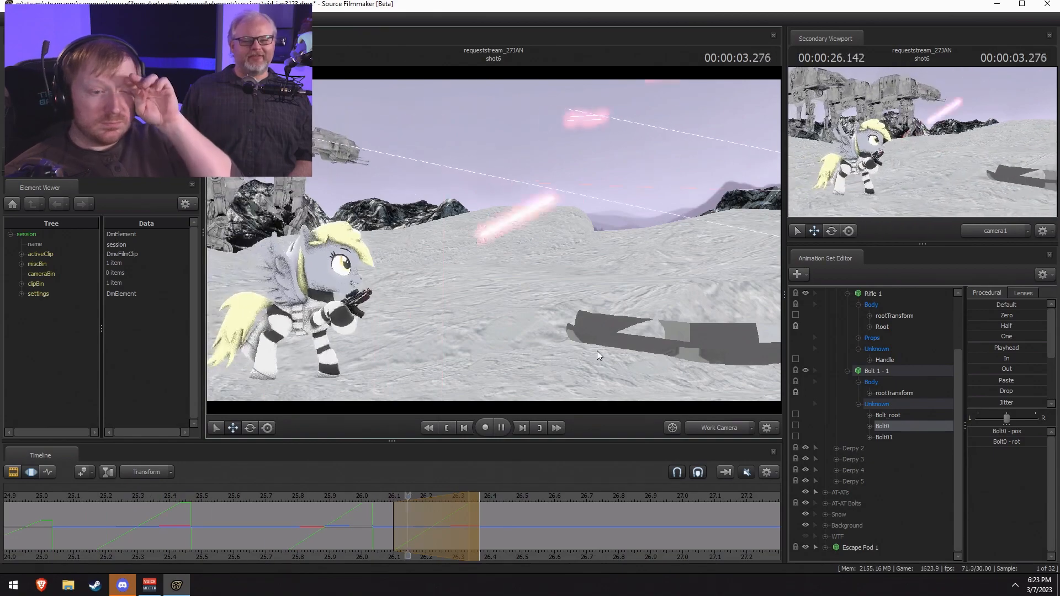
key("space")
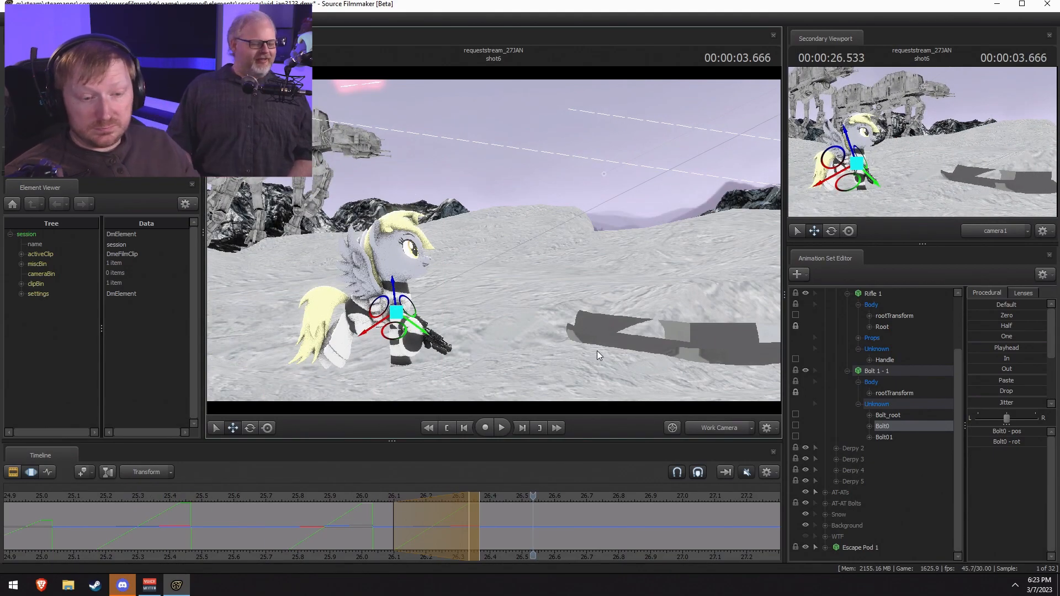
Step: Check Derpy's next firing moment, select about 26.9 to 27.17 seconds, and hold Bolt_root at its starting pose across that range
middle_click_drag(545, 549, 386, 552)
left_click(889, 416)
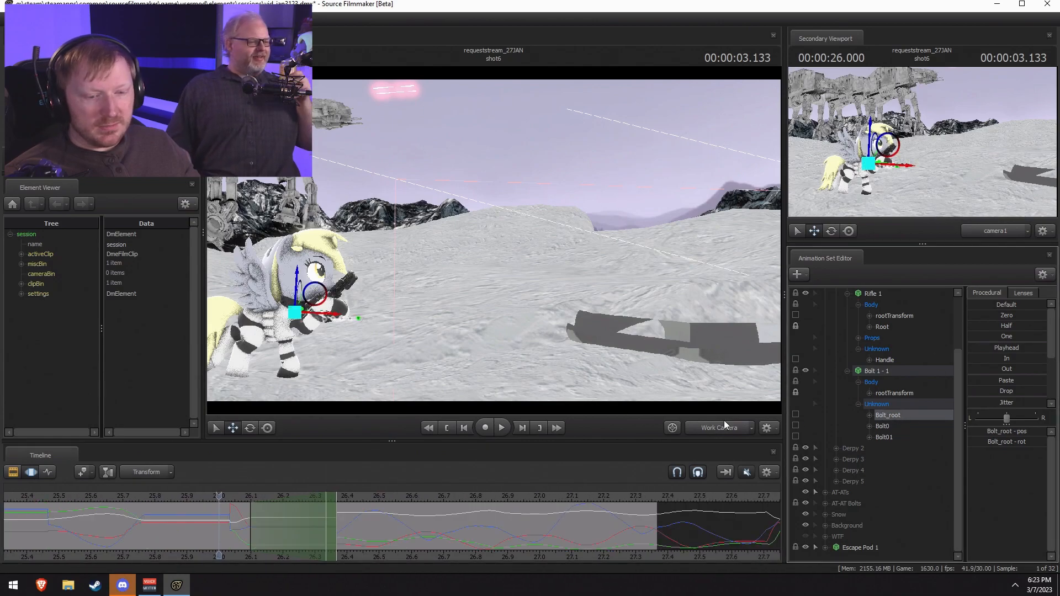
key("space")
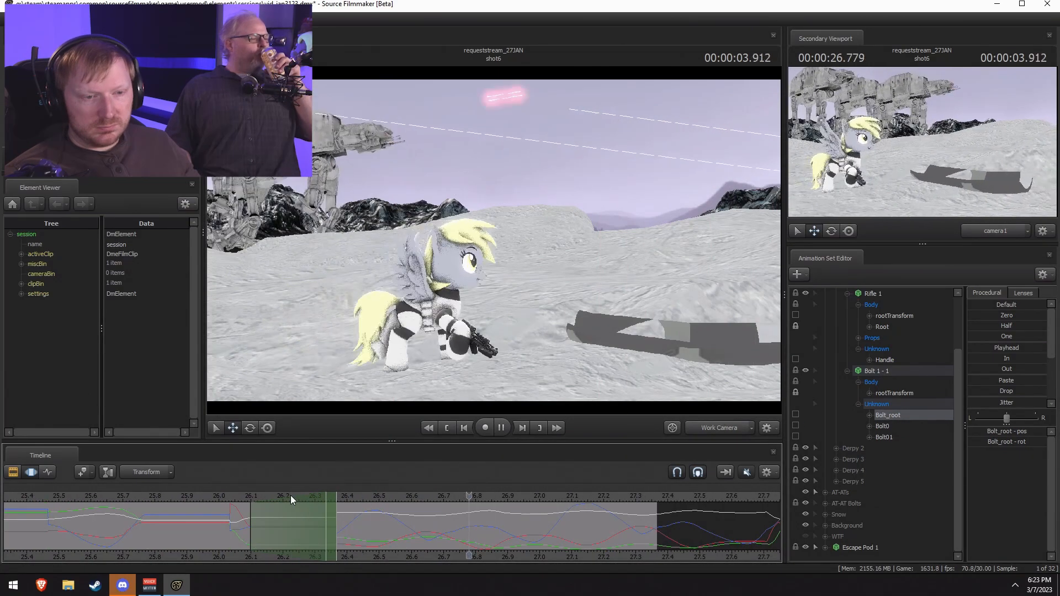
key("space")
left_click_drag(304, 517, 589, 525)
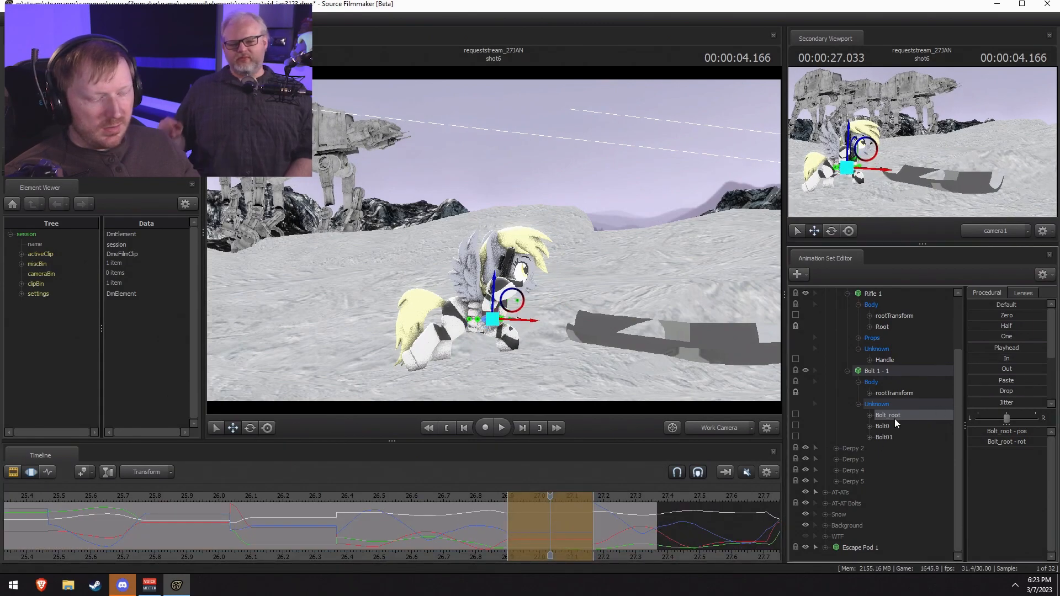
Step: Fade the sixth selection's leading edge up to about 27.13 seconds for Bolt0 and send it high above the rifle
left_click(879, 426)
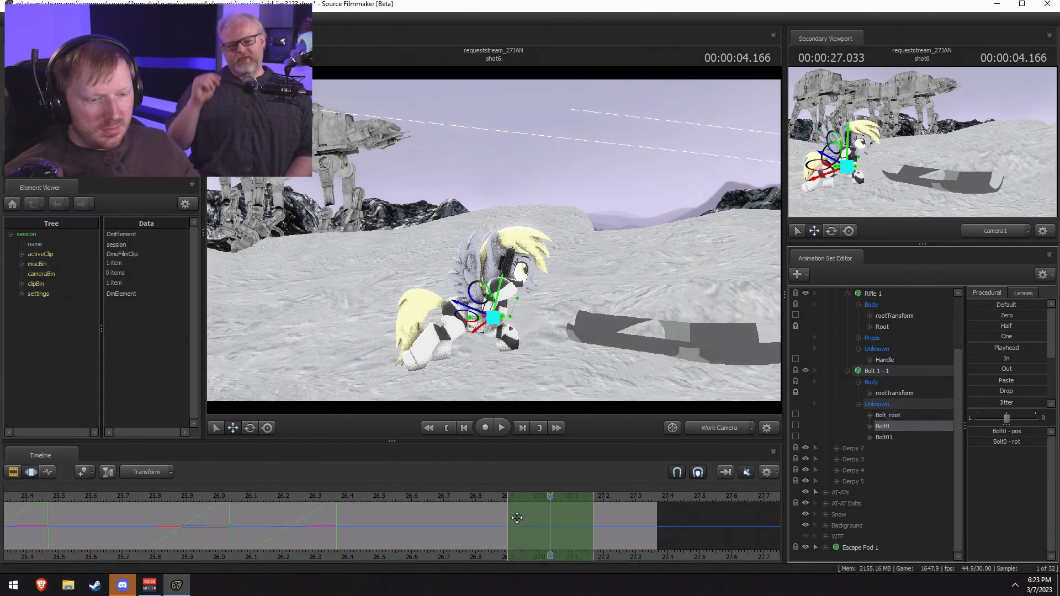
left_click_drag(512, 519, 582, 507)
left_click_drag(474, 260, 674, 1)
key("s")
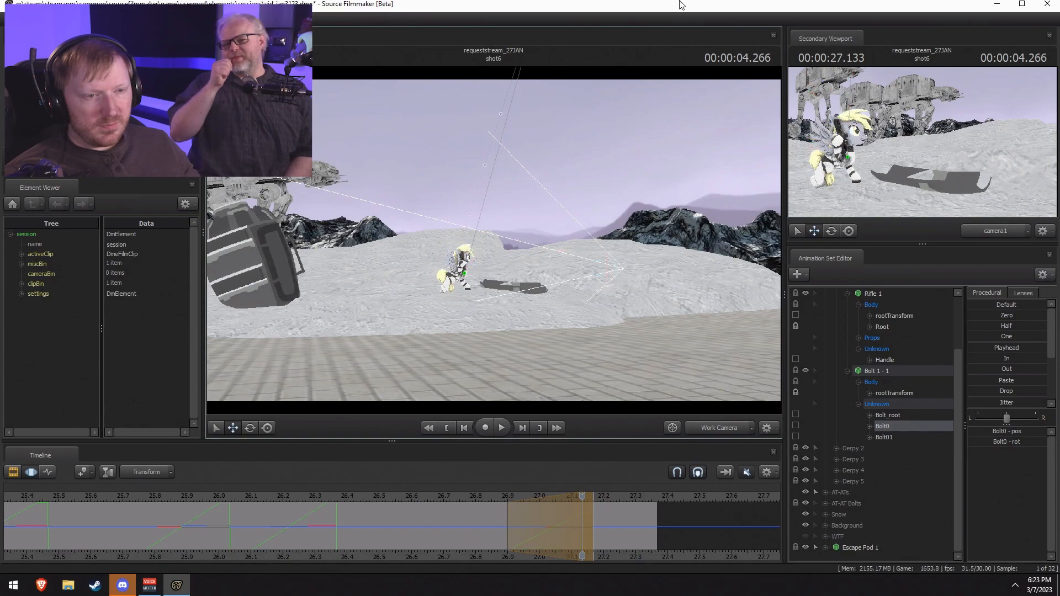
Step: Play the sixth shot from about 26.8 seconds, and replay the run of shots from about 25.8 seconds
left_click(479, 499)
key("space")
left_click_drag(479, 499, 147, 499)
key("space")
key("space")
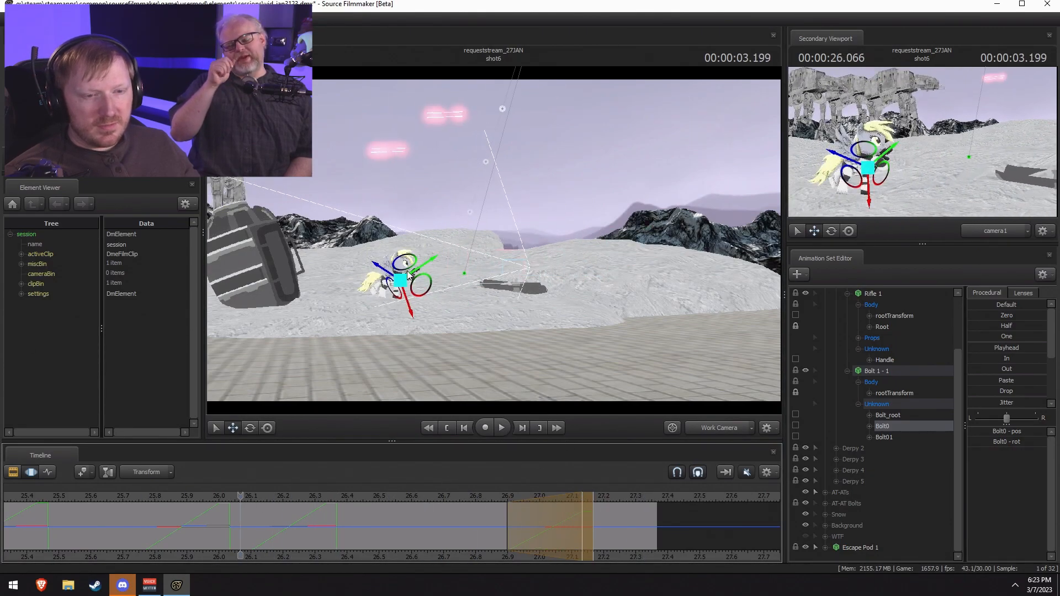
Step: Send Bolt0 off along its firing path again at about 27.13 seconds, higher above the rifle, and commit the edit
left_click_drag(492, 502, 581, 514)
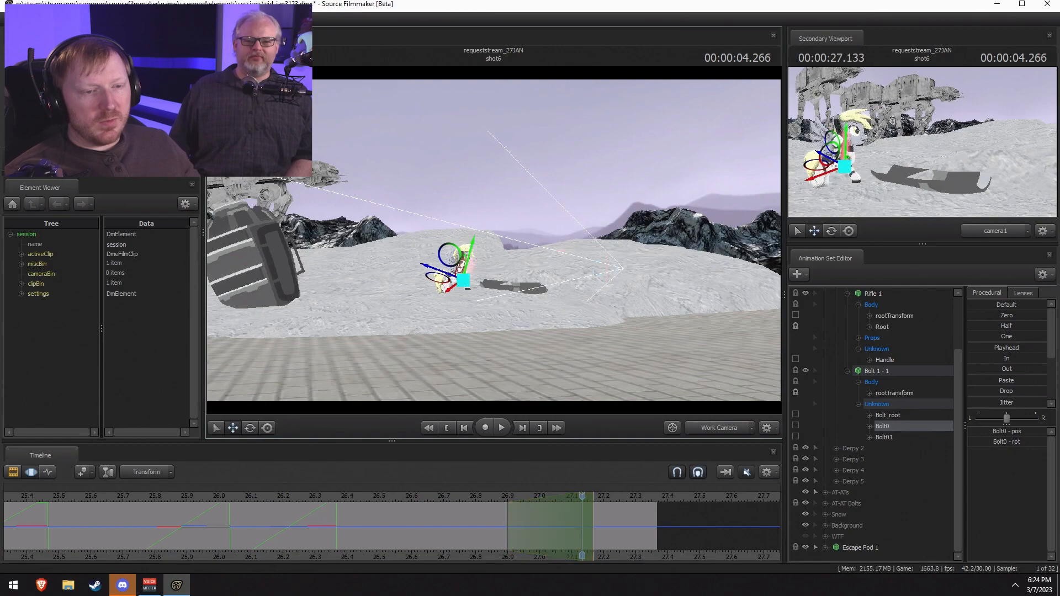
left_click_drag(623, 267, 479, 299)
left_click_drag(443, 391, 644, 81)
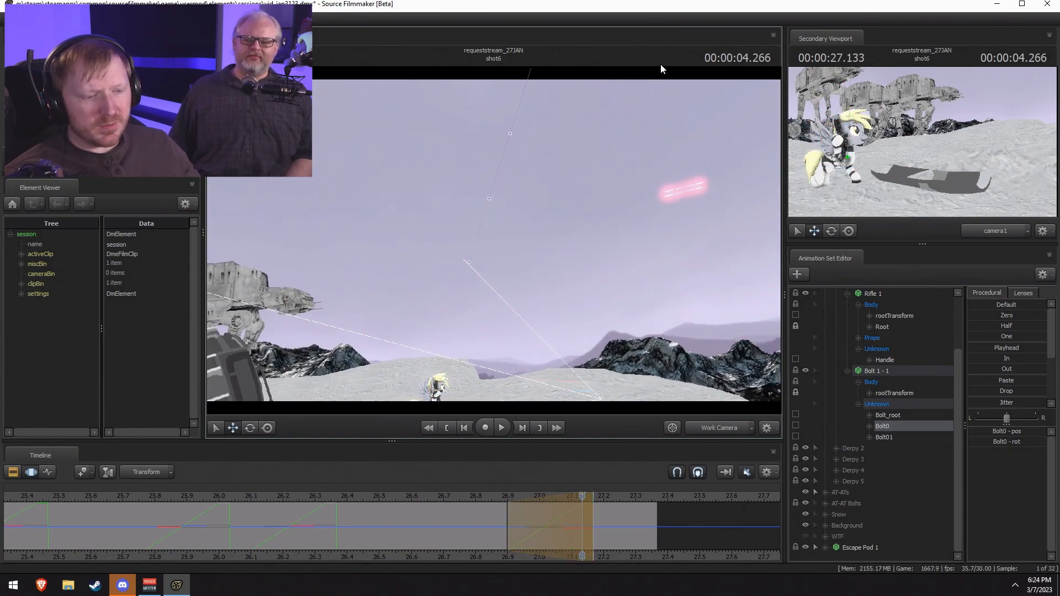
key("F2")
key("F3")
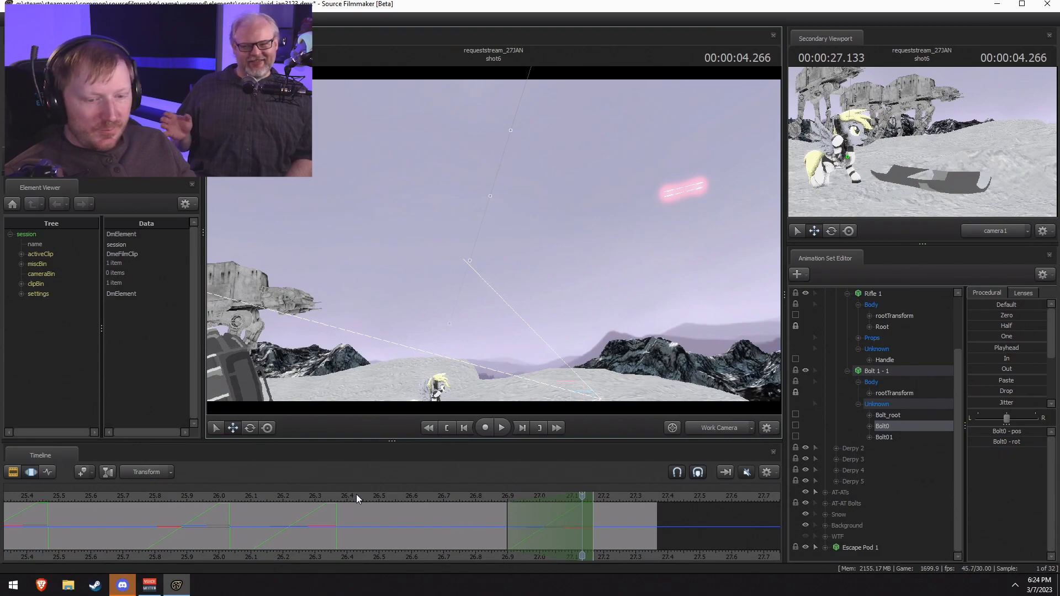
Step: Play back the later shots, and replay the whole run of shots from about 24.1 seconds
left_click_drag(209, 502, 432, 503)
key("f")
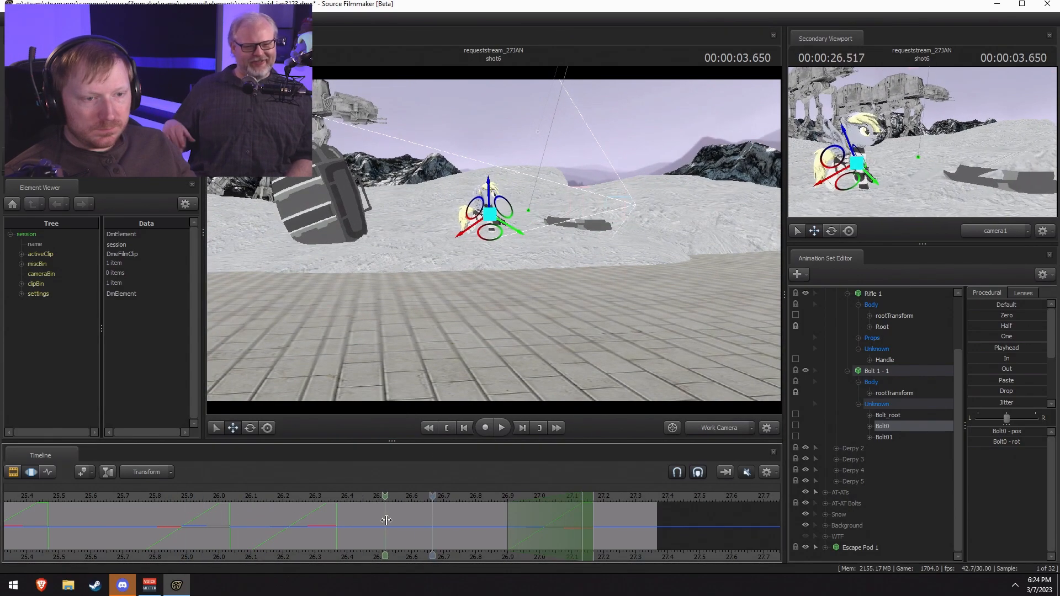
key("space")
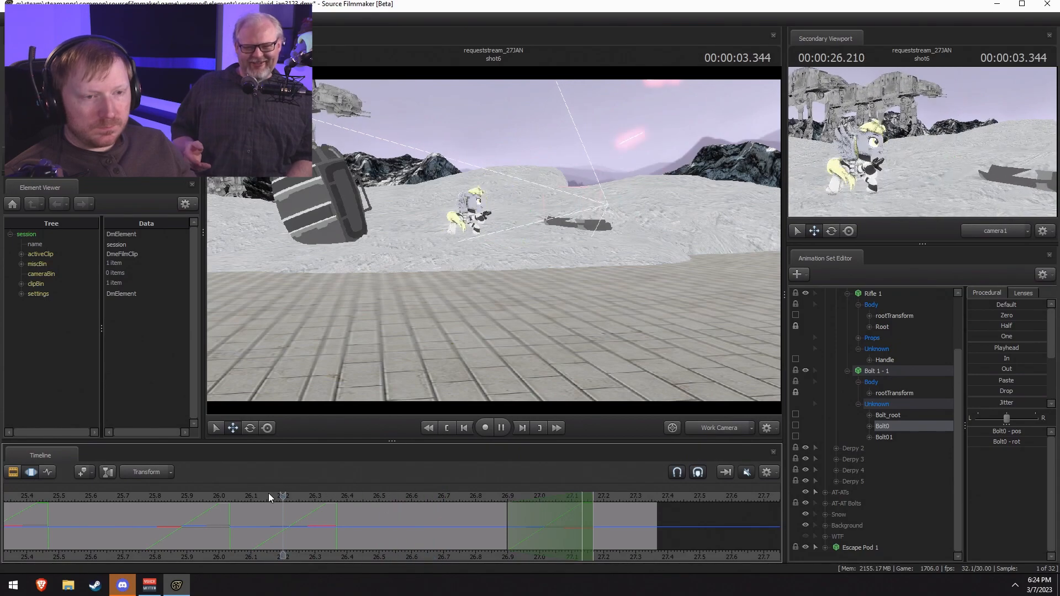
scroll(272, 491, "down", 4)
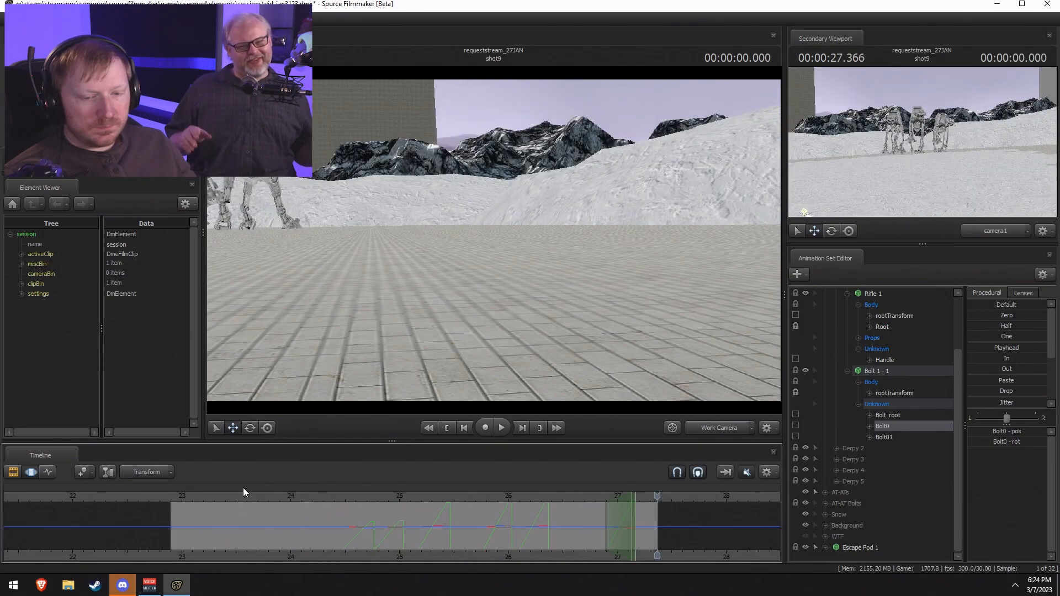
left_click(298, 492)
key("space")
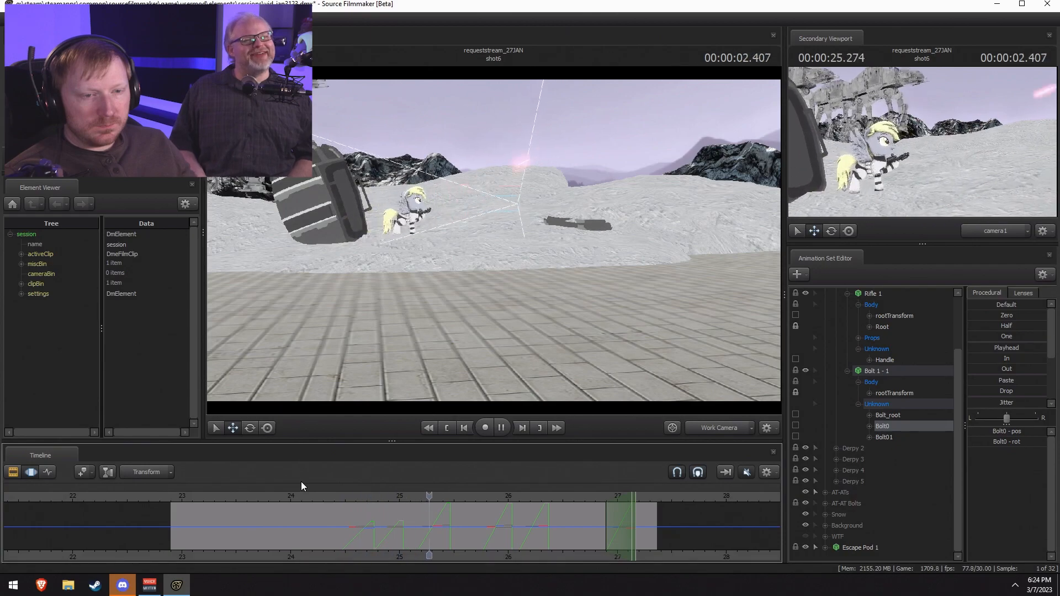
key("space")
Step: Send Bolt0 farther along its firing path on the first two shots, over about 24.47 to 24.77 and 24.77 to 25.03 seconds
left_click(366, 495)
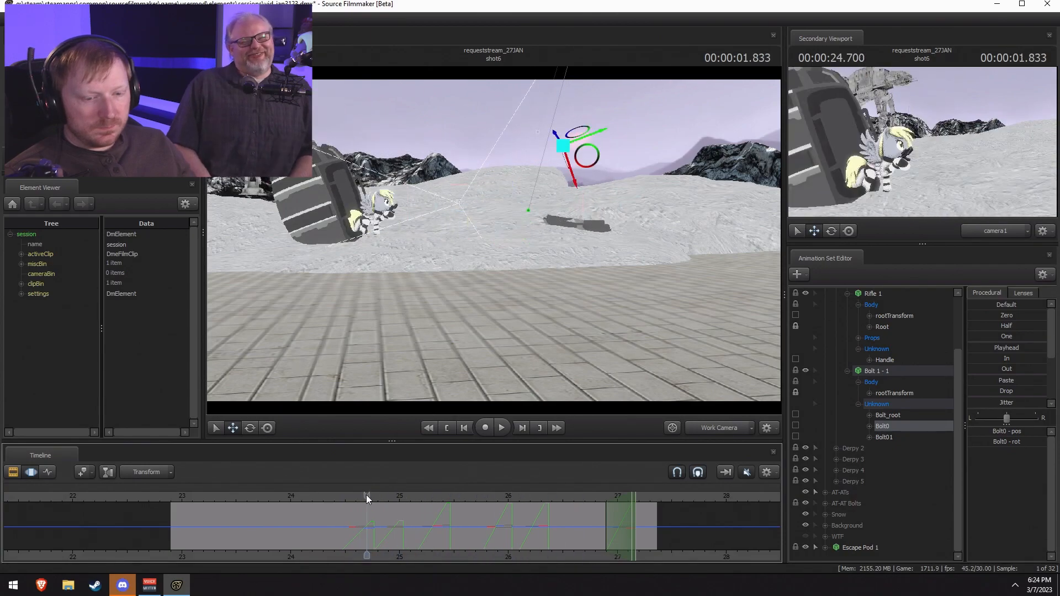
scroll(356, 541, "up", 3)
left_click_drag(367, 538, 311, 538)
left_click_drag(545, 257, 689, 173)
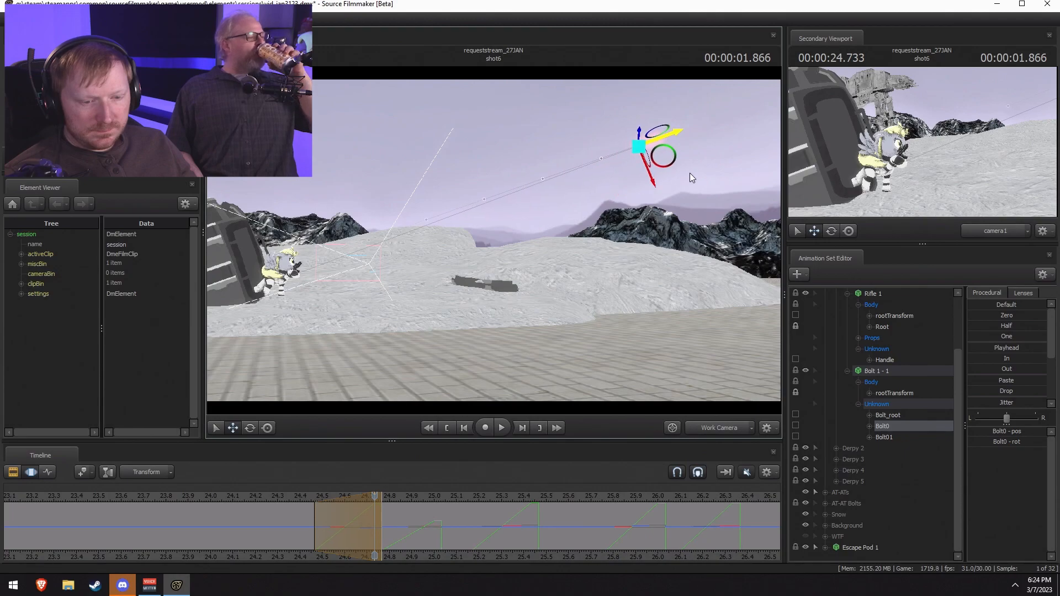
left_click_drag(442, 521, 381, 522, "shift")
left_click_drag(463, 91, 496, 62)
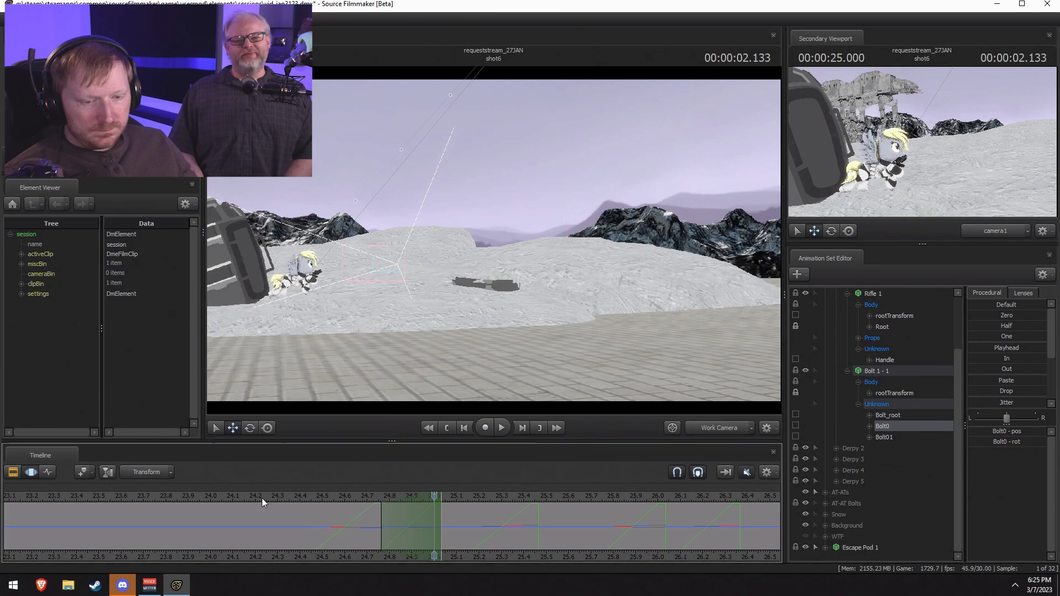
Step: Play shot6 from about 23.5 seconds through its end to review all six bolt shots
left_click_drag(278, 496, 240, 499)
key("space")
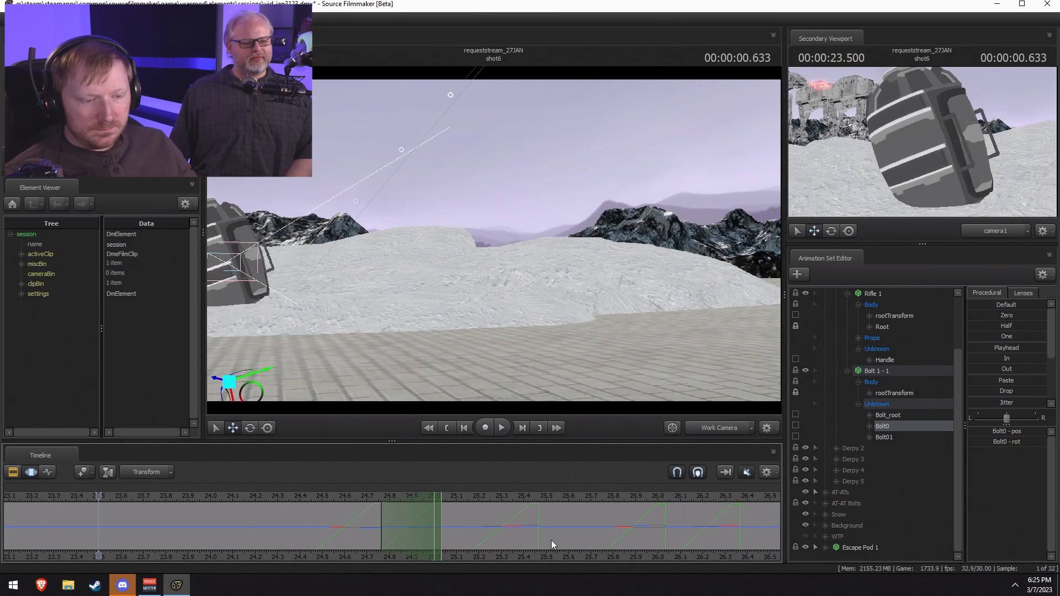
scroll(545, 546, "down", 3)
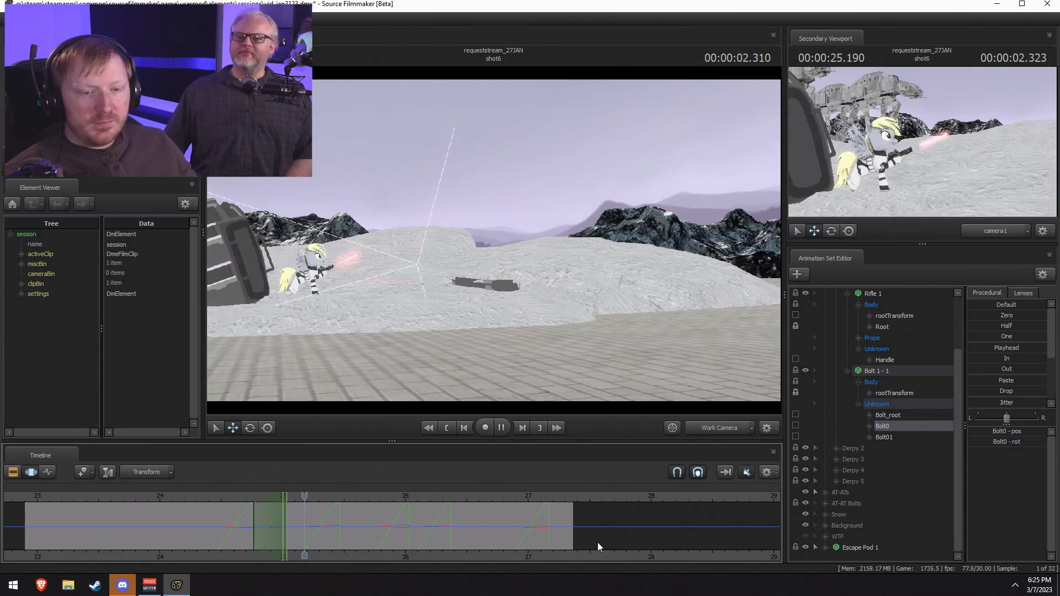
key("space")
key("space")
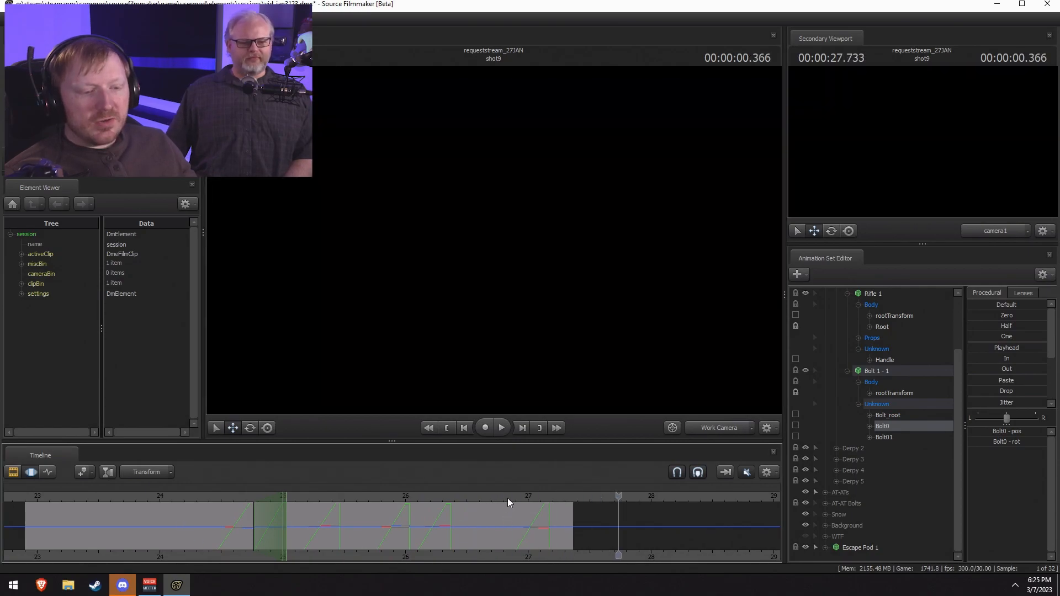
Step: Return the playhead to about 24.27 seconds and save the session
left_click(509, 498)
left_click(194, 499)
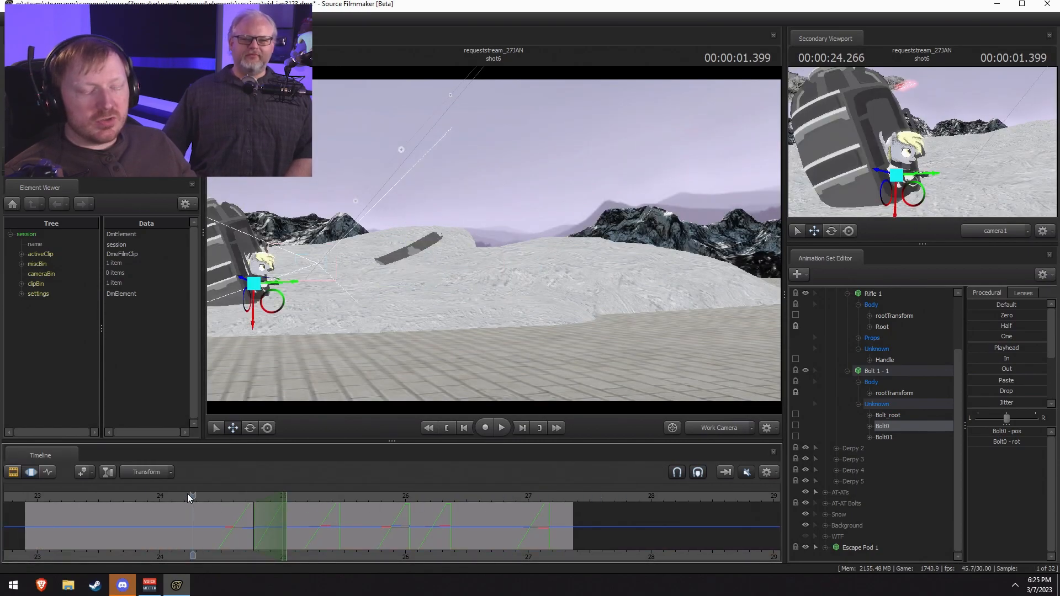
key("F2")
key("F3")
key("ctrl+s")
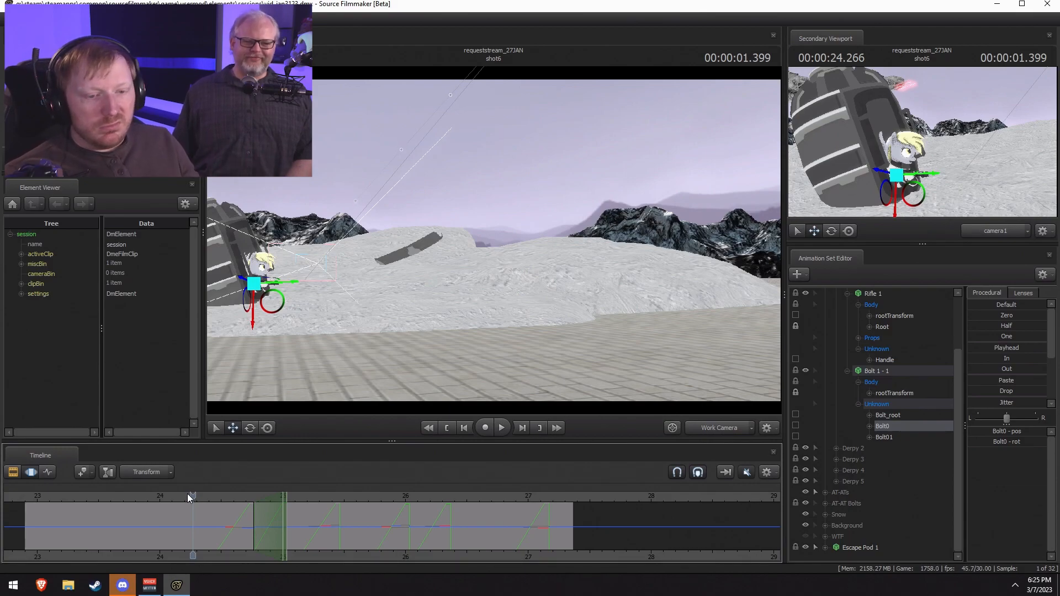
Step: Collapse the Bolt 1 - 1 and Rifle 1 control lists, and select the animation sets of the Derpy 1 group
left_click(848, 370)
left_click(847, 360)
left_click(877, 371)
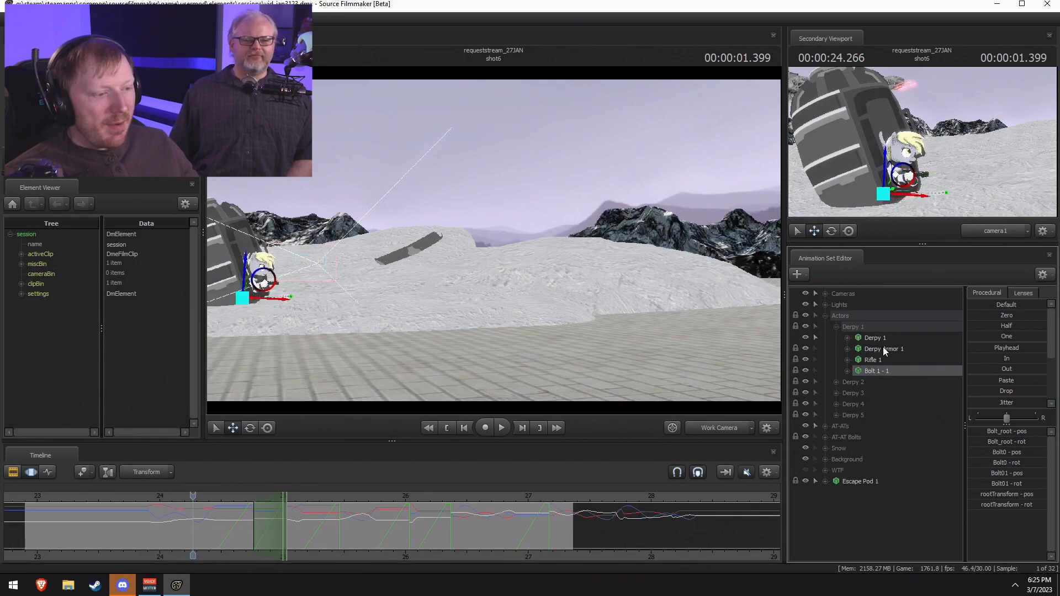
left_click(877, 337, "shift")
left_click(838, 327)
Step: View the scene through camera1 and extend the time selection over all time
left_click(705, 426)
scroll(194, 543, "down", 2)
left_click(198, 525)
key("ctrl+a")
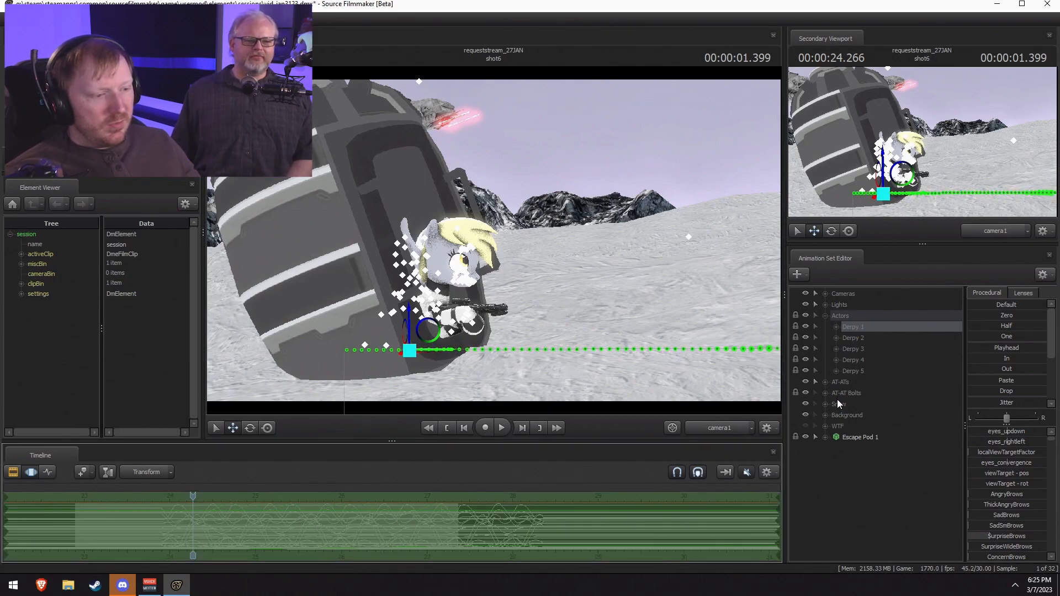
Step: Move the Escape Pod 1 animation set into the Derpy 1 group, directly below Derpy 1, and collapse the group
left_click(848, 437)
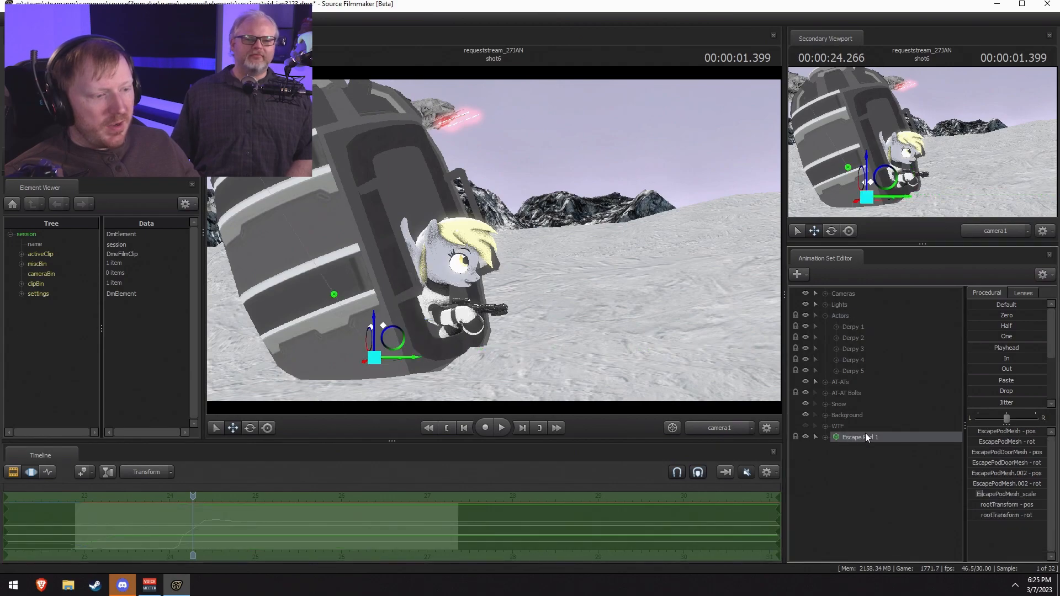
left_click(837, 330)
left_click(836, 328)
left_click(836, 328)
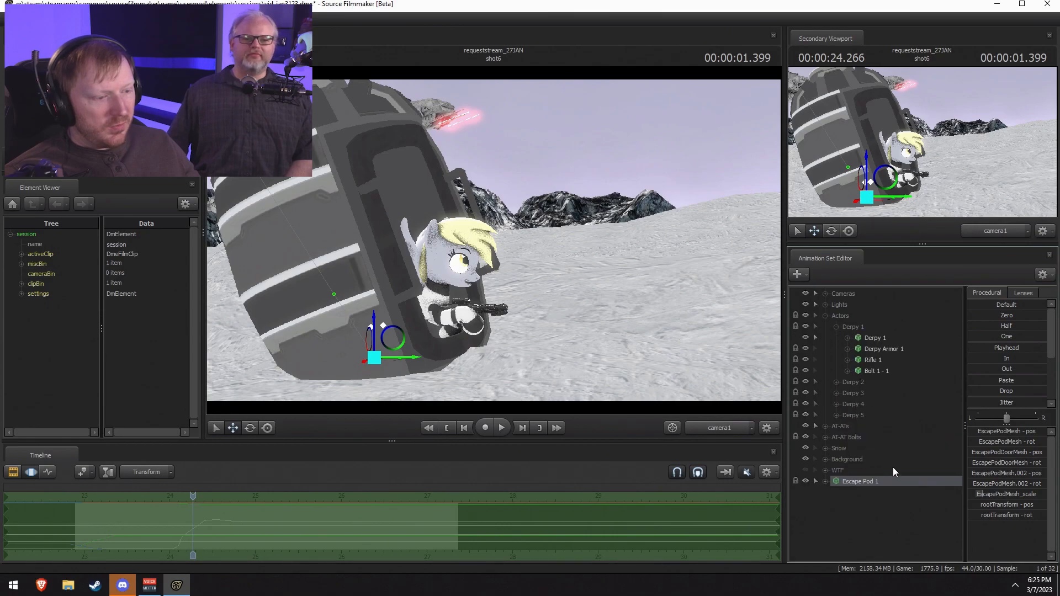
left_click_drag(869, 479, 884, 348)
left_click(880, 351)
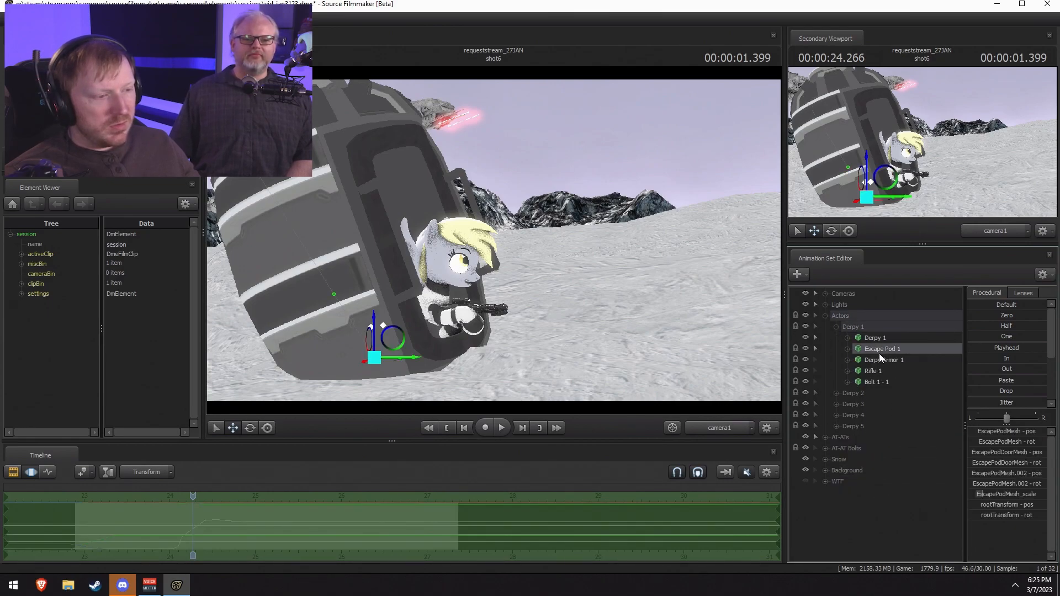
left_click(836, 327)
Step: Delete the animation sets of the Derpy 2 to Derpy 5 groups, and select everything in the Derpy 1 group
left_click(847, 338)
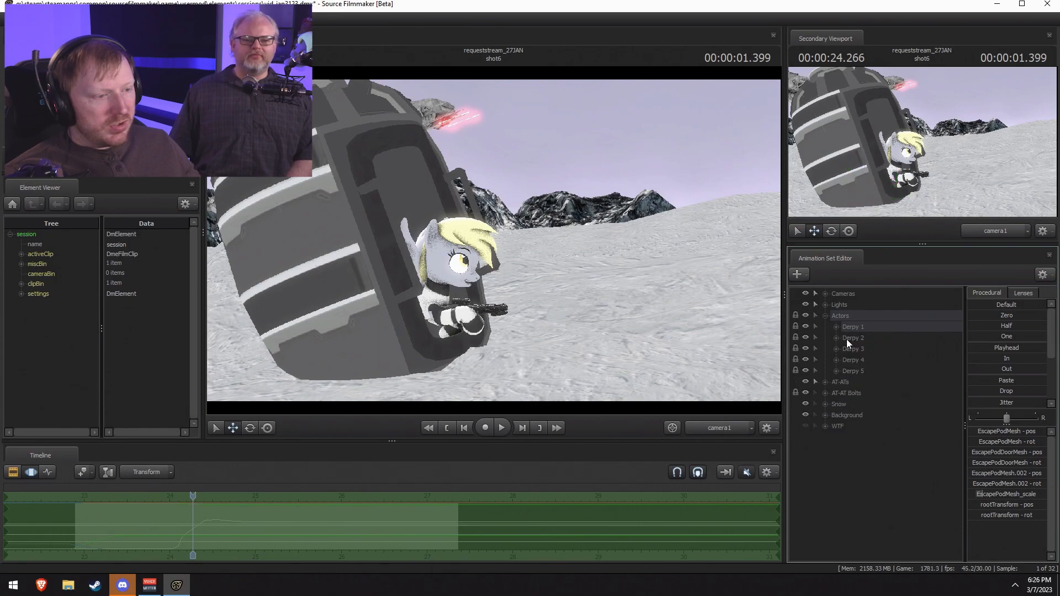
left_click(847, 372, "shift")
left_click(837, 371)
right_click(873, 396)
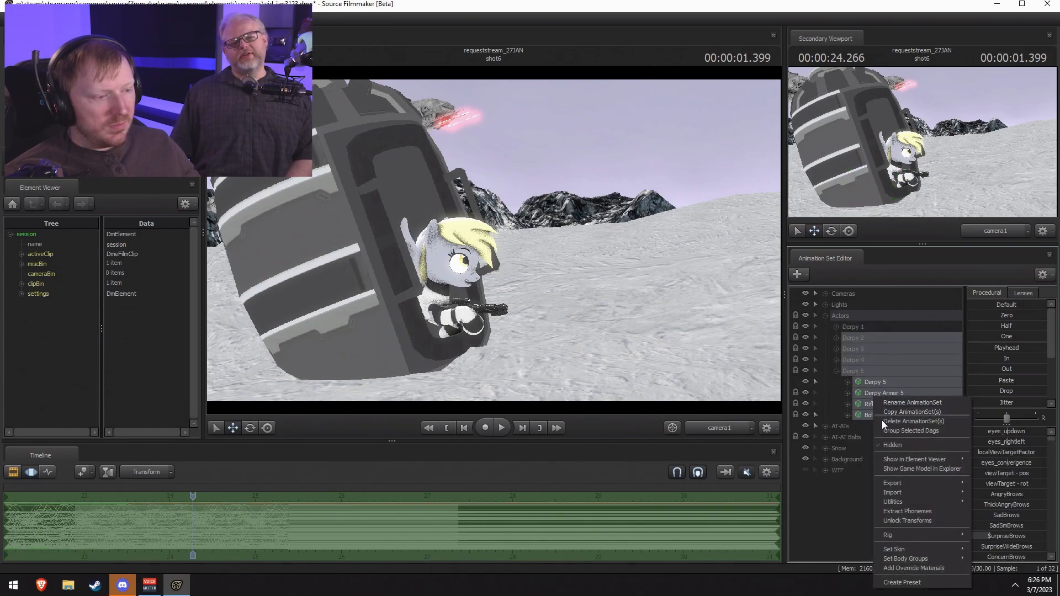
left_click(892, 423)
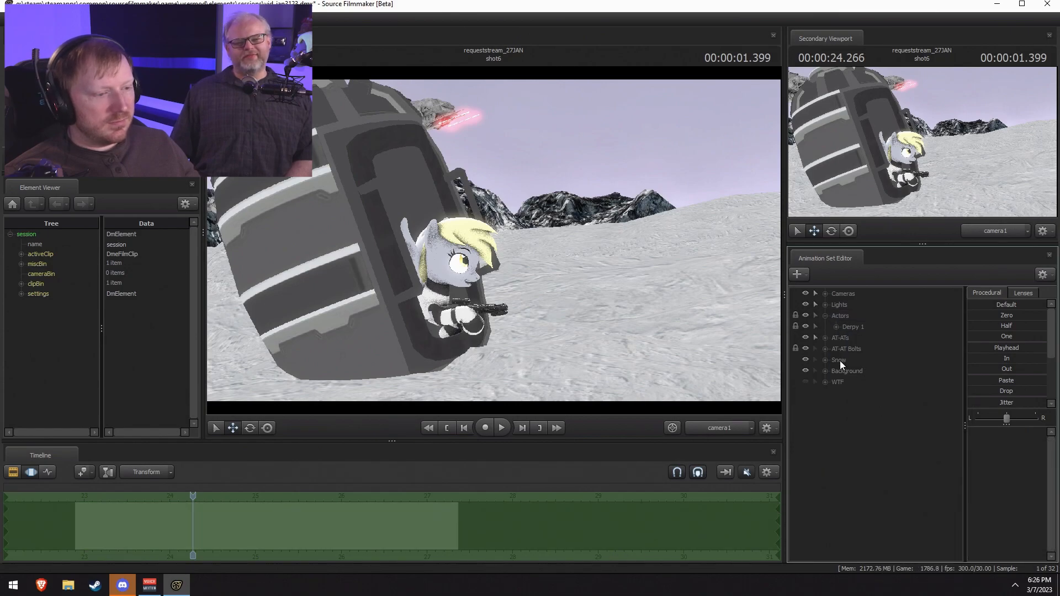
left_click(836, 327)
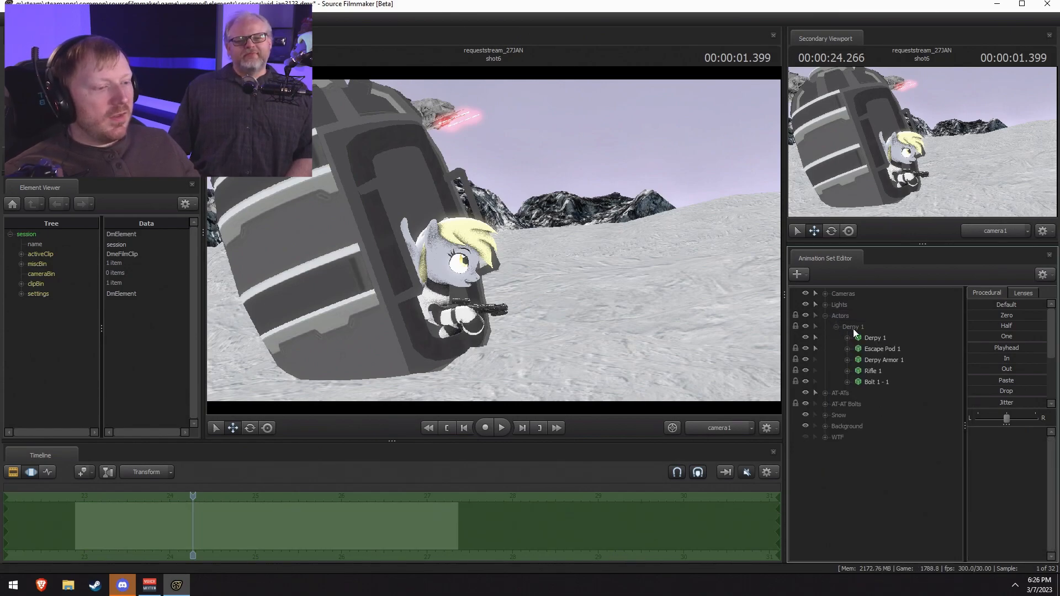
left_click(853, 329)
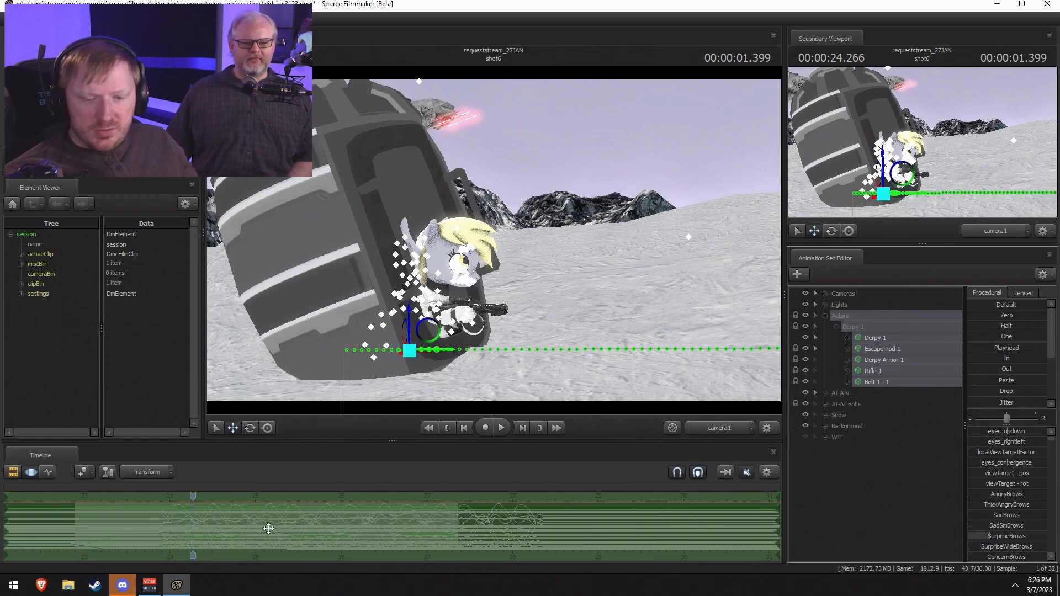
Step: Switch to the Brave browser, search the web for "tmdb" and open The Movie Database site
left_click(42, 585)
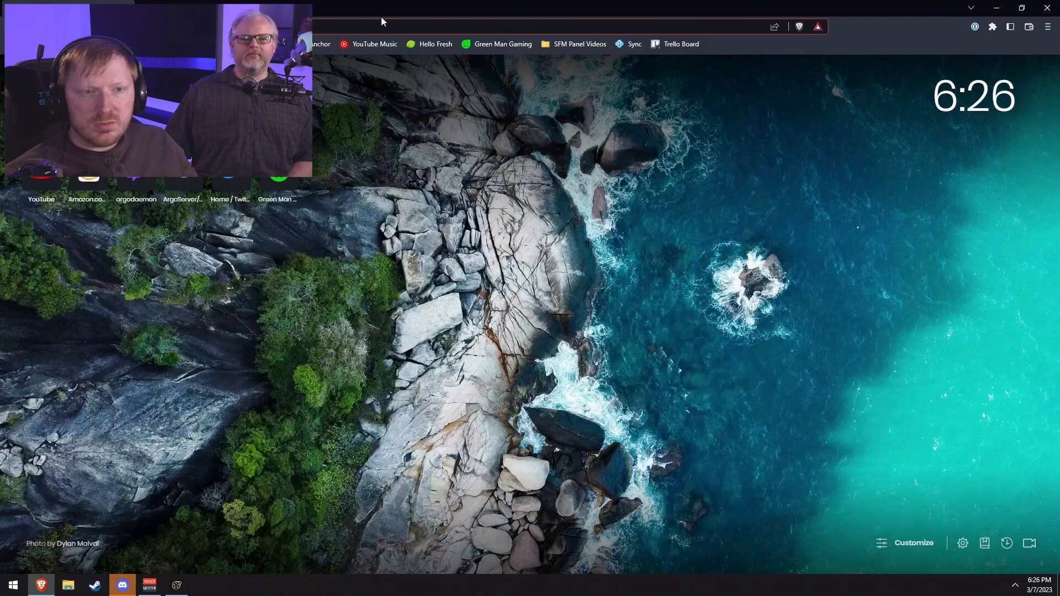
left_click(382, 23)
type("dra")
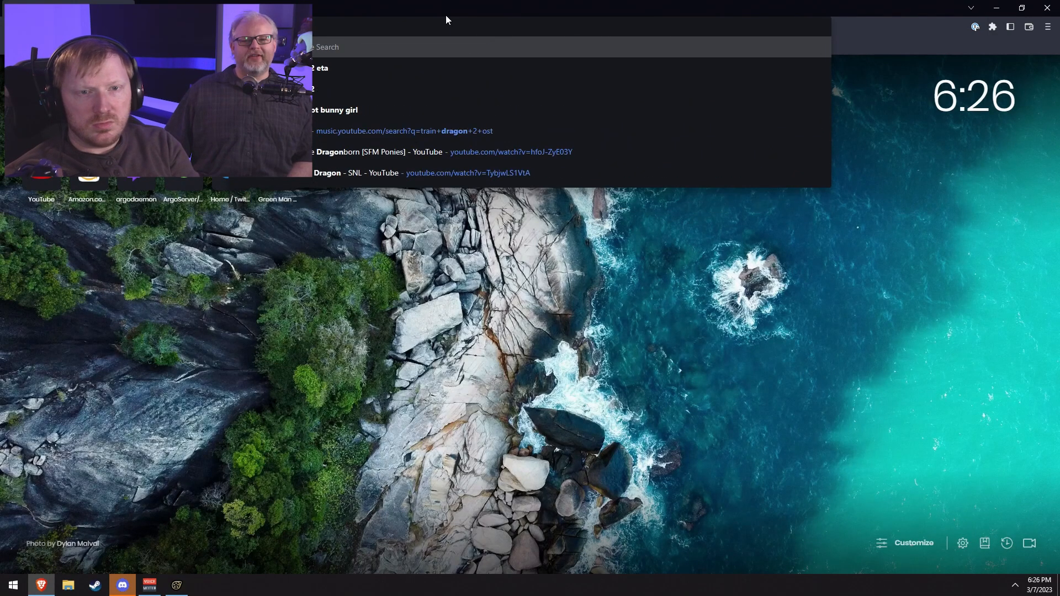
key("BackSpace")
key("BackSpace")
key("BackSpace")
type("tmdb")
key("Return")
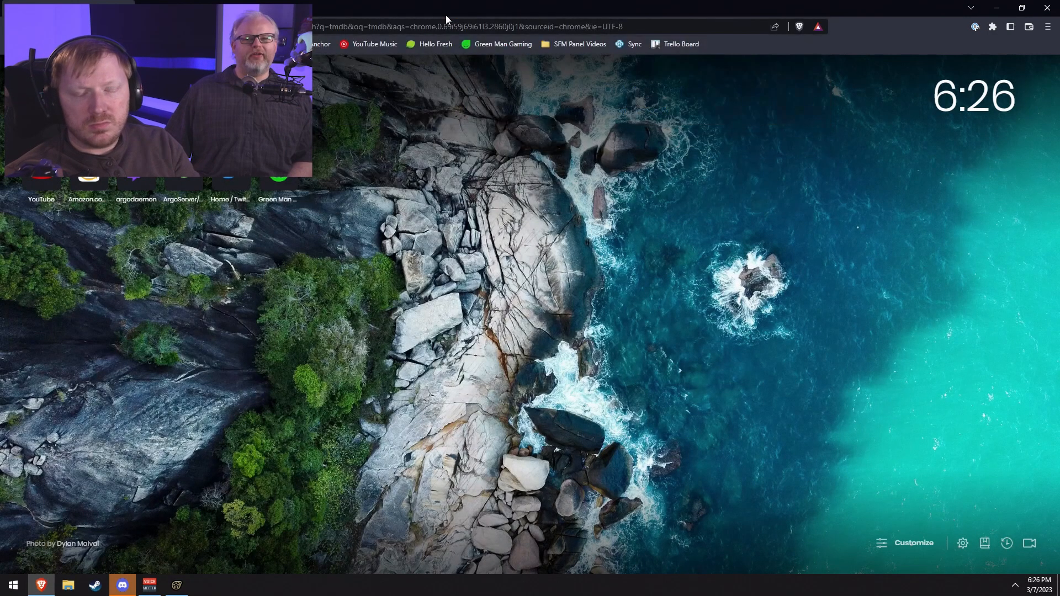
left_click(276, 185)
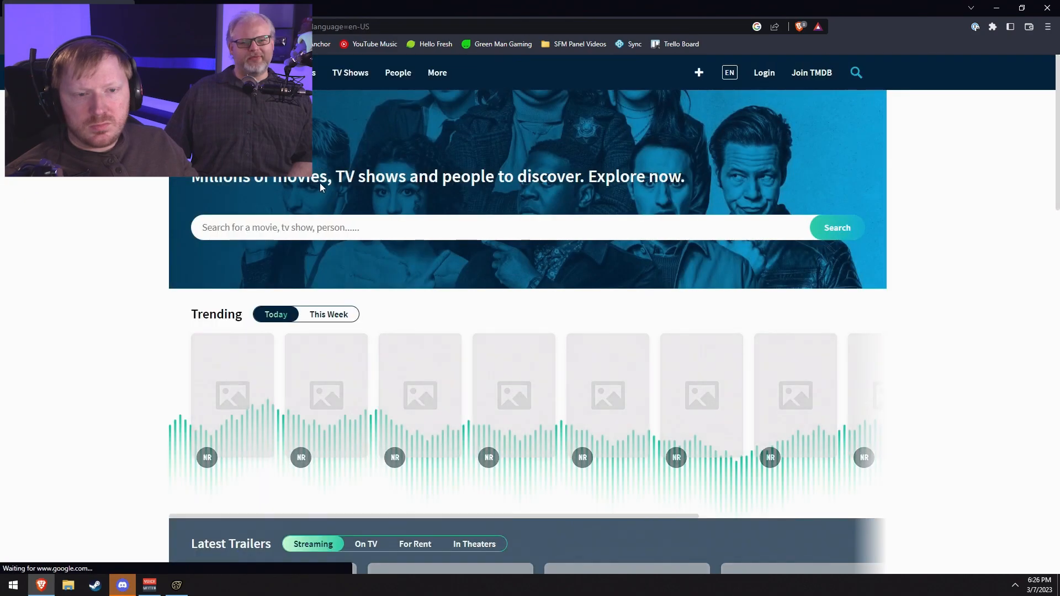
Step: Search The Movie Database for "dragon prince", narrow the results to TV shows and open The Dragon Prince
type("dragon ")
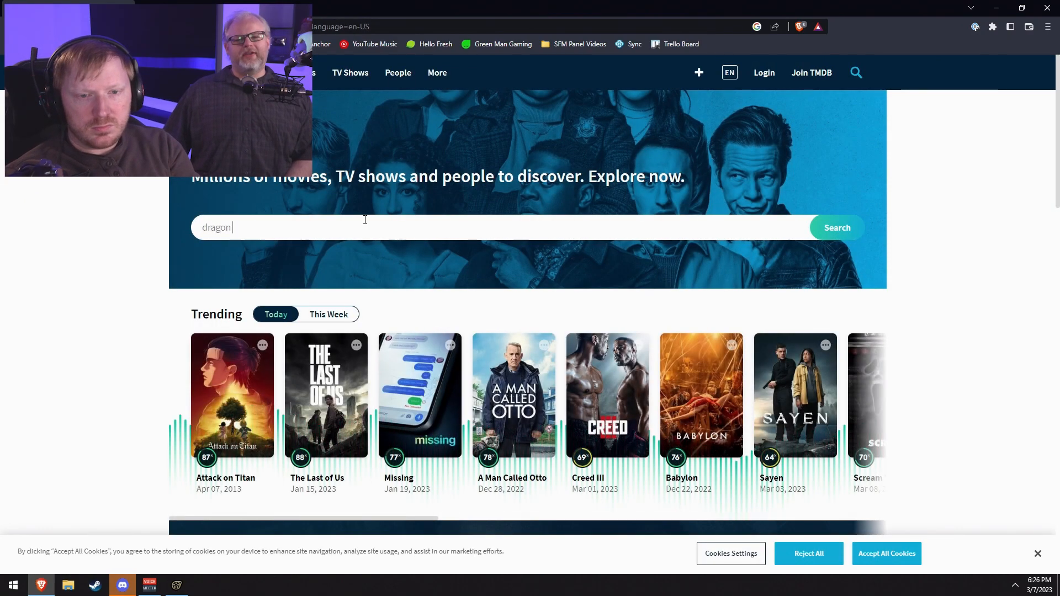
type("prince")
key("Return")
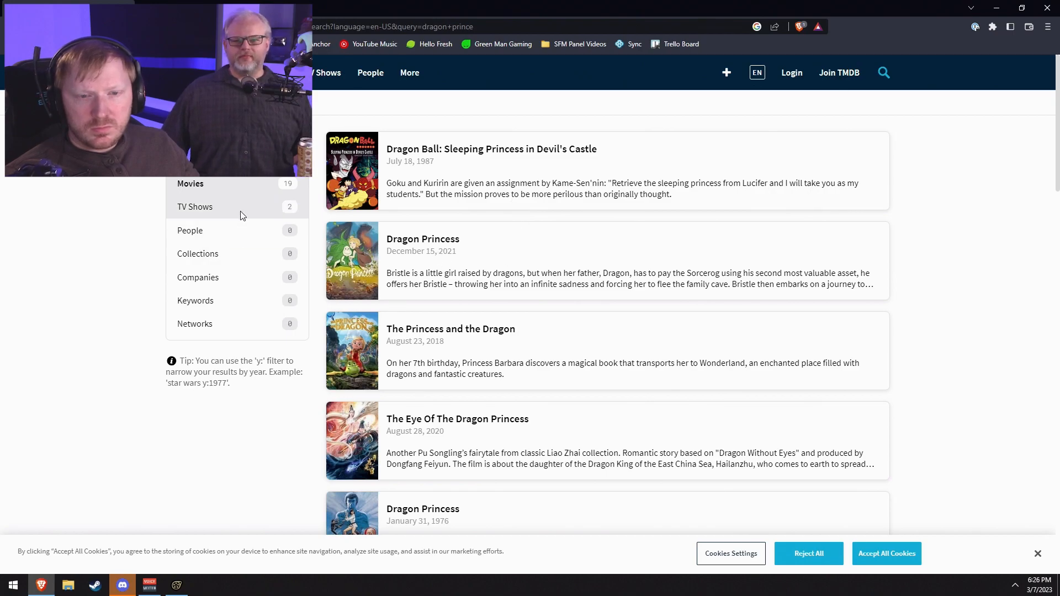
left_click(208, 208)
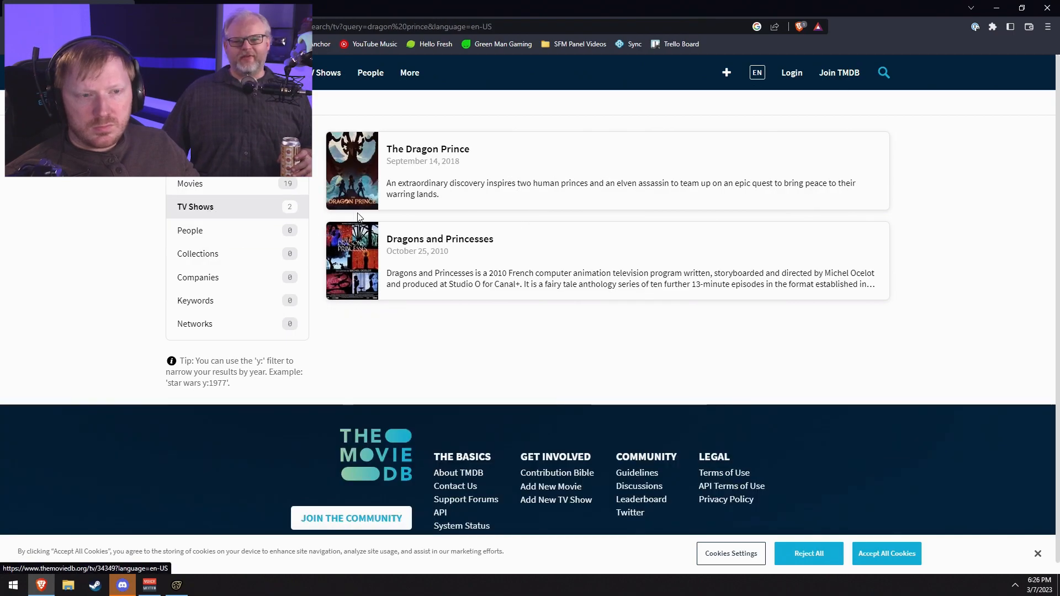
left_click(410, 159)
Step: Open the list of all seasons of The Dragon Prince
scroll(409, 381, "down", 6)
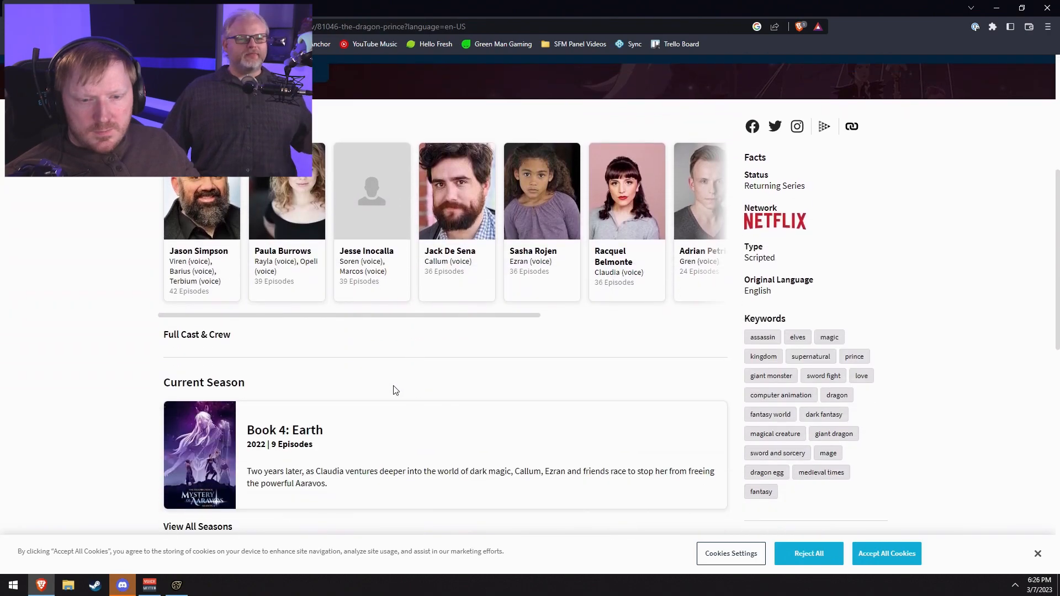
scroll(332, 414, "down", 2)
left_click(215, 417)
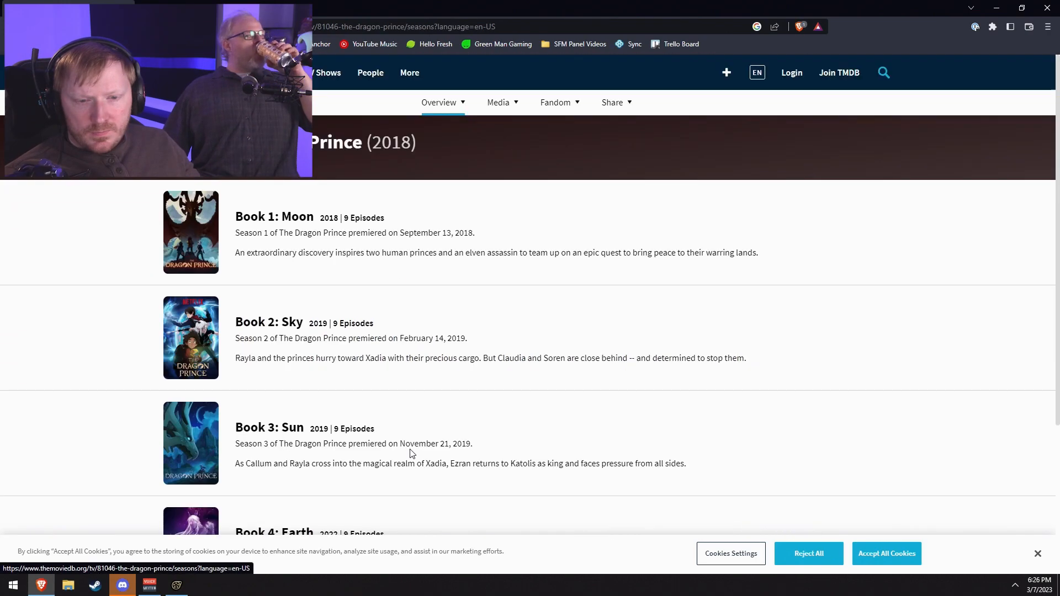
Step: Open the season Book 3: Sun and look through its episode list from start to end
scroll(395, 450, "down", 2)
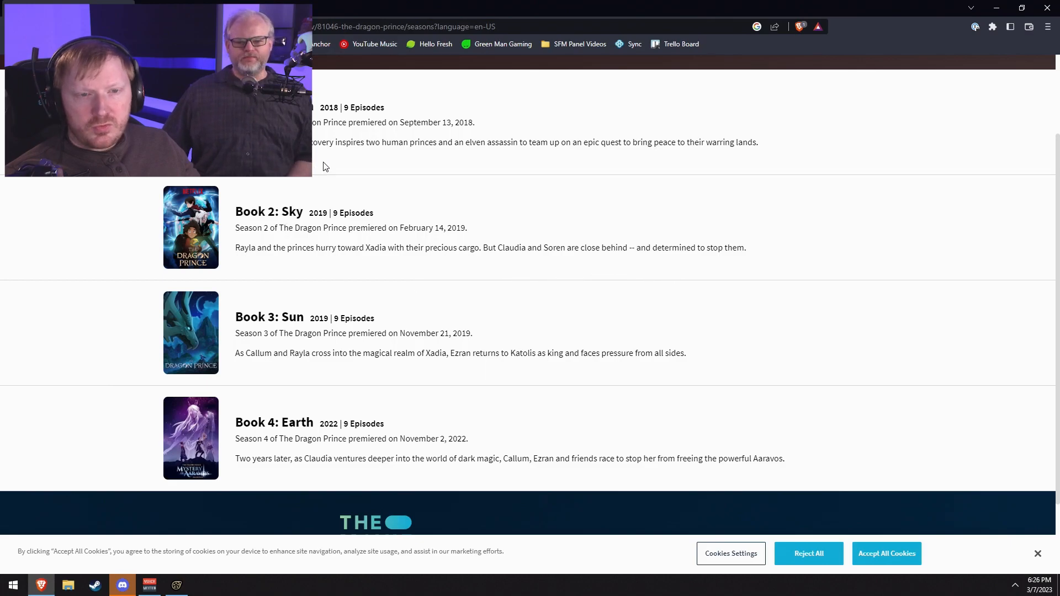
left_click(268, 316)
scroll(359, 367, "down", 1)
scroll(359, 375, "down", 7)
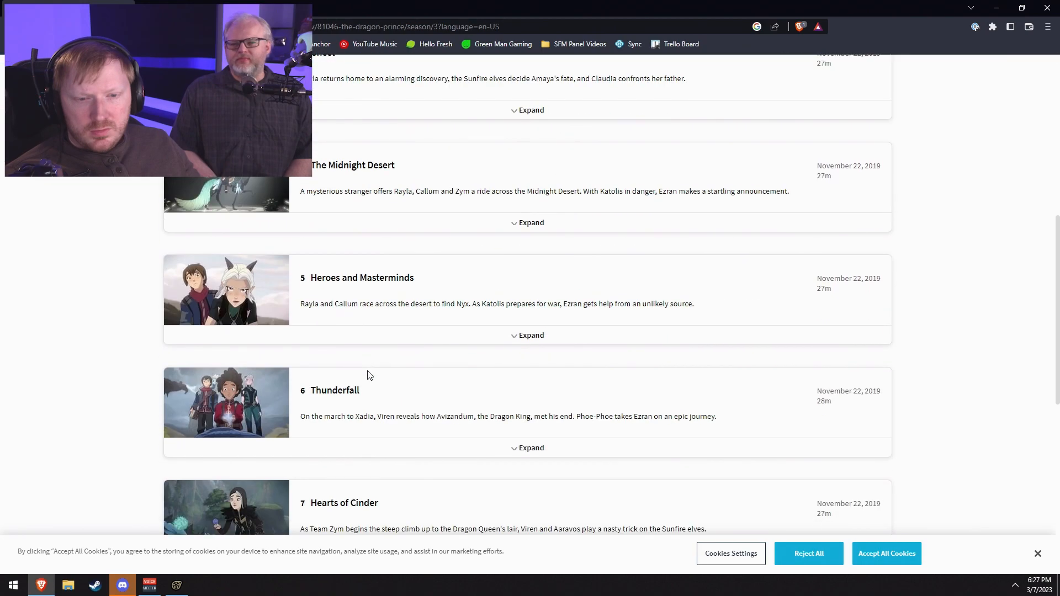
scroll(353, 375, "up", 8)
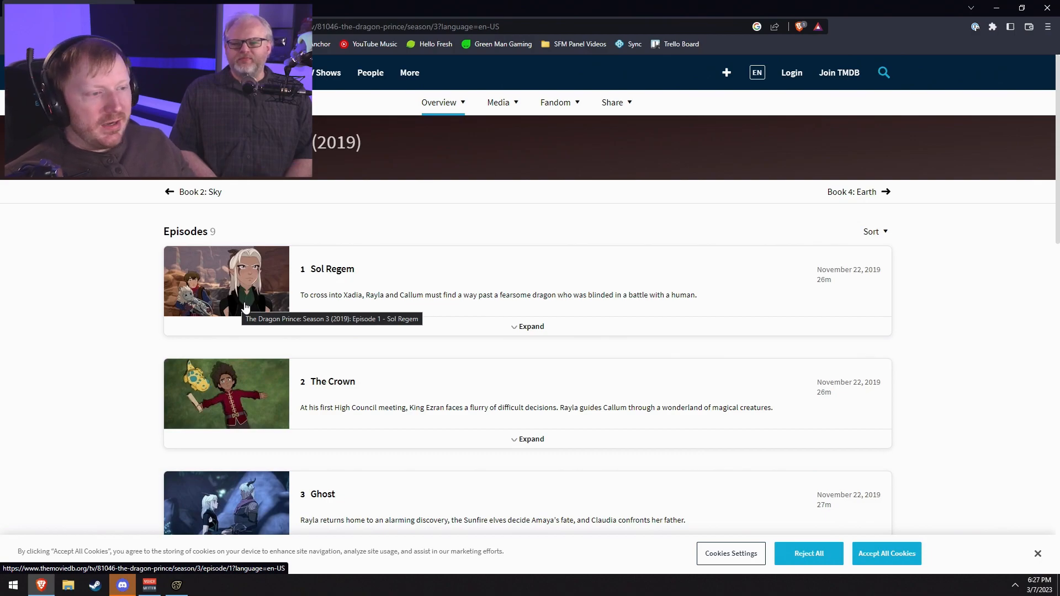
scroll(246, 307, "down", 15)
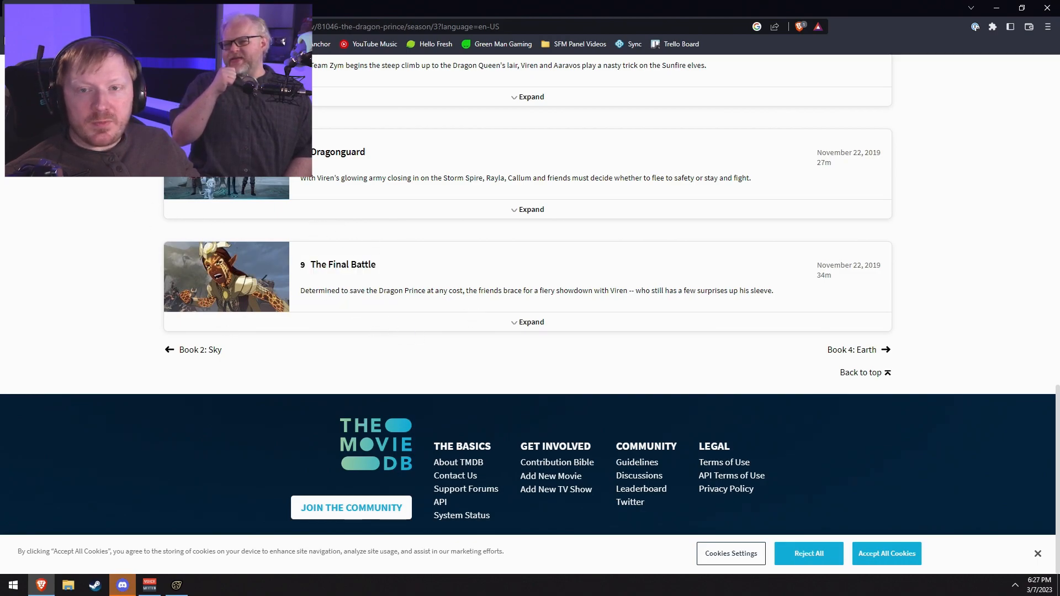
Step: Return to The Dragon Prince's season list, open Book 4: Earth, look through its episodes and go back to the season list
key("alt+Left")
scroll(368, 247, "up", 3)
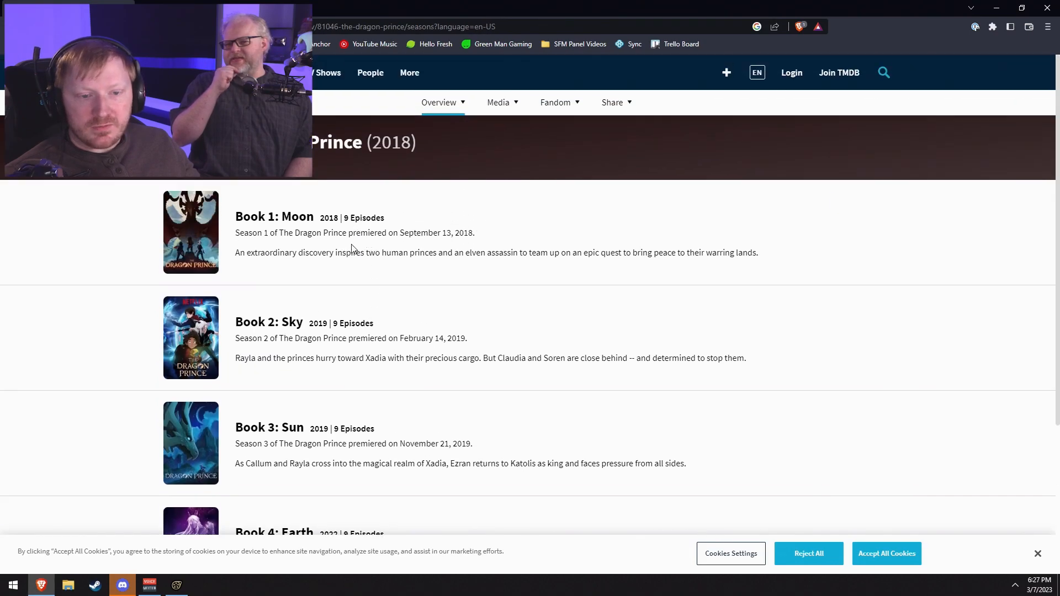
scroll(396, 336, "down", 4)
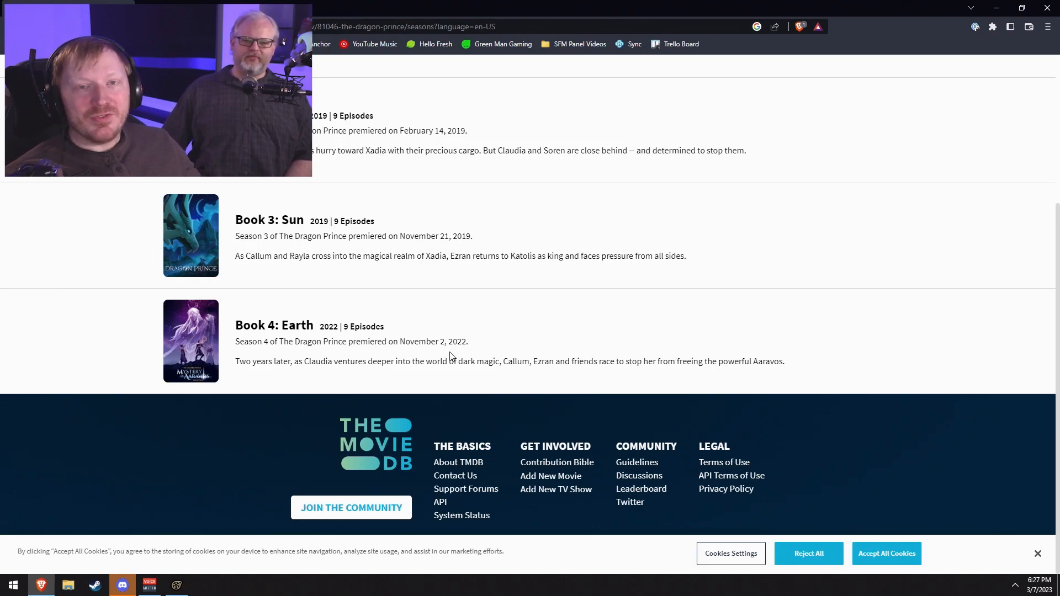
left_click(293, 326)
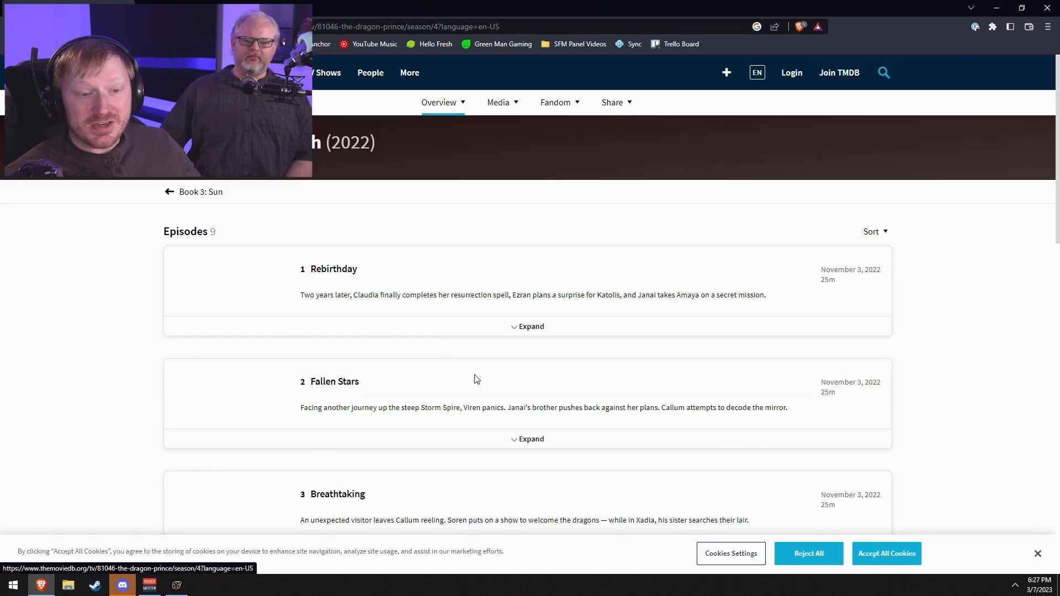
scroll(480, 378, "down", 9)
scroll(486, 376, "down", 6)
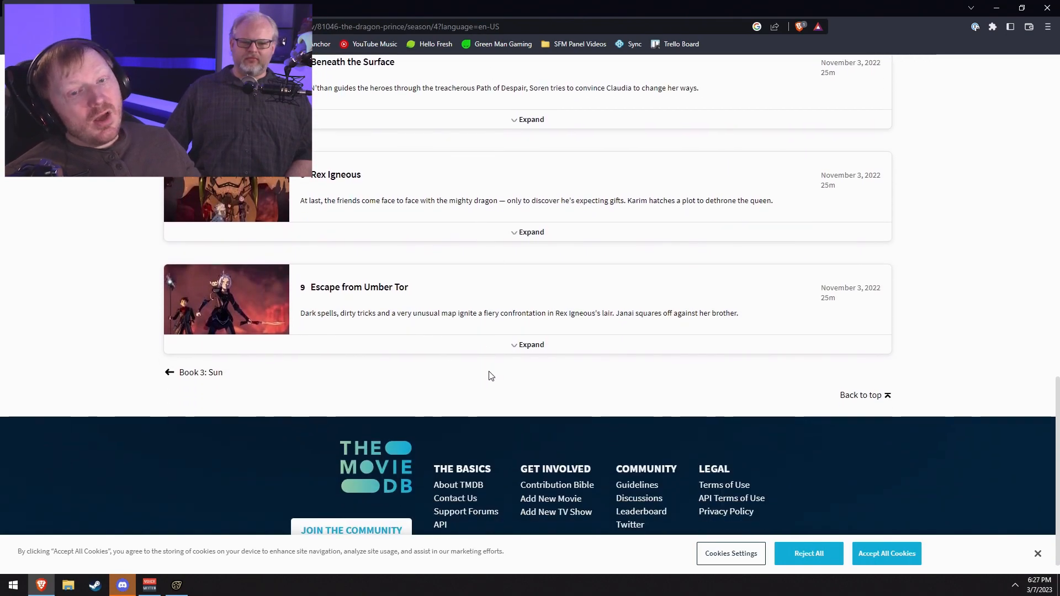
scroll(483, 381, "up", 15)
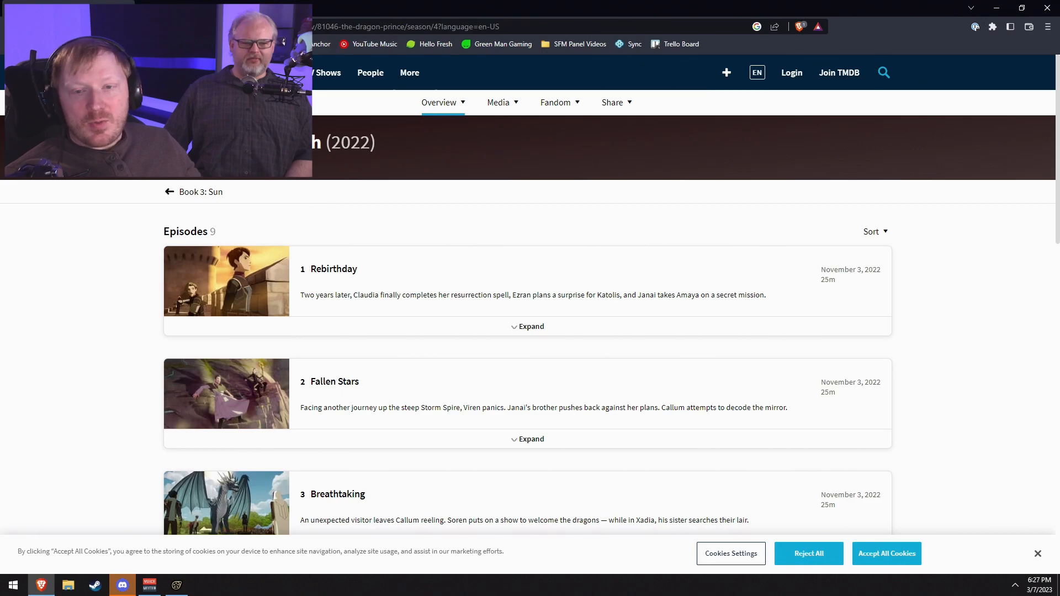
key("alt+Left")
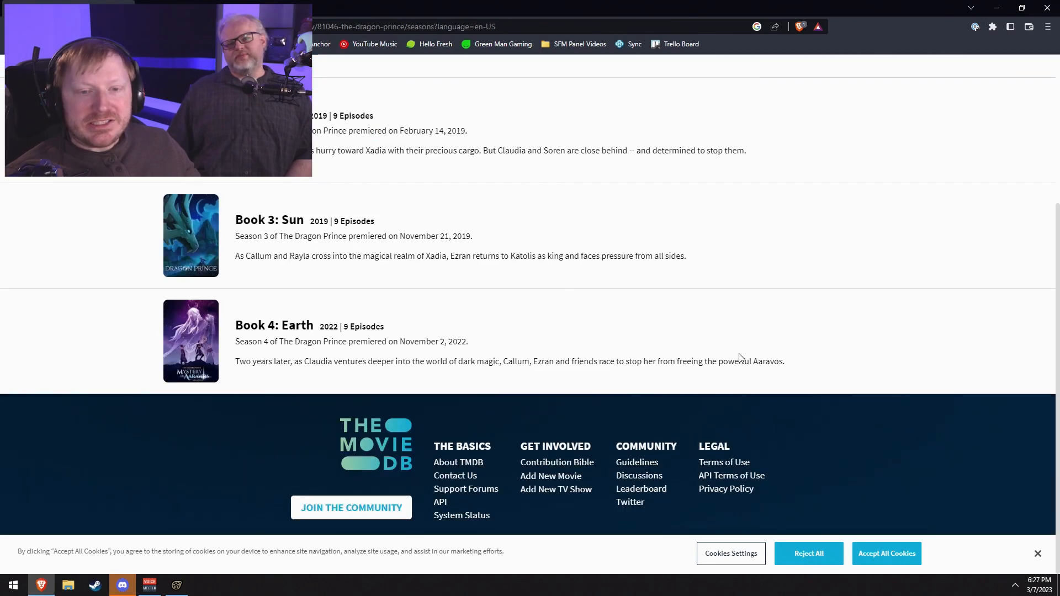
scroll(886, 353, "up", 3)
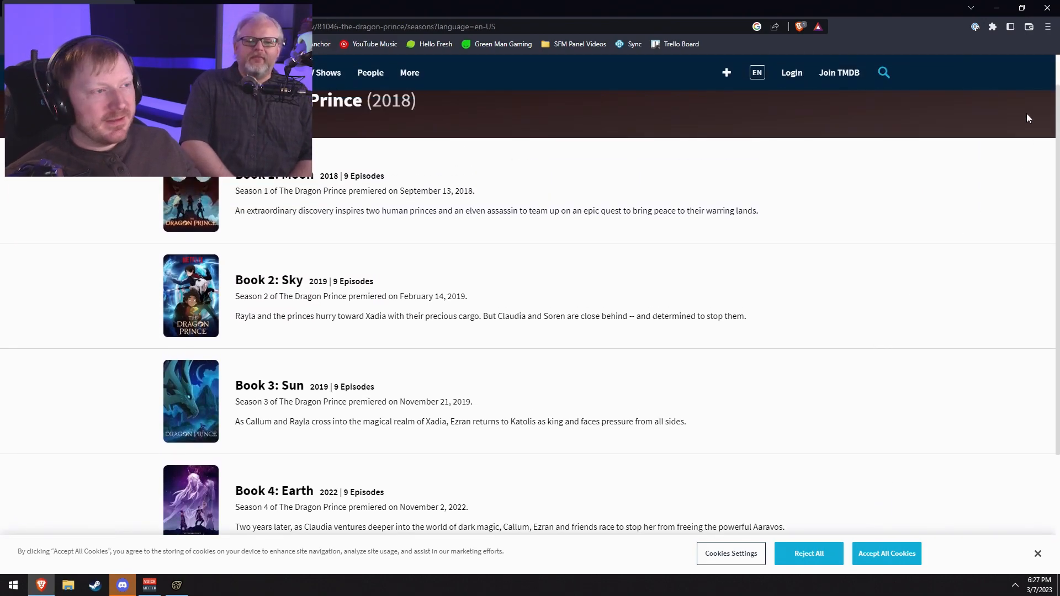
Step: Switch to Source Filmmaker, play back a part of shot6 and collapse the Derpy 1 group under Actors
left_click(998, 9)
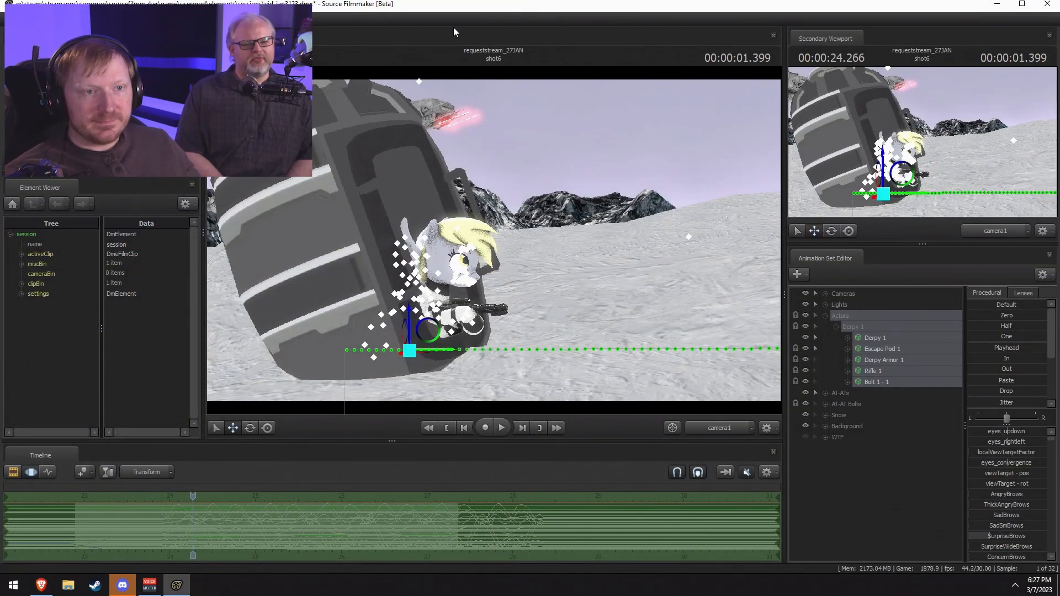
double_click(465, 5)
key("F2")
left_click_drag(191, 498, 170, 500)
key("space")
key("space")
right_click(913, 360)
left_click(927, 381)
left_click(503, 298)
left_click(837, 328)
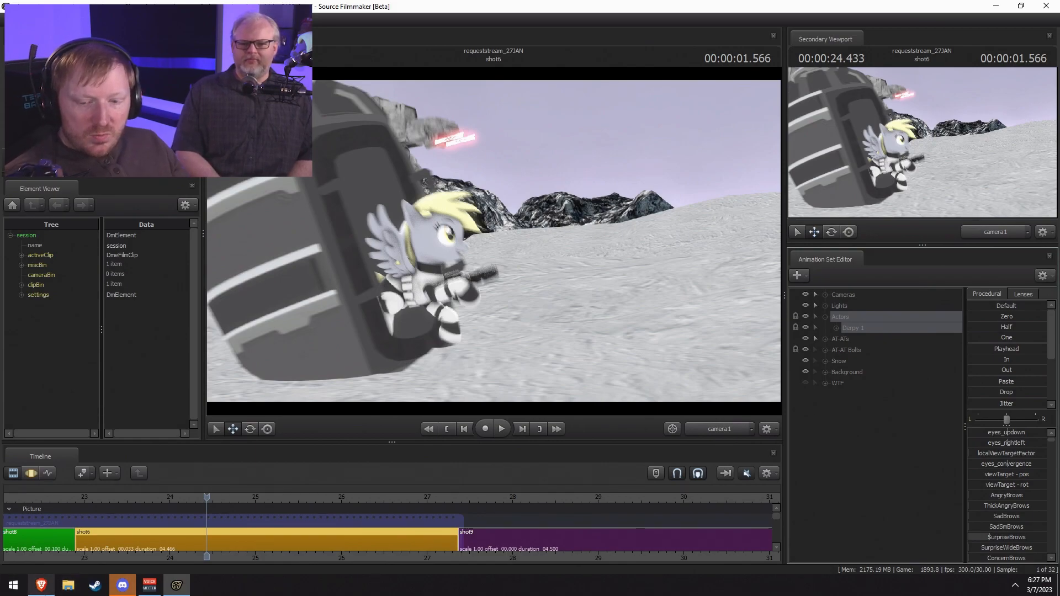
Step: Switch to the Brave browser and search the web for "netflix anime knights"
key("alt+Tab")
left_click(351, 28)
scroll(252, 191, "up", 1)
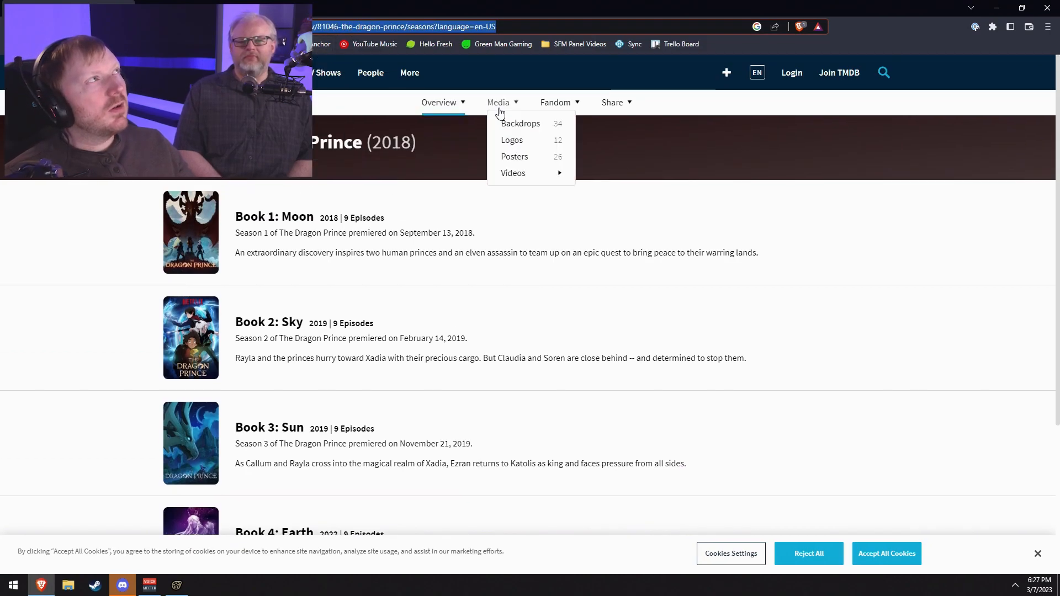
type("net")
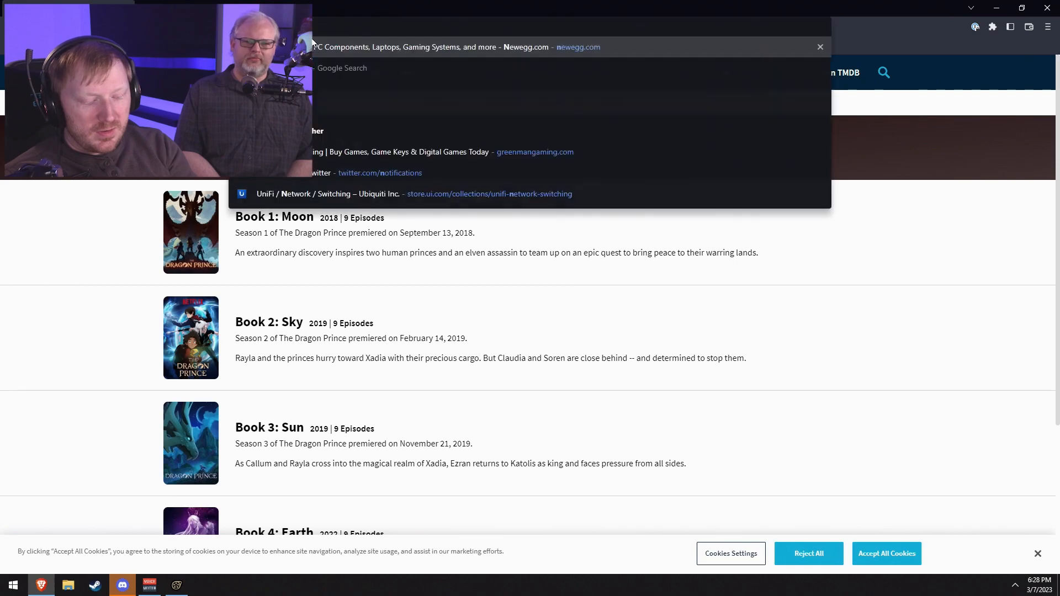
key("BackSpace")
key("BackSpace")
key("BackSpace")
key("BackSpace")
type("netflix drag")
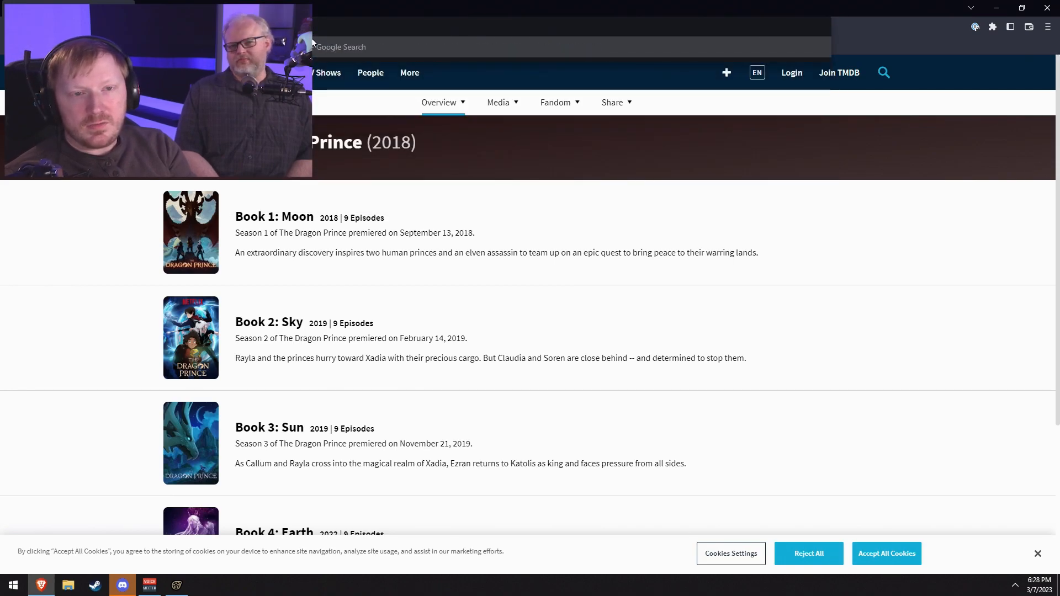
key("Return")
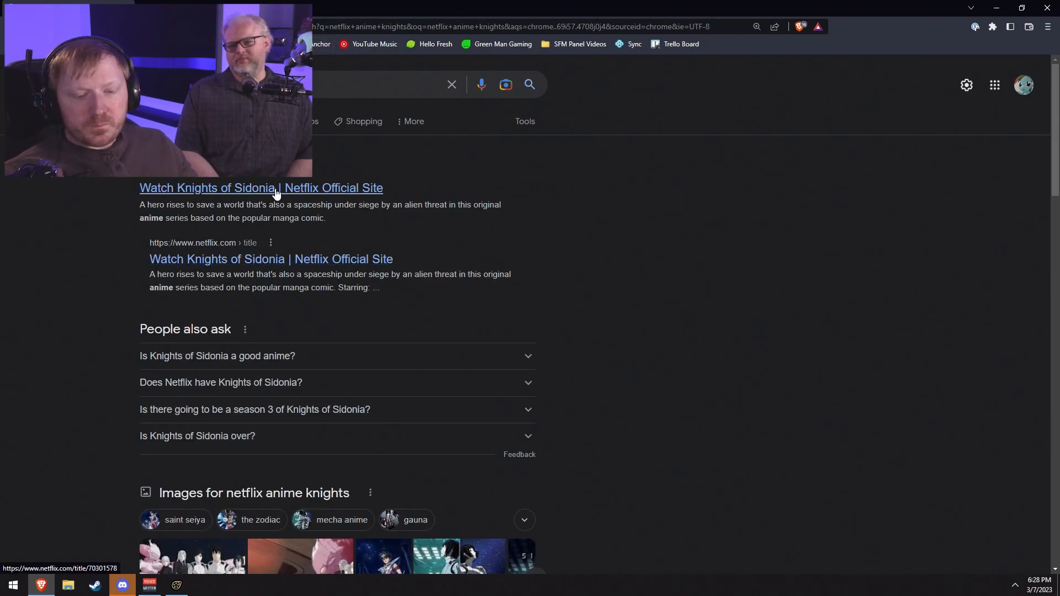
Step: Return to The Movie Database, search its home page for "the knights of sidonia", narrow to TV shows and open Knights of Sidonia
left_click(12, 26)
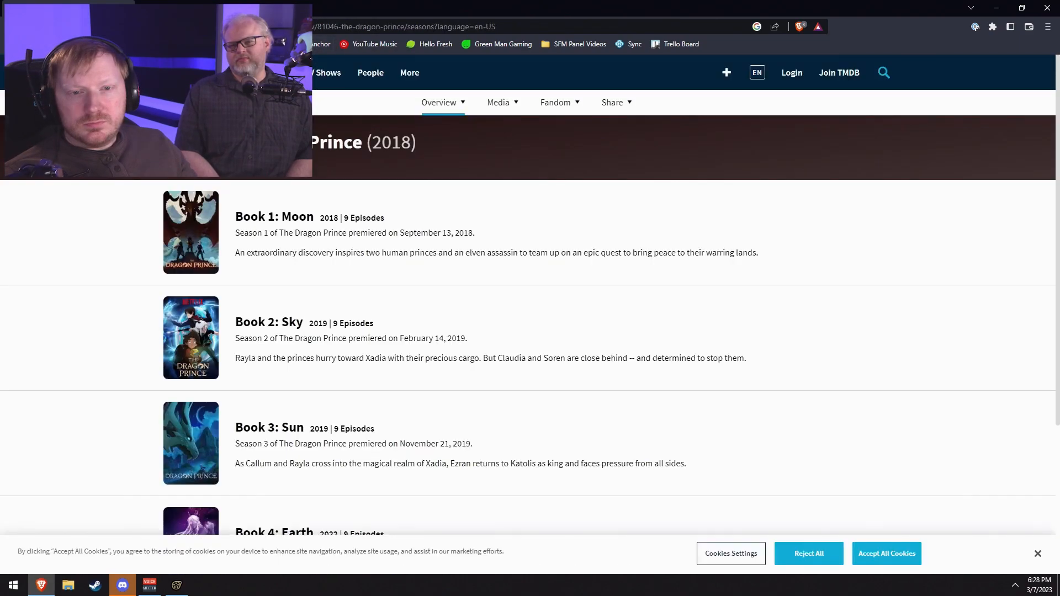
left_click(213, 73)
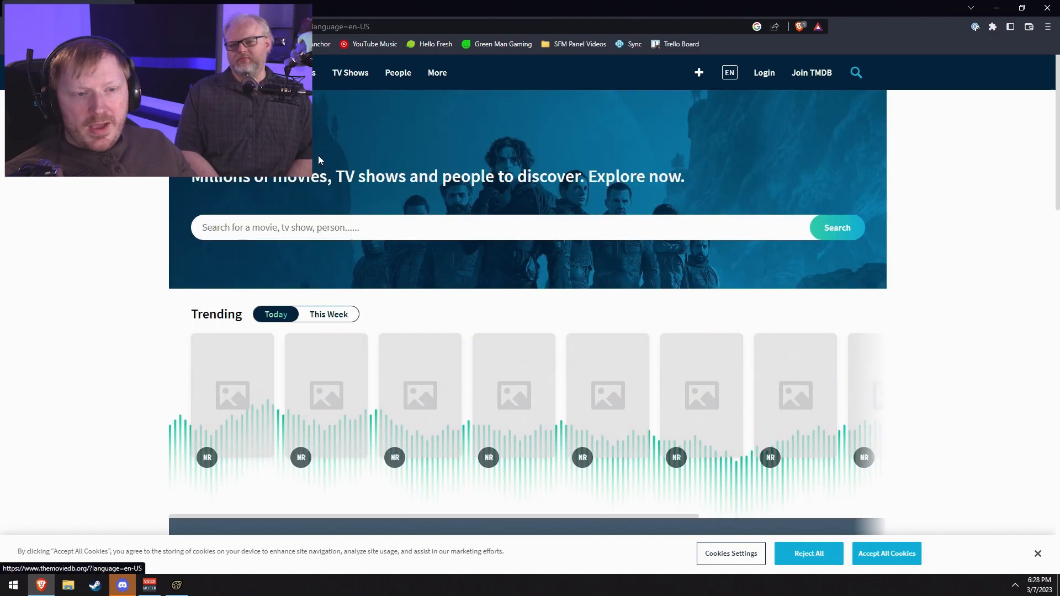
left_click(340, 227)
type("the knights")
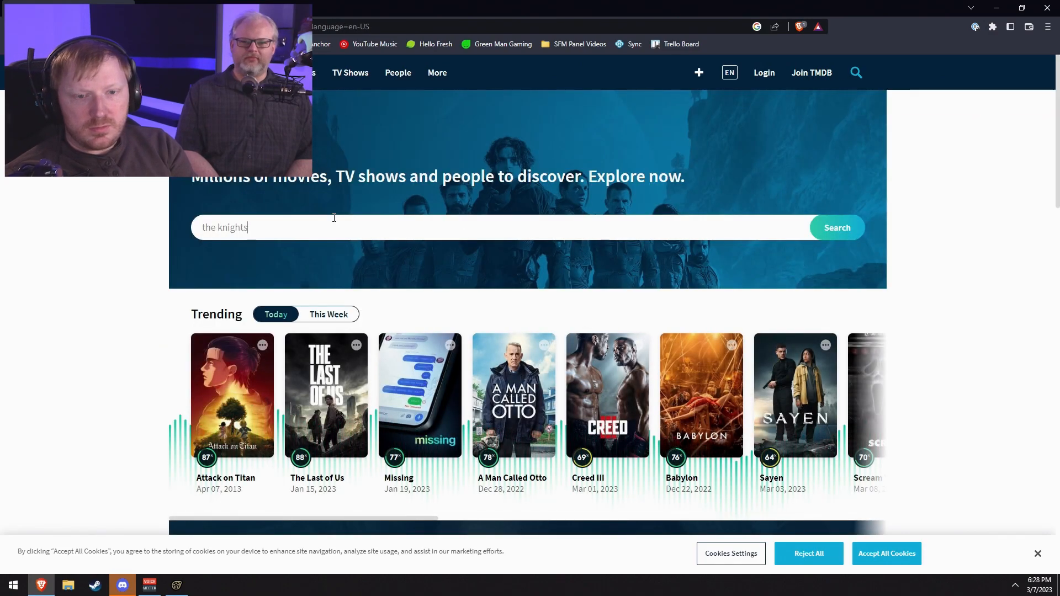
type(" of sigon")
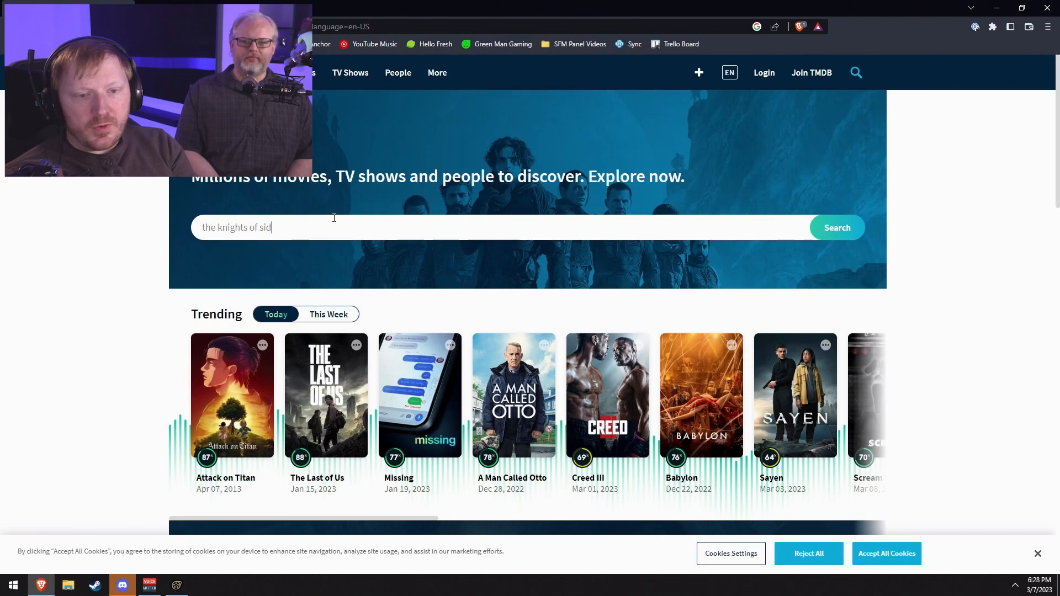
type("onia")
key("Return")
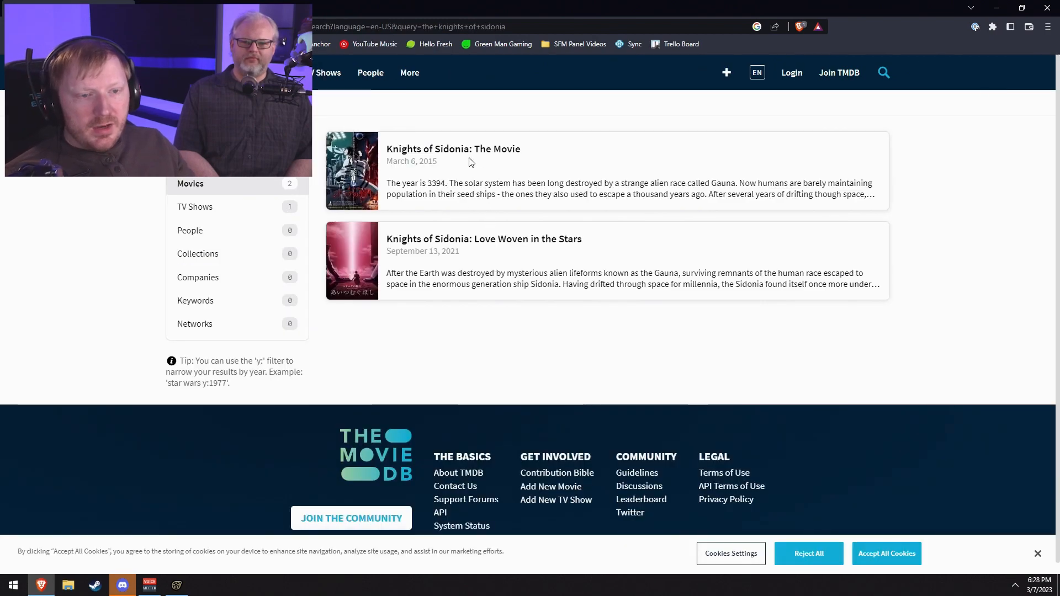
left_click(199, 207)
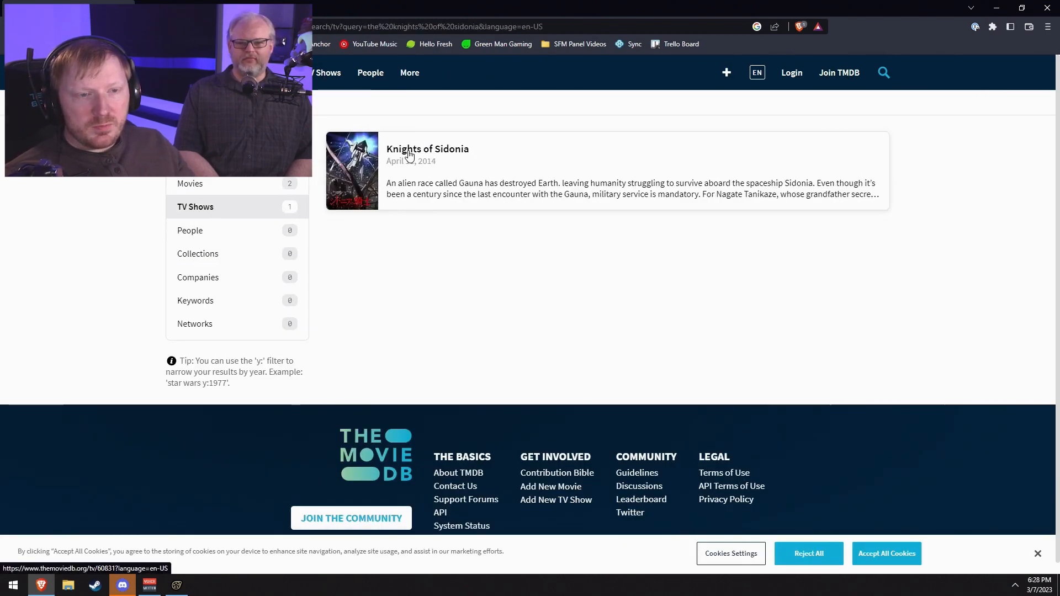
left_click(409, 155)
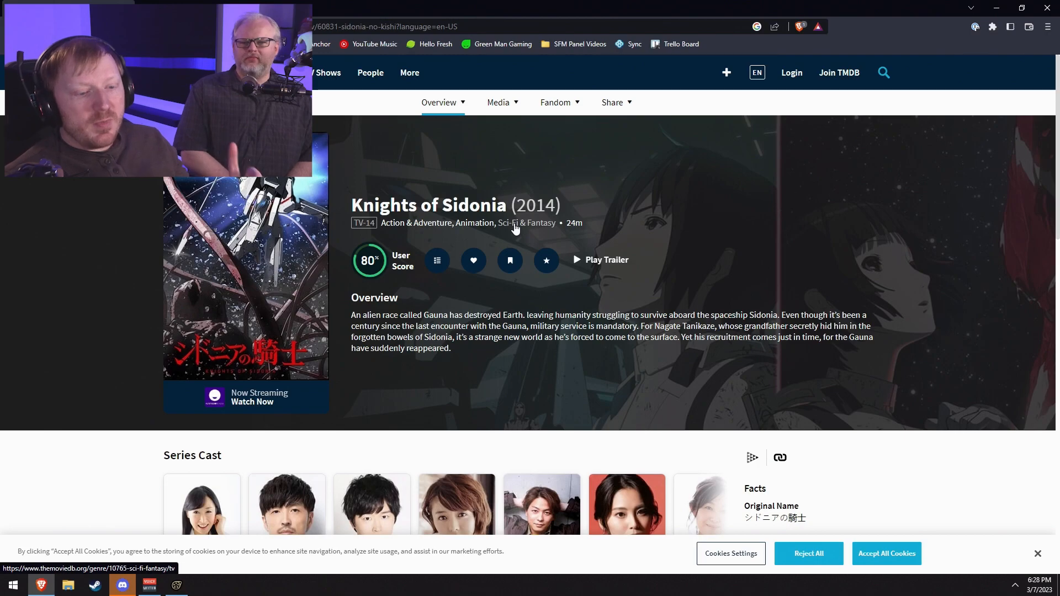
Step: Look through the Knights of Sidonia page for its cast, last season and reviews, and return to the search results
mouse_move(266, 217)
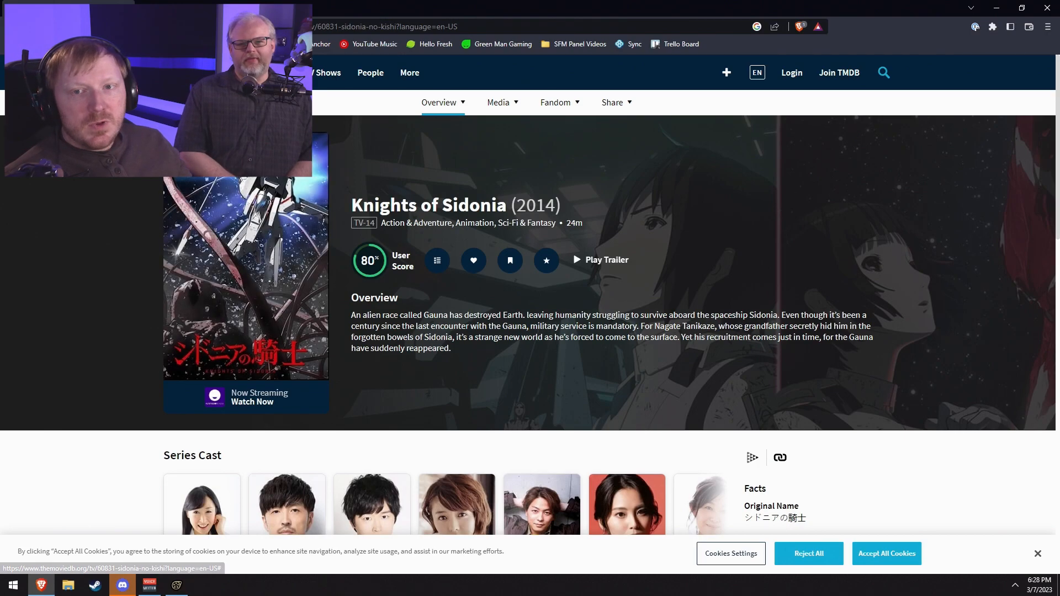
left_click(11, 27)
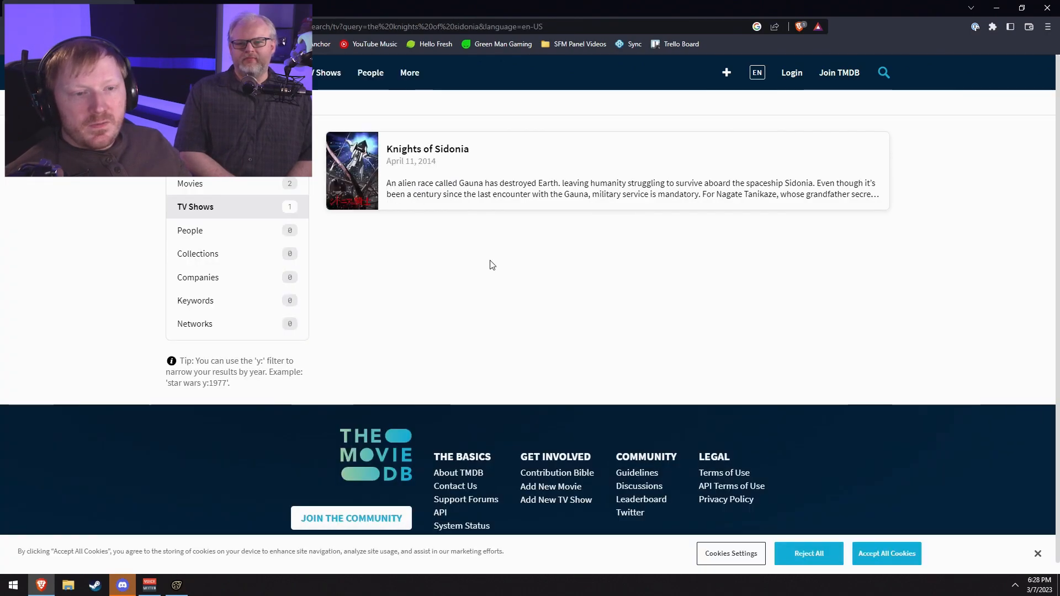
left_click(419, 150)
scroll(999, 343, "down", 10)
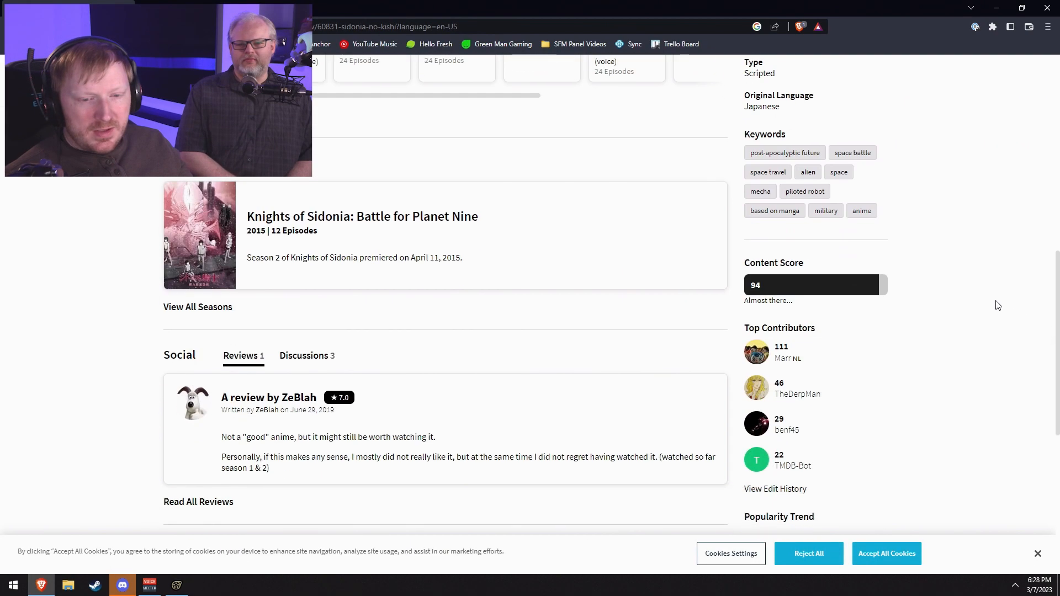
scroll(1002, 308, "down", 2)
scroll(386, 201, "up", 8)
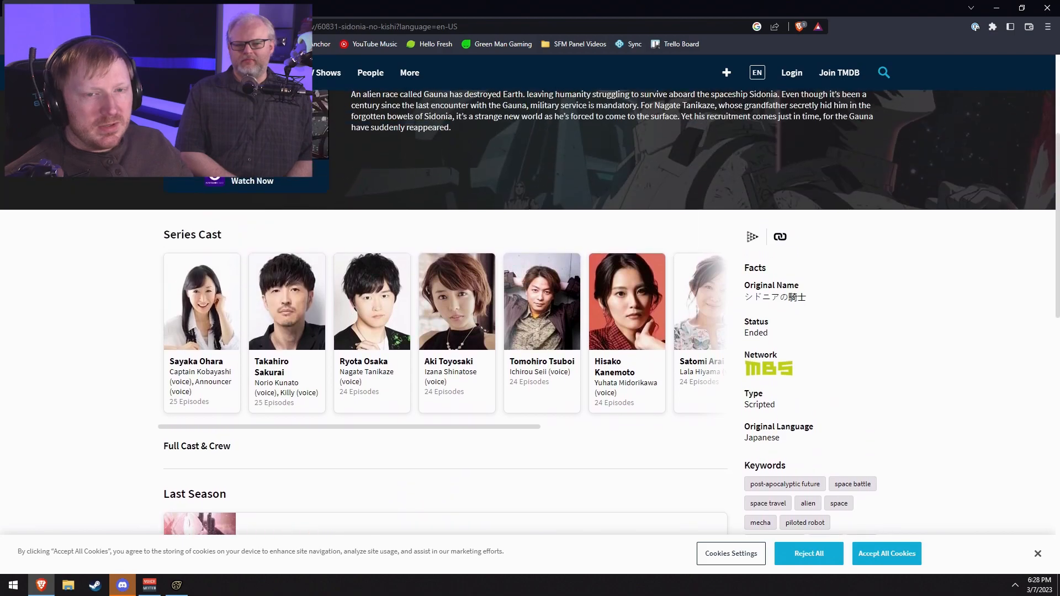
key("alt+Left")
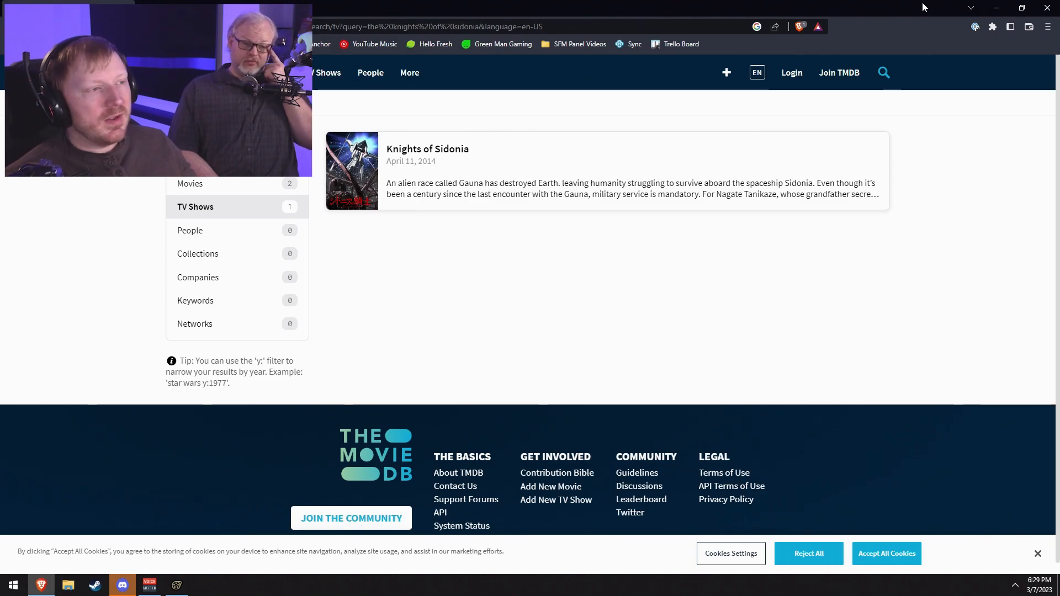
Step: Switch to Source Filmmaker and play shot6 on from the current frame to just past Derpy's exit from the escape pod
left_click(996, 7)
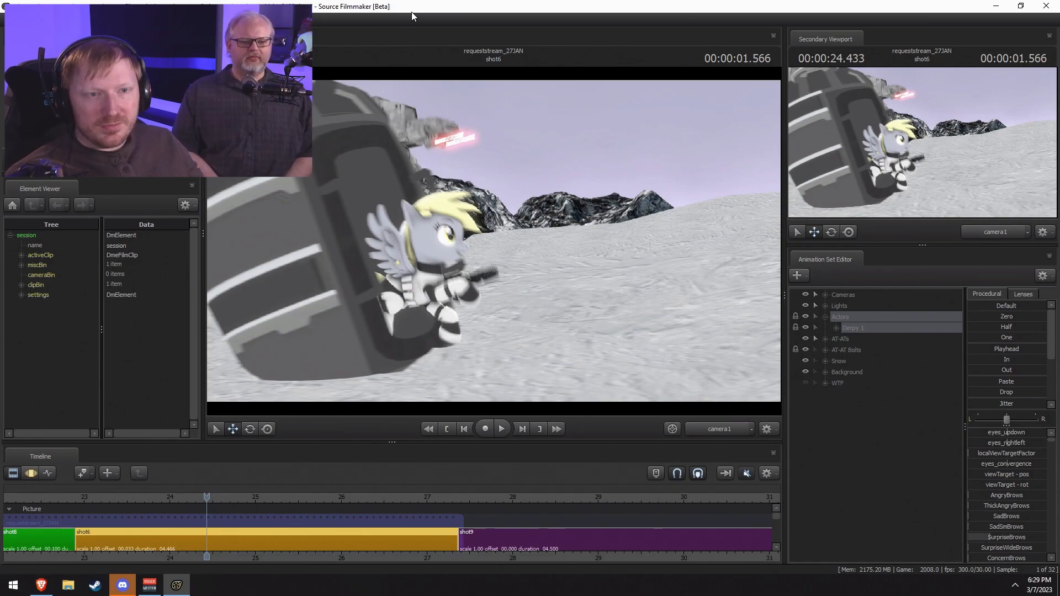
key("space")
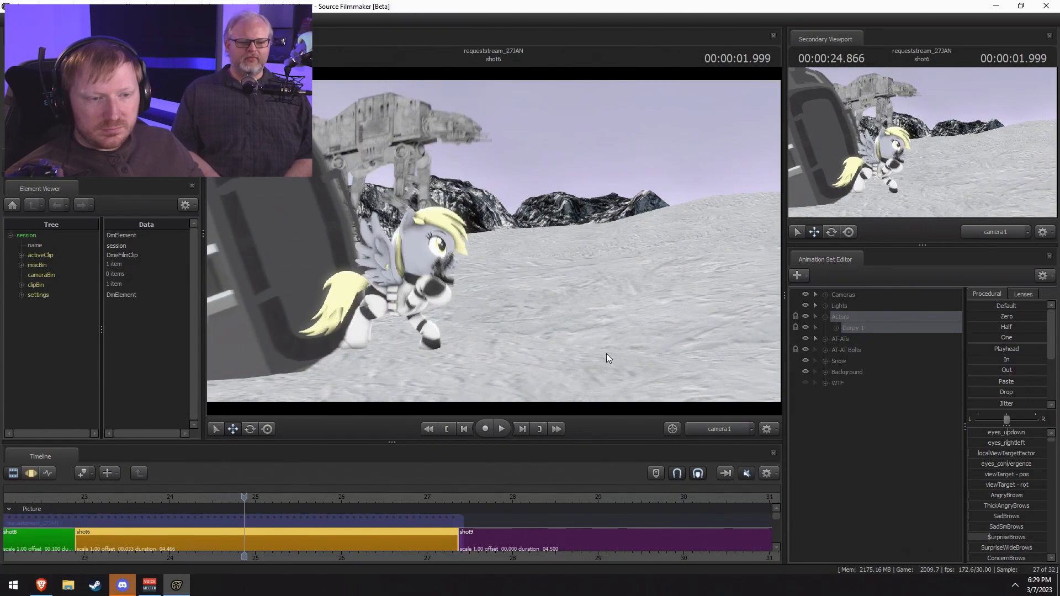
key("space")
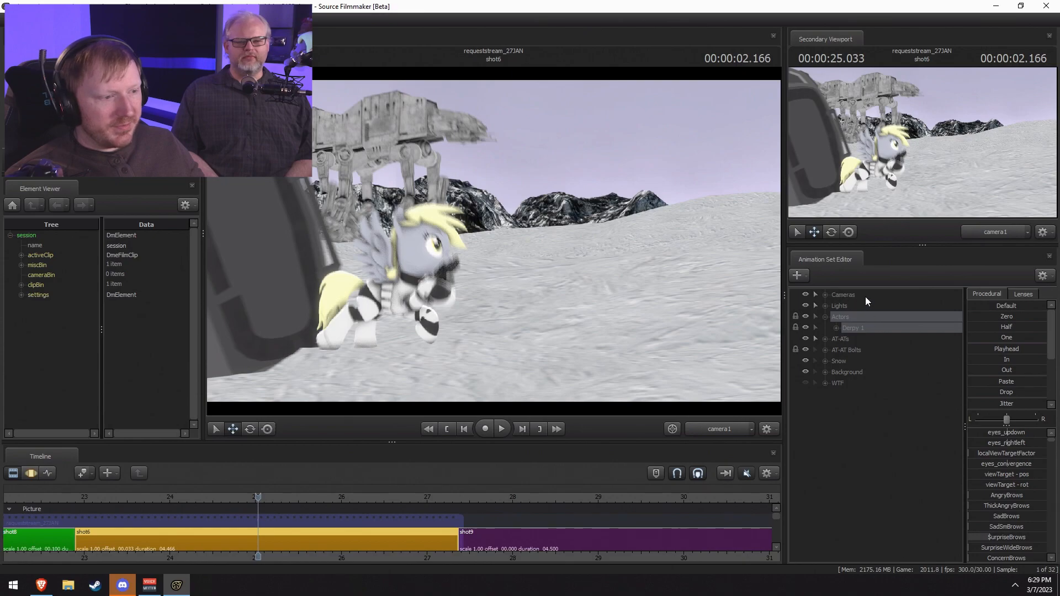
Step: Change the maximum value of the Cameras group's focalDistance control and adjust the focal distance in the motion editor
left_click(866, 297)
mouse_move(1011, 441)
left_mouse_down()
mouse_move(1042, 442)
mouse_move(1015, 443)
left_mouse_up()
right_click(1015, 444)
left_click(1022, 457)
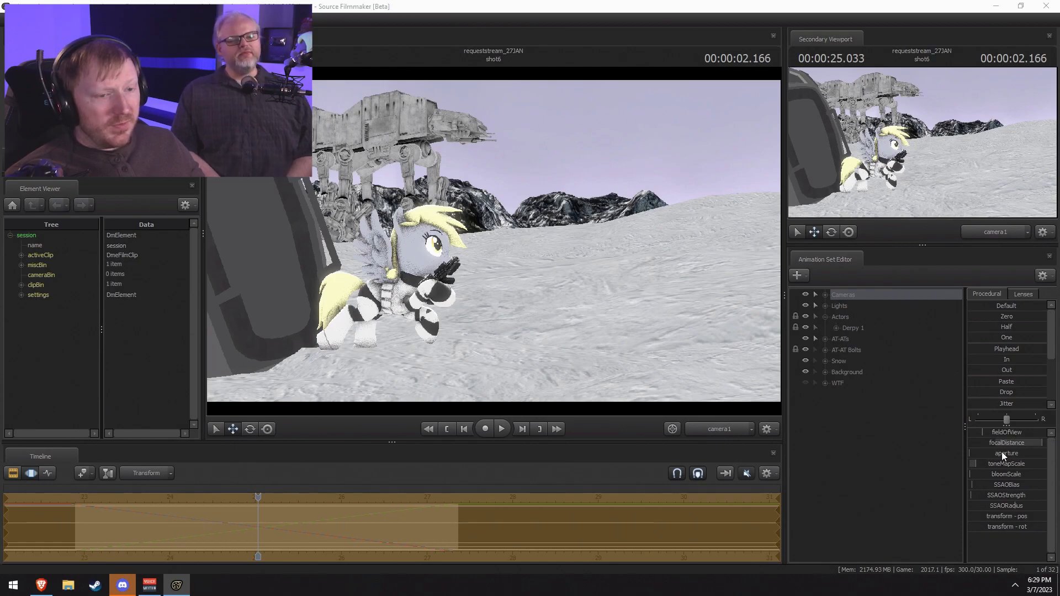
left_click(510, 285)
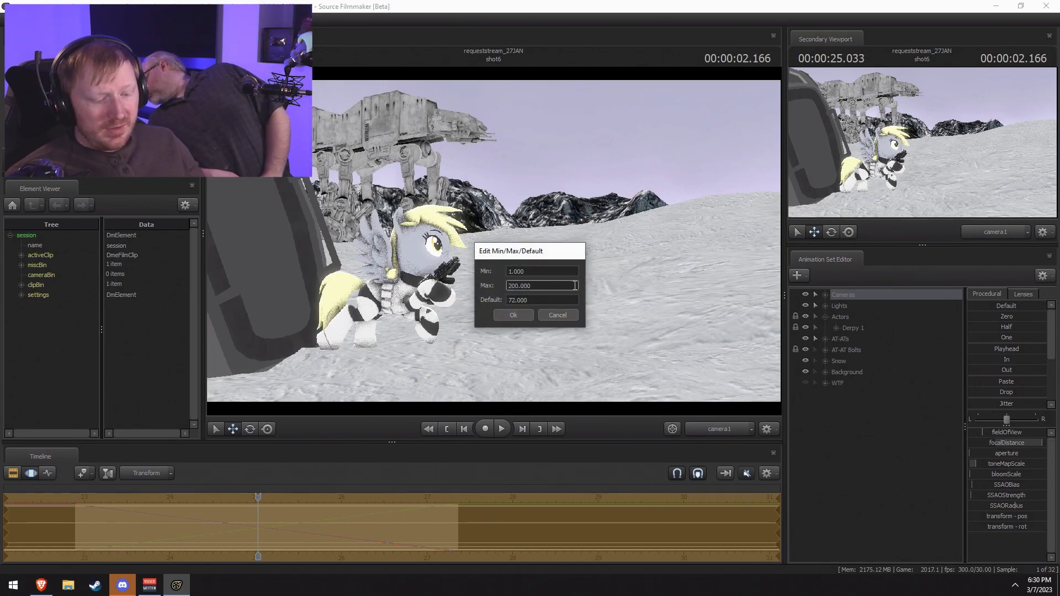
key("Return")
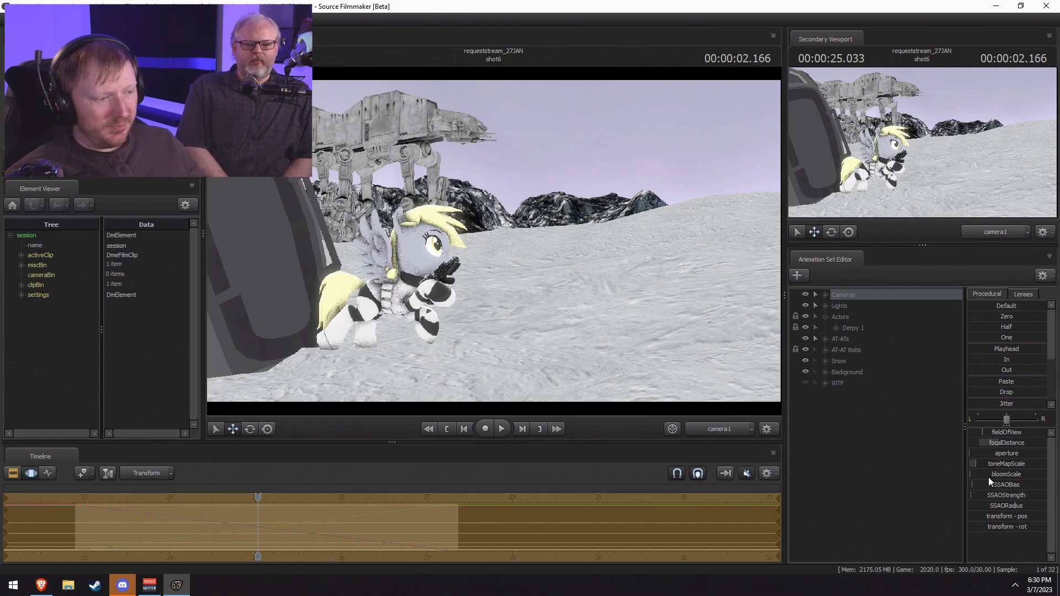
mouse_move(1006, 443)
left_mouse_down()
mouse_move(1019, 443)
mouse_move(1009, 443)
left_mouse_up()
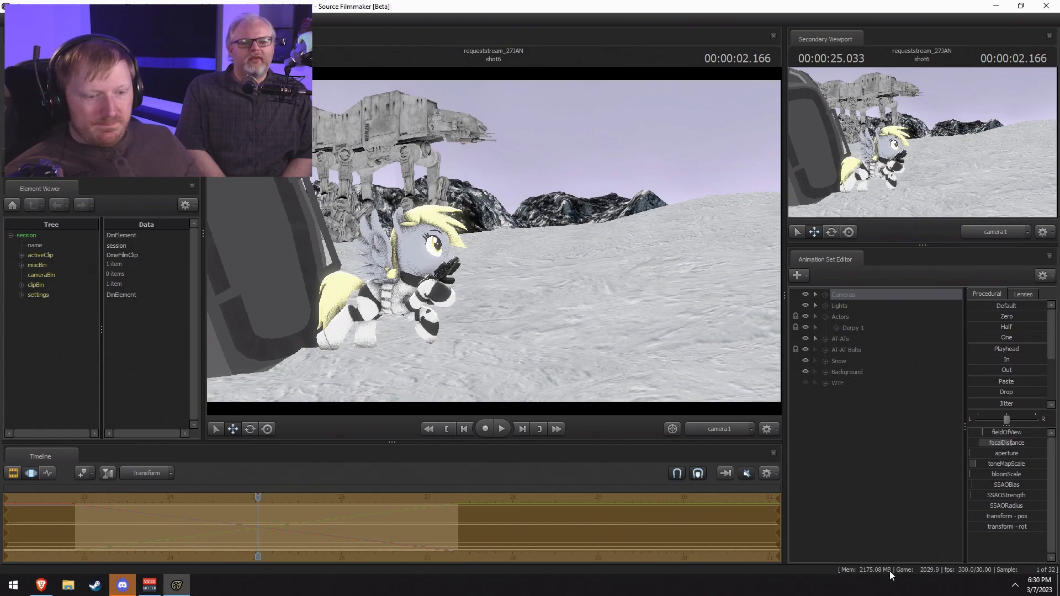
Step: Play back shot6 from near its beginning in the clip editor and return to the motion editor with Cameras selected
key("F2")
key("F3")
key("F2")
middle_click_drag(330, 560, 414, 555)
scroll(264, 510, "down", 2)
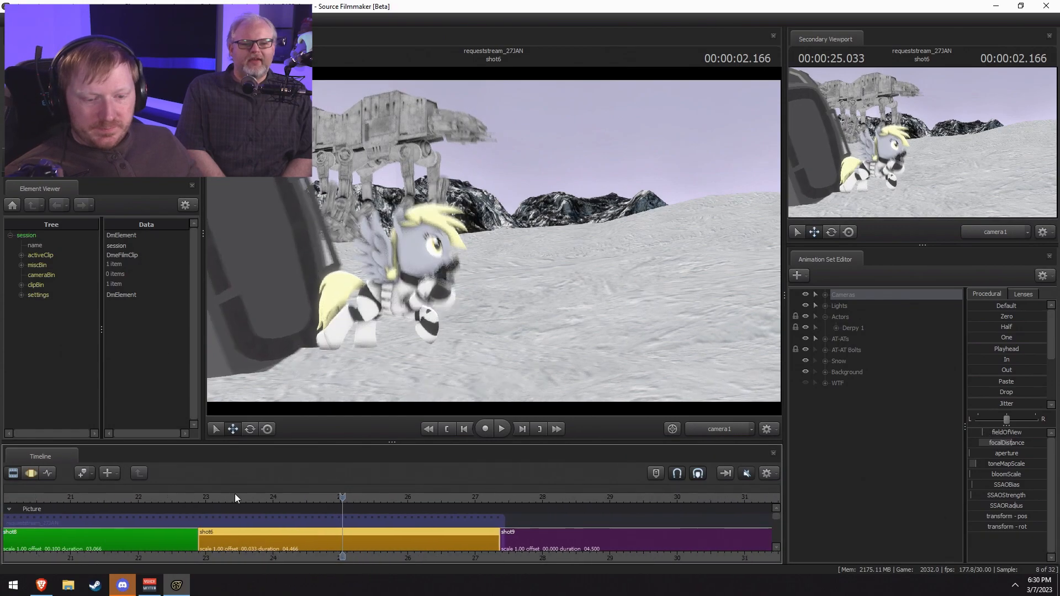
left_click(221, 495)
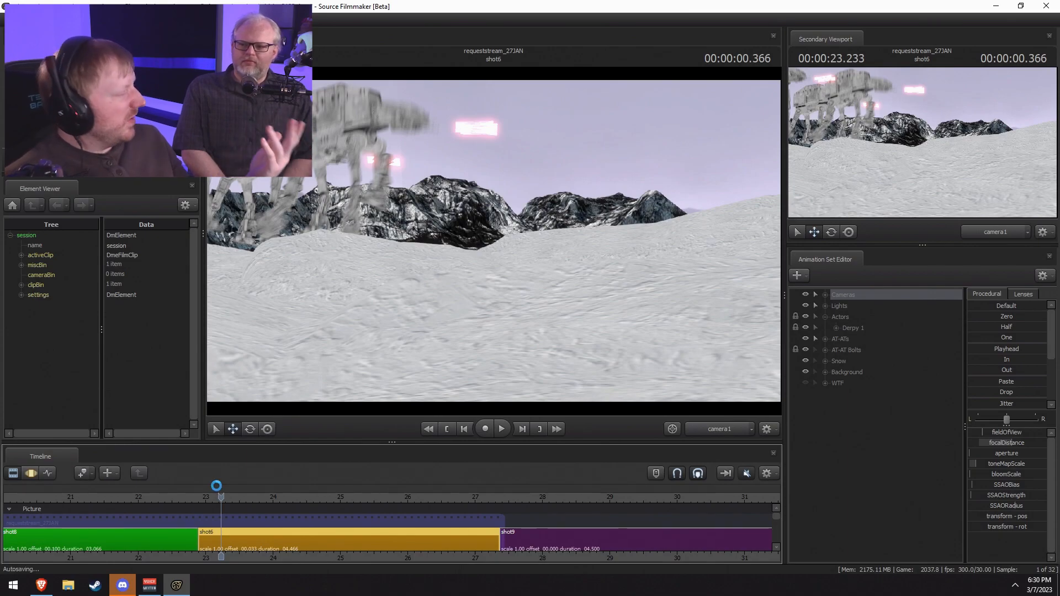
key("space")
key("F3")
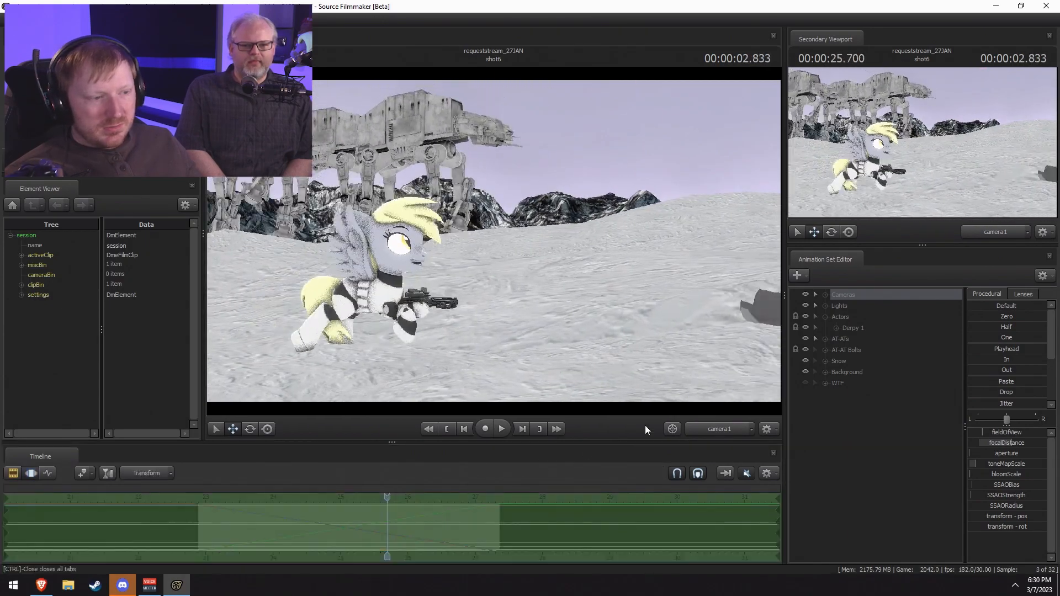
Step: Copy all the animation sets in the Derpy 1 group under Actors from the clip editor and collapse the groups
key("F2")
left_click(848, 323)
right_click(848, 325)
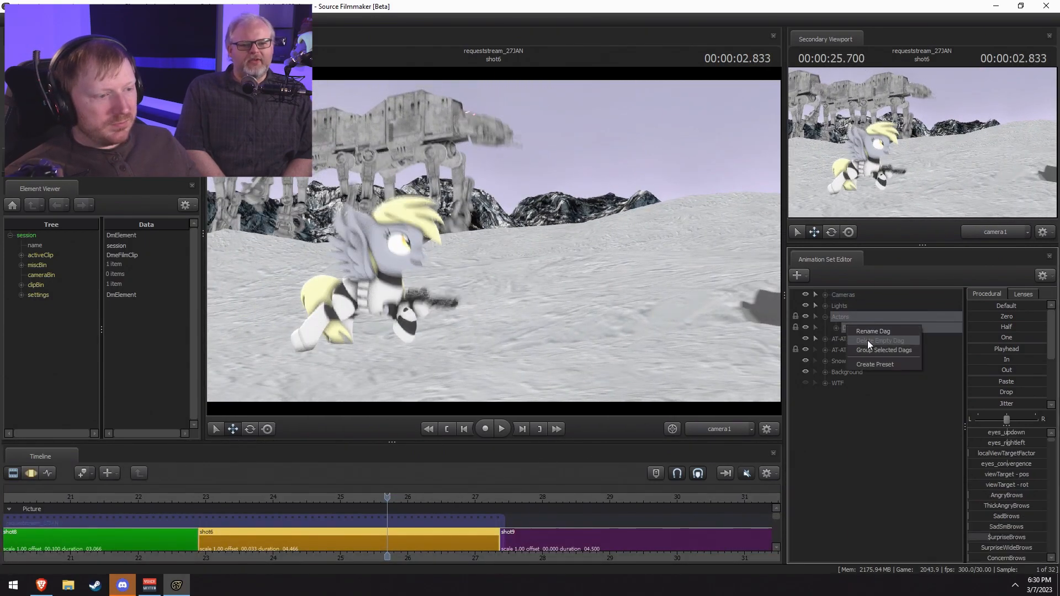
left_click(836, 327)
left_click(836, 328)
right_click(858, 342)
left_click(879, 367)
left_click(502, 296)
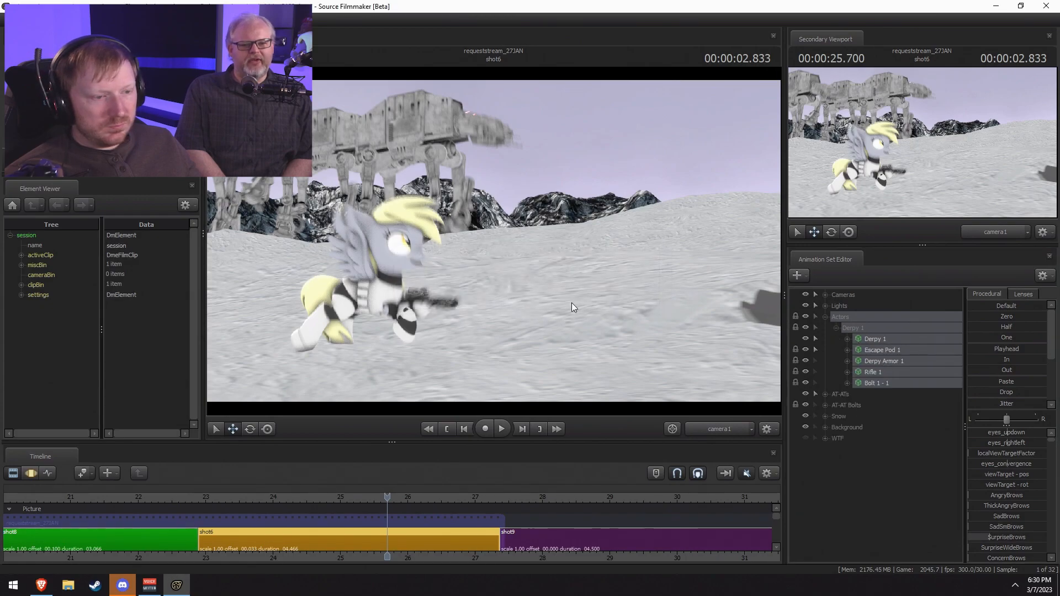
left_click(836, 328)
left_click(827, 317)
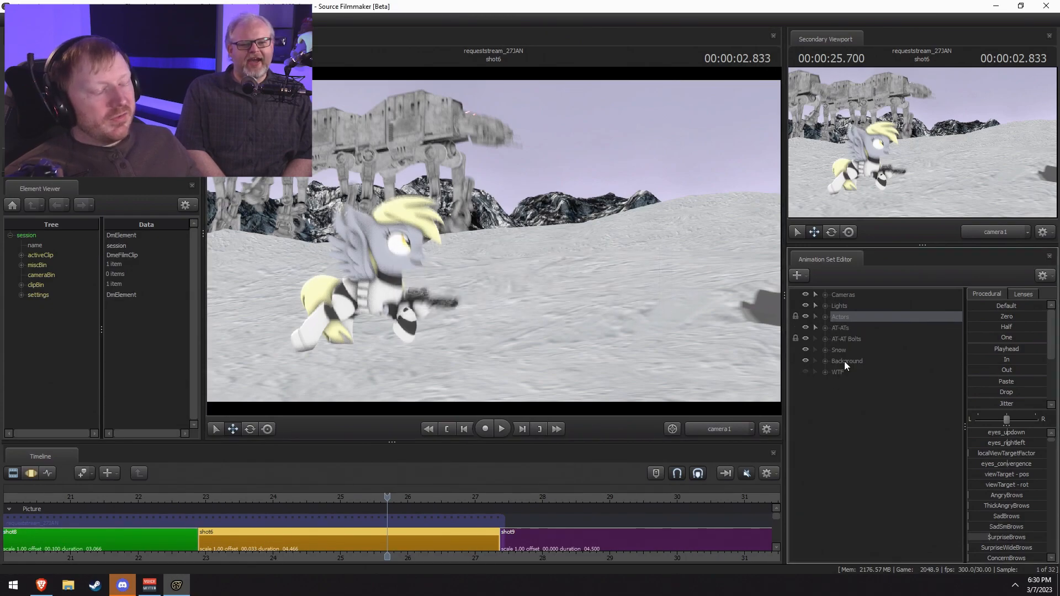
Step: Paste the copied Derpy, armor, rifle, bolt and escape pod animation sets, and delete the pasted duplicates
right_click(842, 402)
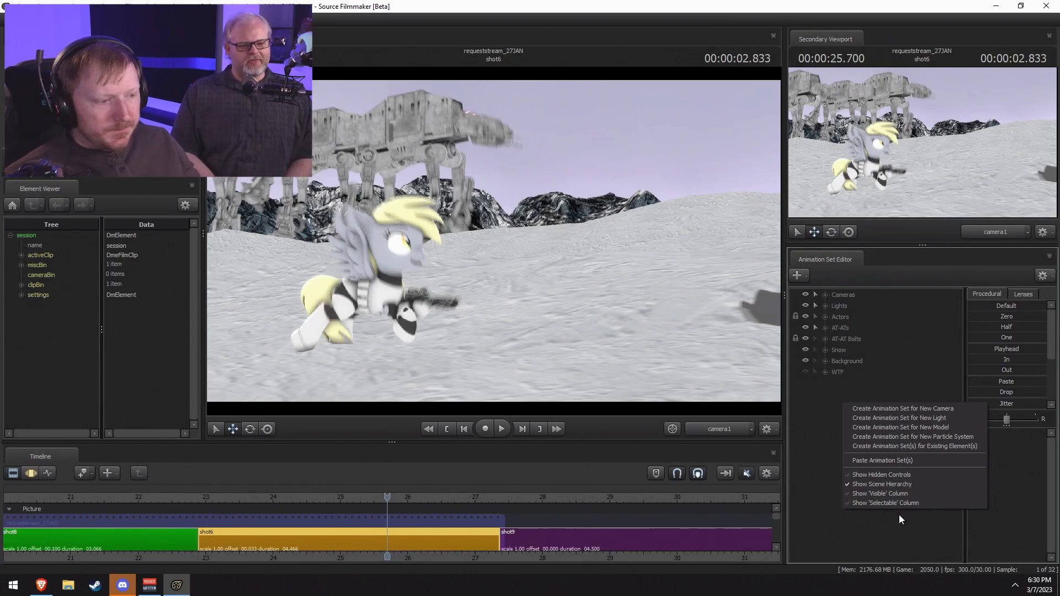
left_click(880, 459)
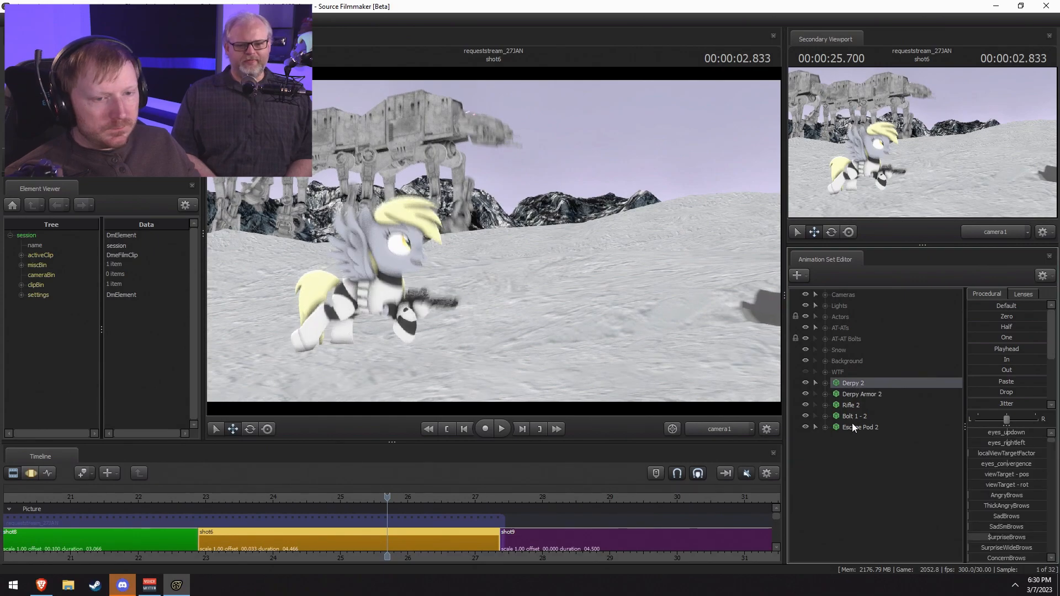
left_click(852, 423, "shift")
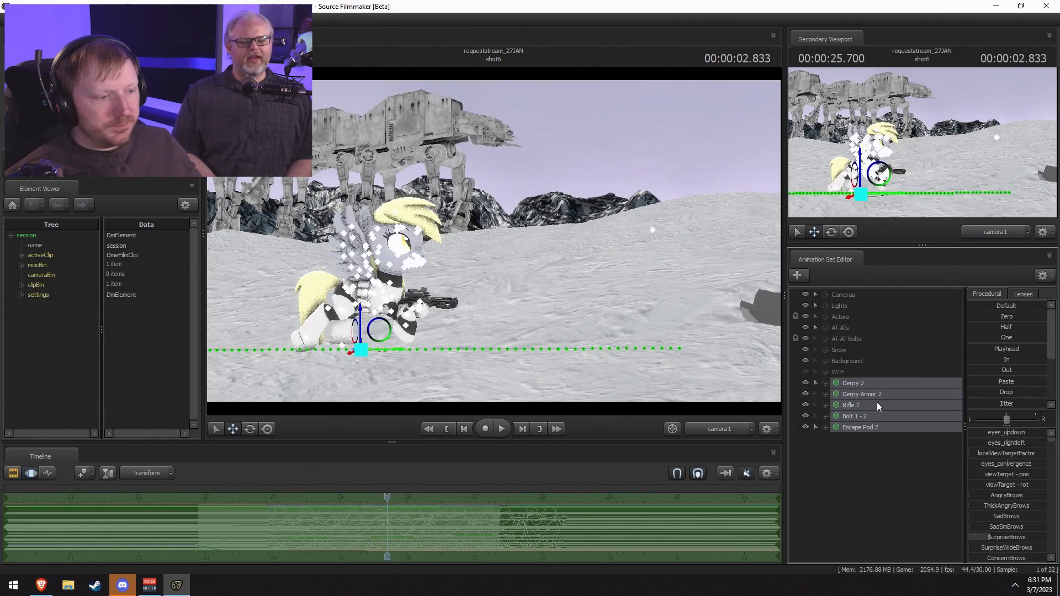
key("Delete")
Step: Expand the Actors group down to the Derpy 1 models and look through the Derpy 1 model's import options
left_click(825, 316)
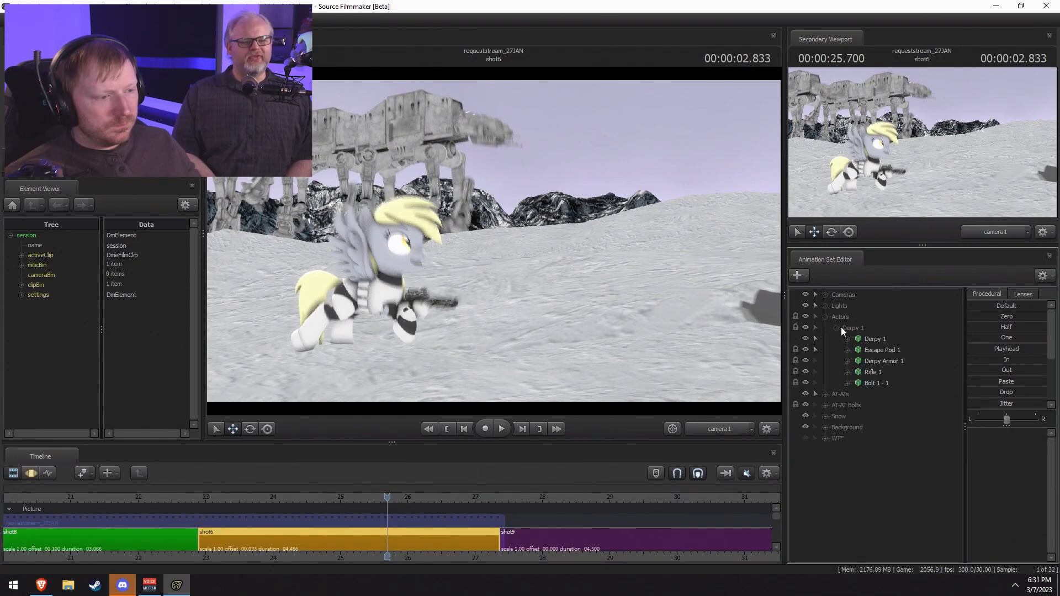
left_click(836, 328)
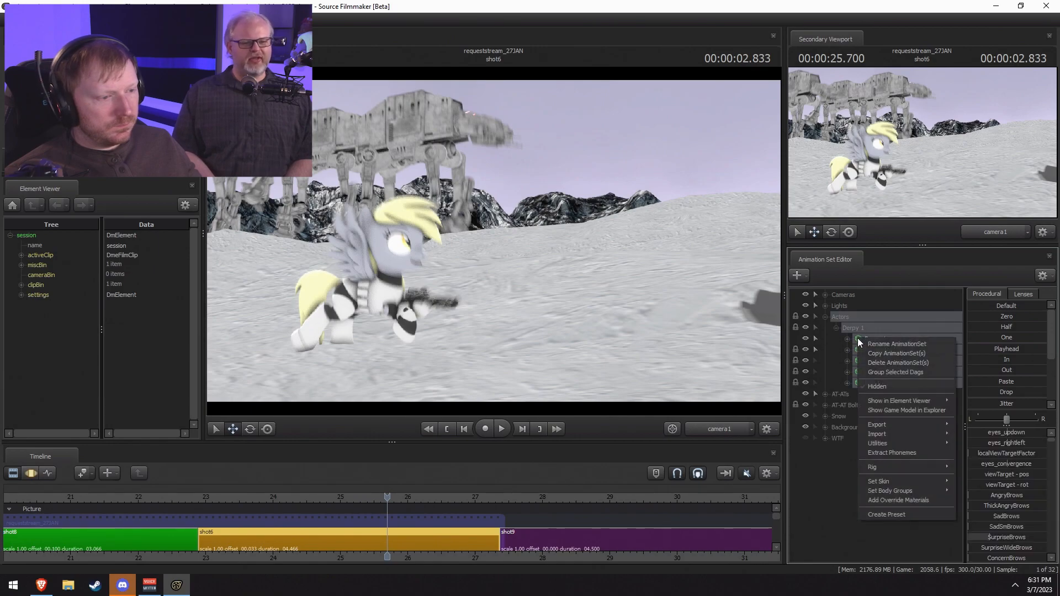
left_click(870, 340)
right_click(871, 341)
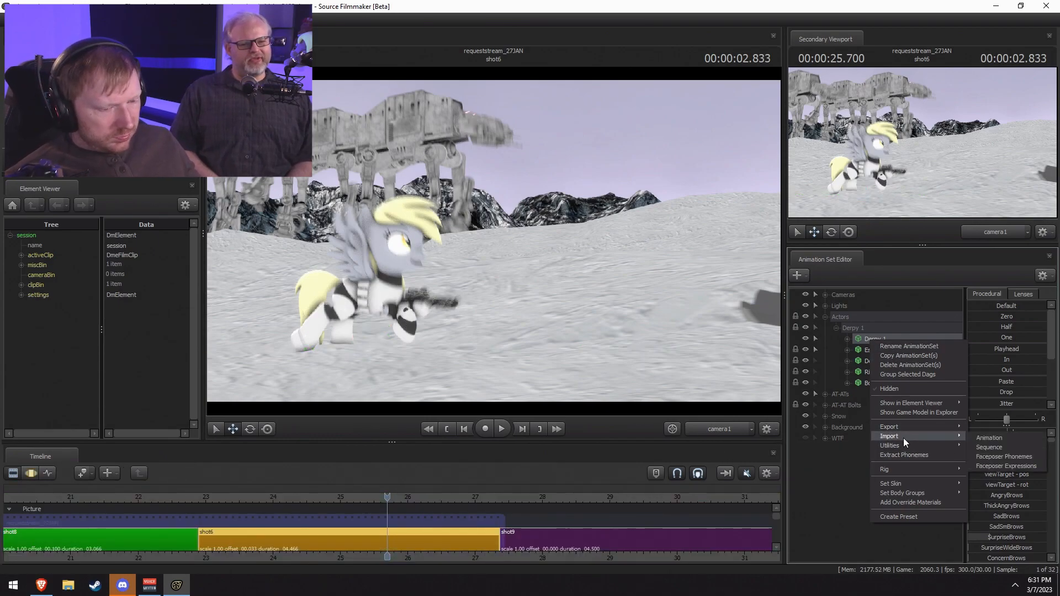
mouse_move(886, 436)
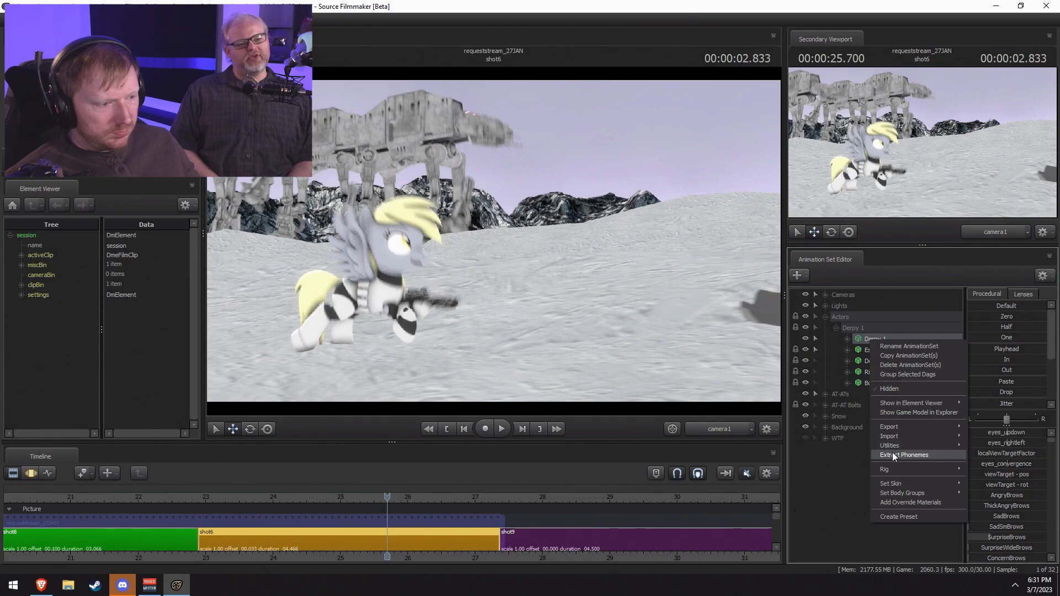
left_click(839, 467)
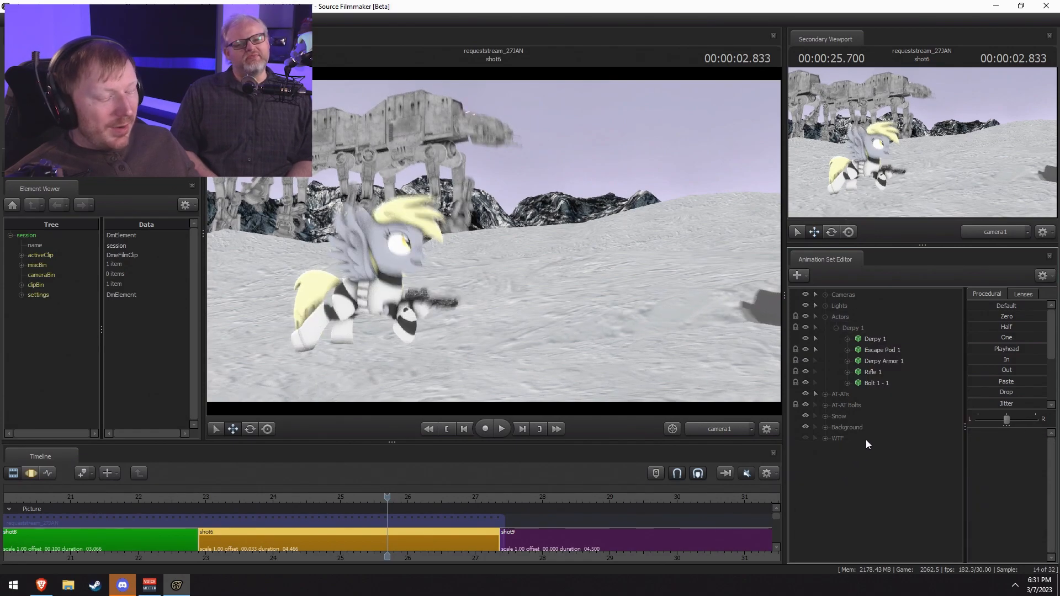
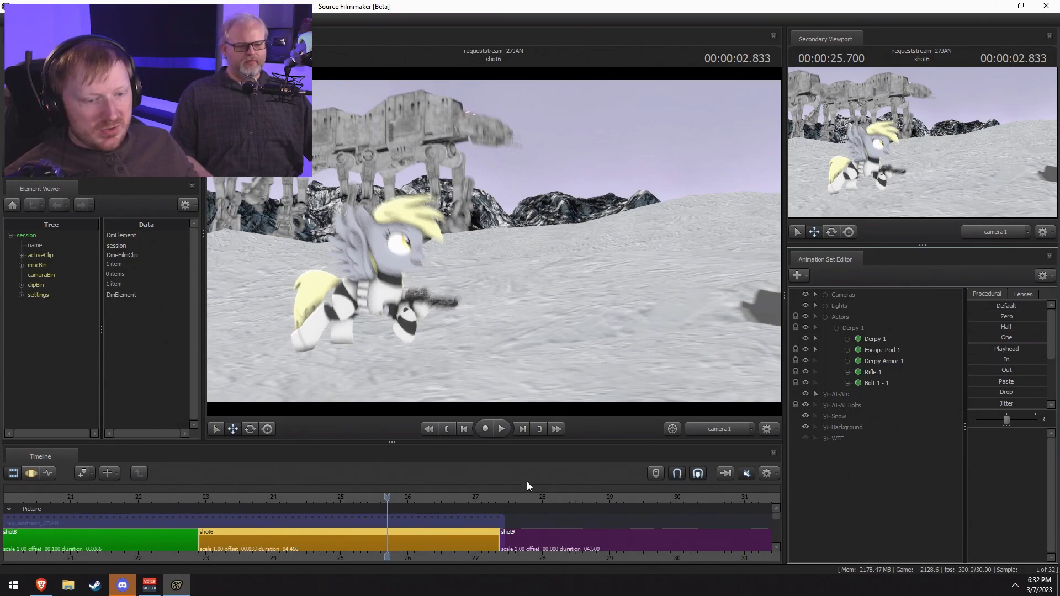
Step: Select the Derpy 1 model and play the opening of shot6 in the clip editor until the escape pod fills the frame
key("F3")
left_click(879, 341)
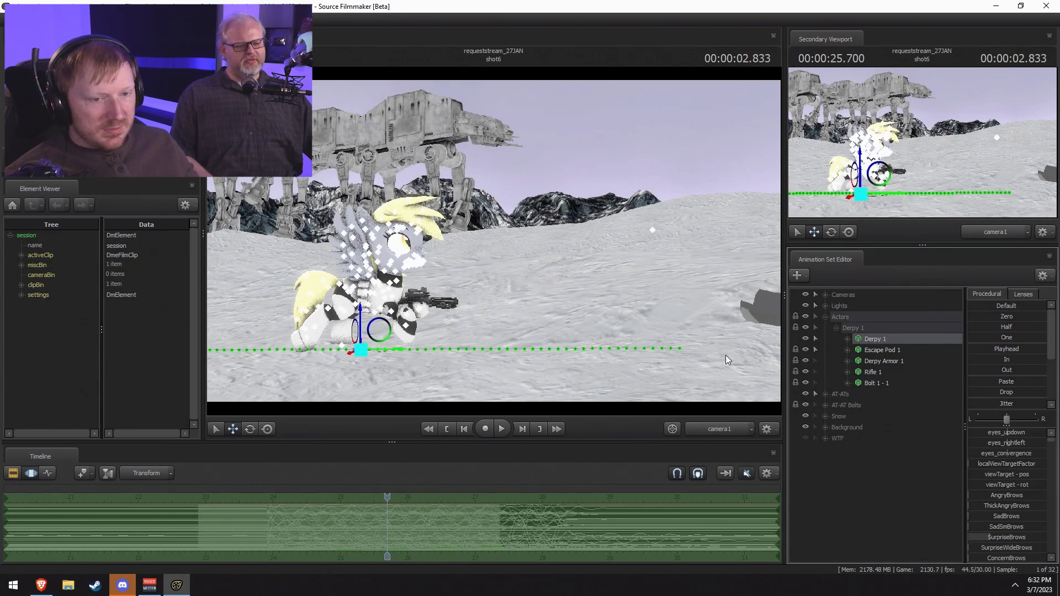
key("F2")
left_click(204, 496)
key("space")
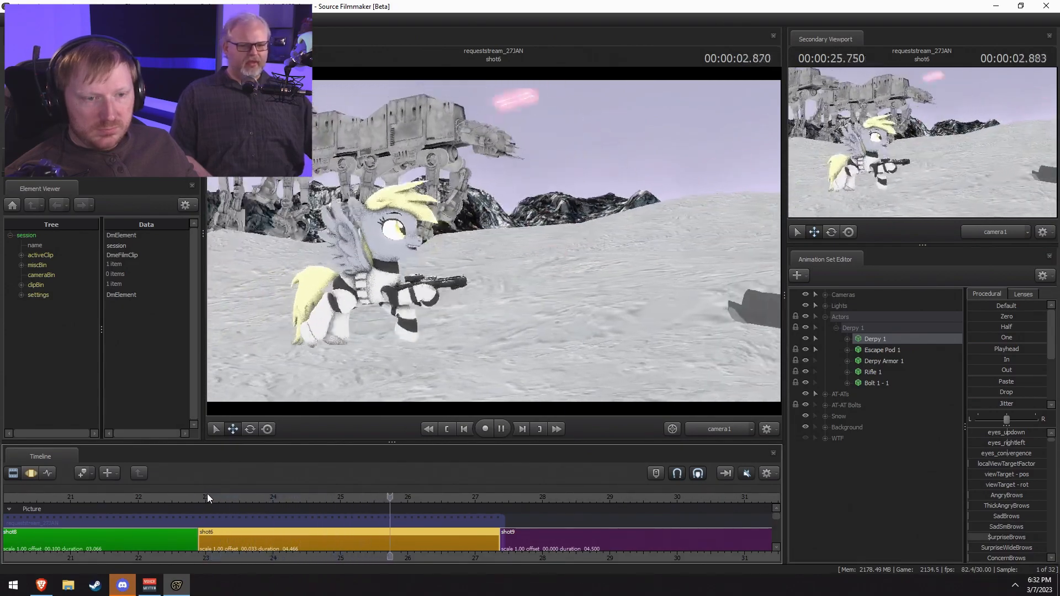
left_click(251, 496)
left_click(219, 496)
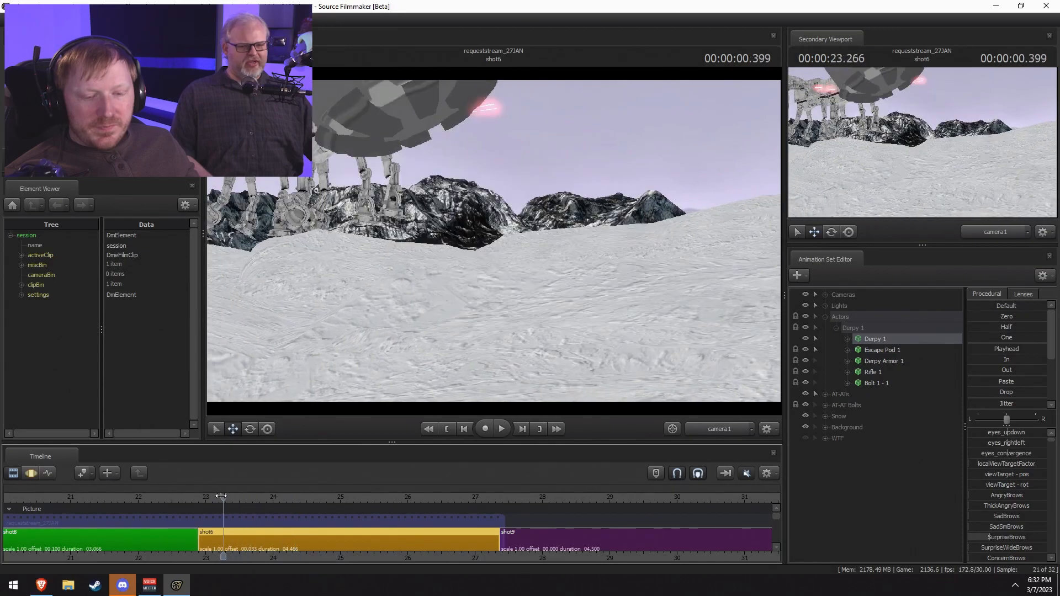
key("space")
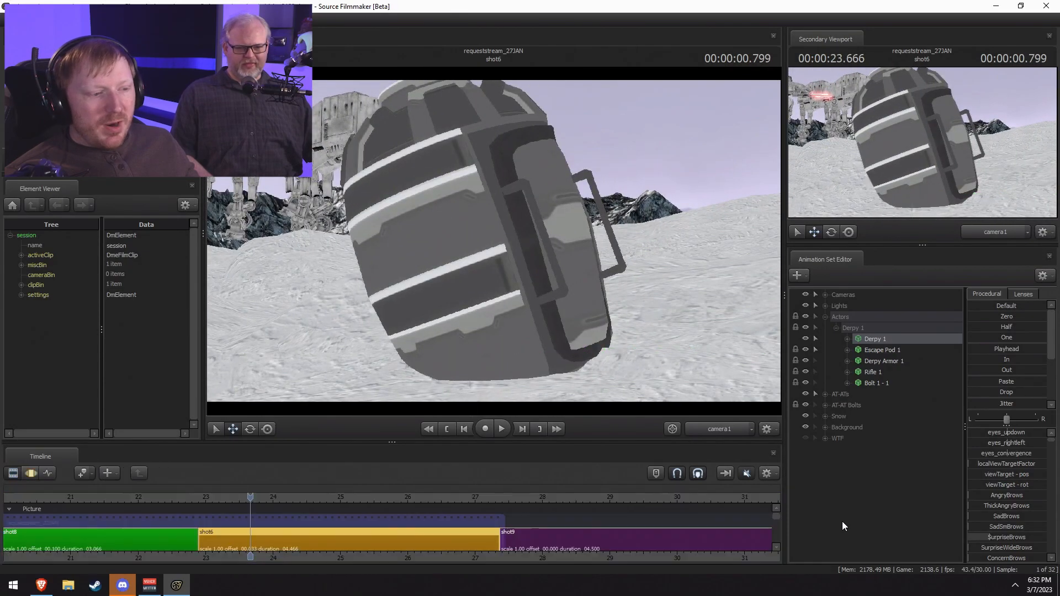
Step: Play shot6 on until Derpy leans out of the escape pod, checking her motion in the motion editor
key("F2")
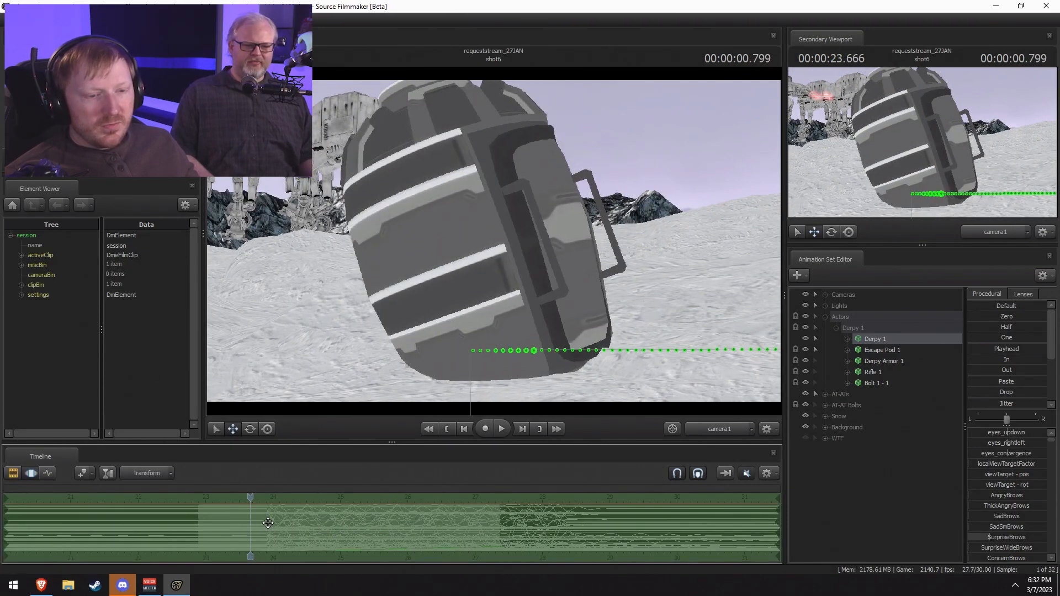
key("F1")
key("space")
key("space")
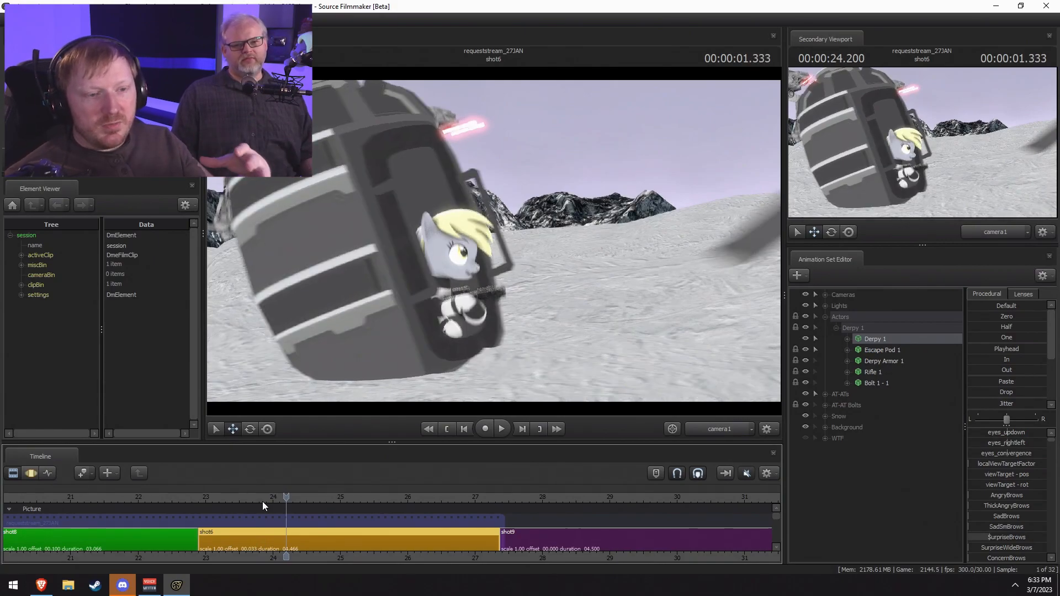
key("F2")
key("F1")
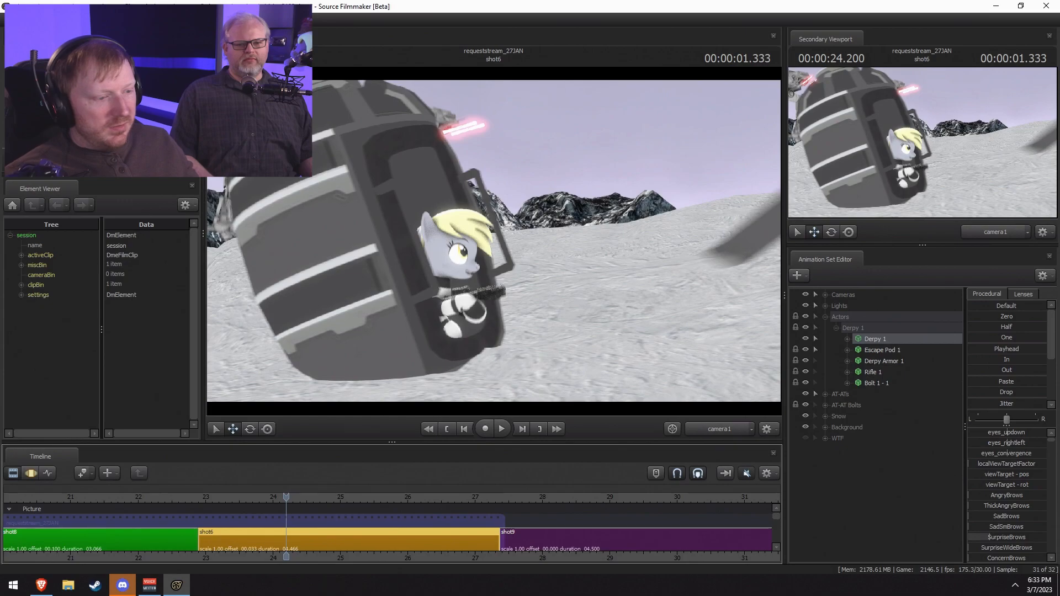
Step: Start an animation set for a new model and bring up the model browser filtered by "snow"
right_click(863, 476)
left_click(858, 477)
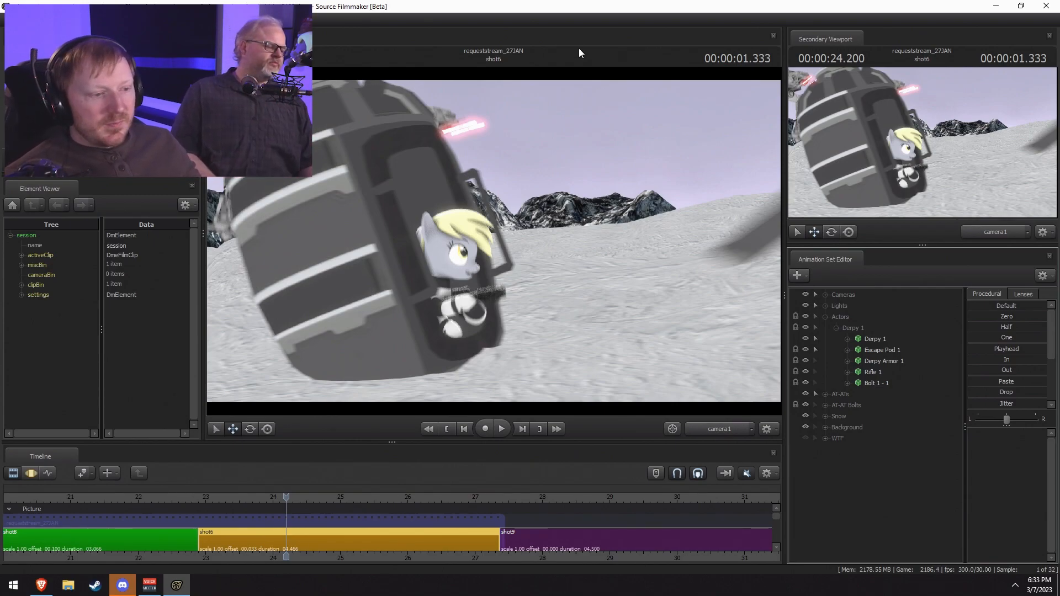
right_click(854, 478)
left_click(824, 417)
left_click(825, 418)
right_click(837, 466)
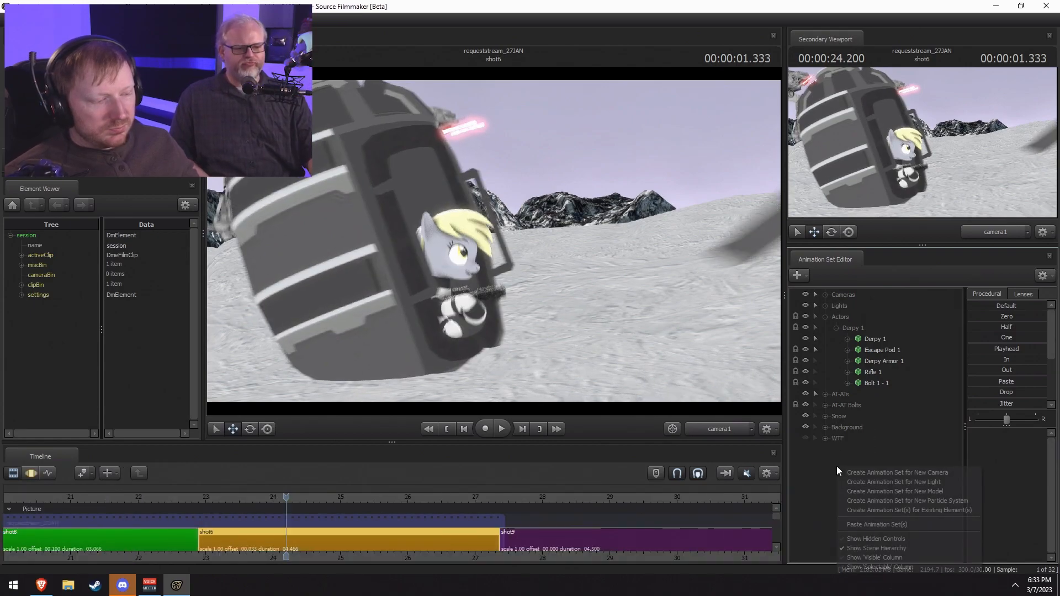
left_click(870, 491)
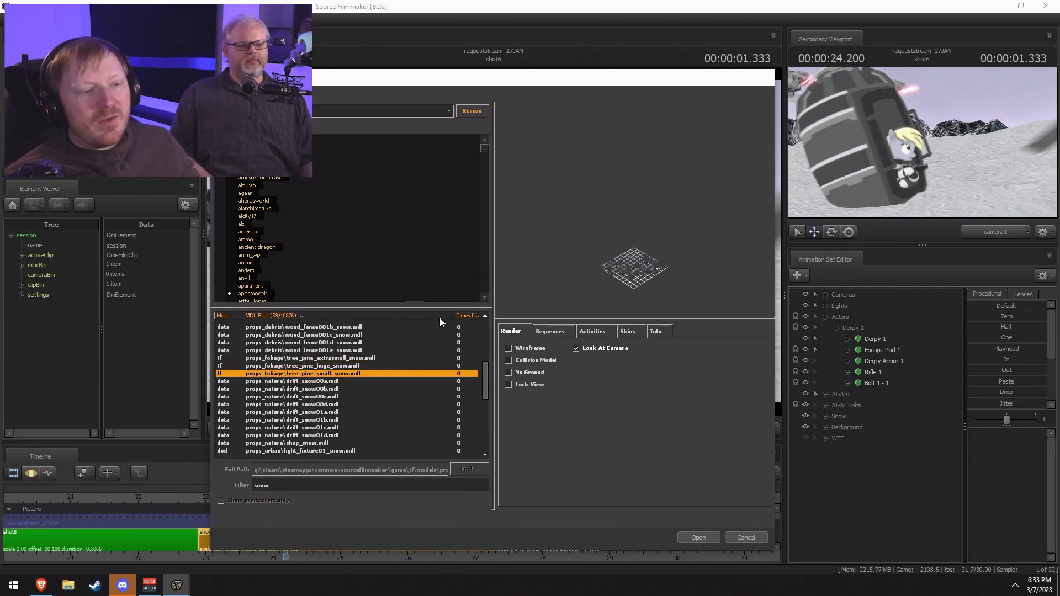
Step: Preview the filtered snow models from the snowy pine trees down to the straight snowdrifts
key("Down")
key("Down")
key("Down")
scroll(342, 399, "down", 6)
left_click(320, 388)
key("Down")
key("Down")
key("Down")
key("Down")
key("Down")
key("Down")
key("Down")
key("Down")
key("Down")
key("Down")
key("Down")
key("Down")
key("Down")
key("Down")
key("Down")
key("Down")
key("Down")
key("Down")
key("Down")
key("Down")
key("Down")
key("Down")
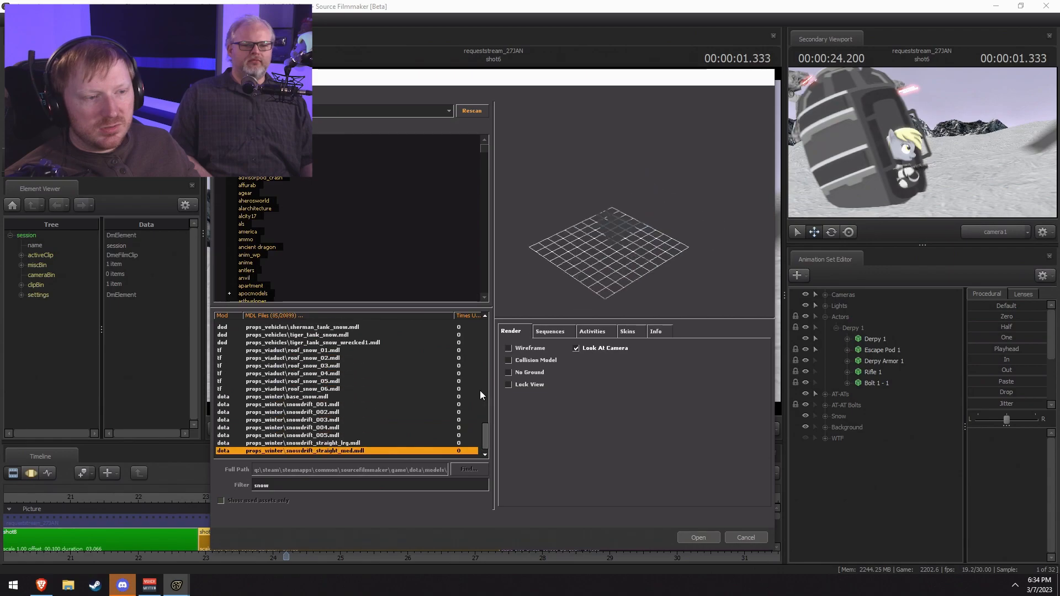
Step: Preview the models back up the list from the snowdrifts through the snow vehicles to the hedgehog fortification
key("Up")
key("Up")
key("Up")
key("Up")
key("Up")
key("Up")
key("Up")
key("Up")
key("Up")
key("Up")
key("Up")
key("Up")
key("Up")
key("Up")
key("Up")
key("Up")
key("Up")
key("Up")
key("Up")
key("Up")
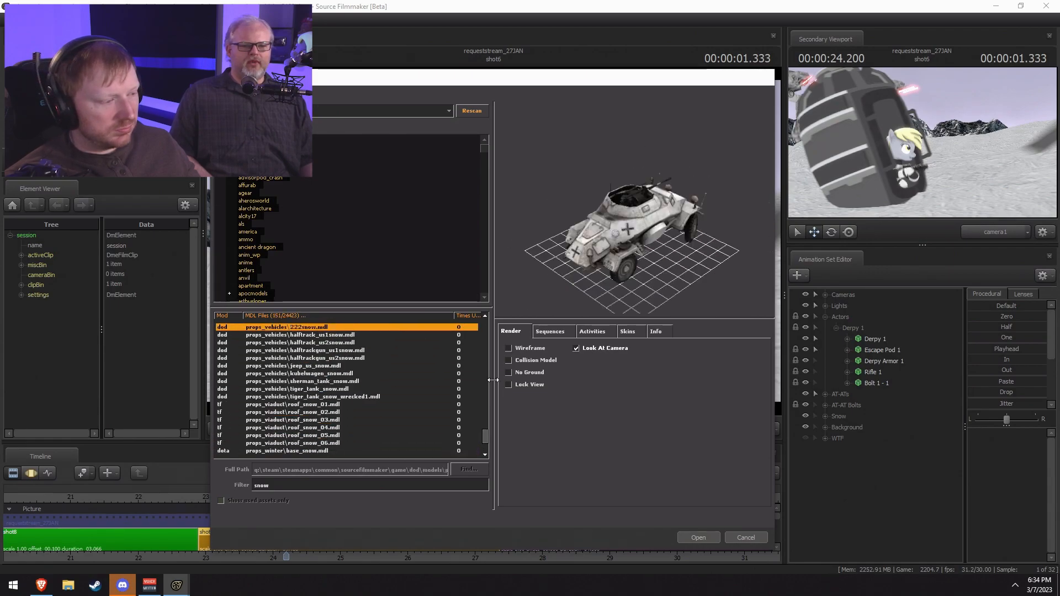
key("Up")
key("Up")
key("Up")
key("Up")
key("Up")
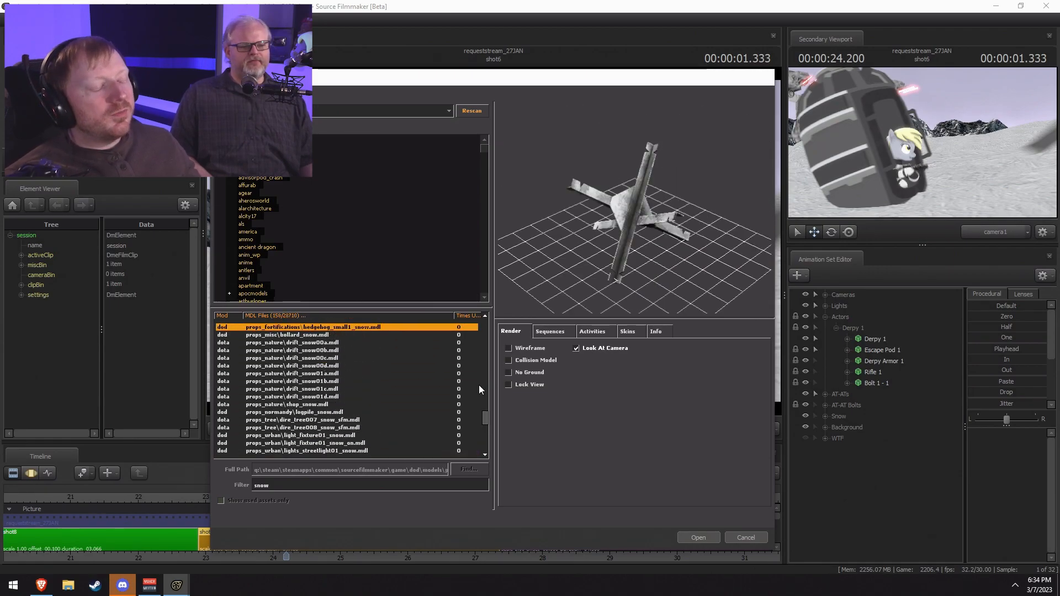
Step: Look through the snow scene and flower barrel props, and preview models near the start of the list including the Crystal Maiden snowdrop items
scroll(480, 387, "up", 20)
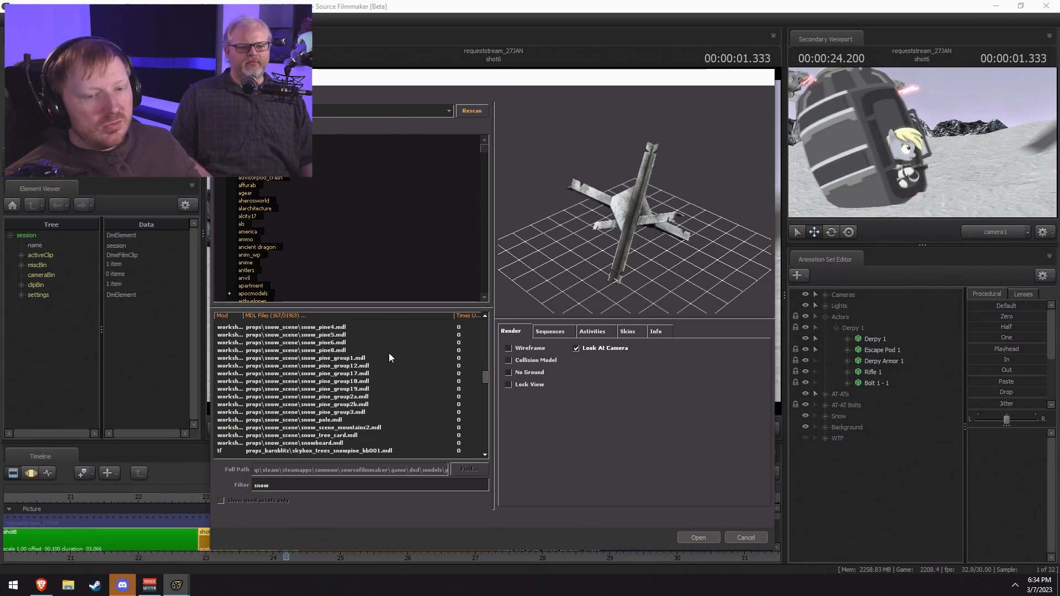
scroll(390, 353, "up", 10)
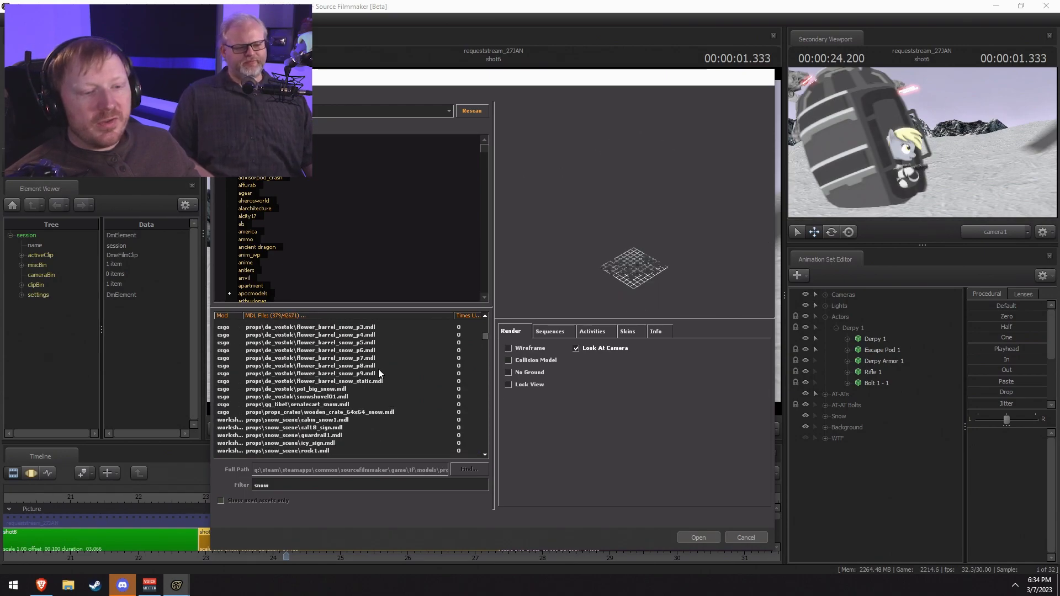
left_click(340, 342)
left_click(331, 404)
left_click(313, 413)
key("Down")
key("Down")
key("Down")
key("Down")
key("Down")
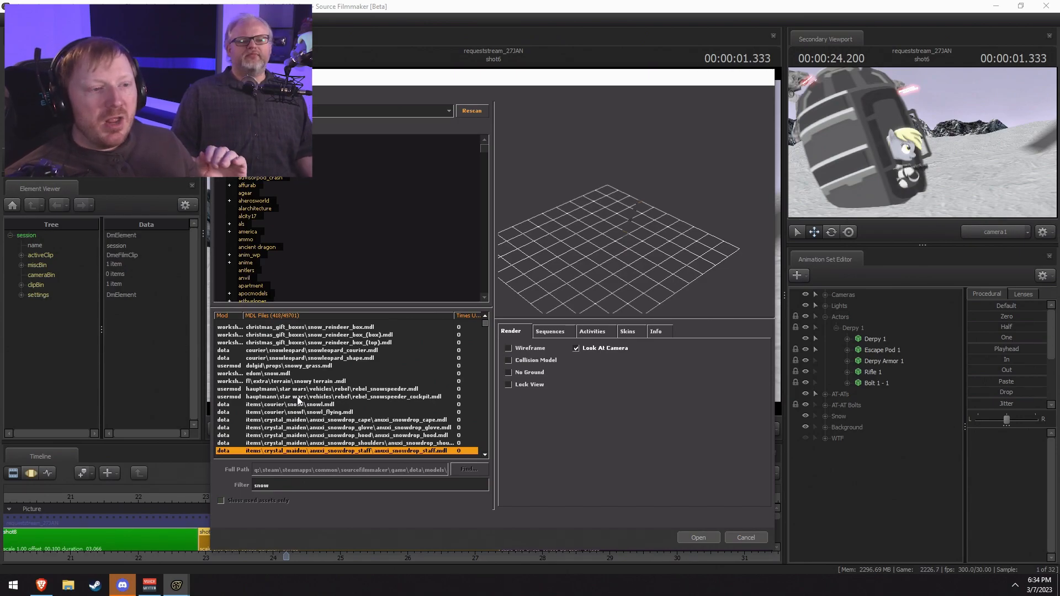
key("Down")
Step: Preview the models upward from the Crystal Maiden snowdrop items to the flat snow and snowy grass ground models
key("Up")
key("Up")
key("Up")
key("Up")
key("Up")
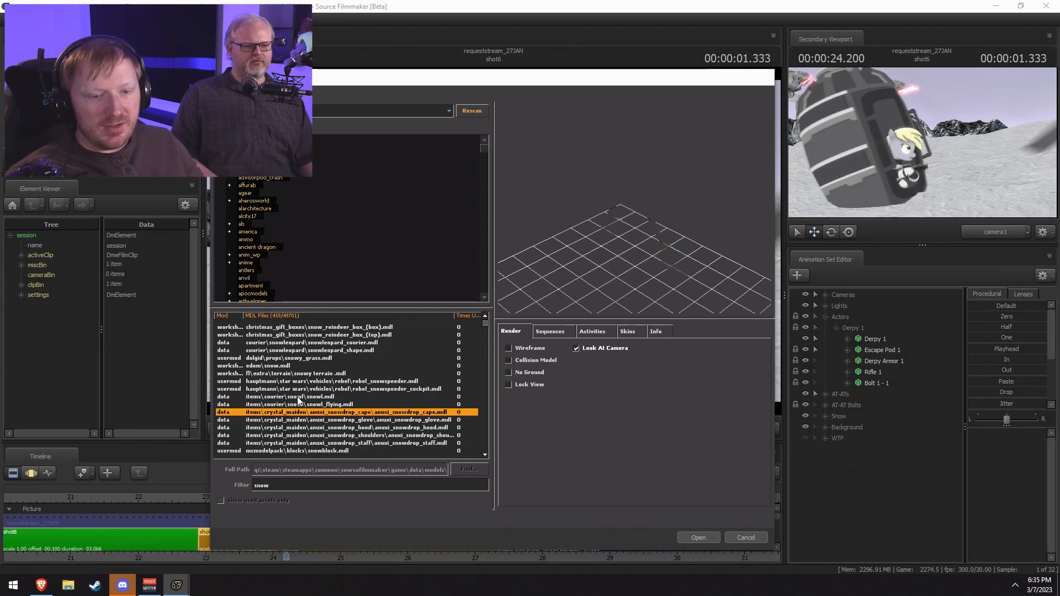
key("Up")
key("Up")
key("Up")
key("Up")
key("Up")
key("Up")
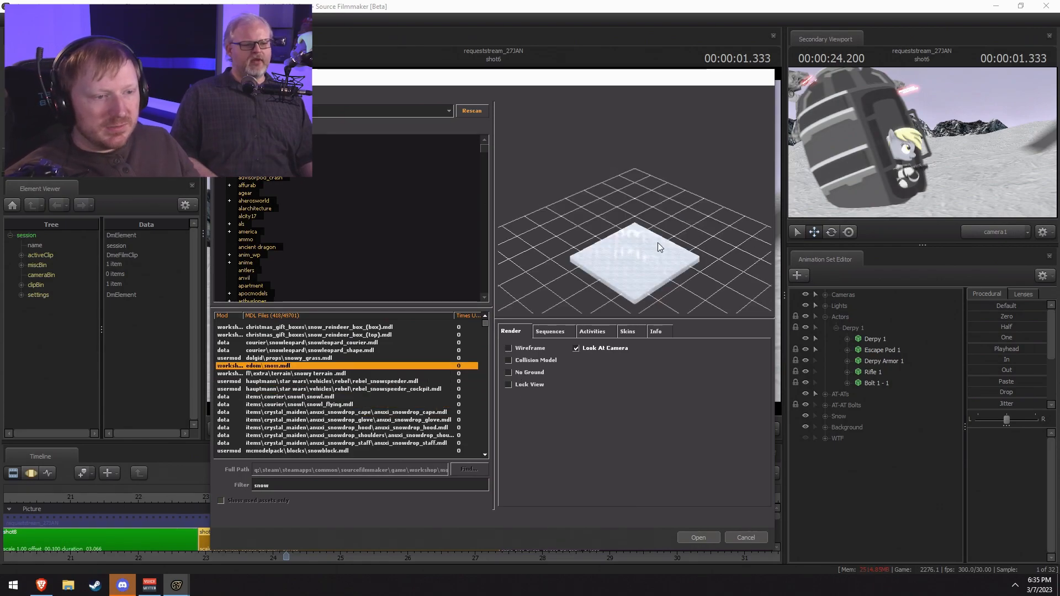
key("Up")
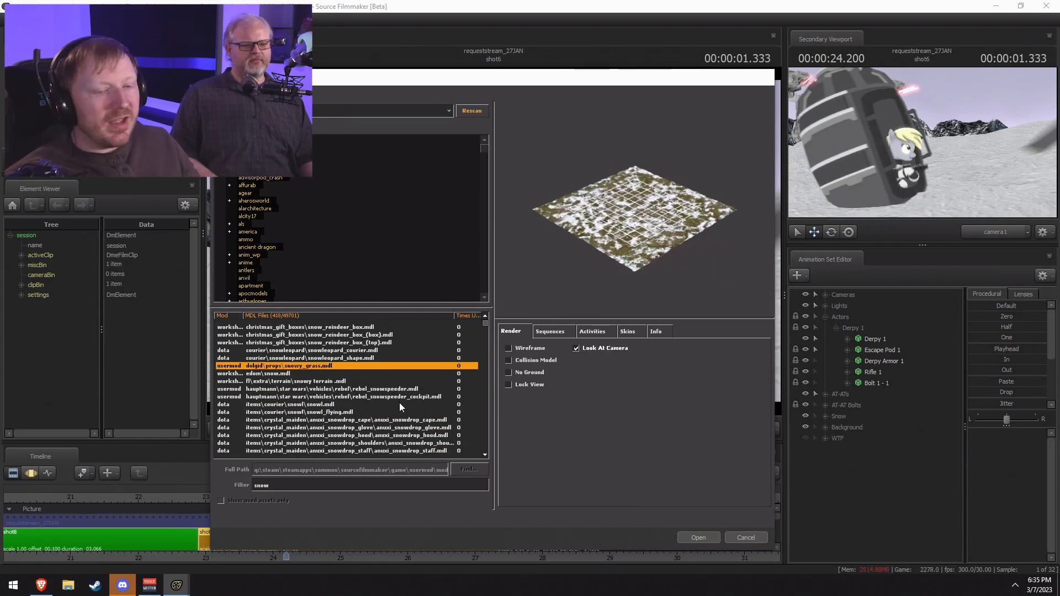
Step: Preview the snow models from the reindeer and Crystal Maiden snowdrop items down to particle\snowball.mdl
left_click(337, 342)
left_click(340, 435)
left_click(378, 444)
key("Down")
key("Down")
key("Down")
key("Down")
key("Down")
key("Down")
key("Down")
key("Down")
key("Down")
key("Down")
key("Down")
key("Down")
key("Down")
key("Down")
key("Down")
key("Down")
key("Down")
key("Down")
key("Down")
key("Down")
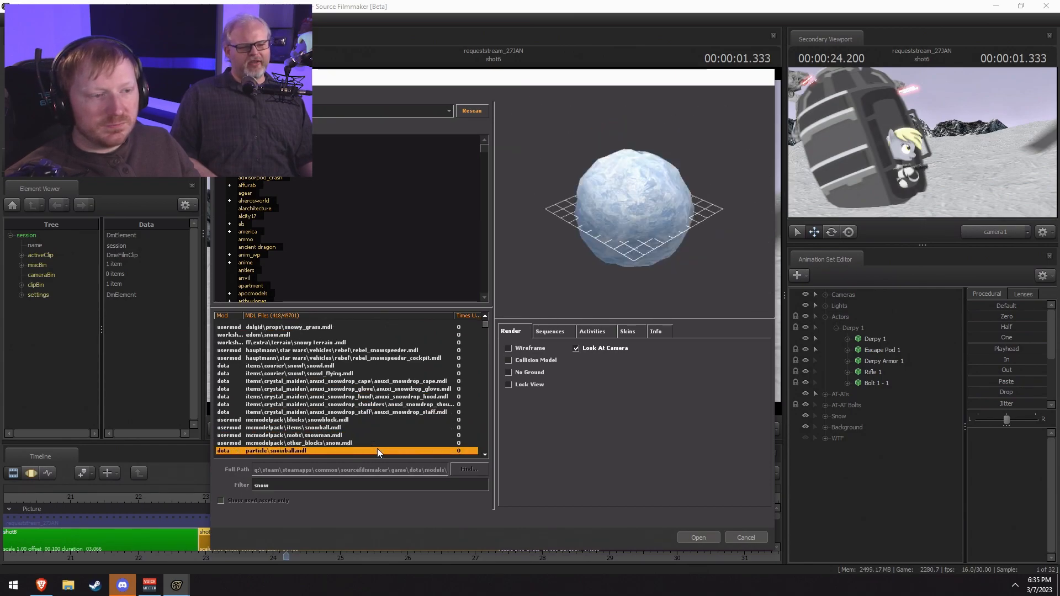
Step: Preview the models from the snowball down through the snowman parts and snowy flower barrels to the de_vostok snow shovel
key("Down")
key("Down")
key("Down")
key("Down")
key("Down")
key("Down")
key("Down")
key("Down")
key("Down")
key("Down")
key("Down")
key("Down")
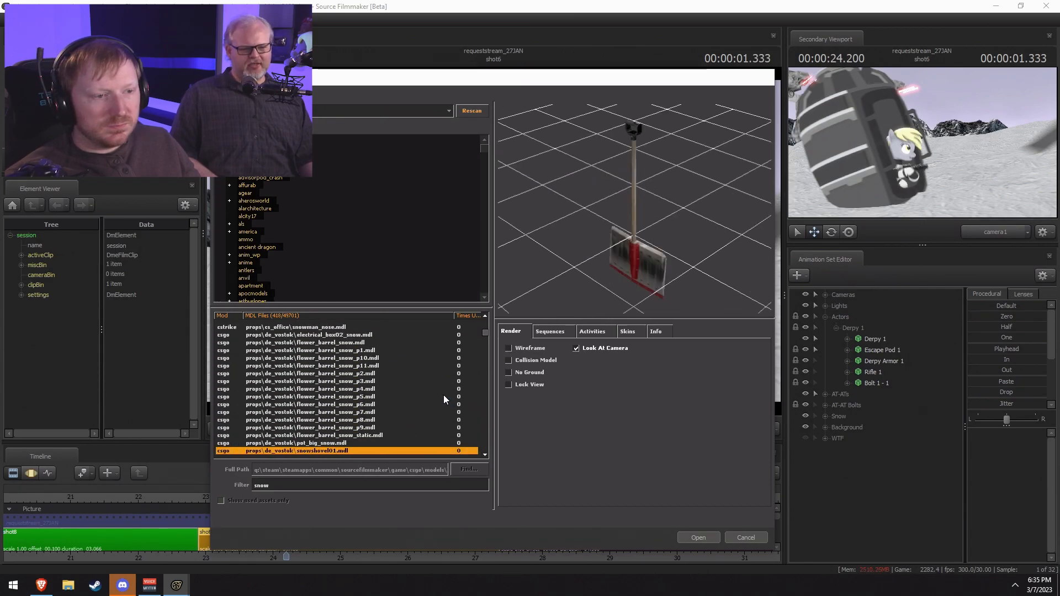
Step: Preview the snow_scene rocks and the cabin_snow1 model, inspecting the cabin snow from another angle and at different distances
key("Up")
key("Up")
key("Up")
key("Up")
key("Up")
key("Up")
key("Up")
key("Up")
key("Up")
key("Up")
key("Up")
key("Up")
key("Up")
key("Up")
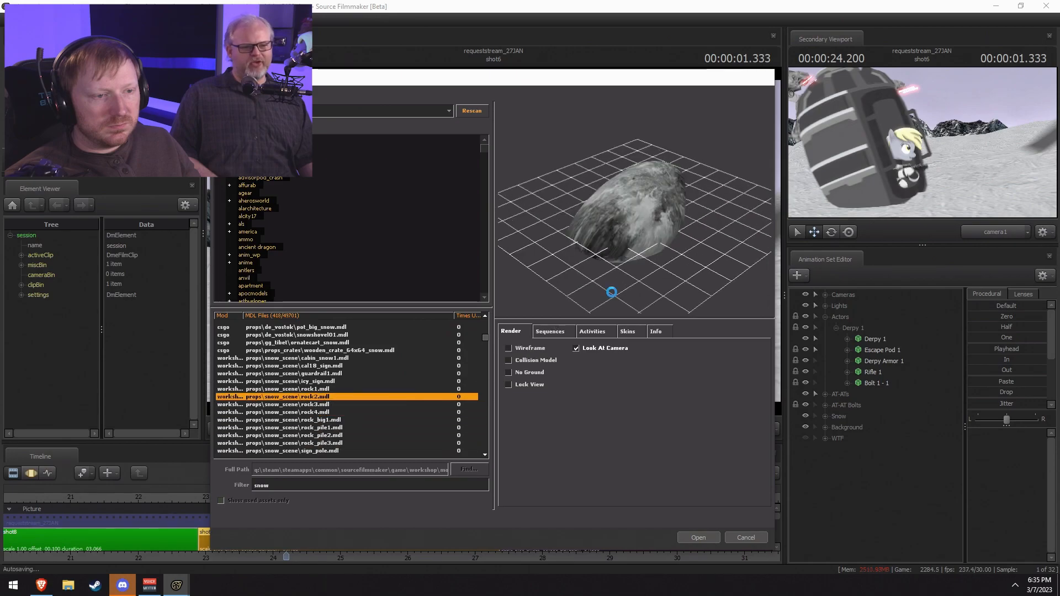
key("Down")
key("Down")
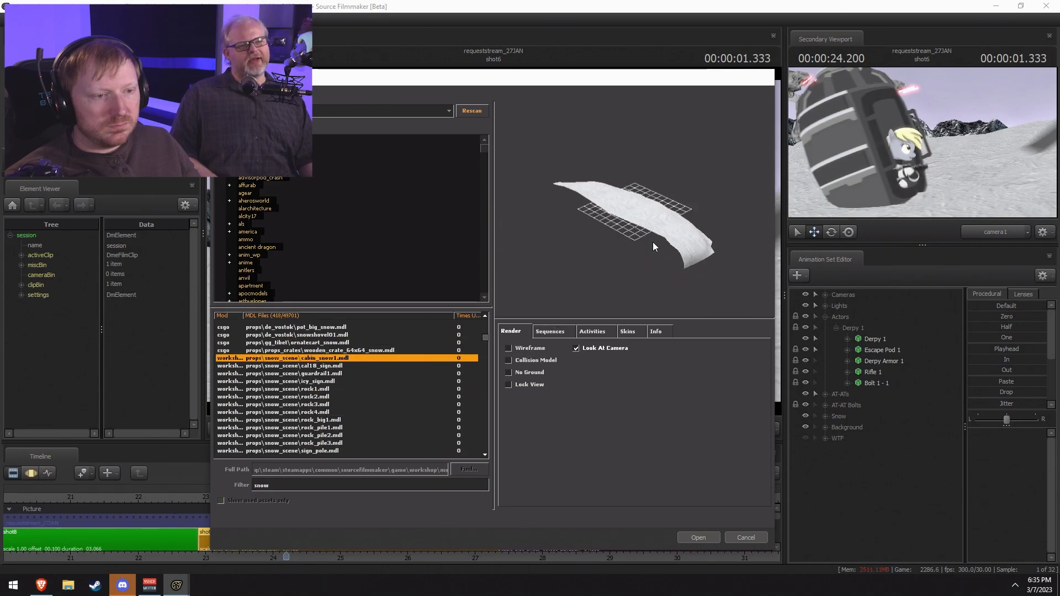
left_click_drag(596, 226, 649, 220)
scroll(596, 225, "up", 4)
scroll(600, 221, "down", 4)
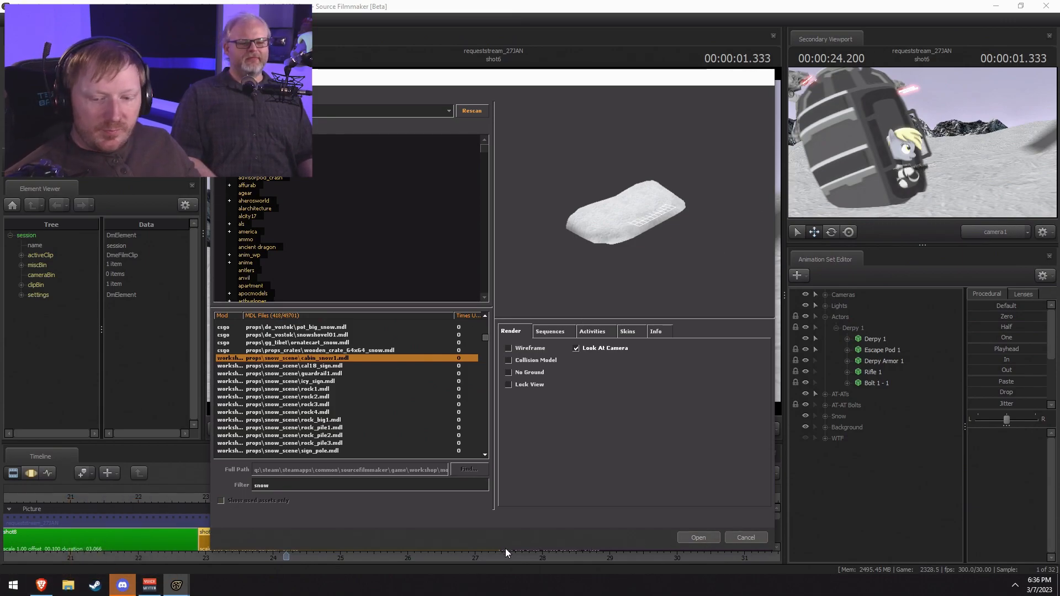
Step: Switch to the Brave browser, open YouTube and search for "final fantasy unlimited summon"
left_click(41, 586)
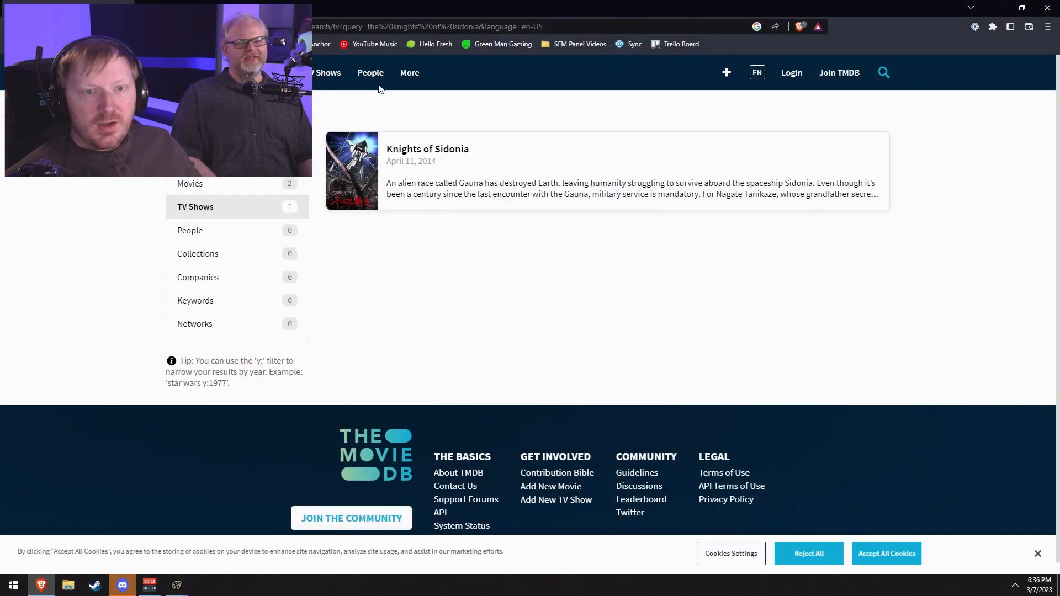
left_click(194, 44)
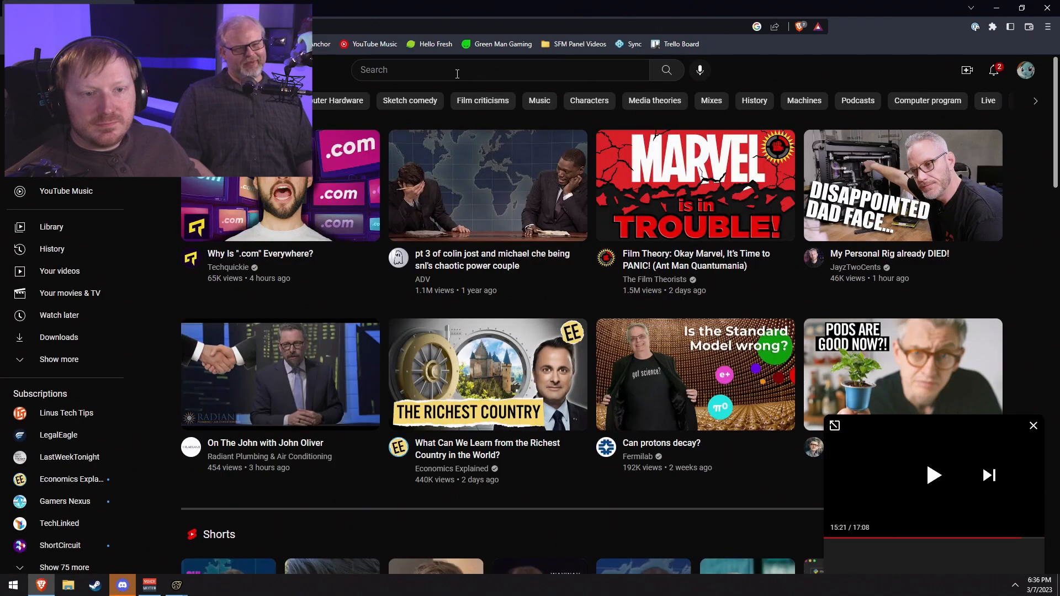
left_click(459, 71)
type("fina")
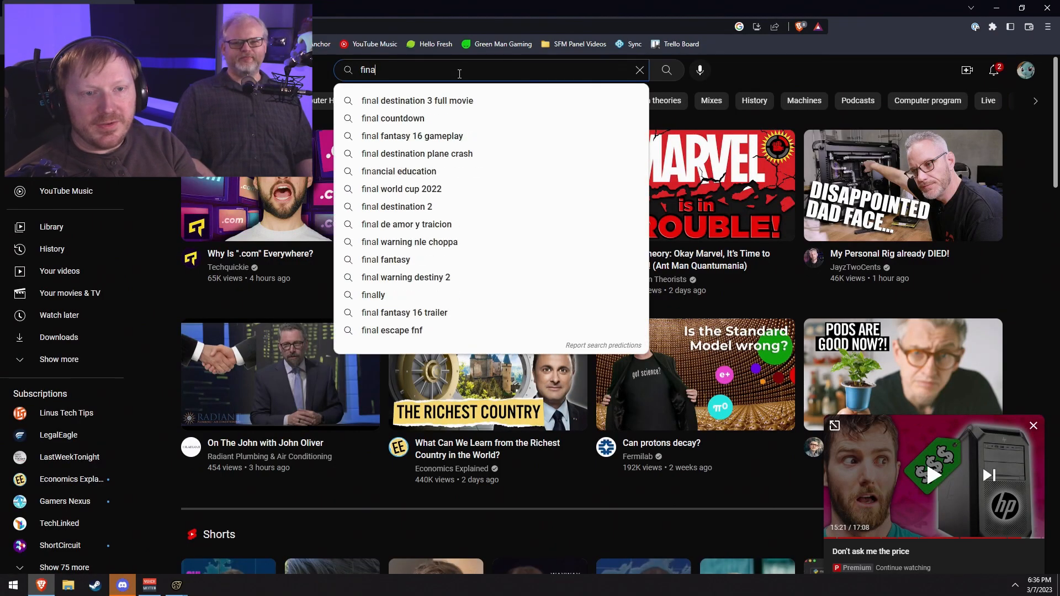
type("l fantasy unlimited summ")
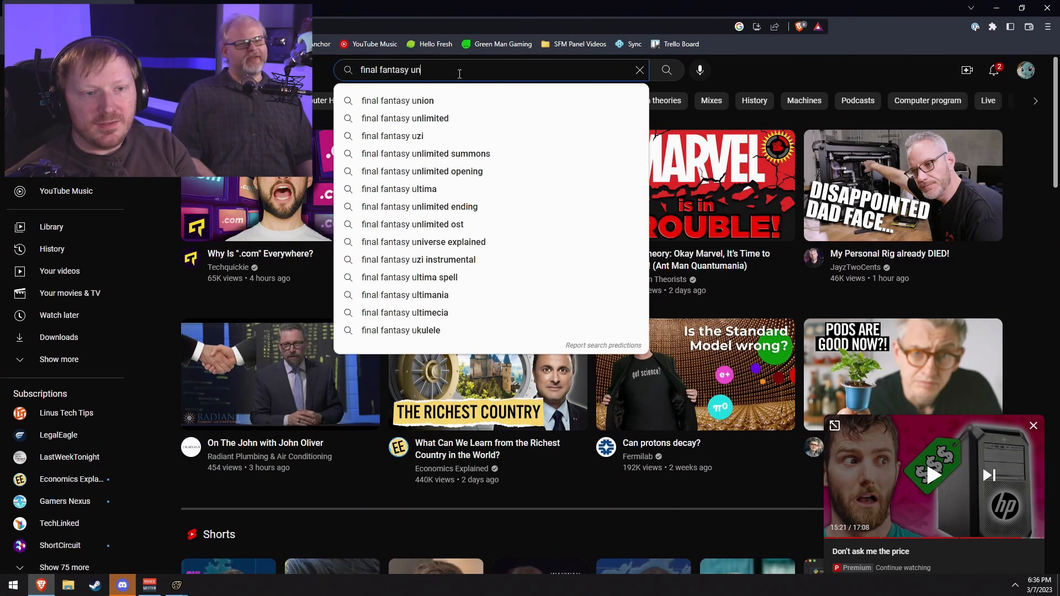
type("on")
key("Return")
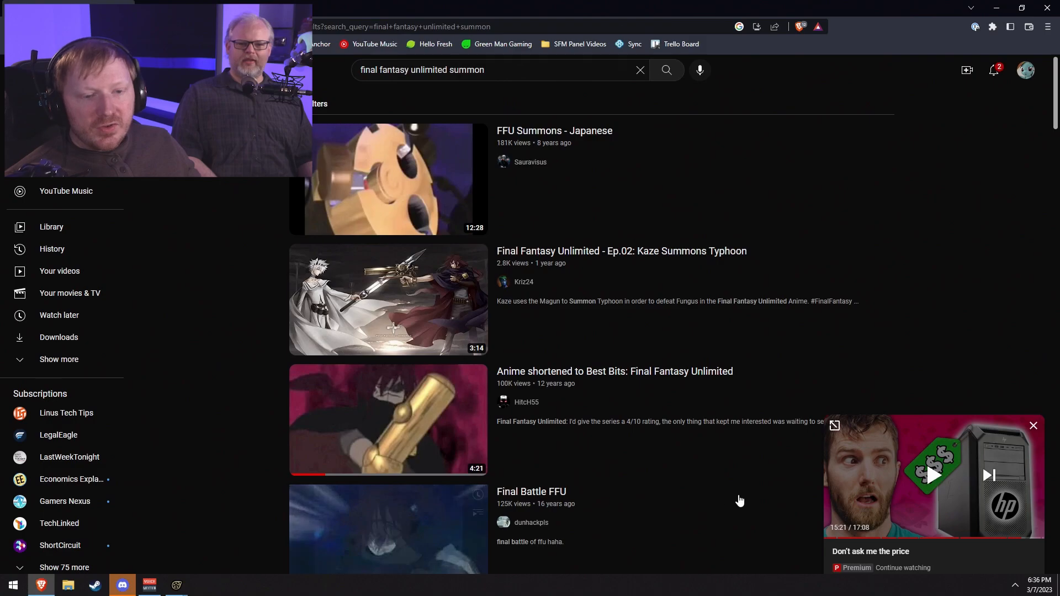
Step: Look through the search results and play the video "Anime shortened to Best Bits: Final Fantasy Unlimited"
mouse_move(694, 516)
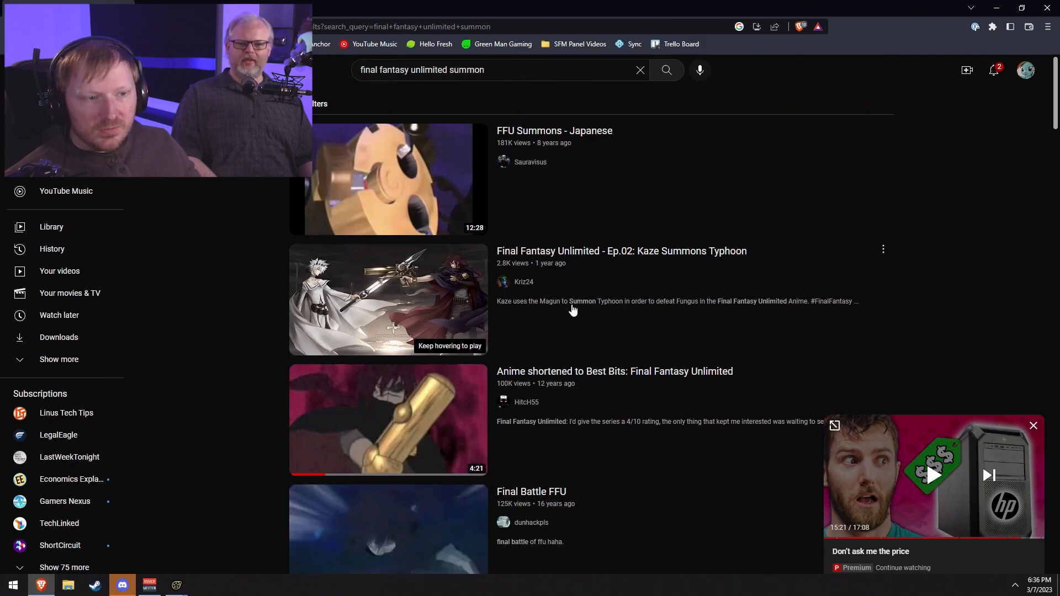
scroll(403, 397, "down", 2)
left_click(387, 315)
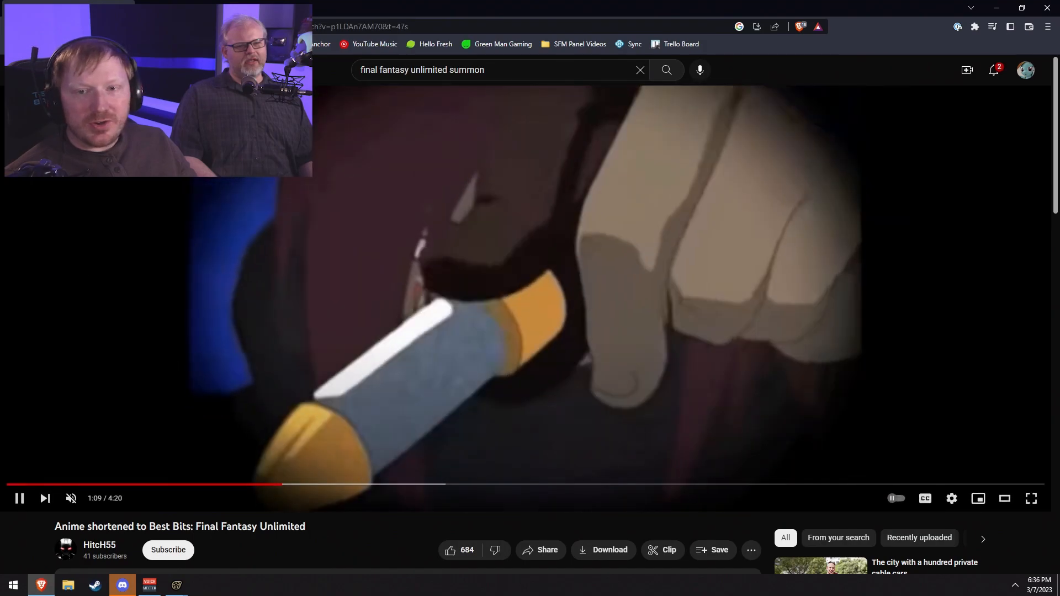
Step: Return to the search results, play "Final Fantasy Unlimited- Ifrit vs Omega" from an earlier point and pause it at 0:47
key("alt+Left")
scroll(452, 375, "down", 2)
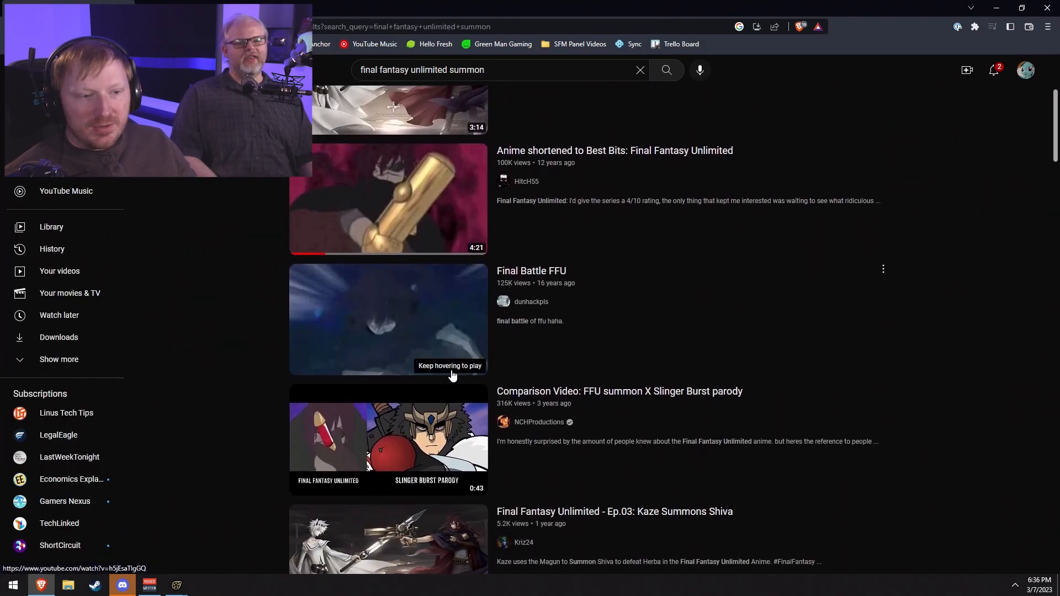
scroll(507, 495, "down", 7)
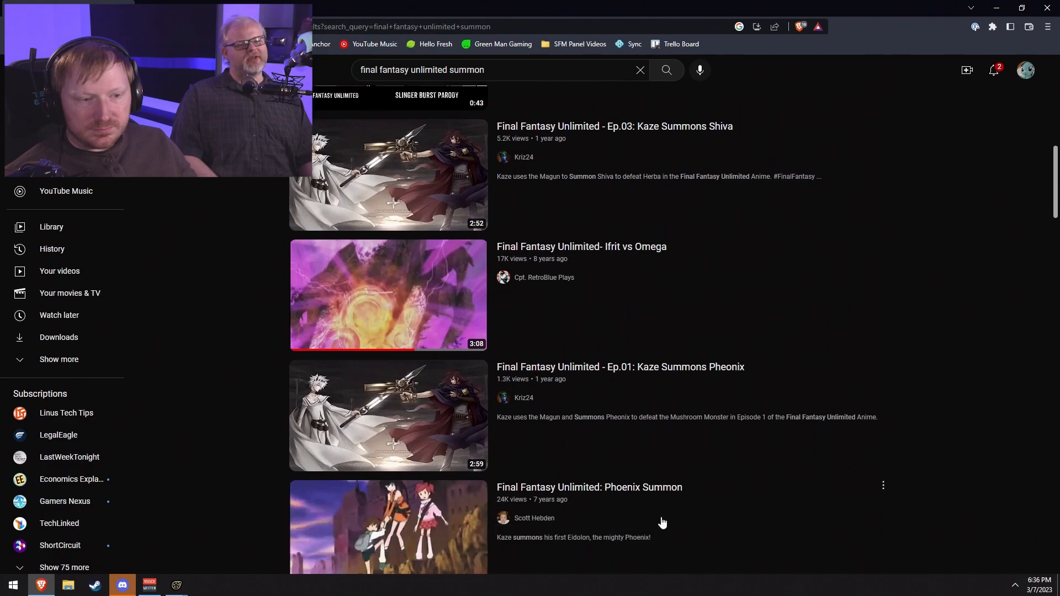
left_click(372, 313)
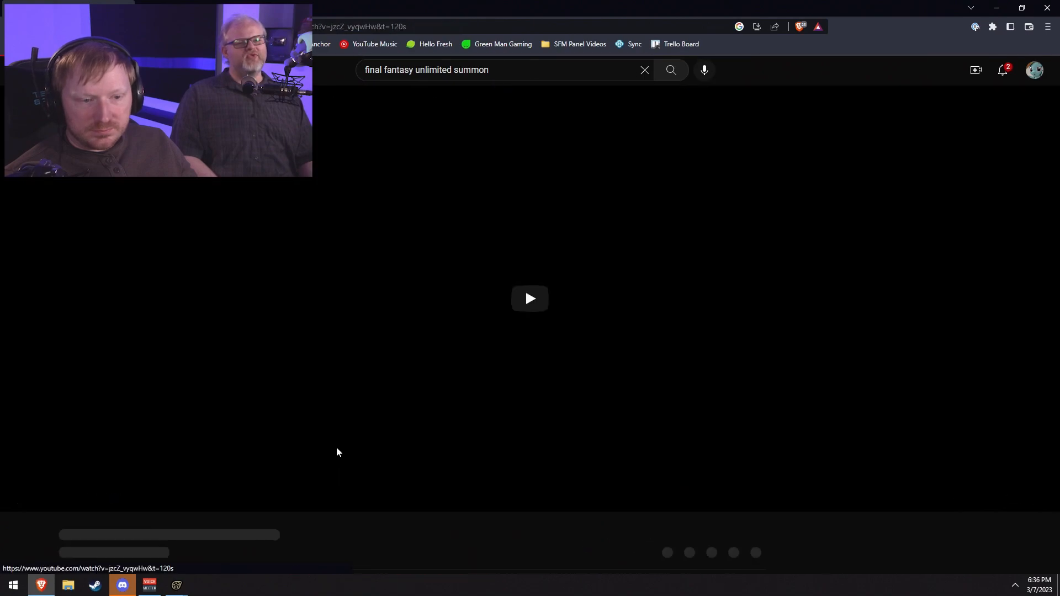
left_click_drag(147, 485, 155, 486)
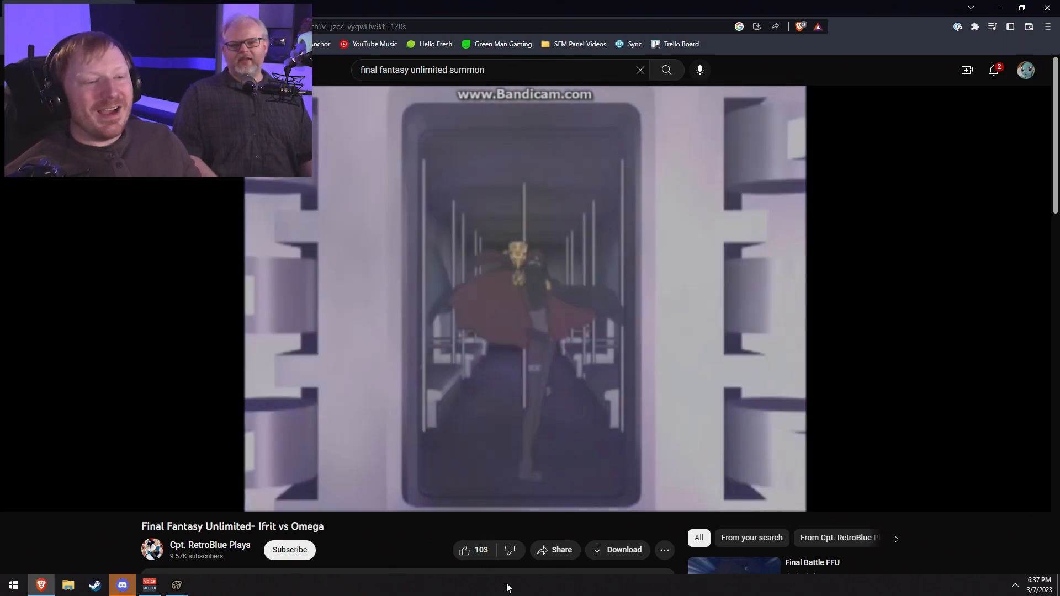
left_click(537, 295)
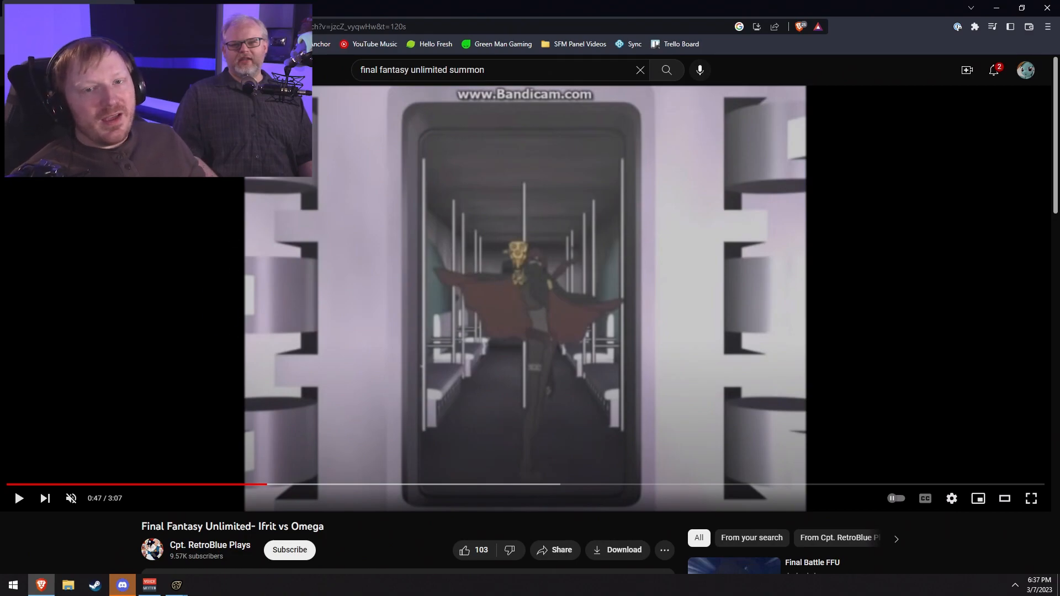
Step: Switch back to Source Filmmaker's model browser and preview the snow_scene models from cabin_snow1 down to smokey_sign
key("alt+Tab")
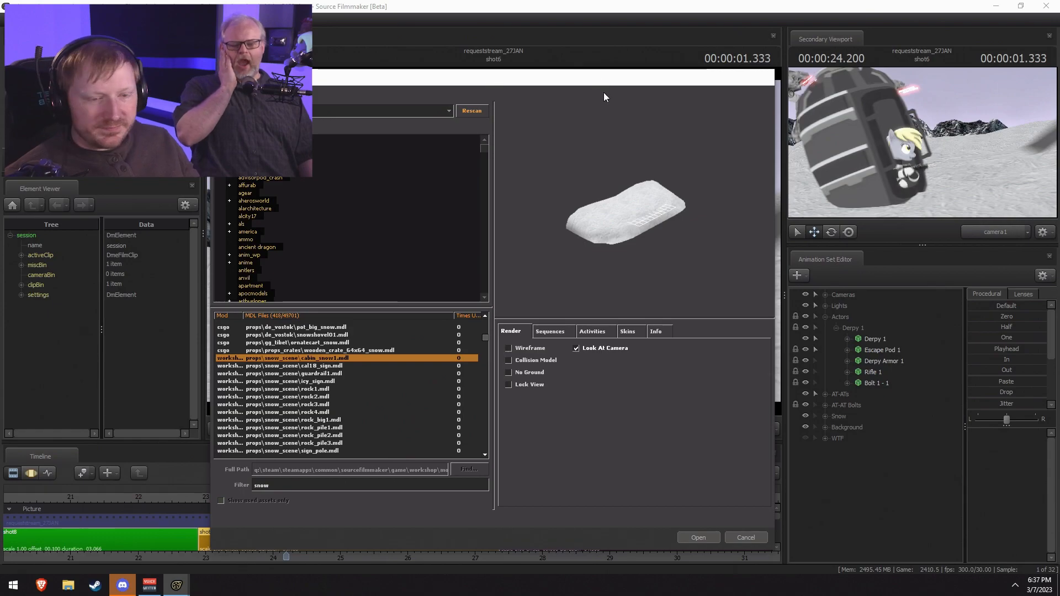
key("Down")
key("Down")
key("Down")
key("Down")
key("Down")
key("Down")
key("Down")
key("Down")
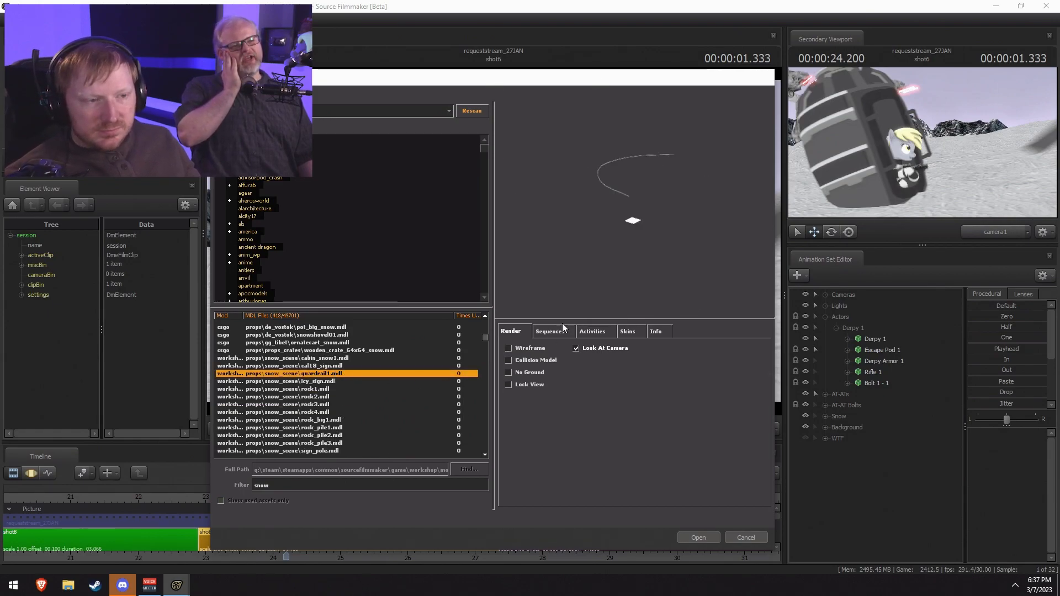
key("Down")
key("Down")
key("Down")
key("Down")
key("Down")
key("Down")
key("Down")
key("Down")
key("Down")
key("Down")
key("Down")
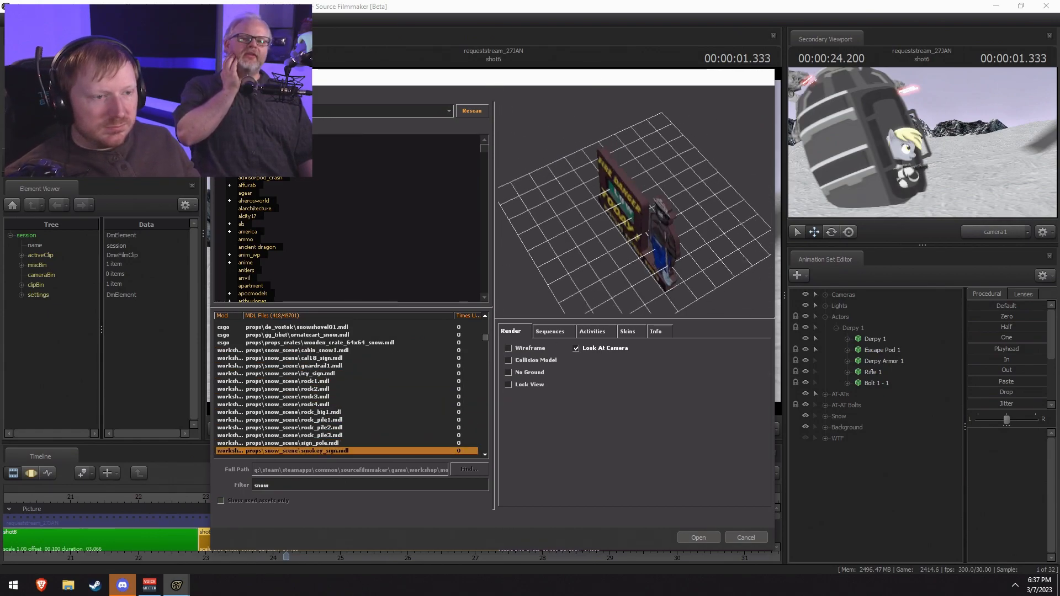
Step: Preview the snow_scene pines, pine groups, mountains and snowboard, down to the first Barnblitz snow fence
key("Down")
key("Down")
key("Down")
key("Down")
key("Down")
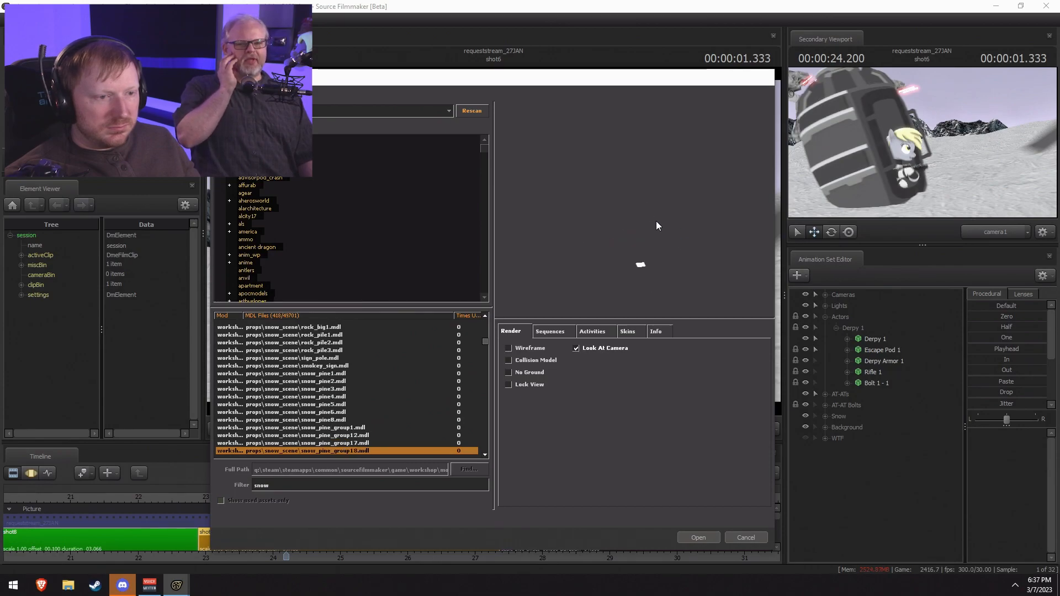
key("Down")
key("Down")
key("Down")
key("Down")
key("Down")
key("Down")
key("Down")
key("Down")
key("Down")
key("Down")
key("Down")
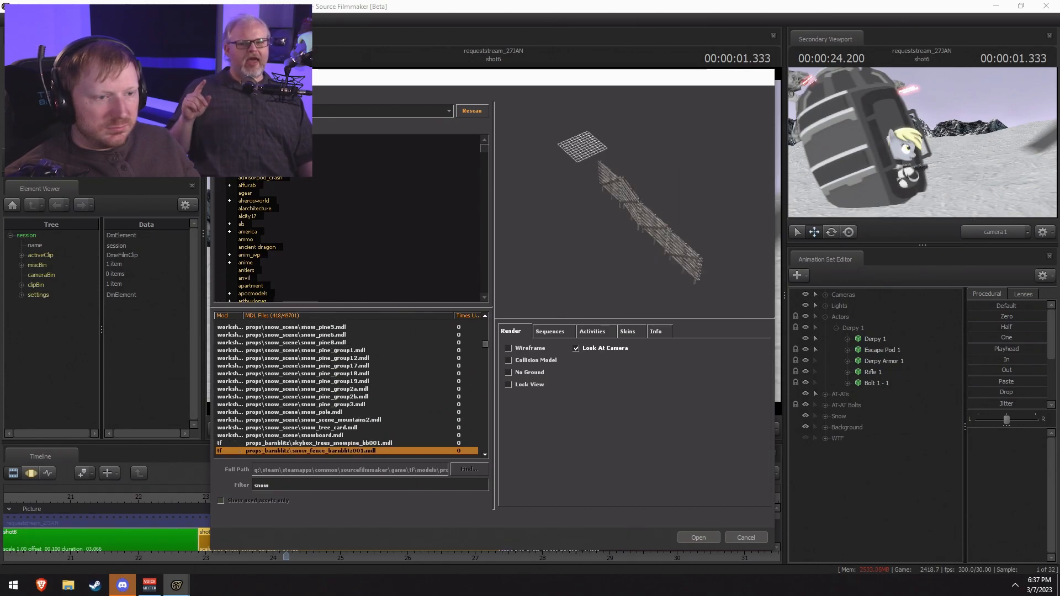
Step: Preview the Coldfront roof snow, the snowy debris ramps and the small snowy riveredge rocks
key("Down")
key("Down")
key("Down")
key("Down")
key("Down")
key("Down")
key("Down")
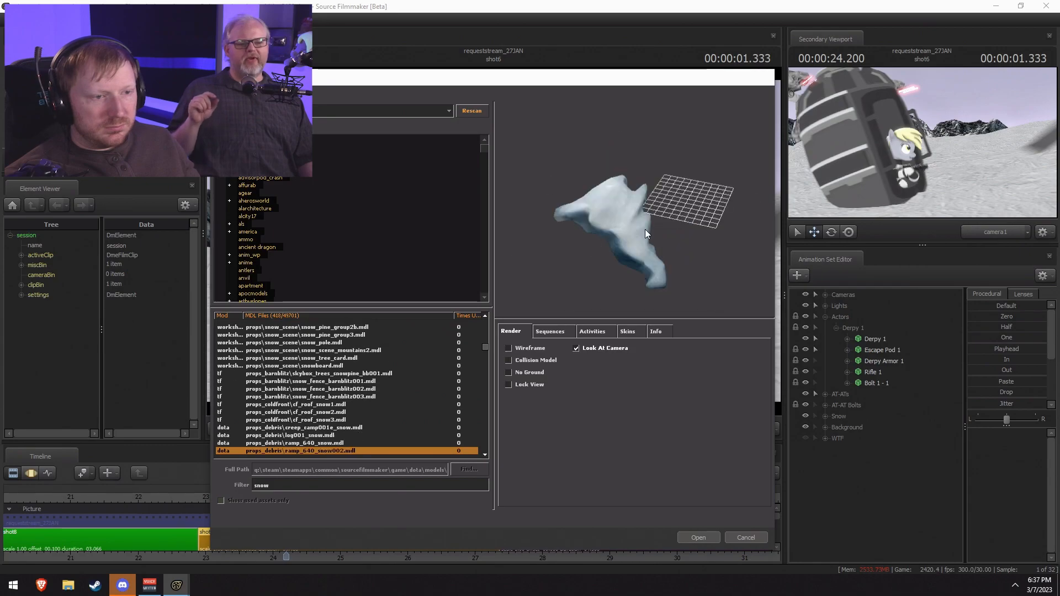
key("Down")
key("Down")
key("Down")
key("Down")
key("Down")
key("Down")
key("Down")
key("Down")
key("Down")
key("Down")
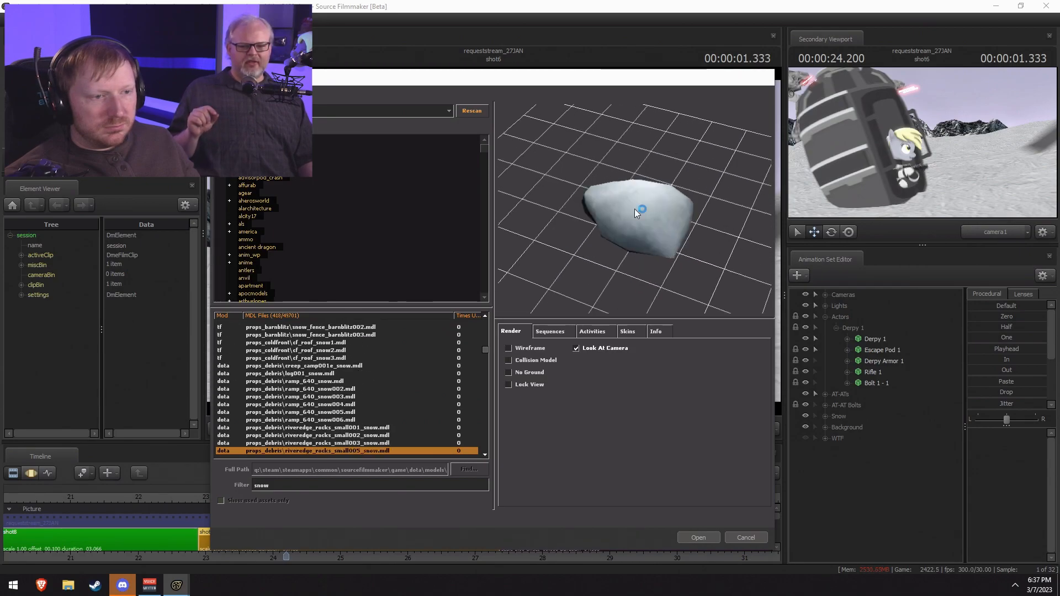
Step: Preview the snowy wood fences, snow hill and snow prints, down to the snow_dune02c model
key("Down")
key("Down")
key("Down")
key("Down")
key("Down")
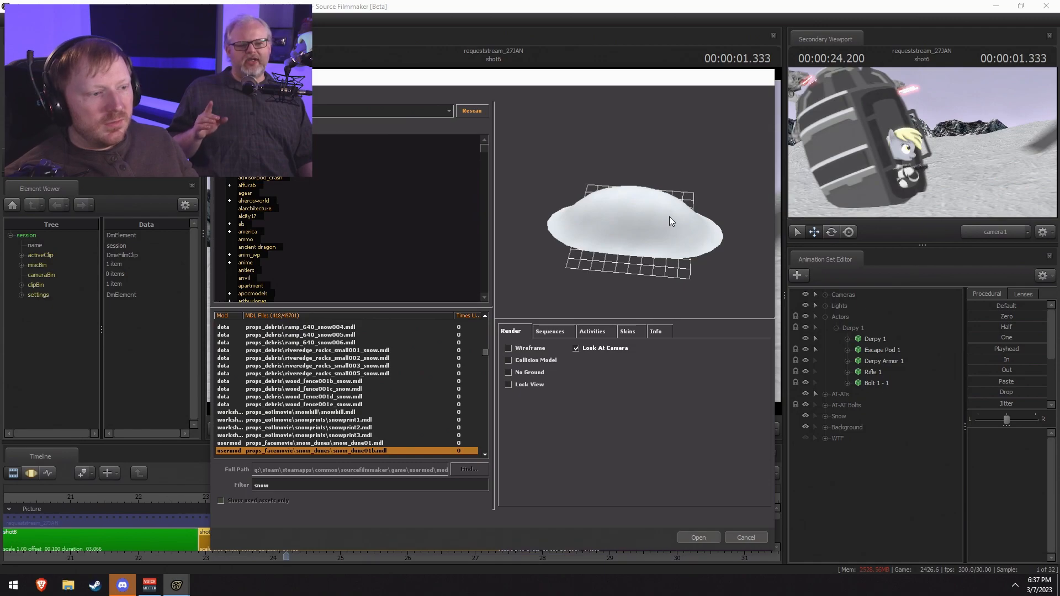
key("Down")
key("Down")
key("Down")
key("Down")
key("Down")
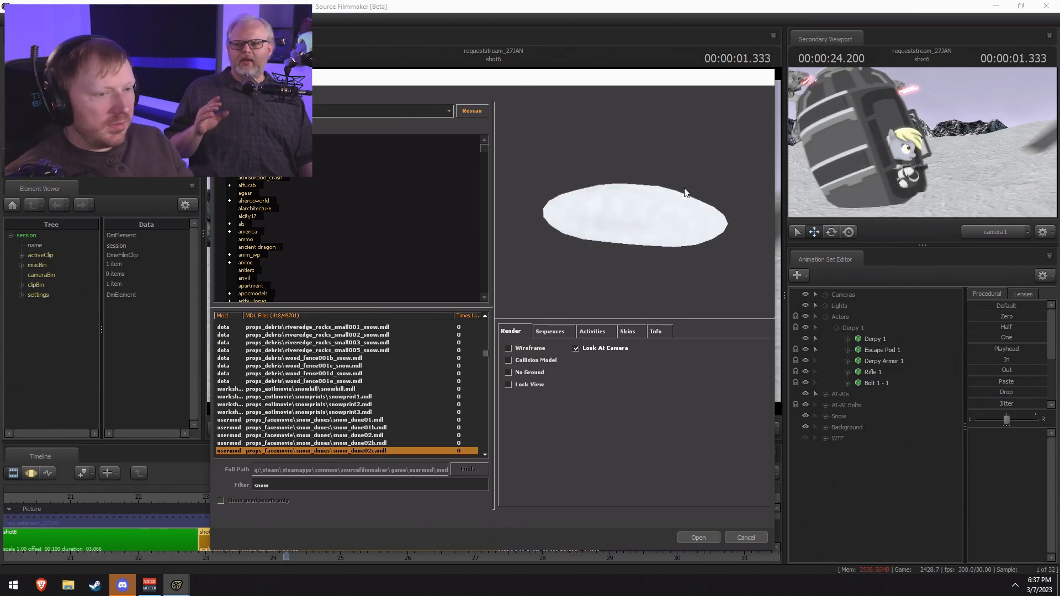
Step: Preview the snowy pine trees and fortification props, down to the drift_snow00b model
key("Down")
key("Down")
key("Down")
key("Down")
key("Down")
key("Down")
key("Down")
key("Down")
key("Down")
key("Down")
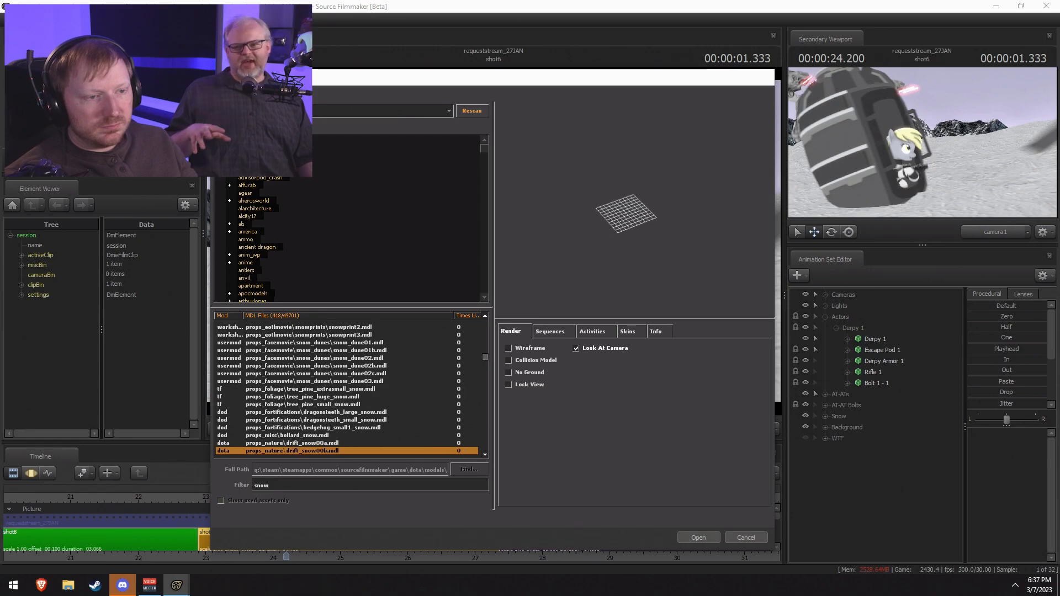
Step: Preview the remaining snow drifts, snowy trees, urban lights and destroyed 222 vehicle parts, down to the 222snow model
key("Down")
key("Down")
key("Down")
key("Down")
key("Down")
key("Down")
key("Down")
key("Down")
key("Down")
key("Down")
key("Down")
key("Down")
key("Down")
key("Down")
key("Down")
key("Down")
key("Down")
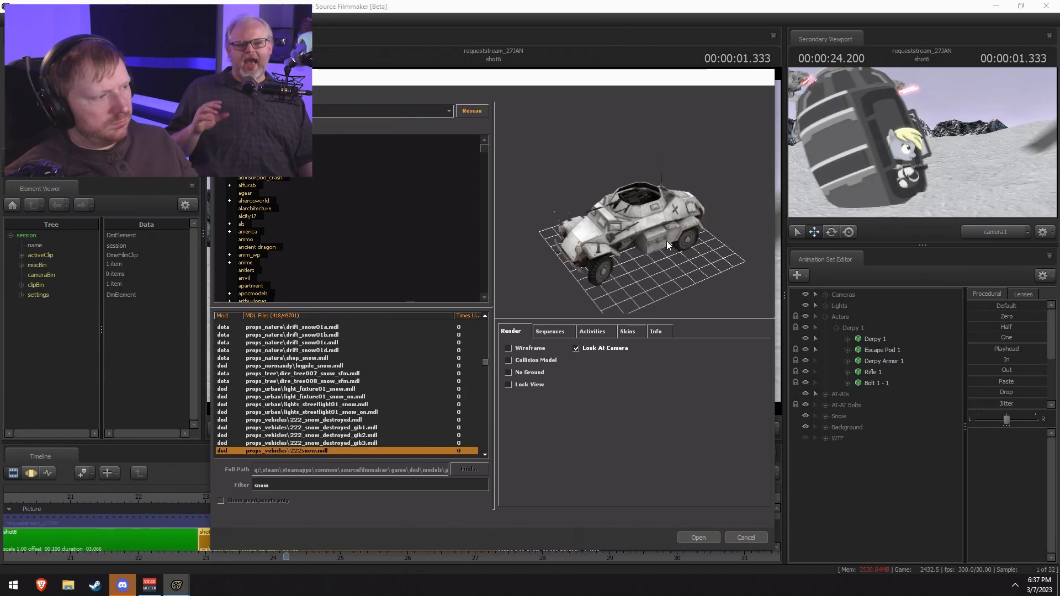
Step: Switch to the Brave browser, search for "ffvii turk anime" and look through the Türk Anime TV page on Final Fantasy VII: Last Order
left_click(41, 585)
left_click(346, 26)
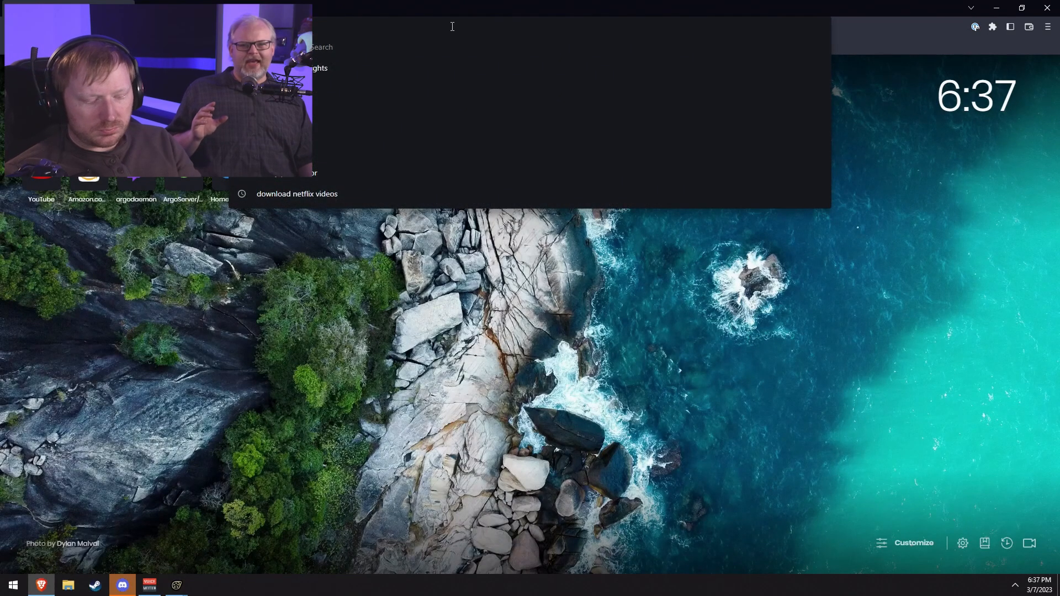
type("sfm")
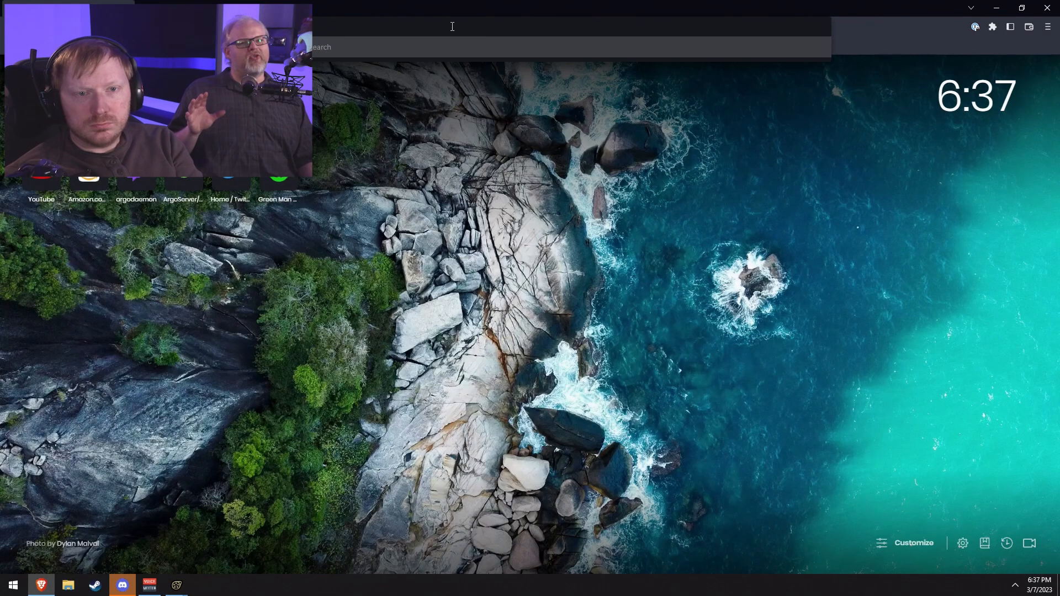
key("Return")
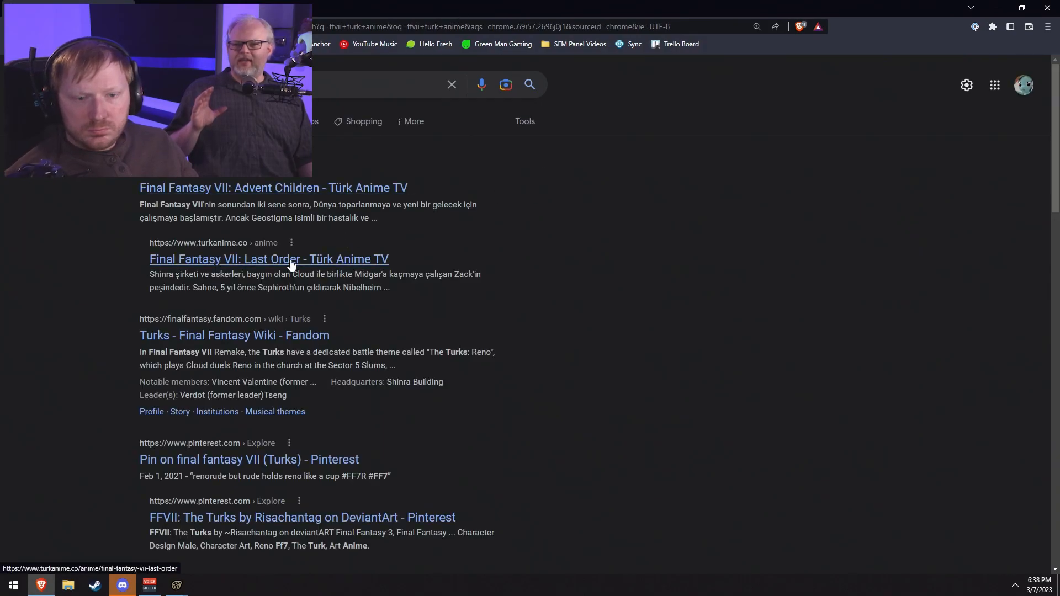
left_click(380, 301)
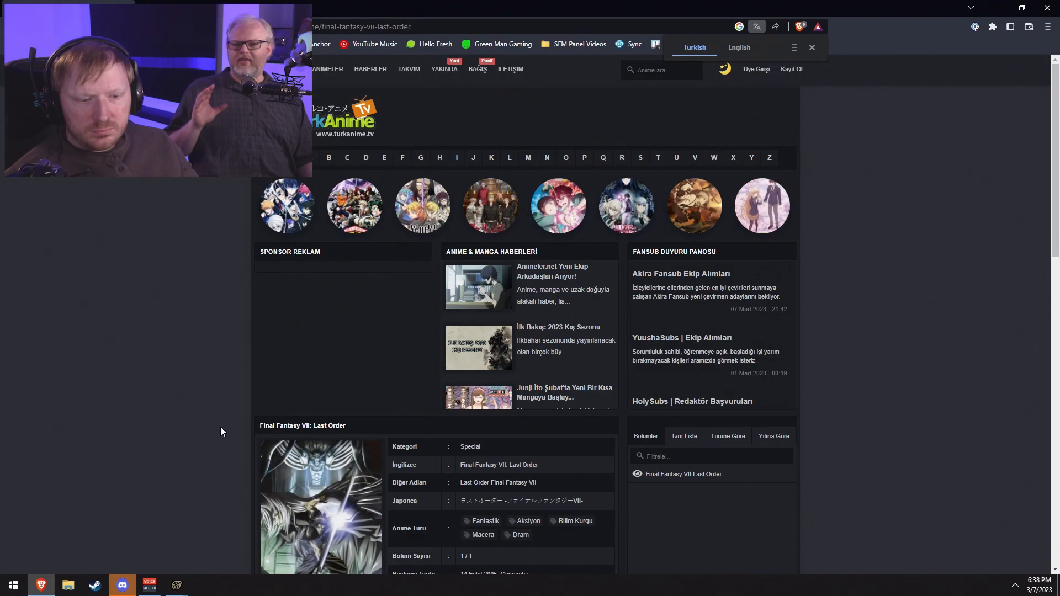
scroll(221, 422, "down", 3)
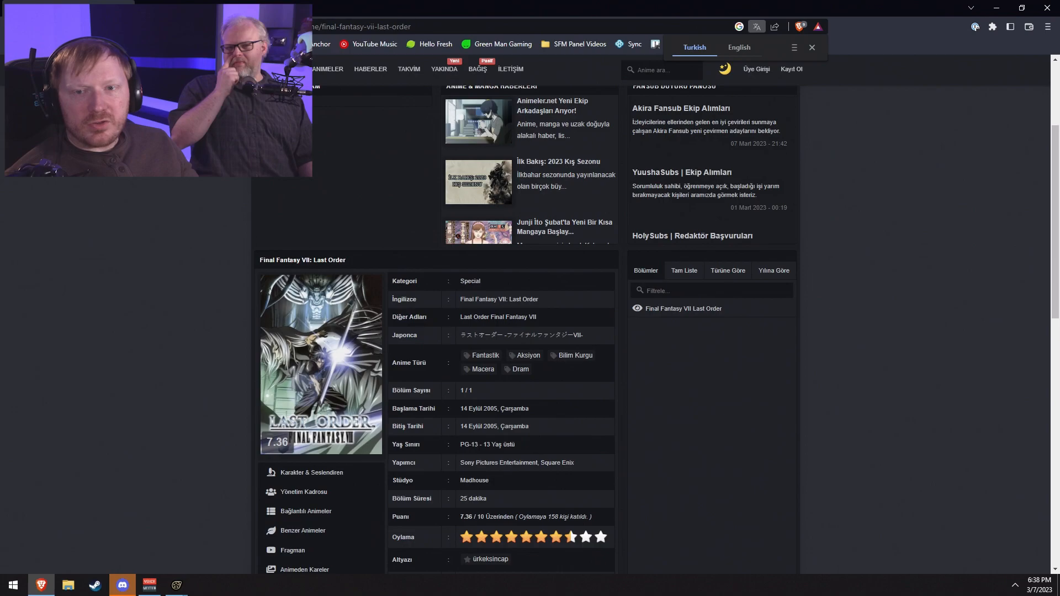
Step: From the search results, enlarge and view the Pinterest group image of the Turks in suits, and return to Source Filmmaker
key("alt+Left")
scroll(250, 224, "down", 3)
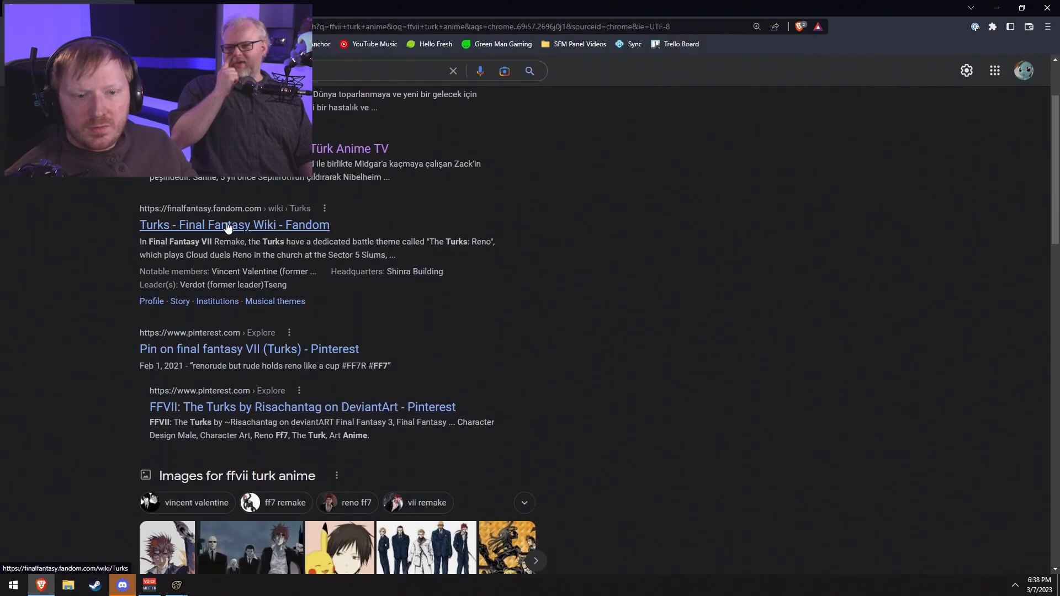
scroll(325, 408, "down", 5)
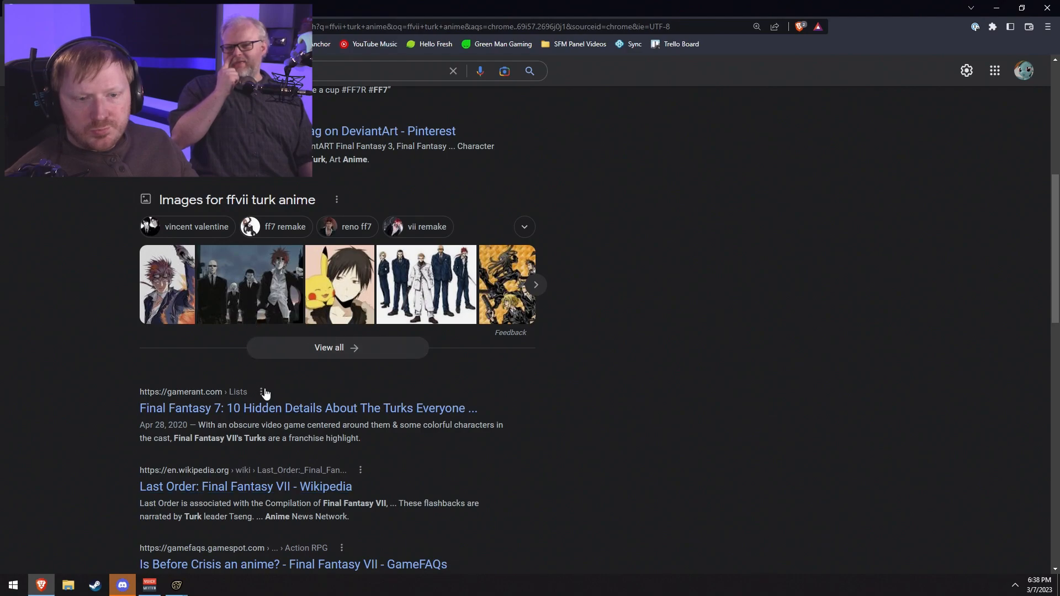
left_click(257, 298)
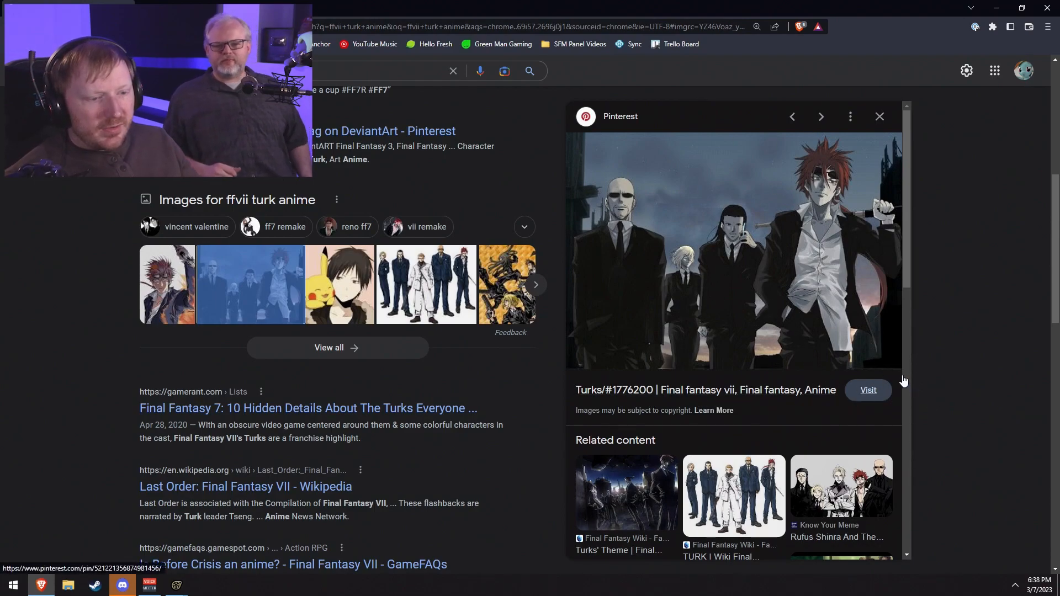
left_click(879, 117)
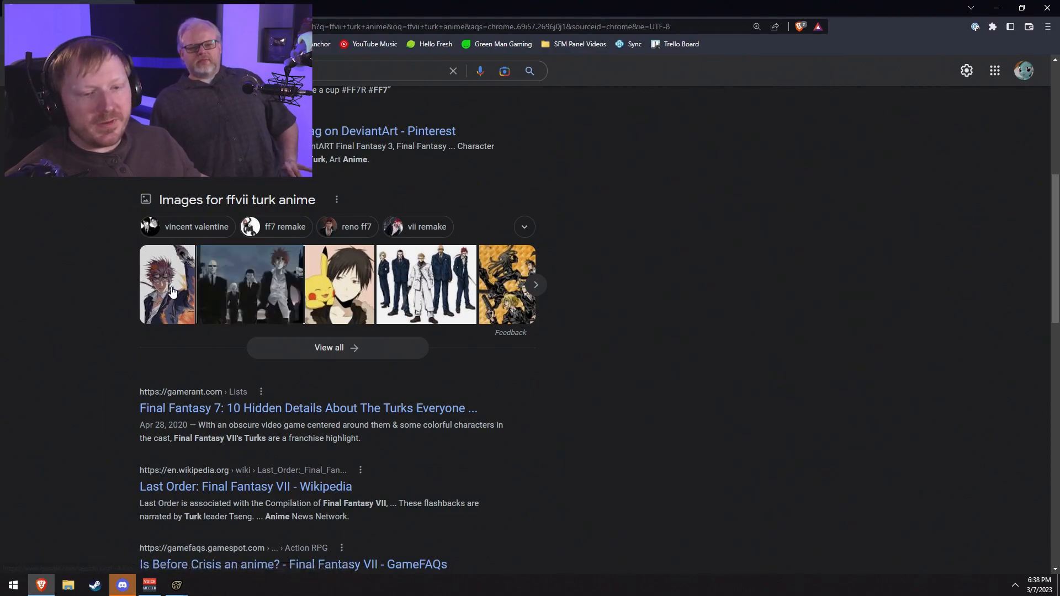
scroll(464, 311, "up", 7)
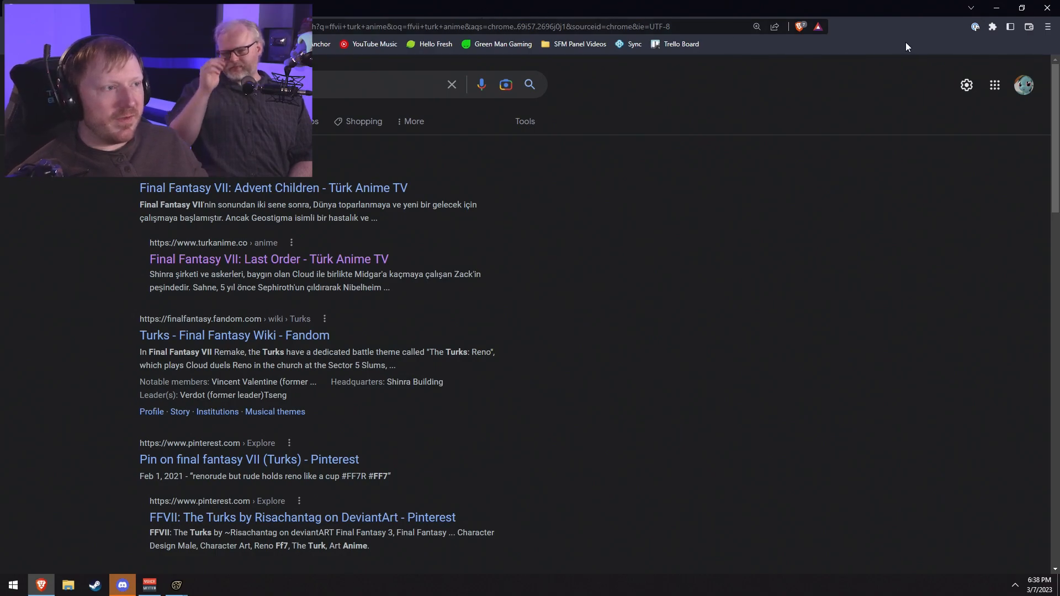
left_click(997, 8)
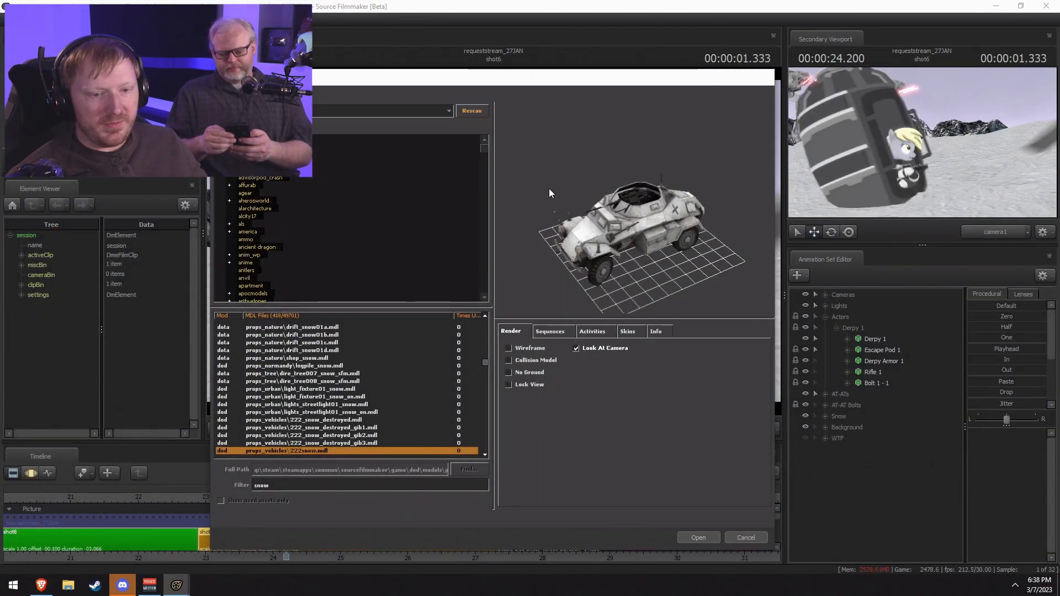
Step: Preview the snowy halftracks and halftrack guns, down to the halftrackgun_us2snow model
key("Down")
key("Down")
key("Down")
key("Down")
key("Down")
key("Down")
key("Down")
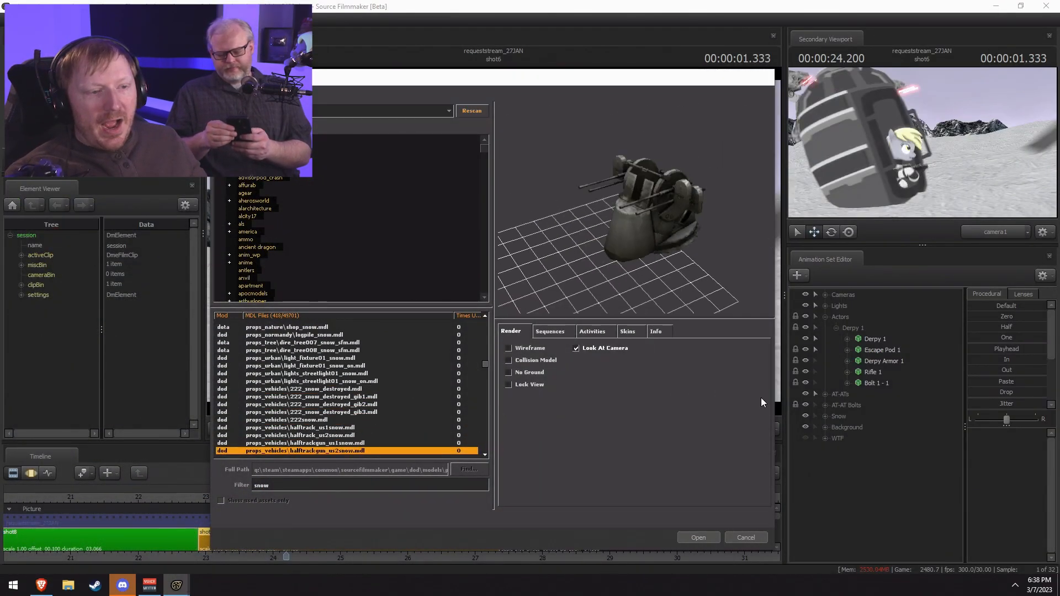
Step: Preview the snowy jeep, Kubelwagen, Sherman and Tiger tanks and the viaduct roof snow, down to the roof_snow_03 model
key("Down")
key("Down")
key("Down")
key("Down")
key("Down")
key("Down")
key("Down")
key("Down")
key("Down")
key("Down")
key("Down")
key("Down")
key("Down")
key("Down")
key("Down")
key("Down")
key("Down")
key("Down")
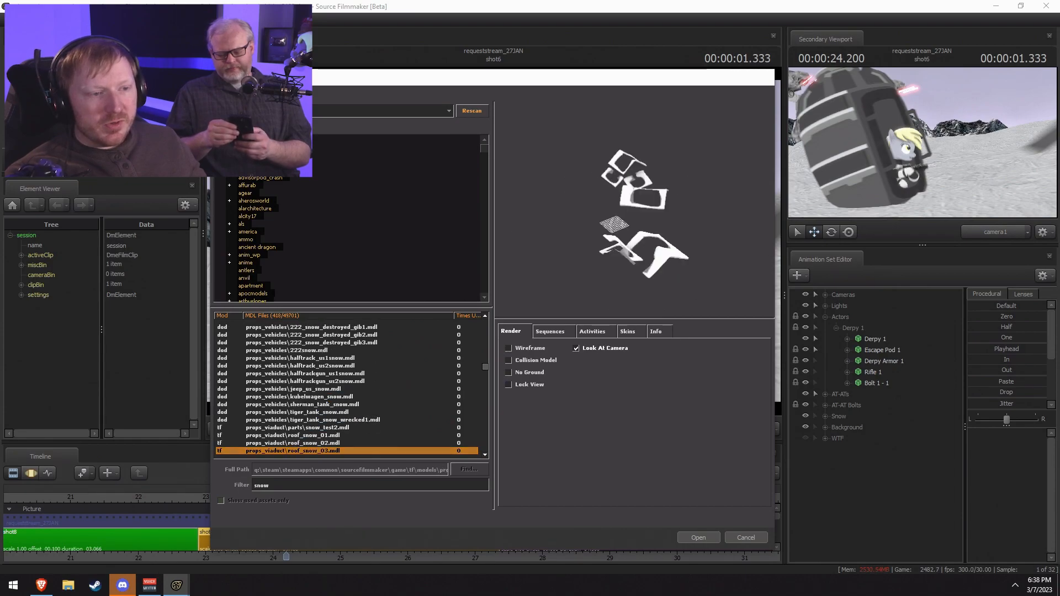
Step: Preview the props_winter snowdrifts, snowshoes, snow-themed cookies and snowboard, down into the winter snowbush foliage
key("Down")
key("Down")
key("Down")
key("Down")
key("Down")
key("Down")
key("Down")
key("Down")
key("Down")
key("Down")
key("Down")
key("Down")
key("Down")
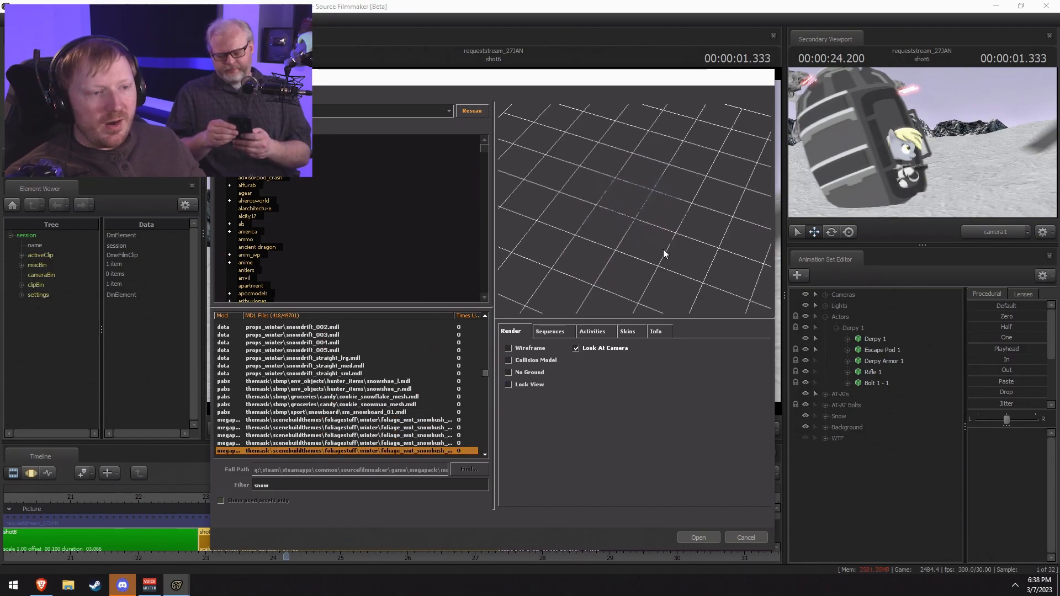
Step: Preview the iceandsnow cloud test and icicle models, down to the icylce_01_sg_wtf model
key("Down")
key("Down")
key("Down")
key("Down")
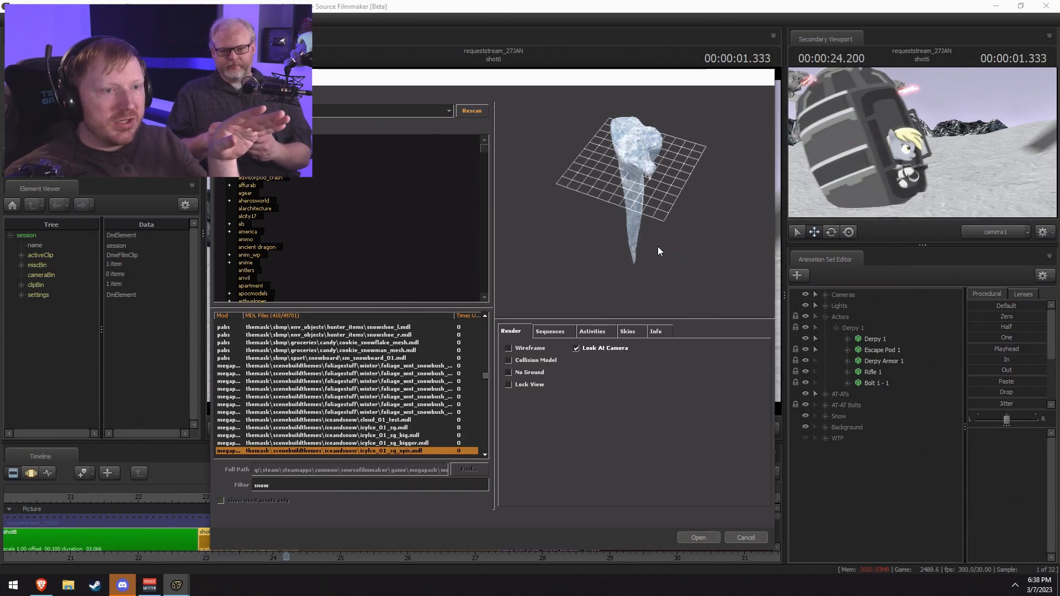
key("Down")
key("Down")
key("Down")
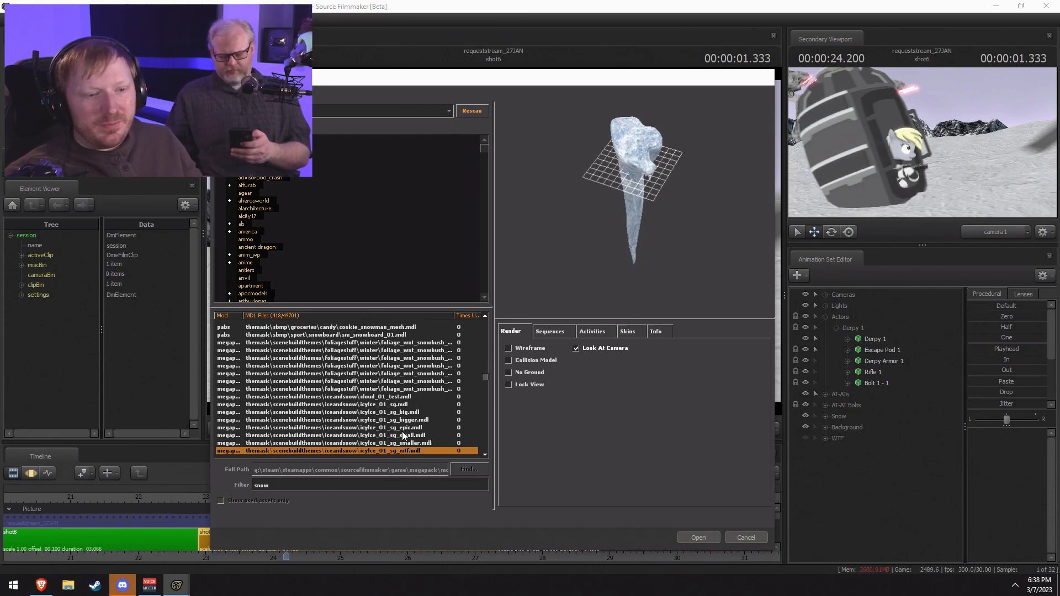
Step: Preview the high-detail melteddrift01 variants, down to the melteddrift01 standard and larger sg models
key("Down")
key("Down")
key("Down")
key("Down")
key("Down")
key("Down")
key("Down")
key("Down")
key("Down")
key("Down")
key("Down")
key("Down")
key("Down")
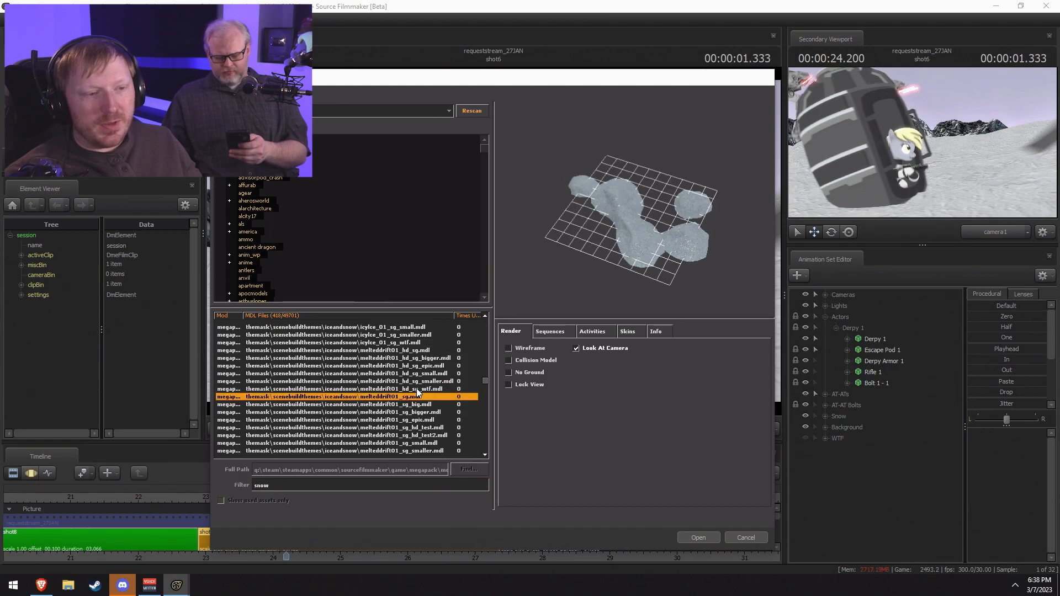
Step: Preview the rest of the melteddrift01 series and the melteddrift02 models, down to melteddrift02_sg_small
key("Down")
key("Down")
key("Down")
key("Down")
key("Down")
key("Down")
key("Down")
key("Down")
key("Down")
key("Down")
key("Down")
key("Down")
key("Down")
key("Down")
key("Down")
key("Down")
key("Down")
key("Down")
key("Down")
key("Down")
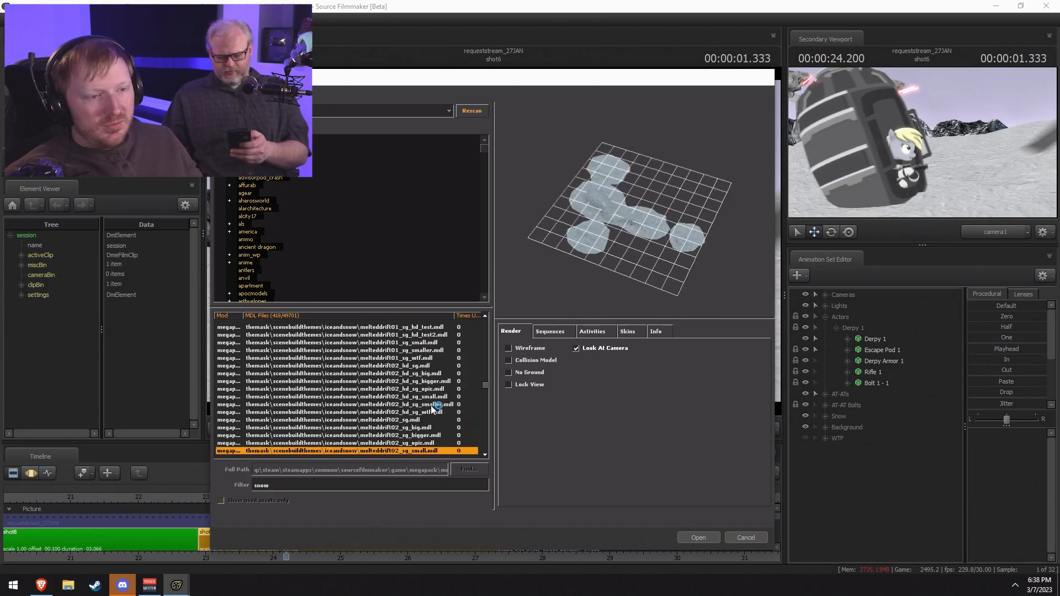
Step: Preview the remaining iceandsnow models and the first ice rocks, down to the rock_ice_03_sg_epic model
key("Down")
key("Down")
key("Down")
key("Down")
key("Down")
key("Down")
key("Down")
key("Down")
key("Down")
key("Down")
key("Down")
key("Down")
key("Down")
key("Down")
key("Down")
key("Down")
key("Down")
key("Down")
key("Down")
key("Down")
key("Down")
key("Down")
key("Down")
key("Down")
key("Down")
key("Down")
key("Down")
key("Down")
key("Down")
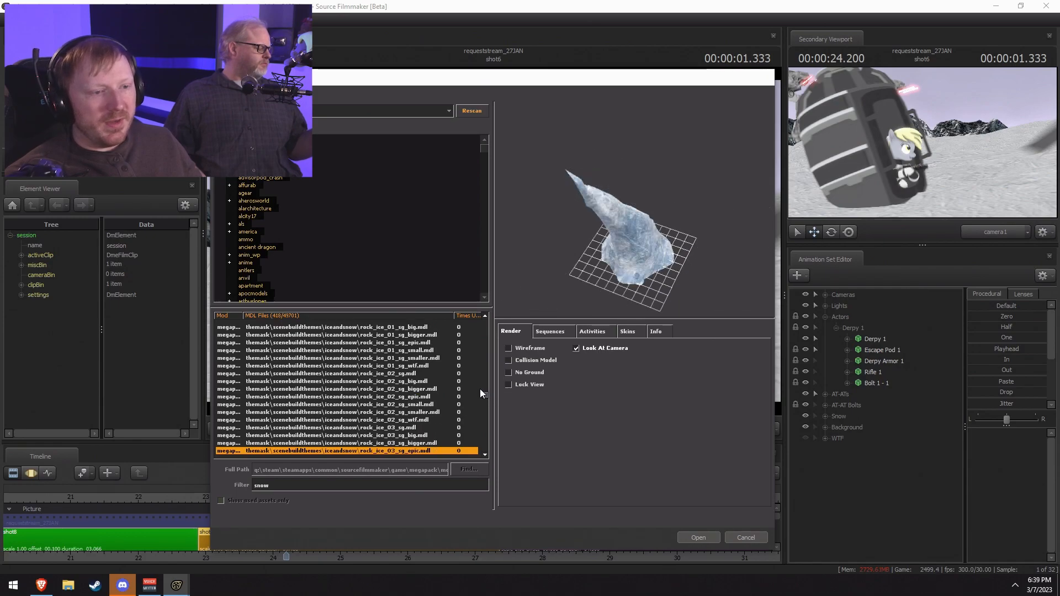
Step: Preview the further rock_ice models, down to the rock_ice_10_sg_small model
key("Down")
key("Down")
key("Down")
key("Down")
key("Down")
key("Down")
key("Down")
key("Down")
key("Down")
key("Down")
key("Down")
key("Down")
key("Down")
key("Down")
key("Down")
key("Down")
key("Down")
key("Down")
key("Down")
key("Down")
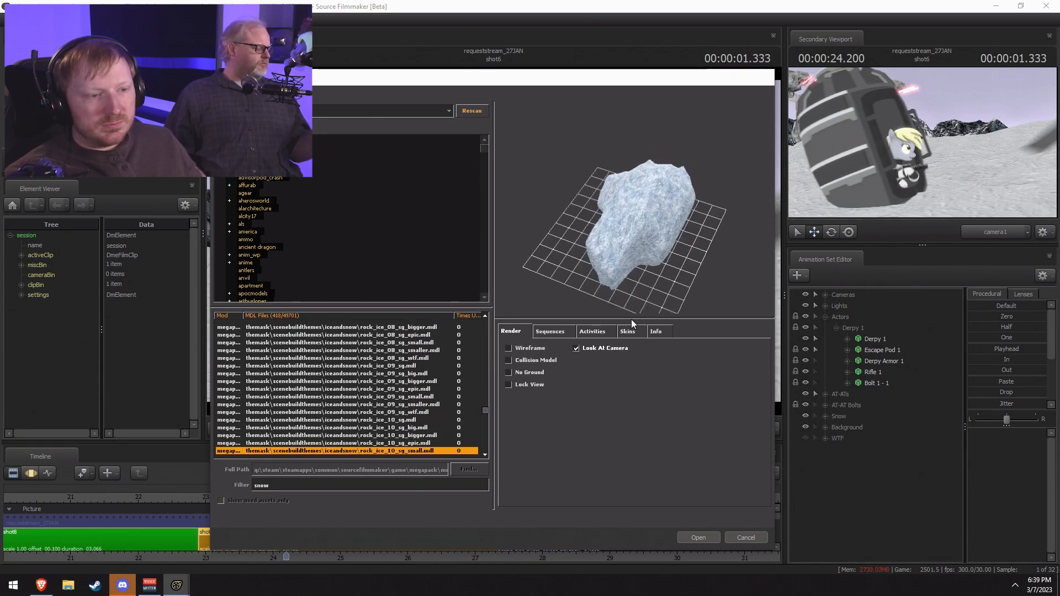
Step: Preview the remaining rock_ice models and the snowdrift series, down to the snowdrift04_sg_smaller model
key("Down")
key("Down")
key("Down")
key("Down")
key("Down")
key("Down")
key("Down")
key("Down")
key("Down")
key("Down")
key("Down")
key("Down")
key("Down")
key("Down")
key("Down")
key("Down")
key("Down")
key("Down")
key("Down")
key("Down")
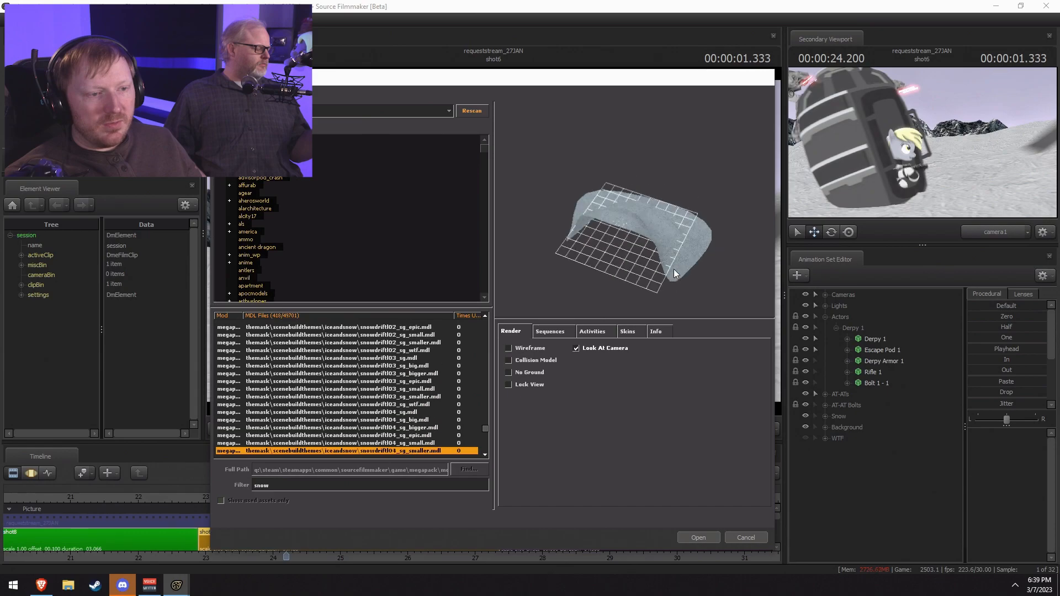
Step: Preview the snowman and the snow-covered winter tree models, down to the treepineforestsnow01_sg variants
key("Down")
key("Down")
key("Down")
key("Down")
key("Down")
key("Down")
key("Down")
key("Down")
key("Down")
key("Down")
key("Down")
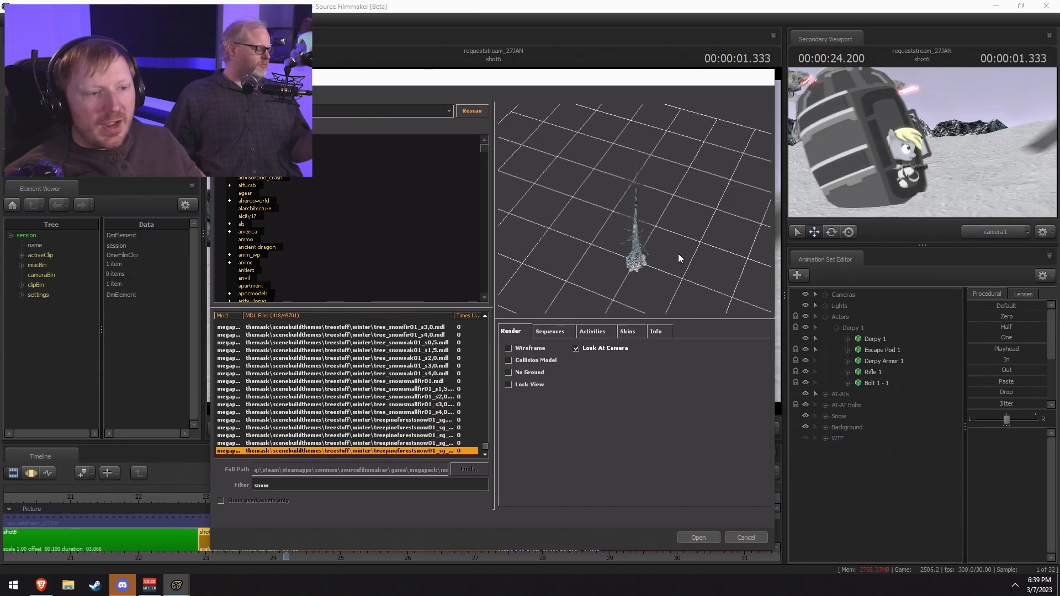
Step: Go back through the winter trees and snowdrifts, up to the rock_ice_13_sg_big model
key("Up")
key("Up")
key("Up")
key("Up")
key("Up")
key("Up")
key("Up")
key("Up")
key("Up")
key("Up")
key("Up")
key("Up")
key("Up")
key("Up")
key("Up")
key("Up")
key("Up")
key("Up")
key("Up")
key("Up")
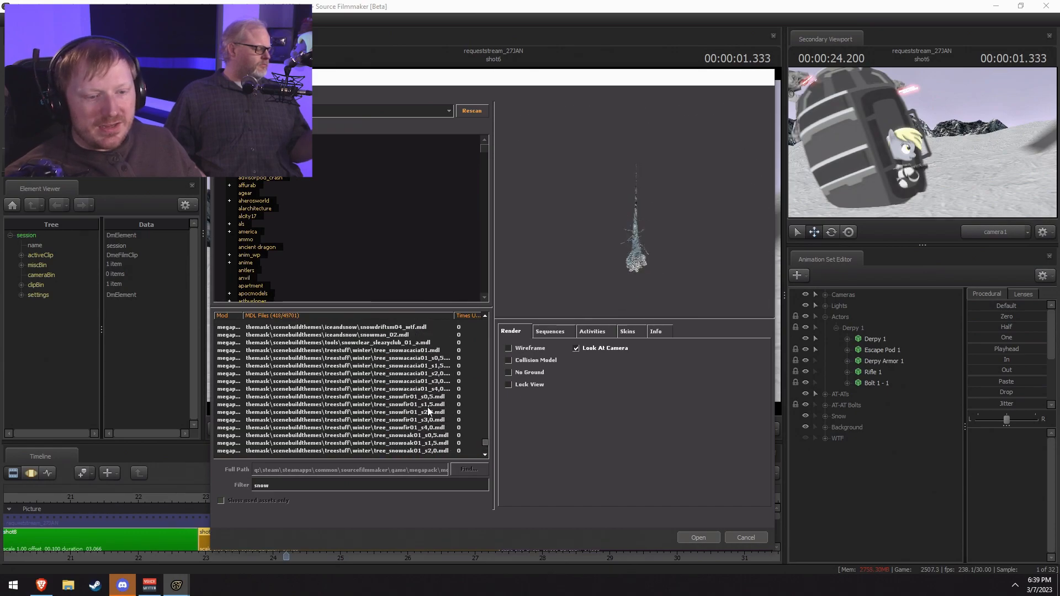
key("Up")
key("Up")
key("Up")
key("Up")
key("Up")
key("Up")
key("Up")
key("Up")
key("Up")
key("Up")
key("Up")
key("Up")
key("Up")
key("Up")
key("Up")
key("Up")
key("Up")
key("Up")
key("Up")
key("Up")
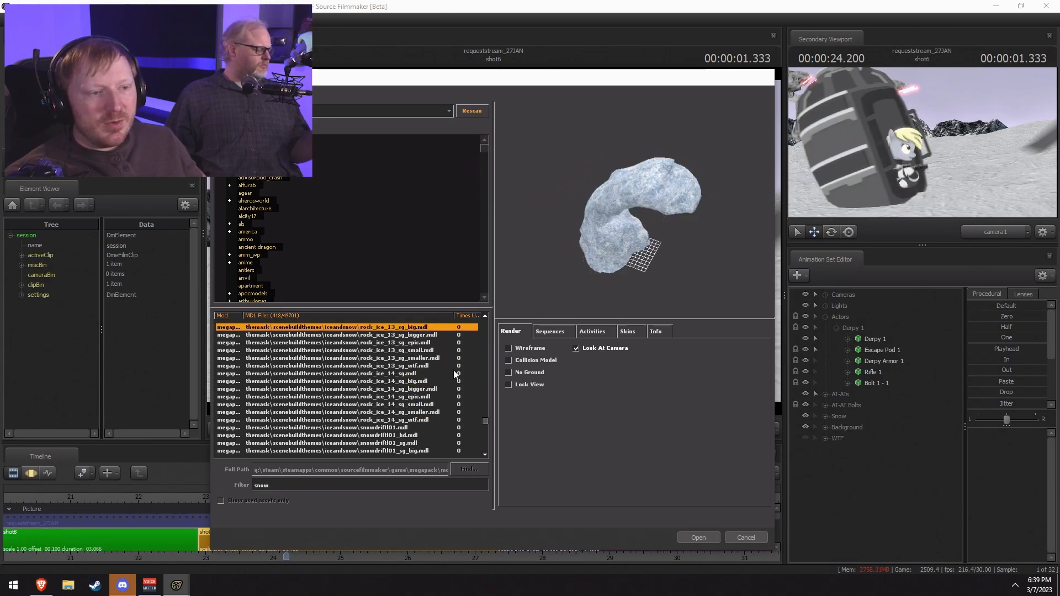
Step: Review the earlier ice rocks again, up to the rock_ice_04_sg_small model
key("Up")
key("Up")
key("Up")
key("Up")
key("Up")
key("Up")
key("Up")
key("Up")
key("Up")
key("Up")
key("Up")
key("Up")
key("Up")
key("Up")
key("Up")
key("Up")
key("Up")
key("Up")
key("Up")
key("Up")
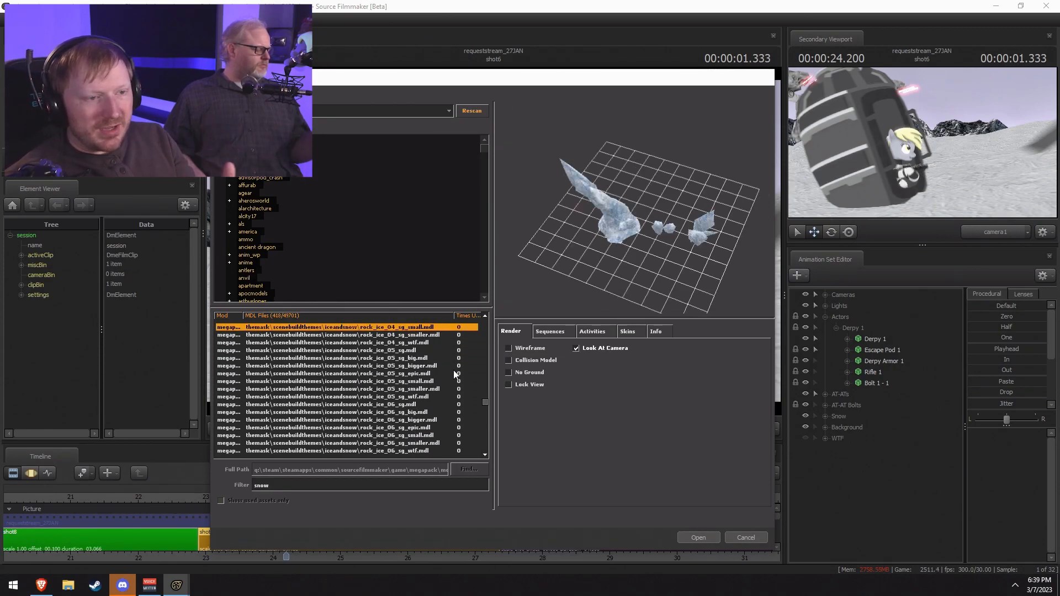
Step: Review the first ice rocks and the plane models again, up to the melteddrift02_sg model
key("Up")
key("Up")
key("Up")
key("Up")
key("Up")
key("Up")
key("Up")
key("Up")
key("Up")
key("Up")
key("Up")
key("Up")
key("Up")
key("Up")
key("Up")
key("Up")
key("Up")
key("Up")
key("Up")
key("Up")
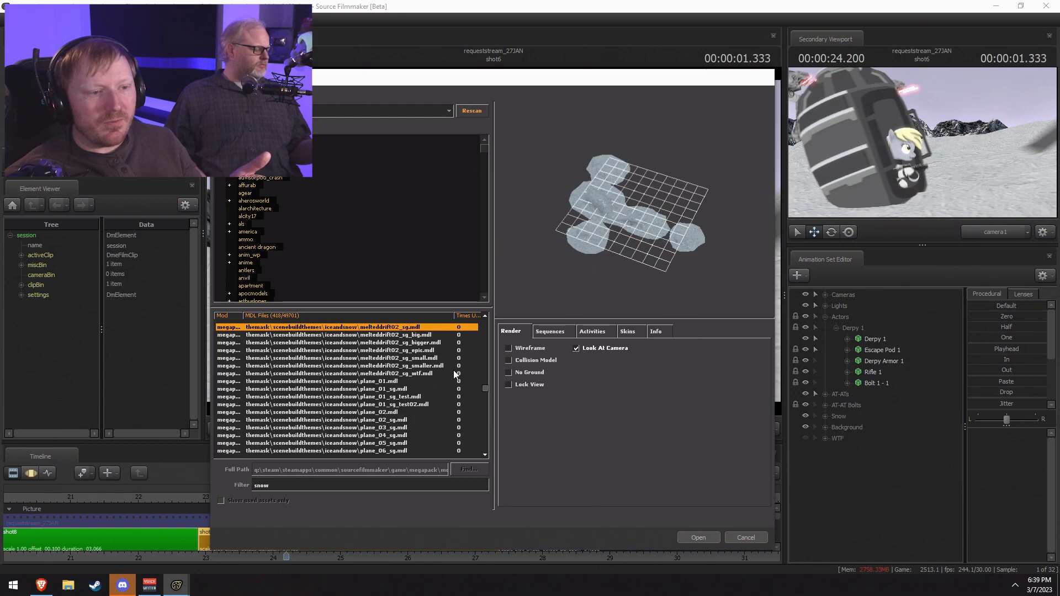
Step: Review the melteddrift, snowbush and candy models again, up to the props_winter snowdrift_005 model
key("Up")
key("Up")
key("Up")
key("Up")
key("Up")
key("Up")
key("Up")
key("Up")
key("Up")
key("Up")
key("Up")
key("Up")
key("Up")
key("Up")
key("Up")
key("Up")
key("Up")
key("Up")
key("Up")
key("Up")
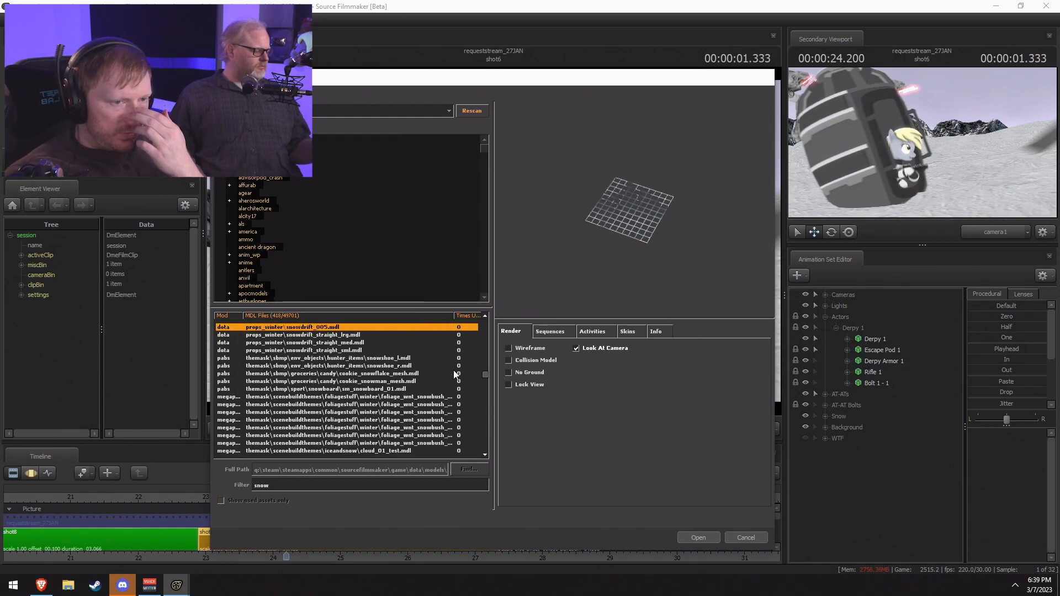
Step: Preview the cookie_snowman_mesh candy model and examine its face, hat and scarf upright from the front
key("Down")
key("Up")
key("Up")
key("Up")
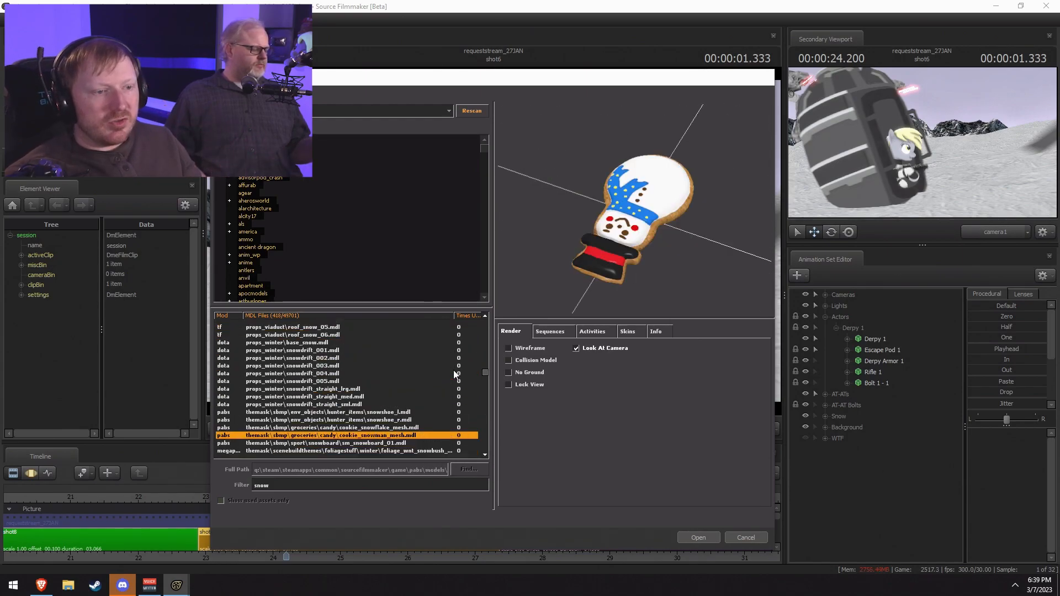
key("Down")
left_click_drag(635, 204, 586, 232)
right_click_drag(635, 221, 635, 166)
middle_click_drag(635, 166, 624, 271)
right_click_drag(677, 199, 677, 168)
middle_click_drag(678, 168, 707, 117)
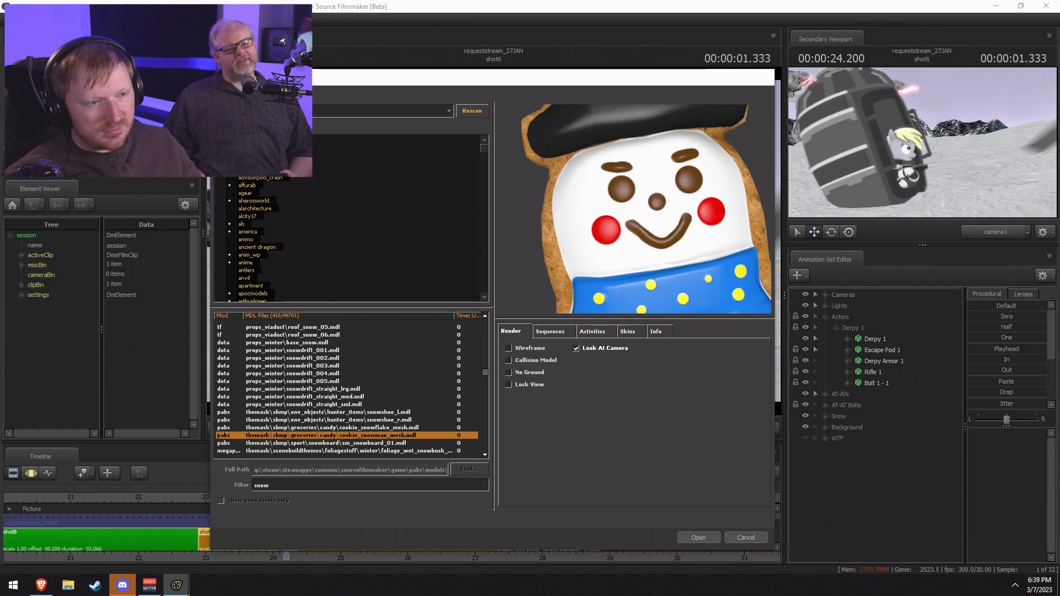
left_click_drag(683, 234, 679, 242)
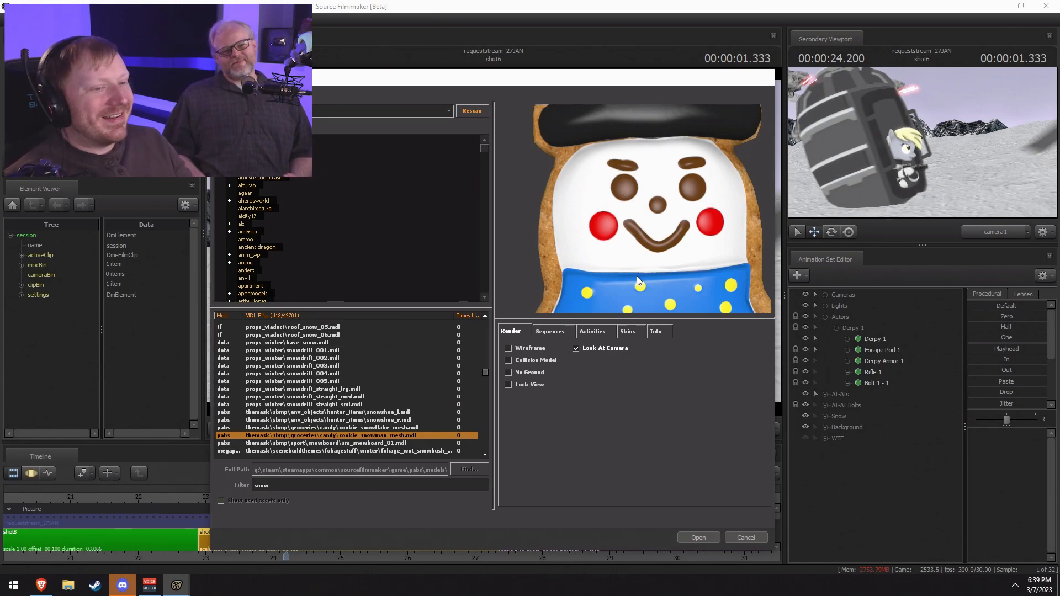
mouse_move(667, 266)
right_mouse_down()
mouse_move(667, 298)
mouse_move(667, 249)
mouse_move(669, 301)
mouse_move(674, 266)
right_mouse_up()
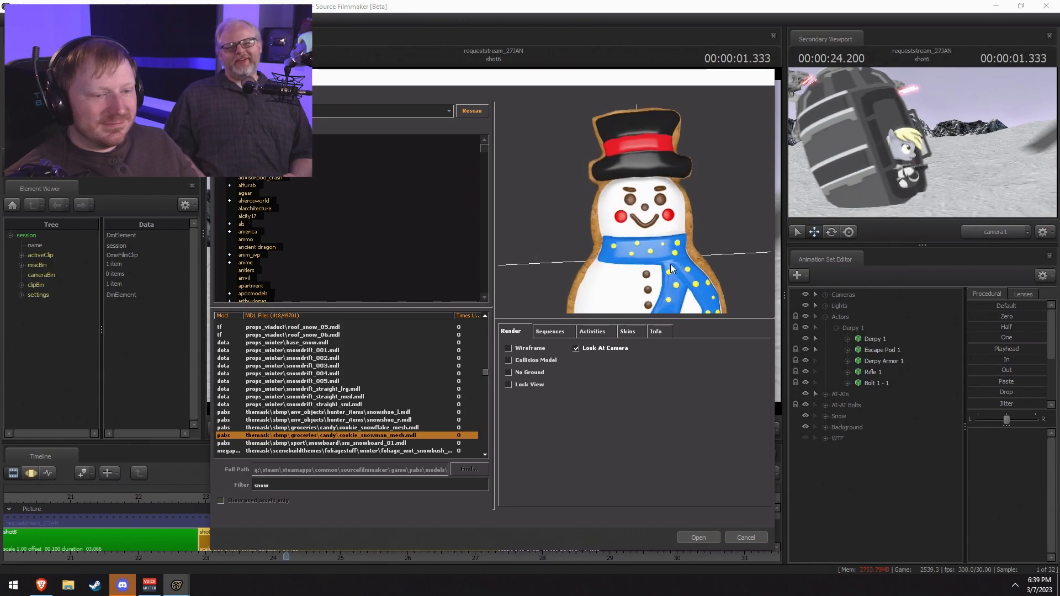
Step: Review the snow models again in reverse order, from the cookie_snowman_mesh candy model back to the snow_dunes props
key("Up")
key("Up")
key("Up")
key("Up")
key("Up")
key("Up")
key("Up")
key("Up")
key("Up")
key("Up")
key("Up")
key("Up")
key("Up")
key("Up")
key("Up")
key("Up")
key("Up")
key("Up")
key("Up")
key("Up")
key("Up")
key("Up")
key("Up")
key("Up")
key("Up")
key("Up")
key("Up")
key("Up")
key("Up")
key("Up")
key("Up")
key("Up")
key("Up")
key("Up")
key("Up")
key("Up")
key("Up")
key("Up")
key("Up")
key("Up")
key("Up")
key("Up")
key("Up")
key("Up")
key("Up")
key("Up")
key("Up")
key("Up")
Step: Choose the snow_dune01b model, check its shape in the preview, and add it to the shot
key("Down")
key("Down")
key("Down")
key("Down")
key("Down")
key("Down")
key("Down")
key("Up")
left_click_drag(625, 256, 573, 251)
left_click(715, 539)
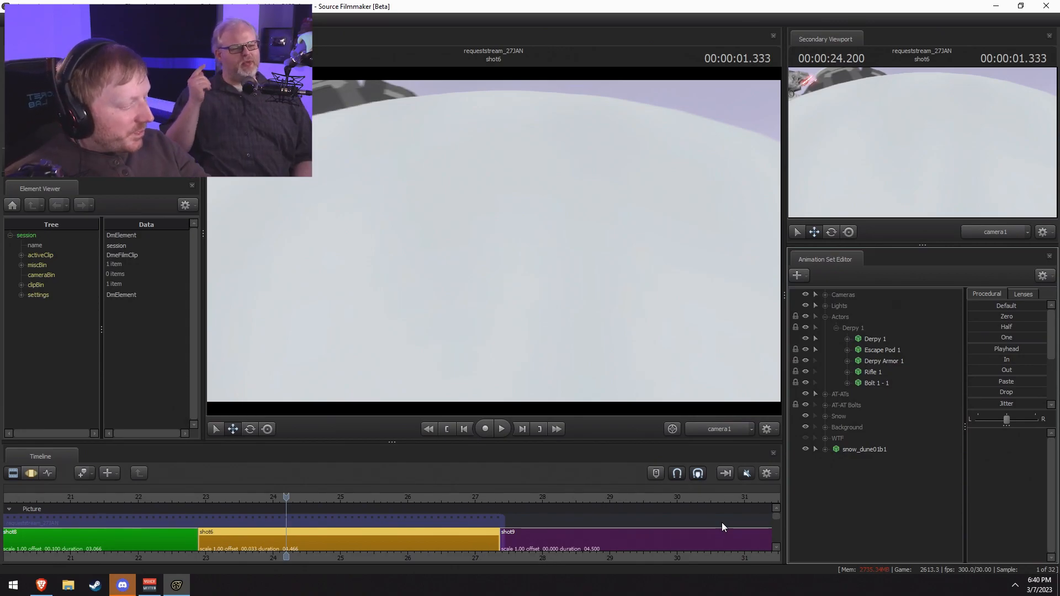
Step: Switch to the Motion Editor and a Work Camera copied from camera1, then focus it on snow_dune01b1
left_click(602, 269)
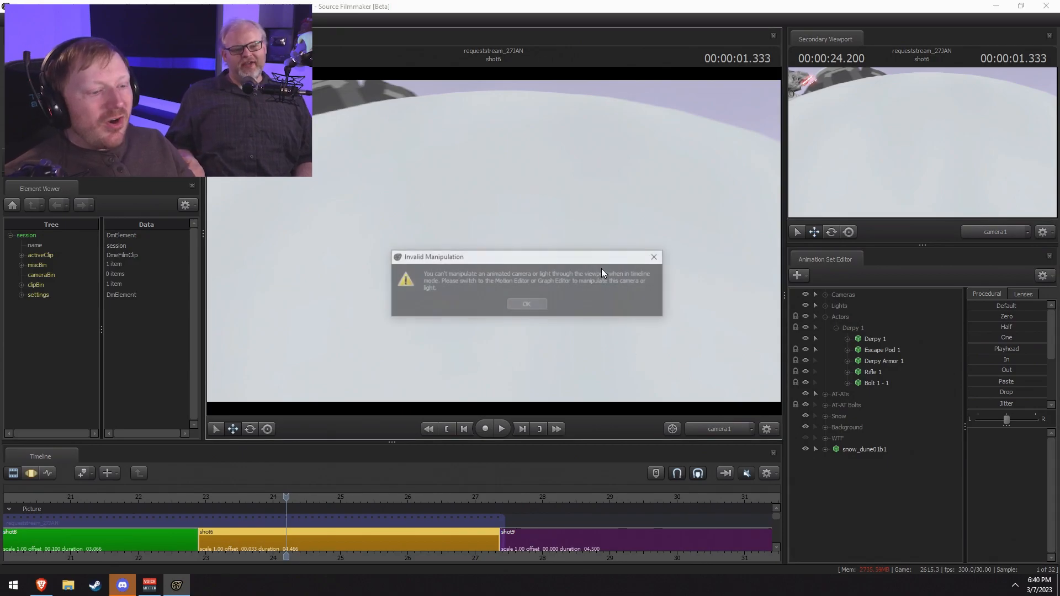
left_click(524, 308)
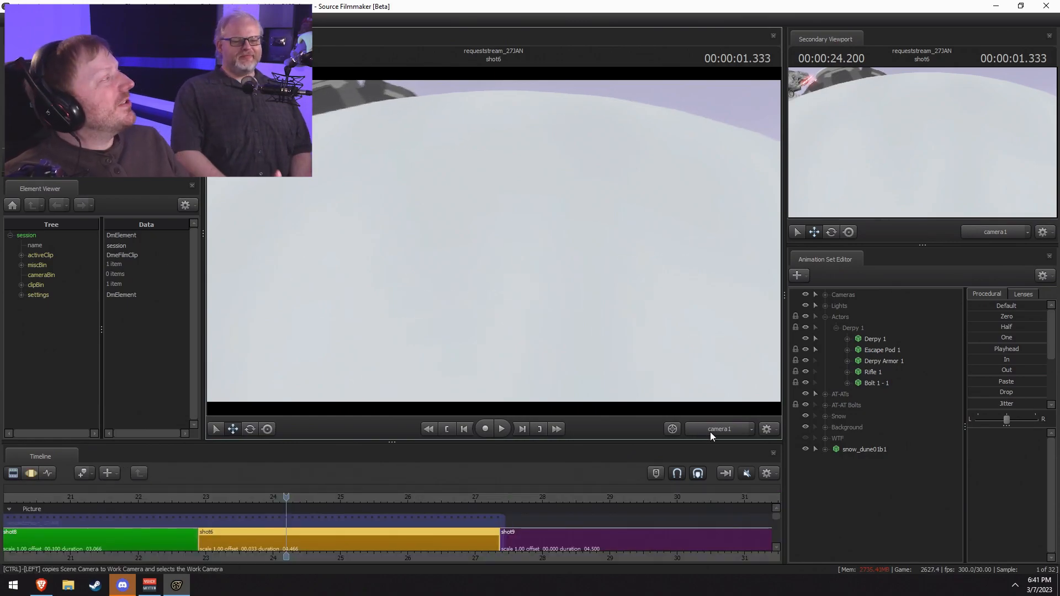
key("F4")
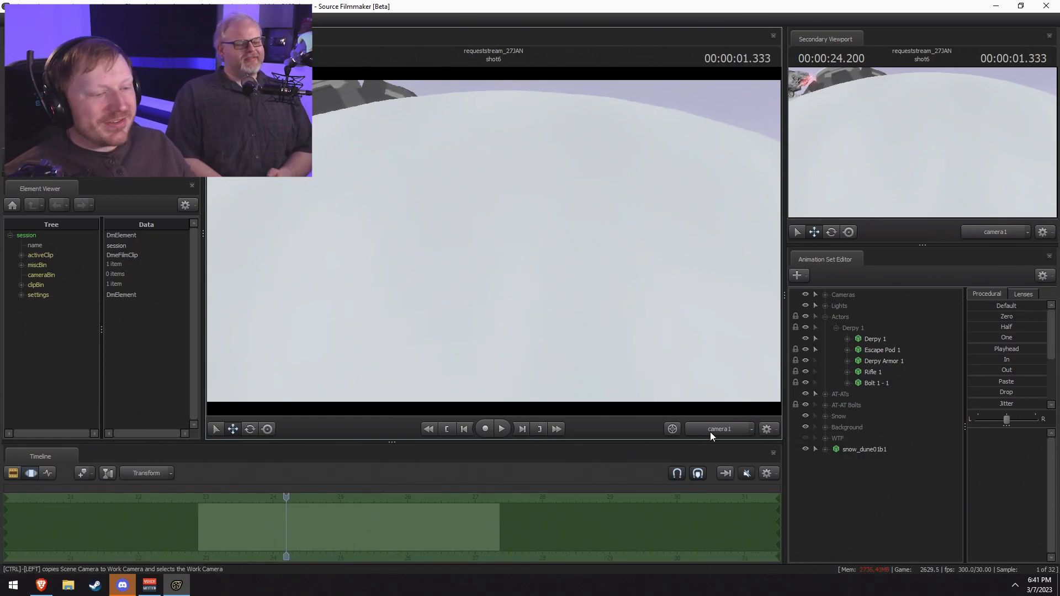
left_click(731, 428)
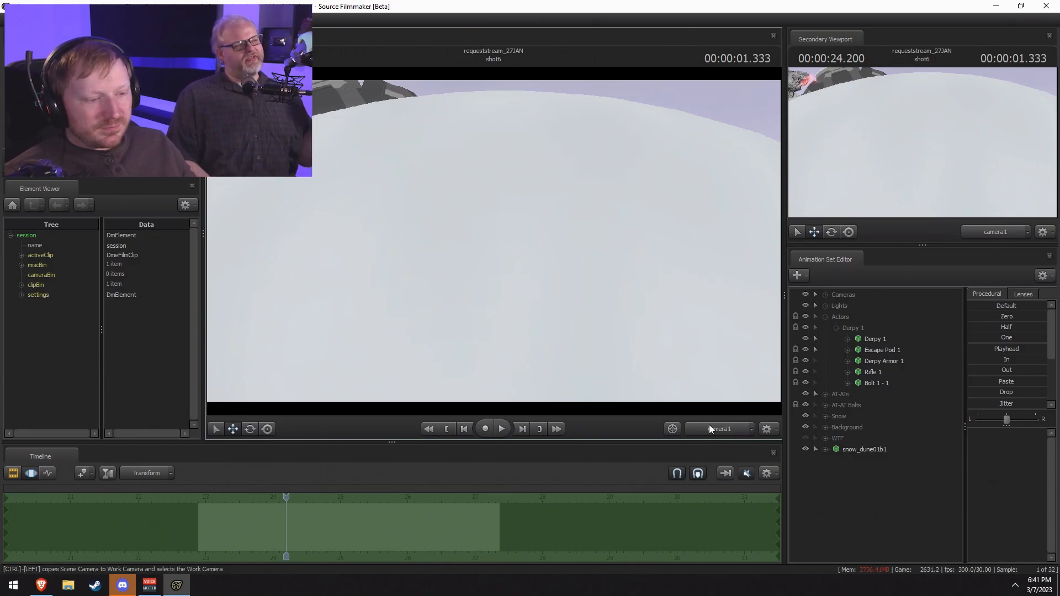
key("s")
left_click_drag(621, 299, 512, 247)
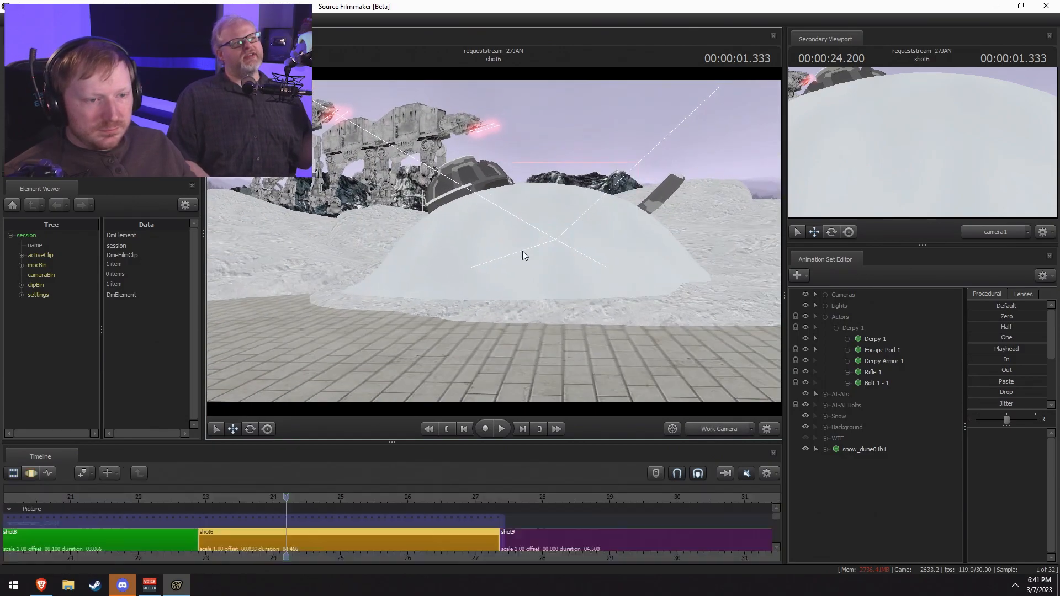
left_click(875, 450)
key("f")
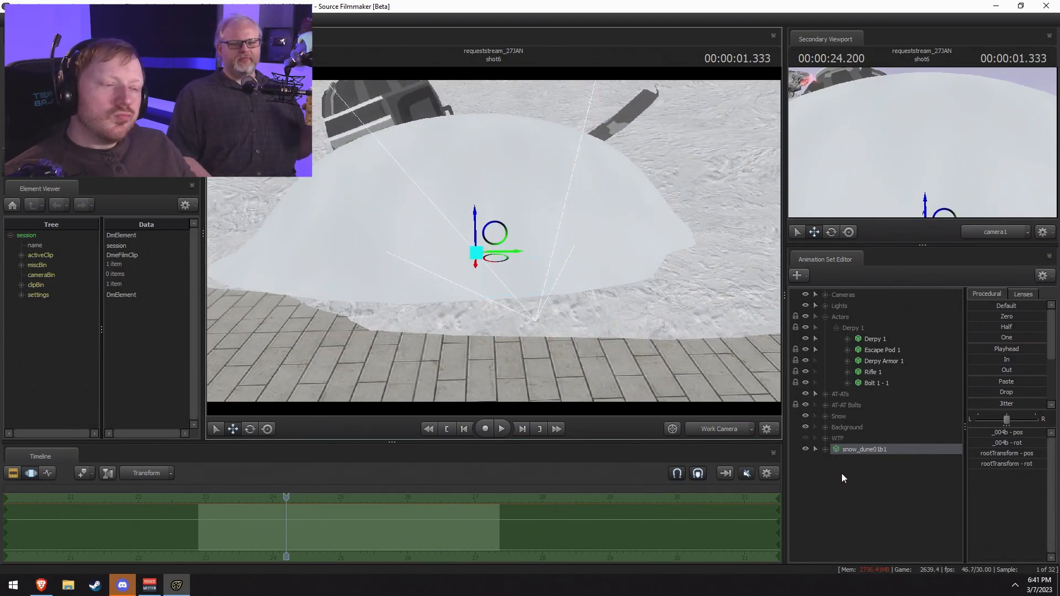
Step: Show Snow 1's model from the Snow group in the Element Viewer and add override materials to it
left_click(826, 417)
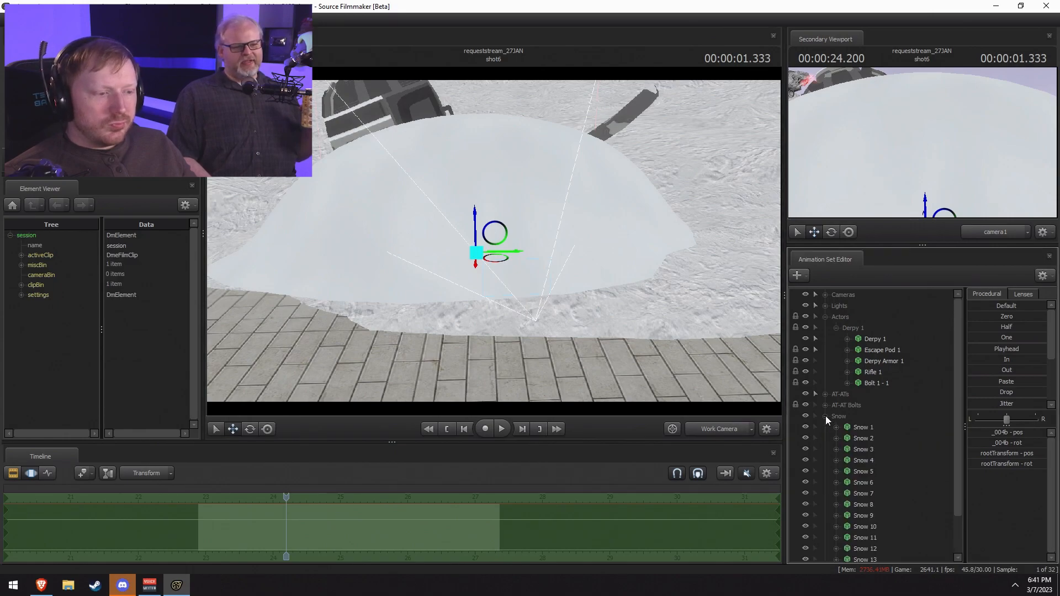
left_click(852, 425)
right_click(850, 427)
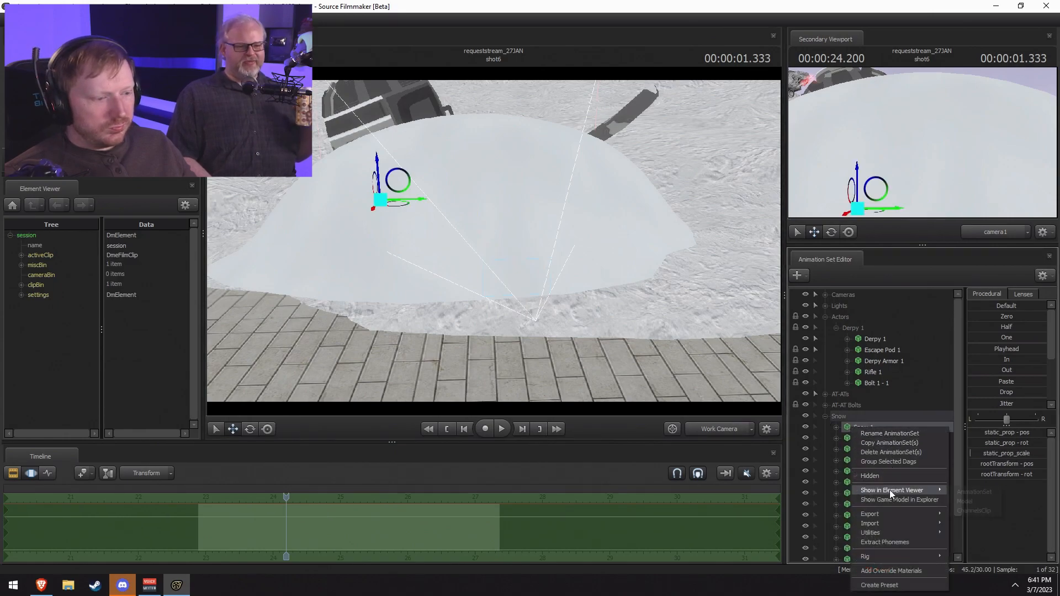
mouse_move(889, 490)
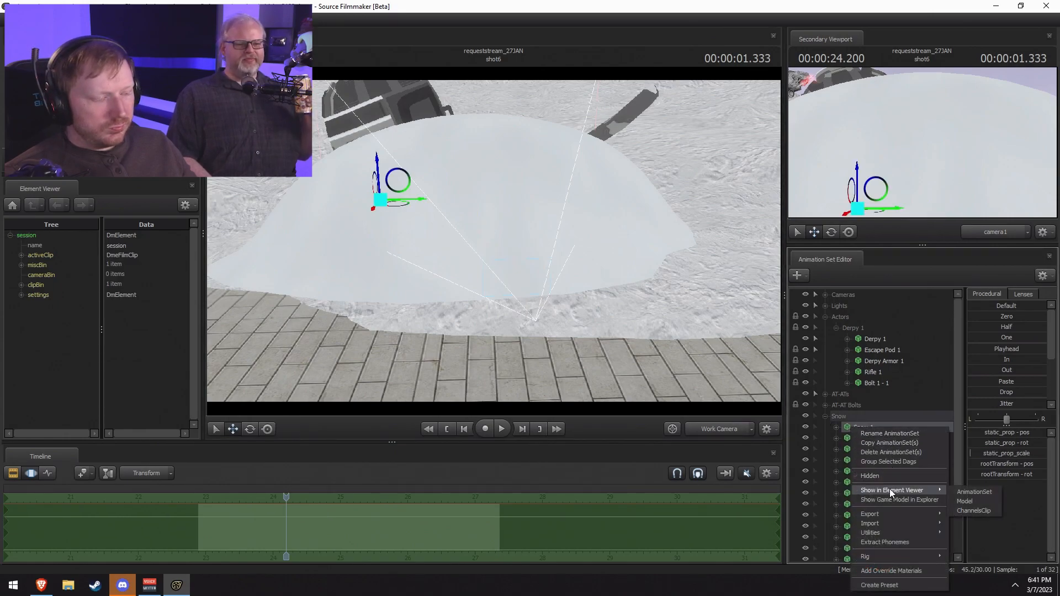
left_click(964, 501)
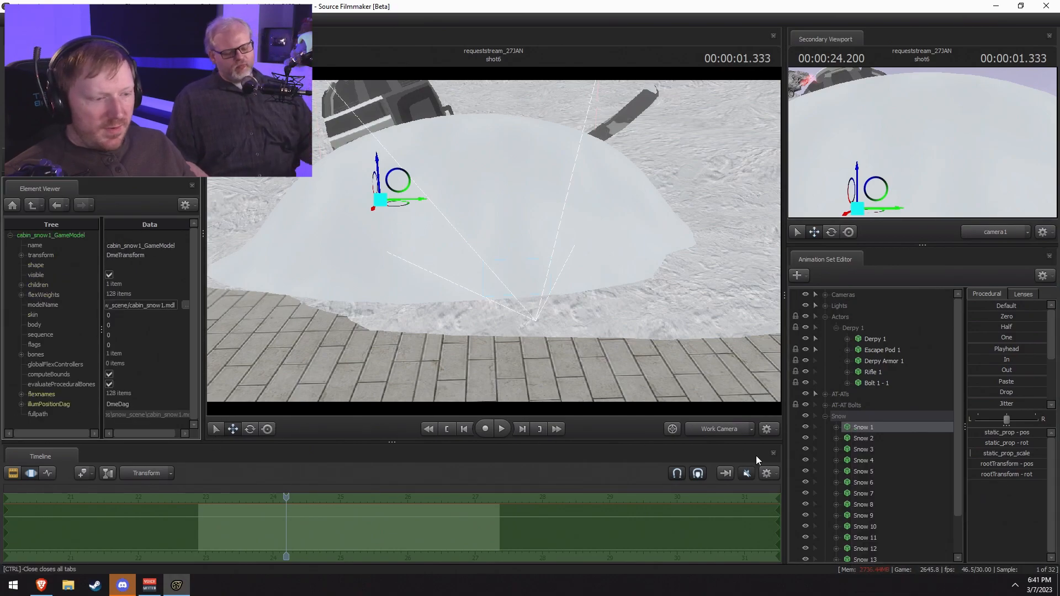
right_click(890, 427)
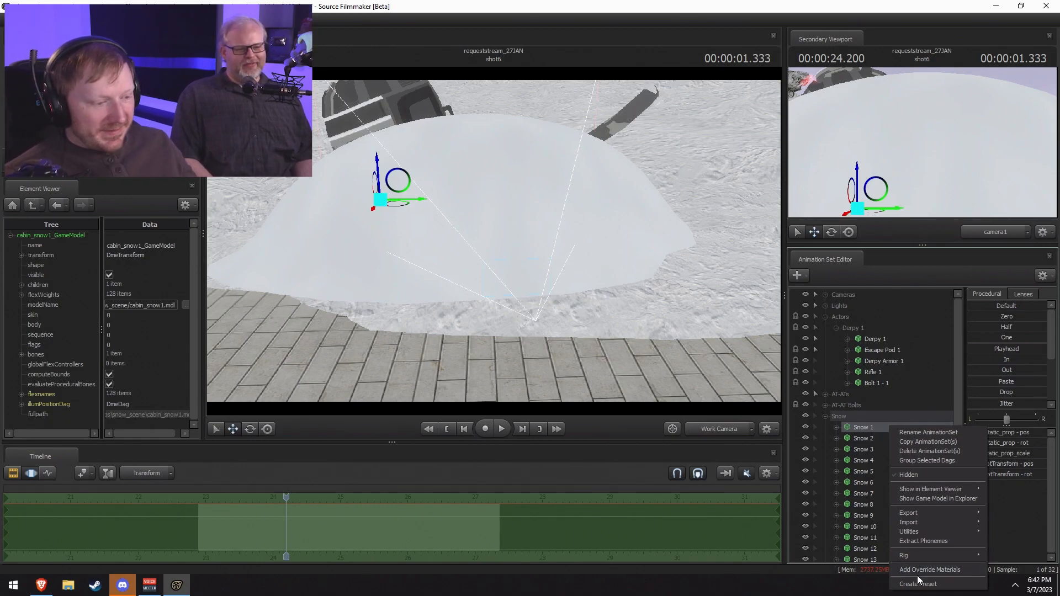
left_click(923, 569)
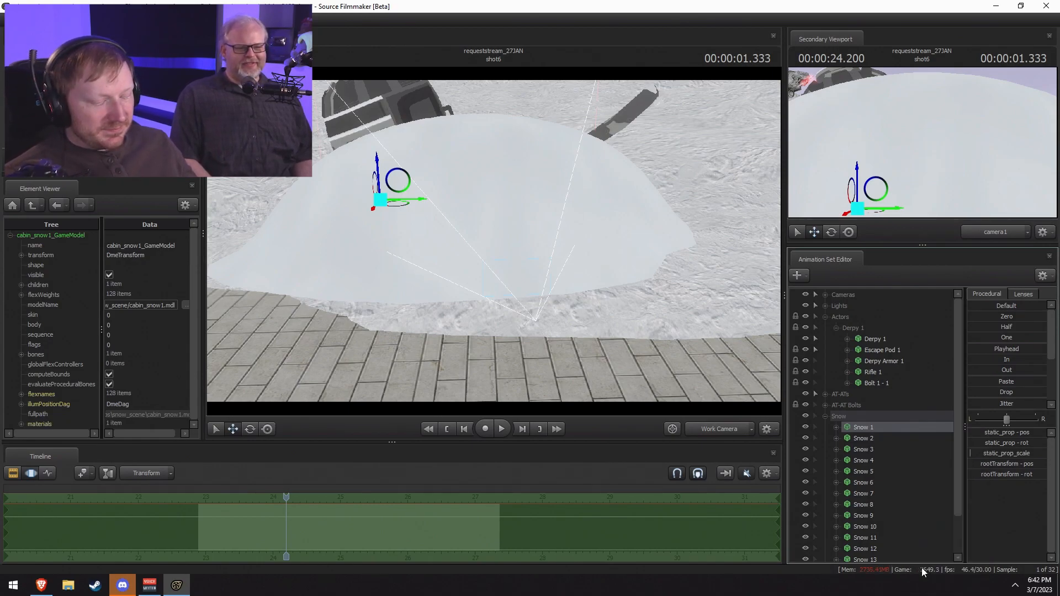
Step: Show Snow 1's model in the Element Viewer again and expand its materials down to new_snow's mtlName
right_click(874, 426)
mouse_move(914, 489)
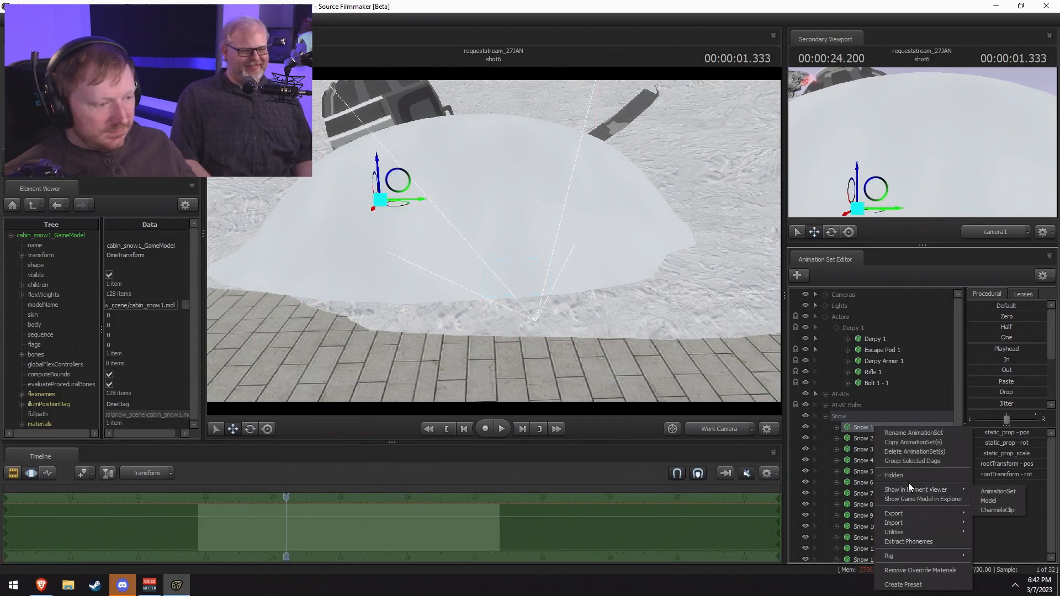
left_click(983, 495)
right_click(861, 429)
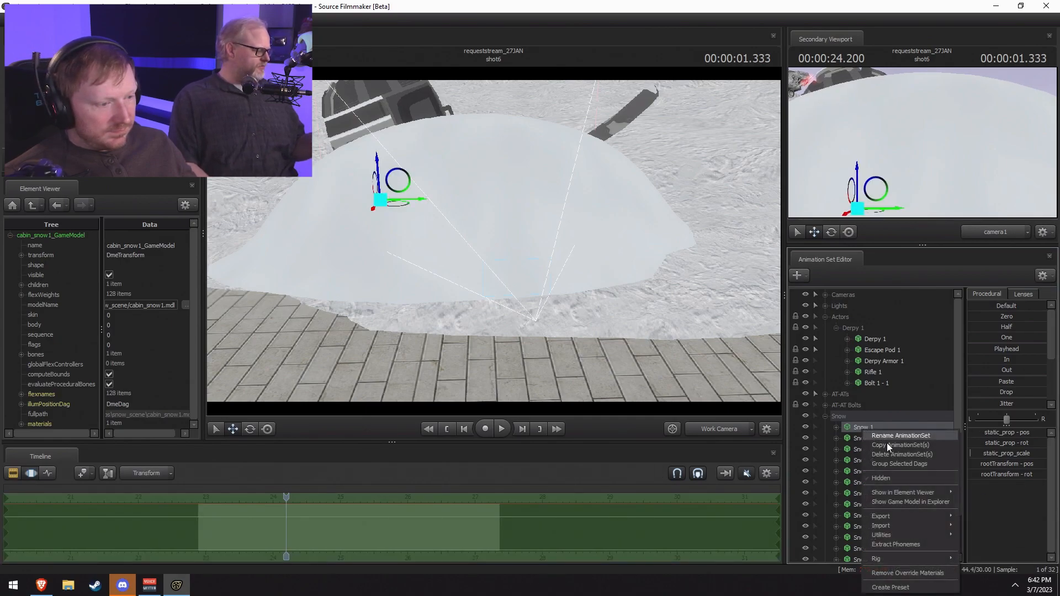
mouse_move(905, 490)
left_click(980, 496)
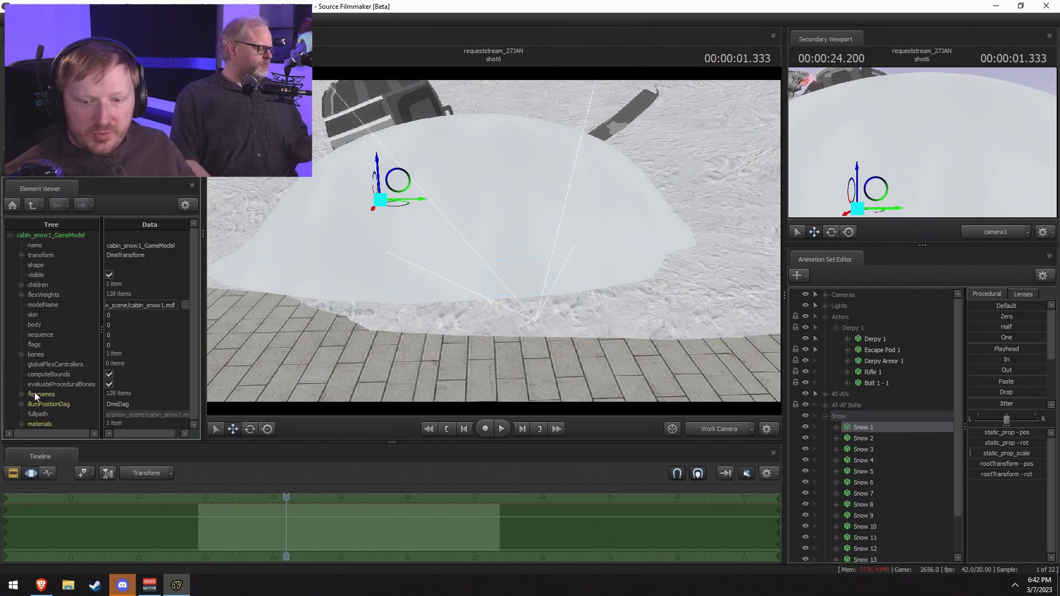
left_click(21, 424)
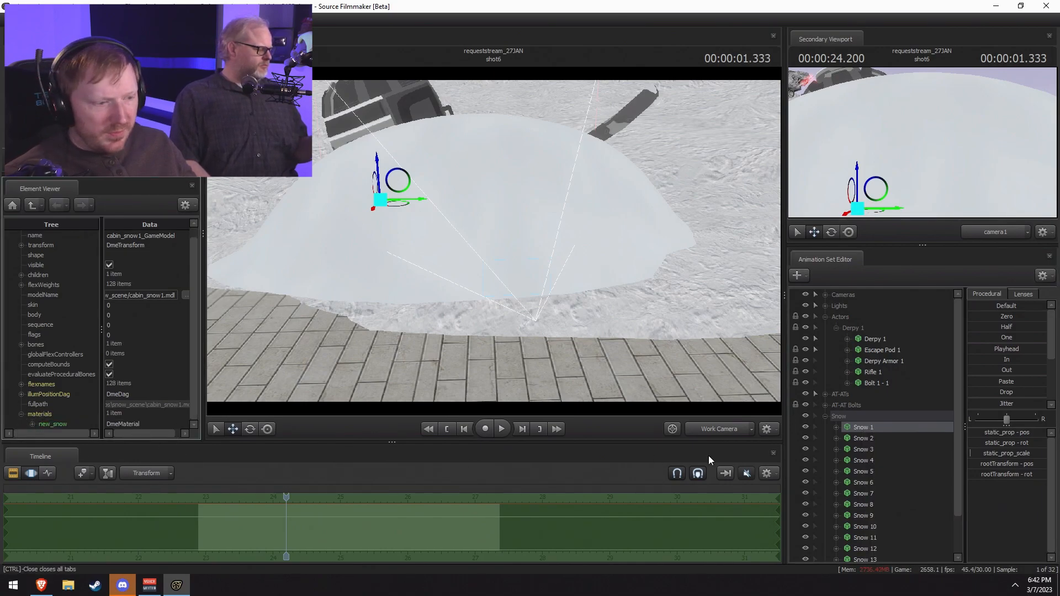
left_click(32, 424)
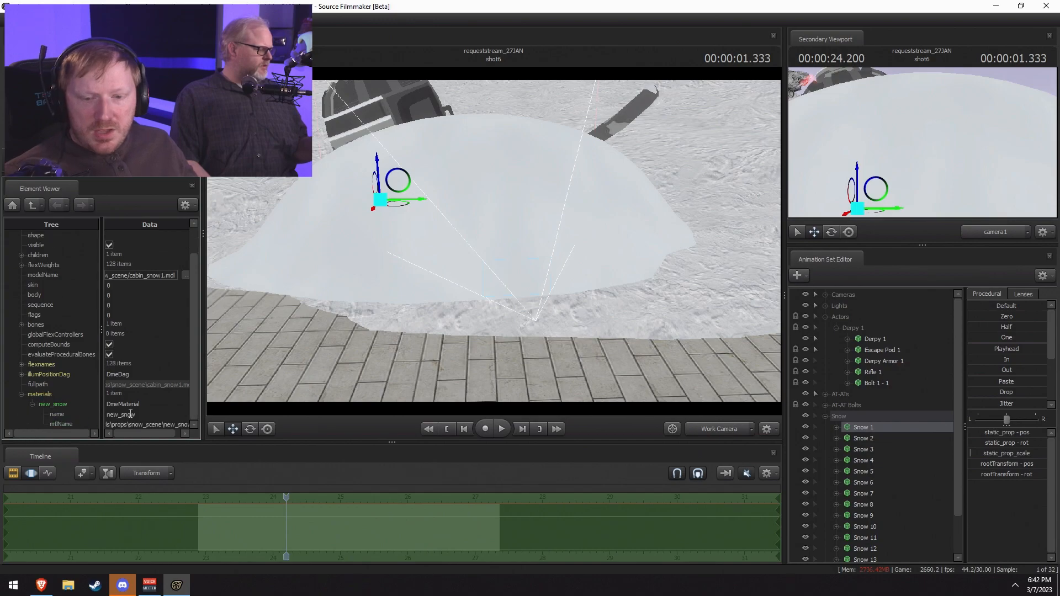
Step: Show Snow 1's animation set in the Element Viewer and open its game model's folder in File Explorer
right_click(879, 427)
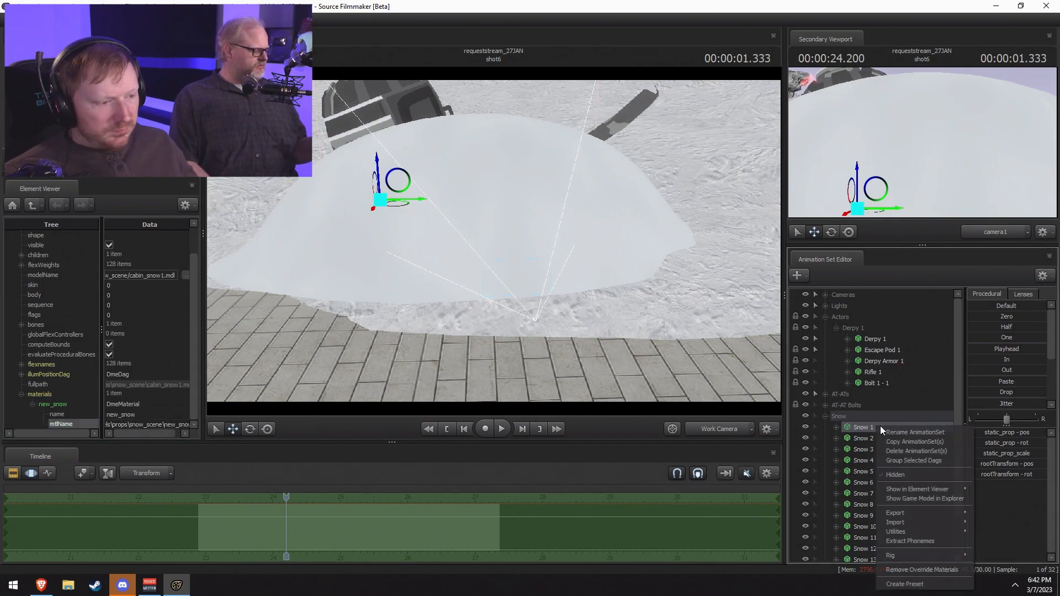
mouse_move(928, 489)
left_click(1008, 491)
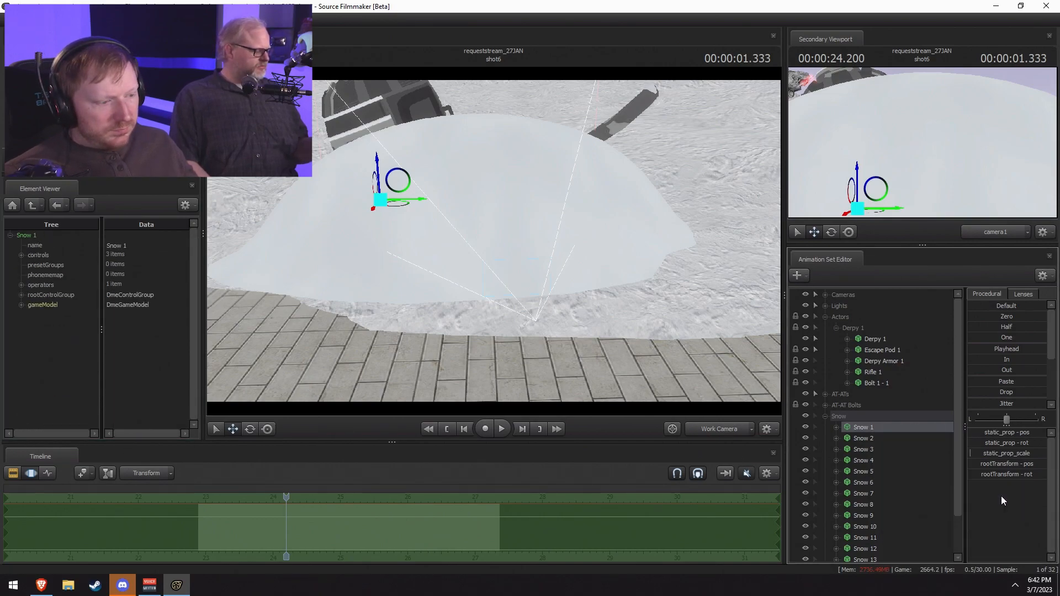
right_click(901, 429)
left_click(951, 501)
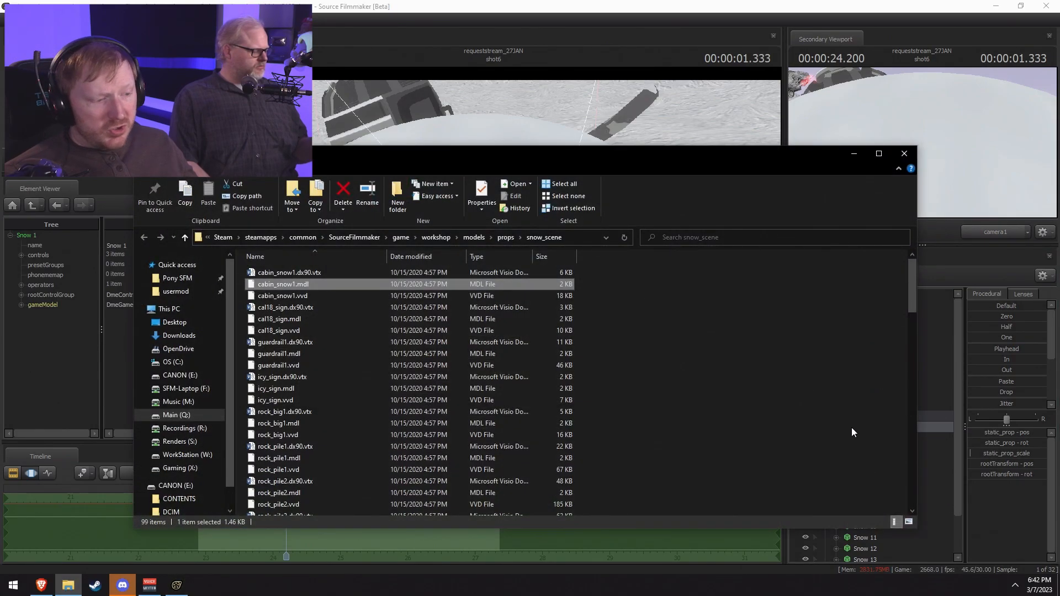
left_click(962, 505)
left_click(825, 417)
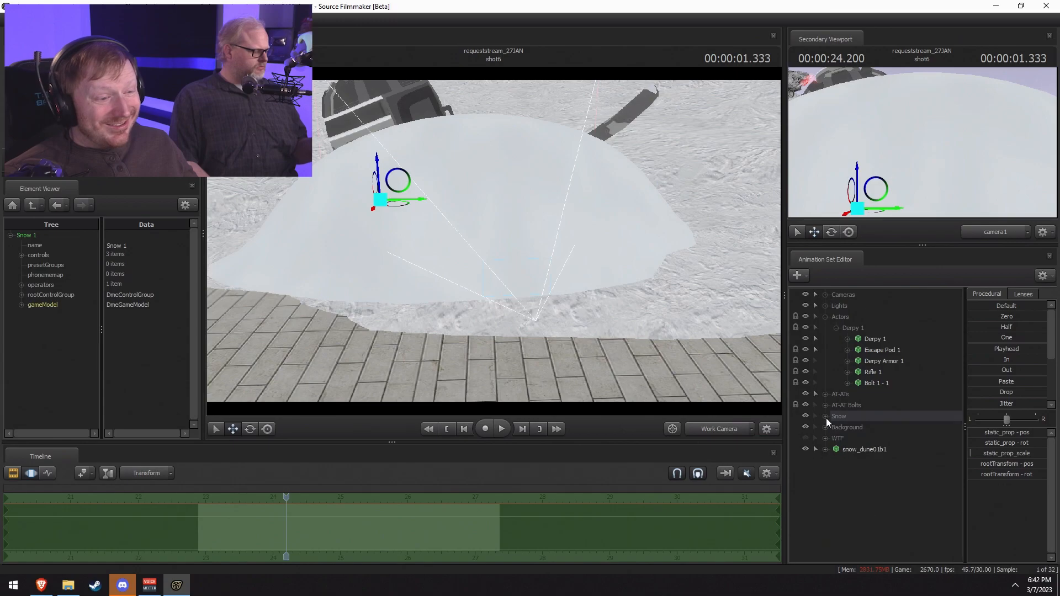
Step: Open snow_dune01b1's game model folder in File Explorer and move its window aside
right_click(841, 449)
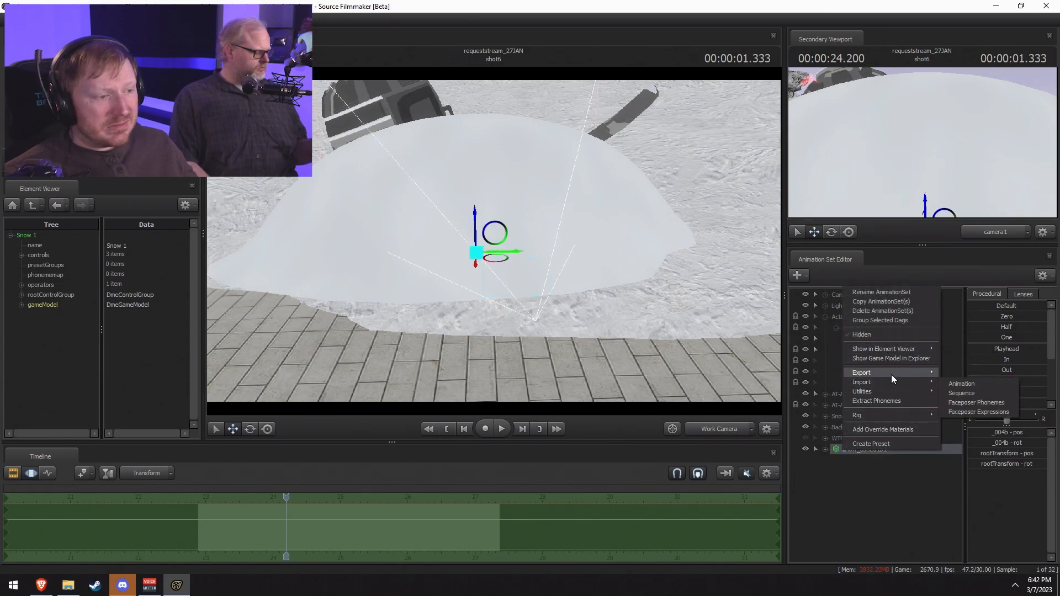
left_click(891, 359)
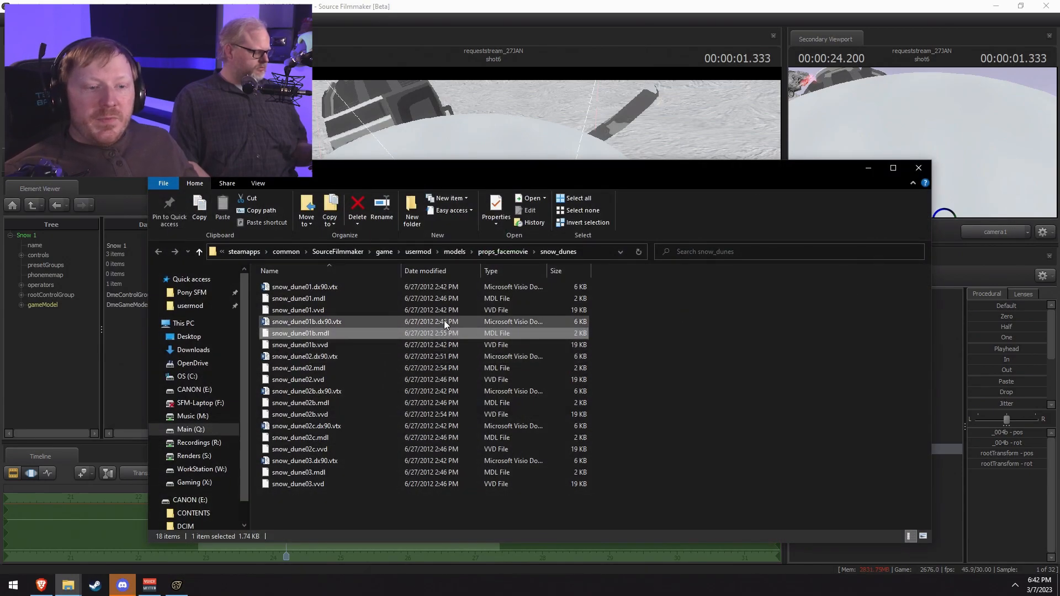
left_click_drag(485, 168, 552, 177)
mouse_move(68, 585)
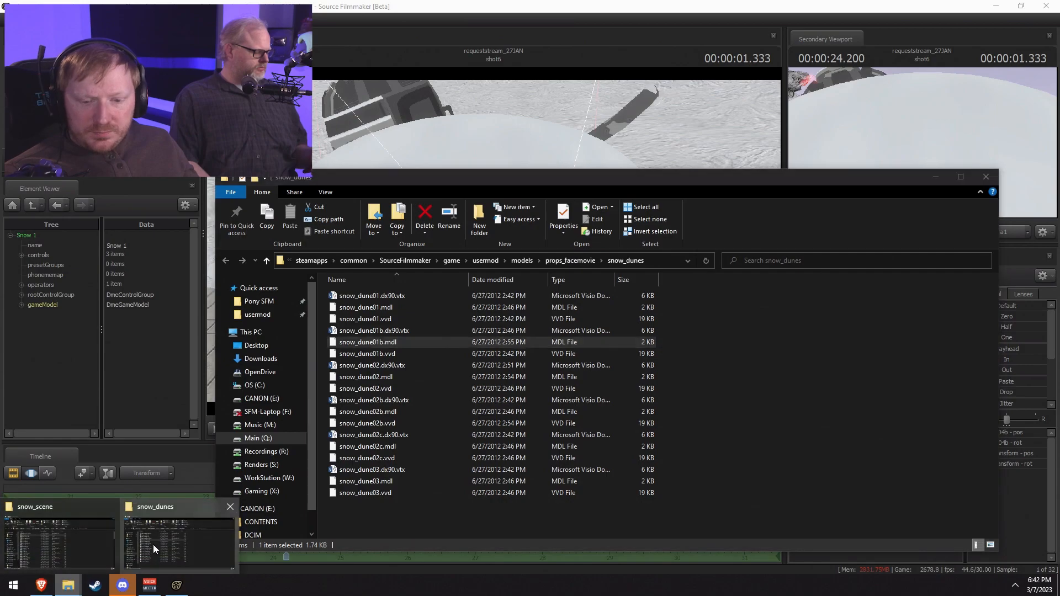
Step: Switch to the snow_scene Explorer window and go to workshop\materials\models\props\snow_scene to look through its files
left_click(60, 541)
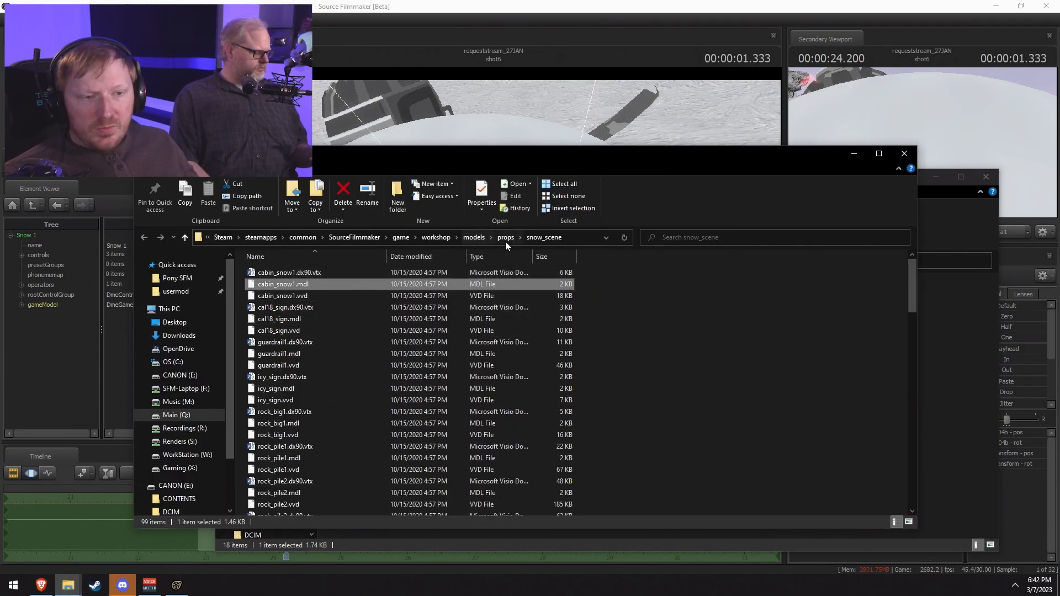
left_click(444, 237)
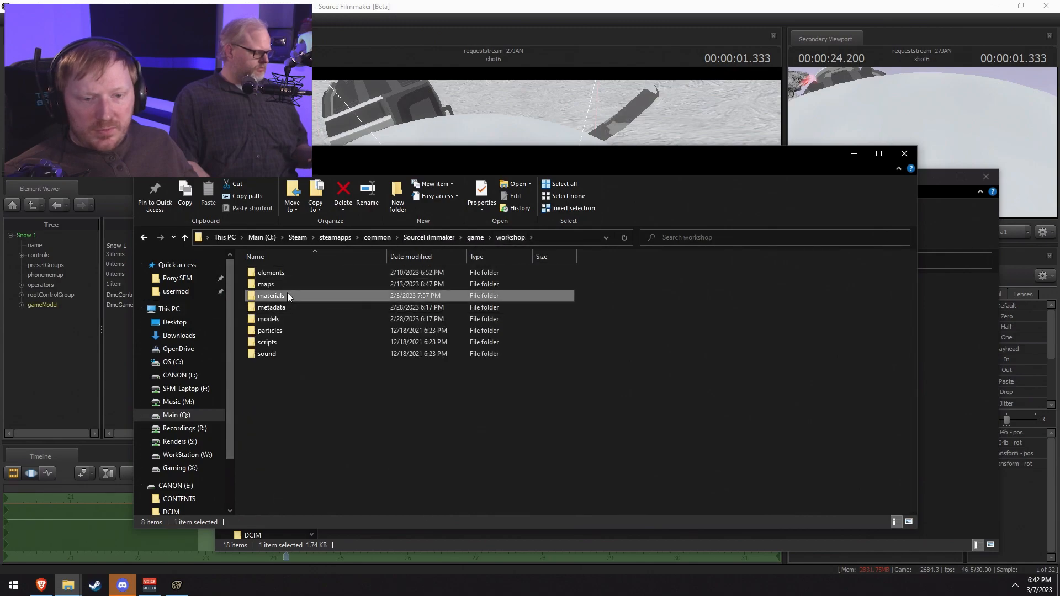
double_click(279, 296)
left_click(581, 233)
left_click(581, 233)
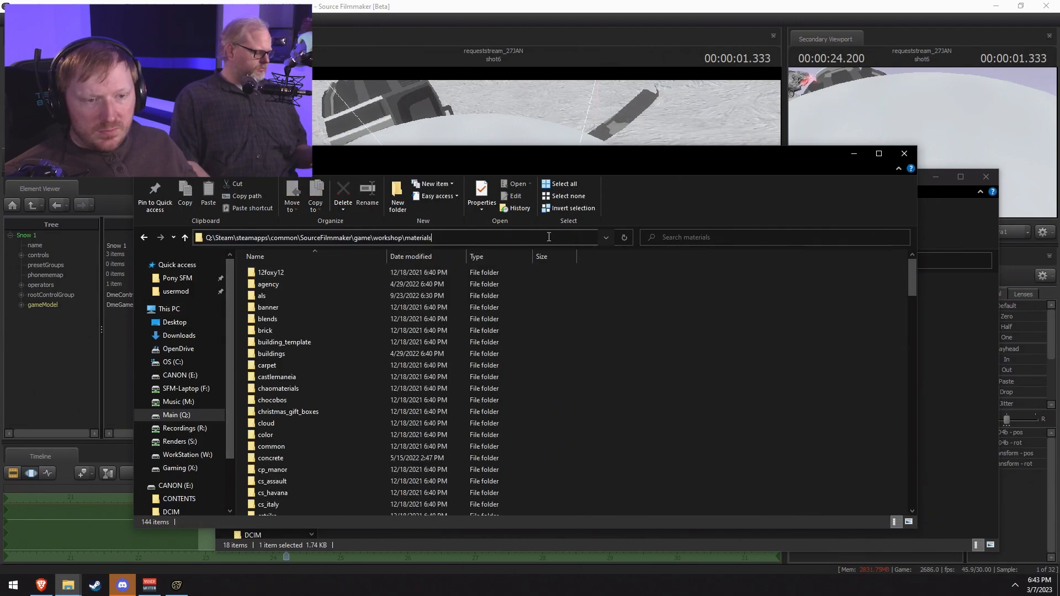
type("\\")
type("models\\props\\snow_scene\\new_snow")
key("BackSpace")
key("BackSpace")
key("BackSpace")
key("BackSpace")
key("BackSpace")
key("BackSpace")
key("BackSpace")
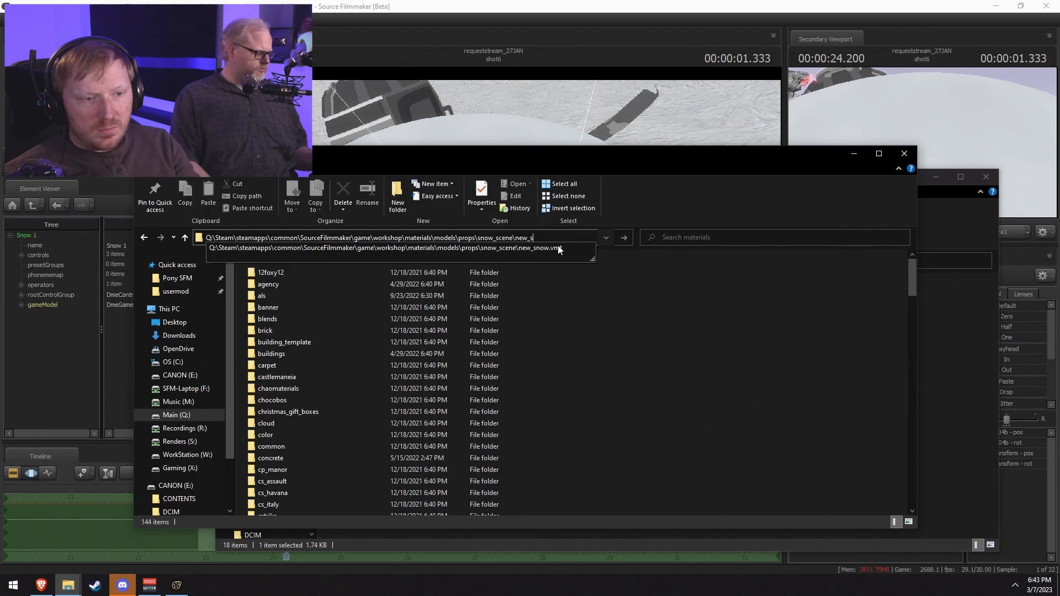
key("BackSpace")
key("Return")
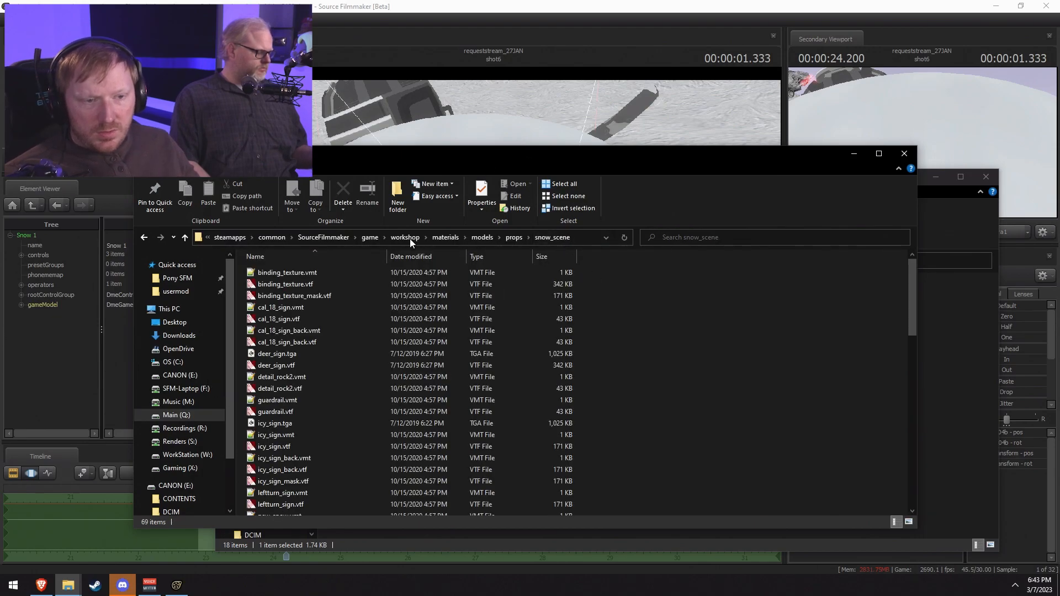
scroll(332, 359, "down", 10)
Step: Return to Source Filmmaker and show Snow 1's model in the Element Viewer to check its full path and materials
key("alt+Tab")
left_click(381, 156)
left_click(431, 5)
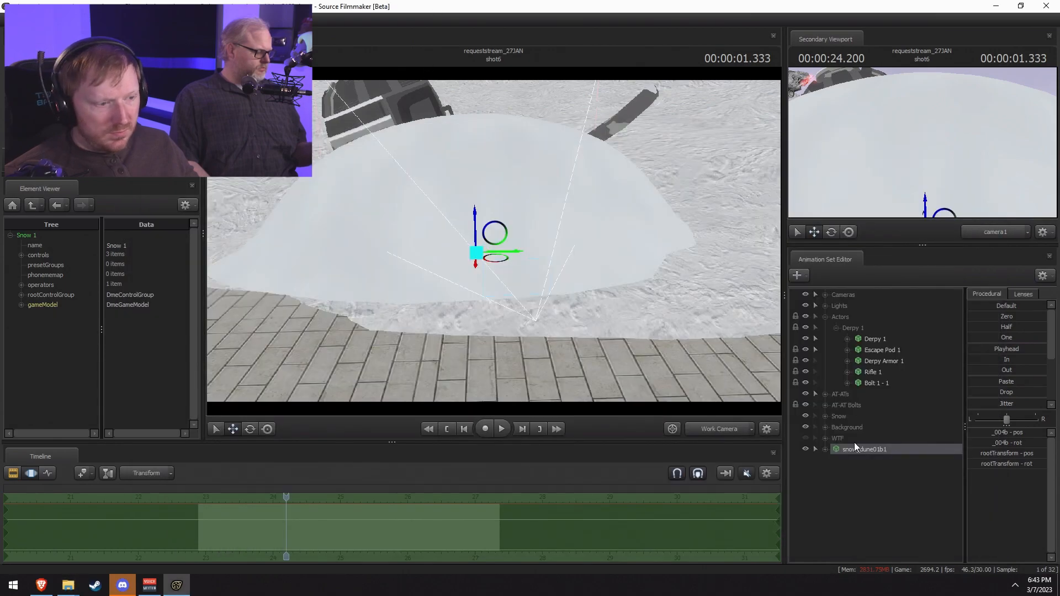
left_click(825, 416)
right_click(855, 426)
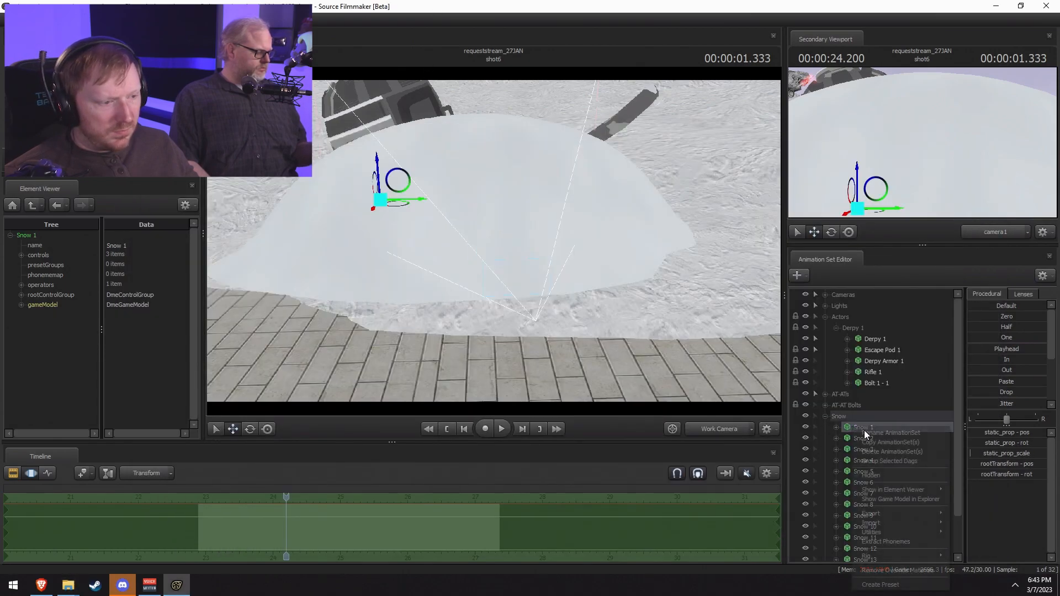
mouse_move(912, 489)
left_click(967, 500)
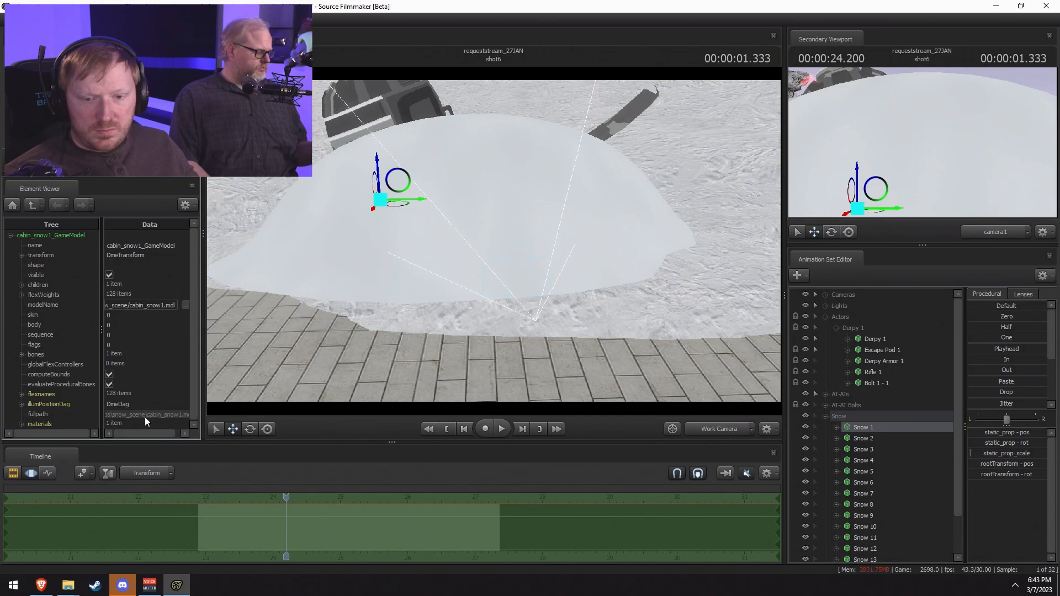
left_click_drag(132, 434, 151, 434)
Step: Switch to the snow_scene materials folder in File Explorer and look through its files for the snow material
key("alt+Tab")
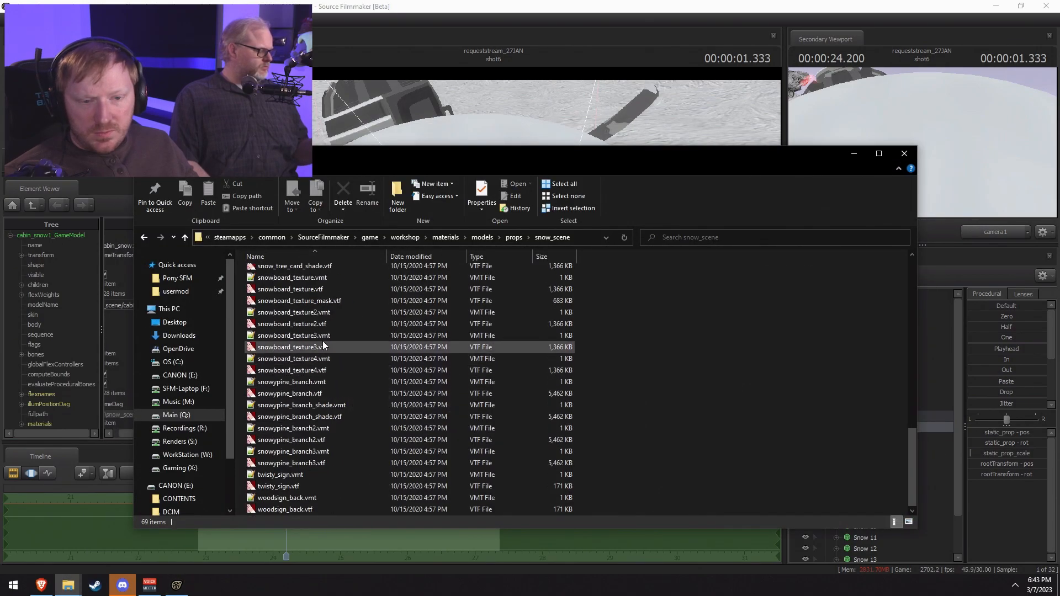
scroll(319, 352, "up", 3)
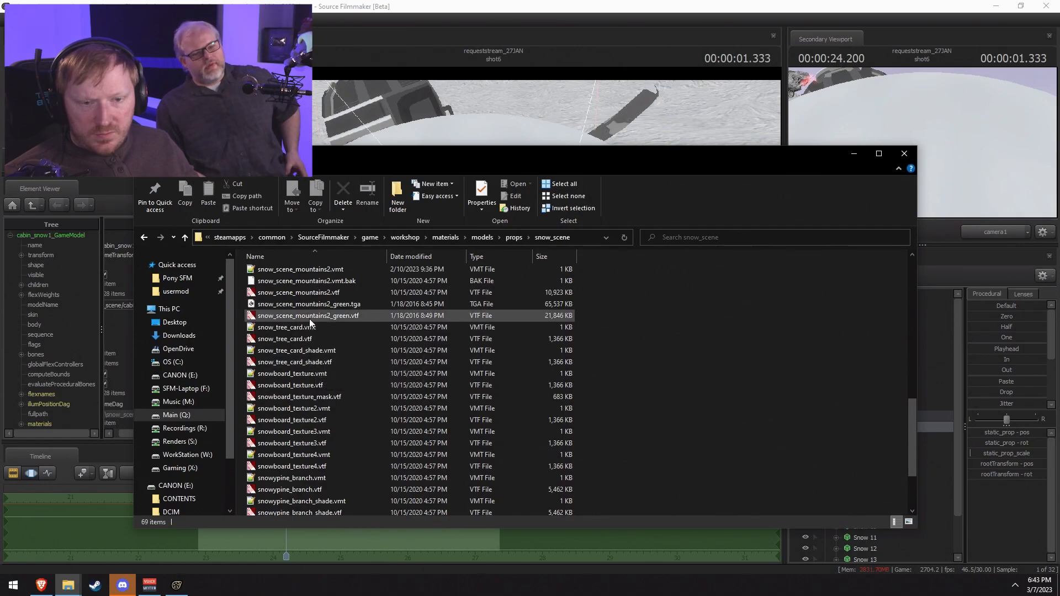
scroll(306, 342, "up", 7)
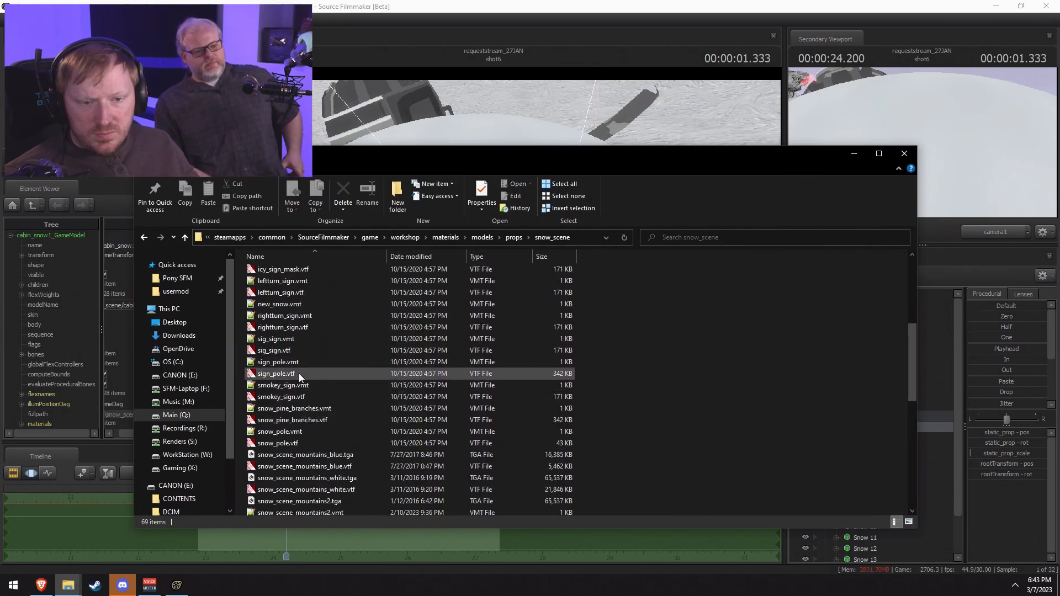
Step: Return to Source Filmmaker and expand the materials of Snow 1's game model in the Element Viewer to check the material's name and path
key("alt+Tab")
key("alt+Tab")
key("alt+Tab")
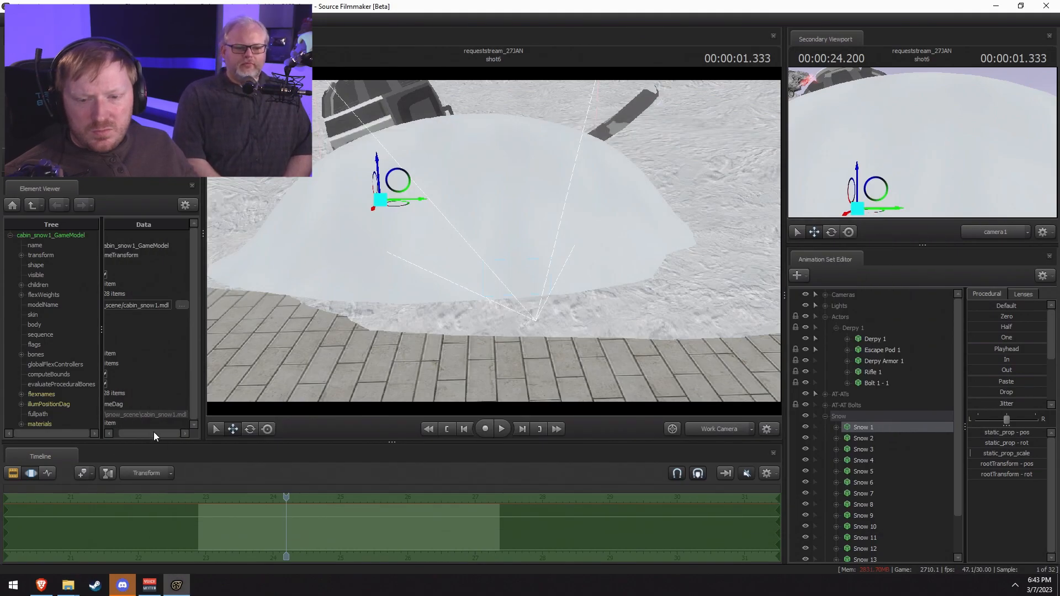
left_click(21, 424)
scroll(29, 422, "down", 1)
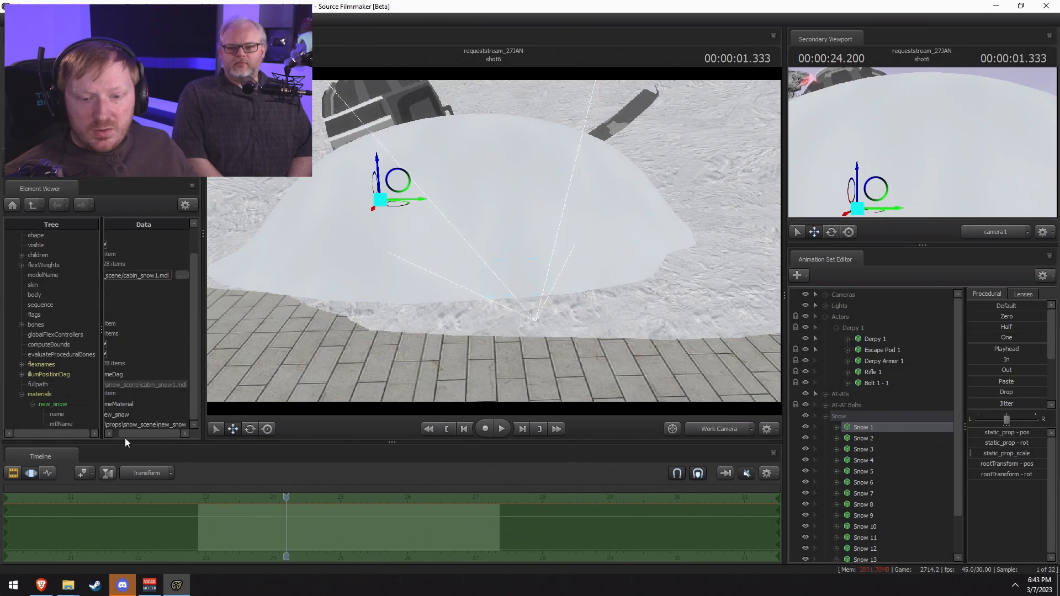
Step: Switch back to the snow_scene materials folder in File Explorer and look for the new_snow material file
key("alt+Tab")
key("alt+Tab")
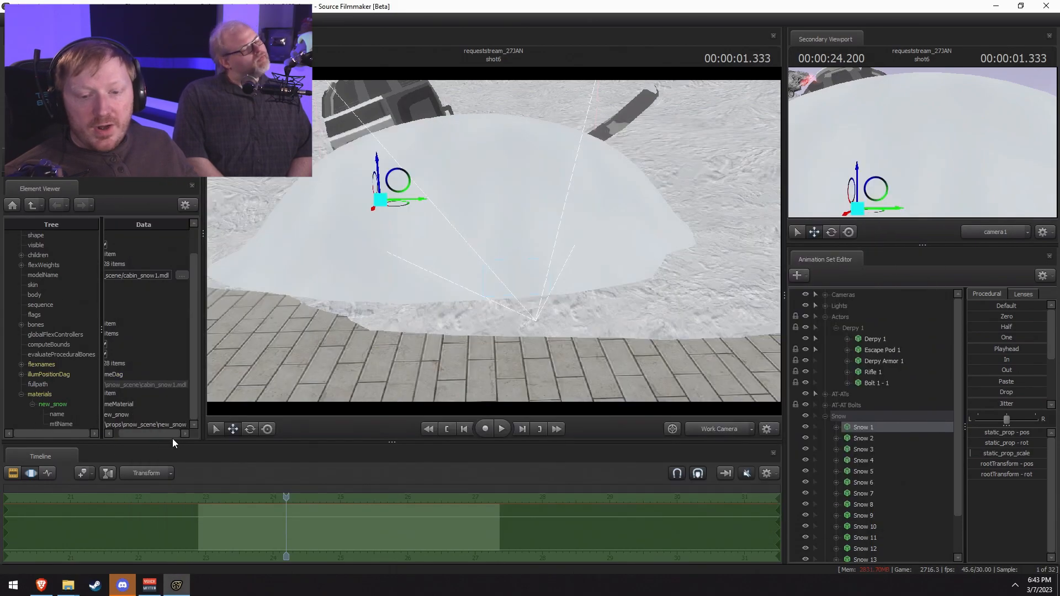
key("alt+Tab")
scroll(298, 455, "up", 3)
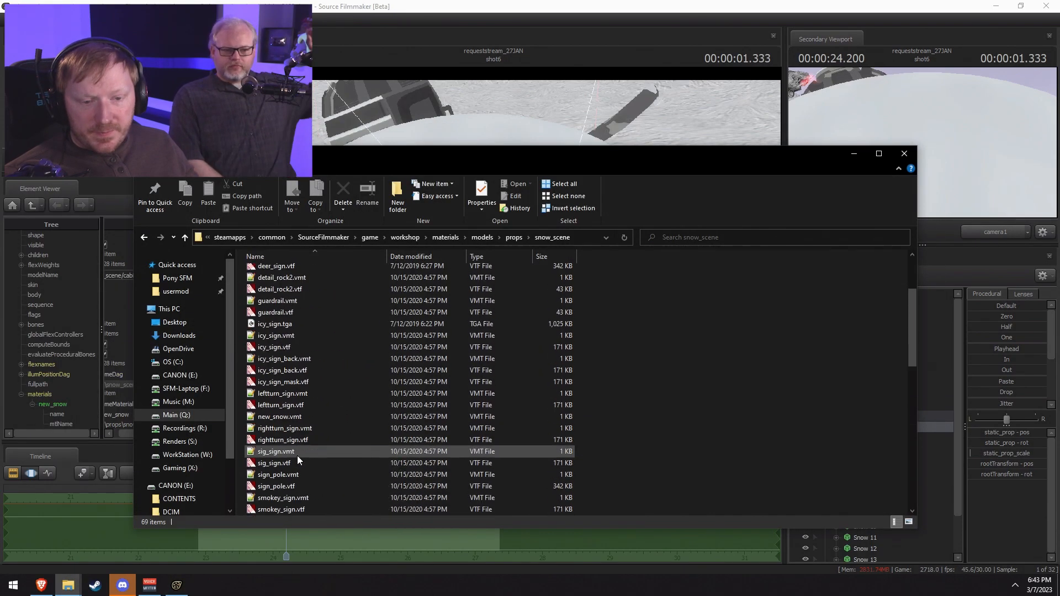
scroll(298, 450, "down", 2)
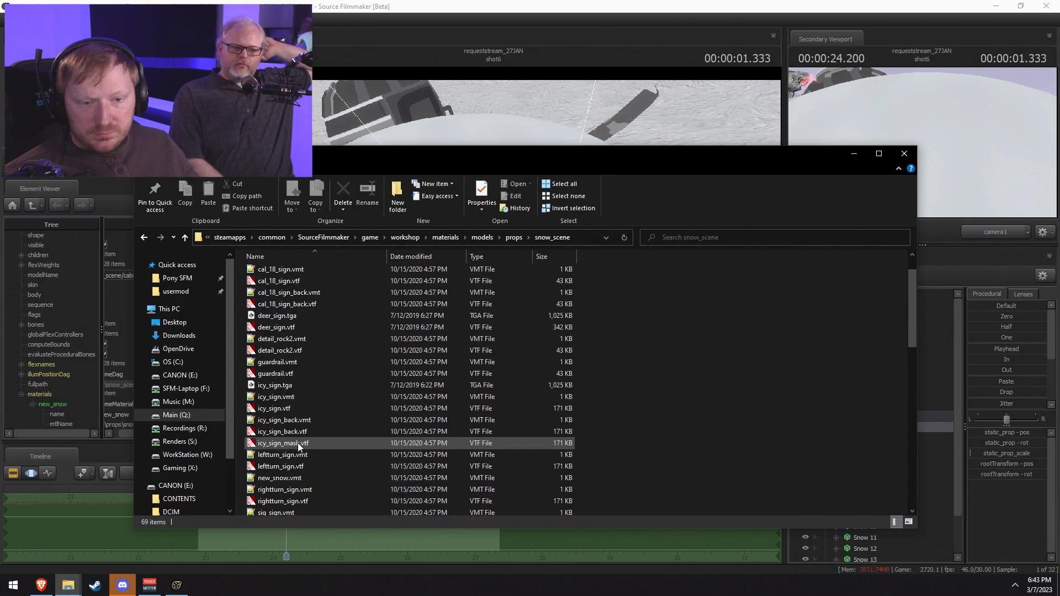
Step: Compare the snow model's material path with the snow_scene folder, open new_snow.vmt to read its base texture, and close it
scroll(303, 447, "up", 3)
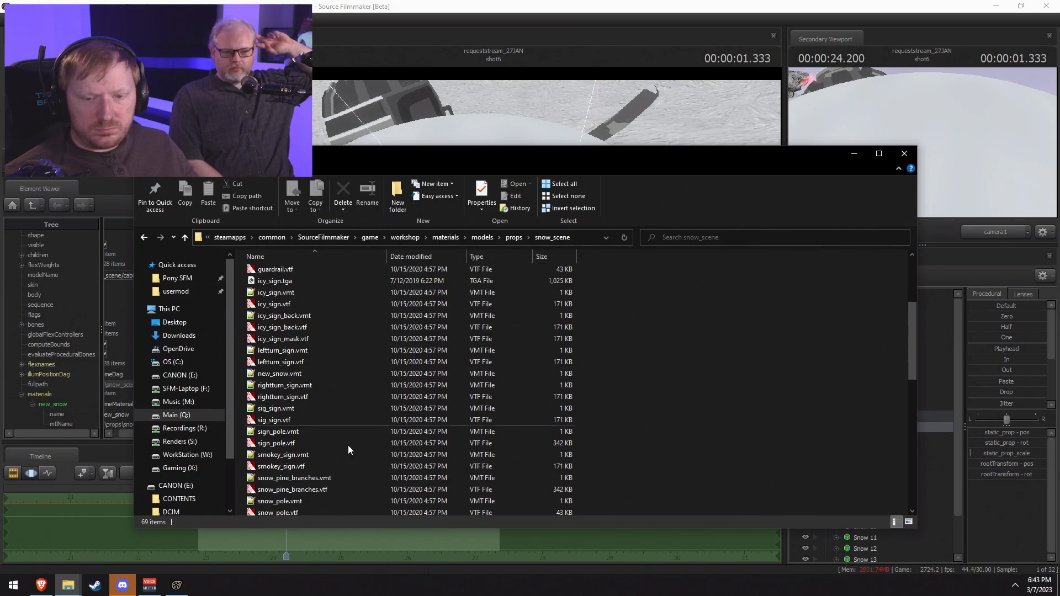
left_click(116, 415)
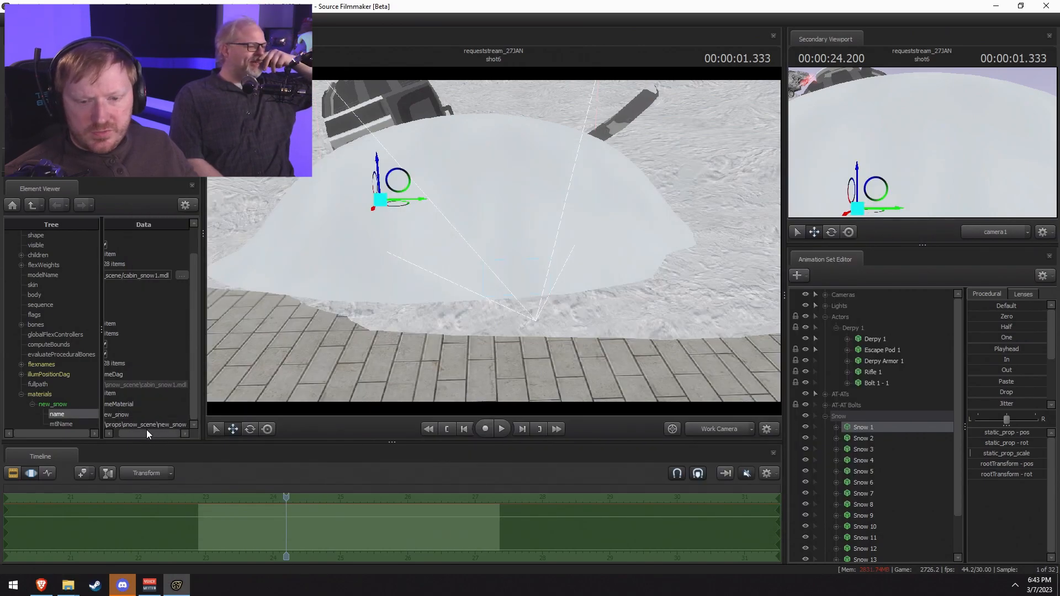
key("alt+Tab")
left_click(294, 374)
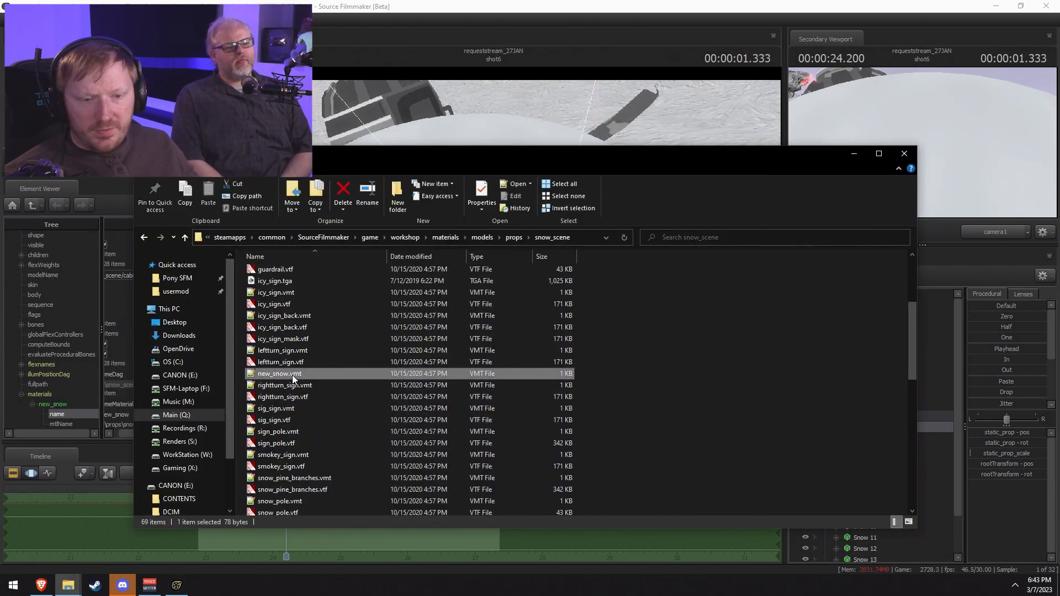
double_click(297, 374)
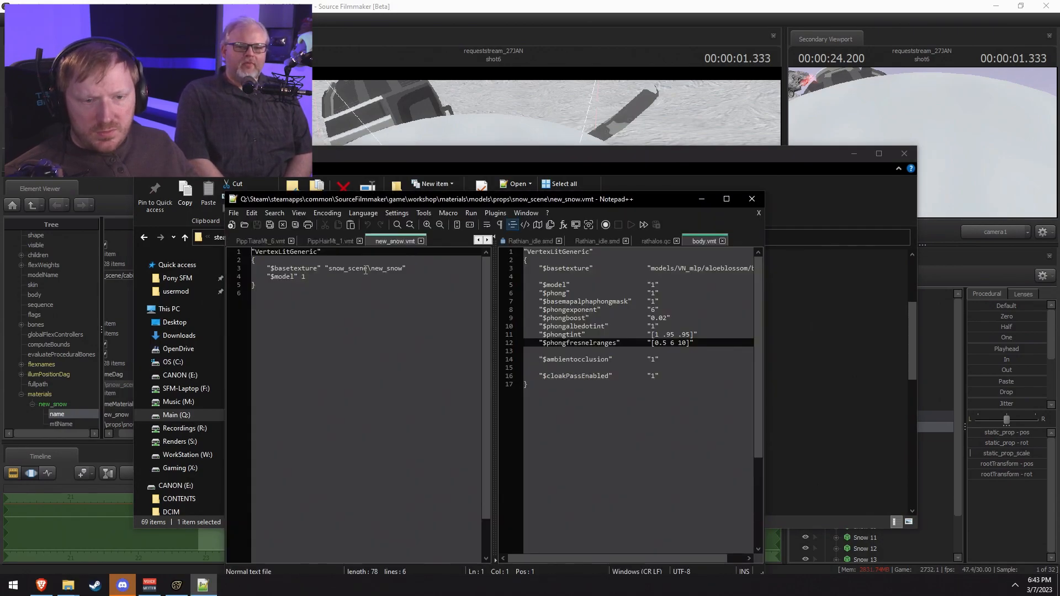
left_click(752, 202)
left_click(635, 275)
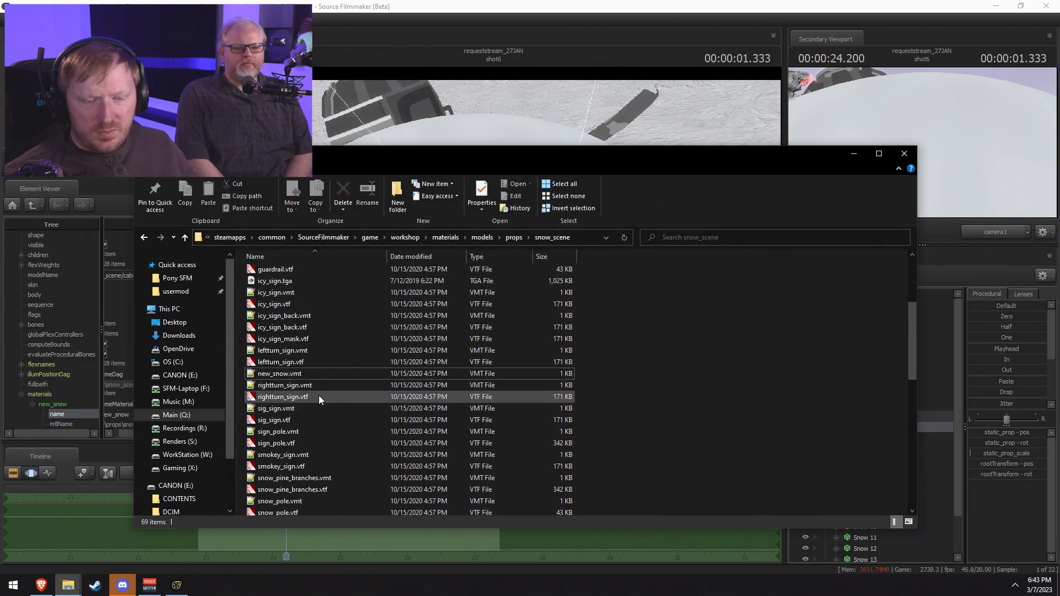
Step: Look for further snow textures in the snow_scene props folder and reopen new_snow.vmt to check its $basetexture path
left_click(297, 373)
scroll(306, 426, "down", 5)
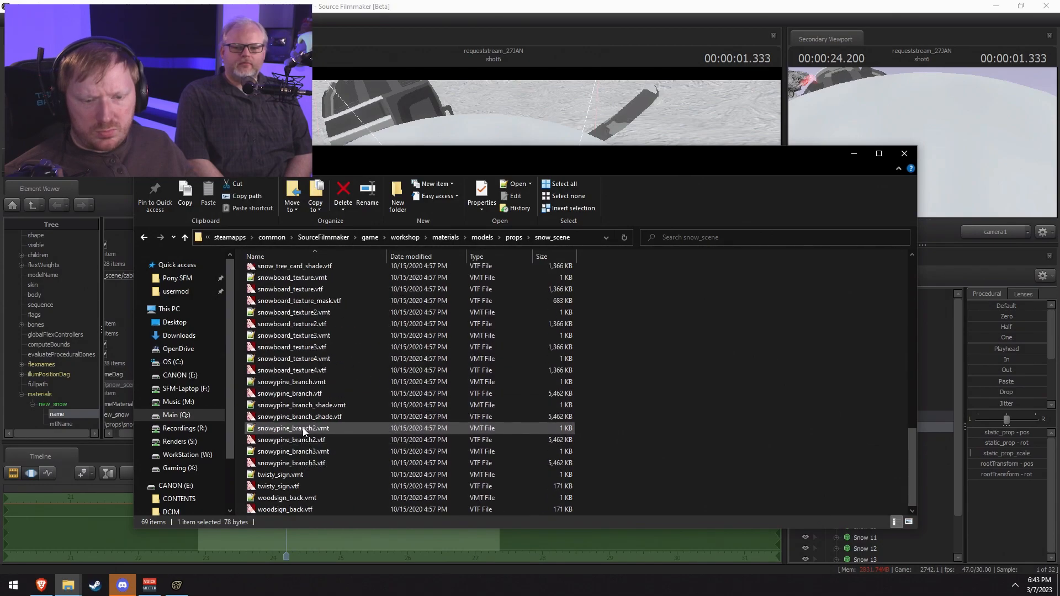
scroll(303, 426, "up", 6)
double_click(294, 408)
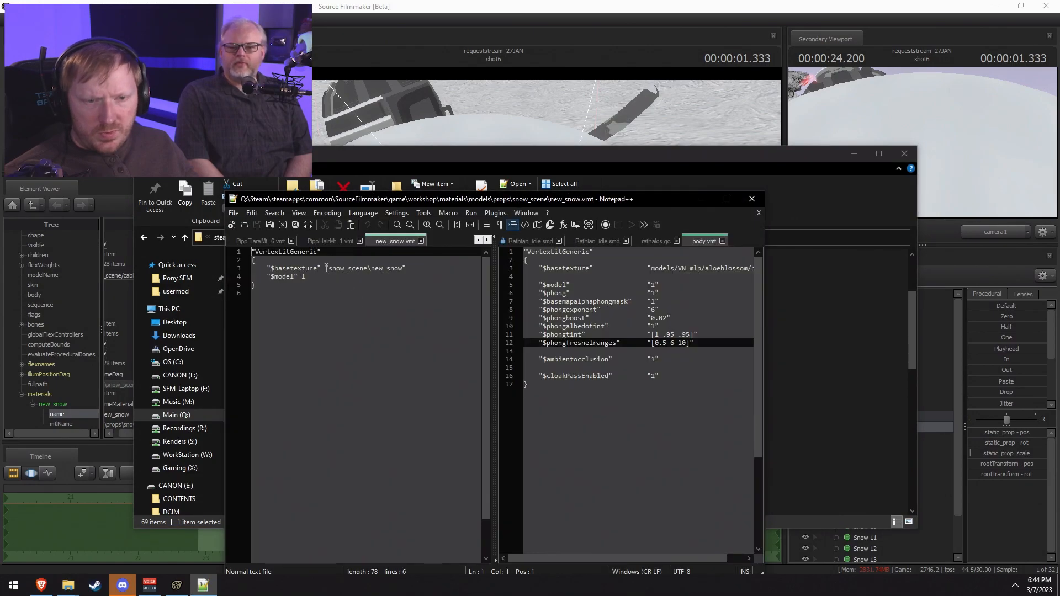
left_click(333, 276)
key("Up")
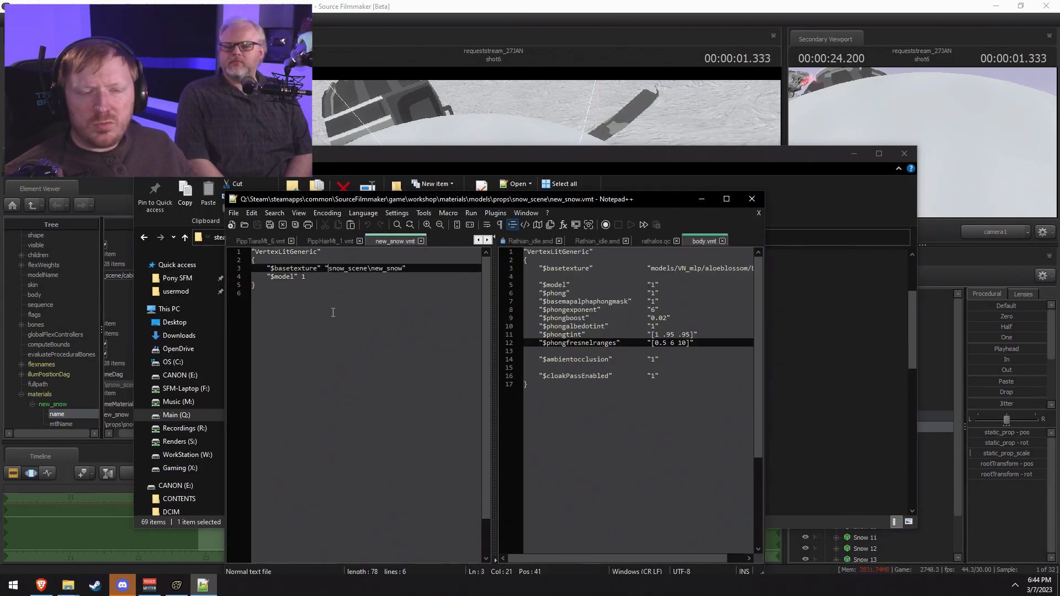
Step: Browse up from the snow_scene props folder through models to the workshop materials folder
key("alt+Tab")
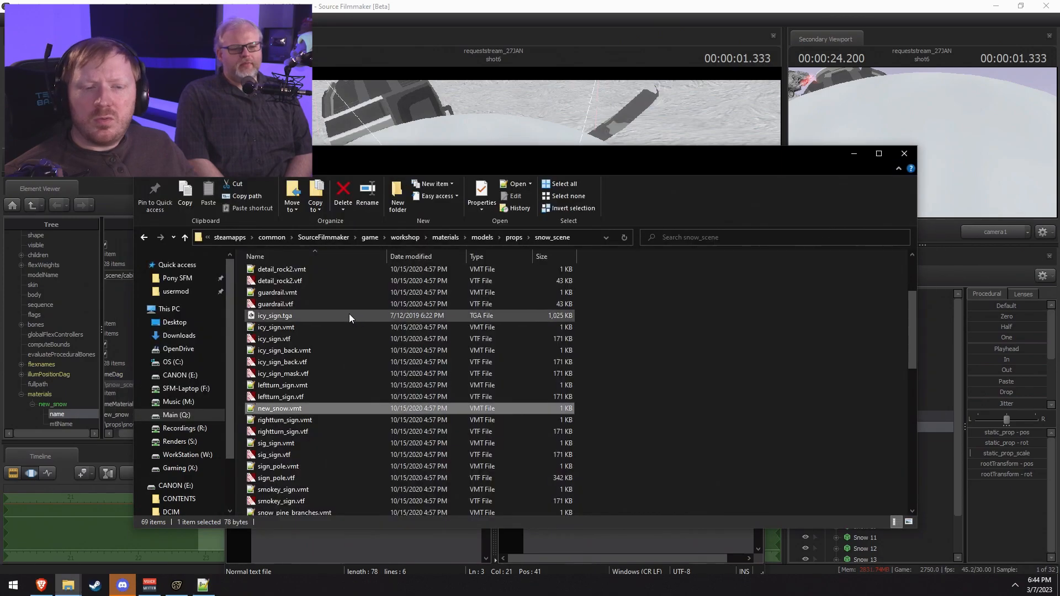
left_click(483, 238)
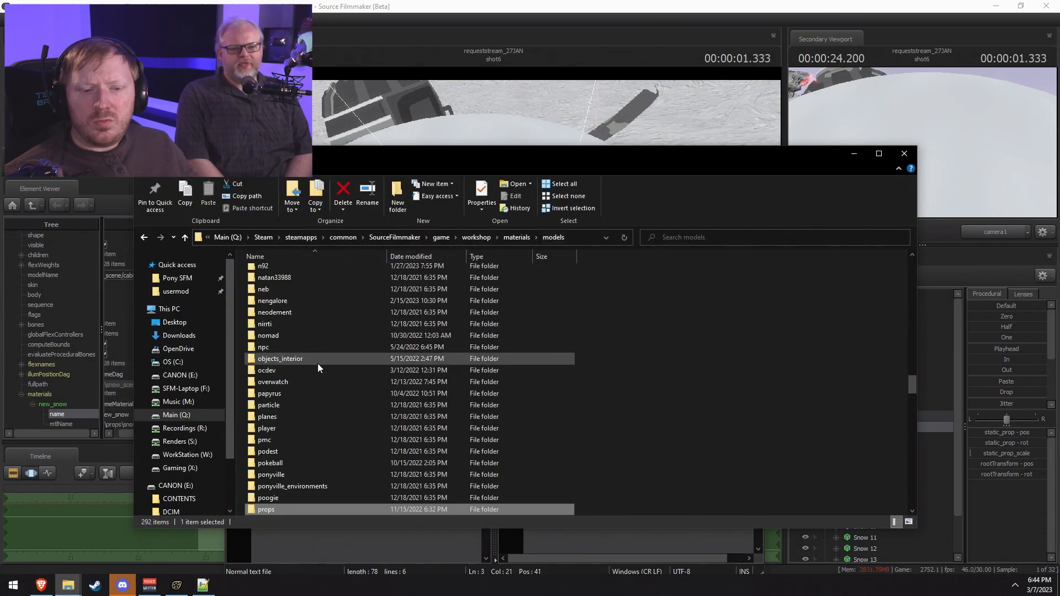
scroll(311, 390, "down", 2)
scroll(309, 390, "down", 9)
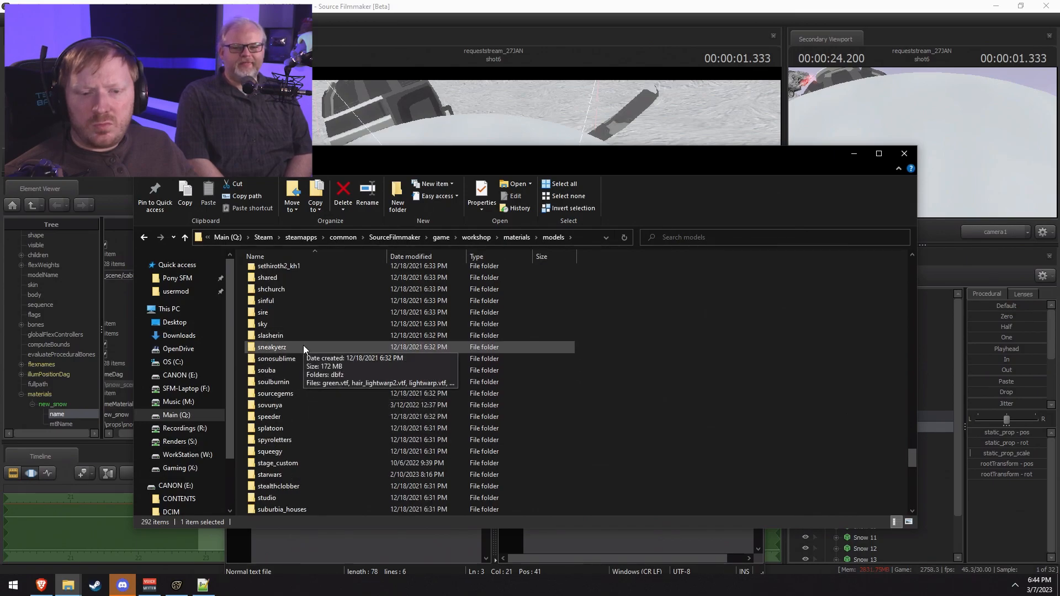
left_click(512, 238)
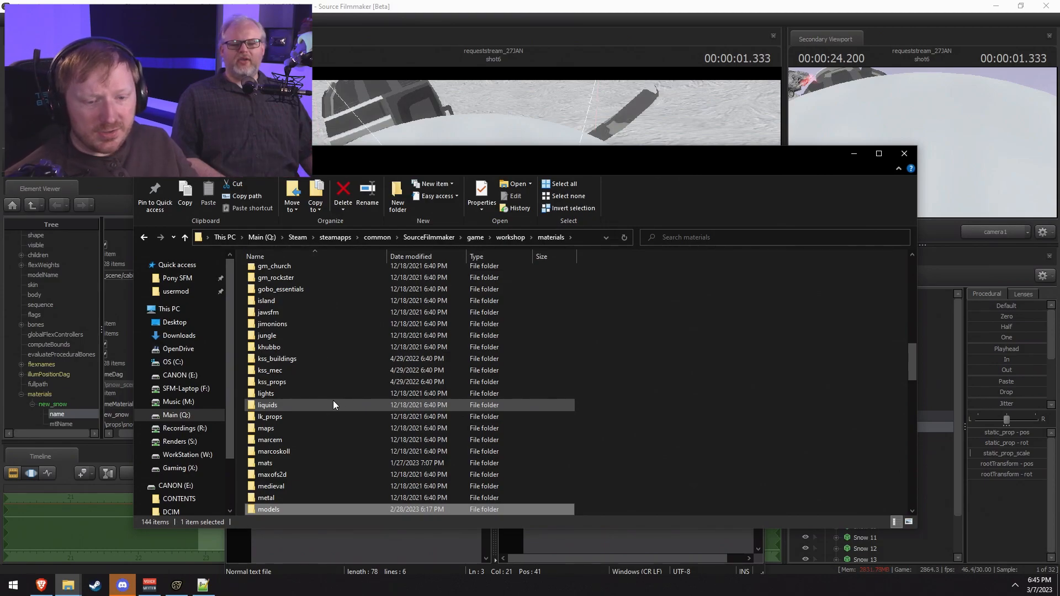
scroll(312, 445, "down", 3)
Step: Using the $basetexture path in new_snow.vmt, open the snow_scene folder under workshop materials and select new_snow.vtf
key("alt+Tab")
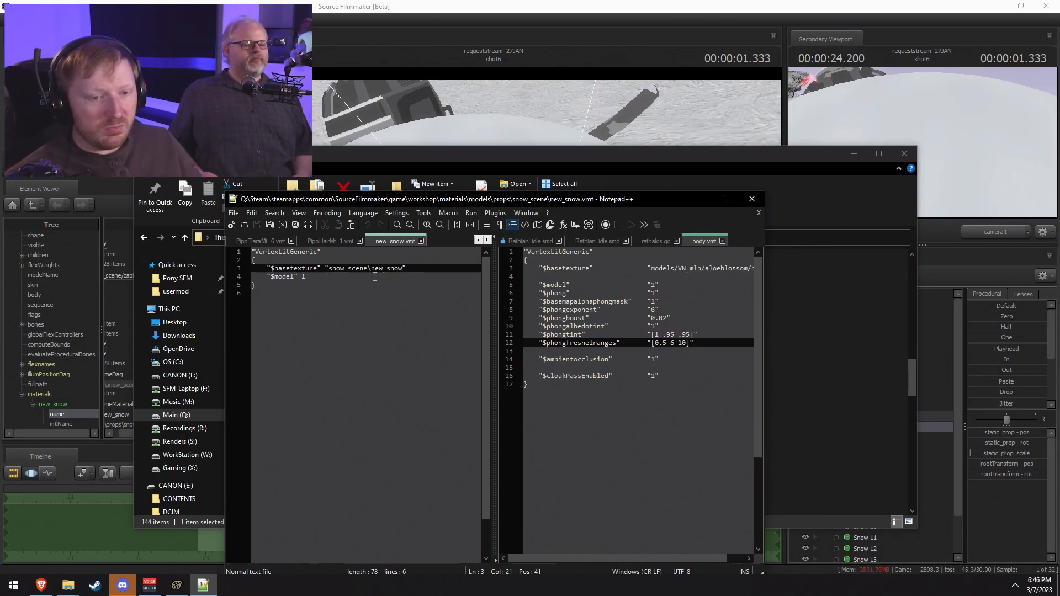
left_click(873, 339)
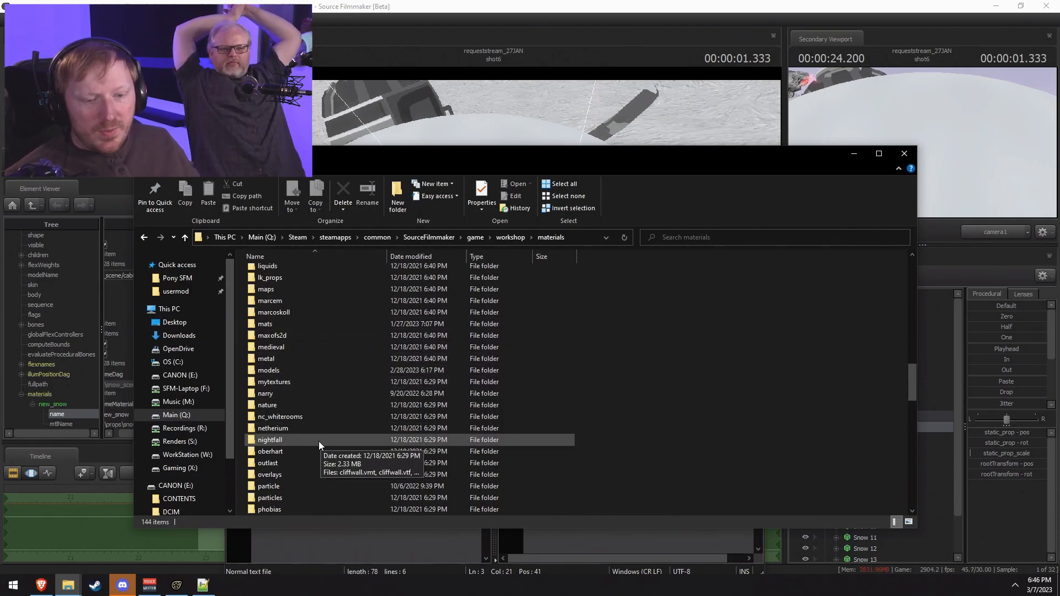
scroll(303, 428, "down", 1)
key("alt+Tab")
key("alt+Tab")
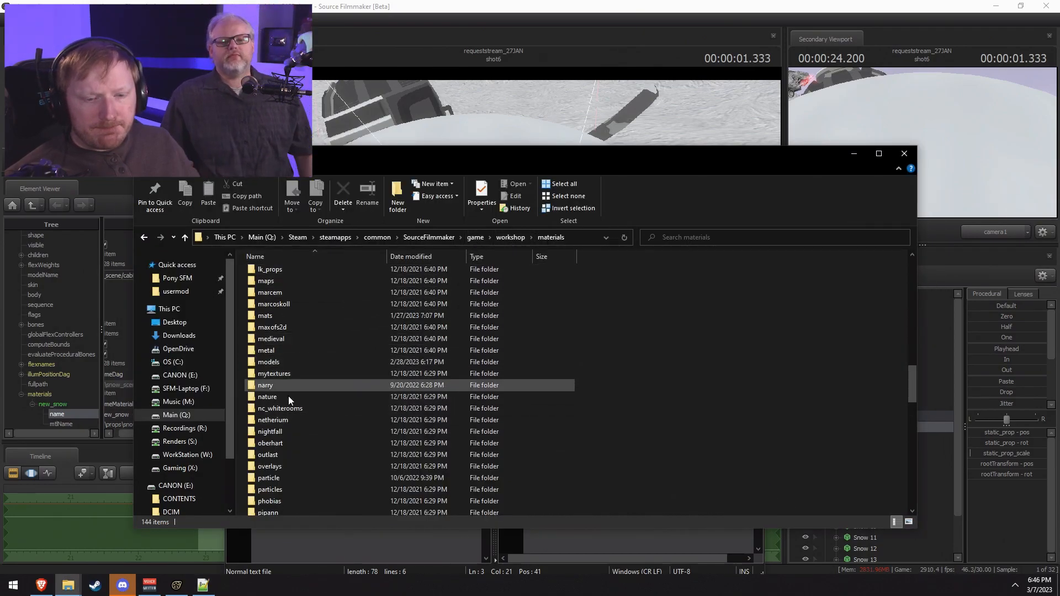
scroll(283, 433, "down", 7)
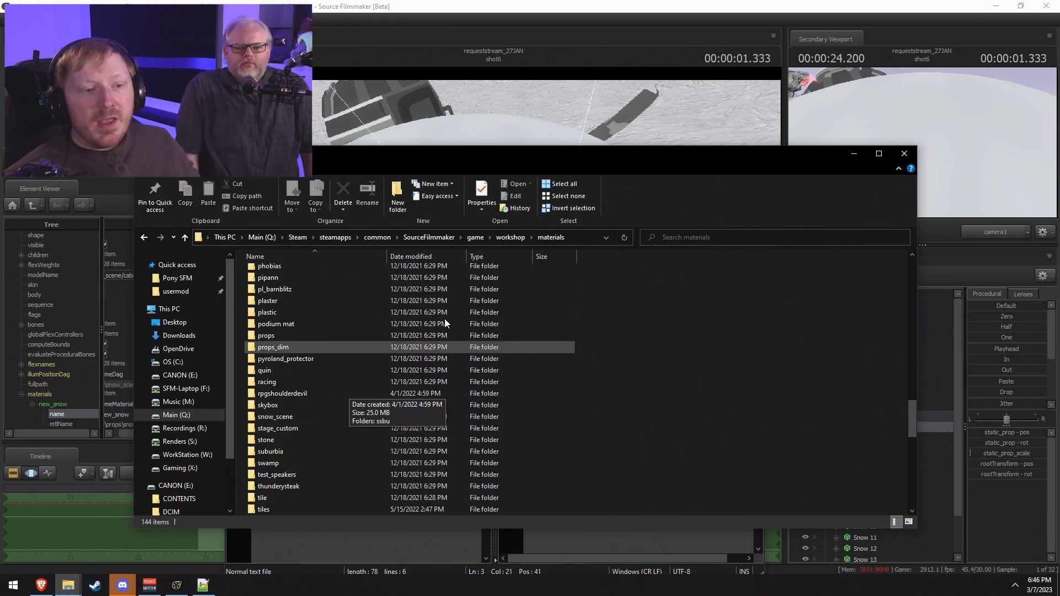
key("alt+Tab")
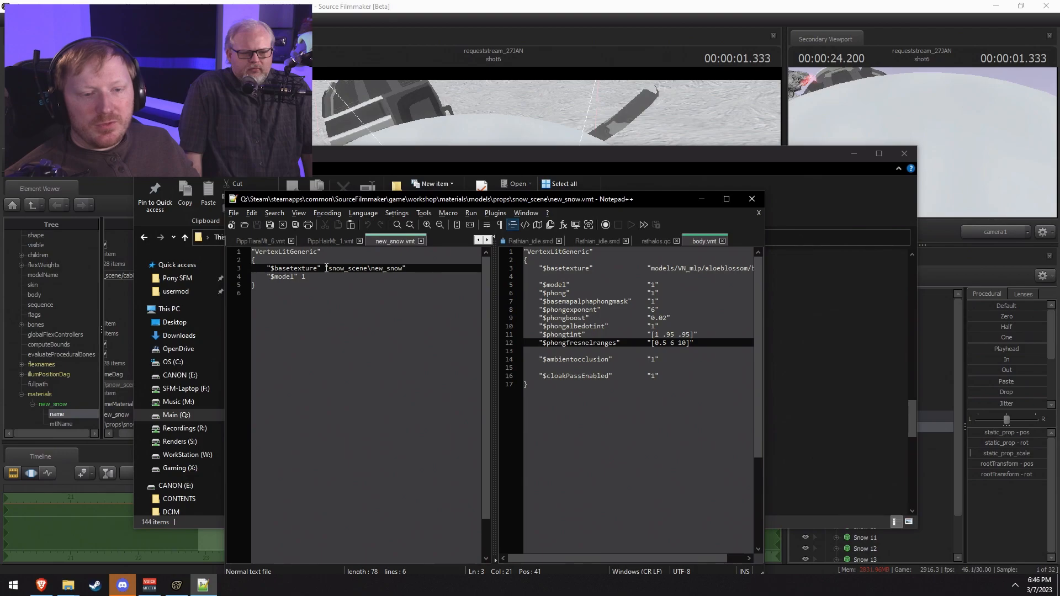
key("alt+Tab")
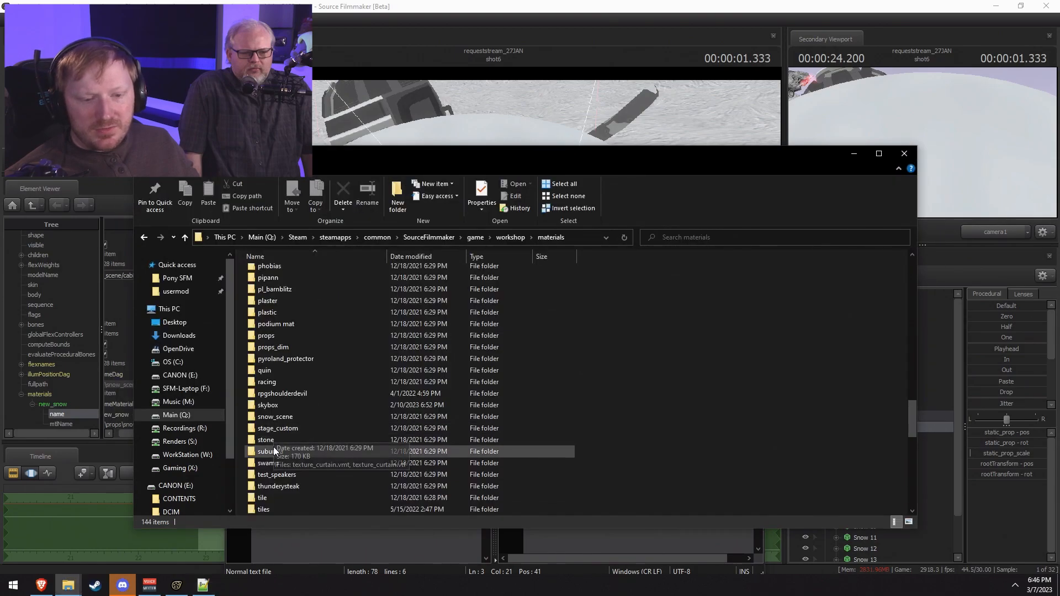
double_click(279, 417)
left_click(310, 403)
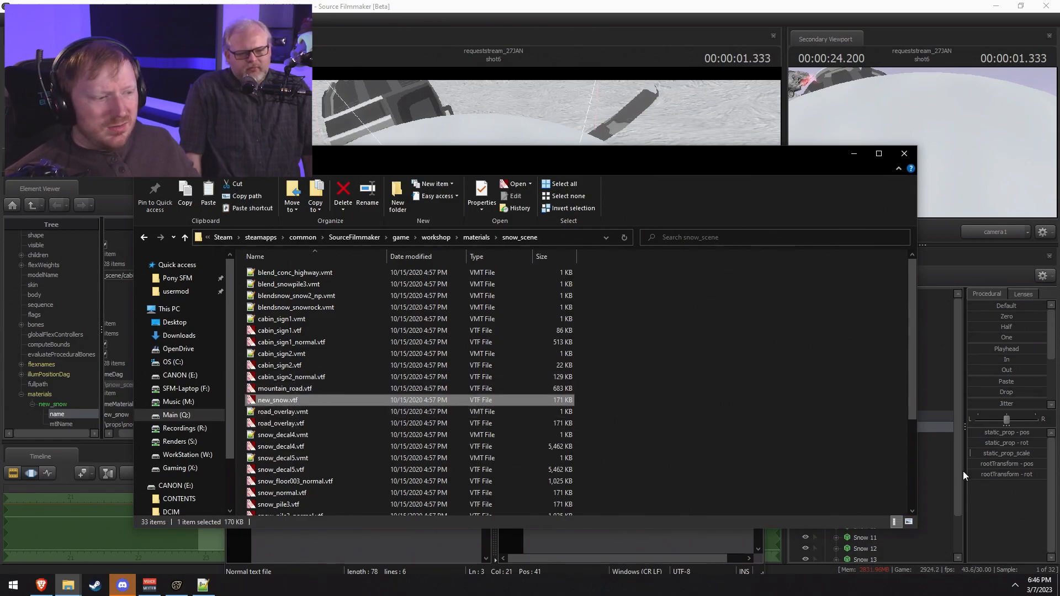
Step: Switch to Source Filmmaker, add override materials to snow_dune01b1, and show its game model in the Element Viewer
left_click(69, 585)
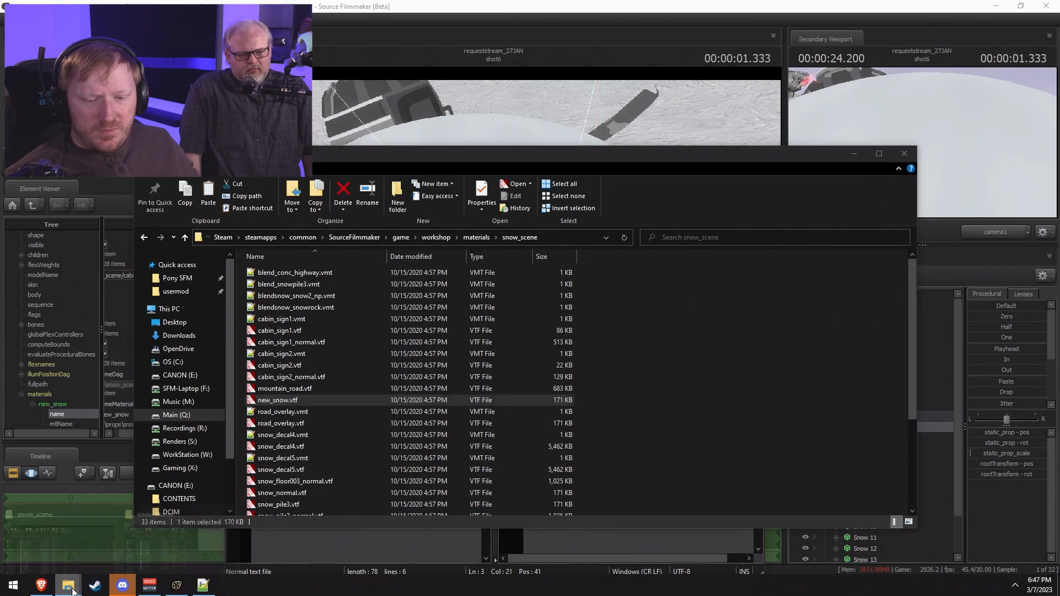
left_click(141, 553)
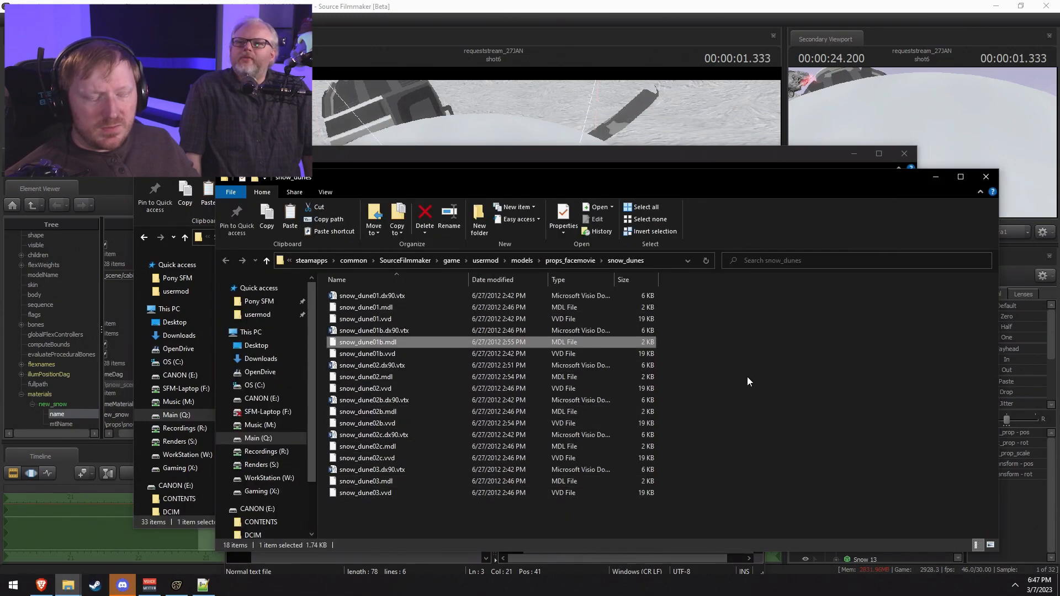
left_click(625, 4)
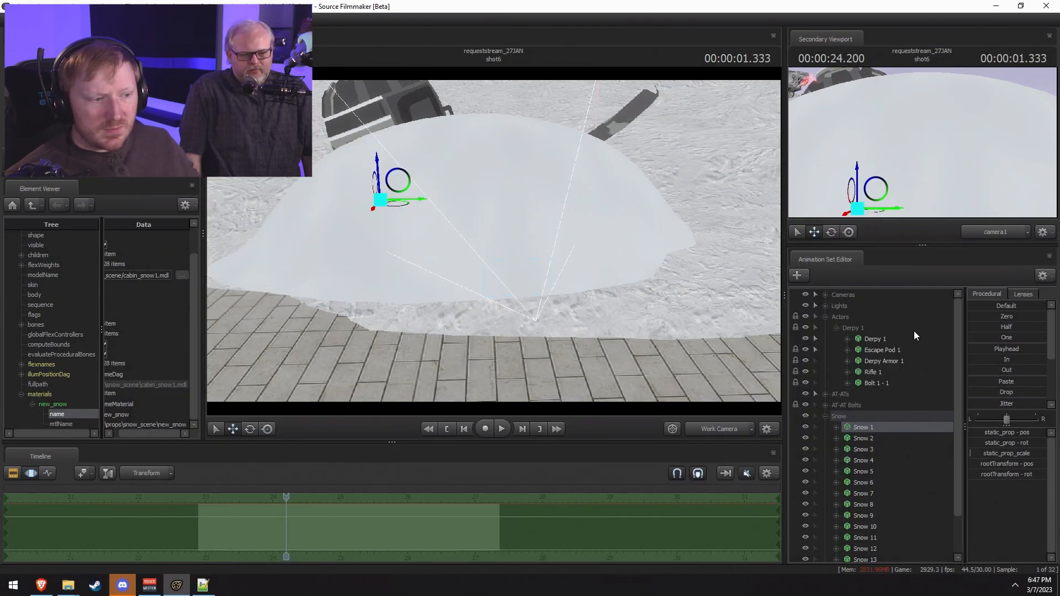
left_click(826, 417)
right_click(853, 449)
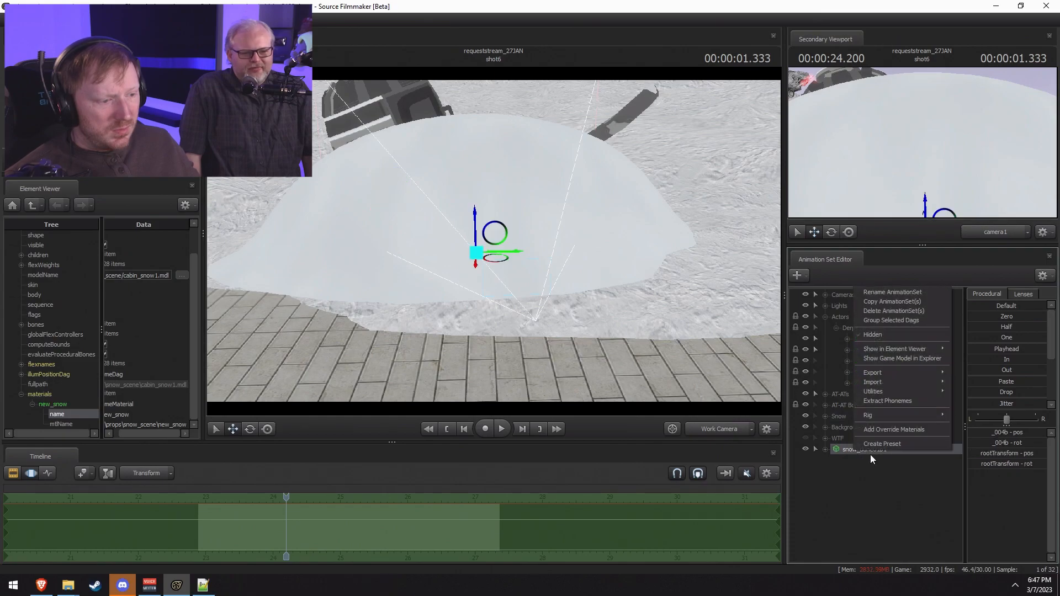
left_click(900, 430)
right_click(888, 446)
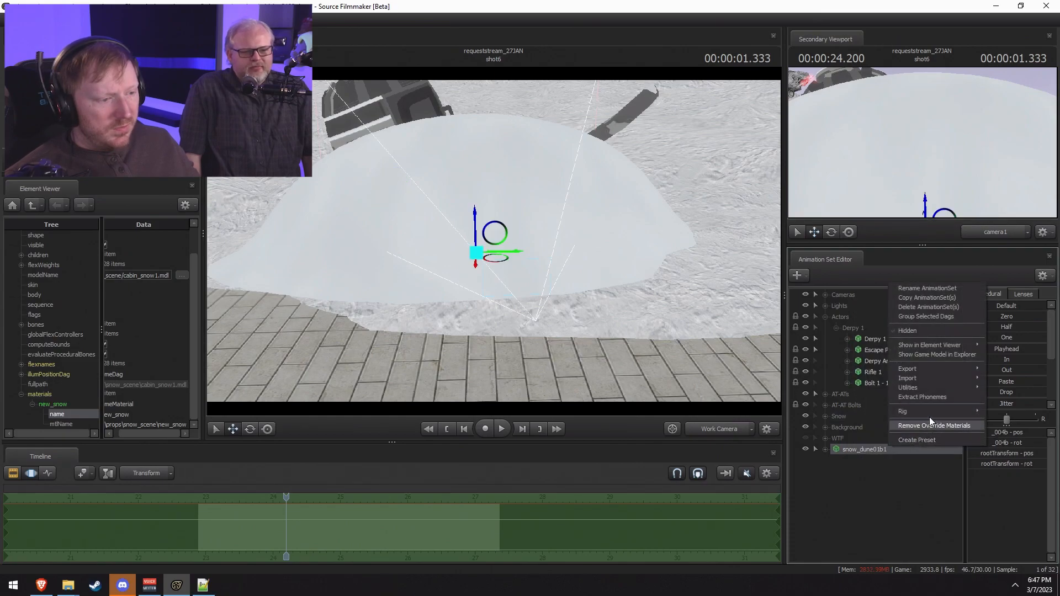
mouse_move(949, 346)
left_click(1002, 356)
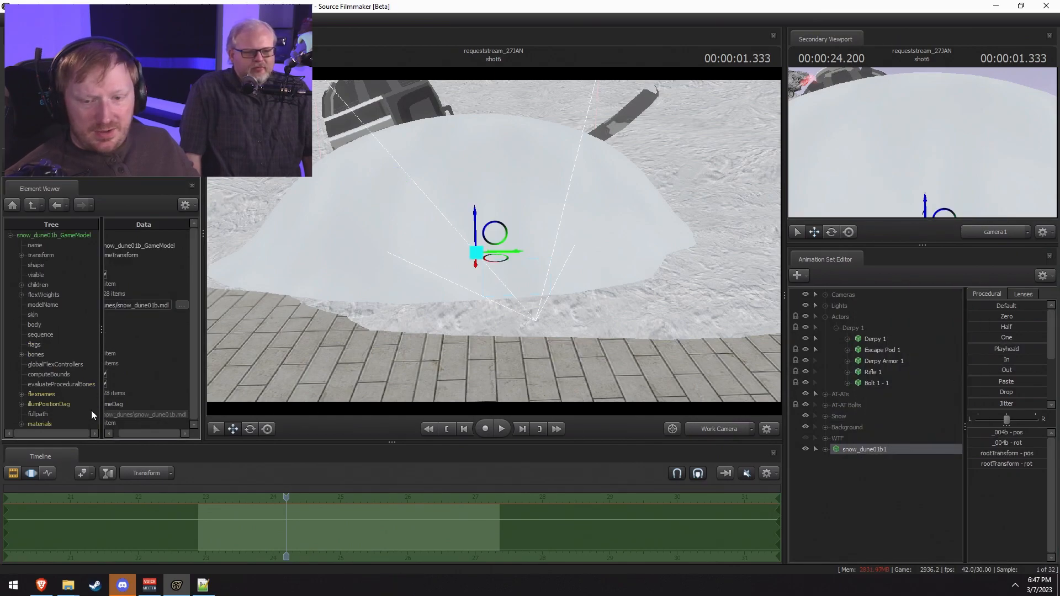
Step: Expand the dune's snow_full001 override material and try to cut its mtlName path
left_click(21, 423)
left_click(32, 424)
double_click(138, 424)
key("ctrl+x")
Step: Switch to the snow_dunes folder window and open the materials folder under usermod
key("alt+Tab")
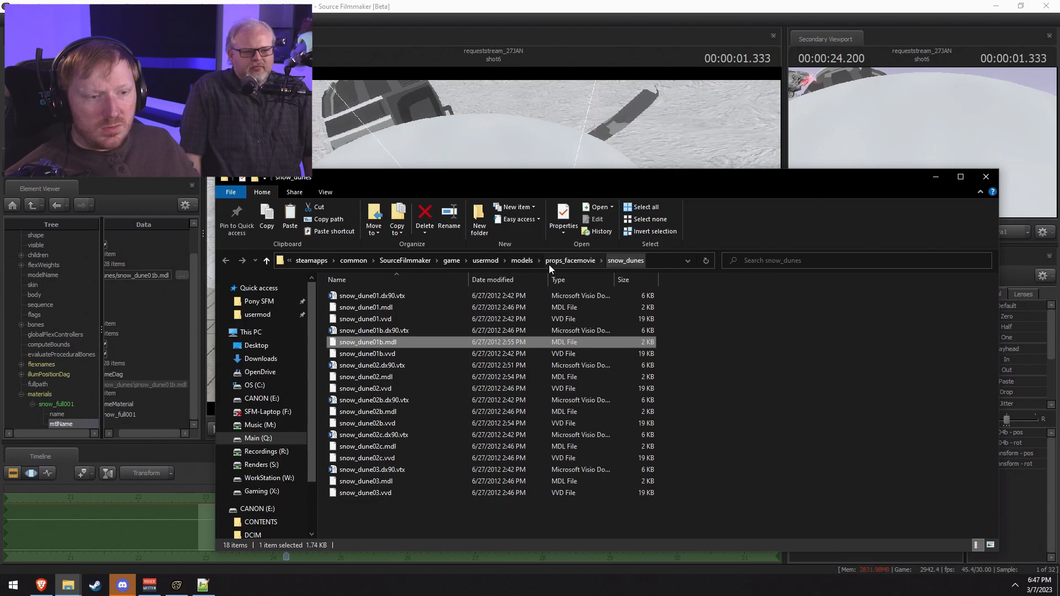
left_click(521, 261)
left_click(585, 260)
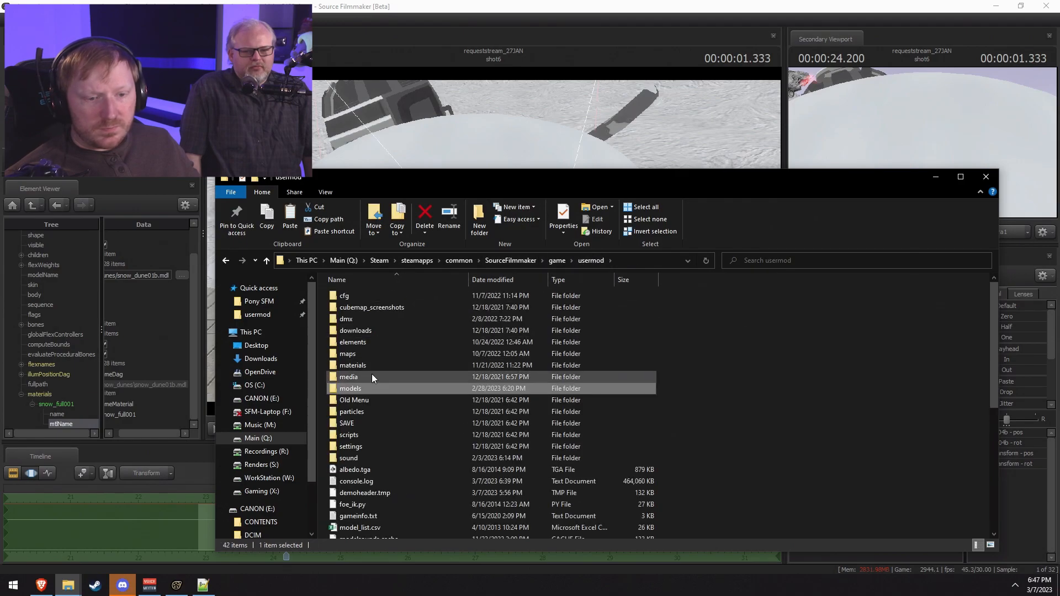
double_click(363, 360)
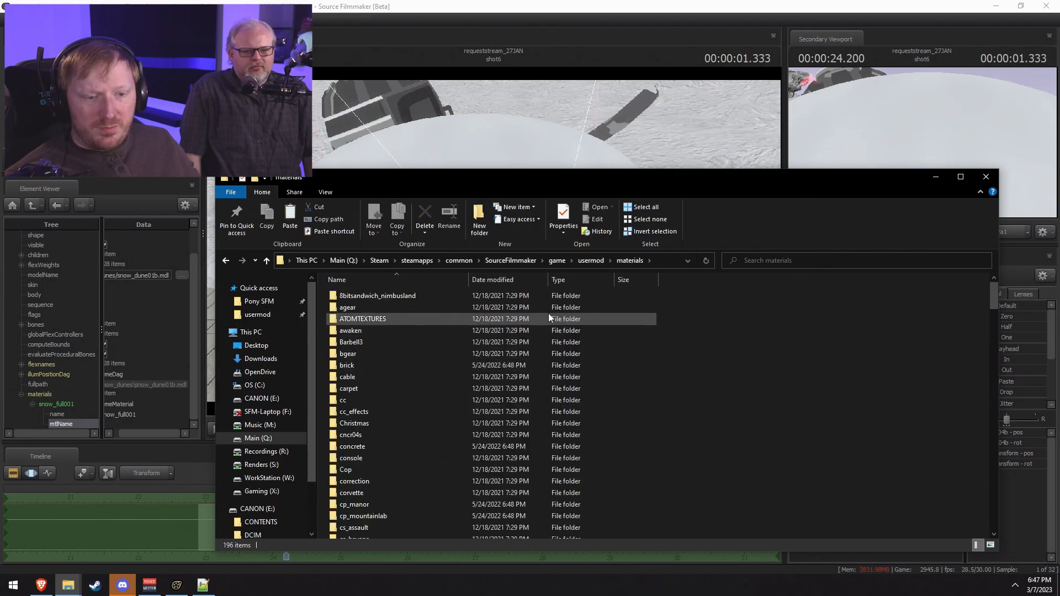
Step: Try to open the usermod materials path extended with the pasted texture path, trimmed back to snow_scene
left_click(653, 260)
type("\\")
key("ctrl+v")
key("BackSpace")
key("BackSpace")
key("BackSpace")
key("BackSpace")
key("BackSpace")
key("BackSpace")
key("BackSpace")
key("BackSpace")
key("BackSpace")
key("BackSpace")
key("BackSpace")
key("BackSpace")
key("BackSpace")
key("BackSpace")
key("BackSpace")
key("BackSpace")
key("BackSpace")
key("BackSpace")
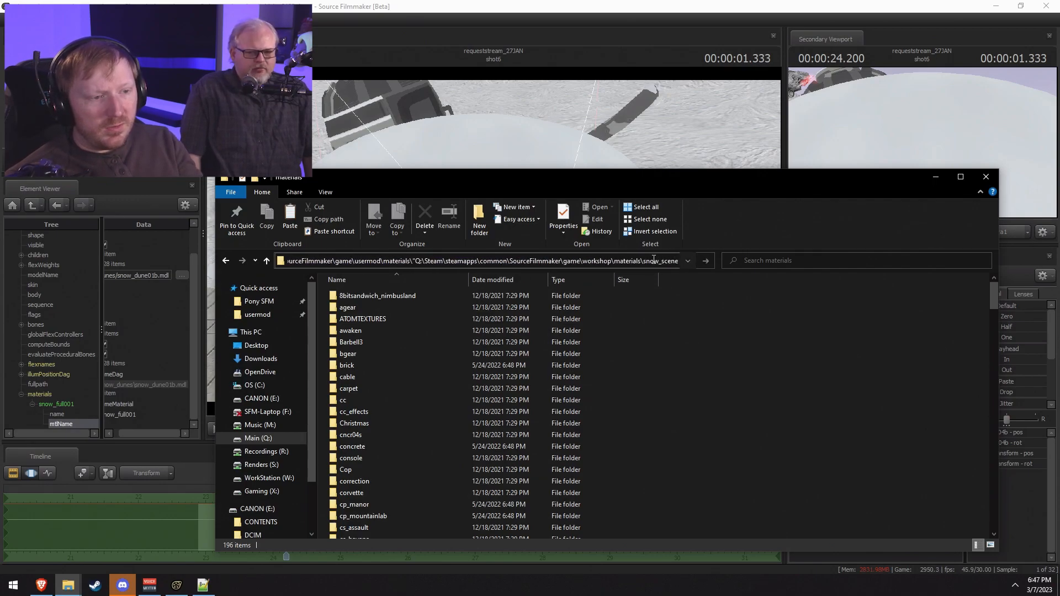
key("Return")
key("Return")
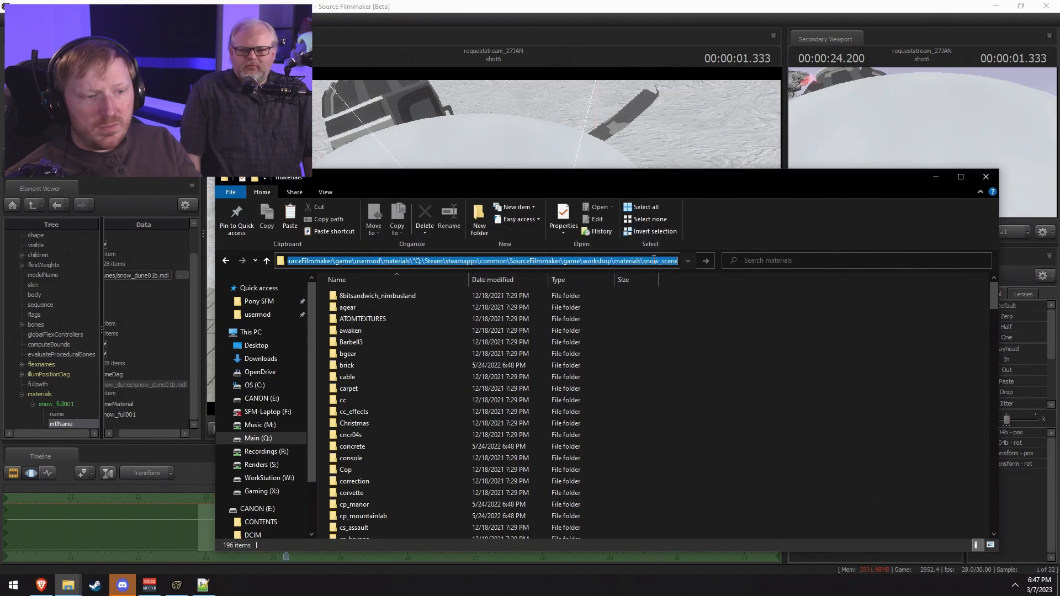
Step: Return to Source Filmmaker and recheck the name and mtlName values of the dune's snow_full001 material
left_click(119, 407)
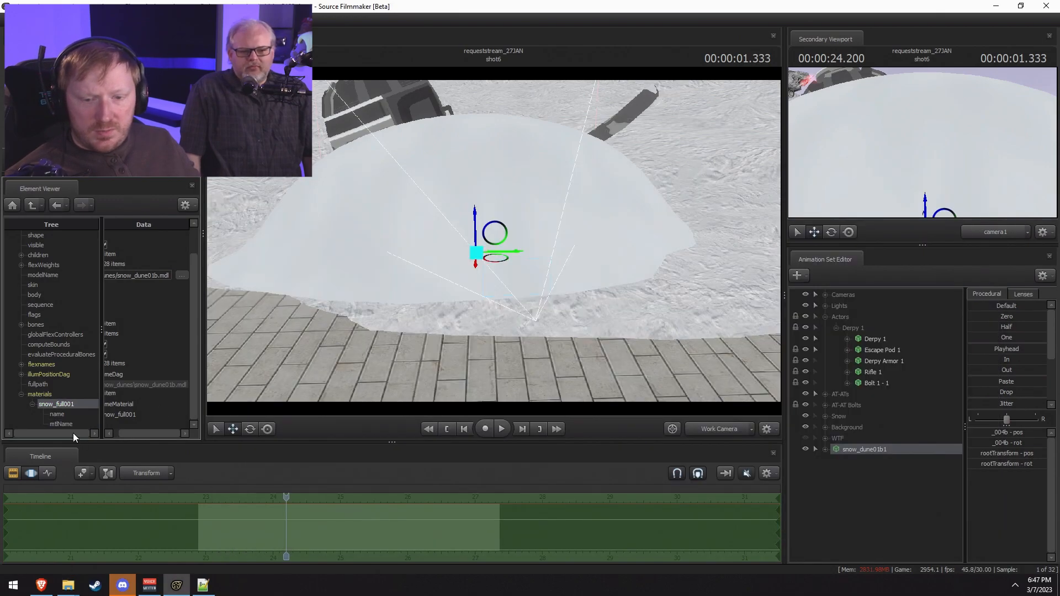
left_click_drag(124, 435, 93, 435)
left_click(131, 414)
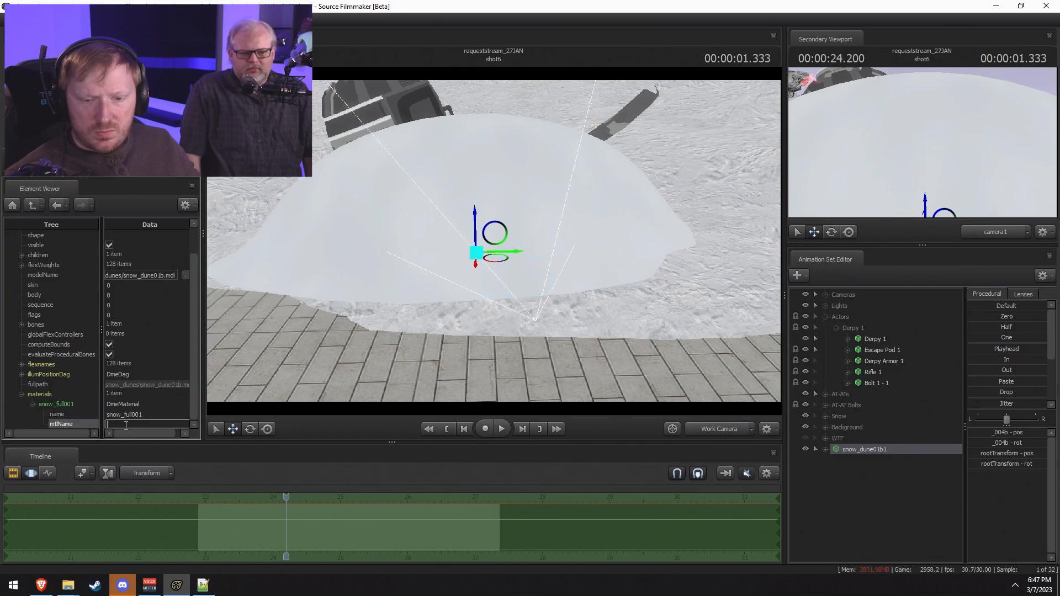
left_click(35, 406)
left_click(34, 423)
scroll(35, 423, "down", 1)
left_click(138, 422)
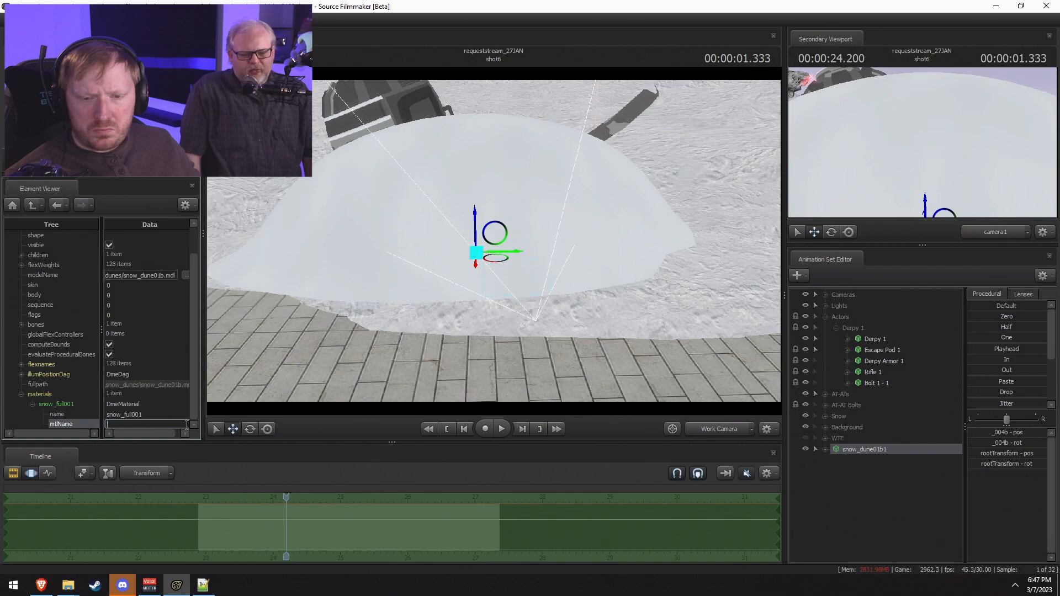
right_click(884, 447)
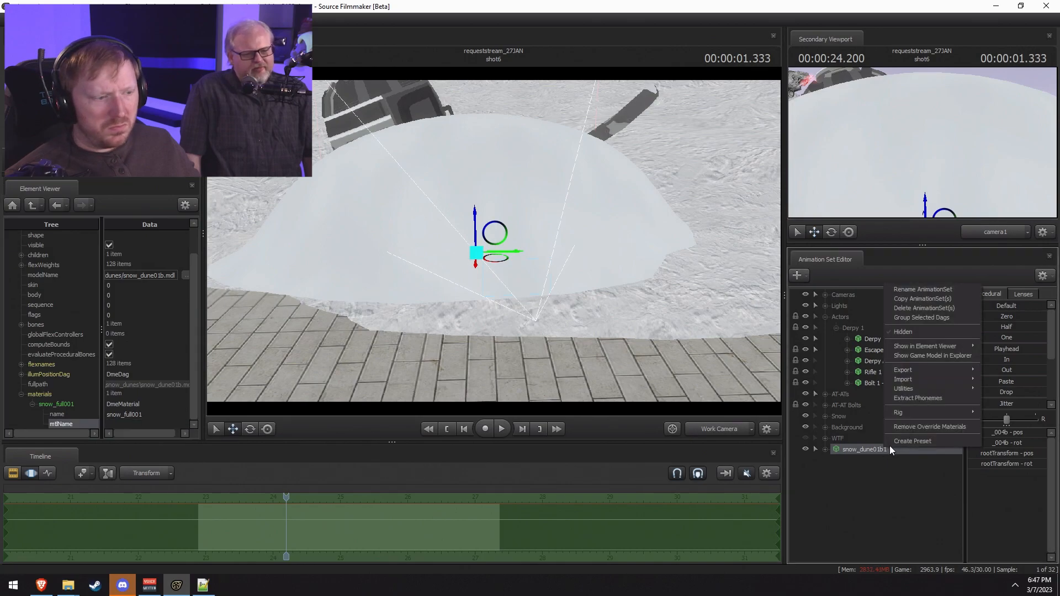
left_click_drag(629, 276, 586, 264)
key("w")
key("s")
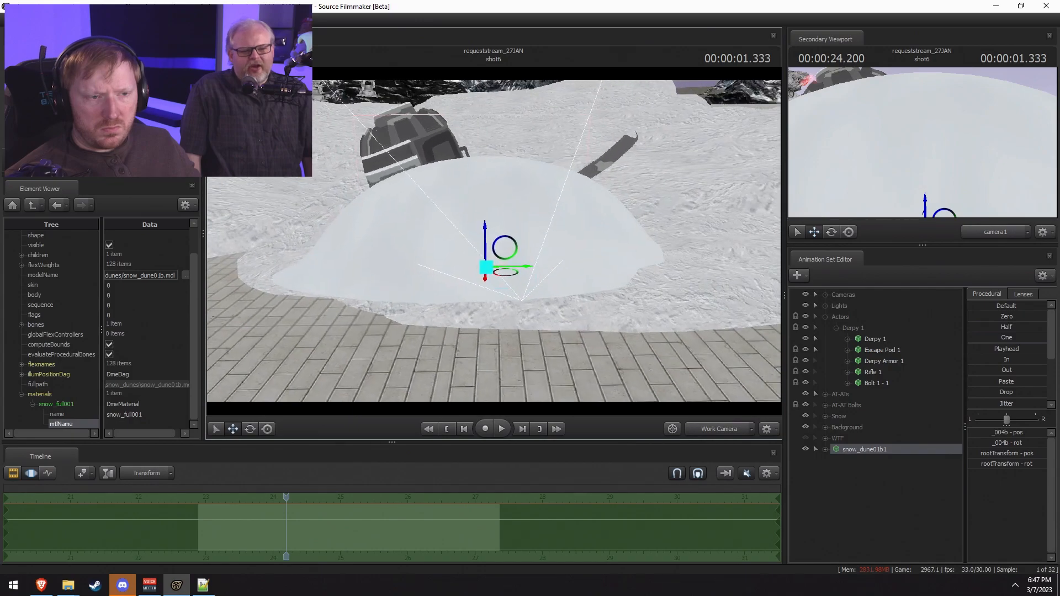
Step: Remove the override materials from snow_dune01b1 and reload its model in the Element Viewer
right_click(866, 454)
right_click(860, 447)
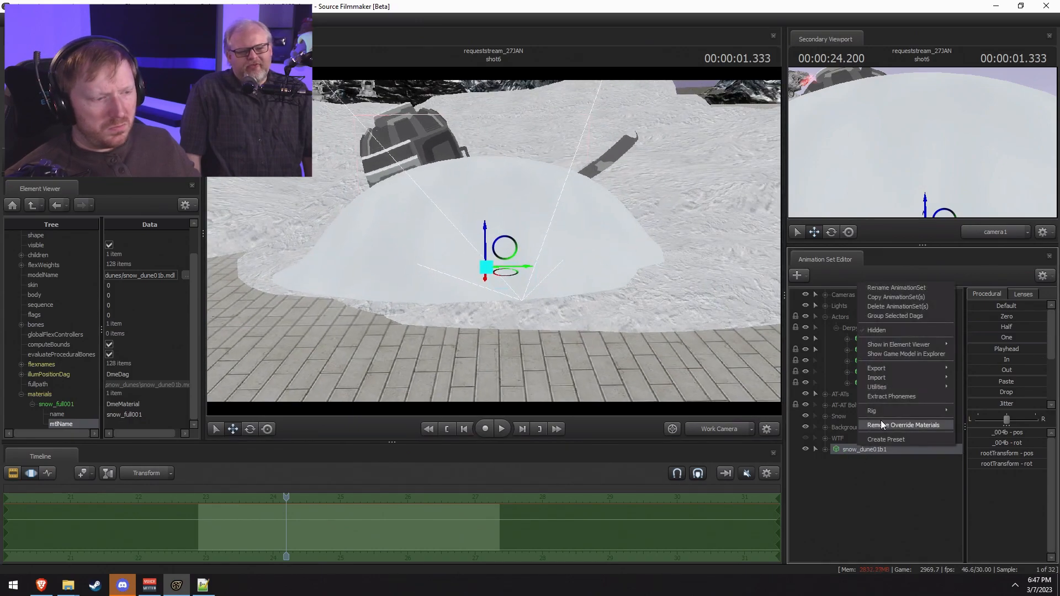
left_click(883, 425)
right_click(876, 450)
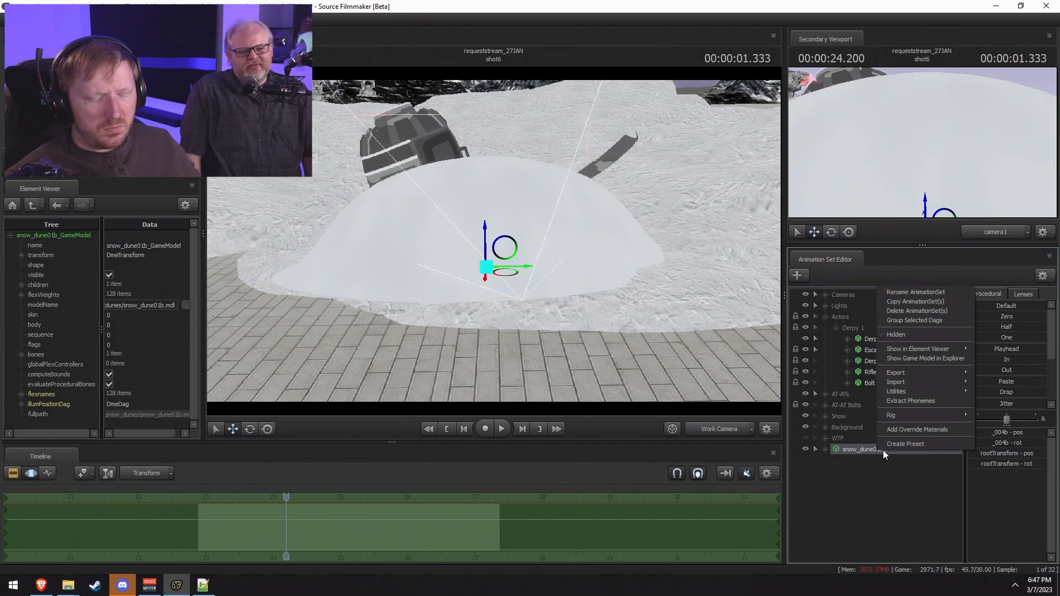
mouse_move(927, 350)
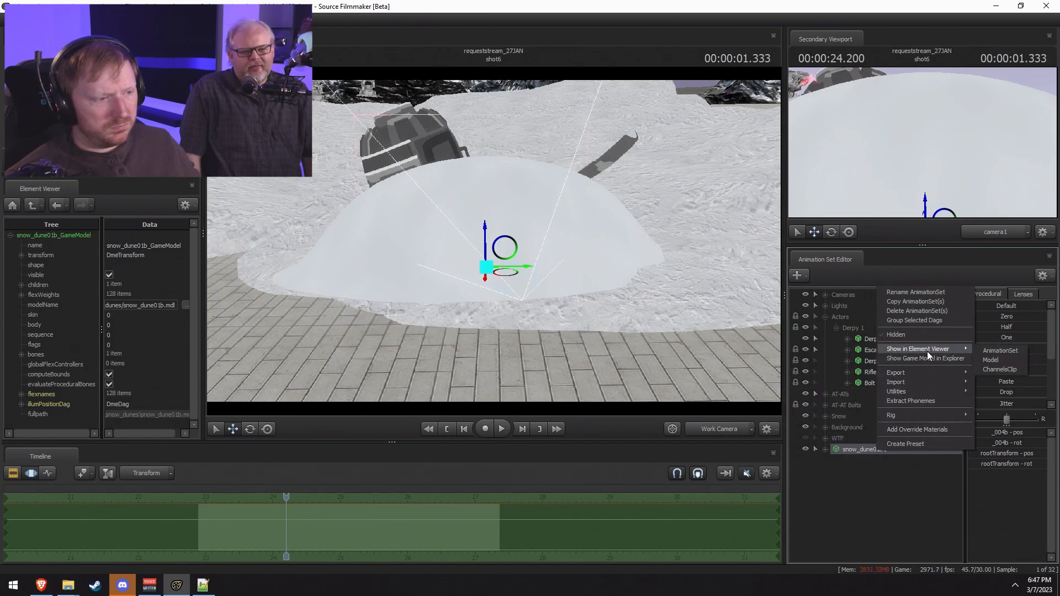
left_click(985, 360)
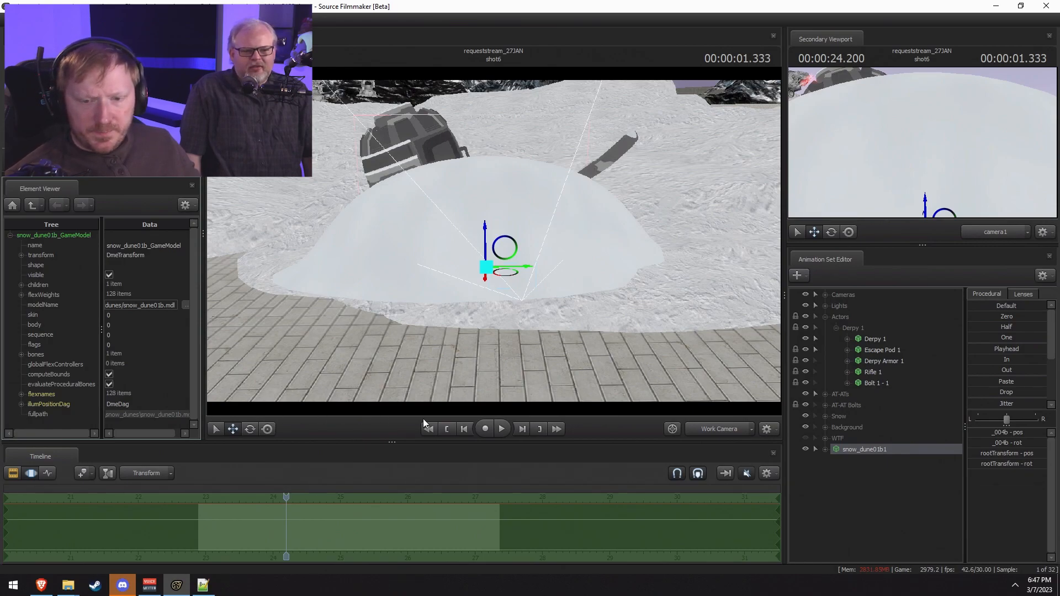
Step: Add override materials to snow_dune01b1 again and expand its snow_full001 material to access the mtlName path
right_click(868, 449)
left_click(906, 434)
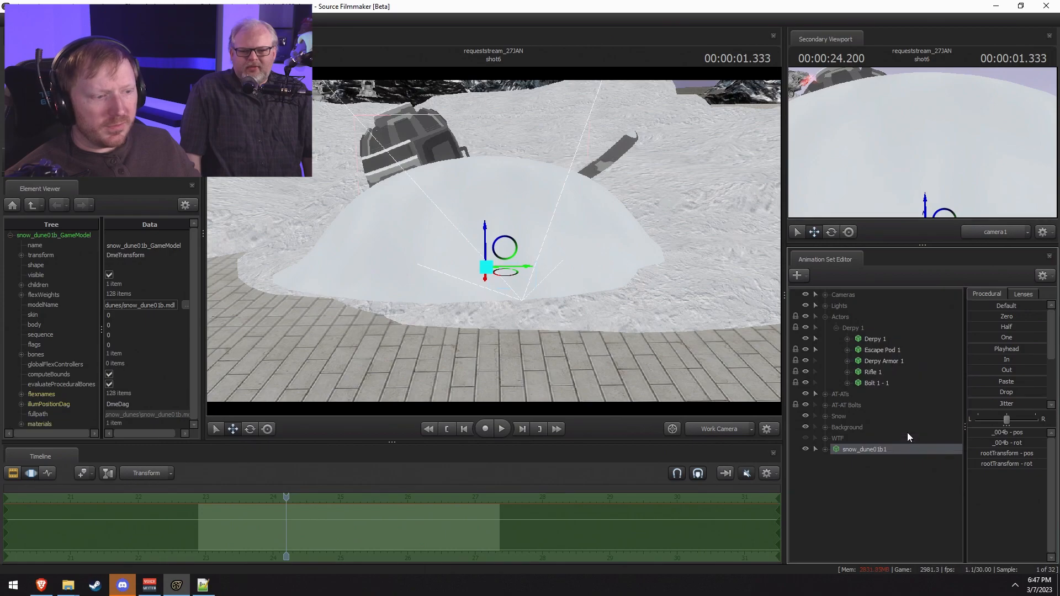
left_click(23, 421)
scroll(24, 420, "down", 1)
left_click(31, 423)
scroll(31, 423, "down", 1)
left_click(166, 426)
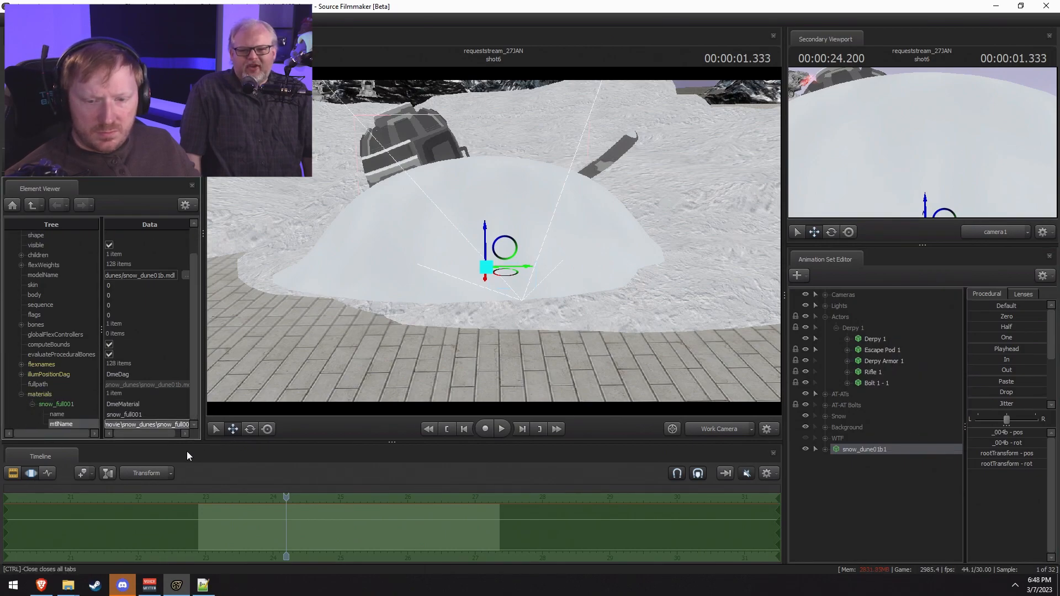
Step: Switch to File Explorer and open the models\props_facemovie\snow_dunes folder inside usermod\materials
key("alt+Tab")
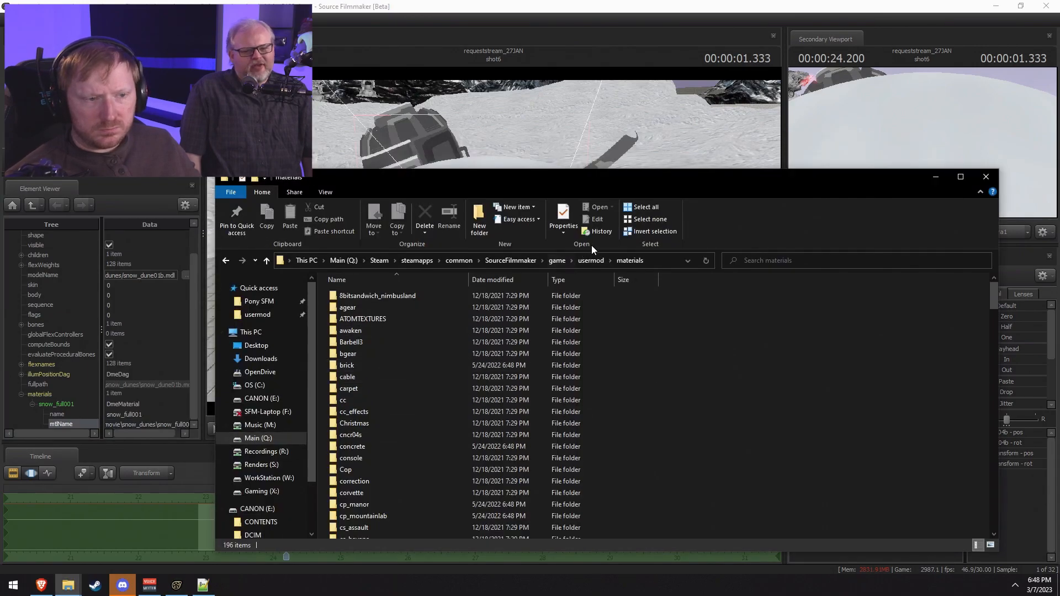
double_click(640, 263)
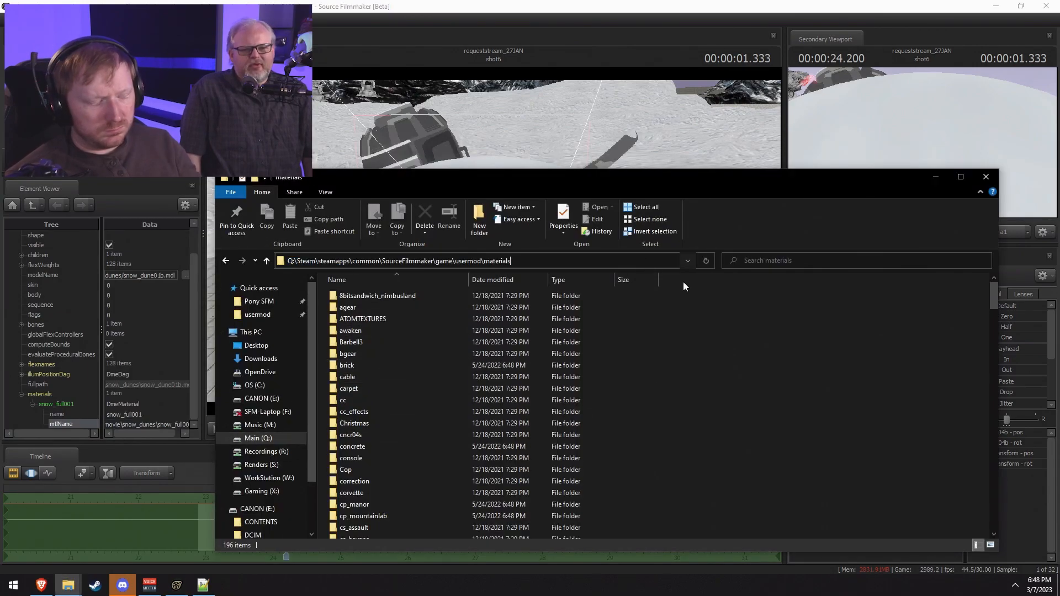
type("\\")
key("ctrl+v")
key("BackSpace")
key("BackSpace")
key("BackSpace")
key("BackSpace")
key("BackSpace")
key("BackSpace")
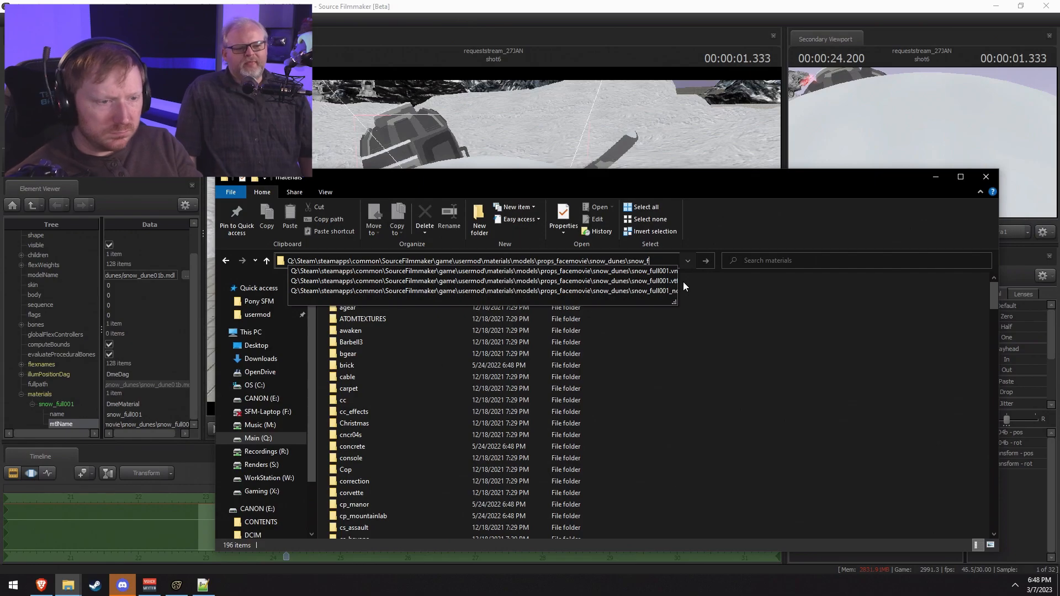
key("BackSpace")
key("BackSpace")
key("BackSpace")
key("BackSpace")
key("BackSpace")
key("BackSpace")
key("Return")
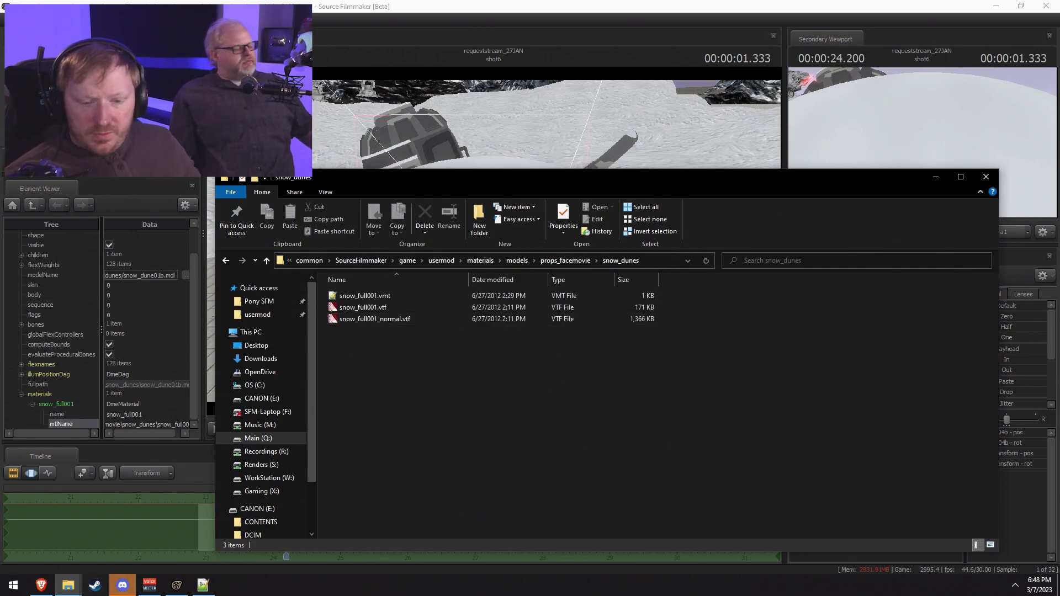
Step: Copy new_snow.vtf from the workshop snow_scene materials folder into the usermod snow_dunes folder
left_click(68, 585)
left_click(78, 546)
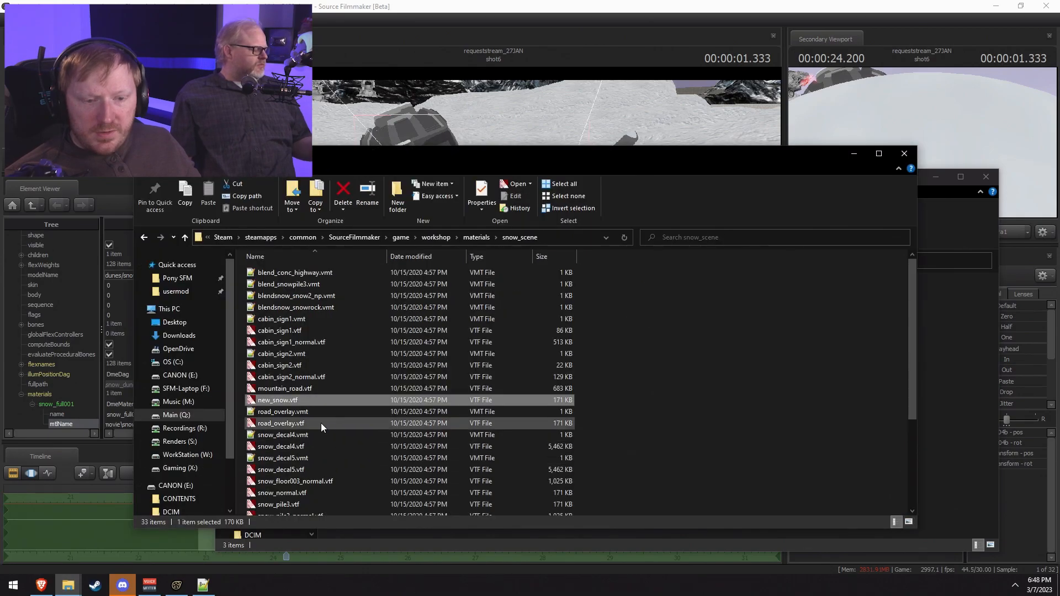
left_click(303, 400)
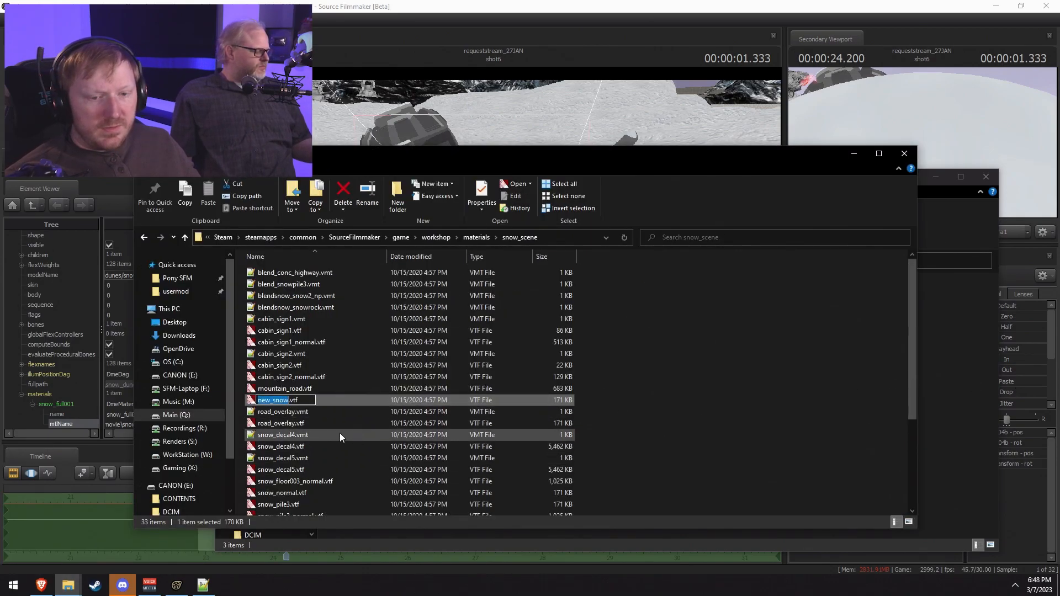
left_click(933, 359)
key("ctrl+v")
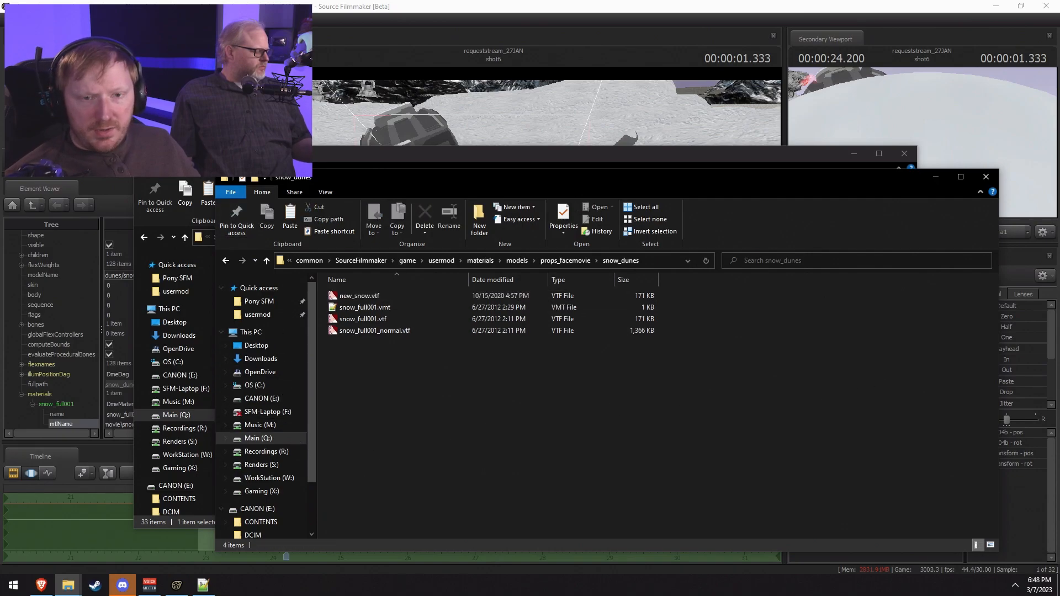
Step: Return to the earlier folder in the workshop window and copy new_snow.vmt into the usermod snow_dunes folder
left_click(320, 158)
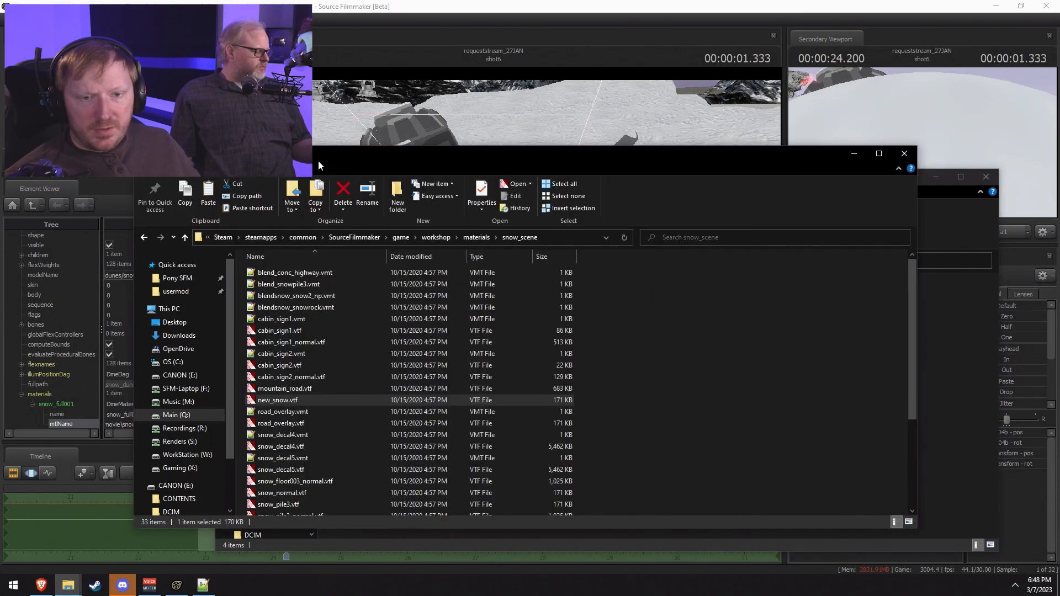
left_click(141, 241)
left_click(141, 241)
left_click(141, 240)
key("ctrl+c")
left_click(950, 389)
key("ctrl+v")
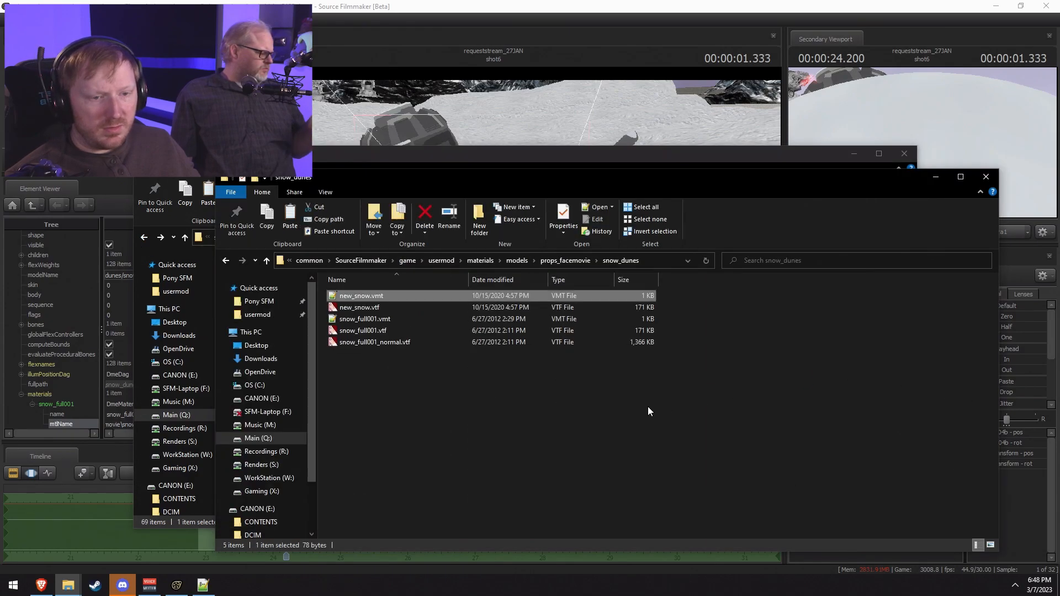
Step: Open the copied new_snow.vmt in Notepad++ and replace its $basetexture path with \models\props_facemovie\snow_dunes, copied from the folder address
double_click(358, 297)
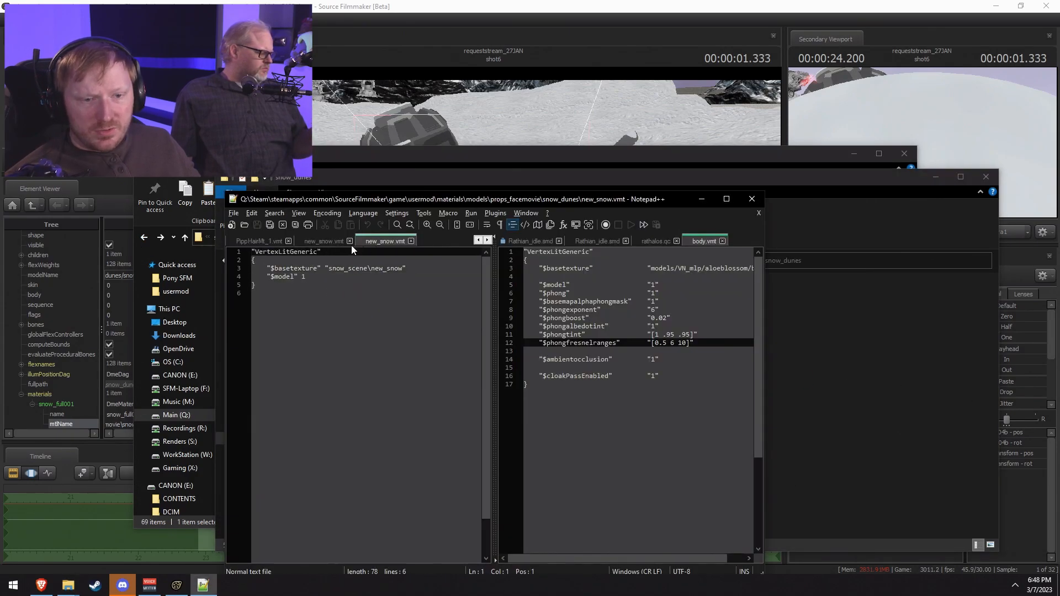
left_click(324, 241)
left_click(329, 267)
left_click(889, 346)
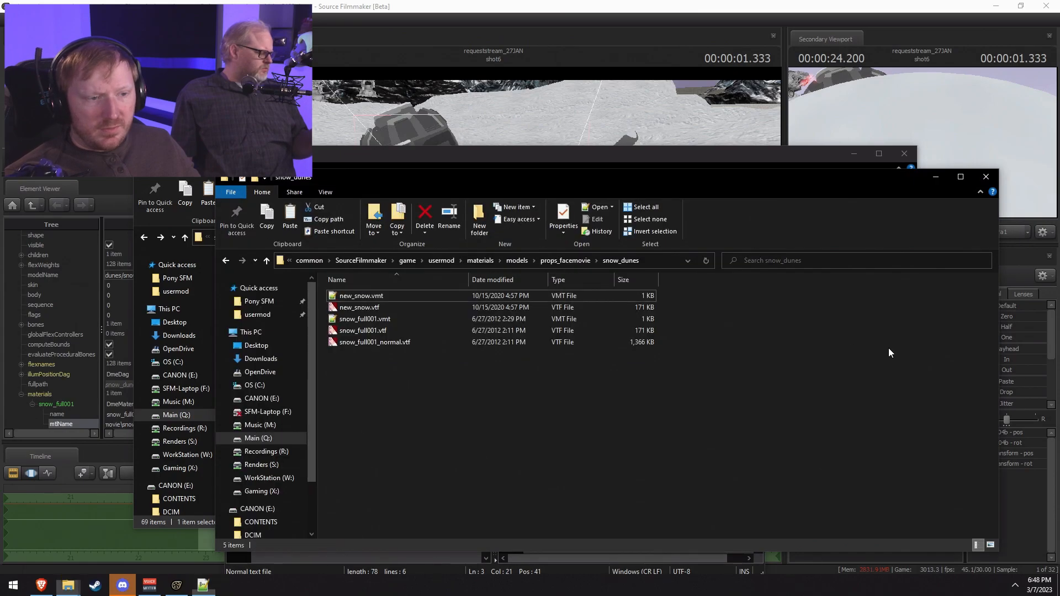
left_click(647, 263)
left_click(548, 262)
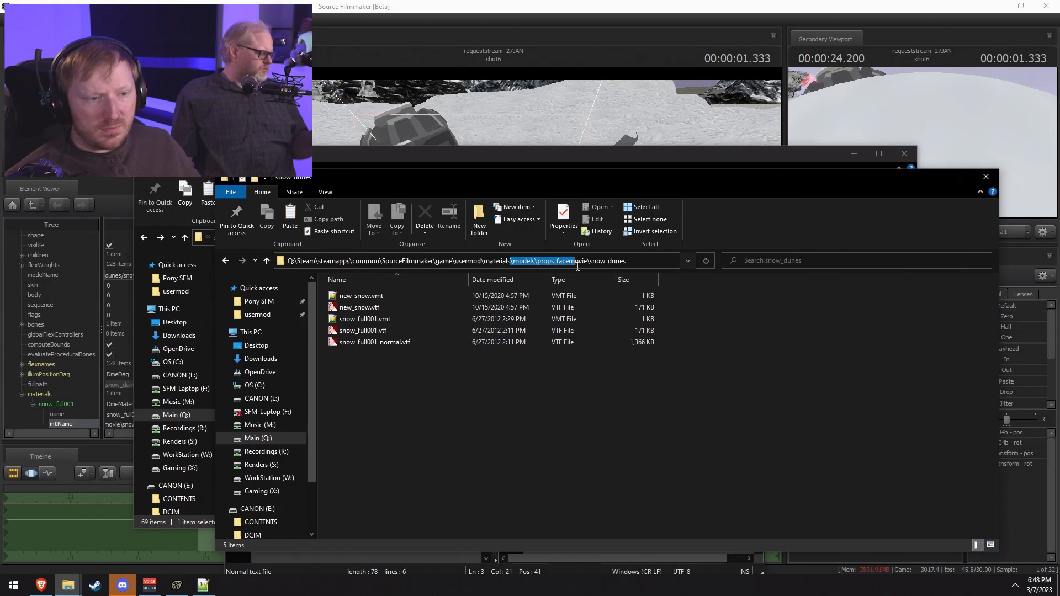
left_click_drag(589, 267, 645, 262)
key("ctrl+c")
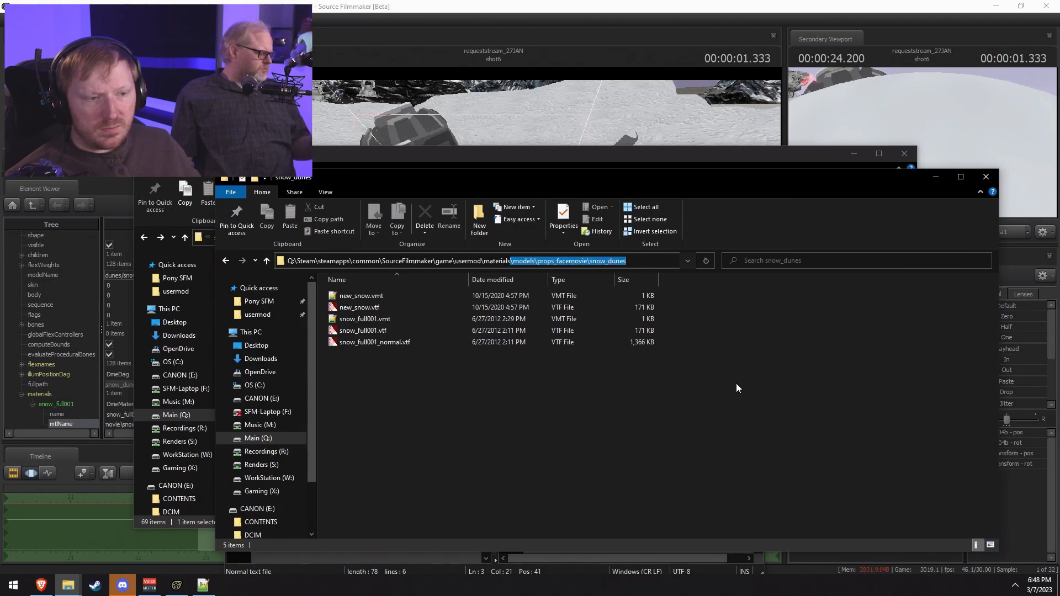
key("alt+Tab")
left_click_drag(327, 268, 406, 270)
key("ctrl+v")
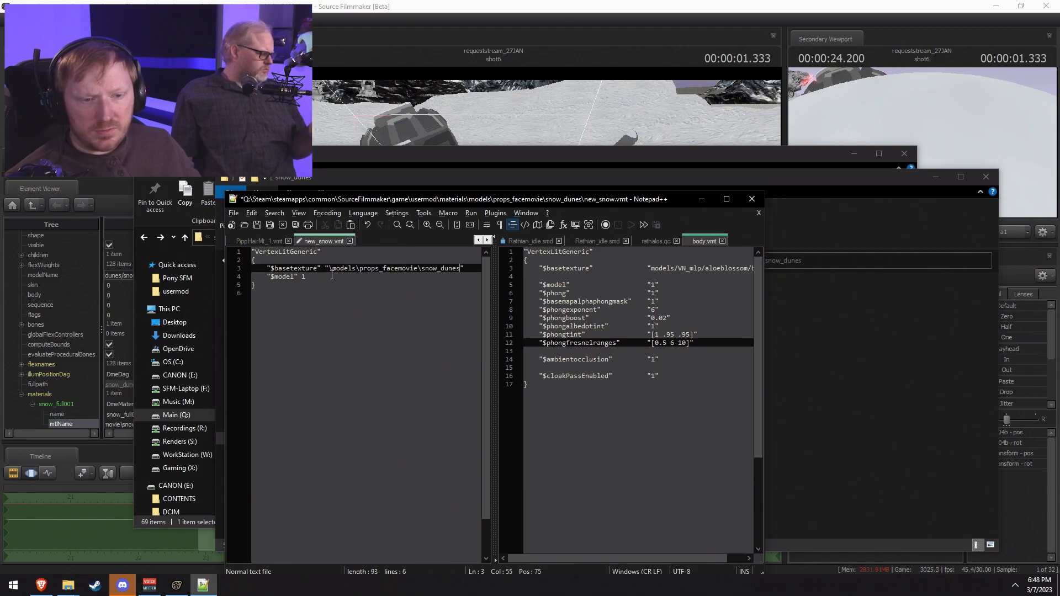
Step: Correct the $basetexture path to models/props_facemovie/snow_dunes with forward slashes and no leading slash, and save new_snow.vmt
left_click(332, 269)
key("BackSpace")
key("ctrl+s")
key("BackSpace")
type("/")
left_click(402, 269)
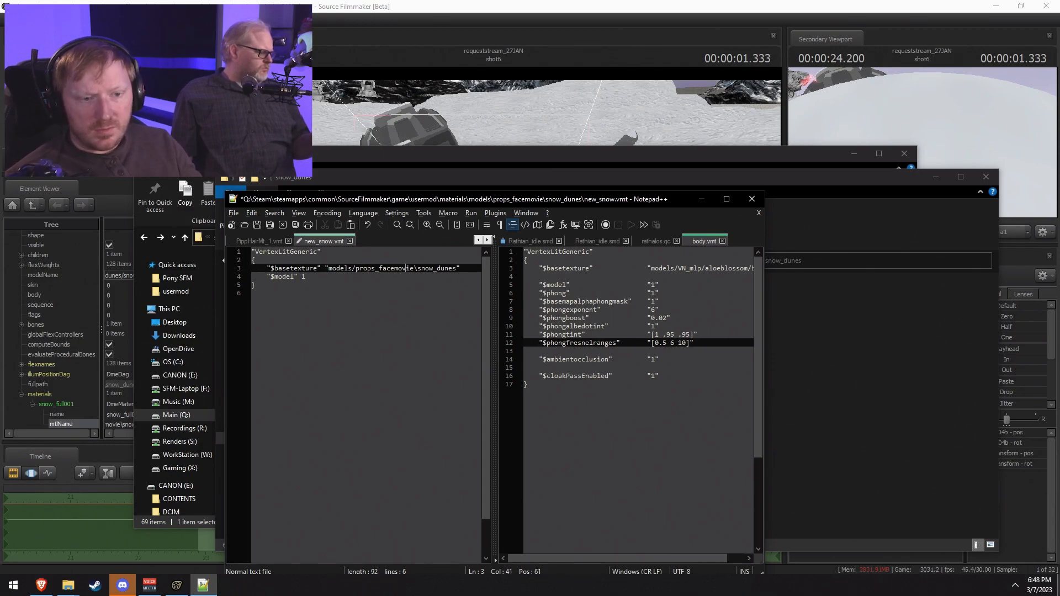
key("BackSpace")
key("BackSpace")
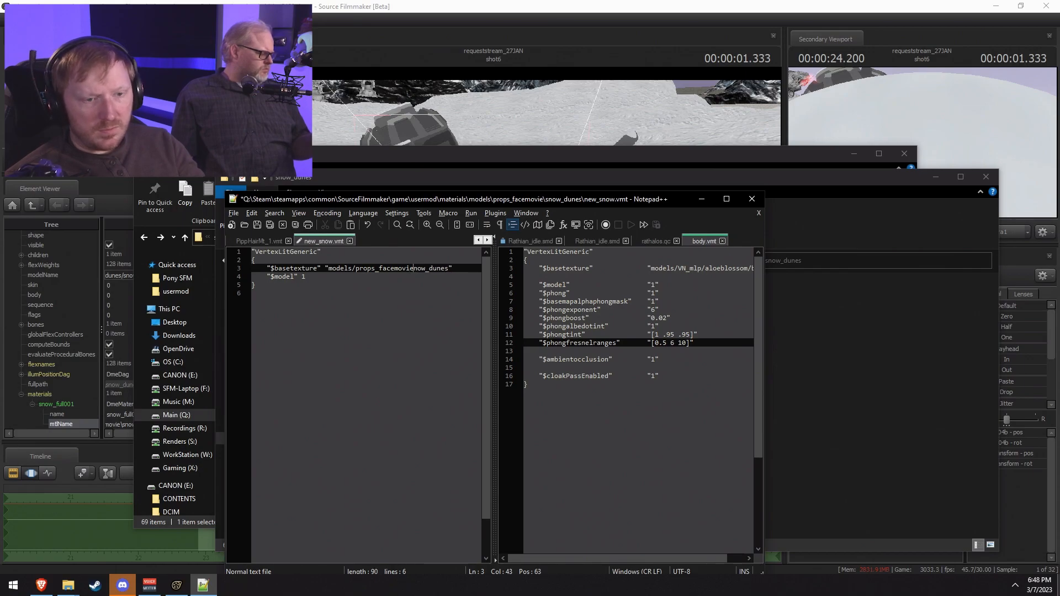
key("BackSpace")
type("s")
key("ctrl+s")
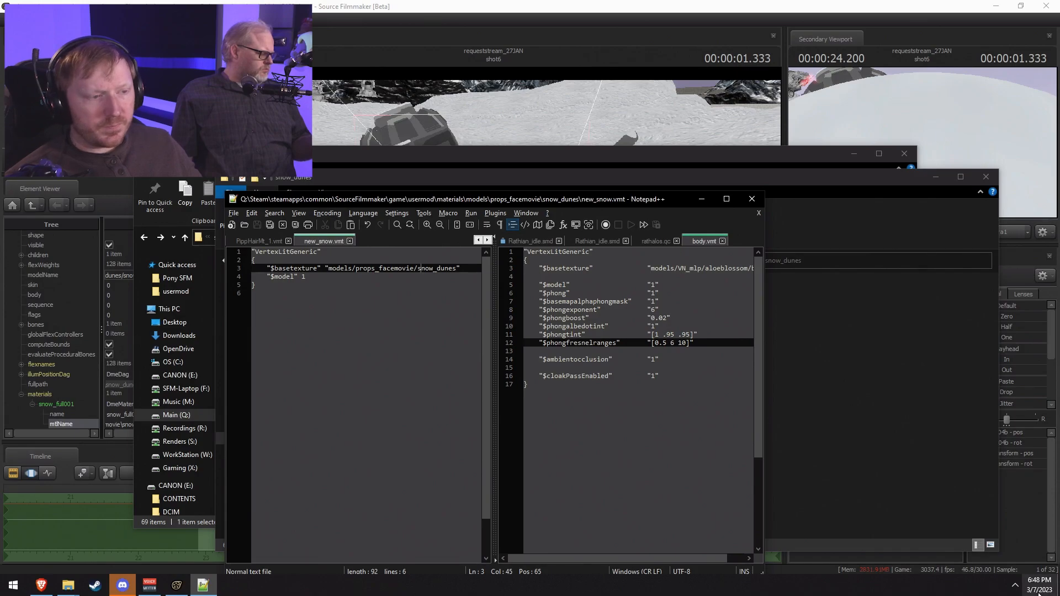
Step: View the new_snow.vtf and snow_full001.vtf textures from the snow_dunes folder and compare them
left_click(889, 423)
left_click(345, 317)
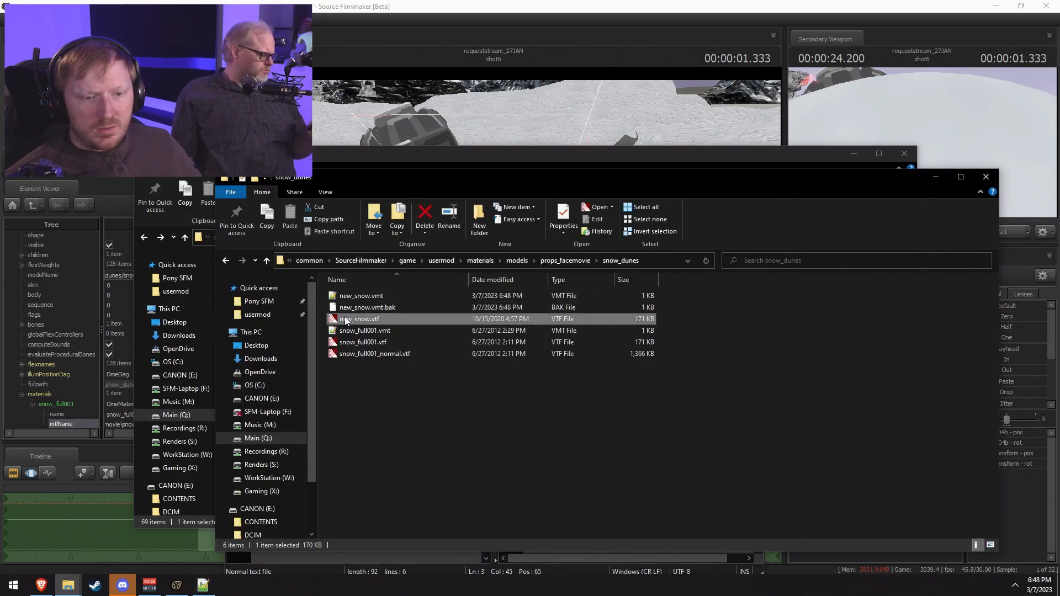
double_click(344, 316)
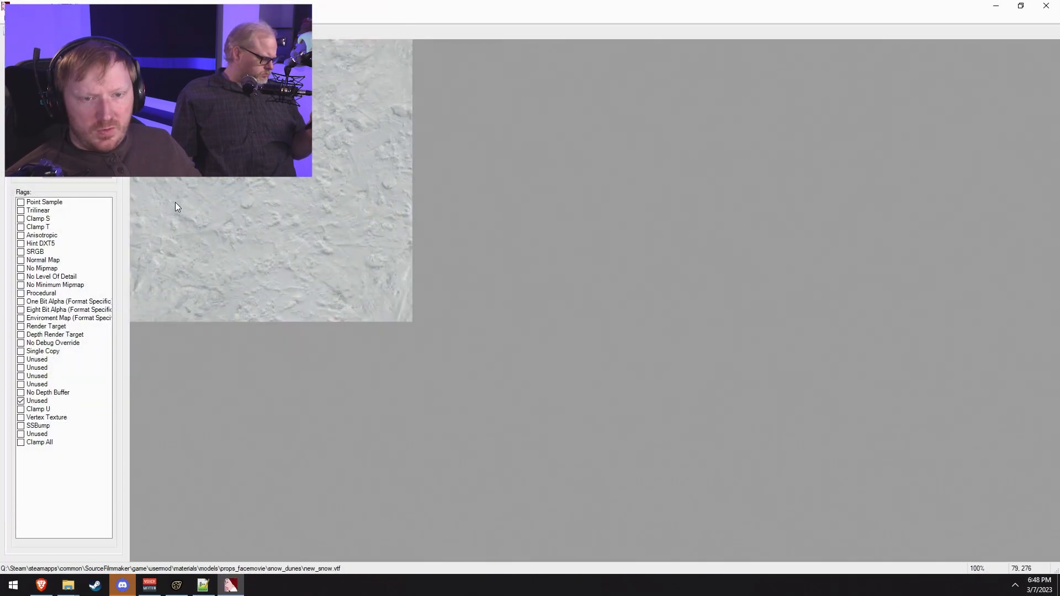
left_click(1046, 6)
double_click(390, 343)
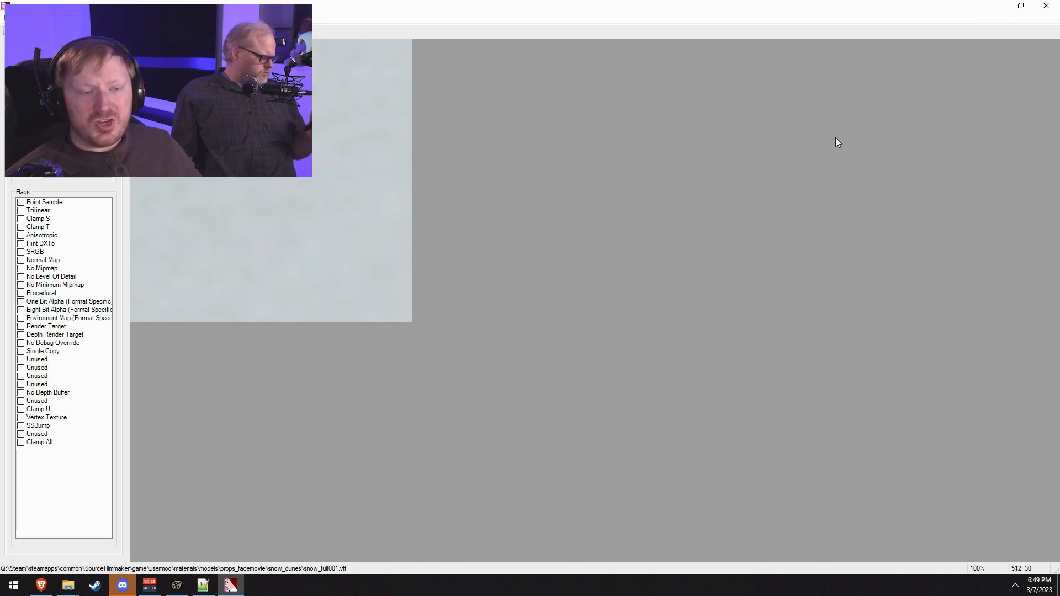
left_click(1046, 5)
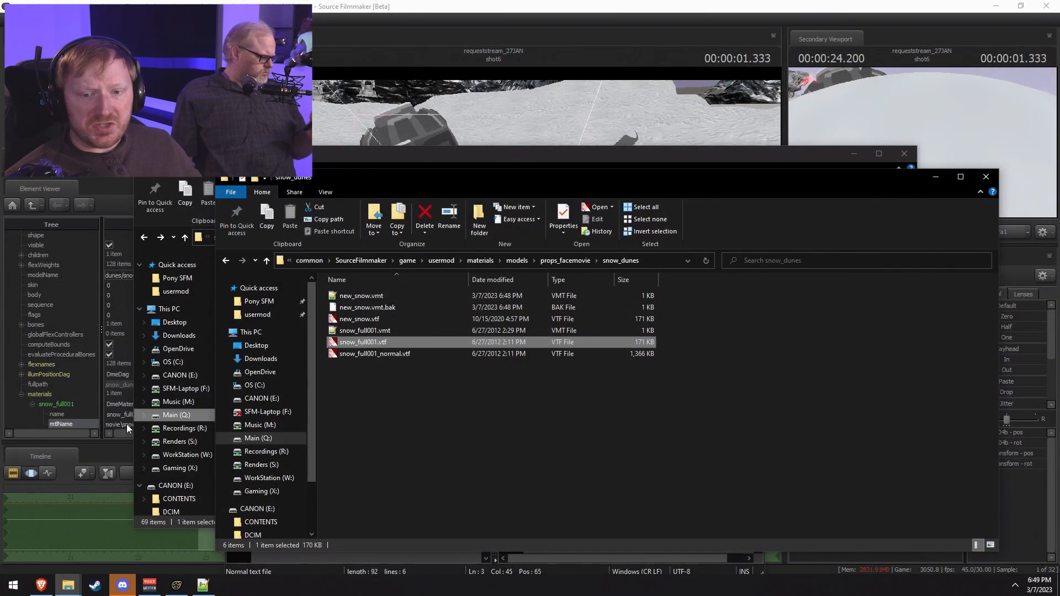
Step: Return to Source Filmmaker and add a string attribute named $basetexture to the dune's snow_full001 material
left_click(64, 405)
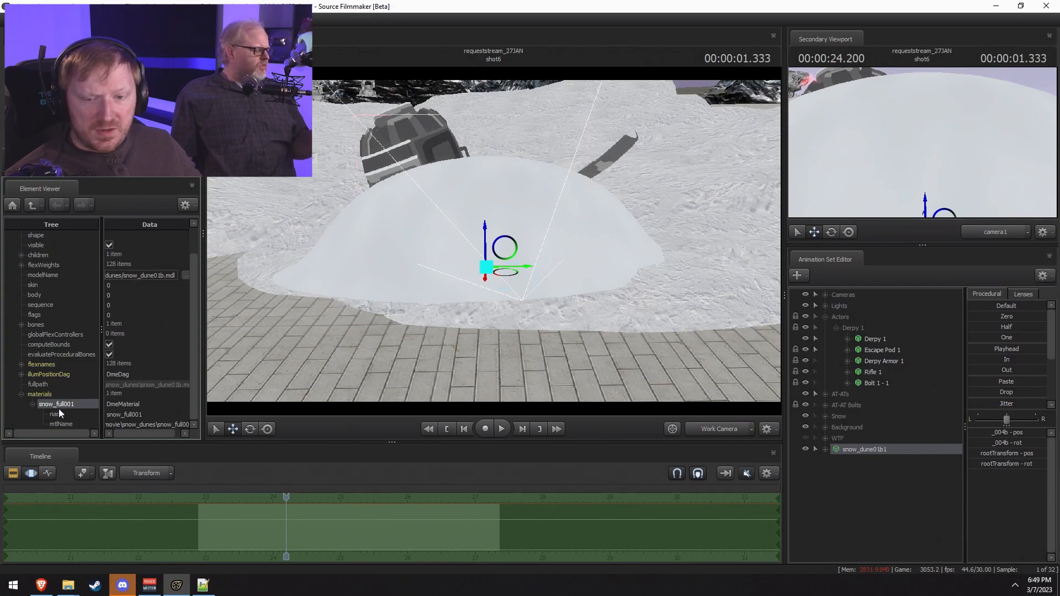
right_click(58, 409)
mouse_move(95, 489)
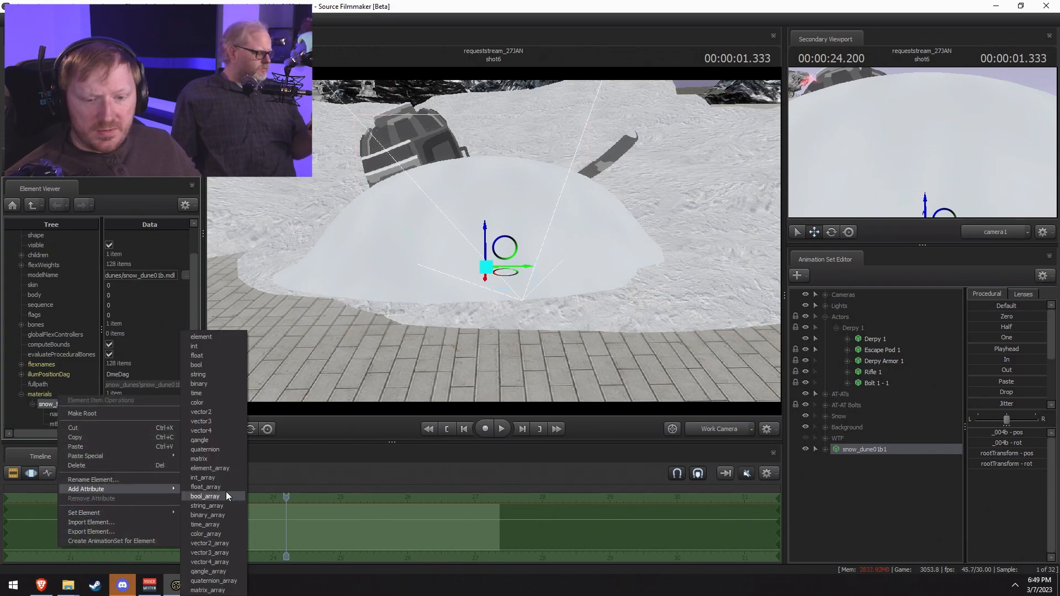
left_click(216, 376)
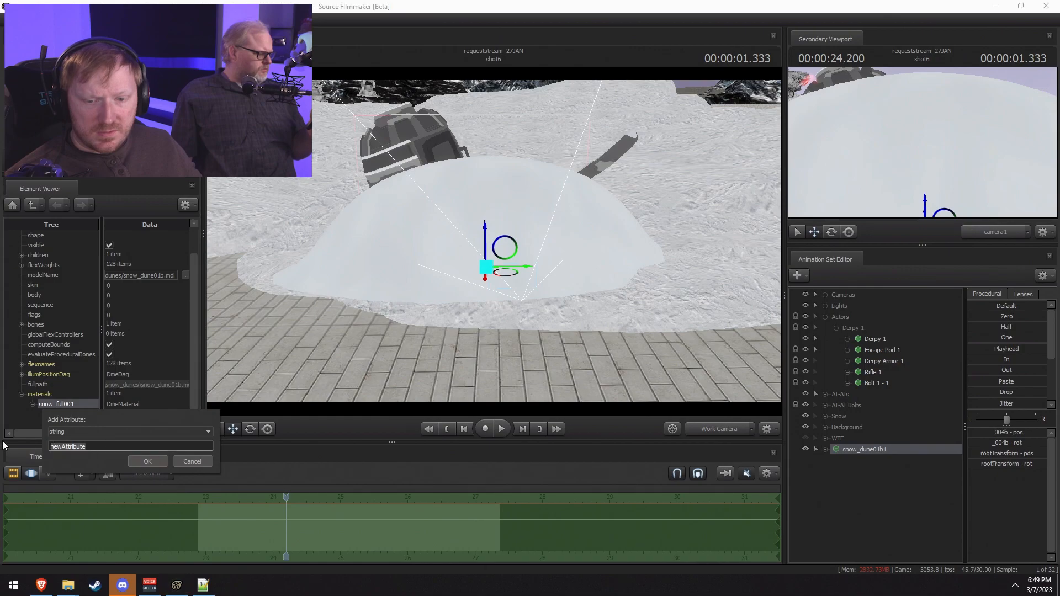
type("$basetexture")
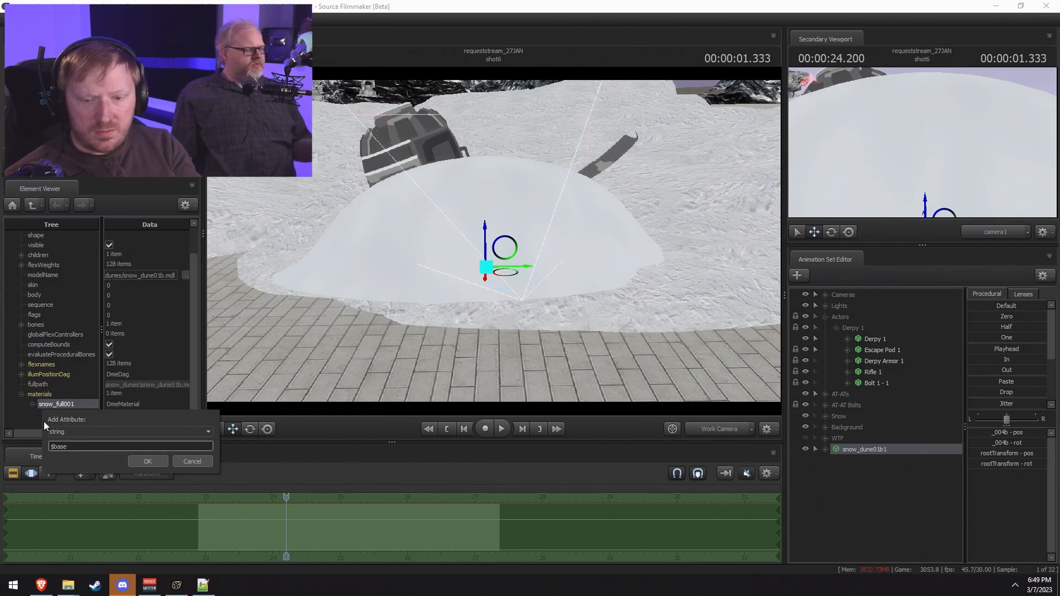
key("Return")
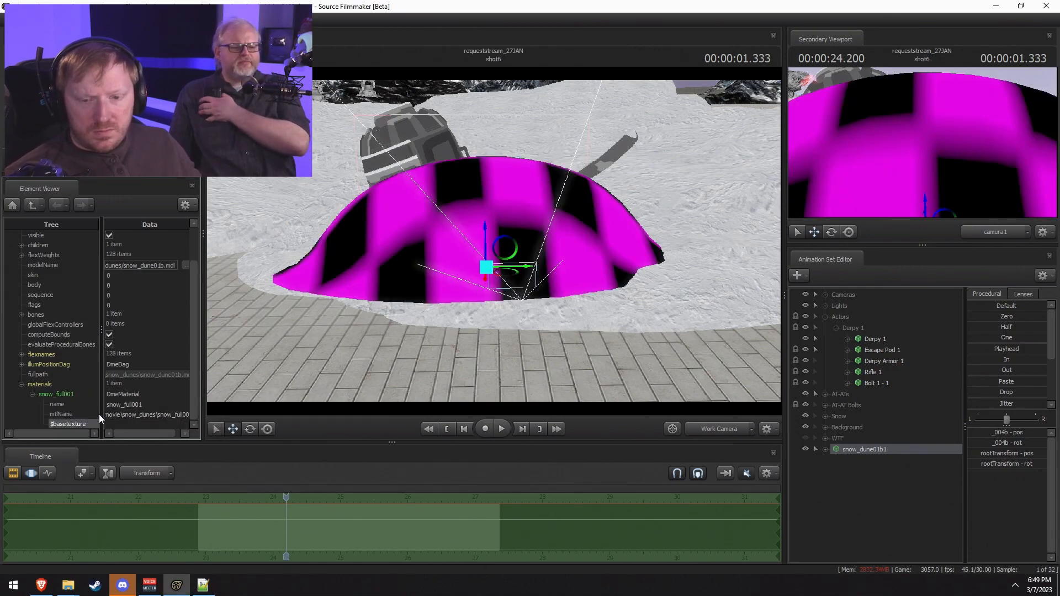
Step: Set the dune material's $basetexture to its mtlName path, replacing the final snow_full001 with new_snow
left_click(142, 415)
key("ctrl+a")
left_click(135, 426)
key("ctrl+v")
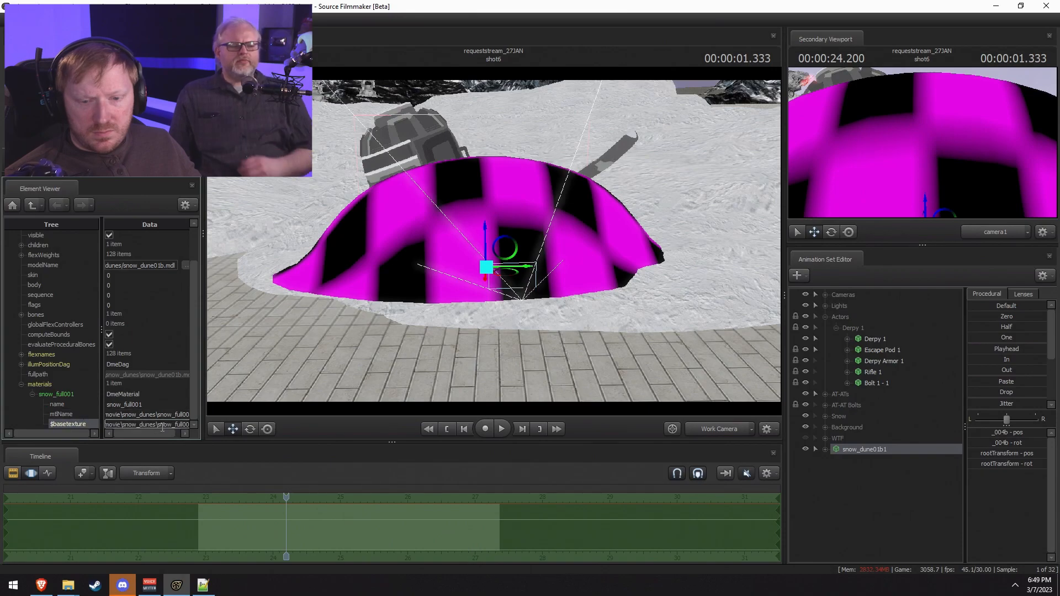
left_click_drag(158, 425, 447, 429)
type("new")
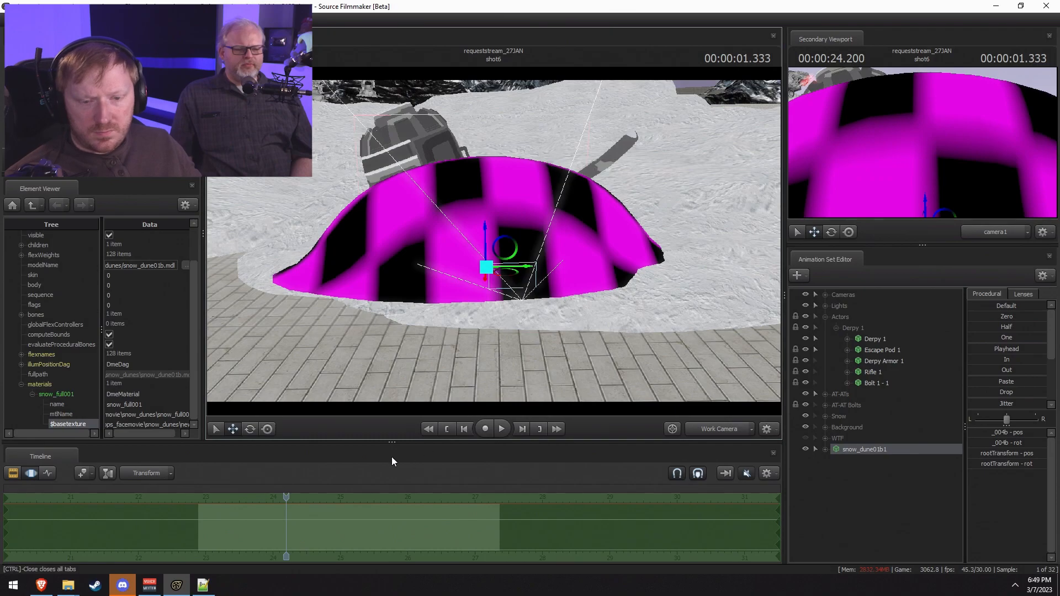
left_click_drag(154, 432, 167, 434)
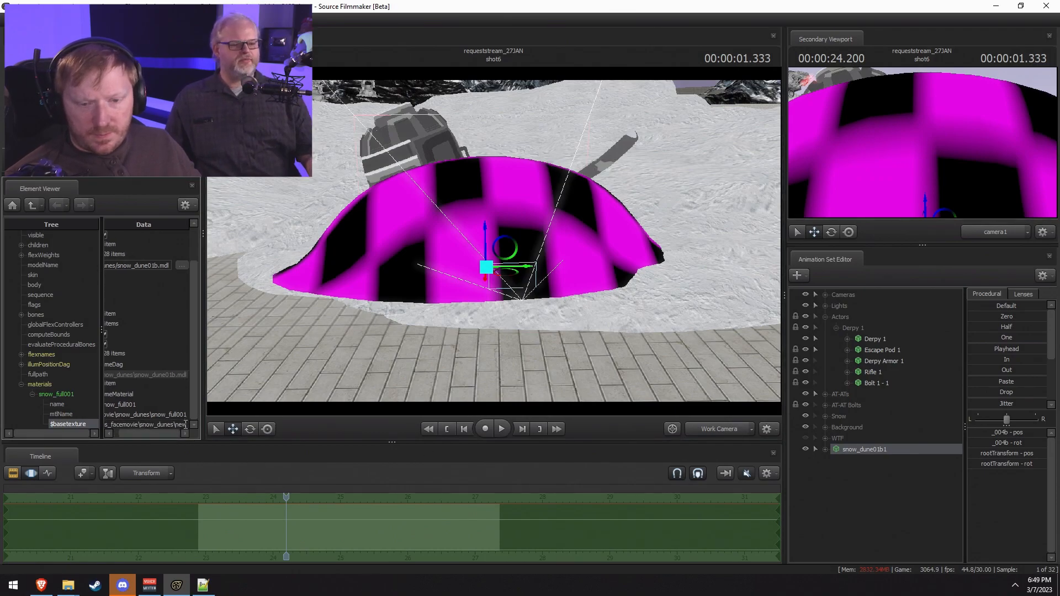
type("_snow")
key("Return")
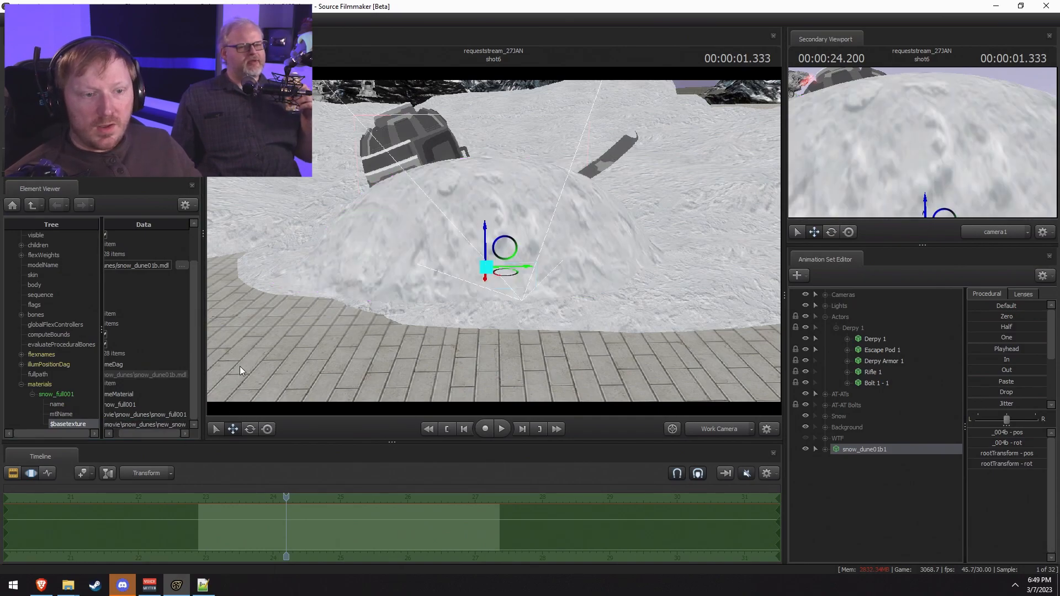
Step: Inspect the retextured snow dune from several angles, including from above, and rotate it to tilt beside the escape pod
left_click_drag(539, 205, 651, 256)
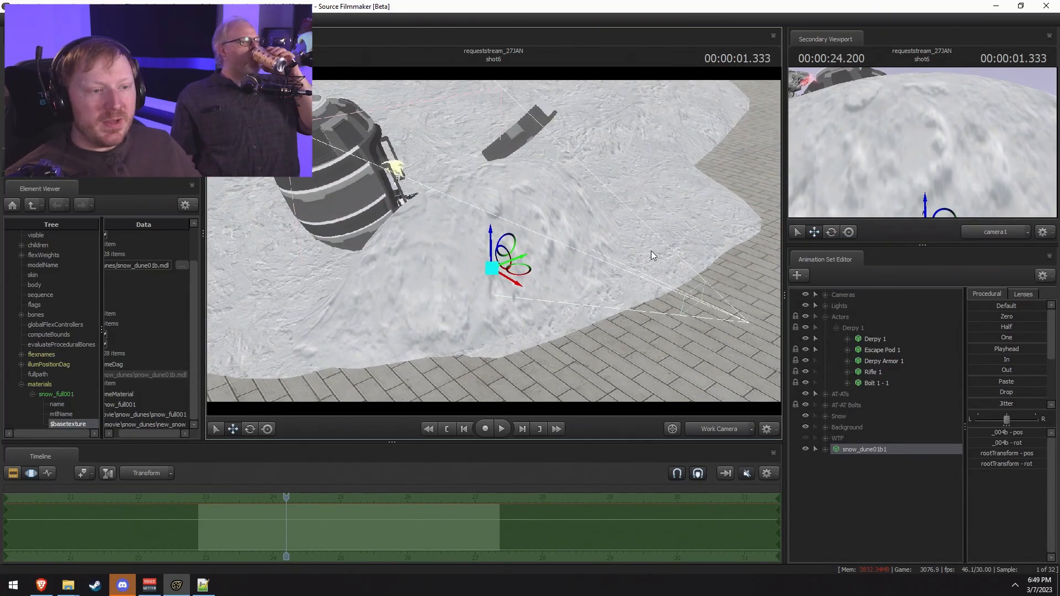
left_click_drag(651, 221, 608, 303, "alt")
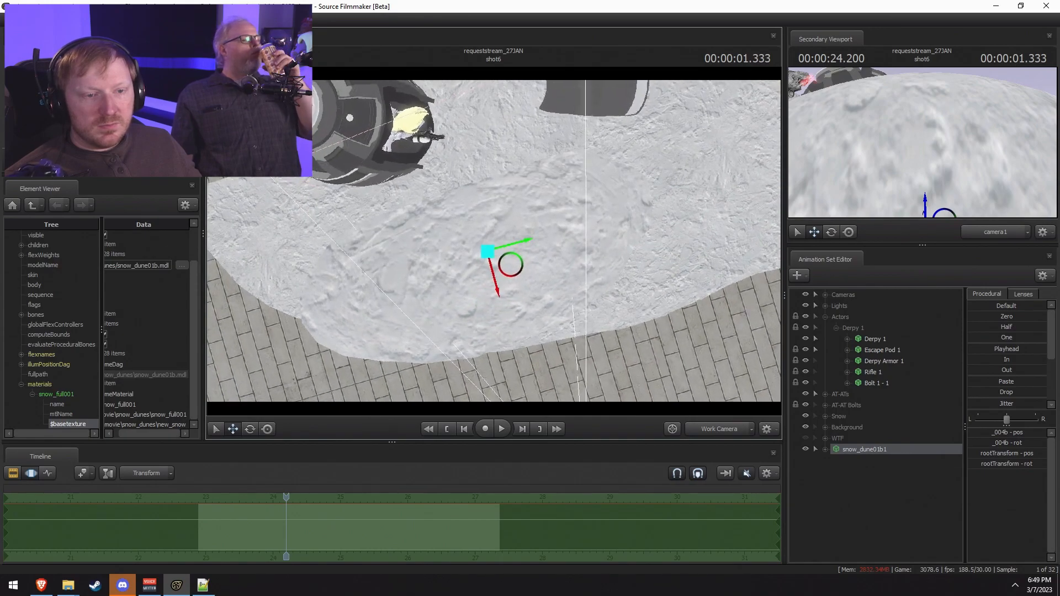
left_click_drag(495, 240, 463, 243, "alt")
left_click_drag(545, 205, 522, 209, "alt")
right_click_drag(494, 240, 494, 276, "alt")
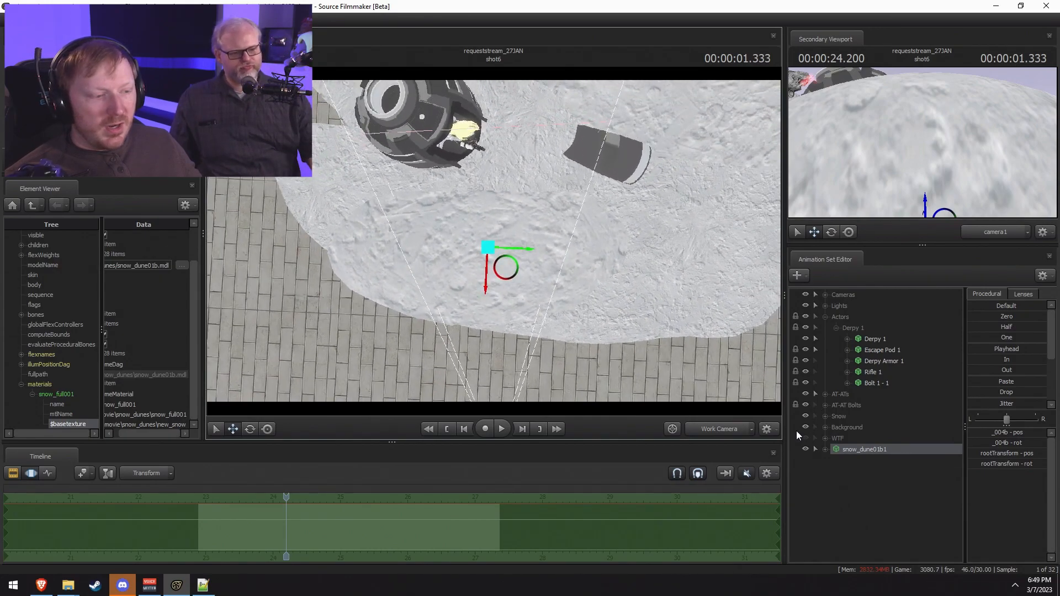
mouse_move(500, 252)
left_mouse_down("alt")
mouse_move(500, 220)
mouse_move(500, 252)
left_mouse_up("alt")
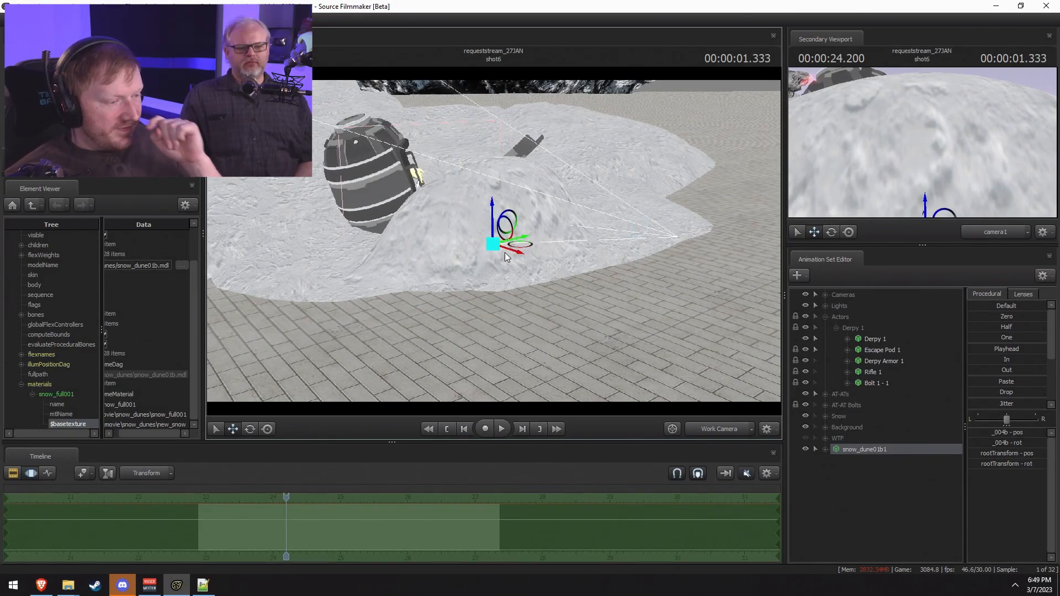
key("e")
left_click_drag(507, 257, 537, 253)
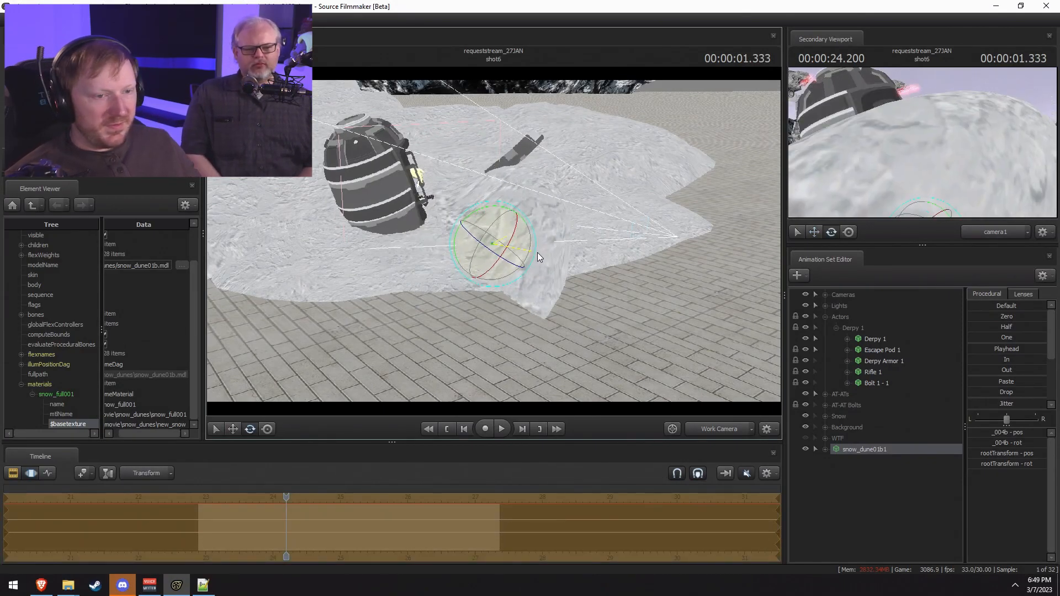
Step: Add a scale control to the _004b bone of snow_dune01b1 and scale the dune down strongly
left_click(825, 449)
left_click(836, 471)
left_click(880, 480)
right_click(872, 480)
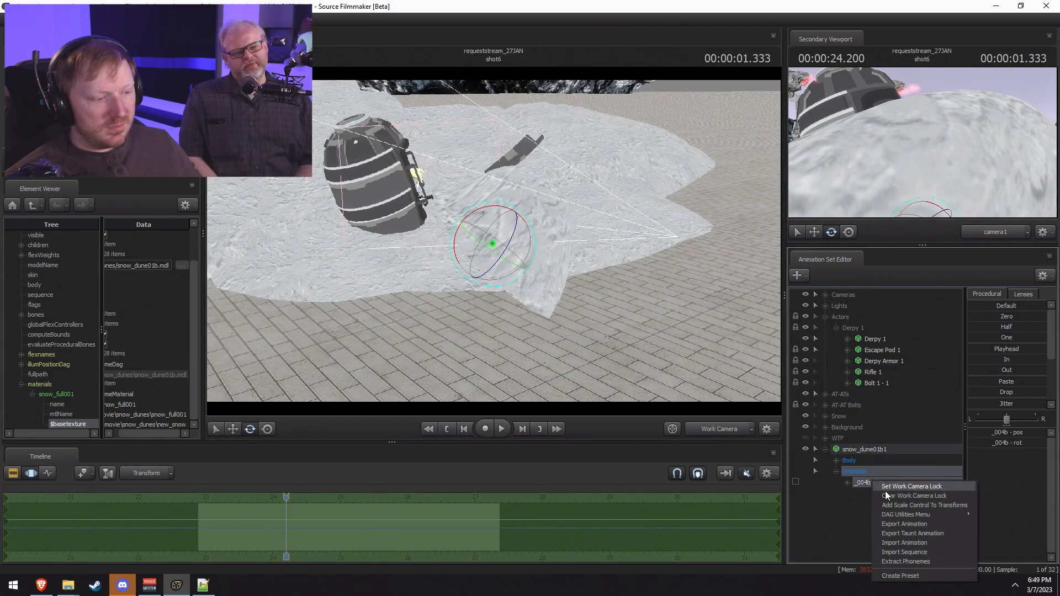
left_click(890, 505)
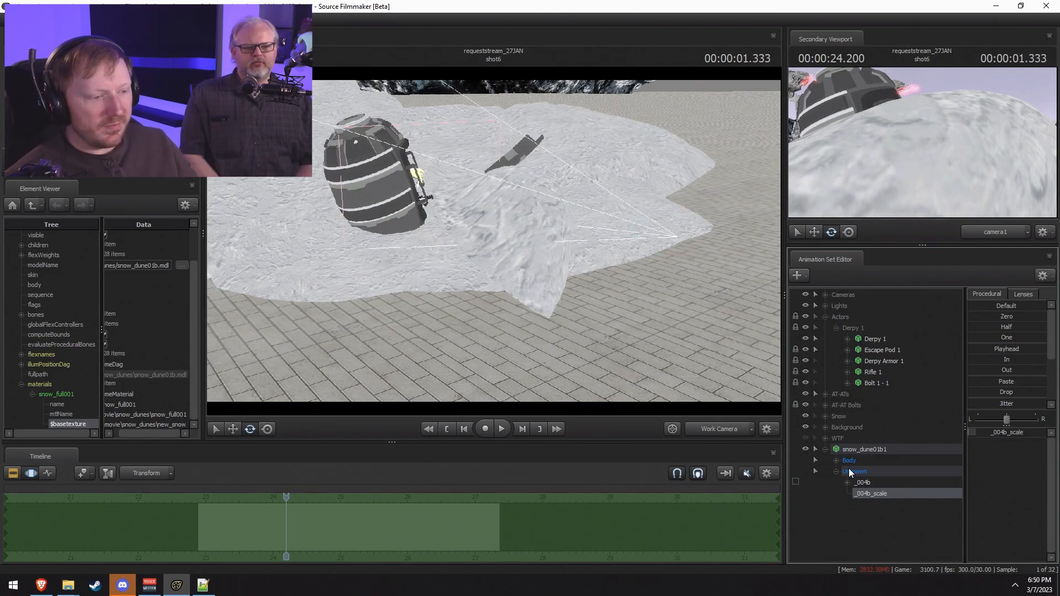
left_click_drag(998, 432, 1002, 436)
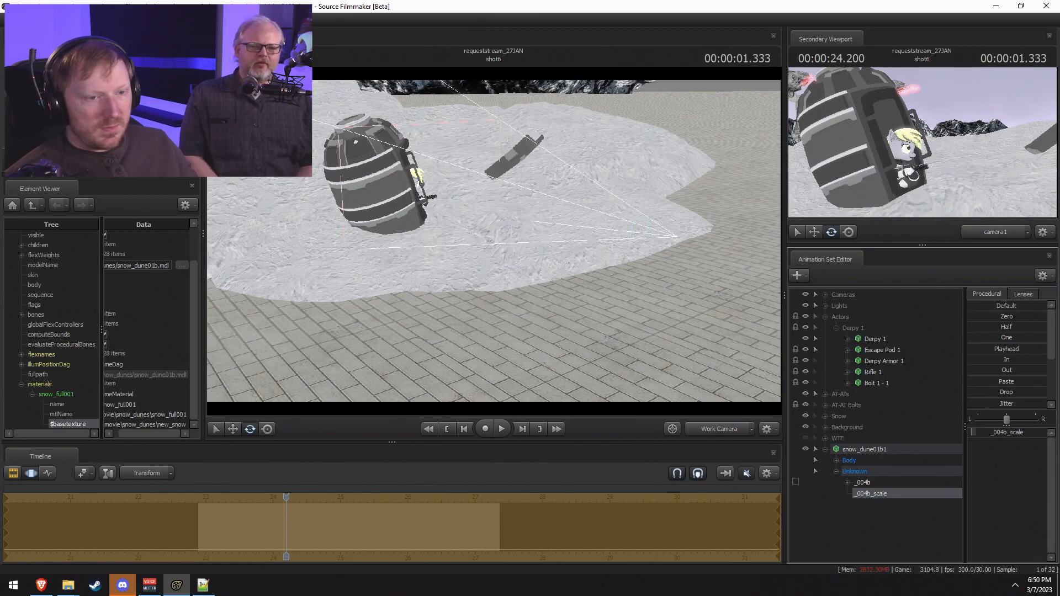
Step: Move the shrunken snow dune to the ground just below the escape pod and save the session
left_click(861, 449)
left_click_drag(493, 245, 428, 222)
left_click_drag(544, 265, 511, 265)
left_click_drag(591, 322, 488, 312)
key("d")
key("w")
key("e")
key("w")
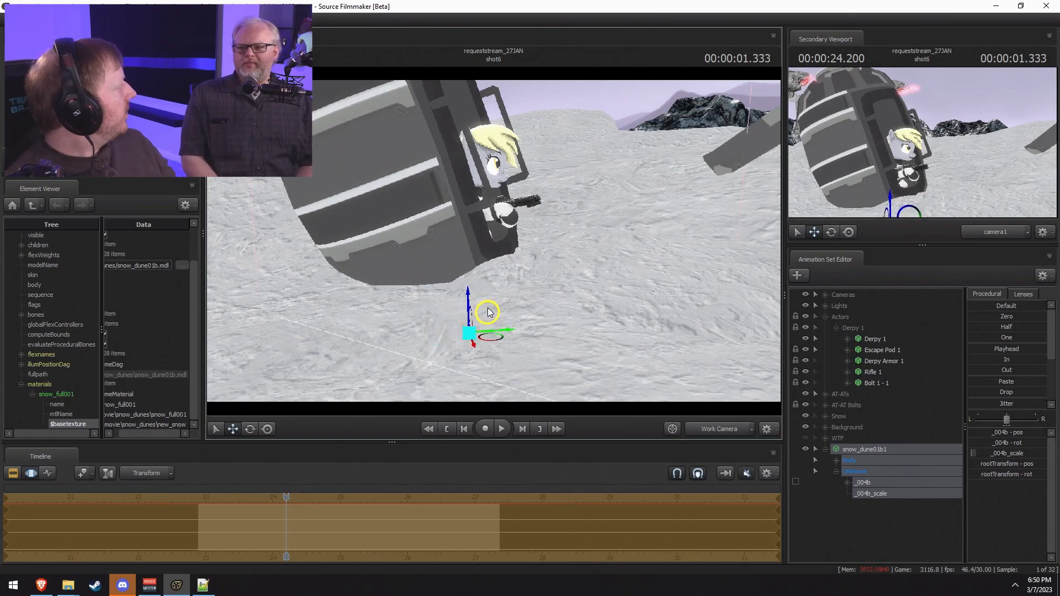
key("ctrl+s")
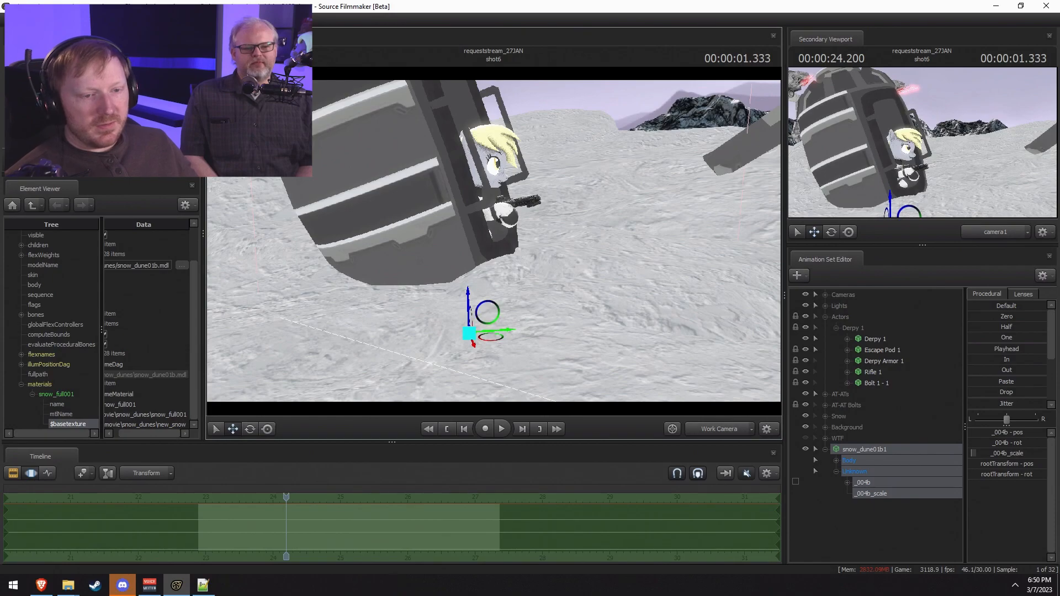
Step: Shift the snow dune slightly along the ground in front of the escape pod
left_click_drag(521, 309, 492, 250, "alt")
left_click_drag(473, 340, 443, 356)
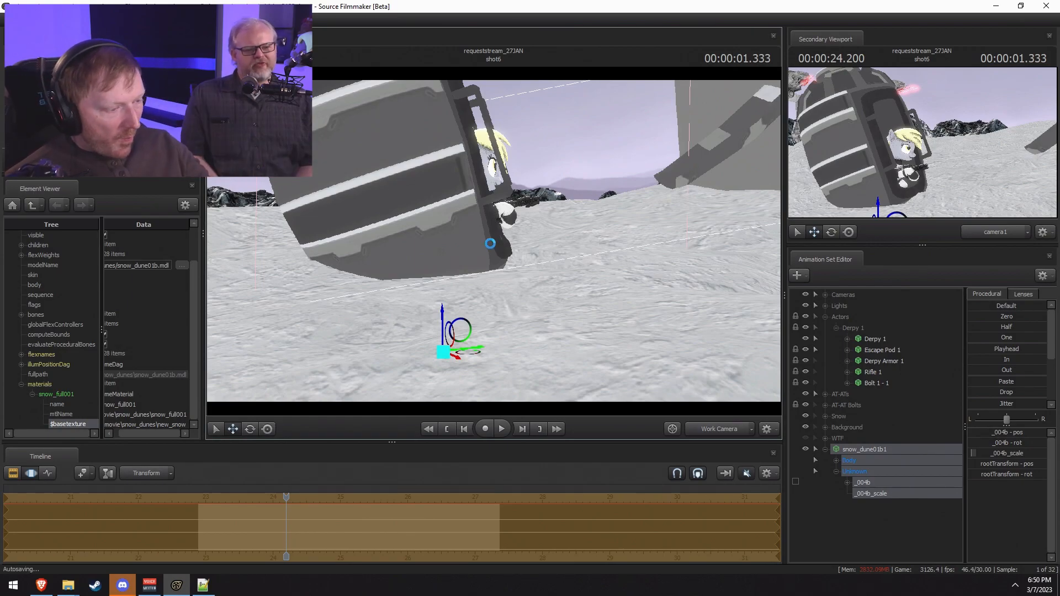
left_click_drag(491, 244, 494, 250, "alt")
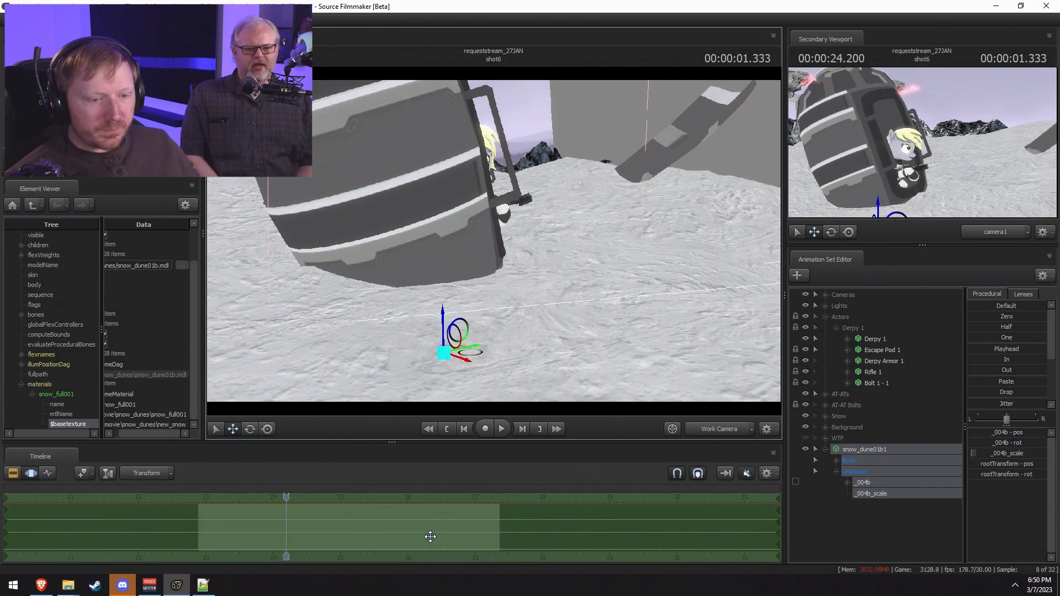
Step: Scrub the timeline back to 00:00:23.633 and examine the snow beneath the escape pod
left_click_drag(279, 501, 705, 541)
left_click_drag(430, 552, 424, 548)
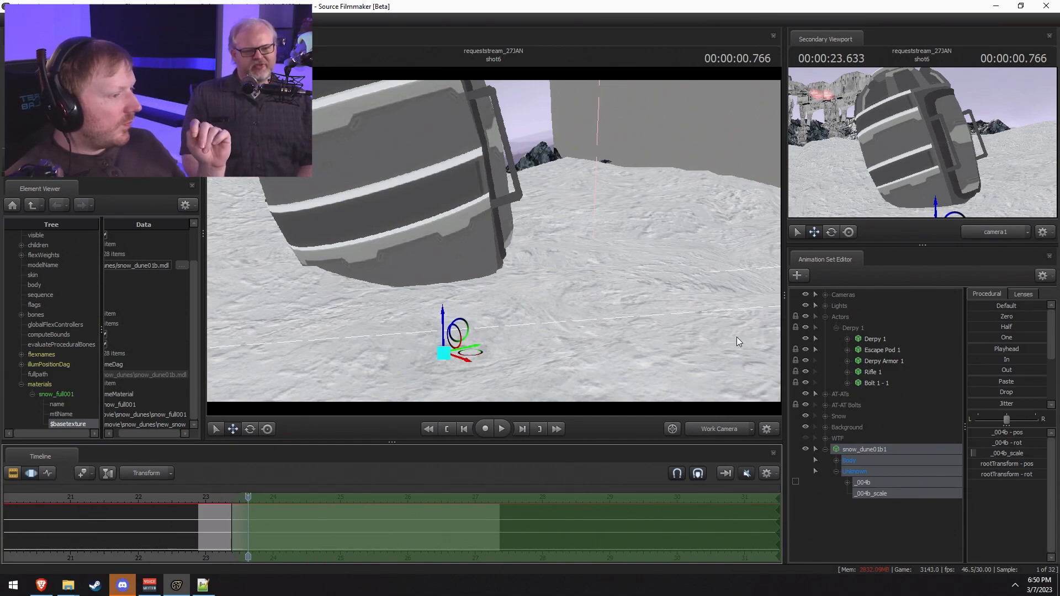
left_click_drag(737, 337, 494, 240, "alt")
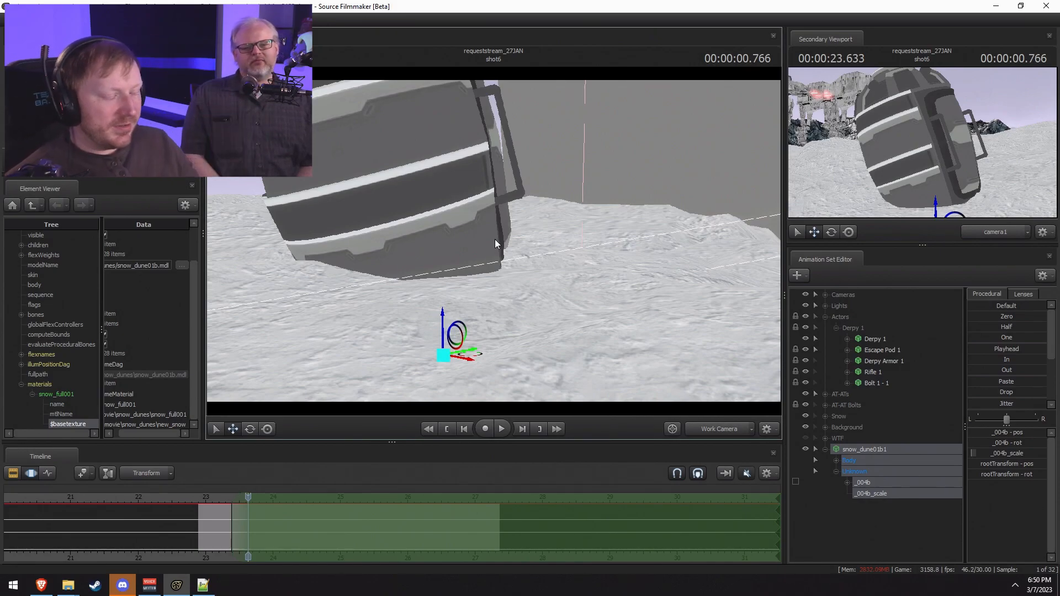
left_click_drag(569, 259, 495, 241, "alt")
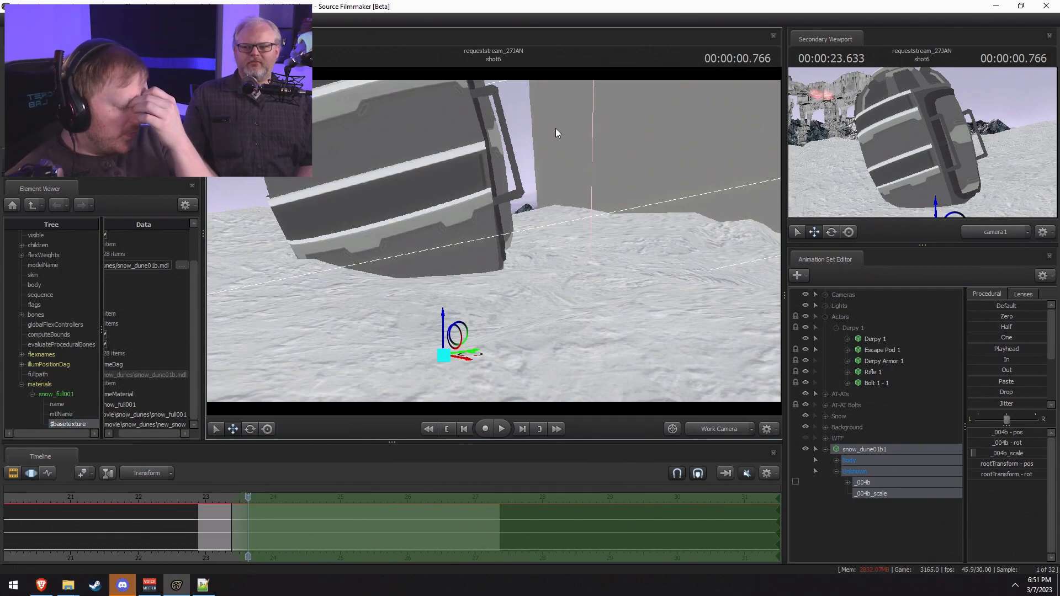
Step: Switch to the Brave browser, search for "game lost planet" and view the Lost Planet: Extreme Condition cover in the image results
left_click(41, 585)
left_click(447, 28)
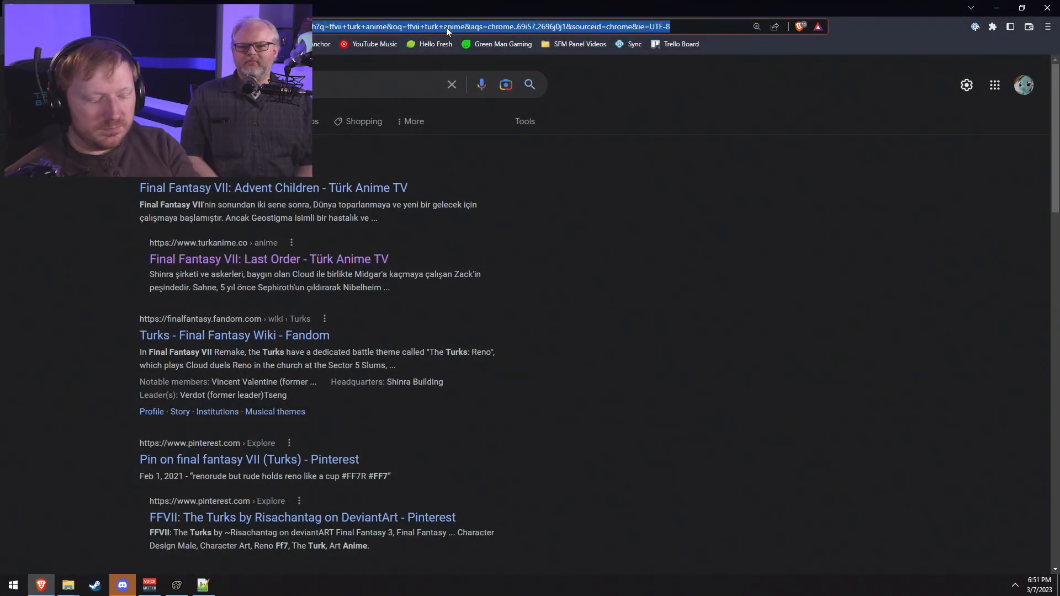
type("game grump")
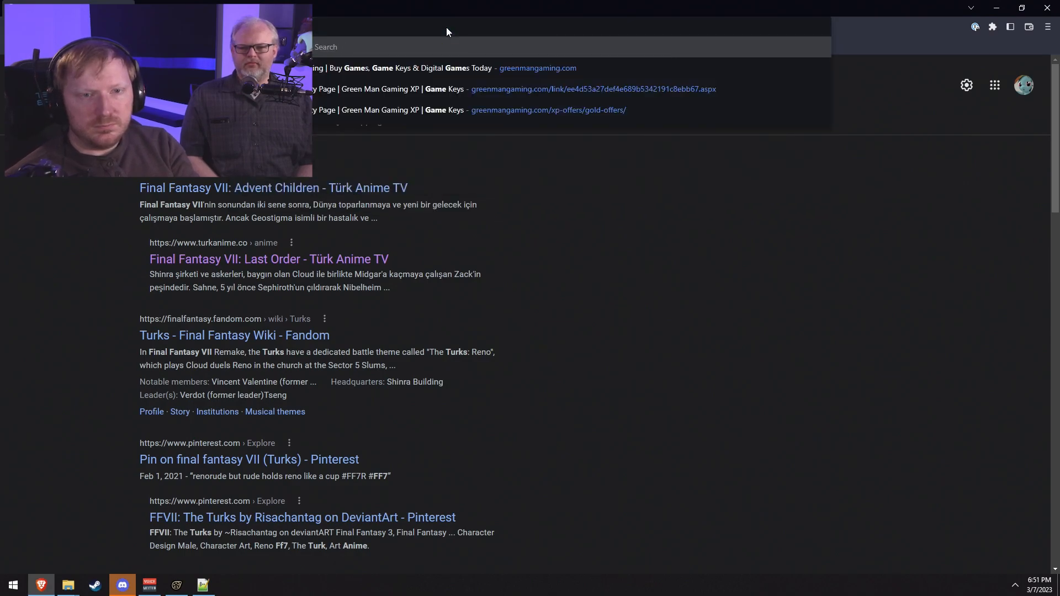
key("Return")
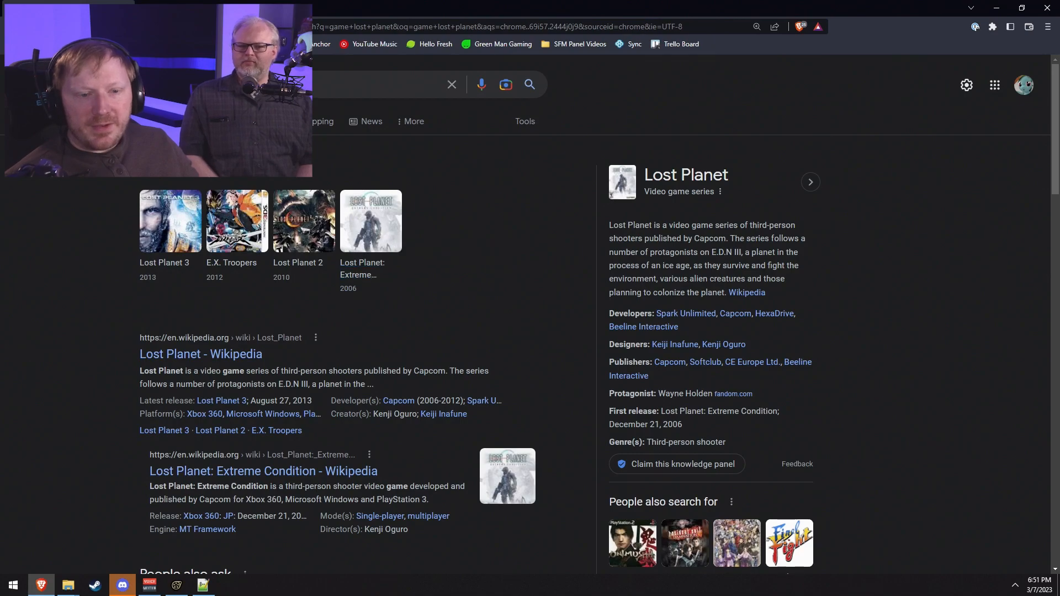
left_click(194, 122)
left_click(27, 218)
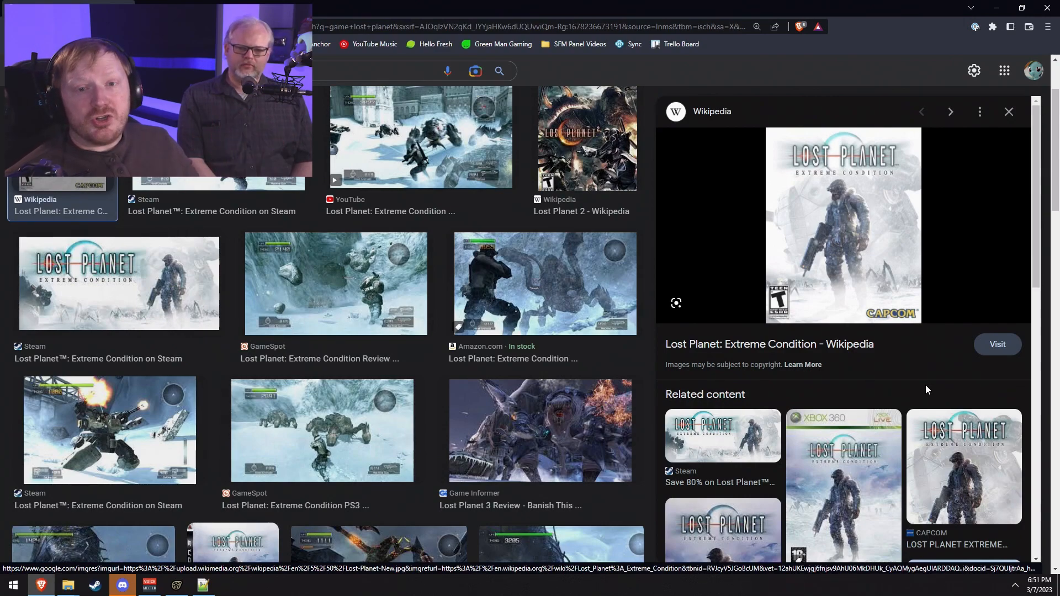
Step: Search images for "lost planet arg" and look over the regular web results for the same query
left_click(265, 70)
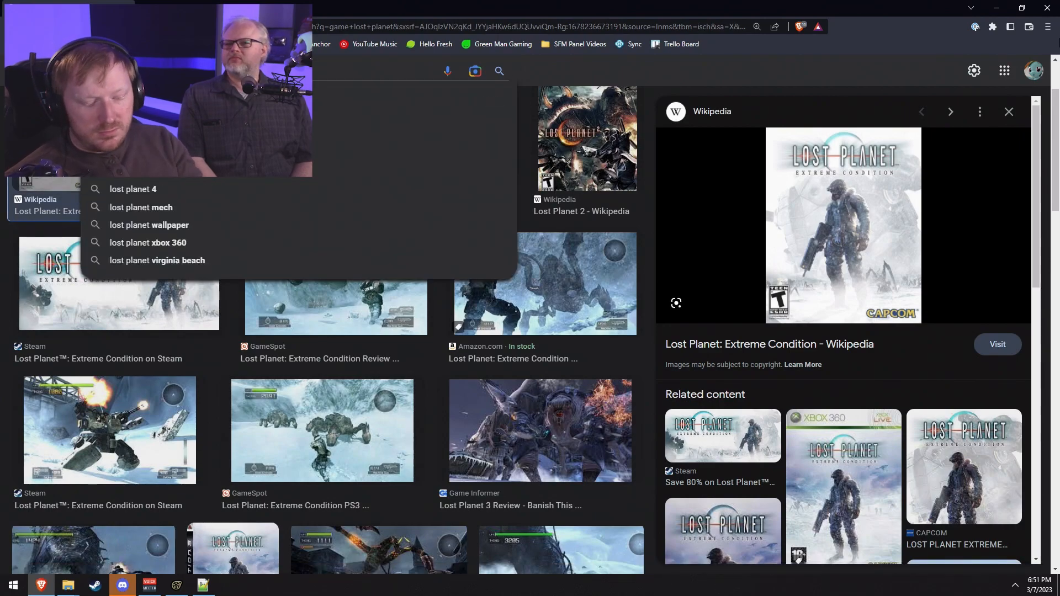
type("arg")
key("Return")
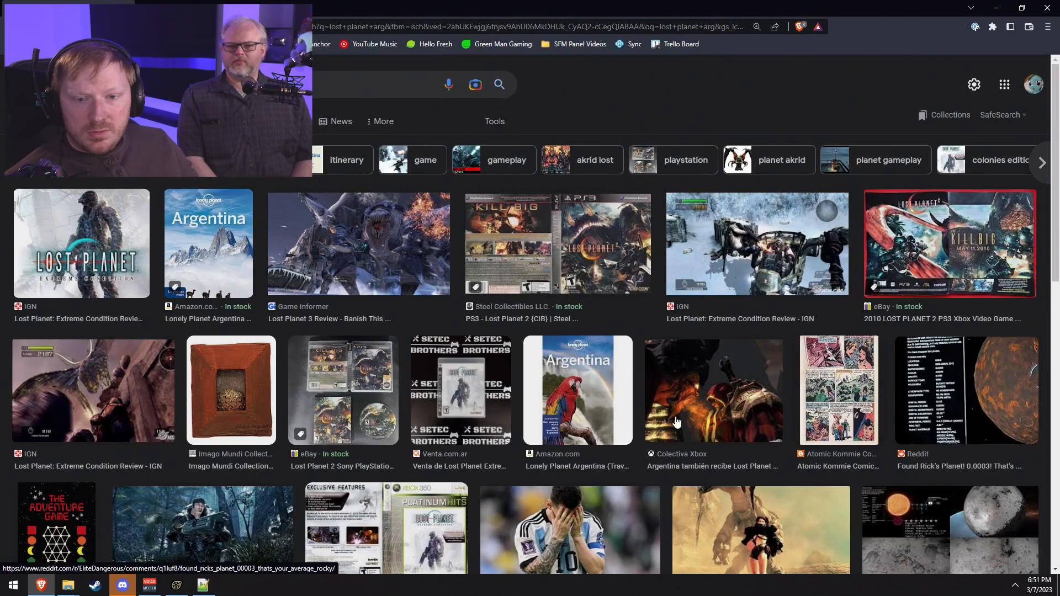
left_click(125, 121)
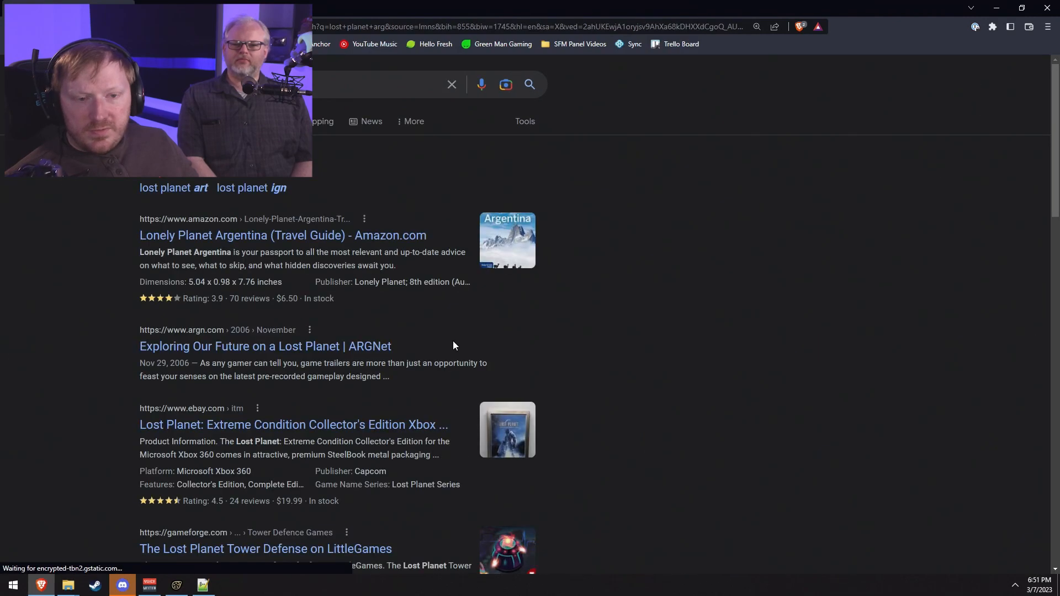
scroll(636, 360, "down", 3)
scroll(658, 362, "up", 3)
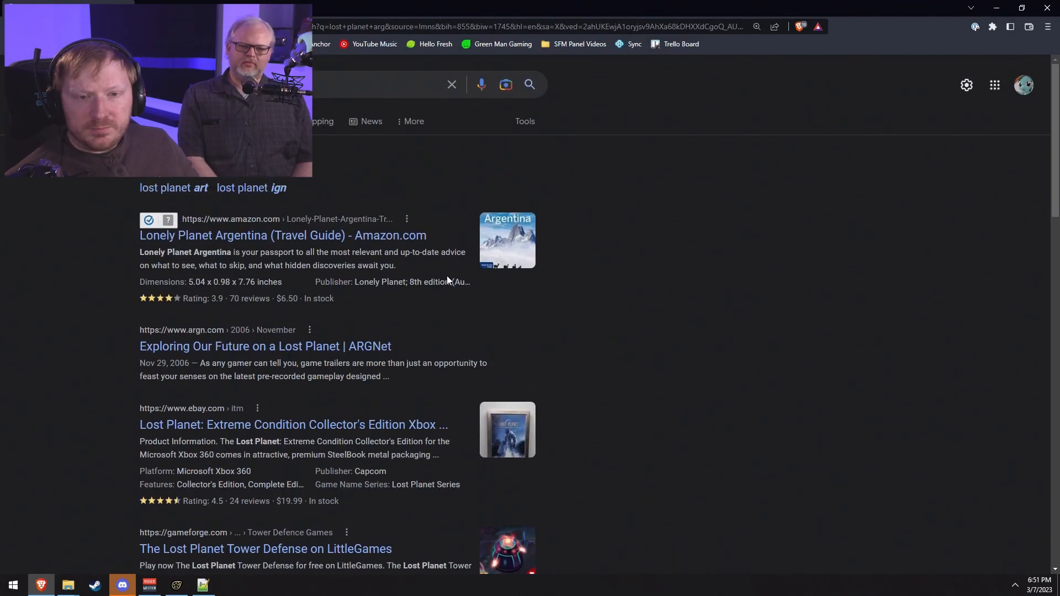
Step: Search the web for "lost planet capcom arg", look through the results and return to Source Filmmaker
left_click(221, 84)
key("BackSpace")
key("BackSpace")
key("BackSpace")
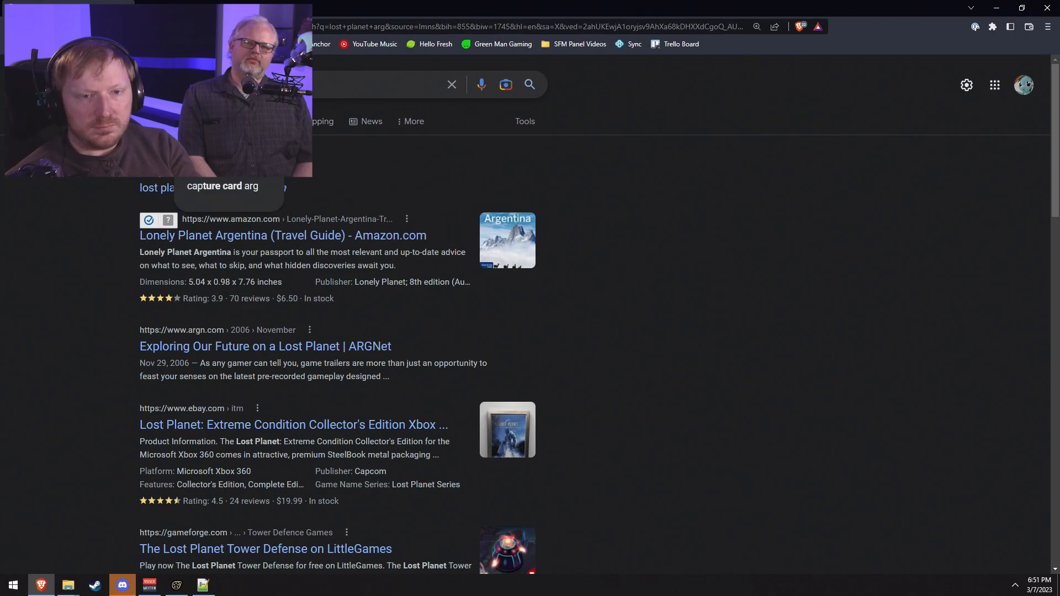
key("Return")
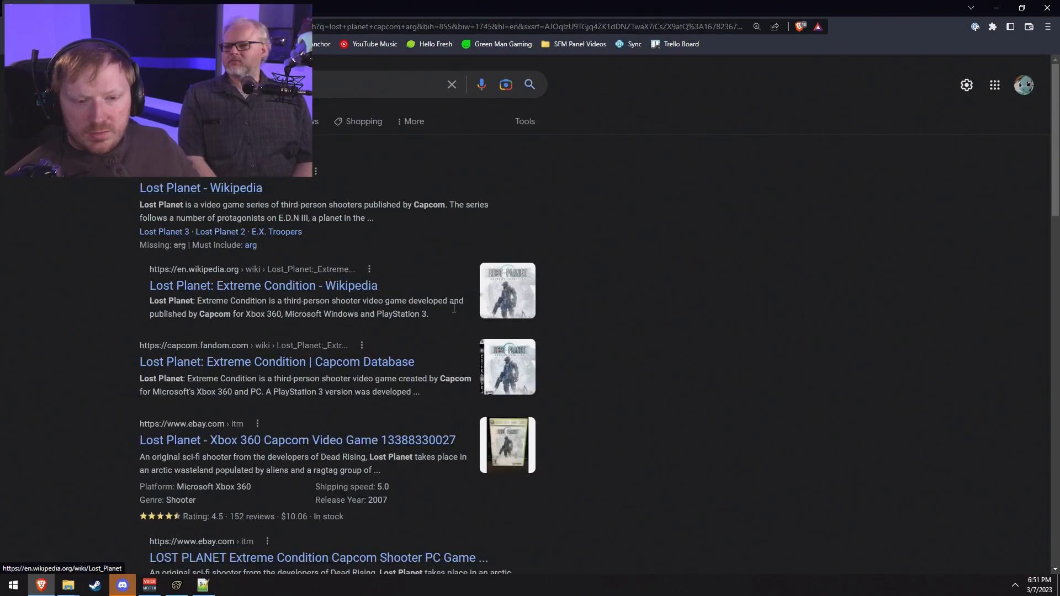
scroll(408, 315, "down", 1)
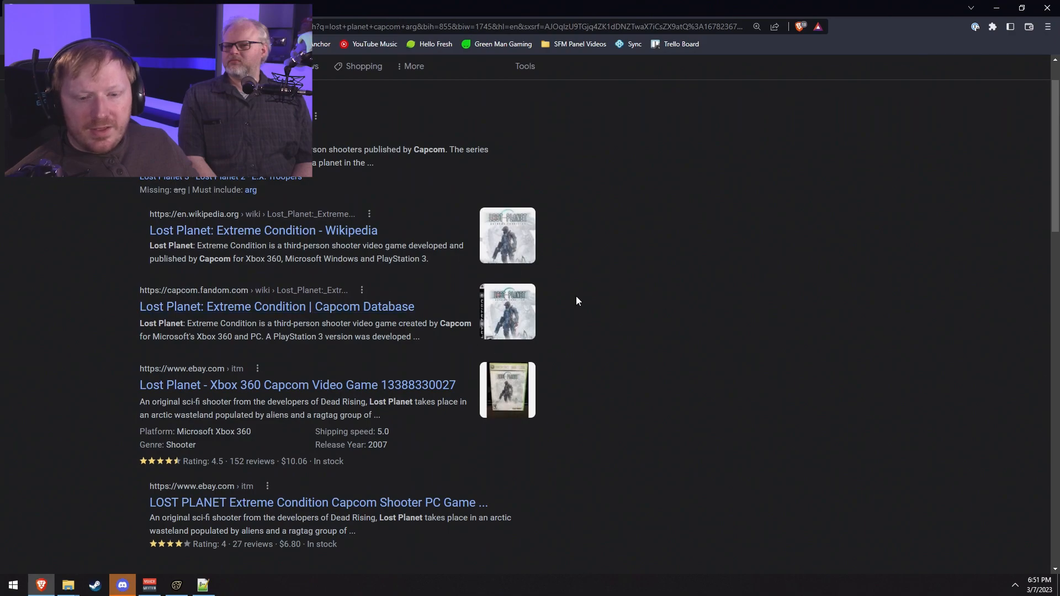
scroll(668, 343, "down", 10)
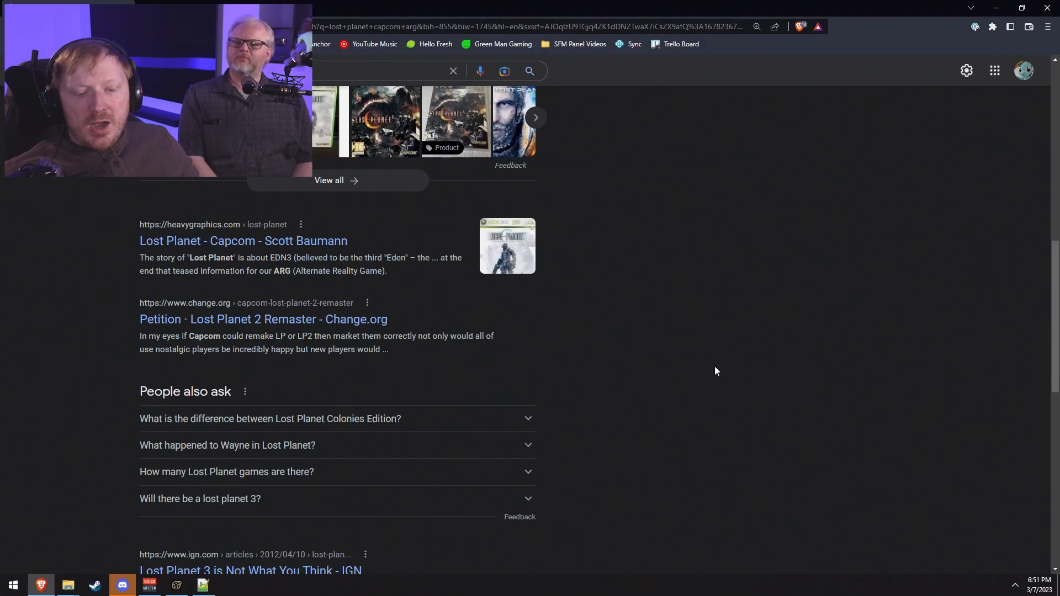
scroll(716, 375, "up", 10)
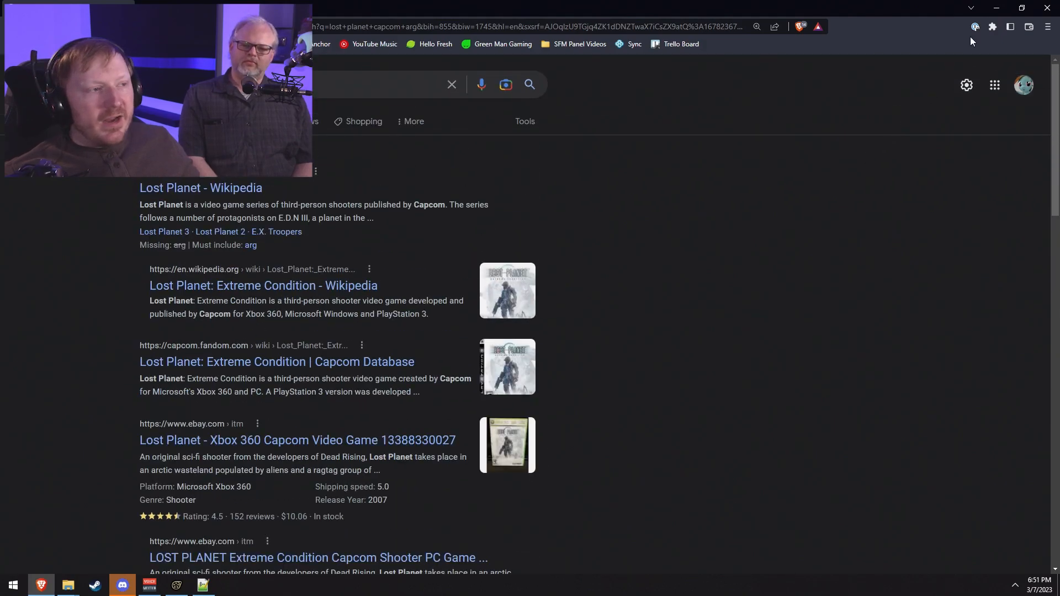
left_click(996, 8)
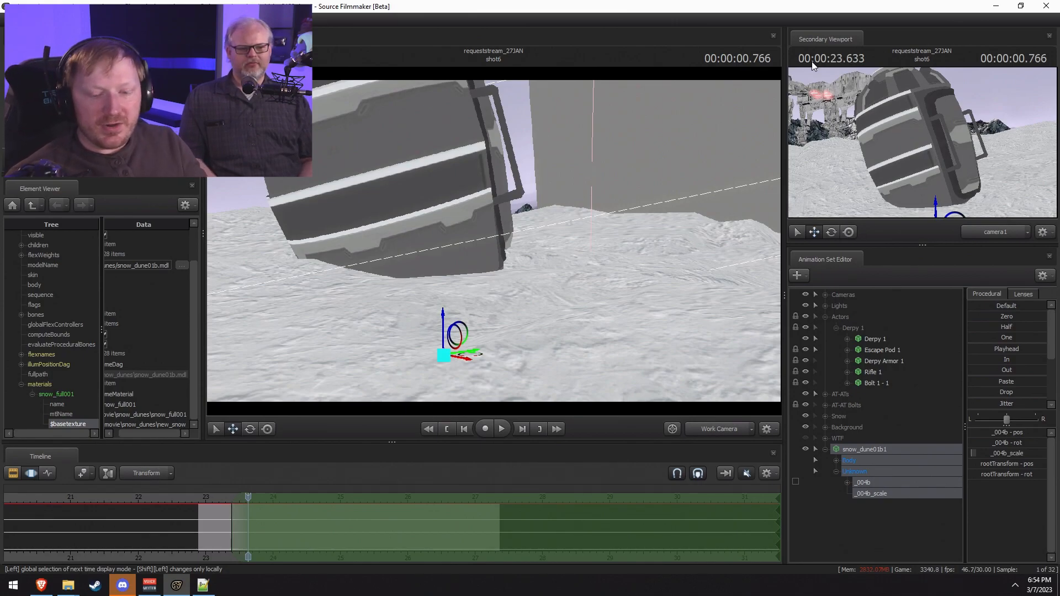
Step: Switch to the Brave browser and look further through the "lost planet capcom arg" search results
left_click(42, 585)
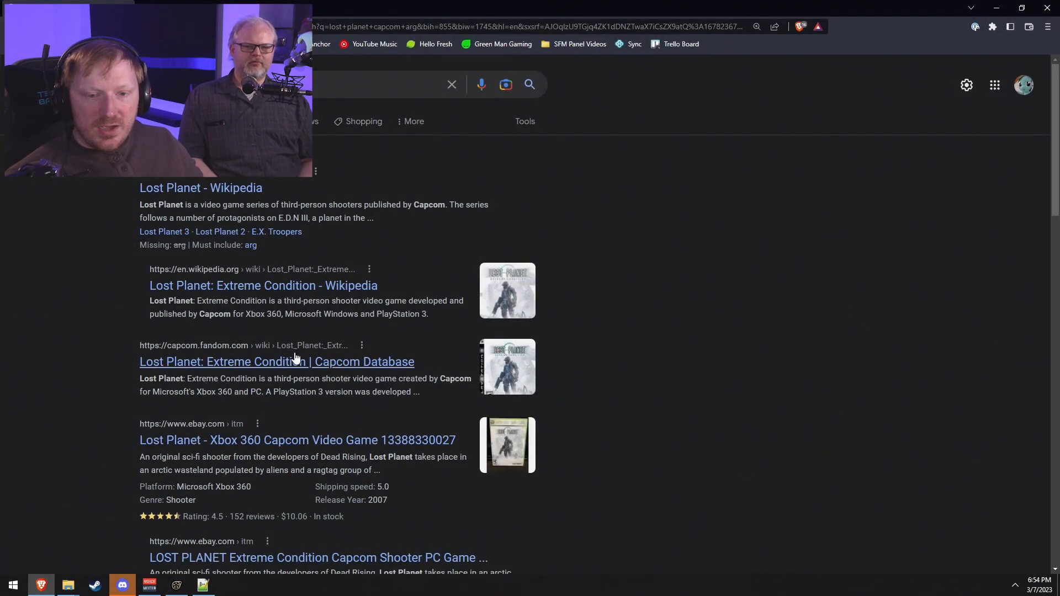
scroll(728, 379, "down", 7)
scroll(727, 383, "down", 3)
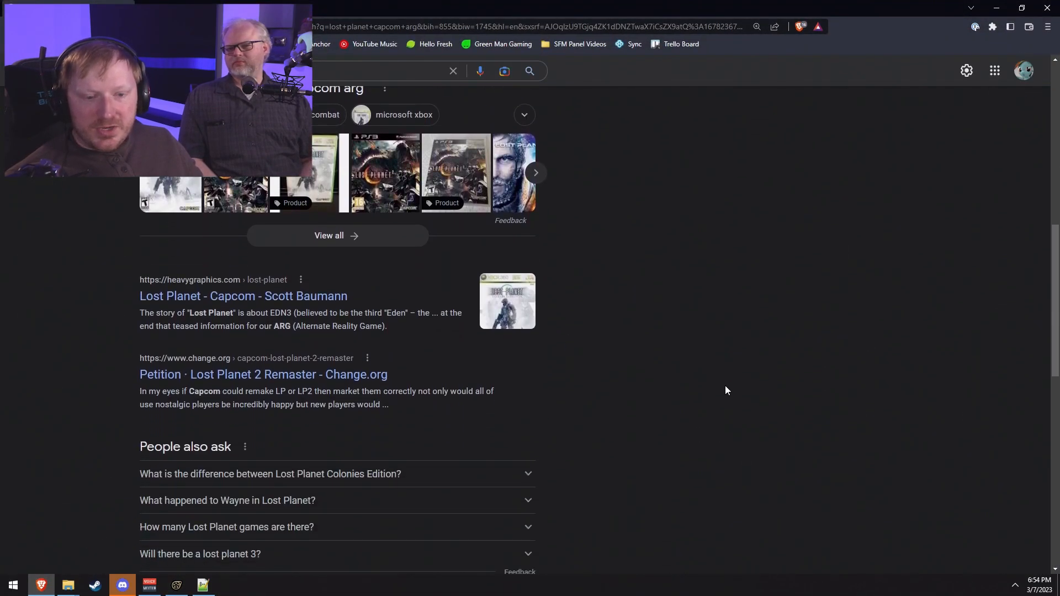
scroll(724, 386, "up", 10)
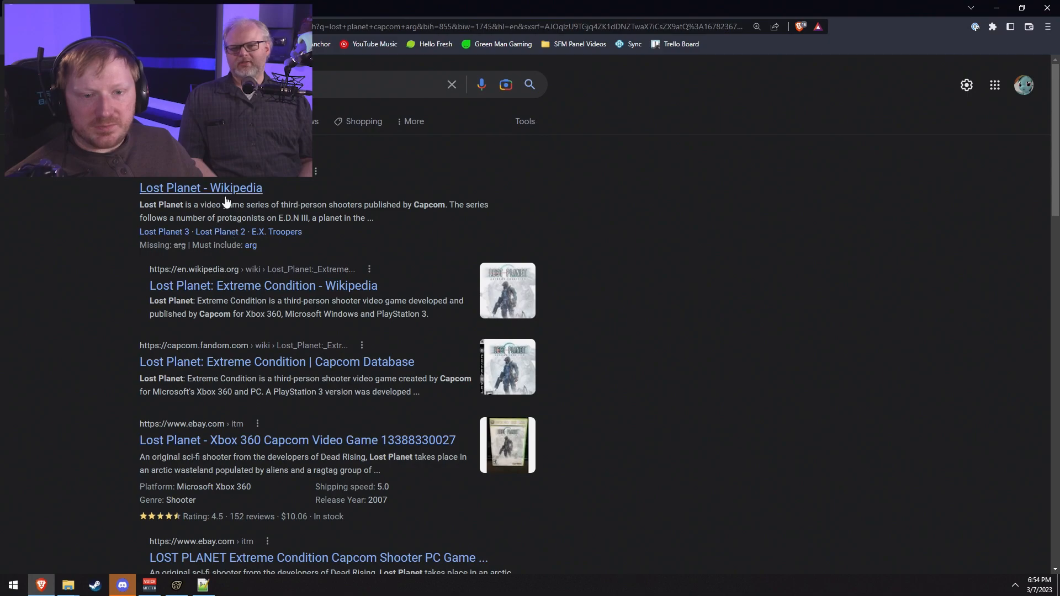
Step: Search the web for "lost planet capcom alternate reality game" and look over the results
left_click(232, 84)
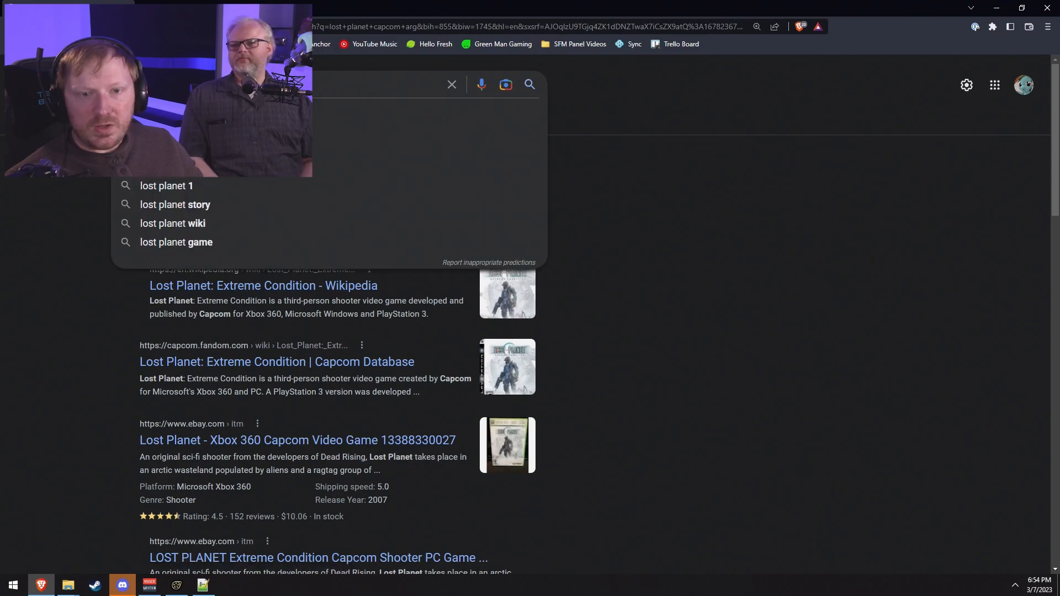
key("BackSpace")
key("BackSpace")
key("BackSpace")
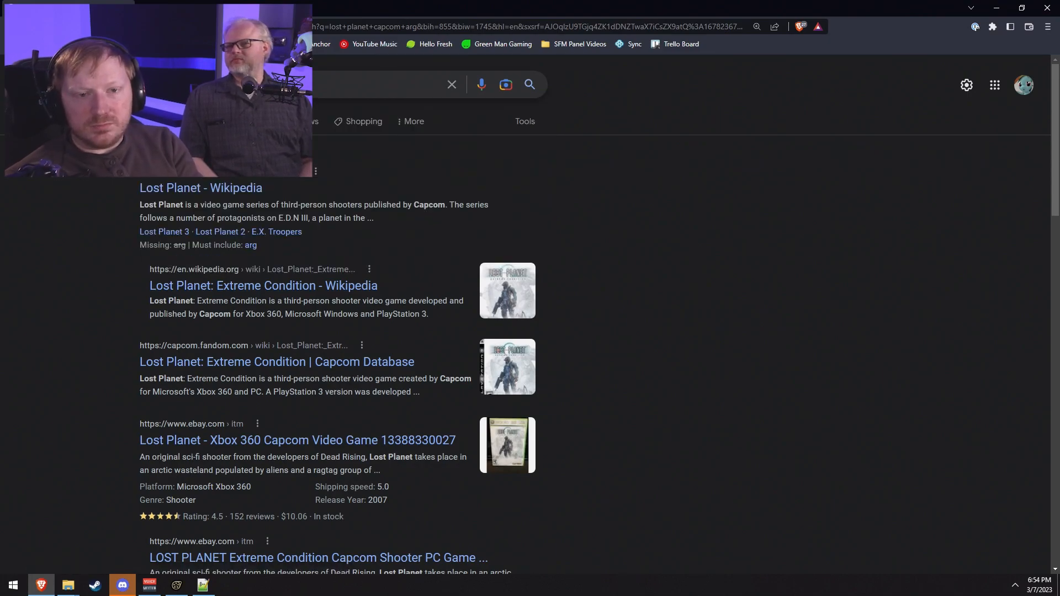
type("altern")
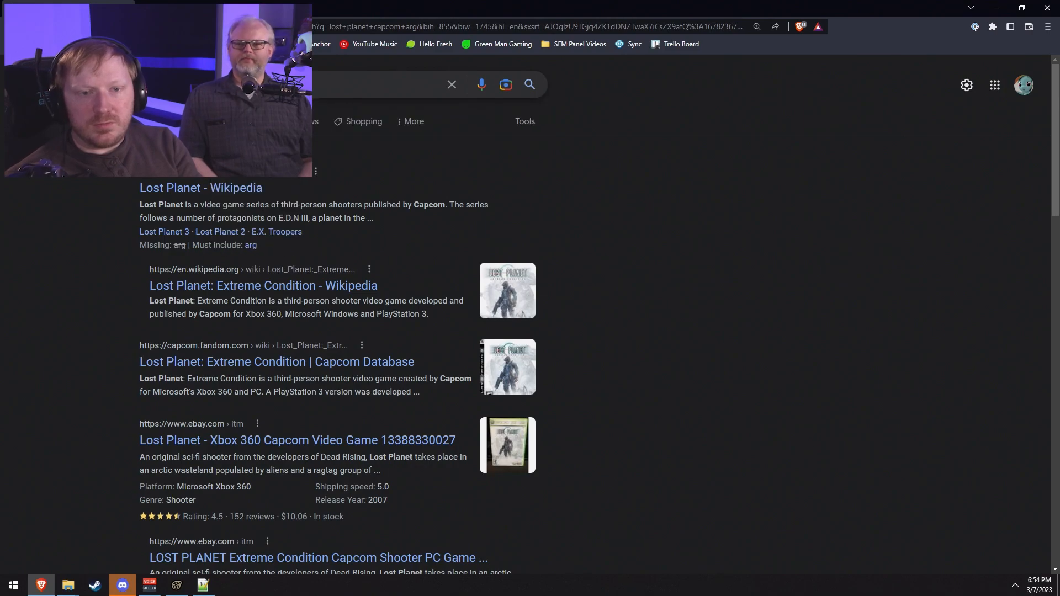
type("ate reality game")
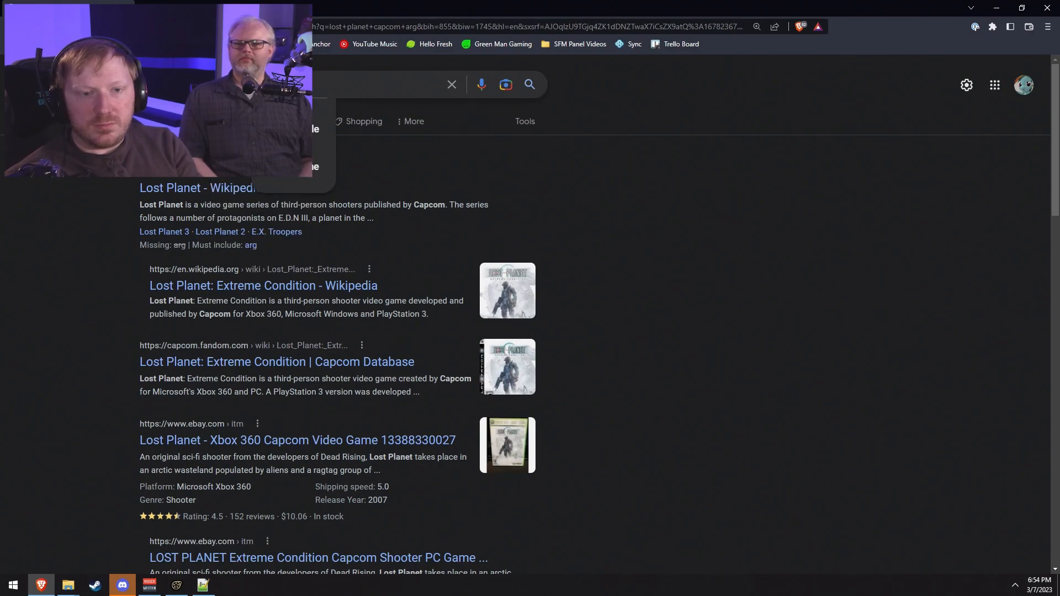
key("Return")
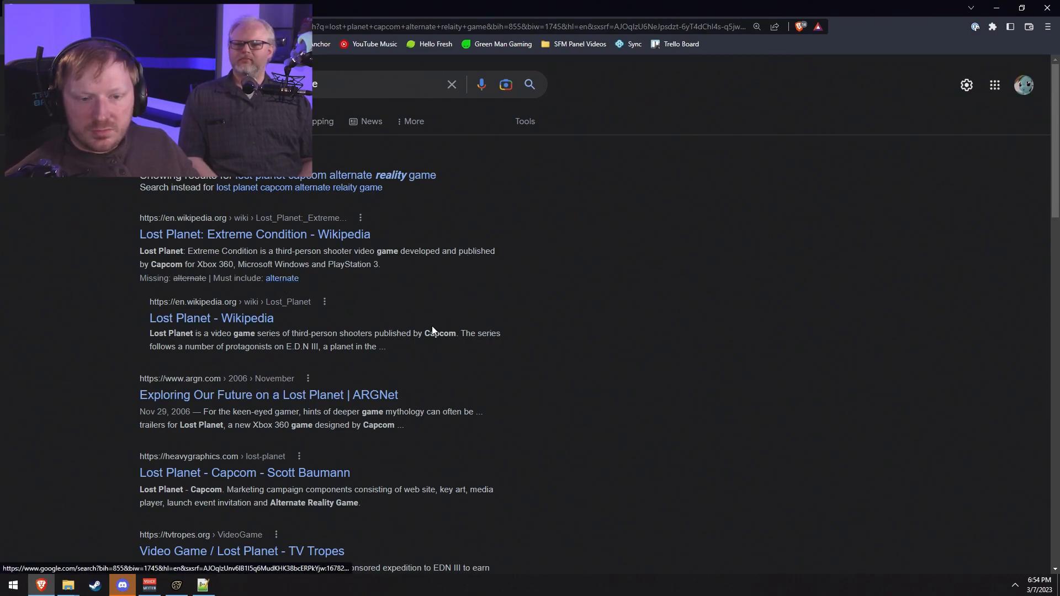
scroll(650, 384, "down", 3)
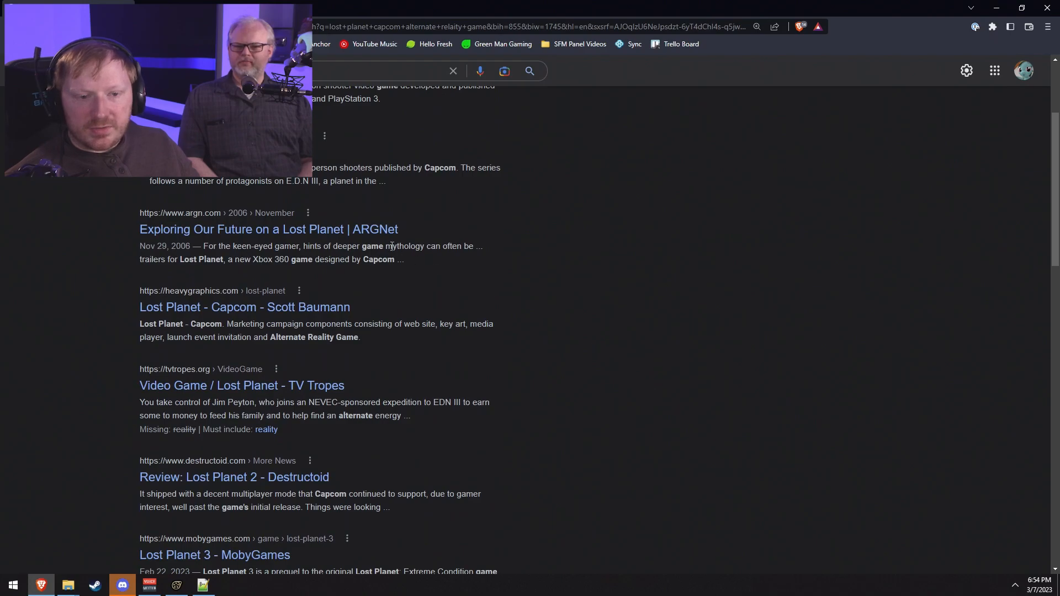
Step: Open the ARGNet article "Exploring Our Future on a Lost Planet", read it and follow its neovenusconstruction.com trailhead link
left_click(243, 231)
scroll(541, 343, "down", 5)
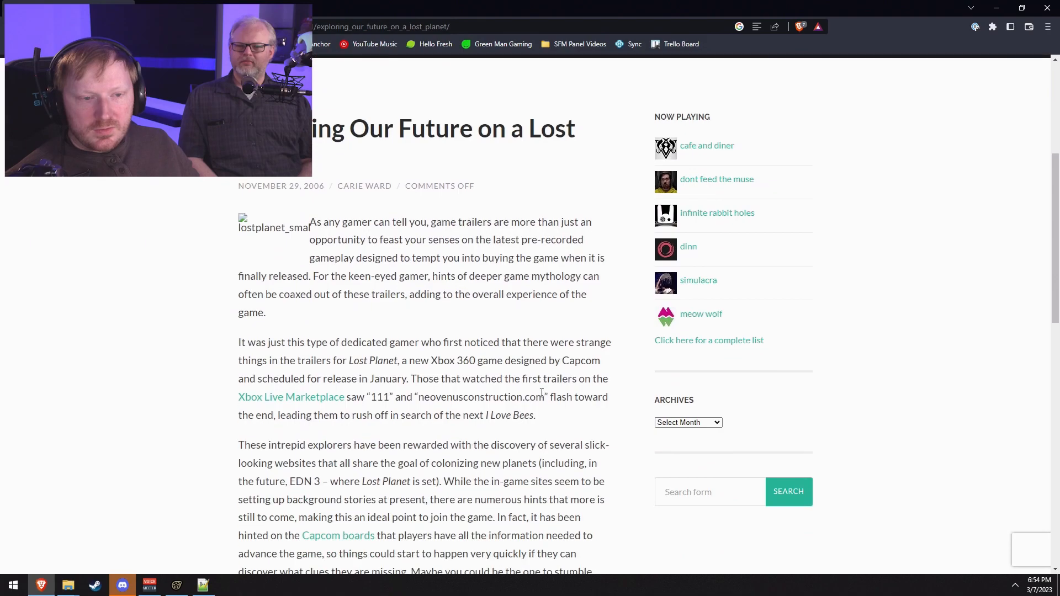
scroll(542, 393, "down", 8)
scroll(542, 396, "up", 2)
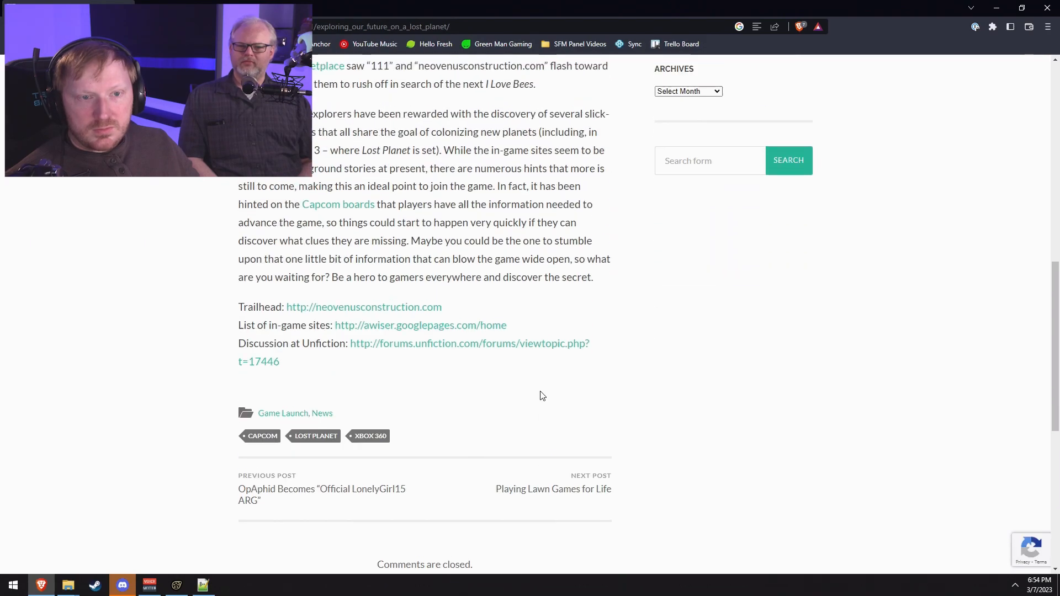
scroll(542, 395, "up", 4)
scroll(543, 399, "down", 2)
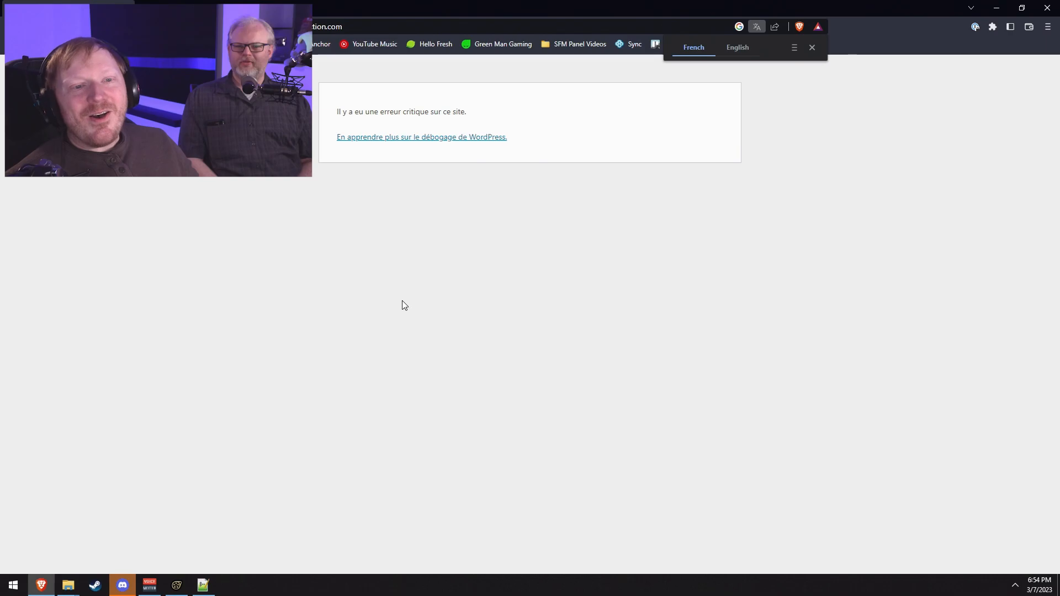
Step: Go back to the ARGNet article, reread its text and list of ARG links, and return to Source Filmmaker
key("alt+Left")
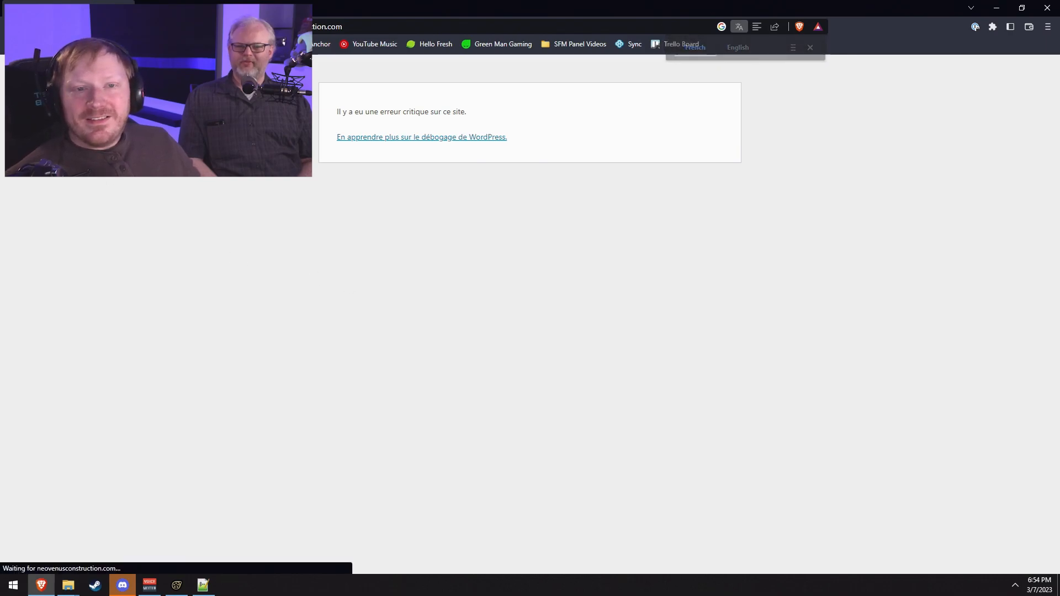
scroll(431, 436, "down", 1)
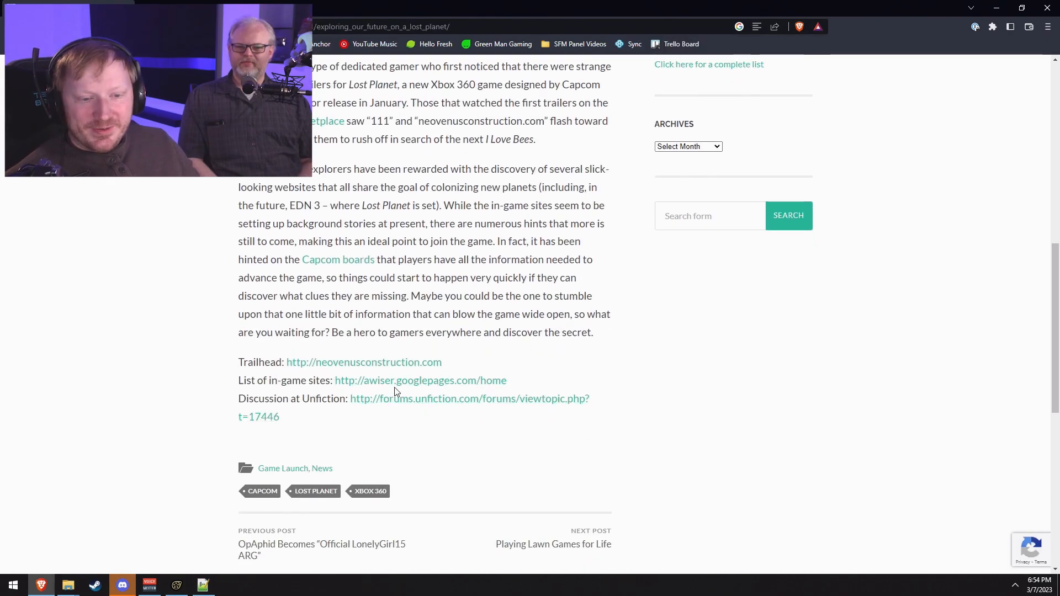
scroll(398, 420, "up", 1)
scroll(403, 433, "down", 2)
scroll(403, 436, "up", 5)
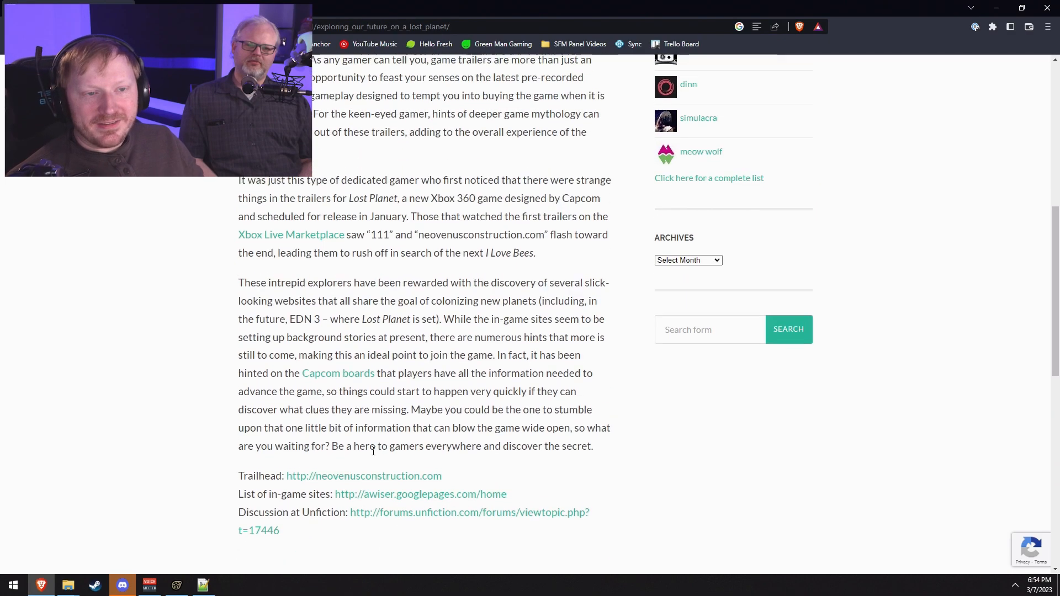
scroll(424, 404, "down", 3)
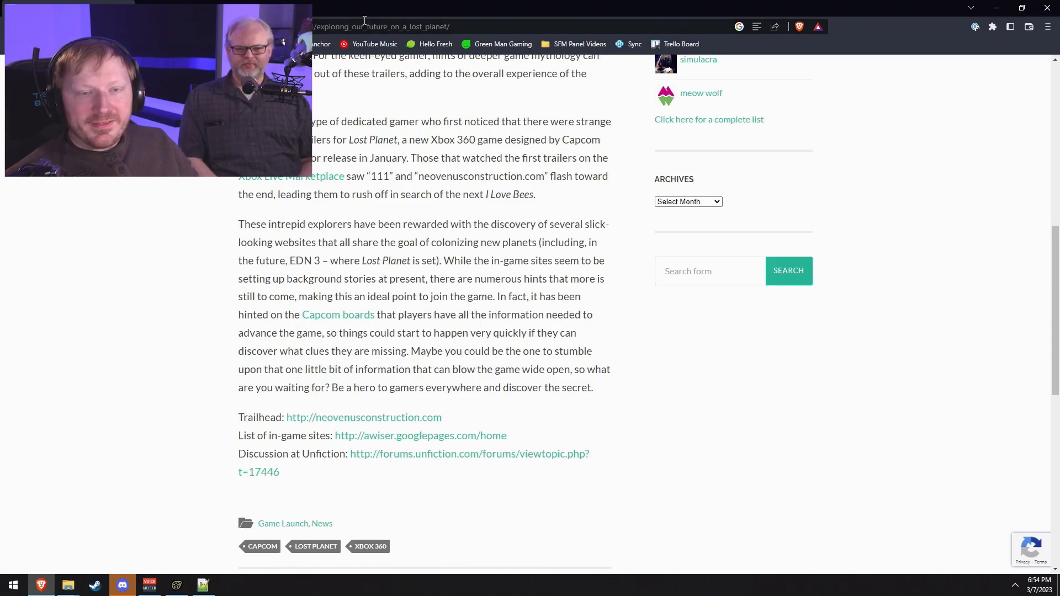
scroll(538, 219, "up", 7)
scroll(538, 219, "up", 2)
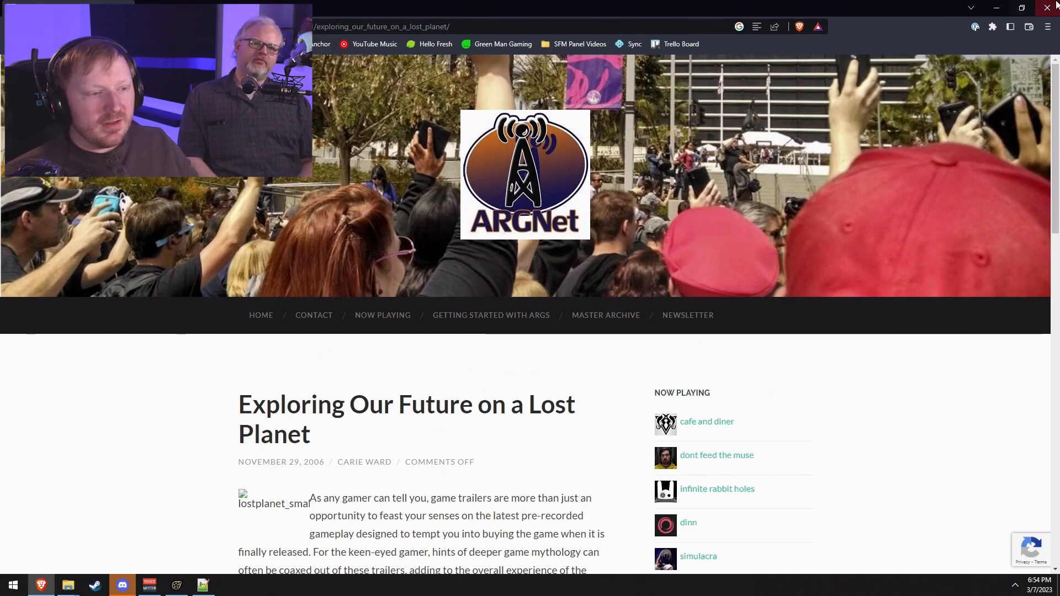
left_click(996, 8)
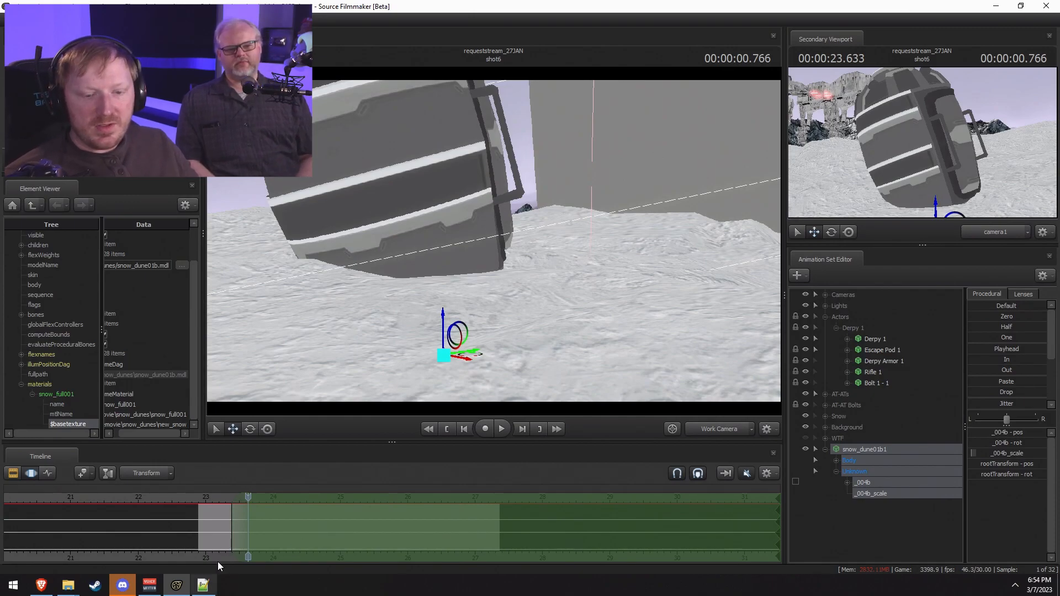
Step: Play the shot from about 23 seconds through camera1 and scrub to 00:00:23.700
left_click(204, 499)
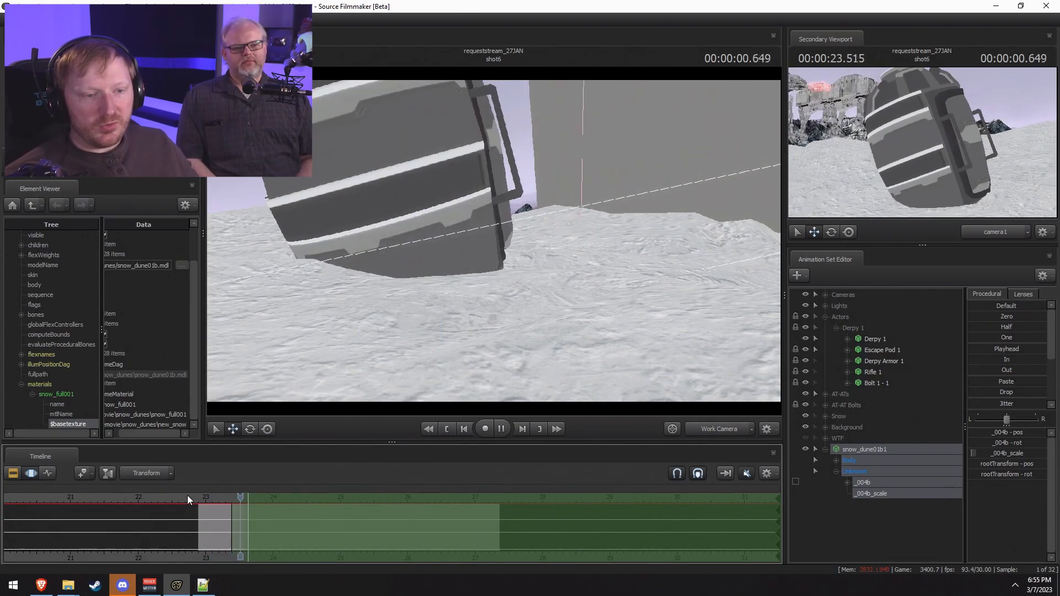
left_click(718, 428)
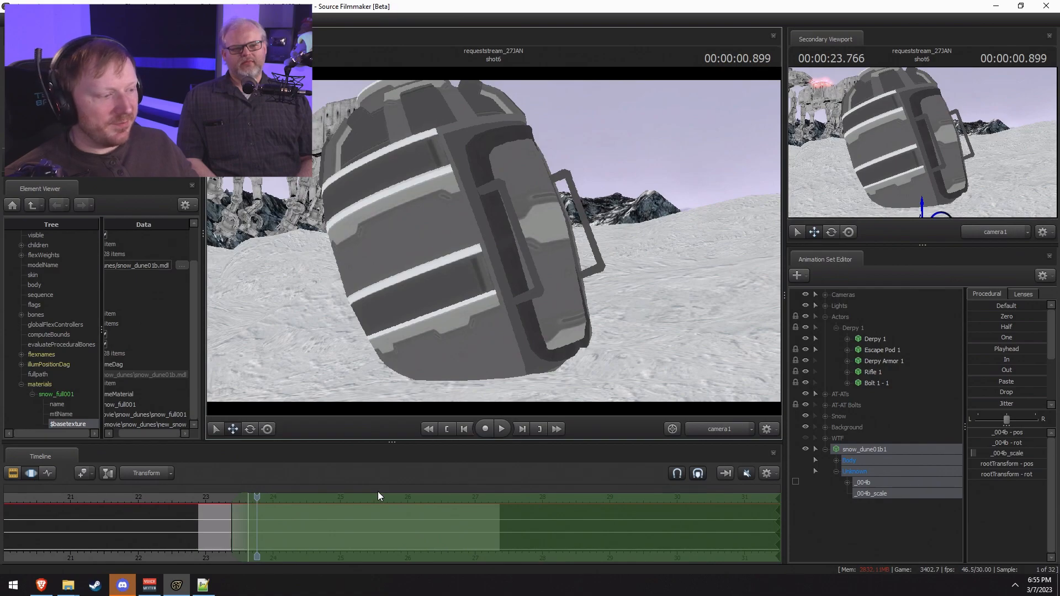
left_click(201, 497)
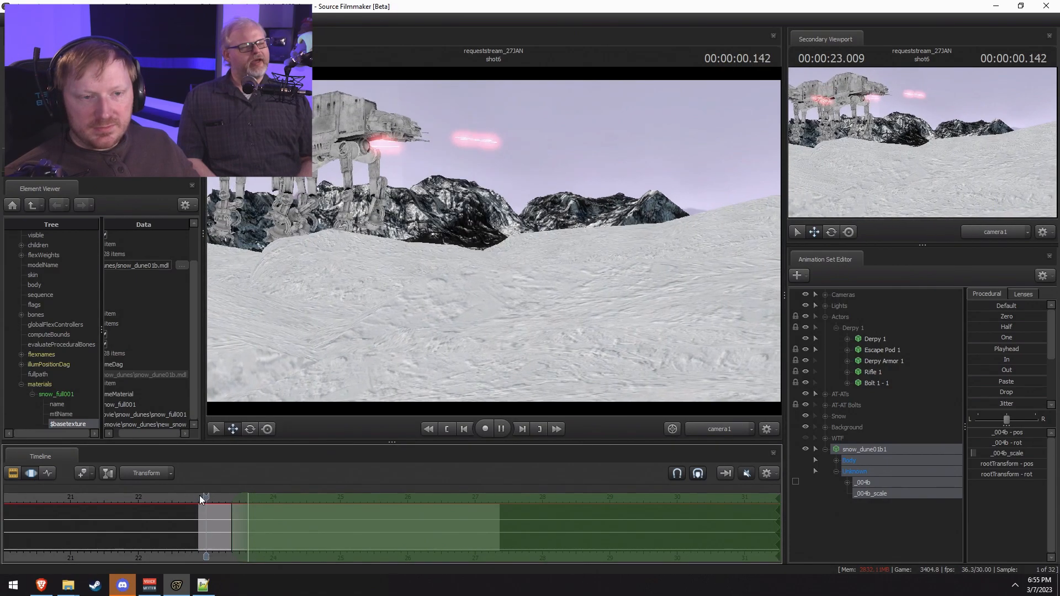
left_click_drag(201, 497, 254, 497)
Step: Through the Work Camera, move the snow dune against the base of the escape pod and undo the last adjustment
left_click(720, 428)
left_click_drag(642, 336, 497, 245)
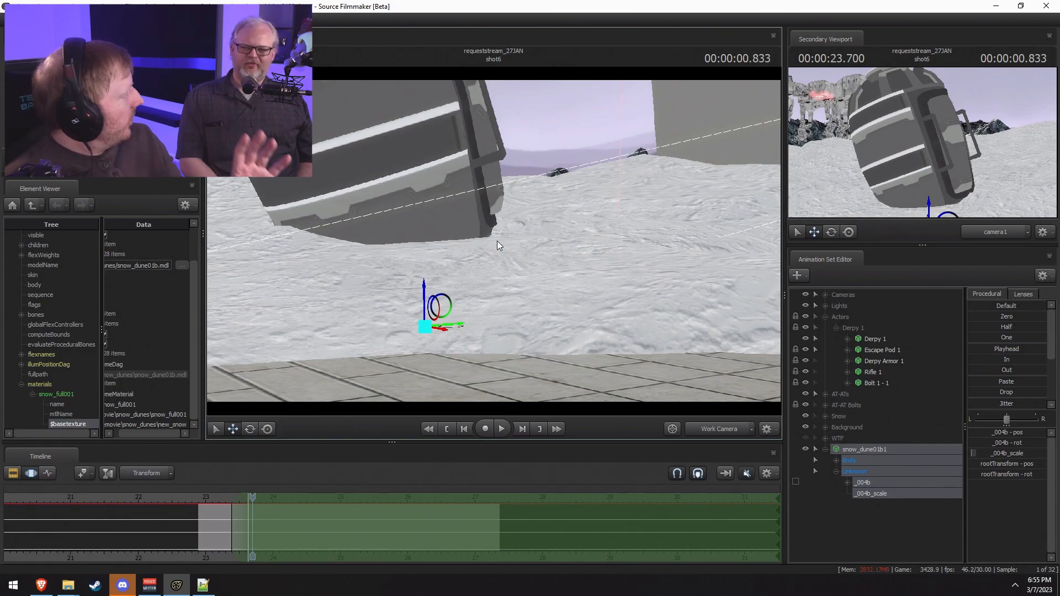
left_click_drag(431, 348, 453, 290)
left_click_drag(419, 336, 478, 275)
key("e")
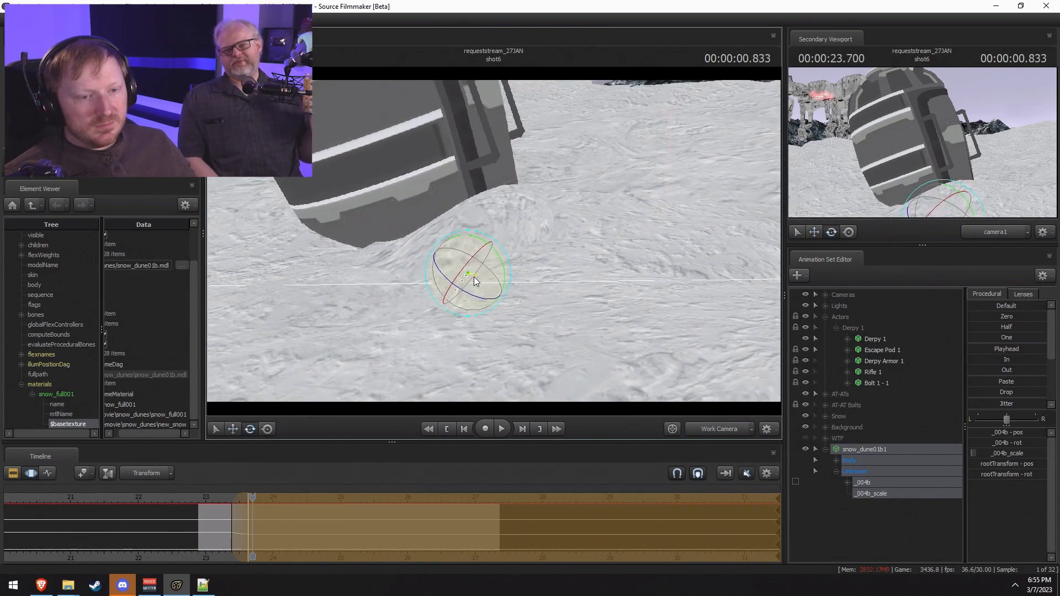
key("ctrl+z")
Step: Move the snow dune farther under the lower edge of the escape pod and save the session
left_click_drag(490, 360, 483, 274, "alt")
key("w")
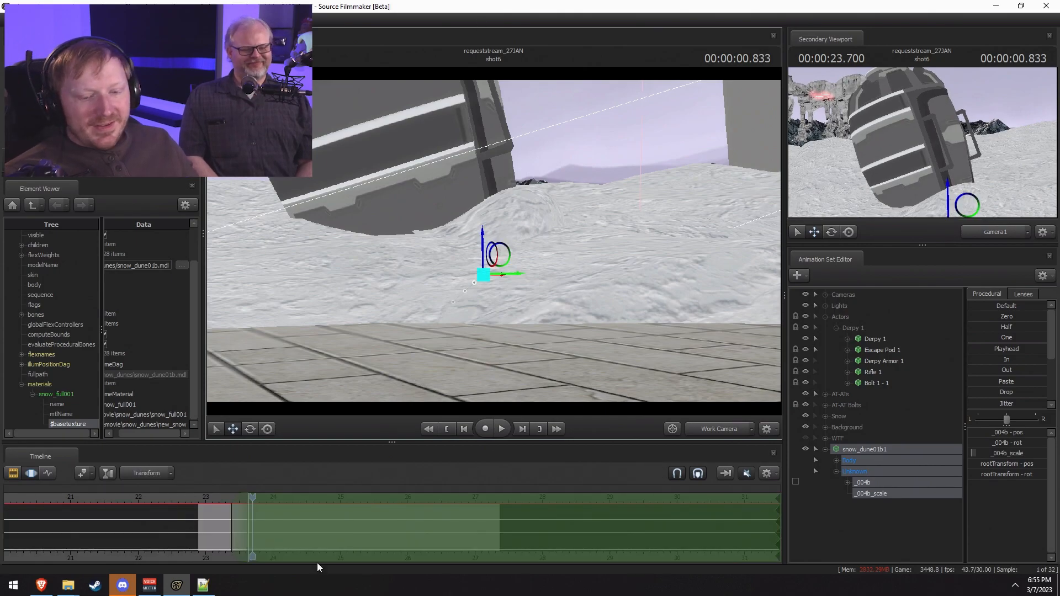
left_click_drag(457, 350, 540, 262)
left_click_drag(540, 262, 580, 259, "alt")
mouse_move(494, 241)
left_mouse_down("alt")
mouse_move(484, 190)
mouse_move(494, 242)
left_mouse_up("alt")
key("ctrl+s")
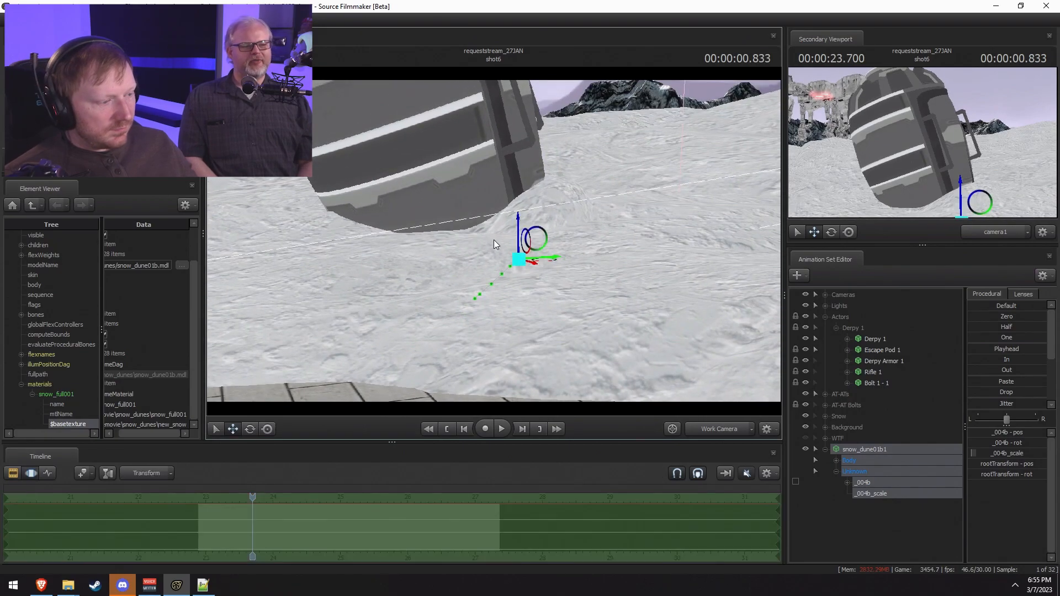
Step: Switch to the Brave browser, search for "way back machine" and open the Internet Archive's Wayback Machine
left_click(41, 585)
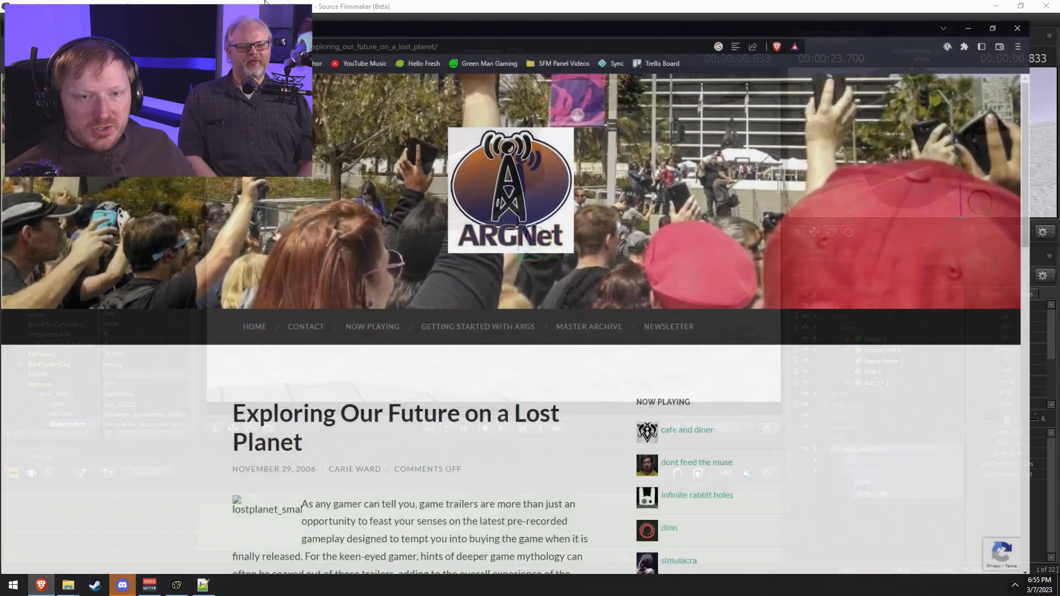
type("wayback")
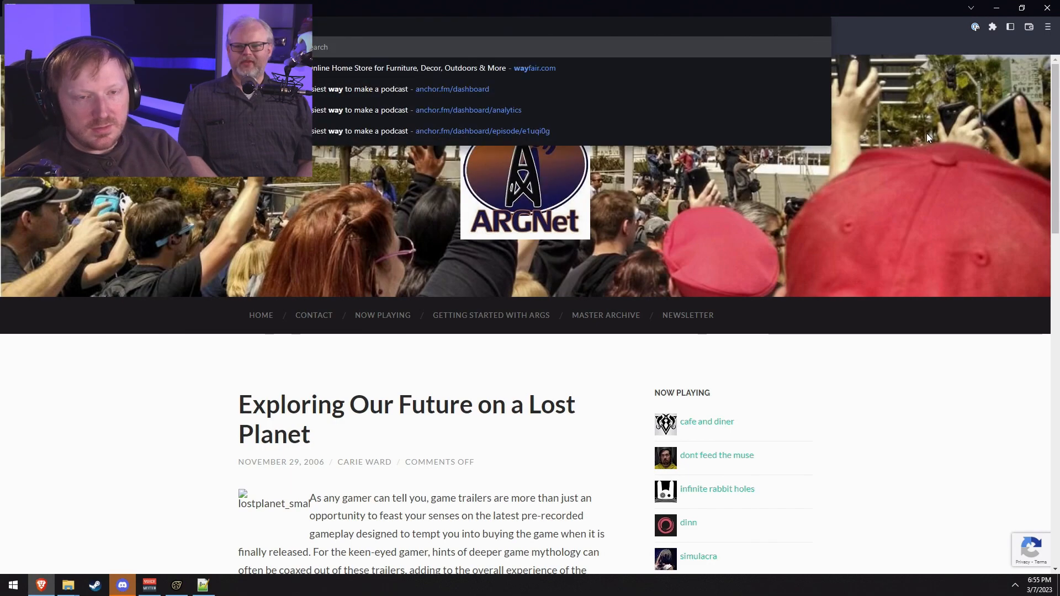
key("Return")
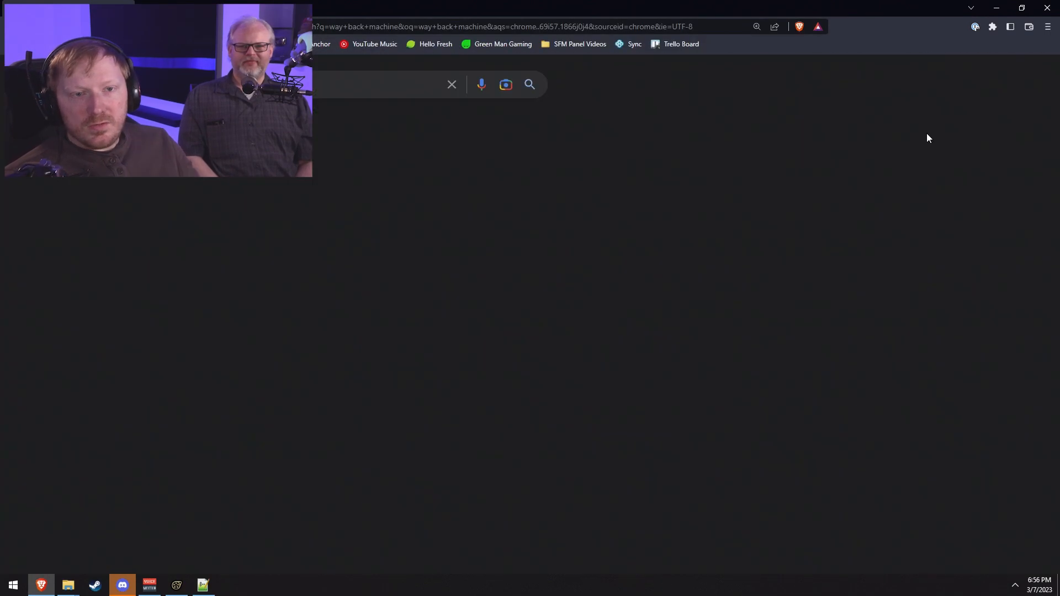
left_click(235, 189)
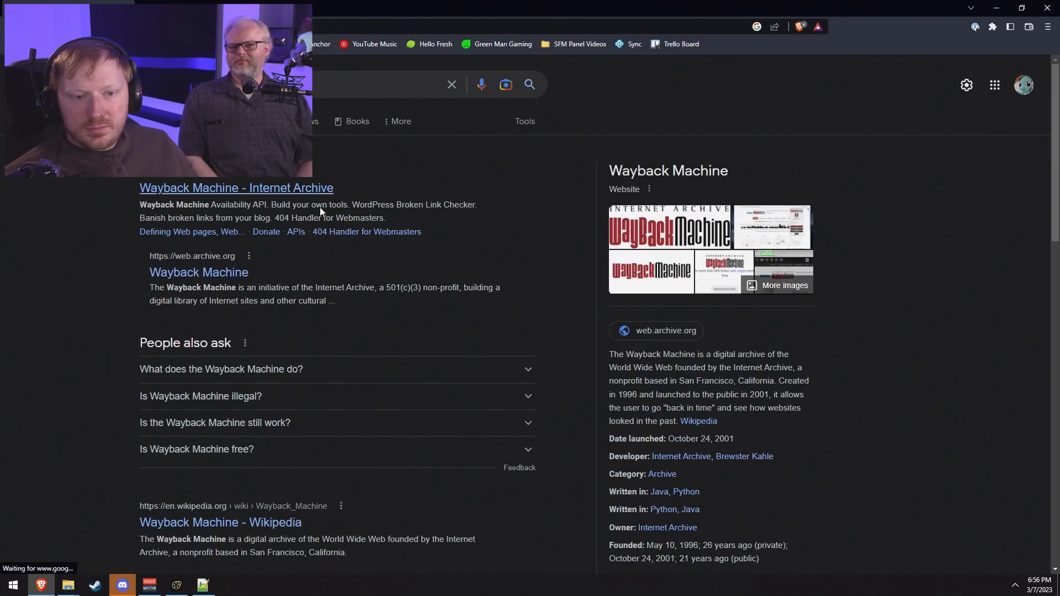
Step: Look up the archived history of neovenusconstruction.com, choose the year 2007 and display the January 2 snapshots
left_click(519, 148)
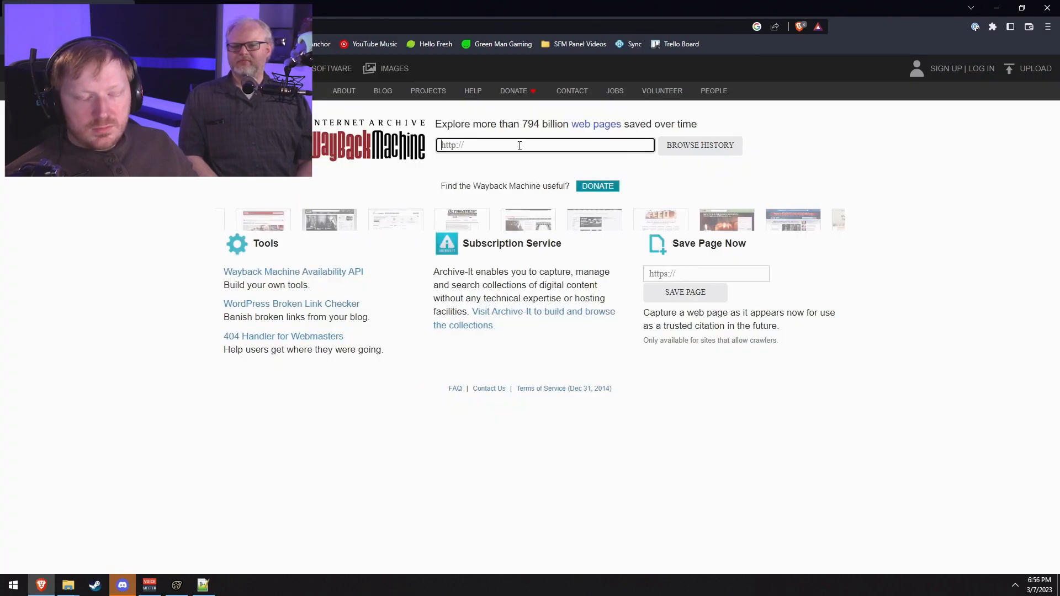
type("neovenusconstrum")
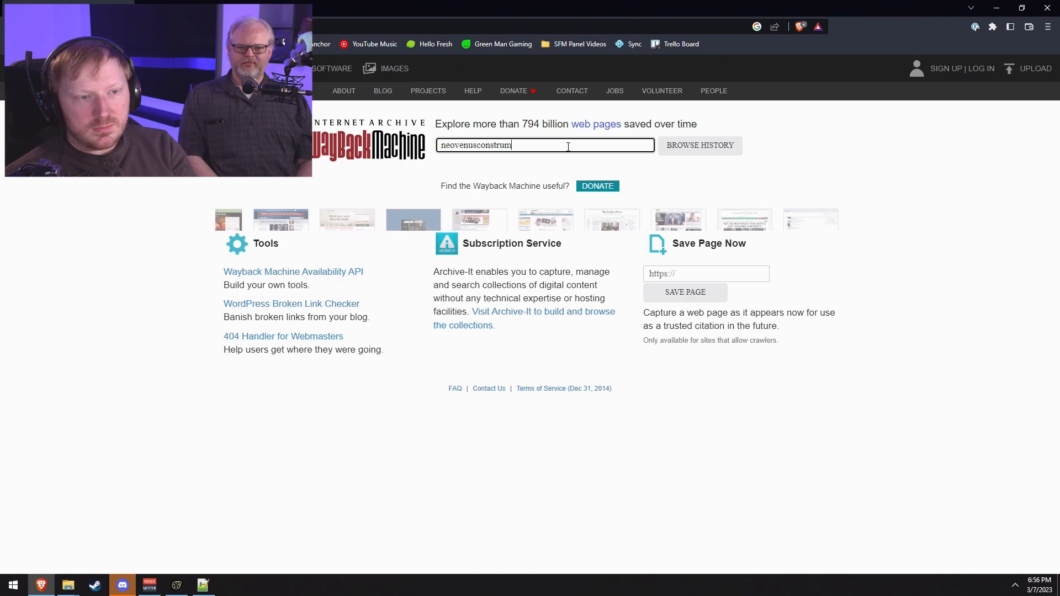
key("BackSpace")
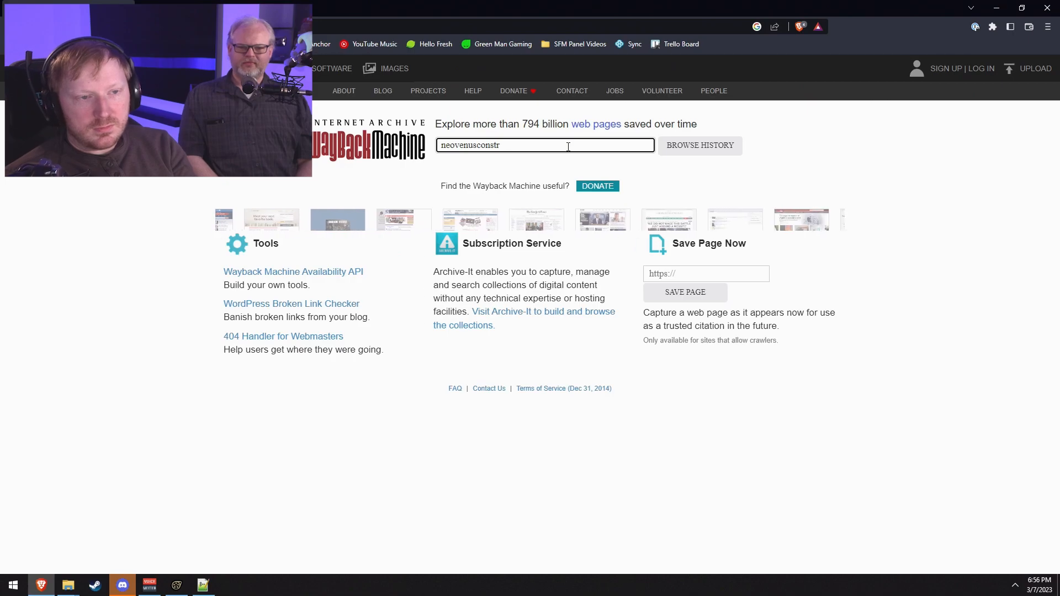
type("ction.com")
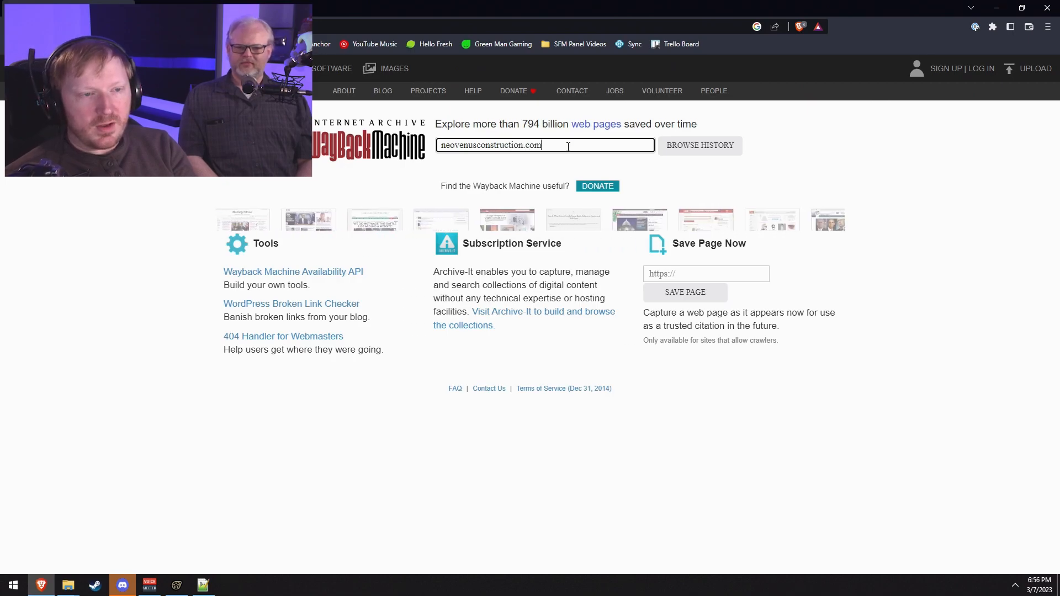
key("Return")
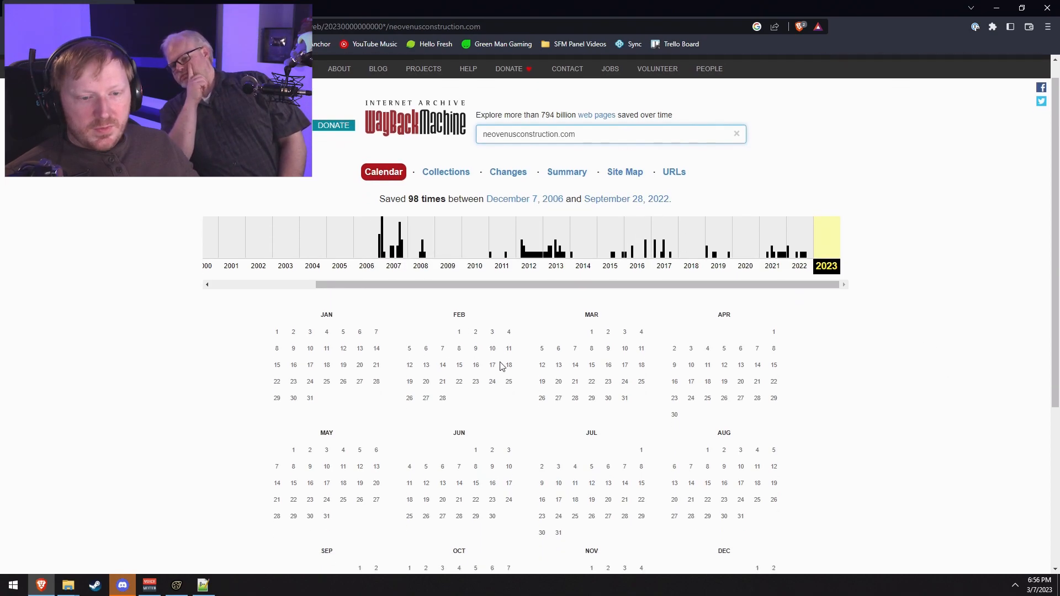
left_click(389, 270)
mouse_move(310, 354)
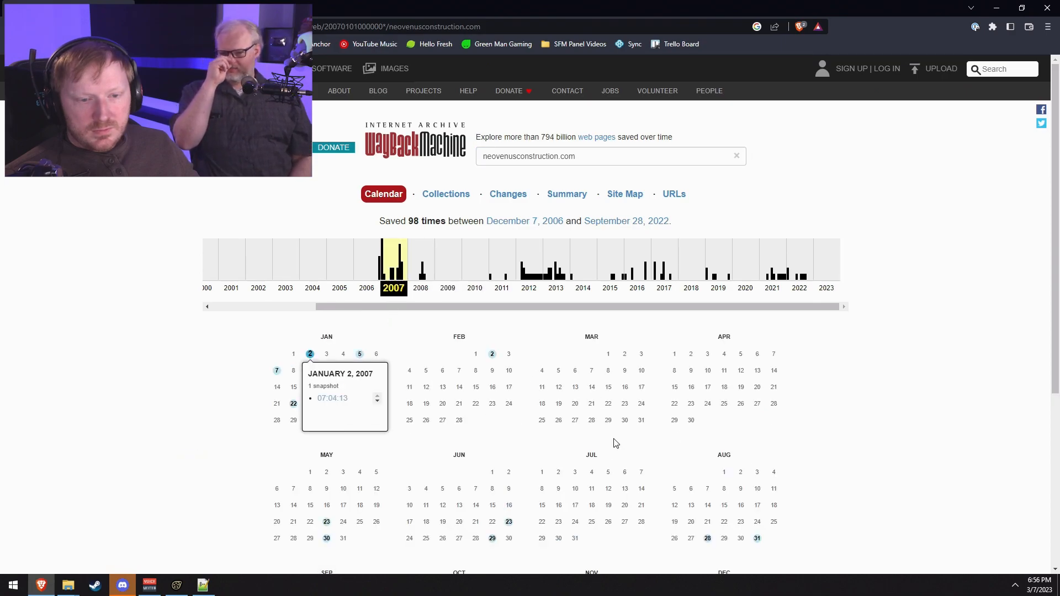
Step: Open the January 2, 2007 snapshot of neovenusconstruction.com and view the archived Space Flight and Job Opportunities pages
left_click(325, 399)
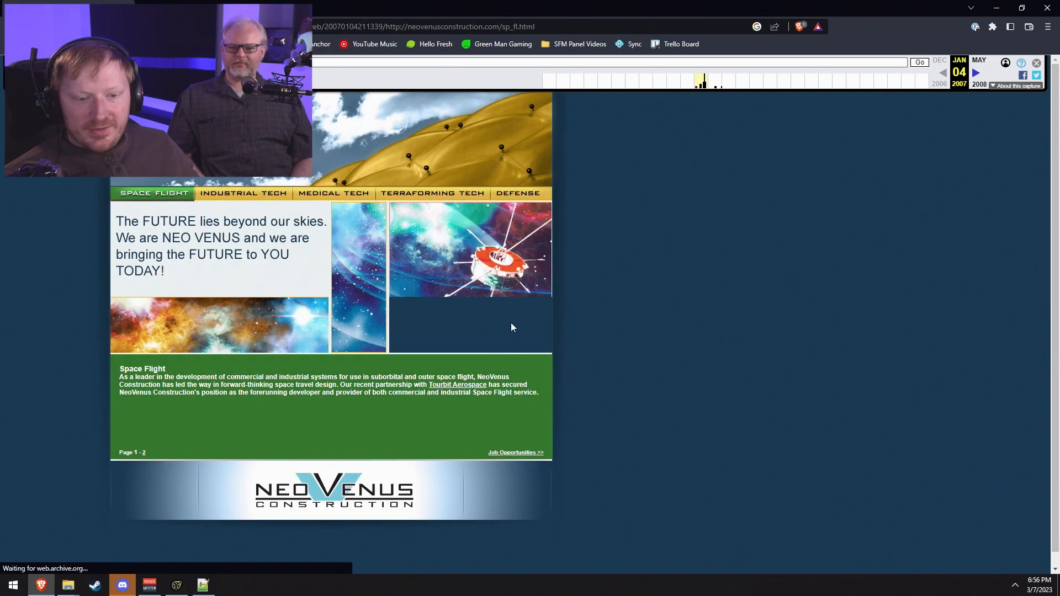
left_click(278, 517)
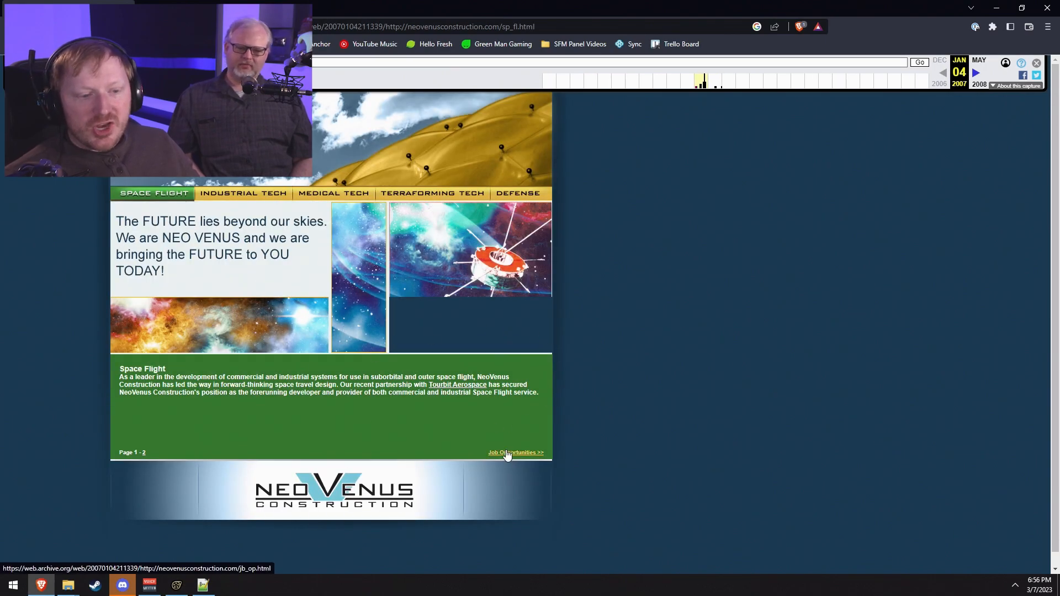
left_click(509, 456)
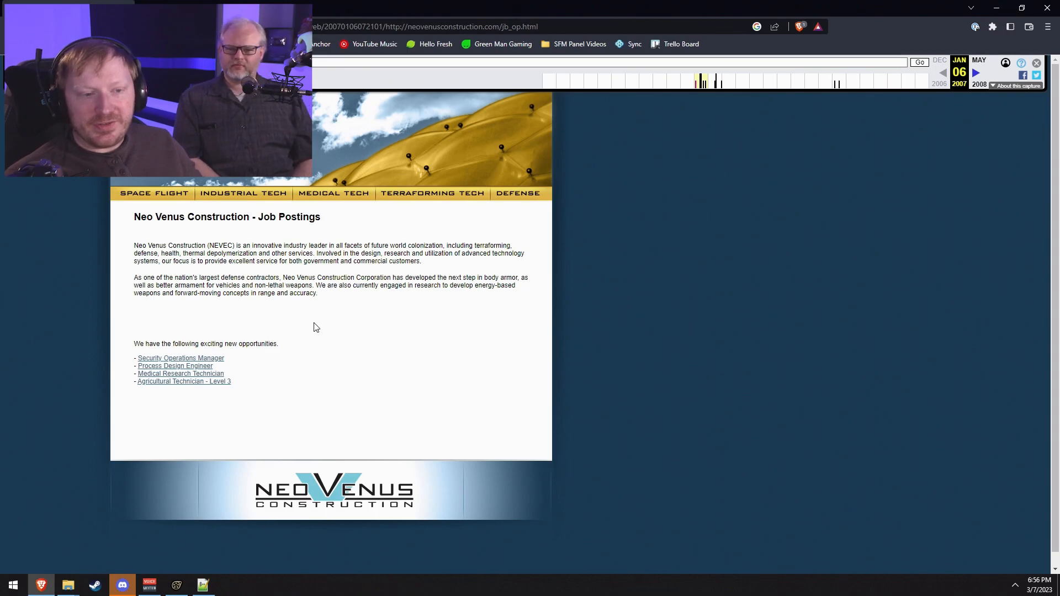
Step: View the archived site's Defense, Terraforming Tech and Medical Tech pages
left_click(540, 193)
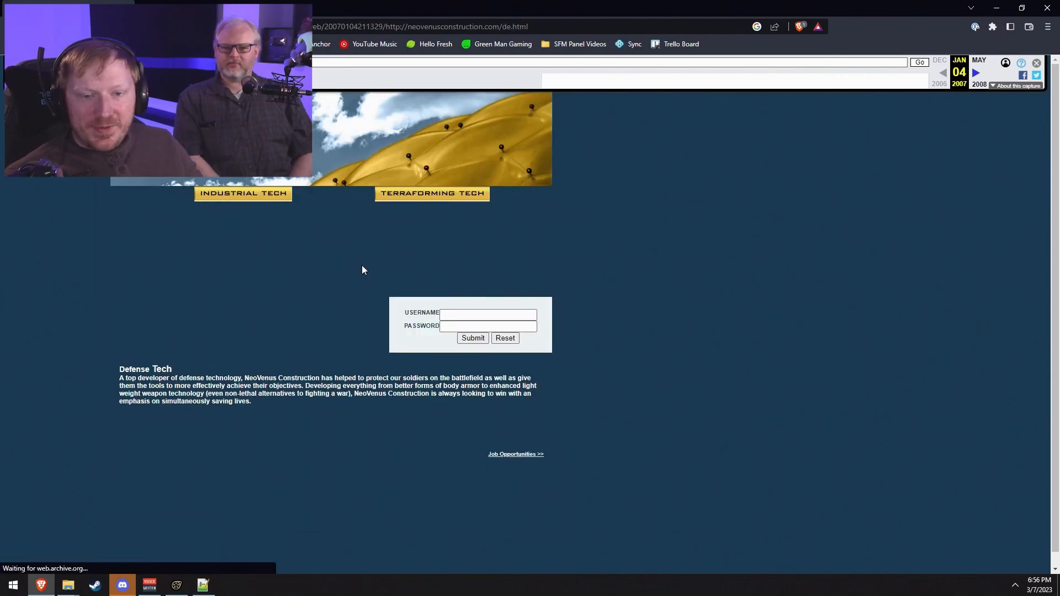
left_click(452, 313)
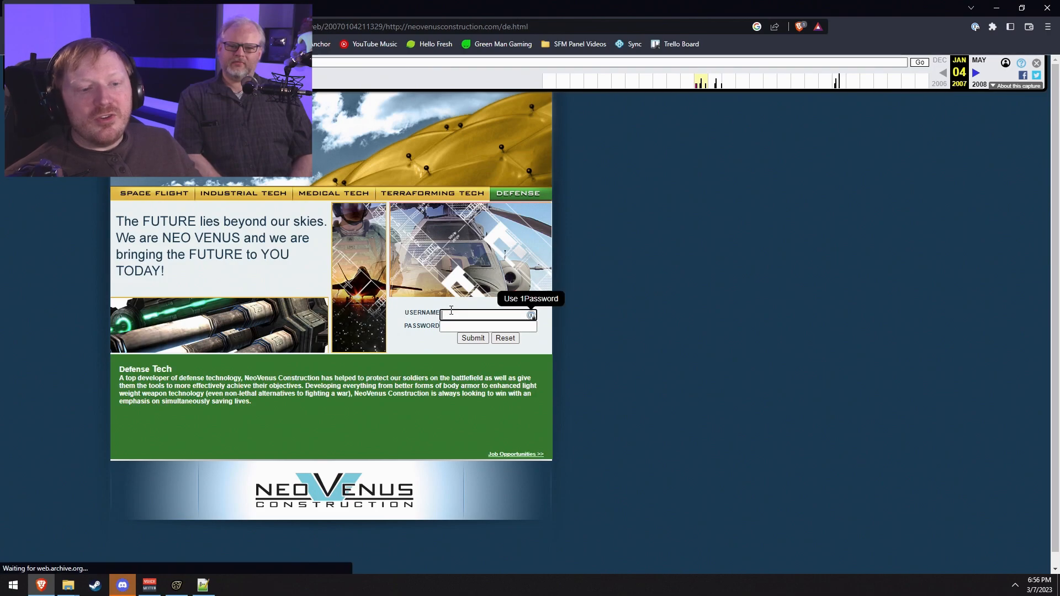
left_click(445, 328)
left_click(417, 364)
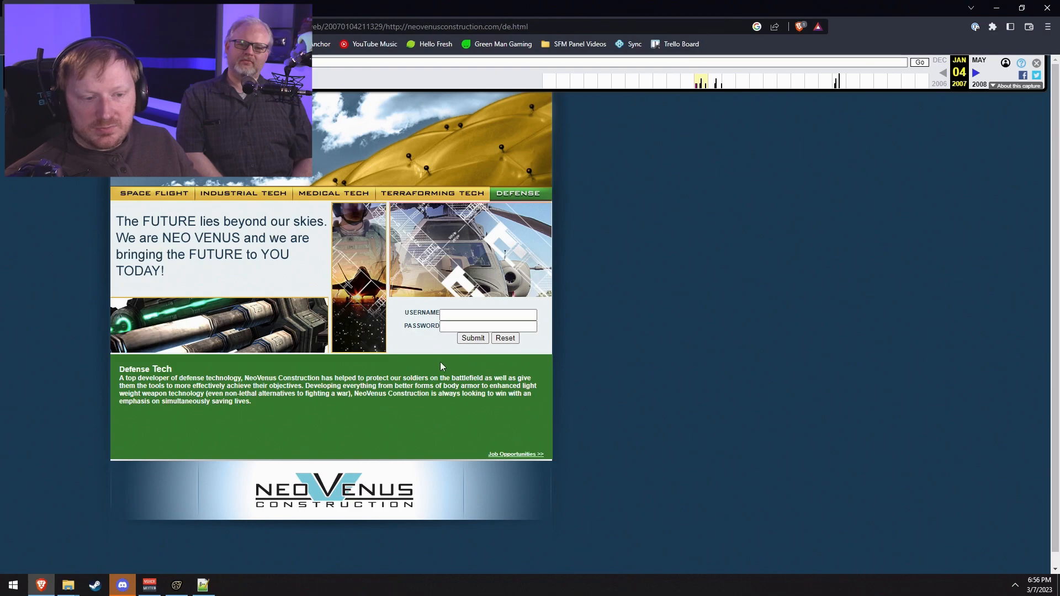
left_click(444, 194)
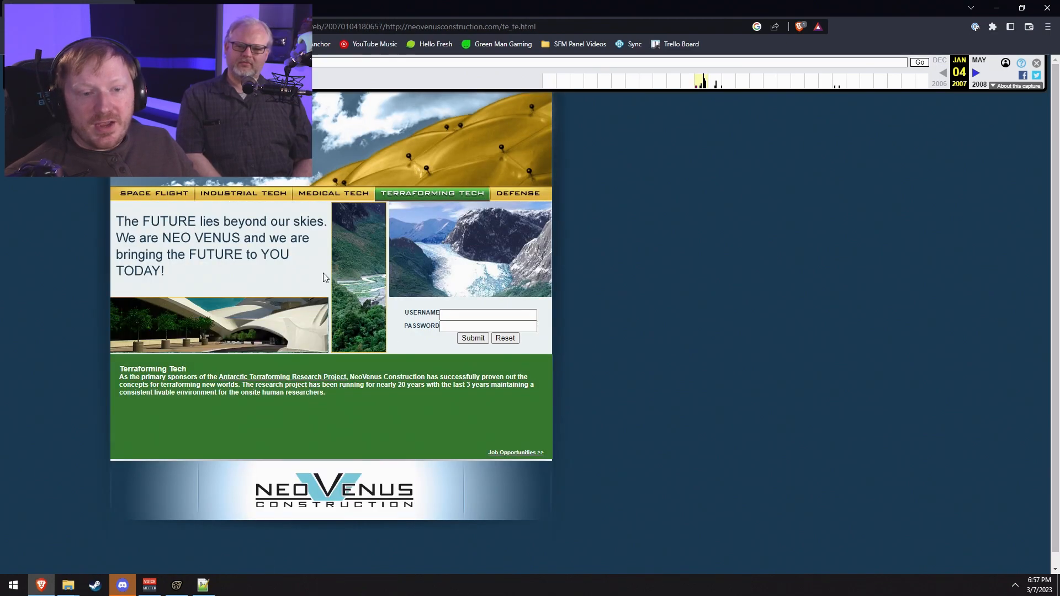
left_click(349, 194)
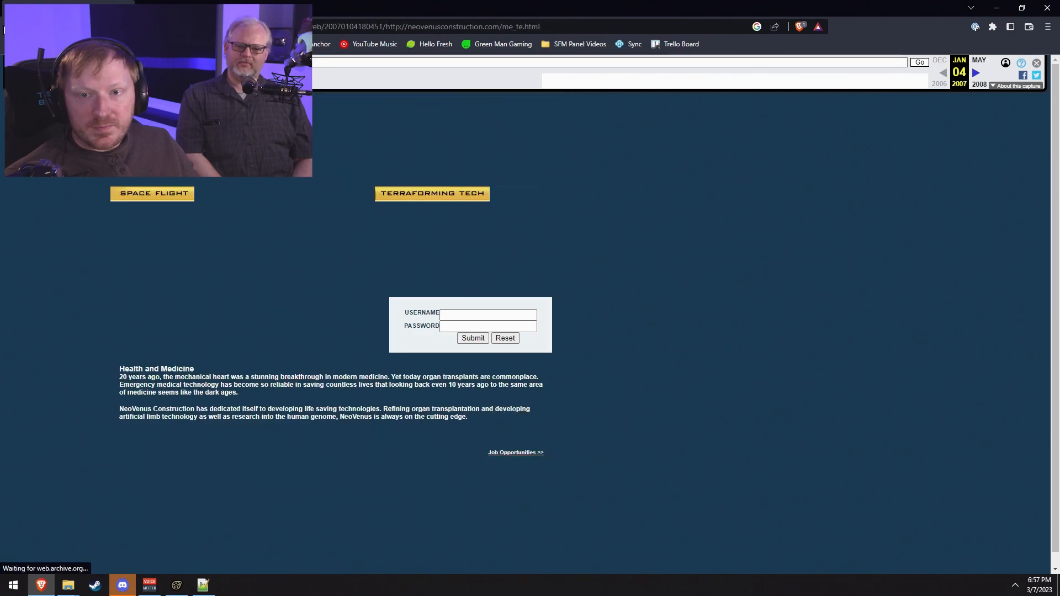
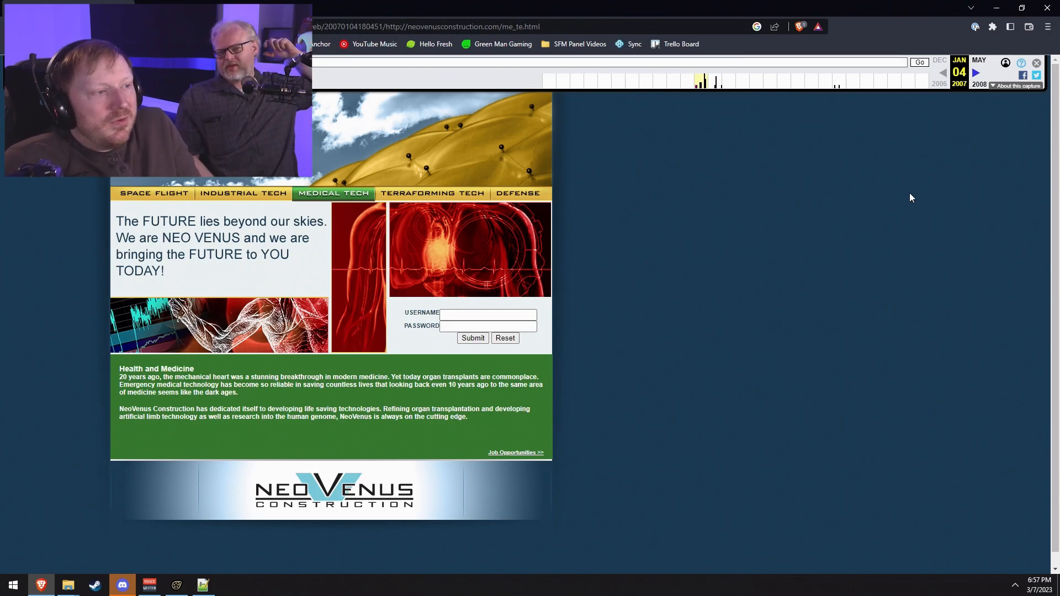
Step: Switch back to Source Filmmaker and enlarge the timeline, zoomed in around the escape pod's arrival at about 23.4 seconds
left_click(994, 8)
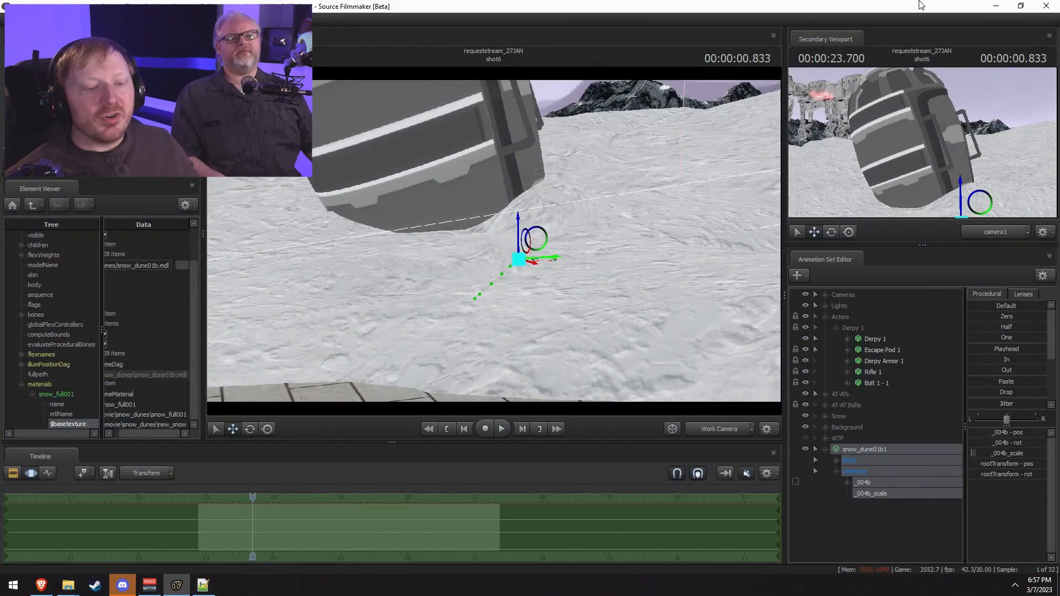
left_click_drag(300, 497, 226, 534)
key("ctrl+a")
scroll(298, 523, "up", 6)
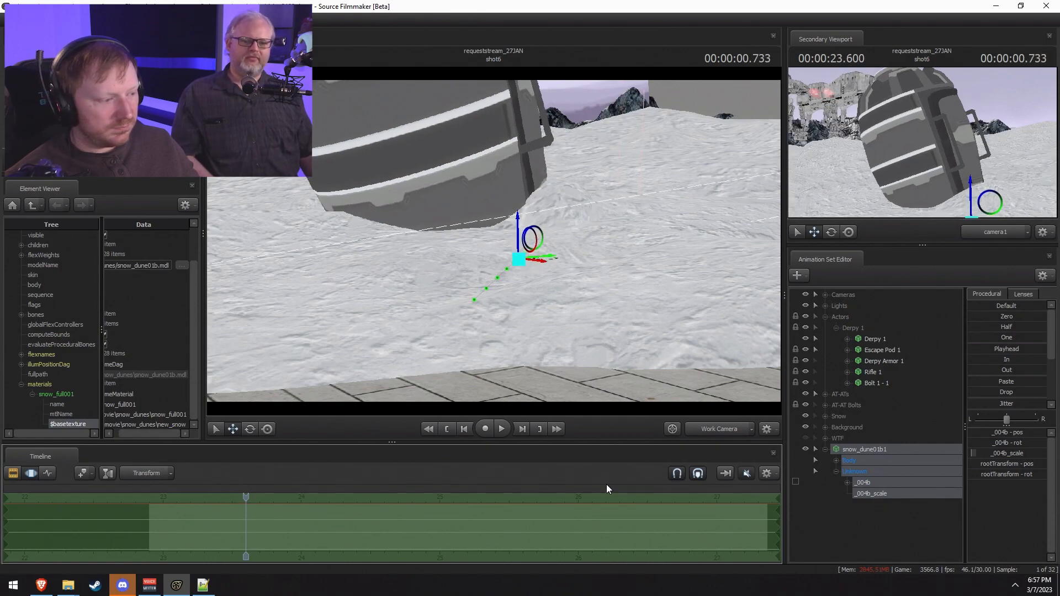
left_click_drag(566, 442, 608, 342)
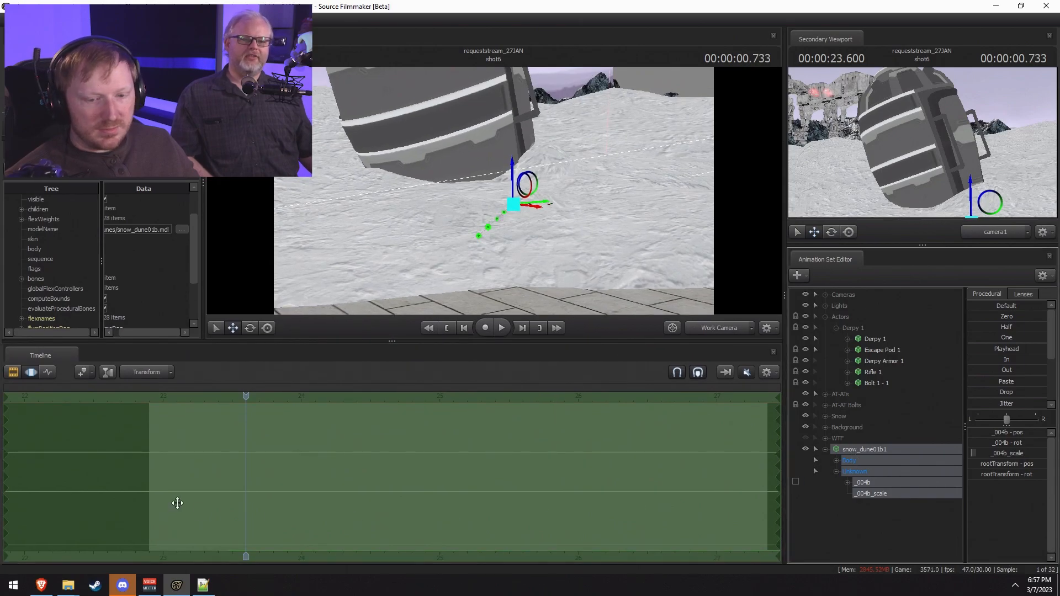
scroll(172, 509, "up", 3)
left_click_drag(194, 510, 207, 524)
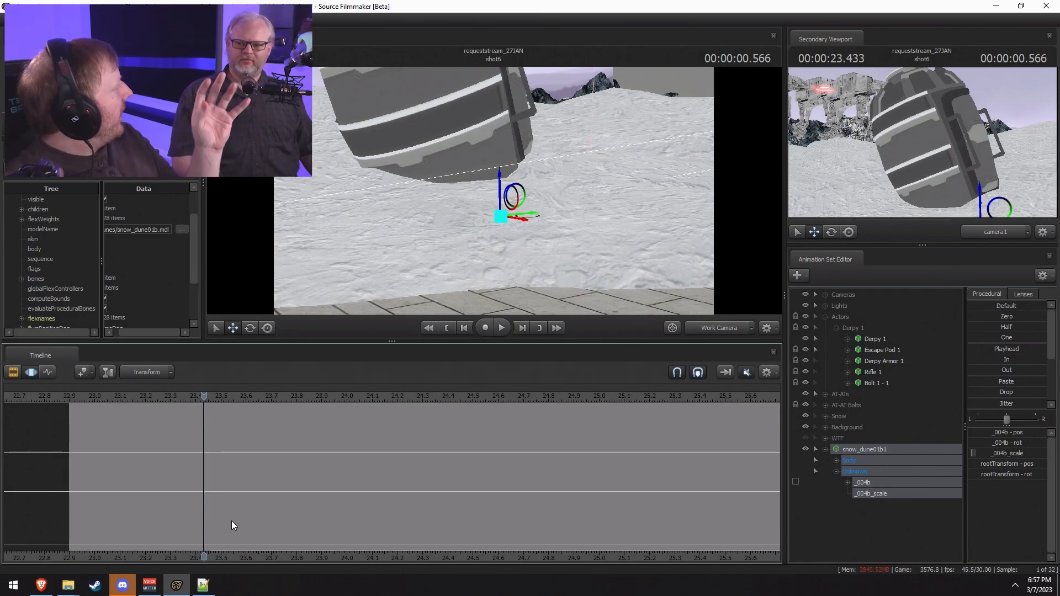
Step: Switch to the Brave browser, return to the Wayback Machine start page and go back to Source Filmmaker
key("alt+Tab")
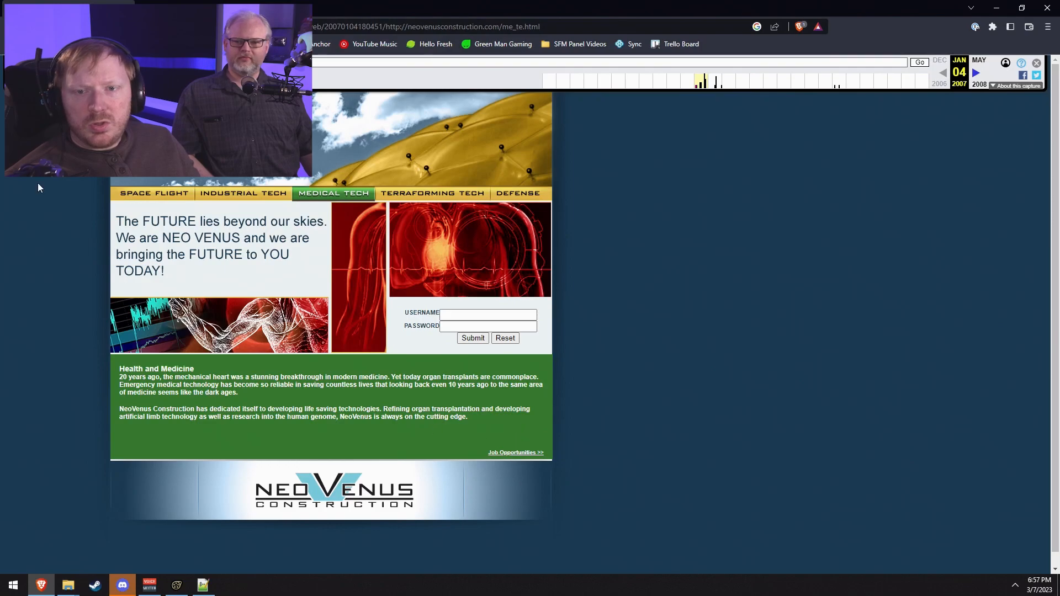
left_click(41, 73)
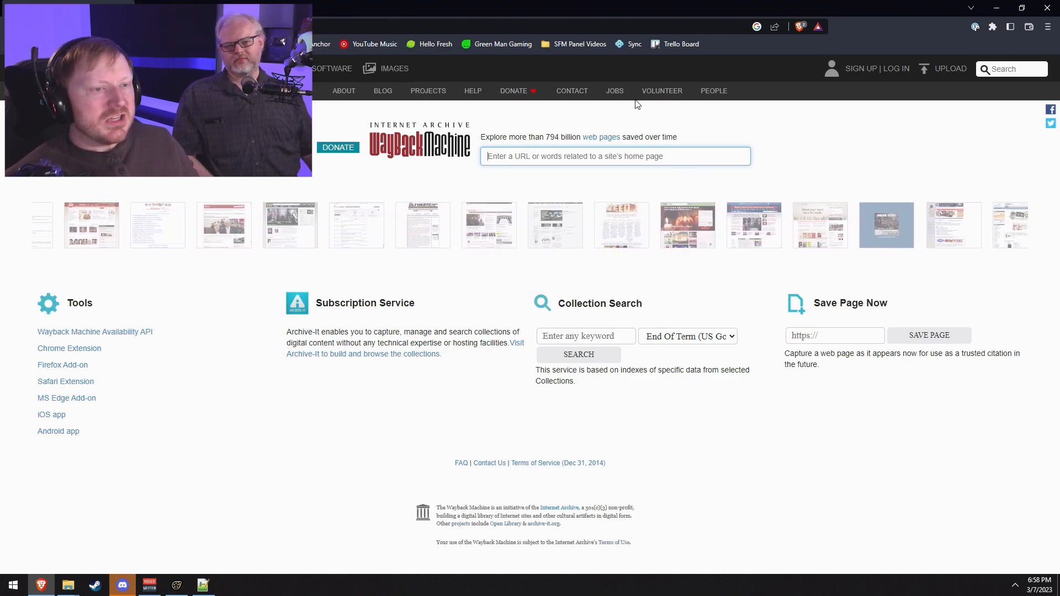
left_click(1006, 7)
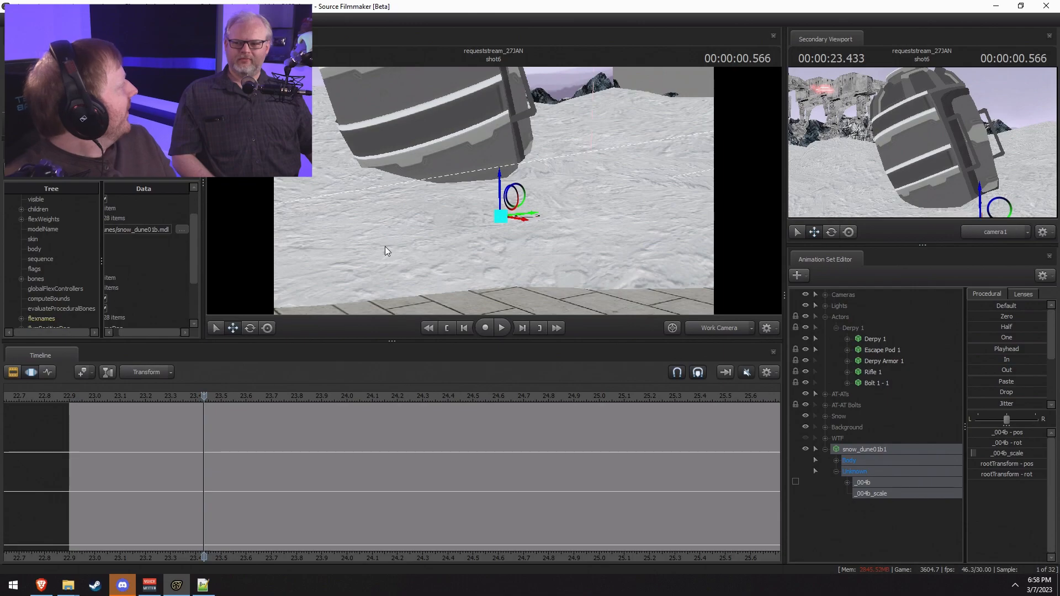
Step: Play shot6 from about 23.0 seconds to check how the snow dune meets the arriving escape pod
left_click_drag(188, 402, 96, 379)
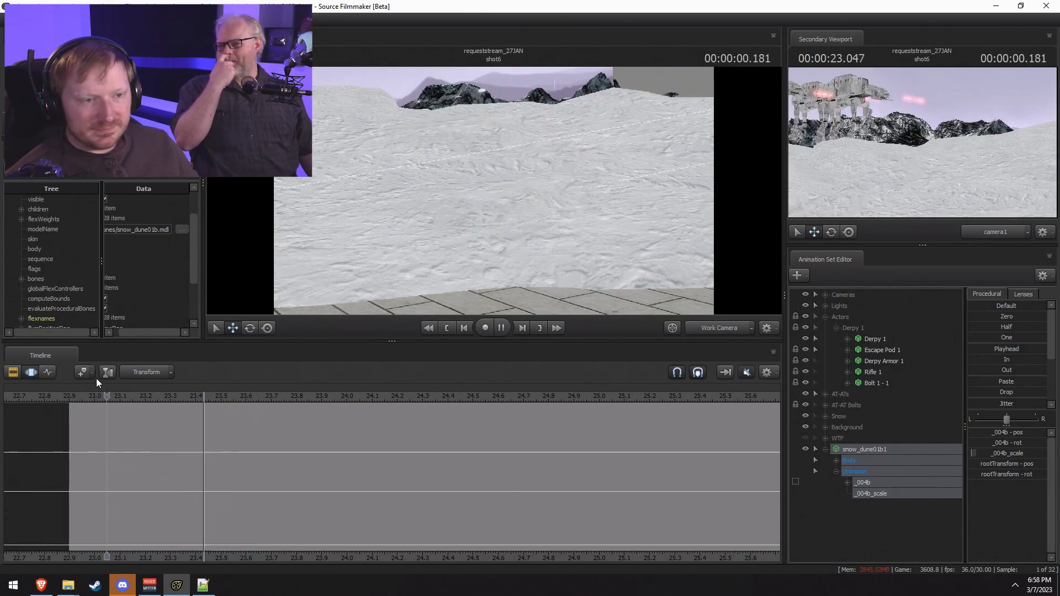
key("space")
key("F2")
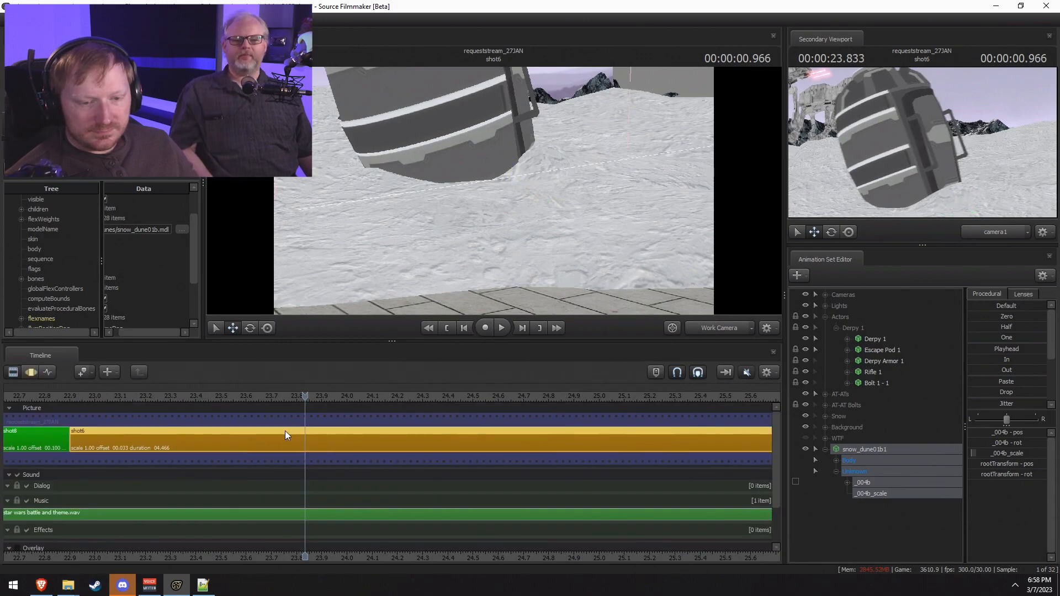
key("F3")
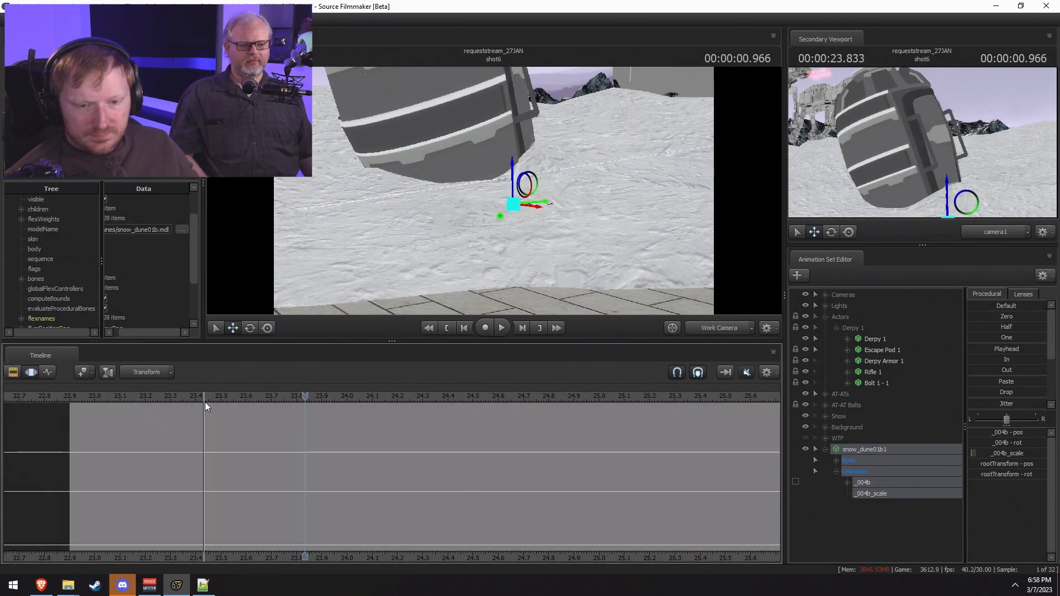
Step: Mark a short time selection around the escape pod's arrival, ending at 23.5 seconds, and reduce the timeline's height
left_click_drag(226, 342, 254, 345)
left_click_drag(185, 535, 219, 491)
left_click(146, 392)
key("space")
key("space")
left_click_drag(323, 337, 328, 432)
Step: Replay the escape pod's arrival in shot6 from about 23.1 seconds and examine its contact with the snow
left_click(126, 486)
key("space")
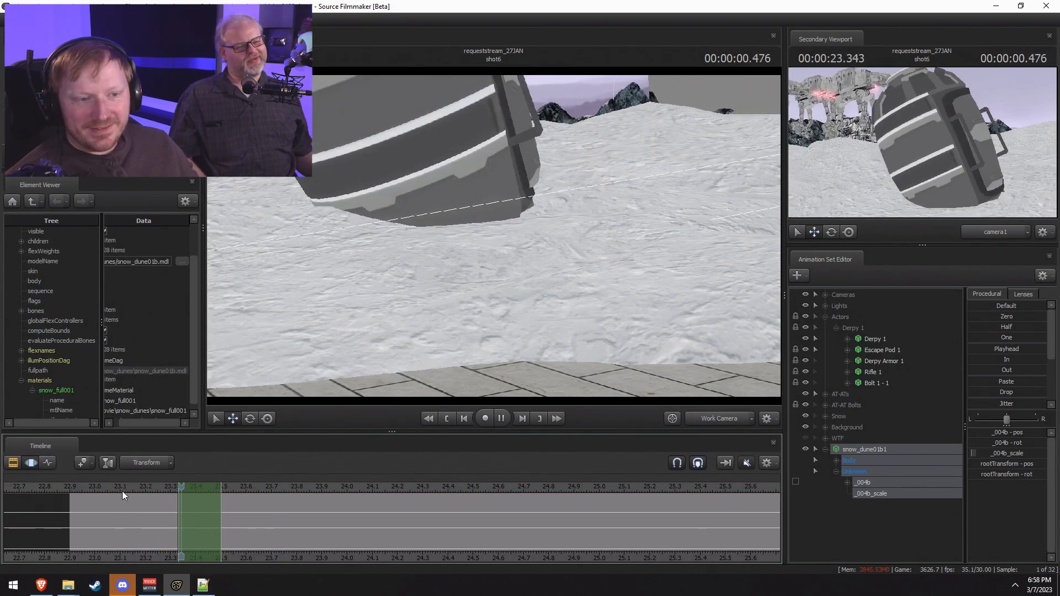
key("space")
left_click(160, 519)
key("F2")
left_click(131, 484)
key("space")
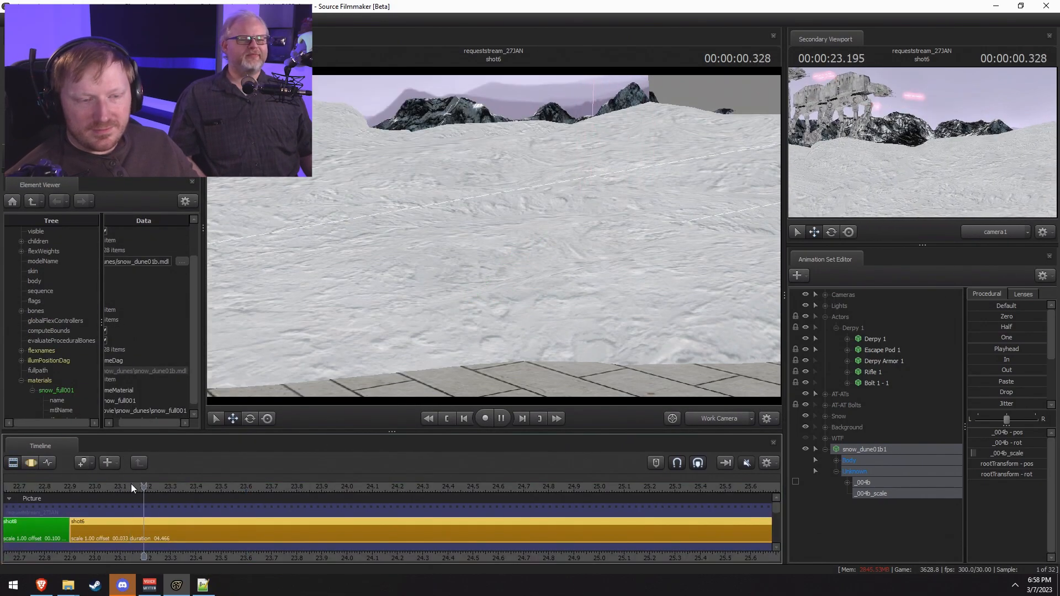
key("space")
key("F3")
key("F2")
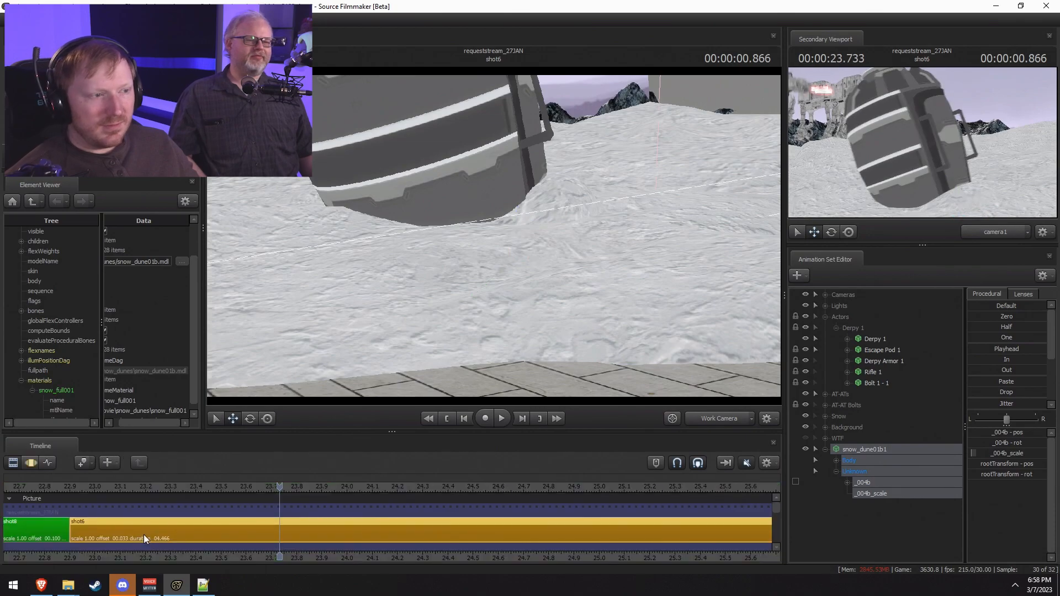
Step: Set the snow dune's time selection to cover everything from the start to about 23.37 seconds, with a falloff ending at 23.6
key("F3")
left_click_drag(175, 533, 277, 533)
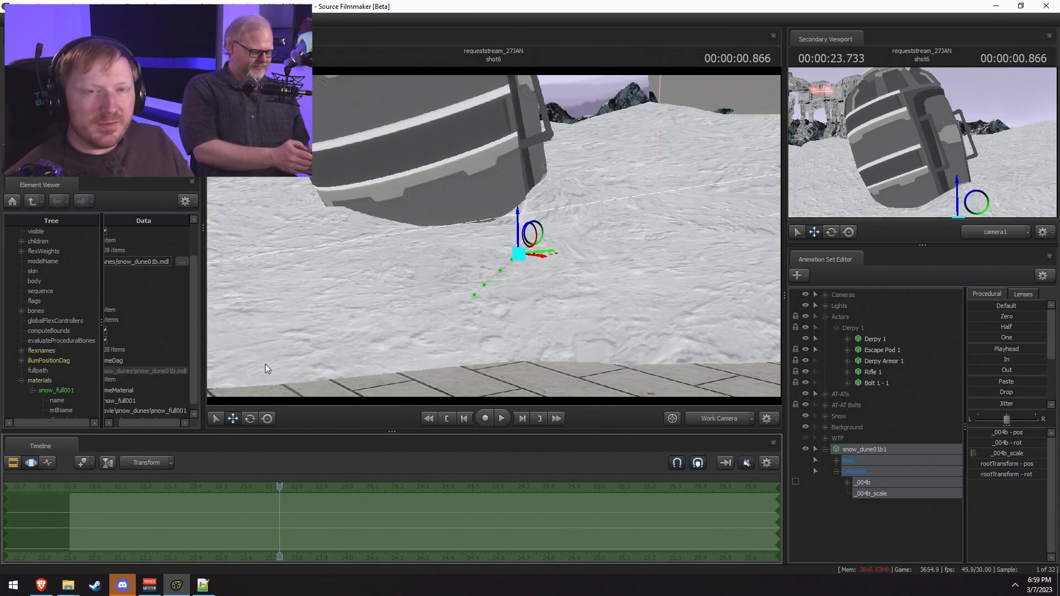
left_click_drag(196, 529, 246, 532)
key("space")
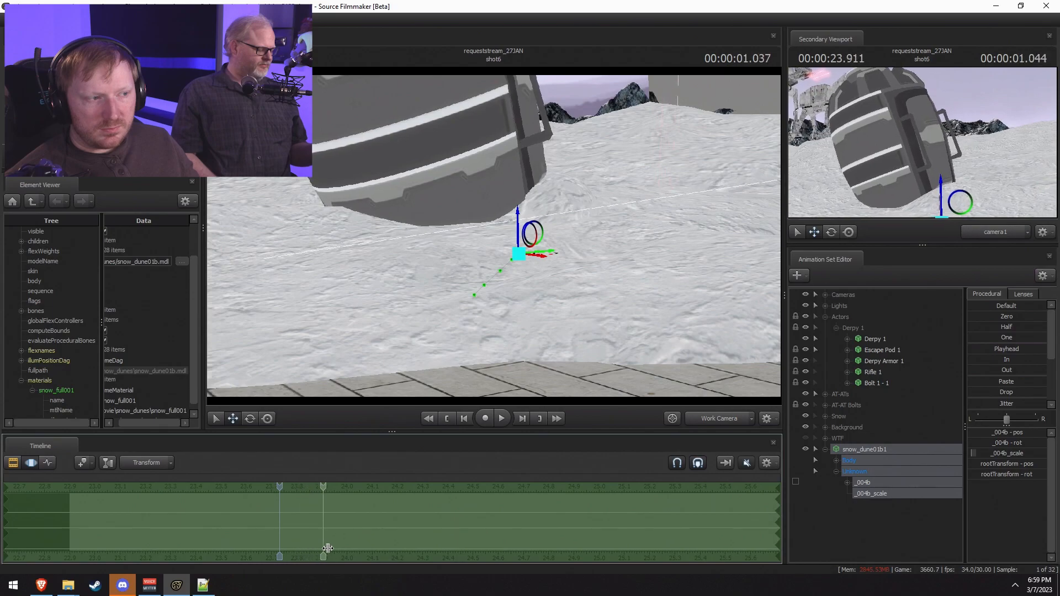
key("space")
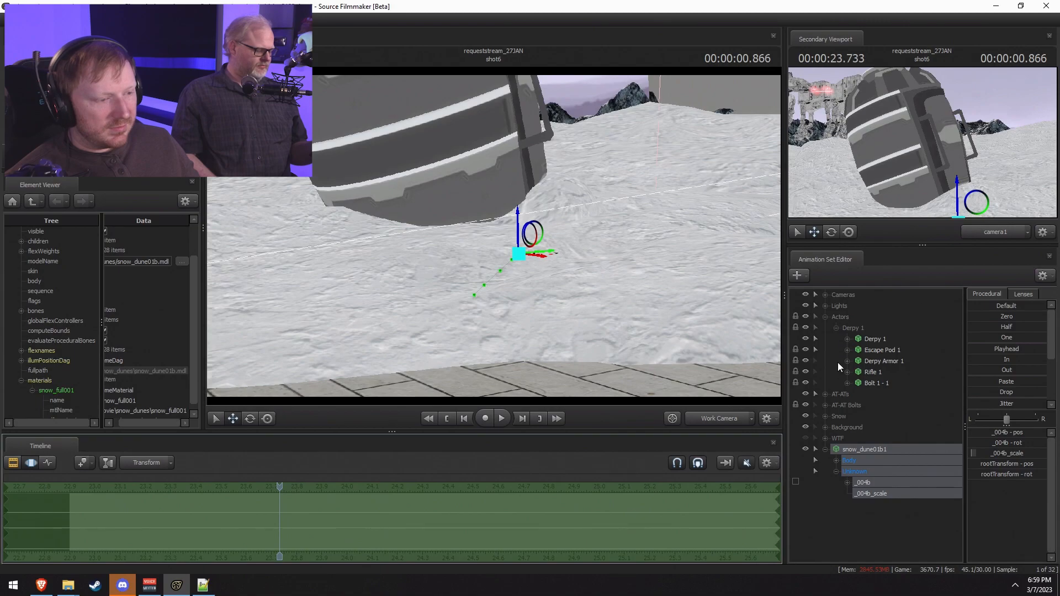
left_click_drag(296, 525, 8, 503)
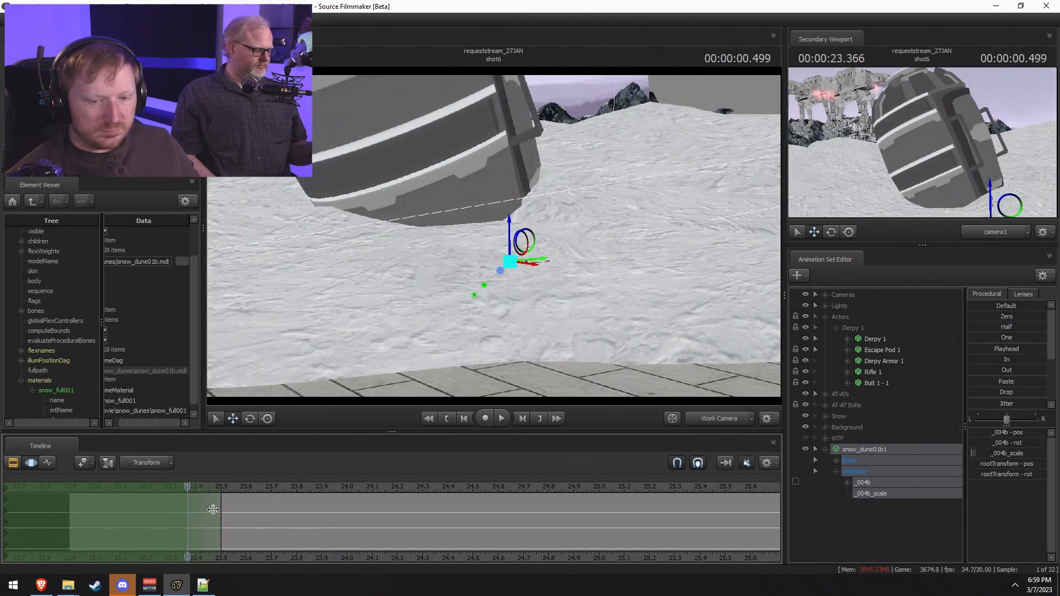
left_click_drag(222, 513, 246, 513)
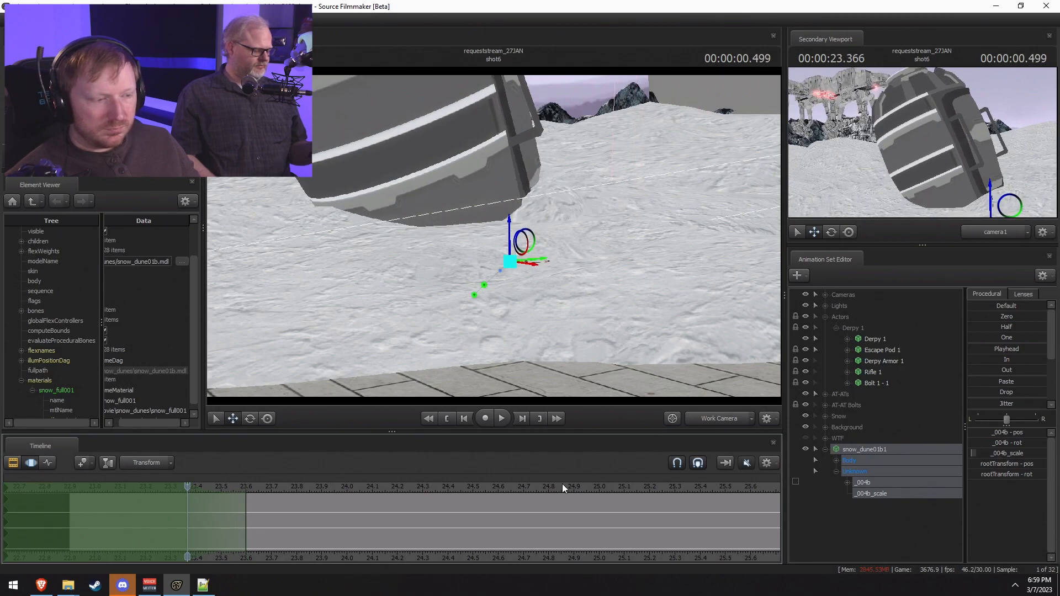
Step: Select Escape Pod 1 and replay its landing from a higher Work Camera angle to examine the pod's contact with the dune
left_click(878, 351)
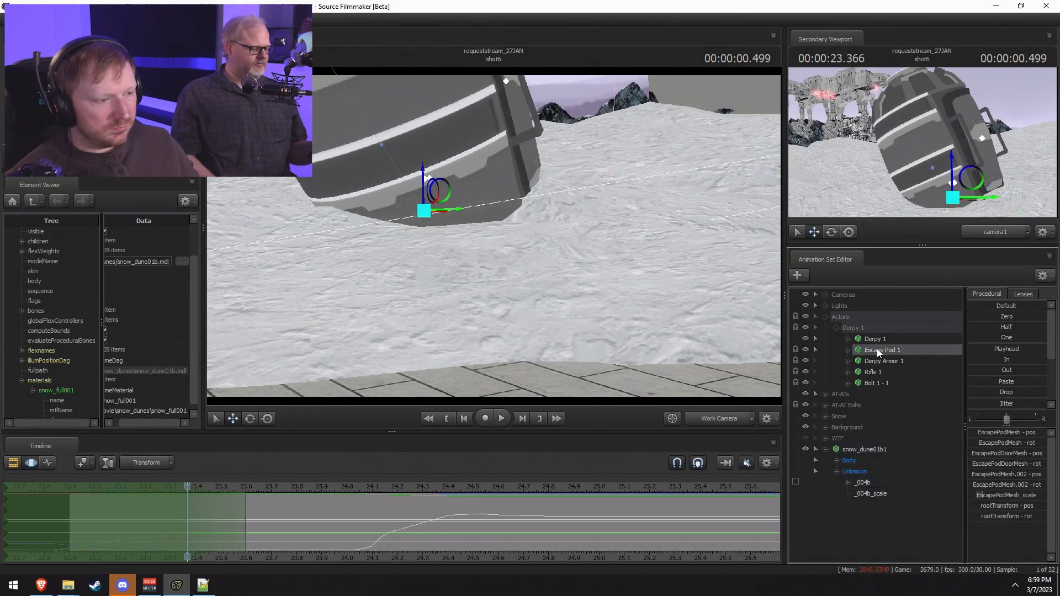
left_click_drag(515, 210, 446, 202, "alt")
key("space")
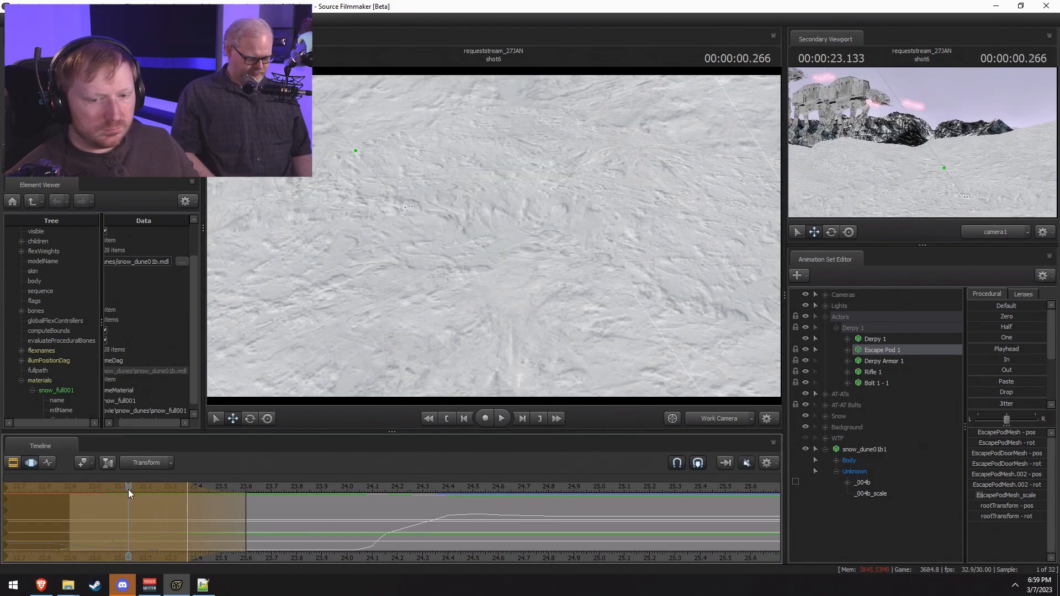
key("space")
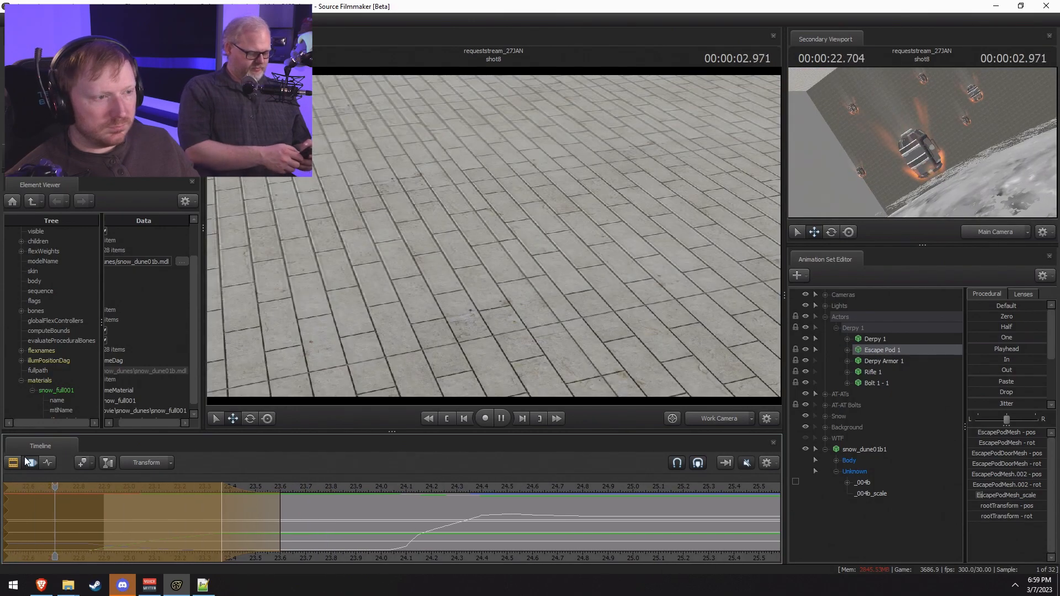
key("space")
key("space")
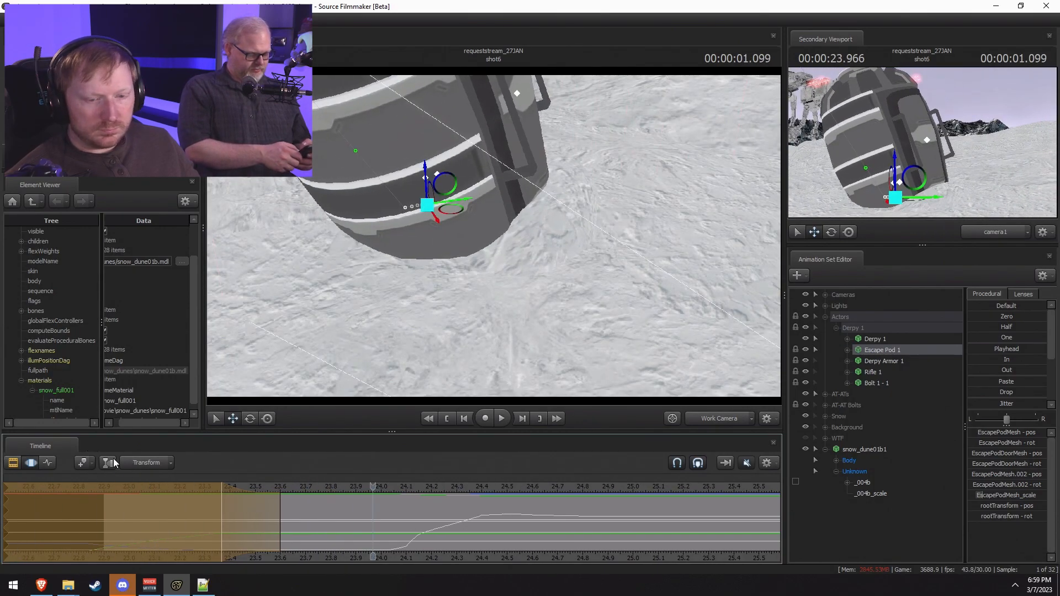
key("space")
key("space")
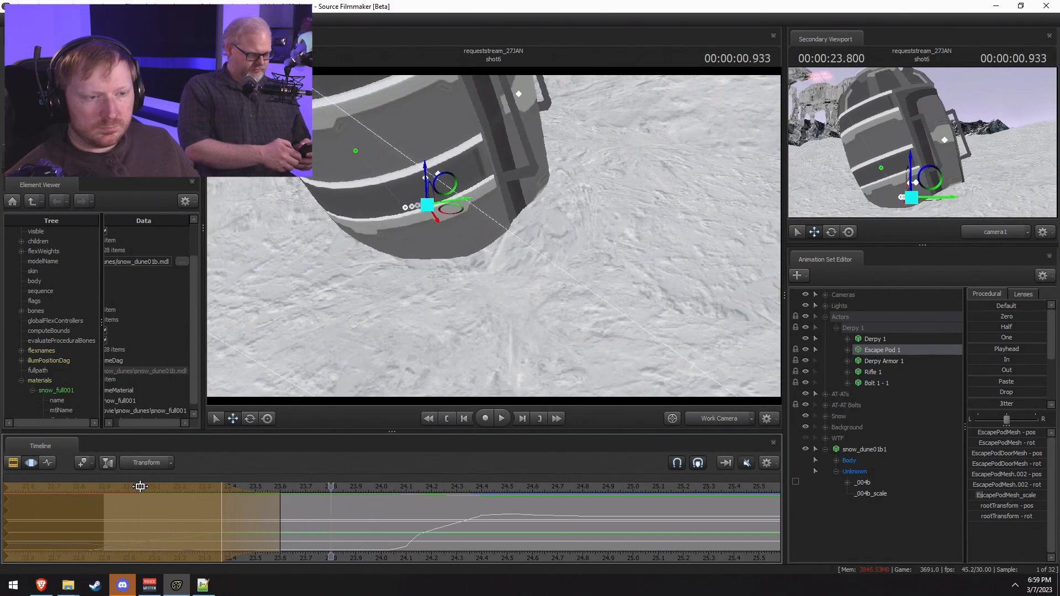
key("F2")
key("F3")
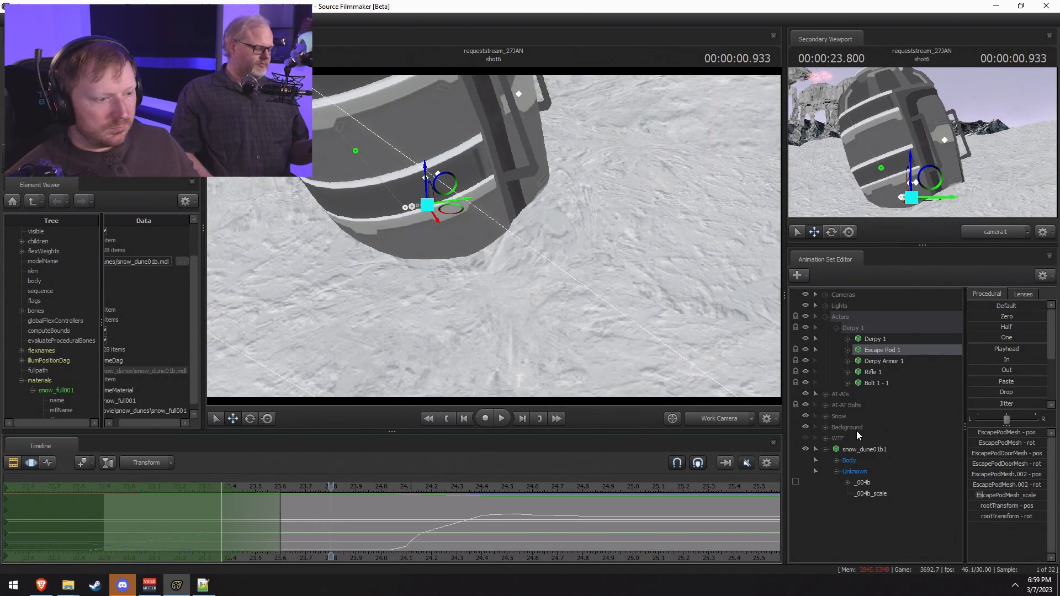
Step: Rename the snow_dune01b1 animation set as Snow Dune 1 - 1
left_click(857, 454)
left_click(892, 295)
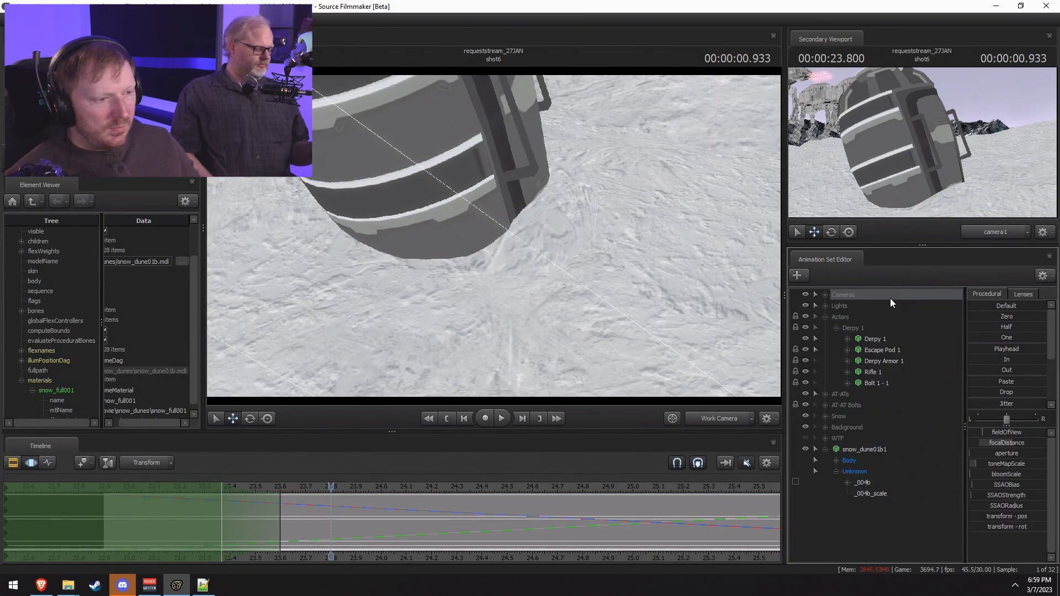
left_click(856, 452)
right_click(856, 452)
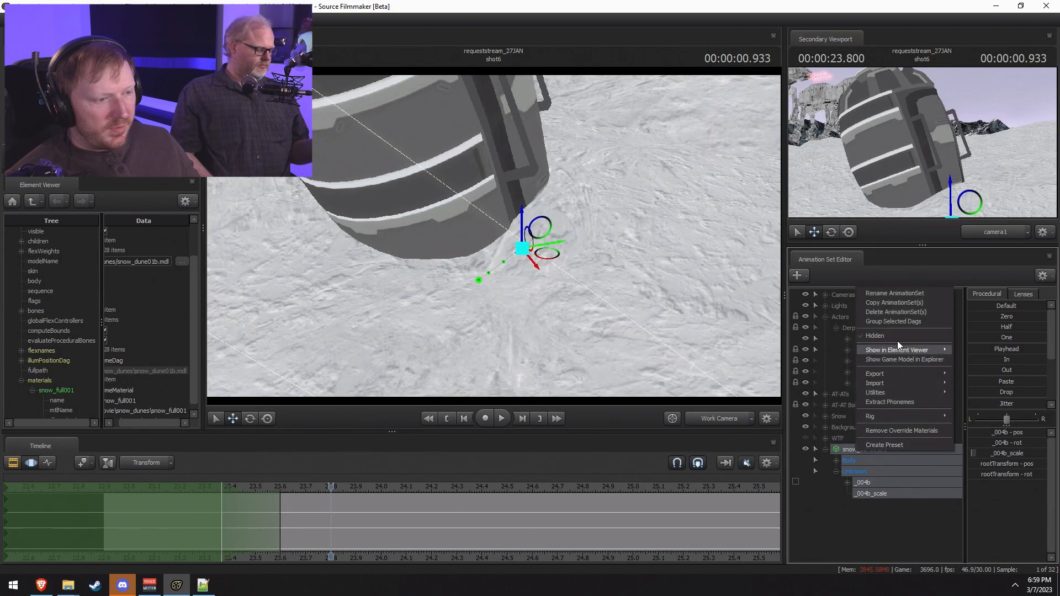
left_click(886, 293)
type("s")
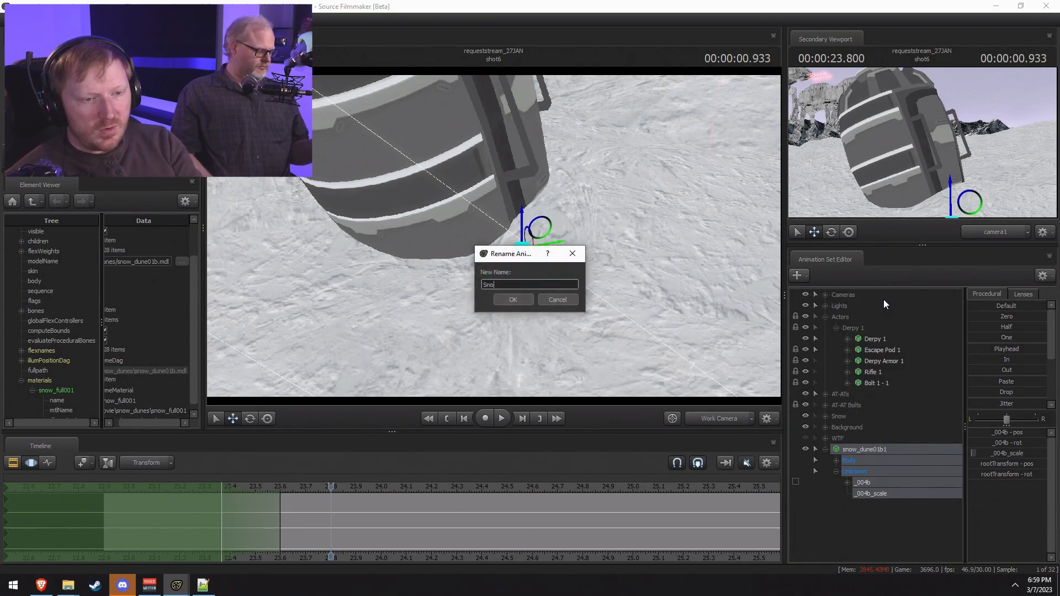
type("now Dune 1 - 1")
key("Return")
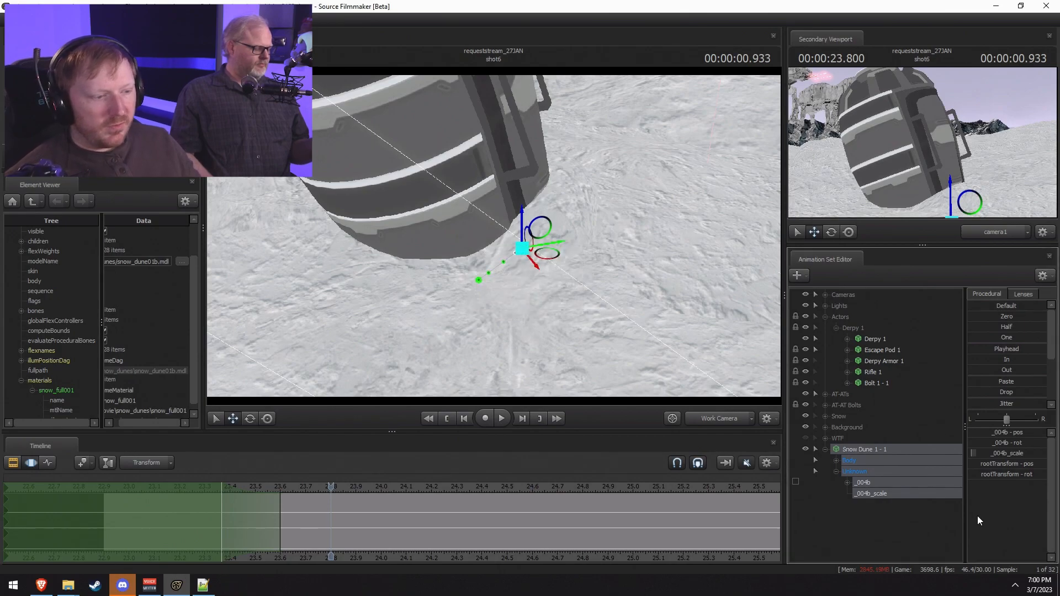
Step: Collapse Snow Dune 1 - 1 and duplicate its animation set as Snow Dune 1 - 2
left_click(826, 450)
right_click(850, 450)
left_click(846, 467)
left_click(856, 448)
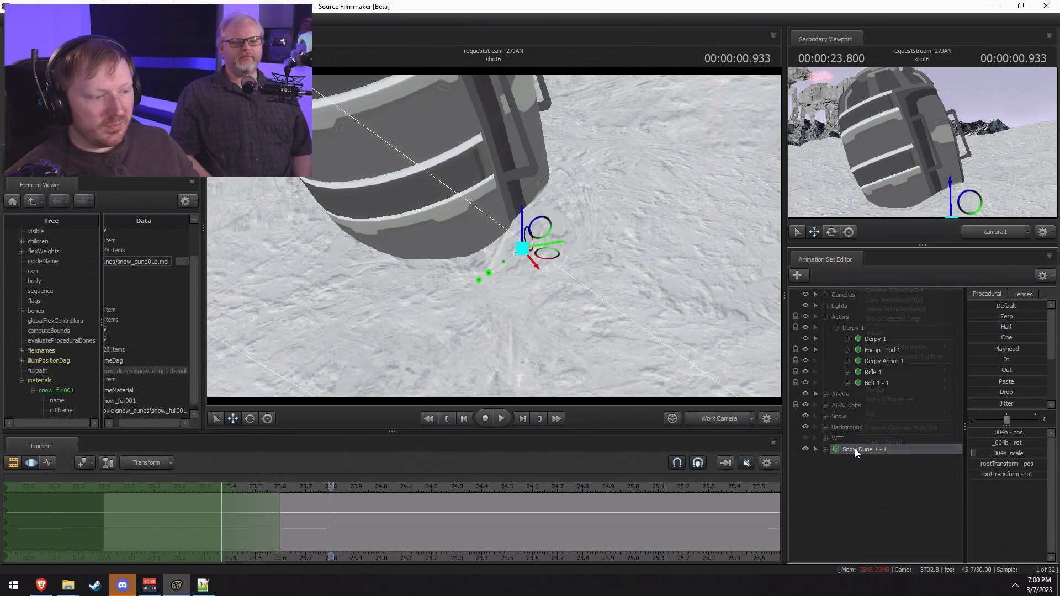
right_click(855, 449)
left_click(842, 492)
right_click(843, 494)
left_click(877, 460)
Step: Select the whole time range and rotate the _004b bone of Snow Dune 1 - 2 beside the pod's base
key("ctrl+a")
left_click_drag(474, 332, 551, 260, "alt")
left_click_drag(494, 221, 545, 273, "alt")
key("e")
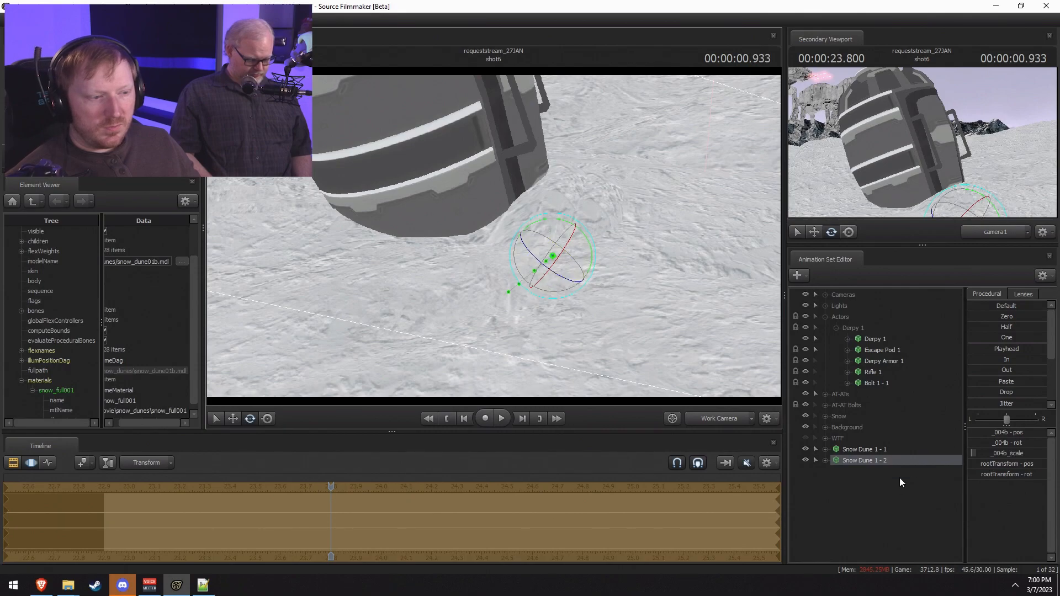
left_click(825, 461)
left_click(836, 472)
left_click(836, 493)
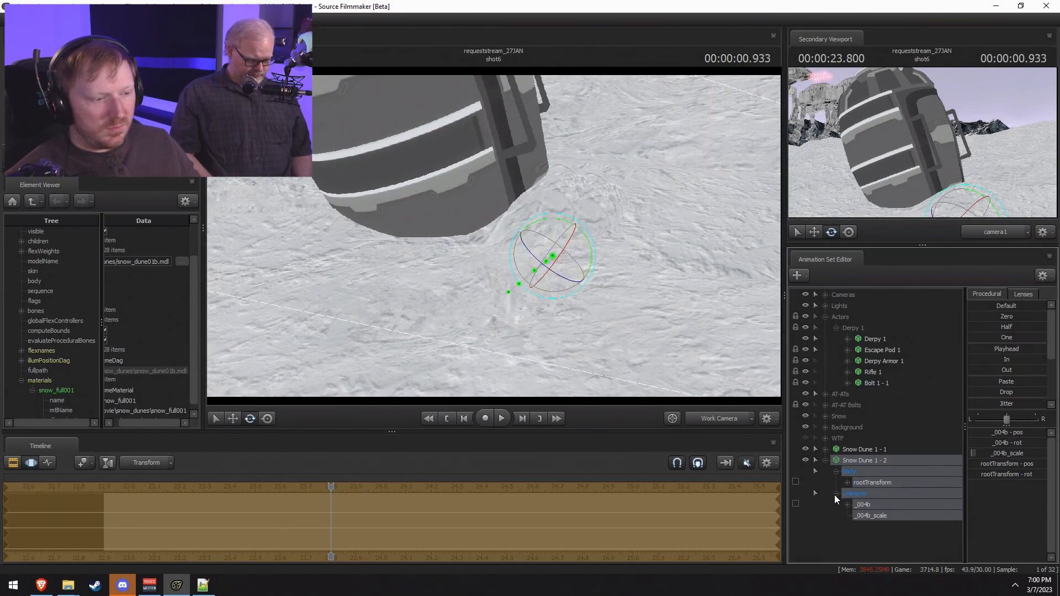
left_click(877, 504)
left_click_drag(538, 264, 589, 255)
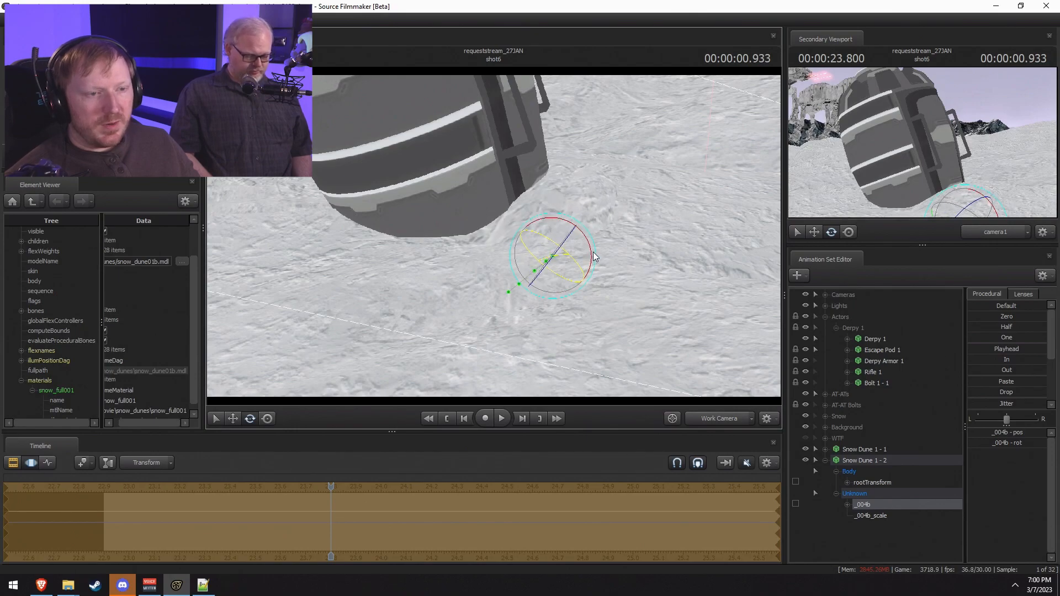
left_click_drag(586, 257, 577, 268)
Step: Examine Snow Dune 1 - 2 from a lower angle, scrubbing the shot and replaying the pod's landing
key("F2")
left_click_drag(239, 489, 322, 478)
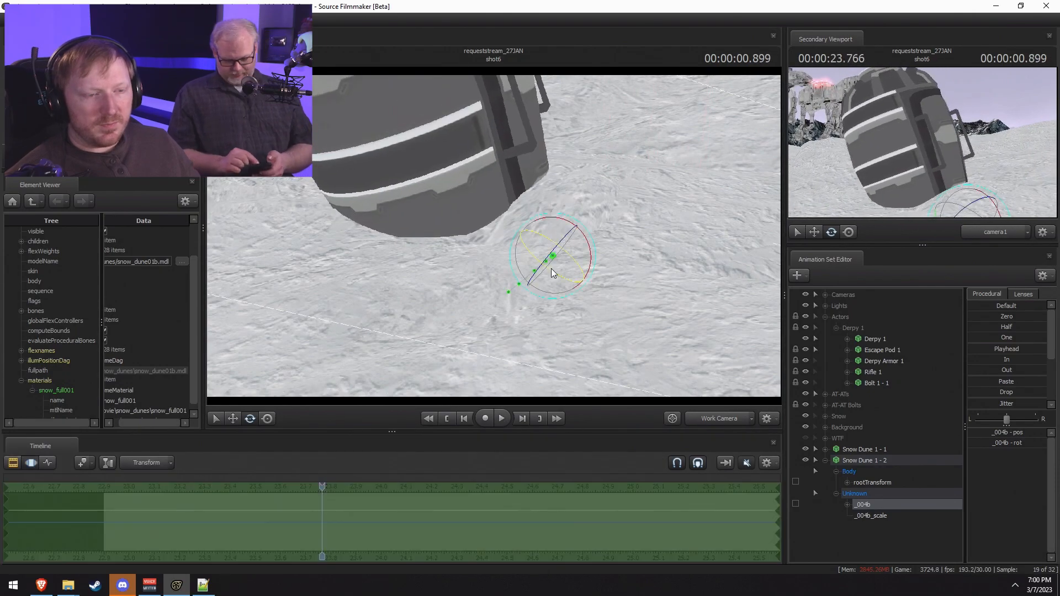
key("F3")
left_click_drag(540, 288, 566, 289)
key("w")
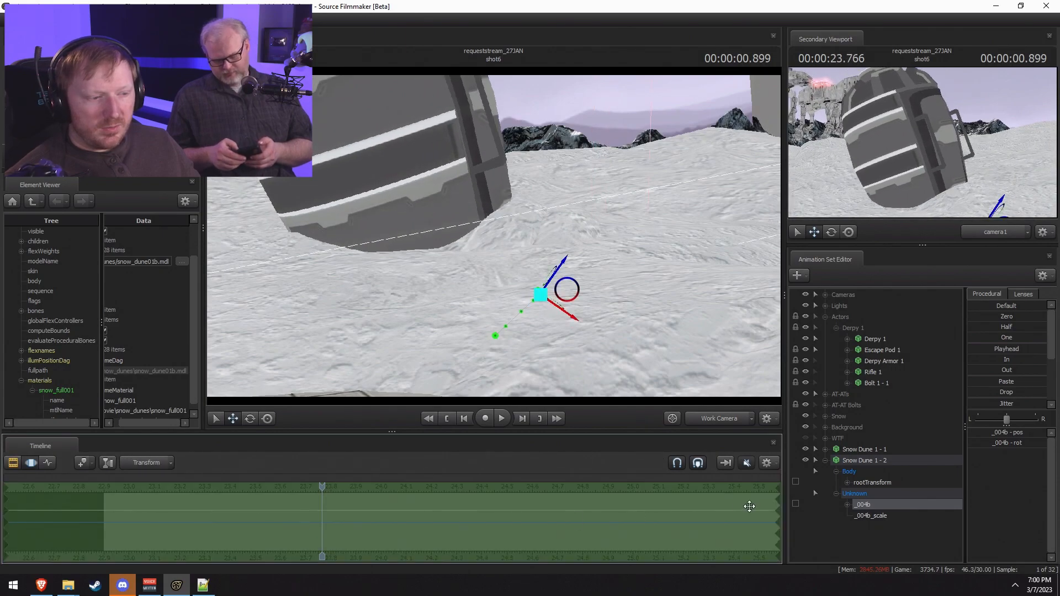
left_click(873, 460)
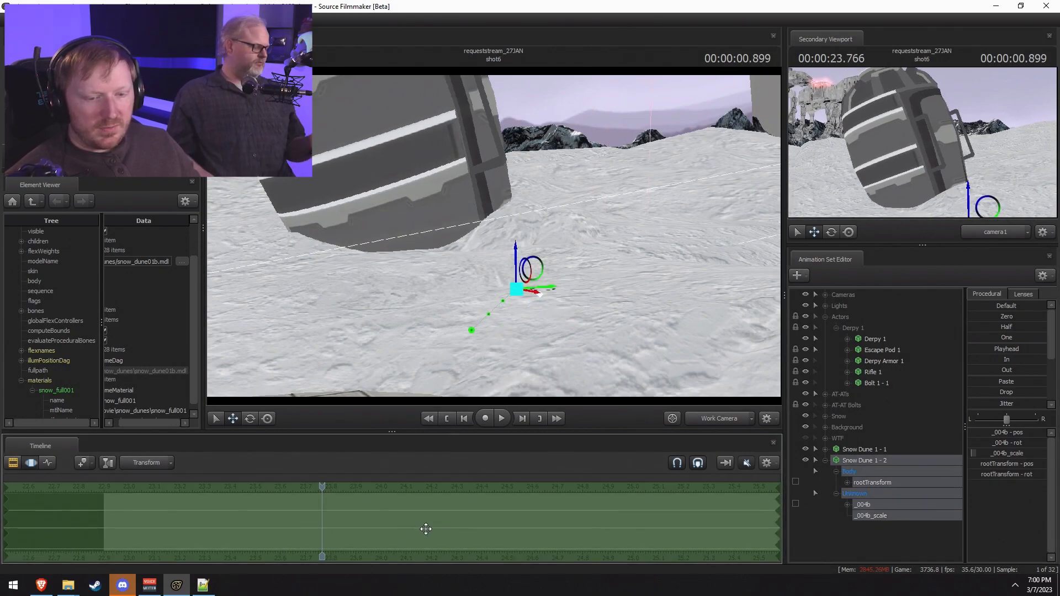
key("F2")
left_click(207, 489)
key("space")
left_click(182, 490)
key("space")
key("F3")
key("F2")
key("F3")
Step: Adjust Snow Dune 1 - 2's rise within a time selection of about 23.37 to 23.63 seconds and reselect the whole timeline
left_click_drag(215, 535, 287, 504)
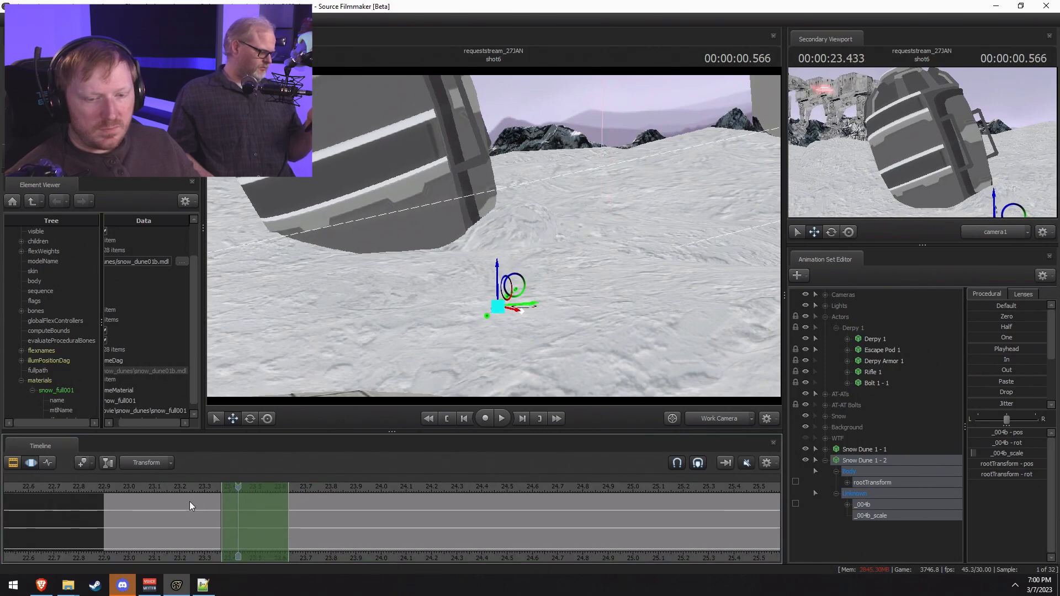
left_click(173, 505)
key("space")
key("space")
key("F2")
key("F3")
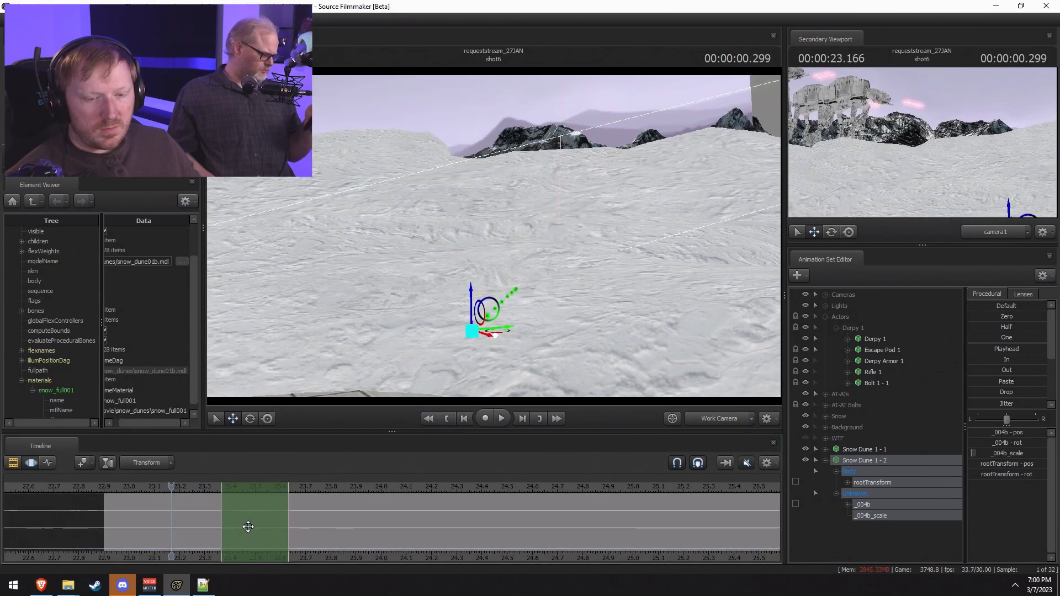
left_click_drag(248, 527, 237, 524)
key("ctrl+a")
Step: Replay the escape pod's landing from about 23.2 seconds and examine how the second dune moves against it
key("F2")
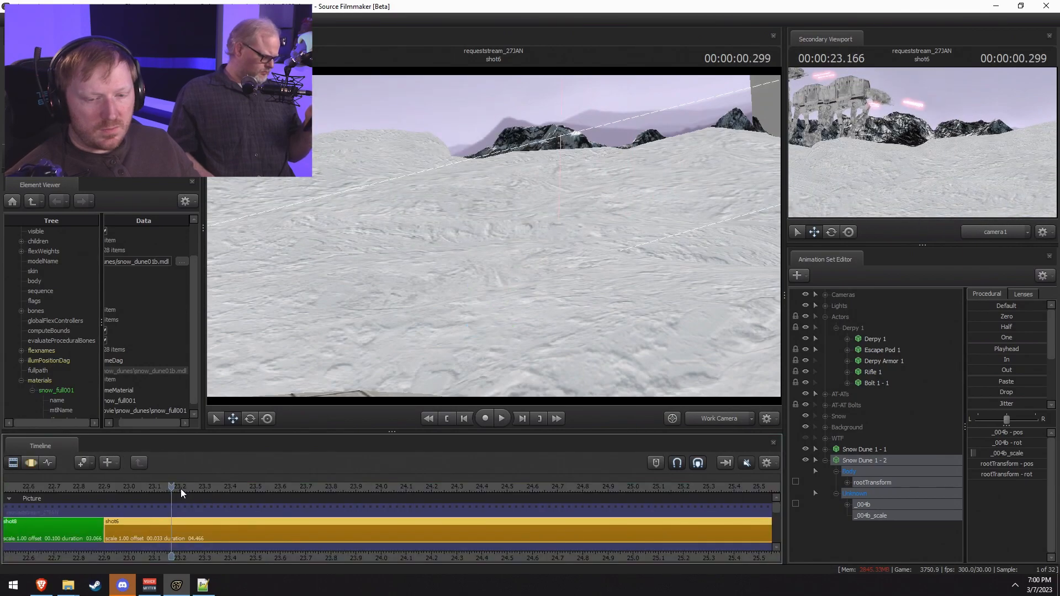
key("space")
key("F3")
key("F2")
key("F3")
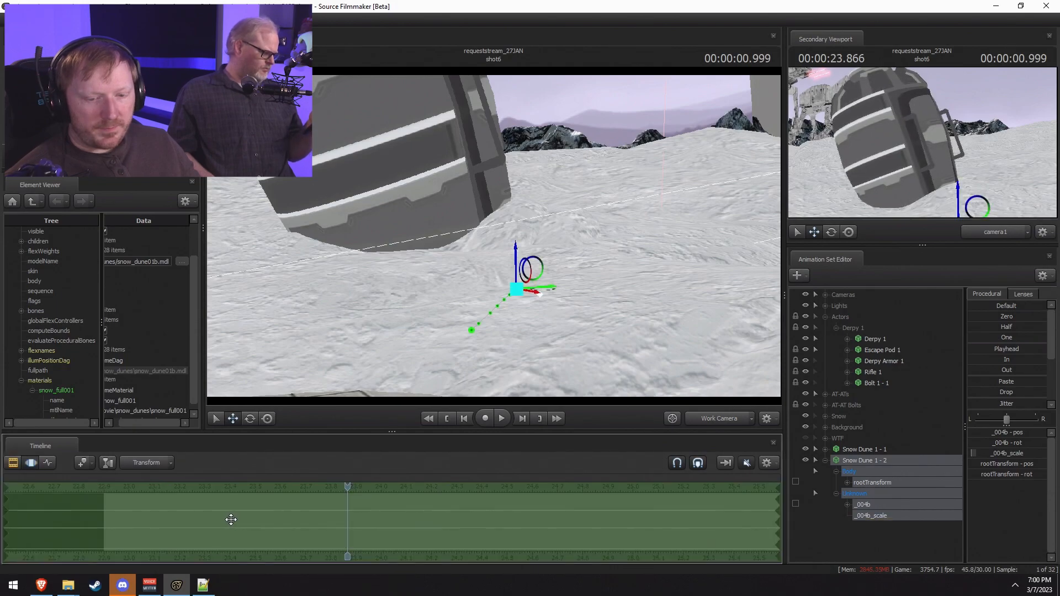
key("F2")
key("space")
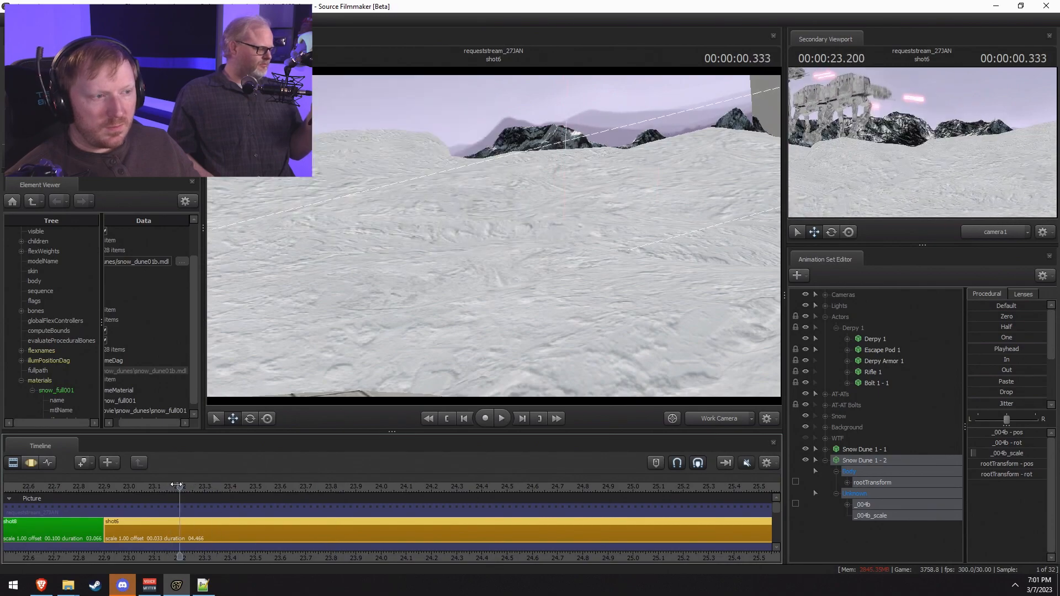
key("space")
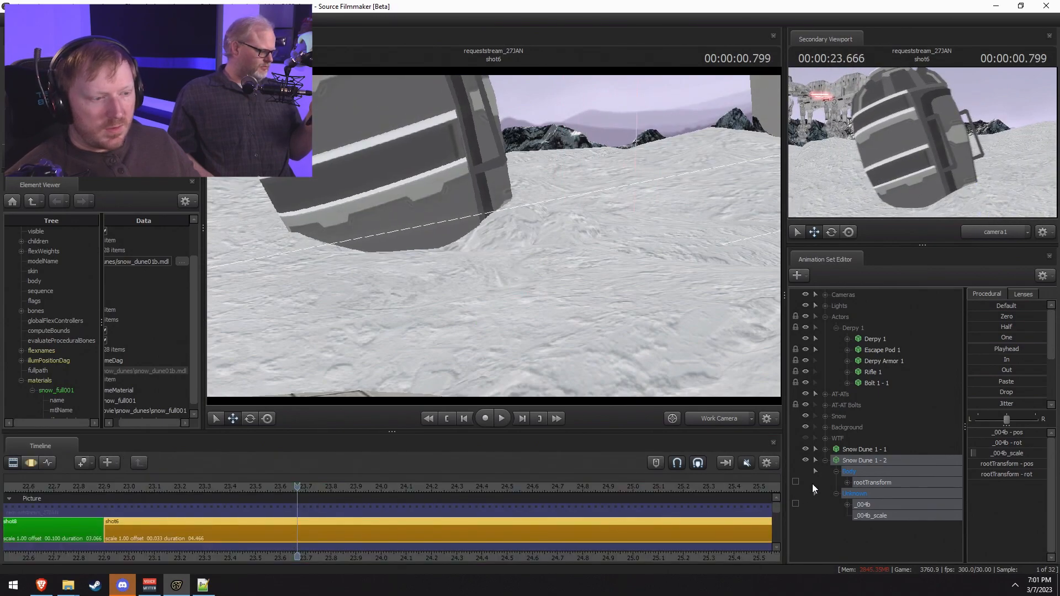
Step: Duplicate the Snow Dune 1 - 2 animation set as Snow Dune 1 - 3 and select the copy
right_click(889, 458)
left_click(865, 452)
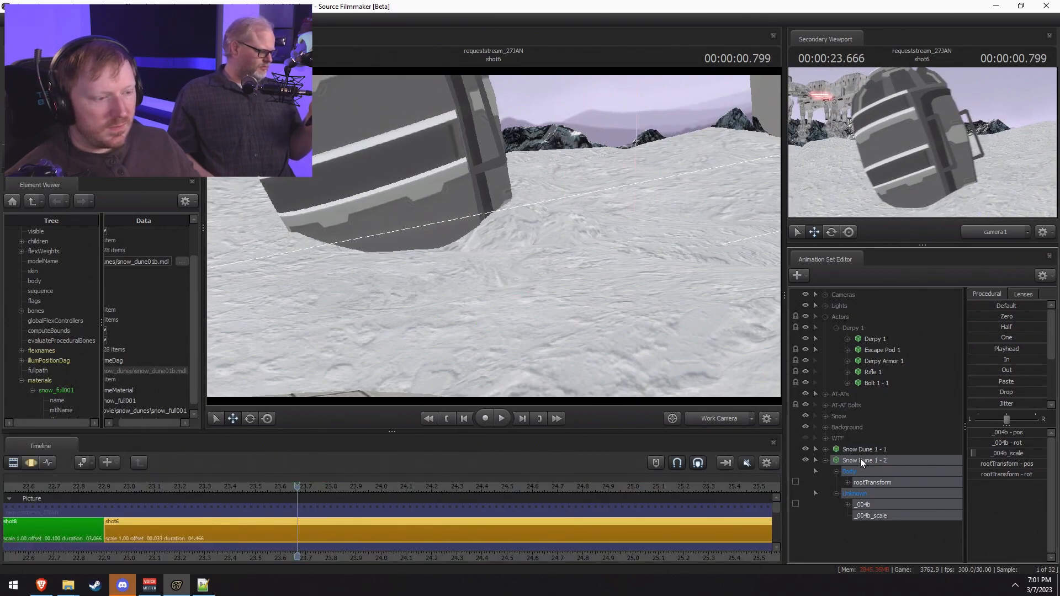
right_click(857, 462)
left_click(875, 313)
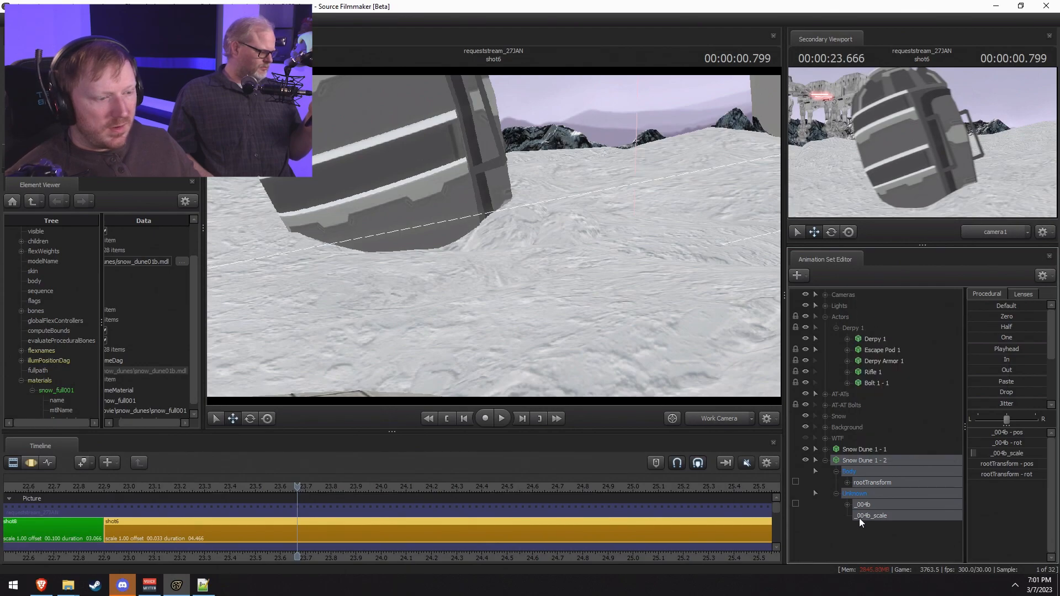
right_click(859, 522)
left_click(883, 483)
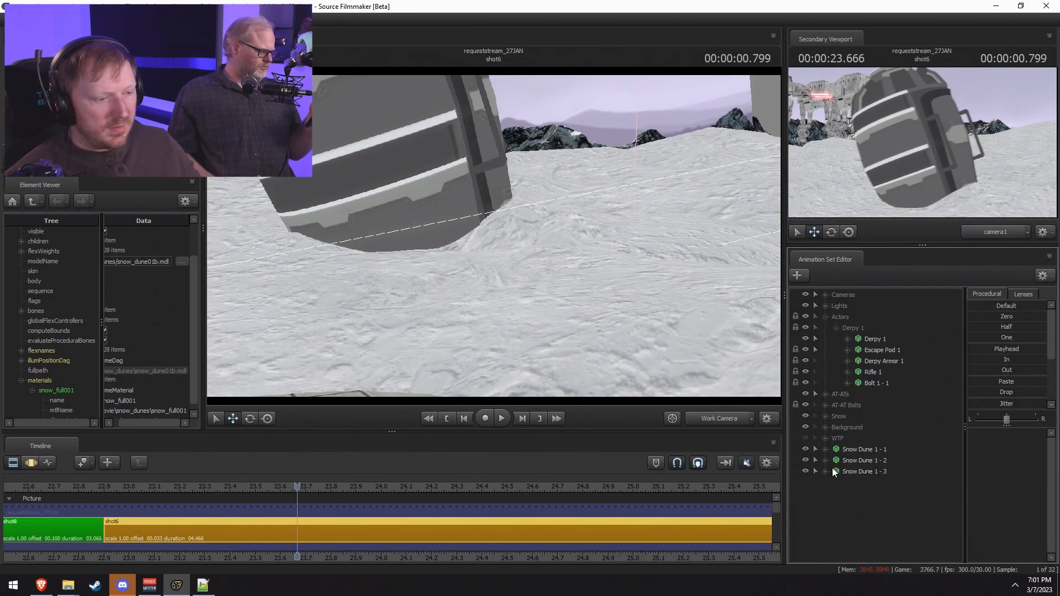
left_click(846, 468)
Step: Rotate and reposition Snow Dune 1 - 3 in the snow beside the escape pod's base
key("F3")
left_click_drag(513, 229, 505, 299, "alt")
key("e")
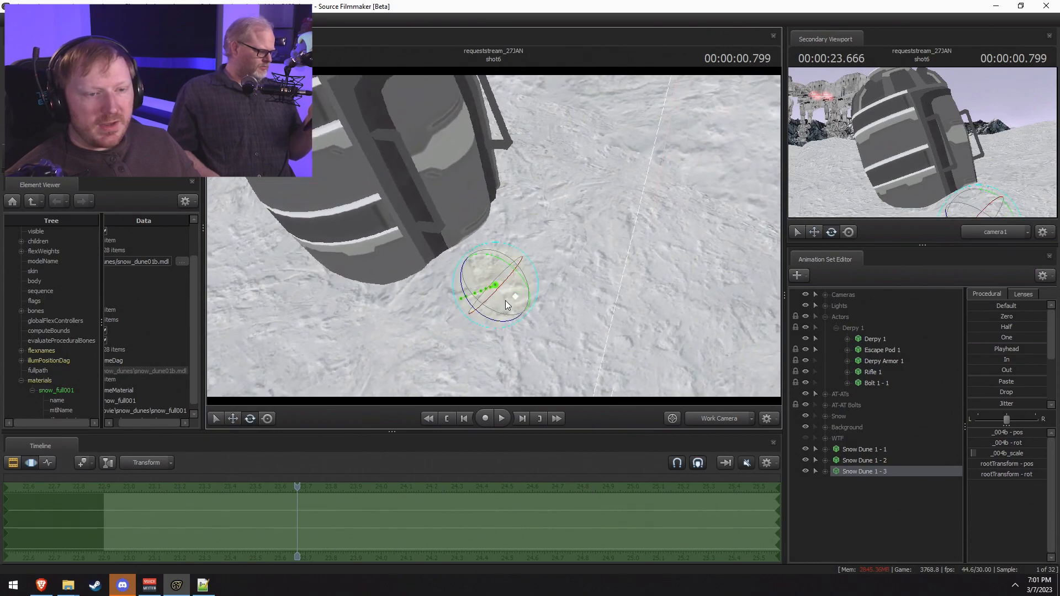
right_click(505, 303)
left_click(513, 322)
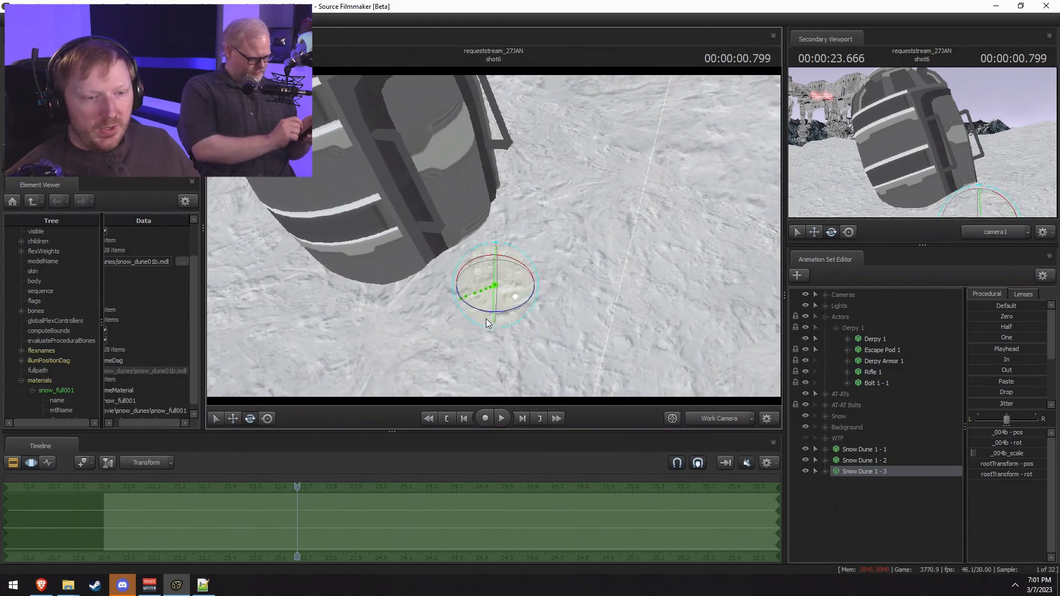
key("w")
left_click_drag(502, 304, 496, 240, "alt")
left_click_drag(456, 299, 430, 337, "alt")
Step: Replay the landing repeatedly from the start of shot6 and examine the three dunes around the pod
key("F2")
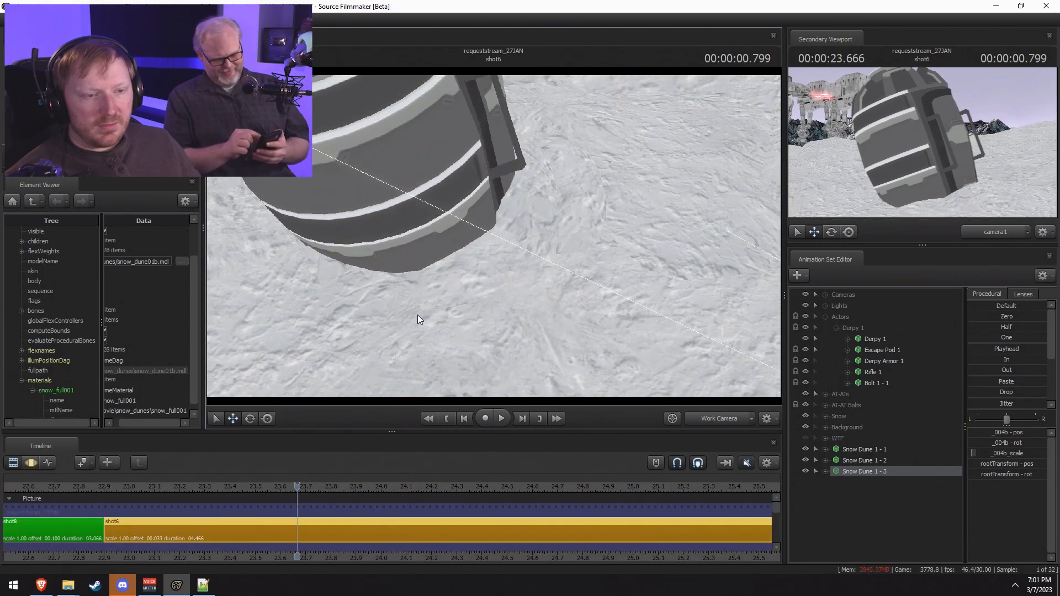
key("space")
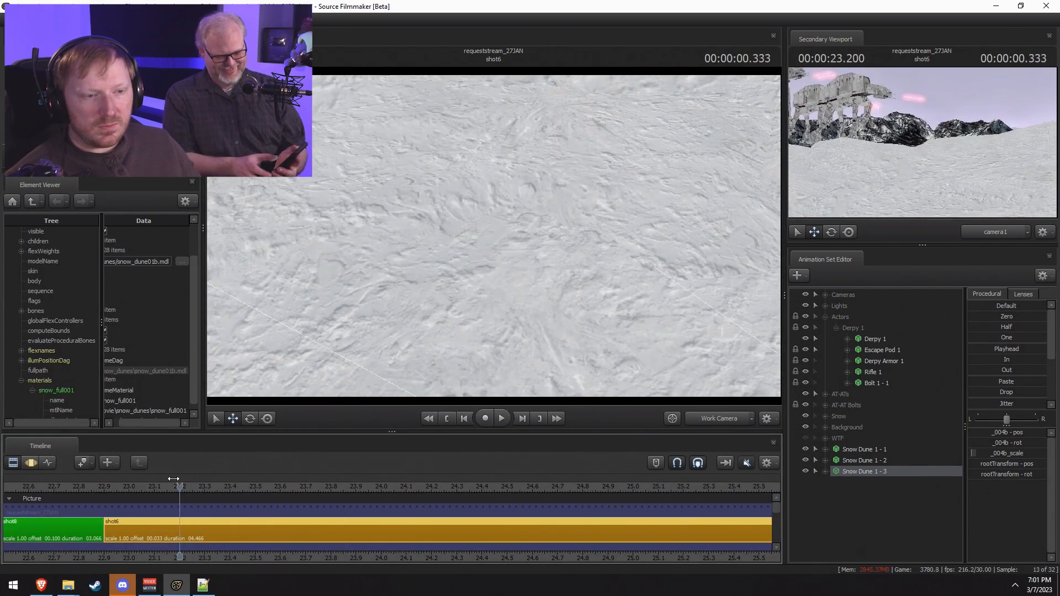
key("space")
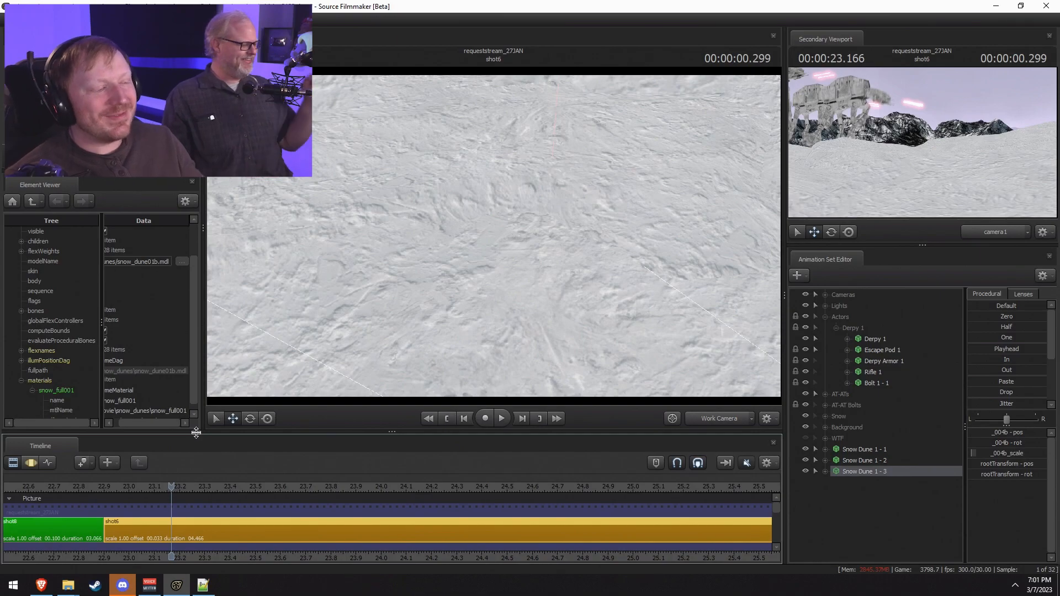
left_click(128, 487)
key("space")
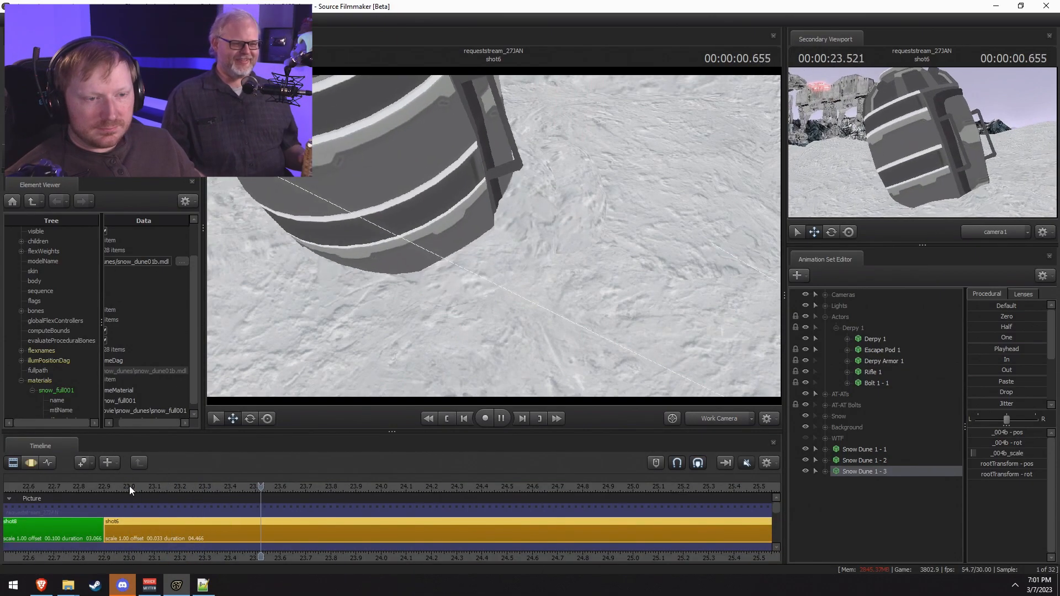
key("space")
left_click(113, 488)
key("space")
key("space")
left_click(100, 485)
key("space")
key("space")
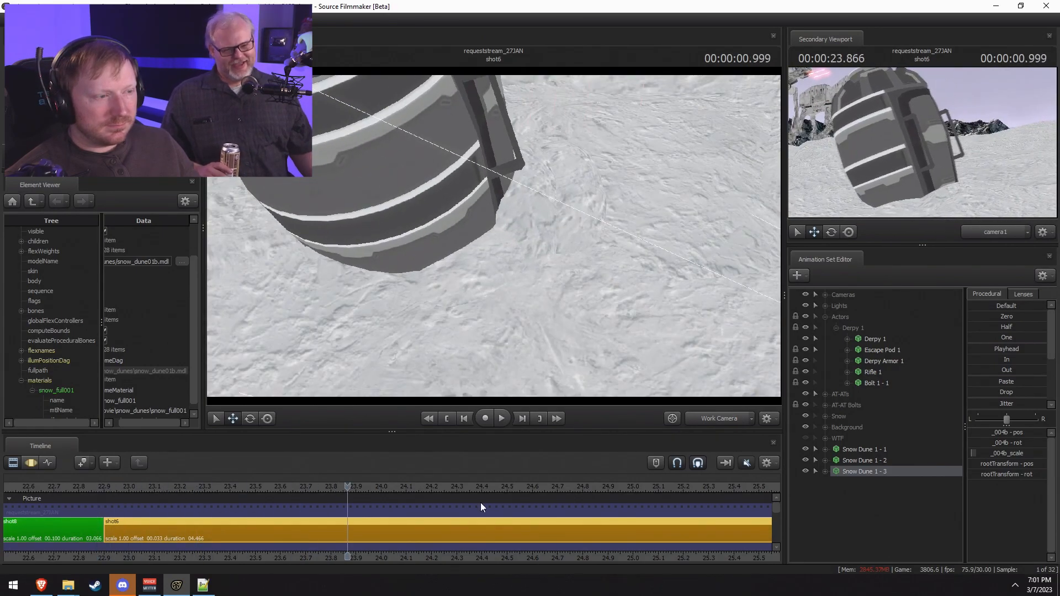
Step: Select all three snow dunes and mark 23.47 to 23.67 seconds, with falloffs reaching about 23.37 and 23.9
left_click(862, 453, "shift")
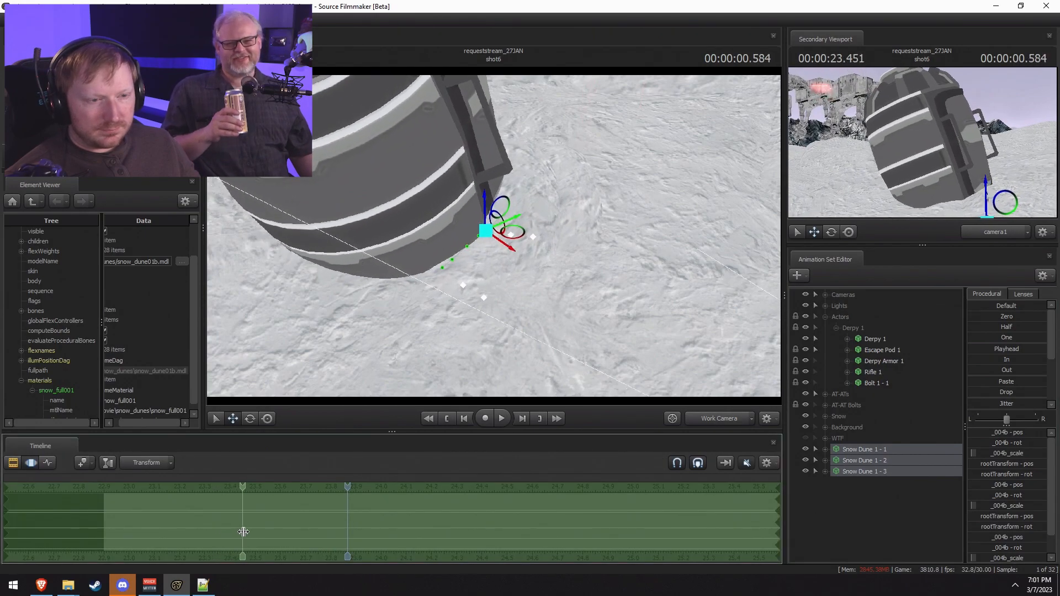
left_click_drag(238, 531, 356, 525, "shift")
scroll(1001, 392, "down", 3)
Step: Replay the landing from just before the pod's impact and examine the combined motion of the three dunes
left_click(193, 487)
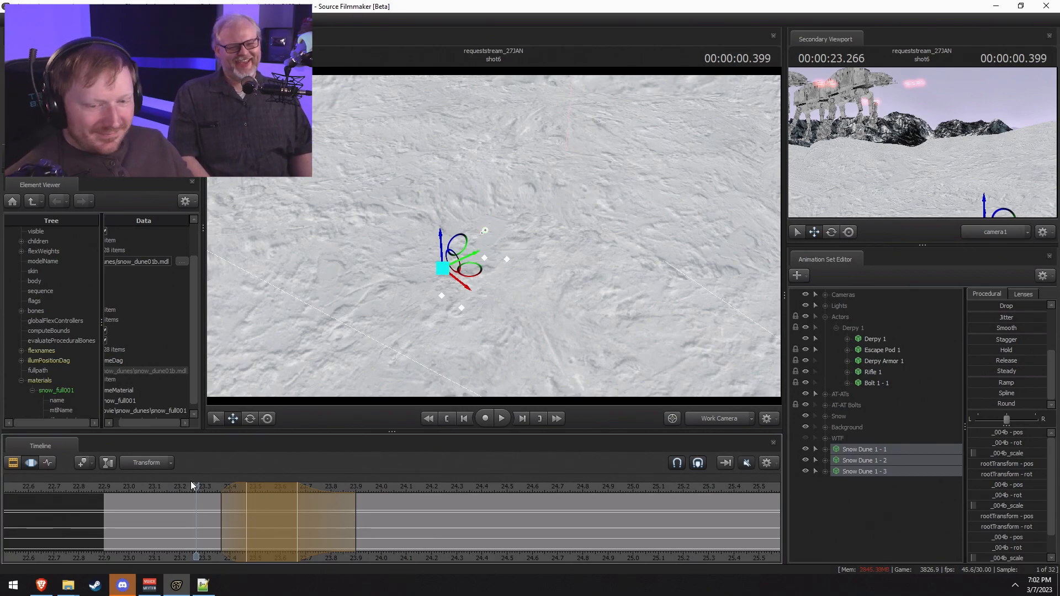
key("space")
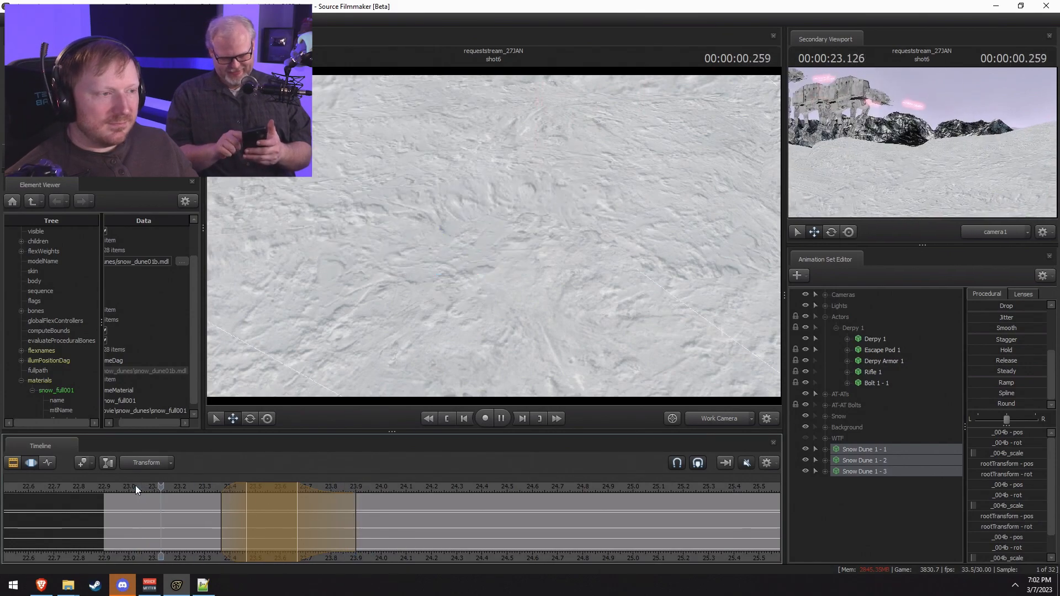
key("space")
key("space")
key("space")
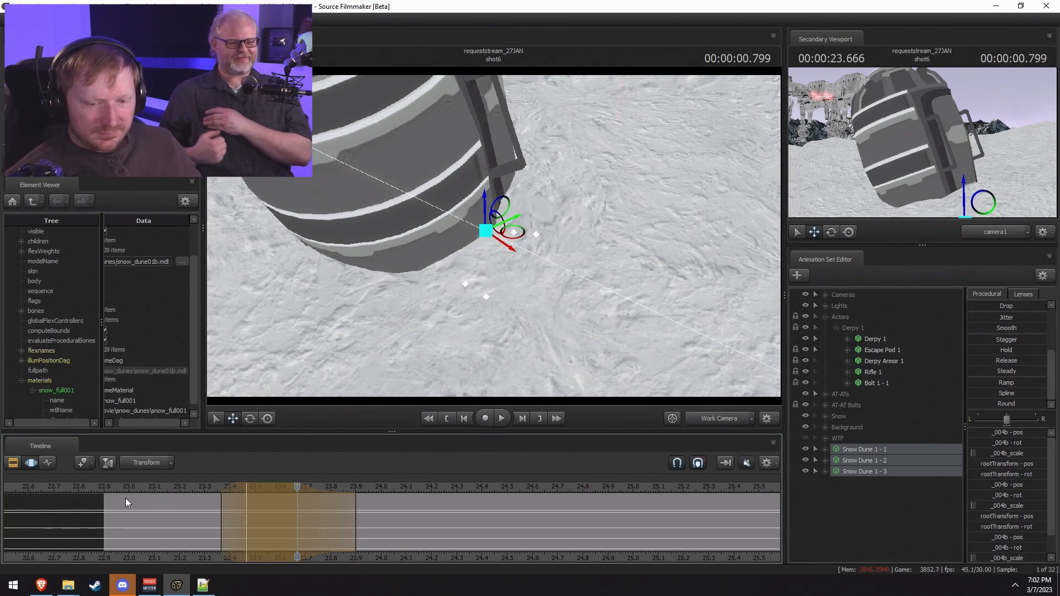
left_click(174, 491)
key("space")
key("space")
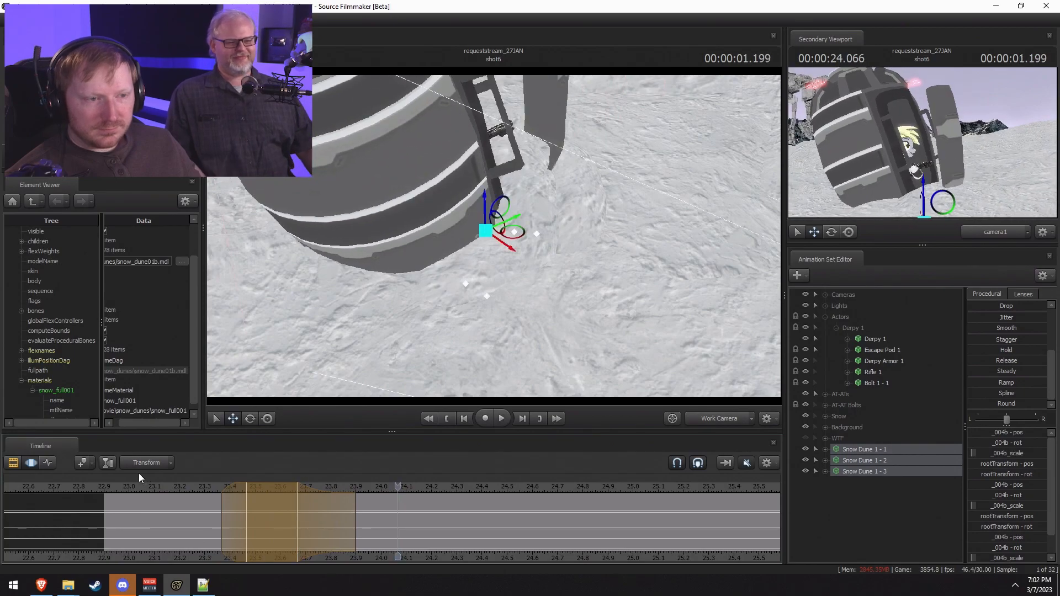
left_click(151, 480)
key("space")
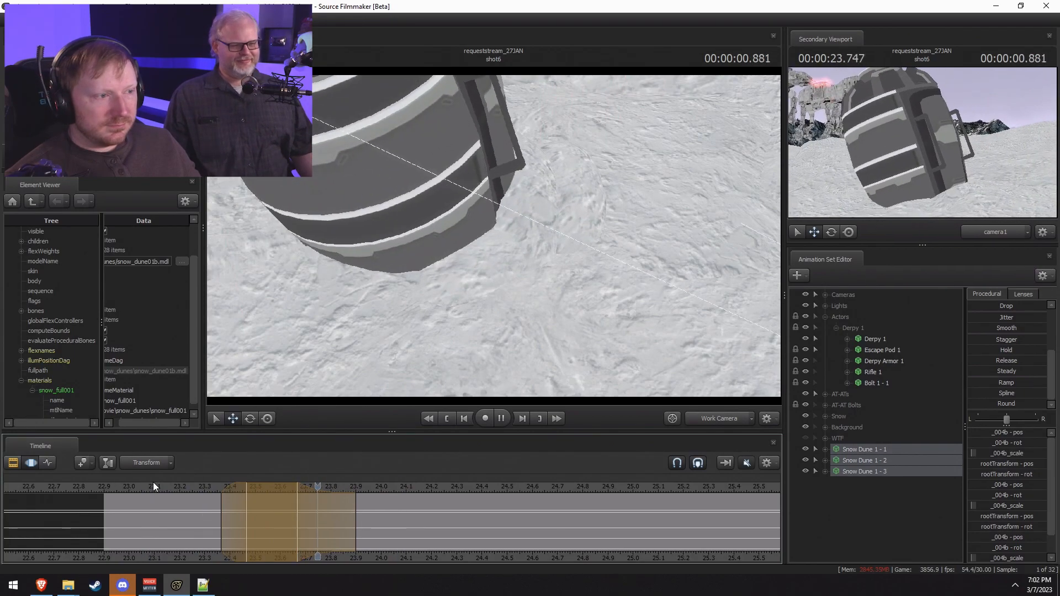
Step: Enable lighting in the main viewport and replay the pod's landing from 23.0 seconds
left_click(128, 486)
right_click(347, 372)
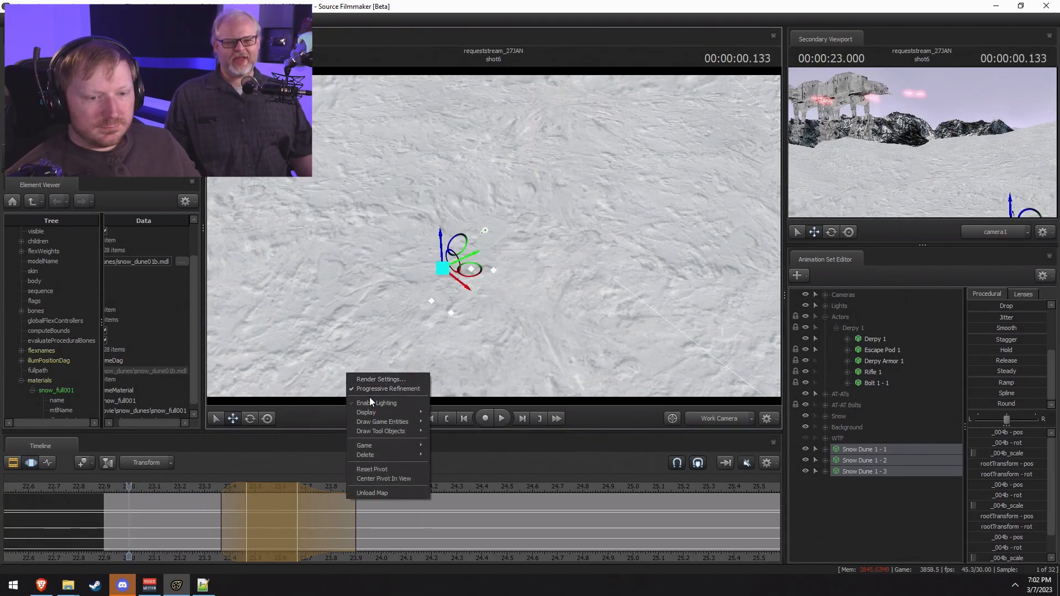
left_click(370, 394)
key("space")
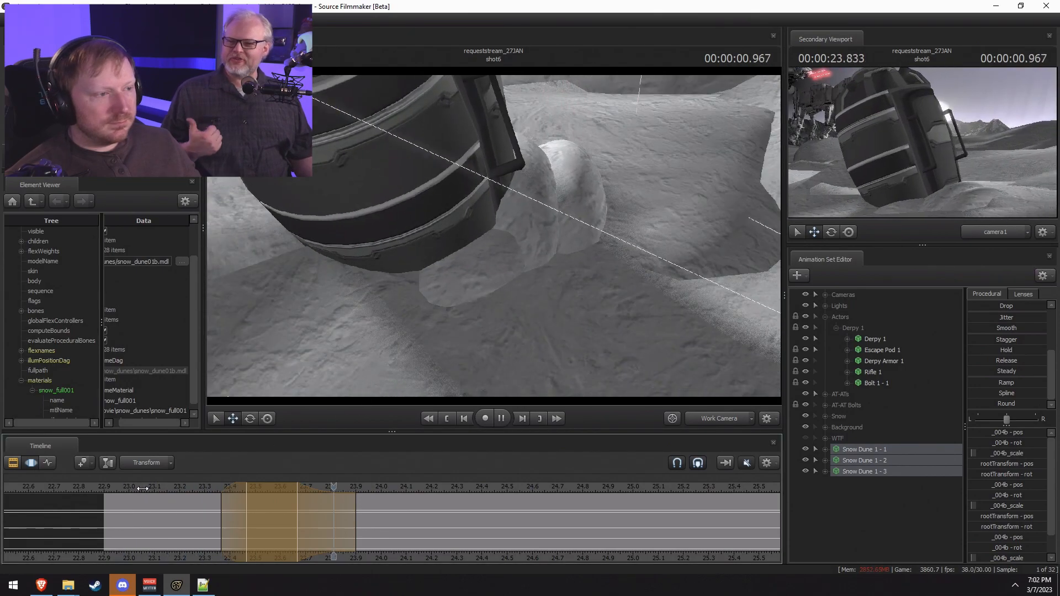
Step: Stop playback at about 23.1 seconds and add a fourth snow dune as a copy of the existing dune
key("space")
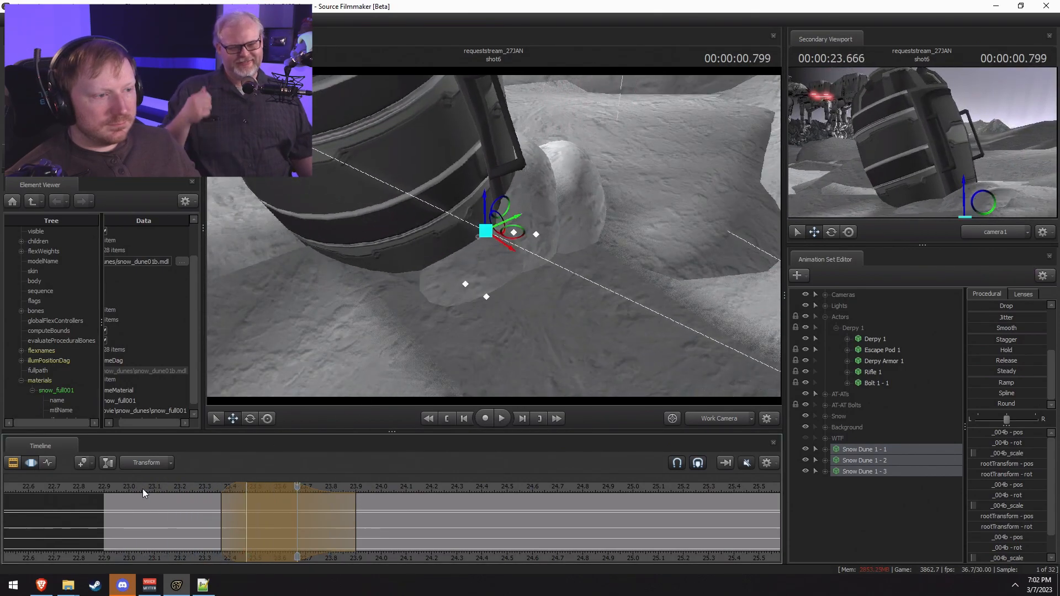
left_click(146, 487)
left_click(153, 489)
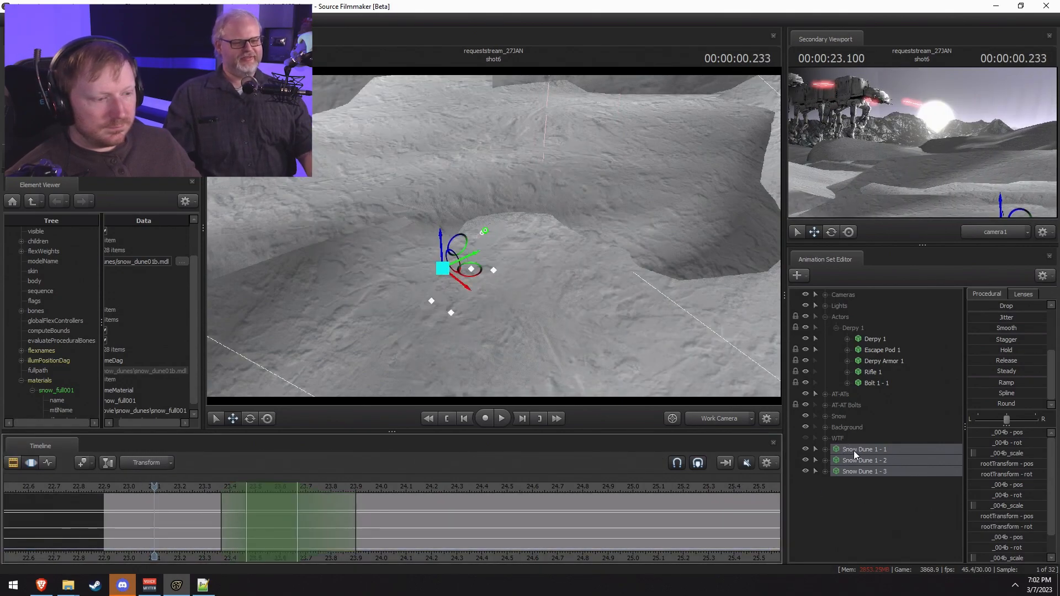
right_click(861, 482)
left_click(919, 454)
left_click(864, 482)
Step: Position and rotate the fourth snow dune against the near side of the landed escape pod
key("Right")
key("e")
right_click(521, 244)
mouse_move(545, 260)
left_click(629, 260)
left_click_drag(512, 257, 392, 294)
key("w")
left_click_drag(452, 259, 451, 235, "alt")
key("e")
left_click_drag(361, 297, 344, 293)
left_click_drag(343, 293, 279, 293)
key("w")
mouse_move(512, 281)
left_mouse_down("alt")
mouse_move(509, 268)
mouse_move(499, 303)
mouse_move(498, 292)
left_mouse_up("alt")
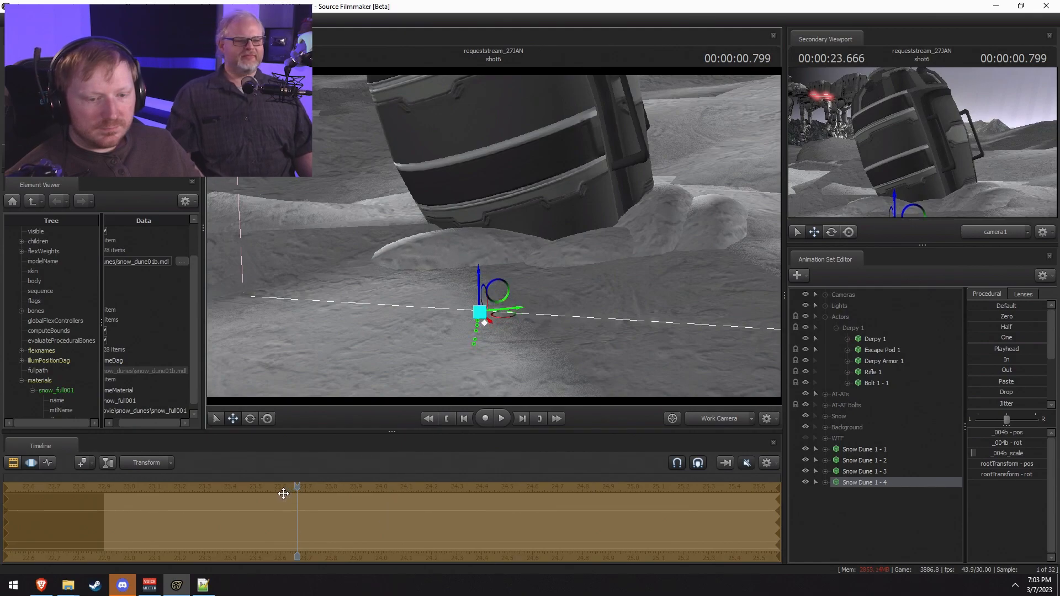
Step: Replay the landing from about 23.0 seconds and examine how the fourth dune rises beside the pod
key("F2")
left_click(143, 488)
key("space")
left_click(143, 487)
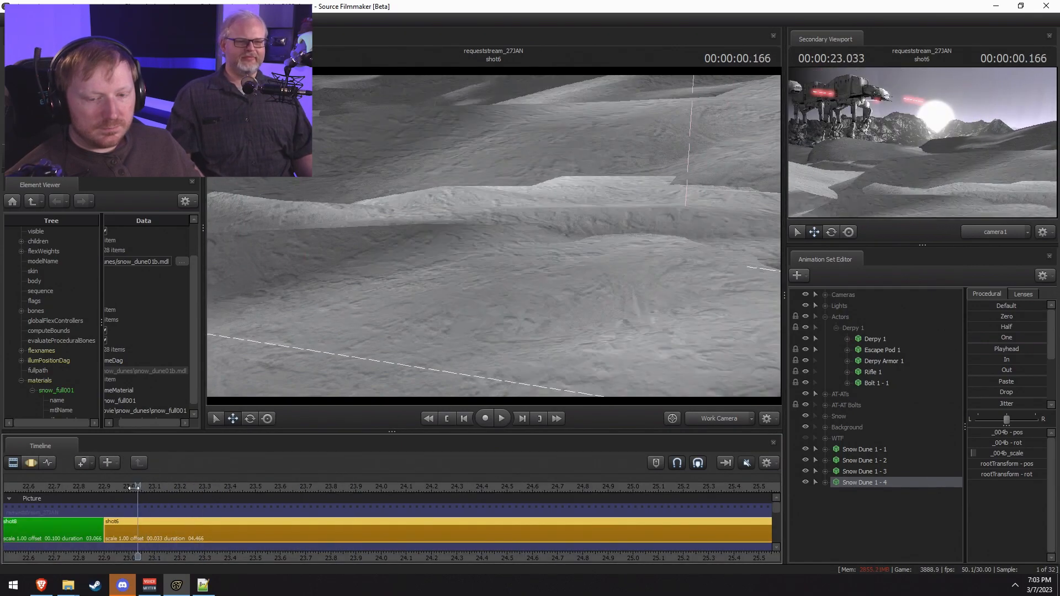
left_click(120, 485)
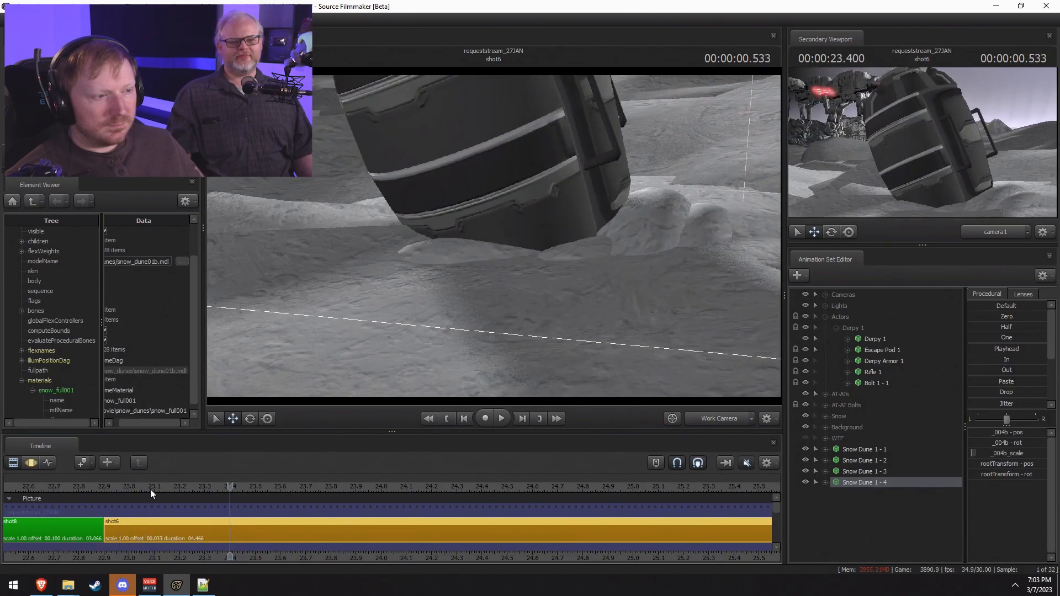
Step: Try tilting the fourth snow dune in a low side view, play it back, and undo the rotation
key("F3")
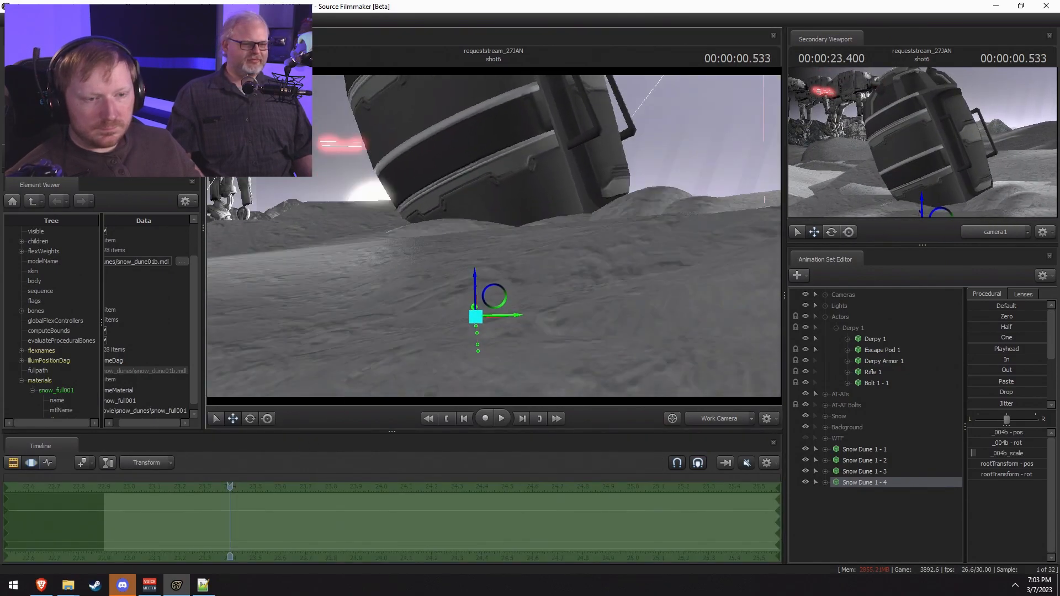
left_click_drag(515, 283, 514, 325, "alt")
key("e")
left_click_drag(507, 282, 494, 273)
key("space")
key("space")
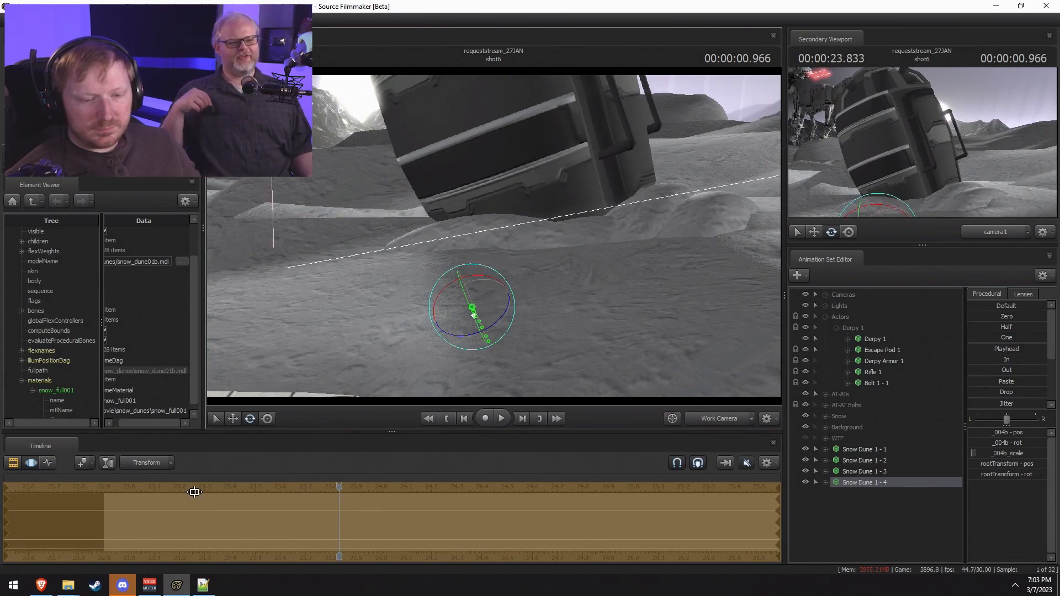
key("F2")
key("F3")
key("ctrl+z")
key("ctrl+z")
key("ctrl+z")
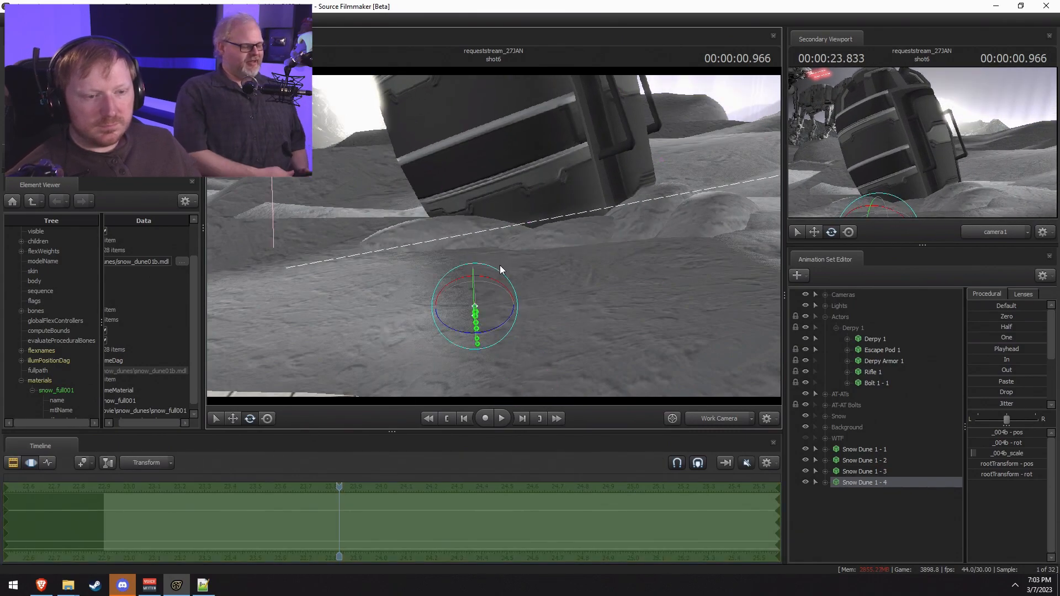
Step: Tilt the fourth snow dune and readjust it over a time selection ramping in from about 23.33 to 23.6 seconds
left_click_drag(512, 263, 493, 237, "alt")
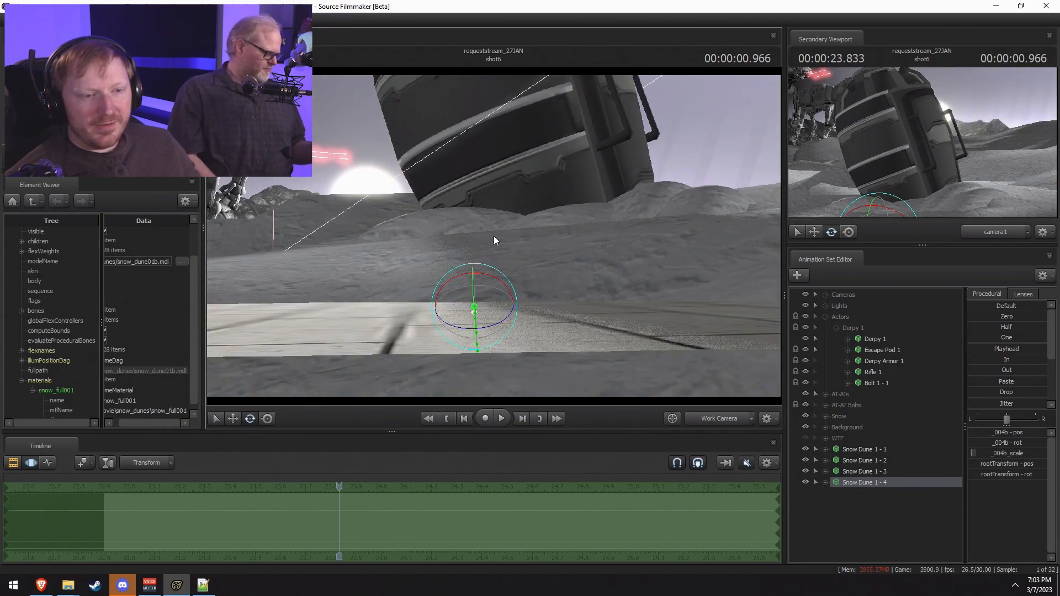
left_click_drag(506, 281, 512, 284)
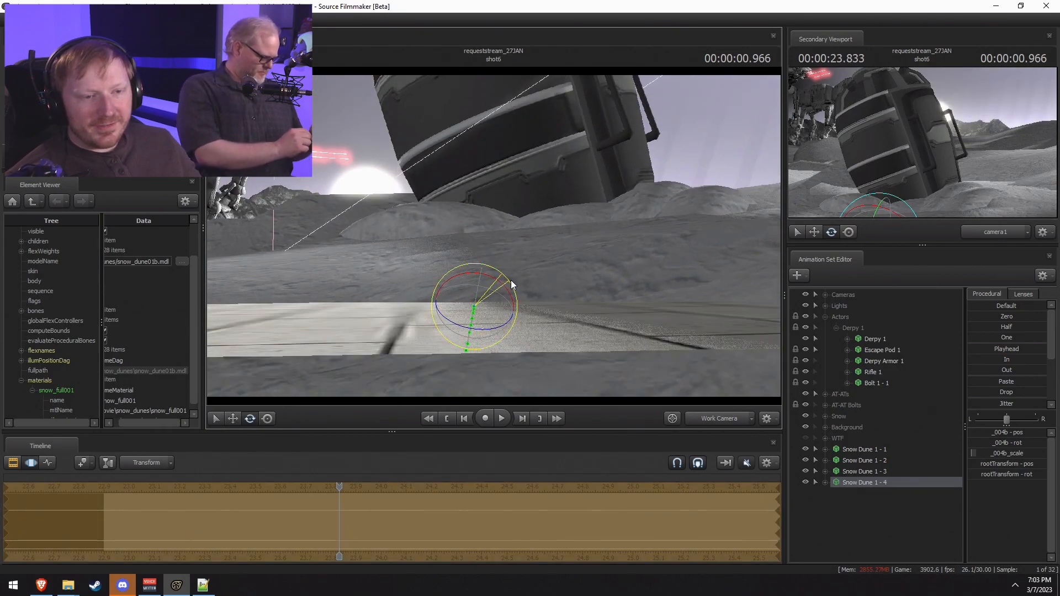
mouse_move(158, 491)
left_mouse_down()
mouse_move(259, 509)
mouse_move(256, 498)
mouse_move(190, 505)
mouse_move(213, 508)
left_mouse_up()
left_click(279, 504, "shift")
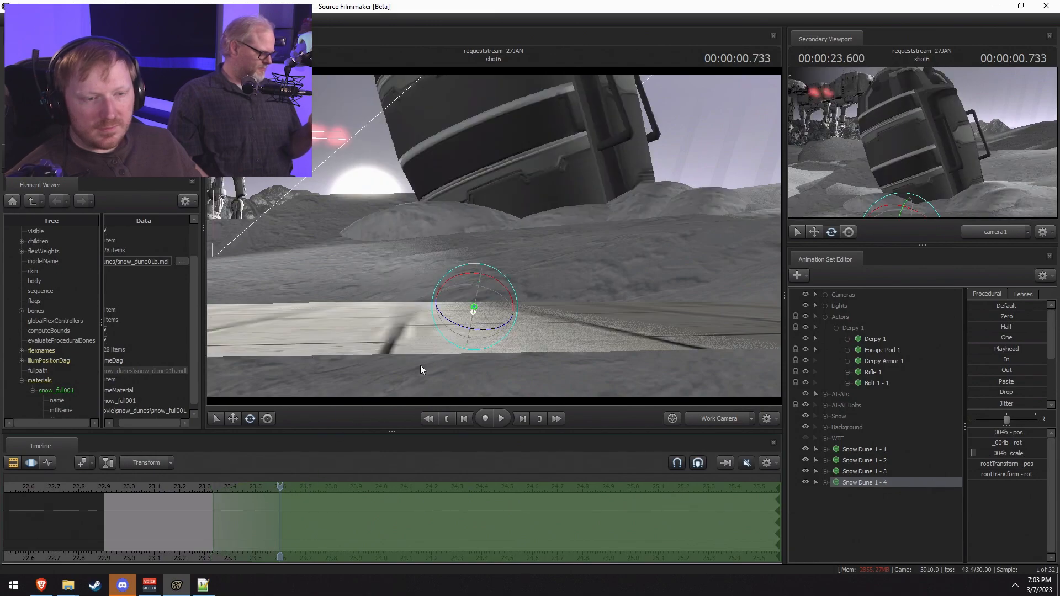
left_click_drag(509, 286, 507, 291)
Step: Replay the landing from about 22.97 seconds to check the fourth dune's motion, and commit its adjustment
key("space")
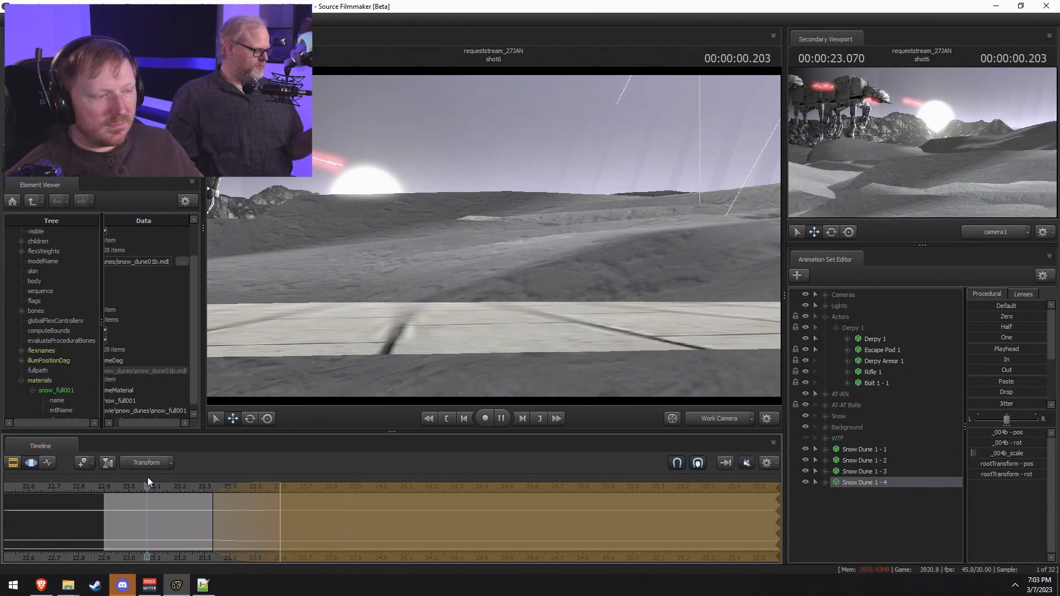
key("space")
left_click_drag(145, 490, 118, 488)
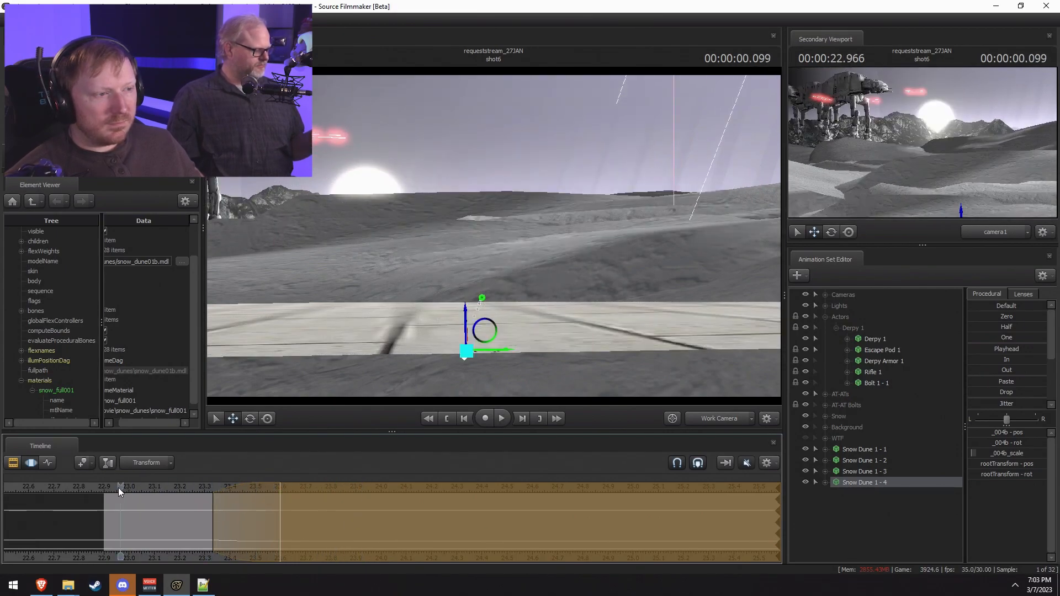
key("space")
left_click(118, 488)
key("space")
left_click(119, 488)
key("space")
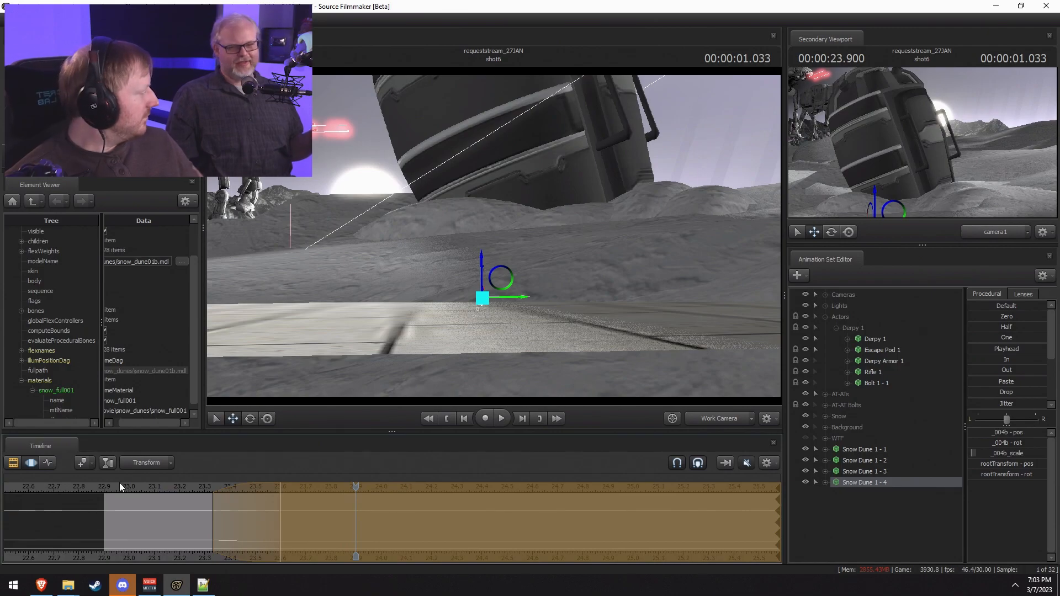
key("Return")
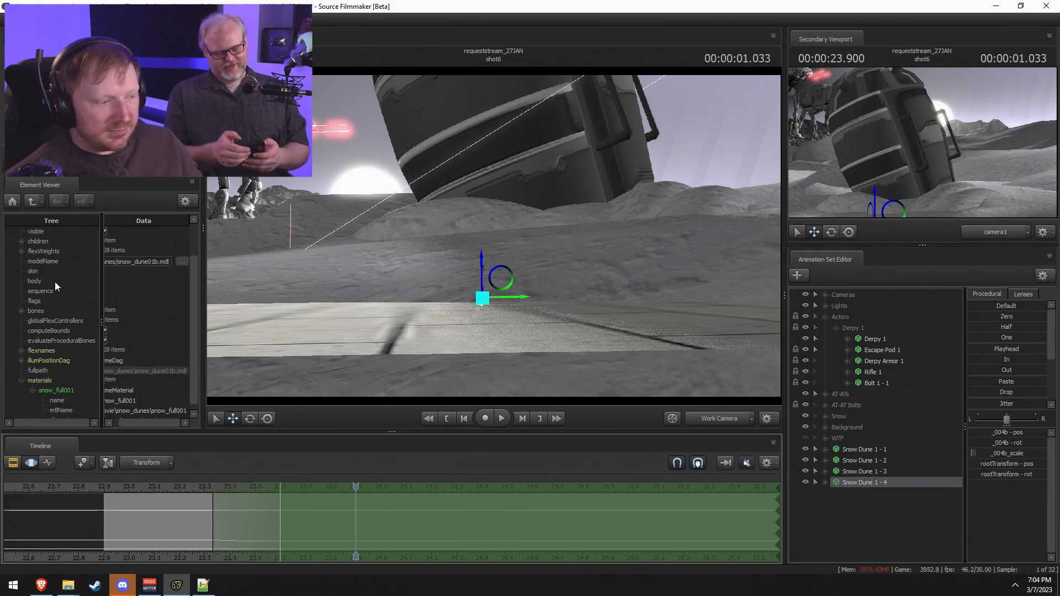
Step: Replay the landing from 23.0 seconds and examine the complete ring of four dunes around the pod
key("F2")
key("F3")
key("F2")
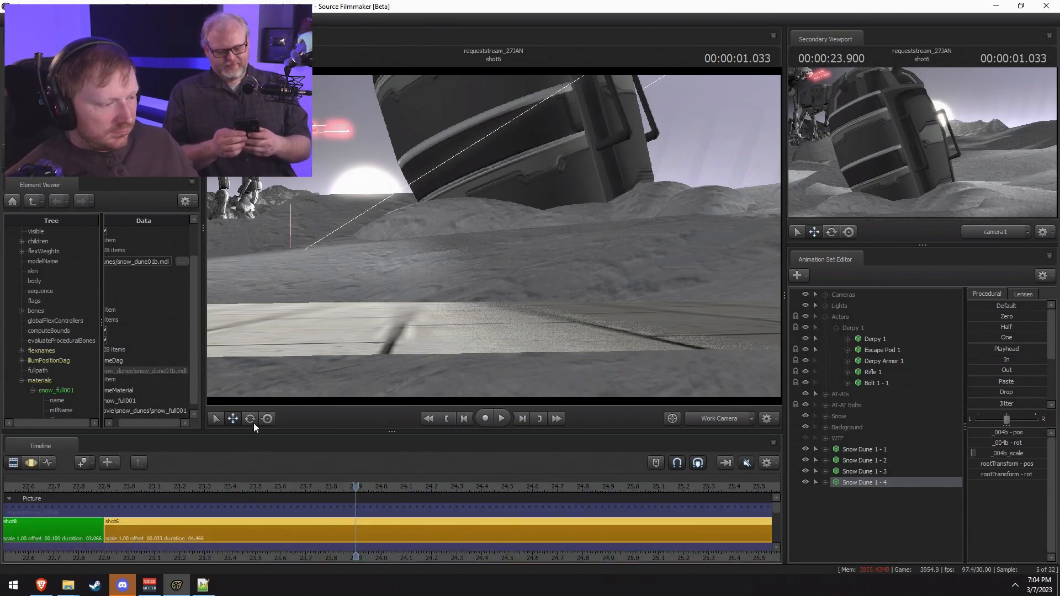
key("F3")
left_click_drag(156, 487, 125, 494)
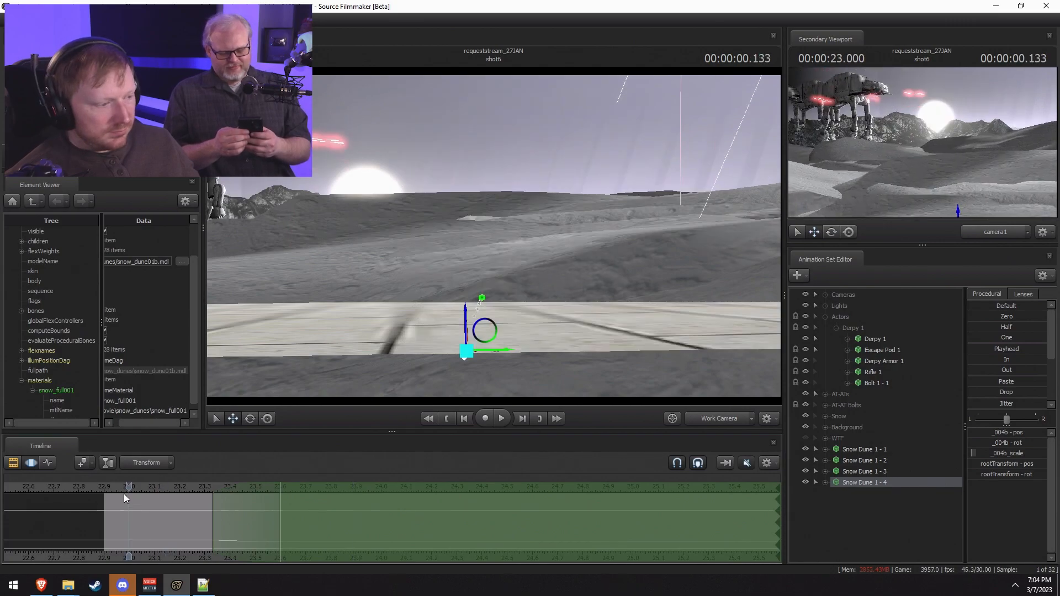
key("space")
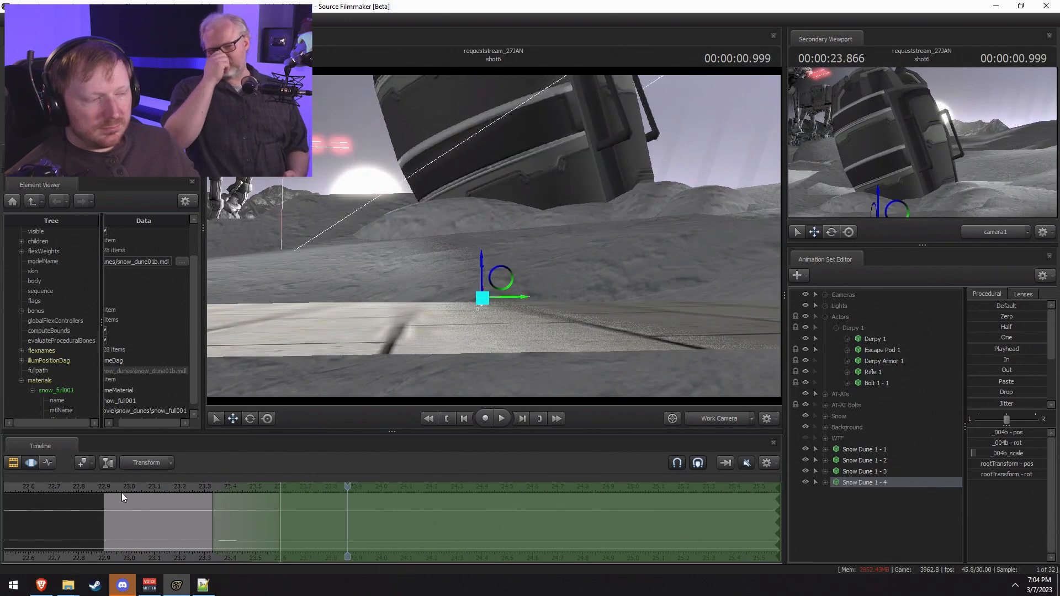
key("F2")
key("F3")
key("space")
left_click(133, 485)
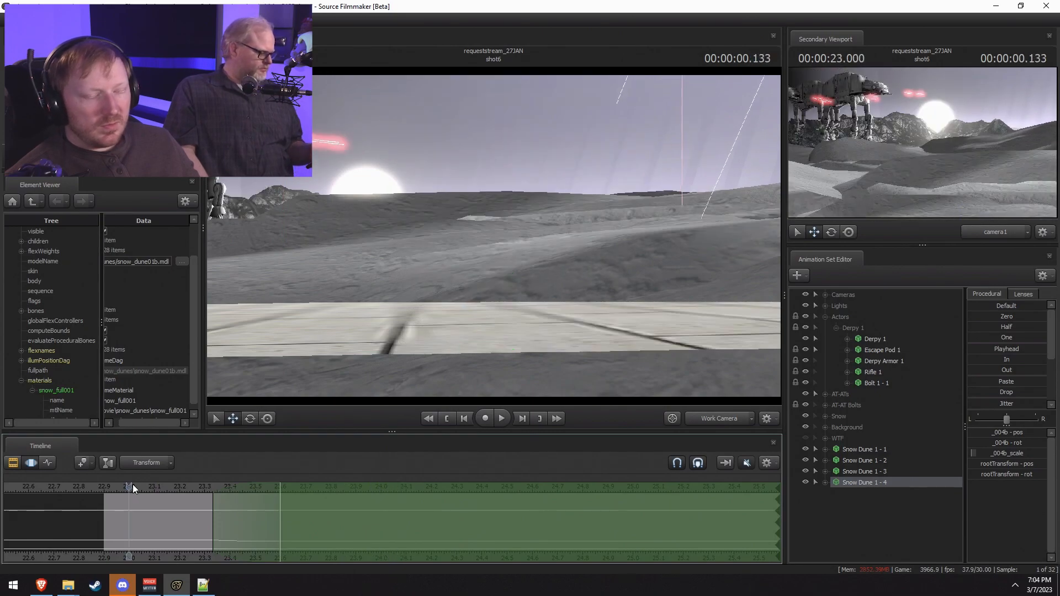
left_click(132, 485)
key("space")
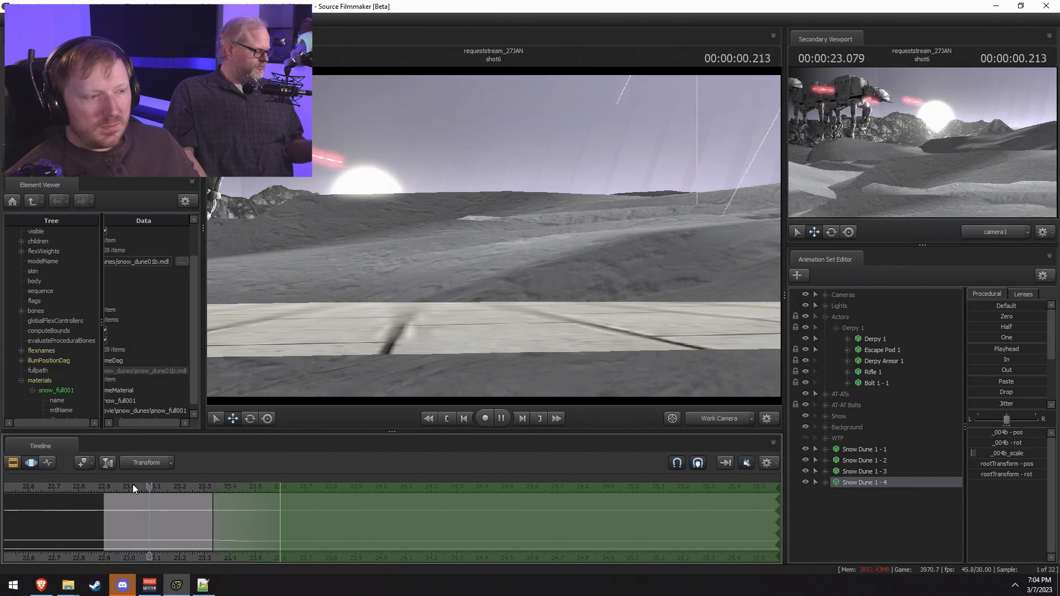
key("space")
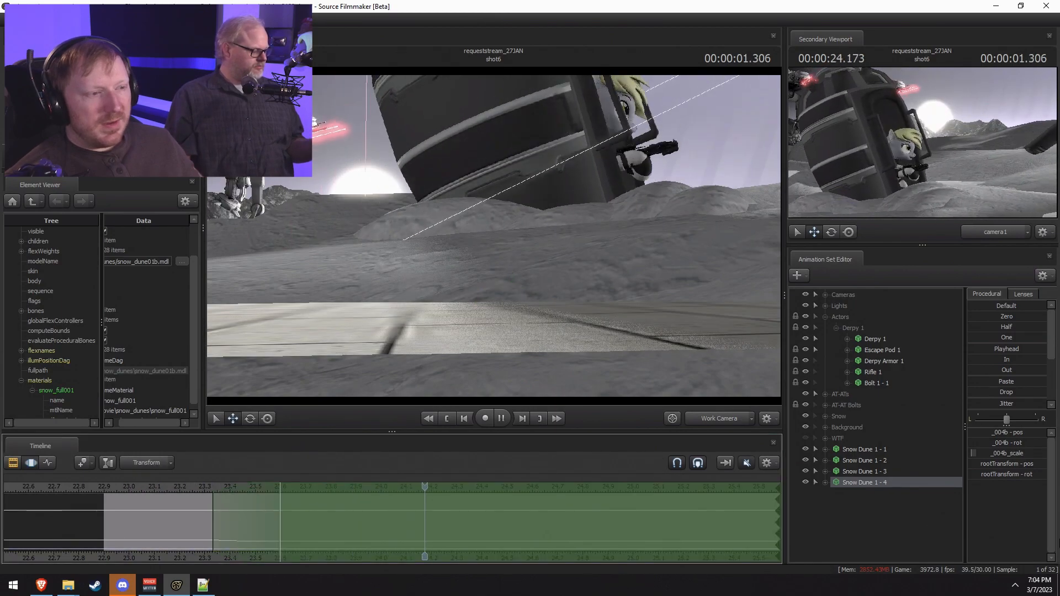
key("space")
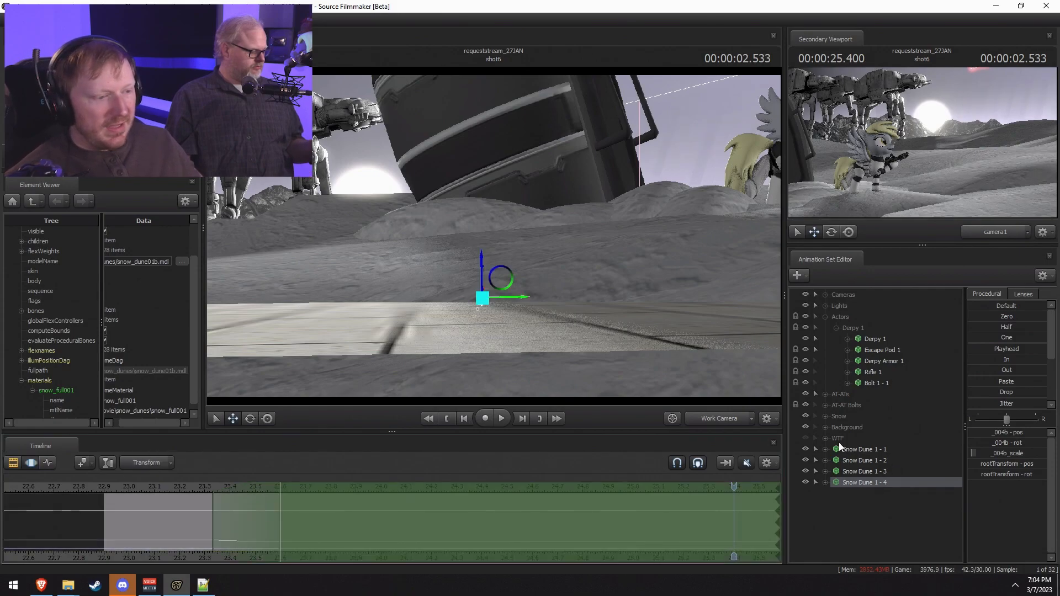
Step: Move the four snow dunes into the Derpy 1 group under Actors
left_click_drag(854, 452, 870, 328)
left_click(899, 429)
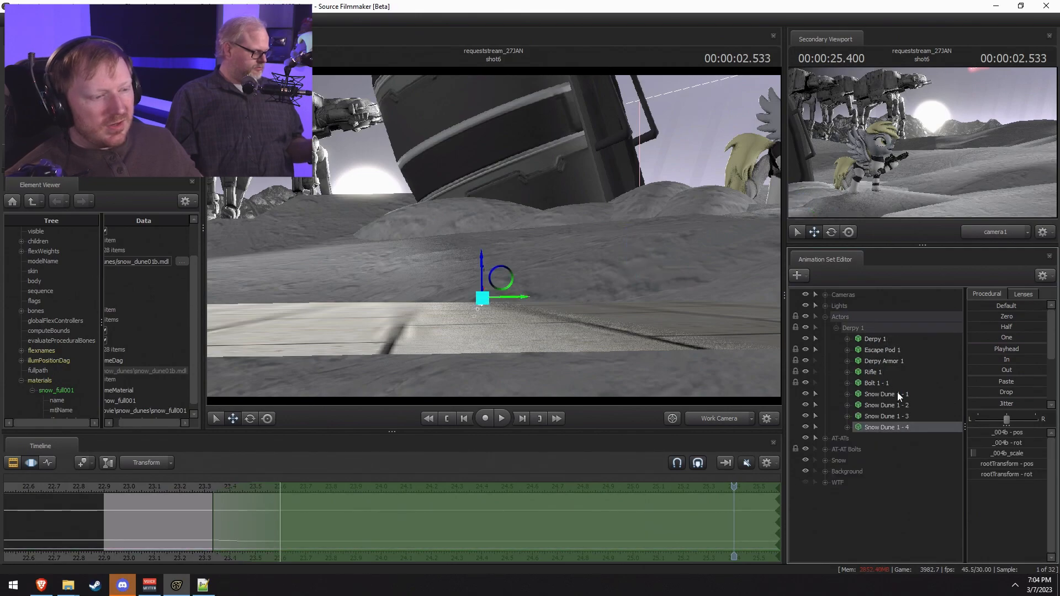
left_click(897, 395)
Step: Copy all nine animation sets in the Derpy 1 group, from Derpy 1 through Snow Dune 1 - 4
left_click(900, 431)
left_click(870, 339, "shift")
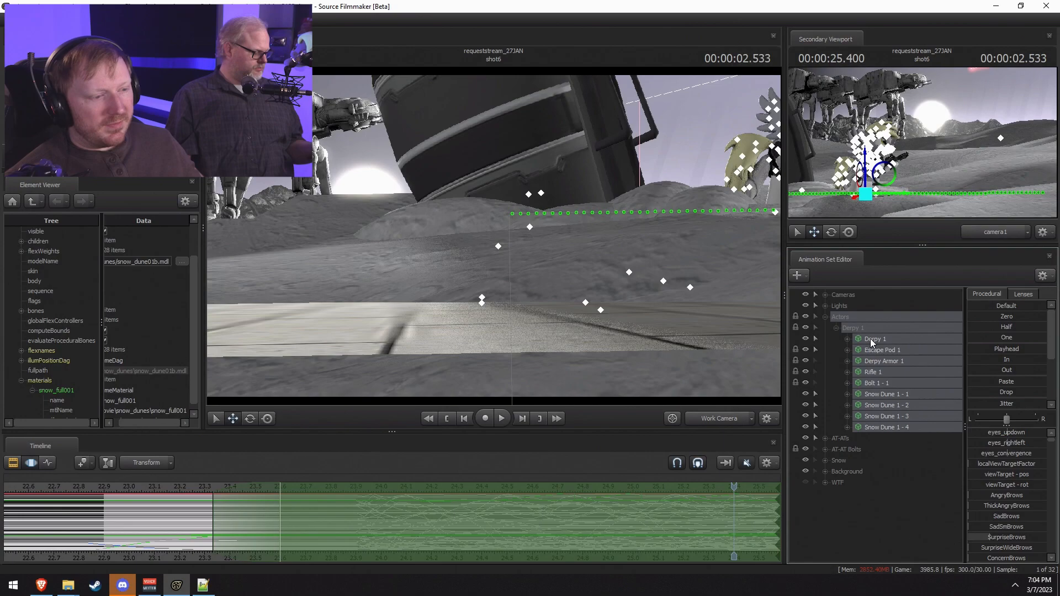
right_click(888, 385)
left_click(917, 408)
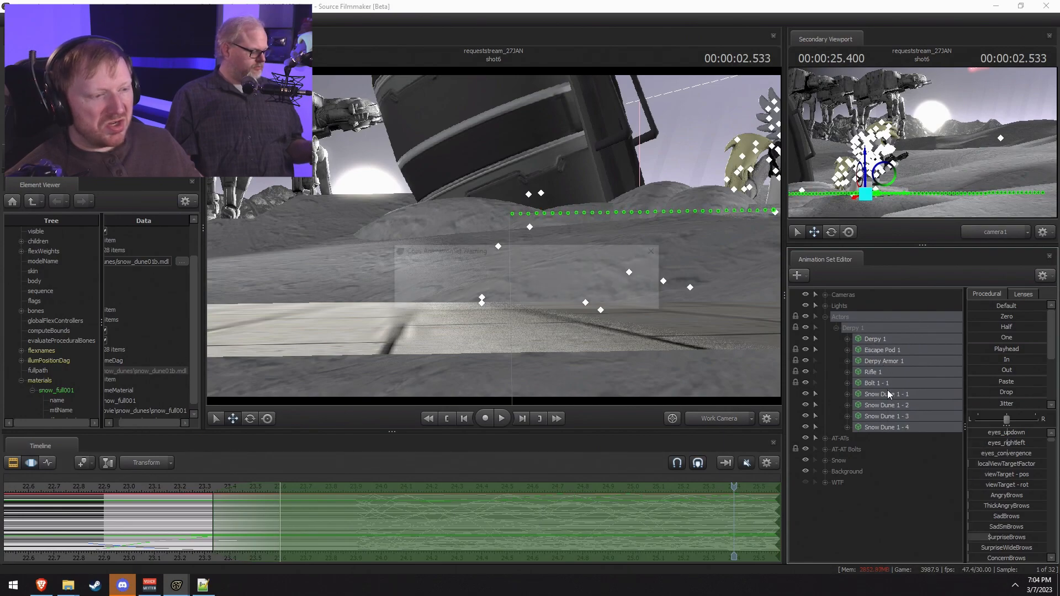
left_click(501, 298)
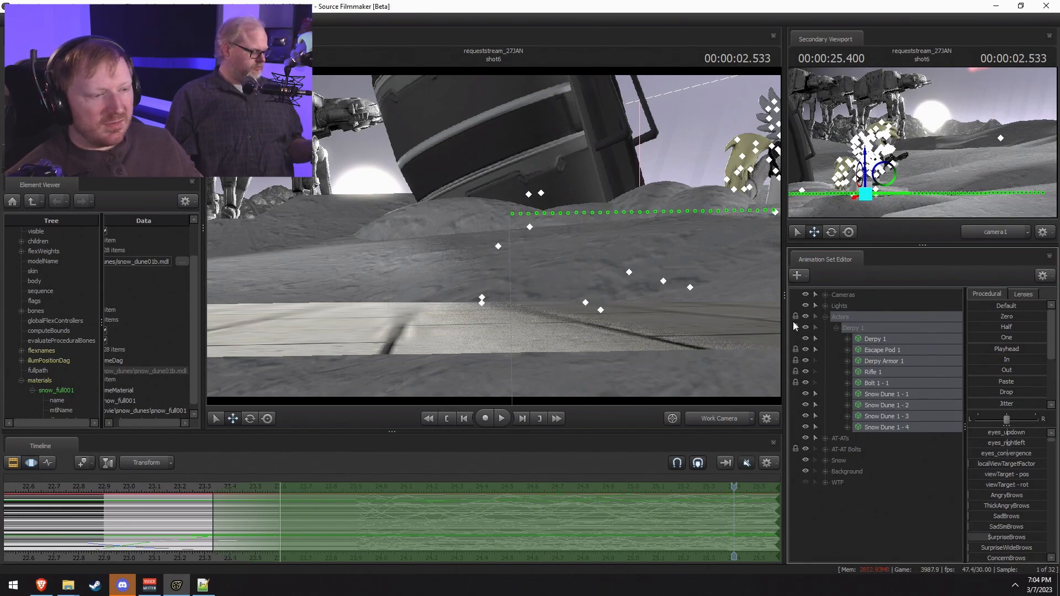
Step: Paste the copied animation sets at the top level of the scene and select all nine duplicates
left_click(825, 317)
right_click(855, 423)
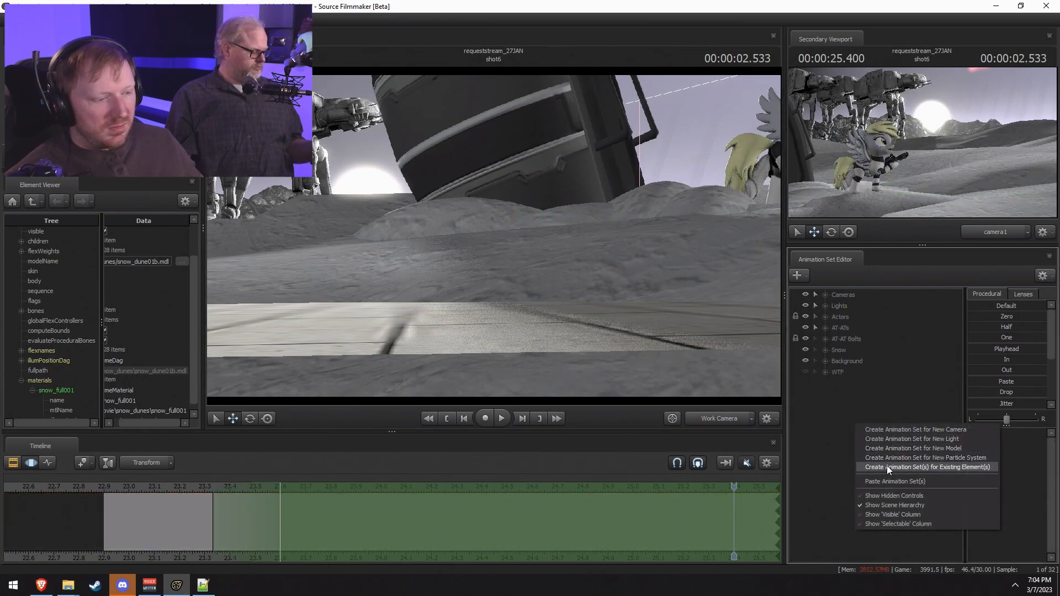
left_click(891, 481)
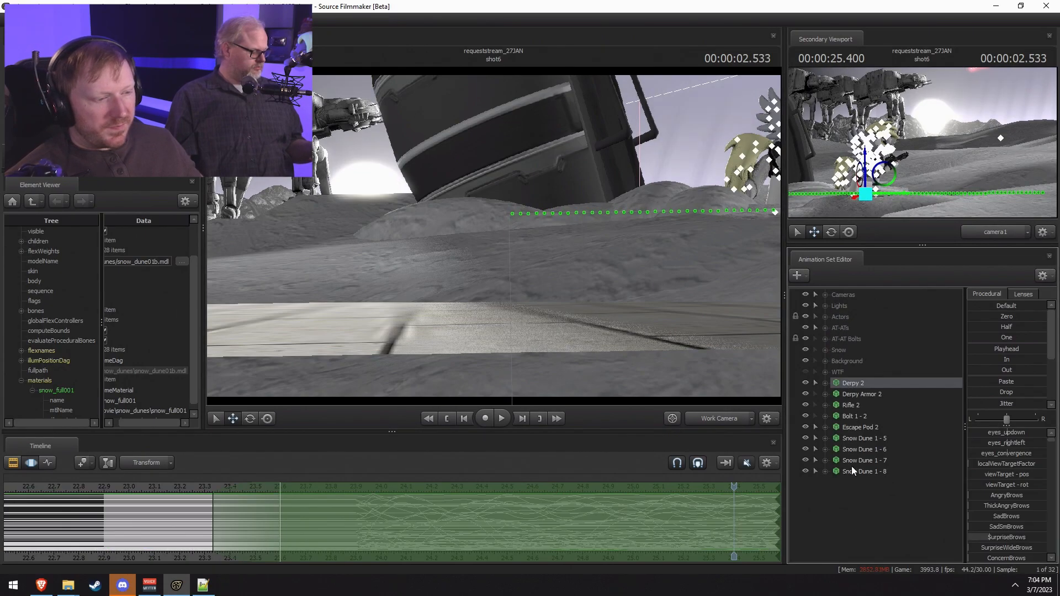
left_click(865, 429, "ctrl")
left_click(866, 429, "ctrl")
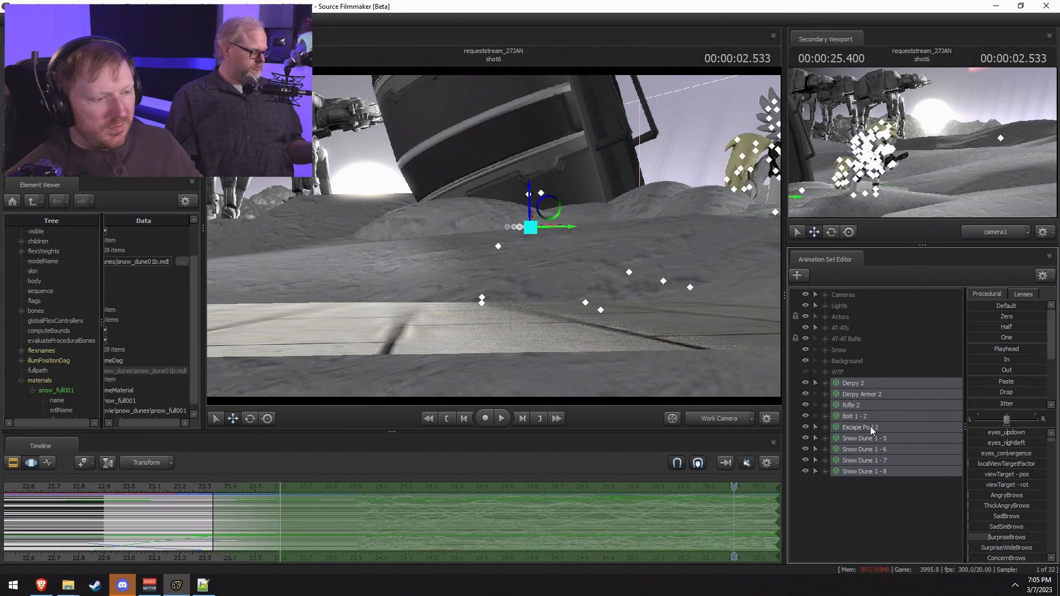
Step: Select the entire timeline and move the duplicated pod, character and dunes together to a spot behind the original pod
key("F2")
key("F3")
key("ctrl+a")
key("F2")
left_click_drag(323, 489, 361, 484)
key("F3")
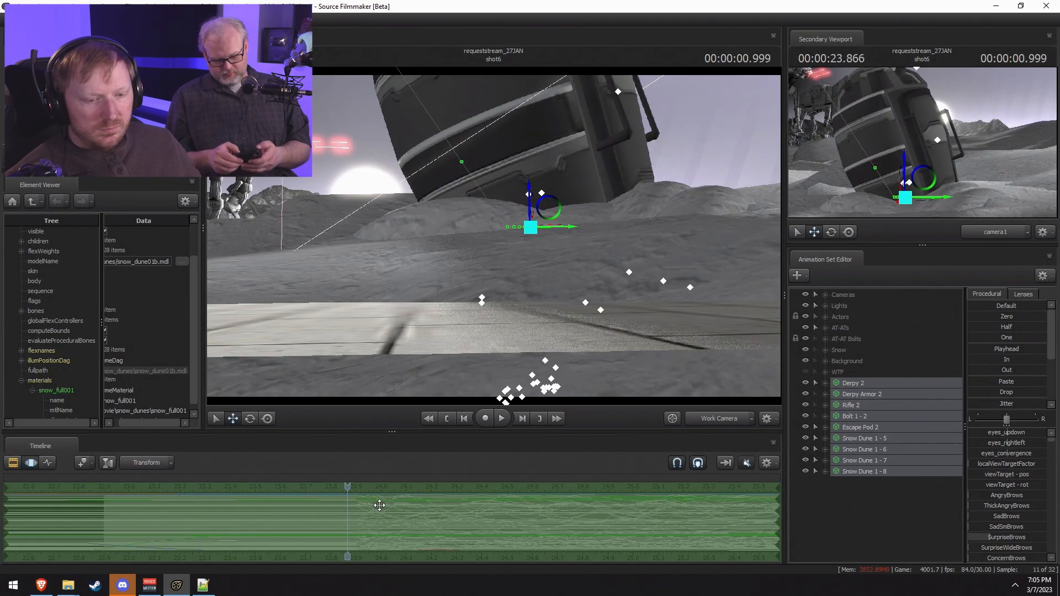
mouse_move(486, 254)
left_mouse_down()
mouse_move(505, 331)
mouse_move(493, 237)
left_mouse_up()
key("s")
key("t")
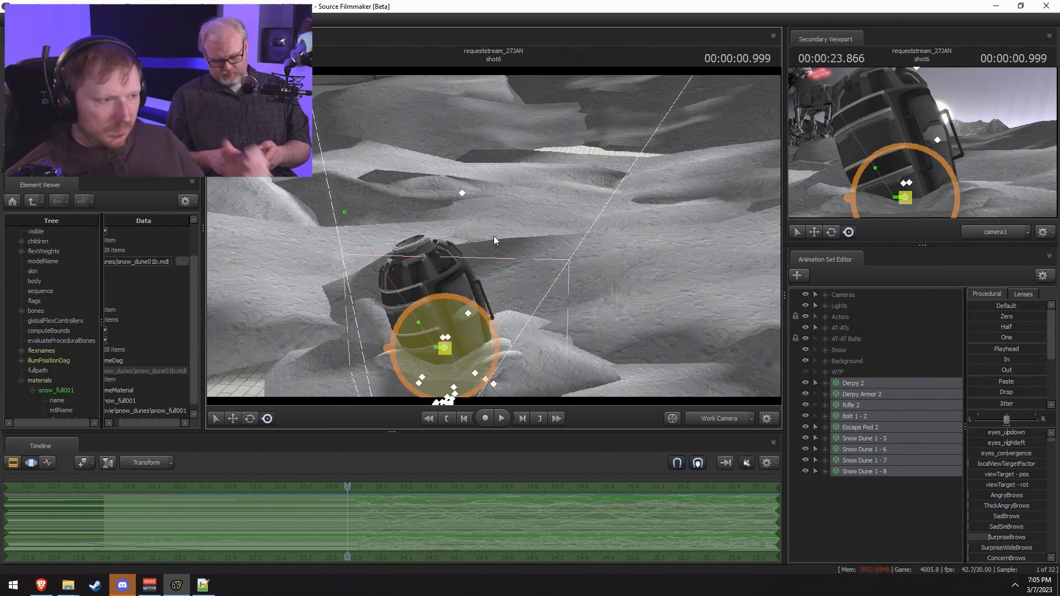
key("space")
key("space")
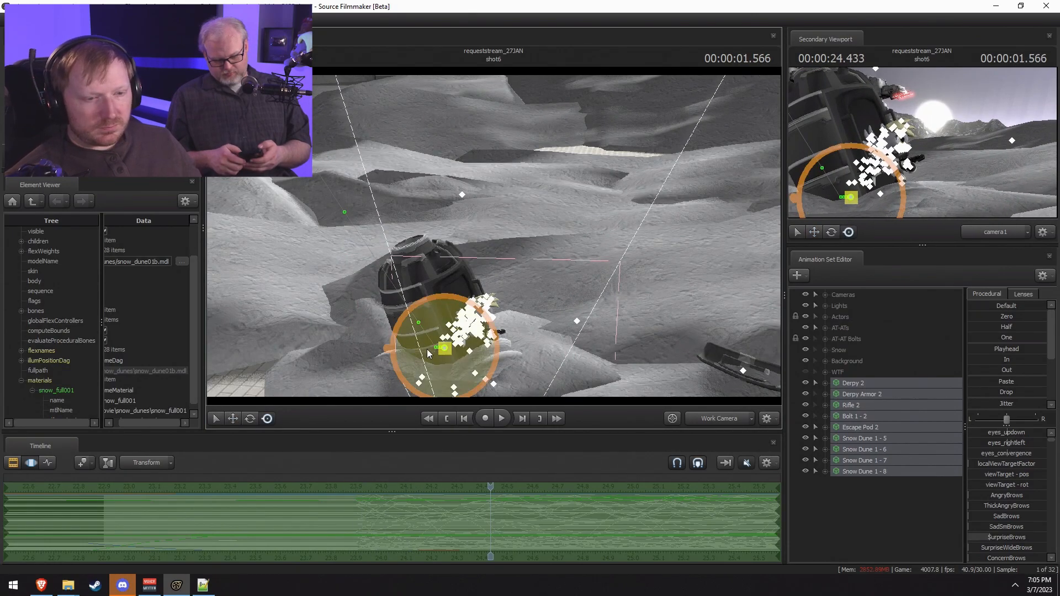
left_click_drag(444, 348, 570, 235)
Step: Delay the duplicated group's animation by about a third of a second and replay from the end of shot8
key("F2")
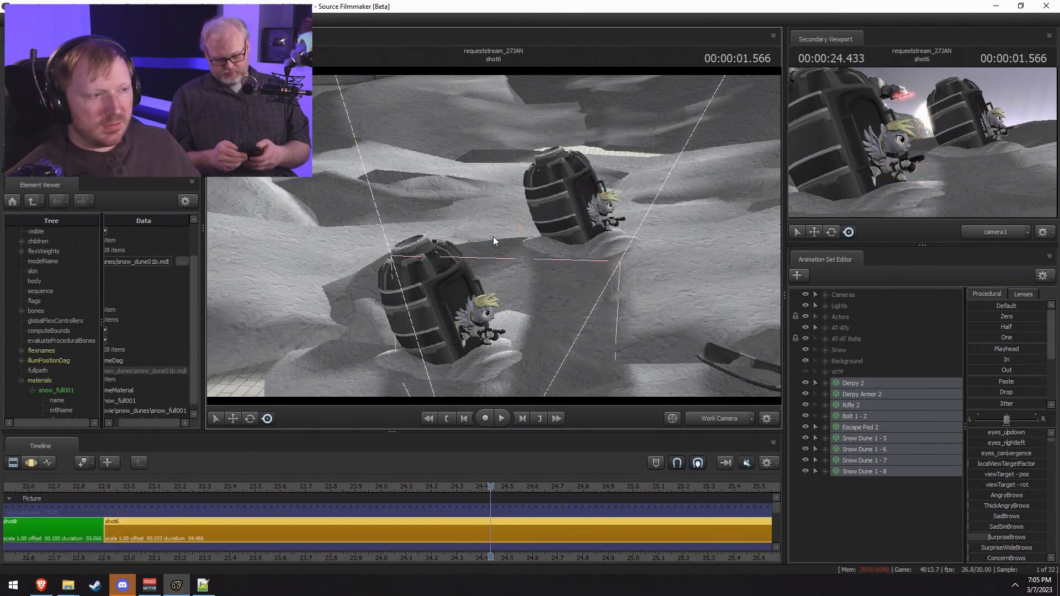
key("space")
key("space")
key("F3")
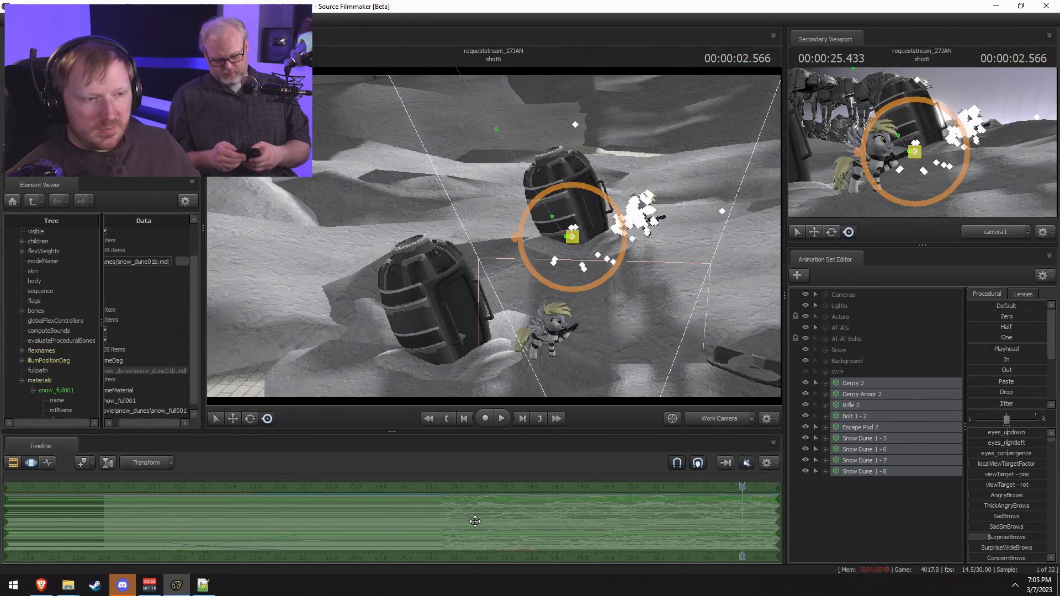
key("F2")
left_click(283, 484)
key("space")
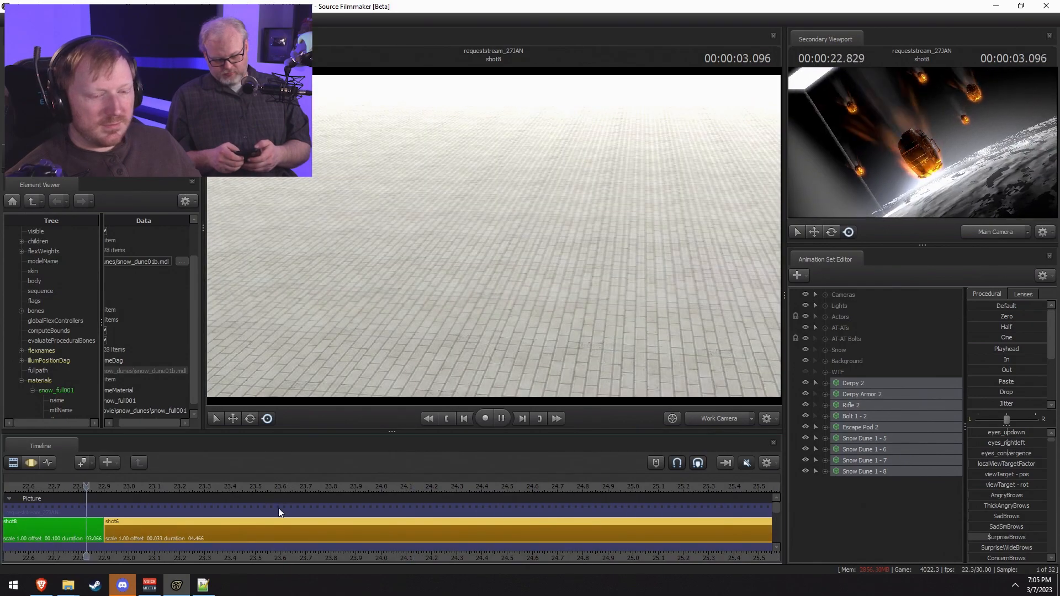
Step: Paste the copied animation sets at the top level again and select all nine duplicates, Derpy 3 through Snow Dune 1 - 12
key("space")
middle_click_drag(391, 544, 302, 551)
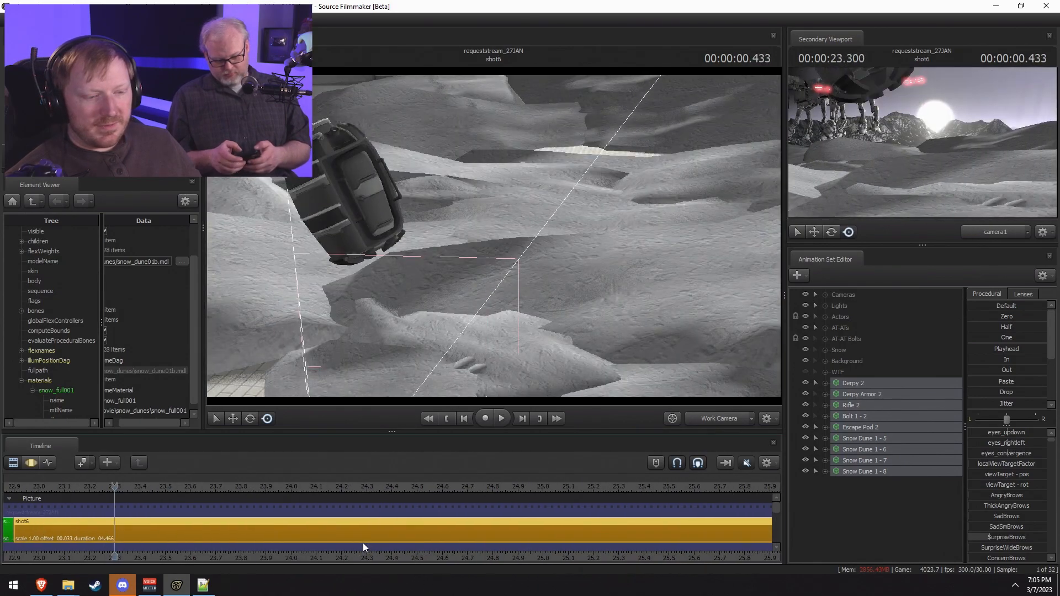
right_click(840, 538)
left_click(897, 492)
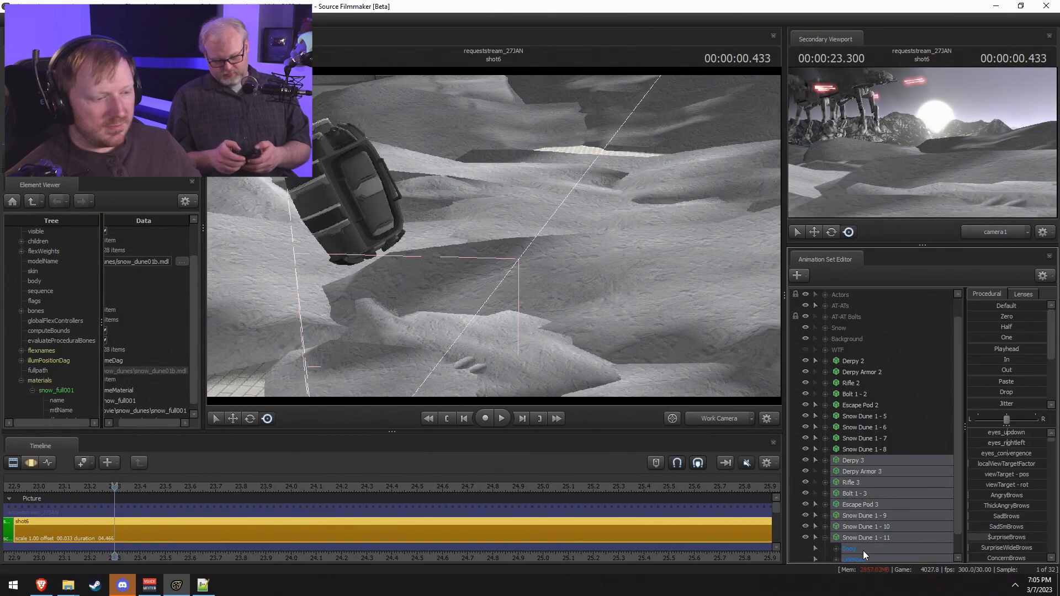
left_click(853, 538)
left_click(850, 547)
left_click(857, 460, "shift")
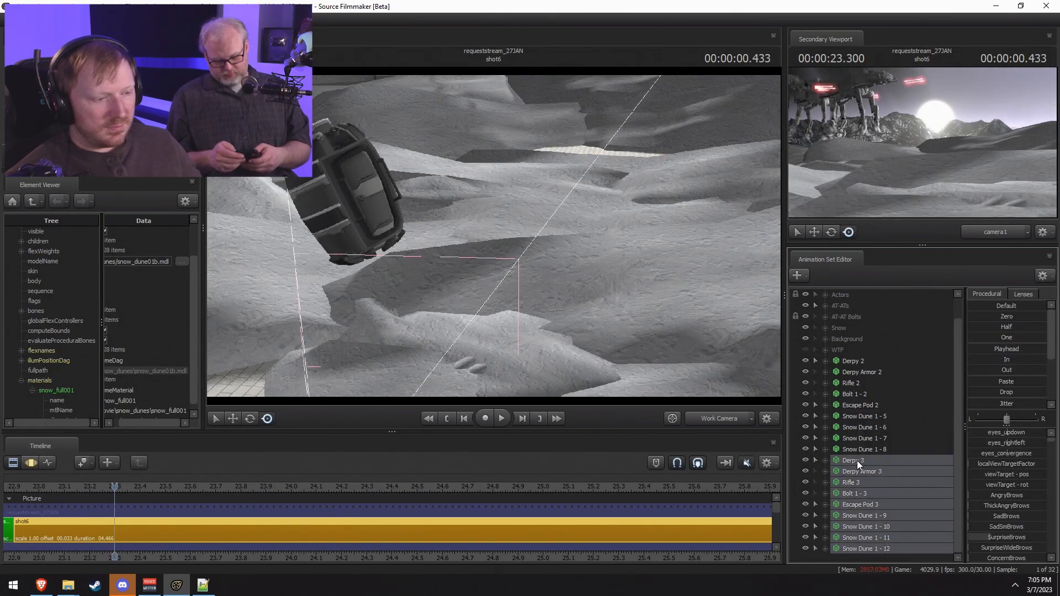
Step: Replay shot6 from the work camera to examine the timing and placement of the pod landings
key("F3")
mouse_move(494, 237)
left_mouse_down()
mouse_move(494, 221)
mouse_move(493, 237)
left_mouse_up()
key("s")
key("space")
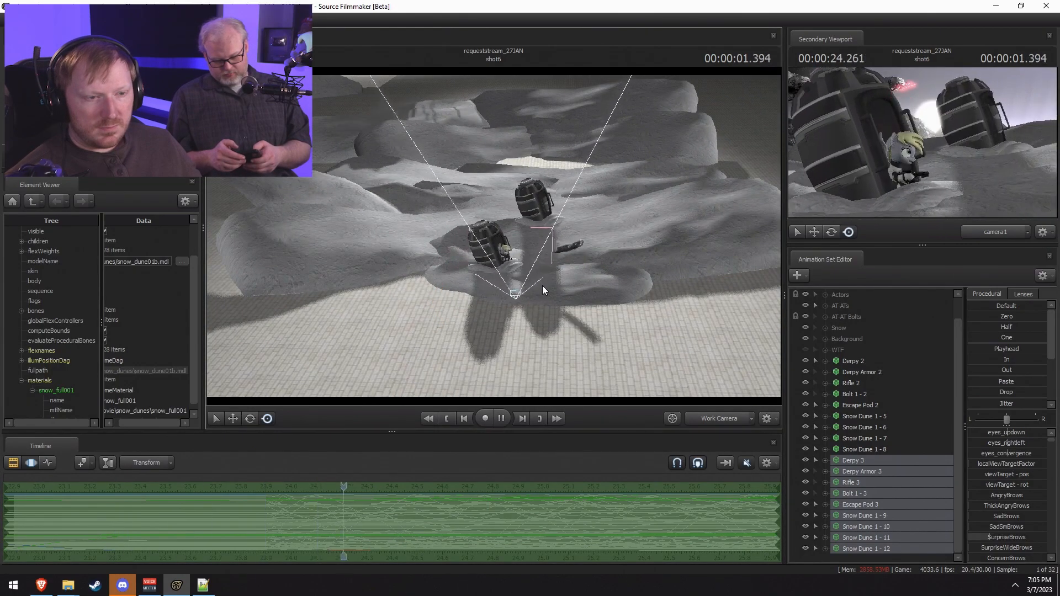
key("space")
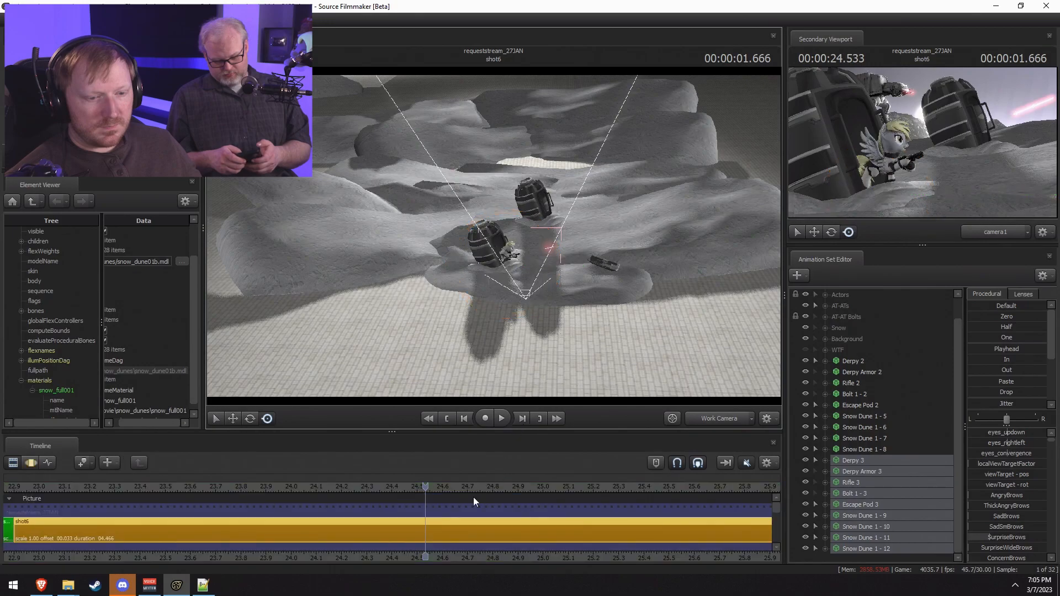
left_click_drag(616, 298, 494, 237)
key("space")
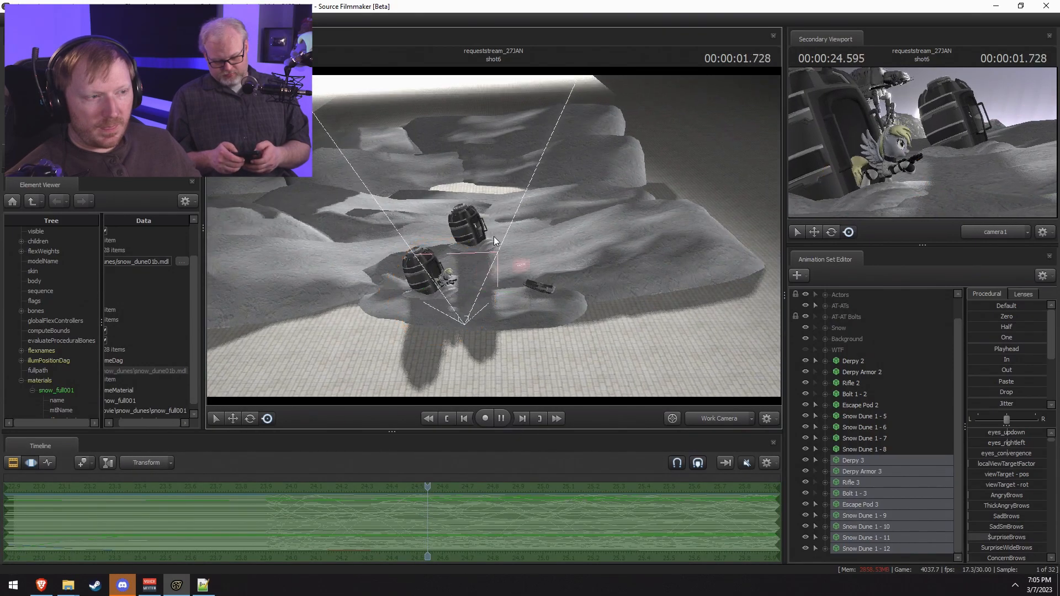
key("space")
key("space")
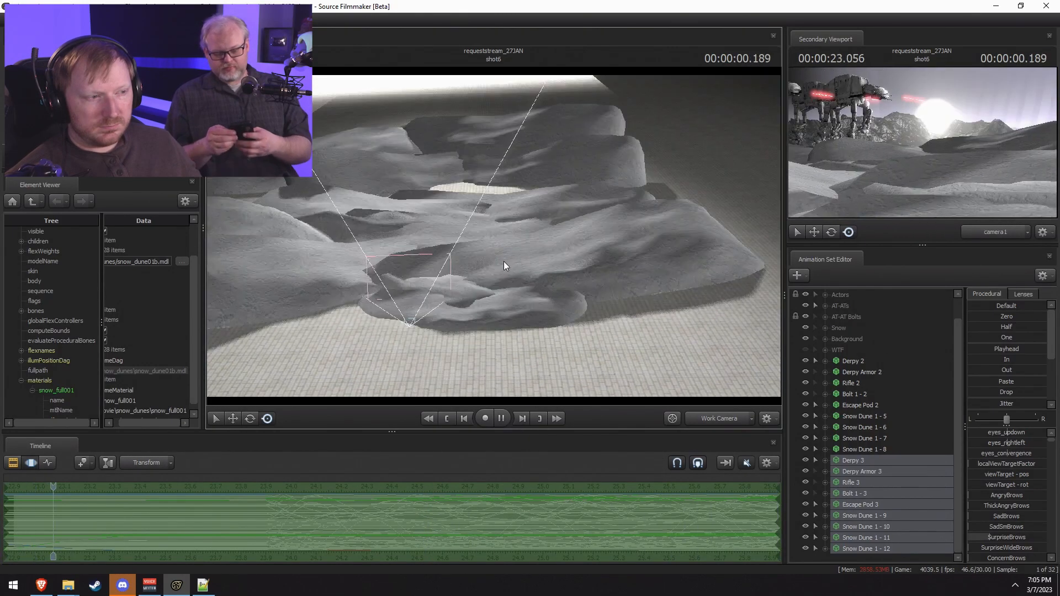
key("space")
Step: At about 26.3 s, move the Derpy 3 duplicates together behind the second pod and delay their animation by about 1.8 seconds
scroll(414, 505, "down", 4)
left_click_drag(227, 490, 514, 486)
key("F2")
key("F3")
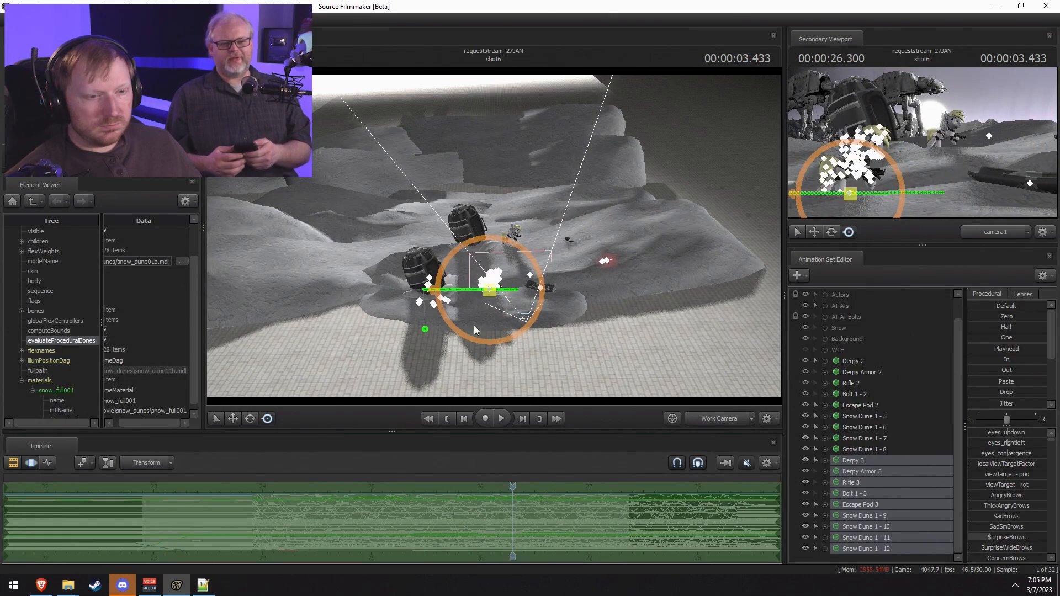
left_click_drag(490, 291, 492, 292)
left_click_drag(536, 205, 537, 205)
key("ctrl+z")
left_click_drag(604, 320, 492, 237)
key("w")
left_click_drag(433, 328, 592, 148)
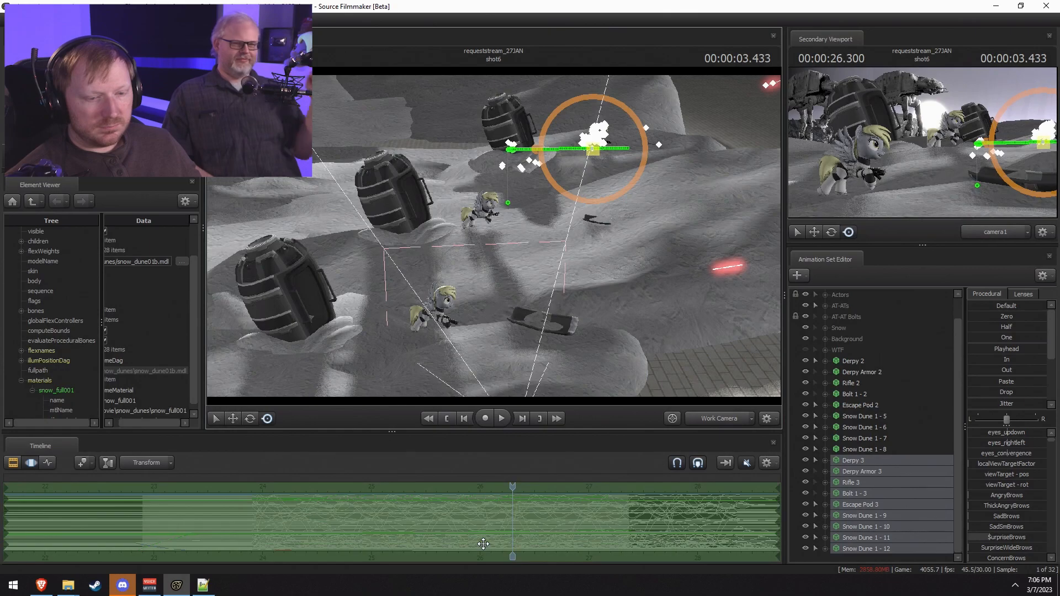
left_click_drag(300, 534, 500, 513)
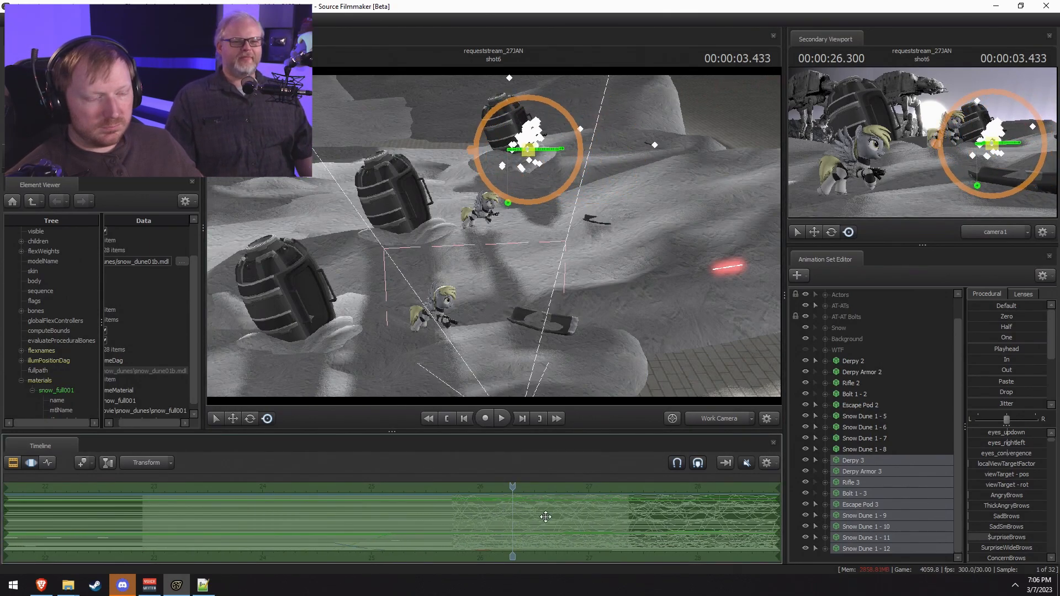
Step: Paste the landing's animation sets once more and select the nine new duplicates, Derpy 4 through Snow Dune 1 - 16
right_click(863, 555)
left_click(886, 516)
left_click(875, 559)
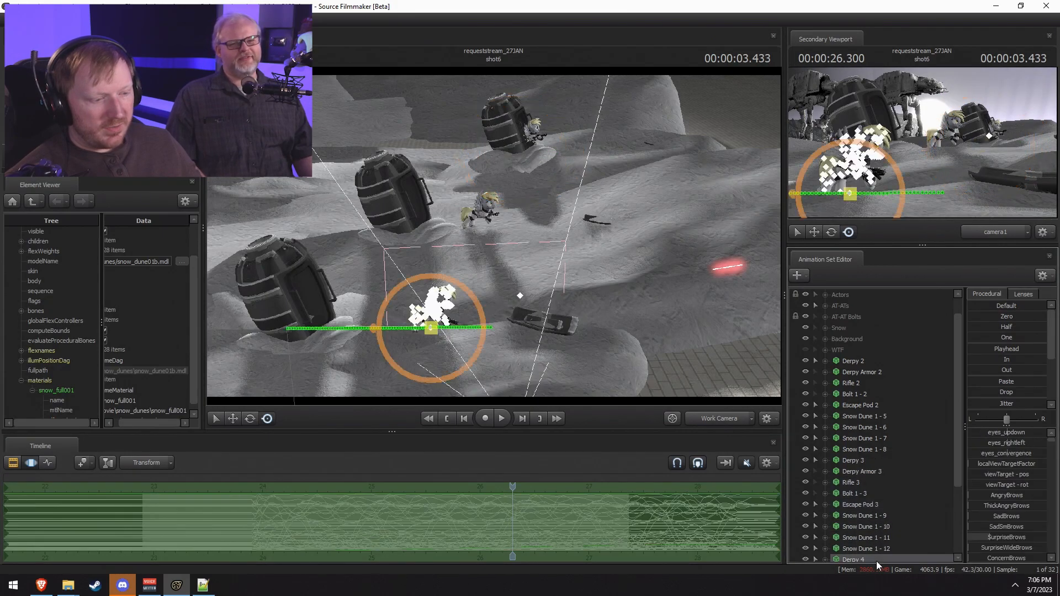
scroll(869, 561, "down", 3)
left_click(871, 549, "shift")
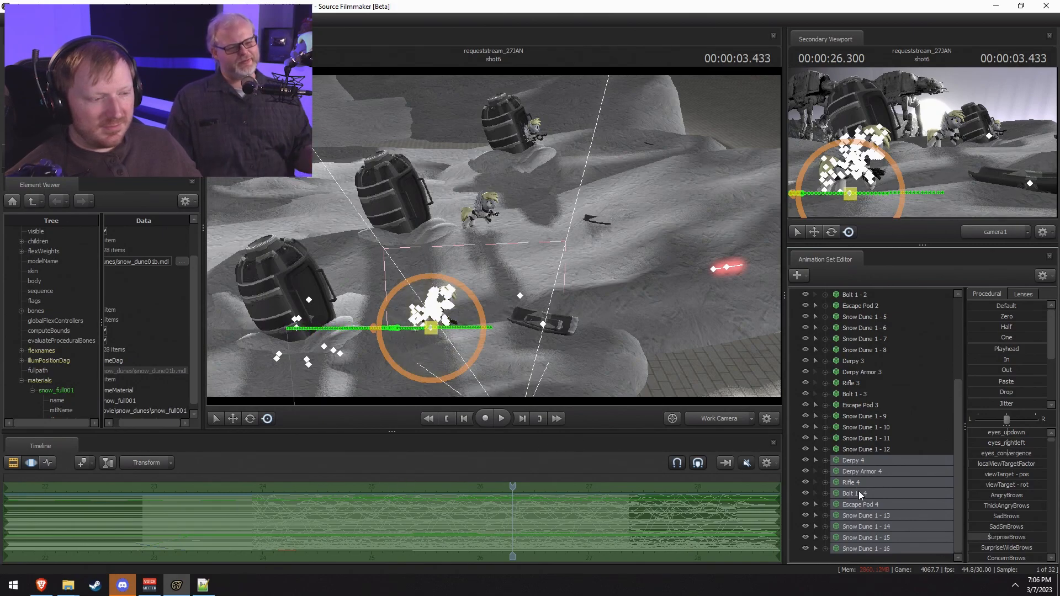
Step: Move the Derpy 4 duplicates together to a spot behind the third pod and delay their animation by about one second
left_click(293, 330)
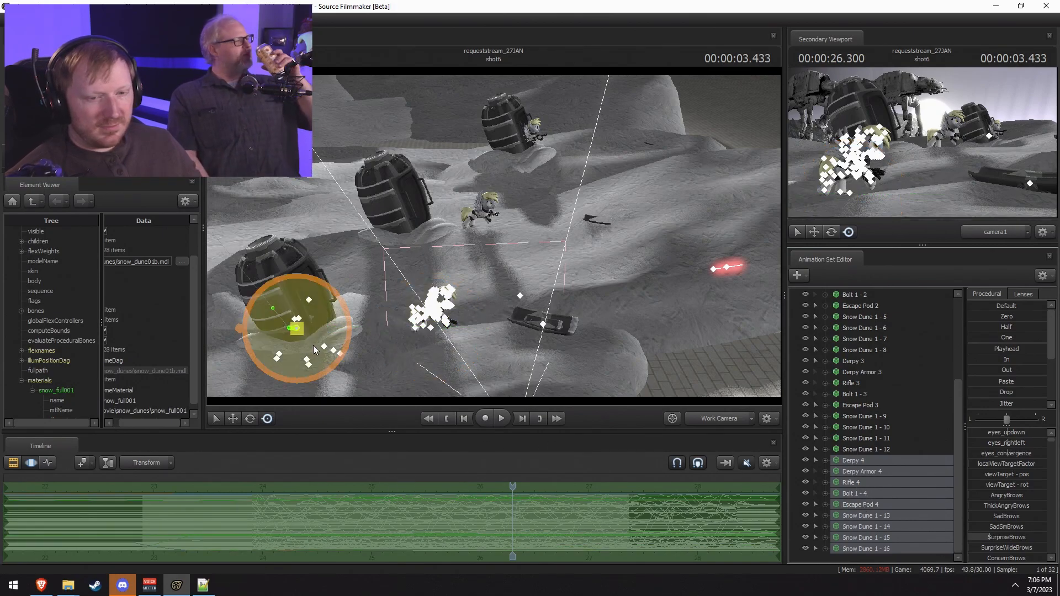
left_click_drag(294, 330, 440, 126)
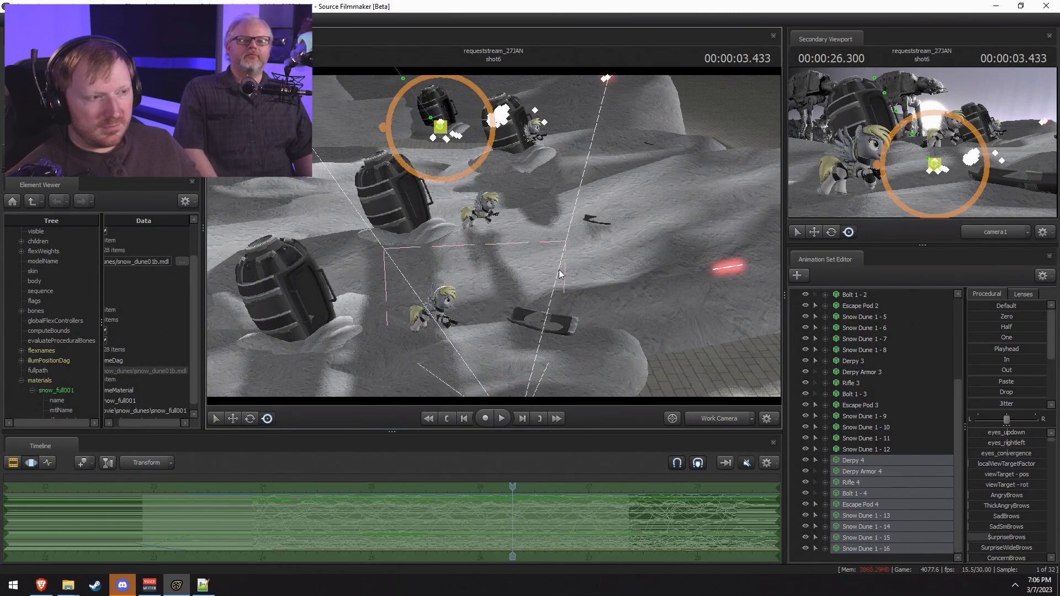
key("F2")
key("F3")
left_click_drag(372, 525, 475, 517)
key("F2")
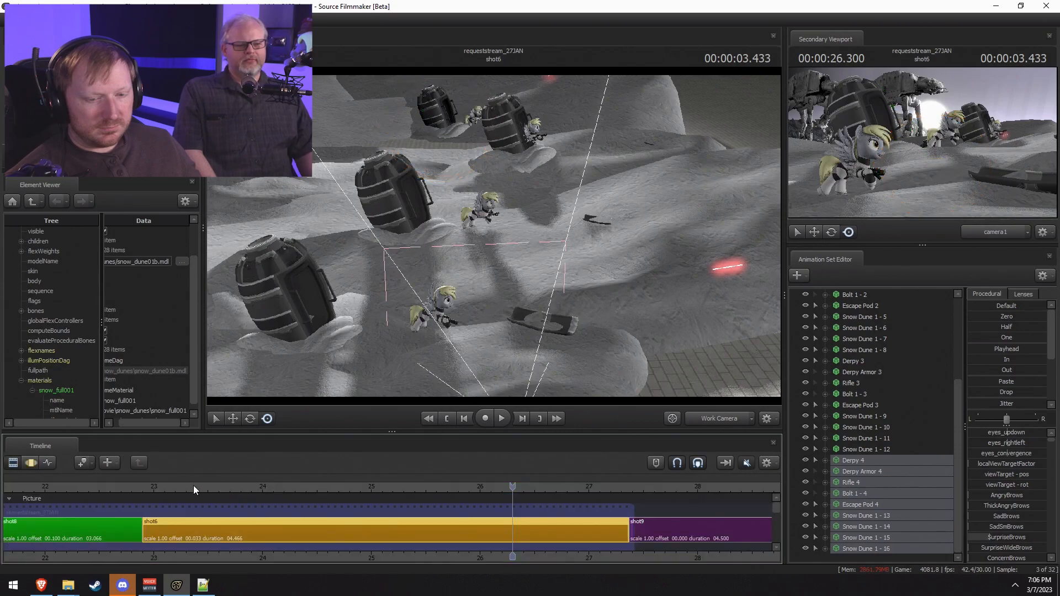
Step: Replay shot6 through camera1 to check how all the pod landings and walking characters look in frame
left_click(183, 487)
left_click(720, 420)
key("space")
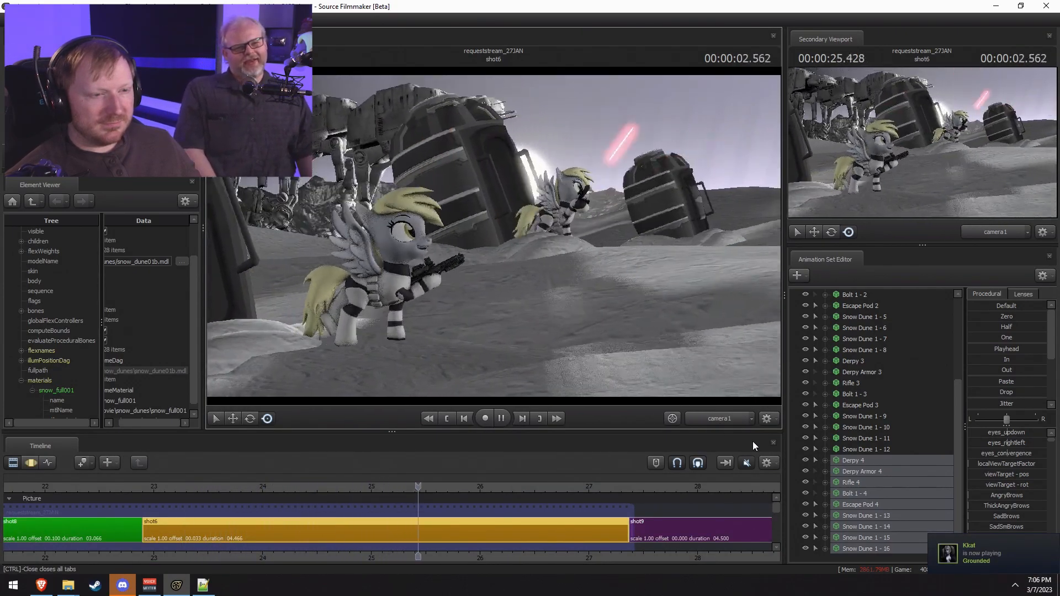
key("space")
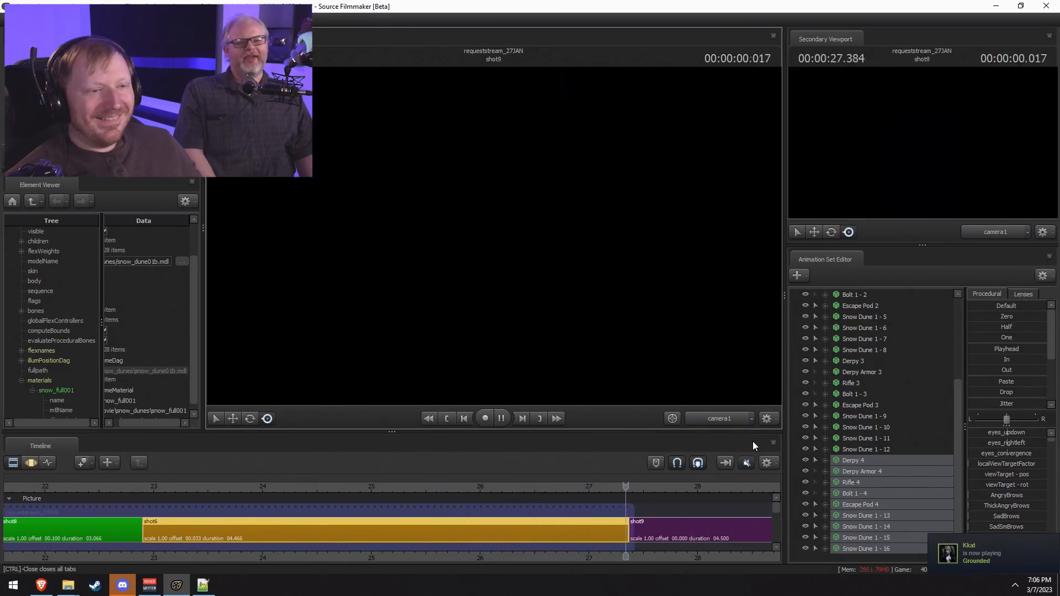
key("F3")
key("F2")
key("F3")
left_click(337, 487)
key("space")
key("space")
key("F2")
left_click(323, 485)
key("space")
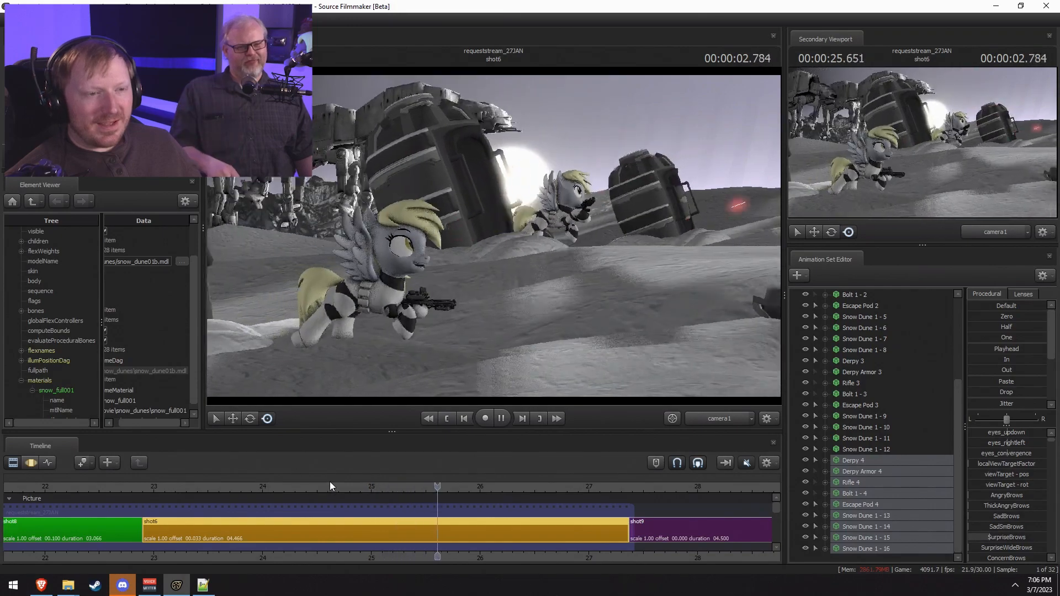
key("space")
key("F3")
key("F2")
scroll(856, 465, "up", 7)
left_click(853, 376)
left_click(853, 384)
scroll(855, 464, "down", 7)
left_click(857, 546, "shift")
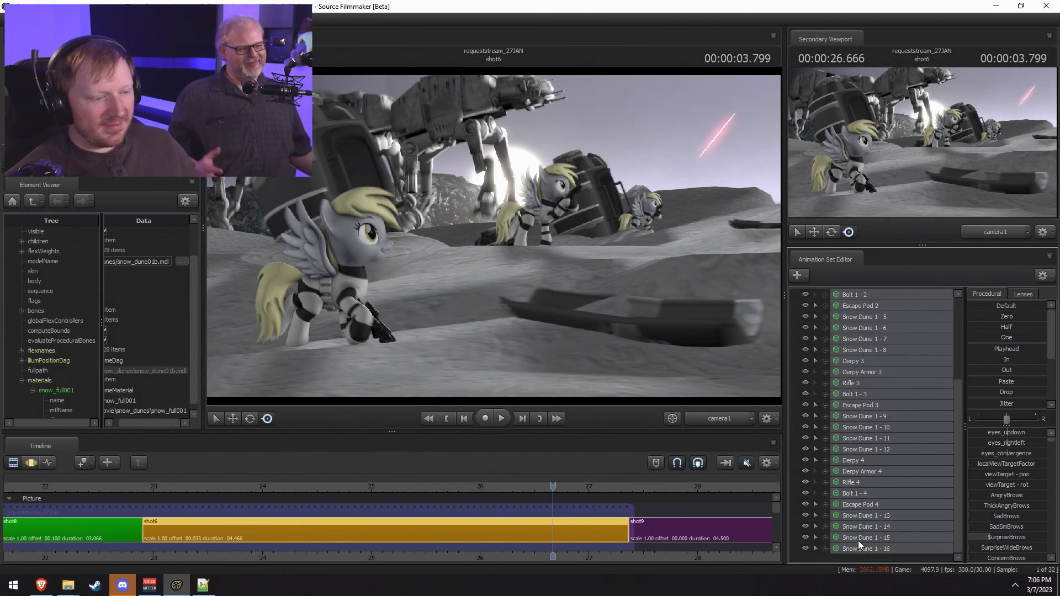
scroll(856, 535, "up", 4)
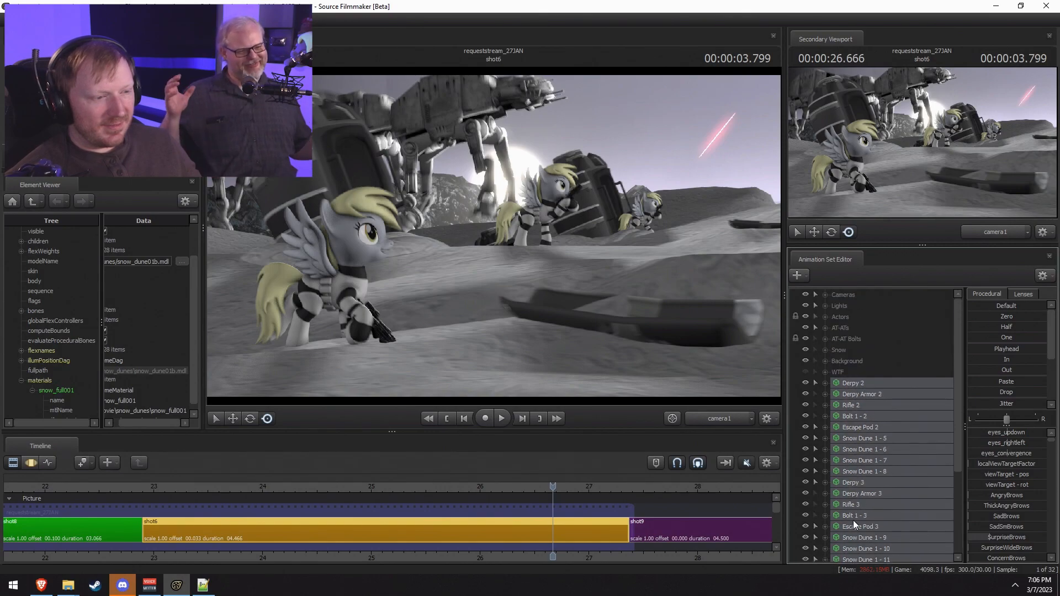
Step: Group the nine animation sets from Derpy 2 through Snow Dune 1 - 8 and rename the new group Derpy 2
left_click(854, 386)
right_click(867, 466)
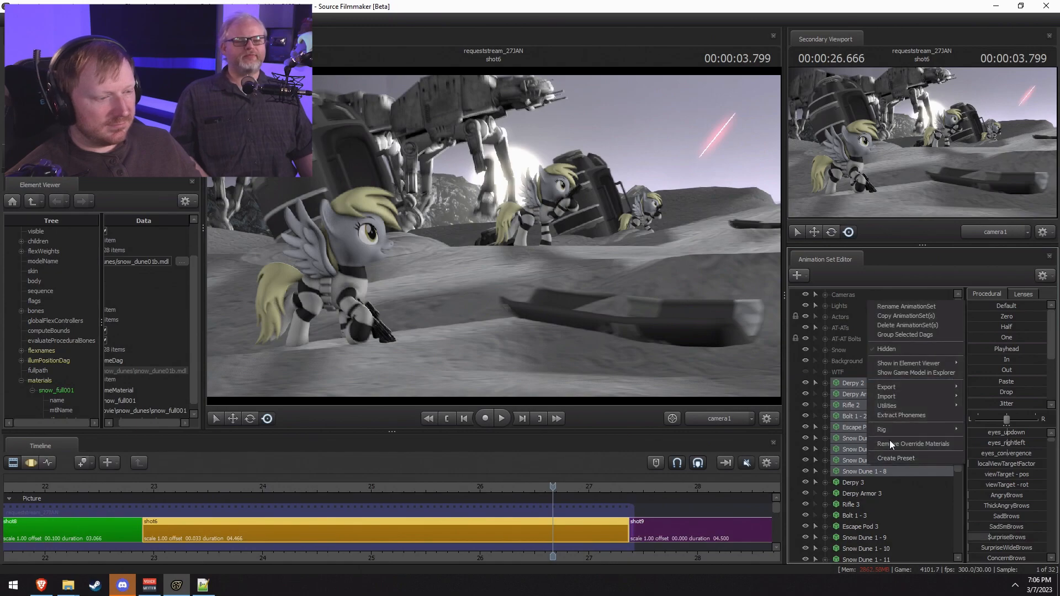
left_click(909, 336)
right_click(883, 387)
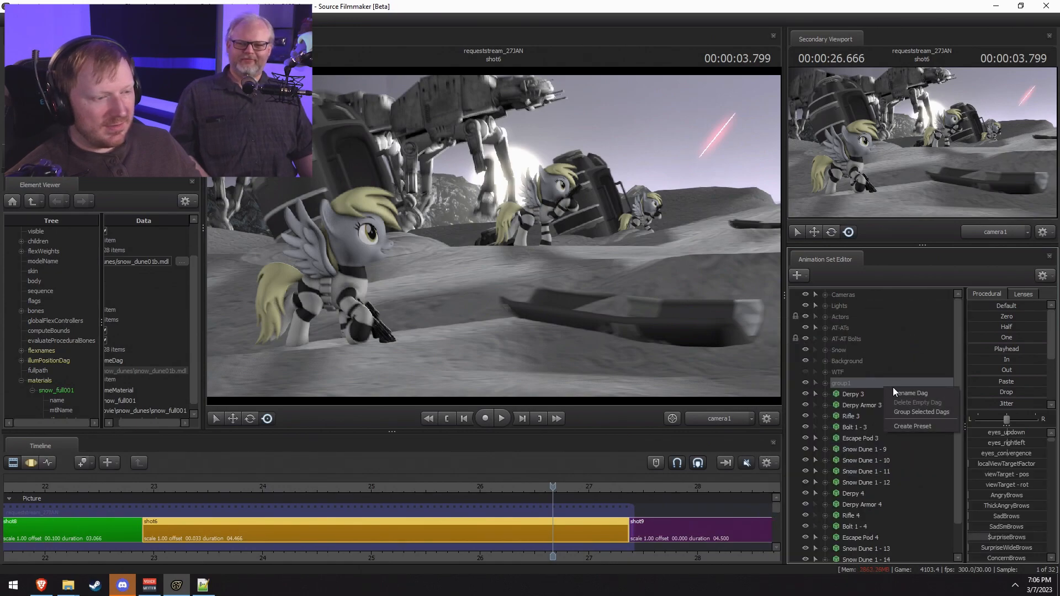
left_click(900, 394)
type("Derpy 2")
key("Return")
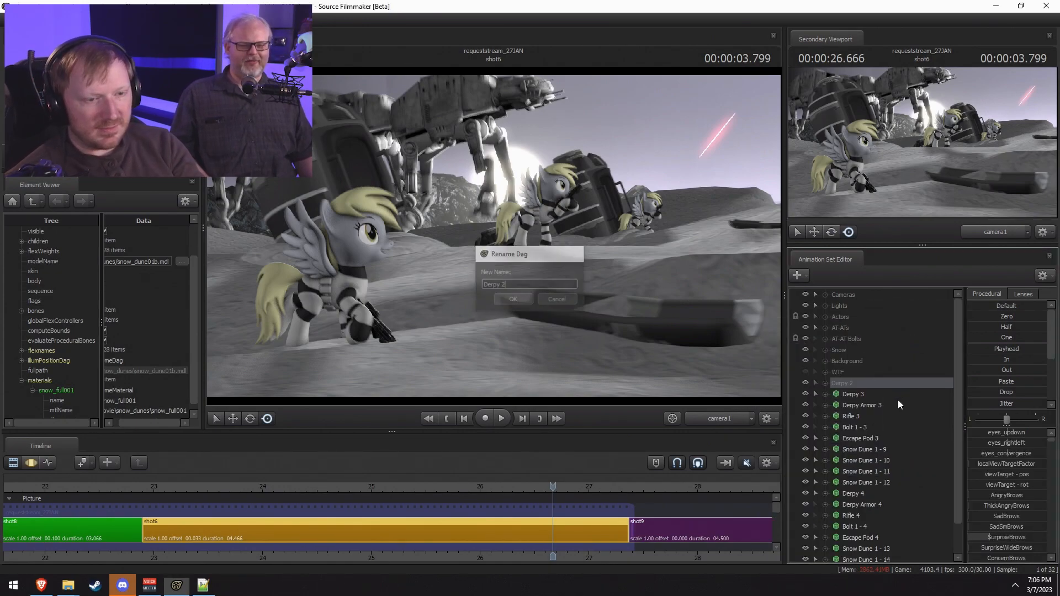
Step: Group the nine animation sets from Derpy 3 through Snow Dune 1 - 12 and rename the new group Derpy 3
left_click(872, 396)
left_click(871, 484, "shift")
right_click(876, 478)
left_click(916, 349)
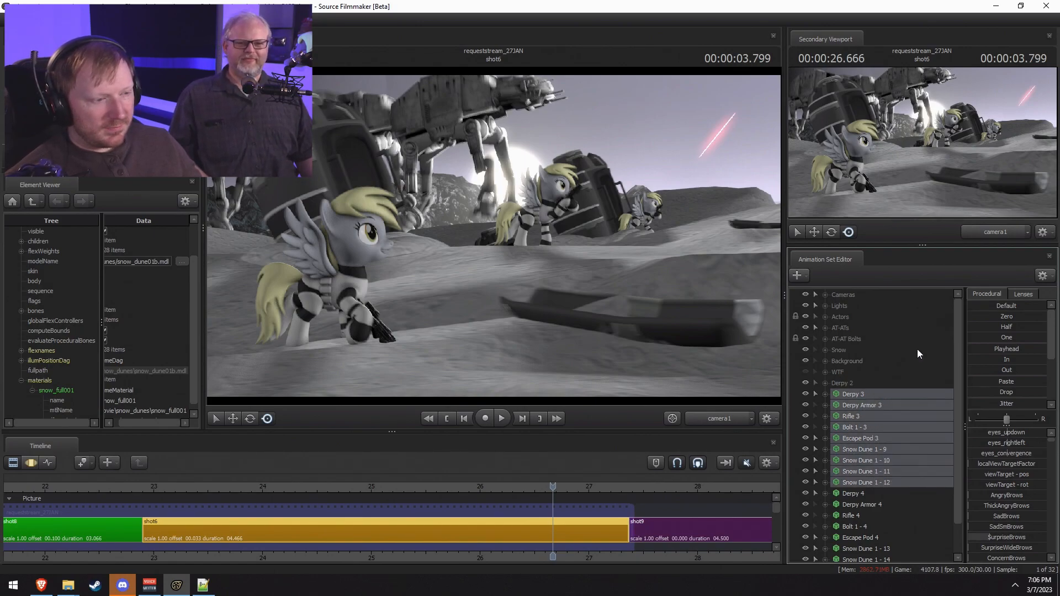
right_click(846, 395)
left_click(879, 402)
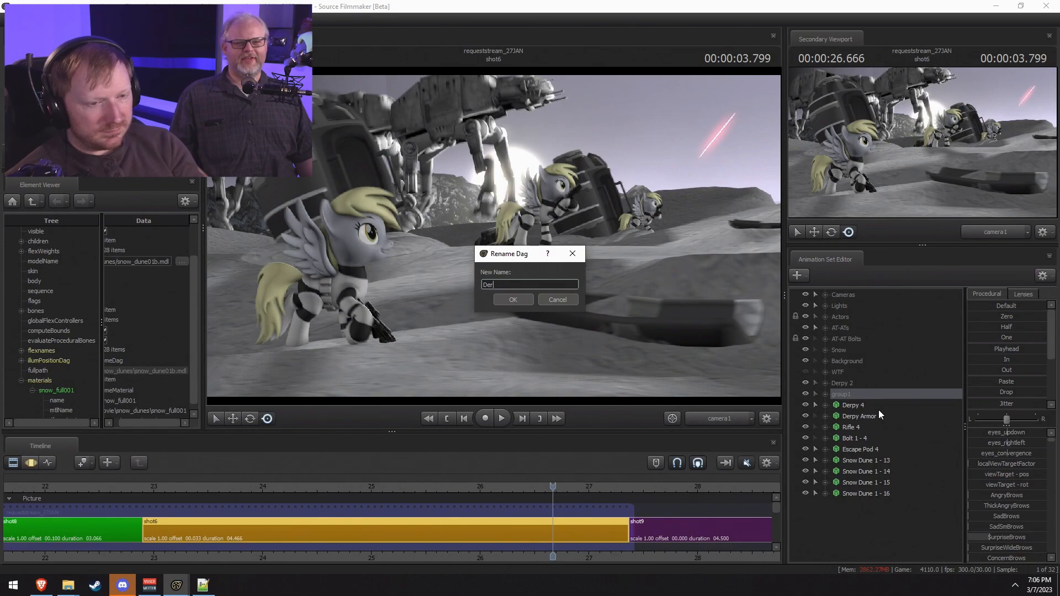
type("Derpy 3")
key("Return")
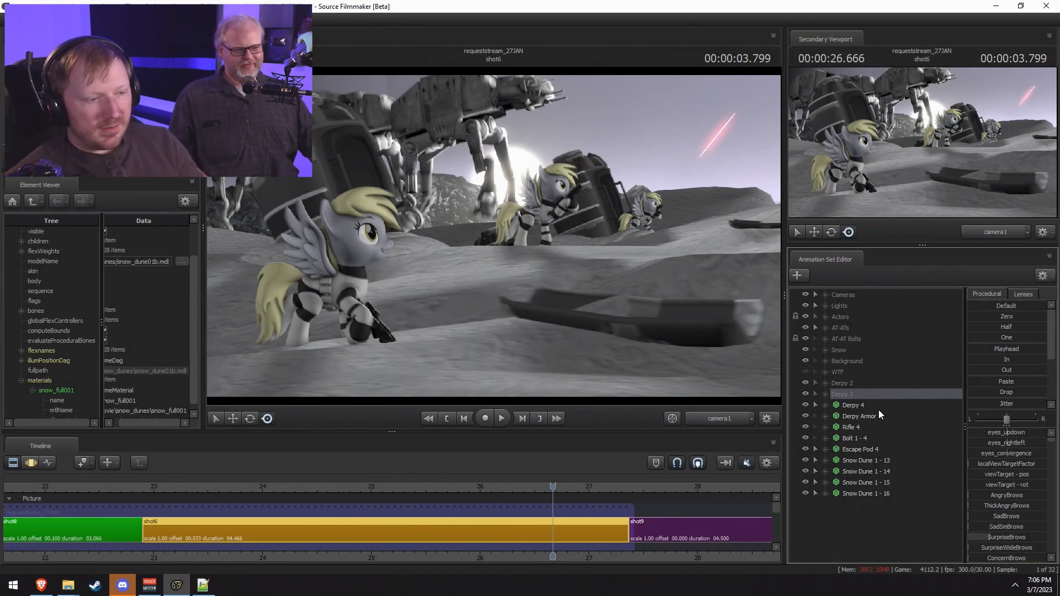
Step: Group the nine animation sets from Derpy 4 through Snow Dune 1 - 16 and rename the new group Derpy 4
left_click(880, 409)
left_click_drag(844, 492, 863, 489, "shift")
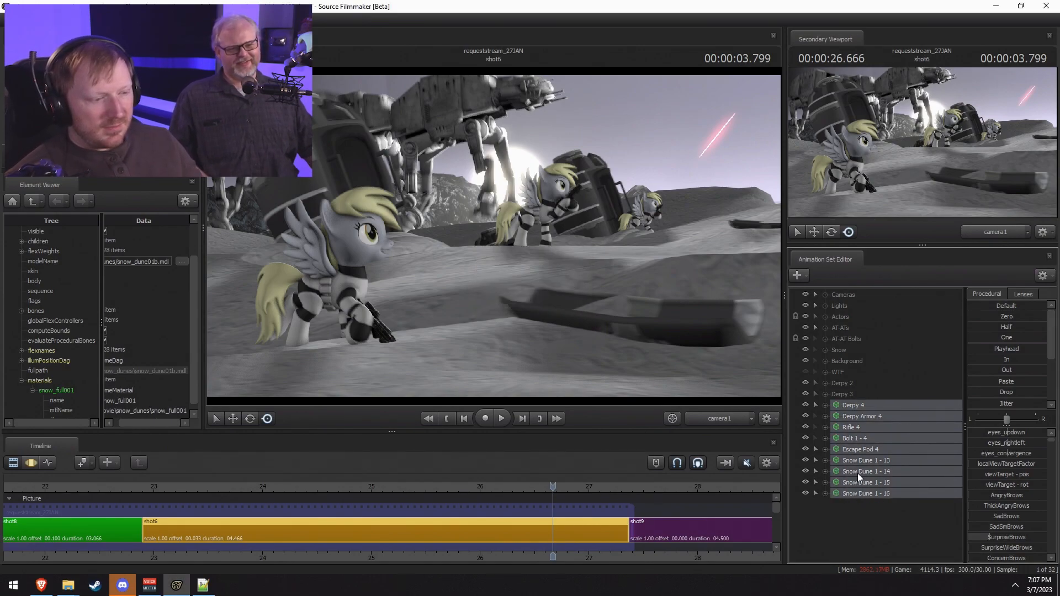
right_click(859, 476)
left_click(884, 382)
right_click(850, 405)
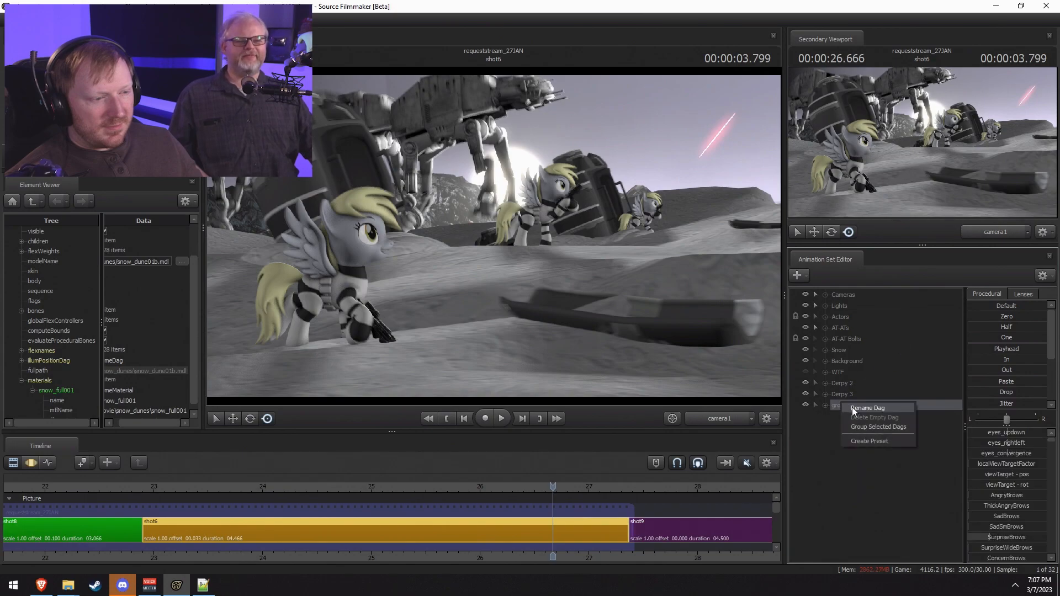
left_click(864, 409)
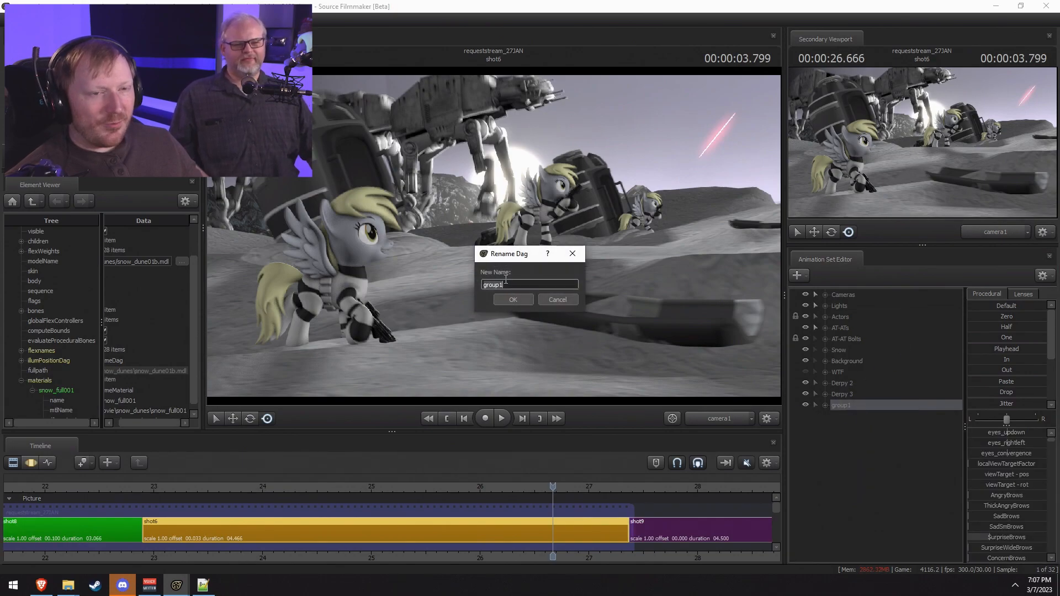
type("Dery")
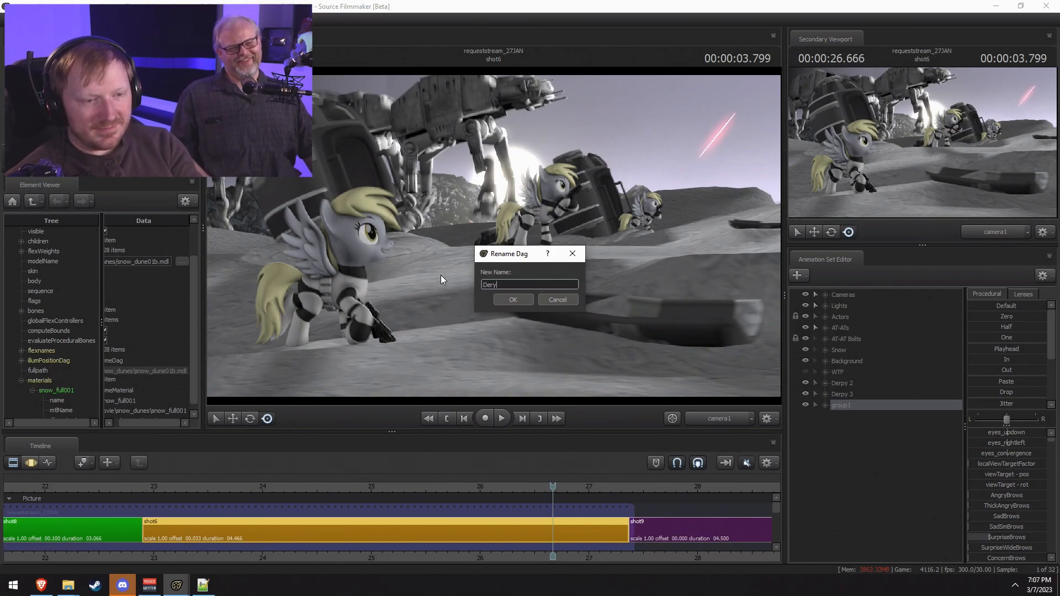
key("BackSpace")
type("py 4")
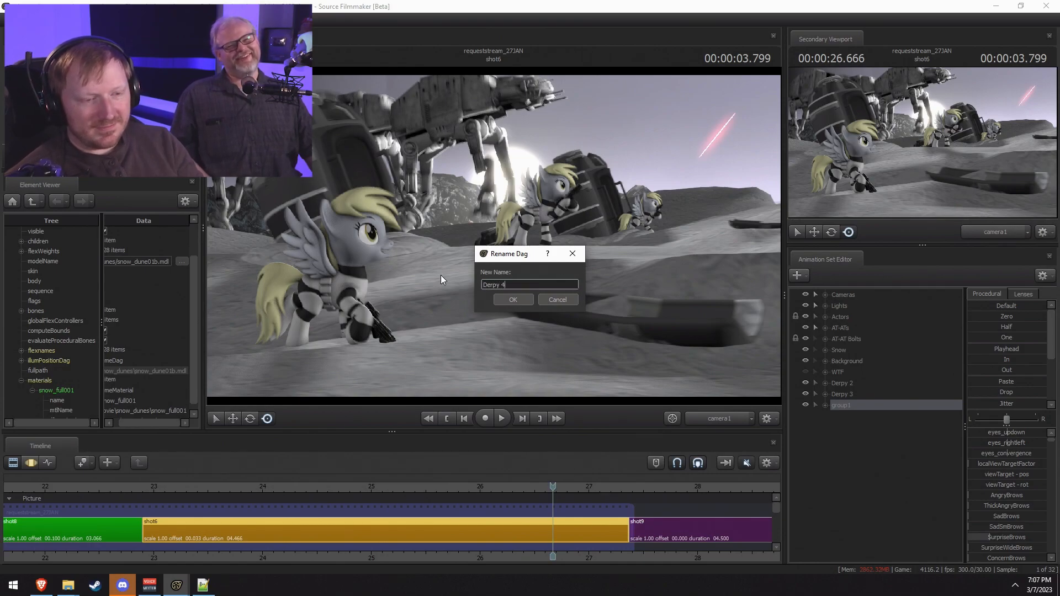
key("Return")
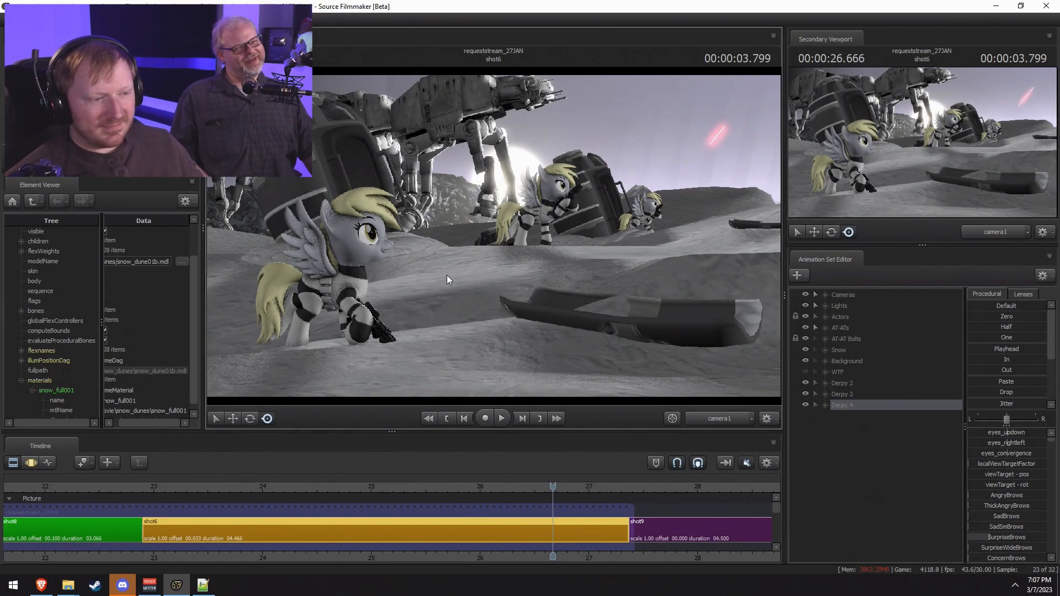
Step: Paste the landing's animation sets below the groups and select the nine duplicates, Derpy 5 through Snow Dune 1 - 20
left_click(879, 471)
right_click(884, 472)
left_click(915, 529)
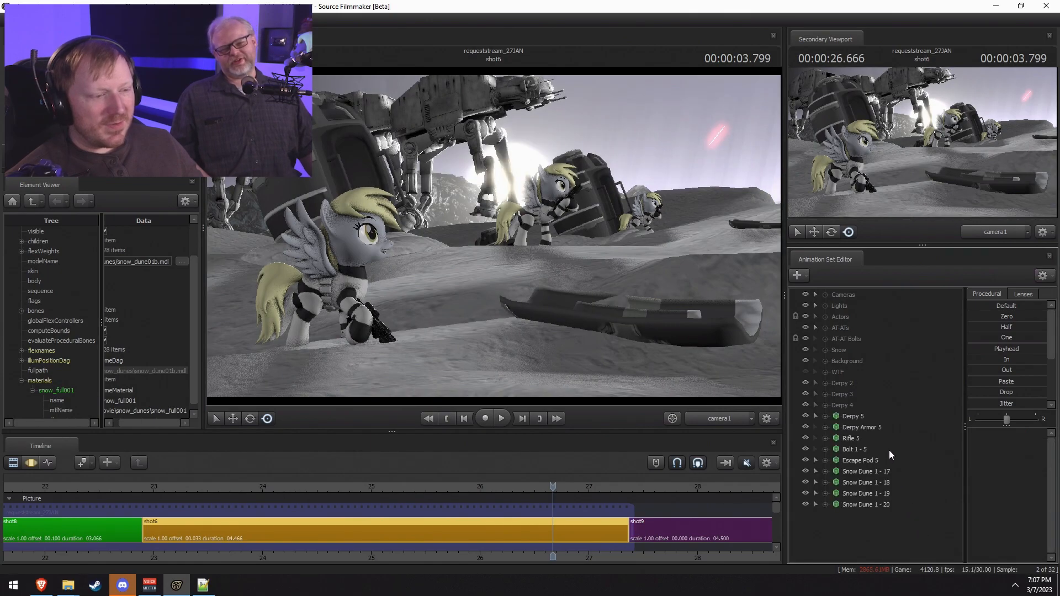
left_click(877, 502, "shift")
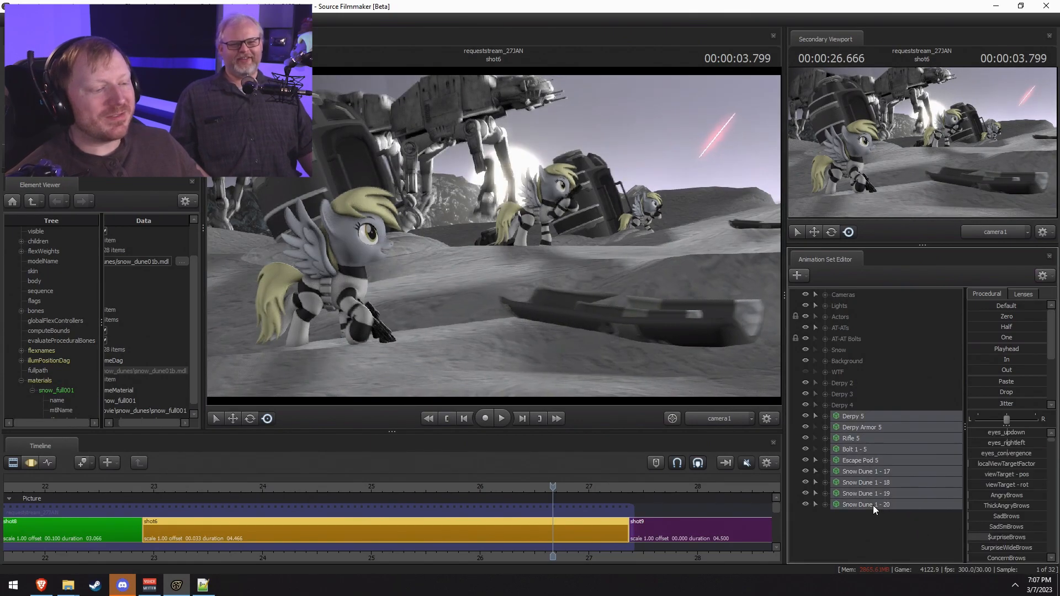
Step: Move the Derpy 5 landing to the far dune beyond the other pods and shift its animation later in time
key("F3")
key("space")
key("space")
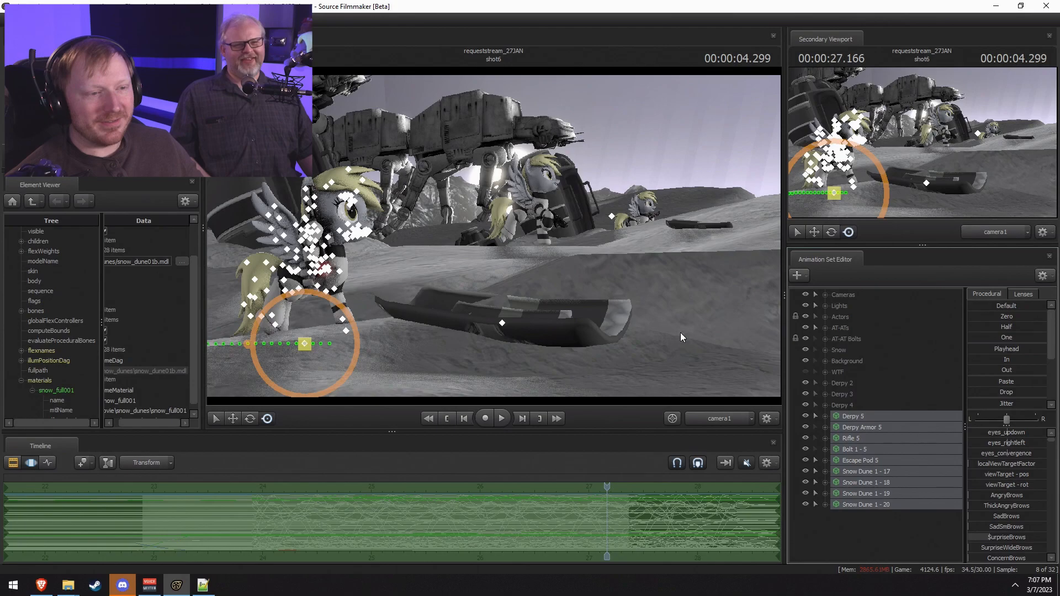
key("s")
left_click_drag(494, 237, 493, 236)
key("F2")
key("F3")
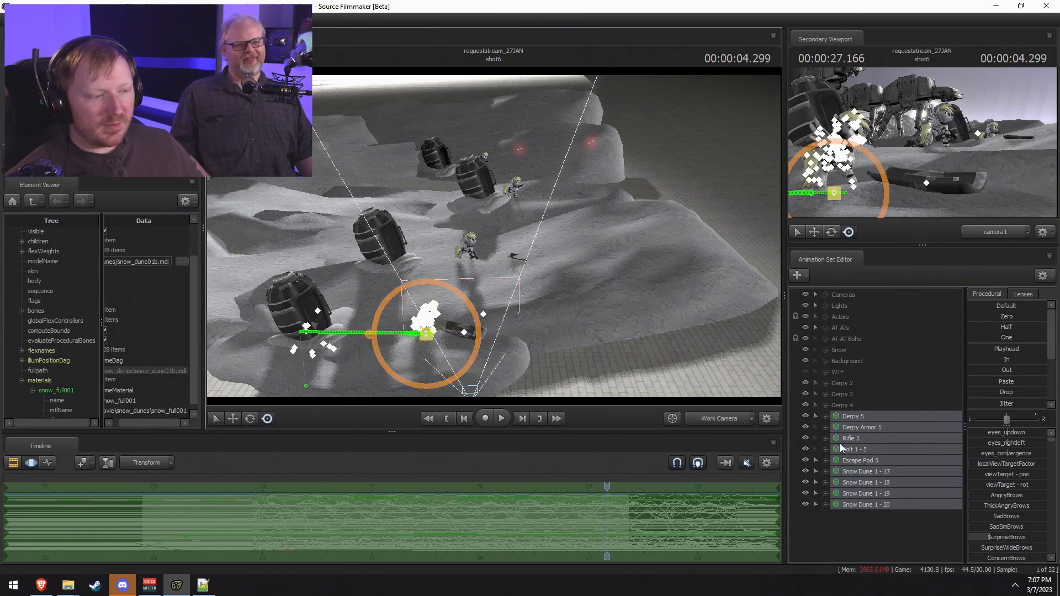
left_click(307, 331)
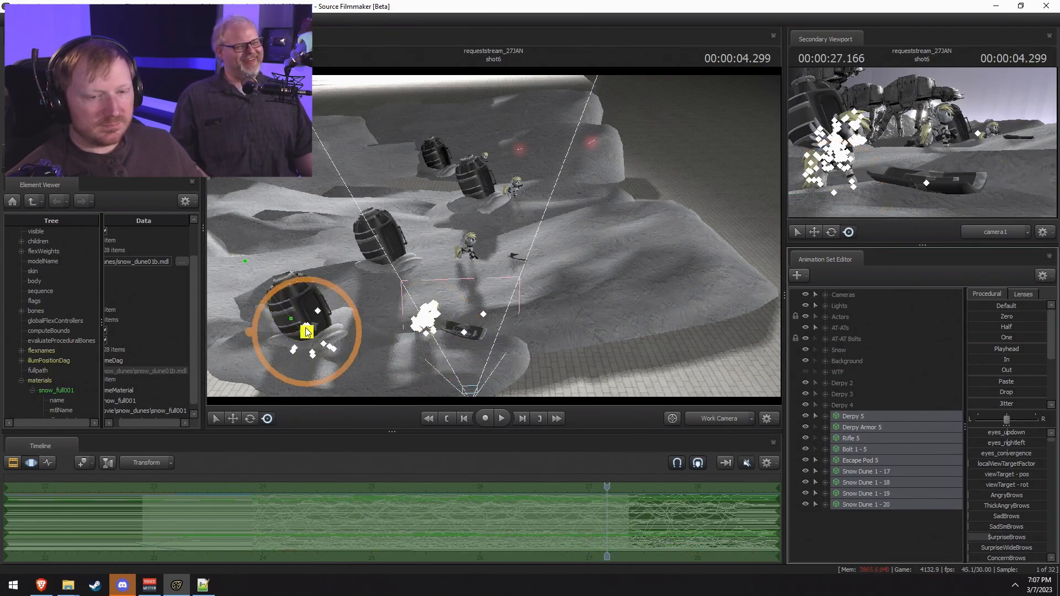
left_click(1030, 141)
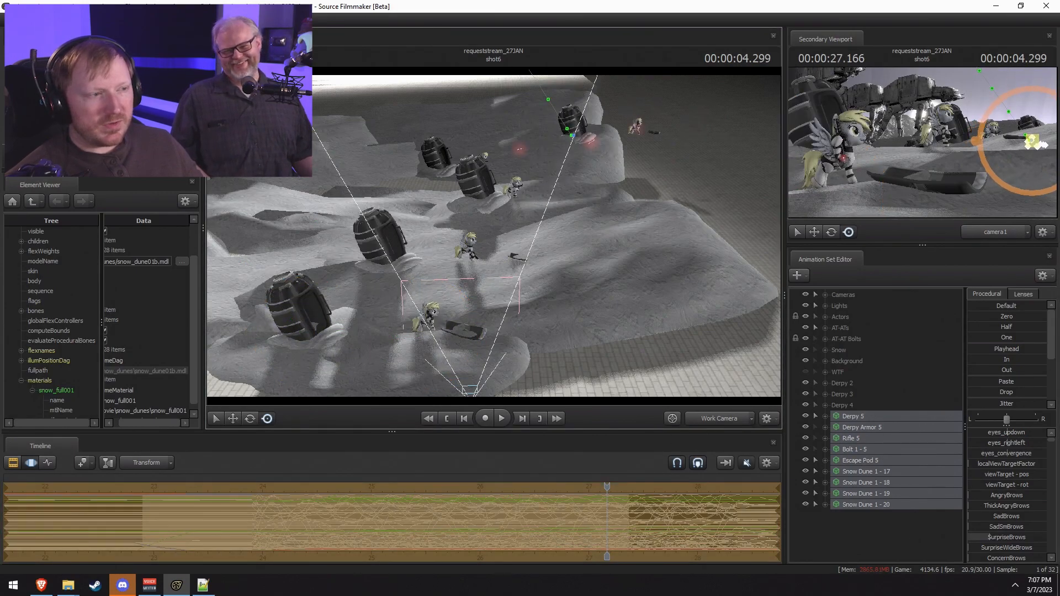
left_click_drag(511, 298, 511, 298)
left_click_drag(360, 520, 666, 528)
Step: Paste another copy of the landing's animation sets and select the nine duplicates, Derpy 6 through Snow Dune 1 - 24
right_click(875, 537)
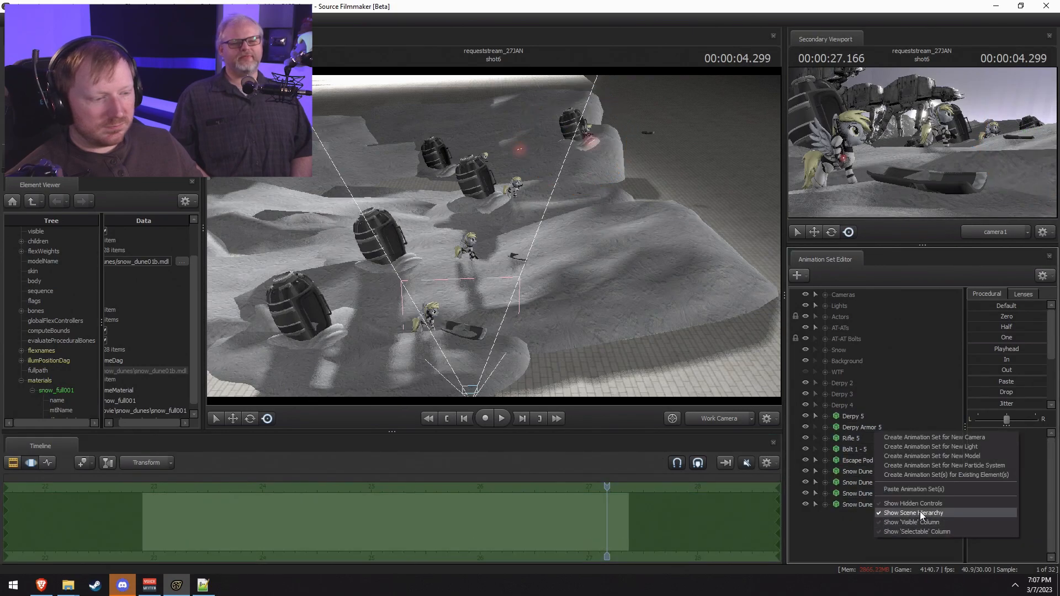
left_click(927, 490)
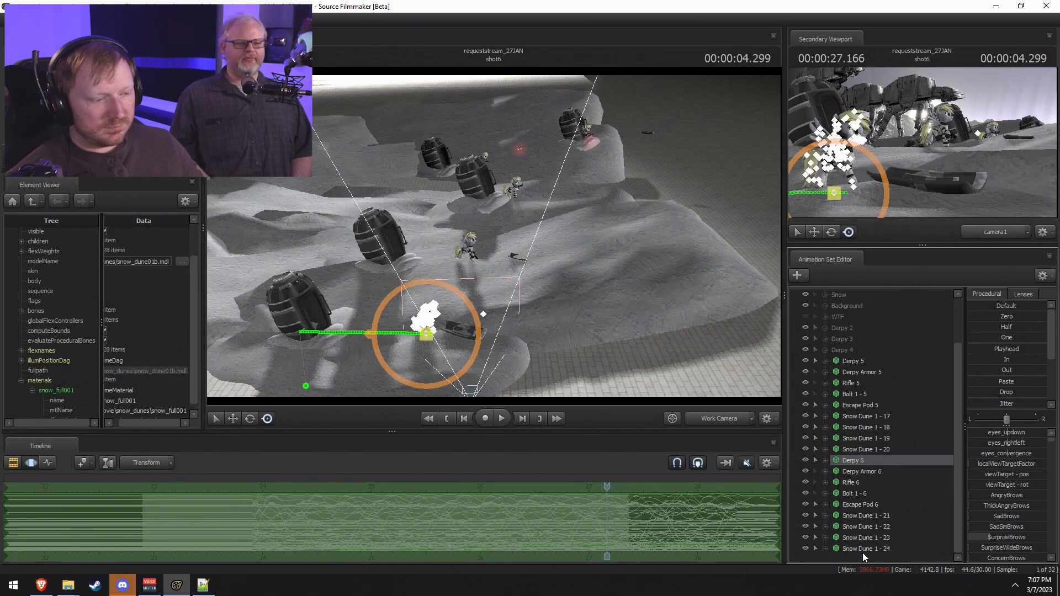
left_click(864, 552, "shift")
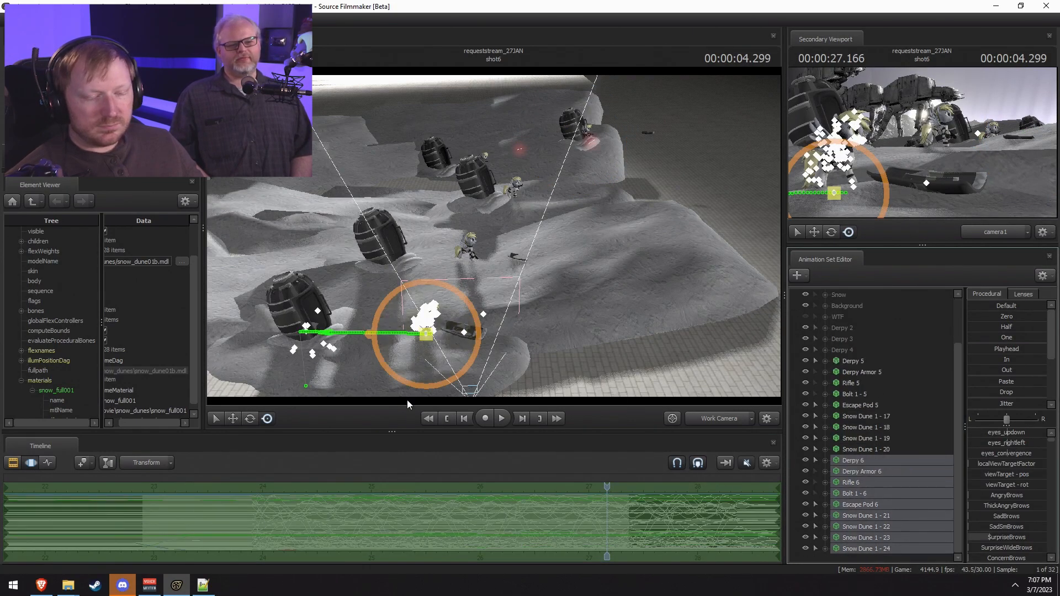
Step: Using Escape Pod 6 as the pivot, move the Derpy 6 landing onto the open dune between the pods and shift its animation later
left_click(870, 505, "ctrl")
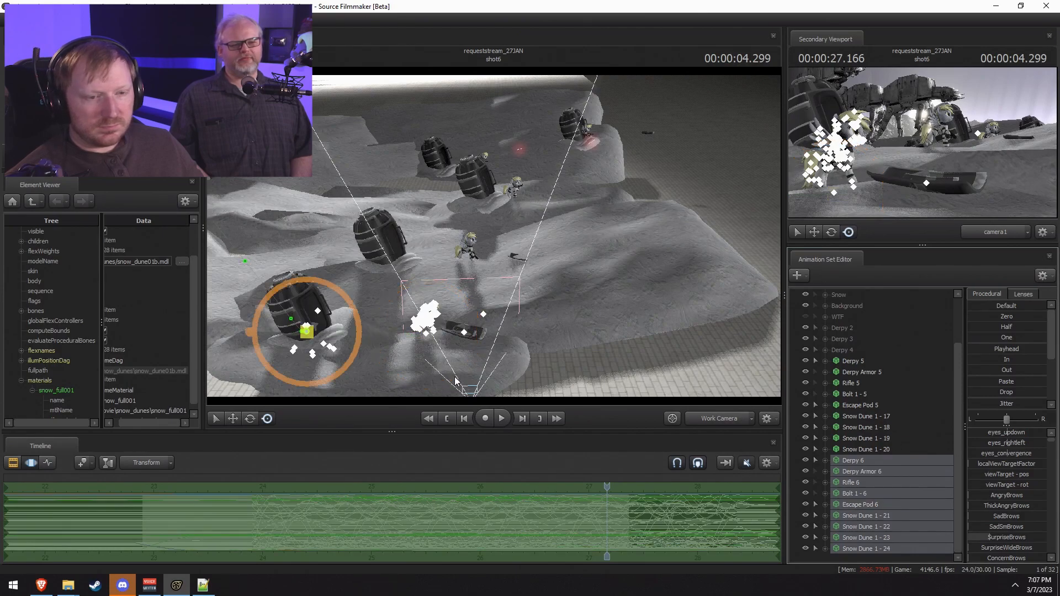
left_click(307, 335)
key("ctrl+z")
left_click_drag(306, 334, 483, 257)
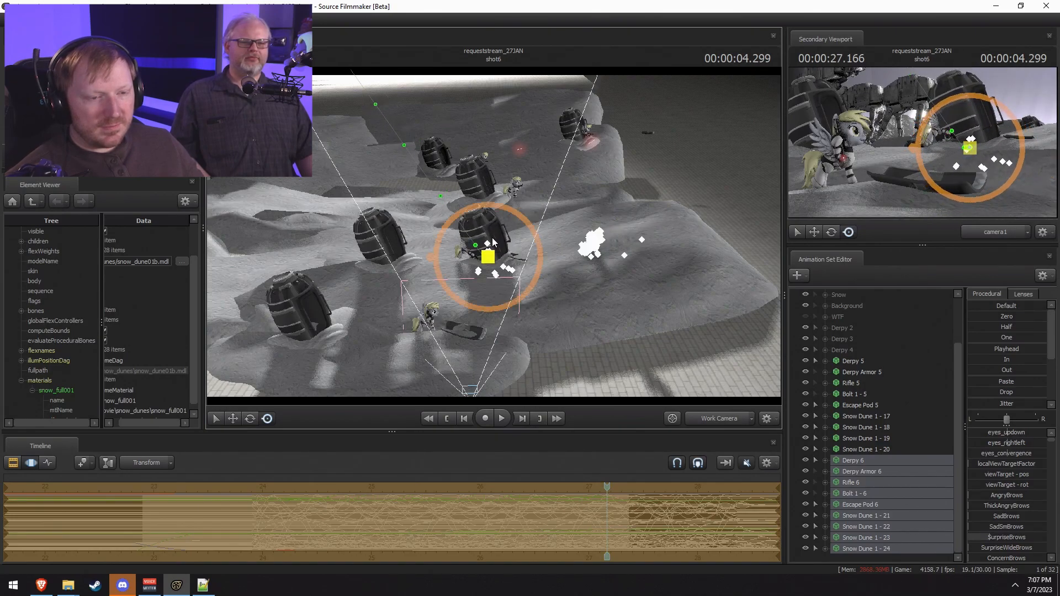
left_click_drag(401, 486, 608, 528)
left_click_drag(394, 511, 517, 526, "alt")
left_click_drag(514, 526, 602, 531)
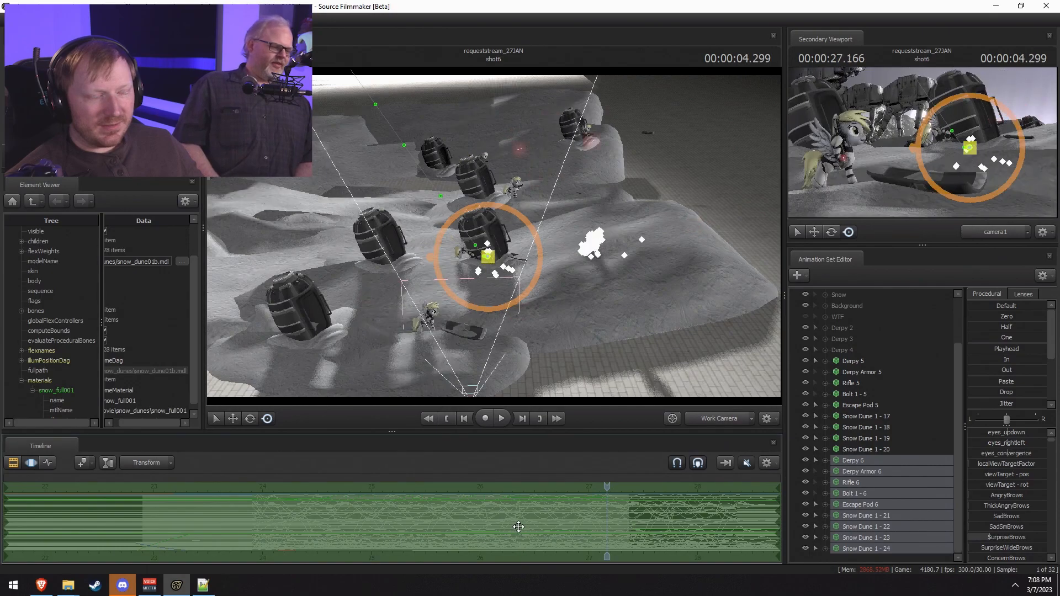
left_click_drag(487, 257, 407, 304)
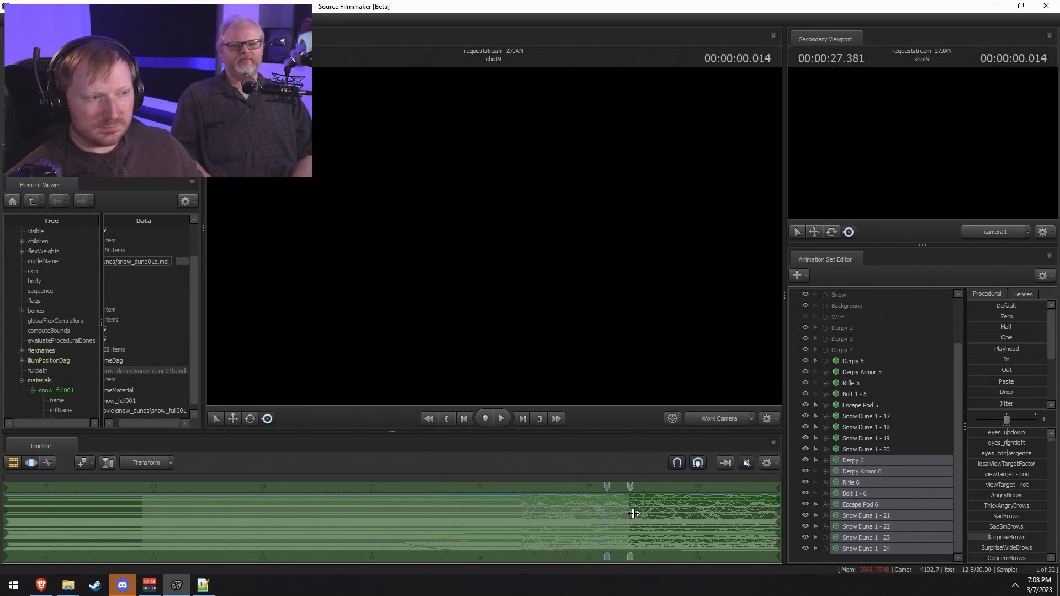
Step: Play back shot6 through camera1 to examine the placement and timing of the landings
key("F2")
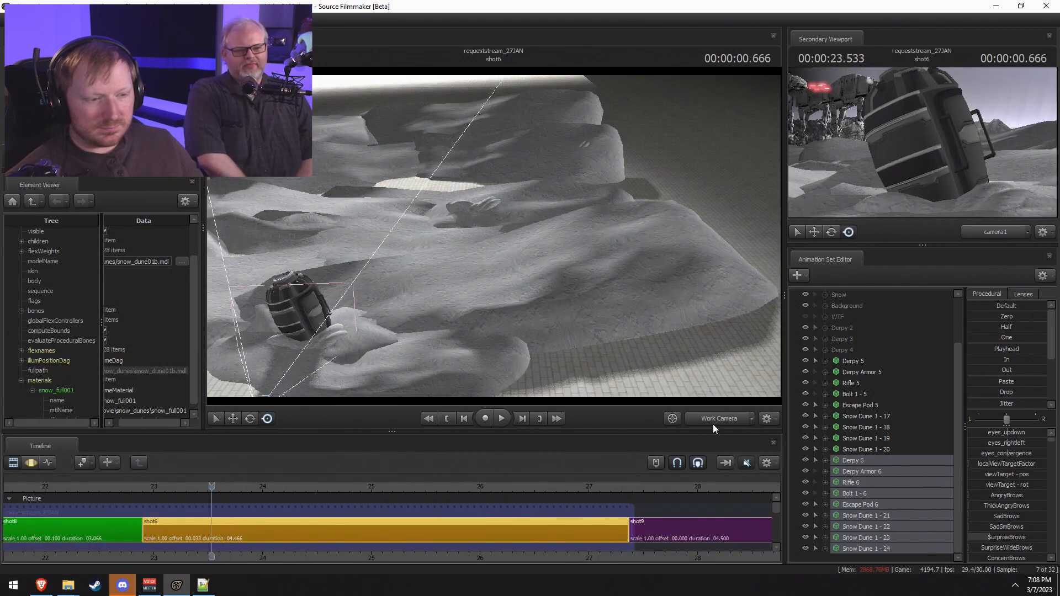
left_click(714, 423)
key("space")
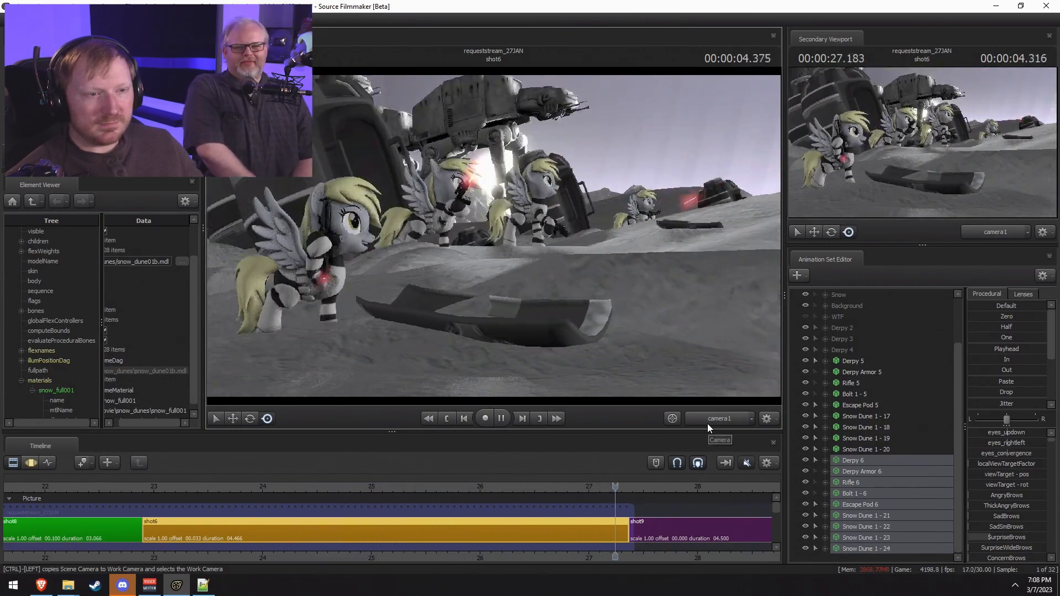
key("space")
key("F4")
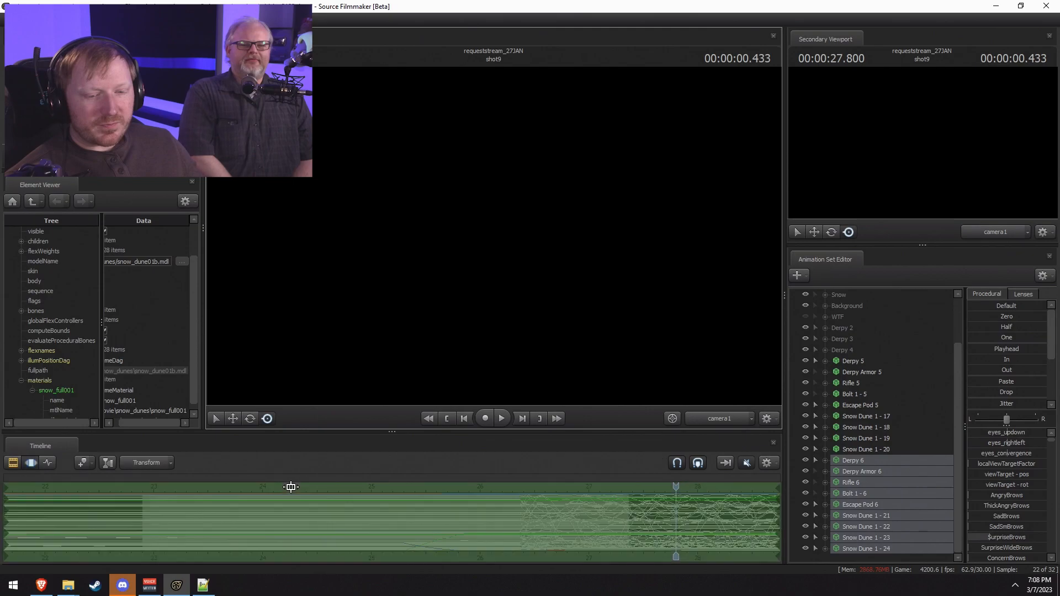
key("F3")
left_click_drag(166, 494, 418, 503)
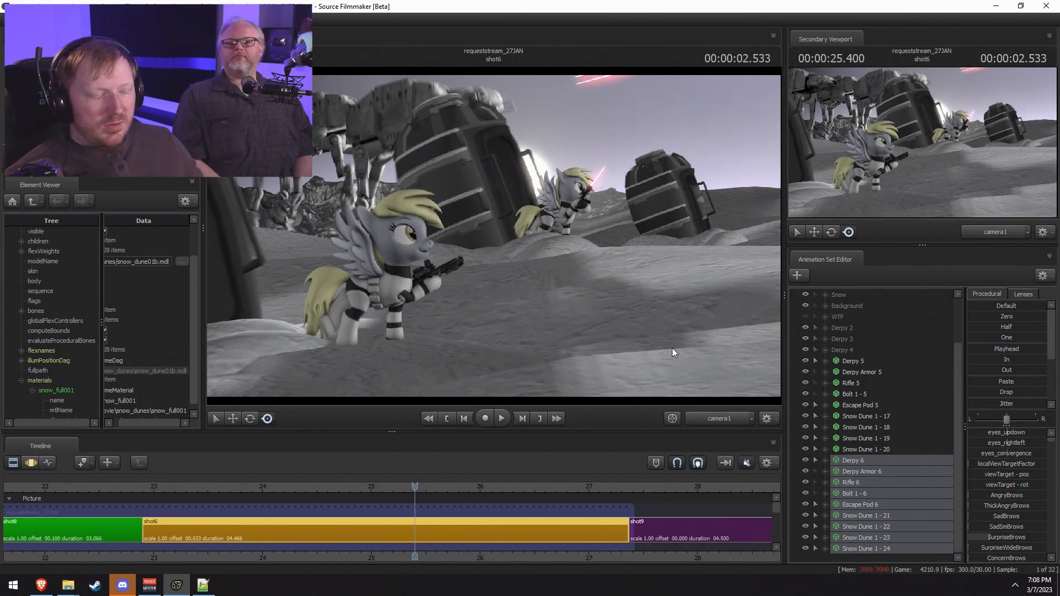
Step: Shift the Derpy 2 group slightly lower in the camera1 view and check its landing in playback
left_click(849, 328)
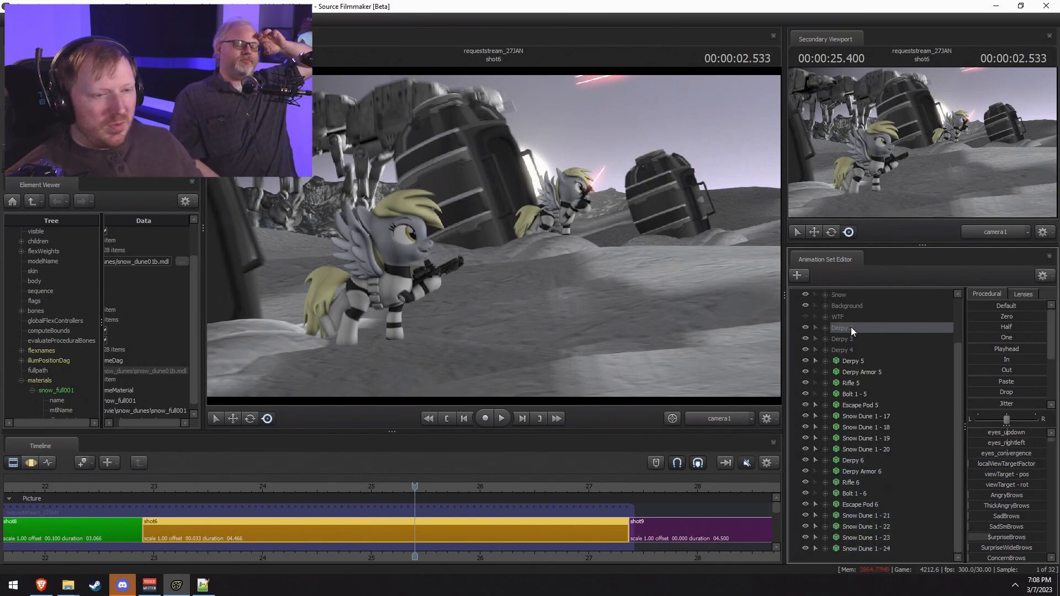
key("F3")
key("w")
left_click_drag(552, 212, 557, 248)
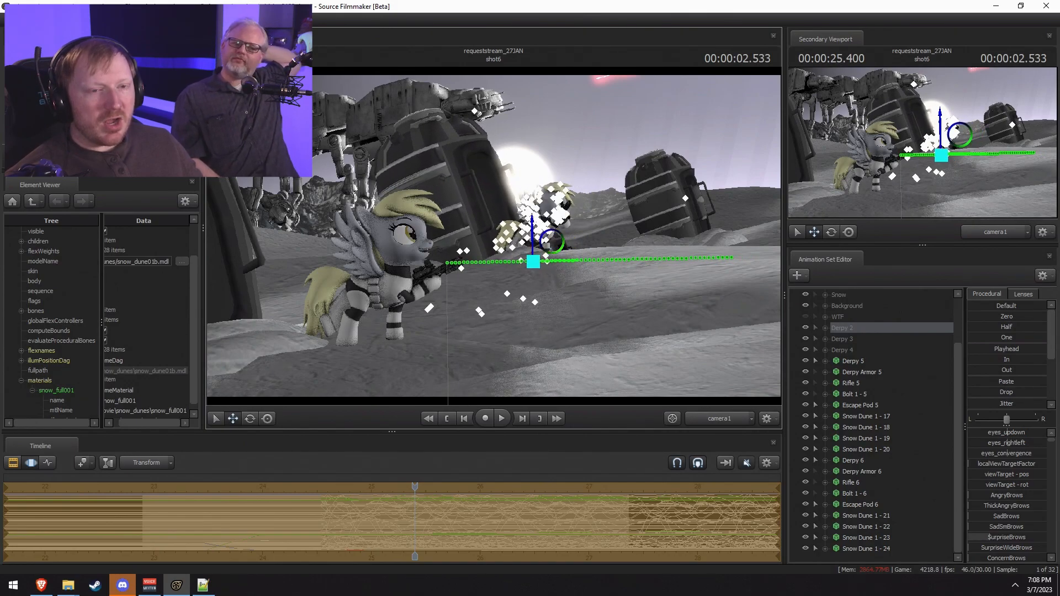
key("space")
key("space")
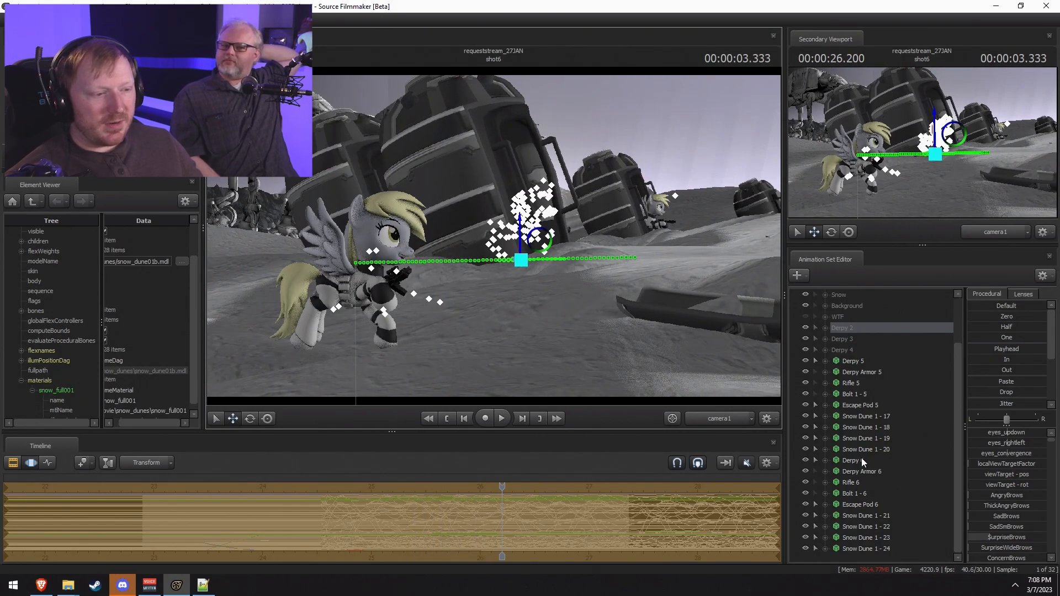
Step: Select the nine animation sets from Derpy 6 through Snow Dune 1 - 24 and show the scene from the work camera
left_click(864, 502)
left_click(860, 550)
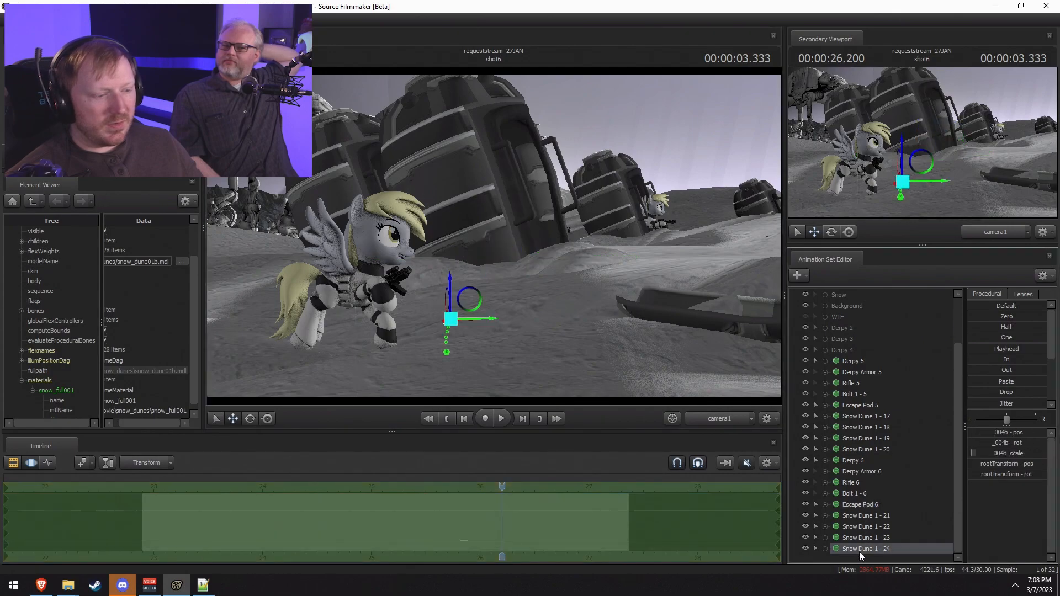
left_click(857, 461, "shift")
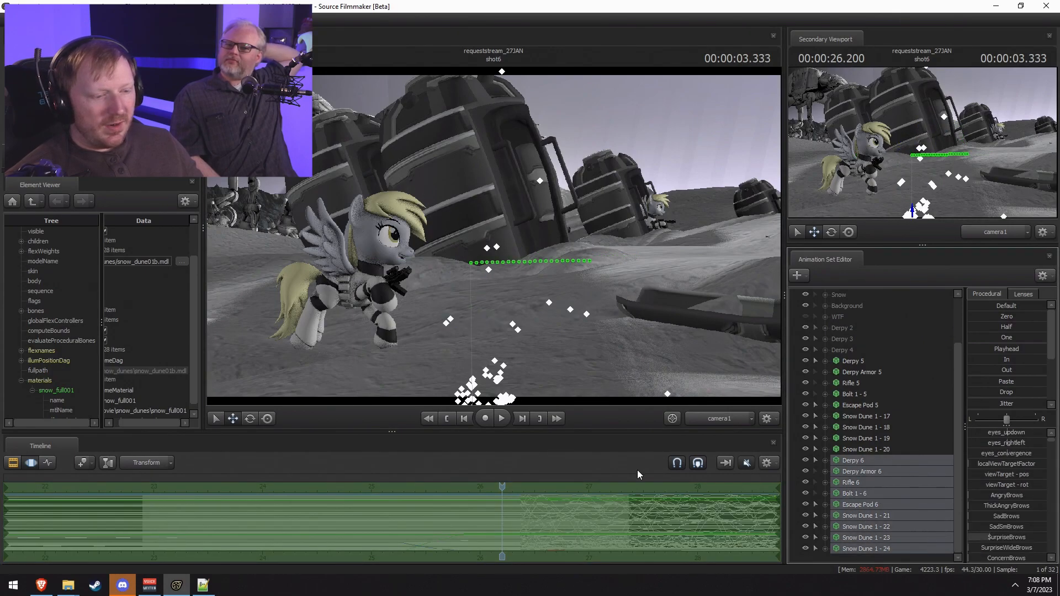
left_click(723, 420)
left_click_drag(617, 309, 491, 303)
key("r")
left_click_drag(915, 208, 809, 131)
left_click_drag(807, 171, 828, 170)
left_click_drag(476, 218, 514, 166, "alt")
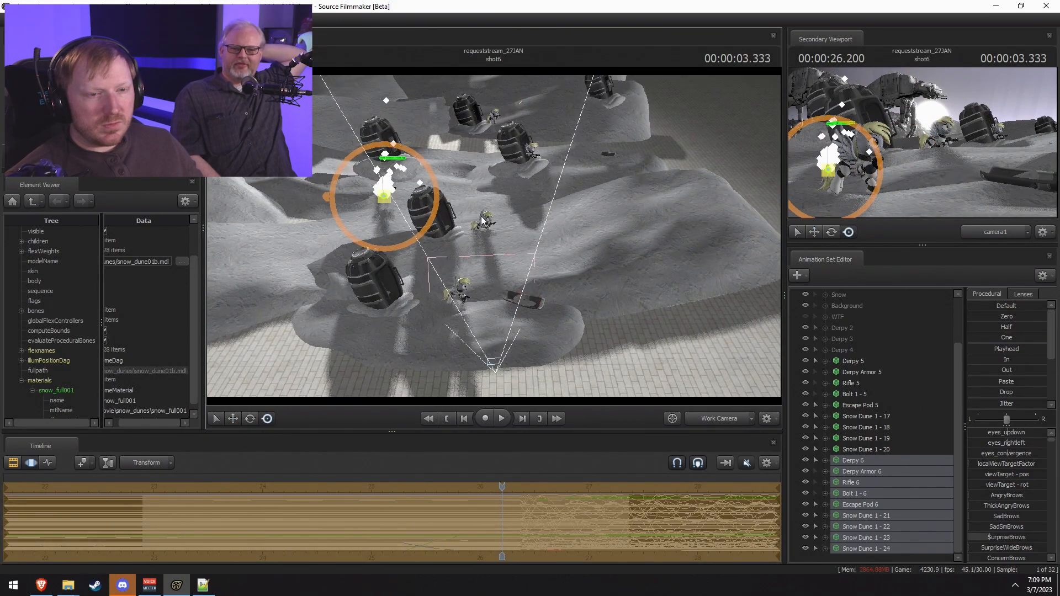
key("Escape")
Step: Using Escape Pod 6 as the pivot, move the Derpy 6 landing back to the left edge of the camera's field of view
left_click(860, 506, "ctrl")
left_click(870, 504, "ctrl")
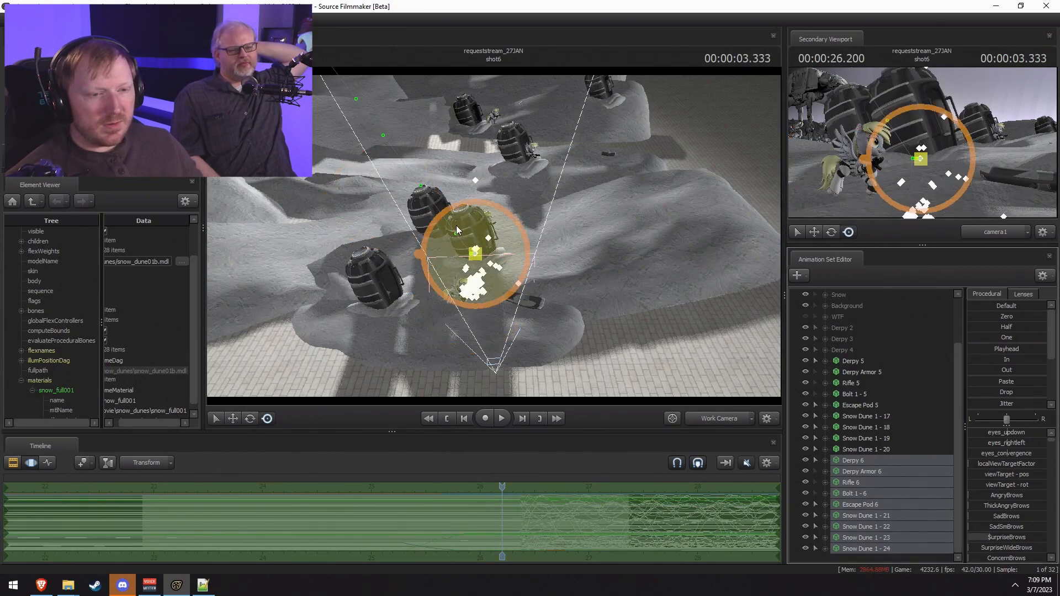
left_click_drag(927, 159, 829, 160)
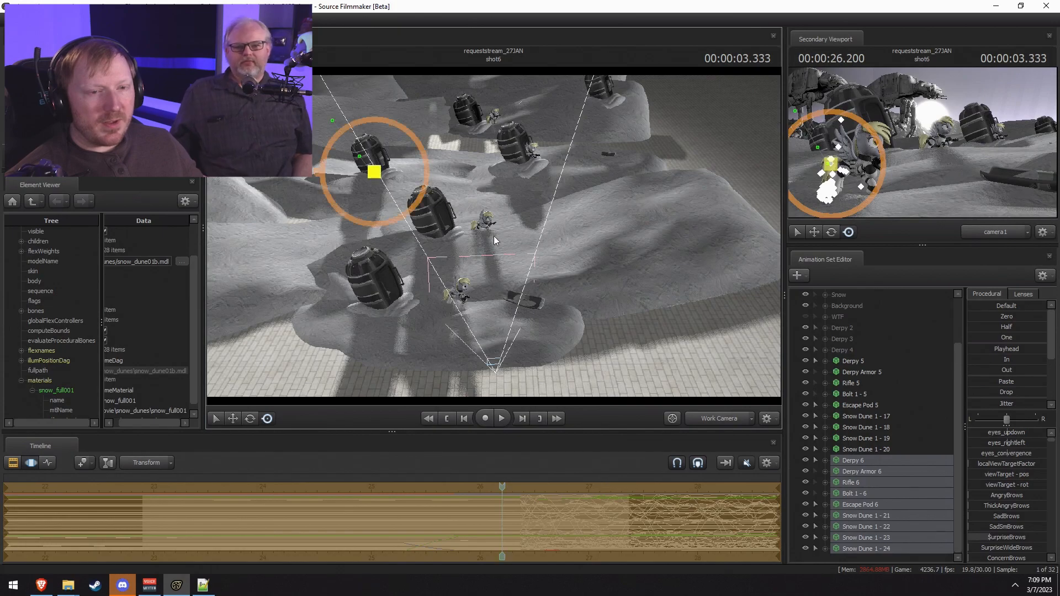
key("F2")
key("F3")
mouse_move(497, 240)
left_mouse_down("alt")
mouse_move(497, 207)
mouse_move(496, 239)
left_mouse_up("alt")
Step: Play shot6 from the work camera to check the repositioned Derpy 6 landing among the other pods
key("F2")
left_click_drag(409, 488, 340, 486)
key("space")
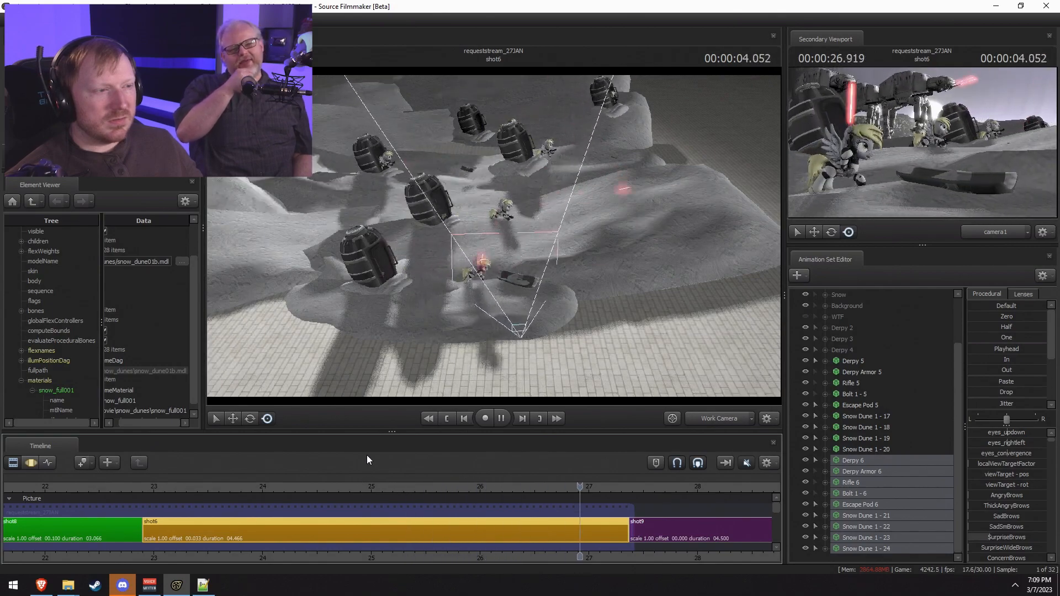
key("space")
key("F3")
key("F2")
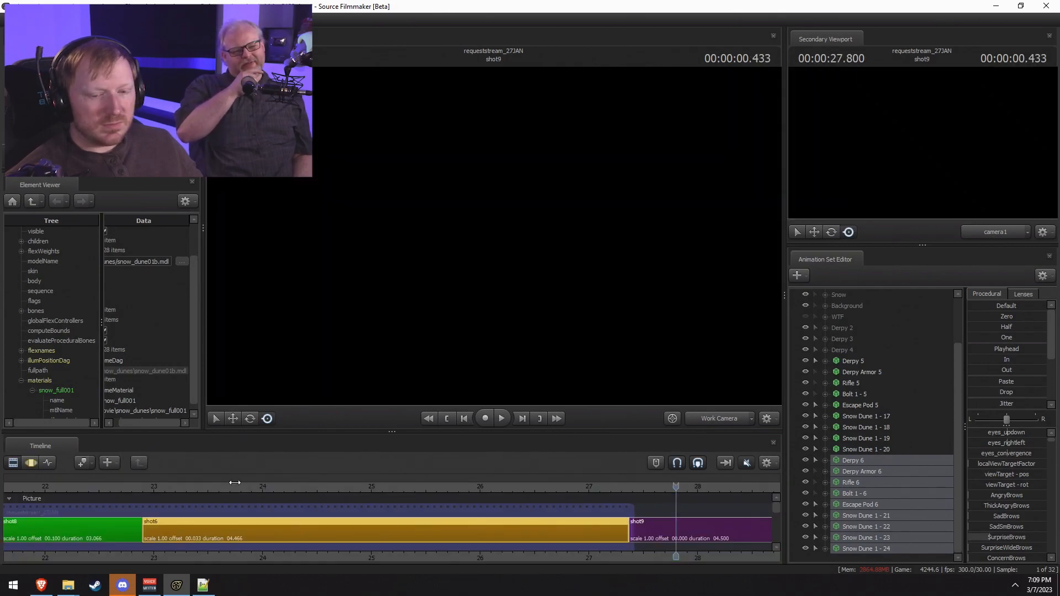
Step: Play shot6 repeatedly through camera1 and examine the composition and timing of all the pod landings
left_click(203, 484)
key("space")
left_click(708, 419)
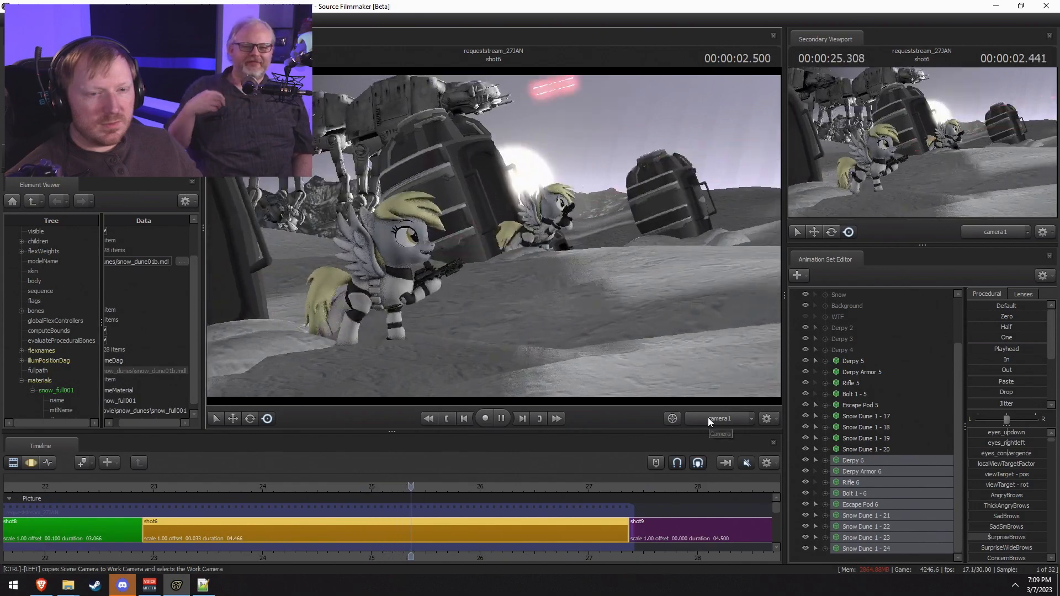
key("space")
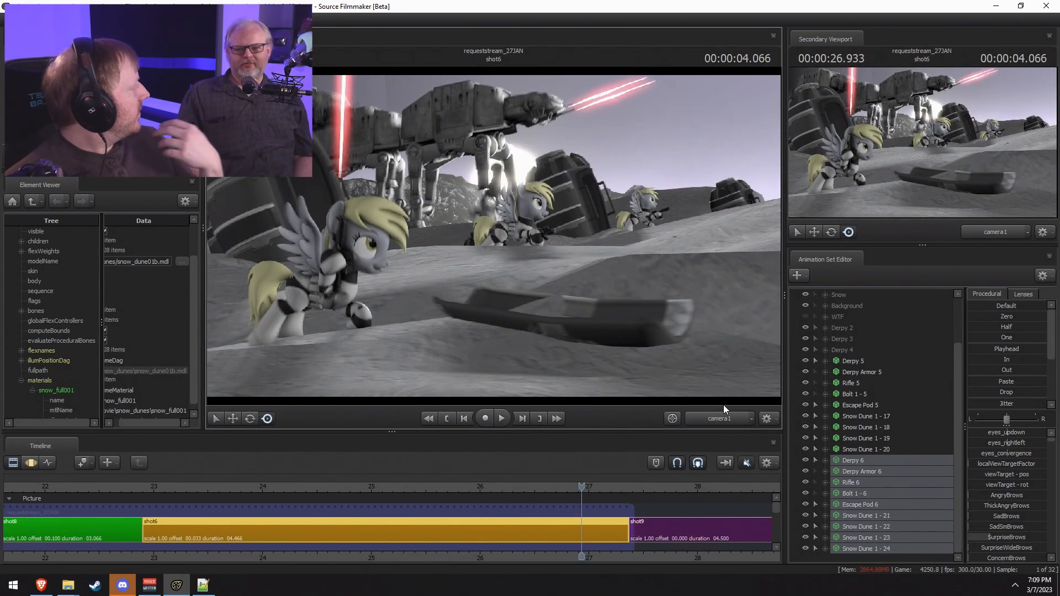
key("space")
key("space")
key("F3")
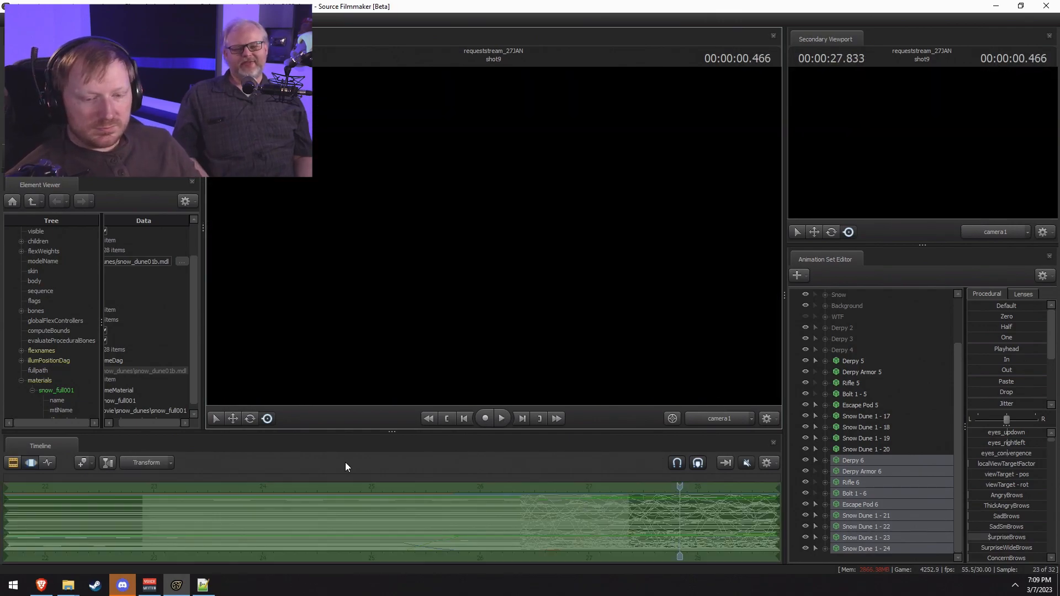
key("F2")
left_click(156, 491)
key("space")
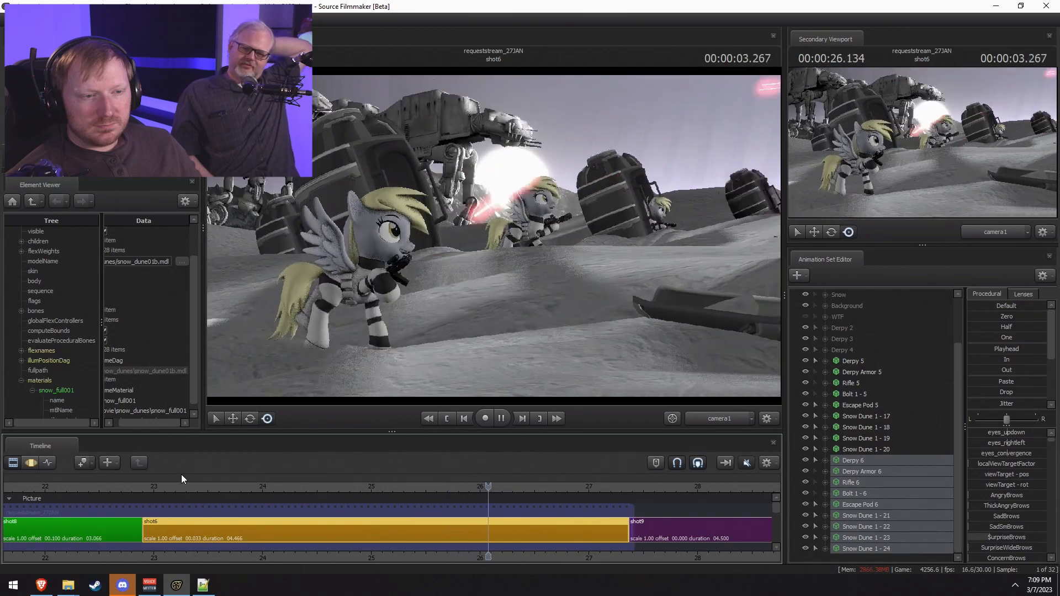
key("space")
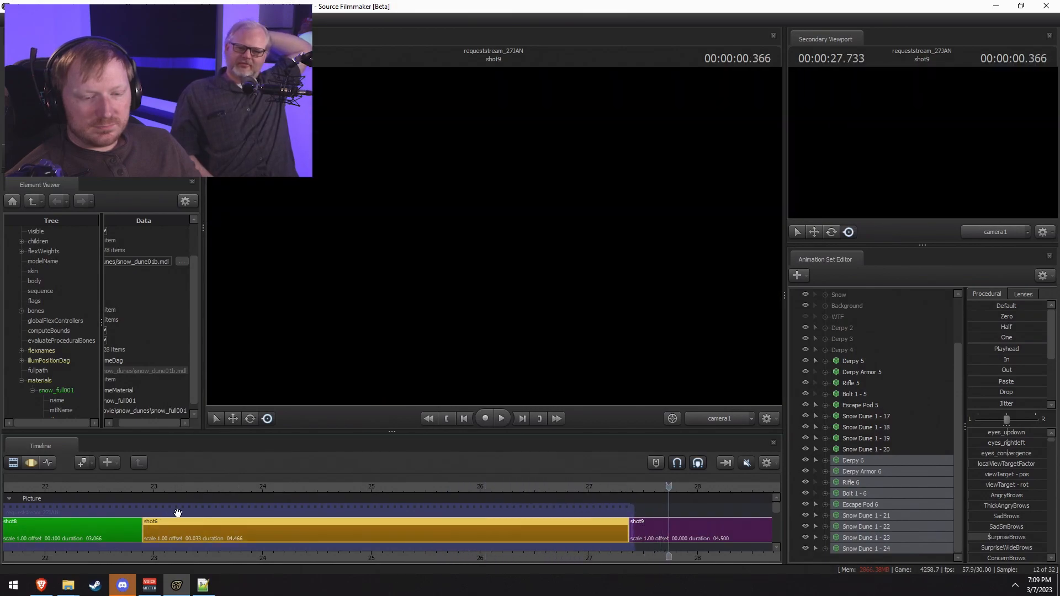
key("F3")
key("F2")
left_click(157, 492)
key("space")
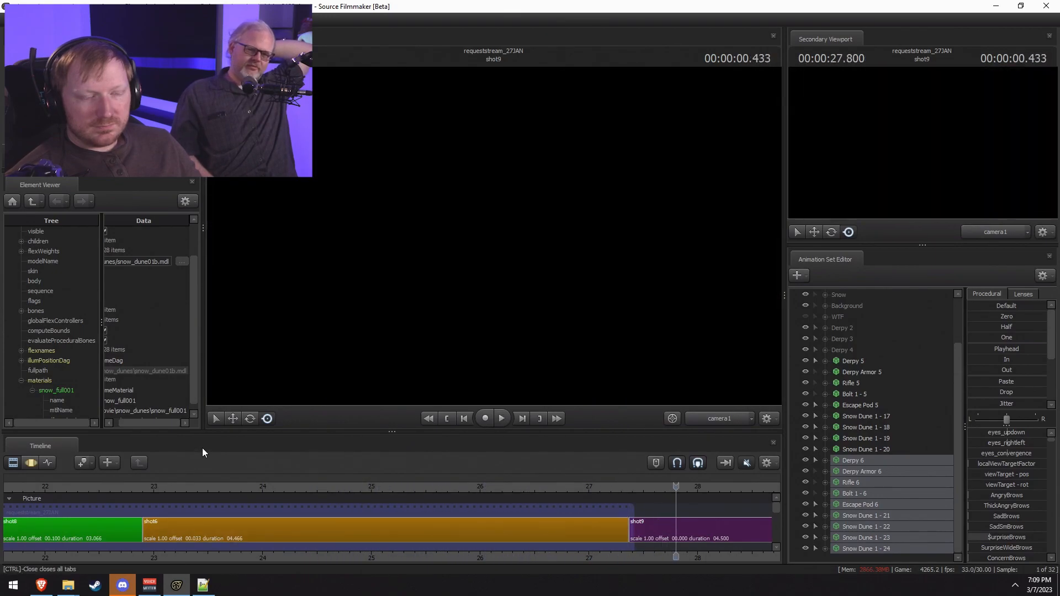
left_click(289, 488)
key("space")
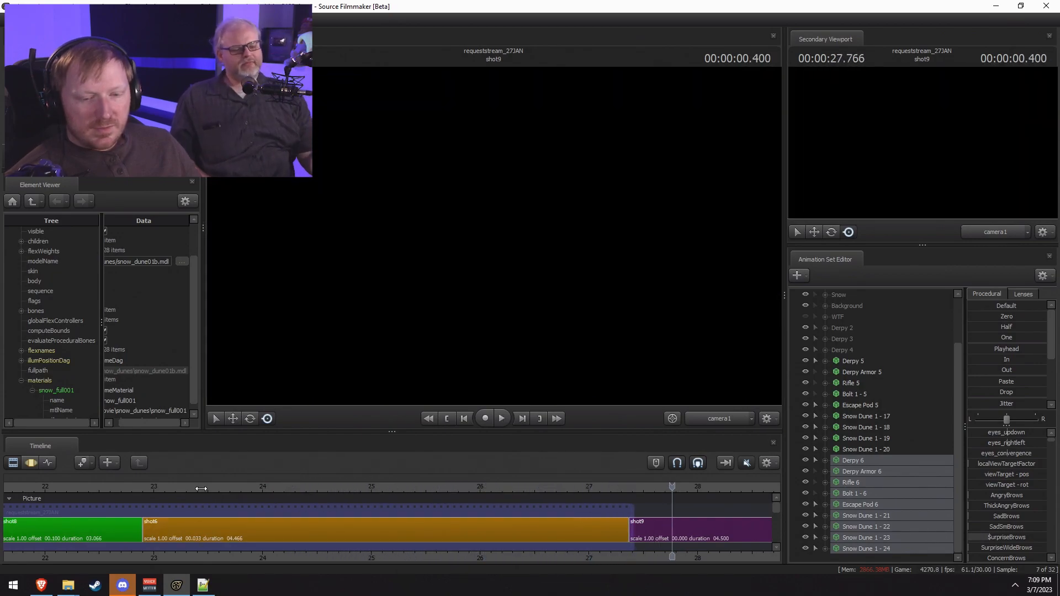
left_click(201, 488)
key("space")
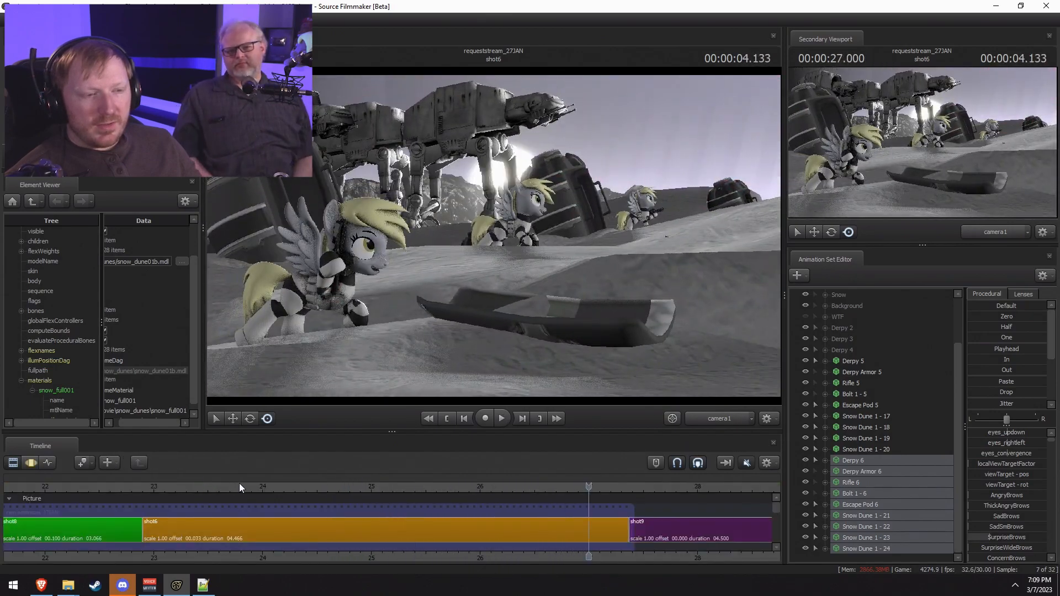
key("space")
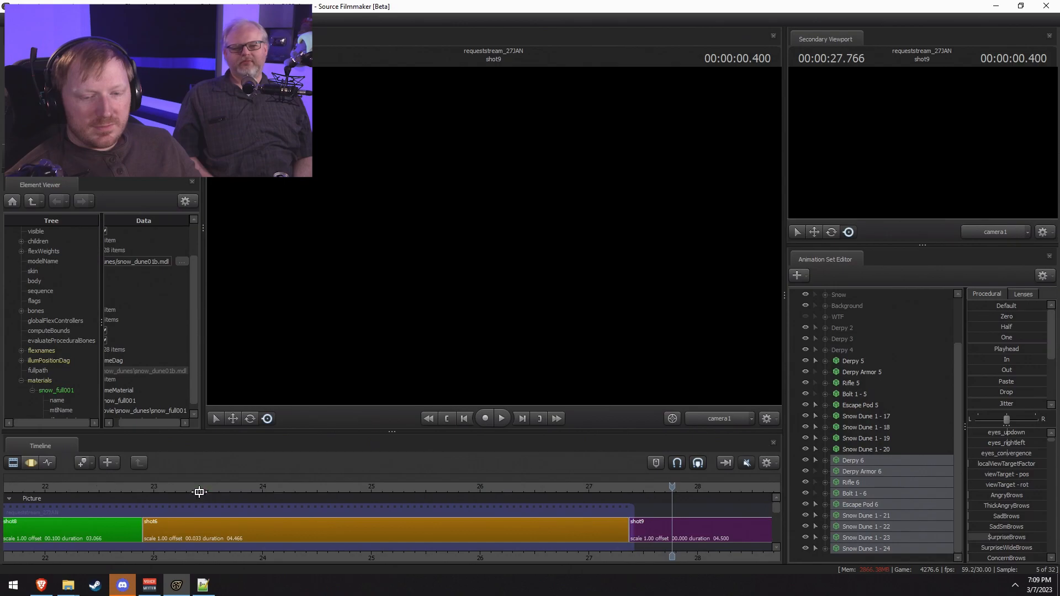
left_click(159, 488)
key("space")
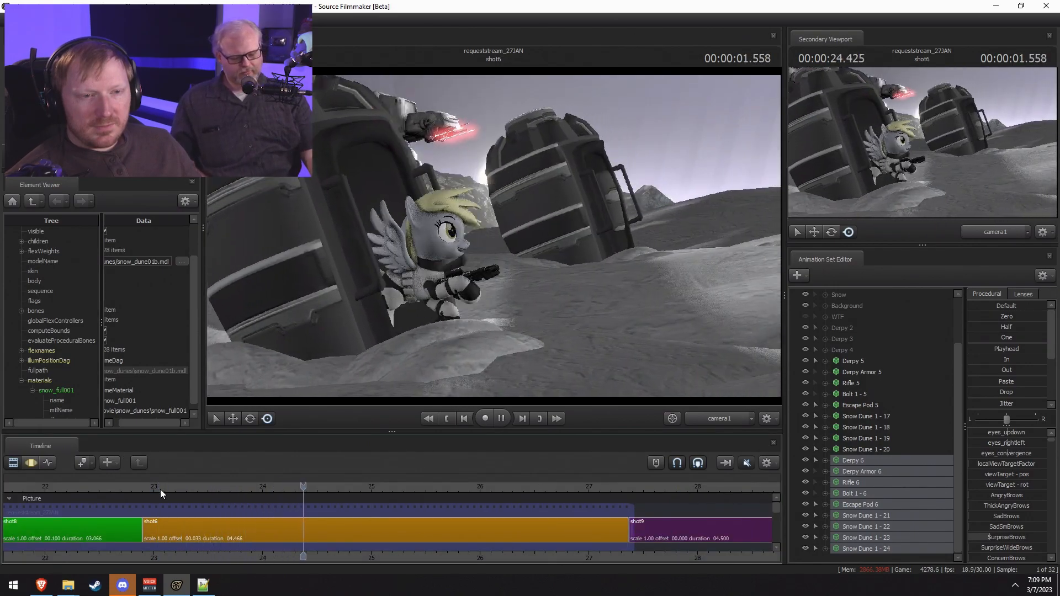
Step: Replay shot6 from near its start and switch the main viewport to the work camera
mouse_move(160, 490)
left_mouse_down()
mouse_move(182, 490)
mouse_move(152, 494)
mouse_move(190, 501)
mouse_move(174, 501)
left_mouse_up()
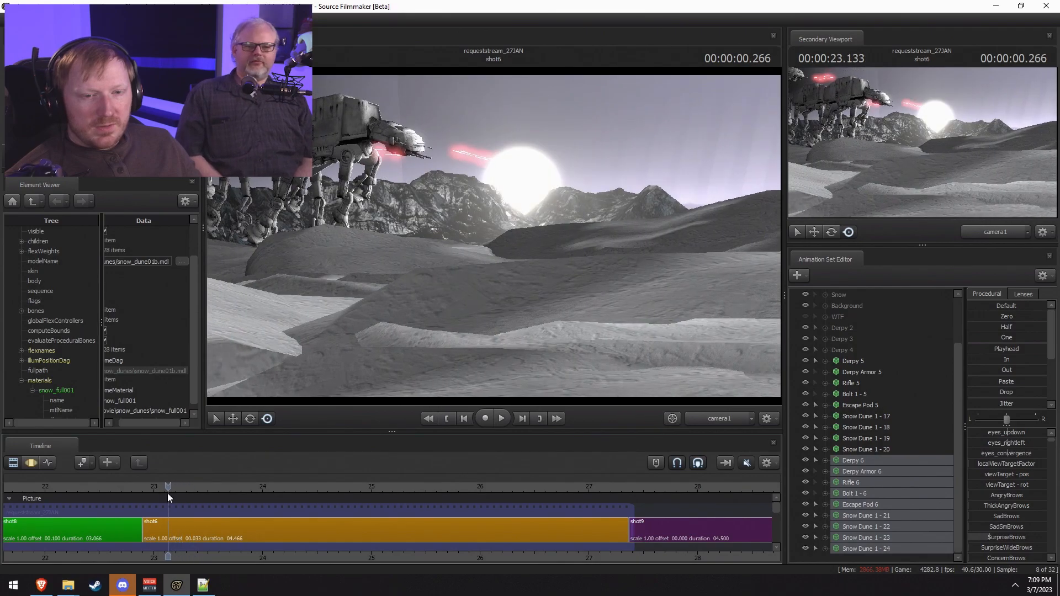
left_click(710, 422)
key("w")
left_click_drag(505, 235, 504, 235)
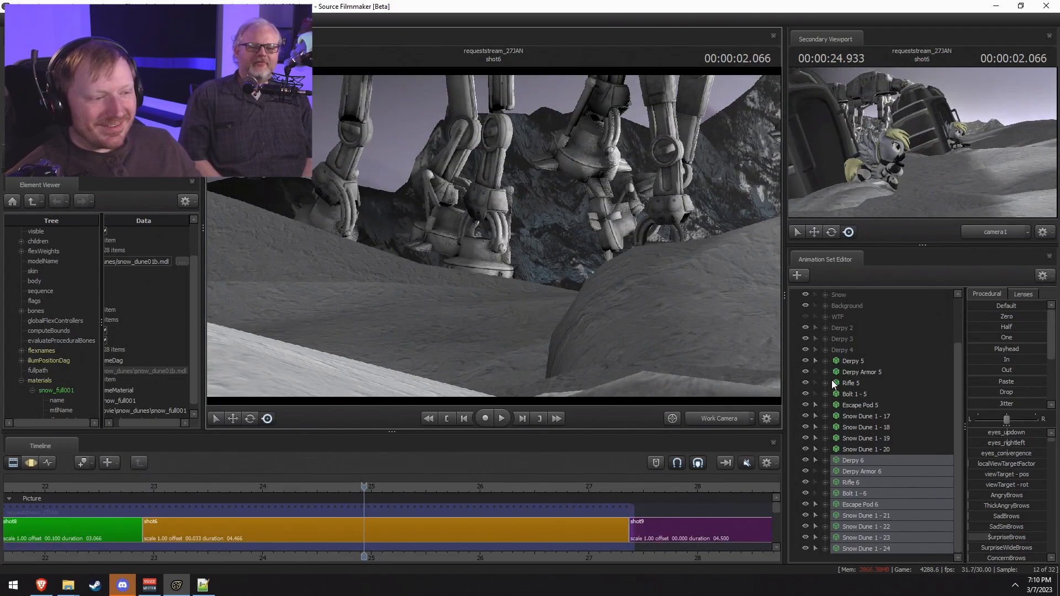
Step: Group the nine animation sets from Derpy 5 through Snow Dune 1 - 20 and name the group Derpy 5
left_click(852, 360)
left_click(866, 448, "shift")
right_click(876, 429)
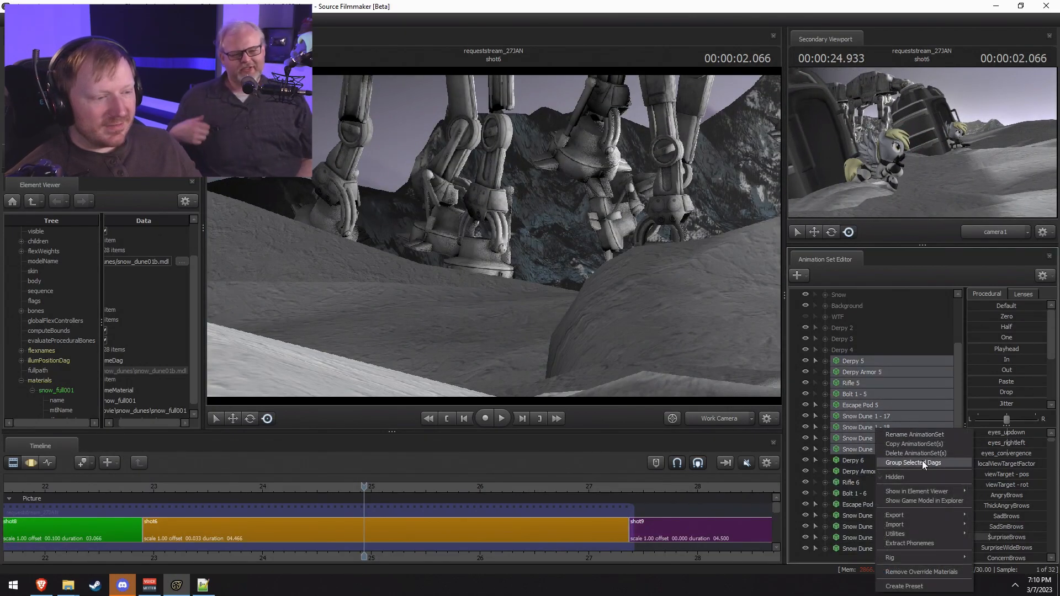
left_click(922, 463)
left_click(865, 427)
right_click(842, 415)
type("erpy 5")
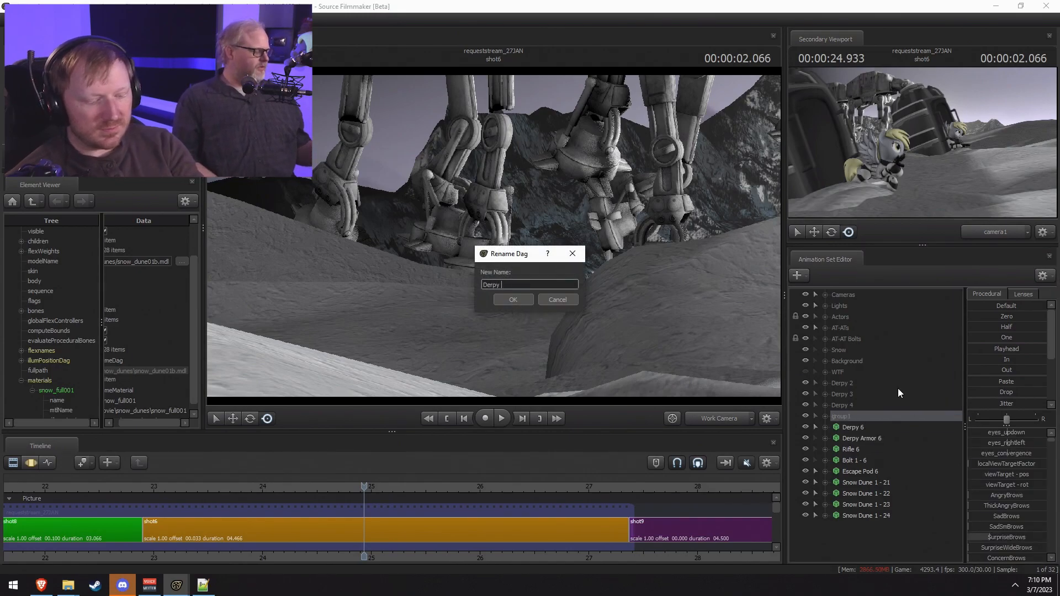
key("Return")
Step: Group the nine animation sets from Derpy 6 through Snow Dune 1 - 24 and name the group Derpy 6
left_click(854, 425)
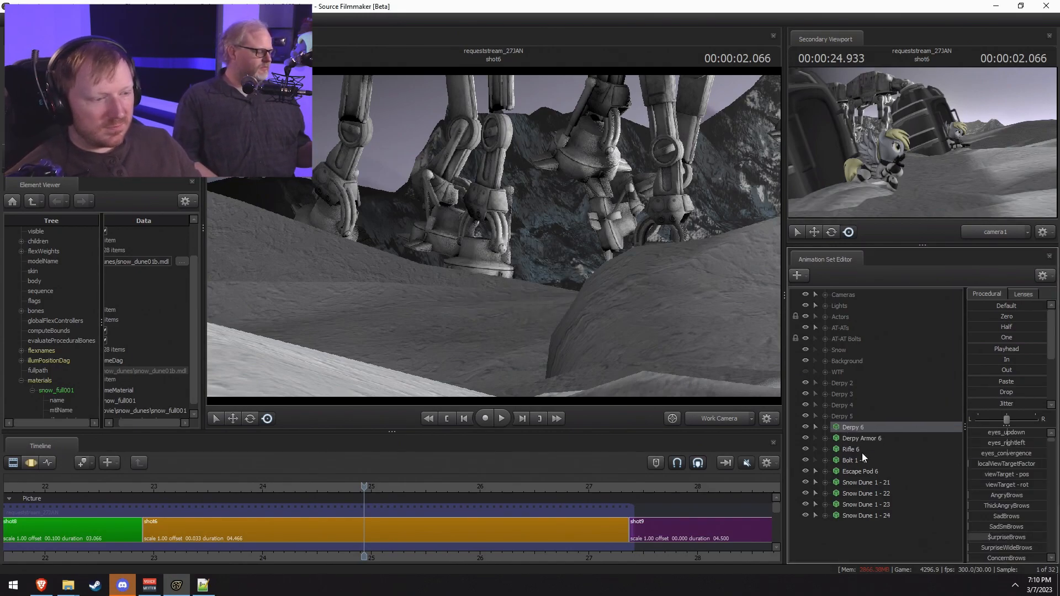
left_click(864, 513, "shift")
right_click(867, 514)
left_click(892, 384)
right_click(875, 428)
left_click(878, 433)
type("Derpy 6")
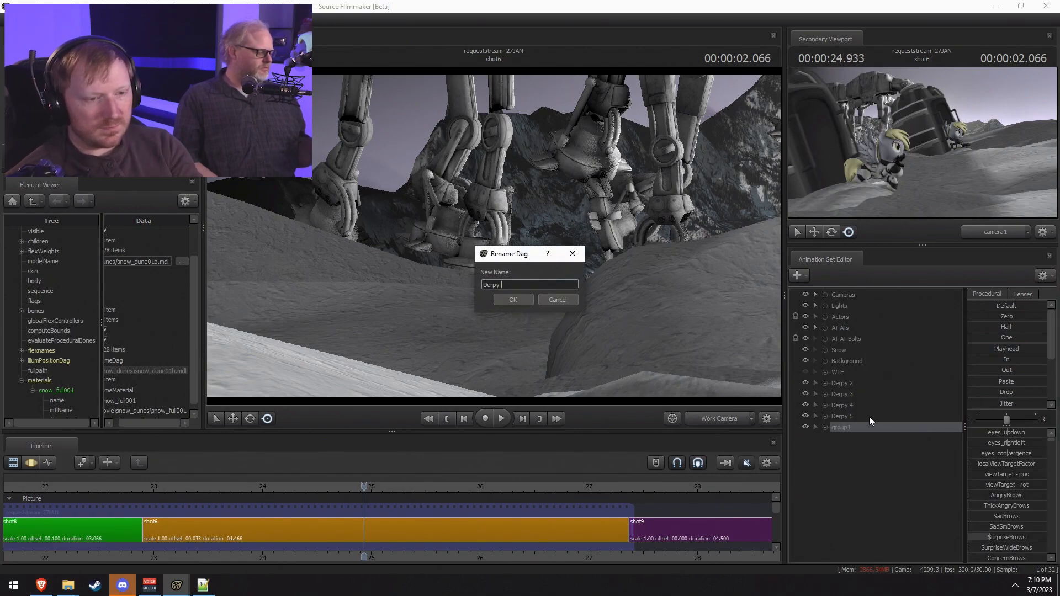
key("Return")
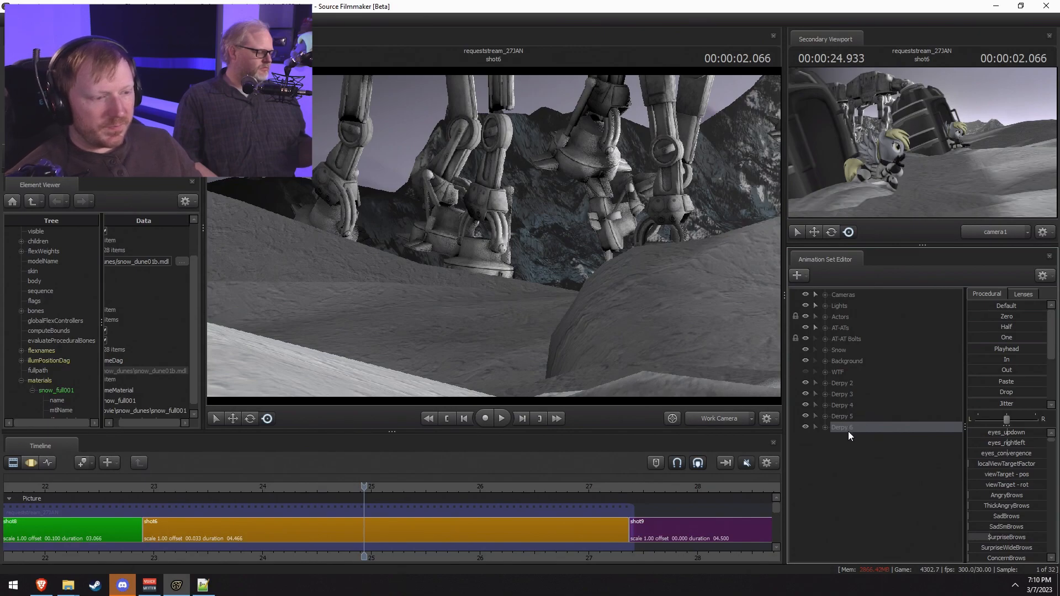
Step: Duplicate an animation set from the Snow group by copying it and pasting it at the top level of the scene
double_click(839, 353)
left_click(862, 363)
right_click(862, 363)
left_click(890, 379)
double_click(833, 353)
right_click(861, 469)
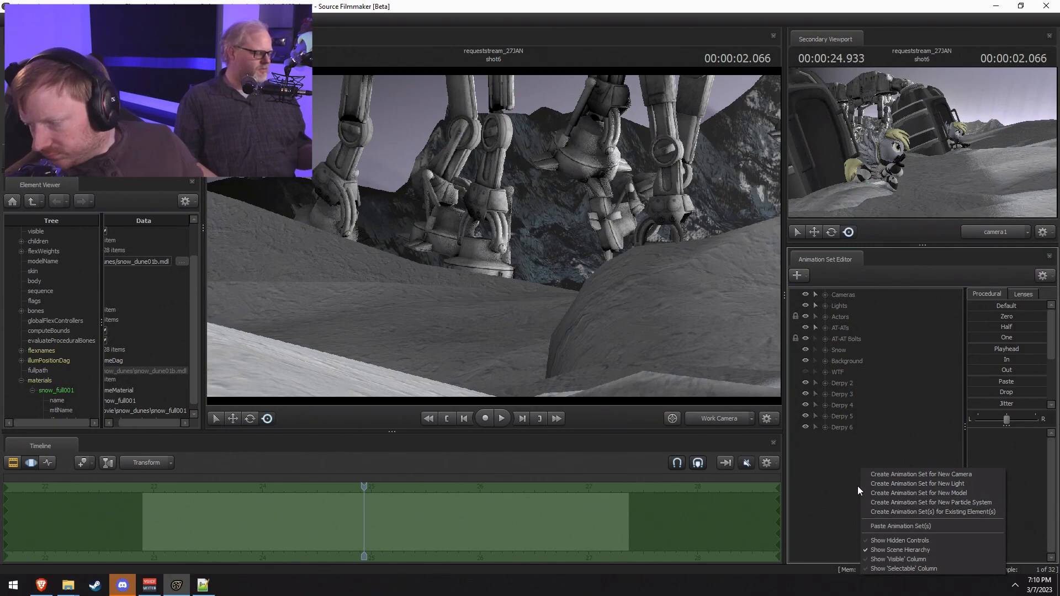
right_click(815, 457)
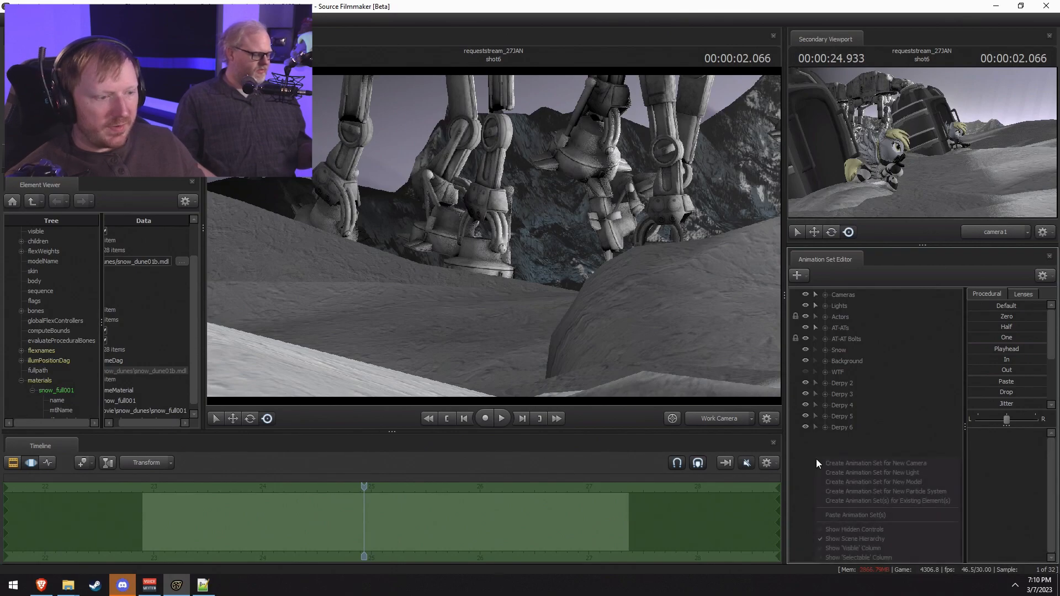
left_click(843, 513)
Step: From the work camera, move the Snow 14 dune into the background behind the landed escape pods
left_click(709, 418)
left_click(709, 417, "ctrl")
left_click_drag(629, 309, 624, 273)
key("F2")
key("F3")
mouse_move(511, 341)
left_mouse_down()
mouse_move(417, 144)
mouse_move(465, 176)
left_mouse_up()
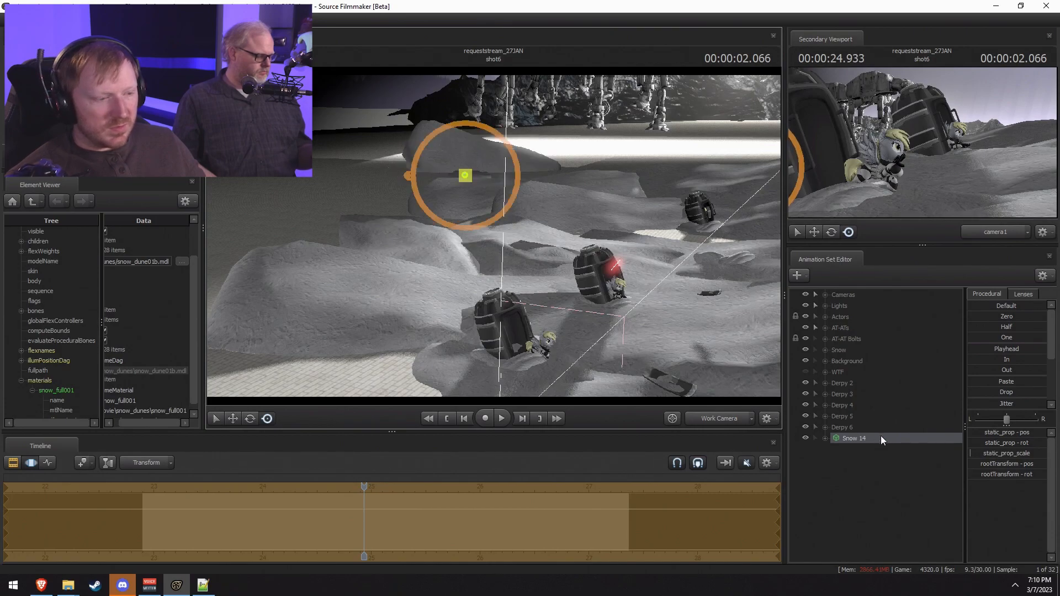
Step: Enlarge the Snow 14 dune by raising its static_prop_scale control
left_click(826, 438)
double_click(846, 450)
left_click(878, 482)
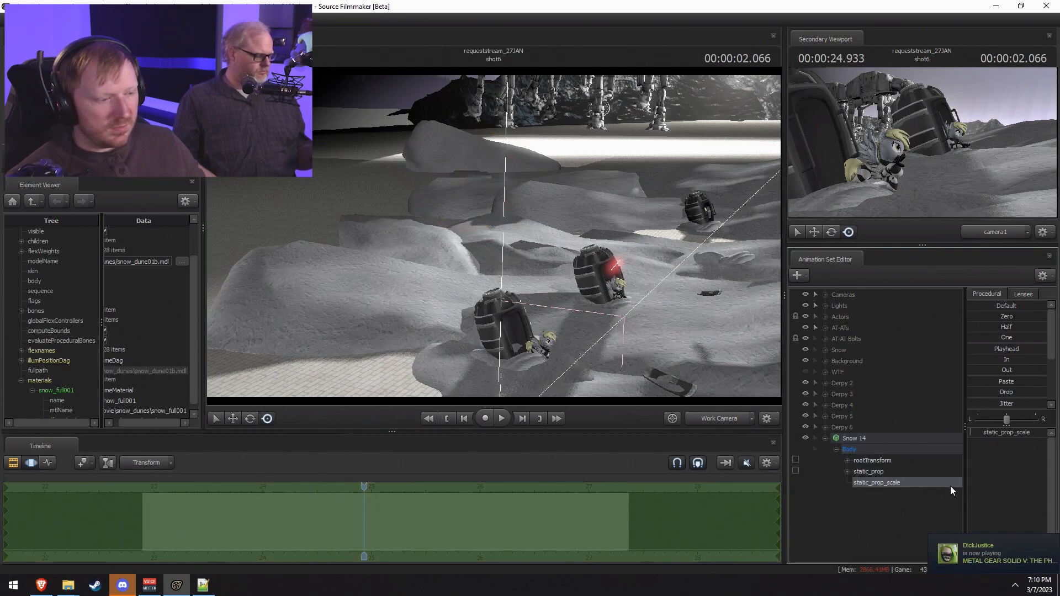
left_click_drag(989, 433, 1000, 434)
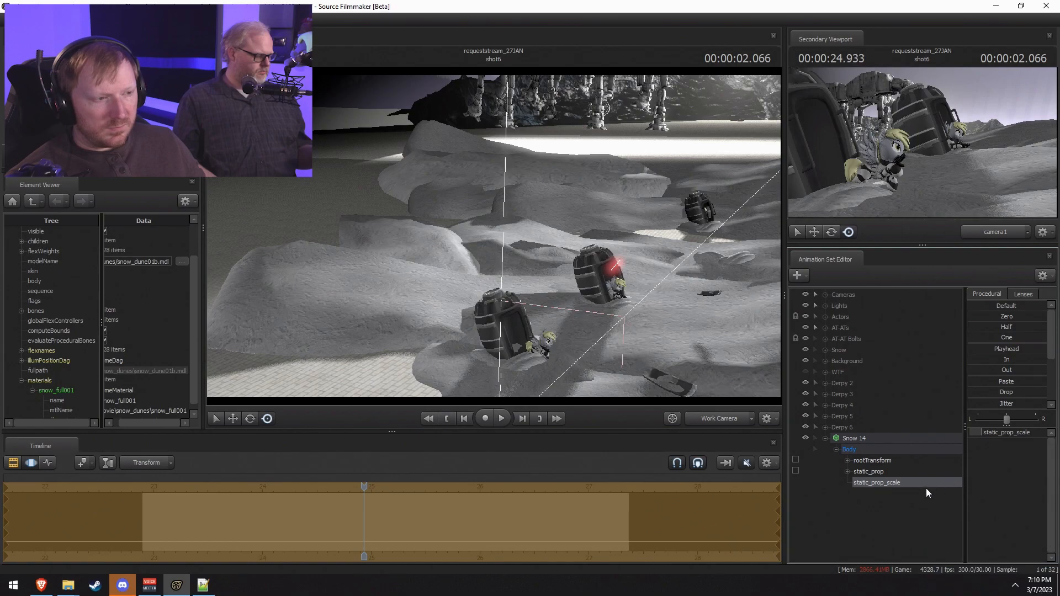
Step: At the start of shot6, shift Snow 14 farther left in the background and adjust its rotation
key("space")
left_click_drag(447, 487, 165, 461)
key("F3")
key("F3")
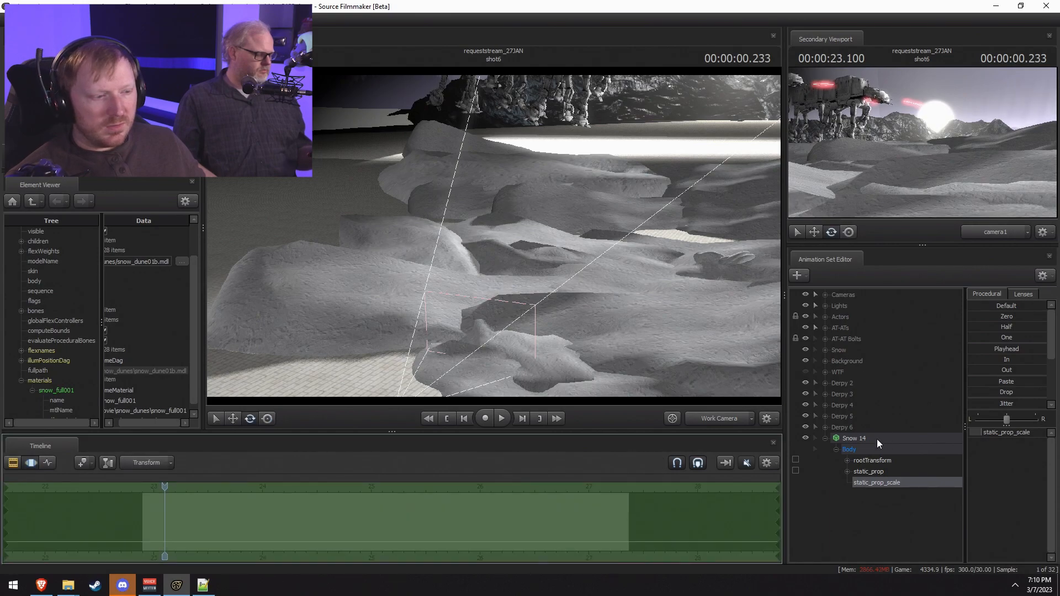
left_click(877, 441)
left_click_drag(457, 185, 410, 171)
key("w")
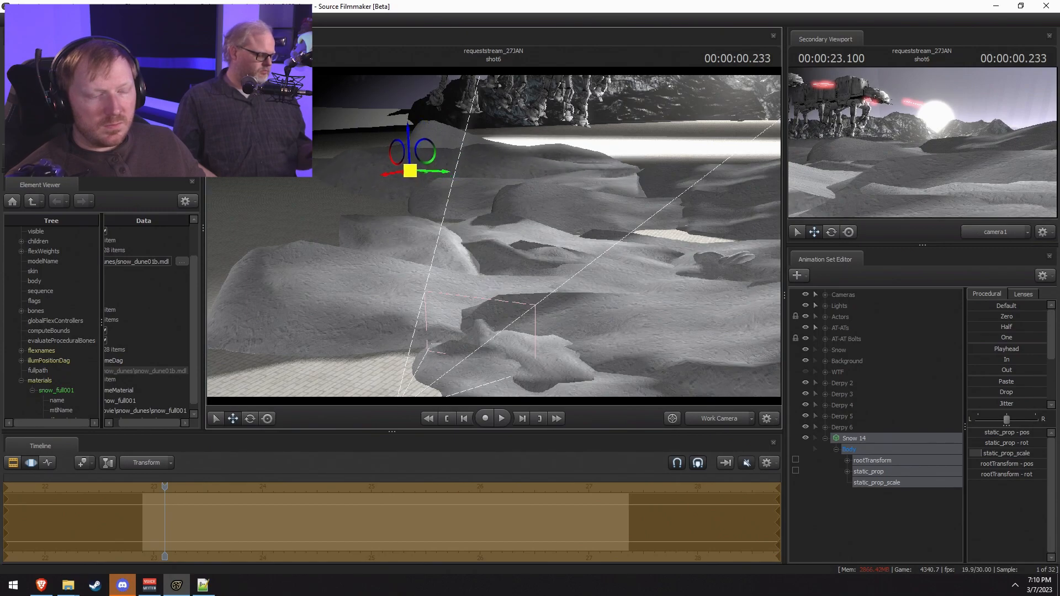
key("e")
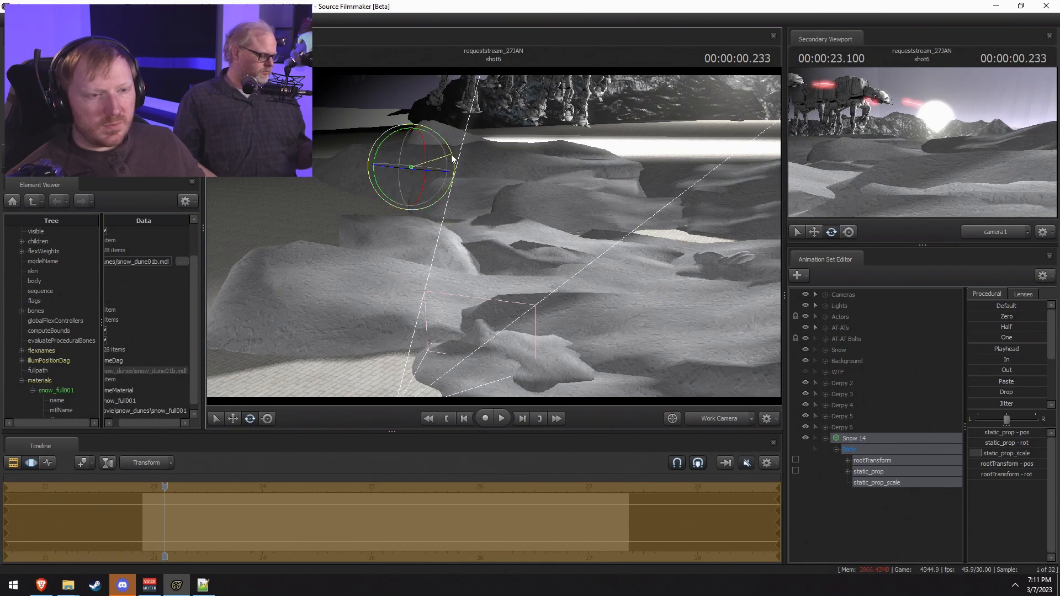
Step: Play shot6 from the work camera to check the Snow 14 dune around the pod landings
key("F2")
key("space")
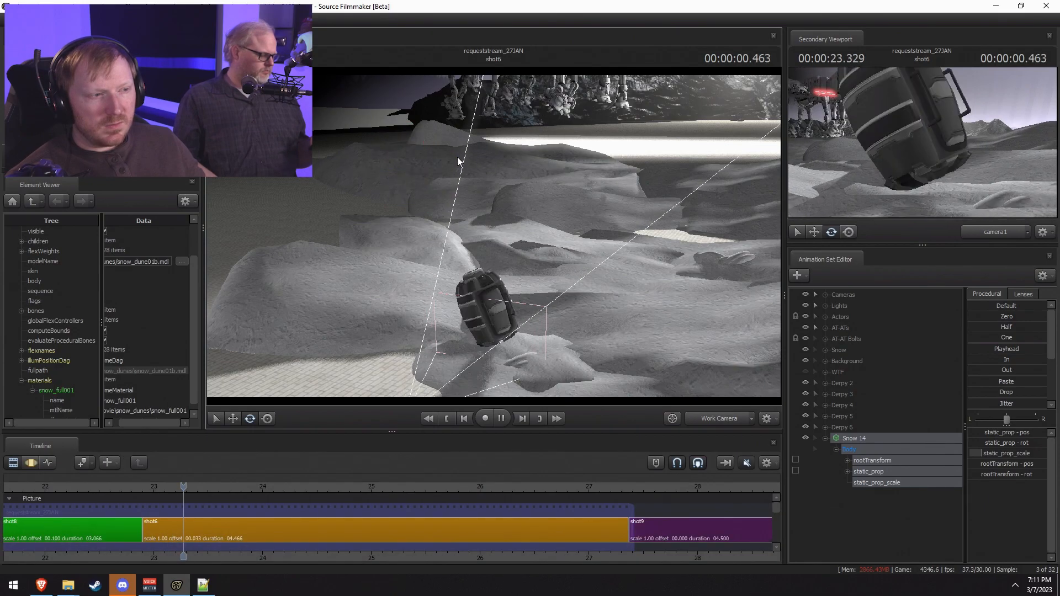
key("space")
key("space")
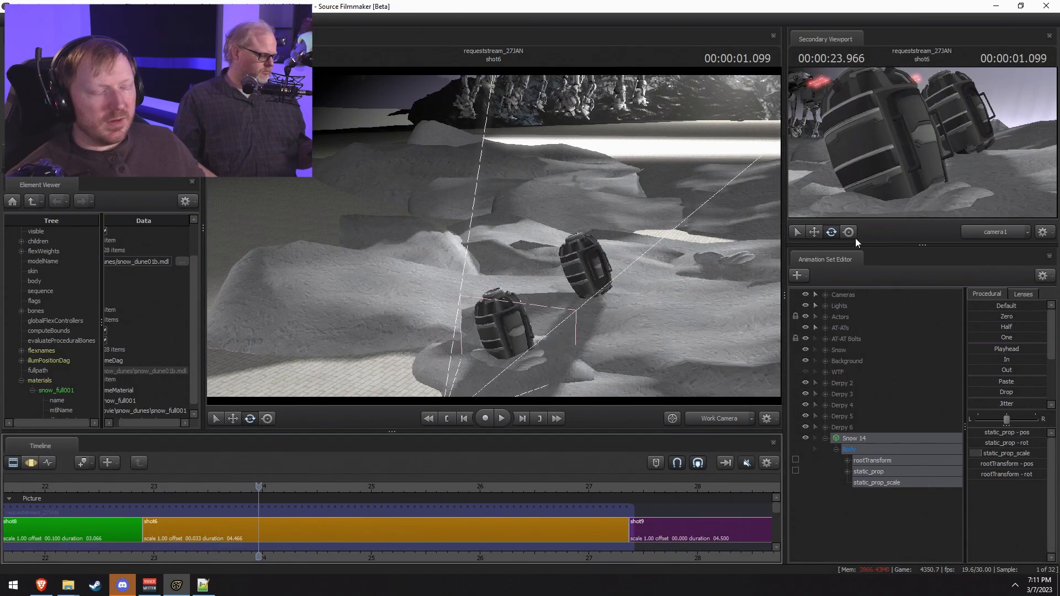
Step: Play shot6 repeatedly through camera1 and examine the dunes, pod landings and Derpy animations up to the cut to shot9
left_click(722, 420)
key("space")
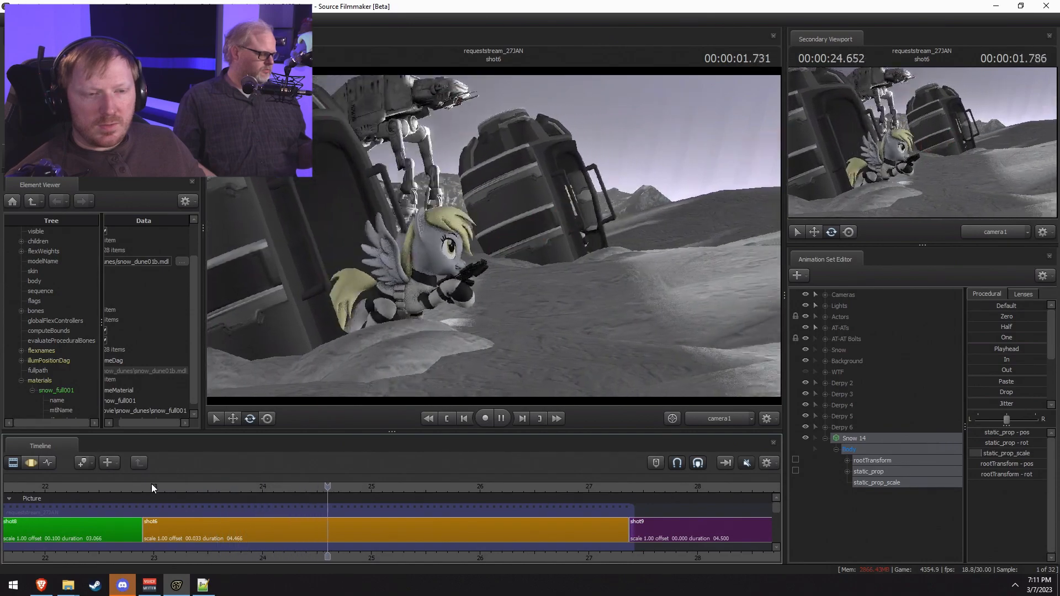
left_click(151, 484)
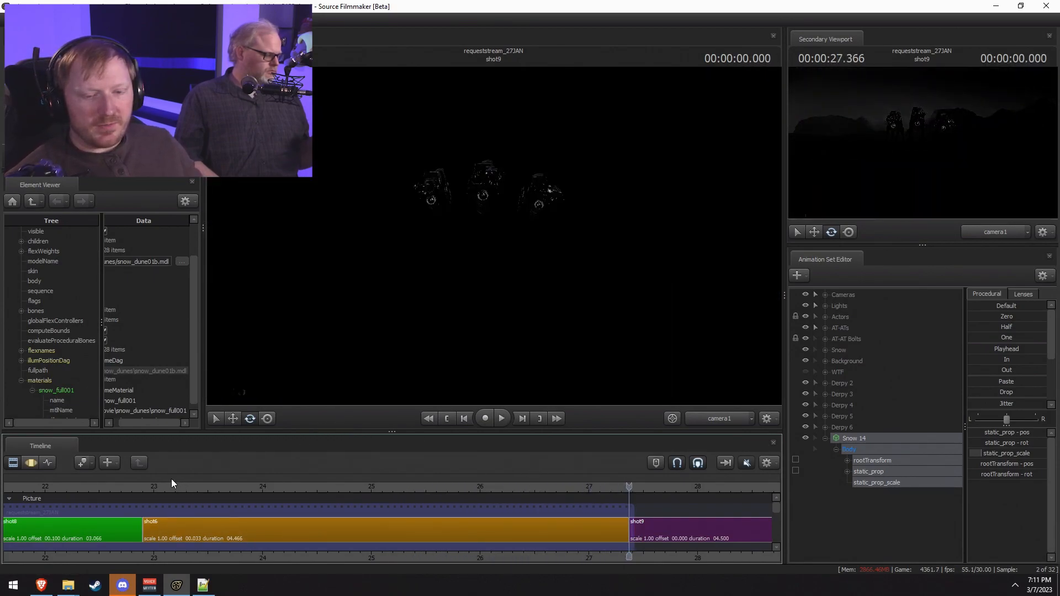
left_click(148, 483)
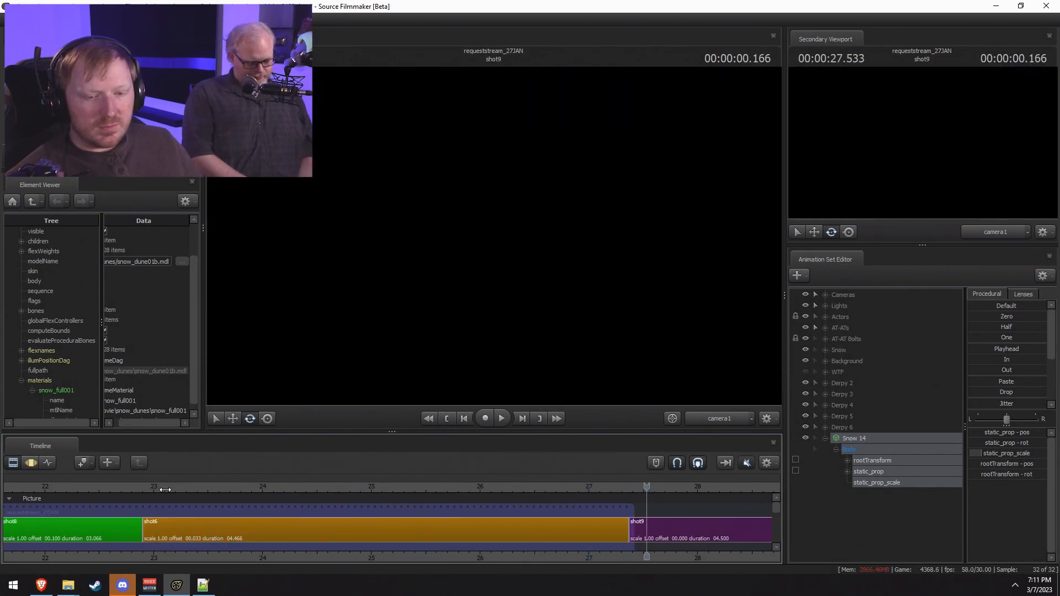
left_click(198, 484)
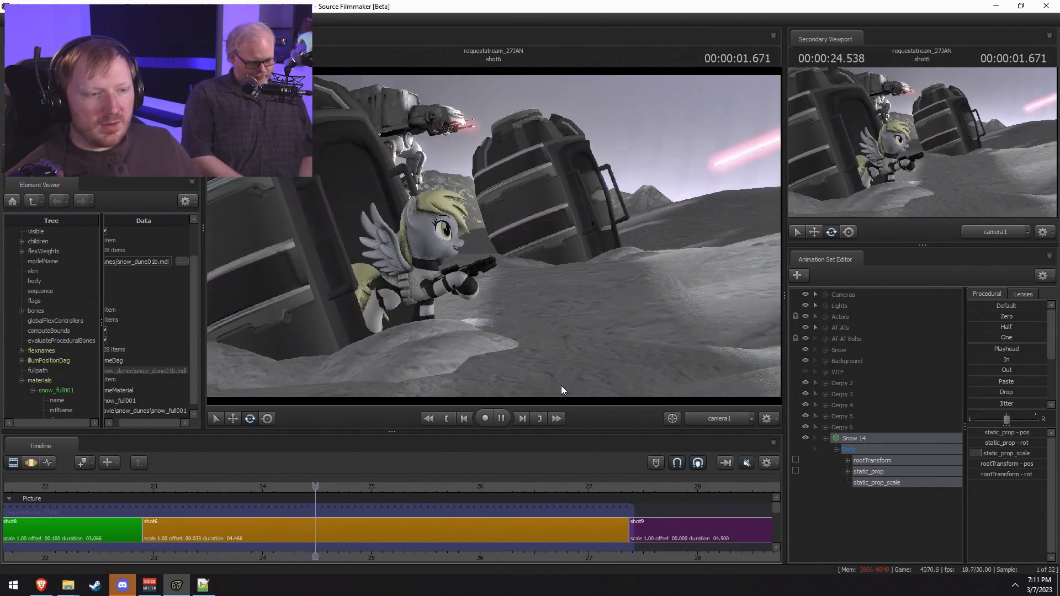
key("space")
left_click(243, 486)
left_click(238, 486)
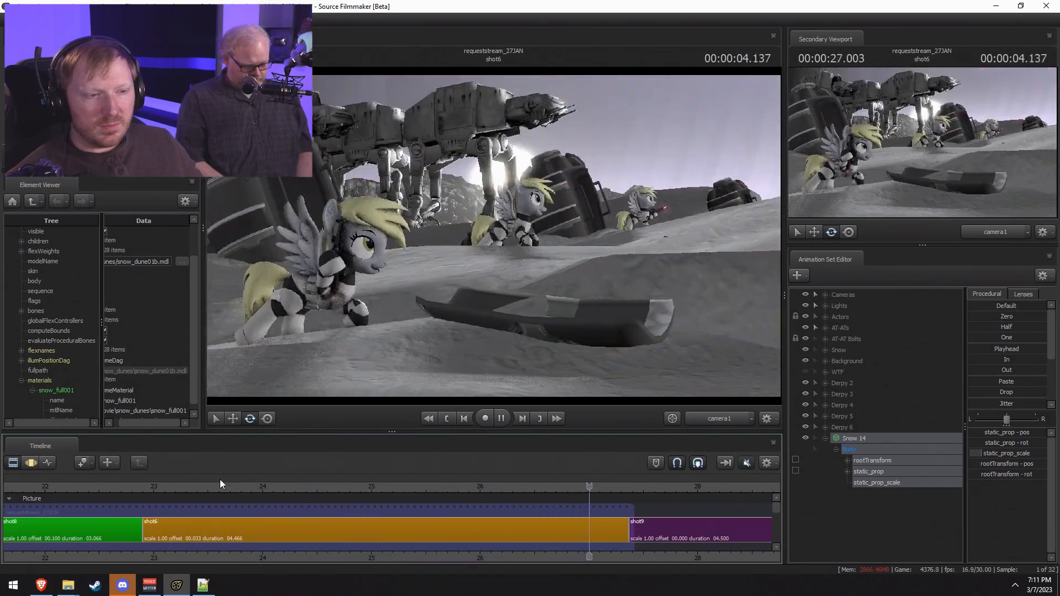
key("space")
left_click(171, 485)
key("space")
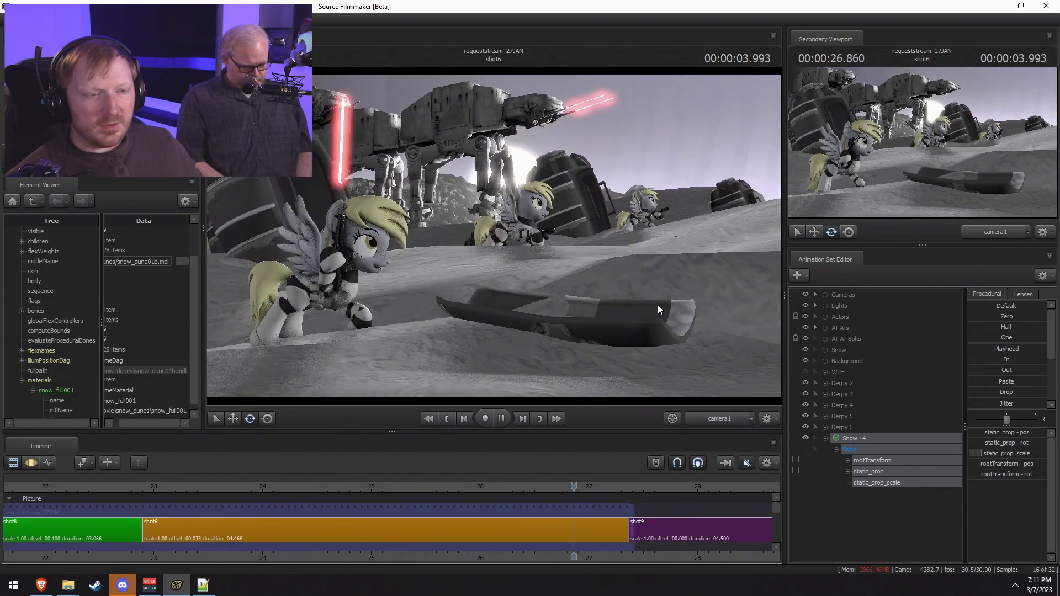
key("space")
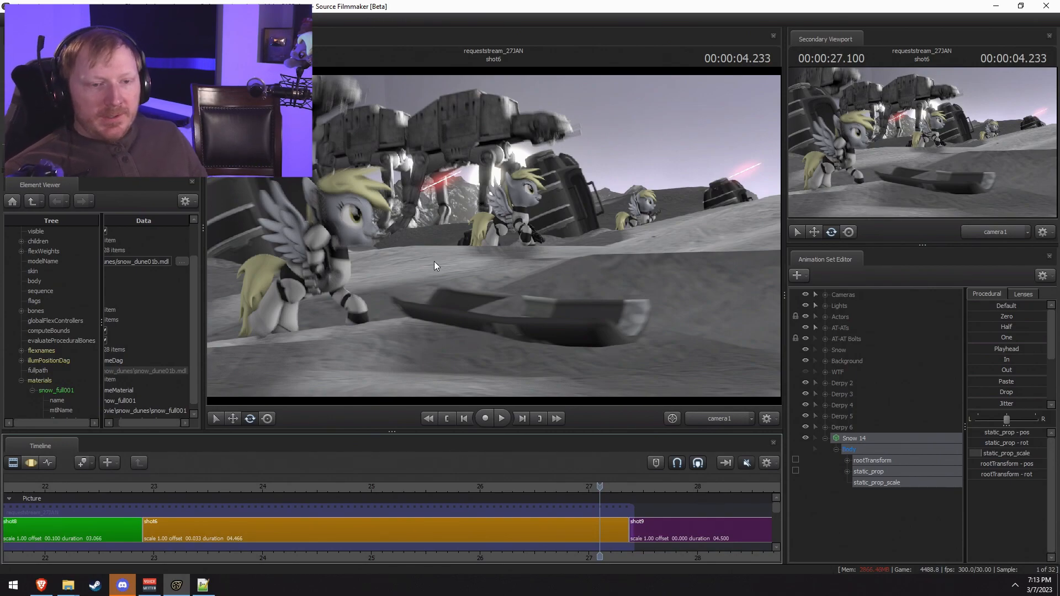
Step: Check the viewport's Progressive Refinement settings for depth of field, motion blur and ambient occlusion
key("F3")
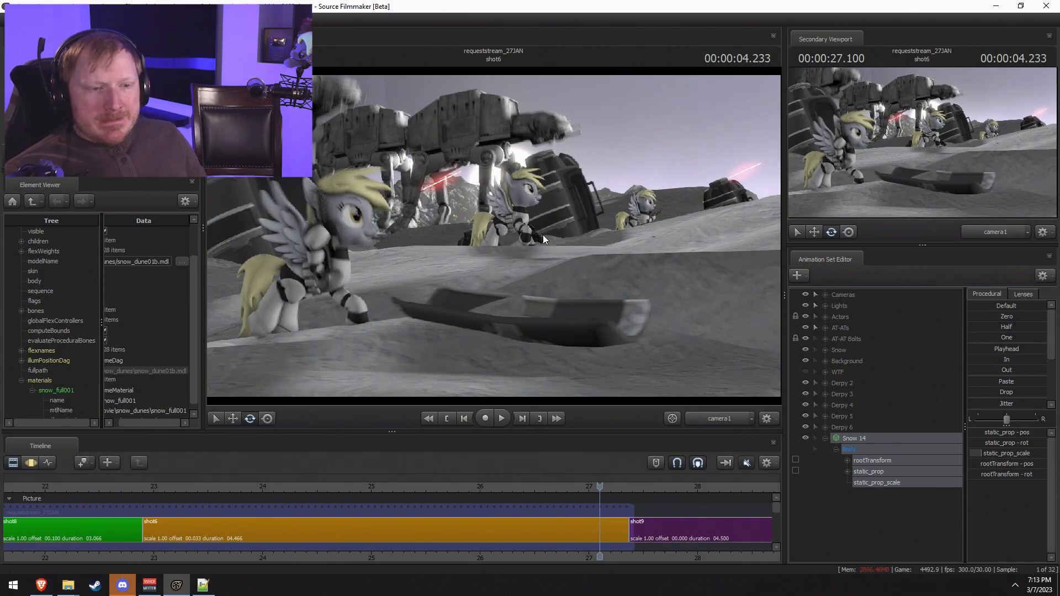
key("ctrl")
right_click(502, 173)
left_click(529, 178)
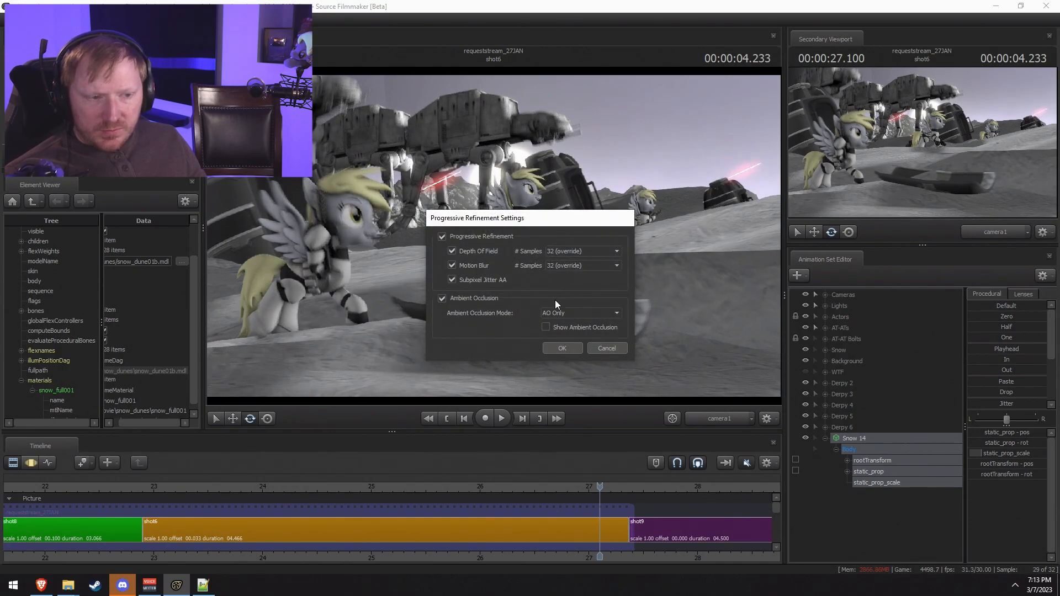
left_click(126, 425)
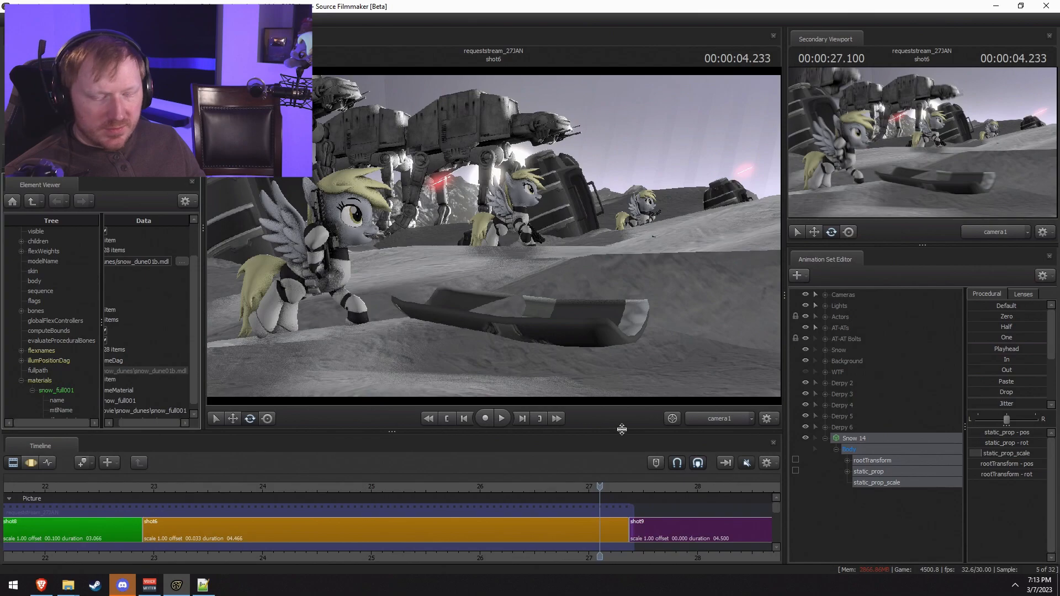
Step: Show camera1's camera element in the Element Viewer and set its shutterSpeed to 0.008
left_click(826, 294)
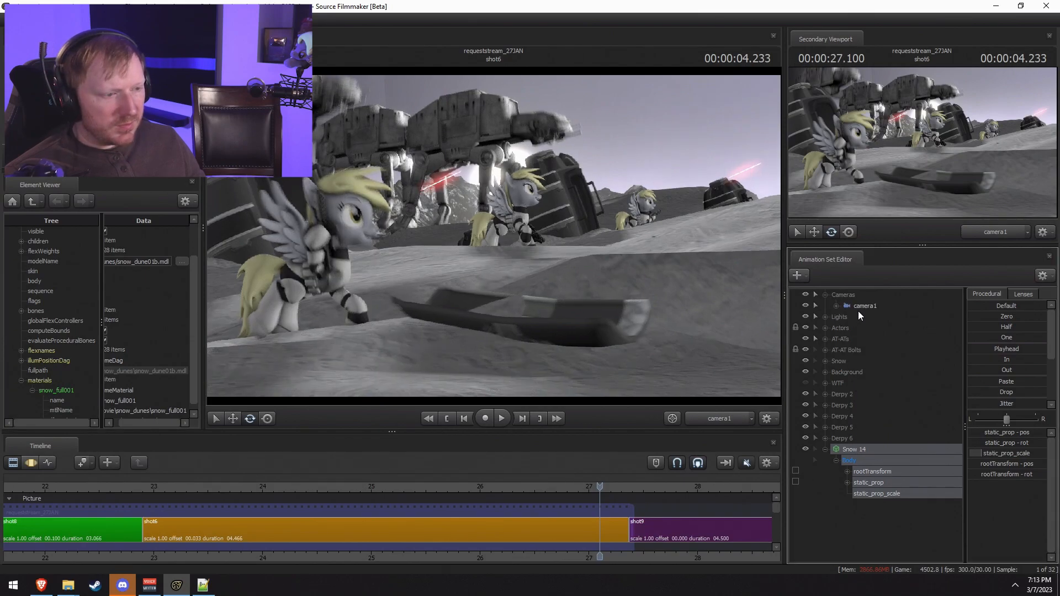
right_click(858, 311)
mouse_move(924, 373)
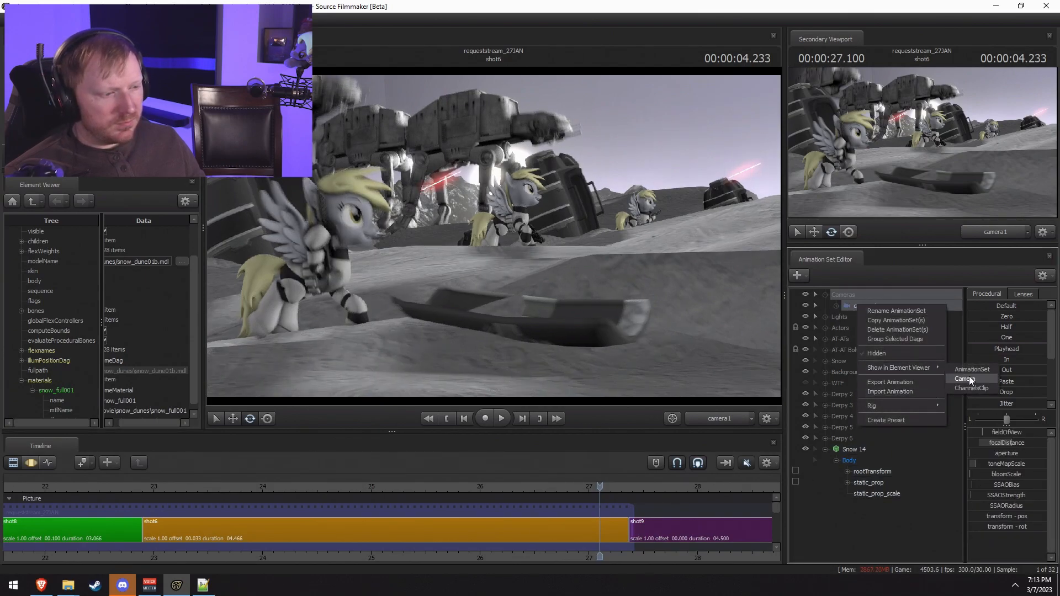
left_click(966, 376)
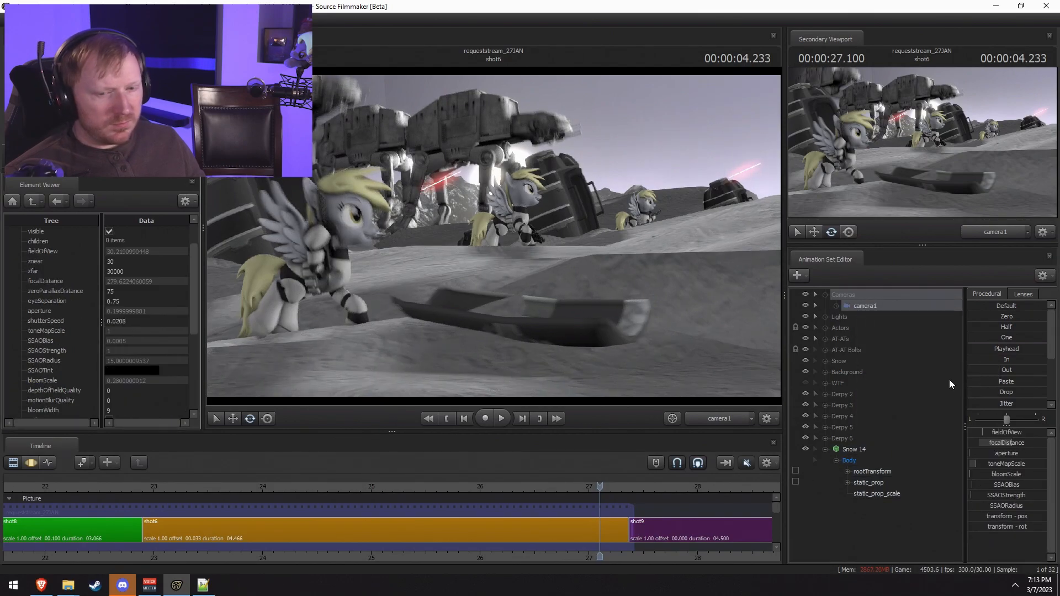
left_click(117, 321)
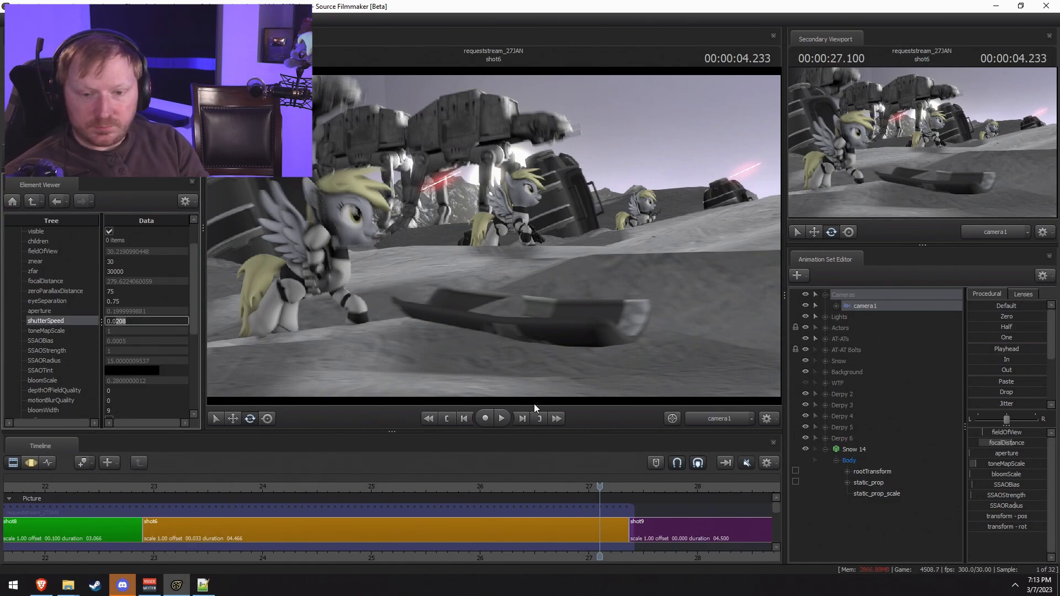
type("0.008")
key("Return")
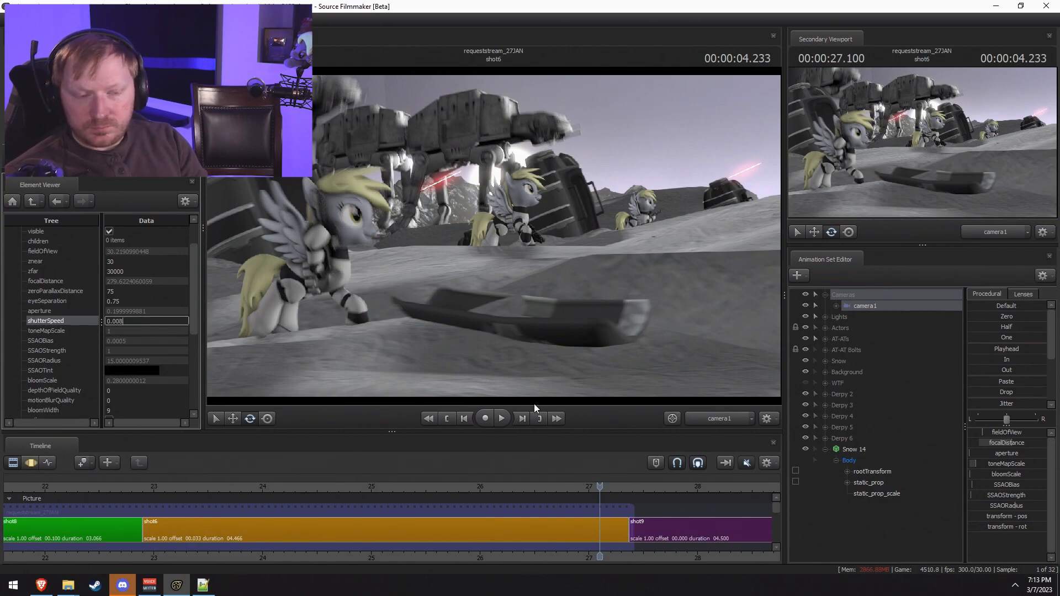
Step: Go back to shot8 and show the burning escape pods at about 21.566 seconds
left_click(542, 529)
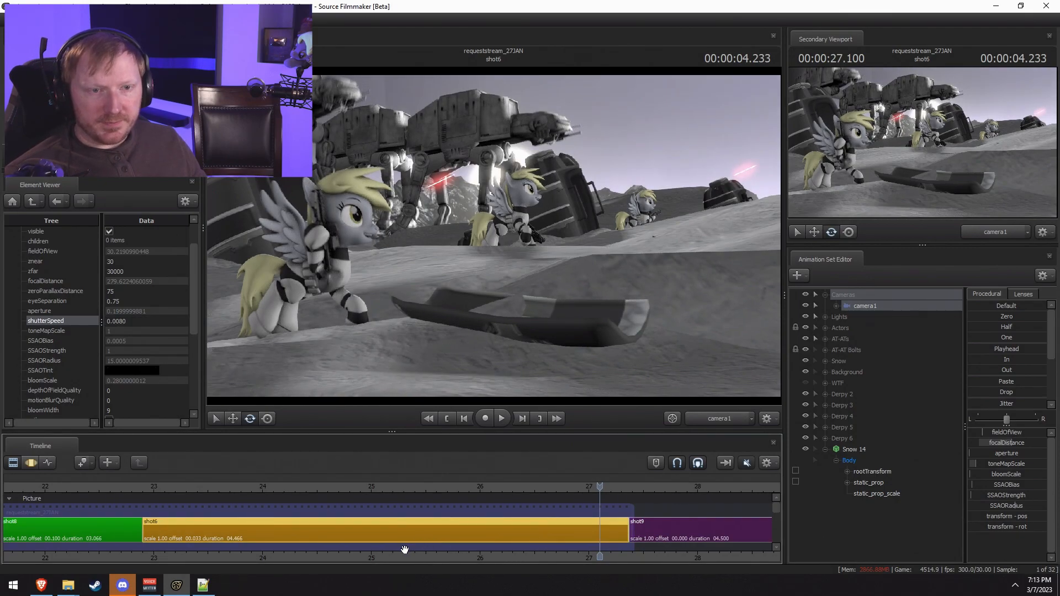
scroll(383, 553, "down", 1)
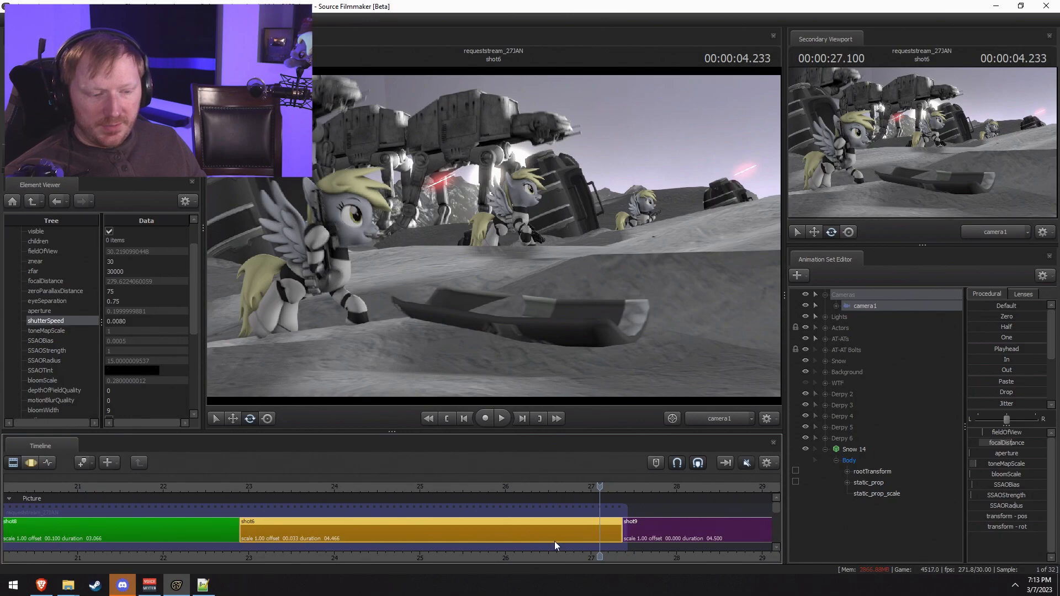
scroll(475, 527, "down", 4)
left_click(633, 525)
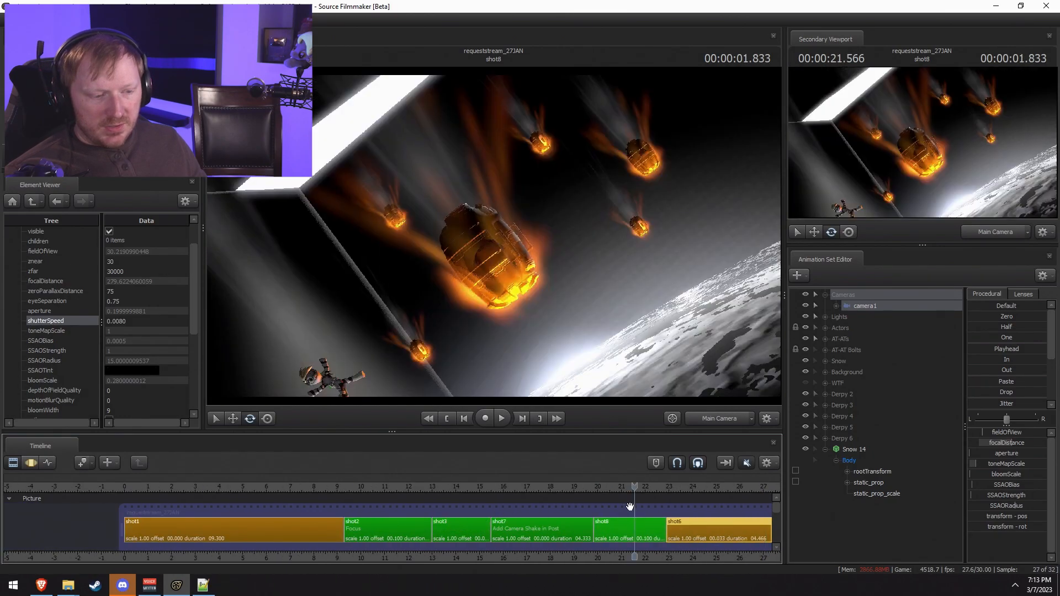
Step: Show the Main Camera of shot8, shot7 and shot3 in the Element Viewer to check each shutterSpeed
right_click(893, 309)
mouse_move(928, 370)
left_click(1018, 381)
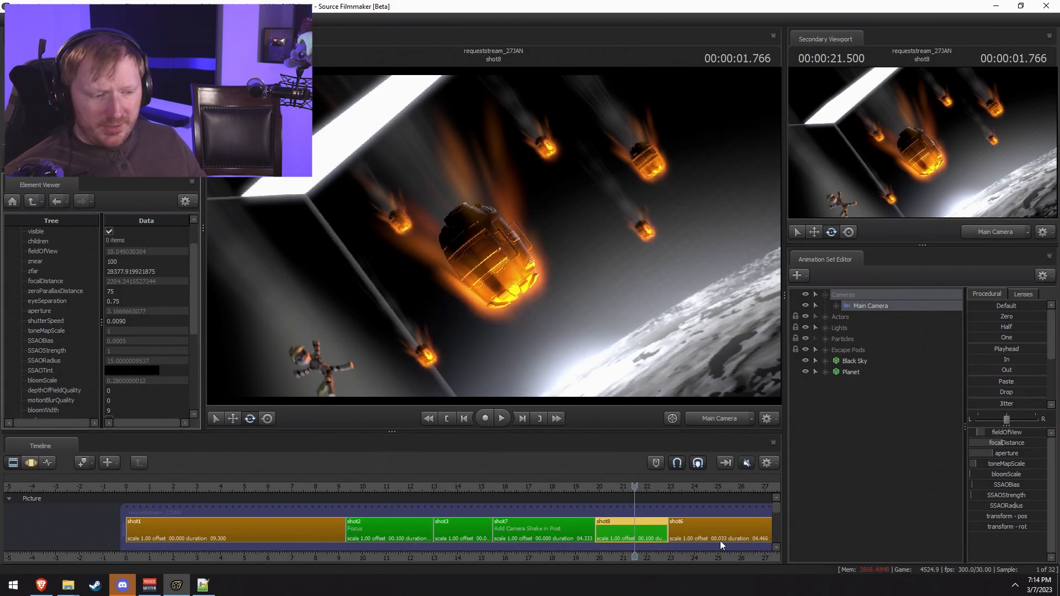
left_click(514, 527)
right_click(878, 307)
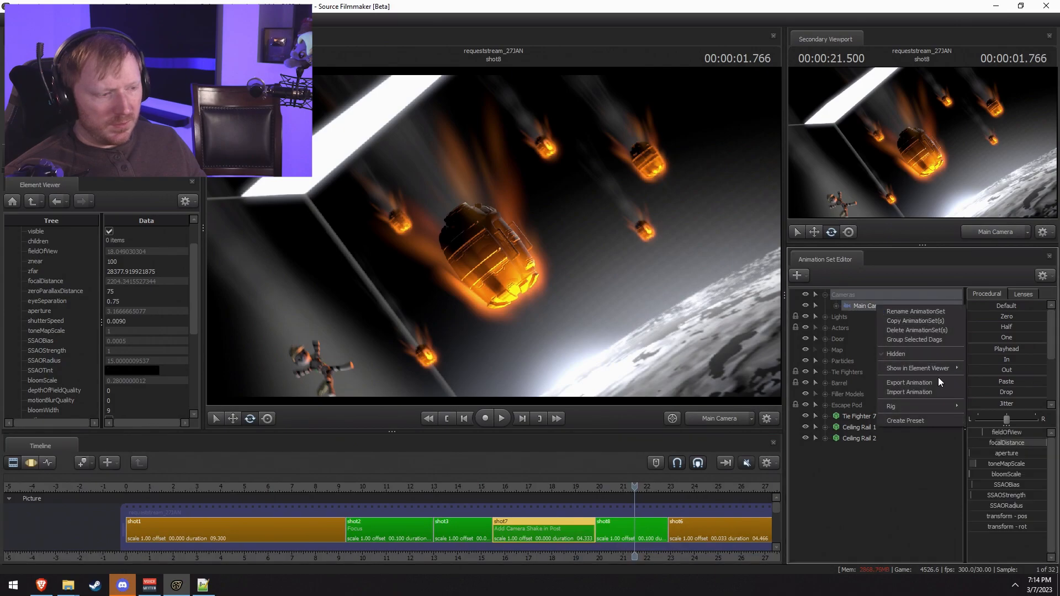
mouse_move(939, 372)
left_click(989, 381)
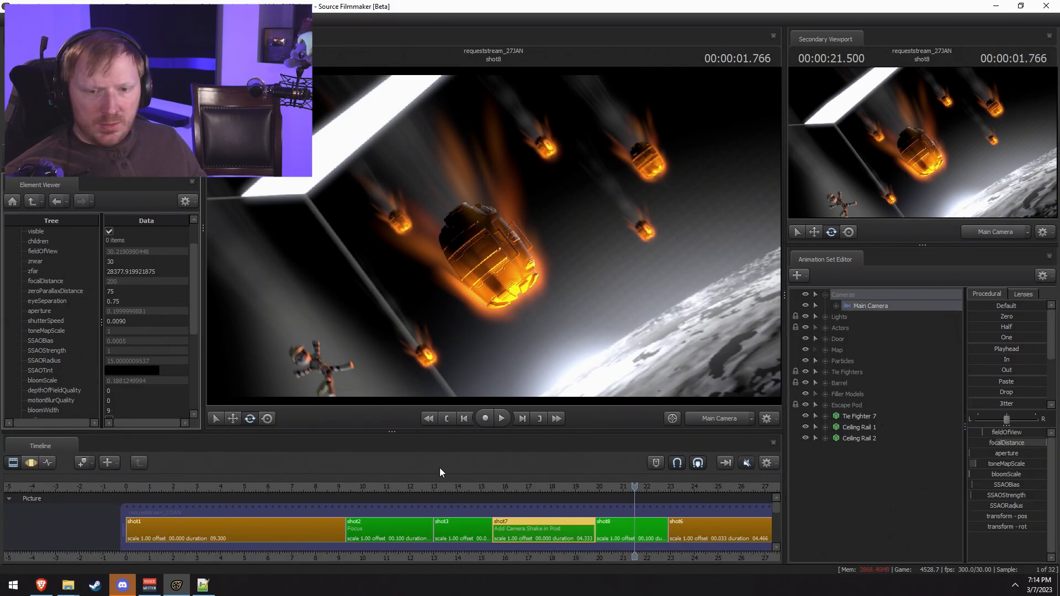
left_click(476, 539)
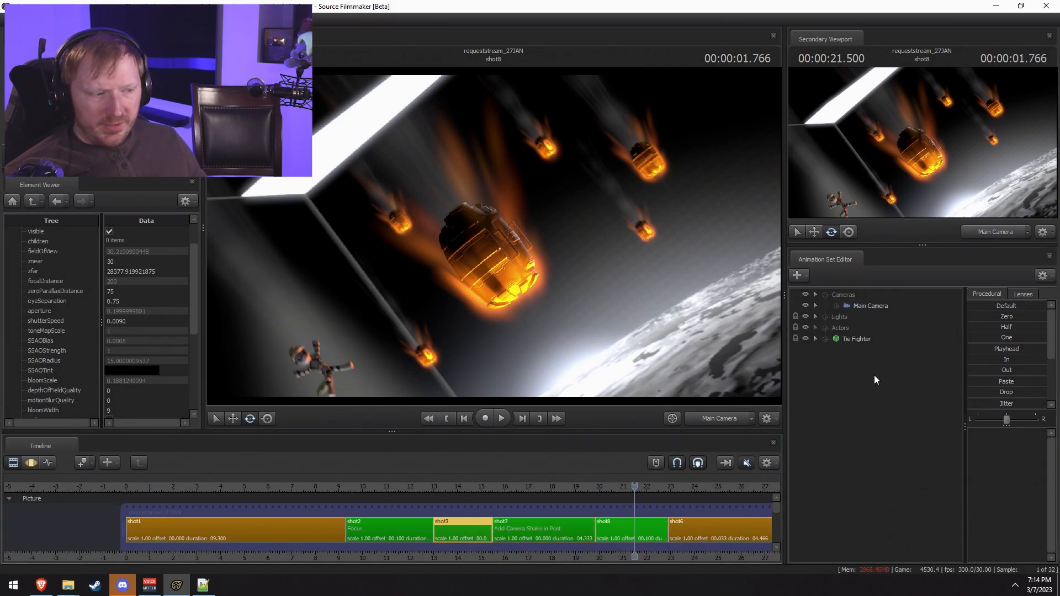
right_click(874, 308)
mouse_move(933, 373)
left_click(986, 375)
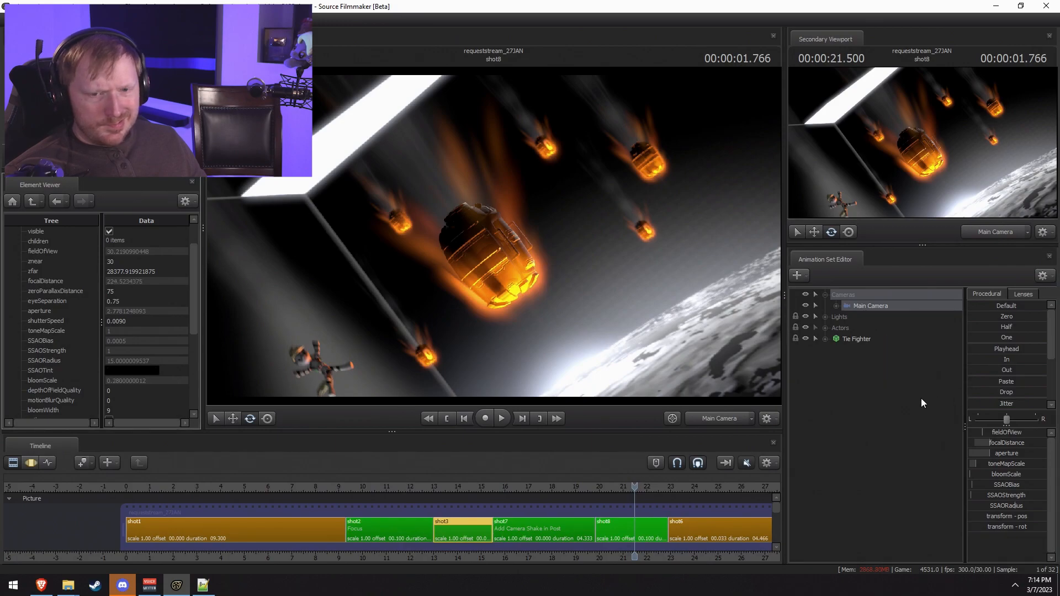
Step: Check the shutterSpeed of the Main Camera in shot2 and shot1 through the Element Viewer
left_click(400, 531)
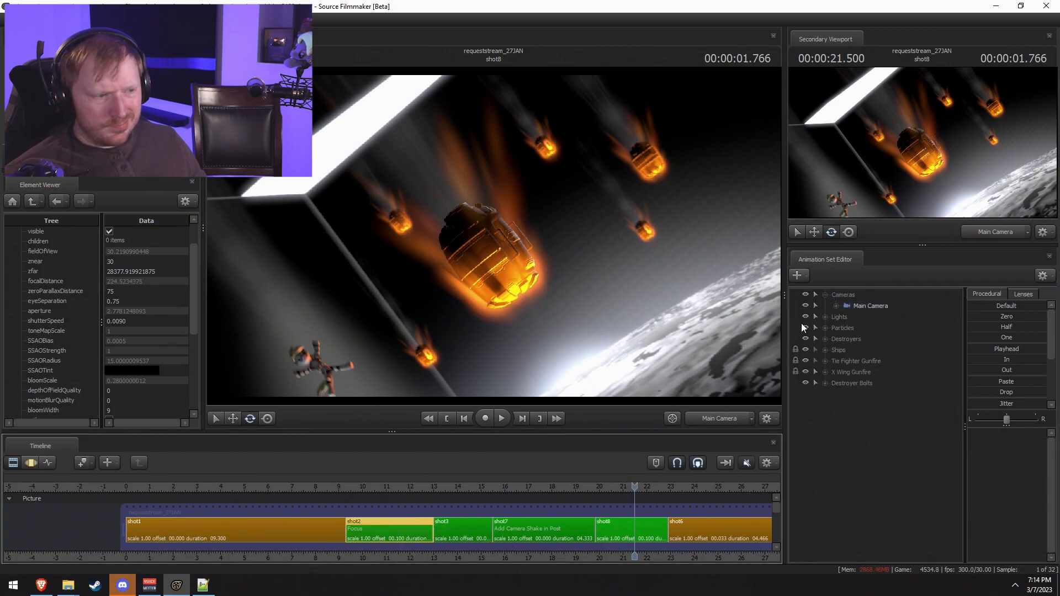
right_click(856, 304)
mouse_move(917, 365)
left_click(967, 366)
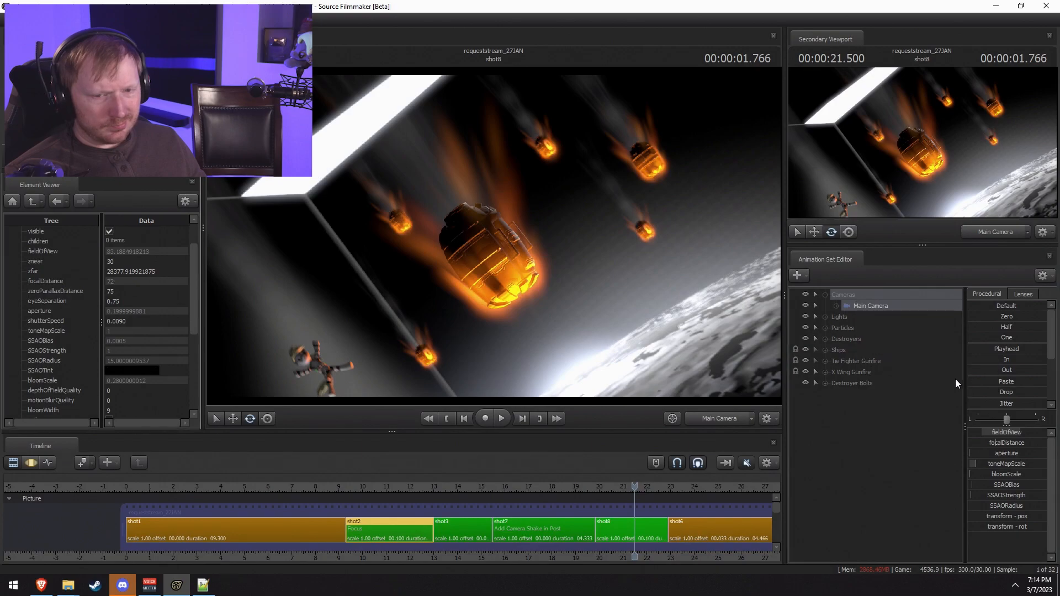
left_click(296, 536)
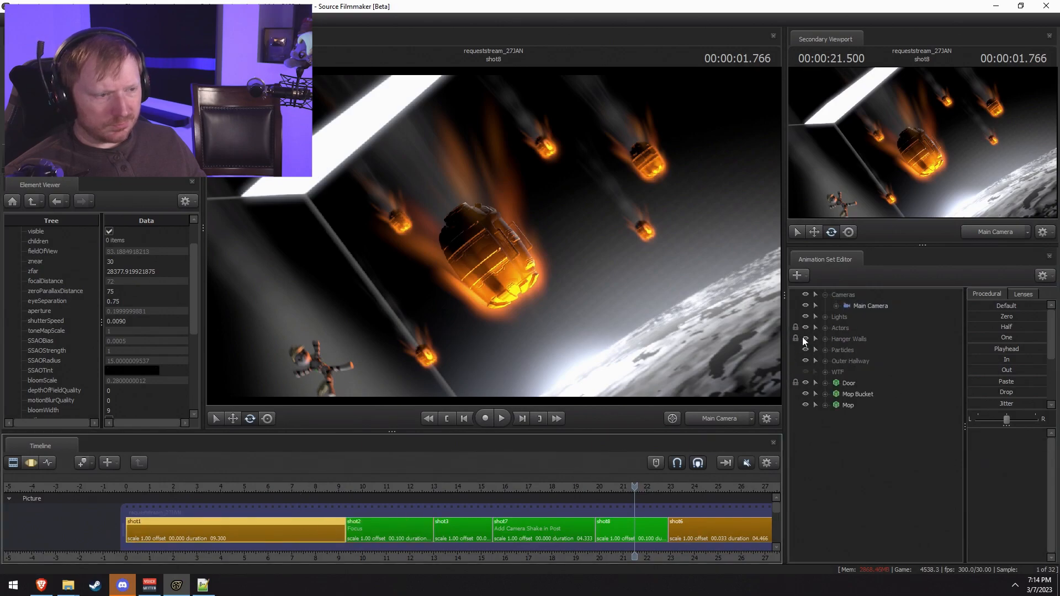
right_click(854, 306)
mouse_move(911, 364)
left_click(969, 368)
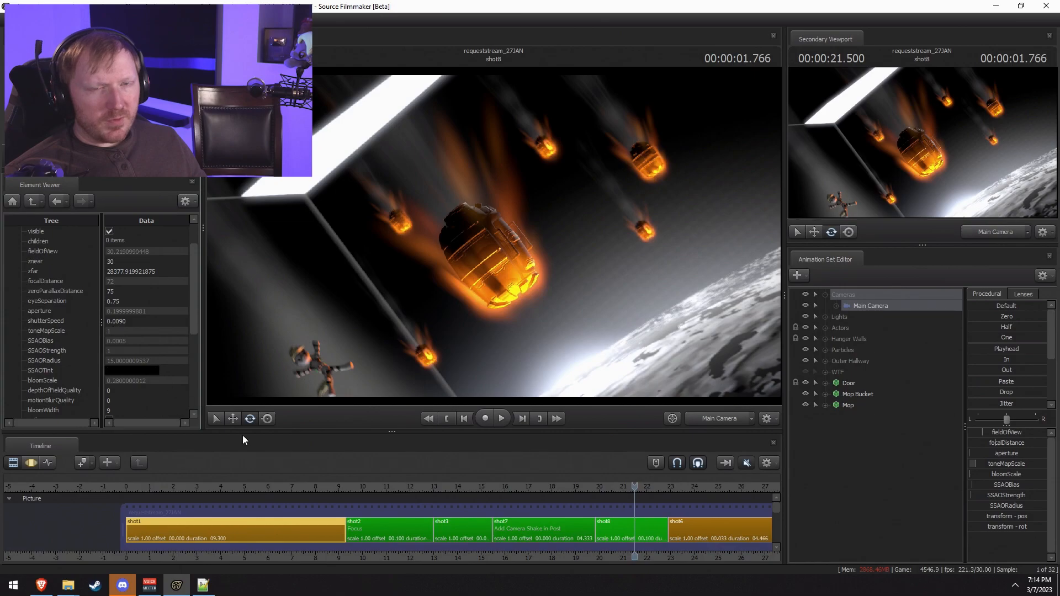
Step: Return to shot6 and play it through camera1 to examine the pod opening and Derpy's advance
left_click(700, 521)
middle_click_drag(738, 559, 492, 542)
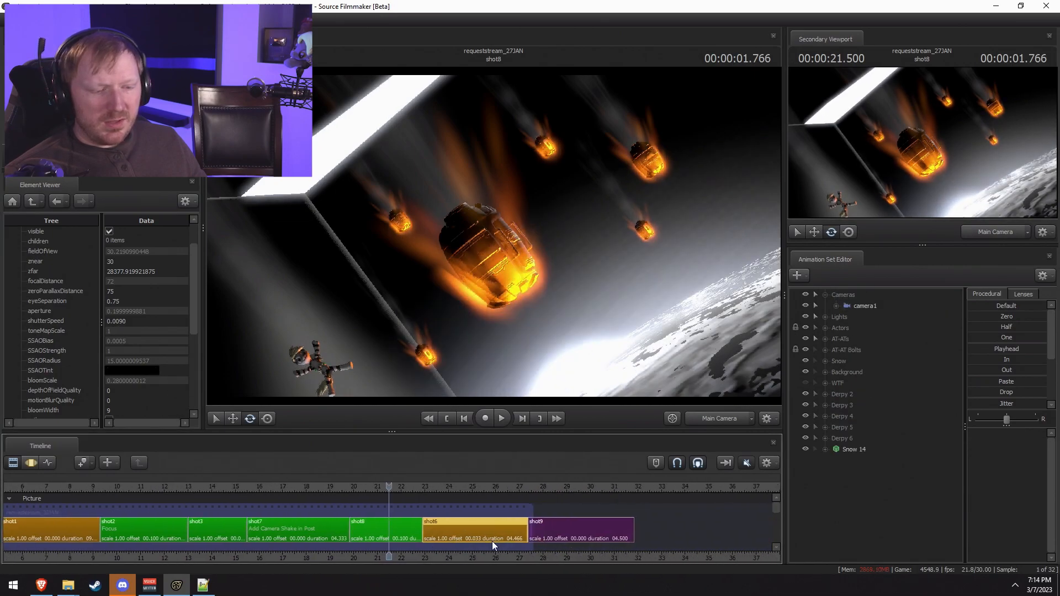
scroll(492, 541, "up", 2)
left_click(458, 484)
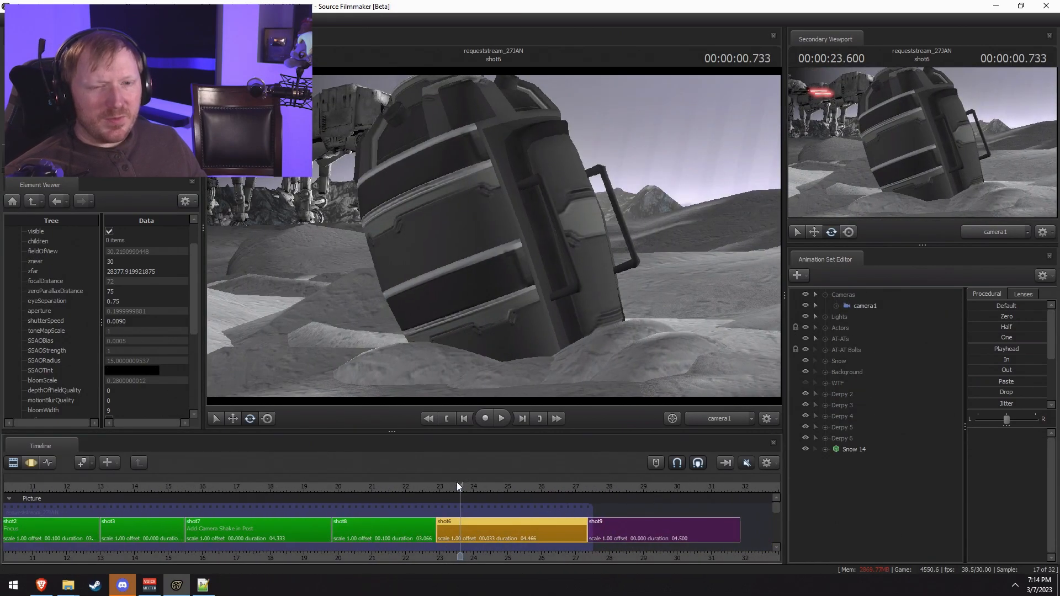
key("space")
key("space")
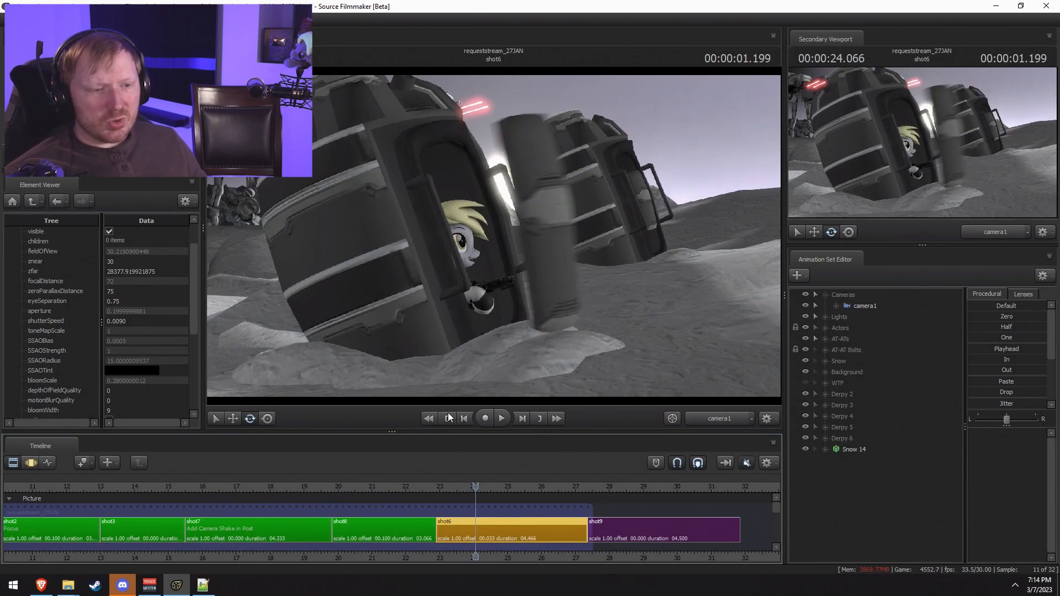
key("space")
key("space")
left_click(440, 486)
key("space")
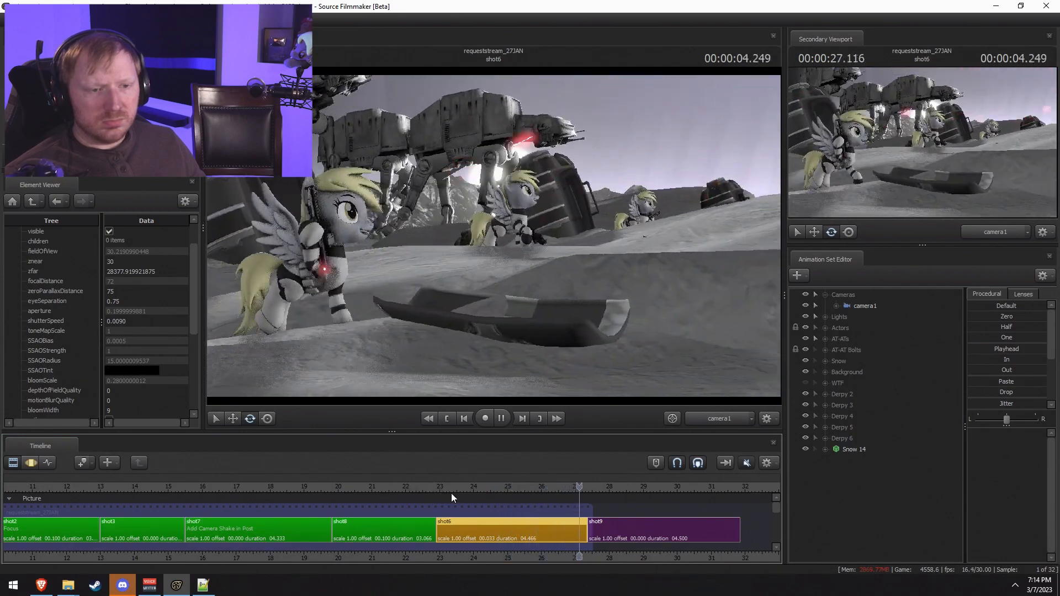
key("space")
Step: At 26.166 seconds in shot6, toggle the Sun and General Lighting 1 lights repeatedly to compare their effect on the scene
left_click_drag(482, 489, 546, 486)
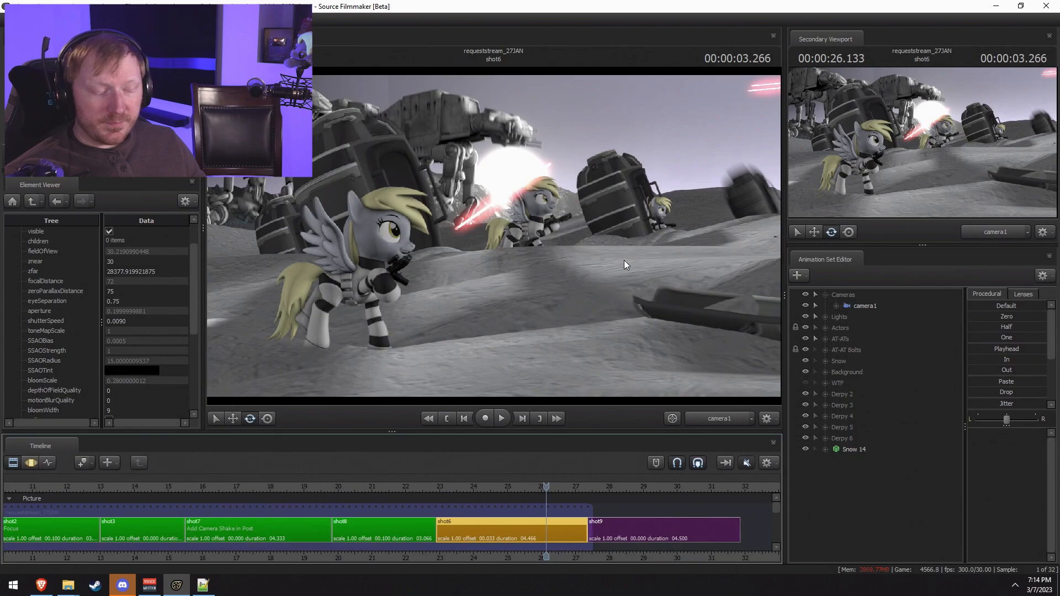
key("Right")
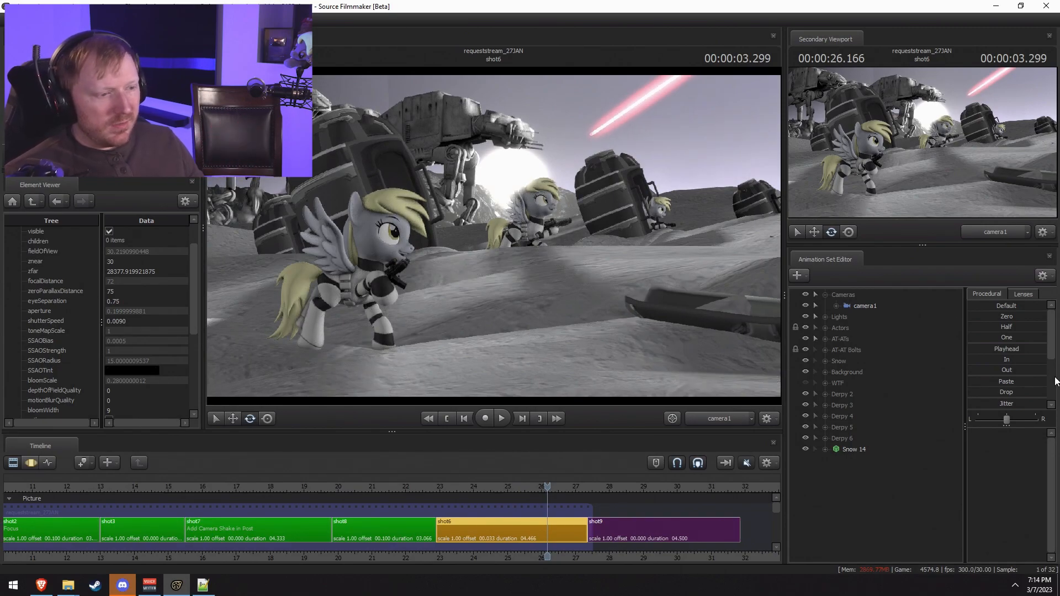
left_click(825, 318)
left_click(857, 329)
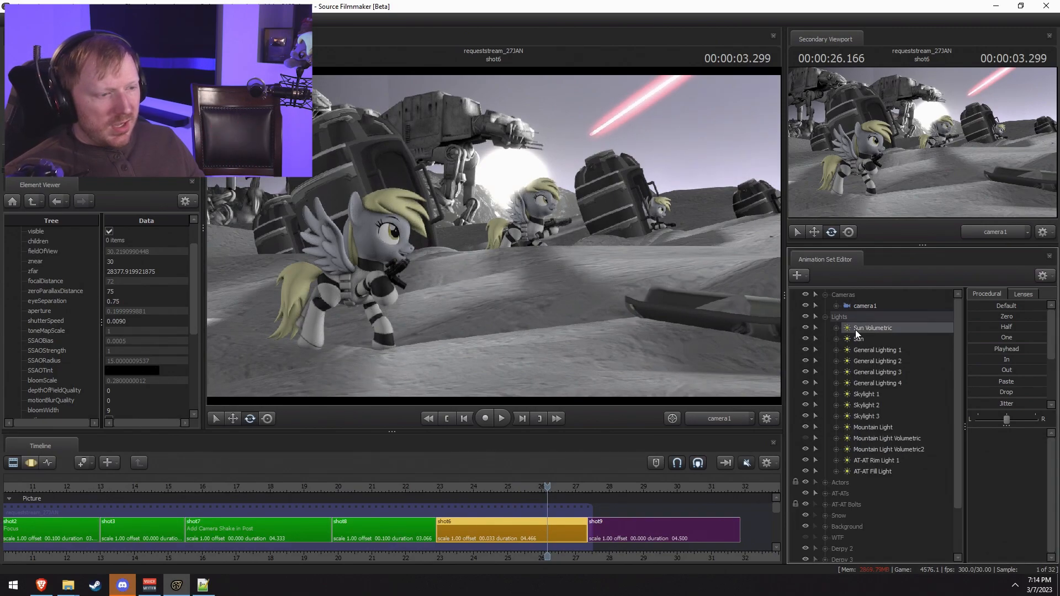
left_click(805, 340)
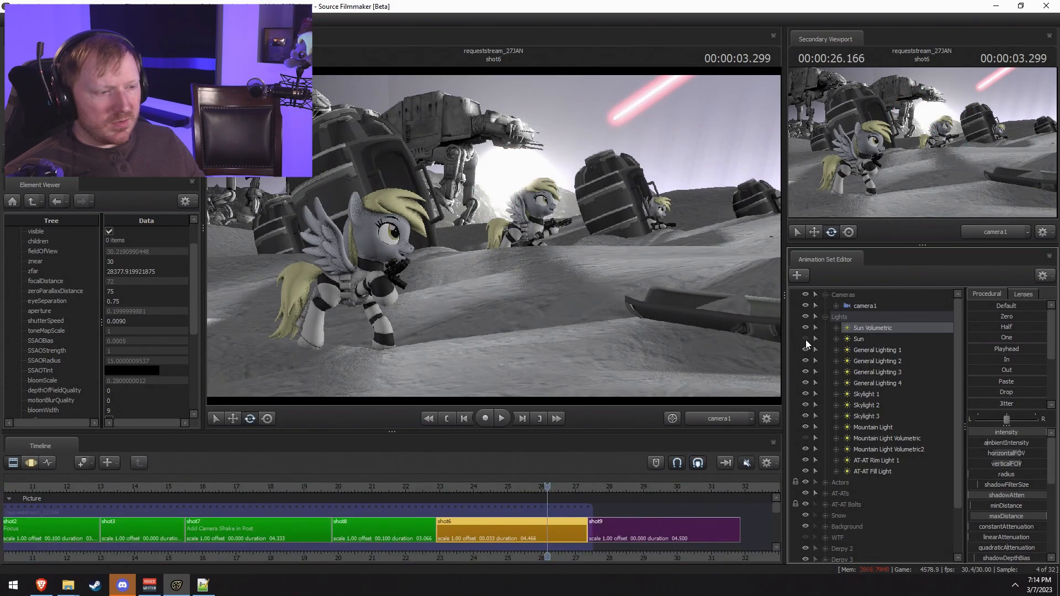
left_click(806, 350)
left_click(806, 350)
left_click(806, 350)
left_click(807, 350)
left_click(806, 350)
left_click(806, 350)
left_click(806, 350)
left_click(806, 350)
left_click(807, 350)
left_click(806, 350)
left_click(807, 350)
left_click(806, 350)
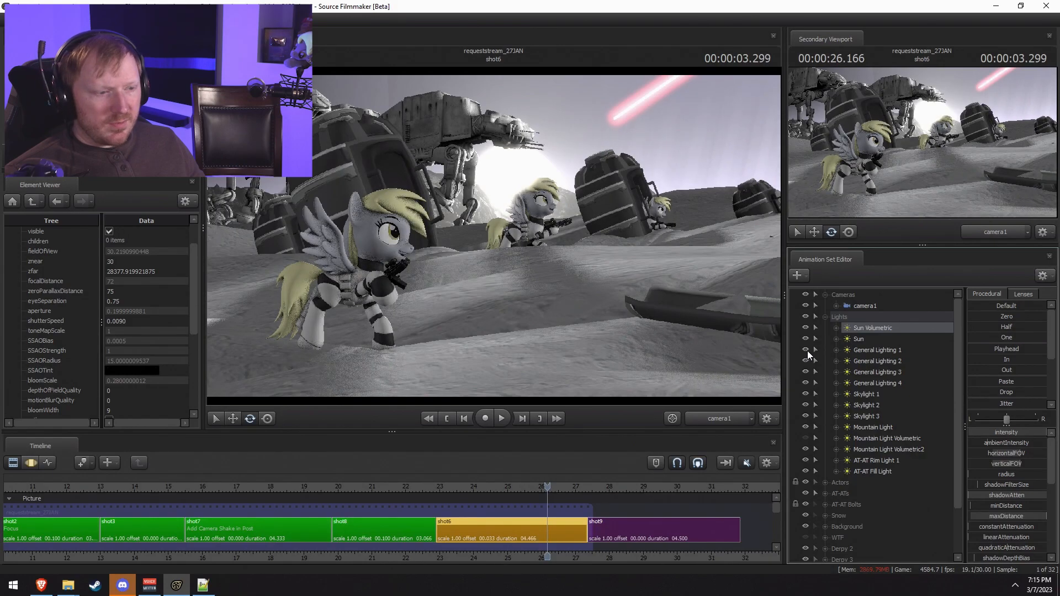
Step: Identify General Lighting 1's contribution by toggling its visibility, and raise its intensity across shot6
left_click(869, 352)
left_click(806, 350)
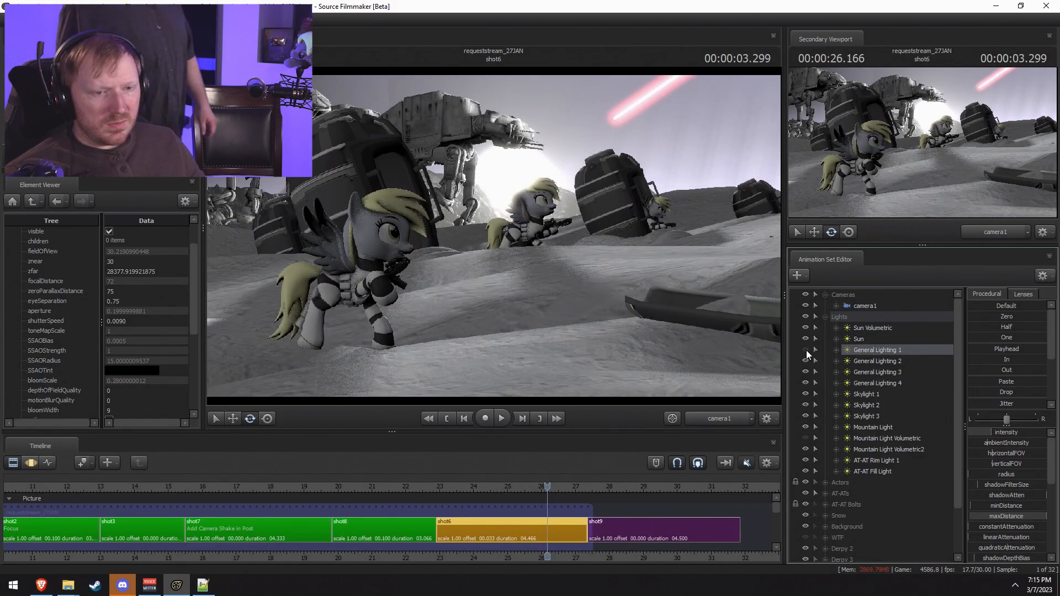
left_click(806, 351)
key("F3")
left_click_drag(986, 434, 1009, 433)
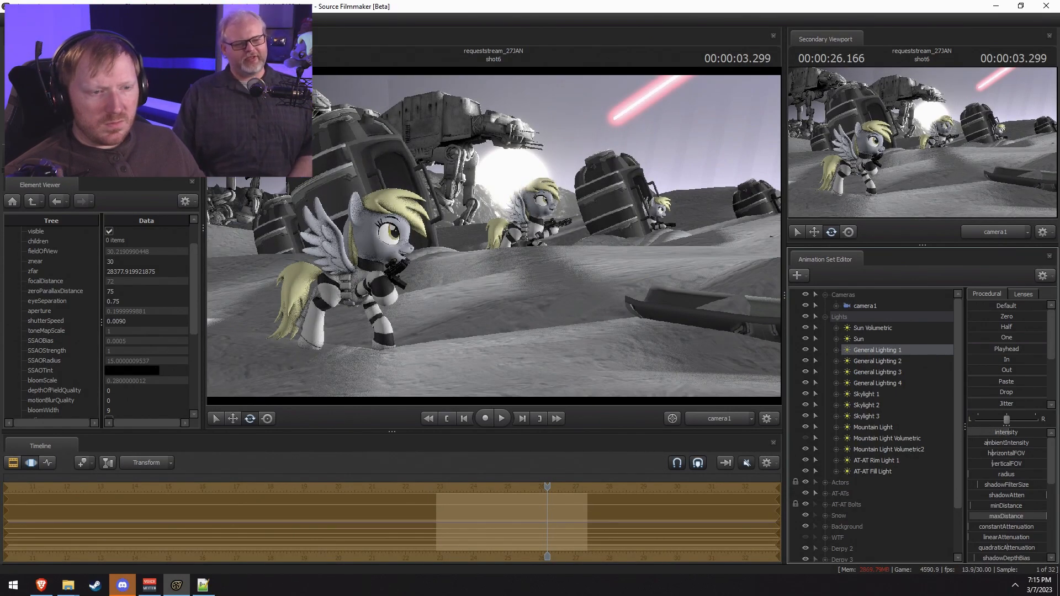
key("F2")
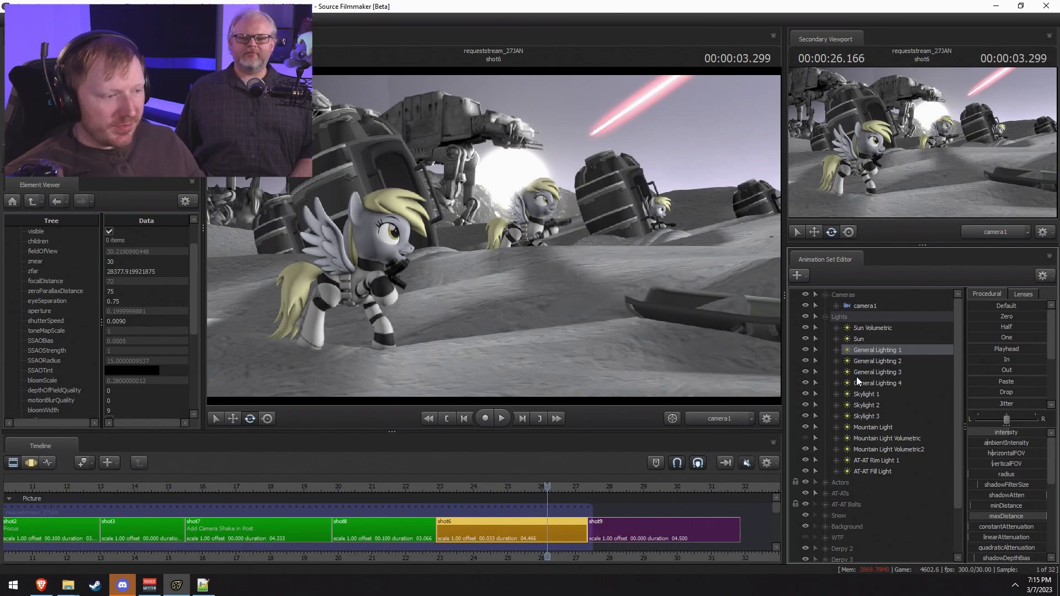
Step: Check General Lighting 2 and raise the intensity of General Lighting 3 across shot6
left_click(861, 361)
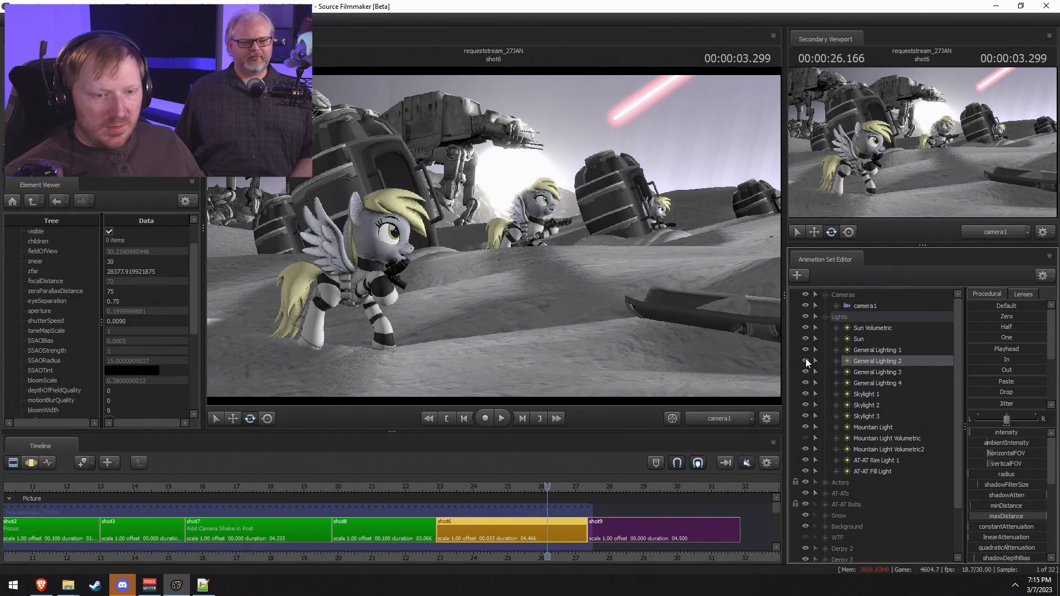
left_click(871, 370)
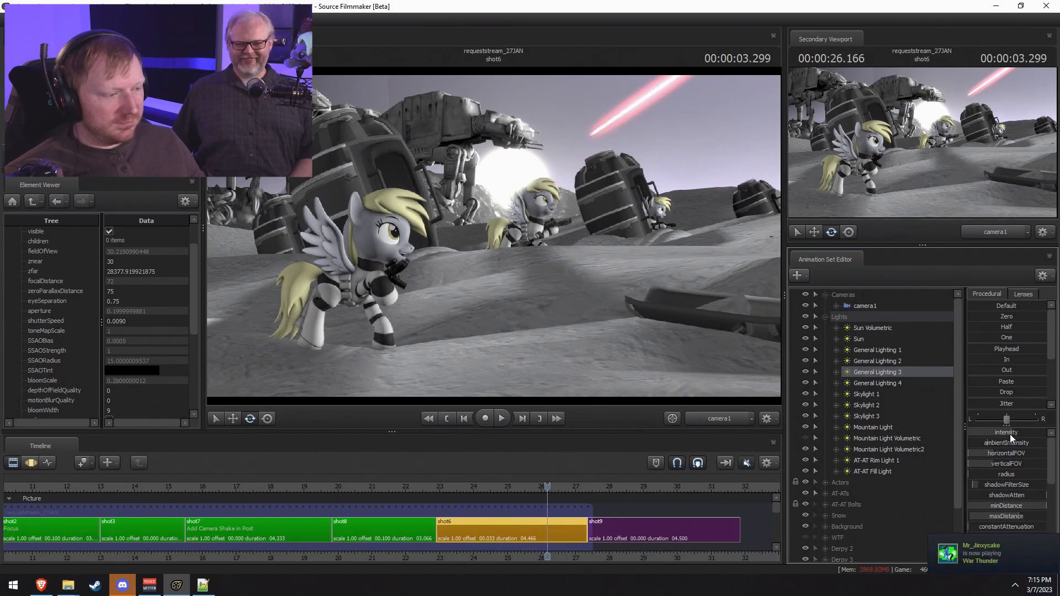
key("F3")
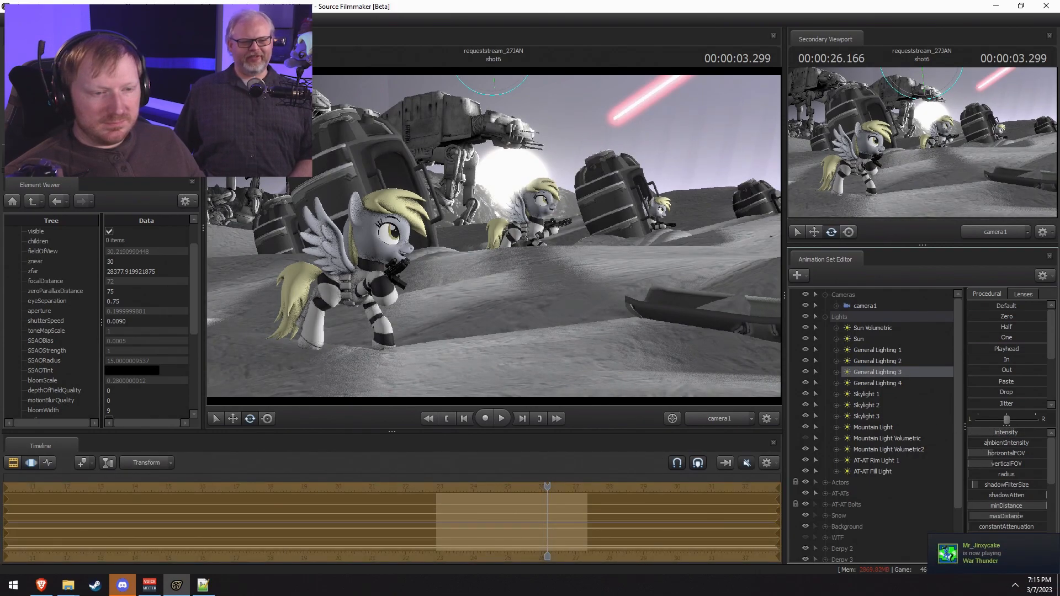
key("F2")
Step: Play and scrub through shot6 to review the brightened lighting on the Derpys, pods and snow
key("space")
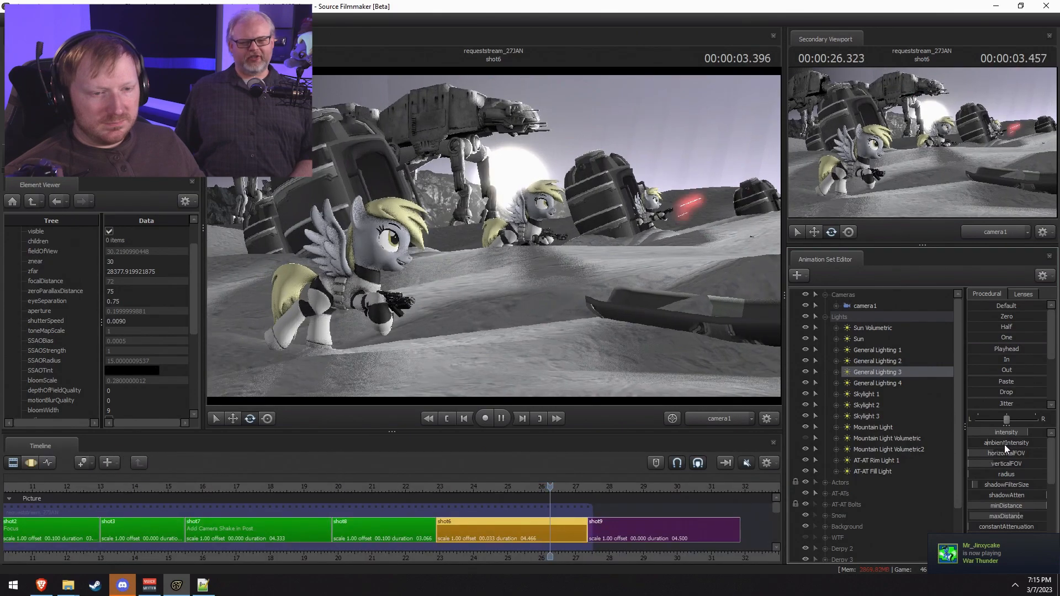
key("F3")
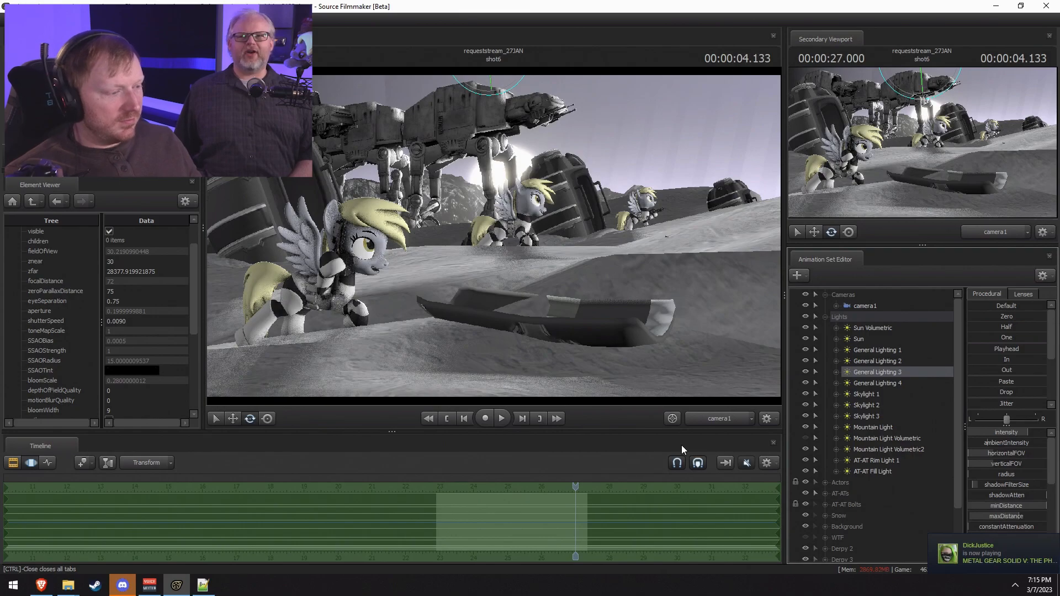
key("F2")
key("F3")
key("F2")
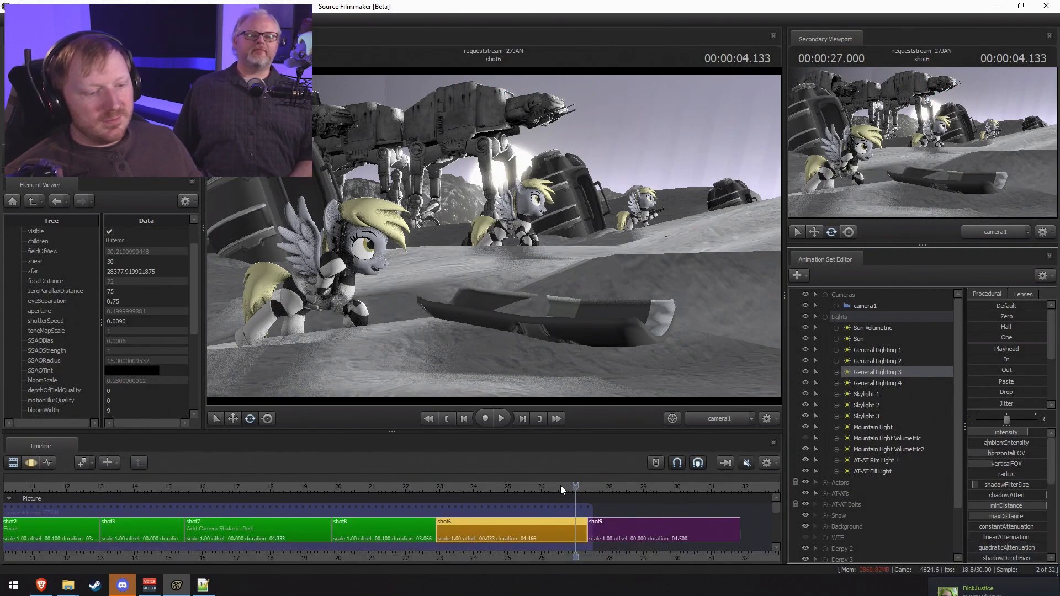
left_click(561, 486)
left_click_drag(559, 486, 483, 468)
key("space")
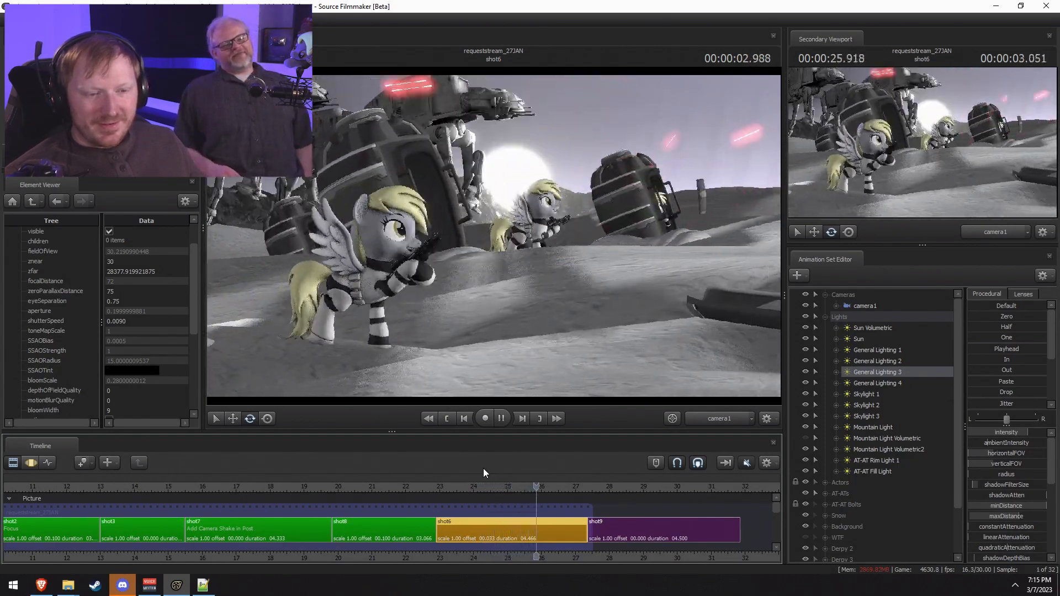
left_click_drag(486, 486, 486, 524)
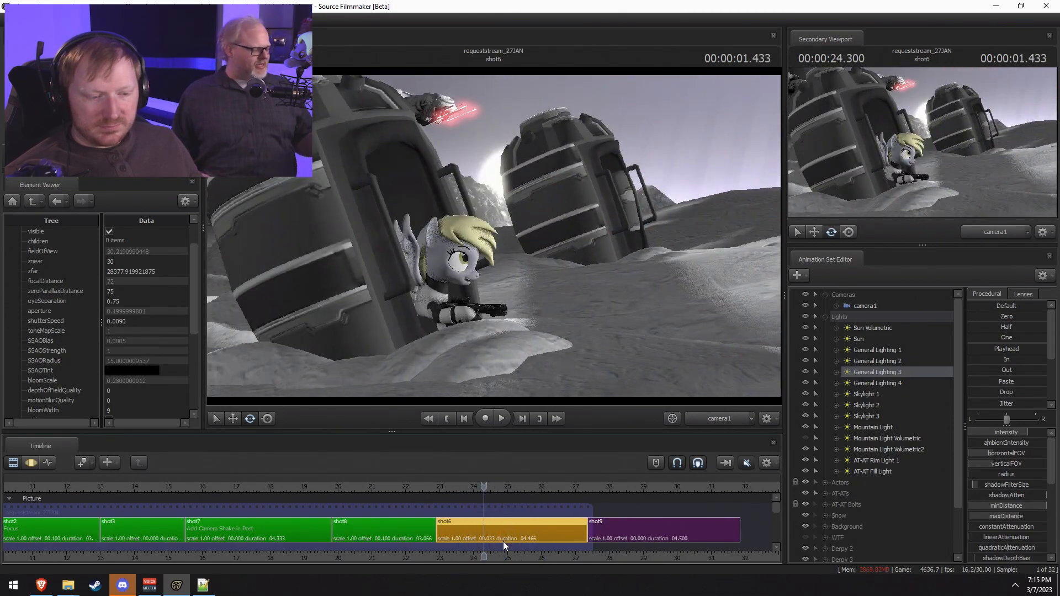
Step: Collapse the Lights and Cameras groups and play shot6 from 24.300 to about 25.633 seconds
scroll(448, 522, "up", 3)
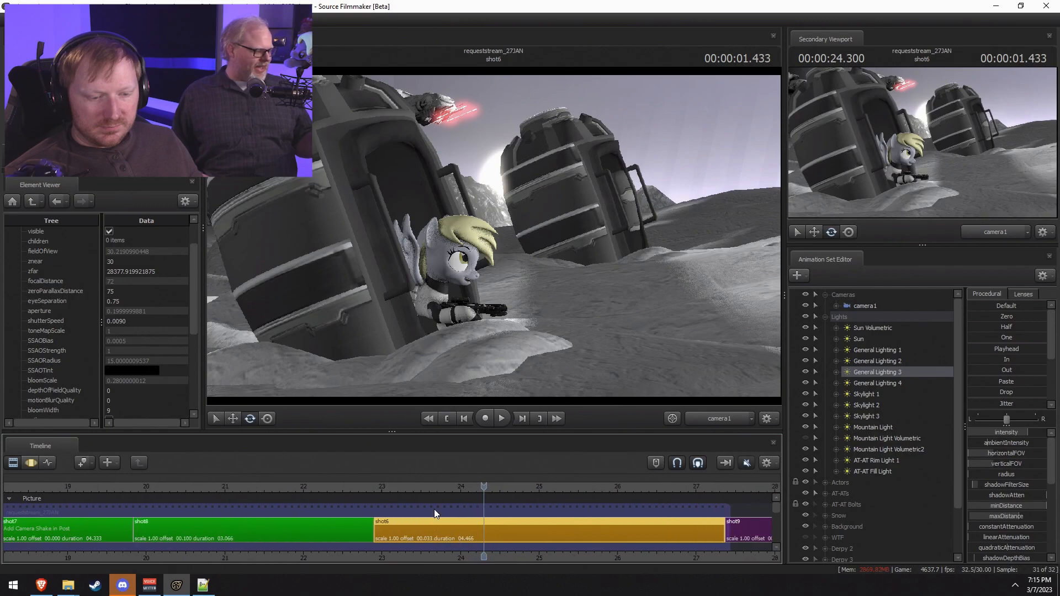
left_click(826, 318)
left_click(824, 295)
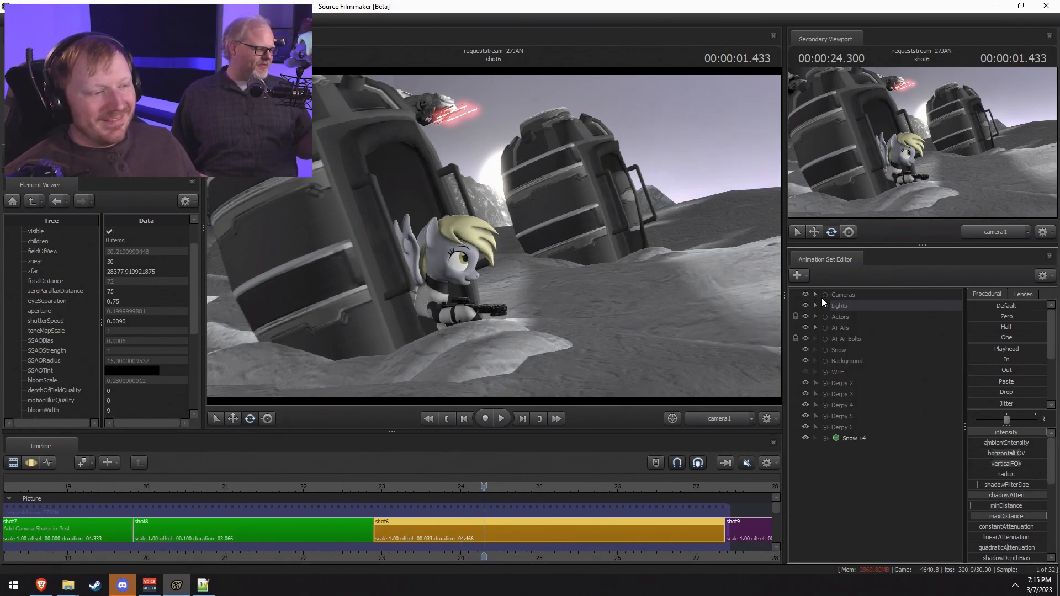
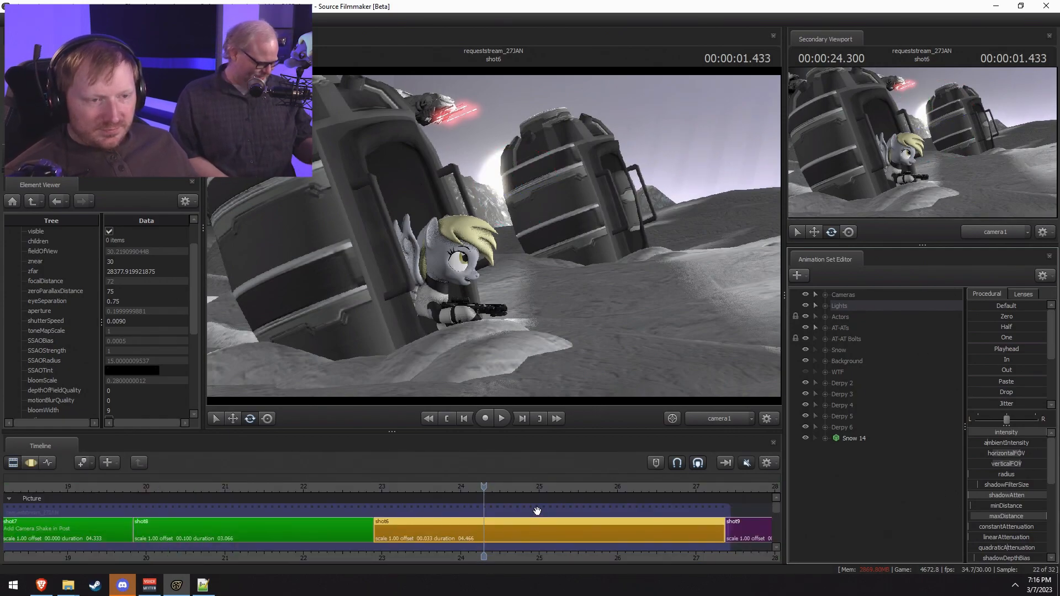
key("space")
key("space")
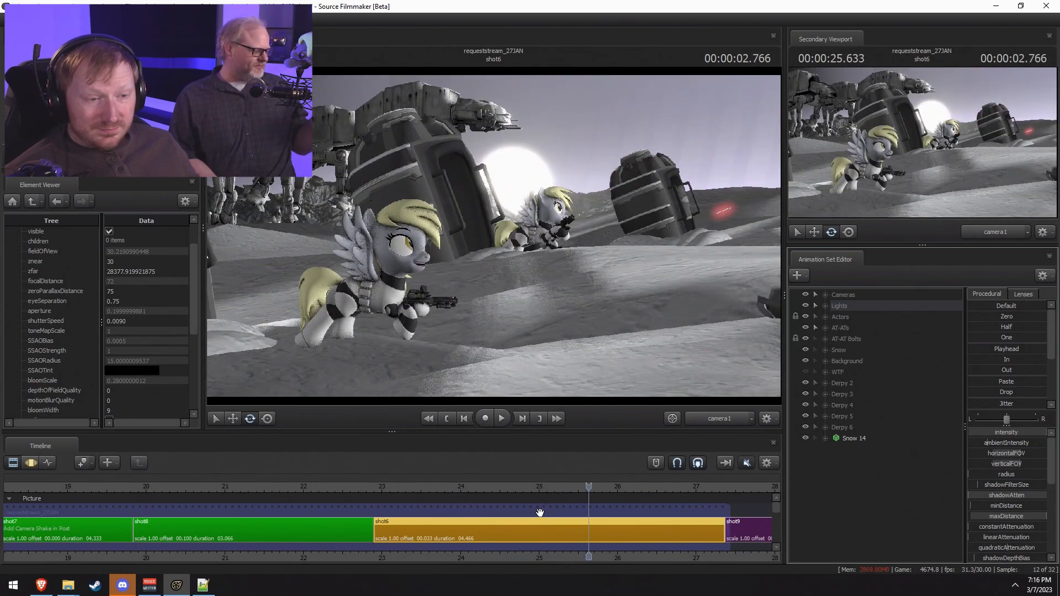
Step: Move the playhead to 23.266 s in shot6 and switch the primary viewport to the Work Camera
left_click_drag(475, 489, 404, 489)
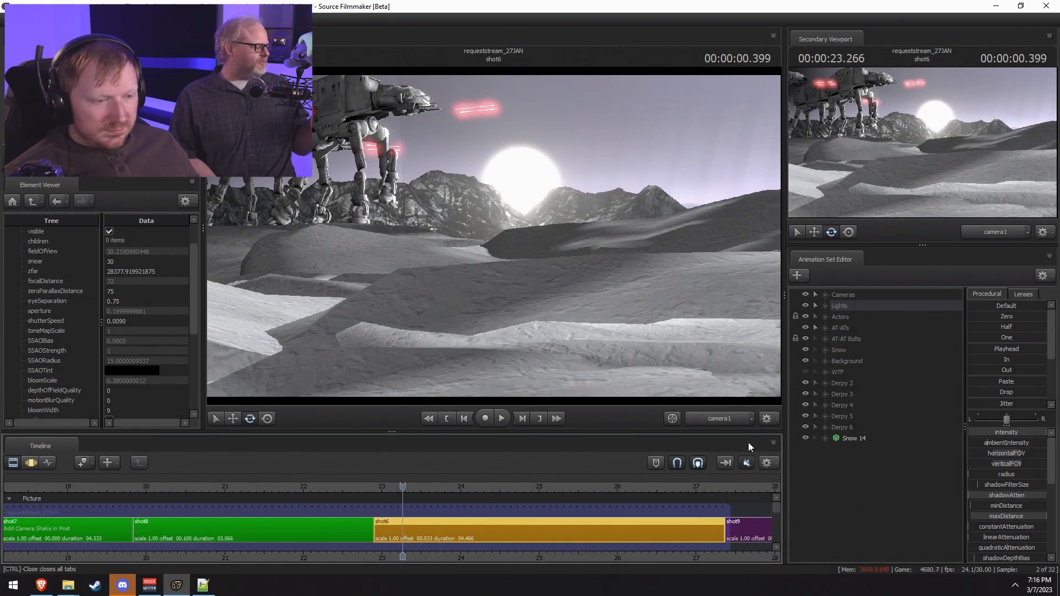
left_click(713, 418, "ctrl")
left_click_drag(495, 236, 495, 236)
left_click(736, 416)
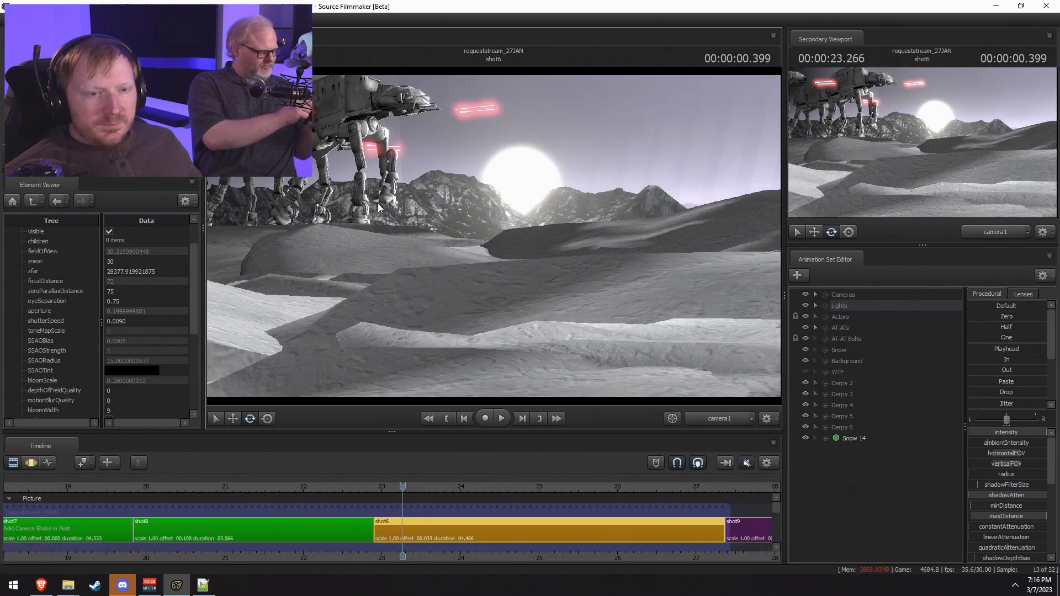
left_click(717, 419, "ctrl")
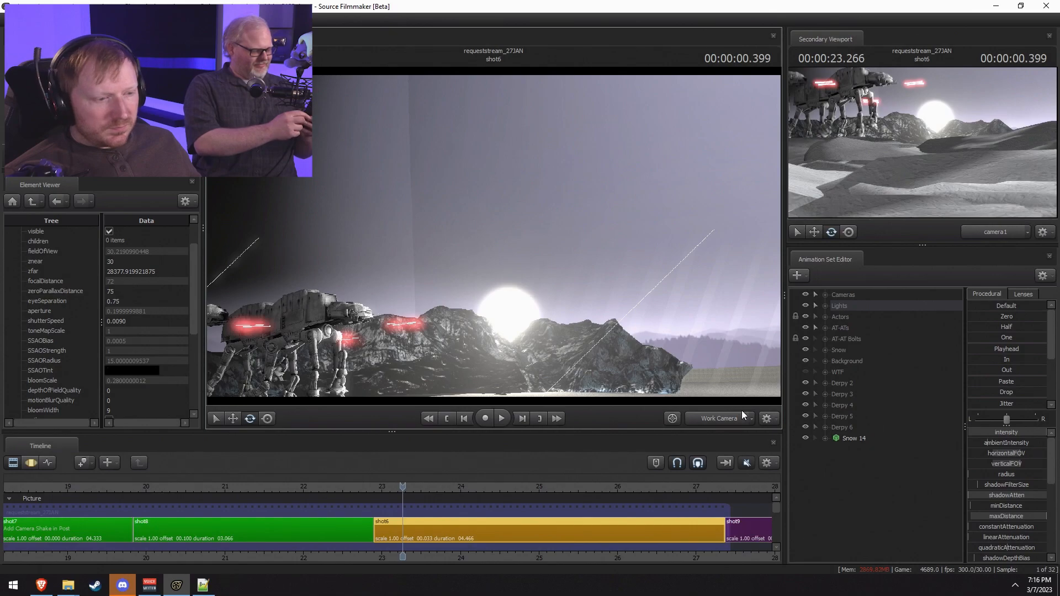
Step: Inspect the mountains and sky from the Work Camera with lighting disabled, and enable lighting again
right_click(717, 361)
left_click(727, 392)
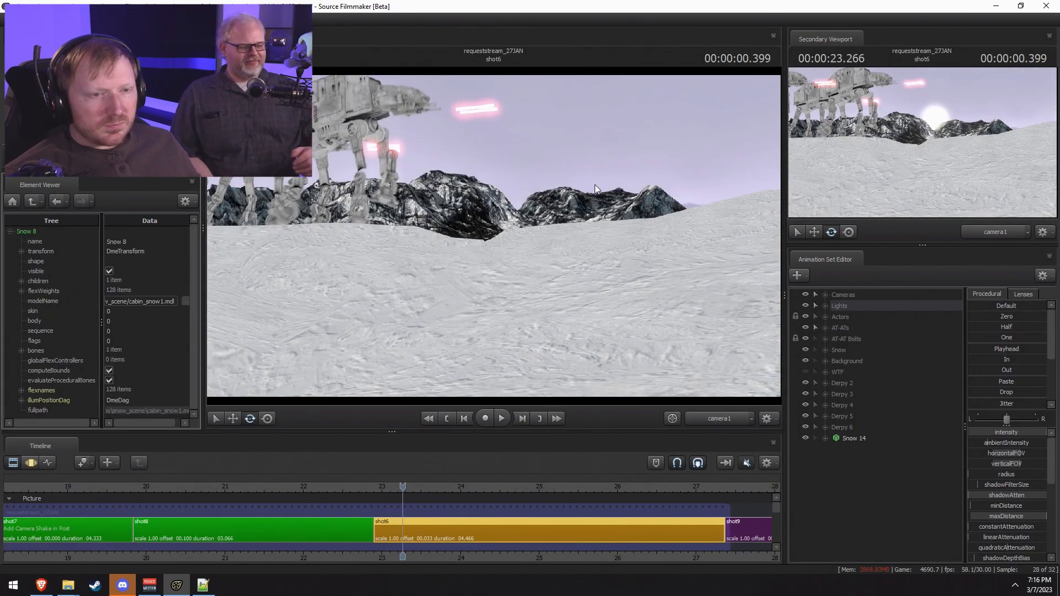
left_click(730, 418)
key("s")
left_click_drag(662, 331, 644, 367)
key("w")
left_click_drag(494, 236, 475, 237)
right_click(494, 236)
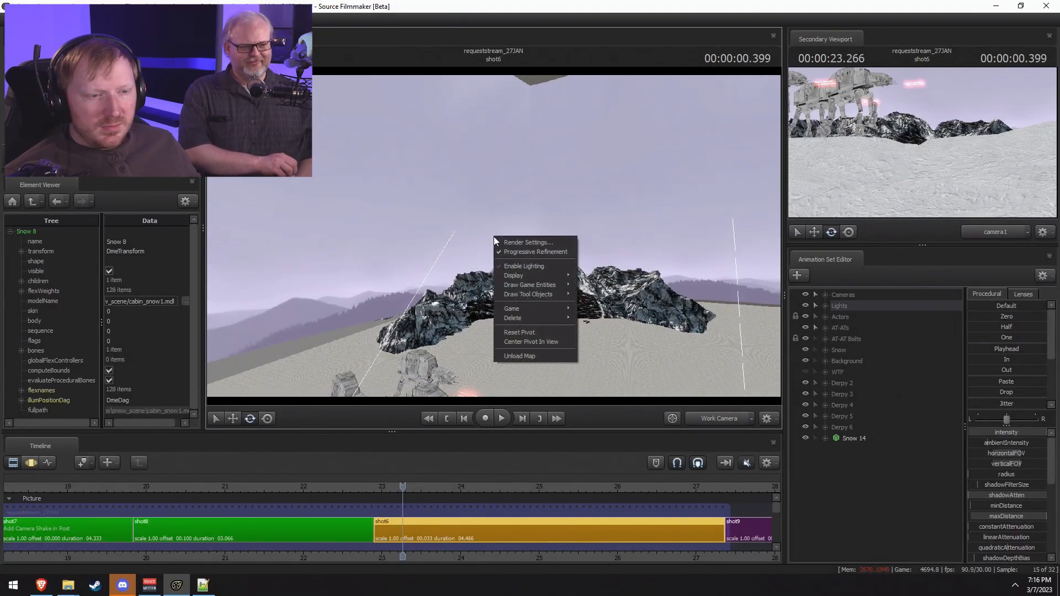
left_click(529, 267)
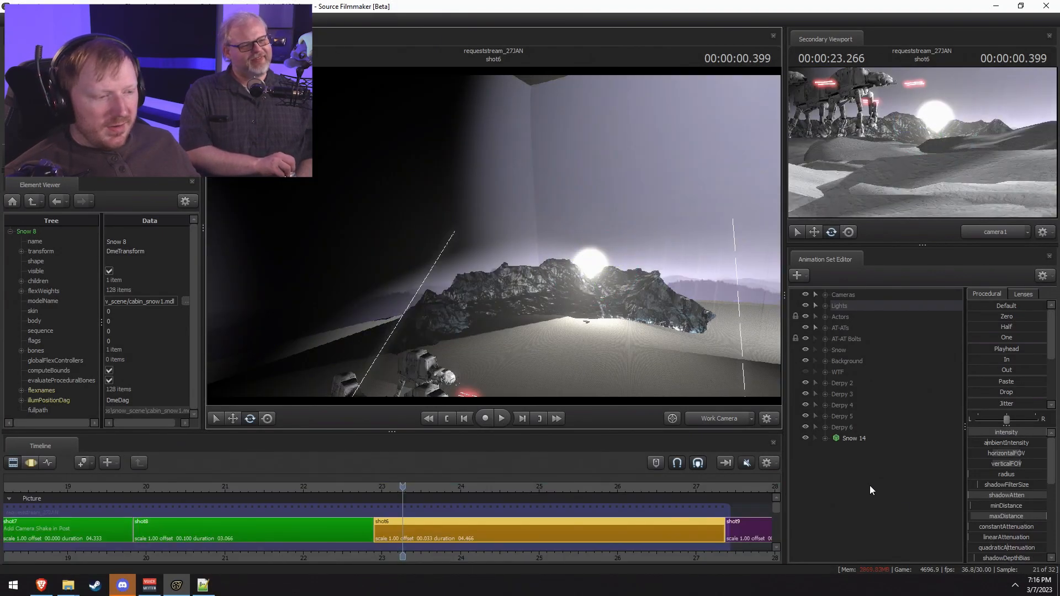
Step: Expand the Background group, toggle Global Axes for the transform, and reposition Sky Card2 across the map
left_click(825, 363)
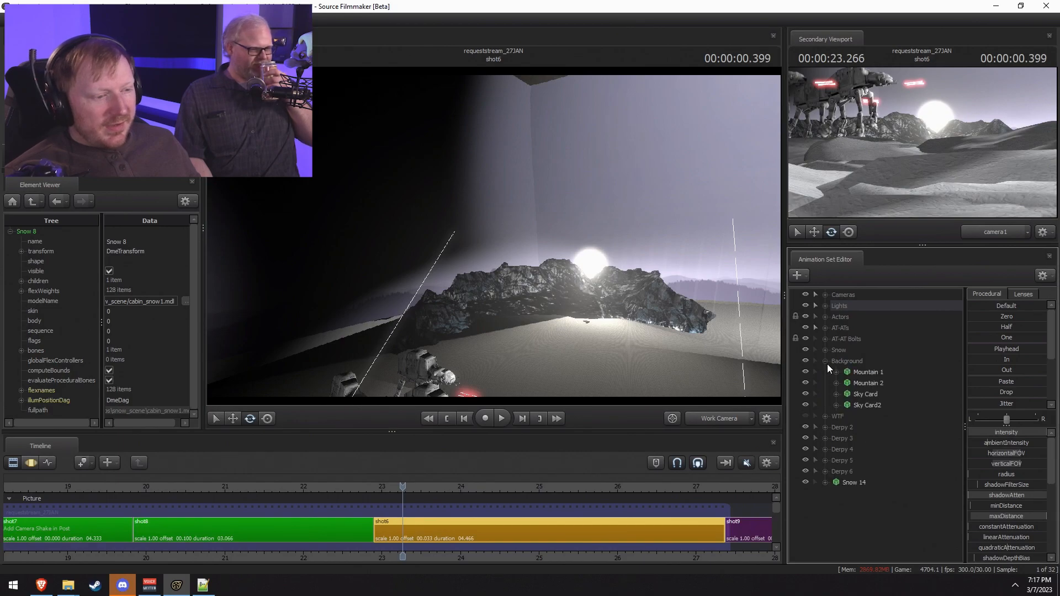
left_click(856, 393)
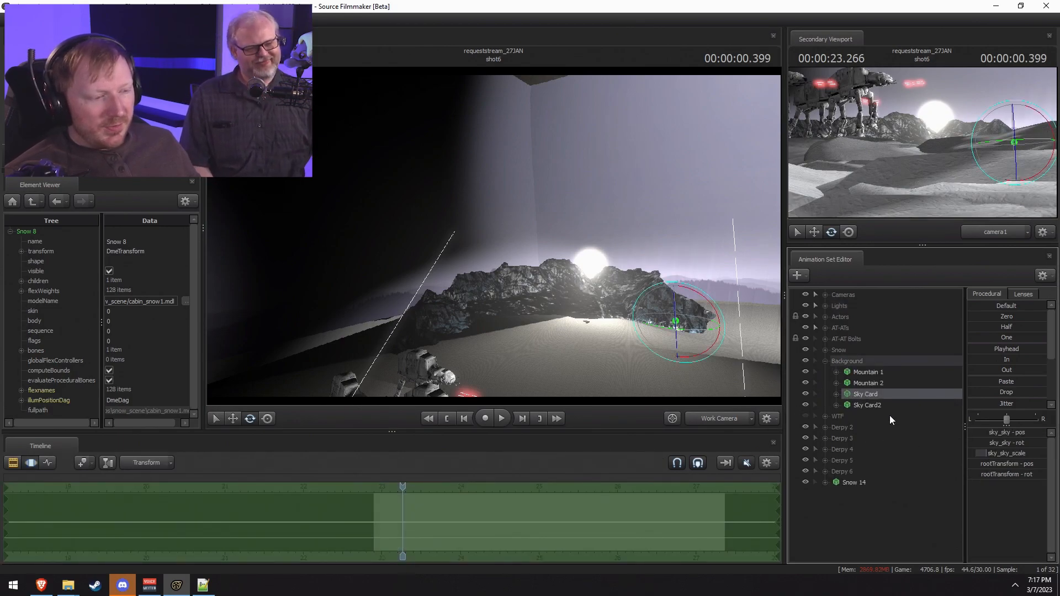
left_click(876, 407)
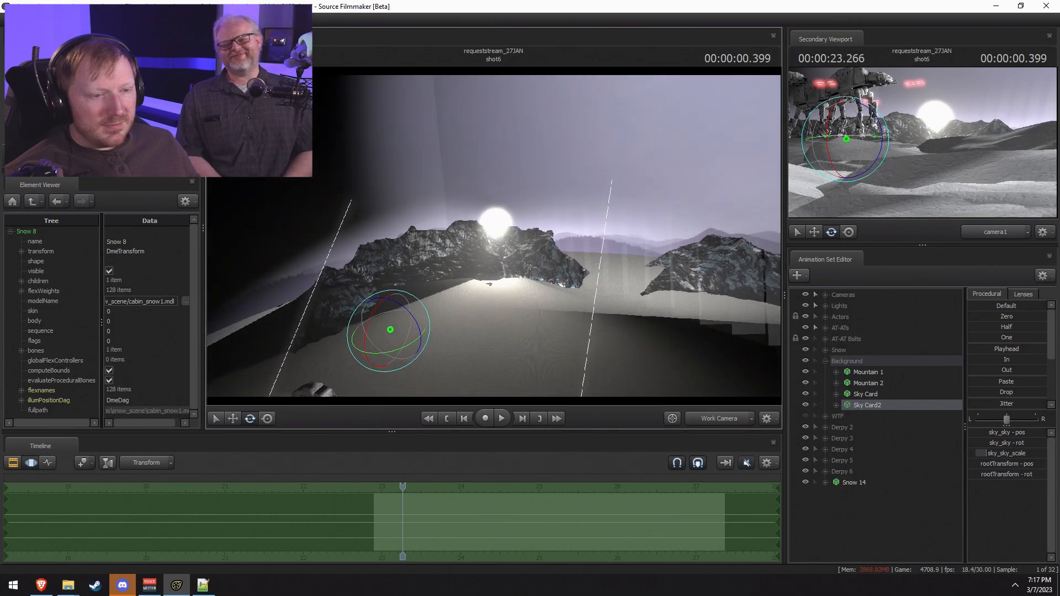
mouse_move(493, 236)
left_mouse_down()
mouse_move(496, 215)
mouse_move(486, 227)
mouse_move(494, 236)
left_mouse_up()
right_click(462, 357)
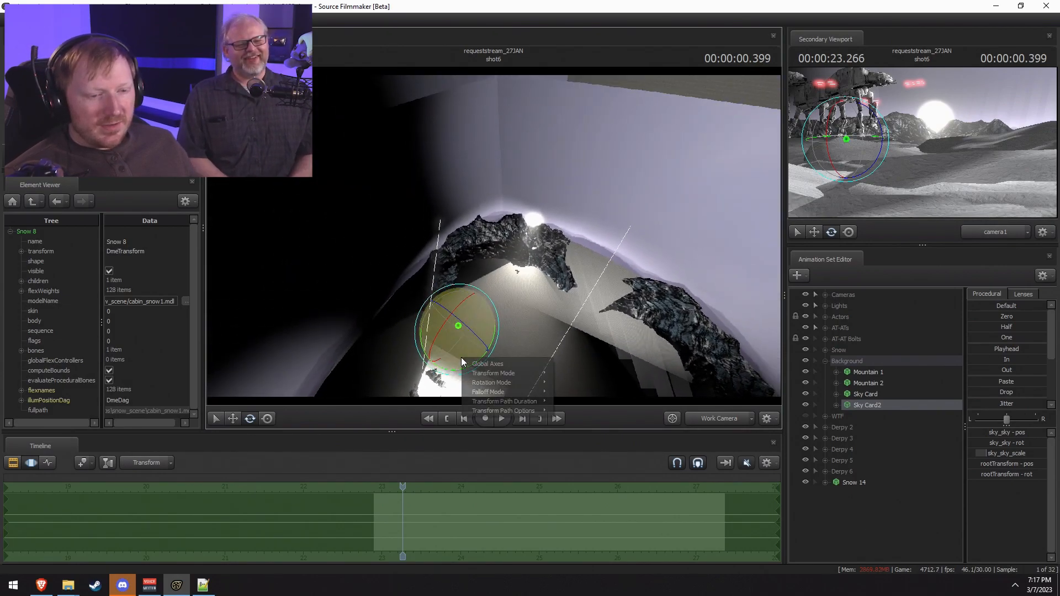
left_click(479, 365)
left_click_drag(470, 362, 436, 331)
key("w")
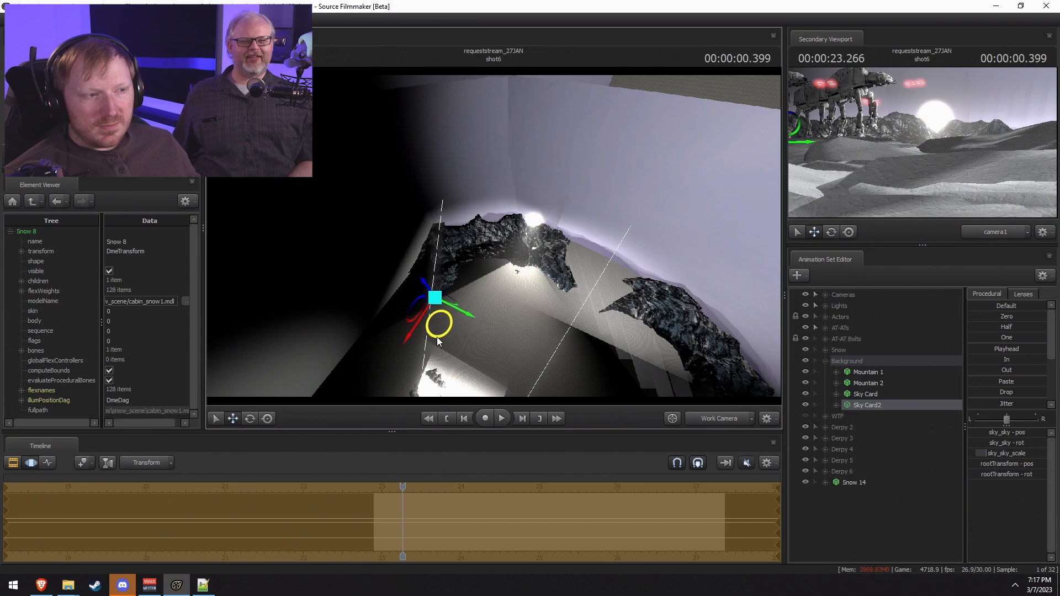
mouse_move(436, 338)
left_mouse_down()
mouse_move(455, 348)
mouse_move(449, 327)
mouse_move(425, 333)
mouse_move(441, 329)
left_mouse_up()
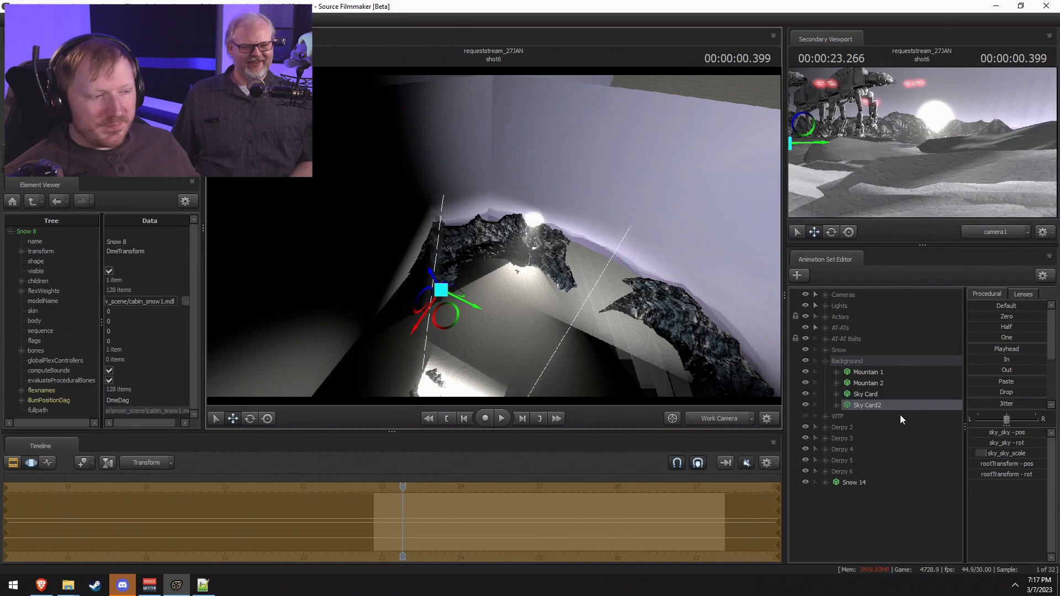
Step: Reposition Sky Card slightly across the map and return to the clip editor
left_click(876, 394)
mouse_move(562, 335)
left_mouse_down()
mouse_move(580, 316)
mouse_move(611, 313)
mouse_move(581, 334)
left_mouse_up()
key("w")
key("e")
key("w")
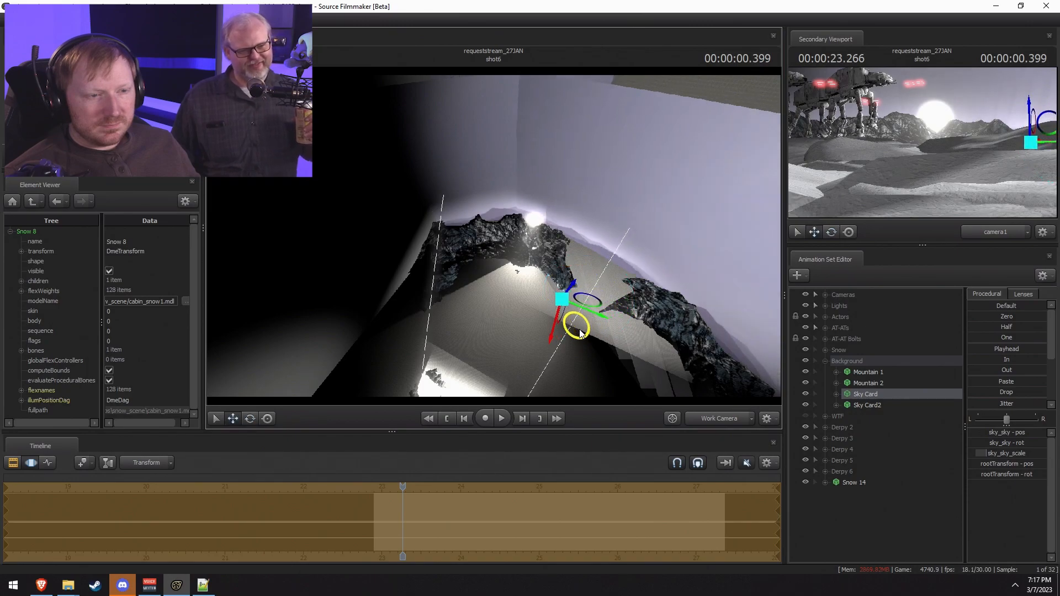
key("F2")
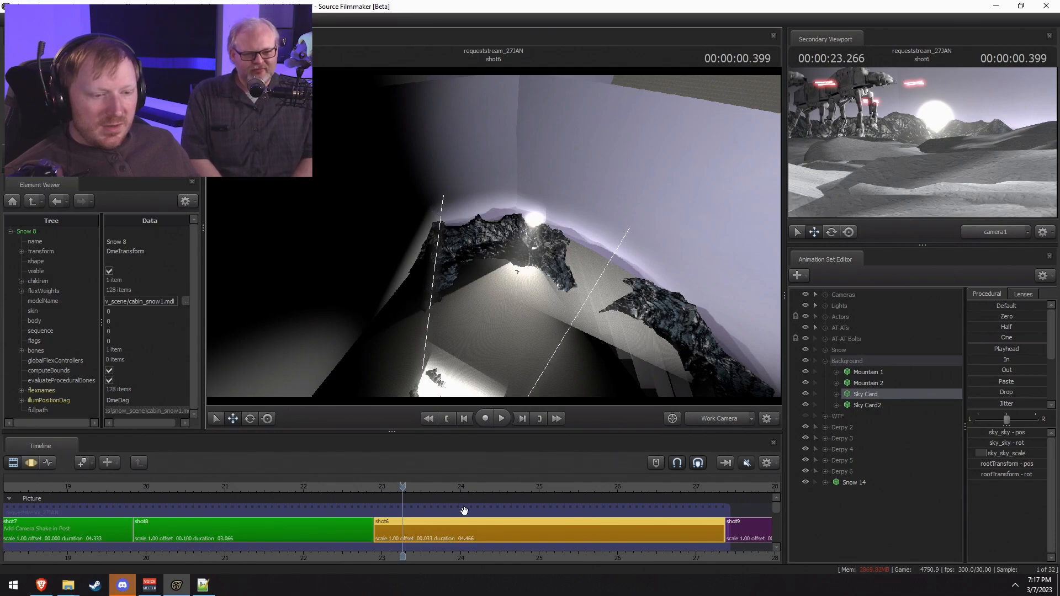
Step: With lighting disabled at 26.8 s in shot6, select every animation set from Cameras through Snow 14 and shift the whole scene together
left_click_drag(419, 492, 681, 489)
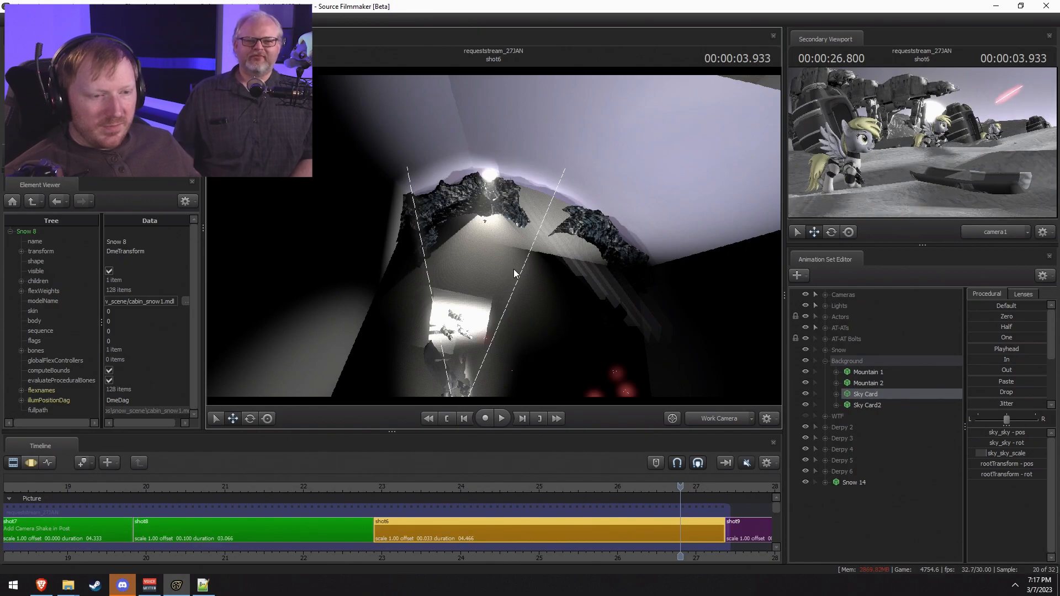
right_click(513, 270)
left_click(547, 297)
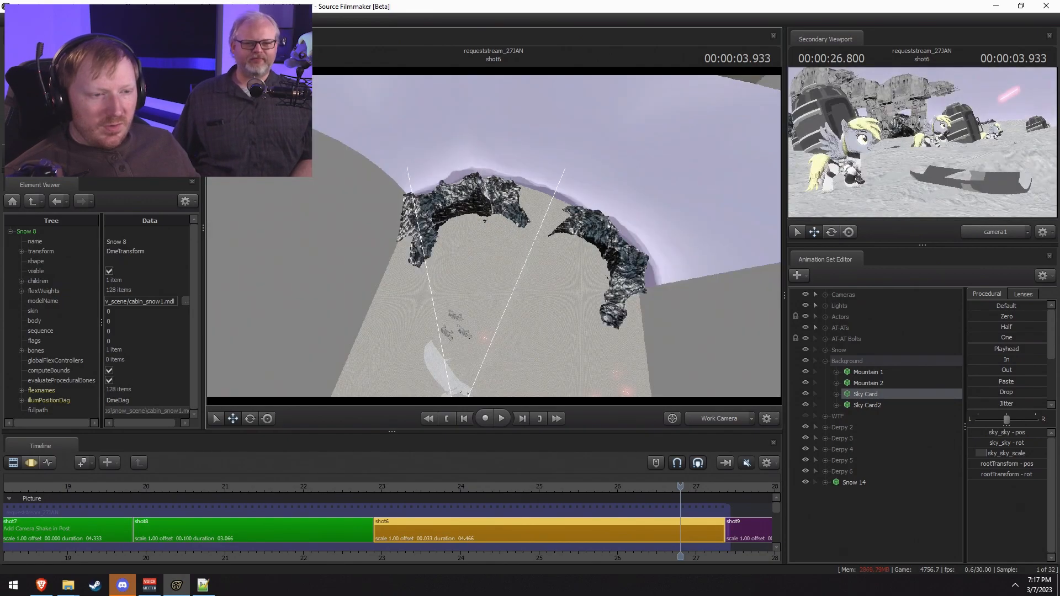
left_click_drag(546, 297, 514, 303, "alt")
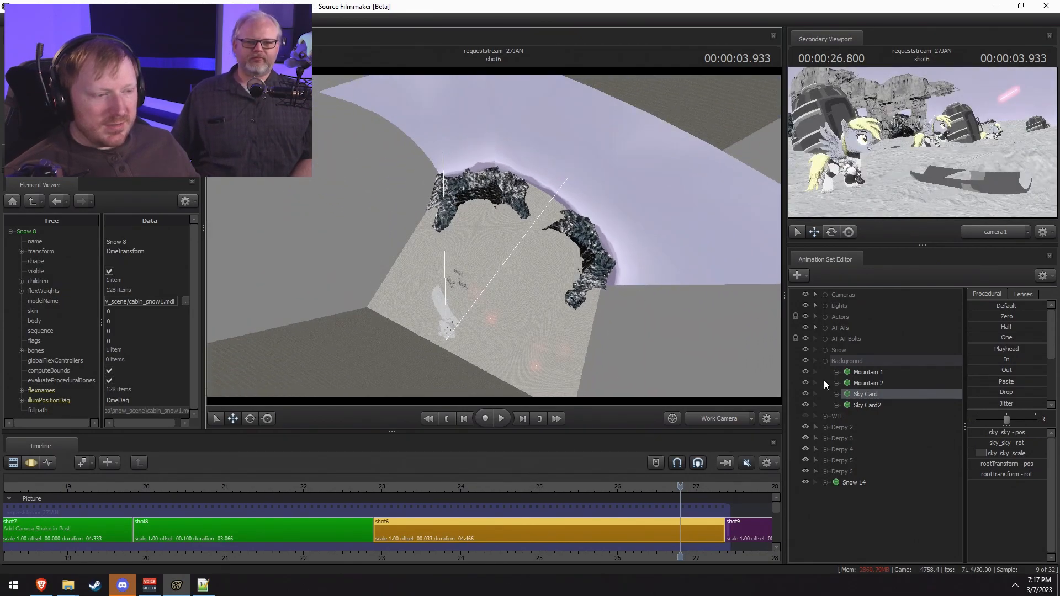
left_click(849, 295)
left_click(846, 480, "shift")
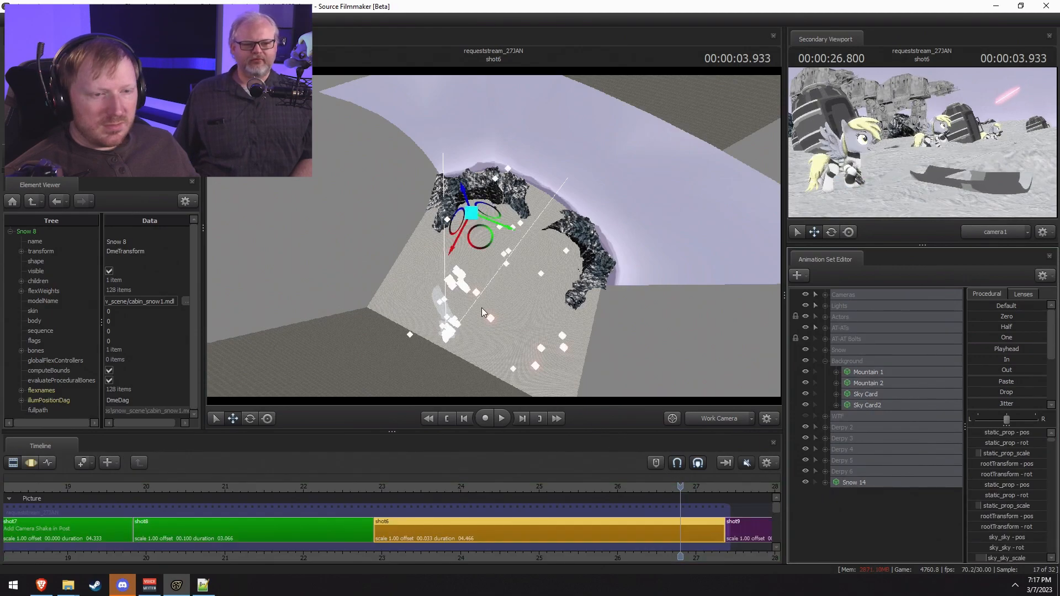
left_click(482, 241)
left_click_drag(493, 245, 513, 264)
key("F2")
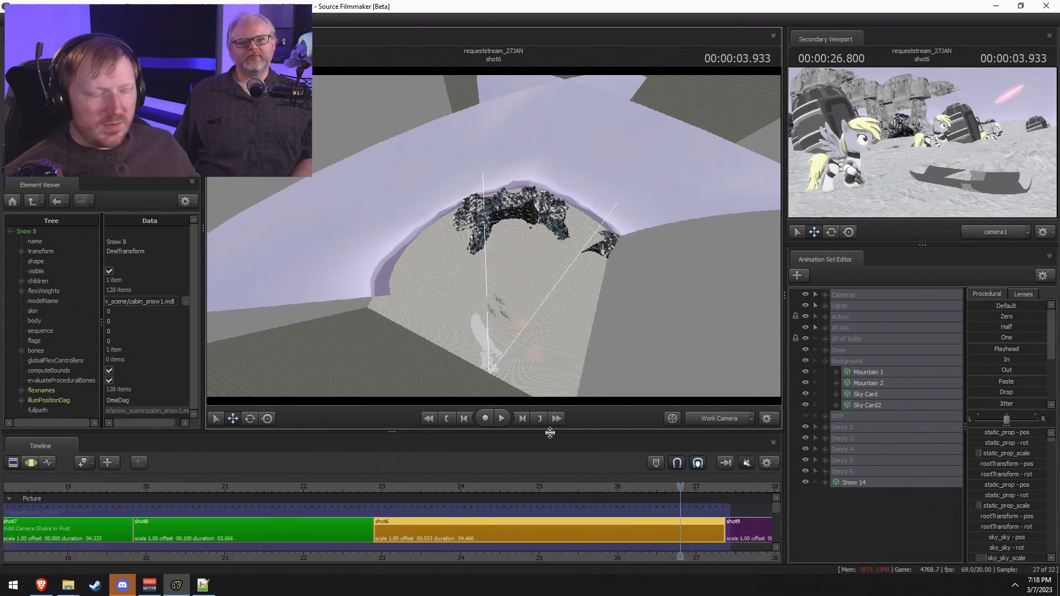
Step: Re-enable lighting at the start of shot6 and play the shot back to check it
key("space")
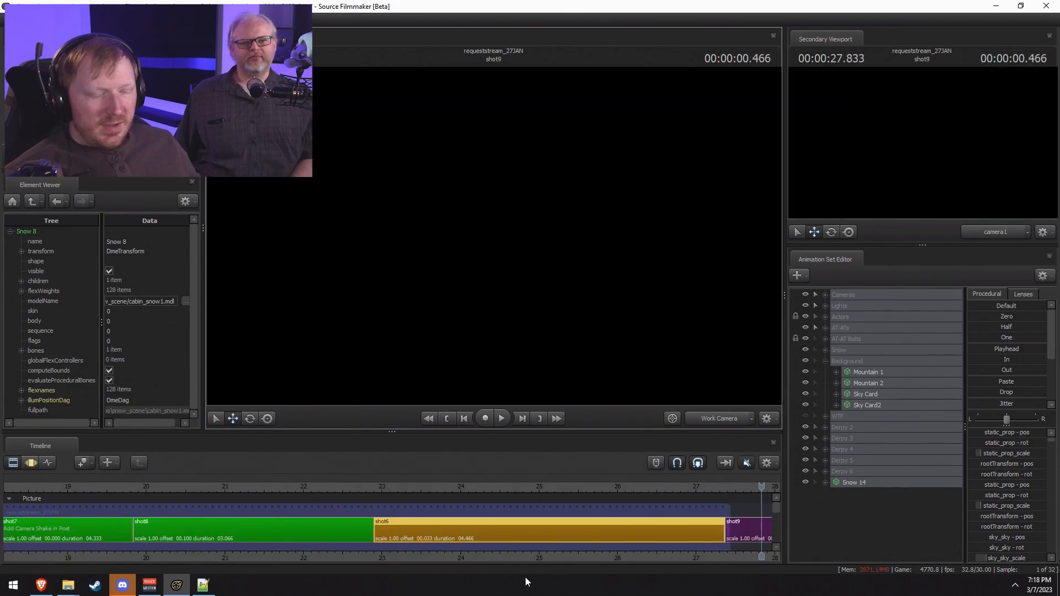
left_click(382, 487)
right_click(465, 310)
left_click(480, 342)
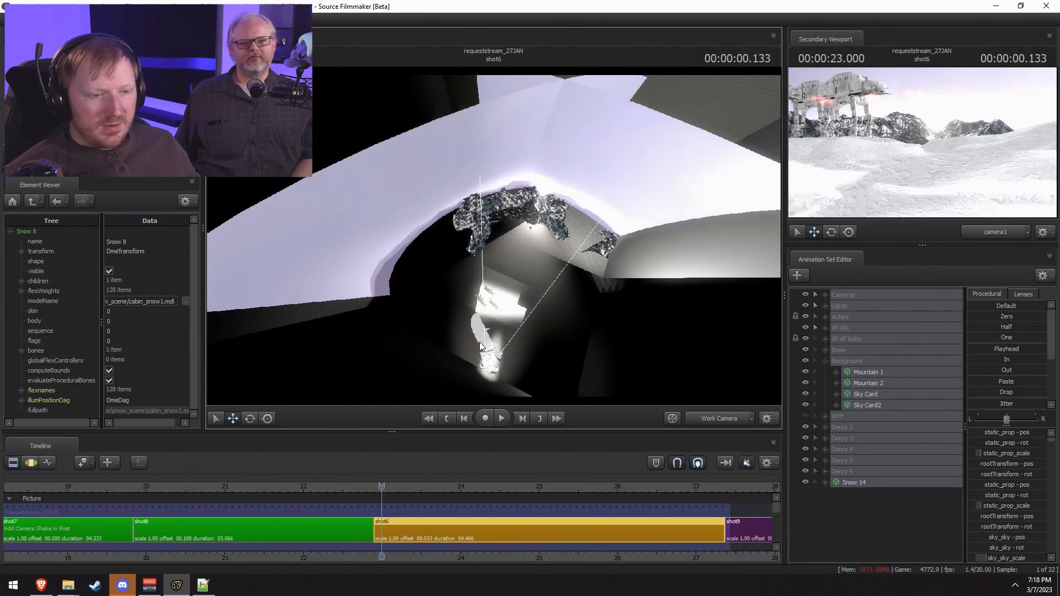
key("space")
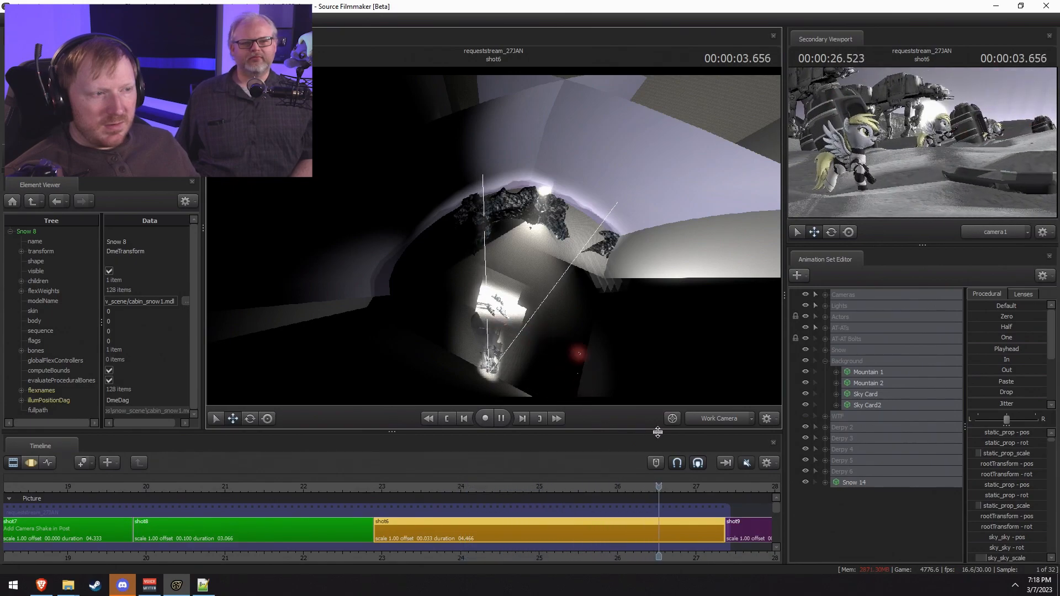
key("space")
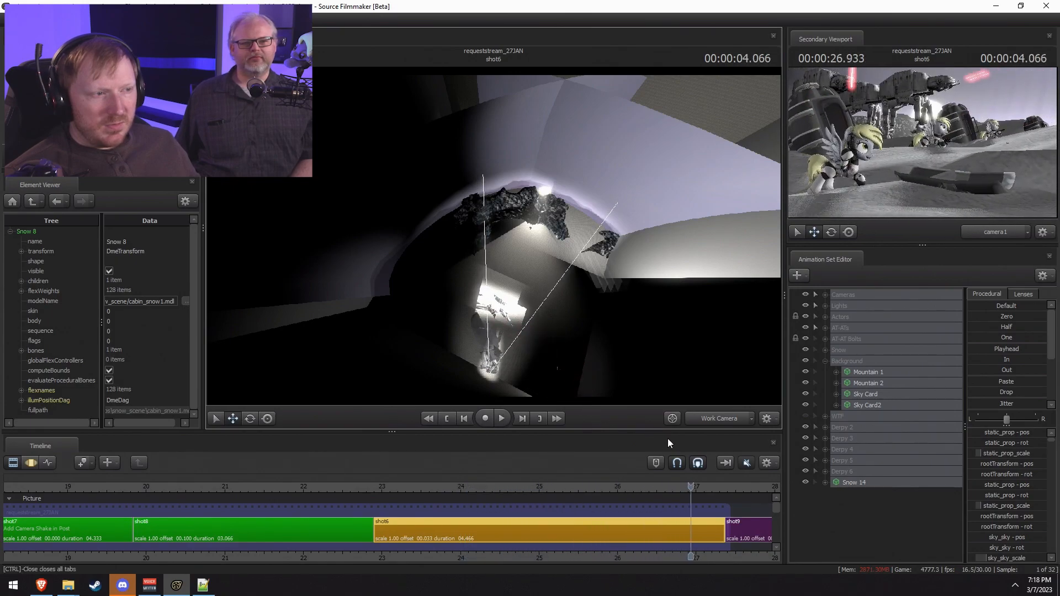
Step: Delete the Sky Card2 animation set from the Background group
left_click(835, 297)
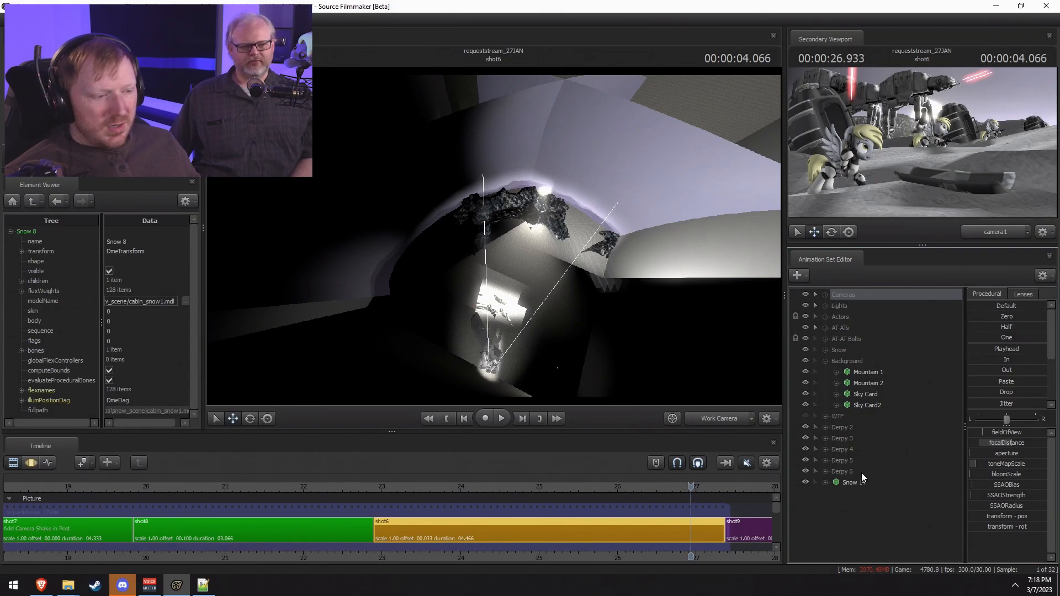
right_click(866, 404)
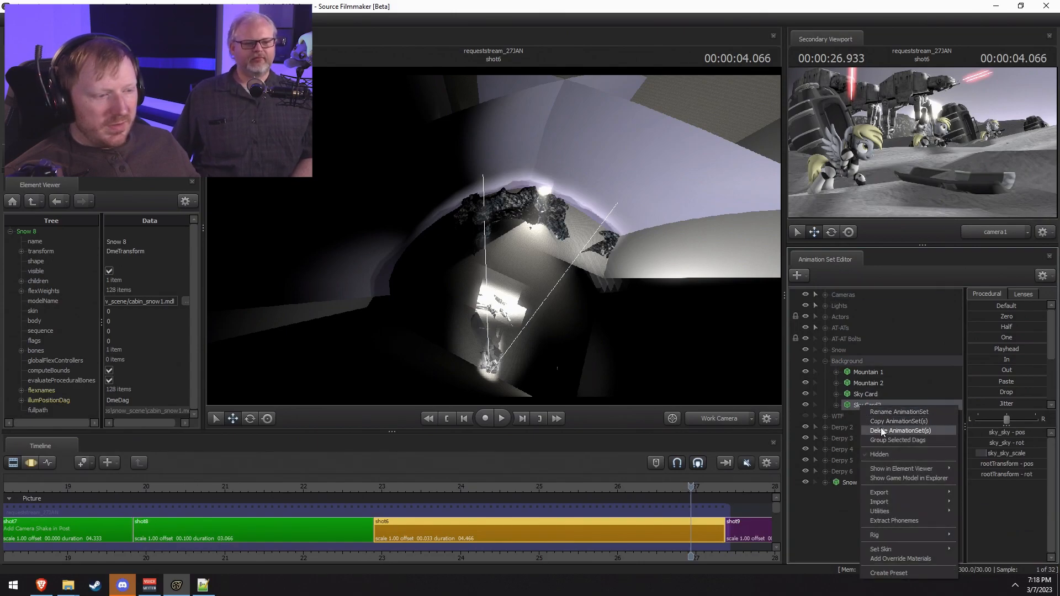
left_click(881, 427)
Step: Move the remaining Sky Card behind the mountains, closer to the middle of the camera's view
left_click(866, 394)
key("F3")
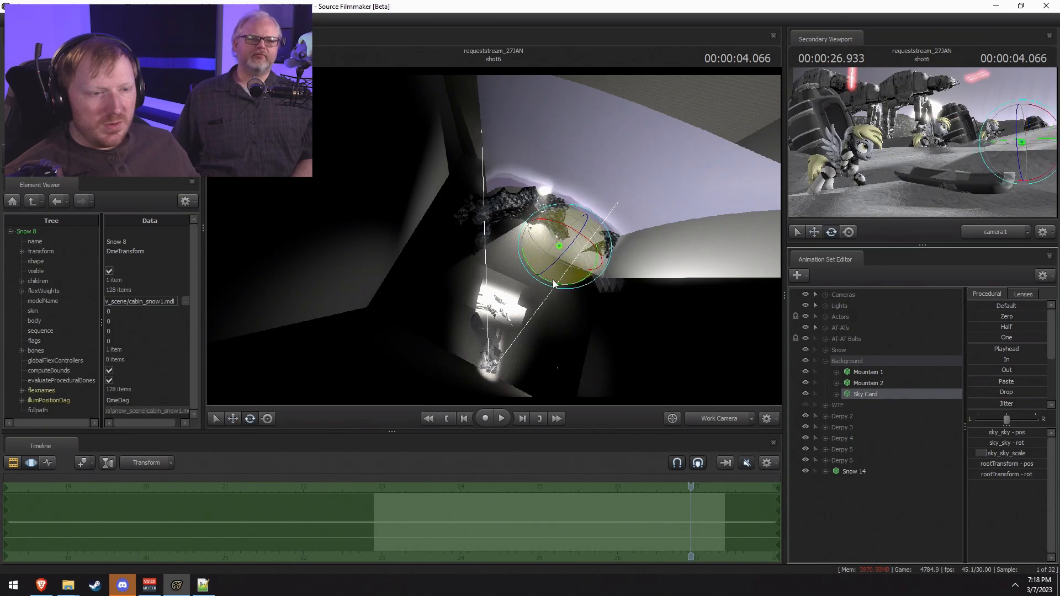
left_click_drag(562, 285, 528, 245)
key("w")
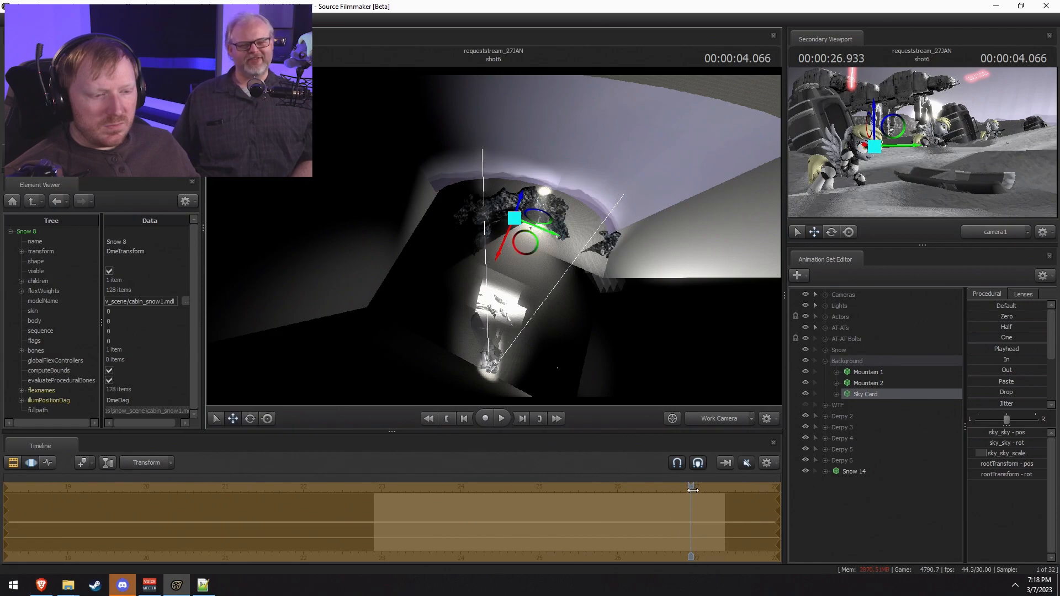
Step: Scrub to 26.7 s and nudge Sky Card slightly to refine its position behind the mountains
mouse_move(691, 488)
left_mouse_down()
mouse_move(714, 497)
mouse_move(644, 496)
mouse_move(674, 497)
left_mouse_up()
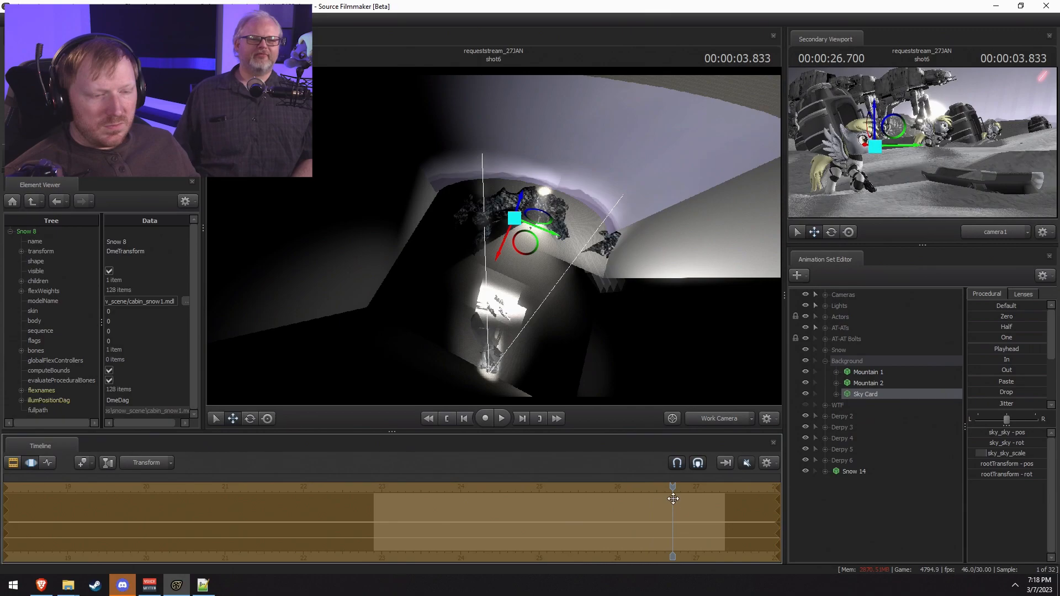
key("e")
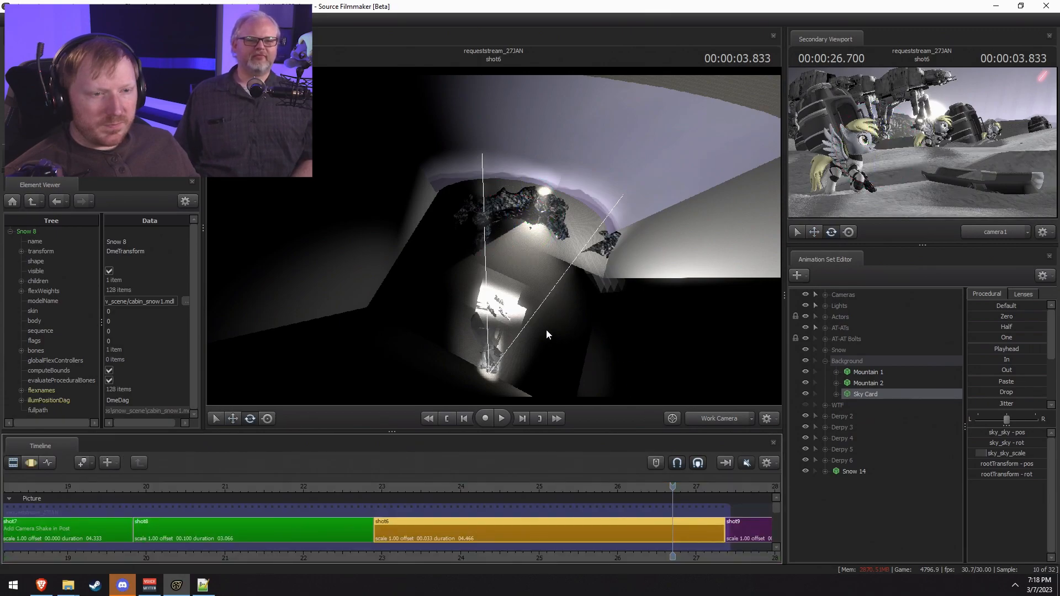
left_click_drag(528, 253, 536, 253)
key("w")
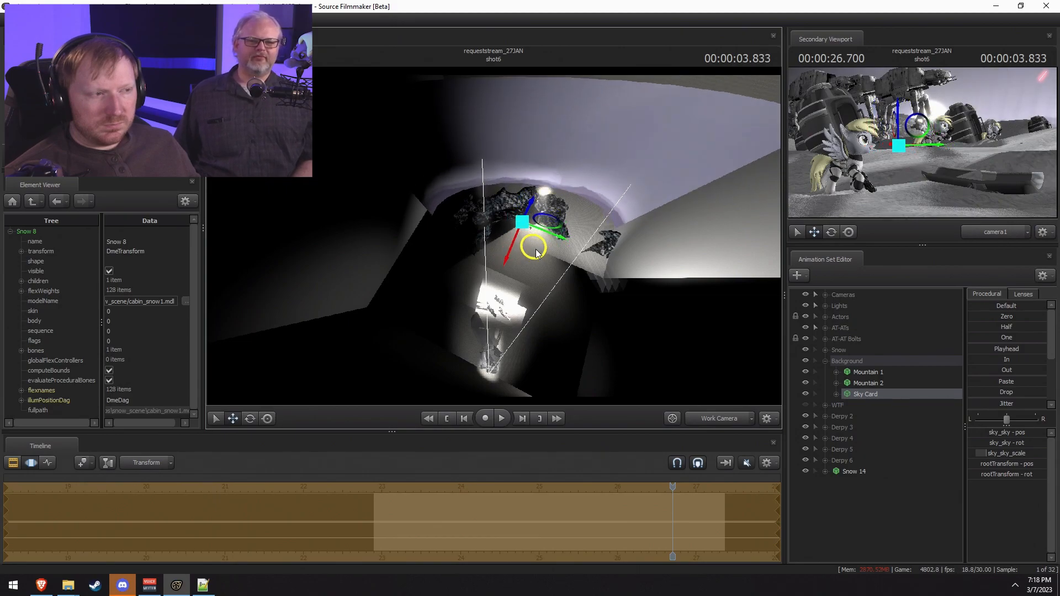
key("F2")
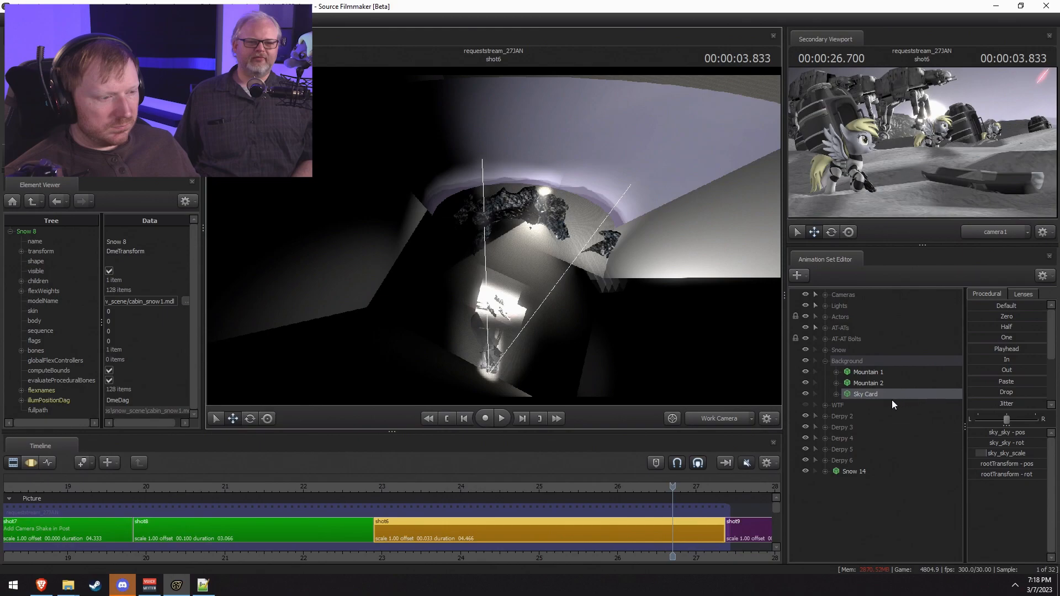
Step: Collapse the Background group, expand Lights, and look through Skylight 2 in the primary viewport
left_click(825, 361)
left_click(825, 305)
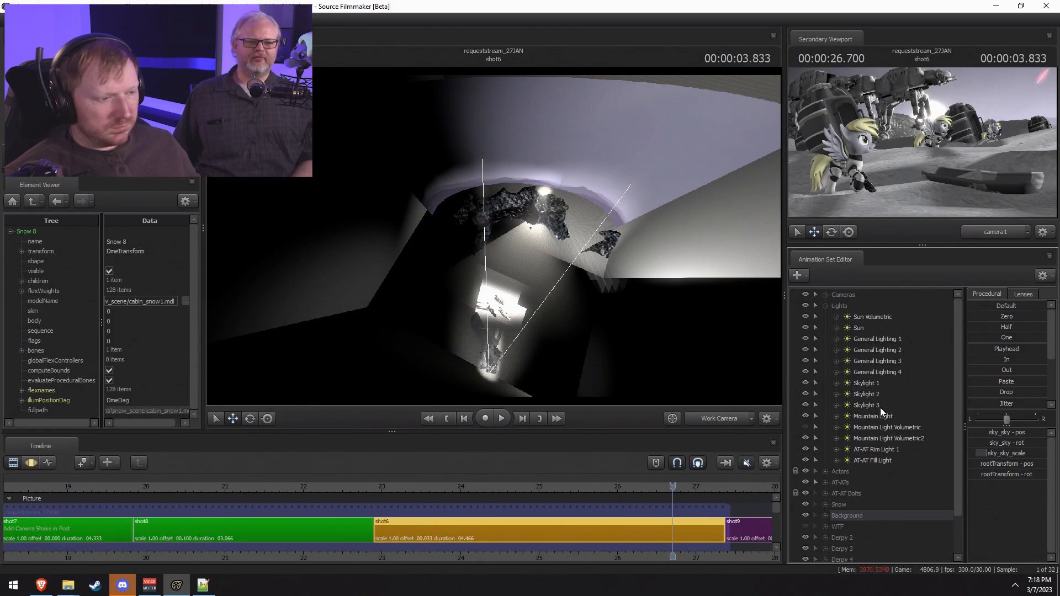
double_click(863, 393)
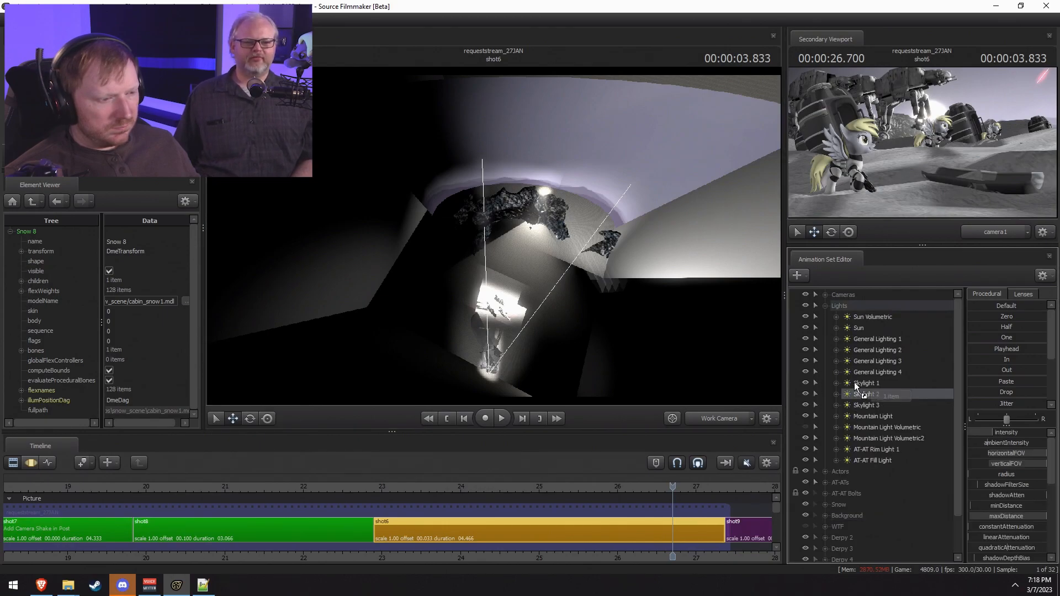
key("F3")
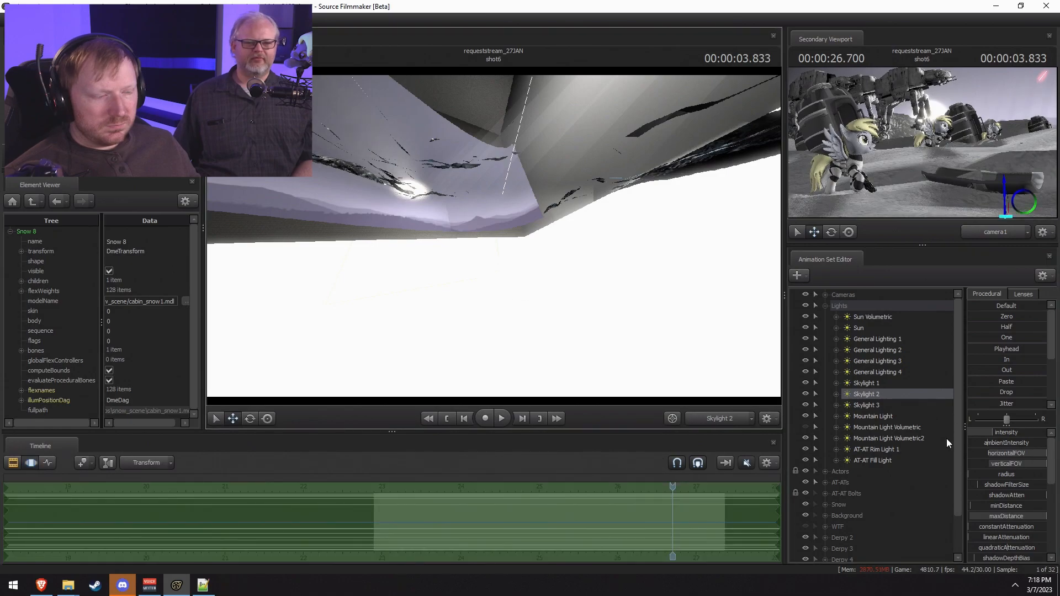
Step: Look through Skylight 3 in the primary viewport and re-aim it toward the mountains and sky
double_click(863, 405)
left_click_drag(494, 236, 517, 173)
key("a")
key("z")
key("a")
key("z")
key("F2")
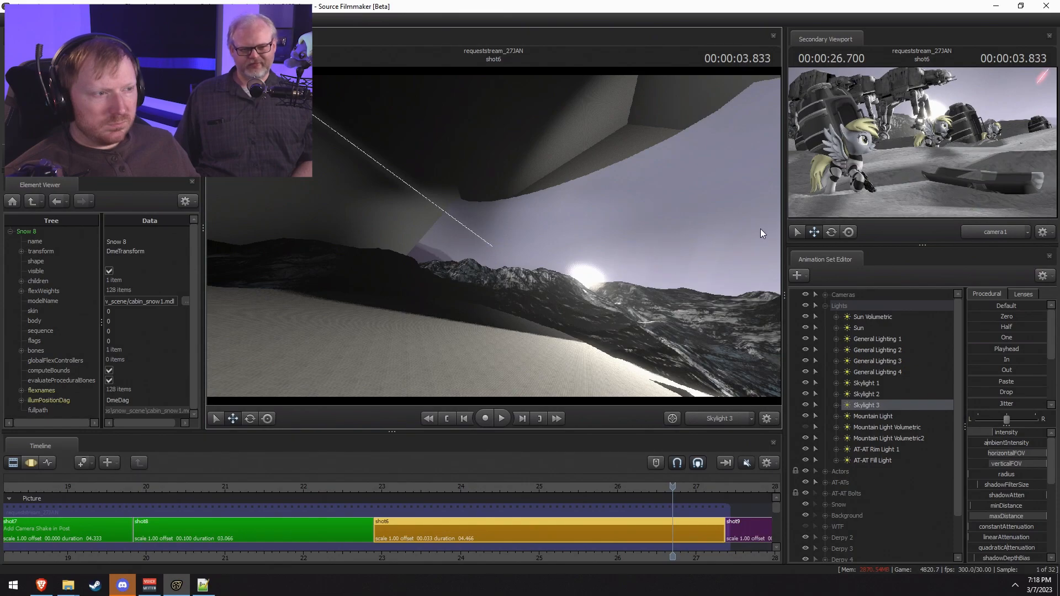
Step: Return the primary viewport to camera1, play the end of shot6 and go back to the shot's start
left_click(717, 419)
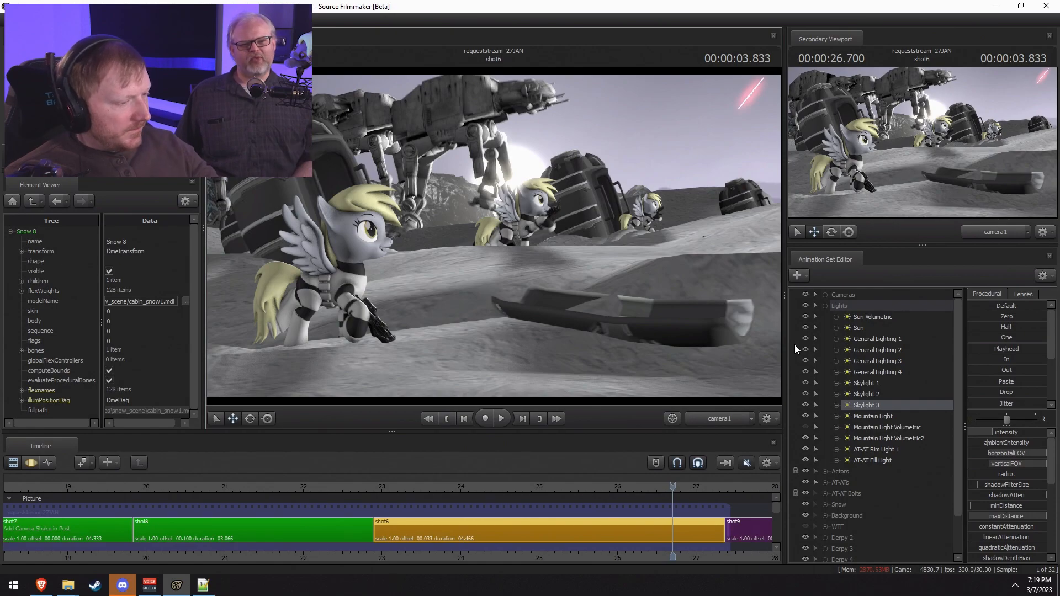
key("space")
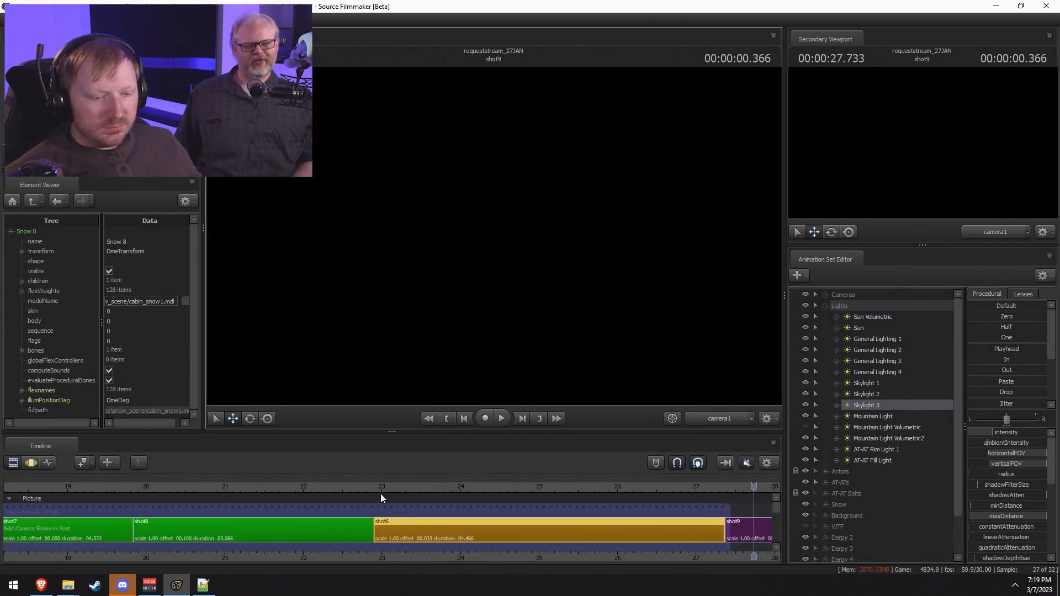
left_click(379, 491)
mouse_move(377, 490)
left_mouse_down()
mouse_move(464, 521)
mouse_move(379, 507)
left_mouse_up()
Step: Switch the primary viewport to the Work Camera, frame the AT-ATs from closer up and play shot6 to examine their laser bolts
left_click(721, 418)
left_click_drag(712, 364, 492, 243)
key("w")
key("space")
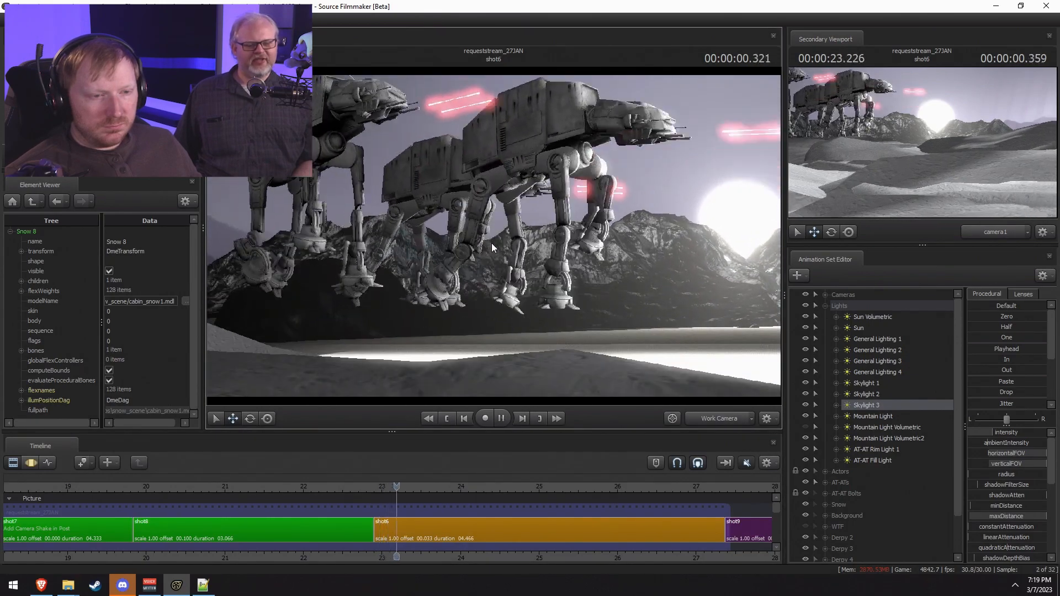
key("space")
key("space")
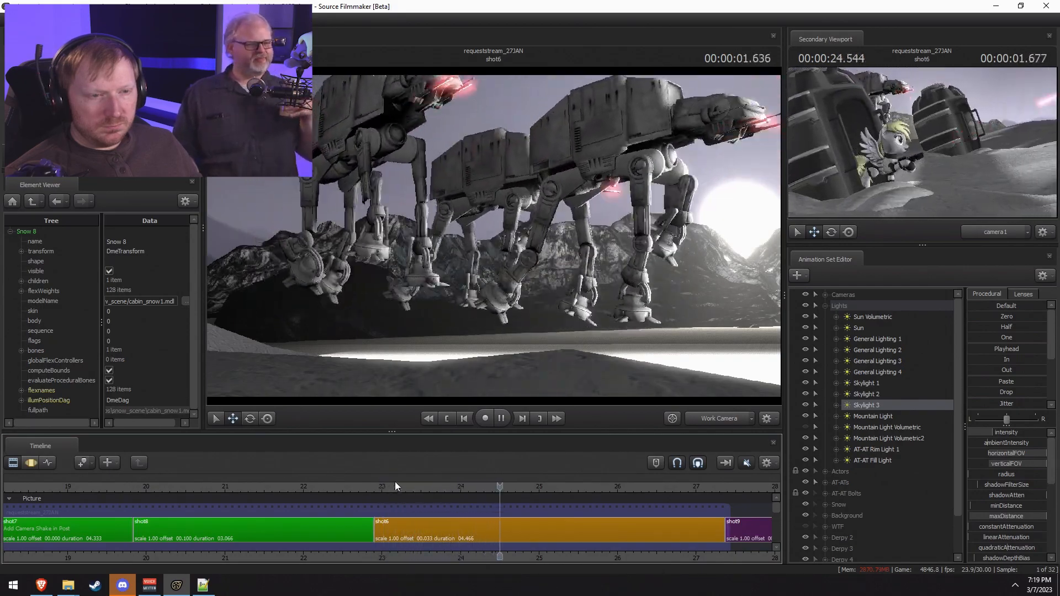
key("space")
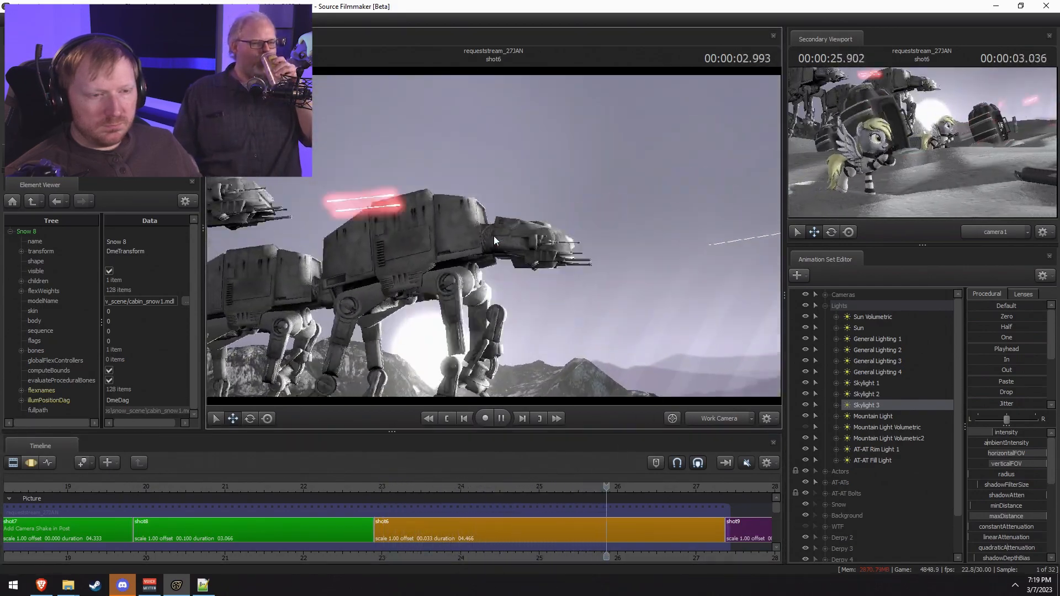
key("space")
Step: Select the AT-AT Bolts group and end the motion time selection at 24.833 s
scroll(858, 535, "down", 2)
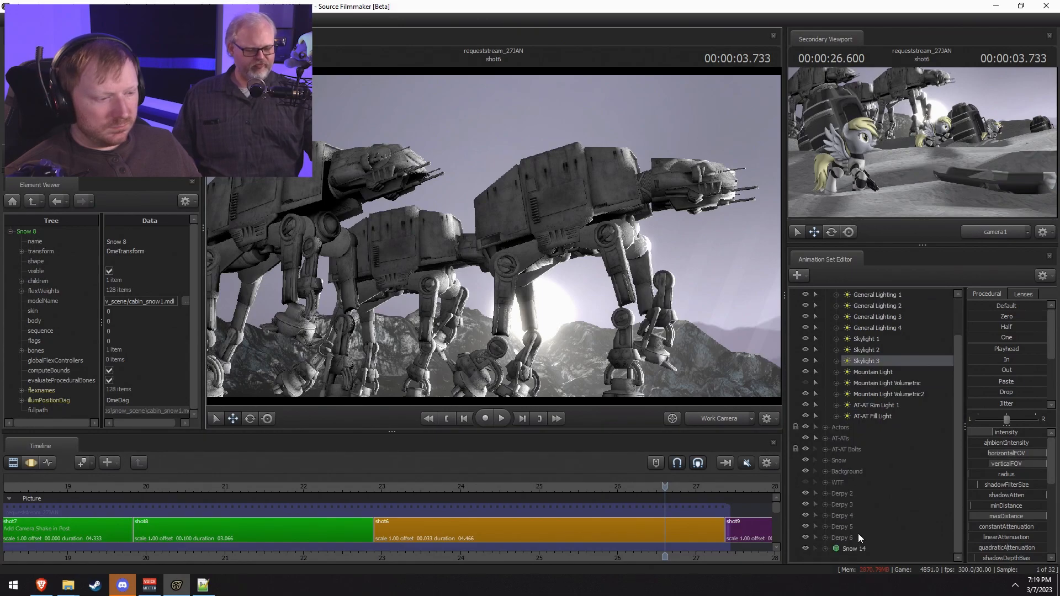
left_click(842, 450)
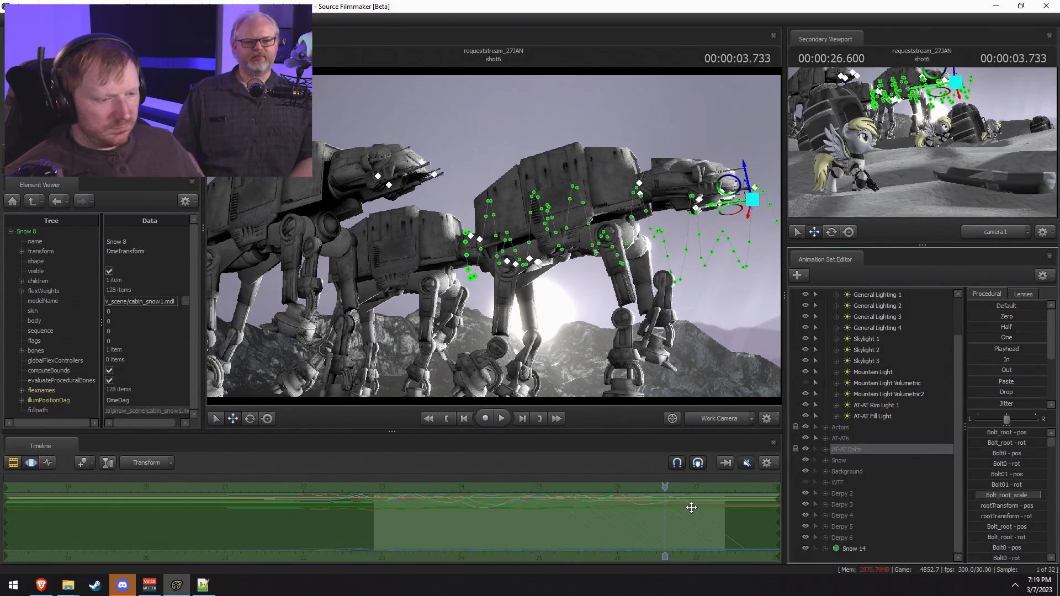
left_click_drag(422, 516, 523, 540)
key("bracketright")
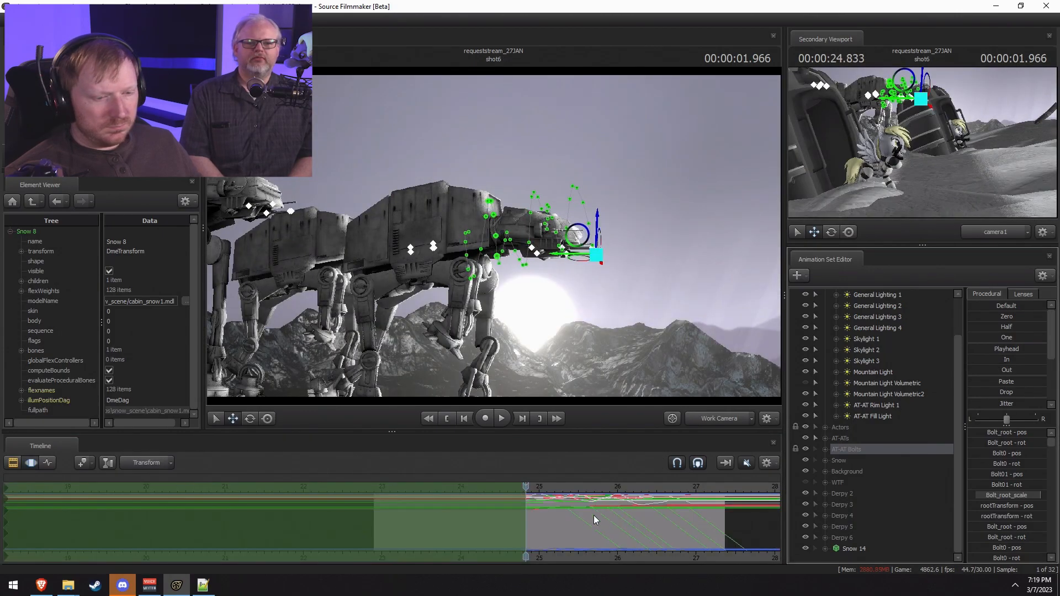
Step: Through camera1 at 24.2 s, move the AT-AT Bolts vertically out of view for the selected time range
key("F2")
left_click(713, 419)
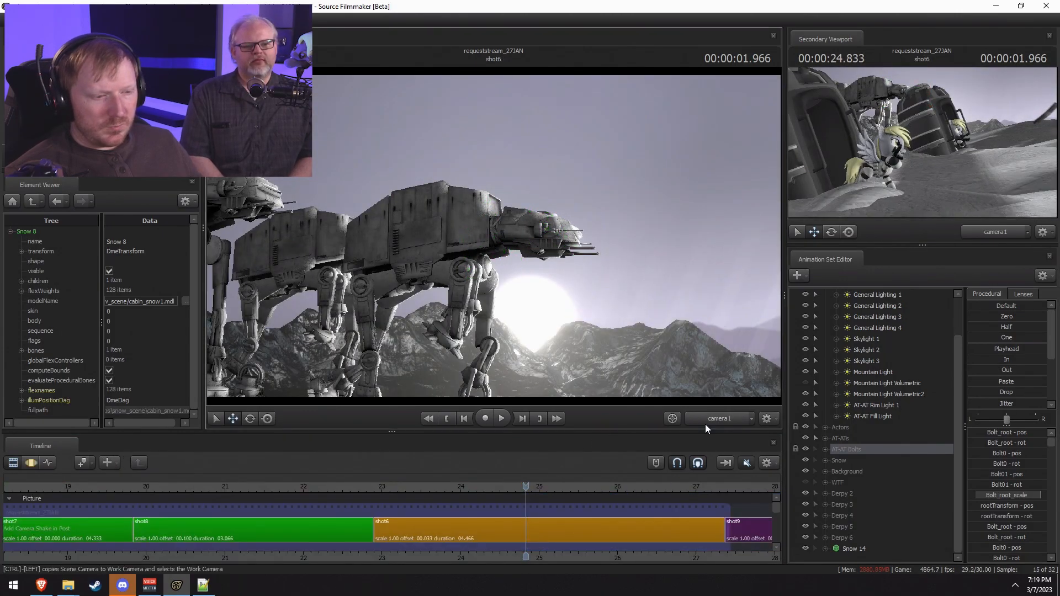
left_click_drag(430, 482, 476, 481)
key("F3")
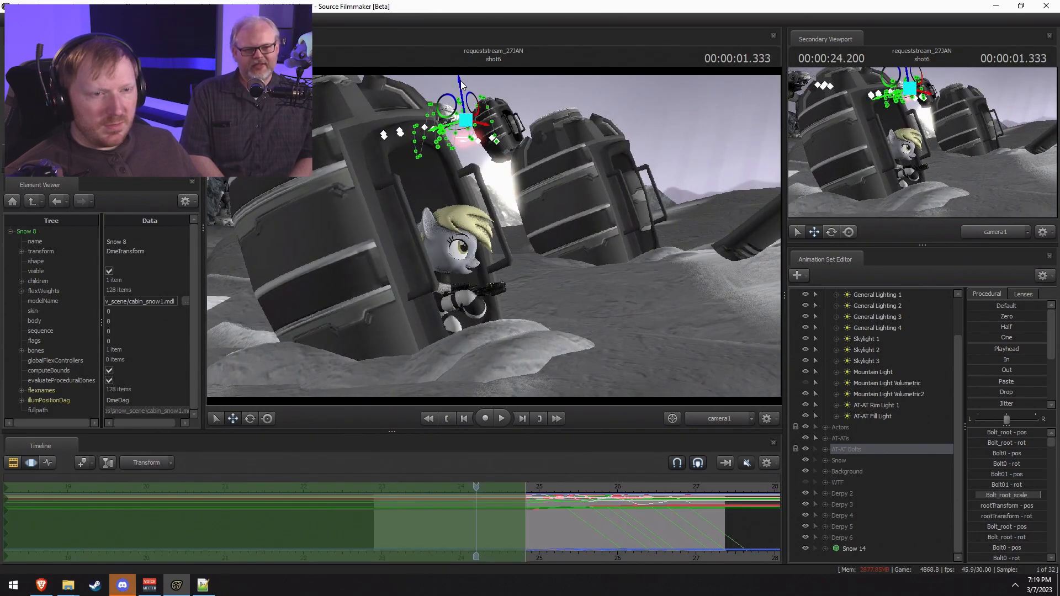
left_click_drag(462, 96, 558, 570)
Step: Play shot6 through camera1 from its start and again from about 24.3 s to check the bolts
key("F2")
left_click(386, 486)
key("space")
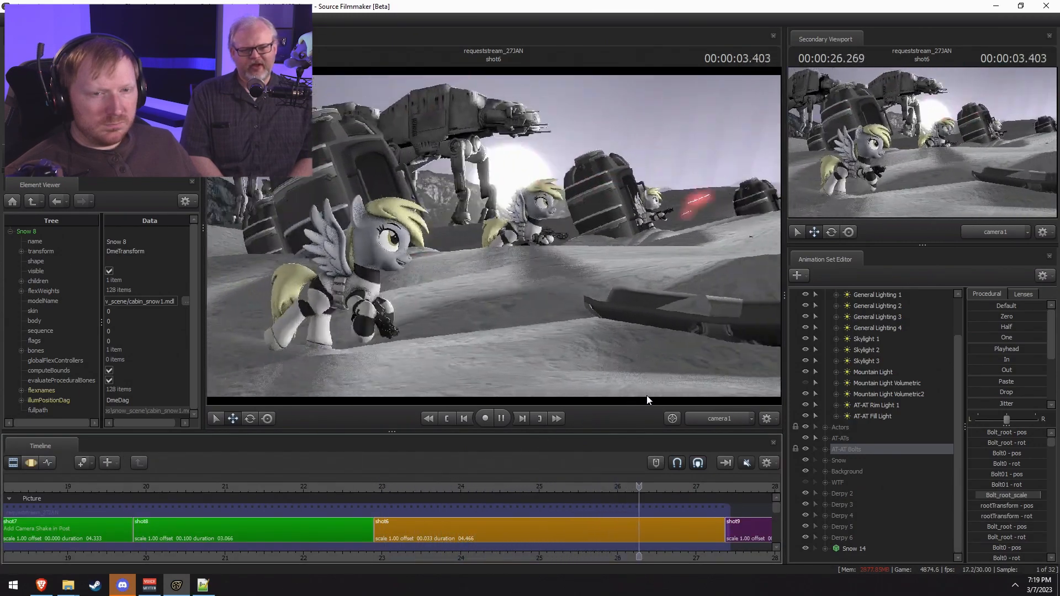
key("space")
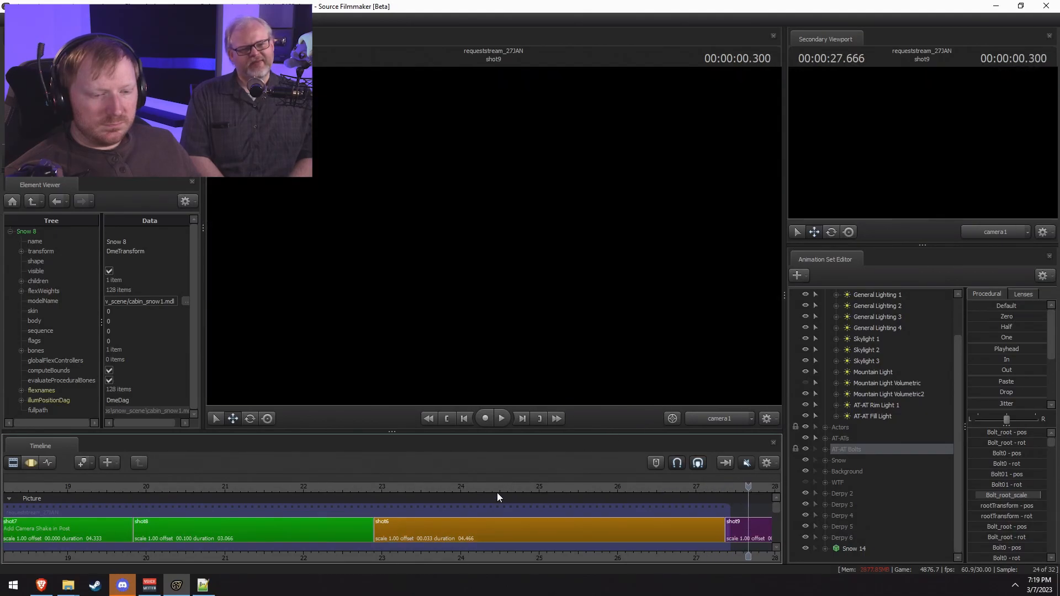
left_click(484, 485)
key("space")
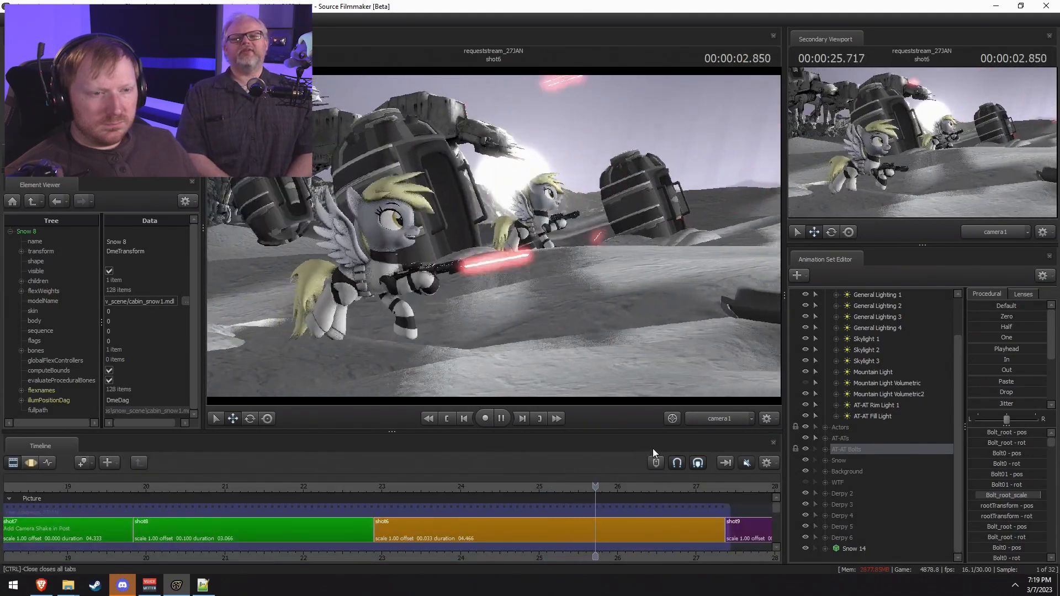
key("space")
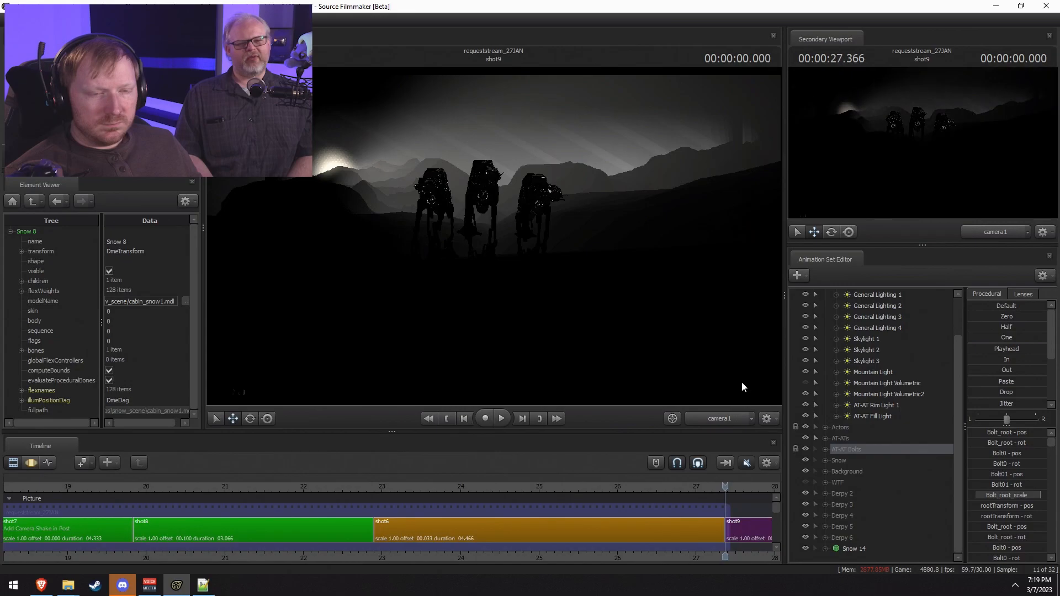
Step: Scrub to the first frame of shot6 and replay the shot in stages, examining the lighting on the pods and characters
left_click_drag(395, 487, 390, 487)
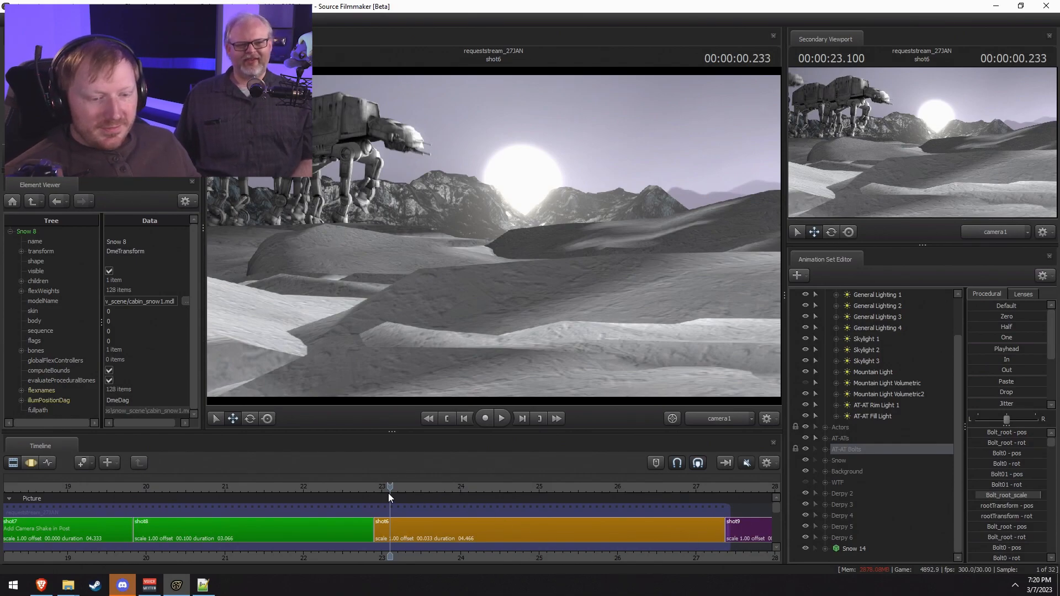
left_click_drag(389, 492, 372, 490)
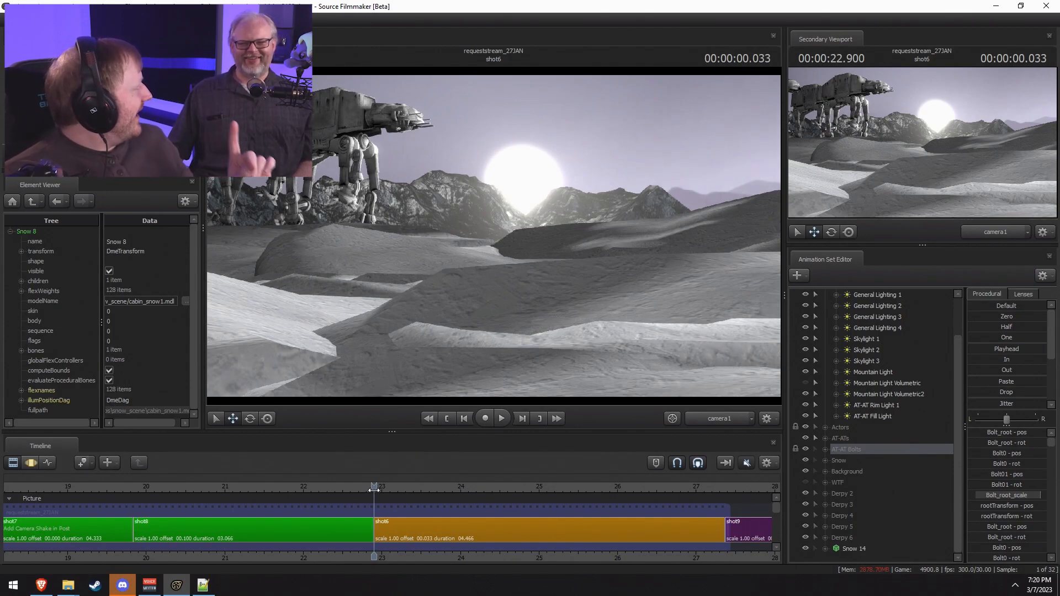
key("space")
key("space")
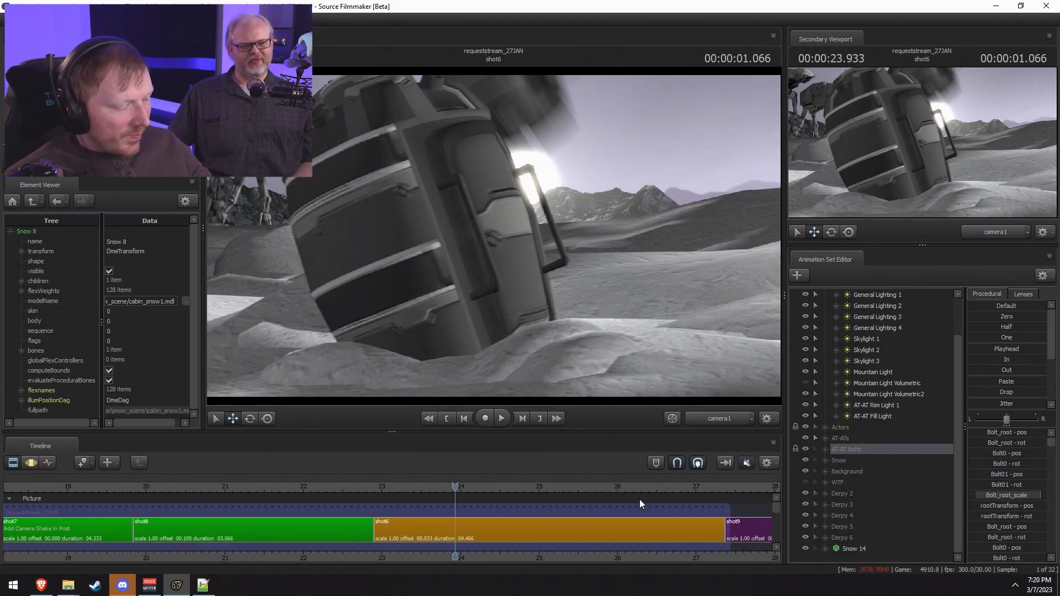
key("space")
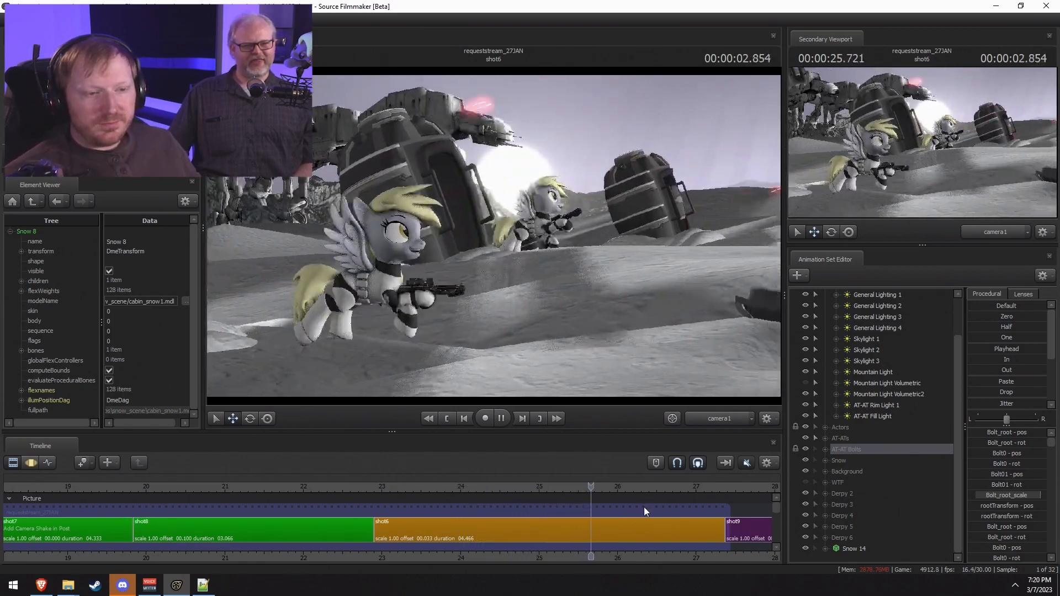
key("space")
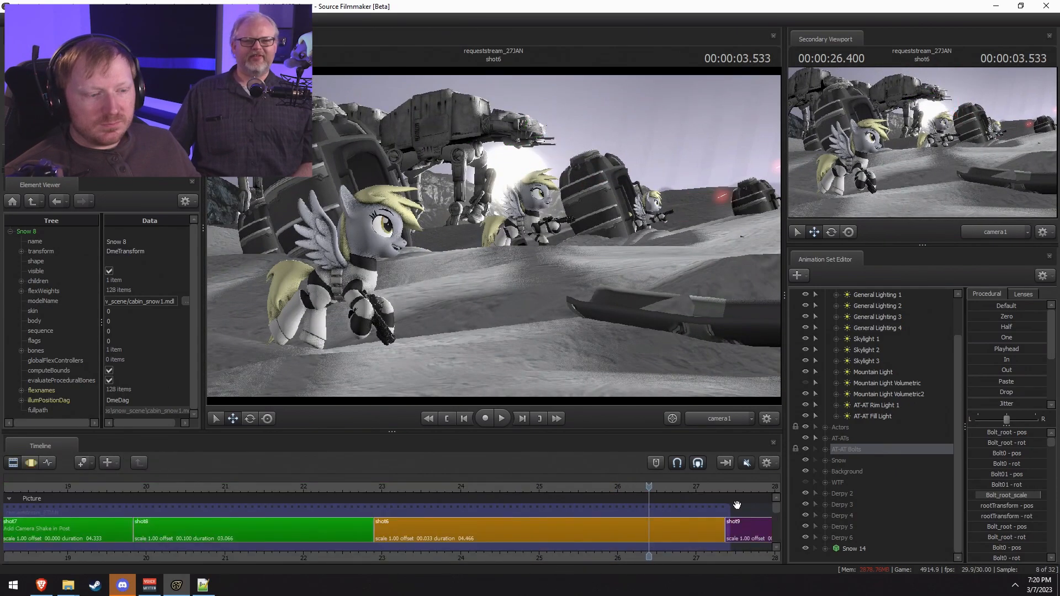
key("space")
key("space")
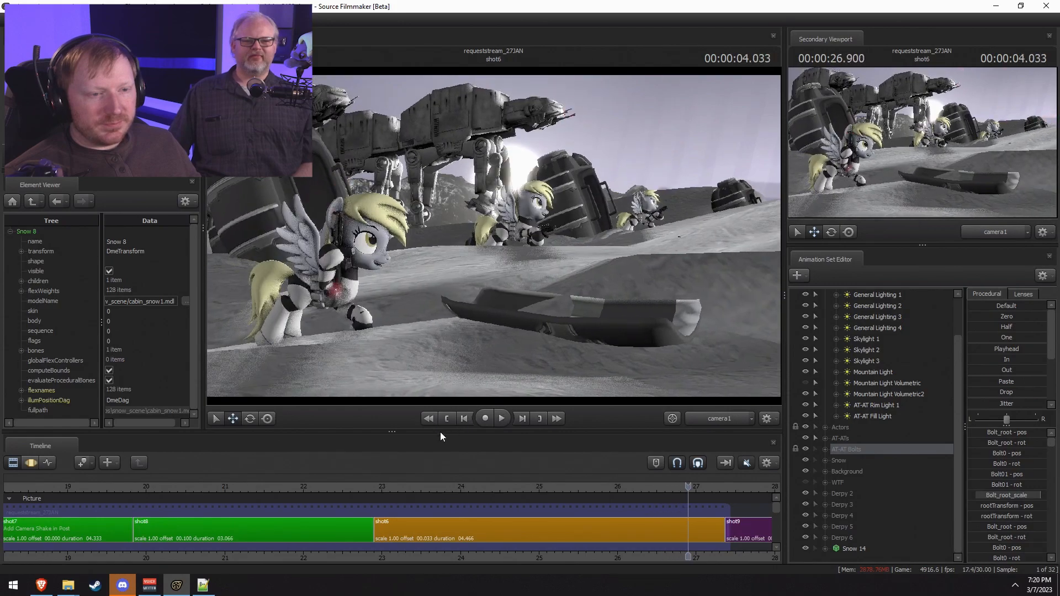
left_click(379, 486)
key("space")
key("space")
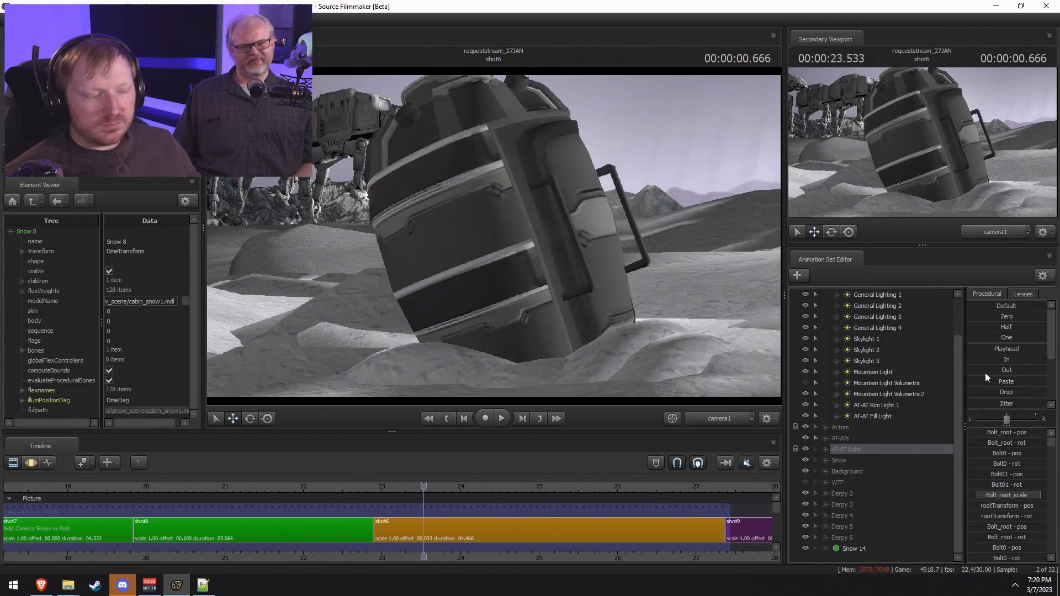
Step: Copy one of the General Lighting lights from the Lights group and paste it as a new animation set
scroll(839, 357, "up", 2)
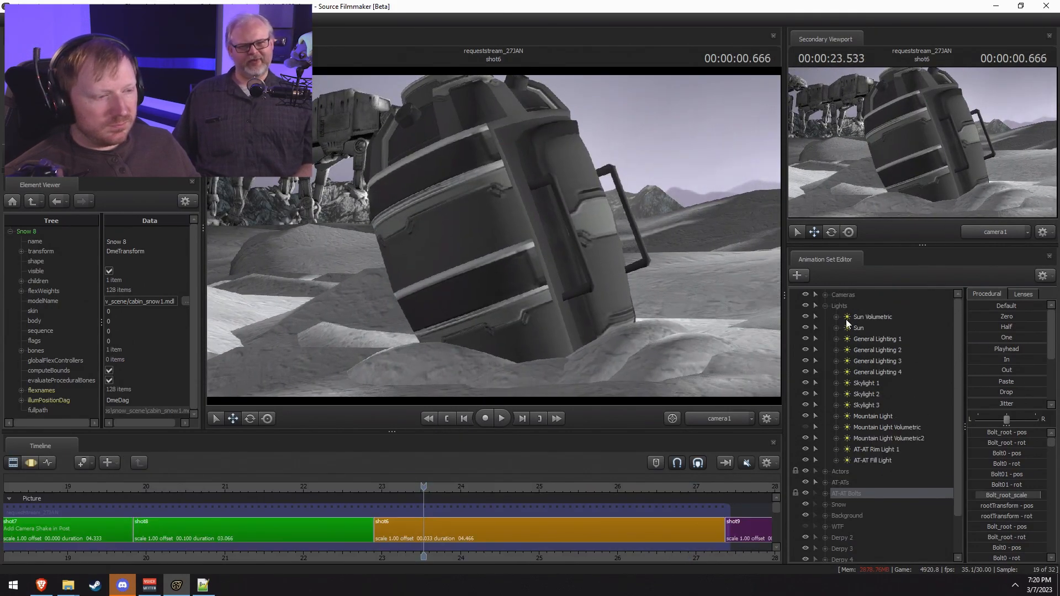
left_click(860, 328)
right_click(870, 328)
left_click(890, 342)
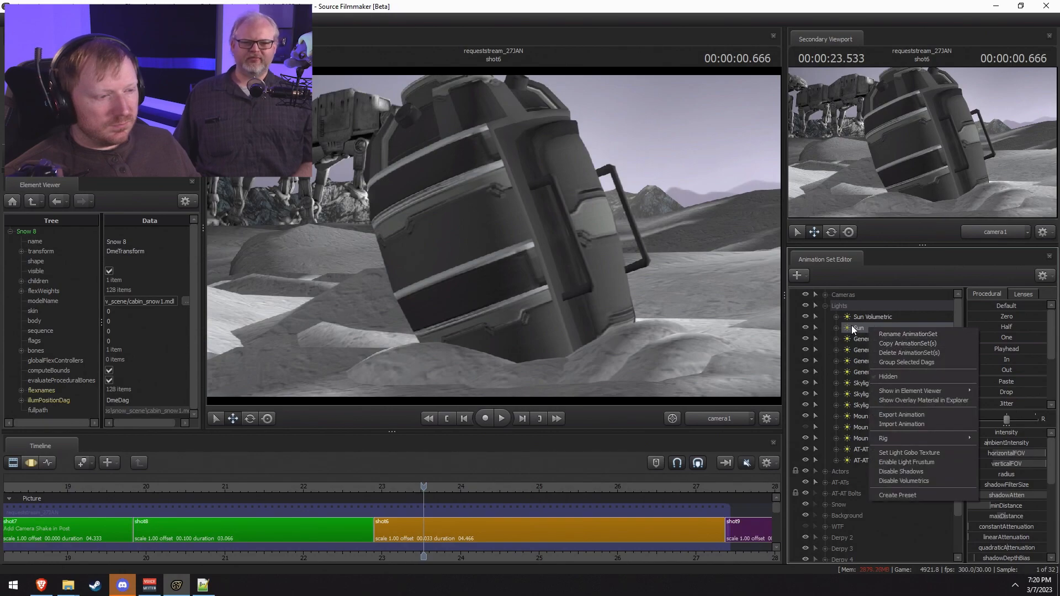
left_click(875, 356)
left_click(825, 306)
right_click(839, 529)
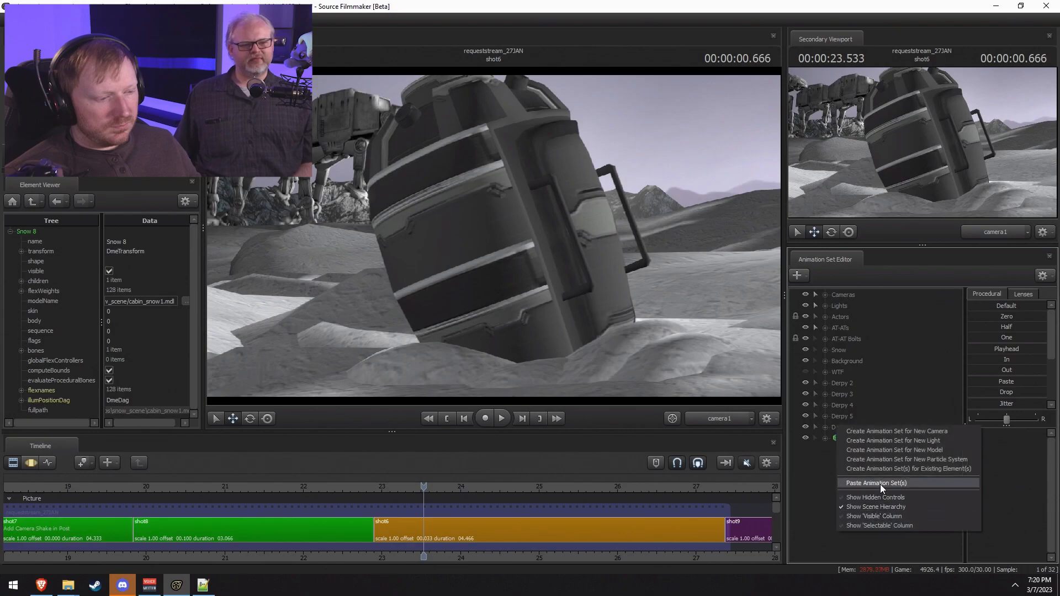
left_click(880, 484)
Step: Look through General Lighting 5, re-aim it at the sun and mountains, and raise its intensity while shortening its maxDistance
left_click(853, 450)
key("F2")
left_click(609, 292)
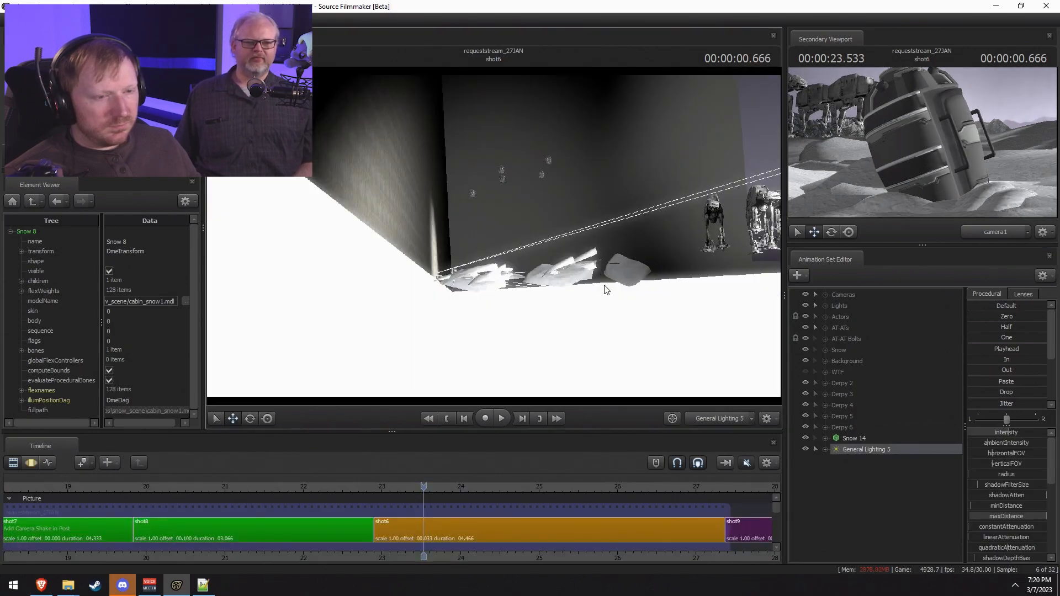
left_click(522, 306)
key("F3")
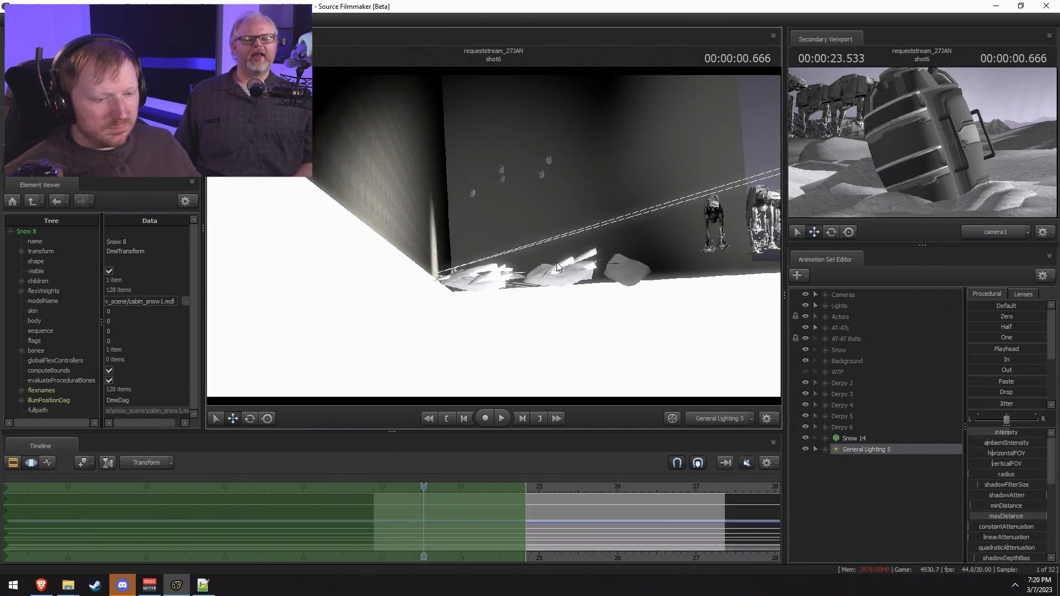
left_click_drag(569, 255, 710, 222)
key("w")
scroll(709, 251, "down", 5)
key("w")
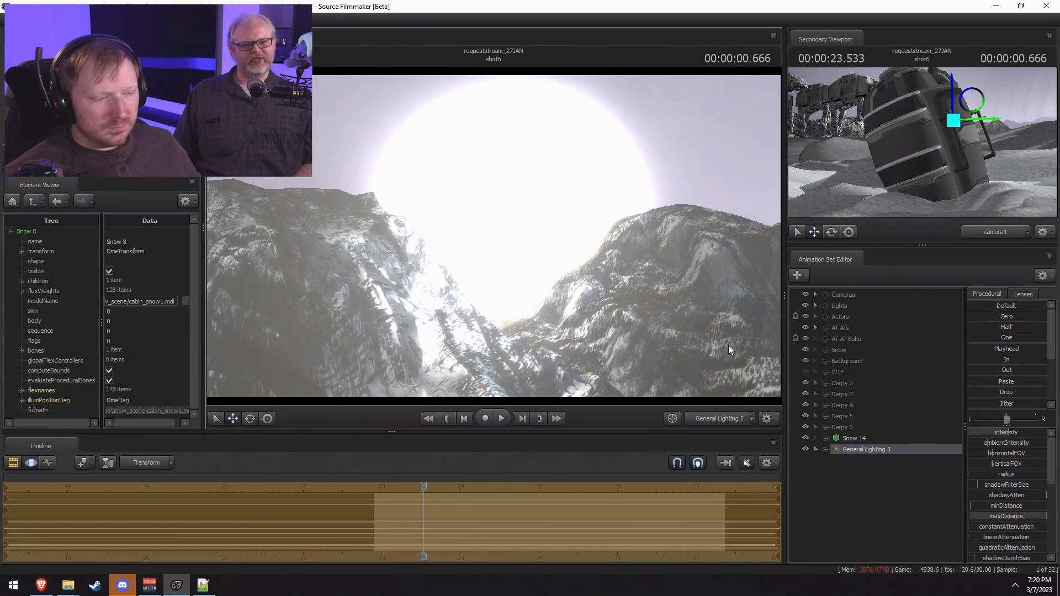
left_click_drag(1000, 433, 1033, 433)
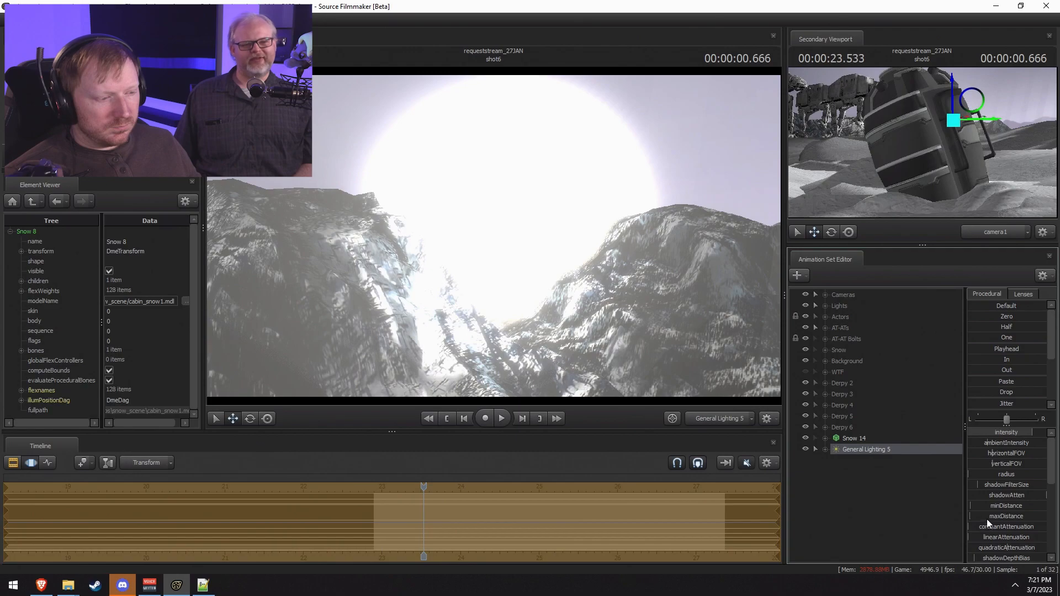
Step: Show General Lighting 5 in the Element Viewer and enable its uberlight option
right_click(886, 450)
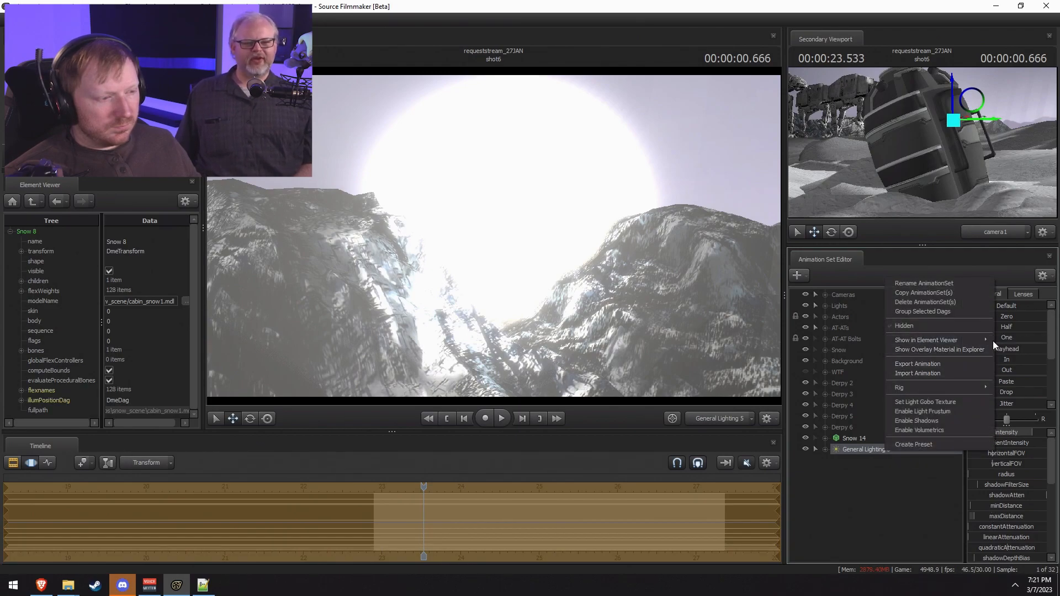
left_click(1007, 350)
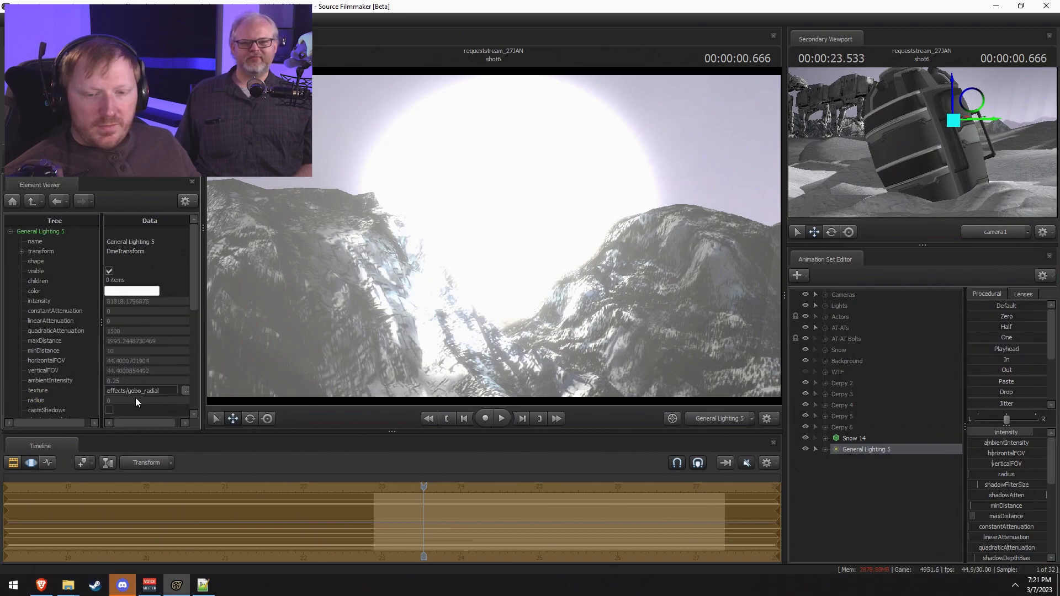
scroll(92, 253, "down", 5)
scroll(61, 247, "up", 5)
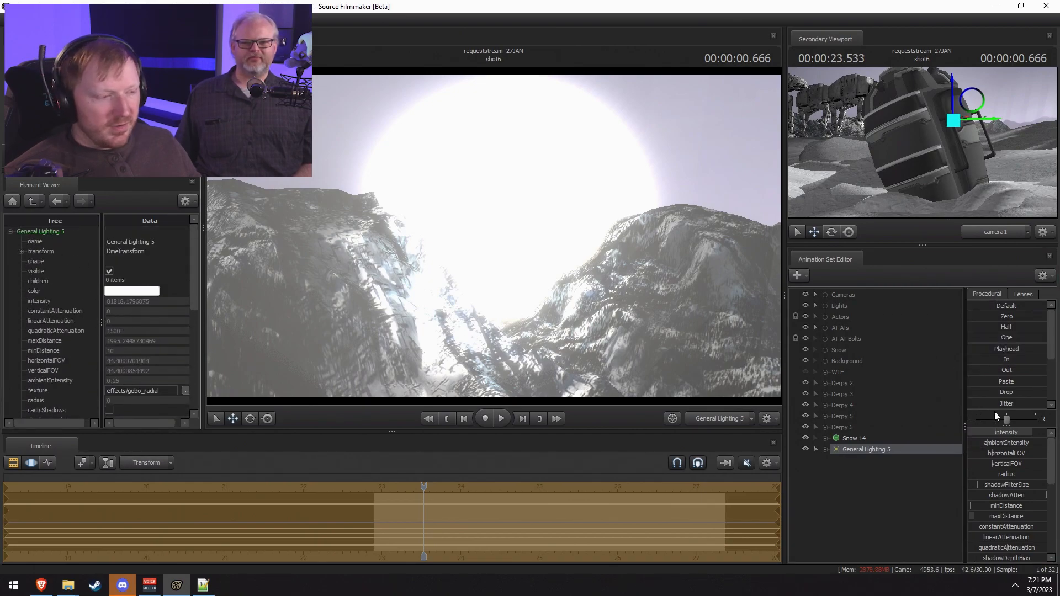
scroll(76, 367, "down", 6)
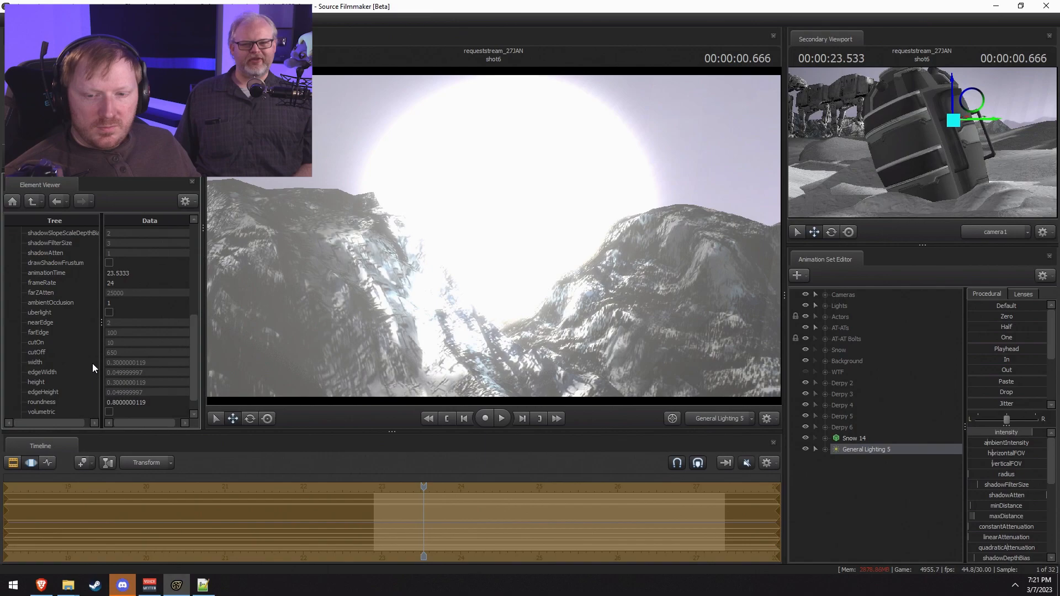
left_click(110, 313)
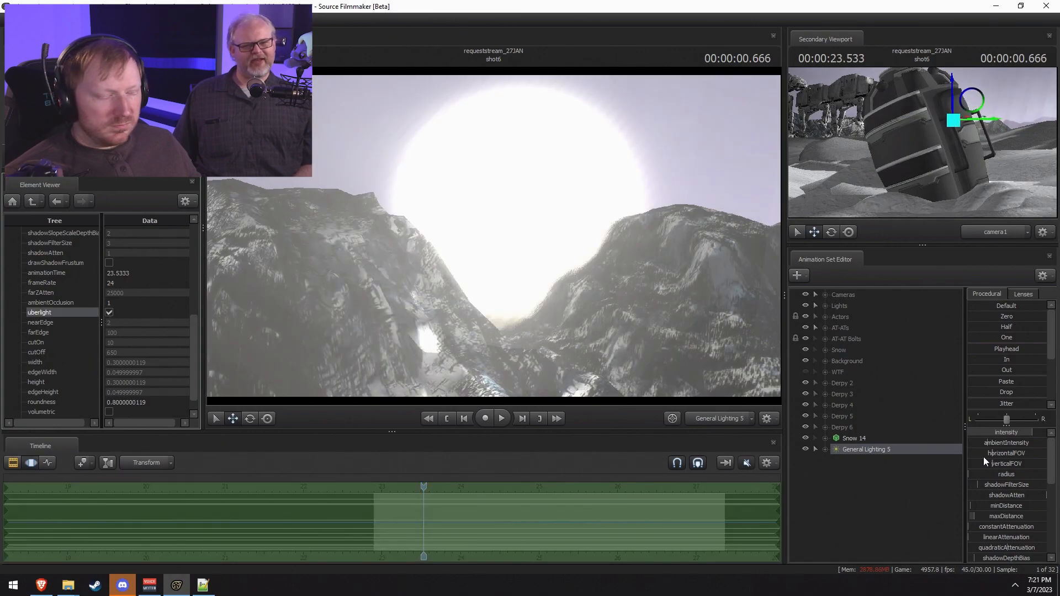
Step: Try a cutOff of about 432 on General Lighting 5 and readjust its intensity
scroll(1005, 497, "down", 4)
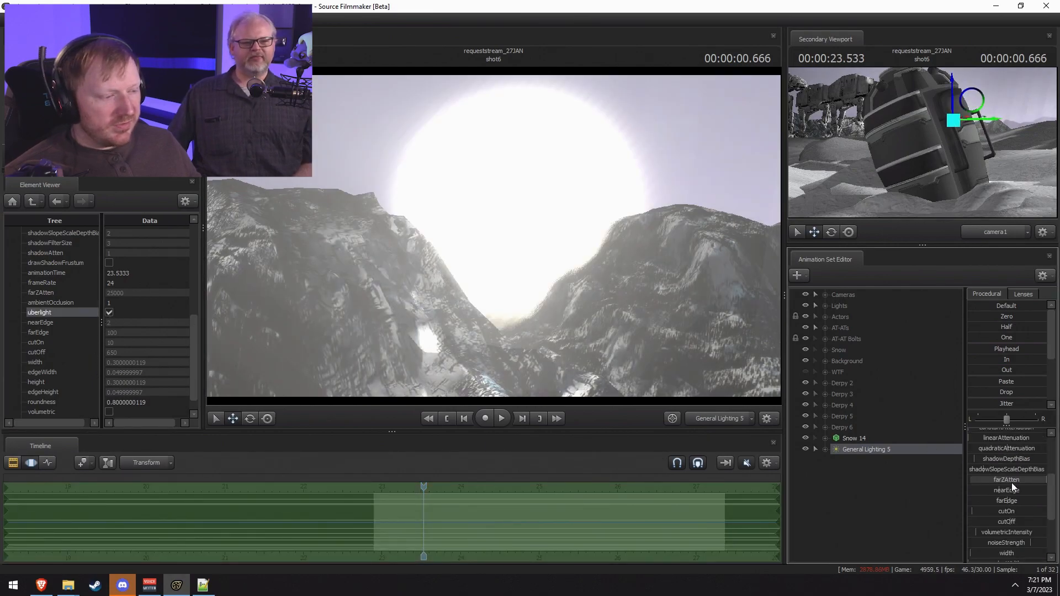
left_click(1015, 489)
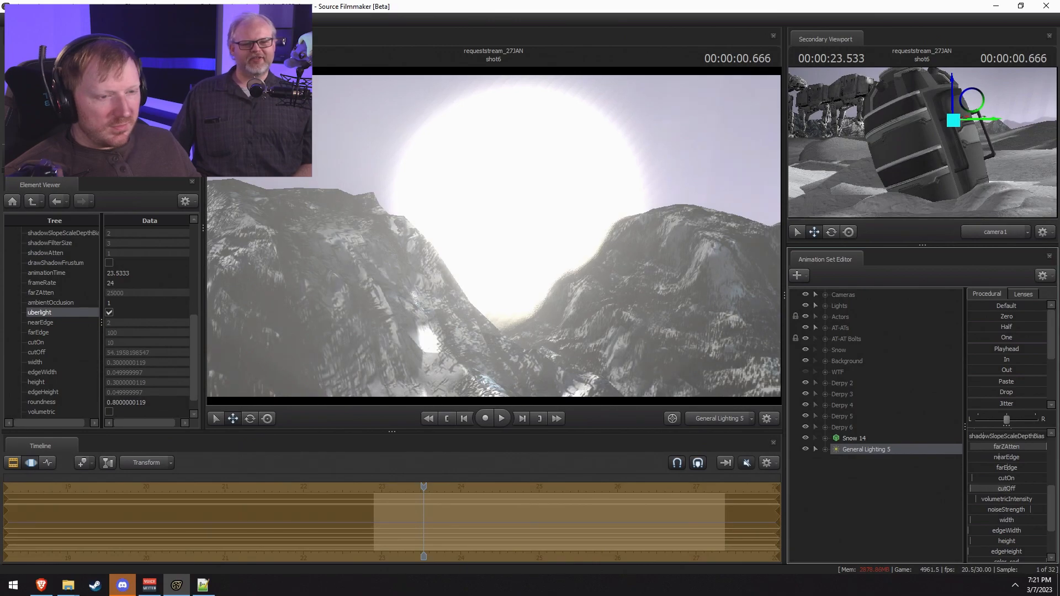
left_click_drag(968, 488, 999, 486)
scroll(998, 484, "up", 5)
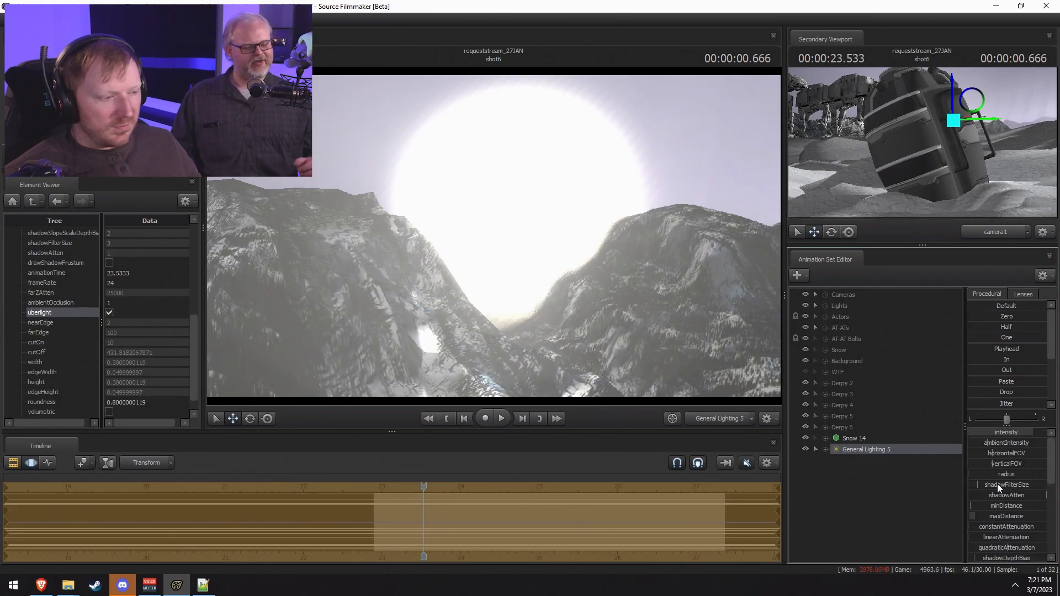
left_click_drag(986, 435, 1002, 435)
Step: Hide the Lights group, raise General Lighting 5's maxDistance to its upper limit, and look through that light
left_click(801, 300)
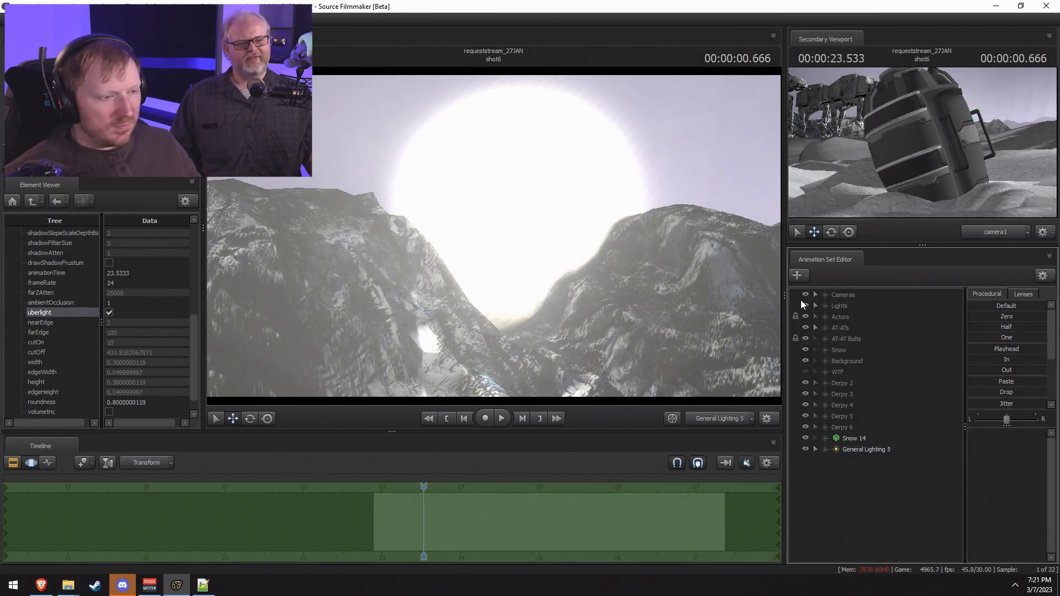
left_click(804, 305)
left_click(862, 440)
left_click(865, 449)
left_click(983, 518)
left_click_drag(850, 448, 495, 270)
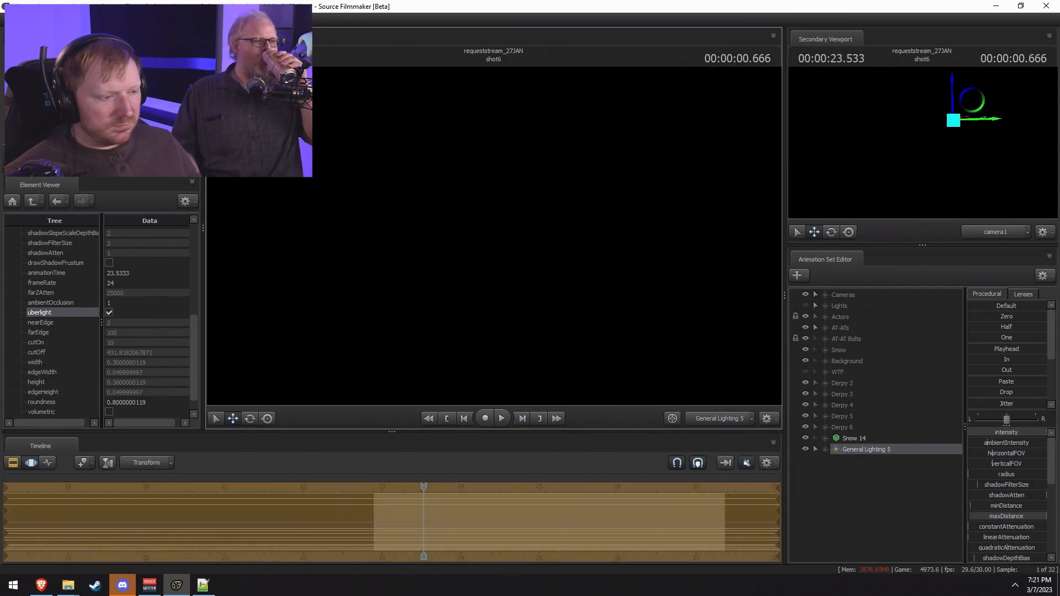
Step: Set the upper limit of General Lighting 5's cutOff to 6000 and raise its cutOff to about 4431
scroll(1005, 530, "down", 4)
left_click_drag(986, 488, 1046, 489)
right_click(1002, 490)
left_click(1011, 492)
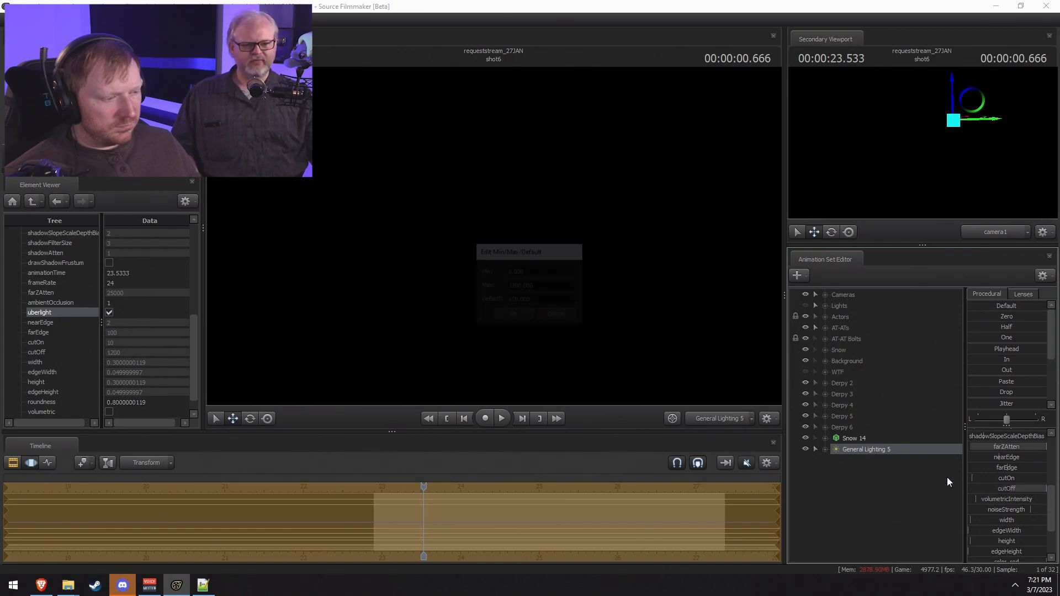
double_click(527, 284)
type("6000")
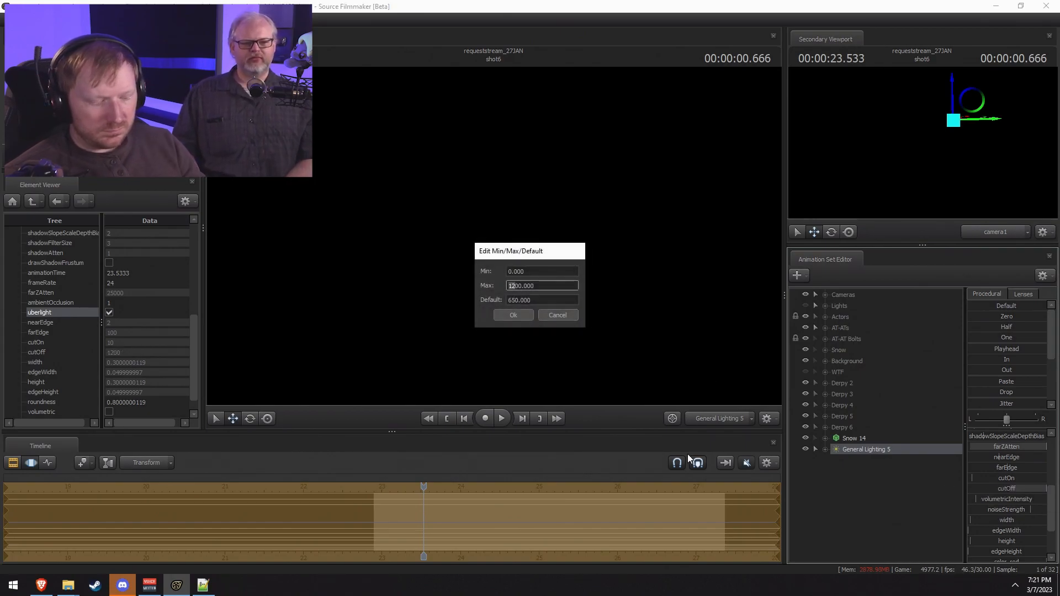
left_click_drag(980, 489, 1025, 489)
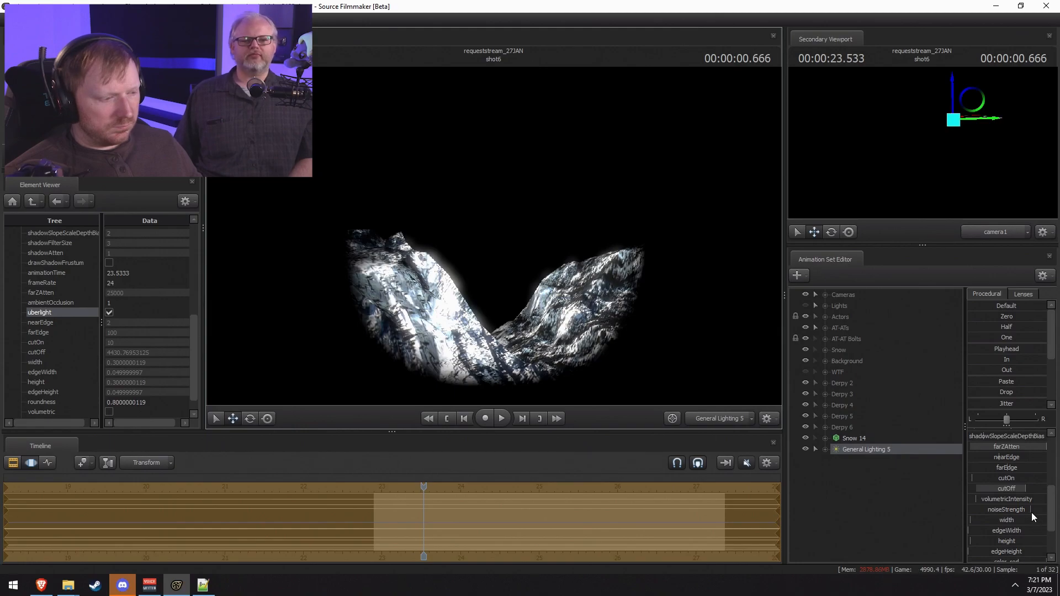
Step: Raise General Lighting 5's edgeWidth and edgeHeight to about 3 each and reposition the light over the mountains
scroll(1028, 512, "down", 2)
left_click_drag(1003, 492, 1032, 475)
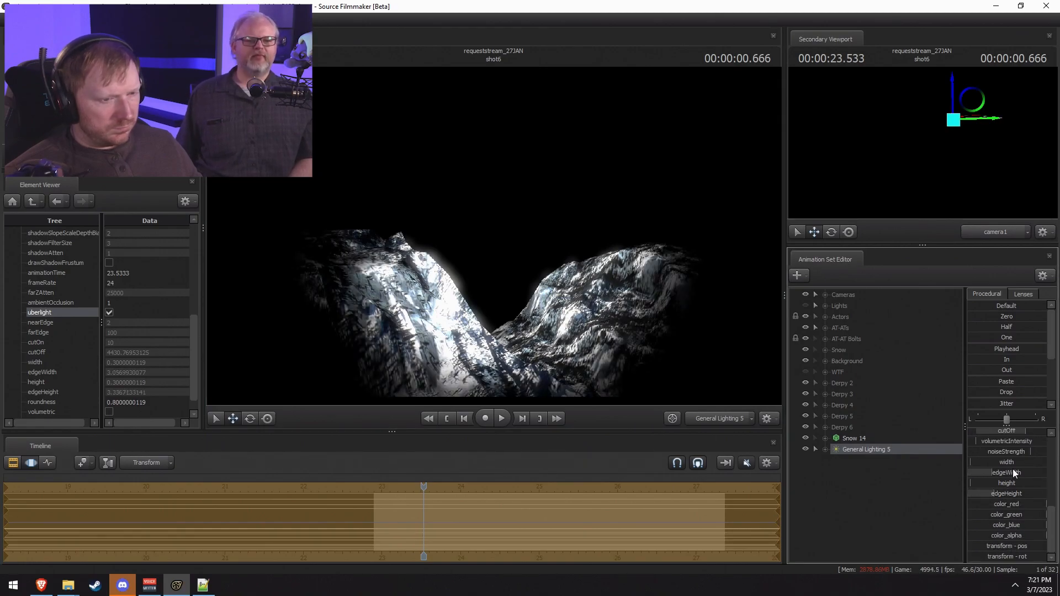
key("w")
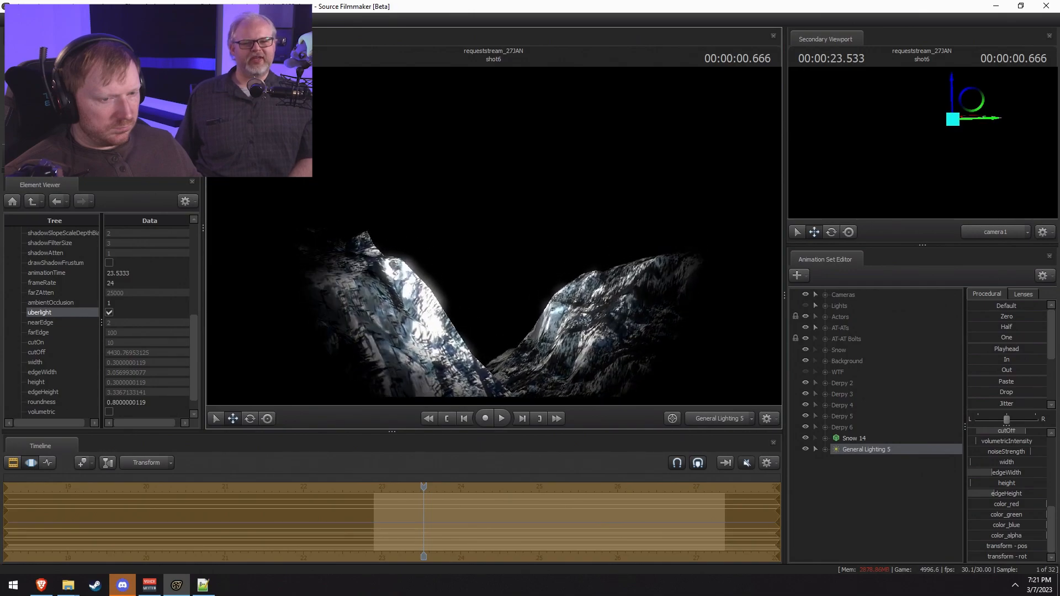
Step: Raise the upper limit of General Lighting 5's intensity and brighten the light on the mountains
scroll(992, 437, "up", 8)
right_click(1003, 434)
left_click(1010, 450)
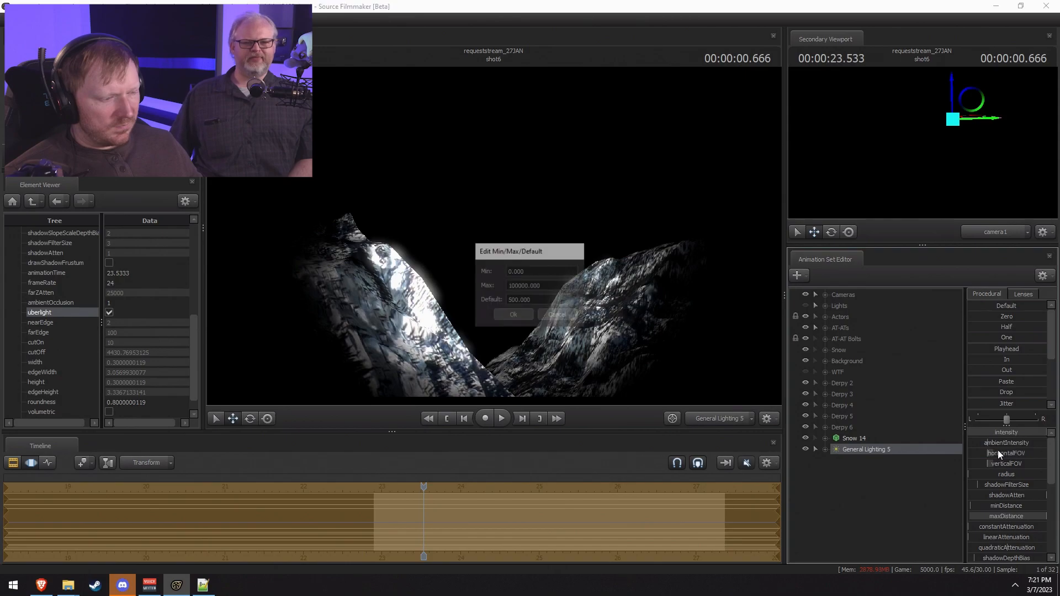
left_click(504, 285)
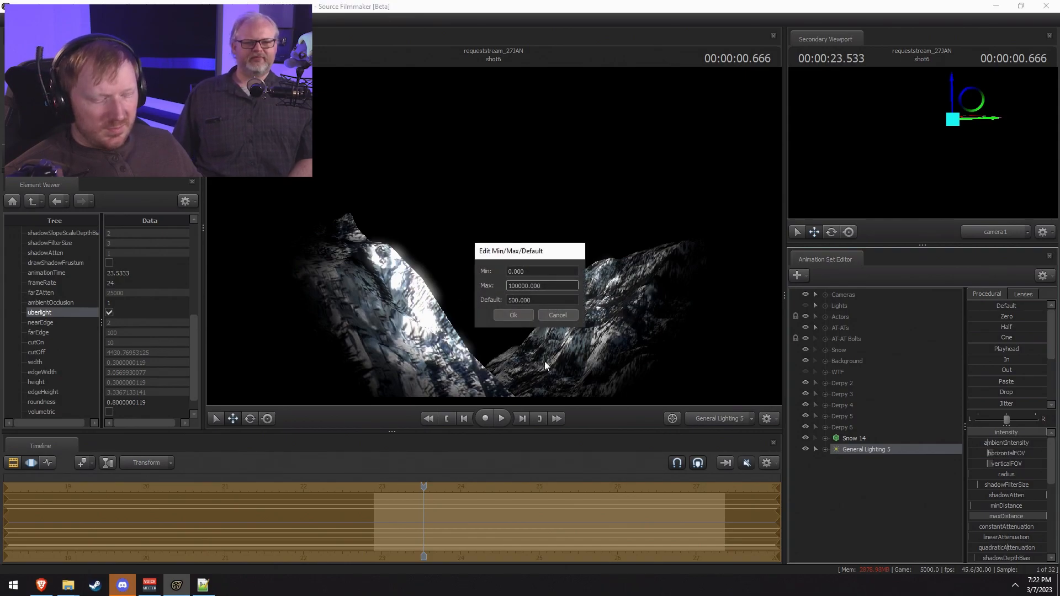
key("Return")
left_click_drag(980, 434, 1026, 434)
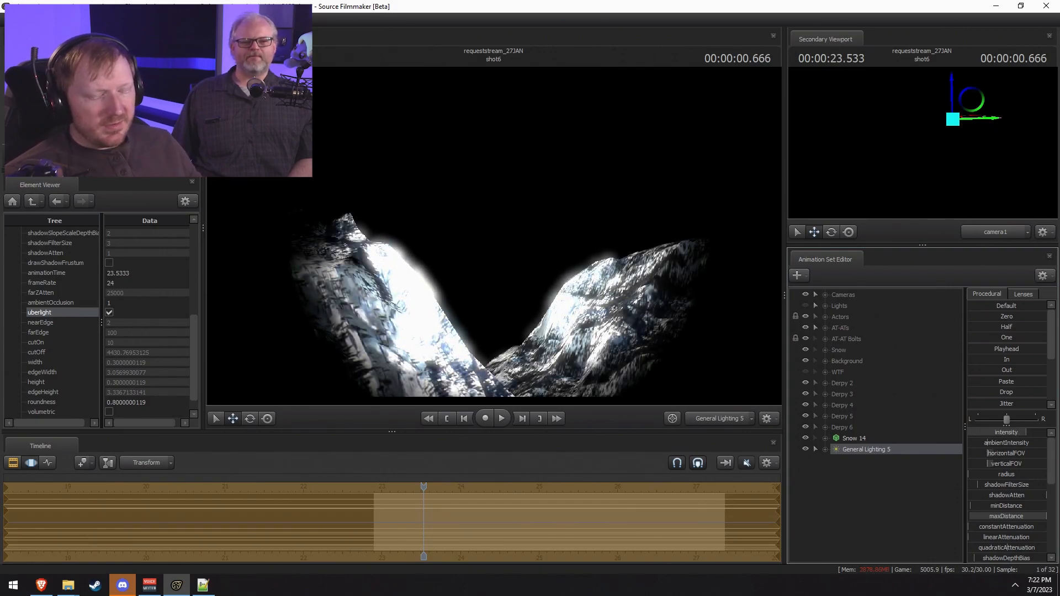
Step: Return the primary viewport to camera1 and play shot6 from its start to check the isolated new light
left_click(730, 419)
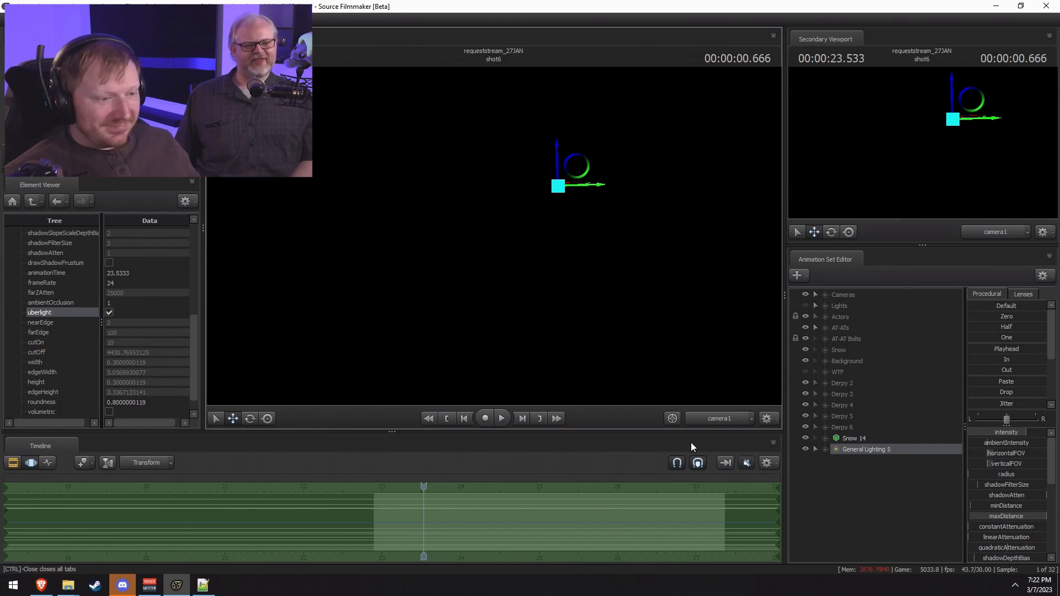
left_click_drag(857, 445, 581, 280)
left_click(725, 416)
left_click(724, 417)
left_click_drag(423, 488, 382, 549)
key("space")
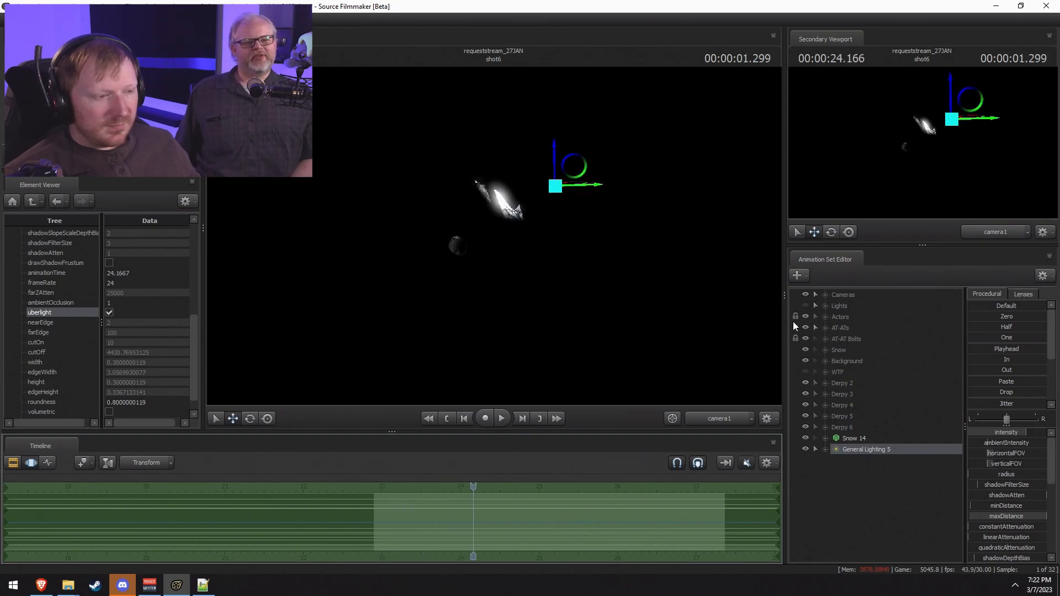
Step: Unhide the Lights group, play the shot in stages, and park the playhead at about 26.27 s
left_click(804, 306)
key("space")
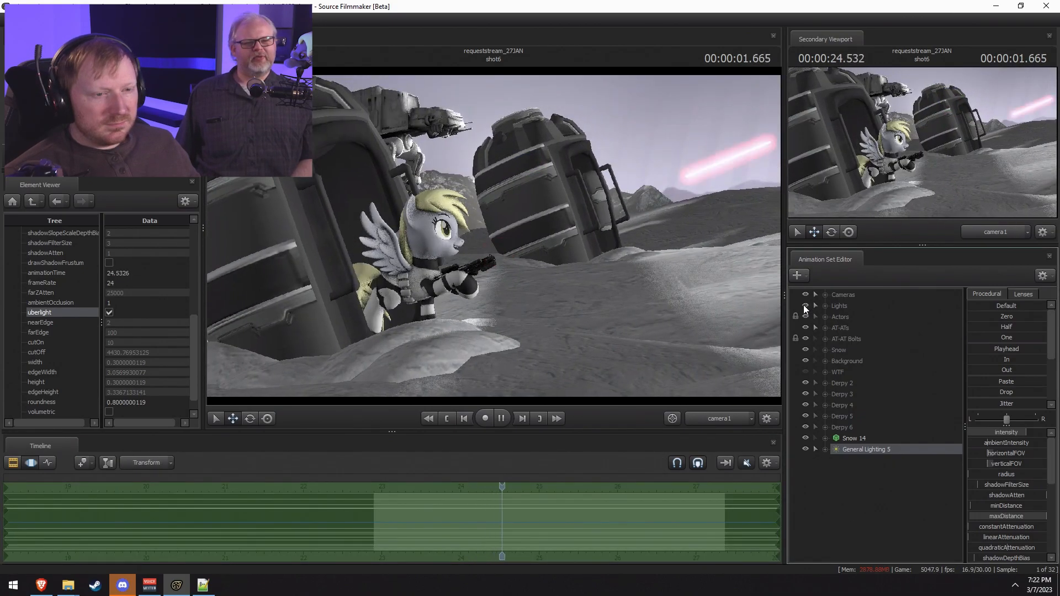
key("space")
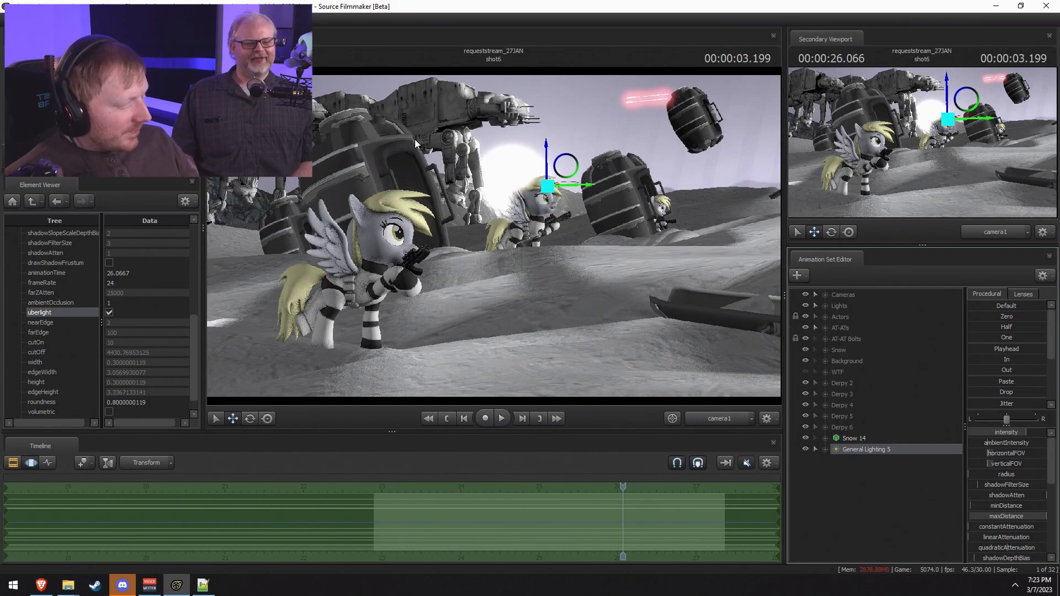
key("space")
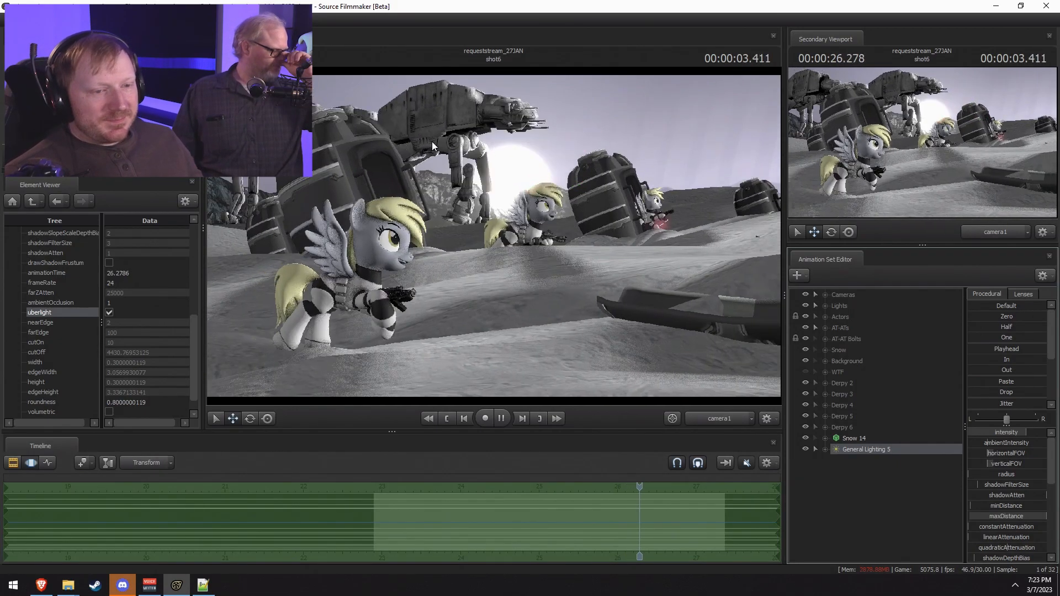
key("space")
left_click_drag(682, 486, 637, 511)
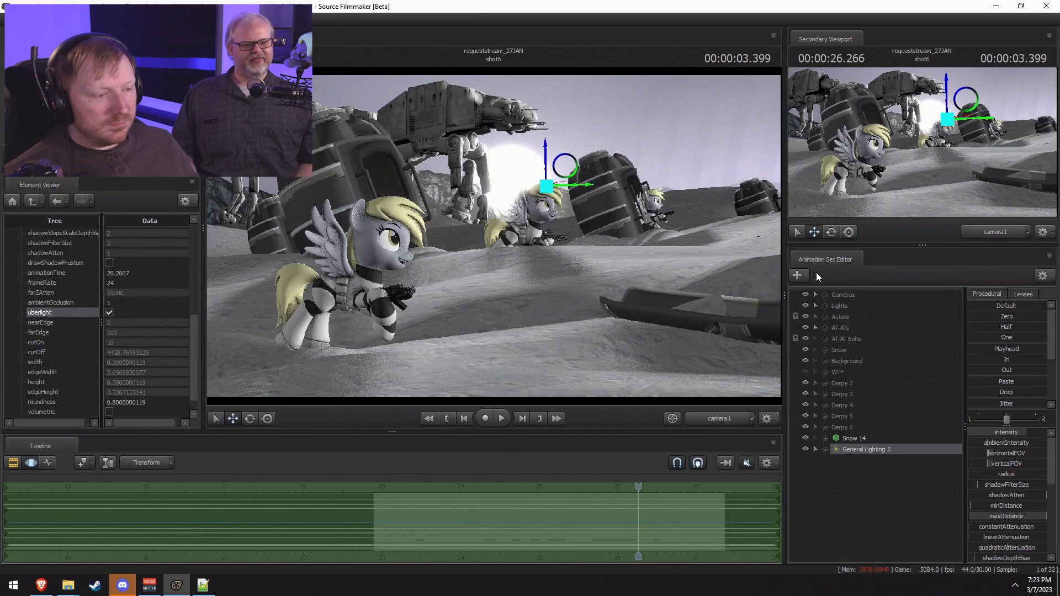
Step: Expand the Lights group and move General Lighting 5 into it
left_click(829, 309)
left_click_drag(870, 551, 894, 322)
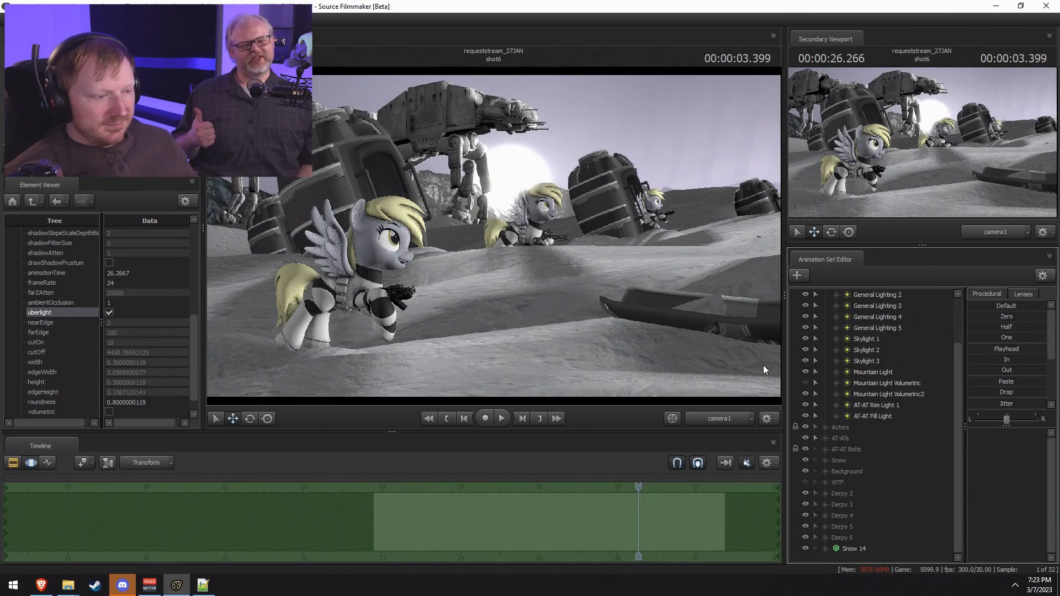
scroll(862, 419, "up", 2)
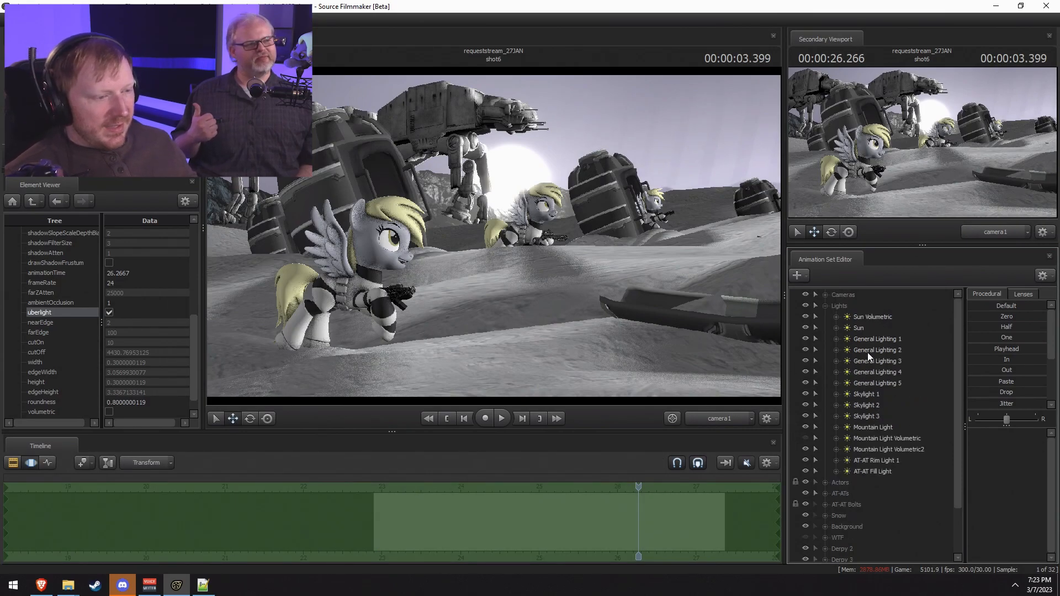
Step: Copy the Sun Volumetric light from the Lights group and paste it as a new animation set
left_click(873, 318)
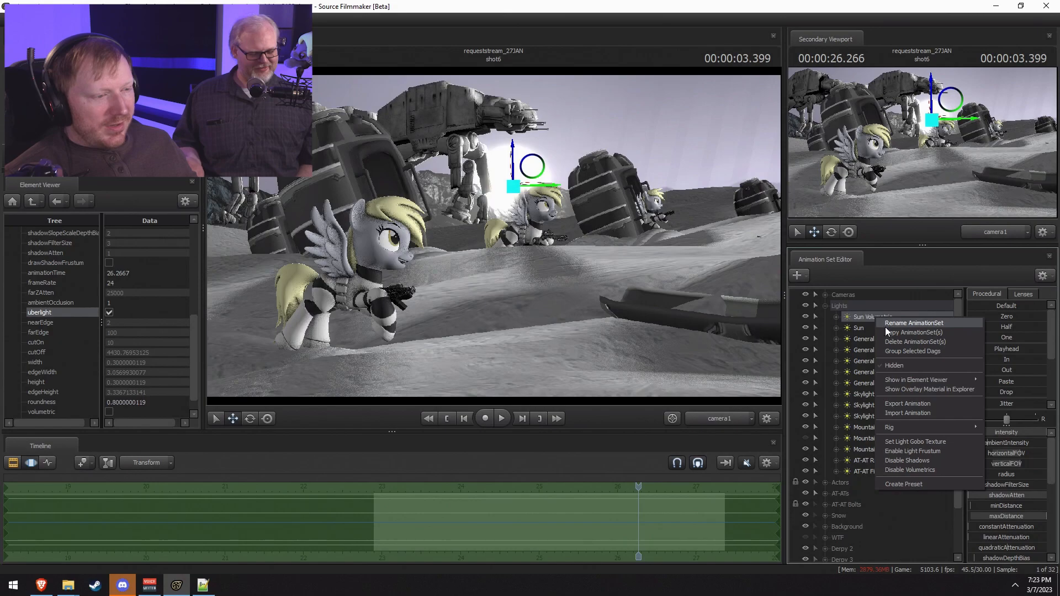
left_click(824, 306)
right_click(840, 471)
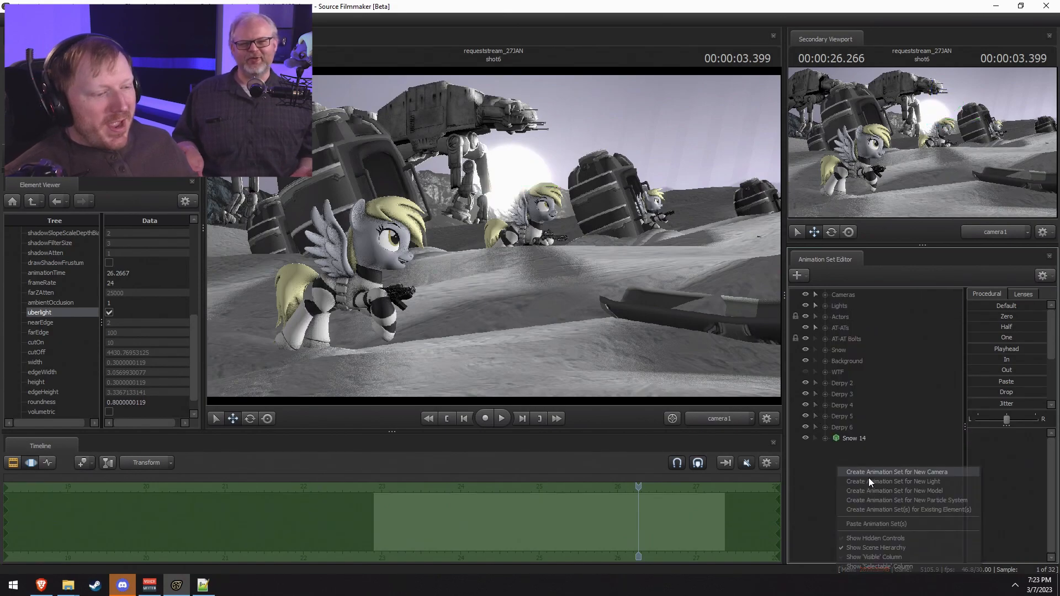
left_click(877, 523)
Step: Look through Sun Volumetric2, re-aim it around the sun and mountains, and widen its field of view
left_click_drag(856, 439, 644, 295)
key("F2")
key("F3")
key("F2")
key("F3")
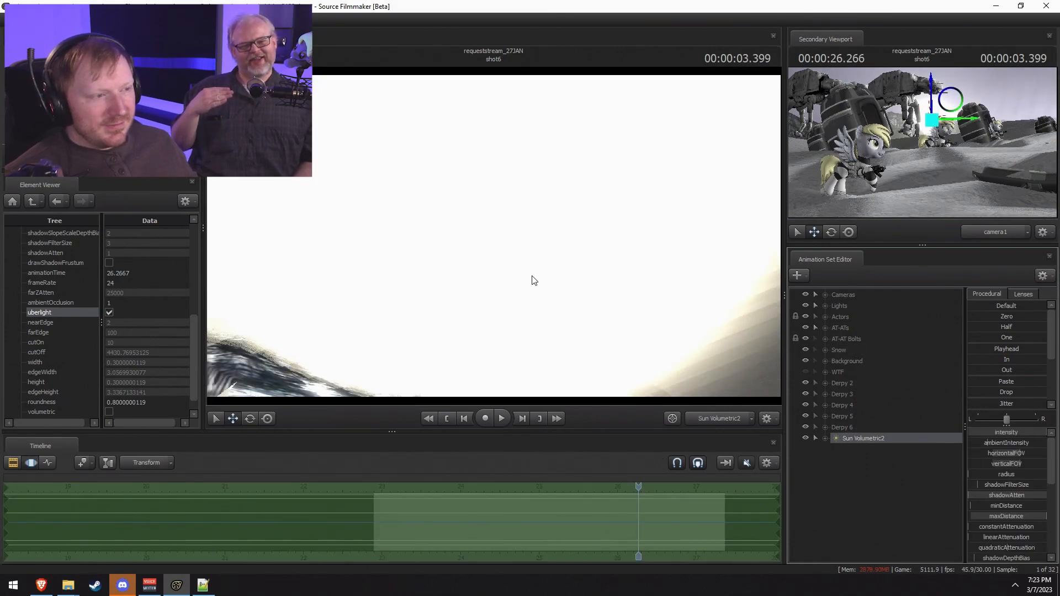
left_click_drag(533, 280, 508, 293)
mouse_move(492, 240)
left_mouse_down()
mouse_move(511, 229)
mouse_move(493, 247)
left_mouse_up()
scroll(493, 243, "down", 15)
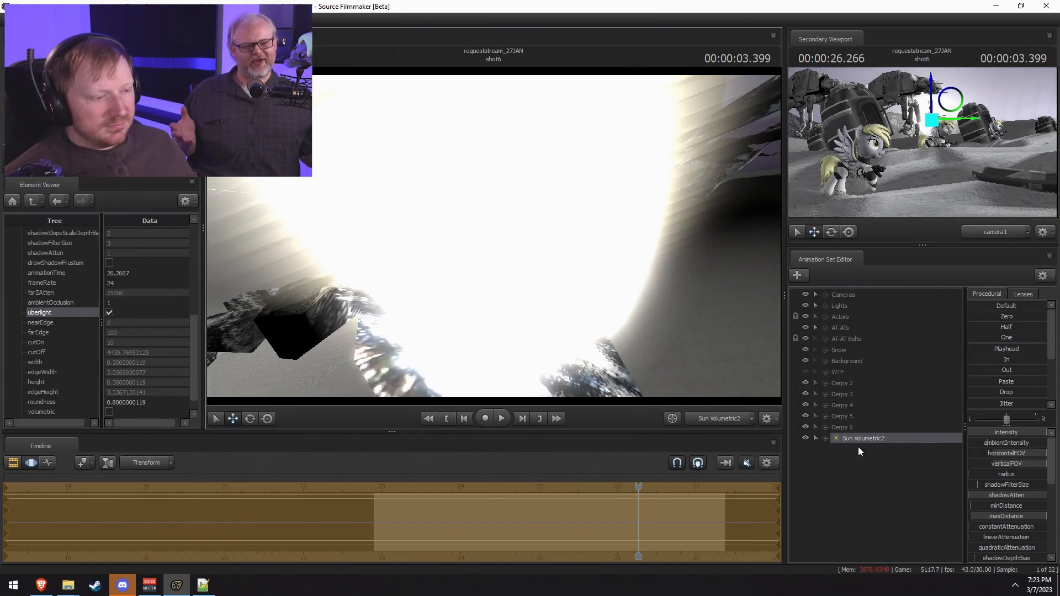
Step: Return to camera1 and preview the frame in the Clip Editor to judge the added volumetric sunlight
left_click(726, 420)
left_click(727, 419)
key("F2")
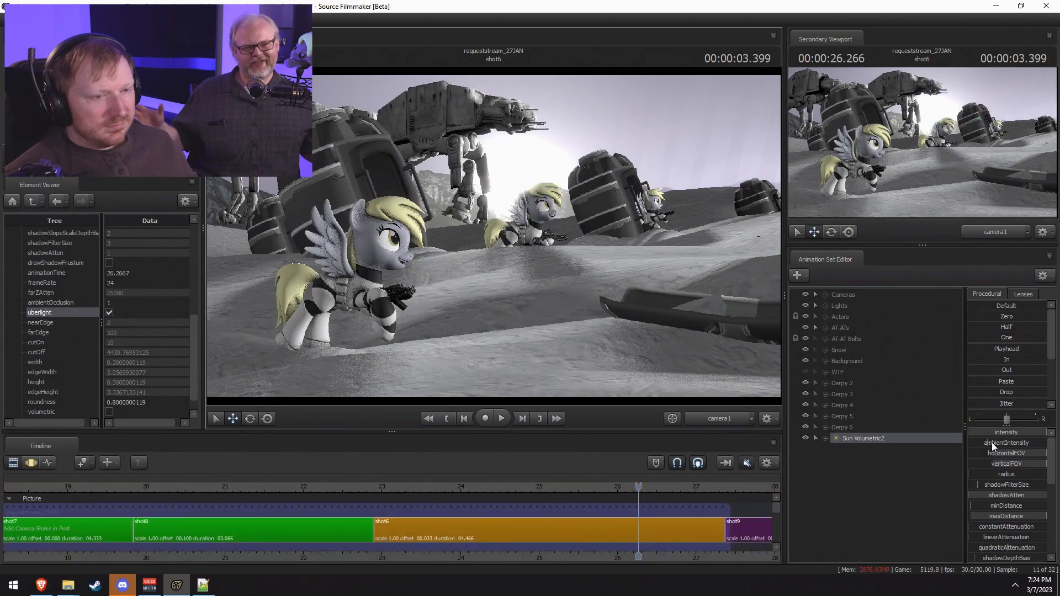
key("F3")
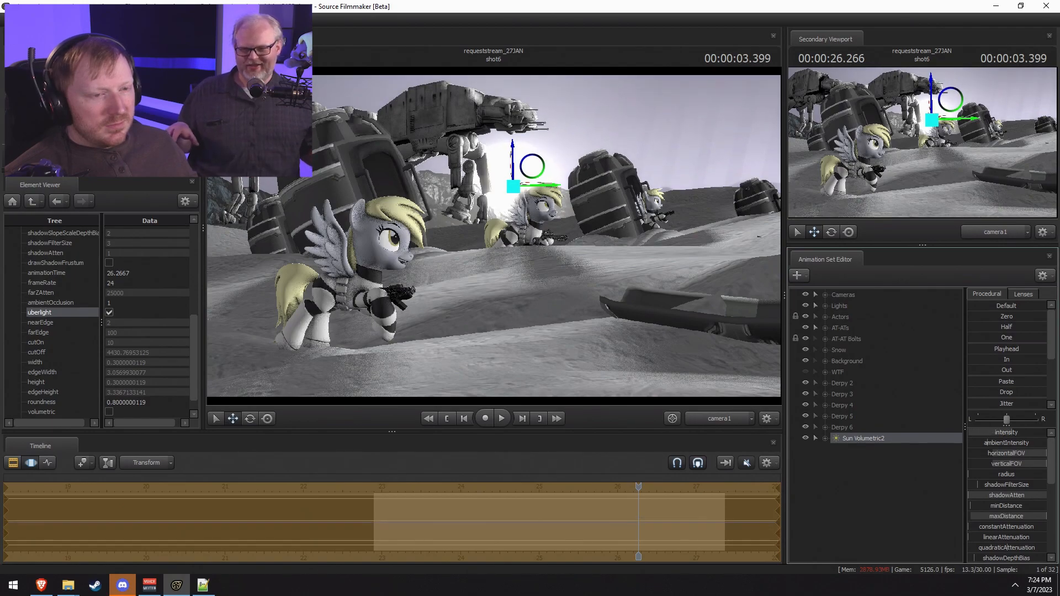
Step: Lower the intensity of the Sun and Sun Volumetric lights in the Lights group and preview the frame
left_click(825, 307)
left_click(858, 328)
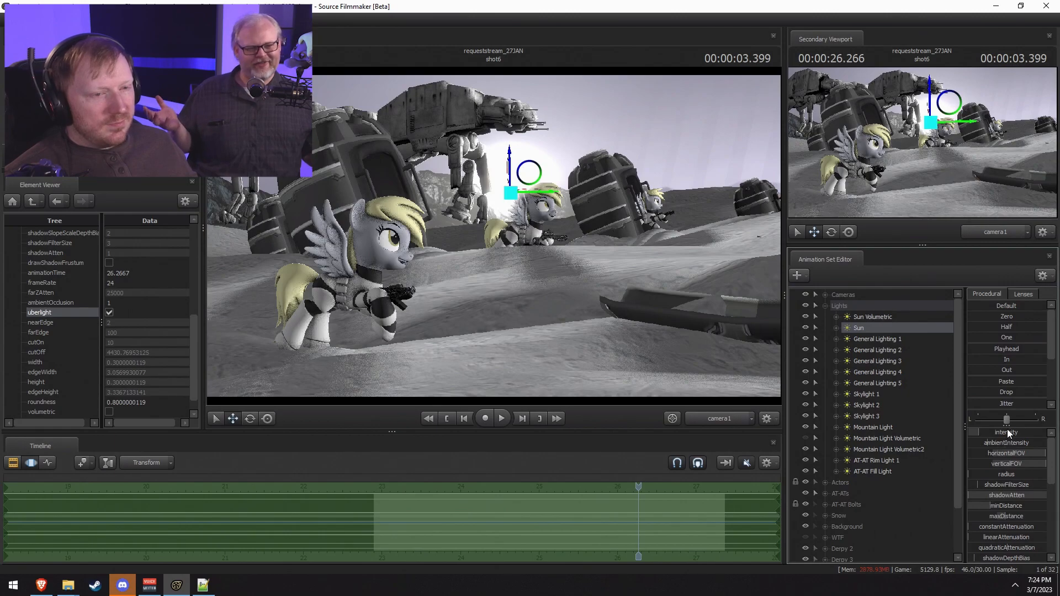
left_click_drag(1008, 433, 996, 433)
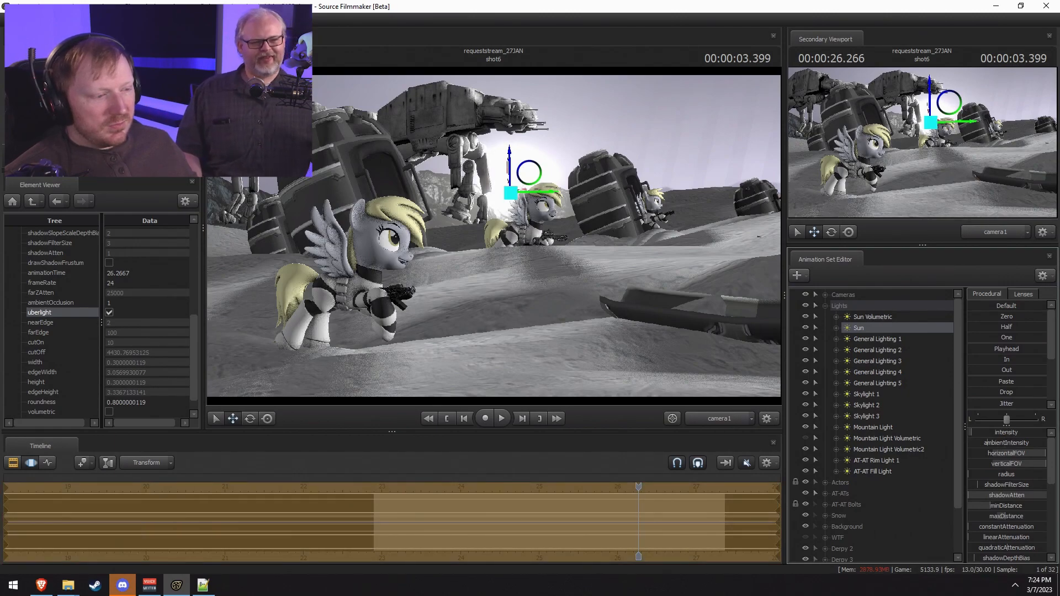
left_click(865, 318)
left_click_drag(1038, 433, 1027, 433)
key("F2")
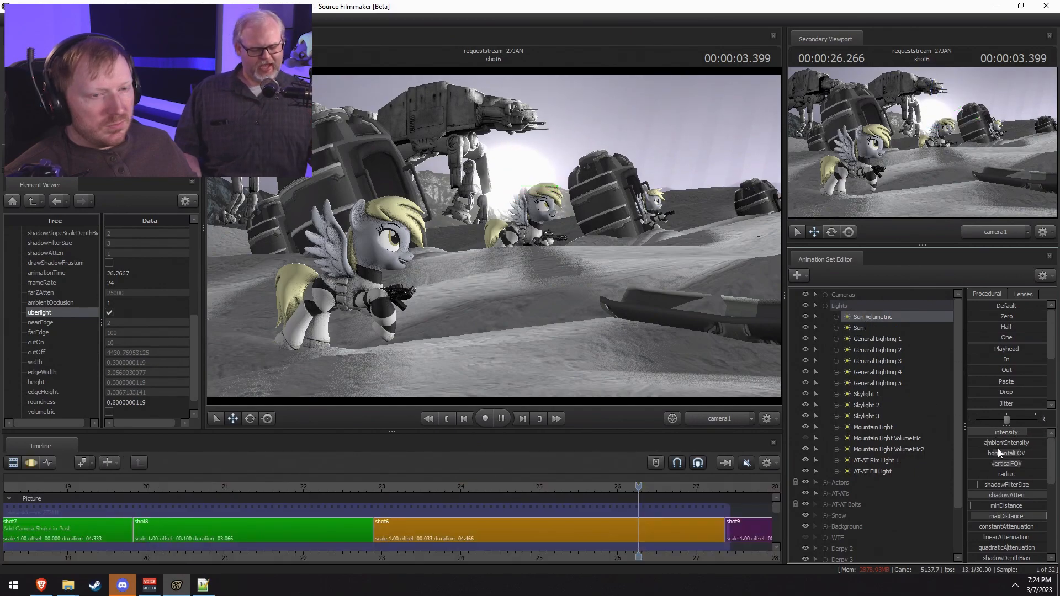
Step: Play back shot6 in short stretches to judge the balanced sun and volumetric lighting
key("space")
key("space")
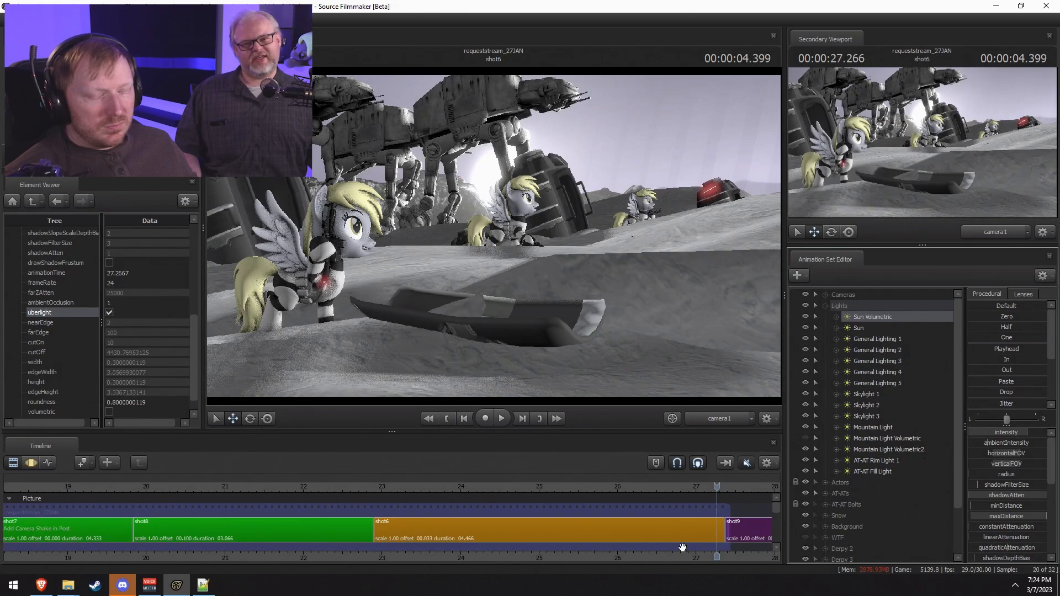
left_click(388, 491)
key("space")
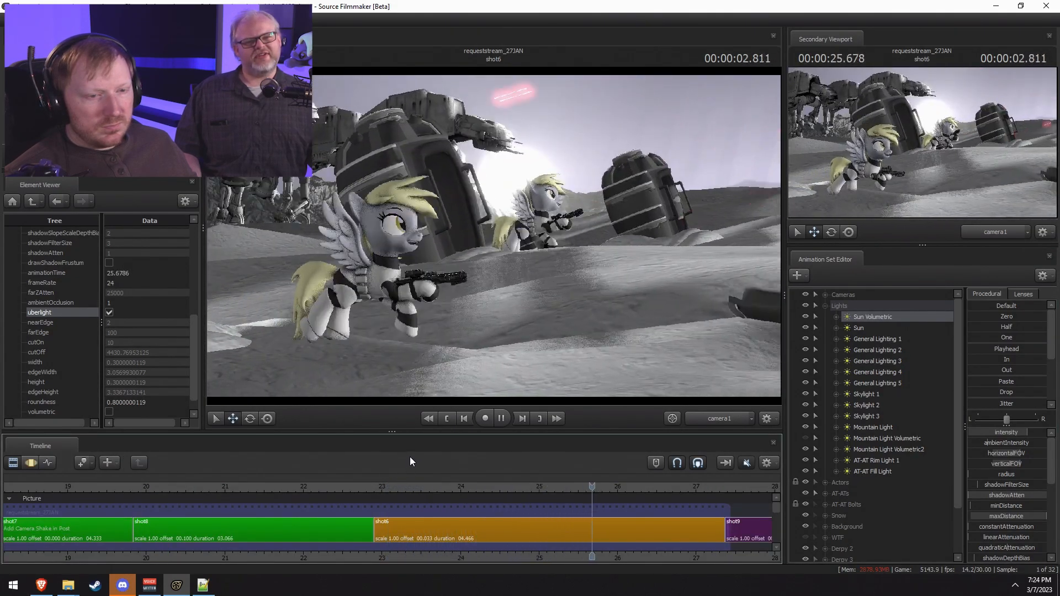
key("space")
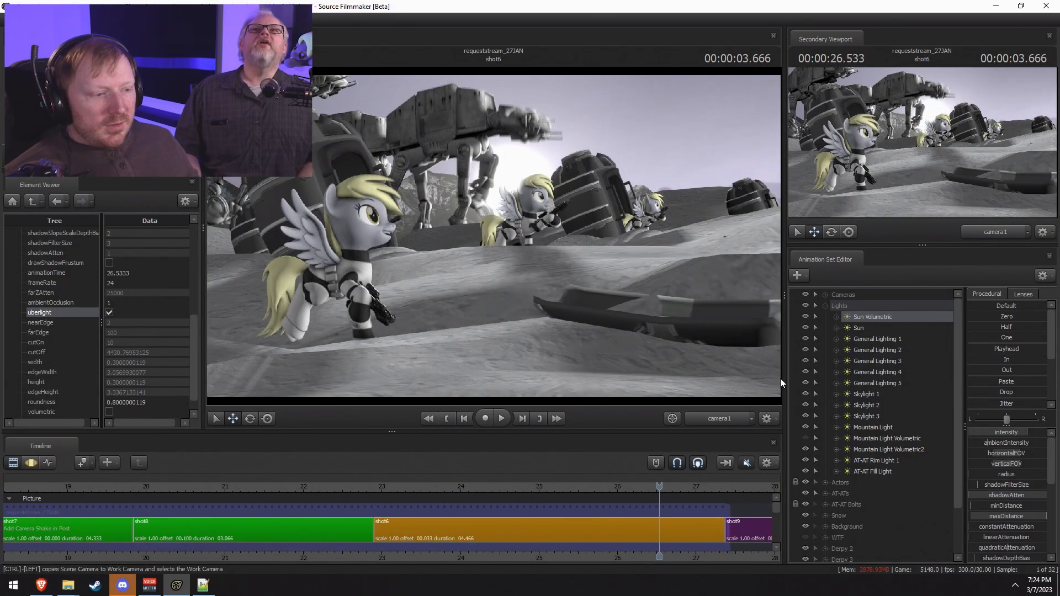
Step: Move Sun Volumetric2 into the Lights group and collapse the group
left_click(826, 309)
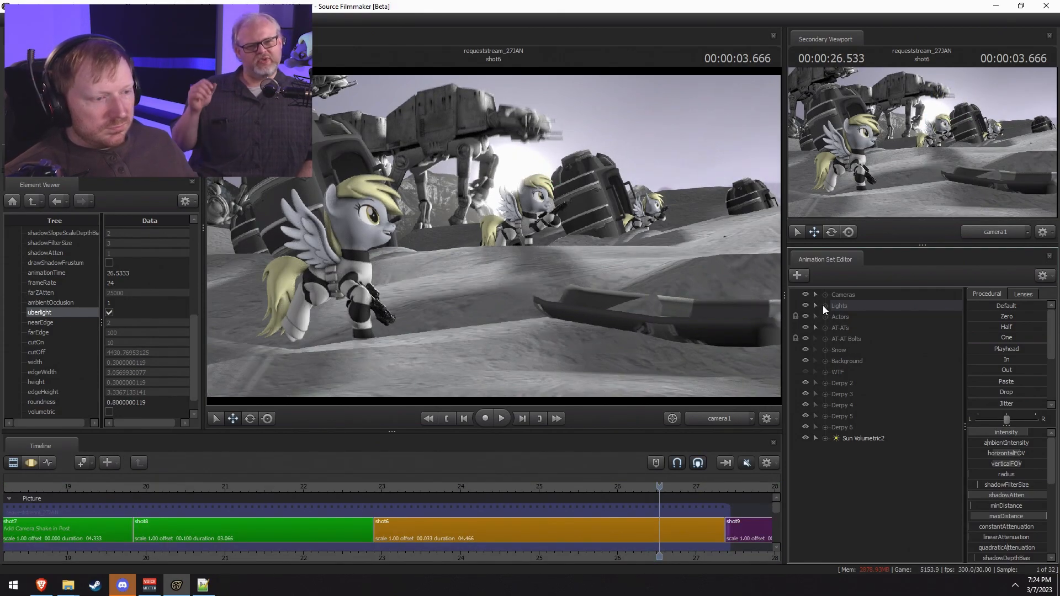
left_click(825, 306)
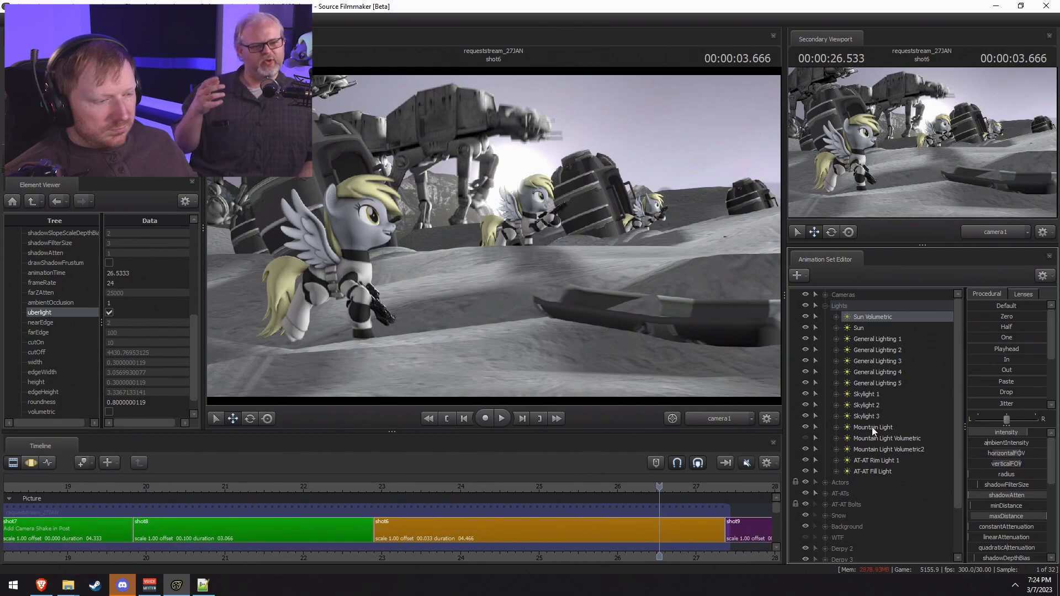
left_click(825, 306)
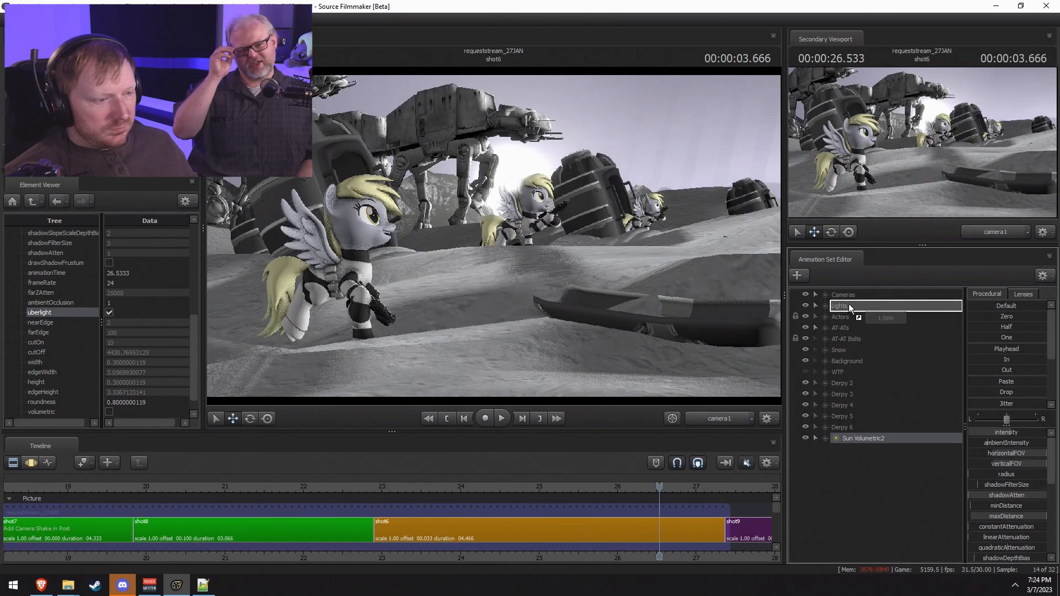
left_click(826, 306)
left_click_drag(875, 482, 889, 323)
left_click(826, 307)
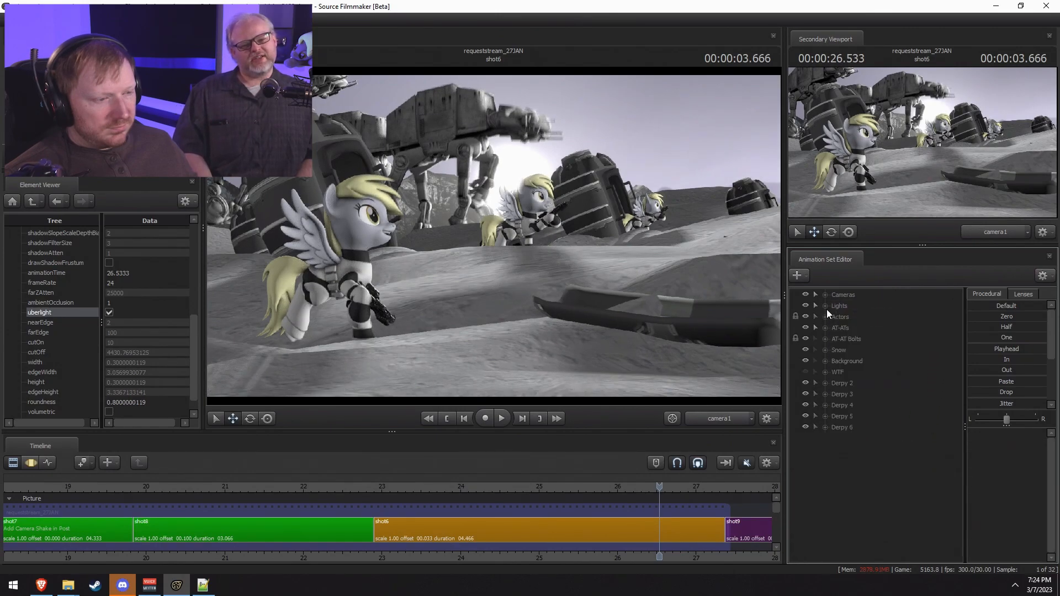
right_click(846, 475)
left_click(816, 492)
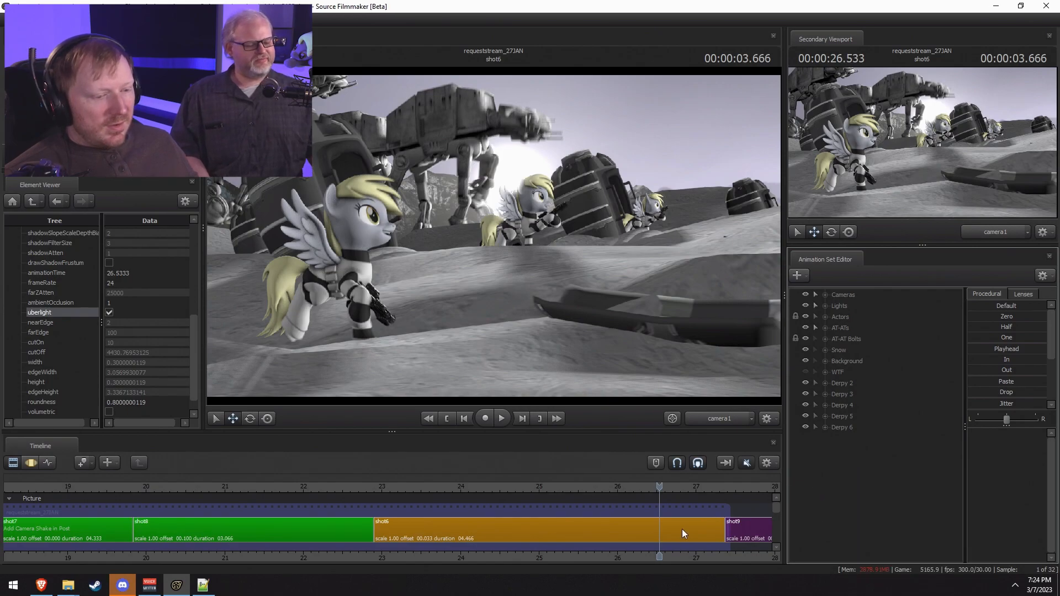
left_click(681, 529)
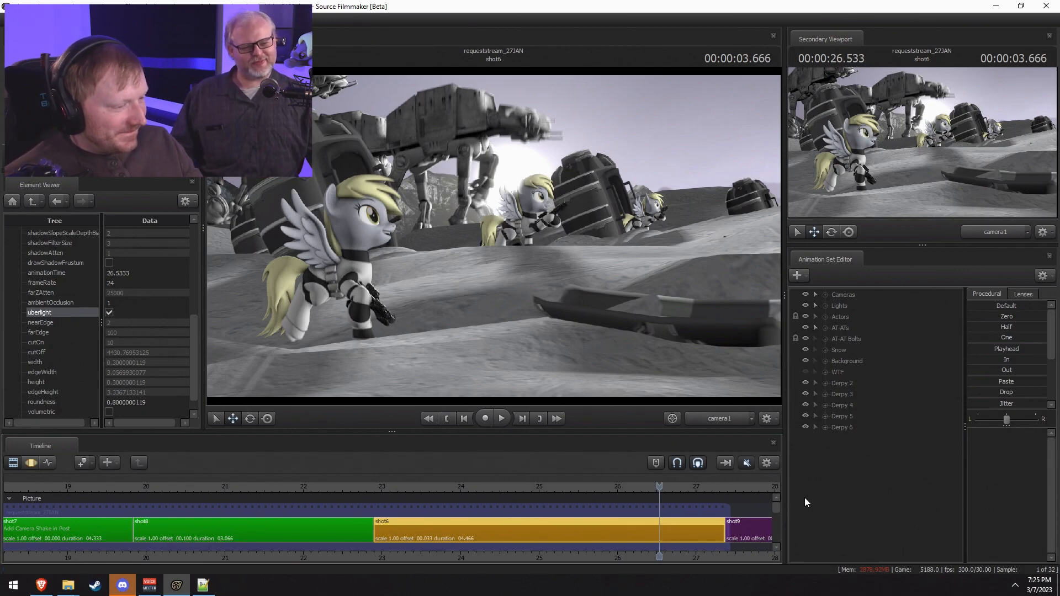
key("F3")
key("F2")
right_click(850, 468)
key("F3")
left_click(843, 456)
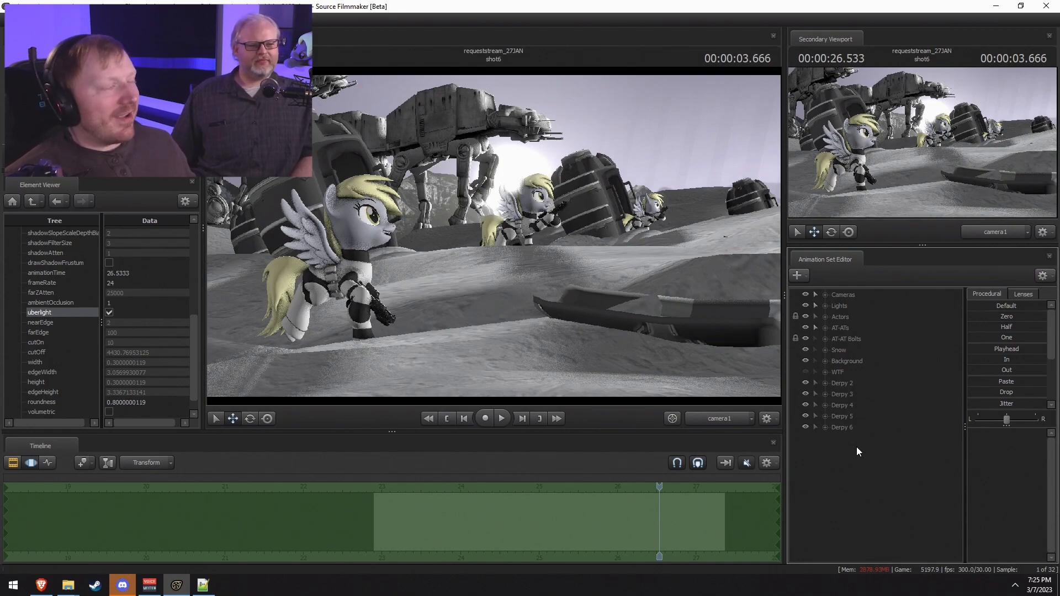
right_click(856, 446)
left_click(823, 439)
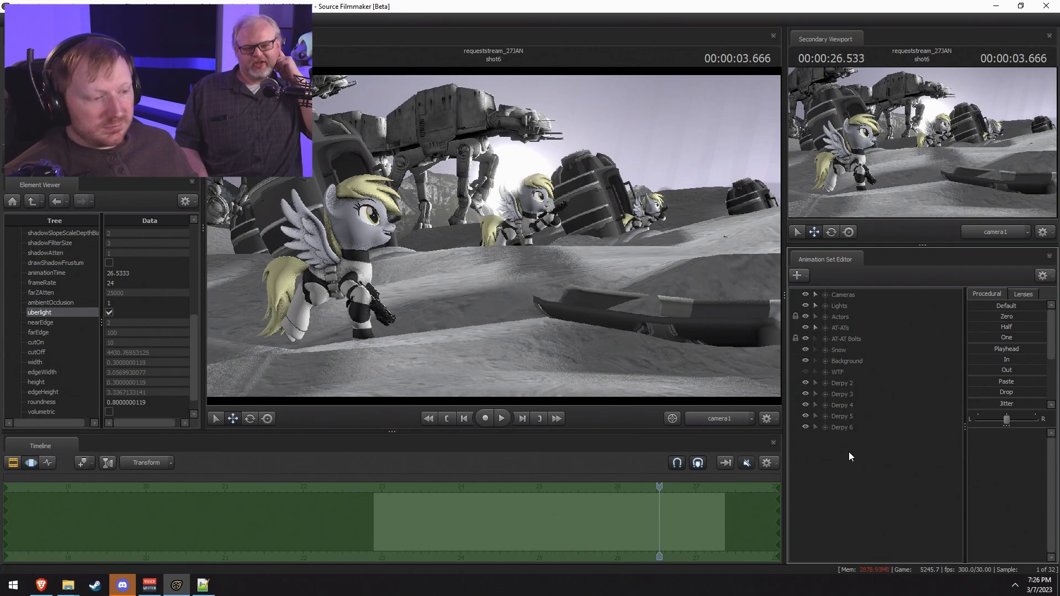
right_click(849, 452)
left_click(883, 522)
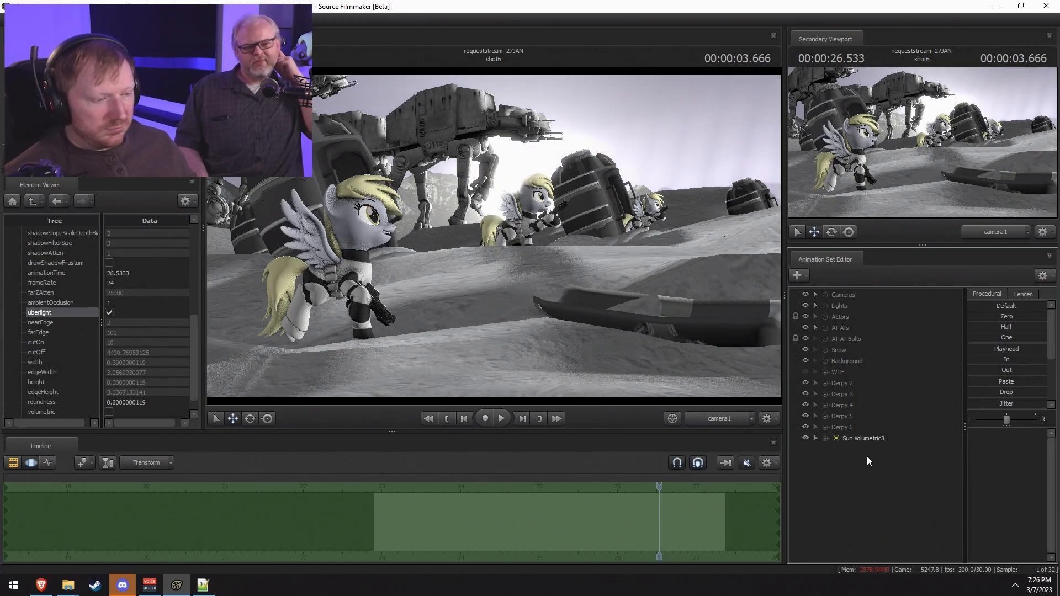
left_click(863, 441)
key("Delete")
right_click(861, 459)
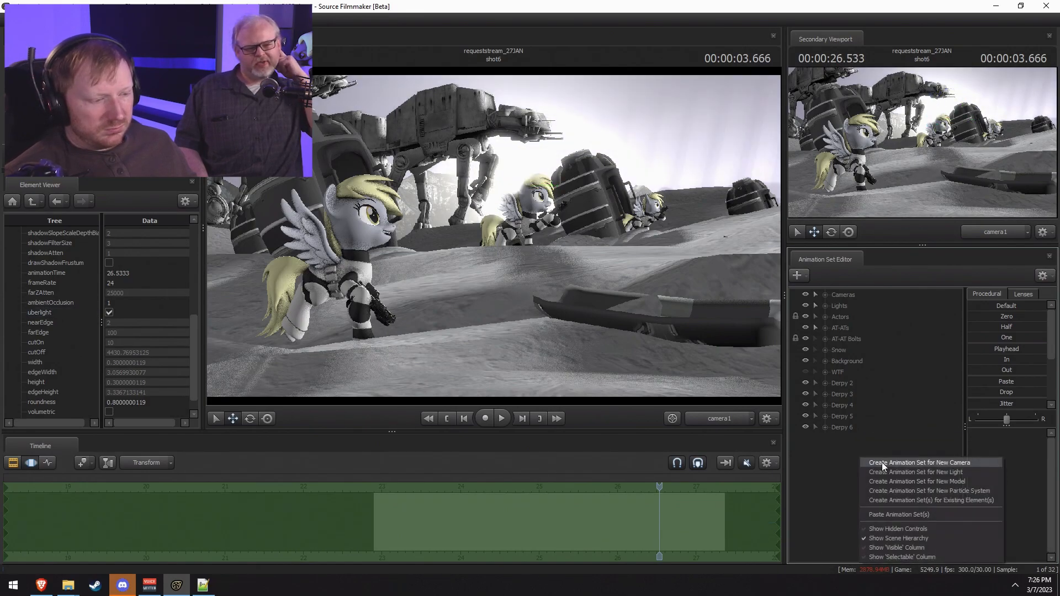
left_click(883, 465)
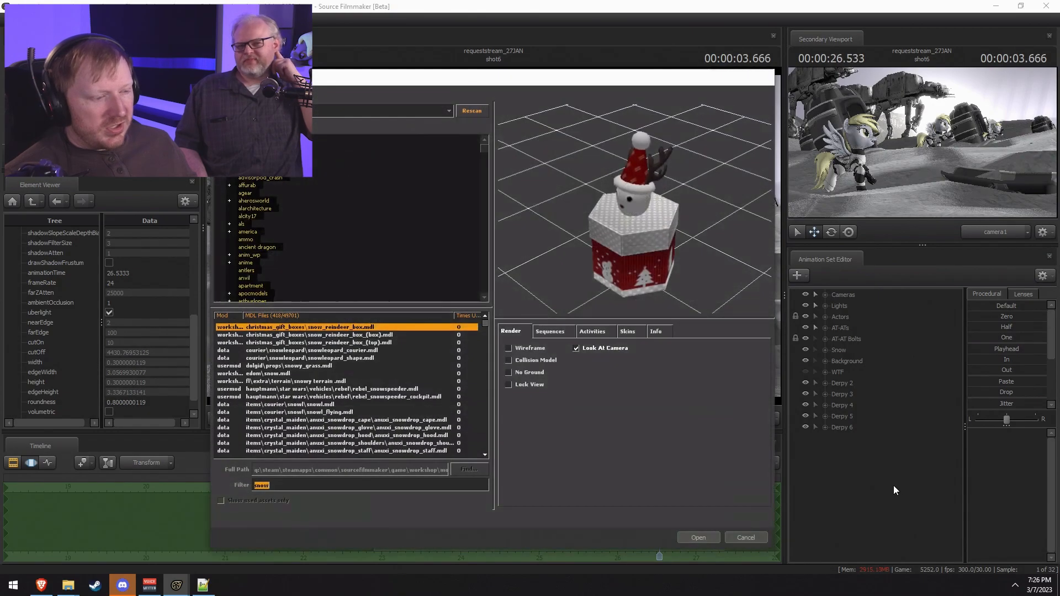
left_click(758, 537)
Step: Create an animation set for a new light and select it in the Lights group
right_click(864, 493)
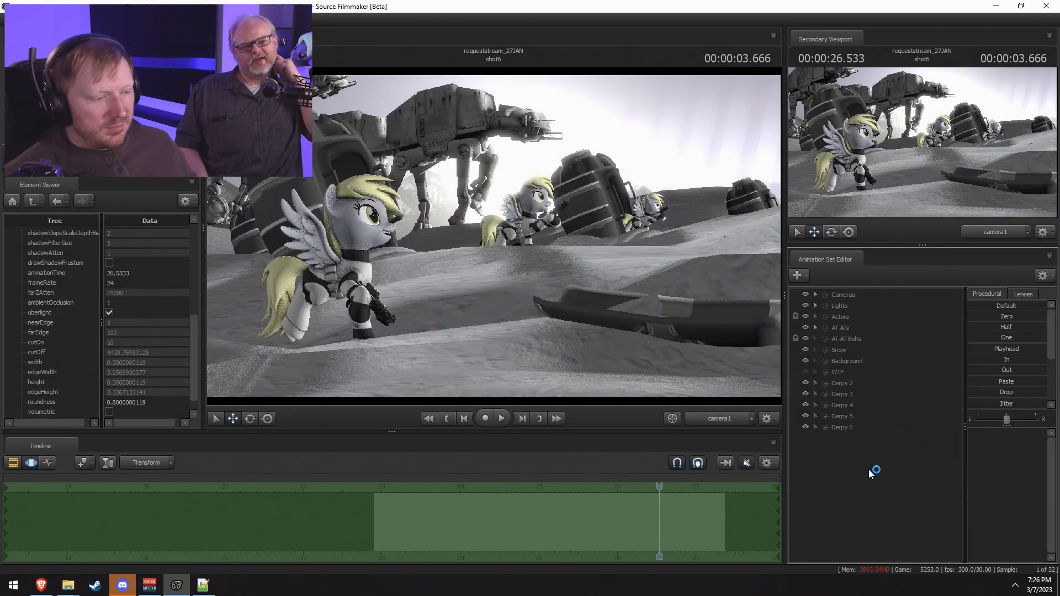
right_click(869, 470)
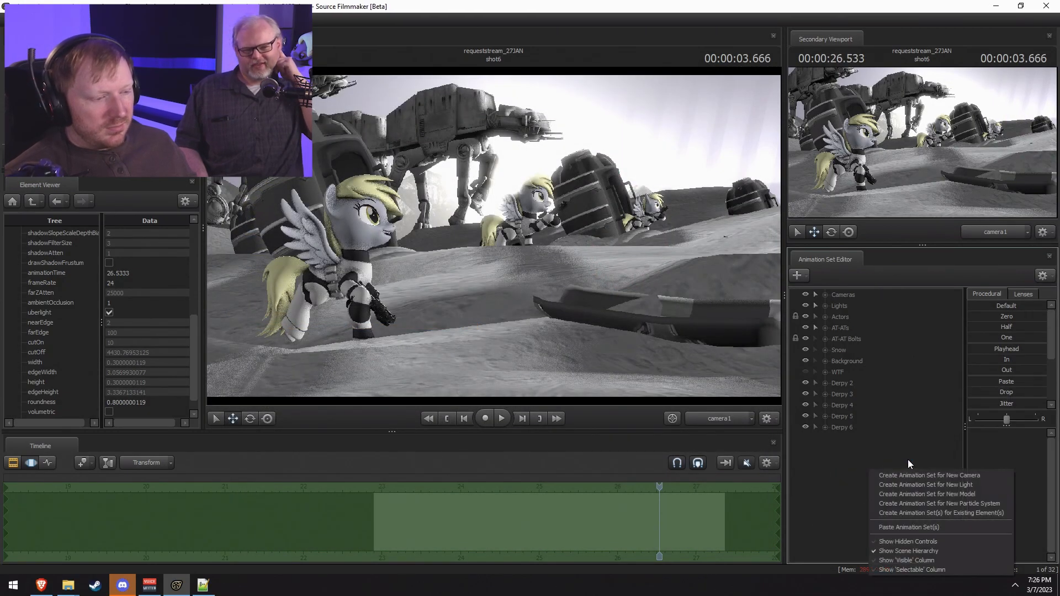
left_click(925, 484)
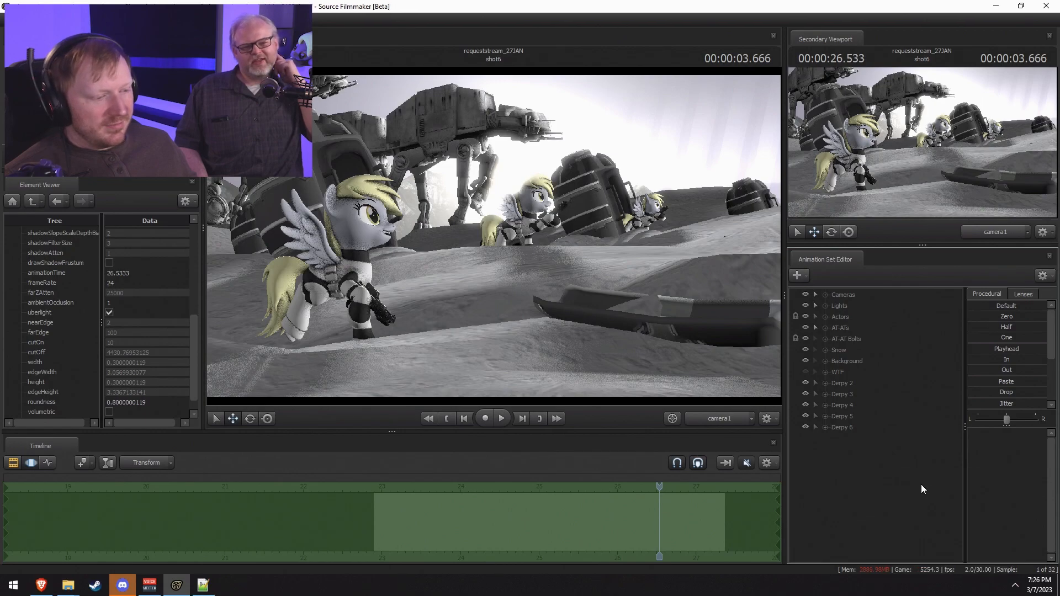
left_click(826, 304)
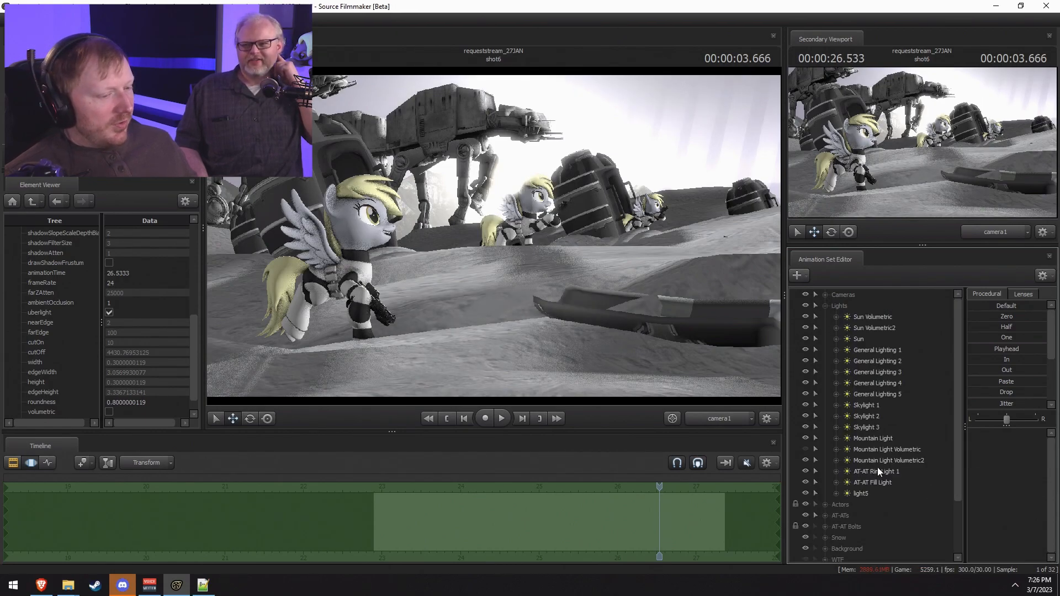
left_click(875, 491)
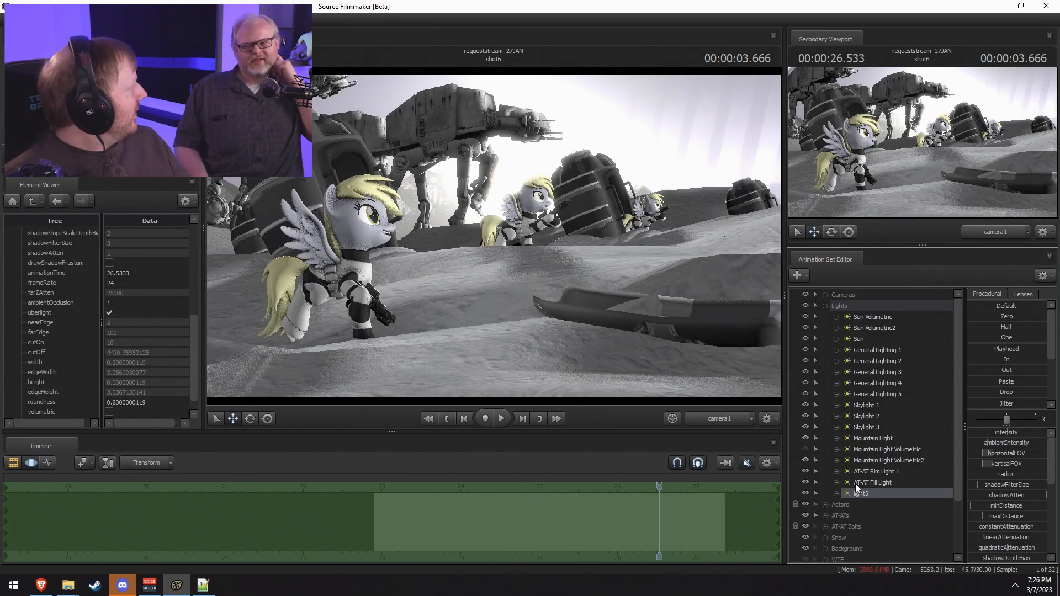
Step: Look through light5 and reposition it so that it faces the pod in the scene
double_click(866, 492)
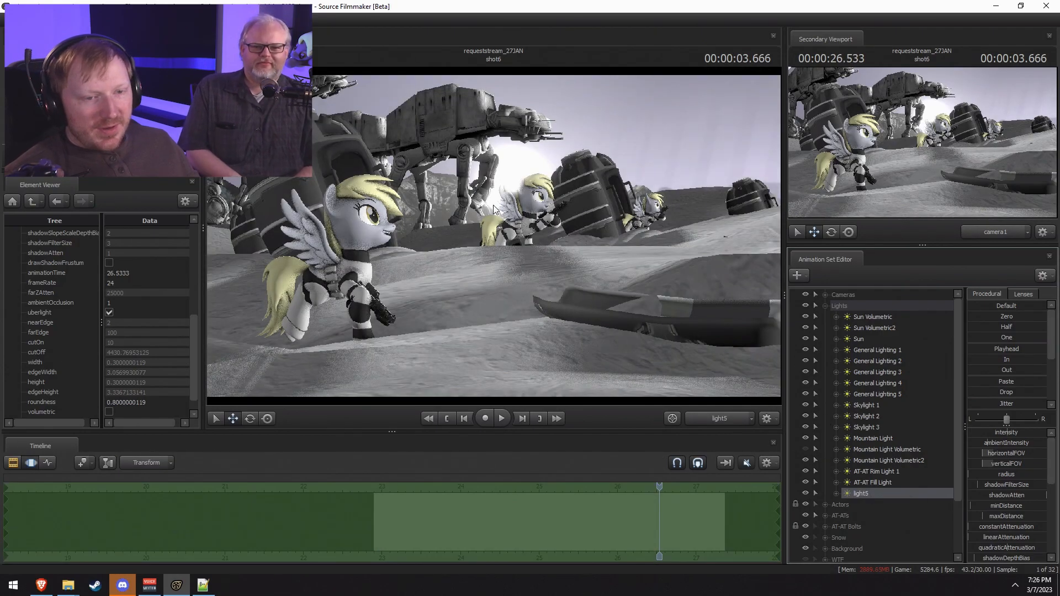
key("w")
left_click_drag(495, 210, 403, 204)
key("s")
left_click_drag(494, 236, 479, 197)
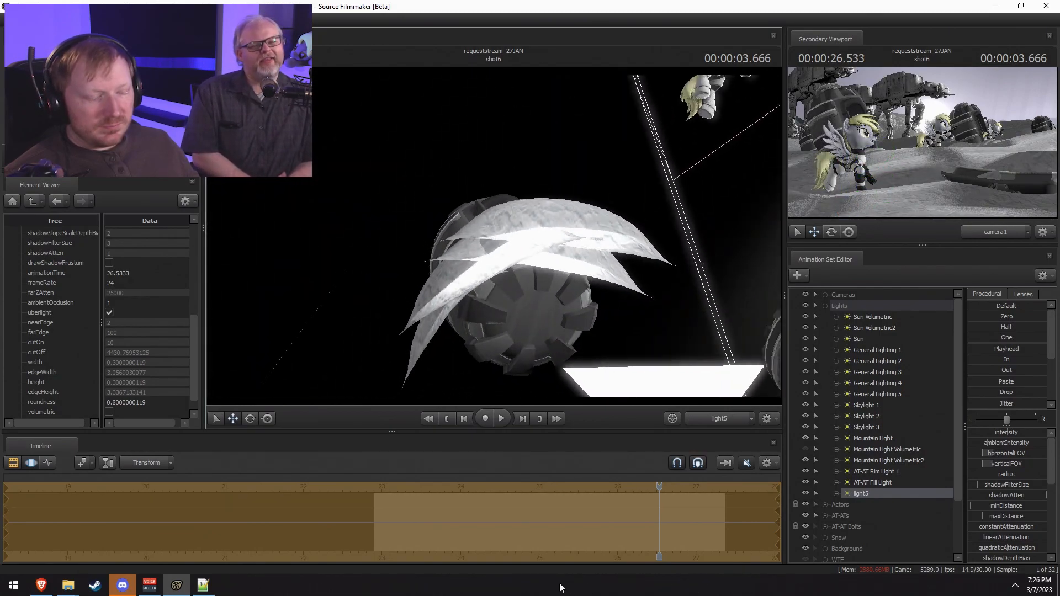
Step: Play the early part of shot6 to check what light5 covers
key("F2")
left_click_drag(433, 486, 429, 482)
key("F3")
key("space")
key("space")
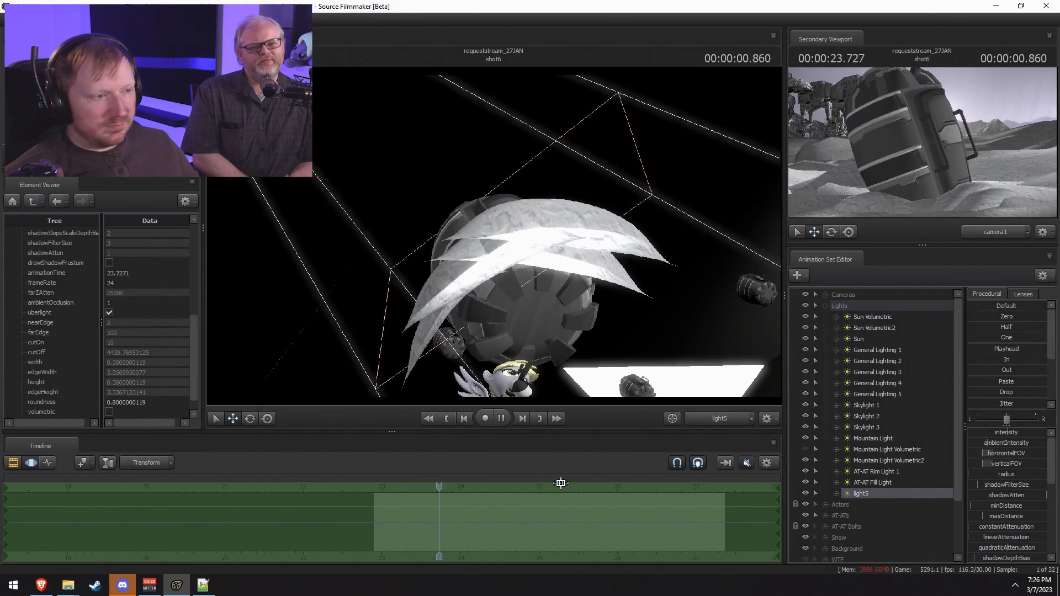
Step: Enable volumetrics on light5
right_click(874, 492)
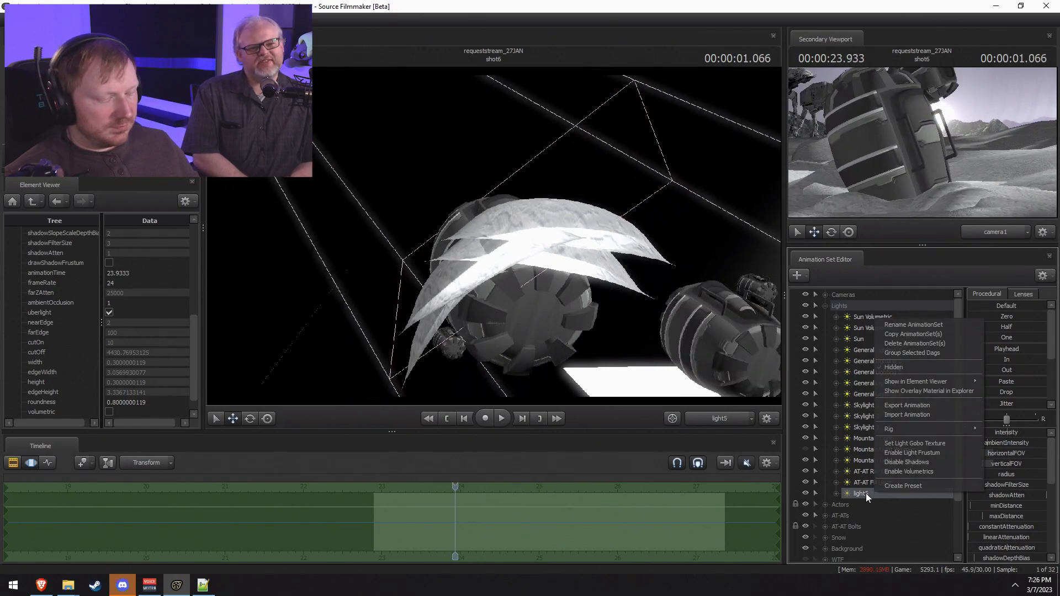
left_click(906, 471)
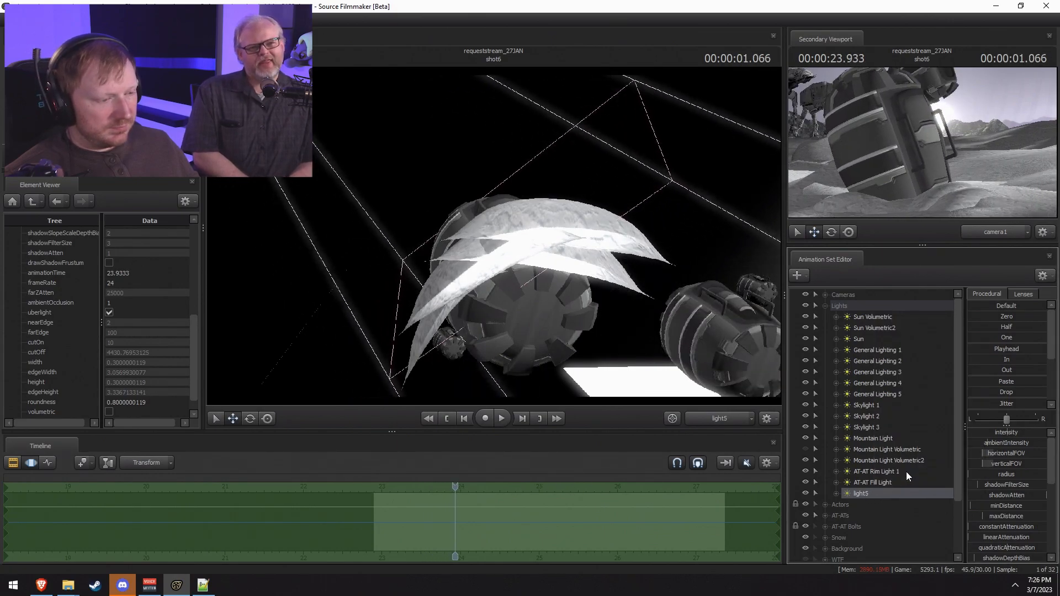
right_click(887, 493)
left_click(916, 467)
key("F2")
key("F3")
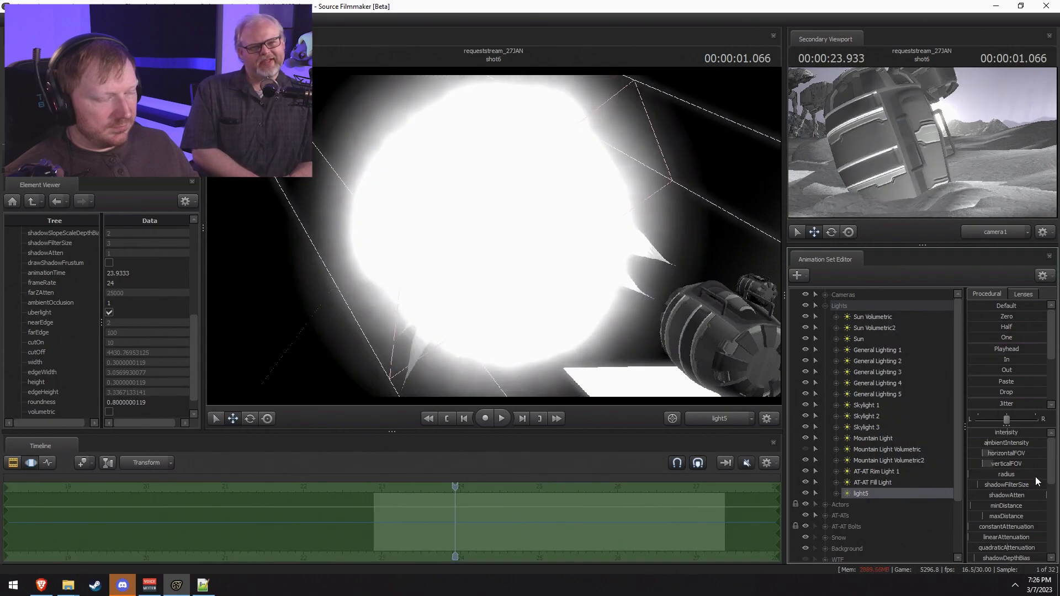
Step: Move light5 closer to the pod and lower its intensity
mouse_move(494, 236)
left_mouse_down()
mouse_move(441, 232)
mouse_move(439, 212)
left_mouse_up()
left_click_drag(1002, 435, 972, 434)
scroll(1010, 533, "down", 2)
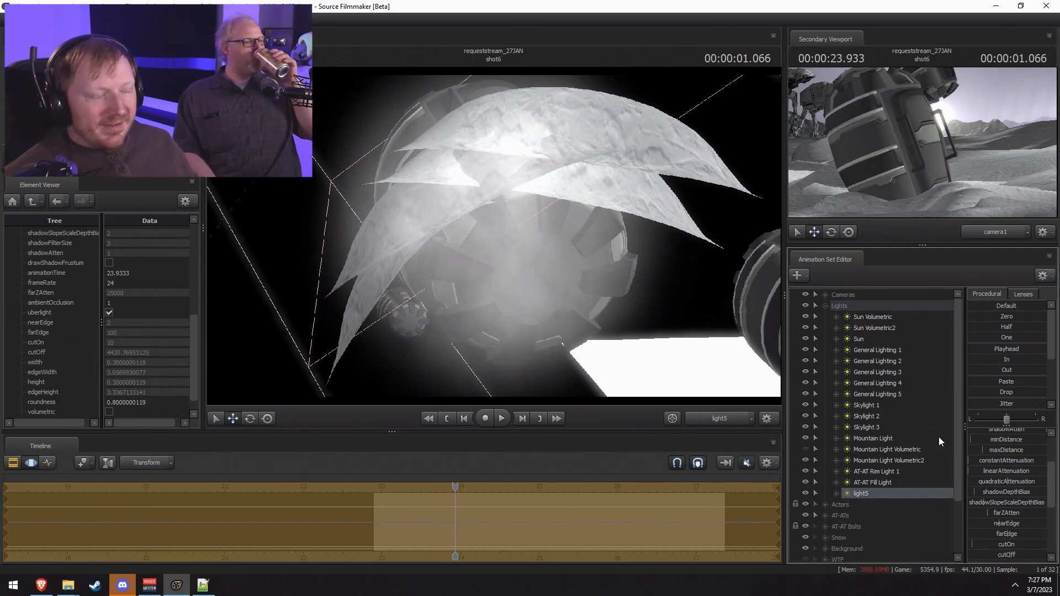
Step: Return the primary viewport from light5 to the scene camera in the Clip Editor
key("F1")
left_click(746, 419)
left_click(745, 420)
Step: Turn off viewport lighting and play the sequence from near the start of shot1
left_click_drag(260, 487, 251, 484)
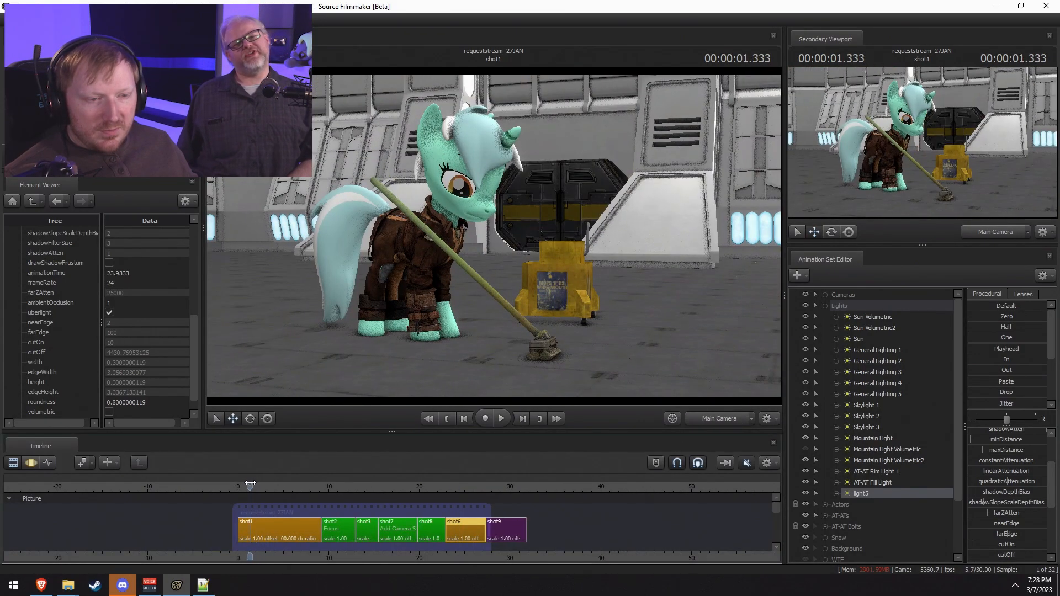
right_click(491, 249)
left_click(508, 275)
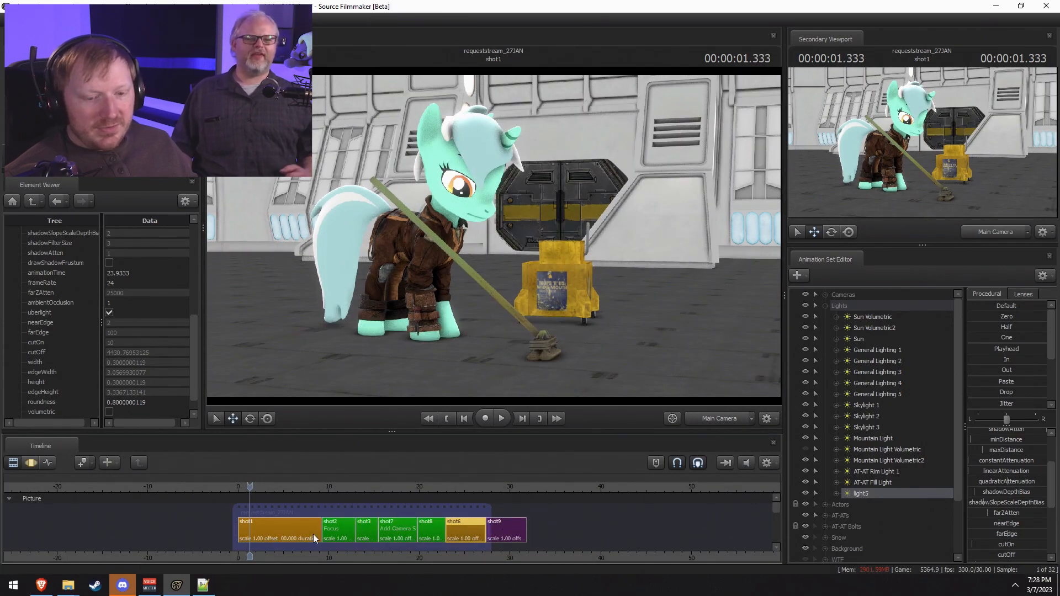
key("space")
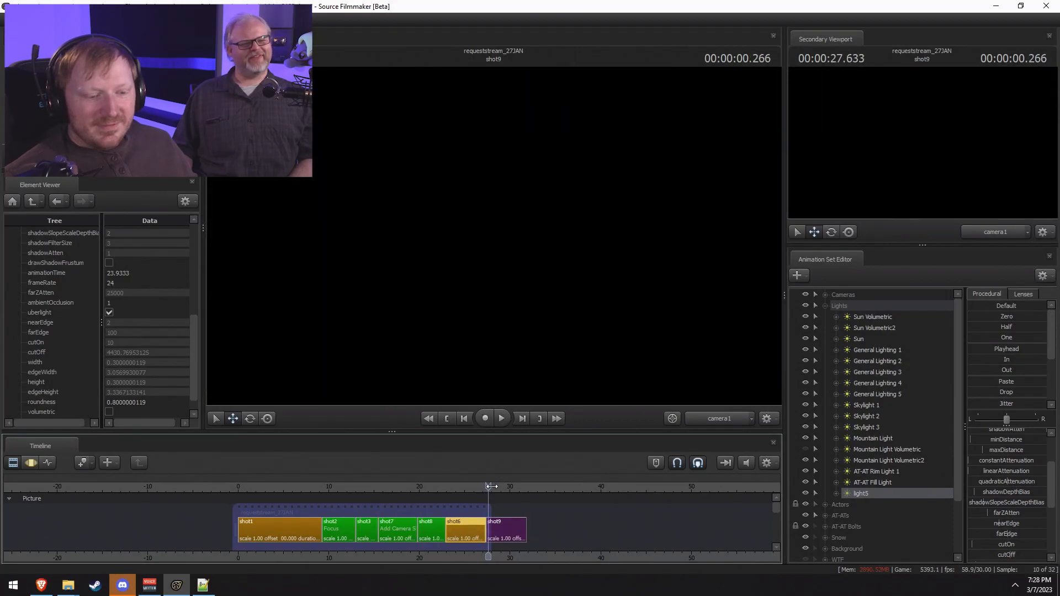
Step: Go back to the late part of shot6 and turn viewport lighting on again
left_click_drag(488, 489, 481, 488)
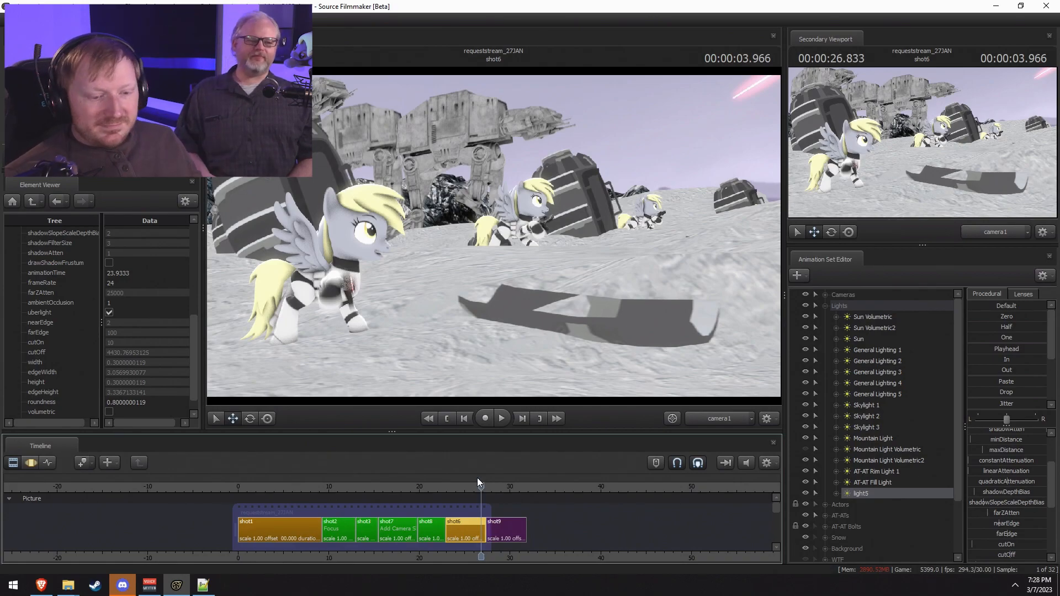
right_click(497, 377)
left_click(530, 404)
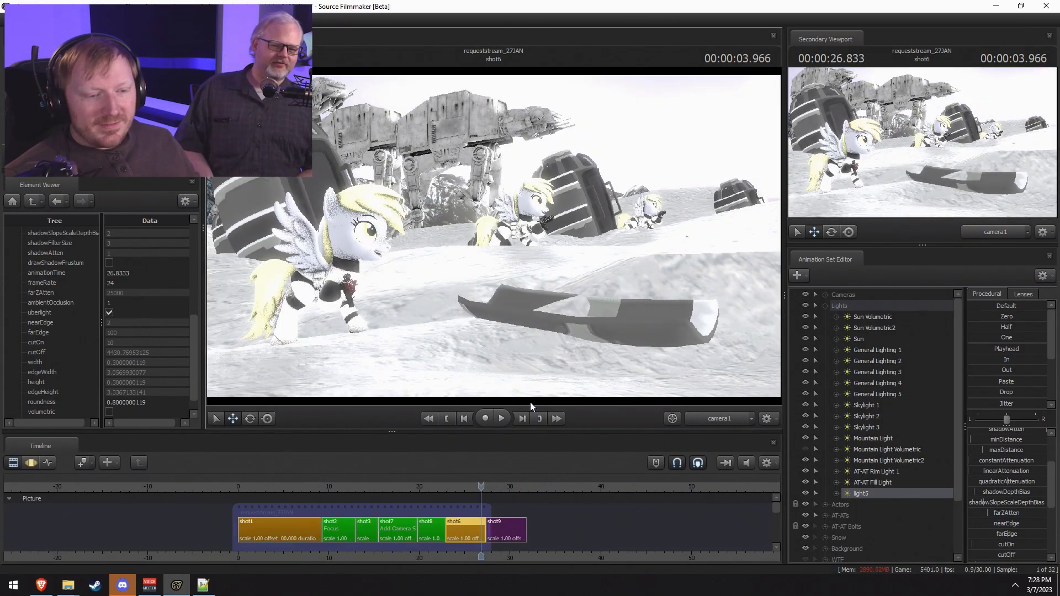
Step: Scrub through shot6 at closer timeline zoom to review the lit battle scene
scroll(468, 478, "up", 3)
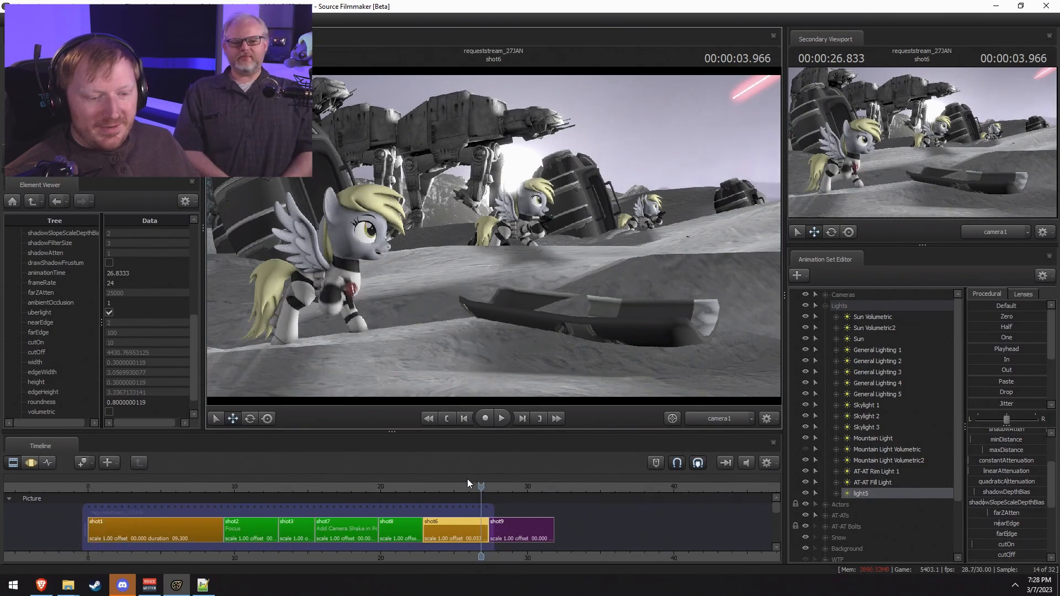
left_click(454, 485)
left_click_drag(454, 484, 453, 485)
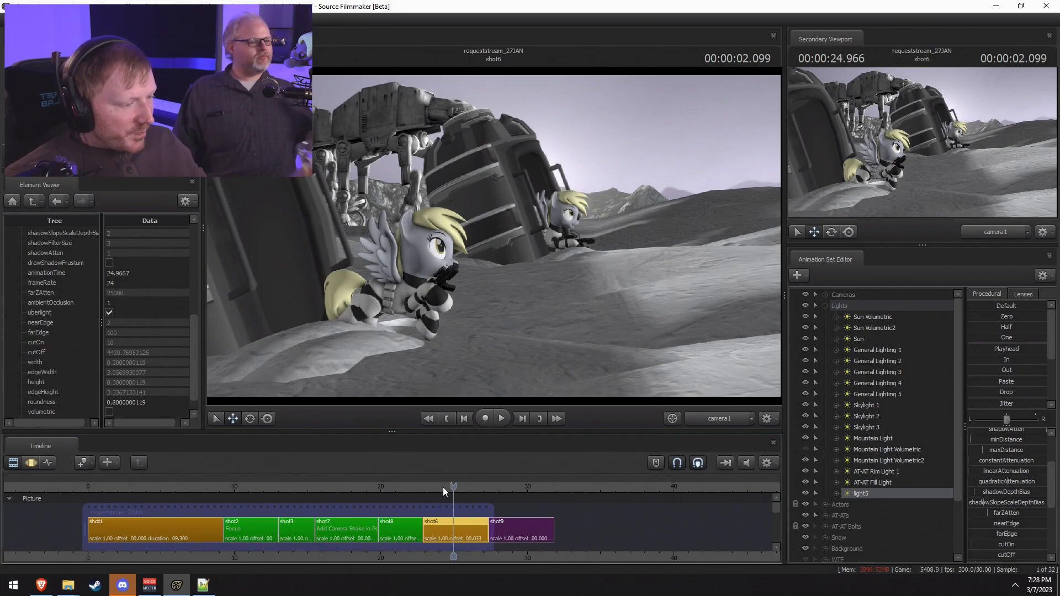
left_click_drag(454, 486, 474, 485)
scroll(466, 486, "up", 3)
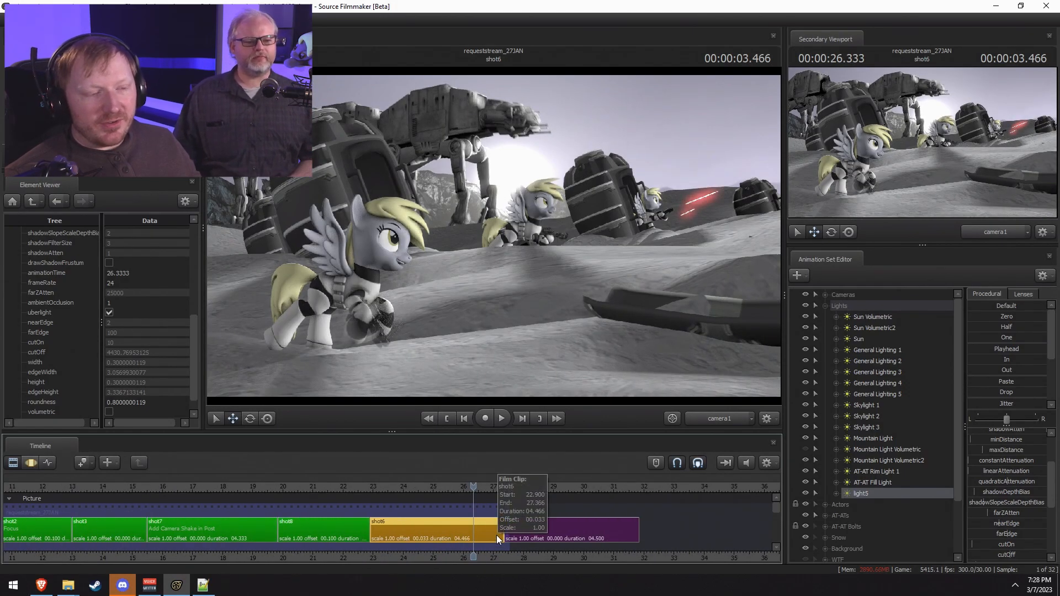
left_click(479, 486)
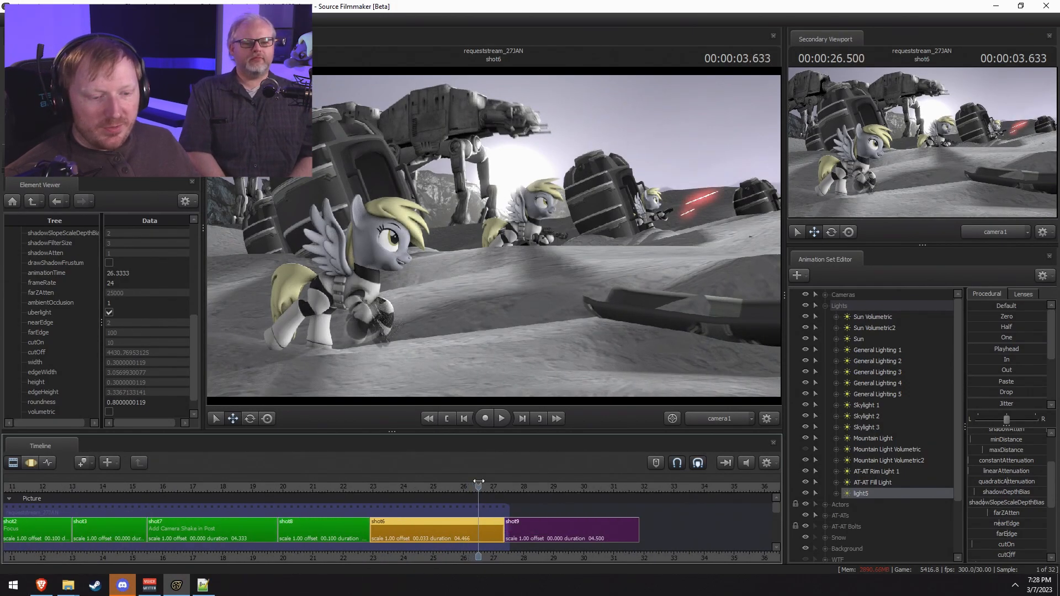
Step: Mute the timeline audio and replay the late part of shot6, returning to about 00:00:26.433
left_click(747, 463)
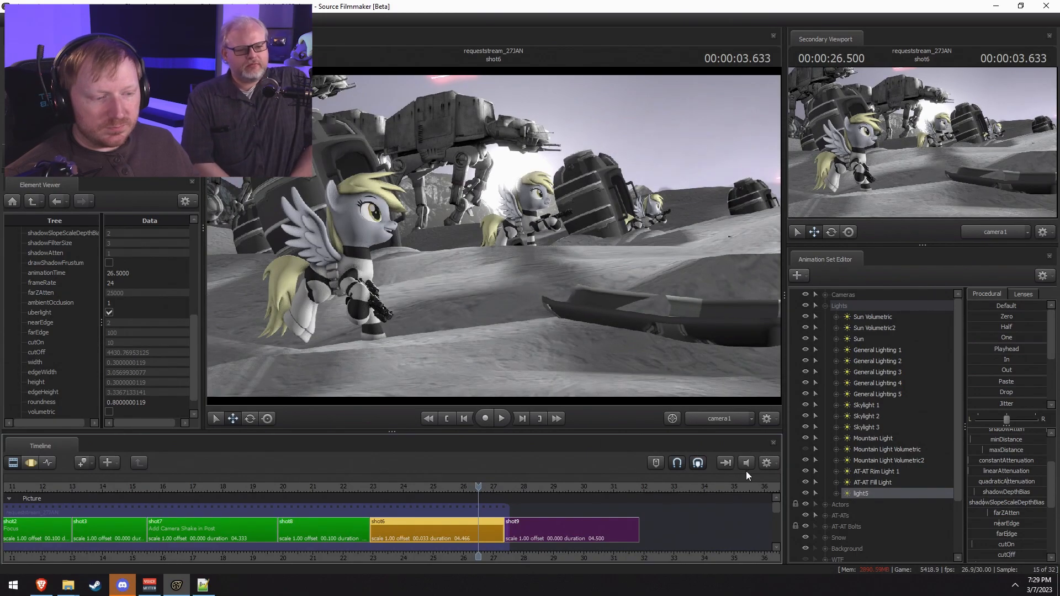
key("space")
left_click_drag(443, 490, 476, 490)
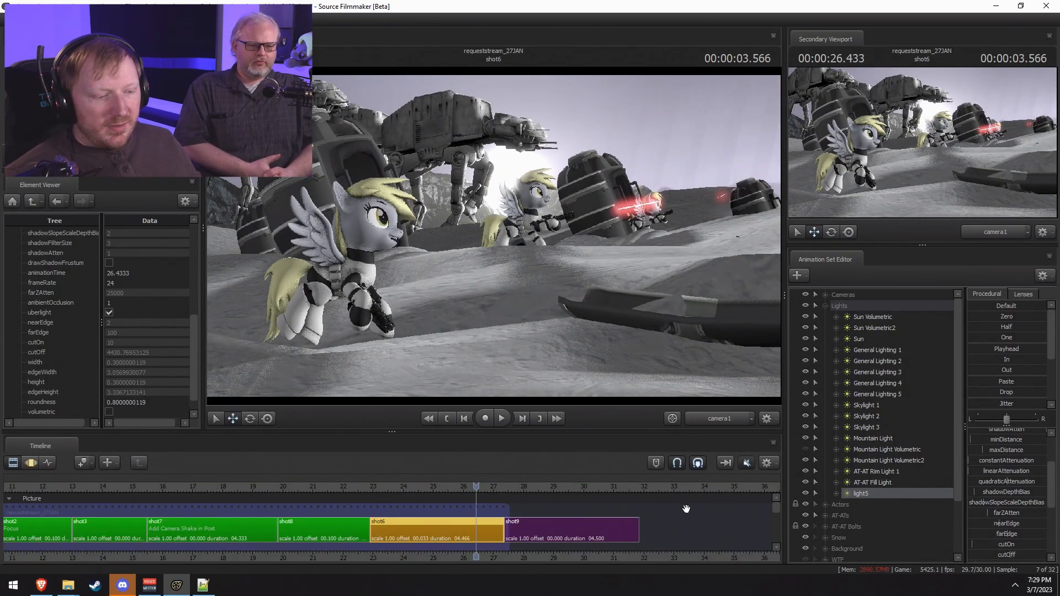
Step: Raise light5's volumetricIntensity in the Motion Editor at 00:00:24.033 in shot6
left_click(403, 484)
left_click_drag(402, 484, 402, 484)
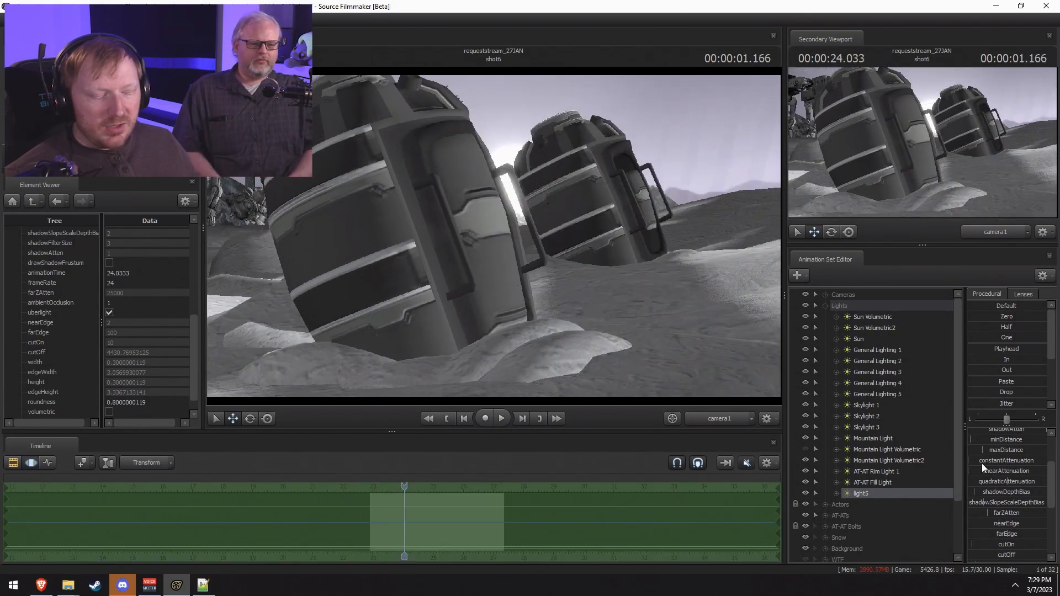
scroll(1014, 497, "down", 4)
scroll(1016, 505, "up", 2)
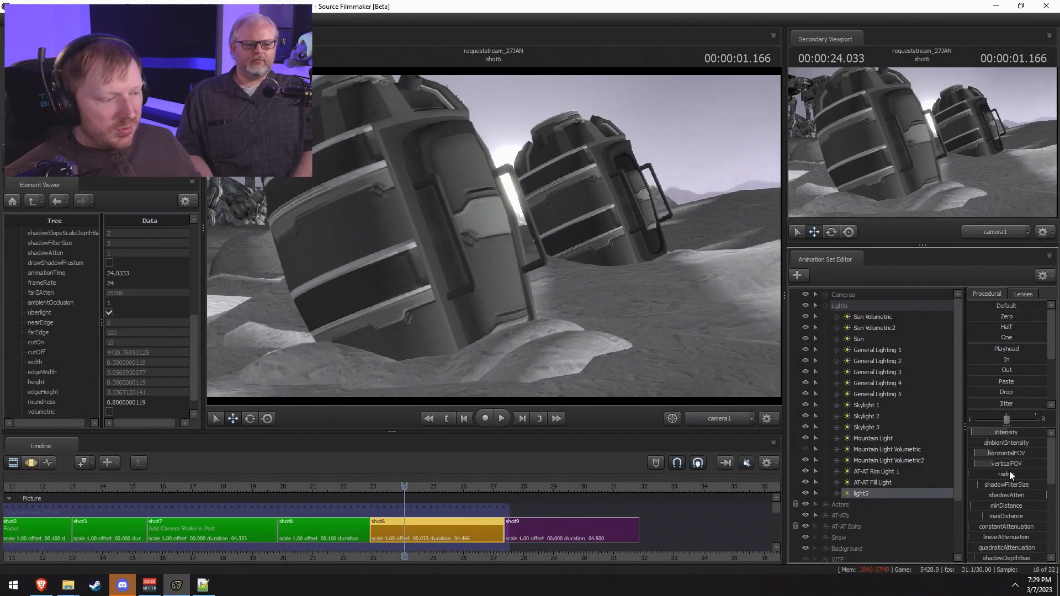
left_click(989, 466)
key("ctrl+2")
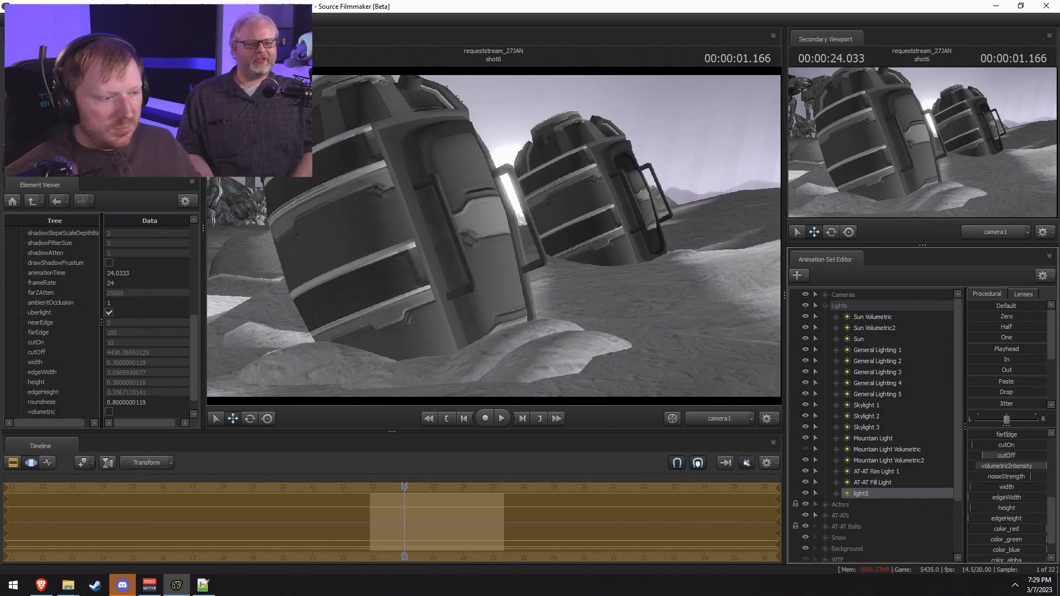
left_click(1000, 445, "ctrl")
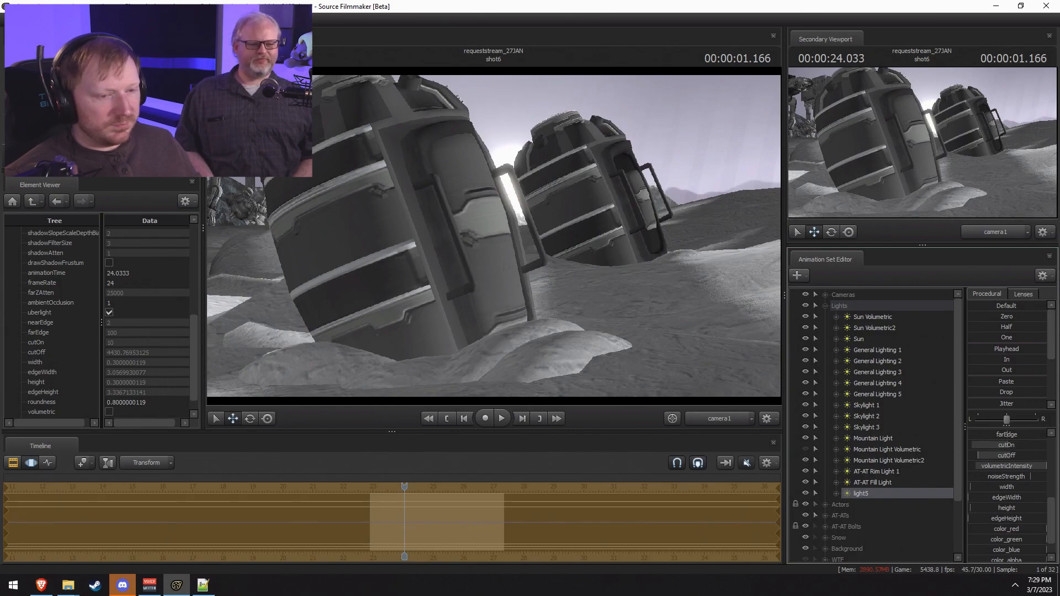
Step: Remap light5's volumetricIntensity slider range with a new maximum value
right_click(1005, 466)
left_click(1012, 478)
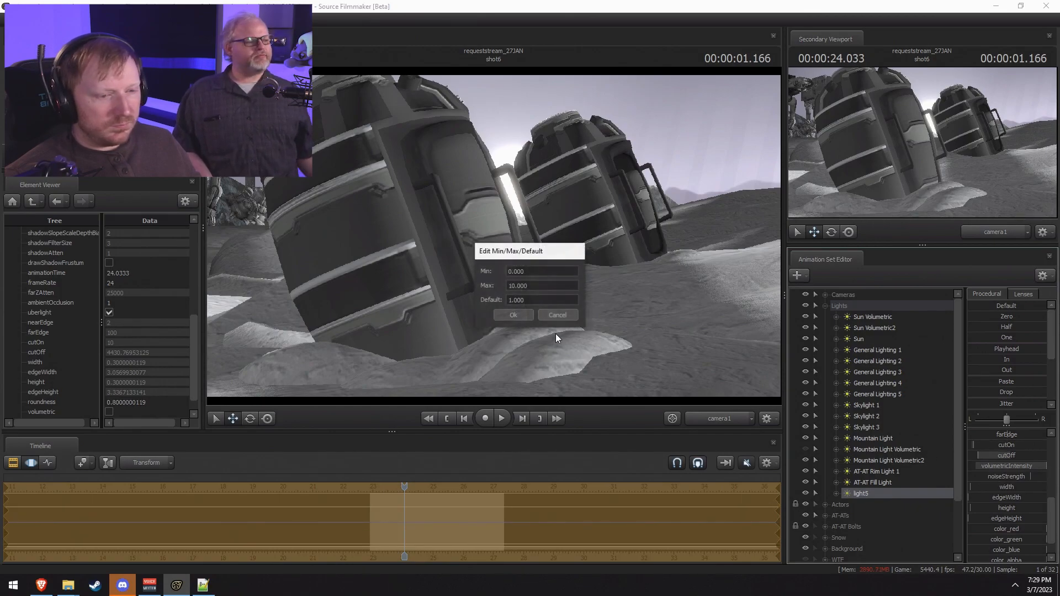
left_click(511, 286)
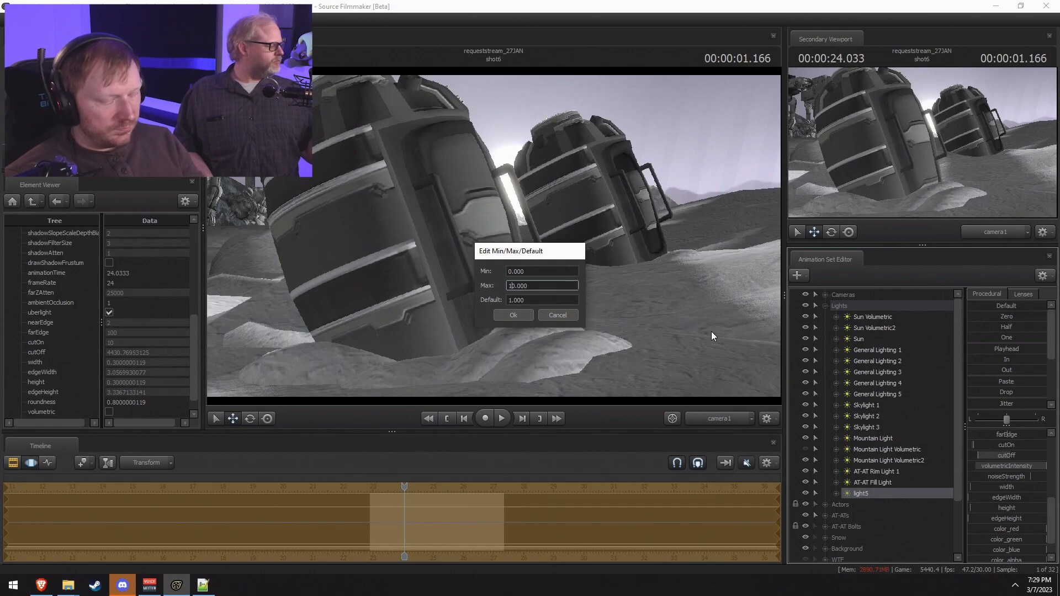
key("Return")
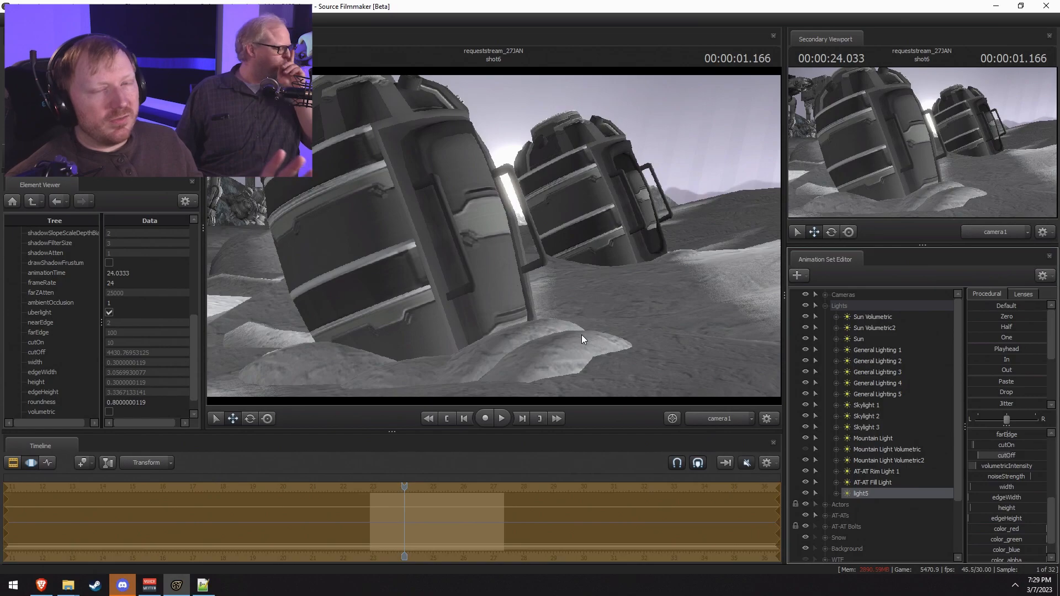
Step: Play shot6 from 00:00:24.033 to 00:00:25.500 to review the volumetric lighting
key("F2")
key("F3")
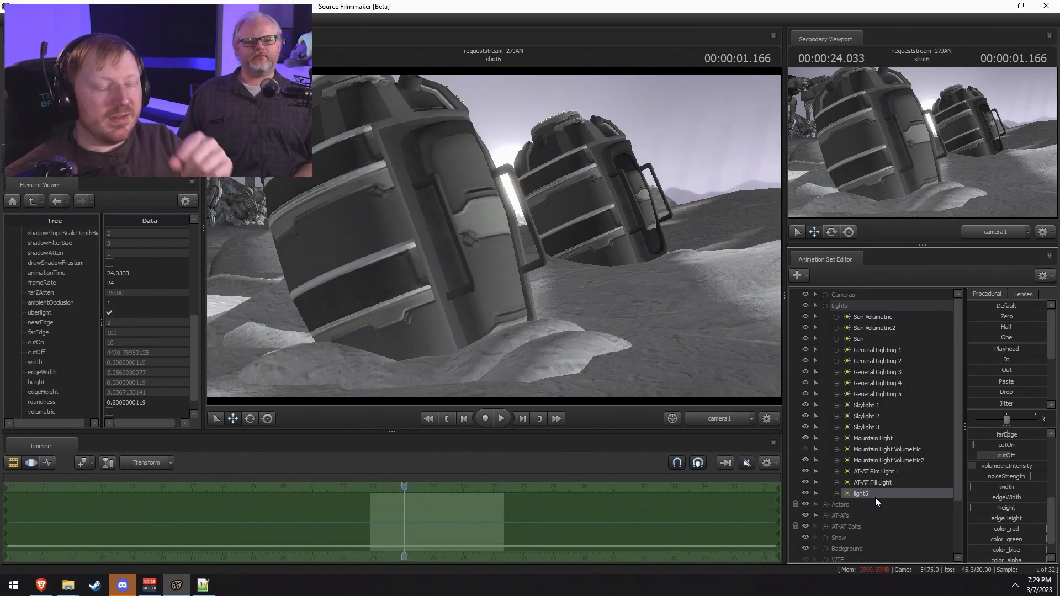
key("space")
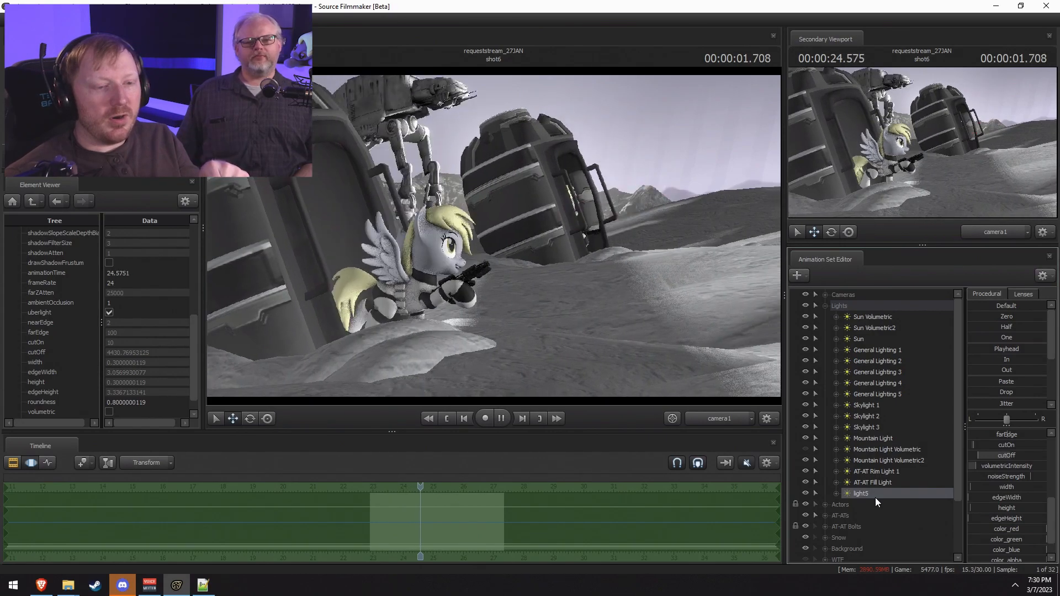
key("space")
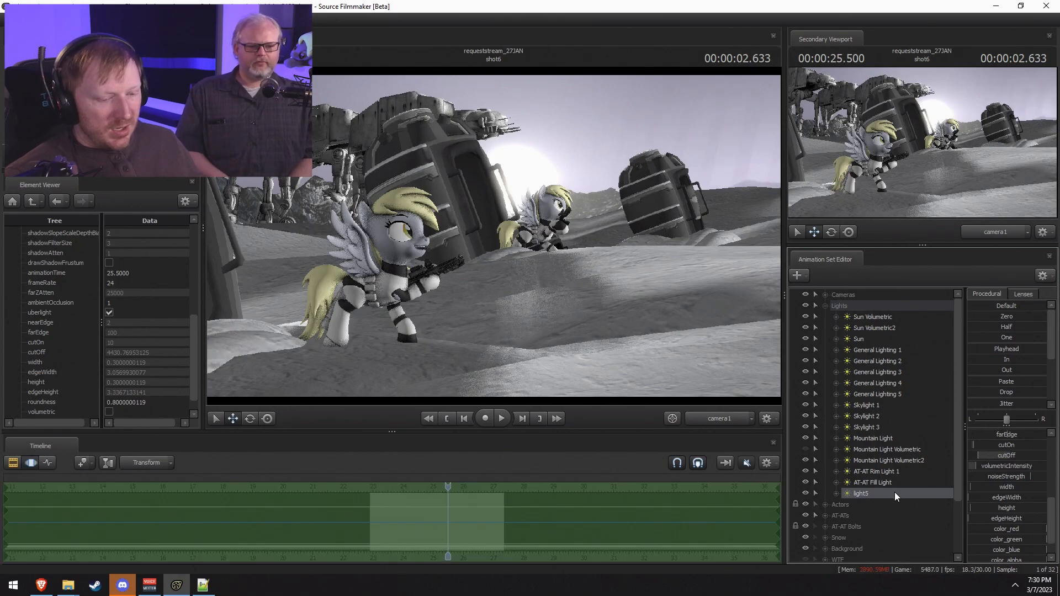
Step: Go back to 00:00:24.133 in shot6 and increase light5's volumetricIntensity strongly
left_click_drag(448, 486, 407, 486)
key("F2")
key("F3")
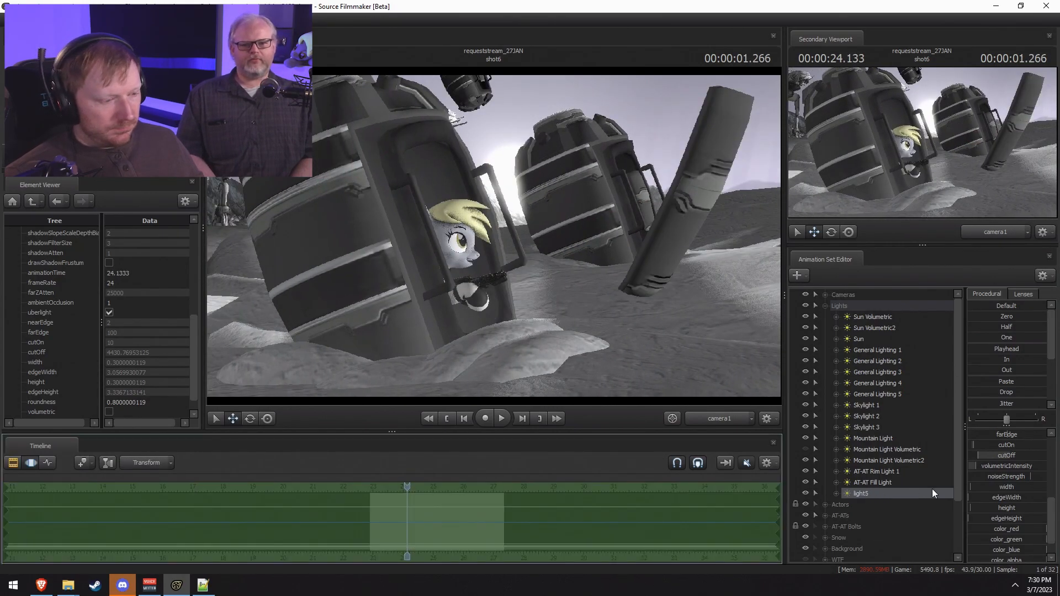
left_click_drag(999, 467, 1051, 467)
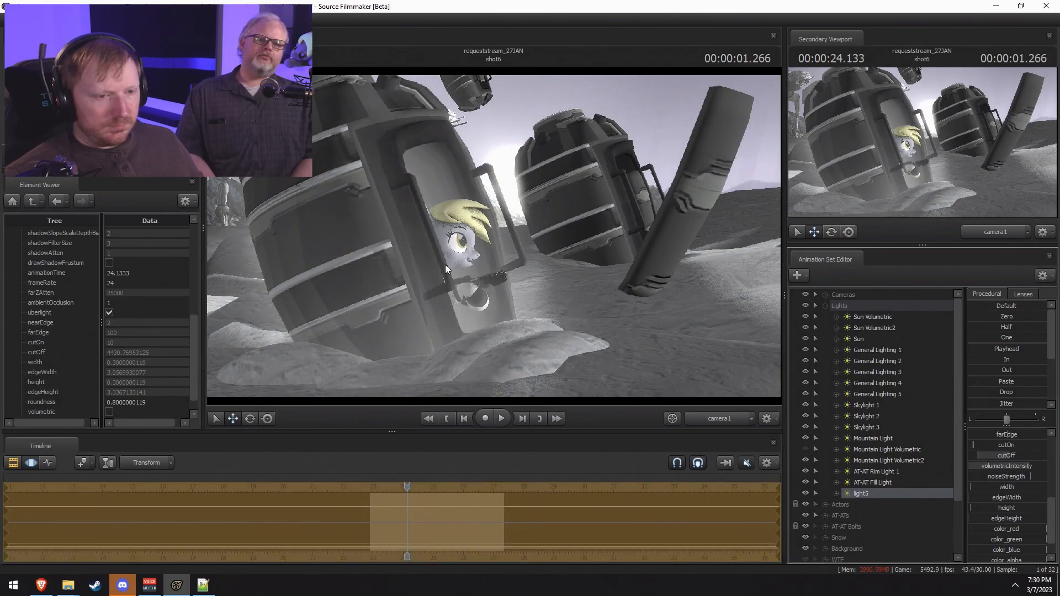
Step: With the primary viewport looking through light5, remap its farEdge slider range and adjust farEdge
left_click_drag(869, 495, 615, 297)
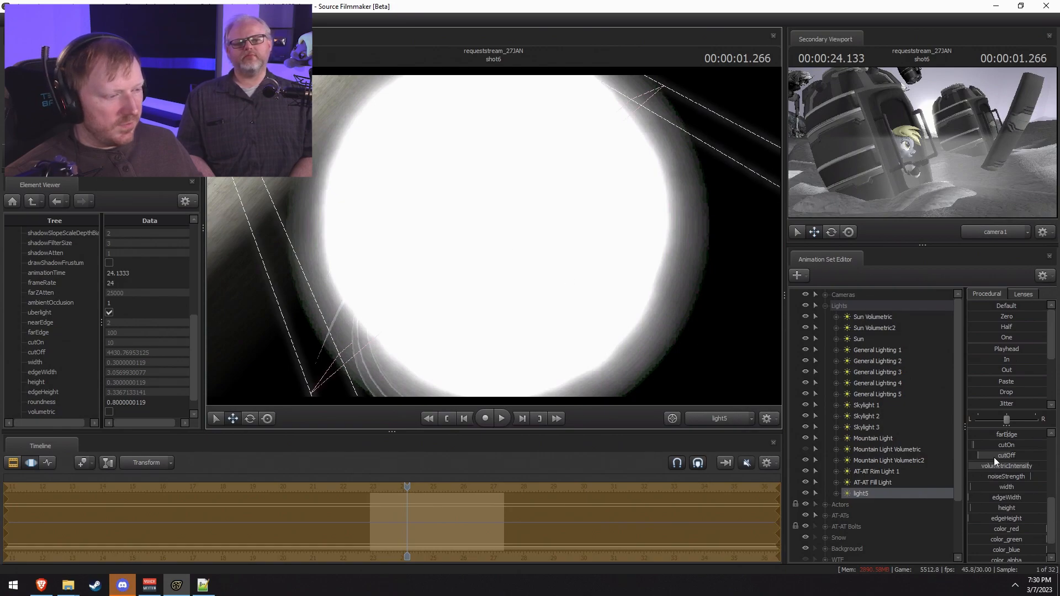
right_click(1006, 444)
left_click(1012, 449)
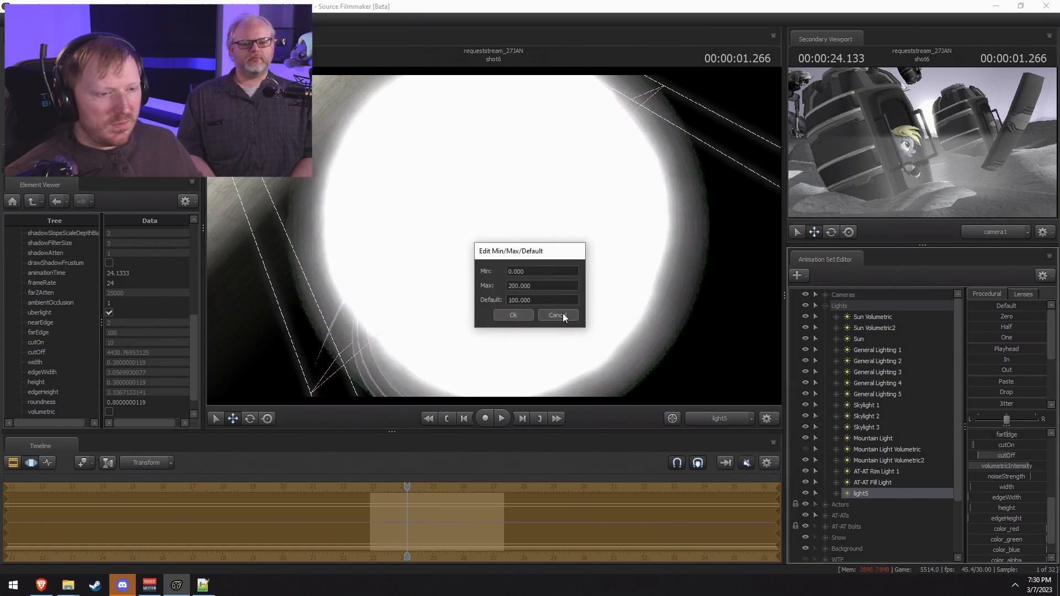
key("Return")
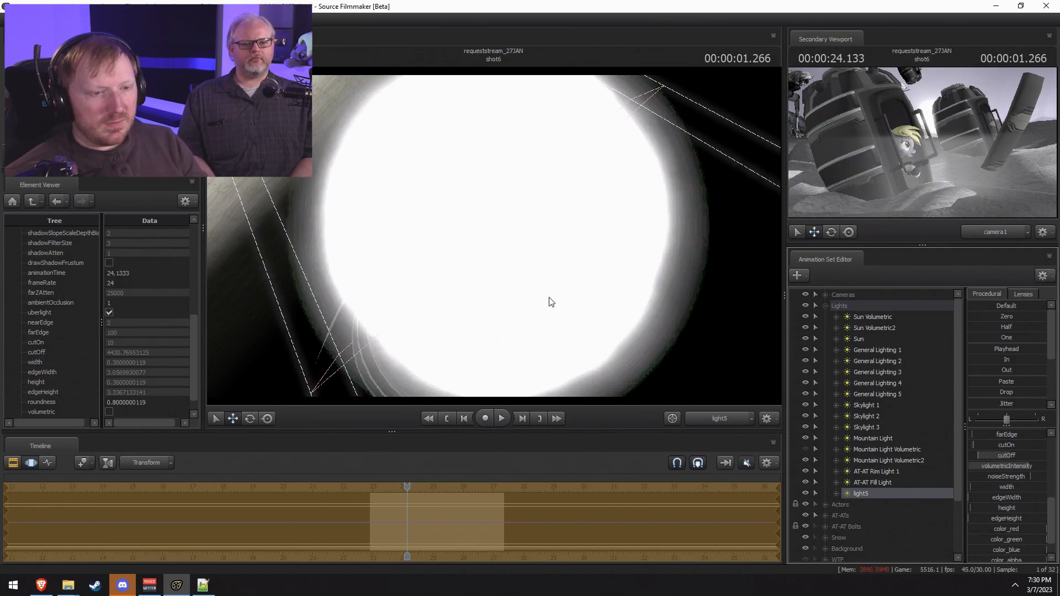
mouse_move(990, 435)
left_mouse_down()
mouse_move(1040, 435)
mouse_move(1006, 455)
mouse_move(985, 455)
mouse_move(994, 437)
mouse_move(973, 442)
left_mouse_up()
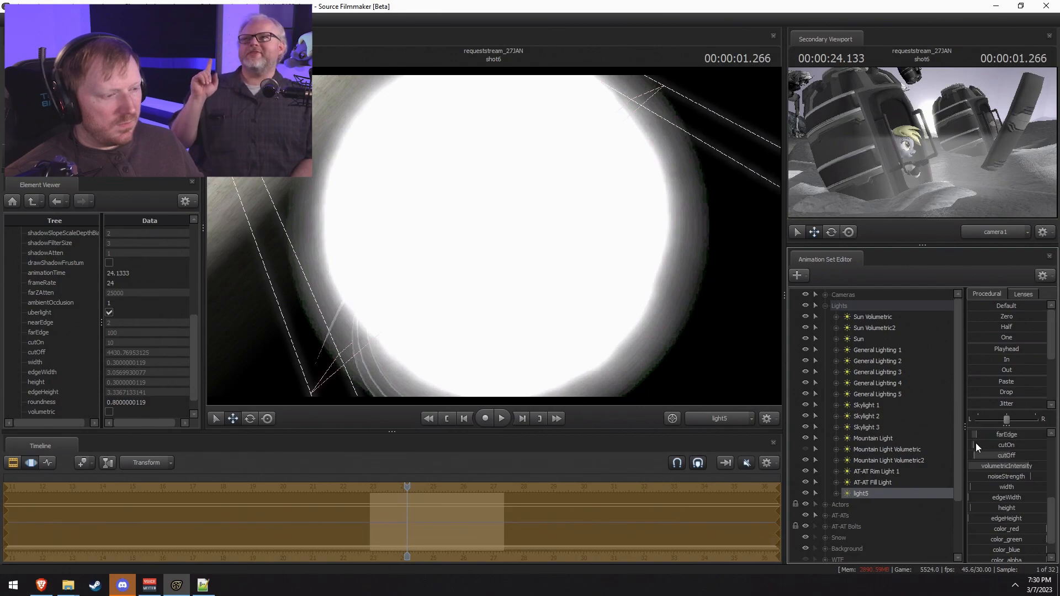
Step: Try to change only the maximum of light5's cutOff slider range
left_click(1019, 469)
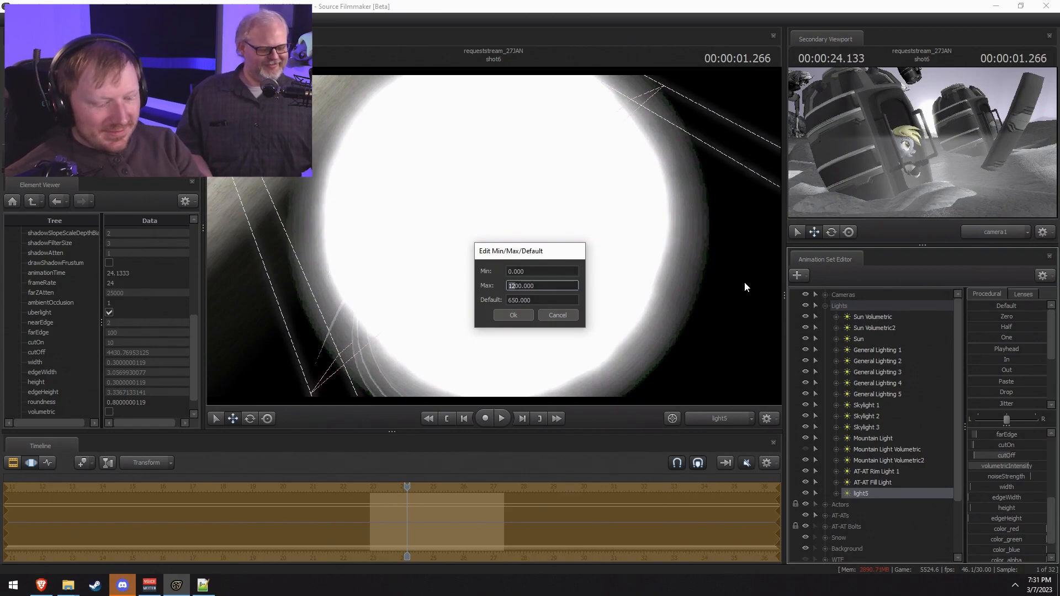
key("Return")
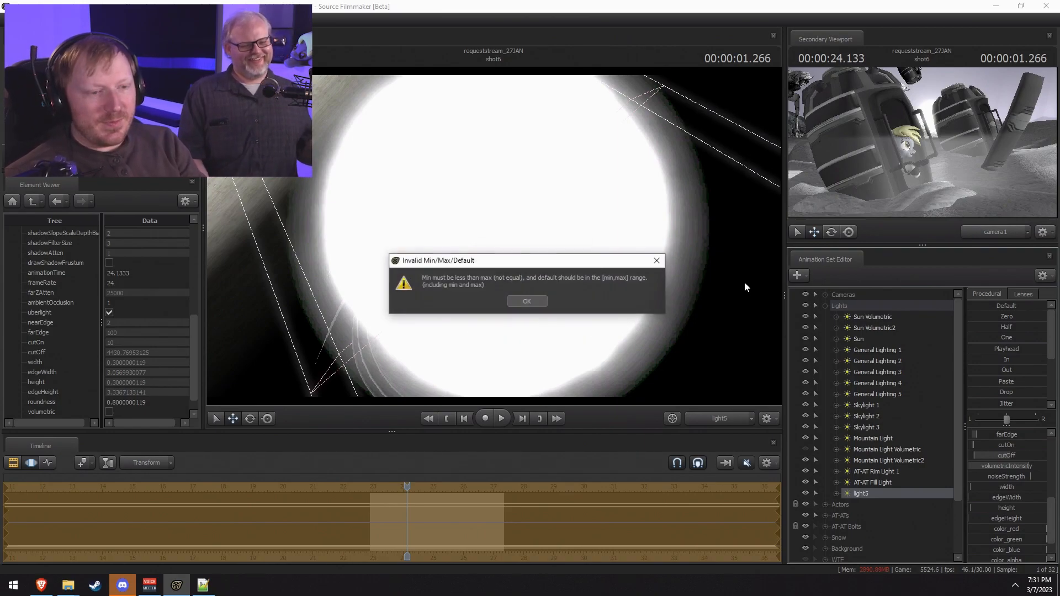
left_click(526, 303)
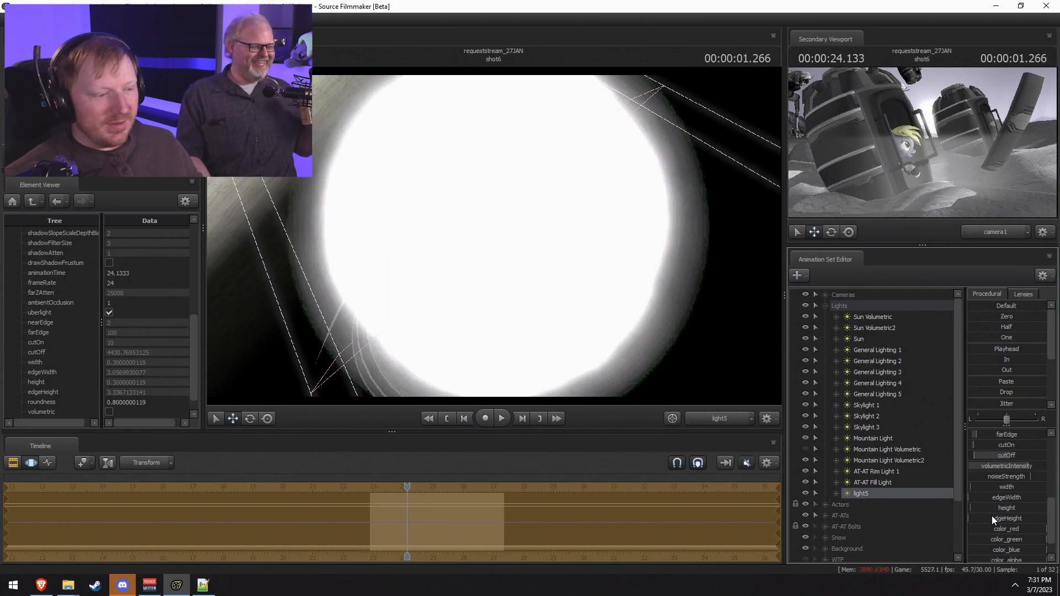
right_click(893, 495)
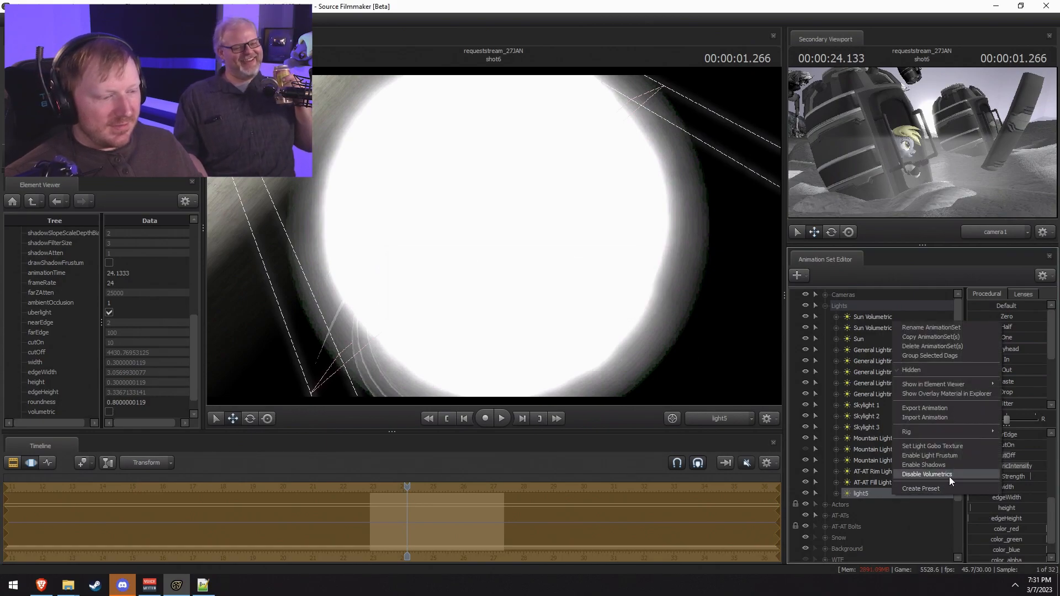
left_click(1023, 454)
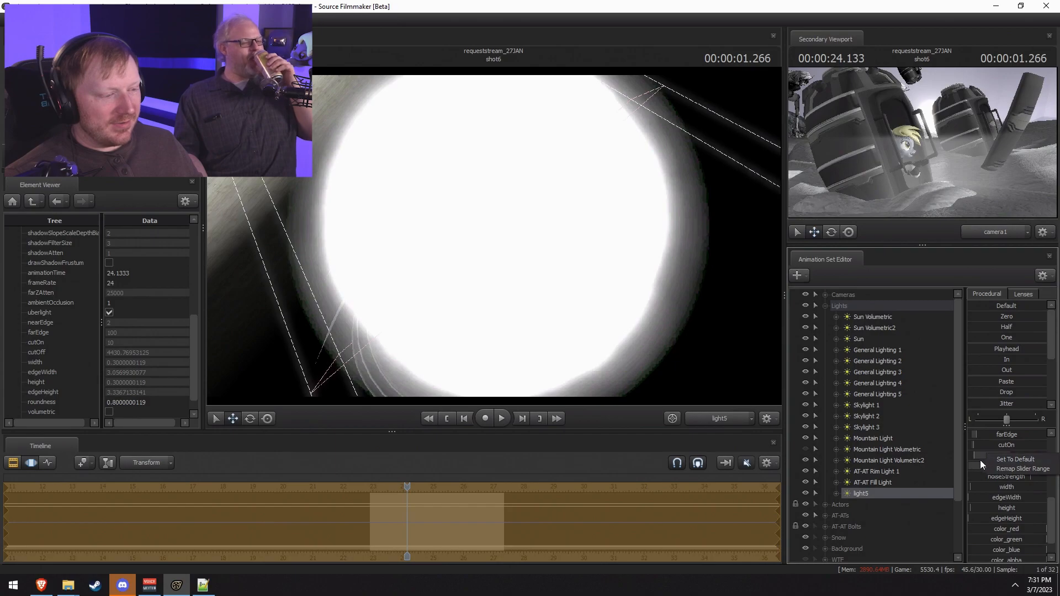
Step: Remap light5's cutOff slider range to a maximum of 300 and default of 150, and set cutOff to about 54
right_click(1006, 452)
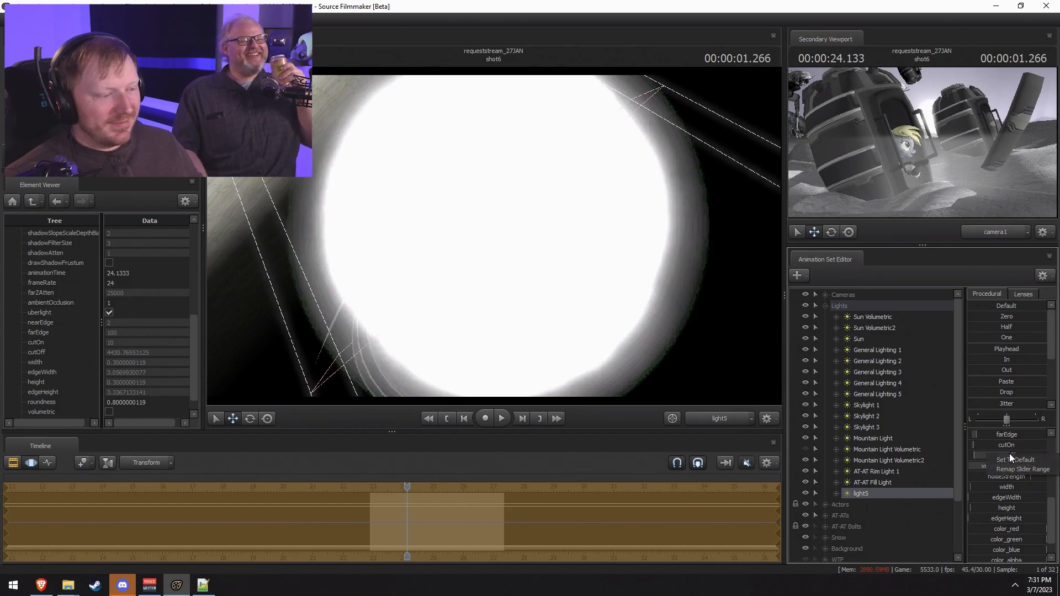
left_click(1025, 469)
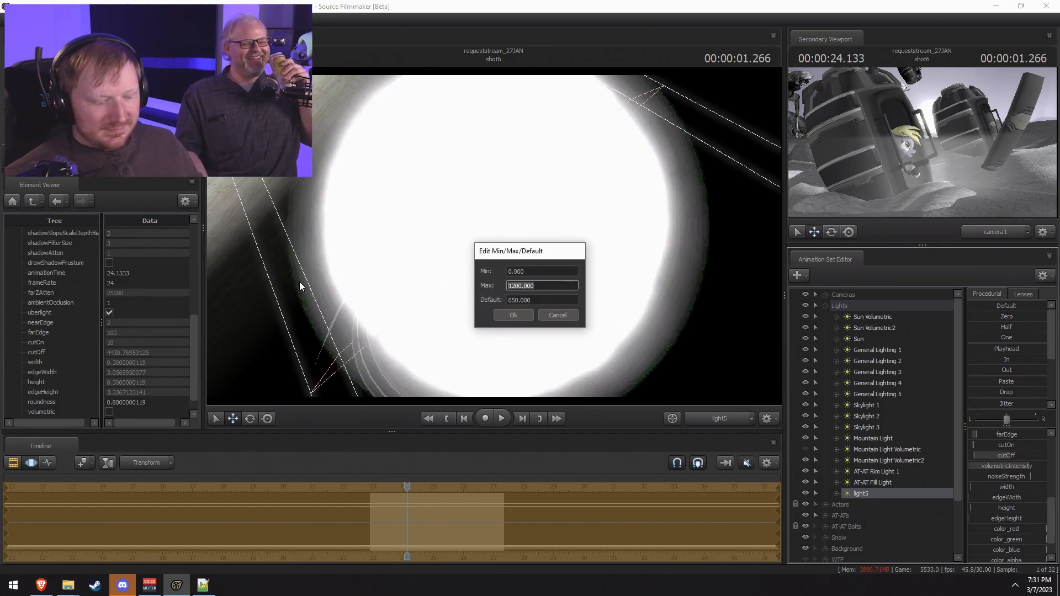
type("300")
key("Tab")
type("100")
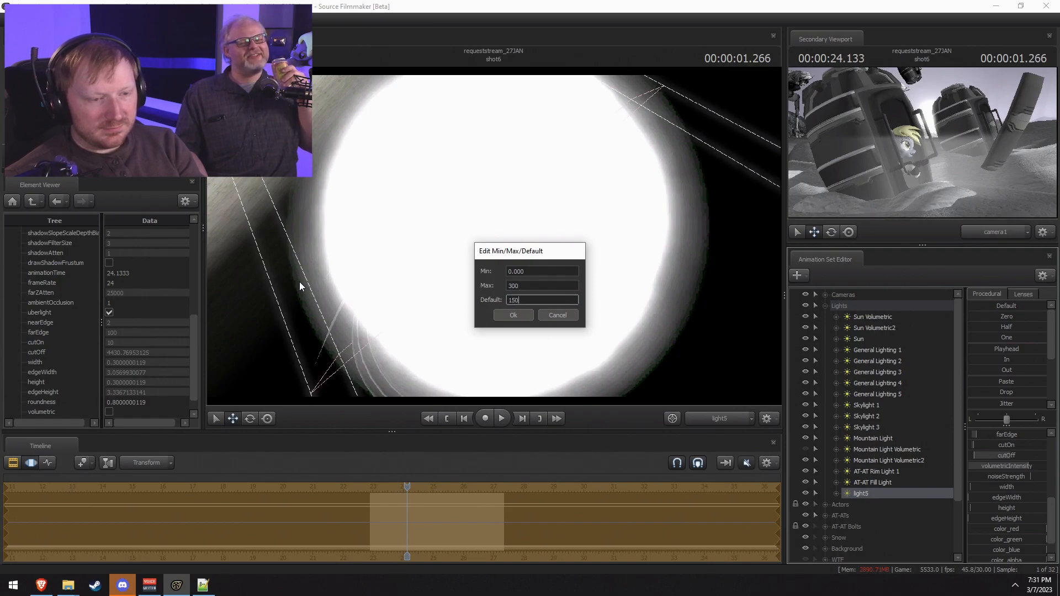
key("Return")
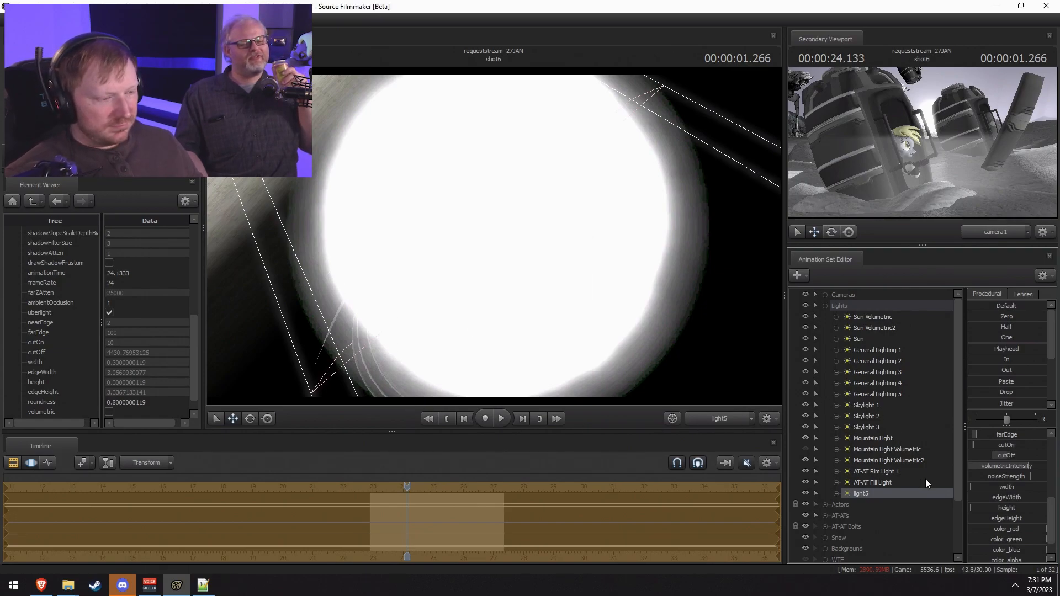
mouse_move(1015, 455)
left_mouse_down()
mouse_move(1000, 455)
mouse_move(1019, 440)
mouse_move(1027, 456)
mouse_move(1017, 456)
mouse_move(1029, 456)
mouse_move(990, 437)
mouse_move(996, 457)
mouse_move(1026, 457)
left_mouse_up()
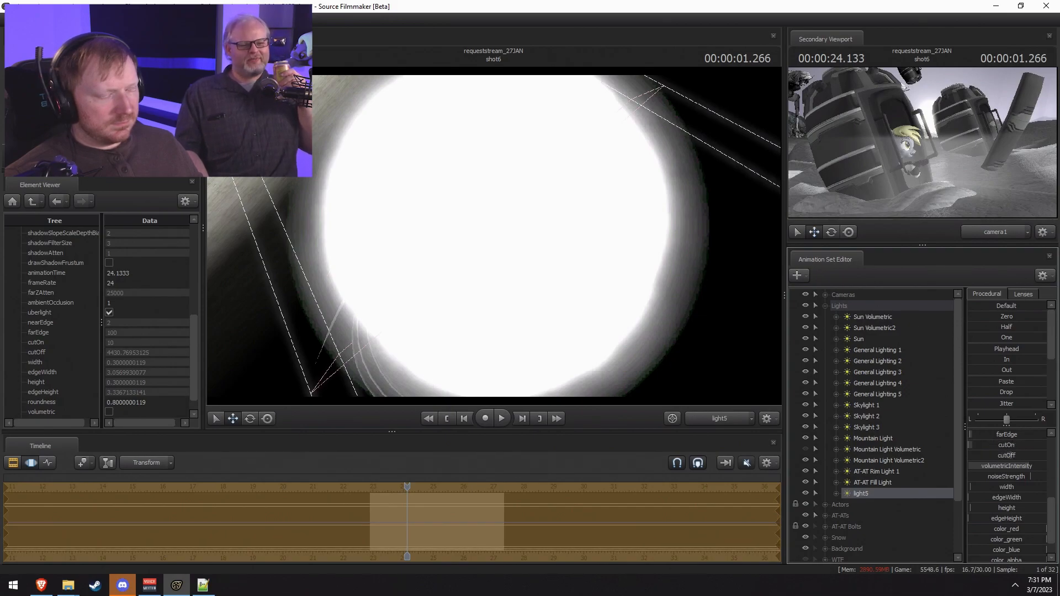
Step: Show light5's Light element in the Element Viewer
scroll(1007, 491, "up", 3)
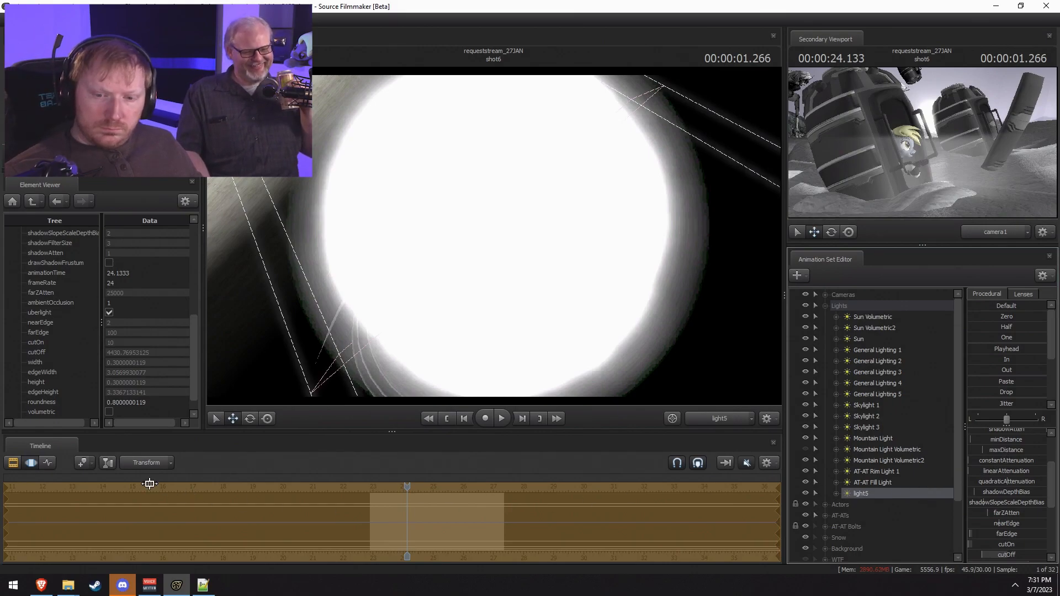
left_click(110, 412)
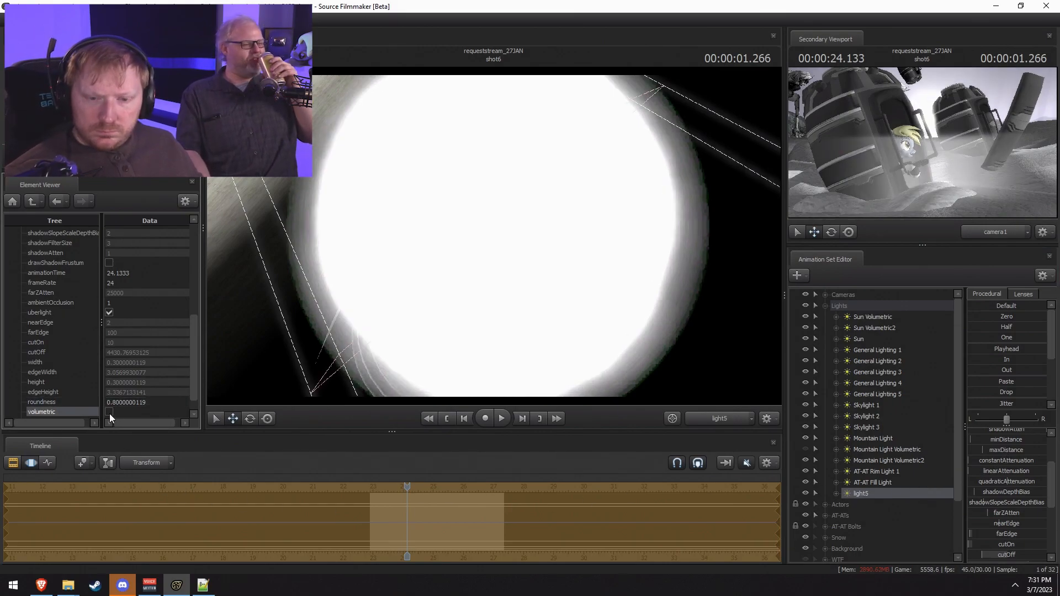
right_click(882, 493)
mouse_move(964, 384)
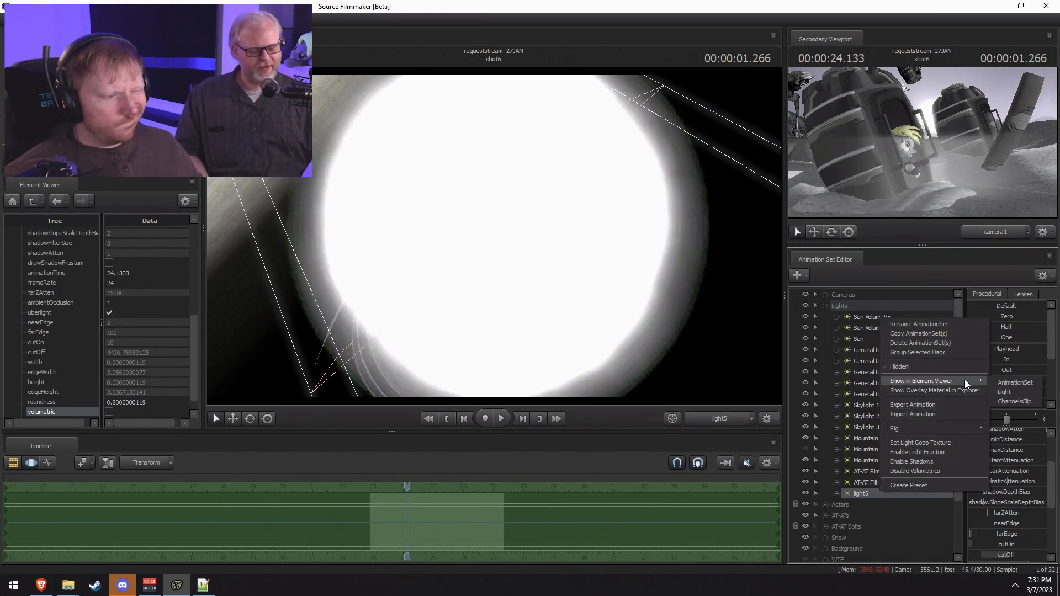
left_click(1001, 392)
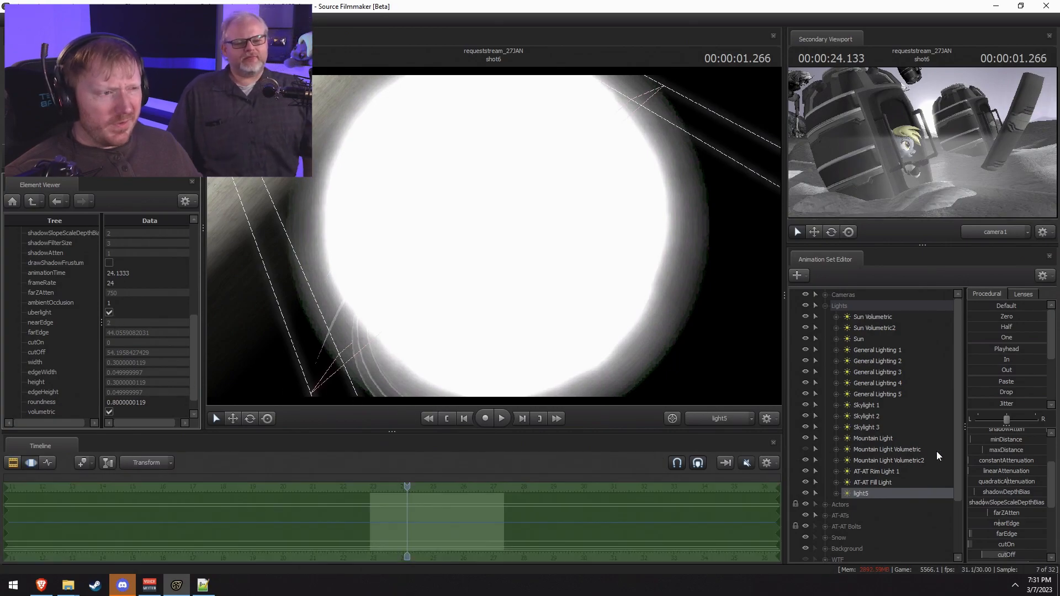
Step: Show light5's Light element in the Element Viewer again and select its uberlight attribute
key("F3")
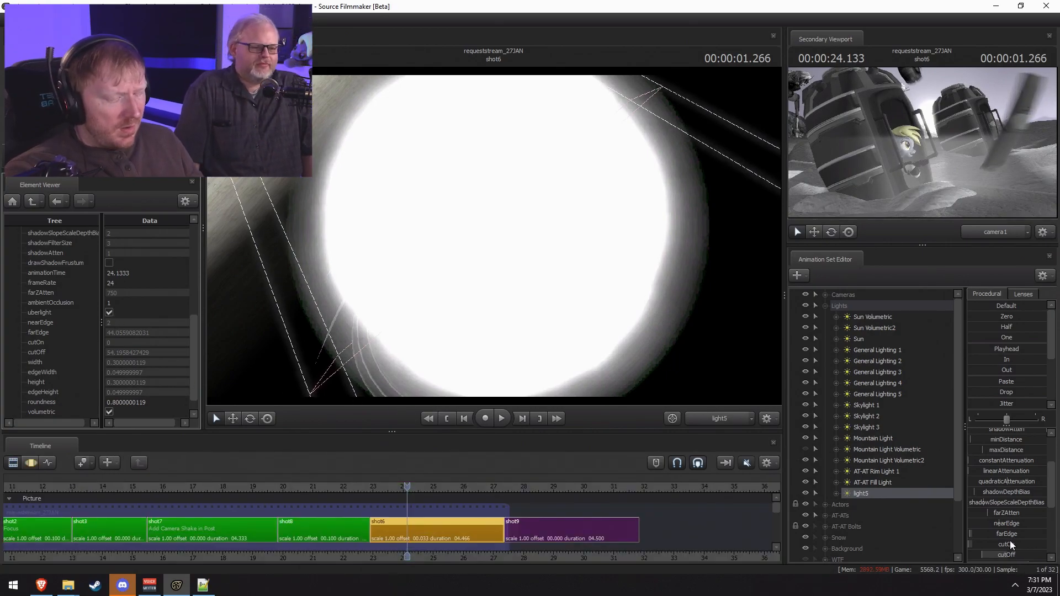
key("F4")
left_click_drag(992, 556, 990, 556)
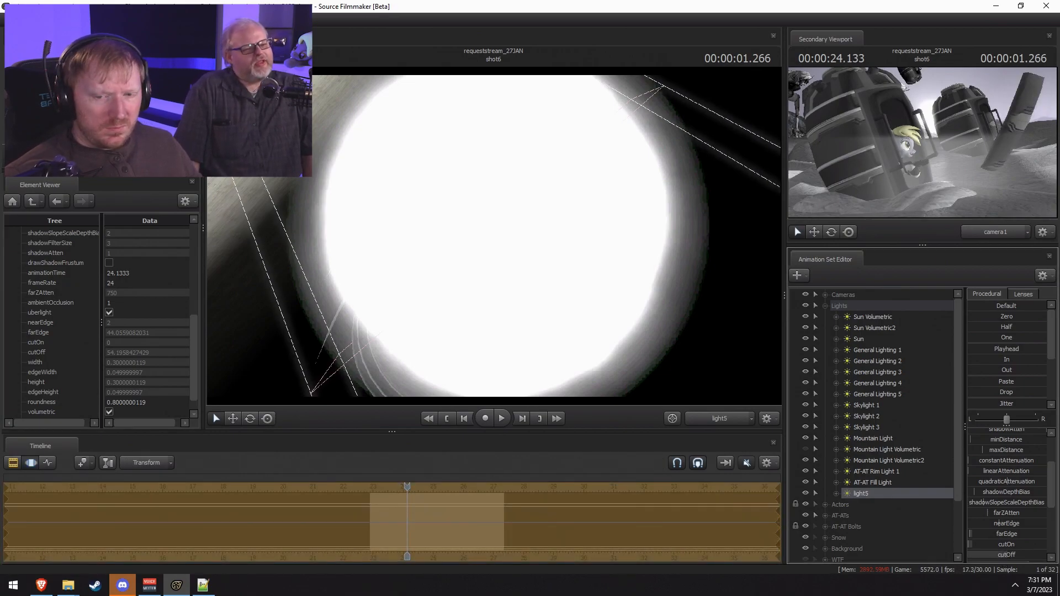
right_click(871, 493)
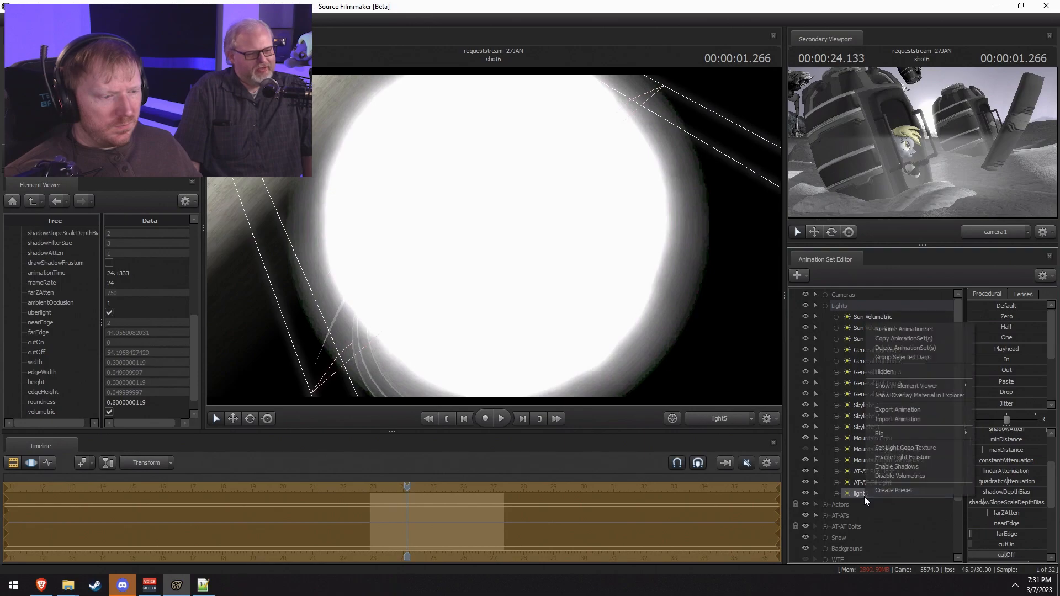
mouse_move(896, 391)
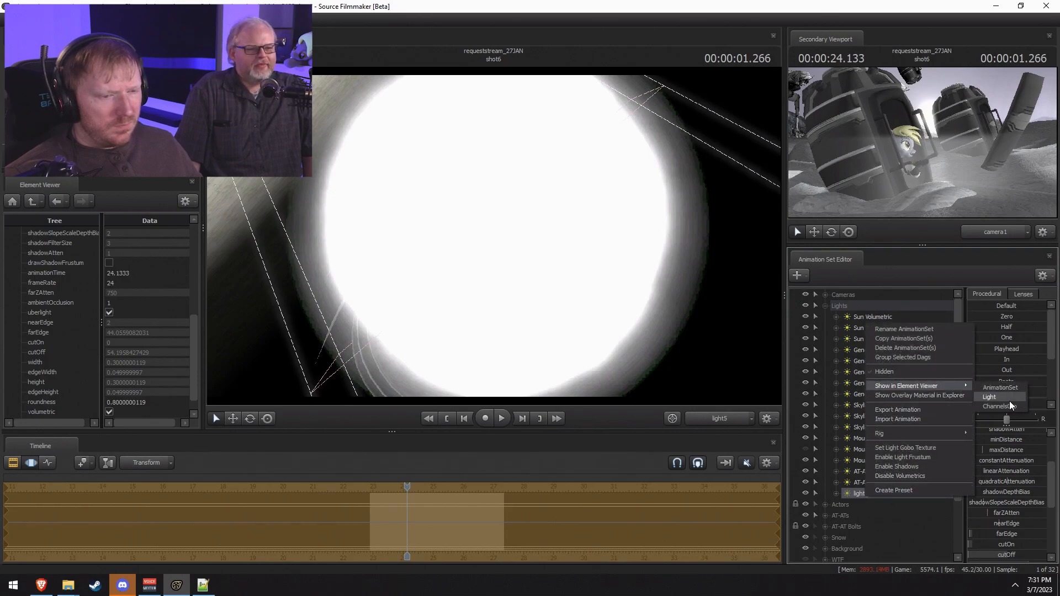
left_click(1001, 397)
left_click(110, 314)
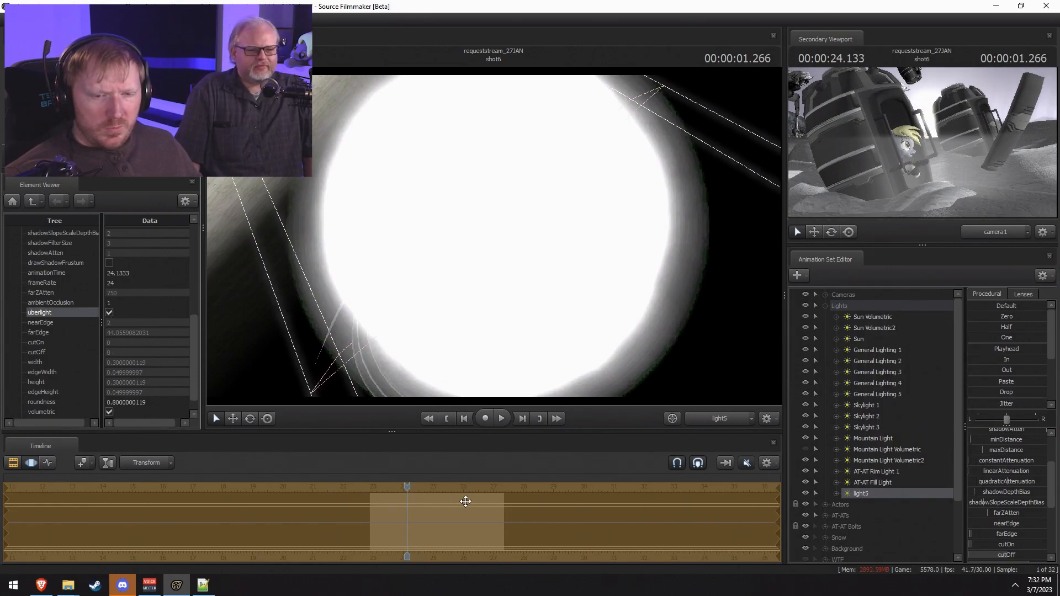
Step: Remap light5's cutOff slider range to a maximum of 600, and set farEdge to about 450, cutOn to about 45 and cutOff to about 290
left_click_drag(1026, 558, 997, 554)
right_click(998, 553)
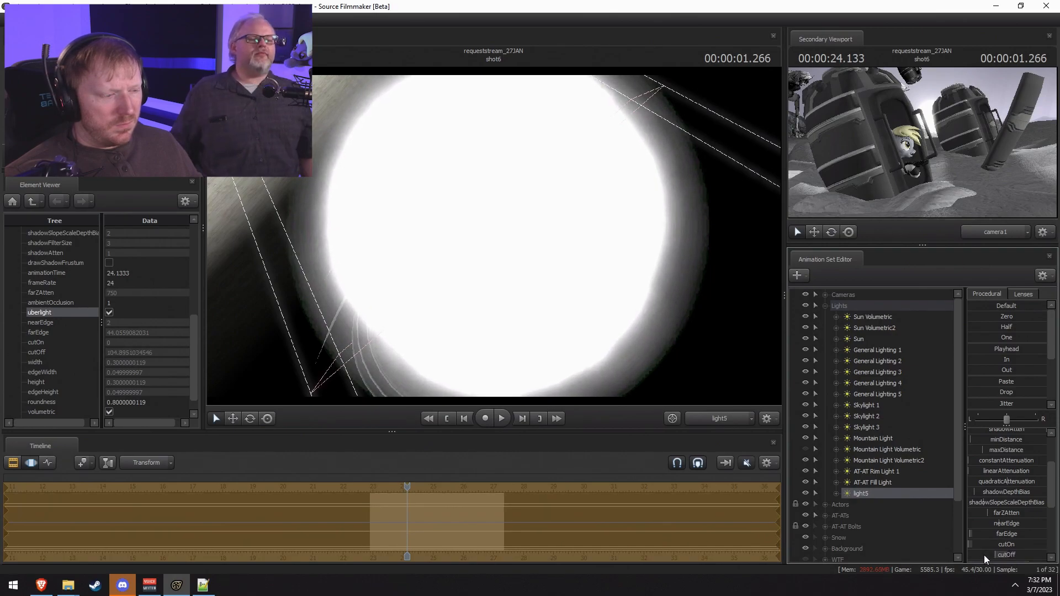
left_click(1023, 567)
left_click(513, 286)
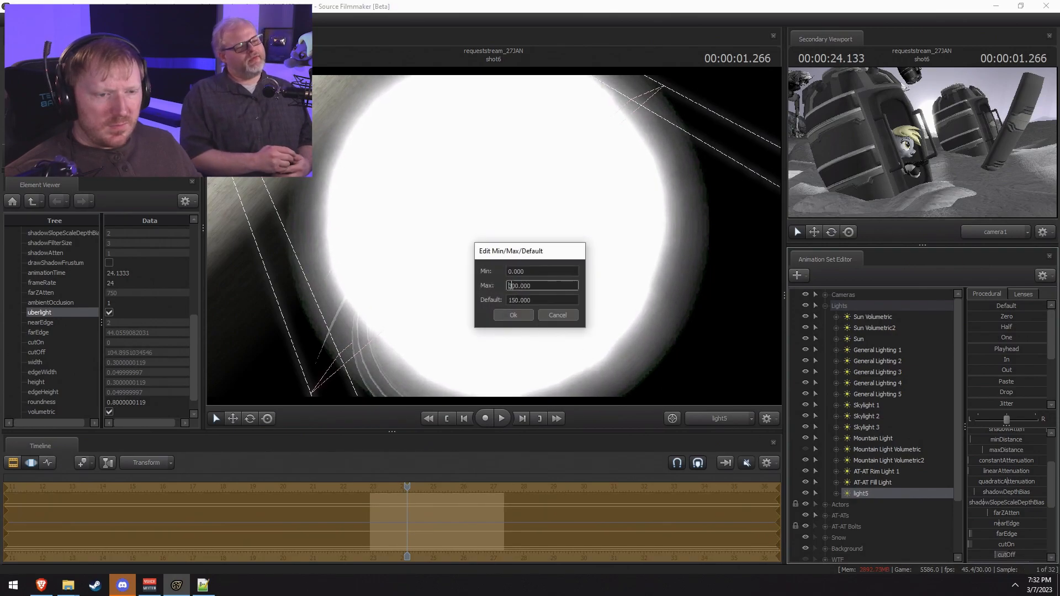
key("BackSpace")
type("6")
key("Return")
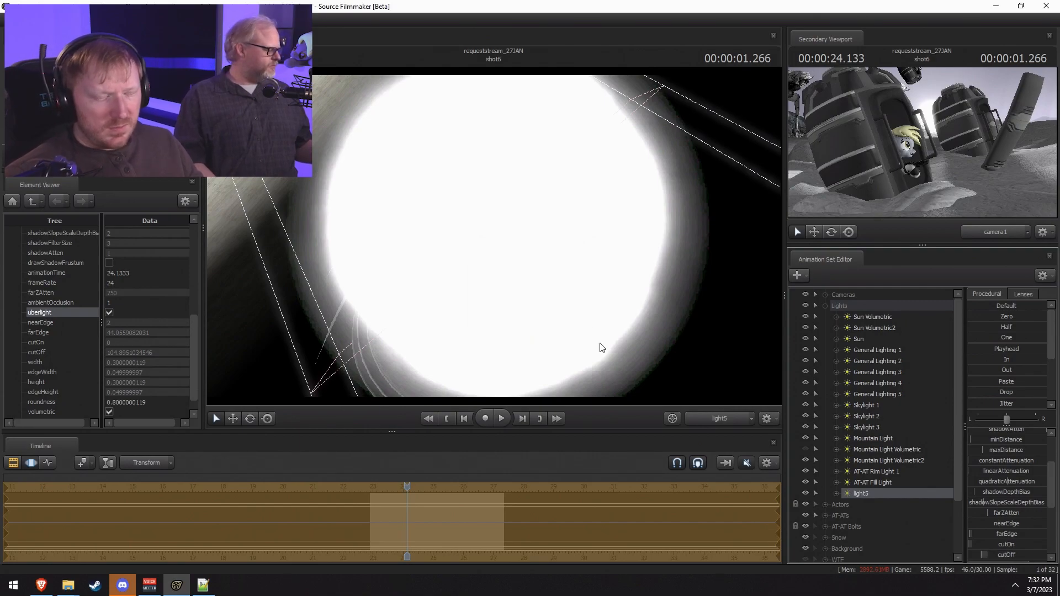
left_click_drag(974, 552, 1006, 555)
Step: Raise light5's minDistance to most of its slider range and increase maxDistance slightly
scroll(997, 498, "up", 3)
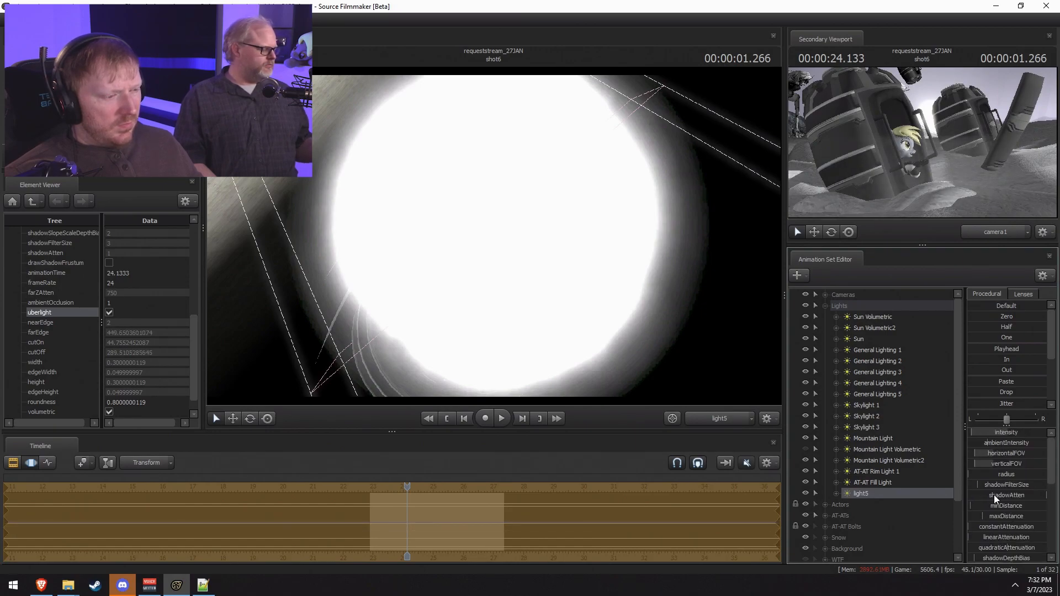
left_click_drag(967, 504, 973, 510)
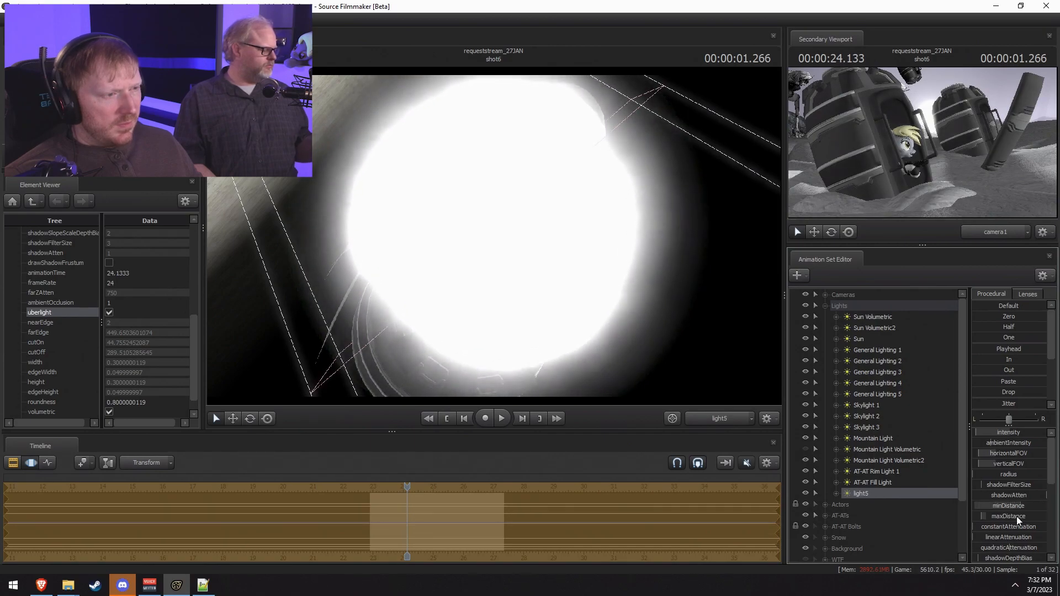
scroll(1004, 531, "down", 4)
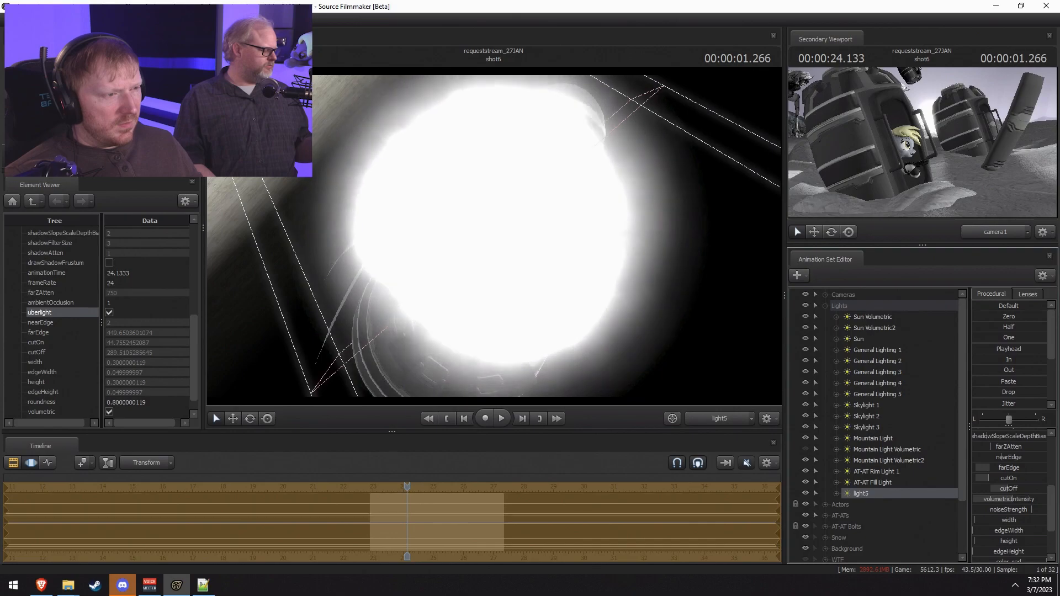
scroll(995, 502, "up", 3)
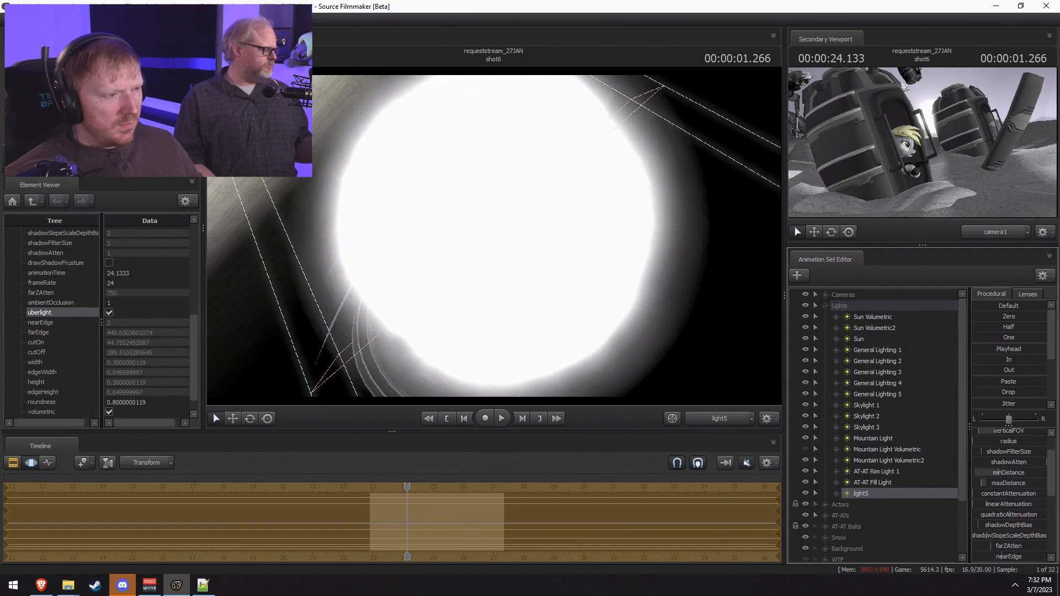
left_click_drag(981, 485, 986, 484)
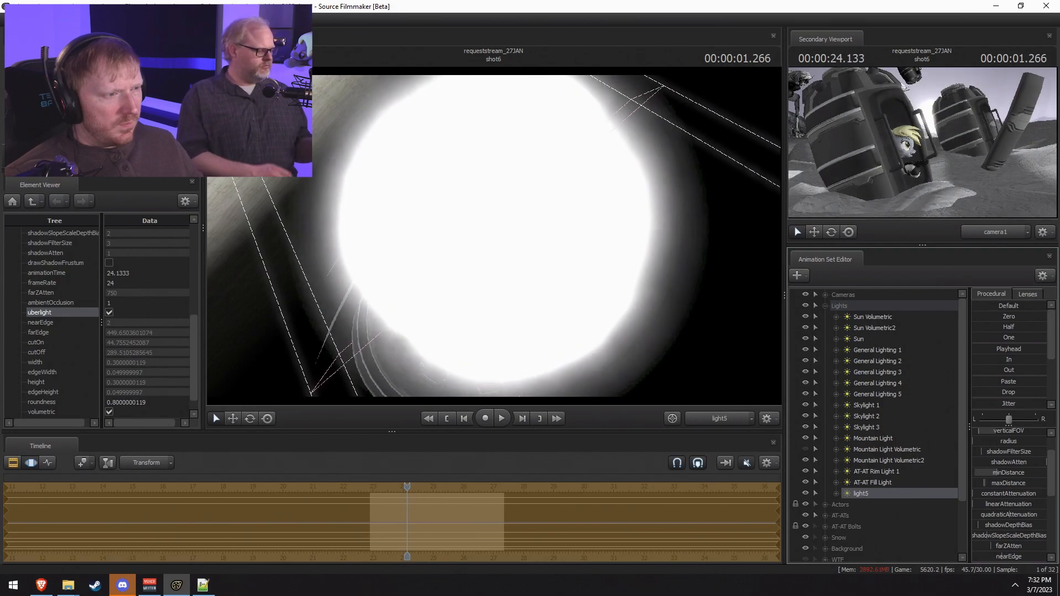
left_click_drag(994, 472, 1036, 472)
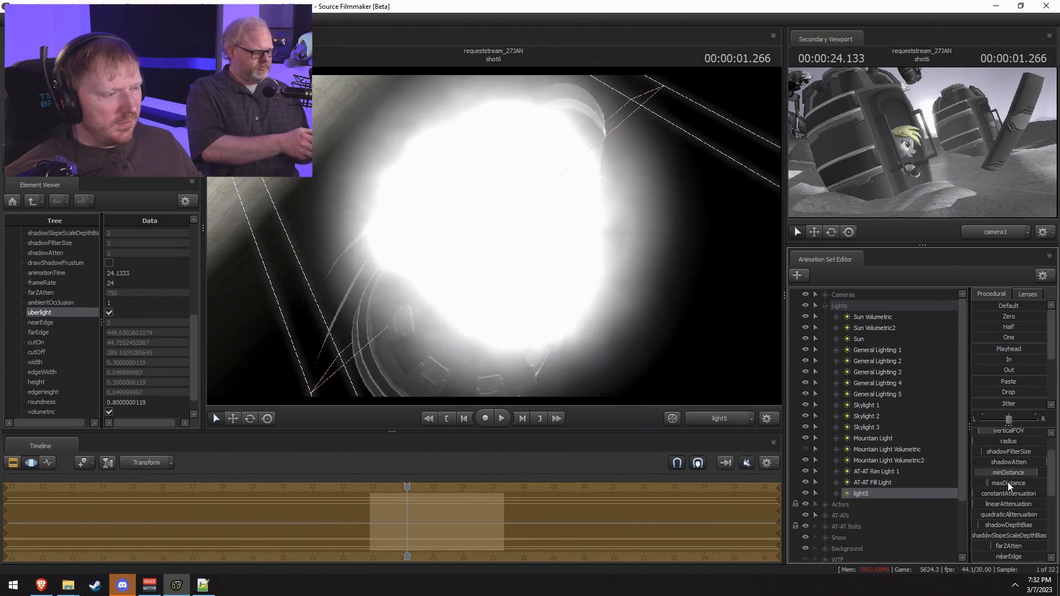
Step: Remap light5's minDistance slider range to a maximum of 8000 and raise minDistance
right_click(1014, 476)
left_click(1020, 488)
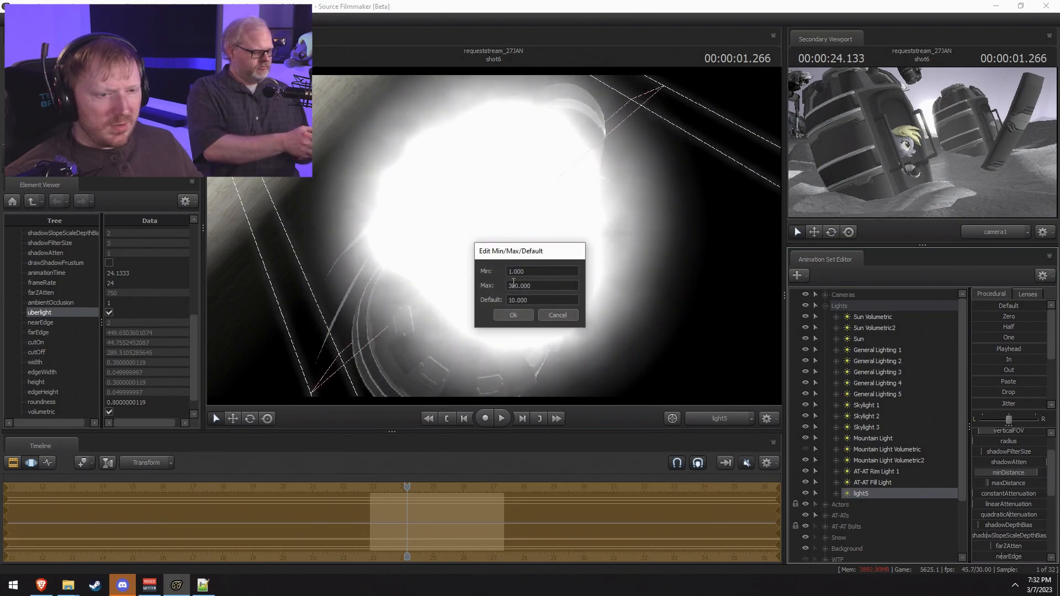
left_click(513, 316)
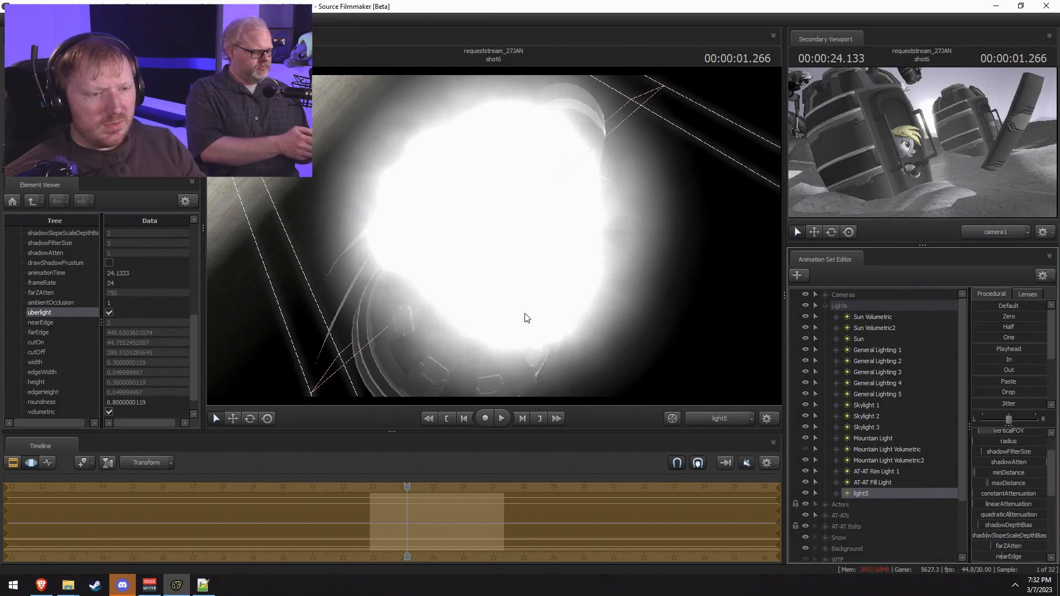
left_click_drag(973, 478, 994, 480)
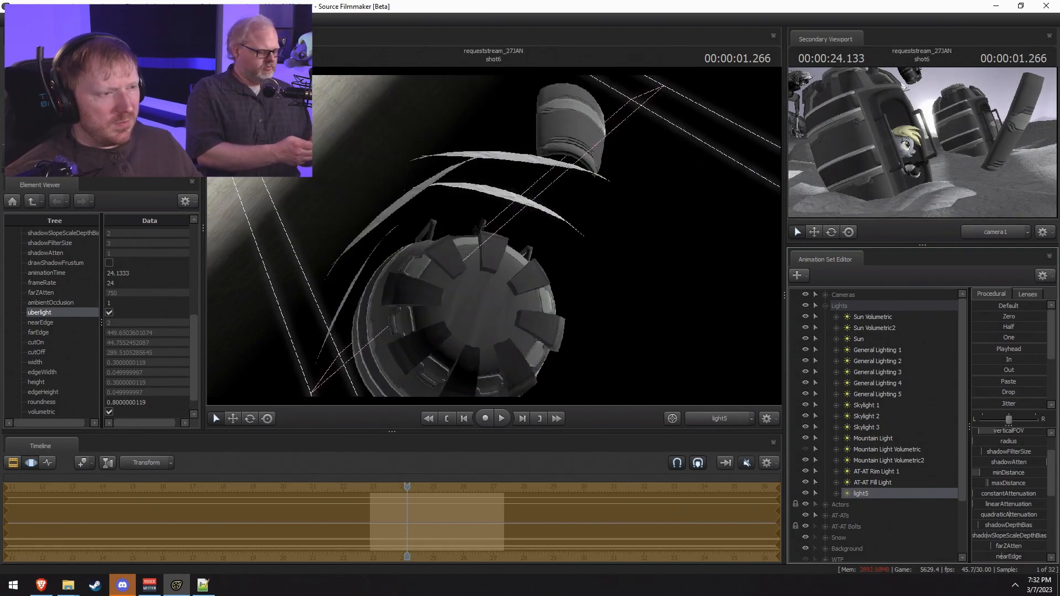
Step: Remap light5's minDistance slider to a smaller range and lower minDistance to near its minimum
right_click(1002, 477)
left_click(1011, 490)
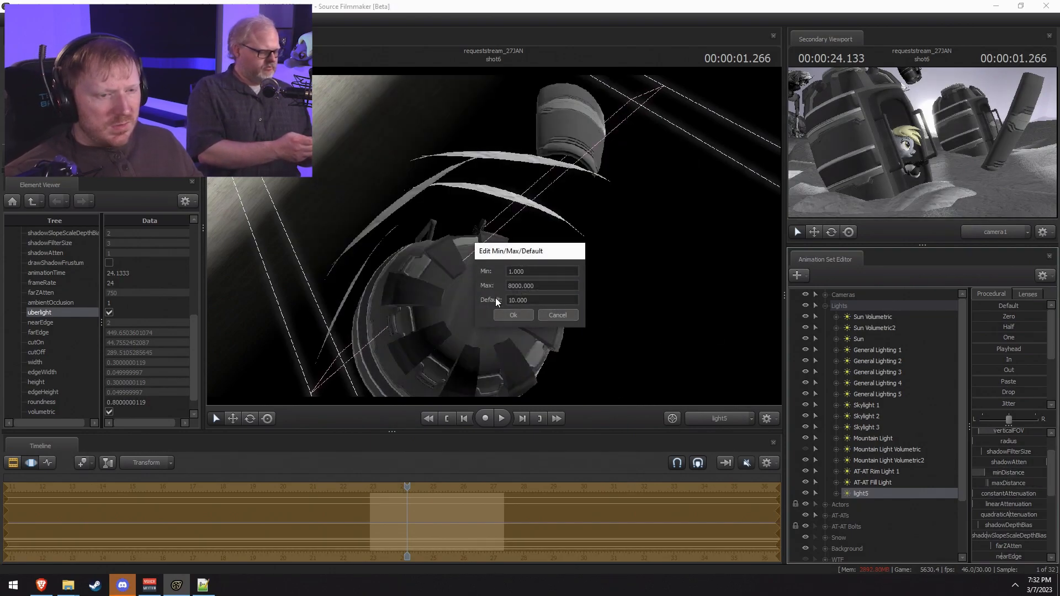
left_click(514, 315)
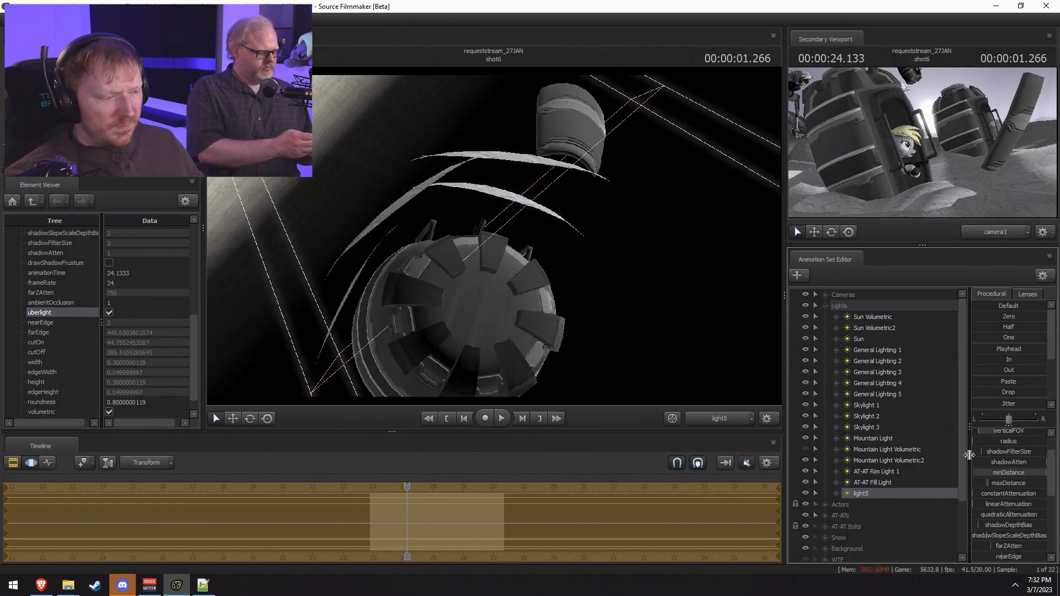
left_click_drag(1036, 473, 973, 474)
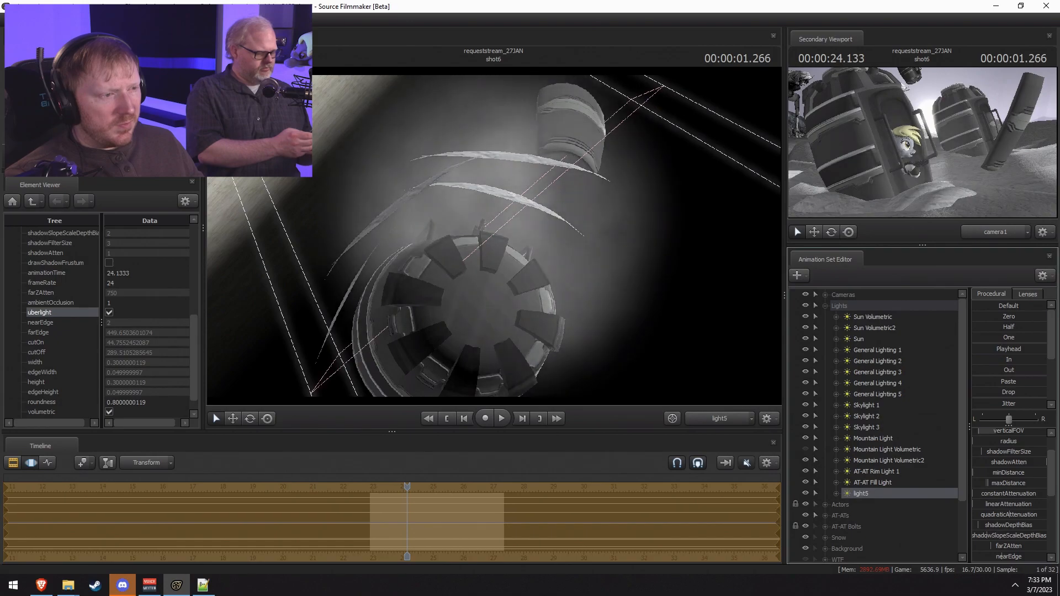
Step: Remap light5's volumetricIntensity slider to a larger range and raise its volumetric intensity
key("F2")
scroll(1010, 497, "down", 5)
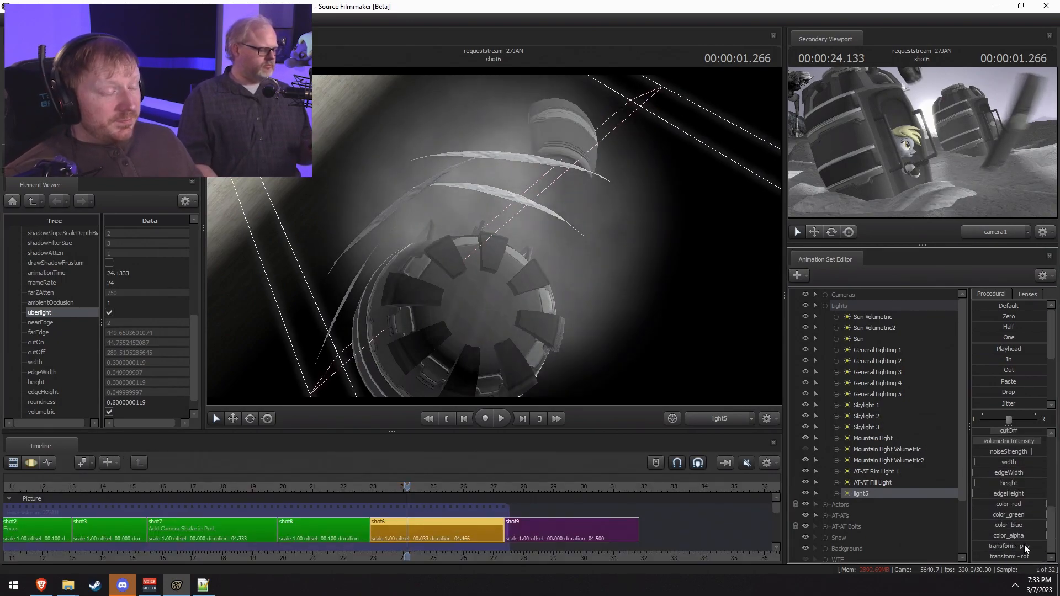
right_click(1008, 445)
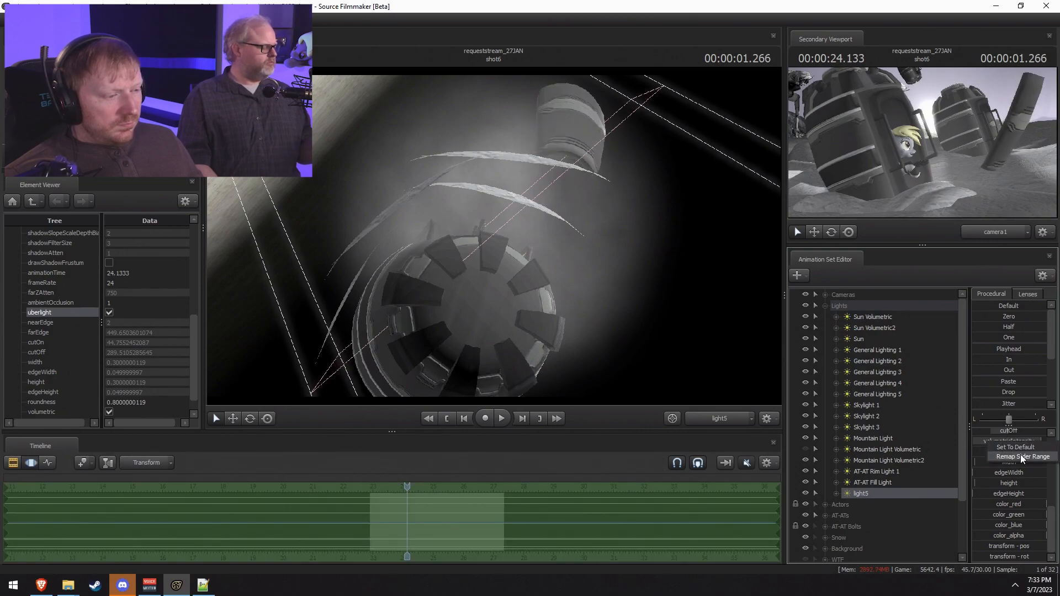
left_click(1016, 454)
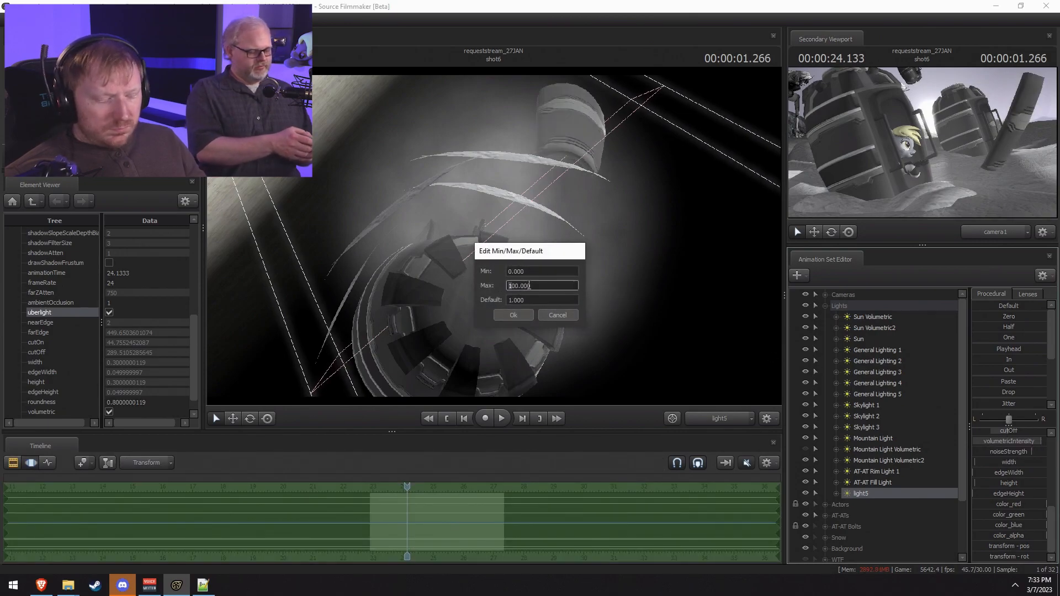
key("Return")
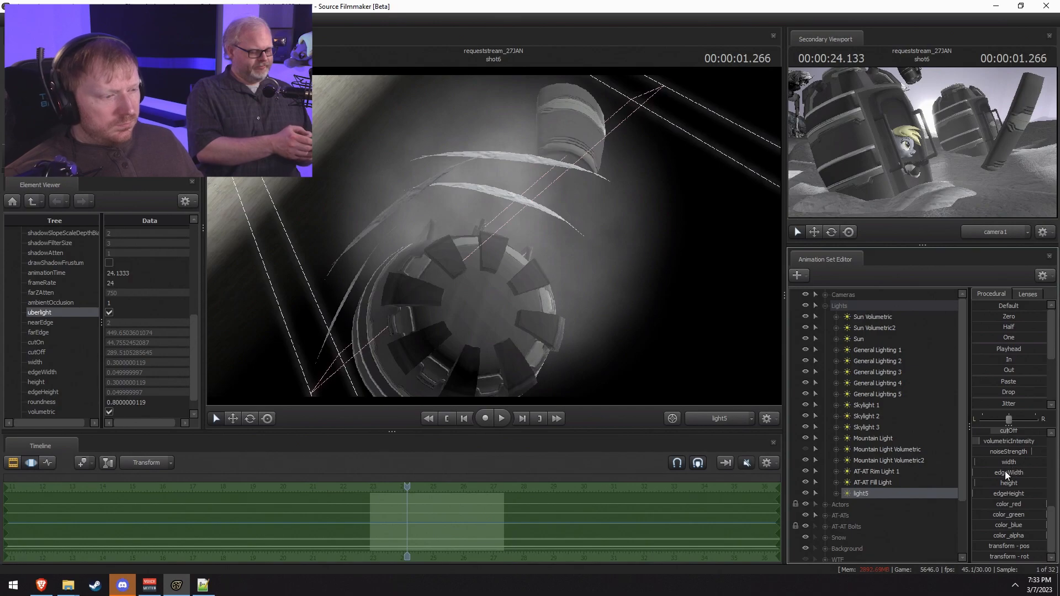
left_click_drag(997, 444, 1021, 444)
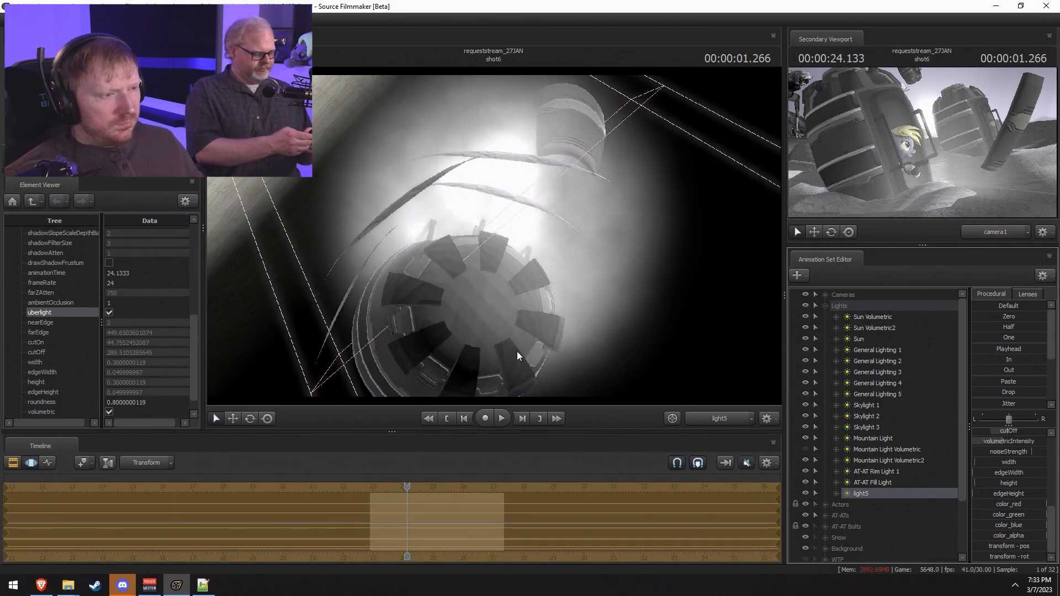
Step: Re-aim light5 through its viewport so the beam's bright core falls beside the pod
key("F2")
key("F3")
left_click_drag(906, 492, 489, 211)
key("F3")
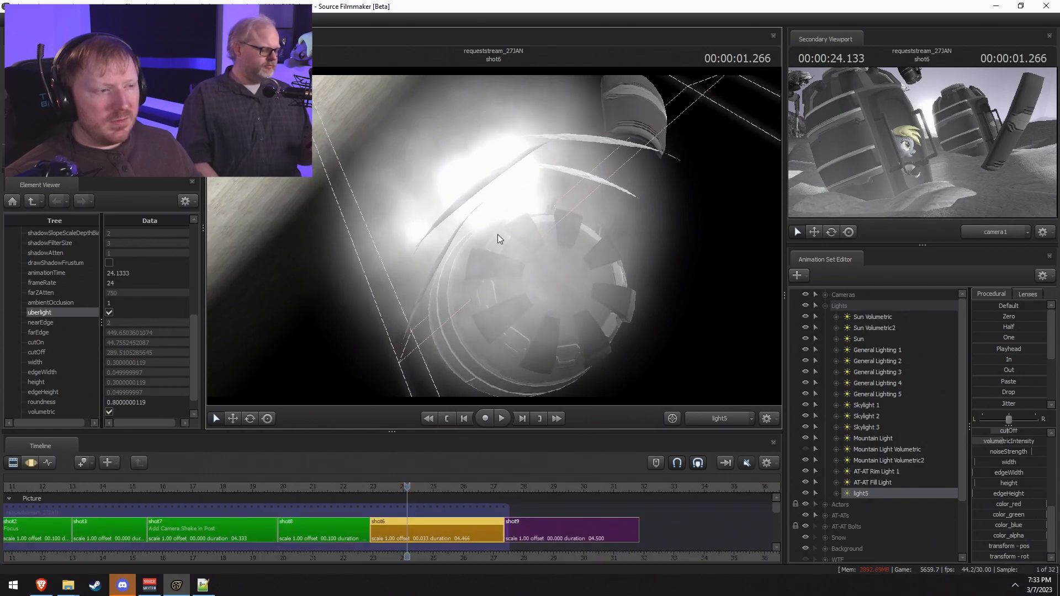
Step: Zero only light5's intensity over all time before about 23.4 s, with a short falloff after that point
scroll(429, 529, "up", 2)
key("F3")
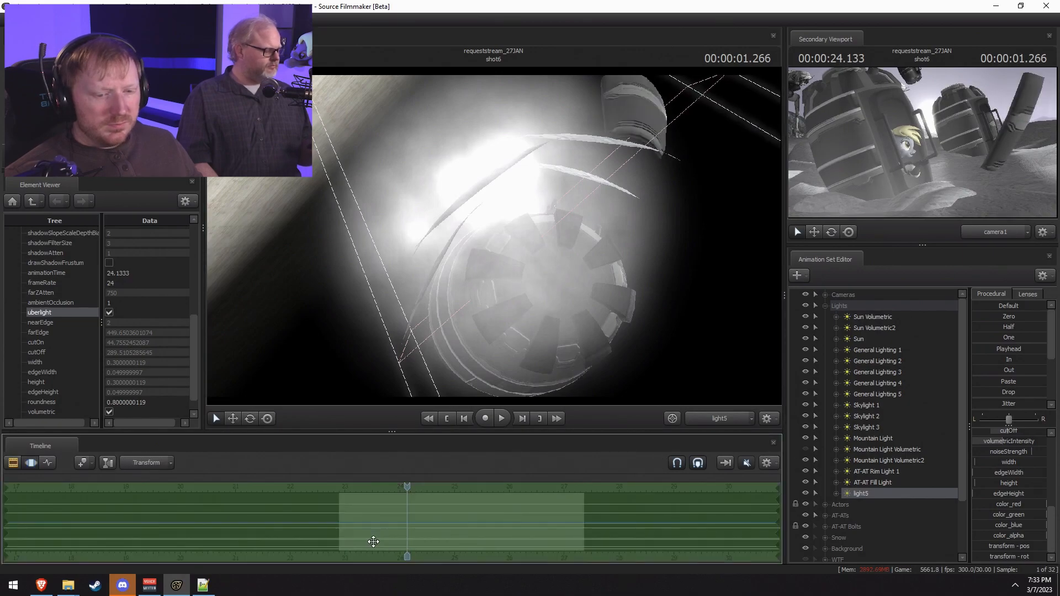
key("shift")
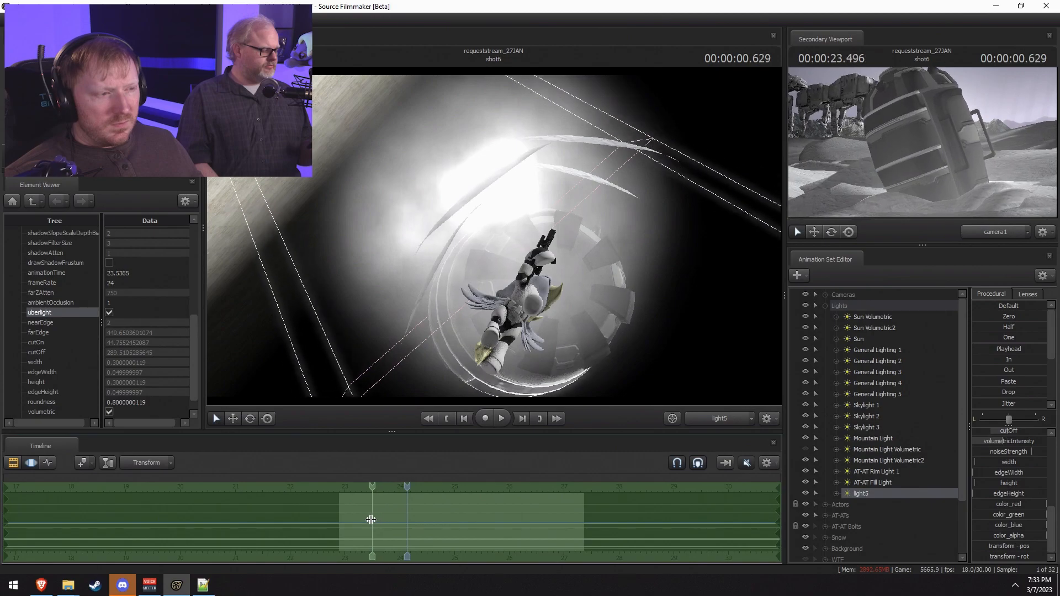
left_click(367, 516)
left_click_drag(264, 512, 332, 535)
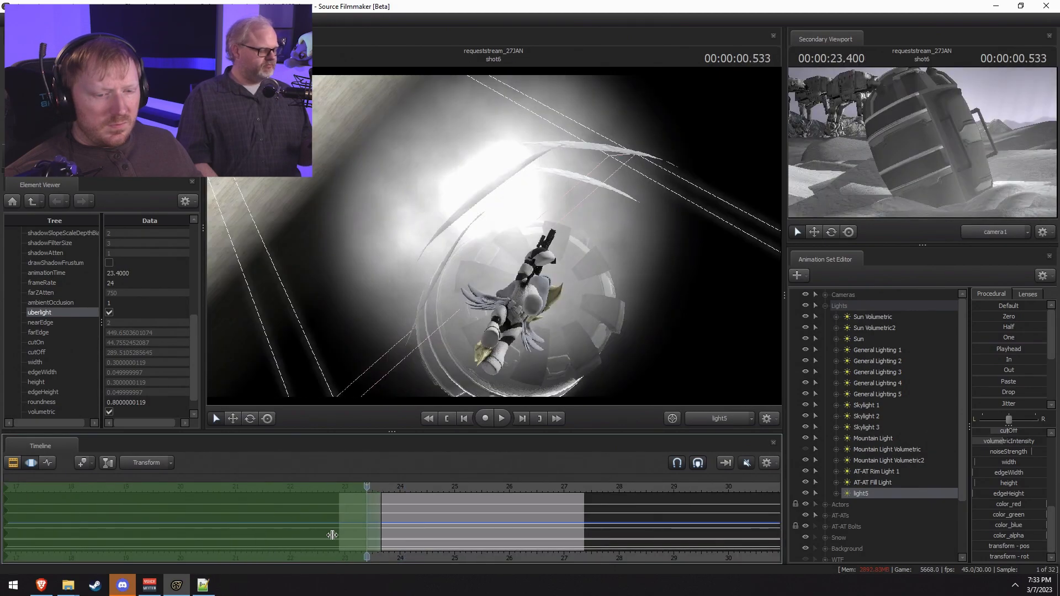
scroll(1008, 444, "up", 7)
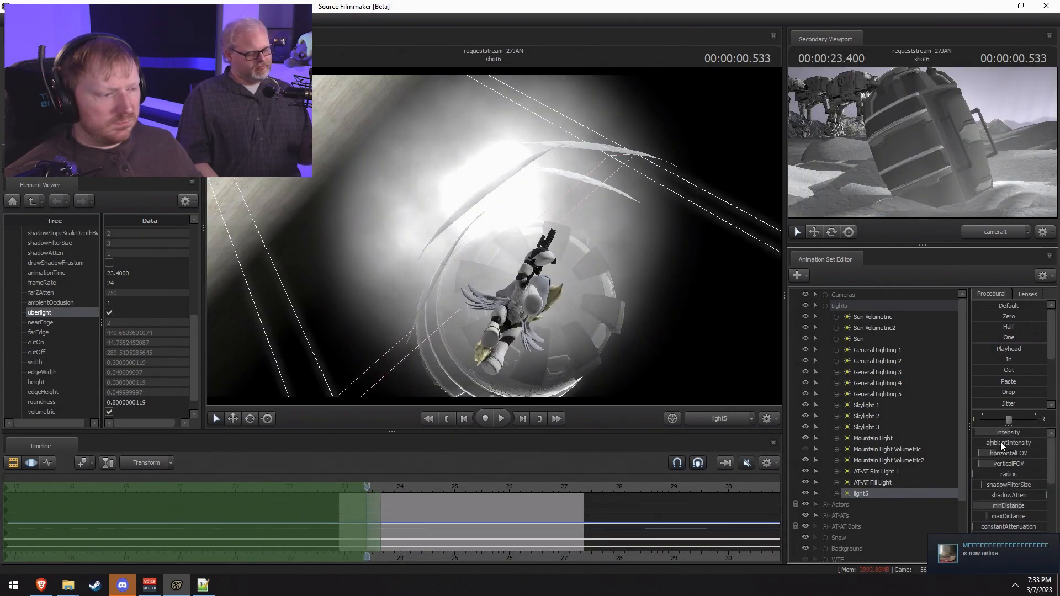
left_click(836, 493)
left_click(847, 504)
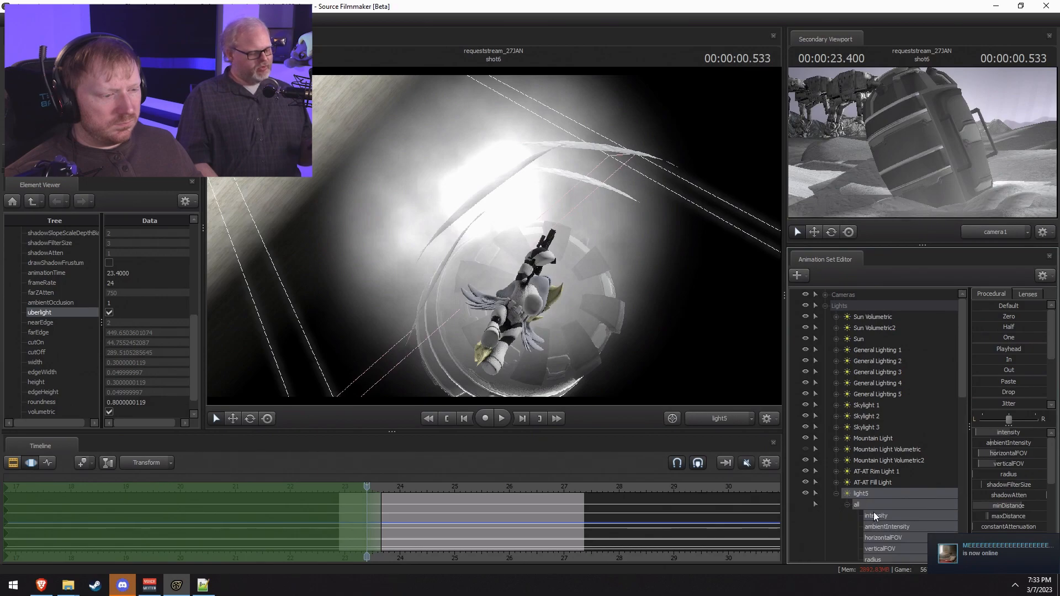
left_click(876, 515)
left_click_drag(986, 321, 1041, 348)
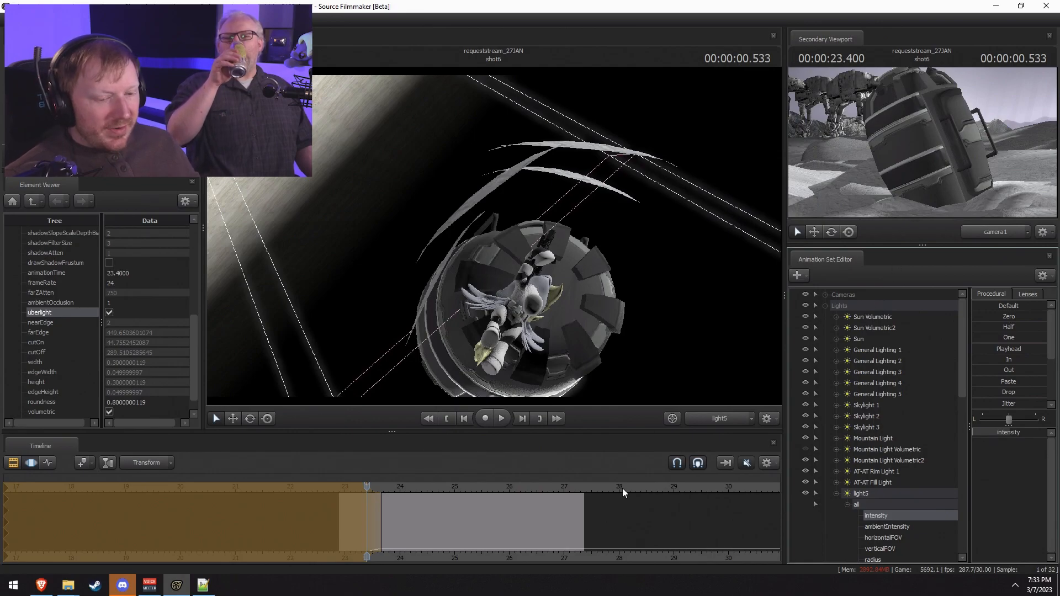
Step: Fade light5's intensity out to zero from about 24.6 s onward, and play the shot from about 23.4 s
left_click_drag(389, 495, 599, 521)
scroll(362, 522, "up", 4)
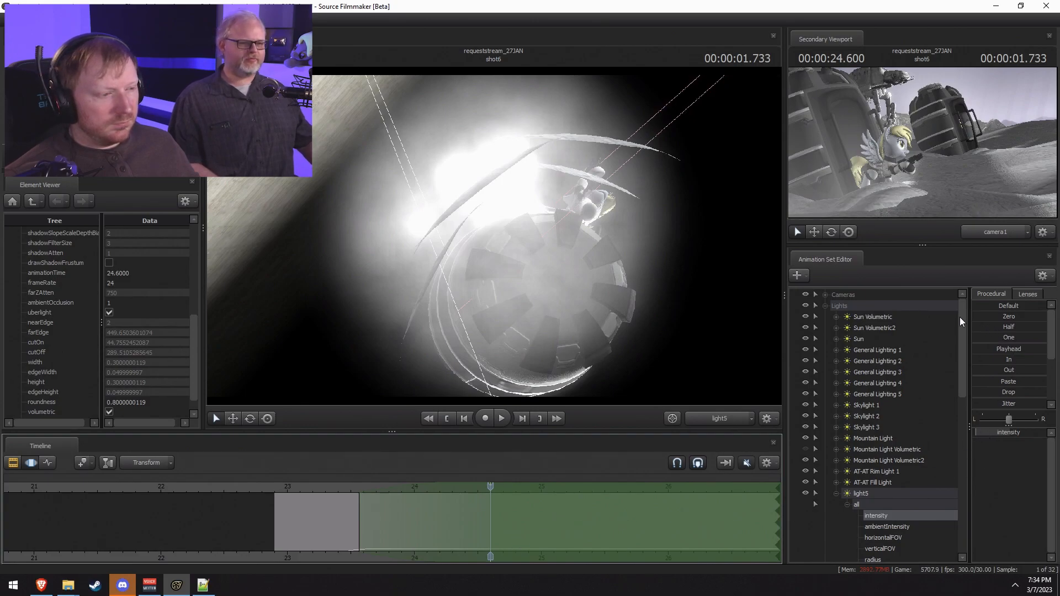
left_click(980, 316)
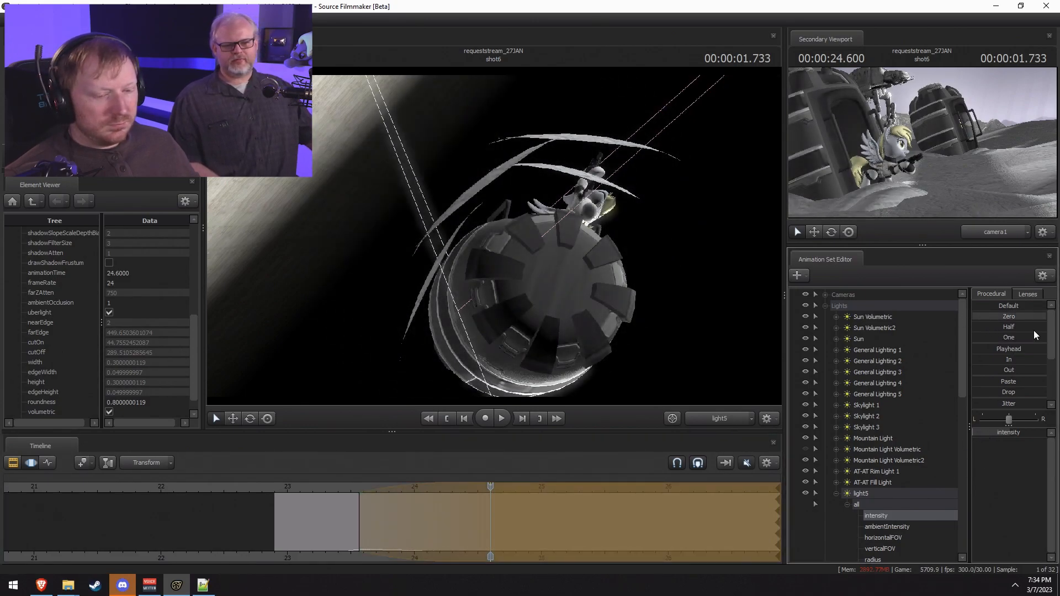
left_click(332, 488)
key("space")
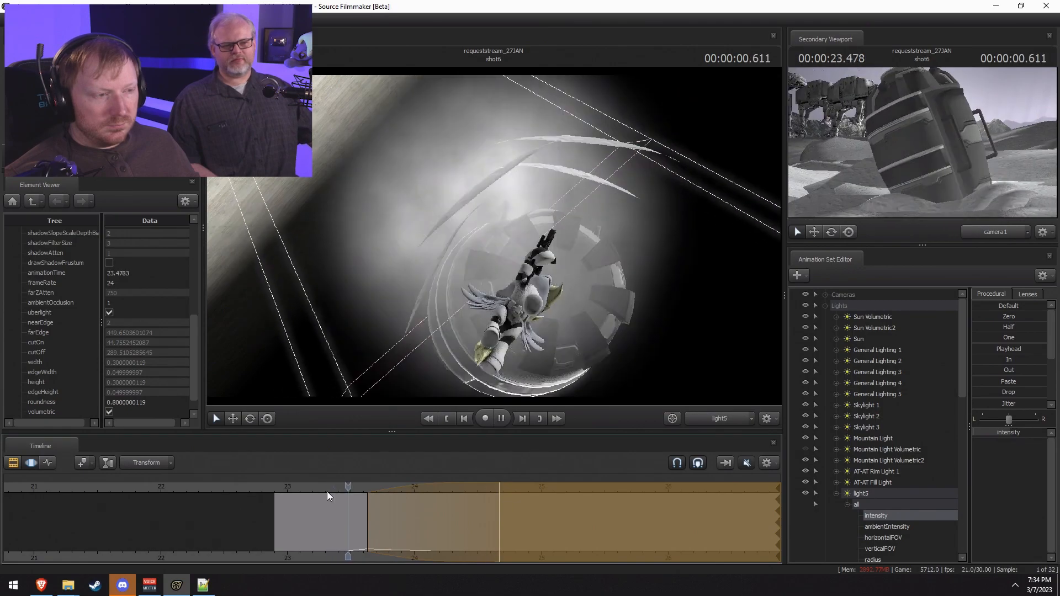
Step: Play shot6 repeatedly between about 23 s and 24 s to review the timing of light5's intensity flash
left_click(270, 480)
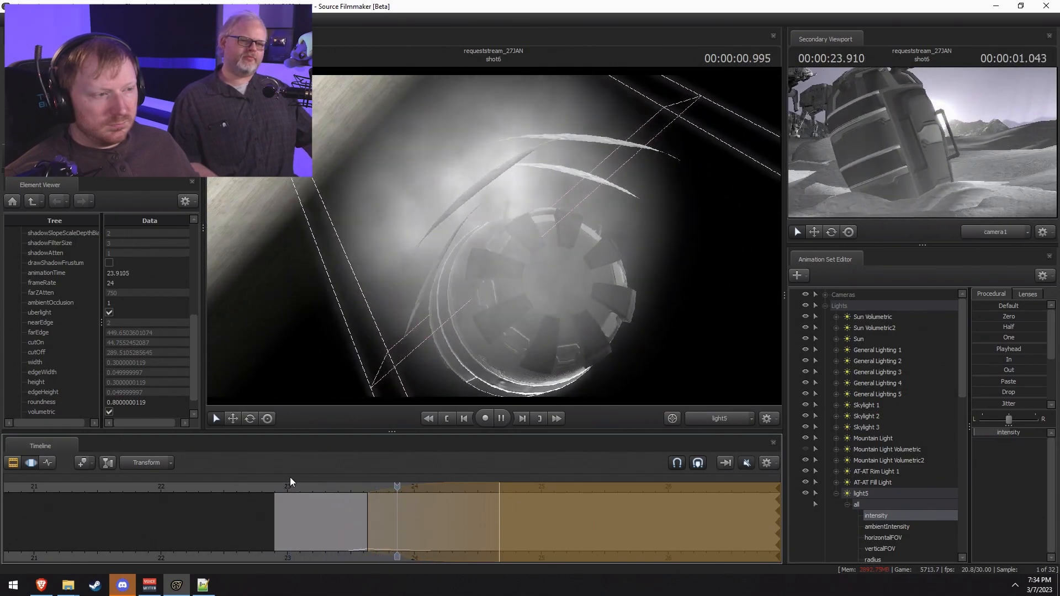
key("space")
key("F2")
key("F3")
key("ctrl+a")
mouse_move(343, 545)
left_mouse_down("shift")
mouse_move(371, 546)
mouse_move(343, 535)
mouse_move(349, 528)
left_mouse_up("shift")
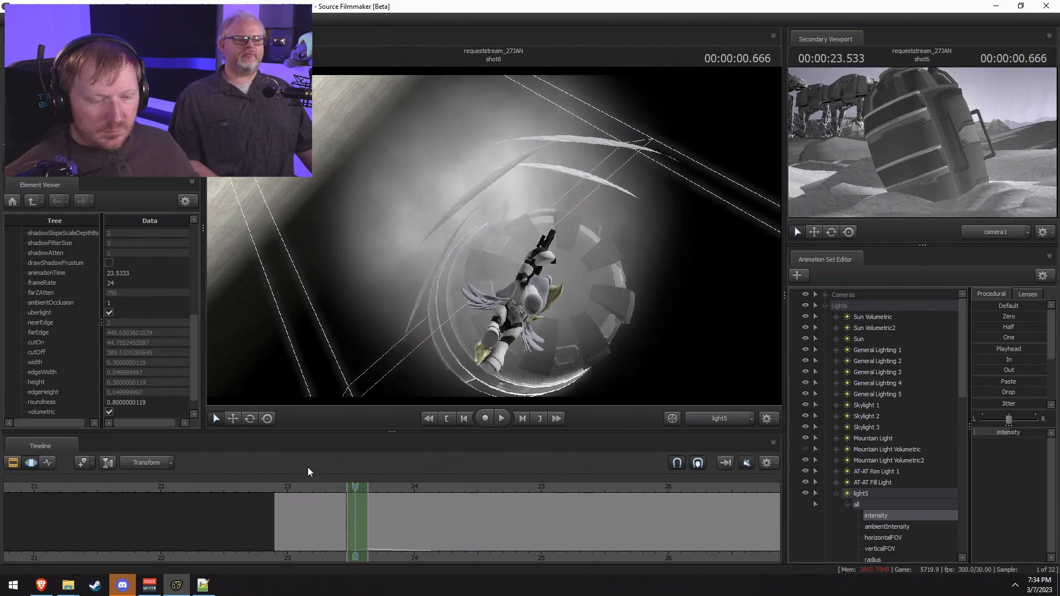
key("space")
key("space")
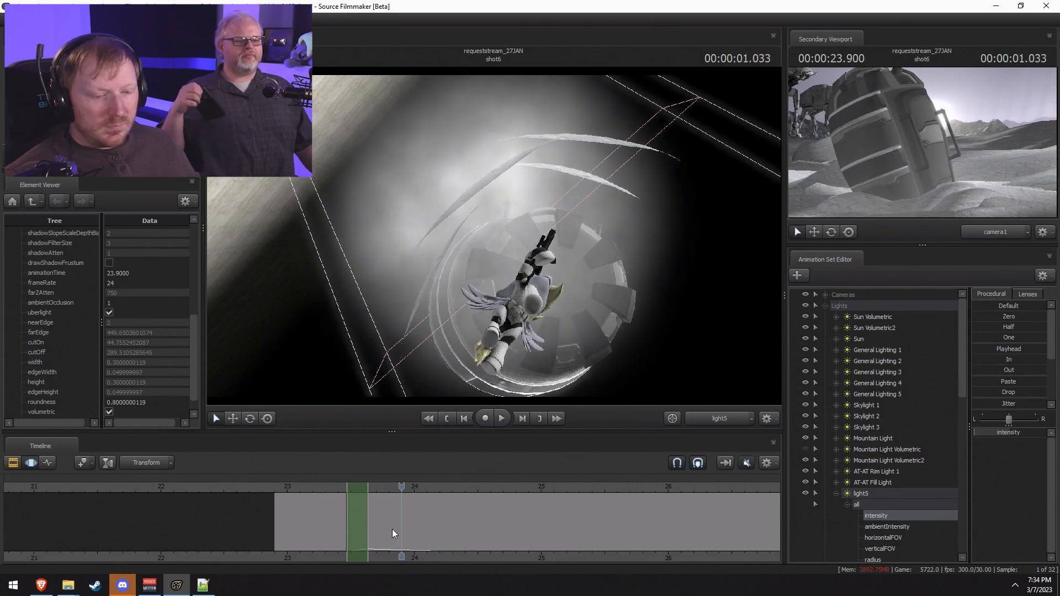
key("F2")
key("F3")
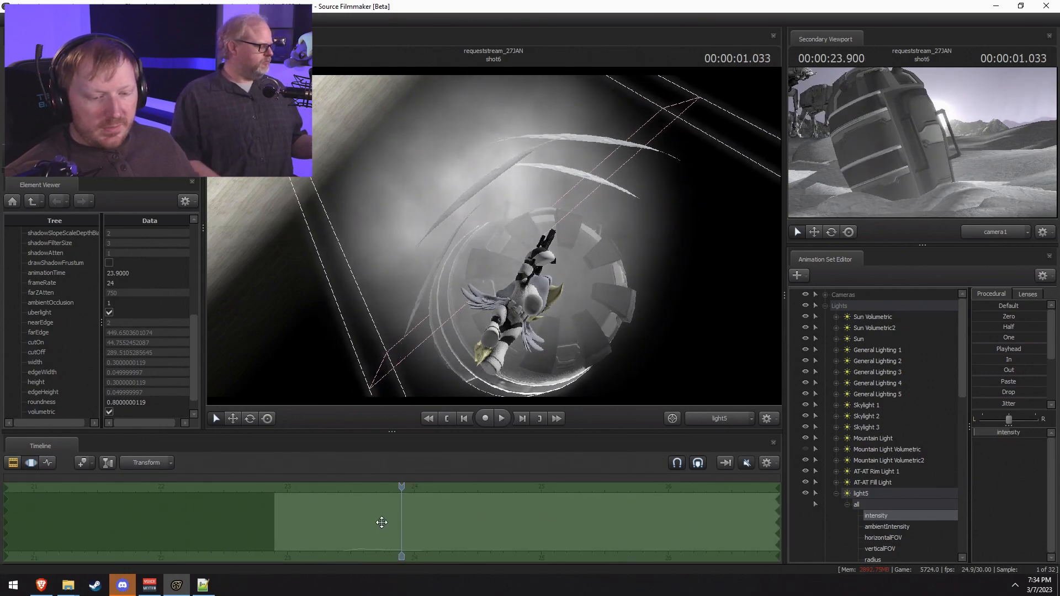
key("F2")
key("space")
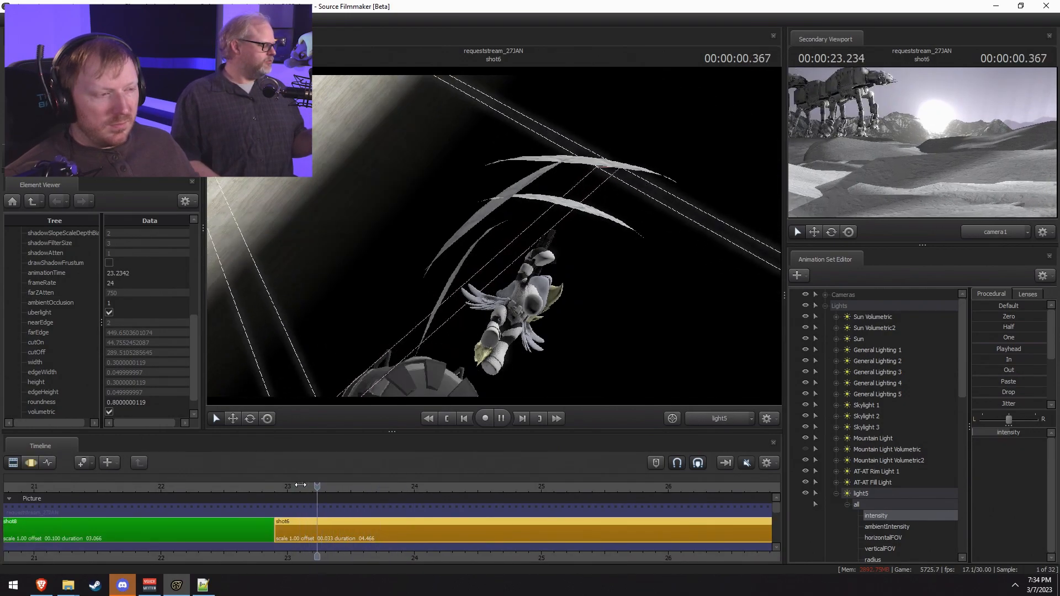
Step: Lower light5's cutOff to about 205 for all time before about 23.57 s, with a falloff after that point, and play it back
key("F3")
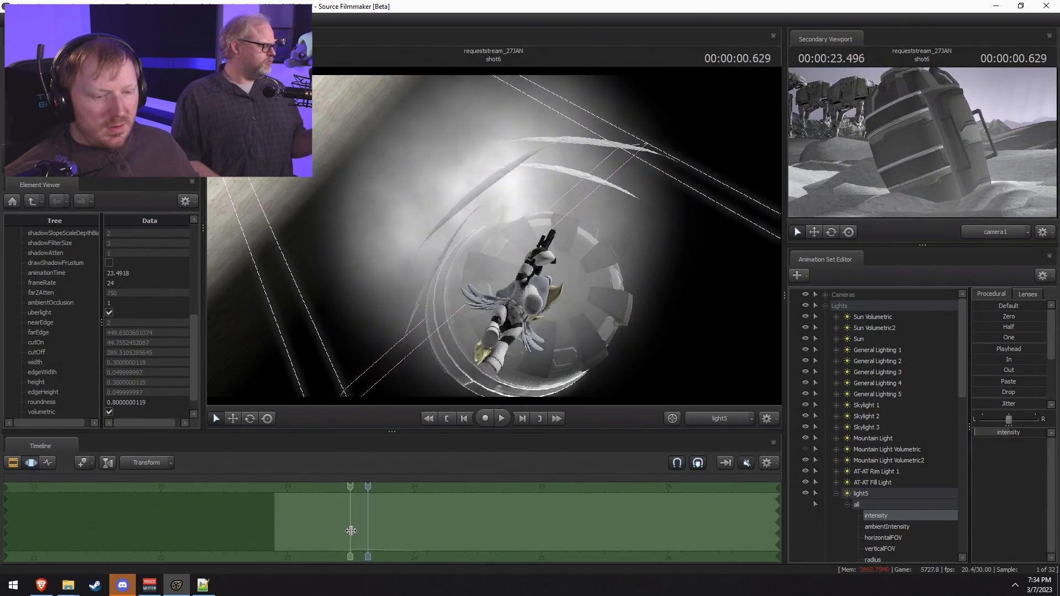
left_click_drag(358, 532, 4, 517, "shift")
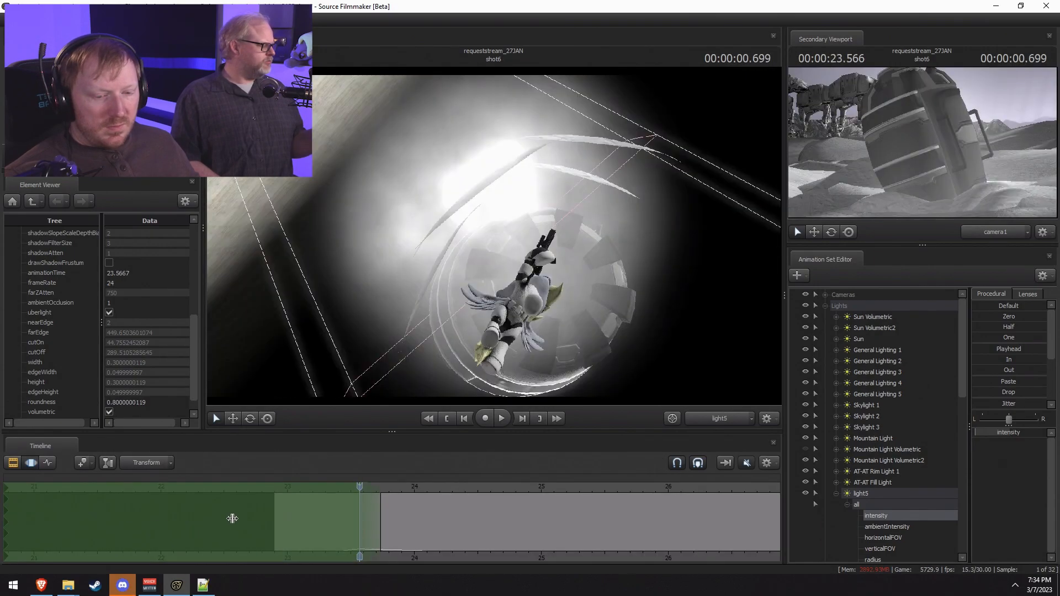
left_click(876, 503)
scroll(1031, 520, "down", 5)
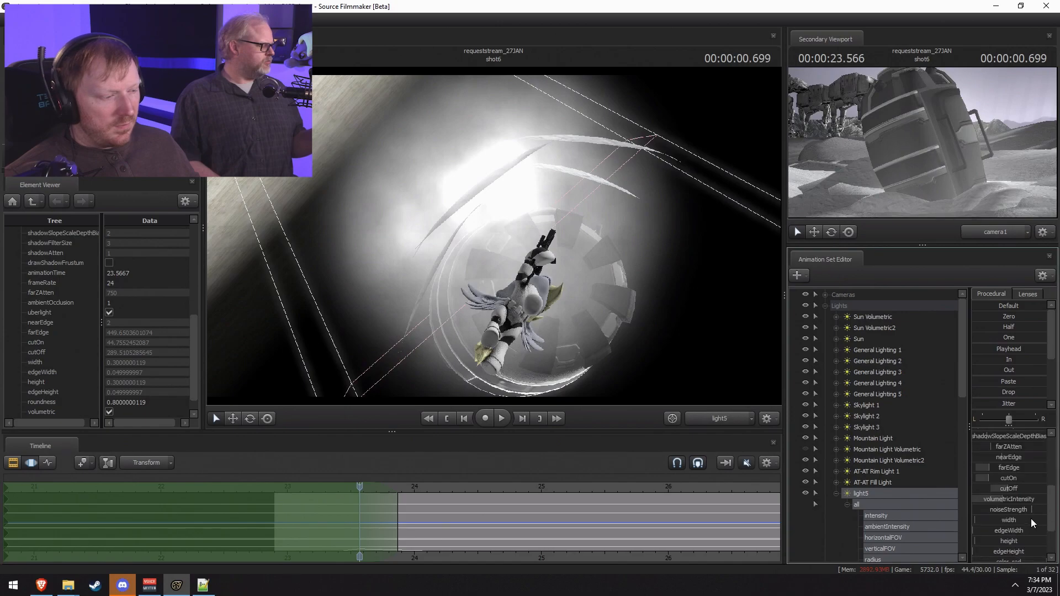
left_click_drag(1026, 496, 1014, 496)
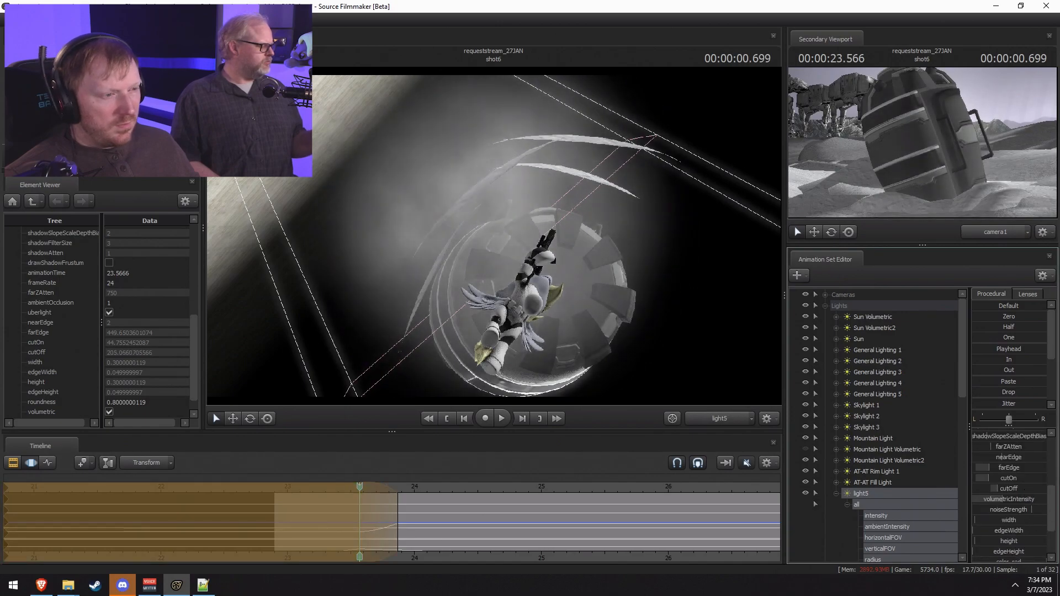
left_click_drag(359, 501, 327, 511)
key("space")
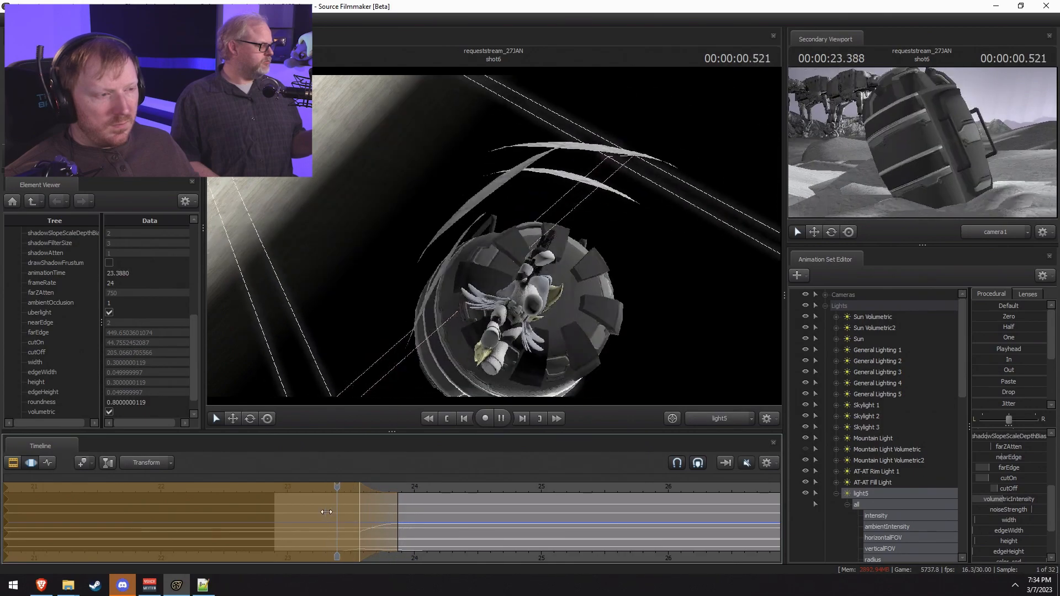
key("space")
Step: Retime light5's cutOff change to hold until about 23.5 s with a falloff ending near 23.7 s, replaying the shot
left_click_drag(395, 518, 294, 487)
left_click(373, 489)
key("space")
key("space")
key("space")
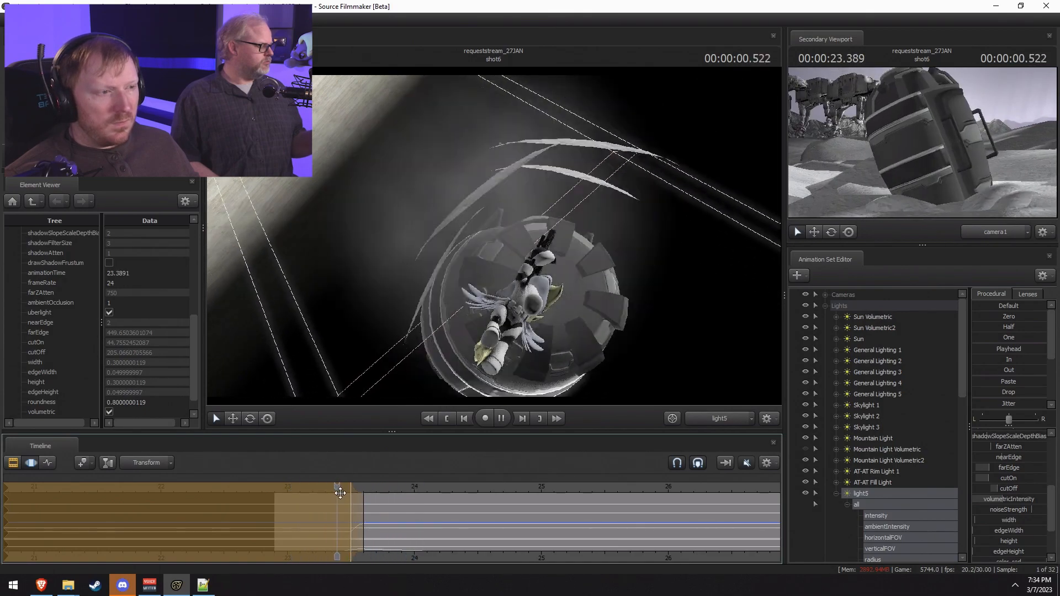
left_click_drag(363, 504, 376, 505)
key("shift")
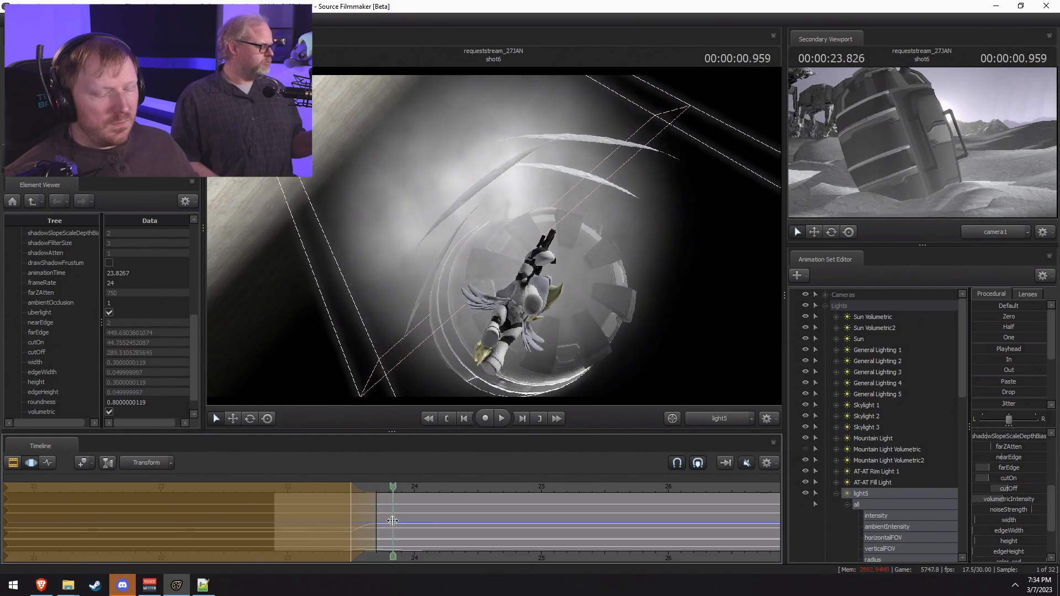
Step: Shift light5's cutOff transition slightly earlier and replay the shot from about 23 s
left_click_drag(390, 486, 297, 489)
key("space")
key("space")
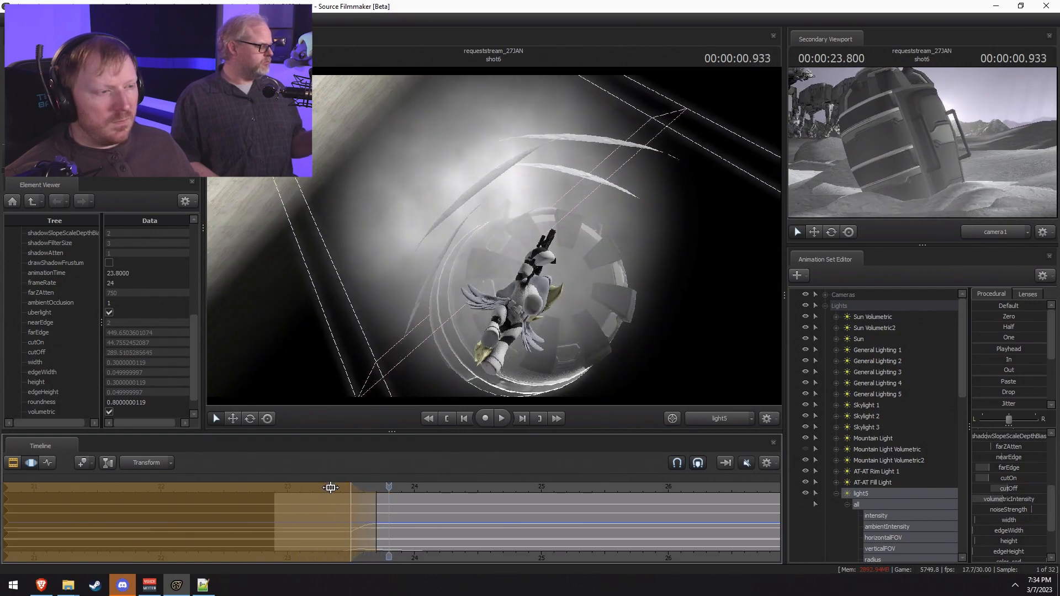
left_click_drag(366, 500, 349, 500)
left_click(291, 488)
key("space")
key("space")
left_click_drag(342, 503, 552, 527)
key("space")
key("space")
Step: Raise light5's cutOff to about 436 and widen its field of view from 24.2 s onward, with the falloff starting near 23.4 s
key("F2")
key("F3")
left_click_drag(439, 514, 342, 525)
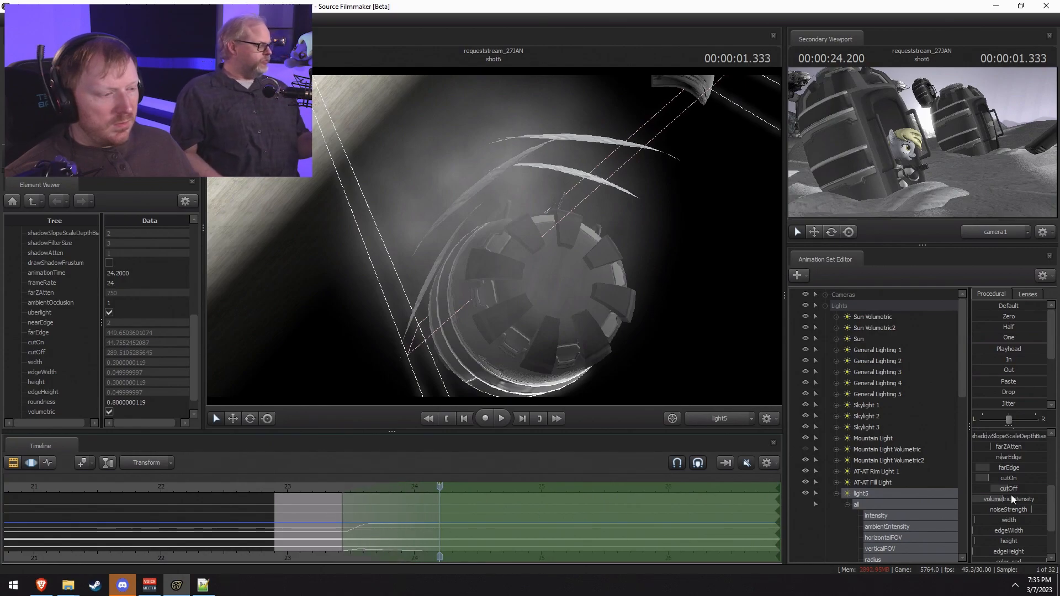
left_click_drag(1022, 487, 1033, 487)
scroll(1009, 479, "up", 3)
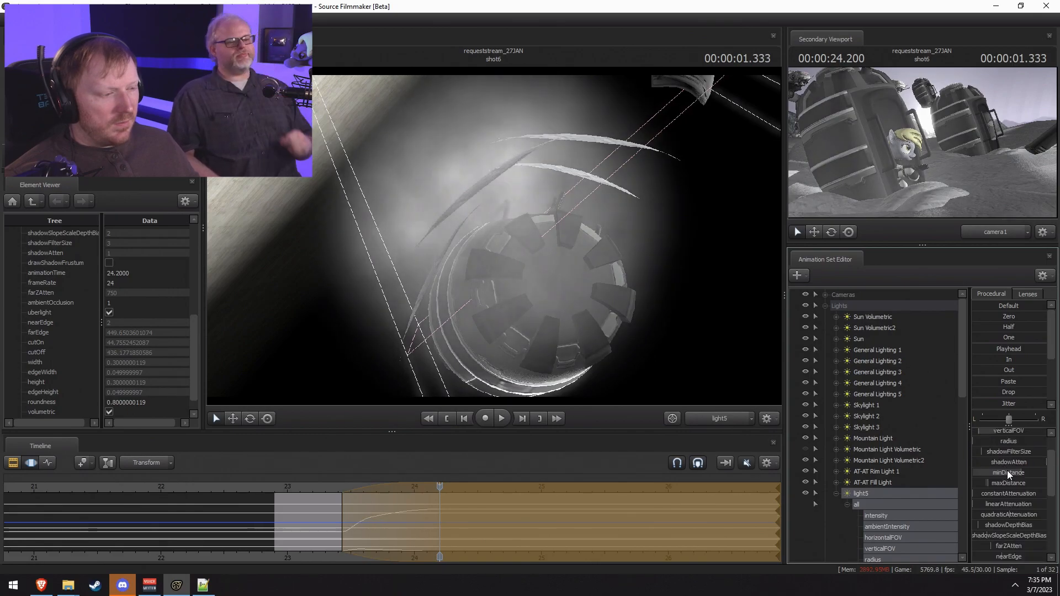
scroll(1006, 447, "up", 3)
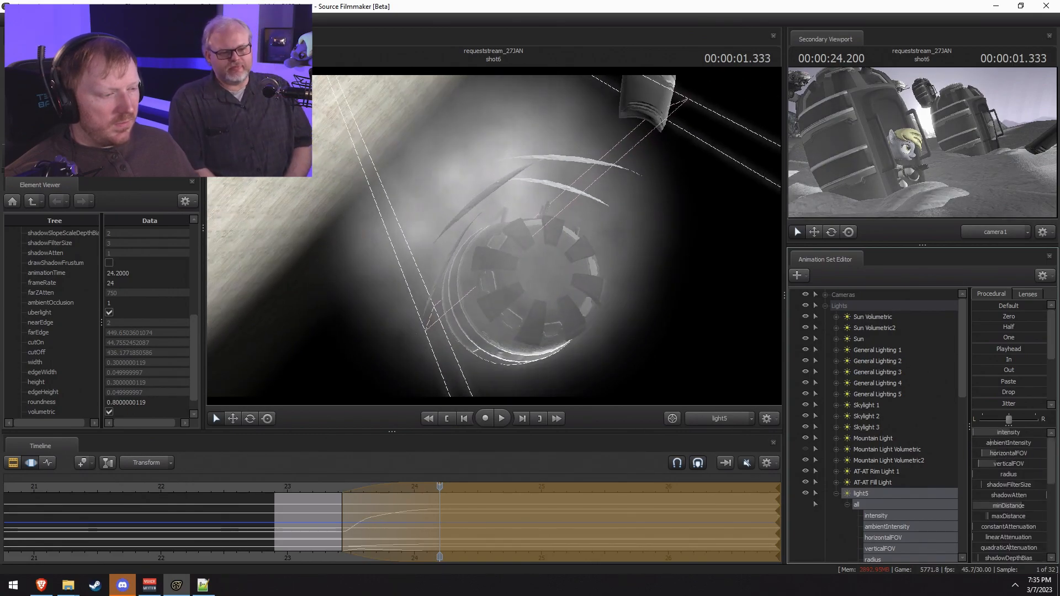
left_click_drag(1010, 456, 1013, 456)
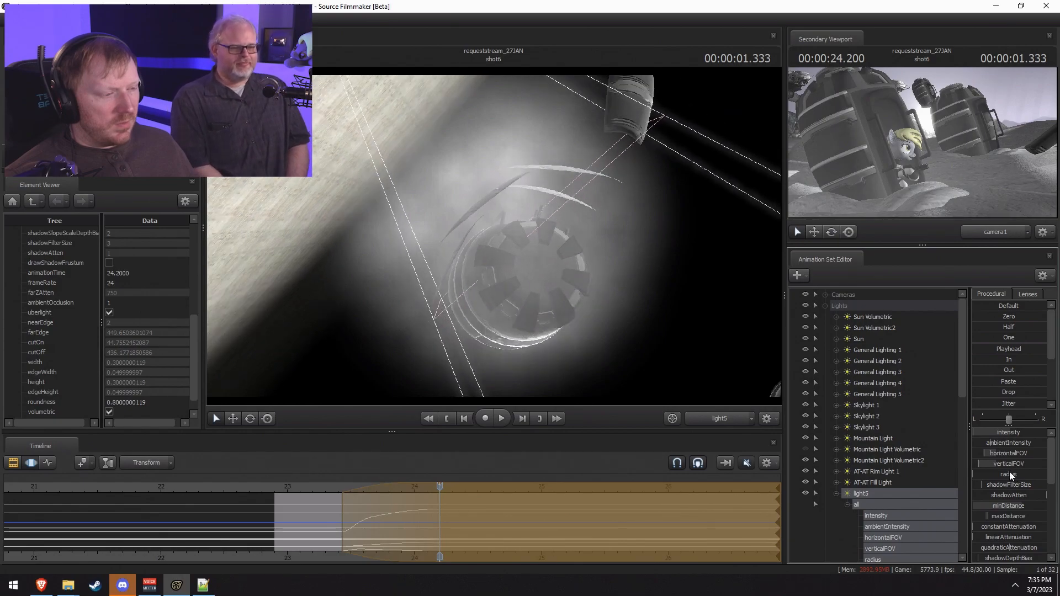
Step: Move the start of the cutOff and field-of-view falloff to about 23.53 s and replay the shot
left_click(329, 487)
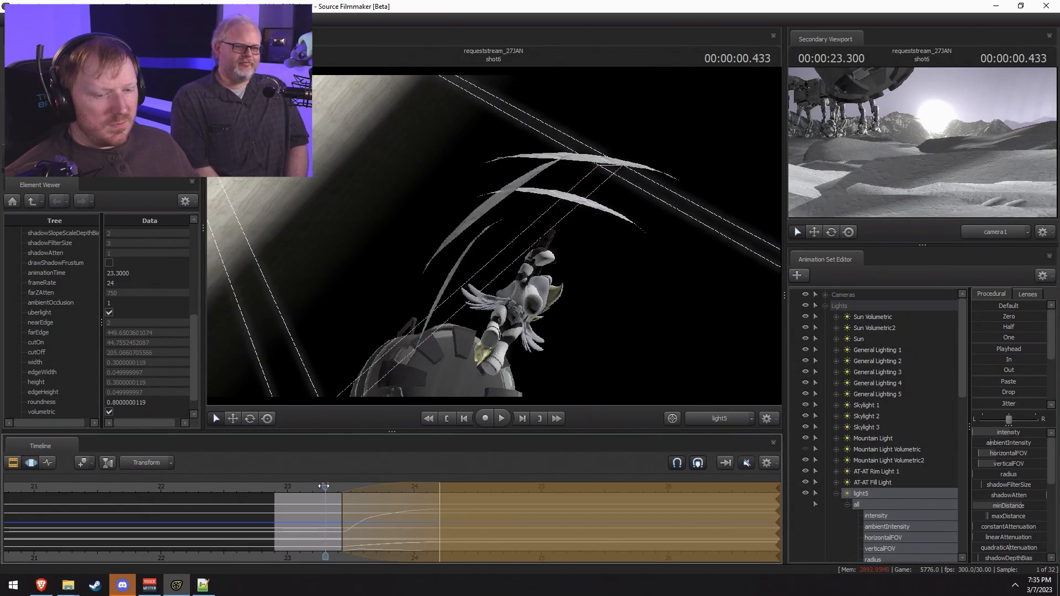
key("space")
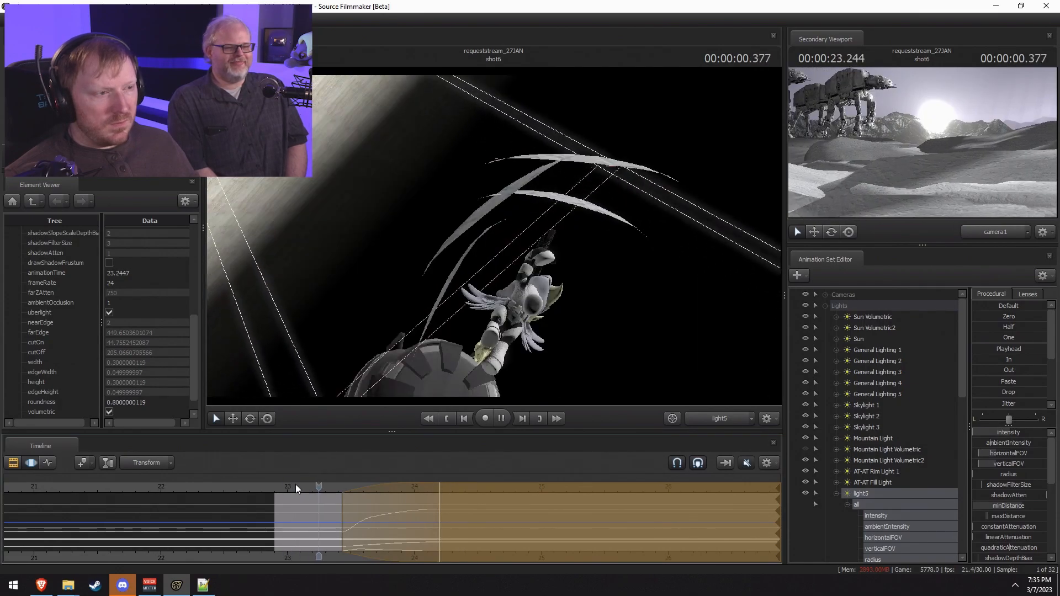
key("space")
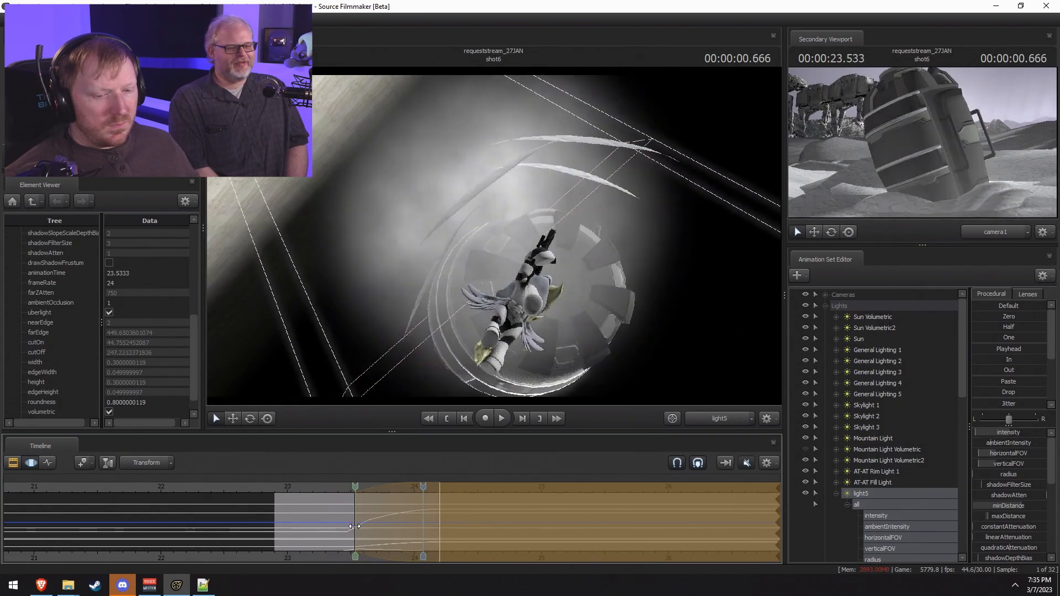
left_click(335, 490)
key("space")
key("space")
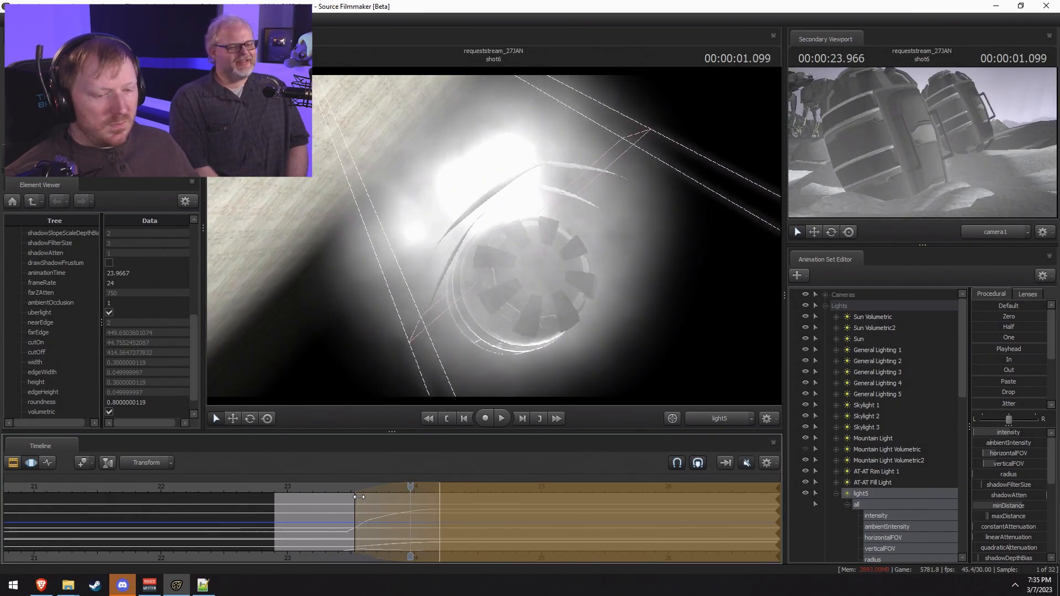
Step: Zero only light5's intensity from 24.0 s onward, with a falloff starting near 23.46 s, and play the result
key("F2")
key("F3")
key("space")
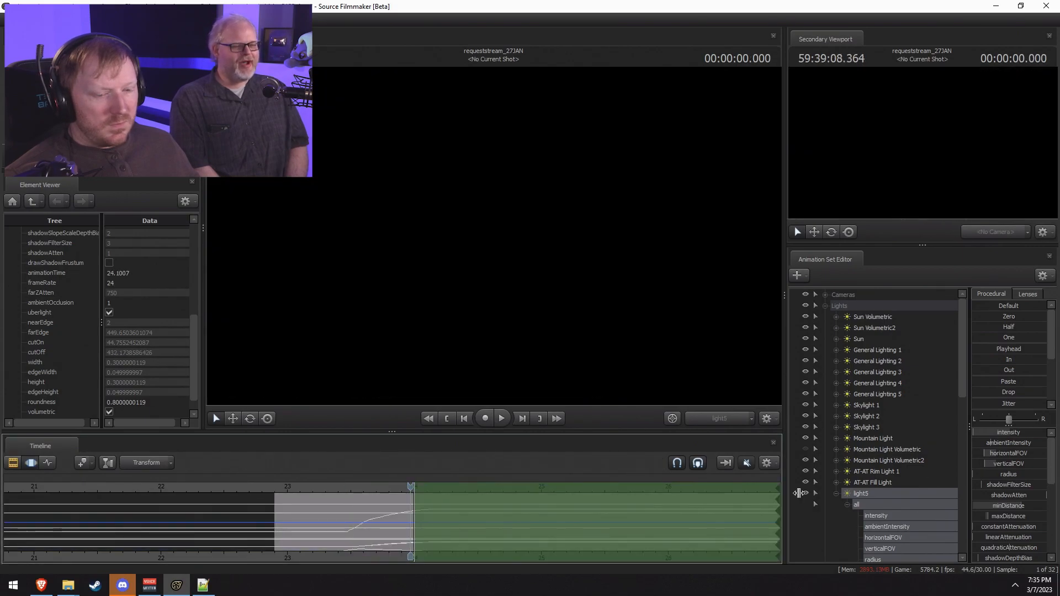
left_click_drag(413, 518, 318, 519)
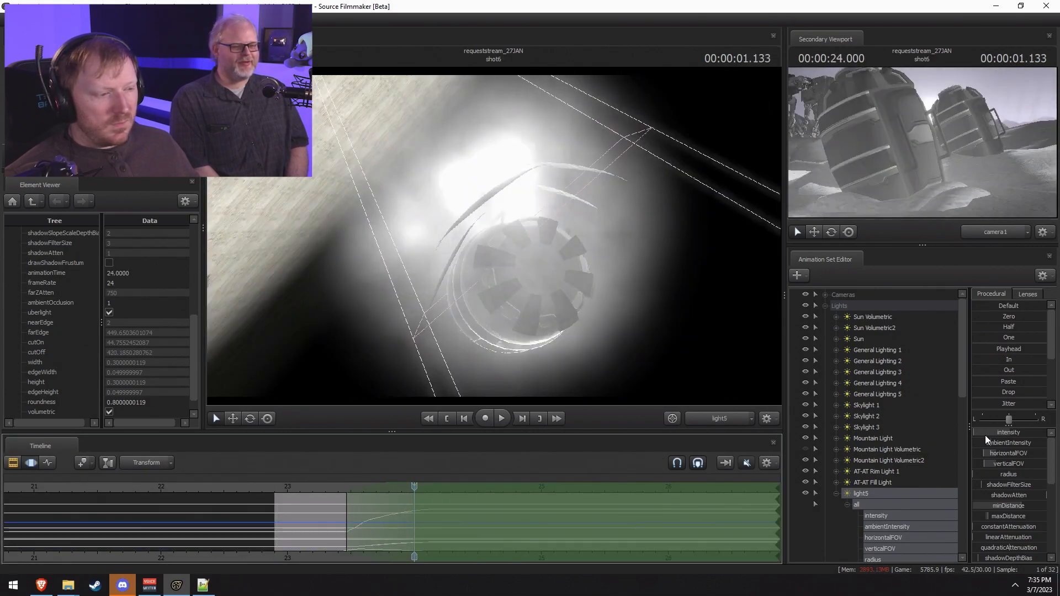
left_click(894, 516)
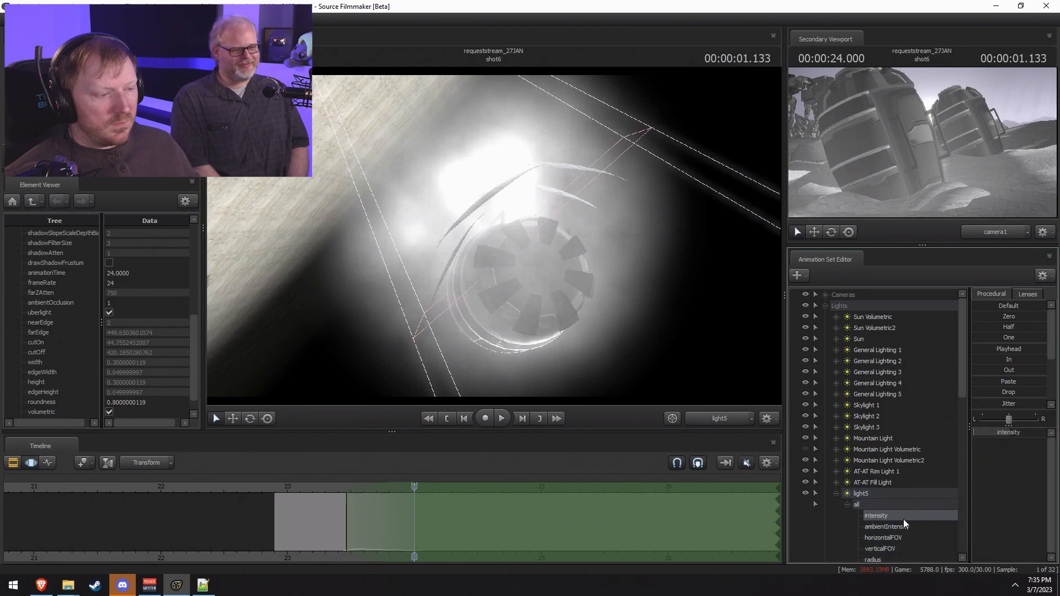
left_click(976, 318)
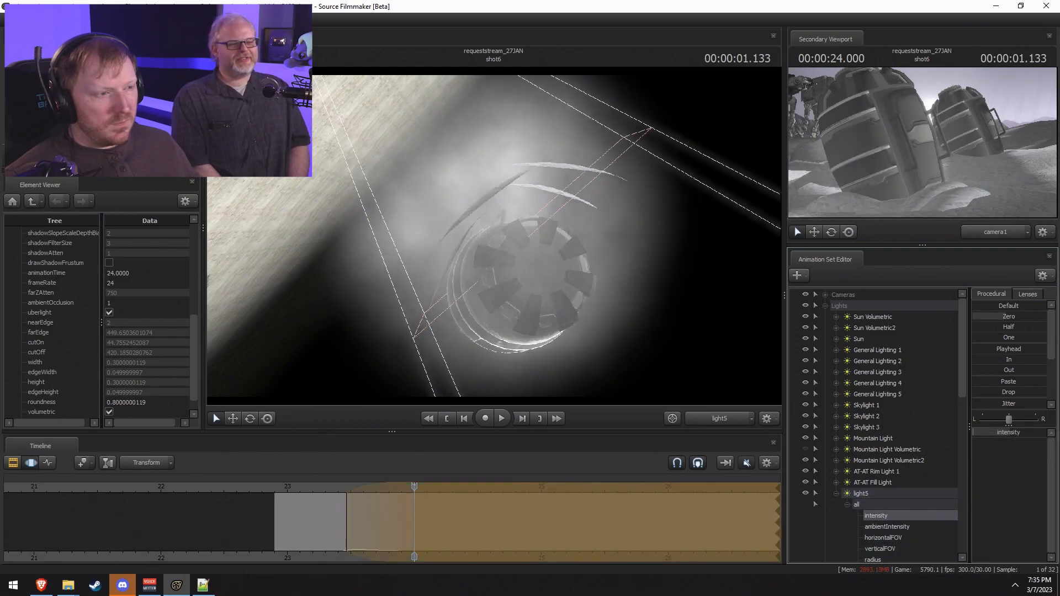
key("space")
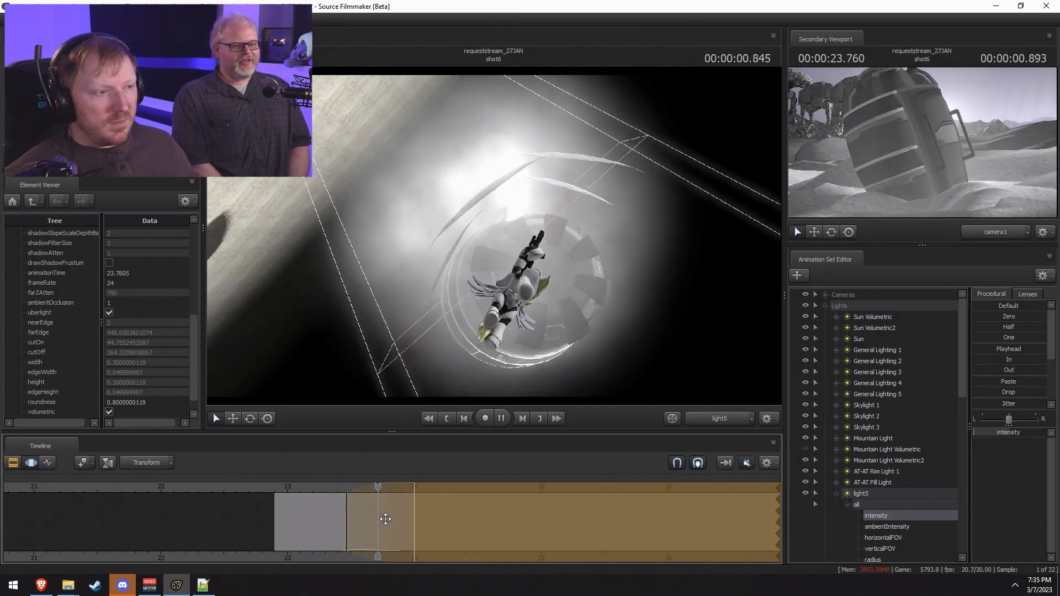
key("space")
mouse_move(355, 531)
left_mouse_down()
mouse_move(333, 530)
mouse_move(358, 535)
left_mouse_up()
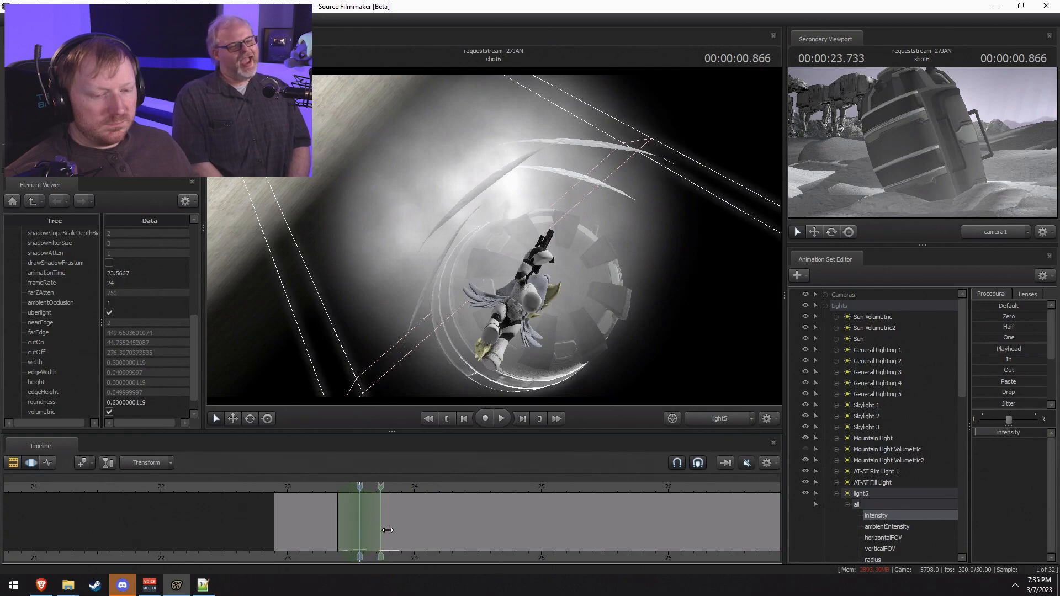
Step: Rename the light5 animation set to "Snow Volumetric 1"
right_click(886, 492)
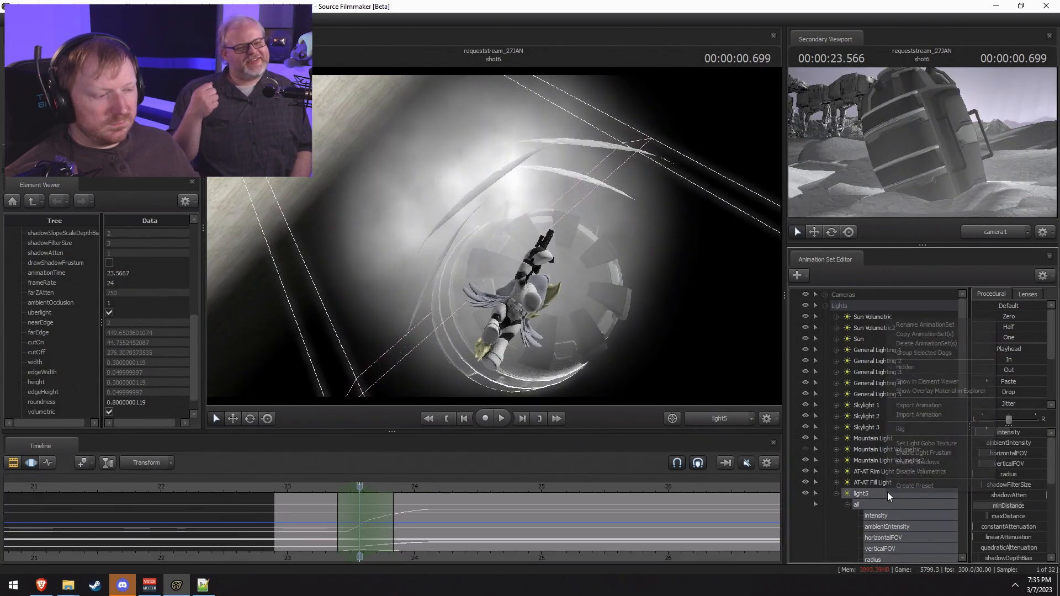
left_click(929, 325)
type("Snow Vo")
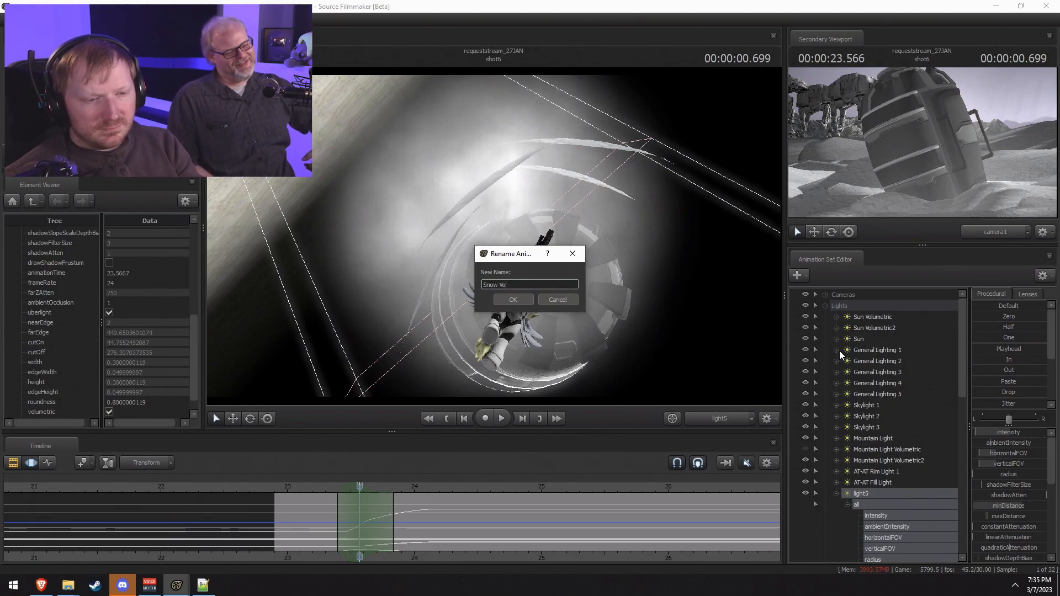
type("lumetric 1")
key("Return")
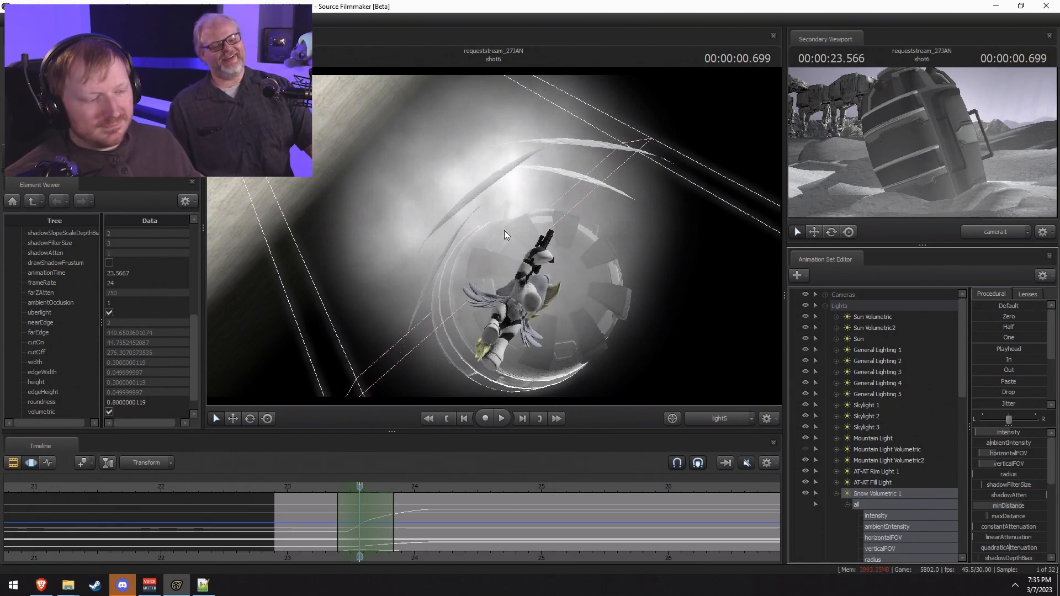
Step: Copy the Snow Volumetric 1 animation set, collapse the Lights group, paste the copy at the scene's root level and select it
right_click(921, 491)
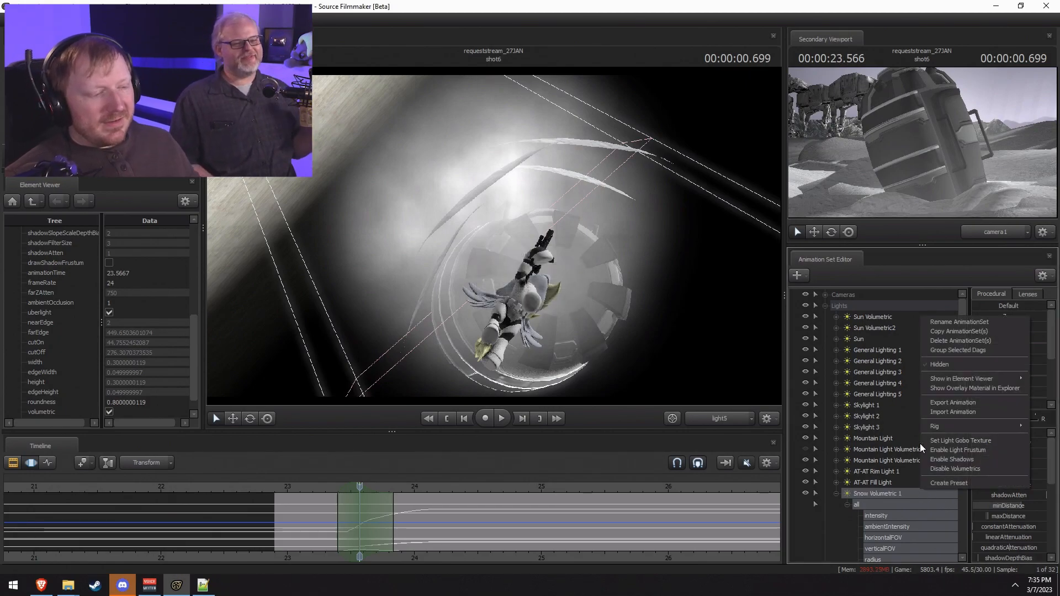
left_click(951, 331)
left_click(836, 494)
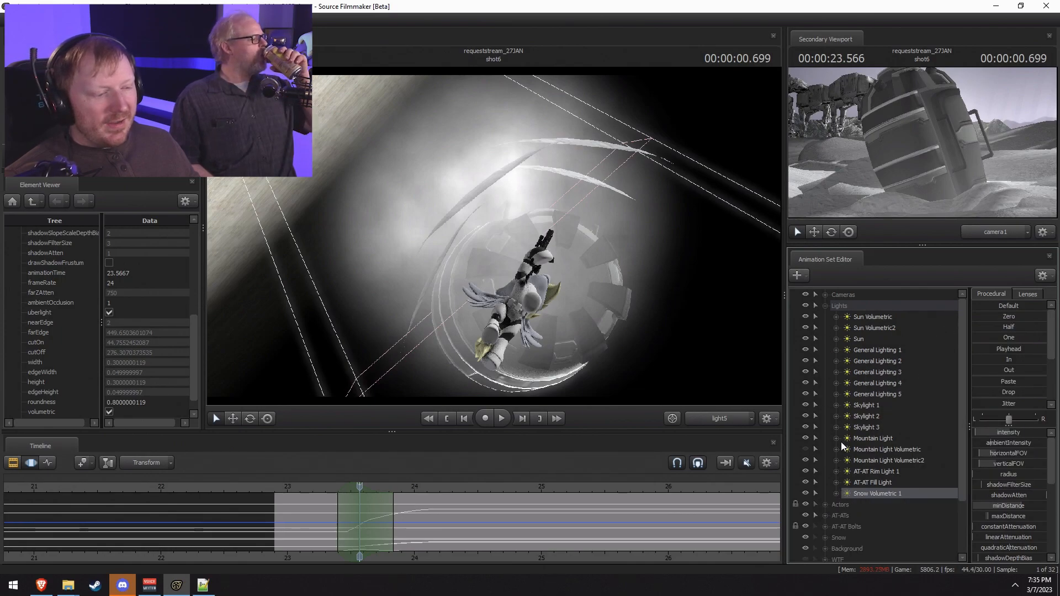
left_click(826, 307)
right_click(845, 445)
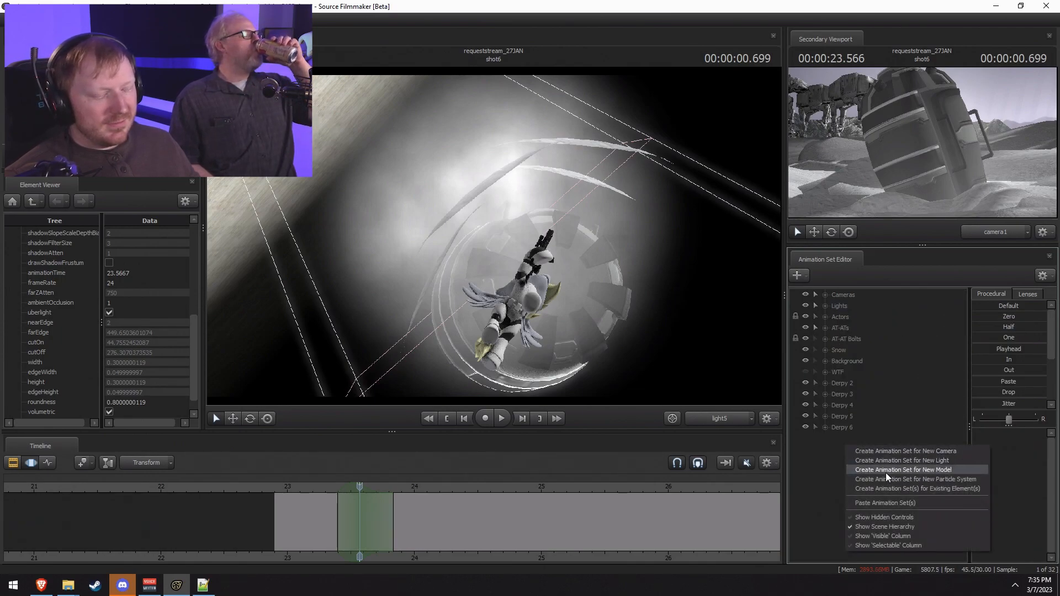
left_click(910, 499)
left_click(860, 437)
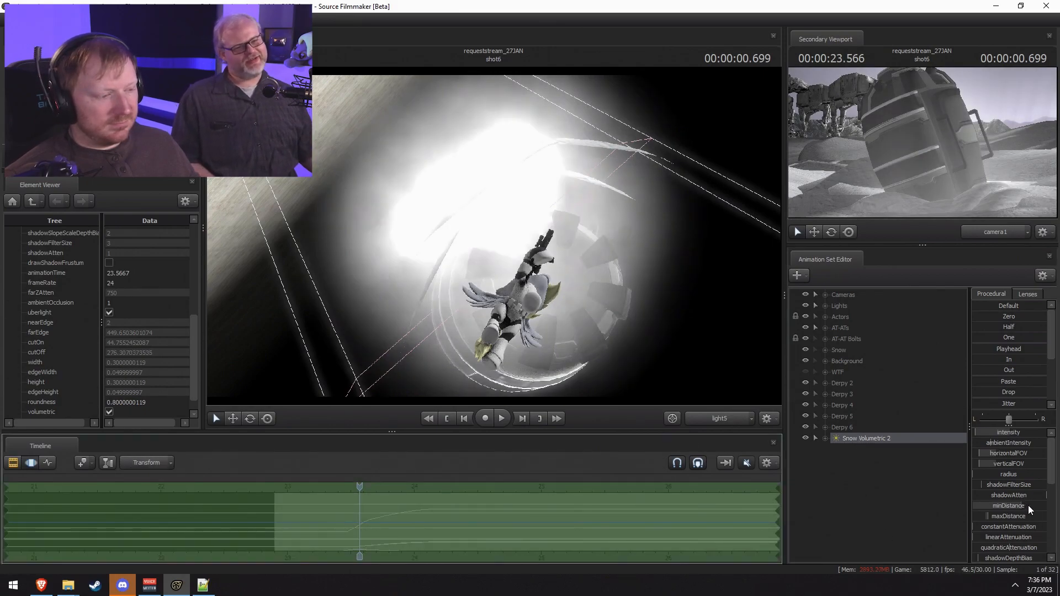
scroll(1028, 505, "down", 4)
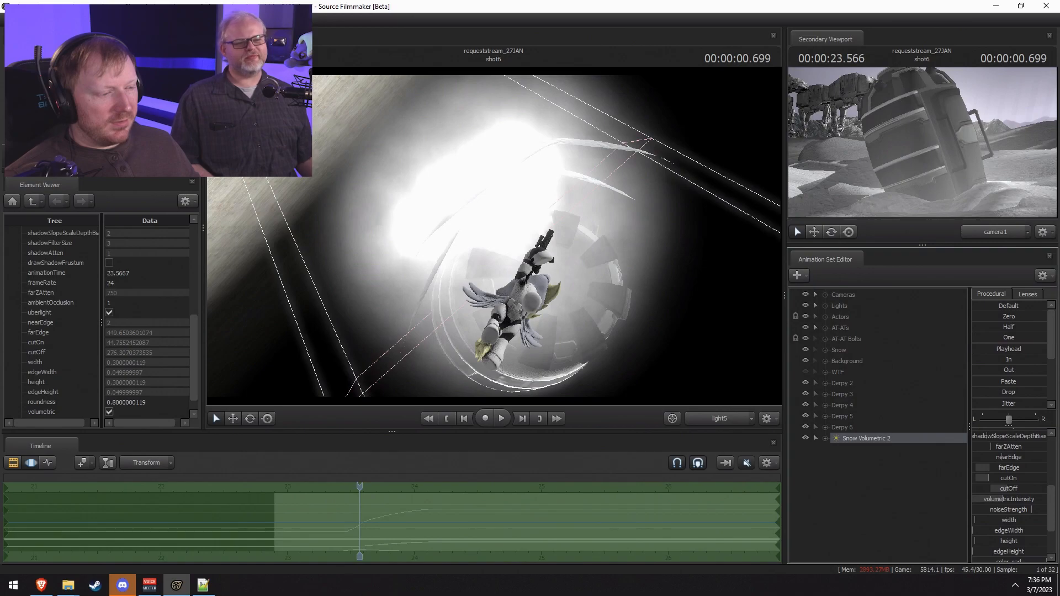
Step: Play and scrub shot6 between about 23.4 and 23.8 s to examine the copied Snow Volumetric 2 light's flash
left_click_drag(1020, 470, 1022, 492)
key("F2")
key("F3")
key("F2")
left_click(339, 491)
key("space")
left_click_drag(339, 491, 360, 487)
key("space")
key("F3")
key("F2")
key("F3")
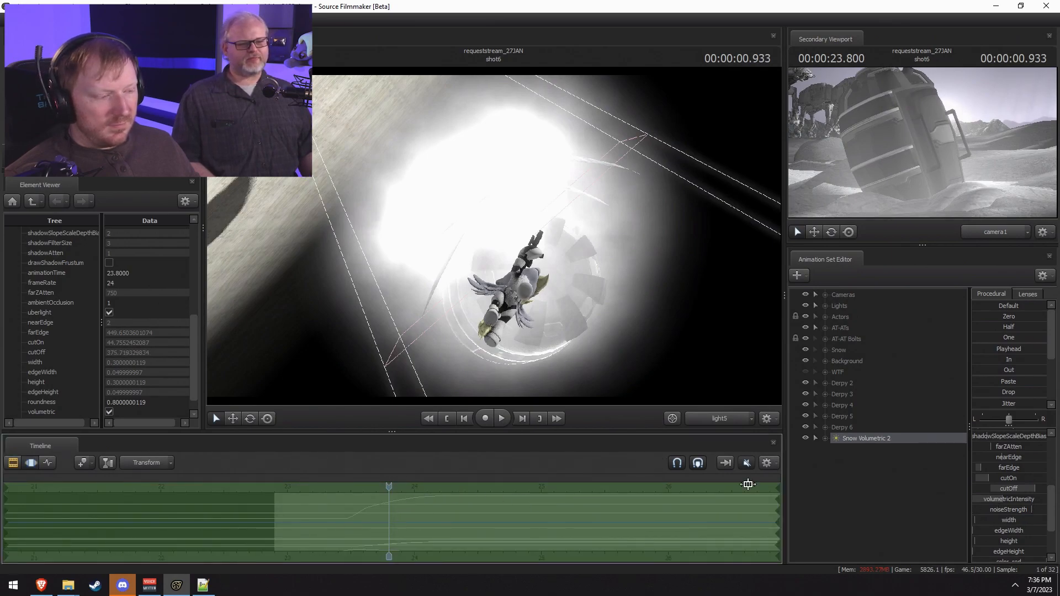
Step: Flatten Snow Volumetric 2's cutOff curve by partly blending it toward the In preset, and check it at about 23.9 s
left_click(827, 438)
left_click(835, 449)
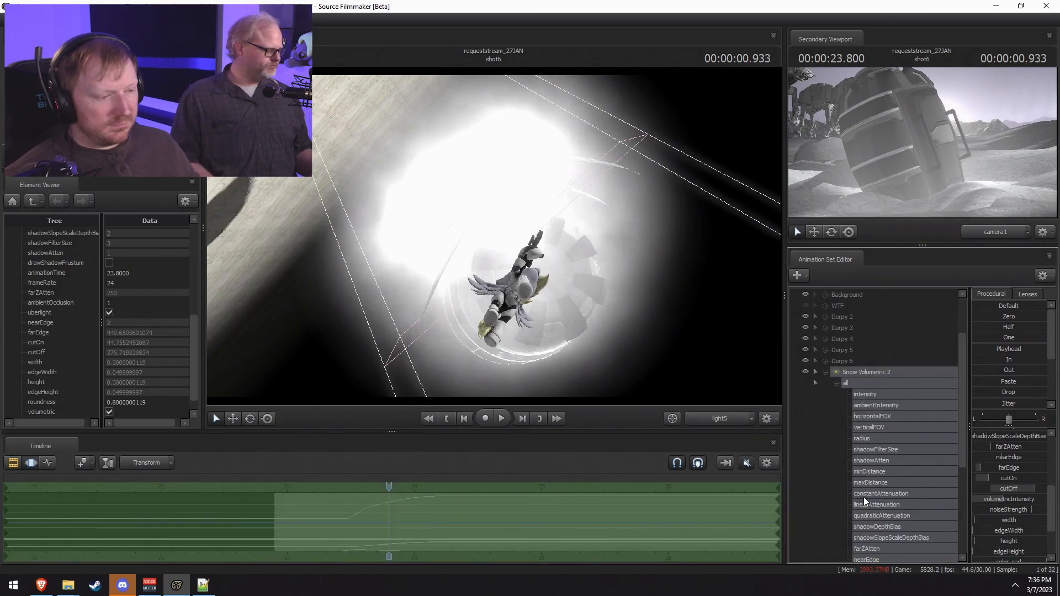
scroll(873, 494, "down", 4)
left_click(878, 515)
left_click(868, 527)
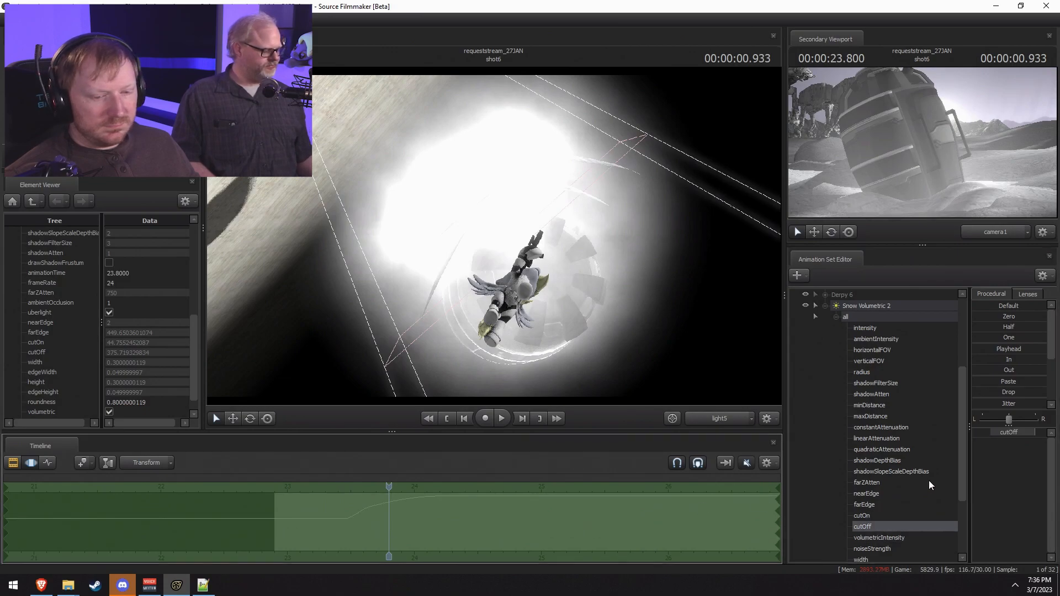
left_click_drag(982, 358, 1032, 359)
key("F2")
key("F3")
left_click_drag(378, 492, 401, 492)
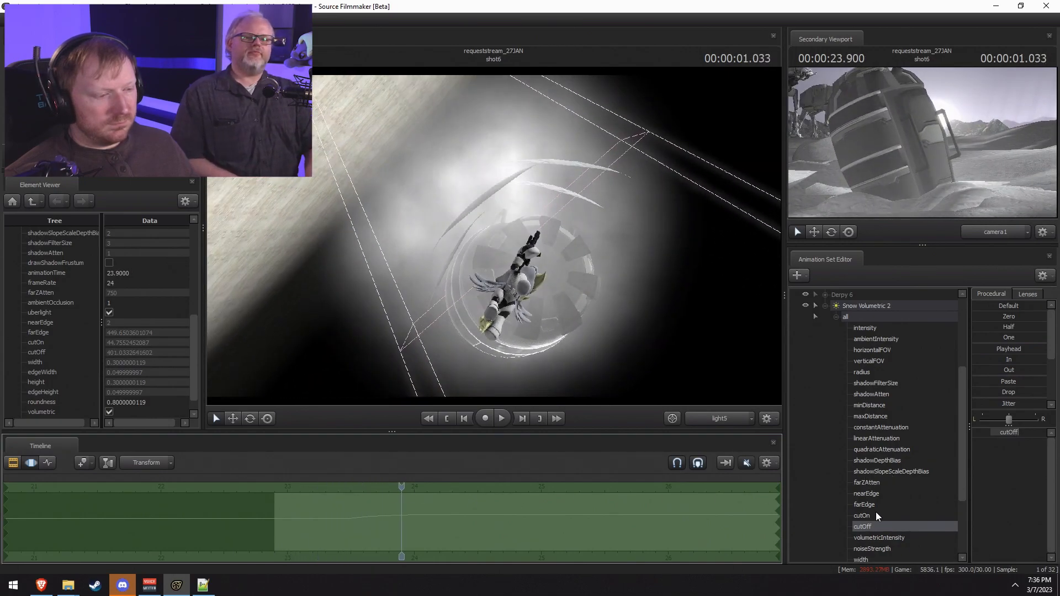
Step: Switch the main viewport to the work camera and examine Snow Volumetric 2's placement around the escape pod from farther back
left_click(893, 312)
key("F2")
key("F3")
left_click(721, 419)
left_click(719, 419)
left_click(719, 419)
left_click(719, 419)
key("F2")
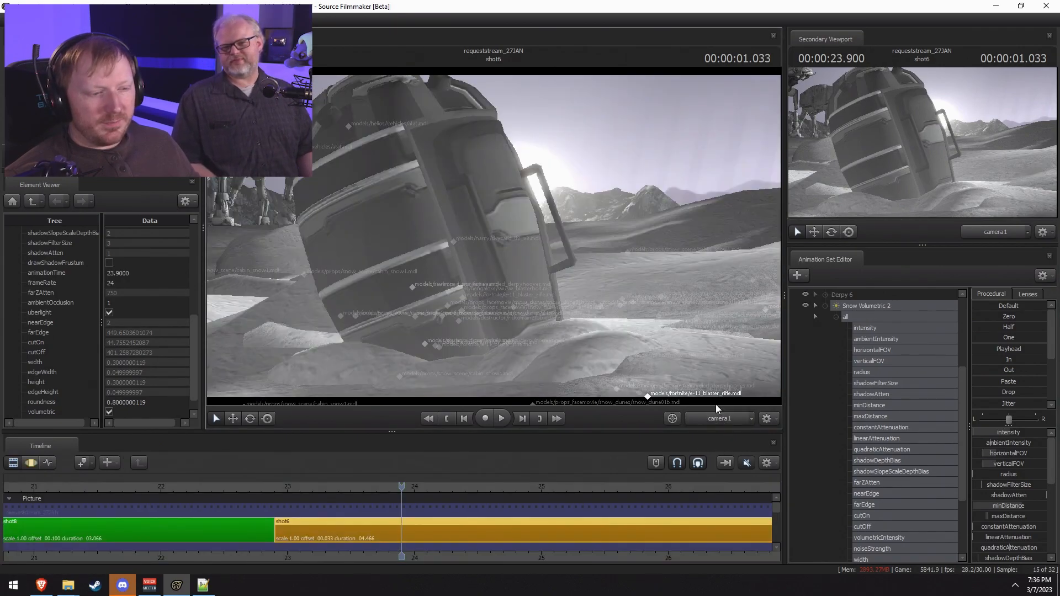
left_click(719, 419)
key("s")
left_click_drag(496, 240, 480, 277)
key("F3")
key("F2")
key("F3")
key("F2")
key("F3")
left_click_drag(523, 331, 498, 391)
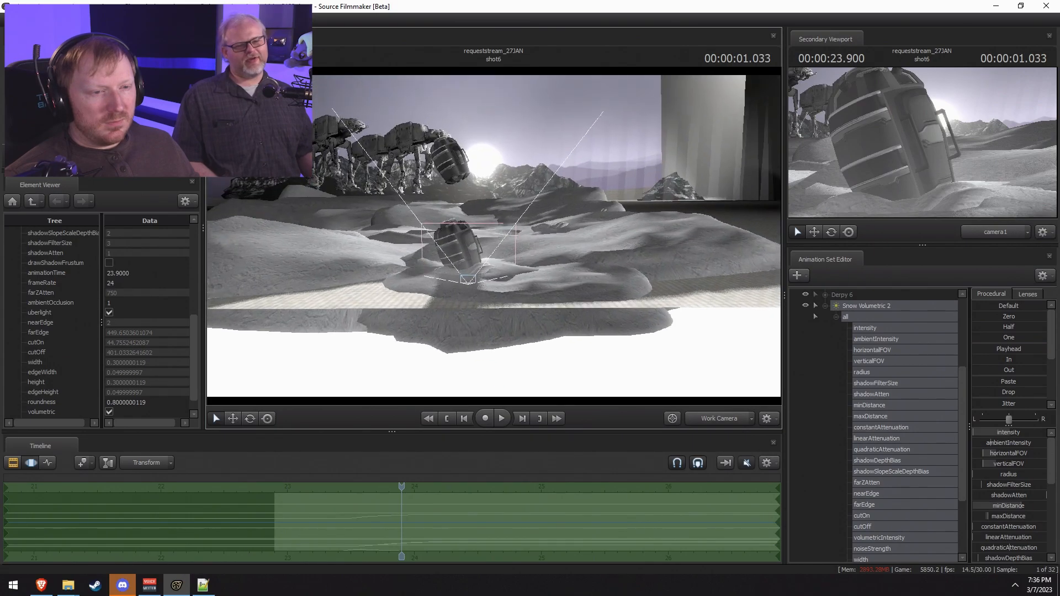
Step: Look through Snow Volumetric 2 in the main viewport and adjust the light's position relative to the escape pod
left_click_drag(890, 307, 404, 134)
key("w")
key("w")
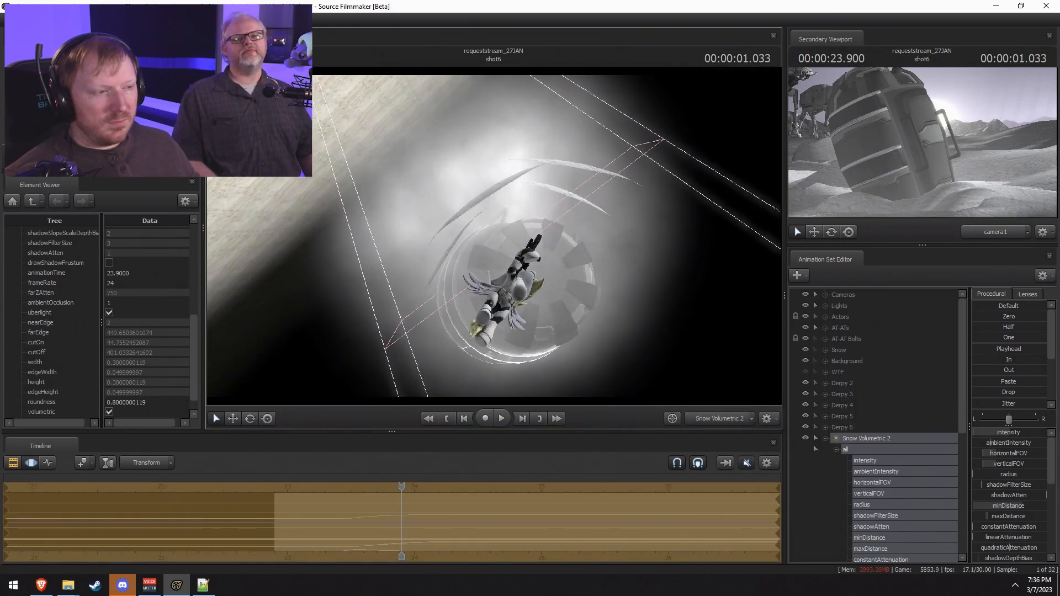
key("s")
key("s")
left_click_drag(577, 241, 577, 241)
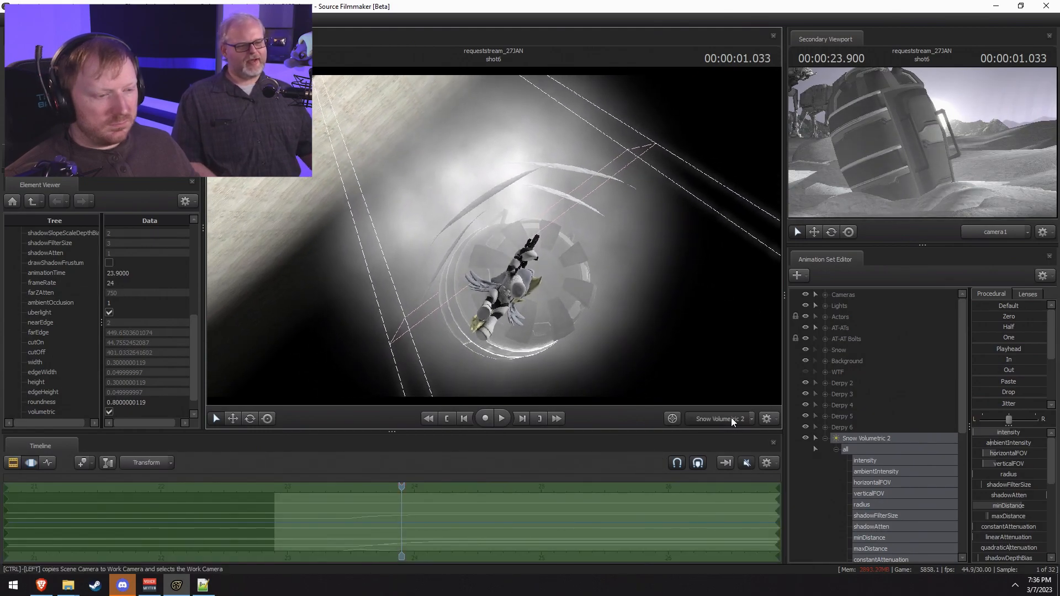
Step: From camera1, raise Snow Volumetric 2's volumetricIntensity around 23.63 s, with falloff from about 23.5 to 23.93 s
double_click(731, 418)
key("shift")
left_click_drag(369, 520, 381, 517, "shift")
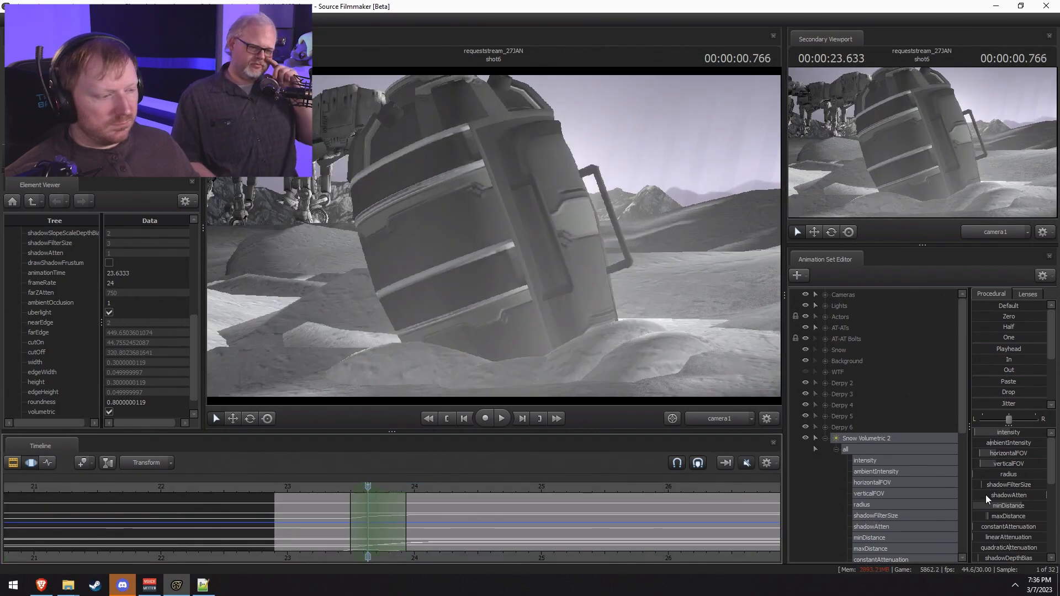
scroll(994, 505, "down", 3)
left_click(998, 530)
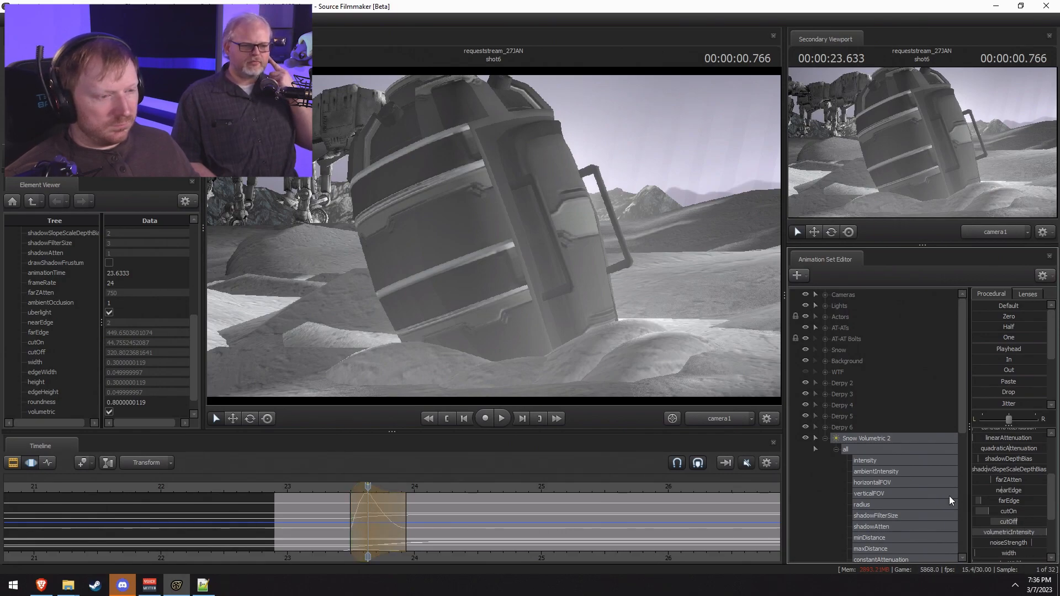
Step: Look through Snow Volumetric 2 again, reposition it around the pod across the whole timeline, and replay from about 23.0 s
left_click_drag(873, 441, 555, 292)
key("ctrl+a")
key("w")
mouse_move(494, 238)
left_mouse_down()
mouse_move(500, 259)
mouse_move(495, 239)
left_mouse_up()
key("d")
key("s")
scroll(1013, 461, "up", 5)
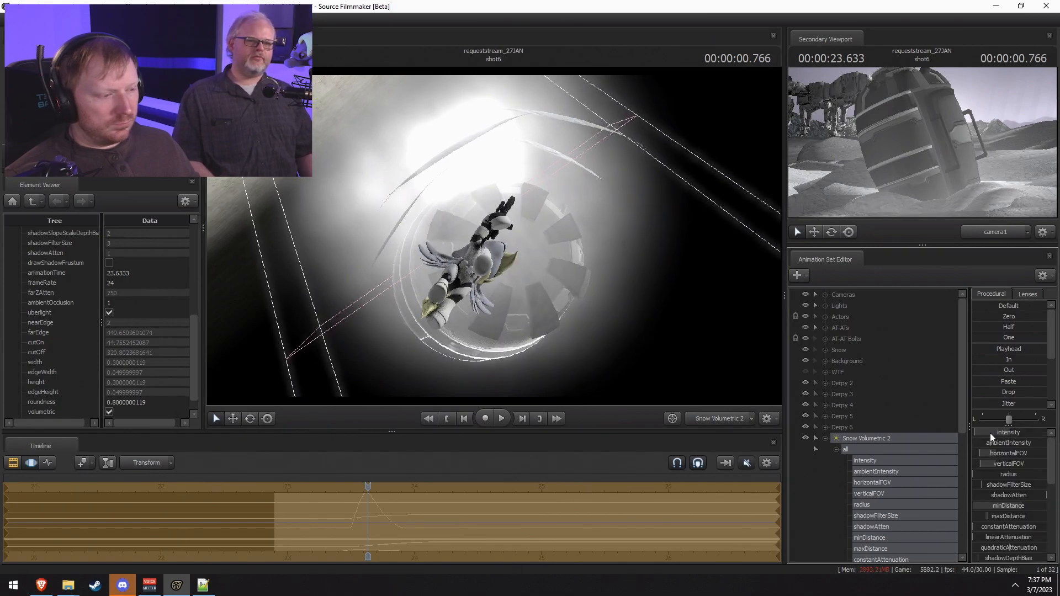
key("F2")
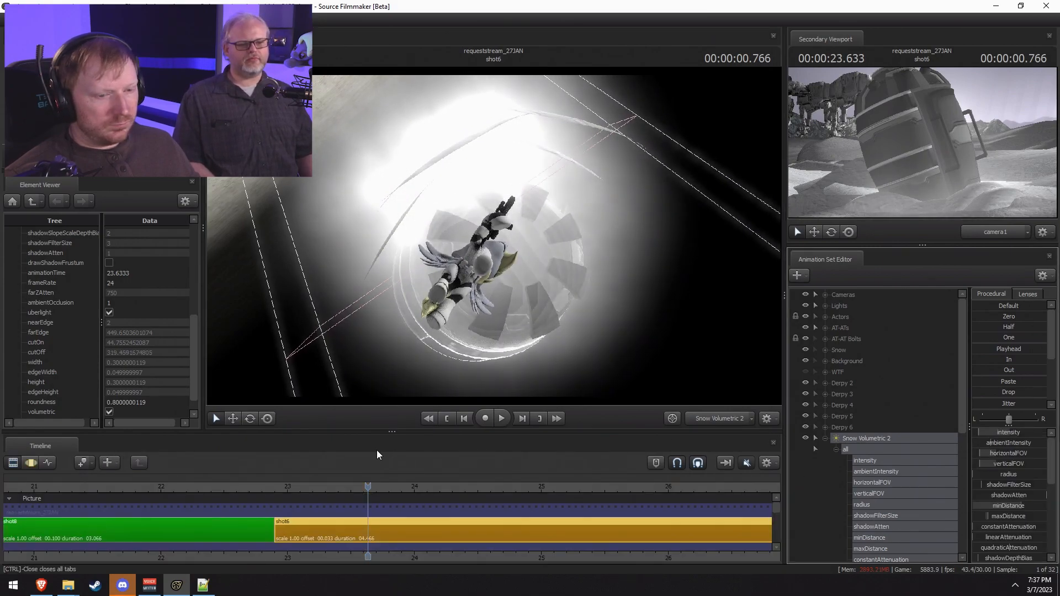
left_click(284, 490)
key("space")
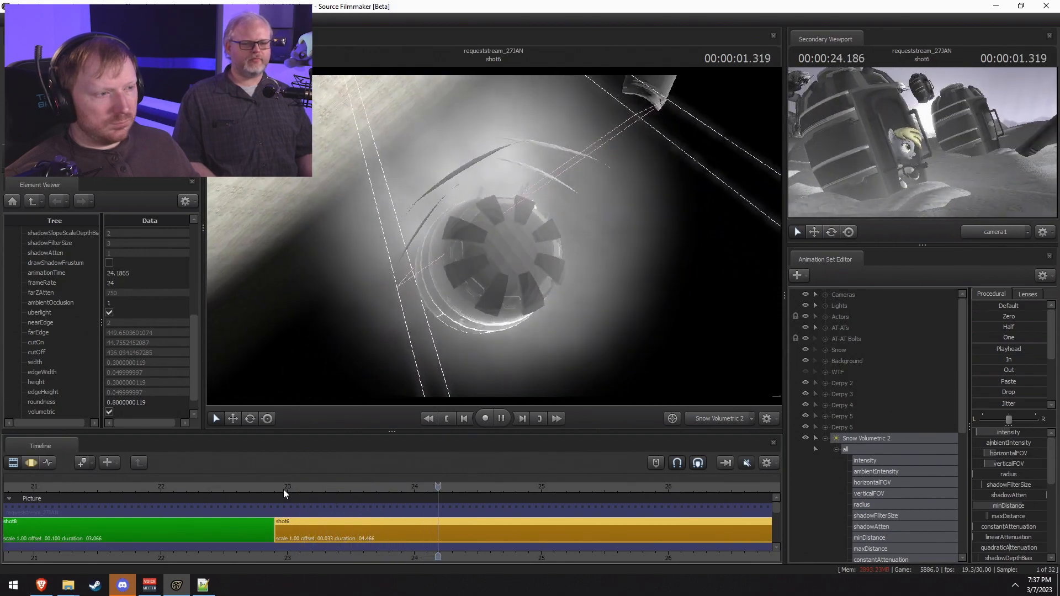
left_click(289, 487)
key("space")
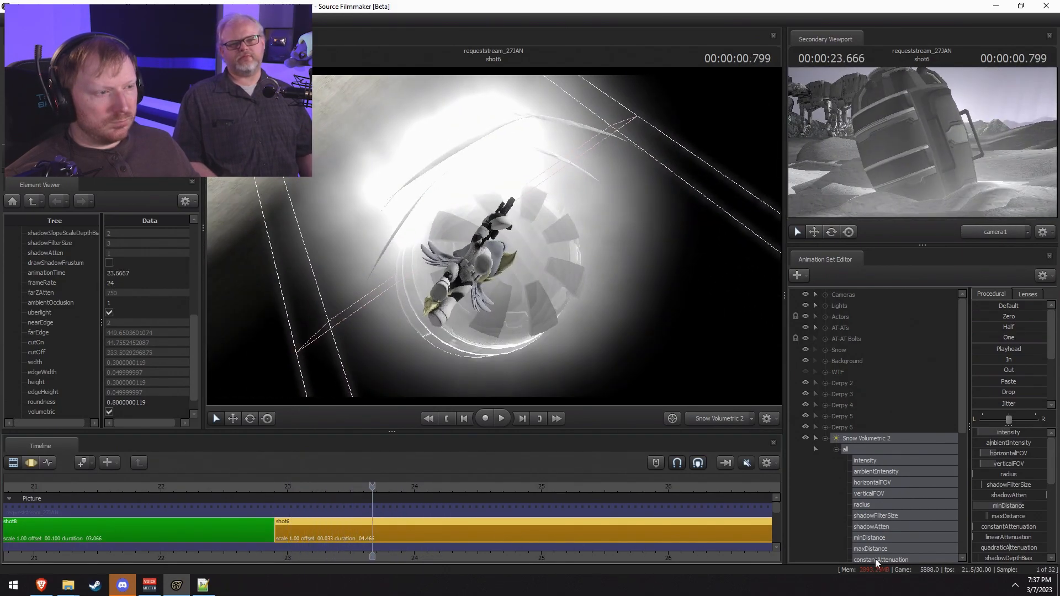
Step: Collapse Snow Volumetric 2, move it into the Lights group and select it together with Snow Volumetric 1
left_click(826, 439)
left_click(827, 310)
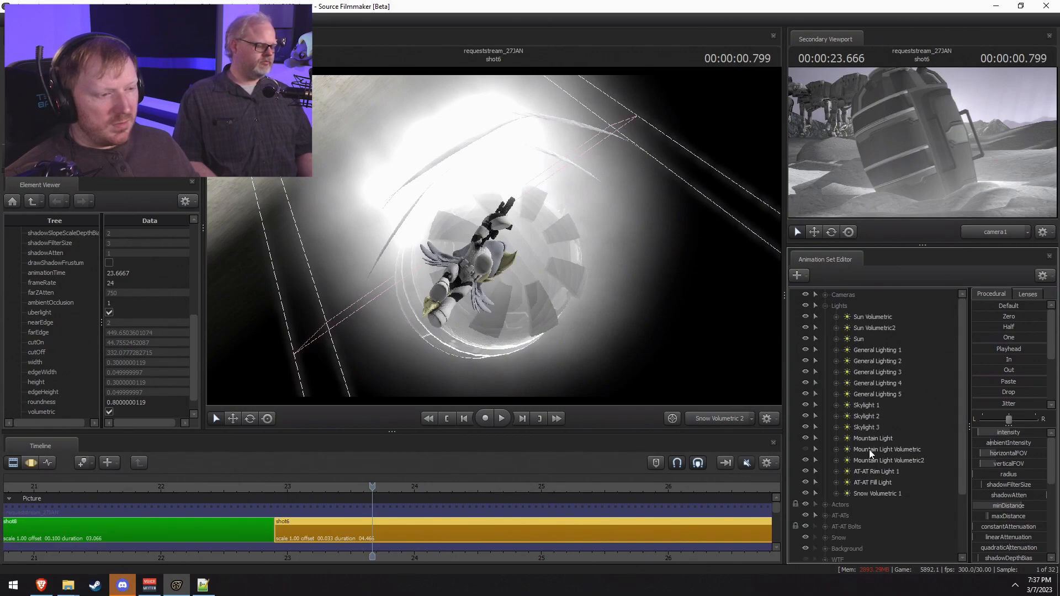
scroll(869, 497, "down", 2)
left_click_drag(864, 550, 886, 421)
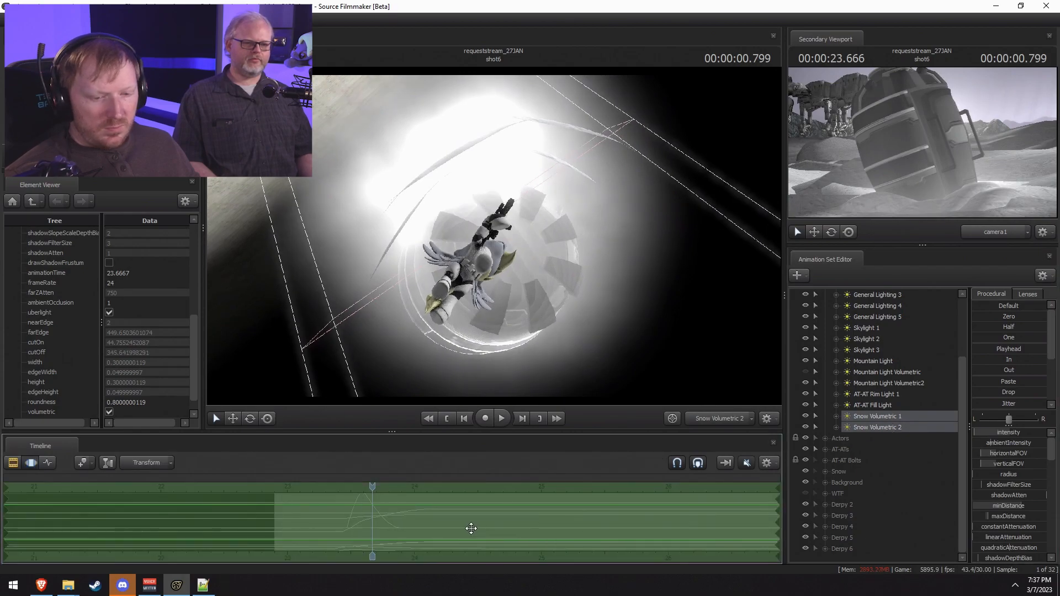
Step: Shift both Snow Volumetric lights' animation earlier so the flash peaks at about 23.47 s, and replay the impact
left_click(309, 486)
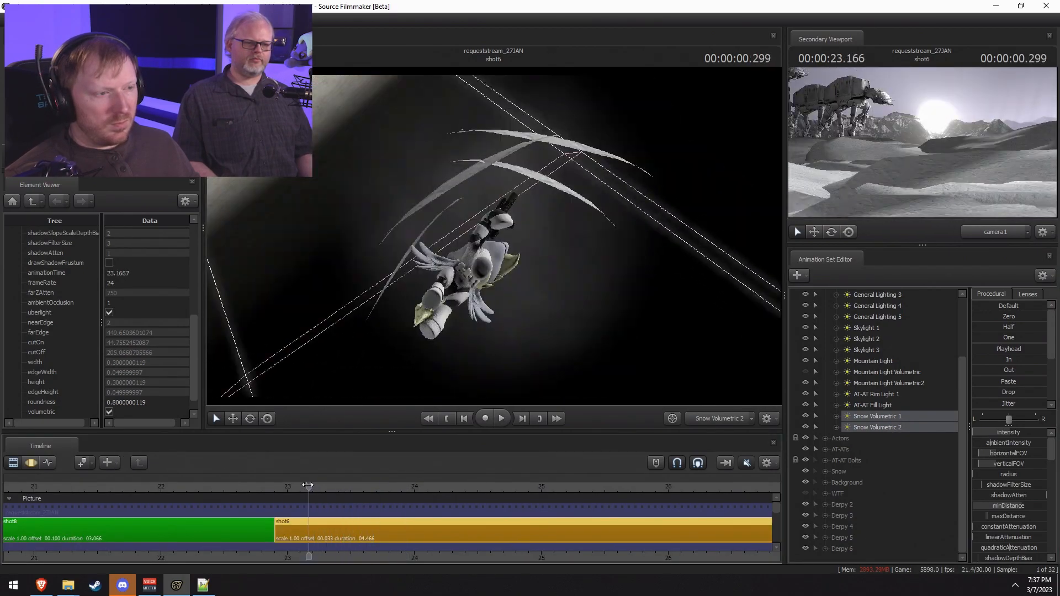
key("F3")
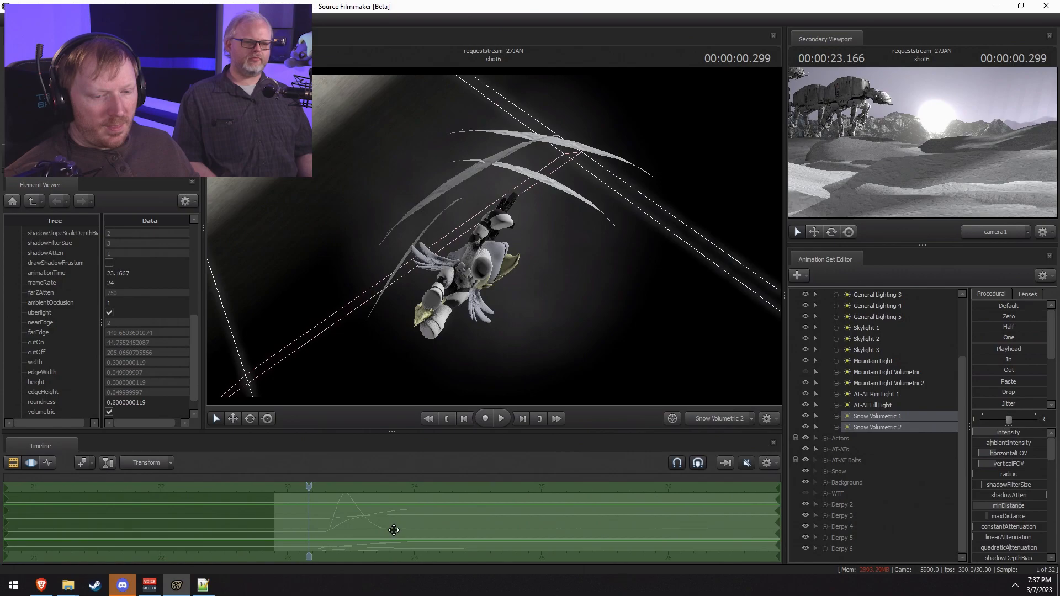
key("F2")
key("space")
key("space")
key("F3")
left_click_drag(311, 508, 334, 512)
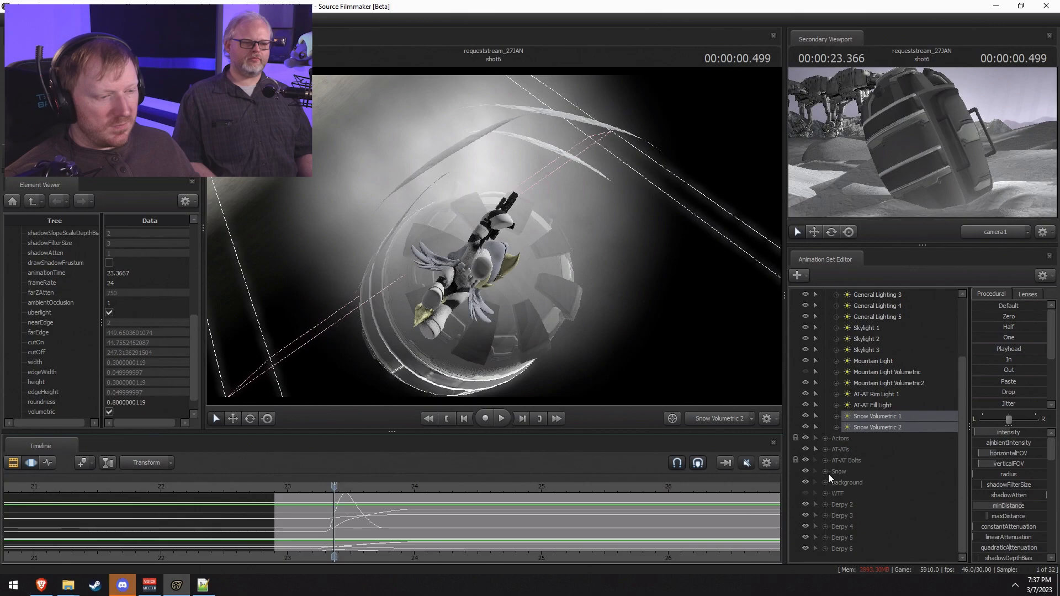
mouse_move(434, 519)
left_mouse_down()
mouse_move(465, 504)
mouse_move(403, 502)
mouse_move(428, 502)
left_mouse_up()
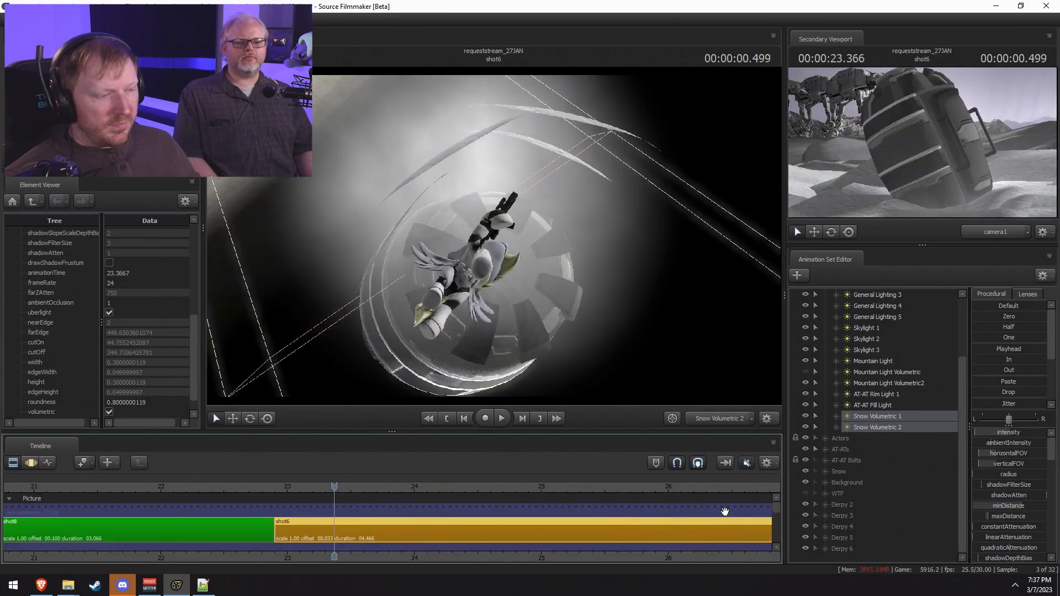
Step: Expand the Derpy 1 group in Actors, select Snow Dune 1 - 1 through 1 - 4, and select the full time range
left_click(829, 440)
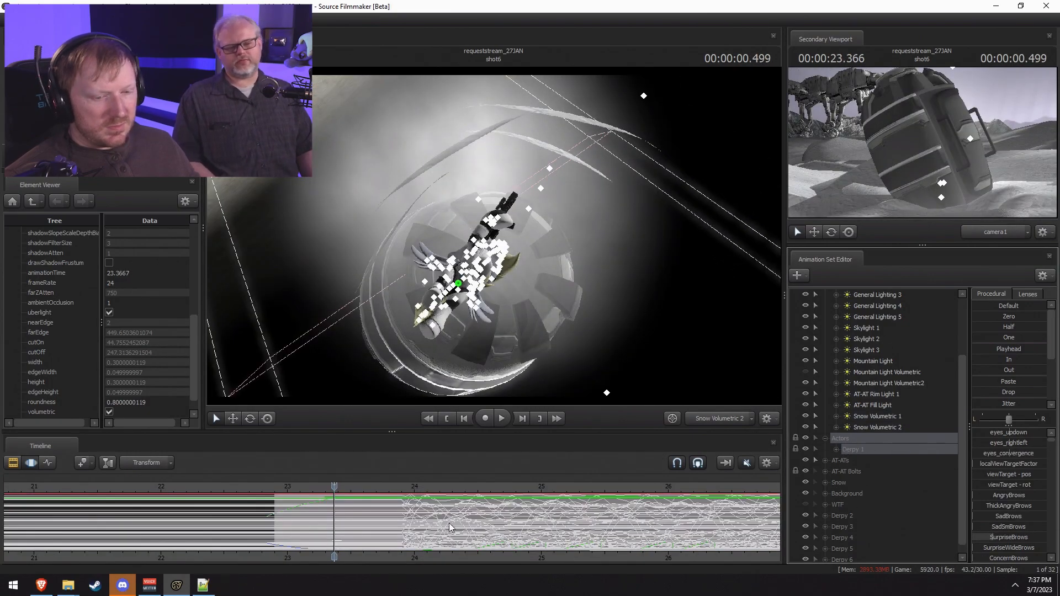
left_click(837, 449)
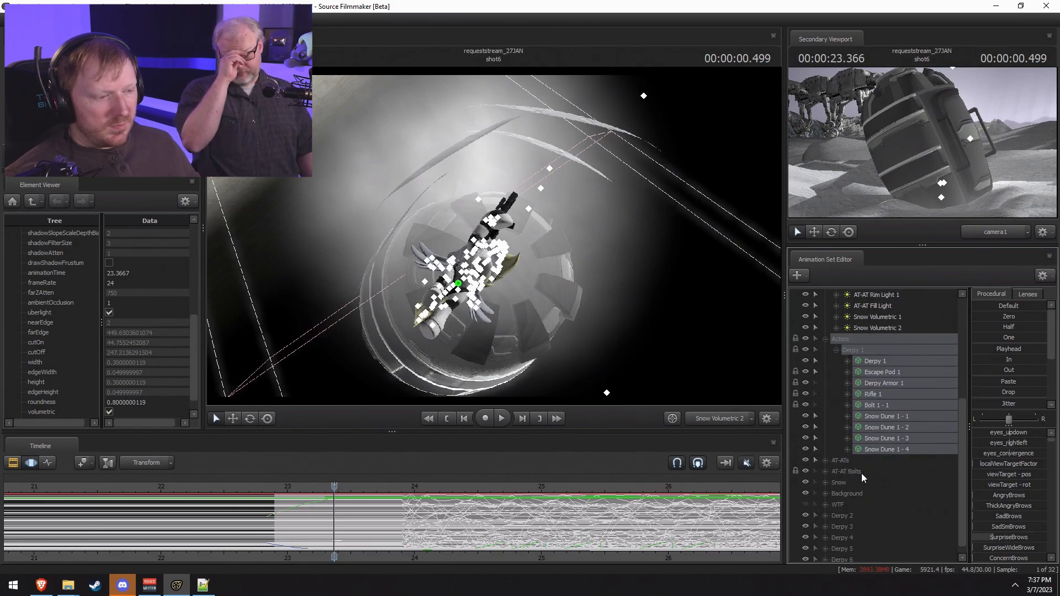
left_click(883, 419)
left_click(885, 451, "shift")
left_click_drag(309, 525, 351, 527)
key("ctrl+a")
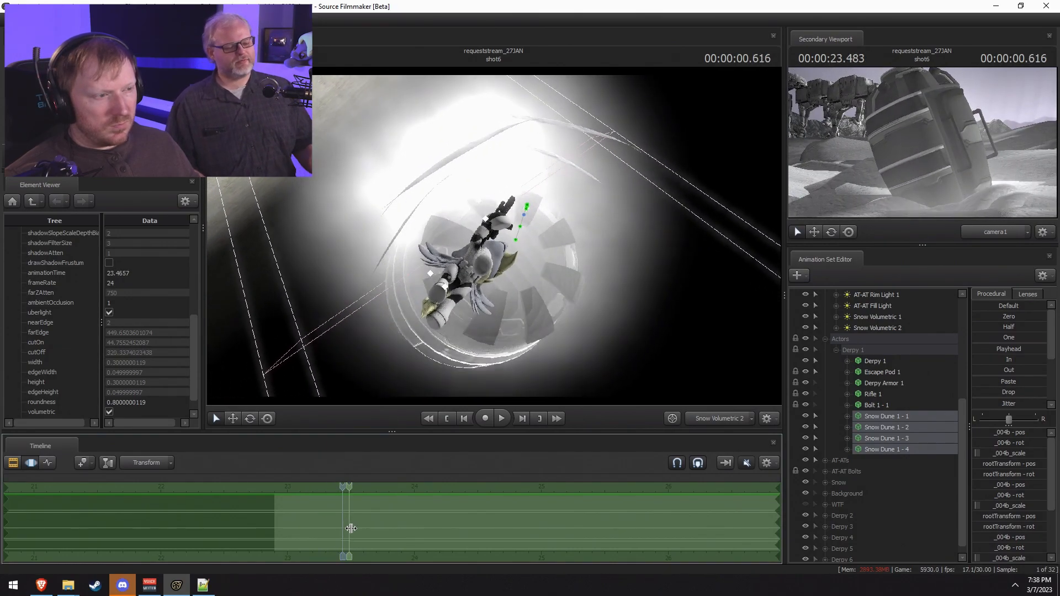
Step: Replay the pod's impact and mark roughly 23.27 to 23.46 s to inspect the snow dunes' timing
key("F2")
left_click(308, 486)
key("space")
left_click_drag(307, 486, 300, 487)
key("F3")
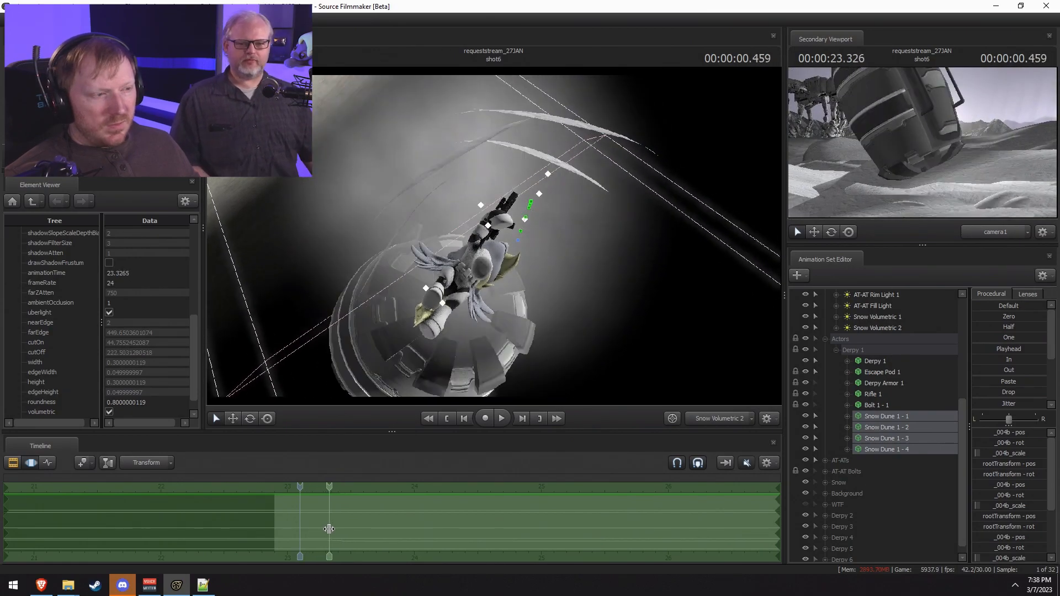
mouse_move(331, 529)
left_mouse_down("shift")
mouse_move(344, 530)
mouse_move(315, 524)
left_mouse_up("shift")
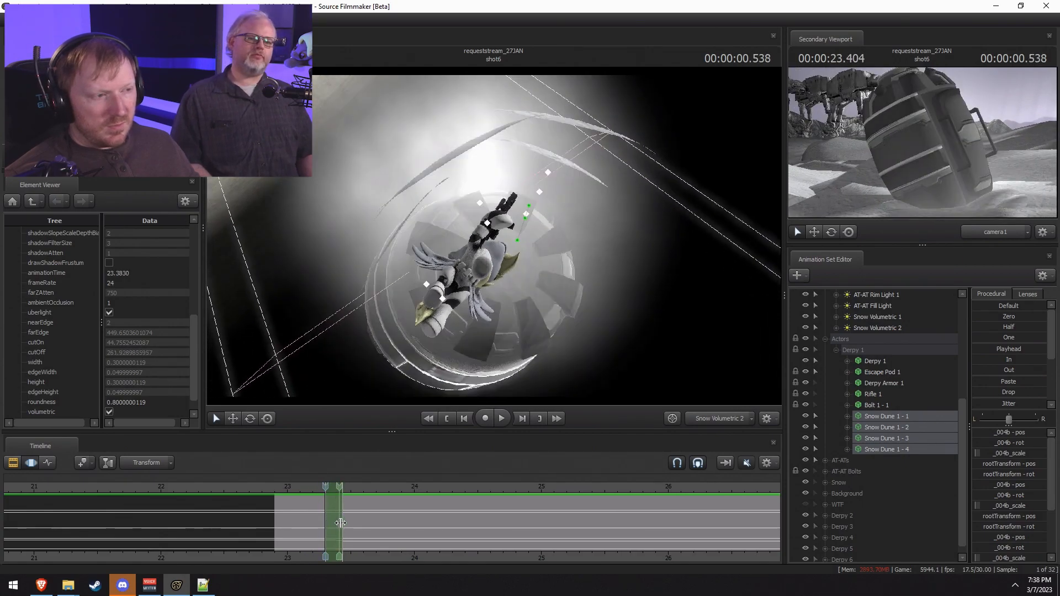
mouse_move(325, 488)
left_mouse_down()
mouse_move(291, 491)
mouse_move(322, 492)
left_mouse_up()
key("space")
key("space")
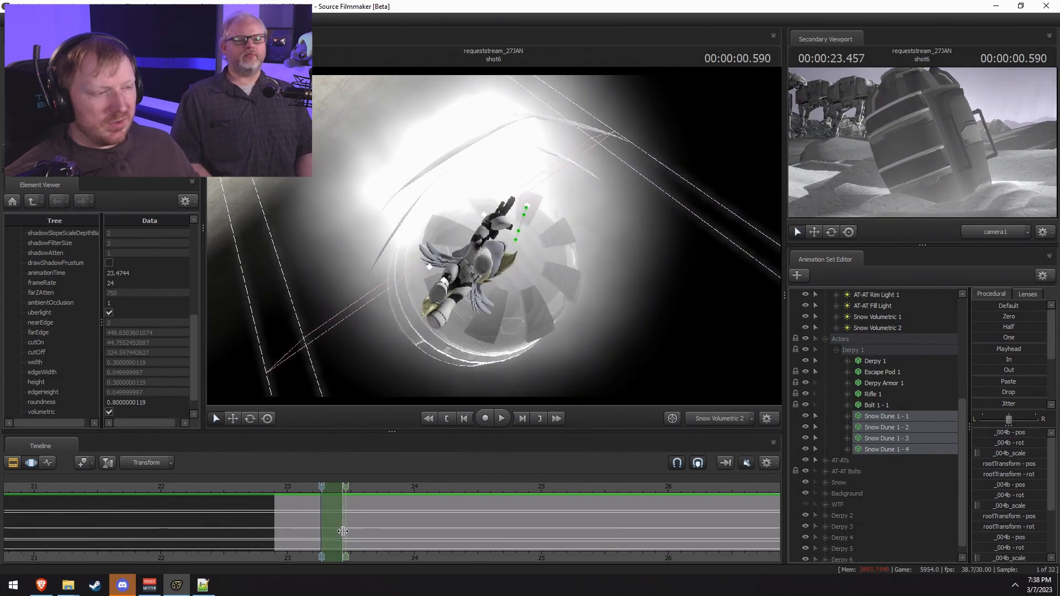
Step: Step frame by frame around 23.43 s and repeatedly replay the impact from about 23.07 s to check dune and flash timing
left_click(338, 490)
key("Left")
key("Left")
key("Left")
key("Right")
key("Right")
key("Right")
key("Right")
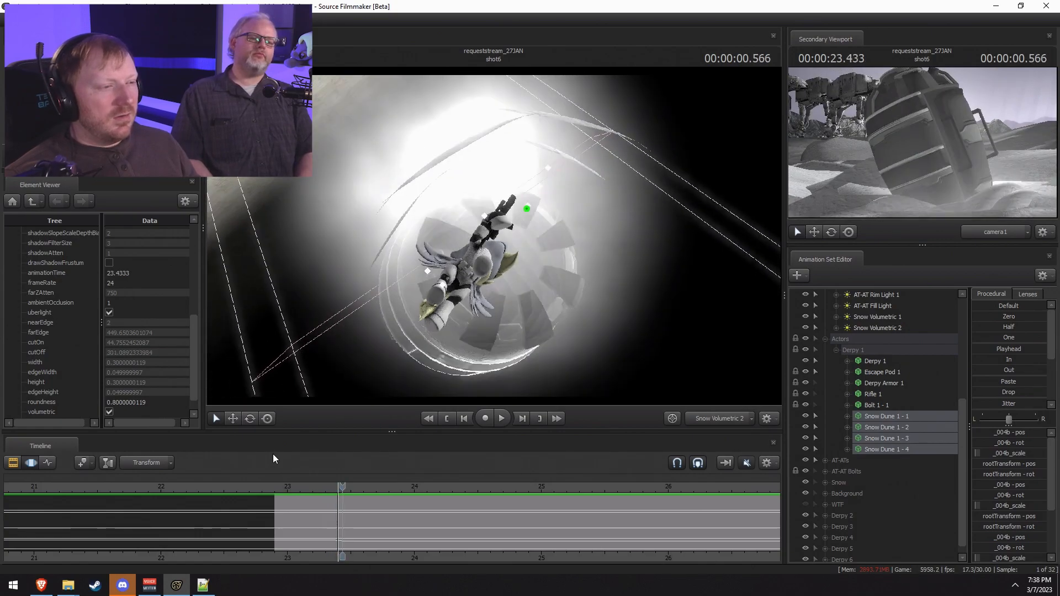
key("space")
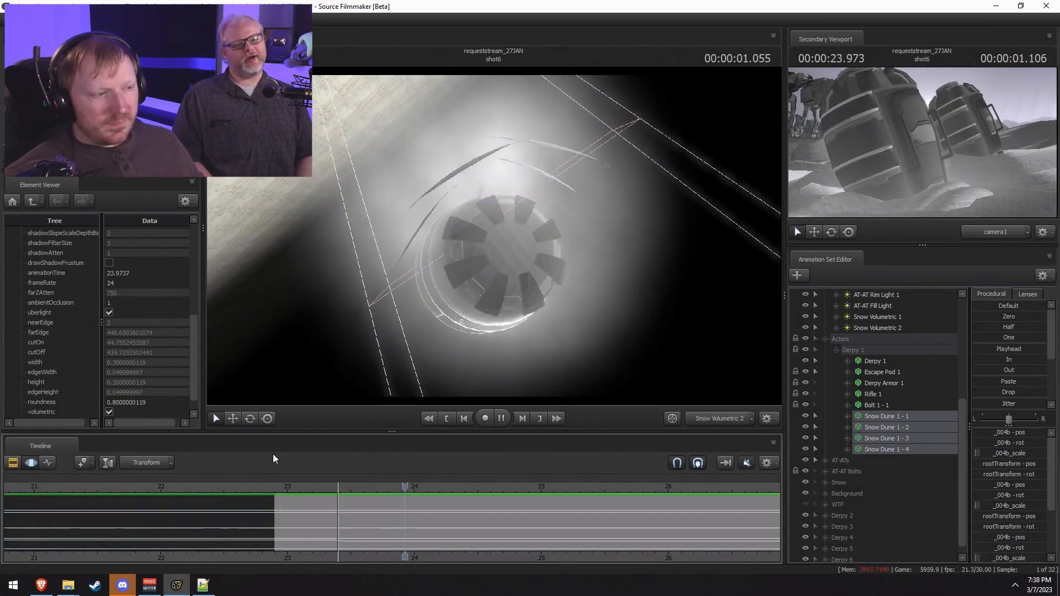
left_click_drag(307, 491, 267, 485)
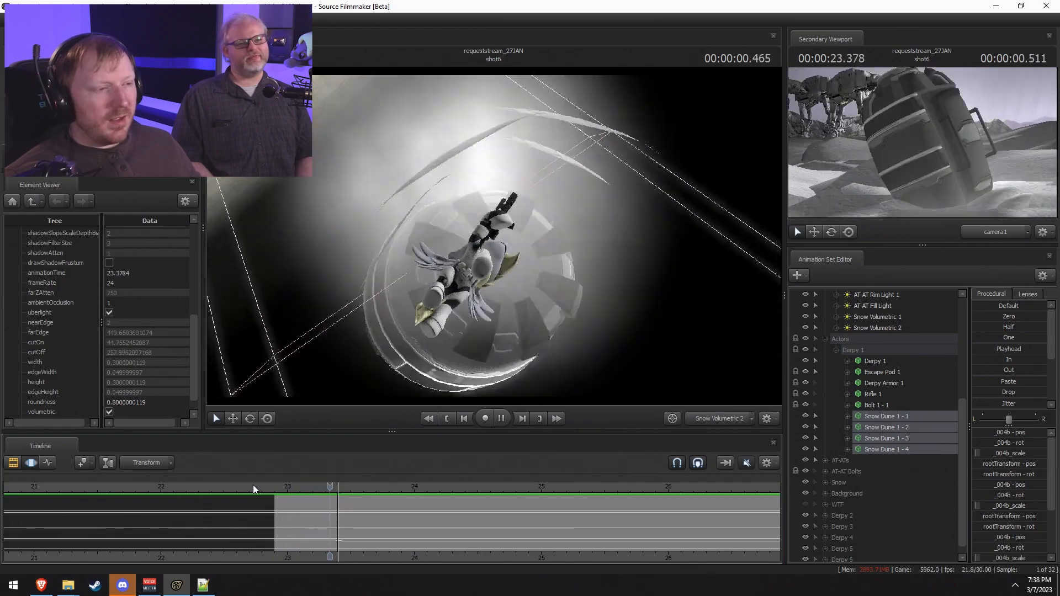
left_click(300, 489)
left_click(298, 489)
key("space")
left_click(298, 489)
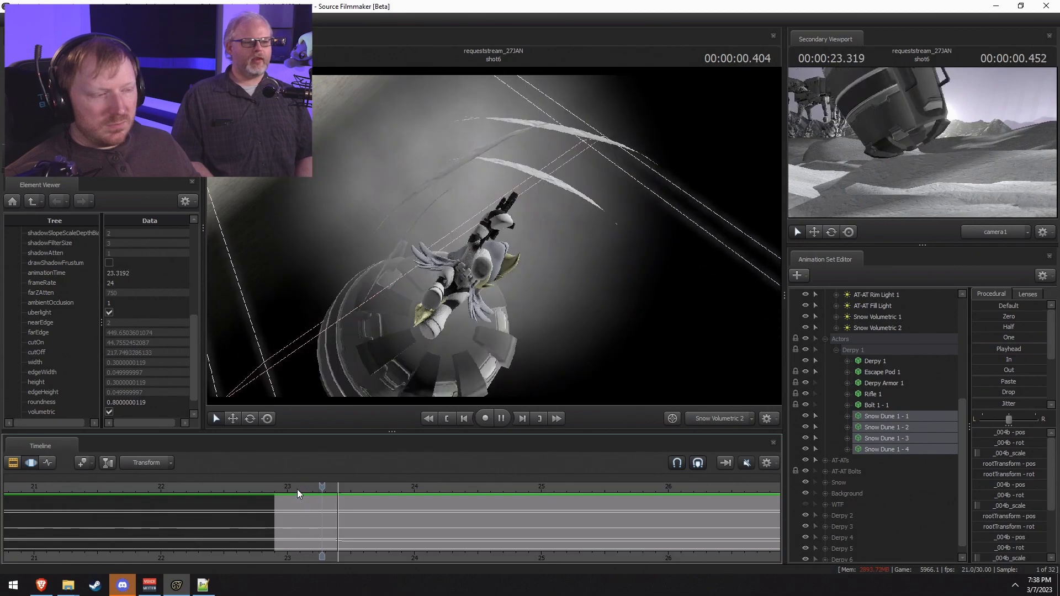
left_click(297, 489)
key("space")
key("shift")
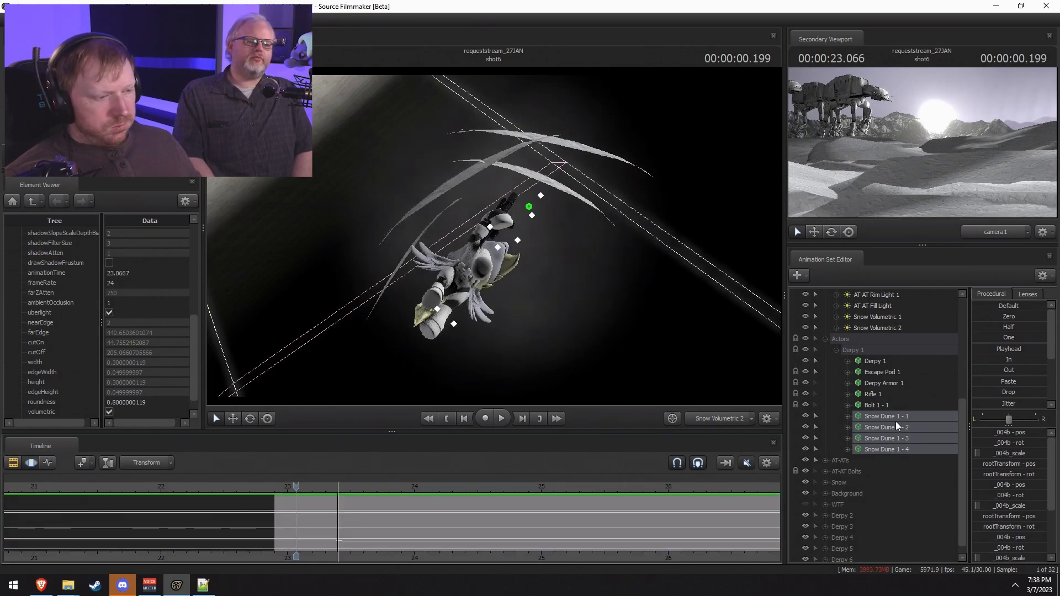
Step: Collapse Derpy 1, copy the Snow Volumetric 1 and Snow Volumetric 2 animation sets together, and collapse the Lights group
left_click(837, 350)
left_click(899, 407, "ctrl")
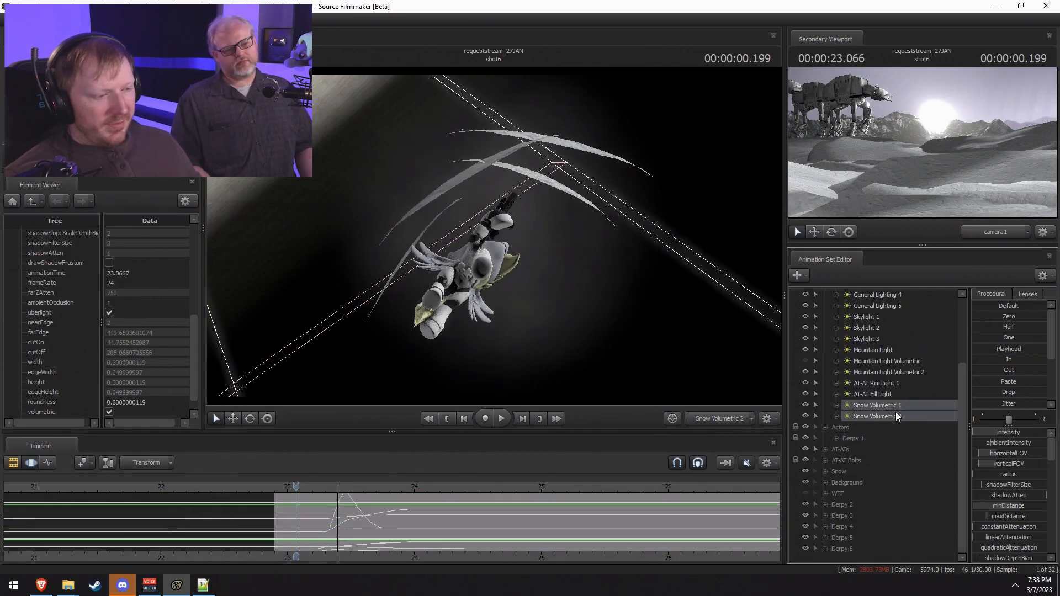
right_click(896, 413)
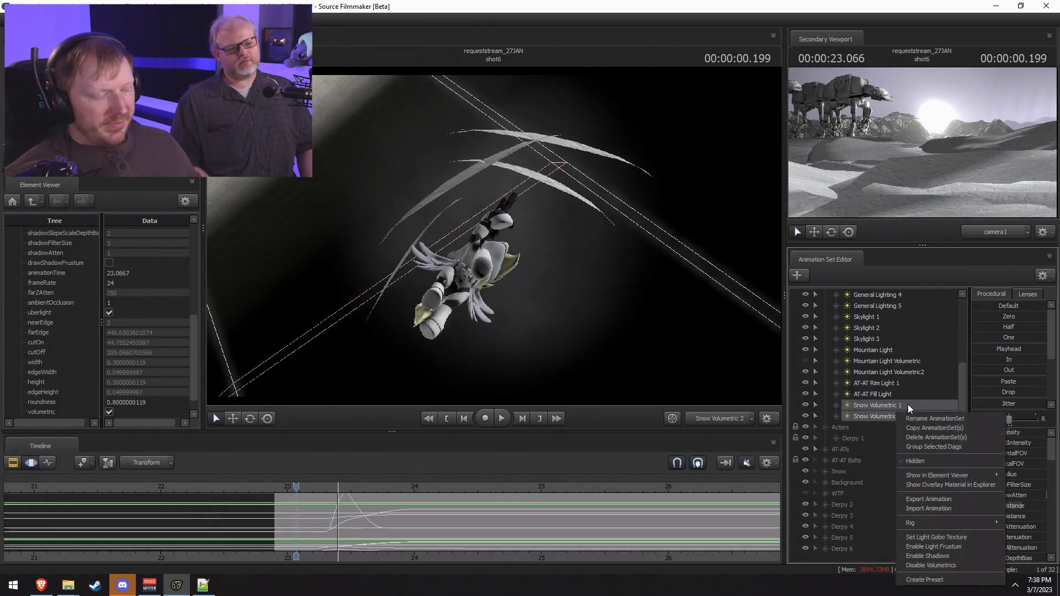
left_click(922, 429)
left_click(824, 307)
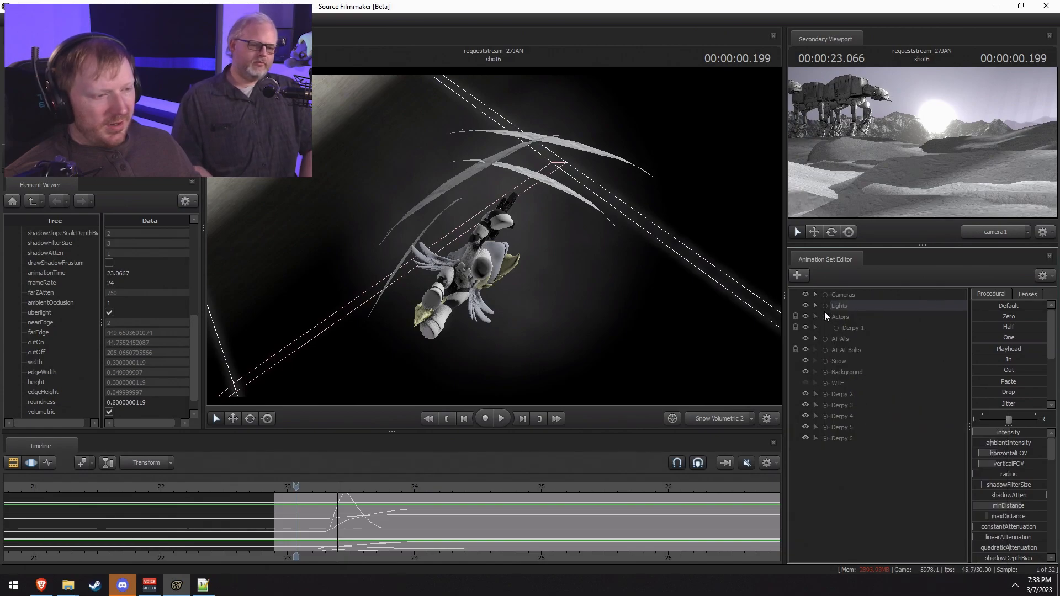
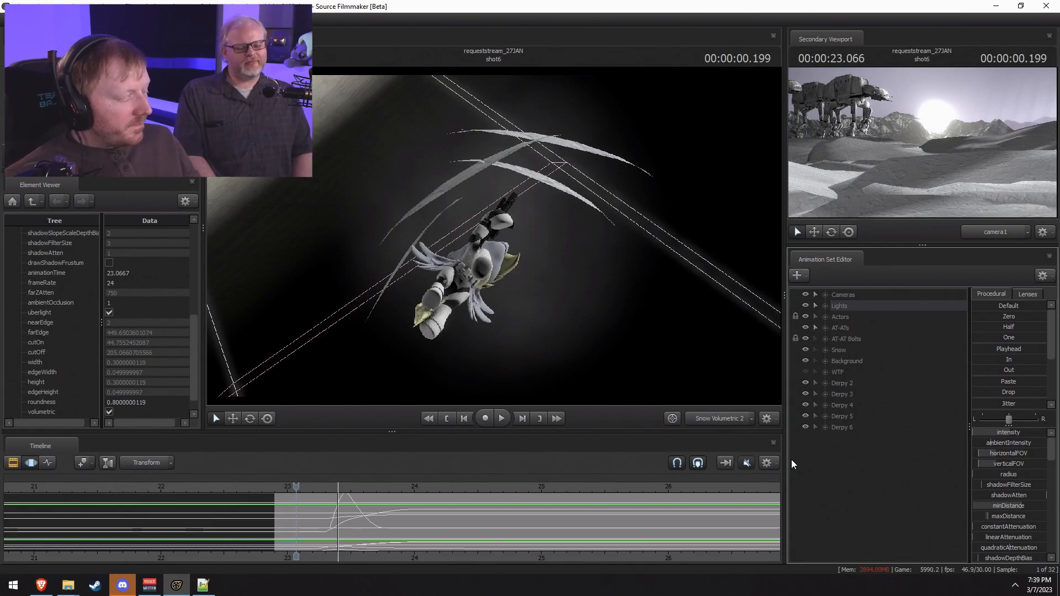
Step: Select the full time range and paste the copied Snow Volumetric lights as new animation sets
key("ctrl+a")
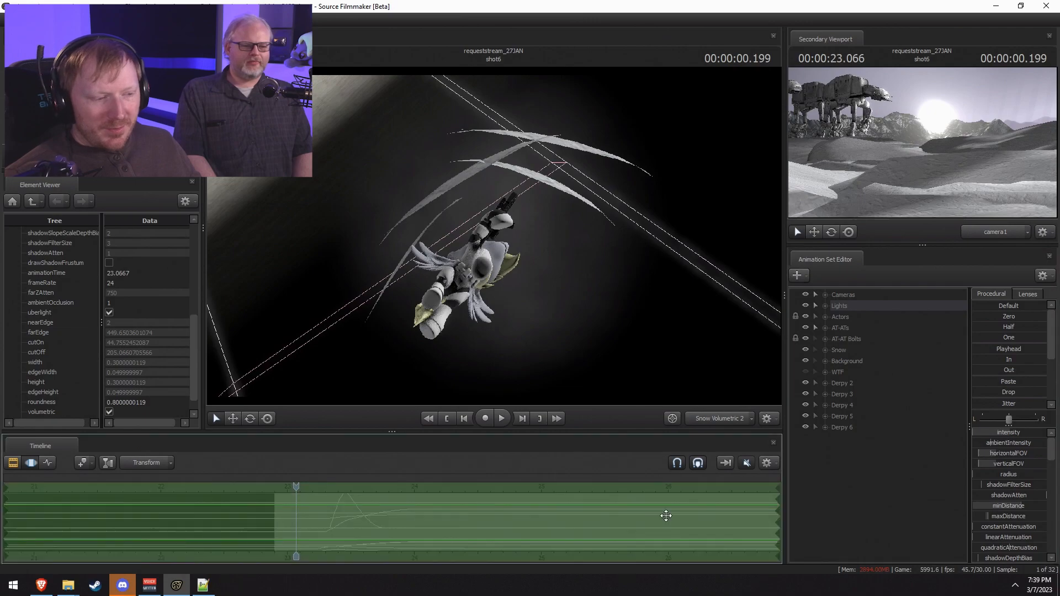
right_click(848, 470)
right_click(832, 452)
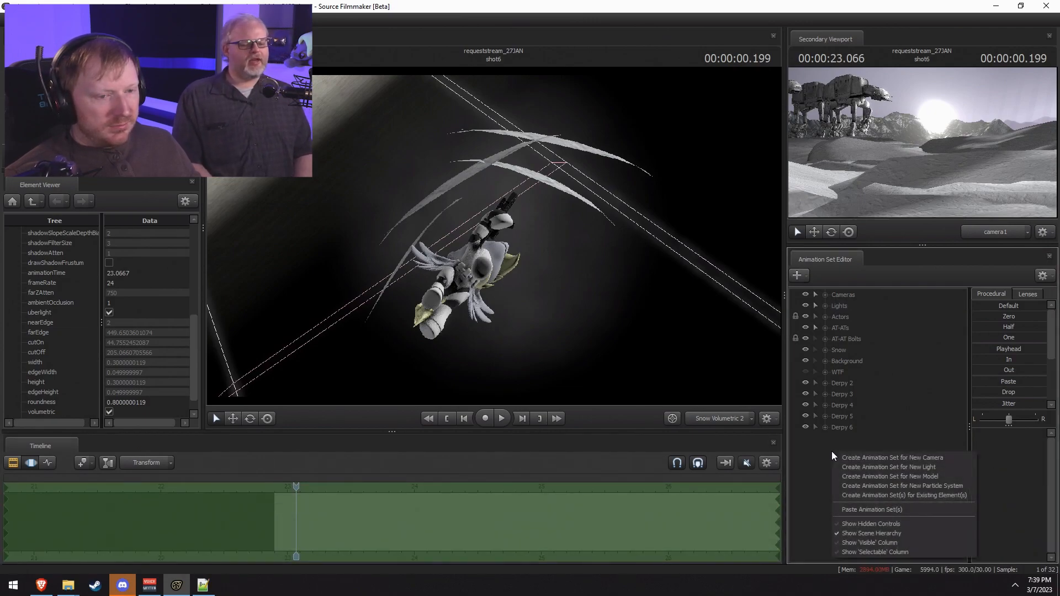
left_click(866, 507)
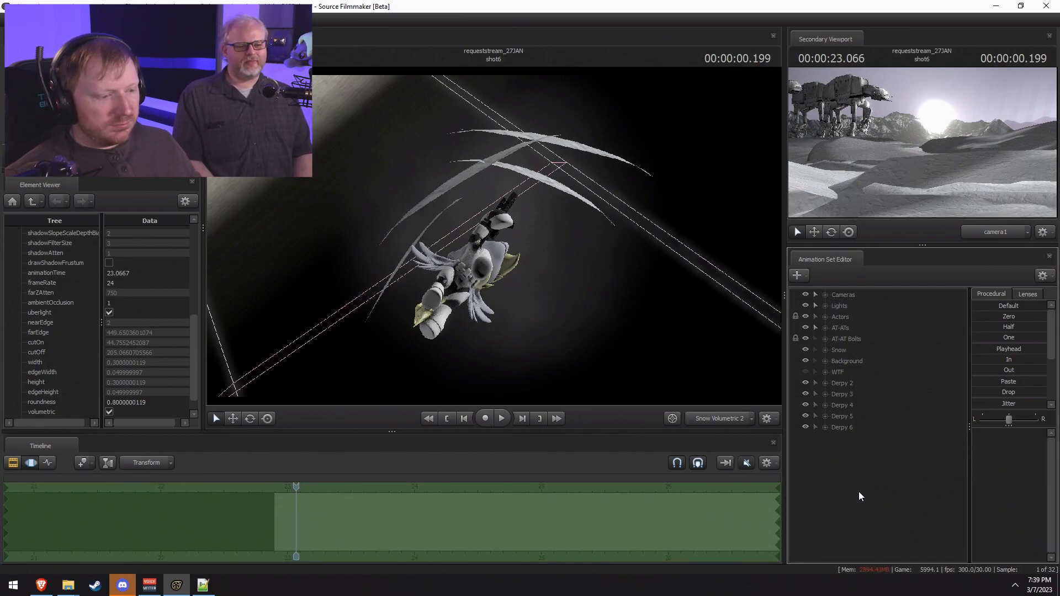
Step: Replay shot6 through camera1 and shift the Snow Volumetric 3 and 4 animation to the second pod's impact at 24.0 s
left_click(713, 419)
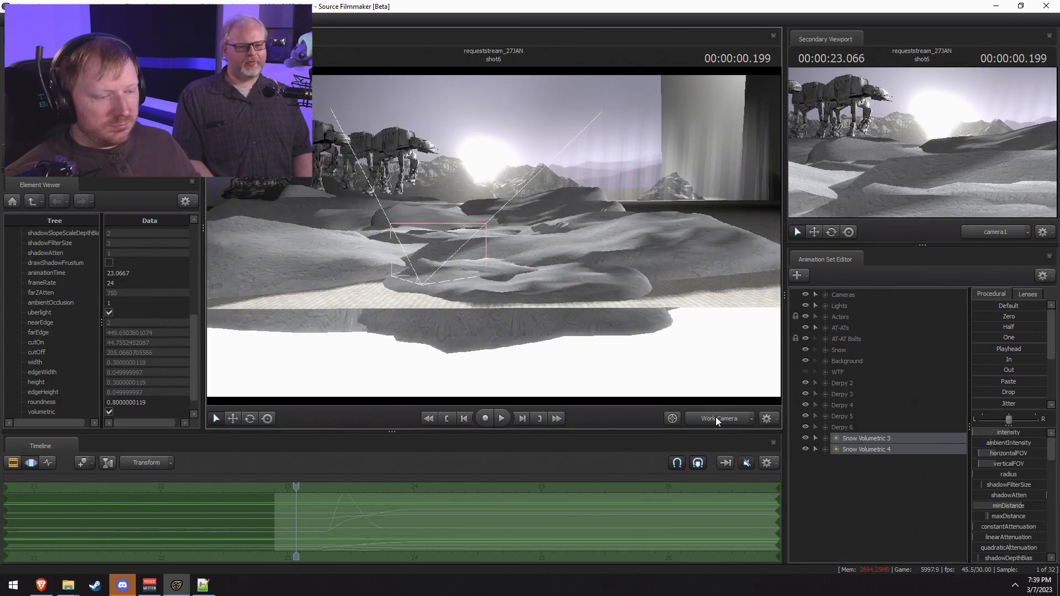
left_click(715, 420, "ctrl")
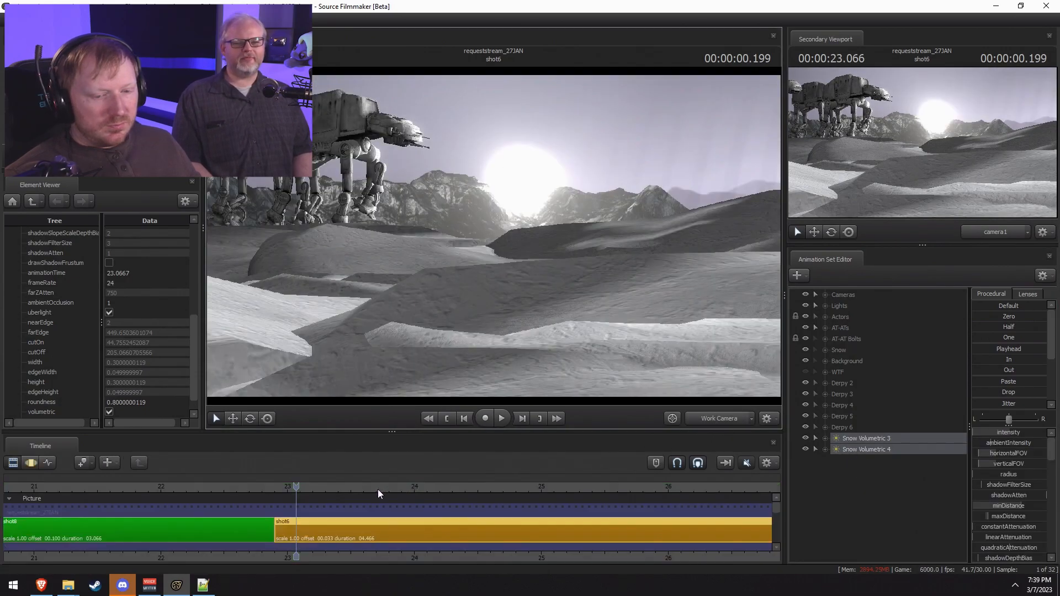
left_click(740, 420)
key("space")
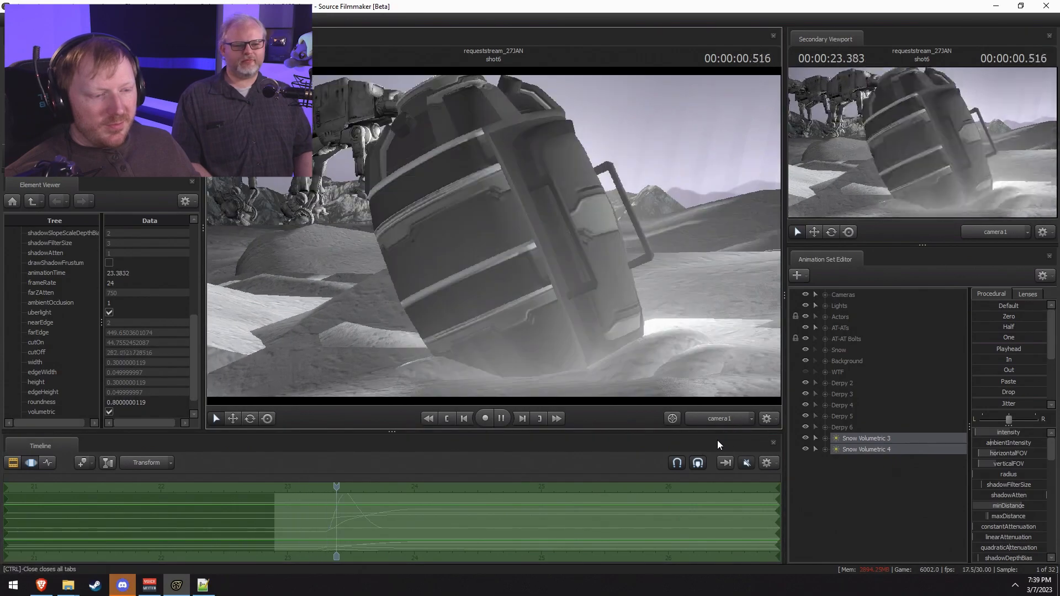
left_click_drag(450, 497, 416, 494)
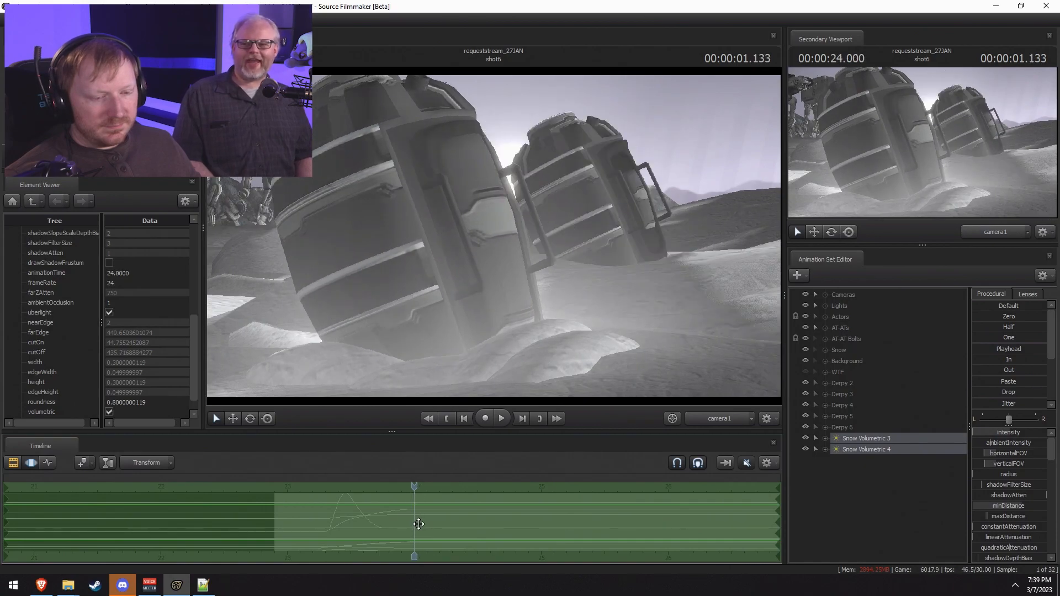
left_click_drag(463, 525, 549, 536)
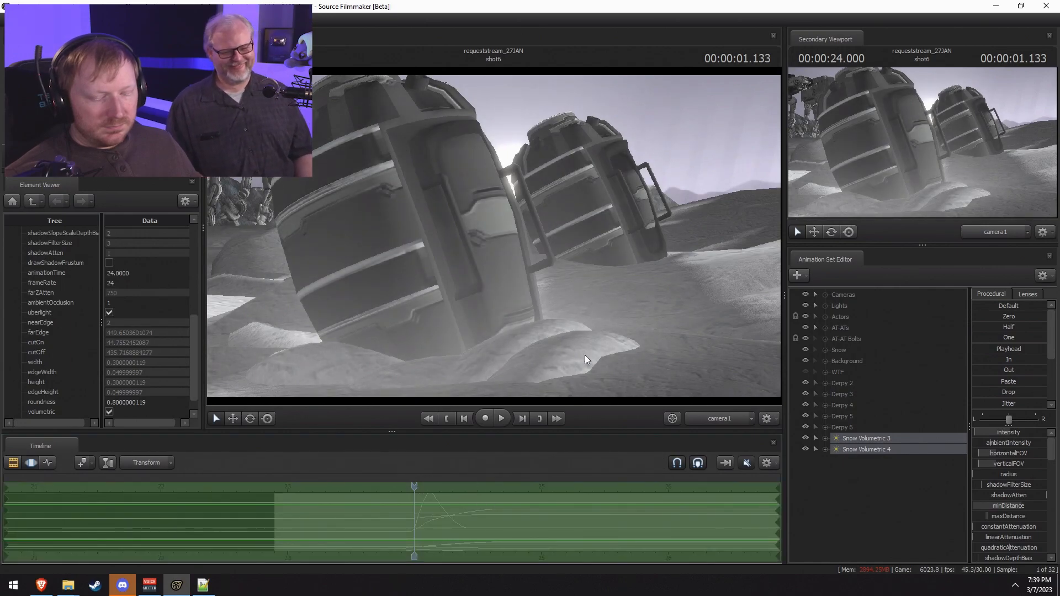
Step: Examine the area around Snow Volumetric 3 and 4 and the landed pods through the work camera
left_click(719, 419)
left_click_drag(652, 310, 701, 358)
key("s")
key("F2")
key("F3")
key("s")
left_click_drag(494, 236, 475, 299)
key("F2")
key("F3")
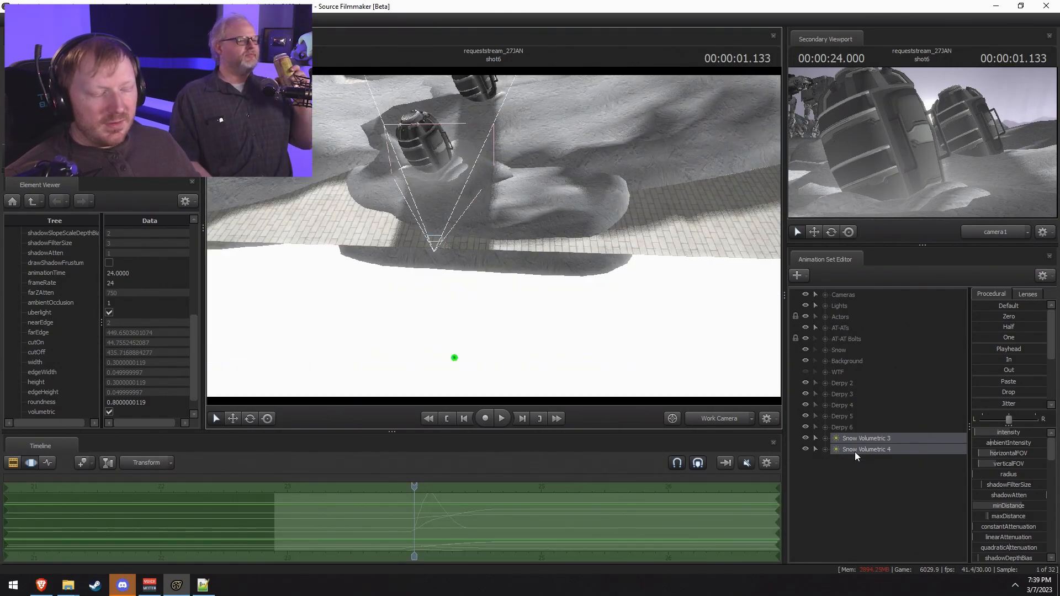
left_click_drag(725, 348, 717, 306)
key("s")
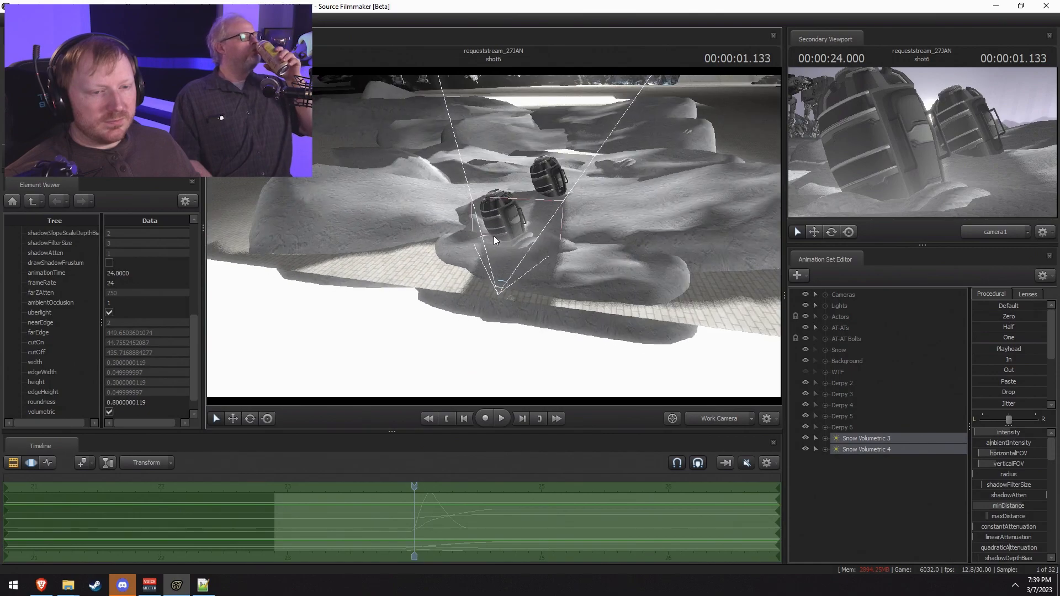
Step: Reposition Snow Volumetric 3 and 4 for the second pod, with the viewport lighting turned off during navigation and restored at the end
left_click_drag(860, 449, 863, 438)
right_click(710, 291)
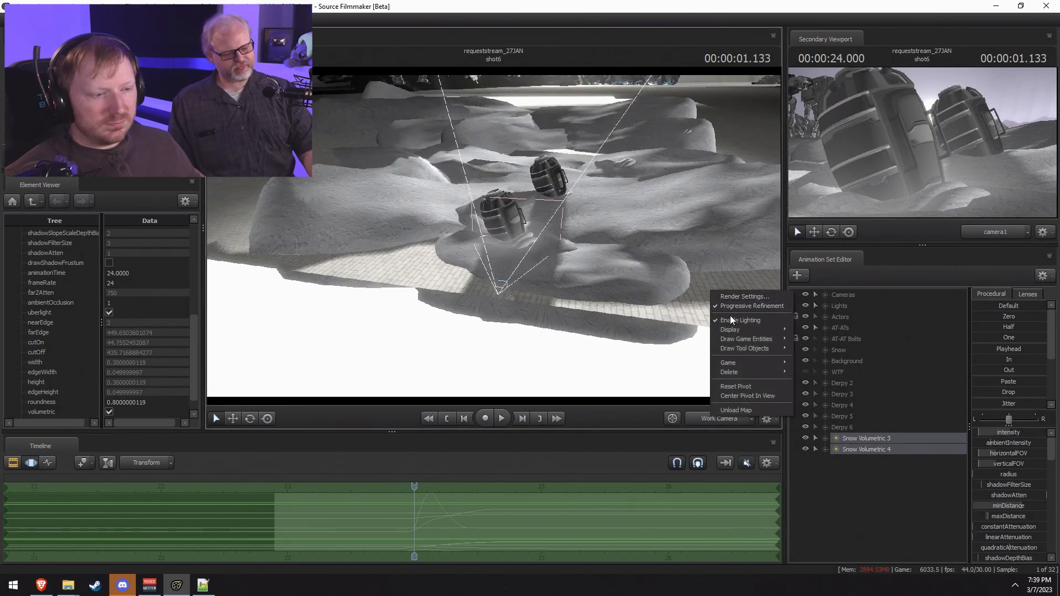
left_click(730, 317)
left_click_drag(728, 318, 734, 359)
left_click_drag(494, 311, 535, 326)
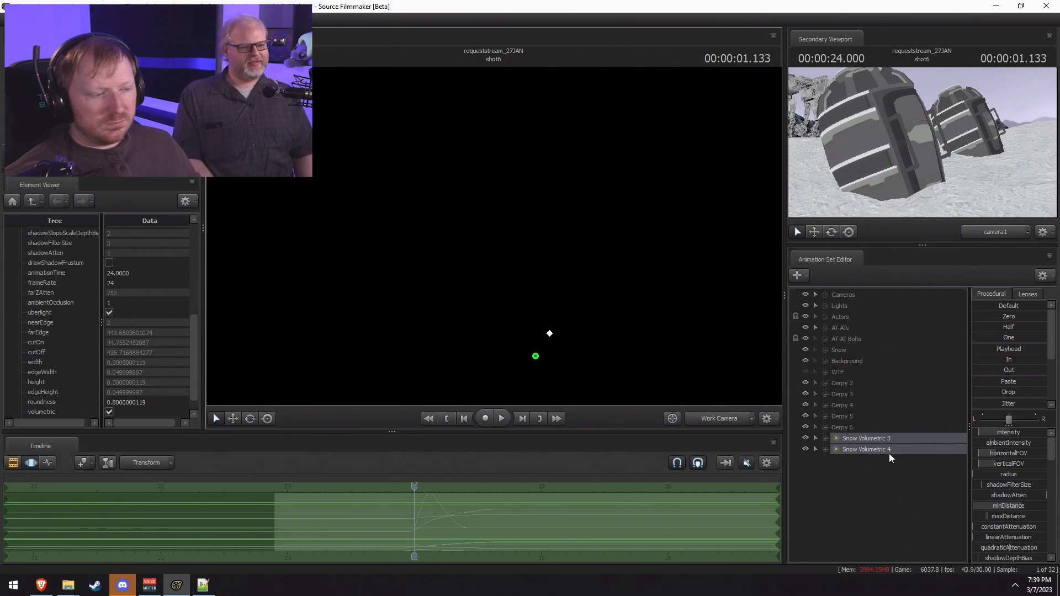
left_click_drag(719, 280, 494, 240)
key("w")
left_click_drag(513, 332, 608, 307)
right_click(671, 287)
left_click(693, 314)
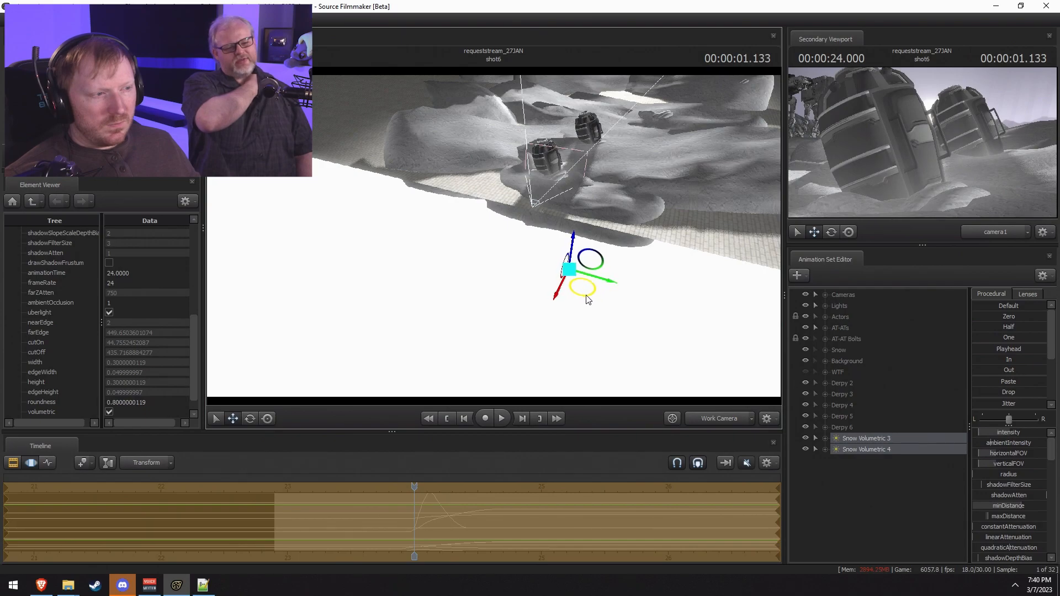
Step: Scrub and replay shot6 between about 23.07 and 24.63 s to check the flashes at both pod impacts
key("space")
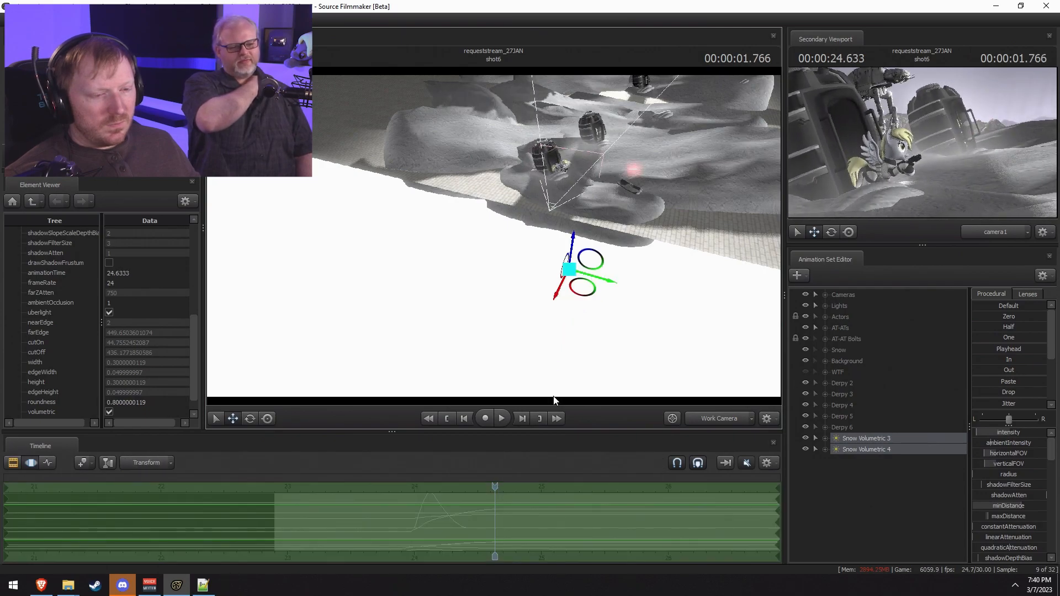
left_click_drag(485, 484, 372, 483)
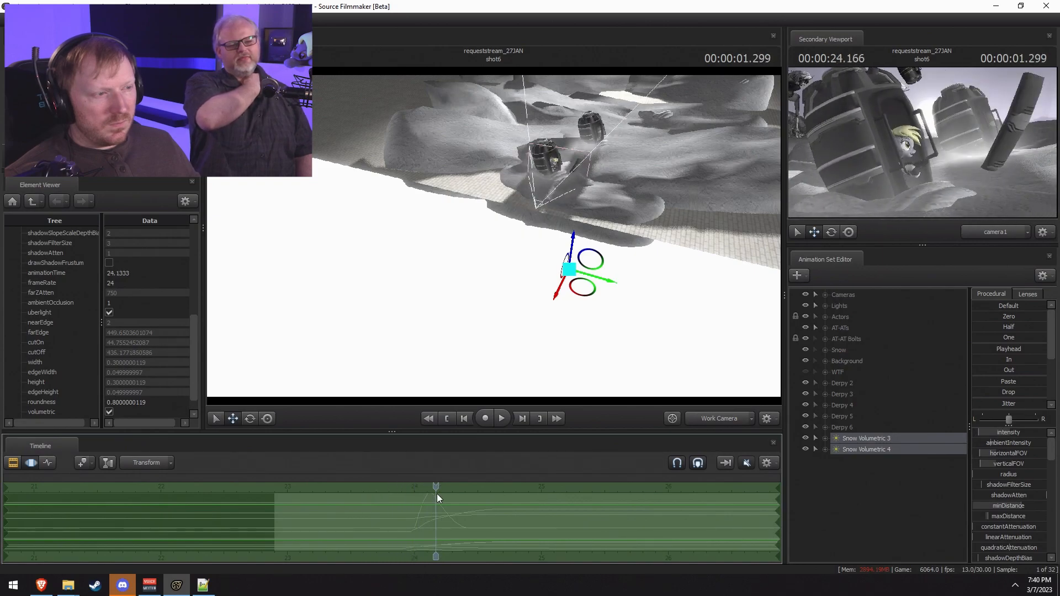
left_click_drag(467, 502, 416, 502)
key("space")
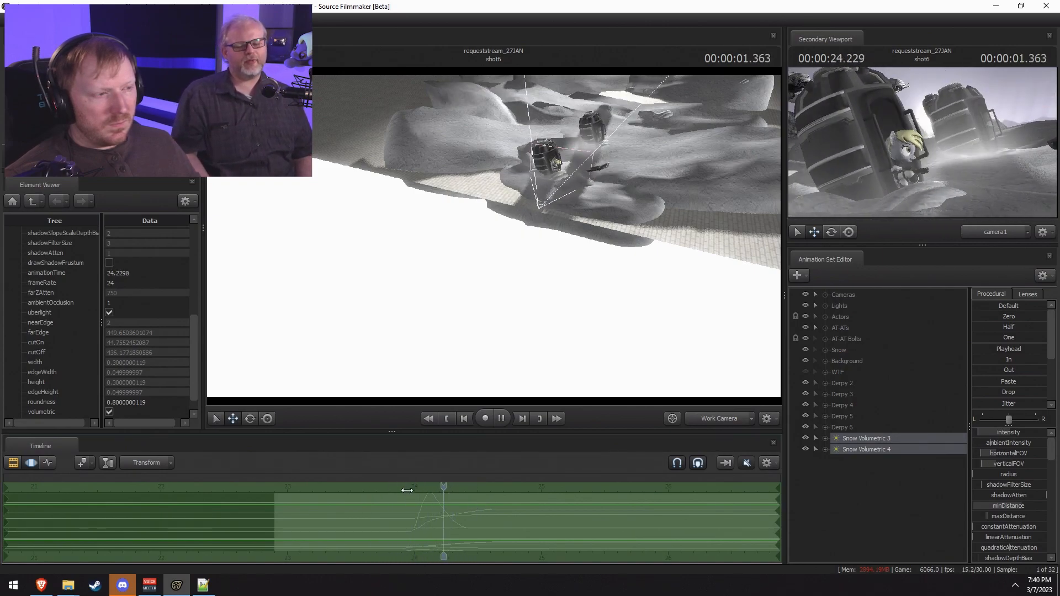
key("ctrl+1")
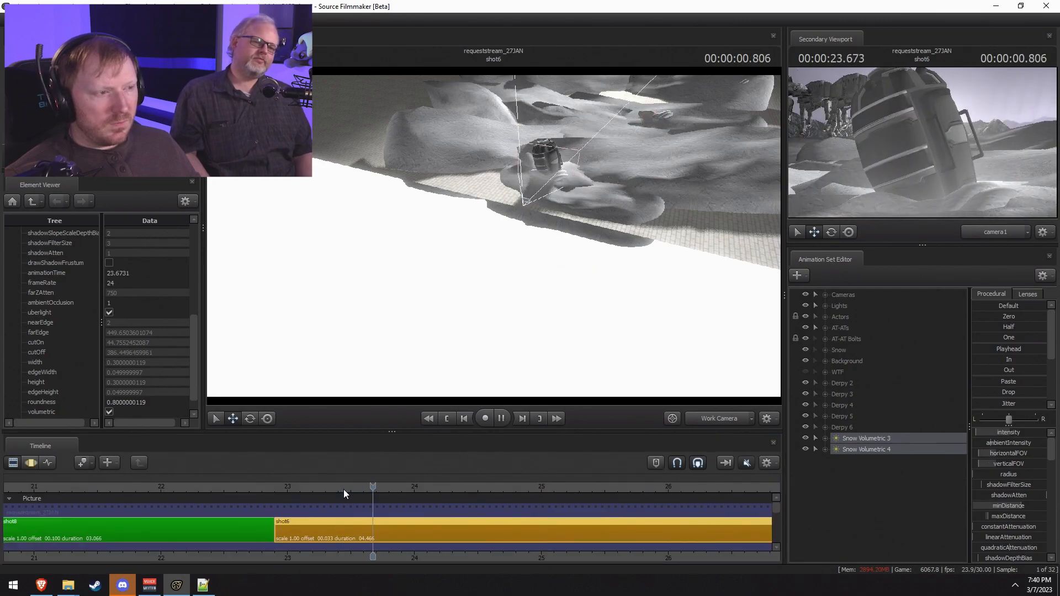
left_click(287, 486)
key("space")
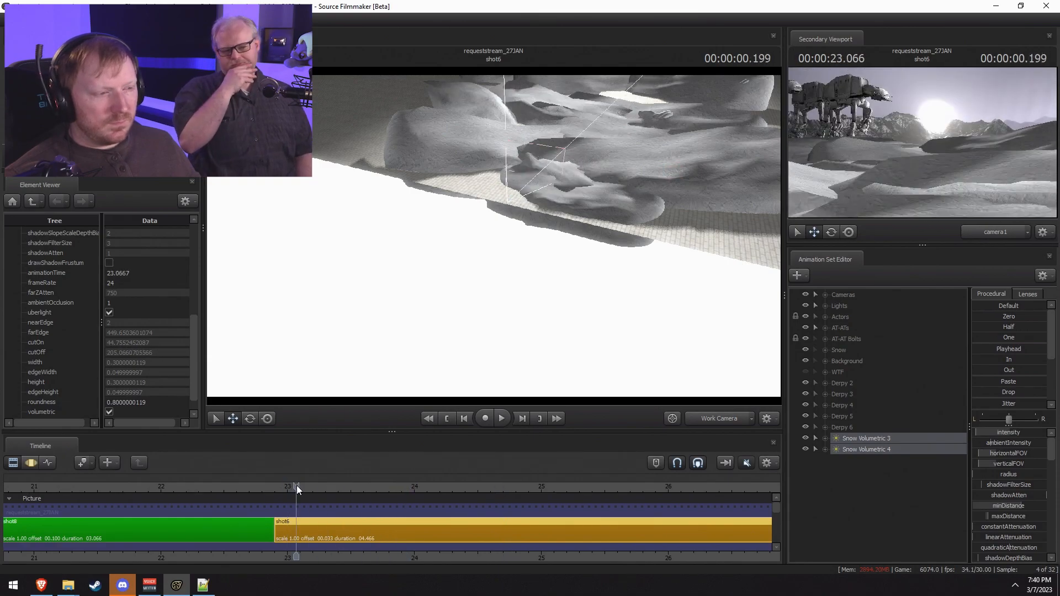
key("space")
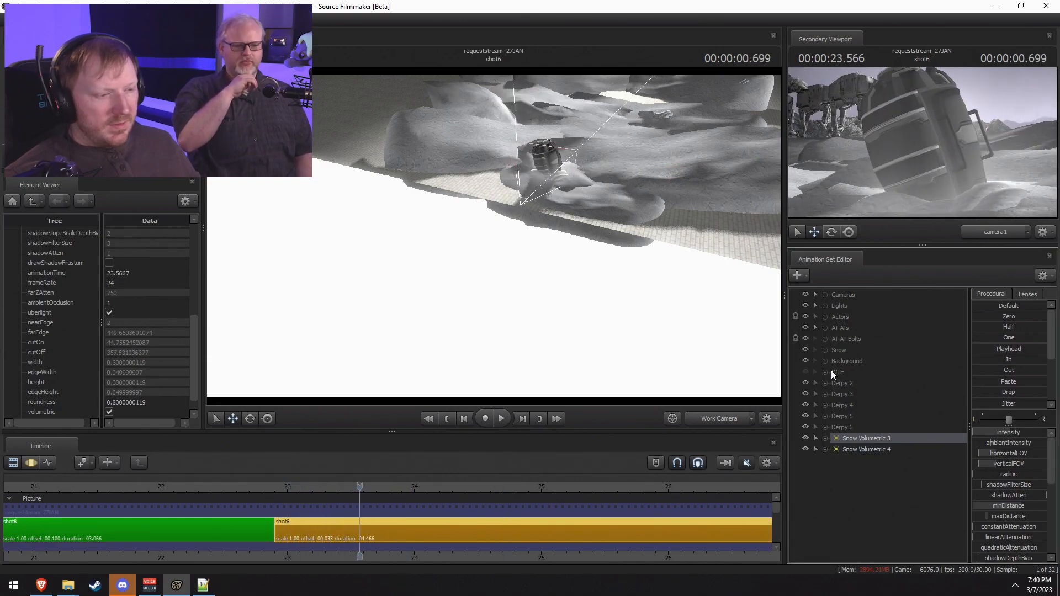
Step: Expand the Lights group, nudge Snow Volumetric 2's position slightly, and replay the pod impacts
left_click(824, 306)
left_click(888, 506)
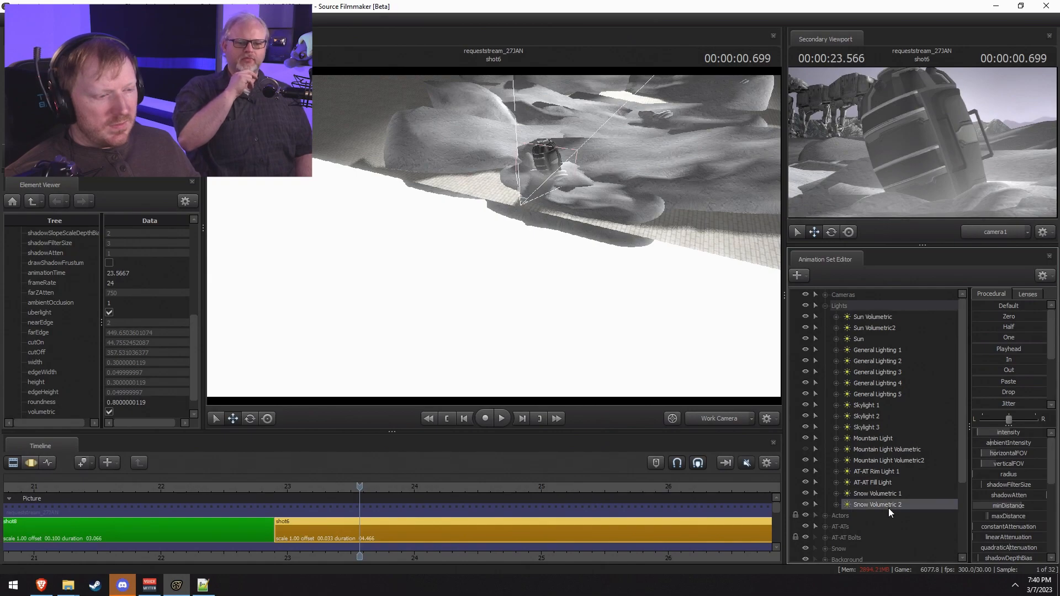
left_click_drag(543, 262, 547, 261)
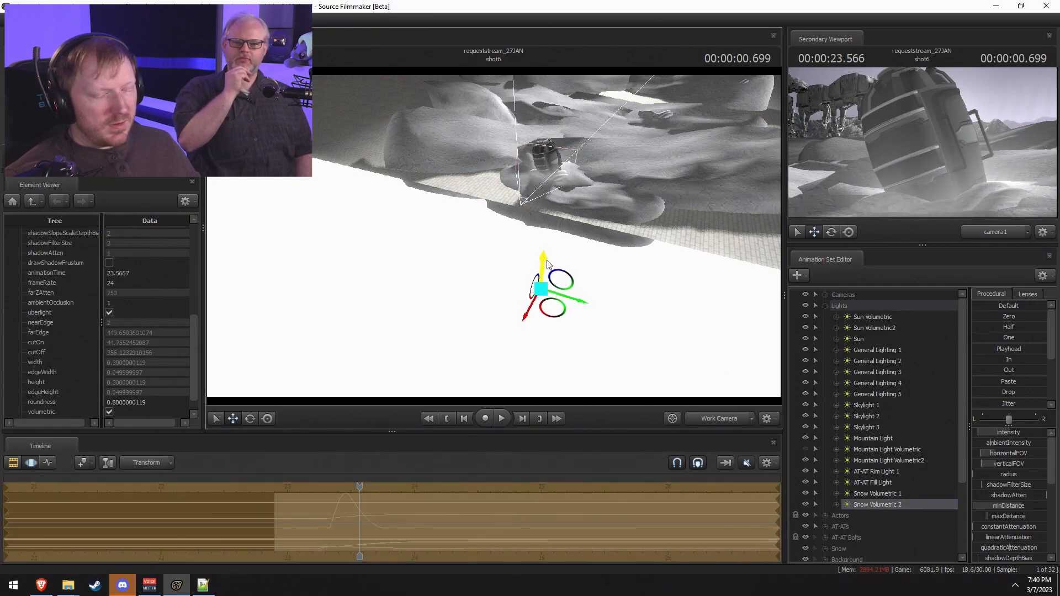
left_click_drag(550, 322, 548, 322)
key("F2")
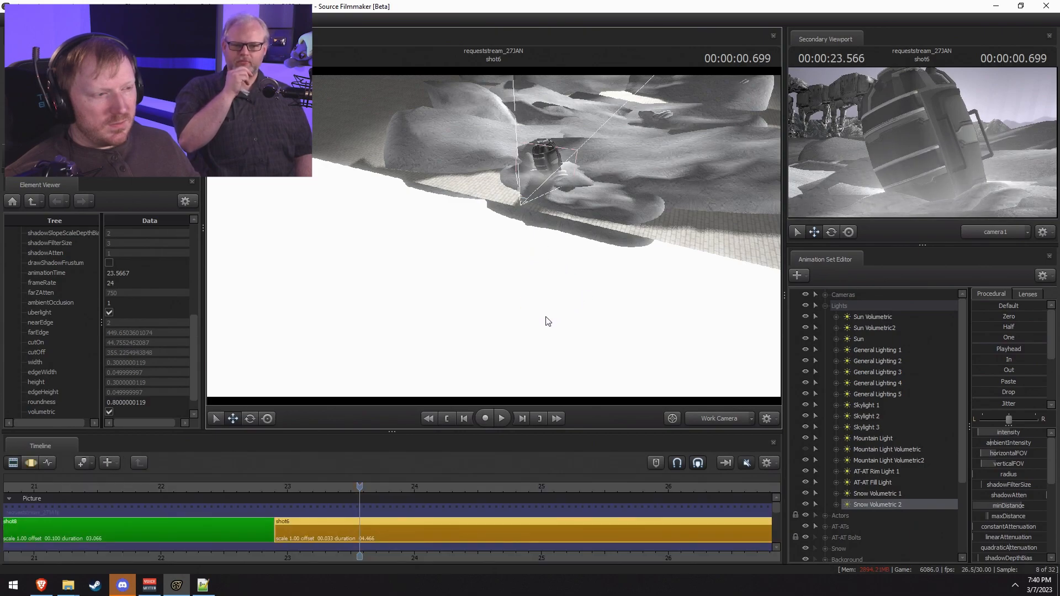
key("space")
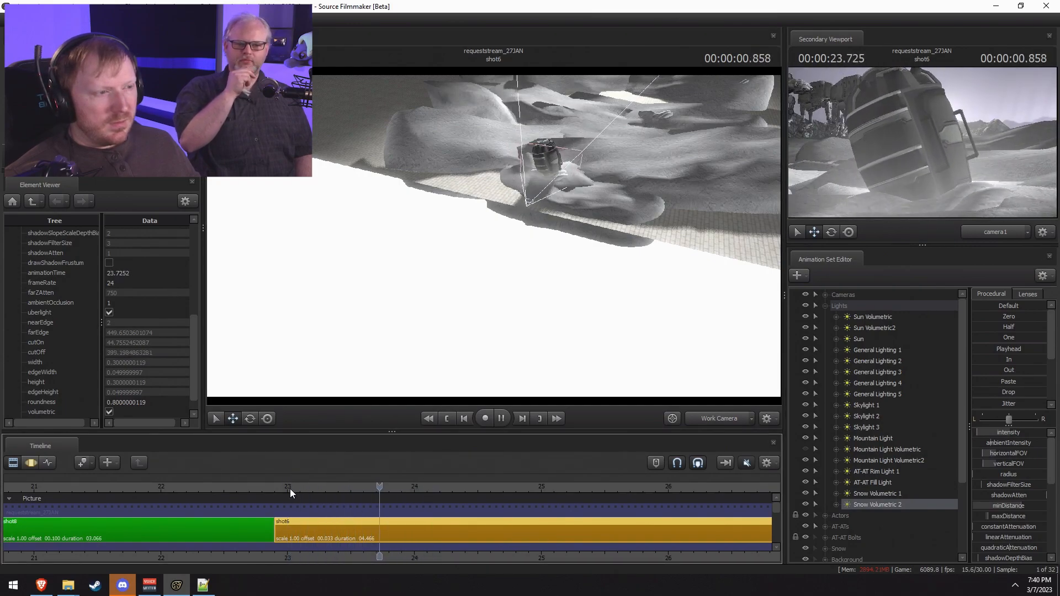
key("space")
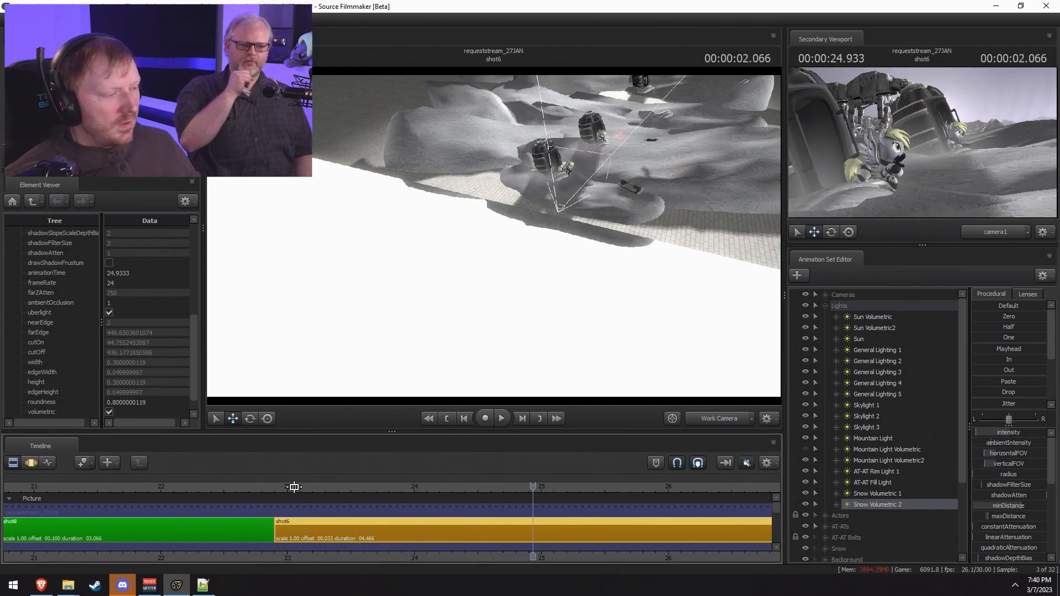
Step: Return to the camera1 view, collapse the Lights group, and move Snow Volumetric 3 and 4 into it
left_click(709, 421)
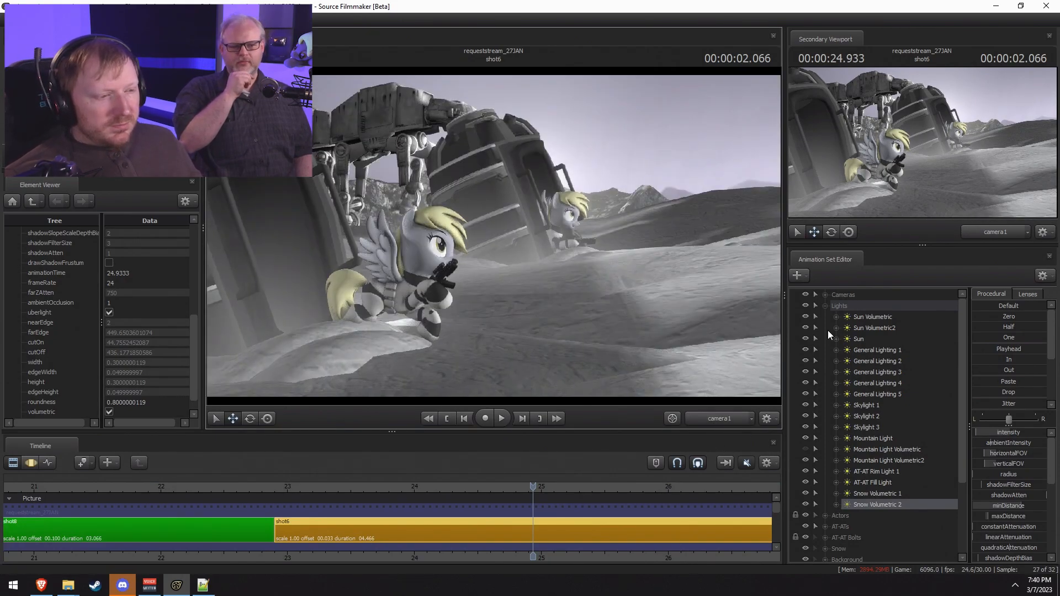
left_click(826, 307)
left_click(853, 438)
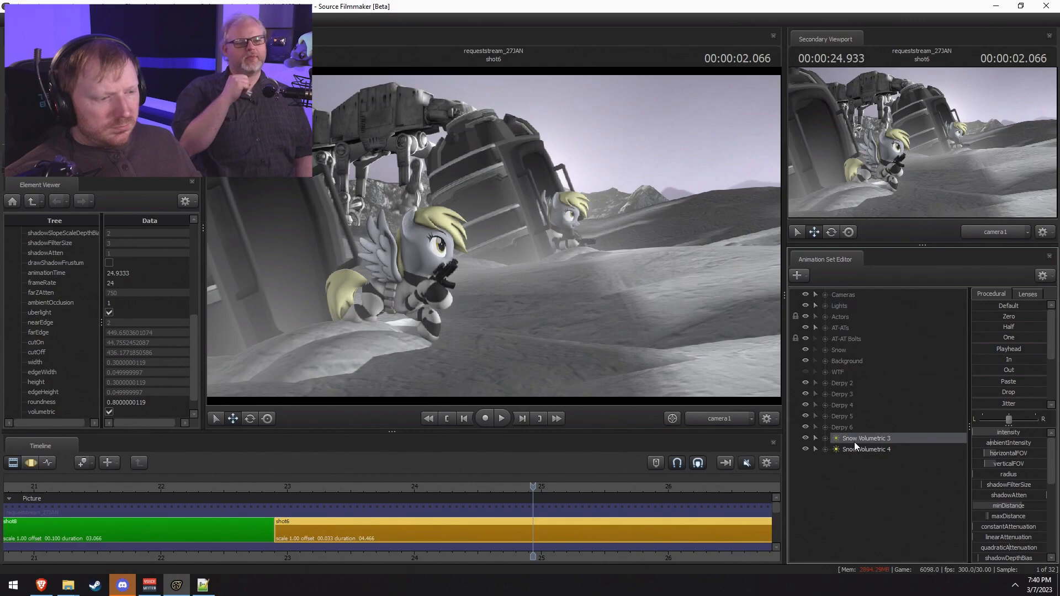
left_click(854, 451, "shift")
left_click_drag(853, 450, 850, 306)
Step: Paste another copy of the two snow lights and select both Snow Volumetric 5 and Snow Volumetric 6
right_click(828, 480)
left_click(872, 539)
left_click(859, 449)
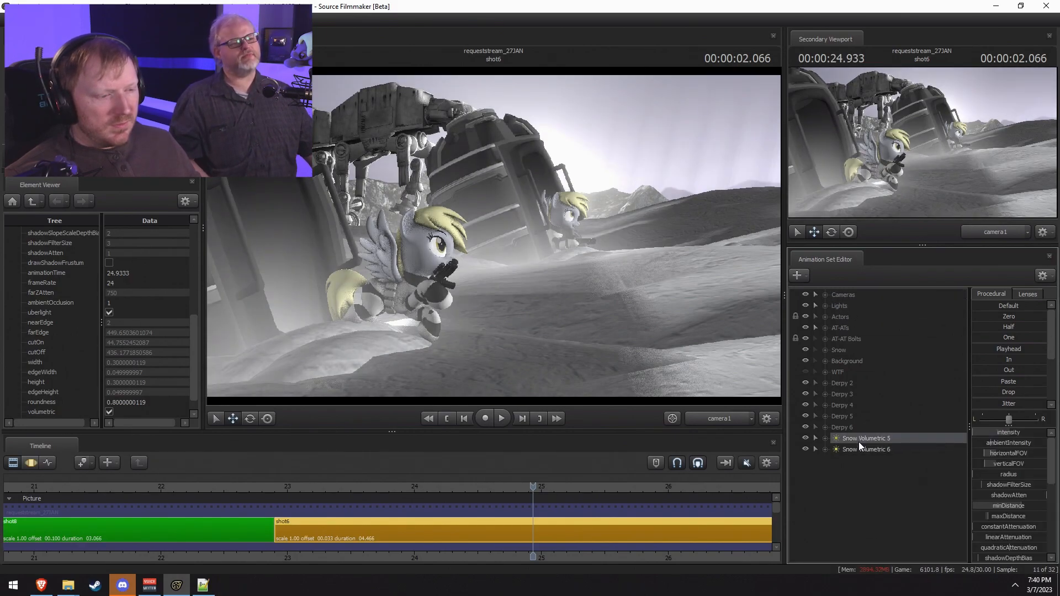
left_click(860, 439, "shift")
Step: Find the third pod's impact near 24.37 s from the work camera and shift the Snow Volumetric 5 and 6 animation to it
left_click(717, 420, "ctrl")
left_click_drag(663, 342, 494, 237)
key("space")
key("space")
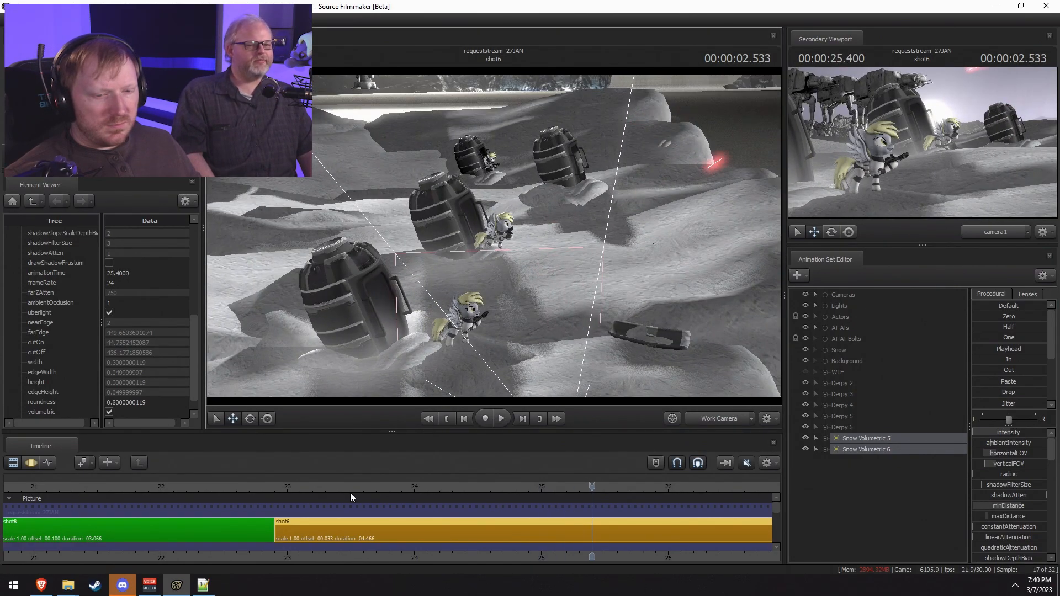
left_click_drag(528, 486, 563, 518)
key("F4")
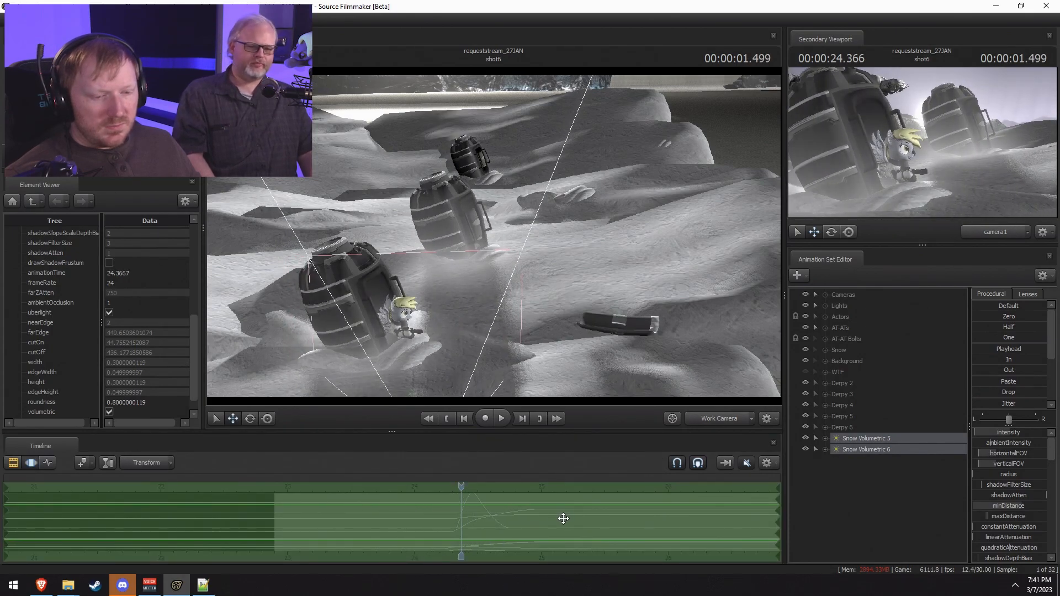
Step: Reposition Snow Volumetric 5 and 6 over the snow for the third pod
left_click_drag(508, 262, 514, 301)
key("s")
key("F2")
key("F3")
left_click_drag(580, 287, 582, 326)
left_click_drag(504, 305, 502, 307)
key("s")
left_click_drag(507, 365, 545, 200)
left_click_drag(424, 226, 436, 194)
key("w")
left_click_drag(508, 356, 539, 280)
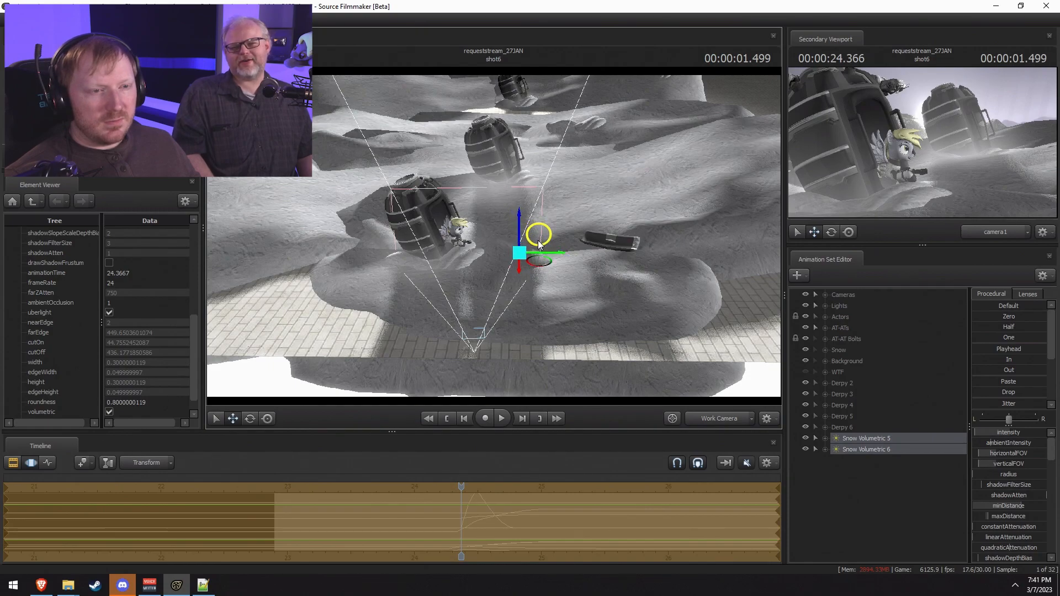
Step: Replay shot6 repeatedly up to about 26.03 s to check the third flash against the pod landings
key("F2")
key("space")
key("space")
key("F3")
key("F2")
key("space")
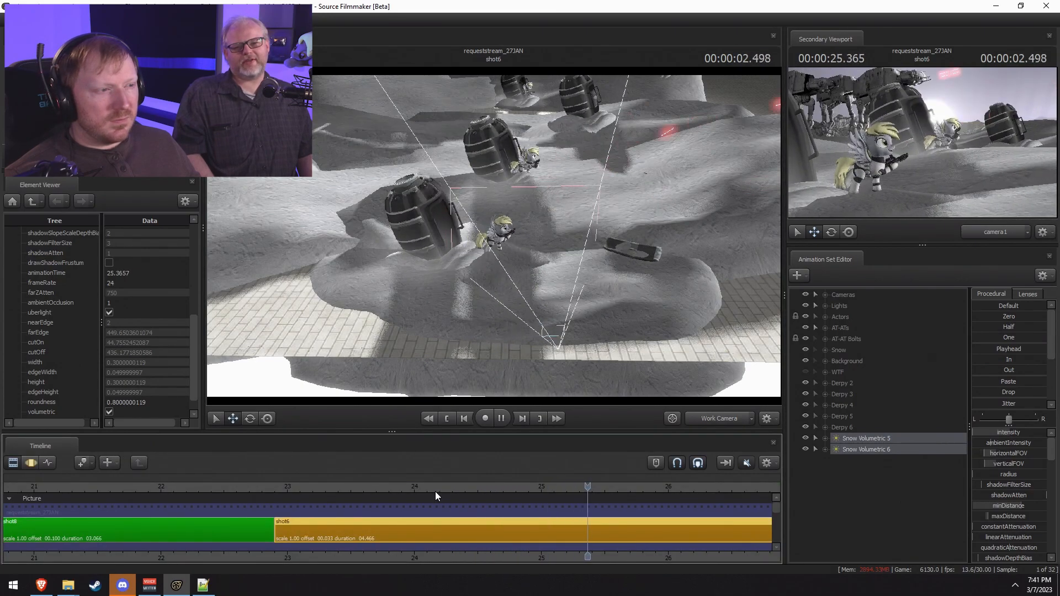
key("space")
key("F3")
key("F2")
Step: Paste a further copy of the snow lights and select Snow Volumetric 7 and 8 together
right_click(869, 512)
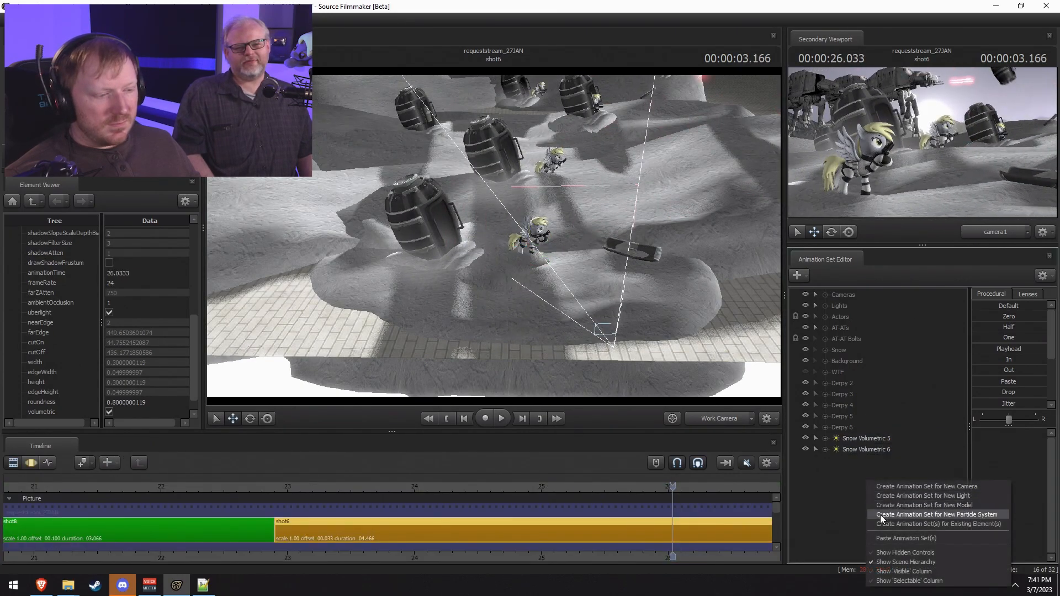
left_click(888, 537)
left_click_drag(861, 462, 861, 473)
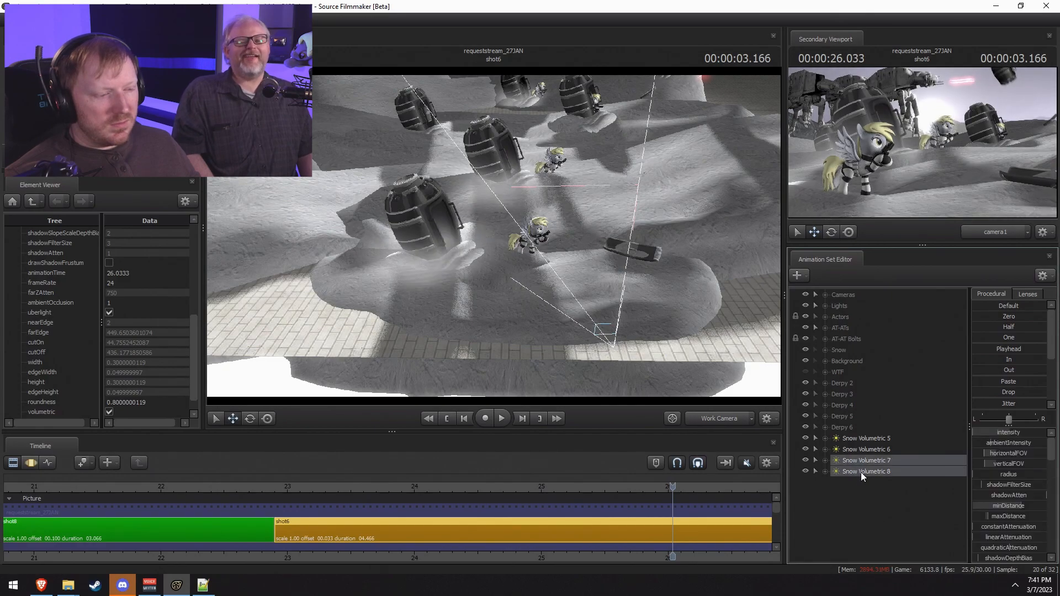
Step: Reposition Snow Volumetric 7 and 8 over the snow for the fourth pod
key("F3")
left_click_drag(486, 266, 504, 278)
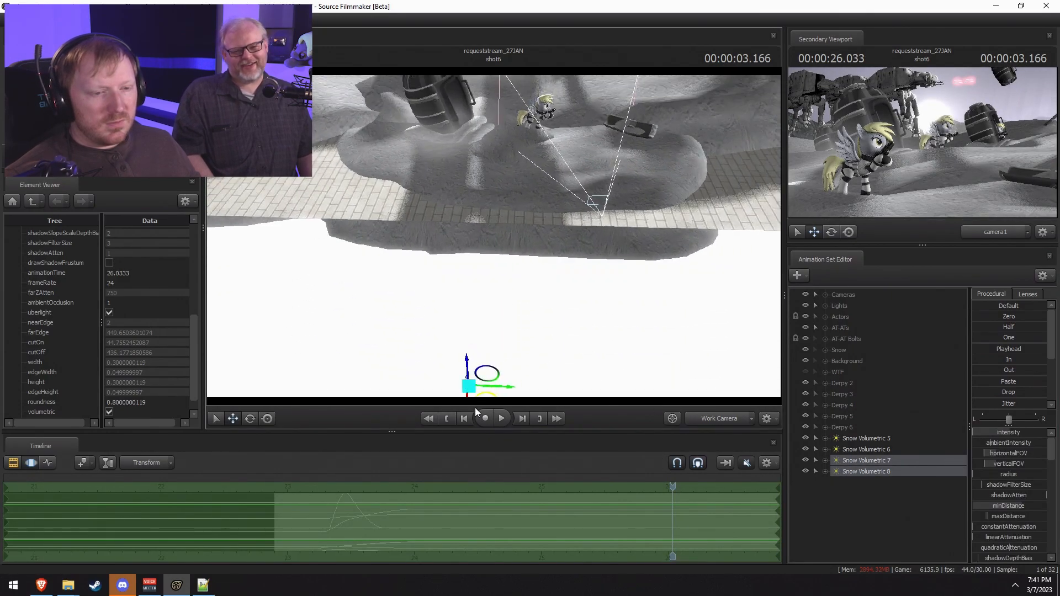
left_click_drag(485, 396, 556, 232)
left_click_drag(577, 183, 568, 132)
Step: Shift the Snow Volumetric 7 and 8 animation to the fourth pod's impact at 25.2 s
left_click_drag(672, 487, 744, 530)
key("F2")
key("F3")
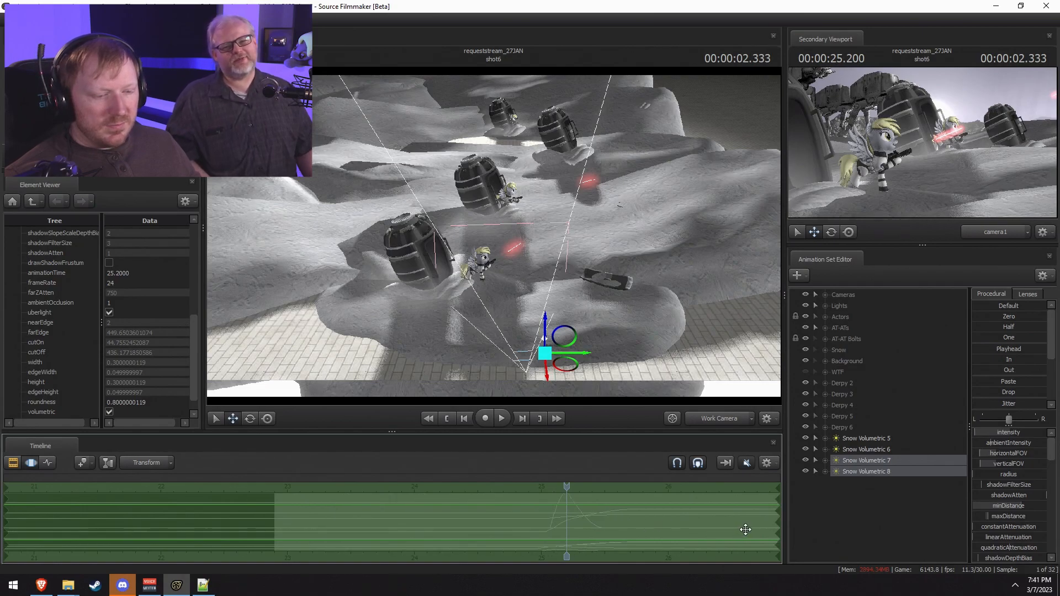
Step: Fine-tune the position of Snow Volumetric 7 and 8 over the snow by the fourth pod at 25.333 s
key("F2")
key("F3")
left_click_drag(569, 366, 583, 347)
key("space")
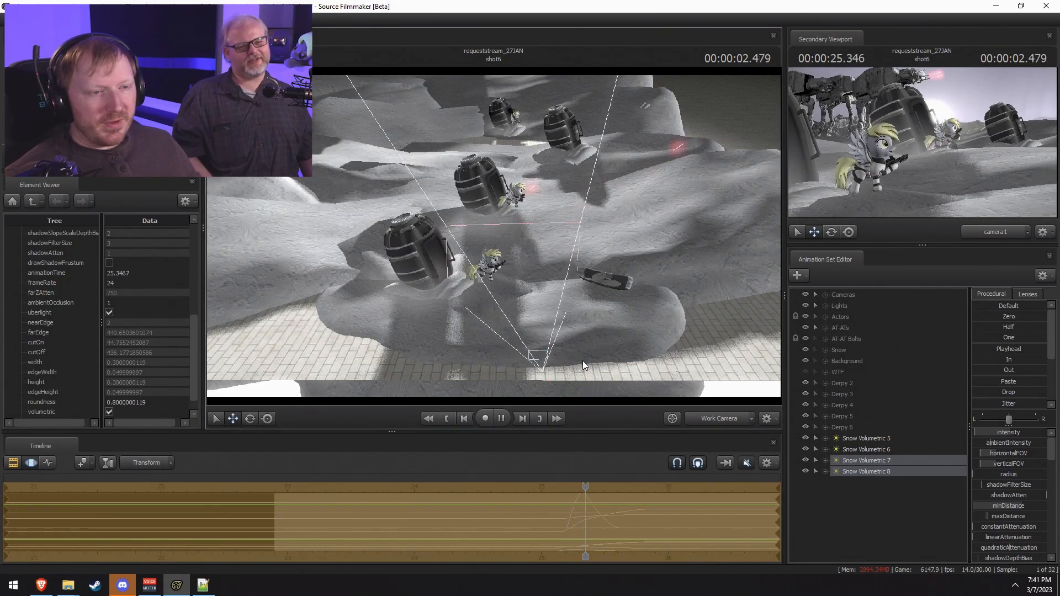
left_click_drag(617, 486, 584, 483)
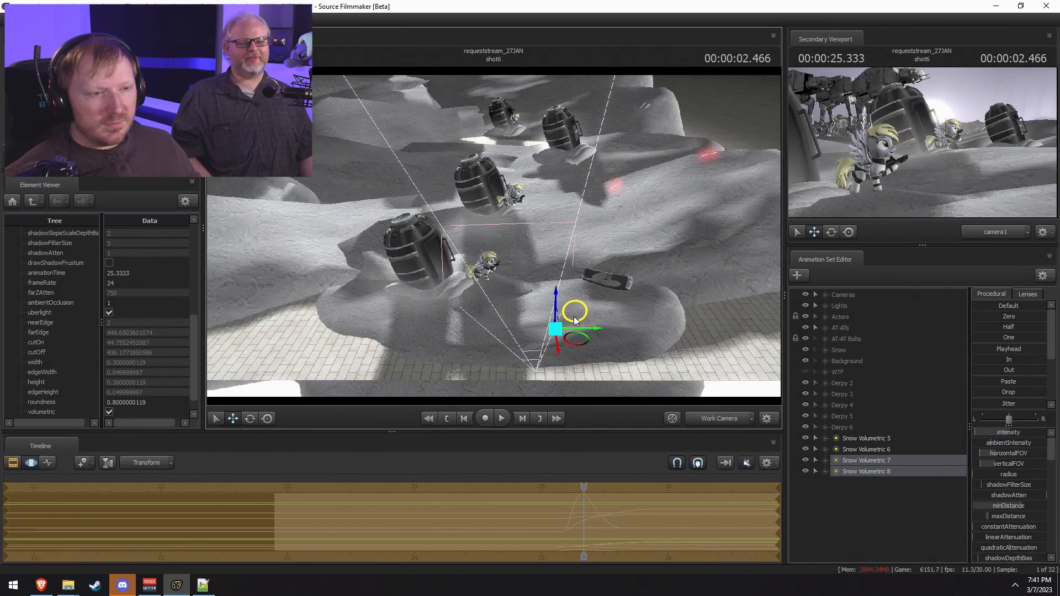
left_click_drag(576, 317, 587, 363)
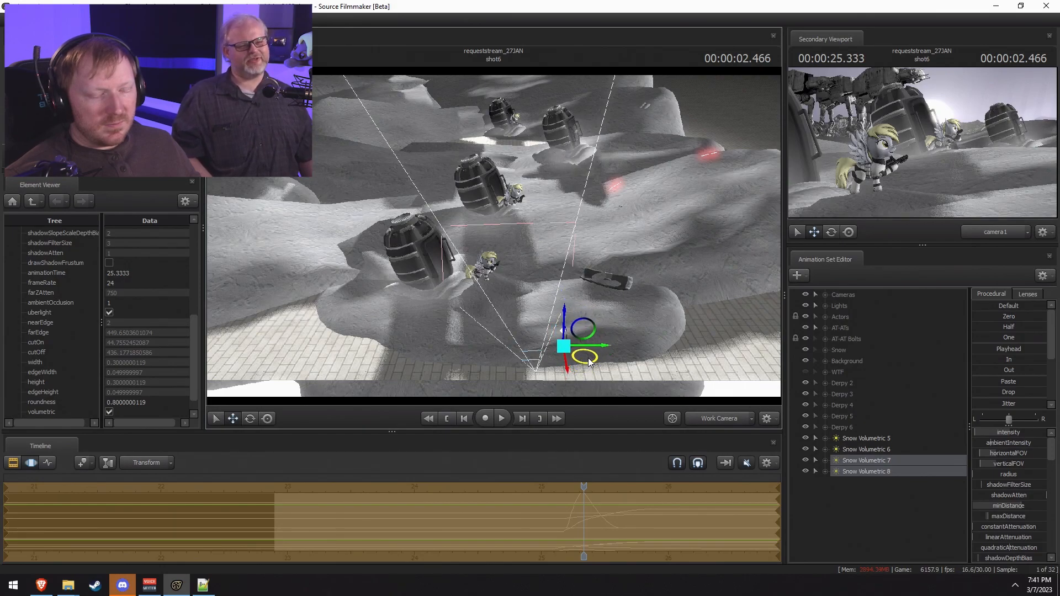
left_click_drag(585, 335, 584, 333)
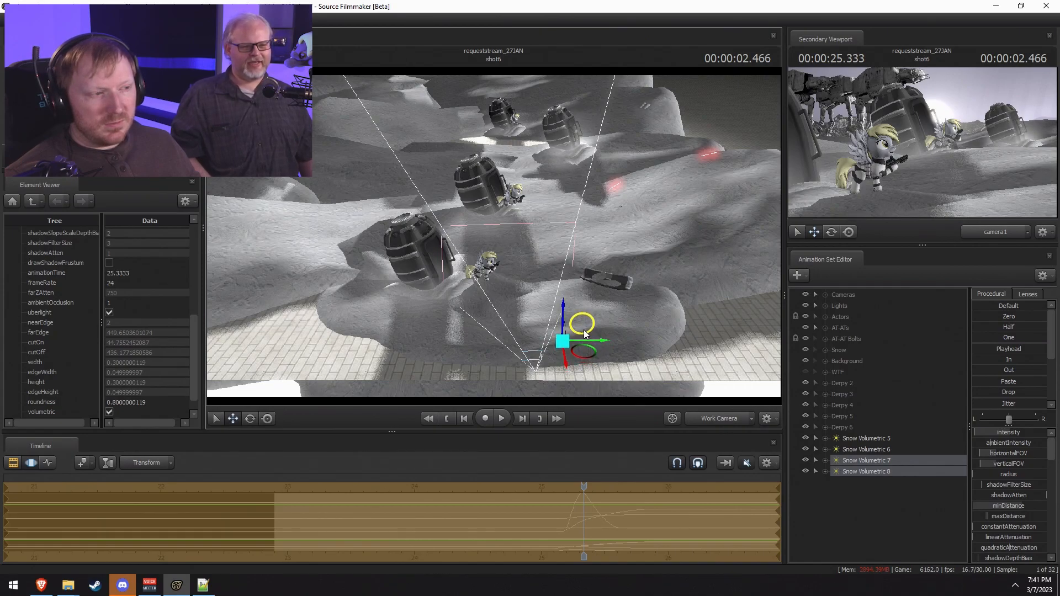
Step: Replay shot6 from several points before 25.2 s to check the fourth flash against the pod's landing
key("F2")
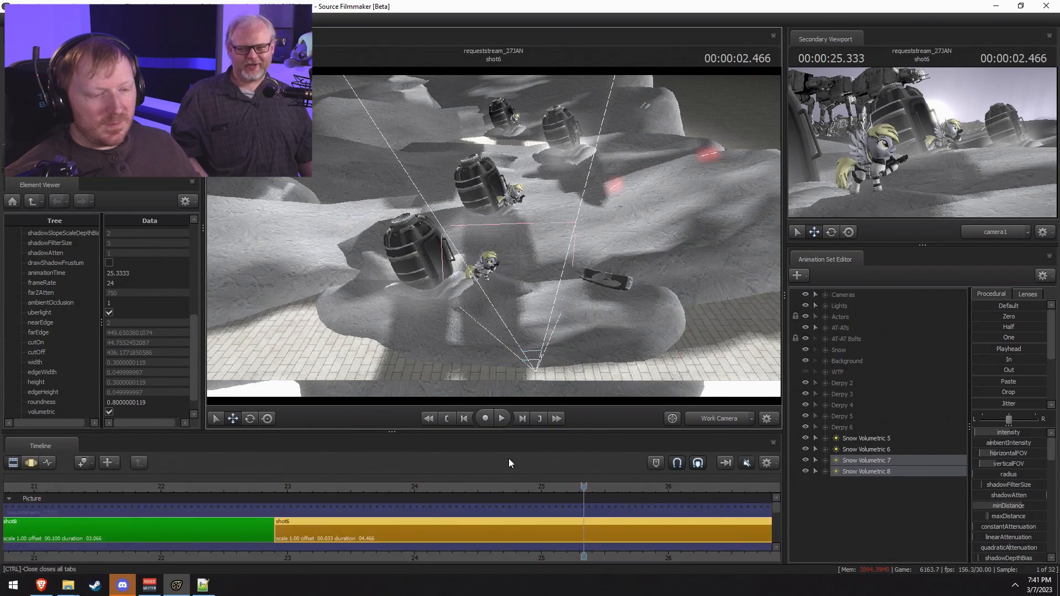
left_click(515, 483)
key("space")
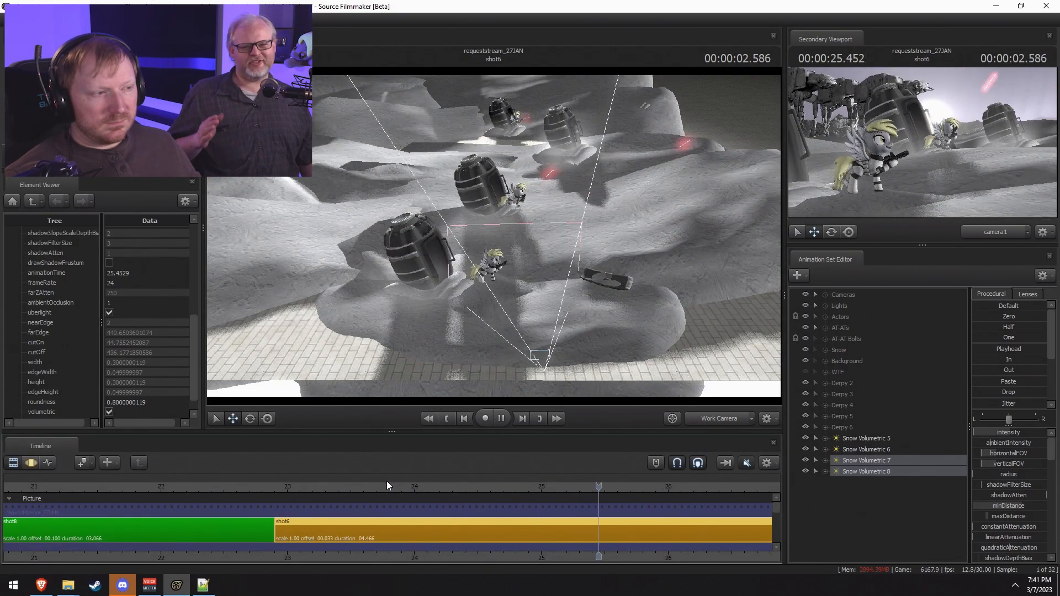
key("space")
key("F3")
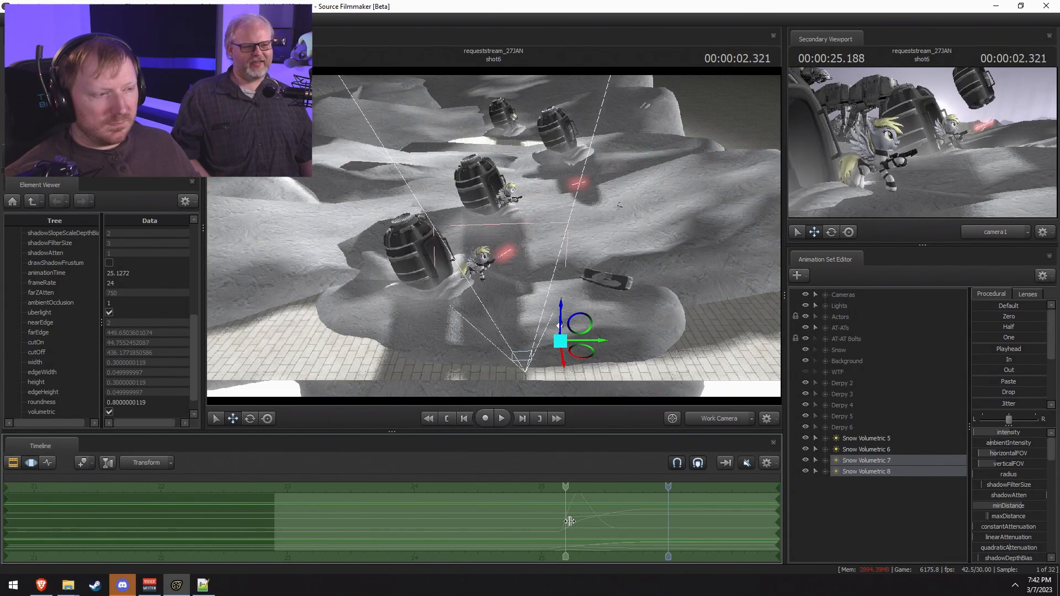
key("F2")
left_click(519, 486)
key("space")
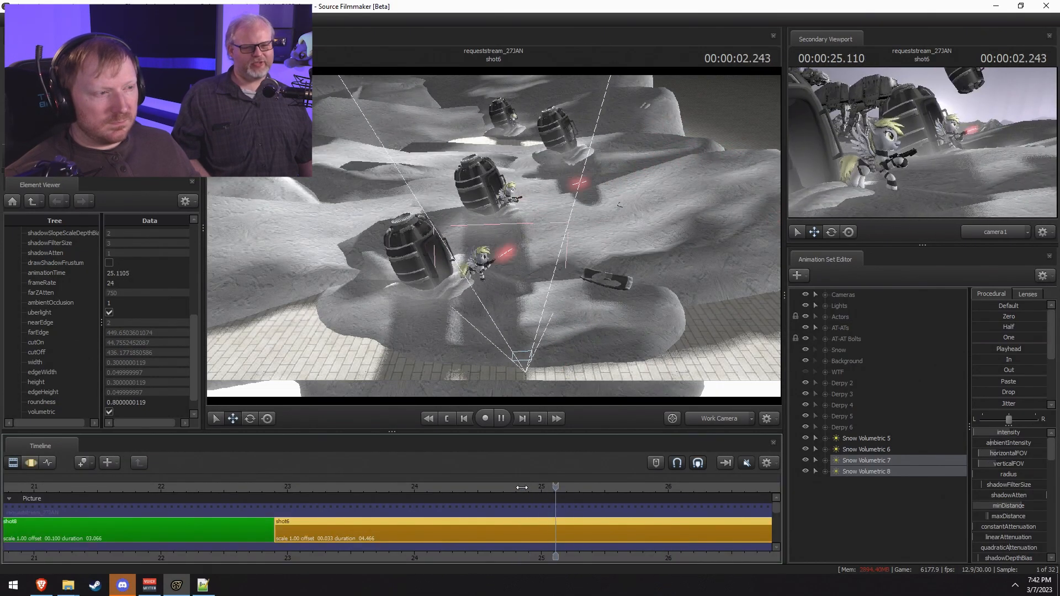
left_click(411, 492)
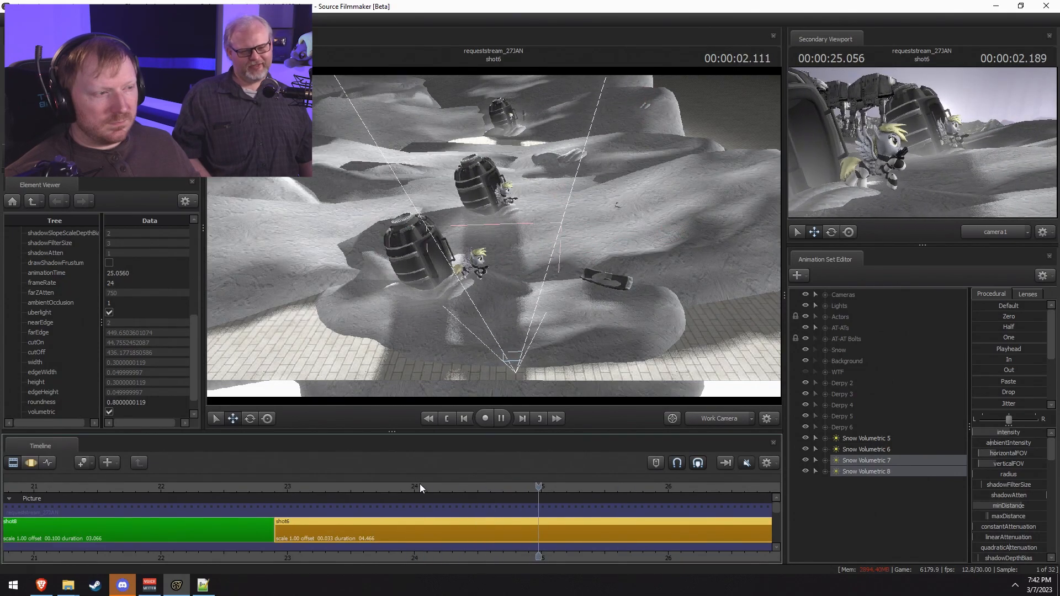
key("space")
left_click(389, 486)
key("space")
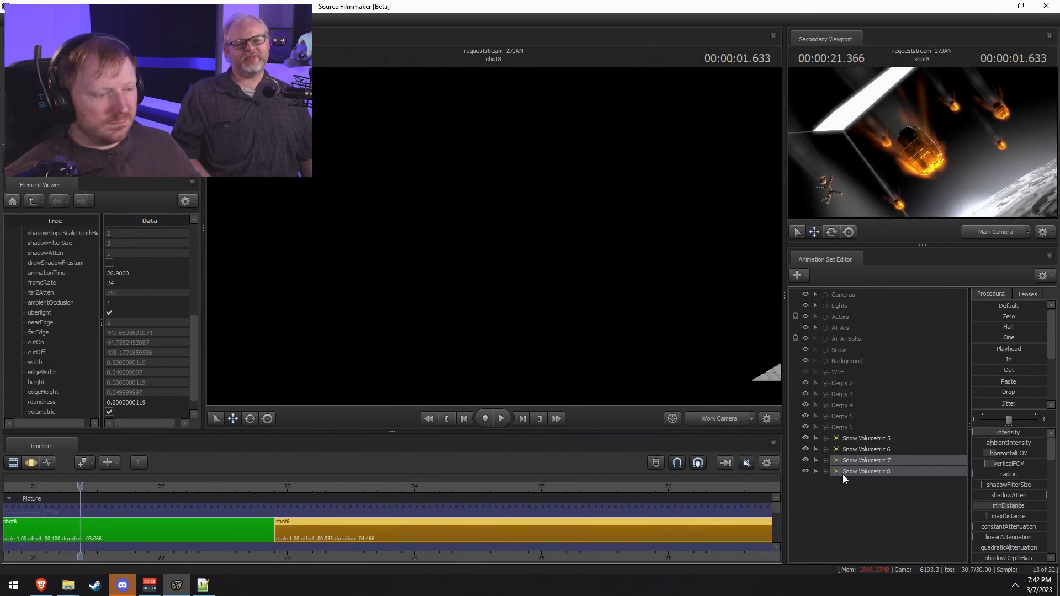
Step: Paste another copy of the snow lights and select Snow Volumetric 9 and 10 together
right_click(886, 508)
left_click(916, 463)
left_click(871, 497)
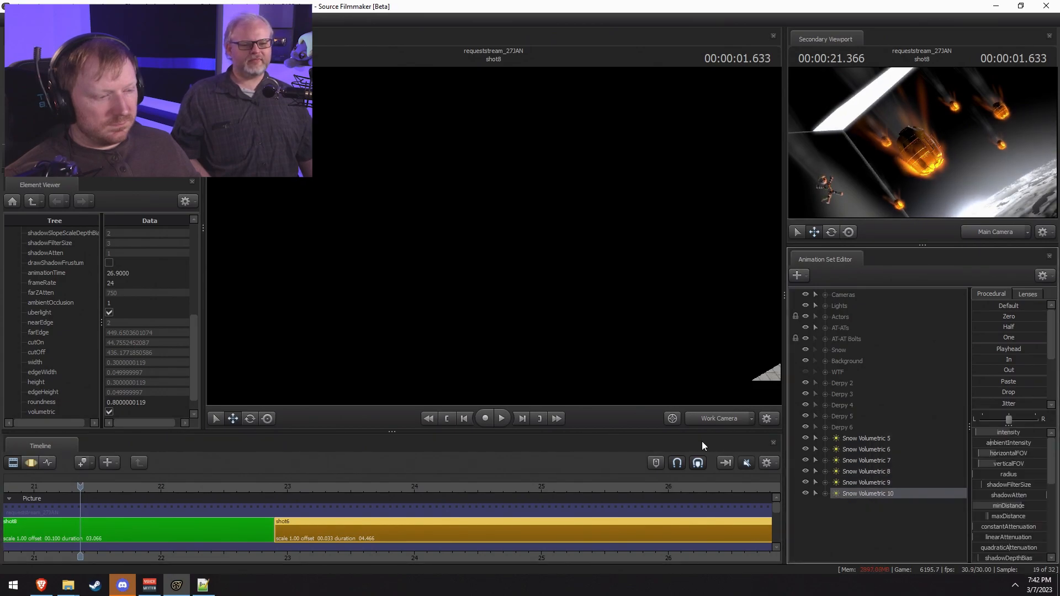
Step: Shift the Snow Volumetric 9 and 10 animation to the fifth pod's impact at 26.166 s
left_click_drag(293, 494, 575, 504)
key("F3")
key("s")
left_click_drag(628, 276, 493, 236)
left_click_drag(499, 399, 639, 247)
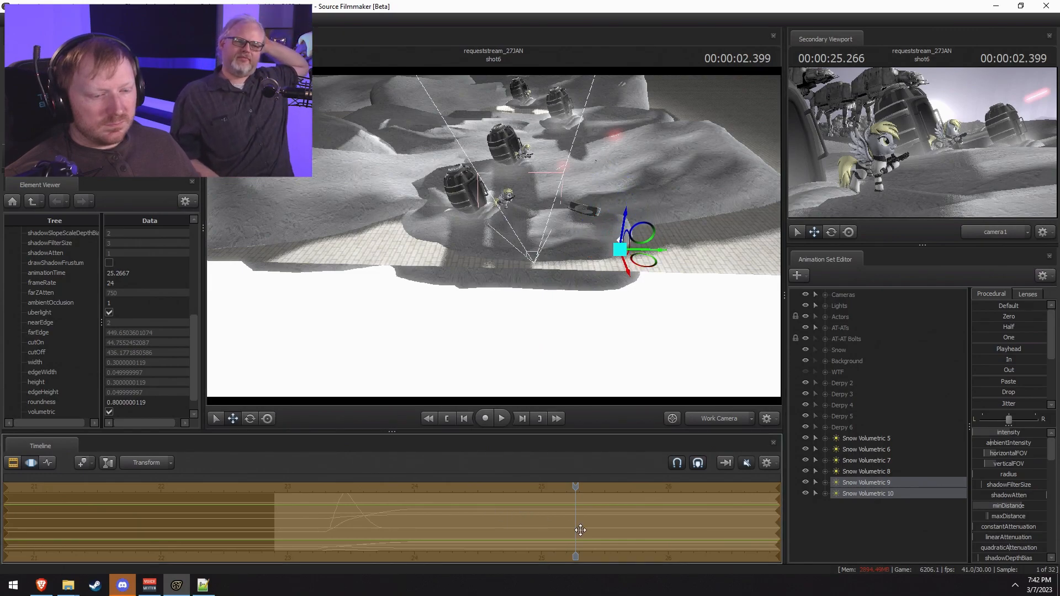
left_click_drag(576, 487, 689, 496)
left_click_drag(623, 367, 536, 474)
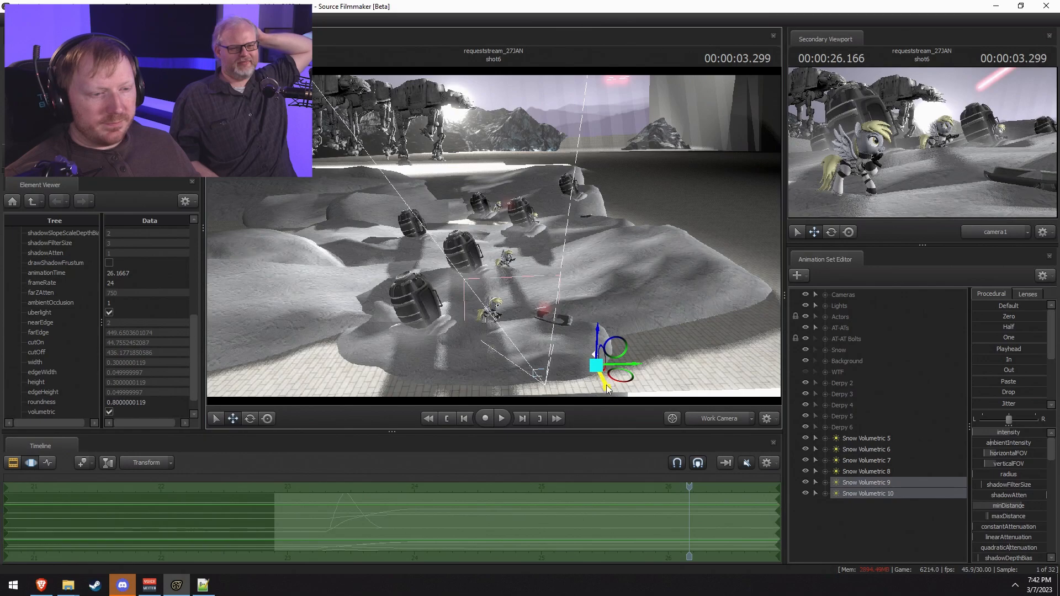
left_click_drag(467, 529, 720, 541)
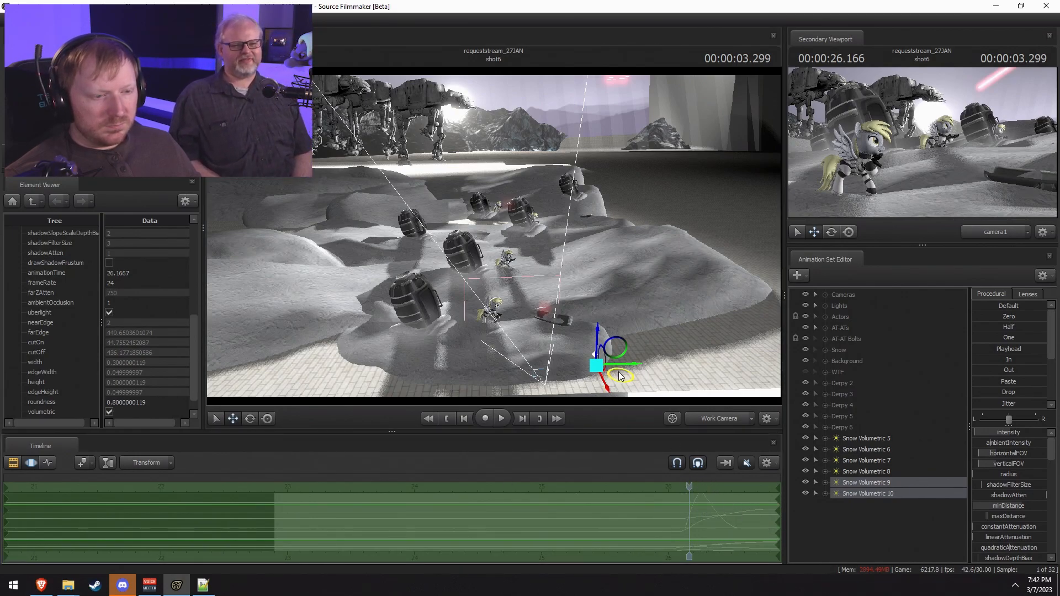
Step: Reposition Snow Volumetric 9 and 10 over the snow for the fifth pod, refining the placement at 26.666 s
left_click_drag(619, 377, 612, 332)
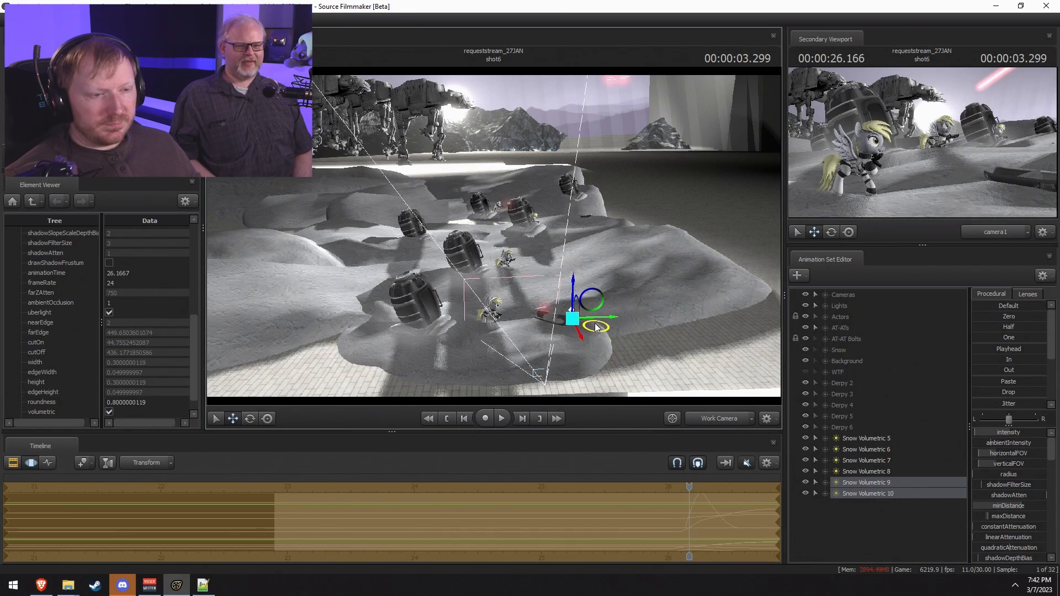
key("w")
left_click_drag(592, 290, 478, 339)
left_click_drag(485, 245, 565, 301)
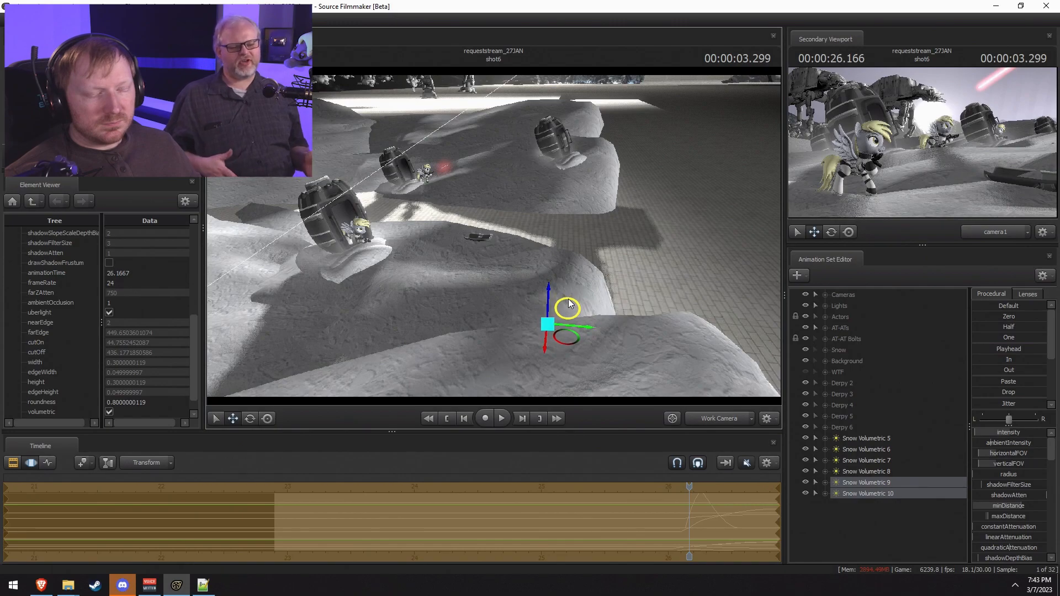
key("F2")
key("space")
key("space")
key("F3")
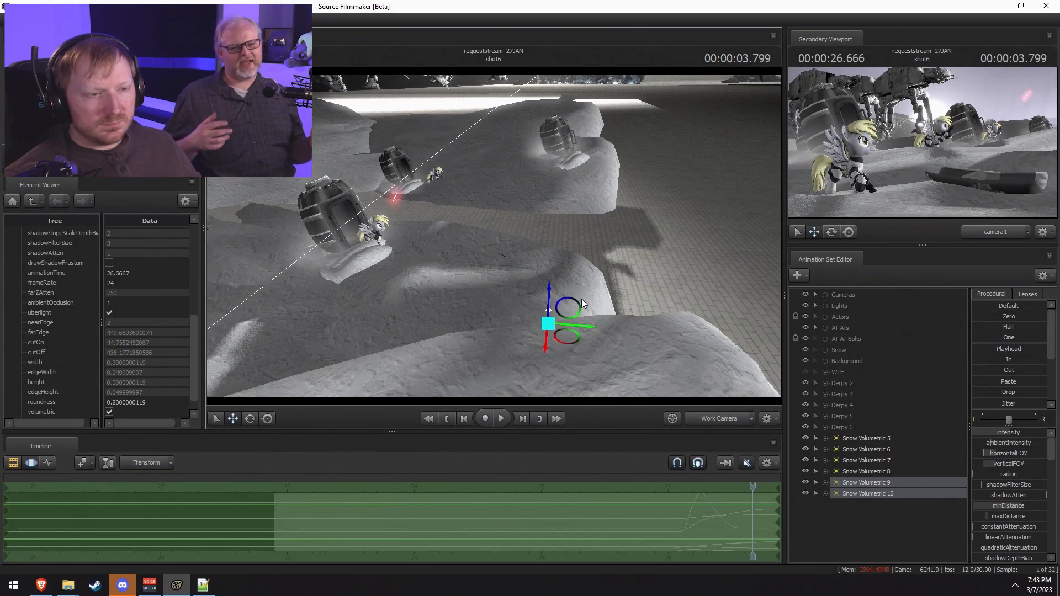
left_click_drag(570, 308, 572, 309)
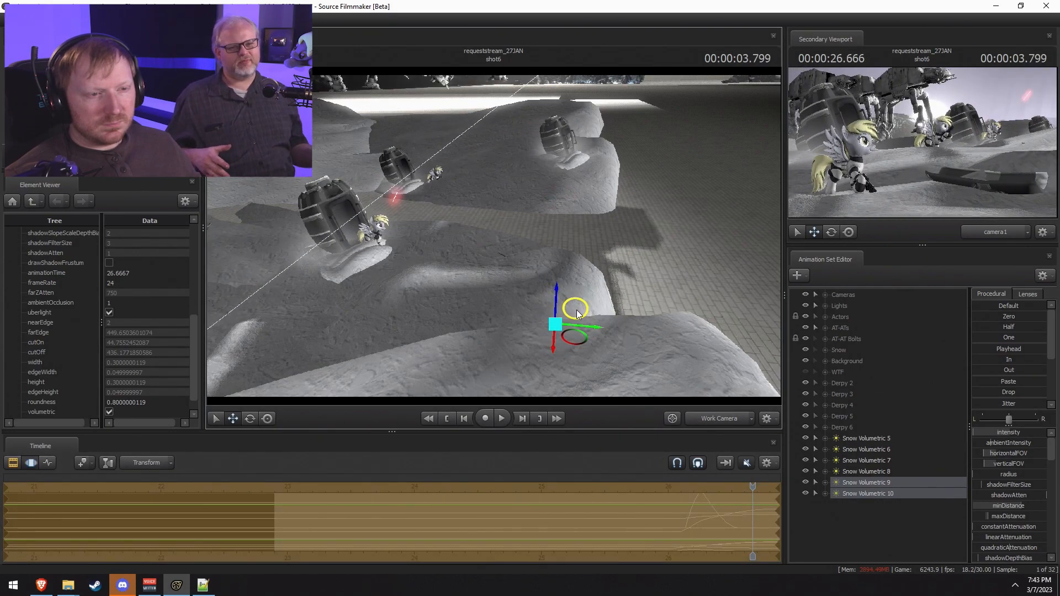
Step: Retime the Snow Volumetric 9 and 10 animation to 26.1 s and play back the fifth pod's landing
key("F2")
mouse_move(663, 484)
left_mouse_down()
mouse_move(748, 492)
mouse_move(664, 494)
mouse_move(698, 500)
mouse_move(681, 496)
left_mouse_up()
key("F3")
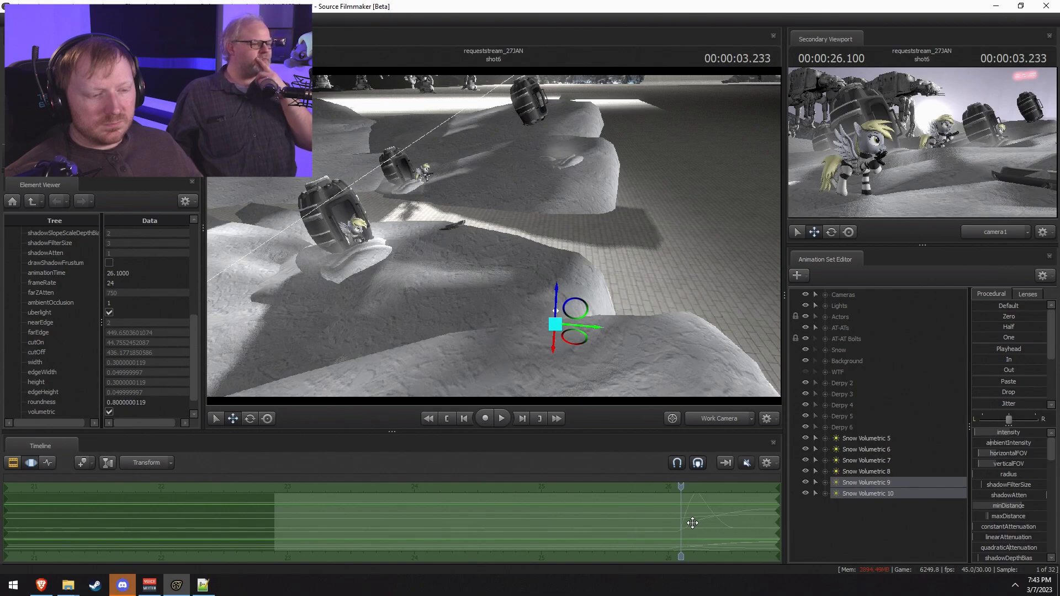
key("F2")
key("space")
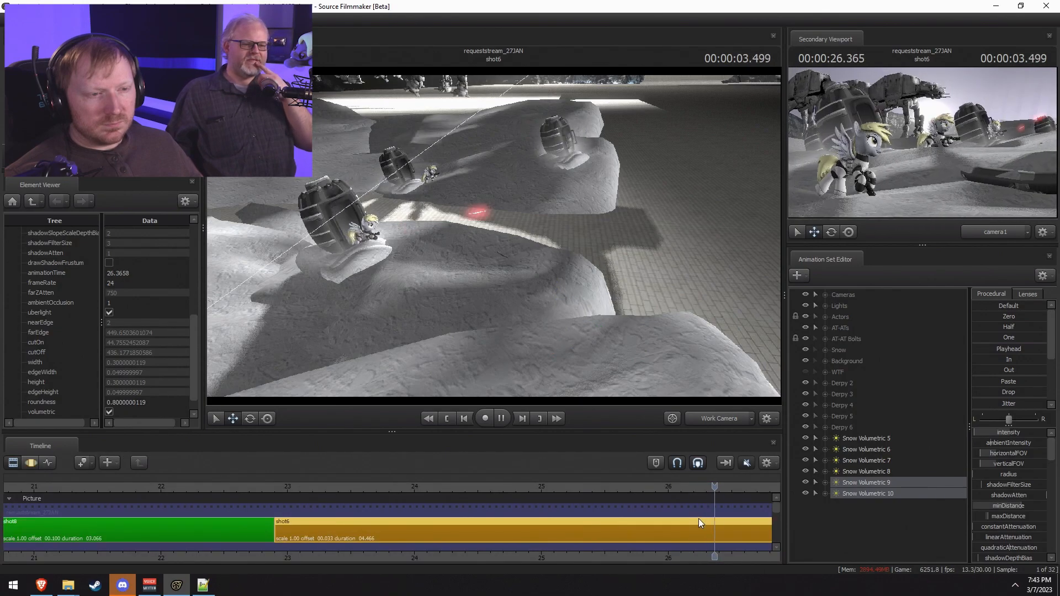
key("space")
Step: Replay shot6 through camera1 to examine the timing of the impact flashes across all pod landings
left_click(726, 419)
left_click(300, 486)
key("space")
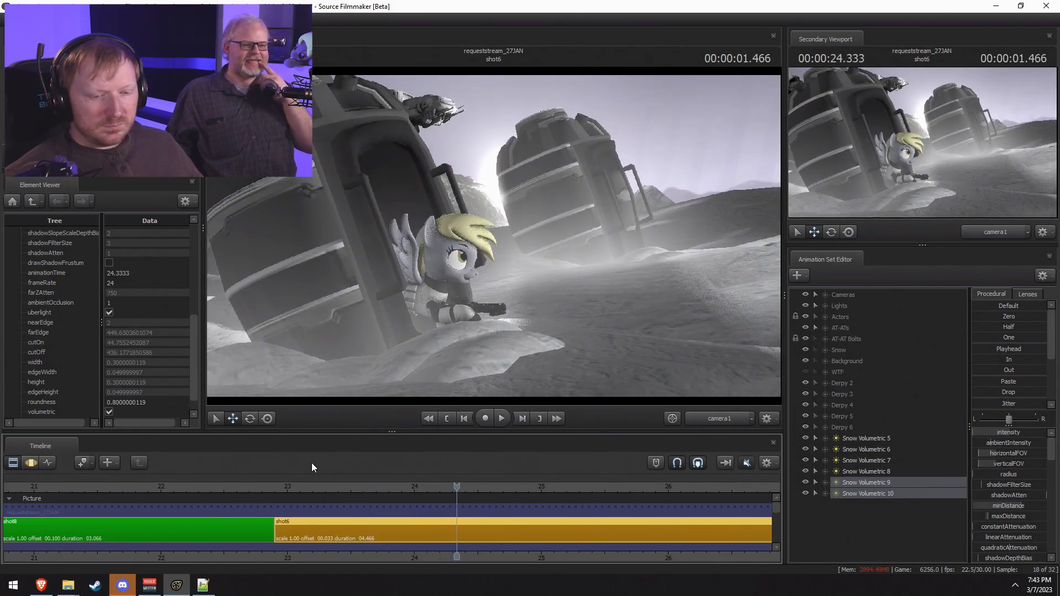
left_click(297, 490)
key("space")
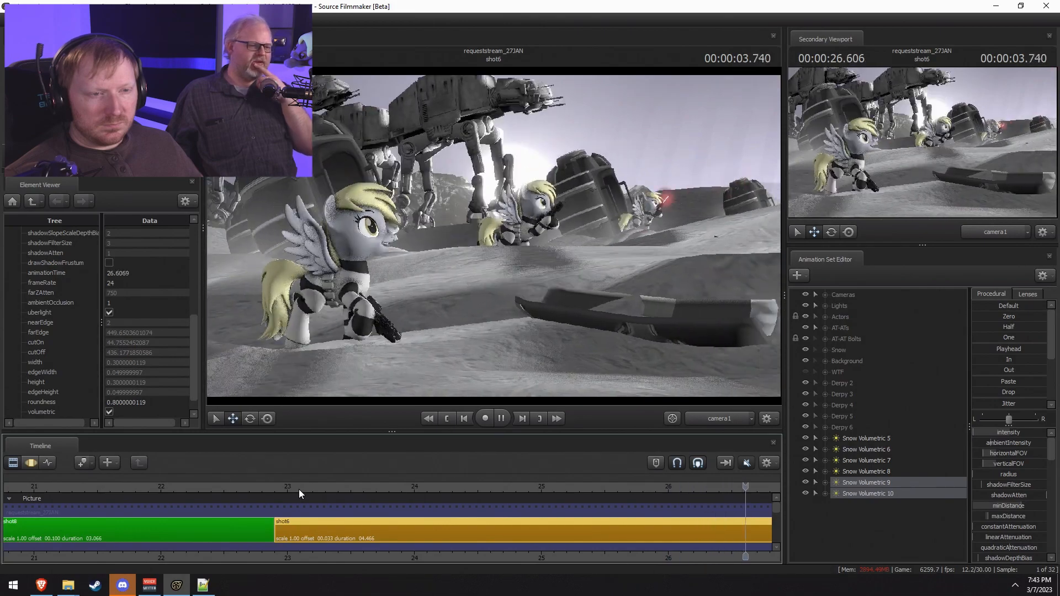
key("F3")
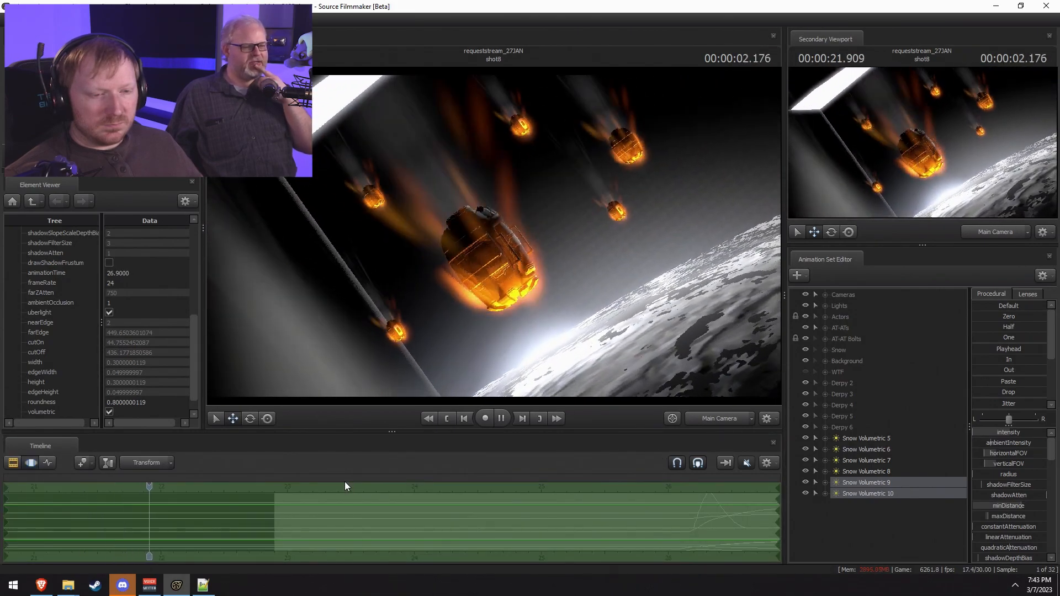
key("F2")
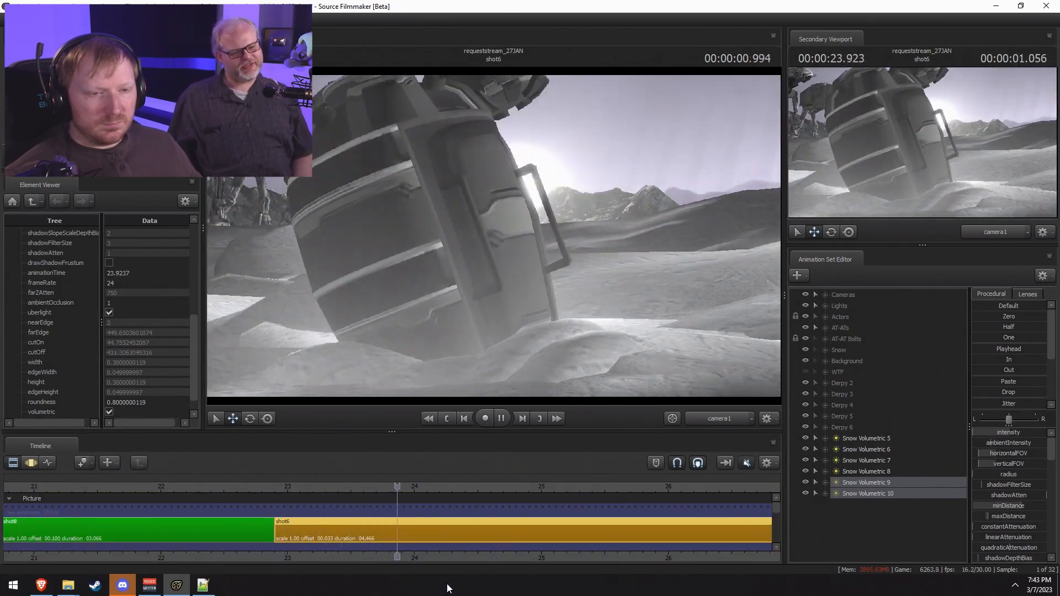
key("space")
left_click_drag(391, 490, 366, 496)
key("space")
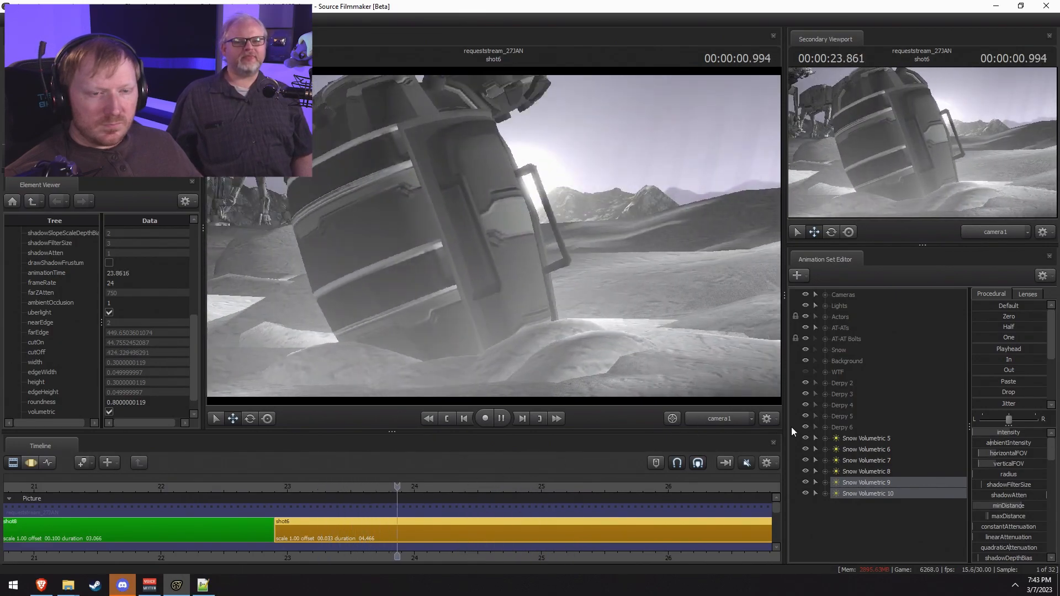
key("space")
Step: Select Snow Volumetric 5 through 10 and move them into the Lights group
left_click(721, 418)
mouse_move(495, 235)
left_mouse_down()
mouse_move(480, 207)
mouse_move(492, 252)
left_mouse_up()
key("w")
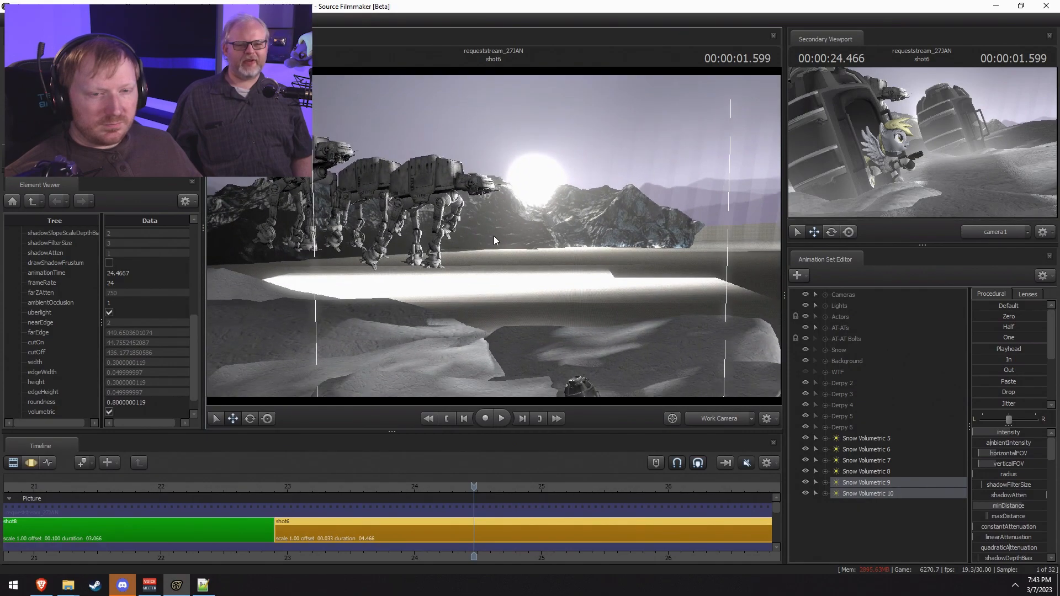
left_click(865, 440)
left_click(873, 494, "shift")
left_click_drag(867, 450, 855, 305)
Step: Play shot6 repeatedly through camera1 up to about 26.97 s to review the finished snow flashes
left_click(713, 418)
key("space")
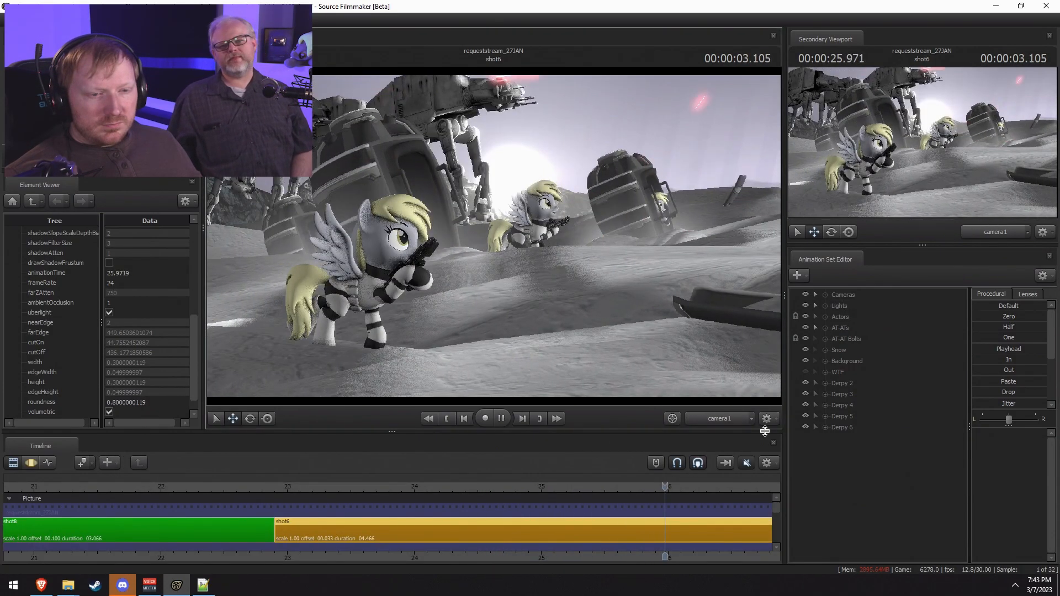
key("space")
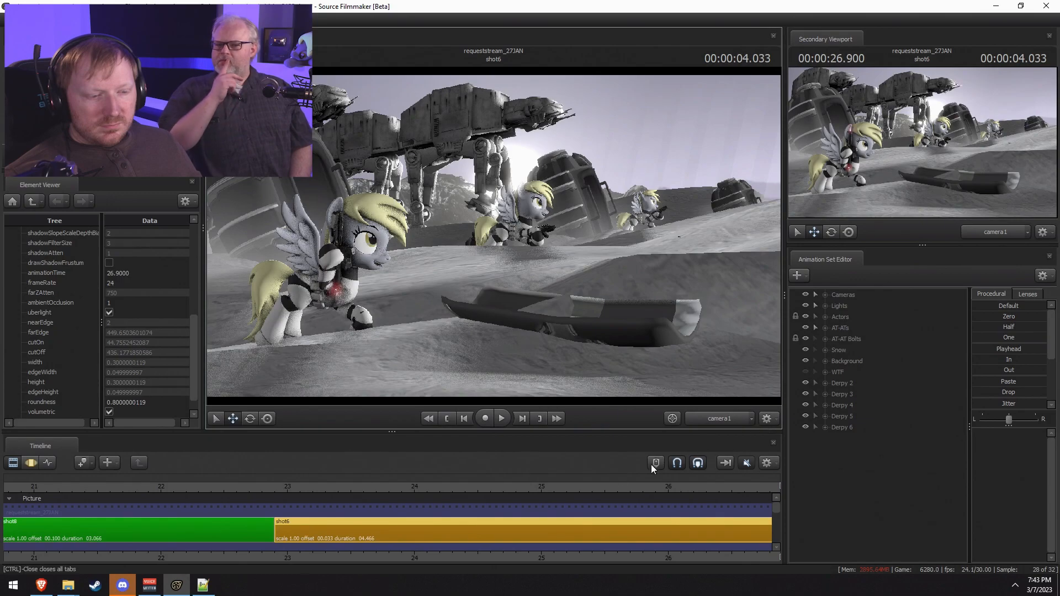
left_click(439, 482)
key("space")
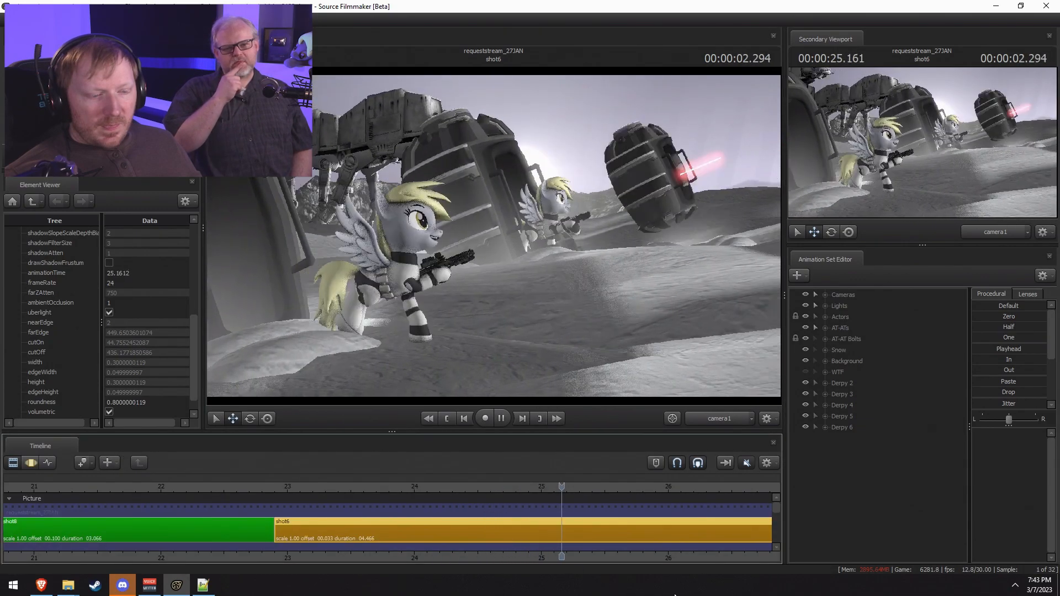
key("space")
left_click(230, 479)
key("space")
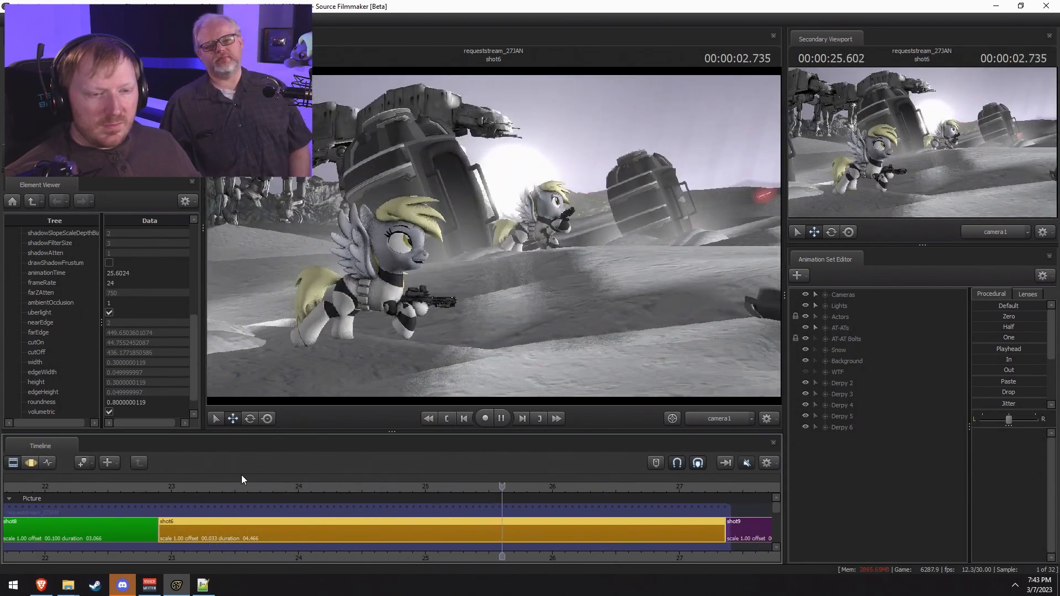
left_click(173, 484)
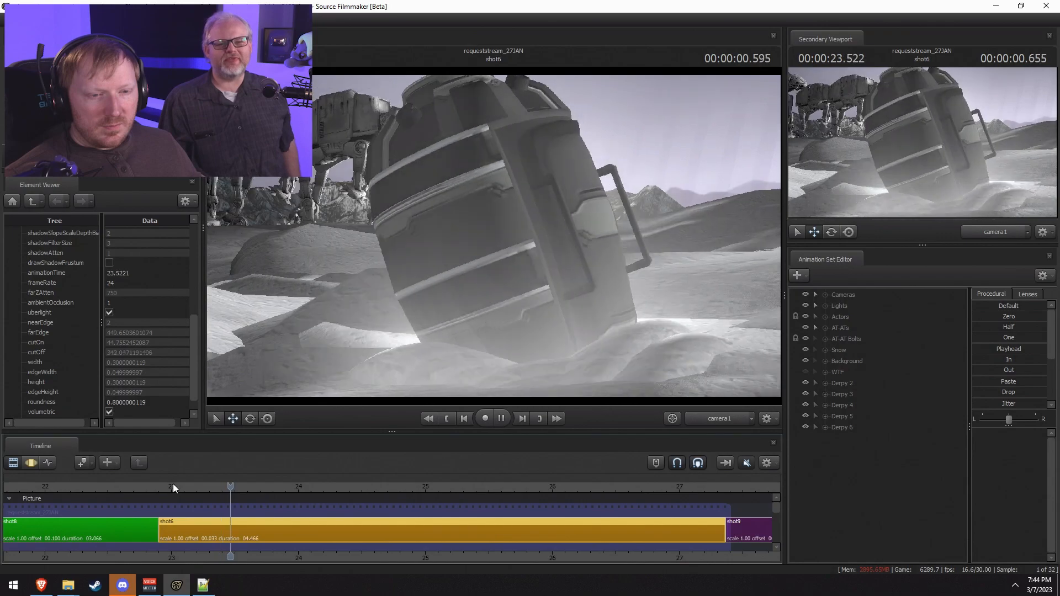
key("space")
left_click(661, 488)
left_click_drag(661, 488, 625, 490)
key("space")
key("space")
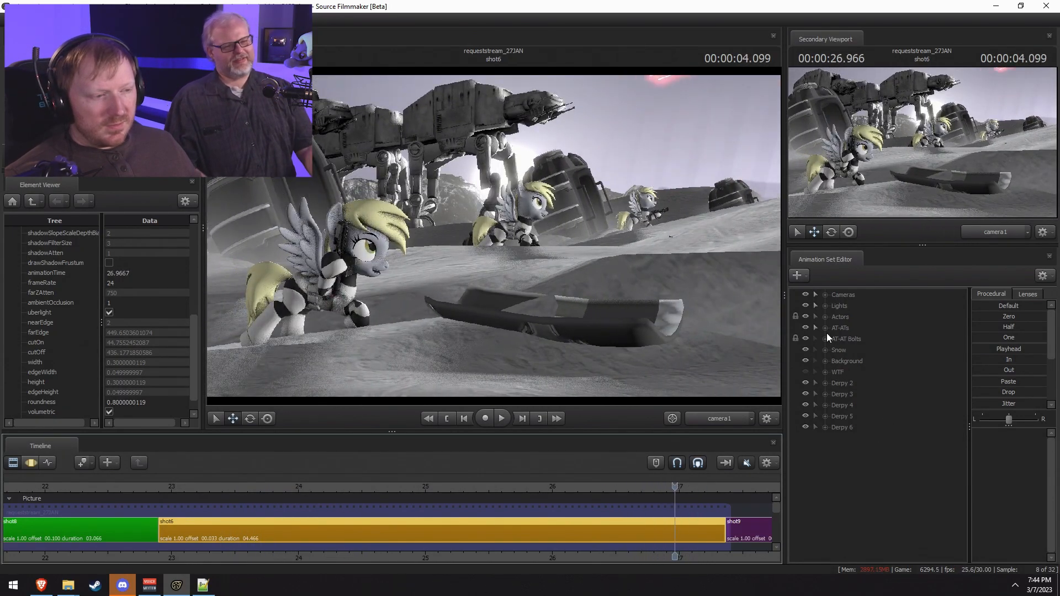
right_click(862, 497)
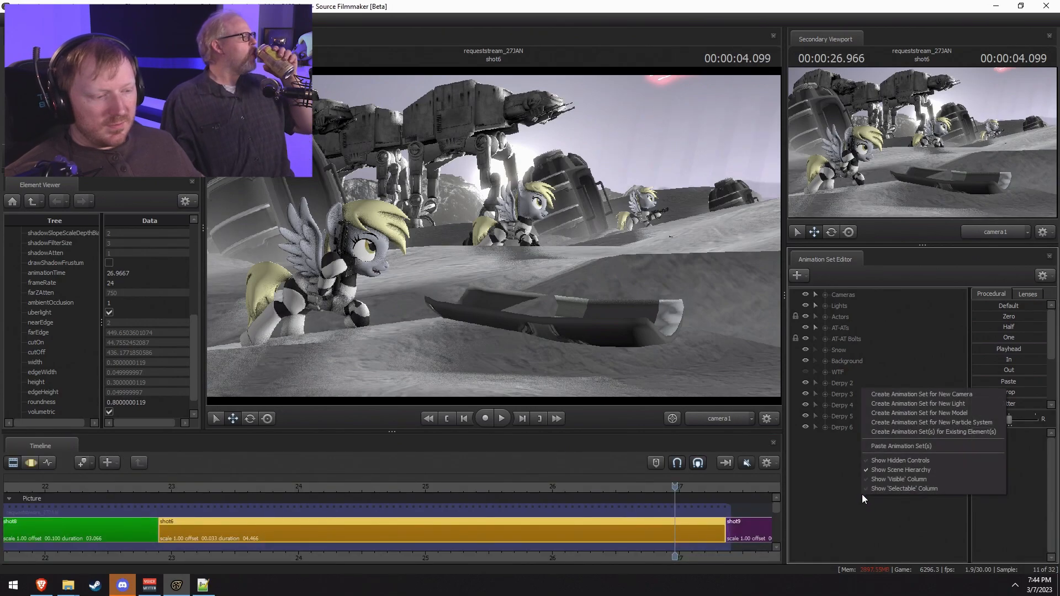
left_click(860, 429)
left_click(825, 382)
right_click(882, 396)
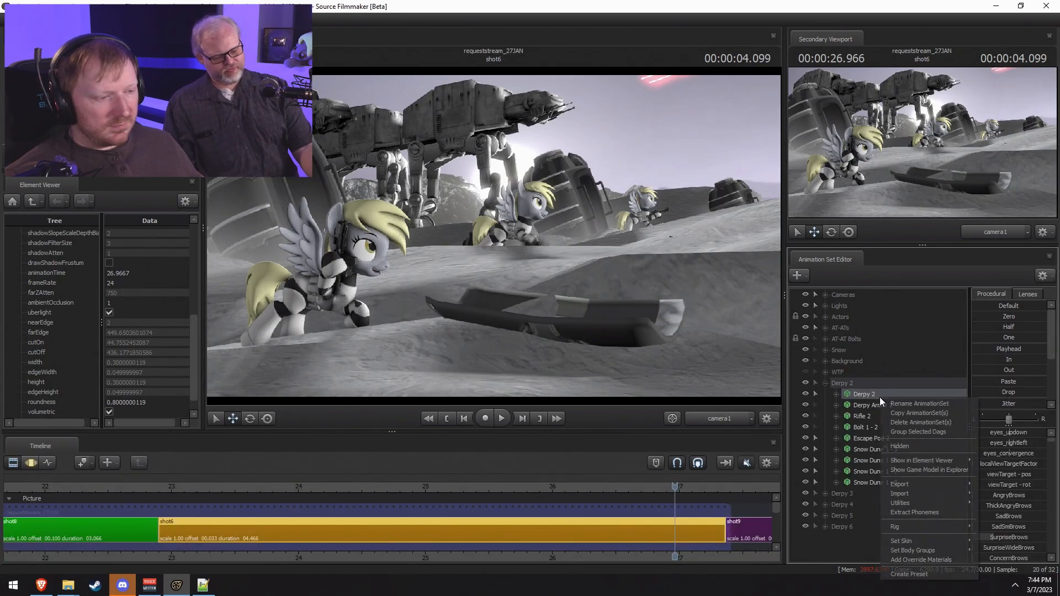
left_click(827, 383)
left_click(826, 383)
right_click(870, 509)
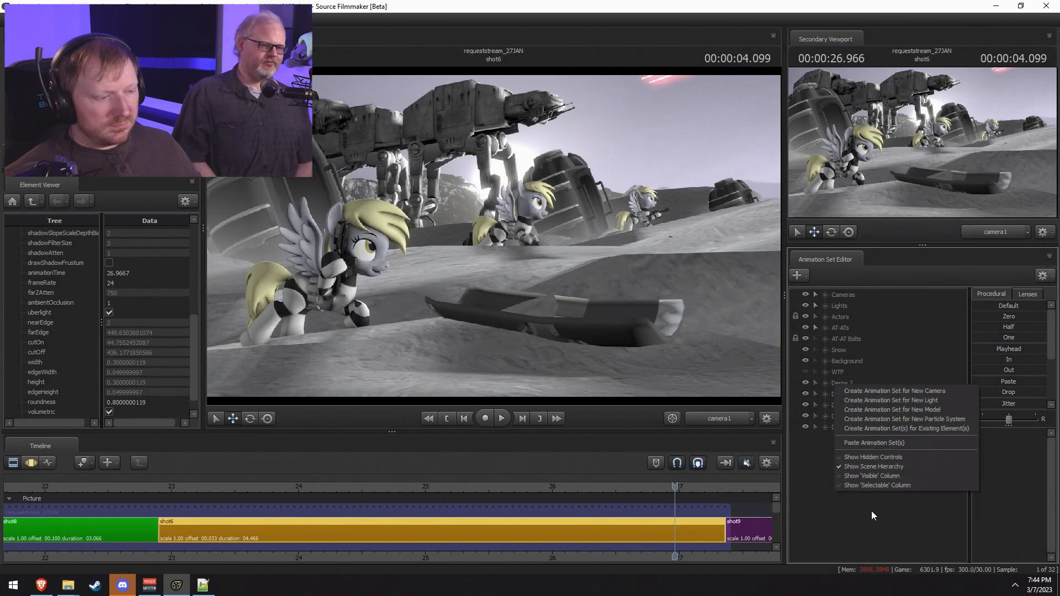
left_click(874, 443)
key("ctrl+z")
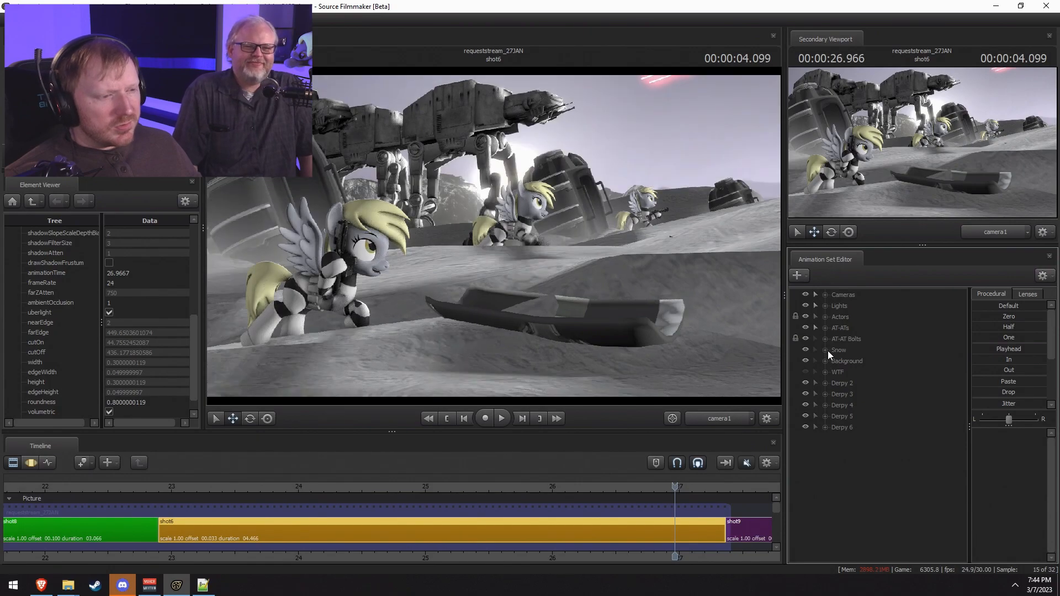
Step: Copy the Derpy 2 model and its armor from the Derpy 2 group and paste the pair at the root
left_click(826, 382)
left_click(853, 398)
left_click(862, 405, "ctrl")
right_click(863, 405)
left_click(882, 421)
left_click(825, 384)
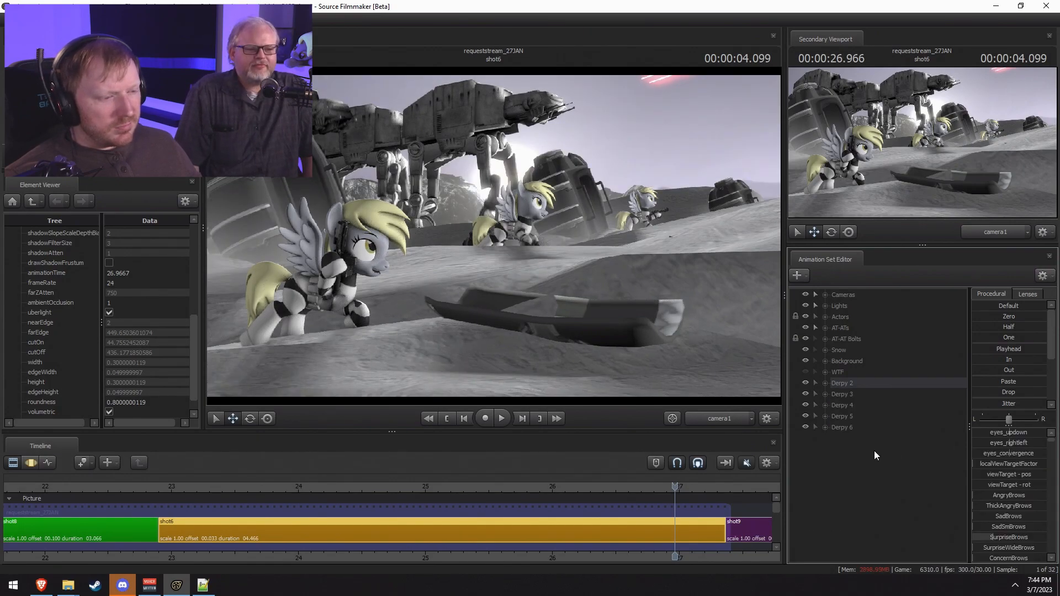
right_click(882, 477)
left_click(917, 533)
Step: Rename the pasted Derpy 7 animation set to Derpy Fall
left_click(862, 449)
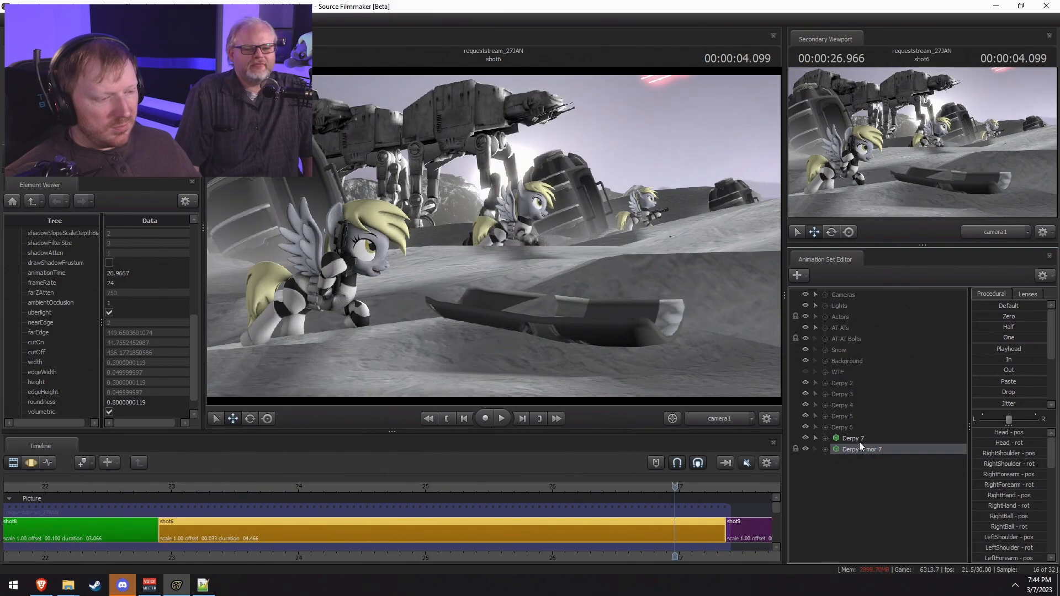
left_click(860, 440)
right_click(859, 441)
left_click(891, 264)
key("Escape")
right_click(868, 439)
left_click(900, 262)
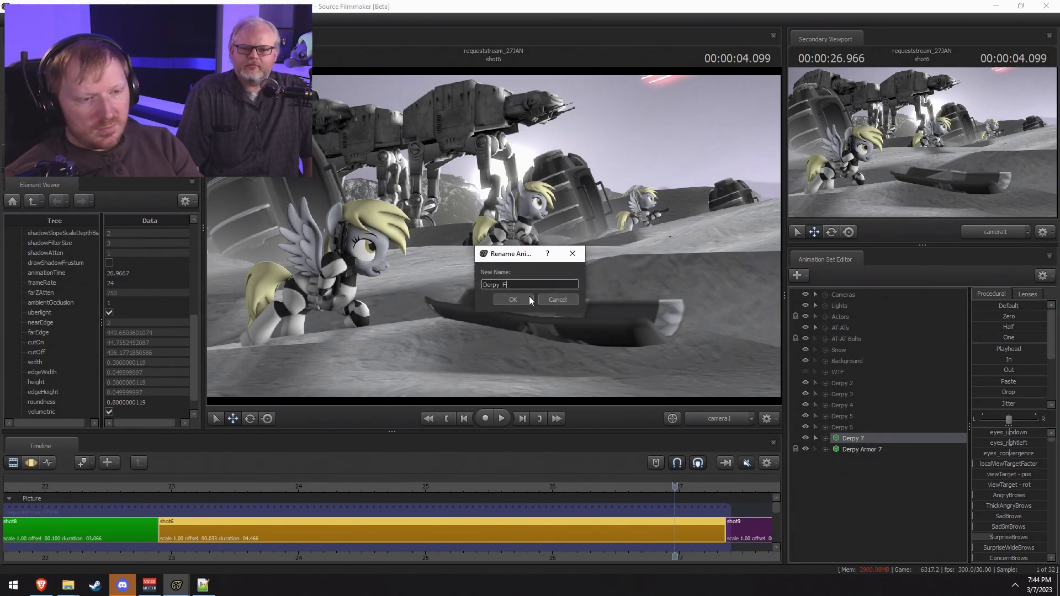
type("Fall")
left_click(529, 298)
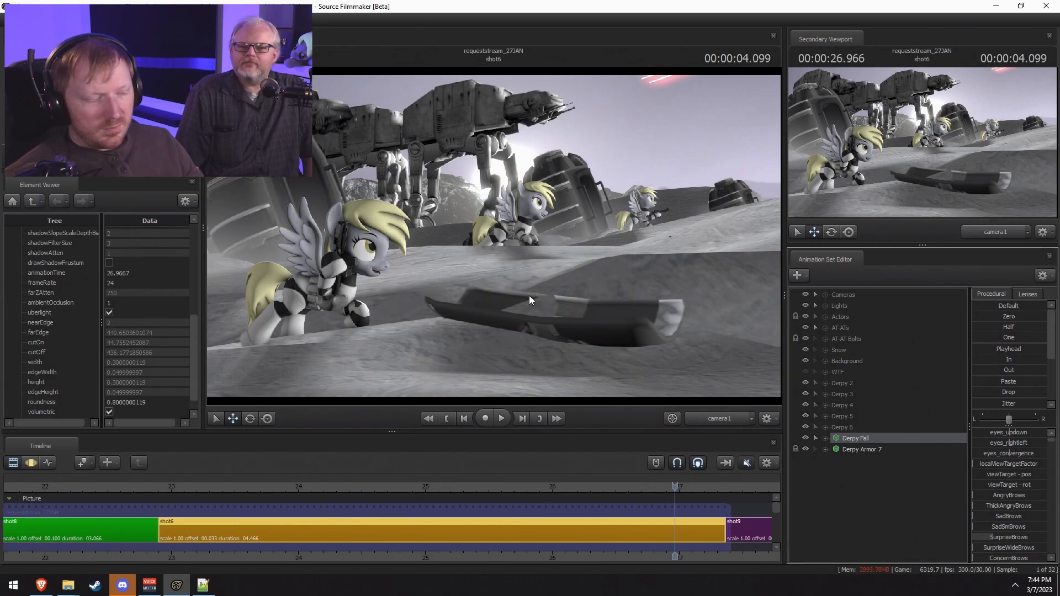
Step: Rename the pasted Derpy Armor 7 animation set to Derpy Armor Fall
right_click(883, 449)
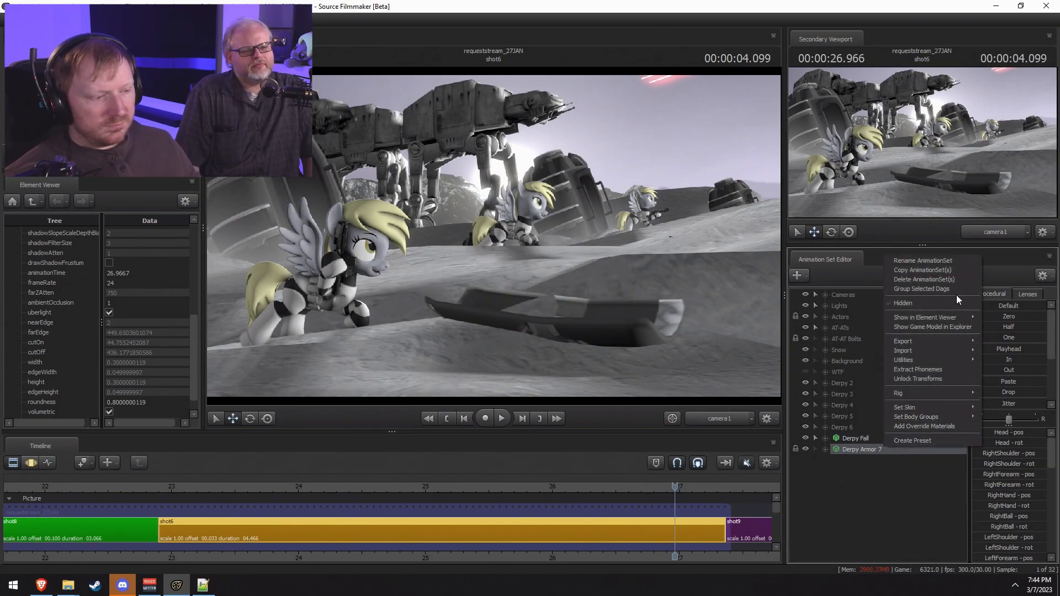
left_click(909, 260)
left_click(537, 282)
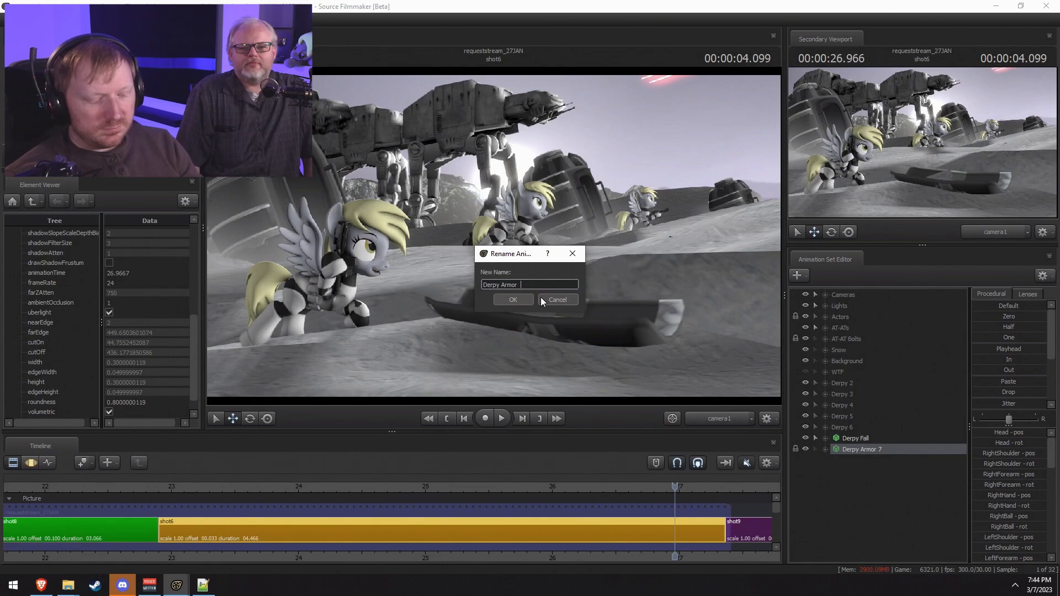
type("Fall")
key("Return")
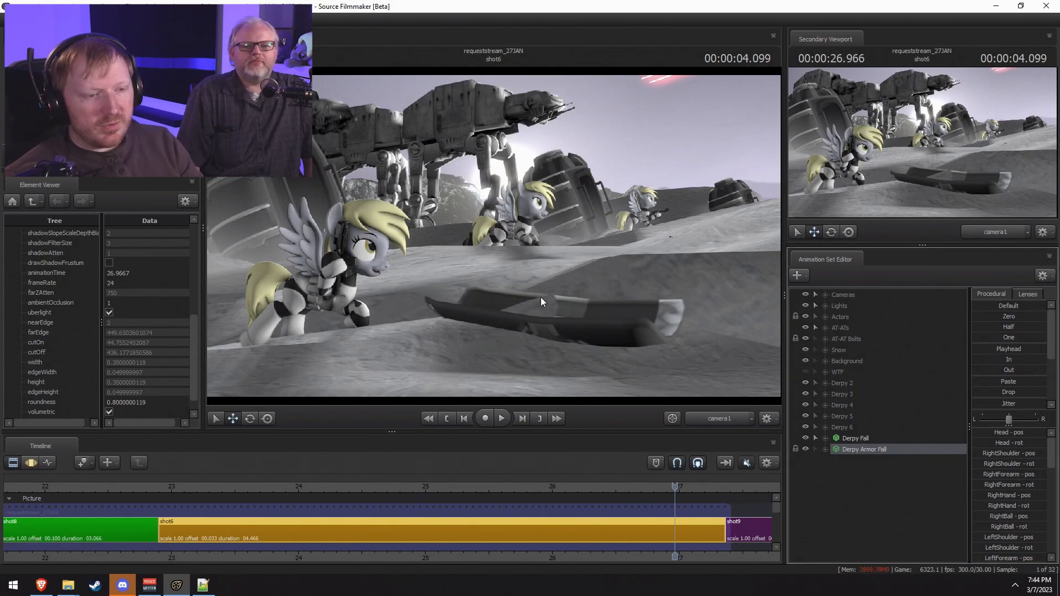
Step: Flatten the copied animation on Derpy Fall and Derpy Armor Fall, and zero the armor's transforms
key("F3")
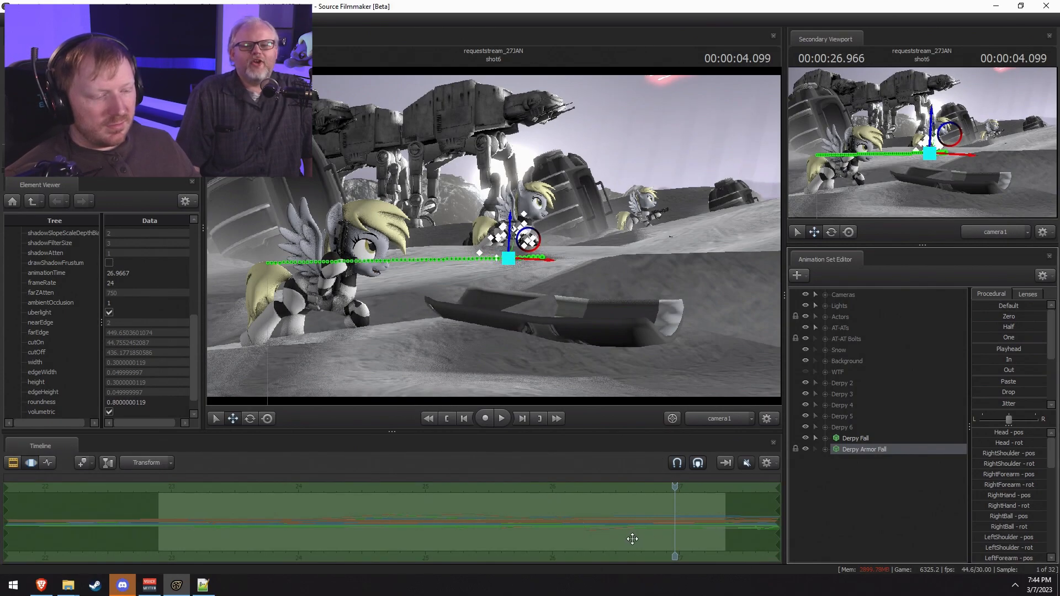
left_click(871, 440, "ctrl")
left_click_drag(981, 363, 1052, 390)
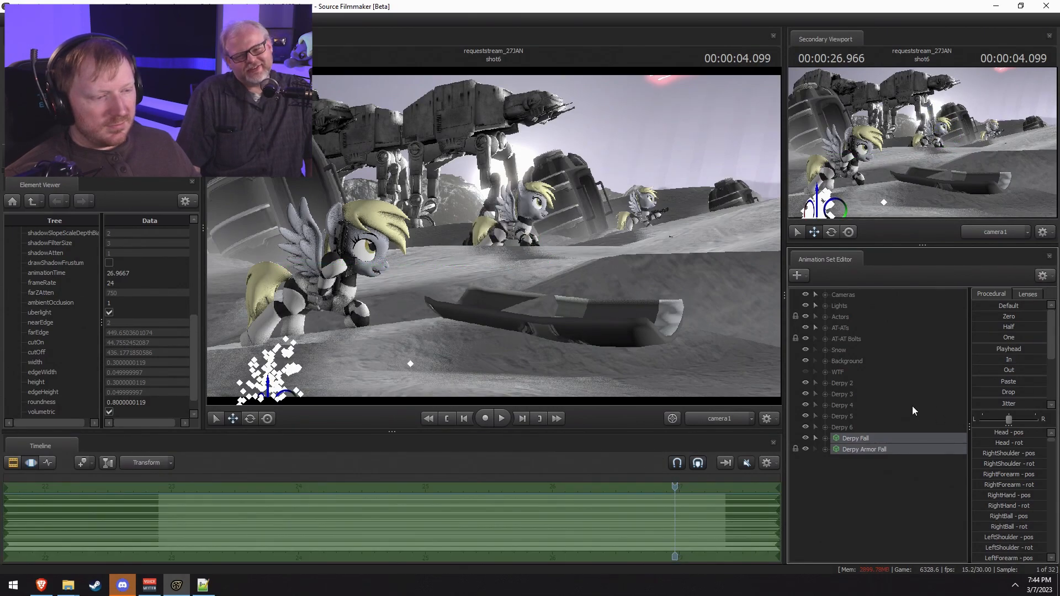
left_click(857, 449)
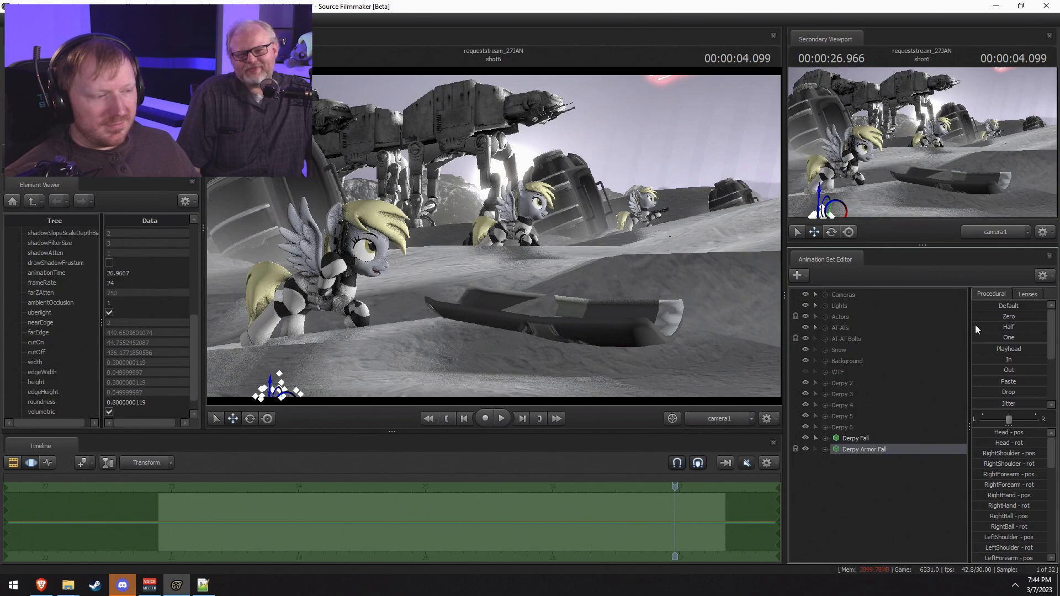
left_click_drag(983, 313, 1047, 357)
key("F2")
key("F3")
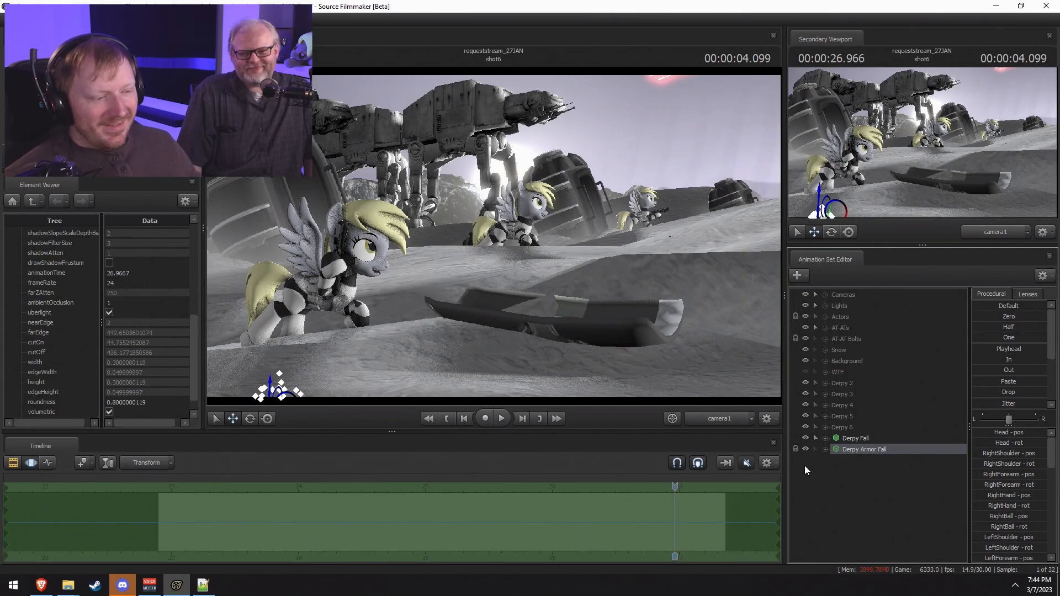
Step: Move Derpy Fall up out of the snow into camera1's foreground
left_click(851, 439)
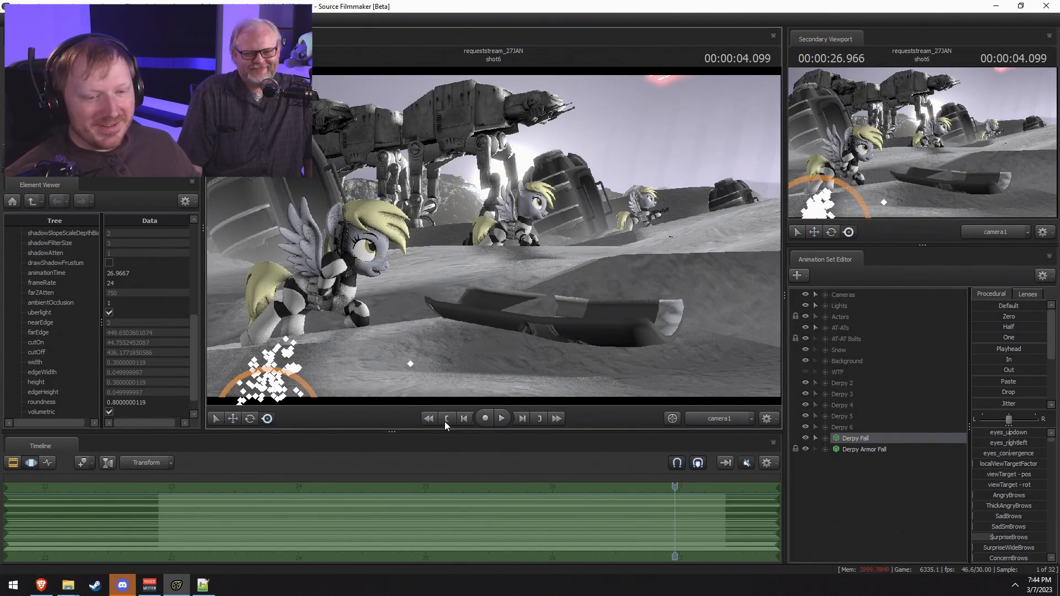
left_click(719, 420, "ctrl")
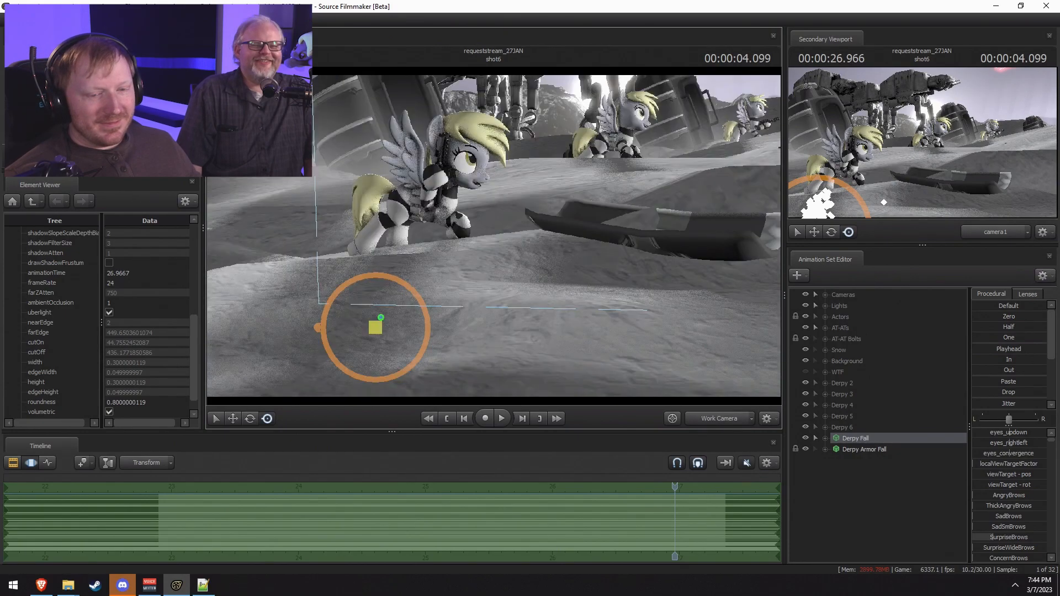
left_click_drag(432, 326, 323, 381)
left_click_drag(681, 279, 672, 216)
key("w")
mouse_move(493, 237)
left_mouse_down()
mouse_move(497, 227)
mouse_move(494, 237)
left_mouse_up()
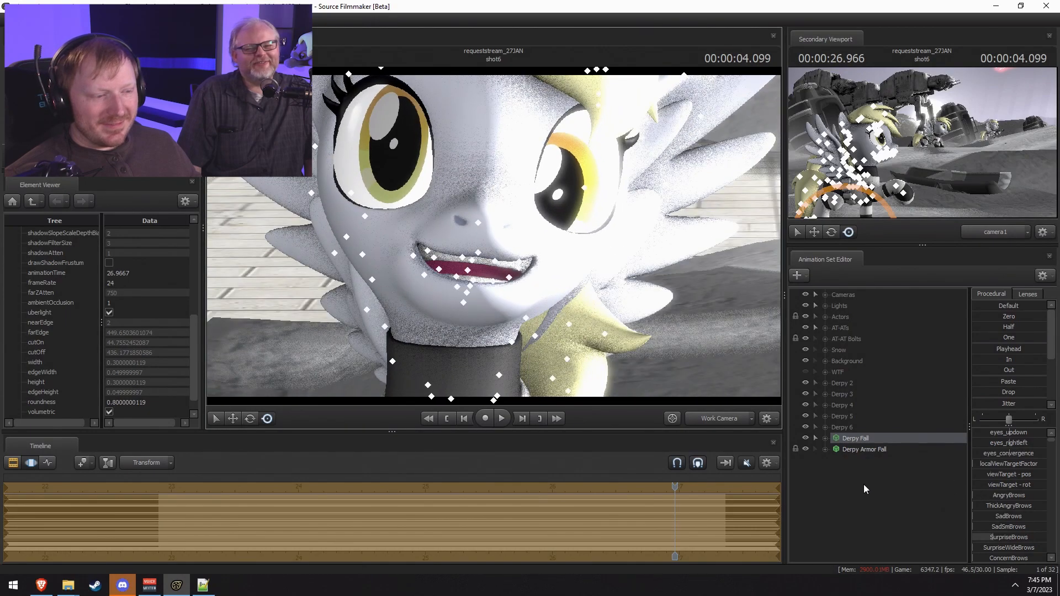
Step: Give Derpy Fall a distressed face by adding MouthFrown to the Lower Face and raising Sad on the Upper Face
left_click(825, 439)
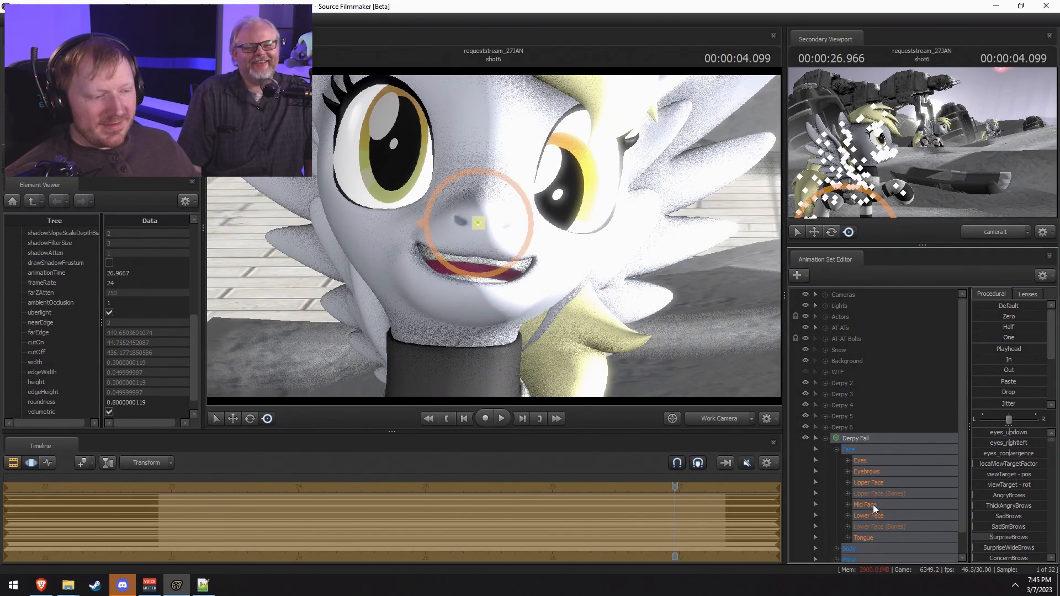
left_click(871, 516)
mouse_move(1000, 475)
left_mouse_down()
mouse_move(973, 476)
mouse_move(1014, 465)
left_mouse_up()
left_click(874, 482)
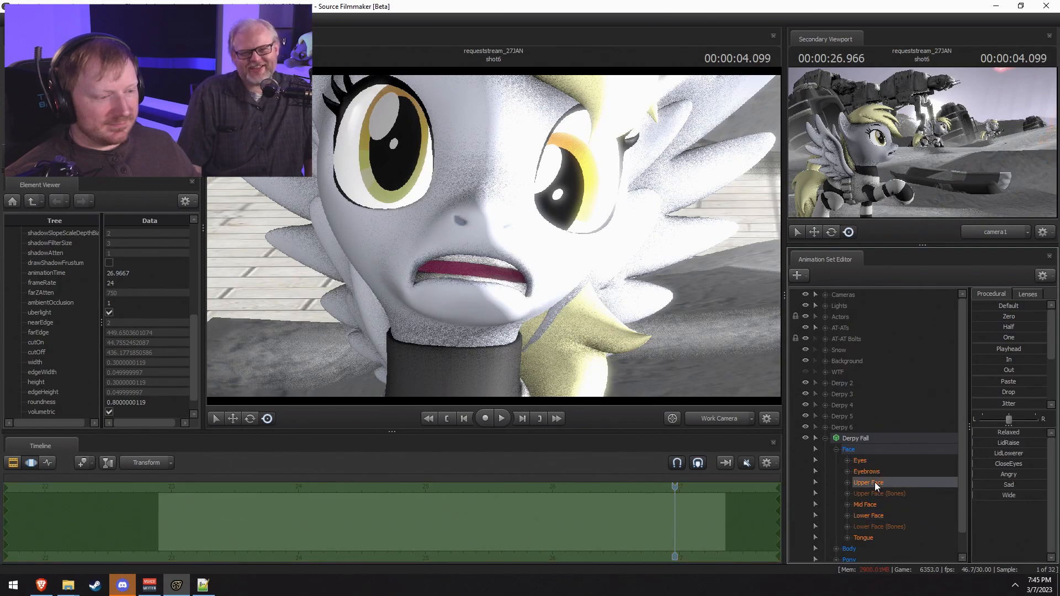
left_click_drag(1034, 484, 1034, 484)
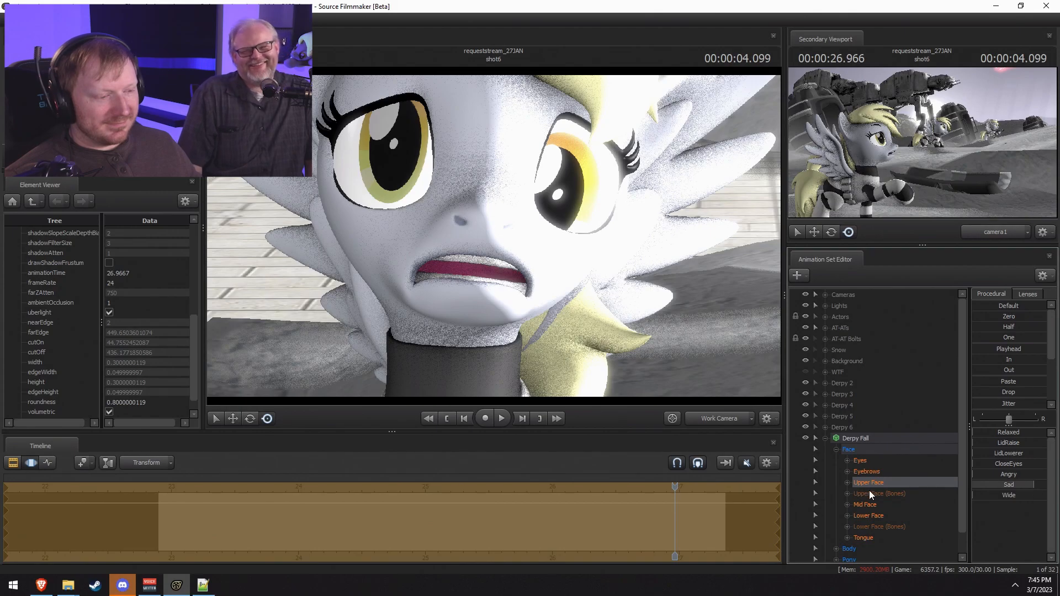
Step: Try a closed frown on Derpy Fall's Lower Face with MouthFrown at maximum and MouthStretch at zero
left_click(869, 515)
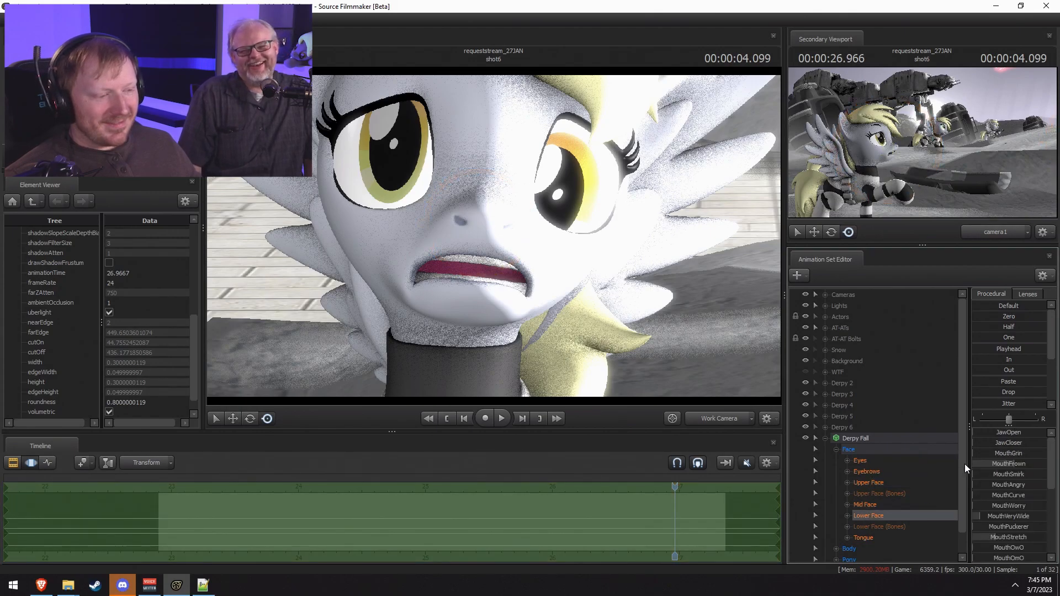
left_click_drag(1006, 462, 1028, 497)
left_click_drag(994, 537, 974, 518)
scroll(1006, 531, "down", 3)
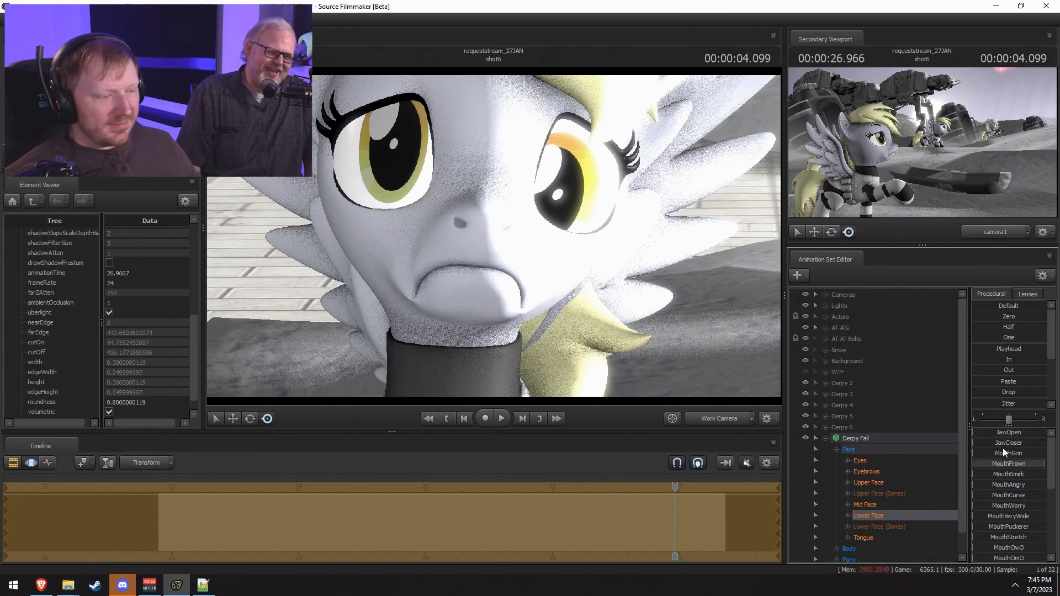
mouse_move(975, 433)
left_mouse_down()
mouse_move(1009, 433)
mouse_move(974, 433)
left_mouse_up()
key("s")
left_click_drag(494, 236, 475, 210)
key("w")
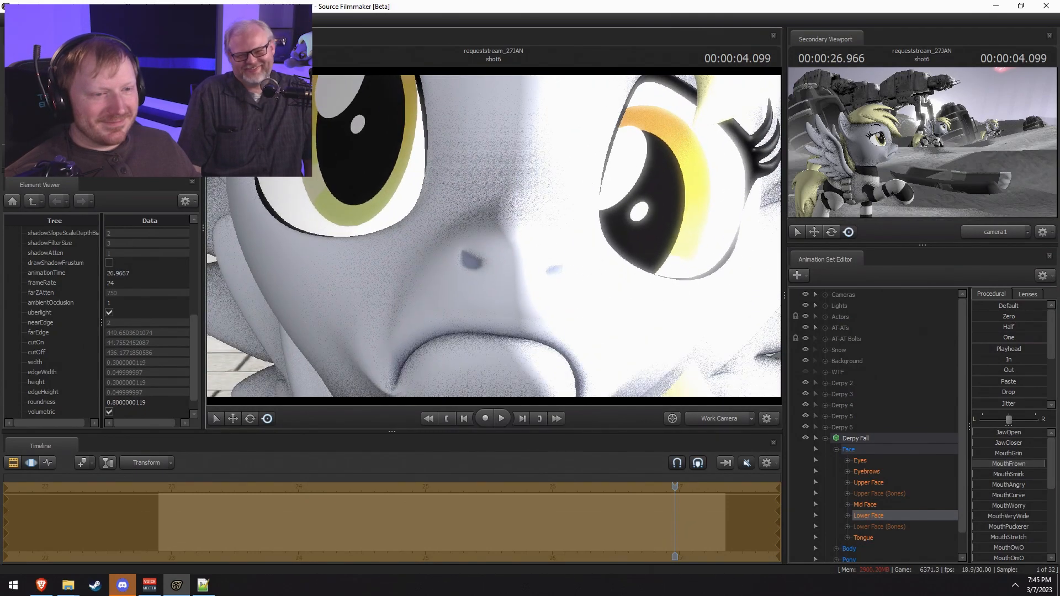
mouse_move(974, 433)
left_mouse_down()
mouse_move(997, 433)
mouse_move(975, 432)
left_mouse_up()
key("s")
left_click_drag(568, 219, 494, 240)
key("Escape")
Step: Examine Derpy Fall's expression through camera1 and close up, along with her place in the scene
key("a")
key("w")
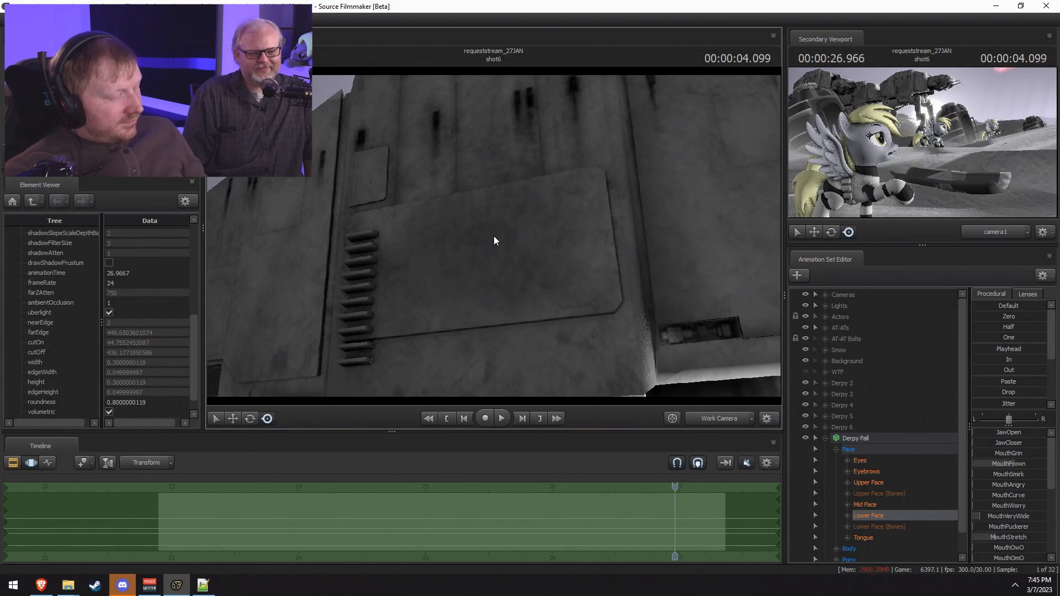
left_click(709, 416)
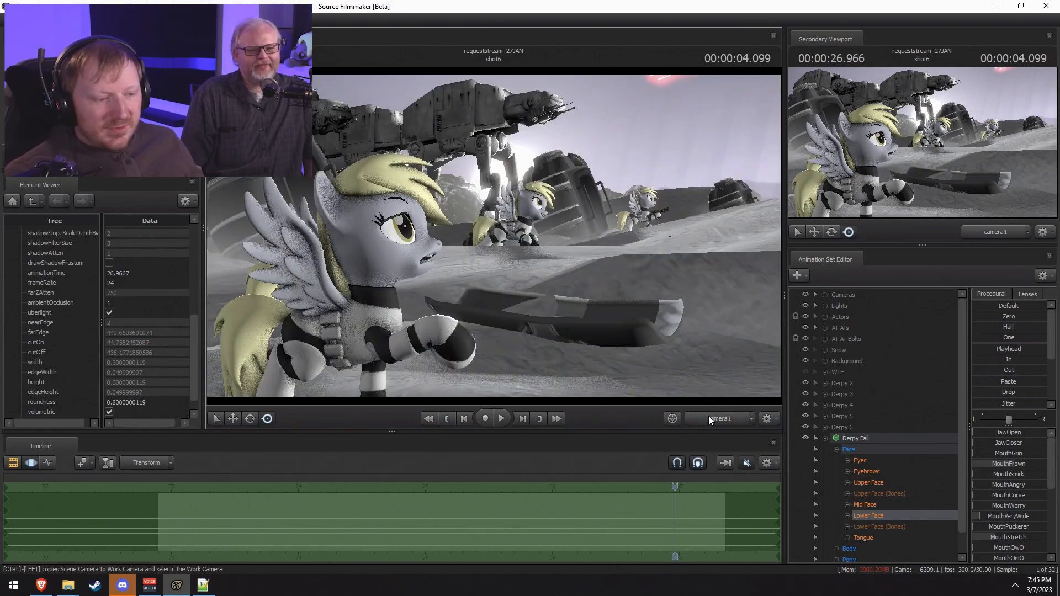
left_click(717, 420, "ctrl")
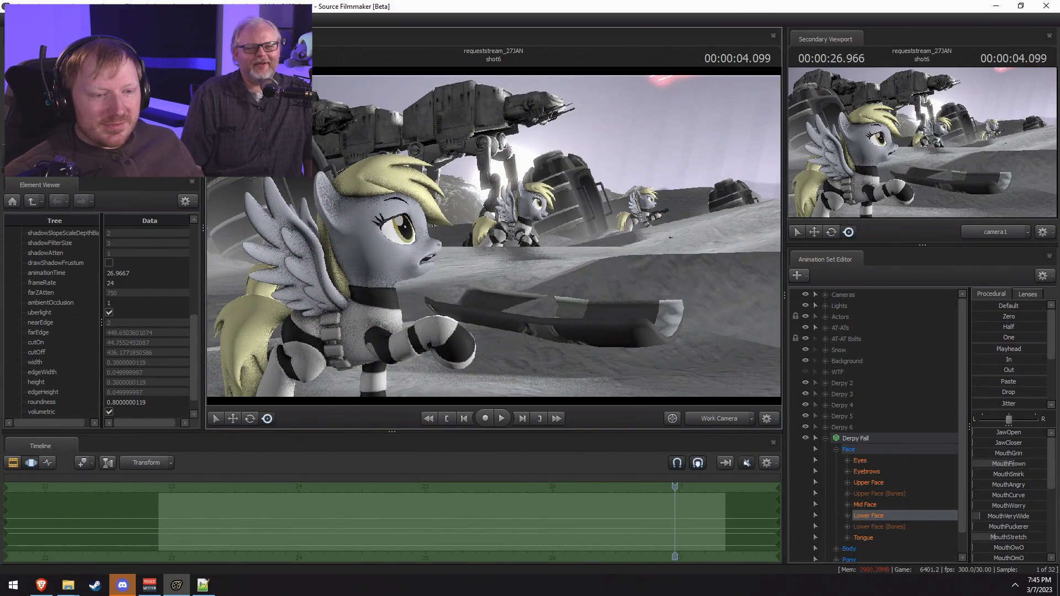
key("d")
left_click_drag(494, 237, 607, 236)
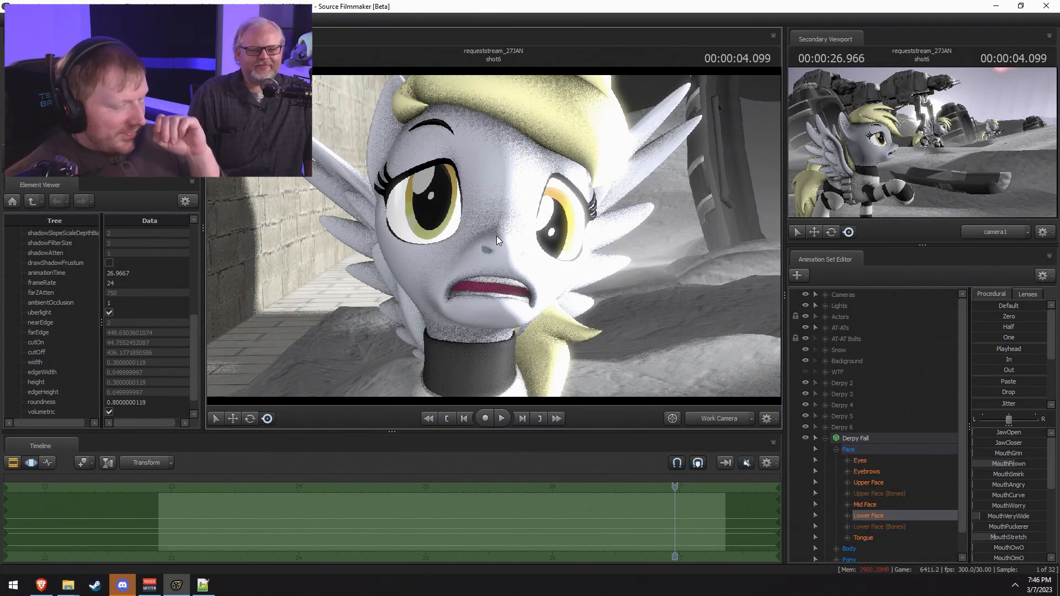
key("s")
left_click_drag(614, 271, 643, 273)
key("w")
Step: Move the whole Derpy Fall model out of camera1's foreground and across the snow
key("F2")
left_click(877, 440)
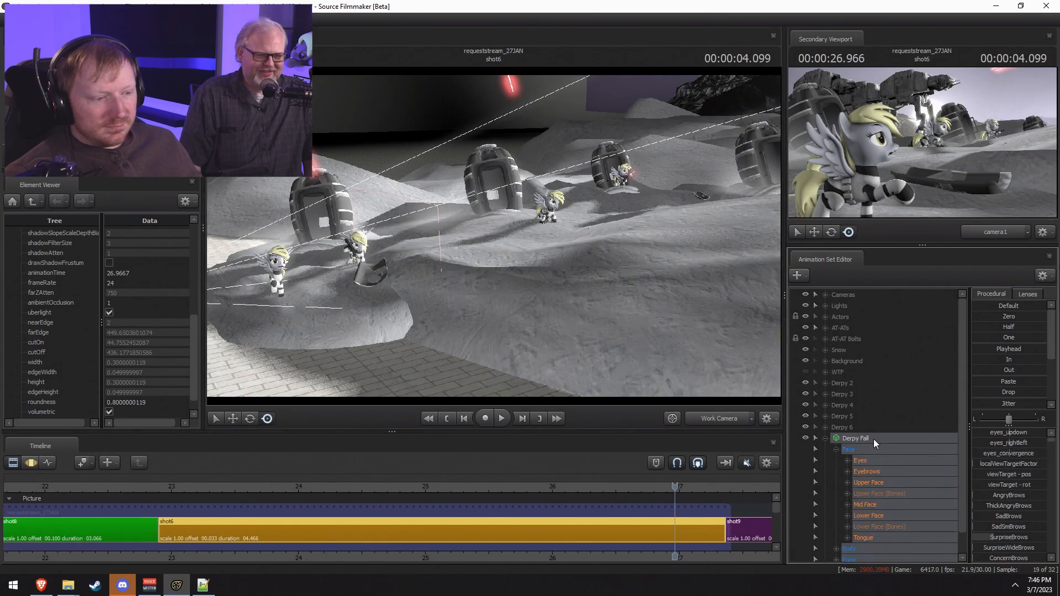
key("F3")
left_click_drag(283, 297, 634, 250)
key("w")
left_click_drag(717, 220, 783, 552)
Step: At 27.033 s, move Derpy Fall onto the distant dune at the edge of camera1's view
left_click_drag(673, 498, 774, 516)
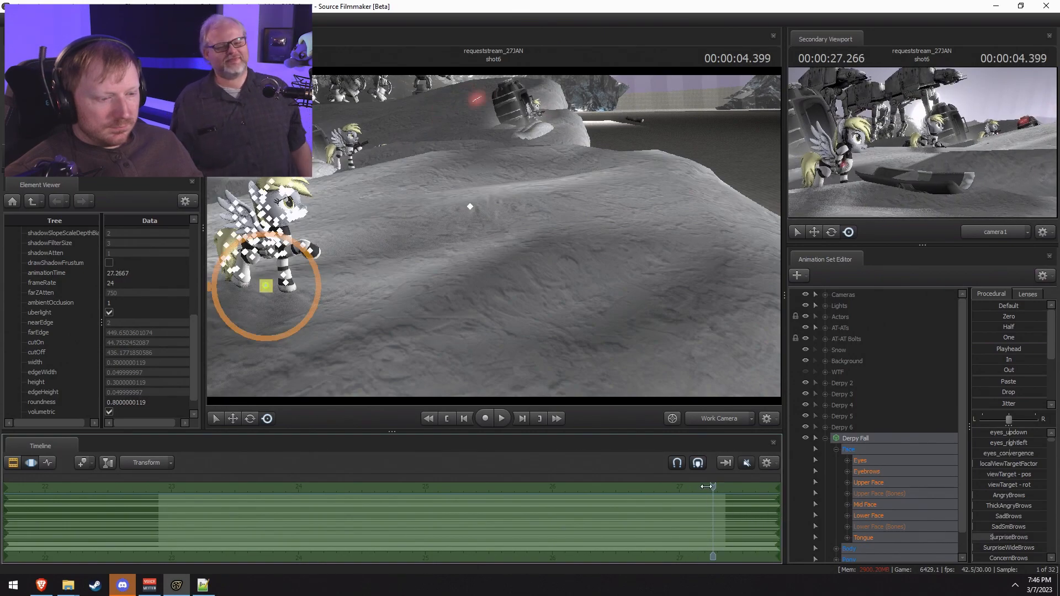
left_click_drag(711, 487, 683, 488)
left_click_drag(494, 243, 406, 229)
key("w")
left_click_drag(575, 351, 528, 105)
left_click_drag(528, 105, 494, 236)
key("w")
left_click_drag(601, 250, 494, 237)
key("s")
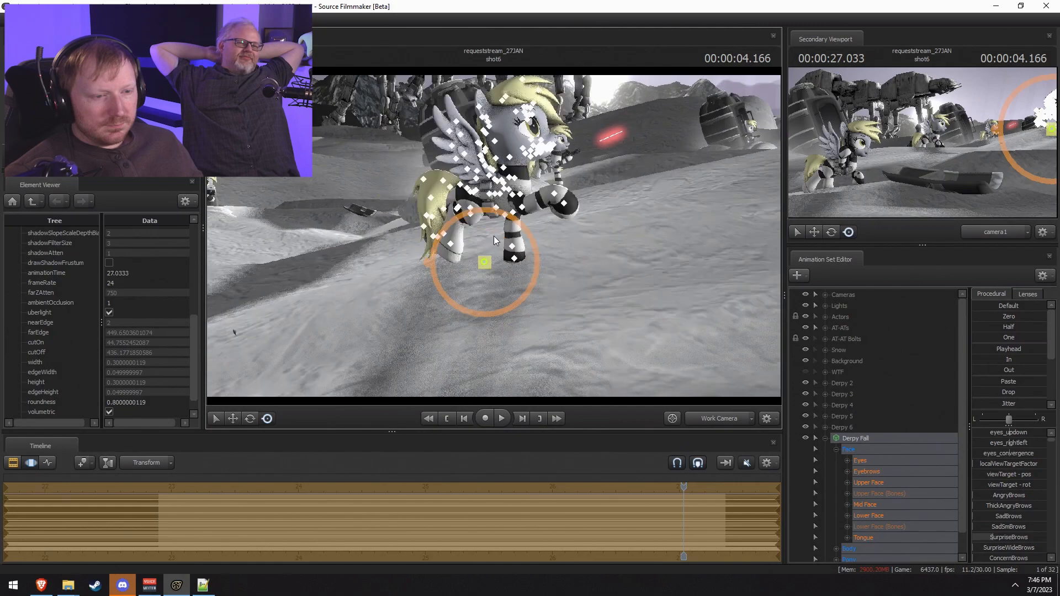
Step: Rotate Derpy Fall's Pelvis bone in Pony Body to tip her forward, head down onto the snow
key("e")
left_click(867, 473)
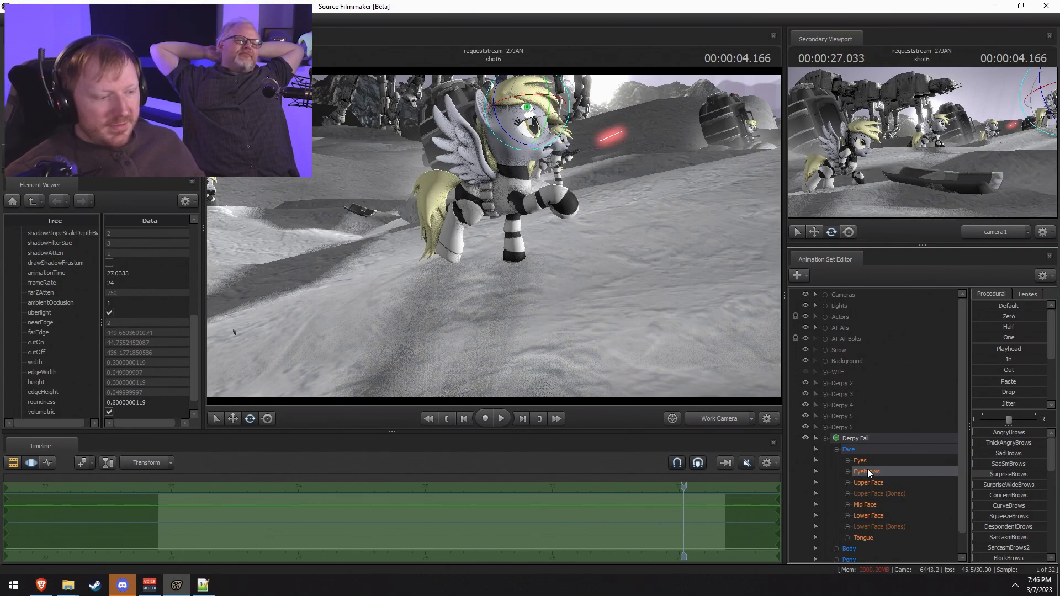
scroll(874, 518, "down", 1)
left_click(836, 538)
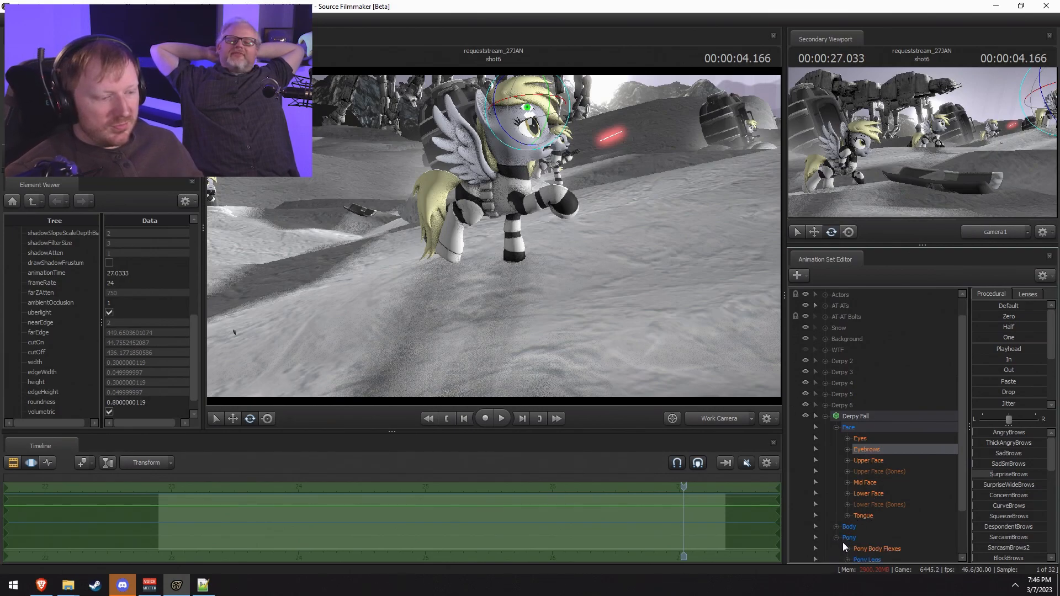
scroll(850, 540, "down", 2)
left_click(848, 528)
left_click(896, 538)
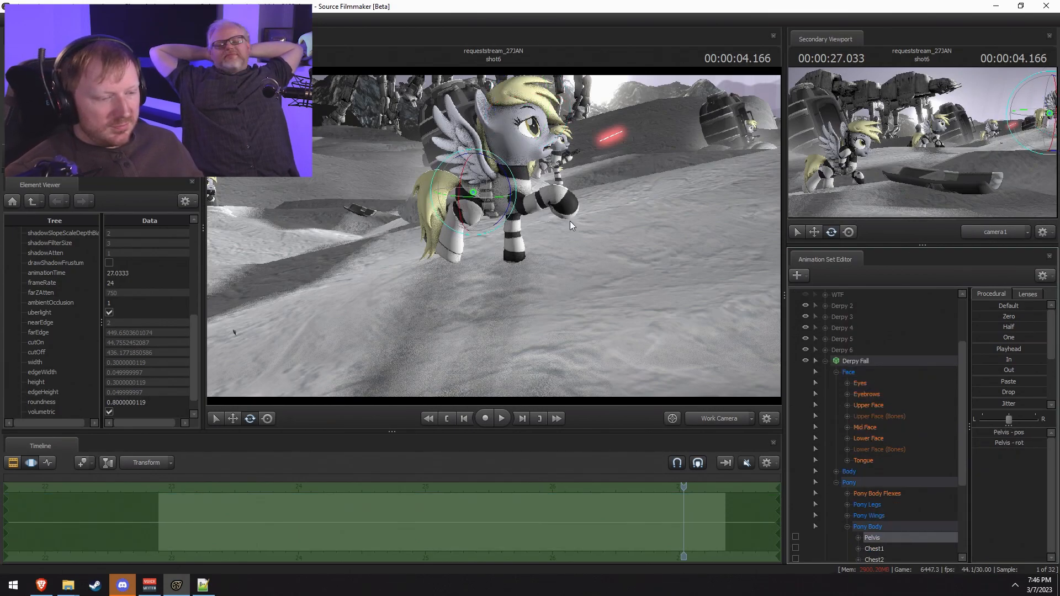
left_click_drag(487, 173, 493, 240)
left_click_drag(535, 251, 500, 310)
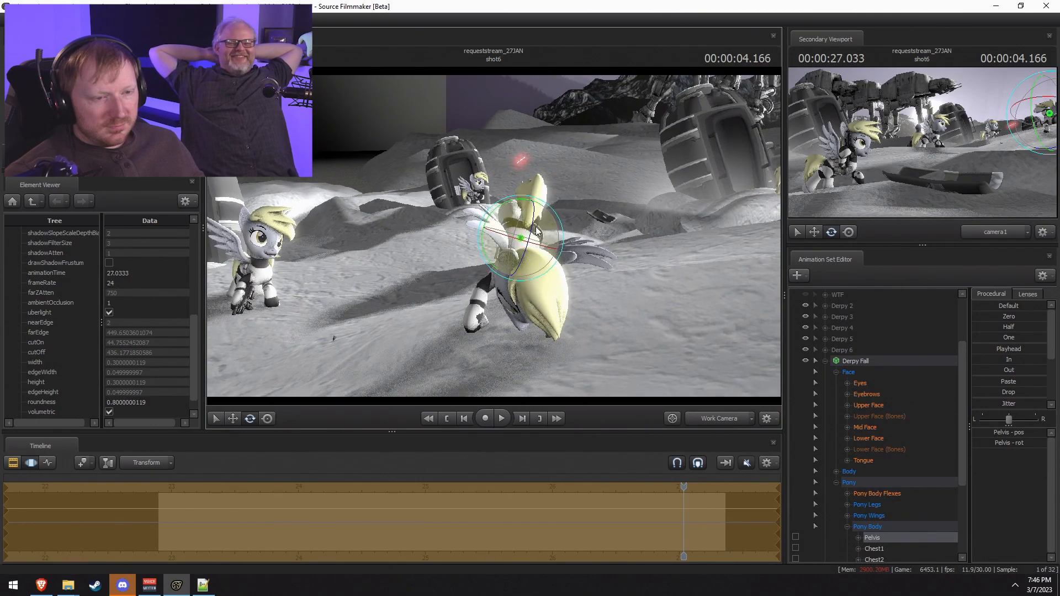
left_click_drag(540, 255, 475, 256)
key("w")
Step: Pose Derpy Fall's front legs by rotating them at the shoulder, and undo the last rotation
left_click(480, 258, "ctrl")
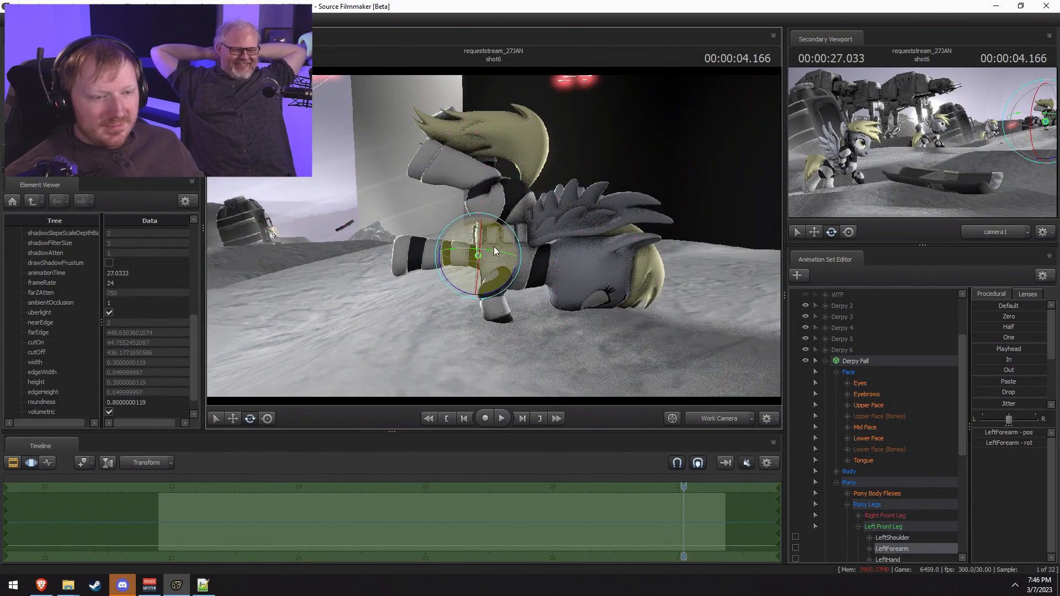
left_click(504, 270, "ctrl")
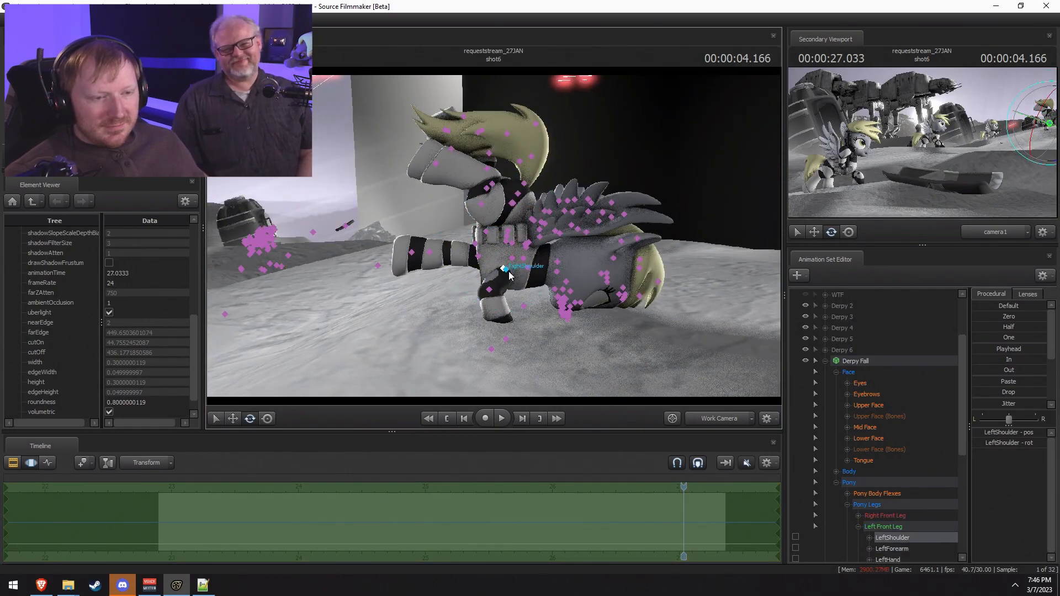
left_click(506, 271, "ctrl")
left_click_drag(515, 300, 531, 232)
key("ctrl+z")
Step: Rotate Derpy Fall's Chest2 bone to bend her upper body down toward the snow
left_click(506, 273, "ctrl")
left_click(525, 259, "ctrl")
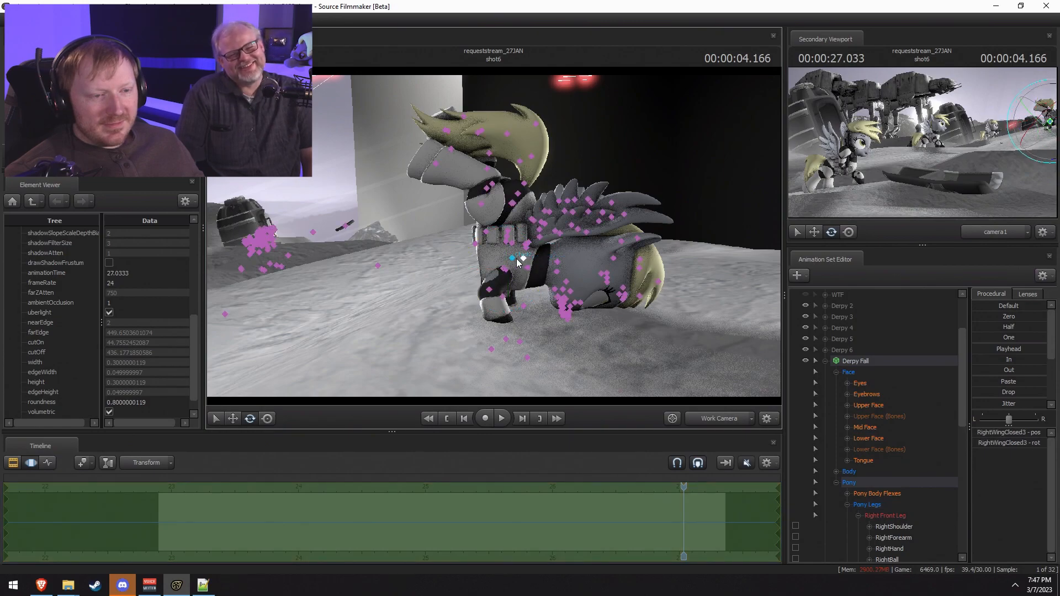
left_click(512, 258, "ctrl")
left_click_drag(509, 299, 452, 277)
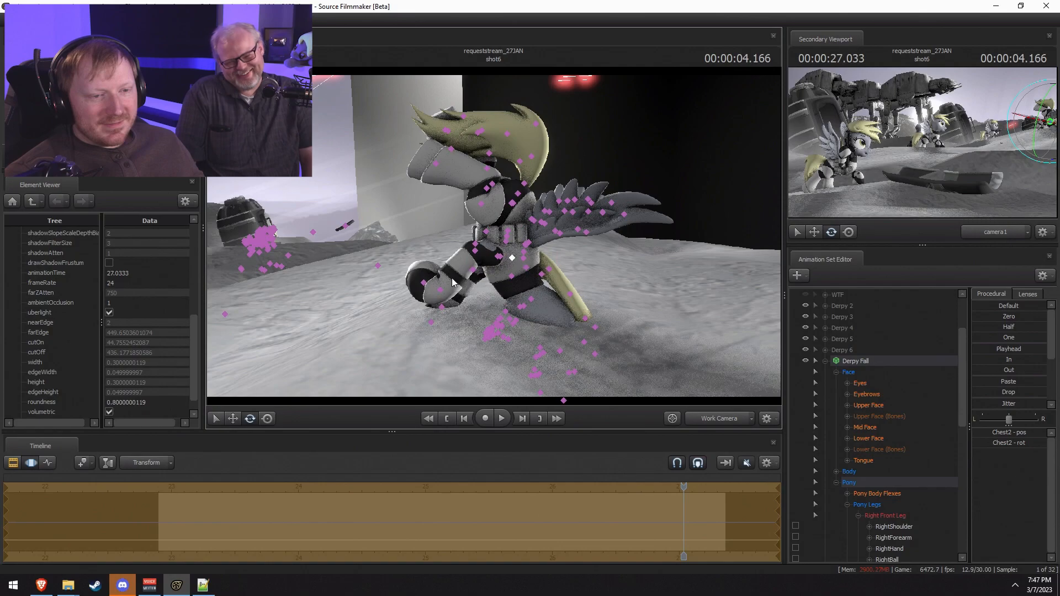
Step: Select both shoulder bones of the Derpy Fall model, use Local rotation mode, and rotate the front legs in toward the body
left_click(499, 258, "ctrl")
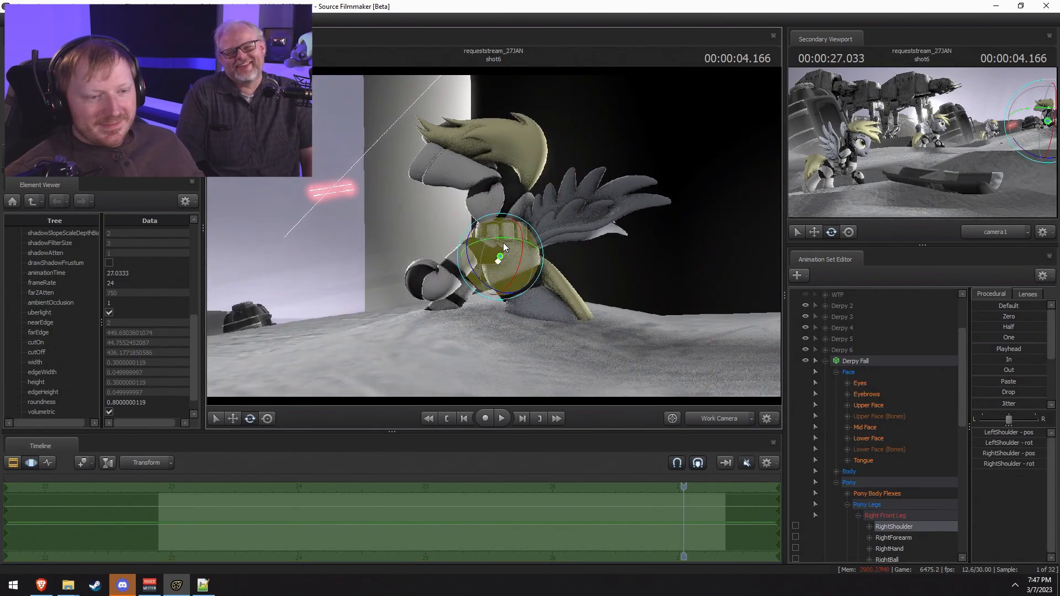
right_click(502, 243)
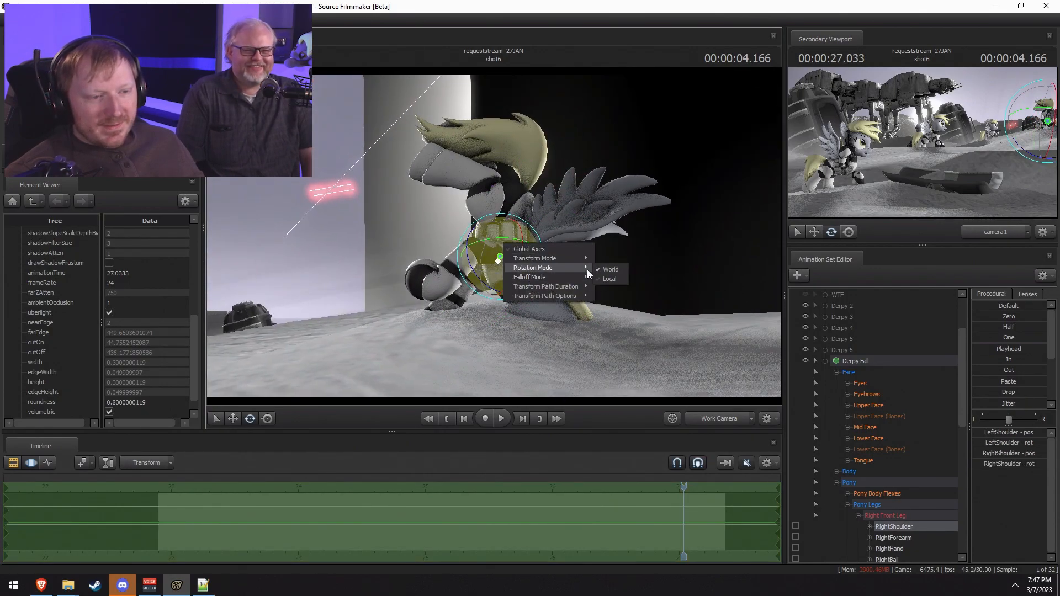
left_click(608, 276)
left_click_drag(548, 264, 513, 234)
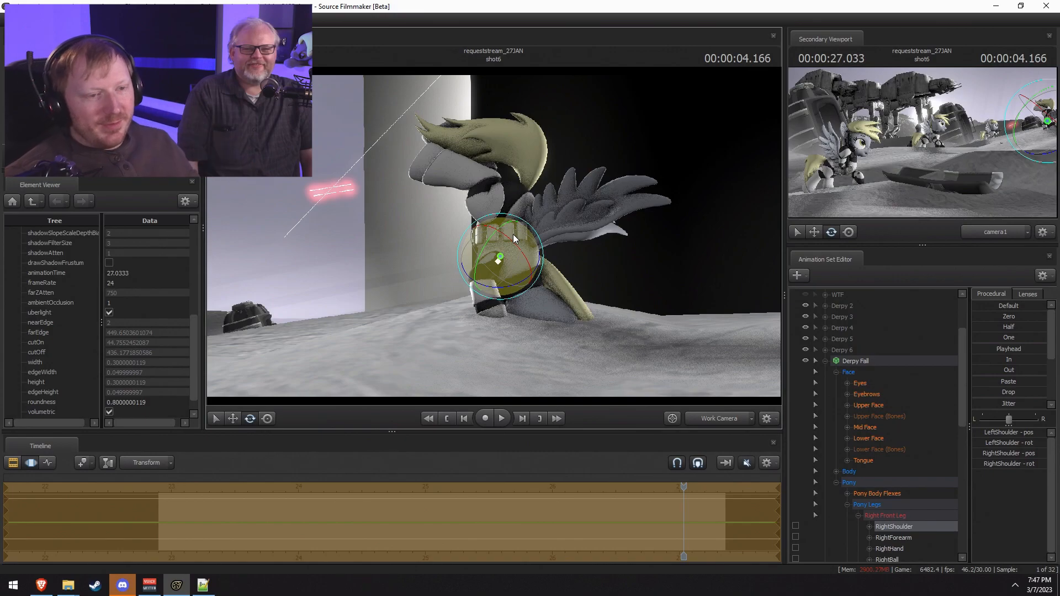
Step: Rotate the hind thigh bones so the hind legs point upward
key("ctrl")
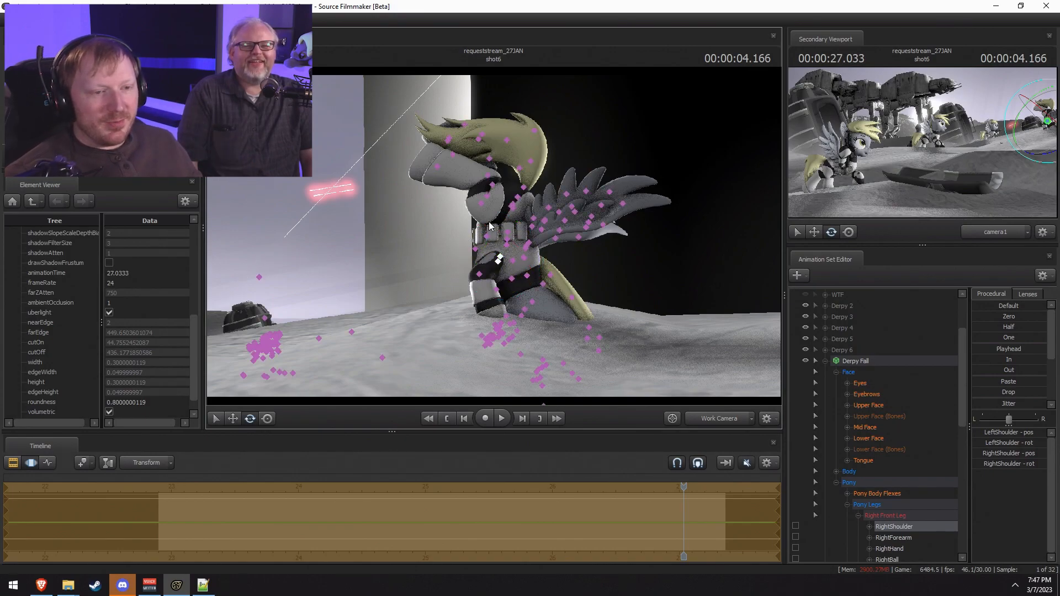
left_click(511, 205, "ctrl")
left_click_drag(584, 242, 717, 255)
left_click_drag(479, 200, 549, 214)
left_click(519, 194)
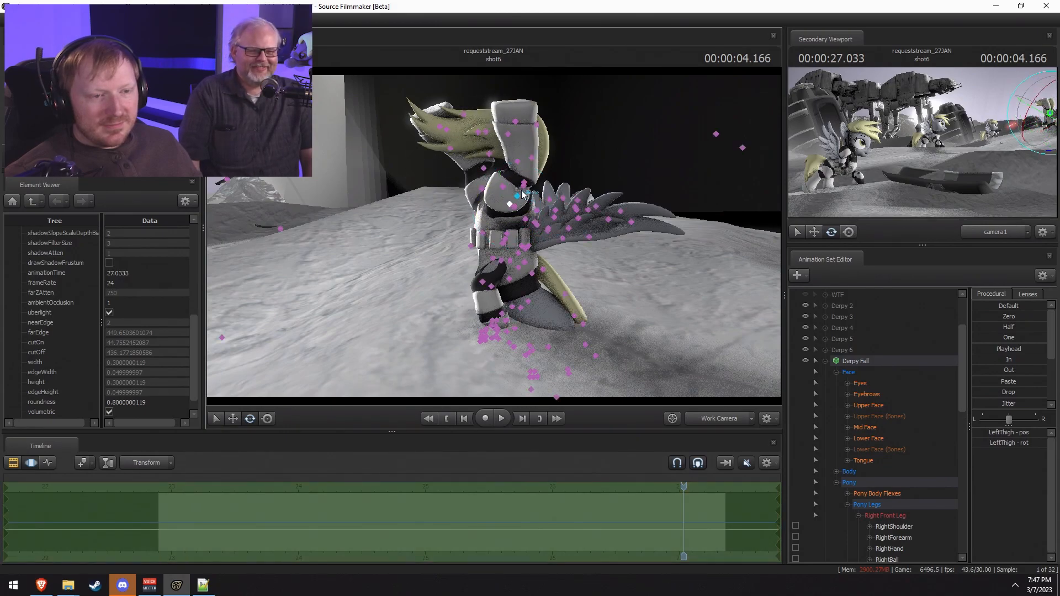
left_click_drag(478, 212, 506, 190)
Step: Rotate the RightLeg2 bone to tilt the lower right hind leg toward the tail
left_click(507, 189)
left_click_drag(498, 153, 533, 151)
left_click(526, 177)
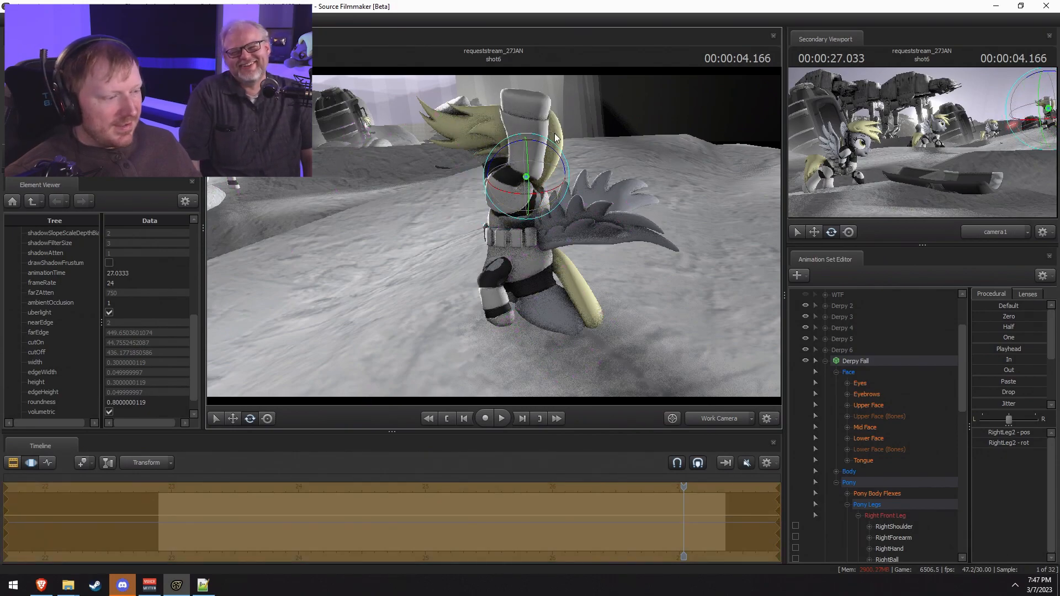
left_click_drag(612, 191, 635, 175, "alt")
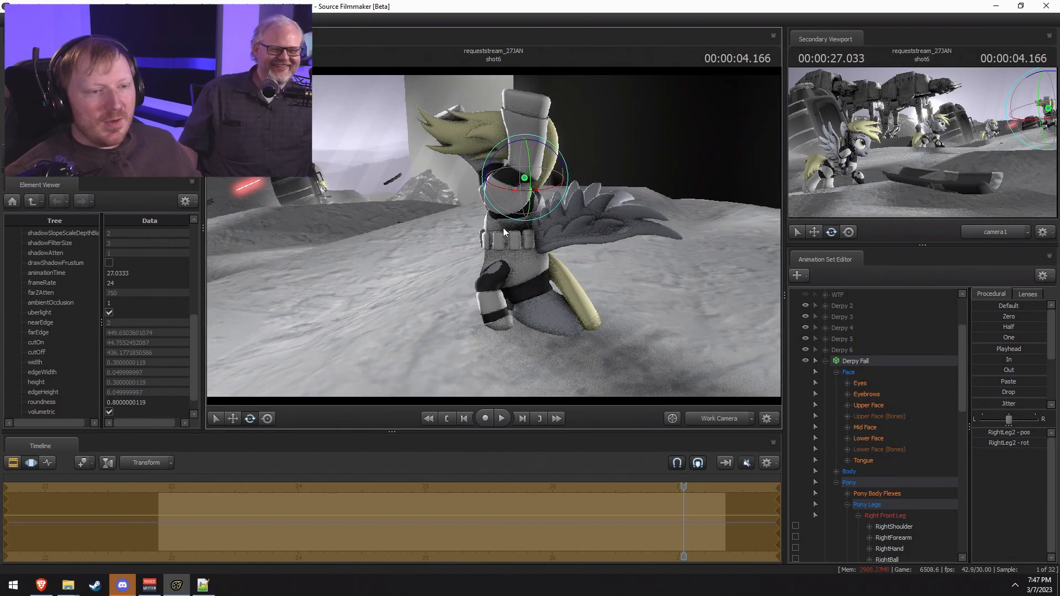
left_click_drag(534, 140, 527, 141)
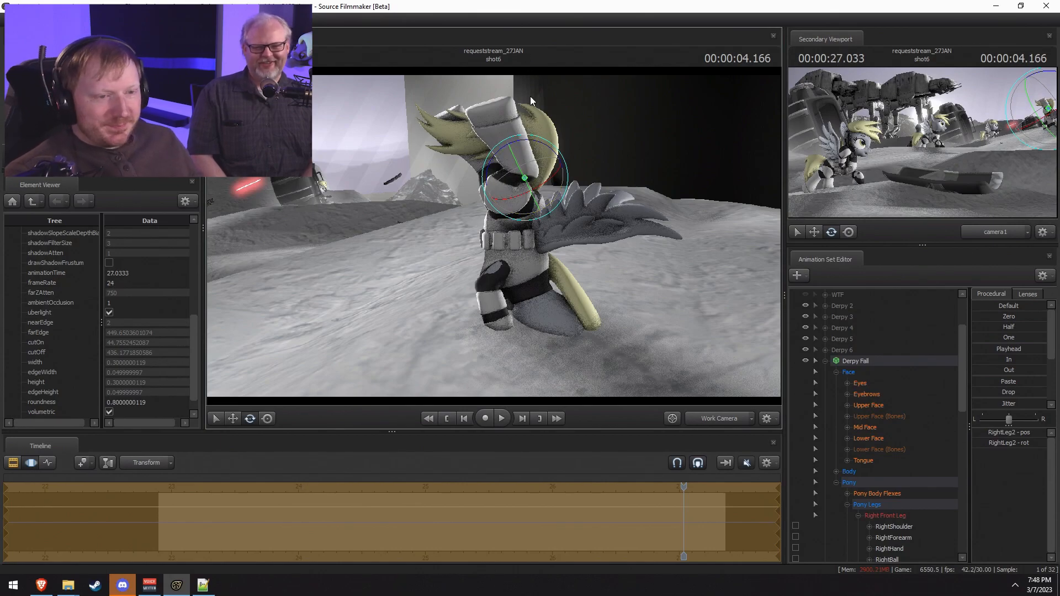
Step: Rotate the LeftThigh bone to reposition the raised left hind leg
left_click_drag(509, 233, 459, 243)
key("ctrl")
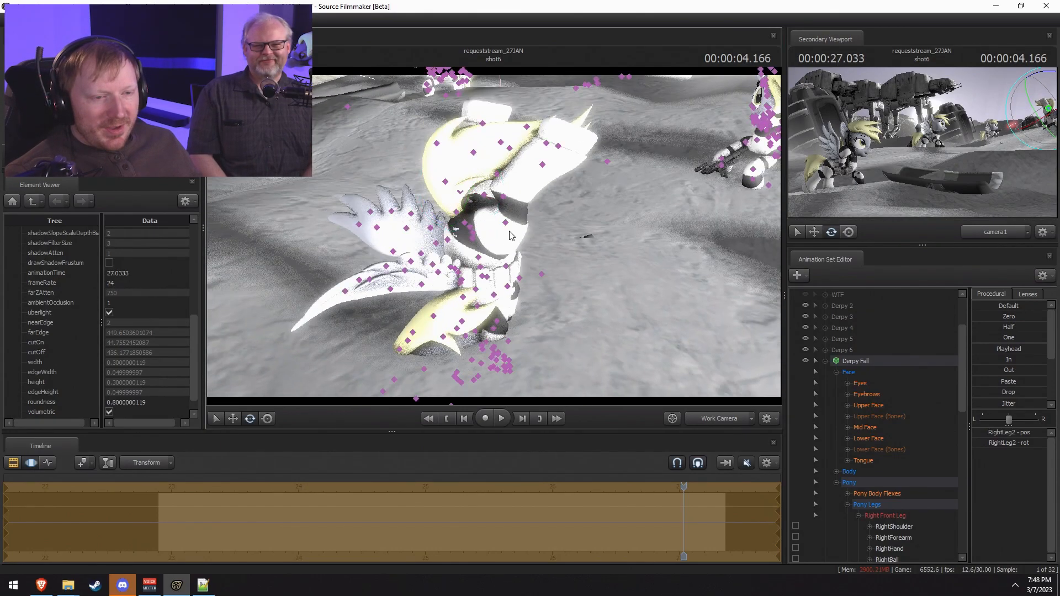
left_click(474, 246, "ctrl")
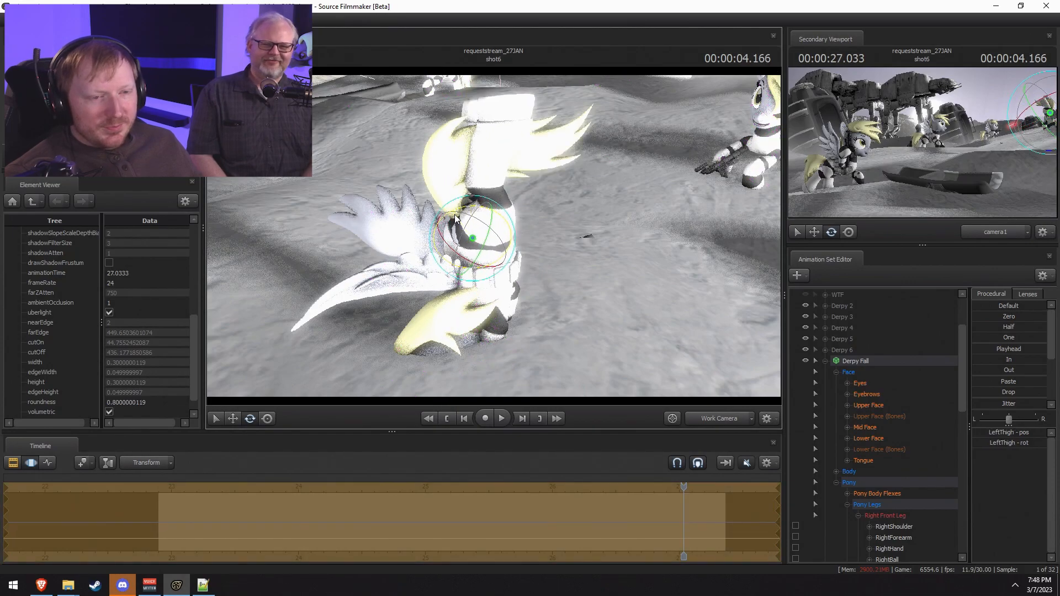
left_click_drag(467, 228, 512, 219)
Step: Rotate the Chest1 bone so the torso bends and the upper body lies along the ground
key("ctrl")
key("ctrl")
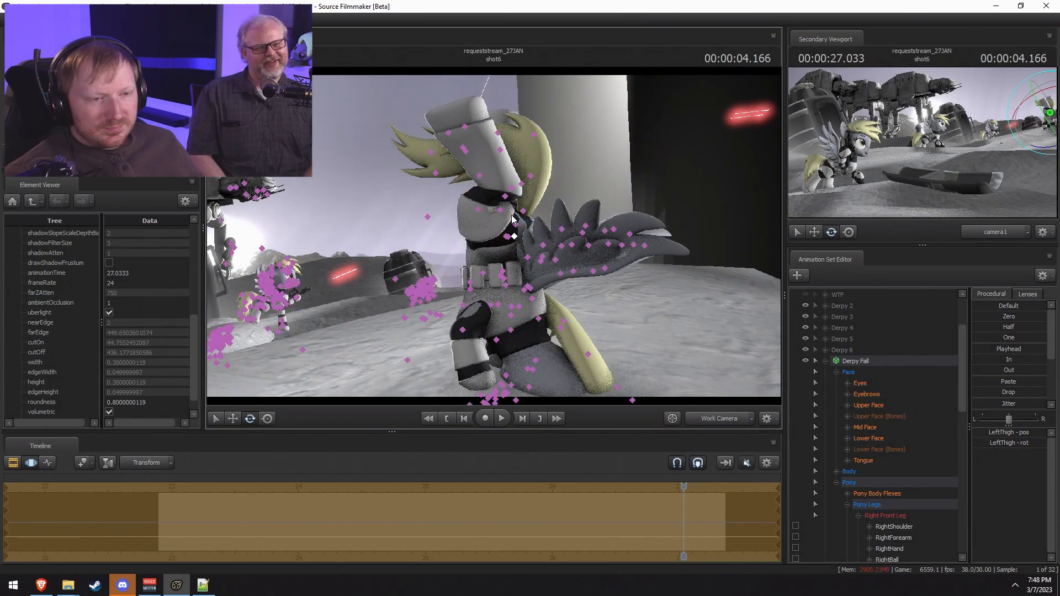
left_click(506, 281, "ctrl")
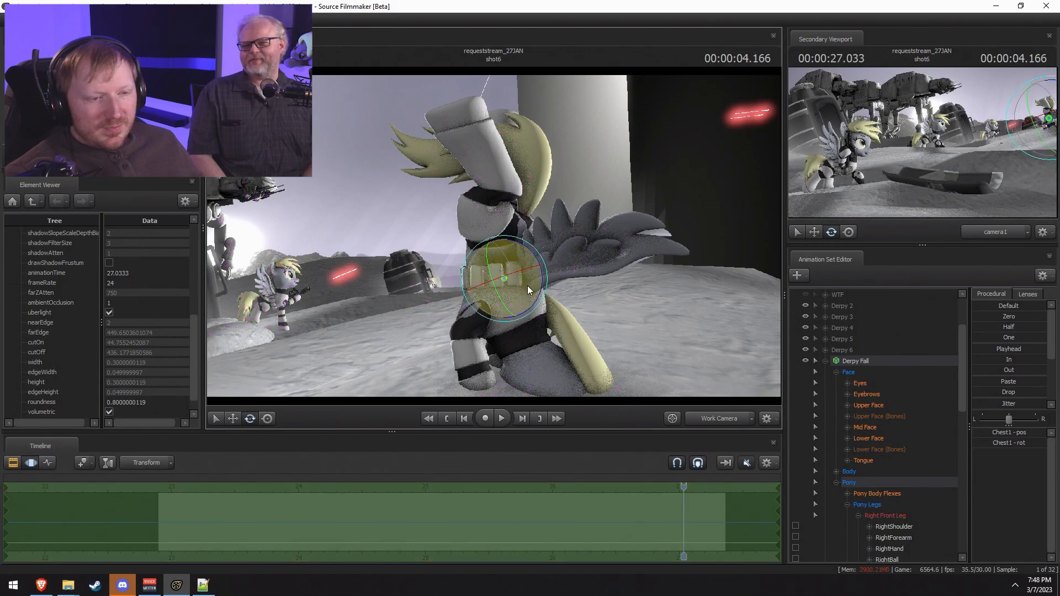
left_click_drag(539, 283, 531, 259)
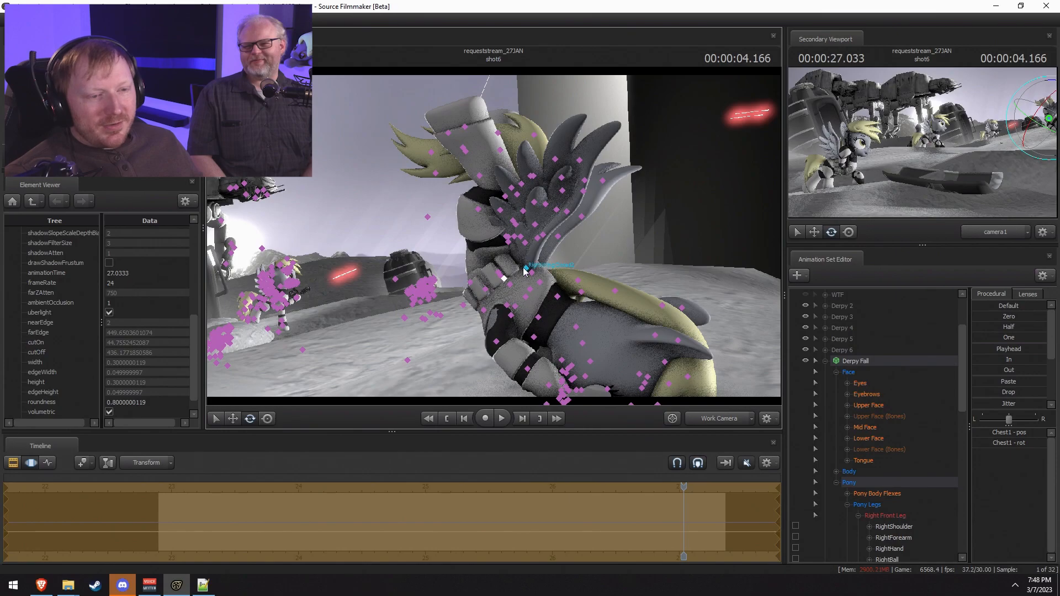
Step: Switch the Derpy Fall model's right and left wing body groups to closed wings, using left_wing_movie_closed.dmx for the left
right_click(875, 361)
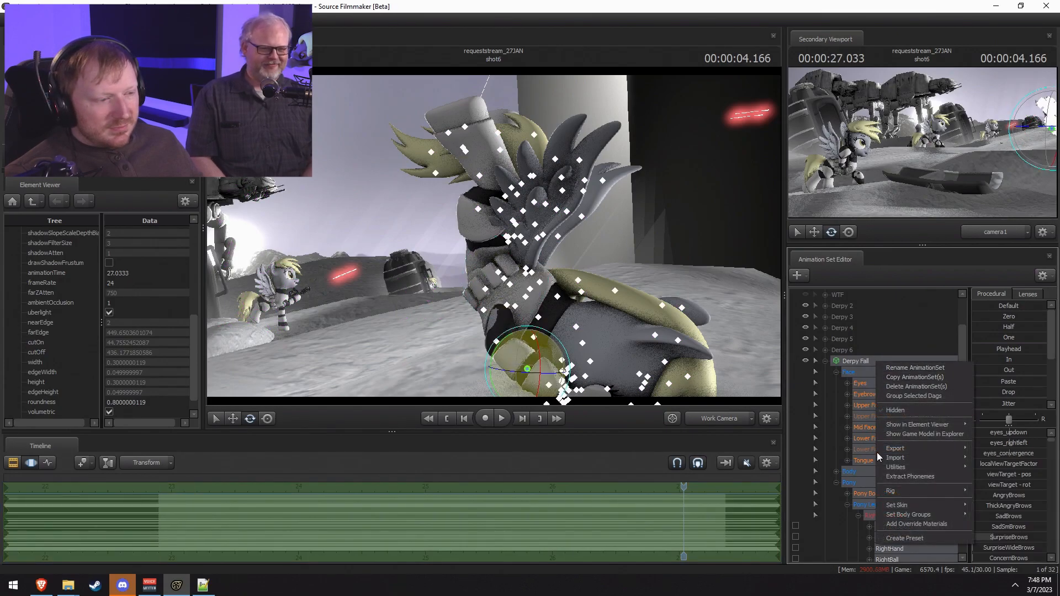
mouse_move(899, 507)
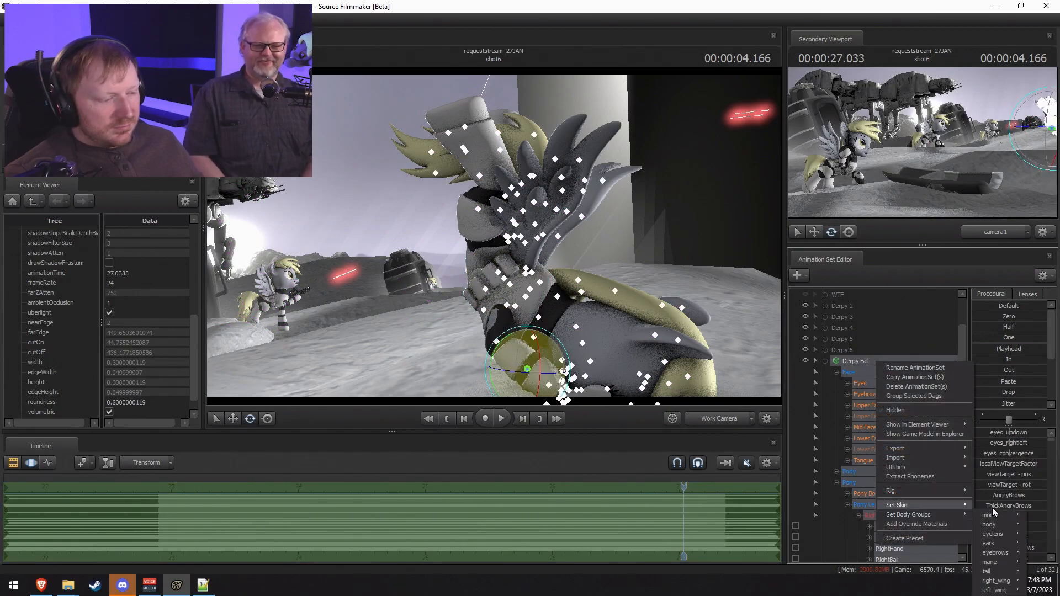
mouse_move(992, 535)
mouse_move(989, 571)
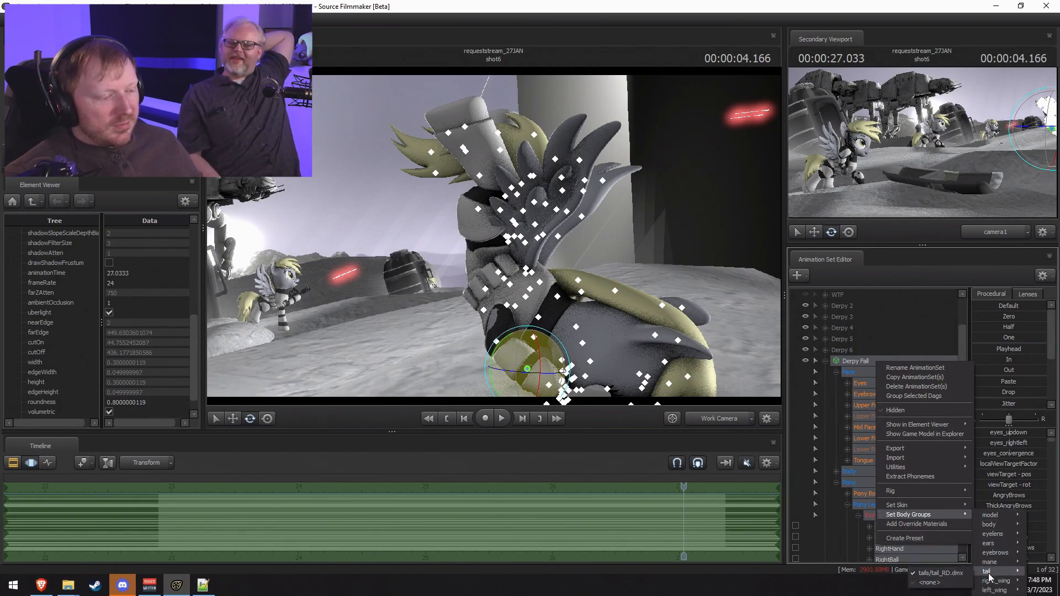
left_click(968, 582)
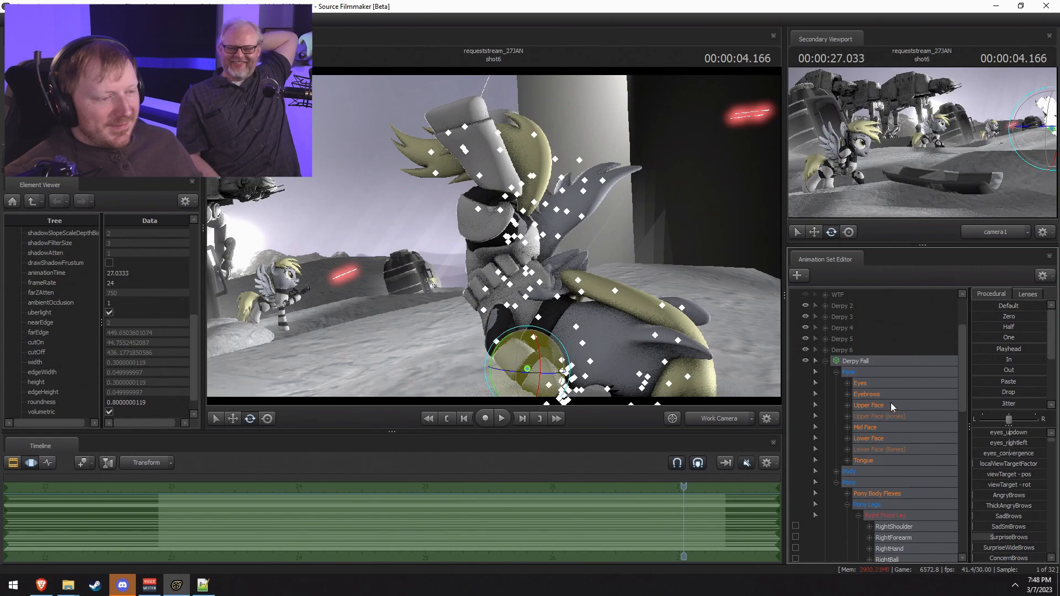
right_click(895, 362)
mouse_move(955, 515)
mouse_move(1015, 590)
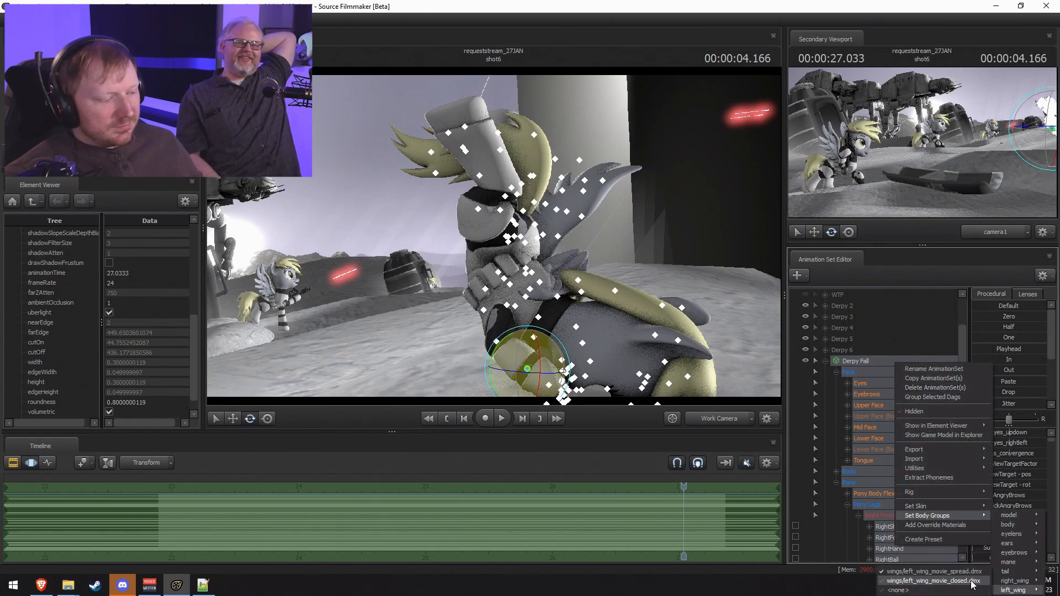
left_click(973, 584)
Step: Select the LeftThigh and RightThigh bones together and rotate both raised hind legs
left_click_drag(519, 201, 494, 237, "alt")
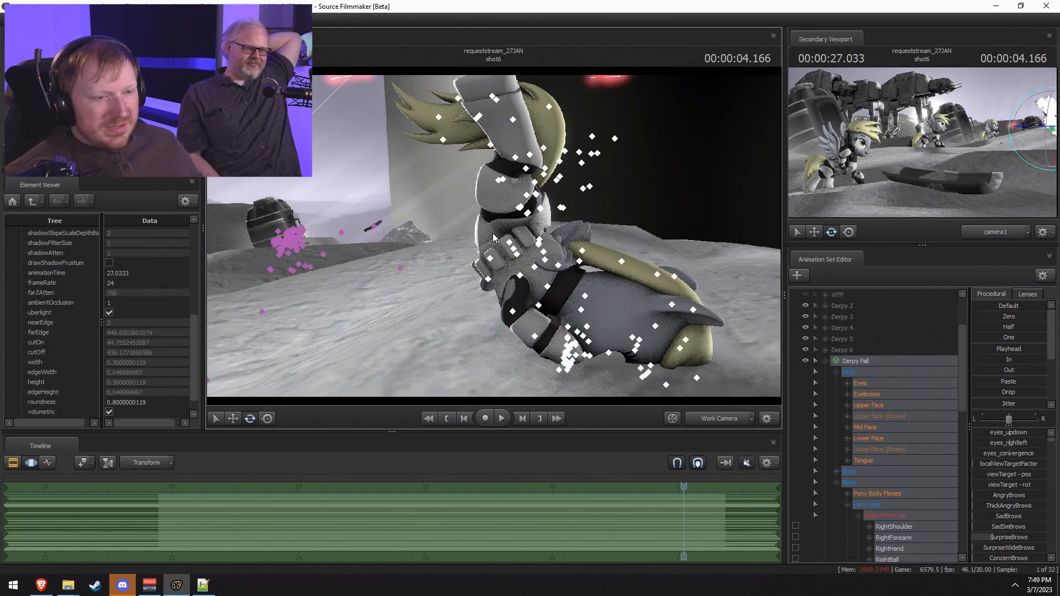
left_click(516, 209)
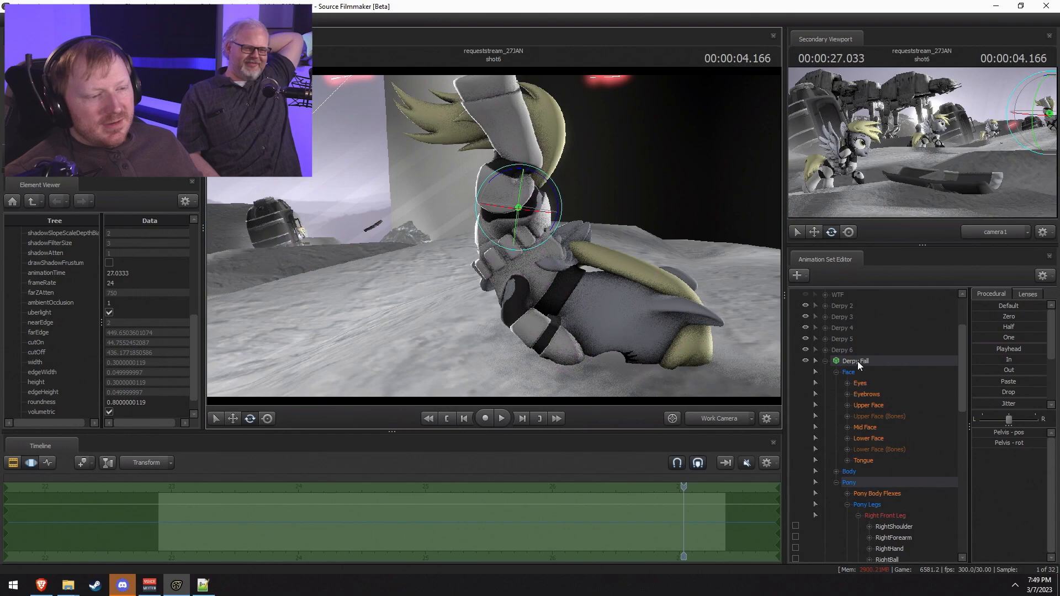
left_click(825, 362)
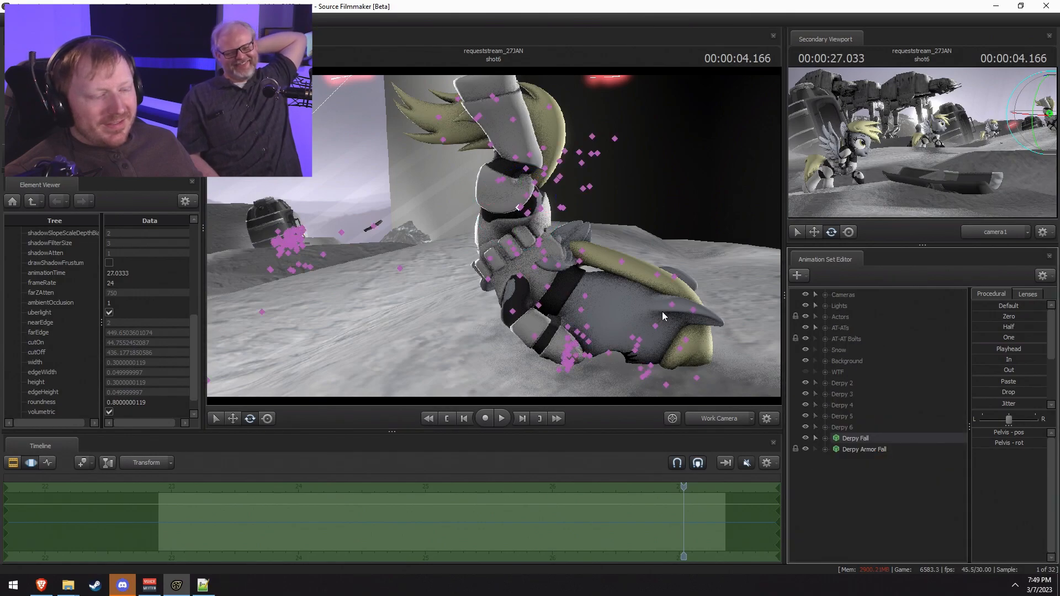
left_click(565, 208, "ctrl")
left_click(522, 210)
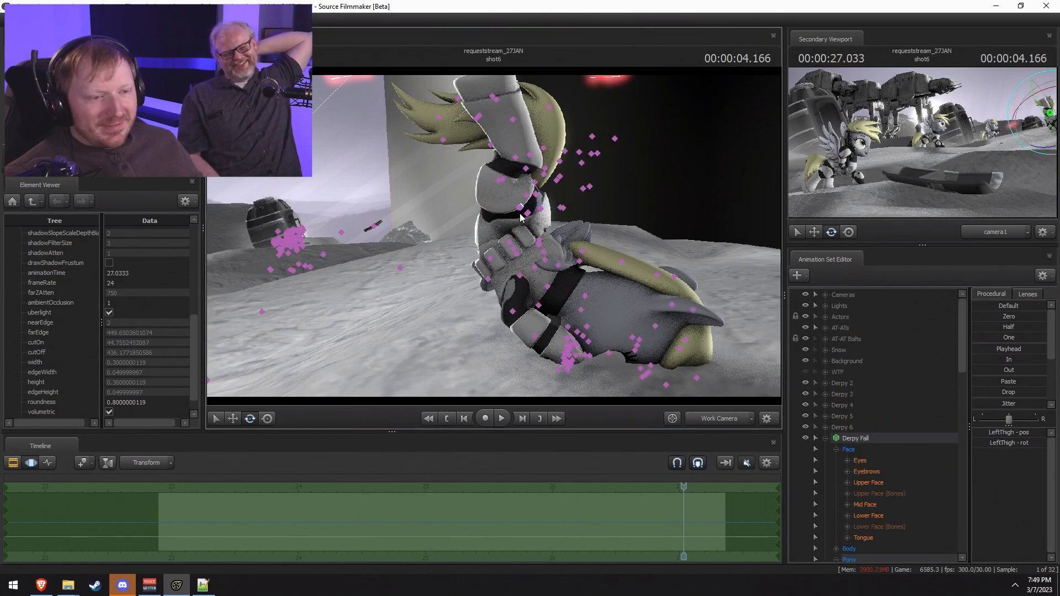
left_click(522, 209, "ctrl")
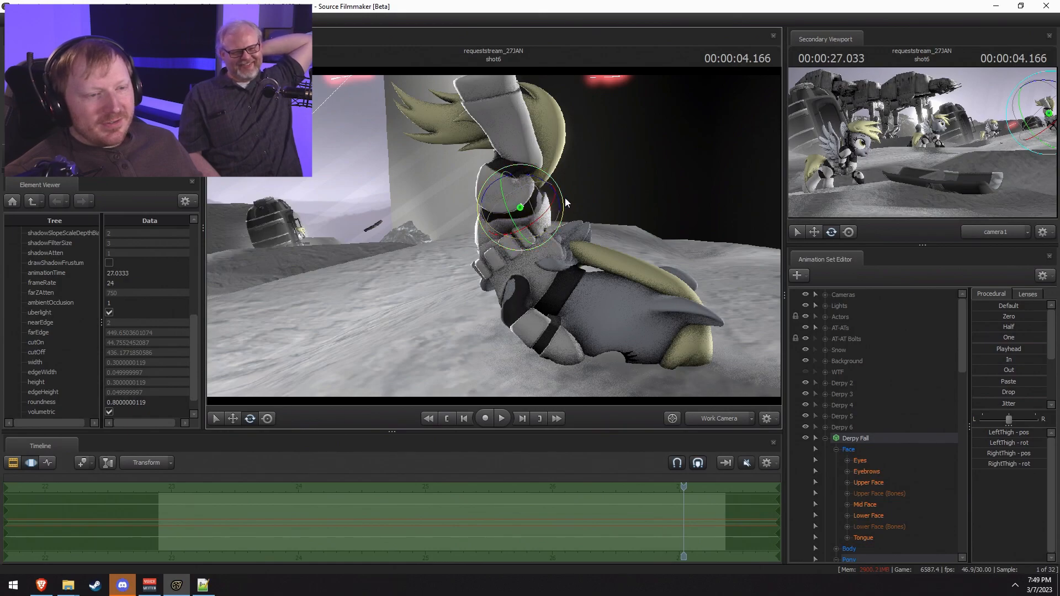
left_click_drag(565, 198, 628, 215, "alt")
Step: Adjust the lower hind legs, rotating the LeftLeg2 bone to bend the raised left leg
left_click(546, 176, "ctrl")
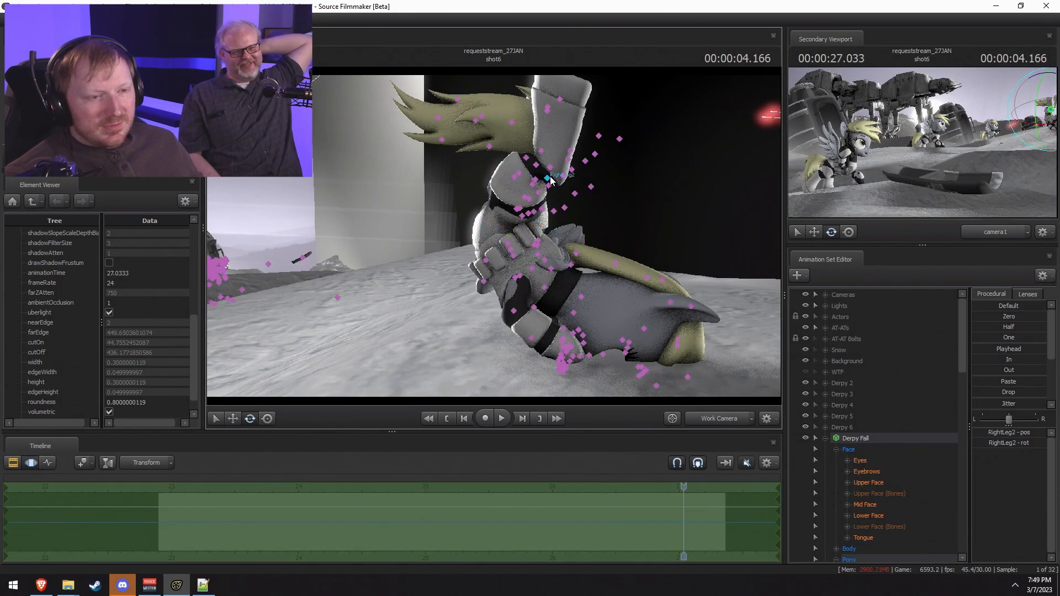
left_click_drag(583, 173, 453, 151)
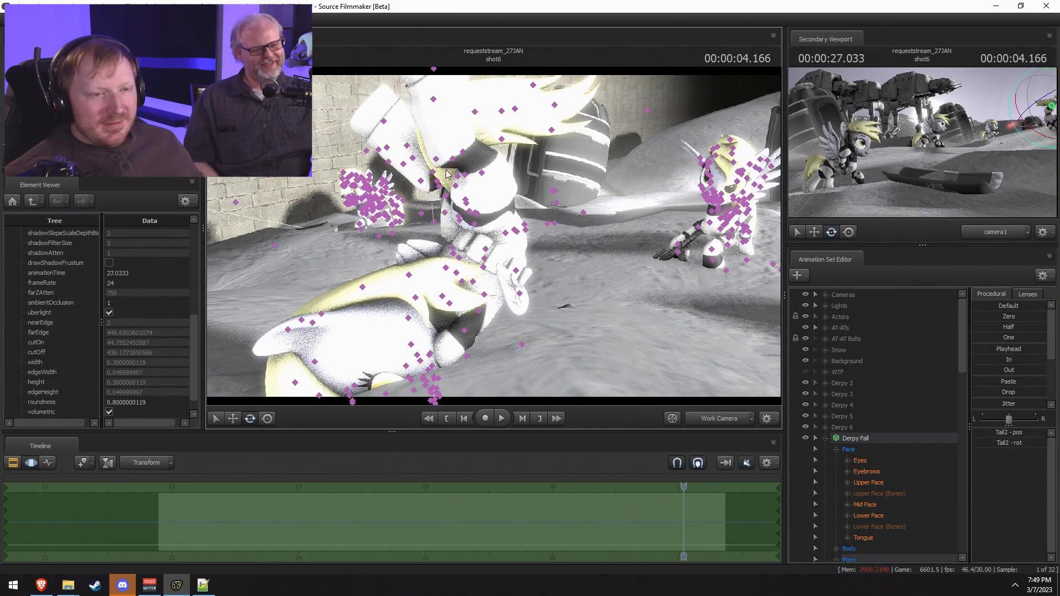
left_click(445, 150)
left_click_drag(445, 150, 468, 266)
left_click(516, 141)
left_click(483, 194)
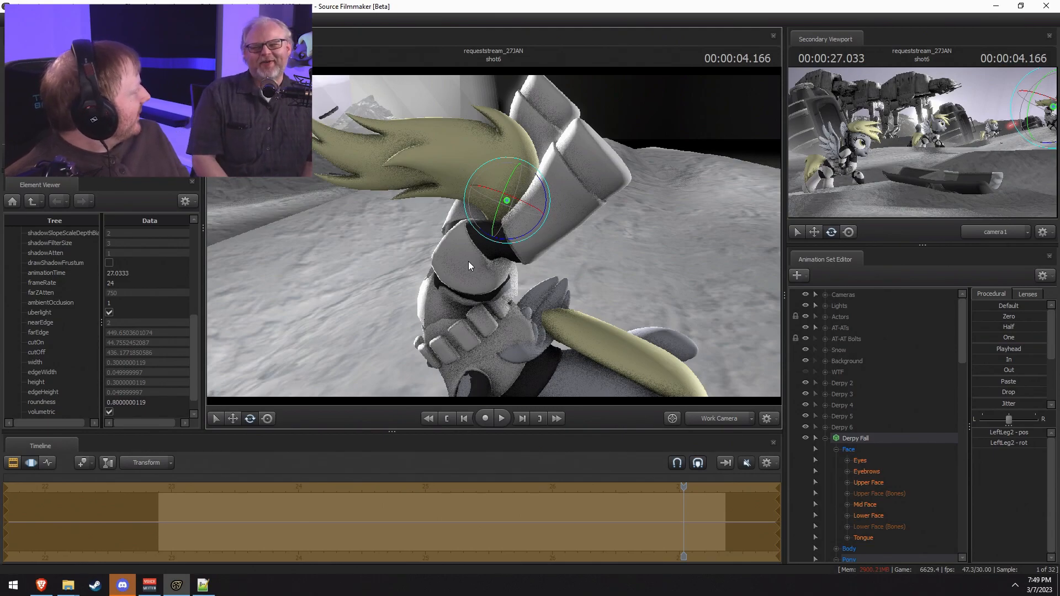
Step: Select the whole Derpy Fall model and move it forward across the ground, undoing the first attempt
left_click_drag(589, 314, 560, 289, "alt")
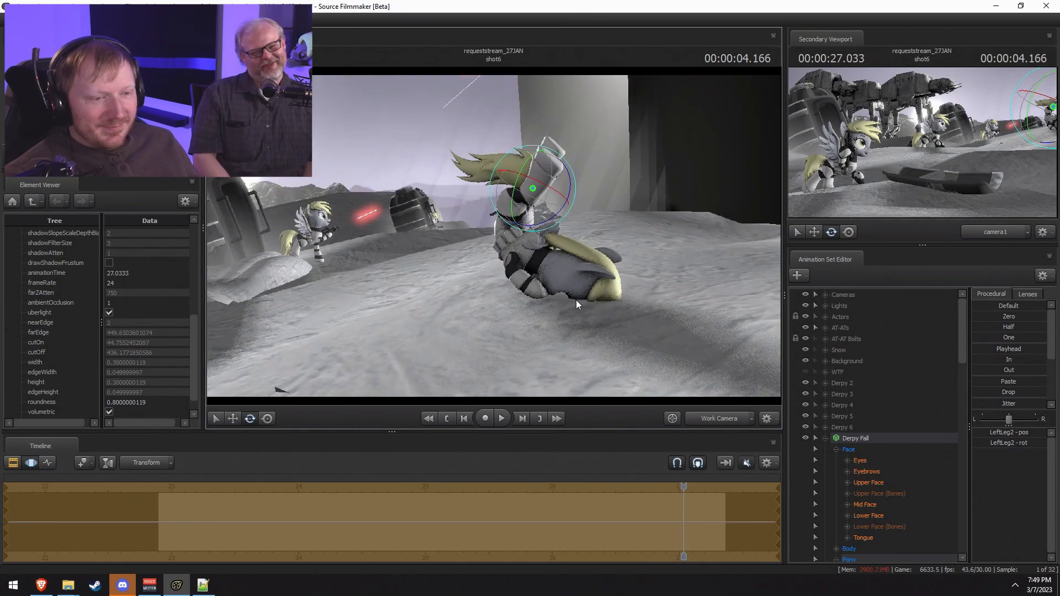
left_click(825, 438)
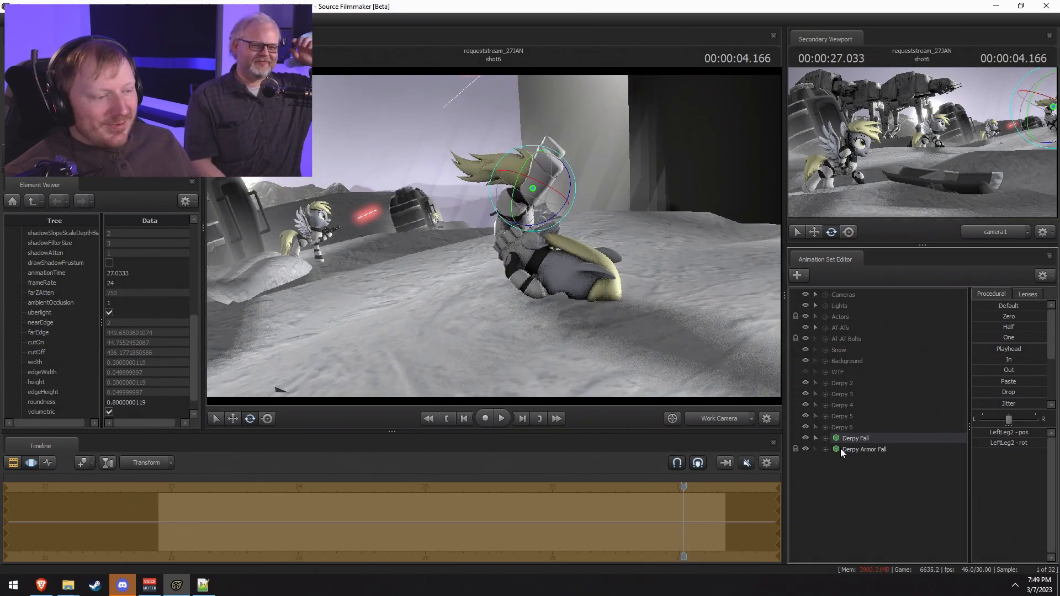
left_click(855, 439)
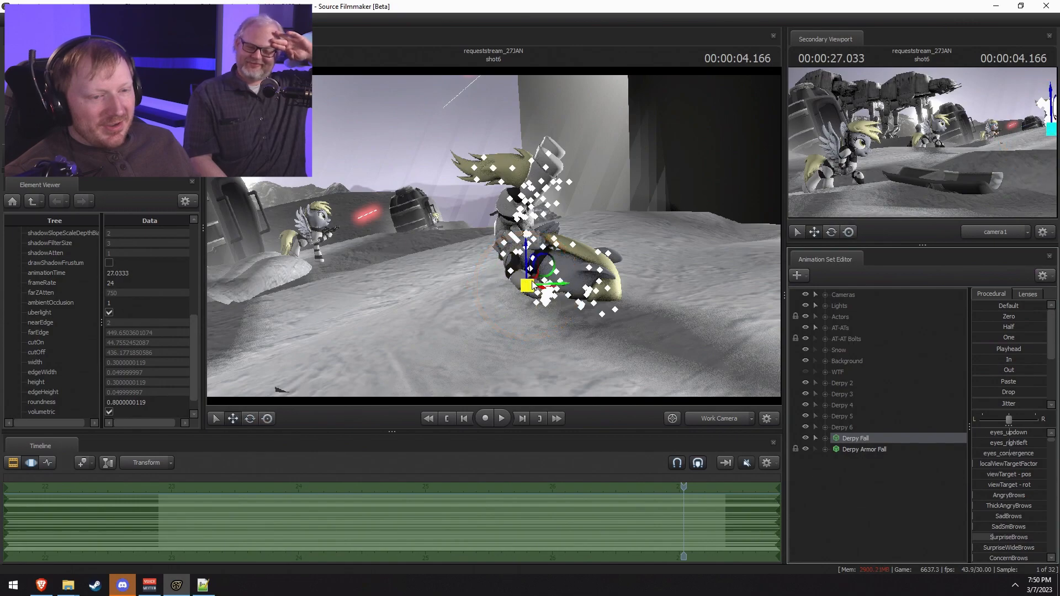
left_click_drag(528, 287, 491, 300)
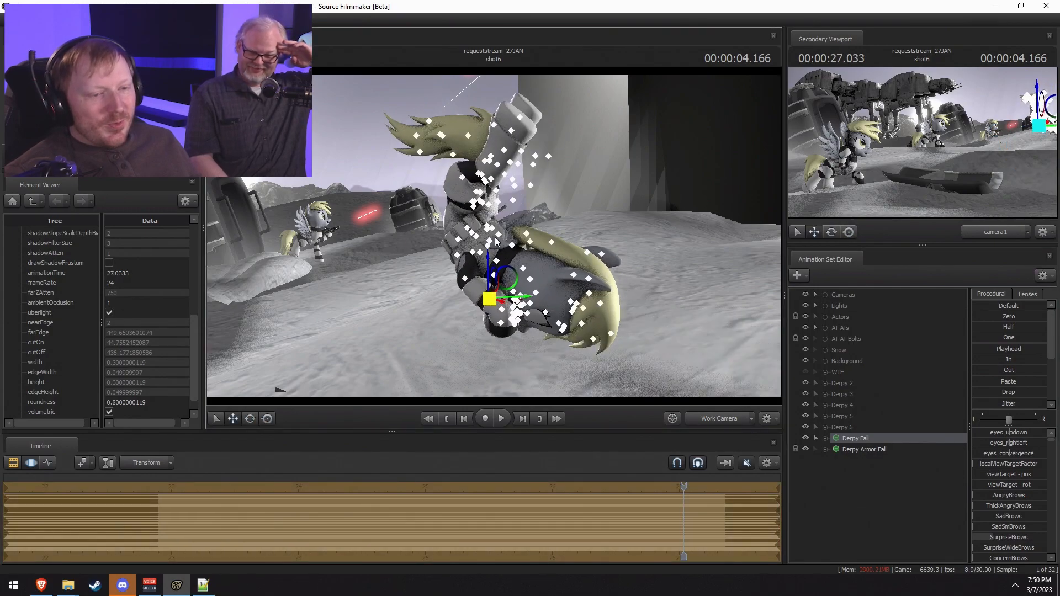
key("ctrl+z")
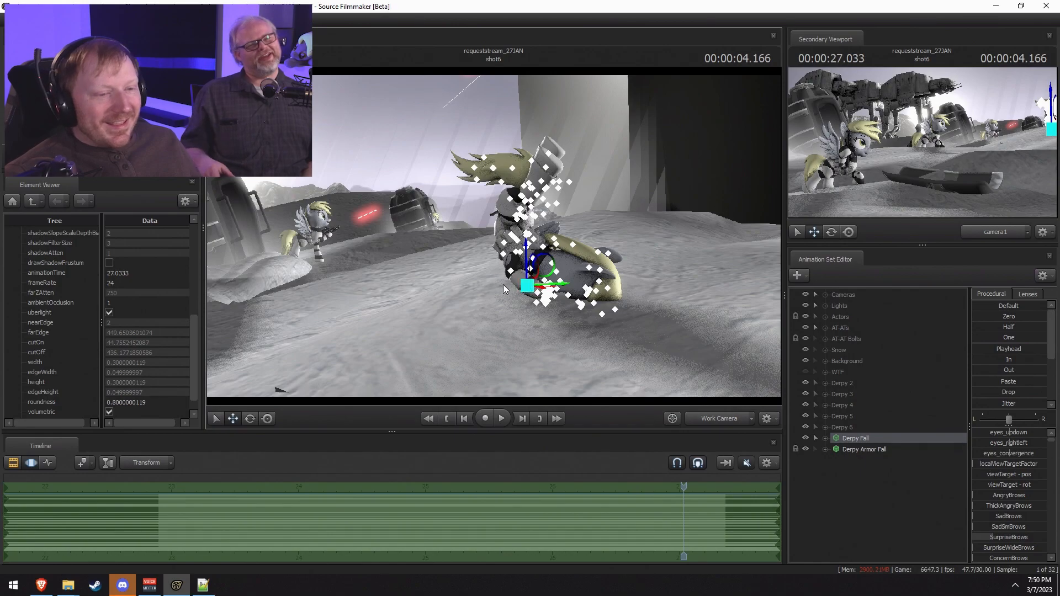
left_click_drag(524, 286, 466, 335)
Step: Set the rotation mode to World and rotate the whole Derpy Fall model
key("e")
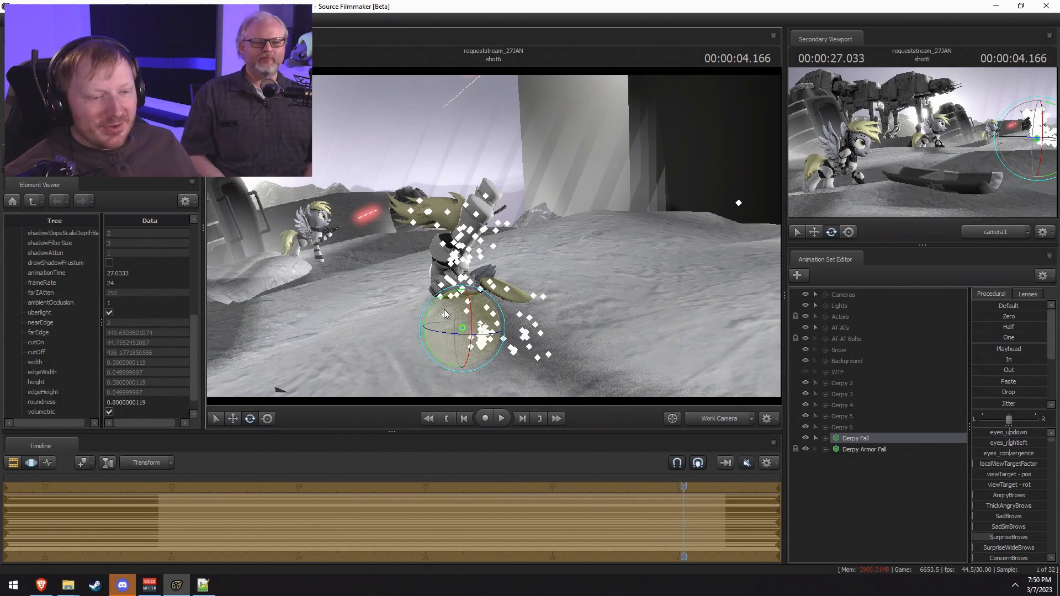
right_click(447, 313)
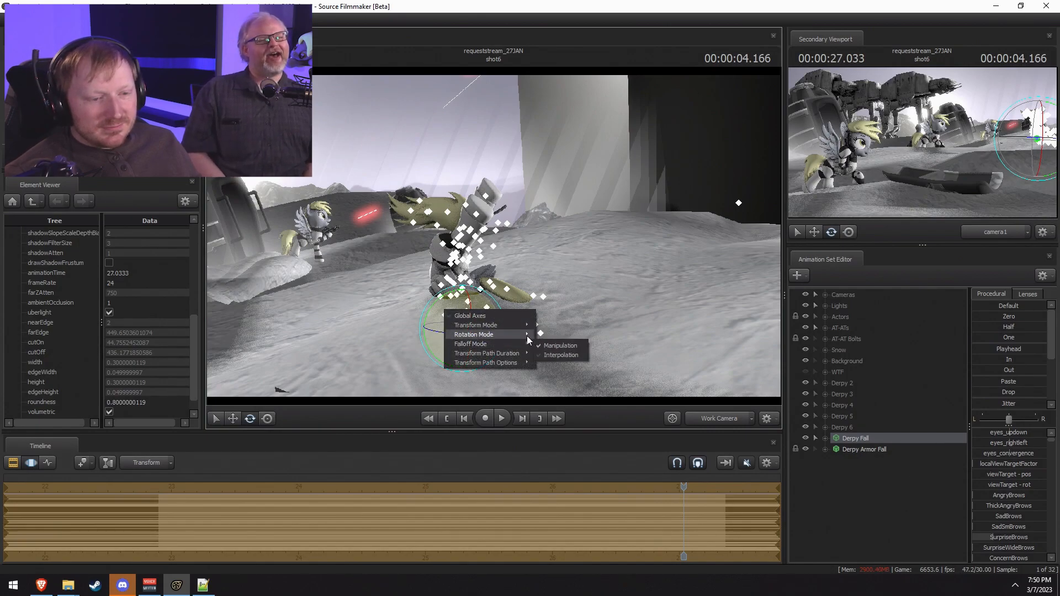
left_click(548, 337)
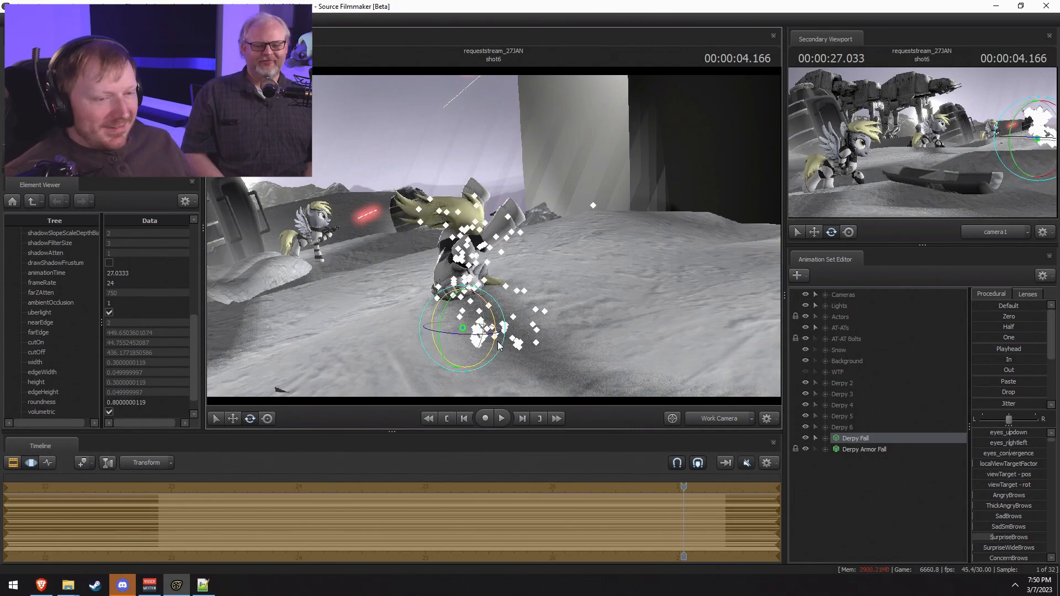
Step: Play the shot briefly to check the fallen pony's pose and placement
left_click_drag(561, 254, 493, 240, "alt")
key("space")
key("space")
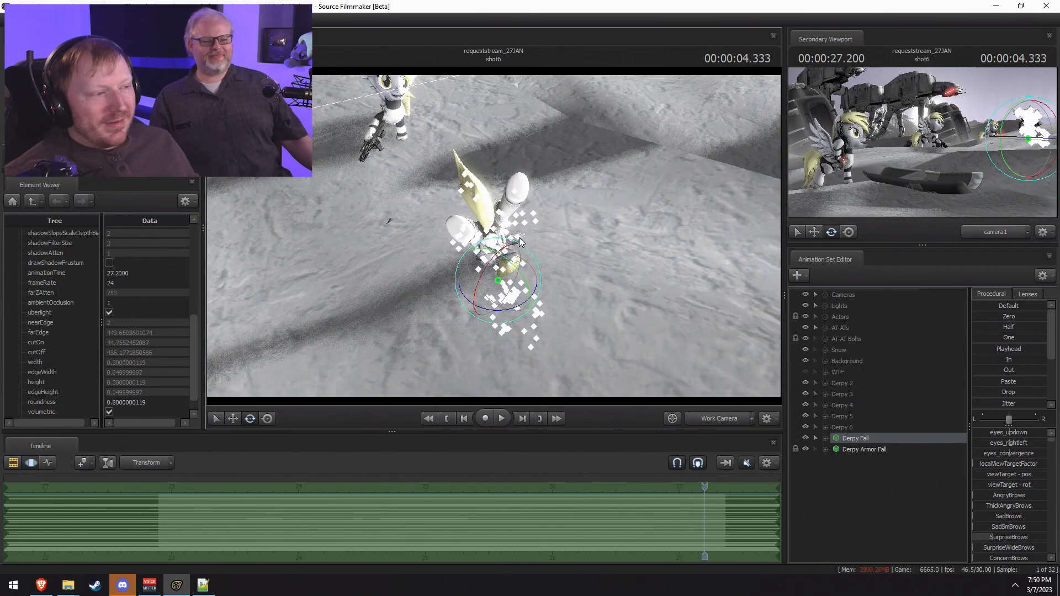
Step: Try to move the whole Derpy Fall model across the ground, and undo the move
key("F2")
key("F3")
key("F2")
key("F3")
left_click_drag(461, 302, 508, 234, "alt")
key("r")
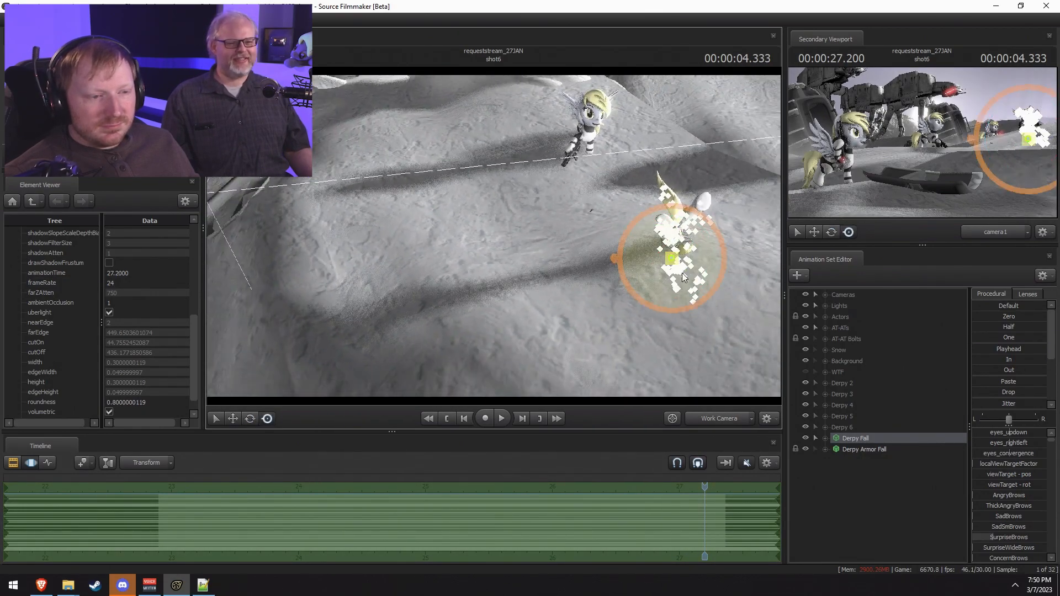
left_click_drag(674, 257, 429, 175)
key("ctrl+z")
left_click_drag(519, 280, 493, 236)
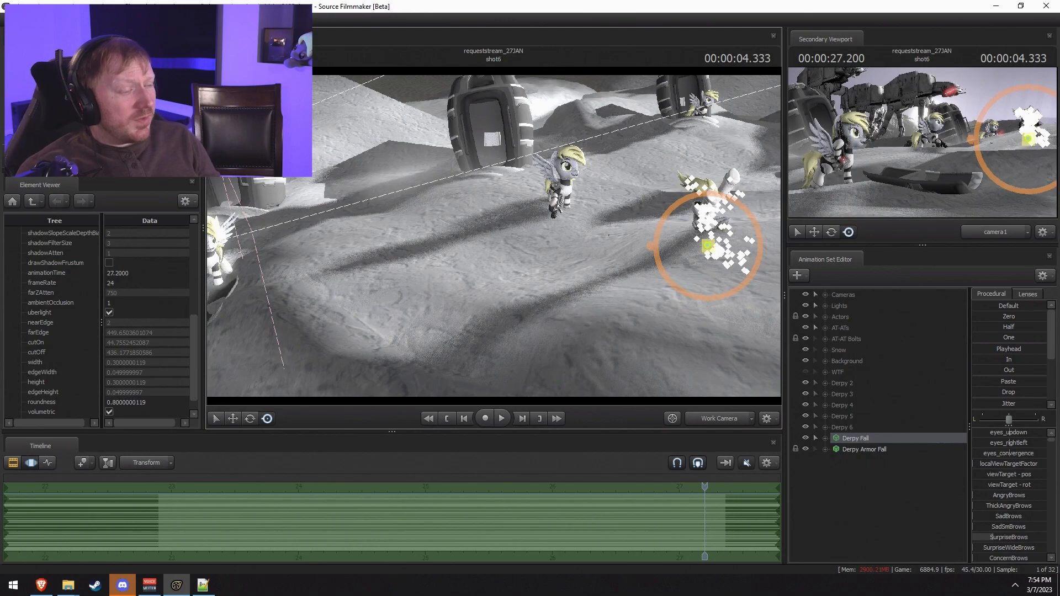
Step: Switch to the Brave browser, check the live stream's playback and chat, and return to Source Filmmaker
left_click(41, 585)
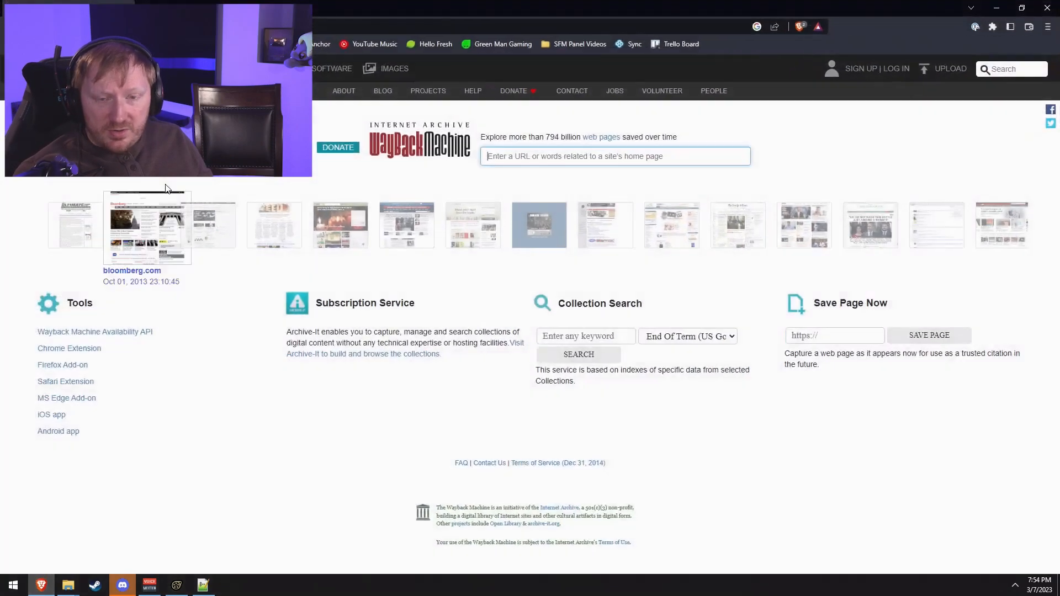
left_click(232, 44)
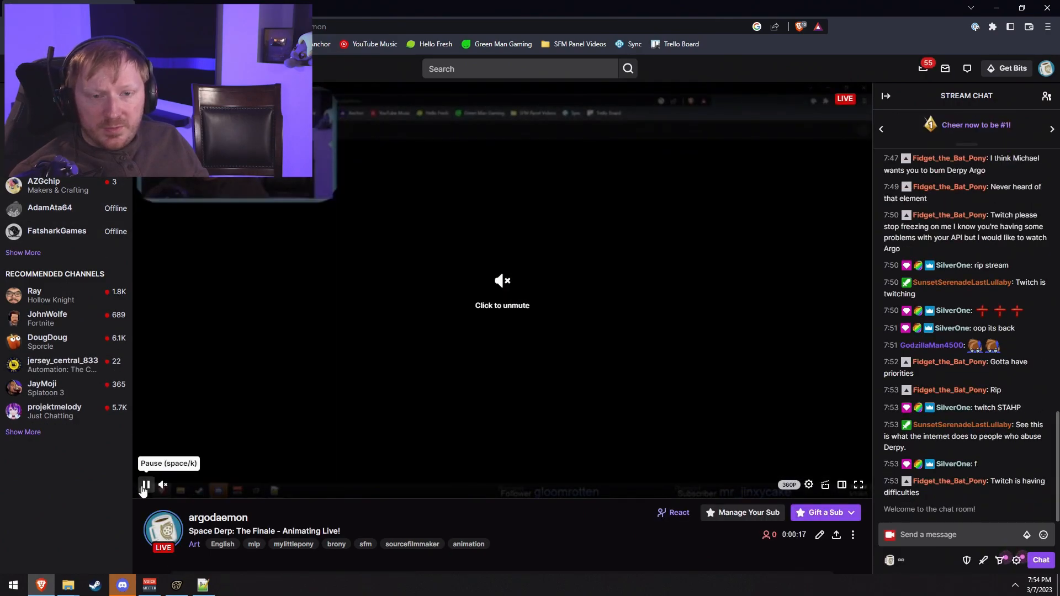
left_click(144, 486)
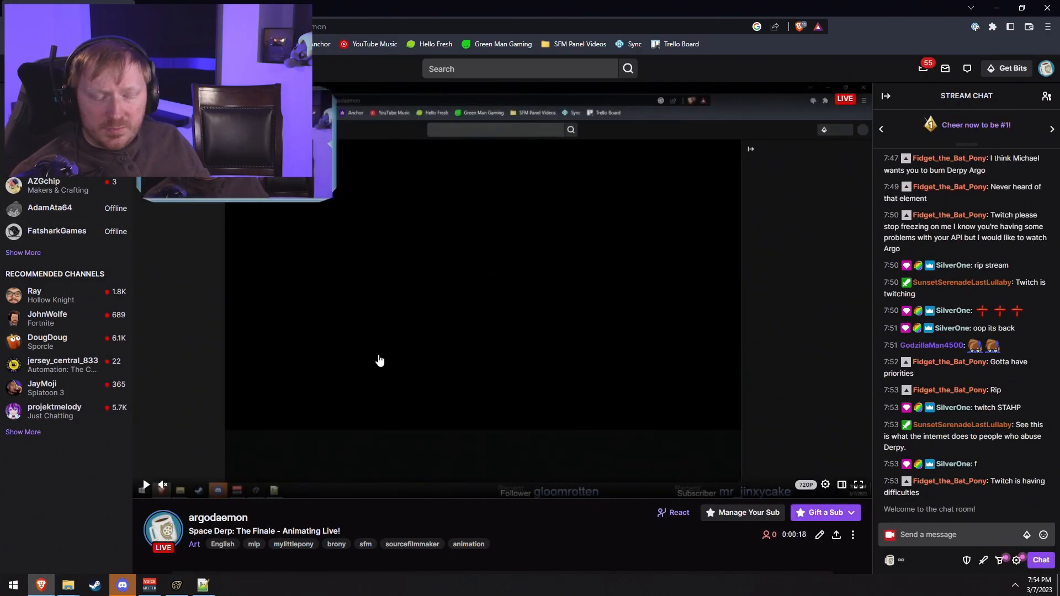
left_click(145, 486)
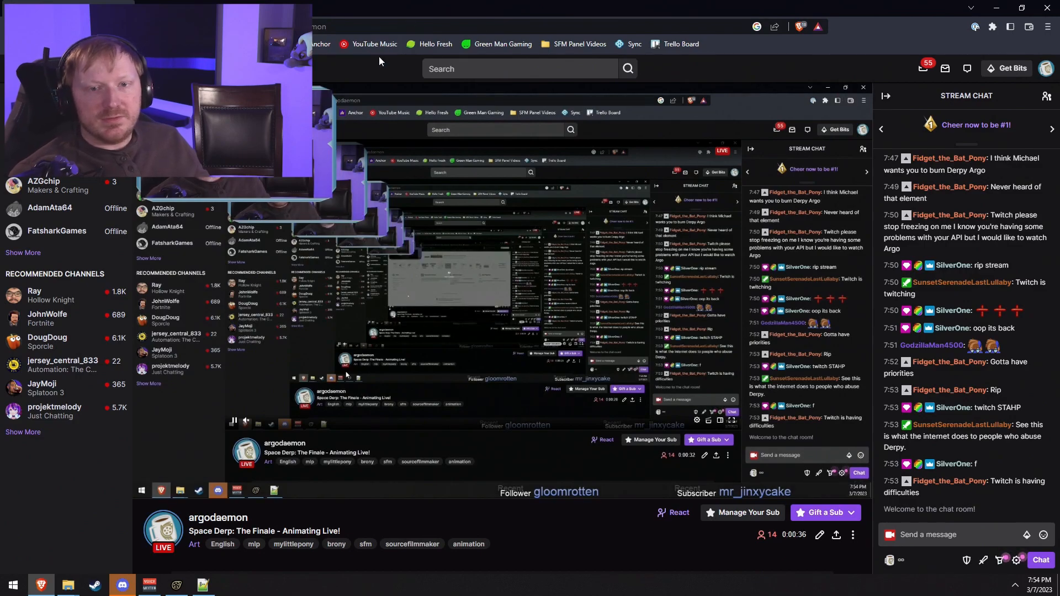
left_click(997, 8)
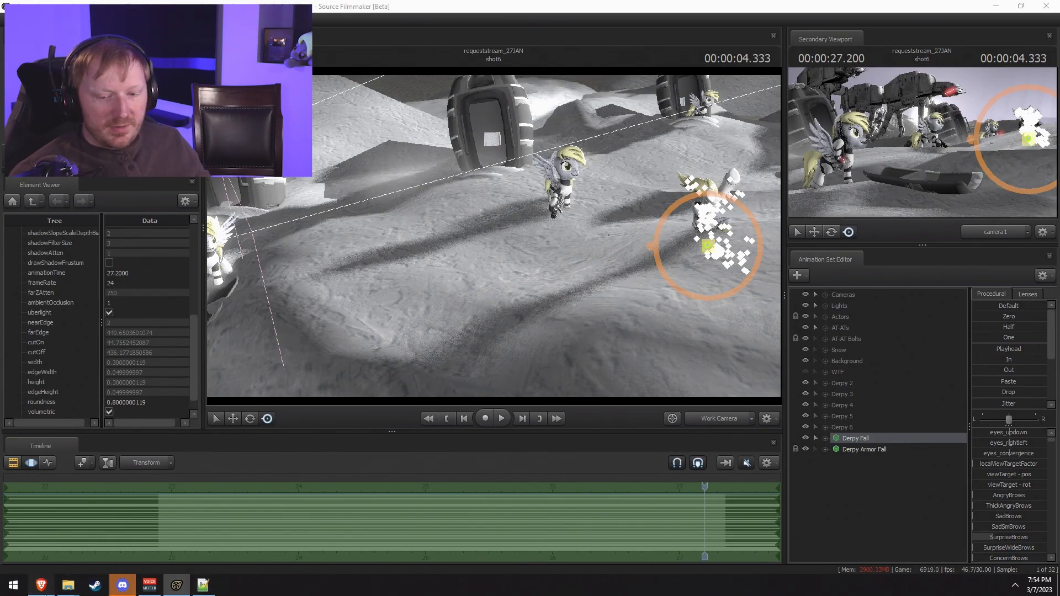
left_click(44, 592)
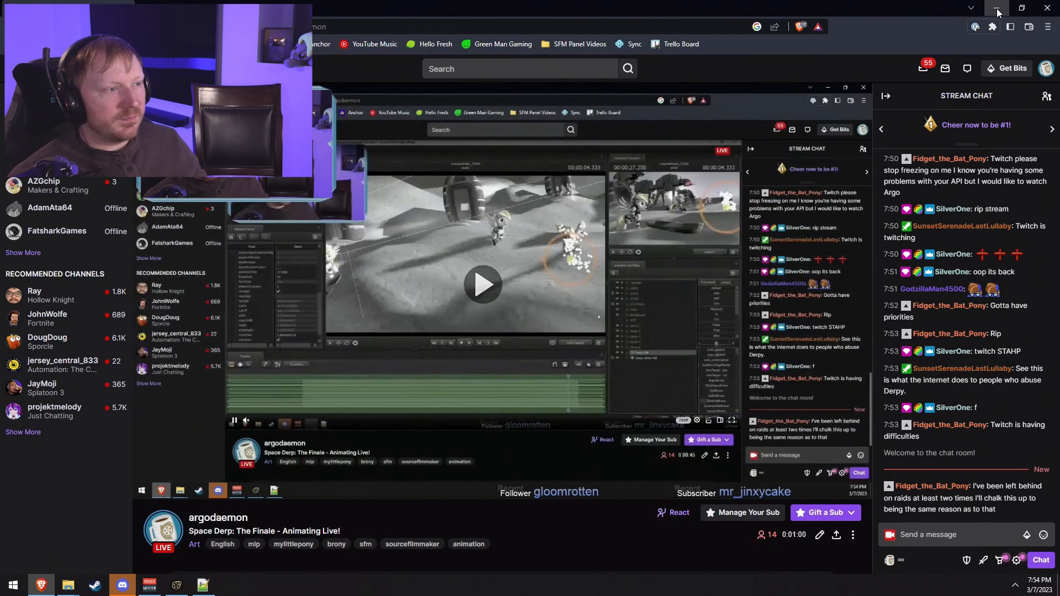
left_click(996, 7)
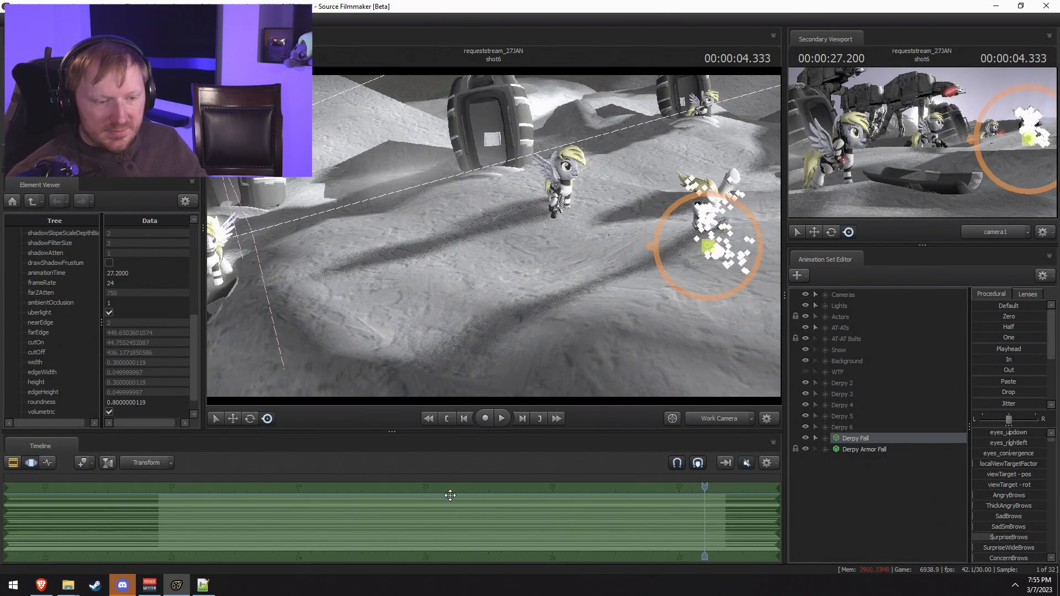
Step: At 27.300, move the whole Derpy Fall model closer to the shot camera and settle it on the ground behind the curved debris panel
key("F2")
left_click(315, 487)
left_click_drag(318, 454, 628, 489)
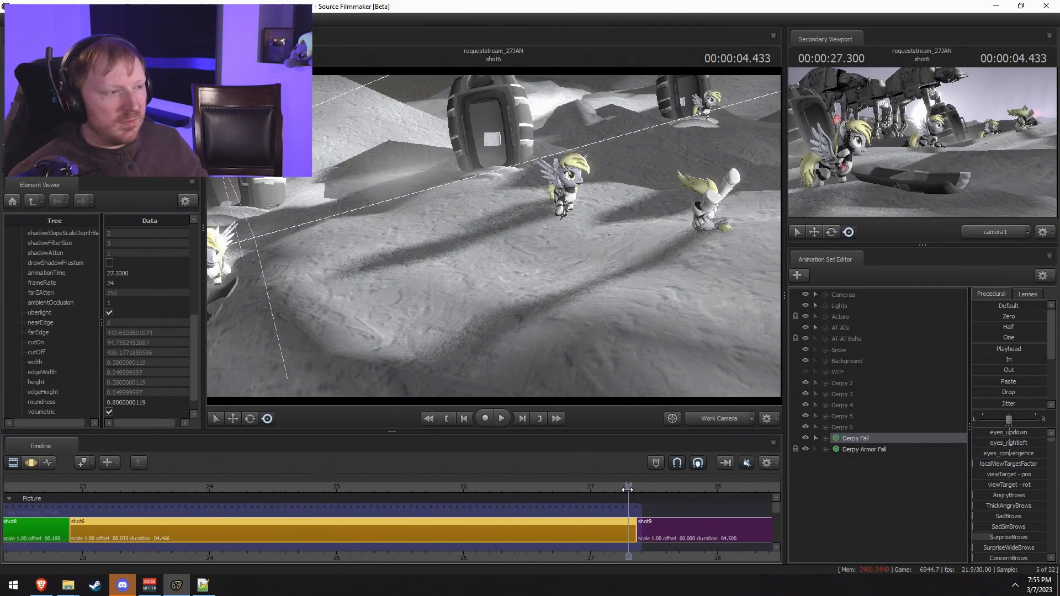
key("F3")
left_click_drag(708, 243, 441, 323)
mouse_move(494, 240)
left_mouse_down()
mouse_move(470, 251)
mouse_move(500, 243)
left_mouse_up()
left_click_drag(606, 289, 504, 283)
left_click_drag(983, 174, 929, 154)
left_click_drag(560, 274, 504, 222)
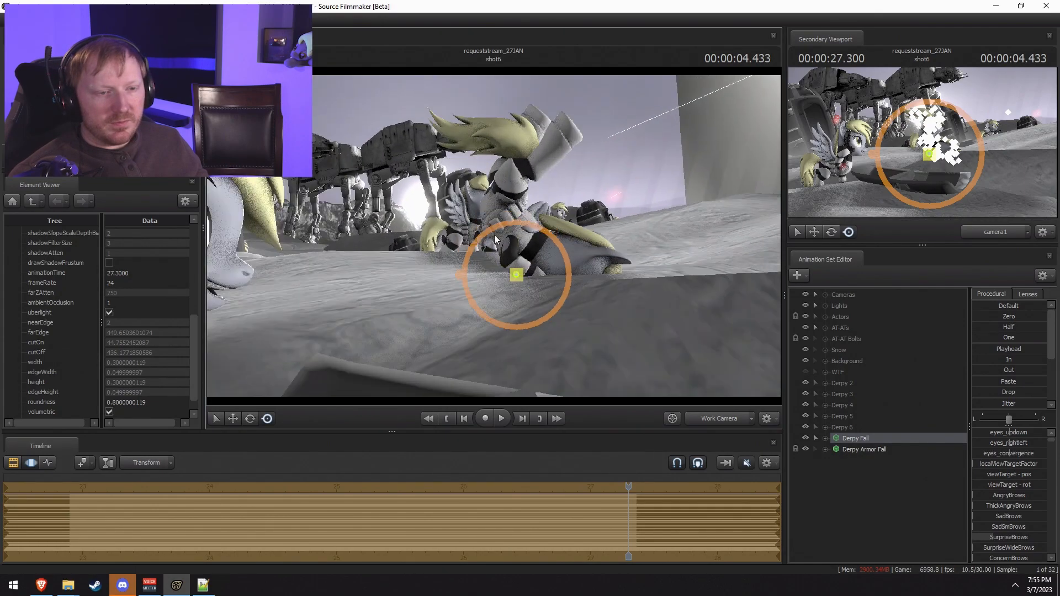
key("w")
left_click_drag(540, 257, 566, 293)
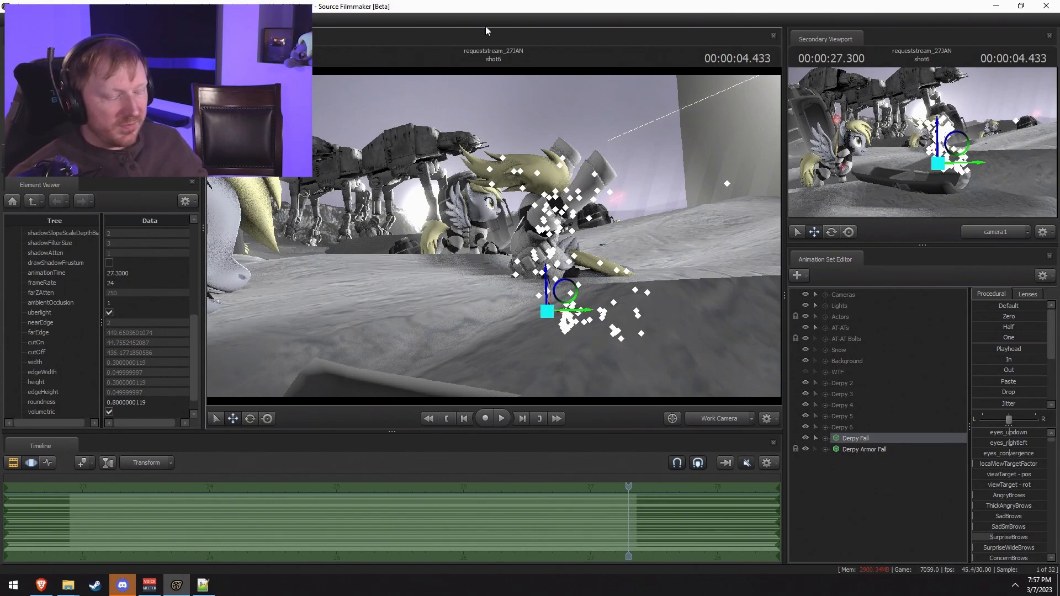
Step: Play back the shot and shift the Derpy Fall model sideways toward the running troopers at 26.733
left_click_drag(367, 516, 401, 532)
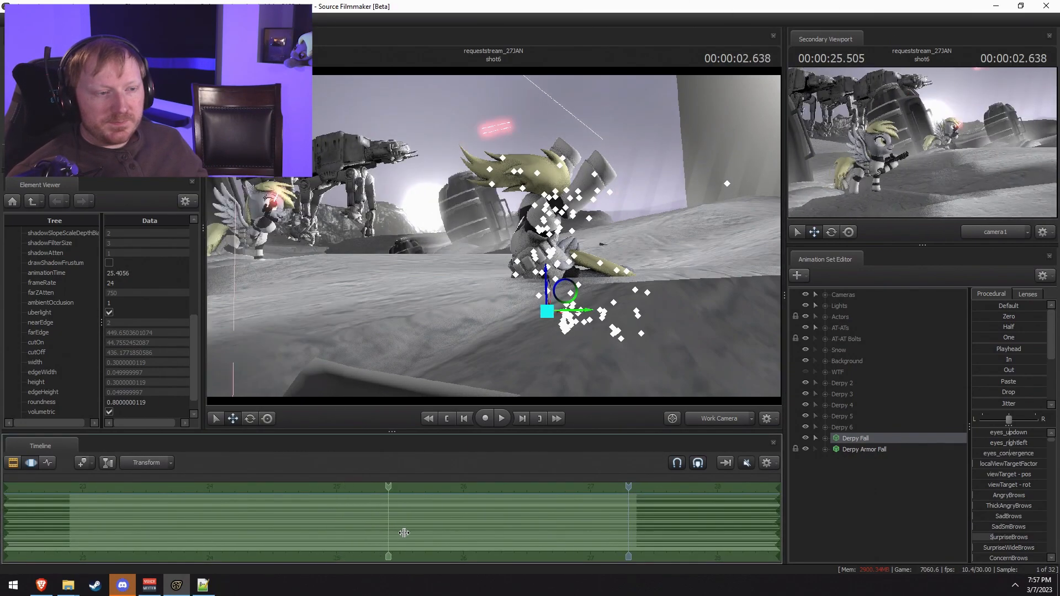
key("space")
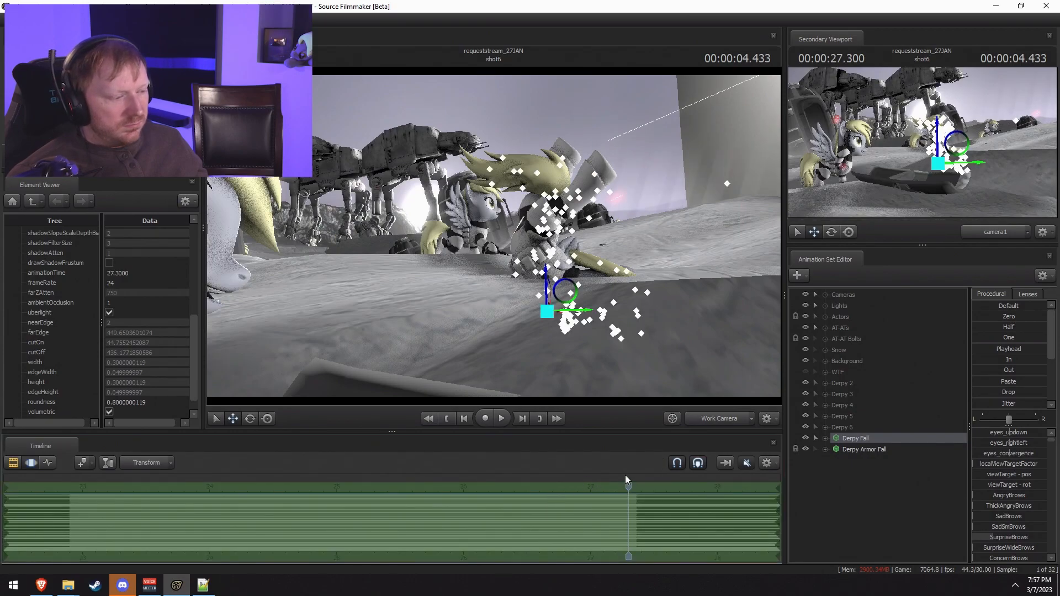
left_click_drag(640, 490, 559, 501)
key("F3")
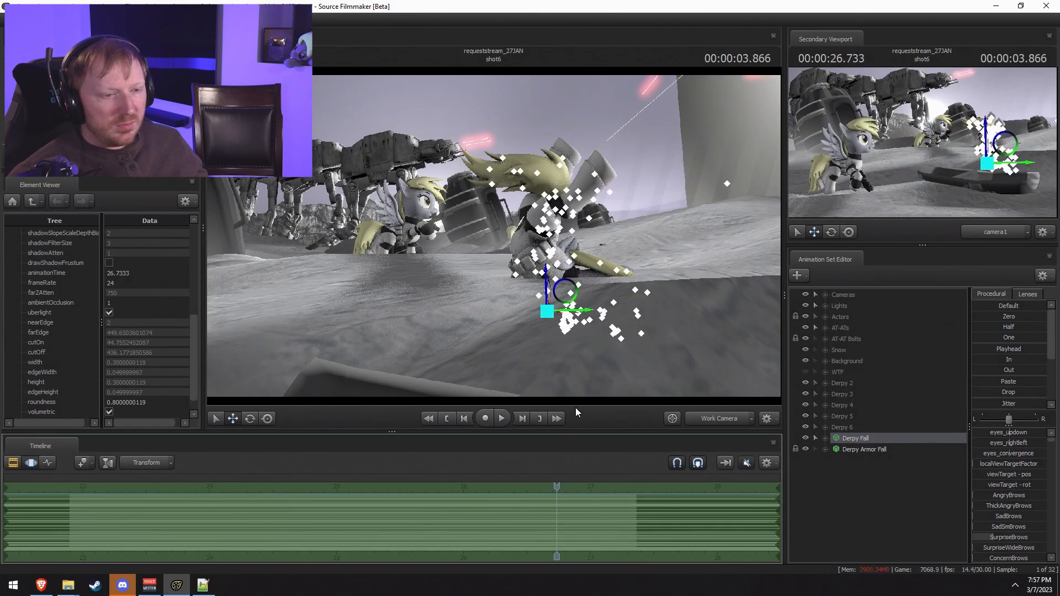
left_click_drag(557, 309, 475, 299)
Step: Set the motion editor's time selection to cover everything before 26.333, with a falloff ending at about 26.67
key("F2")
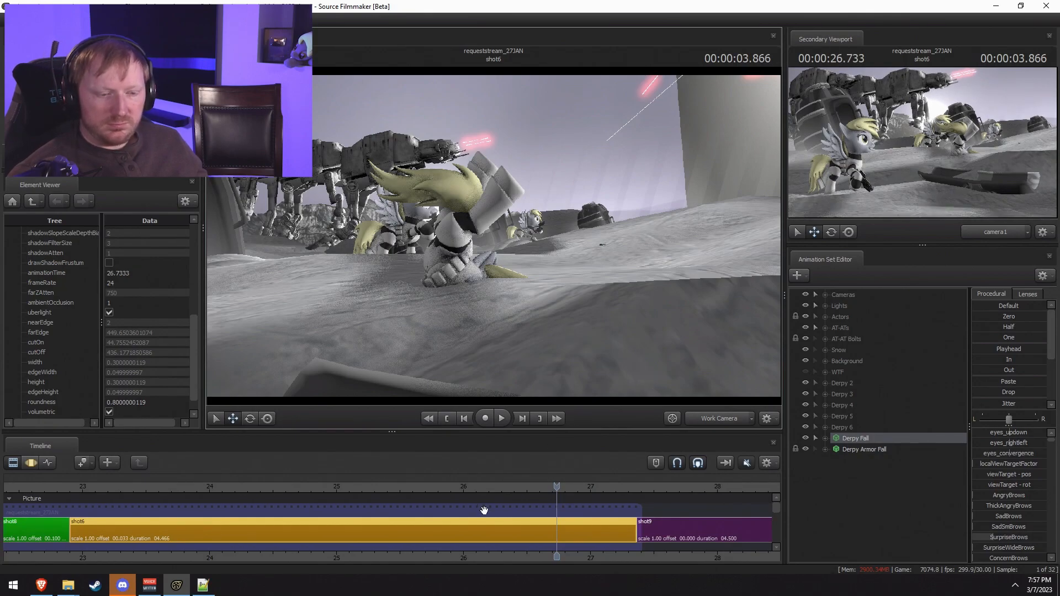
scroll(486, 533, "up", 5)
key("F3")
key("shift")
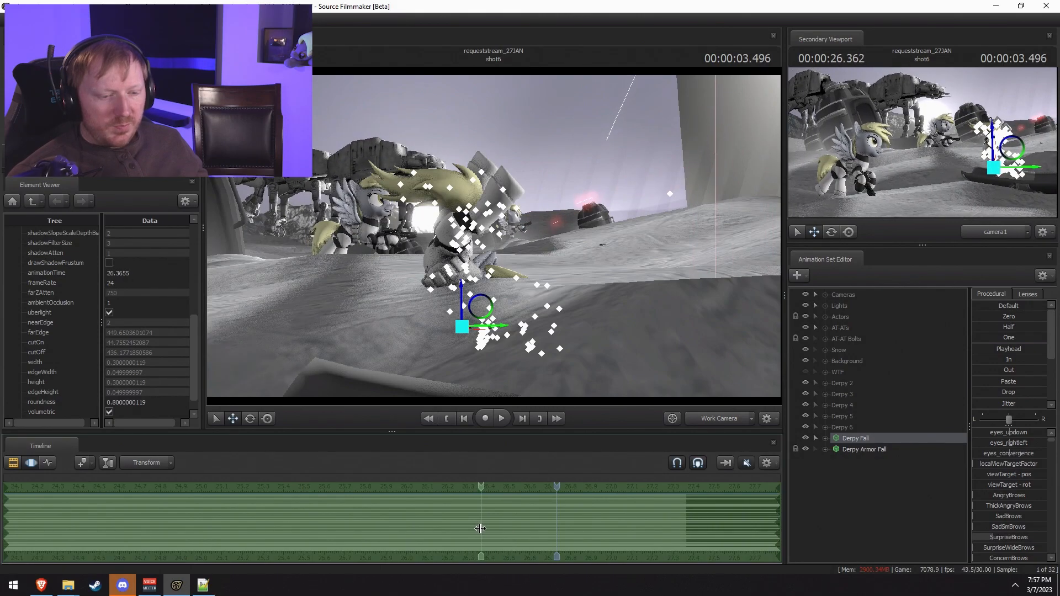
left_click(476, 527)
key("bracketleft")
scroll(530, 550, "up", 4, "shift")
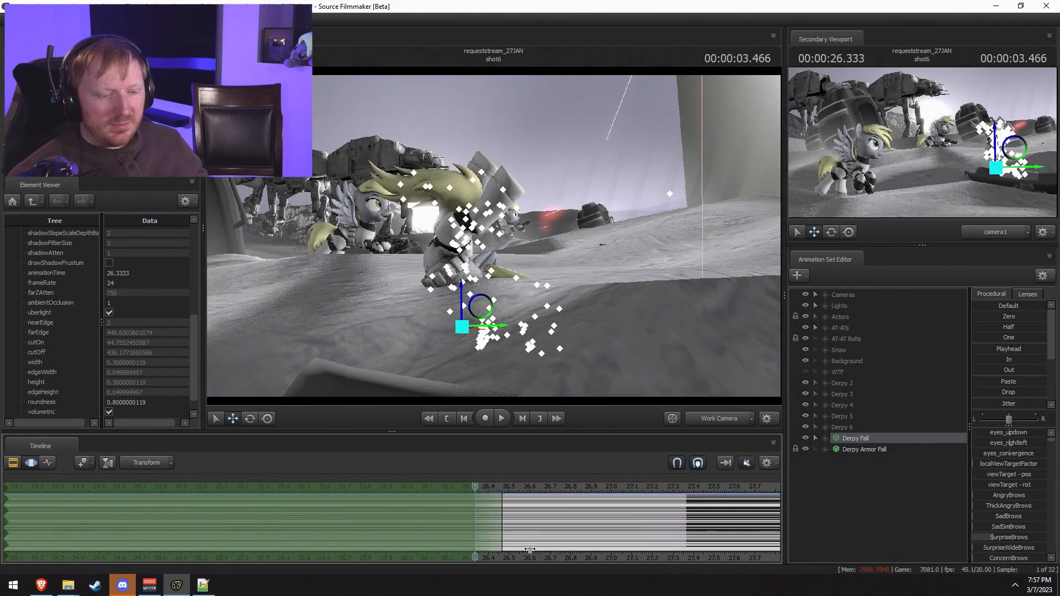
scroll(530, 549, "up", 4, "shift")
Step: Raise the Derpy Fall model high into the air for the selected time range and play back its fall
left_click_drag(591, 376, 499, 231)
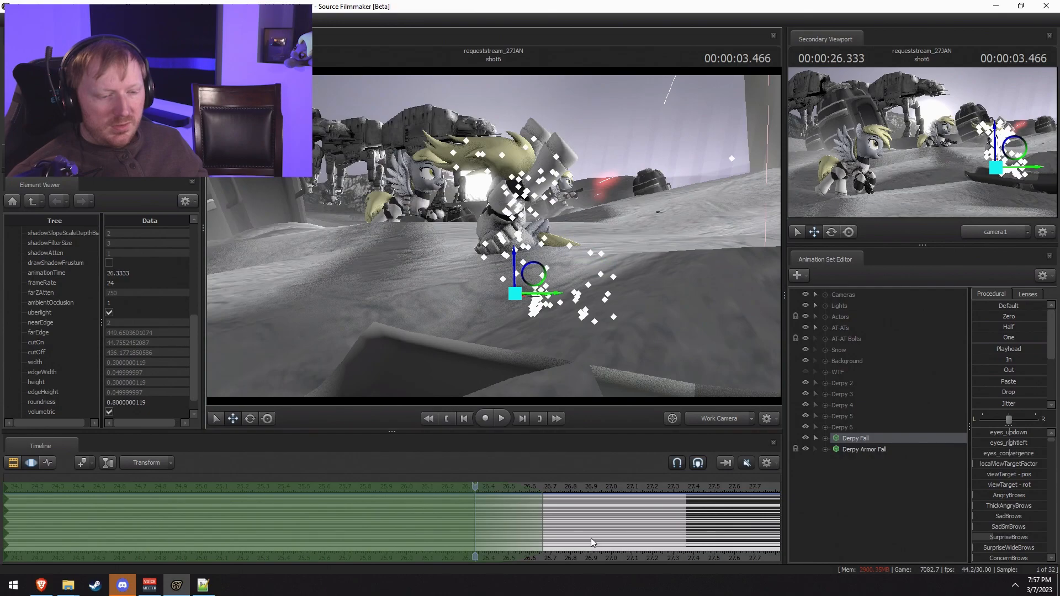
left_click_drag(654, 243, 408, 88)
key("space")
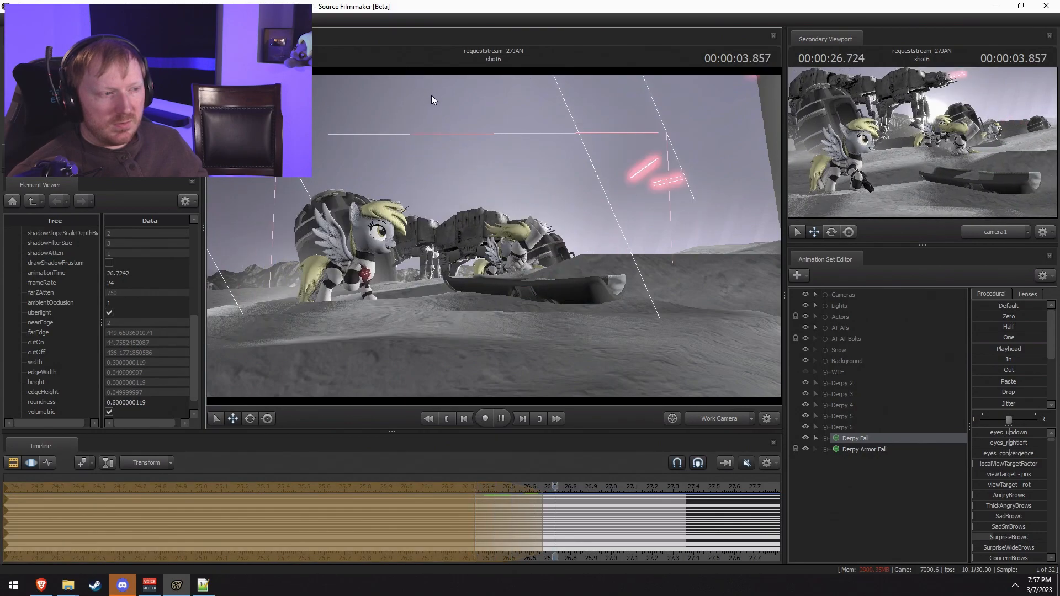
key("F2")
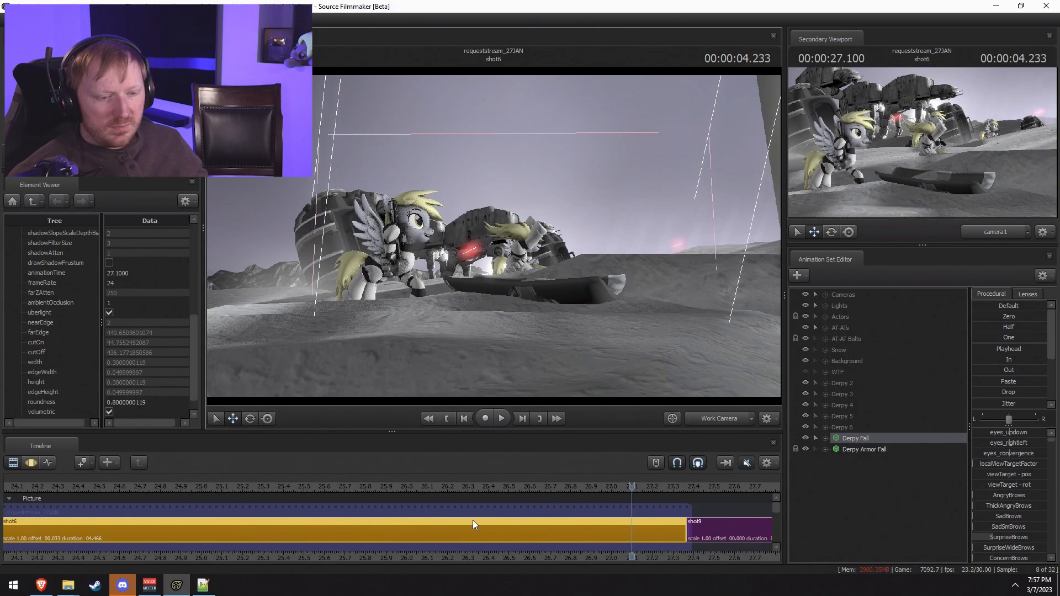
Step: Adjust the time selection around 26.5 in the motion editor and replay the fall
key("F3")
left_click_drag(478, 524, 515, 529)
key("F2")
key("space")
key("space")
Step: Turn off the viewport lighting and play back the fall through camera1
right_click(533, 300)
left_click(552, 336)
key("F3")
left_click_drag(492, 485, 436, 480)
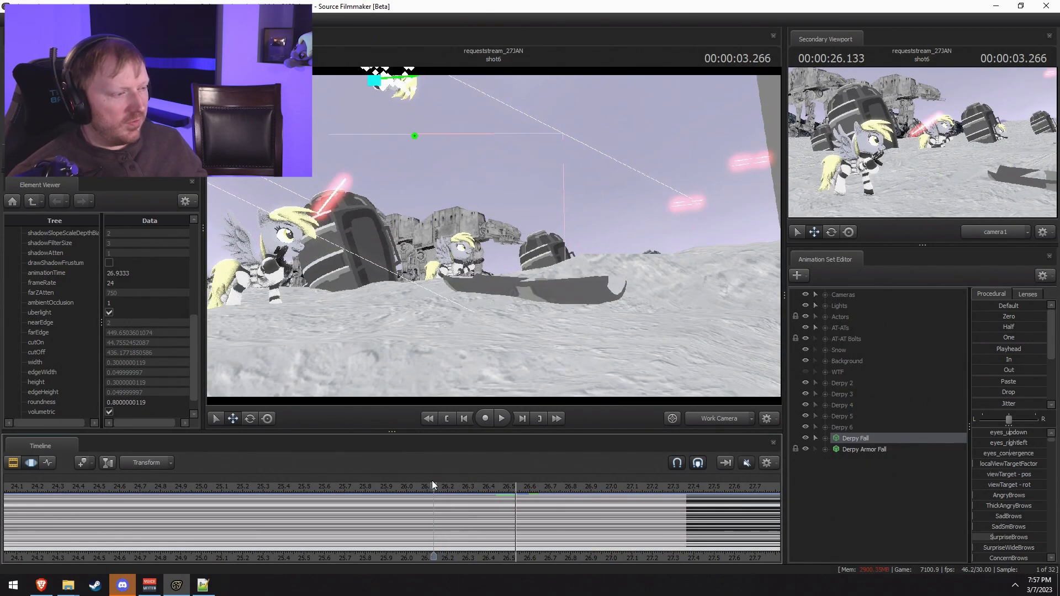
key("space")
left_click_drag(430, 482, 318, 477)
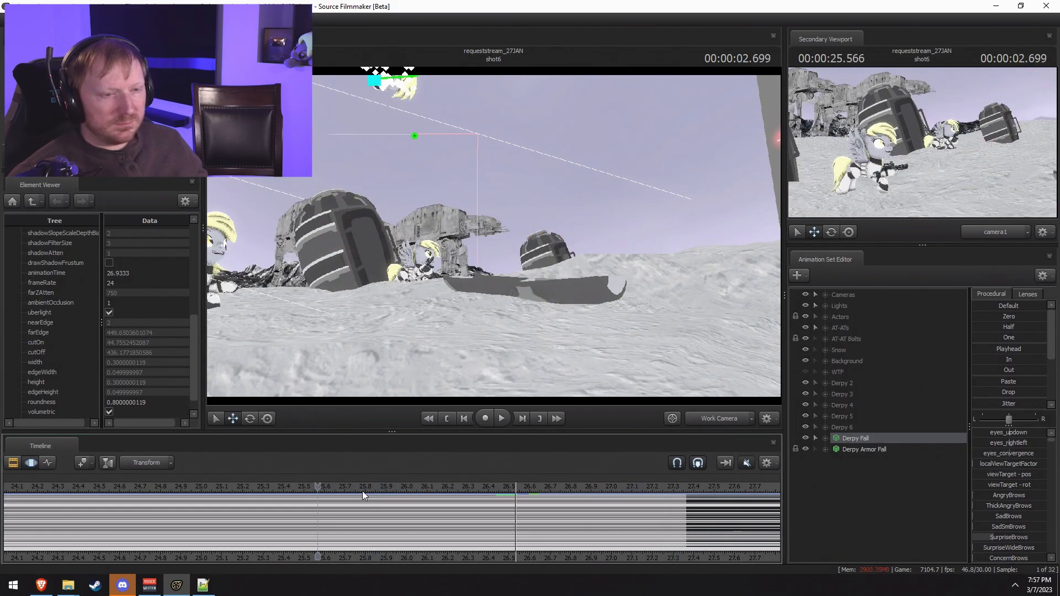
key("space")
left_click(705, 418)
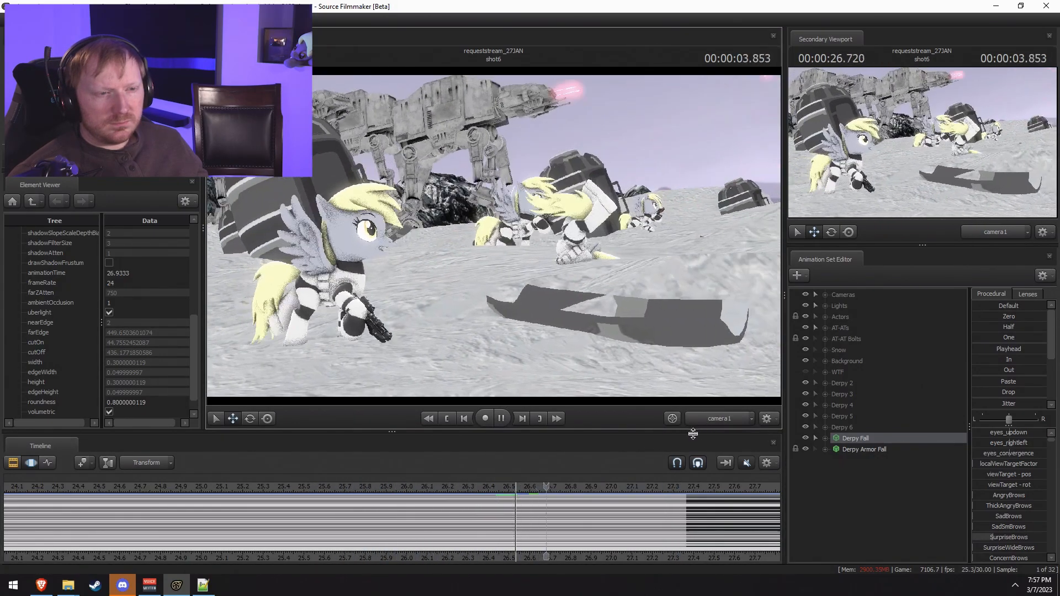
key("space")
Step: Readjust the fall's time selection around 26.4 in the motion editor and replay the shot through camera1
key("ctrl+1")
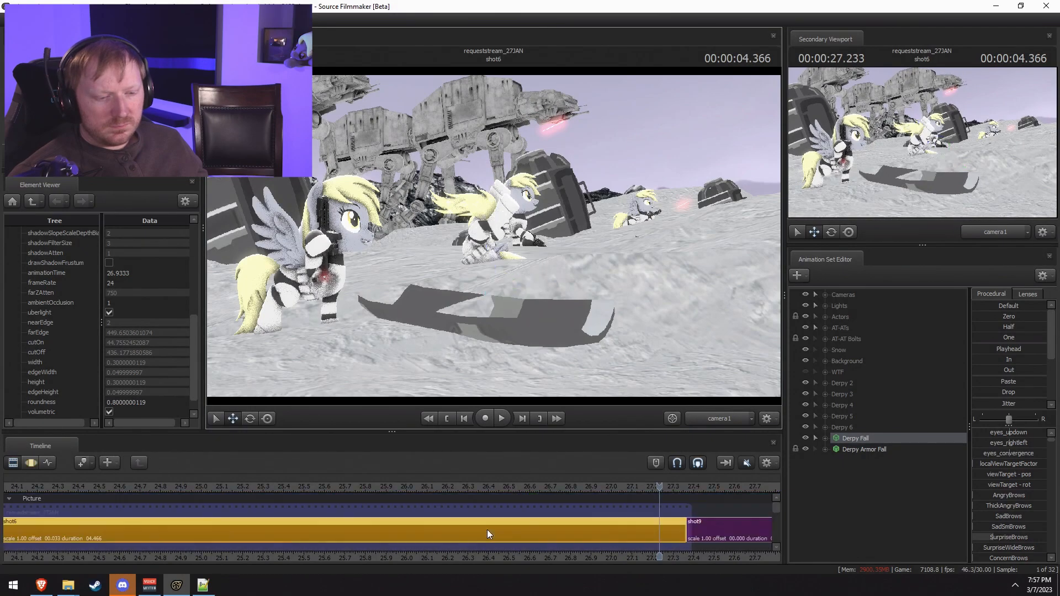
key("F3")
key("Up")
key("Up")
key("Down")
key("Down")
key("Up")
key("F2")
key("F3")
left_click(488, 522)
left_click_drag(488, 522, 471, 520)
key("F2")
key("space")
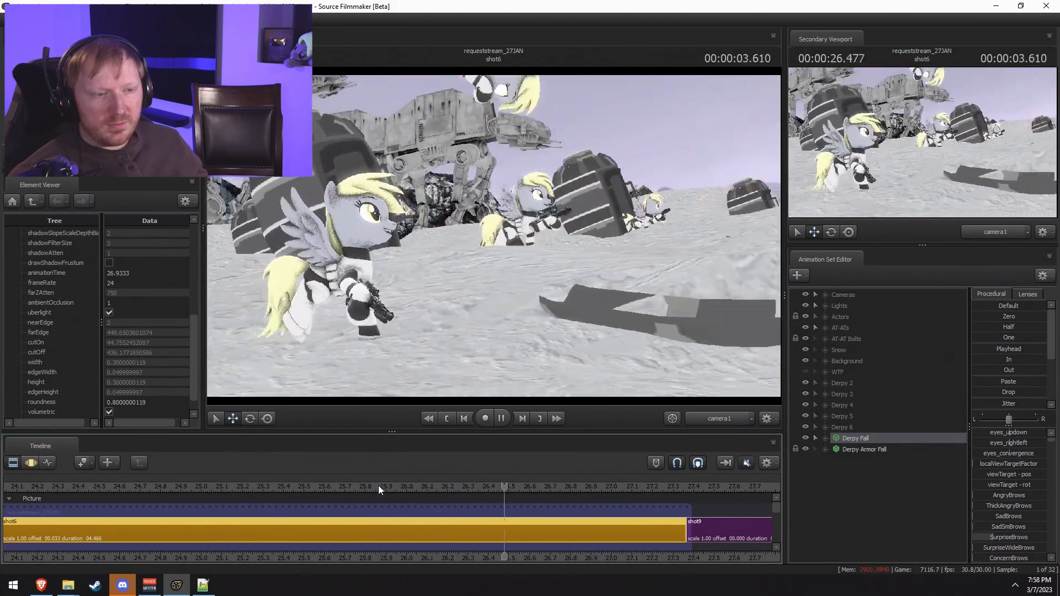
Step: Set the time selection to end at 26.600 with a falloff to about 26.73, and review the fall's playback
key("space")
key("F3")
left_click_drag(462, 524, 37, 477)
left_click_drag(531, 501, 557, 521)
key("space")
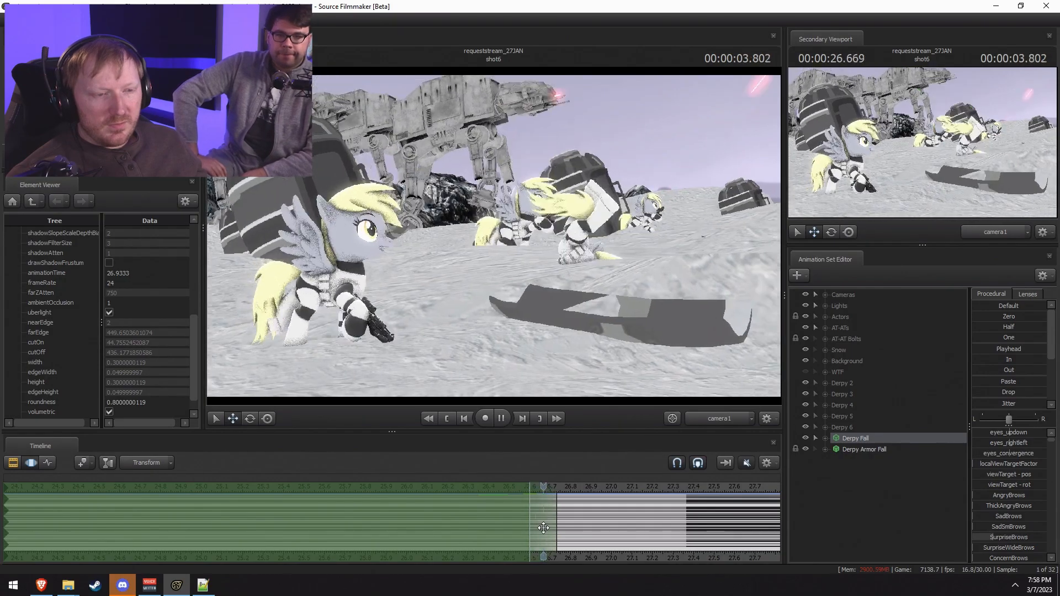
key("space")
left_click_drag(582, 488, 529, 487)
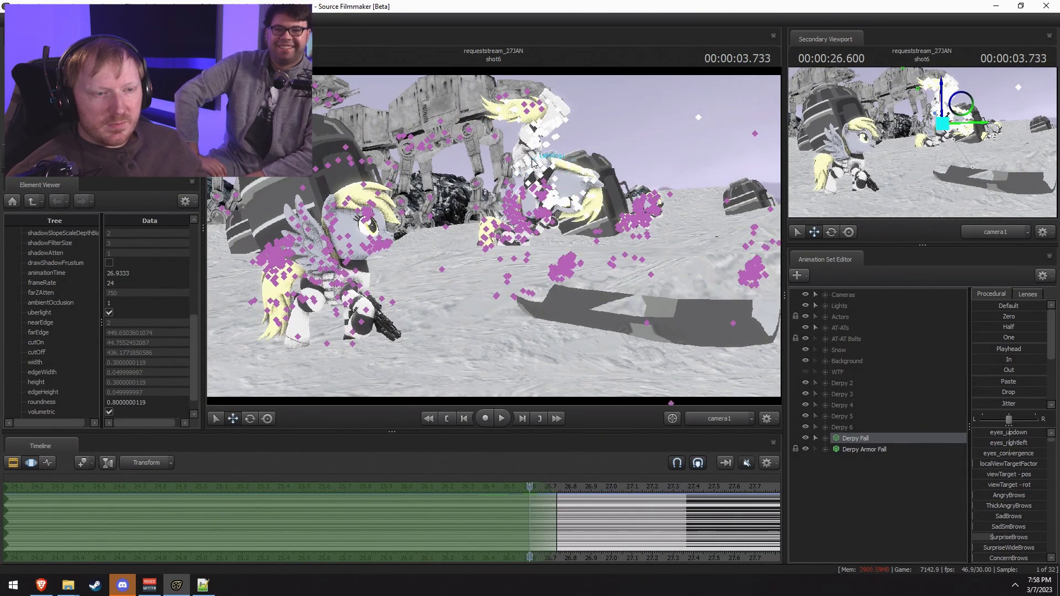
Step: Frame Derpy Fall in the work camera at 26.600 and rotate the Pelvis bone from the Pony Body group
left_click(720, 419)
left_click_drag(685, 337, 684, 232)
key("w")
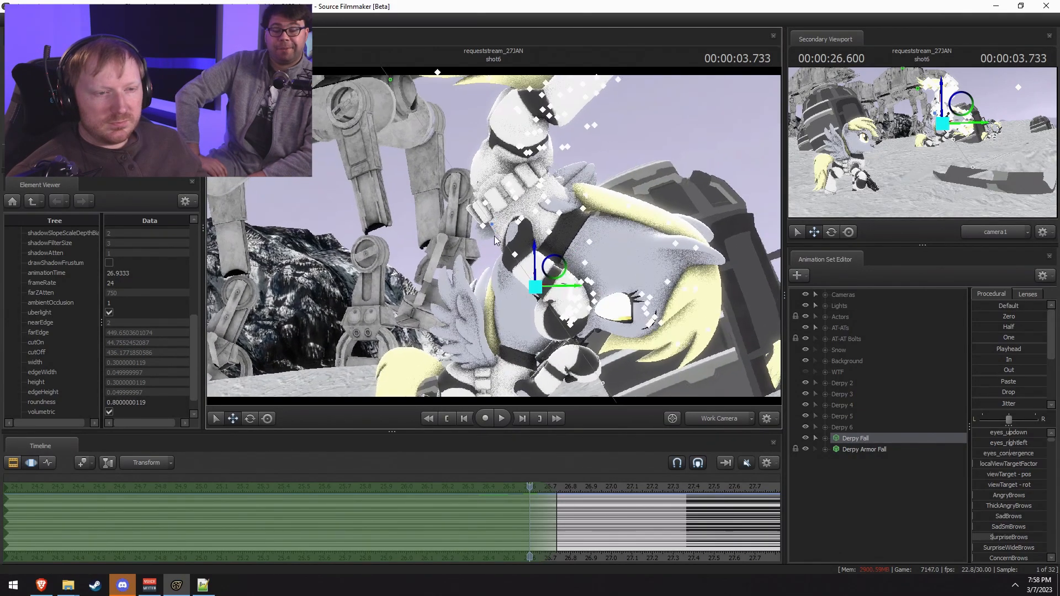
left_click(514, 192)
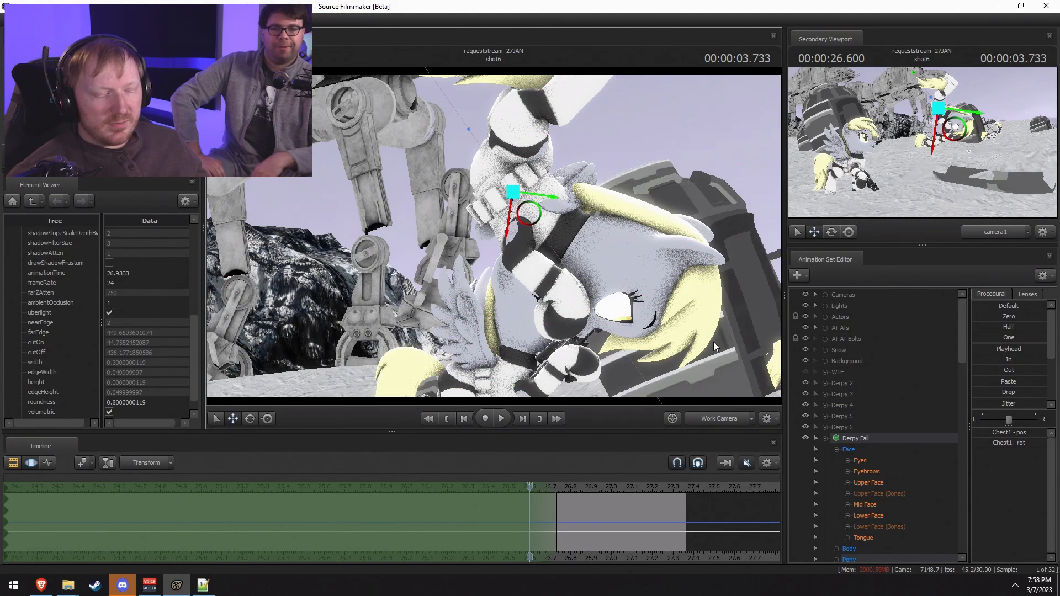
scroll(845, 470, "down", 7)
left_click(848, 352)
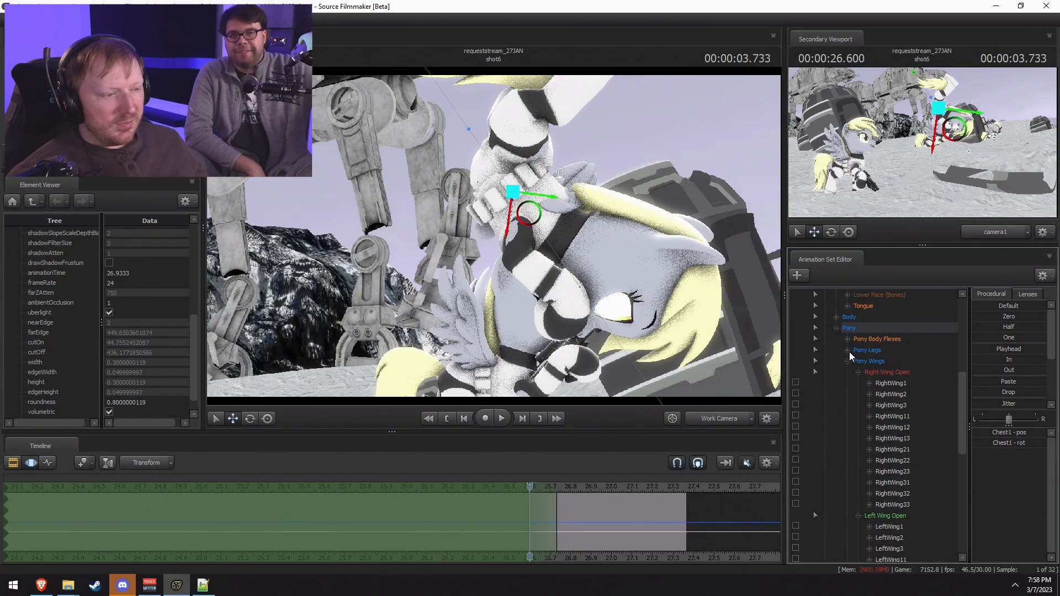
left_click(848, 361)
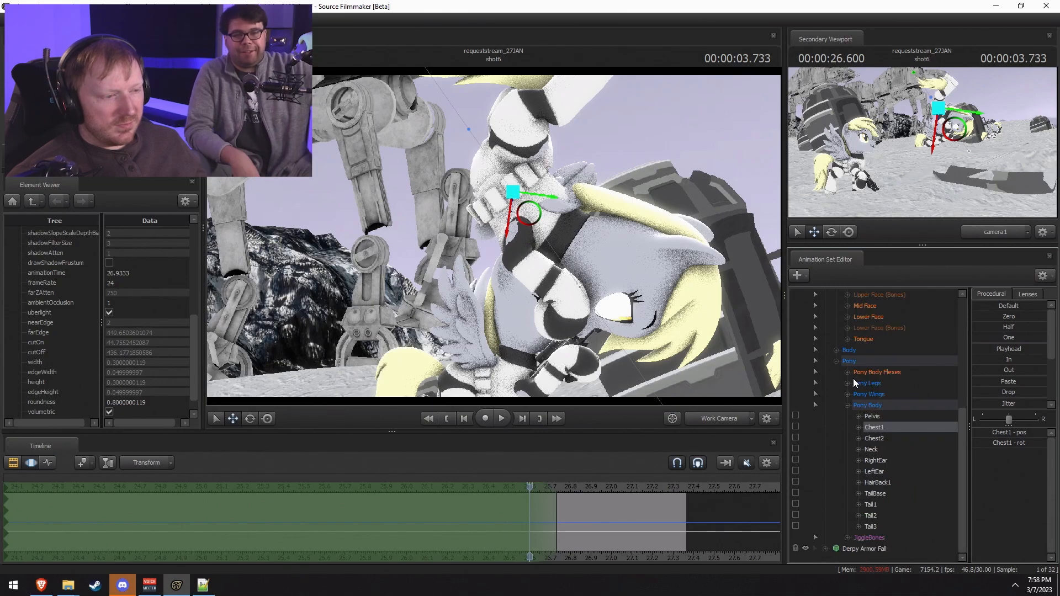
left_click(872, 416)
key("e")
left_click_drag(488, 124, 674, 188)
Step: Rotate the Chest1 bone to adjust the falling pony's torso at 26.600
left_click(545, 185)
left_click_drag(508, 324, 508, 317)
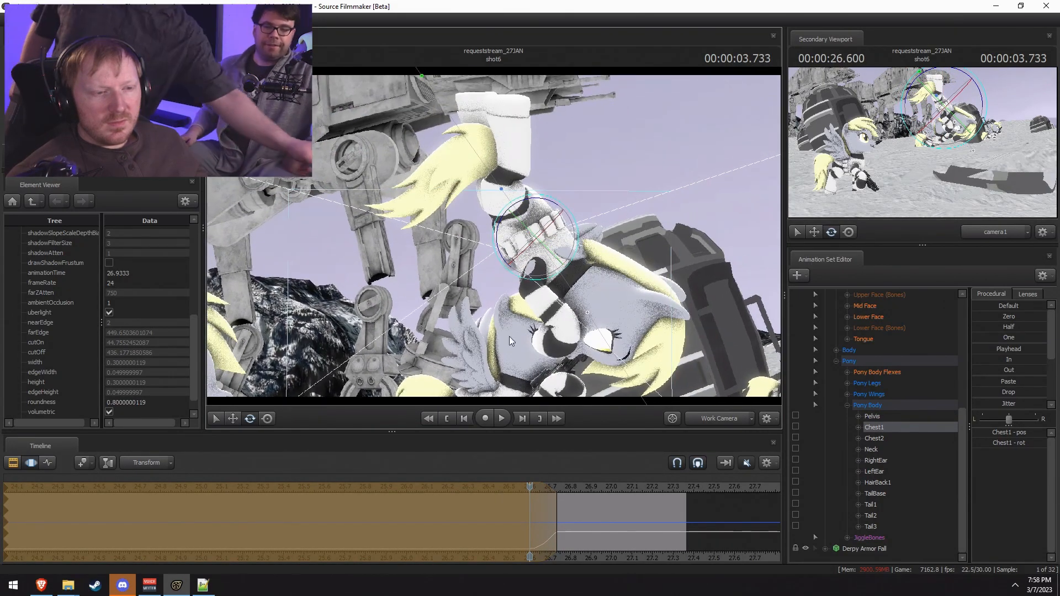
key("shift")
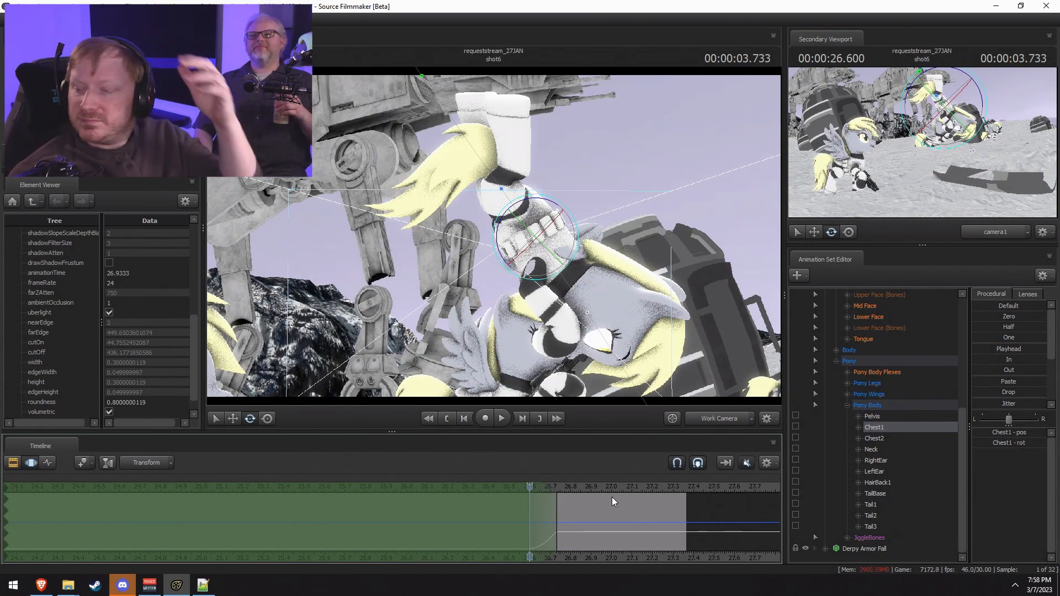
key("space")
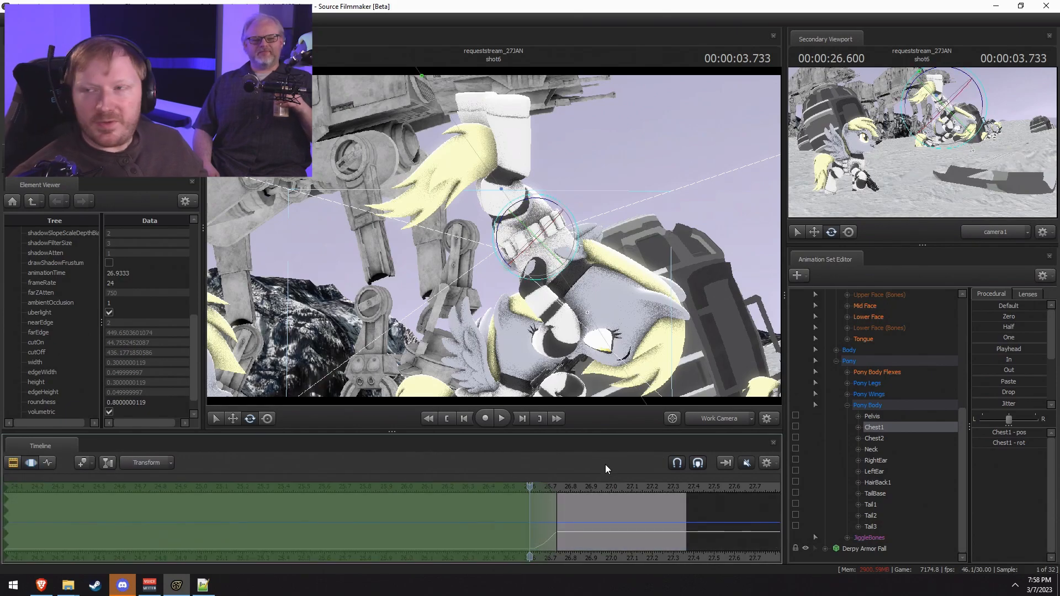
Step: Rotate the RightThigh bone to bring the falling pony's right back leg inward at 26.600
key("ctrl")
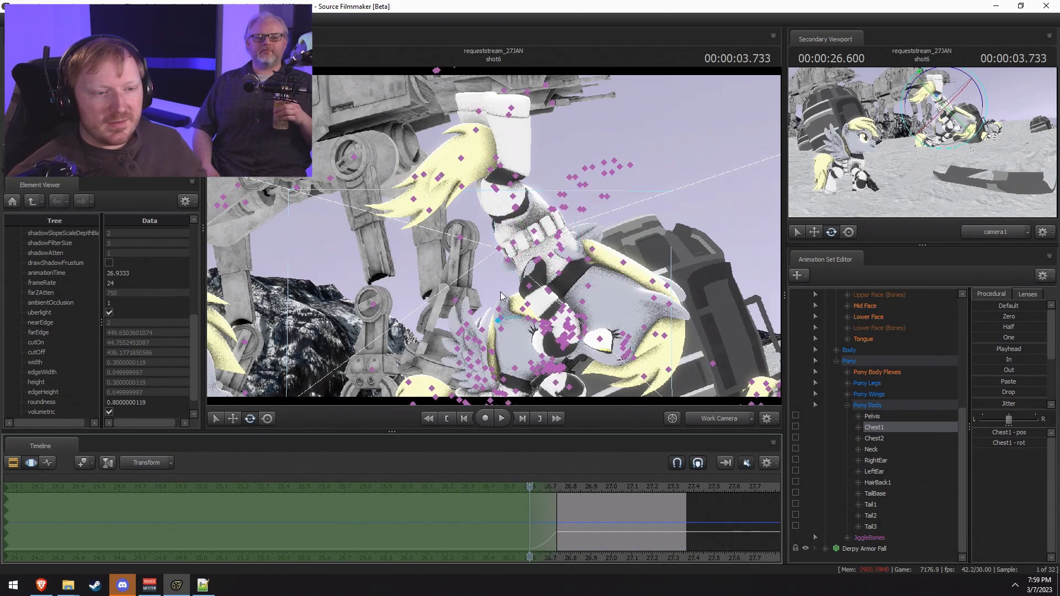
left_click(517, 210, "ctrl")
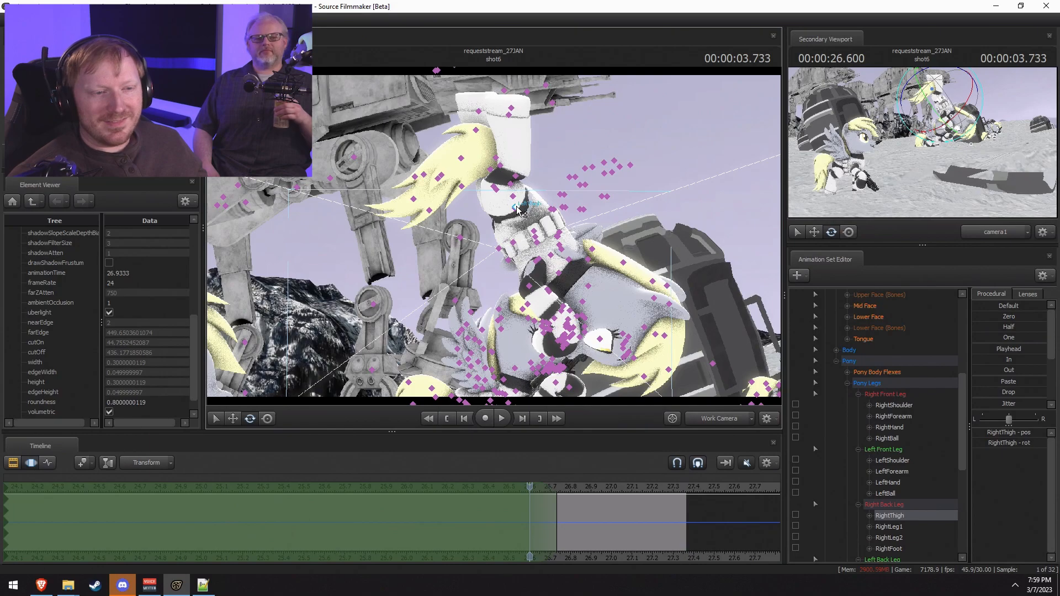
left_click_drag(555, 216, 491, 301)
left_click(465, 223, "ctrl")
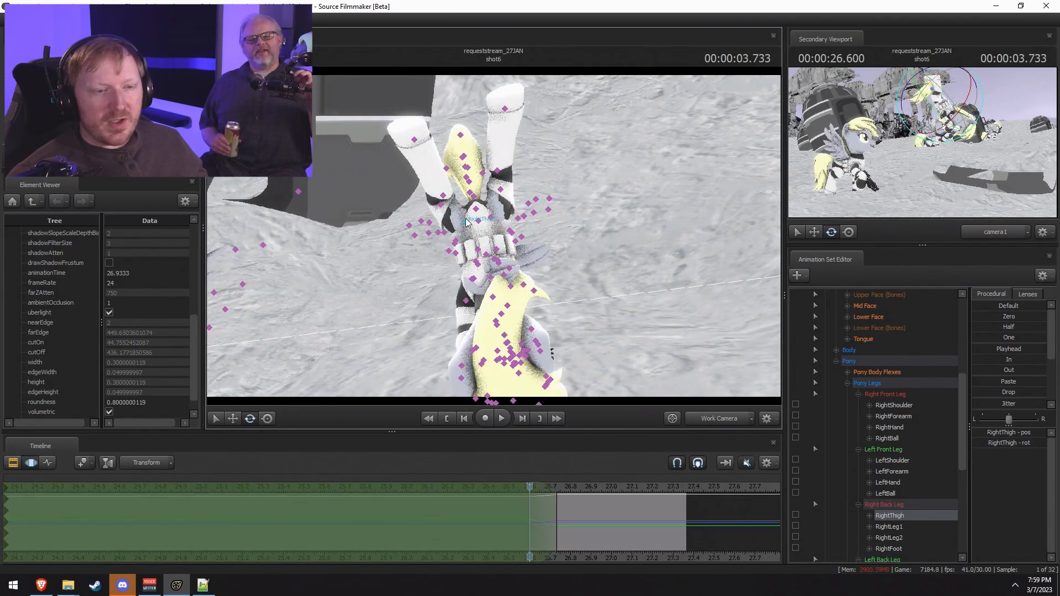
left_click_drag(511, 212, 511, 232)
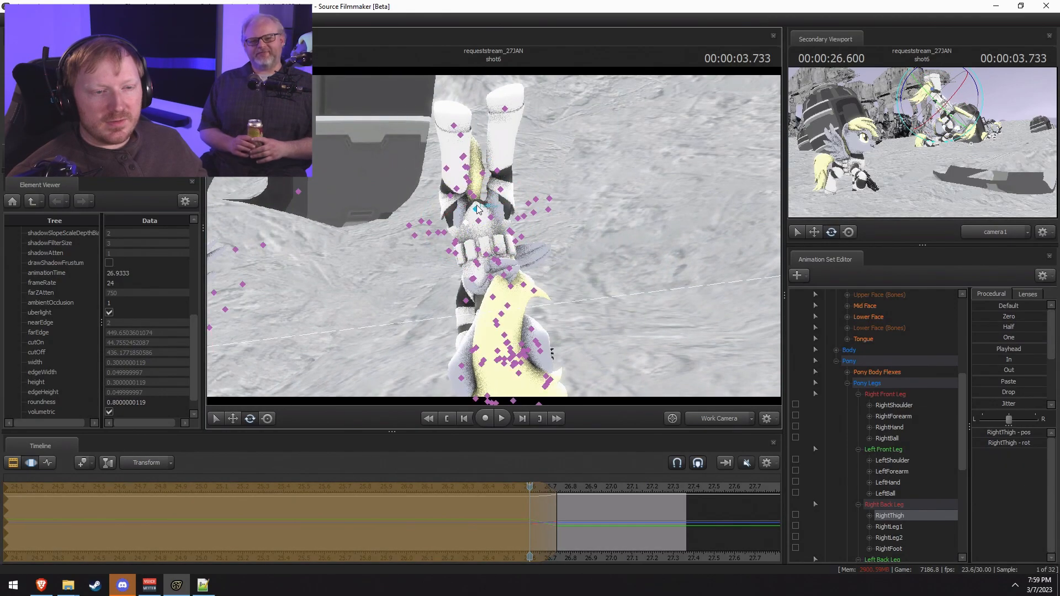
Step: Bend the falling pony's right back leg by rotating its RightLeg1 and RightLeg2 bones
left_click(451, 199, "ctrl")
left_click_drag(458, 202, 367, 168)
left_click(451, 180, "ctrl")
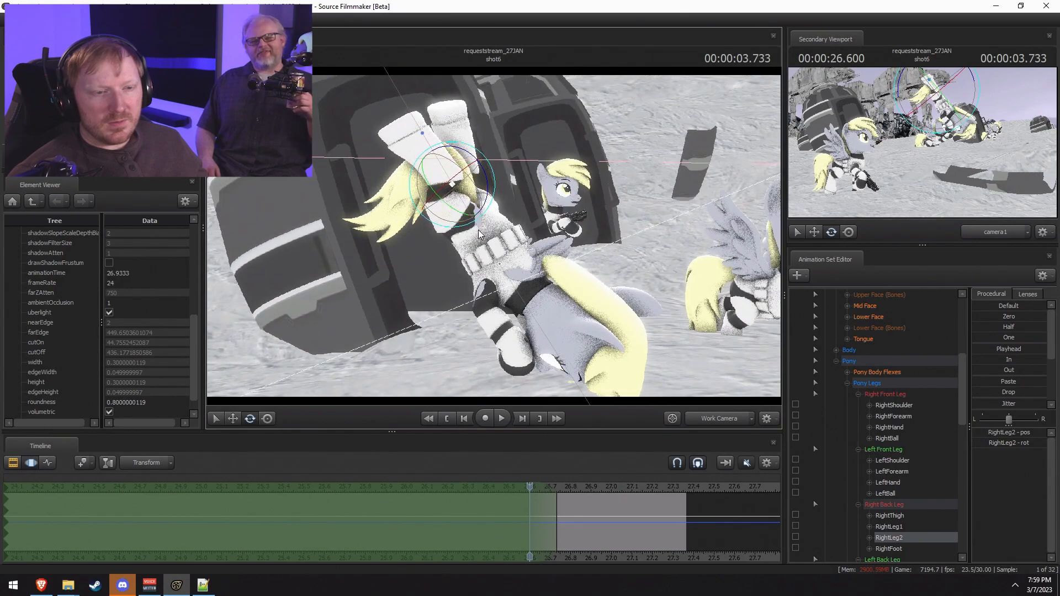
left_click(443, 206, "ctrl")
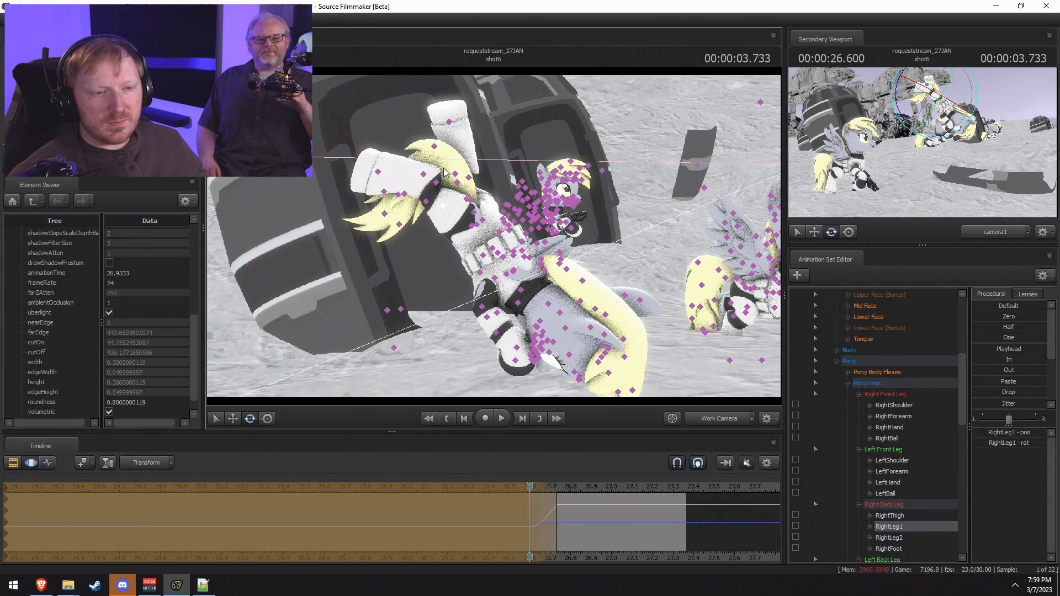
left_click(462, 175, "ctrl")
left_click_drag(464, 170, 470, 209)
left_click(473, 212, "ctrl")
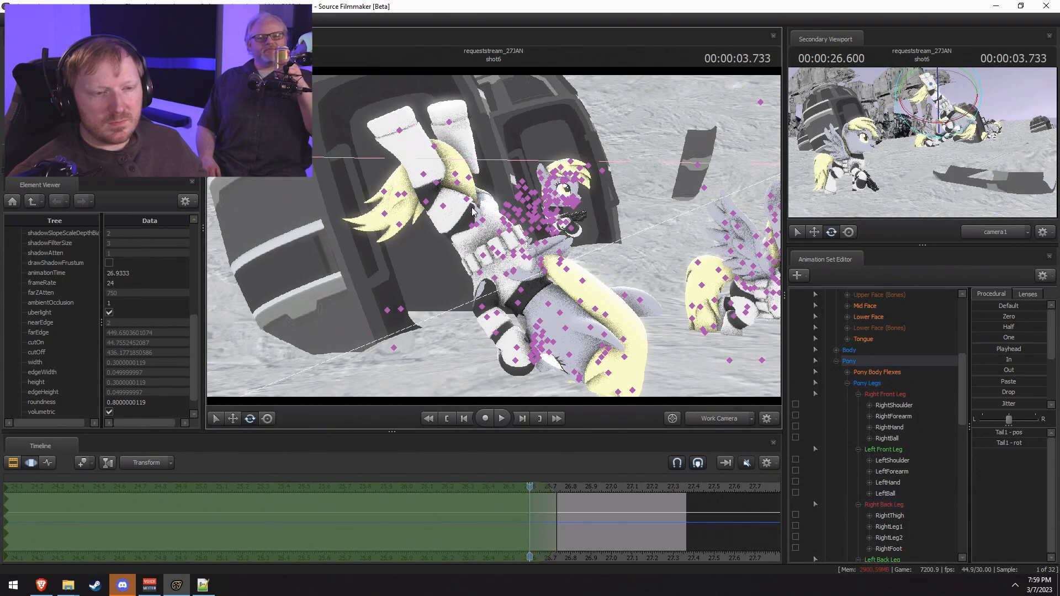
Step: Readjust the falling pony's left back leg by rotating the LeftLeg2 bone, undoing one misplaced rotation
left_click(486, 223, "ctrl")
left_click_drag(585, 243, 562, 215, "alt")
left_click(527, 198, "ctrl")
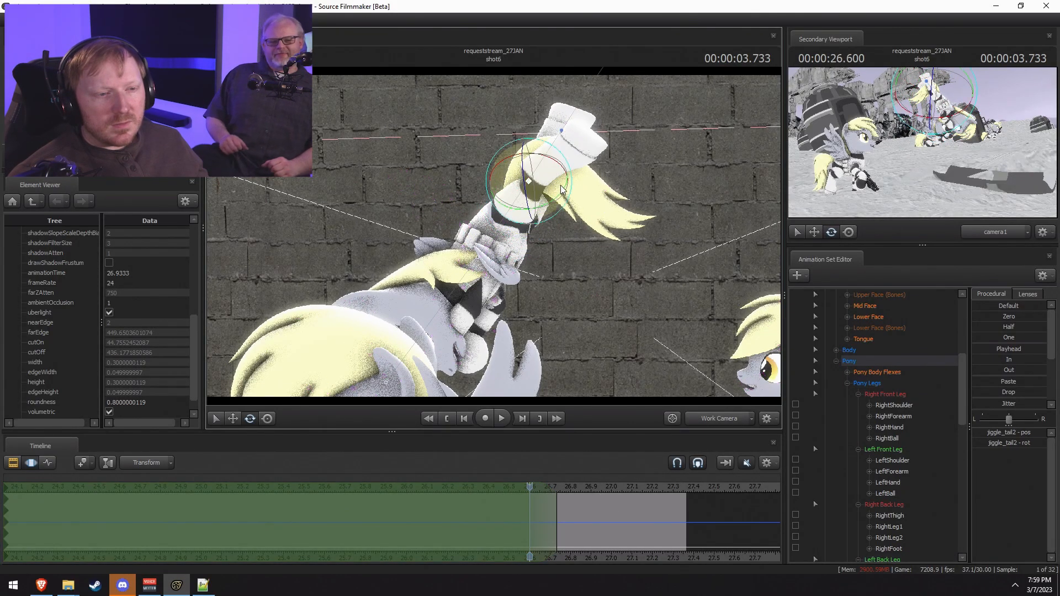
left_click(535, 179, "ctrl")
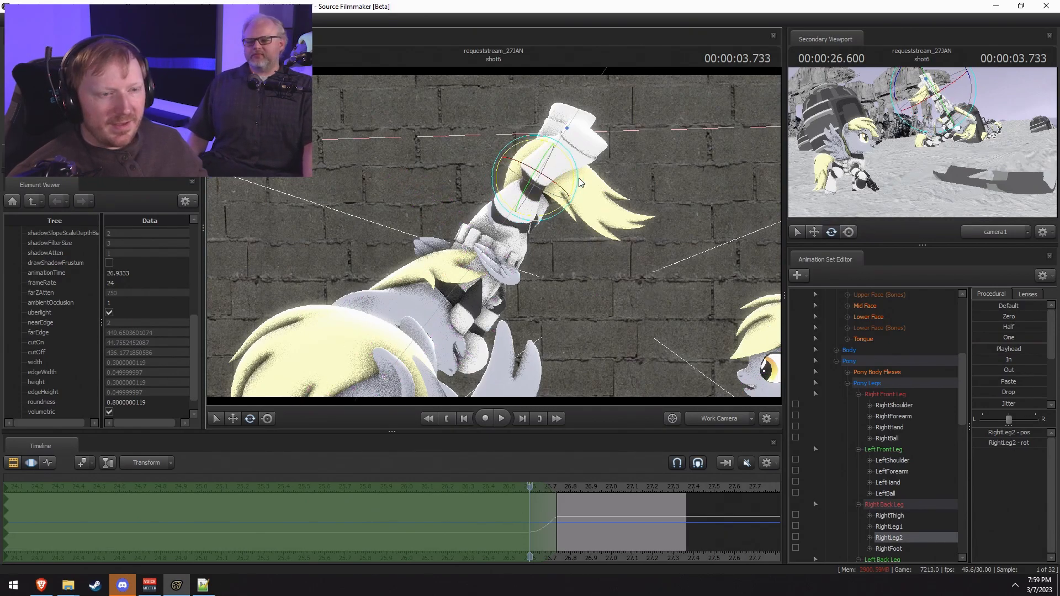
left_click_drag(573, 185, 537, 165)
key("ctrl+z")
left_click(534, 178, "ctrl")
right_click_drag(537, 166, 467, 255)
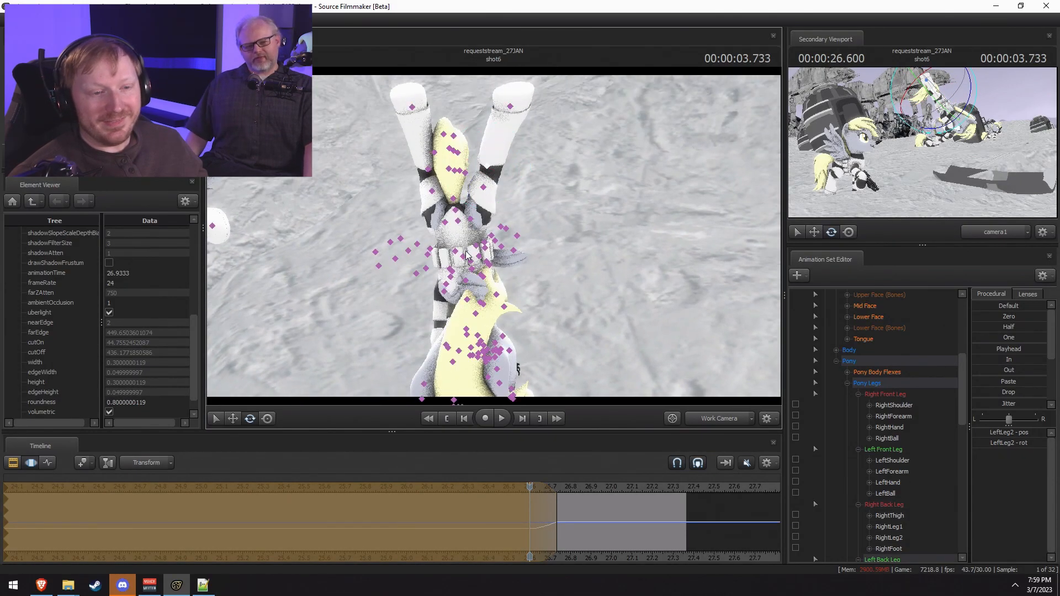
Step: Rotate the Tail2 bone to reshape the falling pony's tail at 26.600
left_click(471, 219)
left_click_drag(501, 230, 441, 166)
left_click(432, 147)
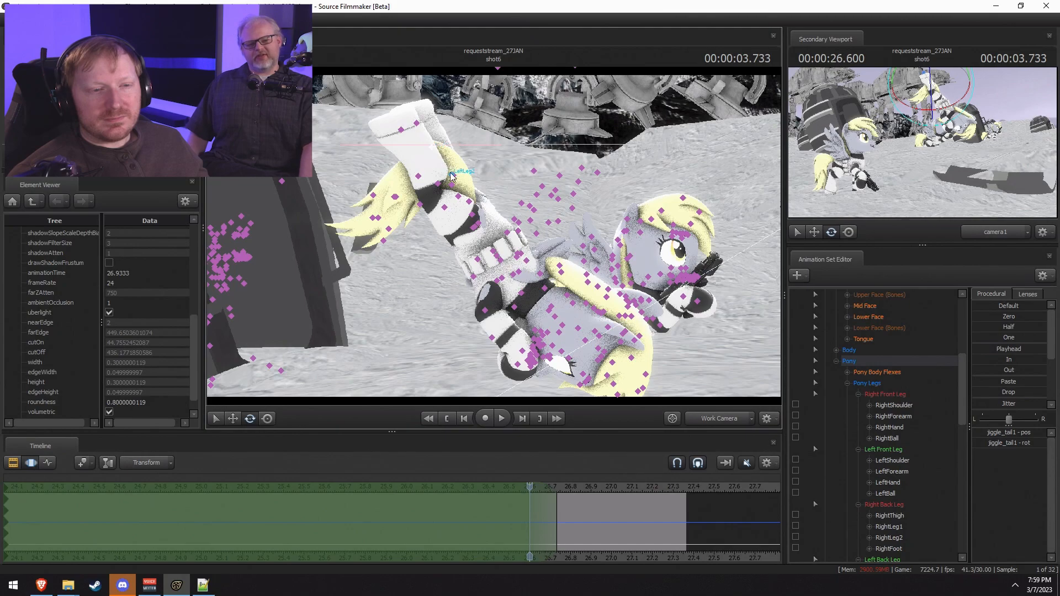
left_click(452, 175)
left_click(457, 183)
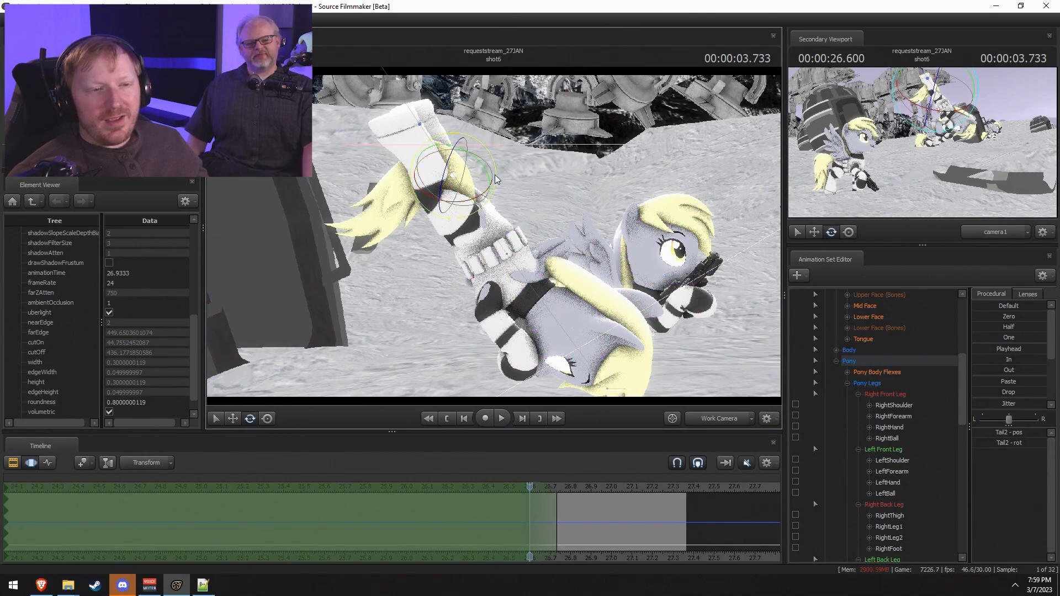
left_click_drag(493, 162, 514, 229)
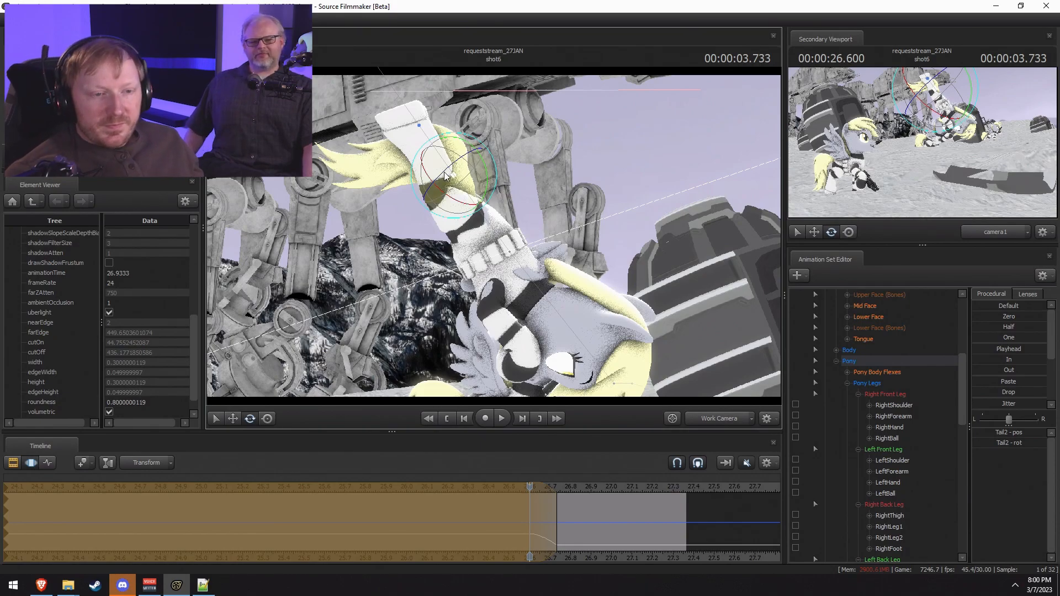
Step: Rotate the Tail3 bone to bend the end of the falling pony's tail
key("ctrl")
key("ctrl")
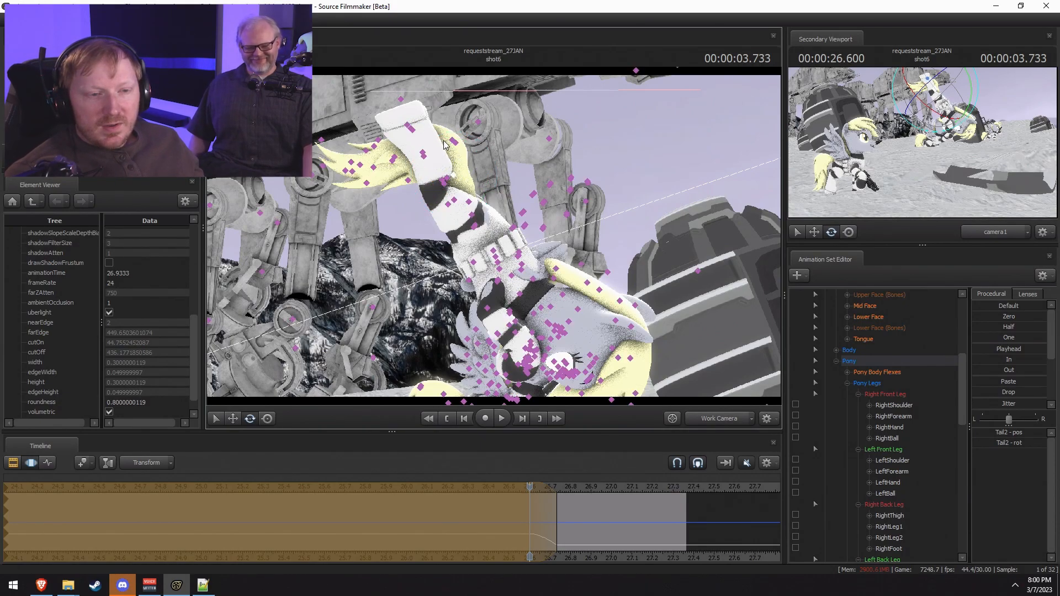
left_click(453, 140, "ctrl")
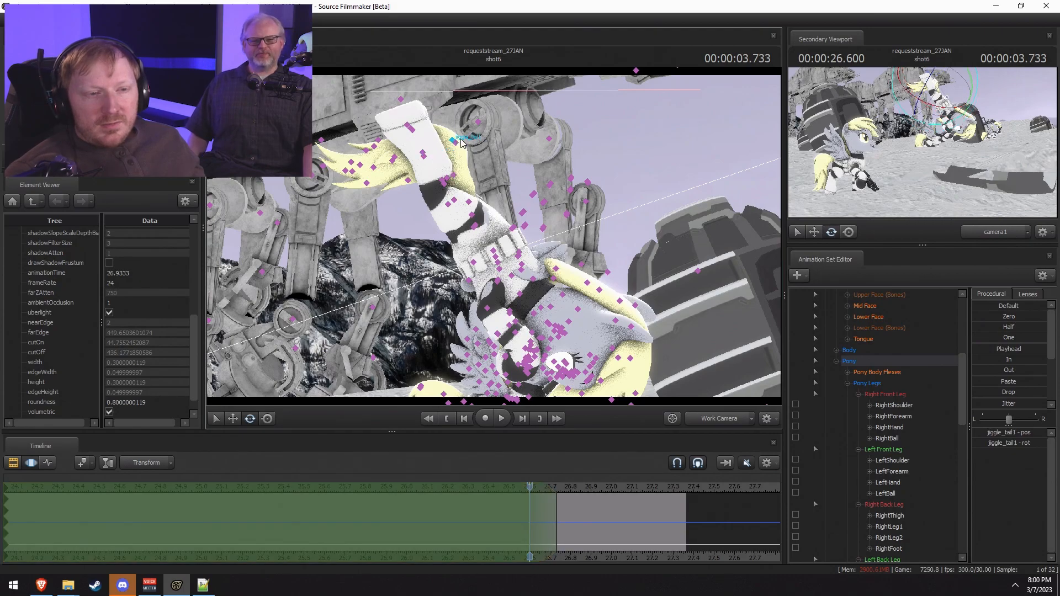
key("ctrl")
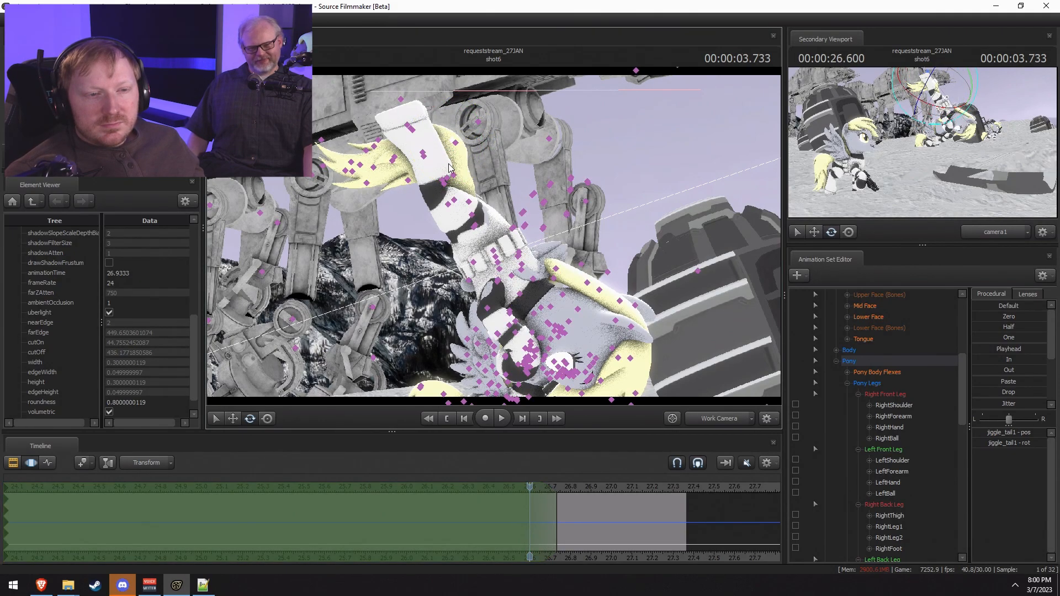
left_click(424, 155, "ctrl")
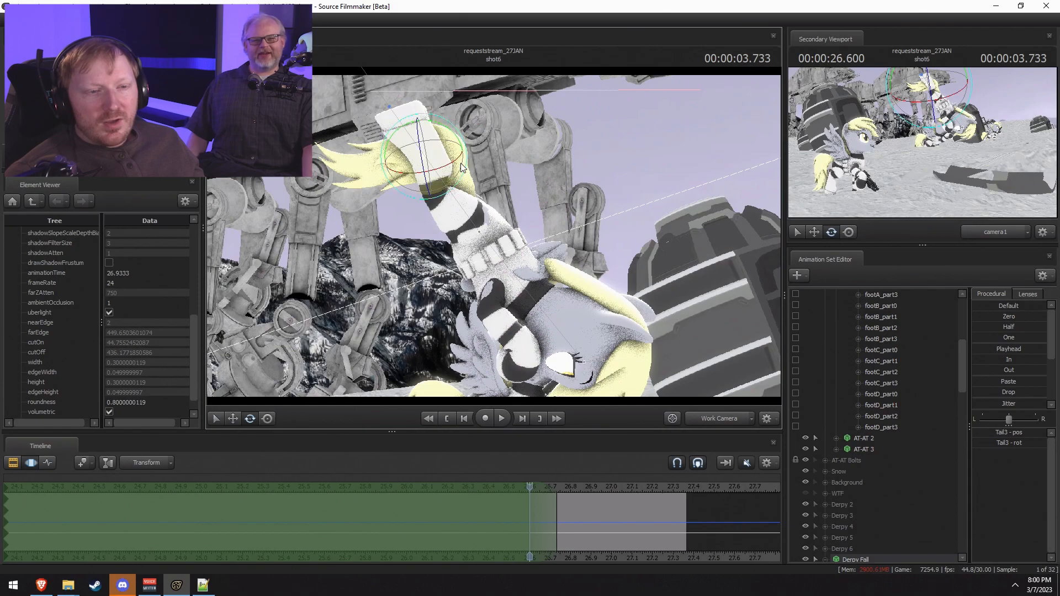
left_click_drag(455, 131, 457, 167)
left_click_drag(590, 368, 587, 358)
Step: Rotate the LeftShoulder bone to swing the falling pony's left front leg away from its body
key("s")
key("w")
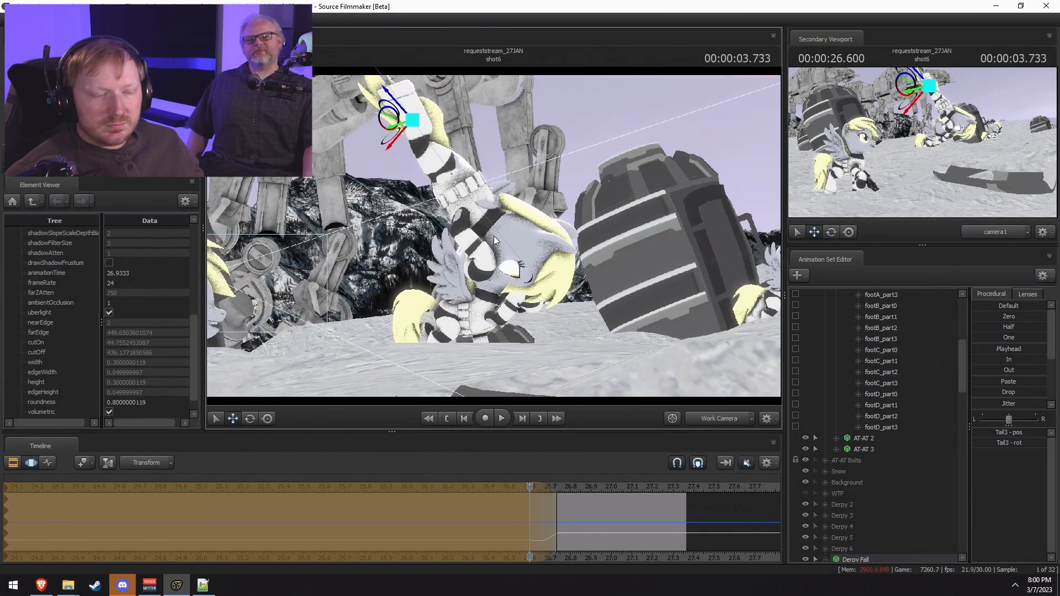
left_click(468, 212, "ctrl")
key("e")
left_click_drag(463, 218, 598, 240)
left_click_drag(494, 232, 533, 235)
key("w")
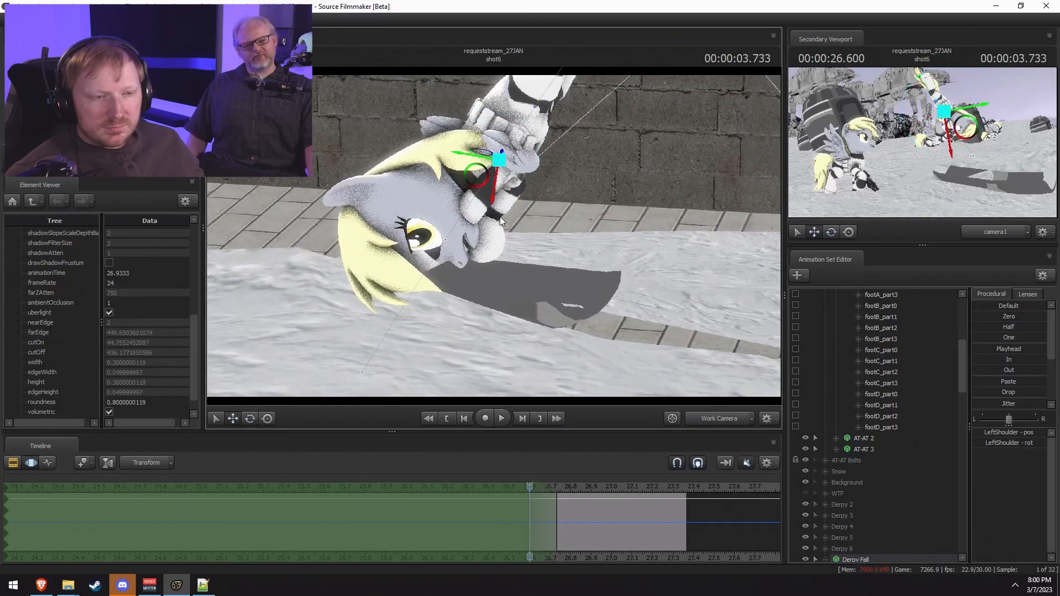
left_click_drag(529, 182, 517, 169)
key("e")
left_click_drag(519, 240, 510, 229)
left_click_drag(527, 168, 530, 147)
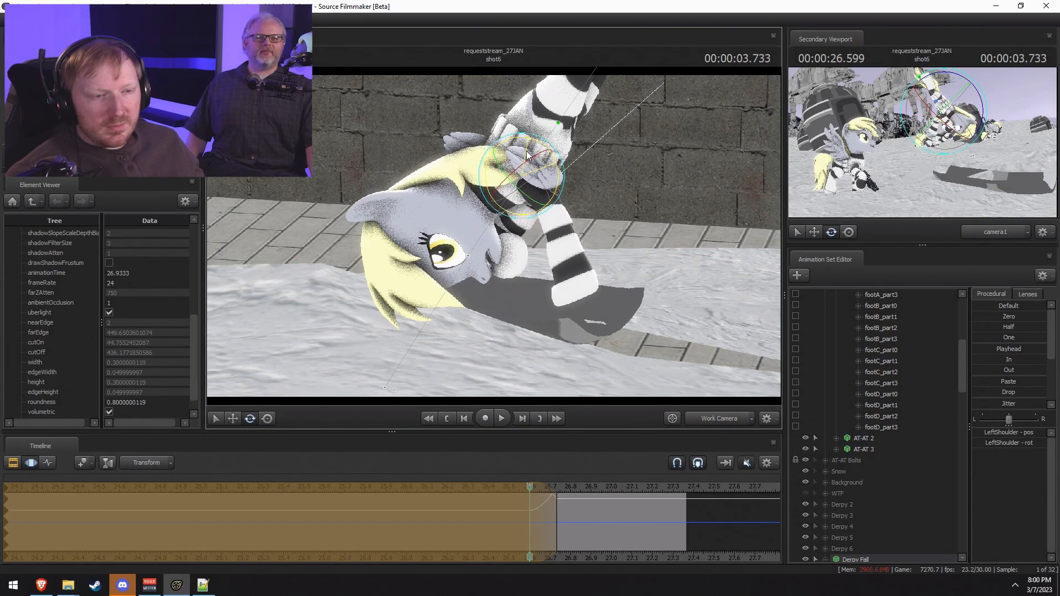
Step: Adjust the remaining front leg joints and rotate the Head bone of the falling pony at 26.600
left_click(545, 202, "ctrl")
left_click_drag(579, 204, 532, 246)
left_click(499, 223, "ctrl")
left_click_drag(531, 246, 602, 232, "alt")
left_click(460, 179, "ctrl")
left_click_drag(489, 173, 519, 244)
left_click(460, 199, "ctrl")
left_click(488, 221, "ctrl")
left_click(519, 206, "ctrl")
left_click(525, 231, "ctrl")
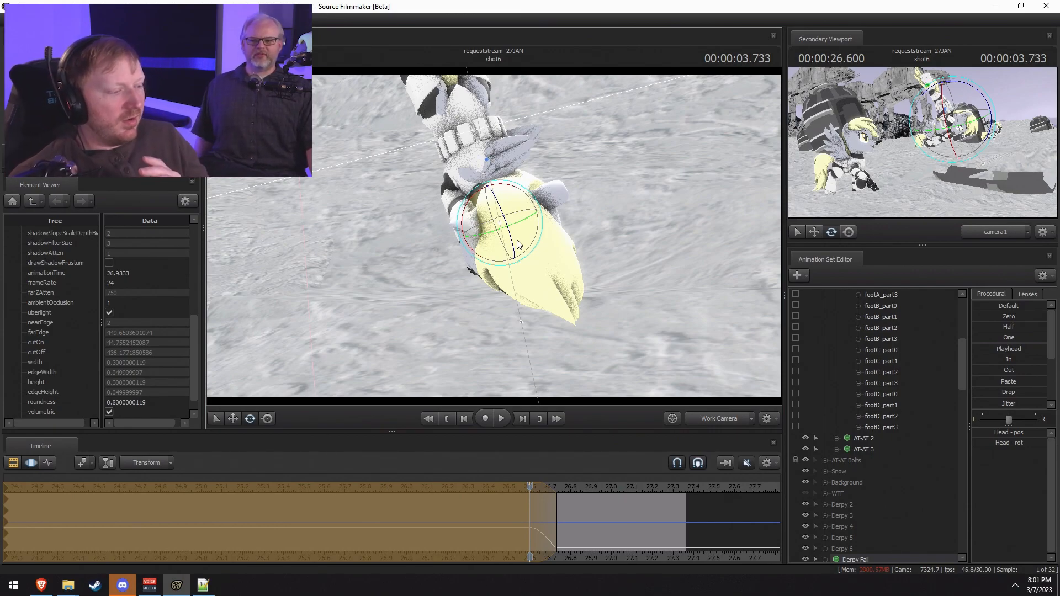
Step: Play the shot from about 26.3 and check the fall through camera1 in the motion editor
key("F2")
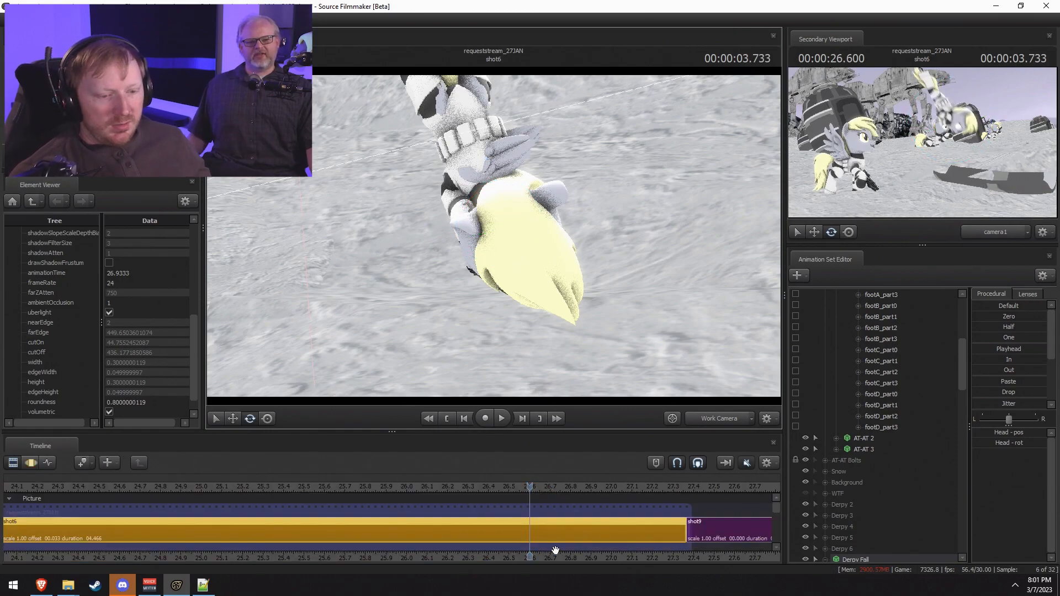
left_click(473, 487)
key("space")
key("space")
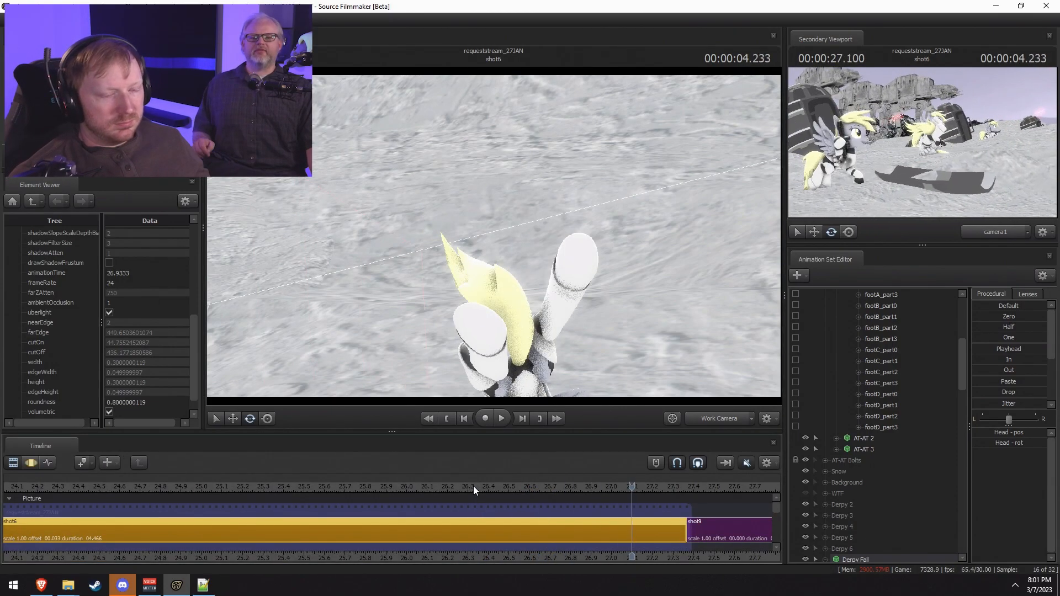
key("F3")
left_click(729, 420)
left_click_drag(489, 522, 556, 537)
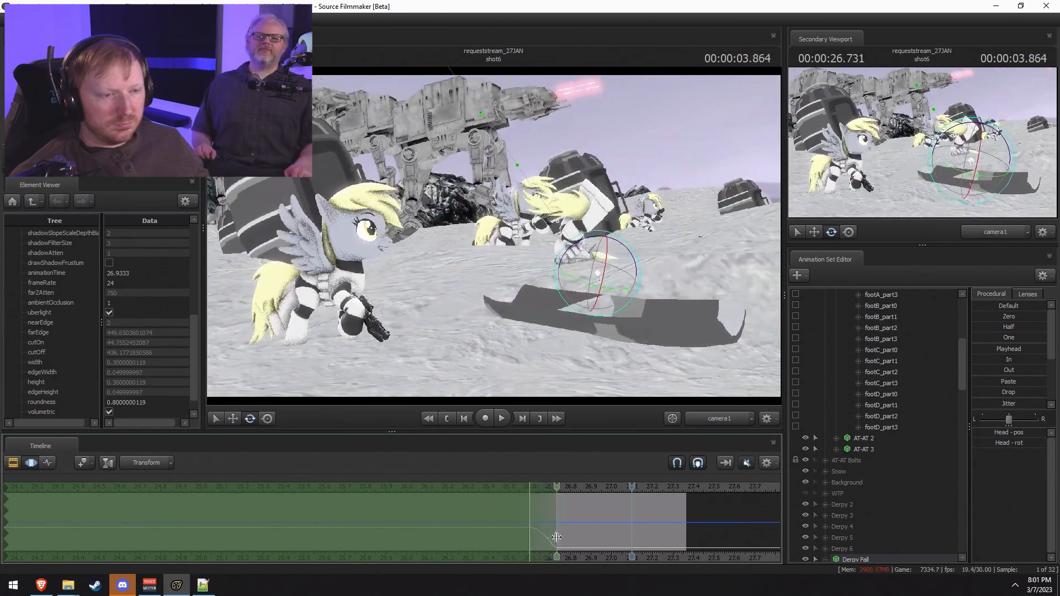
Step: Select all Derpy Fall controls except rootTransform and extend the time selection over the whole timeline
scroll(848, 499, "up", 1)
scroll(844, 517, "down", 4)
left_click(848, 471)
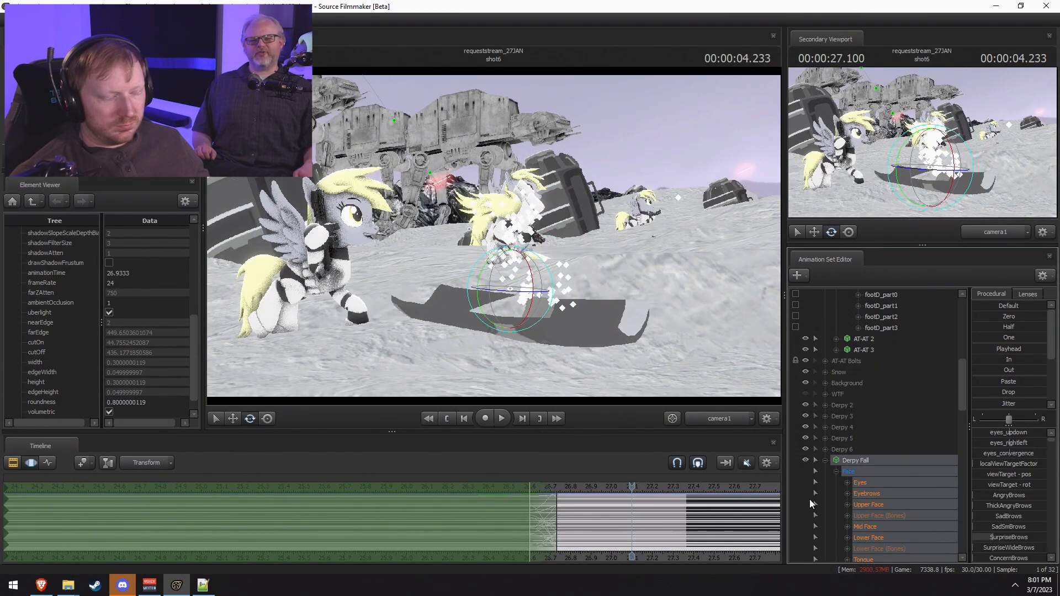
scroll(823, 497, "down", 6)
left_click(871, 383)
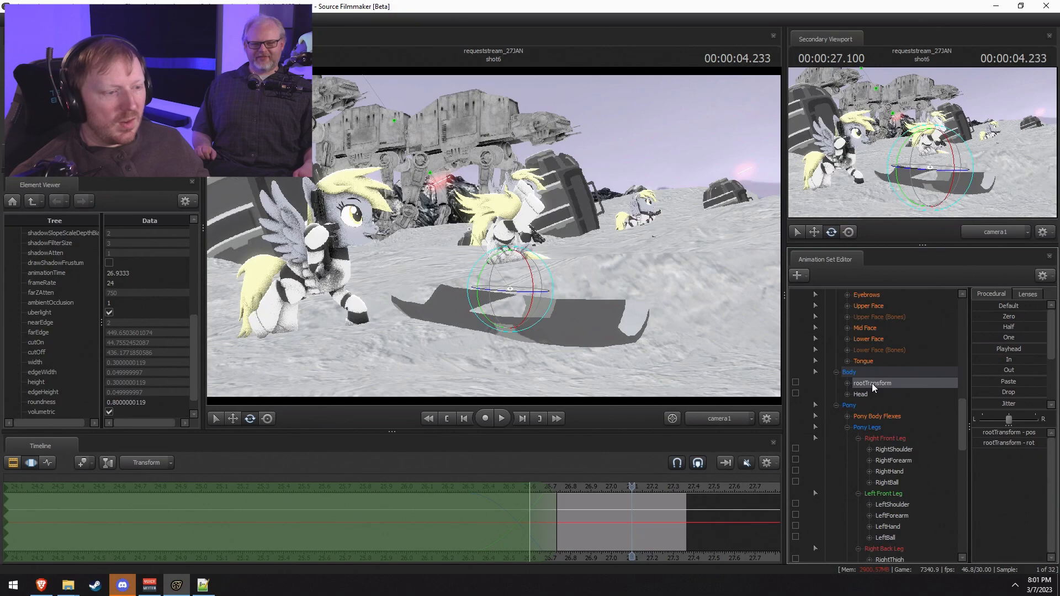
scroll(869, 396, "up", 3)
left_click(857, 362)
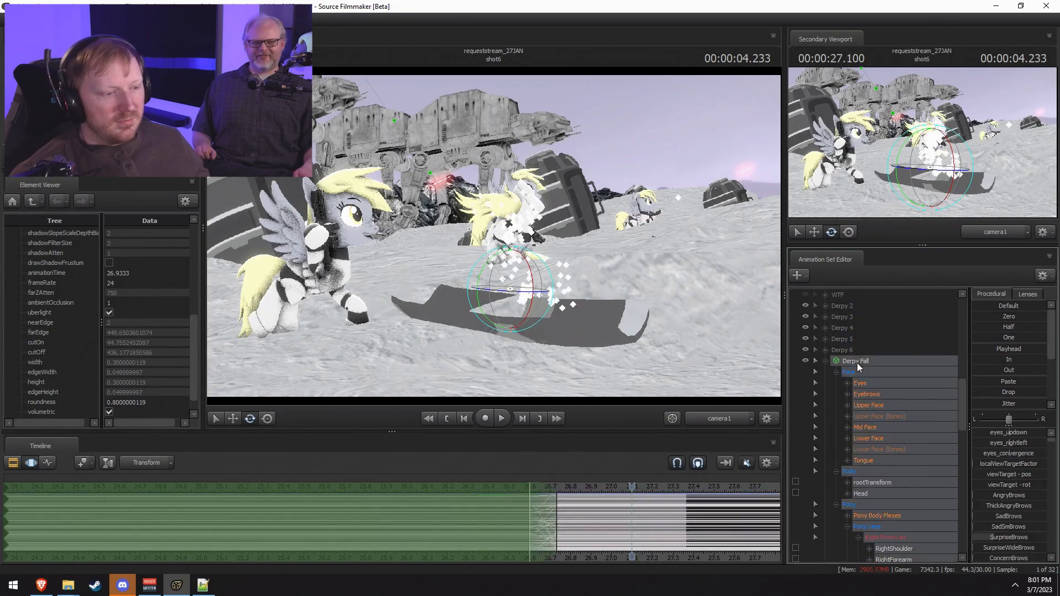
left_click(878, 480, "ctrl")
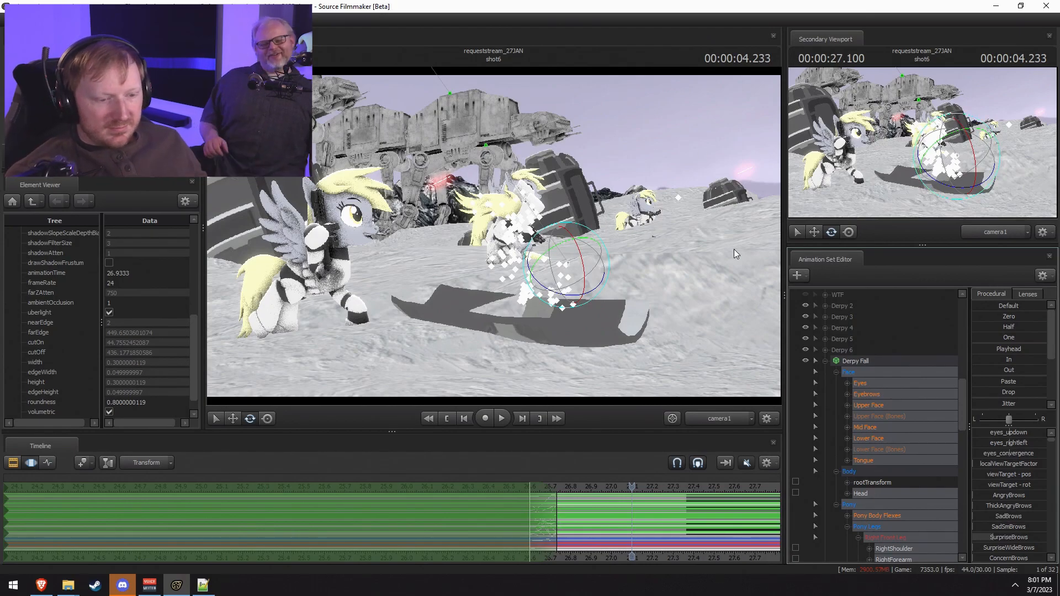
key("ctrl+a")
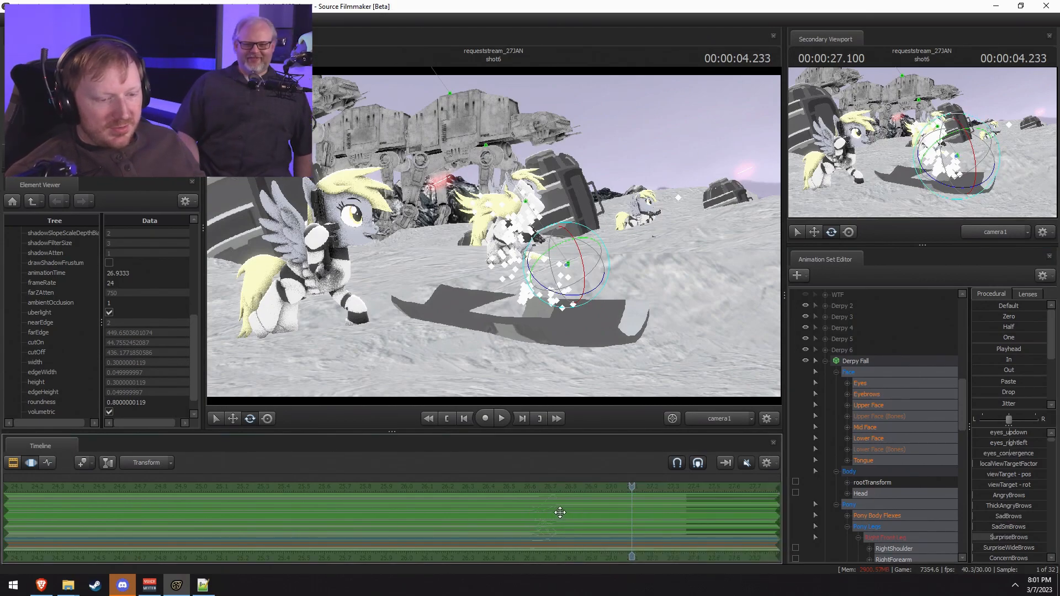
Step: Replay the fall through camera1 from about 26.5
key("F2")
left_click(508, 486)
key("space")
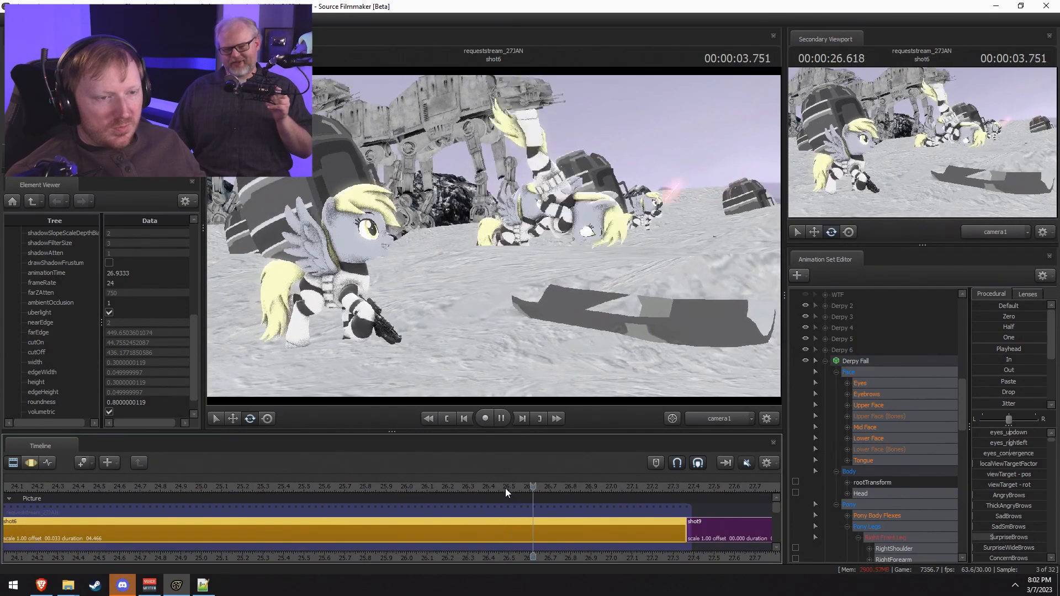
Step: Set a motion editor time selection around 26.666, running from 26.600 to about 26.77
key("F3")
left_click(504, 554)
left_click_drag(505, 554, 546, 514)
left_click(546, 514, "shift")
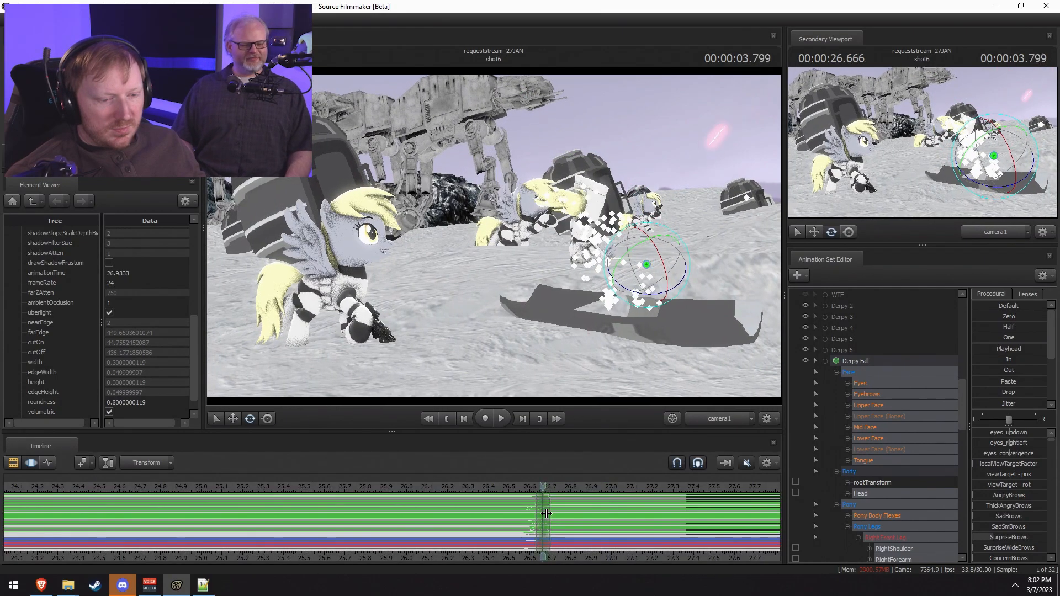
scroll(532, 506, "up", 3)
scroll(531, 505, "up", 2)
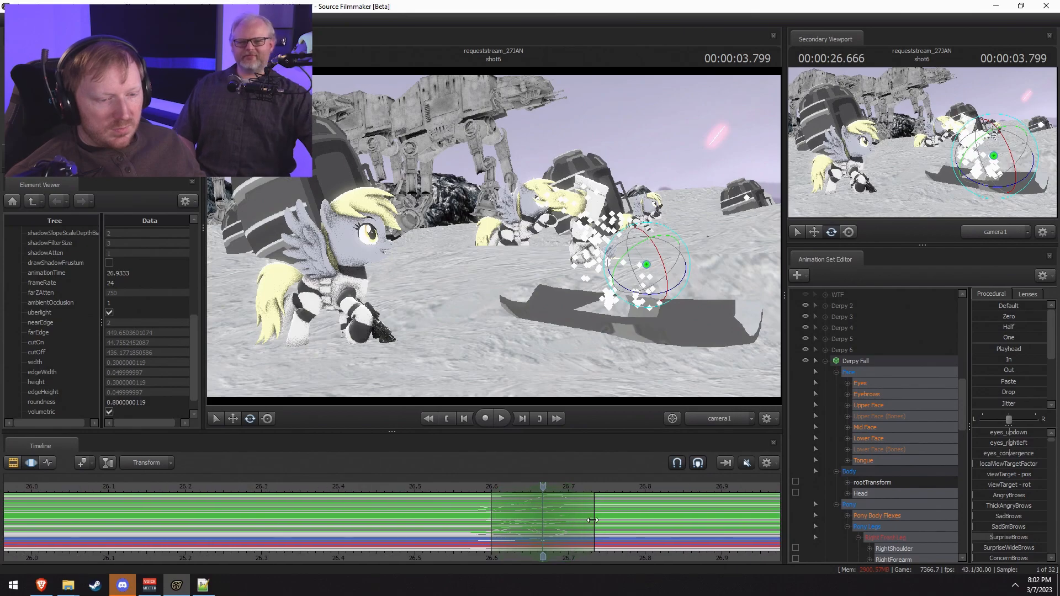
left_click_drag(593, 521, 618, 520)
Step: Through the work camera, rotate Derpy Fall's RightLeg2 and LeftLeg2 together at 26.666 within the current time selection
left_click(718, 420)
key("w")
mouse_move(497, 254)
left_mouse_down()
mouse_move(514, 254)
mouse_move(497, 254)
left_mouse_up()
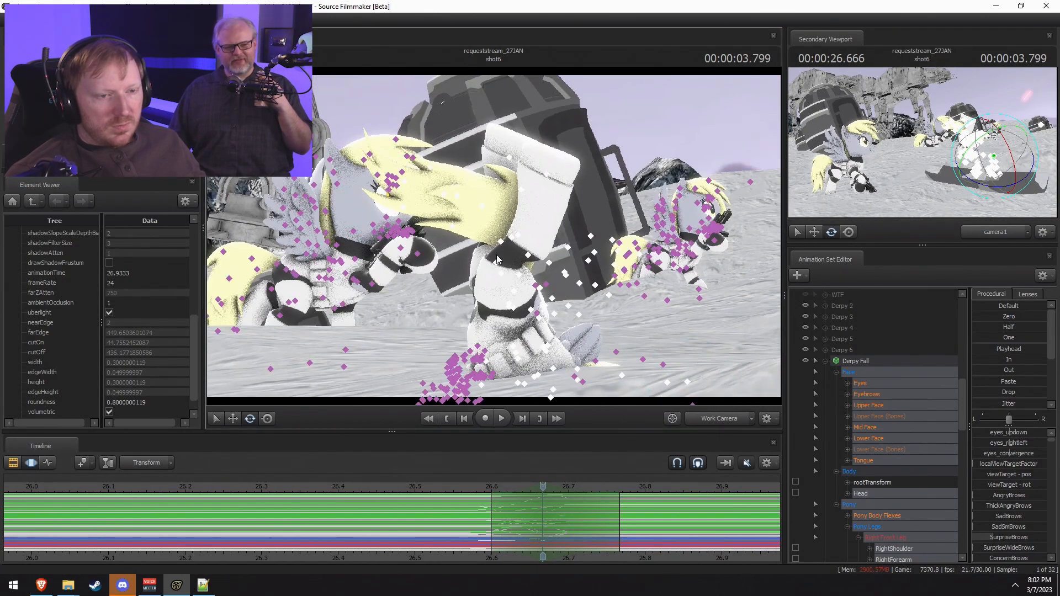
left_click(528, 254)
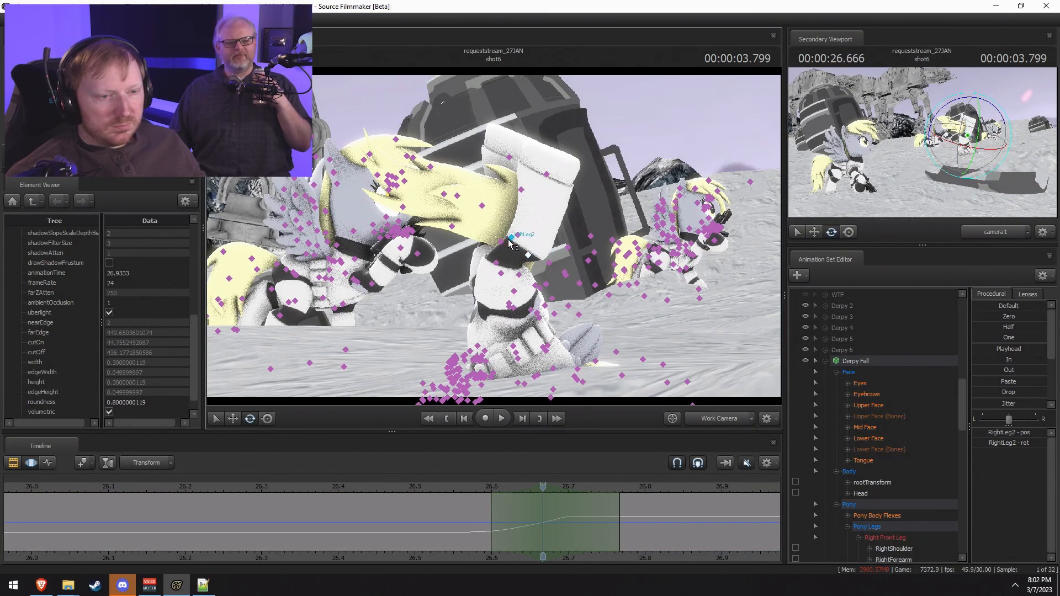
left_click(511, 237, "ctrl+shift")
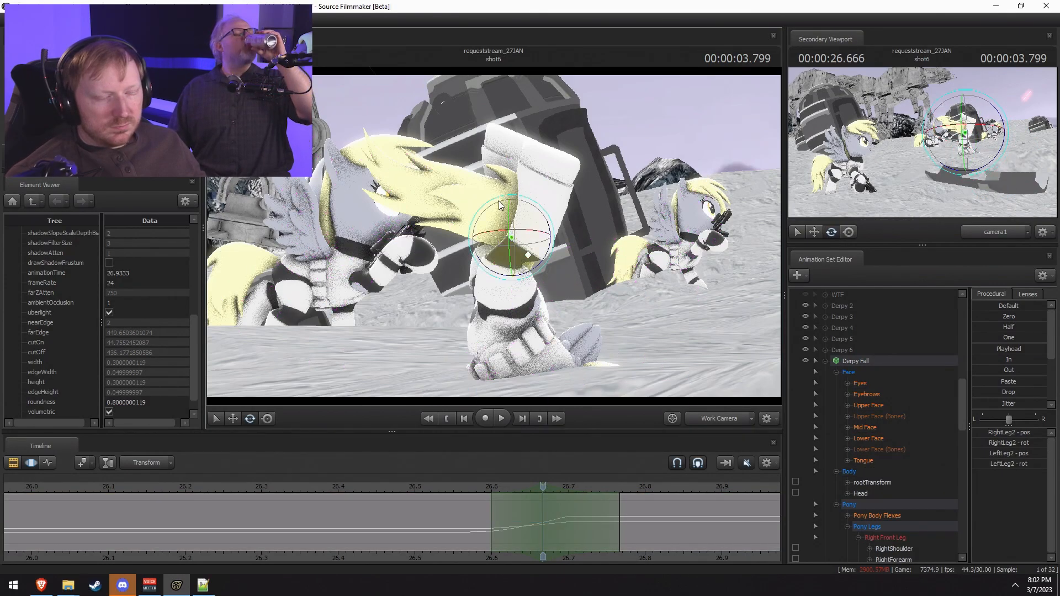
mouse_move(511, 238)
left_mouse_down("alt")
mouse_move(491, 224)
mouse_move(506, 240)
left_mouse_up("alt")
right_click(506, 242)
mouse_move(550, 267)
left_click(607, 277)
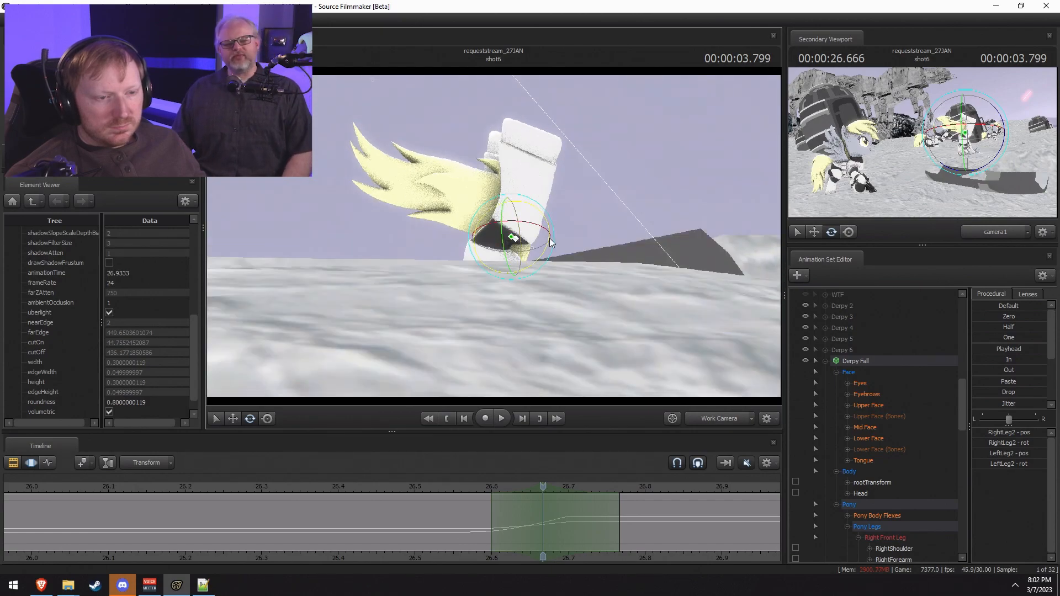
left_click_drag(533, 207, 496, 203)
left_click_drag(495, 204, 509, 259, "alt")
Step: Replace the time selection with one running from about 26.67 to 26.97
left_click_drag(488, 541, 595, 539, "shift")
key("Escape")
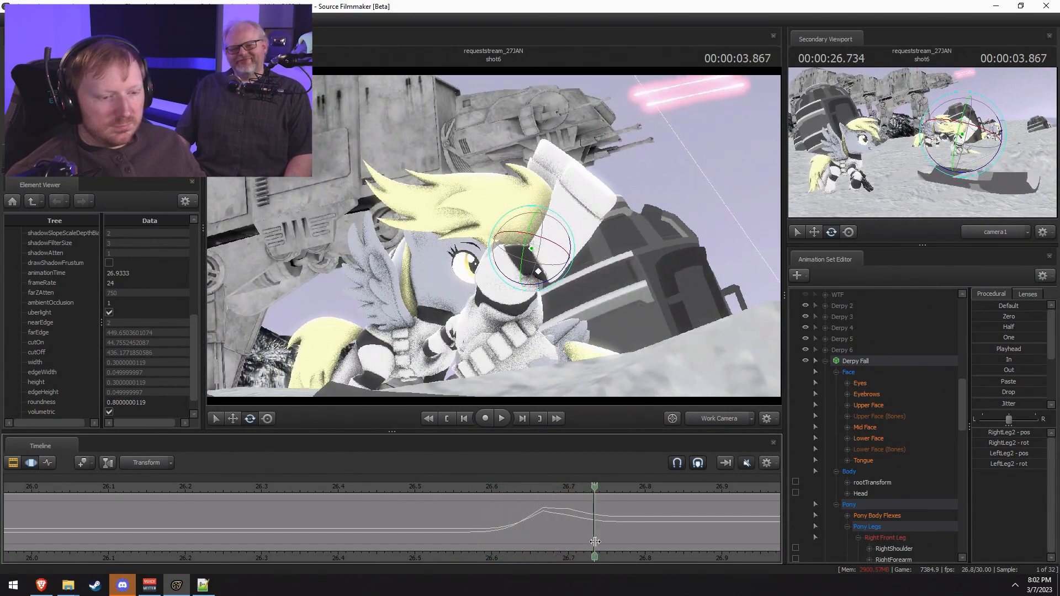
scroll(586, 538, "up", 4, "shift")
scroll(581, 533, "down", 1, "shift")
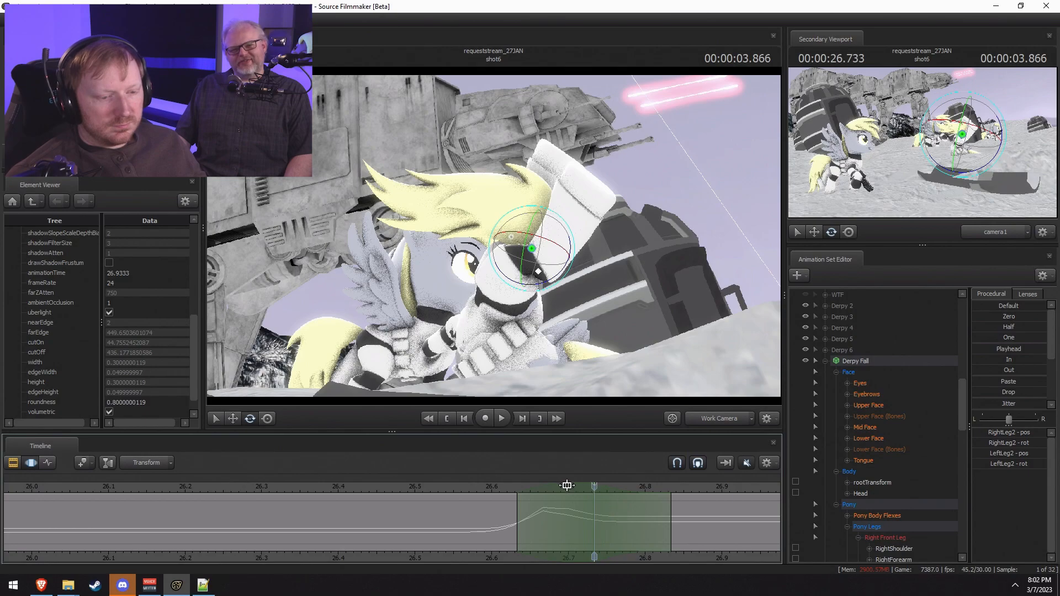
left_click_drag(566, 485, 594, 500)
middle_click_drag(513, 553, 380, 543)
scroll(468, 532, "down", 1)
Step: Undo the trial rotation of the lower legs and rotate the complete right and left back legs around 26.77
left_click_drag(570, 227, 584, 249)
key("ctrl+z")
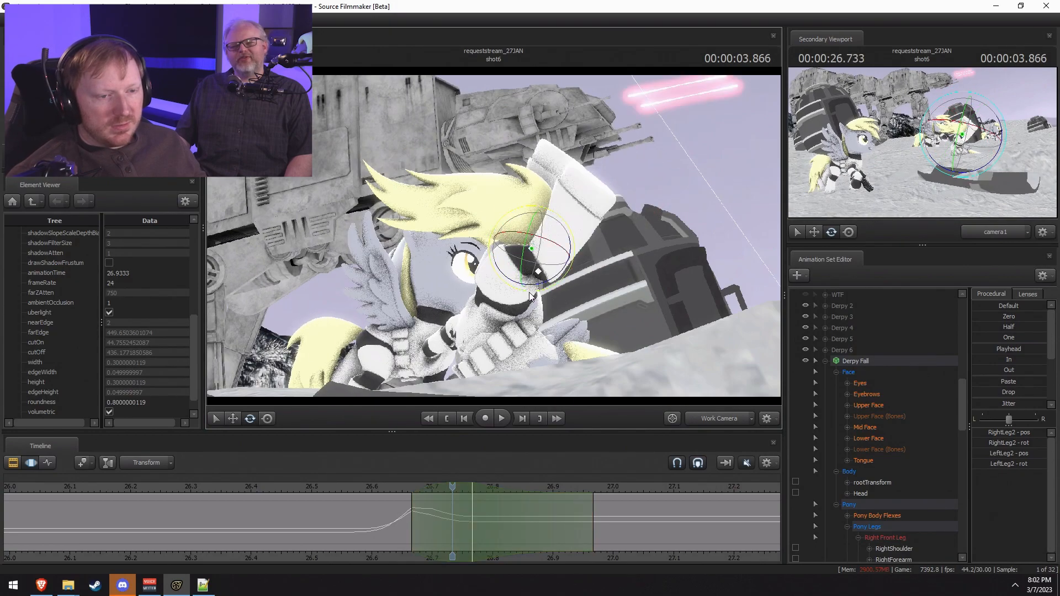
key("ctrl")
left_click(512, 305, "ctrl")
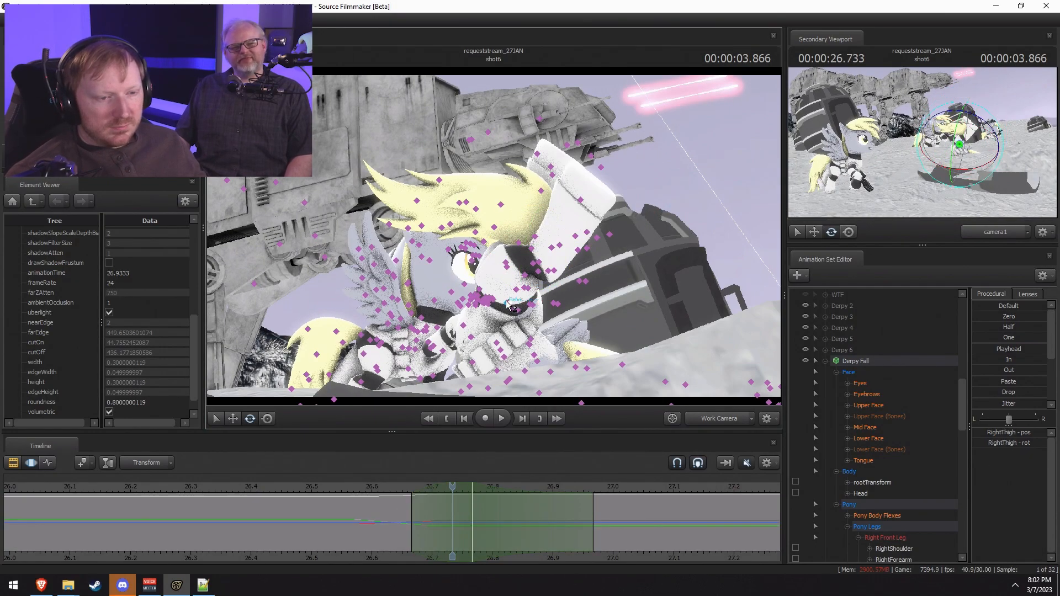
scroll(892, 519, "down", 6)
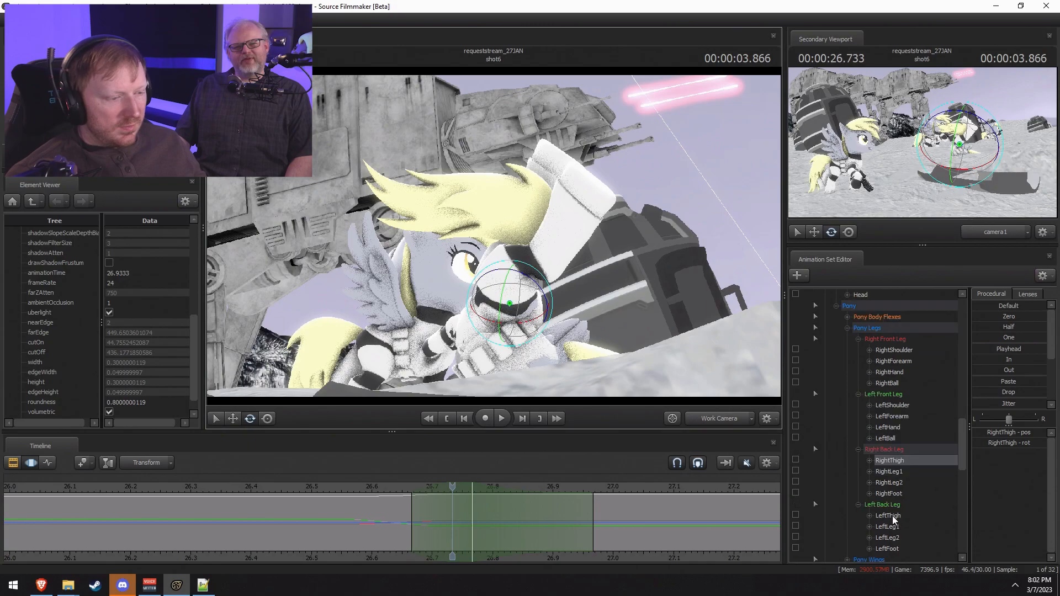
left_click(888, 450)
left_click(893, 505, "ctrl")
left_click_drag(558, 263, 517, 286)
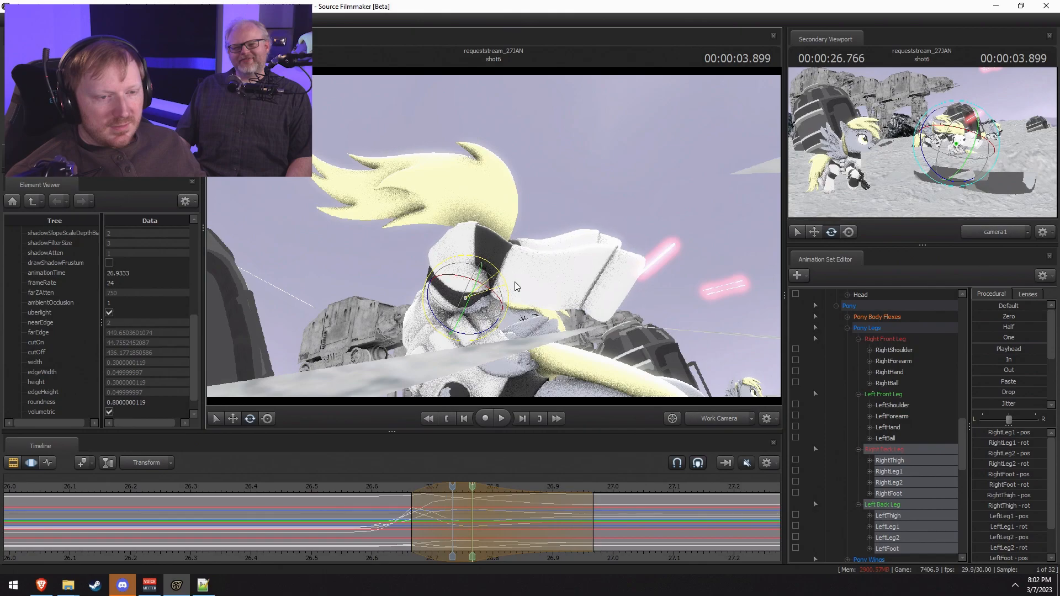
Step: Play back the leg swing and extend the end of the time selection to about 27.23
key("Left")
left_click(387, 486)
key("space")
key("space")
left_click_drag(519, 529, 540, 529)
key("space")
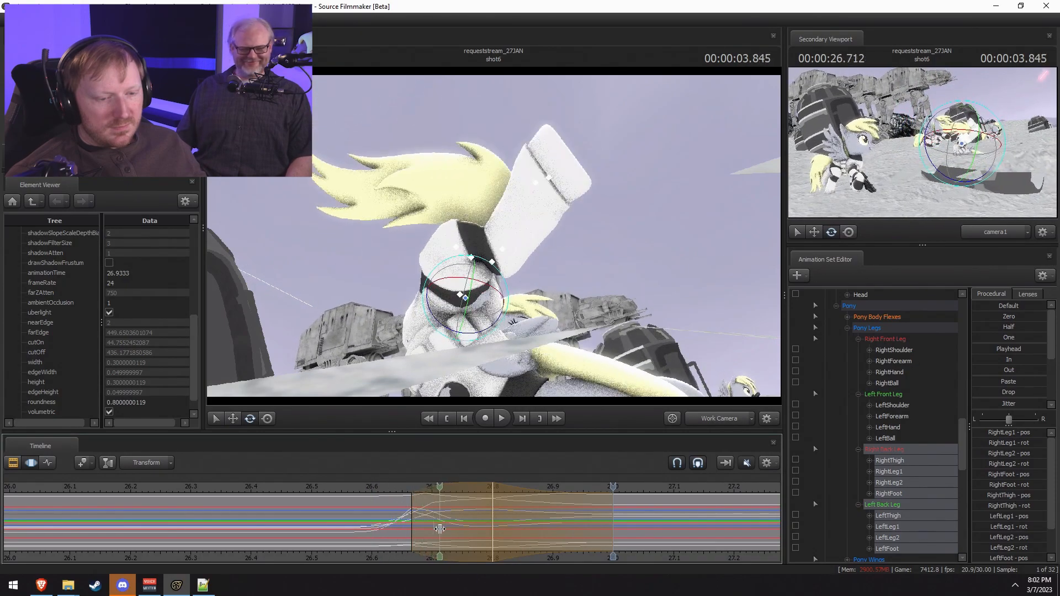
scroll(610, 532, "down", 2)
left_click_drag(610, 532, 711, 528)
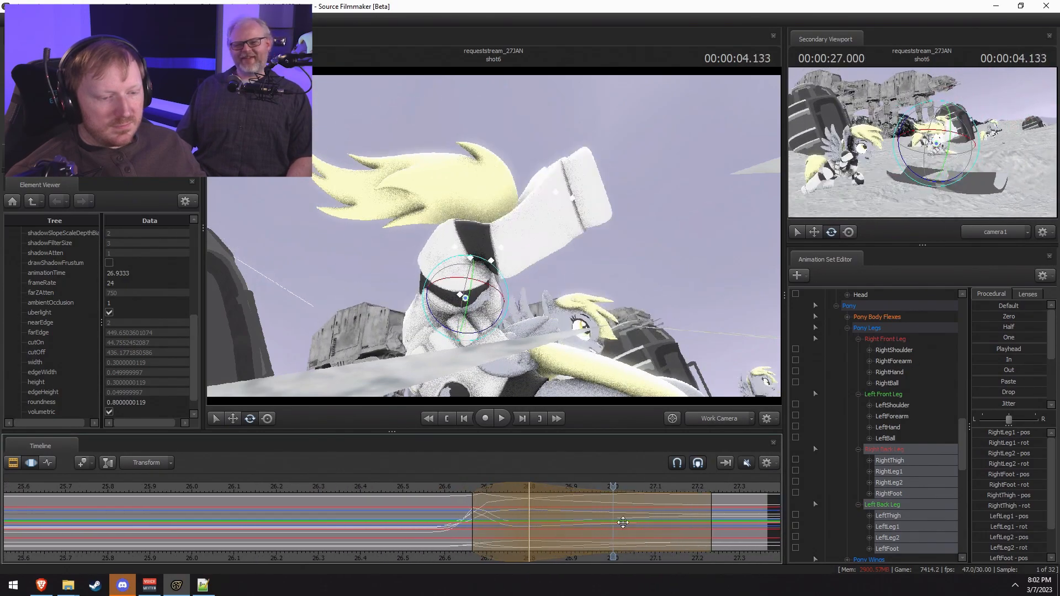
Step: Replay from about 26.6, undo the last change and rotate both back legs again at 26.8
left_click(443, 486)
key("space")
key("space")
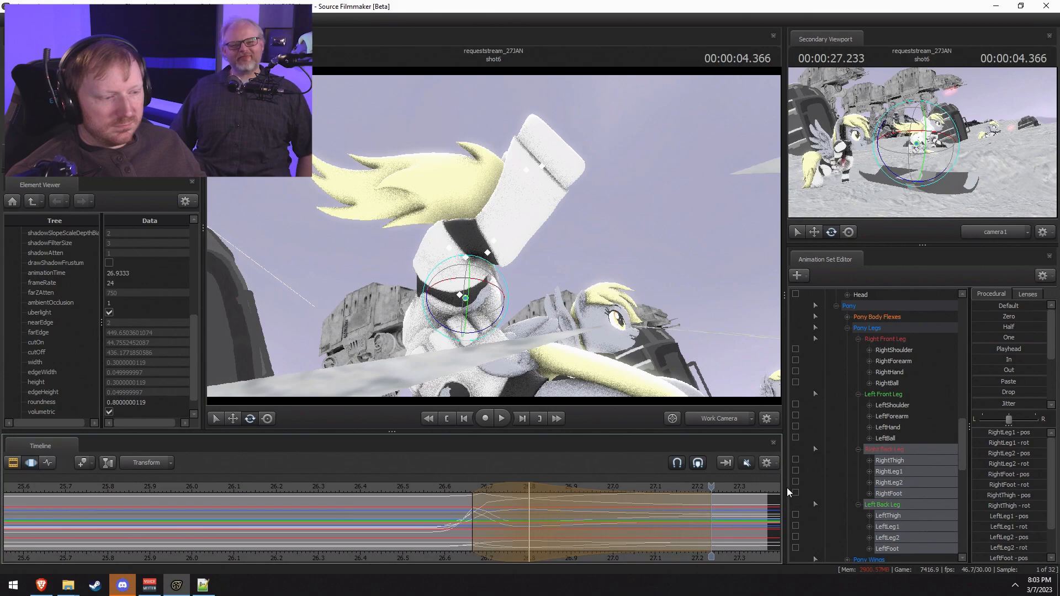
key("ctrl+z")
left_click_drag(462, 509, 529, 513)
left_click_drag(502, 272, 510, 273)
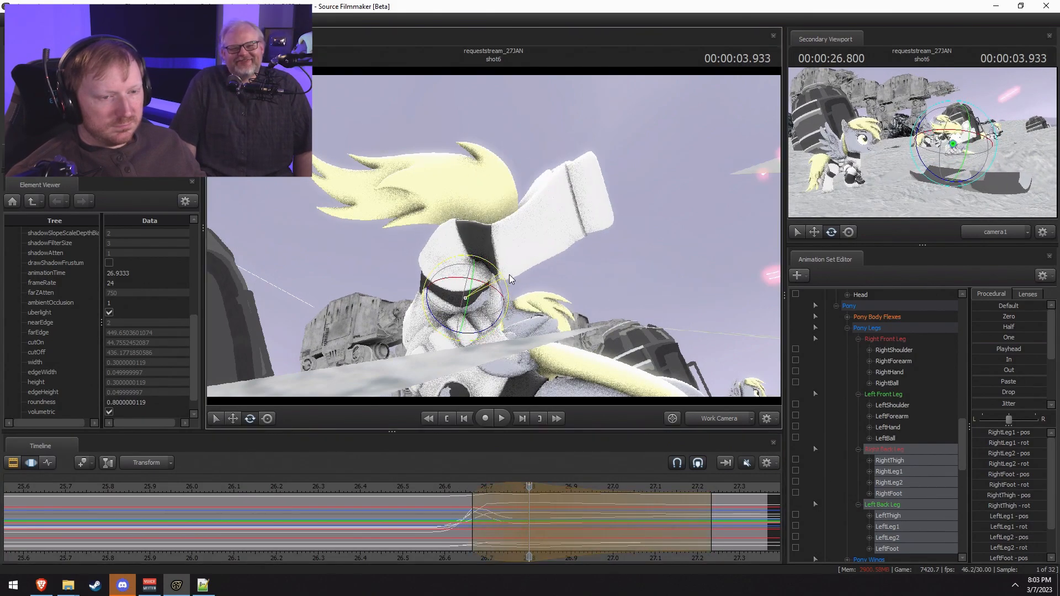
Step: Remove both thighs from the control selection and set an open-ended time selection starting at about 26.67
left_click(901, 463, "ctrl")
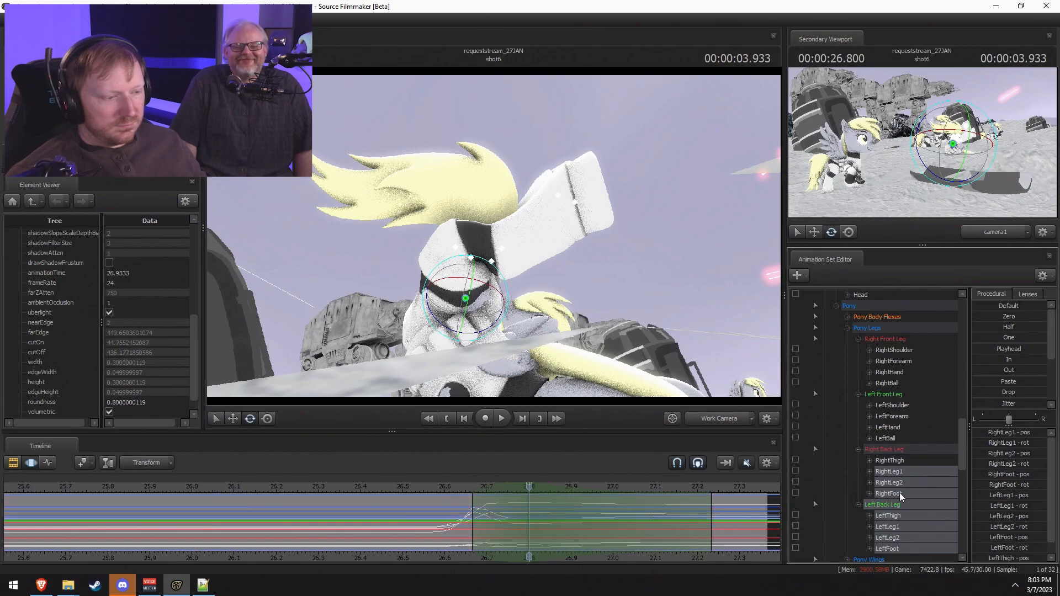
left_click(894, 516, "ctrl")
left_click_drag(488, 517, 725, 520)
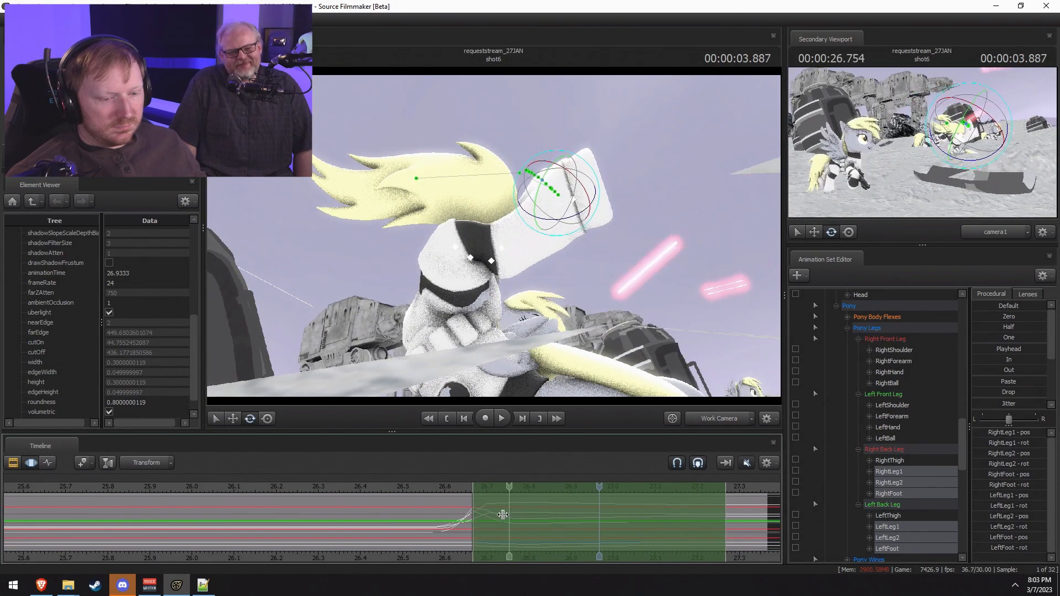
left_click(489, 504, "shift")
left_click(501, 505, "shift")
key("bracketright")
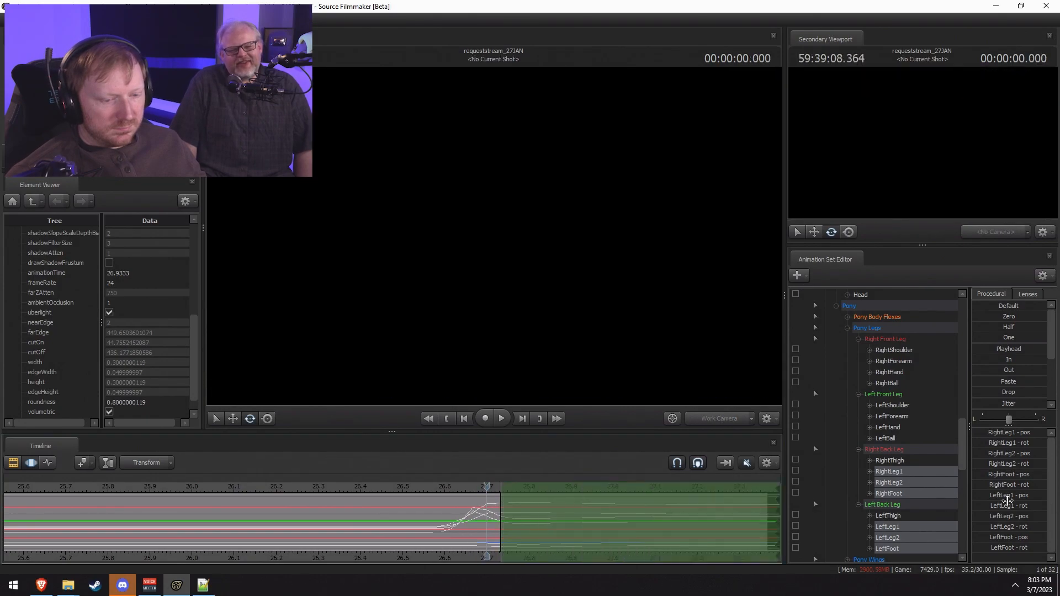
scroll(583, 521, "up", 3)
left_click_drag(533, 523, 533, 523)
left_click_drag(457, 512, 472, 513)
Step: Stagger the back leg motion by shifting it slightly later, progressively limiting the selection to the Leg2 and Foot controls and the feet alone
left_click_drag(552, 514, 565, 514)
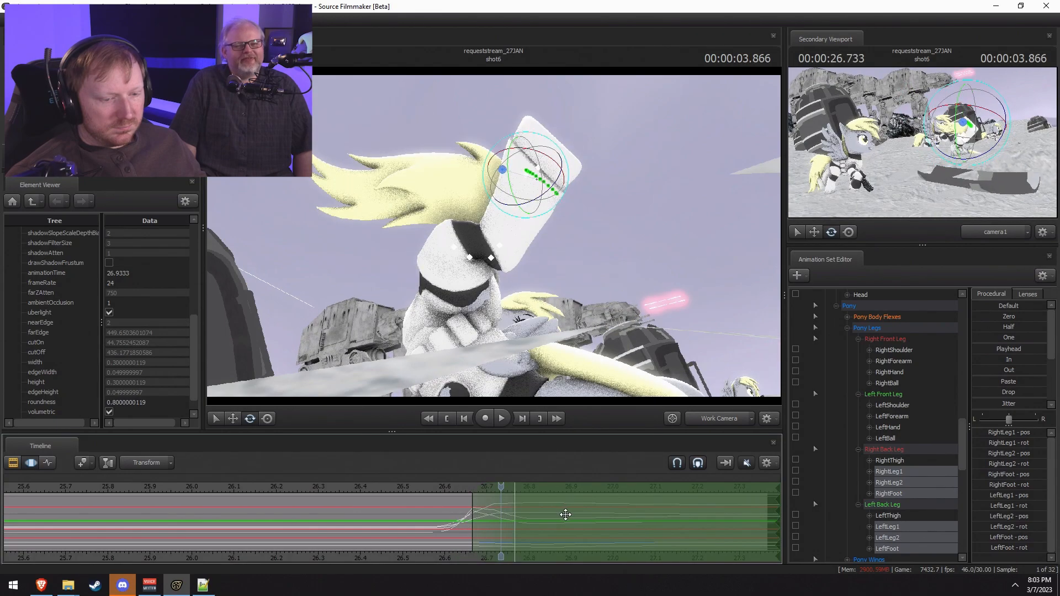
left_click(895, 463, "ctrl")
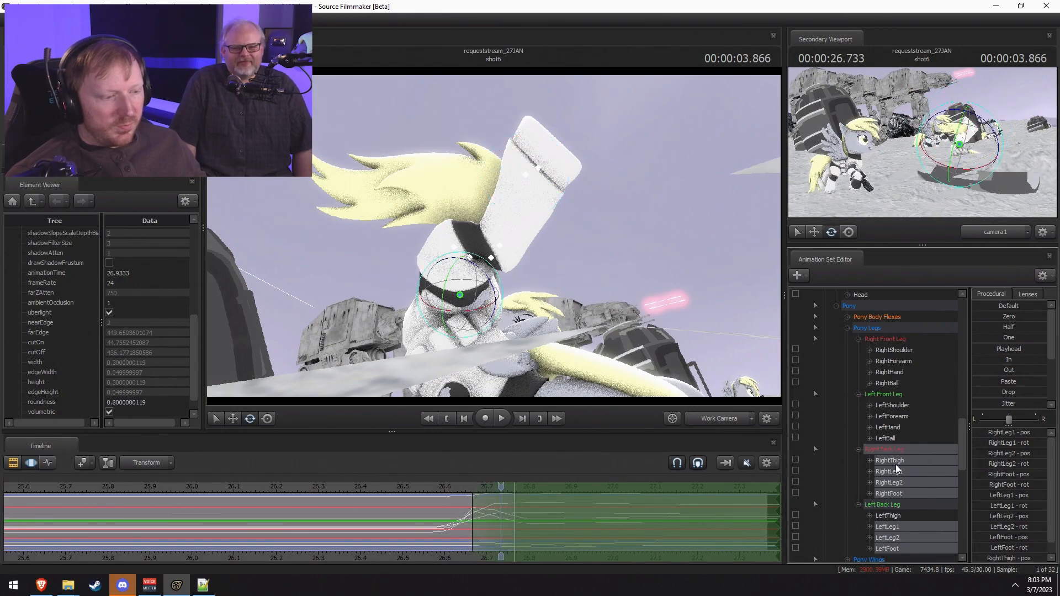
left_click(896, 464, "ctrl")
left_click(894, 473, "ctrl")
left_click(902, 524, "ctrl")
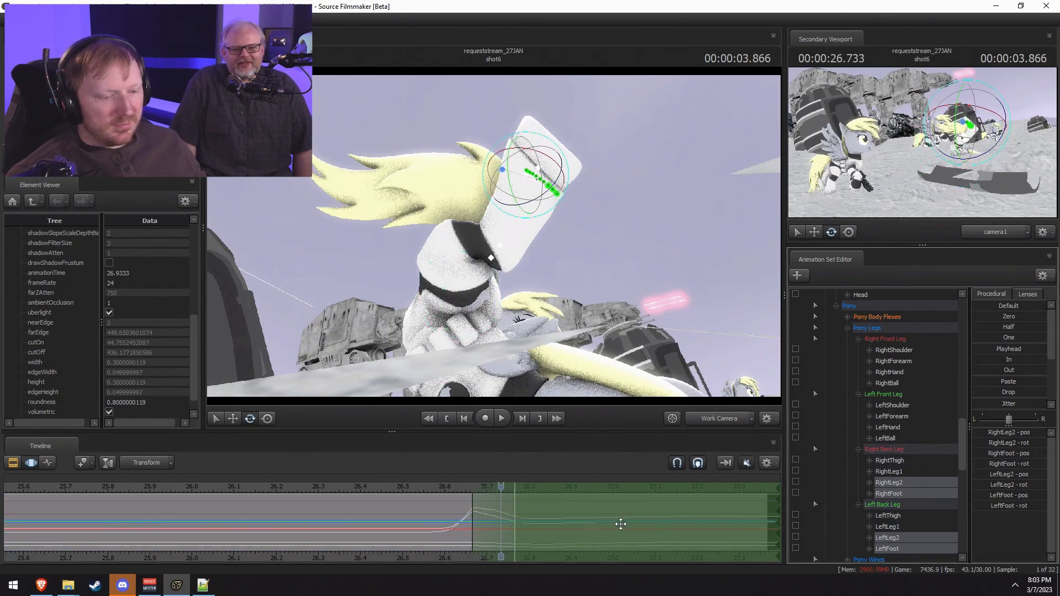
left_click_drag(617, 521, 637, 531)
left_click(873, 540, "ctrl")
left_click(882, 484, "ctrl")
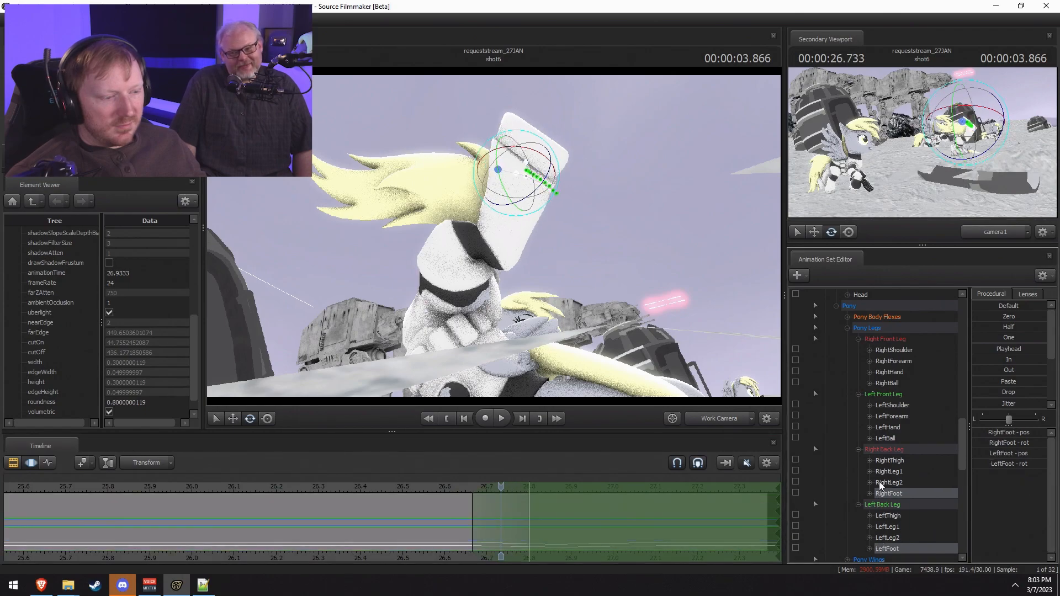
key("space")
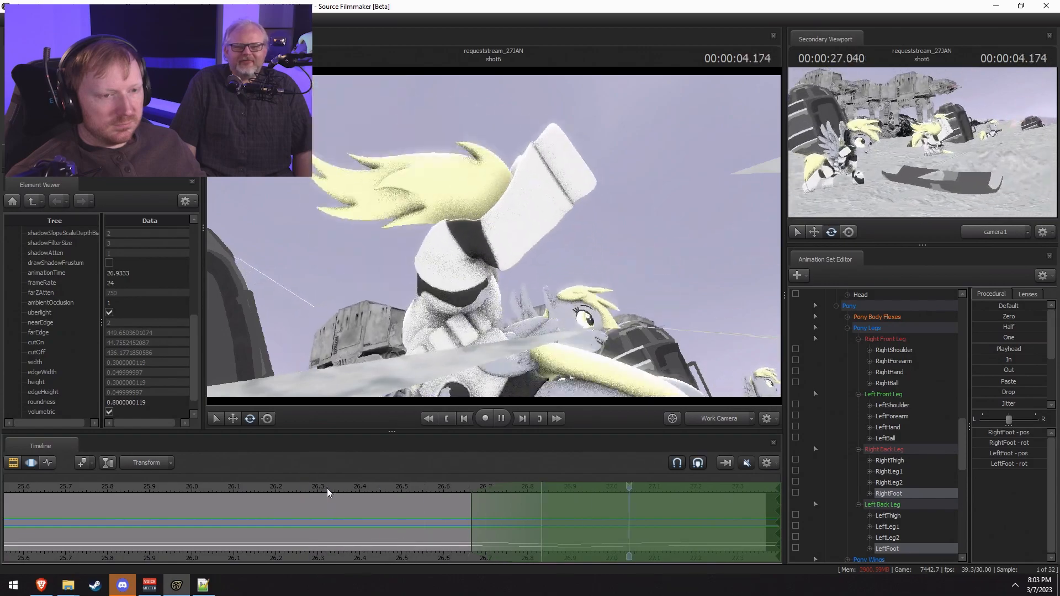
key("space")
Step: Set a time selection around 26.766, running from about 26.63 to 27.0
left_click_drag(418, 533, 507, 539)
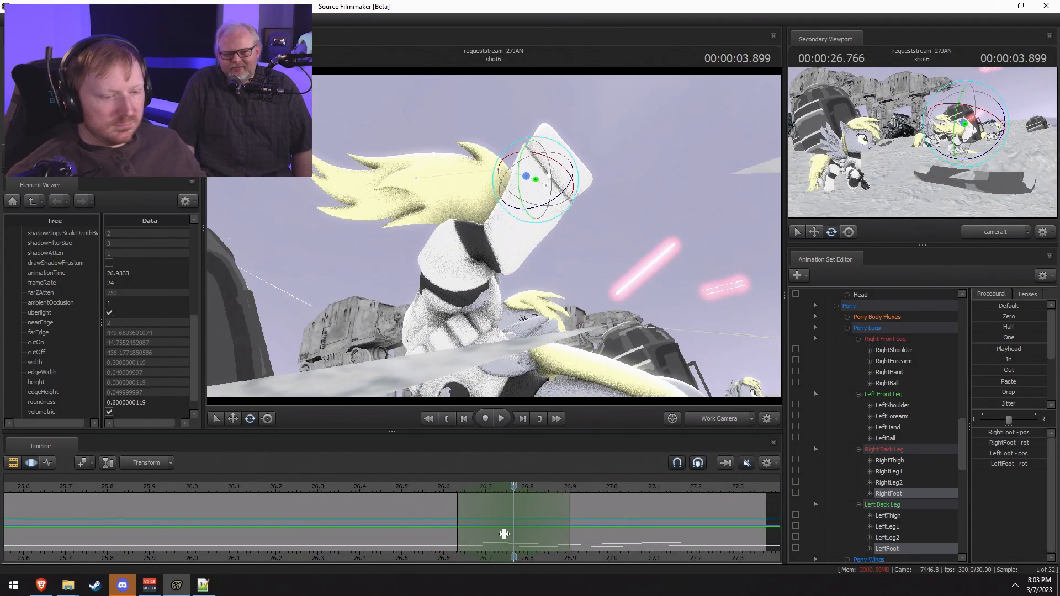
left_click_drag(570, 524, 612, 525)
scroll(877, 527, "down", 1)
scroll(884, 503, "down", 5)
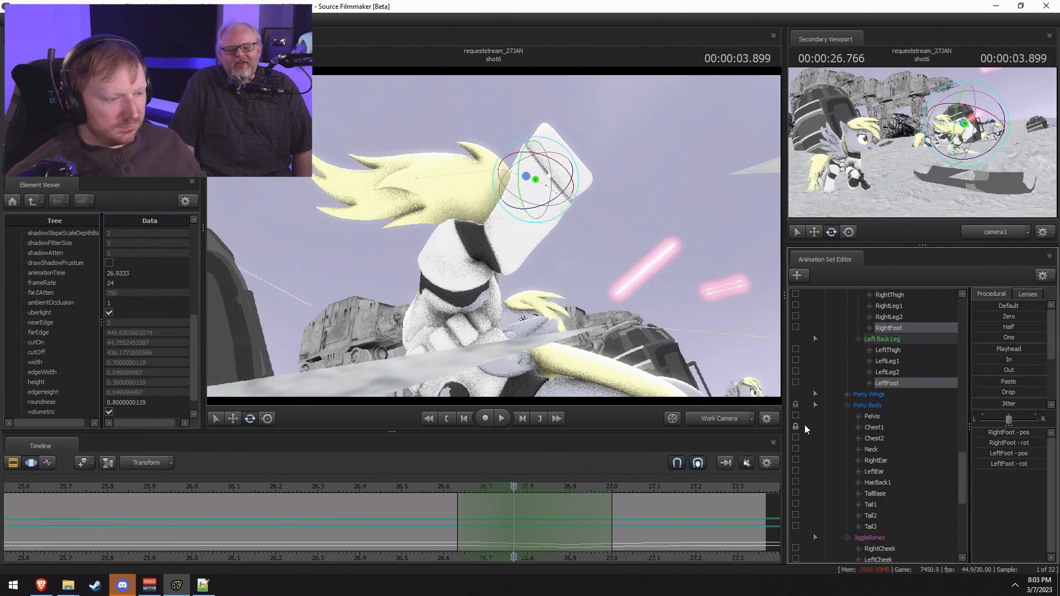
Step: Try rotating the Pelvis at 26.766 and undo the rotation
left_click(883, 418)
left_click_drag(697, 326, 662, 313)
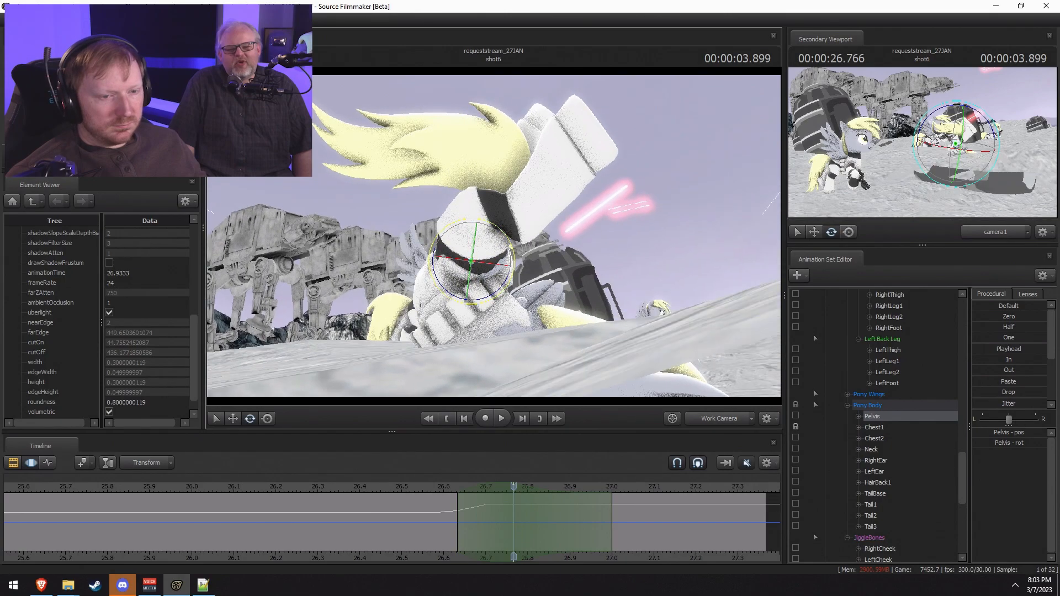
left_click_drag(514, 259, 516, 276)
key("ctrl+z")
Step: Move the lock from Chest1 to Chest2, and rotate and slightly reposition the Pelvis at 26.766
left_click(796, 427)
left_click(877, 428)
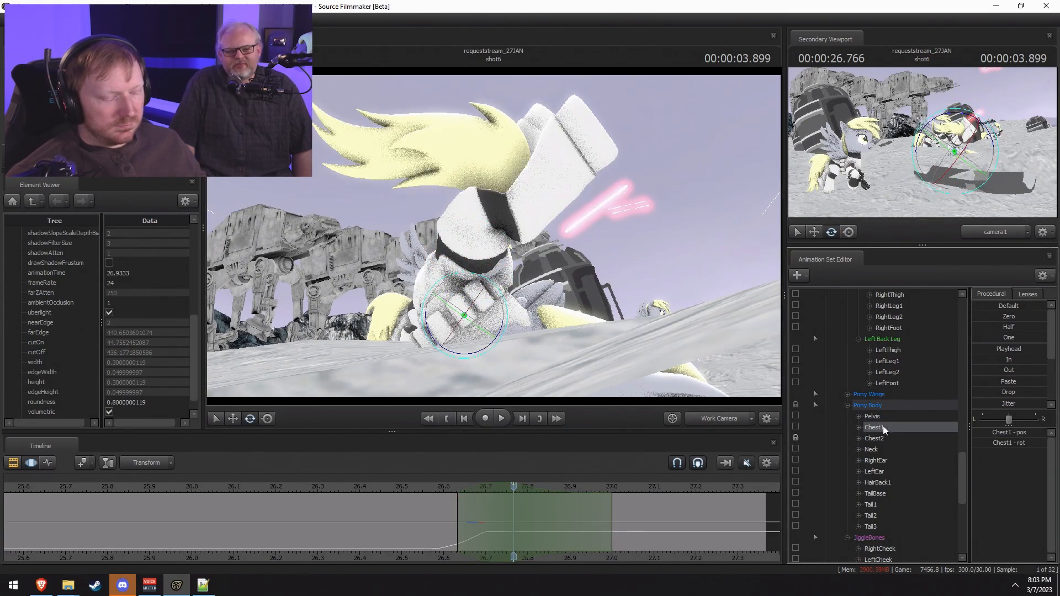
left_click(880, 418)
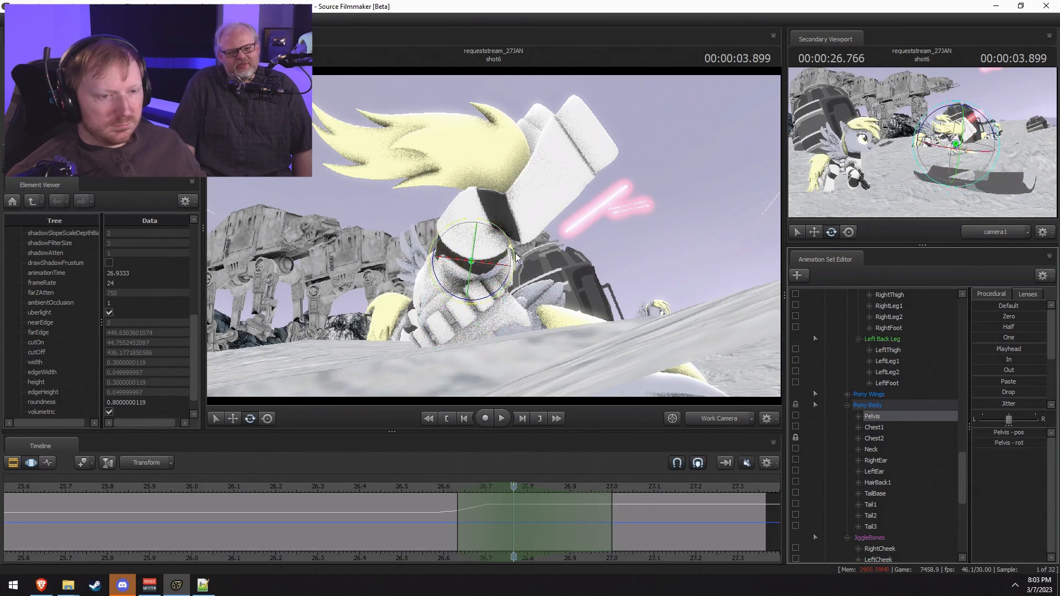
left_click_drag(516, 258, 513, 237)
key("w")
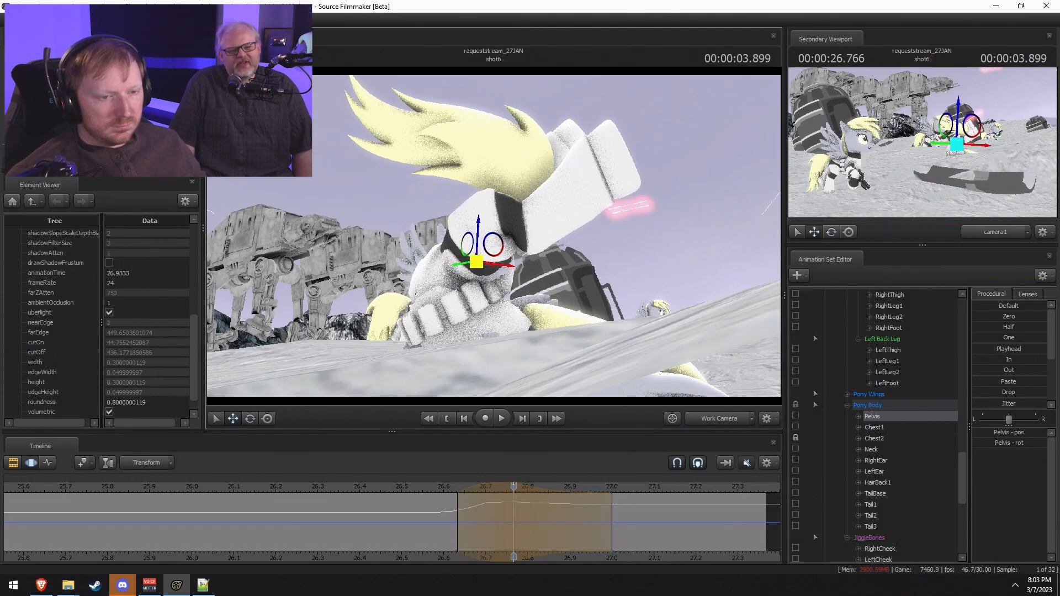
Step: Replay the impact several times through the work camera from about 26.4 to check the pelvis motion
left_click(440, 489)
key("space")
left_click(387, 488)
left_click(346, 484)
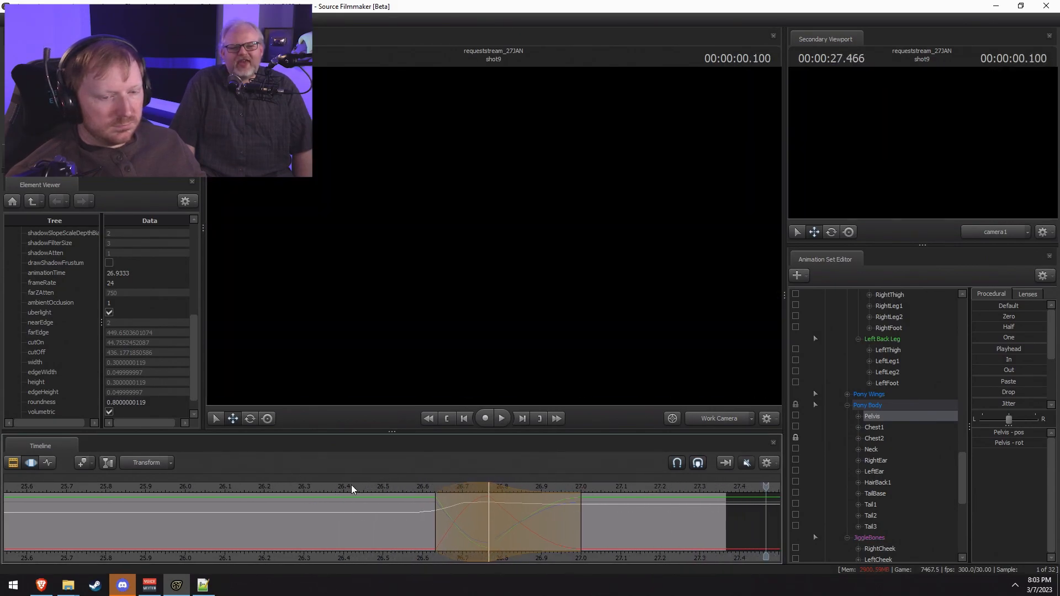
left_click(352, 487)
key("space")
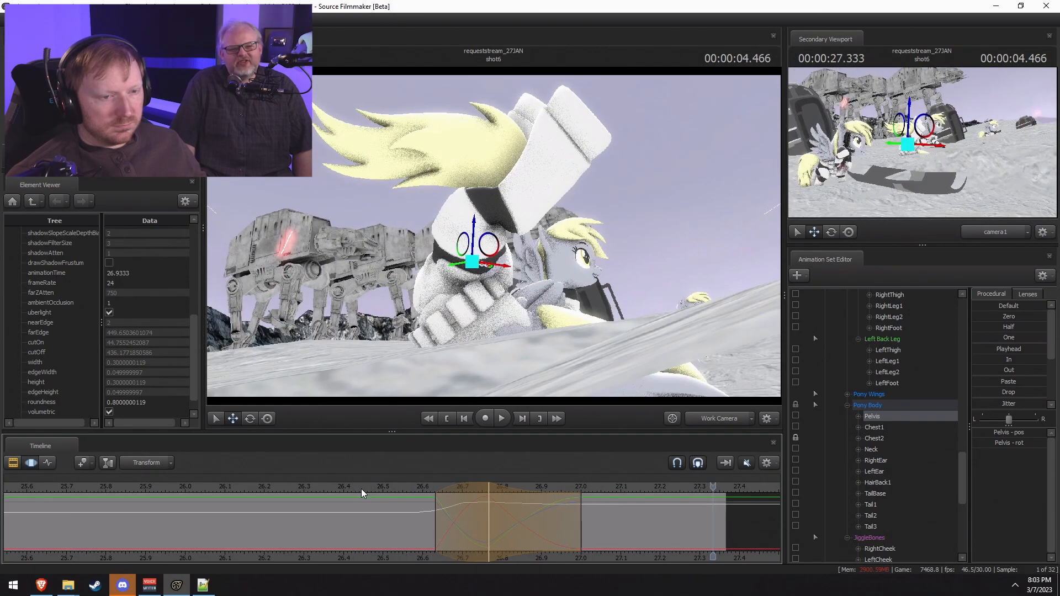
left_click(361, 489)
key("space")
Step: Switch the viewport to camera1 and replay the fall from about 26.1
left_click(711, 419)
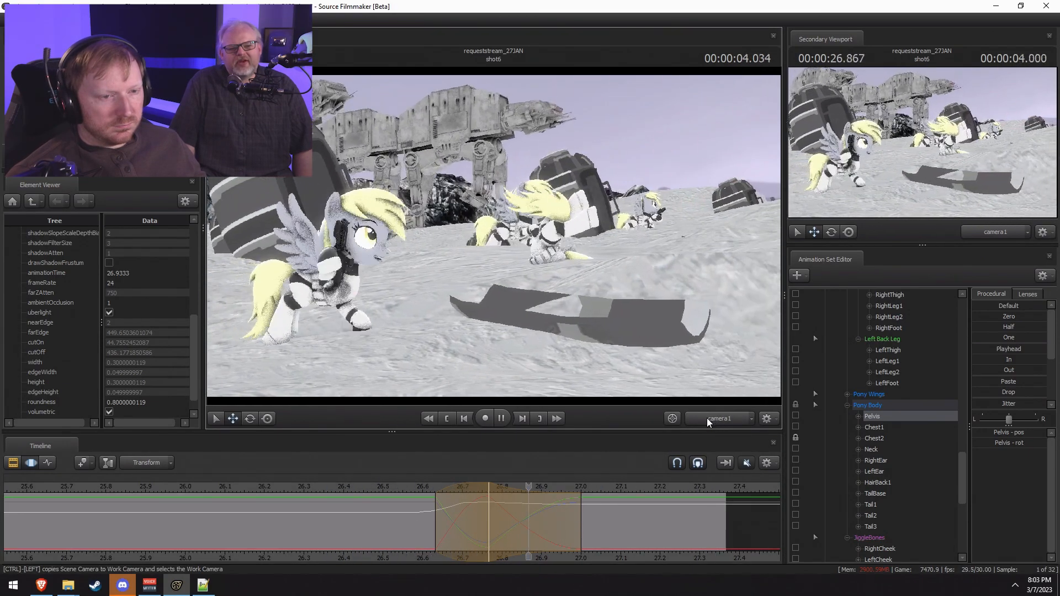
left_click(240, 487)
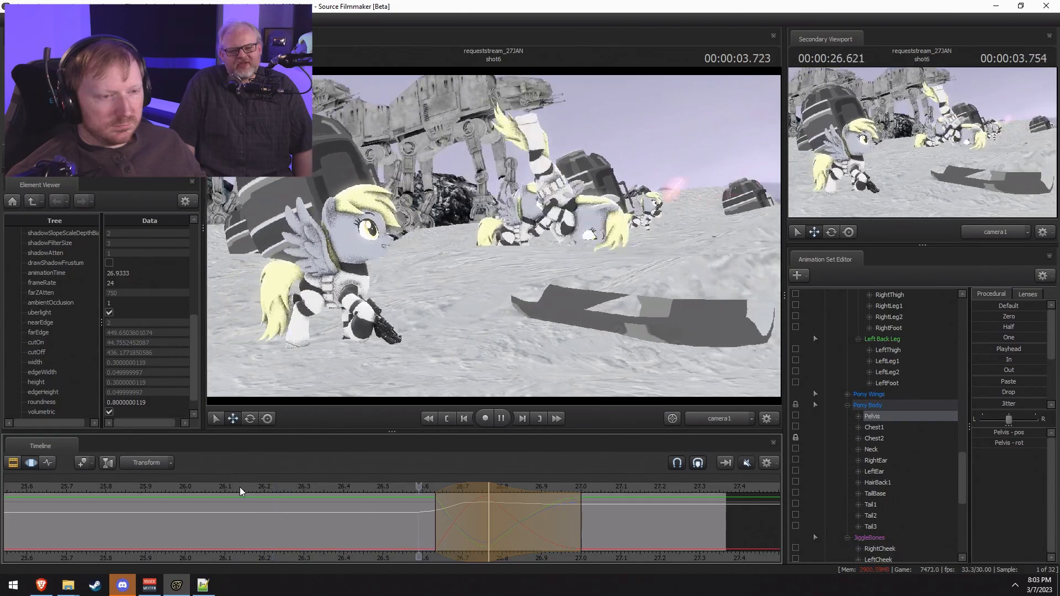
left_click(238, 488)
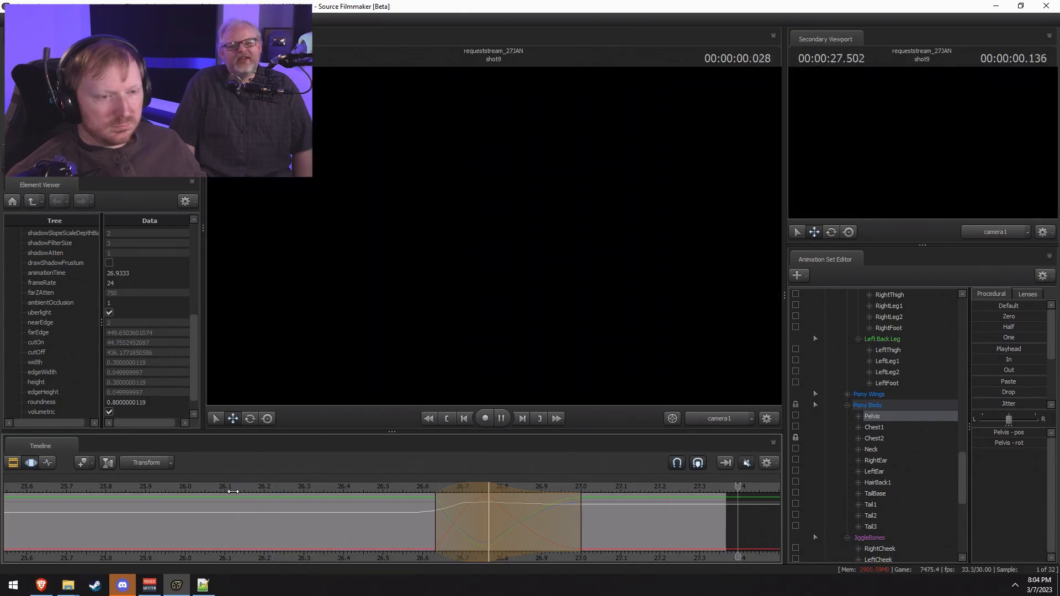
left_click(233, 491)
key("space")
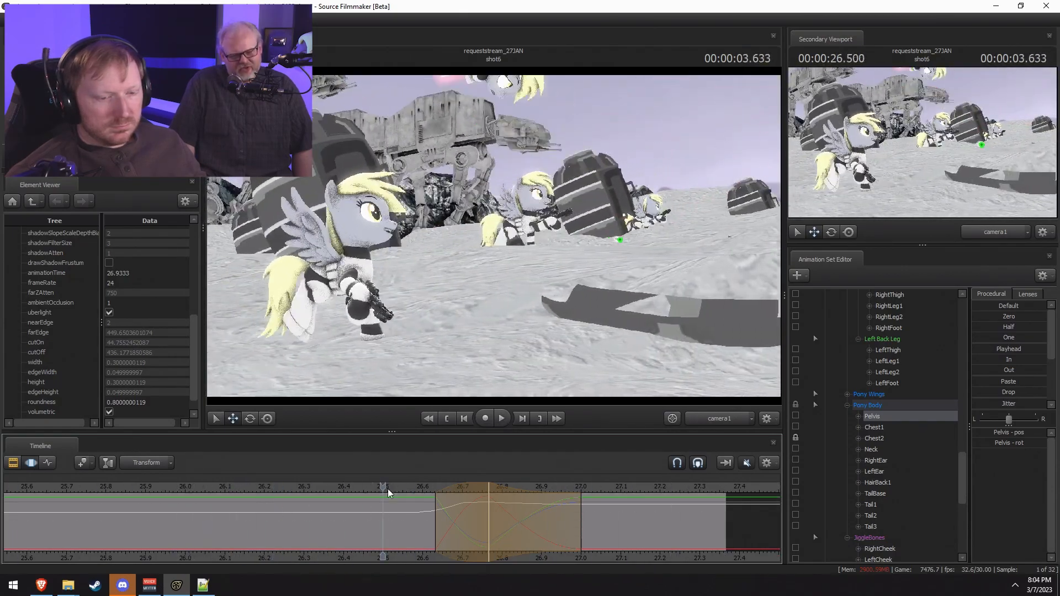
key("shift")
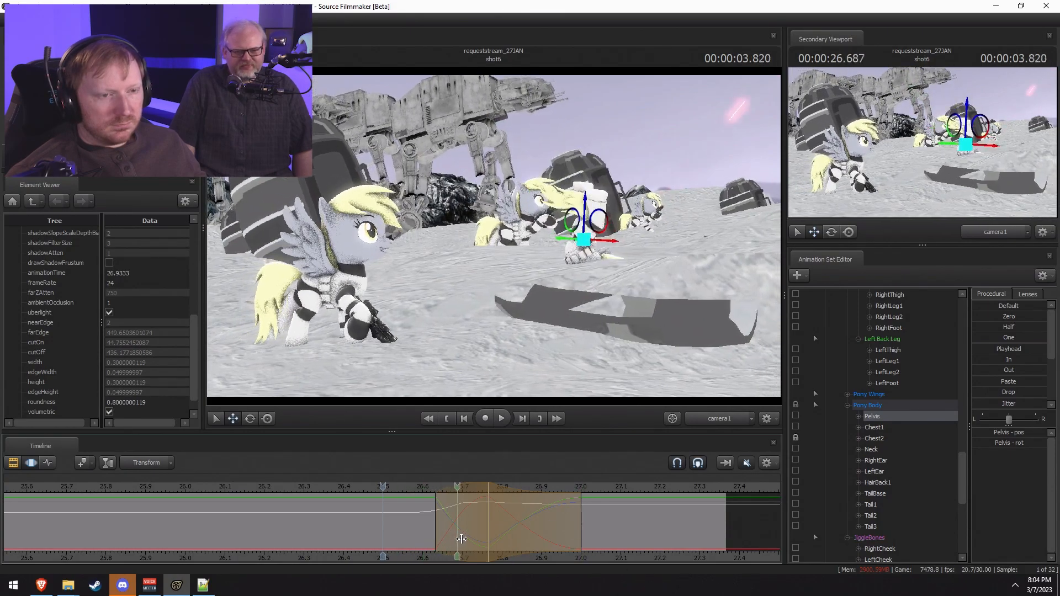
Step: Rotate Tail1 at 26.833 through the work camera, with the time selection starting near 26.67, and replay the impact
left_click_drag(515, 541, 1053, 380, "shift")
scroll(503, 533, "up", 3)
left_click(724, 420)
key("ctrl")
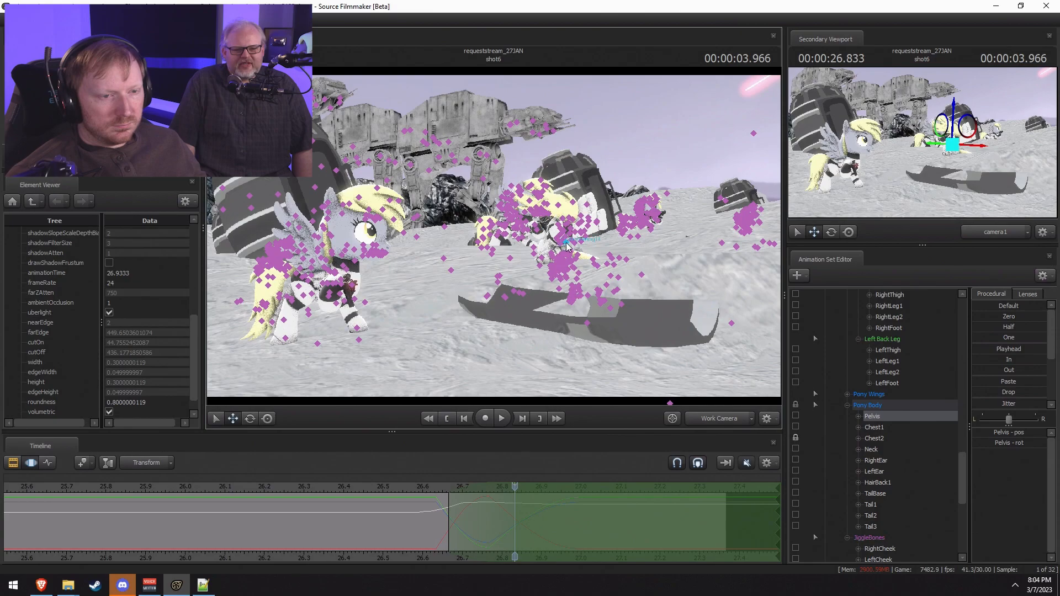
left_click(884, 503)
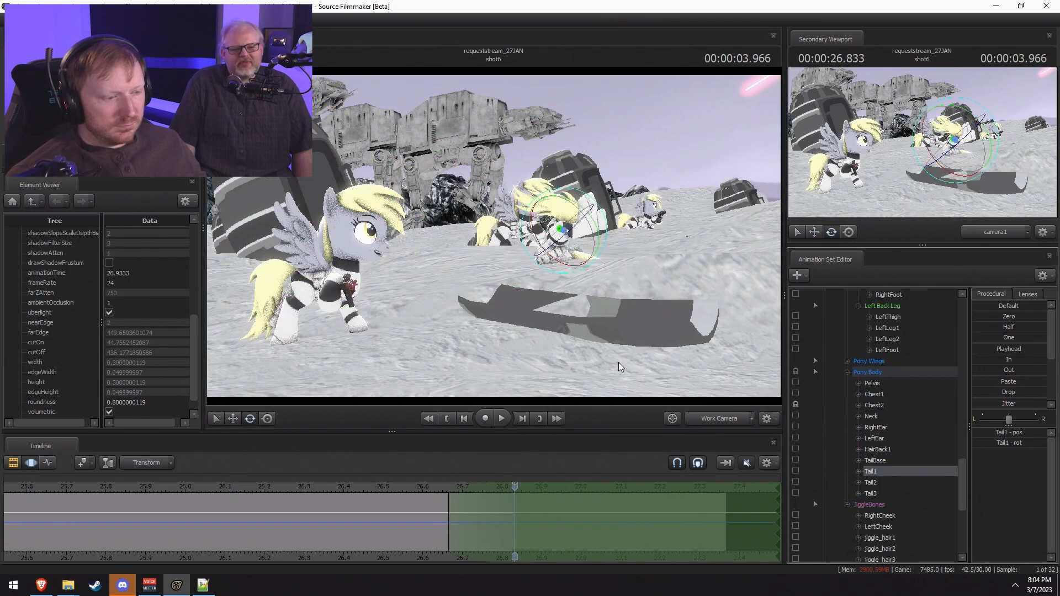
left_click_drag(583, 243, 587, 200)
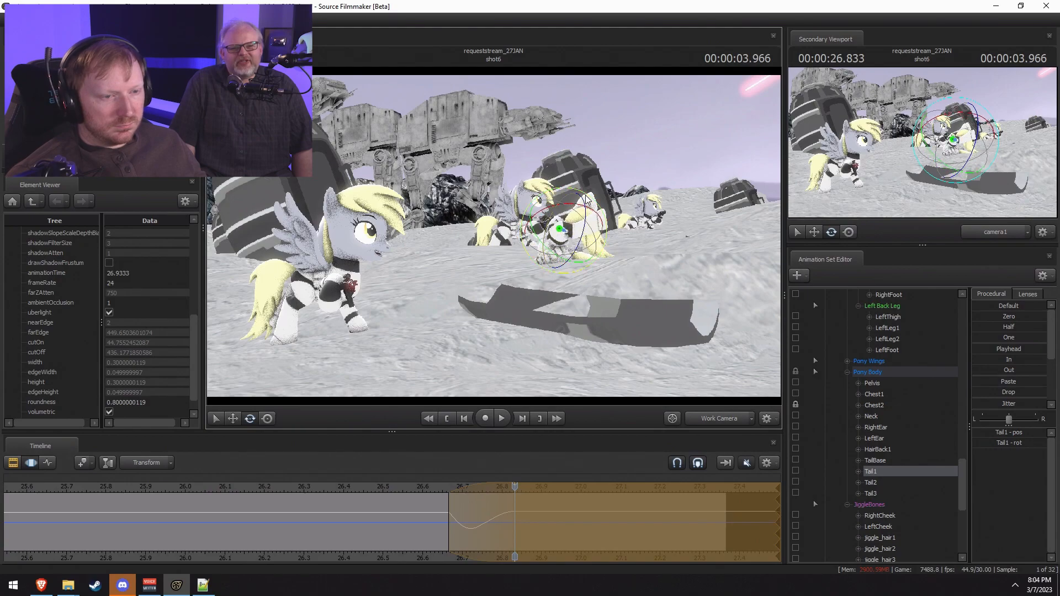
key("space")
left_click(383, 476)
key("space")
left_click(329, 476)
key("space")
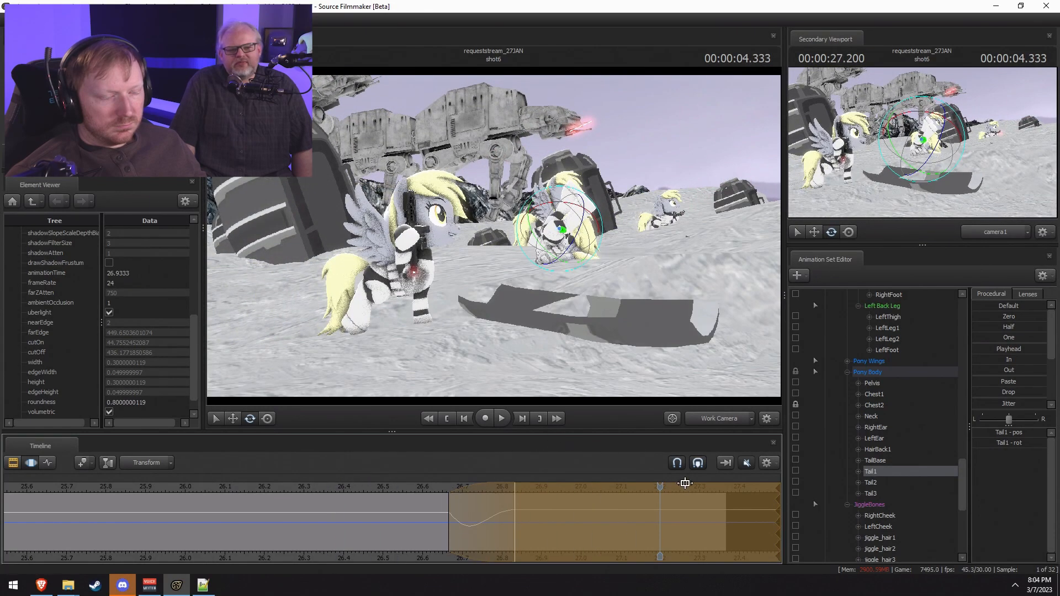
left_click(708, 417)
Step: Try a stronger Tail1 rotation through camera1, replay the impact and undo the rotation
left_click_drag(416, 492, 541, 494)
left_click_drag(540, 227, 586, 367)
left_click(422, 490)
key("space")
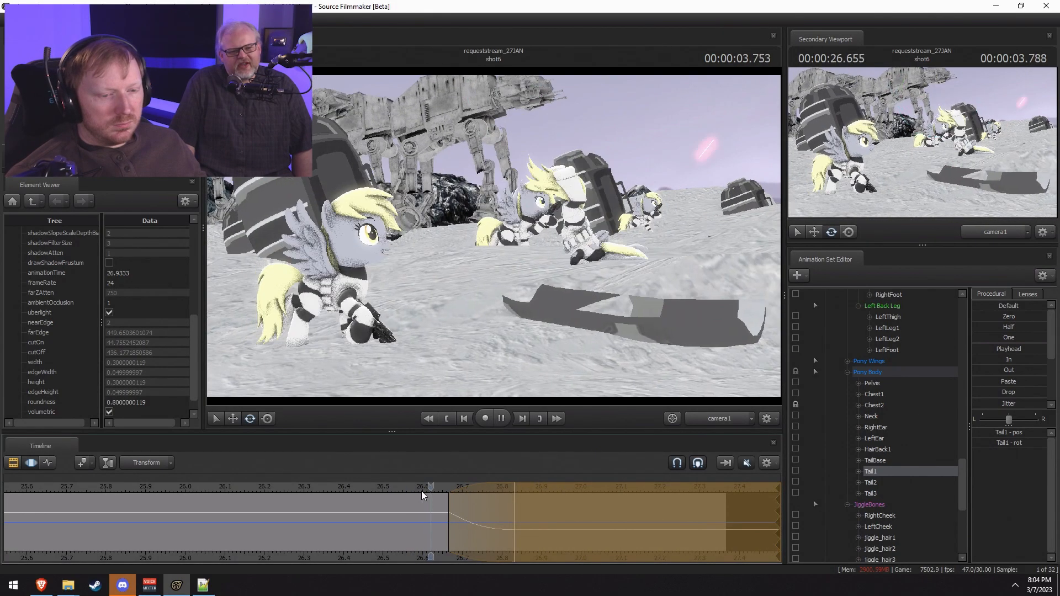
key("space")
key("ctrl+z")
Step: Rotate Tail1 again over the same time selection and replay the fall several times through camera1
left_click_drag(461, 268, 498, 221)
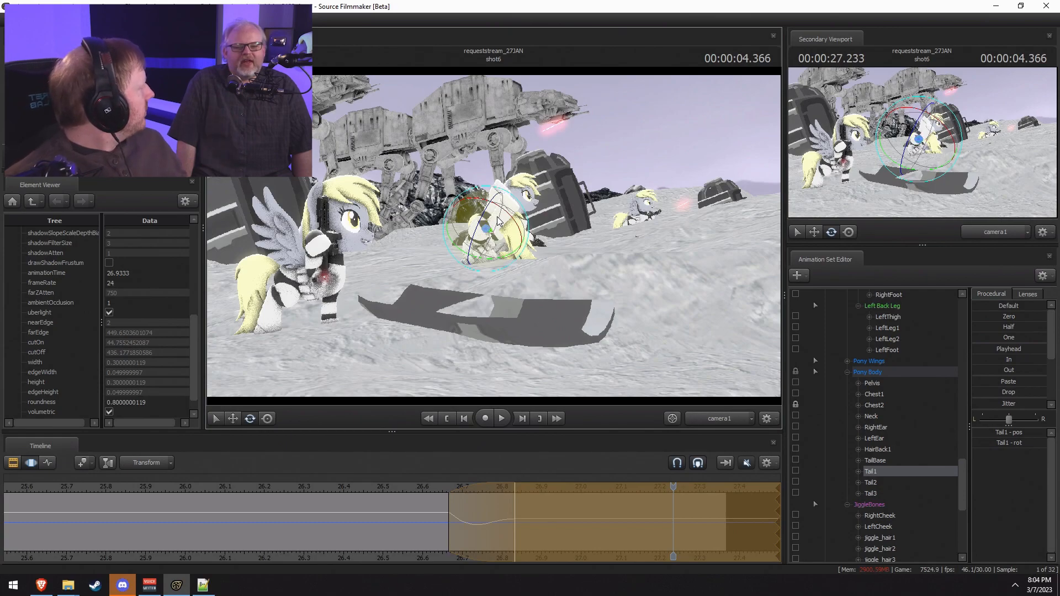
middle_click_drag(498, 217, 309, 234)
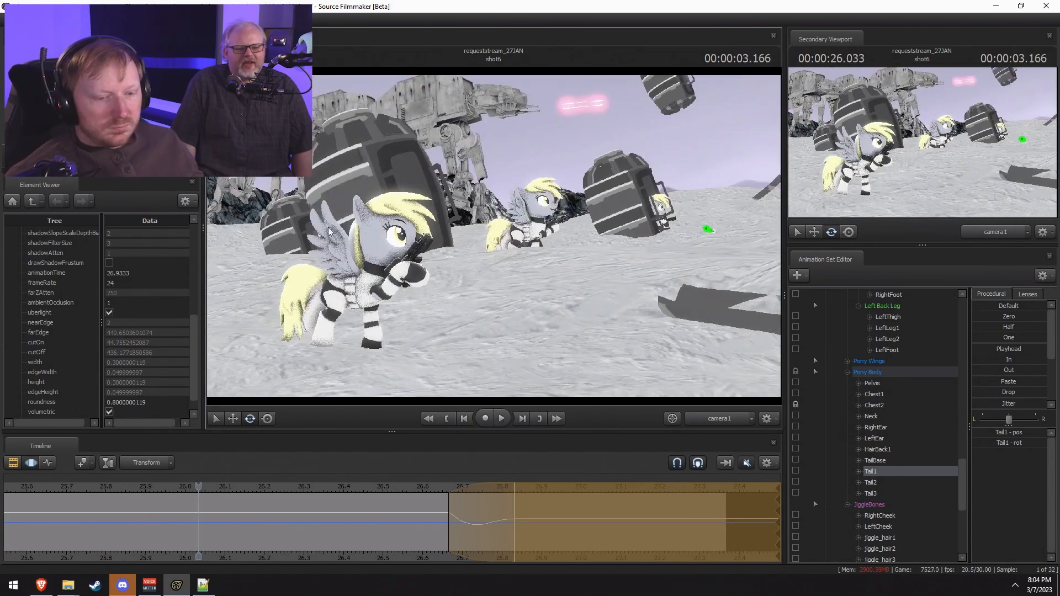
scroll(393, 522, "down", 3)
key("space")
key("space")
left_click(327, 485)
key("space")
key("space")
key("space")
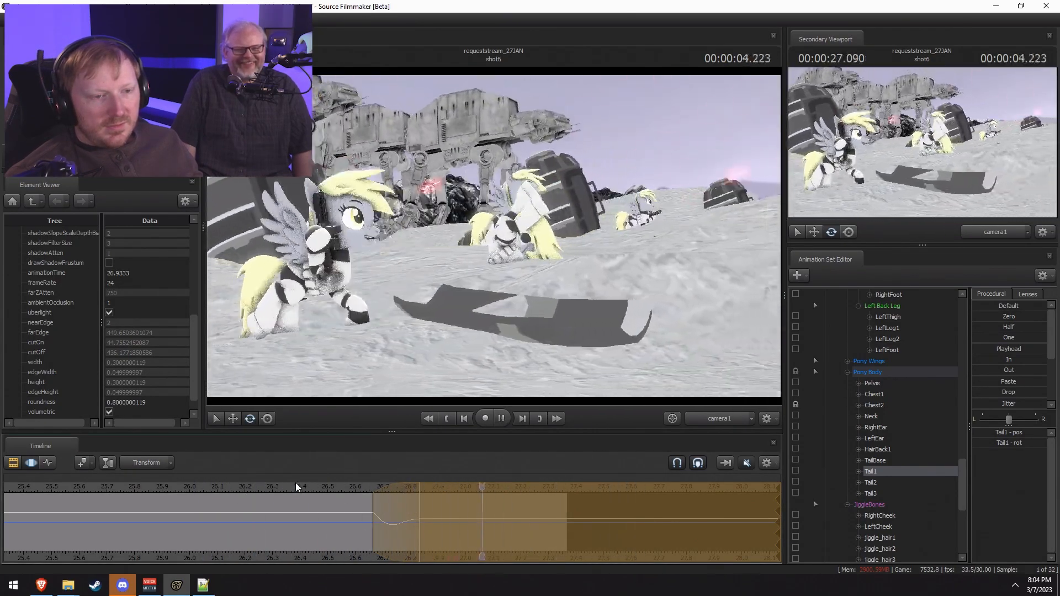
key("space")
key("space")
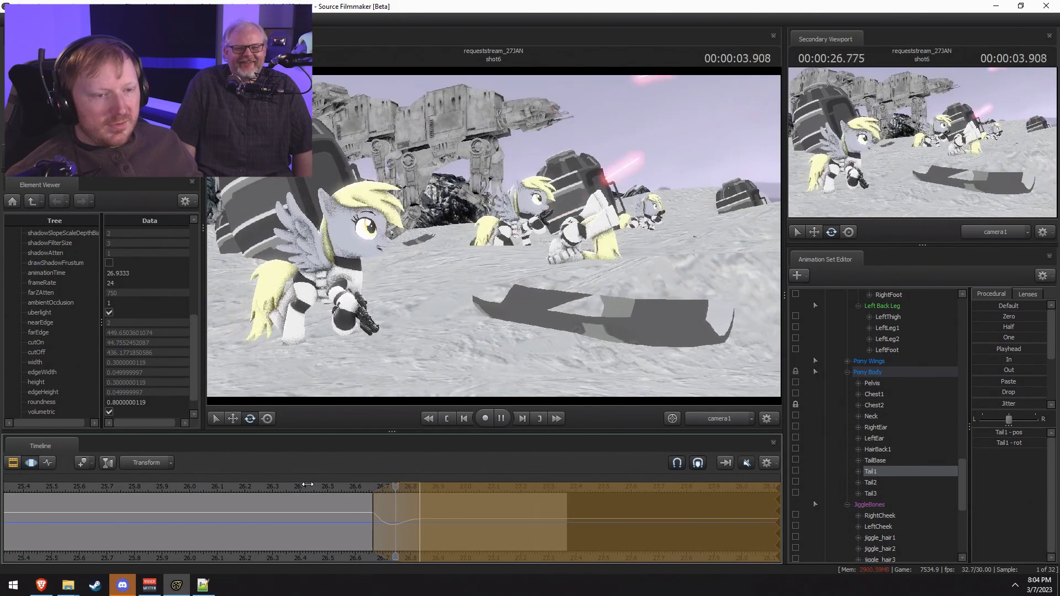
key("space")
Step: Turn on the viewport lighting and replay the lit fall in the Clip Editor
right_click(363, 311)
left_click(390, 338)
key("space")
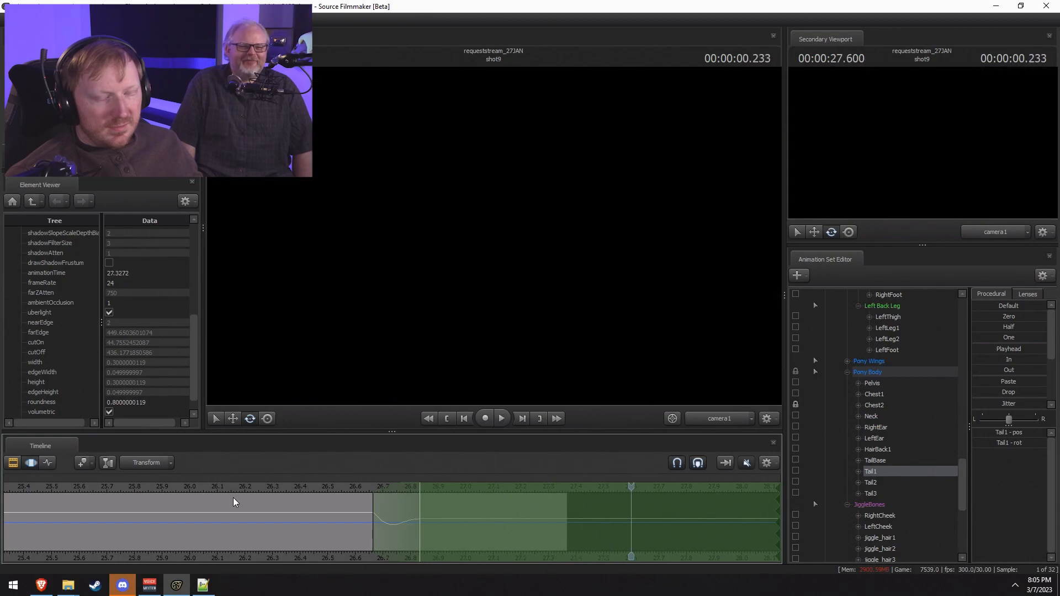
left_click(122, 503)
key("space")
key("ctrl+1")
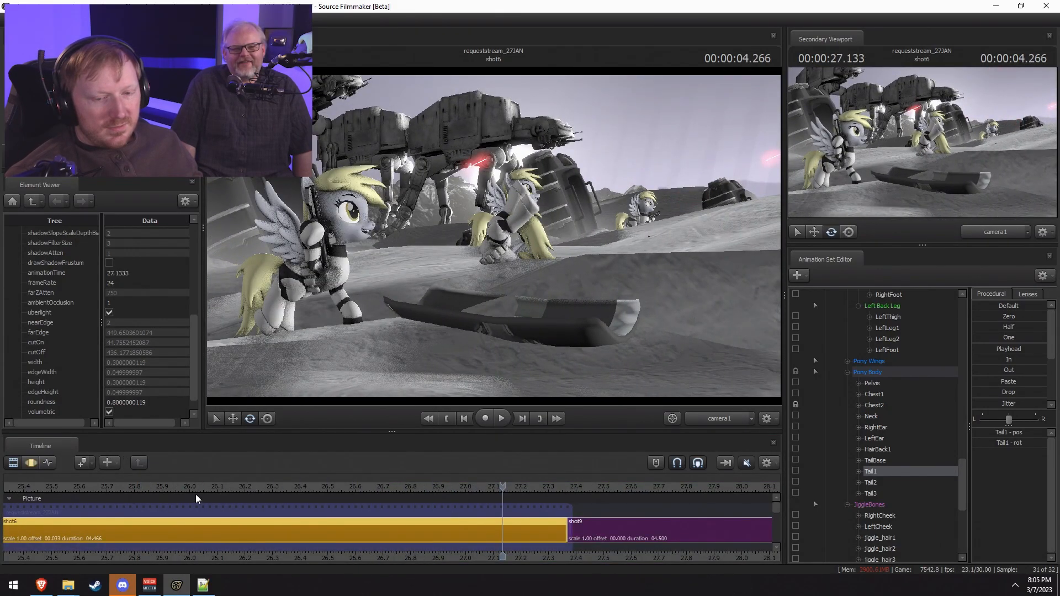
left_click(220, 493)
key("space")
key("space")
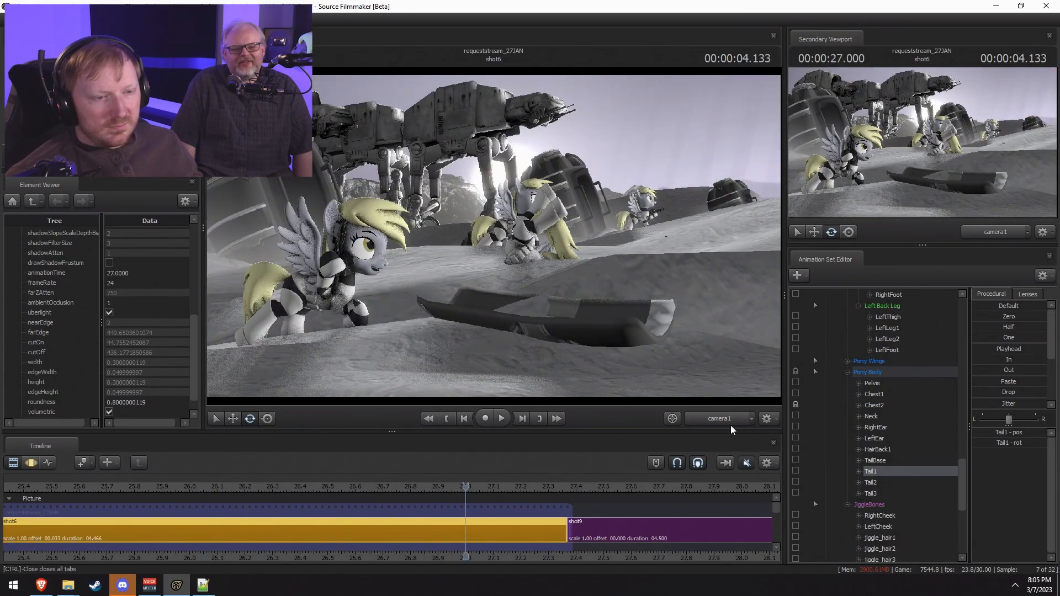
Step: Collapse Derpy Fall and the AT-ATs group in the animation set list
scroll(863, 364, "up", 6)
scroll(862, 360, "up", 10)
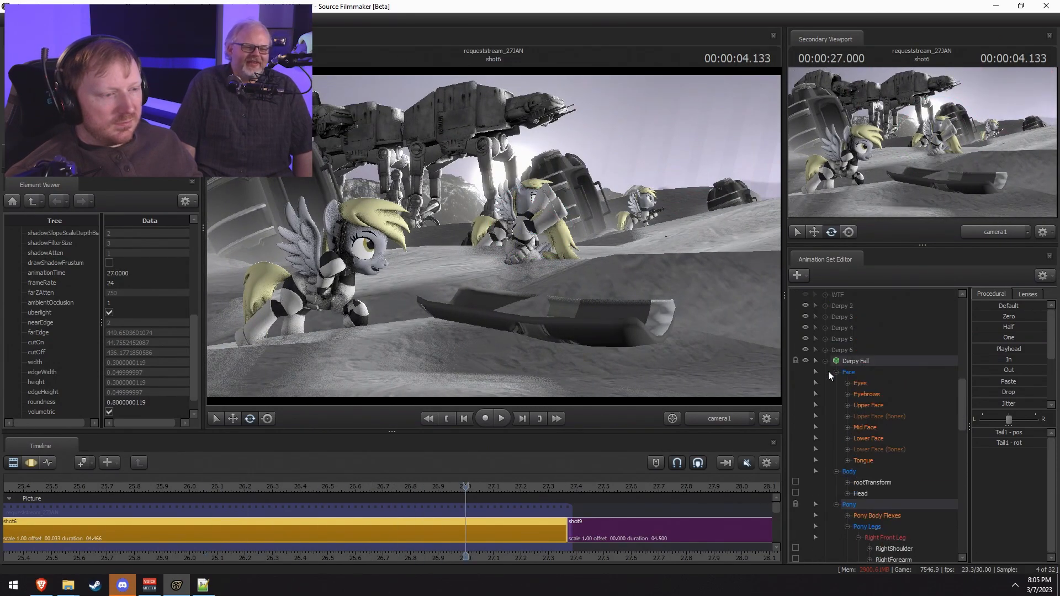
left_click(825, 352)
left_click(827, 360)
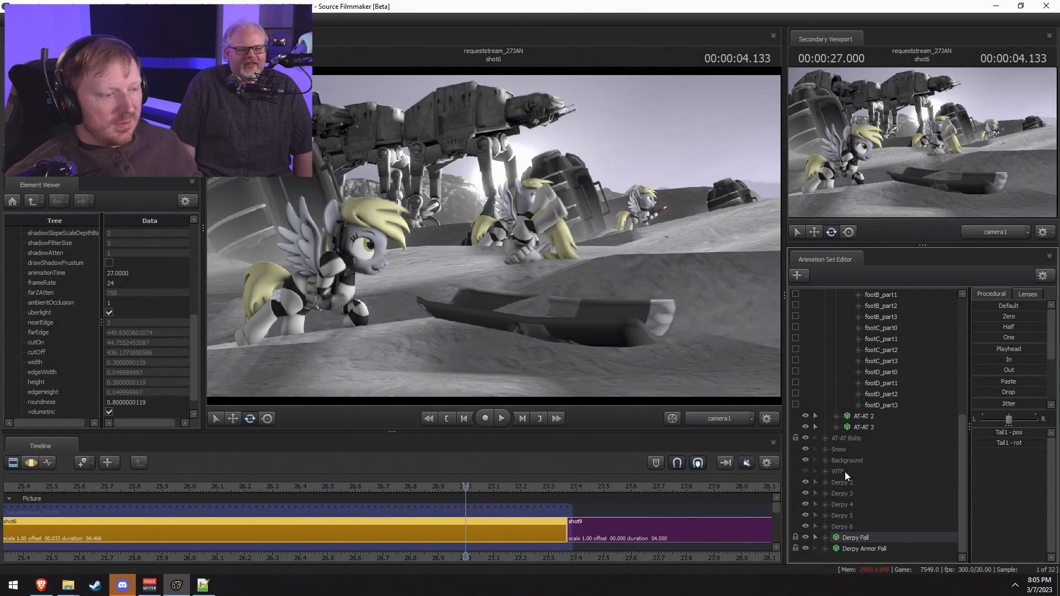
scroll(837, 497, "up", 7)
left_click(826, 329)
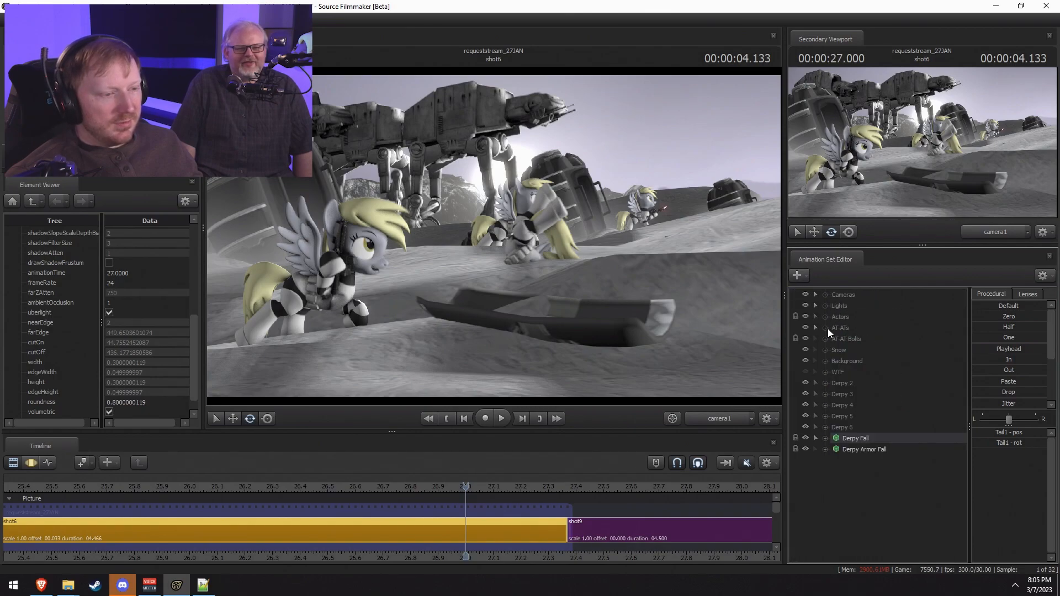
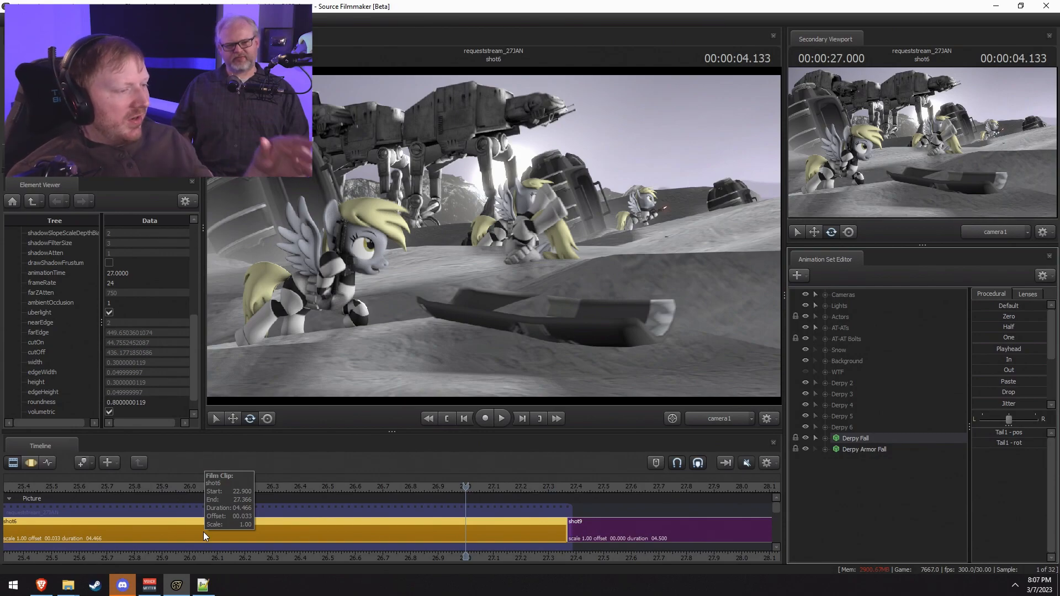
Step: Replay shot6 from about 24.3 and scrub through the impact to examine the fall in context
scroll(227, 524, "down", 2)
scroll(226, 524, "down", 1)
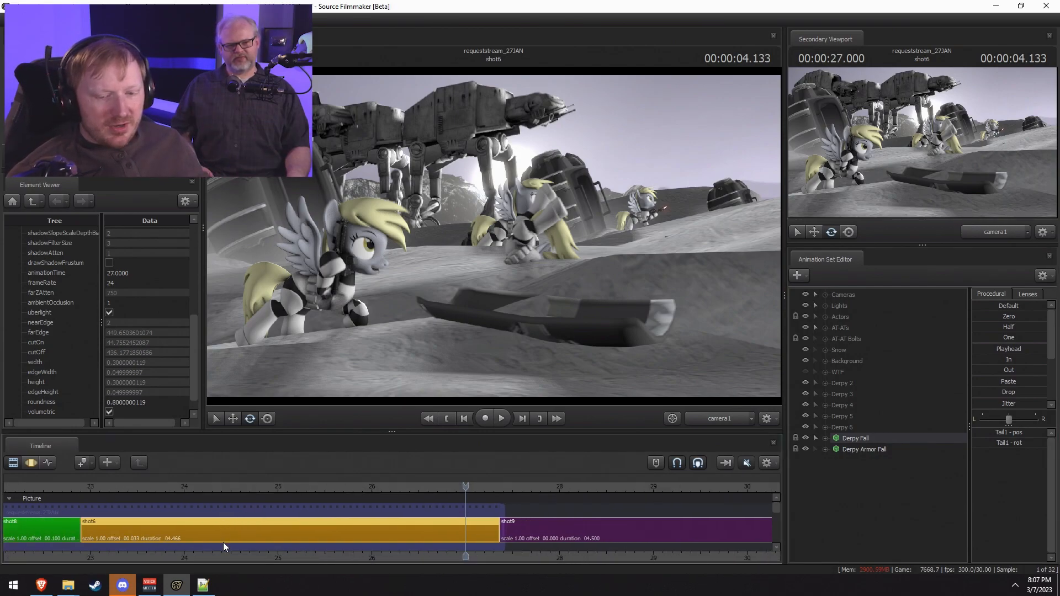
middle_click_drag(232, 552, 391, 533)
left_click_drag(399, 492, 596, 513)
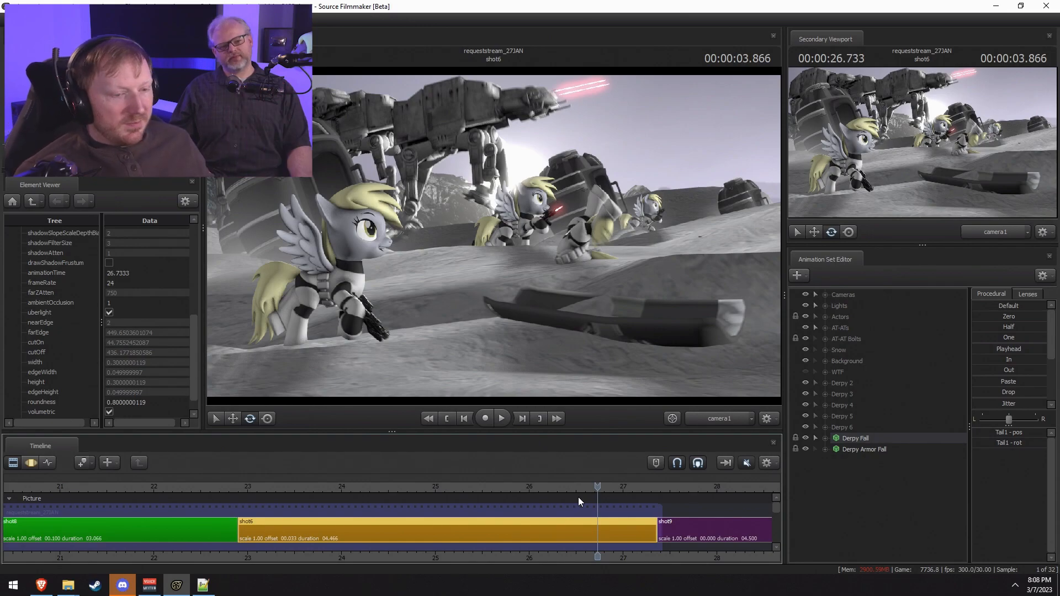
left_click(371, 487)
key("space")
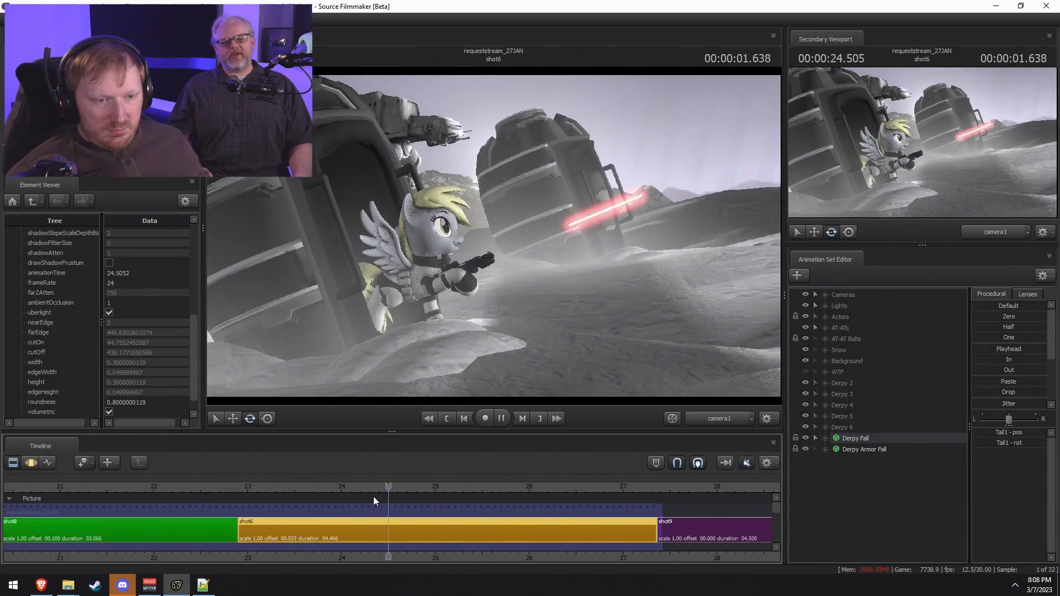
key("space")
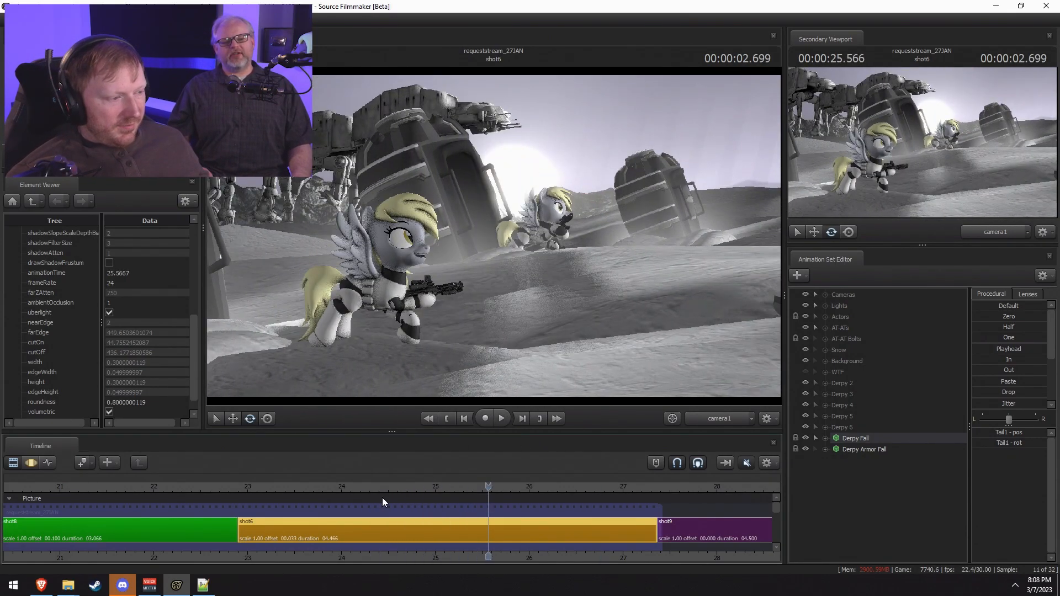
key("space")
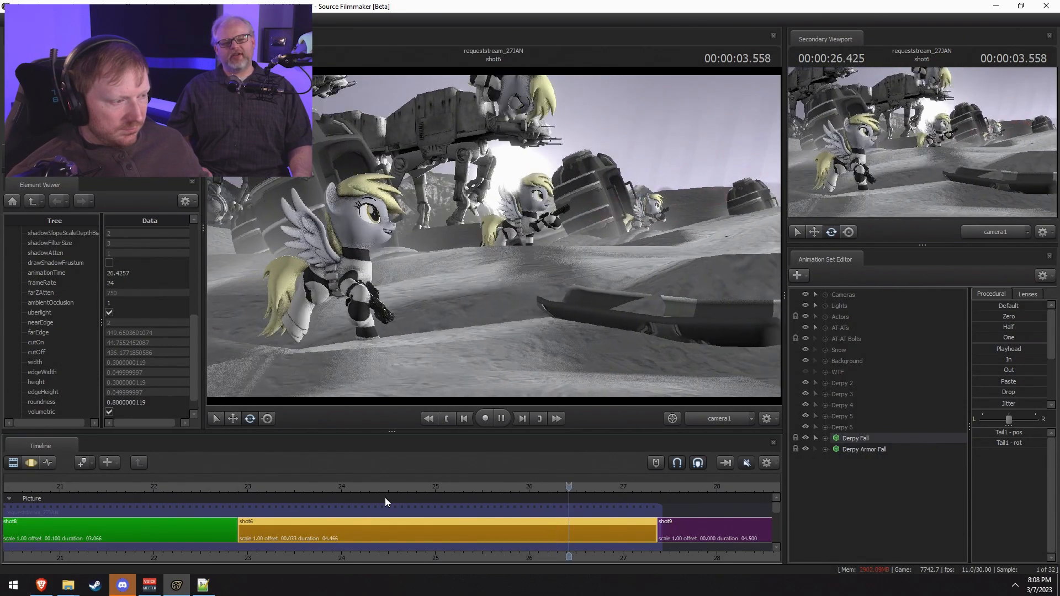
left_click(412, 476)
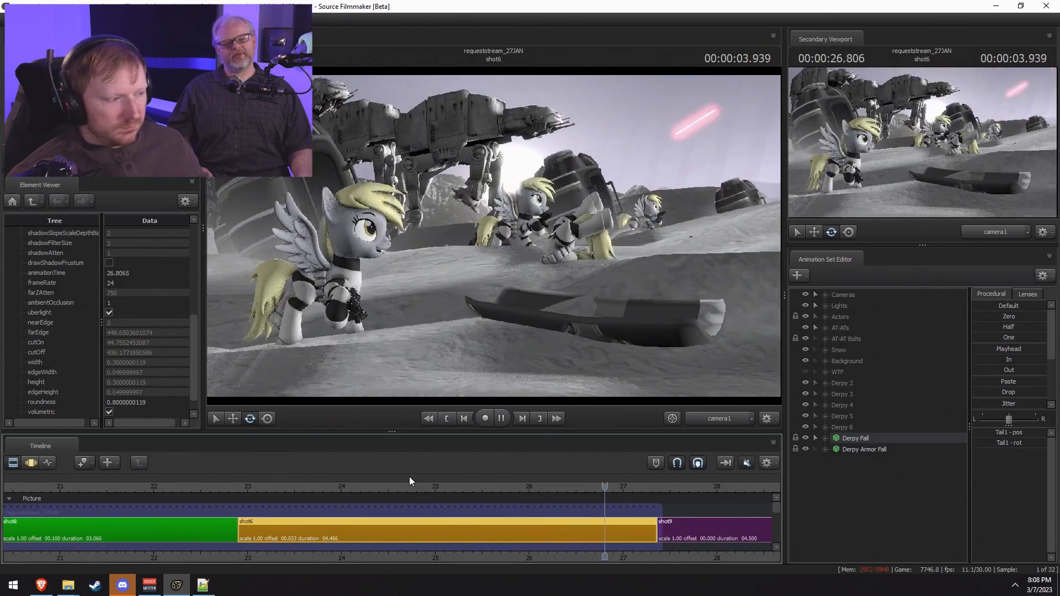
key("space")
left_click(433, 484)
key("space")
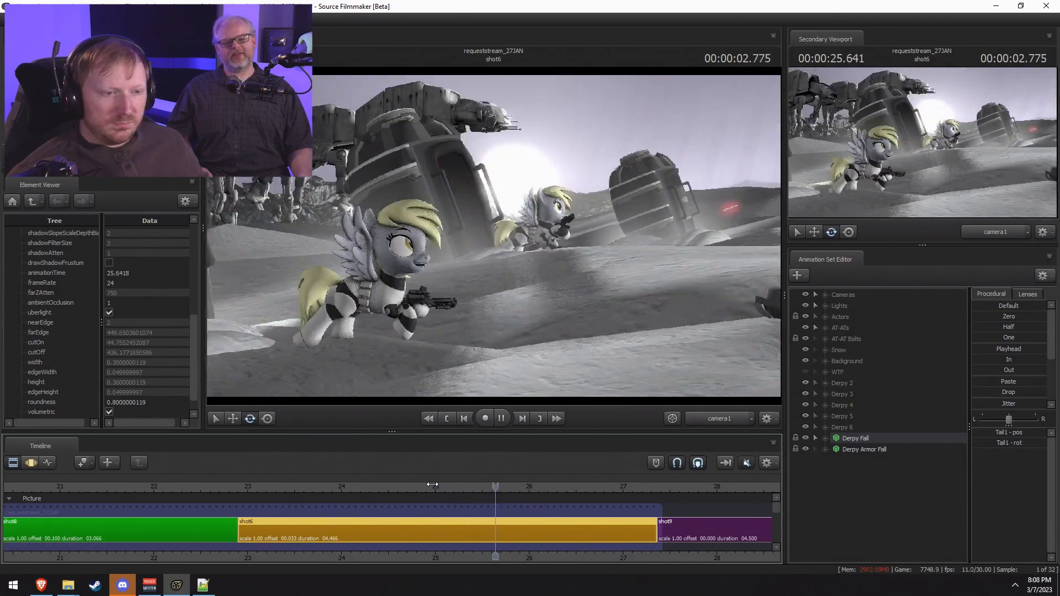
key("space")
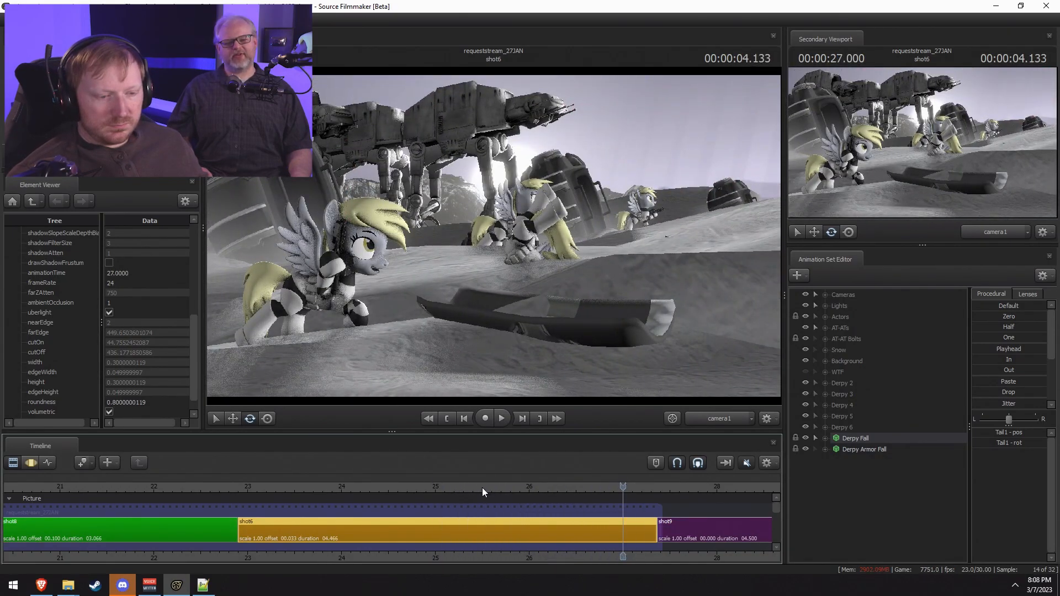
left_click(550, 489)
left_click_drag(563, 489, 635, 486)
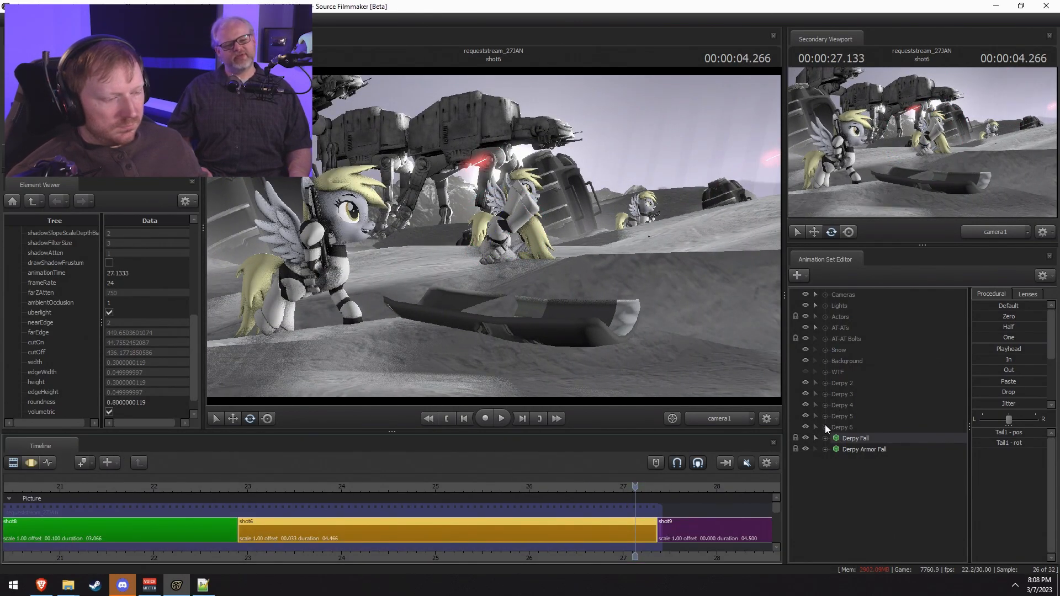
Step: Move Derpy 2 through Derpy 6 into the Actors group
left_click(826, 350)
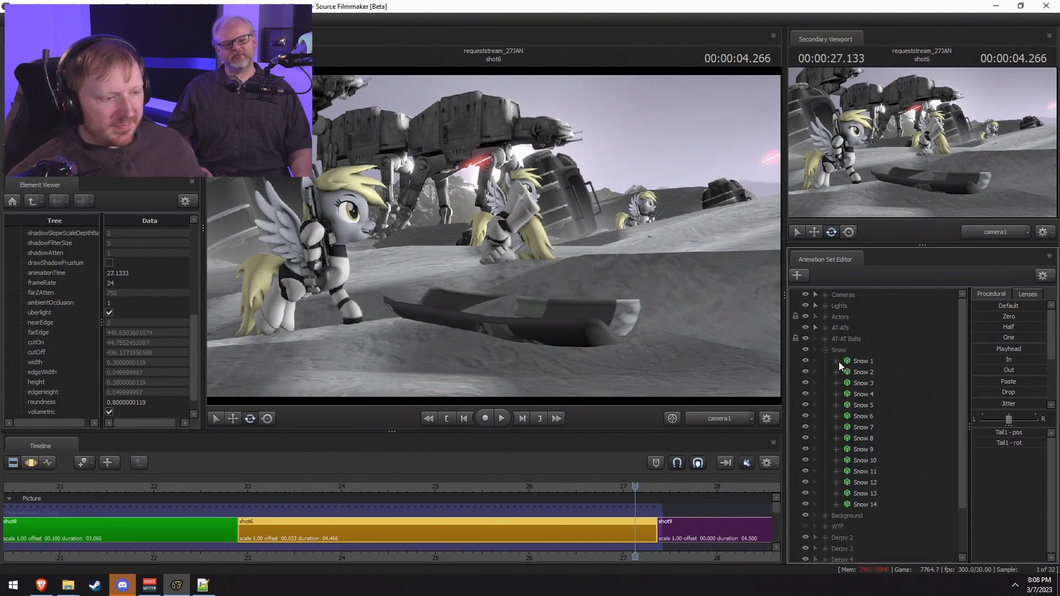
left_click(825, 350)
left_click(823, 320)
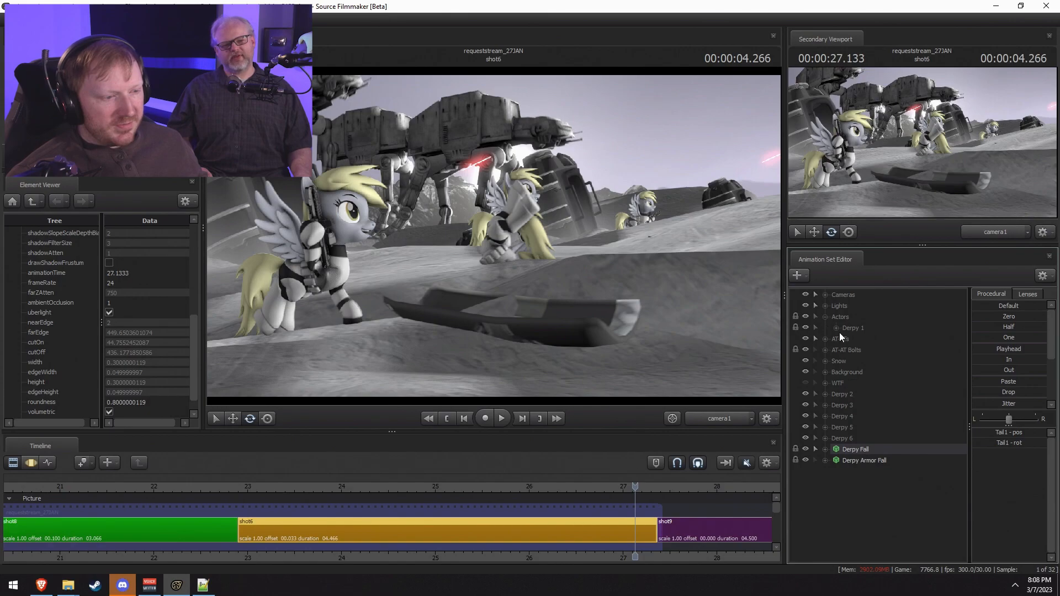
left_click(824, 316)
left_click(843, 386)
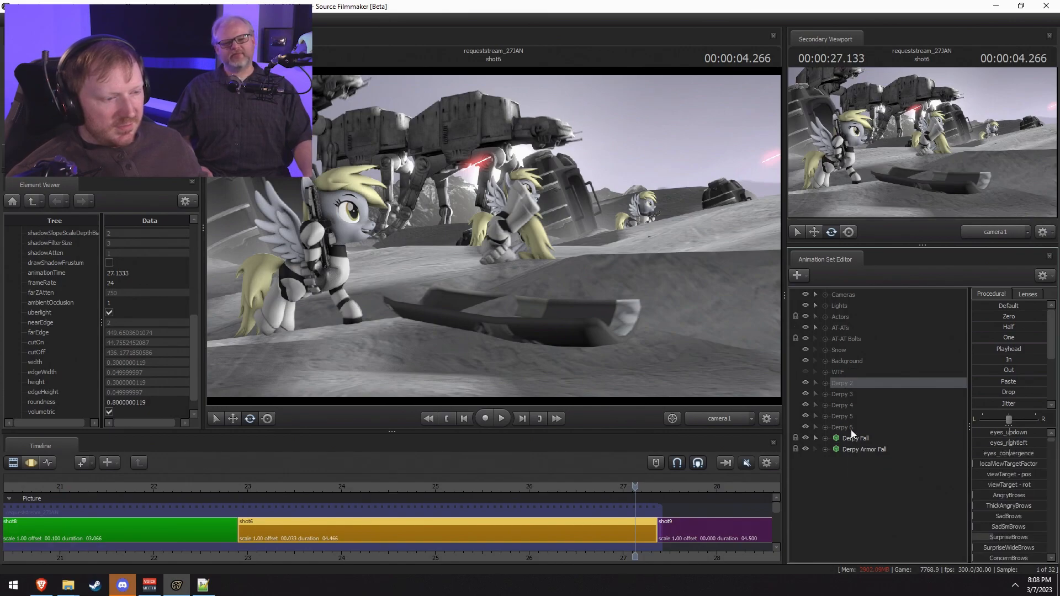
left_click(826, 318)
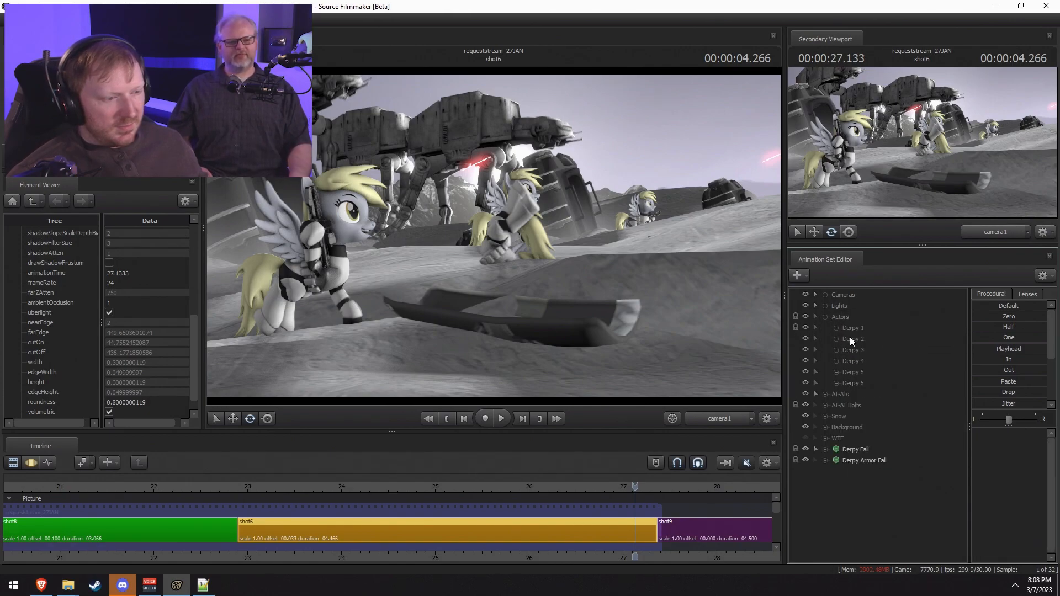
Step: Copy Snow Dune 1 - 25 from the Derpy 1 group, paste it as a separate animation set and select it in the Motion Editor
left_click(836, 328)
left_click(878, 393)
right_click(881, 394)
left_click(887, 402)
left_click(826, 320)
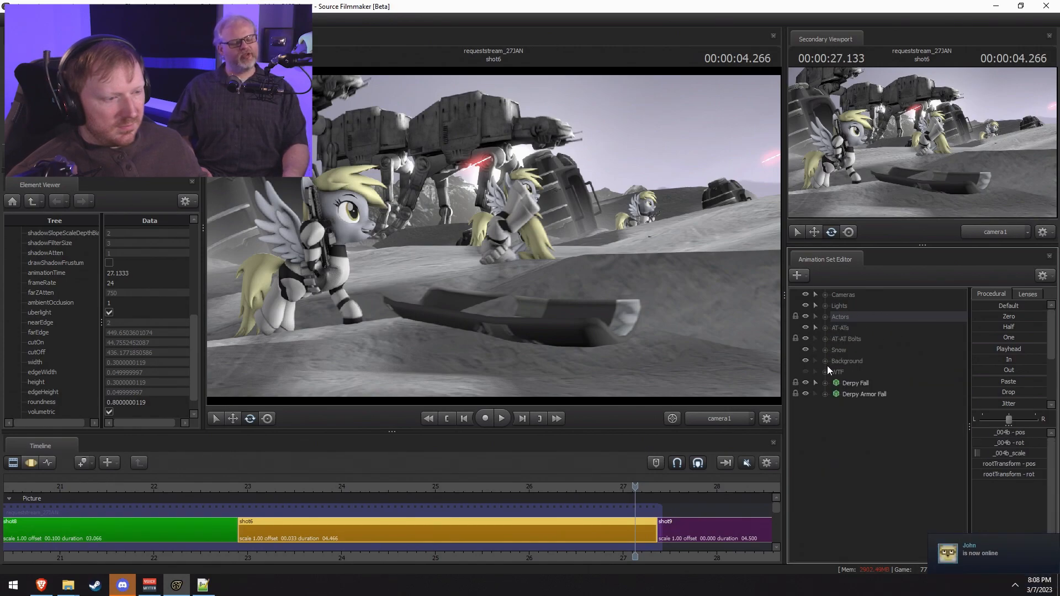
right_click(843, 423)
key("F3")
left_click(745, 509)
key("ctrl+a")
right_click(863, 467)
left_click(899, 525)
left_click(865, 405)
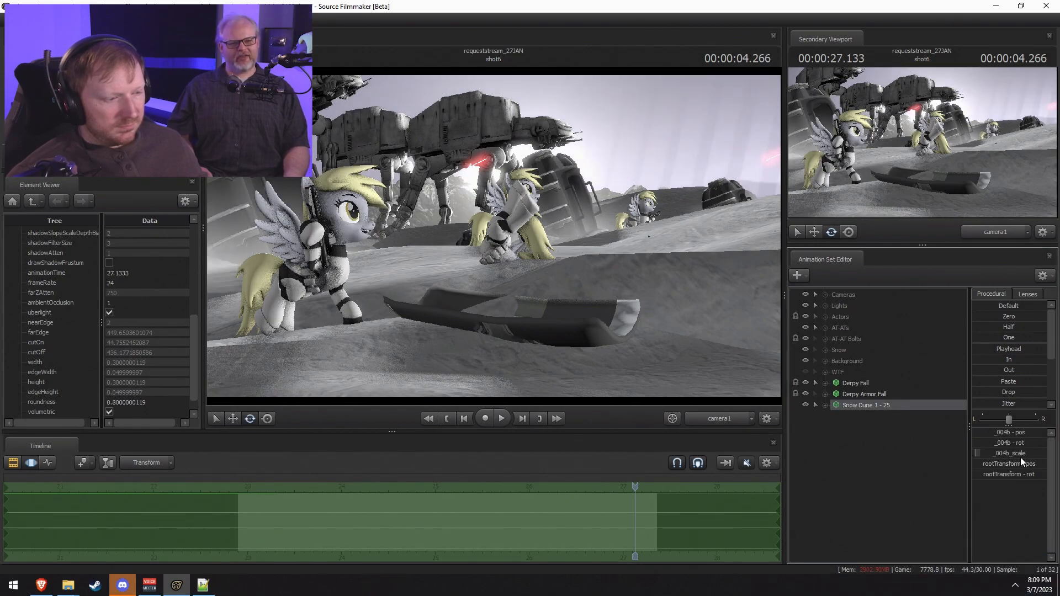
Step: Adjust the _004b_scale control of Snow Dune 1 - 25 across the whole timeline
left_click_drag(1019, 455, 1016, 456)
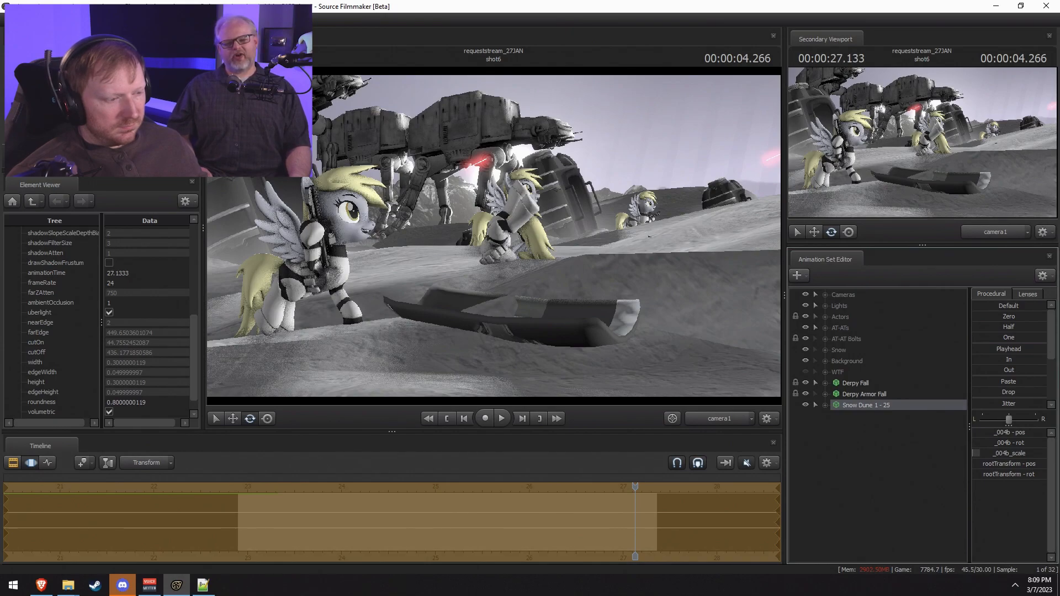
key("F2")
key("F3")
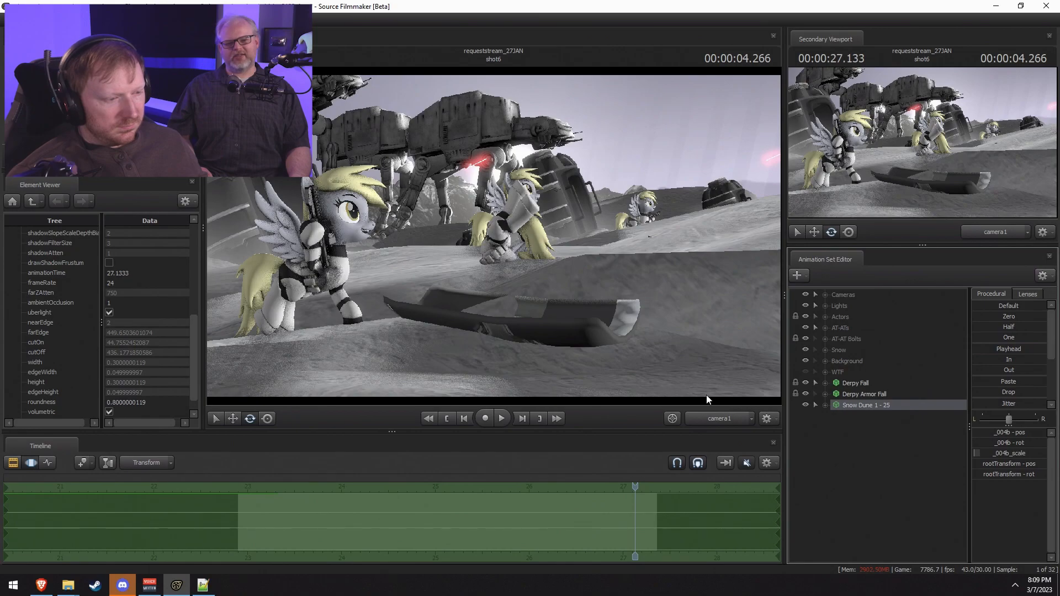
Step: Position Snow Dune 1 - 25 beside the fallen pony at 27.133 through the work camera
left_click(398, 302)
left_click_drag(685, 348, 494, 237)
key("s")
key("r")
left_click_drag(272, 333, 692, 255)
key("w")
left_click_drag(668, 271, 773, 287)
left_click_drag(608, 360, 607, 359)
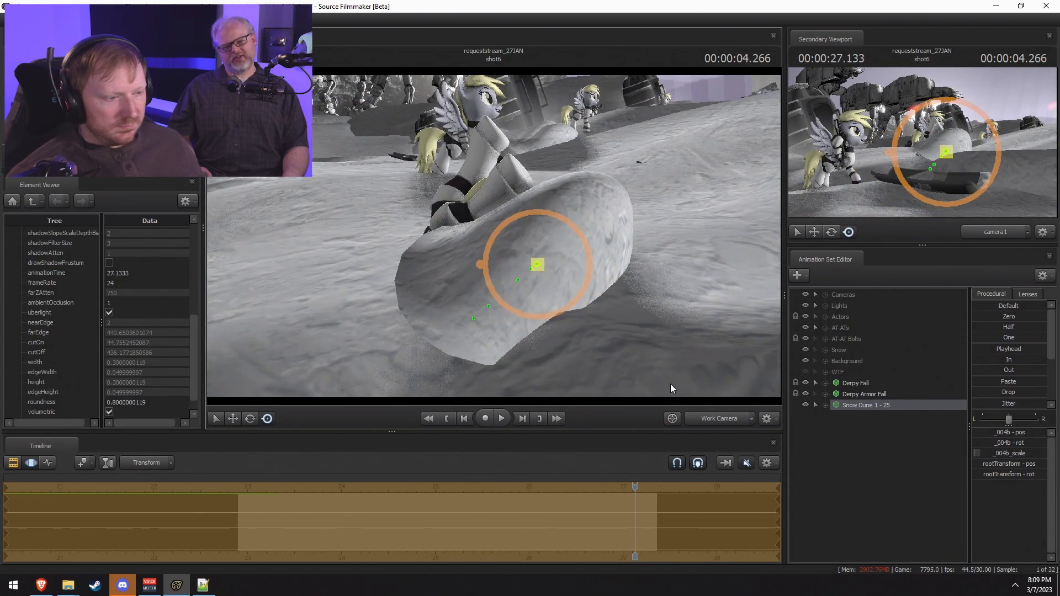
Step: Change the maximum of the _004b_scale control's range and scale Snow Dune 1 - 25 down beside the fallen pony
left_click(1030, 456)
right_click(1031, 460)
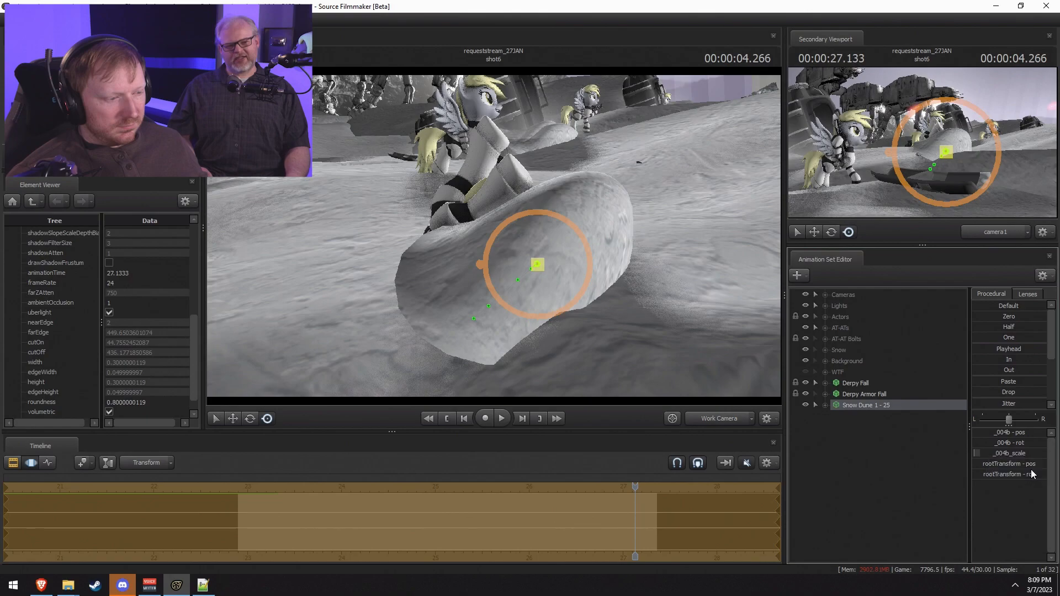
left_click(1028, 469)
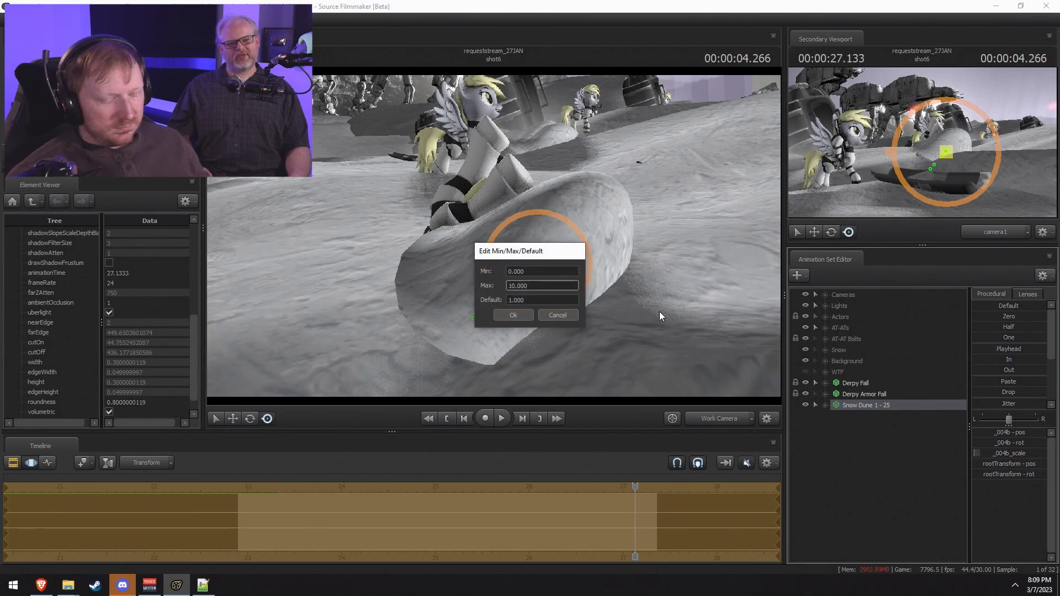
key("Return")
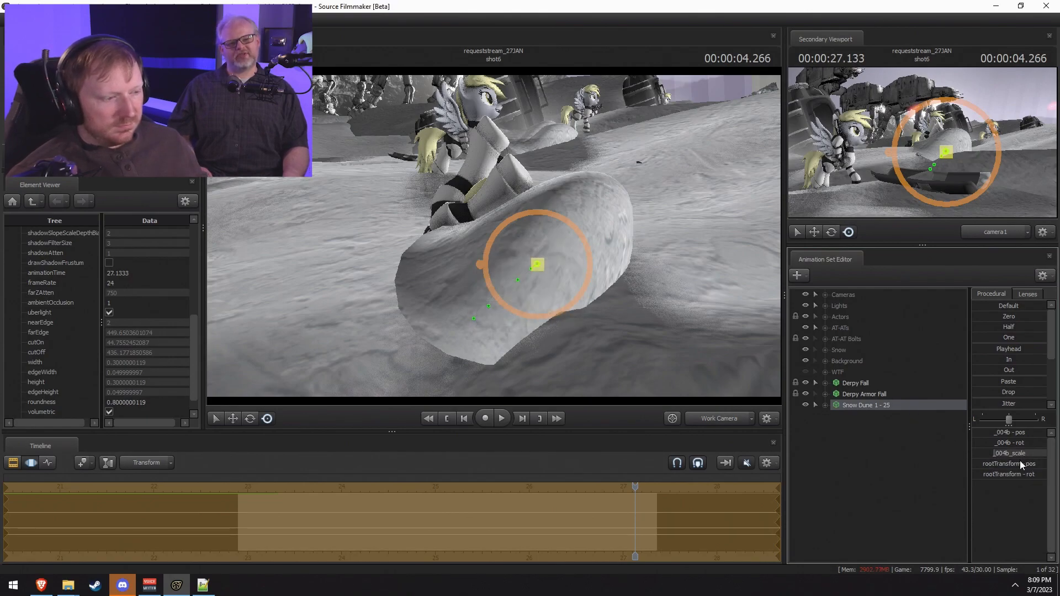
left_click_drag(1005, 454, 1018, 454)
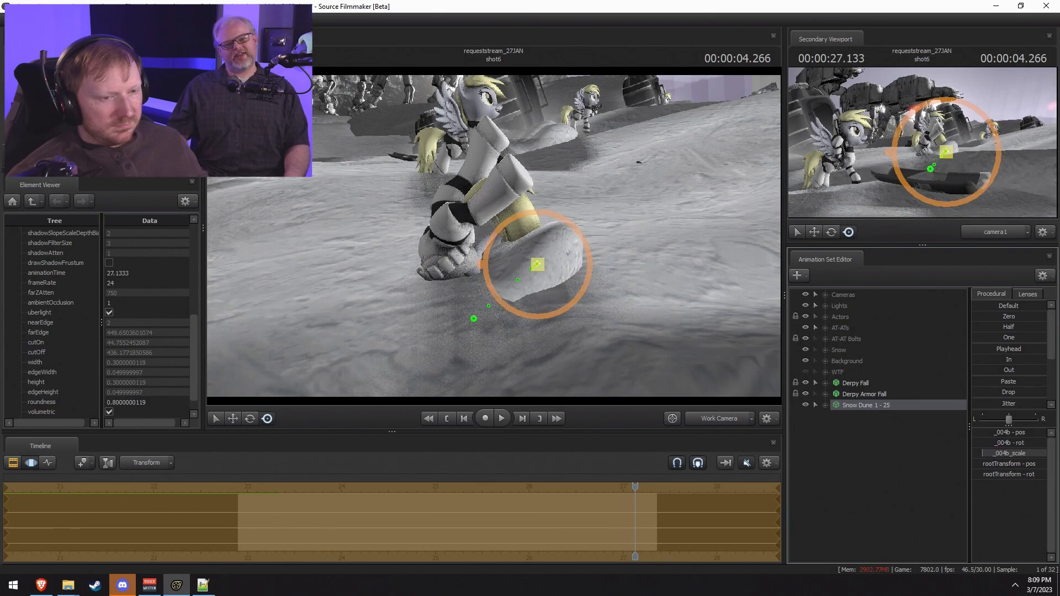
Step: Move Snow Dune 1 - 25 into the ground directly beneath the fallen pony at 27.133
key("w")
left_click_drag(551, 283, 545, 289)
left_click_drag(575, 240, 488, 237)
key("w")
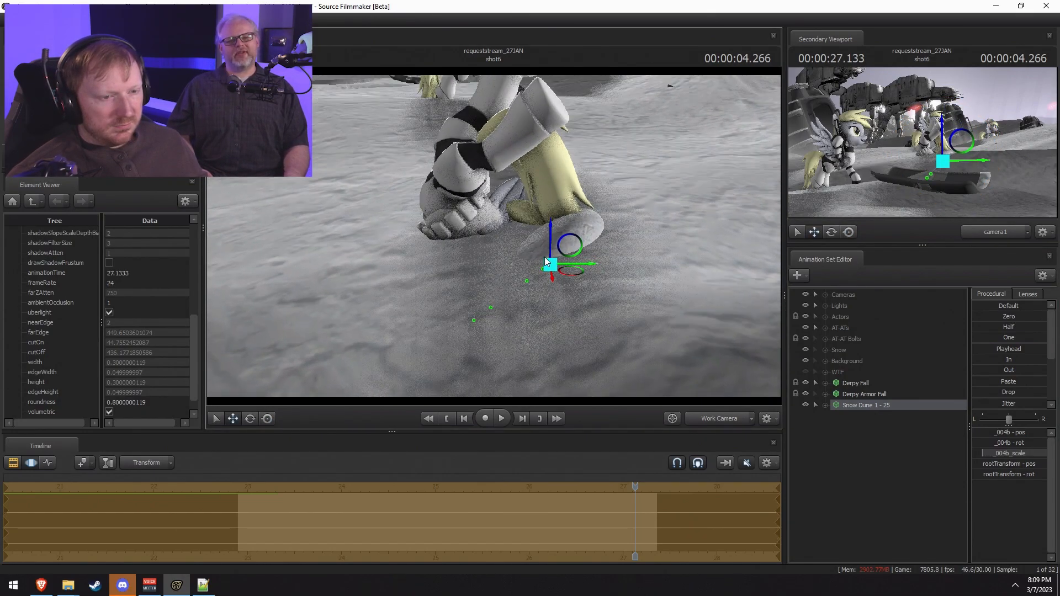
left_click_drag(571, 269, 512, 261)
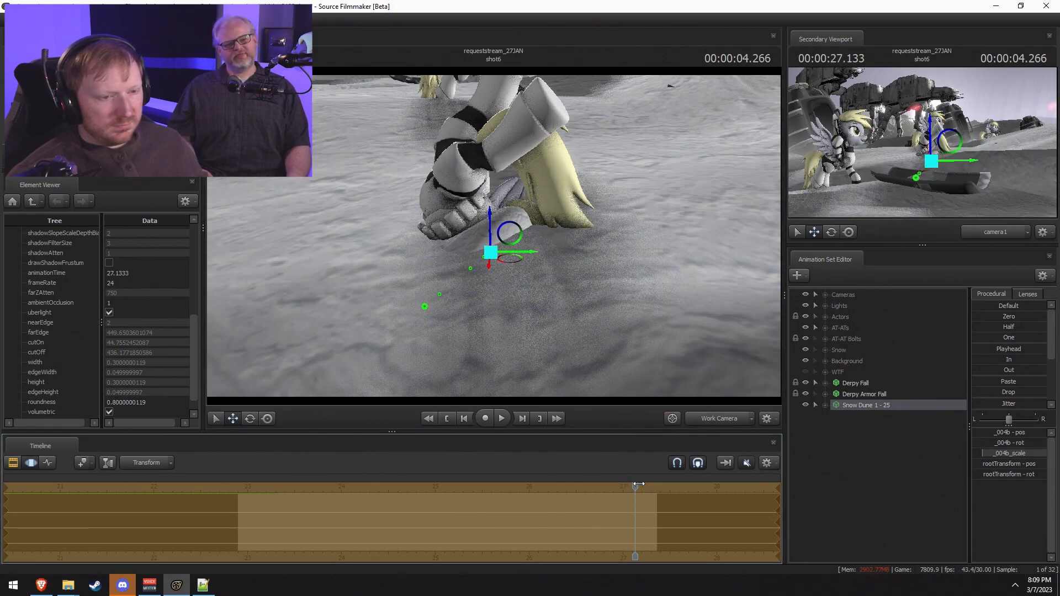
key("Return")
middle_click_drag(400, 523, 593, 522)
middle_click_drag(307, 529, 420, 515)
left_click_drag(419, 514, 500, 519)
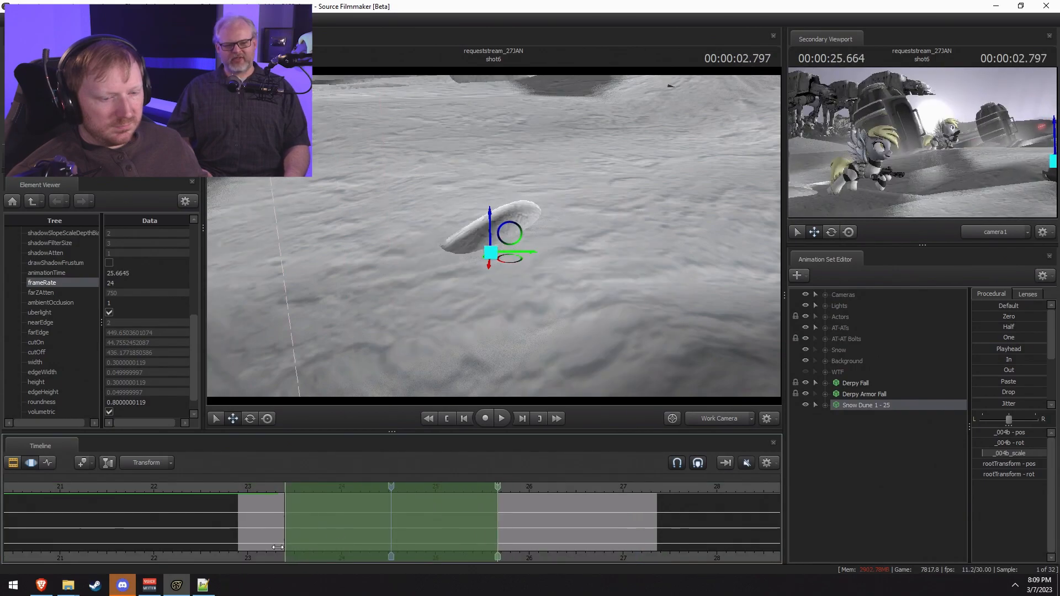
key("ctrl+z")
key("ctrl+z")
Step: Play back the end of shot6 through the work camera to examine the pony's landing on the dune
mouse_move(596, 523)
middle_mouse_down()
mouse_move(618, 516)
mouse_move(544, 517)
mouse_move(610, 519)
mouse_move(601, 514)
middle_mouse_up()
key("F2")
left_click(575, 488)
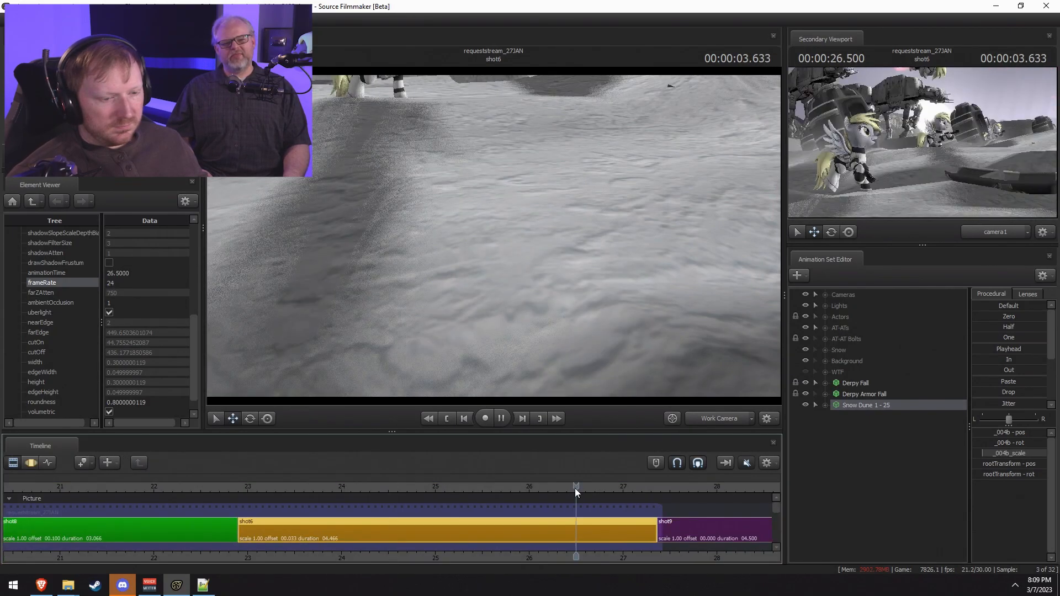
key("space")
key("space")
key("F3")
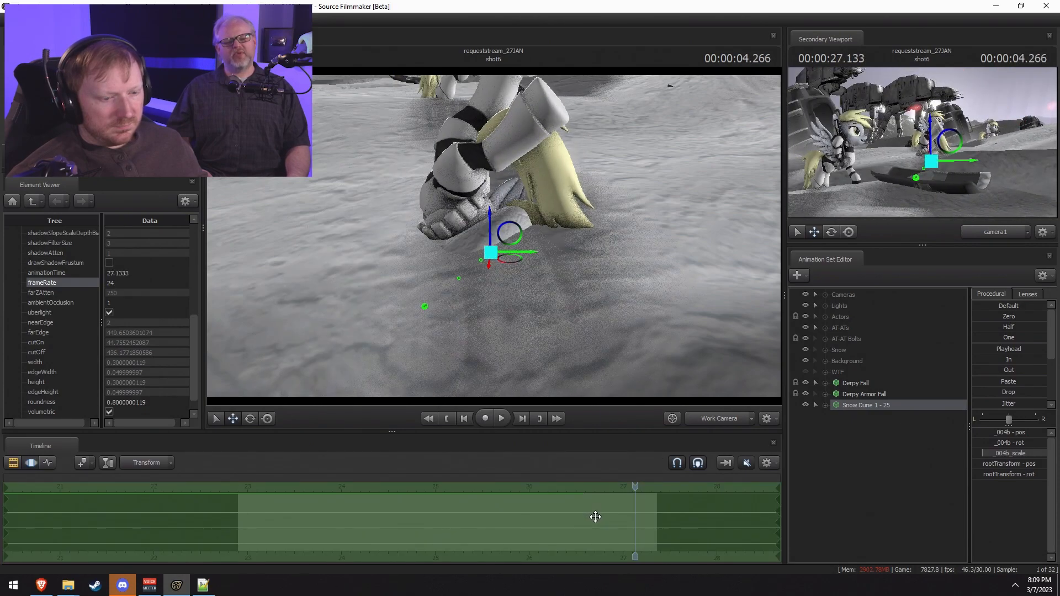
key("F2")
left_click_drag(564, 489, 532, 488)
key("space")
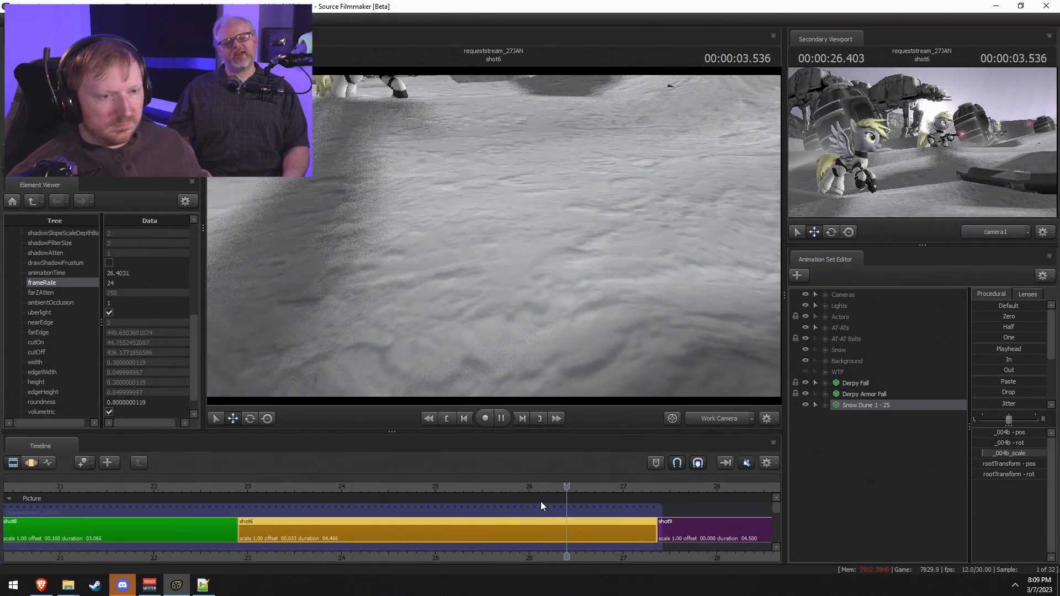
key("space")
key("F3")
left_click_drag(546, 527, 648, 549)
key("F2")
key("F3")
Step: Switch the main viewport to camera1 and play back the fall to check the dune in the final framing
left_click(709, 421)
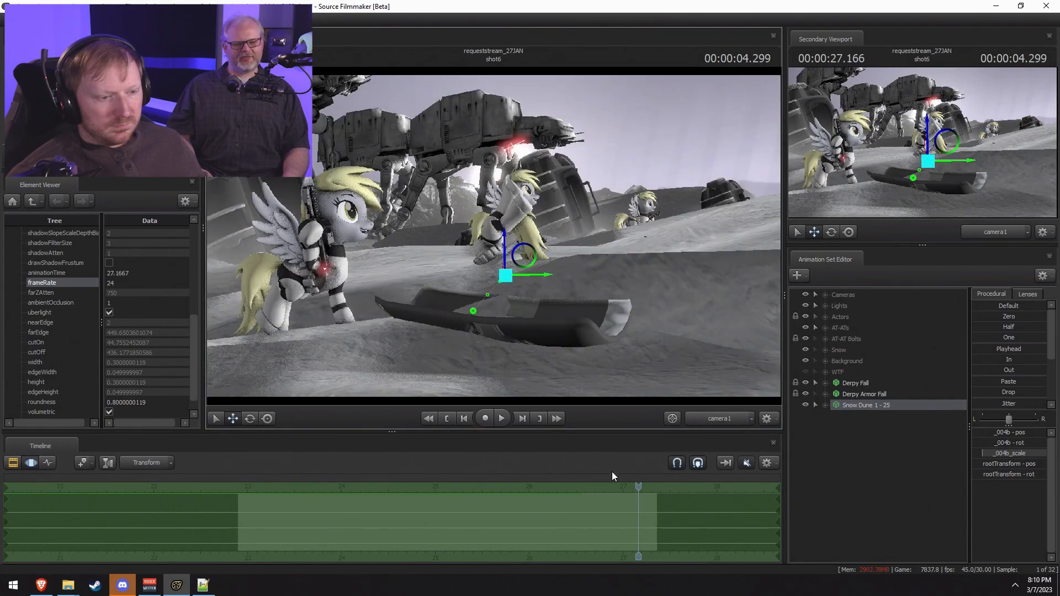
key("F2")
left_click_drag(615, 489, 558, 480)
key("space")
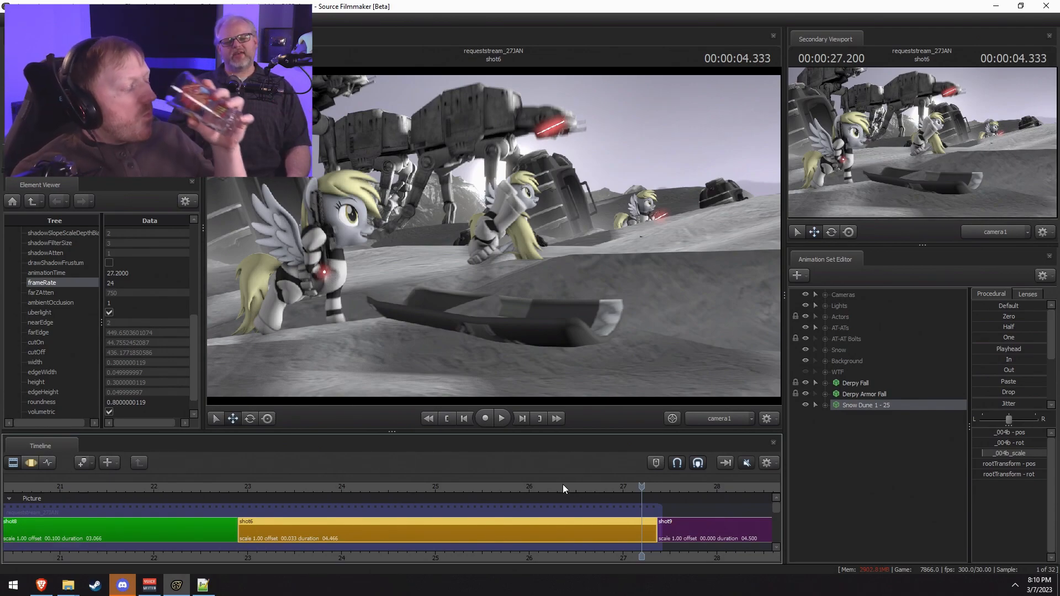
key("F3")
key("F2")
left_click(473, 487)
key("space")
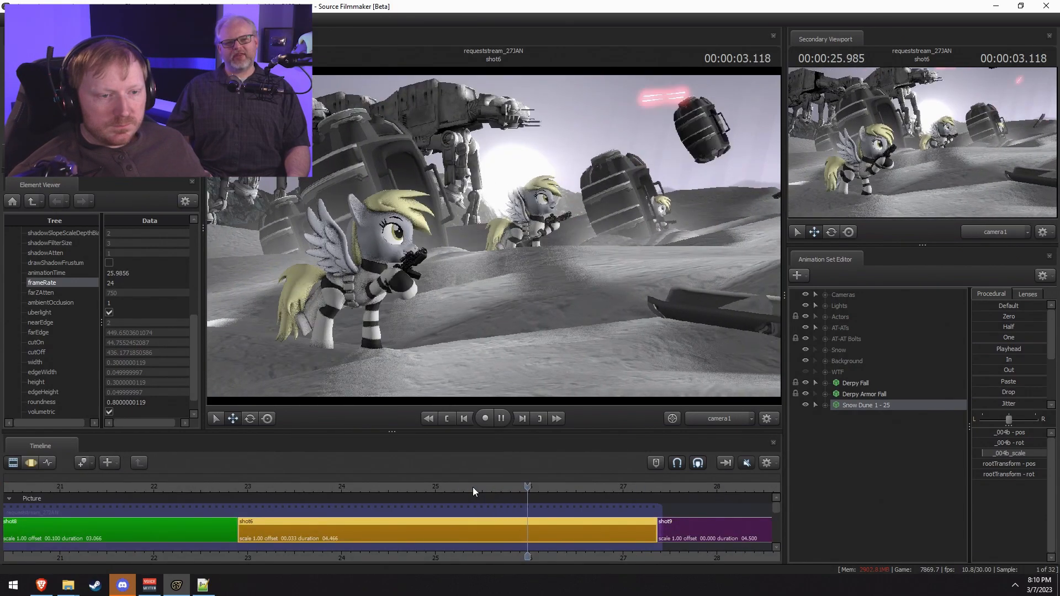
key("space")
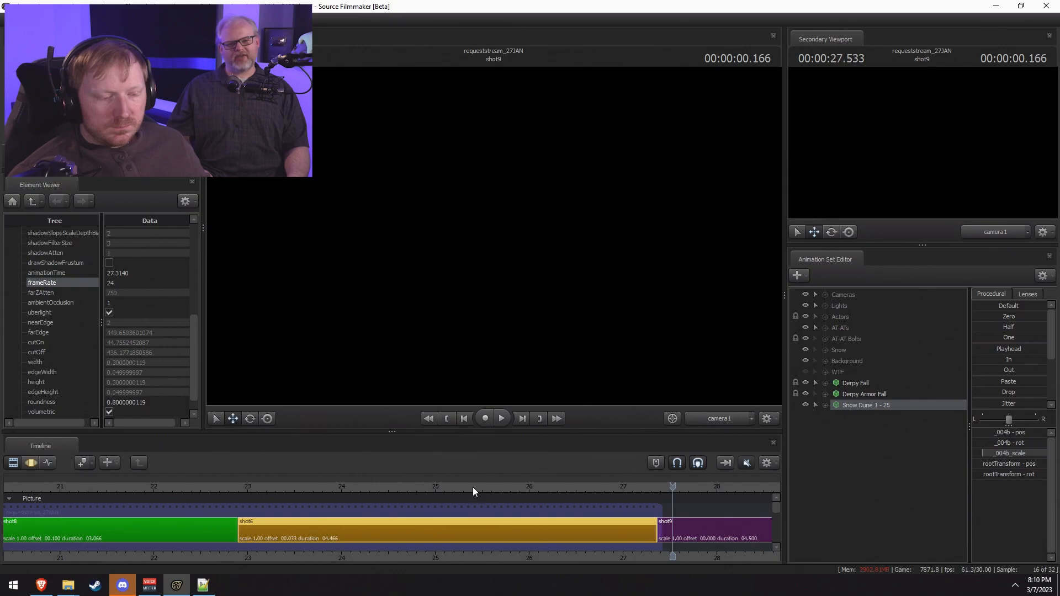
left_click(564, 497)
key("space")
key("F3")
key("space")
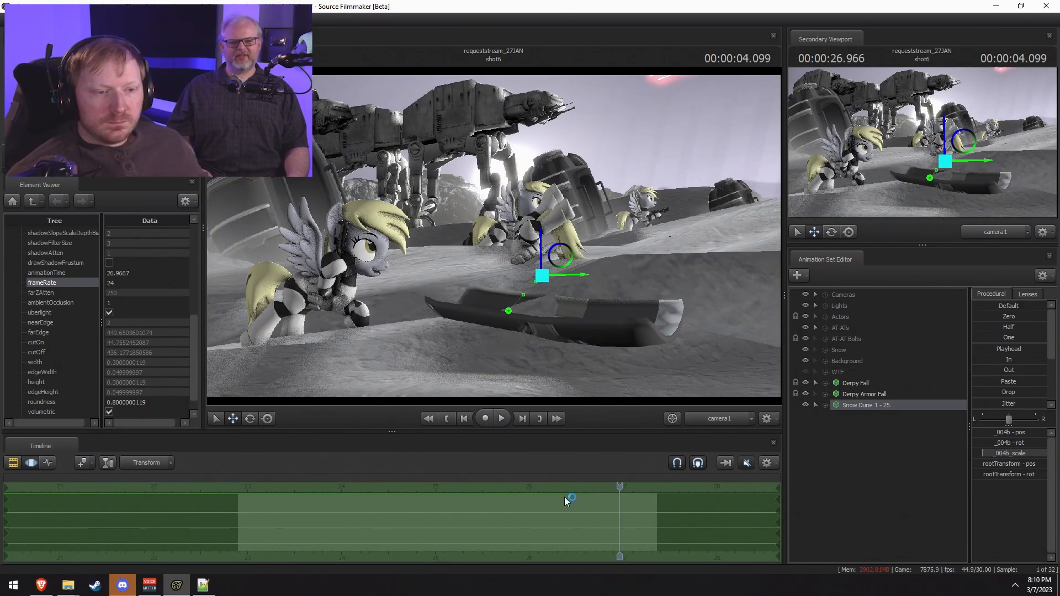
Step: Play back shot6 from its beginning through camera1 to examine the pod landings
scroll(567, 499, "down", 4)
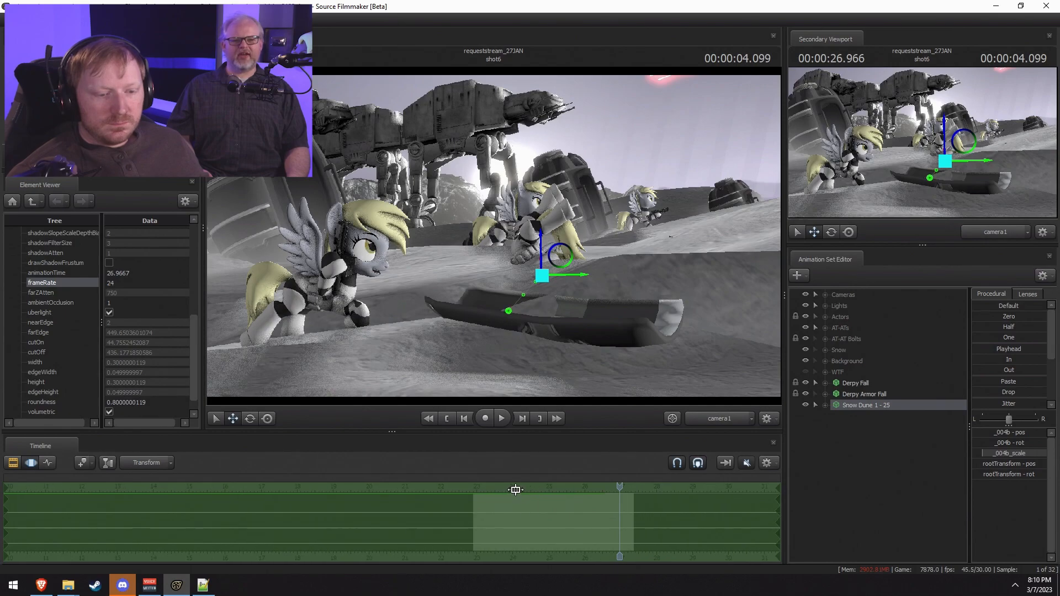
key("F2")
left_click(481, 485)
key("space")
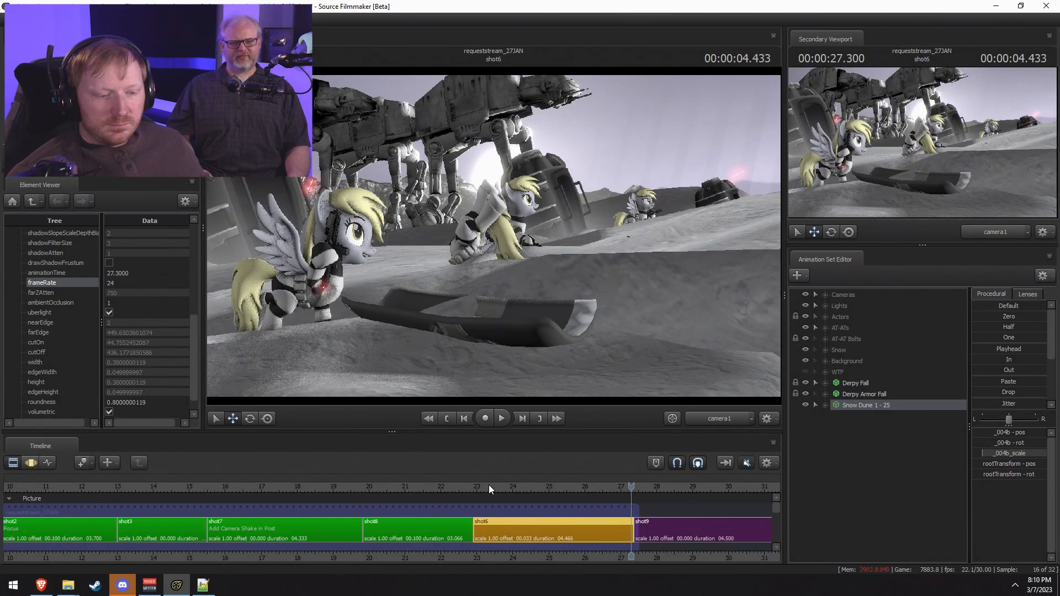
left_click(485, 485)
key("space")
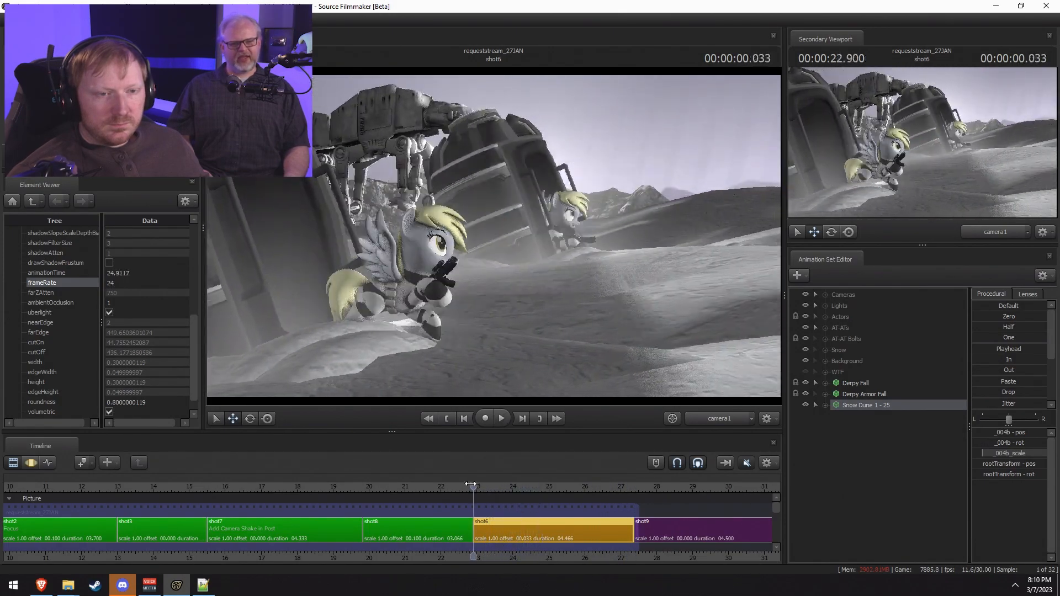
left_click(450, 485)
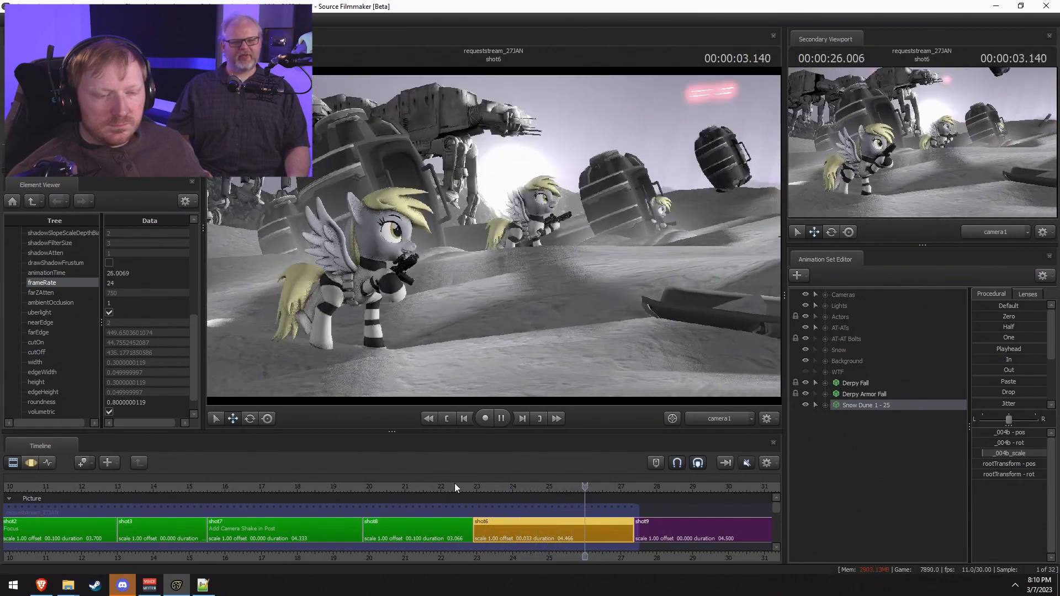
left_click(479, 500)
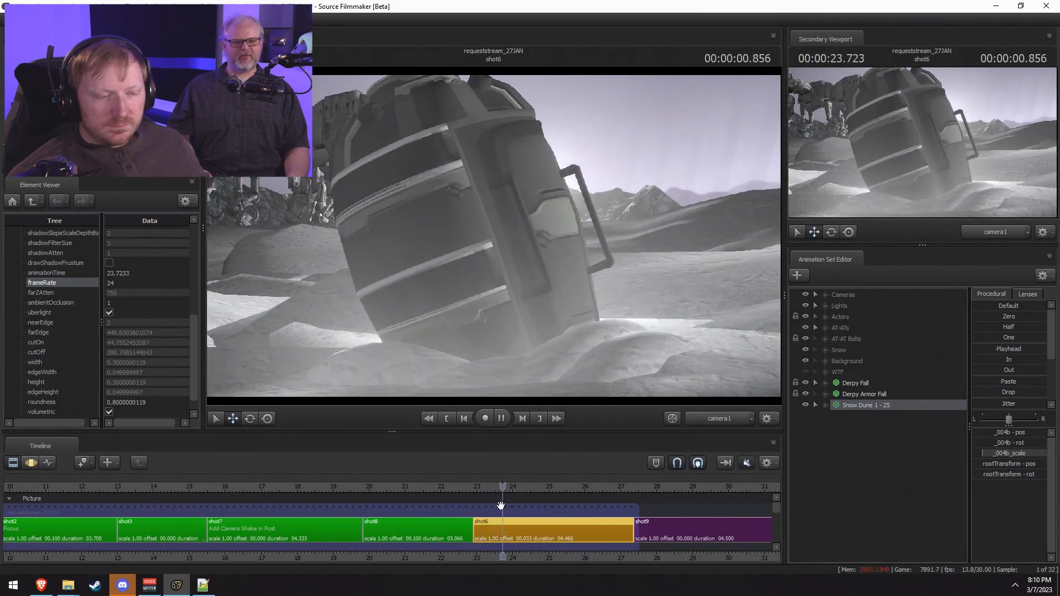
key("space")
scroll(519, 506, "up", 2)
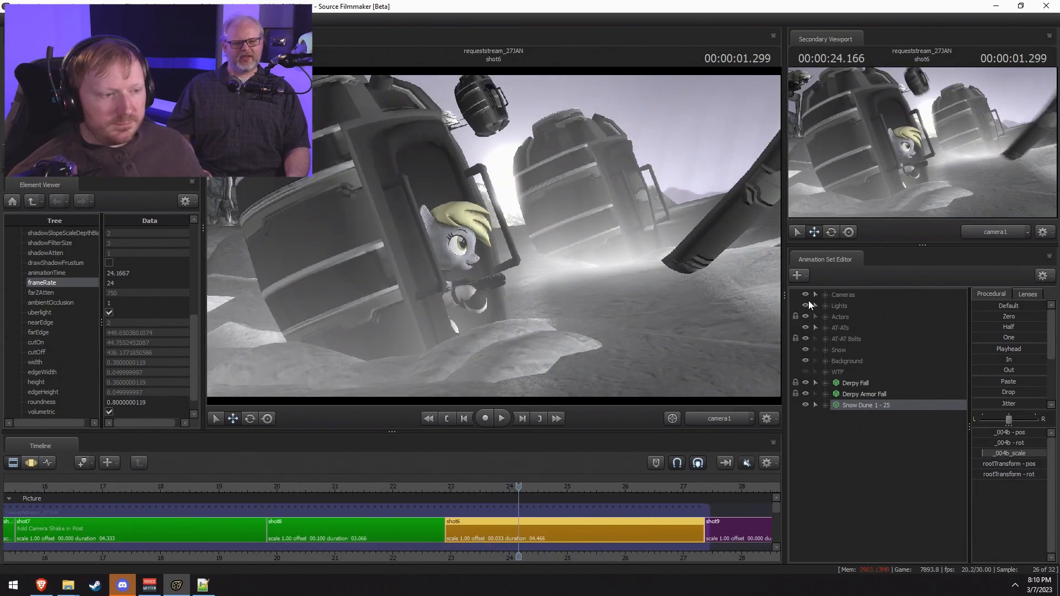
Step: Apply a slight Jitter to camera1's transform over a short time selection around 23.433, at the first pod's landing
left_click(824, 295)
left_click(872, 308)
scroll(539, 506, "up", 6)
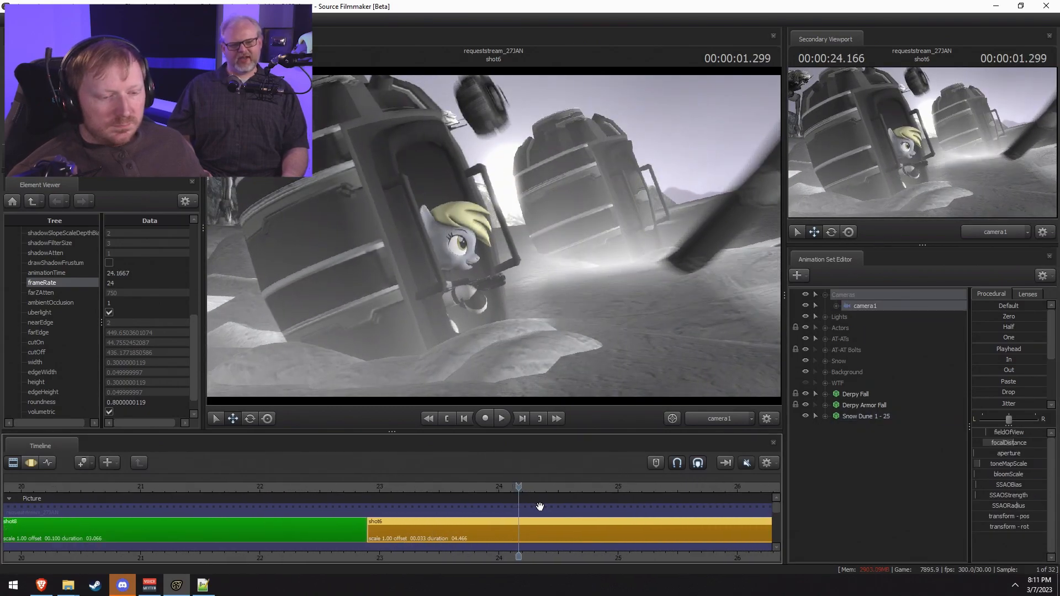
key("F3")
key("shift")
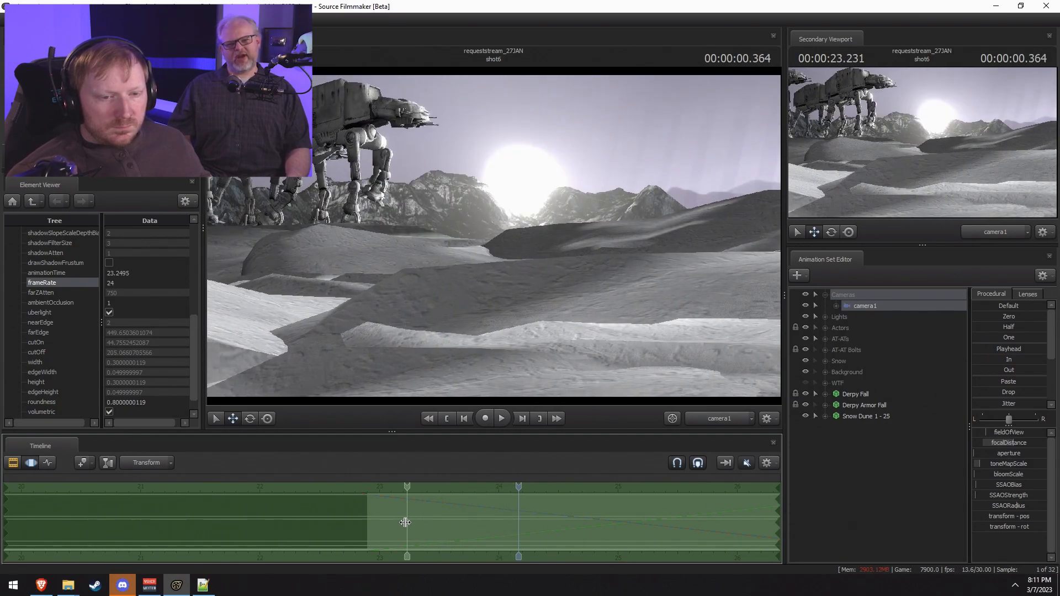
left_click(430, 531)
scroll(430, 530, "up", 2)
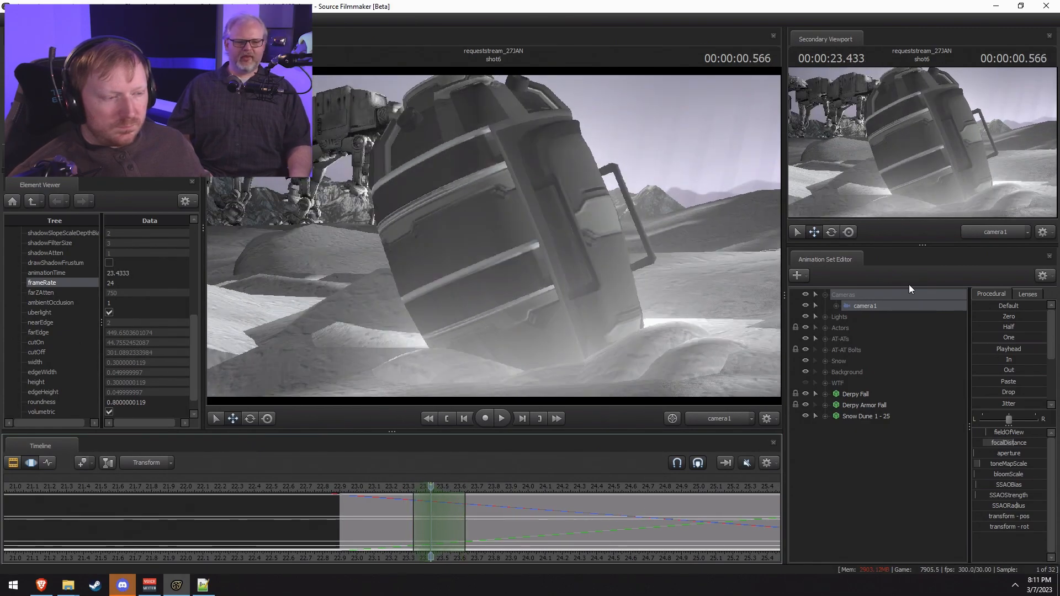
left_click(836, 306)
left_click(847, 317)
left_click(893, 416)
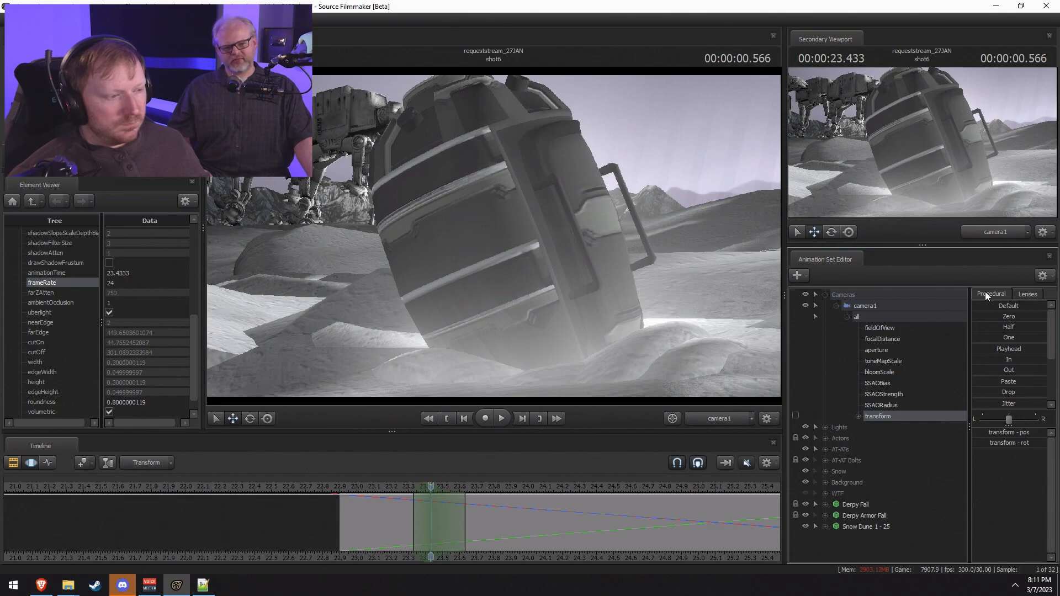
left_click_drag(987, 407, 995, 407)
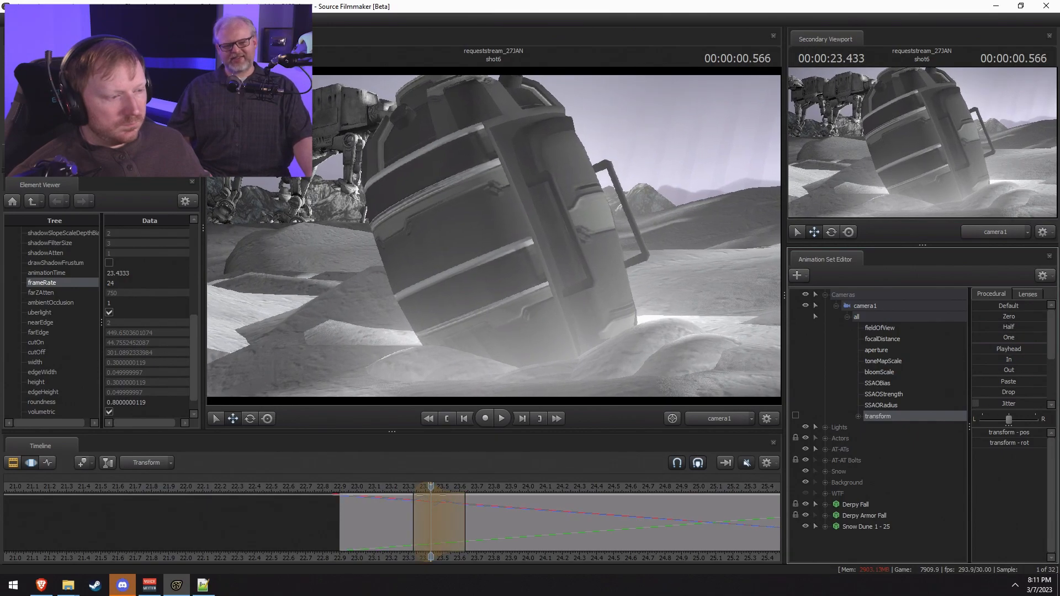
Step: Play back the shot around 23.433 to check the first camera jitter
key("space")
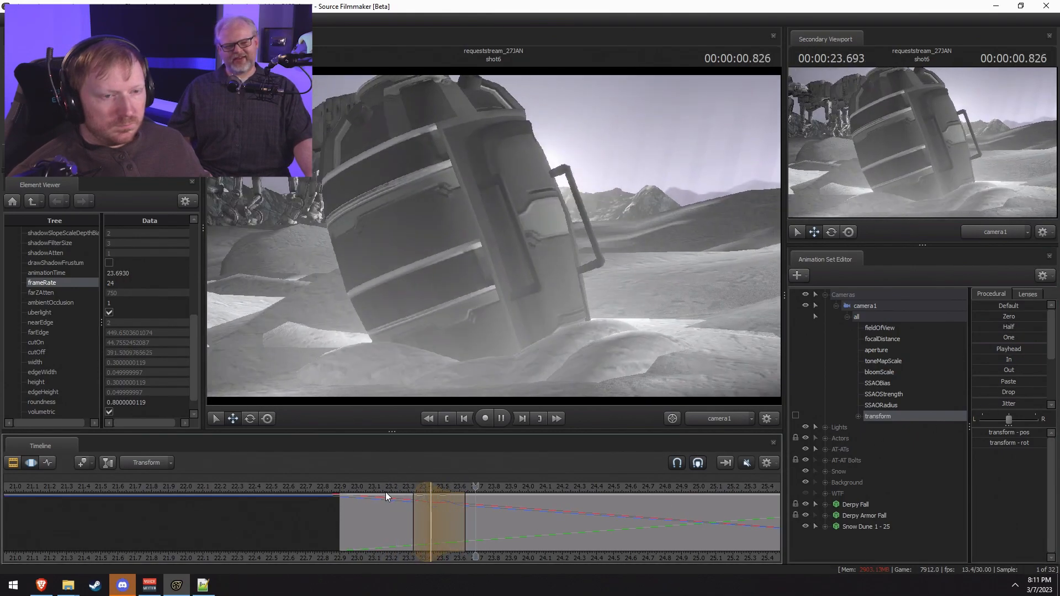
key("space")
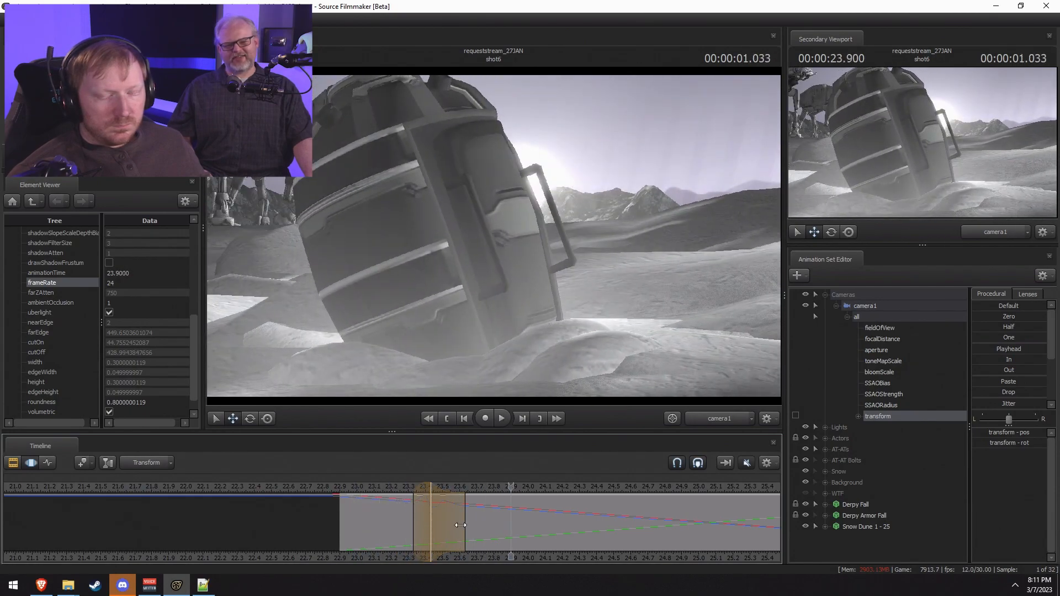
middle_click_drag(491, 506, 315, 507)
left_click_drag(312, 488, 256, 488)
key("F2")
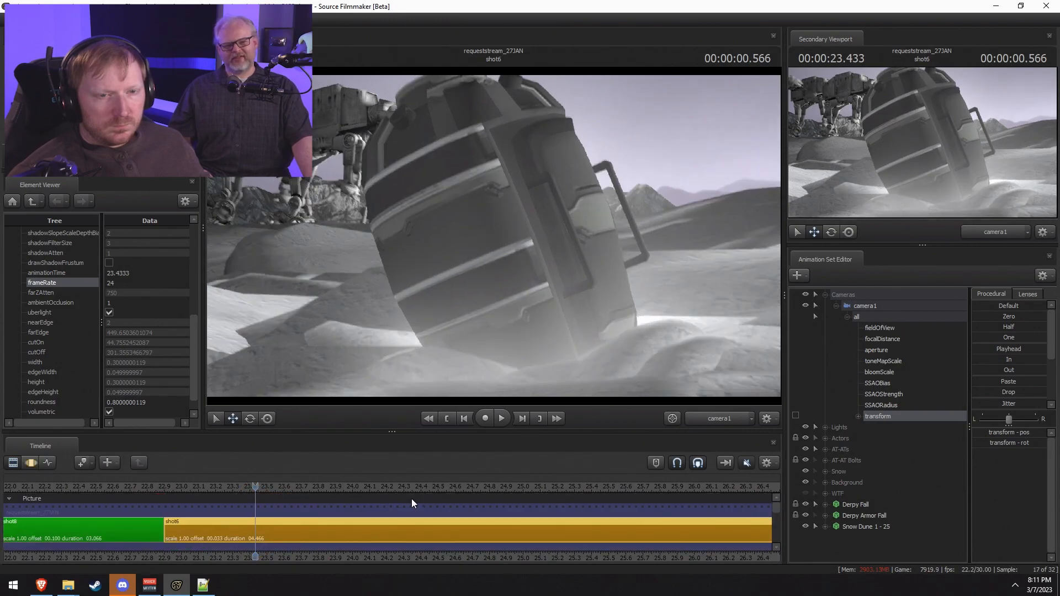
key("F3")
key("space")
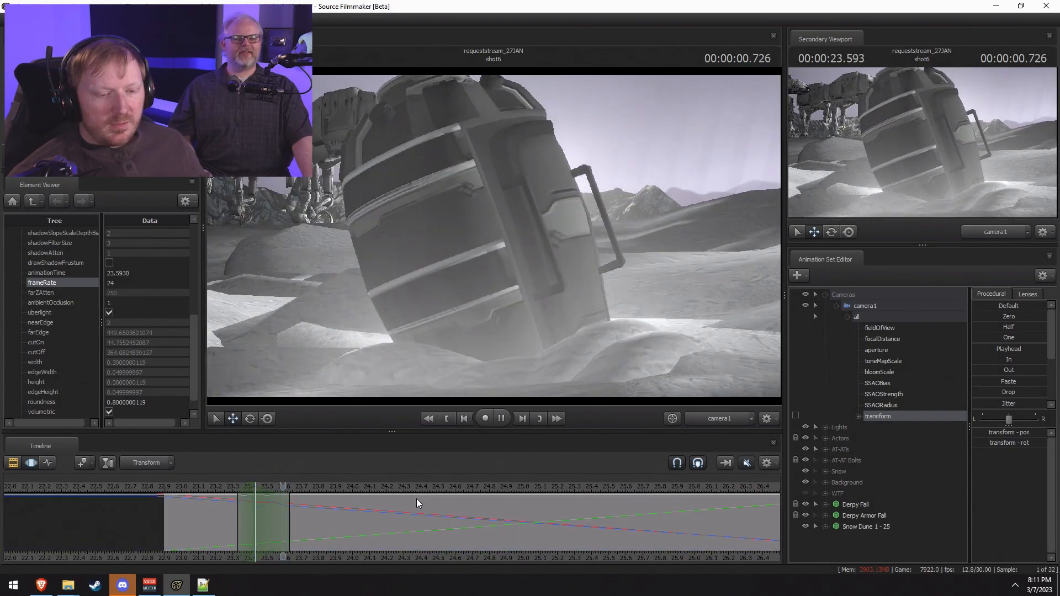
Step: Apply a slight Jitter to camera1's transform over a short time selection around 24.000, at the second pod's landing
key("F2")
scroll(393, 517, "up", 1)
key("F3")
key("shift")
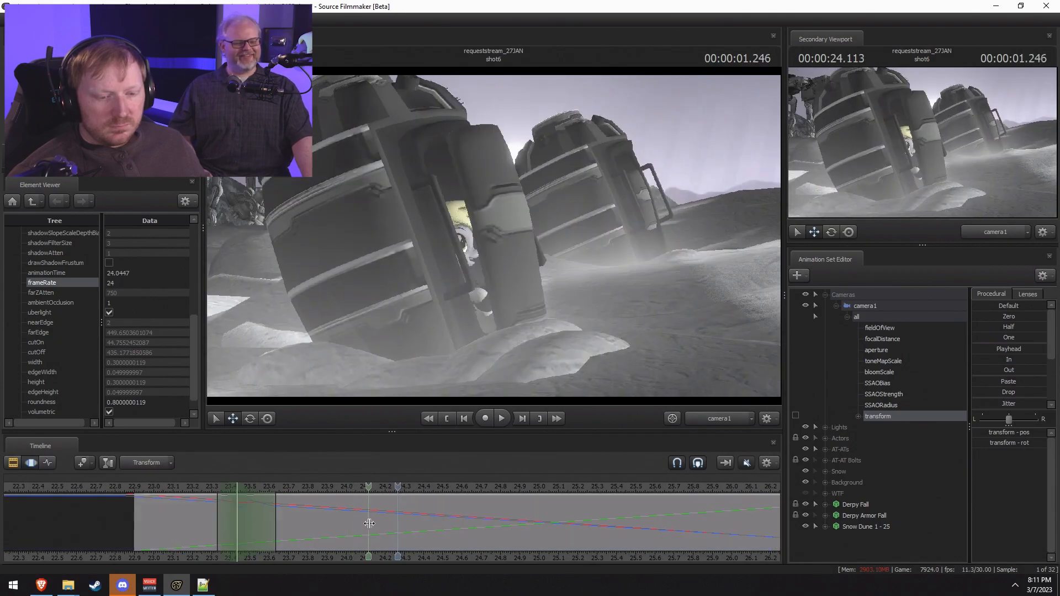
left_click(346, 533, "shift")
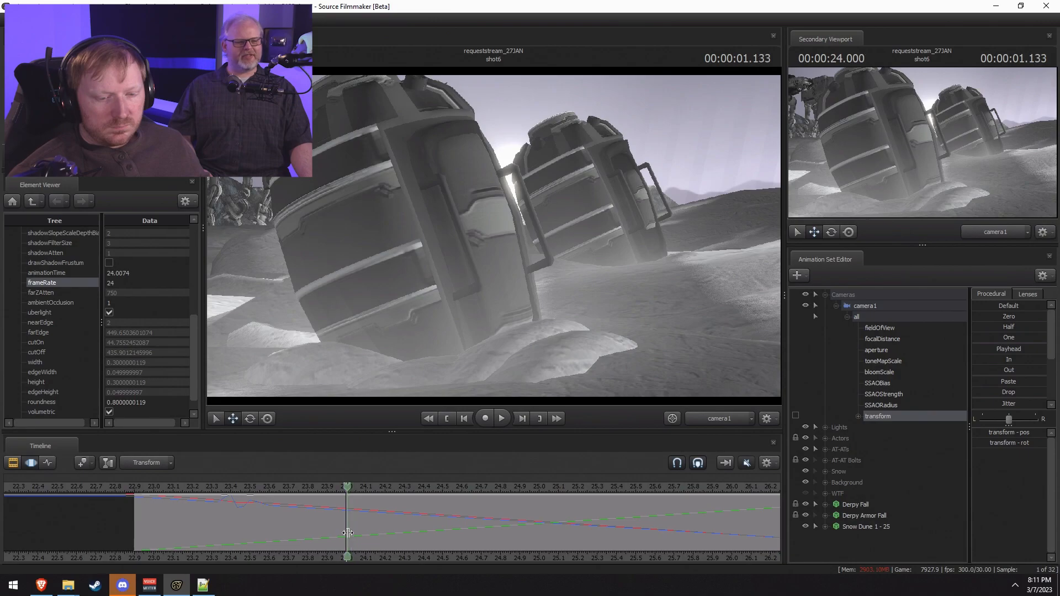
scroll(348, 533, "up", 3)
left_click_drag(365, 532, 371, 532)
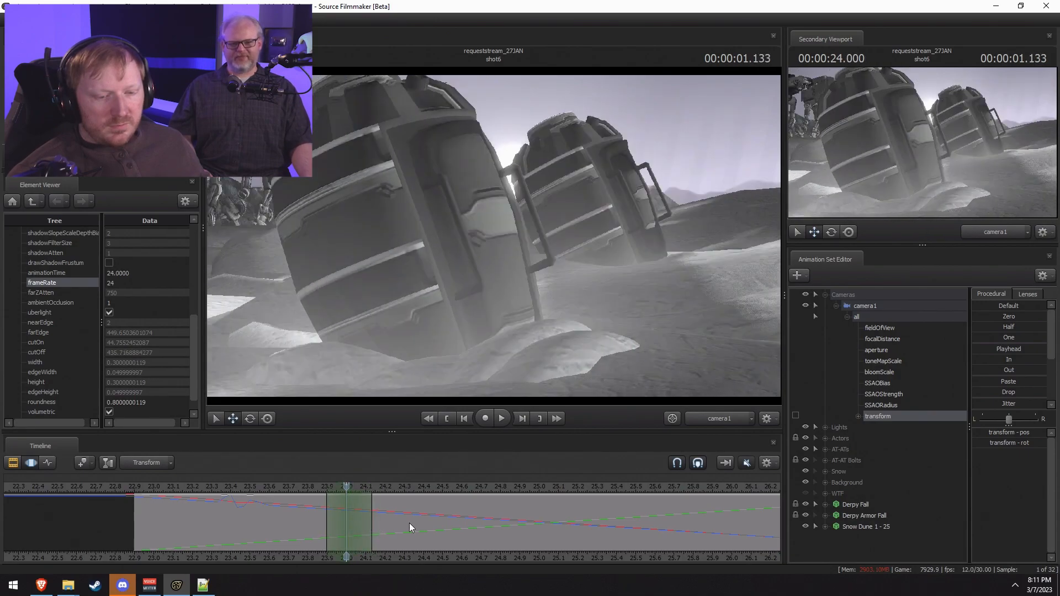
left_click_drag(999, 401, 1001, 401)
Step: Play back shot6 from near its start to review both camera jitters
left_click_drag(540, 486, 174, 494)
key("space")
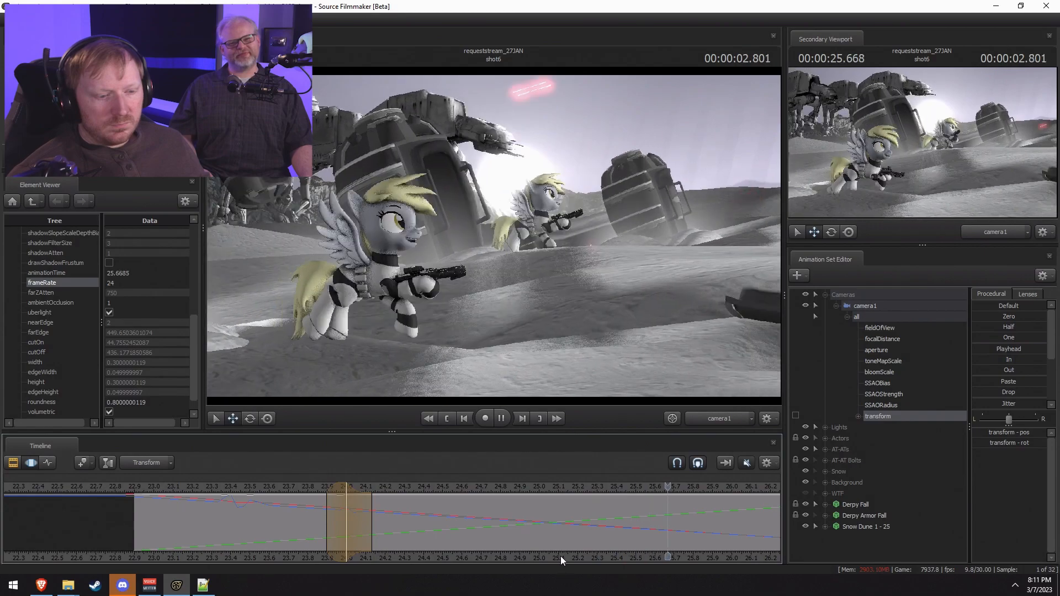
middle_click_drag(561, 555, 296, 560)
scroll(608, 556, "down", 2)
scroll(647, 559, "down", 2)
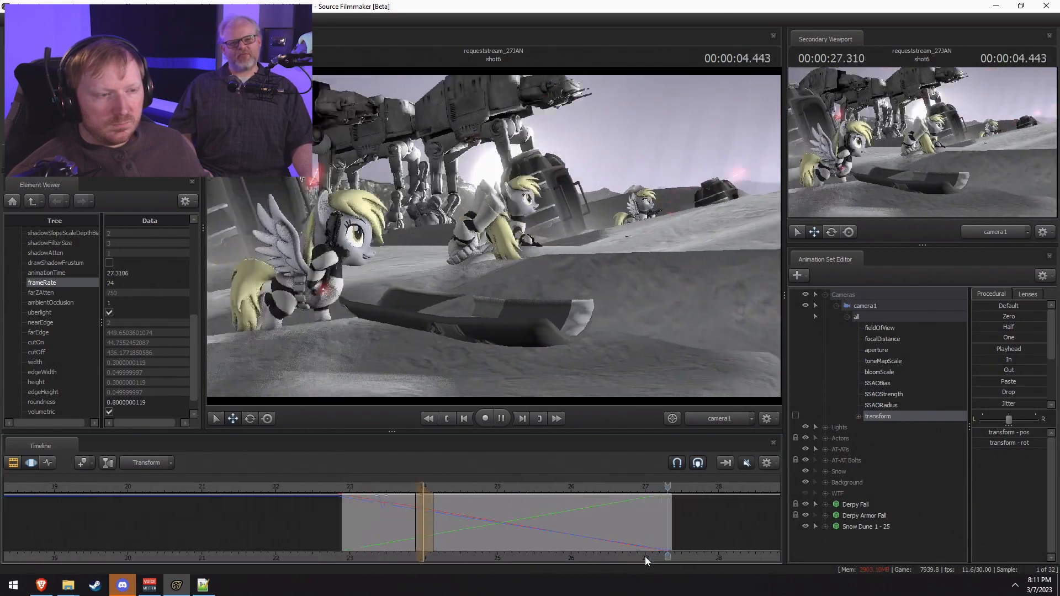
Step: Play back shot6 repeatedly from its start to recheck the camera jitters at the pod landings
key("space")
key("F2")
left_click(364, 487)
key("space")
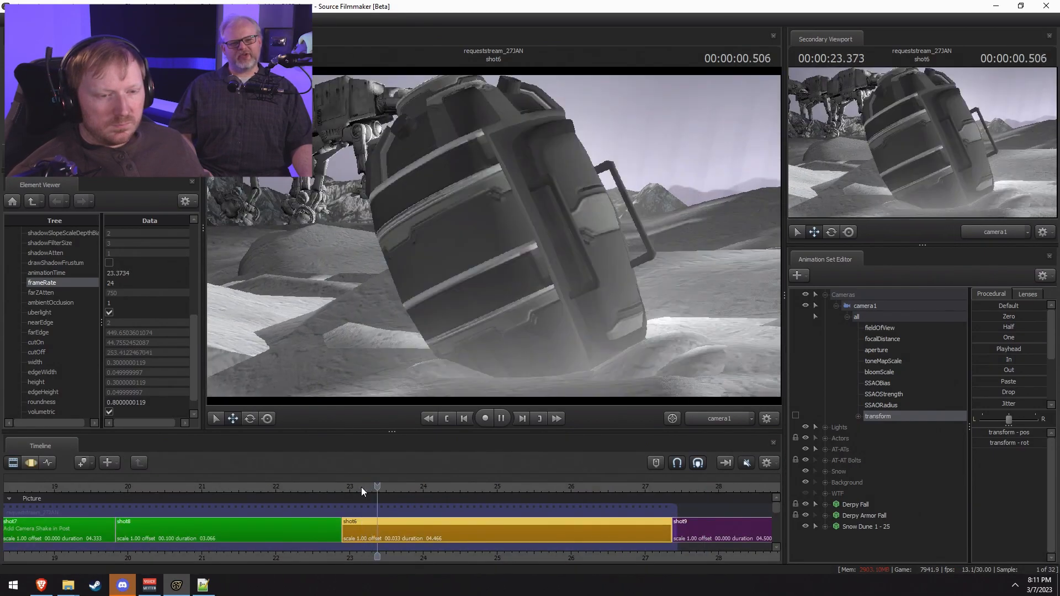
left_click(343, 485)
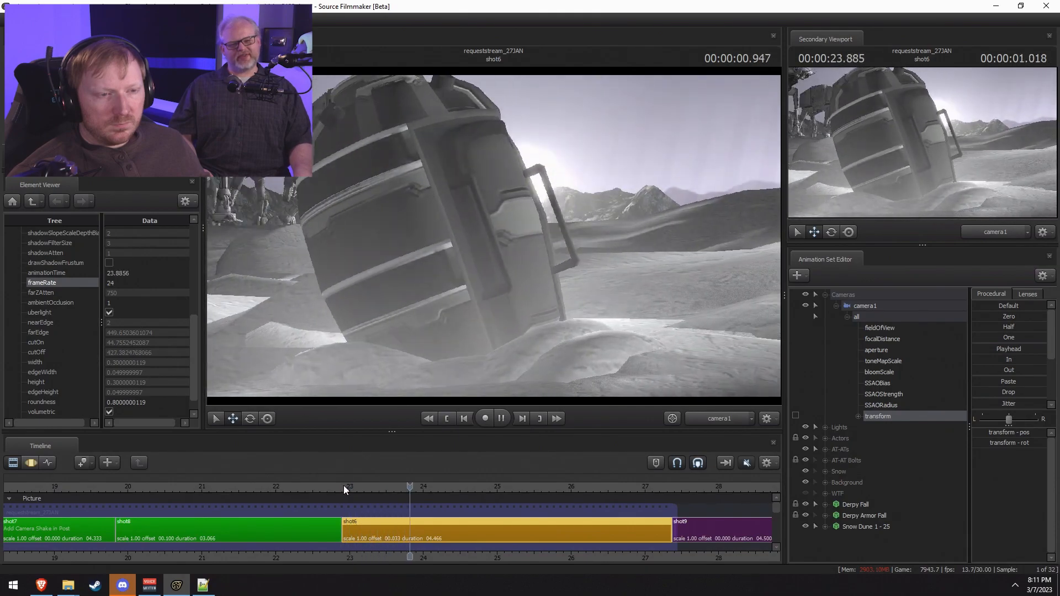
left_click(342, 485)
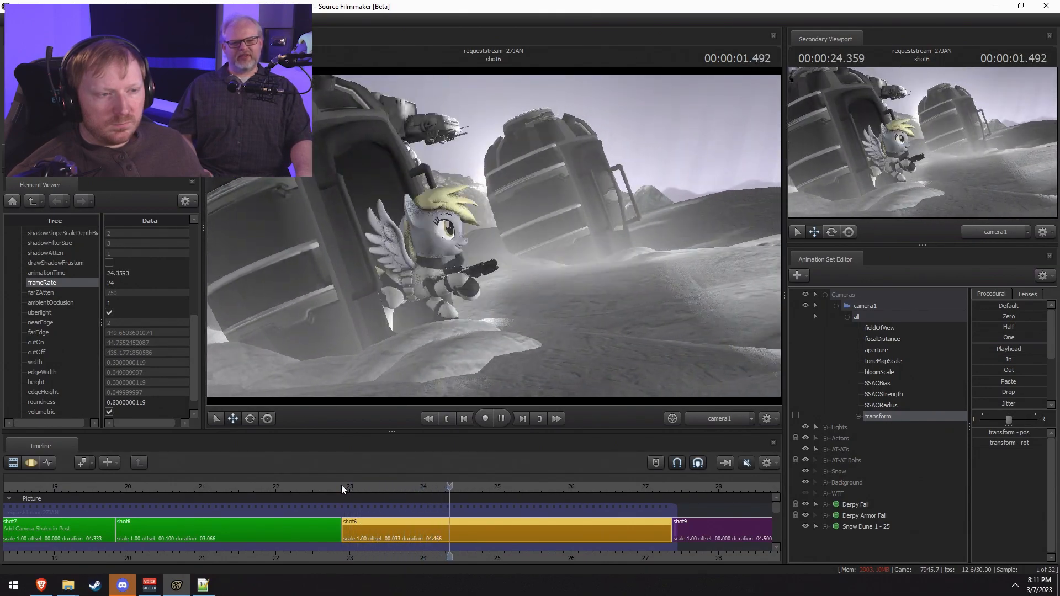
key("space")
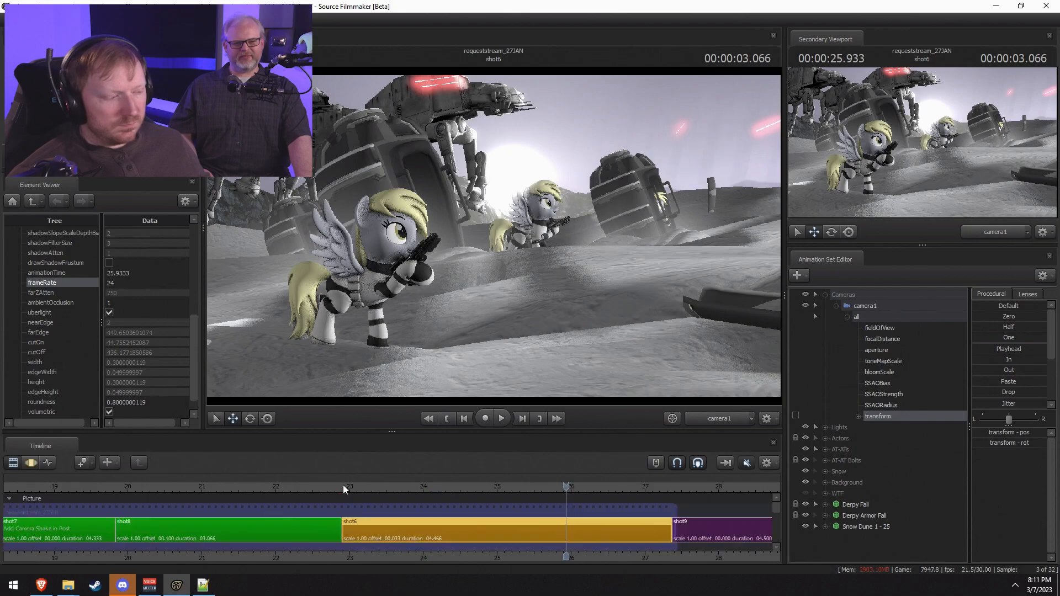
key("F3")
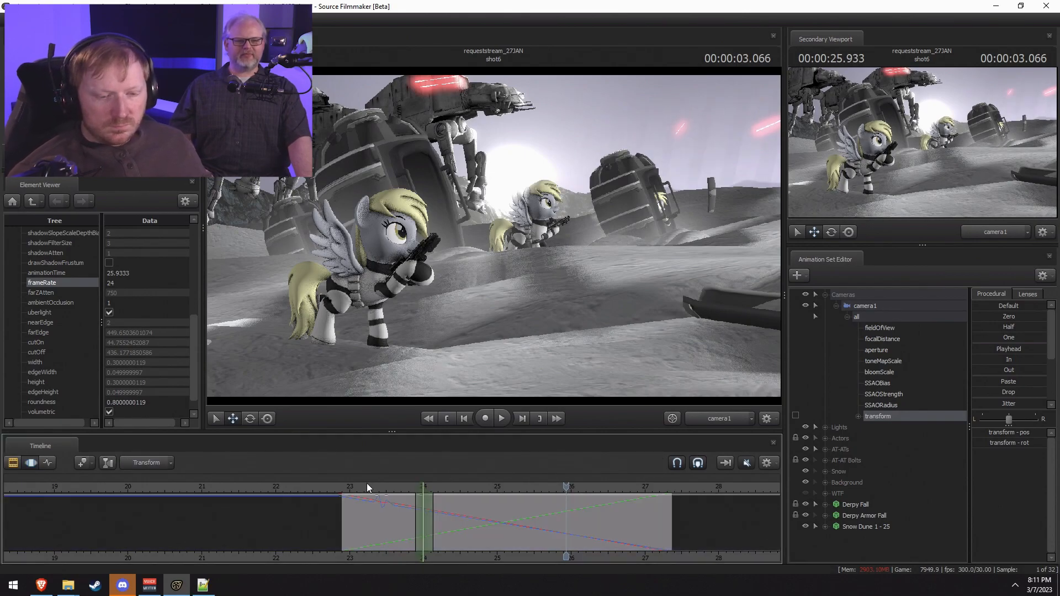
left_click(348, 486)
key("space")
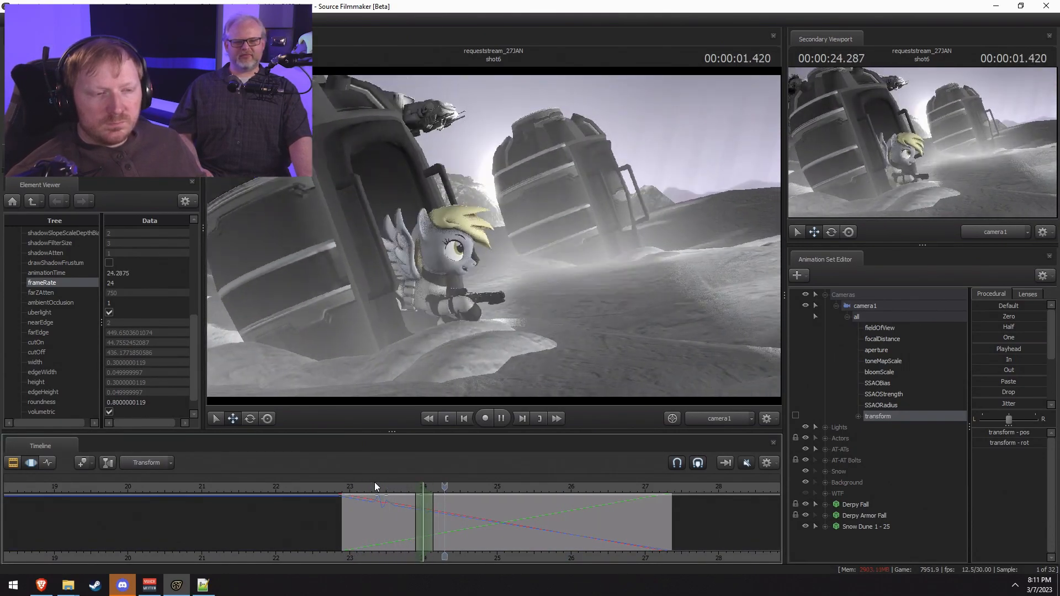
key("space")
Step: View the background through the work camera near shot6's start and select the Sky Card in the Background group
left_click(722, 418)
left_click_drag(676, 353, 668, 309)
mouse_move(479, 233)
left_mouse_down()
mouse_move(488, 238)
mouse_move(479, 233)
left_mouse_up()
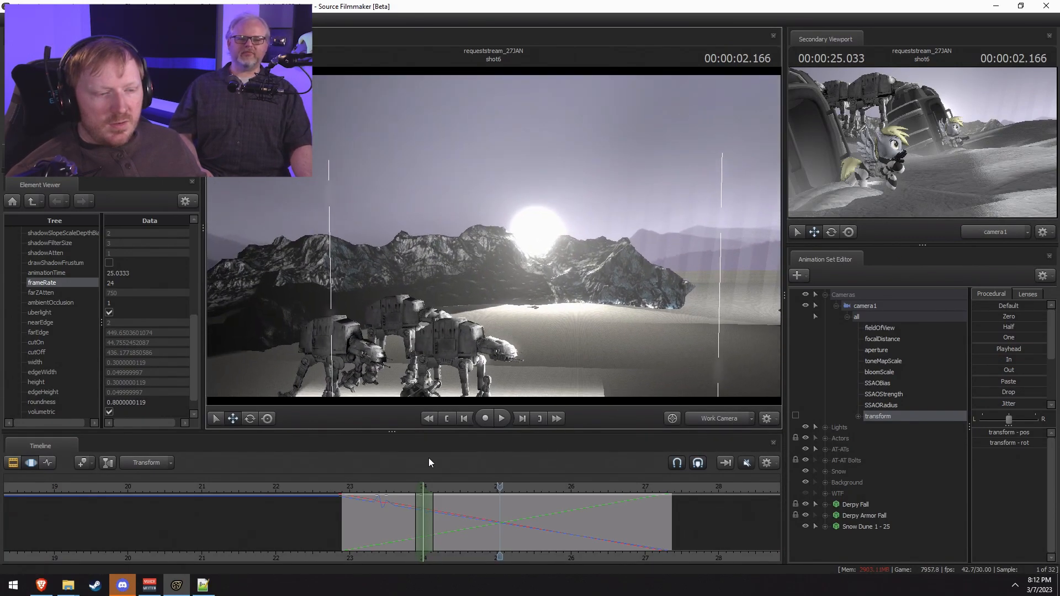
left_click(347, 494)
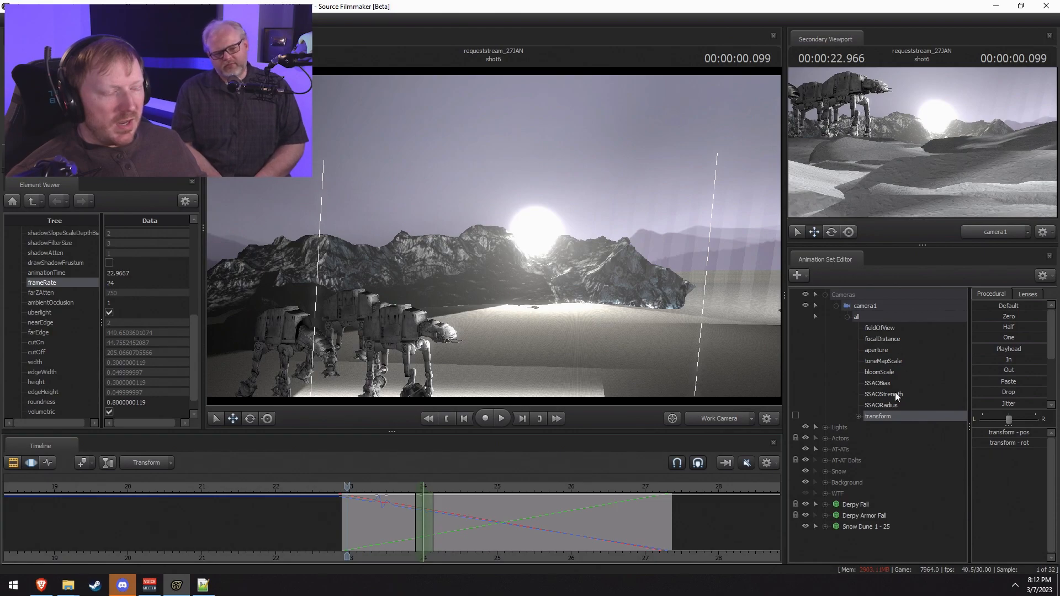
left_click(830, 480)
left_click(864, 515)
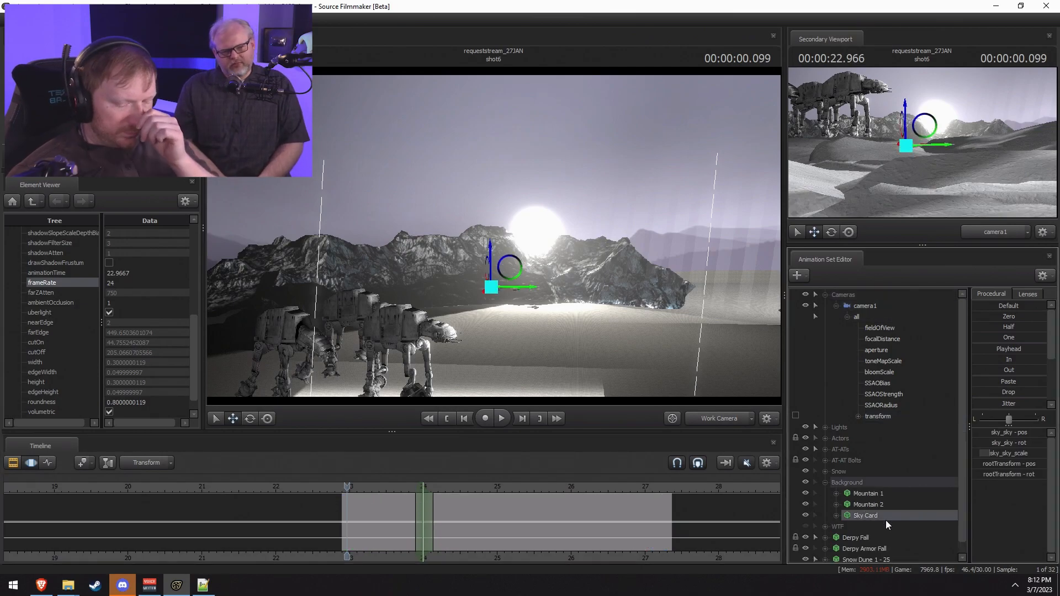
Step: Raise the Sky Card over the entire timeline, framing it through the work camera matched to camera1
left_click(622, 512)
key("ctrl+a")
left_click(734, 416)
left_click(734, 416, "ctrl")
key("e")
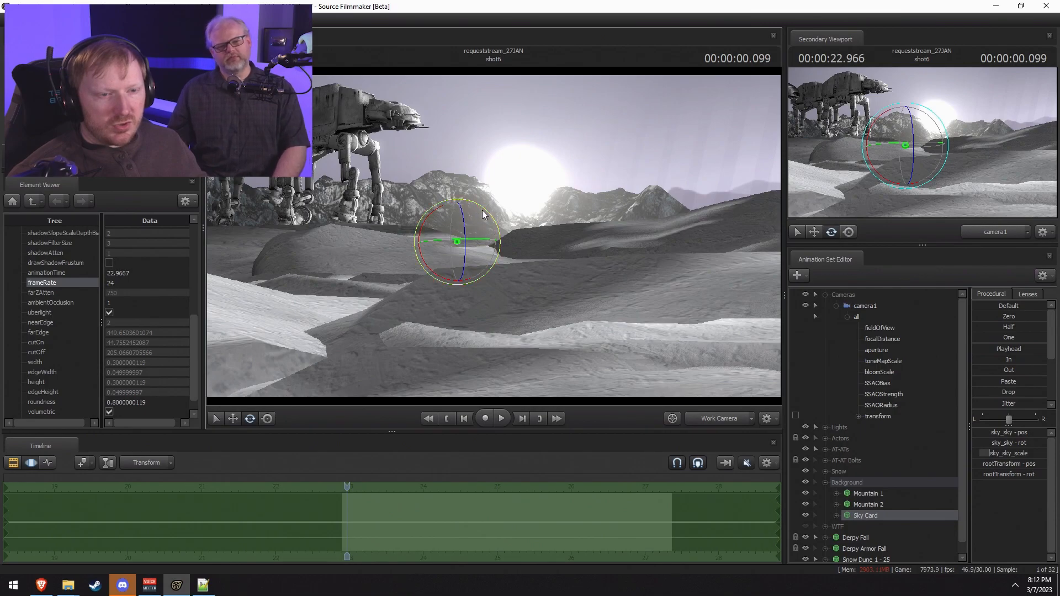
key("w")
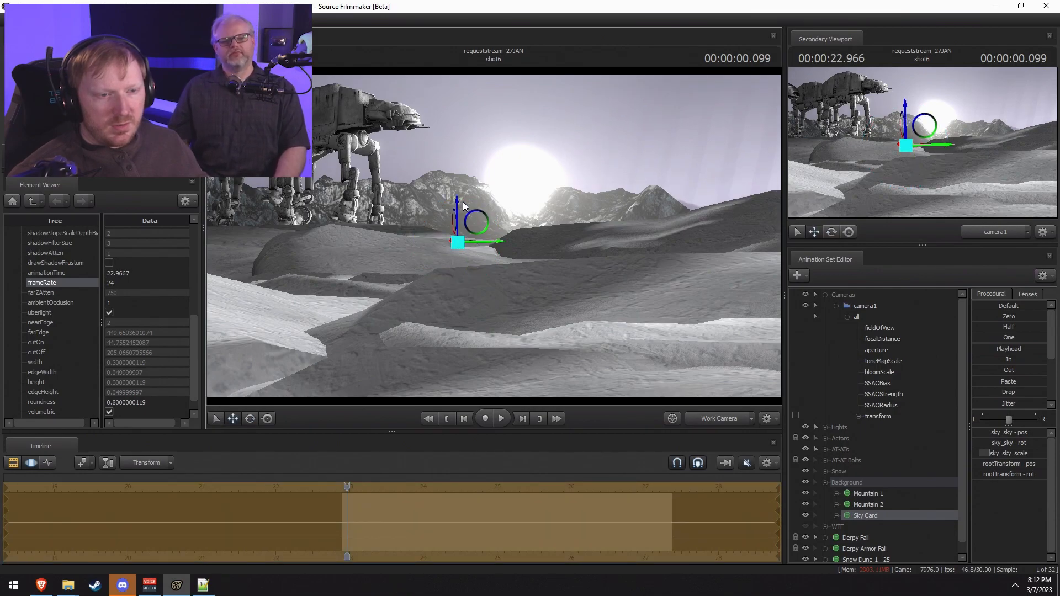
left_click_drag(457, 204, 480, 169)
key("e")
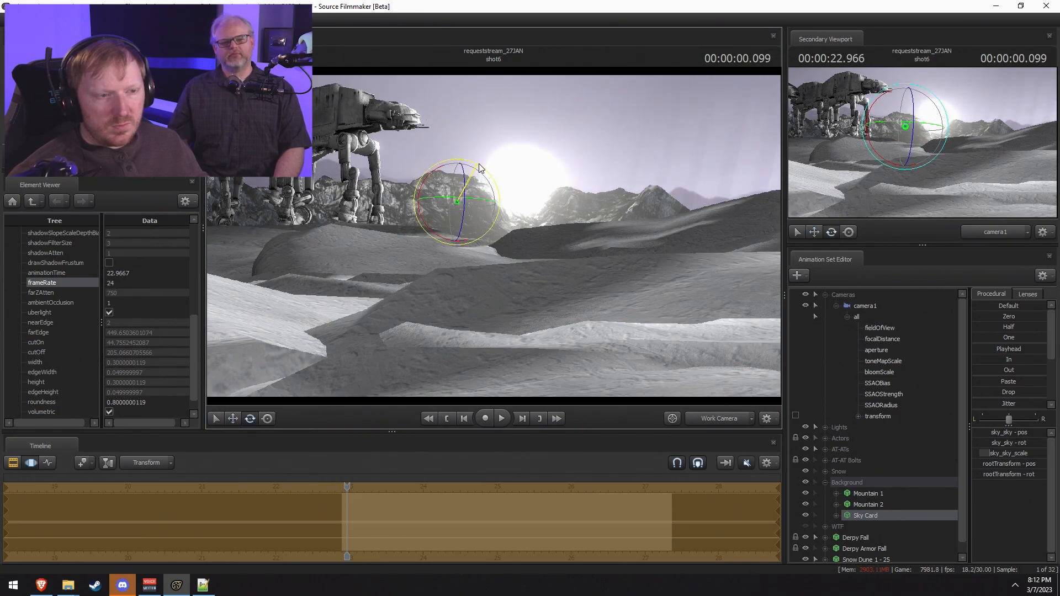
key("w")
key("ctrl+1")
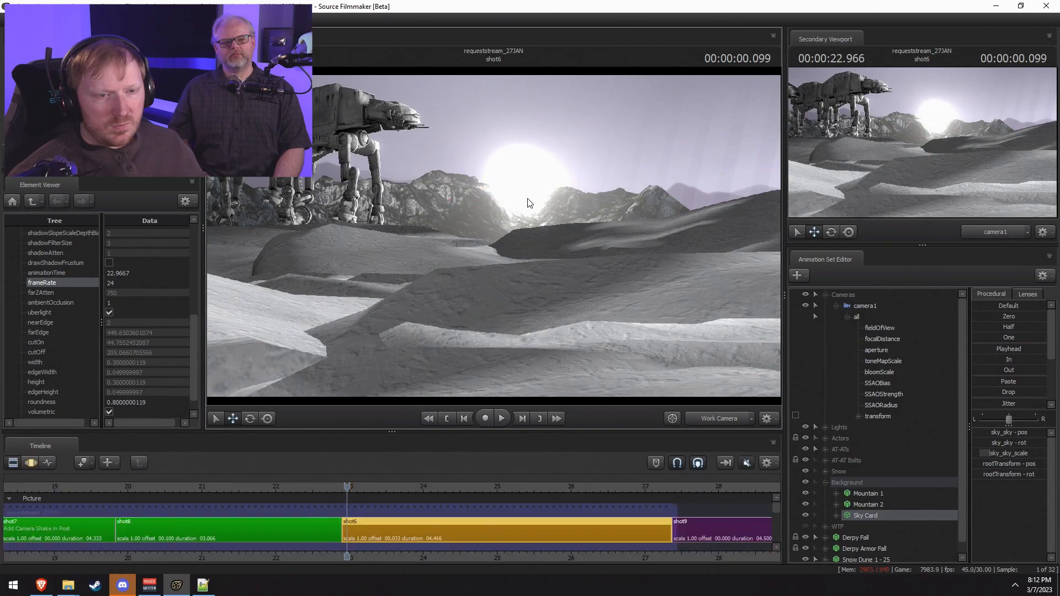
Step: Play back shot6 from its start through camera1 to check the raised sky
key("space")
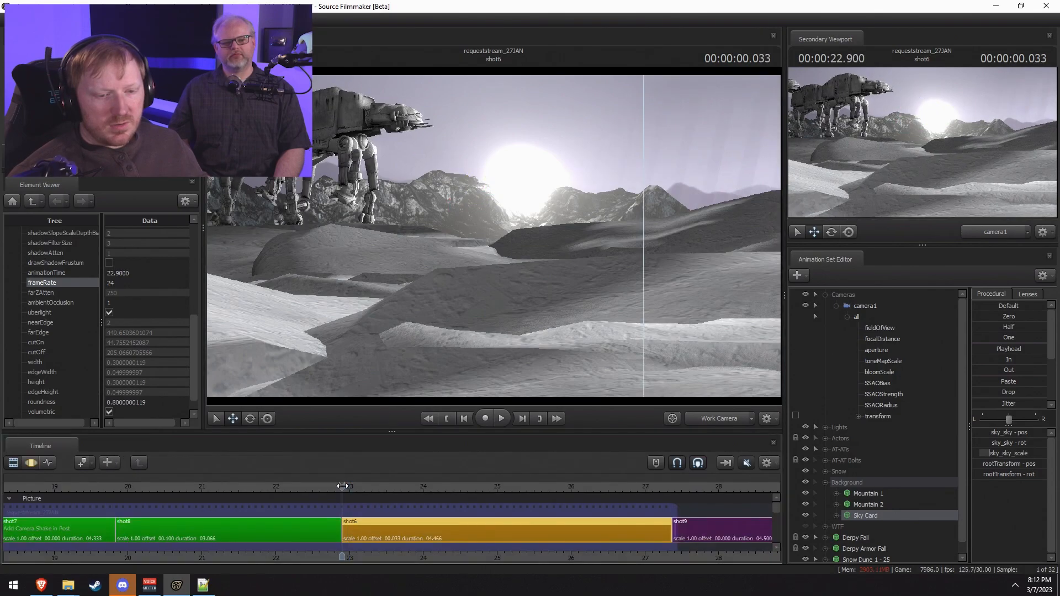
key("space")
left_click(718, 421)
key("space")
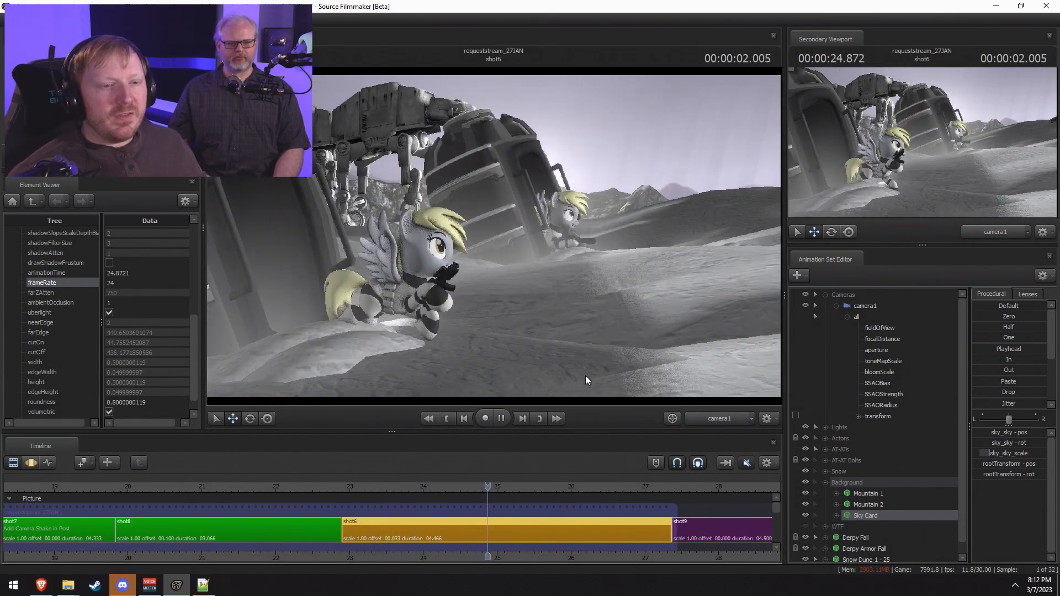
key("space")
key("F3")
key("F1")
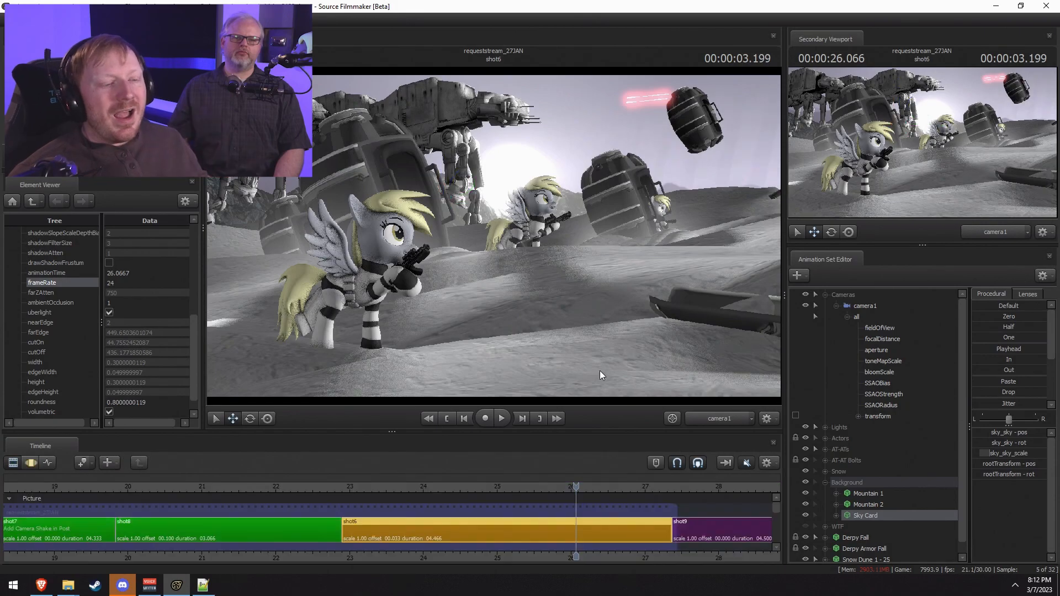
Step: Look at the sky behind the AT-ATs through the work camera and show the Sky Card's game model in the Element Viewer
left_click(705, 421)
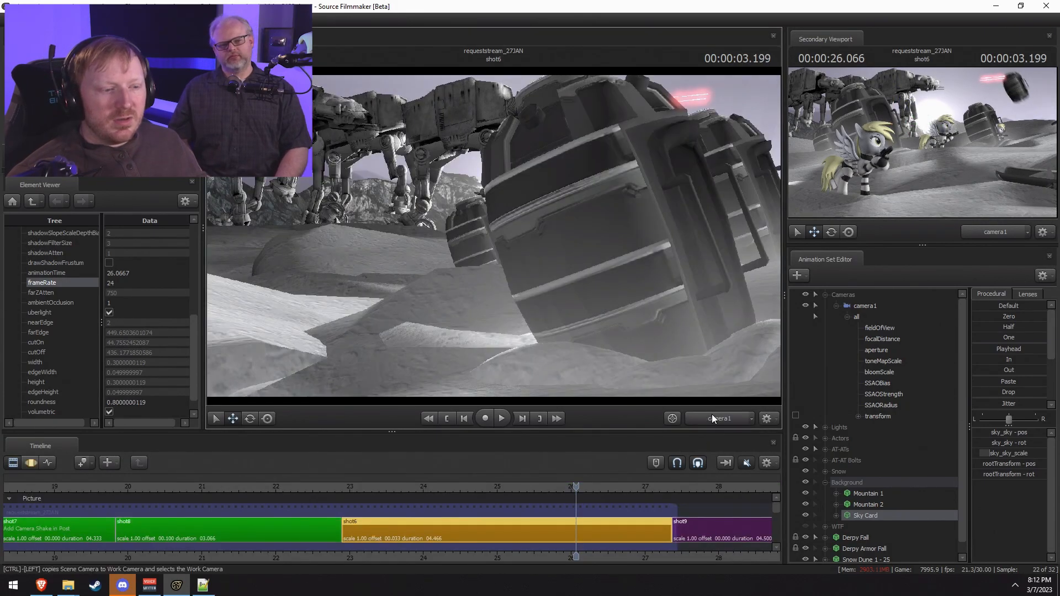
left_click(713, 419, "ctrl")
left_click_drag(651, 332, 673, 298)
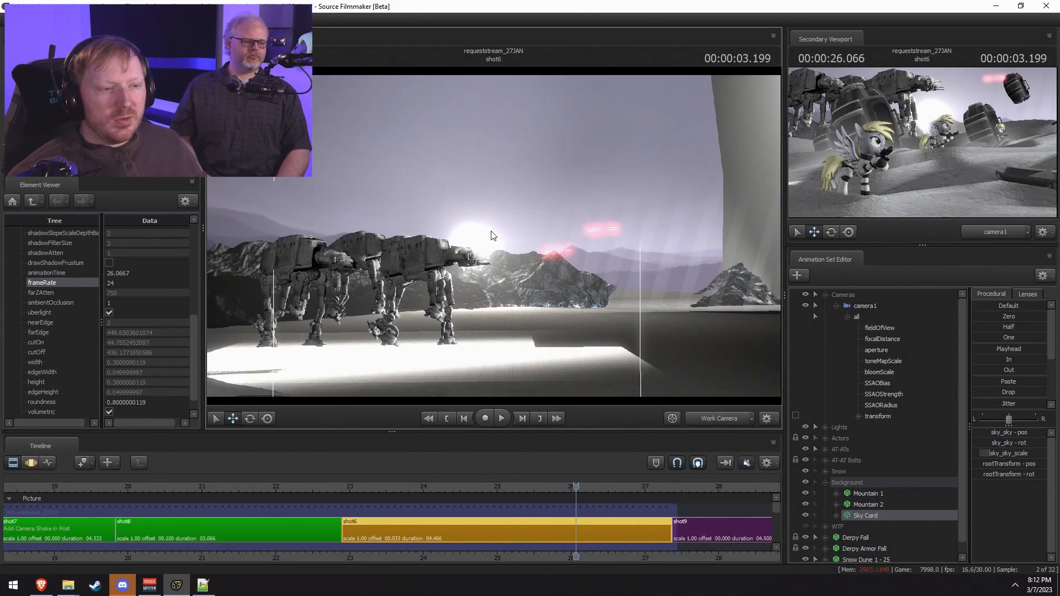
right_click(875, 513)
left_click(902, 488)
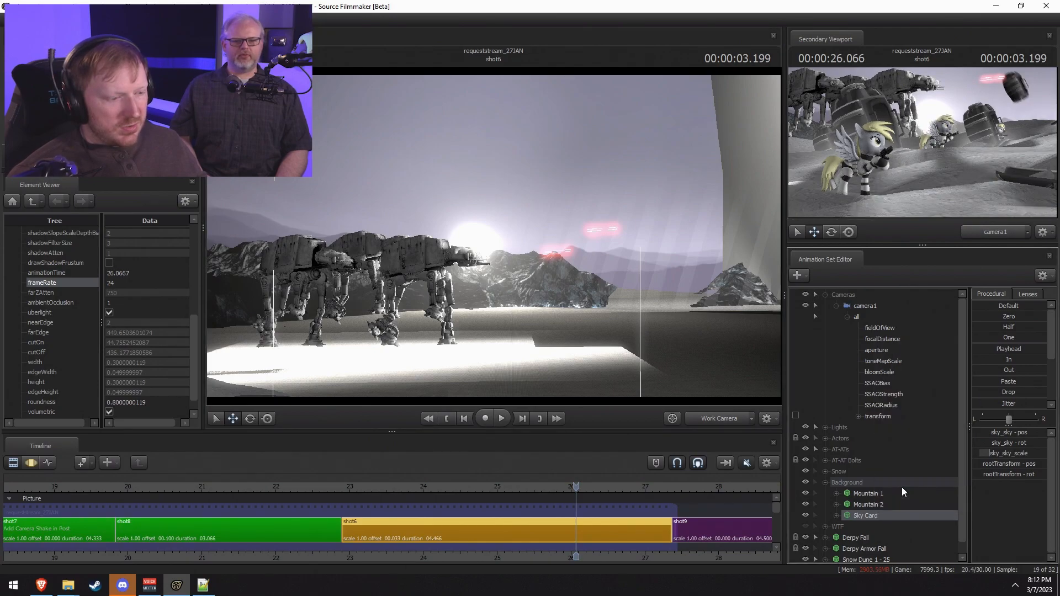
right_click(877, 514)
mouse_move(964, 403)
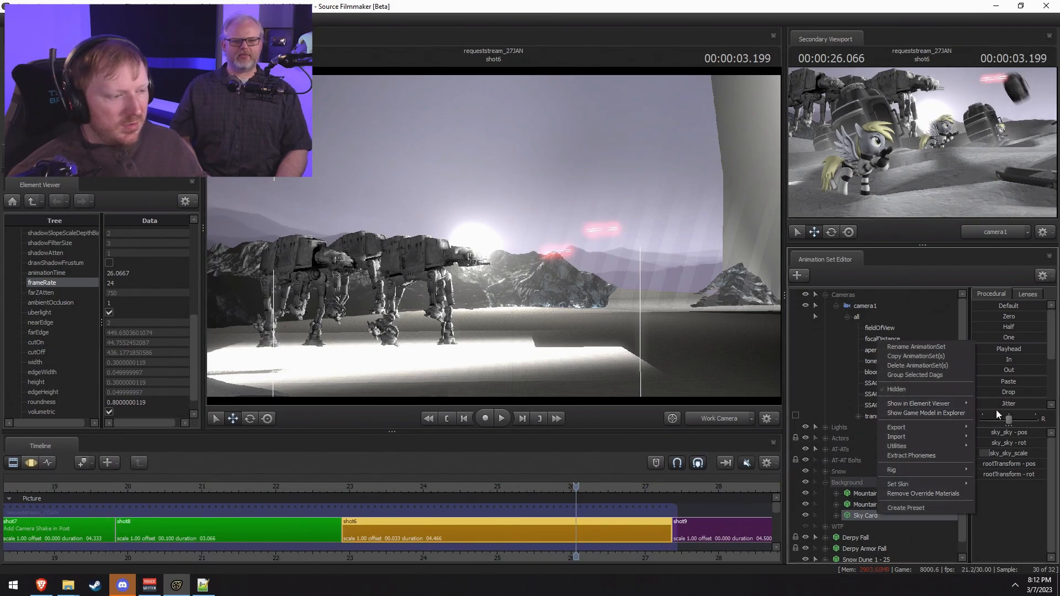
left_click(991, 415)
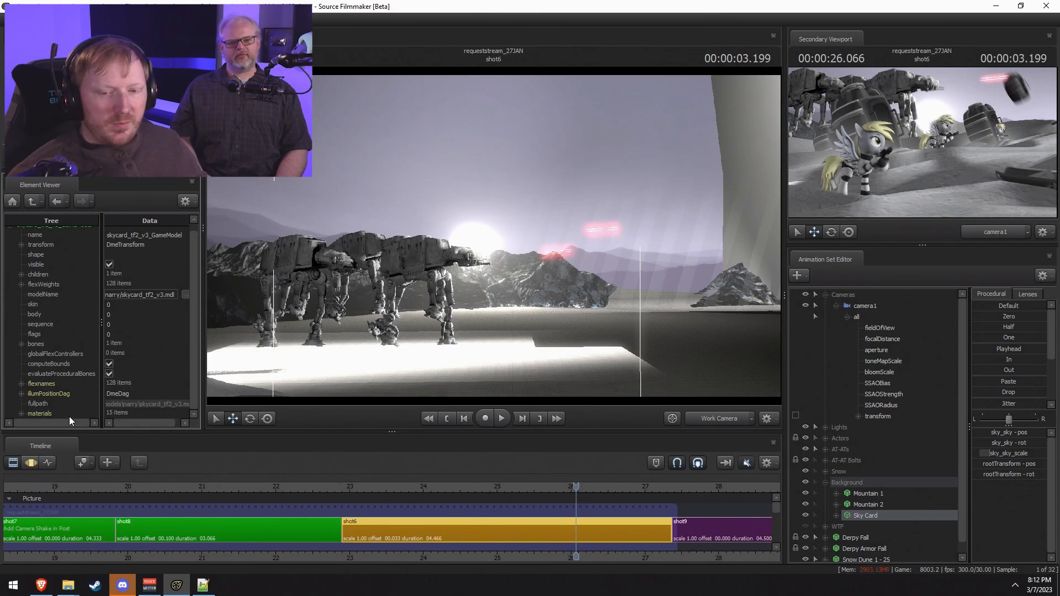
Step: Expand the Sky Card model's materials and add a float attribute named $alpha to sky8
left_click(24, 412)
scroll(27, 400, "down", 5)
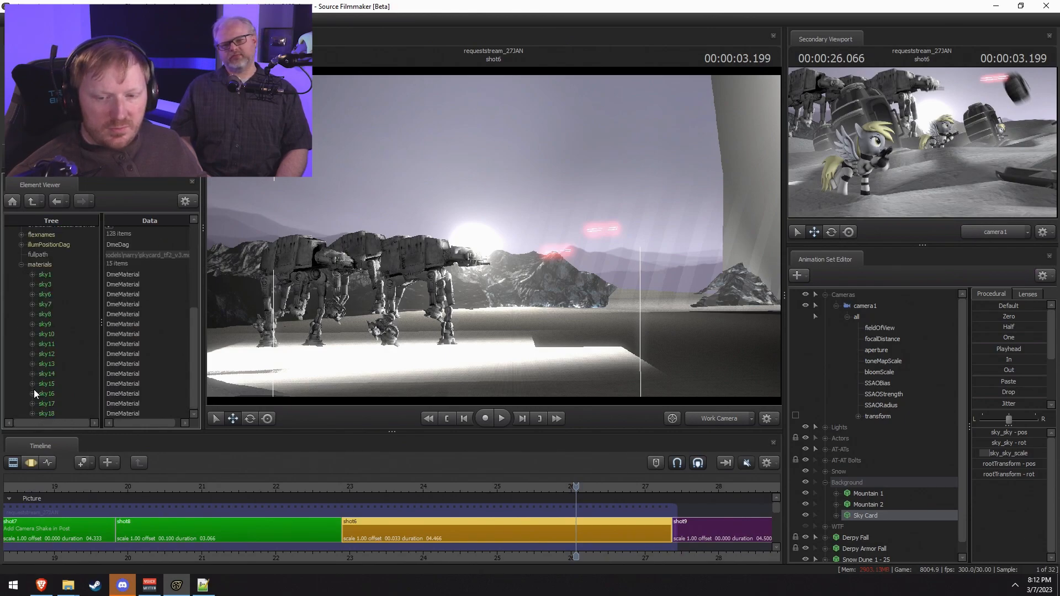
left_click(35, 277)
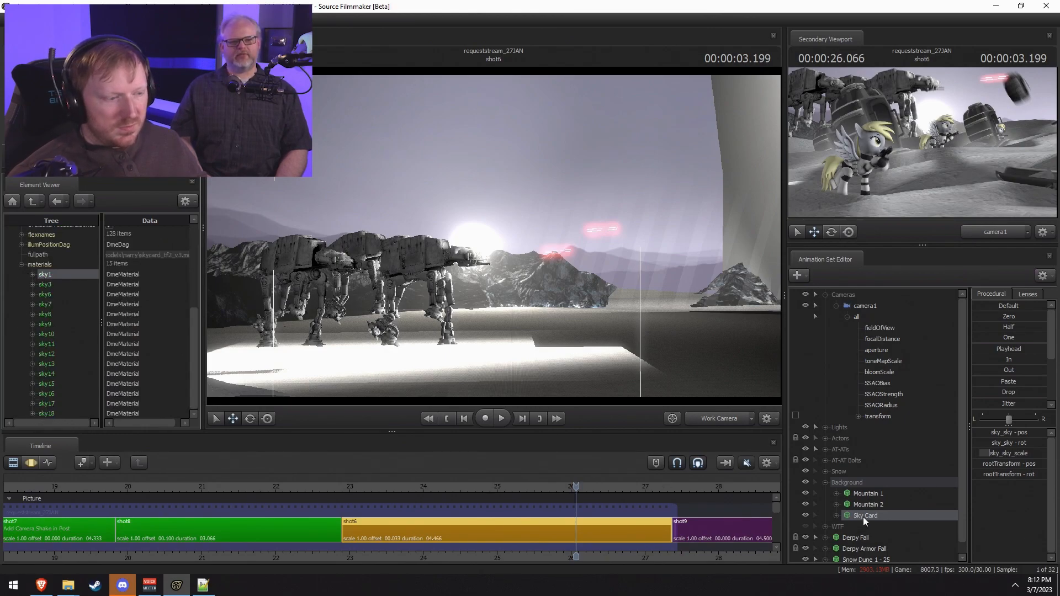
left_click(52, 313)
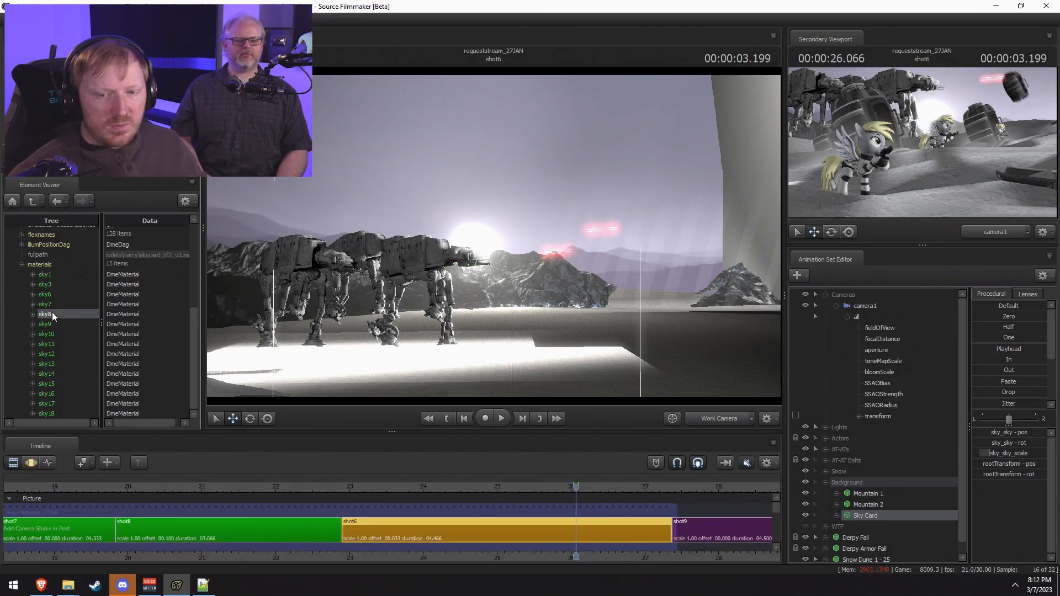
right_click(52, 313)
mouse_move(159, 391)
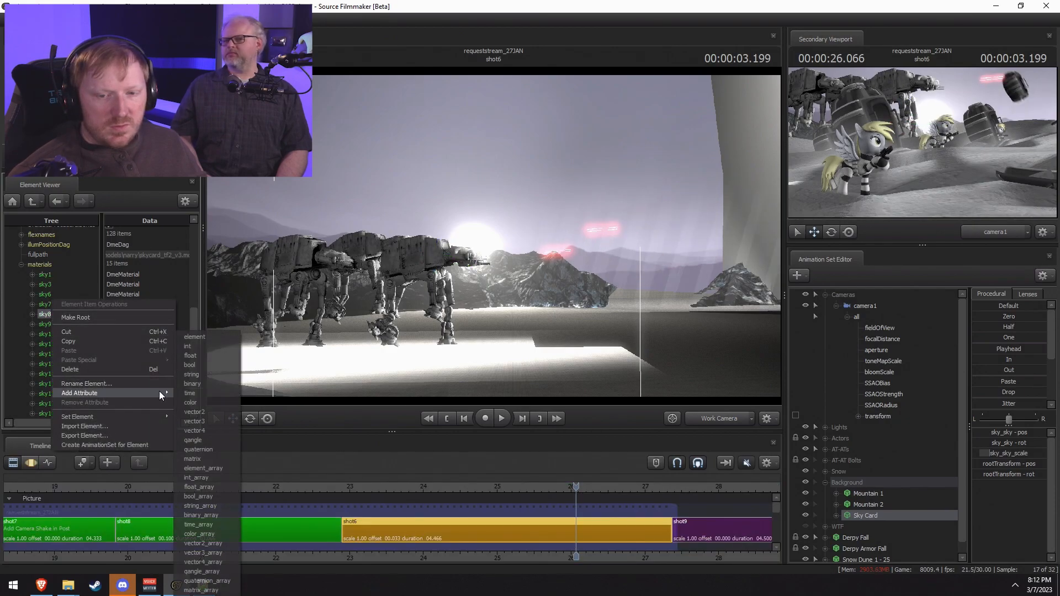
left_click(190, 355)
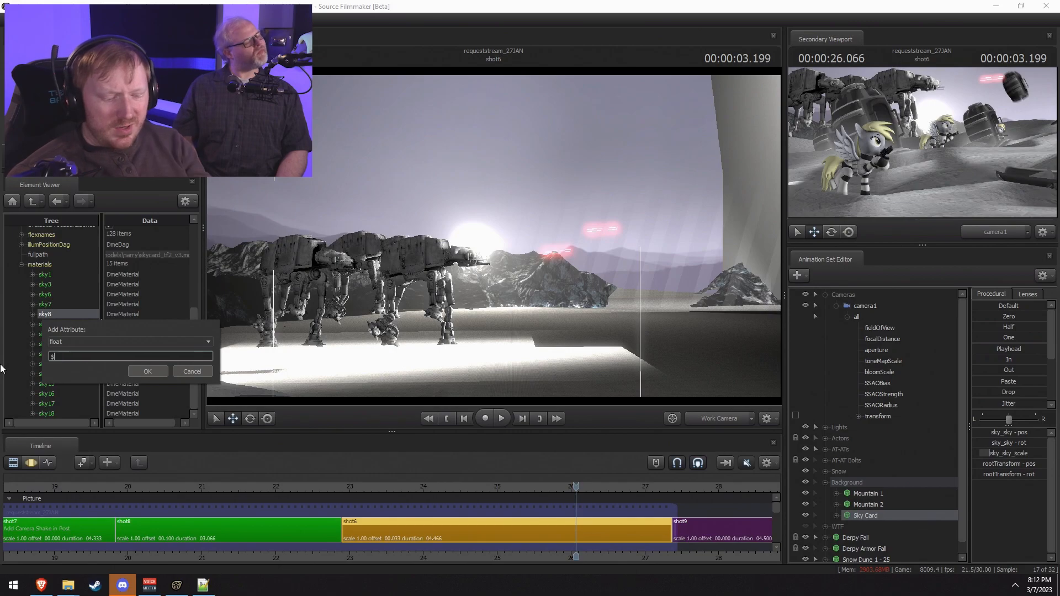
type("$alp")
key("Return")
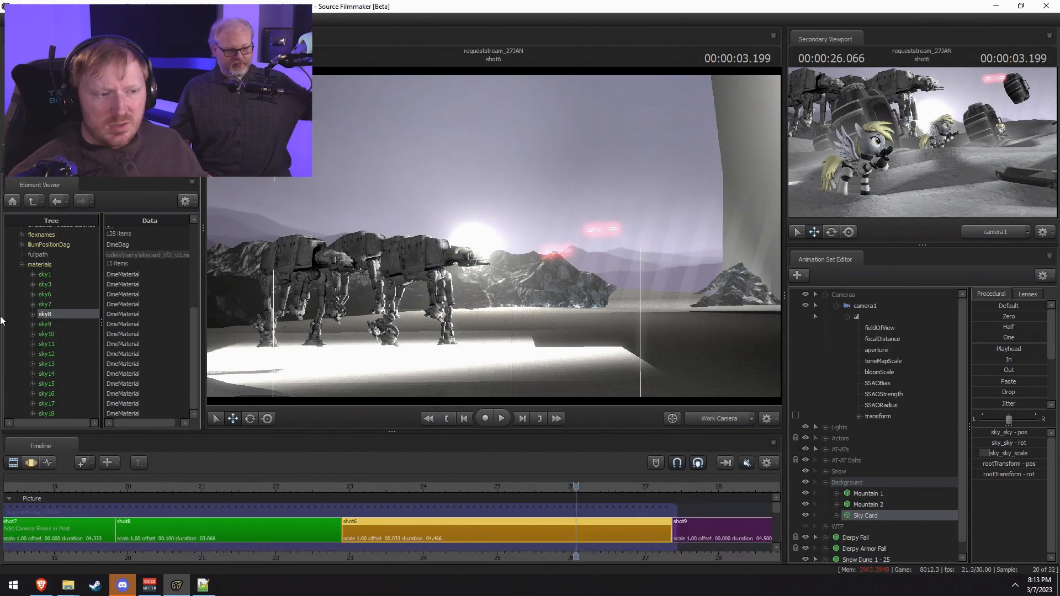
Step: Add a float attribute named $alpha to the Sky Card's sky9 material
right_click(45, 313)
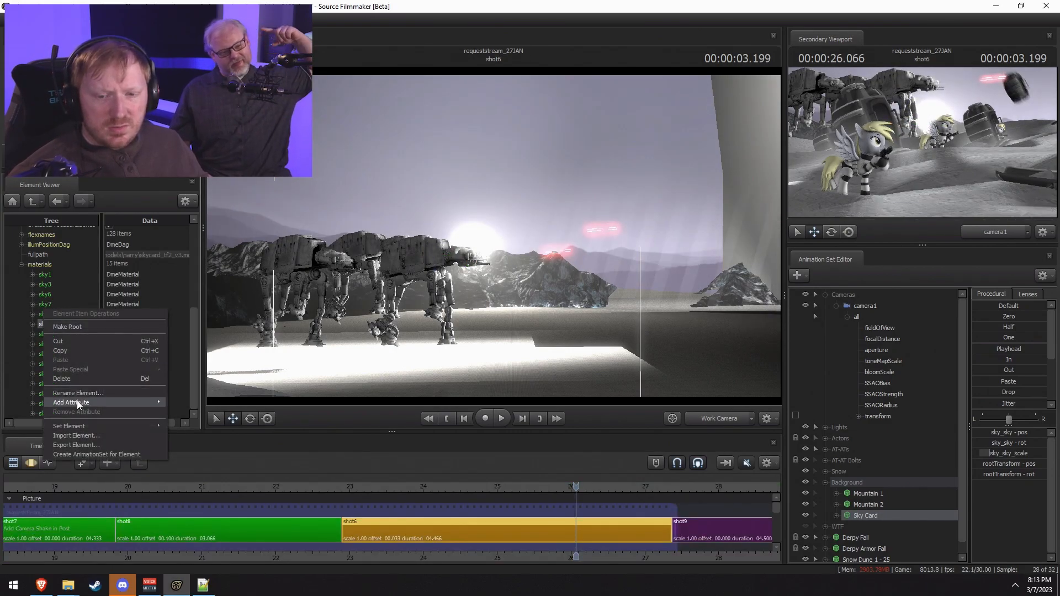
mouse_move(144, 402)
left_click(189, 357)
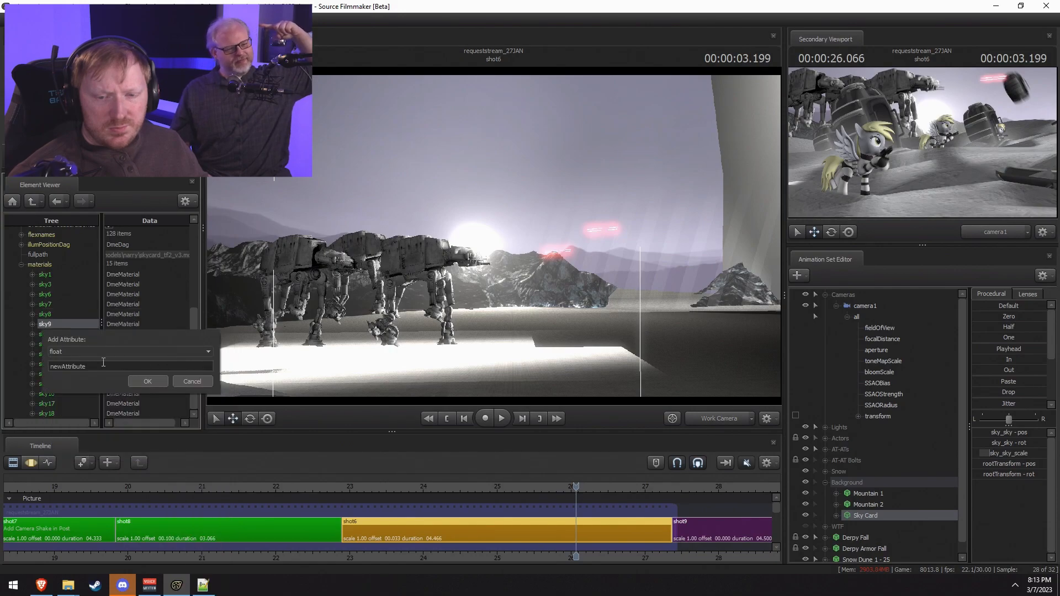
type("$alpha")
key("Return")
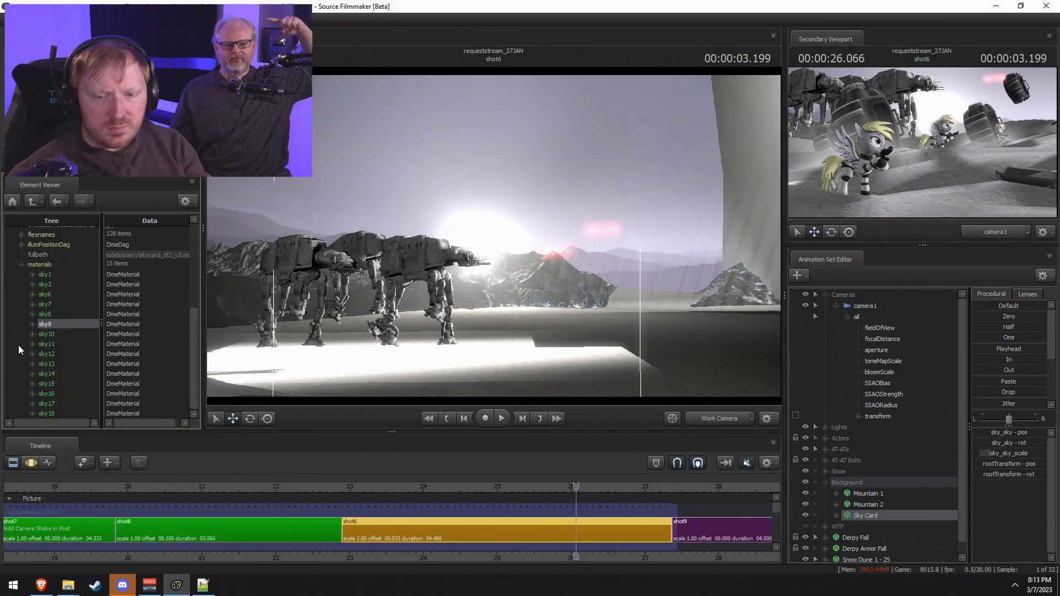
Step: Add a float attribute named $alpha to the Sky Card's sky10 material
right_click(45, 330)
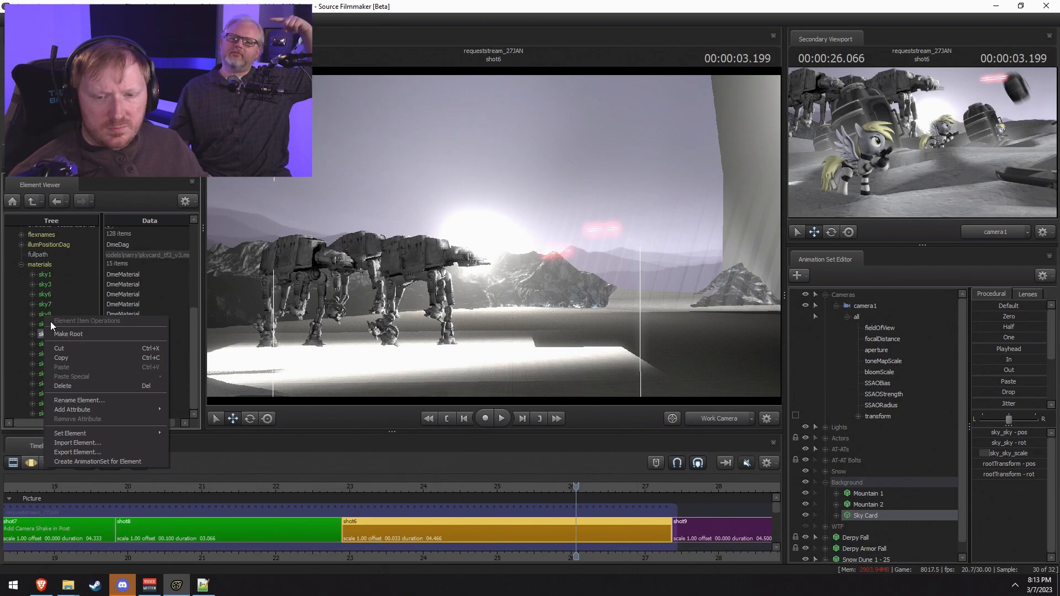
mouse_move(146, 413)
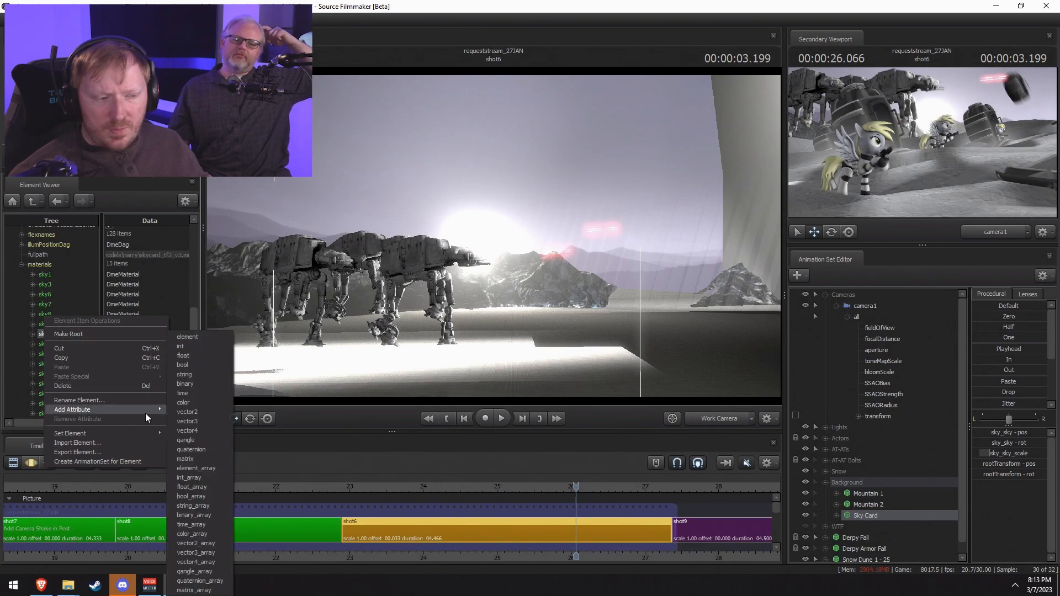
left_click(187, 357)
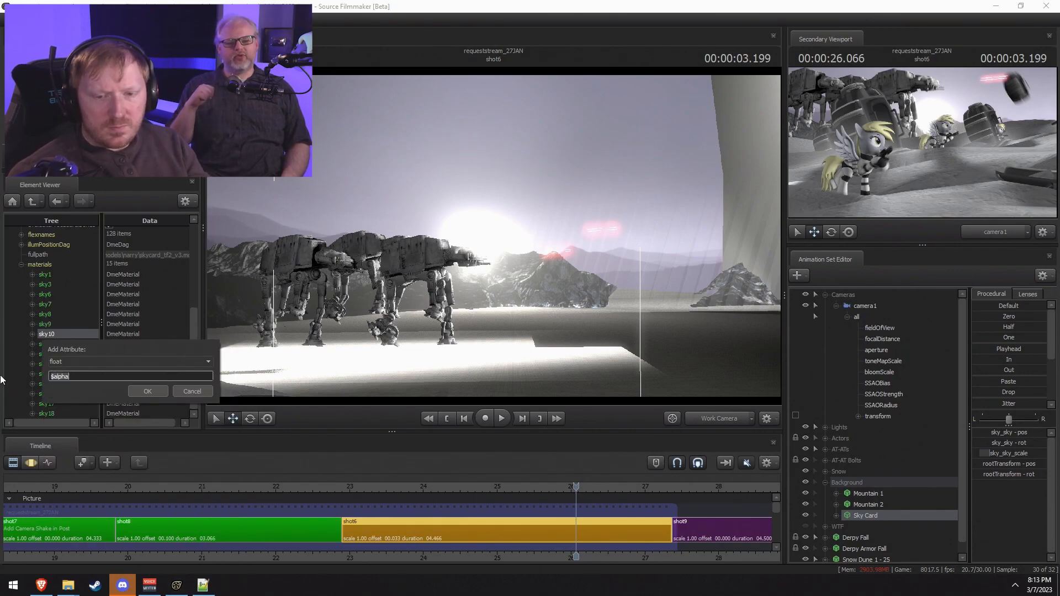
key("Return")
Step: Add a float attribute named $alpha to the Sky Card's sky7 material
right_click(50, 306)
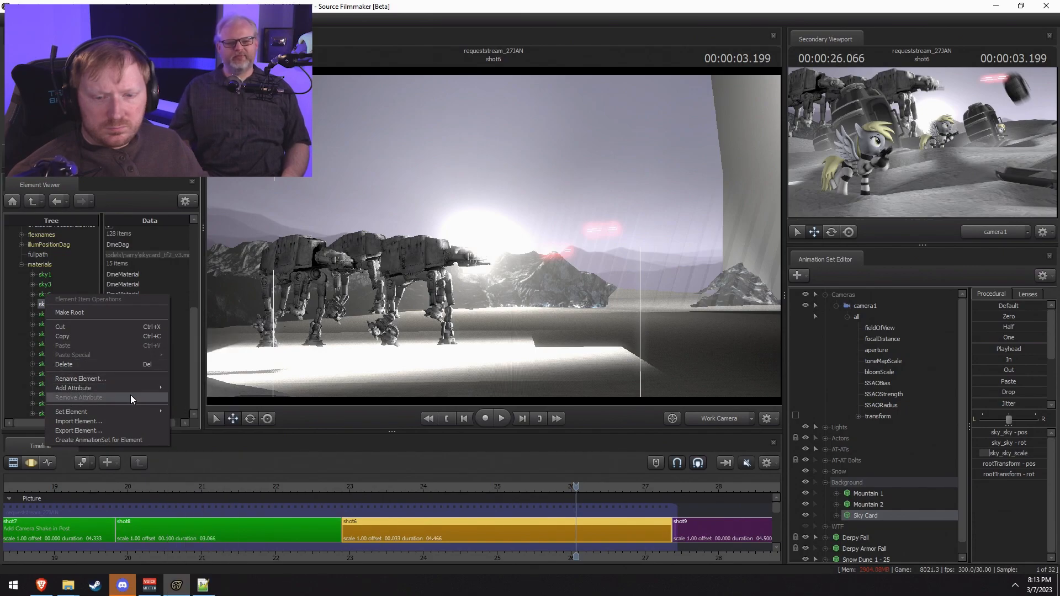
mouse_move(128, 387)
left_click(197, 356)
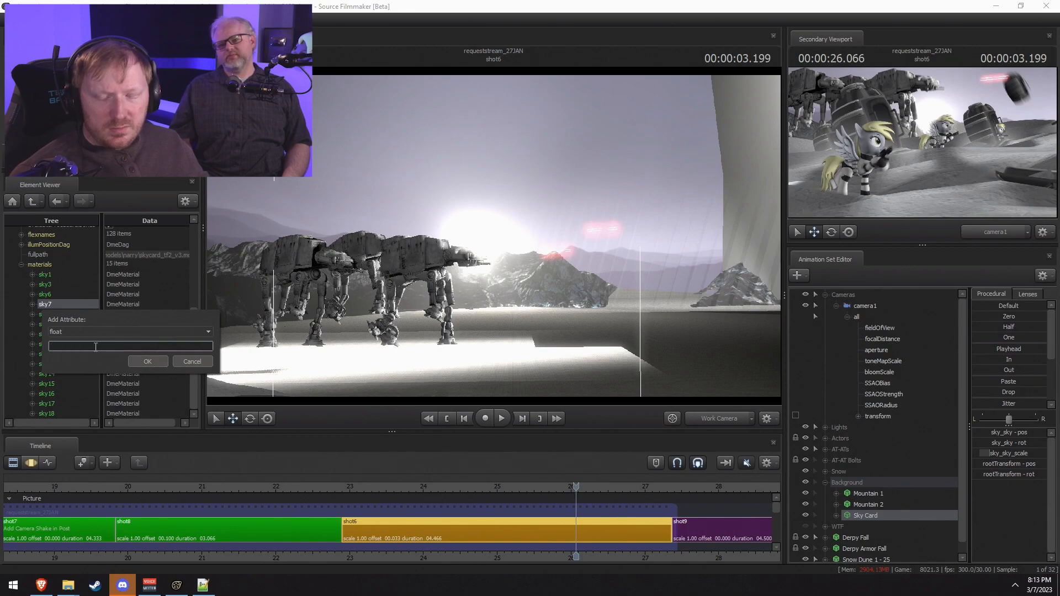
key("Return")
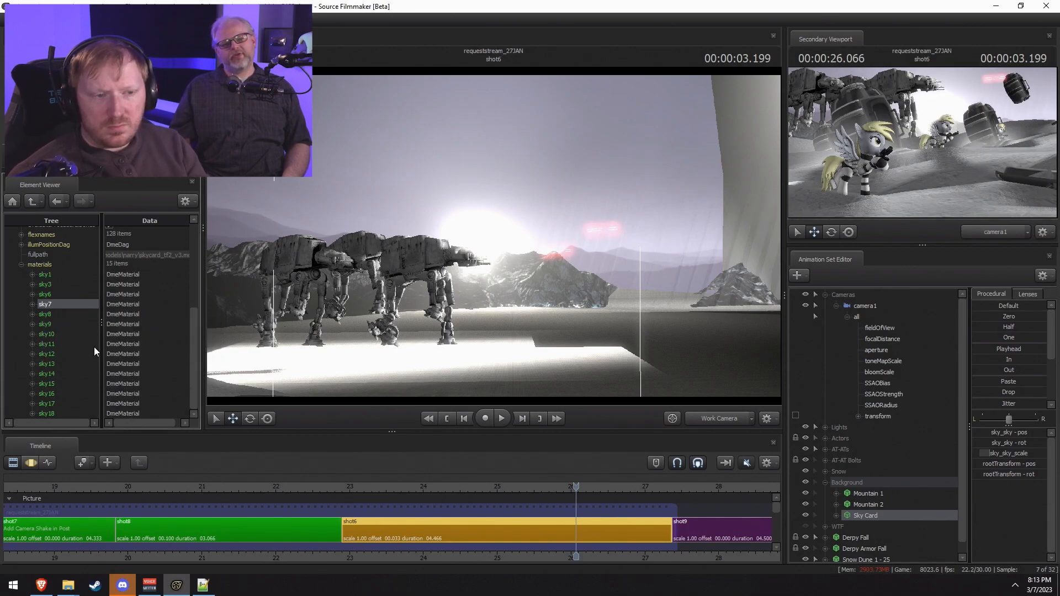
Step: Add a float attribute named $alpha to the Sky Card's sky6 material
left_click(45, 295)
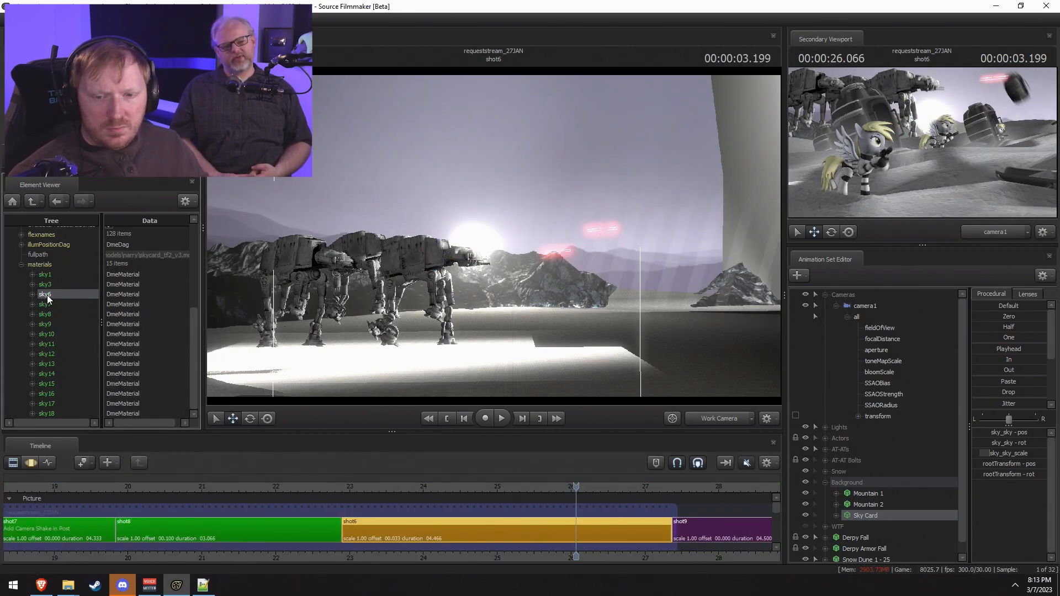
right_click(45, 296)
mouse_move(133, 374)
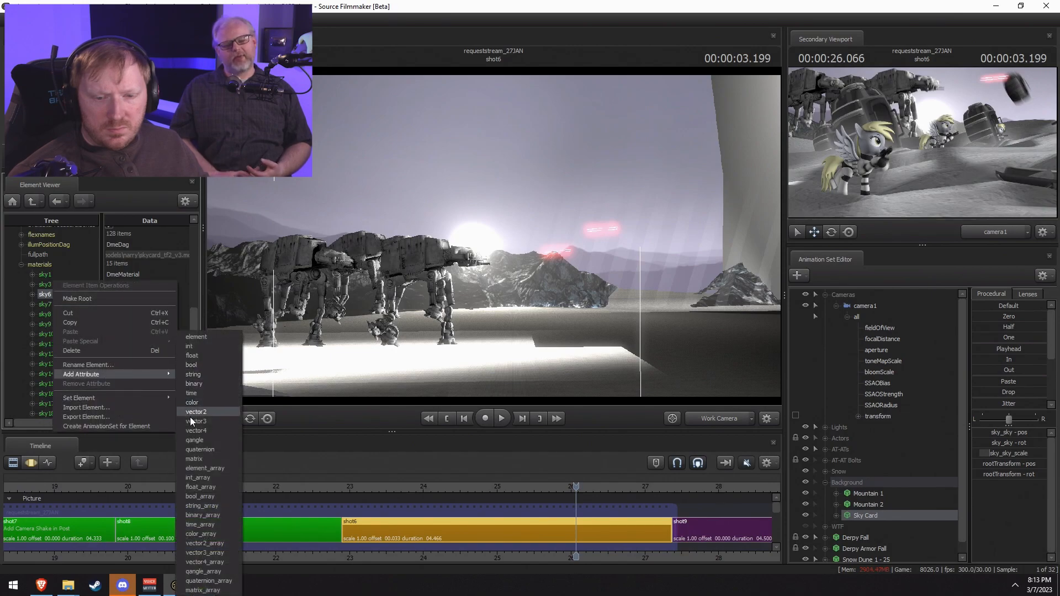
left_click(207, 356)
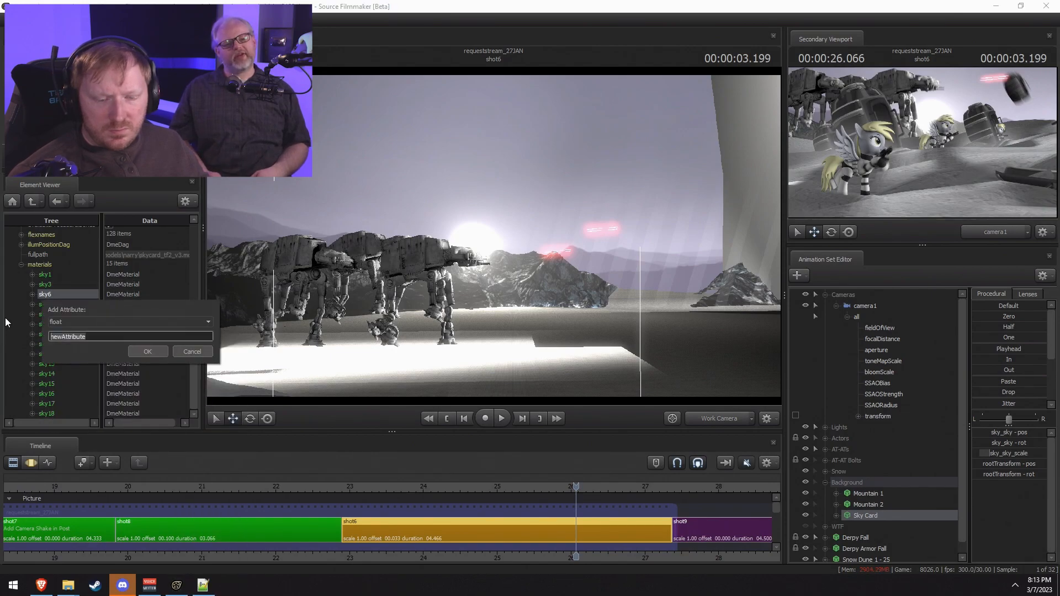
type("$alpha")
key("Return")
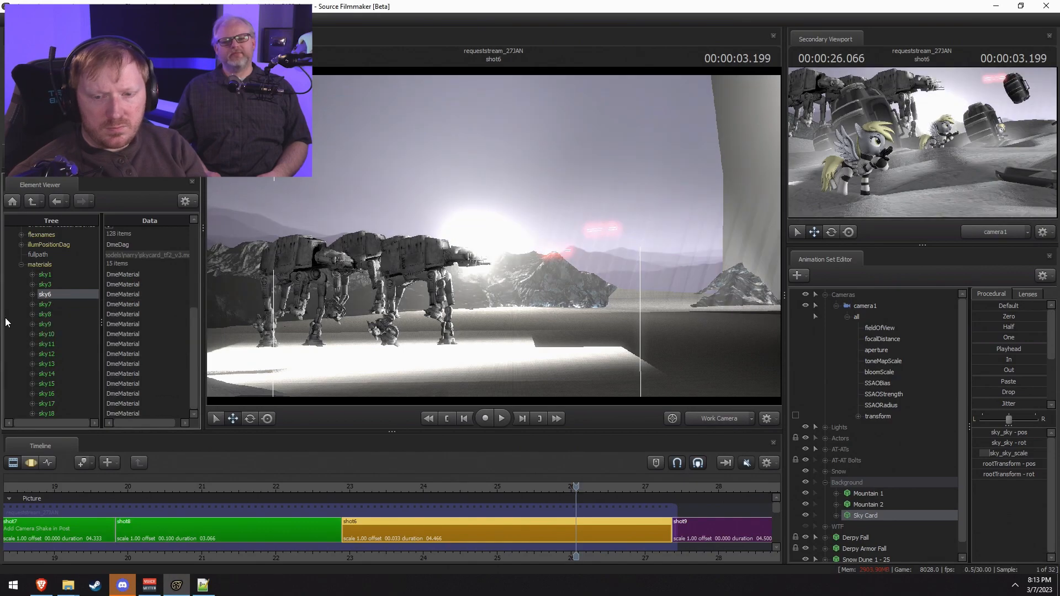
Step: Add a float attribute named $alpha to the Sky Card's sky1 material
right_click(45, 274)
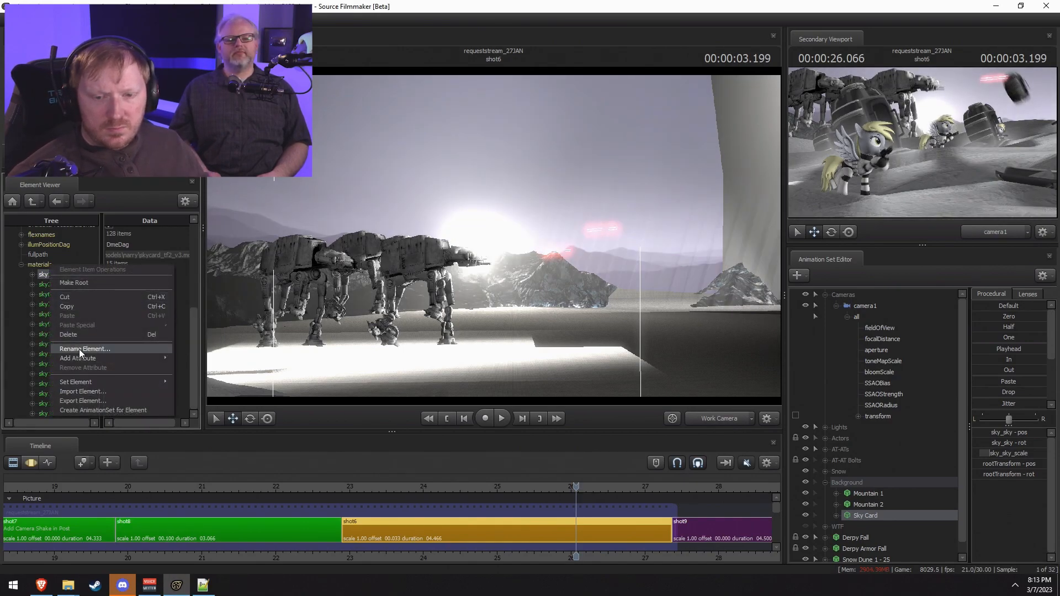
mouse_move(145, 359)
left_click(203, 359)
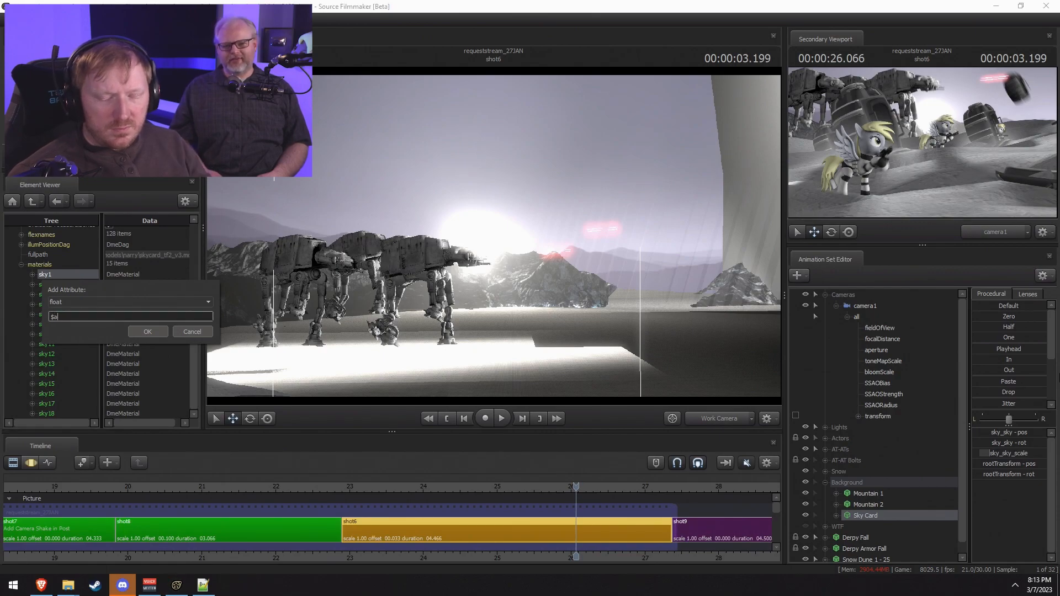
type("$alpha")
key("Return")
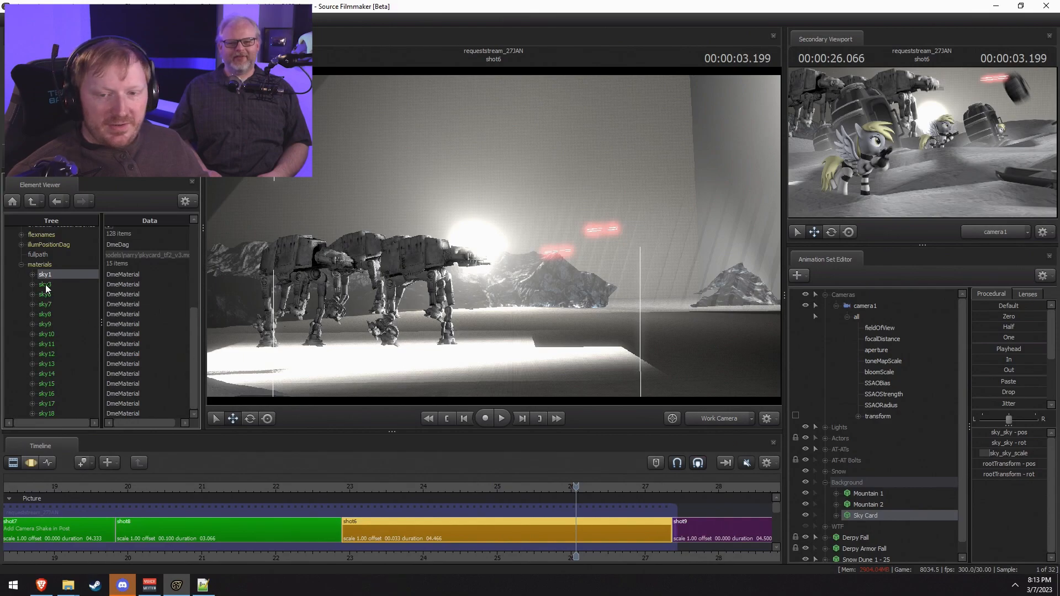
Step: Remove the Sky Card's override materials and add a fresh set of override materials
right_click(876, 516)
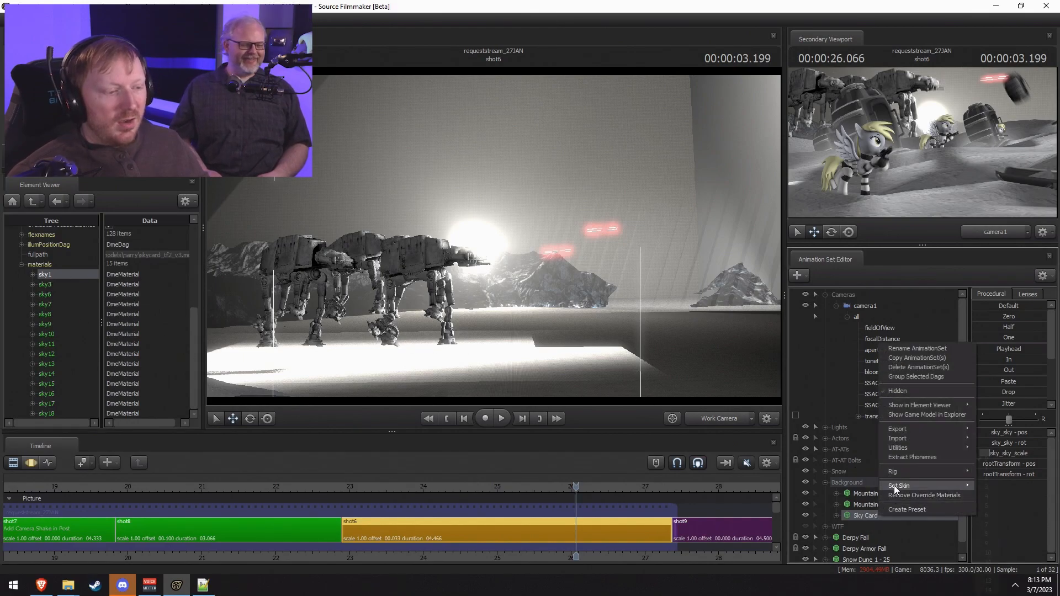
left_click(907, 495)
right_click(874, 517)
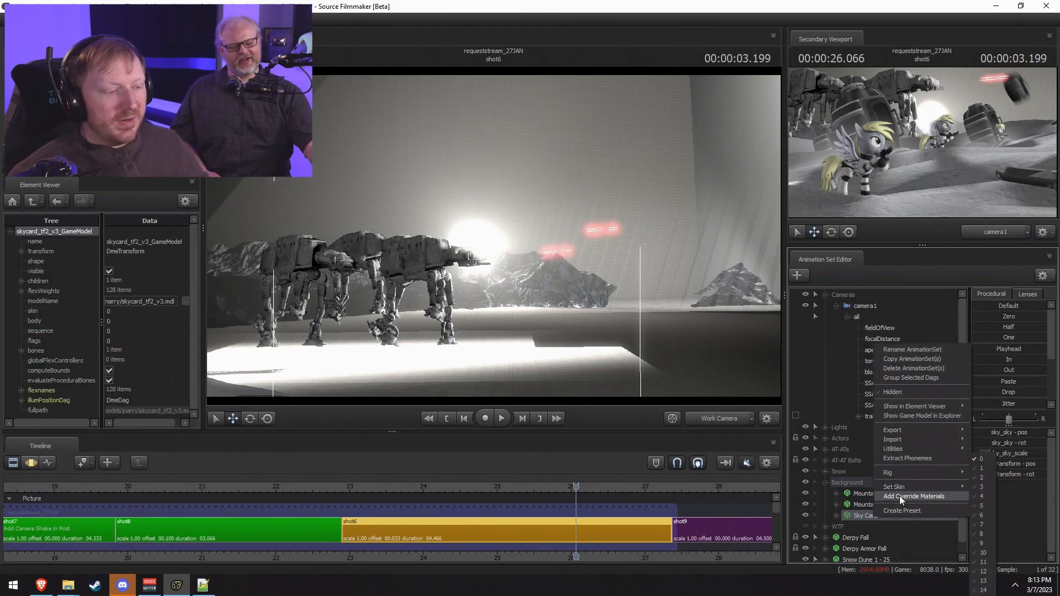
left_click(889, 496)
Step: Show the Sky Card's game model in the Element Viewer and expand its materials
right_click(891, 504)
mouse_move(928, 402)
left_click(1030, 413)
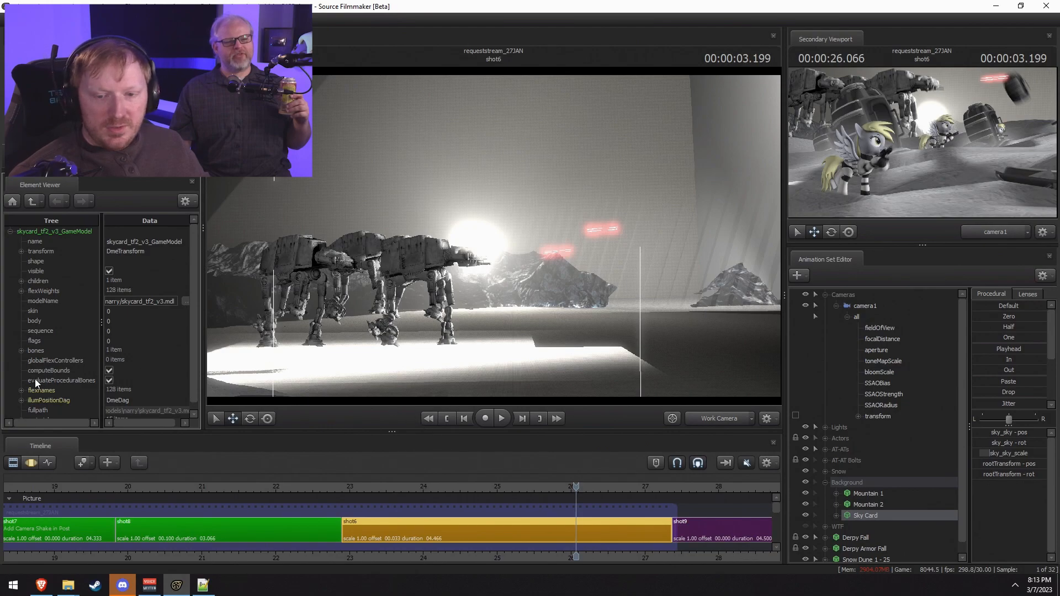
scroll(34, 390, "down", 1)
left_click(21, 414)
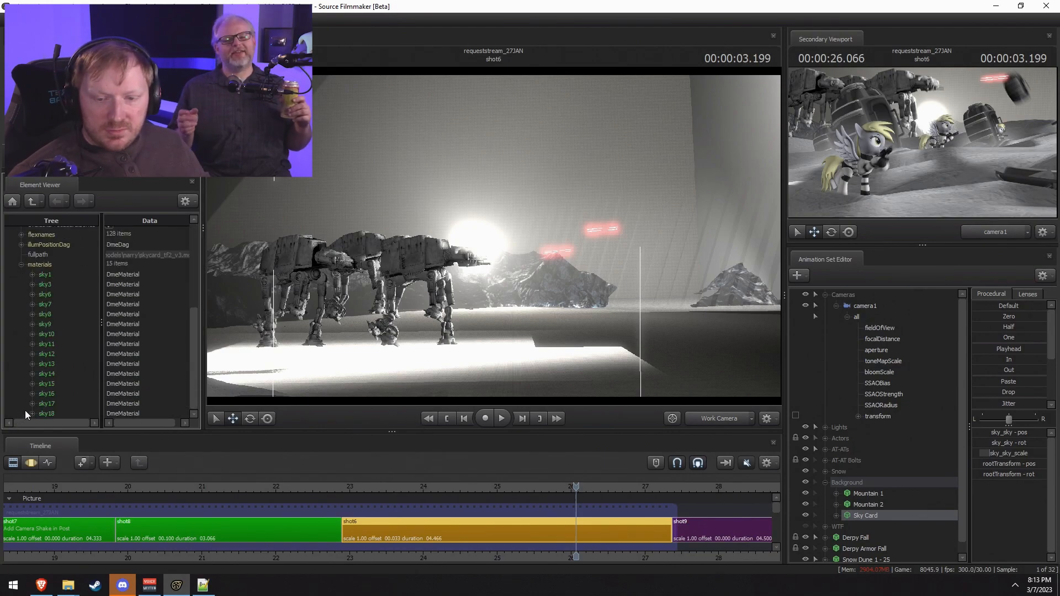
Step: Add a vector3 attribute named $color to the Sky Card's sky1 material
right_click(42, 265)
left_click(69, 332)
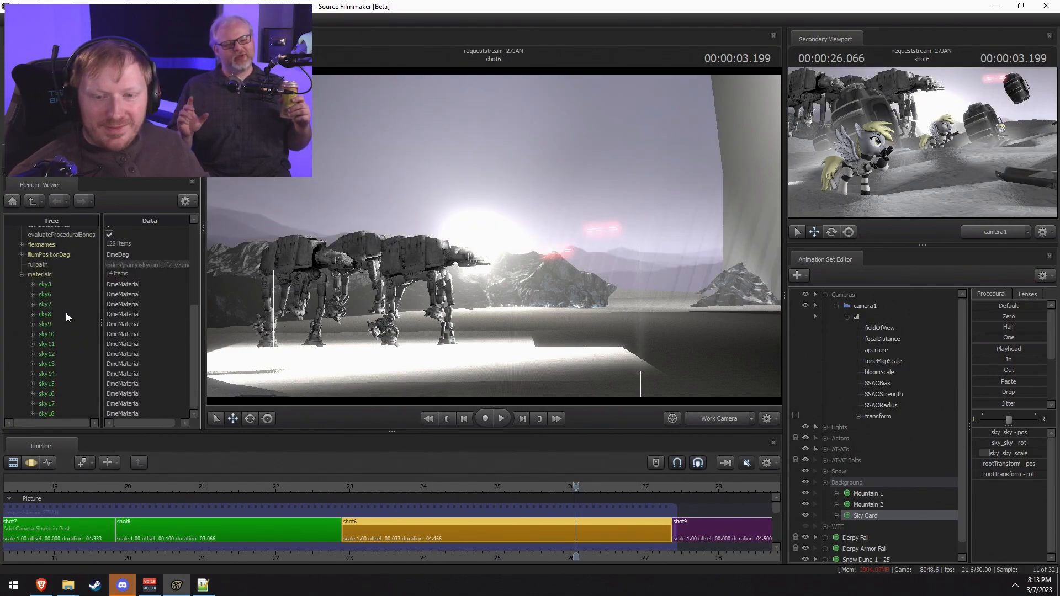
right_click(47, 285)
mouse_move(71, 367)
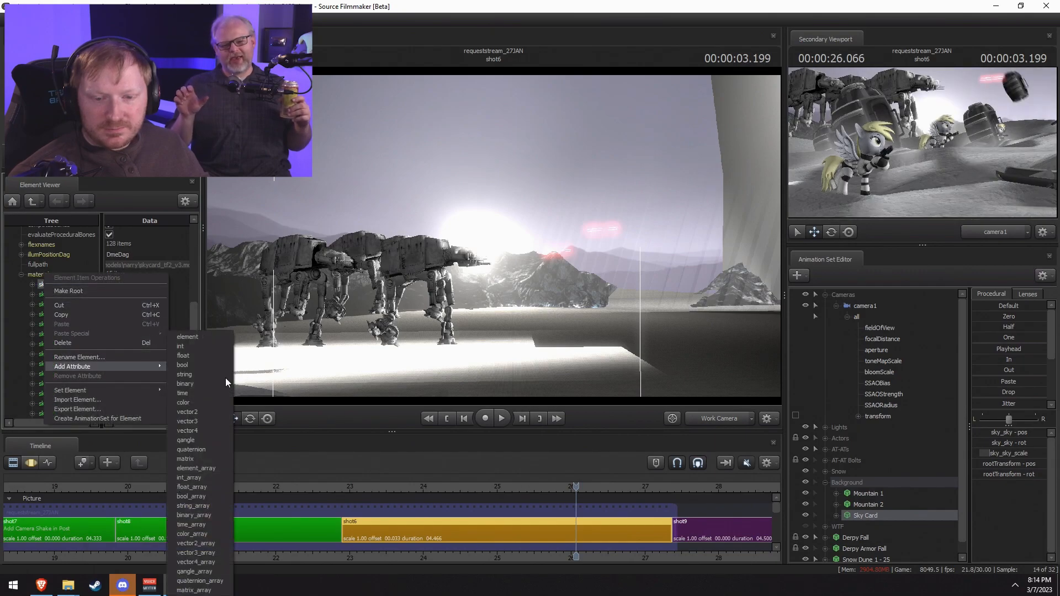
left_click(186, 423)
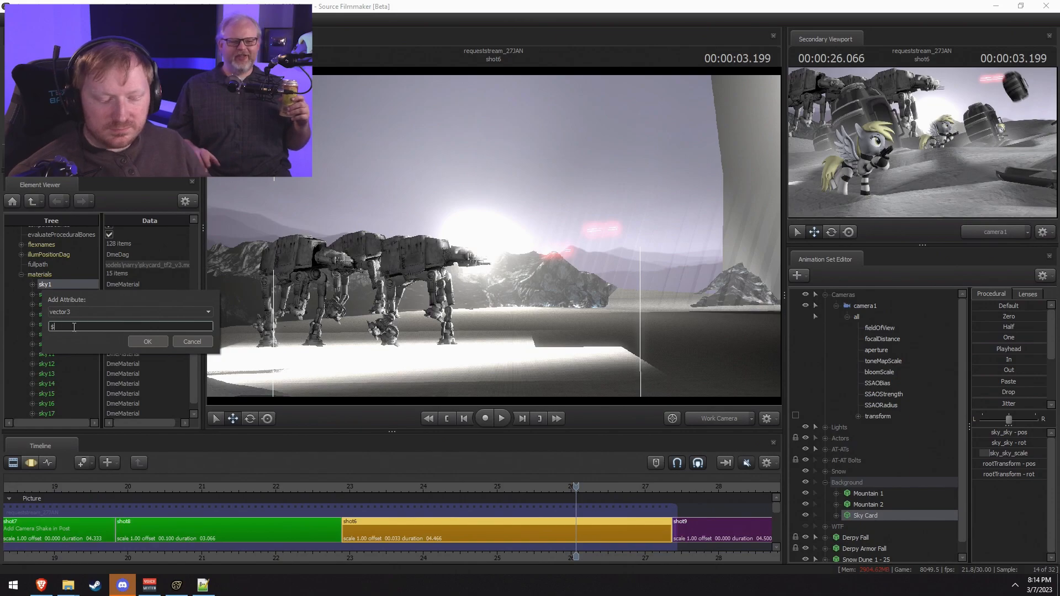
type("$coll")
key("Return")
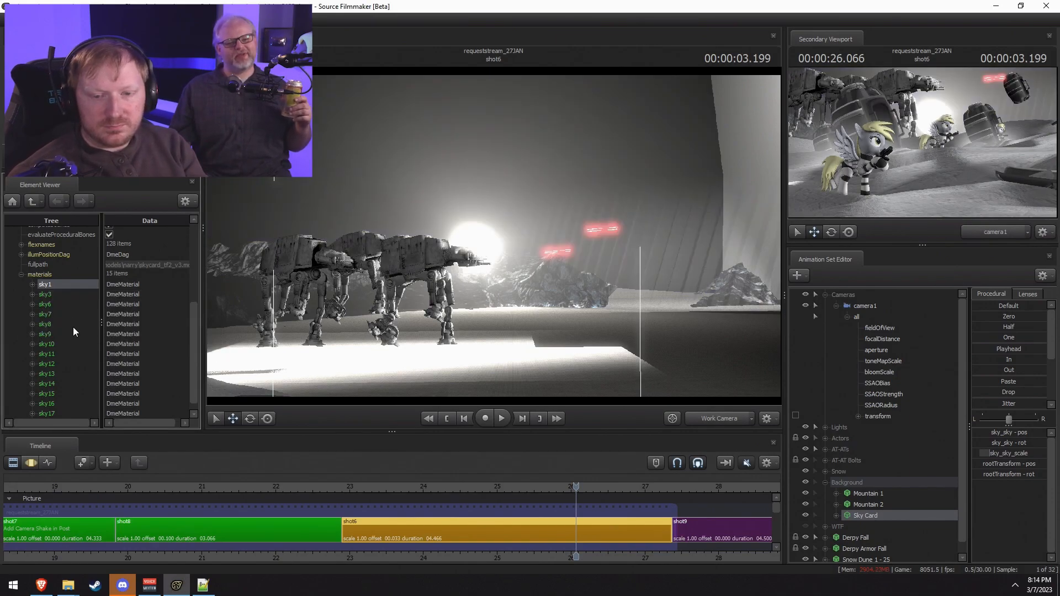
Step: Expand the sky1 material and set its $color to 1 1 1
left_click(31, 285)
left_click(86, 316)
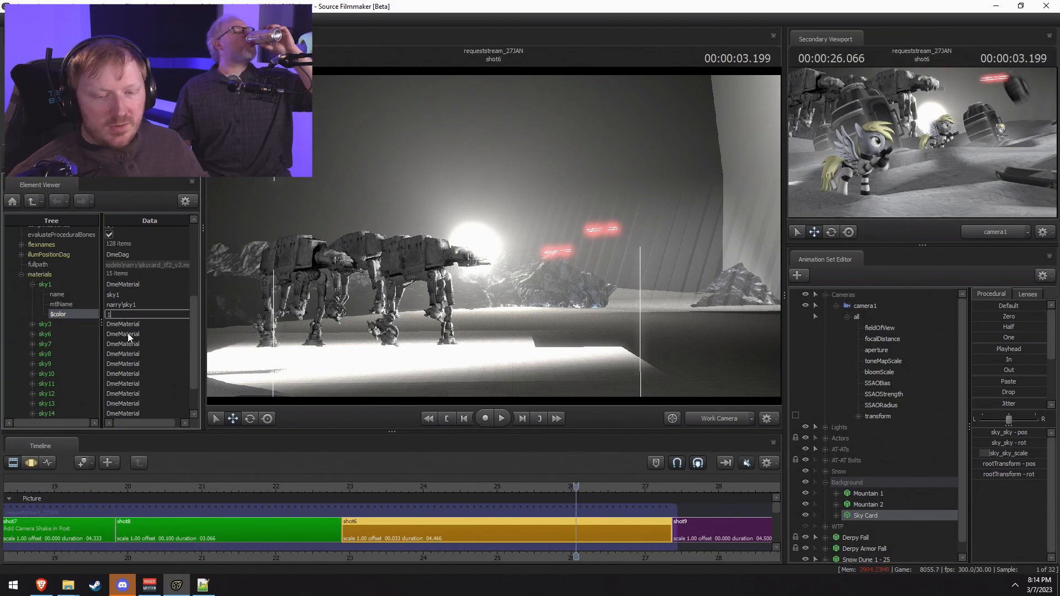
left_click(129, 298)
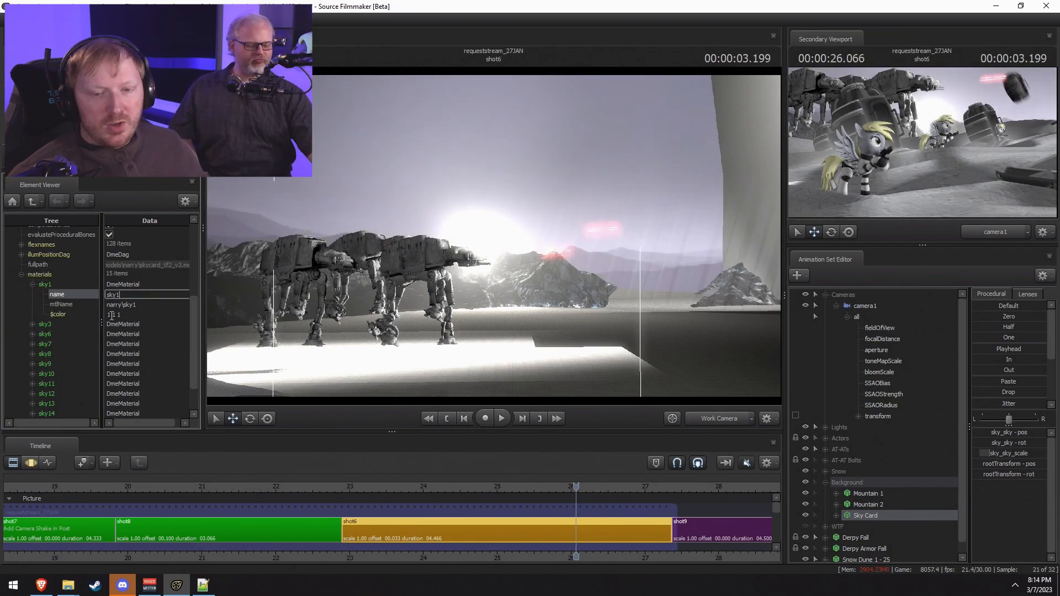
Step: Try 0.8 for the first component of sky1's $color, and settle on 0.9
left_click_drag(112, 316, 92, 315)
type("0.8")
key("Return")
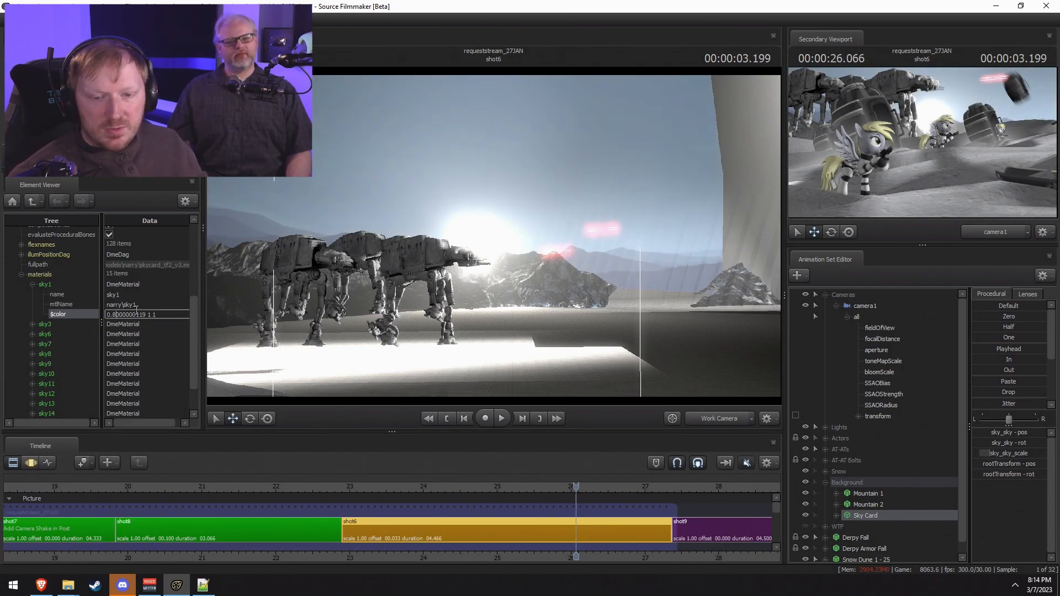
type("9")
key("Return")
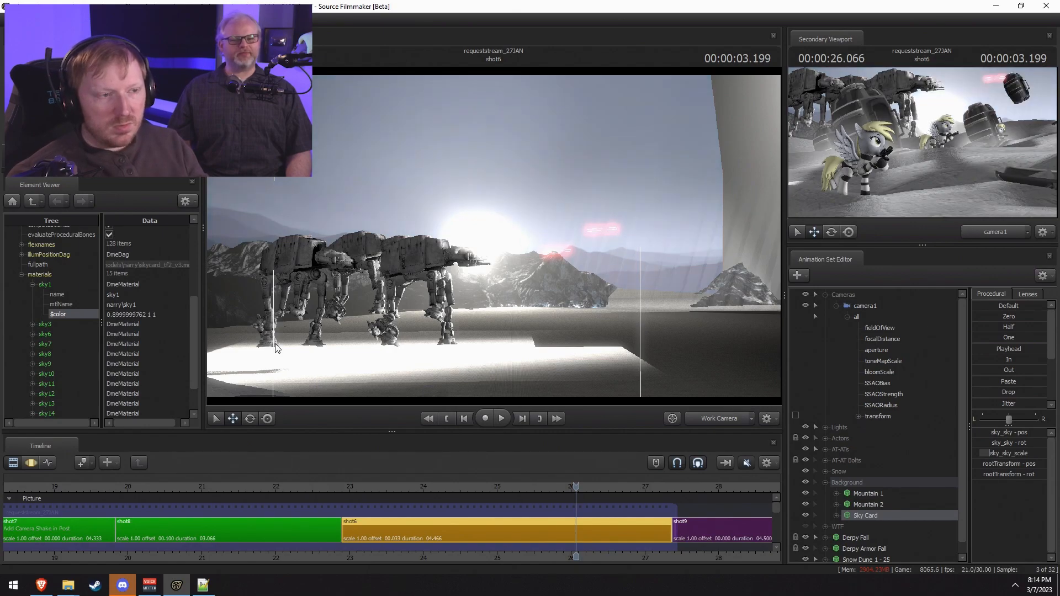
Step: View the start of shot6 through camera1 and set the third component of sky1's $color to 0.95
left_click(711, 421)
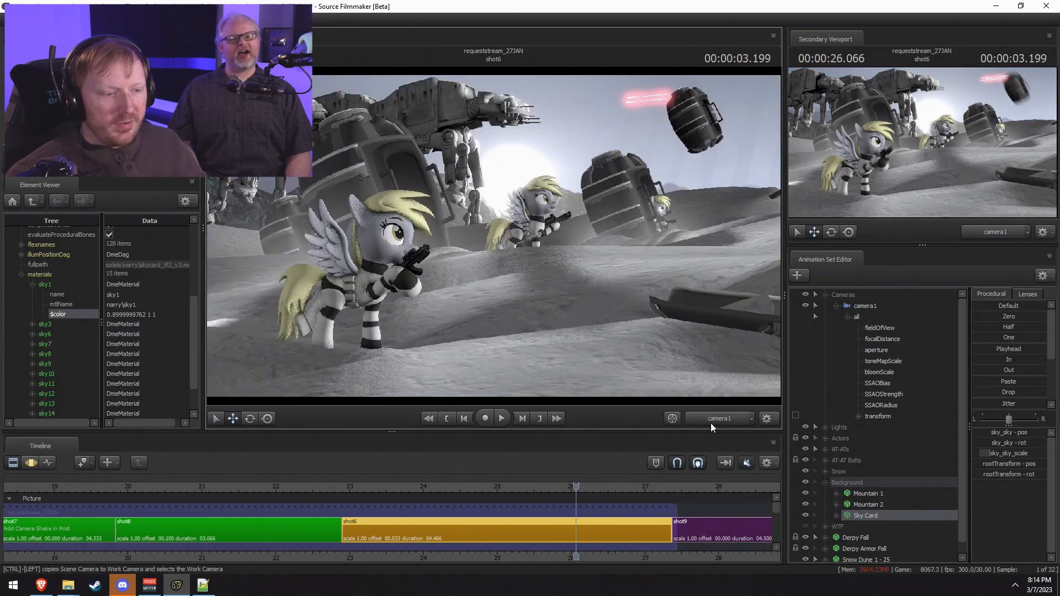
left_click(360, 487)
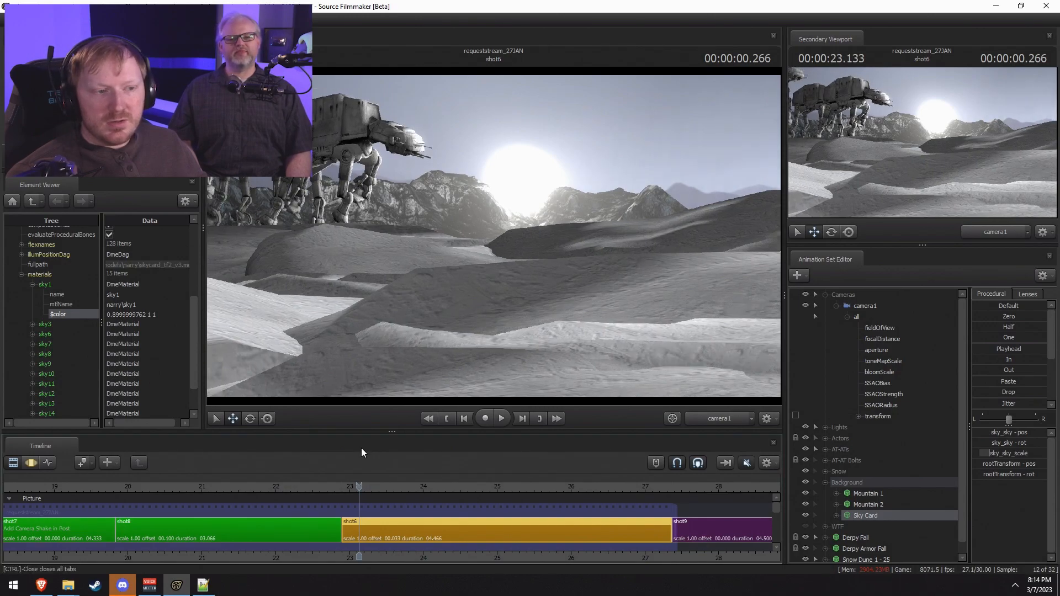
left_click(155, 308)
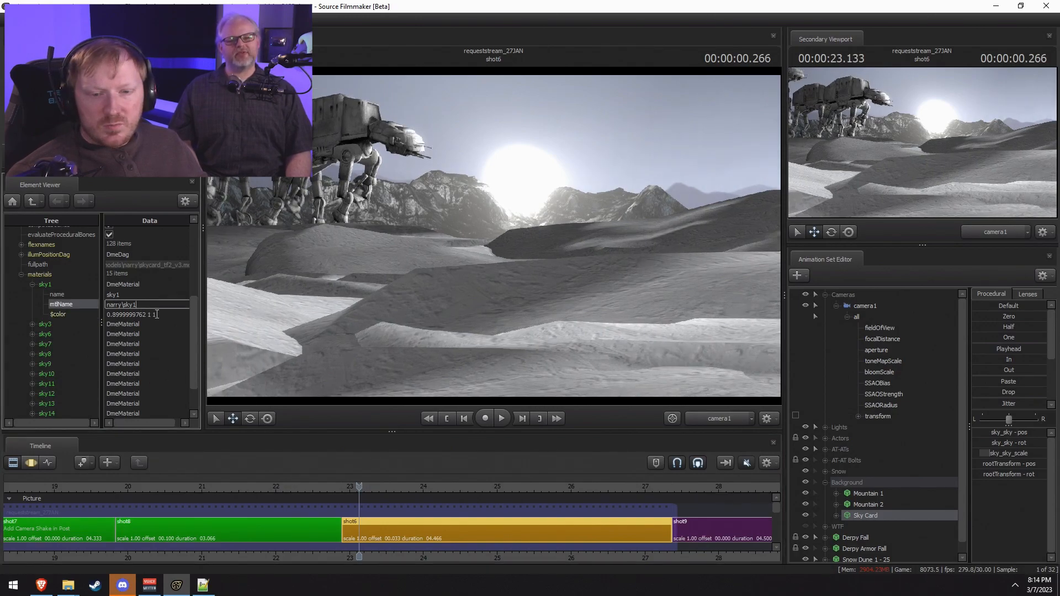
left_click(158, 314)
key("BackSpace")
type("0.9")
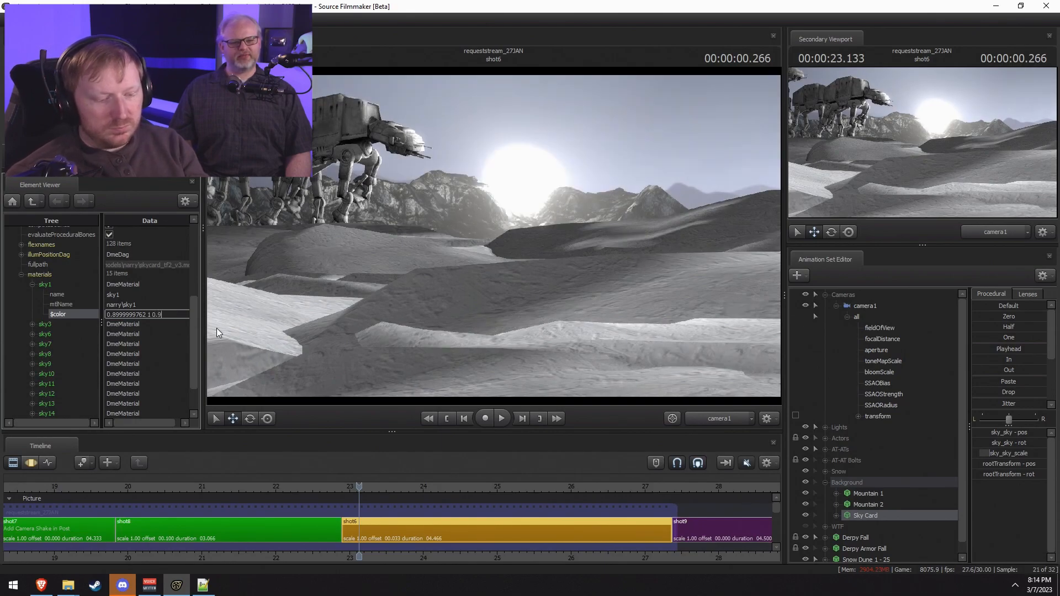
key("Return")
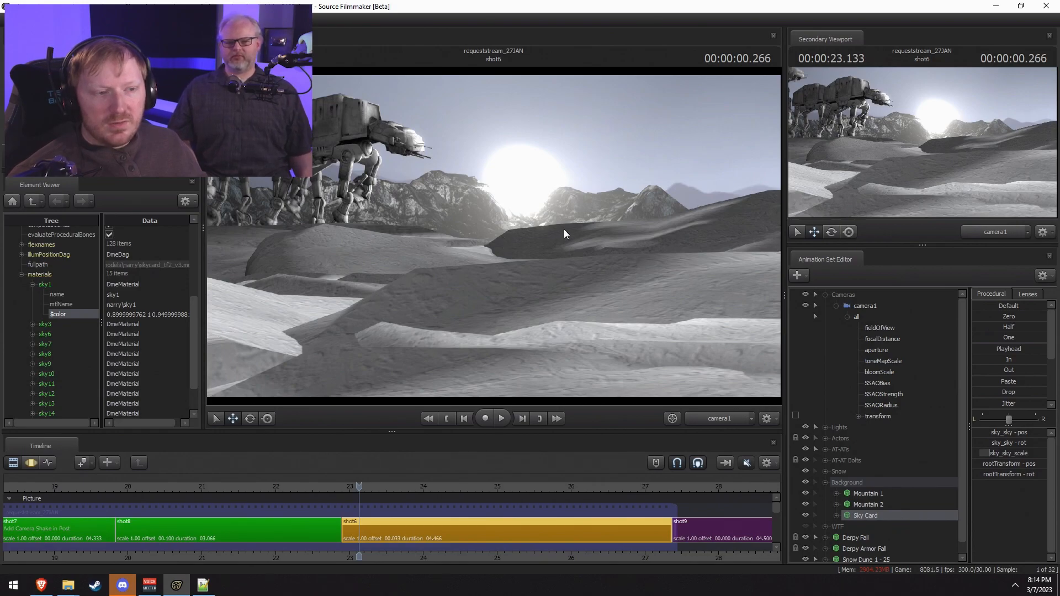
Step: Select all of camera1's controls and raise its aperture slightly in the Motion Editor, then return to the Clip Editor
left_click_drag(361, 491, 360, 489)
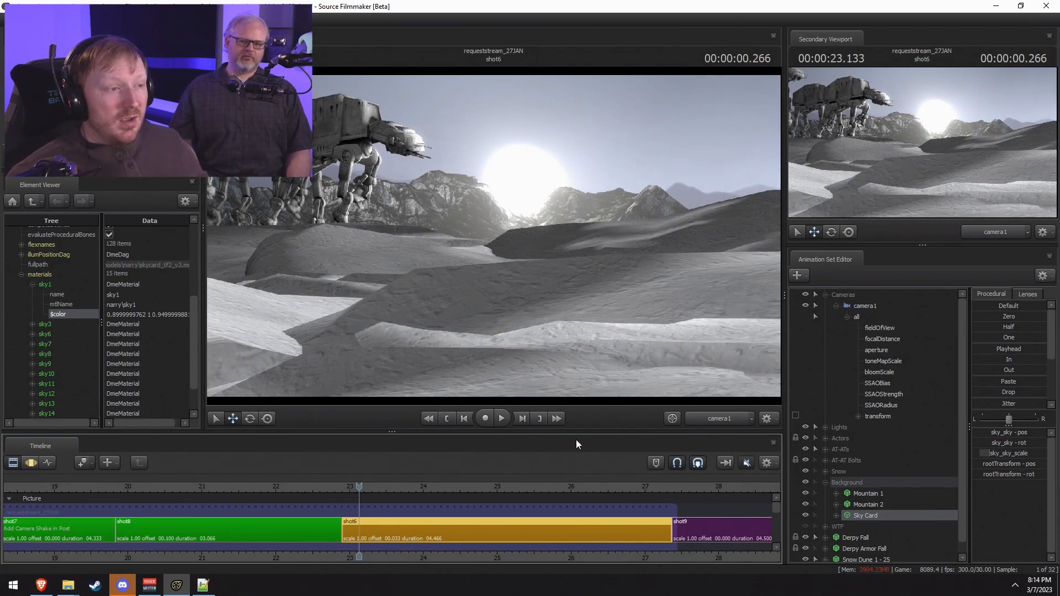
left_click(861, 317)
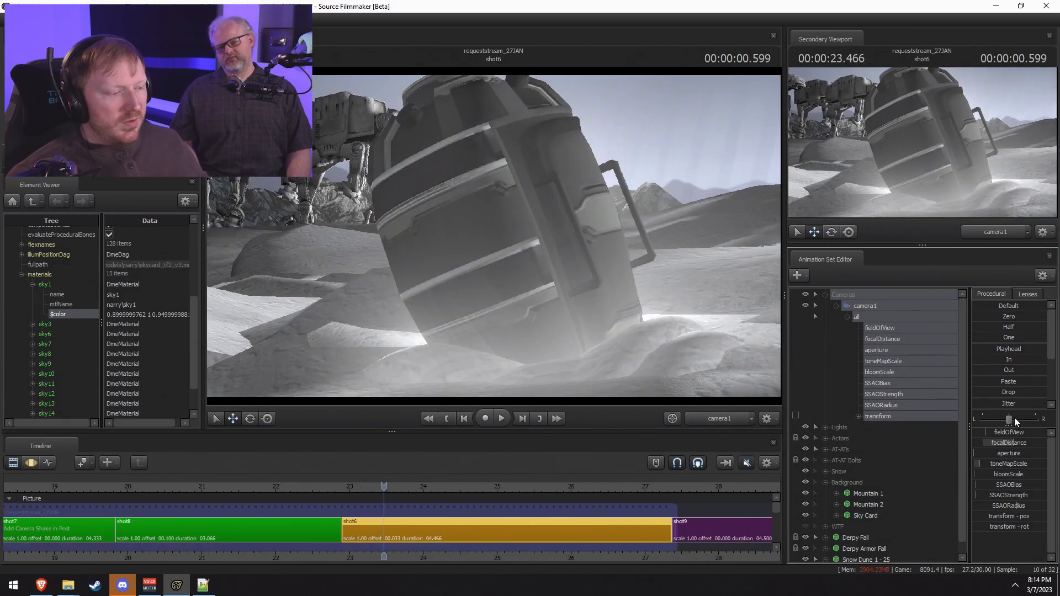
key("F3")
left_click_drag(1008, 455, 1030, 455)
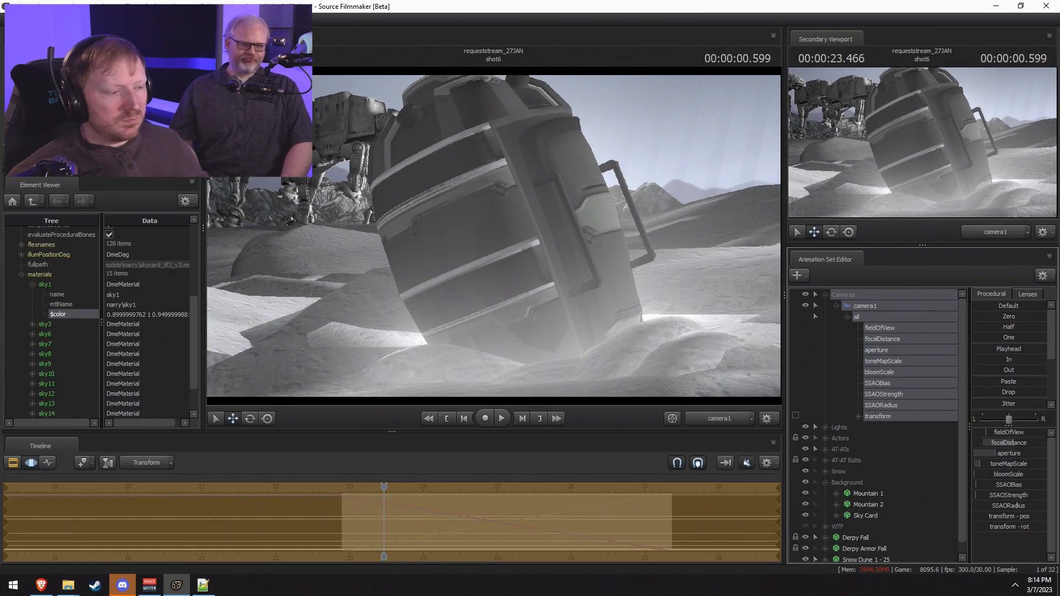
key("F2")
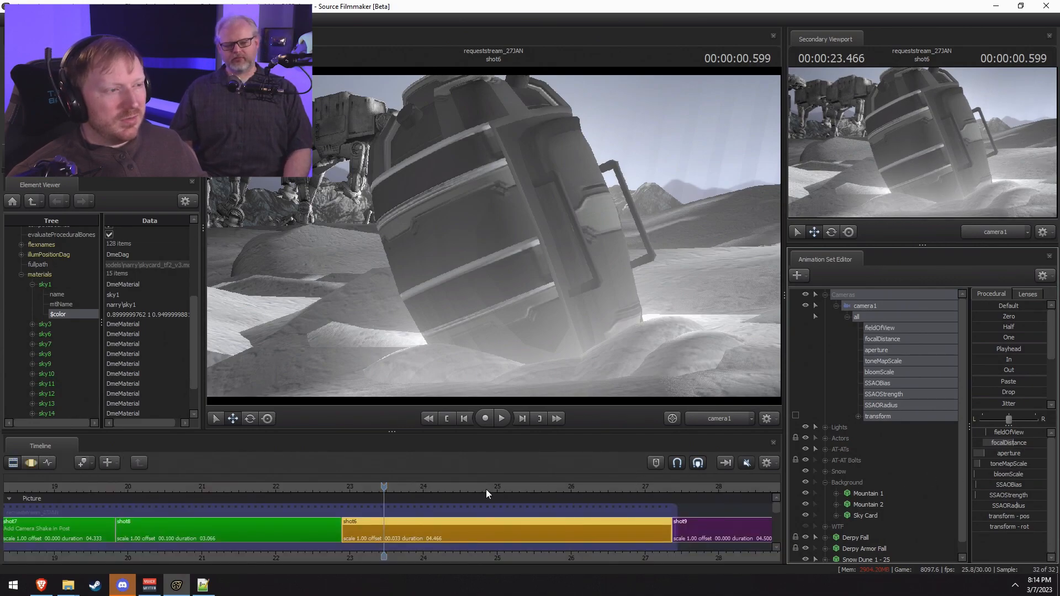
Step: Review shot6 through camera1 from its start to past its middle, and collapse the Background group
left_click_drag(374, 492, 354, 485)
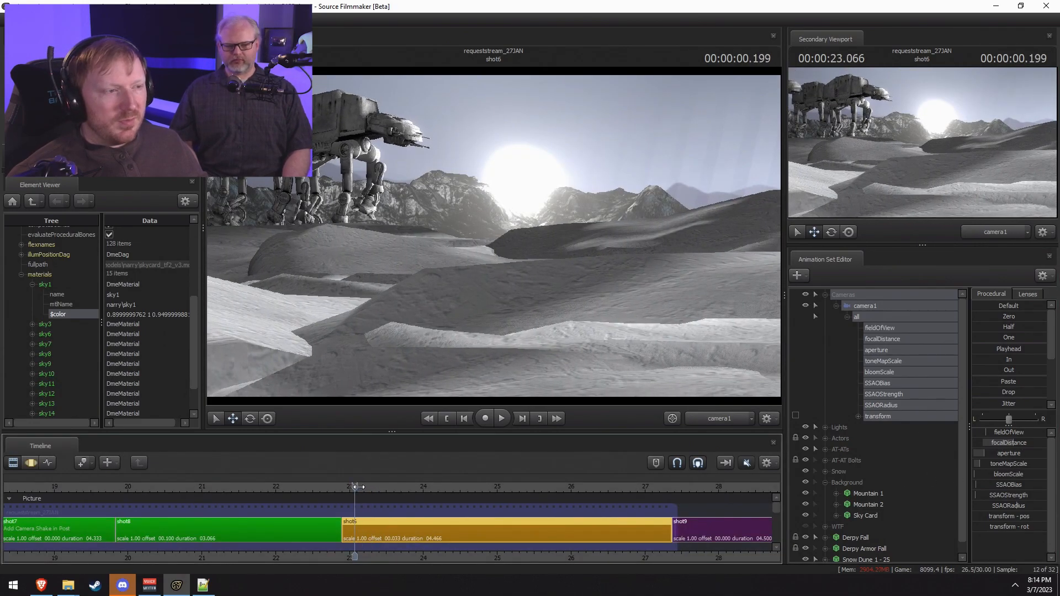
double_click(721, 419)
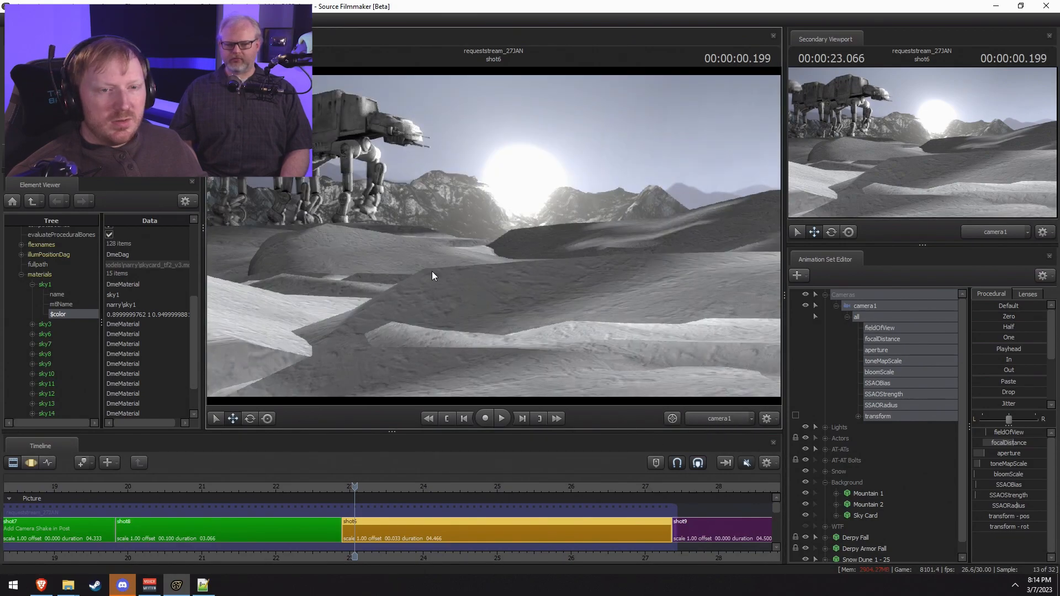
left_click_drag(355, 488, 525, 496)
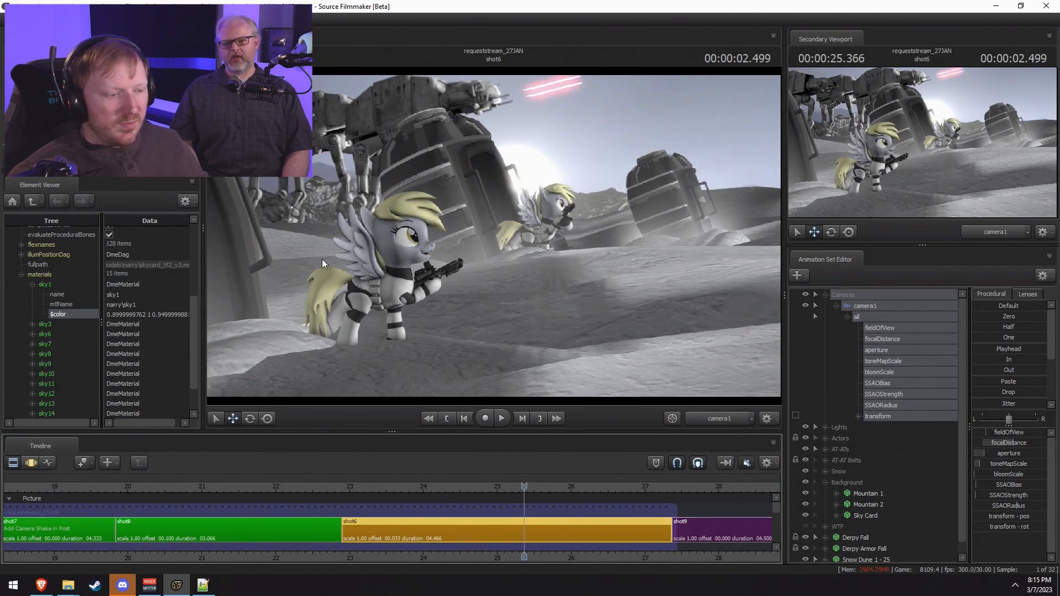
left_click(825, 482)
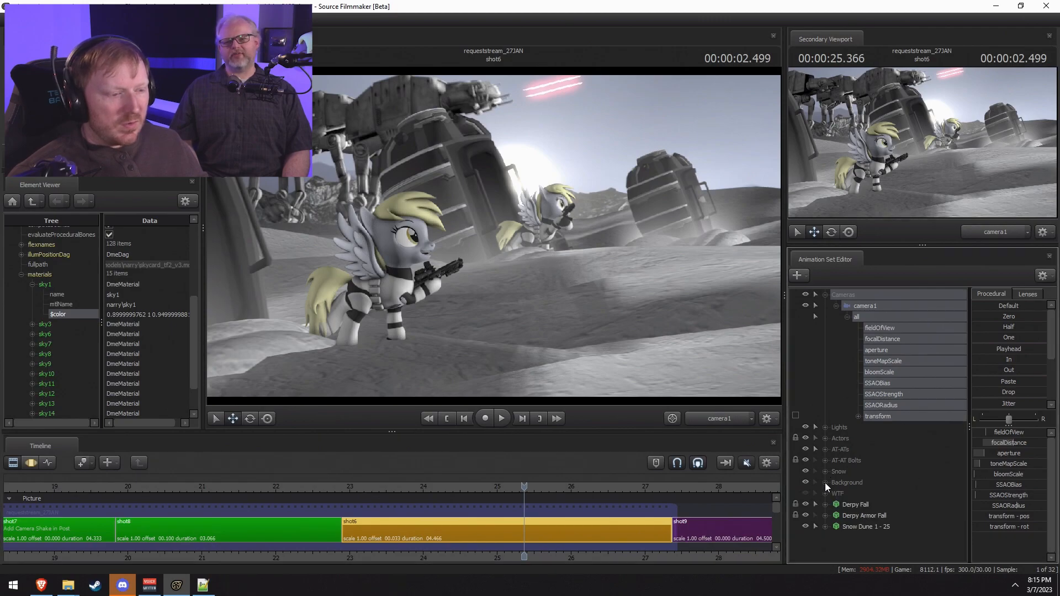
Step: Open the Derpy 2 group under Actors, move its whole set in the Motion Editor from the work camera, then return to the Clip Editor
left_click(825, 438)
left_click(855, 461)
left_click(723, 420)
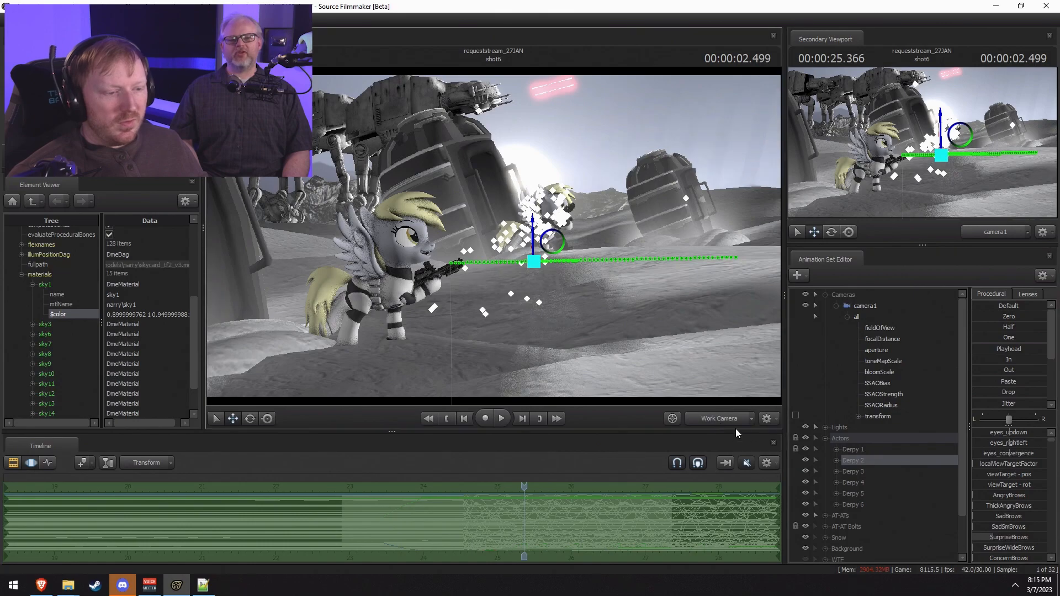
left_click(836, 462)
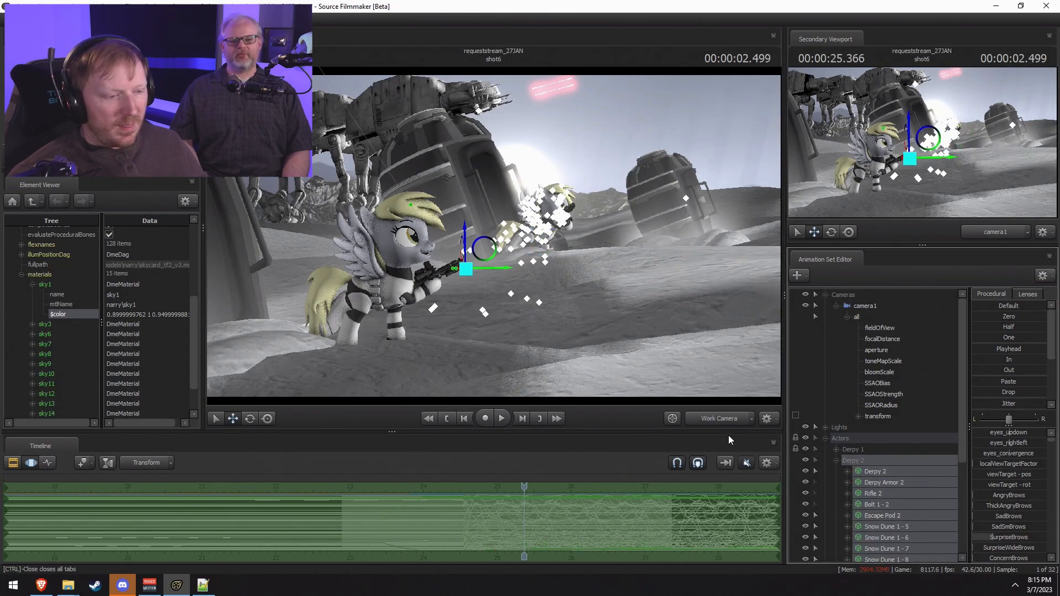
left_click_drag(671, 331, 640, 381)
key("space")
key("space")
left_click_drag(552, 243, 467, 246, "alt")
key("F2")
Step: Play shot6 from the work camera, then review it through camera1 from near its start to past the middle
key("space")
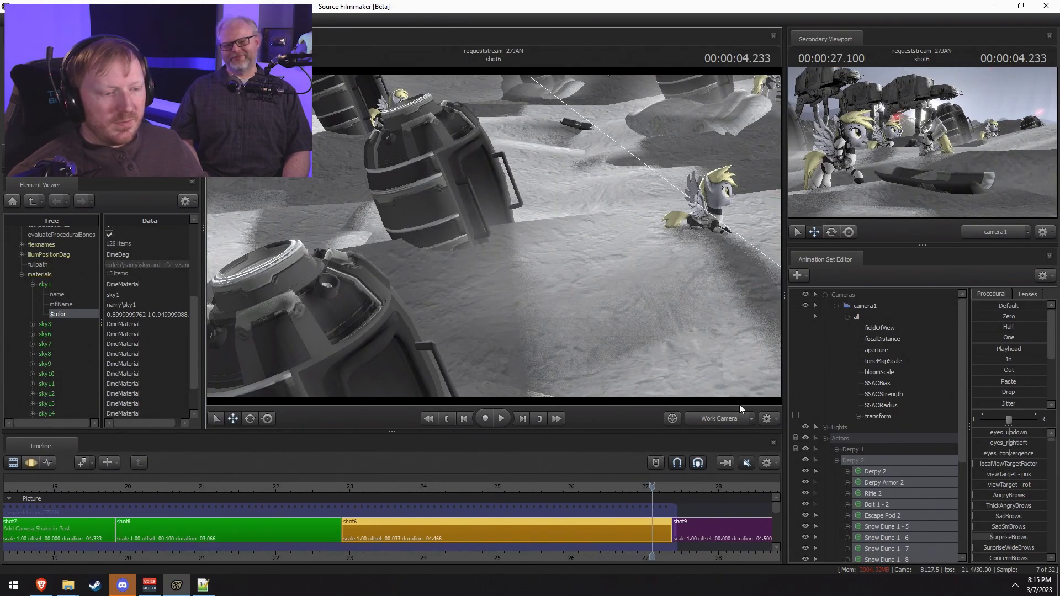
left_click(730, 418)
left_click(370, 485)
key("space")
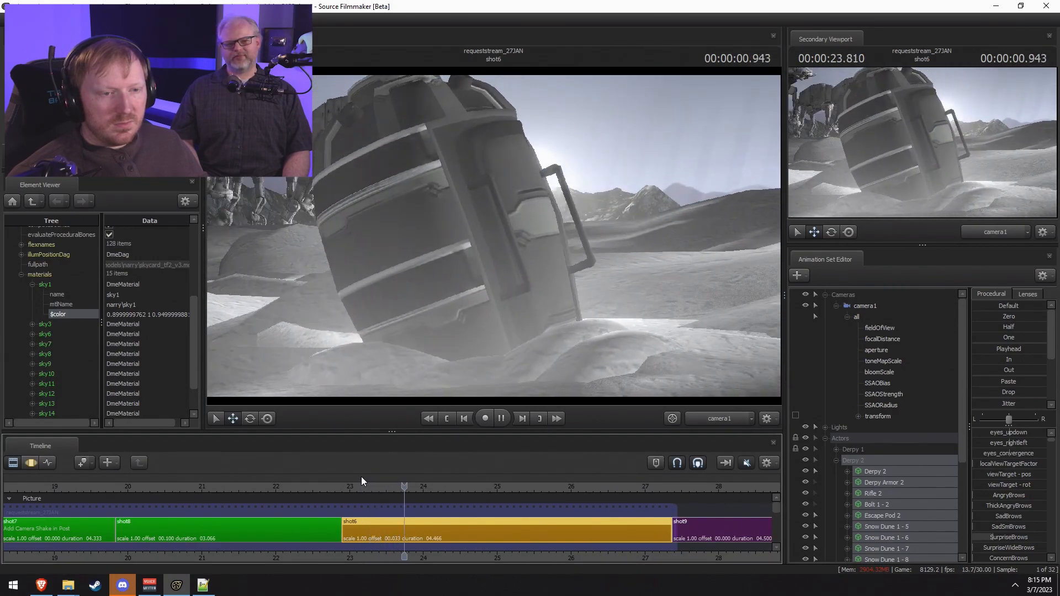
key("space")
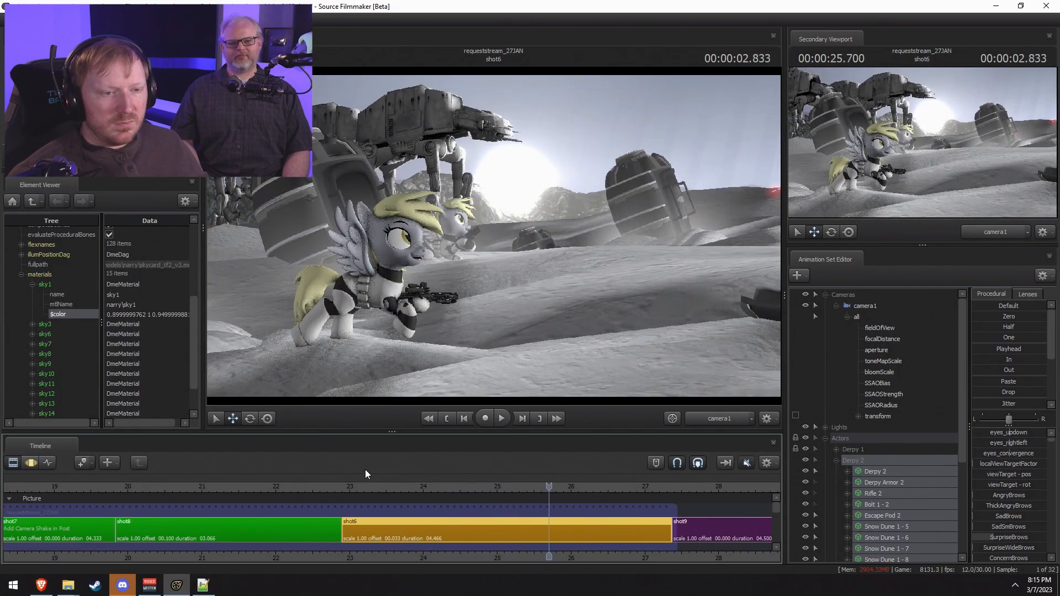
Step: Readjust the placement of the Derpy 2 group in the Motion Editor from the work camera
left_click(707, 416)
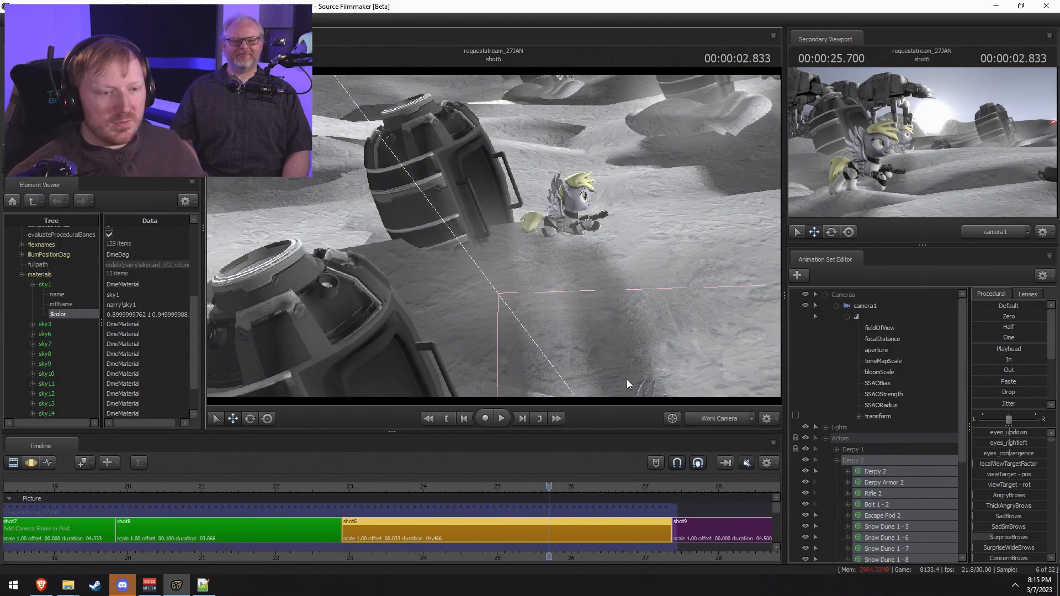
key("F3")
key("F2")
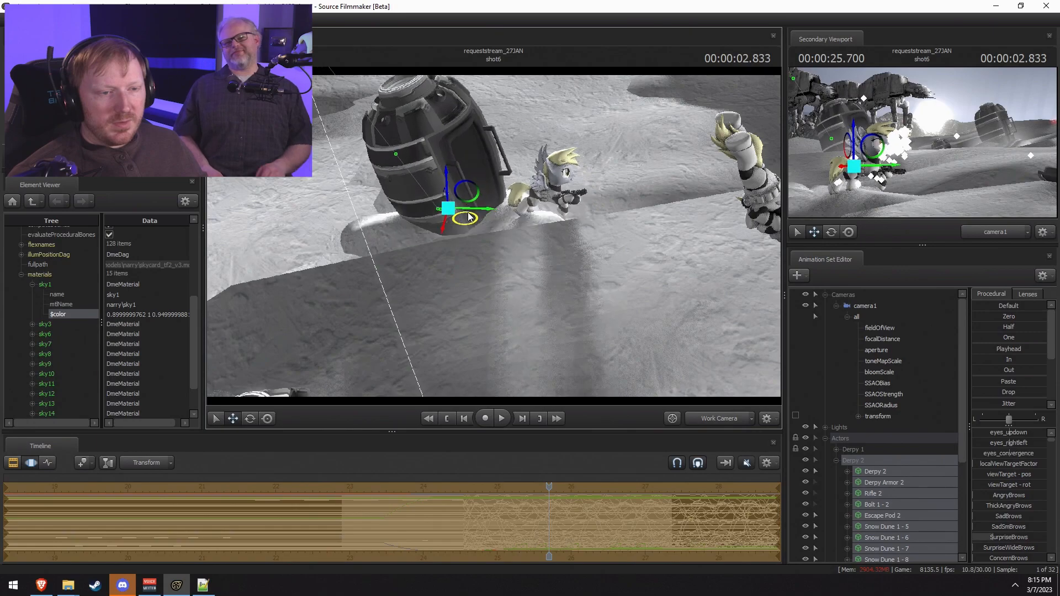
Step: Play shot6 through camera1 to its end to check the Derpy 2 group's new placement
left_click(706, 417)
key("space")
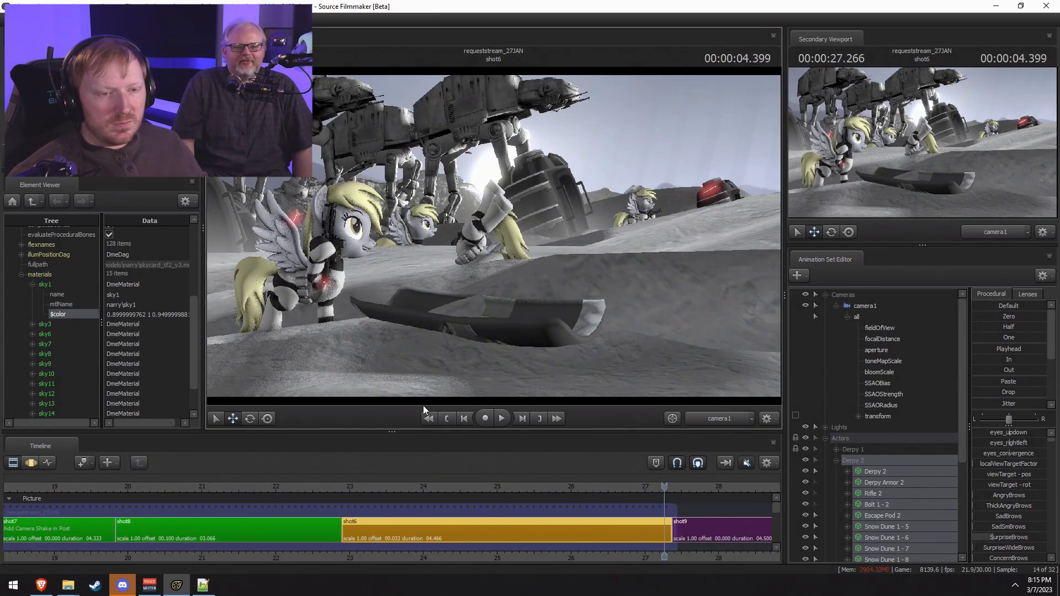
left_click(349, 485)
key("space")
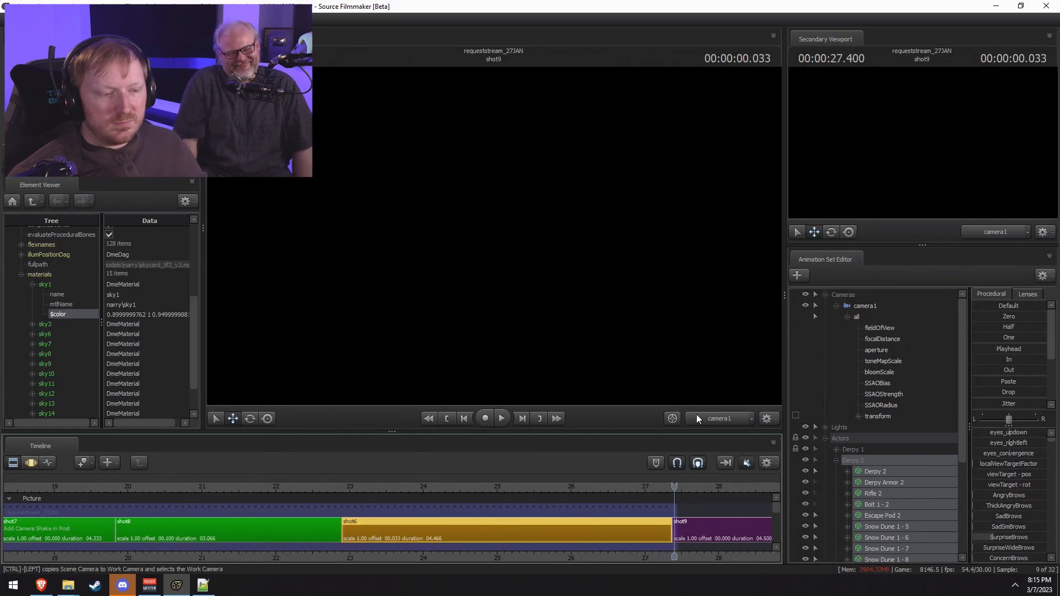
left_click(697, 418, "ctrl")
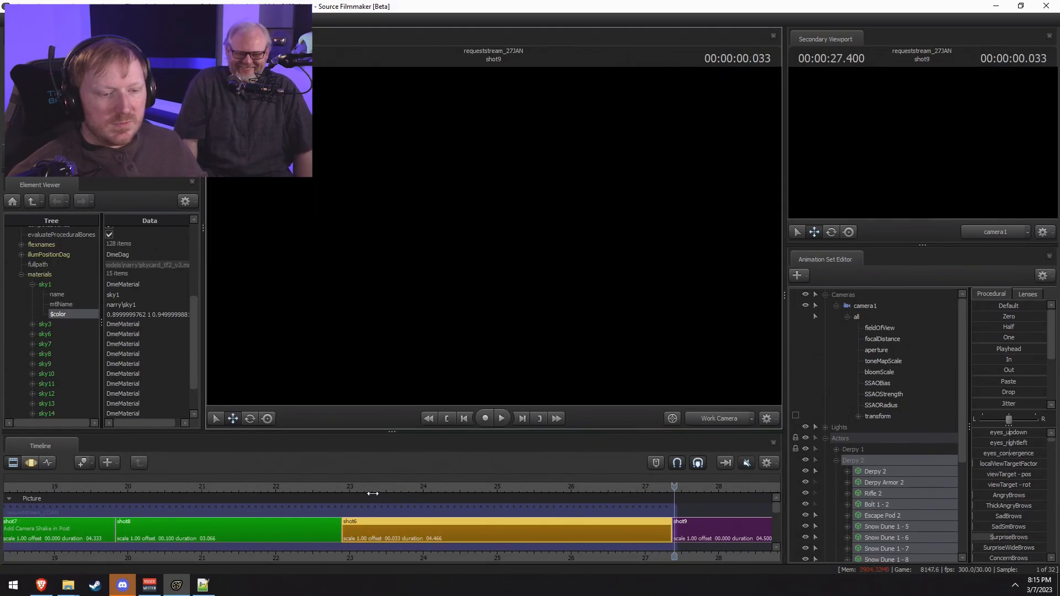
key("space")
left_click(701, 420, "ctrl")
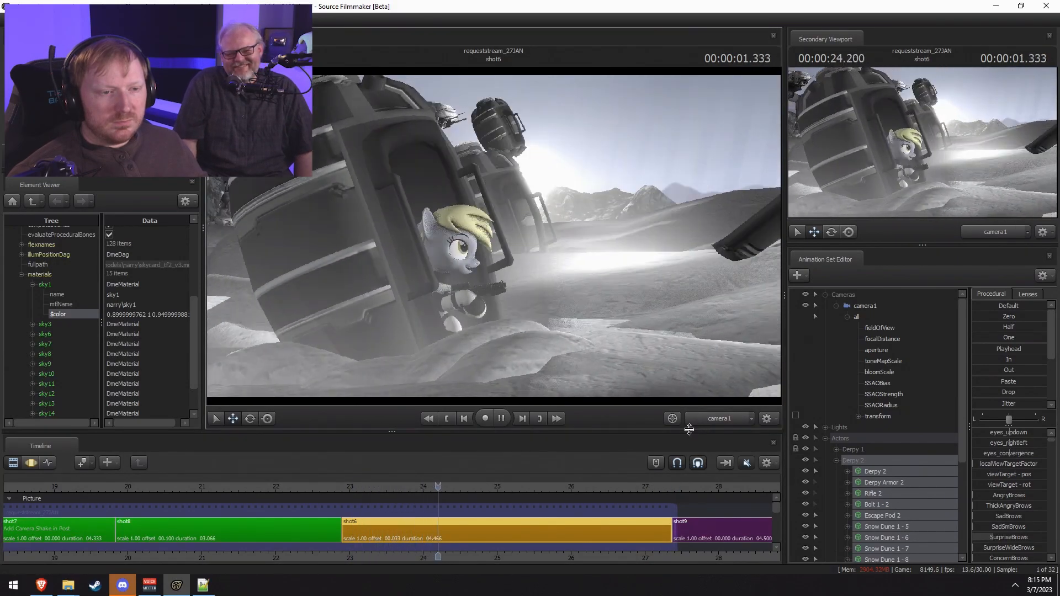
Step: Nudge the Derpy 2 group in the Motion Editor while viewing through camera1, play the result and return to the Clip Editor
key("space")
left_click(466, 277)
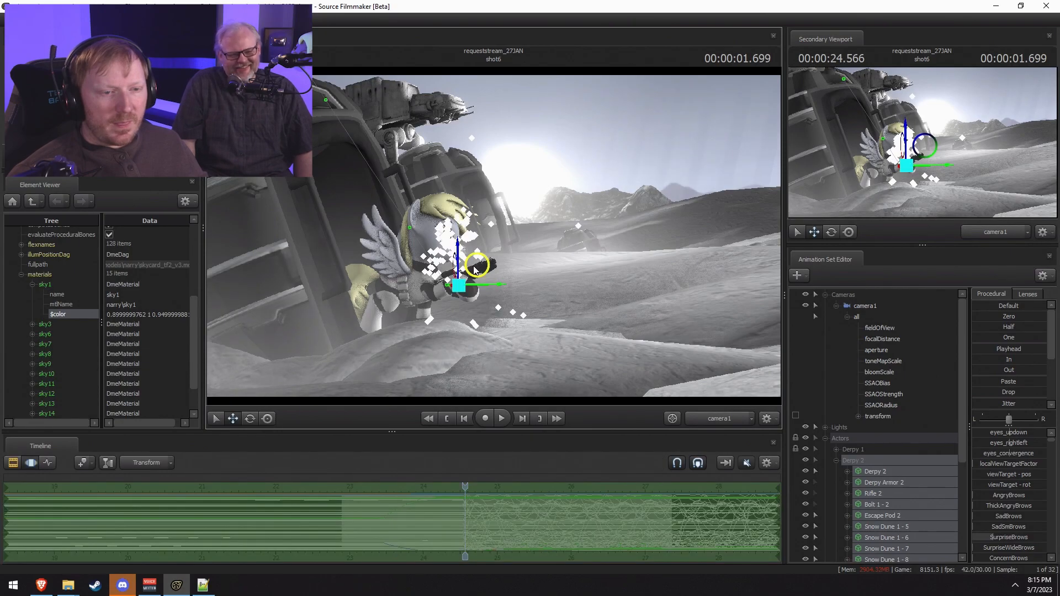
key("space")
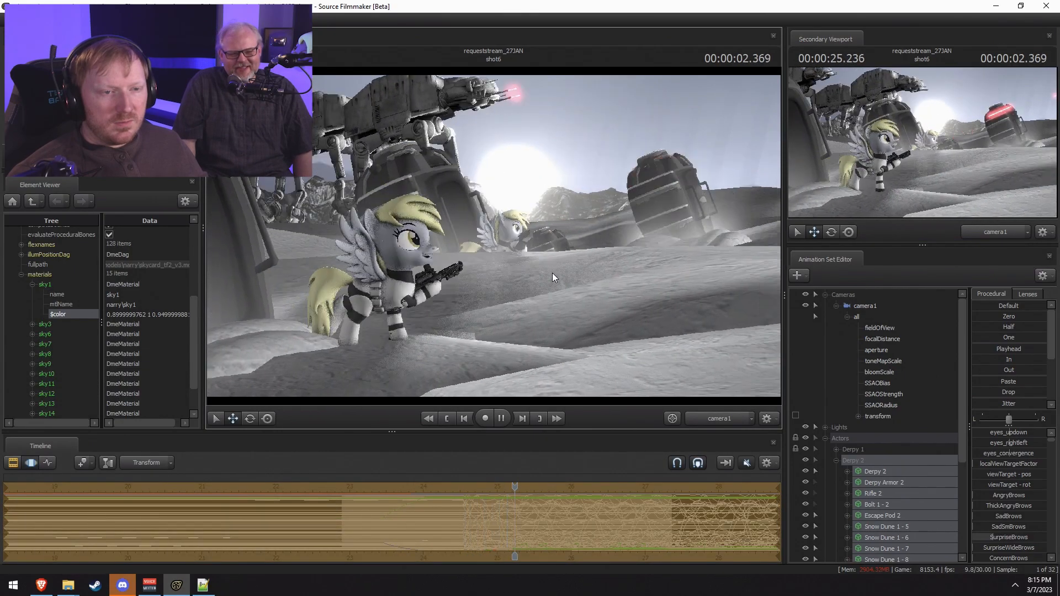
key("space")
key("space")
key("F2")
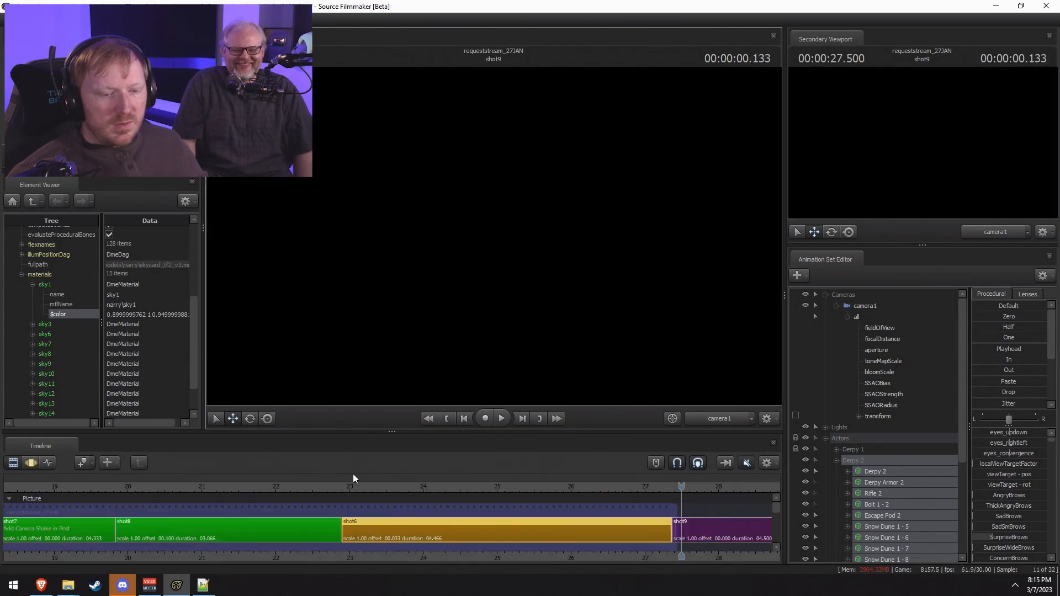
Step: Replay the opening of shot6 through camera1 and park the playhead at the shot's start
left_click(350, 484)
key("space")
key("space")
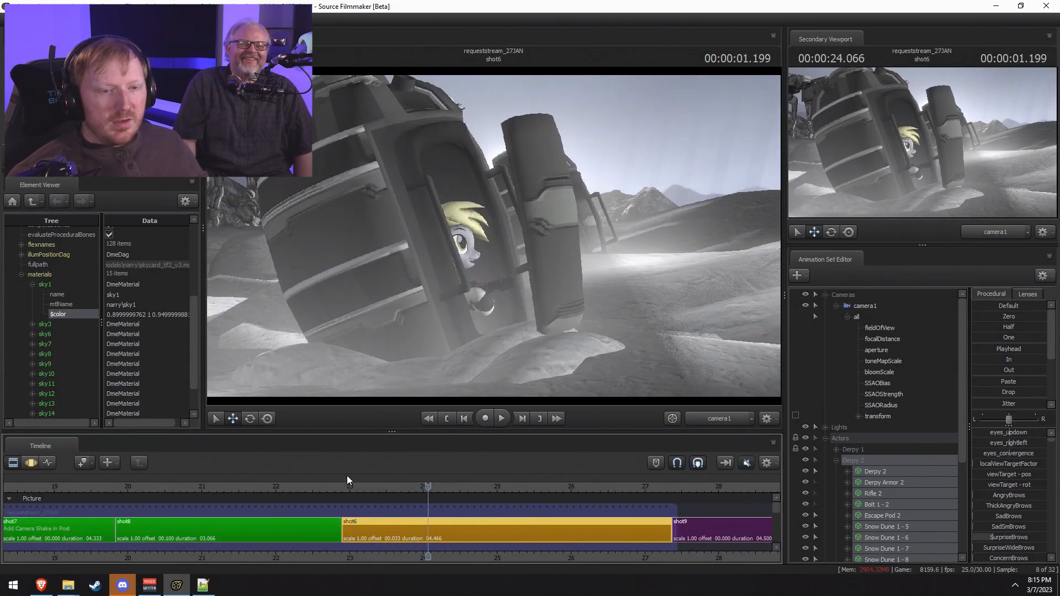
left_click(344, 487)
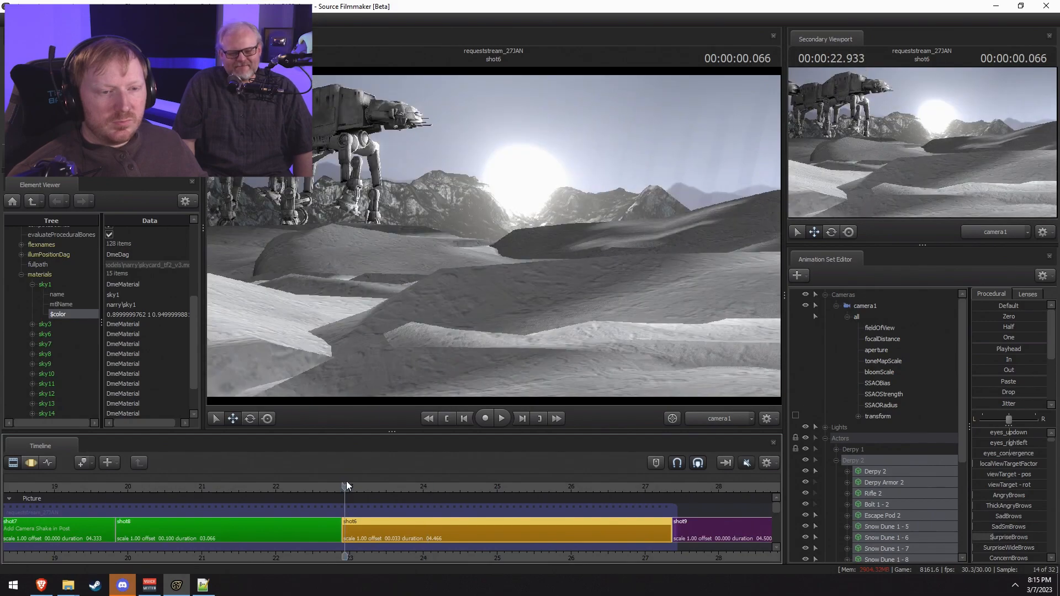
Step: Copy the Derpy 2 group's animation sets, collapse the Actors and Cameras groups, and paste the copies into shot6
right_click(884, 491)
left_click(900, 343)
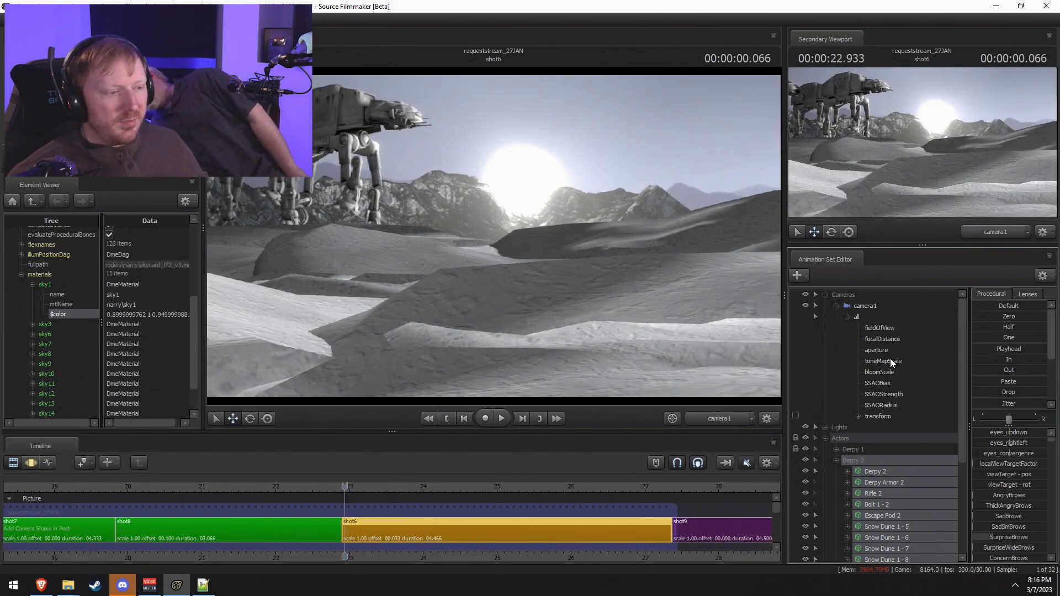
left_click(837, 461)
left_click(825, 439)
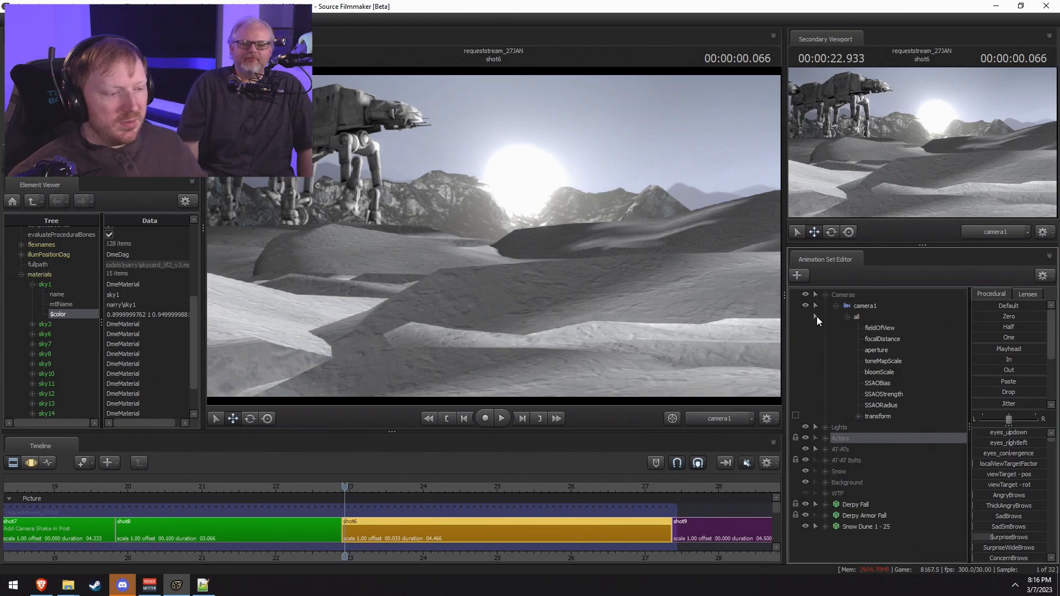
left_click(822, 297)
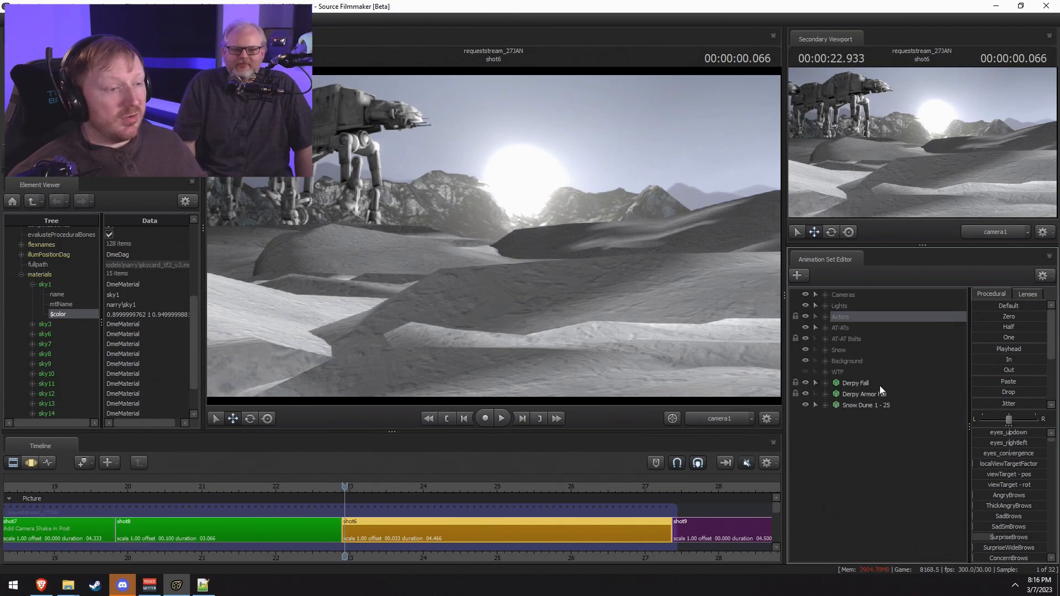
right_click(855, 443)
left_click(892, 499)
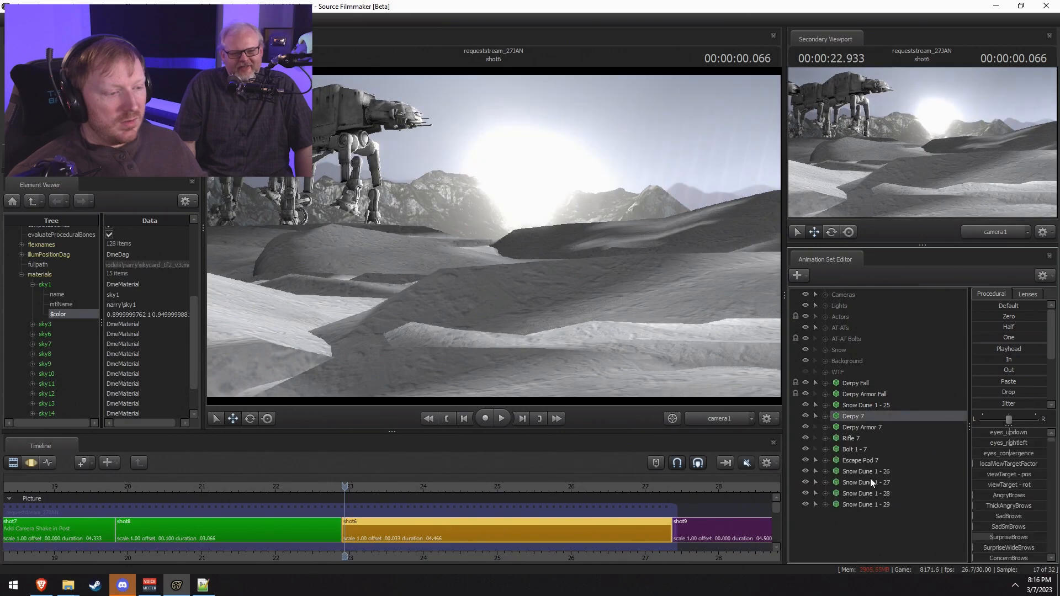
Step: Select the pasted Derpy 7, armor, rifle, bolt, escape pod and snow dunes and move them together behind the foreground pod, away from the Derpy 2 pod
left_click(863, 504, "shift")
key("F3")
left_click_drag(345, 487, 438, 516)
key("F2")
key("F3")
left_click(715, 418)
left_click_drag(549, 218, 536, 276)
key("s")
left_click(865, 460)
left_click_drag(637, 287, 480, 300)
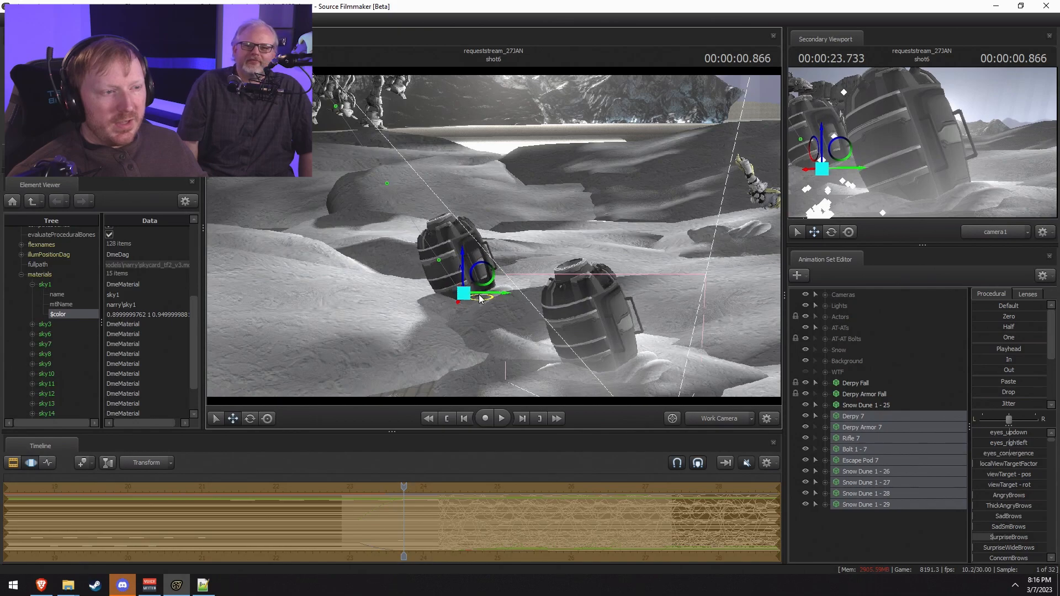
key("F2")
Step: Play shot6 from the work camera to check where the duplicated pod and Derpy 7 travel
left_click(340, 487)
key("space")
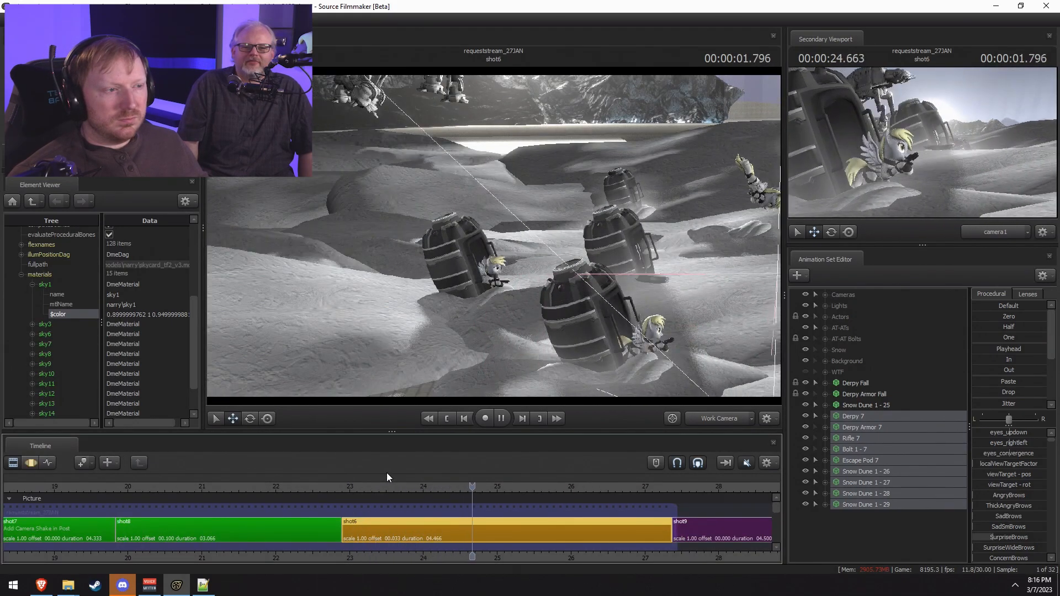
key("space")
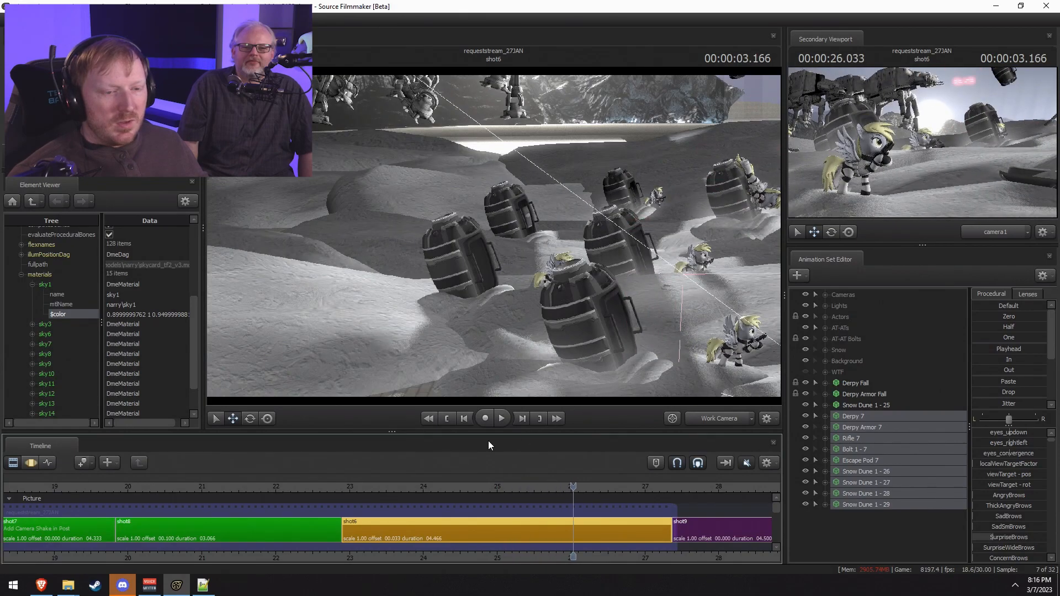
left_click(343, 487)
key("space")
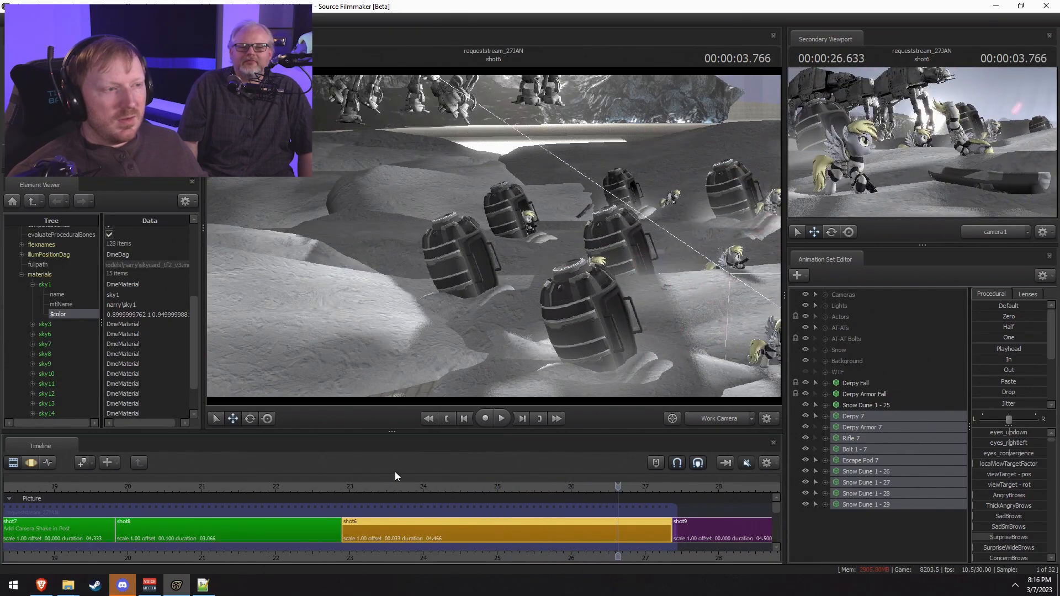
key("space")
Step: Review the duplicated pod and Derpy 7 through camera1, stopping in the first half of shot6
left_click(710, 423)
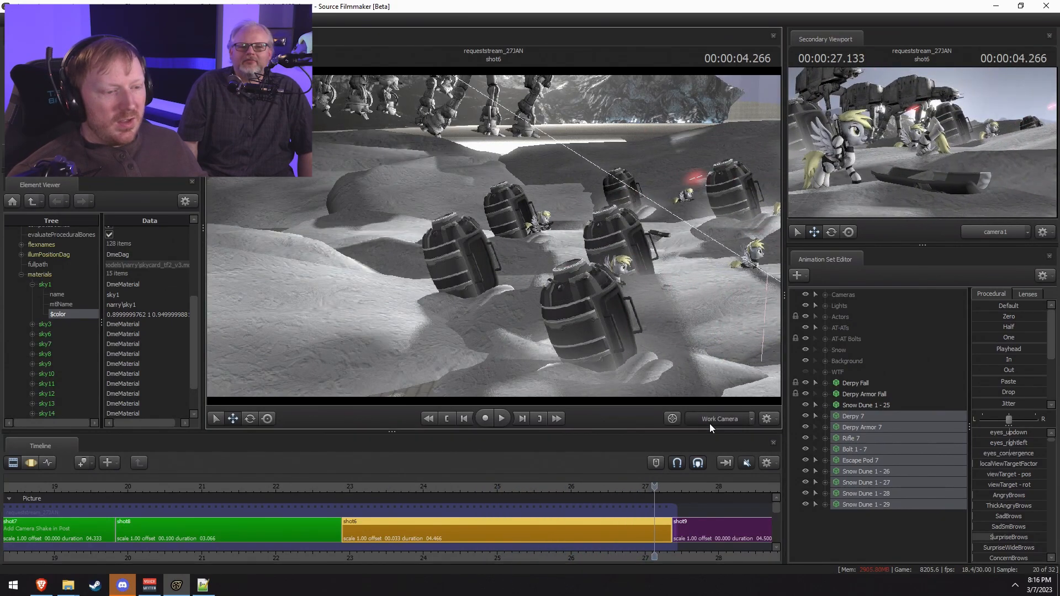
left_click(353, 484)
key("space")
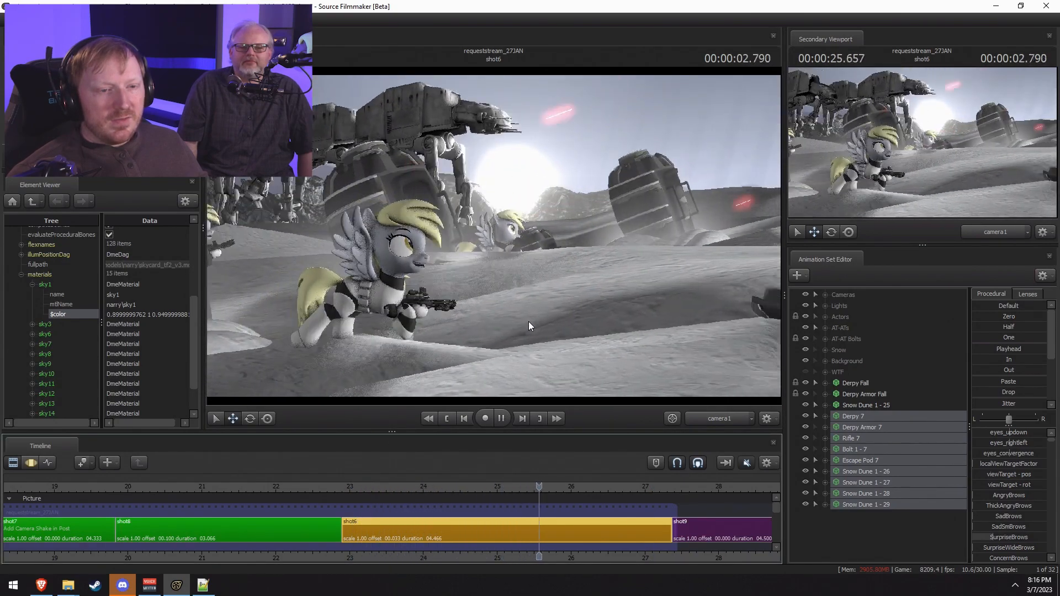
key("space")
key("space")
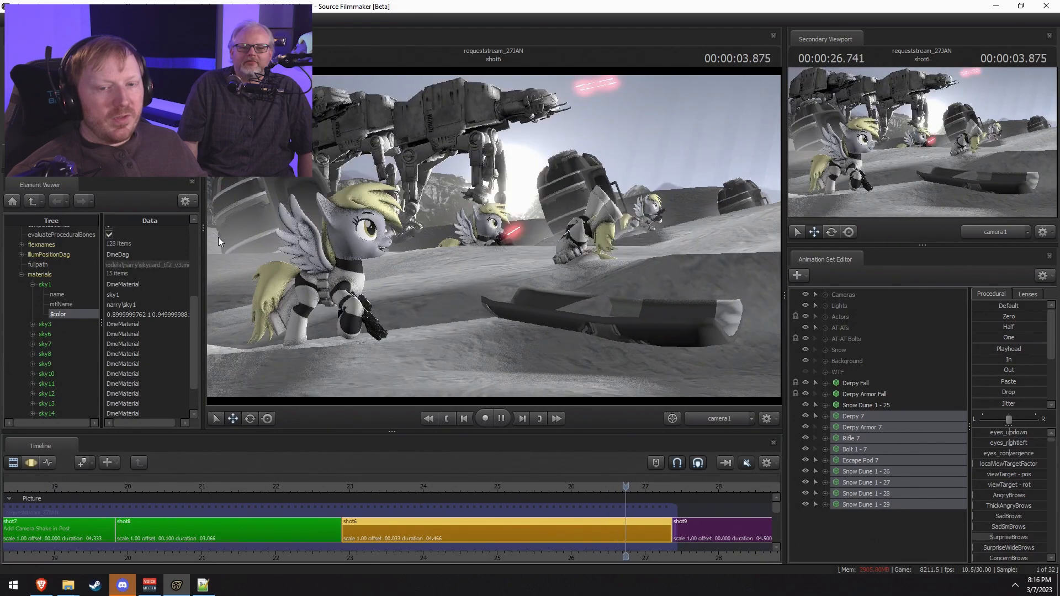
key("space")
left_click_drag(371, 491, 360, 484)
key("space")
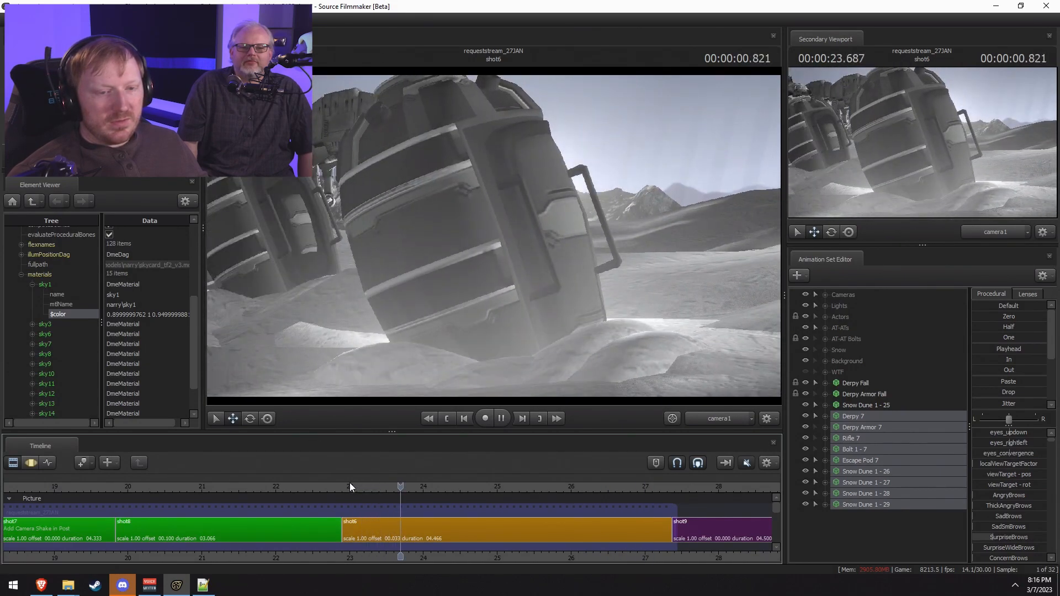
key("space")
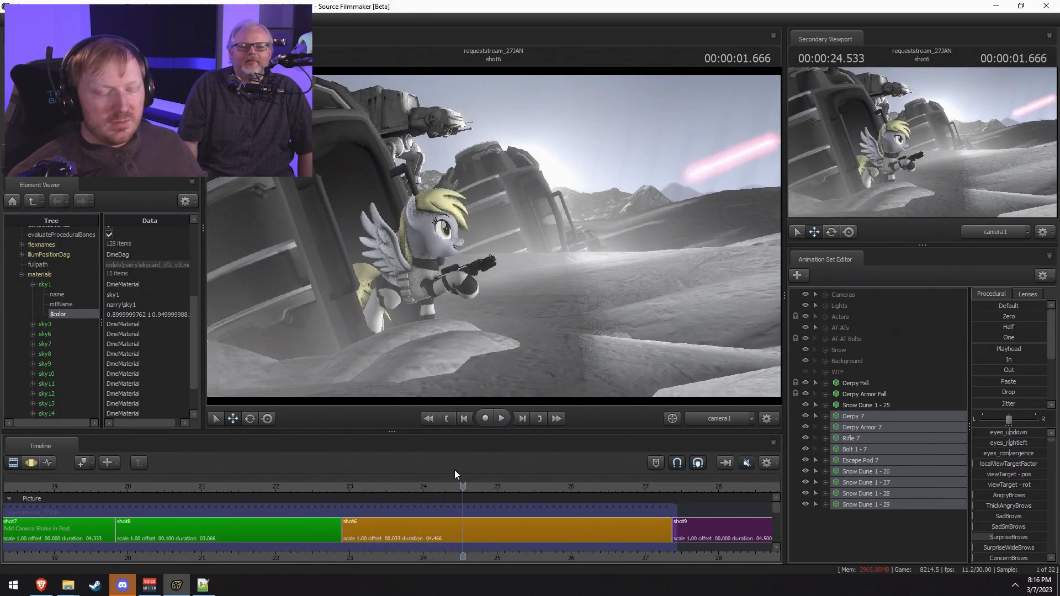
Step: Select only Derpy 7, set a Motion Editor time selection from about 24.67 s onward, and shift her forward along her path
left_click(854, 458)
left_click(863, 418)
left_click(862, 407)
left_click(859, 417)
key("F3")
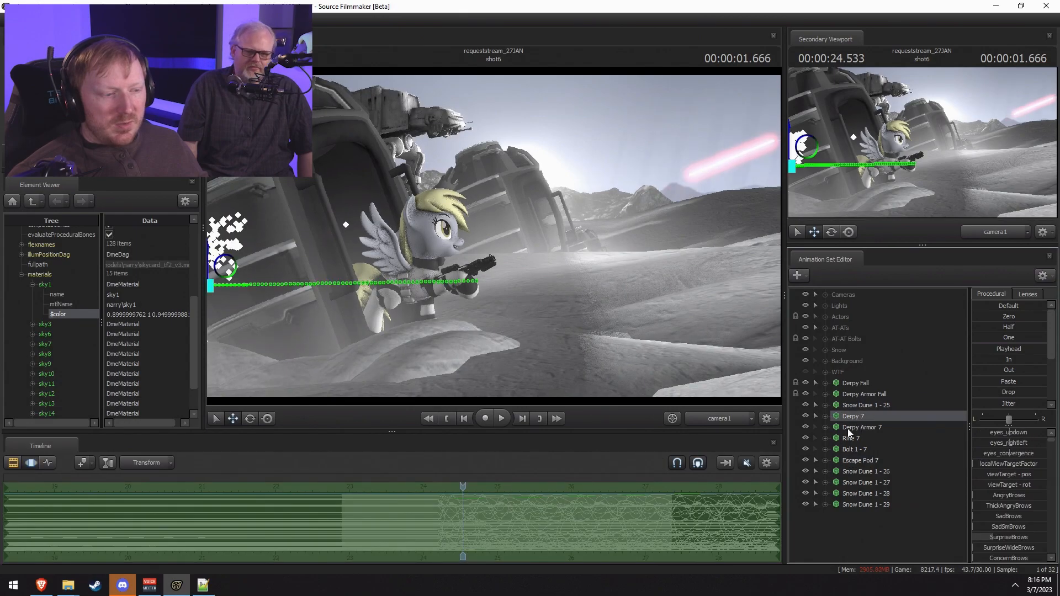
left_click_drag(433, 516, 665, 487)
left_click_drag(514, 525, 473, 487)
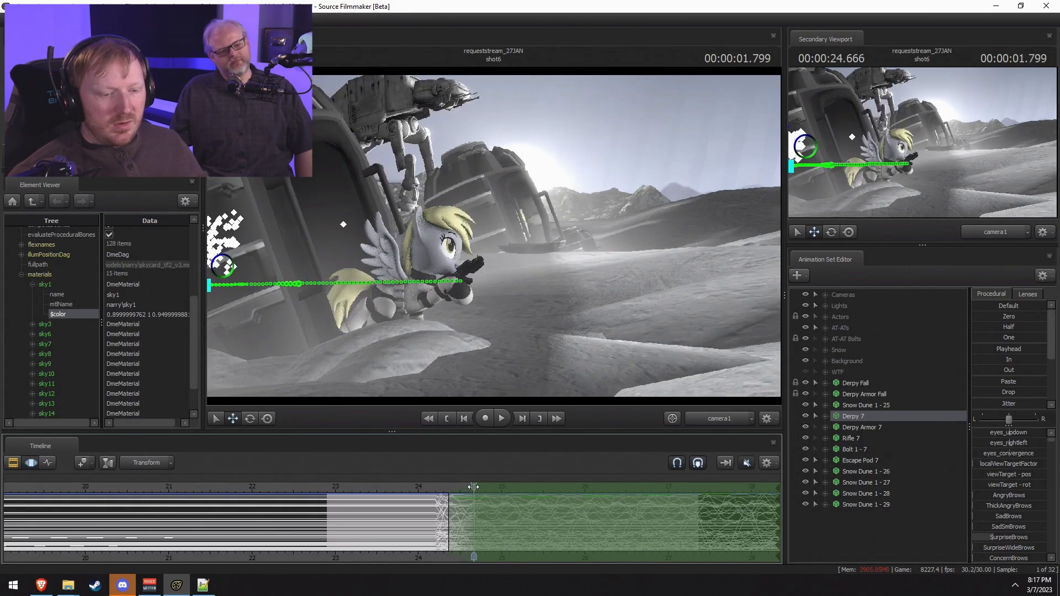
left_click_drag(234, 287, 349, 287)
Step: Play shot6 in the Clip Editor, bring the work camera close to Derpy 7, and replay her run to examine it against her armor
key("F2")
key("space")
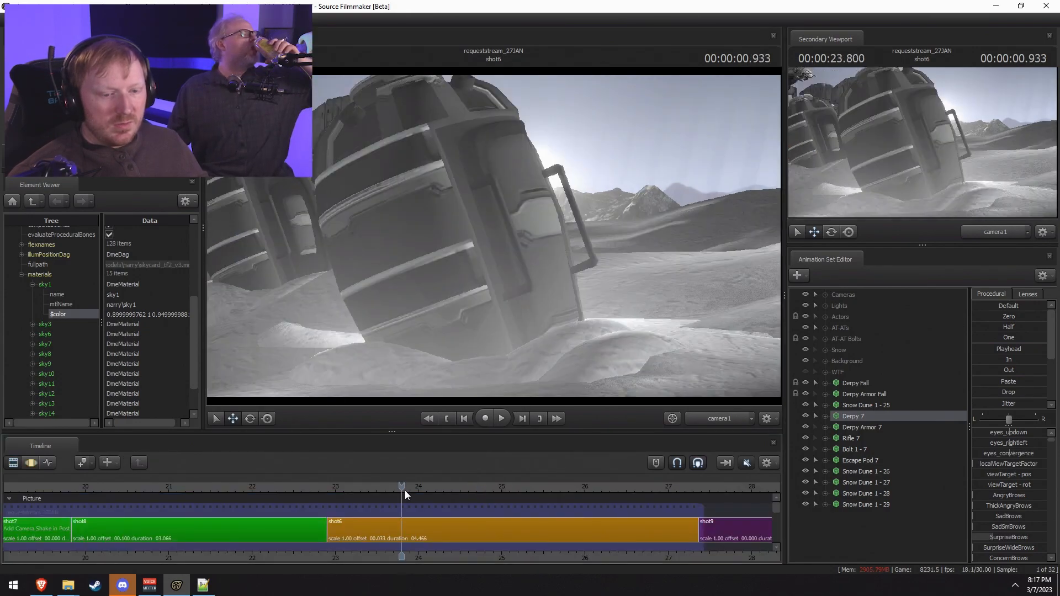
key("space")
left_click(730, 419, "ctrl")
left_click_drag(633, 331, 499, 243)
key("w")
key("space")
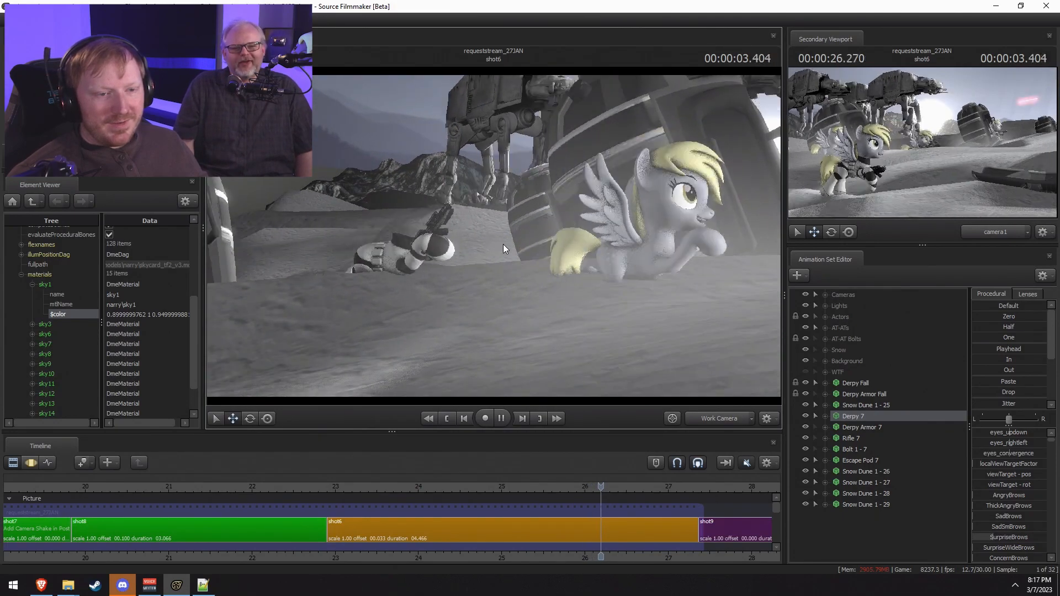
key("space")
left_click_drag(463, 487, 429, 485)
key("space")
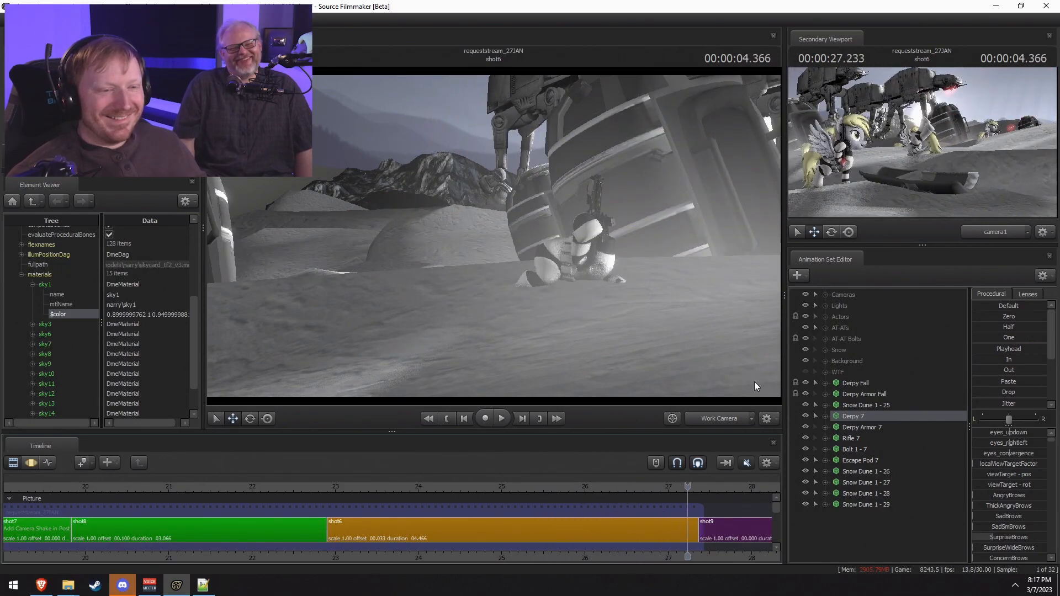
left_click_drag(502, 485, 431, 477)
key("space")
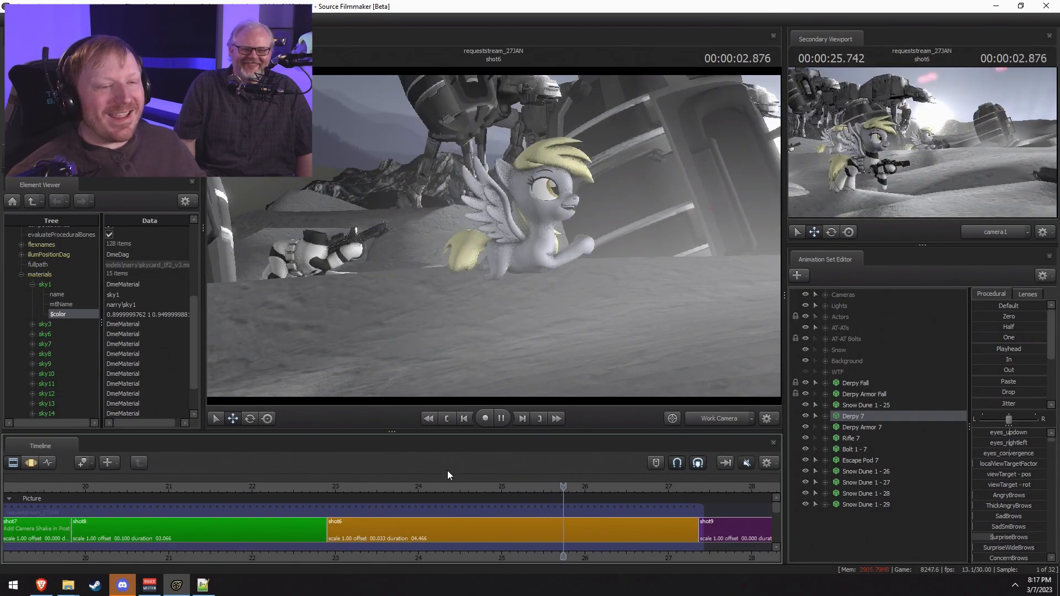
Step: Undo the shift of Derpy 7 alone, and shift Derpy 7, Derpy Armor 7, Rifle 7 and Bolt 1 - 7 forward together along their path
key("space")
key("F3")
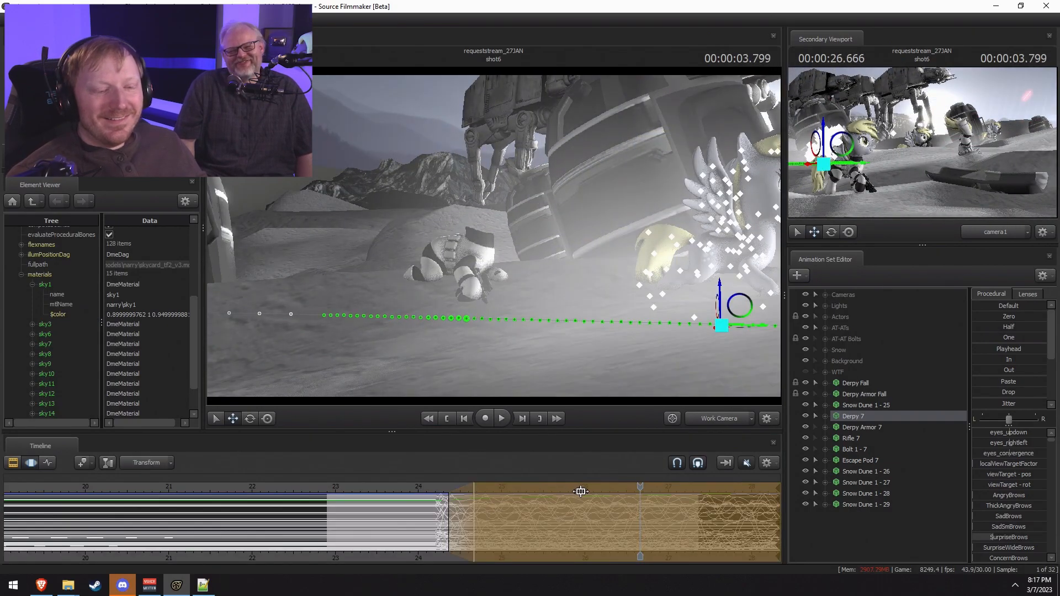
key("ctrl+z")
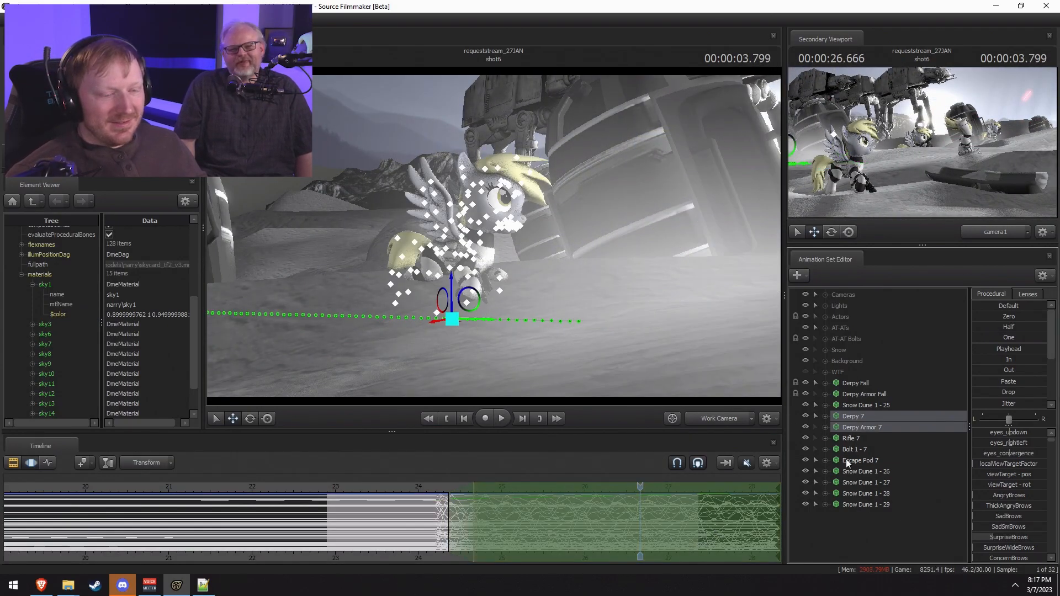
left_click(859, 448, "shift")
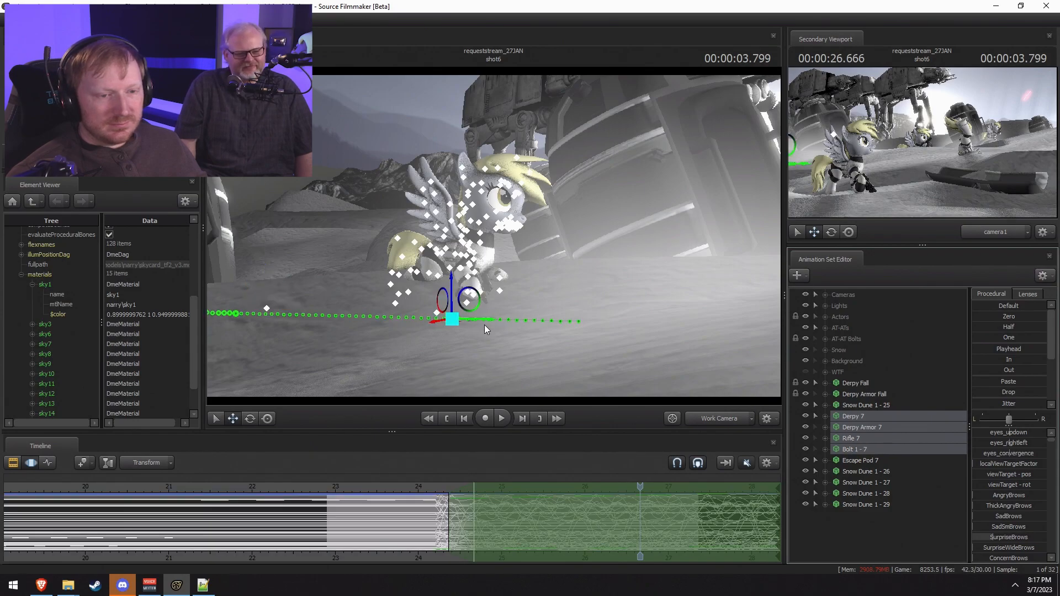
left_click_drag(485, 321, 622, 360)
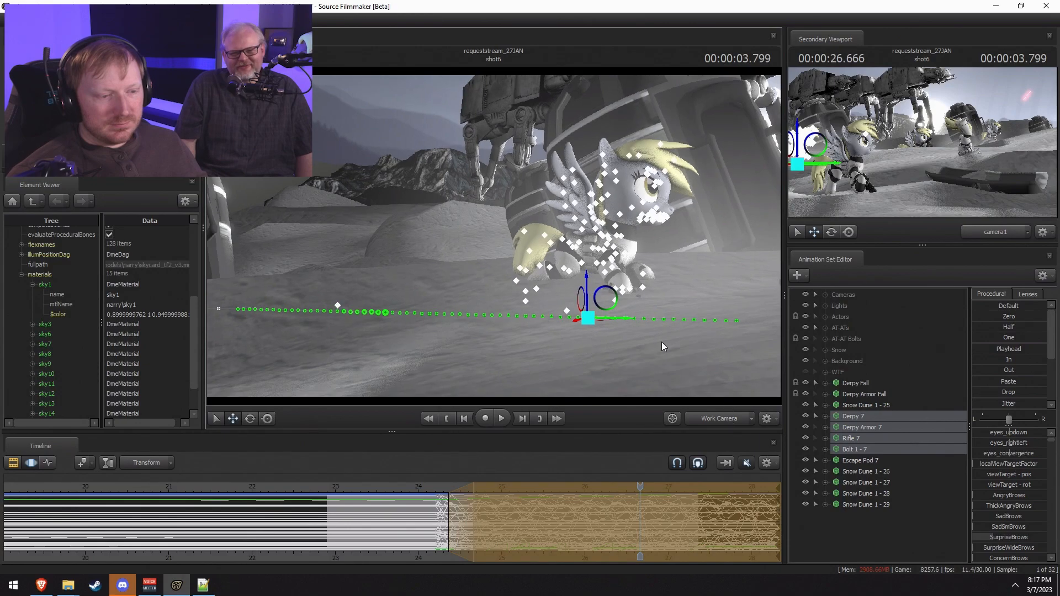
Step: Play shot6 through camera1 in the Clip Editor to check where the shifted Derpy 7 set runs
left_click(735, 420)
left_click(376, 485)
key("space")
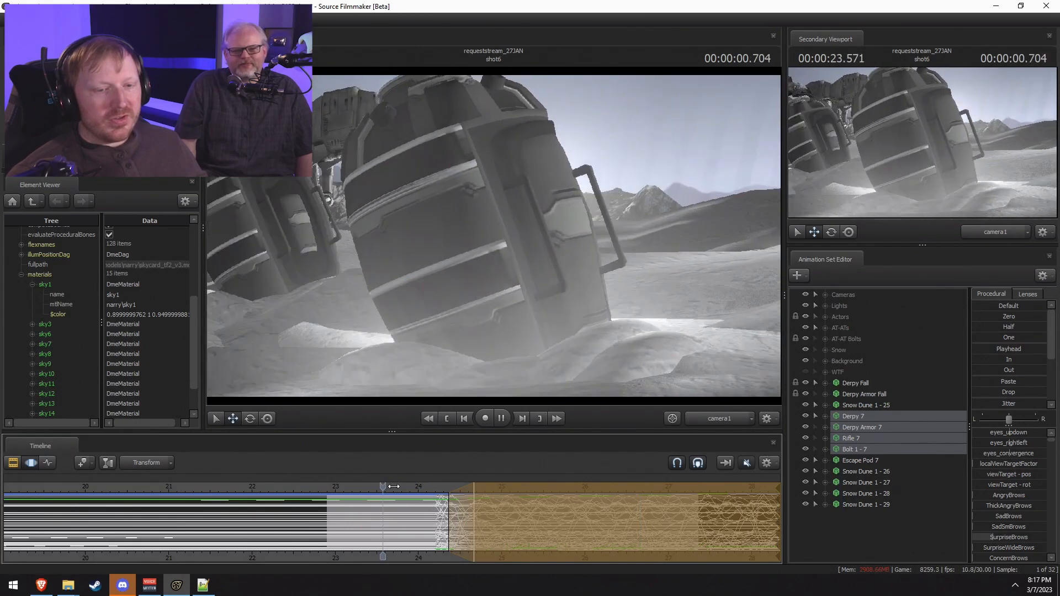
key("F2")
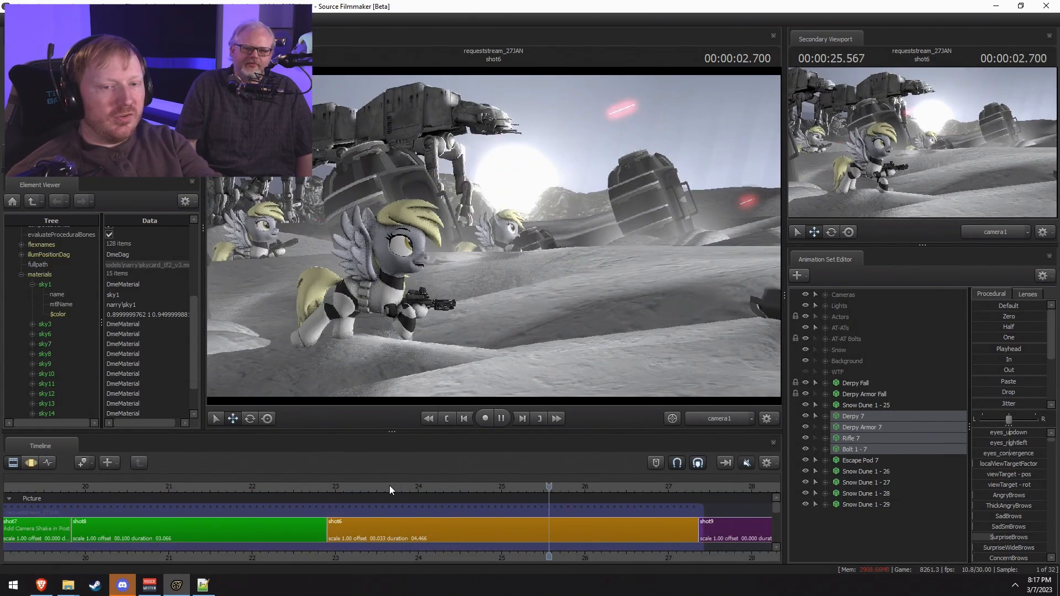
key("space")
Step: Try to reposition the Derpy 7 set in the Motion Editor at about 24.67 s, and play the result through camera1
left_click_drag(389, 489, 473, 490)
key("F3")
key("F2")
key("F3")
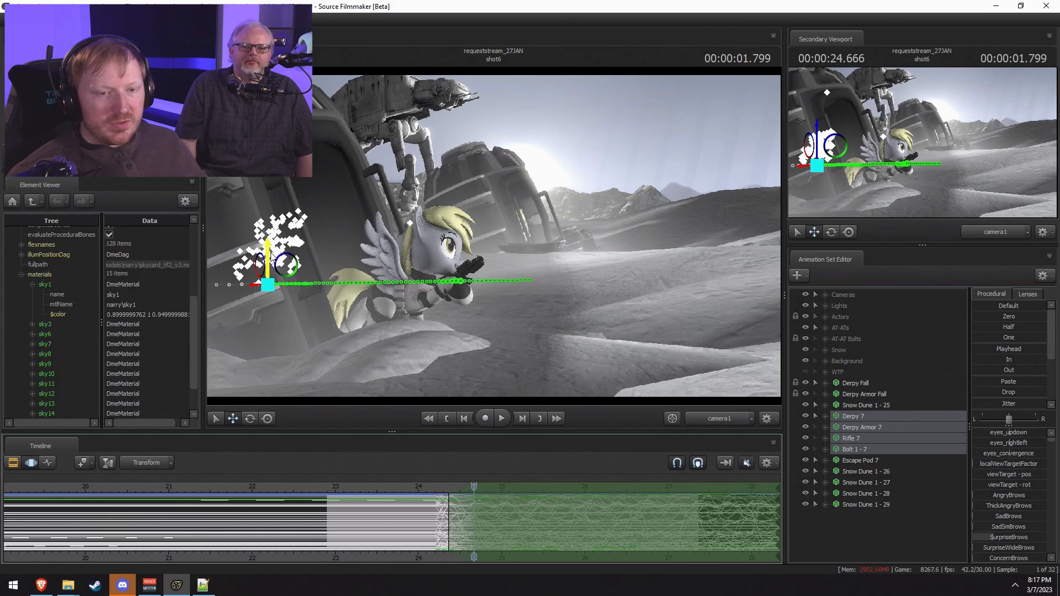
key("space")
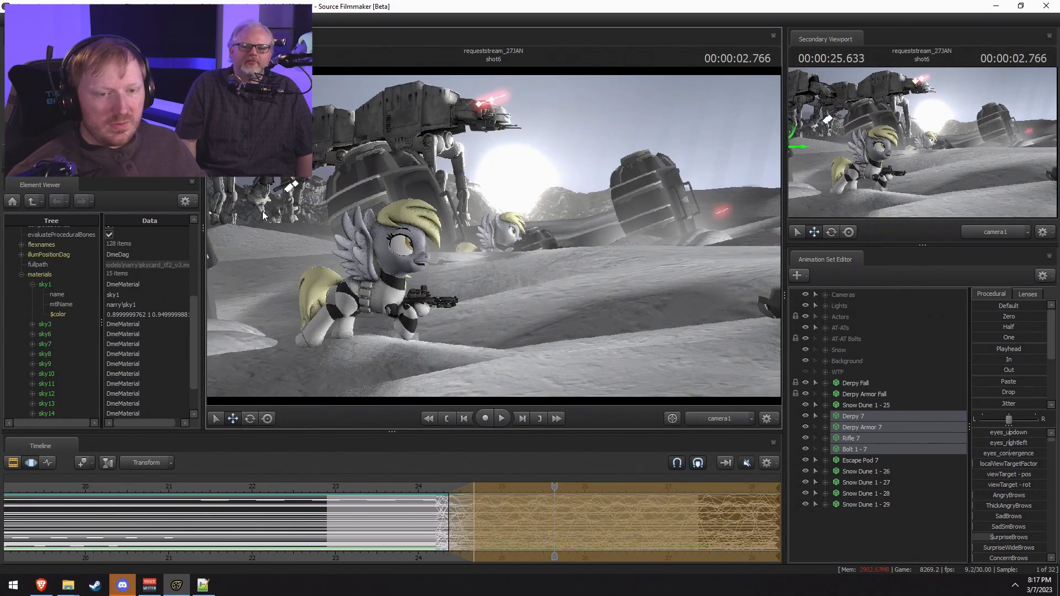
Step: Examine the Derpy 7 set's run between the pods from the work camera
left_click_drag(450, 490, 473, 483)
key("w")
left_click_drag(665, 351, 514, 381)
key("s")
left_click_drag(497, 243, 494, 236)
key("space")
key("space")
Step: Undo the last repositioning and shift the Derpy 7 set, with armor, rifle and bolt, forward along its path
key("ctrl+z")
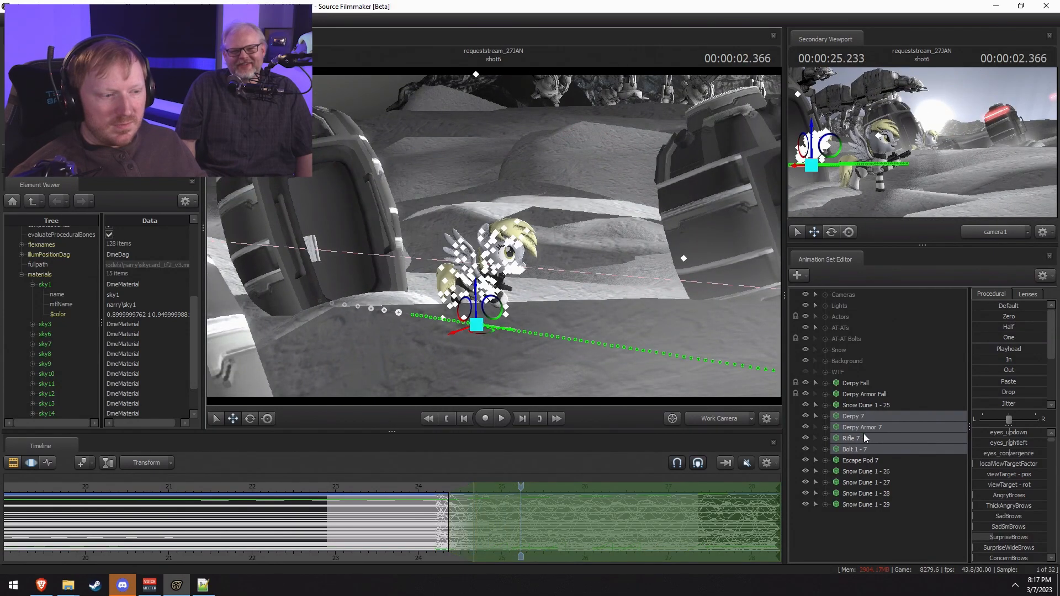
left_click_drag(520, 487, 491, 489)
left_click_drag(455, 295, 647, 326)
Step: Play shot6 through camera1 to see how Derpy 7 overlaps the foreground soldier, stopping near the shot's end
left_click(720, 419)
key("space")
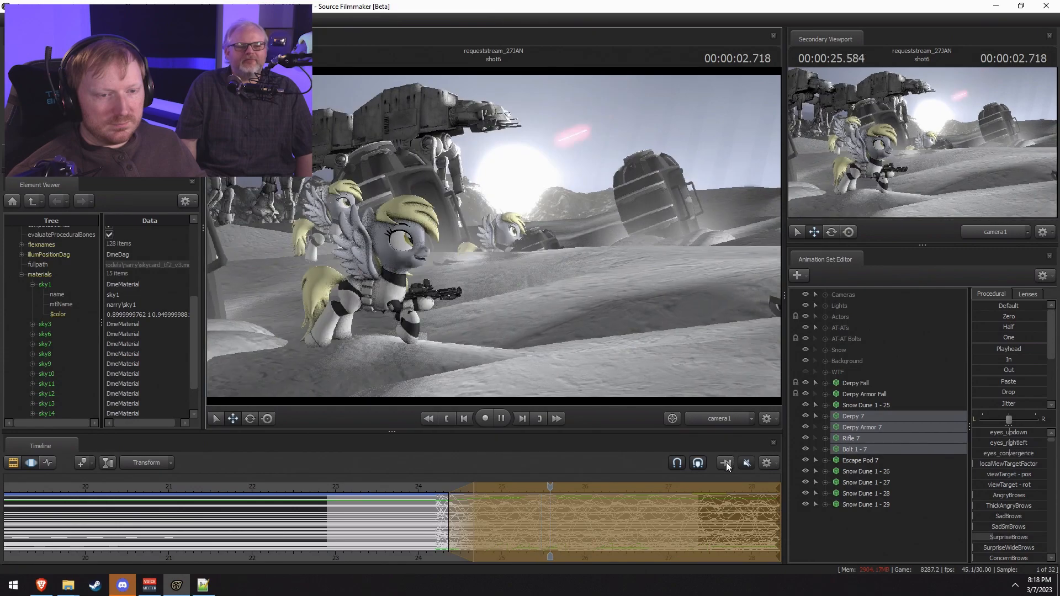
key("F2")
key("space")
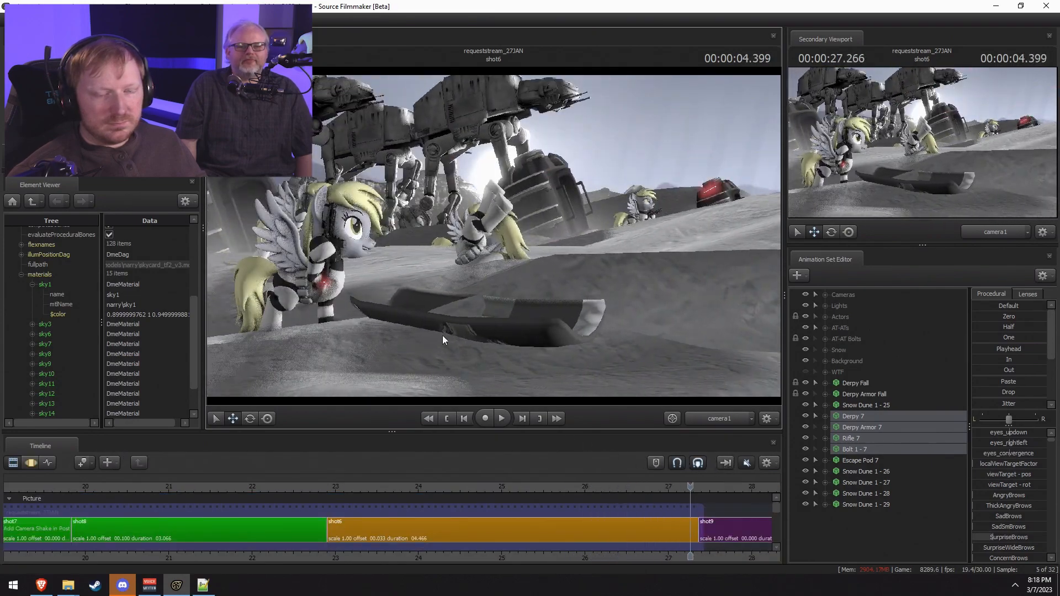
Step: Shift the Derpy 7 set back, away from the foreground soldier, and play the new motion through camera1
key("F3")
left_click_drag(288, 259, 258, 298)
left_click(425, 483)
key("space")
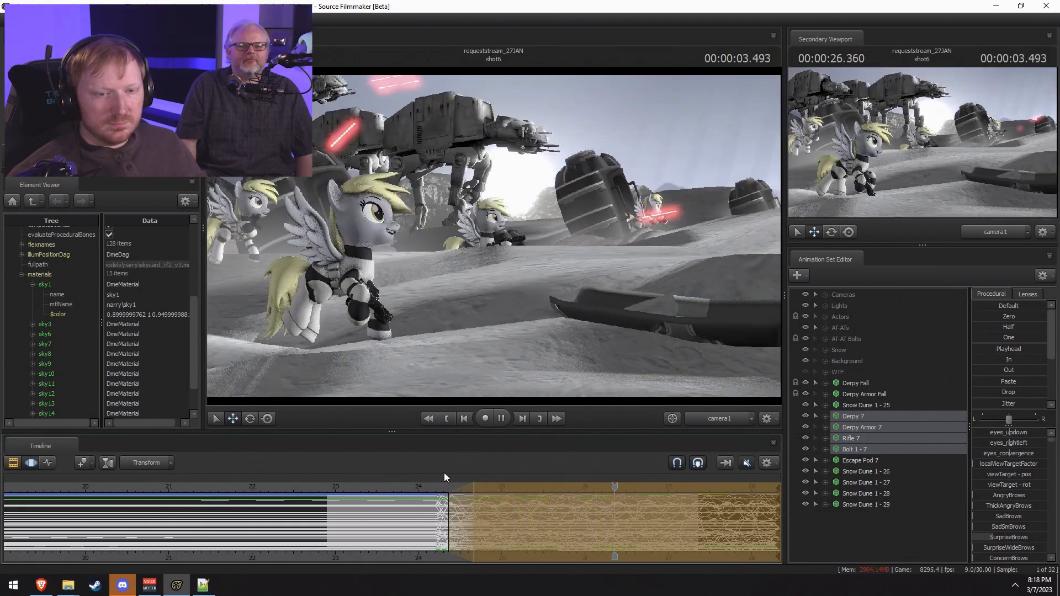
Step: Replay shot6 through camera1 in the Clip Editor several times to judge Derpy 7's placement among the other soldiers
key("ctrl+1")
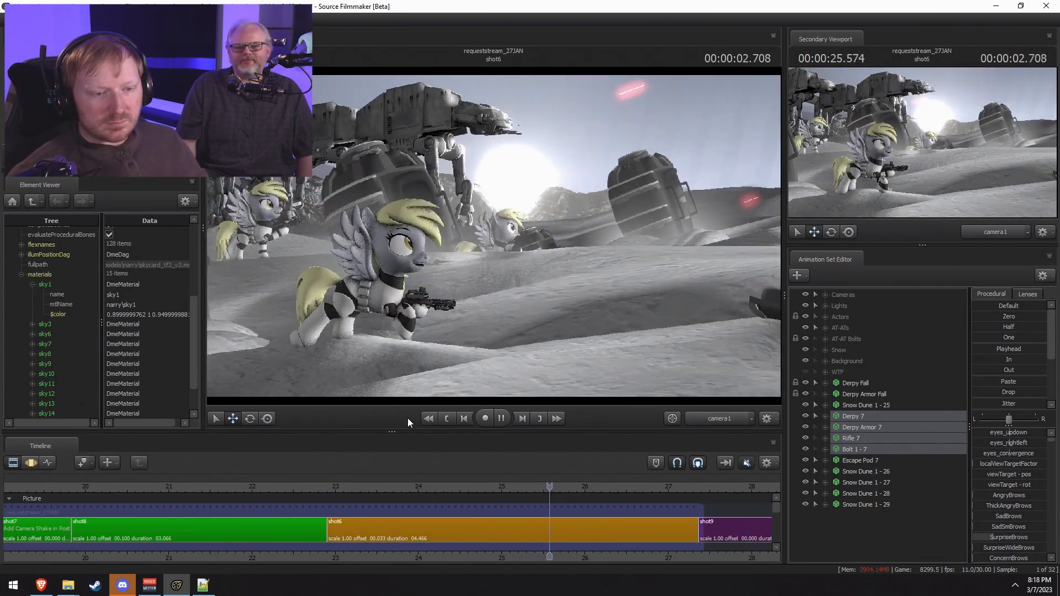
key("space")
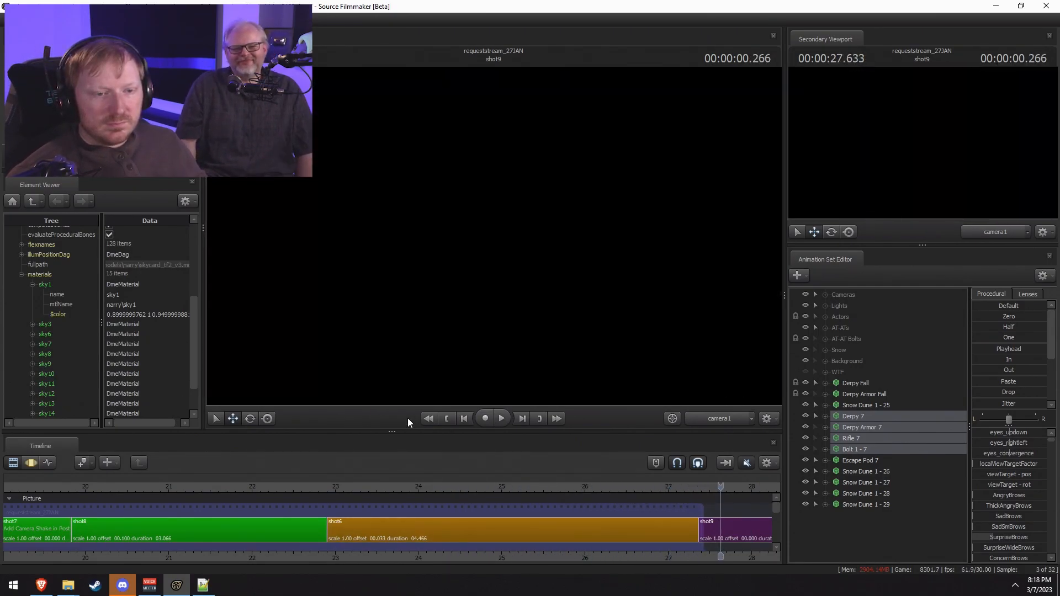
key("F3")
left_click_drag(333, 486, 374, 484)
key("F2")
key("space")
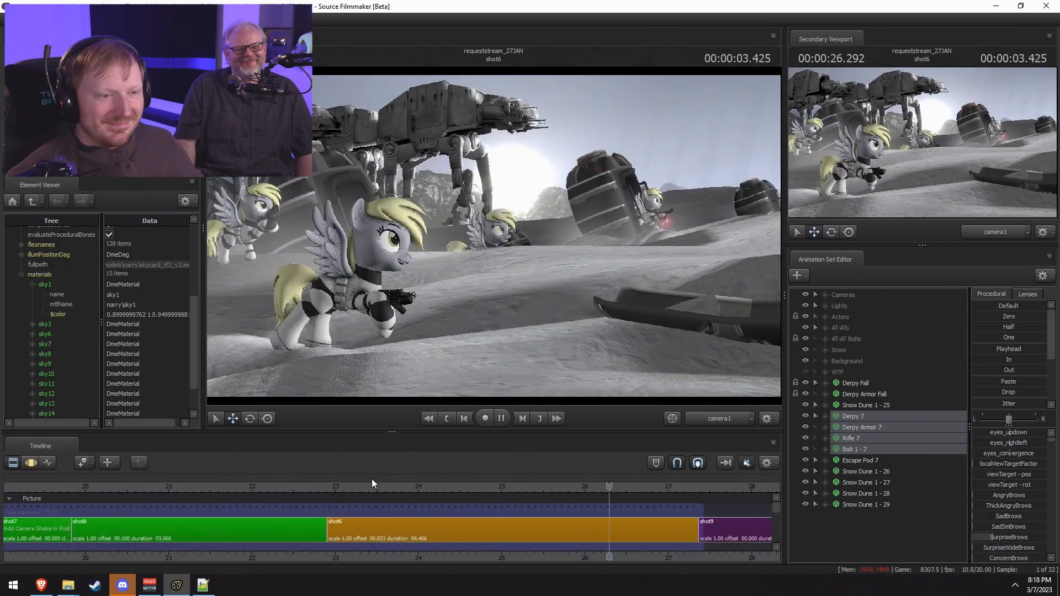
key("space")
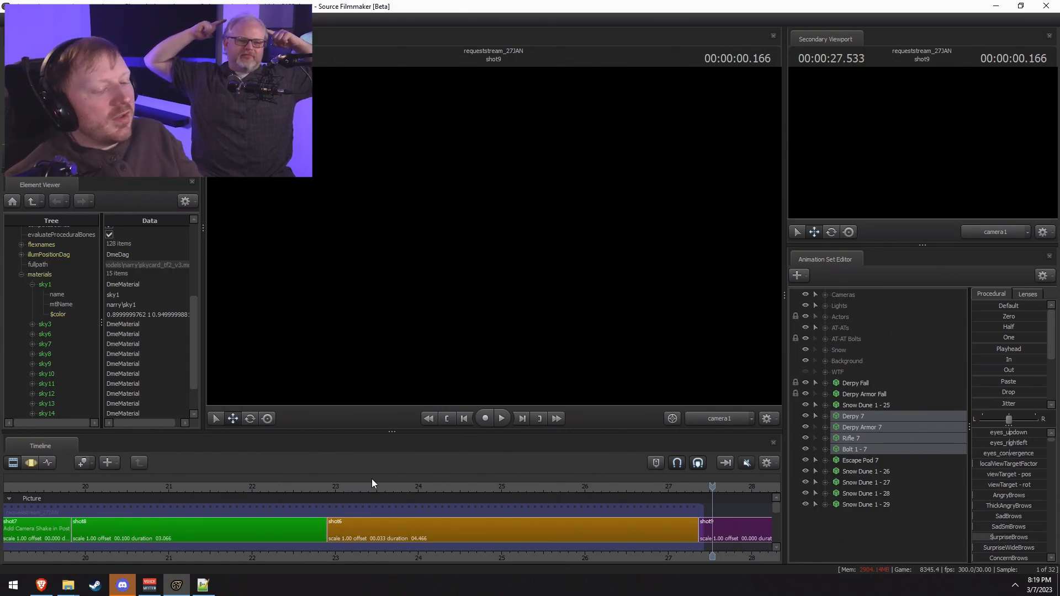
left_click(441, 491)
key("space")
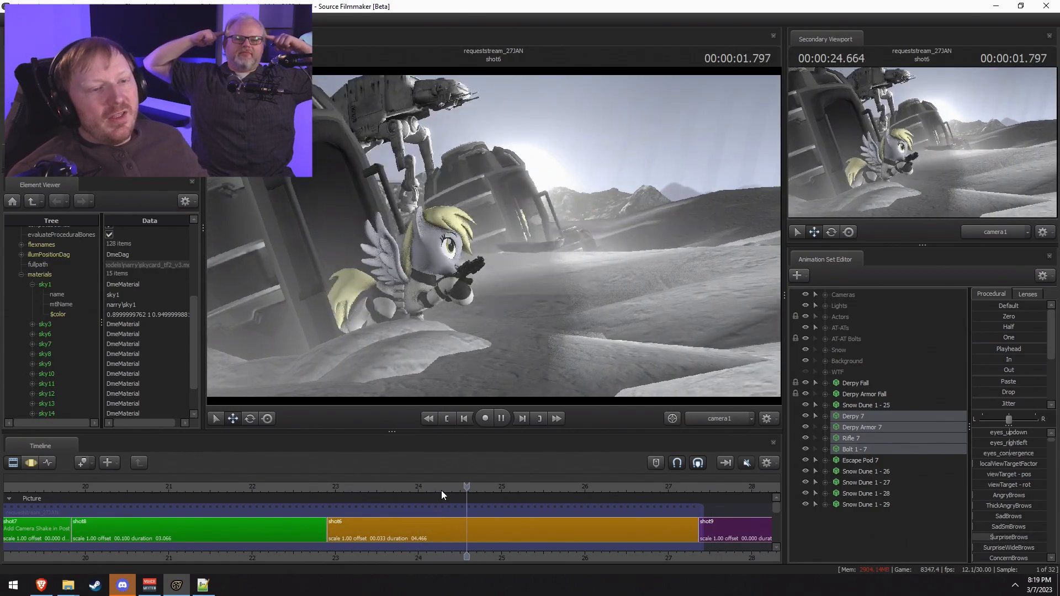
key("space")
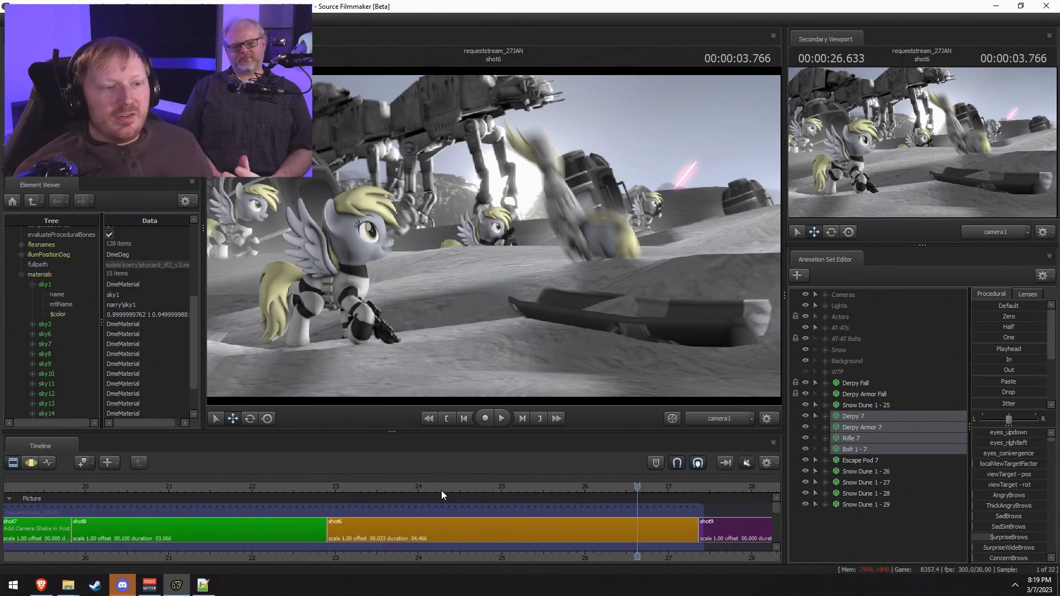
key("space")
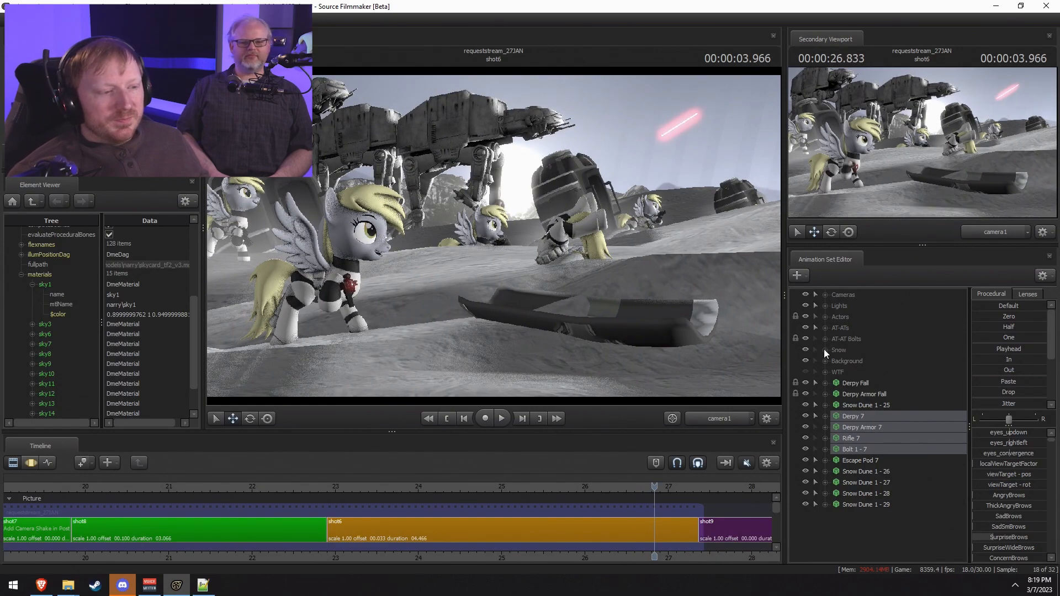
Step: Group all animation sets from Derpy 7 through Snow Dune 1 - 29, including Escape Pod 7
left_click(870, 460)
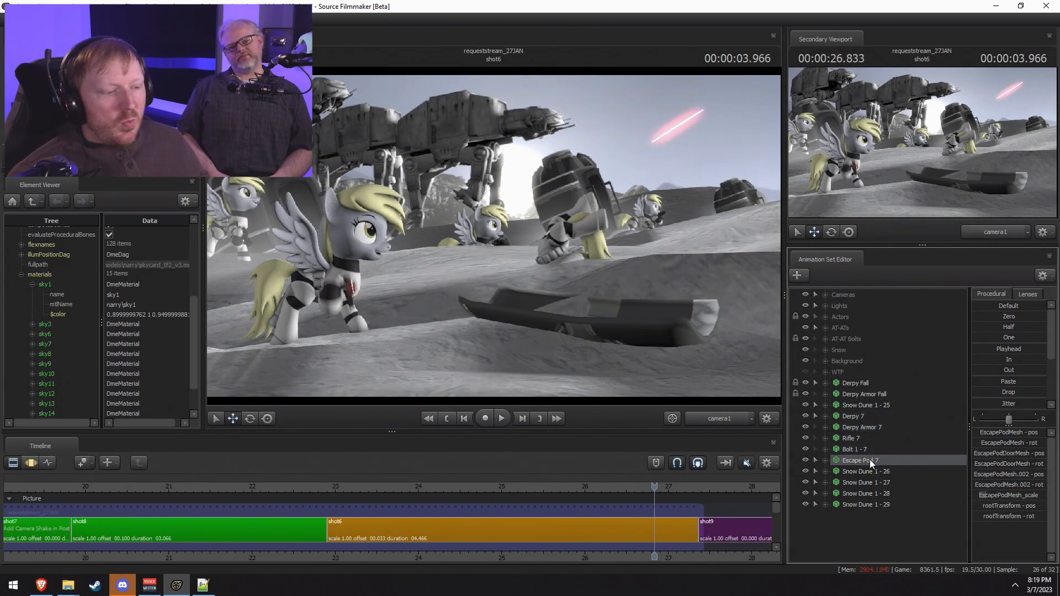
left_click(872, 504)
left_click(865, 418, "shift")
right_click(865, 419)
left_click(902, 271)
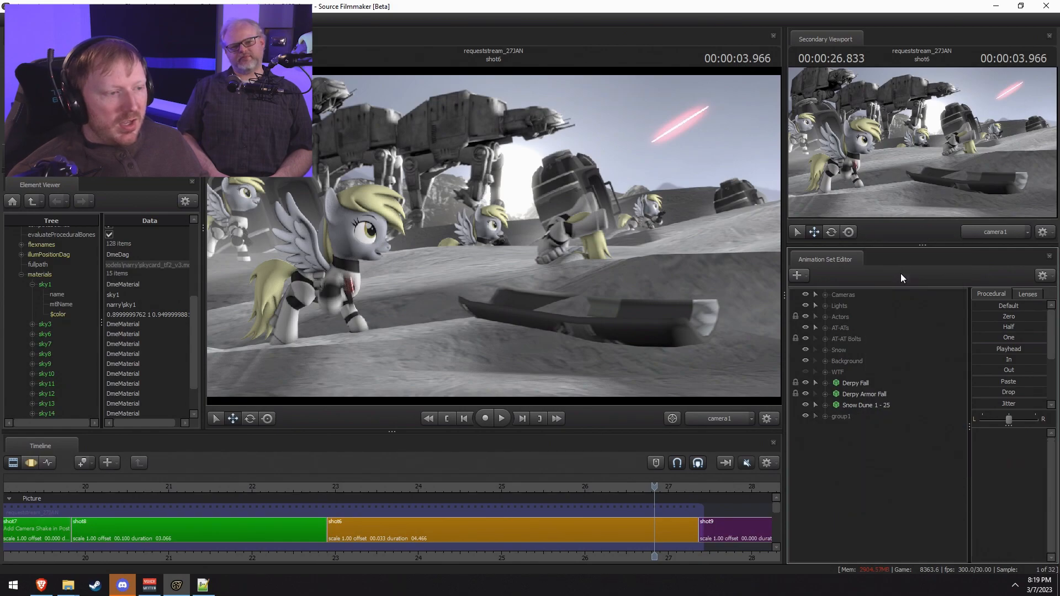
Step: Rename the new group as Derpy 7 and move it into the Actors group
right_click(875, 416)
left_click(880, 426)
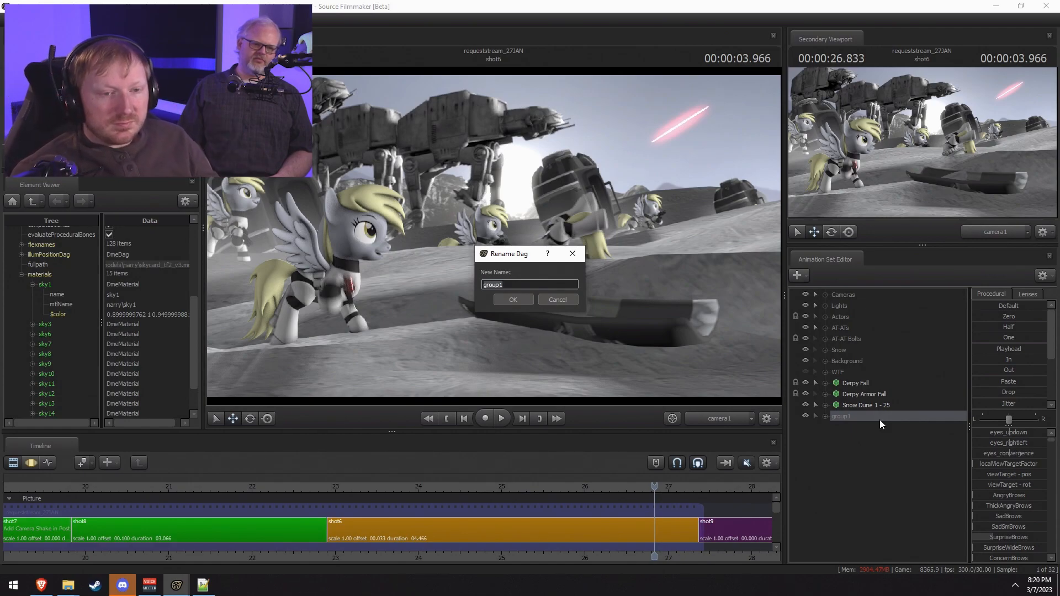
type("Derpy 7")
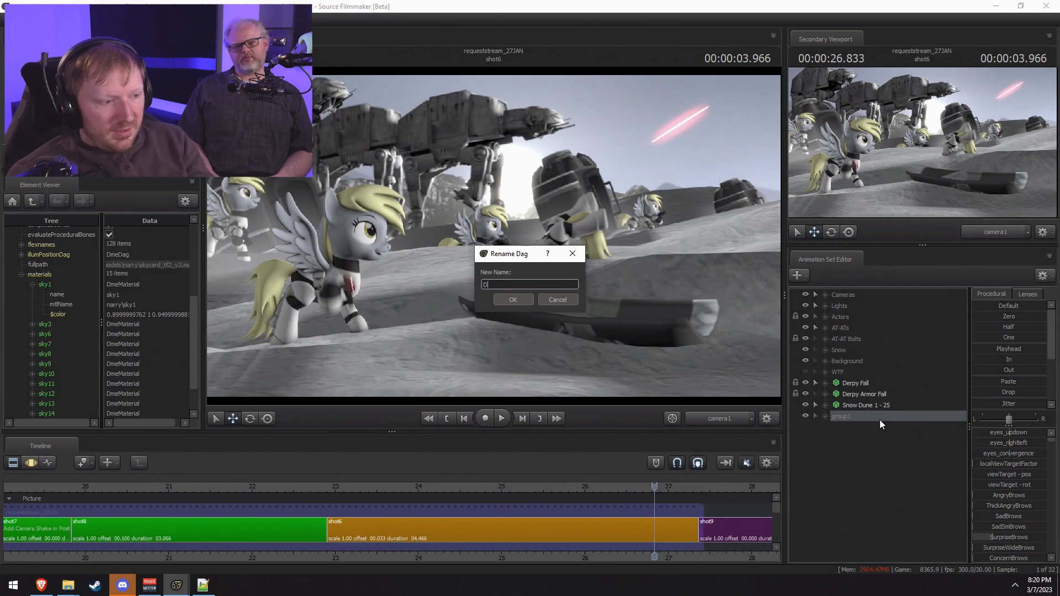
key("Return")
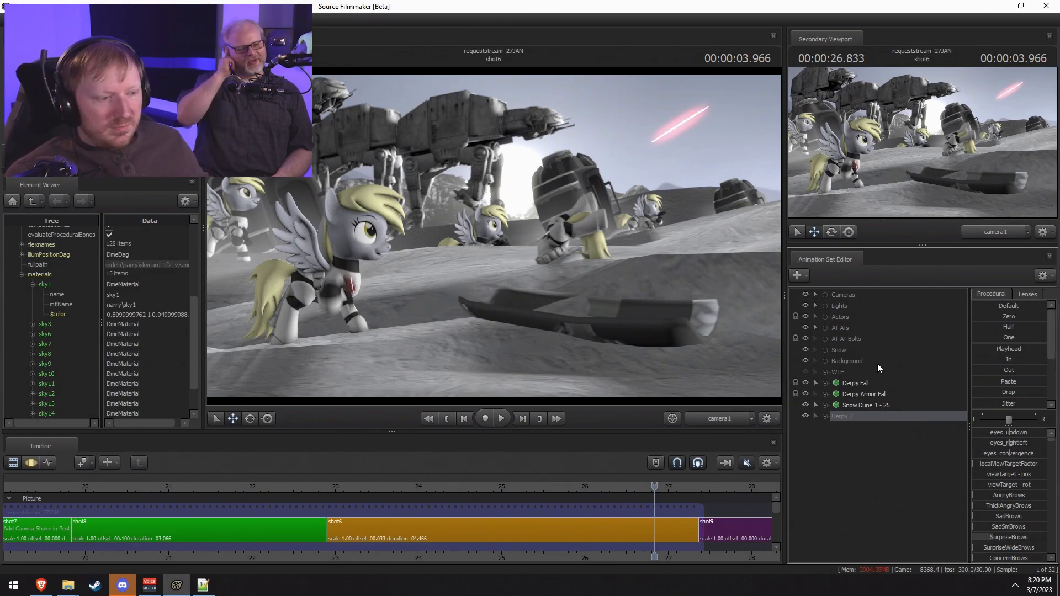
right_click(854, 419)
left_click(854, 316)
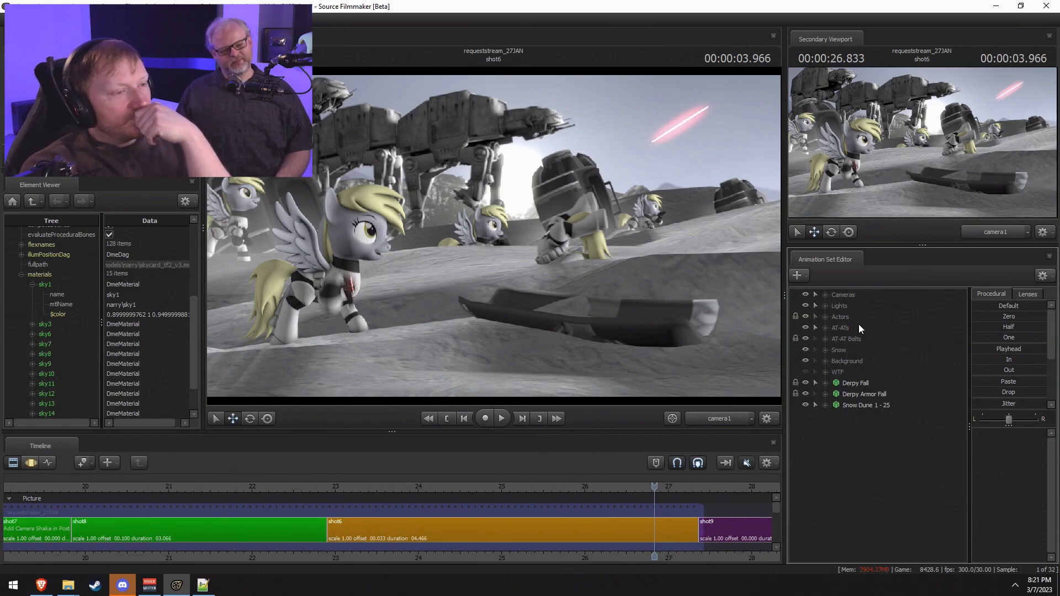
Step: Turn the timeline sound on and play from about 21.2 s in shot8 through shot6, stopping at the start of shot9
left_click(746, 463)
scroll(325, 480, "down", 5)
left_click(513, 488)
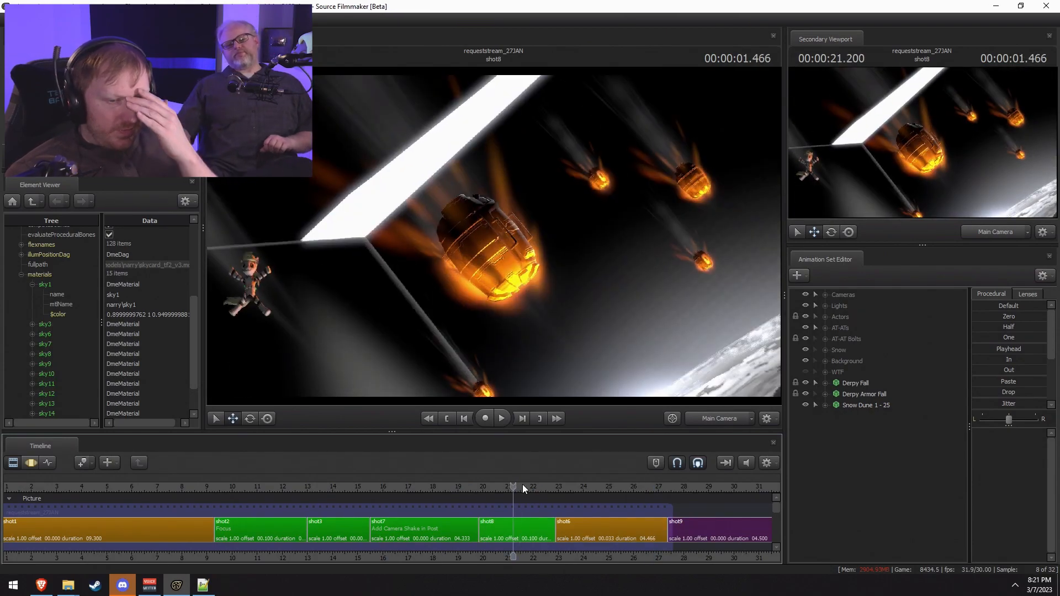
key("space")
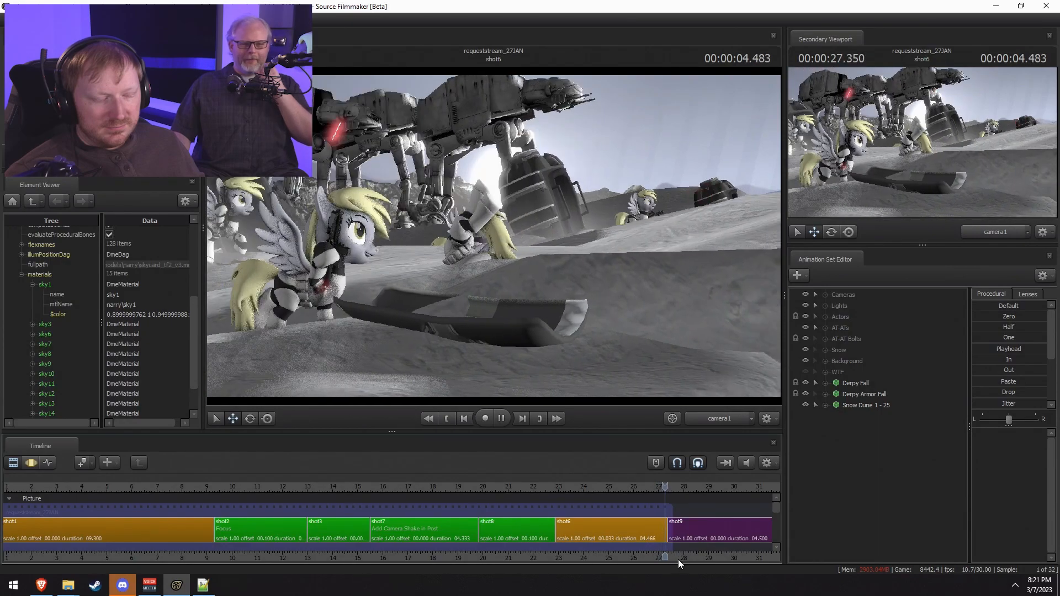
left_click(669, 556)
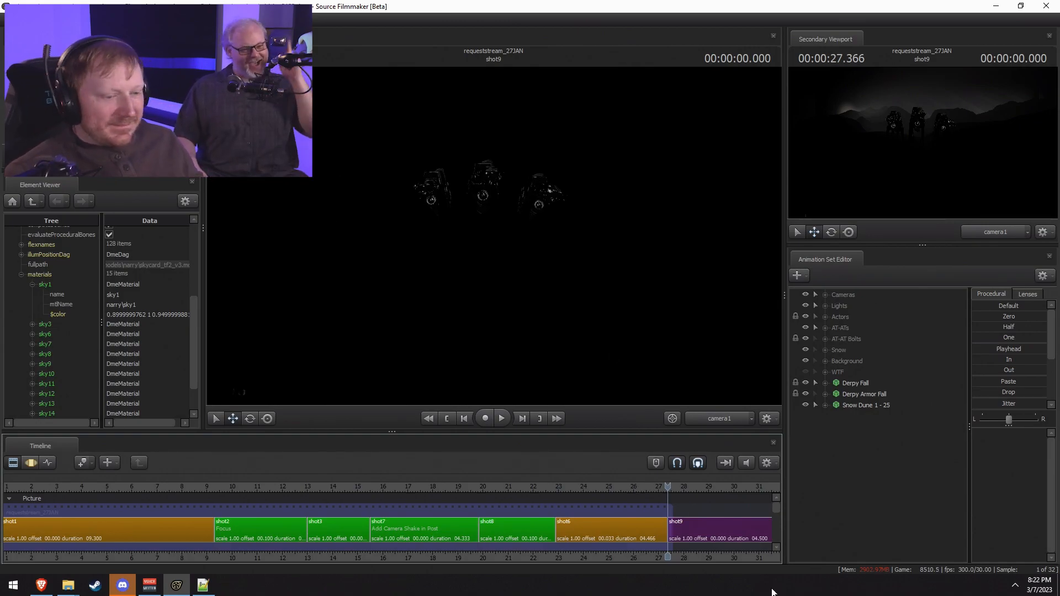
Step: Select the shot6 clip, check a frame of shot1, and play shot6 through to the start of shot9
left_click(634, 536)
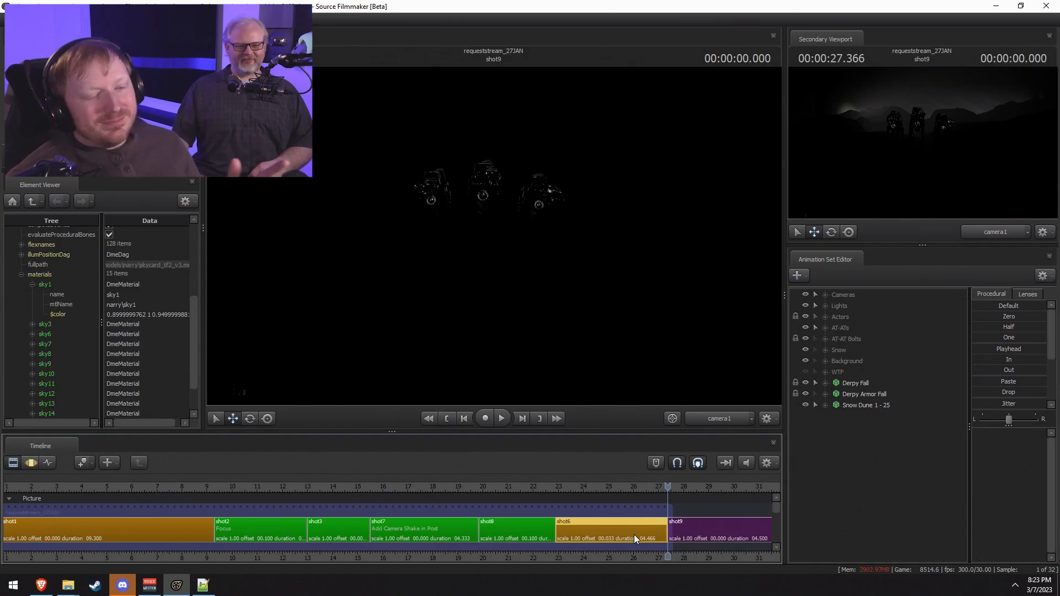
scroll(569, 502, "down", 3)
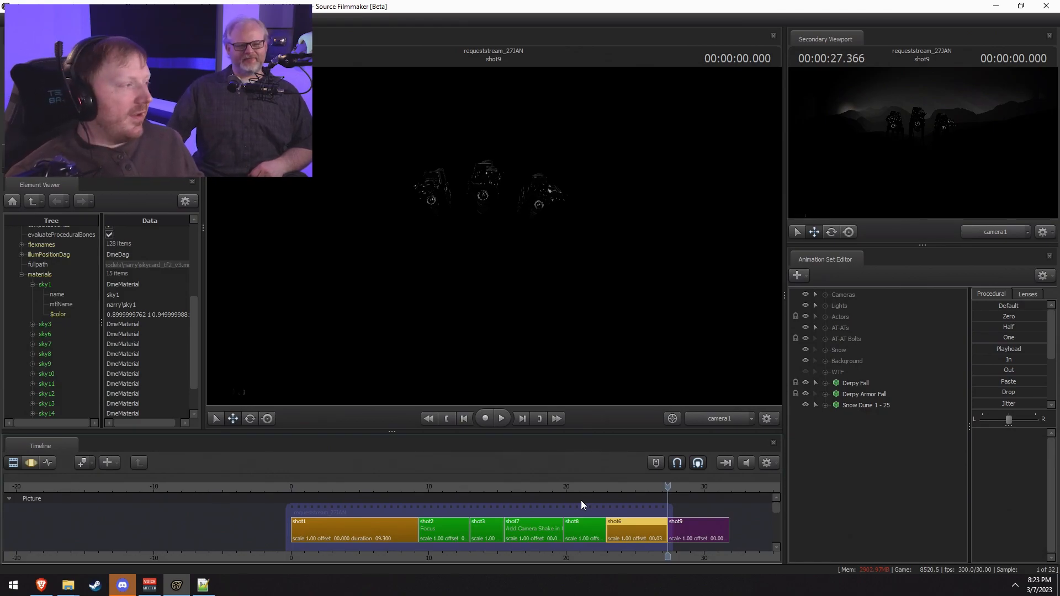
left_click(392, 488)
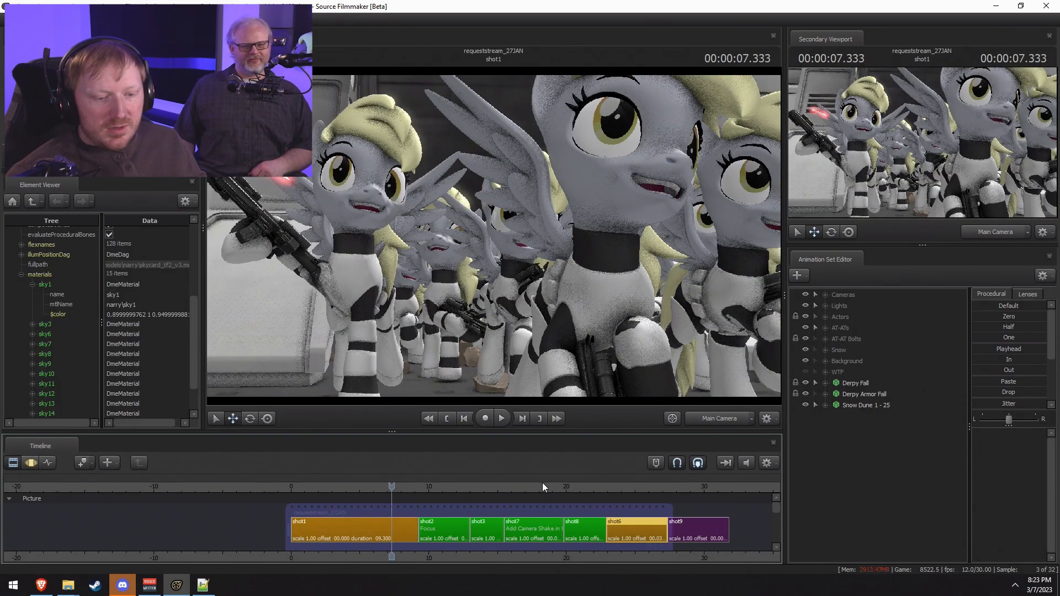
left_click(616, 488)
key("space")
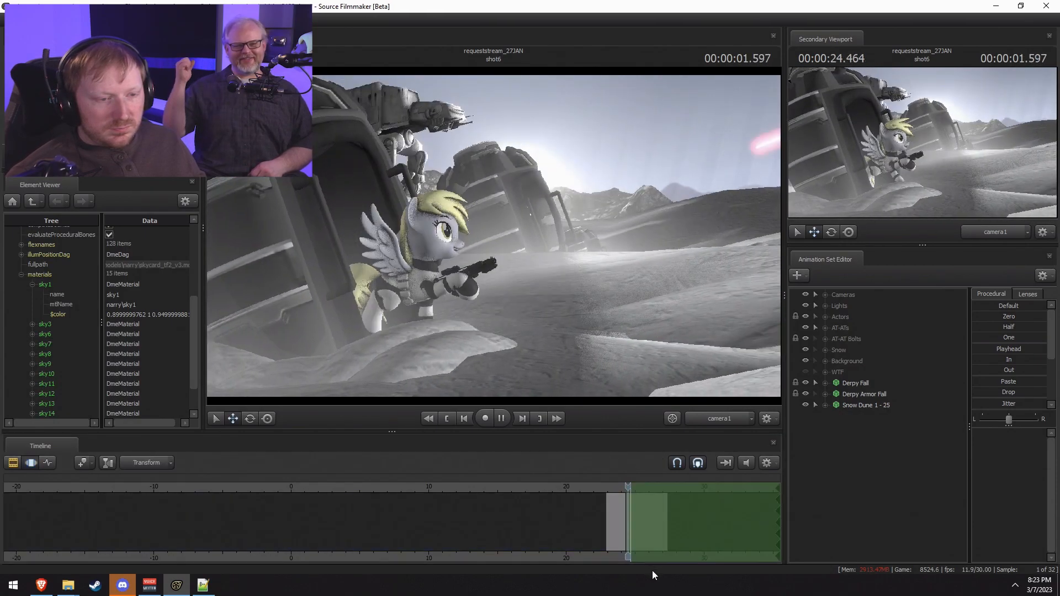
key("space")
key("space")
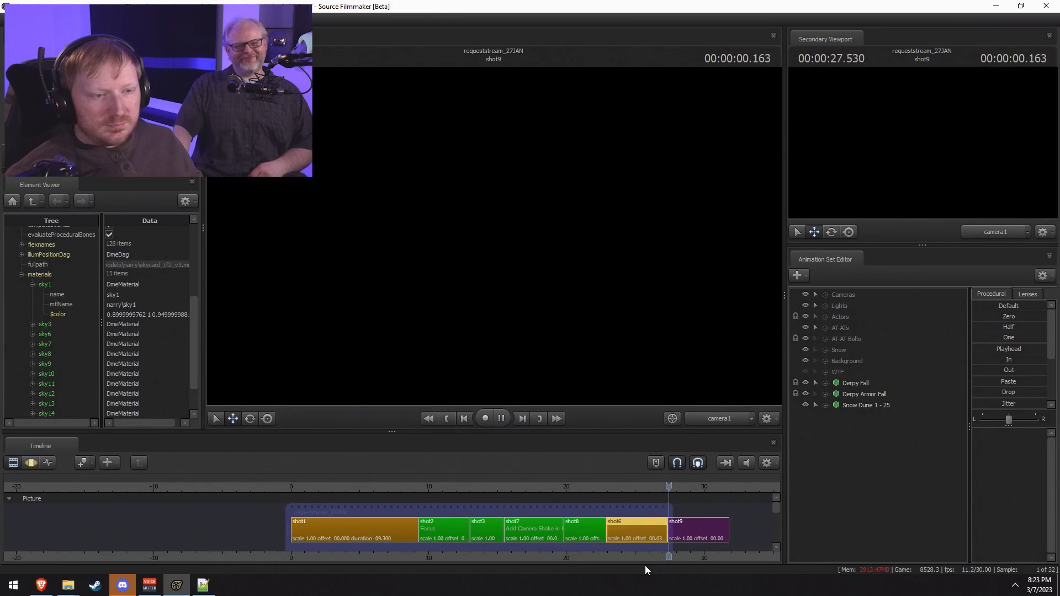
Step: Extend the end of the requeststream_27JAN clip past shot9 to about 34.6 s
middle_click_drag(690, 552, 546, 533)
scroll(553, 532, "up", 3)
left_click_drag(523, 513, 680, 508)
Step: Select shot9 and play it through past its end
left_click(606, 530)
key("space")
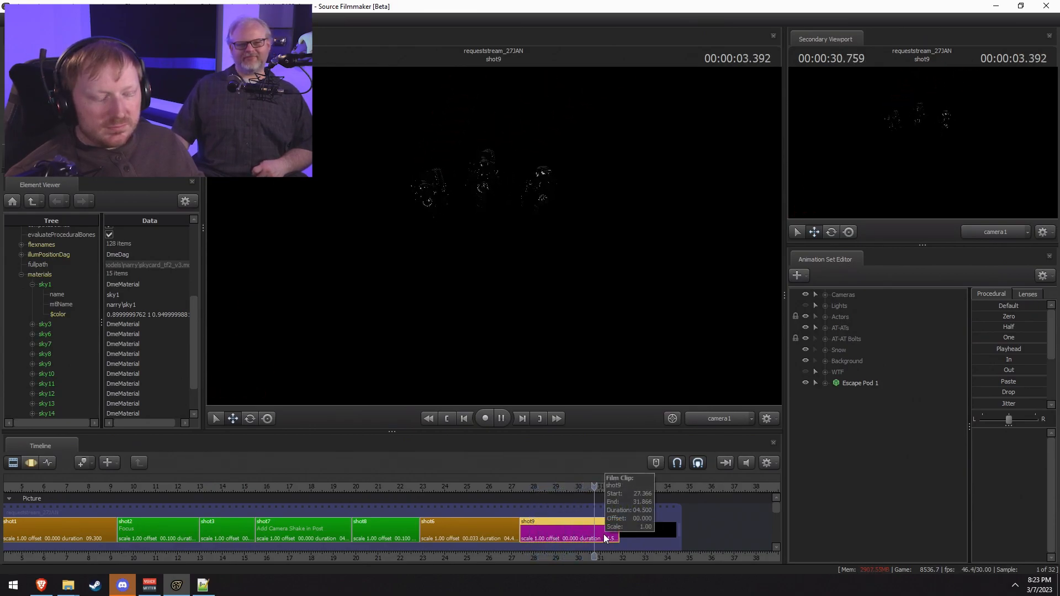
key("space")
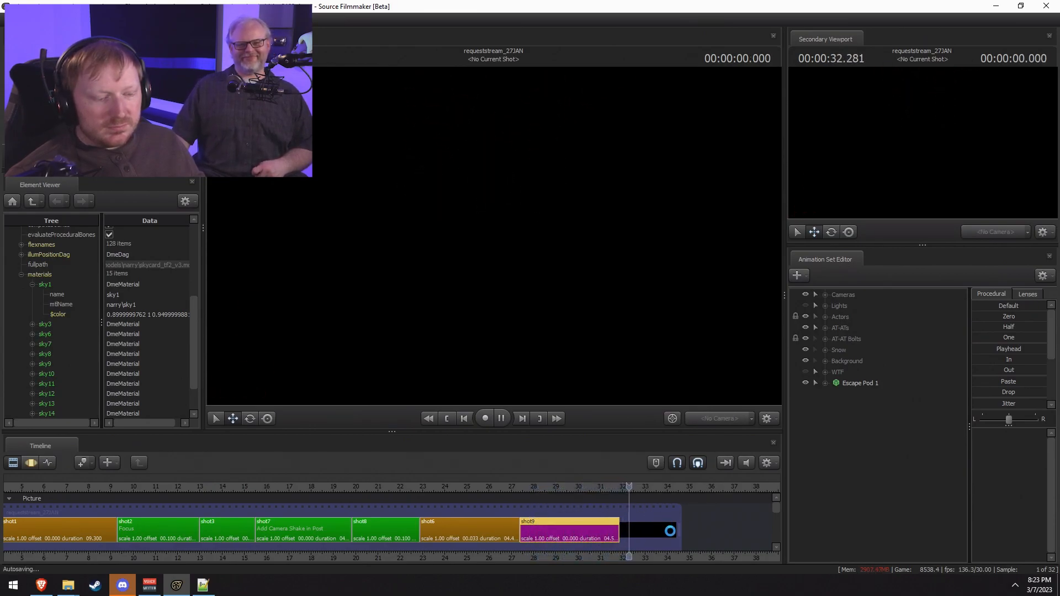
Step: Extend the end of the requeststream_27JAN clip to about 40.5 s
left_click_drag(679, 531, 809, 534)
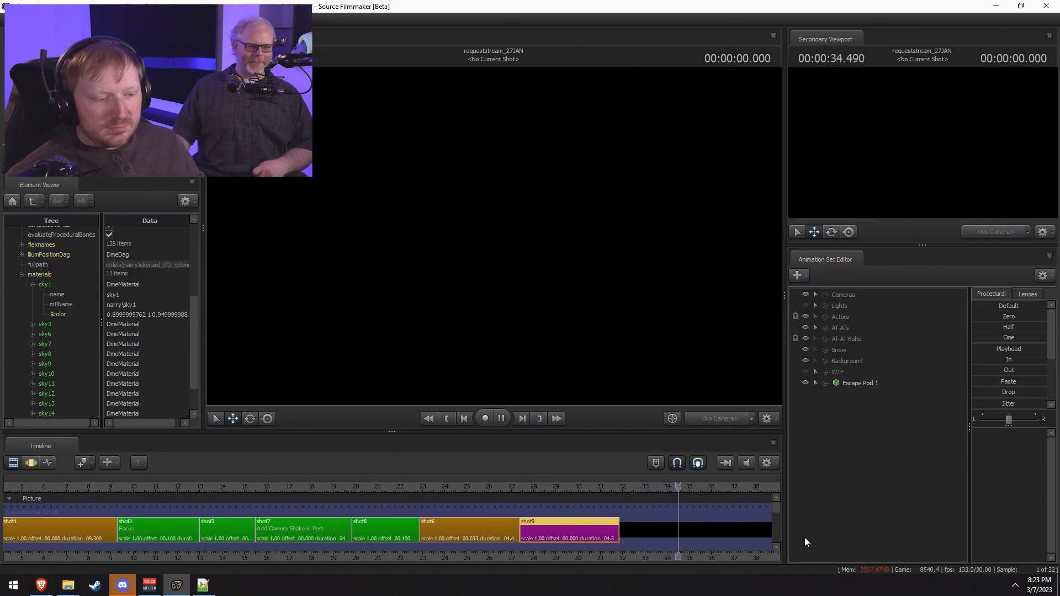
middle_click_drag(734, 545, 435, 539)
scroll(442, 534, "down", 4)
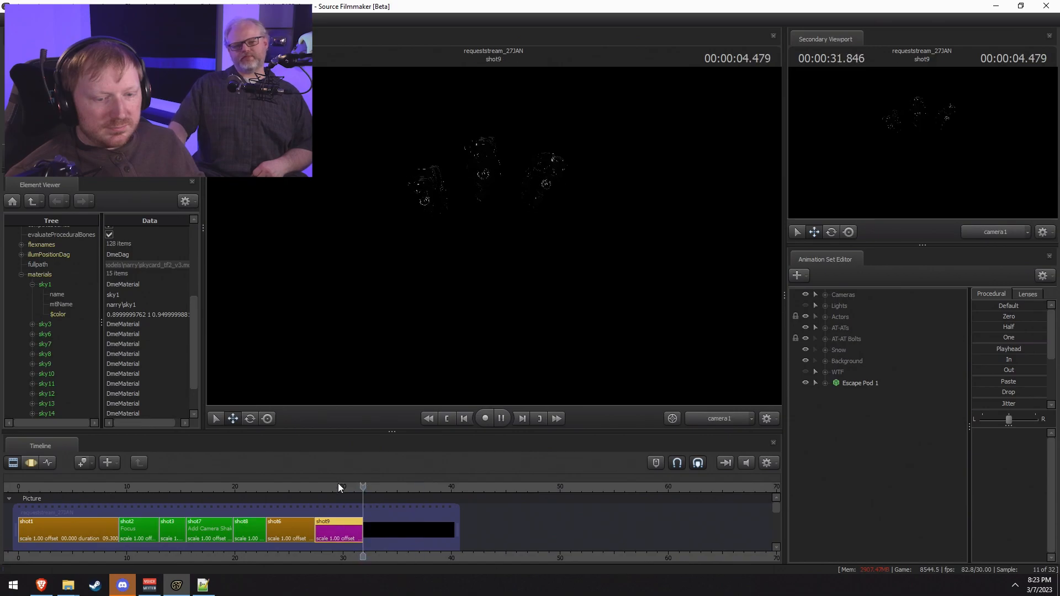
Step: Scrub across the cut from shot6 into shot9 to check the frames on both sides
left_click_drag(316, 484, 303, 485)
scroll(312, 525, "up", 4)
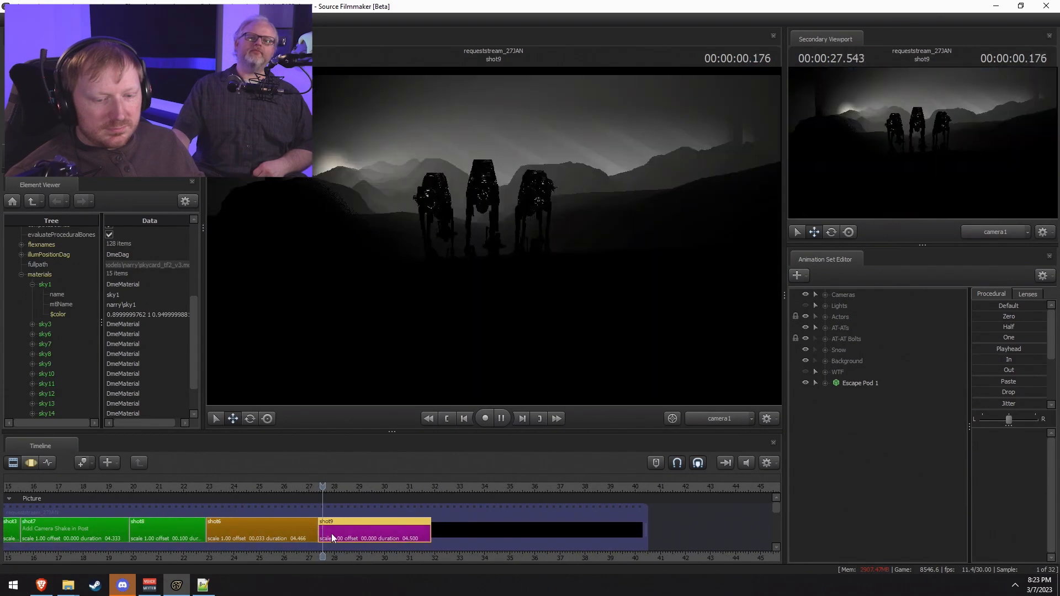
left_click(304, 488)
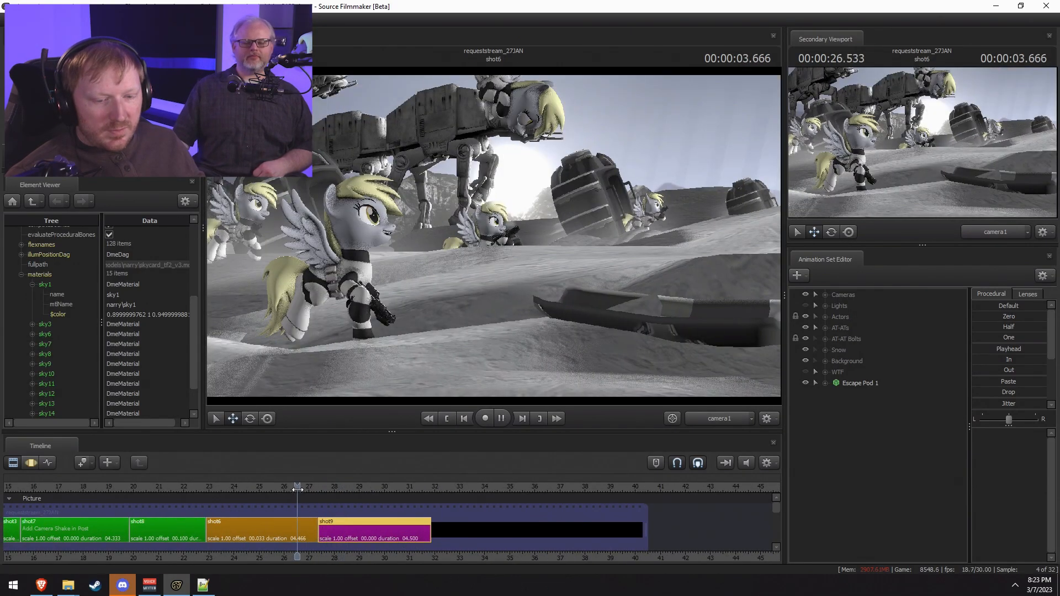
scroll(317, 521, "up", 2)
scroll(317, 521, "up", 2)
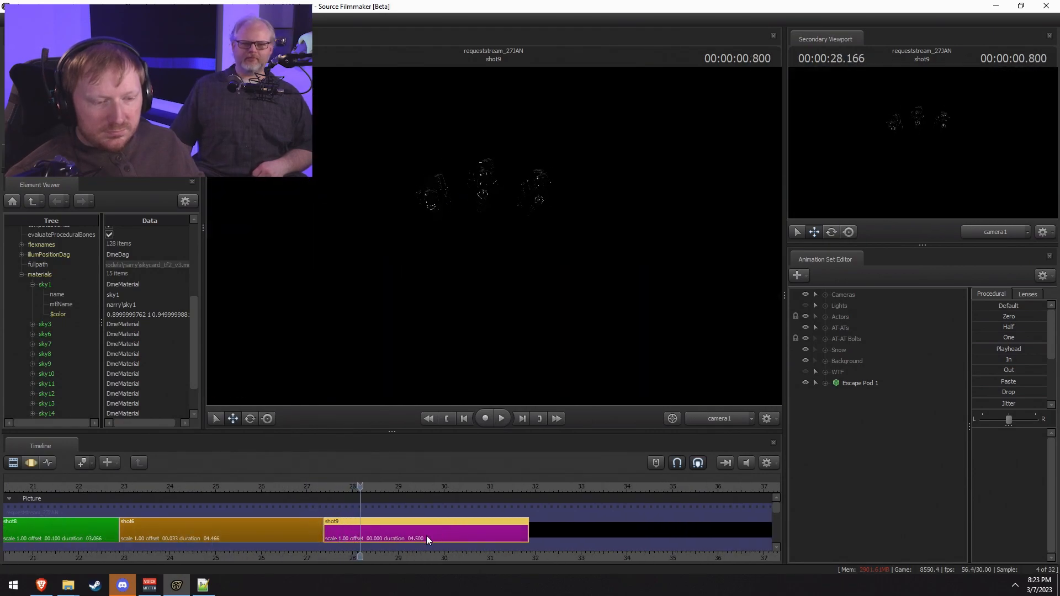
middle_click_drag(445, 555, 548, 561)
scroll(546, 552, "down", 3)
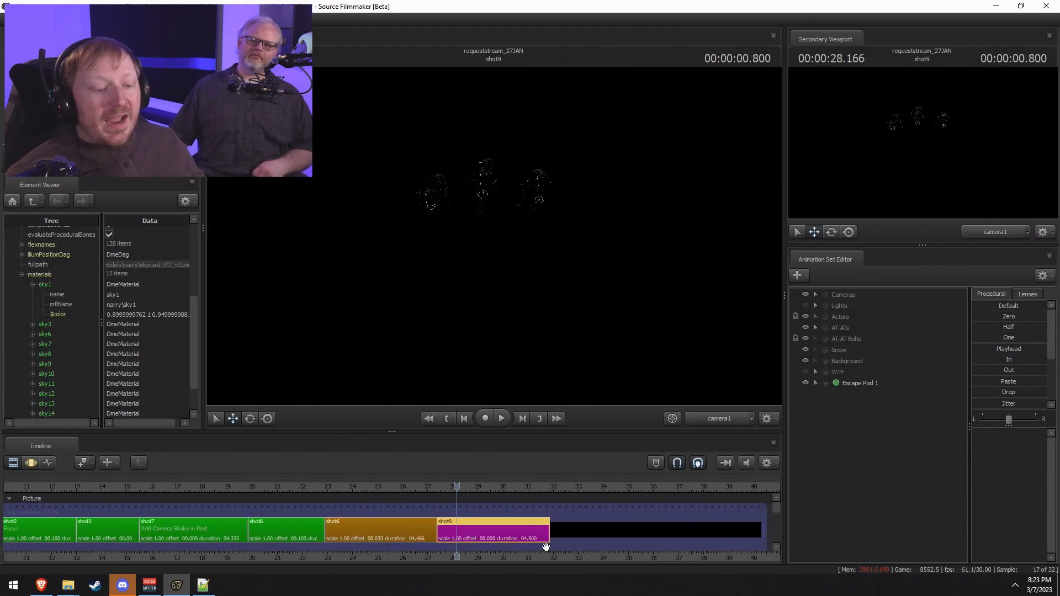
Step: Trim the end of the requeststream_27JAN clip back to about 32 s, just past the end of shot9
left_click_drag(721, 537, 527, 536)
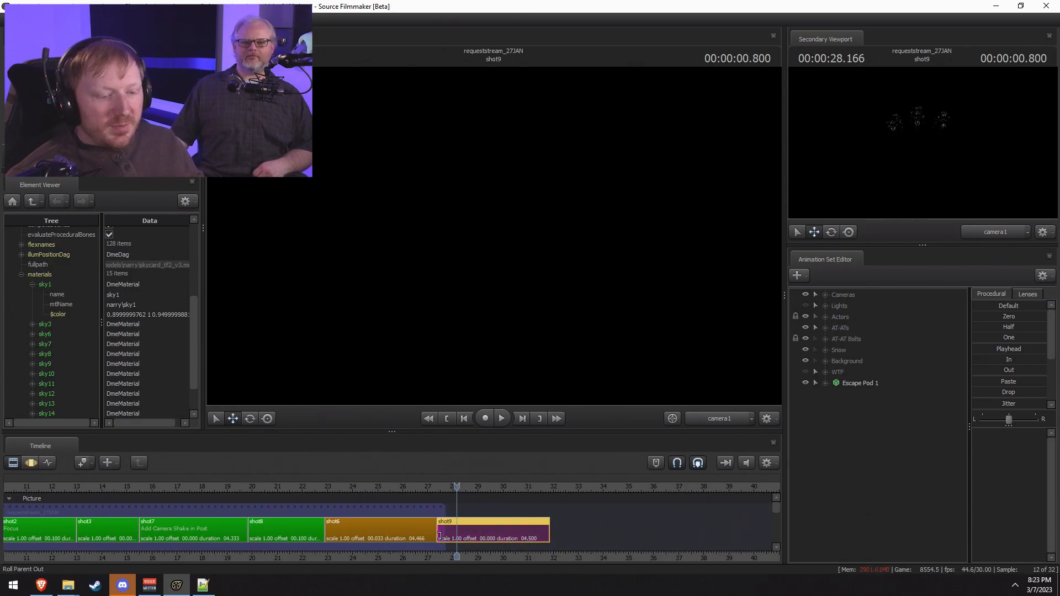
left_click_drag(433, 488, 416, 483)
key("space")
key("space")
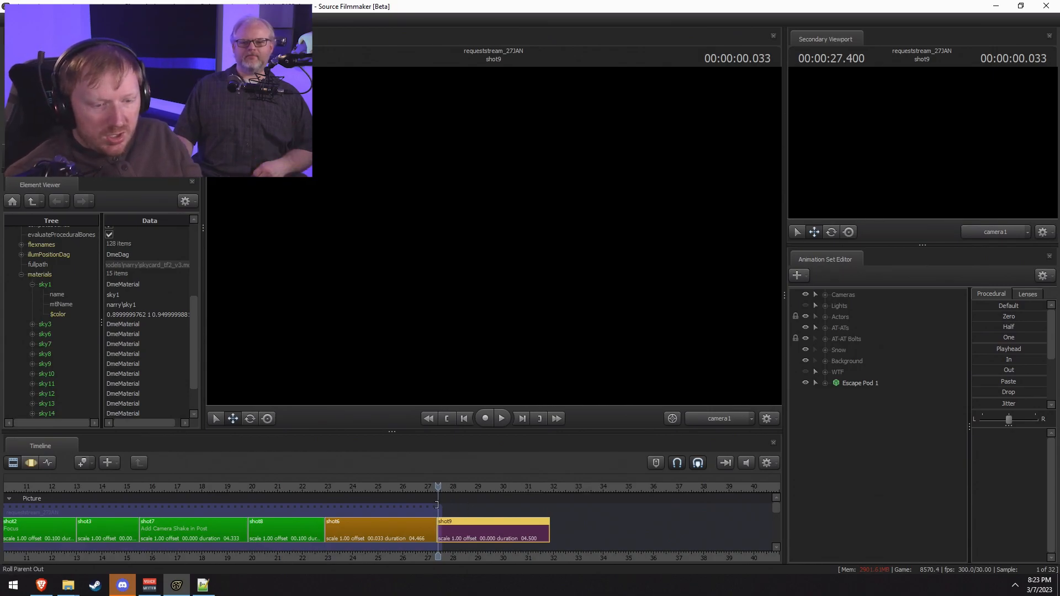
left_click_drag(532, 504, 534, 505)
key("space")
key("space")
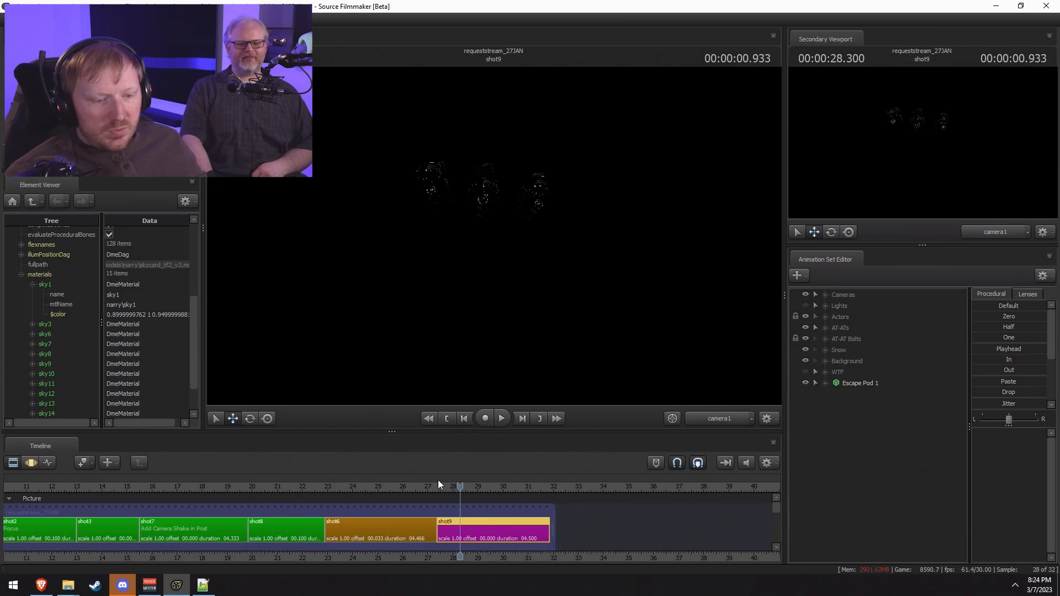
Step: Select shot6 and play it from about 23.5 s to about 26.4 s
left_click(385, 519)
left_click(339, 489)
key("space")
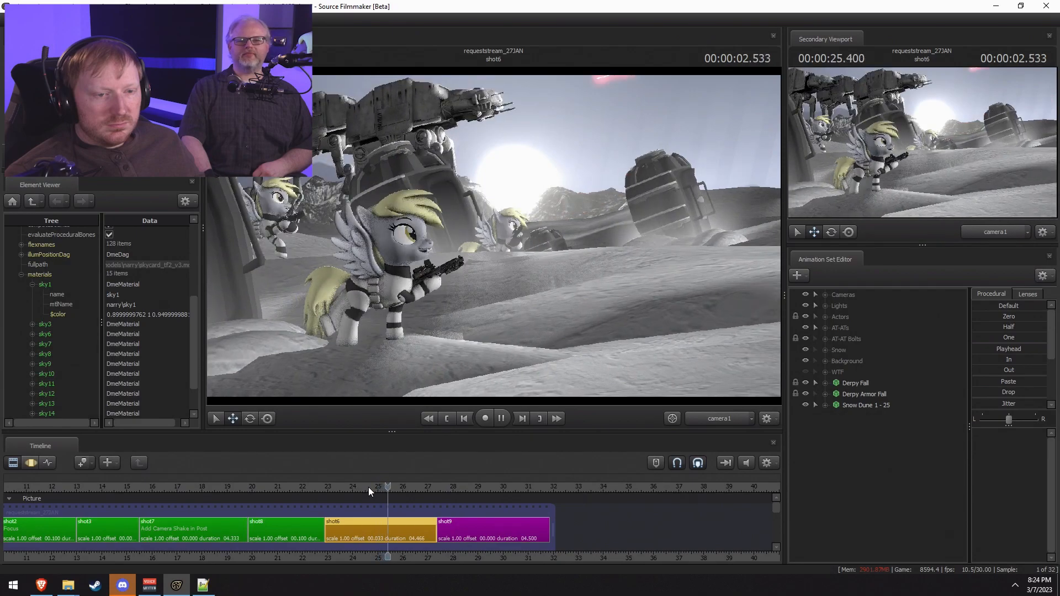
key("space")
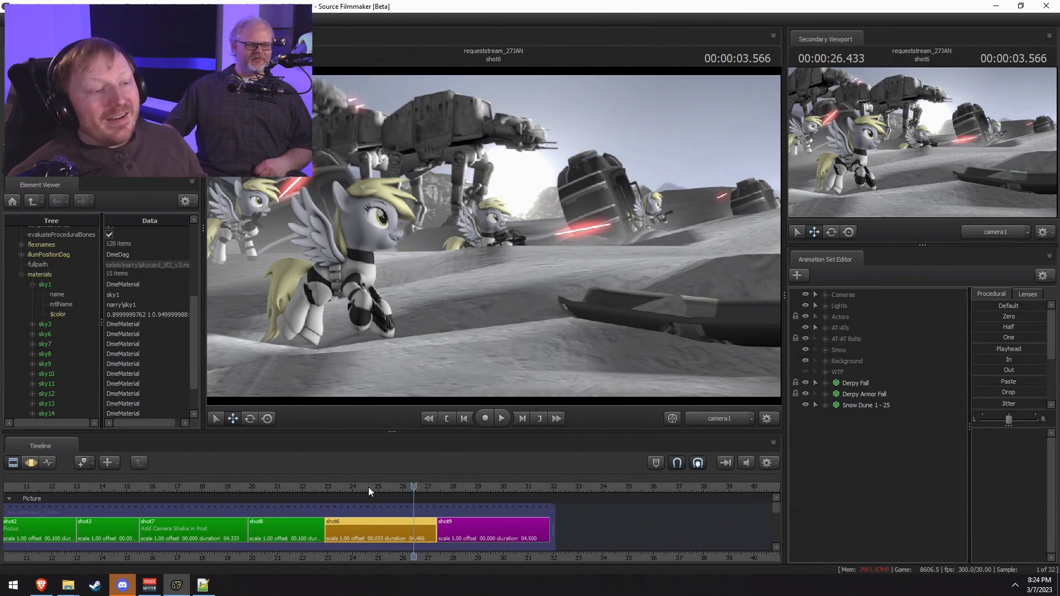
Step: Play across the cut from shot6 into shot9 and select shot9
left_click(441, 527)
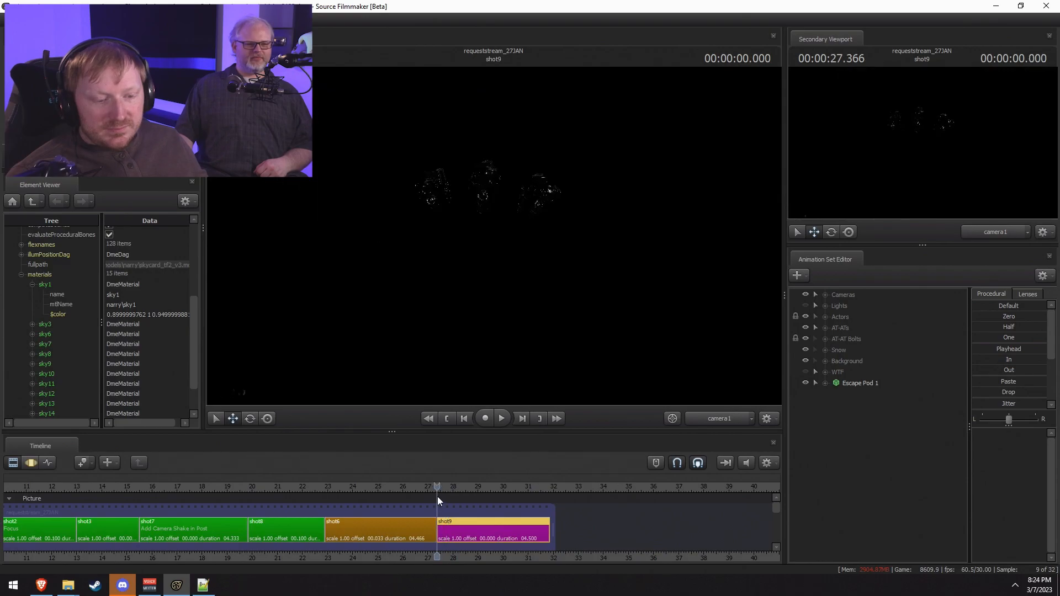
left_click(413, 532)
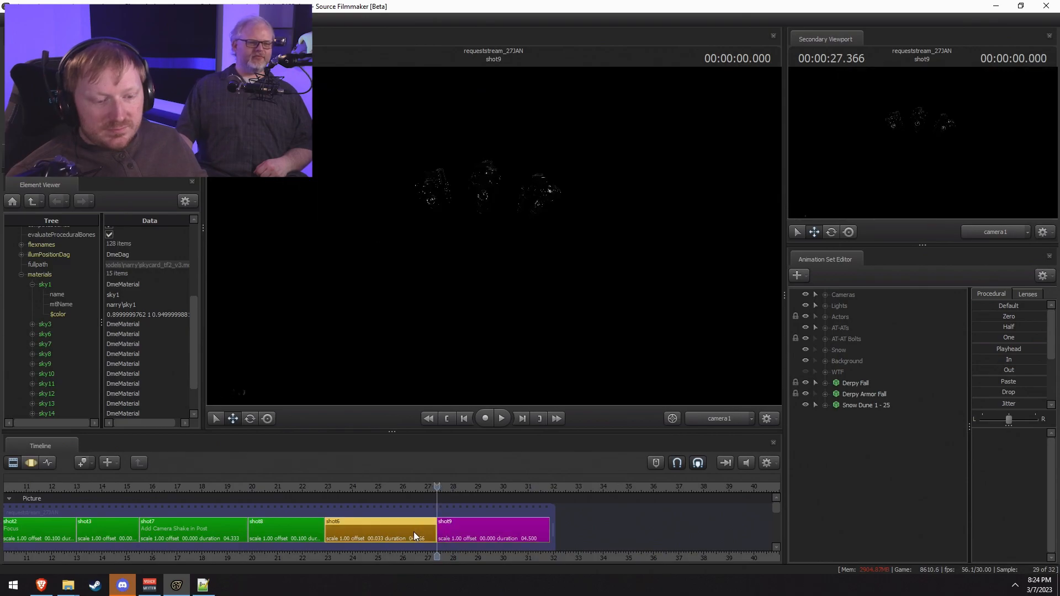
left_click(419, 488)
key("space")
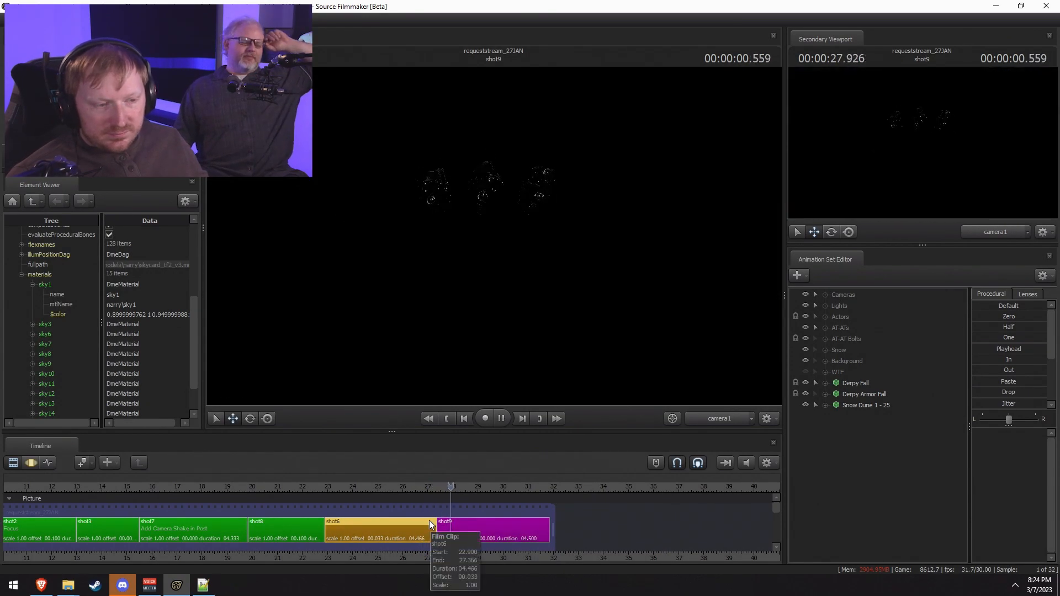
left_click(471, 522)
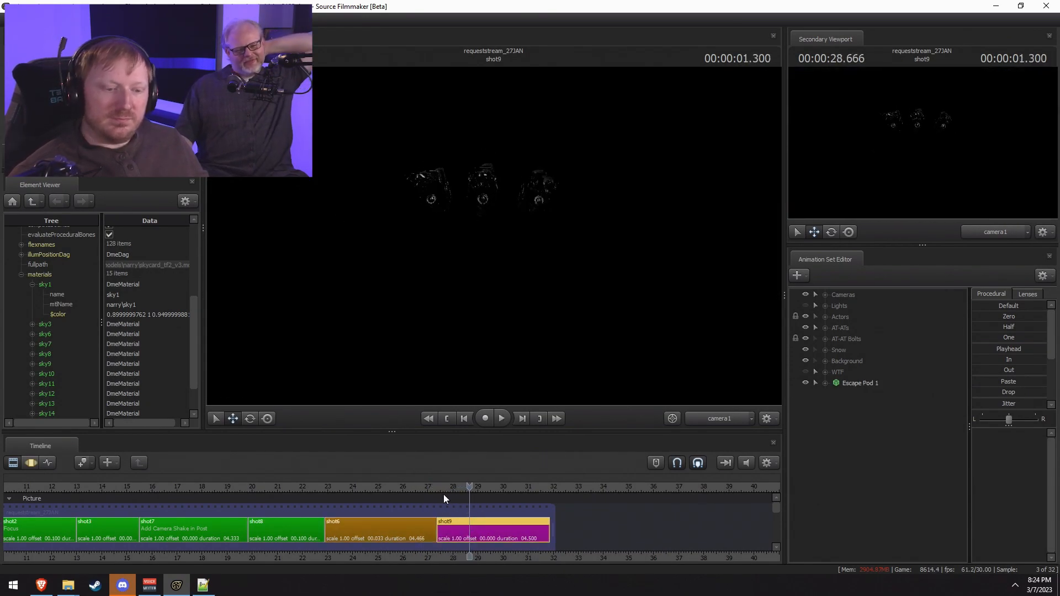
Step: Duplicate shot6 as a new clip and place the copy between shot6 and shot9
left_click(424, 521)
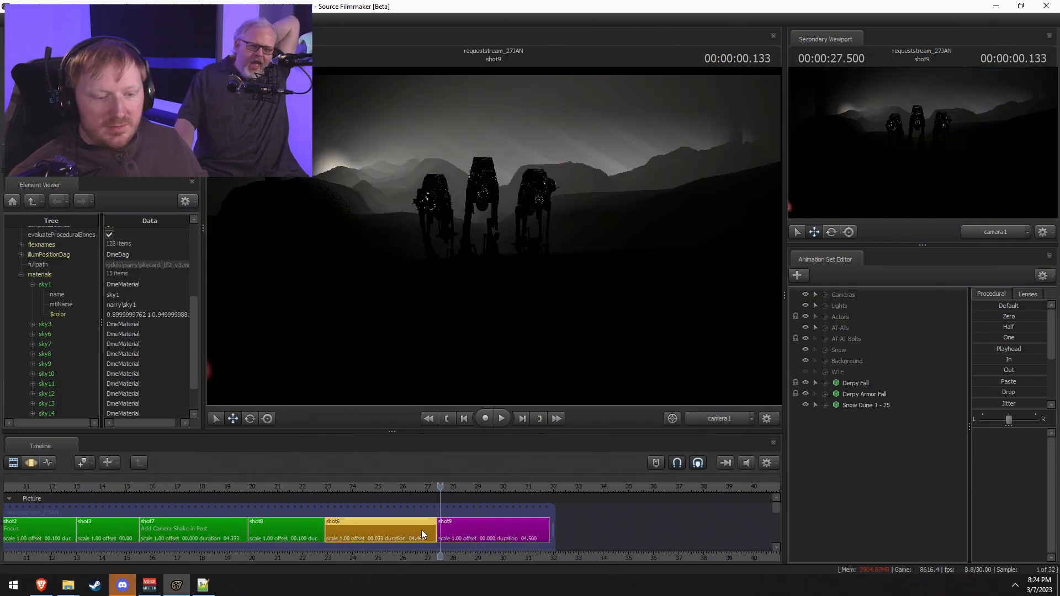
left_click(465, 531)
key("ctrl+v")
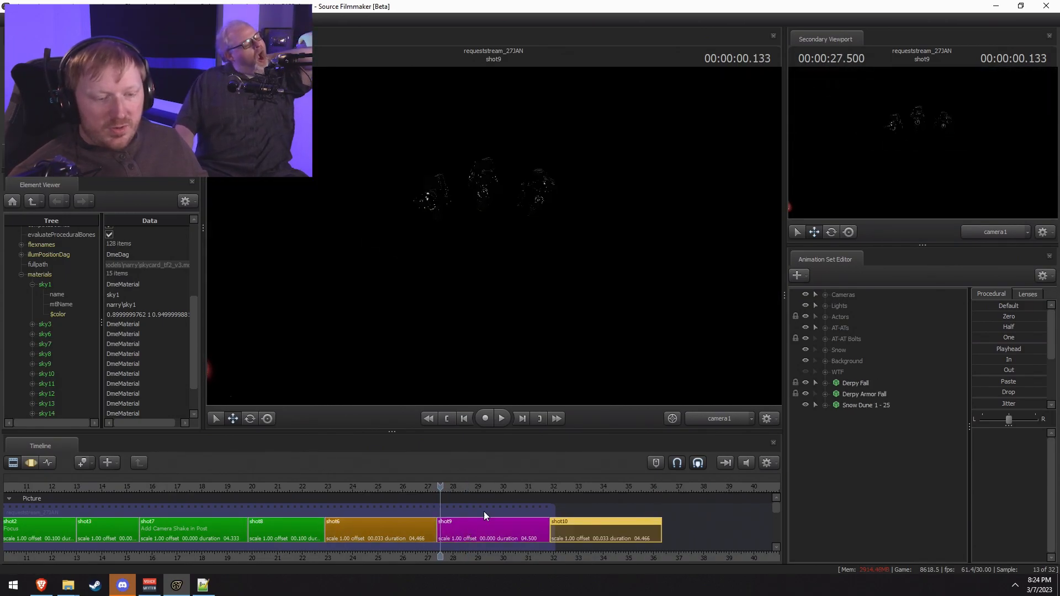
left_click_drag(619, 533, 491, 532)
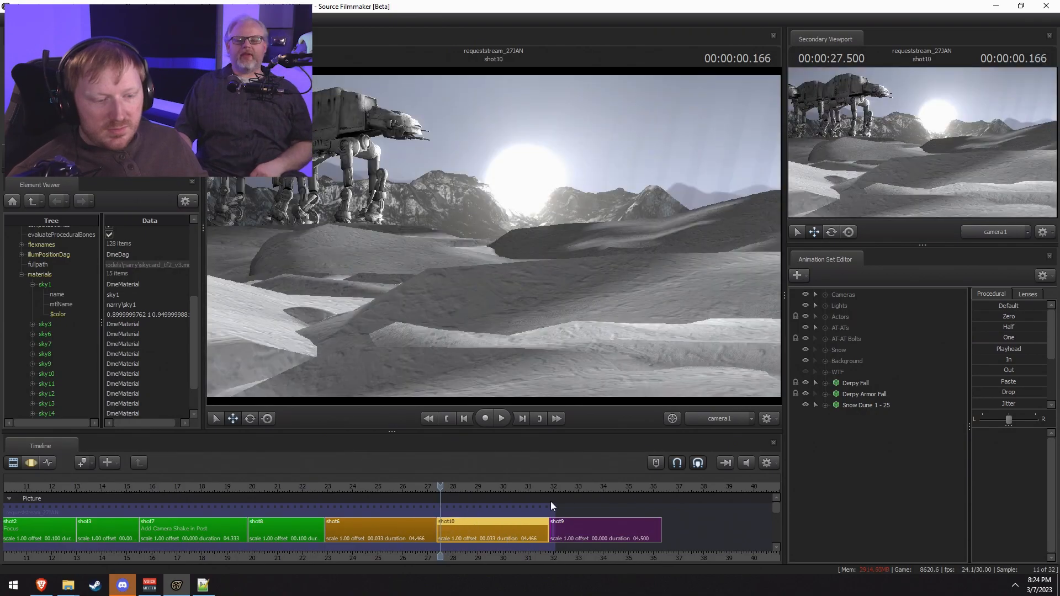
Step: View the start of shot10 through the work camera, looking over the dunes, and play the shot briefly
left_click_drag(436, 480, 444, 484)
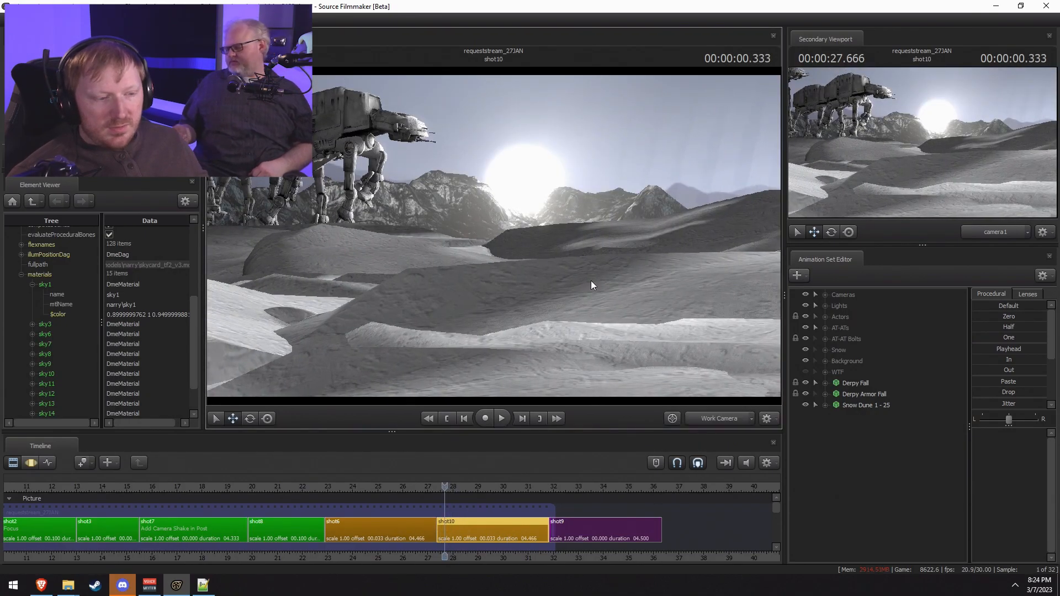
left_click_drag(621, 317, 631, 279)
left_click_drag(441, 238, 494, 237)
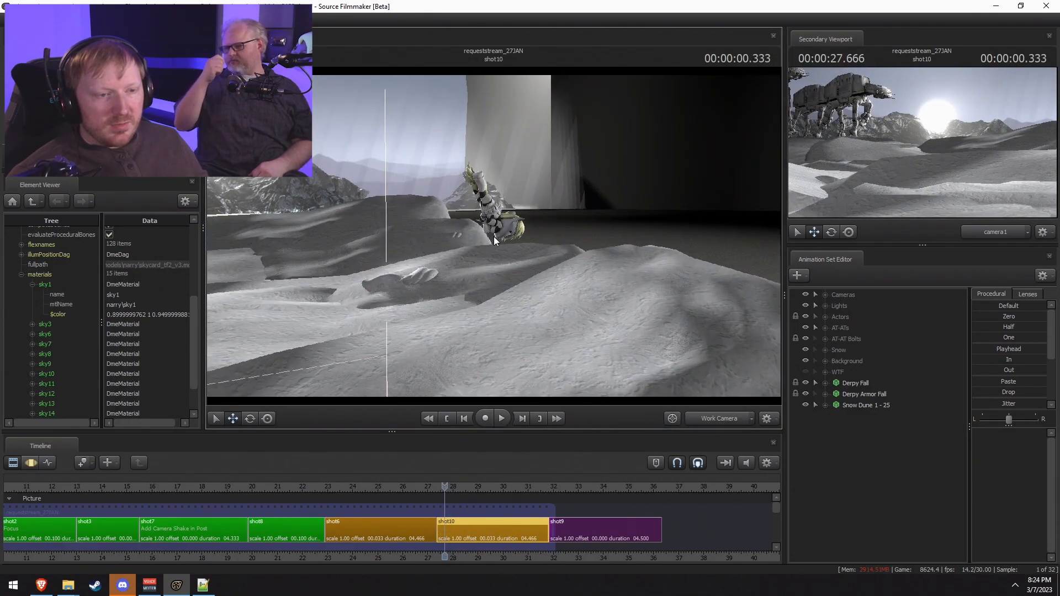
key("space")
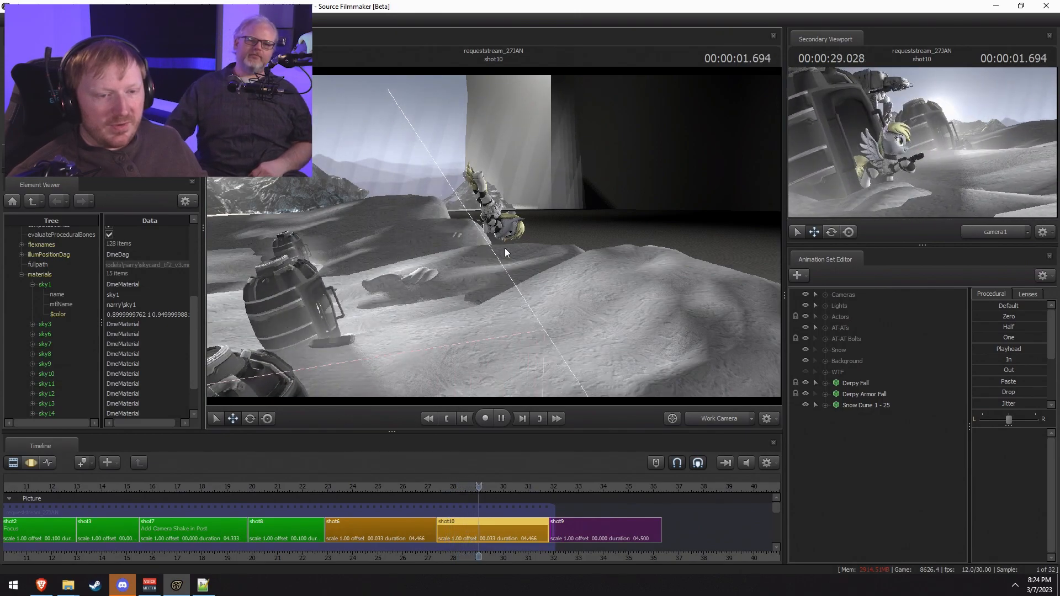
key("space")
Step: Select shot6 and play its ending through the cut into shot10
left_click_drag(443, 486, 414, 488)
scroll(441, 520, "up", 3)
left_click(441, 530)
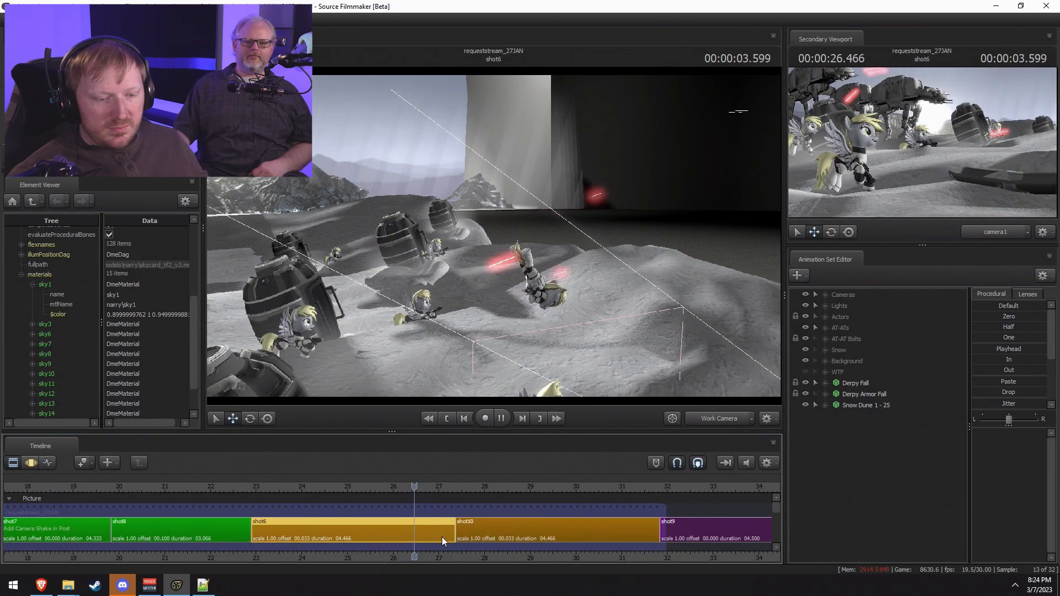
key("space")
key("space")
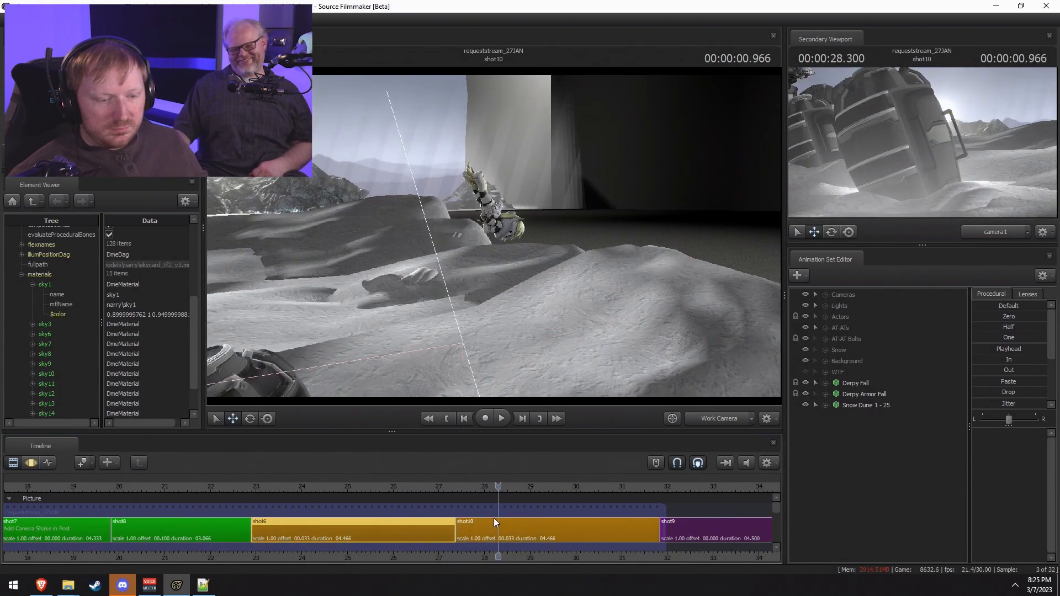
Step: Ripple-extend the end of shot6 to a duration of 5.4 s and play through the new cut into shot10
left_click_drag(450, 525, 498, 526)
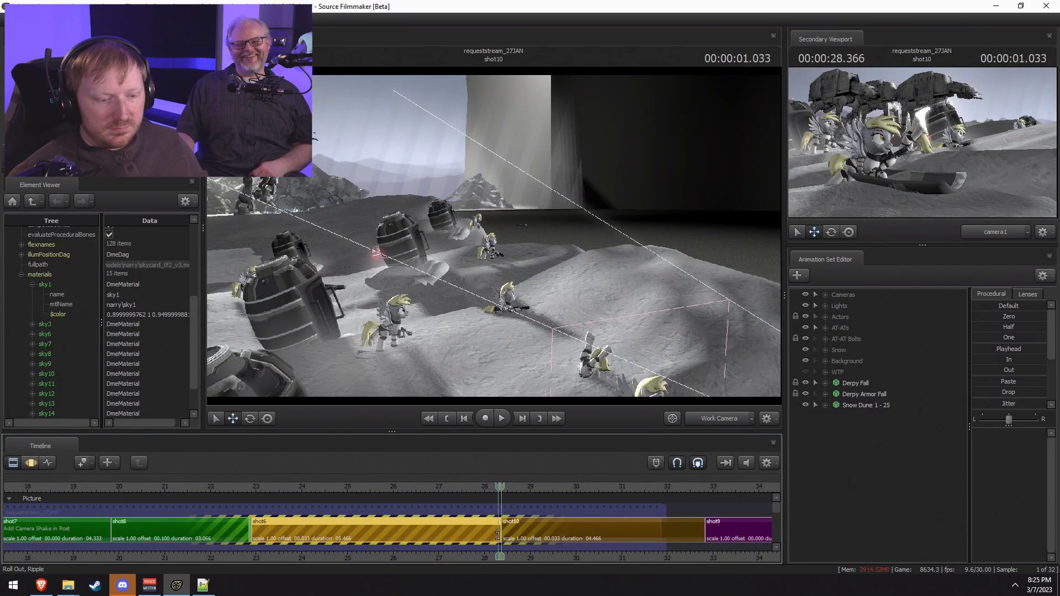
left_click_drag(410, 479, 350, 483)
key("space")
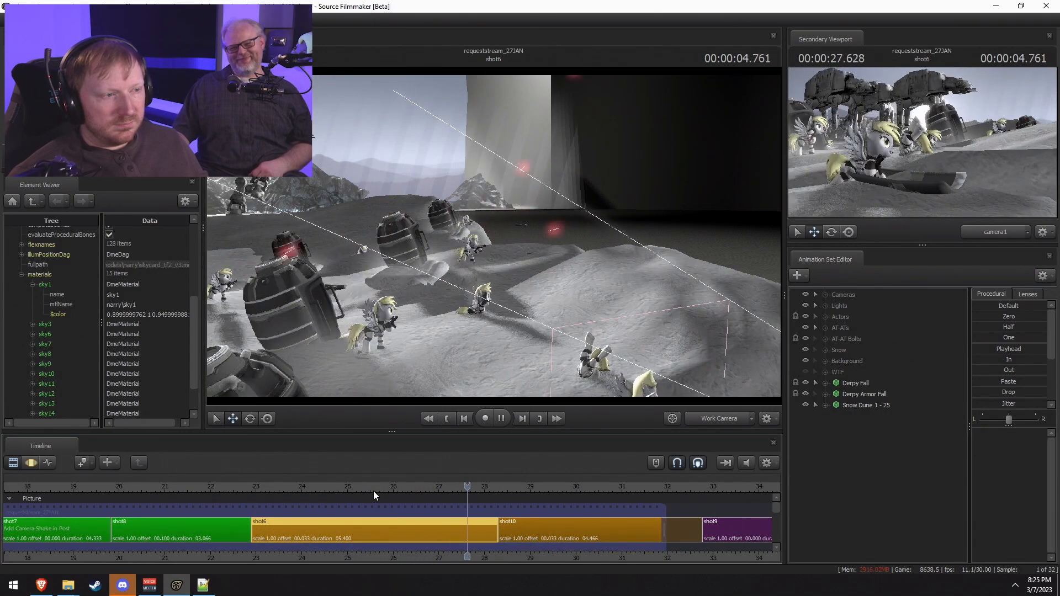
key("space")
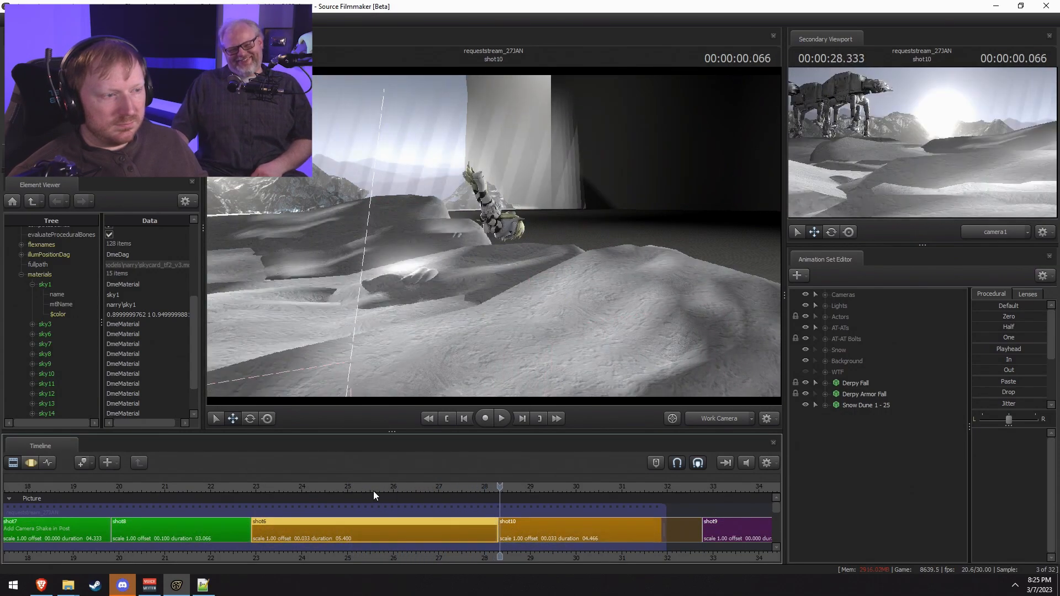
Step: Replay the lengthened ending of shot6 up to the start of shot10
left_click(428, 481)
key("space")
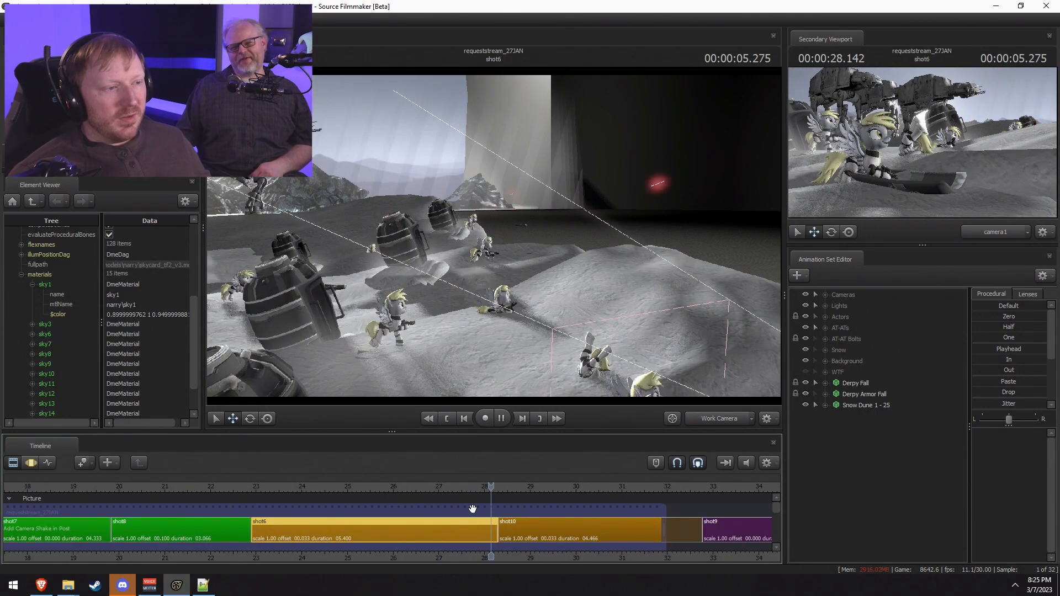
key("space")
left_click(407, 481)
key("space")
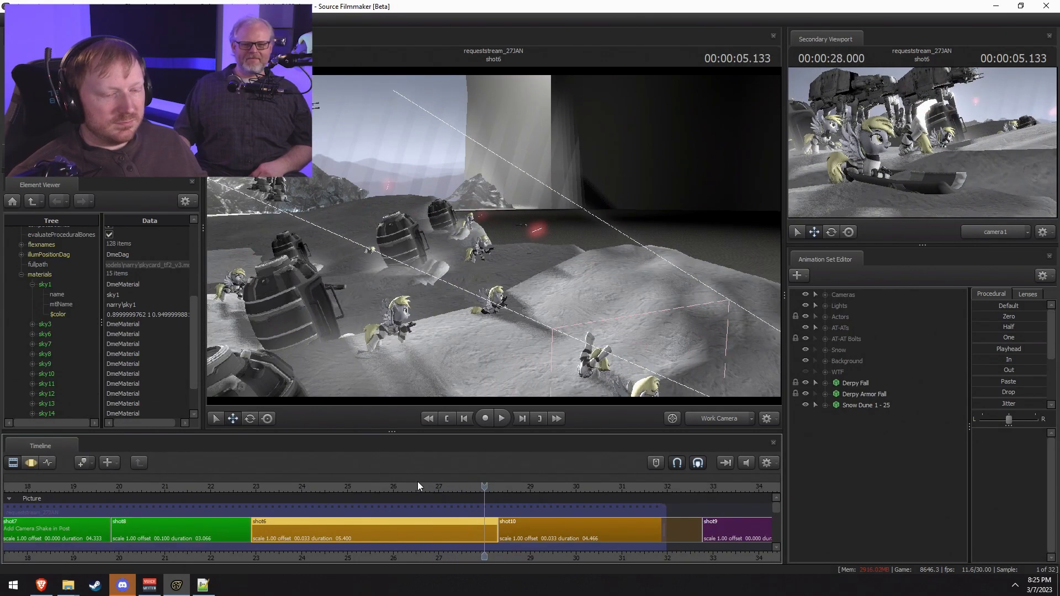
key("space")
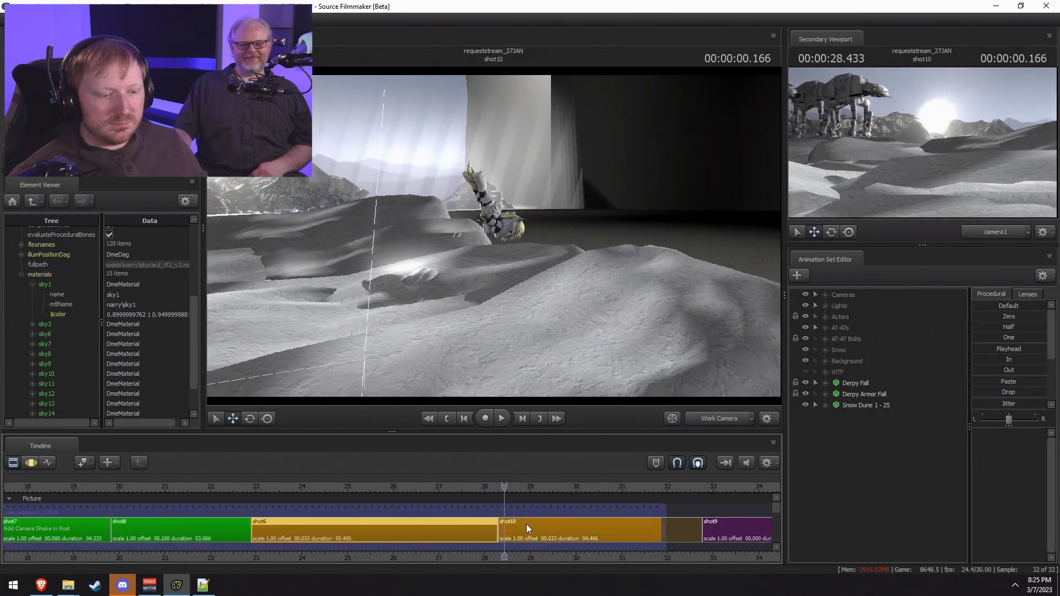
Step: Select shot10 and switch the primary viewport back to camera1
left_click(547, 523)
left_click(714, 419)
left_click(473, 346)
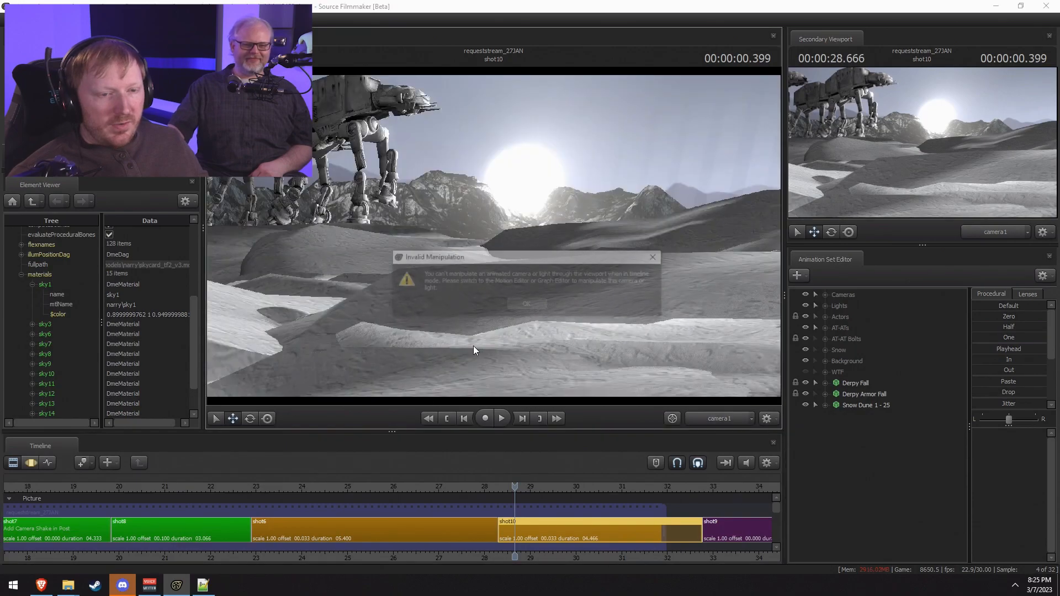
left_click(508, 304)
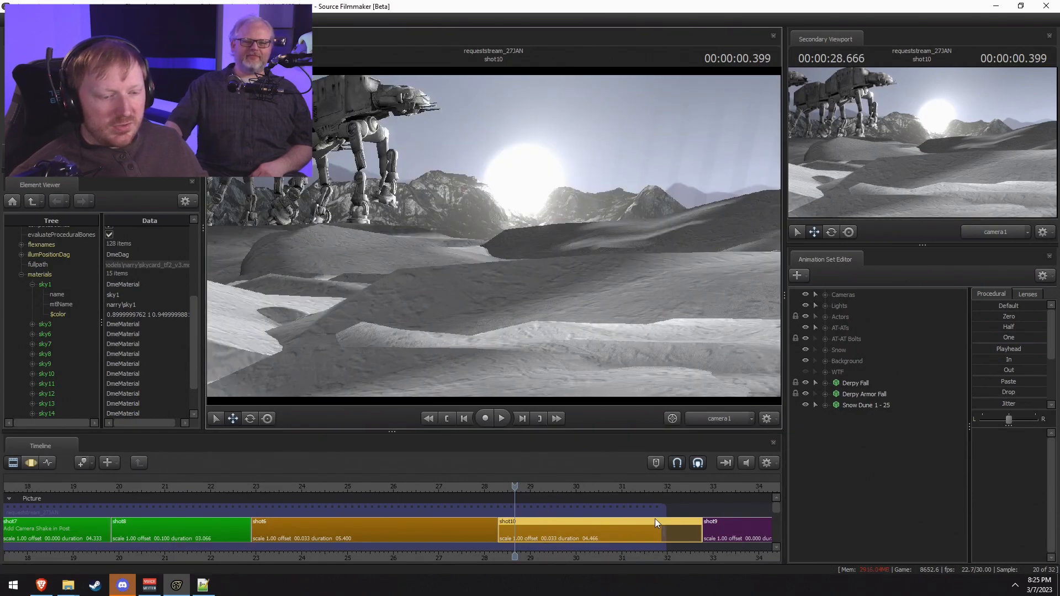
Step: Open shot10 for motion editing and place the playhead at 32.066 seconds
left_click(684, 529)
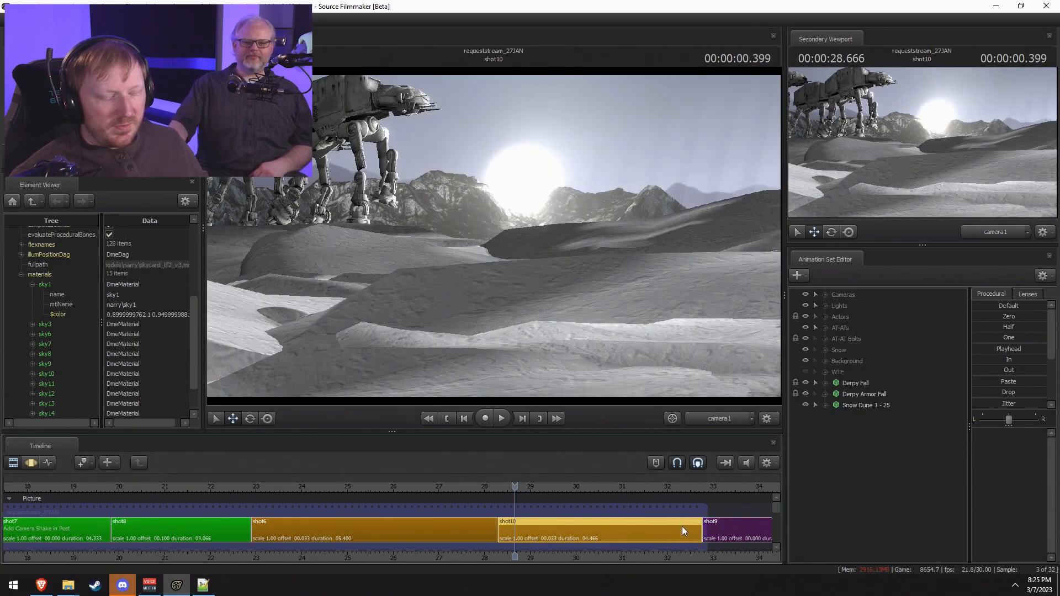
key("F3")
left_click(670, 486)
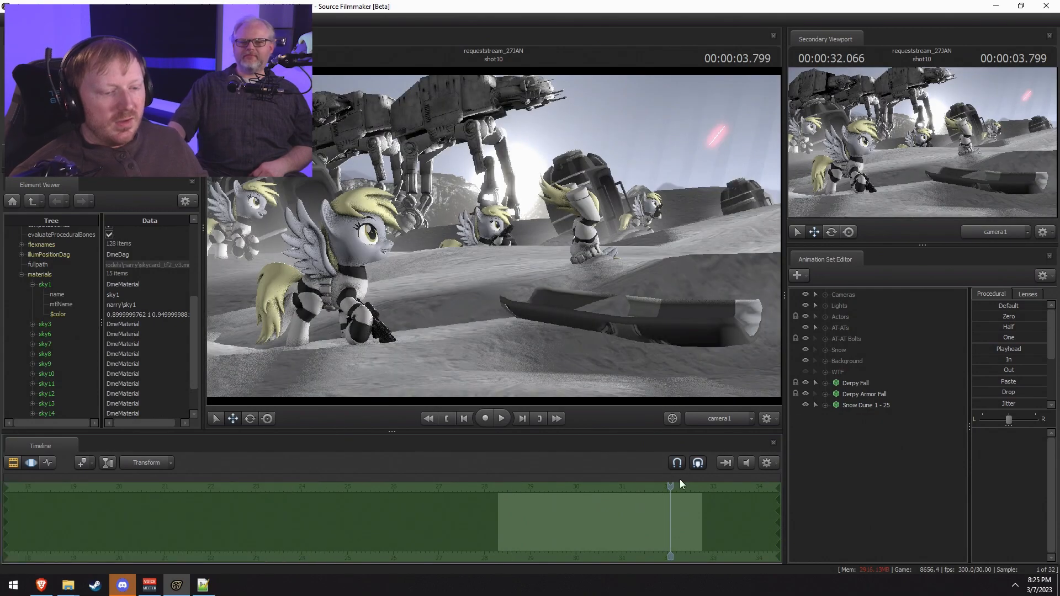
left_click(1002, 350)
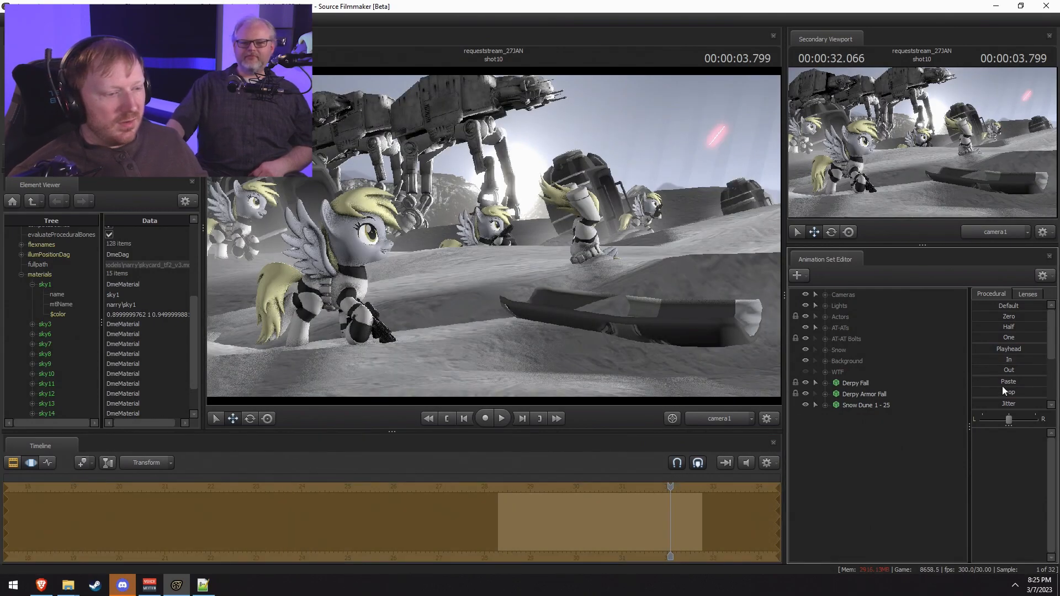
Step: Flatten the Derpy 1 actor group's animation to its In pose across the whole time selection
left_click(825, 318)
left_click(844, 339)
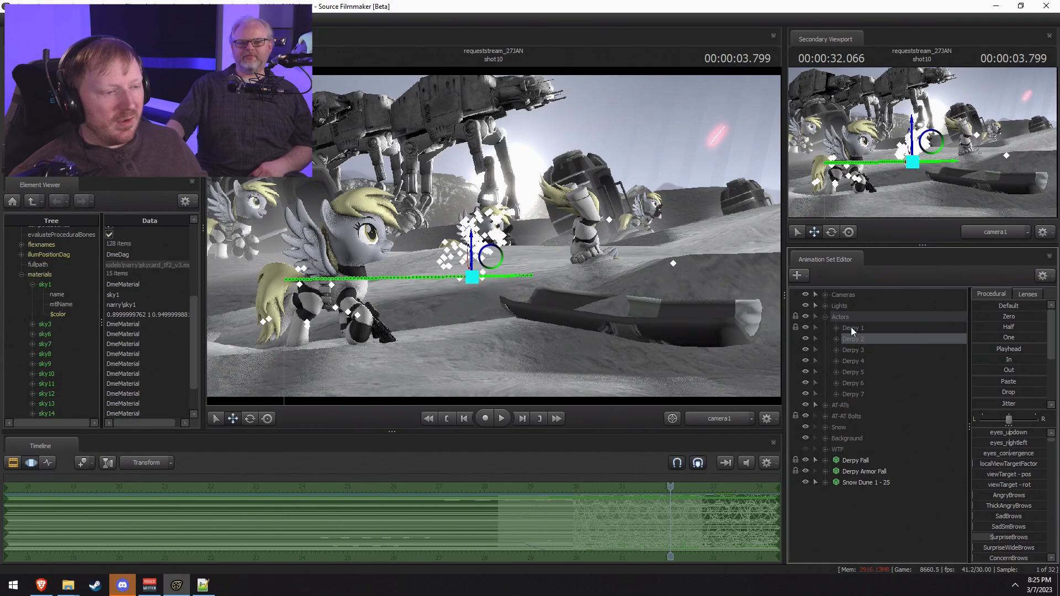
left_click(851, 329)
left_click_drag(994, 362, 1045, 363)
key("F2")
key("F3")
Step: Delete all the animation sets in the AT-ATs and AT-AT Bolts groups
left_click(825, 295)
left_click(848, 307)
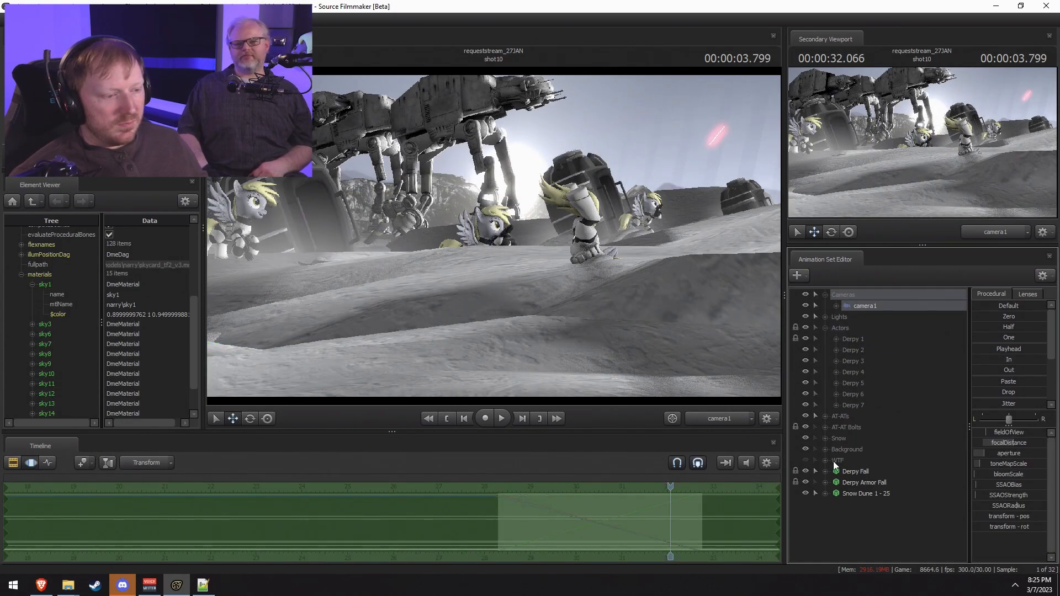
left_click(828, 415)
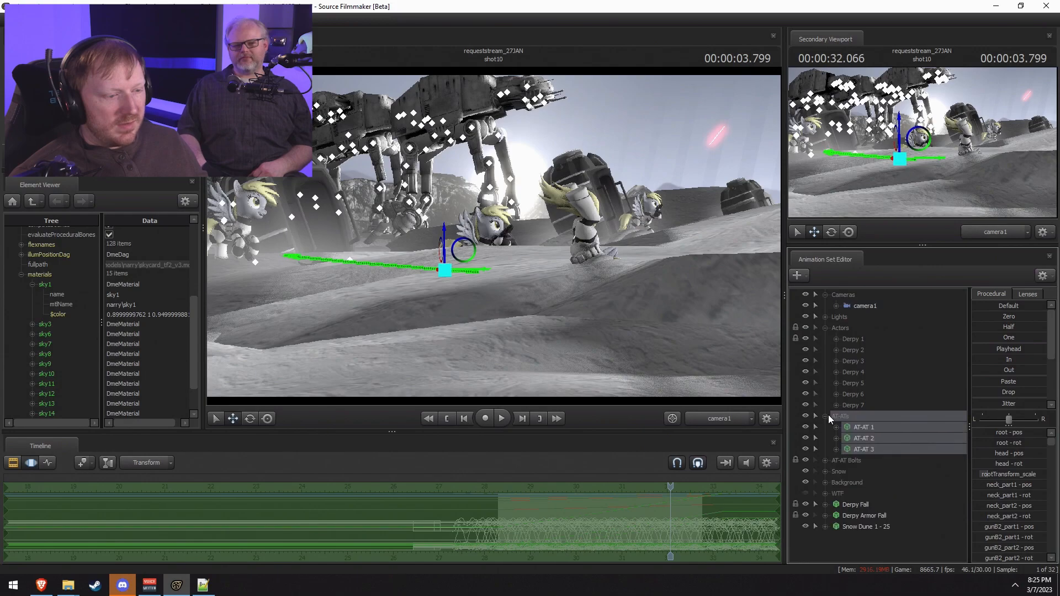
left_click(825, 461)
left_click(853, 460)
right_click(857, 473)
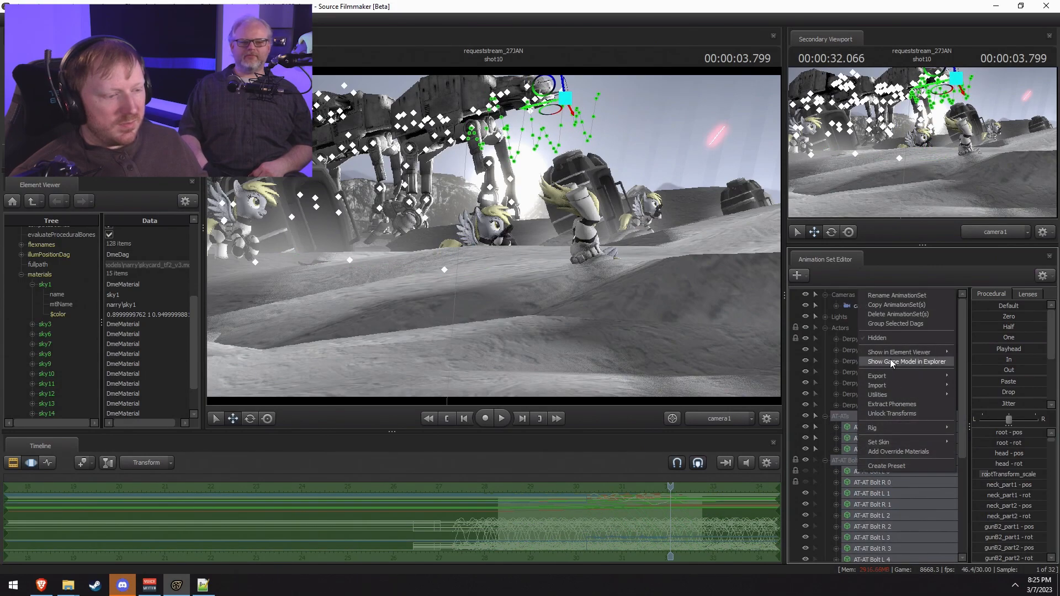
left_click(889, 315)
Step: Hold camera1's playhead pose over the whole time range to remove its motion
left_click_drag(854, 305, 825, 296)
key("F2")
key("F3")
key("w")
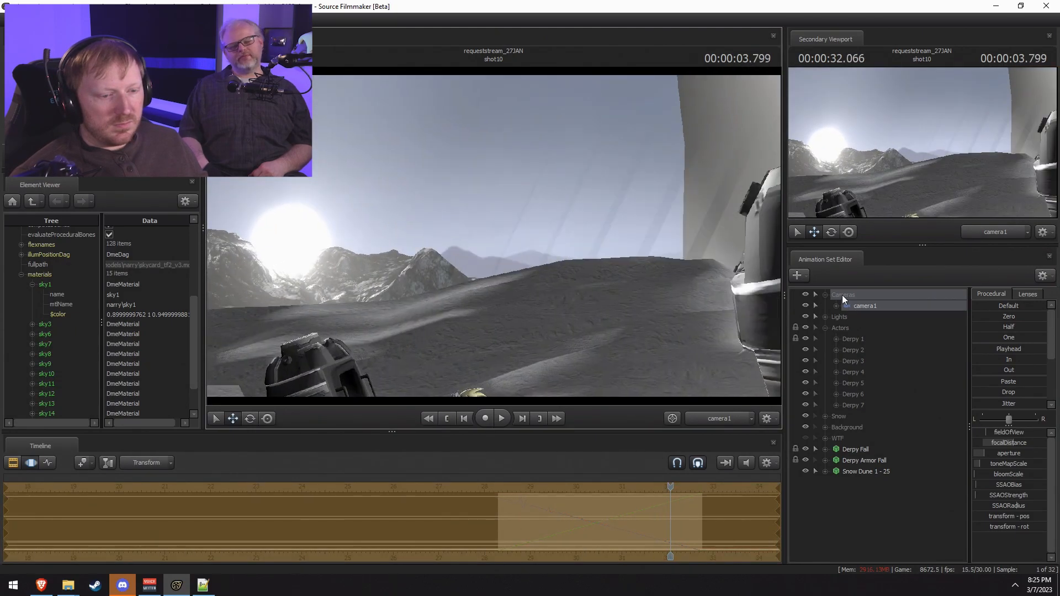
left_click_drag(980, 351, 1043, 350)
Step: Reposition camera1 to frame a single snow dune crest against the sky, with the sun low on the right
left_click_drag(738, 364, 787, 373)
key("a")
mouse_move(494, 236)
left_mouse_down()
mouse_move(381, 232)
mouse_move(321, 246)
mouse_move(409, 254)
mouse_move(513, 237)
mouse_move(381, 235)
mouse_move(615, 236)
mouse_move(370, 239)
mouse_move(530, 238)
mouse_move(544, 263)
mouse_move(524, 237)
mouse_move(486, 221)
left_mouse_up()
key("w")
key("w")
key("w")
key("s")
key("a")
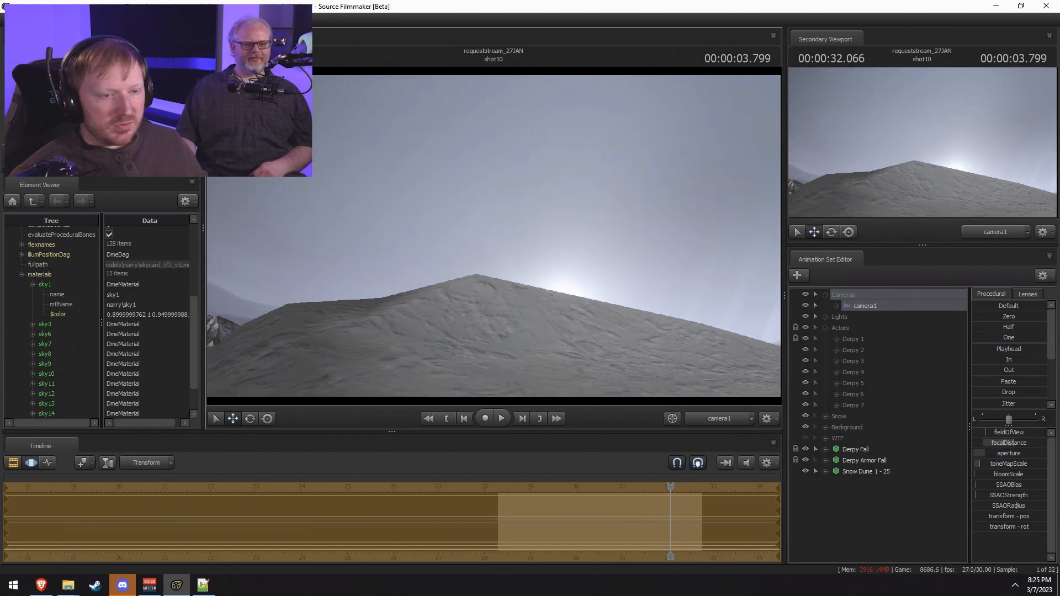
key("z")
left_click_drag(512, 237, 433, 230)
key("x")
key("a")
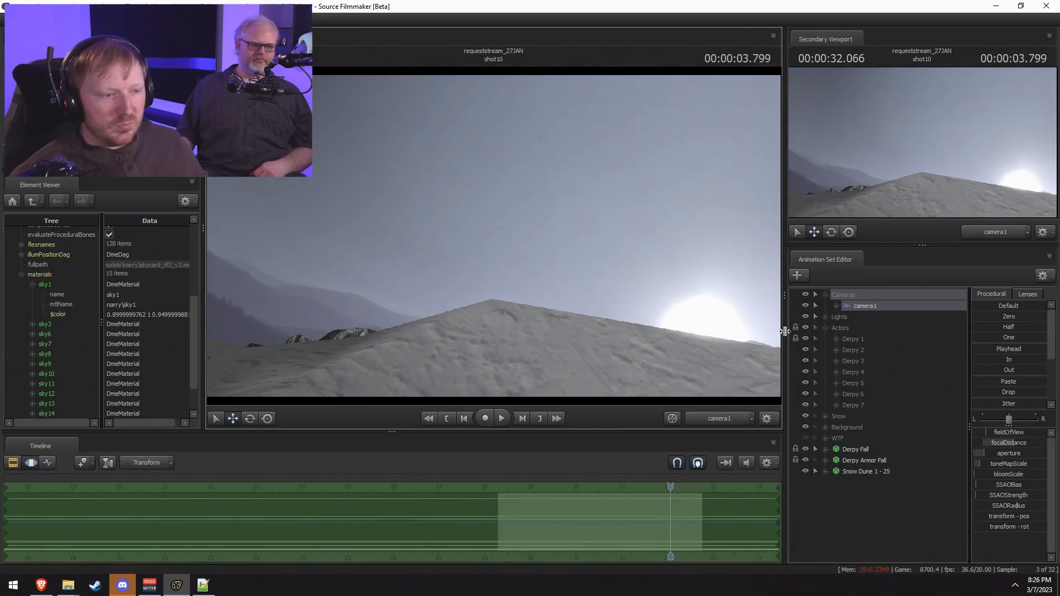
key("F2")
Step: Delete Snow Dune 1 - 1 through 1 - 4 and Escape Pod 1 from the Derpy 1 group
left_click(829, 336)
left_click(834, 333)
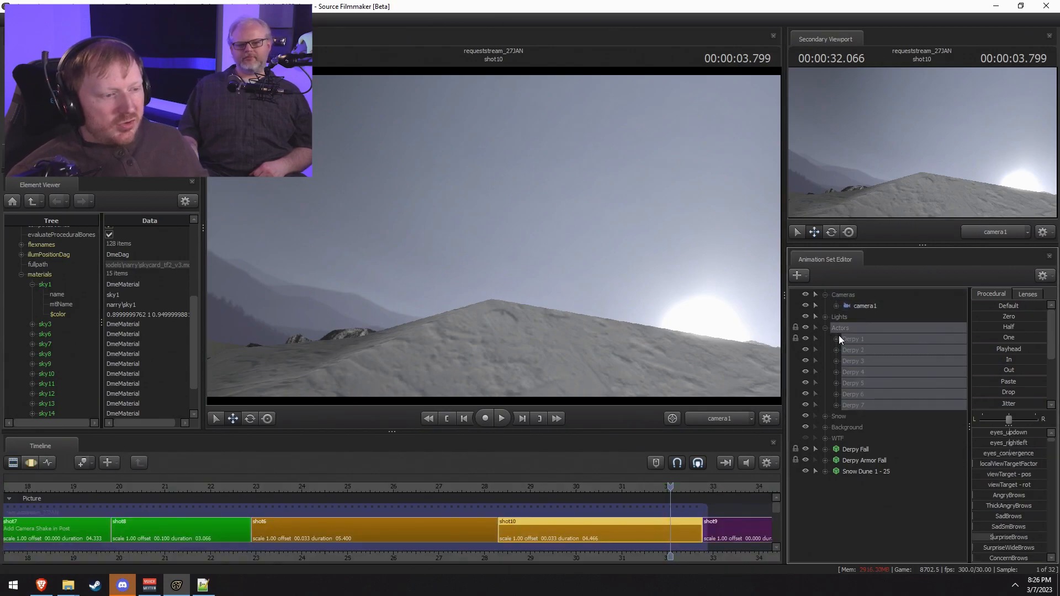
left_click(838, 337)
left_click(848, 350)
left_click(854, 349)
left_click(848, 350)
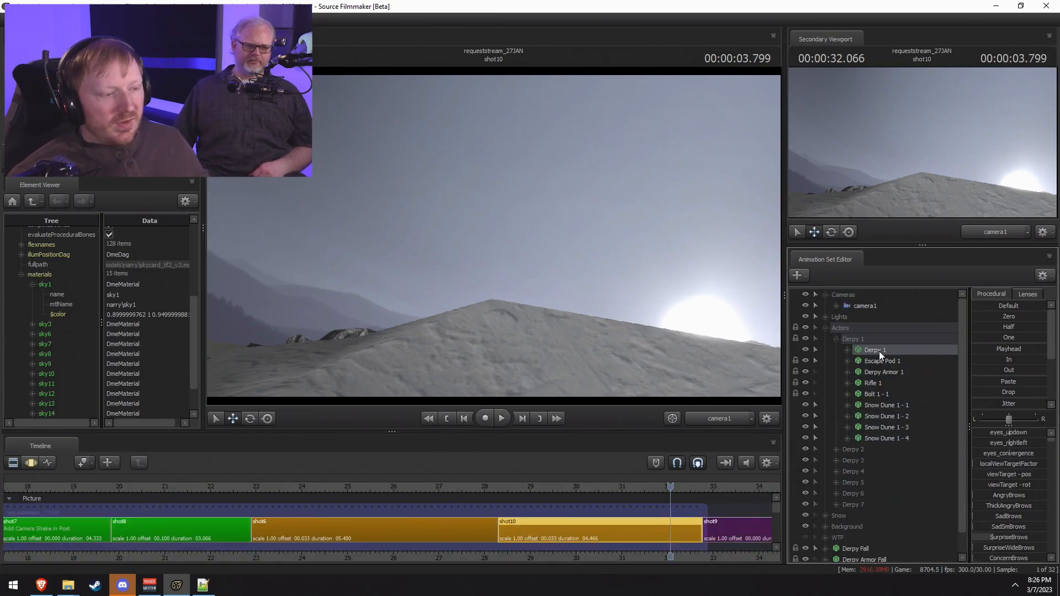
left_click(876, 405)
left_click(880, 438, "shift")
right_click(881, 436)
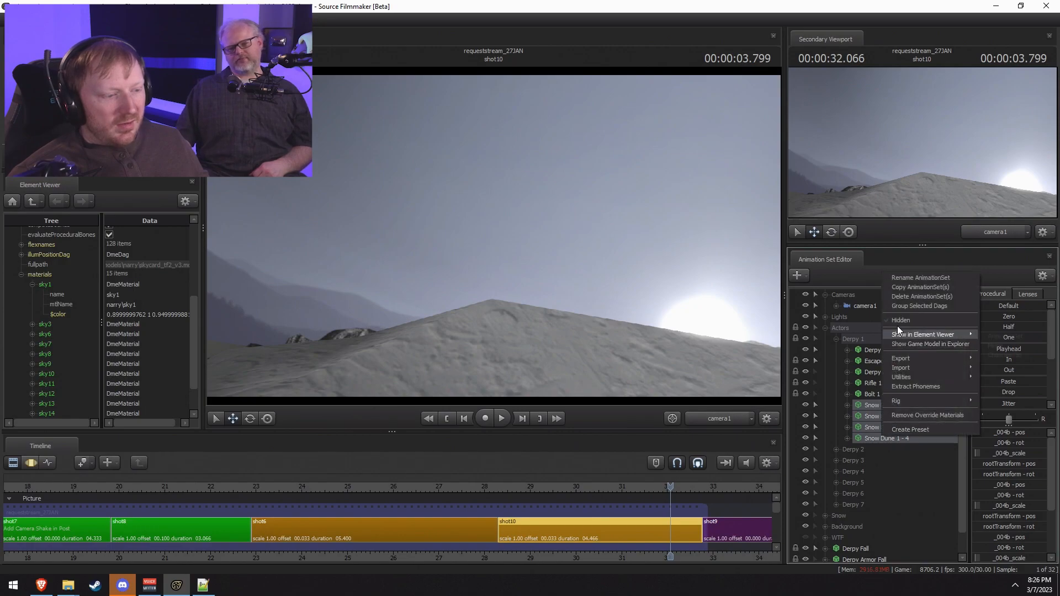
left_click(896, 307)
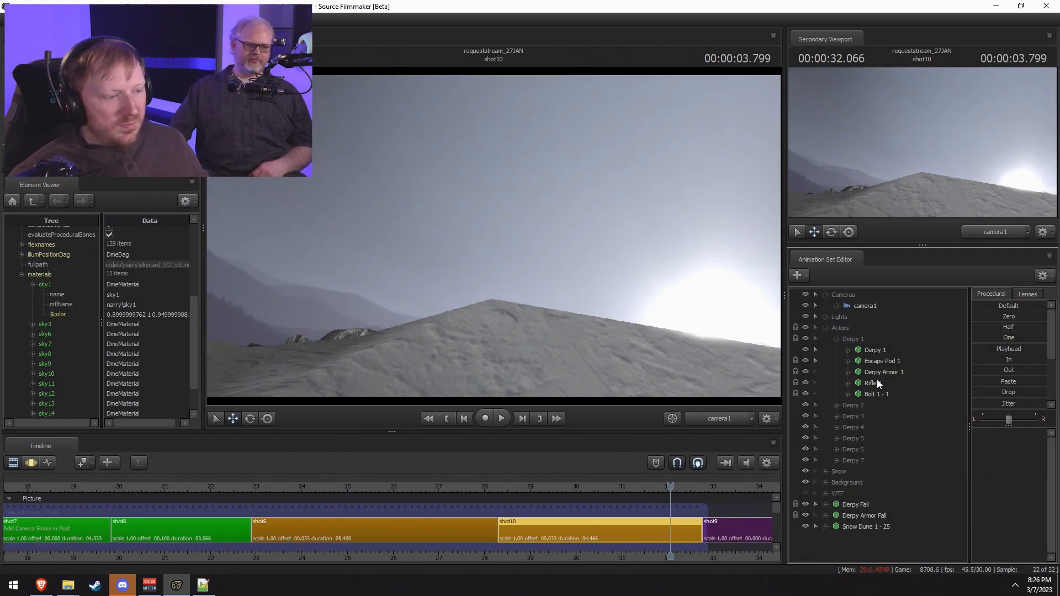
right_click(881, 365)
left_click(901, 388)
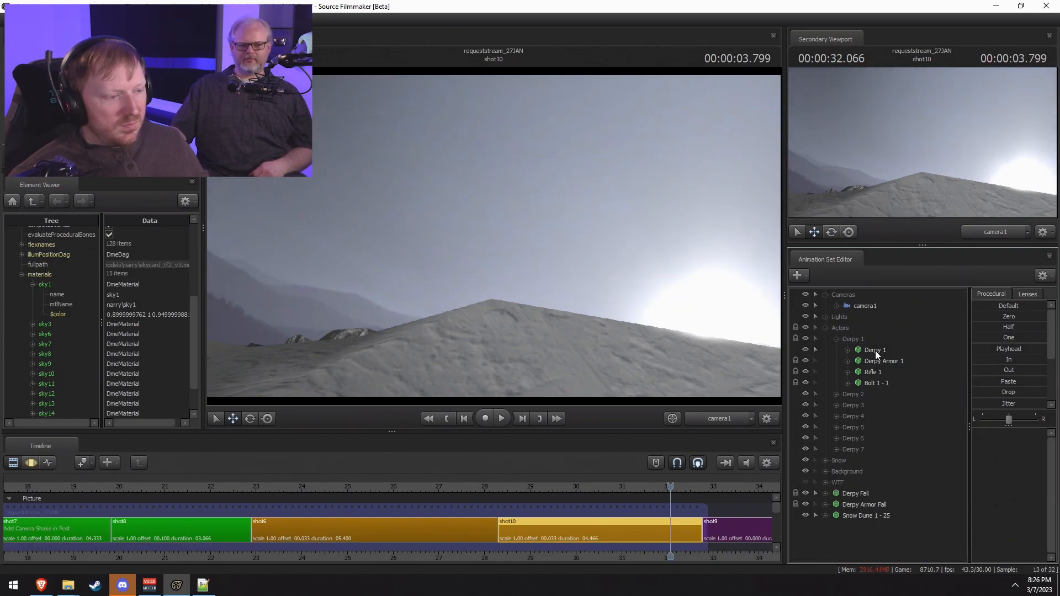
Step: Using the work camera, move the Derpy 1 model onto the snow dune in front of camera1
left_click(876, 350)
left_click_drag(677, 291, 573, 221)
key("F3")
key("F2")
key("F3")
key("r")
key("F2")
key("F3")
key("F2")
key("F3")
key("F2")
key("F3")
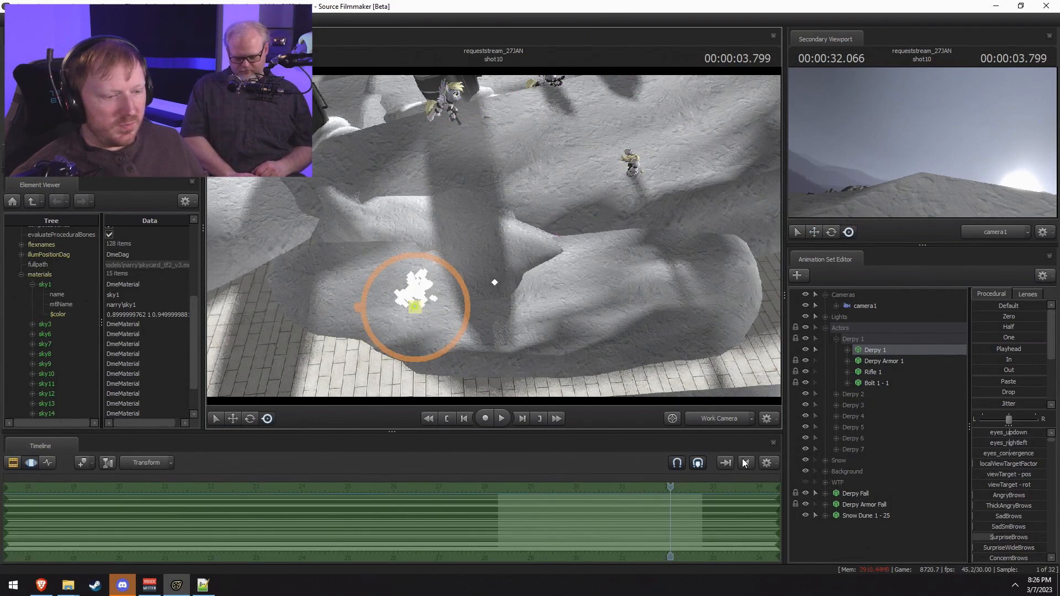
left_click_drag(519, 237, 495, 237)
key("w")
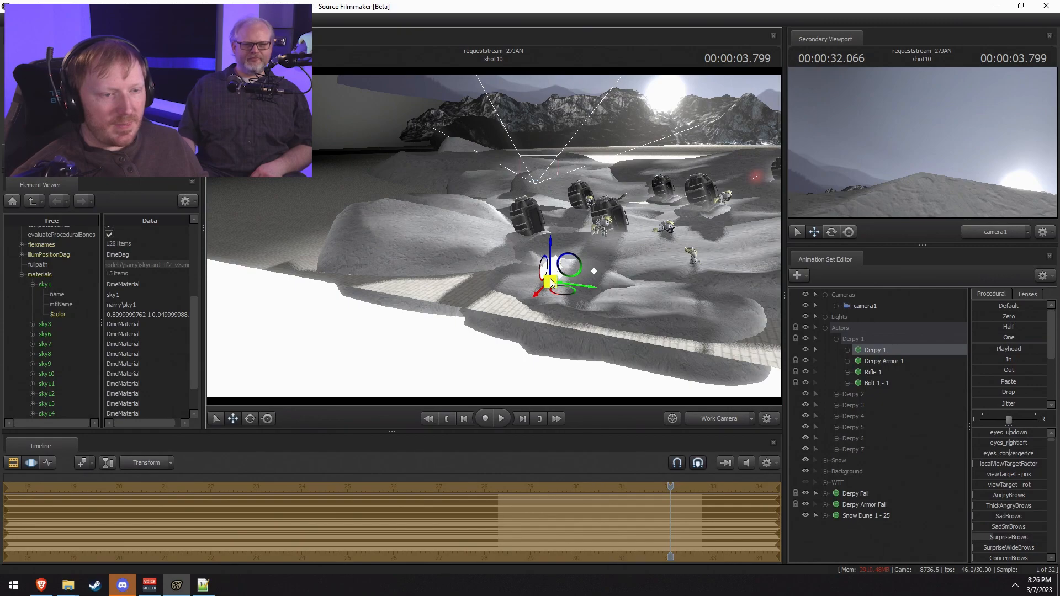
left_click_drag(551, 283, 549, 246)
left_click_drag(532, 173, 573, 103)
key("w")
key("w")
key("F2")
key("F3")
Step: Import the derpy_salute.dmx animation onto the Derpy 1 model
right_click(867, 348)
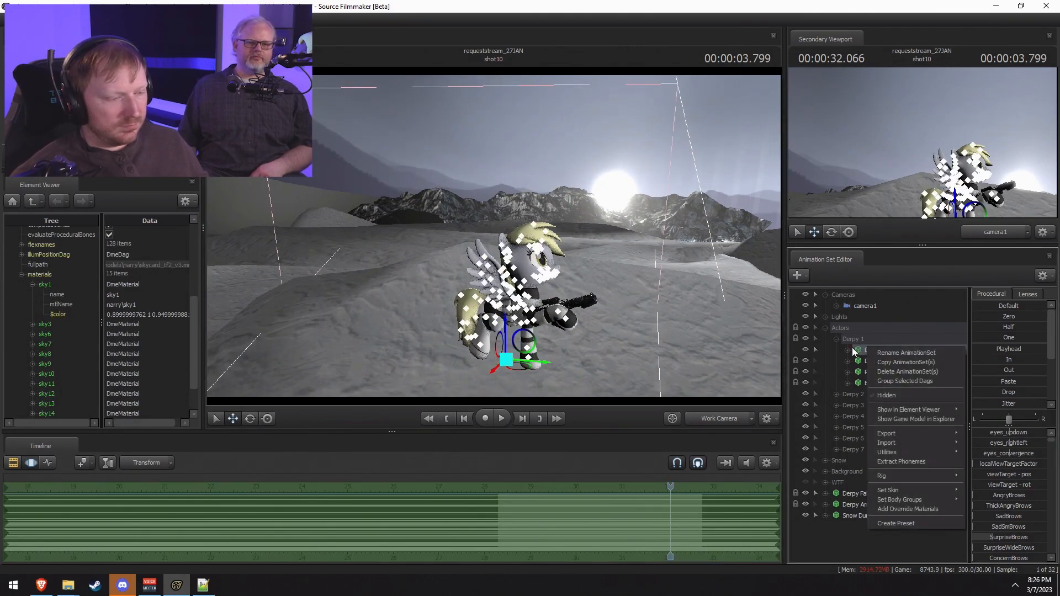
left_click(858, 349)
right_click(862, 350)
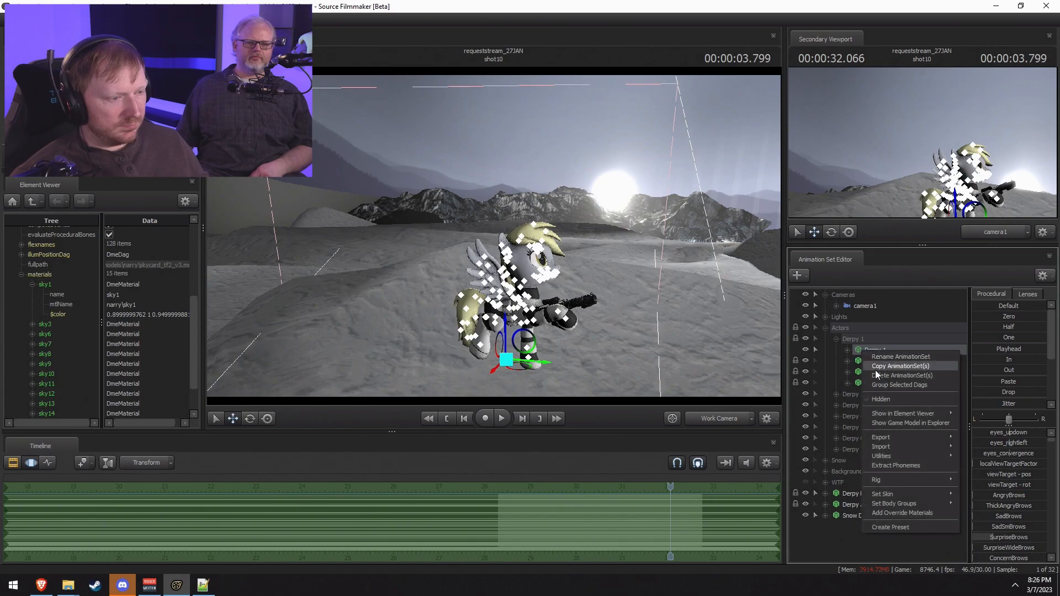
left_click(847, 350)
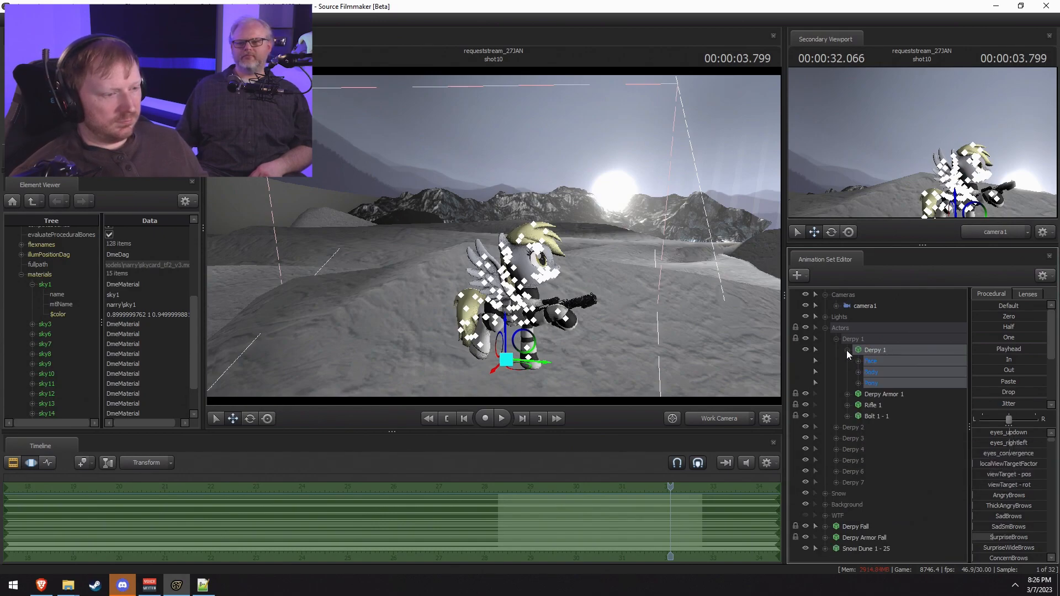
left_click(859, 371)
left_click(884, 381, "ctrl")
right_click(886, 393)
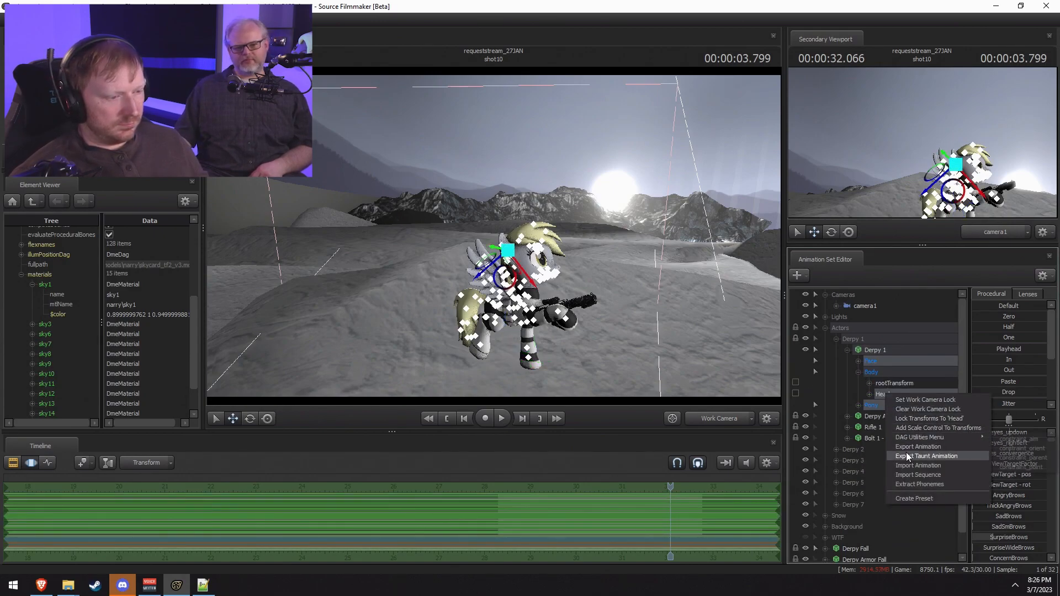
left_click(910, 462)
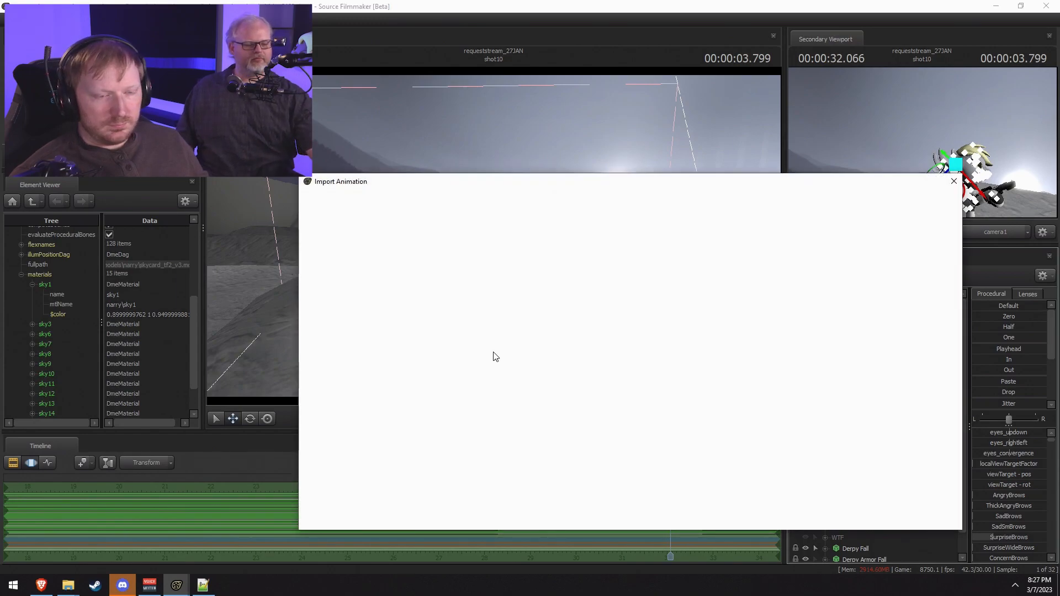
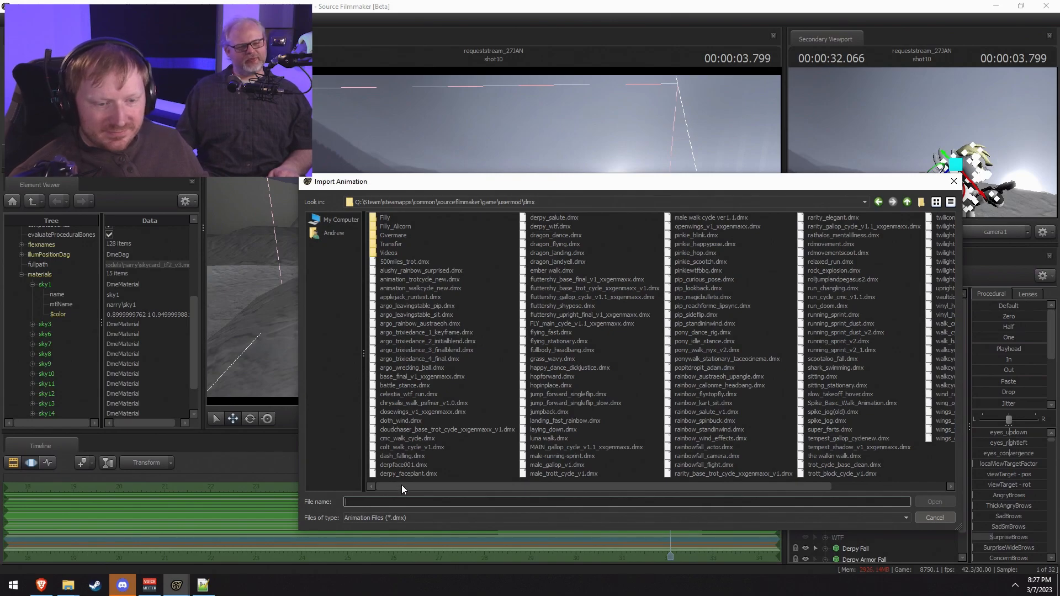
double_click(558, 217)
left_click(535, 343)
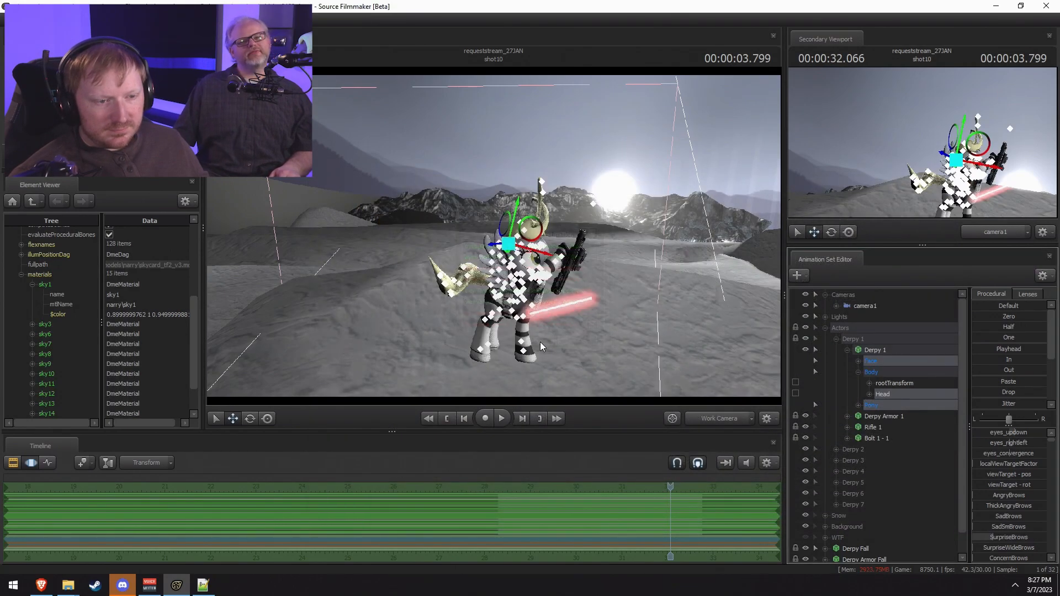
Step: Inspect the new pose and apply a utility to Derpy 1 that restores its distorted mane and tail
key("F2")
left_click_drag(688, 350, 351, 437, "alt")
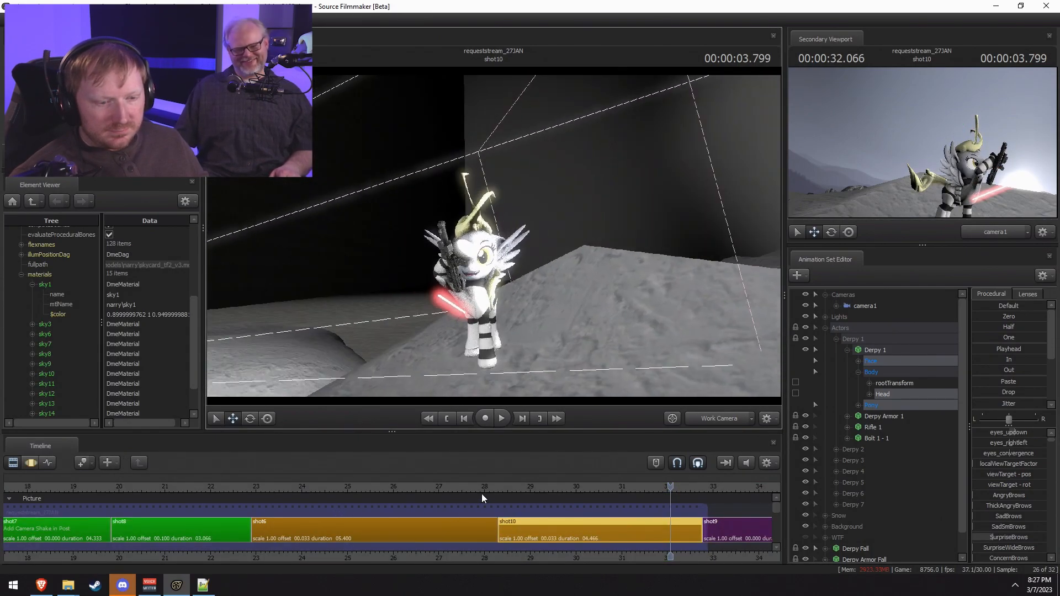
right_click(895, 351)
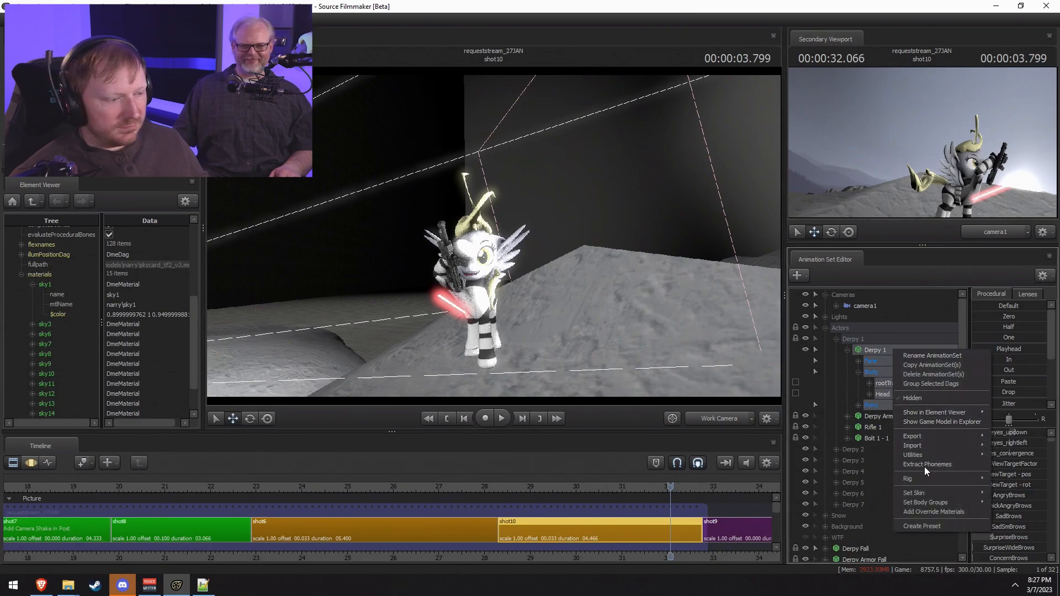
mouse_move(925, 451)
left_click(853, 475)
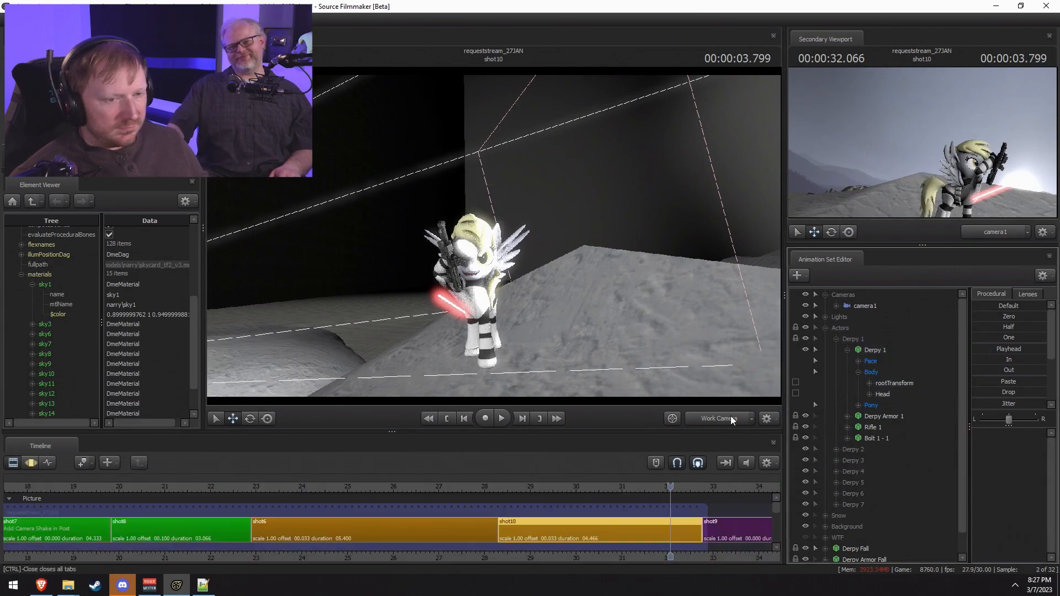
Step: Move Derpy 1 farther back onto the dune crest in camera1's view and undo a trial rotation
left_click(884, 349)
left_click_drag(481, 361, 584, 243)
left_click_drag(584, 237, 614, 223)
left_click_drag(493, 237, 613, 298)
key("e")
left_click_drag(508, 335, 579, 357)
key("ctrl+z")
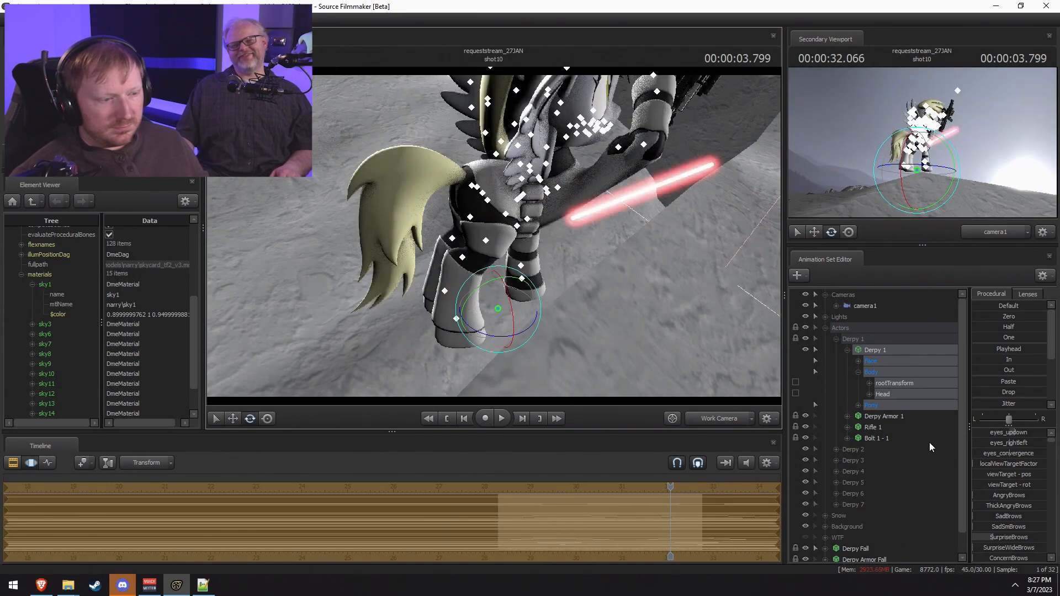
Step: Delete the Bolt 1 - 1 and Rifle 1 animation sets from the Derpy 1 group
left_click(890, 434)
right_click(877, 435)
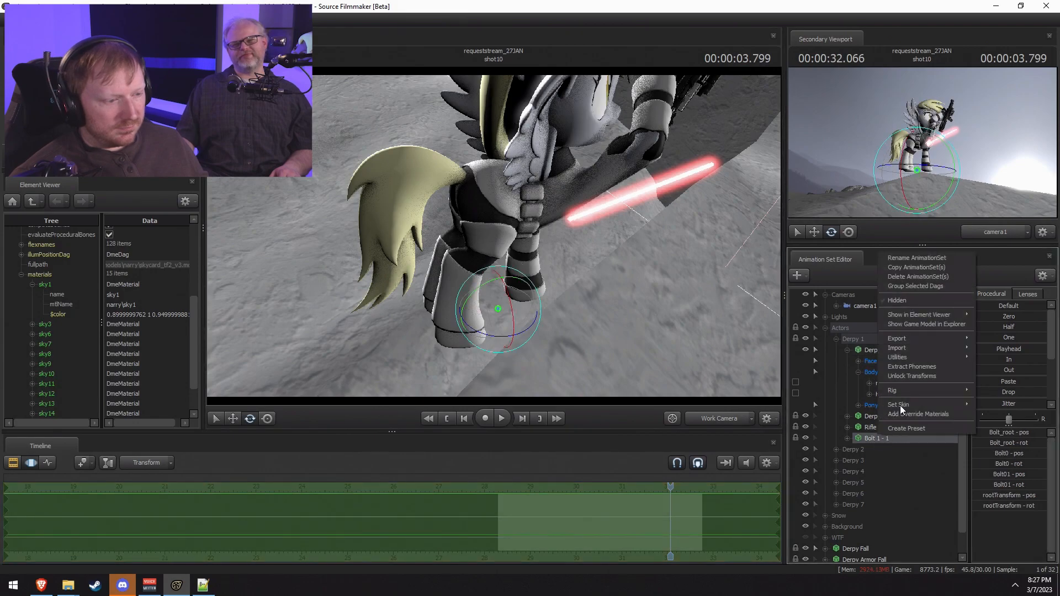
left_click(901, 276)
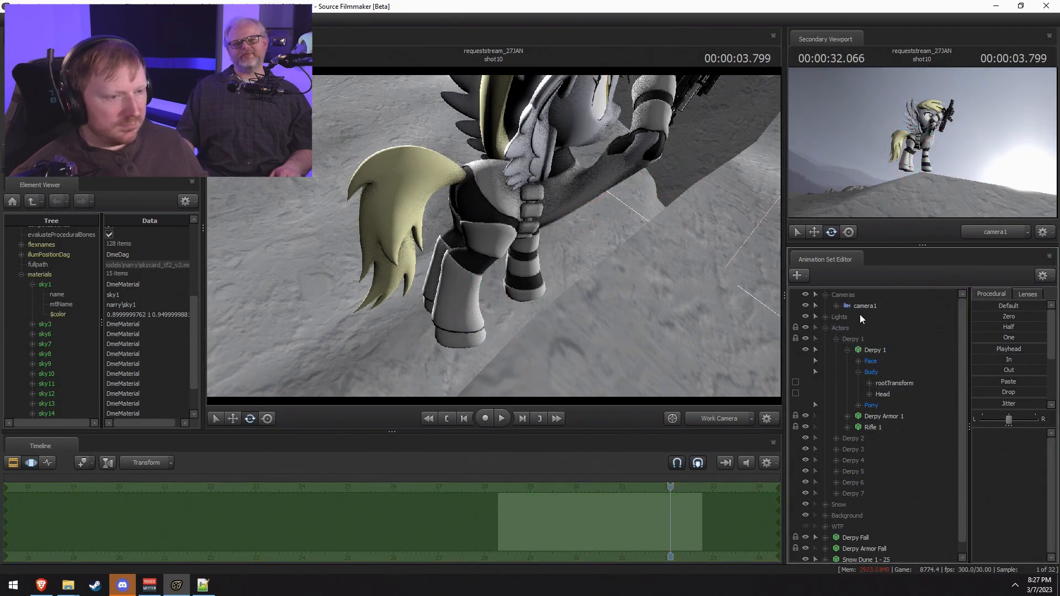
right_click(876, 426)
left_click(899, 457)
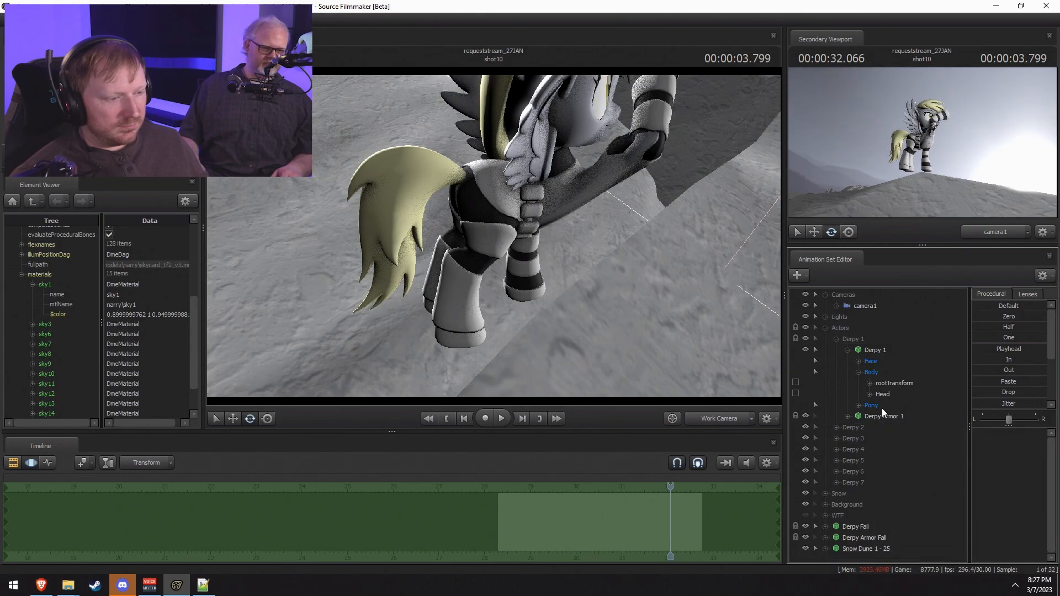
Step: Rotate the Derpy 1 model on the dune so it faces camera1
left_click(884, 352)
right_click(500, 326)
mouse_move(518, 350)
left_click(605, 360)
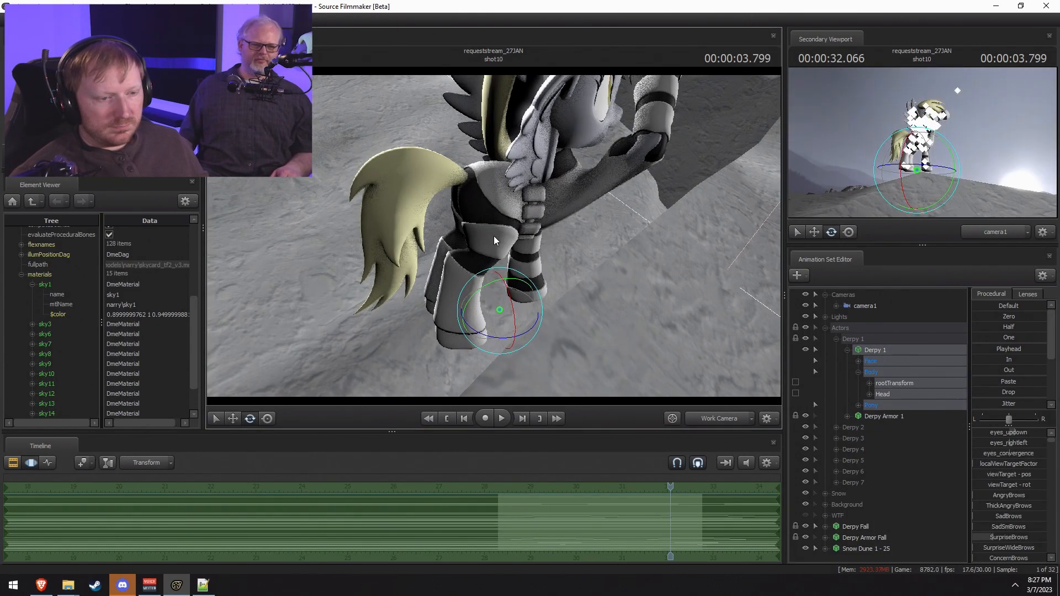
right_click(535, 320)
left_click(636, 354)
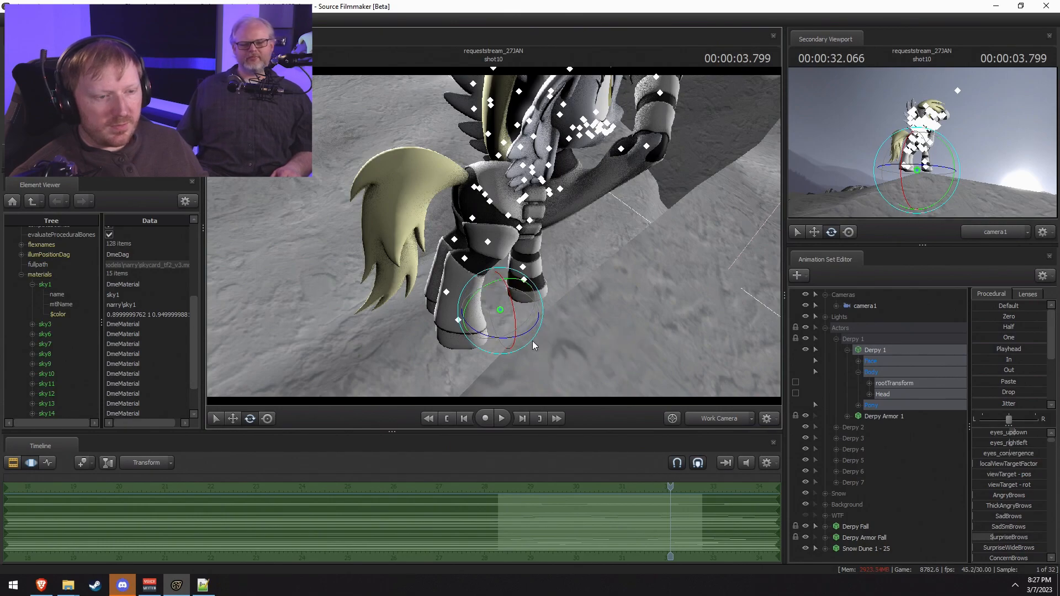
key("F2")
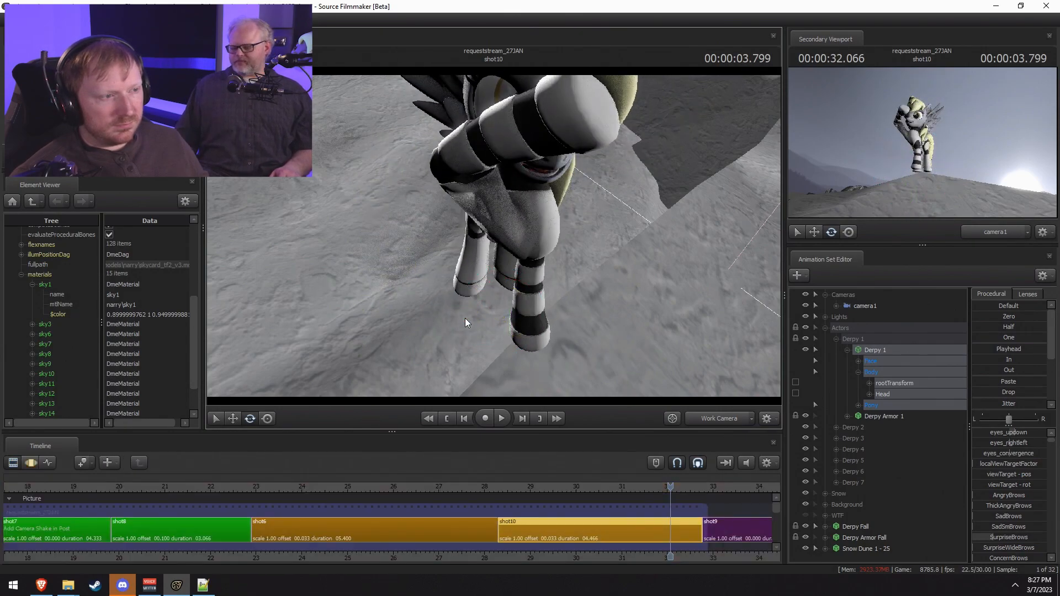
Step: Shift Derpy 1 slightly along the dune crest and bring its face into close view in the work camera
left_click_drag(539, 296, 490, 235, "alt")
key("F3")
left_click_drag(493, 303, 576, 283)
key("w")
left_click_drag(576, 283, 529, 259, "alt")
left_click_drag(615, 332, 709, 321, "alt")
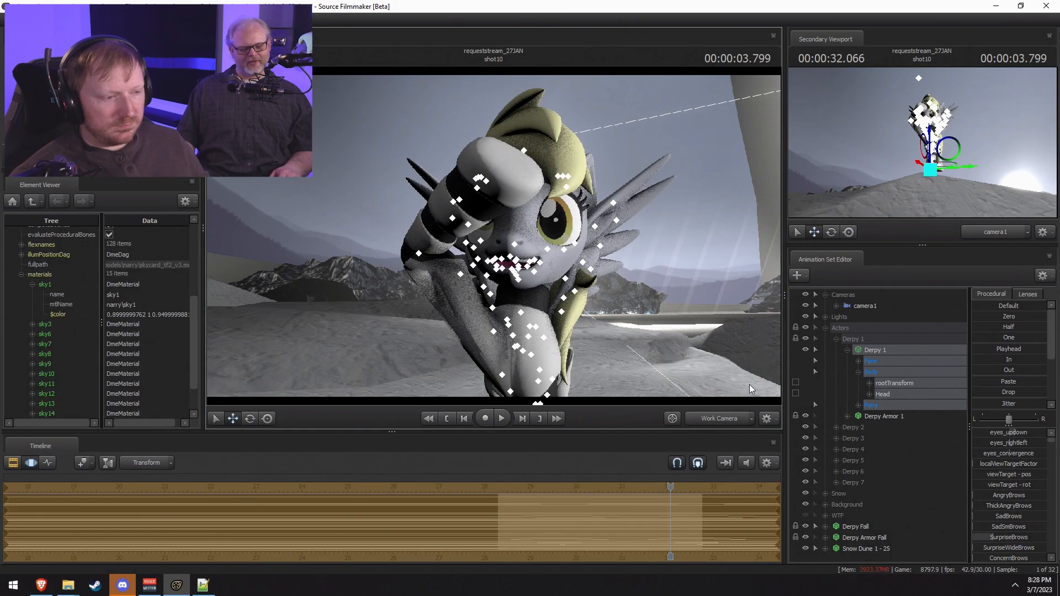
Step: Close Derpy 1's mouth using its lower face controls and raise MouthS partway
left_click(865, 371)
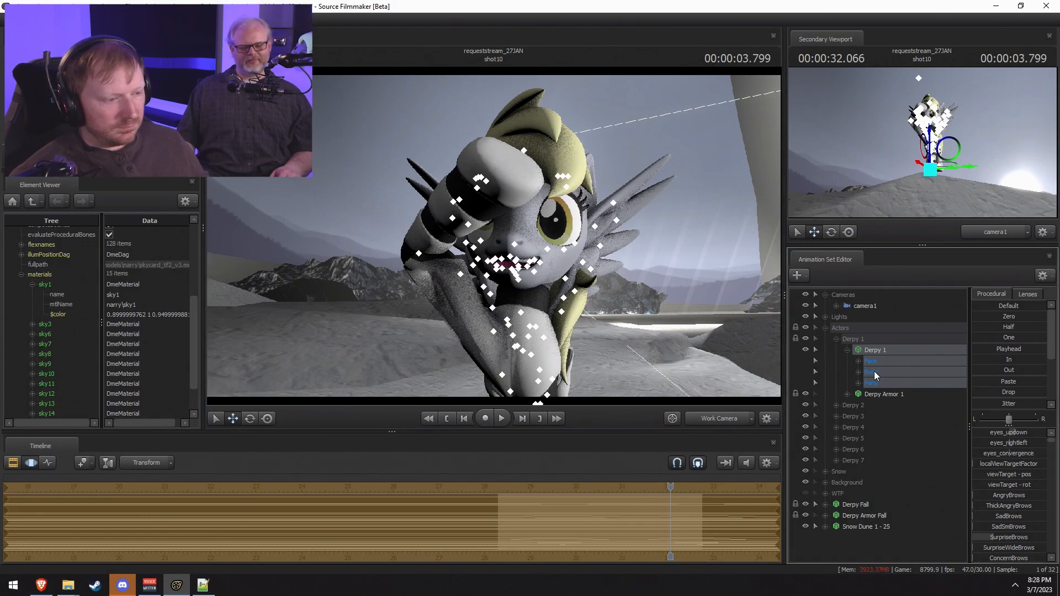
left_click(857, 360)
left_click(890, 427)
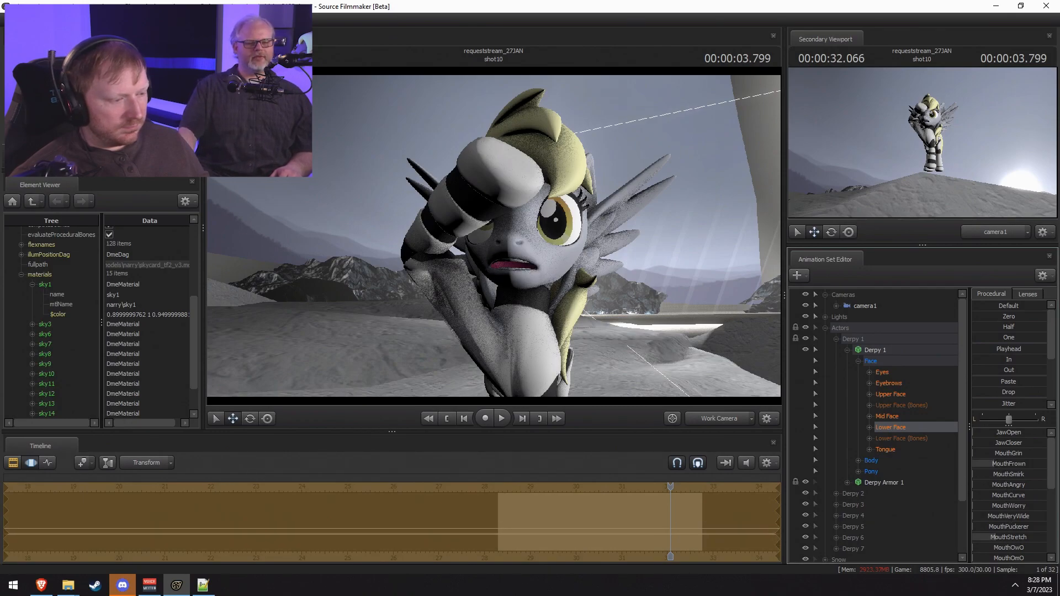
scroll(993, 540, "down", 5)
left_click_drag(1013, 473, 991, 472)
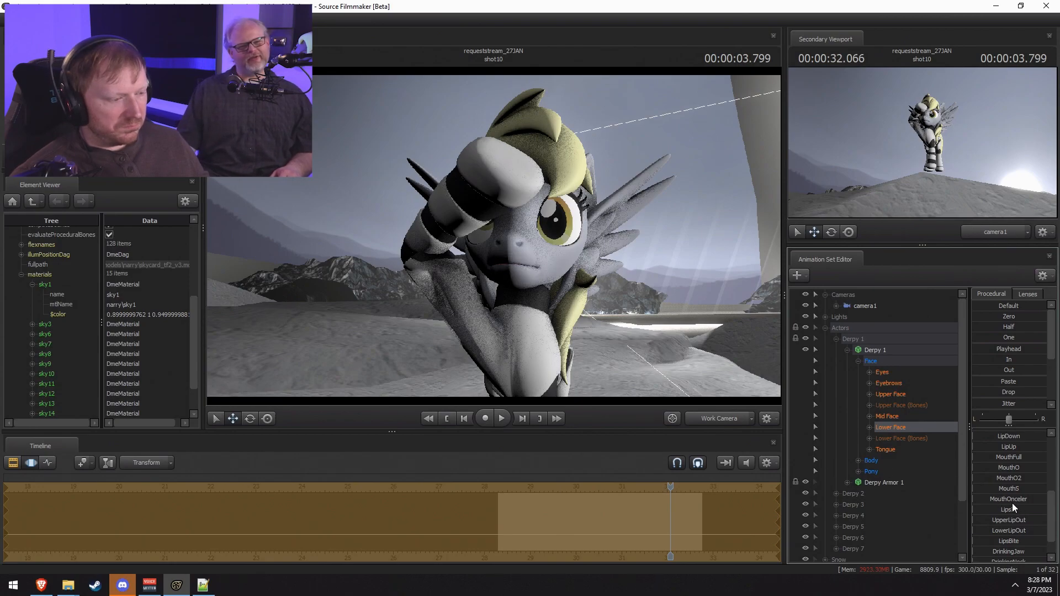
left_click_drag(1011, 490, 1034, 491)
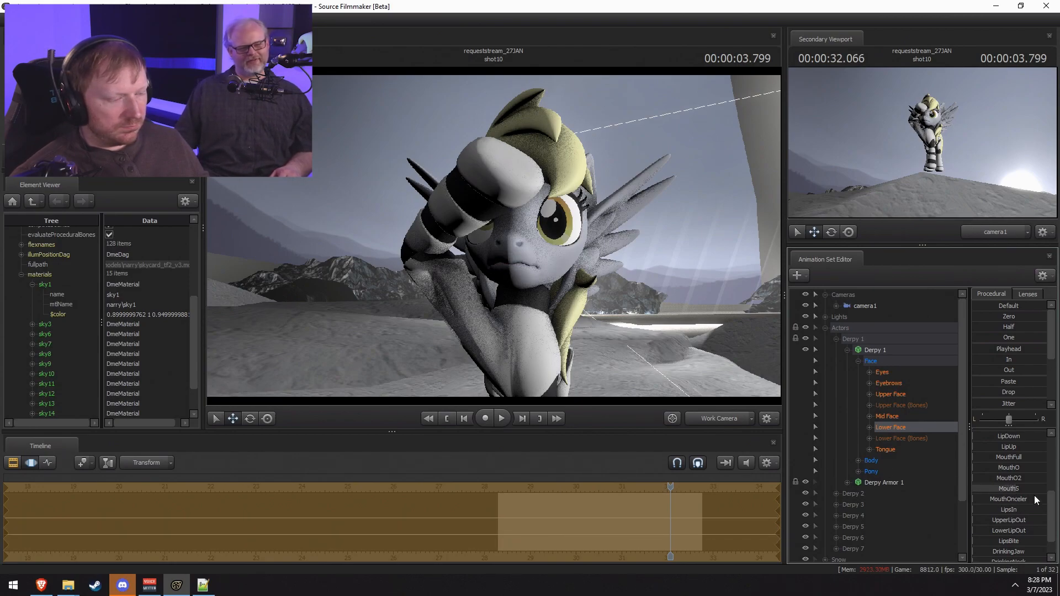
Step: Raise Derpy 1's MouthPuckerer control fully and check the mouth from a closer angle in the work camera
left_click_drag(983, 460, 1047, 460)
key("w")
left_click_drag(601, 277, 574, 273)
key("a")
scroll(1026, 456, "up", 2)
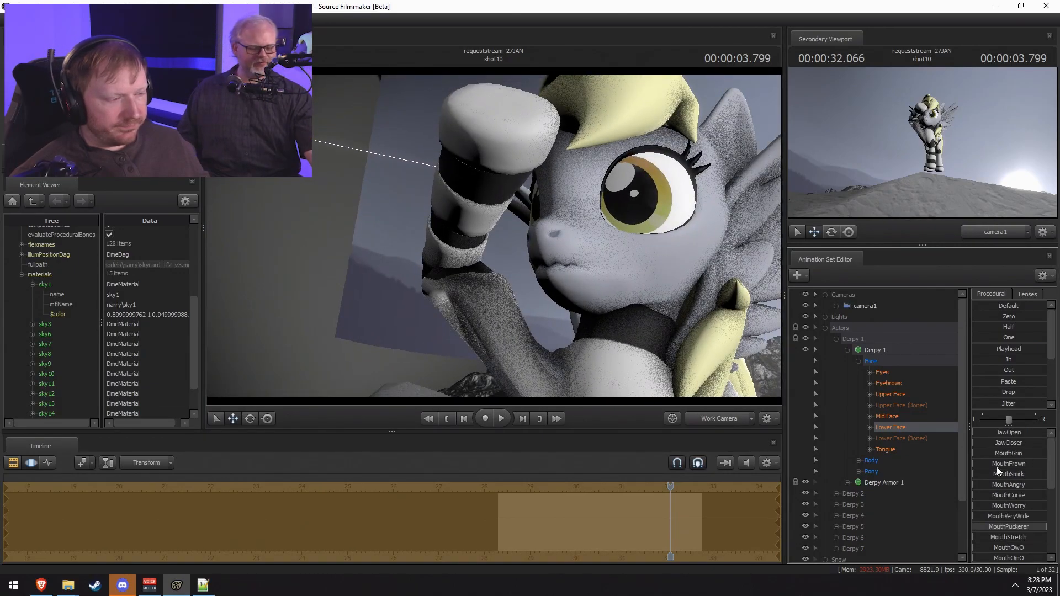
Step: Raise the NoseWrinkle control in Derpy 1's mid face group
left_click(888, 417)
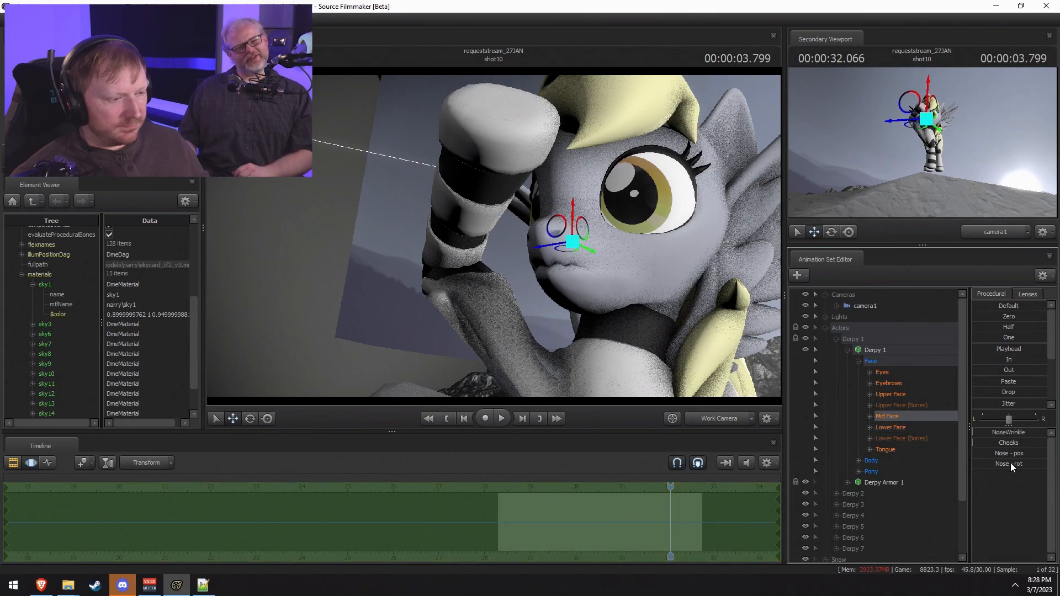
left_click(982, 434)
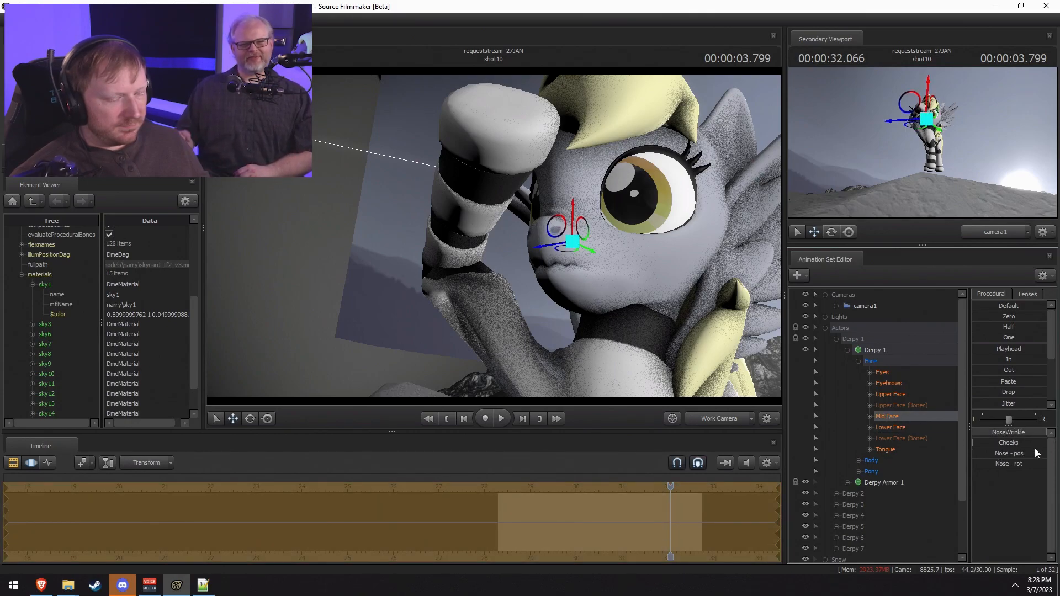
left_click(894, 426)
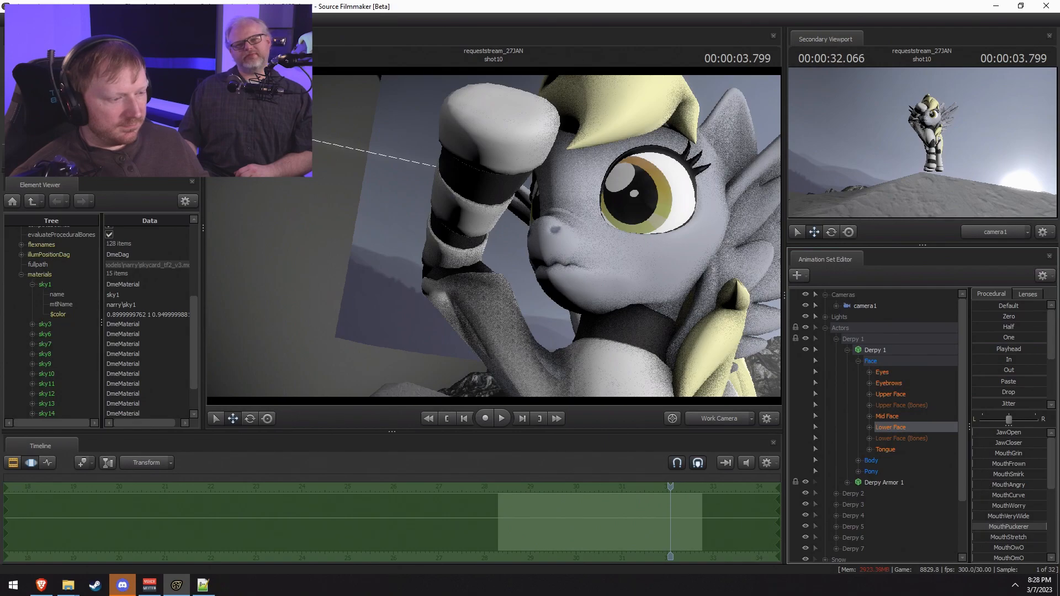
Step: Raise the Angry control and slightly raise LidRaise in Derpy 1's upper face group for a stern look
left_click(893, 395)
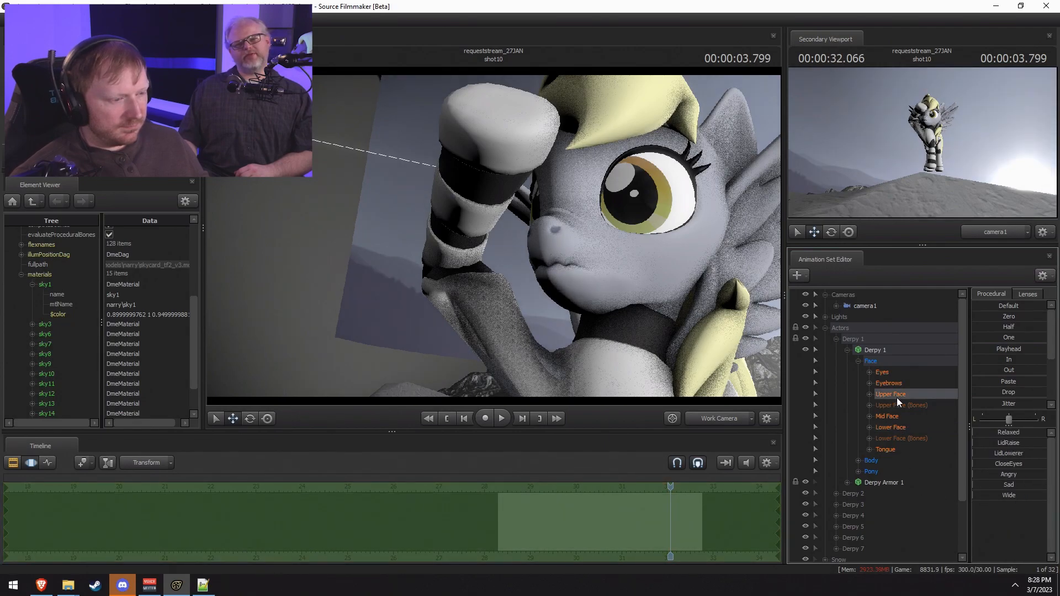
left_click(1009, 474)
left_click_drag(494, 244, 502, 245)
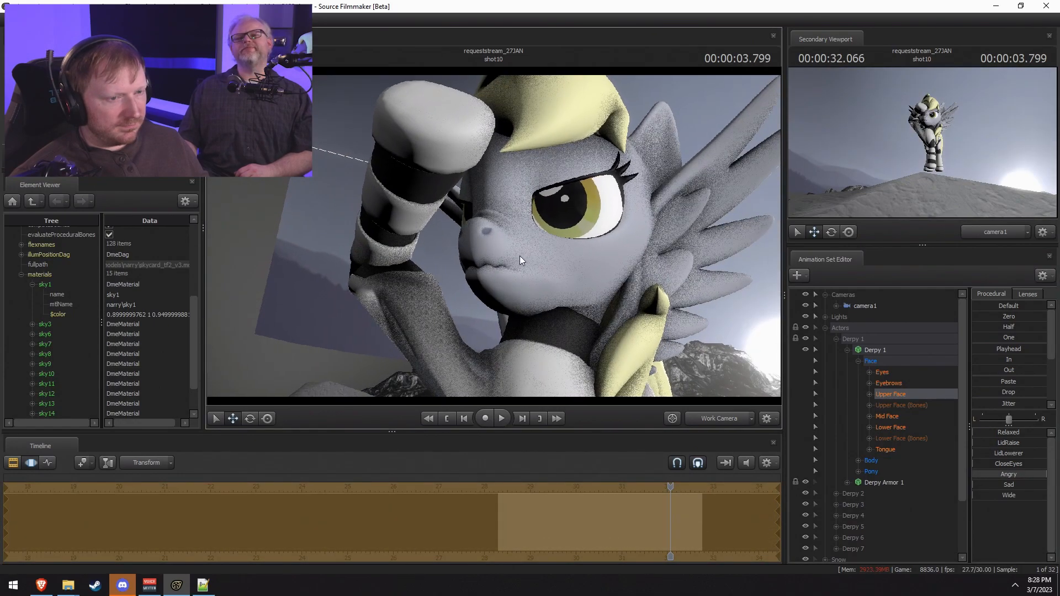
mouse_move(1003, 462)
left_mouse_down()
mouse_move(1029, 462)
mouse_move(1001, 462)
mouse_move(1017, 444)
mouse_move(1008, 443)
left_mouse_up()
left_click_drag(416, 301, 495, 238)
key("s")
key("w")
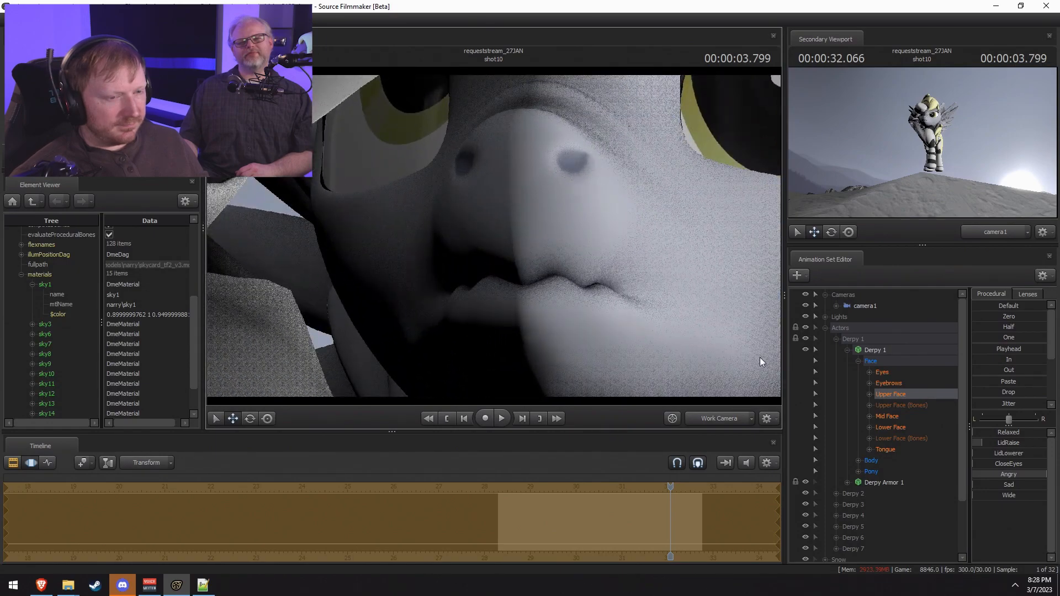
Step: Raise the LipsBite and JawCloser controls in Derpy 1's lower face group to tighten the mouth
left_click(890, 426)
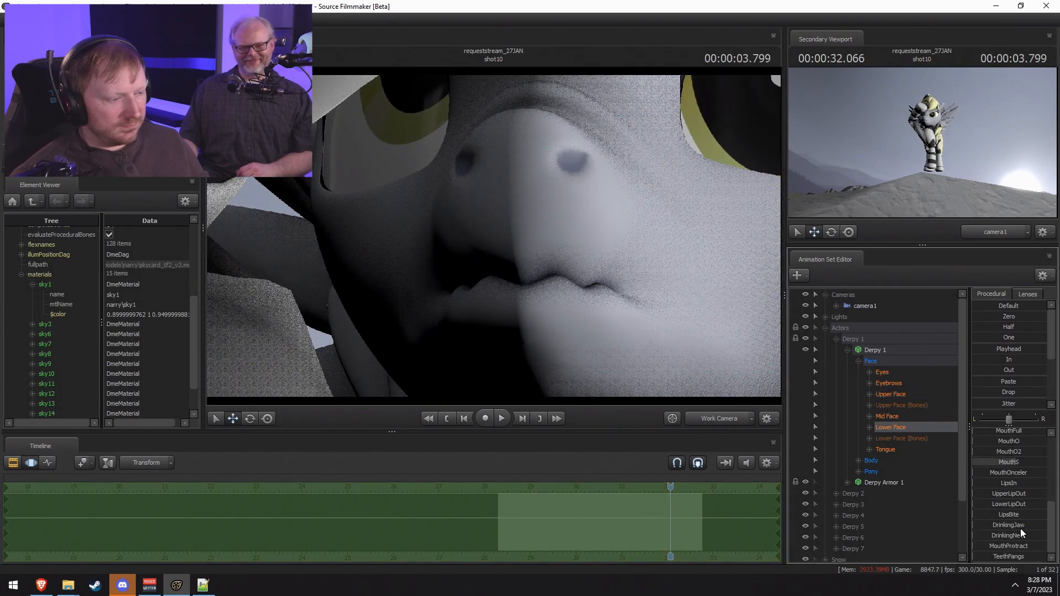
left_click_drag(1016, 516, 1032, 505)
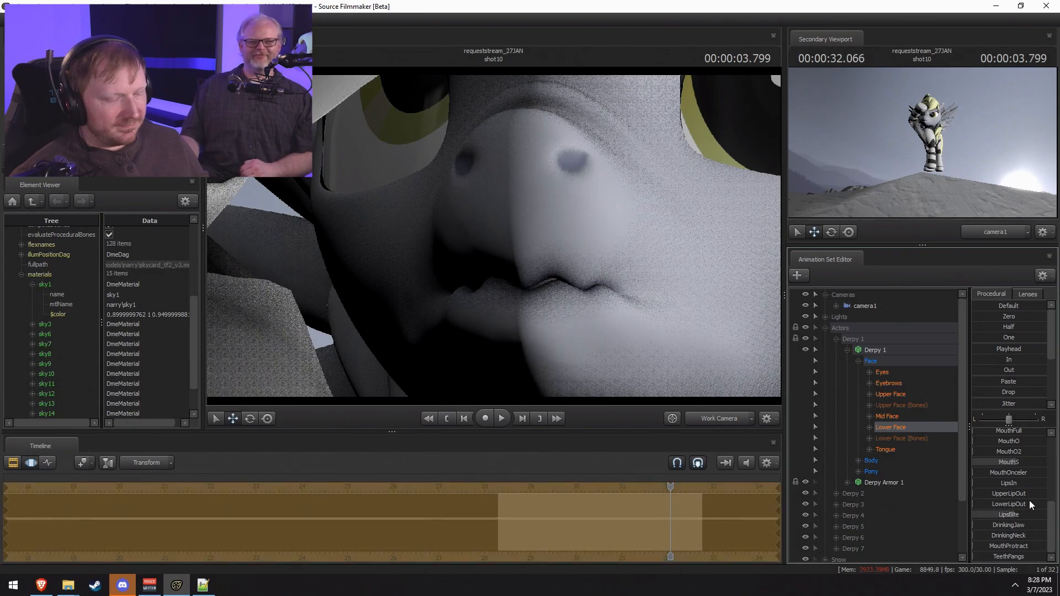
scroll(1010, 472, "up", 5)
left_click_drag(989, 443, 1013, 443)
key("s")
mouse_move(538, 297)
left_mouse_down()
mouse_move(563, 297)
mouse_move(533, 311)
mouse_move(540, 301)
mouse_move(541, 326)
mouse_move(547, 316)
mouse_move(525, 298)
left_mouse_up()
key("s")
key("s")
key("w")
Step: Collapse the Actors group, start a new animation set for a model, and filter the model list by "flag"
left_click(825, 330)
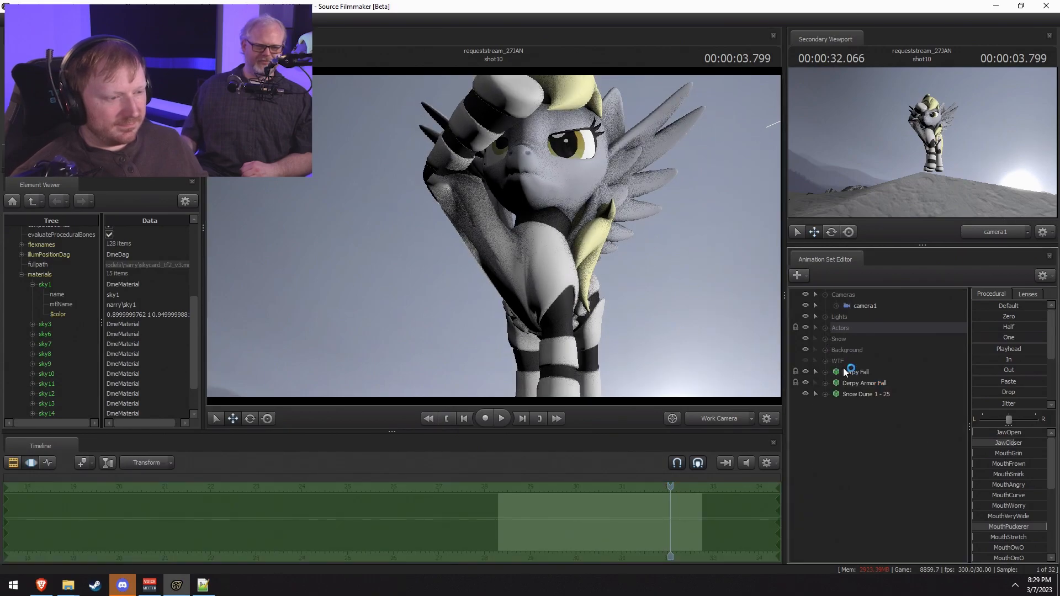
right_click(823, 473)
left_click(911, 500)
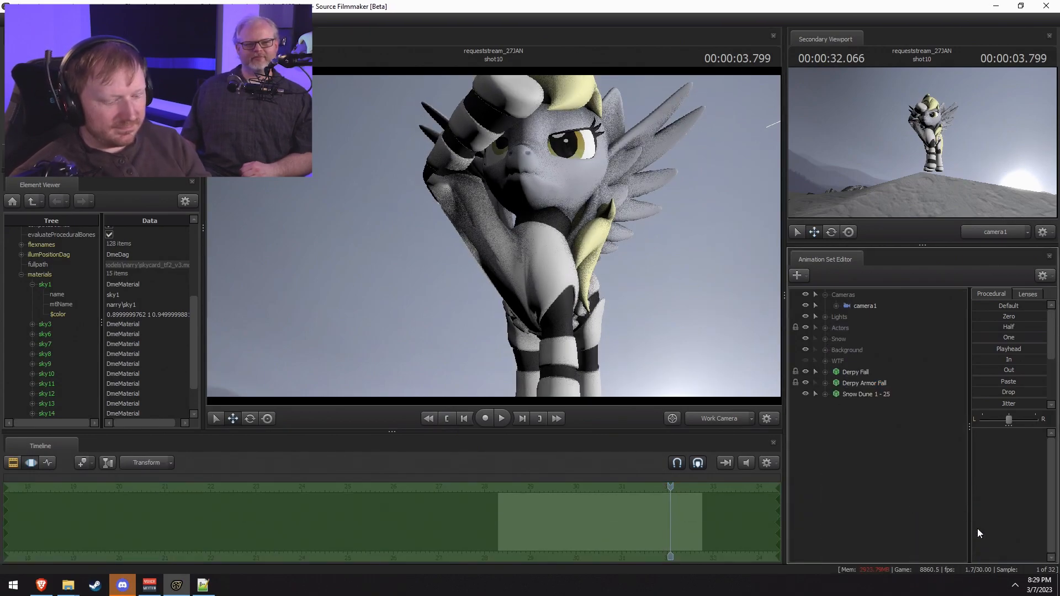
type("flag")
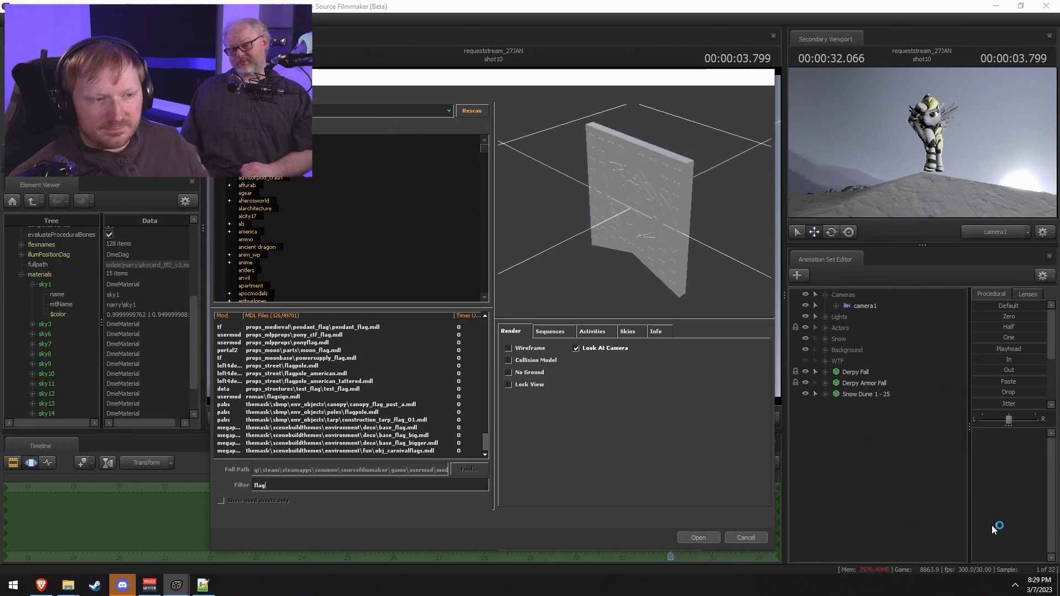
Step: Preview the first flag models in the filtered list with wireframe rendering enabled
key("Down")
key("Down")
key("Down")
key("Up")
key("Up")
key("Down")
left_click(519, 348)
key("Down")
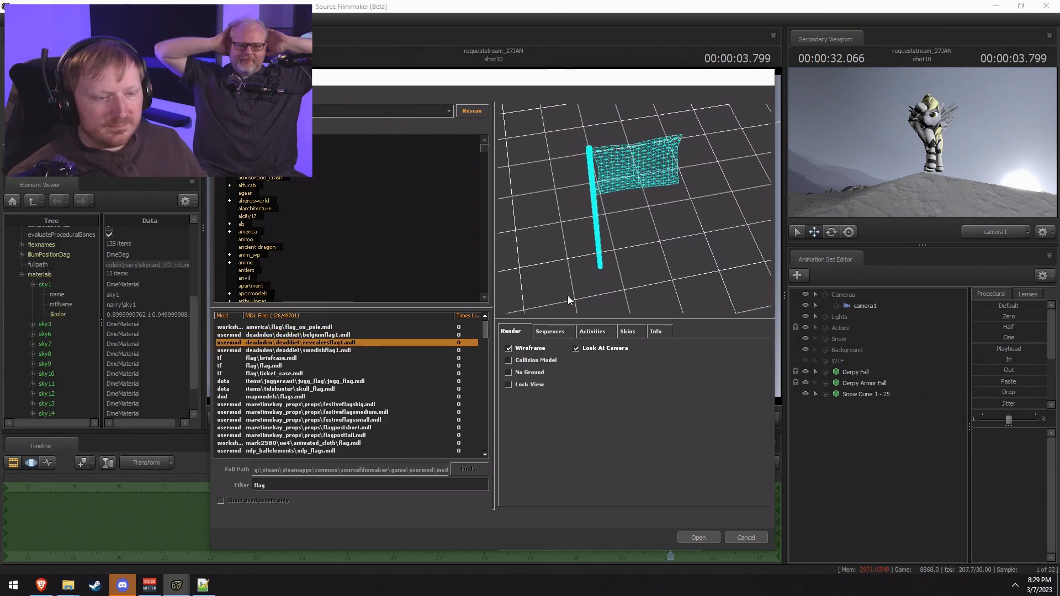
Step: Examine the sequences of the listed flag models and preview flag_idle2 of mapmodels\flags.mdl
left_click(551, 332)
left_click(303, 327)
key("Down")
key("Down")
key("Down")
key("Down")
key("Down")
key("Down")
key("Up")
key("Up")
key("Down")
key("Down")
key("Down")
key("Down")
key("Down")
left_click_drag(618, 282, 685, 254)
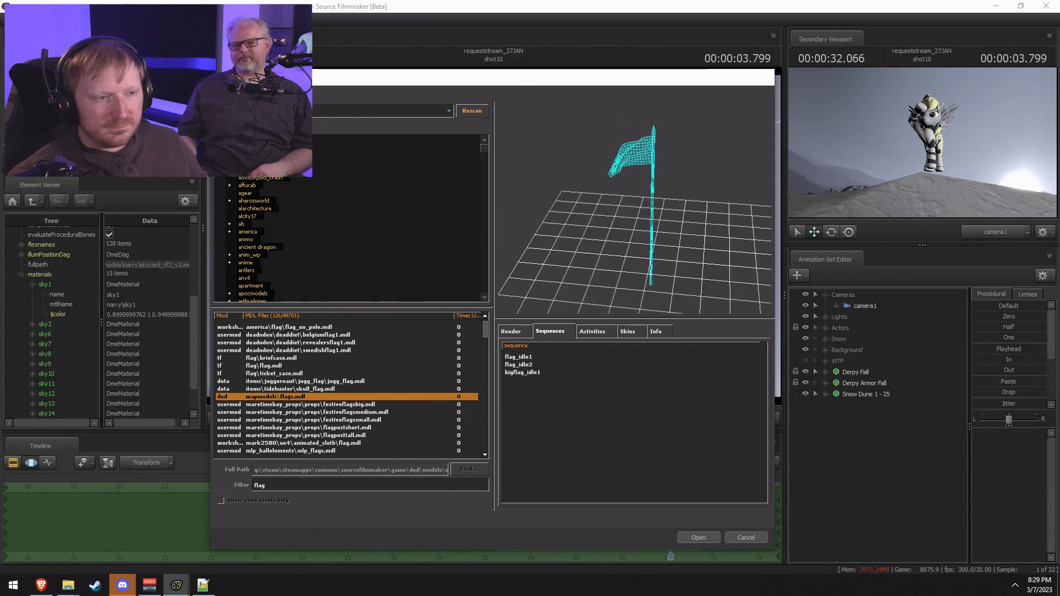
left_click(518, 365)
left_click_drag(586, 259, 618, 253)
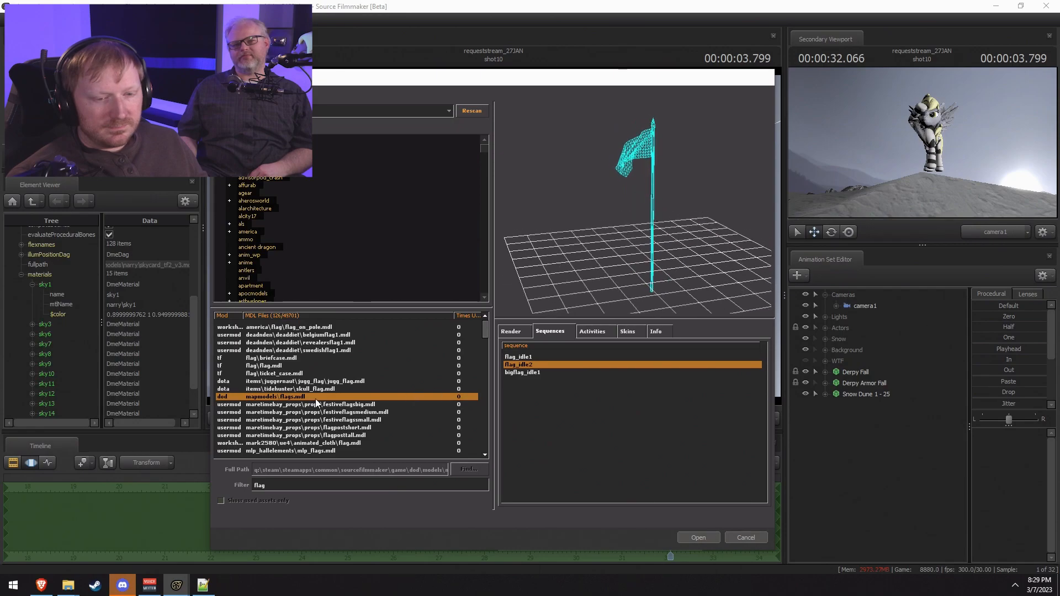
Step: Browse the next flag models and preview the wind_01 sequence of the animated_cloth flag.mdl
key("Down")
key("Down")
key("Down")
key("Down")
key("Down")
key("Down")
key("Down")
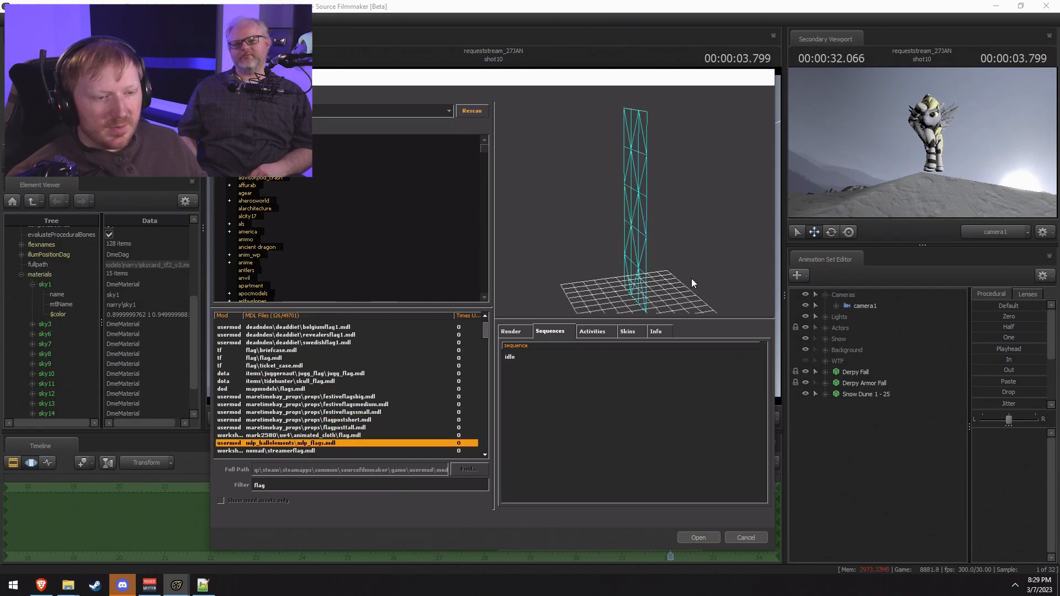
key("Up")
left_click(522, 358)
left_click(521, 365)
left_click_drag(630, 292, 679, 291)
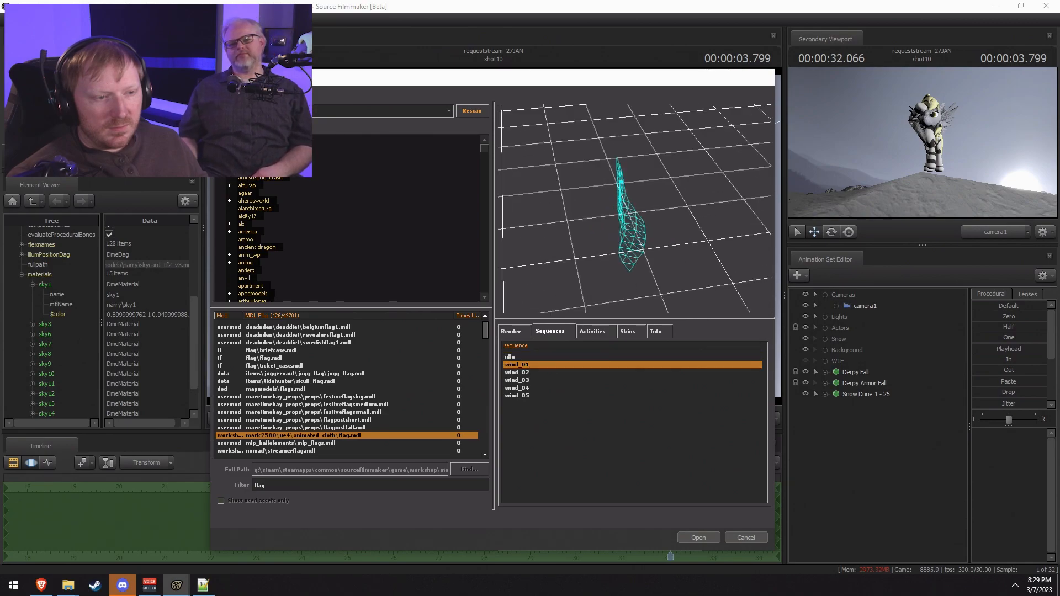
key("Down")
key("Up")
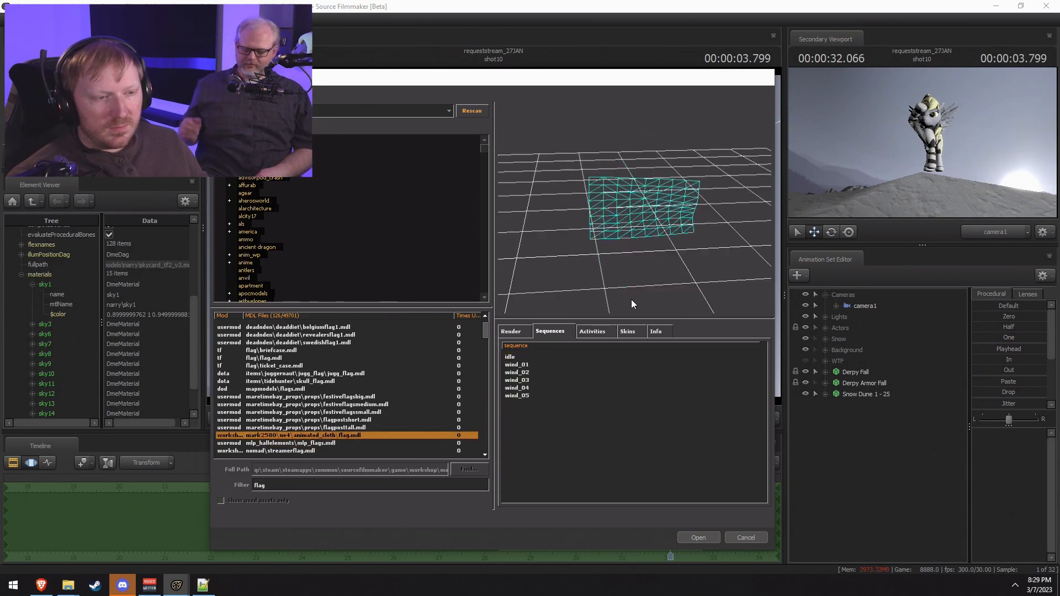
Step: Look through further flag models for an animated one and go back over the beginning of the list
key("Down")
key("Down")
key("Down")
key("Down")
key("Down")
key("Down")
key("Down")
key("Down")
key("Down")
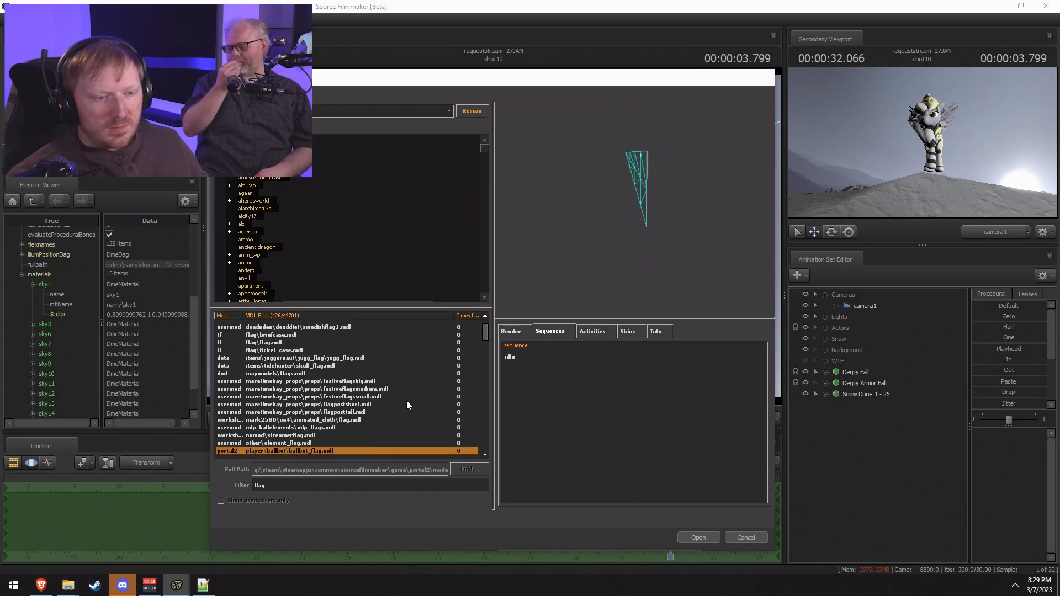
key("Down")
key("Down")
key("Down")
key("Down")
key("Down")
left_click_drag(485, 334, 481, 306)
left_click(396, 355)
key("Down")
key("Down")
key("Down")
key("Down")
key("Down")
key("Down")
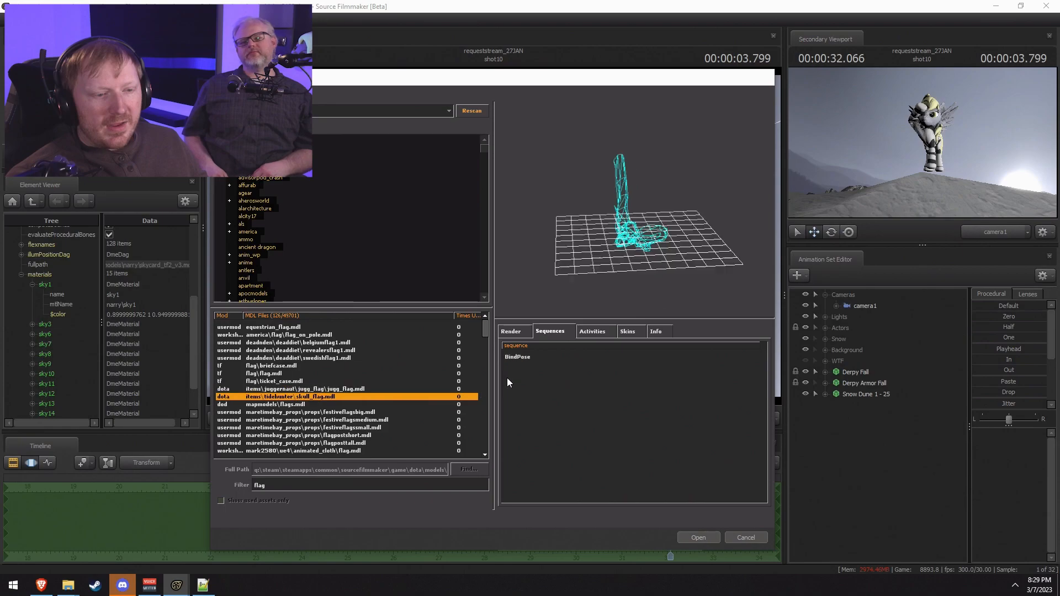
Step: Compare the flag_idle1, flag_idle2 and bigflag_idle1 sequences of mapmodels\flags.mdl and load that model into the shot
left_click(523, 366)
left_click(526, 359)
left_click_drag(624, 232, 597, 220)
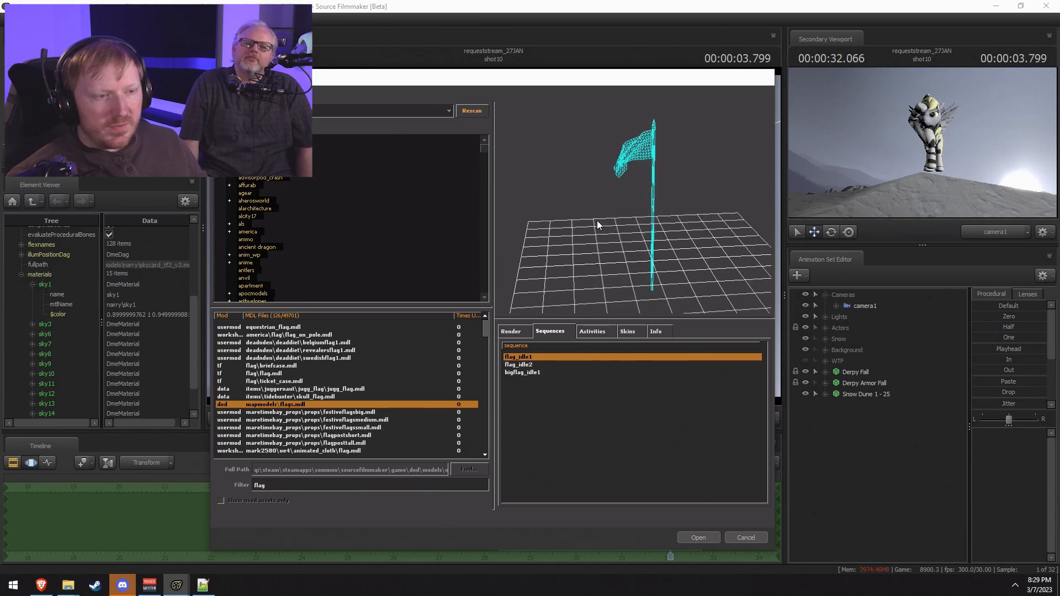
left_click(522, 372)
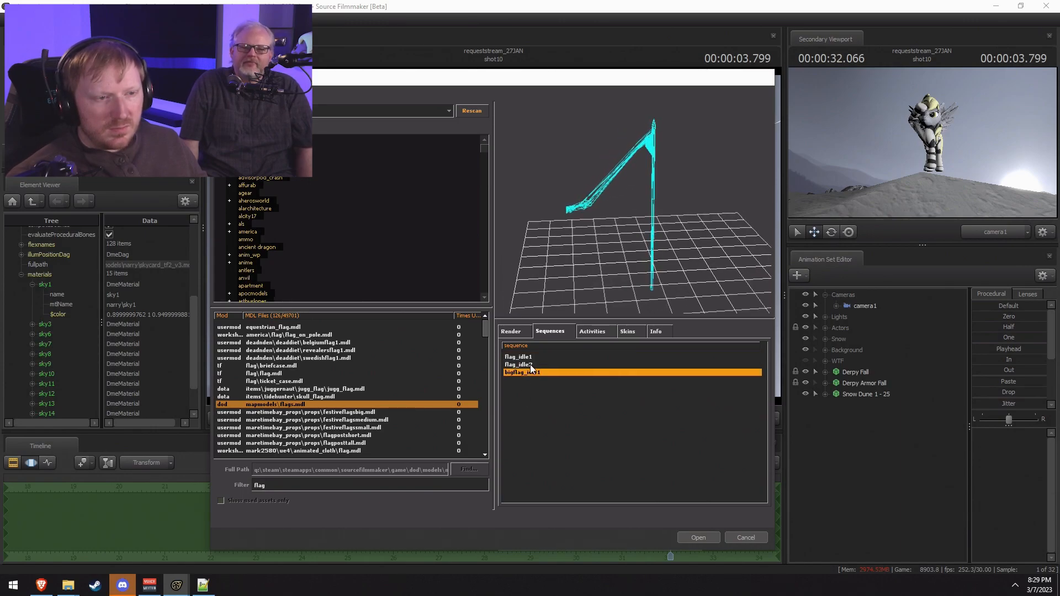
left_click(530, 365)
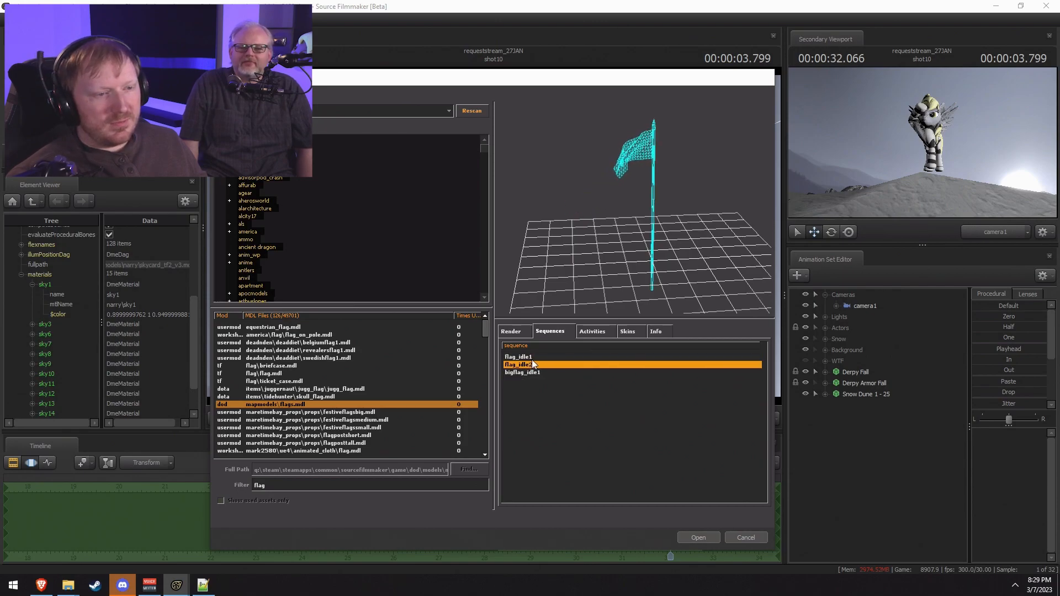
left_click(533, 358)
left_click(698, 538)
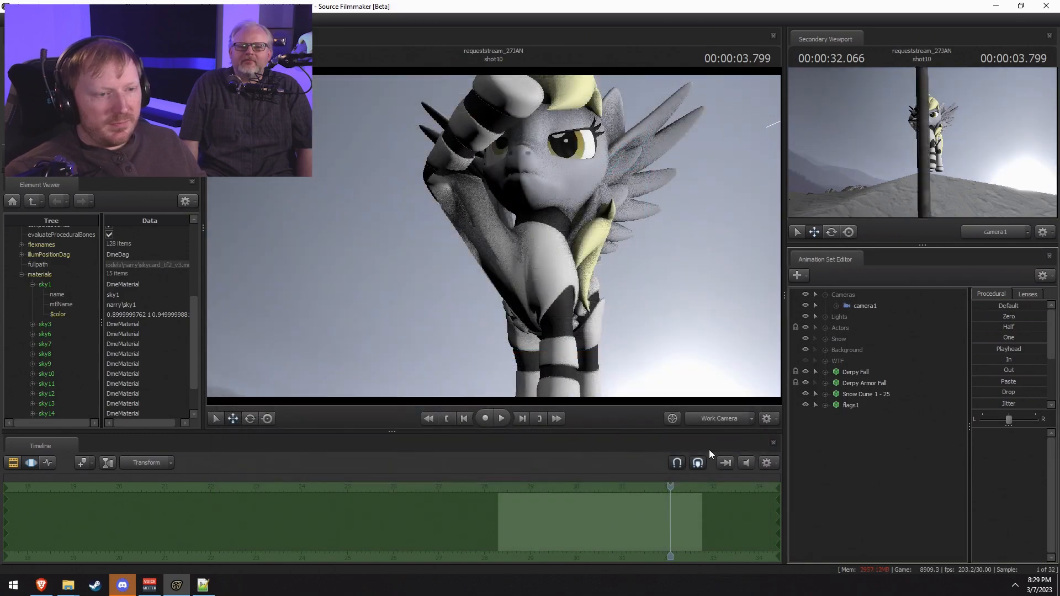
Step: Bring the new flag into view in the work camera and play the shot to check its motion
left_click(720, 423)
left_click(720, 423, "ctrl")
left_click_drag(649, 292, 507, 253)
key("space")
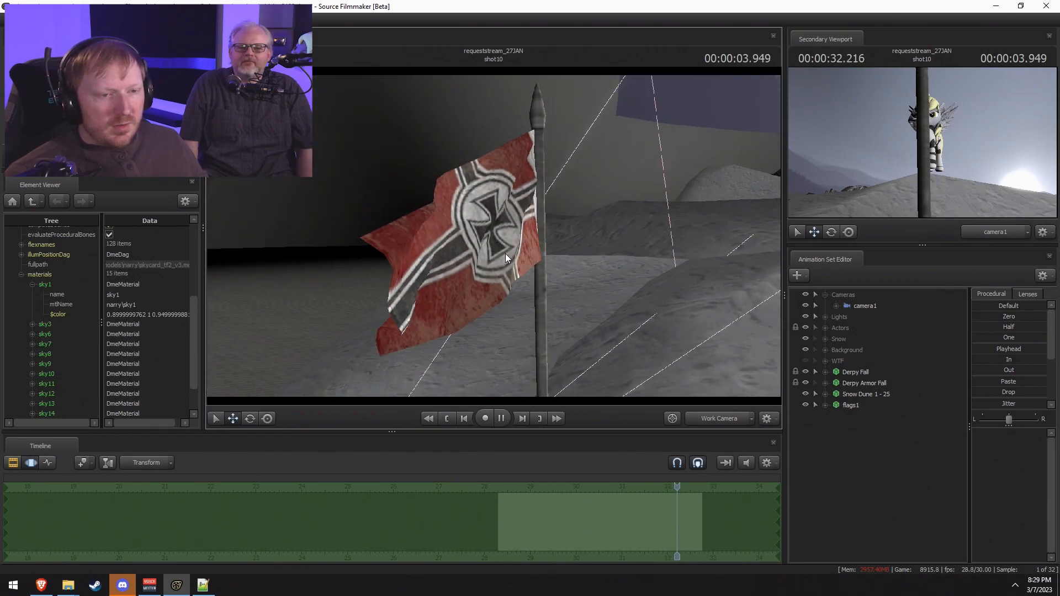
Step: Import the flag_idle1 sequence onto flags1 and play shot10 from its start
right_click(847, 406)
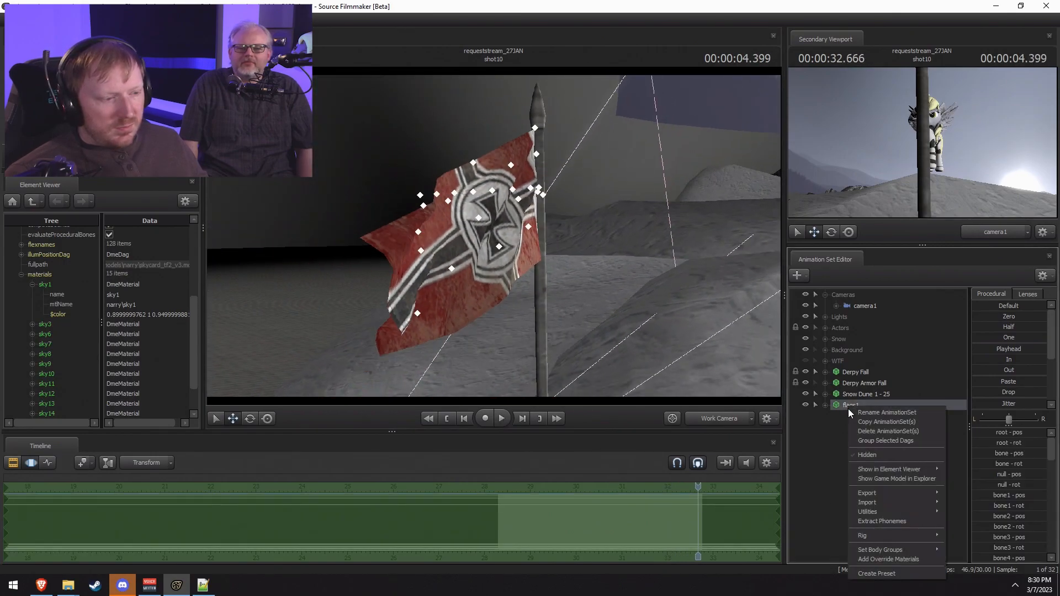
left_click(840, 409)
right_click(840, 409)
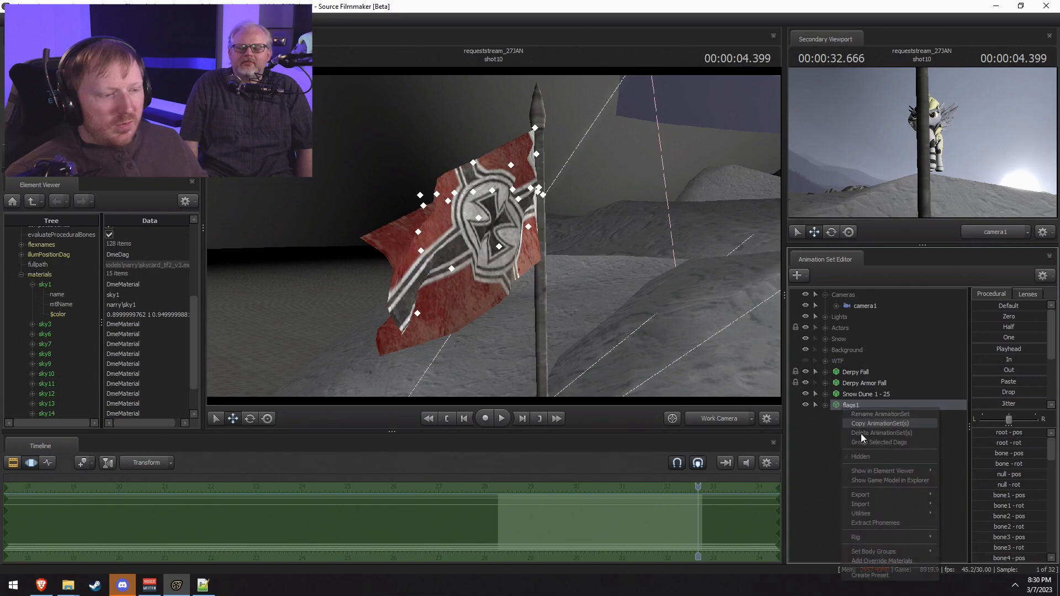
mouse_move(872, 507)
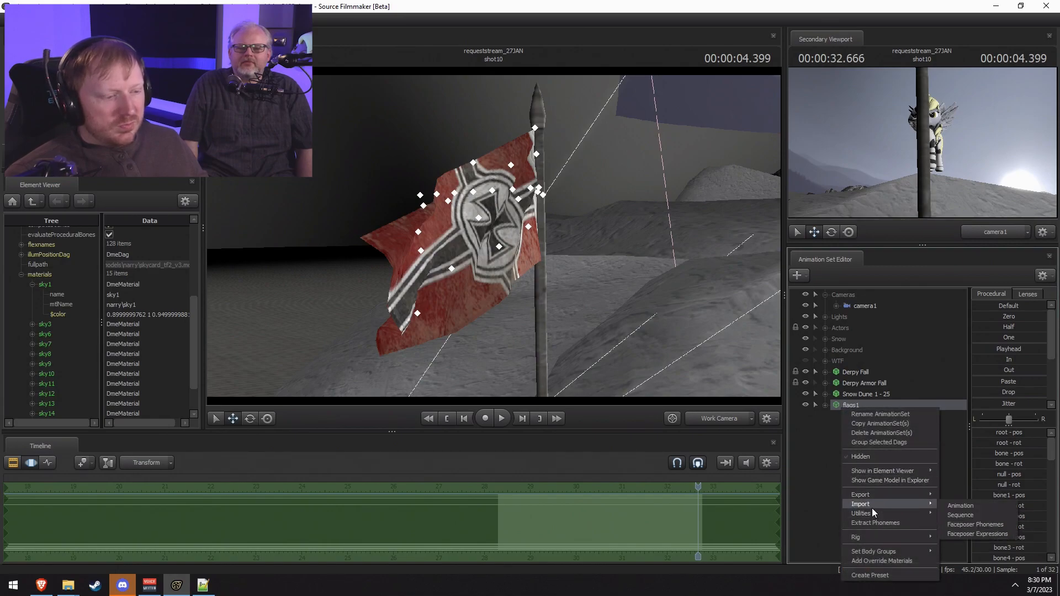
left_click(962, 515)
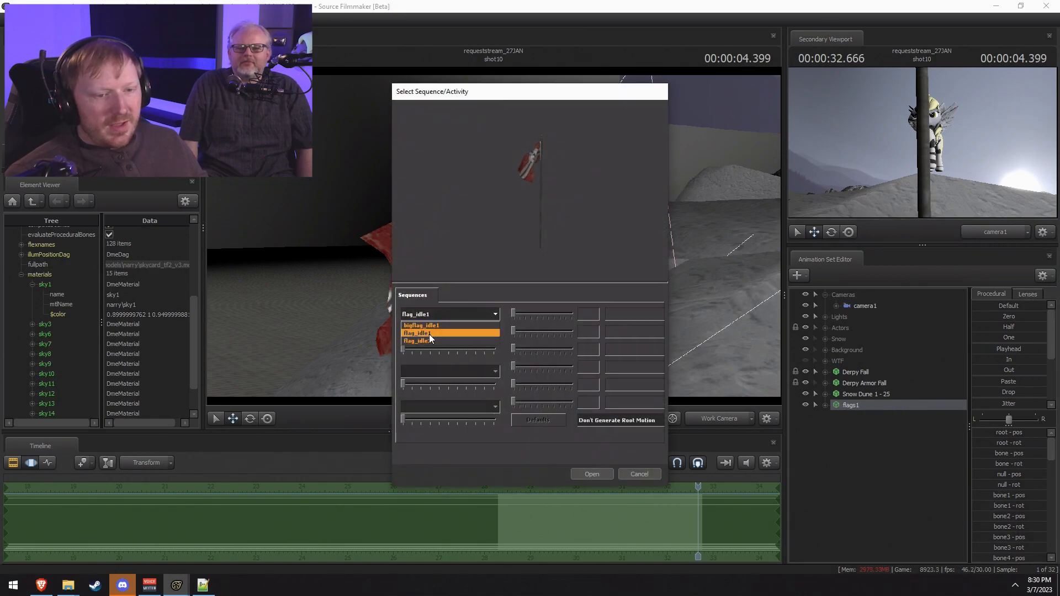
left_click(592, 474)
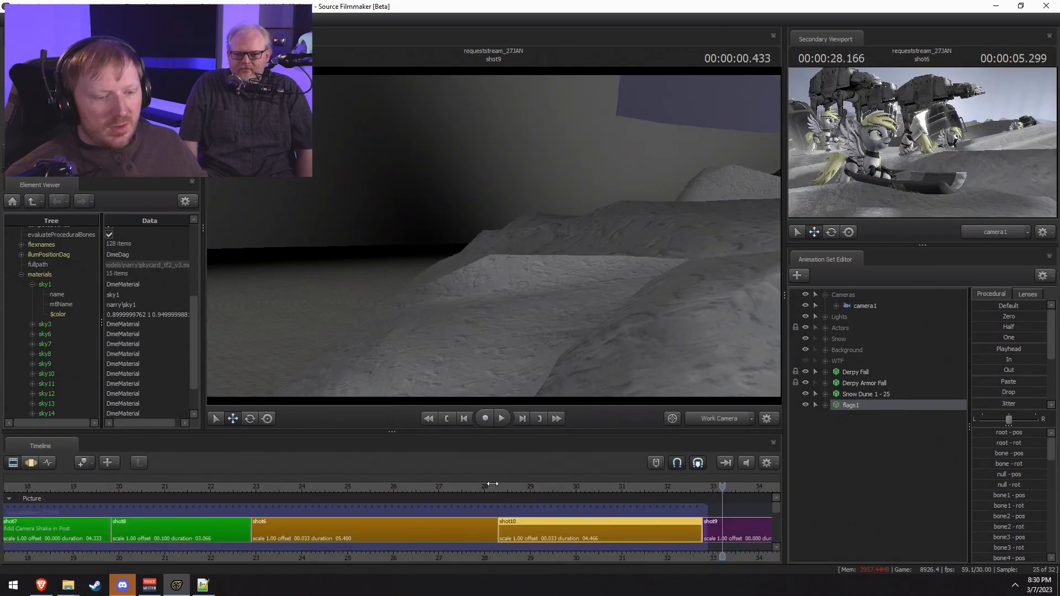
left_click(498, 485)
key("space")
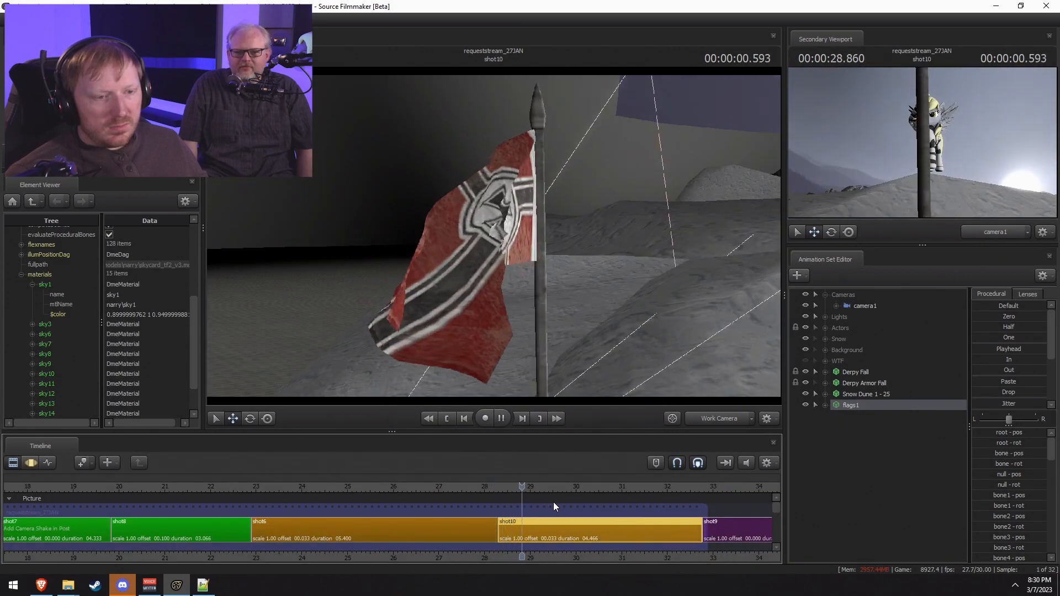
Step: Stop playback and move the flag to where Derpy stands on the dune's peak
key("space")
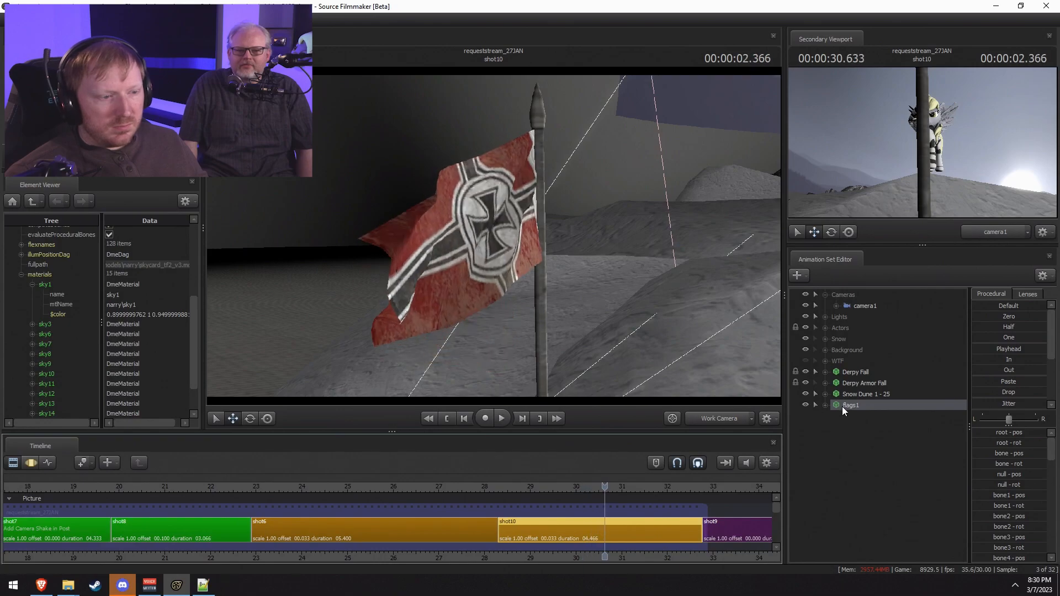
key("F3")
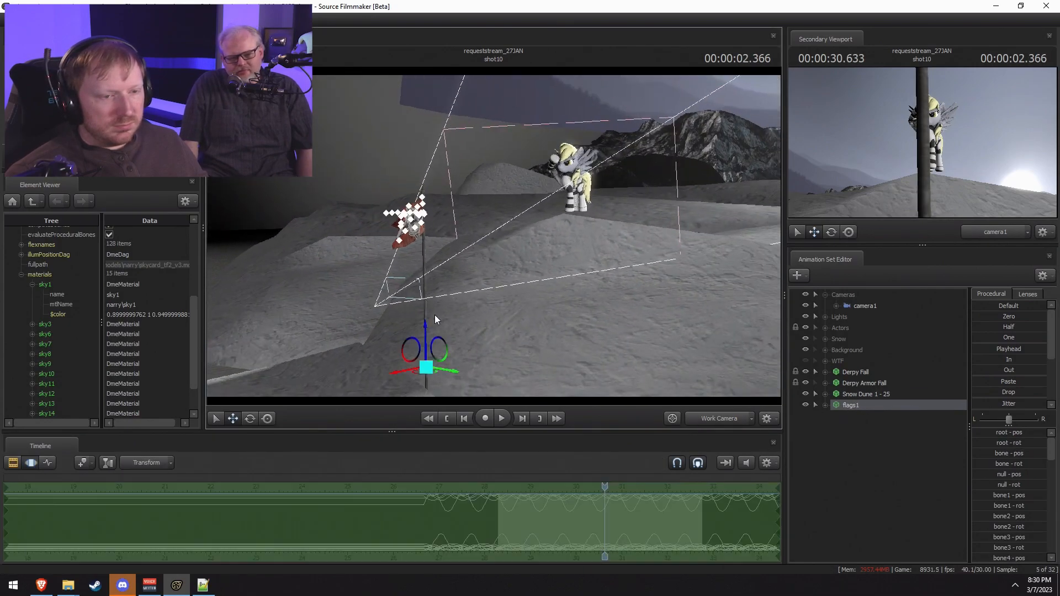
left_click_drag(429, 376, 574, 231)
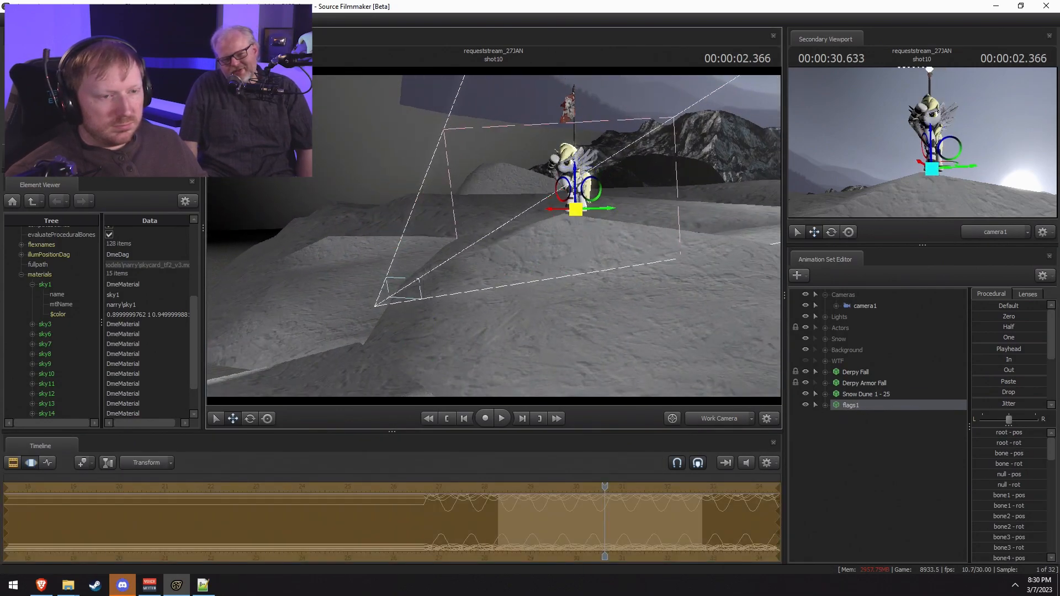
key("w")
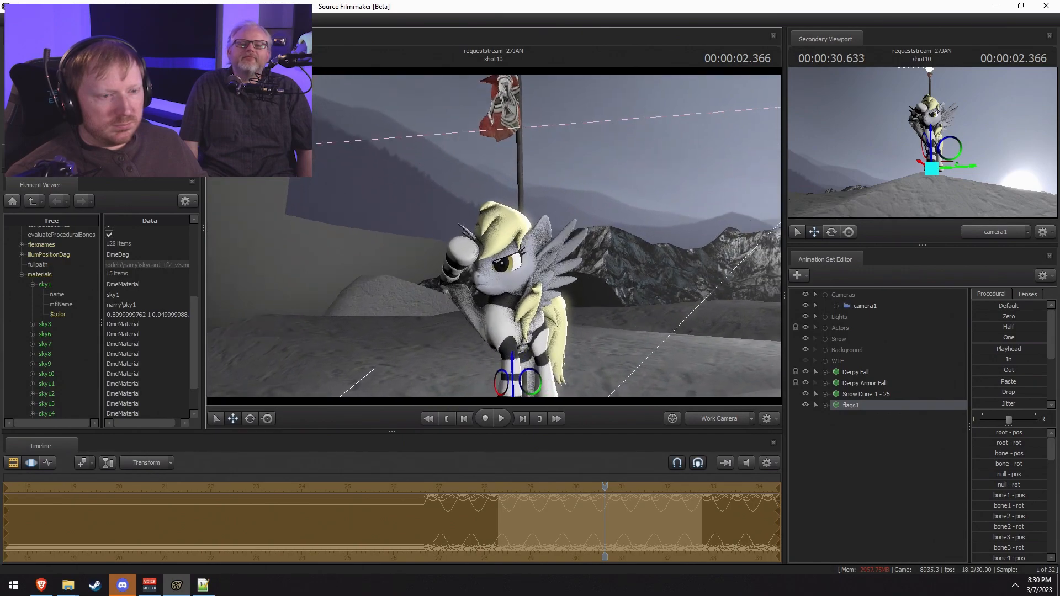
Step: Pull camera1 back to frame Derpy with the flag and adjust its field of view with the 50 mm lens preset
left_click(859, 305)
key("F3")
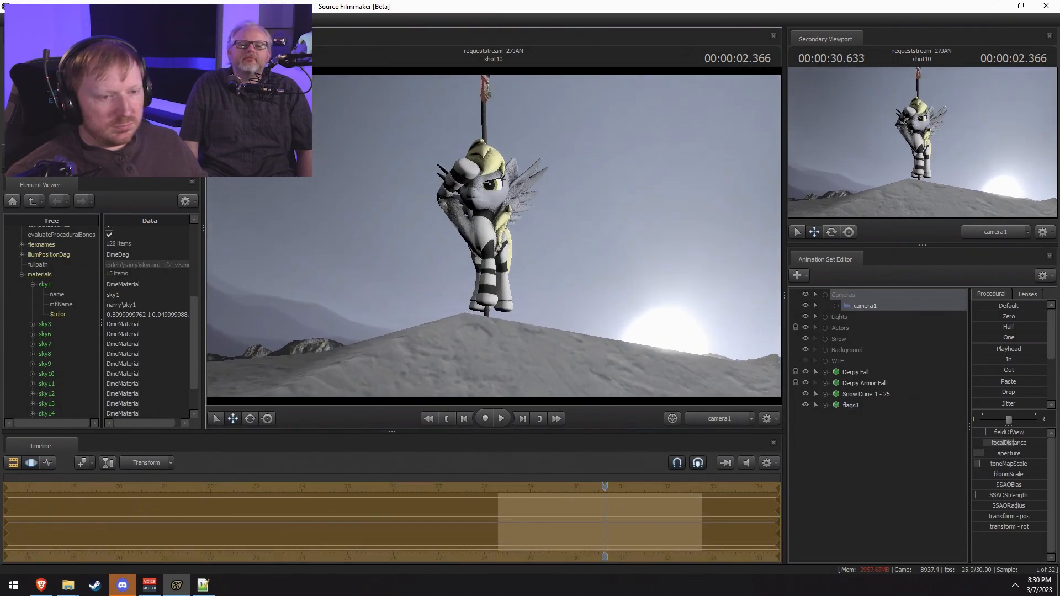
key("w")
scroll(494, 236, "up", 3)
key("s")
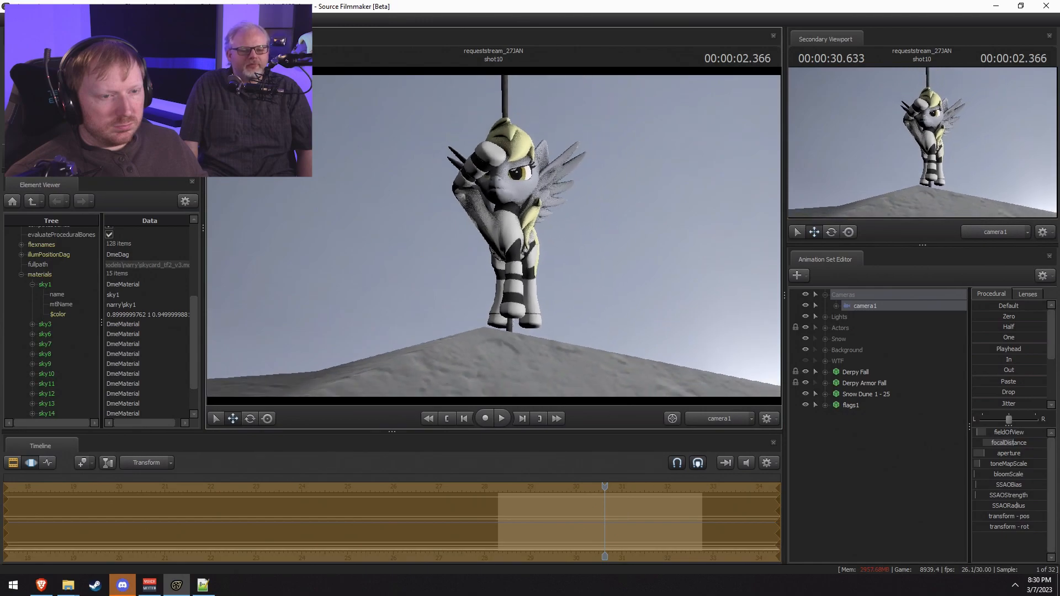
scroll(493, 237, "down", 4)
left_click(1027, 295)
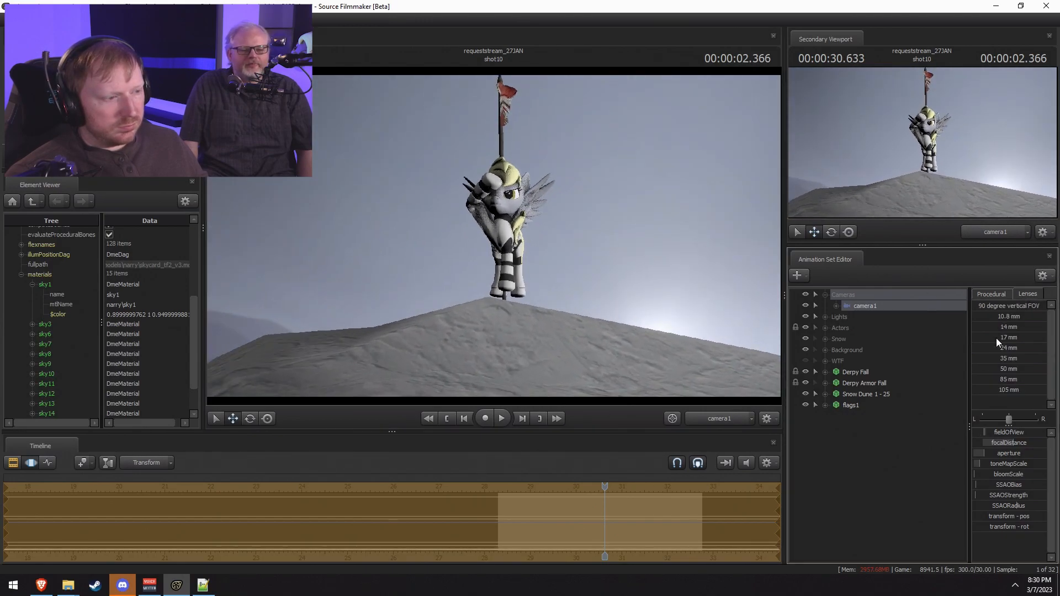
left_click(976, 370)
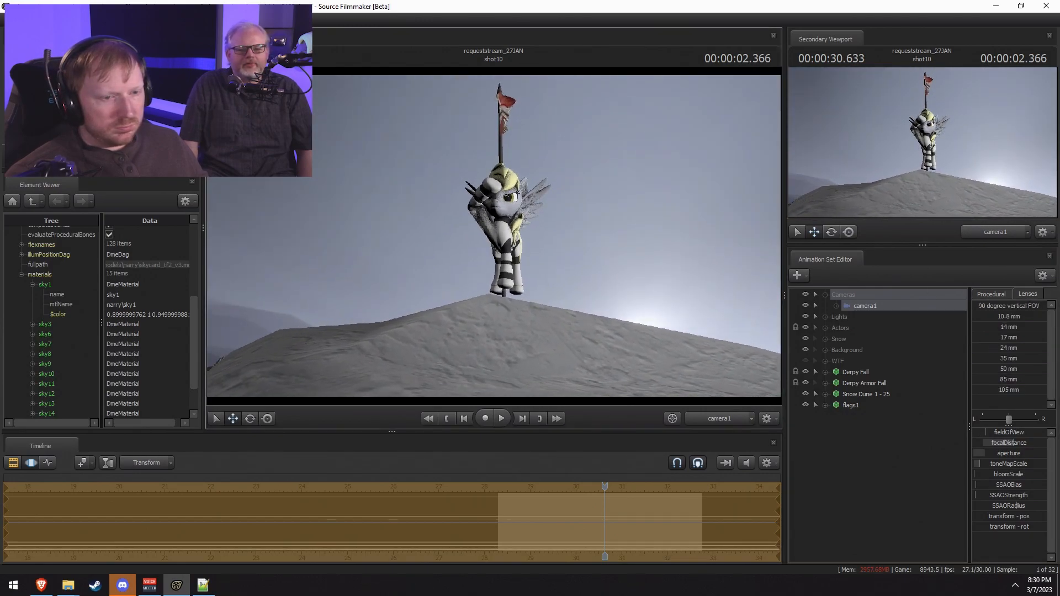
Step: Reposition camera1 low and closer to Derpy, framing her above the dune's peak with the sun in view
key("w")
left_click_drag(494, 236, 493, 236)
key("s")
key("x")
key("z")
key("w")
key("x")
key("s")
key("s")
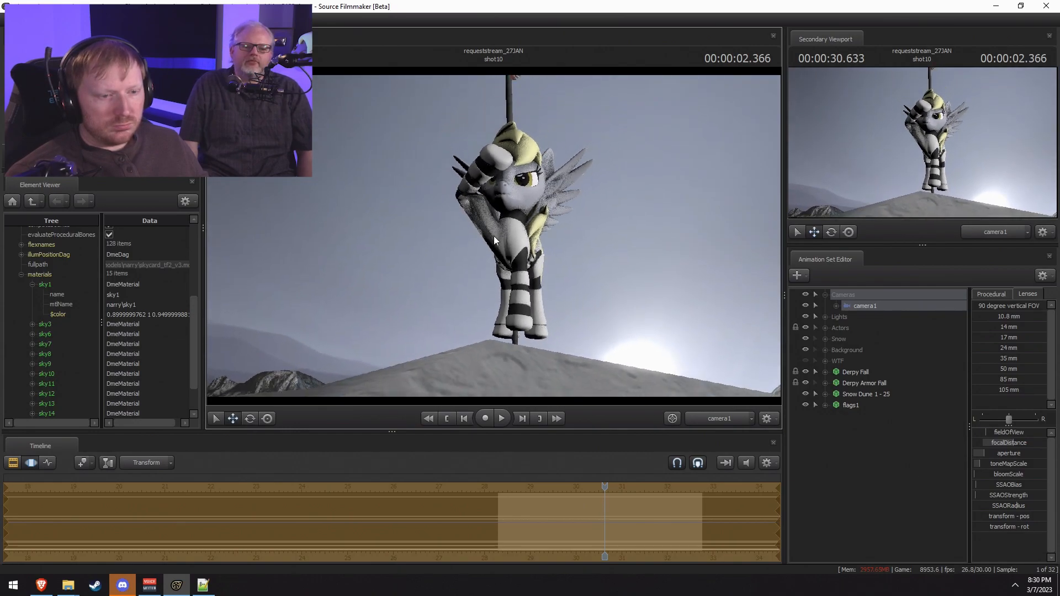
Step: Delete the Derpy Fall, Derpy Armor Fall, Snow Dune 1 - 25 and flags1 animation sets
left_click(860, 383)
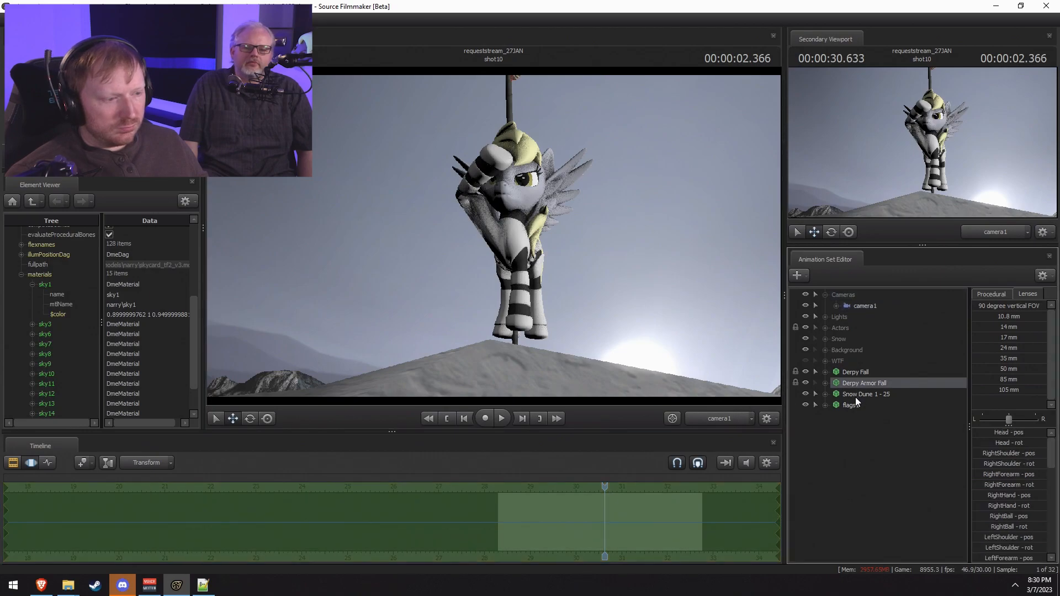
left_click(854, 395)
left_click(855, 373)
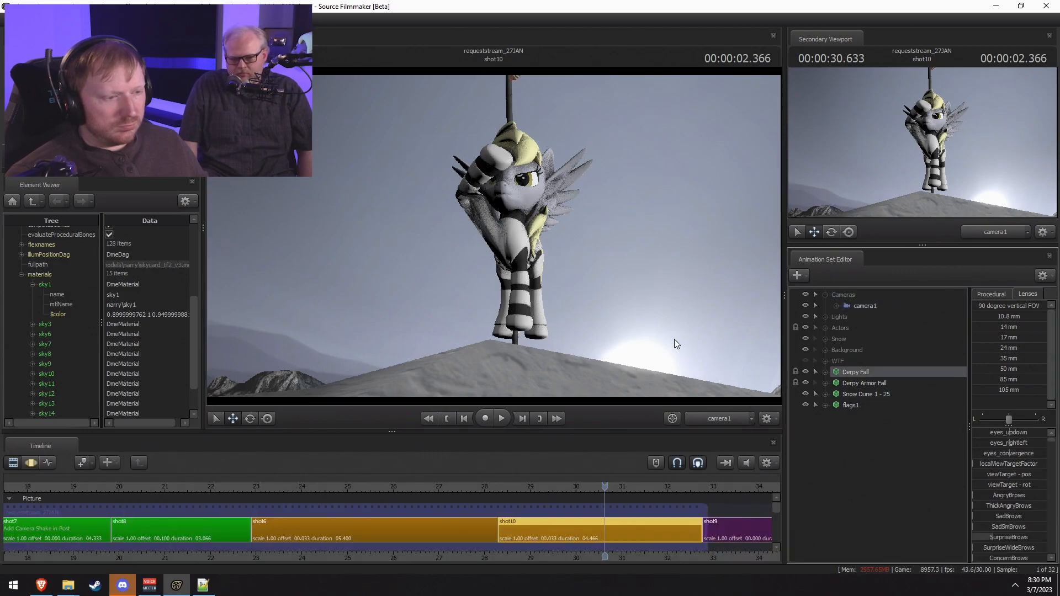
left_click(708, 422, "ctrl")
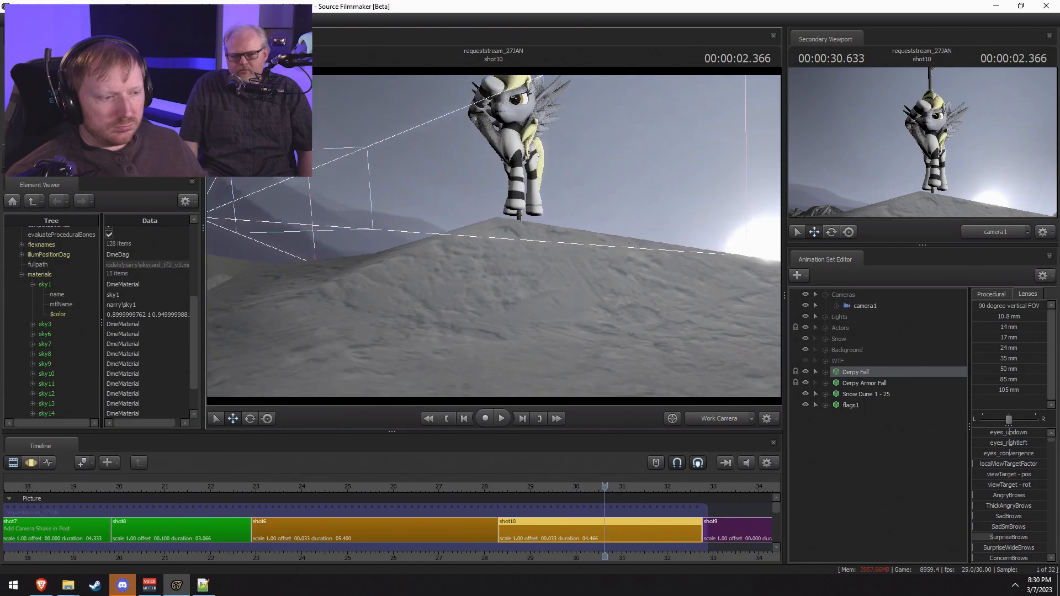
left_click(853, 408, "shift")
right_click(853, 409)
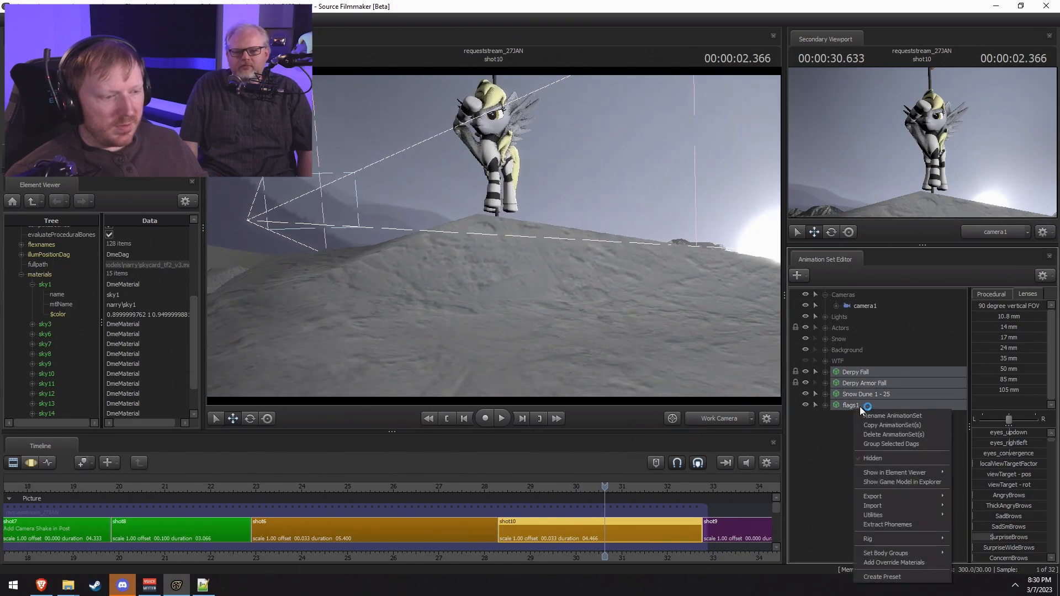
left_click(872, 434)
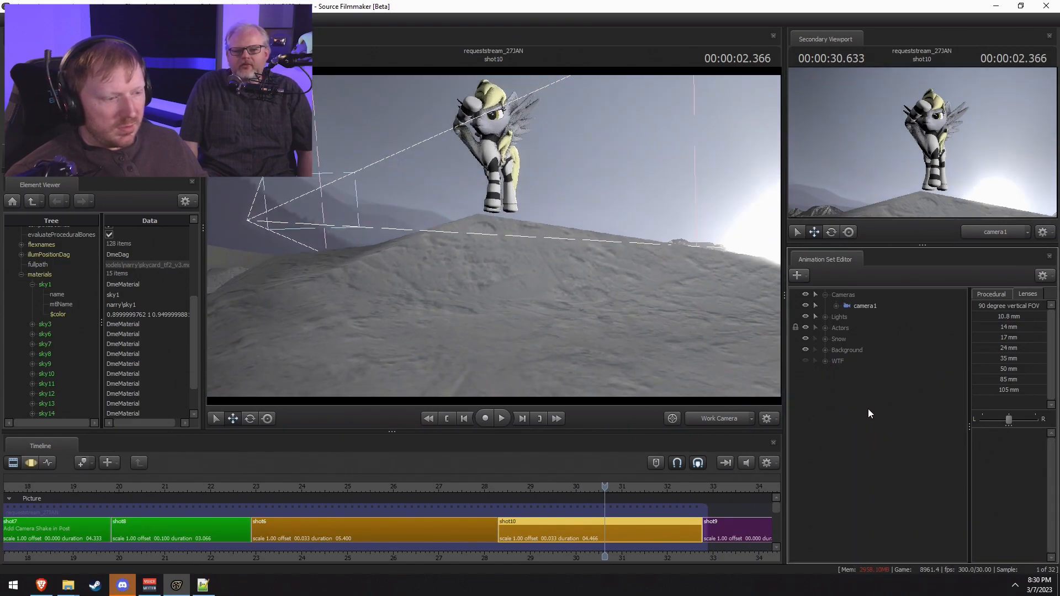
Step: Lower the Derpy 1 model from the Actors group so that she stands on the dune's peak
left_click(825, 329)
left_click(827, 330)
left_click(826, 332)
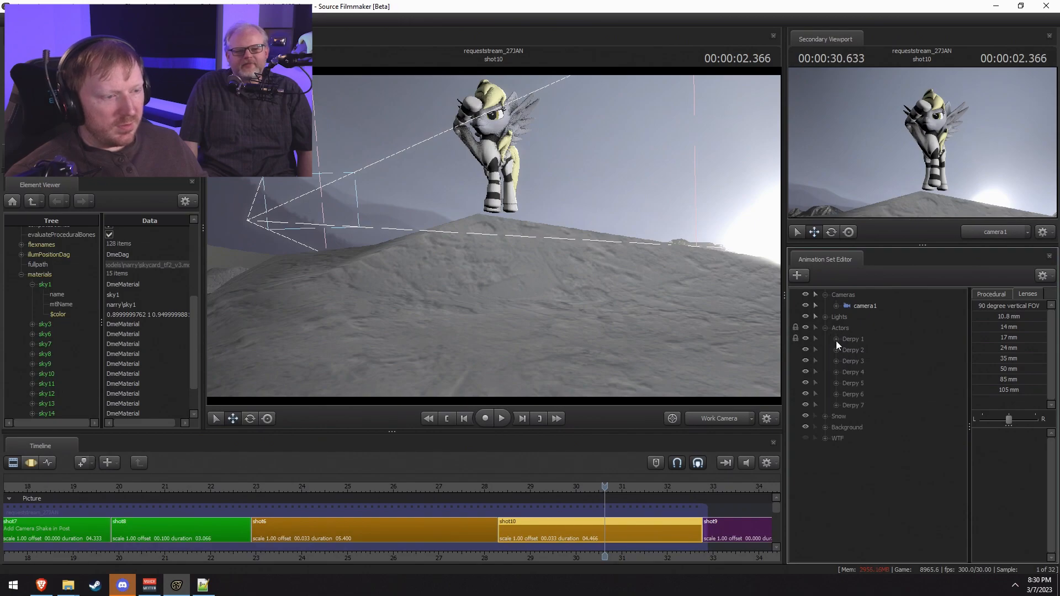
left_click(836, 340)
left_click(860, 343)
mouse_move(493, 234)
left_mouse_down()
mouse_move(486, 275)
mouse_move(500, 251)
left_mouse_up()
key("F3")
key("F2")
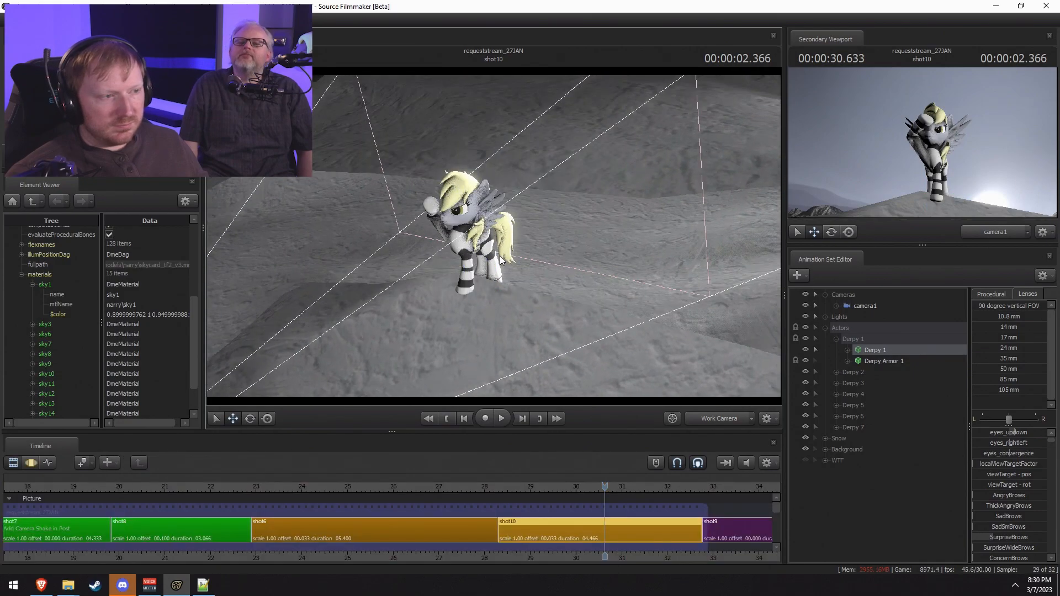
key("F3")
key("F2")
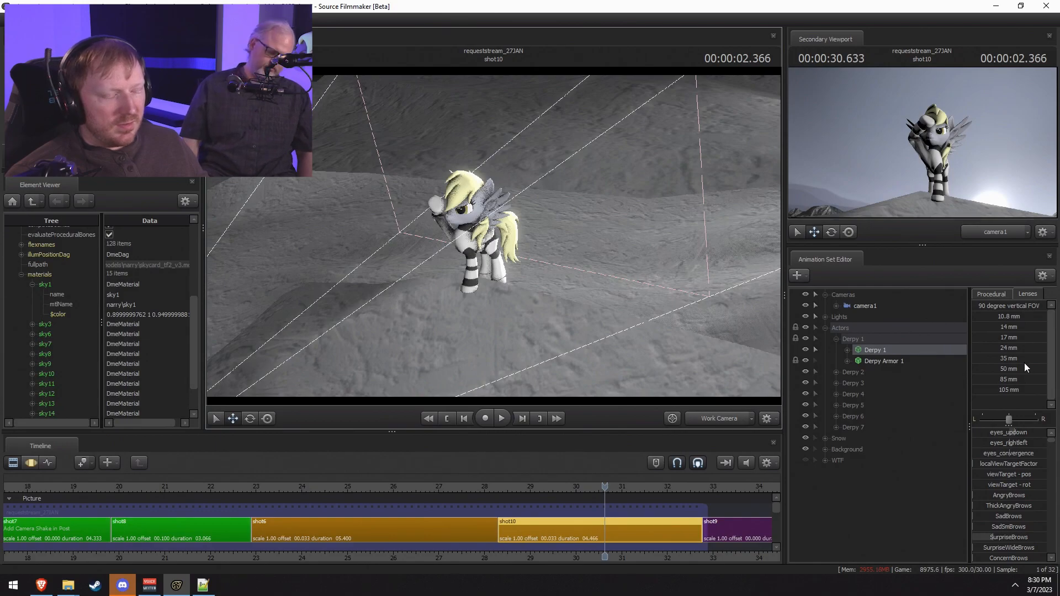
Step: Collapse the Actors group and delete the hidden group listed below Background
left_click(821, 328)
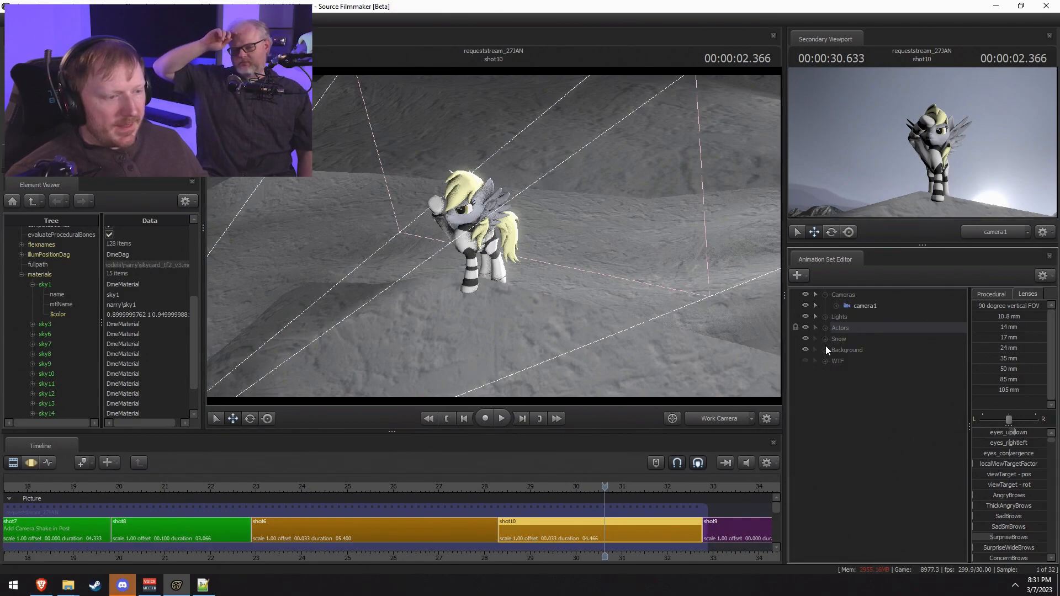
left_click(833, 360)
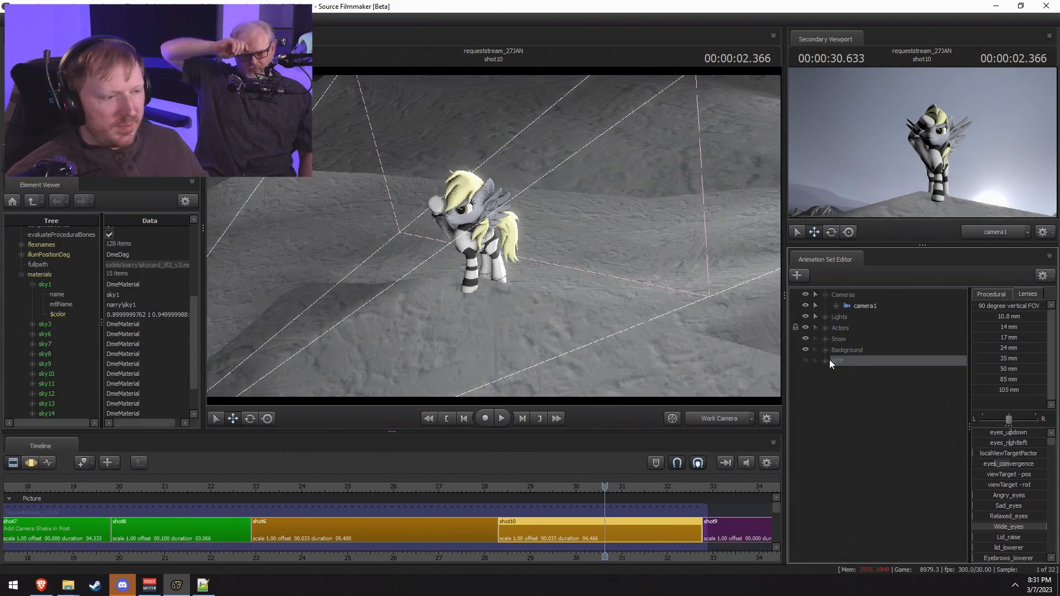
left_click(825, 328)
left_click(825, 328)
left_click(825, 328)
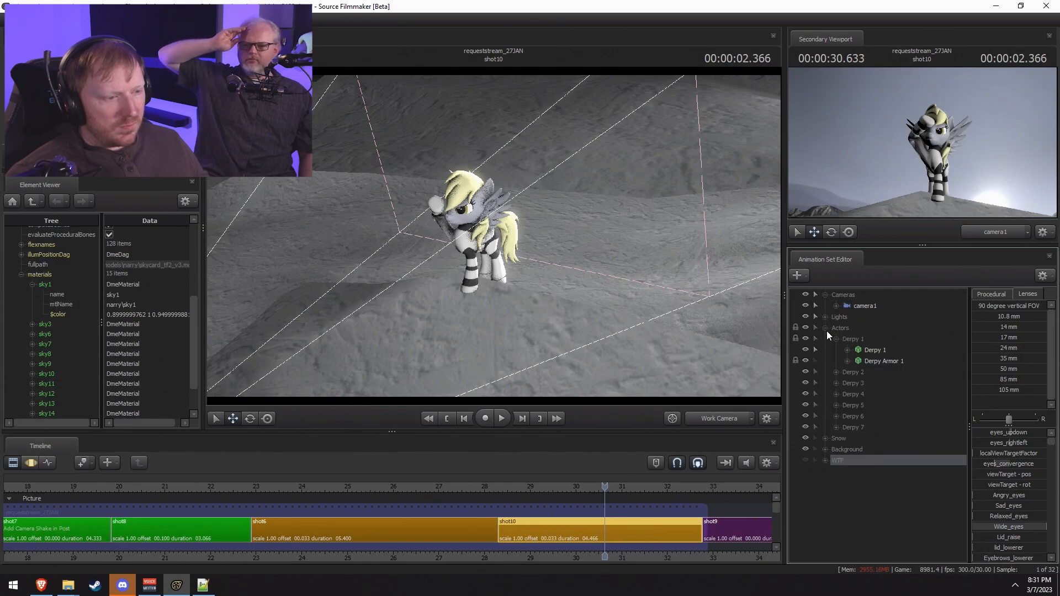
left_click(837, 339)
left_click(825, 328)
left_click(825, 350)
left_click(825, 350)
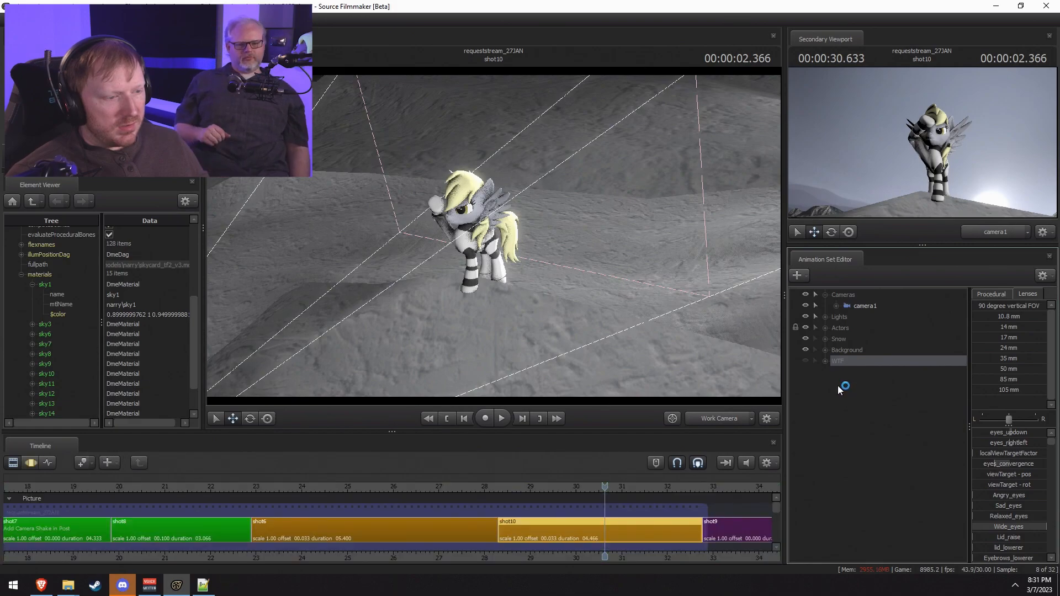
right_click(838, 386)
left_click(836, 362)
left_click(826, 361)
right_click(850, 368)
left_click(872, 392)
Step: Create an animation set for a new model, filtering the models by "flag" and loading mapmodels\flags.mdl
right_click(866, 403)
left_click(920, 428)
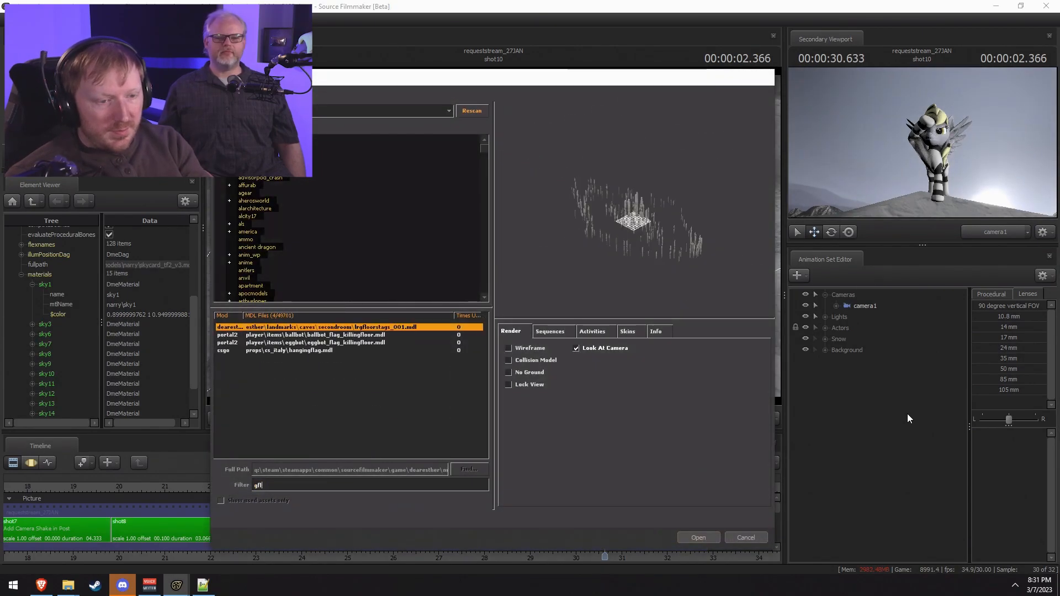
type("flag")
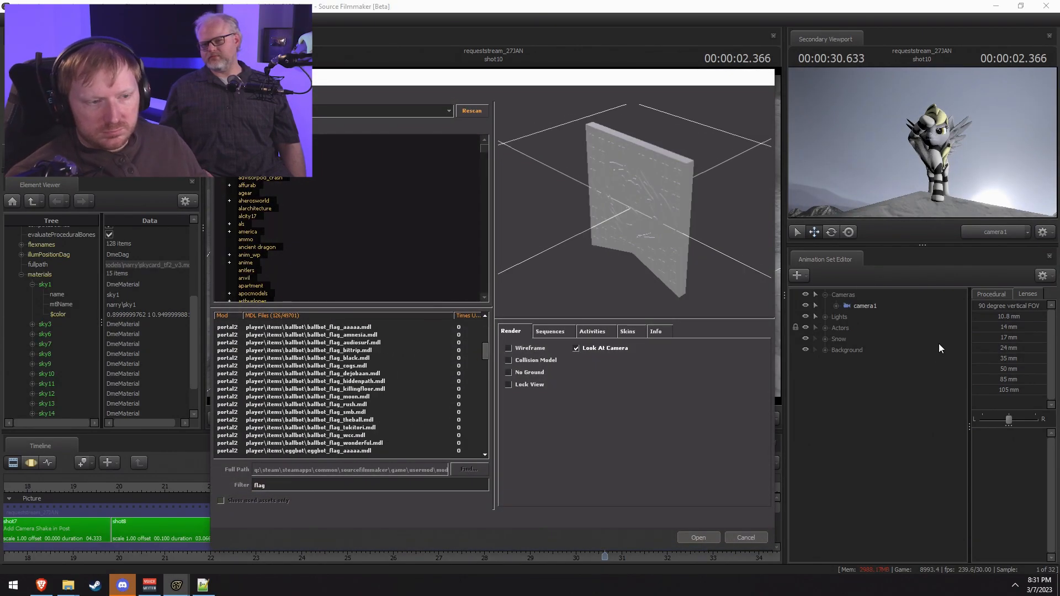
key("Down")
key("Down")
key("Down")
key("Down")
key("Down")
key("Down")
key("Down")
key("Down")
key("Down")
key("Down")
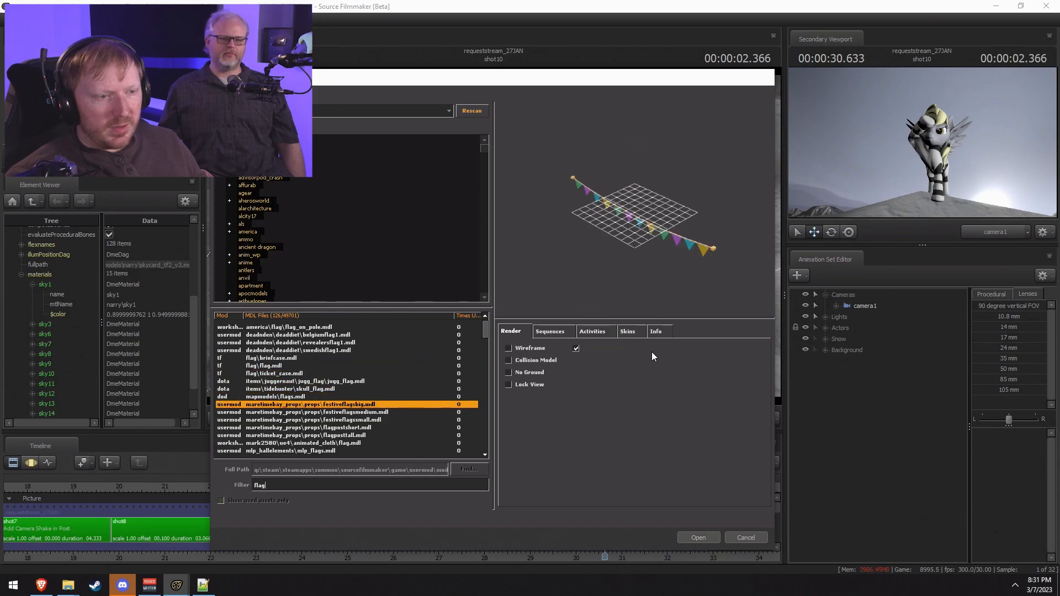
left_click(697, 537)
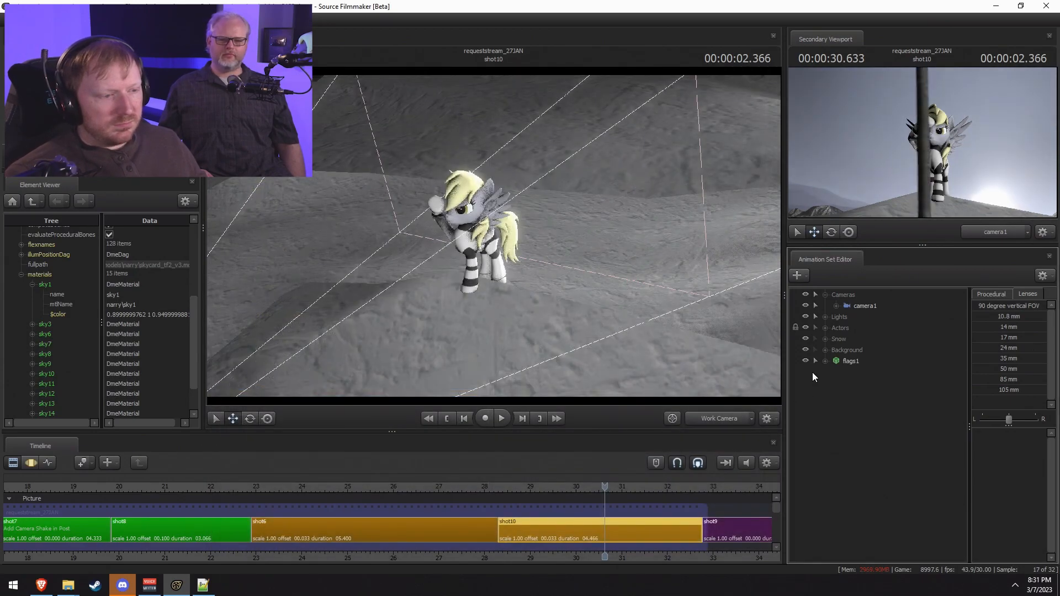
Step: Import the flag_idle1 sequence onto the newly loaded flags1 animation set
right_click(843, 360)
mouse_move(879, 456)
left_click(975, 465)
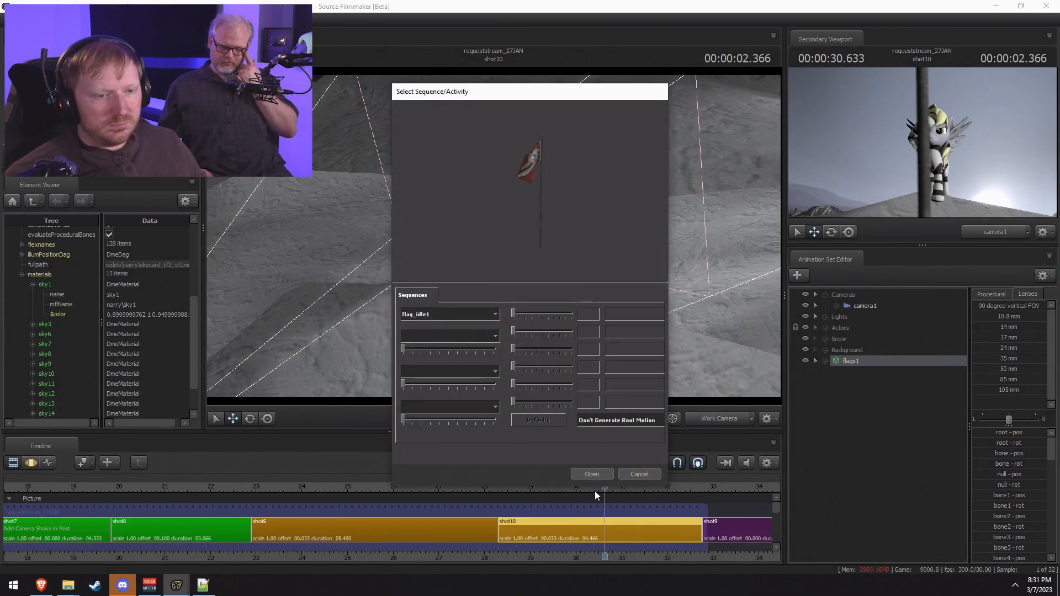
left_click(592, 476)
Step: Move the flag from in front of the camera to beside Derpy on the dune's peak
key("F3")
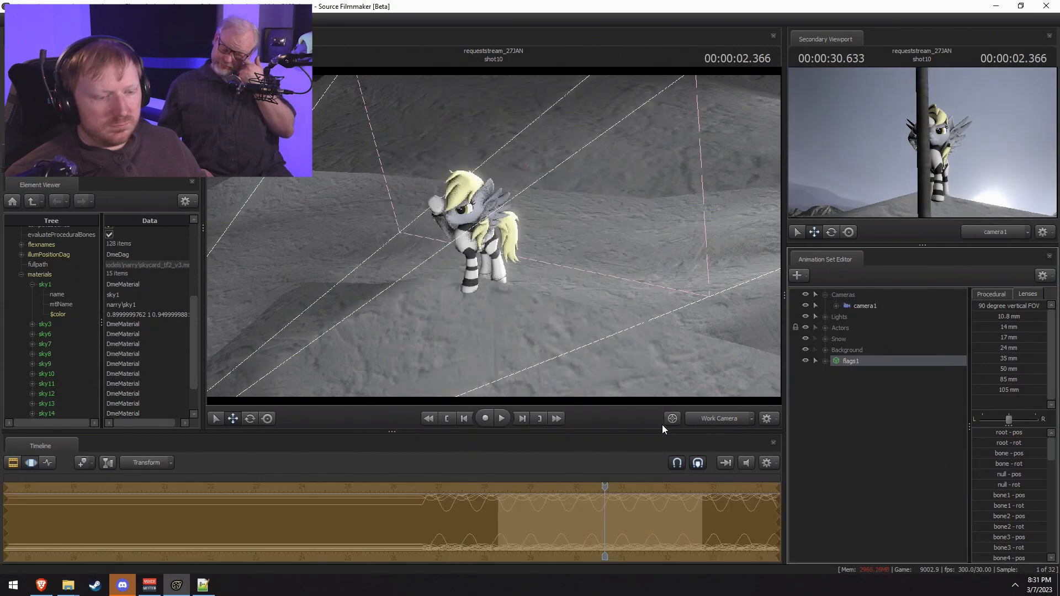
scroll(662, 528, "down", 3)
scroll(657, 527, "up", 1)
key("F2")
left_click_drag(575, 342, 552, 315)
key("s")
left_click_drag(486, 237, 450, 285)
key("w")
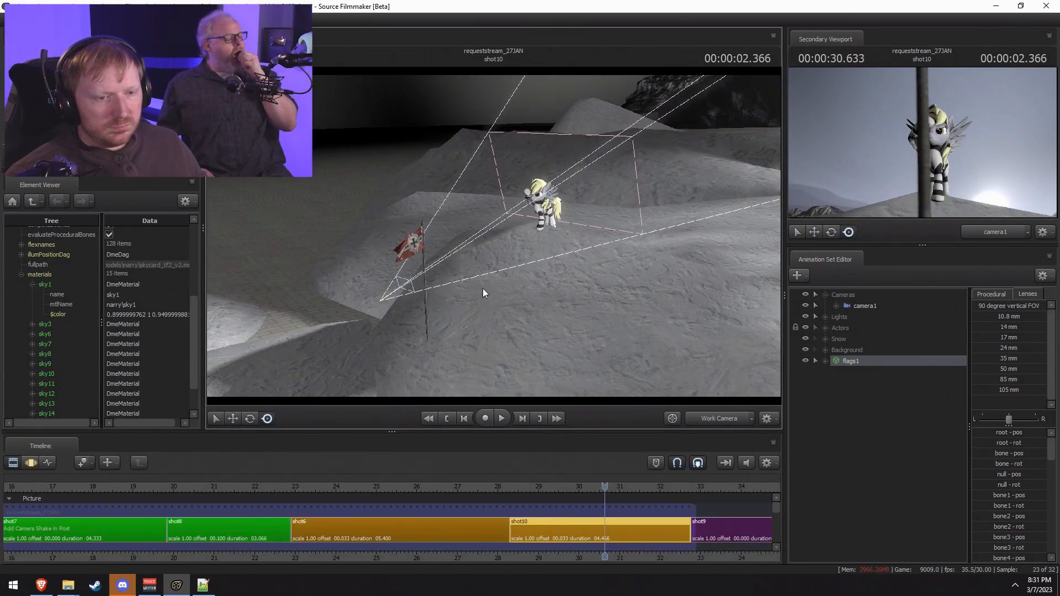
key("F3")
left_click_drag(427, 334, 552, 249)
key("w")
key("s")
Step: Tilt the flag so its pole rises diagonally past Derpy's raised foreleg, with its base in the snow beside her
key("e")
left_click_drag(541, 288, 522, 332)
key("ctrl+z")
mouse_move(484, 302)
left_mouse_down()
mouse_move(497, 288)
mouse_move(508, 298)
left_mouse_up()
key("w")
mouse_move(517, 338)
left_mouse_down()
mouse_move(512, 362)
mouse_move(525, 354)
mouse_move(521, 338)
mouse_move(555, 324)
mouse_move(532, 316)
mouse_move(590, 334)
mouse_move(564, 319)
mouse_move(565, 334)
mouse_move(553, 282)
mouse_move(466, 158)
left_mouse_up()
key("ctrl+z")
key("ctrl+z")
key("w")
key("e")
key("w")
key("e")
key("w")
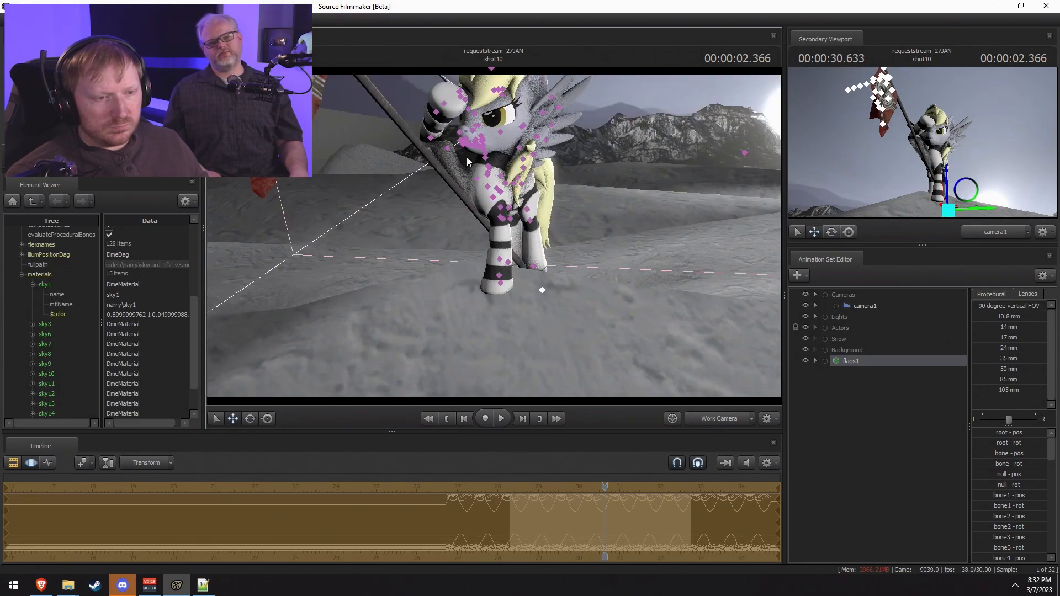
Step: Lower Derpy 1's right front leg from the salute toward the flagpole by adjusting the leg bones from the shoulder
left_click(475, 178)
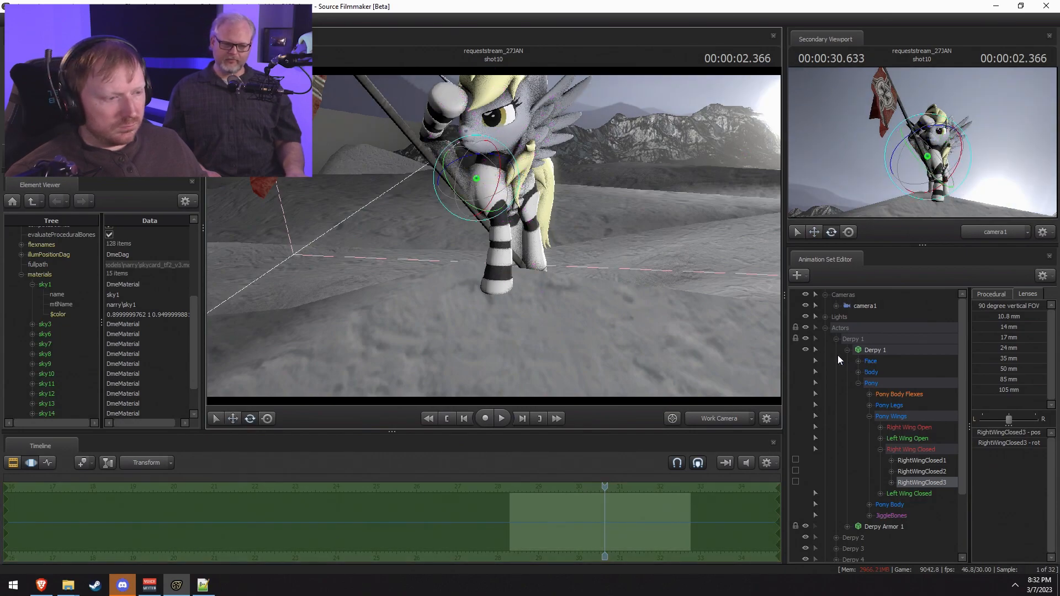
left_click(607, 247, "ctrl")
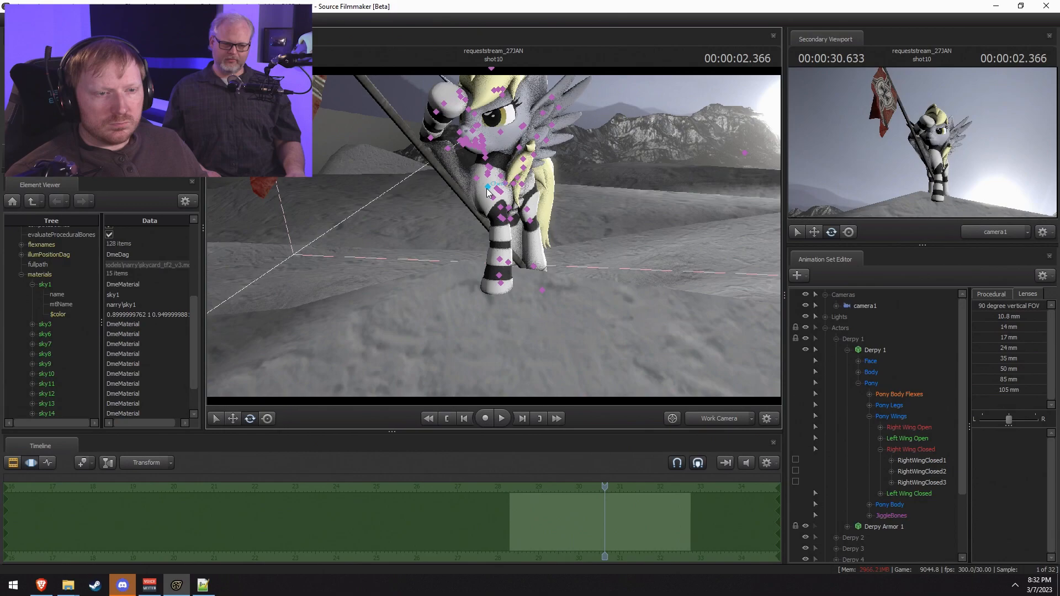
left_click(447, 149)
left_click_drag(447, 149, 538, 265)
key("e")
key("w")
left_click_drag(444, 225, 447, 210)
left_click_drag(447, 210, 500, 238, "alt")
key("e")
key("ctrl")
left_click(509, 221, "ctrl")
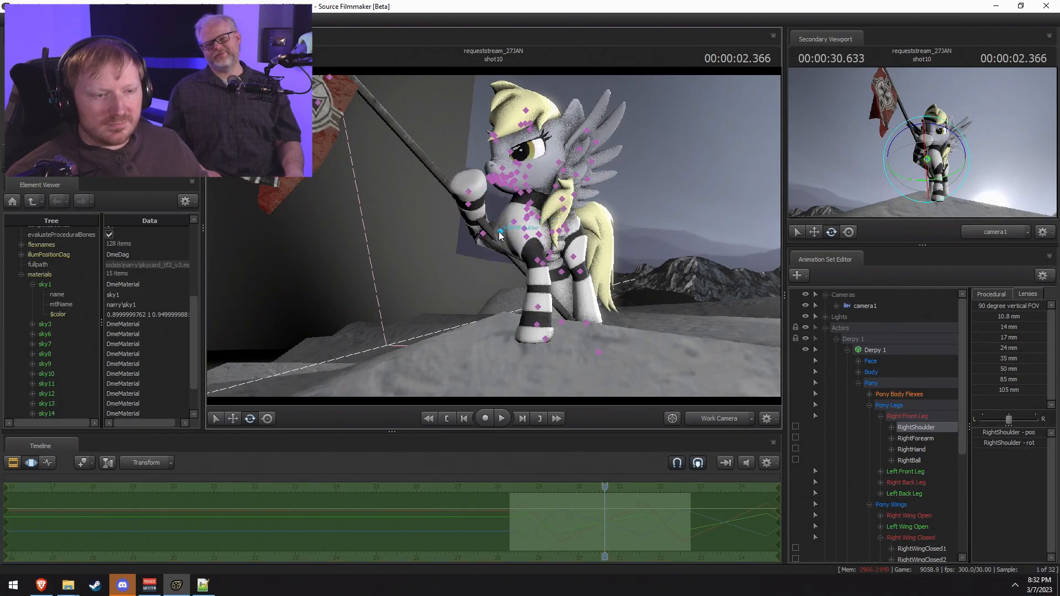
Step: Rotate Derpy 1's right forearm and hand bones so her hoof is held up against the flagpole
left_click(486, 230, "ctrl")
left_click_drag(469, 240, 451, 203)
key("ctrl")
left_click(456, 220, "ctrl")
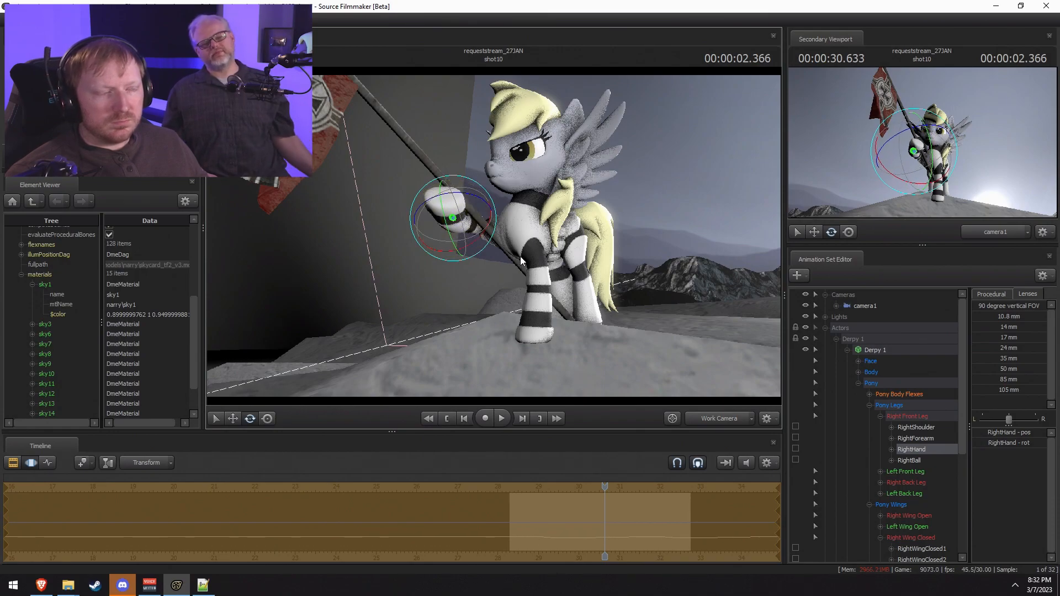
left_click_drag(568, 305, 506, 235)
Step: Rotate Derpy 1's neck and head bones to turn her face toward the flagpole and tilt her head back slightly
left_click_drag(721, 296, 542, 237)
left_click(541, 224)
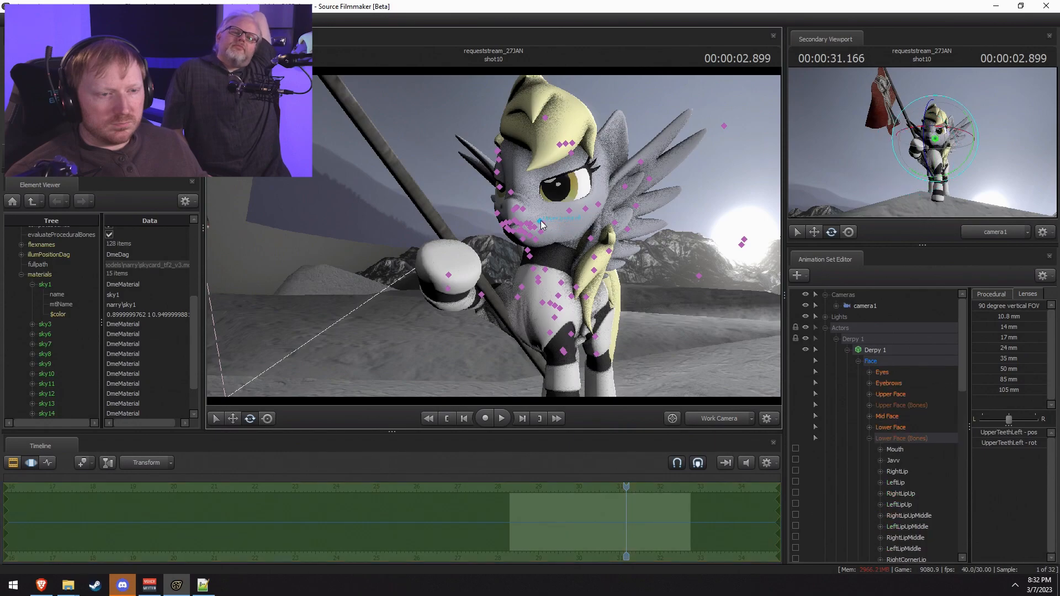
left_click(544, 271)
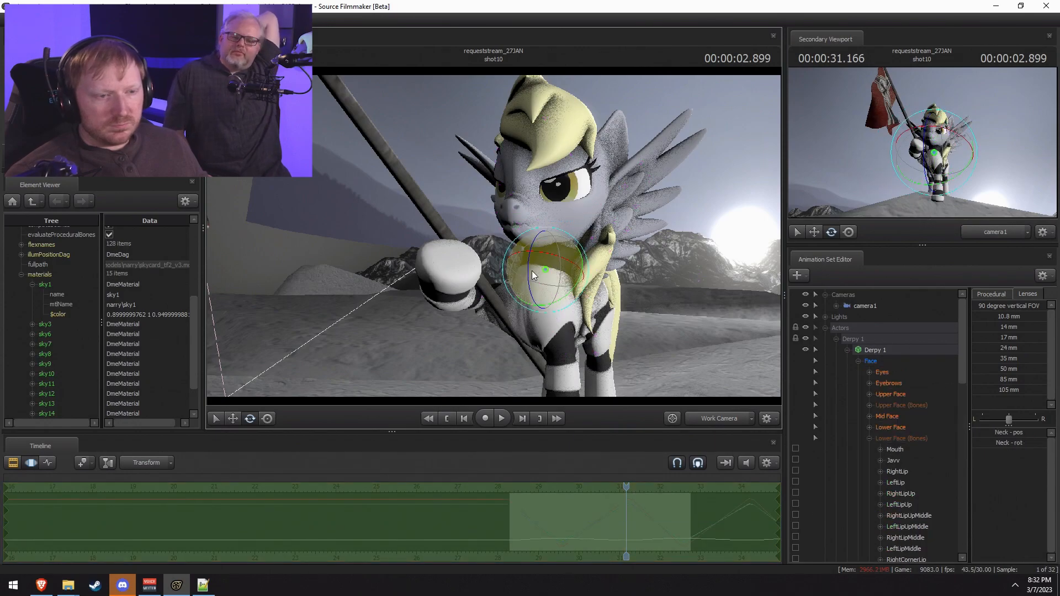
left_click_drag(550, 223, 547, 221)
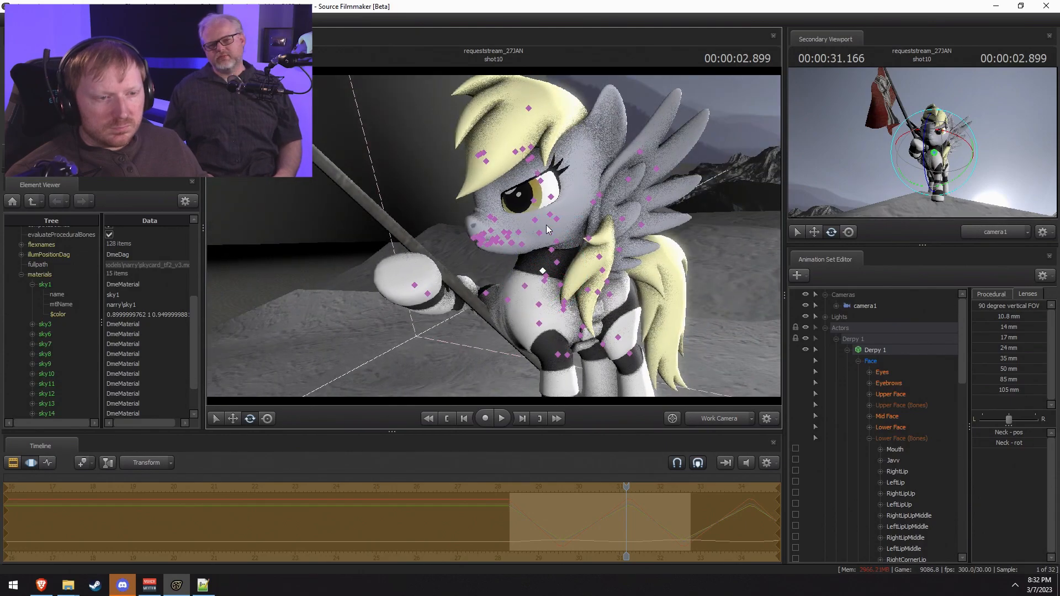
left_click(546, 225)
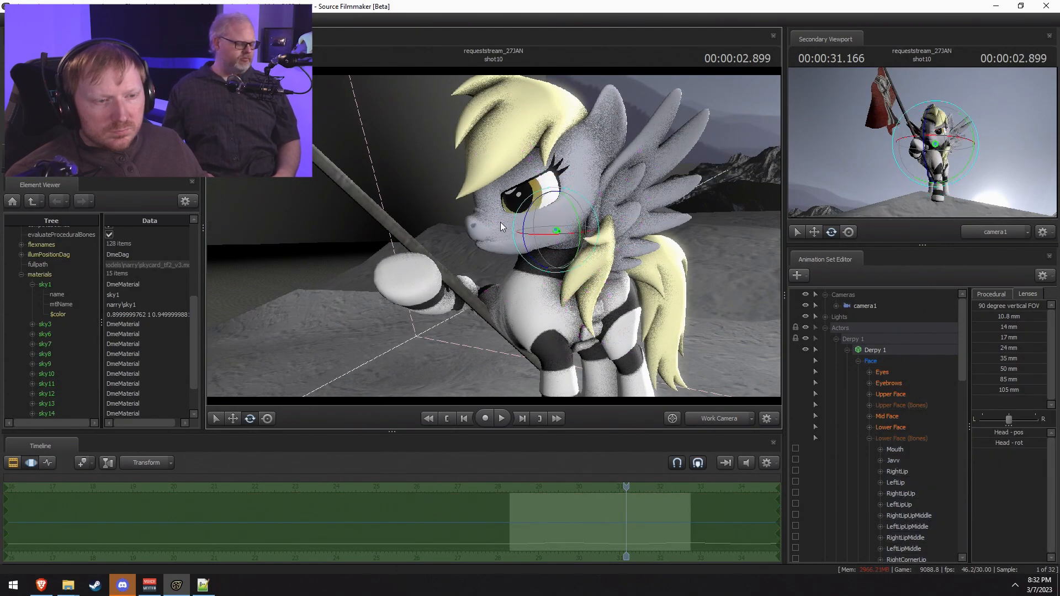
left_click(530, 205)
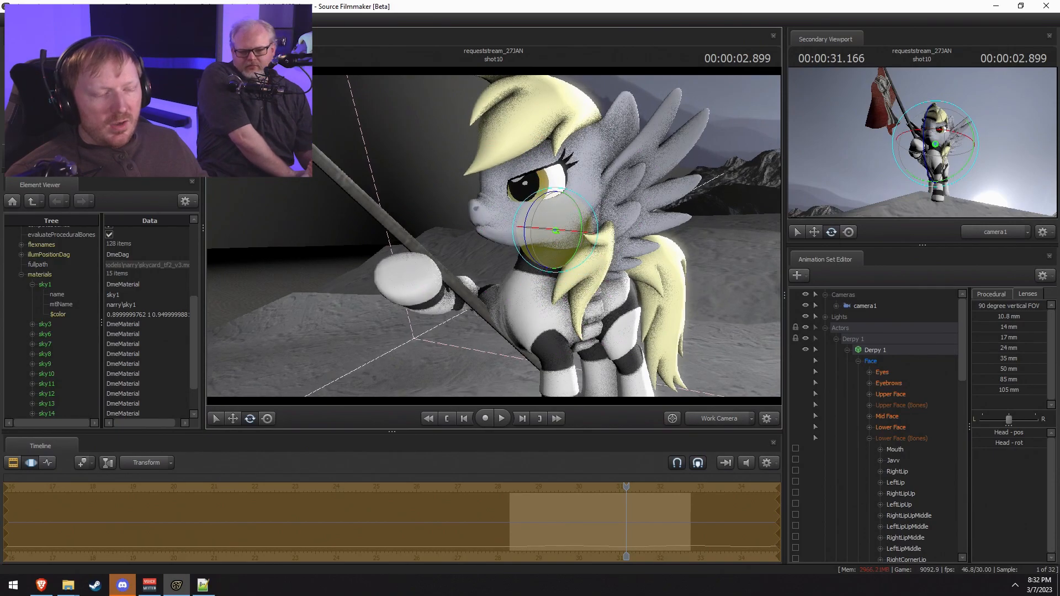
Step: Turn Derpy 1's neck further toward the flagpole, and rotate the head bone to lift and tilt her head
left_click_drag(547, 283, 495, 237, "alt")
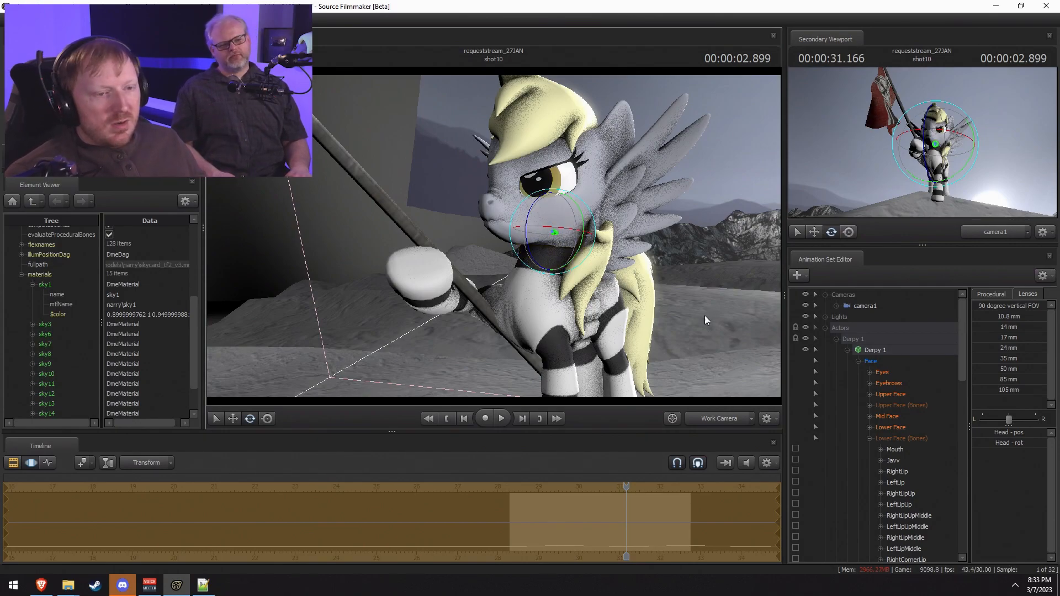
left_click_drag(709, 326, 685, 328, "alt")
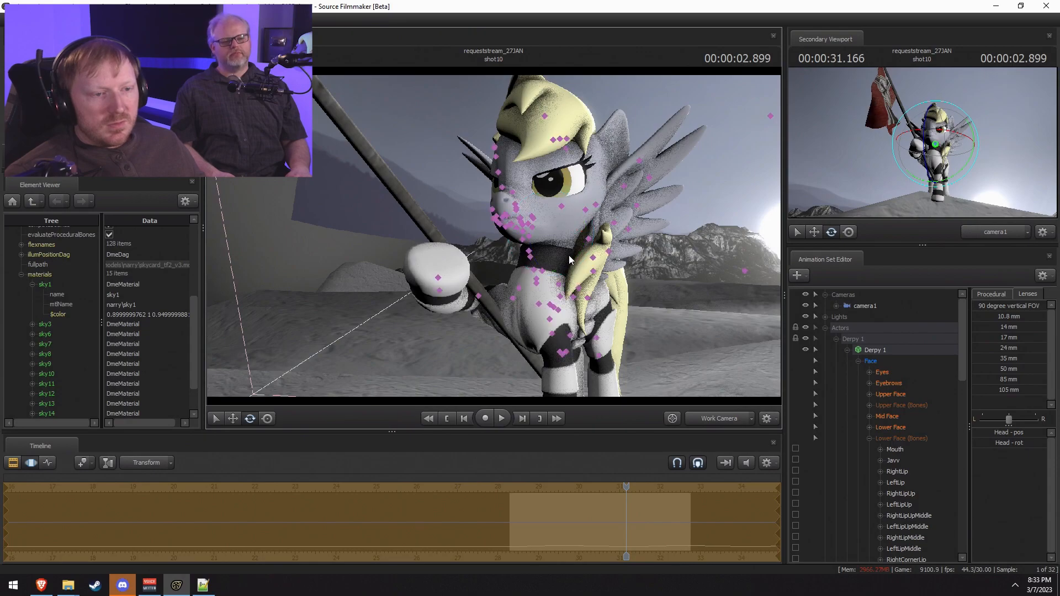
left_click(541, 272)
left_click_drag(541, 272, 579, 253)
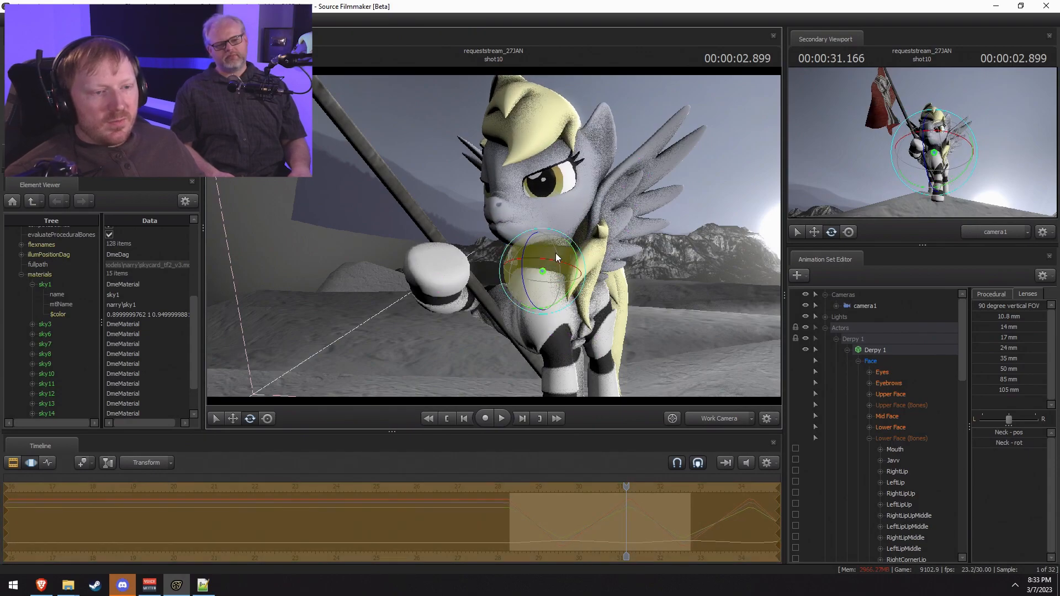
left_click(532, 216)
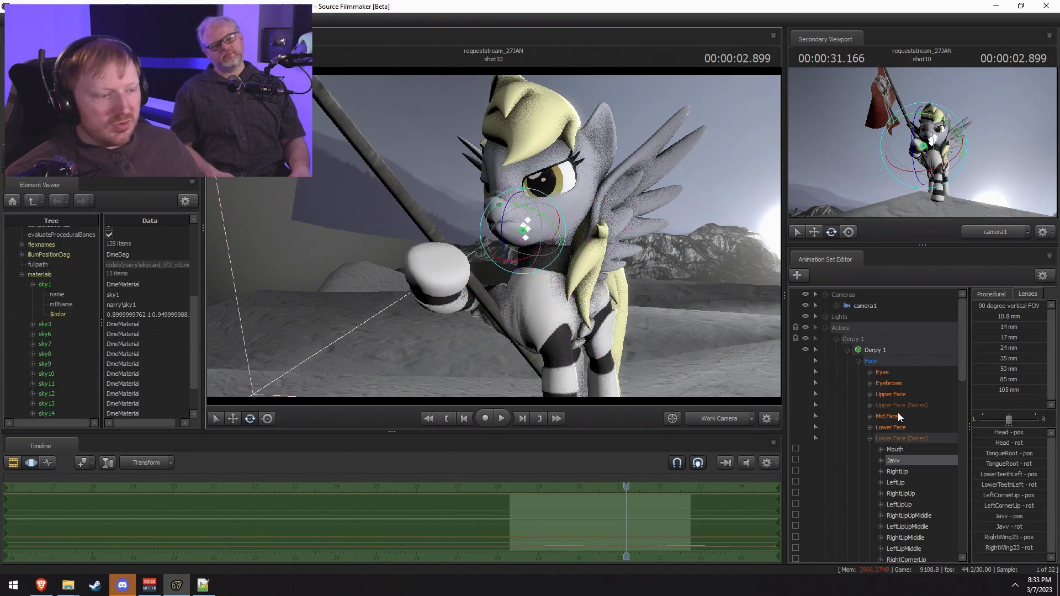
scroll(891, 436, "down", 7)
left_click(884, 450)
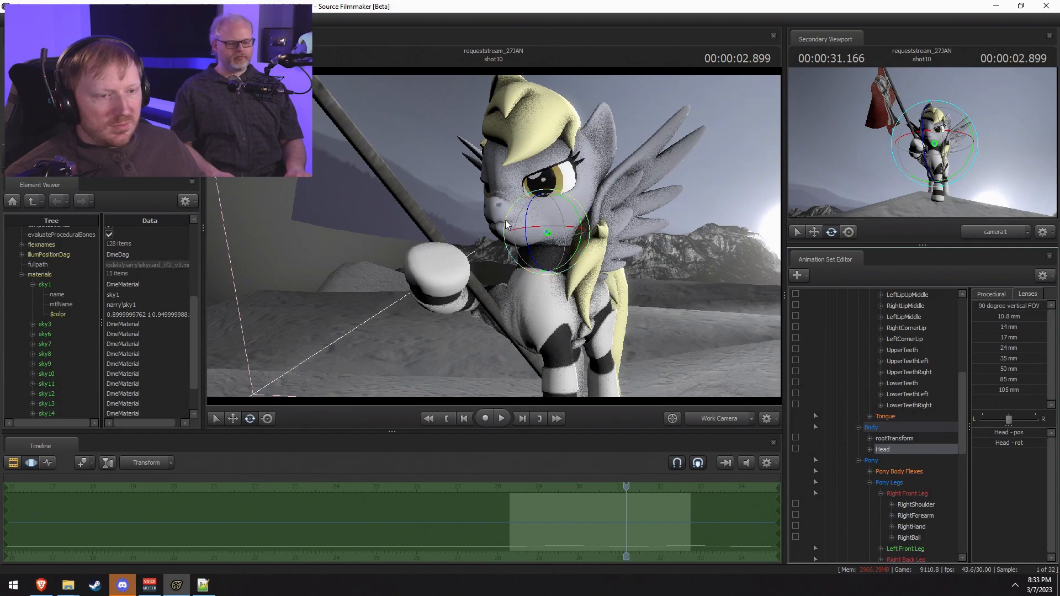
left_click_drag(503, 224, 541, 239)
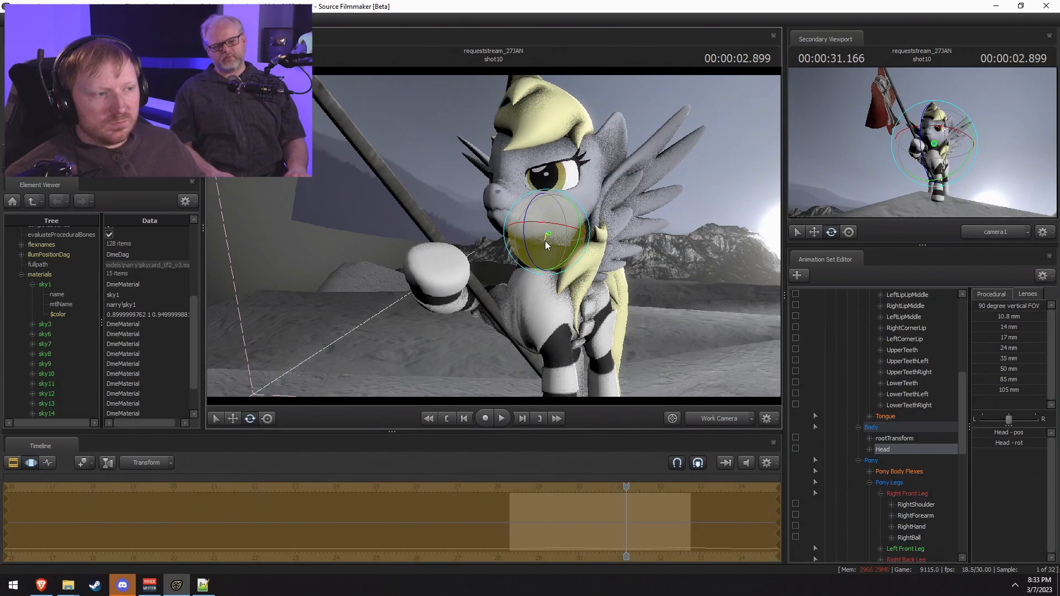
Step: Move Derpy 1's TongueRoot bone up and forward so her tongue pokes out between her lips
scroll(895, 372, "up", 5)
scroll(883, 373, "up", 2)
left_click_drag(486, 237, 601, 301)
key("w")
key("F2")
key("F3")
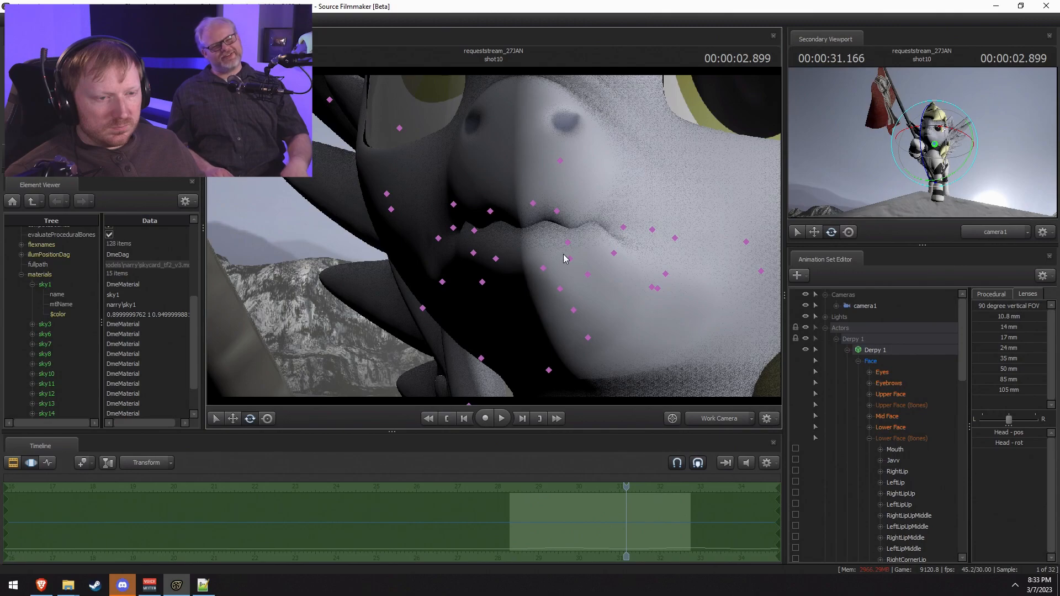
left_click(559, 289)
left_click(587, 338)
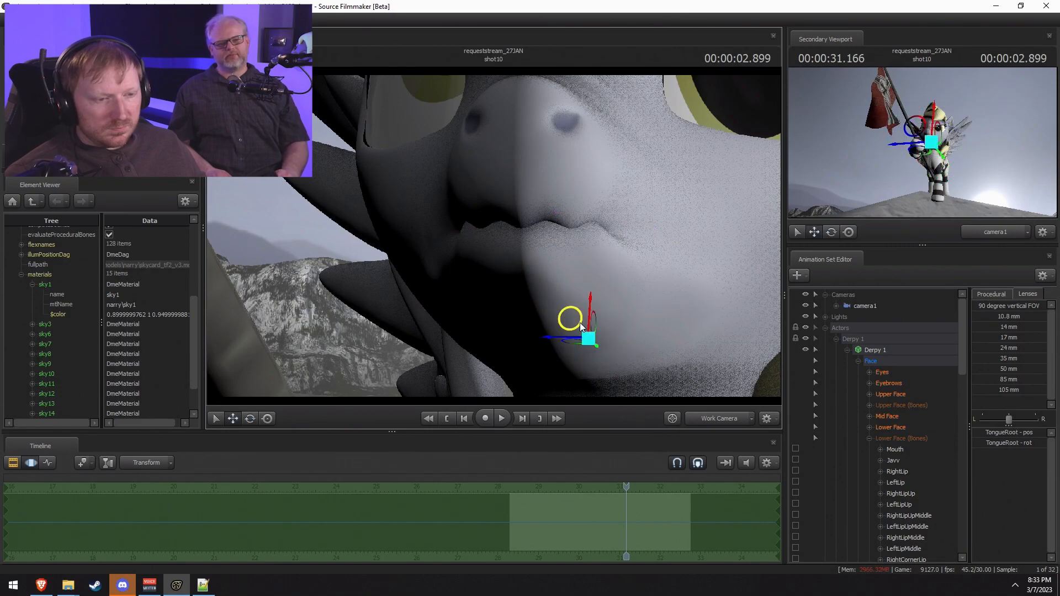
left_click_drag(593, 327, 572, 283)
Step: Rotate Derpy 1's front tongue bones so the tongue curls down over her lower lip
key("e")
left_click(568, 241)
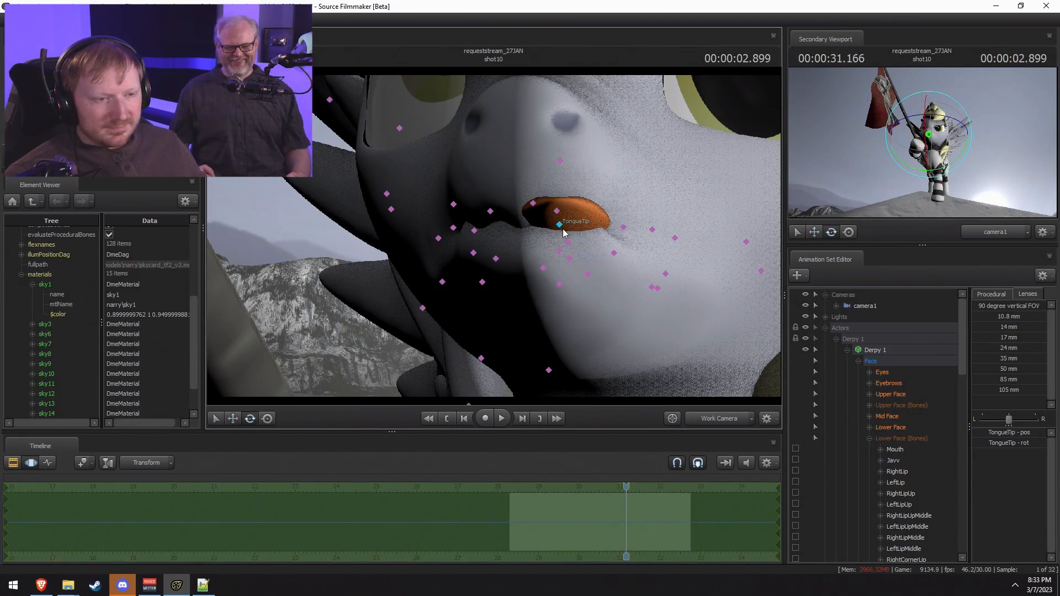
left_click_drag(577, 250, 582, 225)
key("F2")
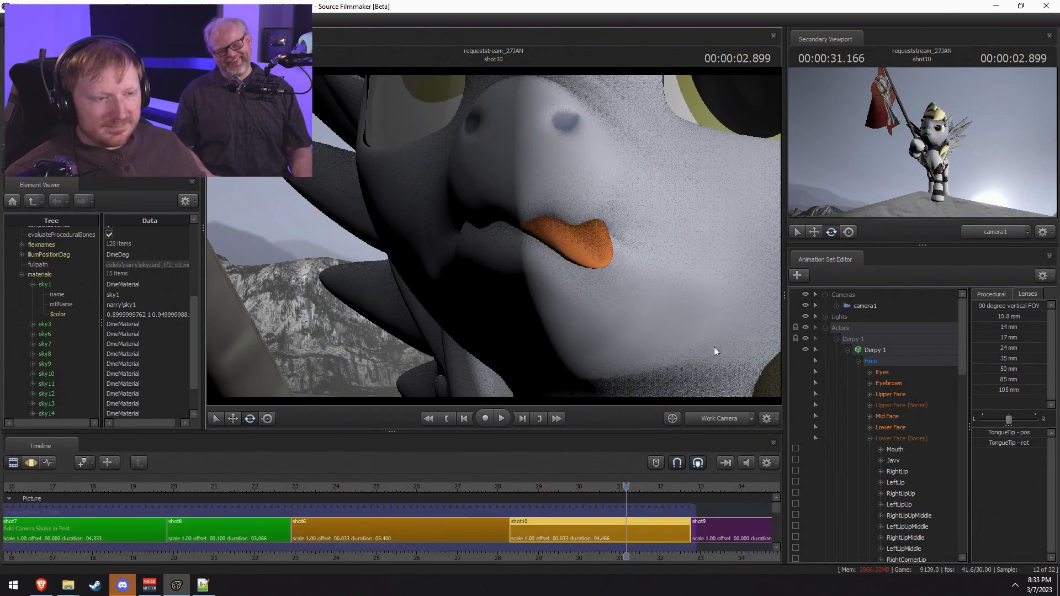
Step: Play part of shot10 through camera1 to check Derpy's new head pose and tongue
left_click(706, 422)
key("F3")
key("F2")
key("space")
key("space")
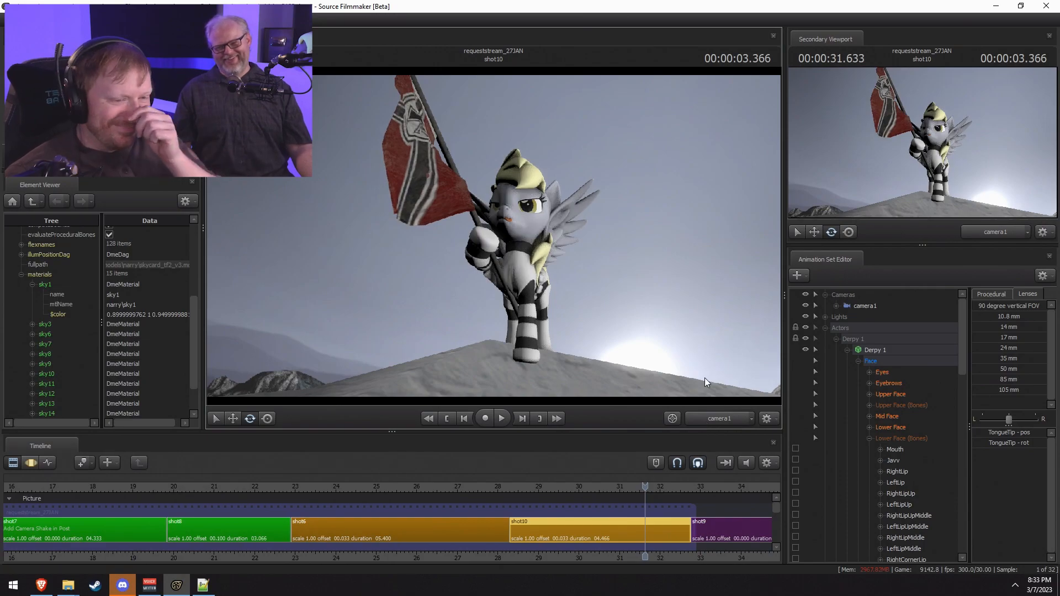
key("F3")
key("F2")
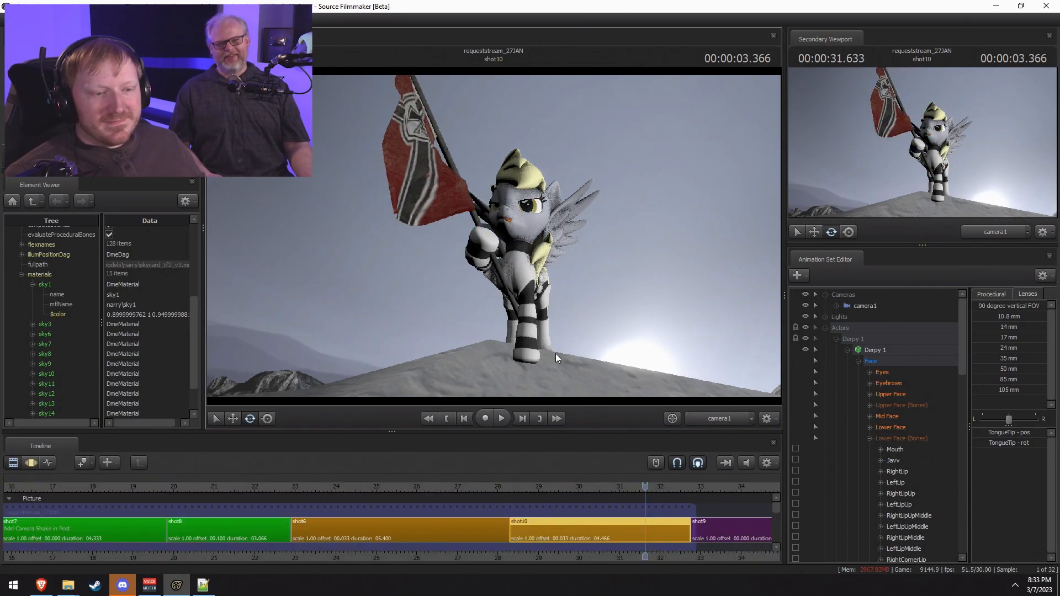
Step: From the work camera, check which prop in the Snow group forms the dune beneath Derpy
left_click(703, 413)
key("s")
left_click_drag(624, 287, 601, 354)
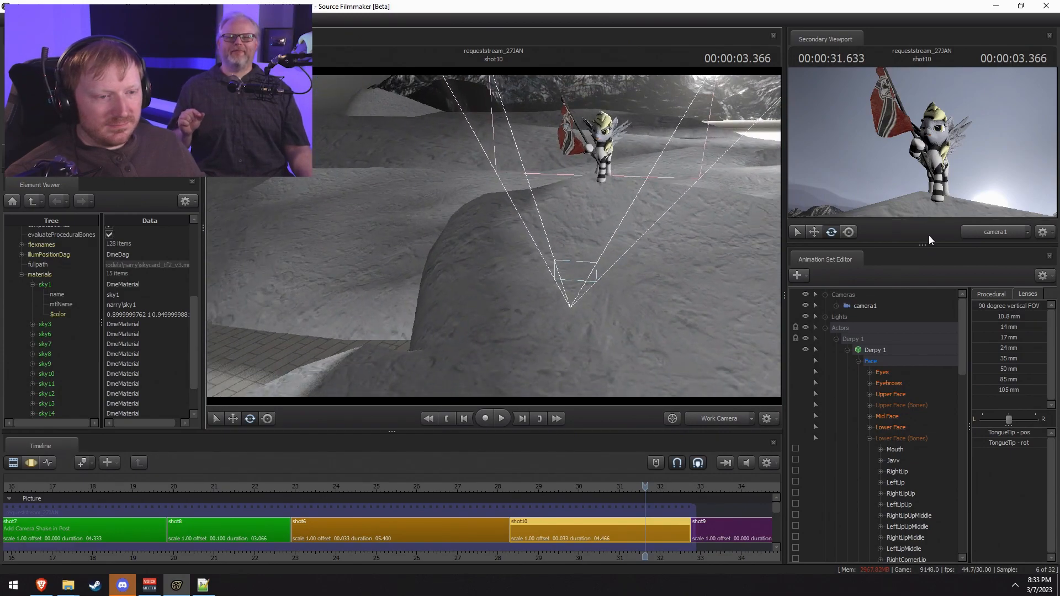
left_click(826, 328)
left_click(825, 339)
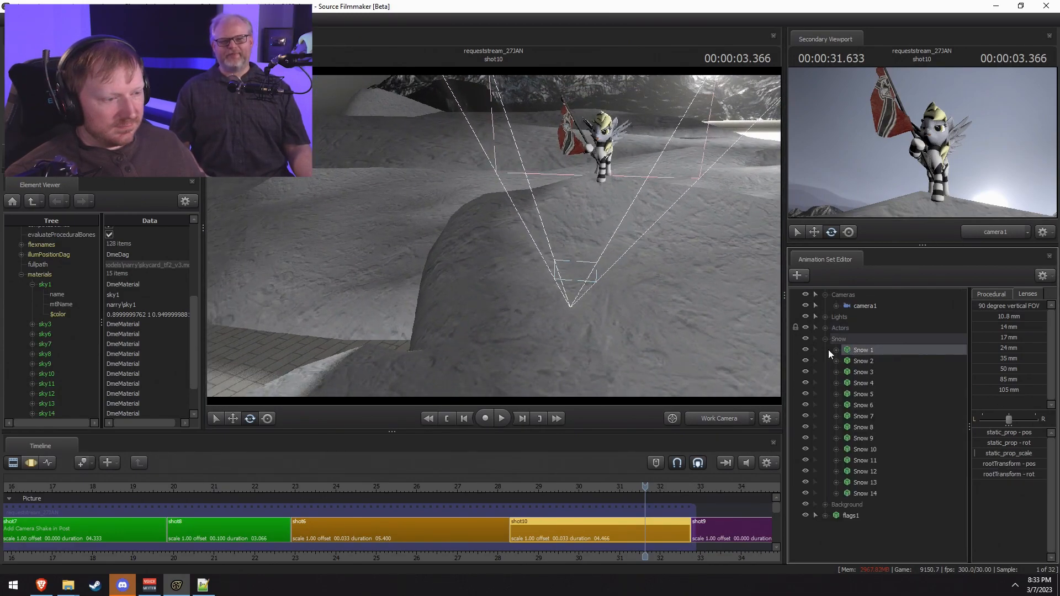
left_click(838, 350)
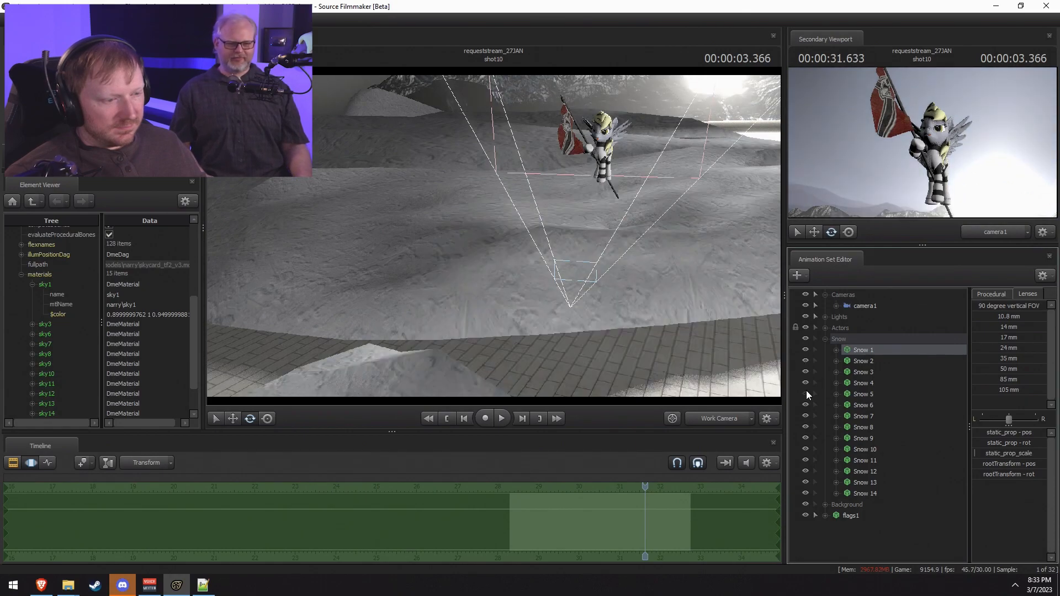
Step: Delete the snow props Snow 1 through Snow 4 from shot10
left_click(846, 379)
left_click(852, 340)
left_click(854, 348)
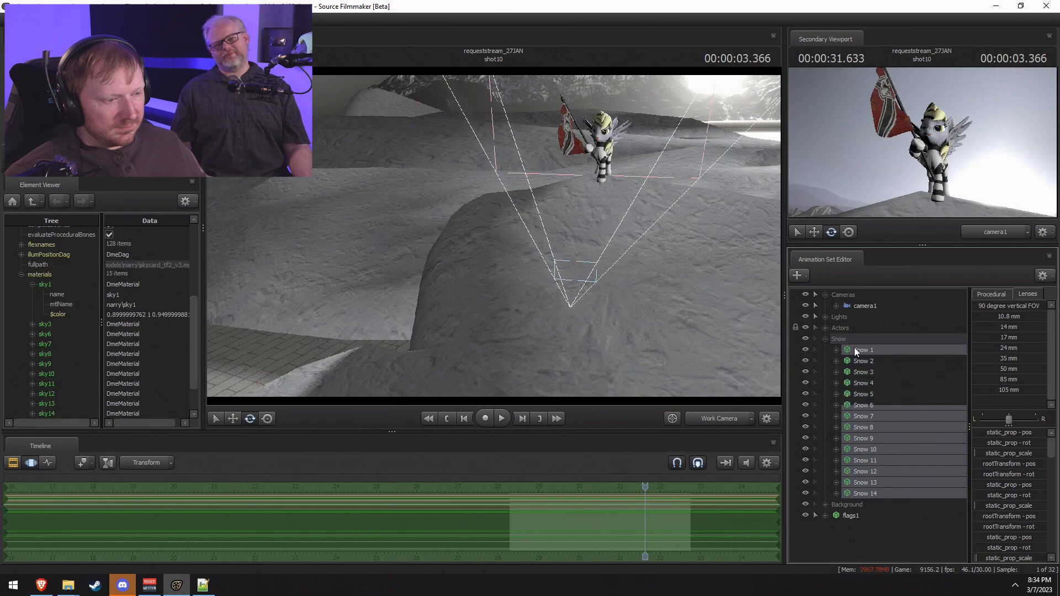
left_click(857, 380, "shift")
right_click(857, 381)
left_click(884, 404)
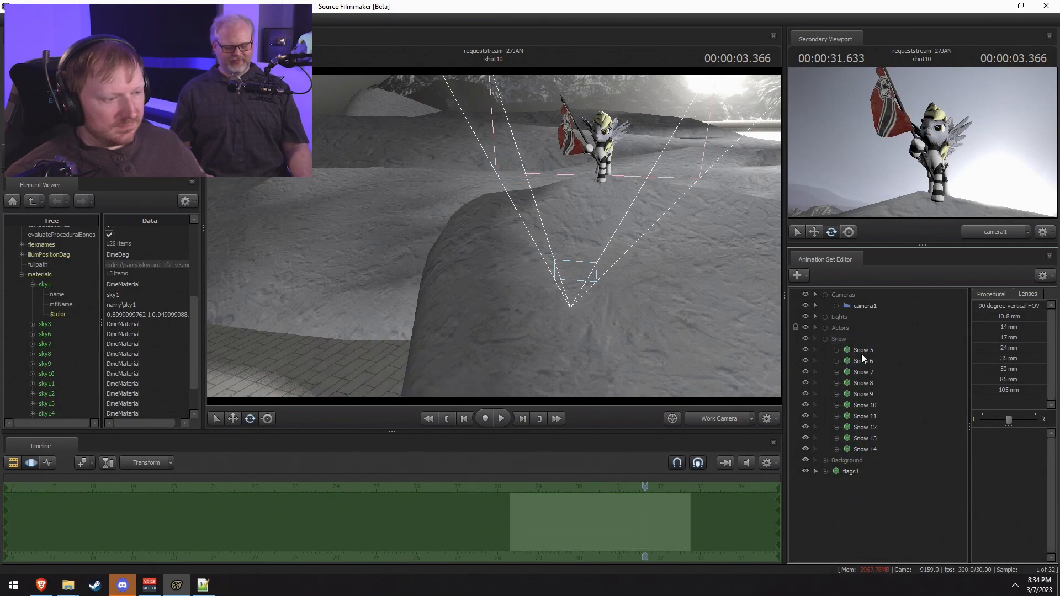
Step: Delete the snow props Snow 7 through Snow 14, keeping only Snow 5 and Snow 6
left_click(861, 349)
right_click(861, 349)
left_click(850, 365)
left_click(856, 376)
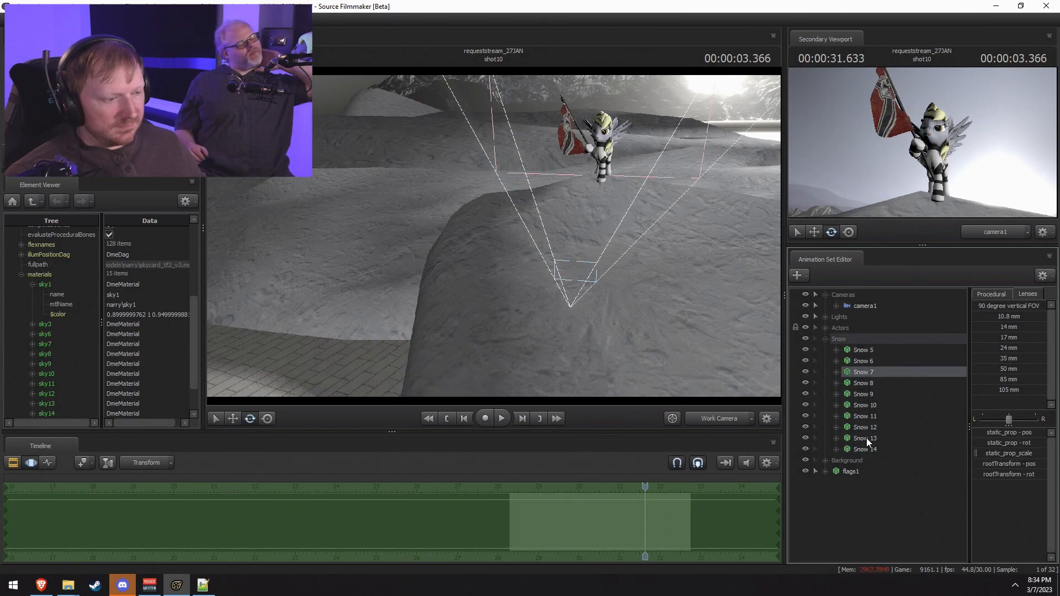
left_click(863, 446, "shift")
right_click(864, 446)
left_click(886, 305)
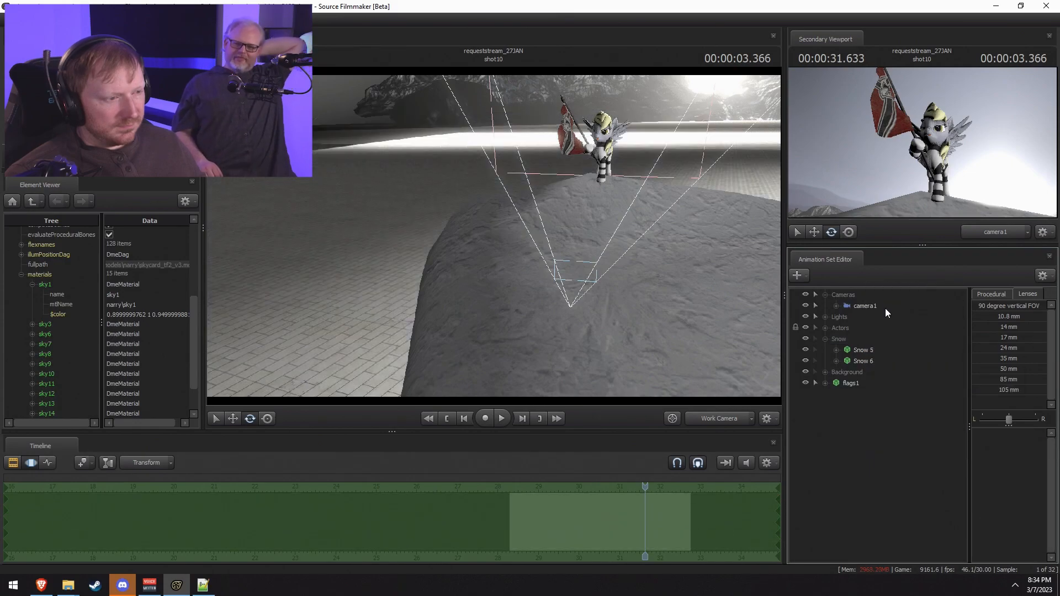
Step: Adjust the static prop scale of Snow 6 and locate the prop among the unused actors on the map
left_click(862, 361)
key("F2")
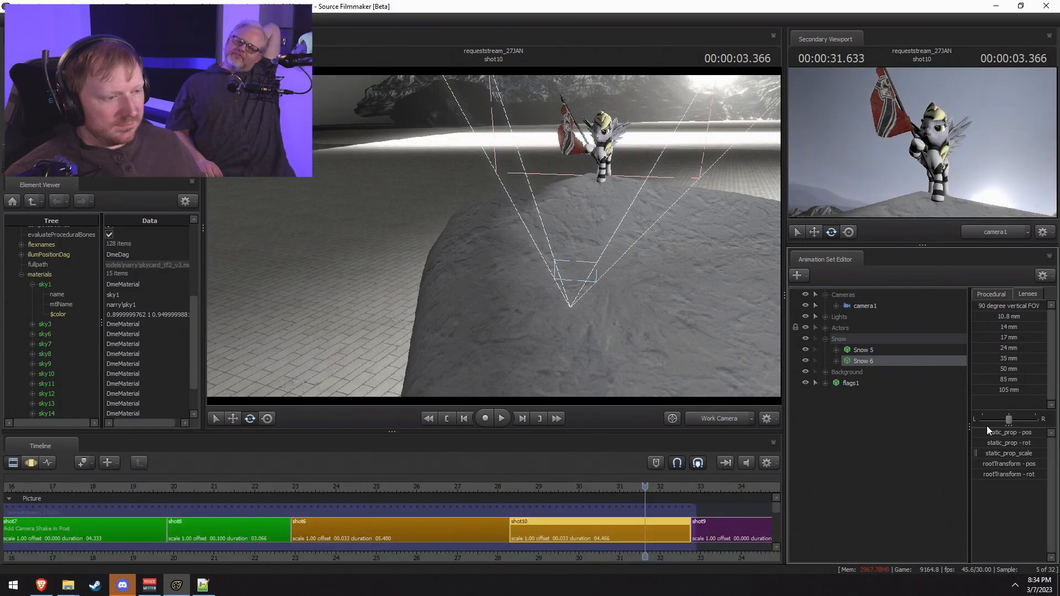
key("F3")
left_click_drag(1005, 456, 1003, 456)
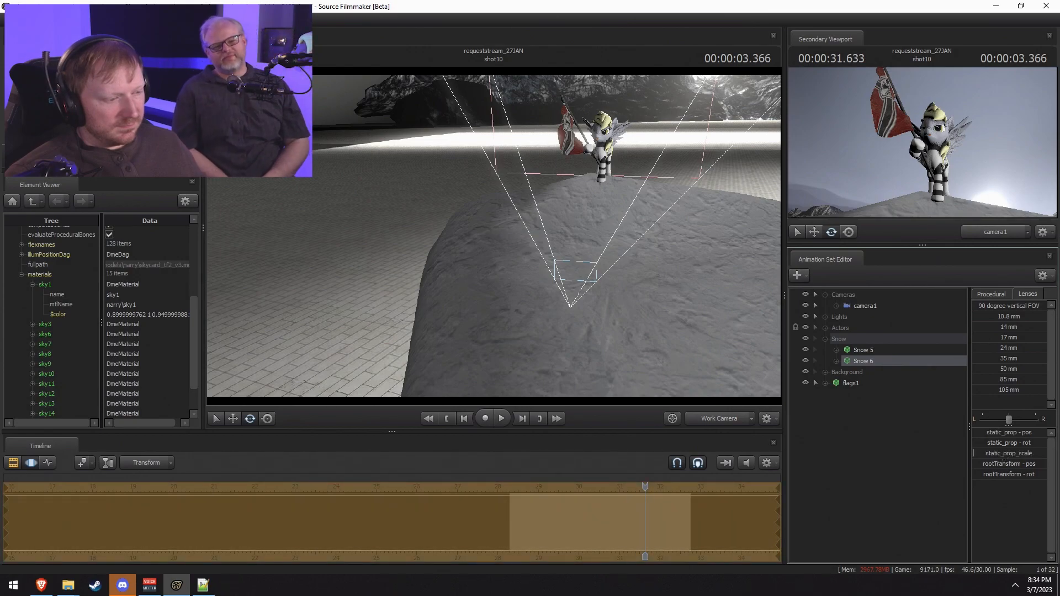
left_click_drag(642, 271, 484, 236)
key("s")
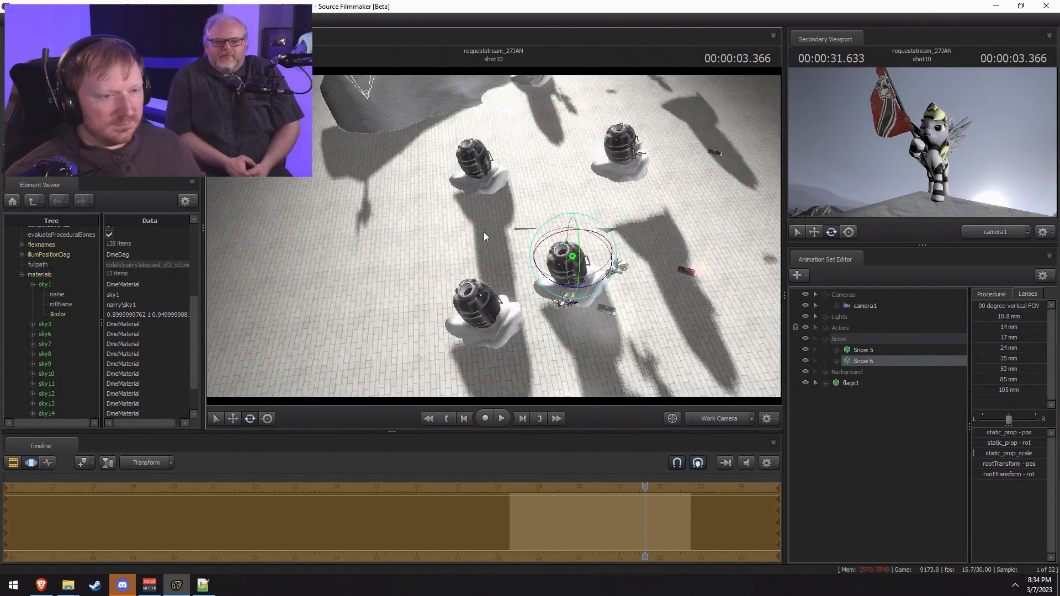
Step: Delete the actor groups Derpy 3 through Derpy 7 together with all their models
left_click(825, 328)
left_click(857, 405)
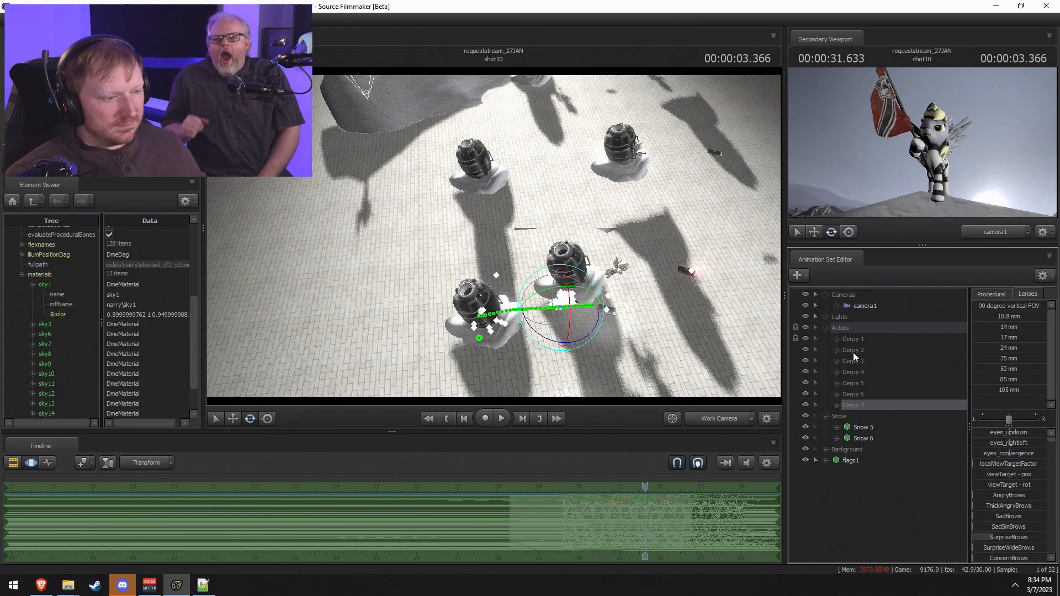
left_click(854, 359, "shift")
right_click(839, 361)
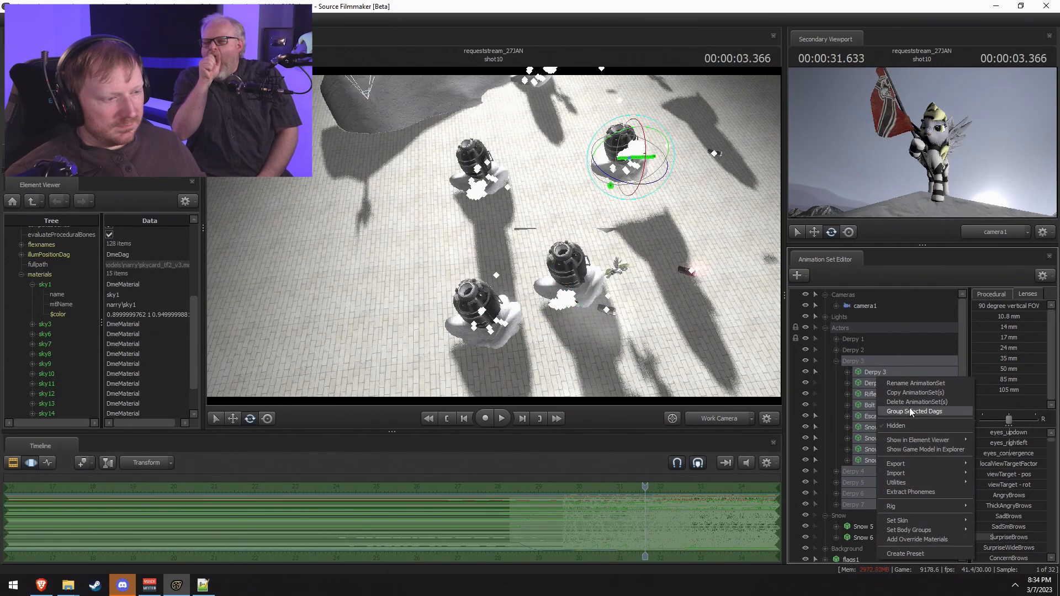
left_click(909, 399)
Step: Move Snow 6 to the dune peak and rotate it to form a broader snow ridge around Derpy's feet
left_click(858, 371)
left_click(862, 384)
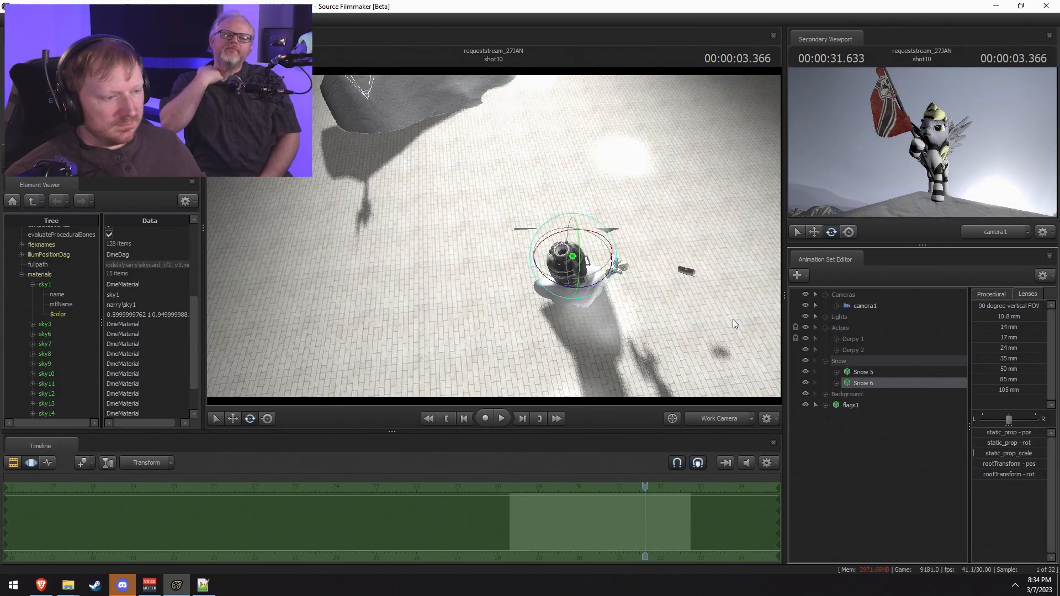
key("r")
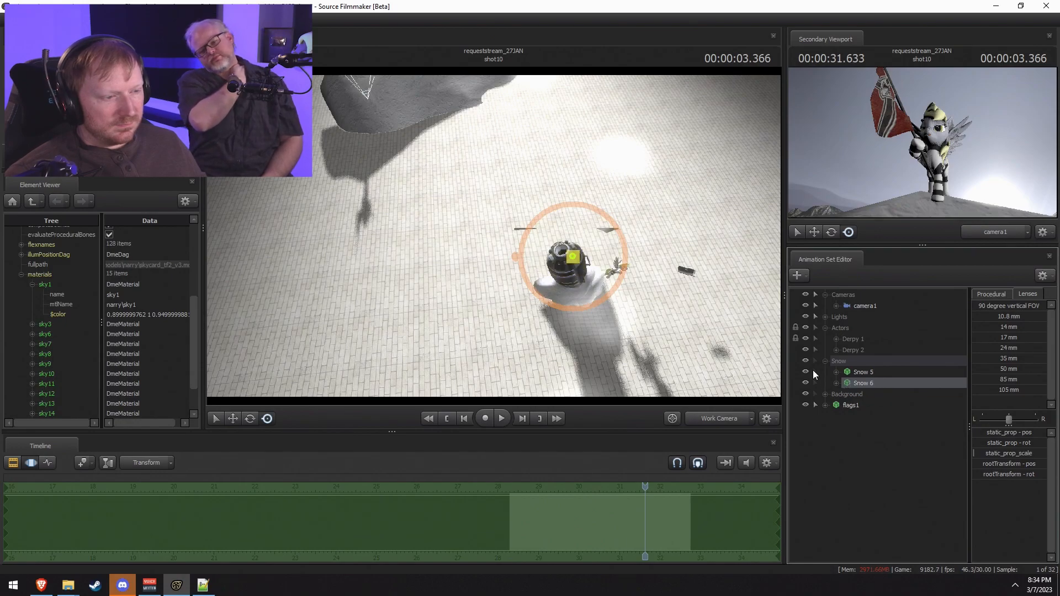
left_click_drag(573, 256, 395, 80)
left_click_drag(431, 160, 417, 138)
left_click_drag(450, 186, 414, 88)
key("w")
key("s")
key("e")
left_click_drag(600, 270, 526, 251)
key("w")
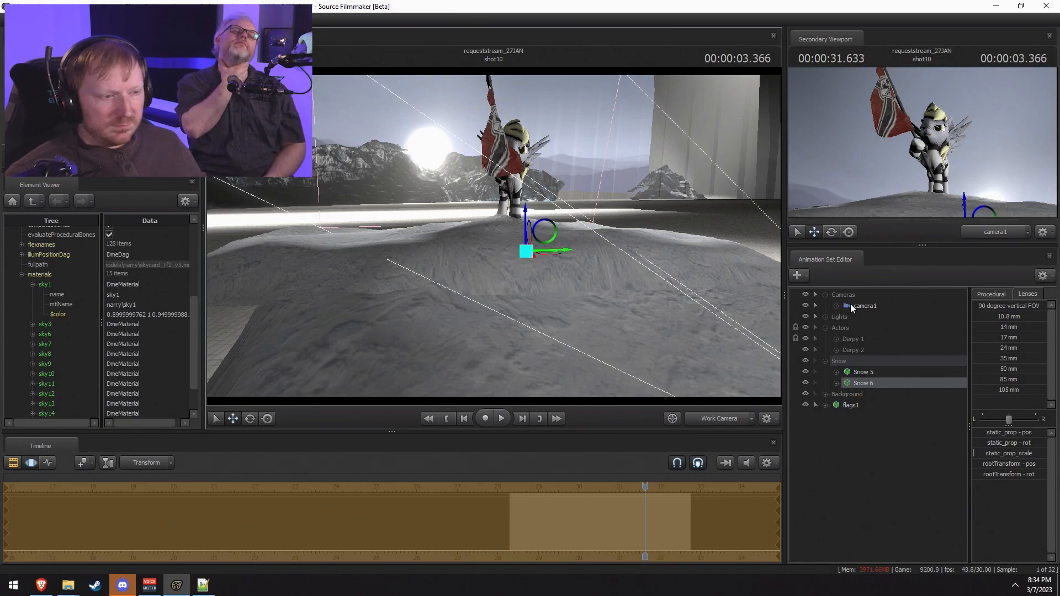
Step: Play the cut from the end of shot6 into shot10 through camera1 to check the widened dune
left_click_drag(851, 305, 499, 131)
key("F2")
key("space")
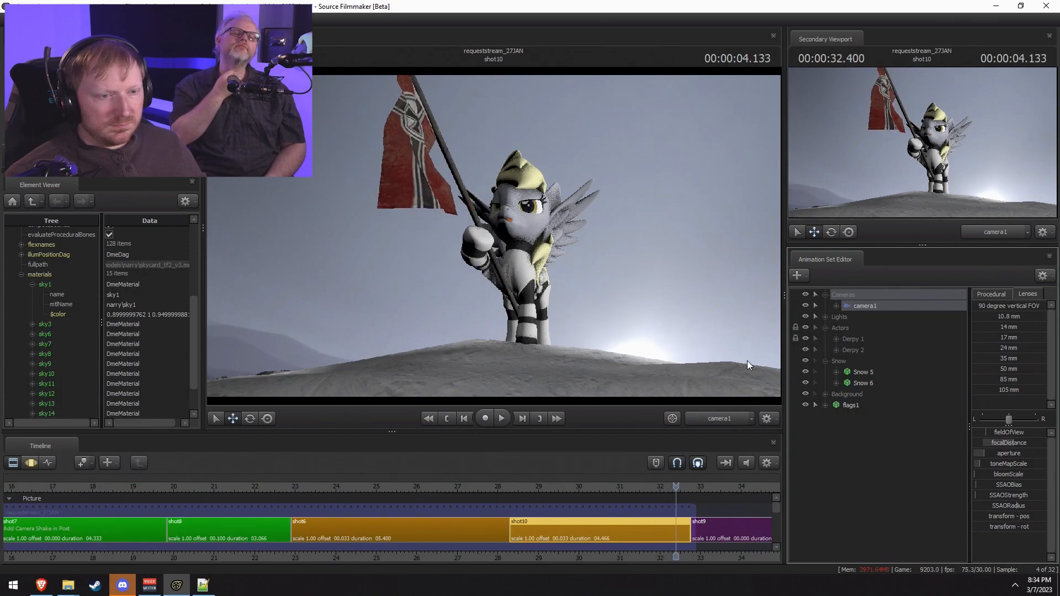
scroll(539, 517, "down", 3)
left_click_drag(587, 487, 551, 487)
key("space")
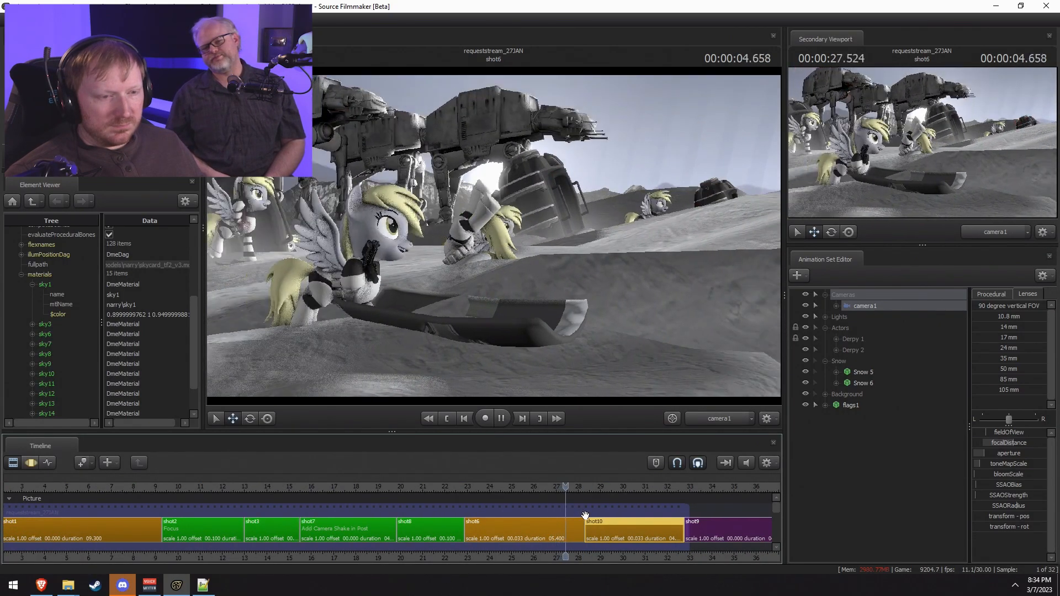
key("space")
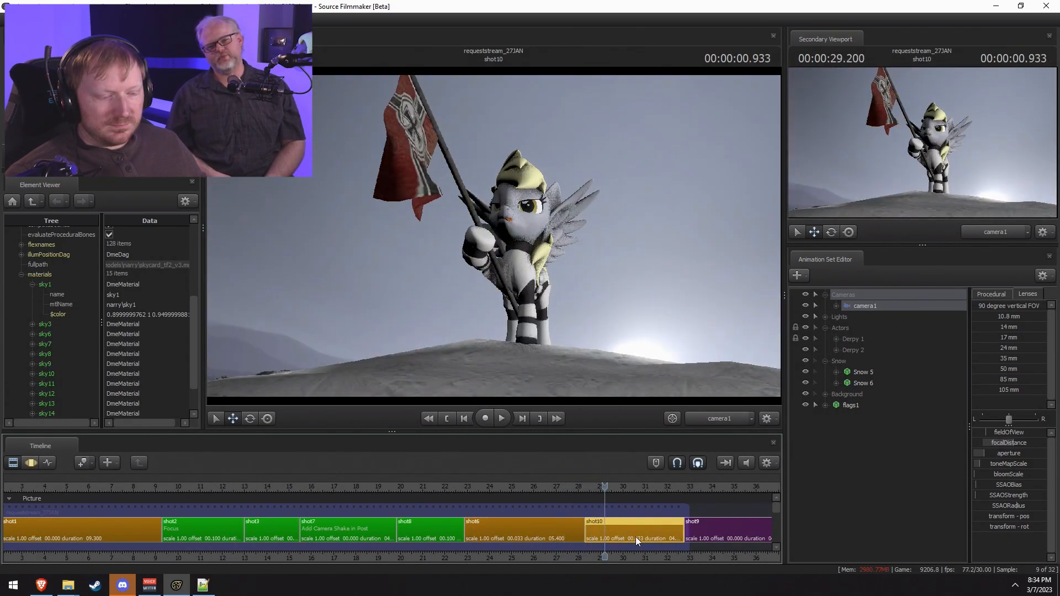
Step: Play shot10 through camera1 to review the waving flag and the shot's length
scroll(640, 537, "up", 2)
middle_click_drag(646, 560, 461, 539)
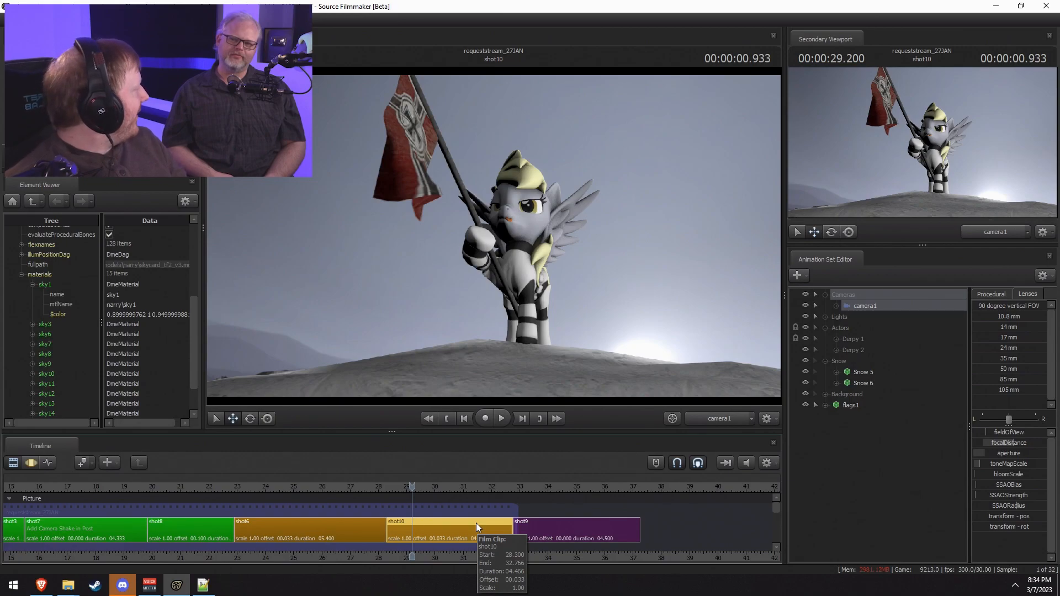
key("F3")
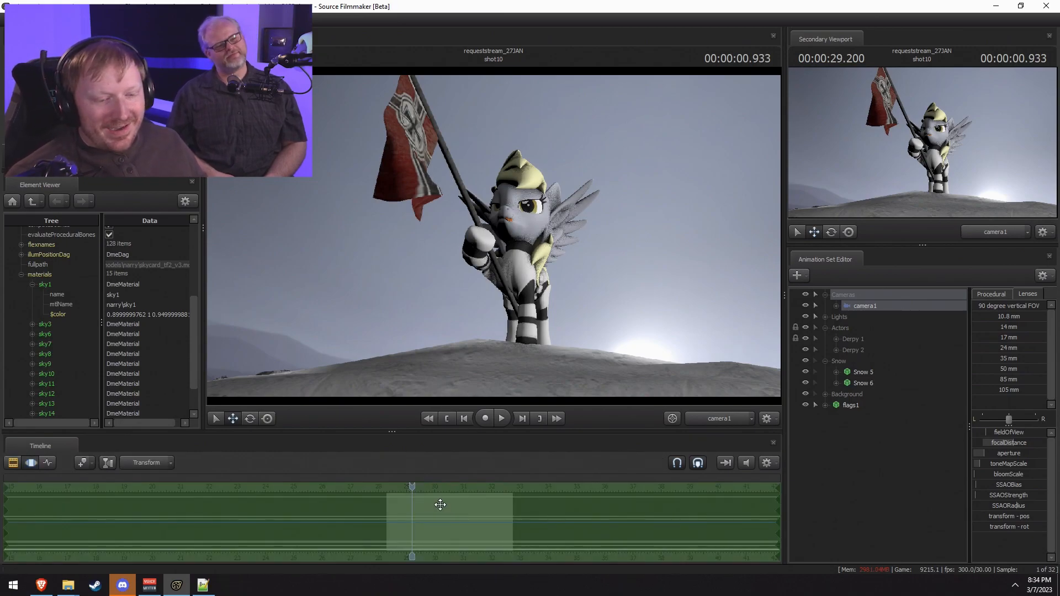
scroll(421, 504, "up", 2)
key("space")
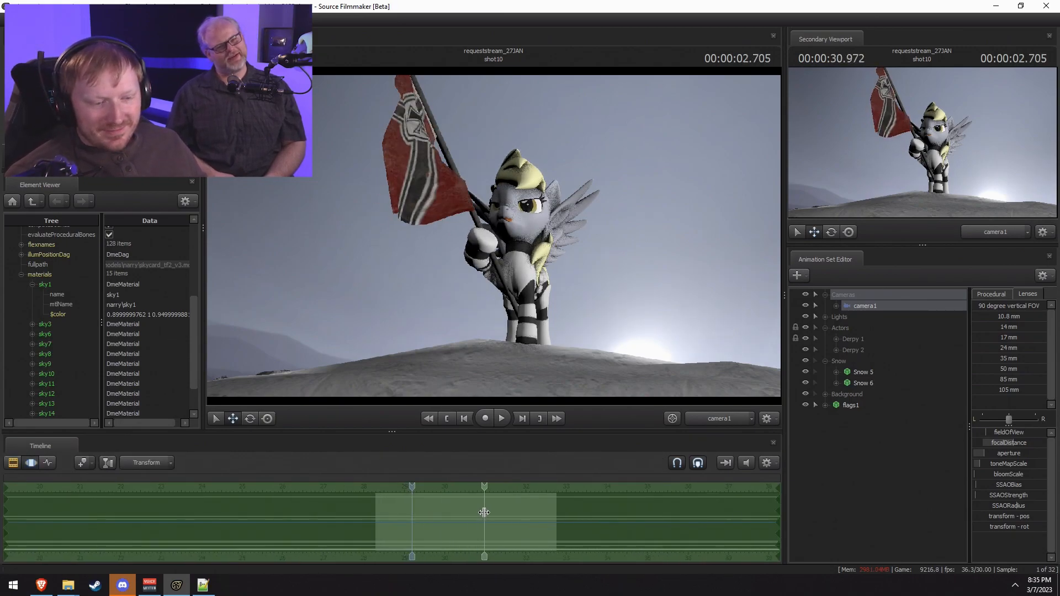
key("space")
key("F2")
key("space")
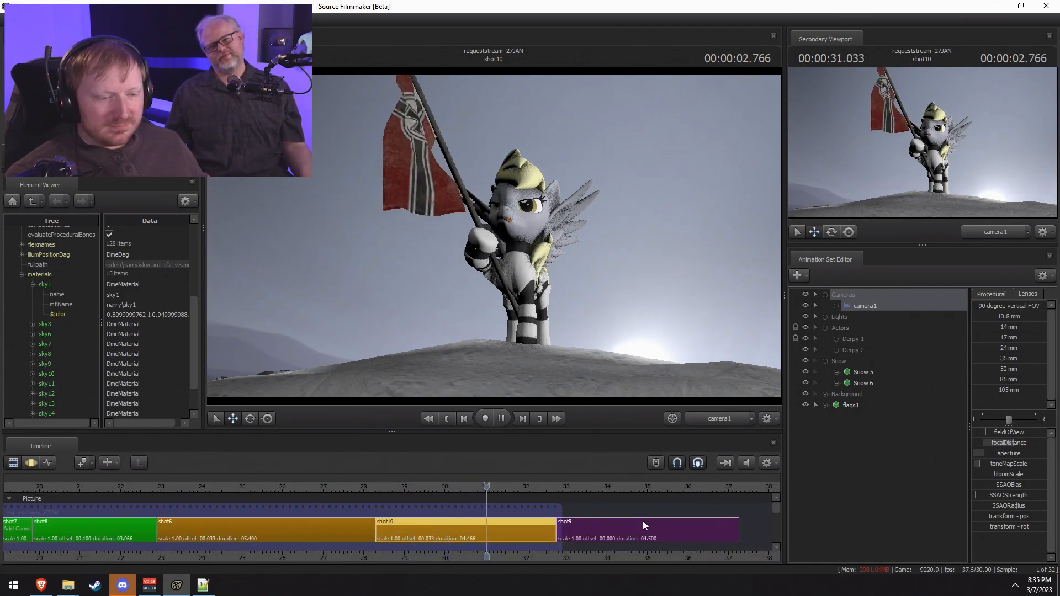
Step: Extend the end of the sequence about one second further into shot9 and replay the start of shot10
left_click(565, 507)
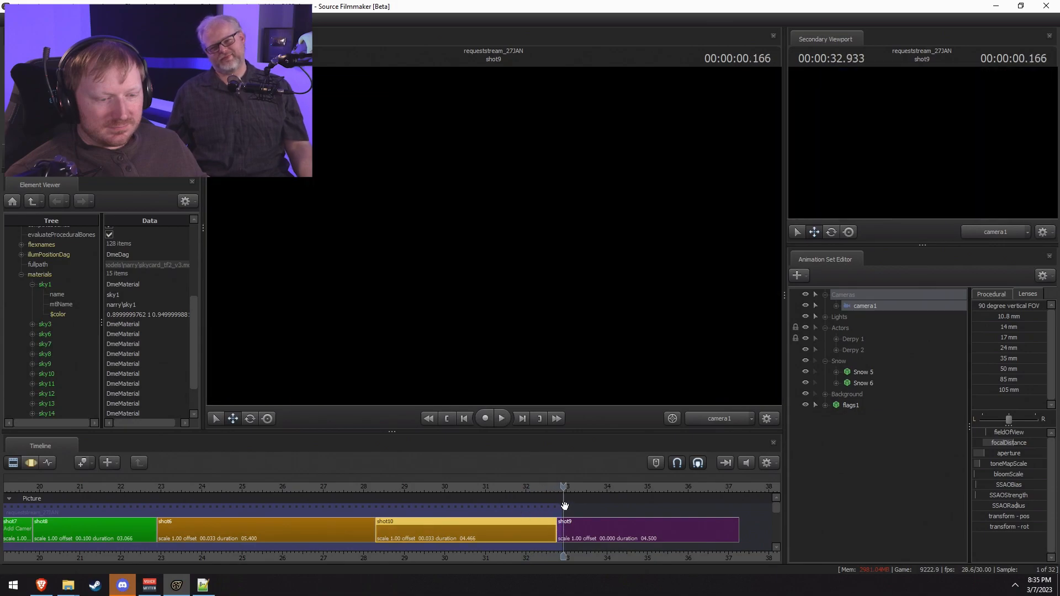
left_click_drag(563, 489, 603, 509)
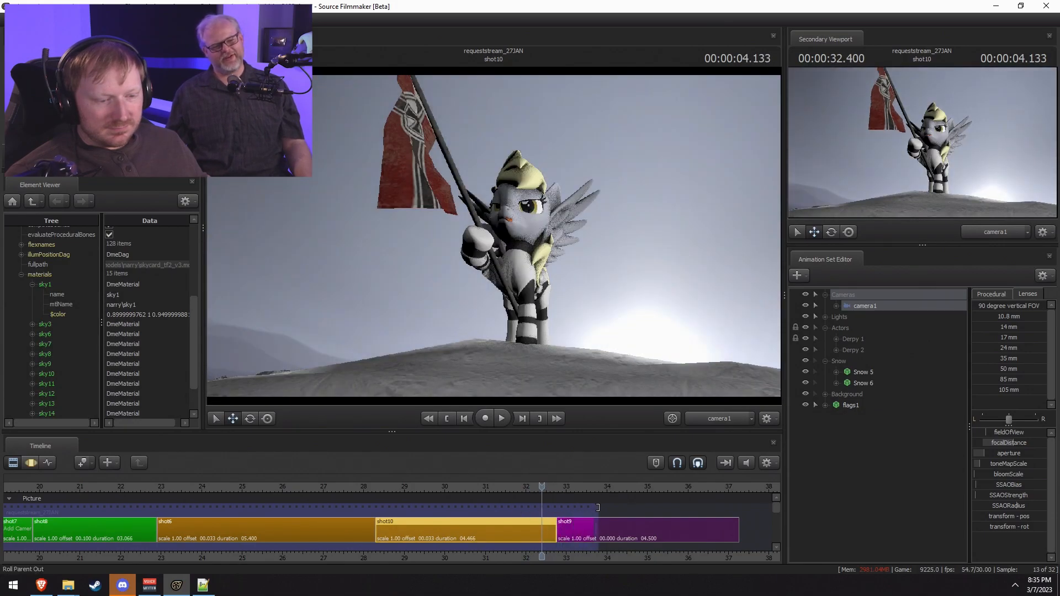
key("space")
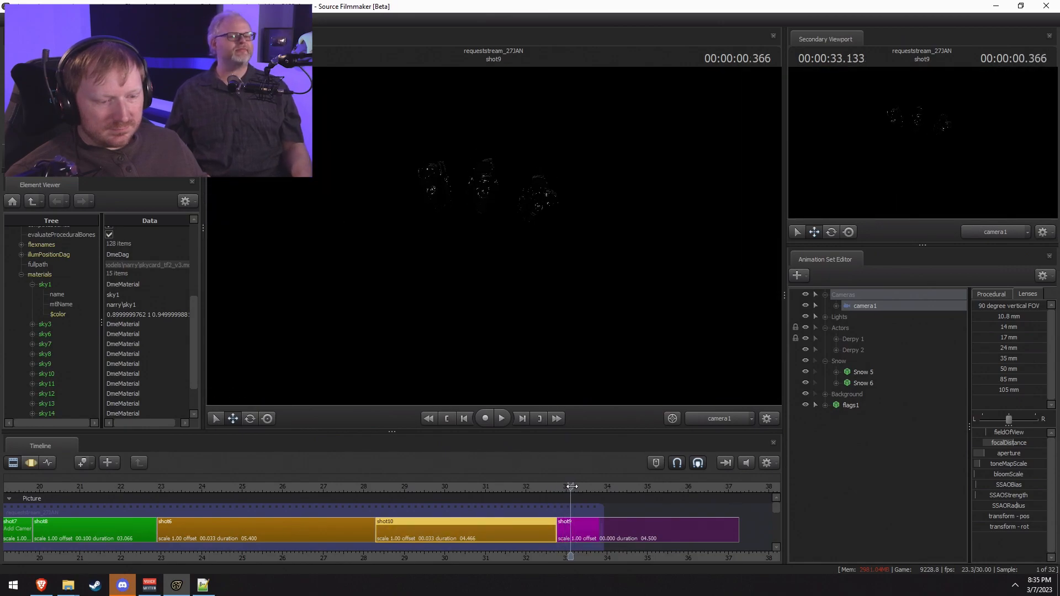
left_click(380, 488)
key("space")
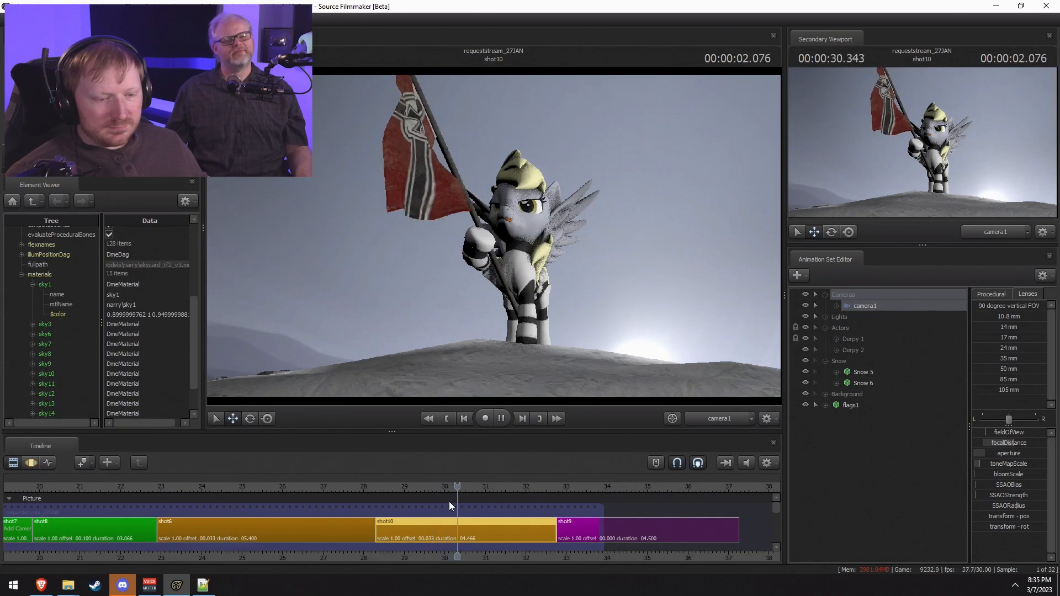
key("space")
Step: Shorten shot10 by pulling its end back to about 30.7 seconds, and return the playhead near the shot's start
left_click_drag(551, 529, 471, 529)
left_click_drag(406, 487, 380, 488)
key("F3")
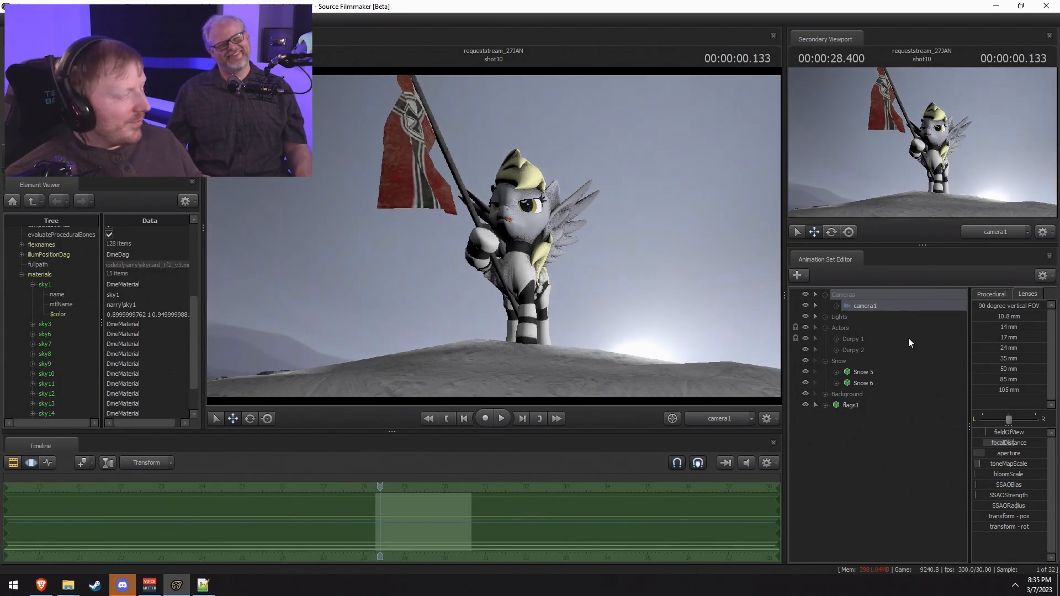
key("F2")
key("F3")
Step: Switch the main viewport to the Work Camera and reposition the Background group's Sky Card behind the mountains
left_click_drag(540, 224, 493, 236)
key("z")
key("x")
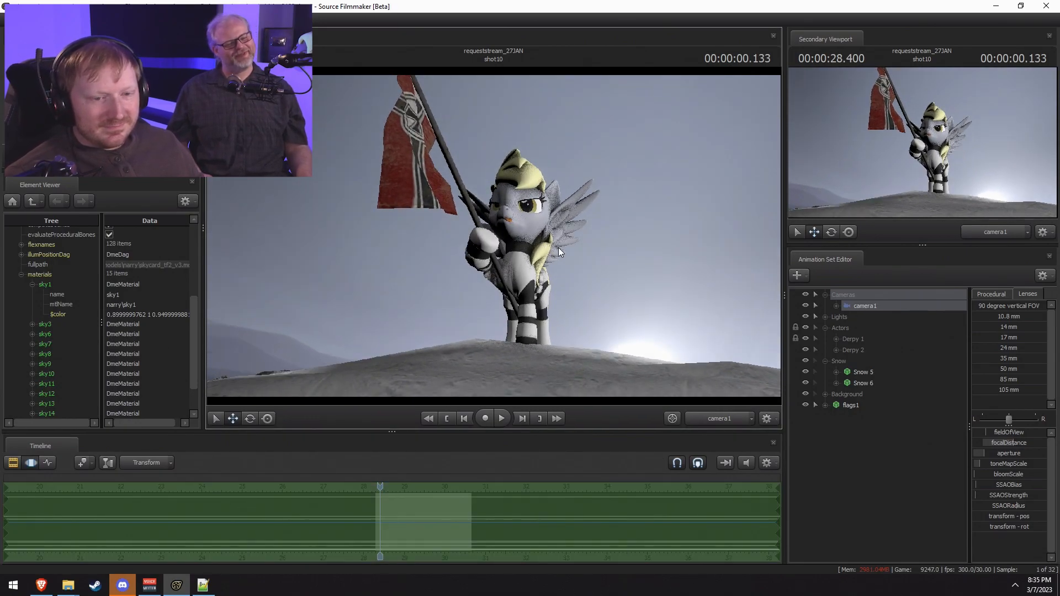
left_click(727, 419)
left_click_drag(724, 290, 724, 289)
key("s")
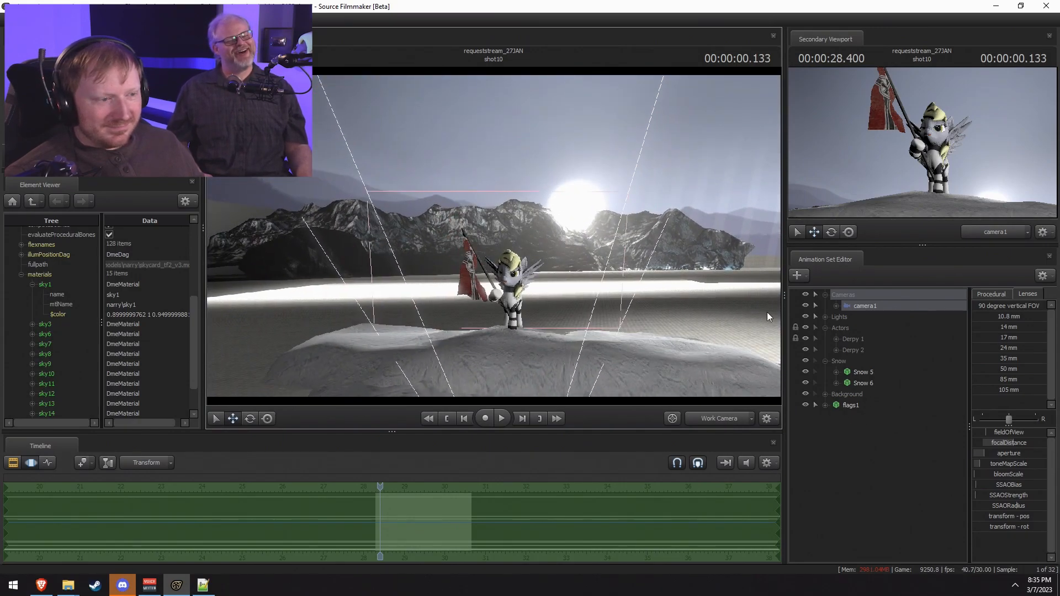
left_click(825, 328)
left_click(825, 372)
left_click(858, 406)
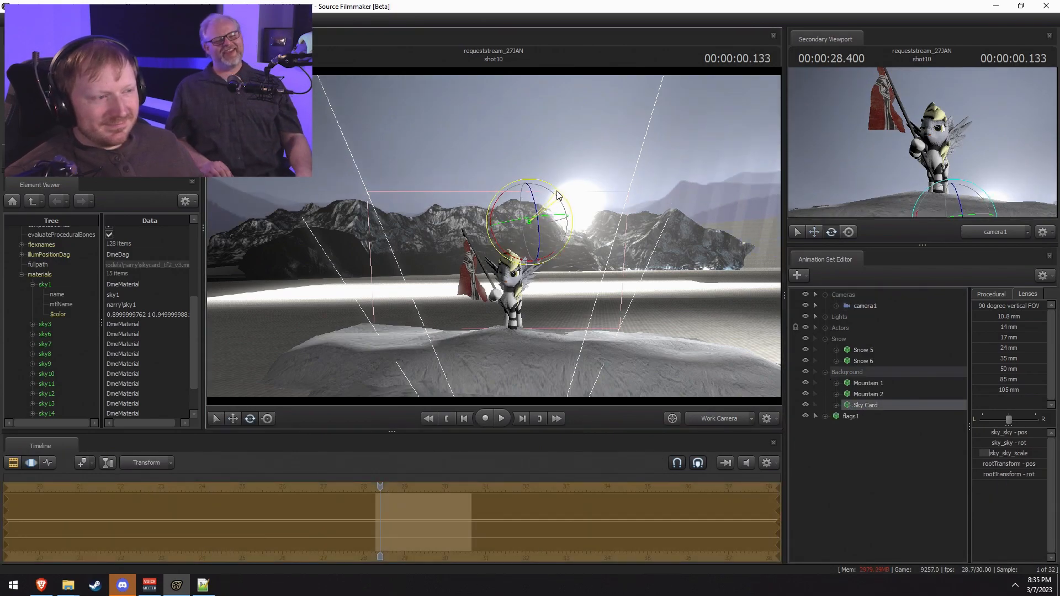
key("w")
left_click_drag(531, 192, 538, 151)
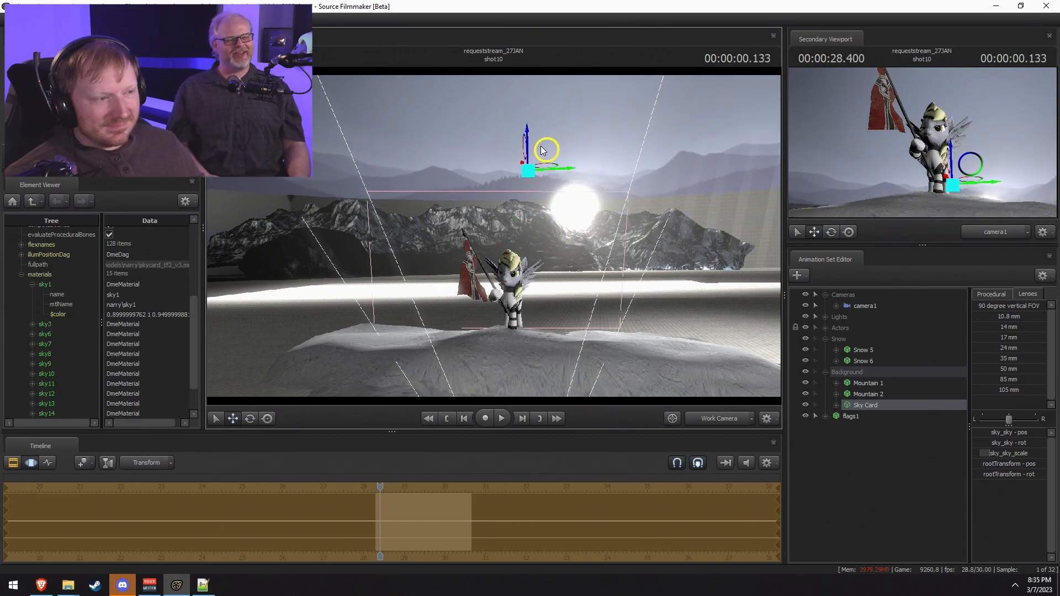
key("e")
left_click_drag(535, 166, 535, 211)
key("w")
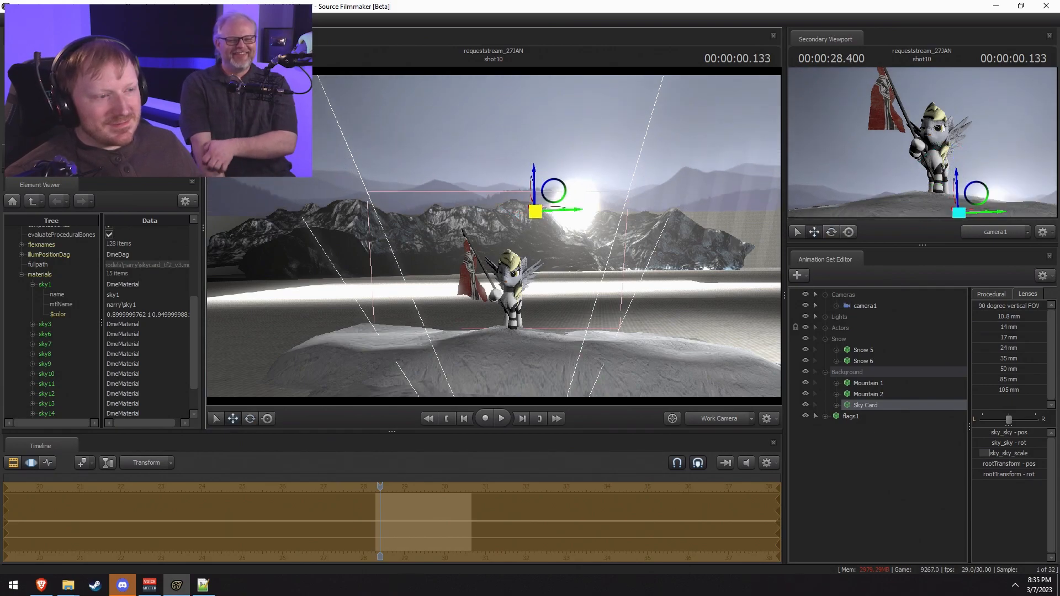
Step: Increase the Sky Card's sky_sky_scale and lower the card so its hazy ridges sit behind the dune in camera1
left_click_drag(995, 455, 1003, 455)
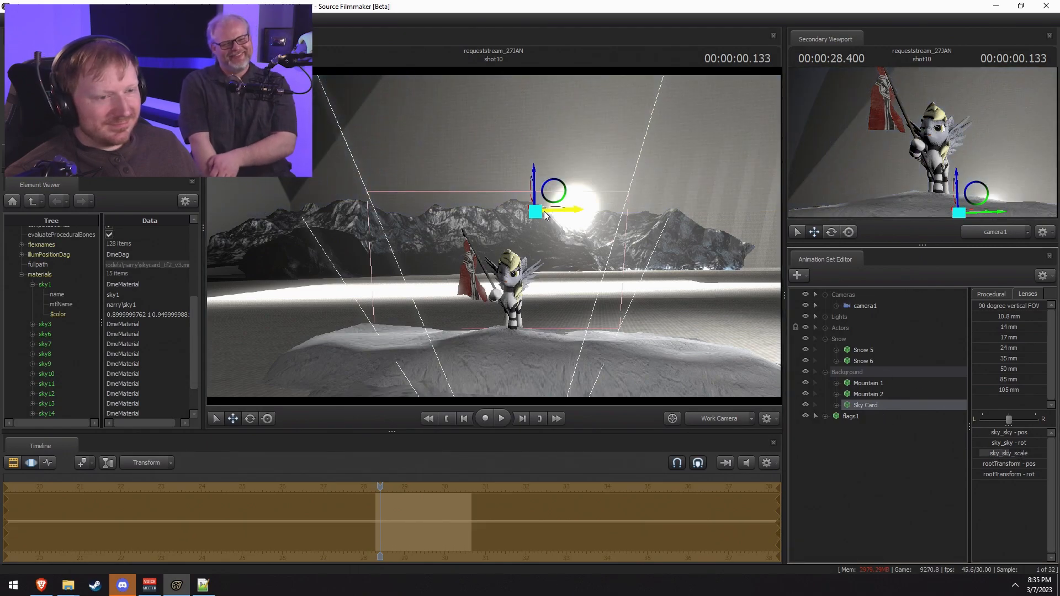
left_click_drag(555, 214, 580, 166)
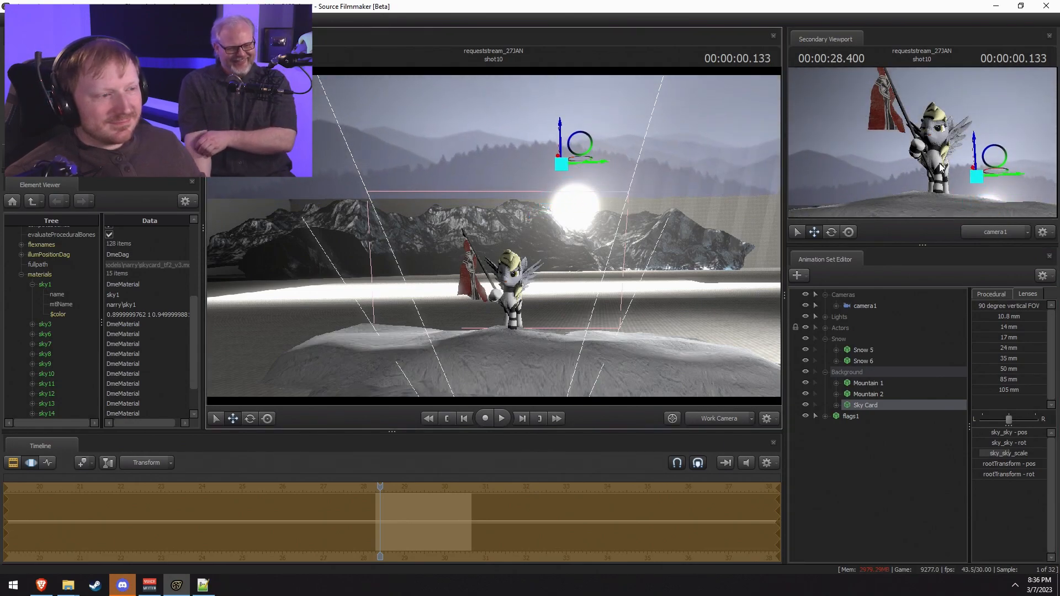
left_click_drag(977, 182, 973, 236)
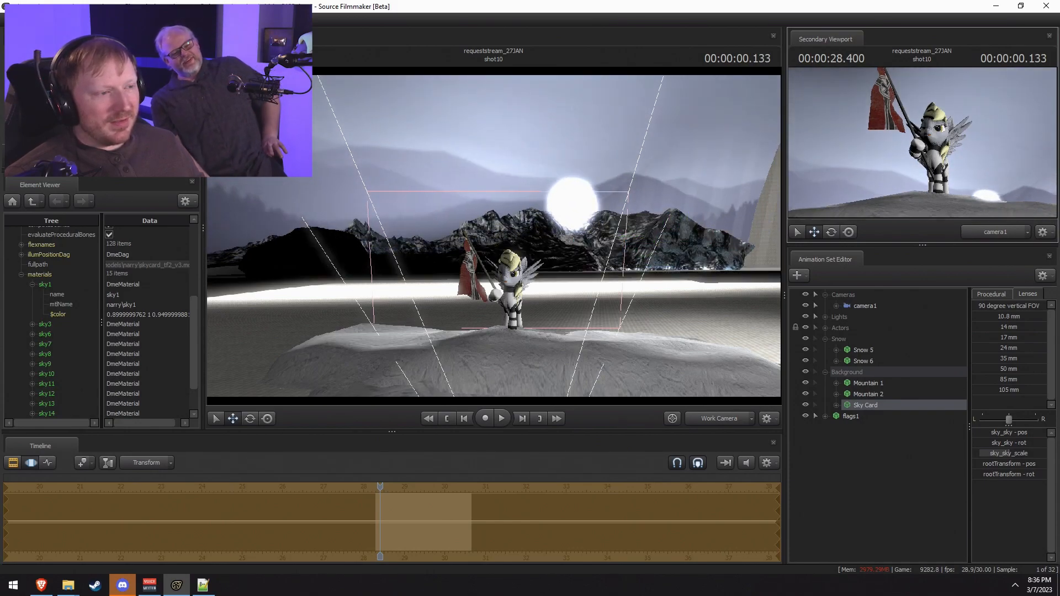
key("F2")
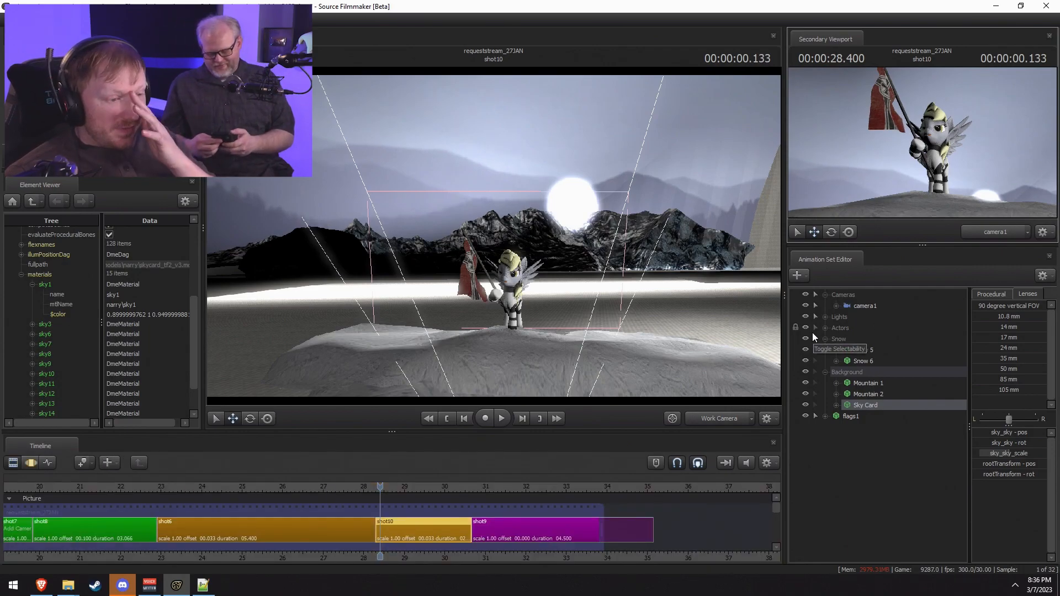
Step: Select Mountain 1 and Mountain 2 together and adjust their placement in the background behind the dune
left_click(862, 384)
left_click(863, 394, "ctrl")
key("F3")
key("F2")
key("F3")
left_click_drag(663, 332, 618, 395)
key("z")
left_click_drag(494, 248, 515, 233)
key("s")
key("F2")
key("F3")
Step: Shift the enlarged Sky Card sideways along the ground behind the mountains
left_click(866, 405)
key("F2")
left_click_drag(622, 247, 585, 244)
key("F3")
key("F2")
key("F3")
key("F2")
left_click_drag(657, 280, 632, 290)
key("F3")
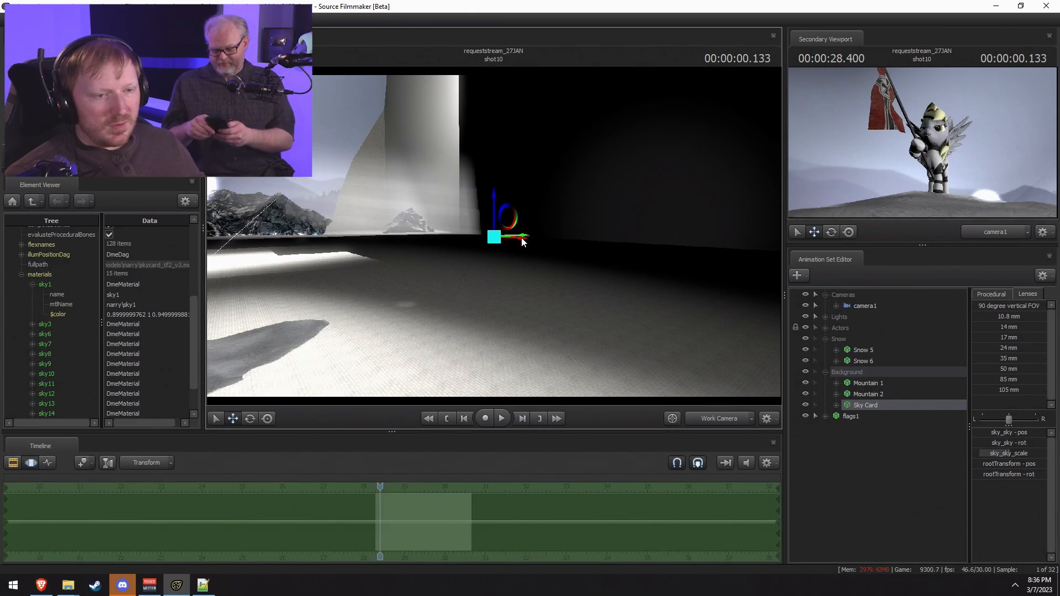
mouse_move(522, 237)
left_mouse_down()
mouse_move(494, 238)
mouse_move(504, 240)
left_mouse_up()
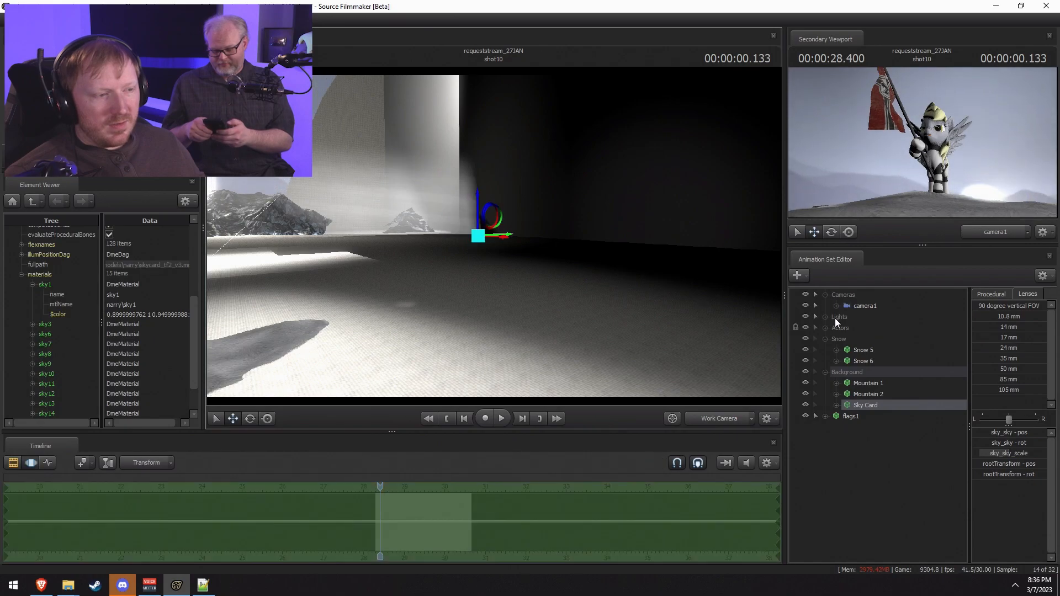
Step: Select the Sun Volumetric, Sun Volumetric2 and Sun lights and raise the sun glow higher above the dune's ridge
left_click(825, 339)
left_click(826, 351)
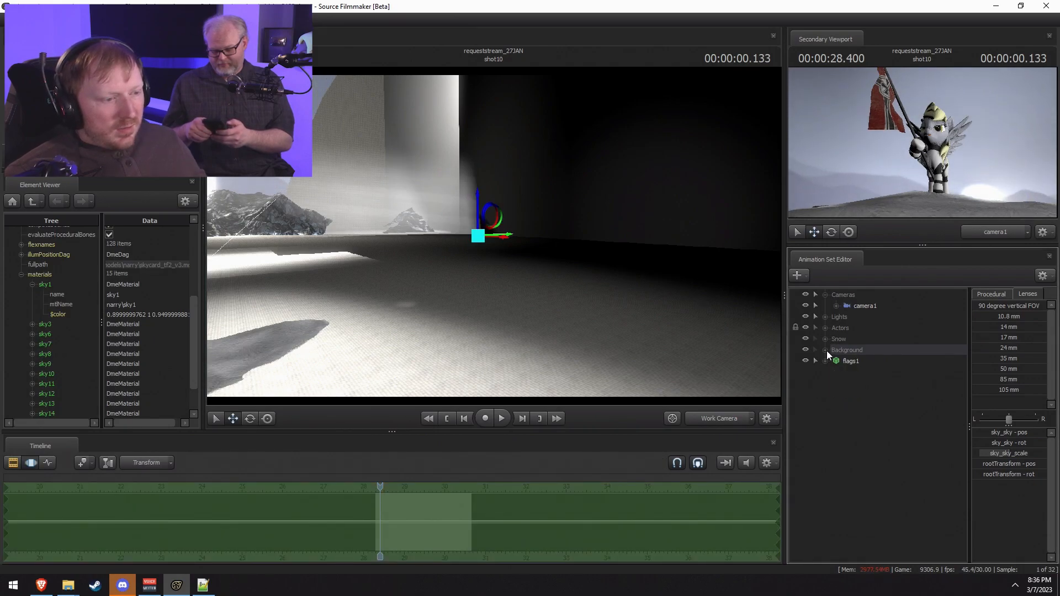
left_click(826, 317)
left_click(858, 328)
left_click(851, 349, "shift")
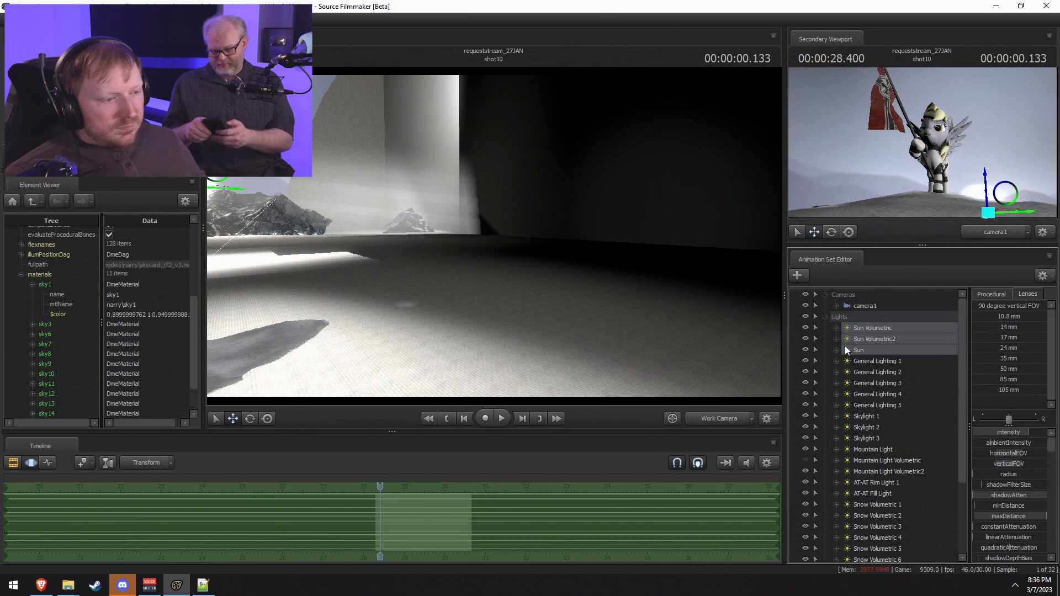
key("f")
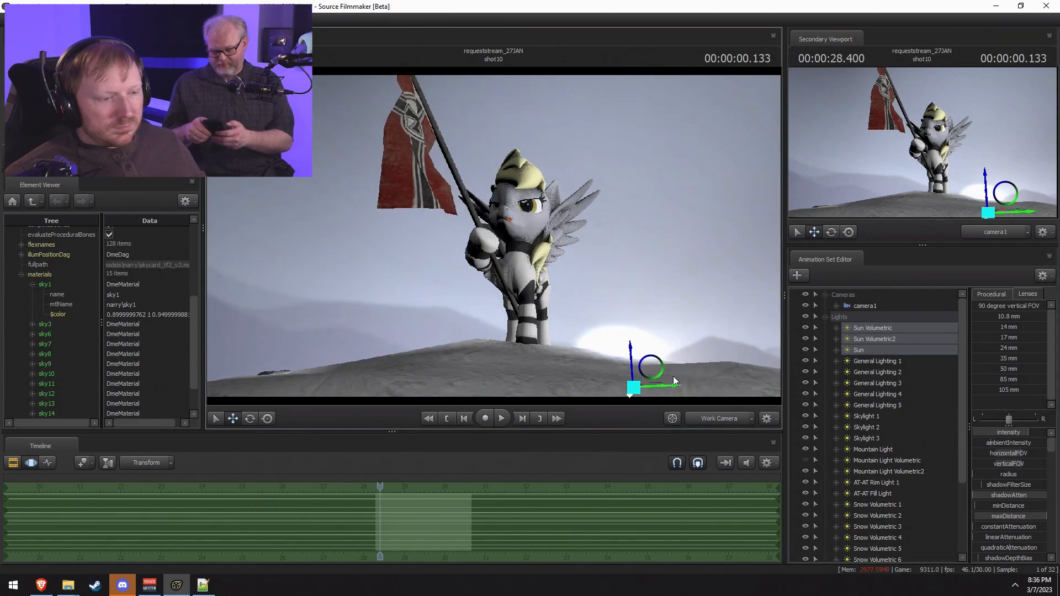
mouse_move(473, 180)
left_mouse_down()
mouse_move(491, 221)
mouse_move(472, 180)
mouse_move(459, 177)
left_mouse_up()
left_click_drag(389, 95, 464, 148)
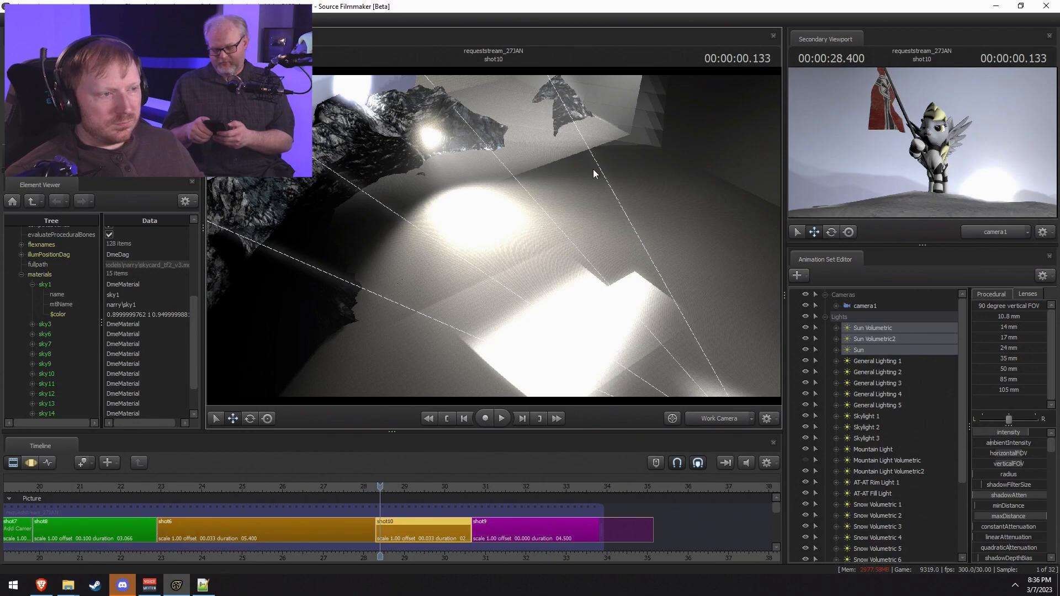
Step: Toggle the General Lighting lights off individually to test which ones affect shot10
left_click(871, 362)
left_click(871, 383)
left_click(873, 396)
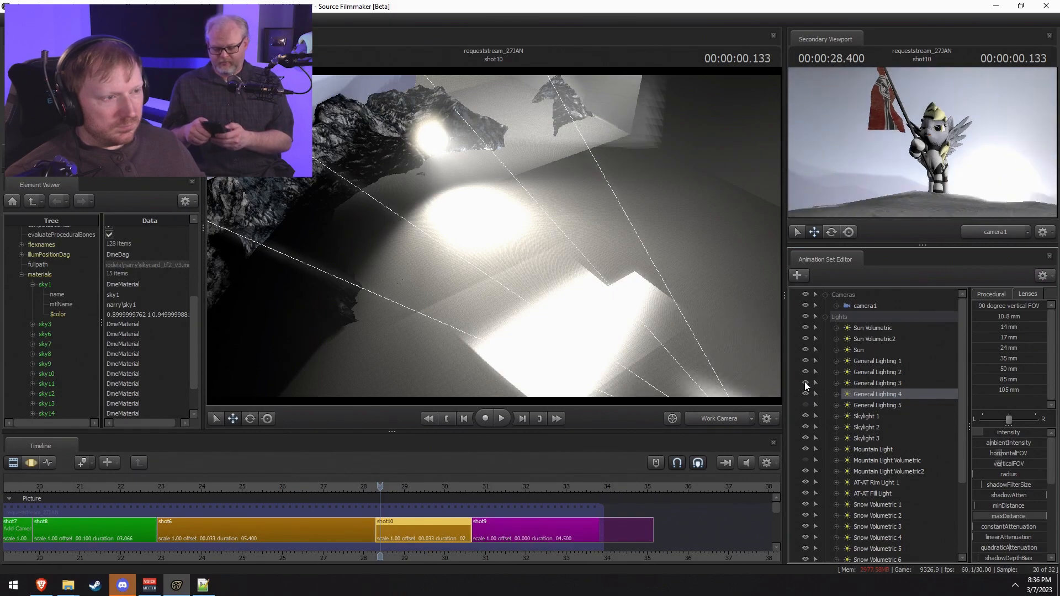
left_click(805, 383)
left_click(806, 370)
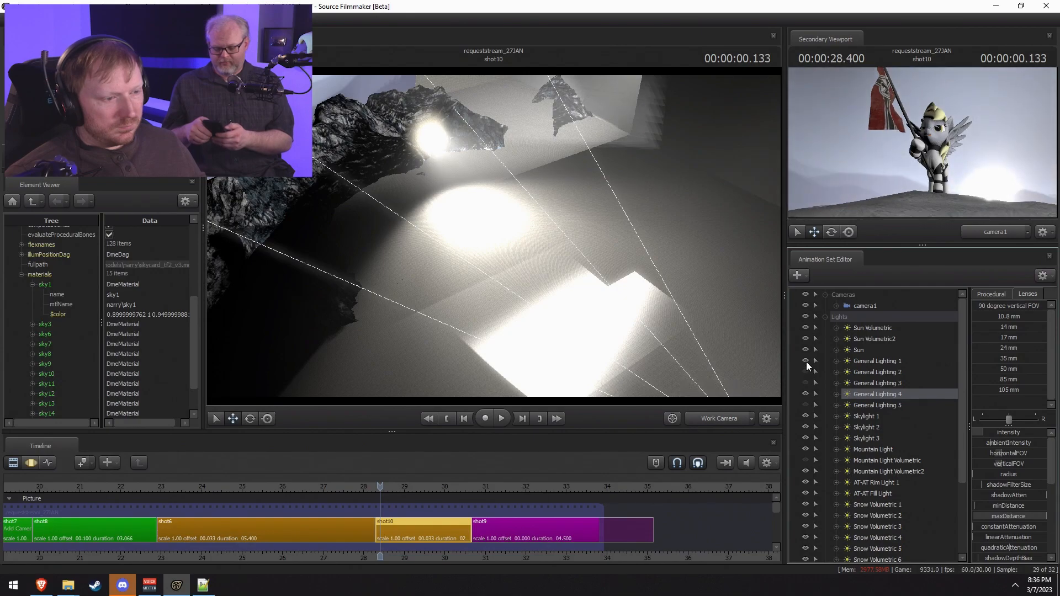
left_click(806, 361)
Step: Delete the General Lighting 2, General Lighting 3 and General Lighting 5 lights
left_click(863, 372)
left_click(864, 383, "ctrl")
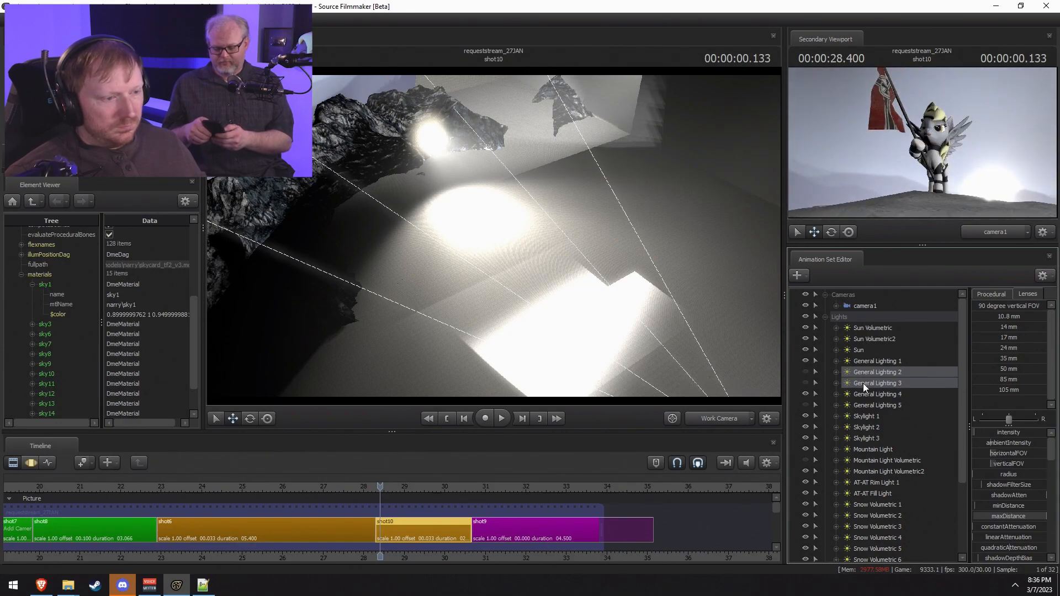
left_click(870, 406, "ctrl")
right_click(869, 410)
left_click(887, 435)
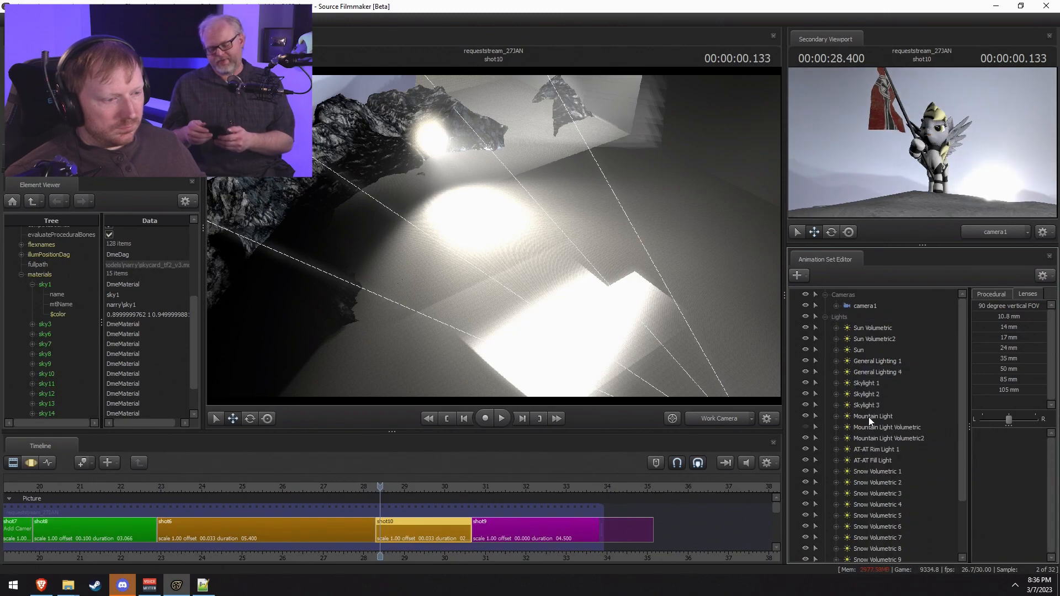
Step: Delete Skylight 2 and test the effect of the Mountain Light and Mountain Light Volumetric by toggling their visibility
left_click(805, 394)
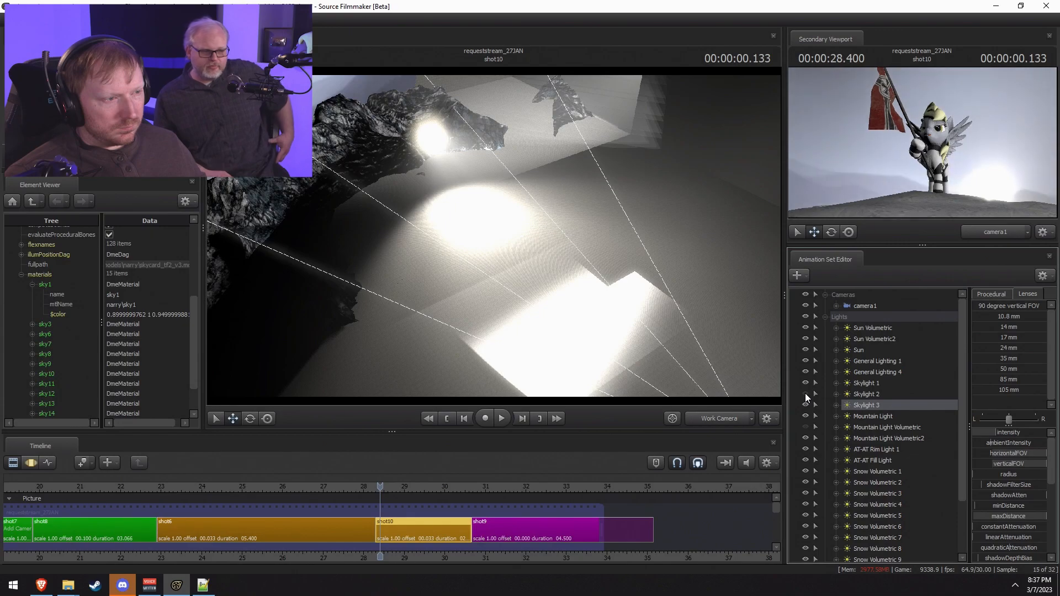
right_click(869, 395)
left_click(904, 421)
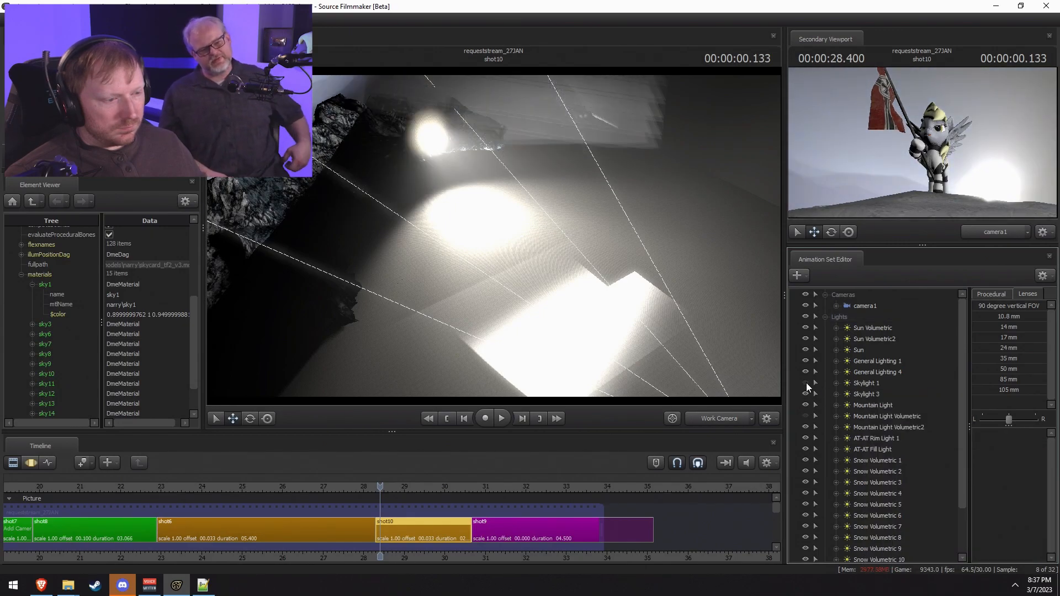
left_click(806, 407)
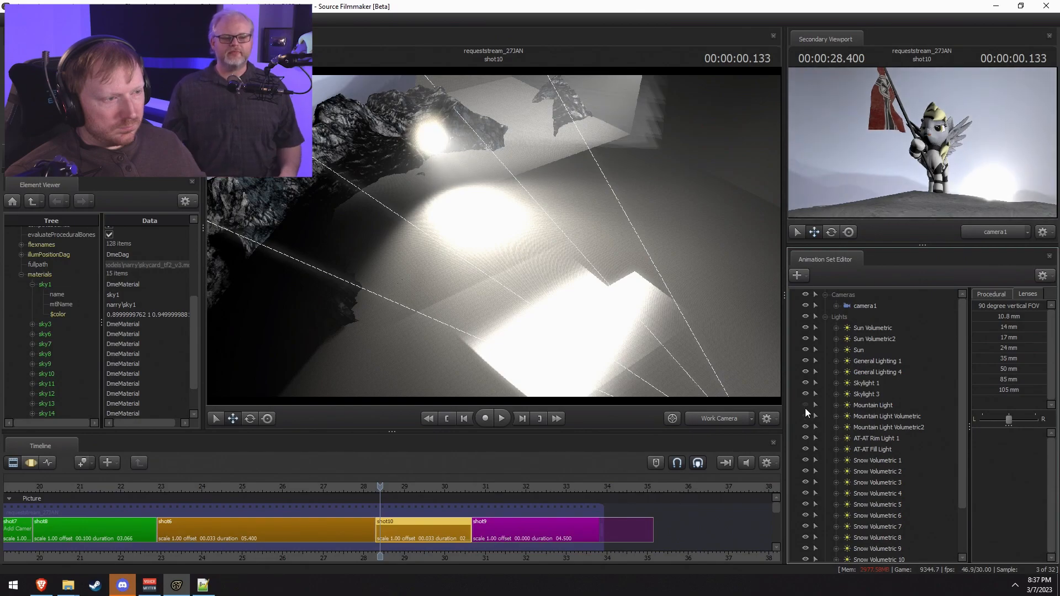
left_click(805, 416)
Step: Delete the AT-AT Rim Light 1 and AT-AT Fill Light animation sets
left_click(867, 441)
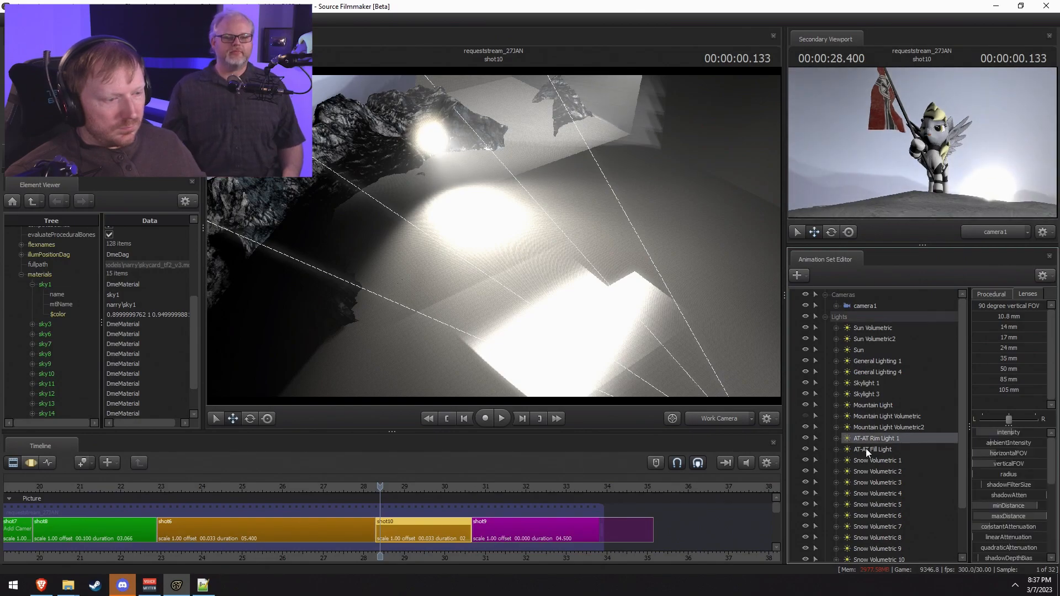
left_click(868, 452, "ctrl")
right_click(868, 451)
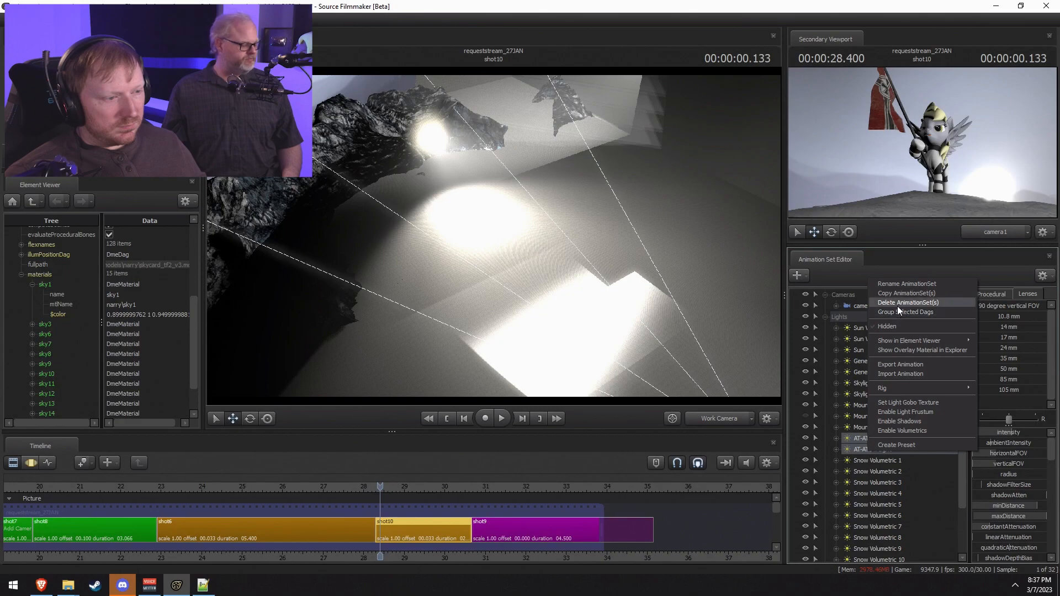
left_click(896, 302)
Step: Delete all the snow volumetric lights, Snow Volumetric 1 through Snow Volumetric 10
left_click(855, 438)
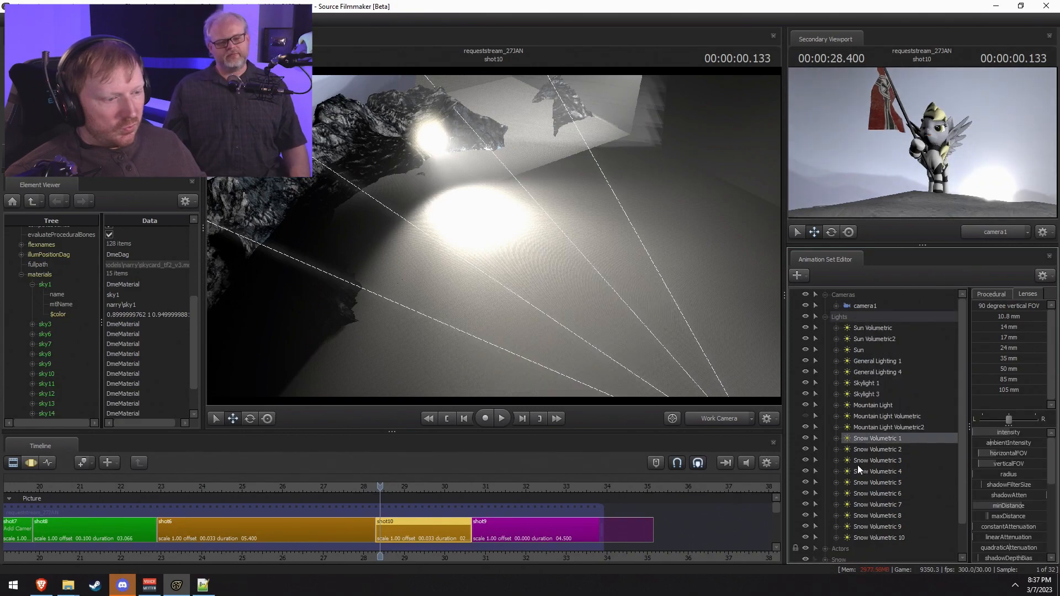
left_click(872, 535, "shift")
right_click(873, 536)
left_click(912, 383)
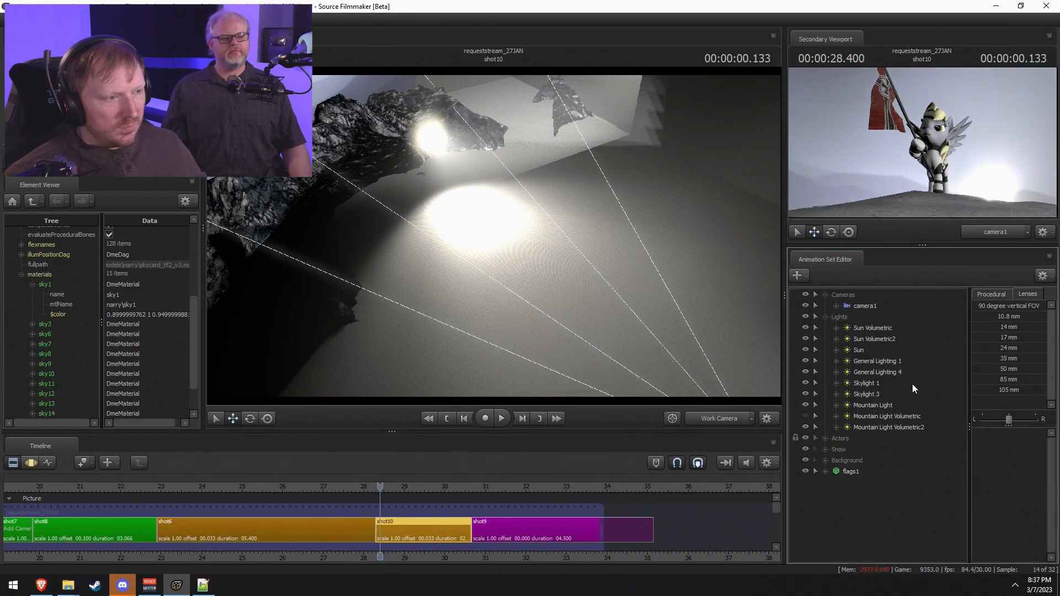
Step: Compare Mountain Light Volumetric and Mountain Light Volumetric2 by toggling their visibility, leaving both lights shown
left_click(872, 417)
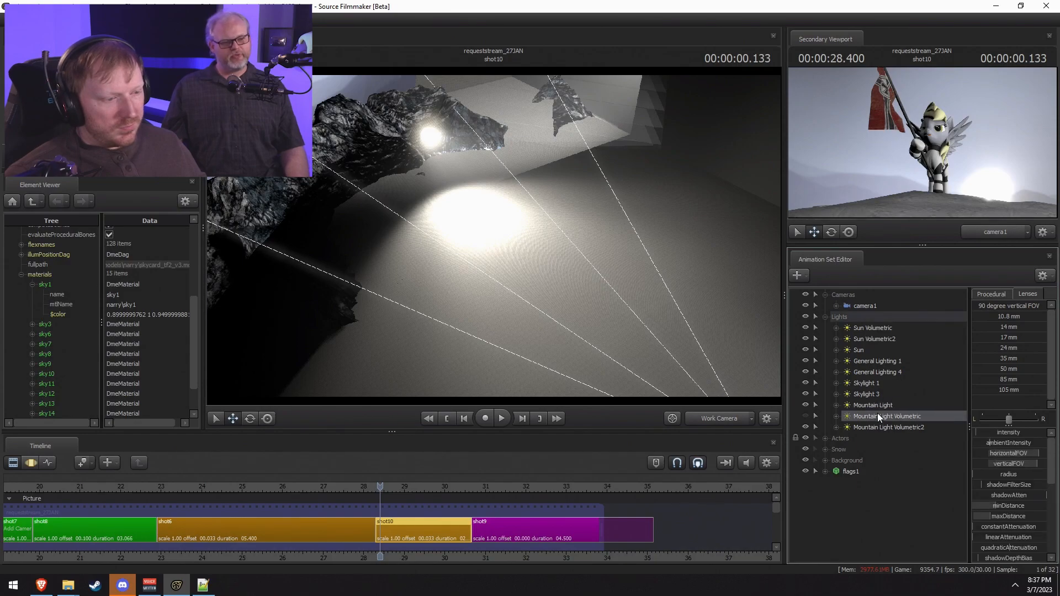
left_click(805, 427)
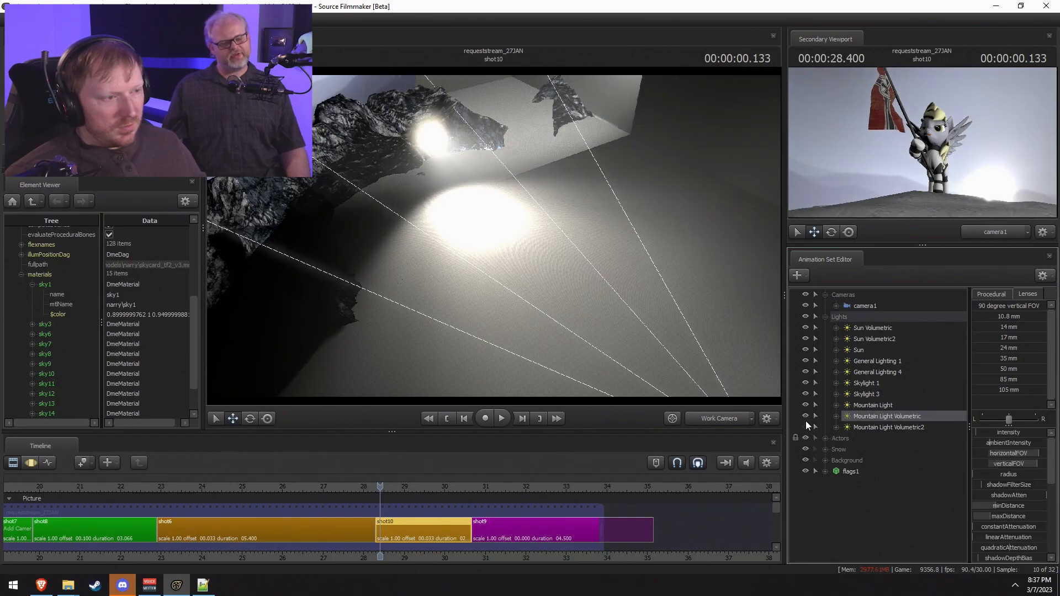
left_click(881, 430, "shift")
right_click(884, 430)
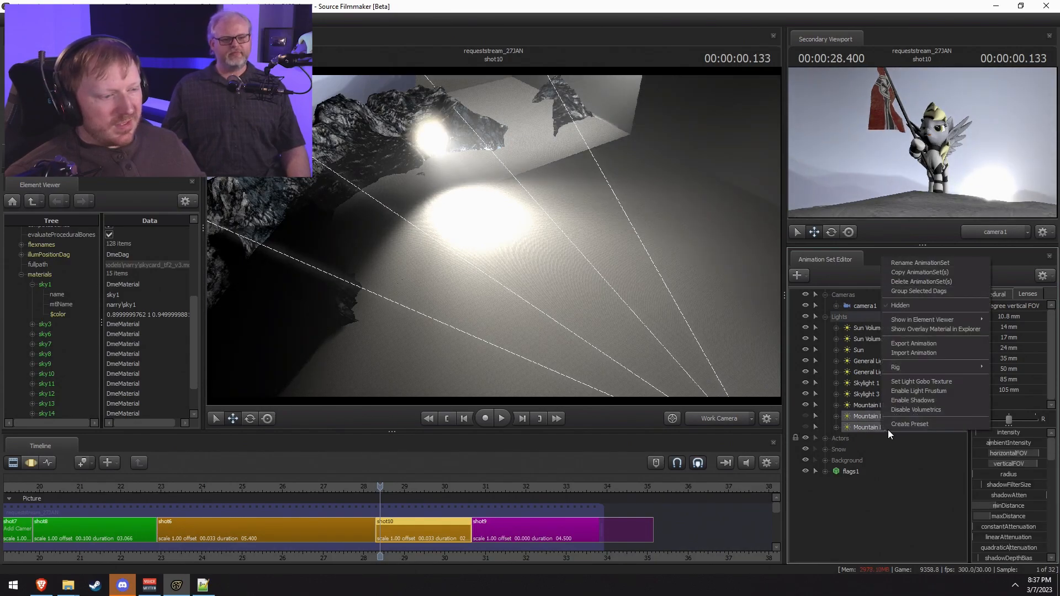
left_click(872, 417)
left_click(805, 417)
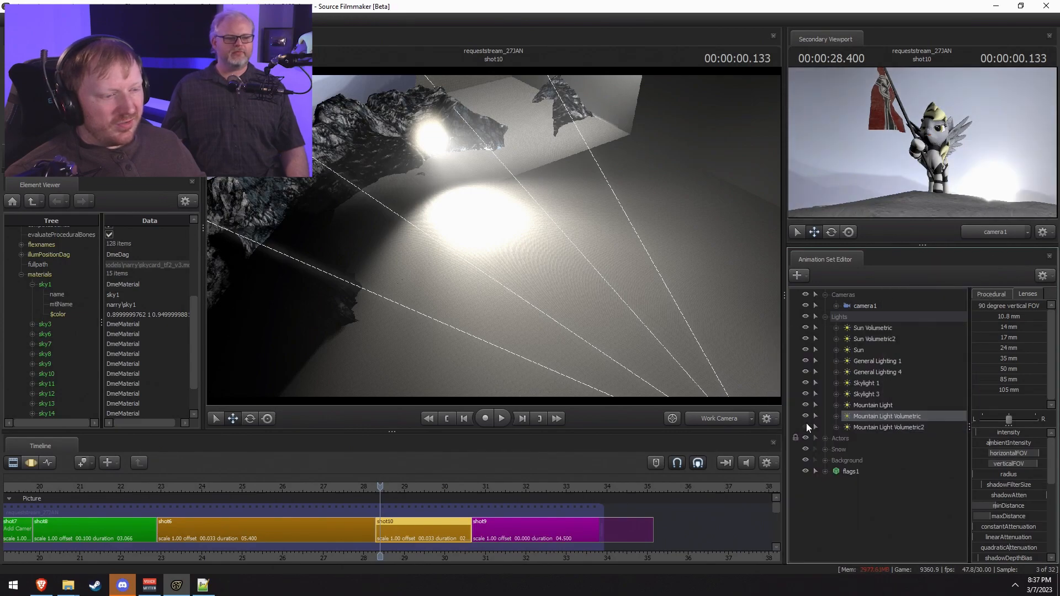
left_click(806, 424)
Step: Using the work camera, move the Mountain Light Volumetric light across the ground to the bright patch beneath the sun
key("F3")
left_click(730, 417)
left_click_drag(663, 353, 665, 348)
key("s")
left_click_drag(600, 299, 601, 308)
key("F2")
key("F3")
left_click_drag(624, 173, 287, 132)
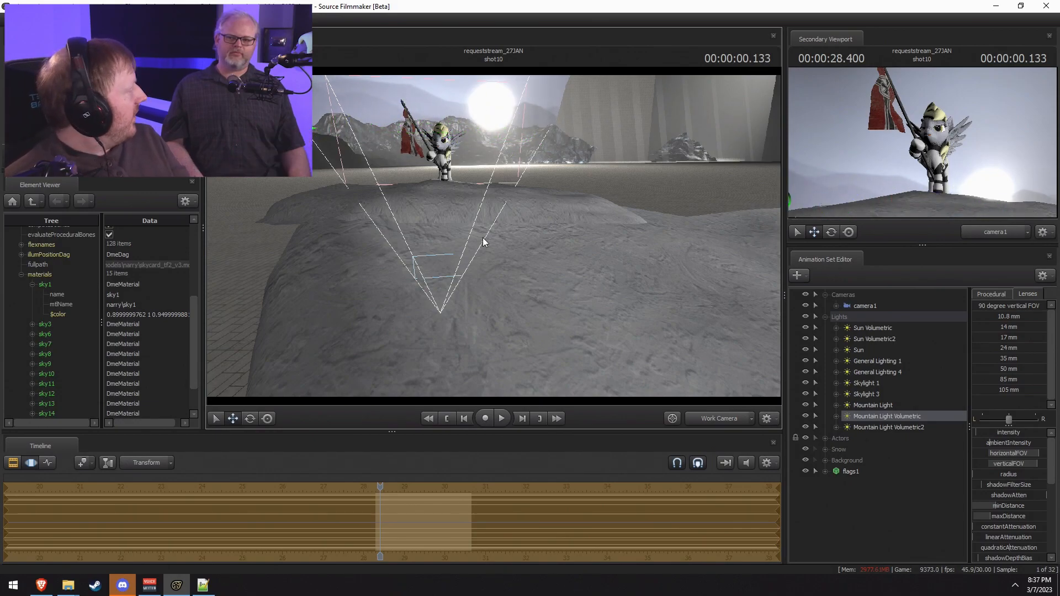
mouse_move(482, 237)
left_mouse_down()
mouse_move(469, 218)
mouse_move(493, 245)
left_mouse_up()
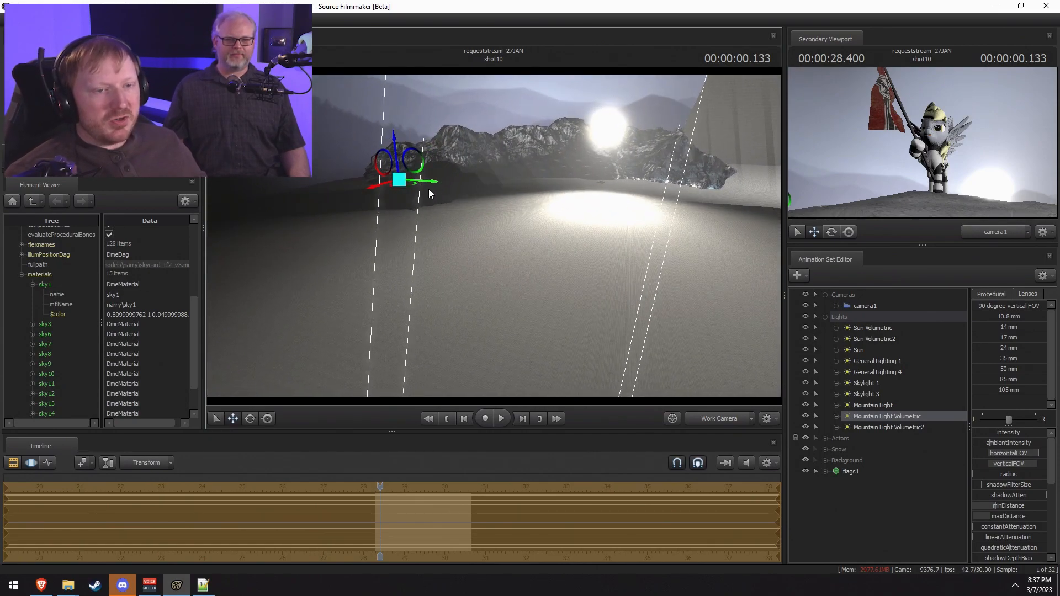
left_click_drag(406, 184, 523, 186)
key("e")
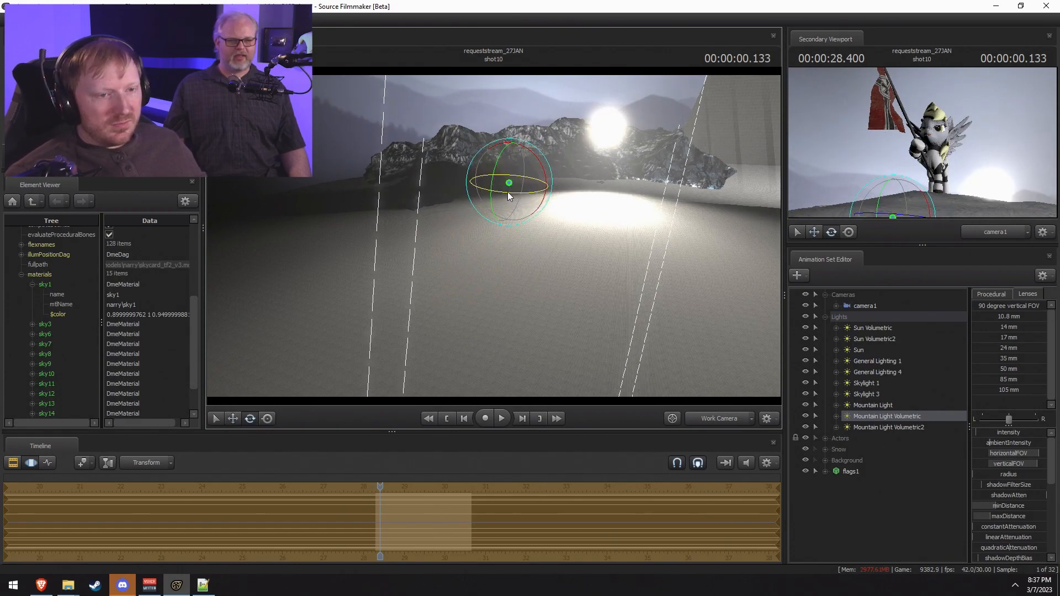
key("w")
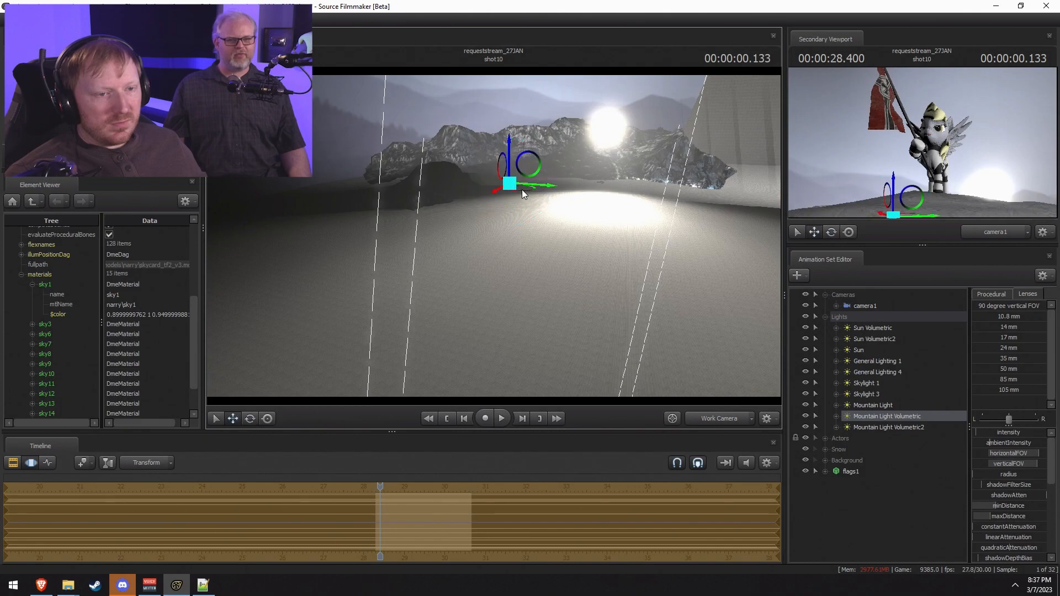
left_click_drag(510, 184, 581, 205)
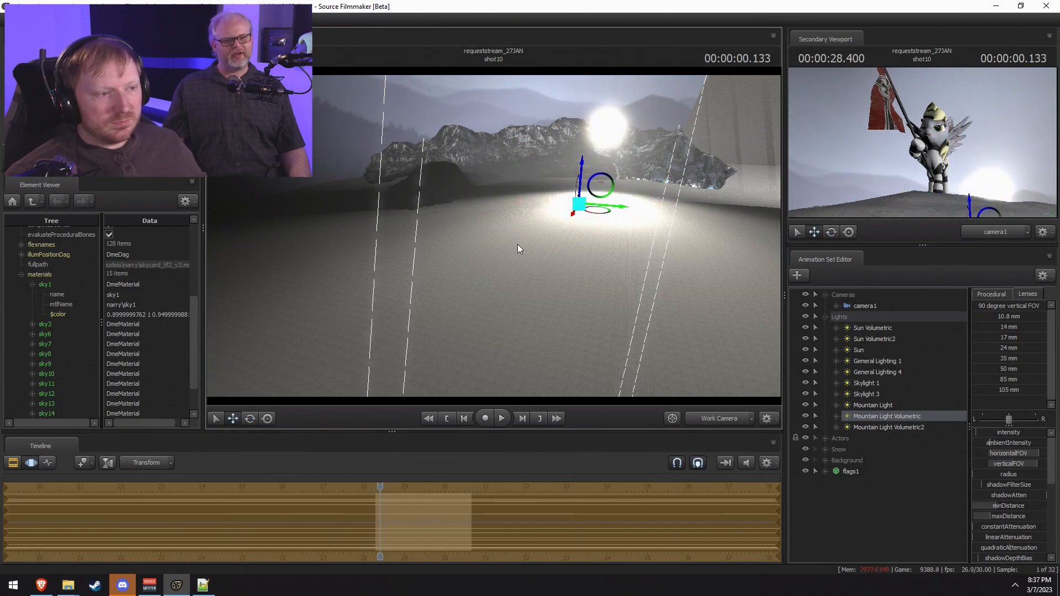
key("F2")
Step: Move the Mountain Light Volumetric2 light to the edge of the bright patch in front of the mountains
left_click(887, 427)
key("F3")
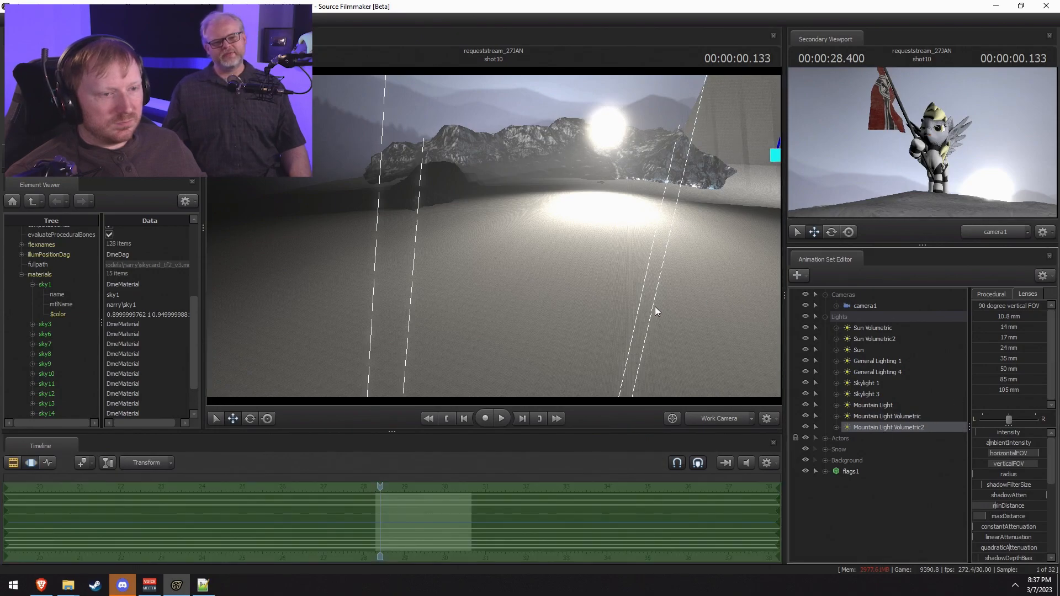
left_click_drag(628, 222, 538, 265)
key("e")
key("w")
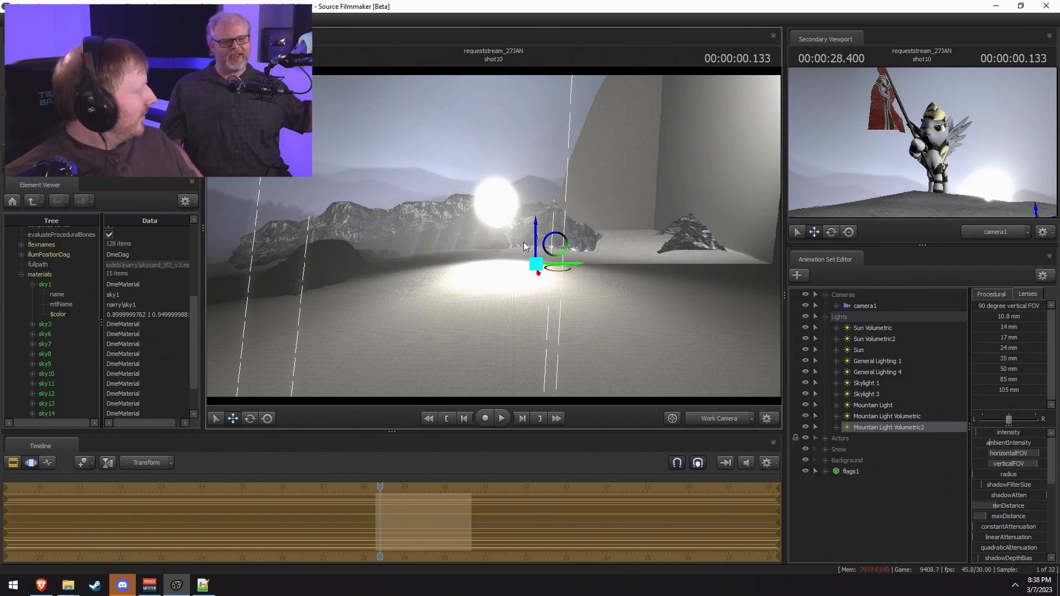
key("F2")
key("F3")
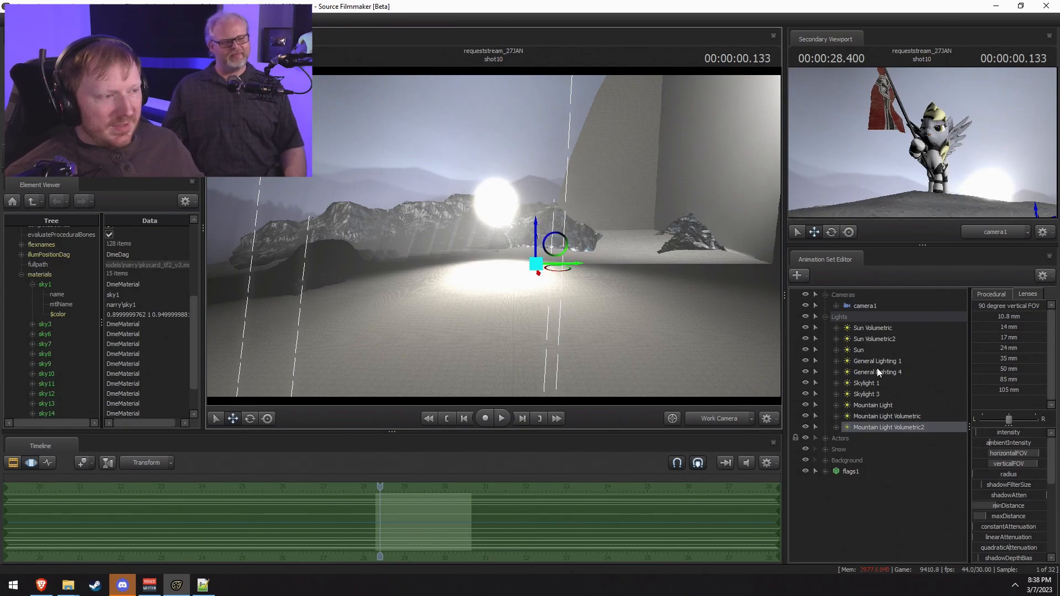
Step: Adjust the Sun Volumetric light by looking through it, and rotate it slightly while viewing the shot through camera1
left_click_drag(868, 329, 717, 292)
key("F2")
key("F3")
mouse_move(627, 245)
left_mouse_down()
mouse_move(599, 237)
mouse_move(624, 236)
left_mouse_up()
key("F2")
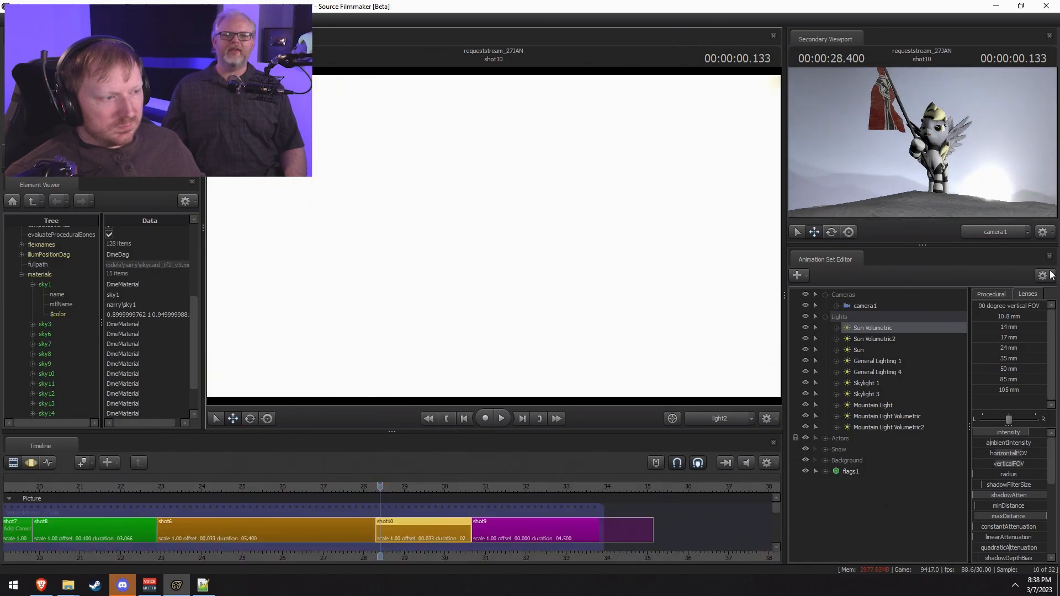
left_click(717, 421)
key("F3")
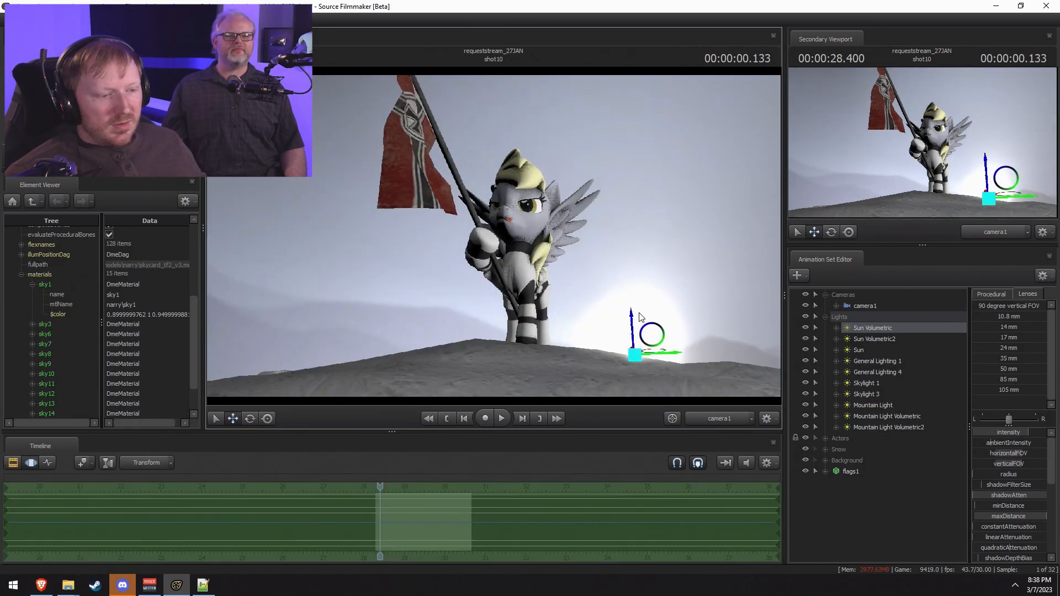
left_click_drag(625, 375, 631, 370)
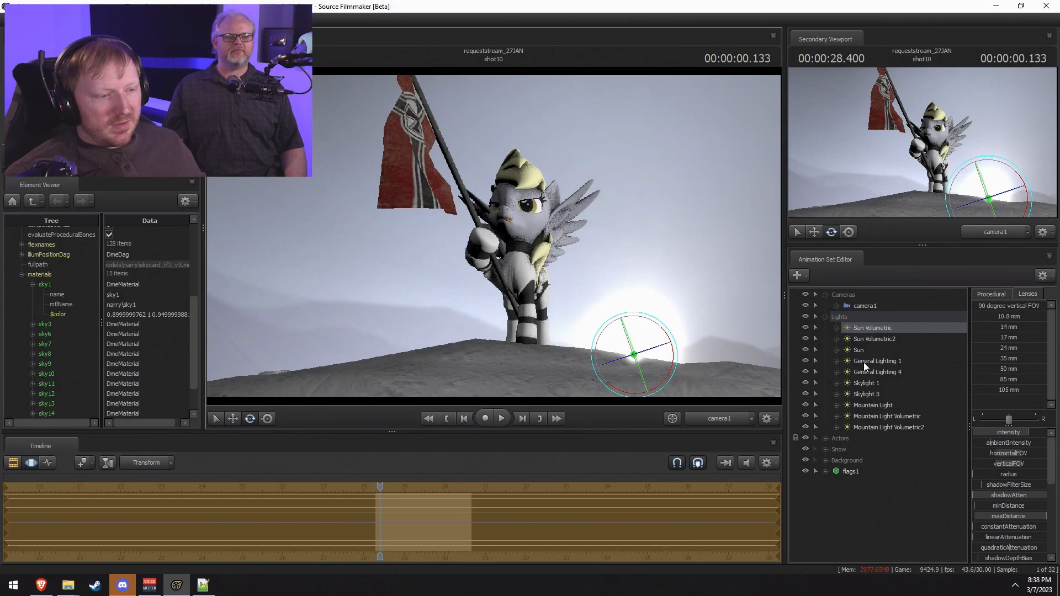
Step: Rotate the Sun Volumetric2 and Sun lights slightly behind the dune
left_click(887, 341)
left_click_drag(659, 367, 661, 362)
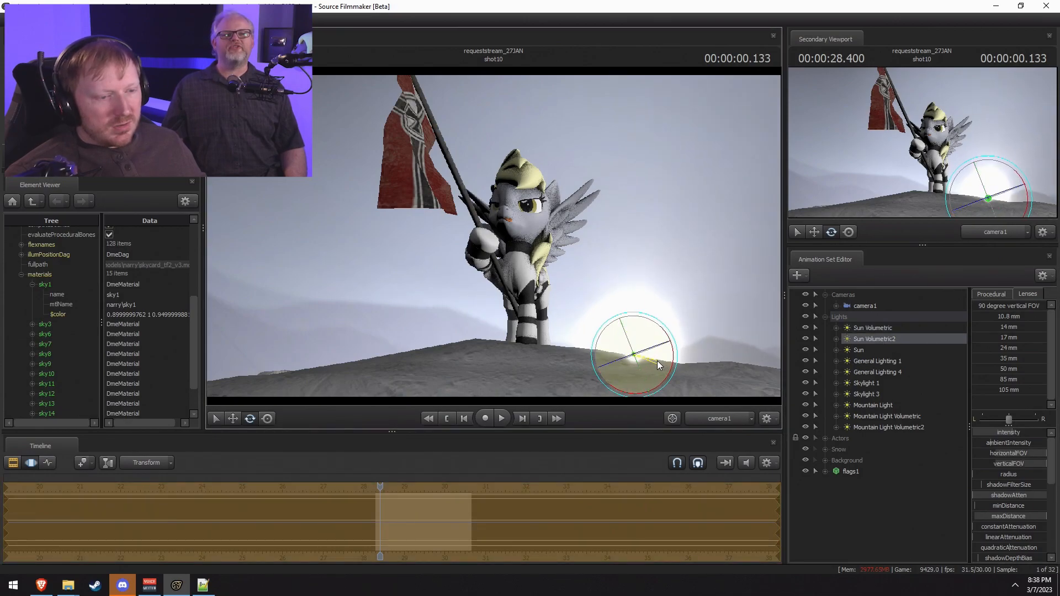
left_click_drag(657, 361, 657, 361)
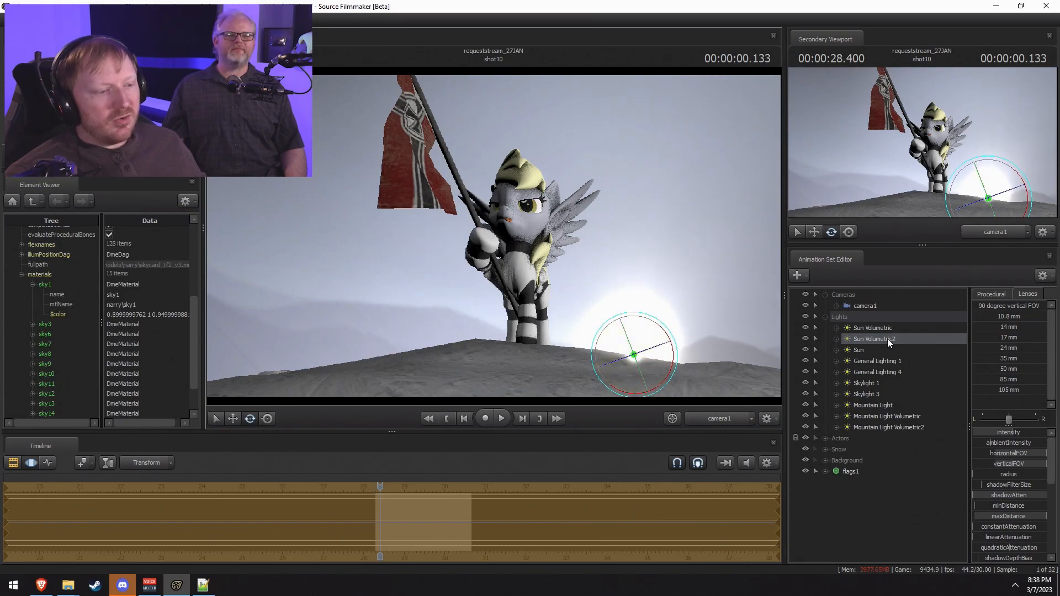
left_click(877, 352)
left_click_drag(640, 373, 640, 376)
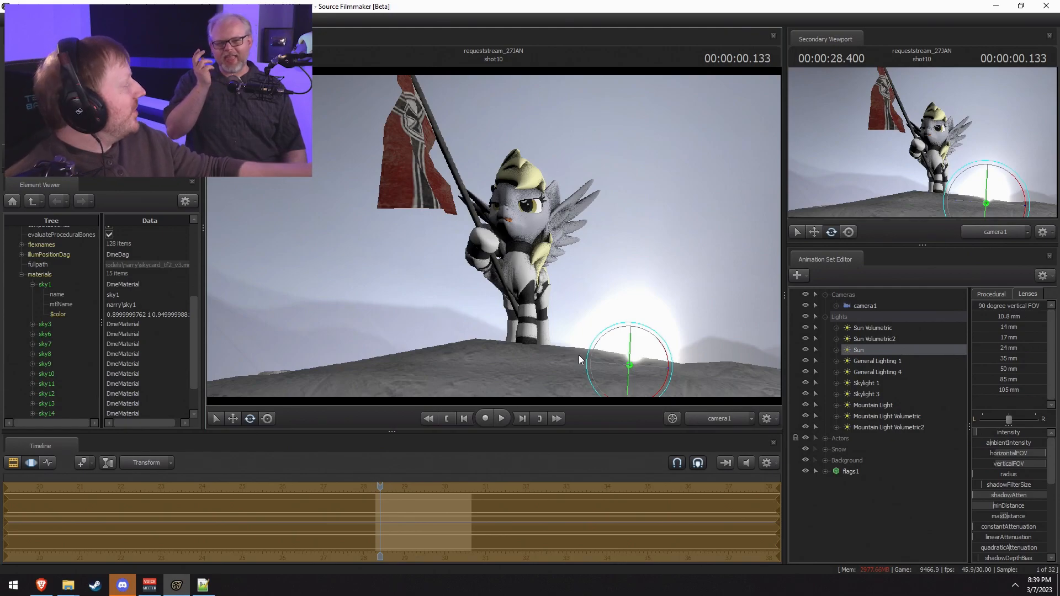
left_click(607, 370)
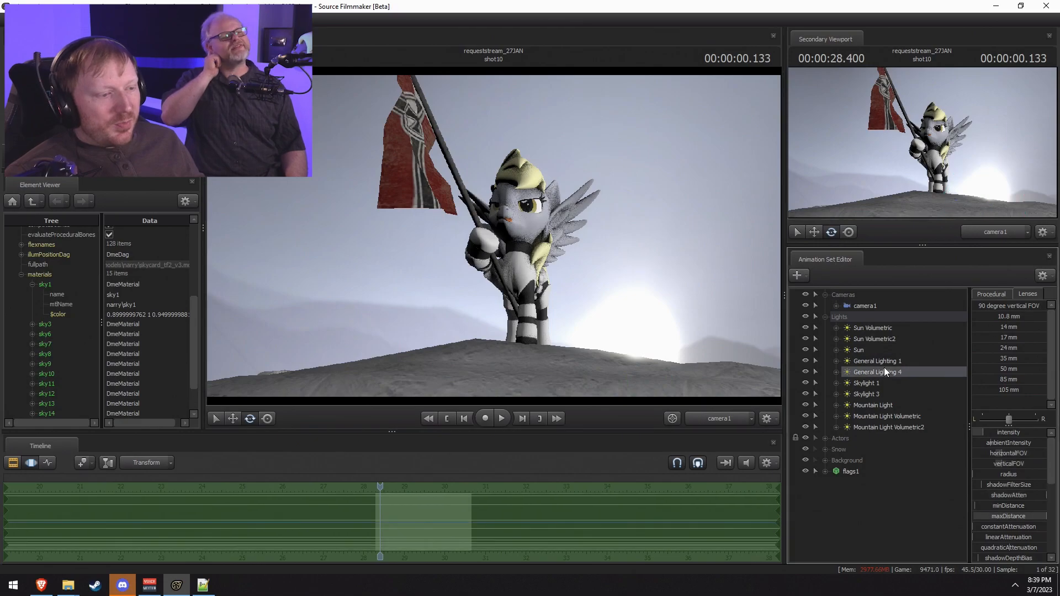
Step: Create a new light and look through it in the main viewport with the Motion Editor active
right_click(843, 522)
left_click(920, 433)
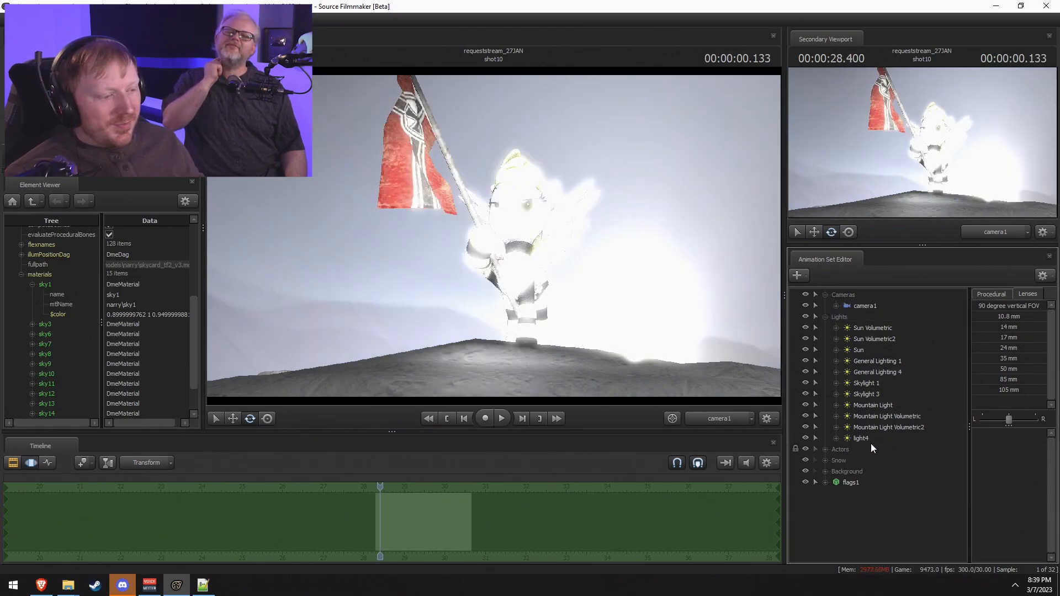
left_click(859, 440)
key("F2")
left_click(521, 234)
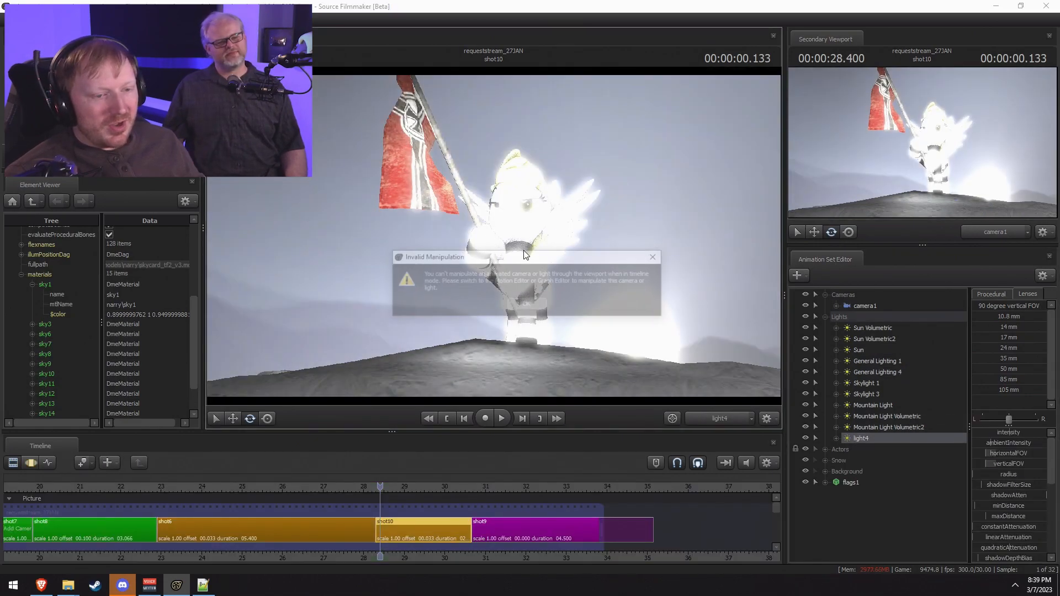
left_click(538, 305)
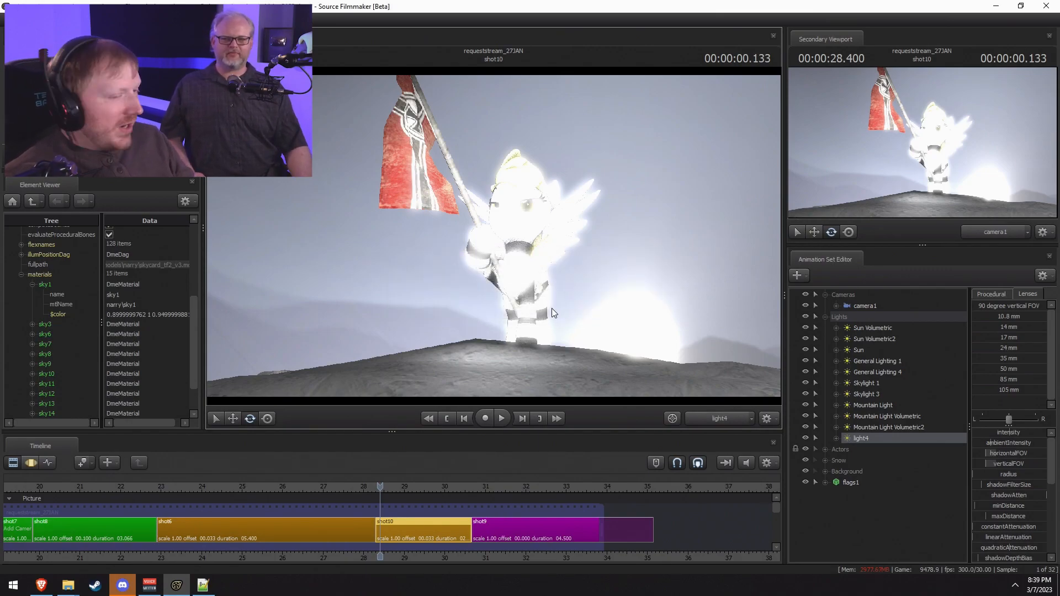
key("F3")
Step: Position light4 to one side of Derpy and aim it at her as a rim light
mouse_move(494, 236)
left_mouse_down()
mouse_move(558, 232)
mouse_move(586, 243)
mouse_move(495, 241)
left_mouse_up()
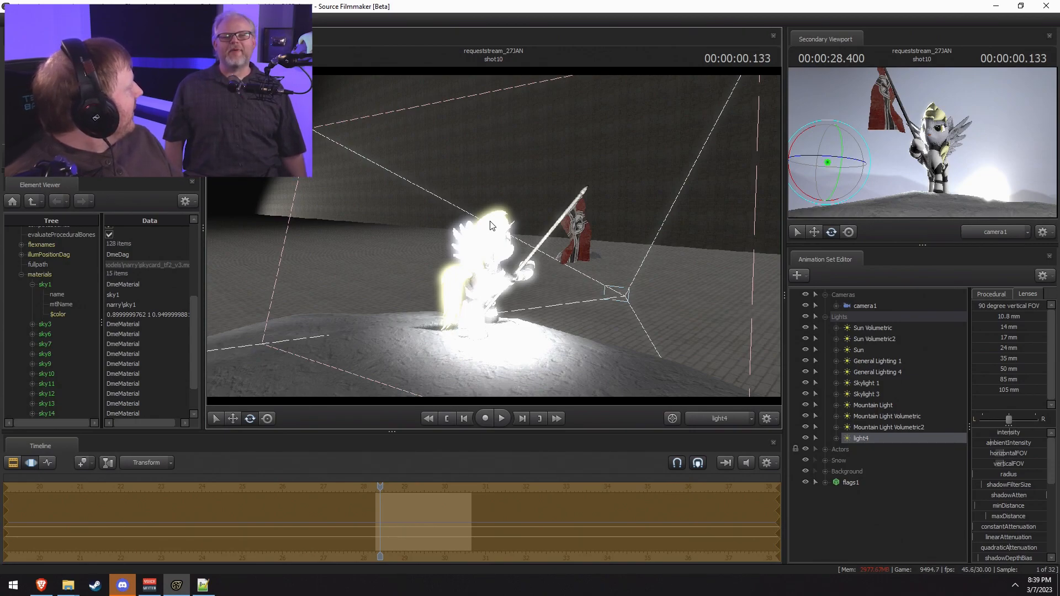
left_click_drag(516, 247, 495, 241)
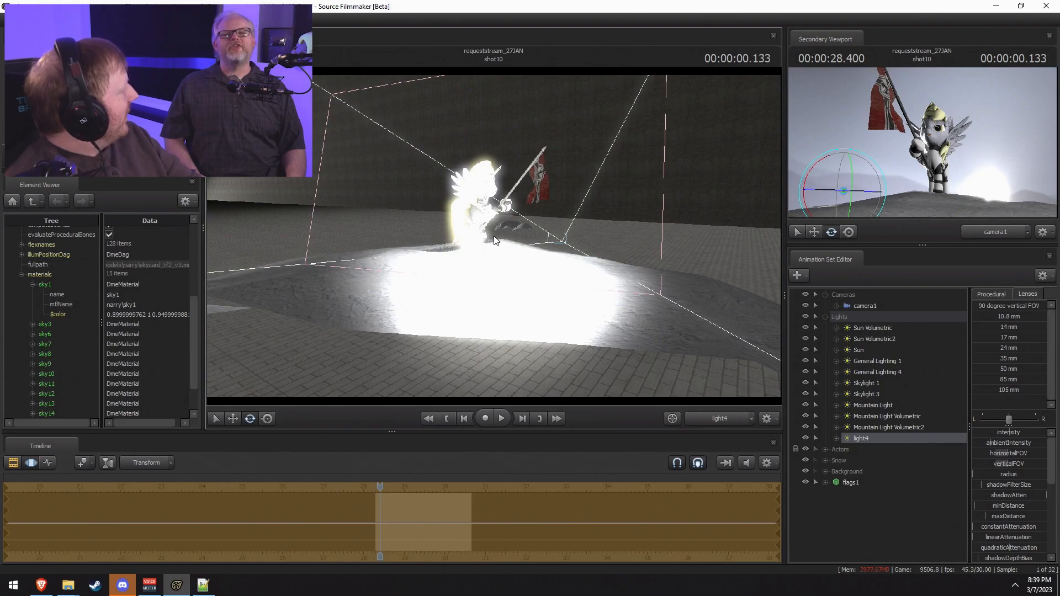
mouse_move(496, 241)
left_mouse_down()
mouse_move(483, 234)
mouse_move(489, 251)
mouse_move(491, 229)
mouse_move(475, 223)
mouse_move(498, 224)
left_mouse_up()
key("w")
scroll(491, 229, "up", 3)
key("d")
key("a")
key("F2")
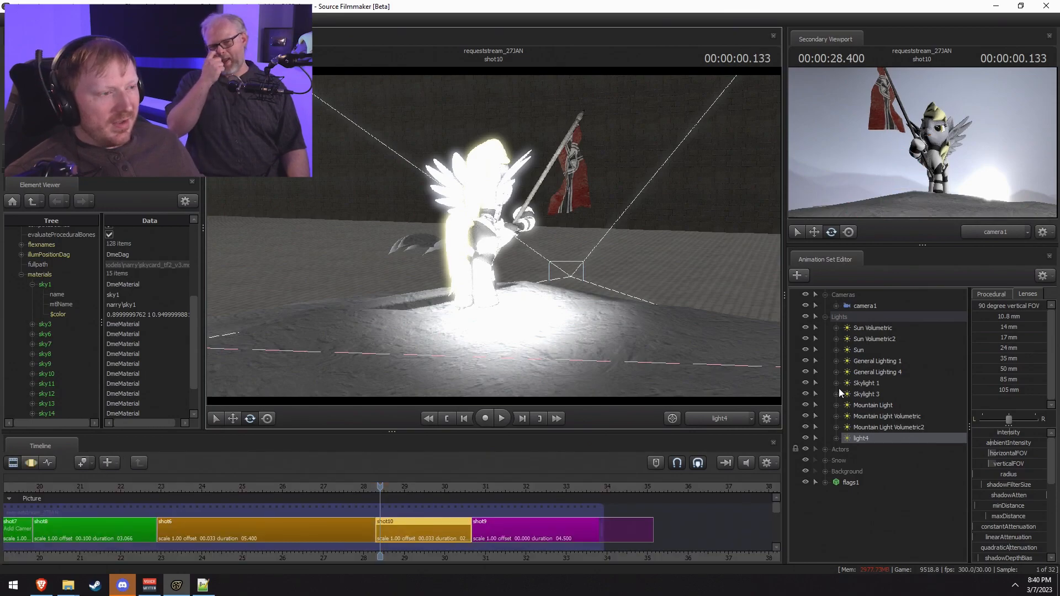
Step: Duplicate light4 and aim the copy at Derpy from the opposite side as a second rim light
right_click(860, 437)
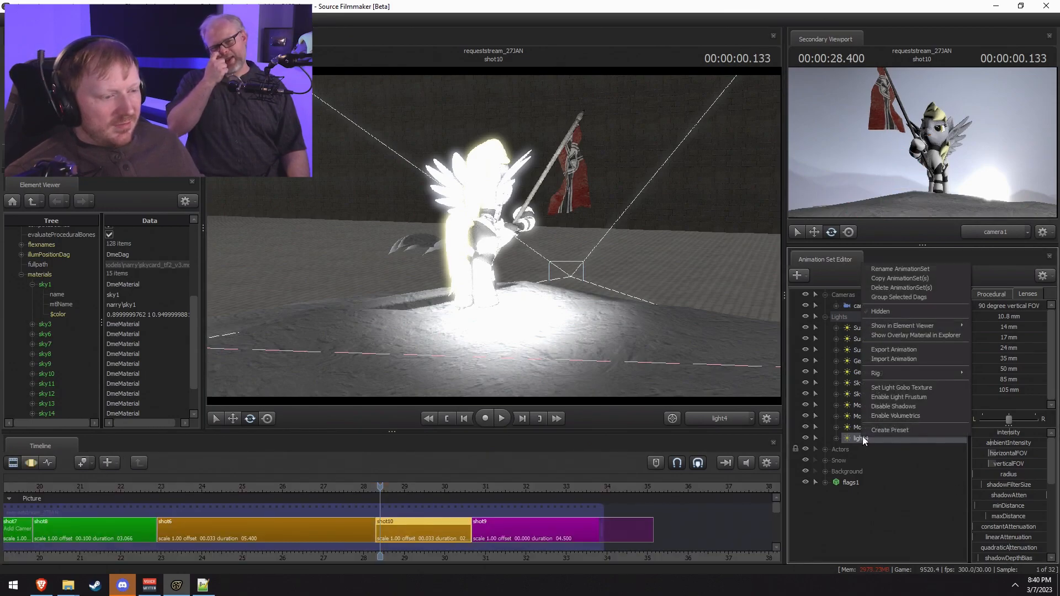
left_click(877, 280)
right_click(849, 534)
left_click(889, 486)
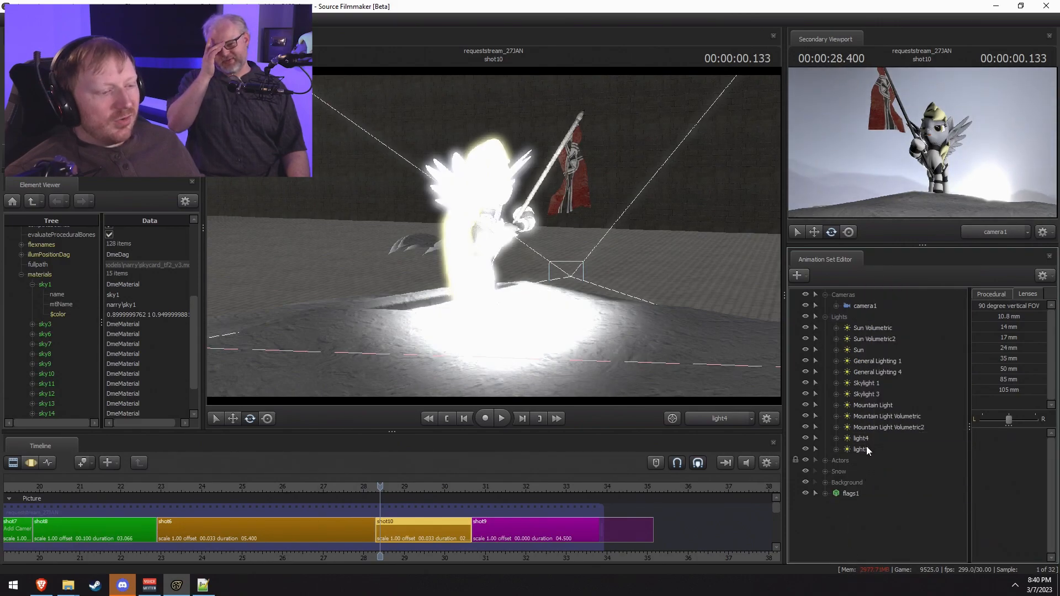
left_click(861, 449)
mouse_move(494, 236)
left_mouse_down()
mouse_move(608, 248)
mouse_move(640, 193)
mouse_move(491, 241)
left_mouse_up()
key("F2")
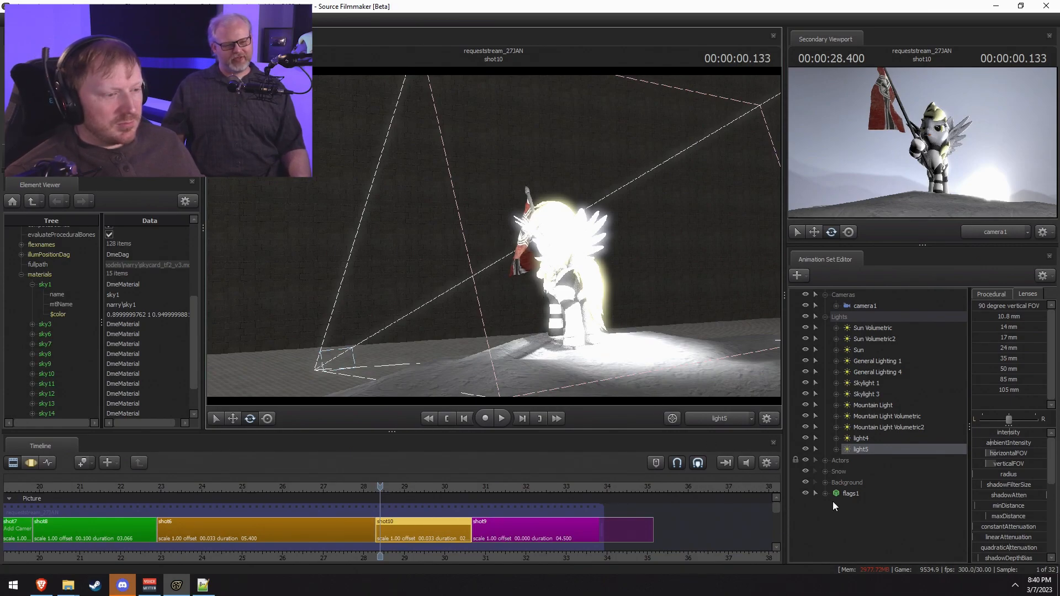
Step: Duplicate the Sun Volumetric2 light and look through the copy in the main viewport
left_click(877, 338)
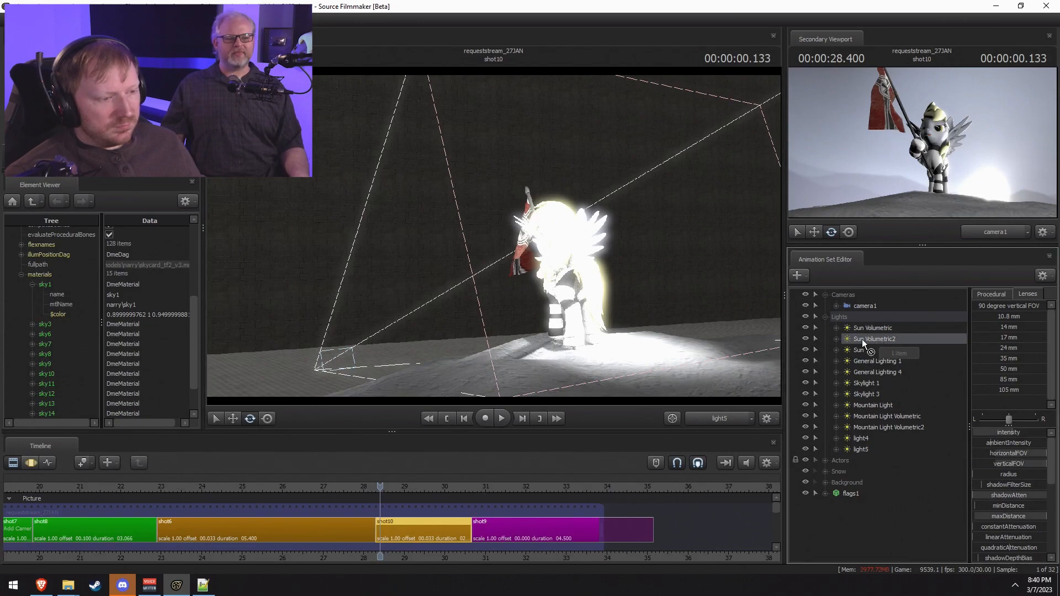
left_click_drag(870, 340, 757, 318)
right_click(890, 339)
left_click(904, 355)
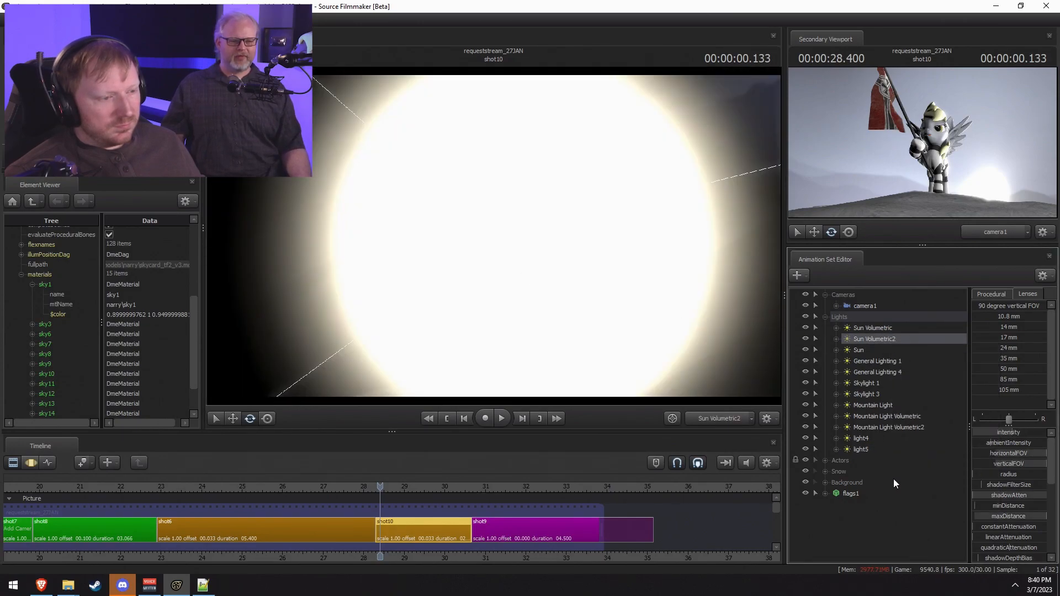
right_click(879, 533)
left_click(928, 481)
left_click_drag(873, 505, 480, 267)
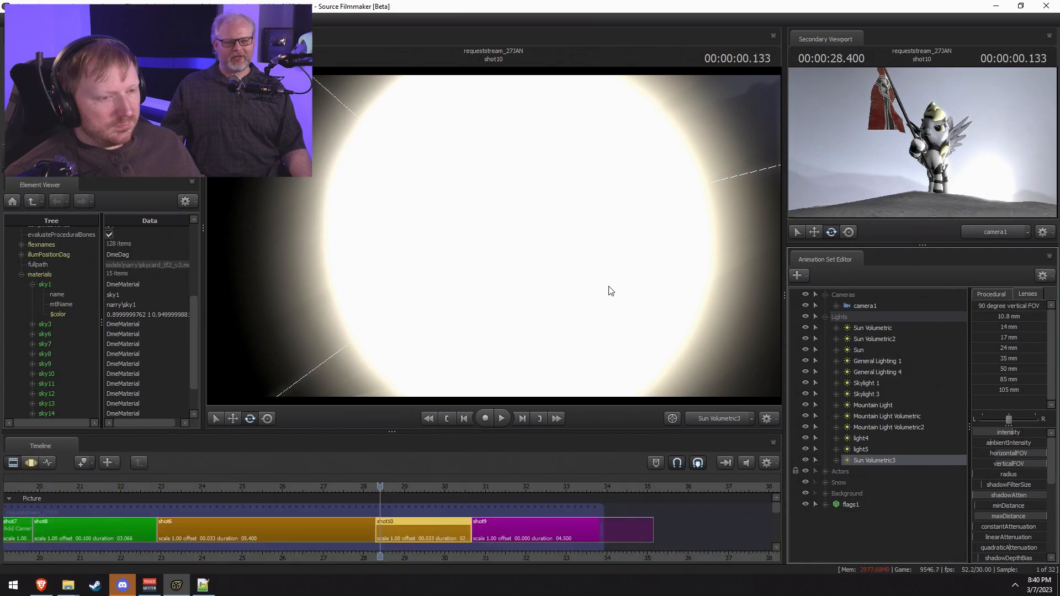
Step: Reposition and aim the Sun Volumetric3 light while looking through it, and adjust its maxDistance
left_click_drag(602, 288, 706, 256)
left_click(535, 303)
key("F3")
left_click_drag(547, 294, 616, 278)
mouse_move(990, 513)
left_mouse_down()
mouse_move(955, 513)
mouse_move(1006, 514)
mouse_move(995, 517)
left_mouse_up()
left_click_drag(477, 180, 456, 174)
scroll(476, 181, "up", 8)
scroll(472, 173, "up", 10)
scroll(456, 182, "up", 8)
mouse_move(475, 227)
left_mouse_down()
mouse_move(504, 250)
mouse_move(510, 222)
mouse_move(491, 204)
mouse_move(466, 257)
mouse_move(486, 204)
mouse_move(460, 186)
mouse_move(463, 213)
left_mouse_up()
key("r")
key("F2")
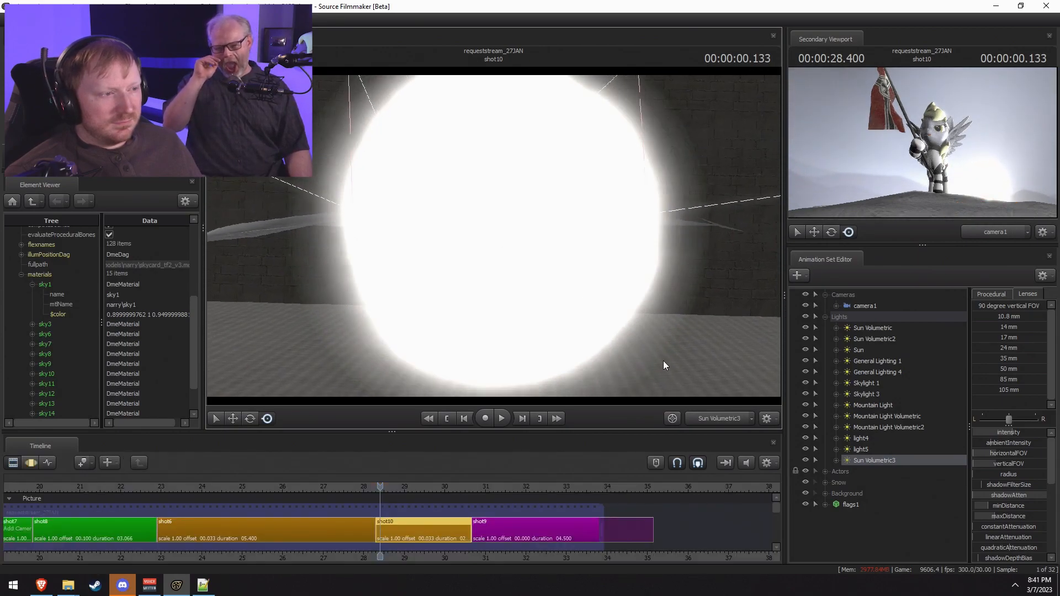
Step: Return the main viewport to camera1 and slightly lower General Lighting 4's intensity across shot10
left_click(718, 419)
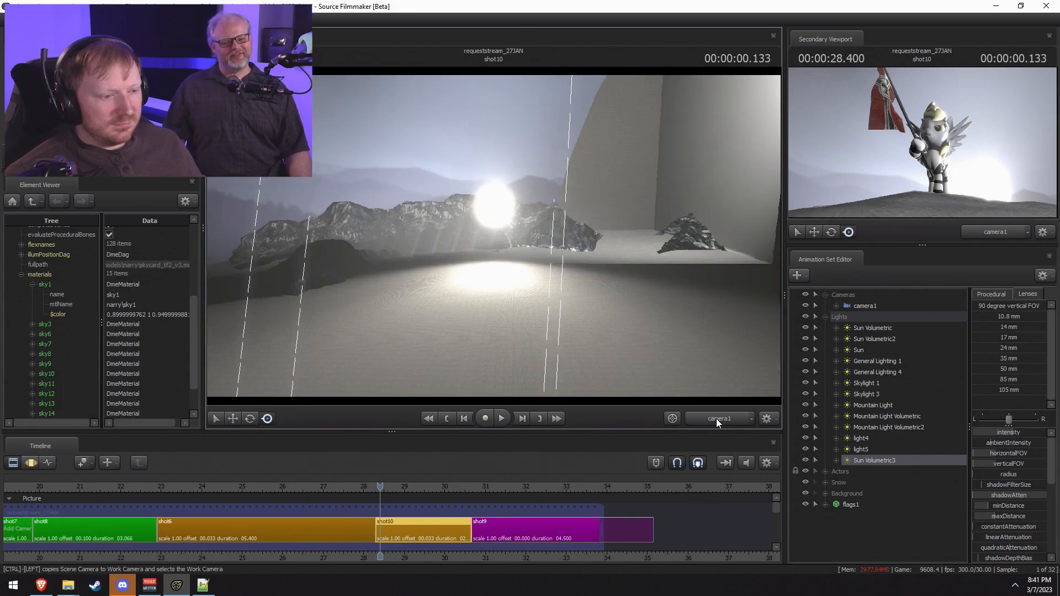
left_click(718, 420)
left_click(863, 340)
left_click(868, 361)
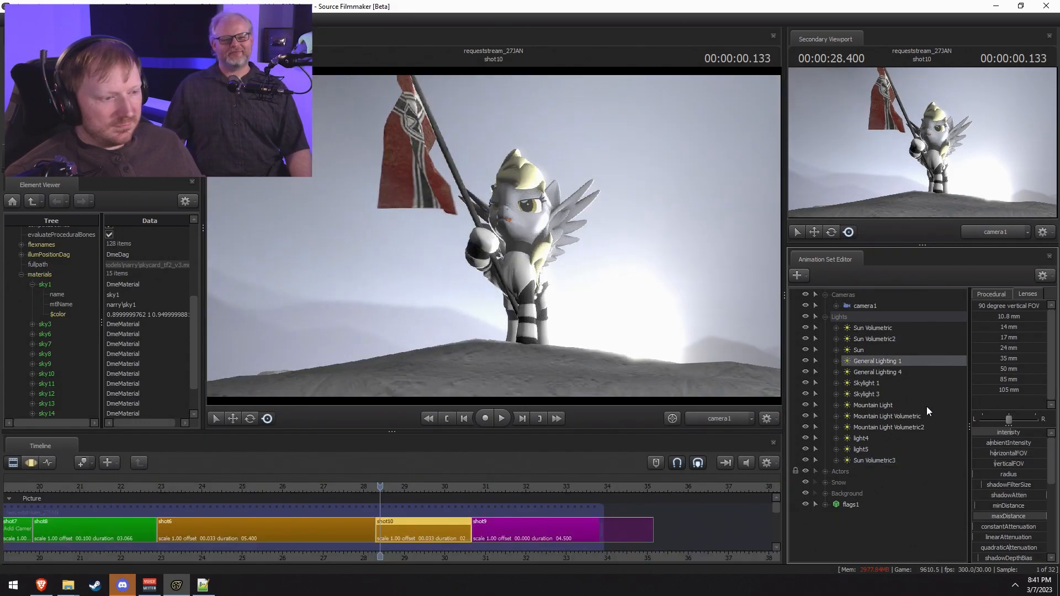
left_click(877, 372)
key("F3")
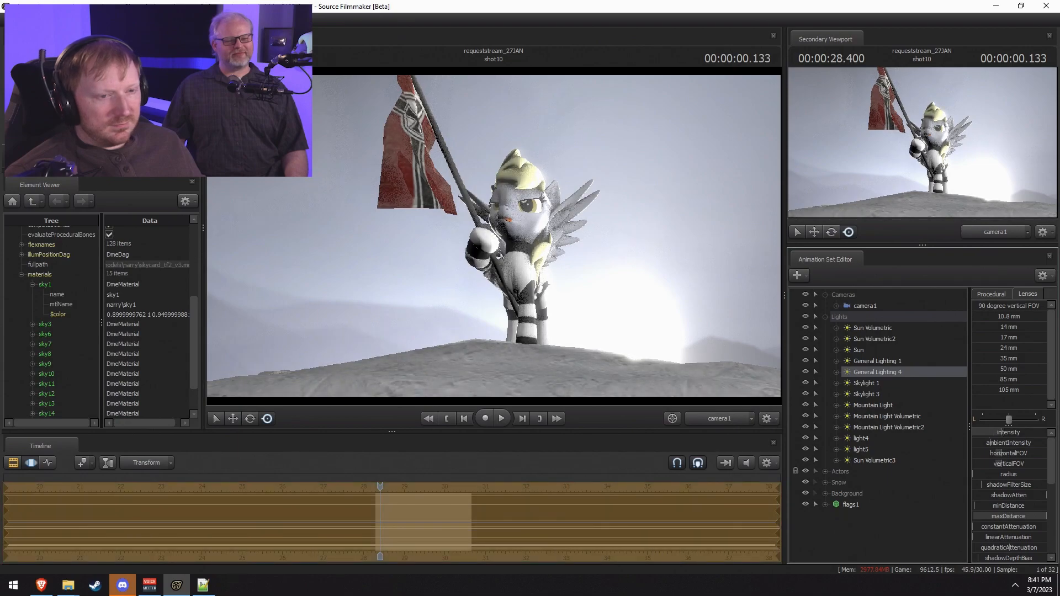
left_click_drag(990, 432, 988, 432)
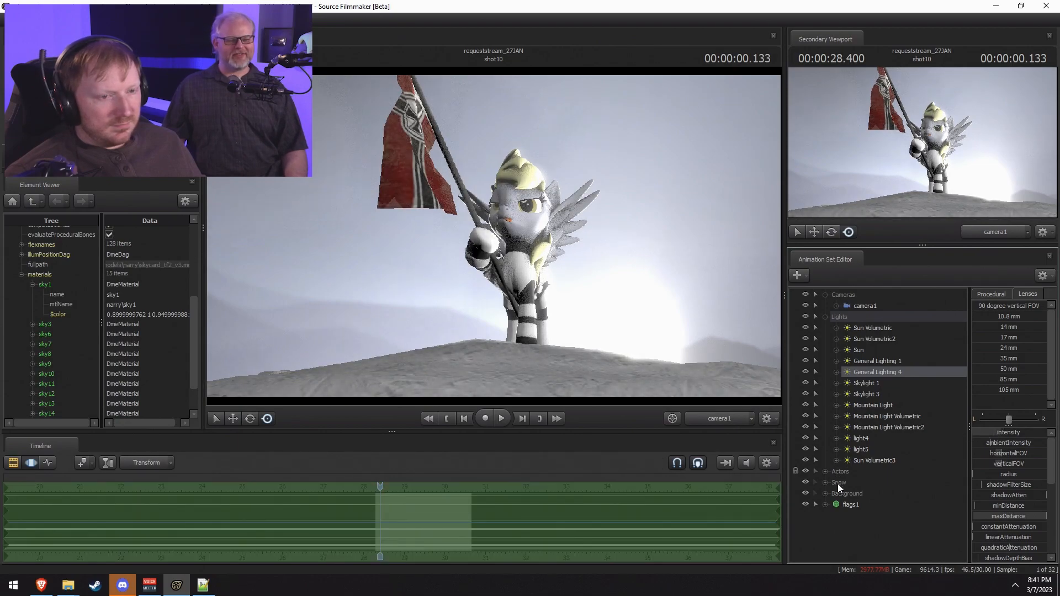
Step: Create an animation set for a new light and rename it Under Light
right_click(845, 530)
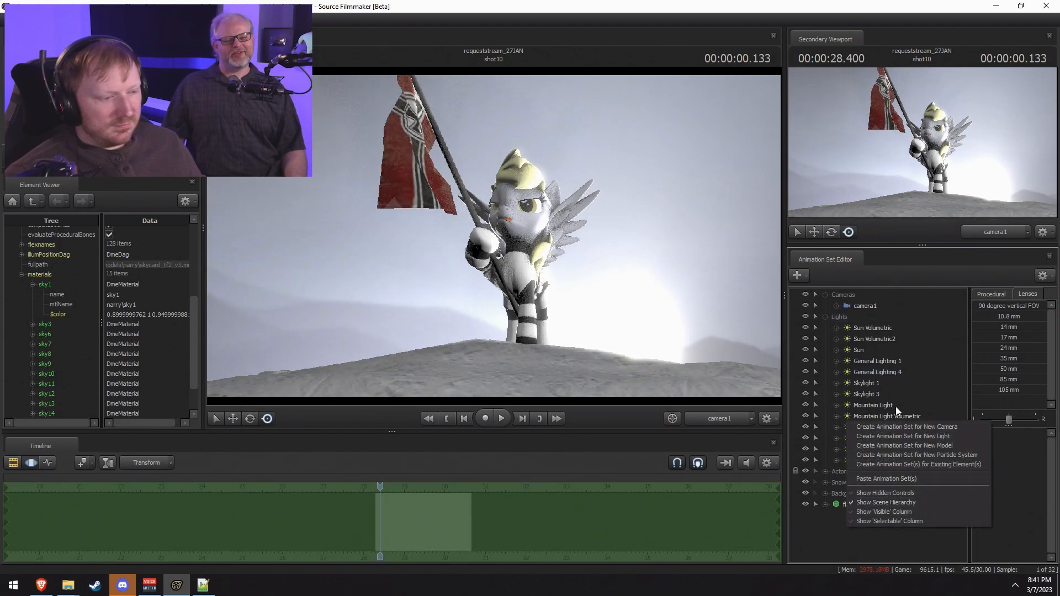
left_click(900, 437)
right_click(850, 470)
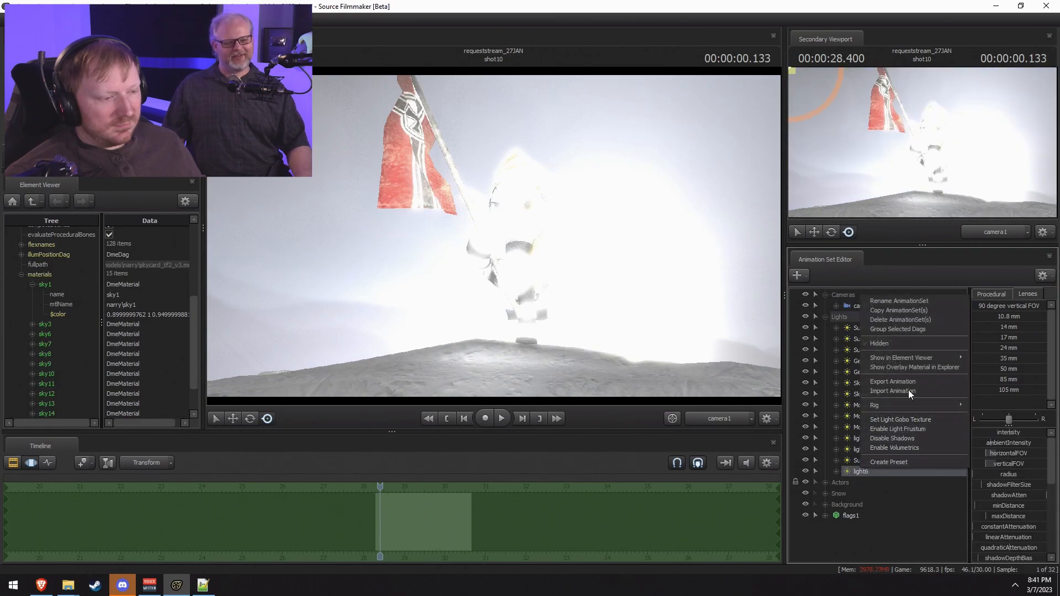
left_click(921, 303)
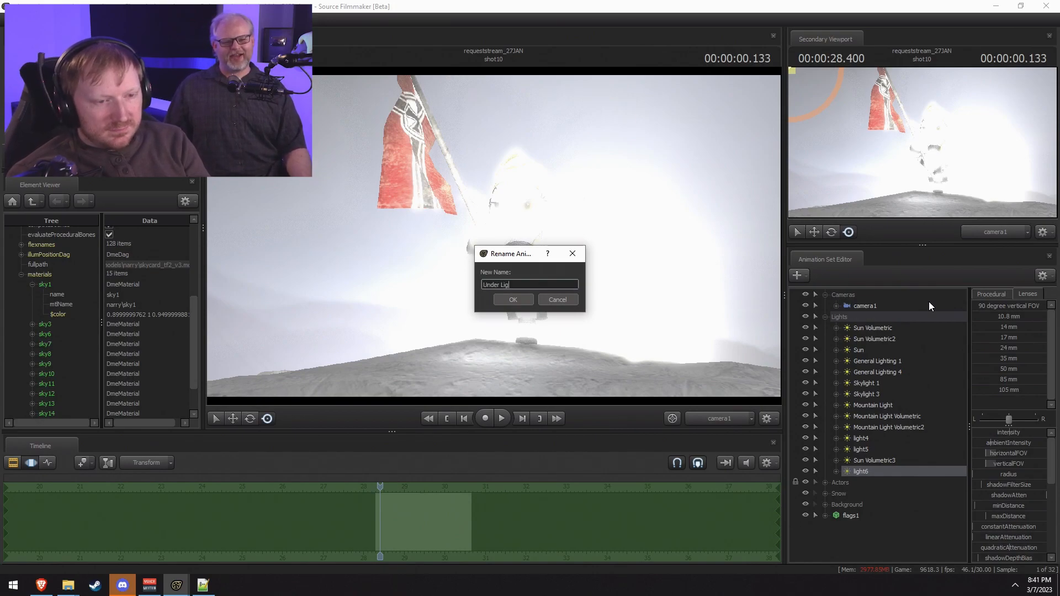
type("ht")
key("Return")
Step: Look through Under Light in the main viewport, then position it and aim it at Derpy
left_click_drag(860, 474, 569, 183)
key("F2")
key("F3")
left_click_drag(659, 234, 735, 282)
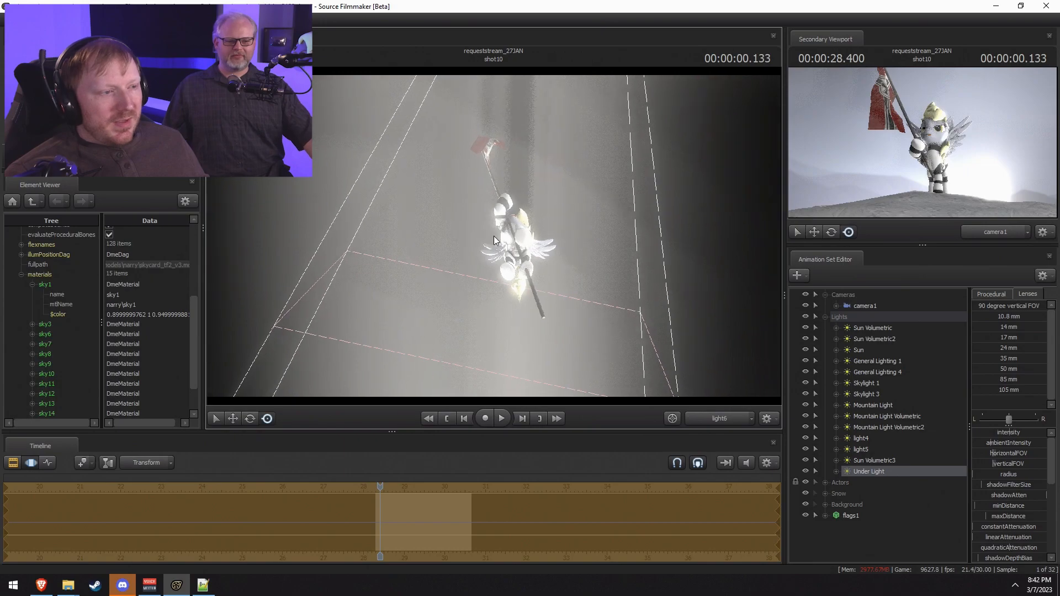
Step: Reduce Under Light's intensity and switch the main viewport back to camera1
key("F2")
key("F3")
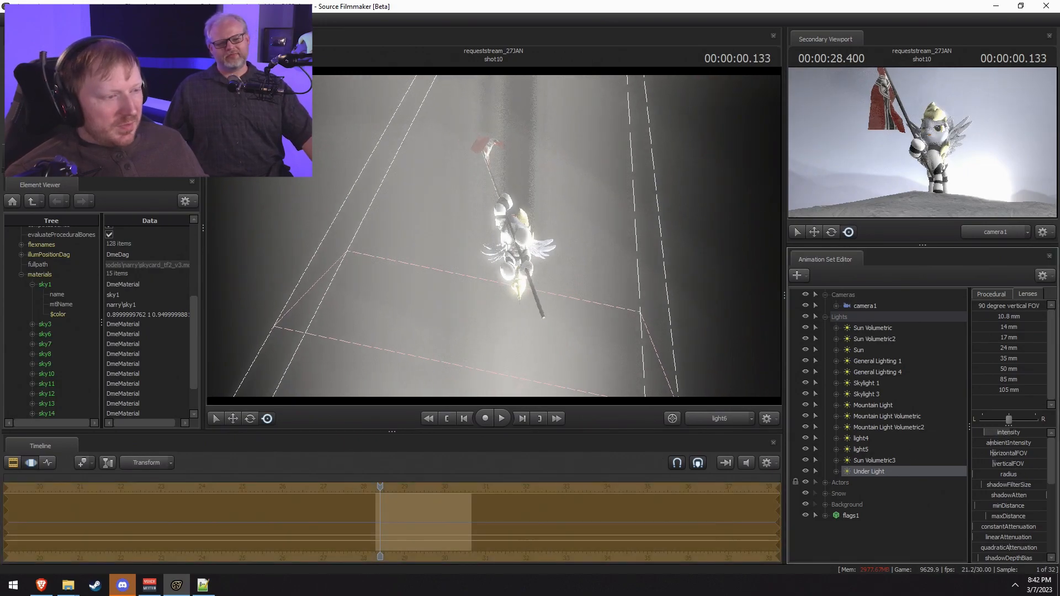
key("F2")
key("F3")
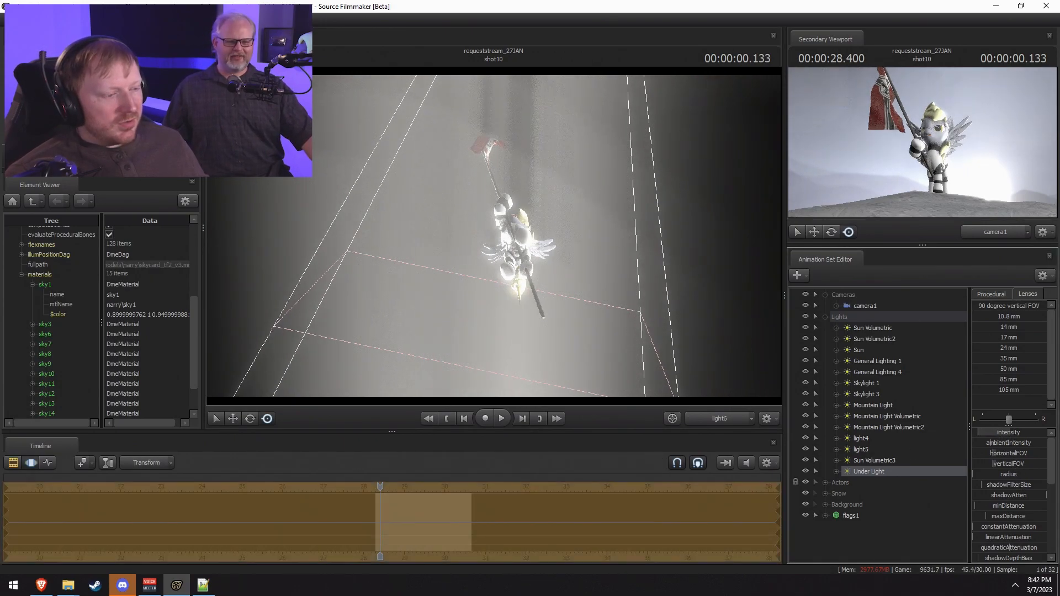
key("F2")
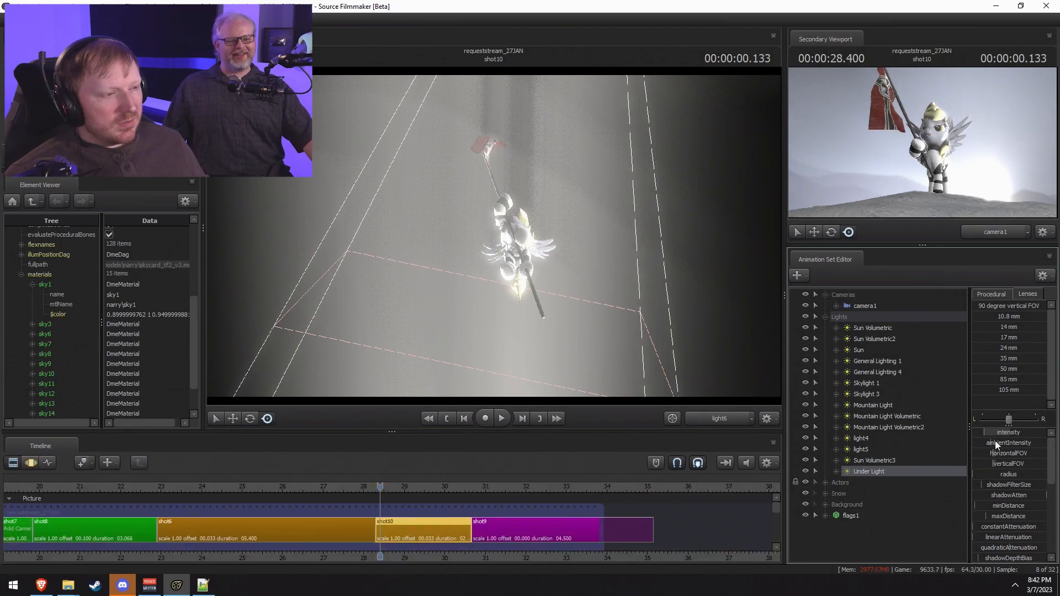
left_click(725, 462)
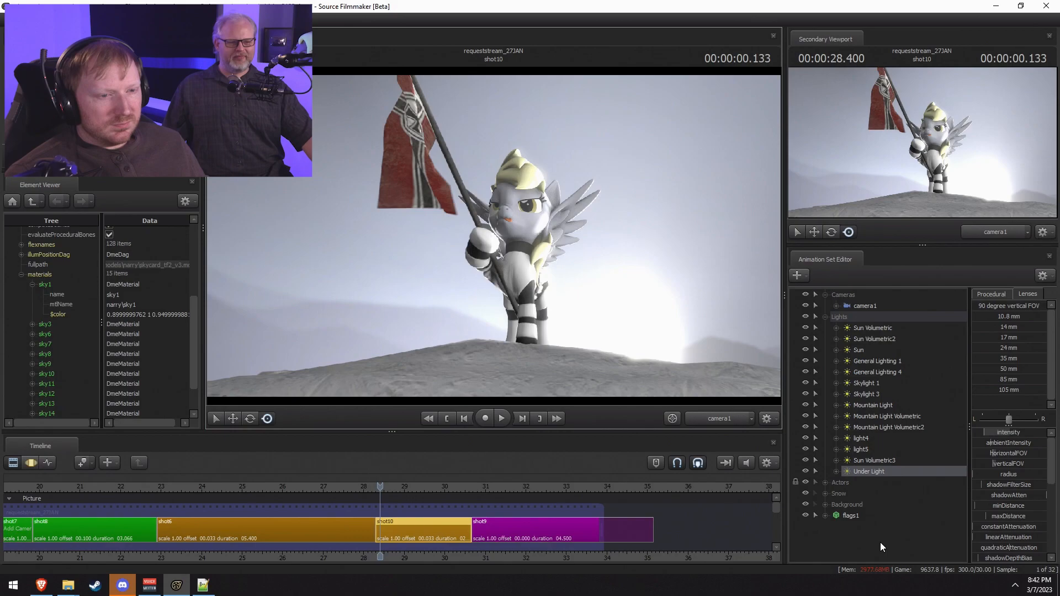
Step: Play back shot10 through camera1 to check the lighting and the waving flag
left_click_drag(395, 495, 357, 495)
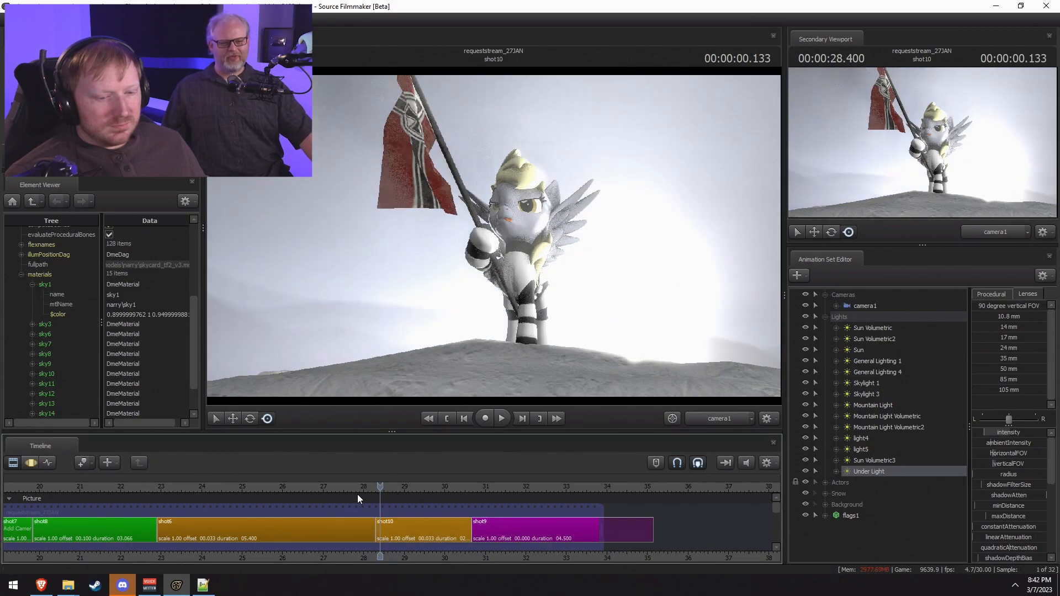
key("space")
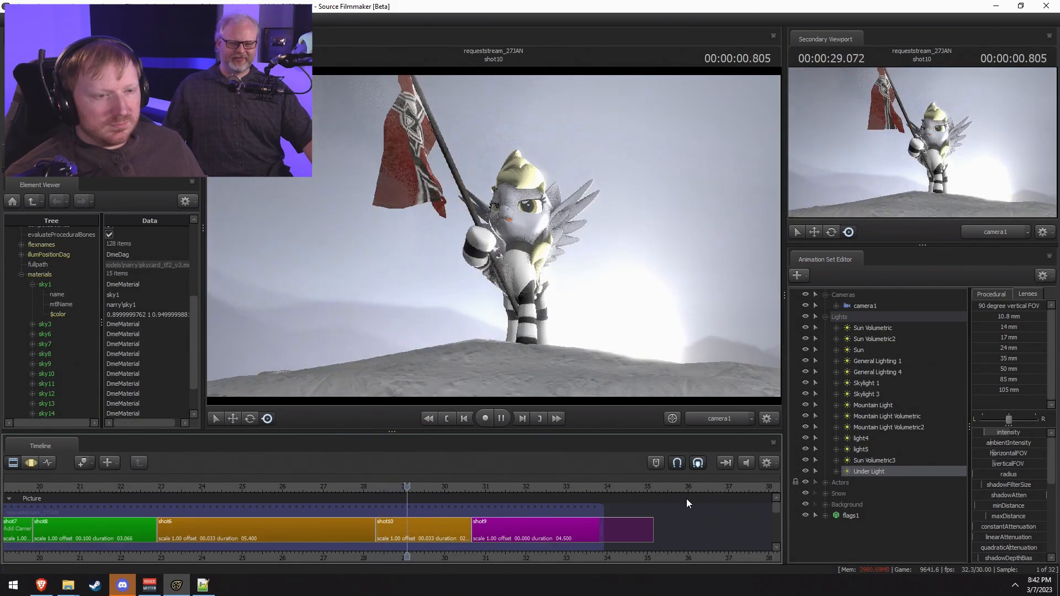
key("space")
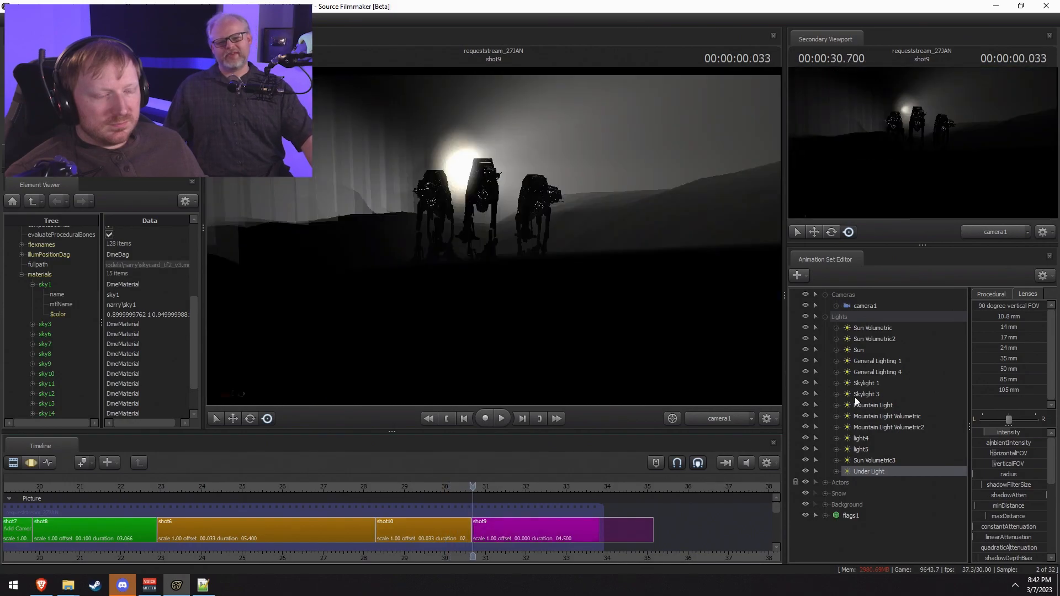
Step: Animate camera1 with a time selection ramped across shot10 so it pushes in toward Derpy by the shot's end
left_click_drag(439, 494, 399, 490)
left_click(874, 307)
key("F3")
scroll(505, 507, "up", 5)
left_click_drag(524, 514, 922, 497)
left_click_drag(547, 545, 349, 516)
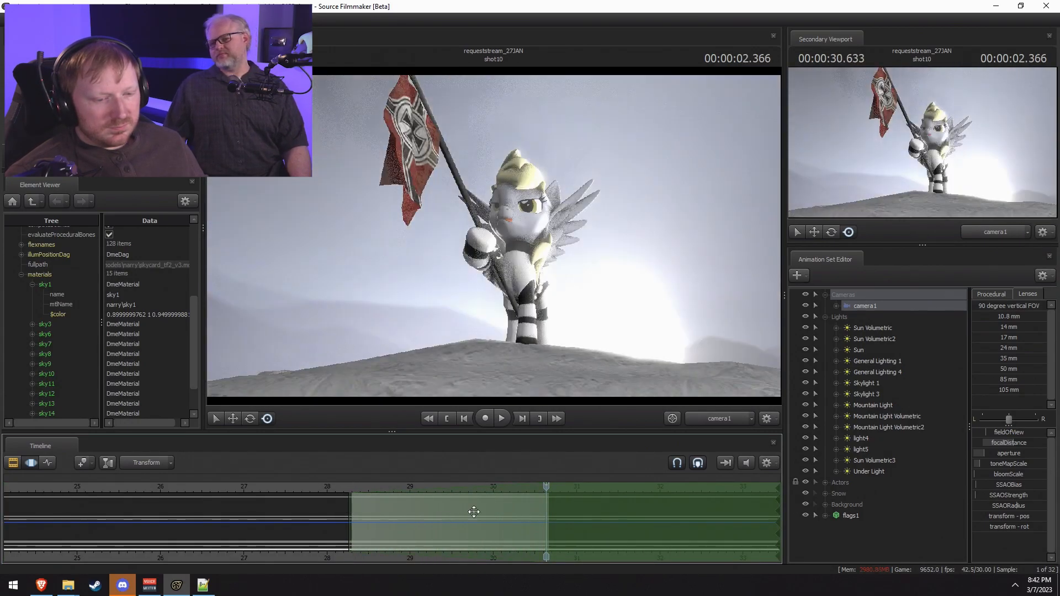
left_click(491, 298)
key("w")
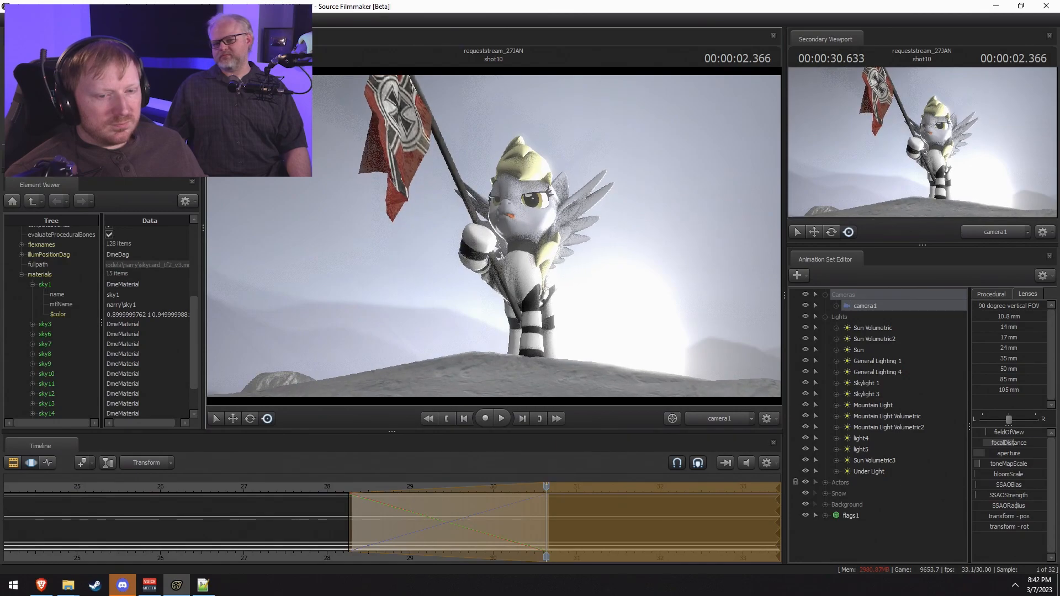
left_click_drag(491, 298, 492, 285)
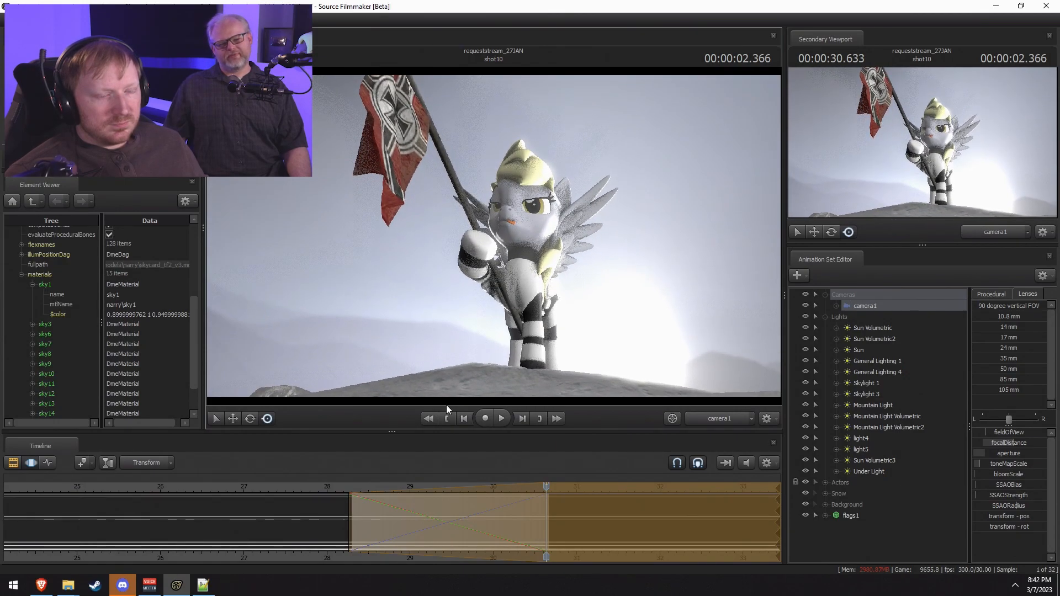
Step: Play back shot10 from its start to review the new camera move
left_click(336, 488)
key("space")
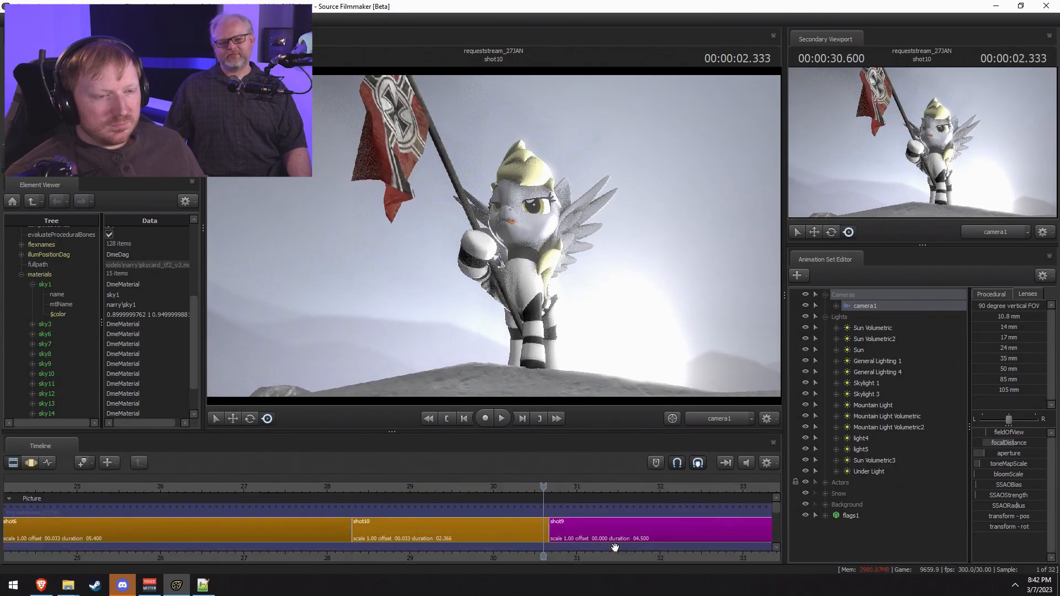
left_click(328, 485)
key("space")
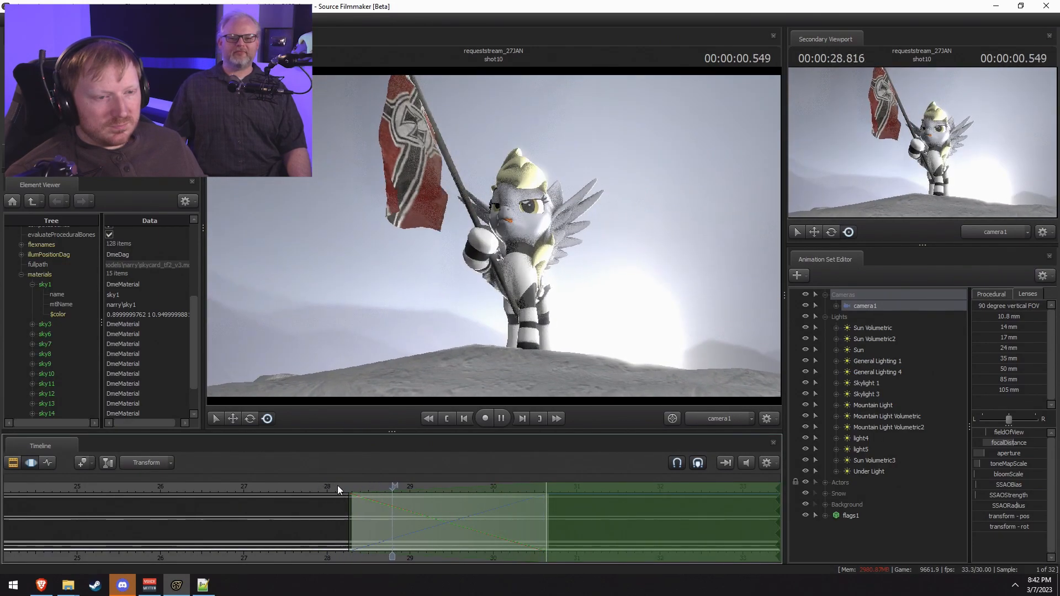
key("space")
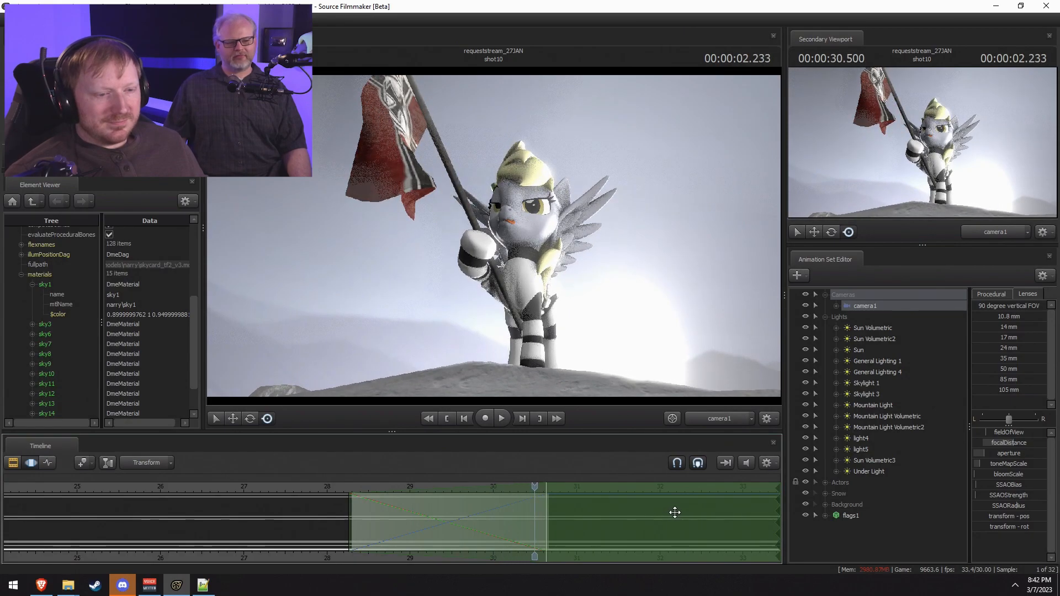
Step: Select the Derpy 1 model in the Actors group and switch the main viewport to the Work Camera
key("F3")
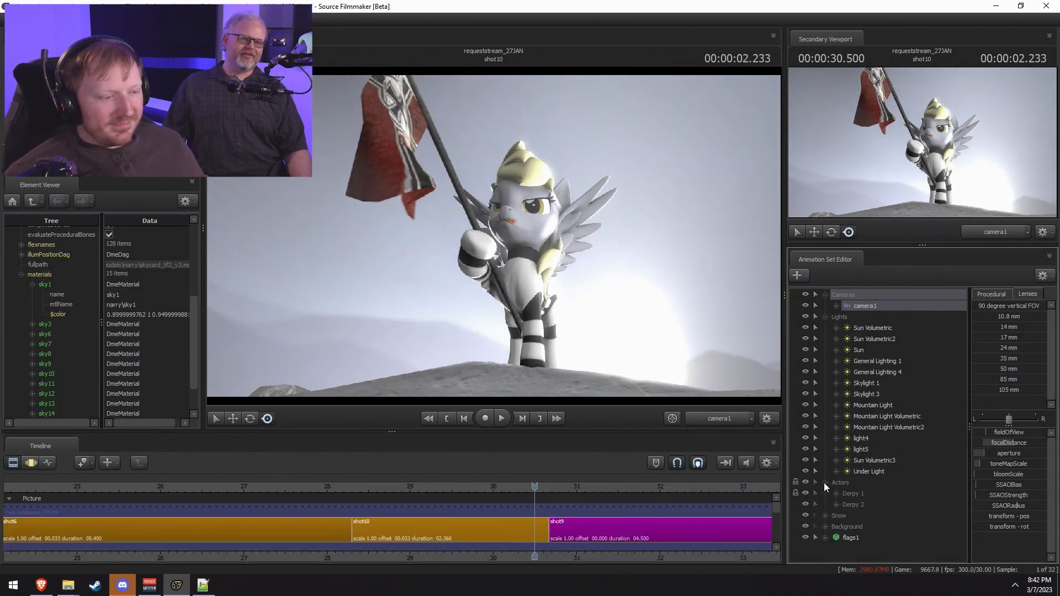
left_click(836, 493)
left_click(875, 505)
key("F2")
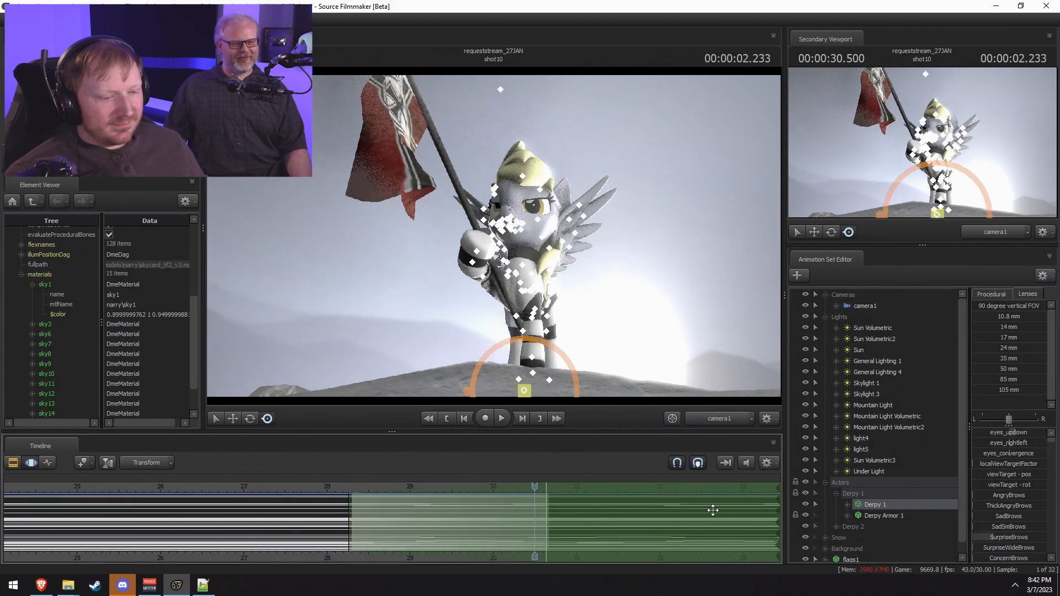
left_click(720, 419)
left_click(717, 429)
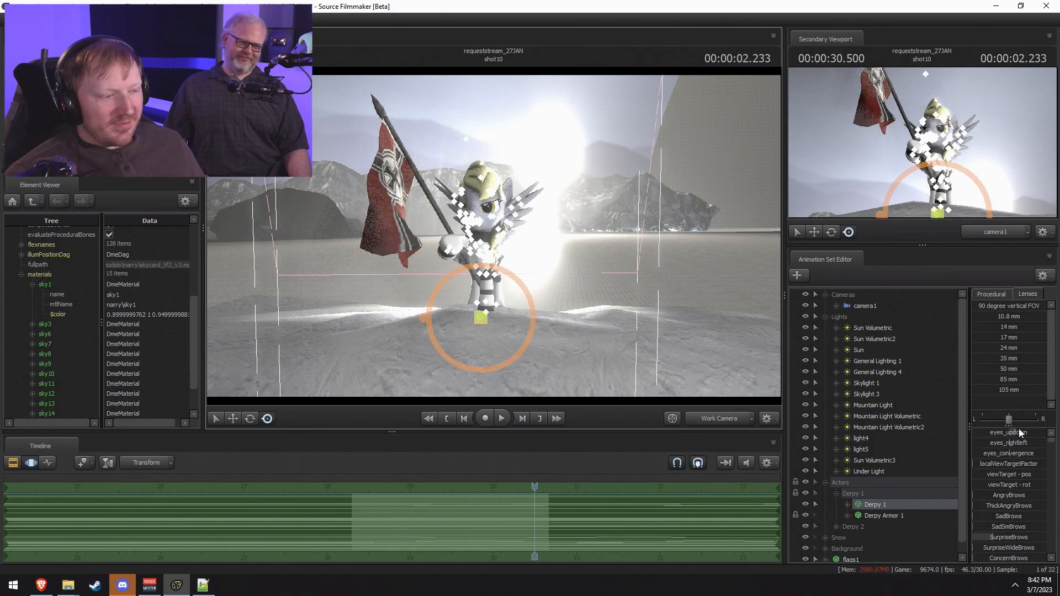
Step: Set Derpy 1's eye control to default and move her view target to redirect her gaze
left_click(847, 505)
left_click(858, 515)
left_click(881, 526)
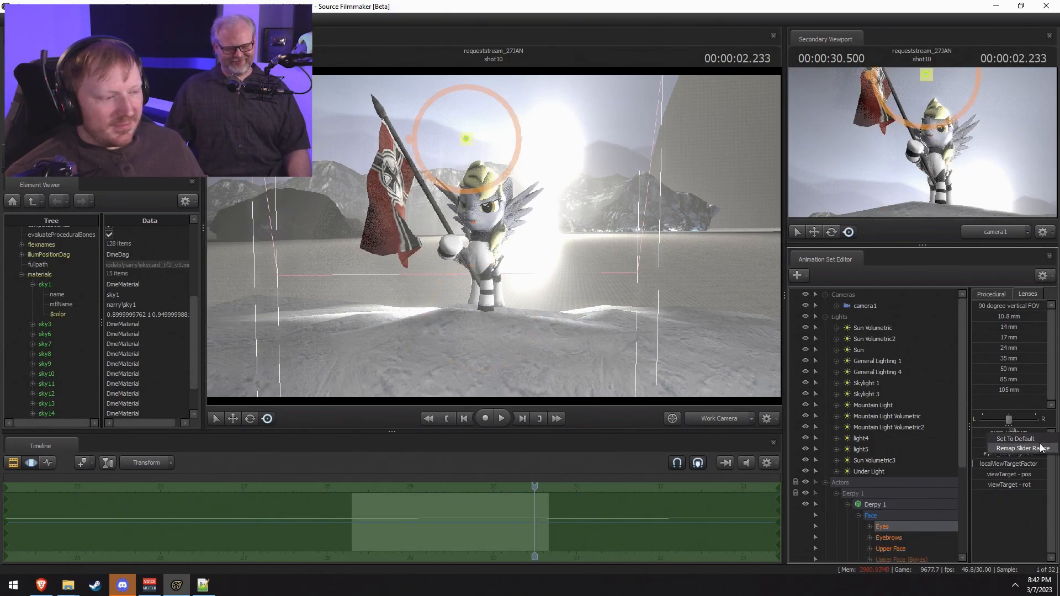
left_click(1038, 440)
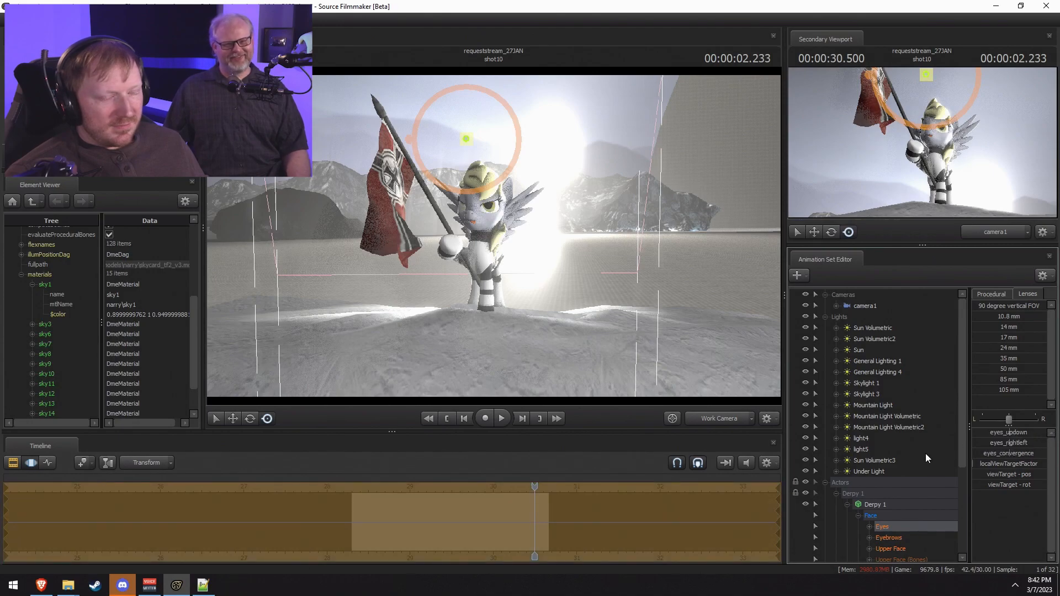
key("w")
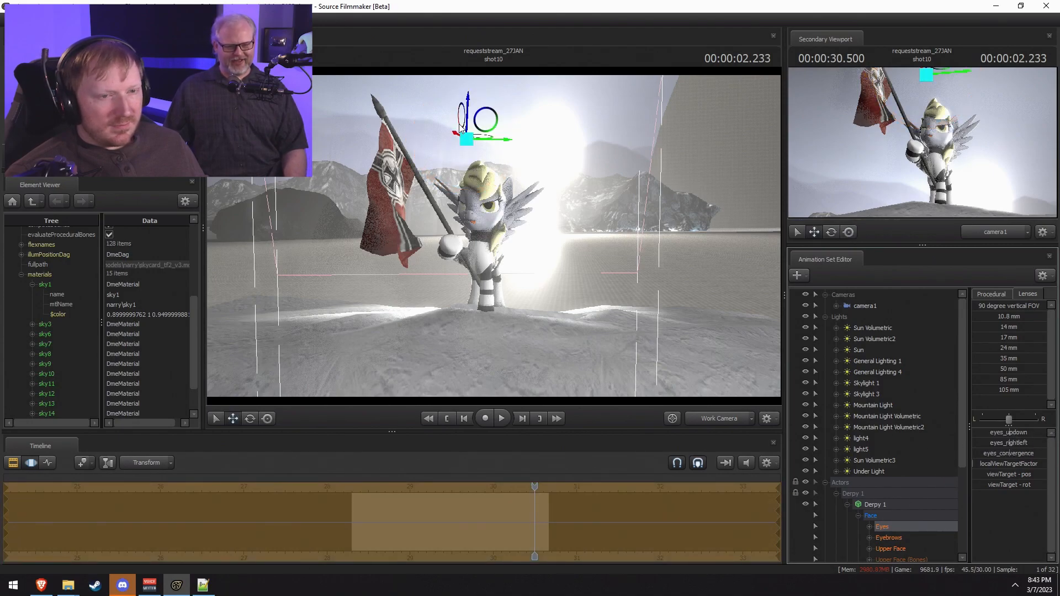
left_click_drag(460, 127, 414, 128)
left_click_drag(571, 243, 545, 255)
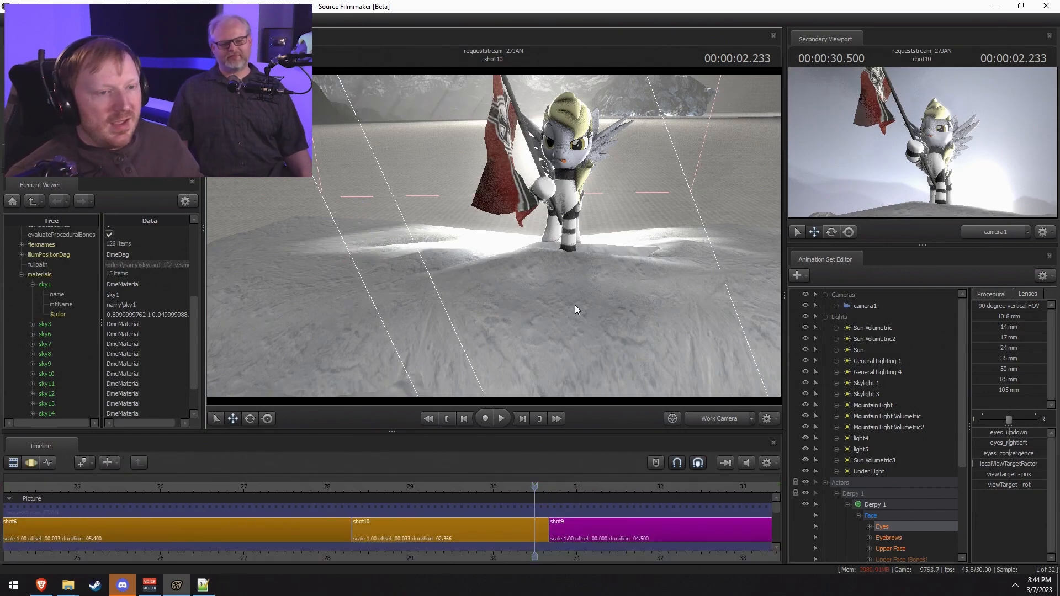
Step: Return the main viewport to camera1 and collapse the Cameras, Lights and Derpy 1 groups
left_click(713, 418)
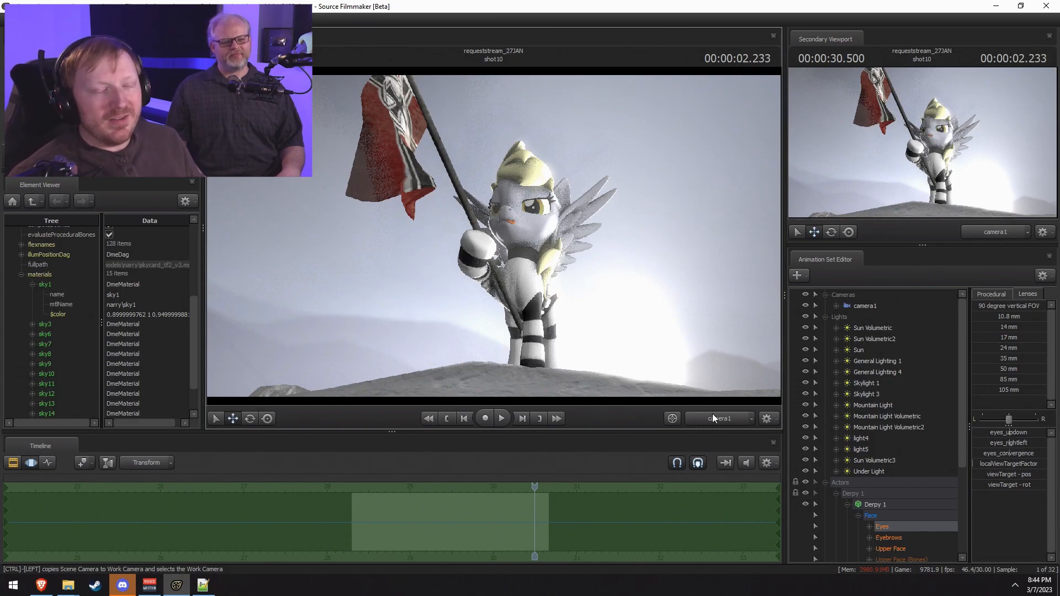
left_click(826, 483)
left_click(825, 318)
left_click(825, 296)
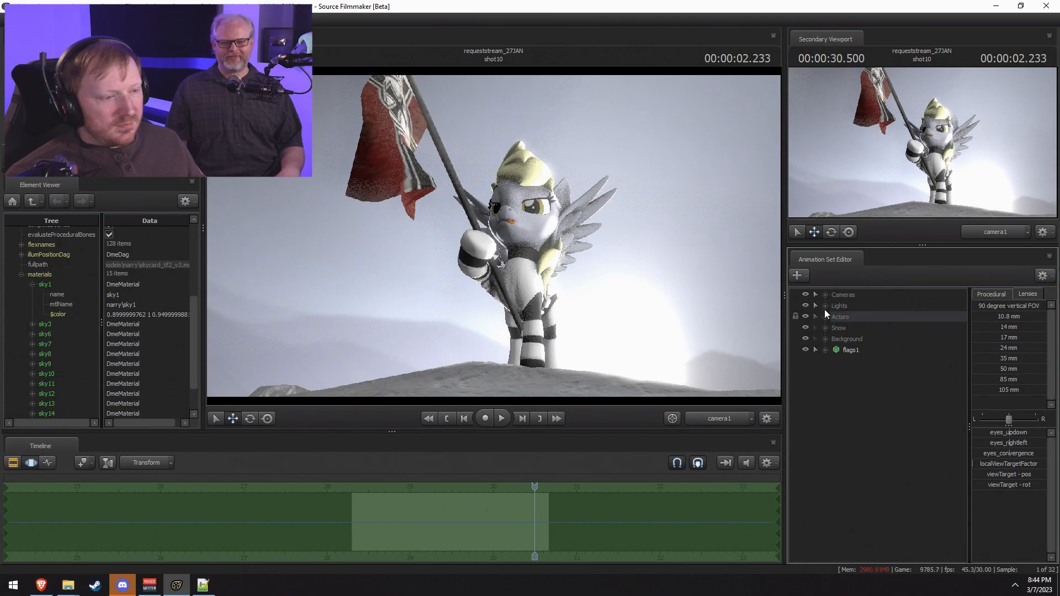
left_click(826, 317)
left_click(836, 328)
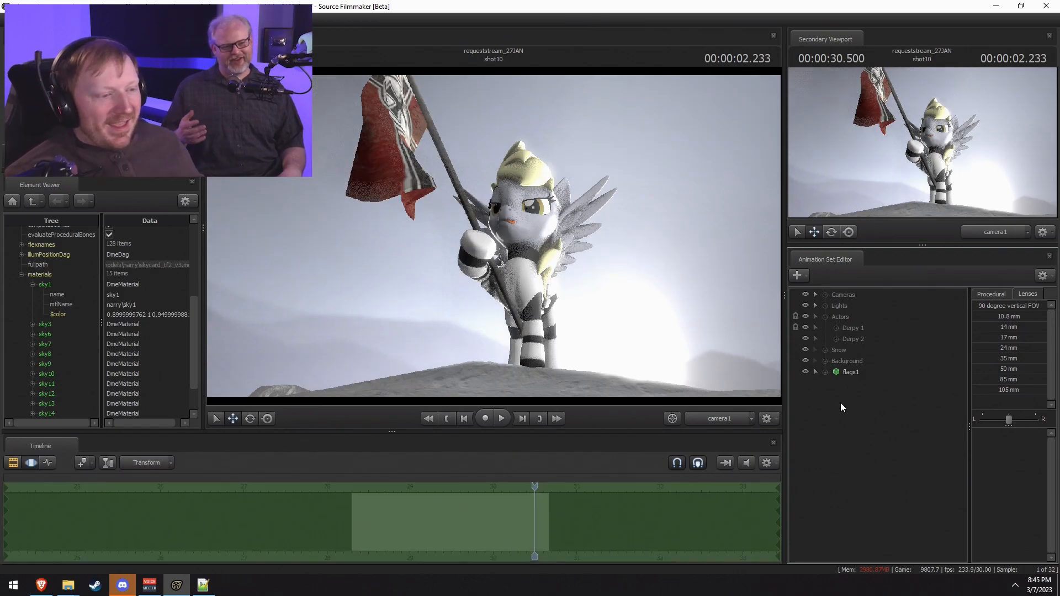
Step: Create an animation set for another new light and disable its shadows
right_click(837, 419)
left_click(861, 436)
left_click(826, 306)
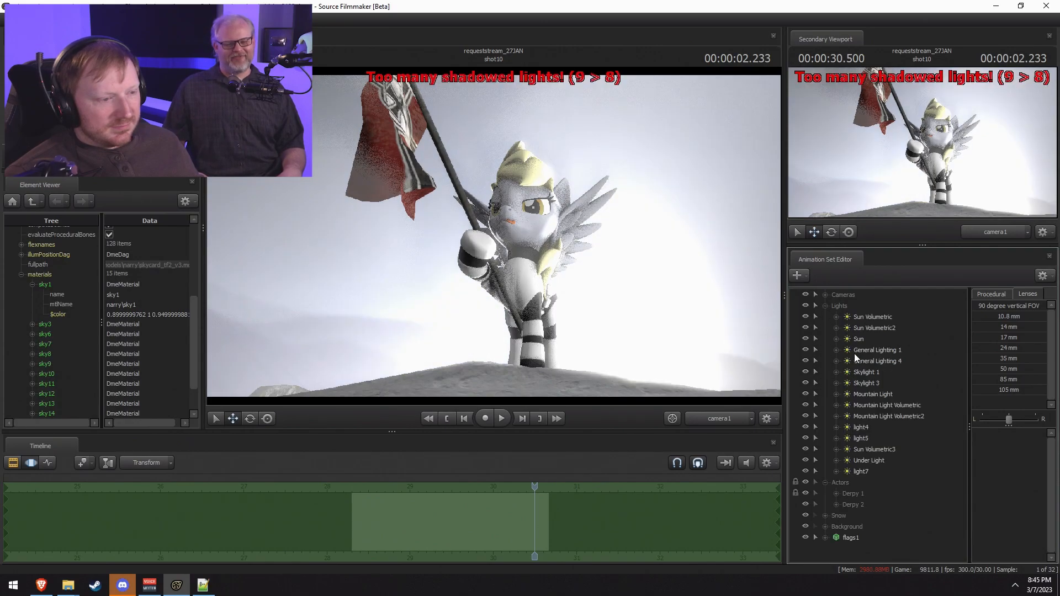
right_click(871, 472)
left_click(913, 441)
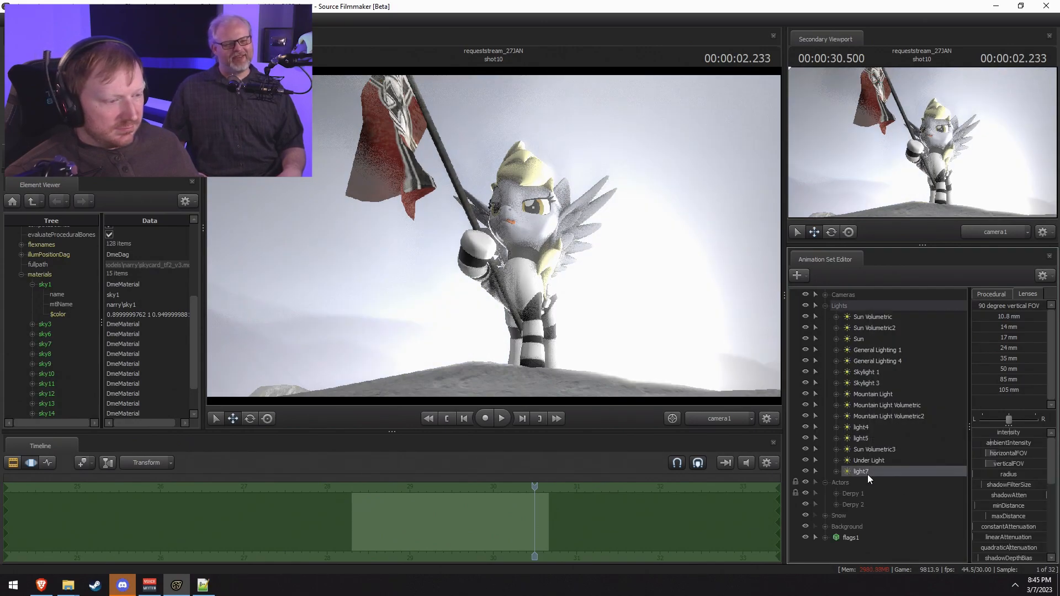
Step: Rename the new light as Eye Light
right_click(867, 474)
left_click(905, 429)
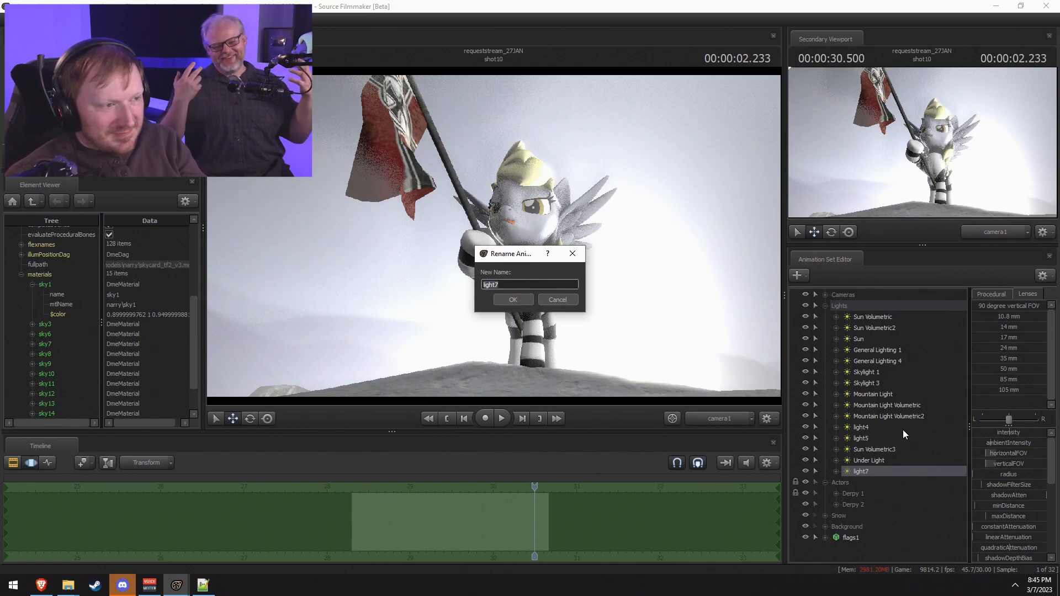
type("Eye Light")
key("Return")
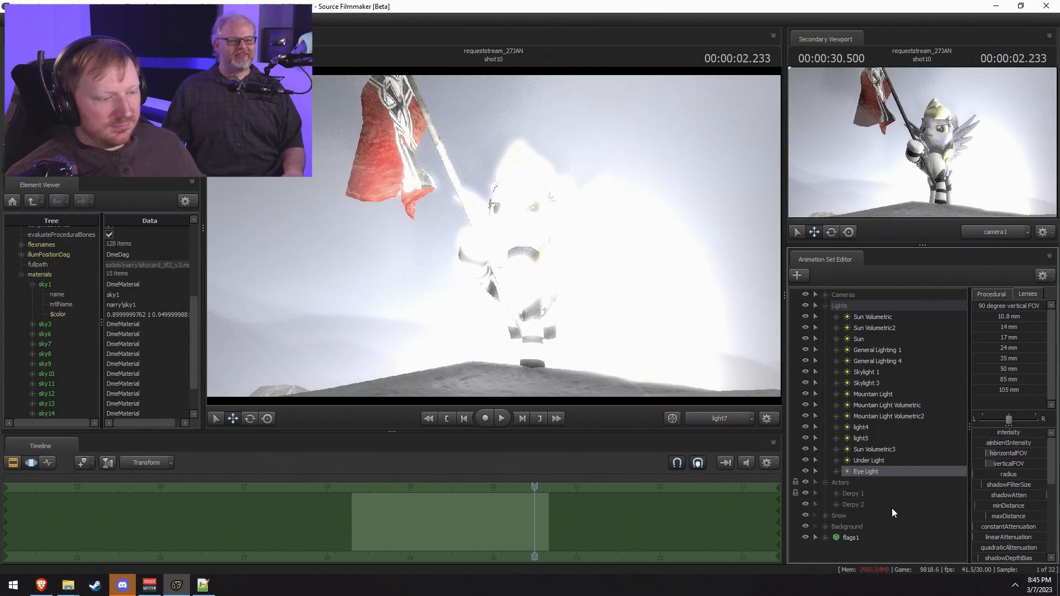
Step: Show Eye Light in the Element Viewer and enable its uberlight option
right_click(867, 472)
mouse_move(936, 362)
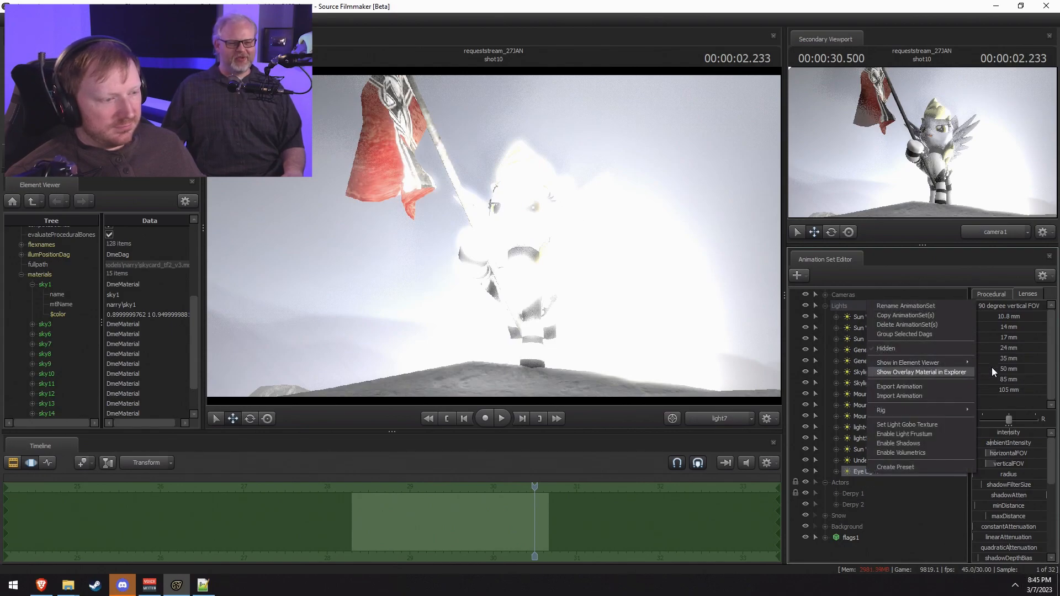
left_click(977, 360)
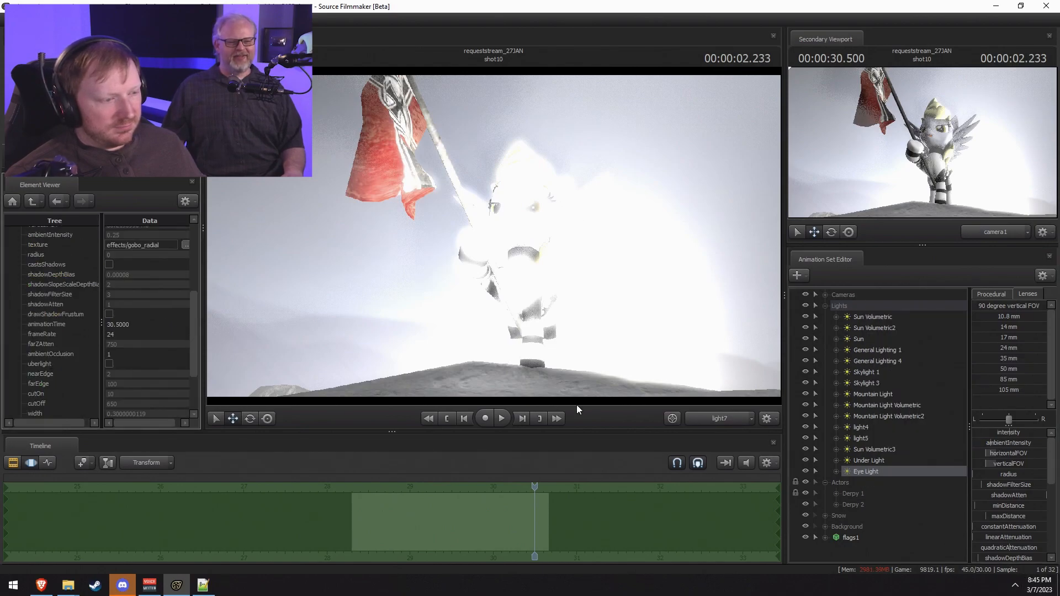
left_click(109, 364)
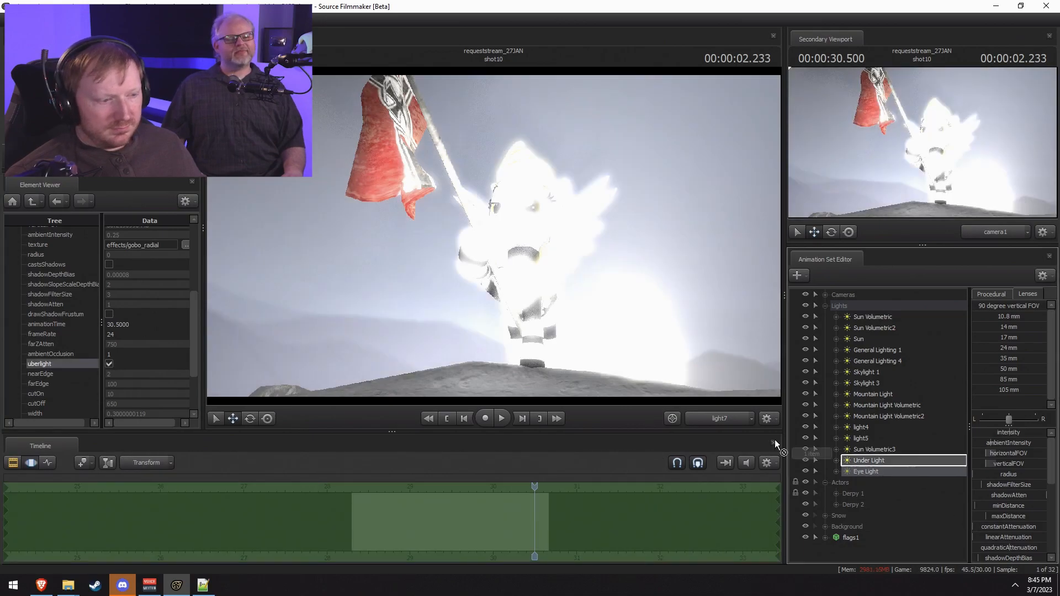
Step: Aim Eye Light at Derpy 1's face, set its cutOff to 0 and cutOn to 200, and return the main viewport to camera1
left_click_drag(636, 275, 497, 241)
key("w")
scroll(1002, 515, "down", 5)
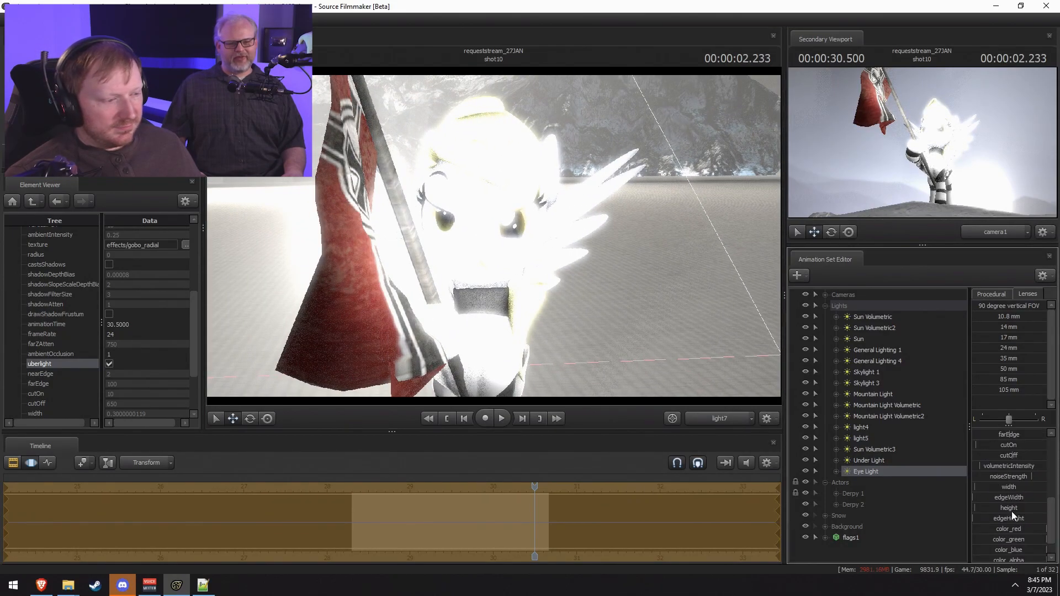
left_click_drag(1020, 456, 1044, 445)
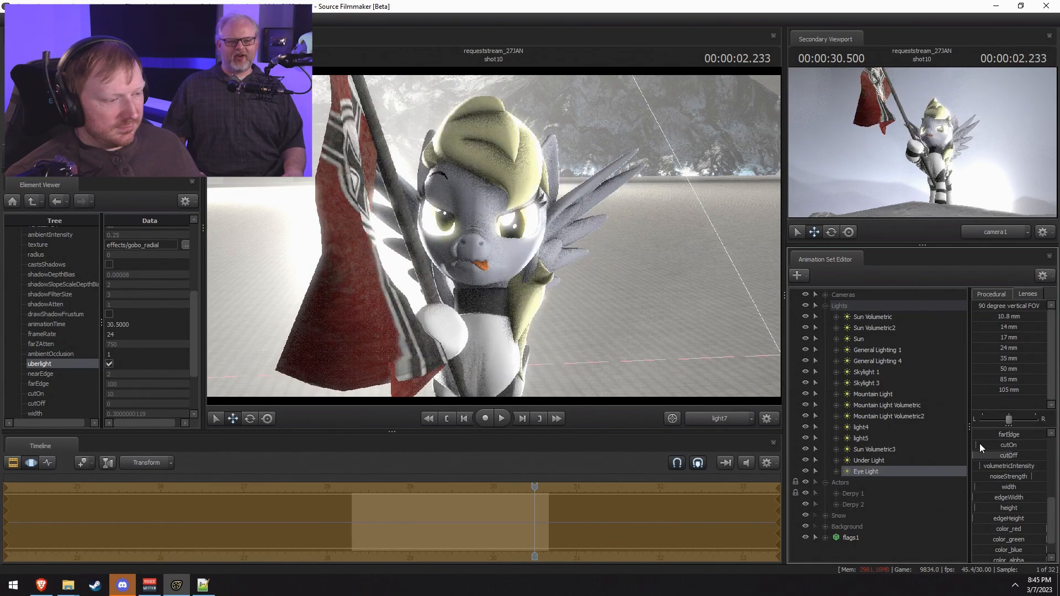
left_click(708, 419)
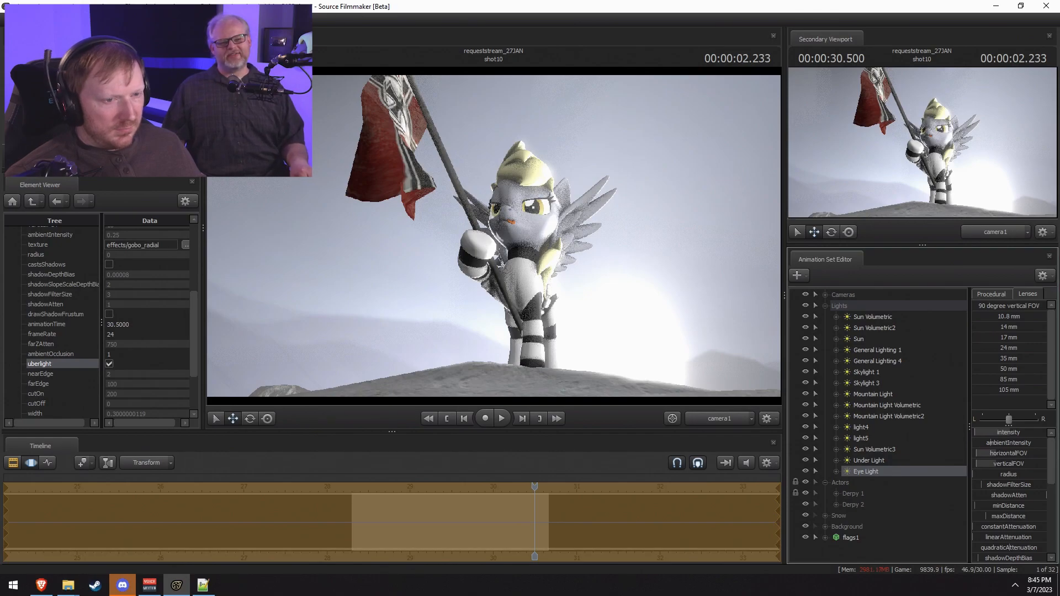
Step: Go to the start of shot10 and inspect Derpy 1's face up close through the Work Camera
key("F3")
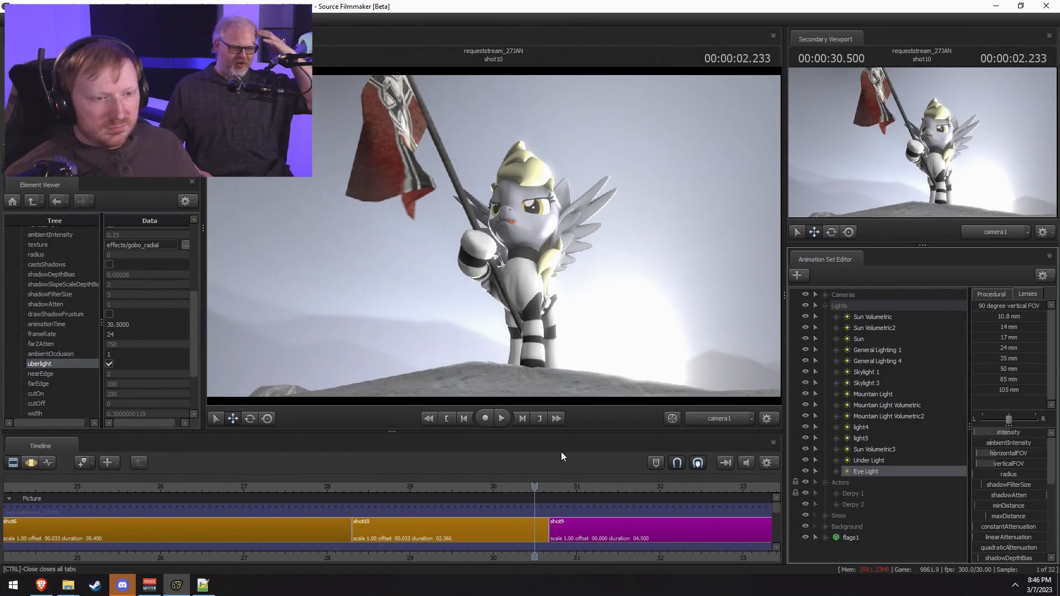
left_click(355, 487)
left_click(719, 420)
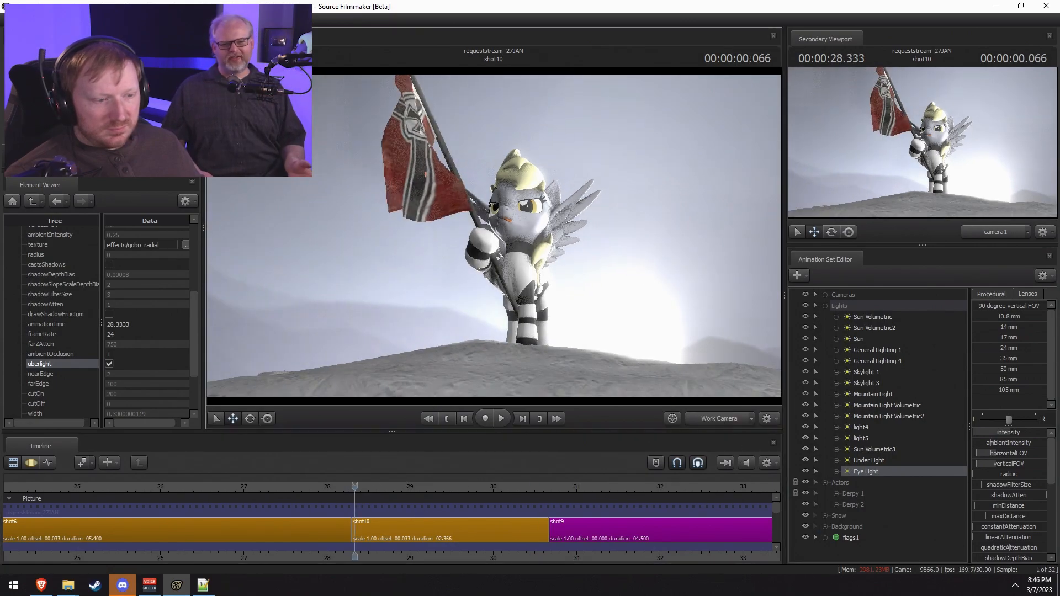
key("w")
key("w")
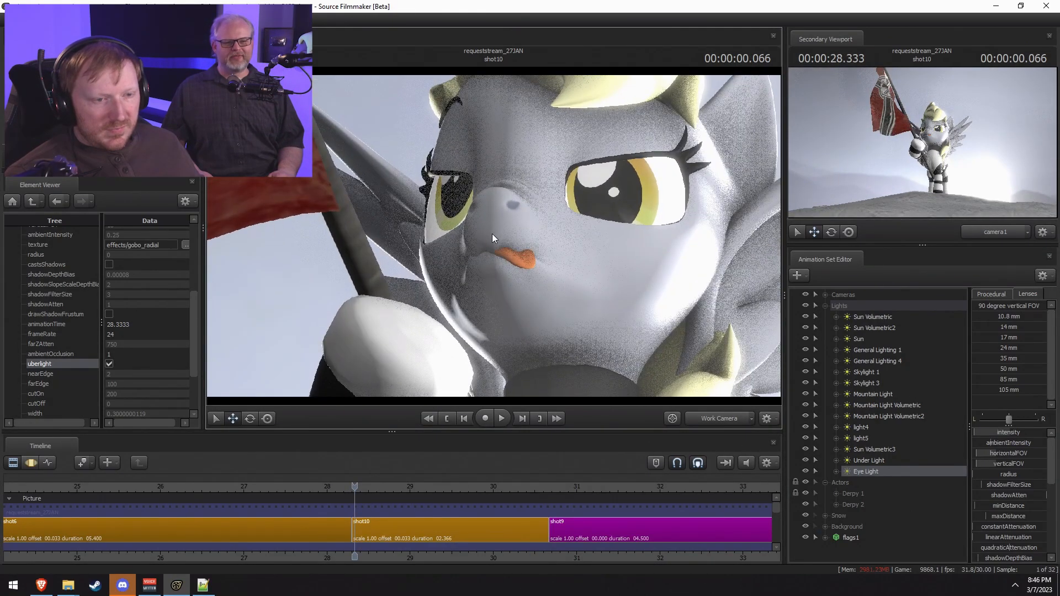
key("F3")
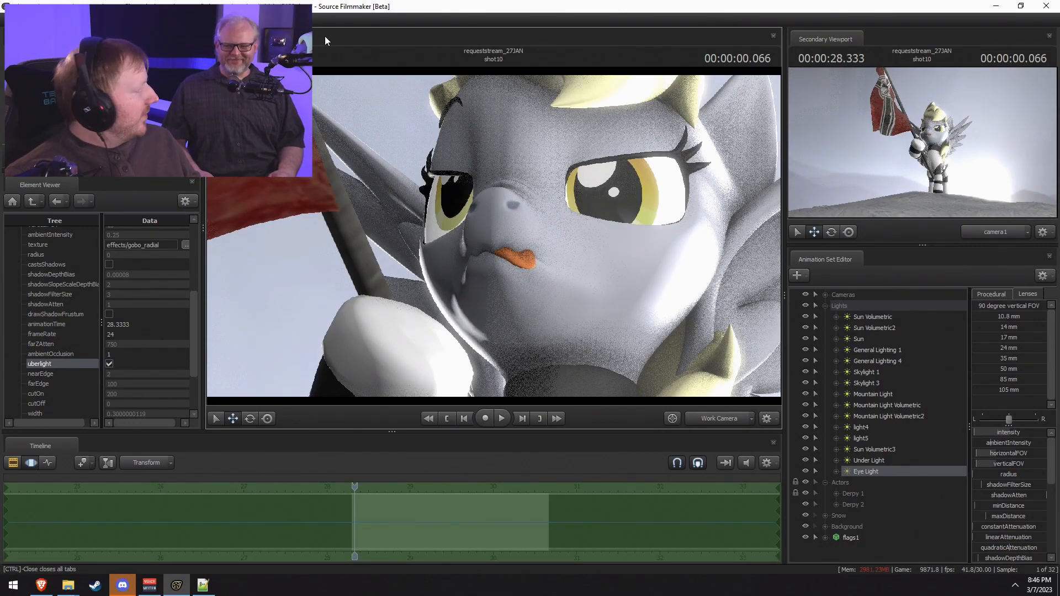
key("F2")
key("F3")
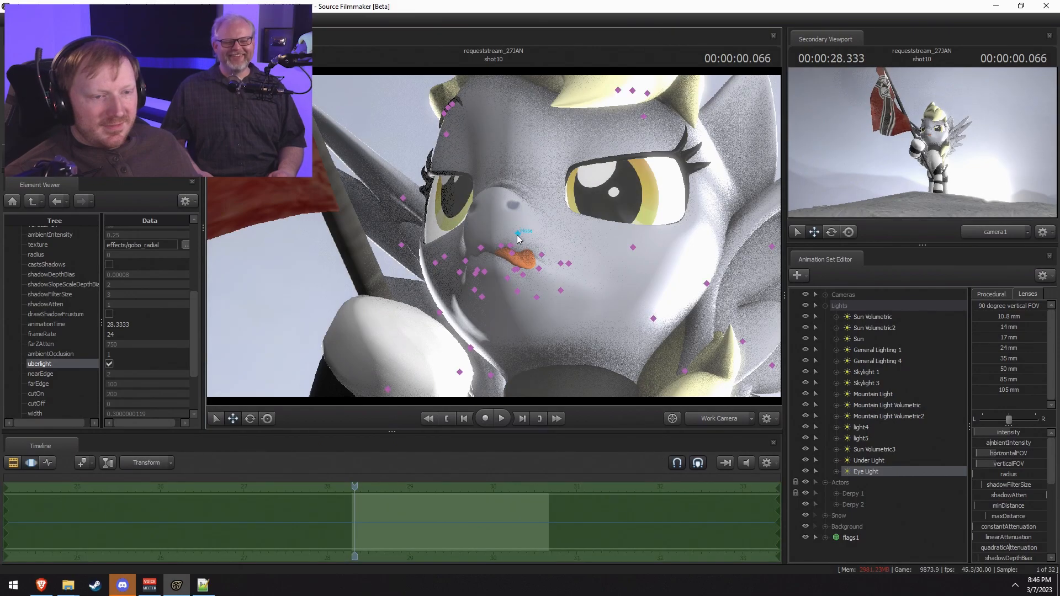
Step: Try rotating Derpy 1's Nose bone
left_click(520, 252)
key("e")
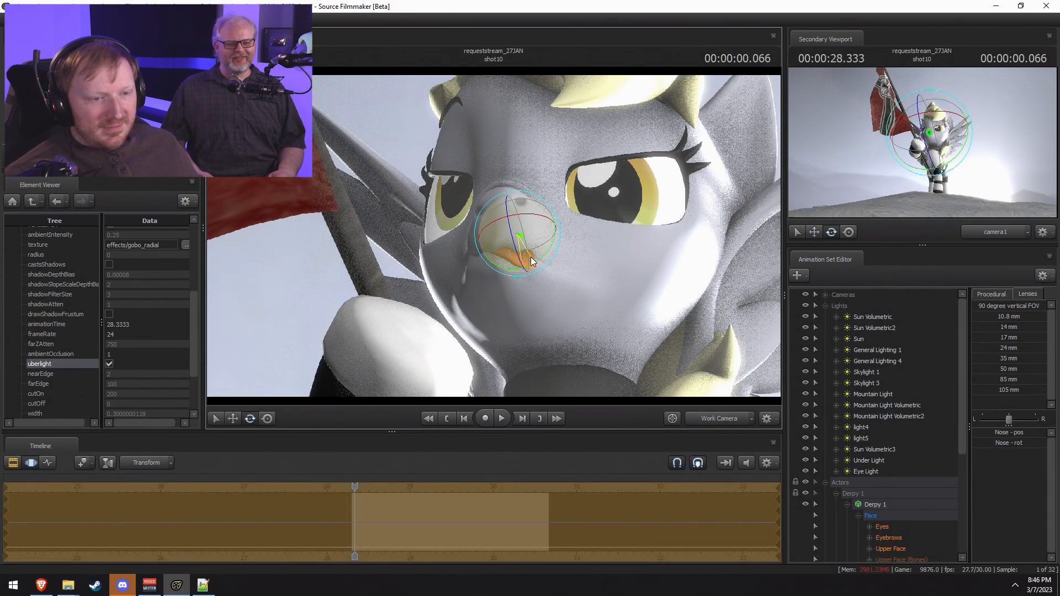
left_click_drag(532, 254, 523, 267)
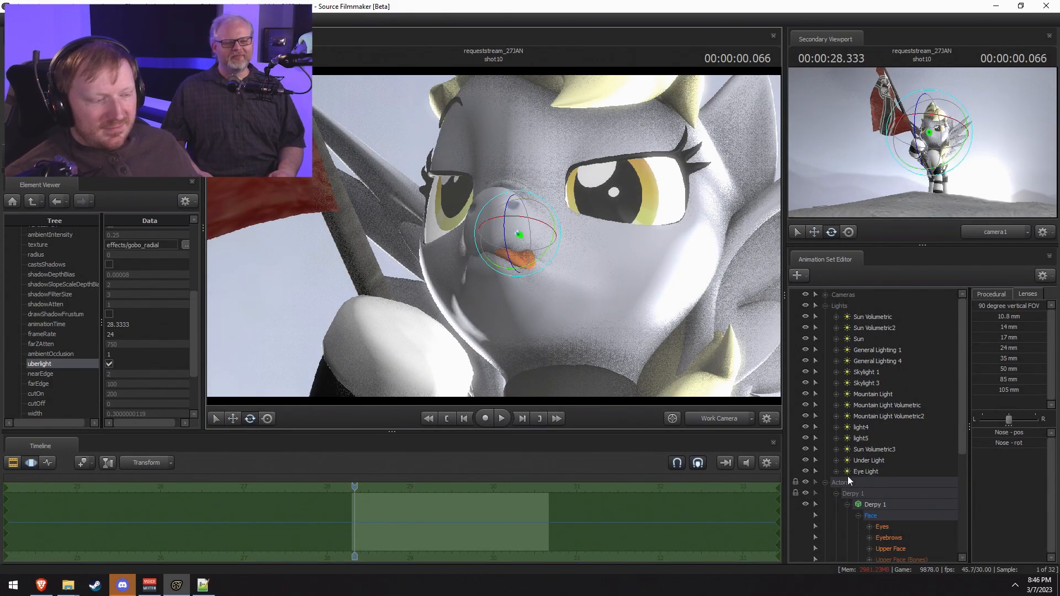
Step: Try rotating Derpy 1's Nose and Mouth bones together and check the pose through camera1
scroll(853, 497, "down", 3)
scroll(861, 497, "down", 3)
left_click(869, 462)
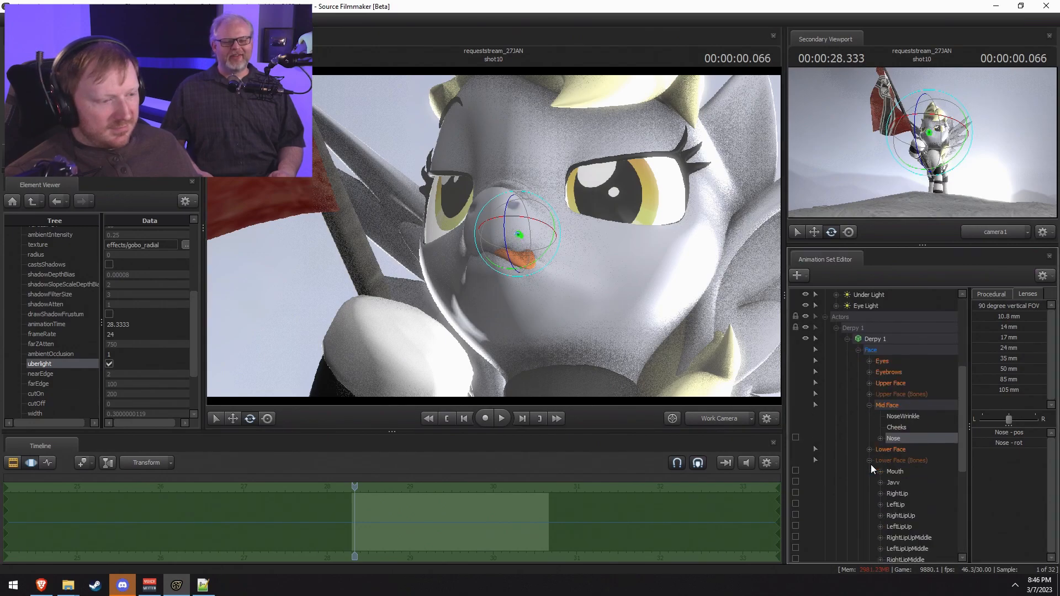
left_click(894, 471, "ctrl")
right_click(517, 278)
mouse_move(581, 304)
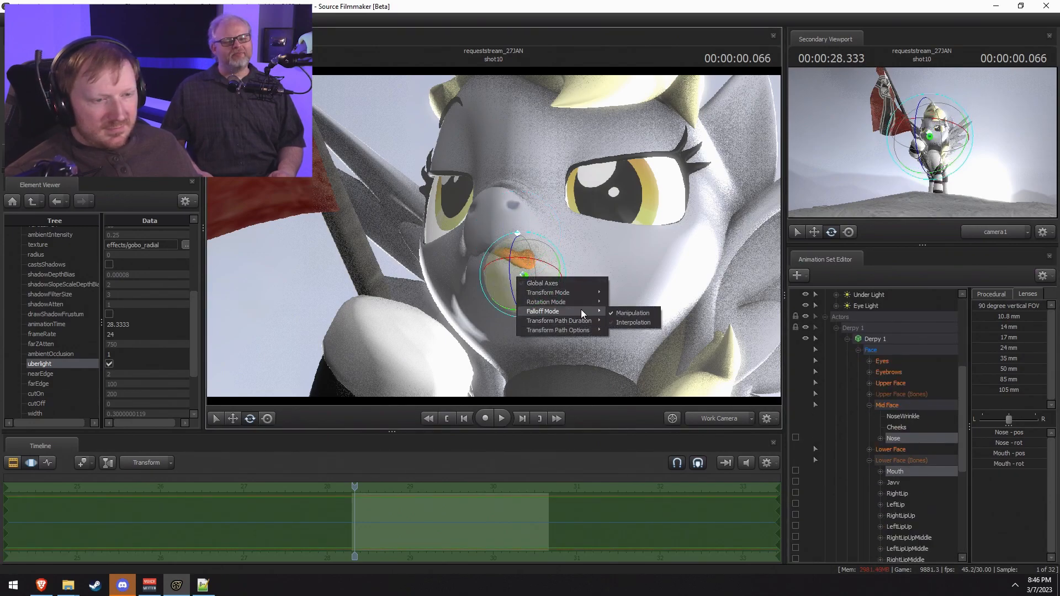
left_click(616, 313)
left_click_drag(551, 303, 573, 271)
mouse_move(551, 282)
left_mouse_down()
mouse_move(557, 298)
mouse_move(567, 262)
mouse_move(562, 276)
left_mouse_up()
left_click(710, 417)
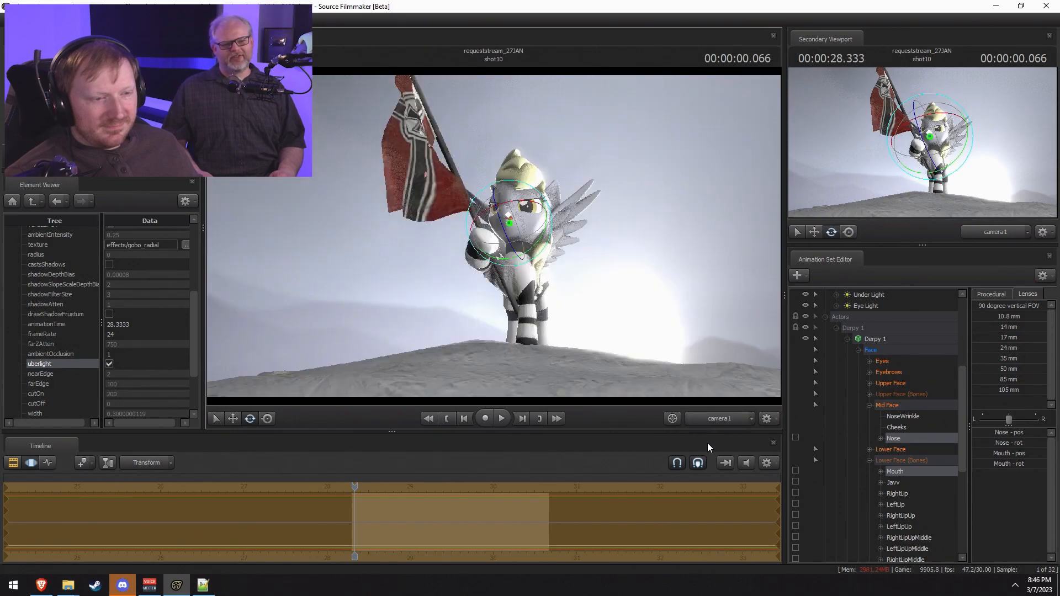
Step: Check Derpy 1's face from the side with the Work Camera and undo the last nose and mouth rotation
key("F2")
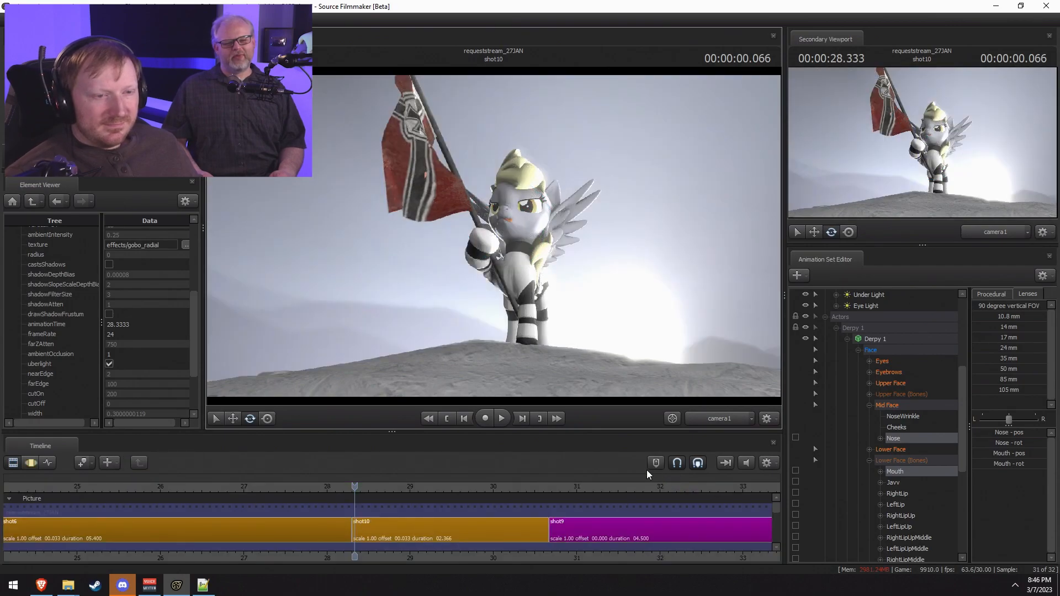
left_click(701, 417)
mouse_move(504, 237)
left_mouse_down("alt")
mouse_move(469, 238)
mouse_move(502, 239)
left_mouse_up("alt")
key("F3")
key("ctrl+z")
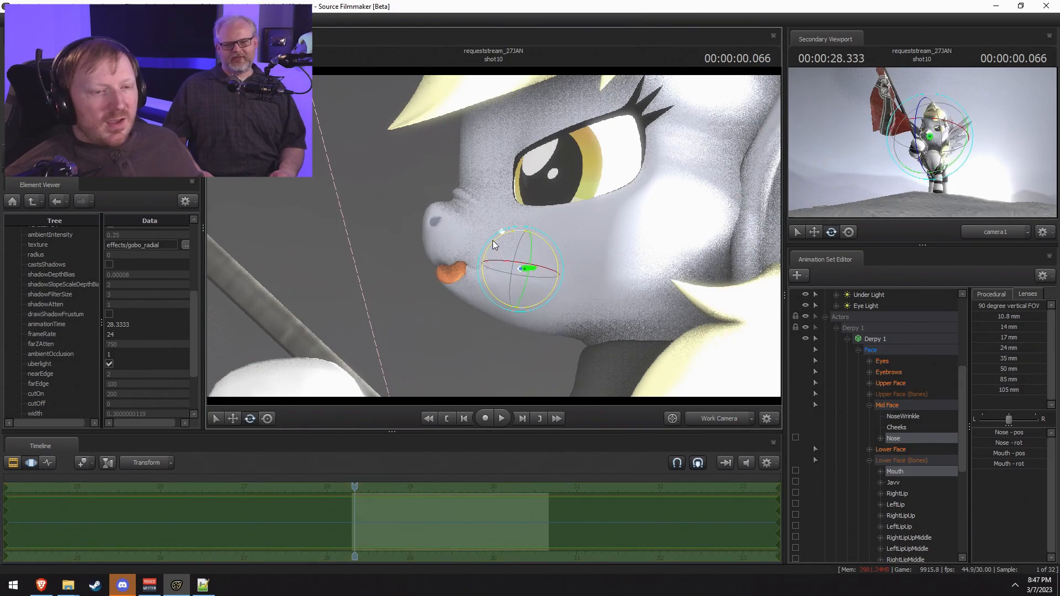
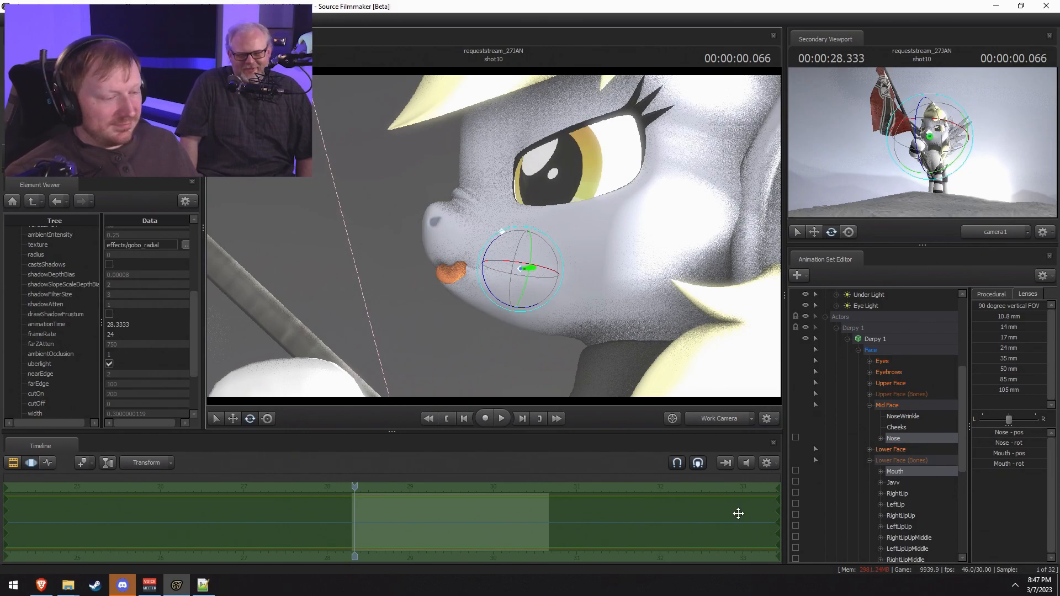
Step: Play back shot10 through camera1
left_click(721, 418)
key("F2")
key("space")
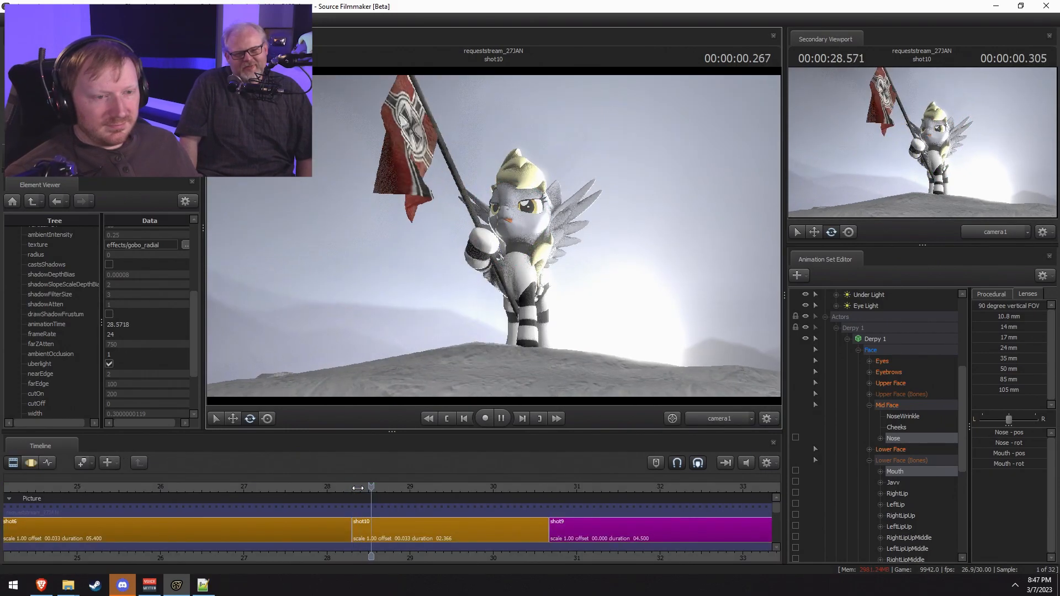
Step: Select Derpy 1's Right Front Leg controls and apply the Playhead preset from the pose at 28.766 seconds across shot10
key("F3")
key("F2")
key("F3")
left_click(508, 274)
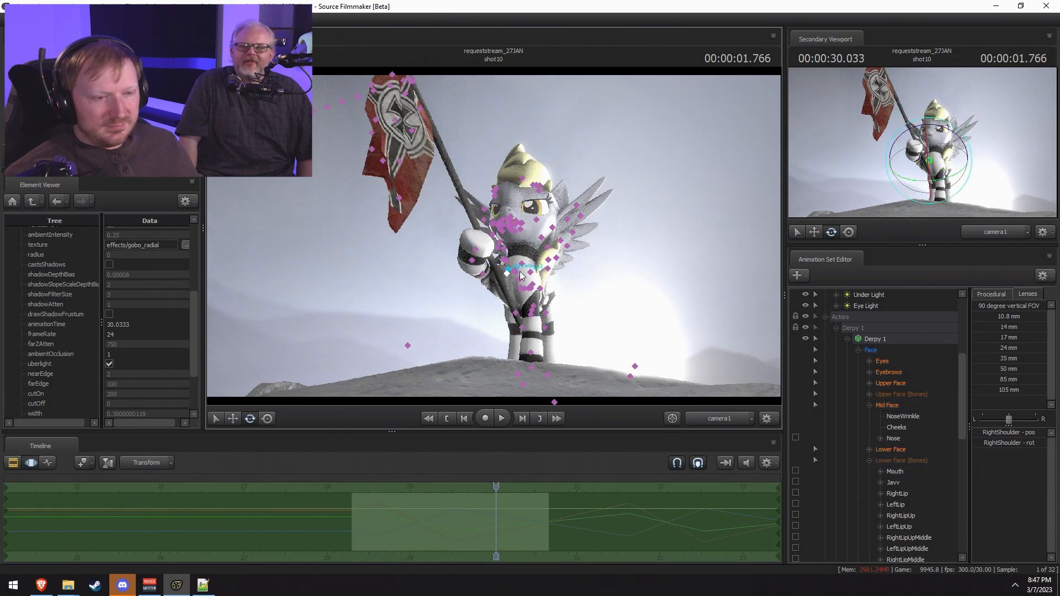
scroll(930, 477, "down", 10)
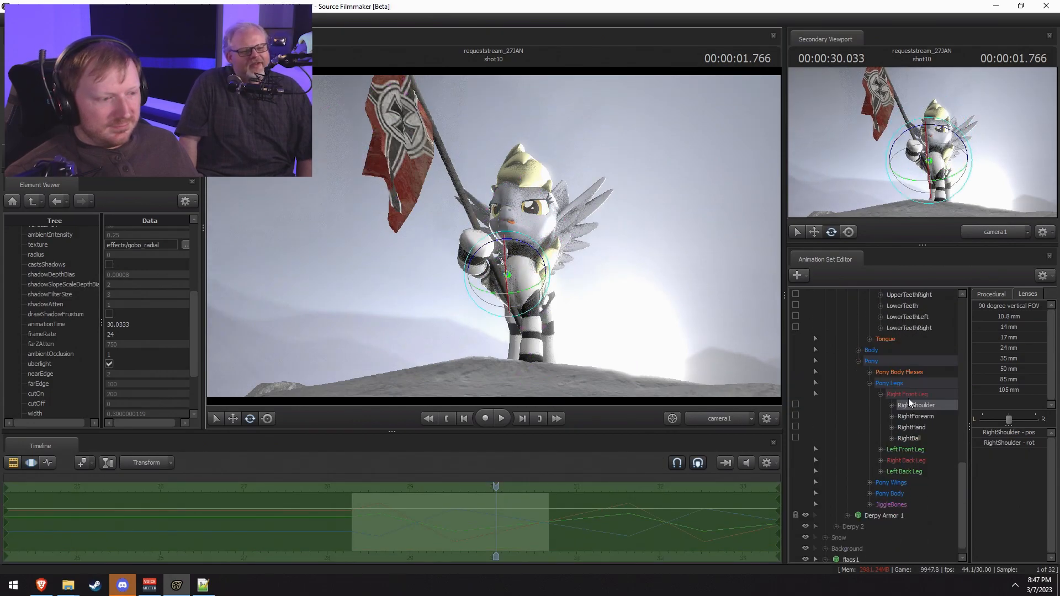
left_click(908, 395)
left_click_drag(496, 489, 393, 486)
left_click(989, 293)
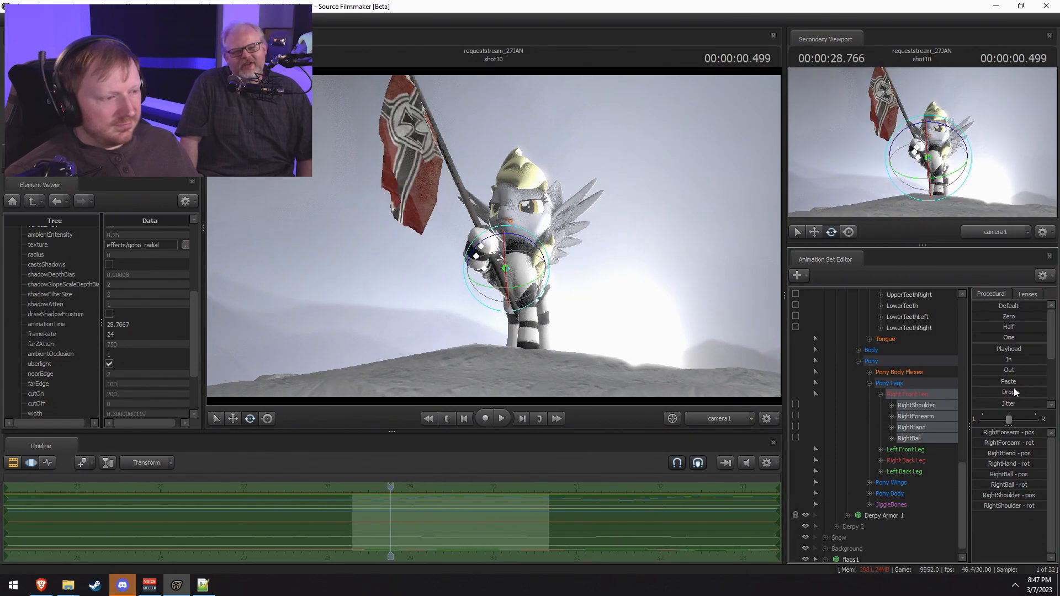
left_click_drag(993, 351, 1020, 351)
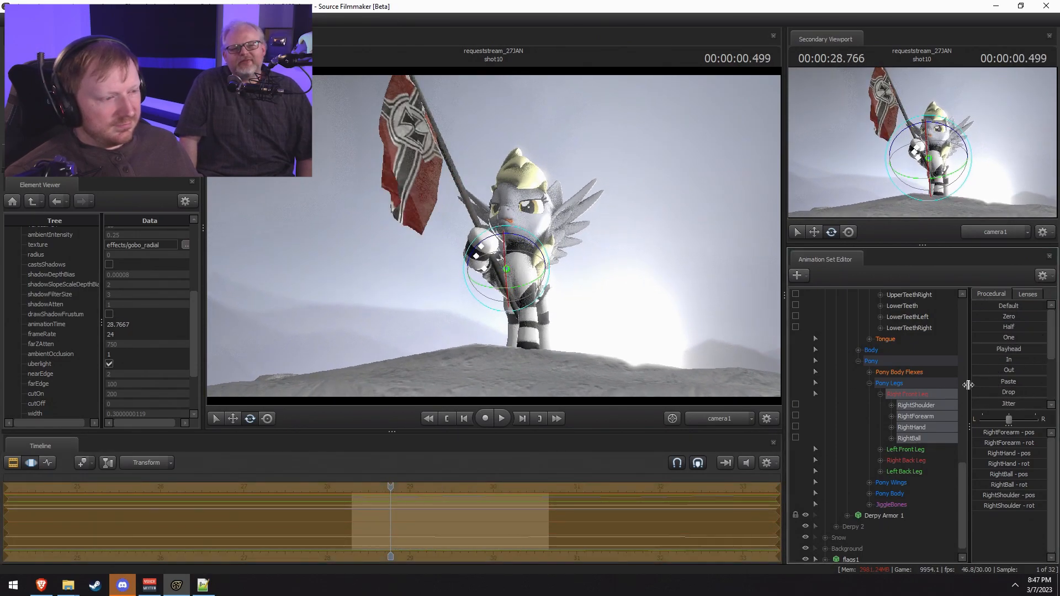
Step: Play back shot10 repeatedly from its start to review the front leg and waving flag
key("F2")
left_click_drag(391, 487, 355, 488)
key("space")
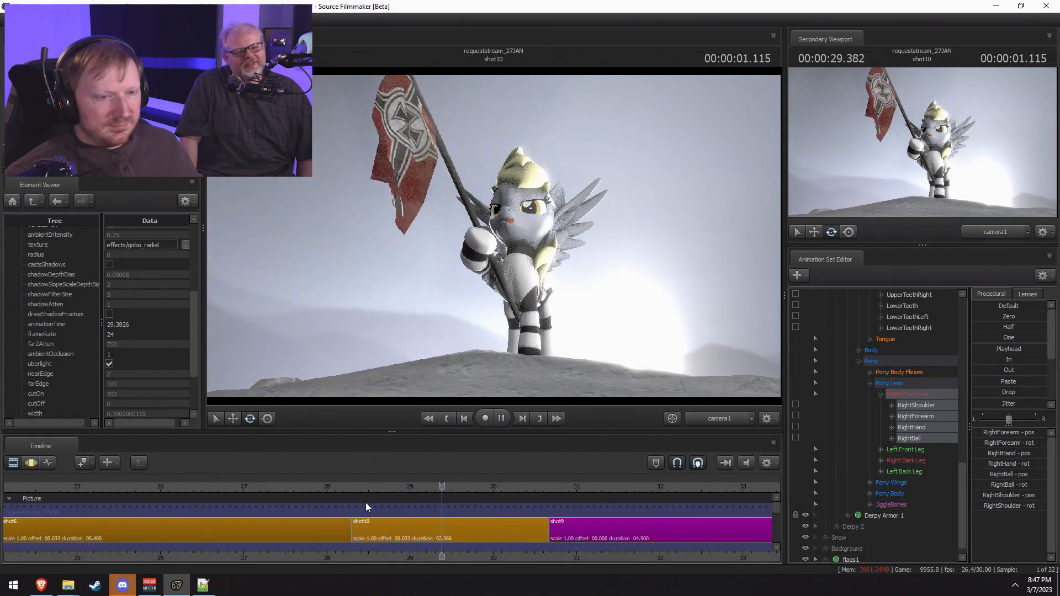
key("space")
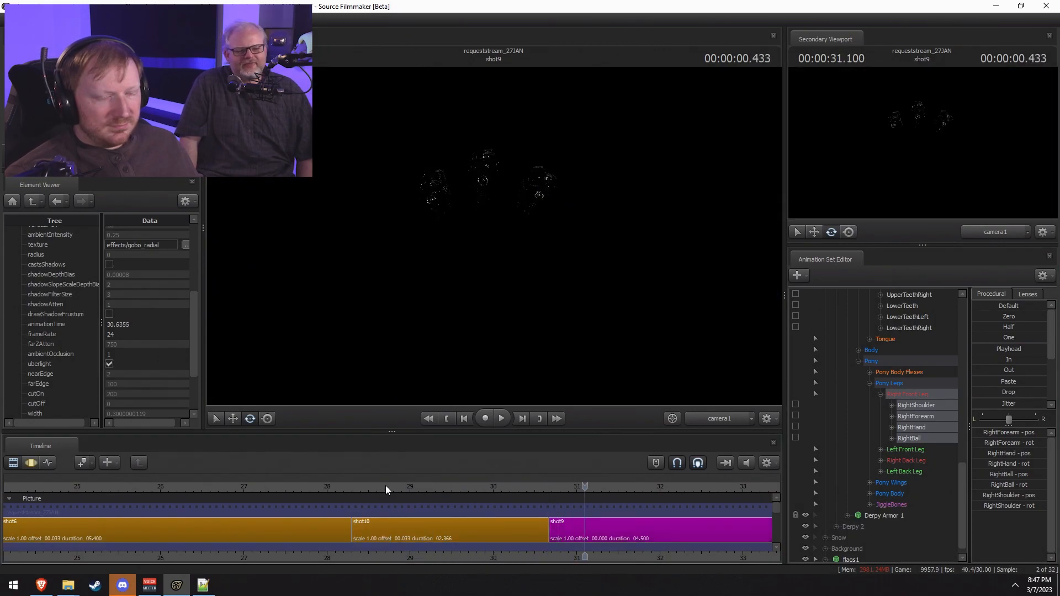
left_click_drag(355, 485, 306, 486)
key("space")
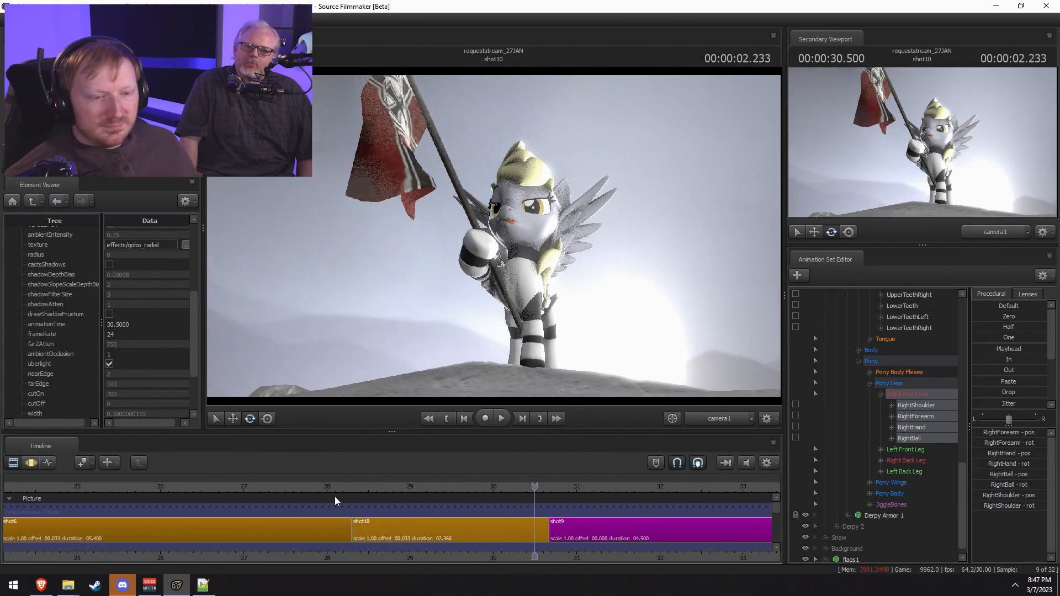
left_click(369, 488)
left_click_drag(369, 489, 354, 489)
key("space")
key("space")
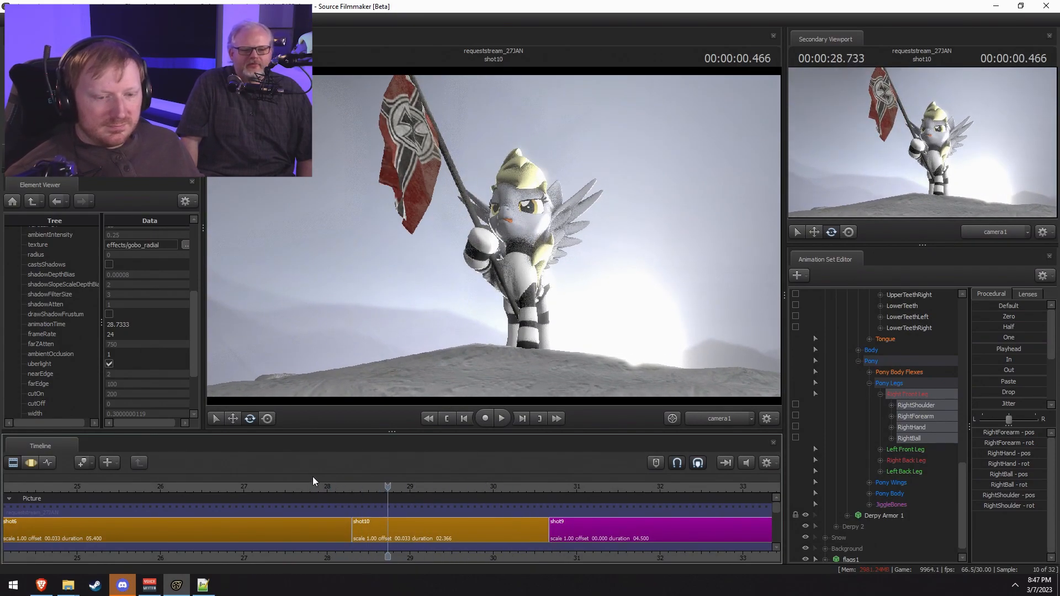
Step: Play back the end of shot6 into shot10 from several earlier points to review the transition
left_click(243, 485)
key("space")
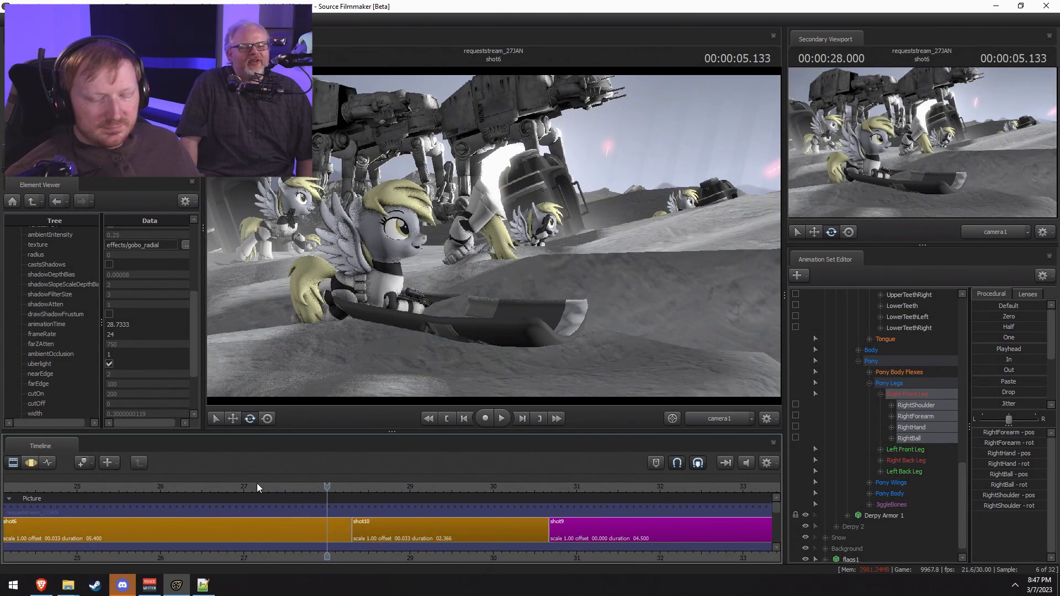
left_click(193, 486)
key("space")
key("space")
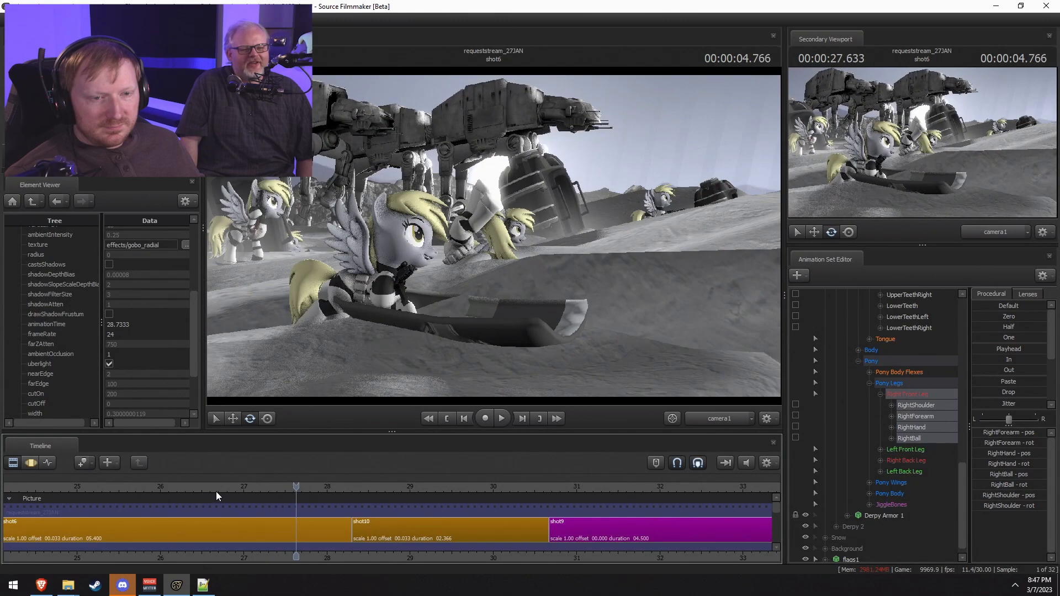
scroll(293, 502, "down", 3)
left_click(100, 489)
key("space")
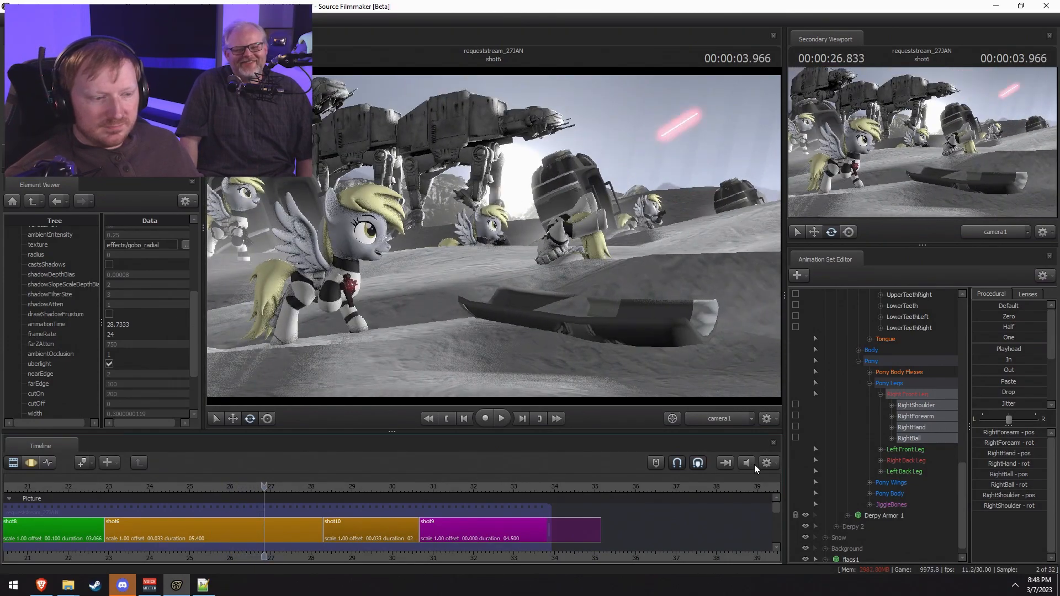
Step: Mute the playback audio and select the shot9 clip
left_click(747, 462)
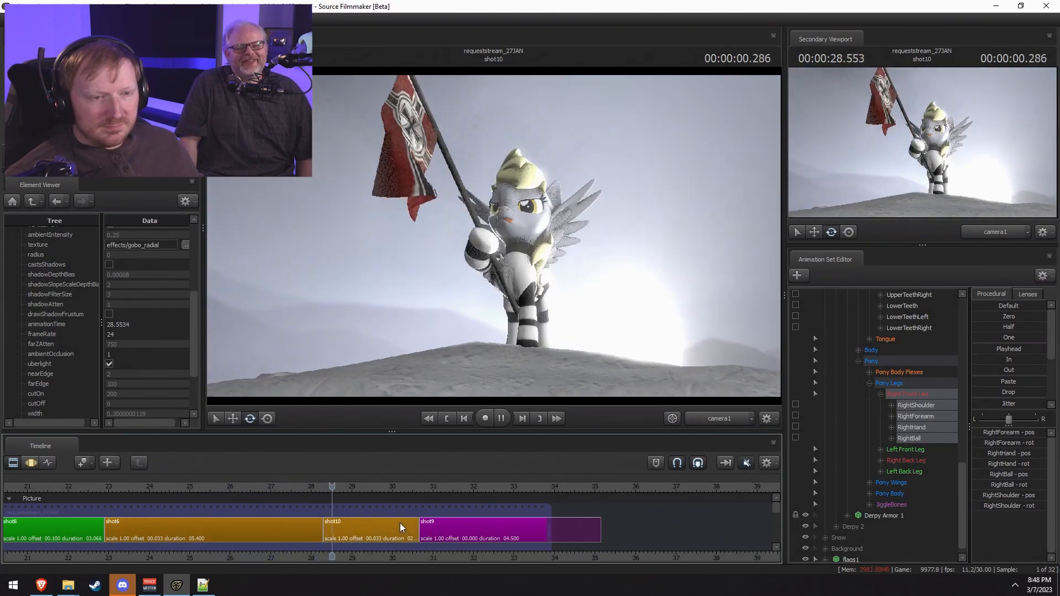
left_click(420, 501)
left_click(431, 528)
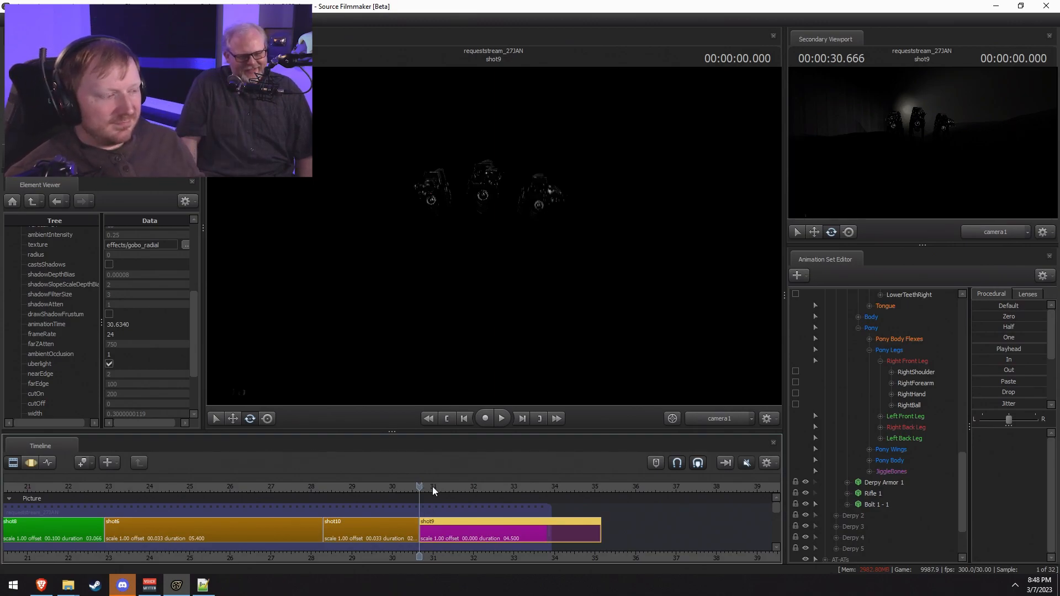
Step: Replay shot10 from its start and switch to the live stream page in the Brave browser
left_click_drag(429, 481, 325, 480)
key("space")
key("space")
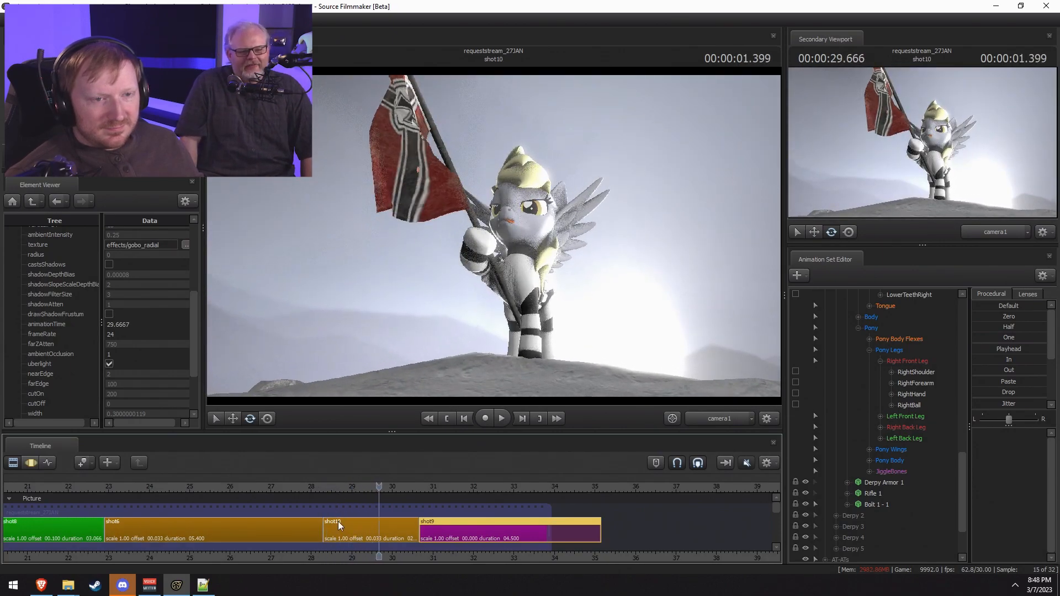
left_click(41, 585)
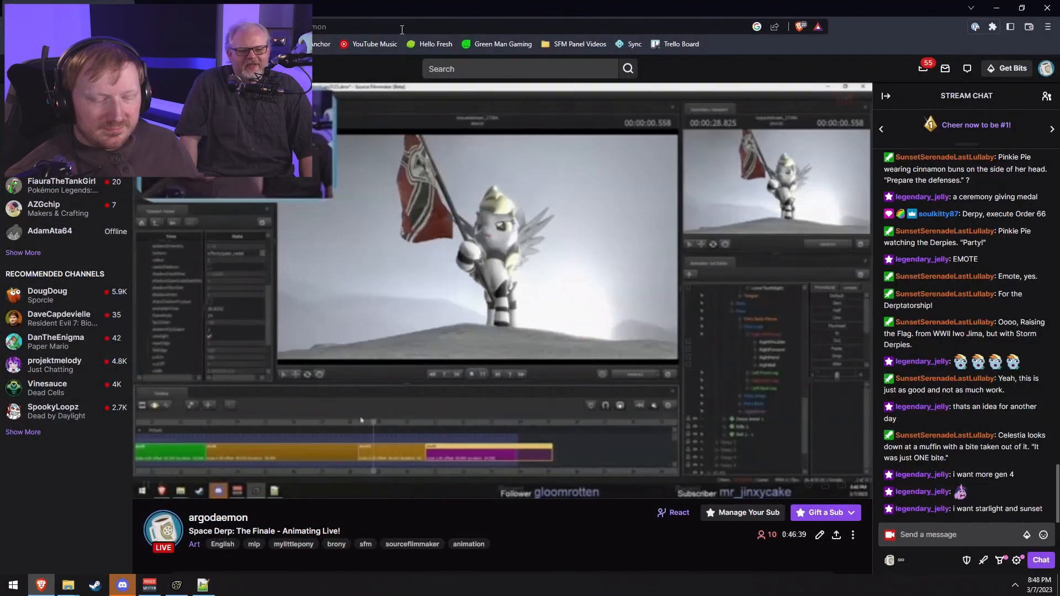
Step: Search the web for "star wars empire logo"
left_click(395, 26)
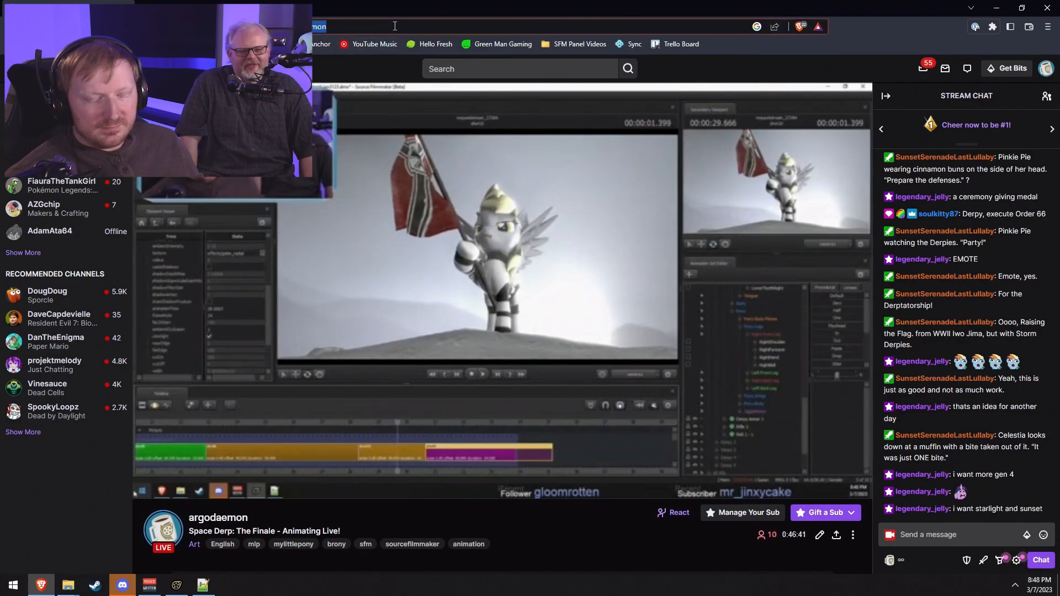
type("star wars emp")
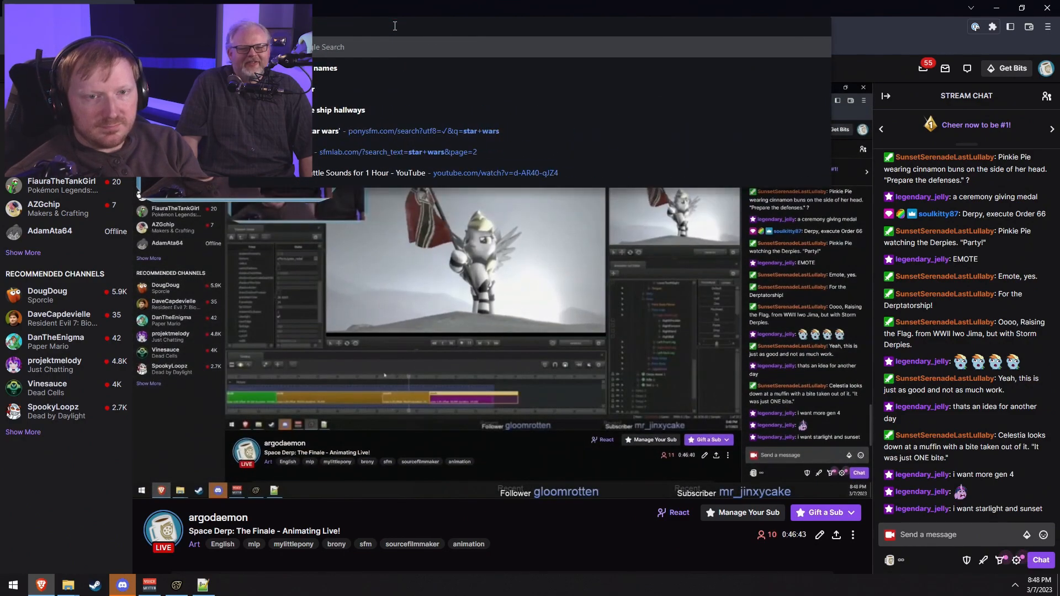
type("ire logo")
key("Return")
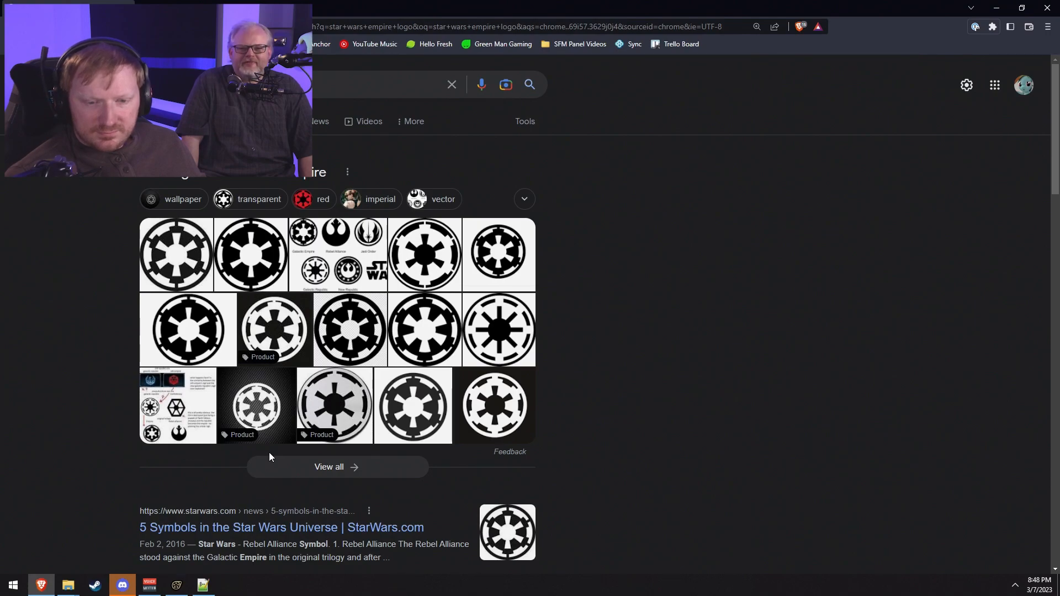
Step: Search for "star wars empire flag", look at the Imperial crest article on Wookieepedia, and return to the results
left_click(243, 84)
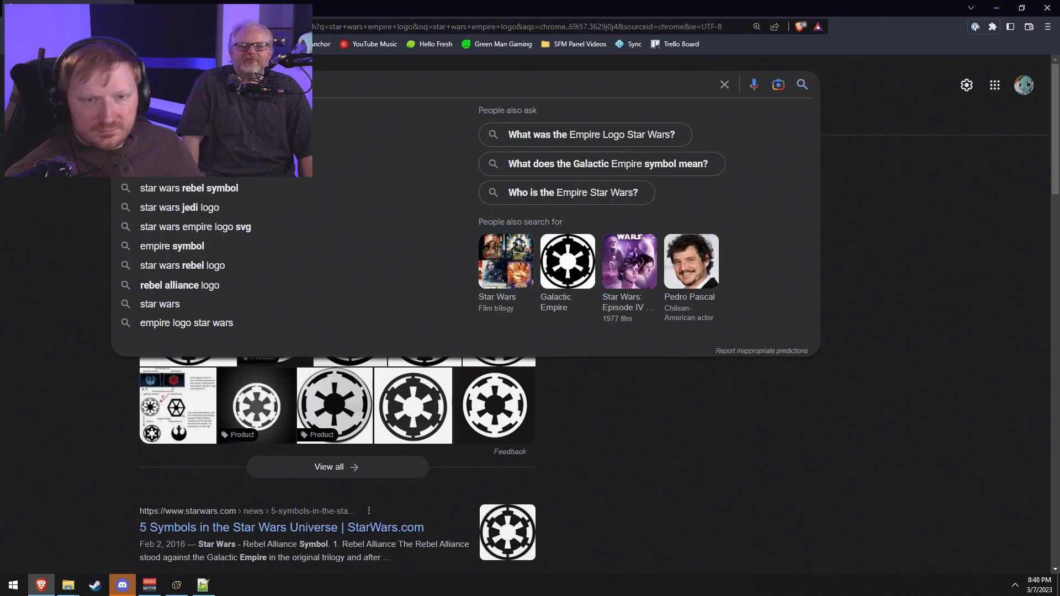
type("flag")
key("Return")
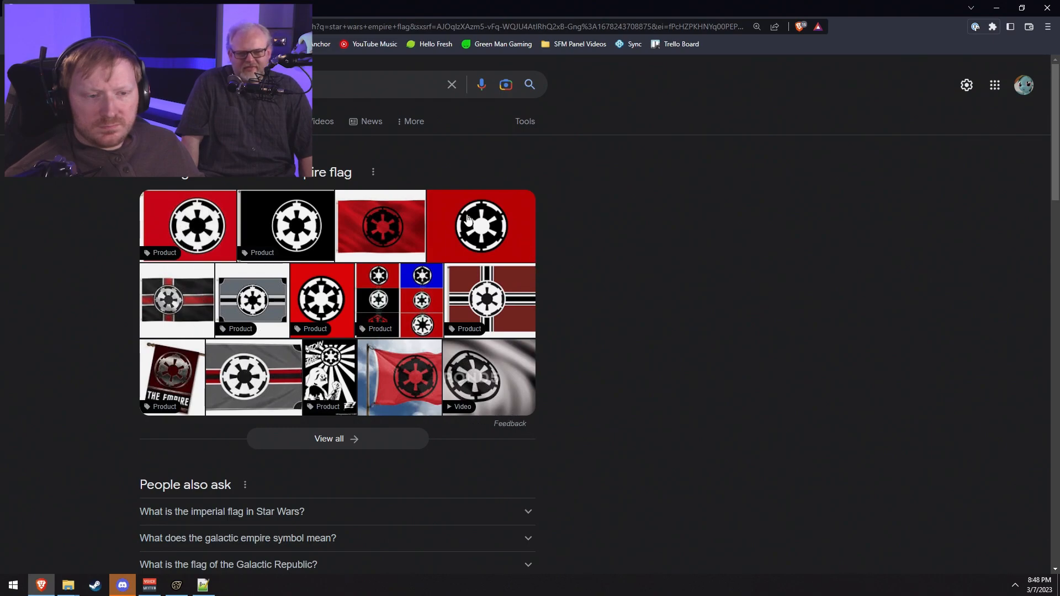
left_click(254, 512)
scroll(336, 438, "down", 4)
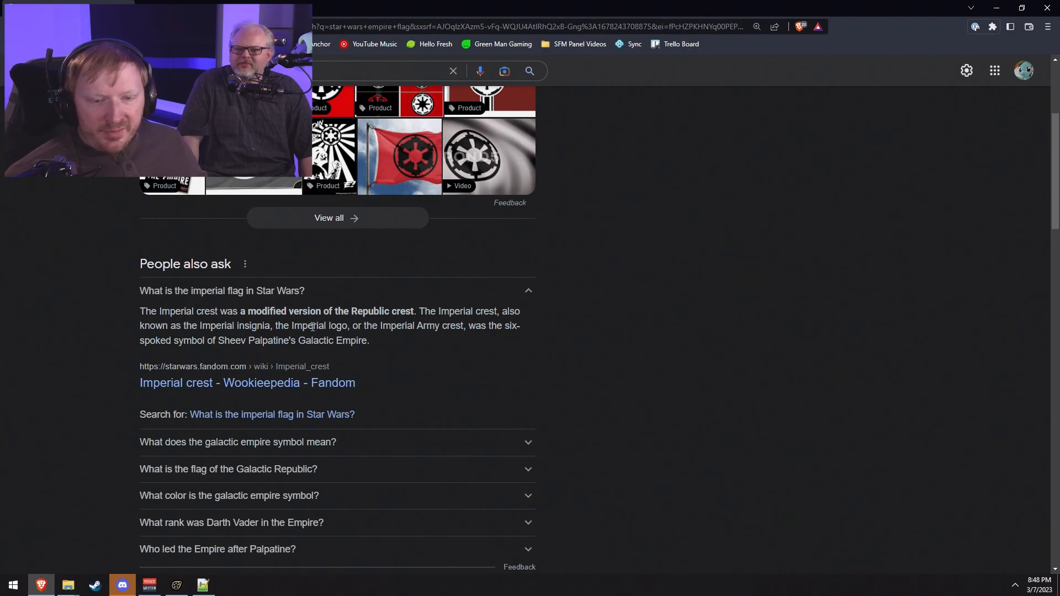
left_click(286, 386)
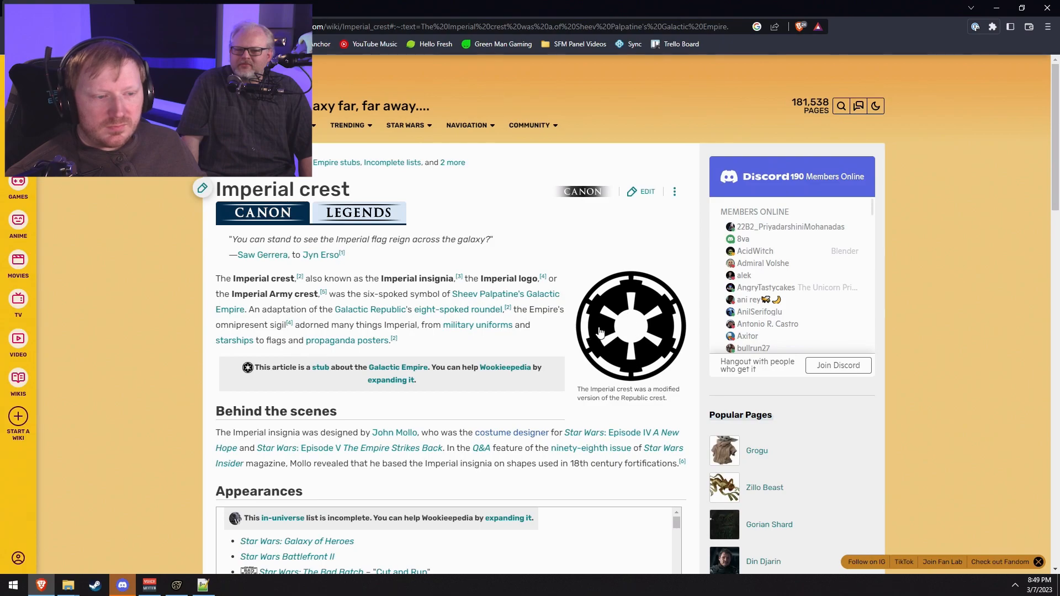
key("alt+Left")
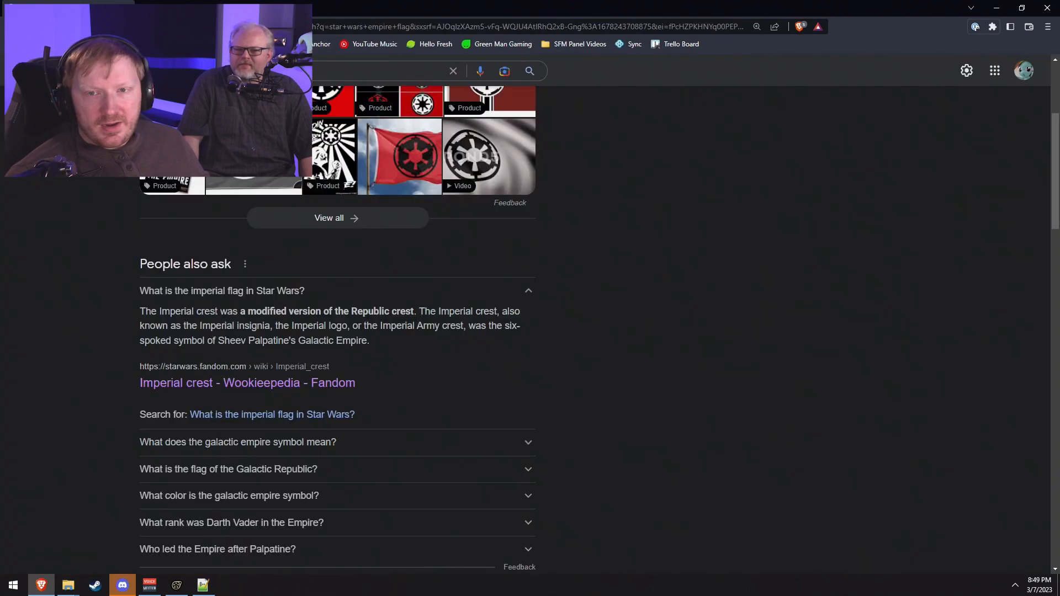
Step: Examine the Galactic Empire flag designs in the remaining search results and on the Etsy listing page
scroll(601, 395, "down", 8)
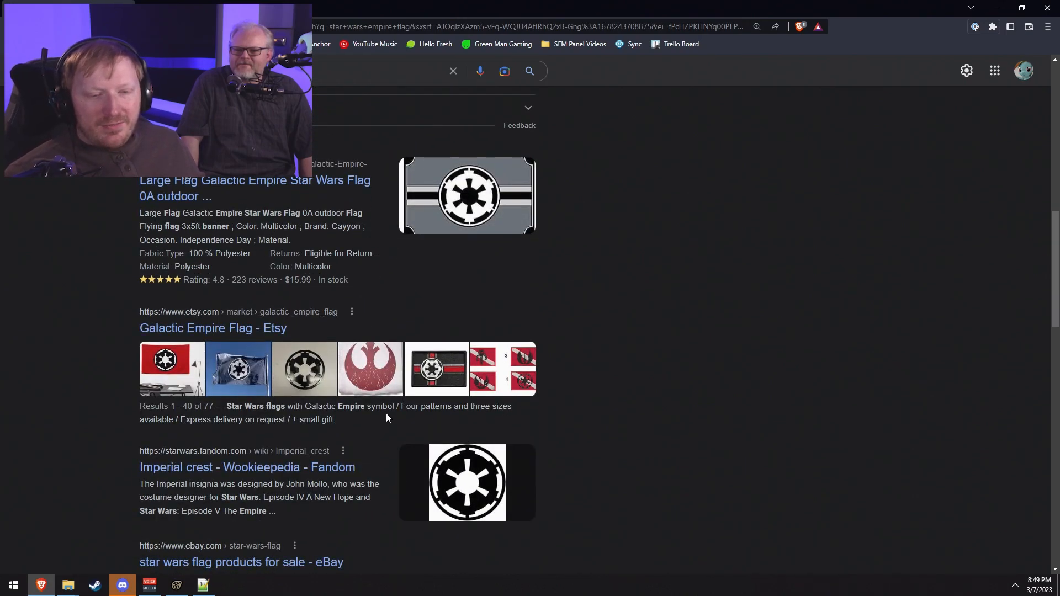
left_click(550, 363)
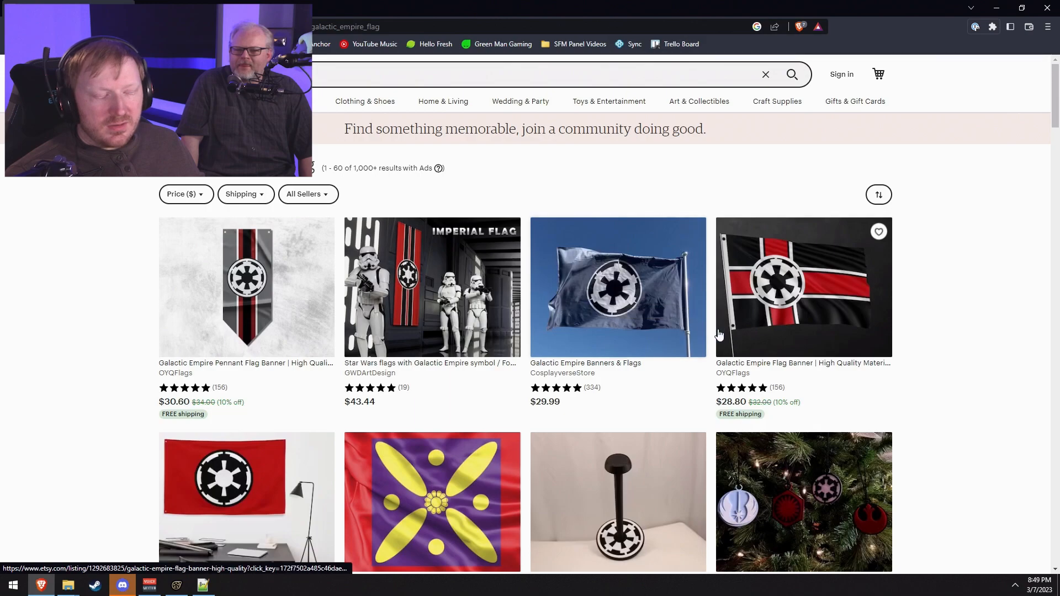
key("alt+Left")
scroll(473, 442, "down", 3)
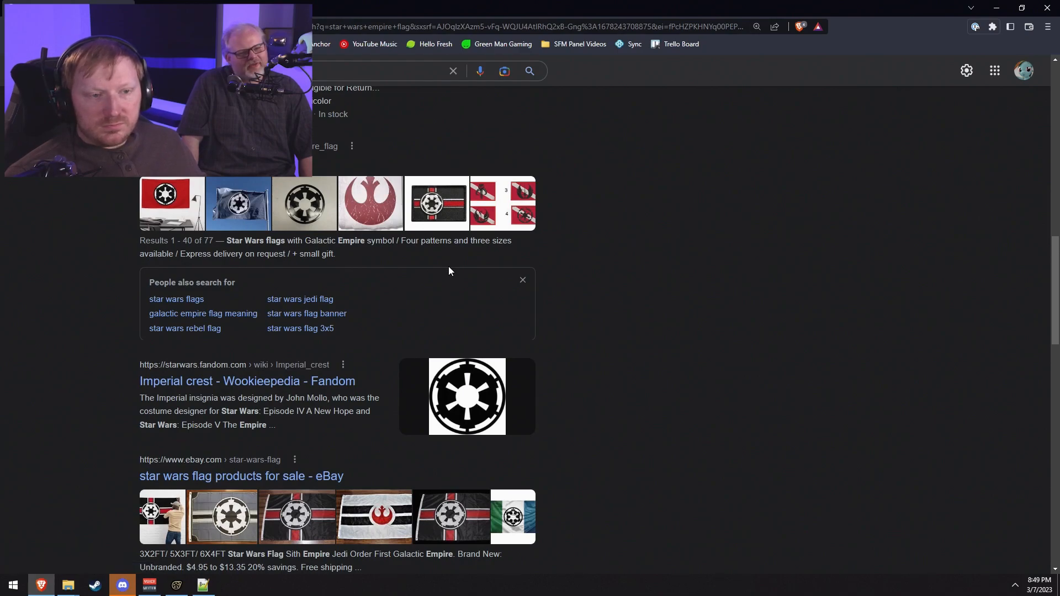
scroll(312, 271, "up", 7)
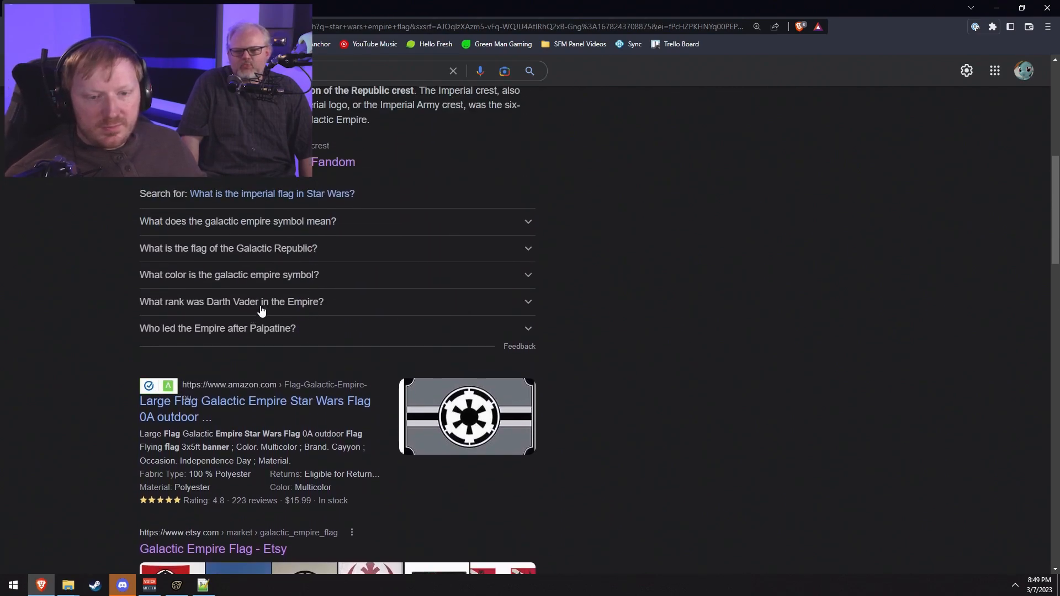
left_click(261, 309)
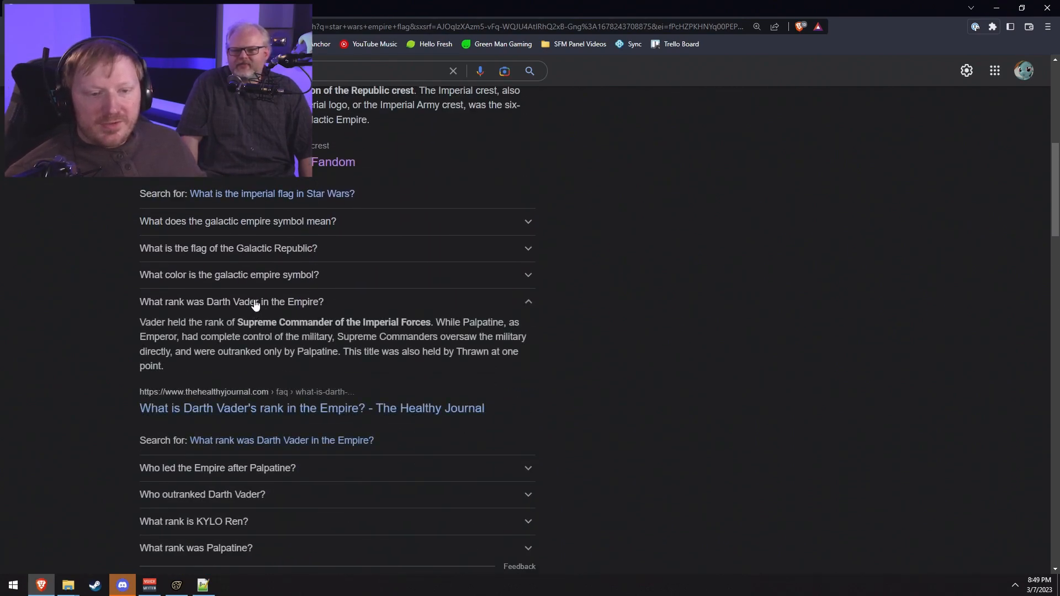
left_click(252, 302)
scroll(252, 309, "up", 8)
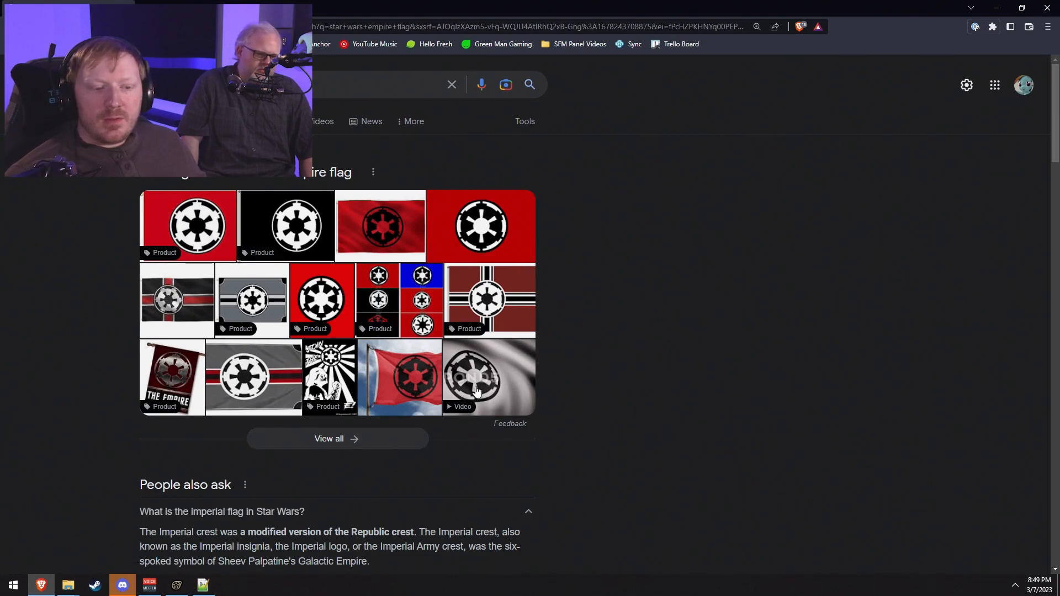
Step: Compare the flag in shot10 with the Empire flag images, switching between Source Filmmaker and the browser
key("alt+Tab")
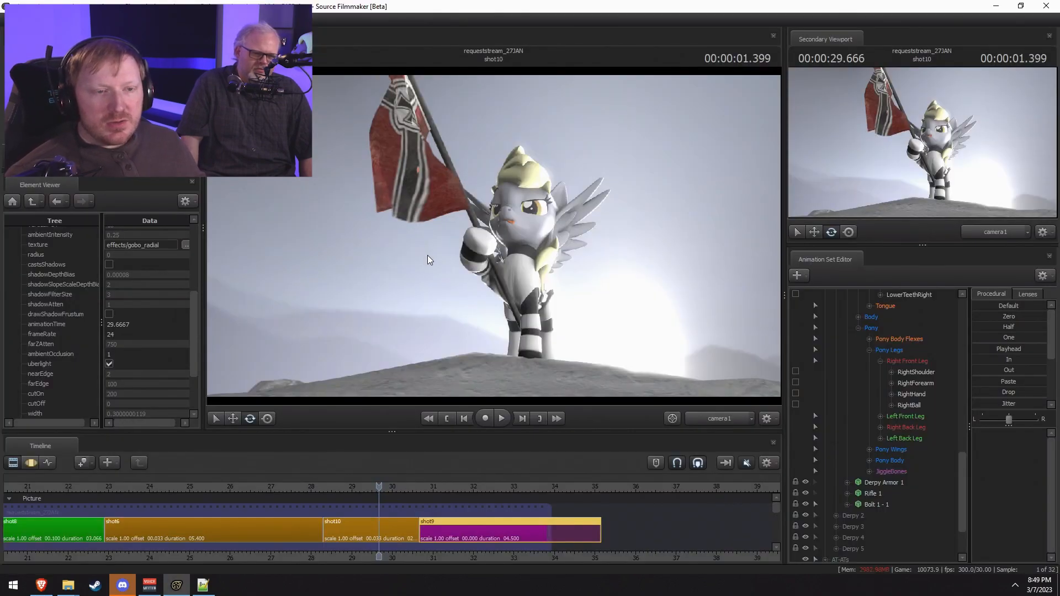
key("alt+Tab")
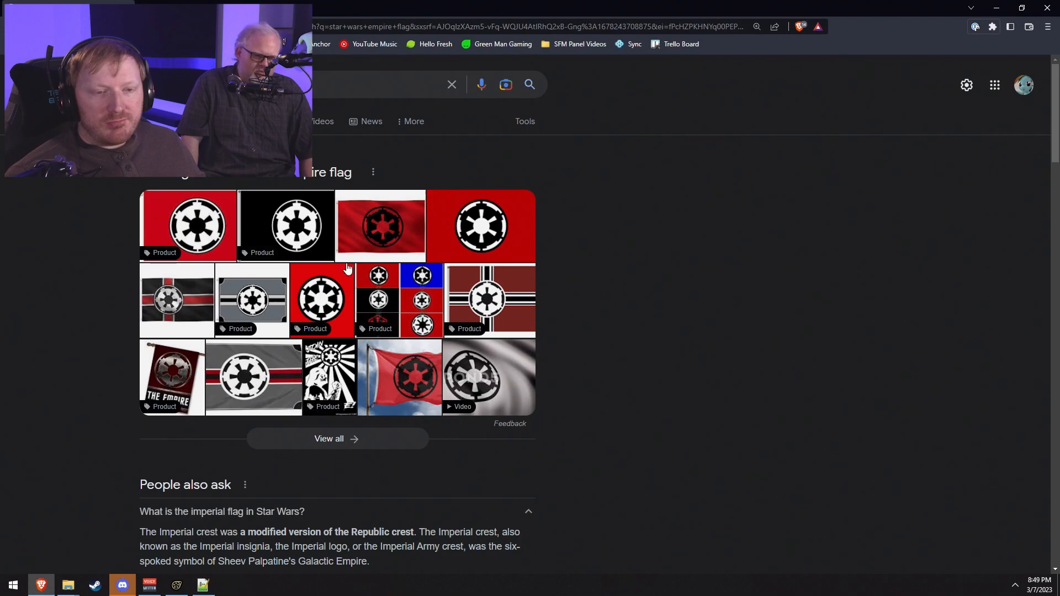
key("alt+Tab")
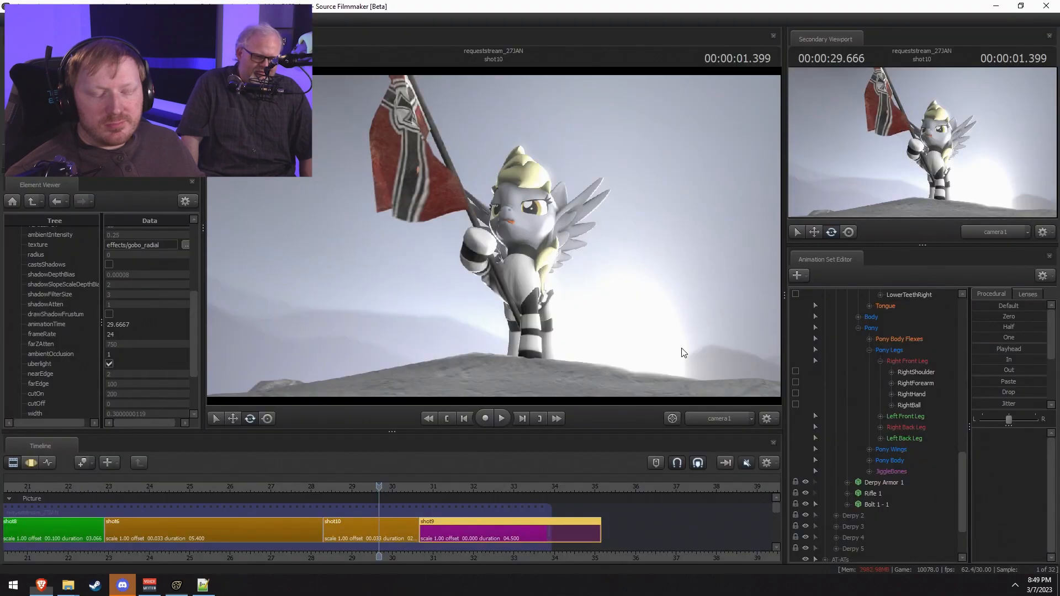
Step: Select shot10 and add override materials to its flags1 animation set
scroll(837, 383, "up", 15)
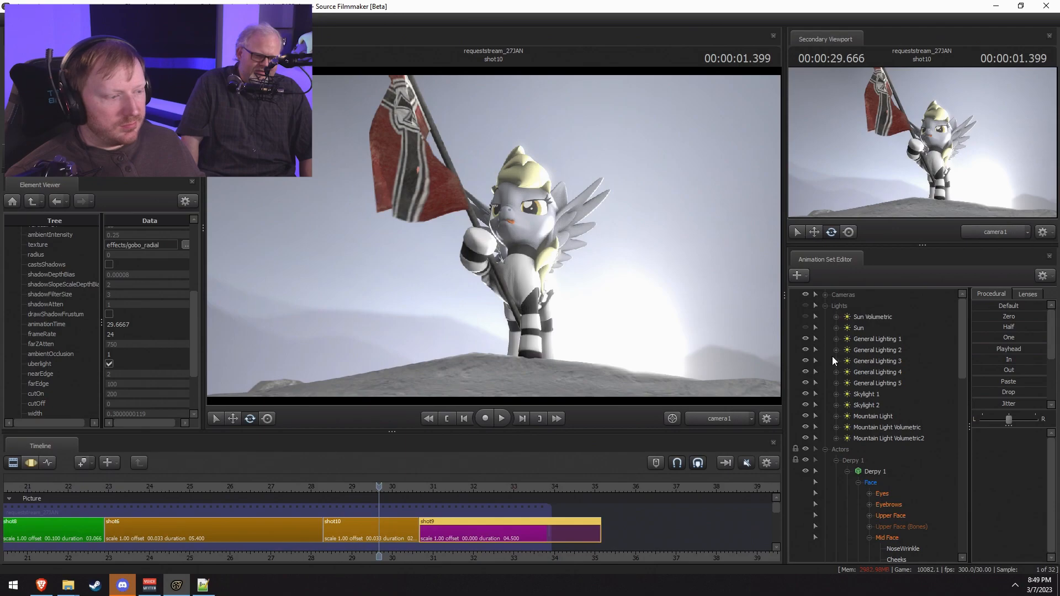
left_click(825, 306)
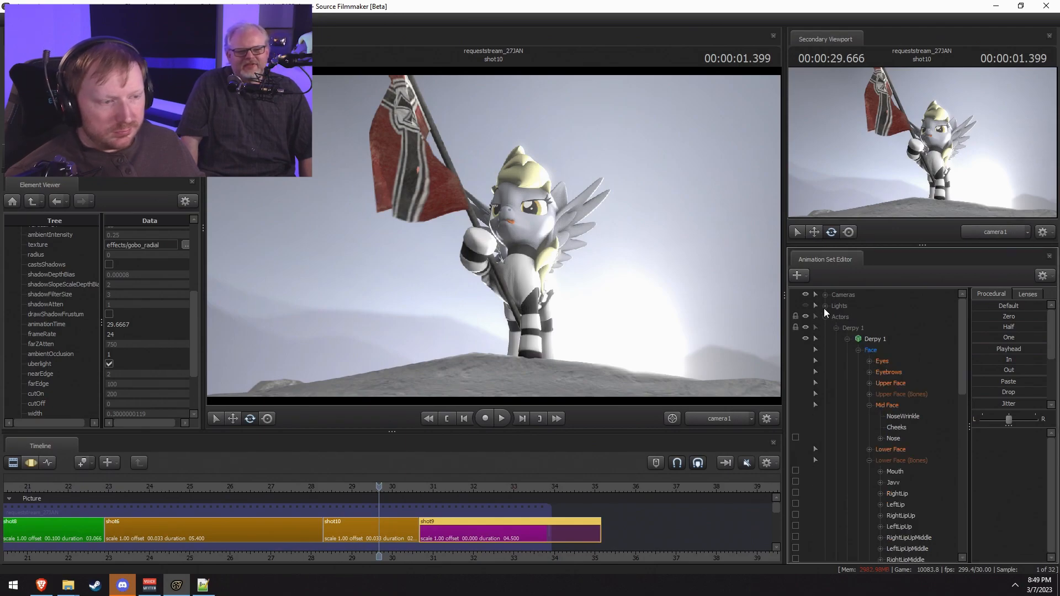
left_click(827, 315)
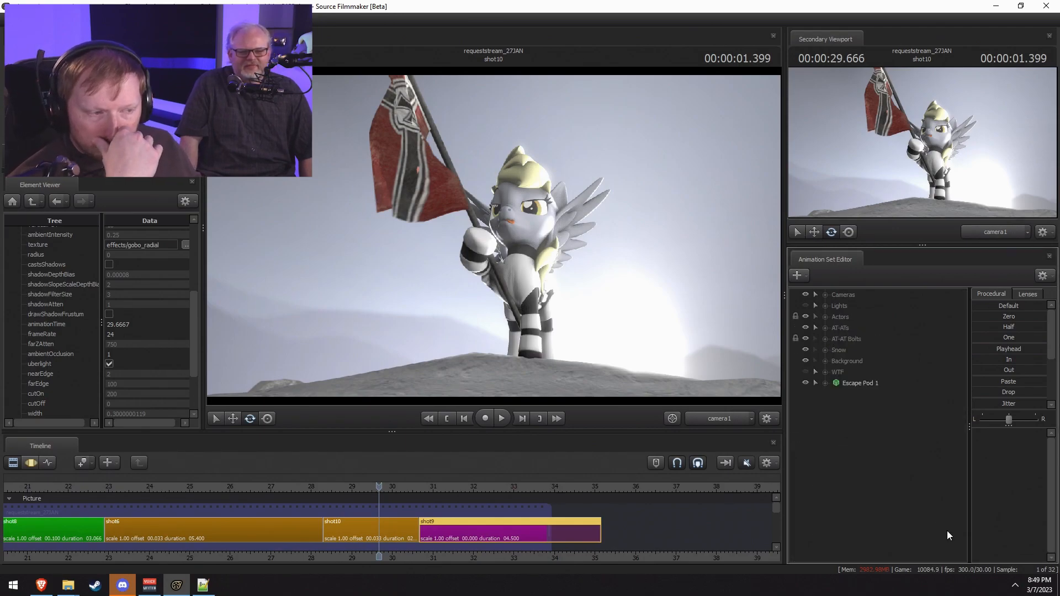
right_click(848, 385)
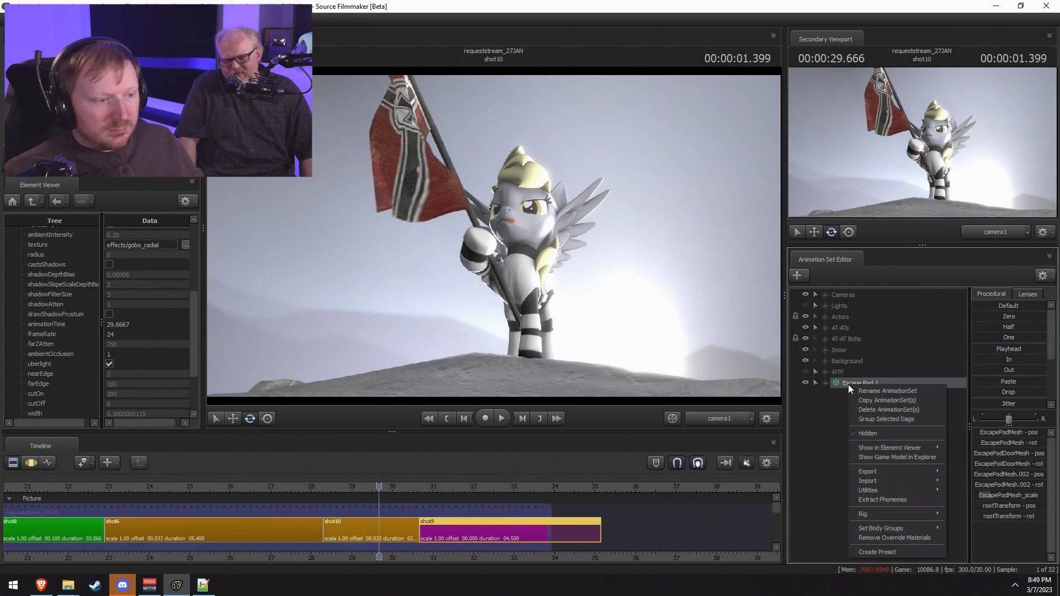
left_click(873, 411)
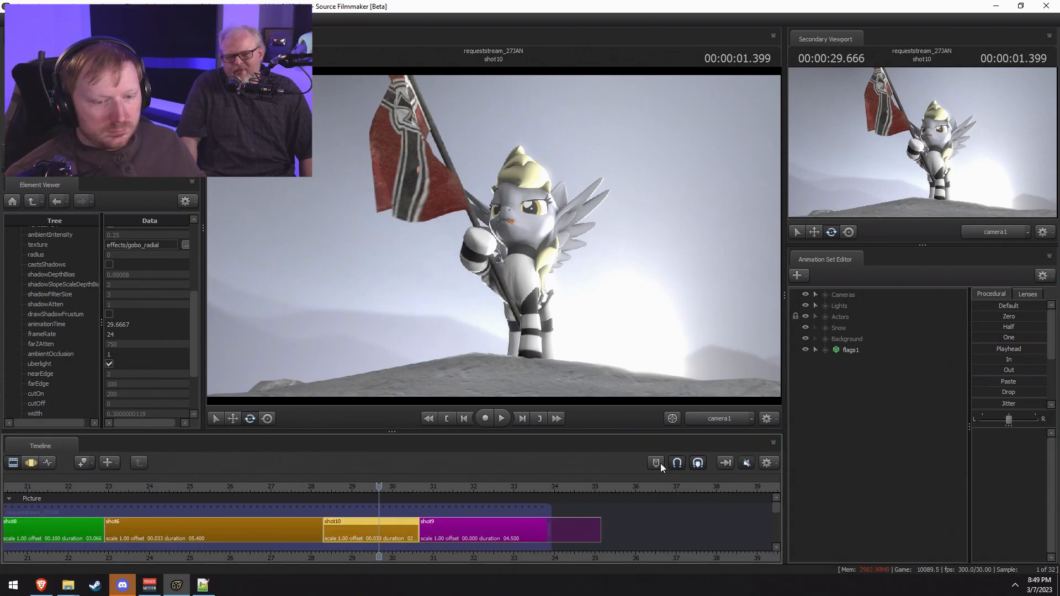
right_click(841, 350)
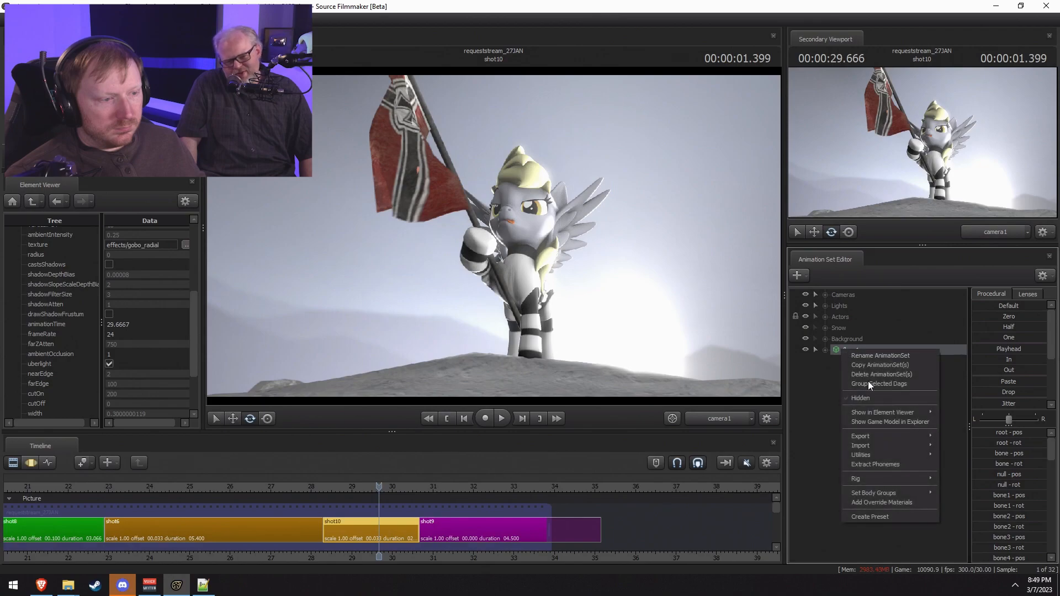
left_click(892, 506)
Step: Check the flag variants in the flags1 body group and briefly play shot10
right_click(846, 351)
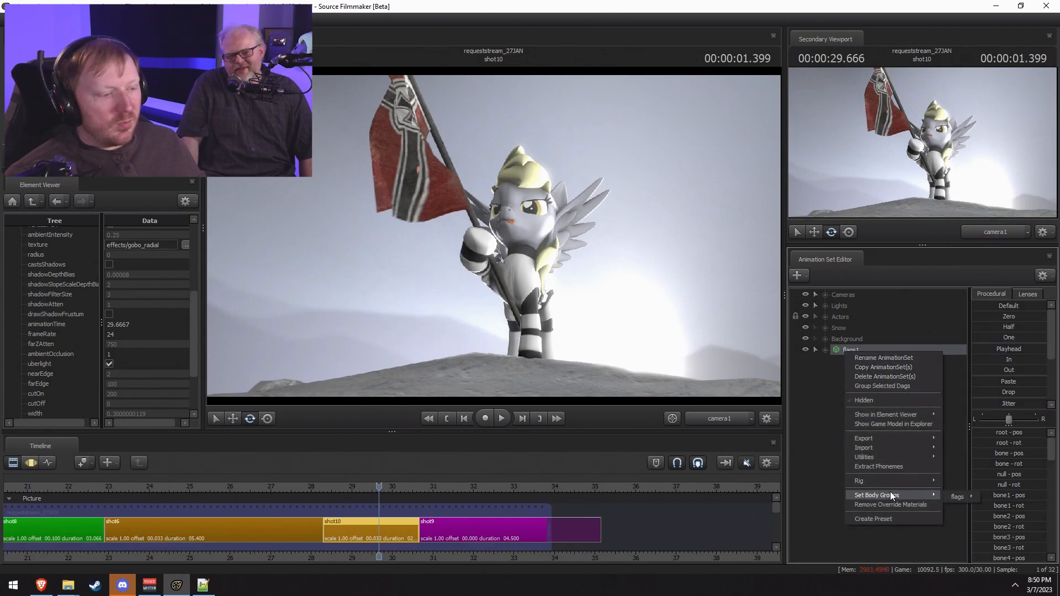
mouse_move(932, 495)
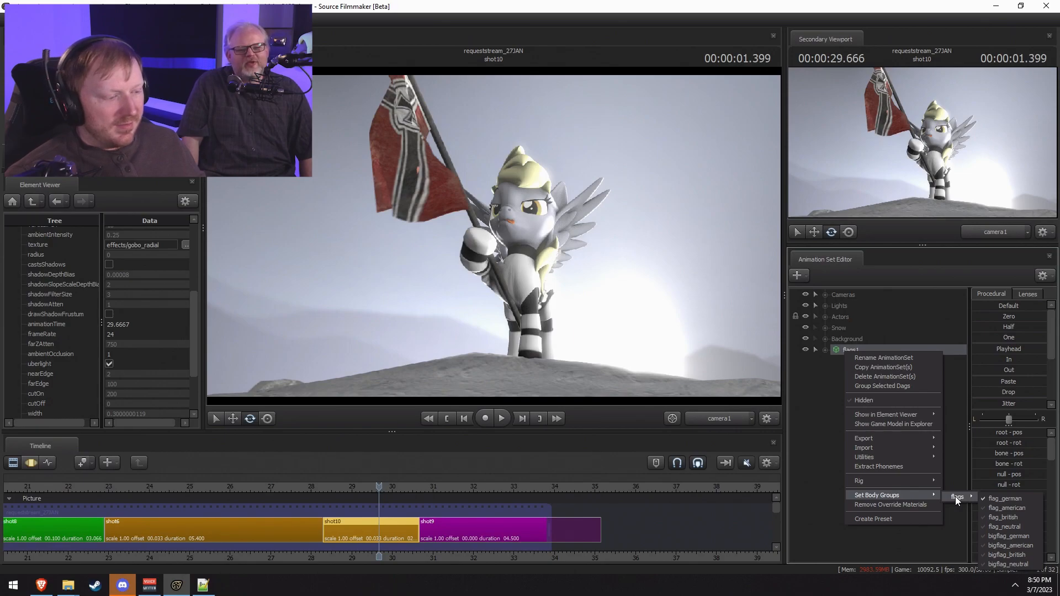
key("space")
key("space")
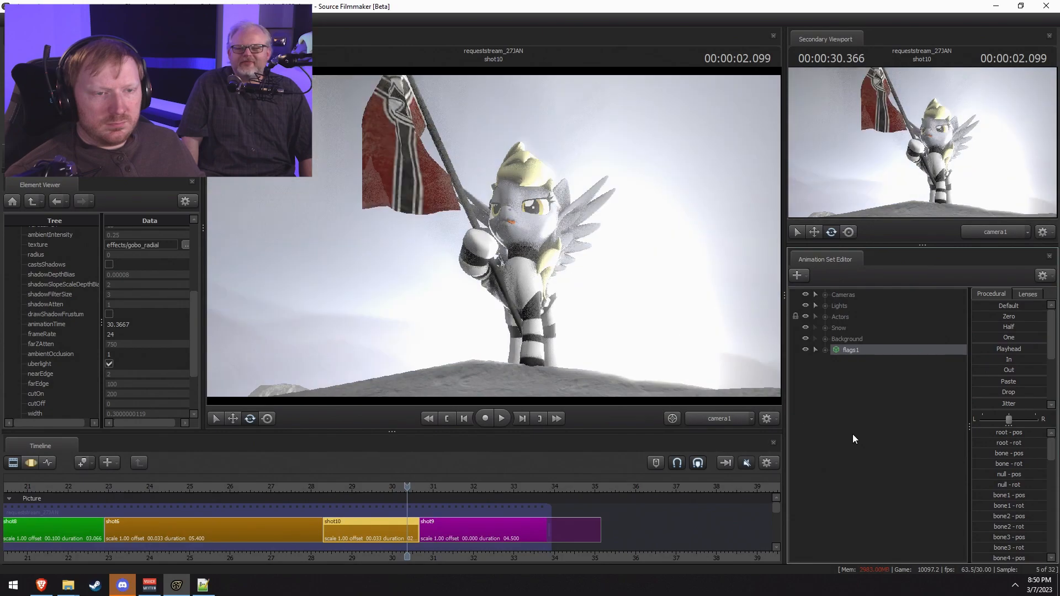
Step: Show the flags1 game model in the Element Viewer and expand its materials list
right_click(854, 348)
mouse_move(907, 478)
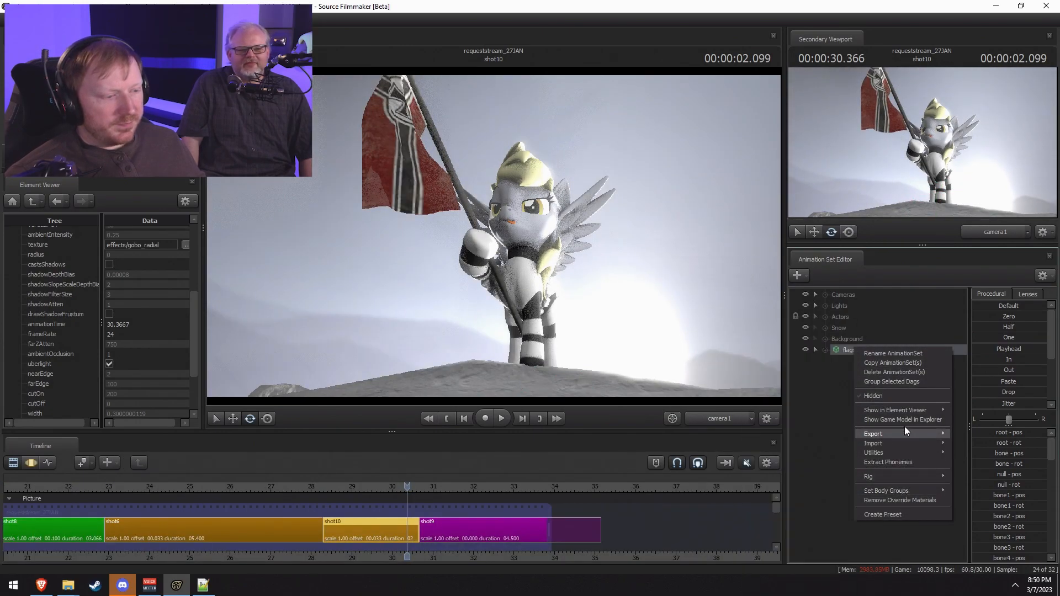
mouse_move(905, 410)
left_click(1000, 415)
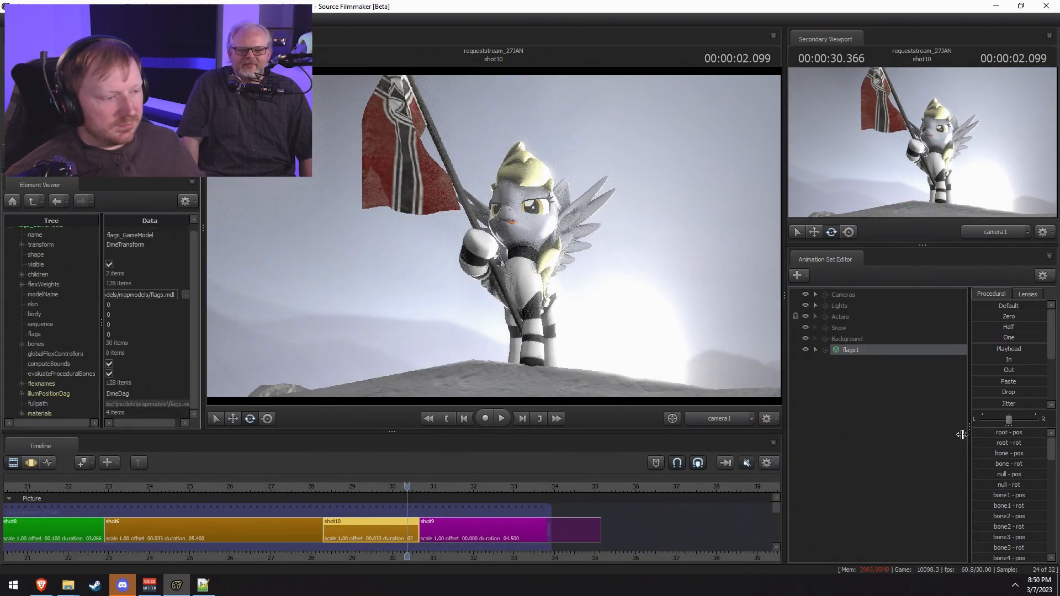
right_click(846, 347)
mouse_move(871, 492)
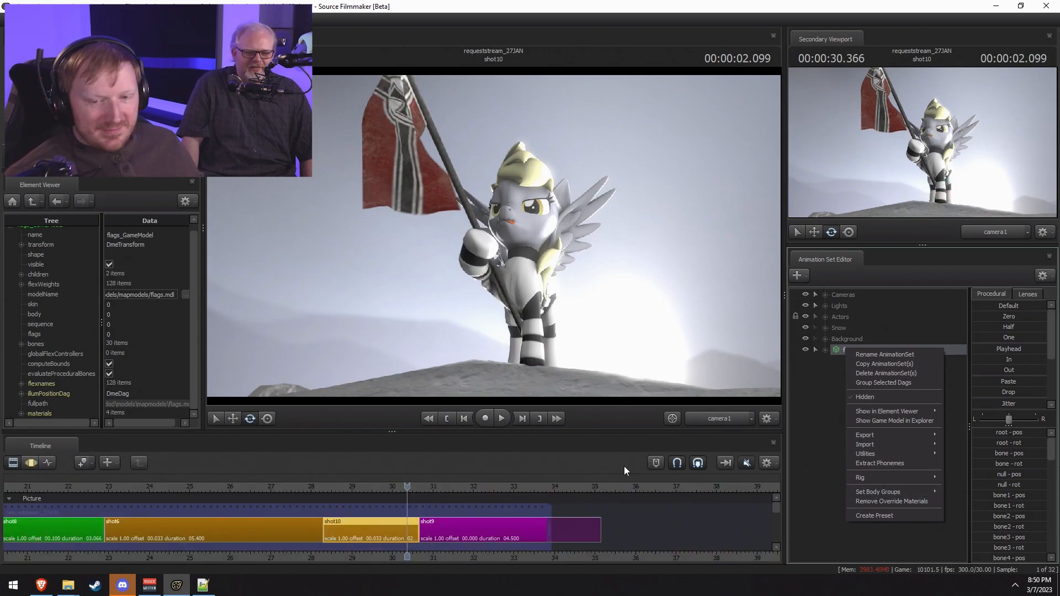
left_click(43, 385)
left_click(21, 414)
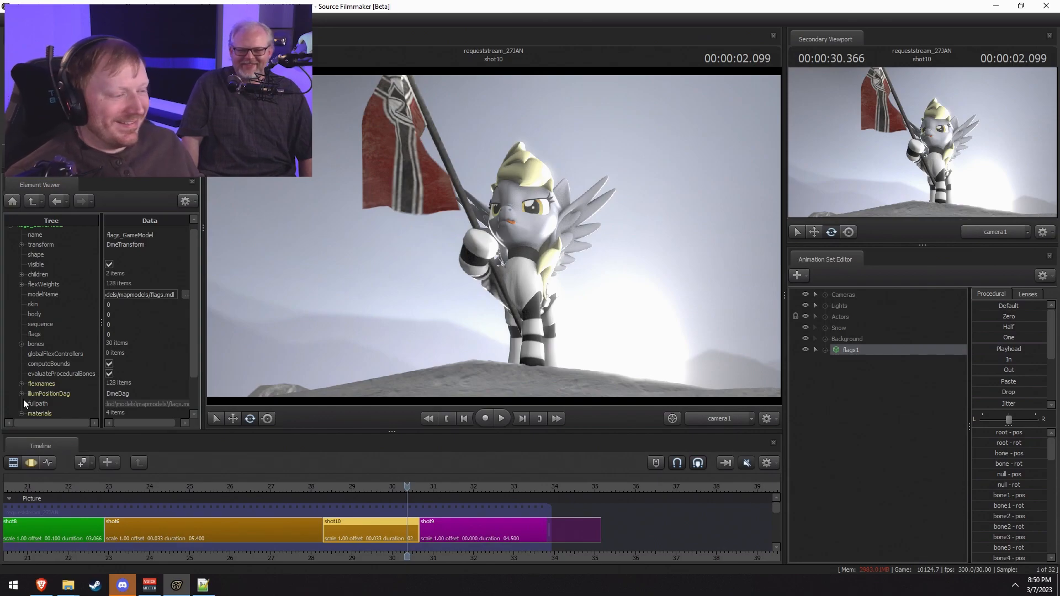
right_click(864, 350)
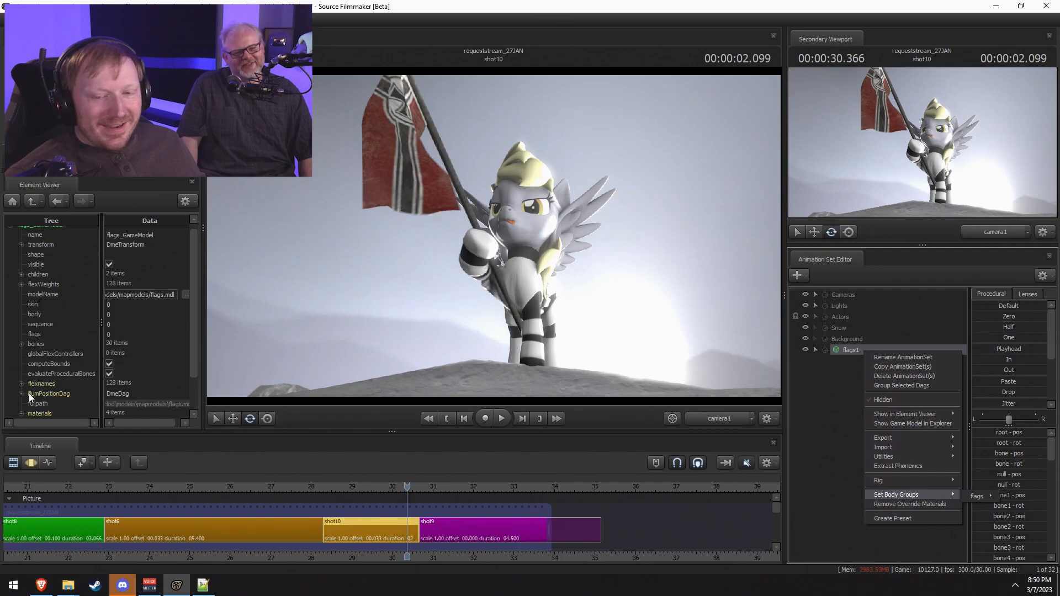
left_click(19, 415)
left_click(19, 415)
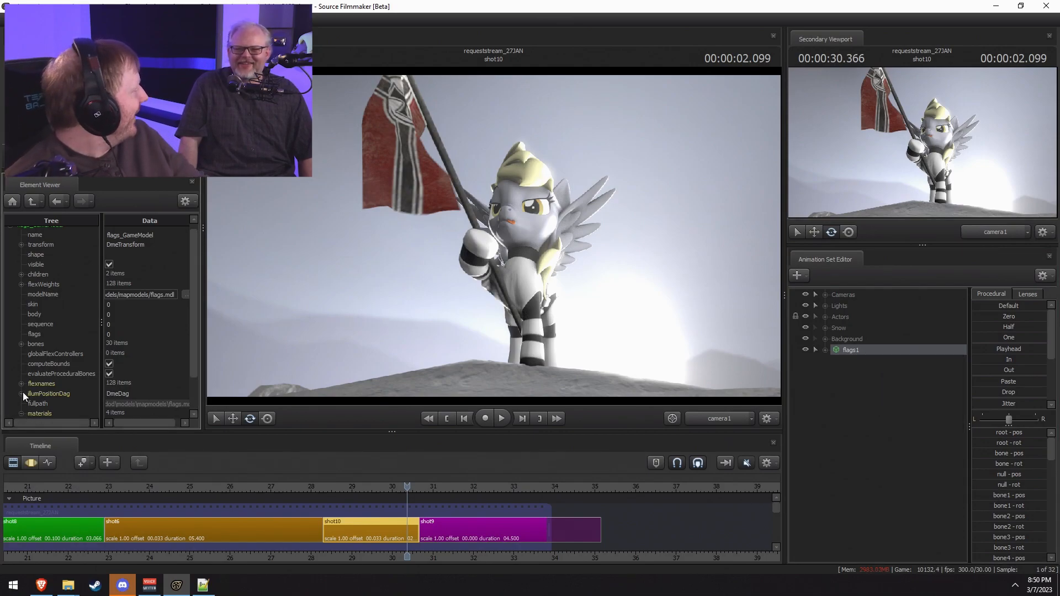
scroll(25, 389, "down", 2)
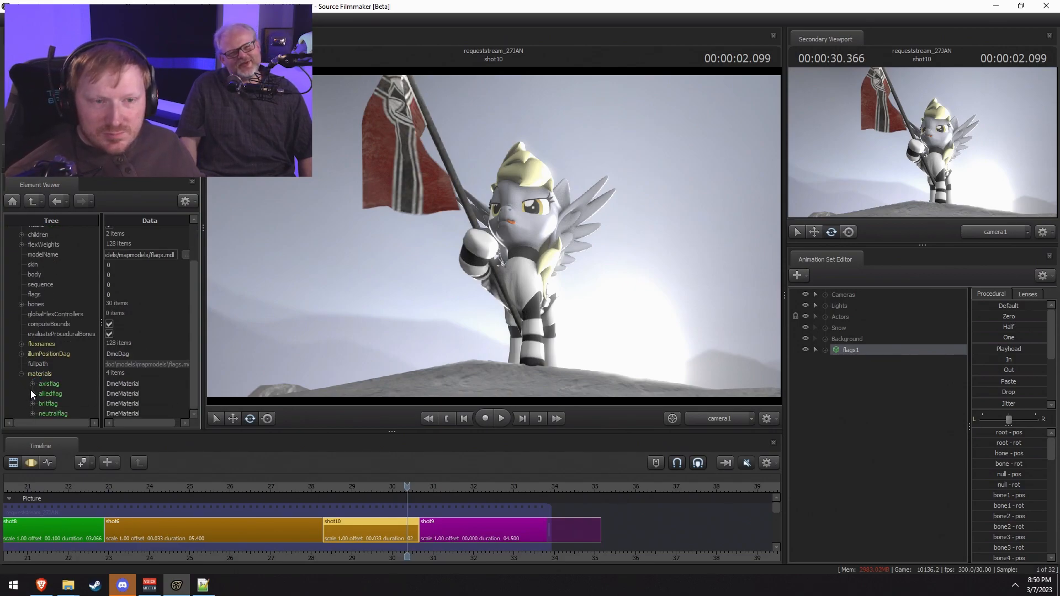
Step: Expand the axisflag material and copy its mtlName path
left_click(31, 384)
right_click(51, 383)
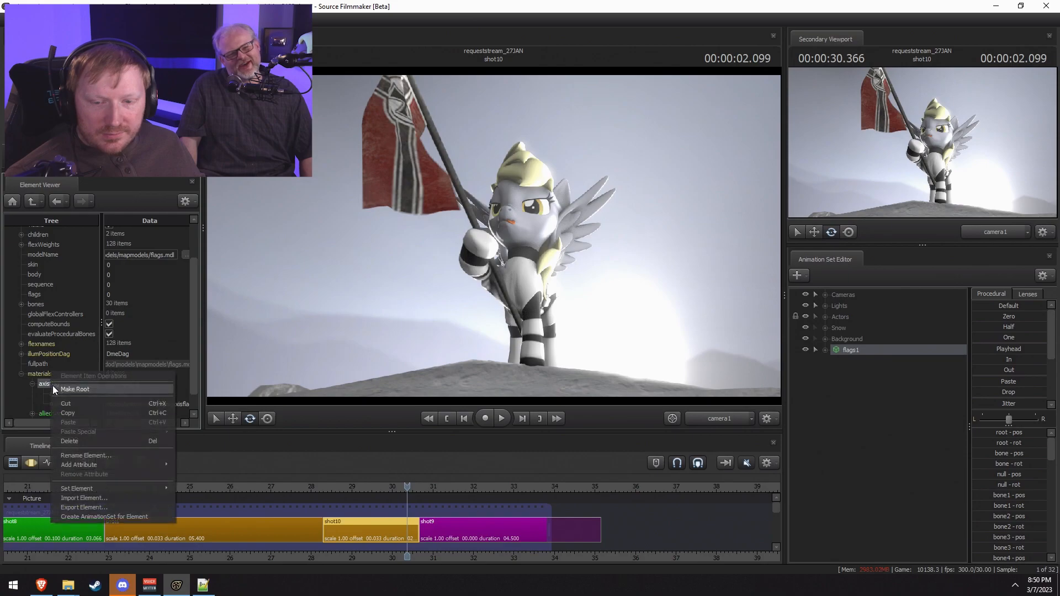
left_click(182, 405)
double_click(166, 405)
key("ctrl+c")
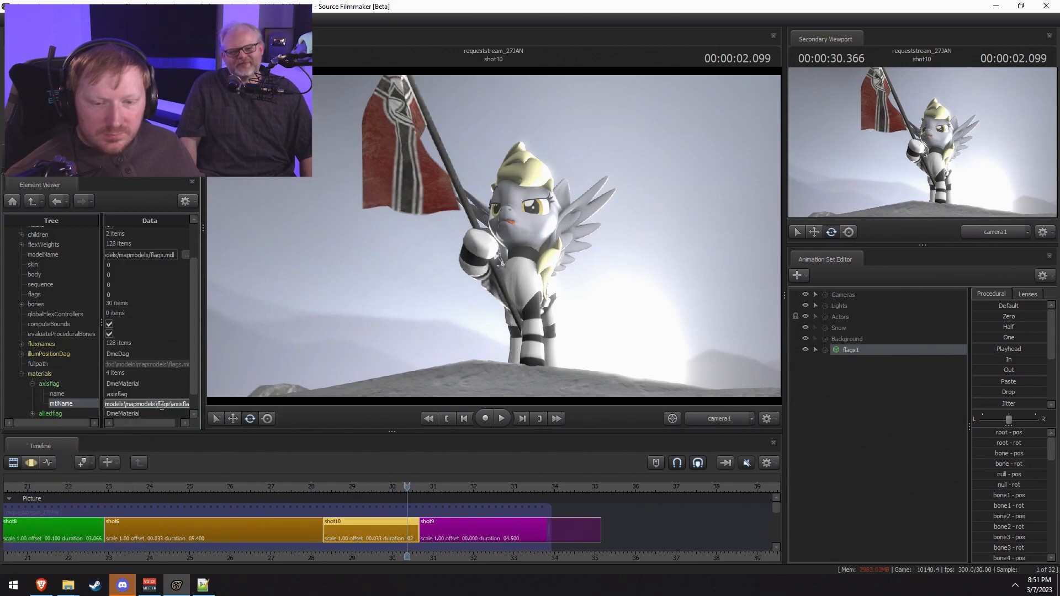
Step: Locate the flags1 game model in File Explorer and open the dod game's materials folder
right_click(877, 356)
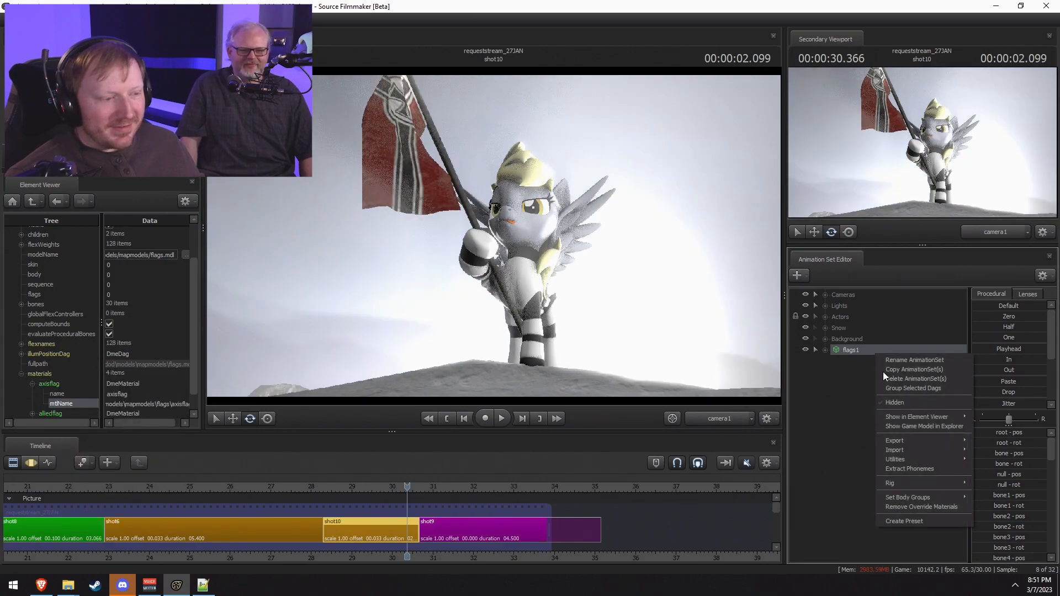
left_click(924, 423)
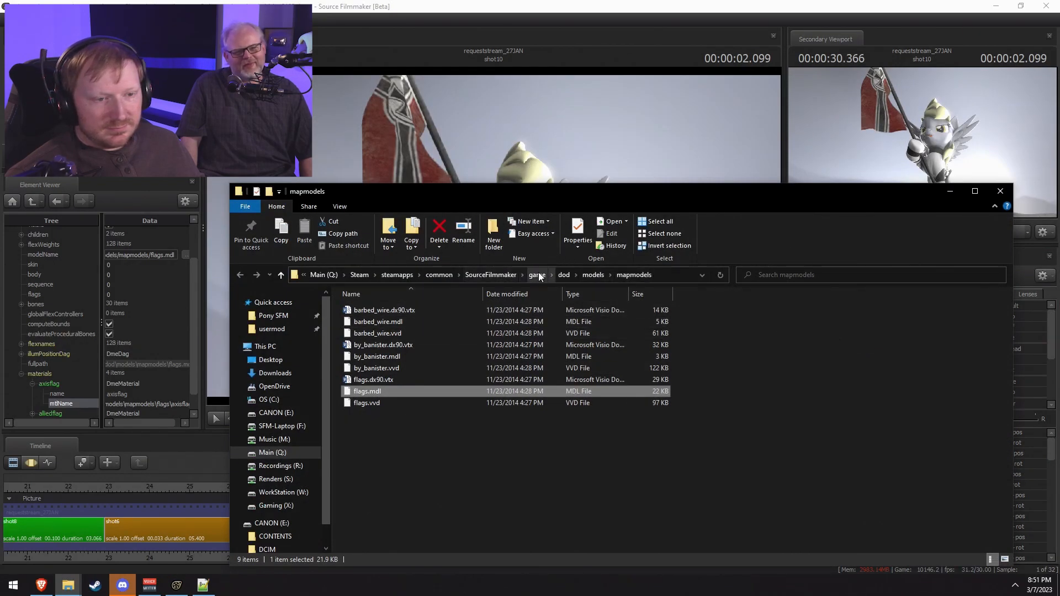
left_click(564, 275)
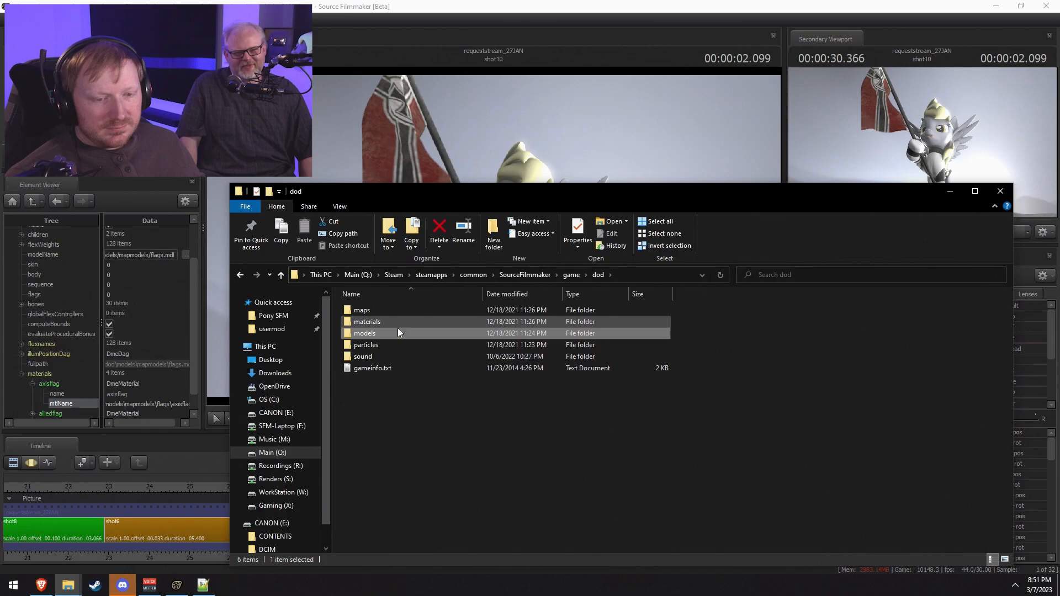
double_click(373, 321)
Step: Go to the models\mapmodels\flags folder inside materials using the copied mtlName path without the material name
left_click(666, 276)
key("ctrl+v")
key("BackSpace")
key("BackSpace")
key("BackSpace")
key("BackSpace")
key("BackSpace")
key("BackSpace")
key("BackSpace")
key("BackSpace")
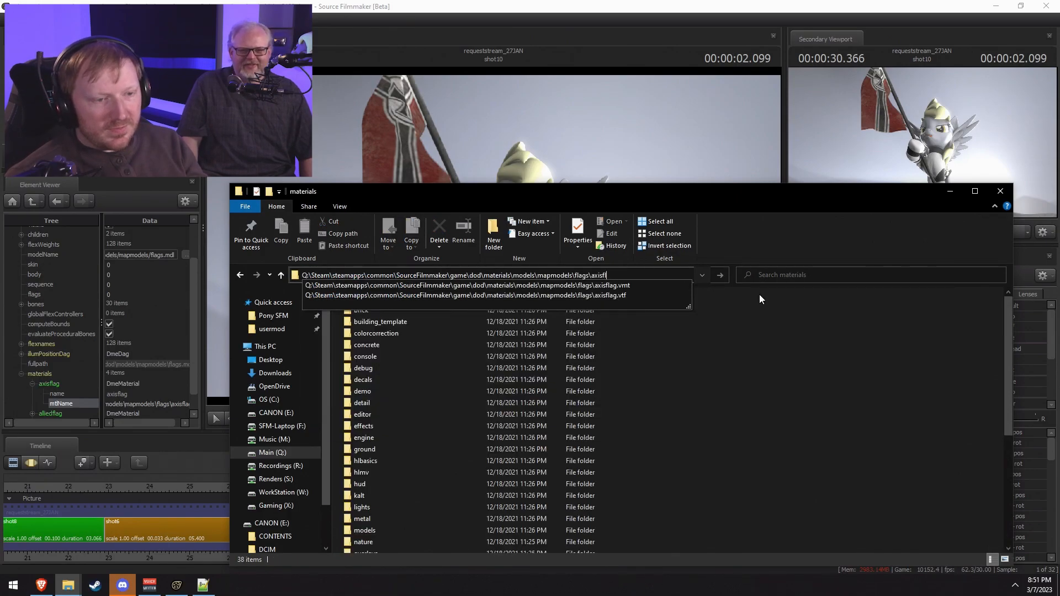
key("Return")
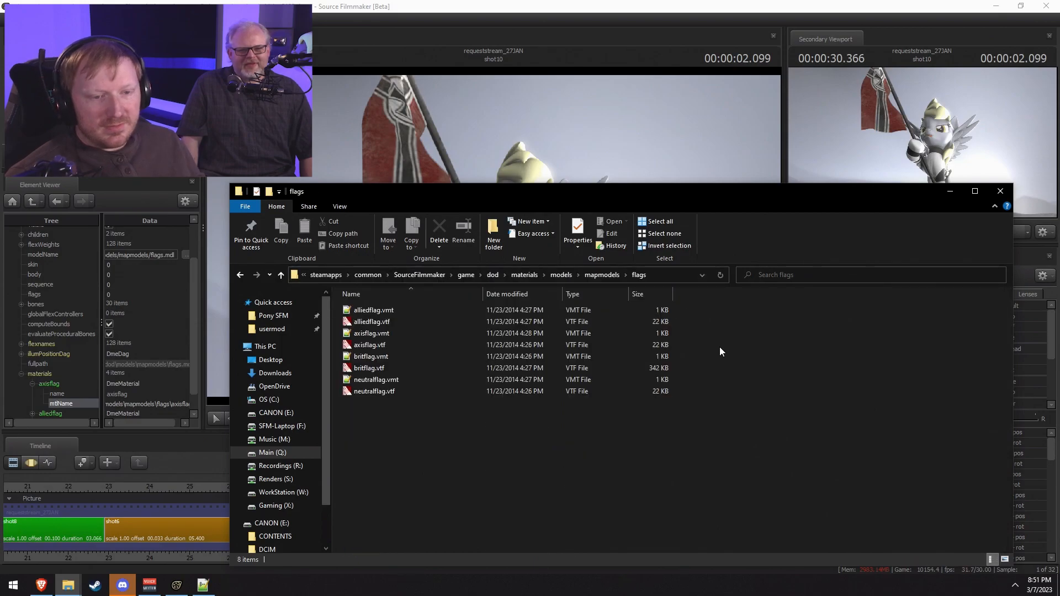
Step: Open axisflag.vtf from the flags folder in VTFEdit
double_click(390, 345)
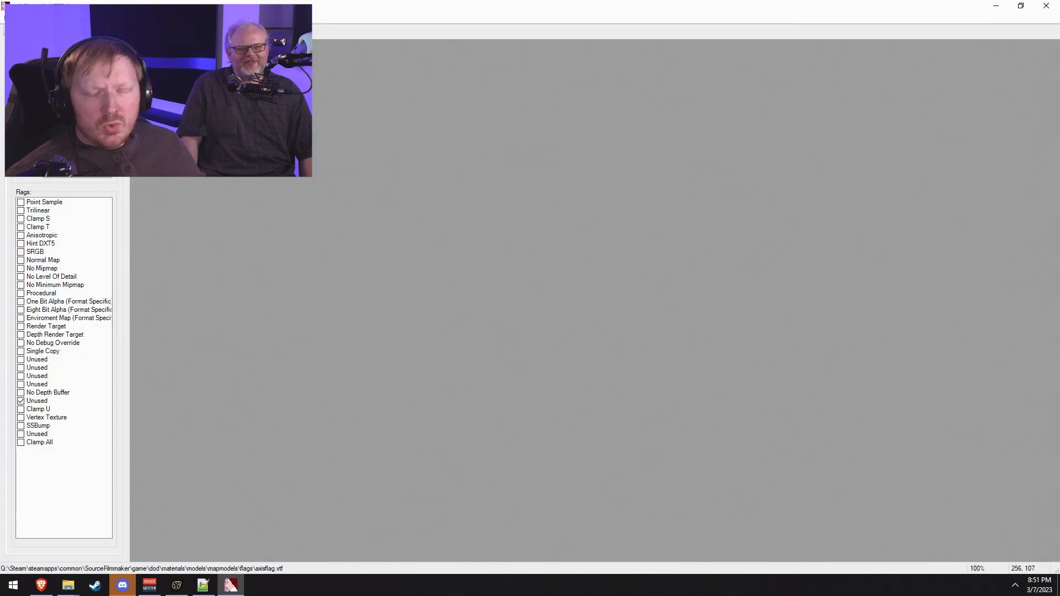
key("alt+Tab")
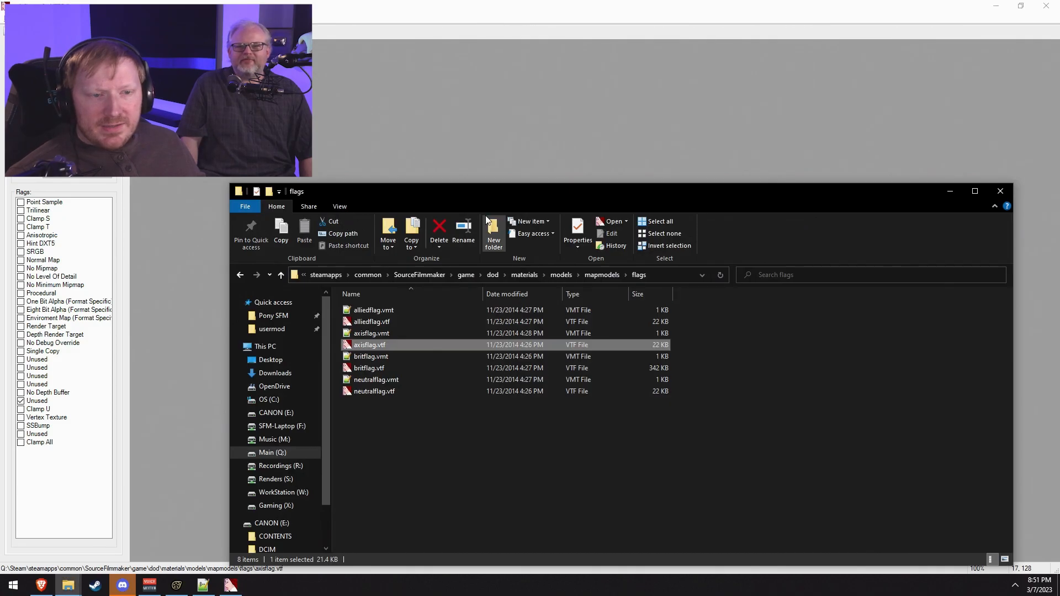
key("alt+Tab")
key("alt+Tab")
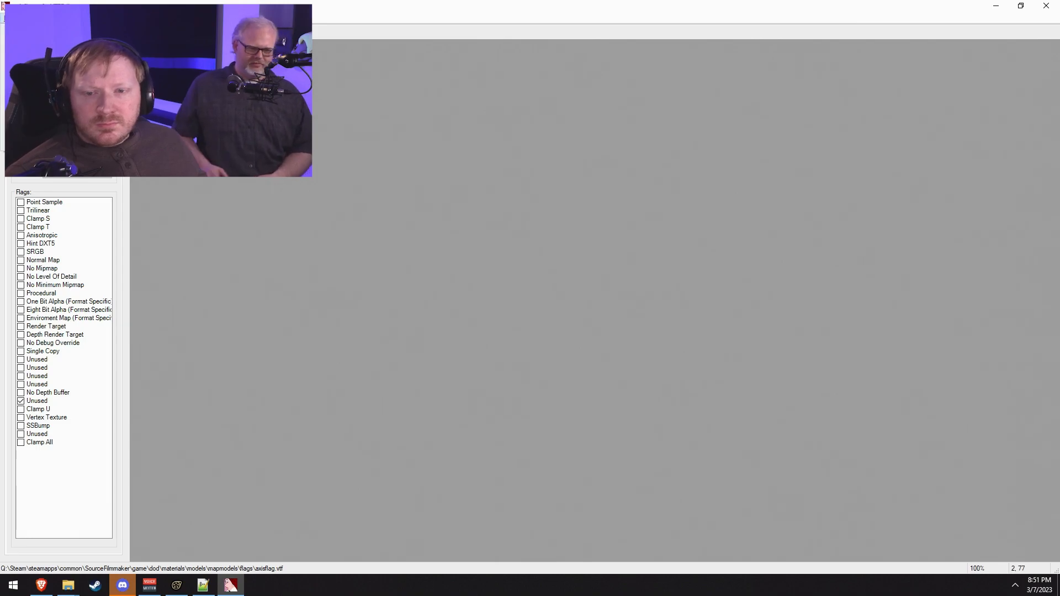
Step: Export the opened flag texture as axisflag.tga into the models\mapmodels\flags folder
left_click(28, 111)
key("alt+Tab")
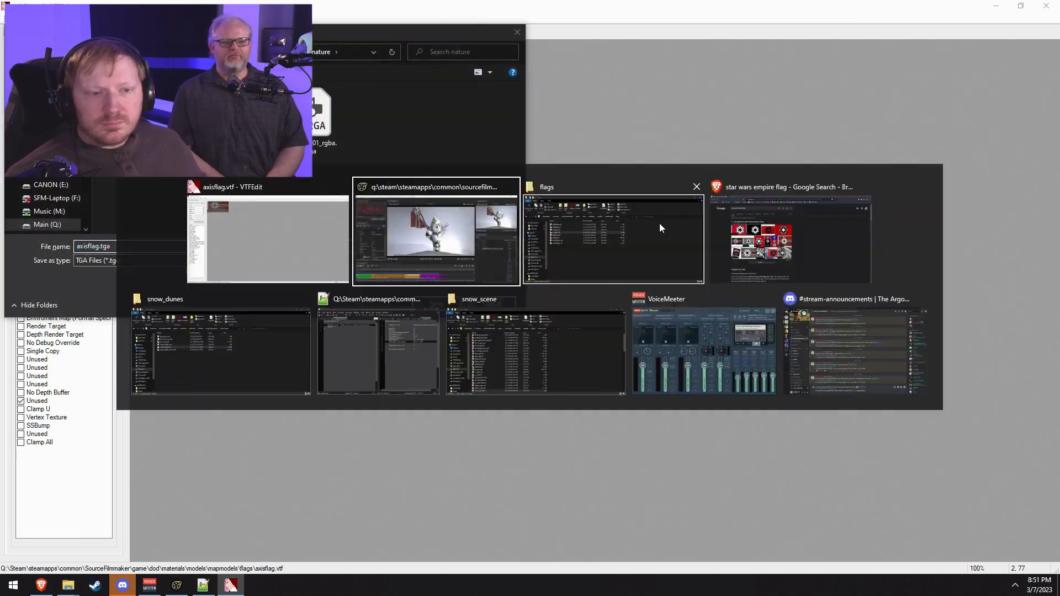
key("alt+Tab")
key("alt+Tab")
key("alt+Tab")
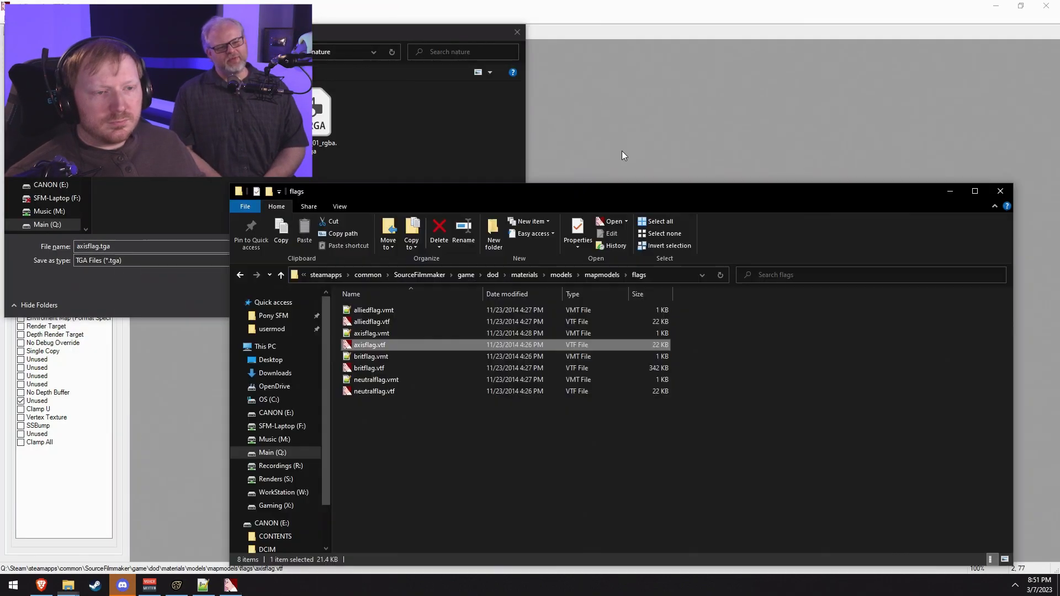
left_click(652, 277)
key("ctrl+c")
left_click(340, 51)
key("ctrl+v")
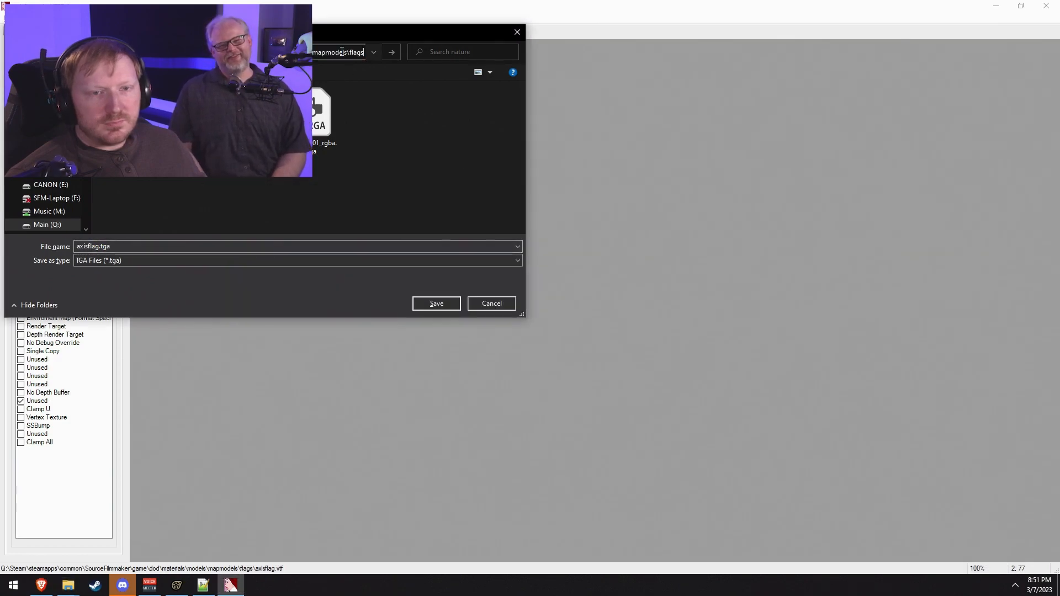
key("Return")
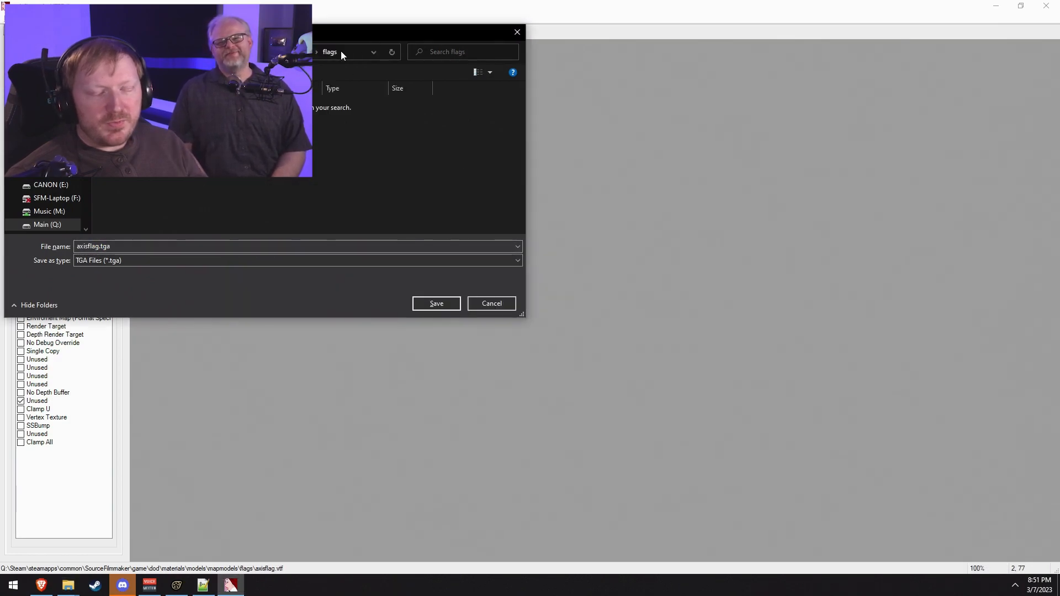
left_click(433, 305)
Step: Try to open the exported axisflag.tga in Photoshop for editing
left_click(13, 584)
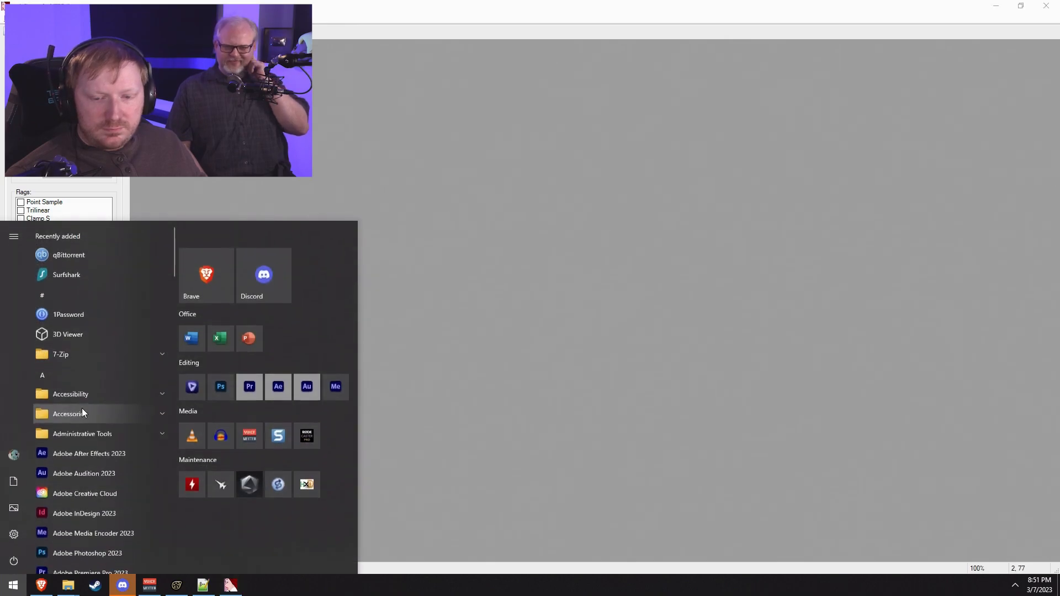
left_click(222, 396)
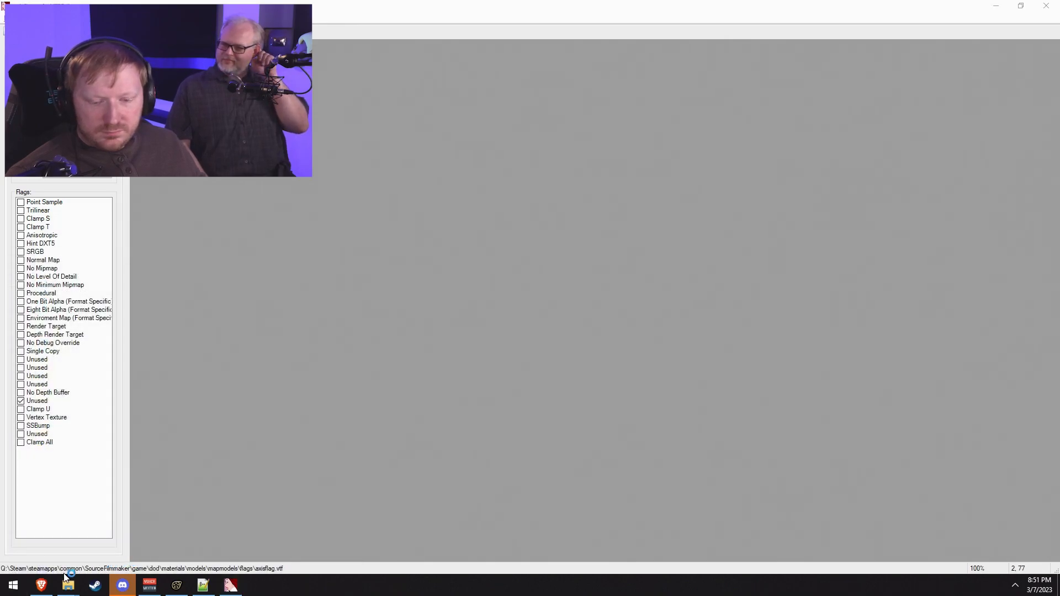
mouse_move(68, 585)
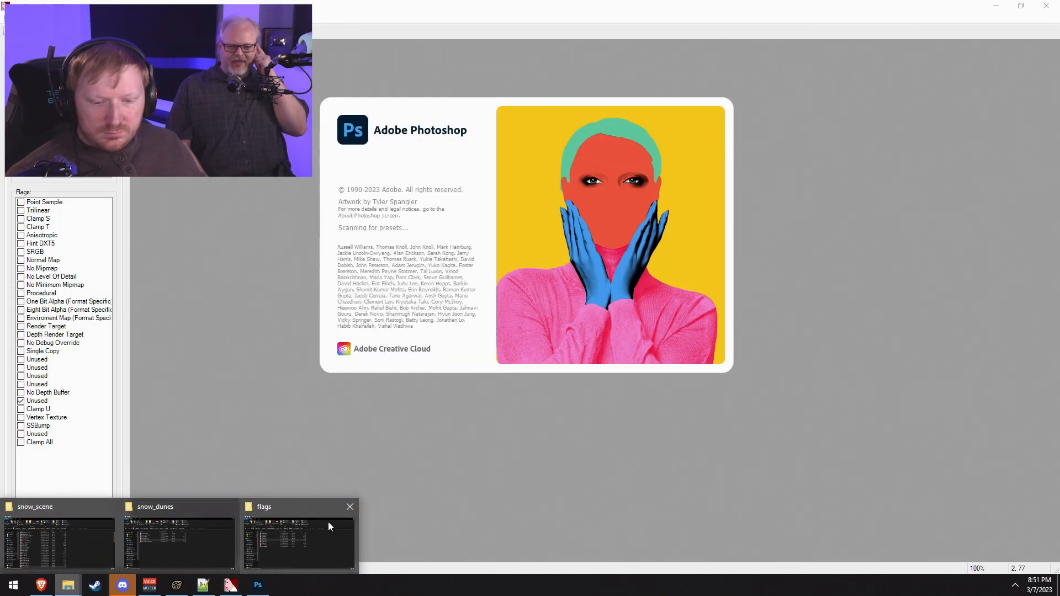
left_click(328, 526)
left_click(380, 333)
left_click_drag(379, 333, 443, 105)
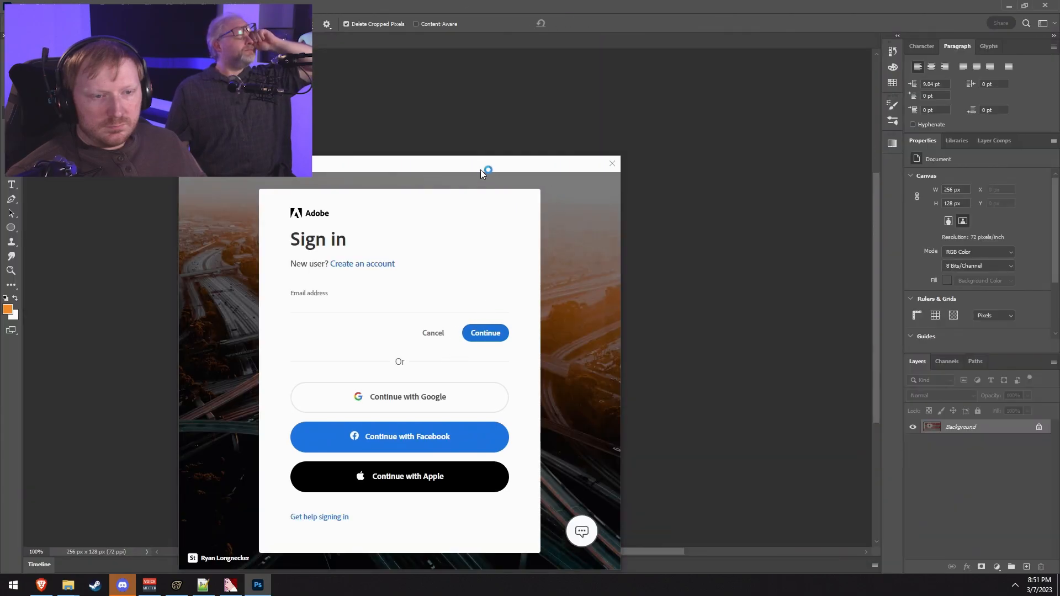
left_click(785, 154)
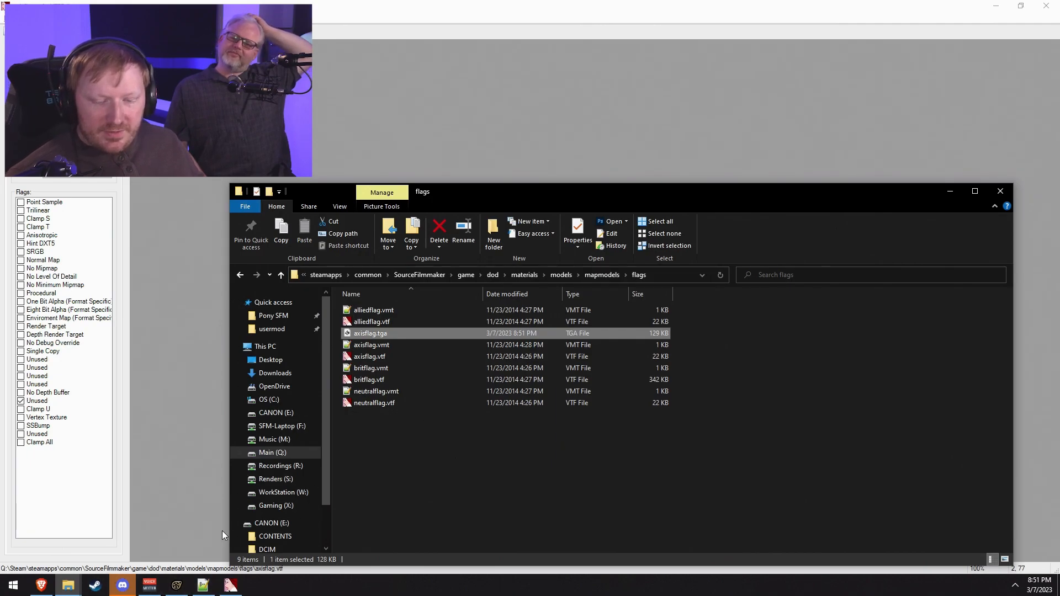
Step: Return to Source Filmmaker and, about 0.8 seconds into shot10, rotate Derpy's LeftWing1 bone to spread the left wing outward
left_click(996, 6)
left_click(516, 12)
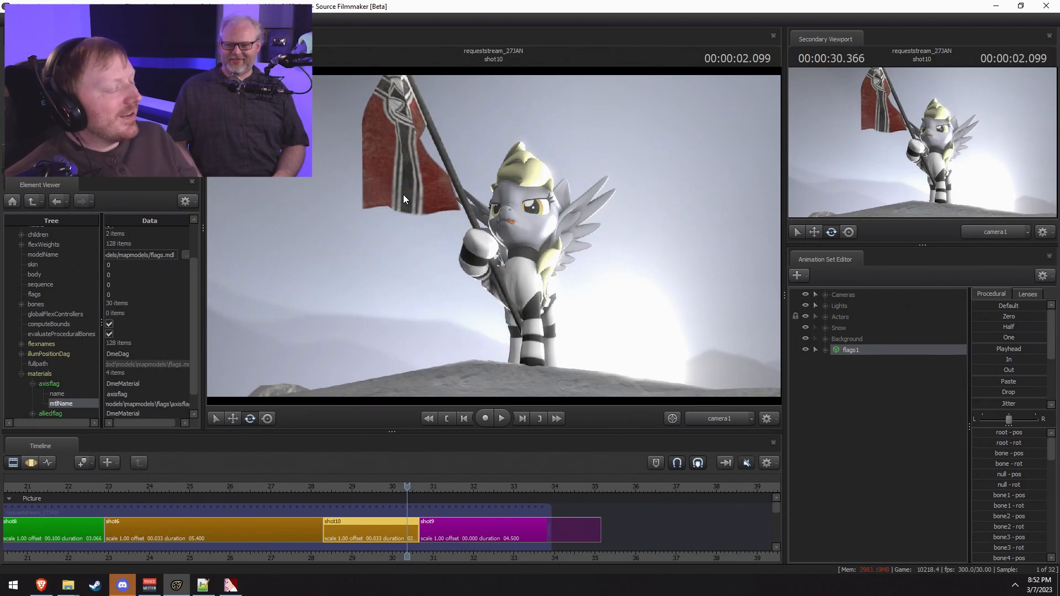
key("F3")
key("F2")
left_click_drag(387, 485, 355, 485)
key("F3")
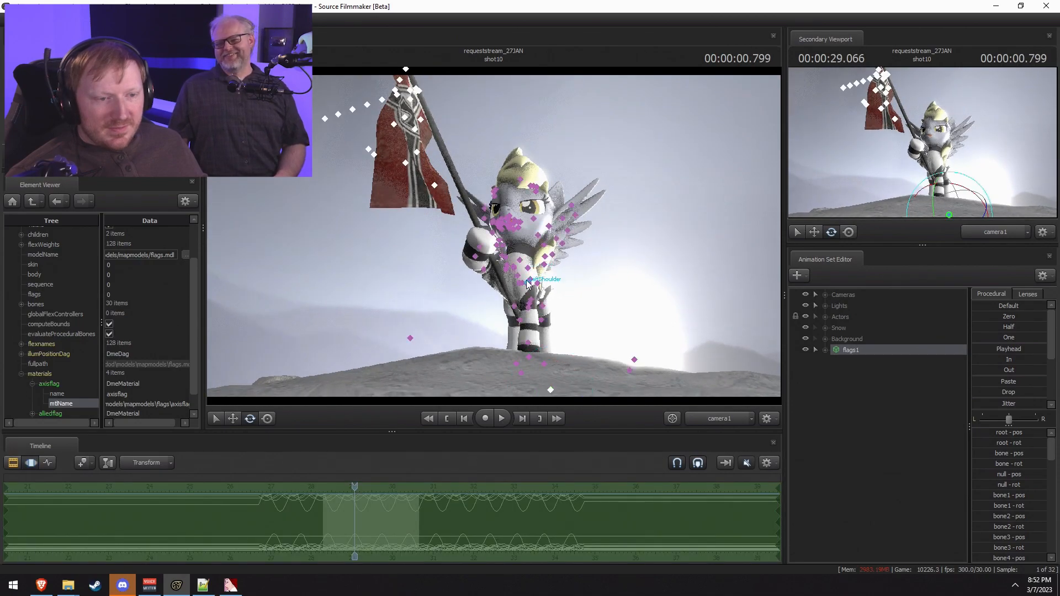
left_click(529, 283, "ctrl")
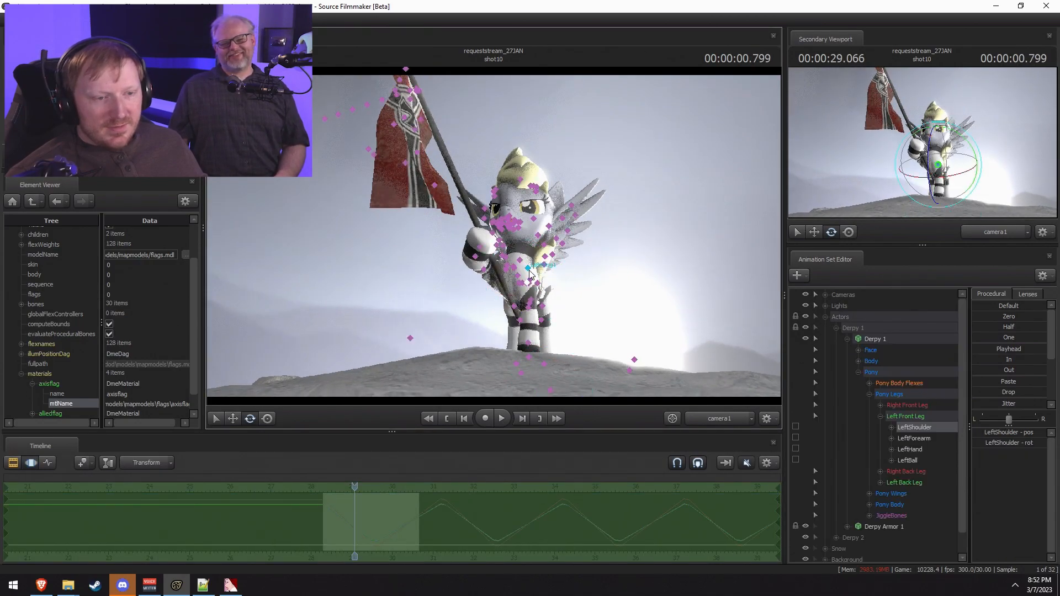
left_click(571, 270, "ctrl")
mouse_move(573, 264)
left_mouse_down()
mouse_move(574, 279)
mouse_move(564, 263)
left_mouse_up()
key("ctrl")
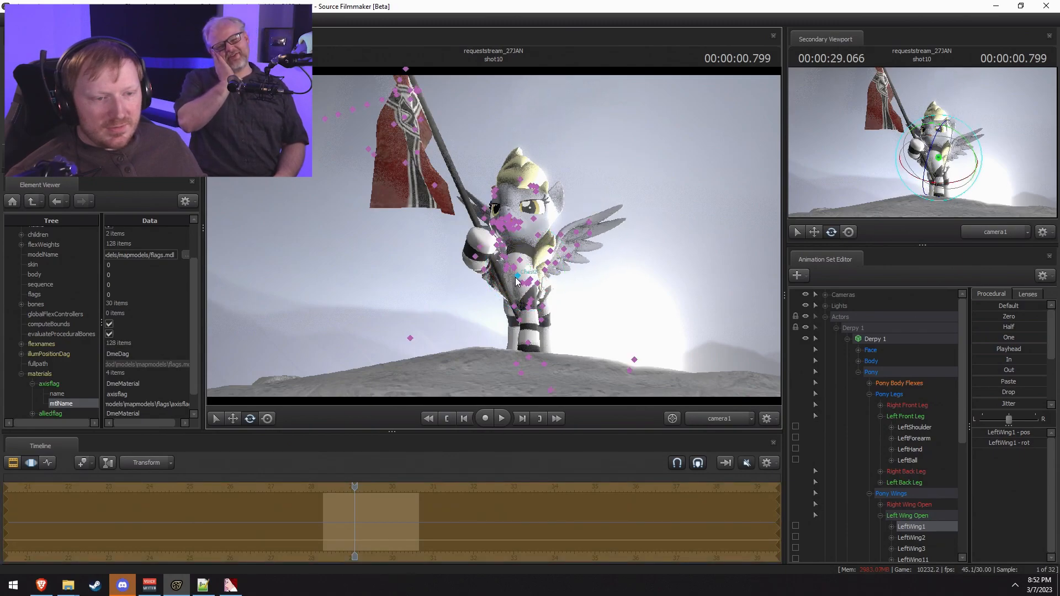
Step: Rotate Derpy's RightWing1 bone to spread the right wing out from behind the body
left_click(507, 268, "ctrl")
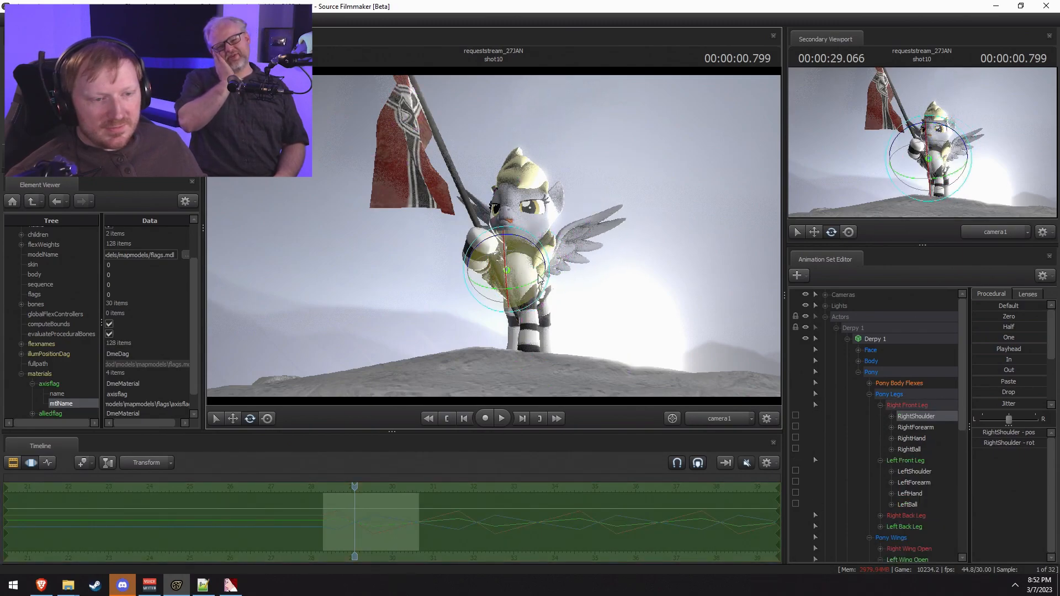
mouse_move(545, 256)
left_mouse_down()
mouse_move(537, 246)
mouse_move(530, 254)
left_mouse_up()
key("ctrl")
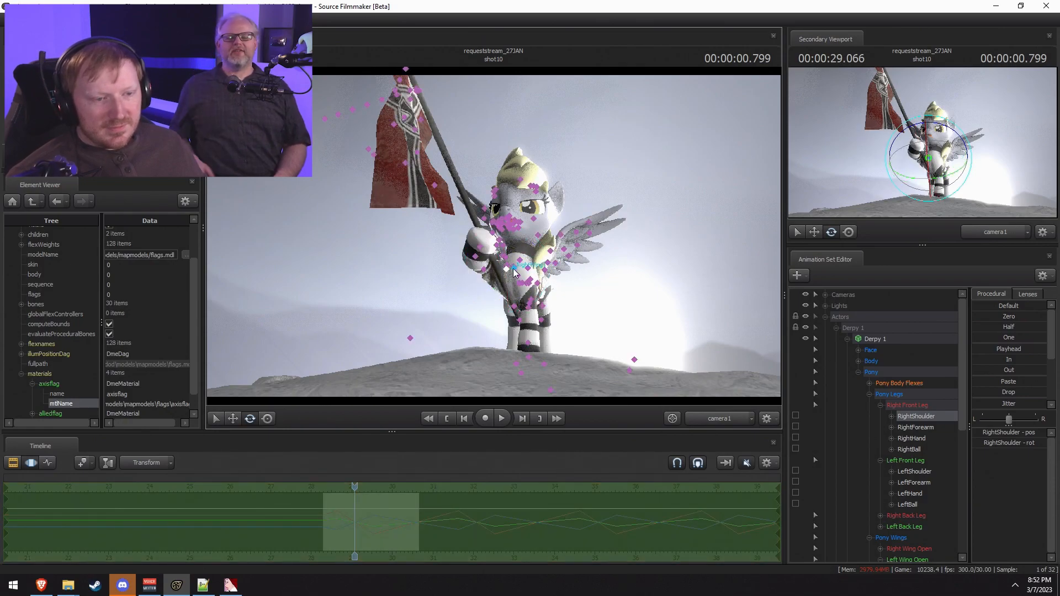
left_click(512, 269, "ctrl")
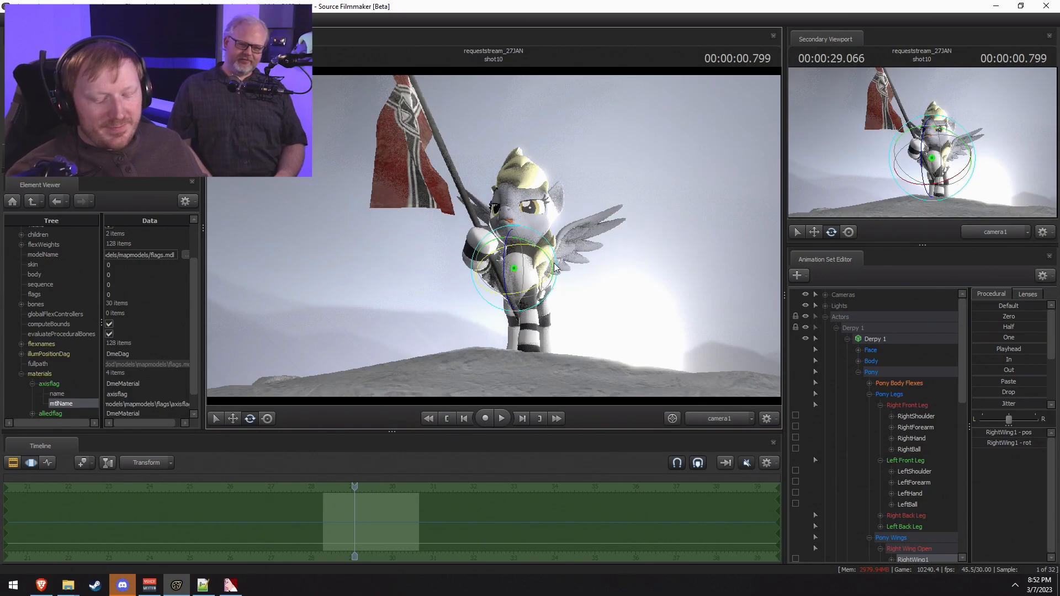
left_click_drag(548, 279, 531, 306)
Step: Play back shot10 to review Derpy's spread wings alongside the waving flag
key("F2")
key("space")
key("space")
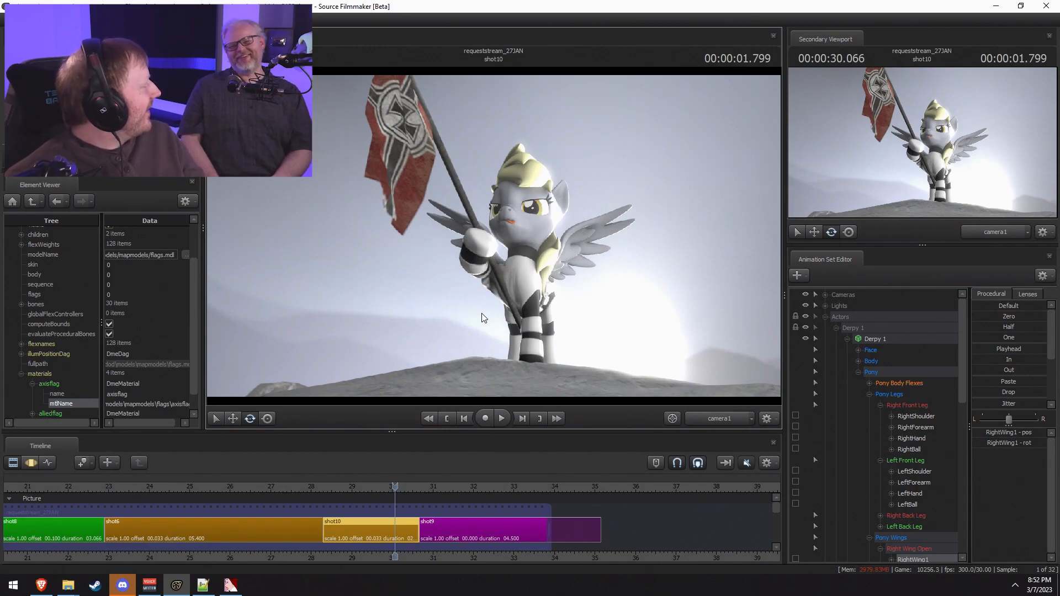
key("F3")
key("F2")
key("F3")
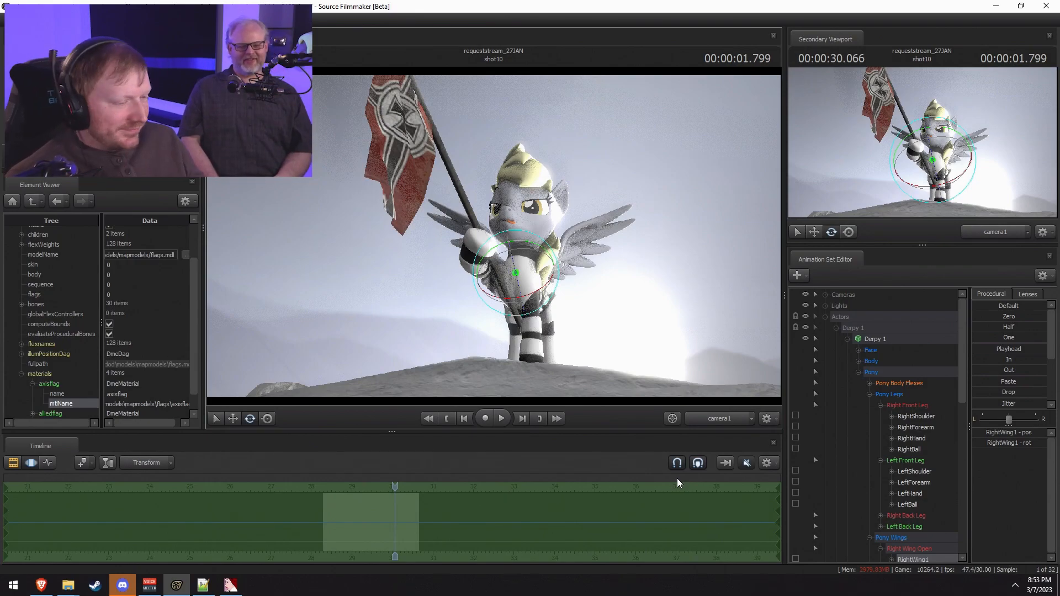
key("F2")
left_click(331, 485)
key("space")
key("space")
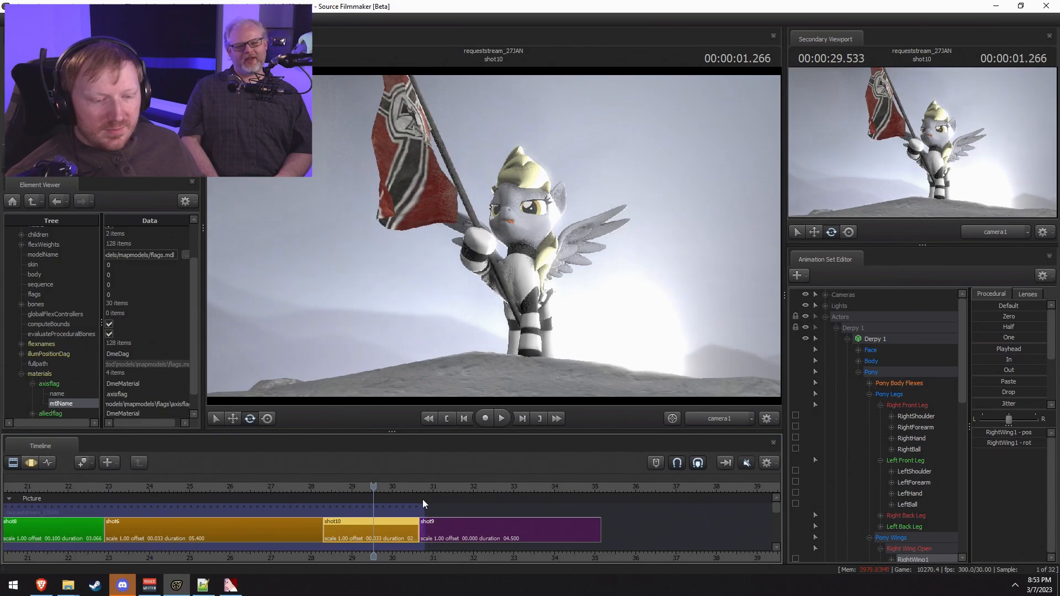
Step: Replay the sequence from the end of shot6 through shot10 to check the cut between them
left_click(324, 487)
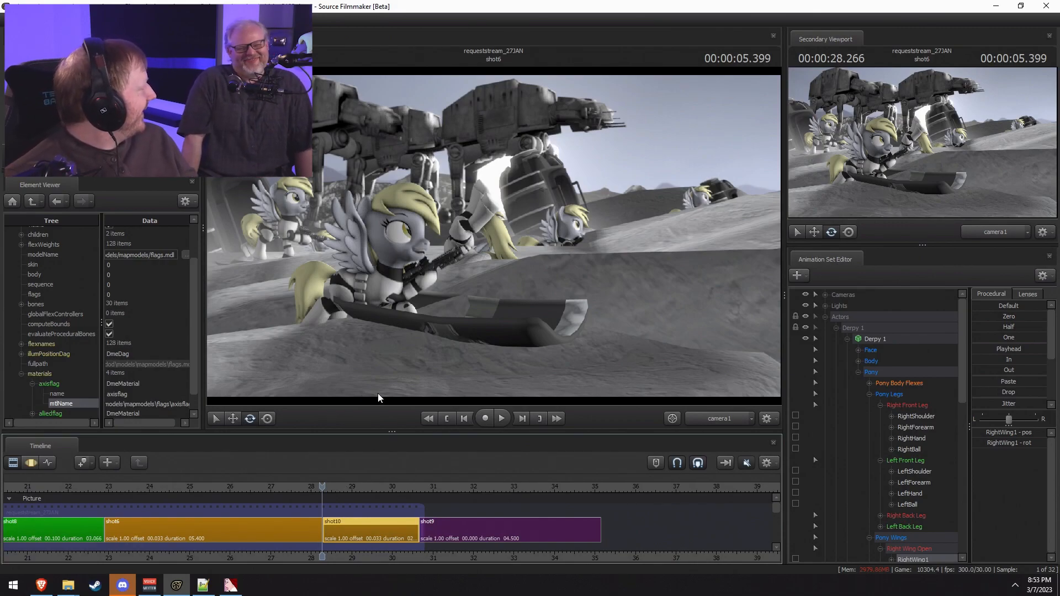
left_click_drag(338, 483, 315, 478)
key("space")
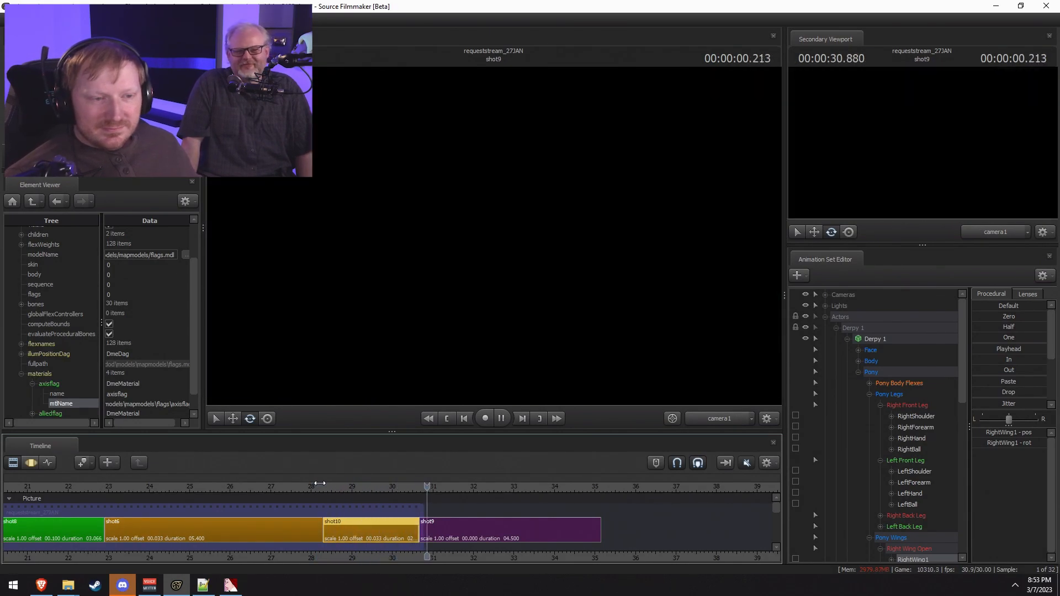
key("space")
left_click(309, 480)
key("space")
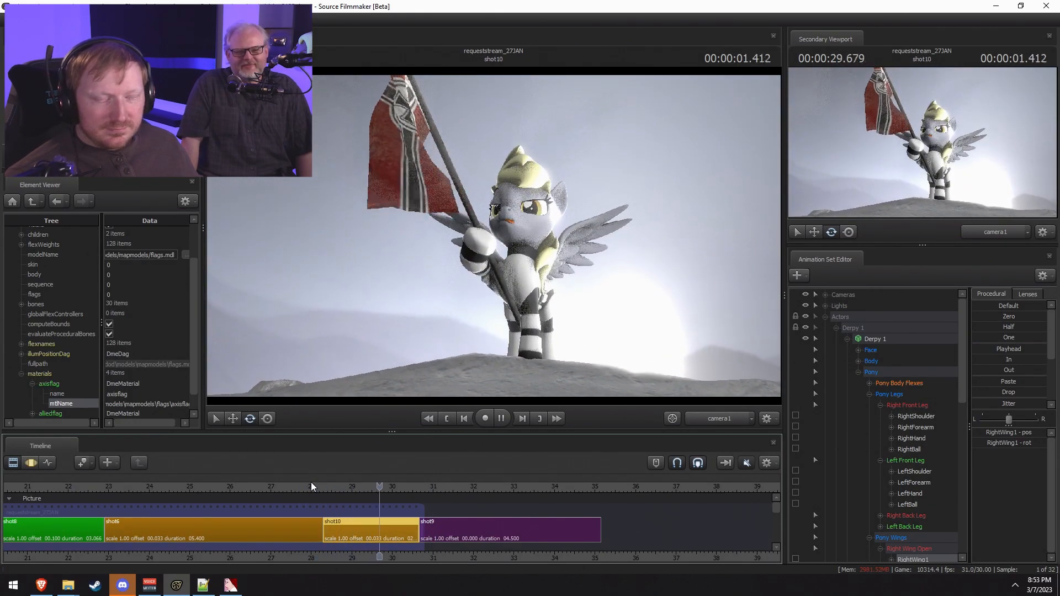
key("space")
mouse_move(312, 486)
left_mouse_down()
mouse_move(280, 482)
mouse_move(292, 484)
left_mouse_up()
Step: Select shot6 and review its final seconds leading into shot10, starting from earlier points in the clip
left_click(304, 536)
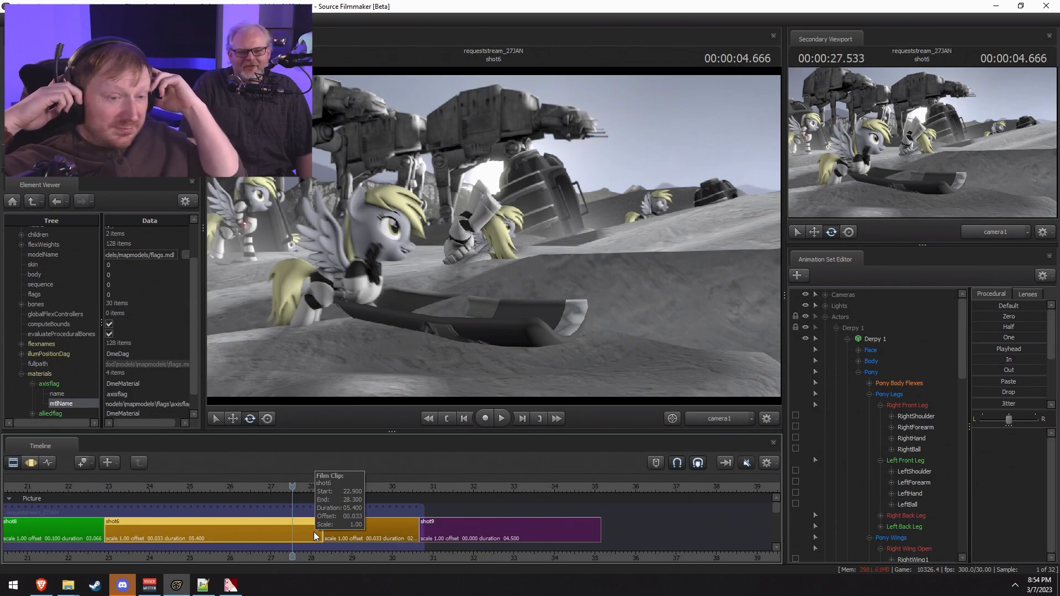
key("space")
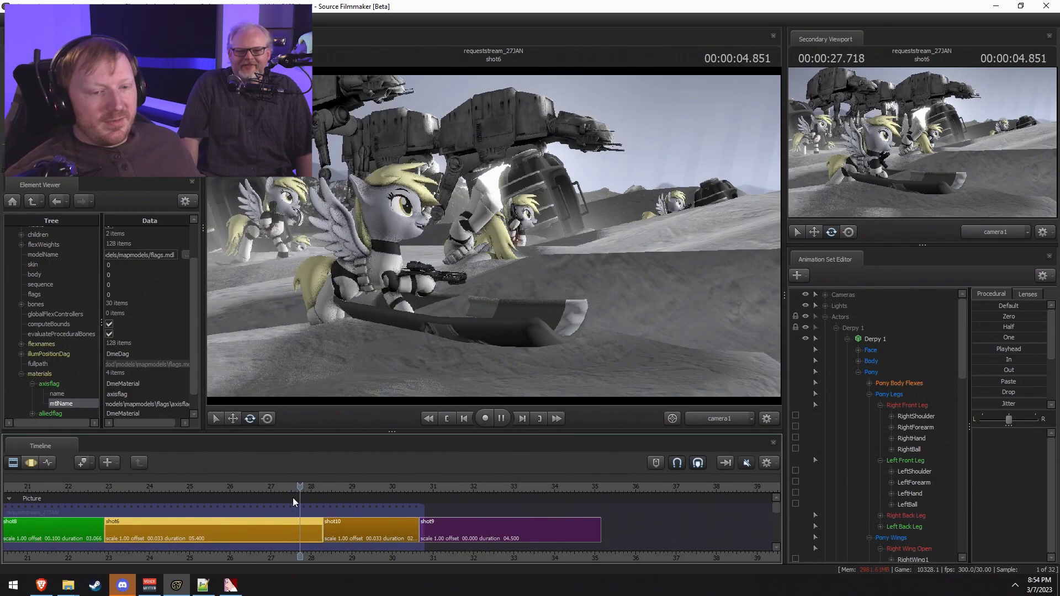
key("space")
left_click_drag(318, 501, 224, 485)
key("space")
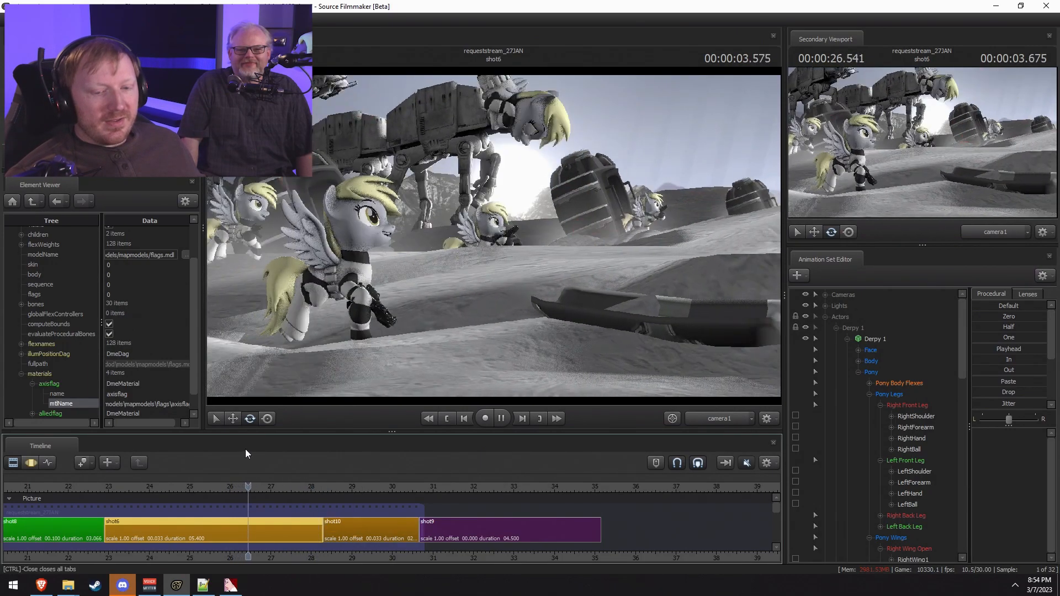
key("space")
key("space")
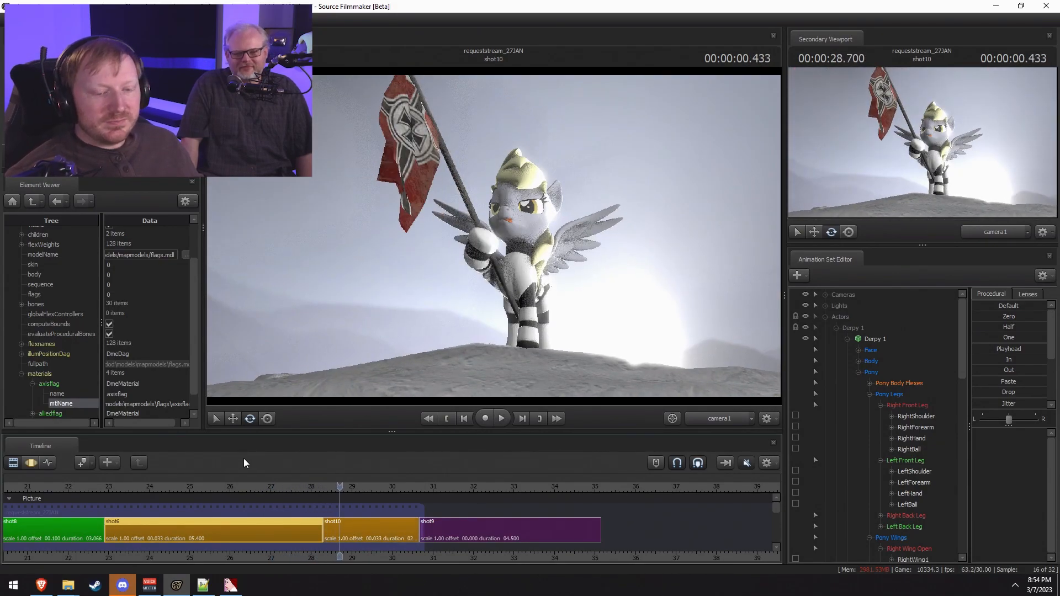
left_click(271, 488)
left_click(270, 487)
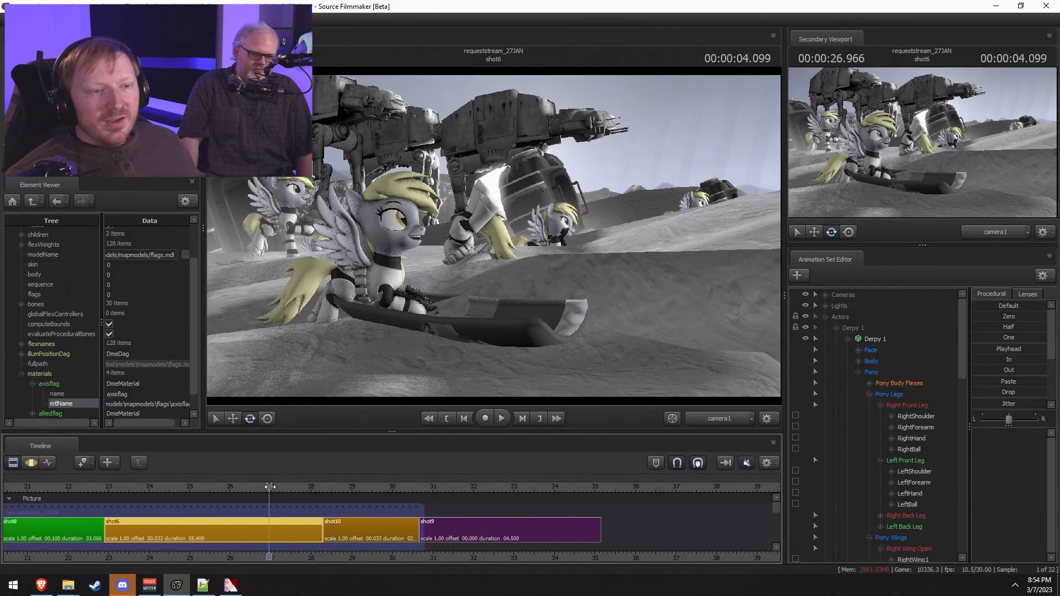
Step: Replay the final seconds of shot6 into shot10 to check how the flag shot follows the cut
left_click(265, 486)
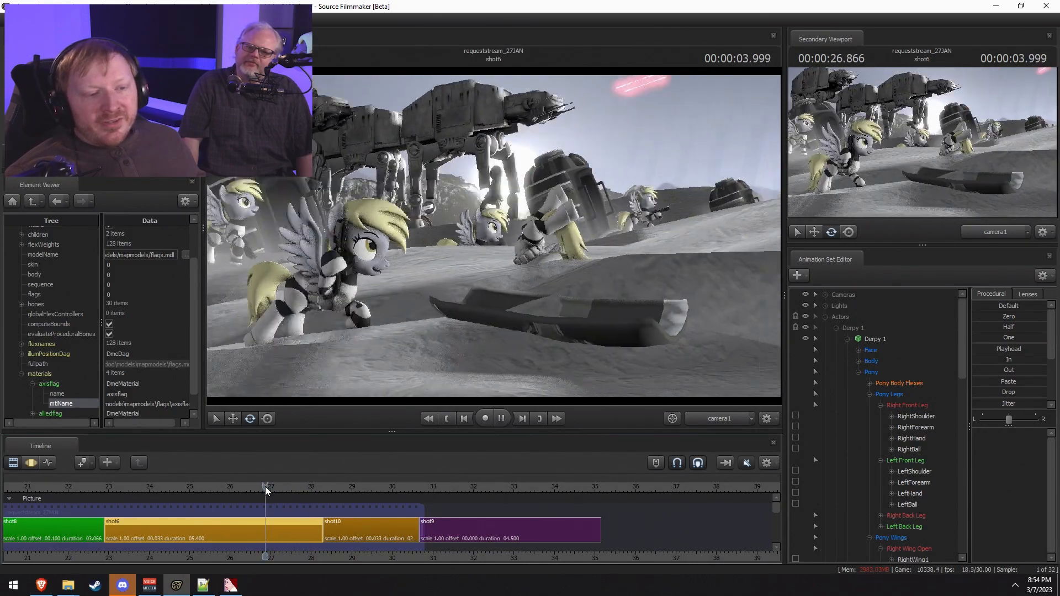
key("space")
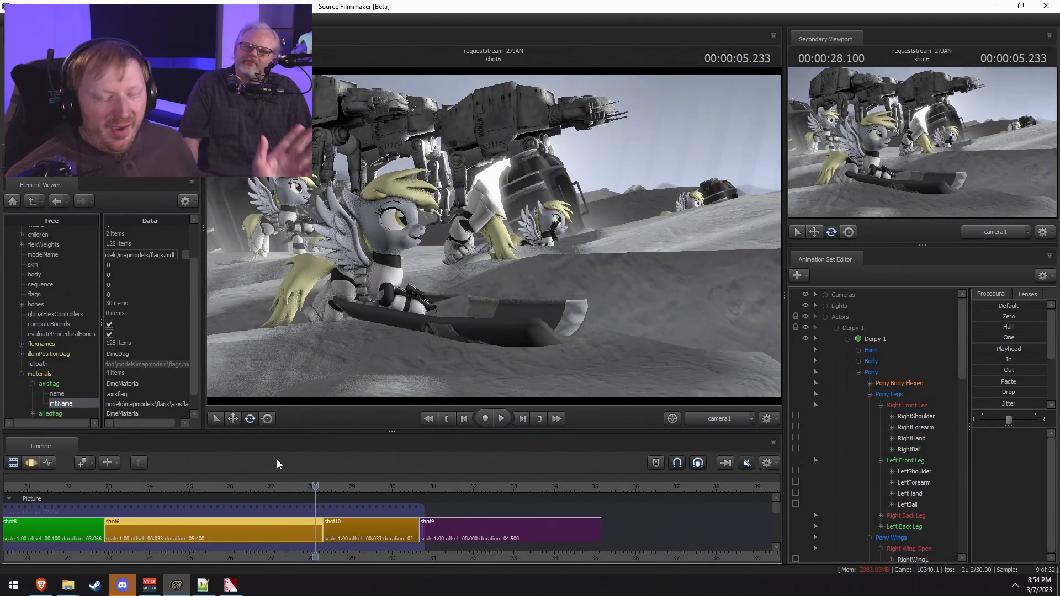
key("space")
key("space")
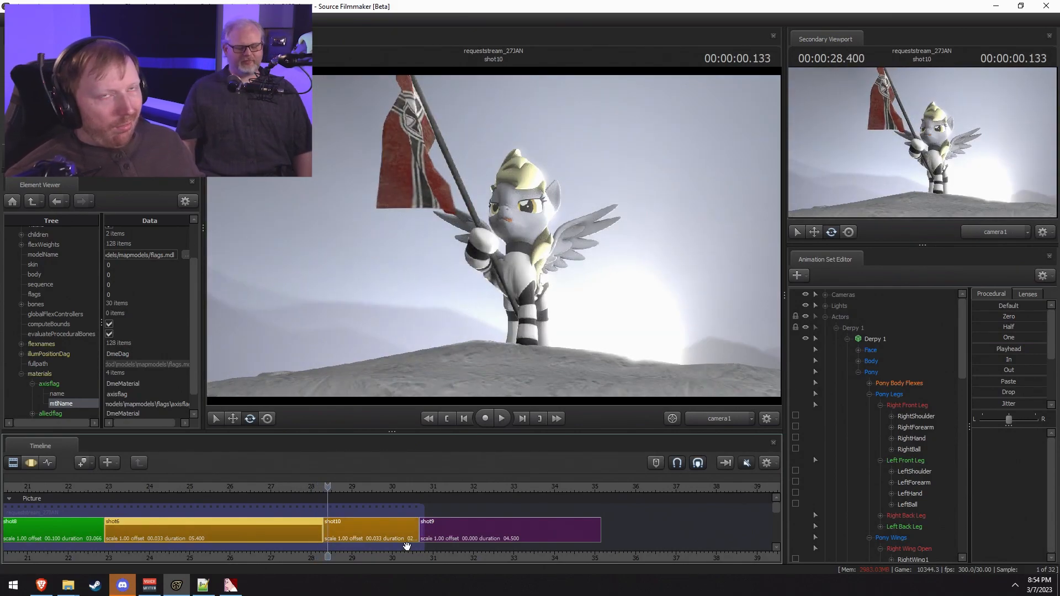
left_click_drag(353, 491, 322, 489)
key("space")
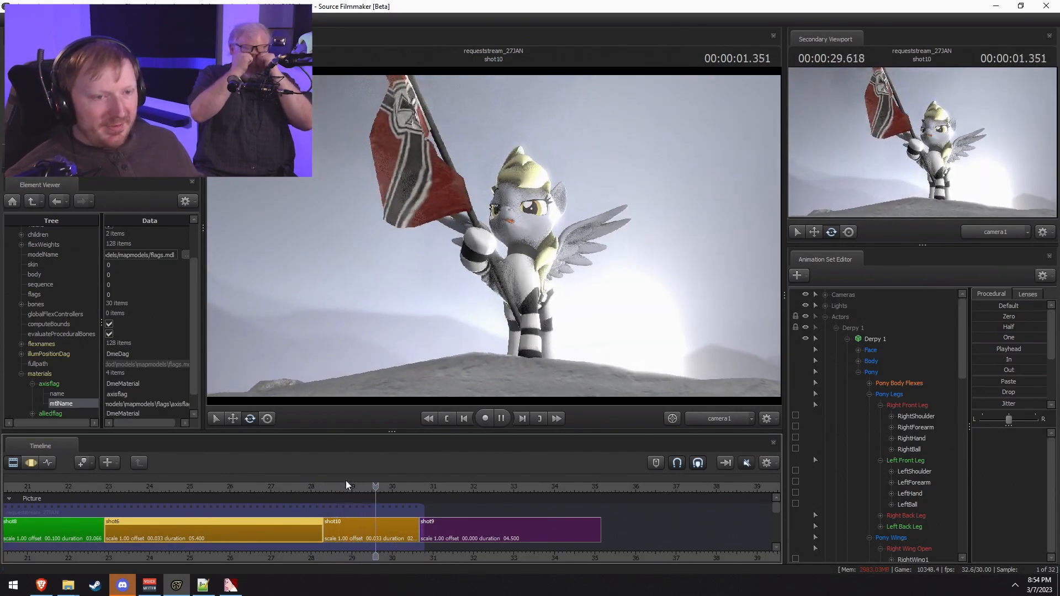
Step: Extend the sequence's active range to about 33 seconds, partway into shot9, and replay shot10
key("space")
left_click_drag(374, 493, 346, 492)
left_click_drag(420, 505, 504, 509)
left_click_drag(350, 479, 348, 479)
key("space")
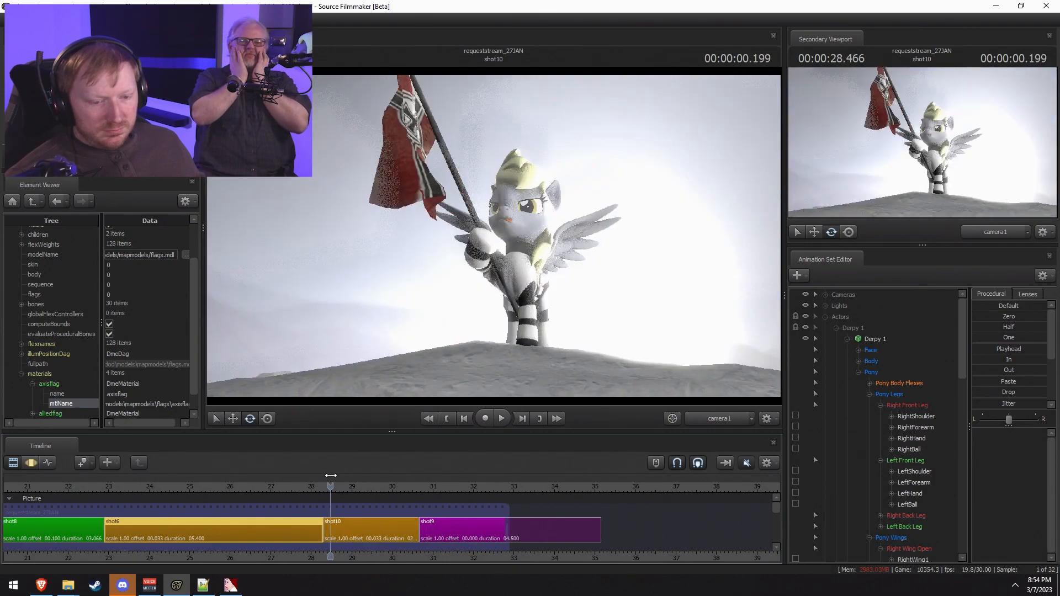
left_click_drag(439, 489, 377, 486)
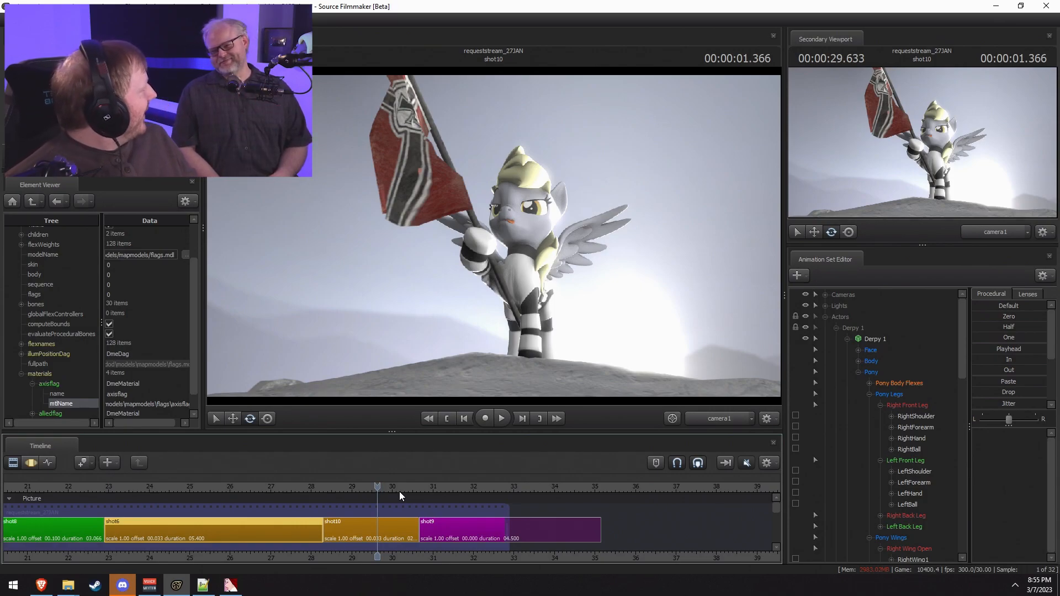
Step: Extend the sequence's active range to just short of 60 seconds and play past the end of shot9 with the audio temporarily unmuted
scroll(479, 501, "down", 5)
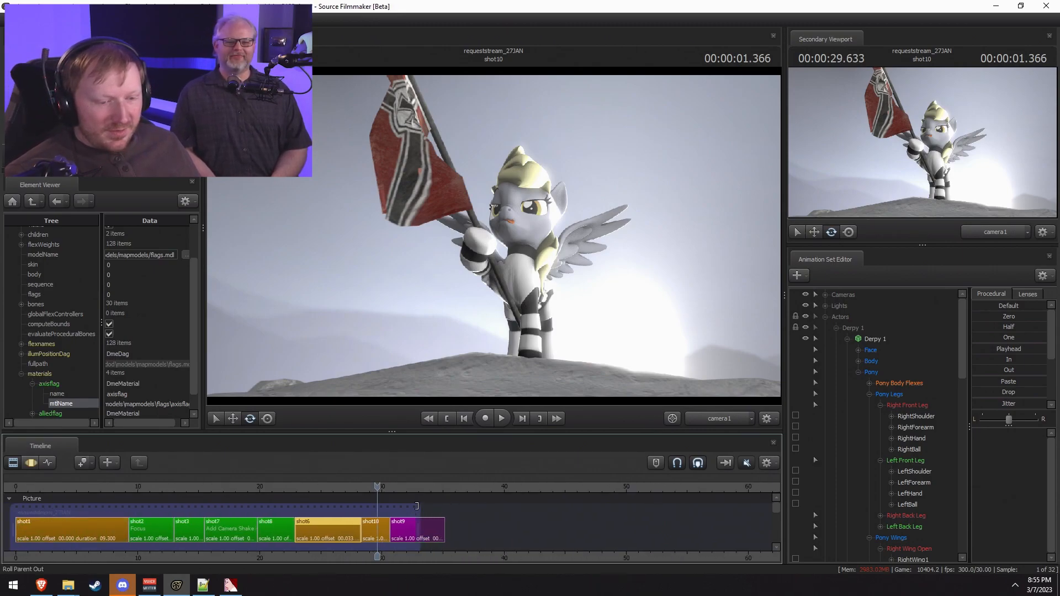
left_click_drag(419, 508, 737, 512)
key("space")
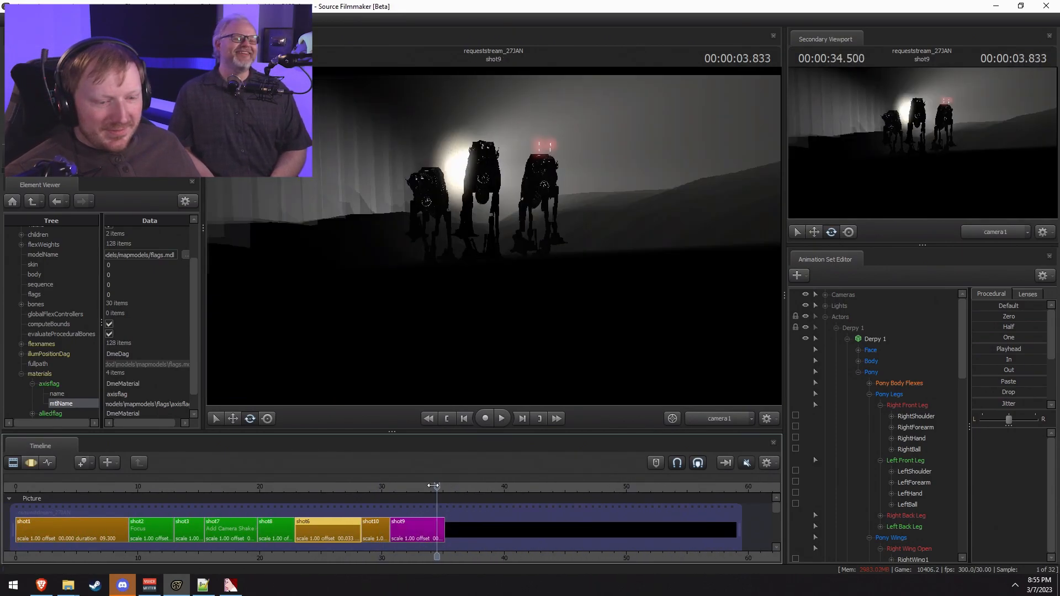
left_click(740, 467)
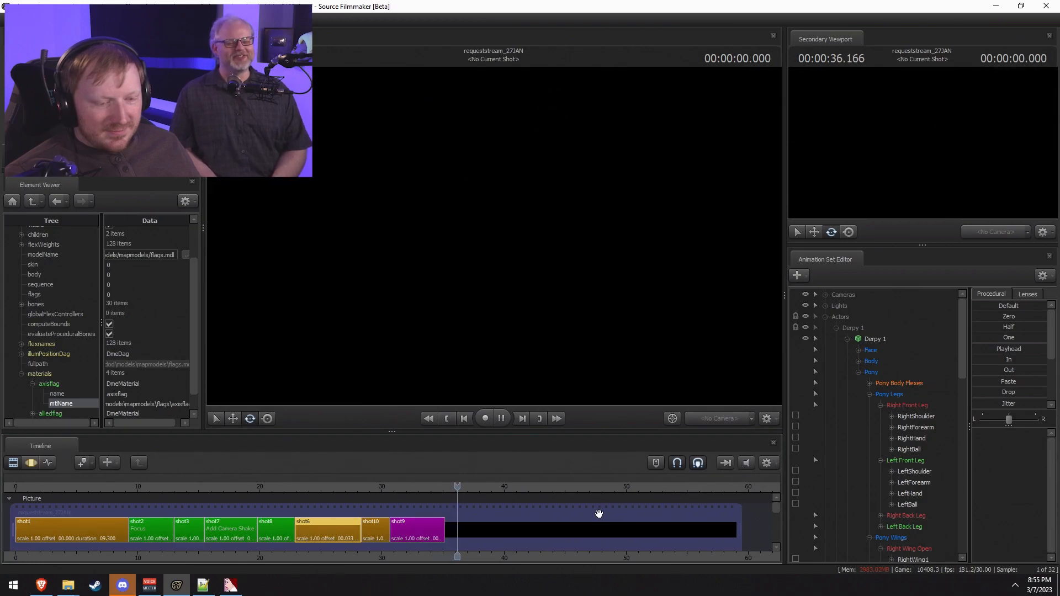
middle_click_drag(589, 559, 370, 545)
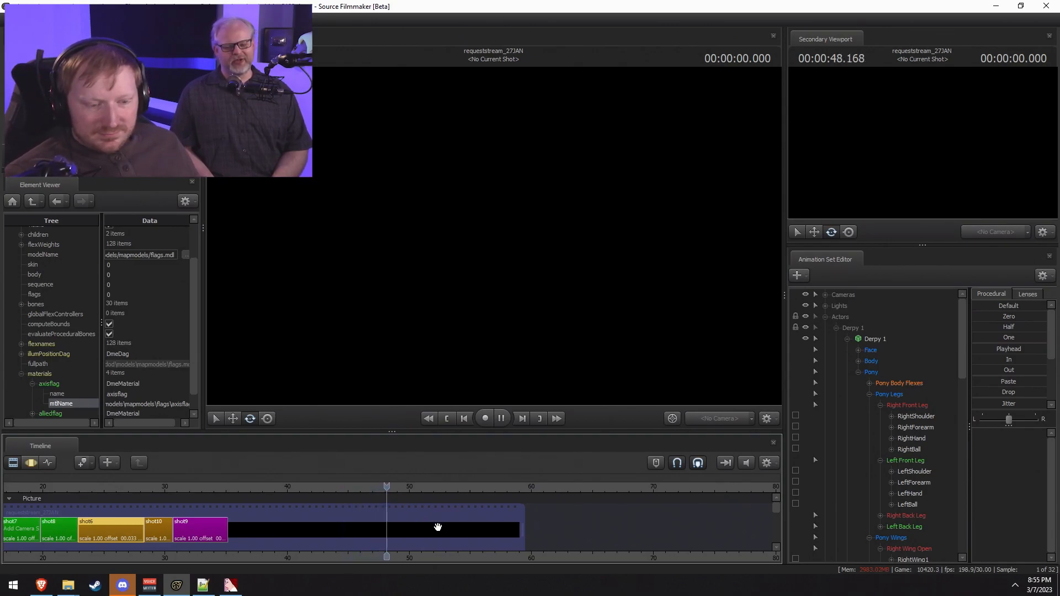
key("space")
left_click(746, 463)
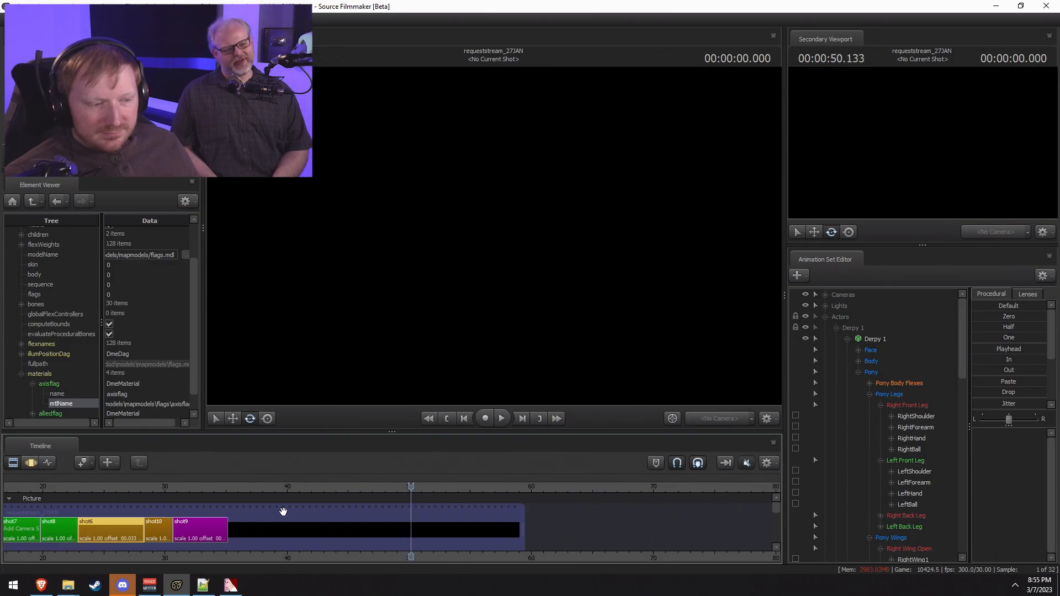
Step: Go back to shot10 at about 30 seconds and review its place in the full sequence from shot1 to shot9
left_click(176, 491)
scroll(203, 549, "up", 2)
scroll(203, 549, "up", 2)
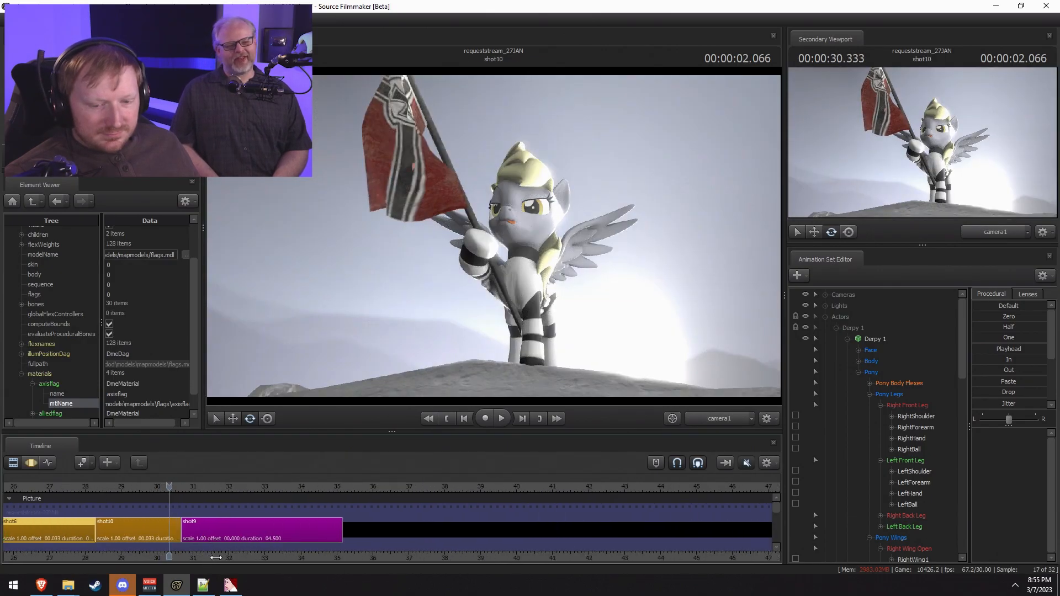
middle_click_drag(204, 549, 623, 550)
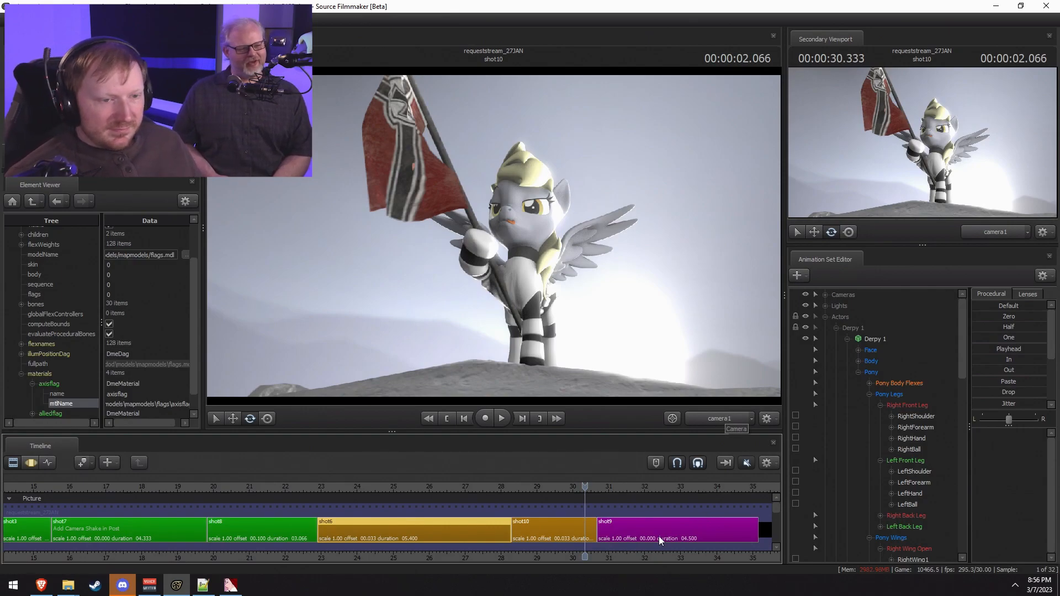
scroll(422, 555, "down", 5)
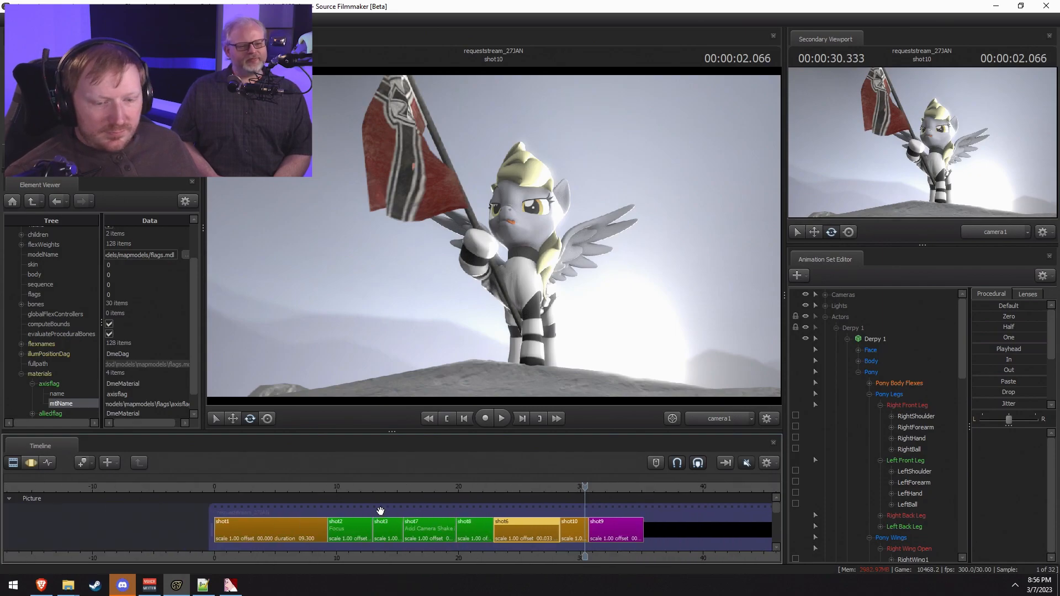
left_click(572, 487)
left_click(580, 487)
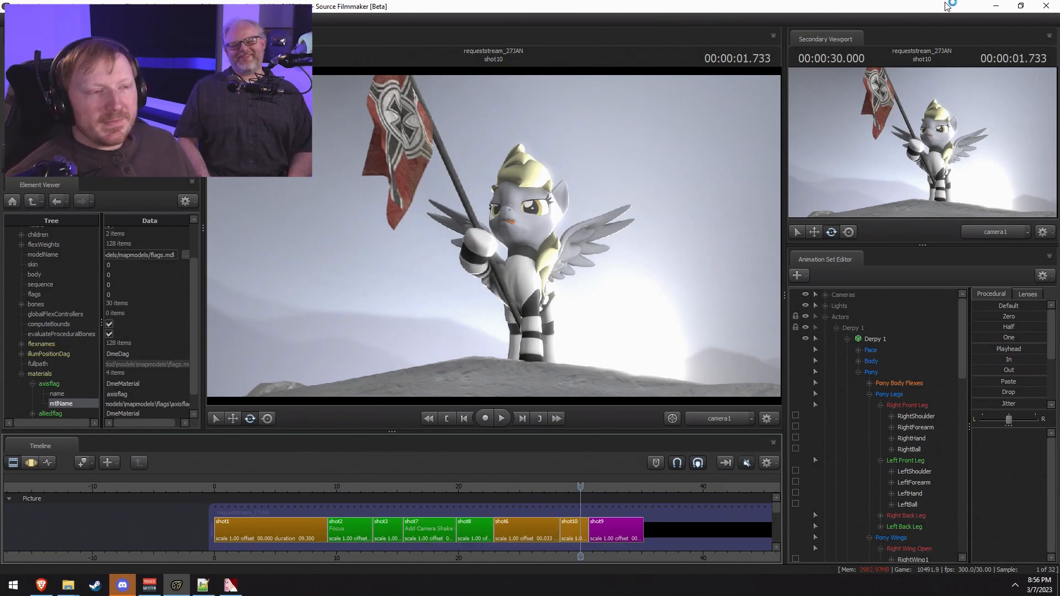
Step: Close Source Filmmaker and the leftover flags folder, snow_dunes folder and other open windows to clear the desktop
left_click(1046, 7)
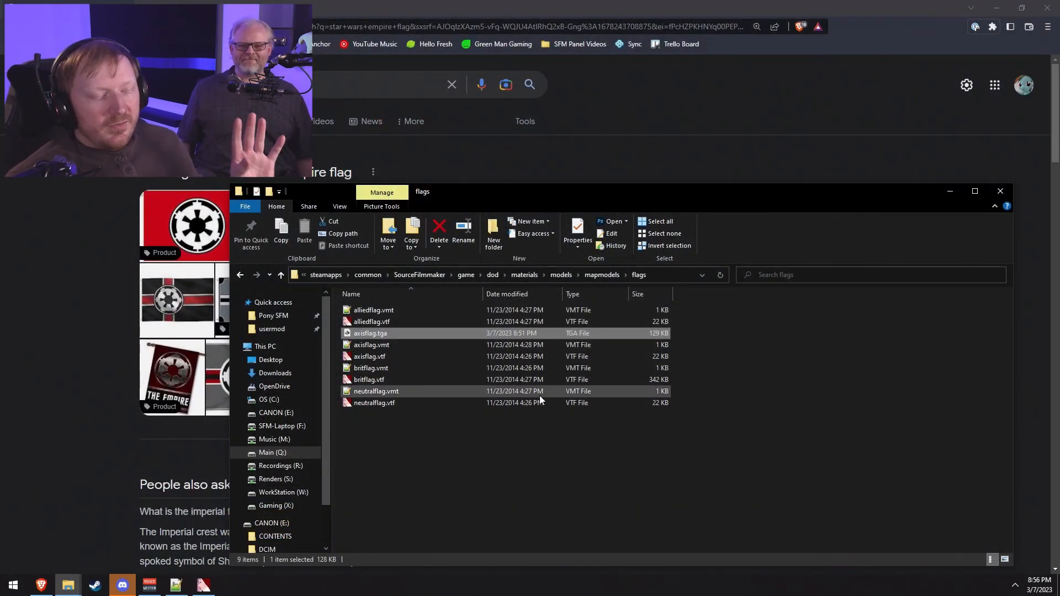
left_click(845, 480)
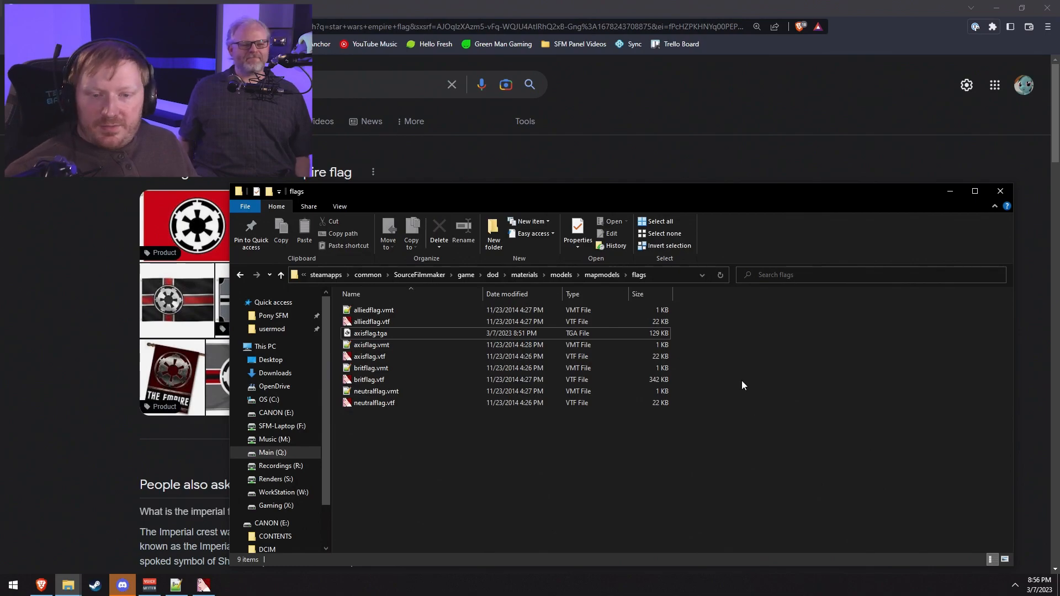
left_click(1000, 191)
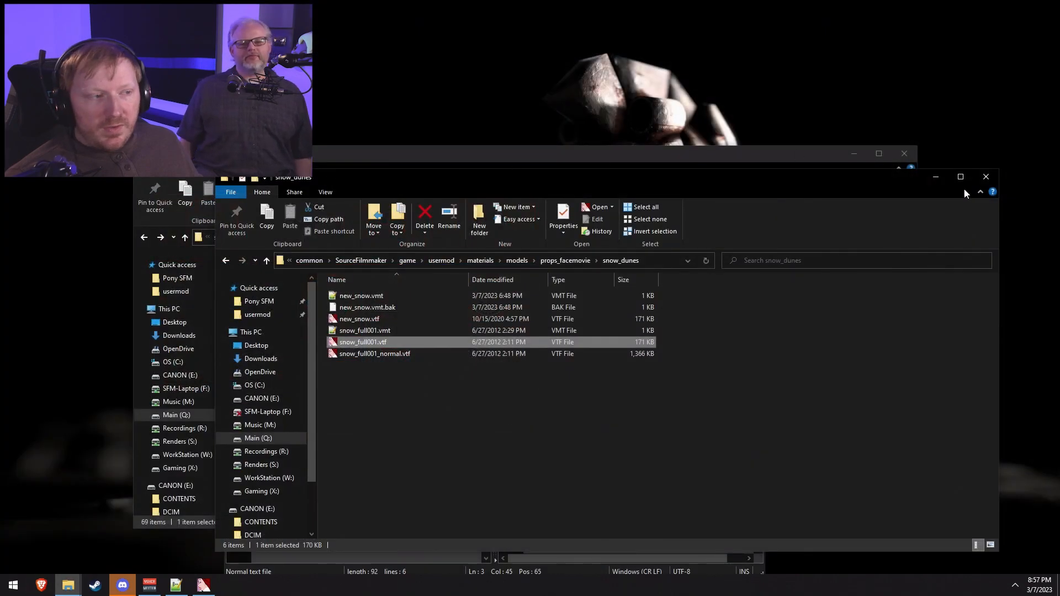
left_click(987, 176)
left_click(905, 154)
left_click(761, 198)
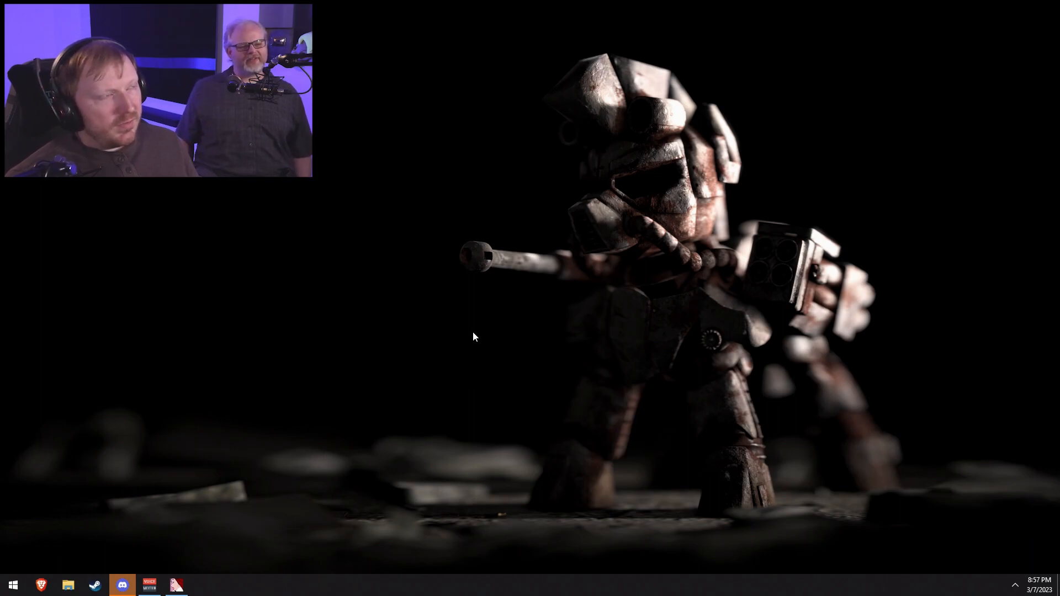
Step: Switch to the Brave browser, open the streamer's own Twitch channel and pause its live video
left_click(48, 581)
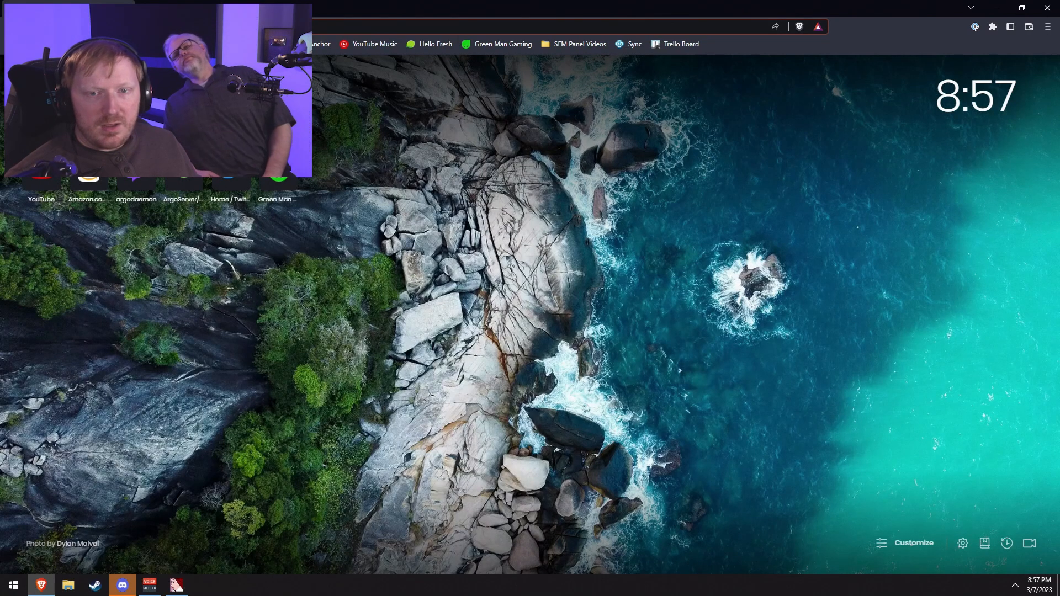
left_click(136, 170)
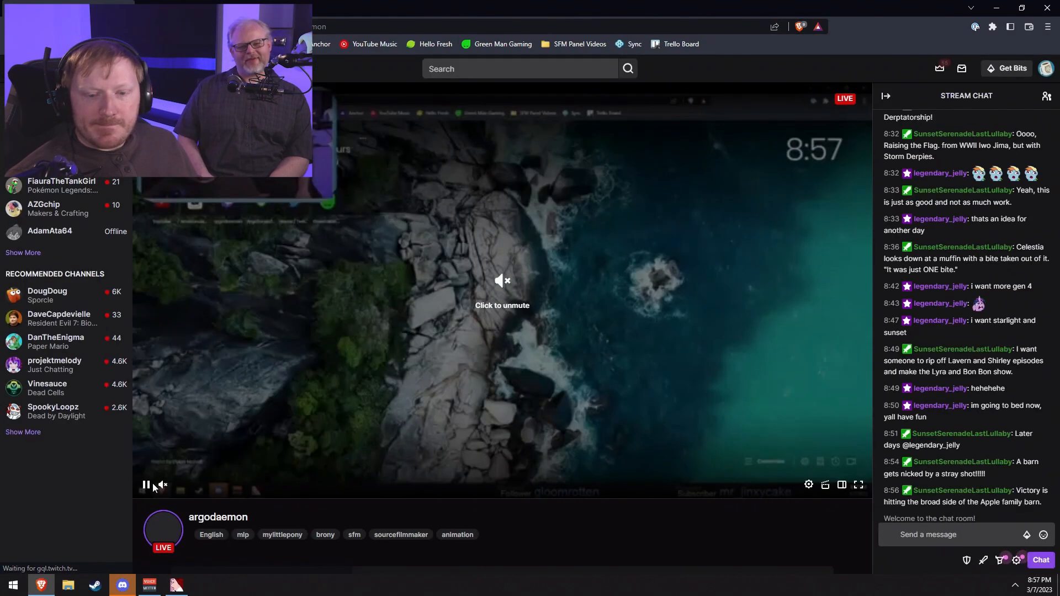
left_click(147, 486)
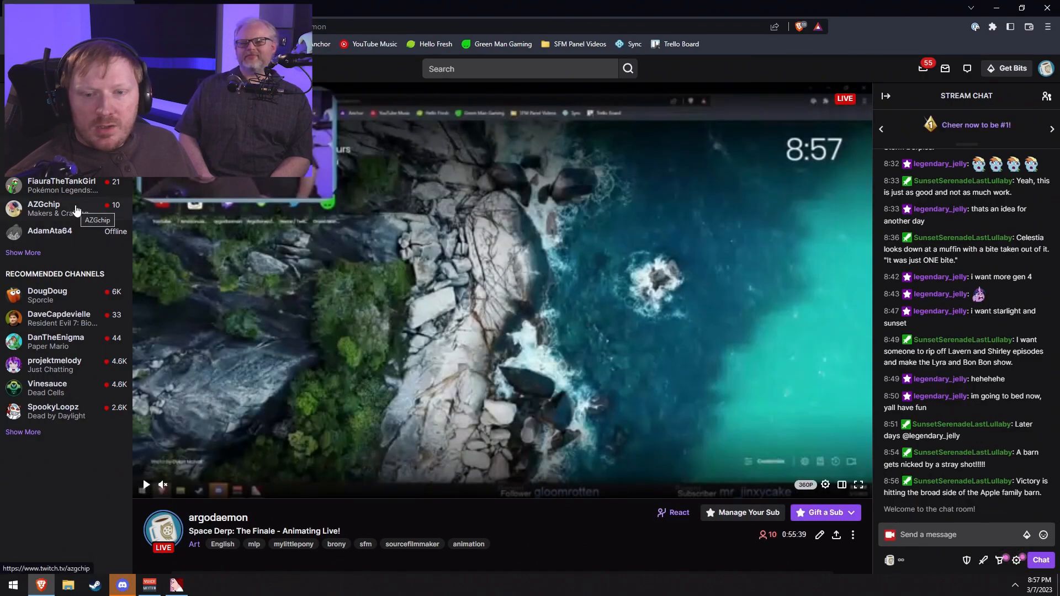
Step: Open the AZGchip channel to preview its live stream, leaving the video paused
left_click(82, 231)
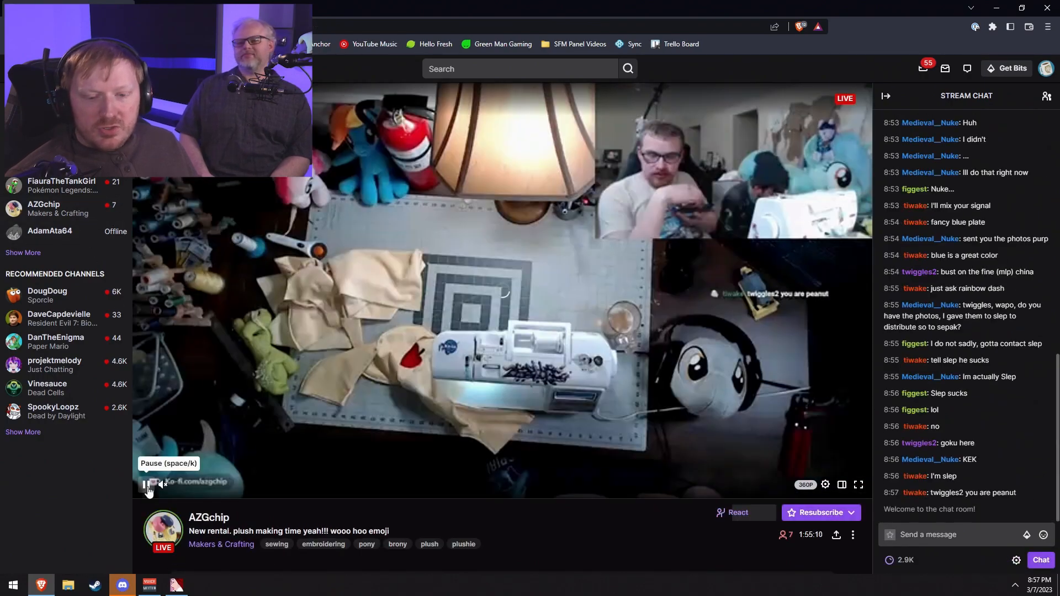
left_click(147, 486)
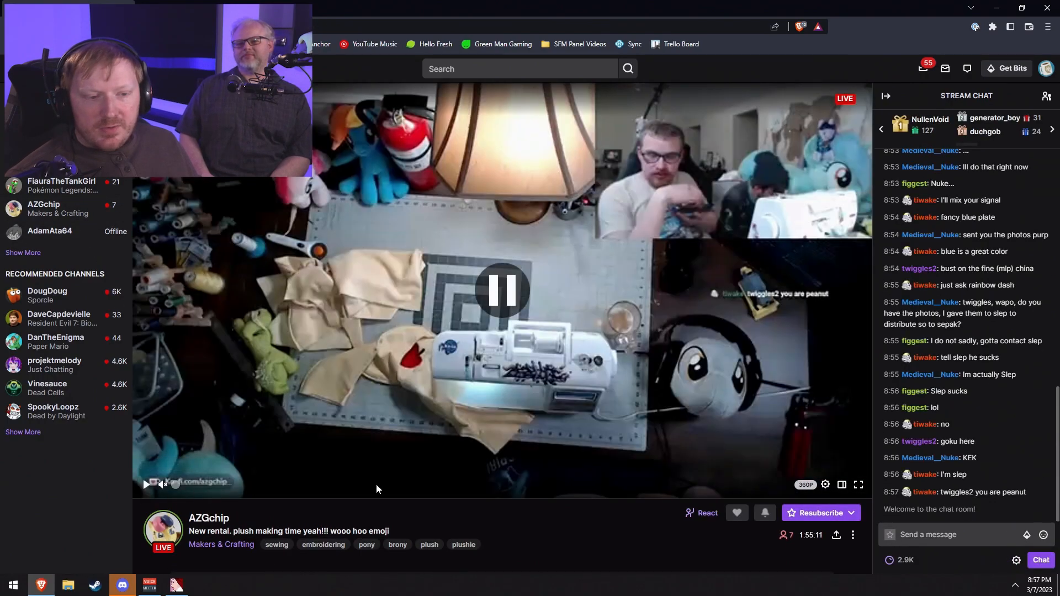
left_click(640, 330)
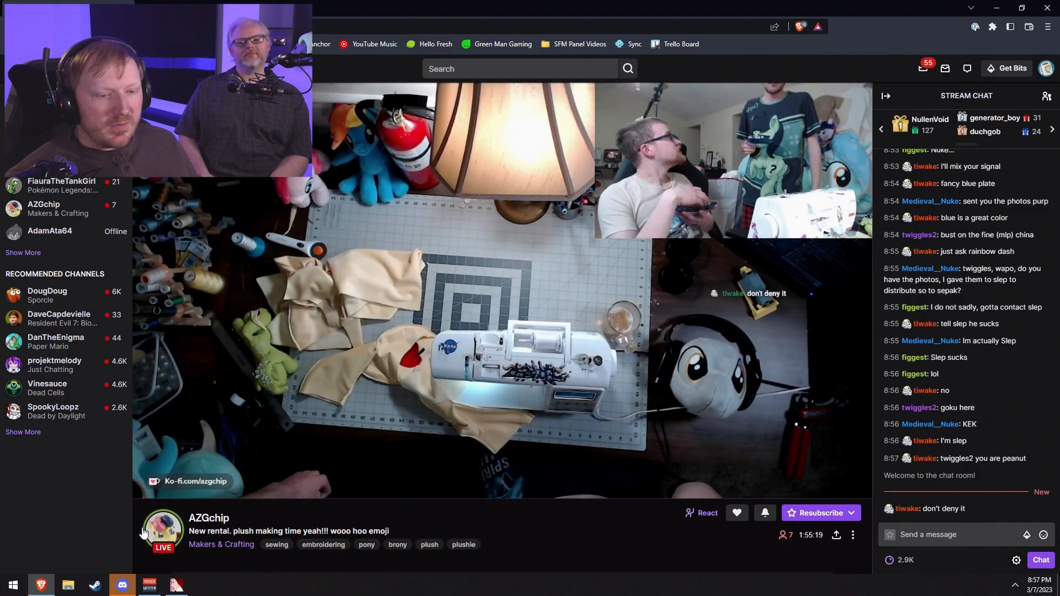
left_click(146, 486)
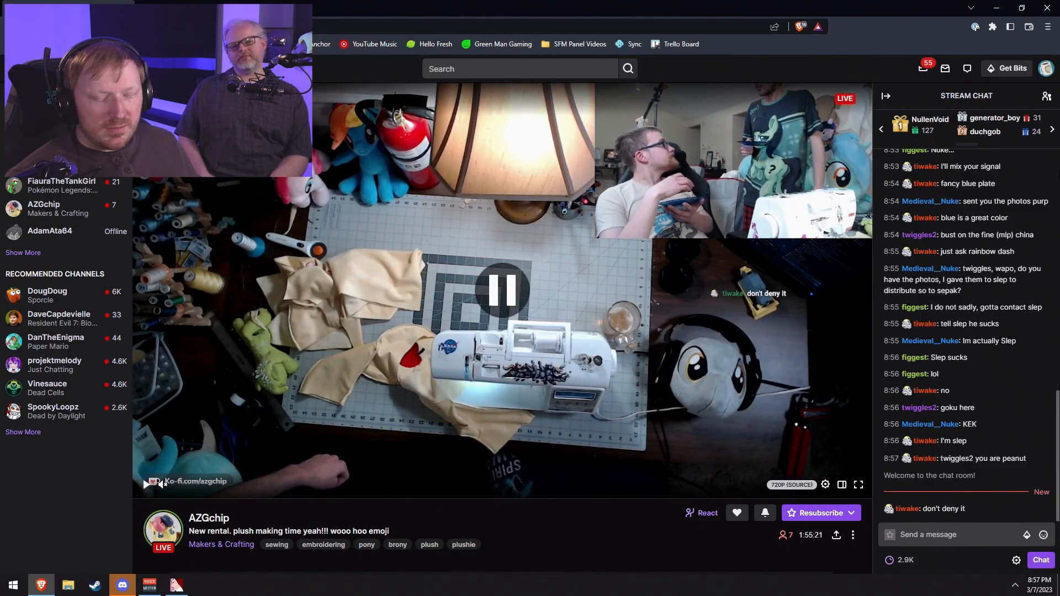
Step: Open the Creator Dashboard and start a raid on the AZGchip channel
left_click(1046, 68)
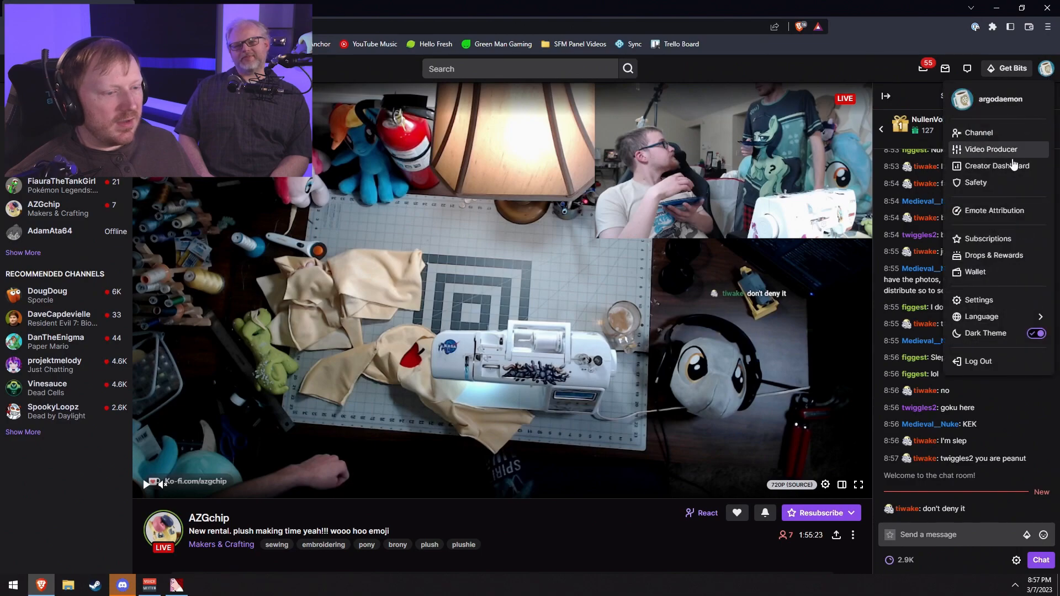
left_click(996, 166)
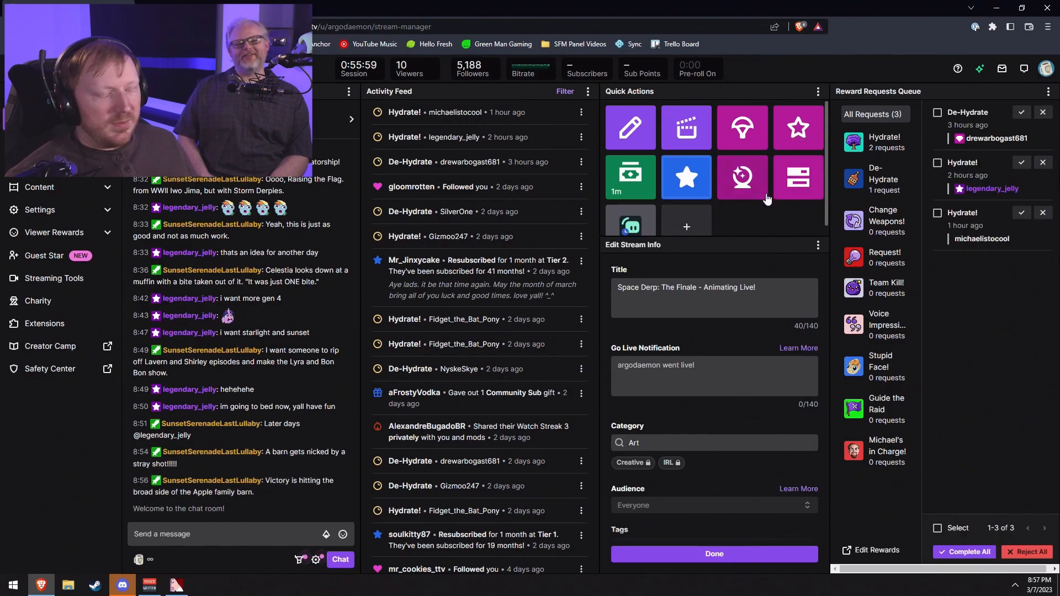
left_click(743, 128)
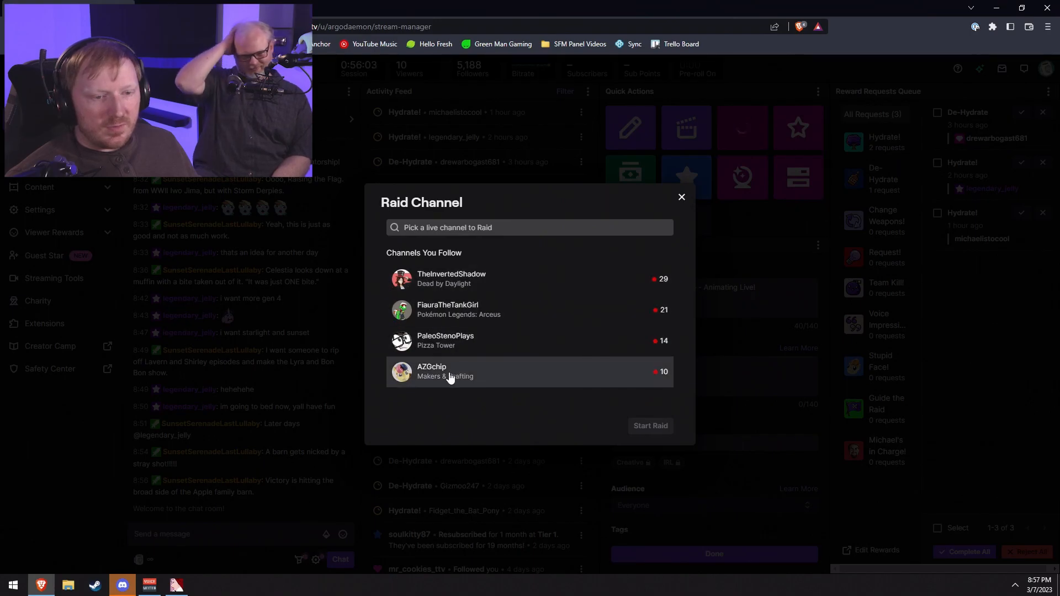
left_click(451, 376)
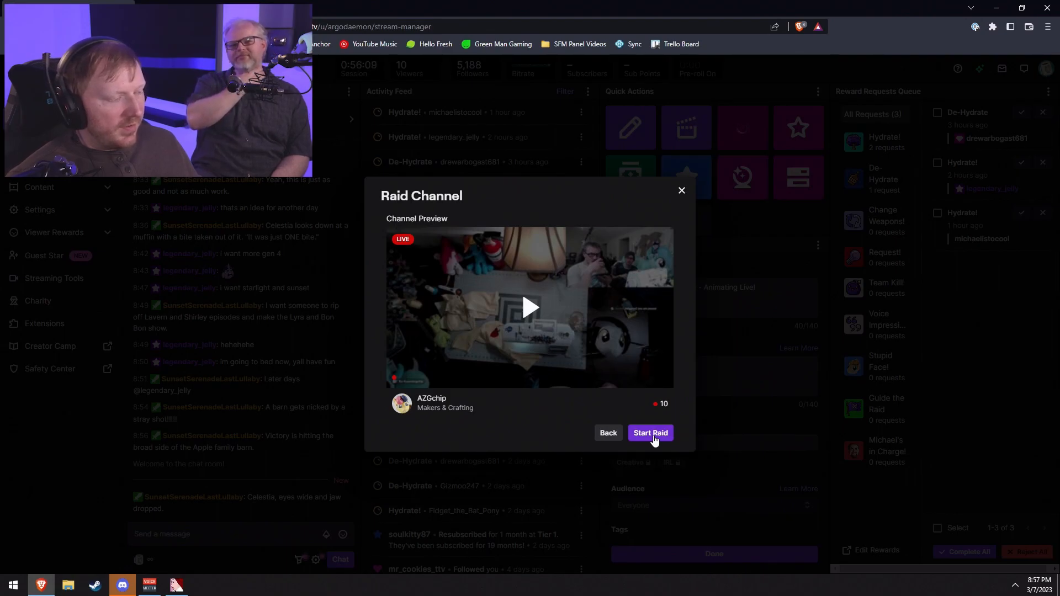
left_click(652, 434)
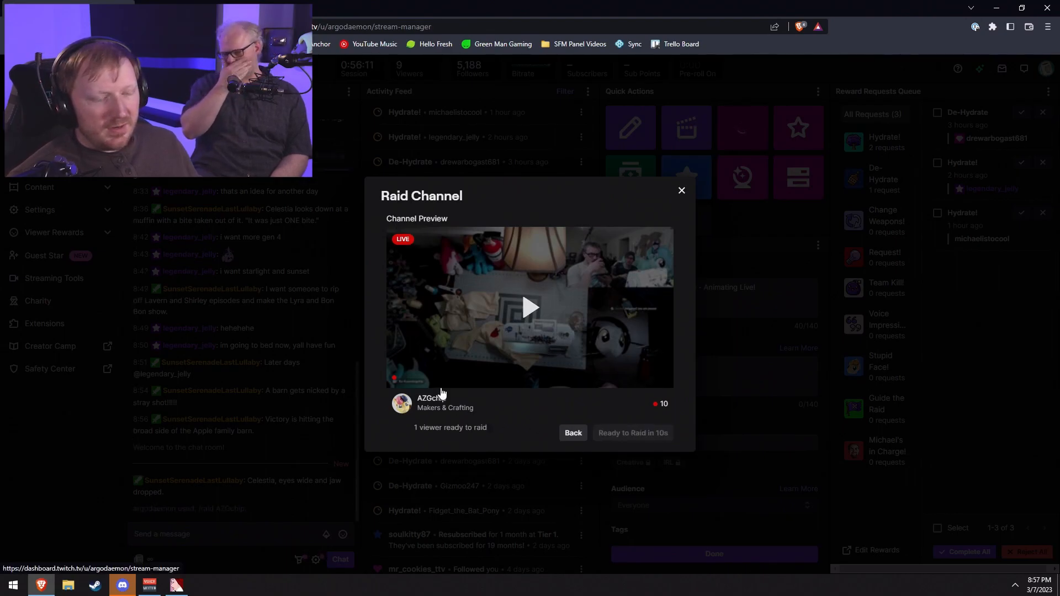